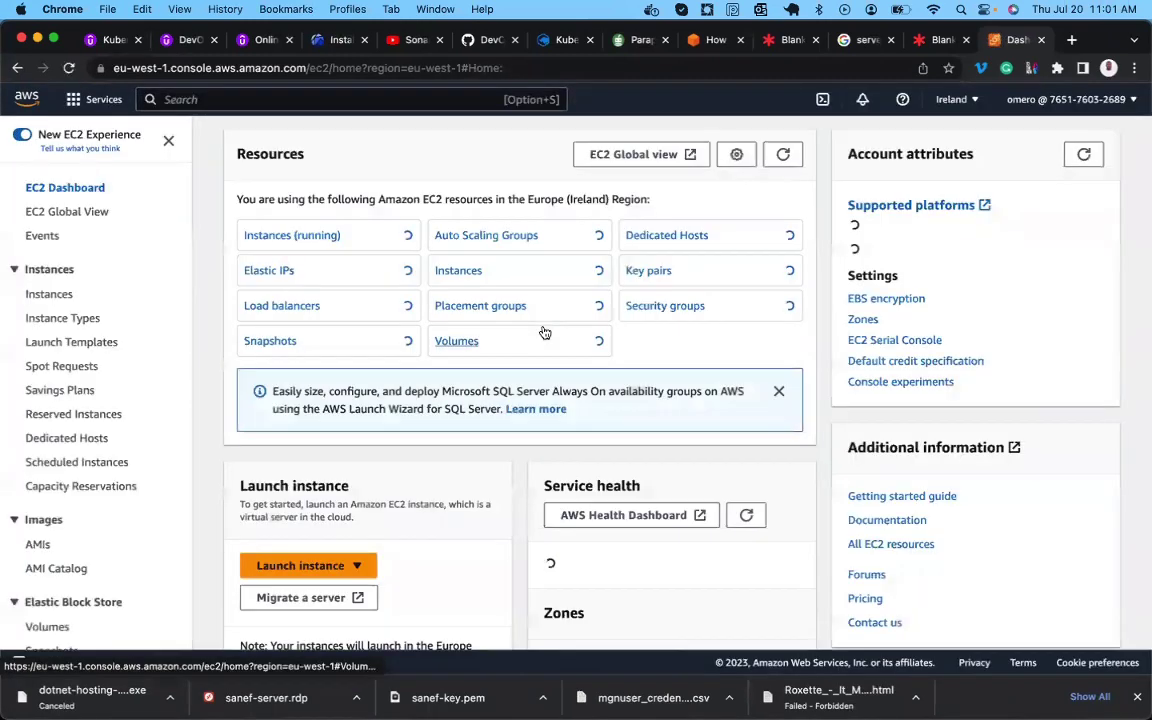
Begin a new instance launch named app-server with the instance count set to 2.
left_click(288, 567)
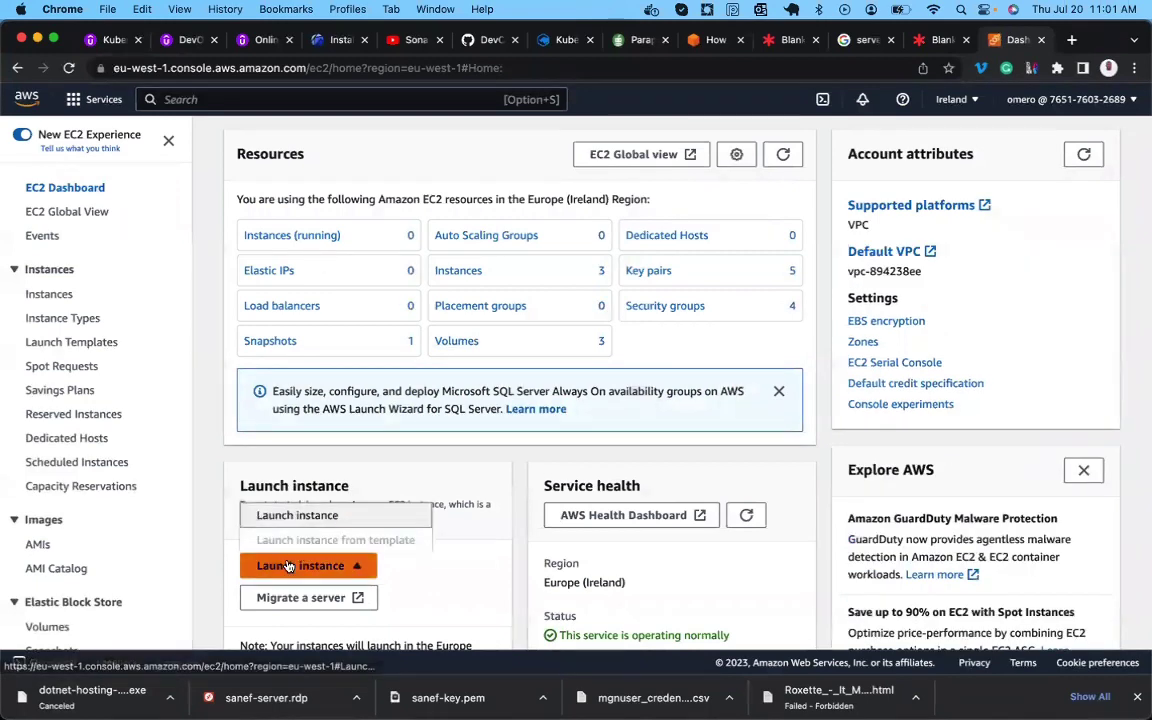
left_click(296, 514)
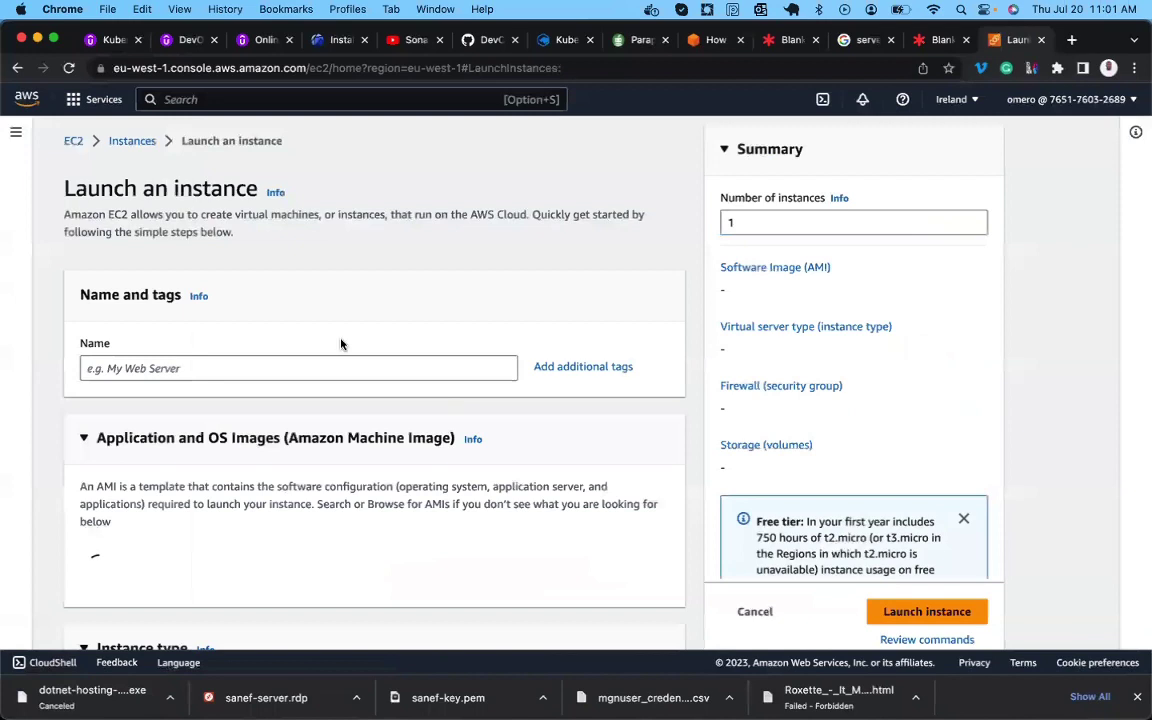
left_click(252, 376)
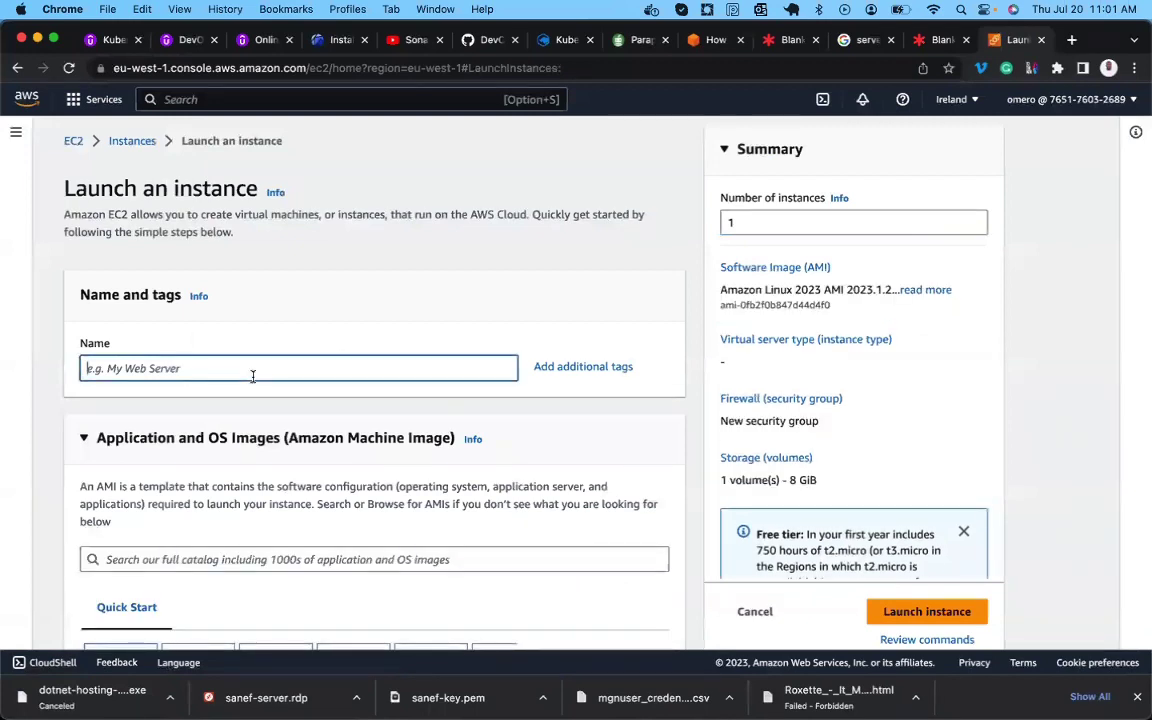
type("app-server")
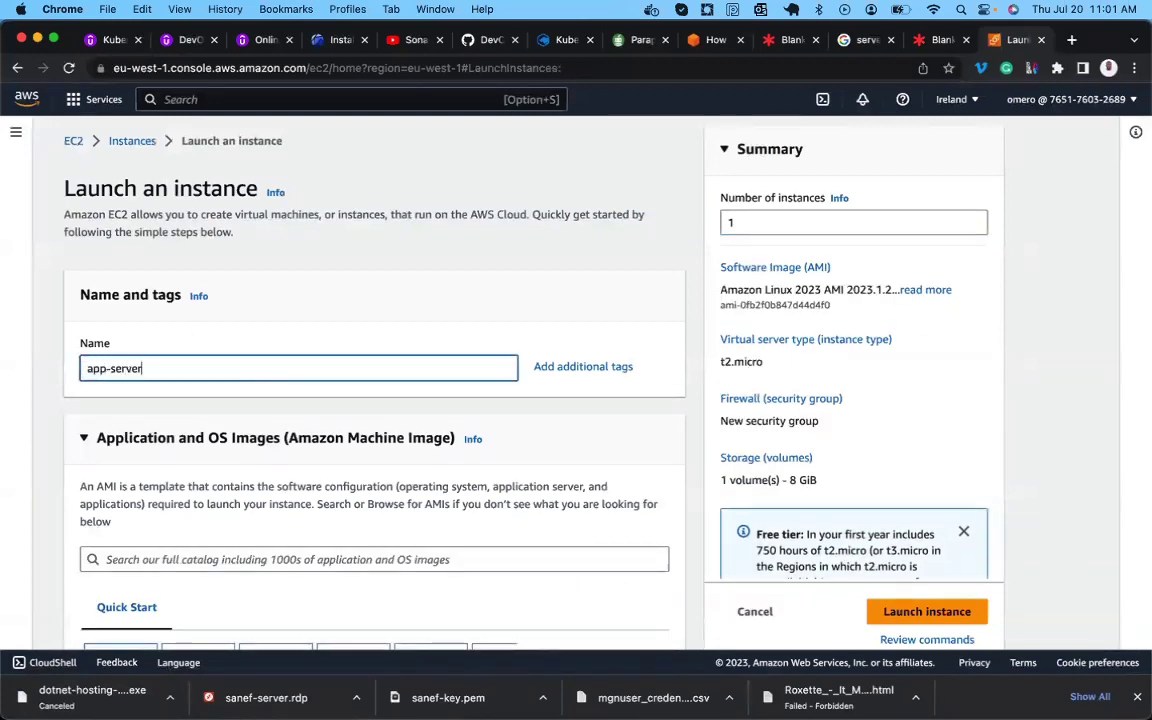
scroll(321, 419, "down", 3)
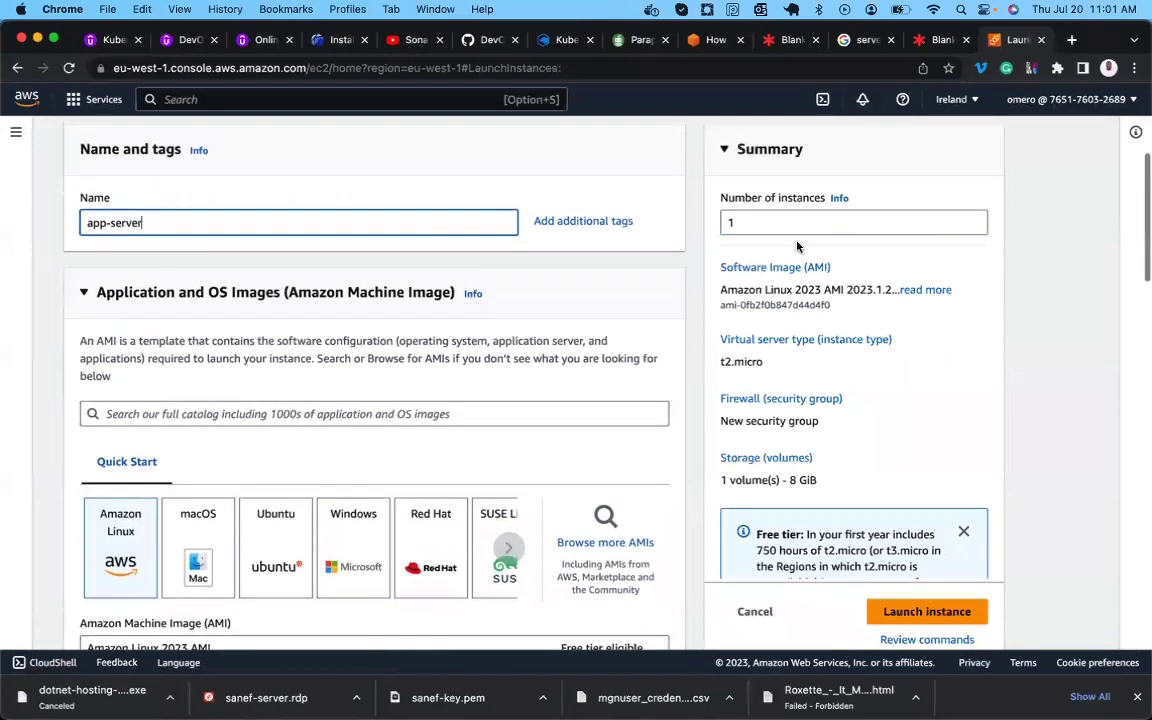
left_click(787, 222)
key("BackSpace")
type("2")
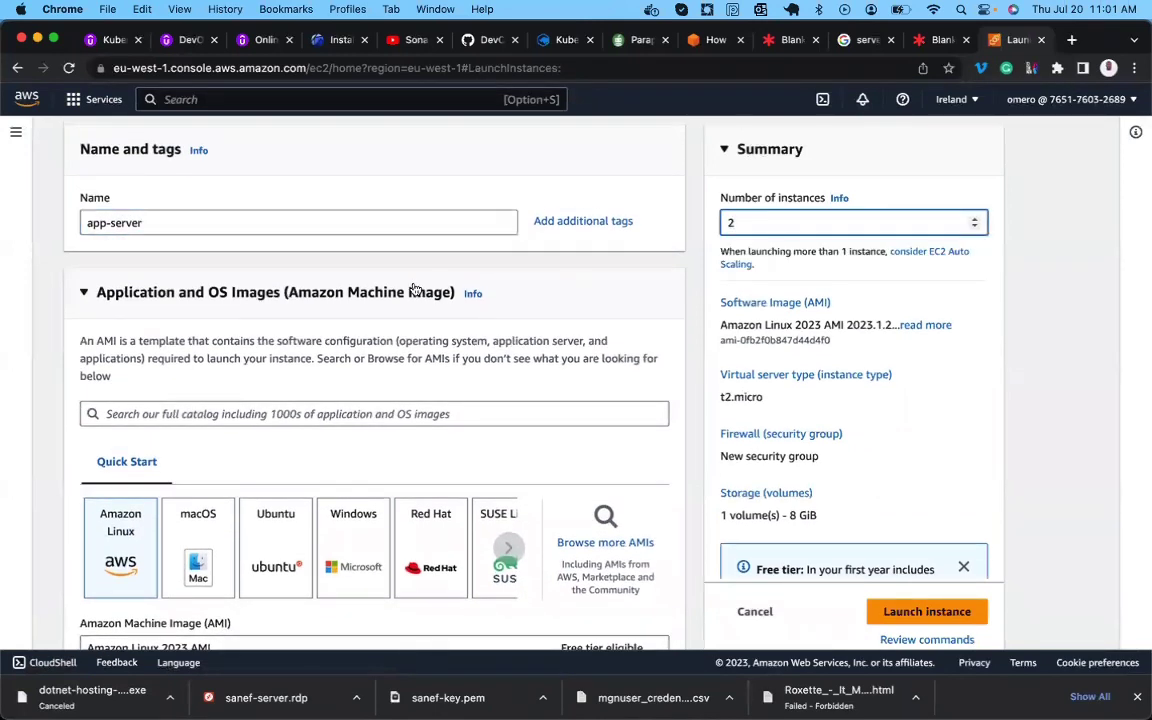
Choose the Amazon Linux 2 AMI and the existing login key pair.
scroll(92, 480, "down", 4)
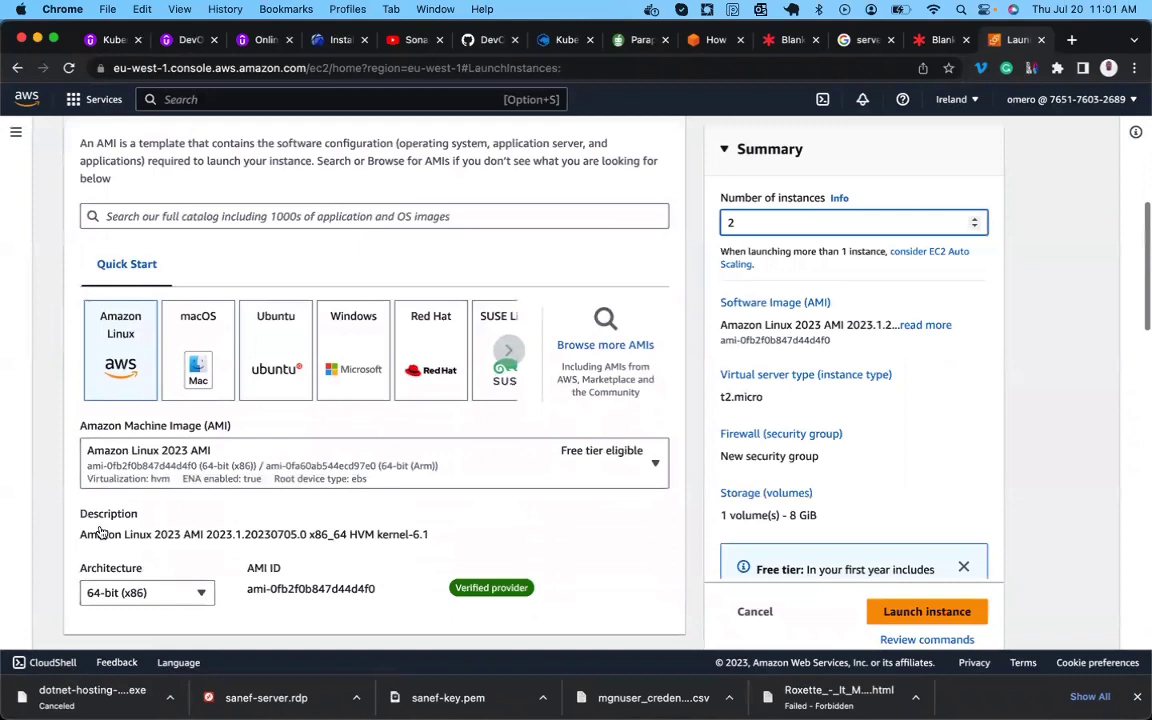
scroll(99, 532, "down", 2)
left_click(290, 350)
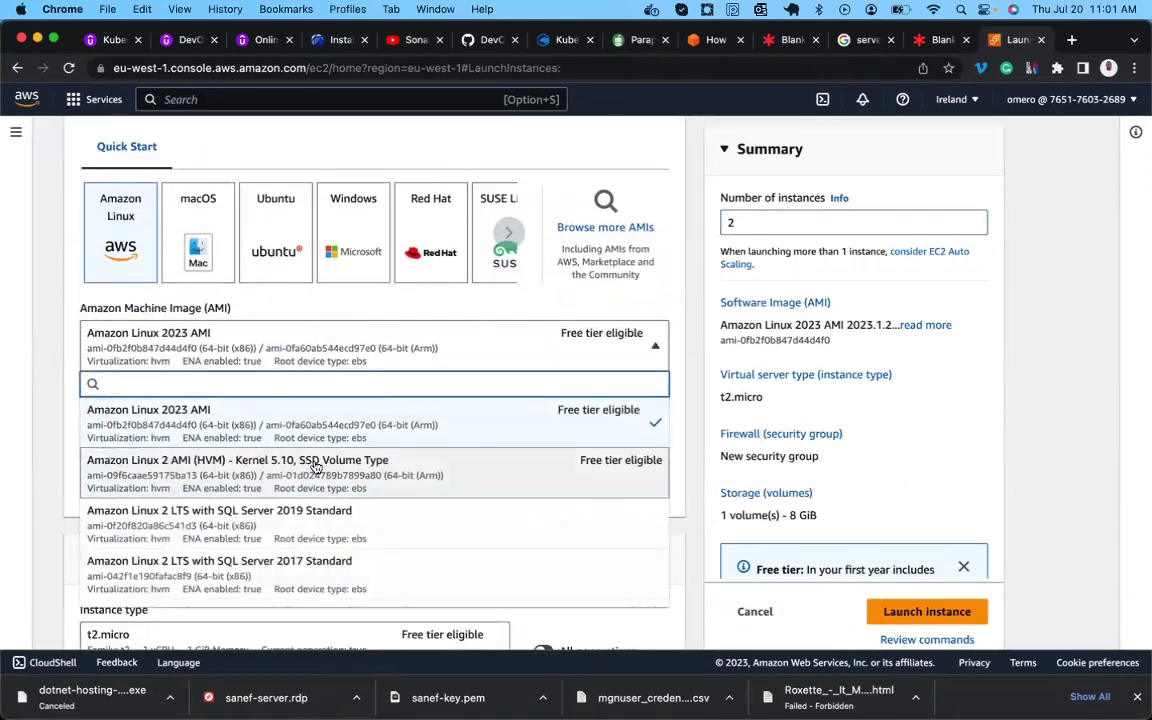
left_click(315, 467)
scroll(372, 329, "down", 3)
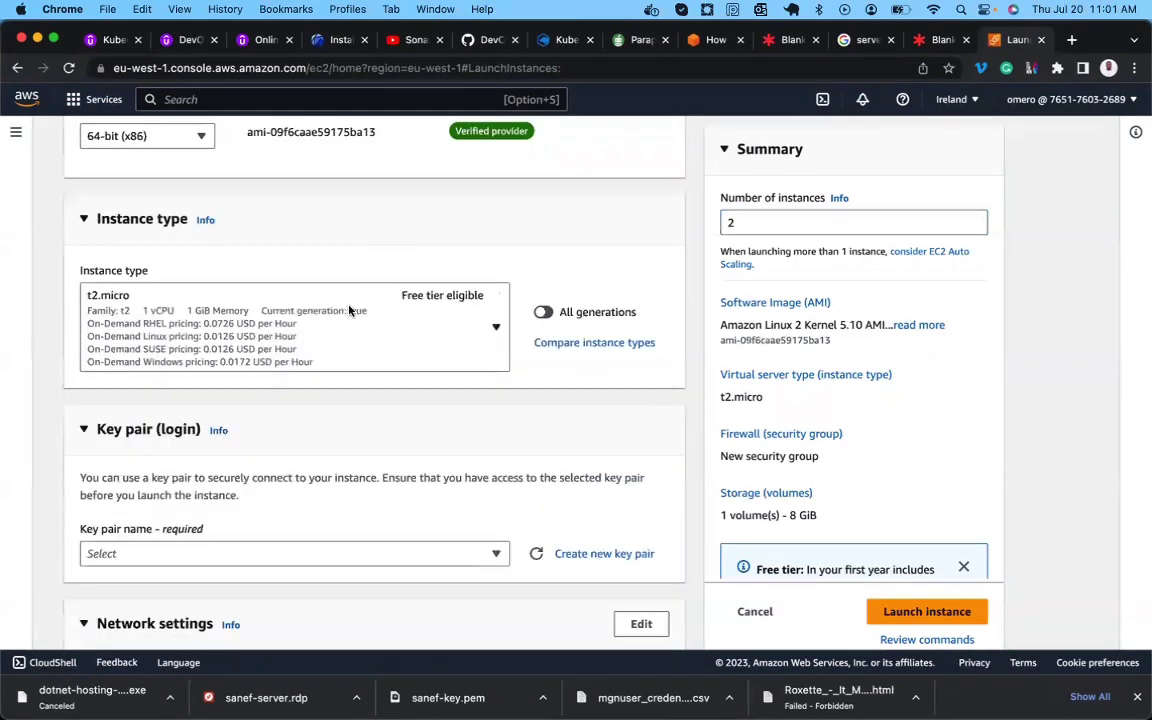
scroll(360, 341, "down", 3)
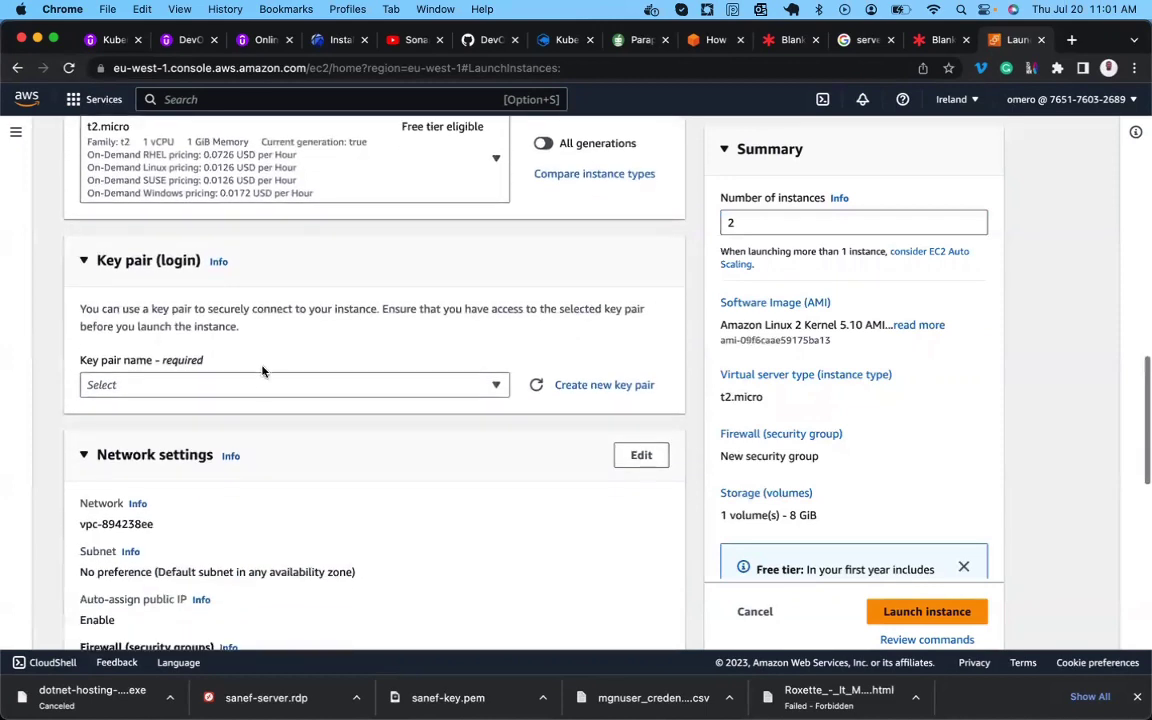
left_click(257, 380)
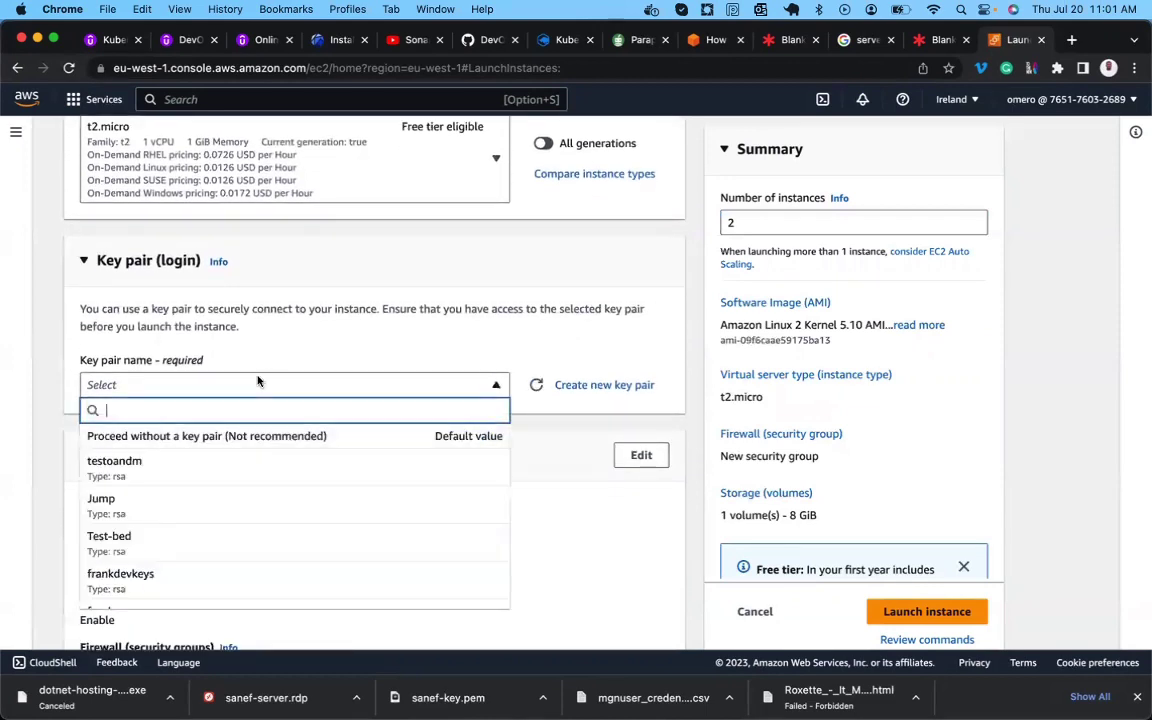
scroll(200, 548, "down", 1)
left_click(155, 585)
Put the instances in the custom VPC's sub2 subnet with the existing frankSG security group.
scroll(155, 585, "down", 2)
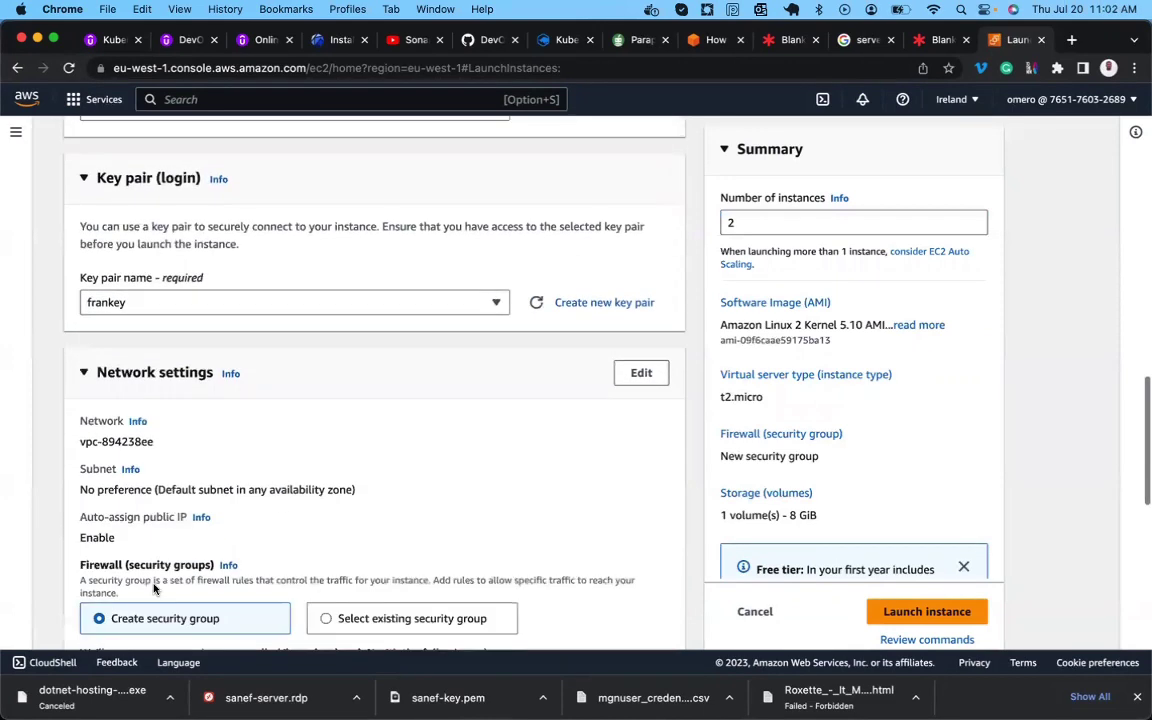
left_click(641, 350)
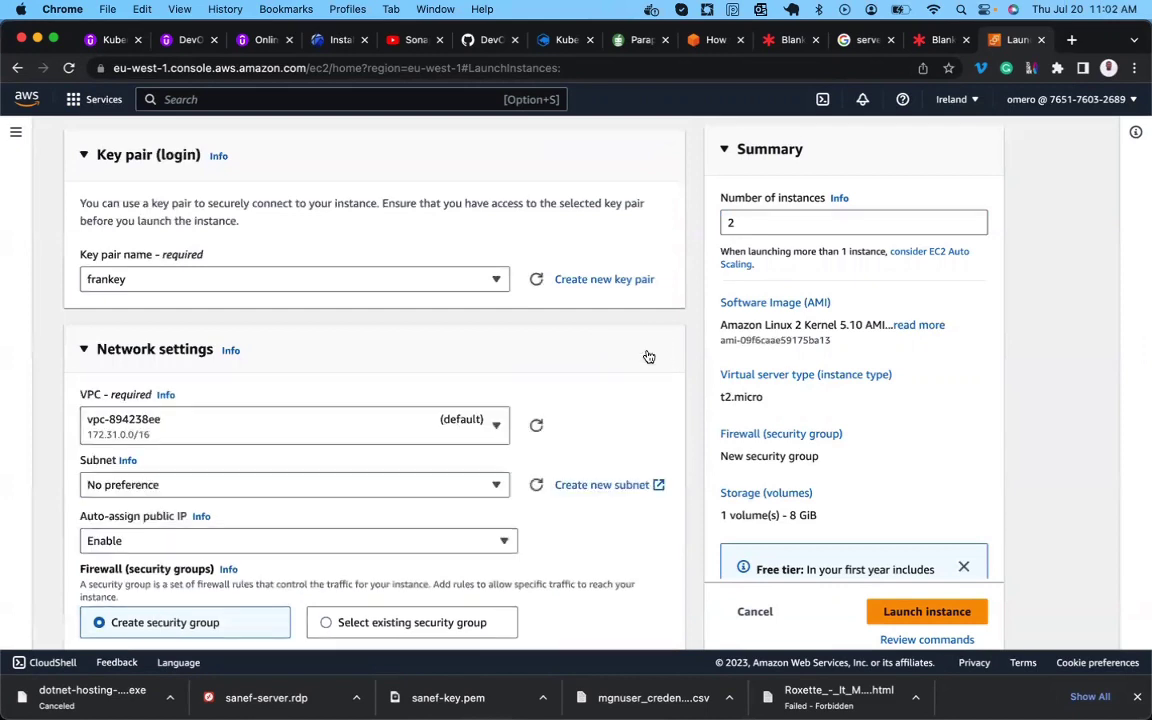
left_click(487, 430)
left_click(363, 525)
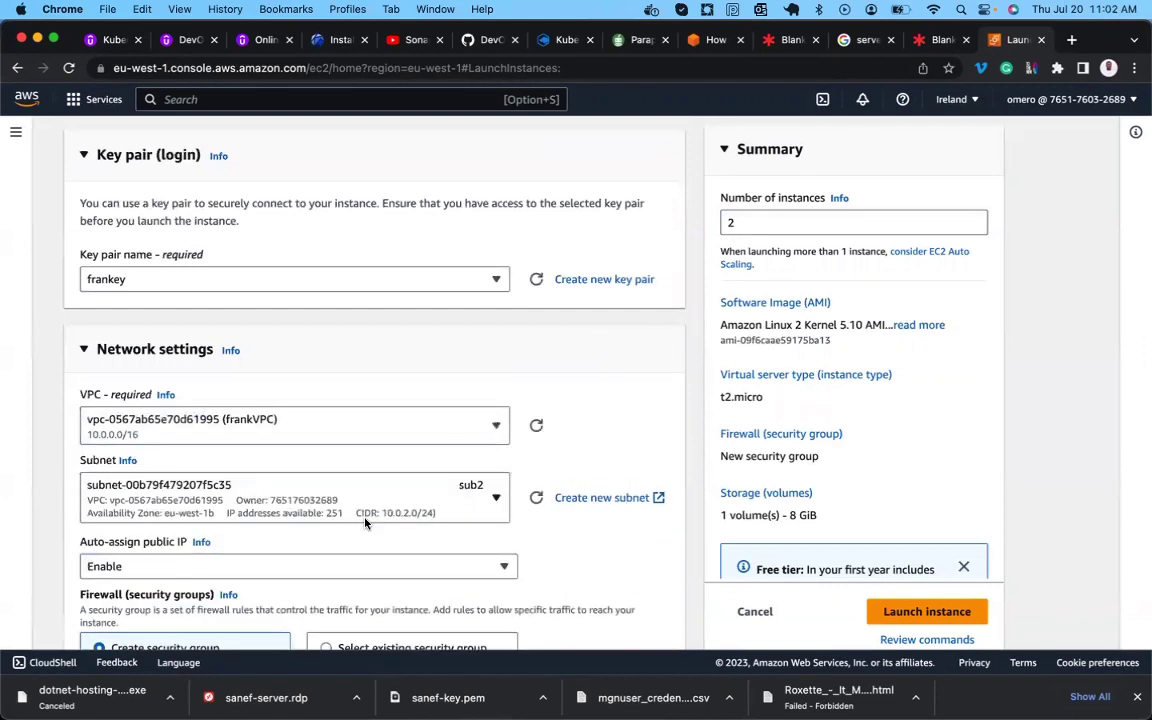
scroll(365, 522, "down", 4)
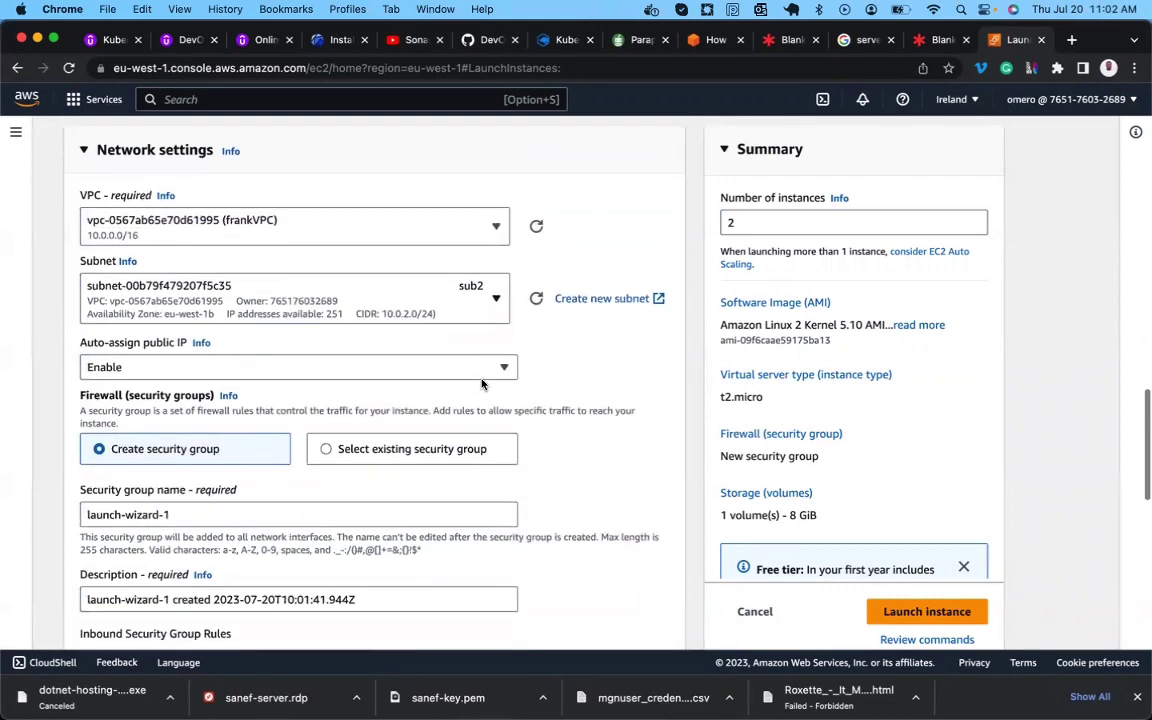
scroll(470, 388, "down", 1)
left_click(368, 408)
left_click(200, 474)
left_click(172, 545)
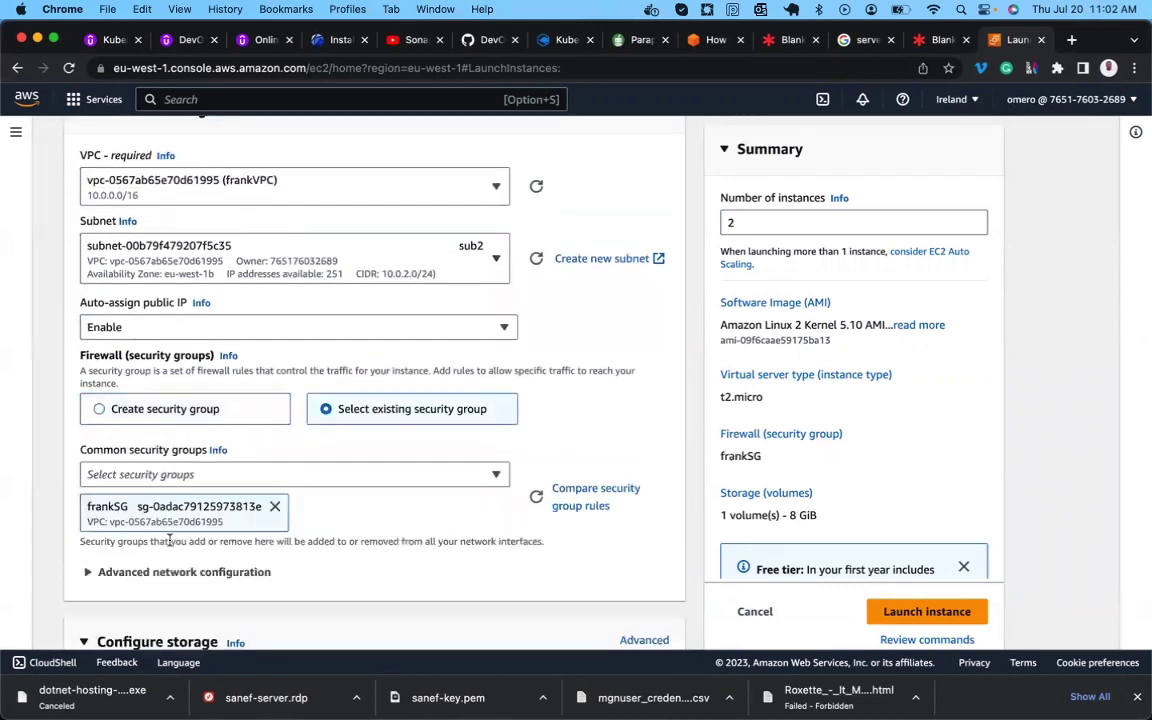
Set the root volume to 10 GiB and launch the two instances.
scroll(170, 543, "down", 6)
left_click(128, 398)
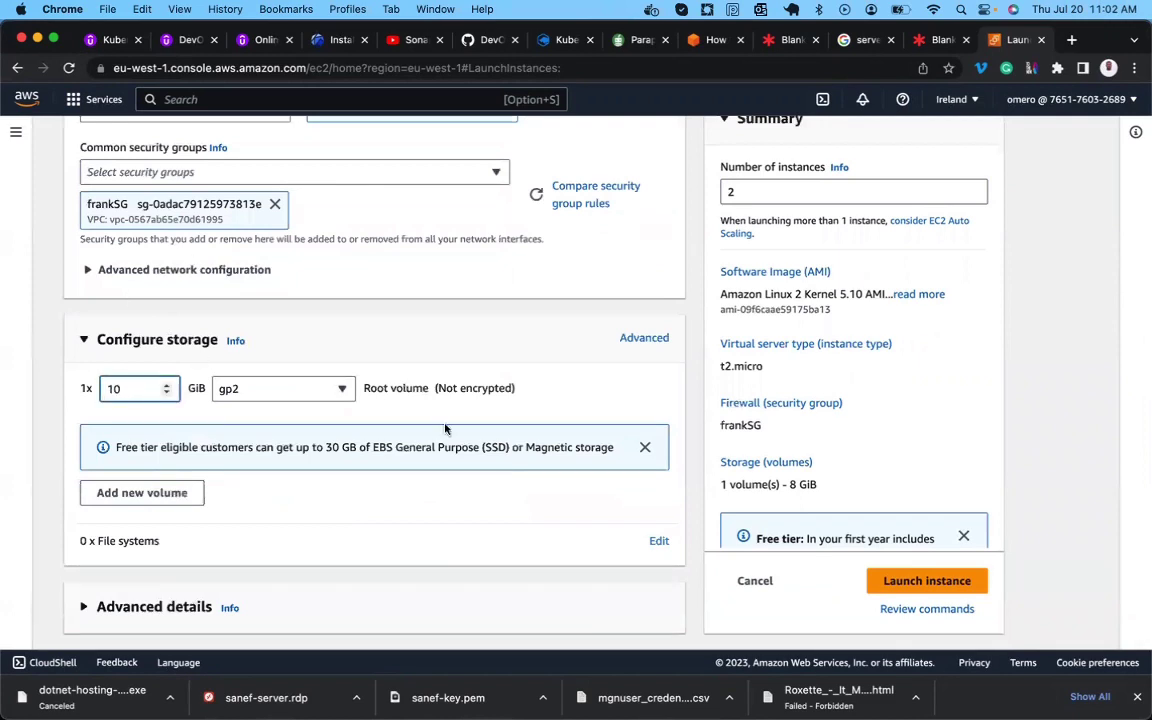
type("10")
left_click(903, 580)
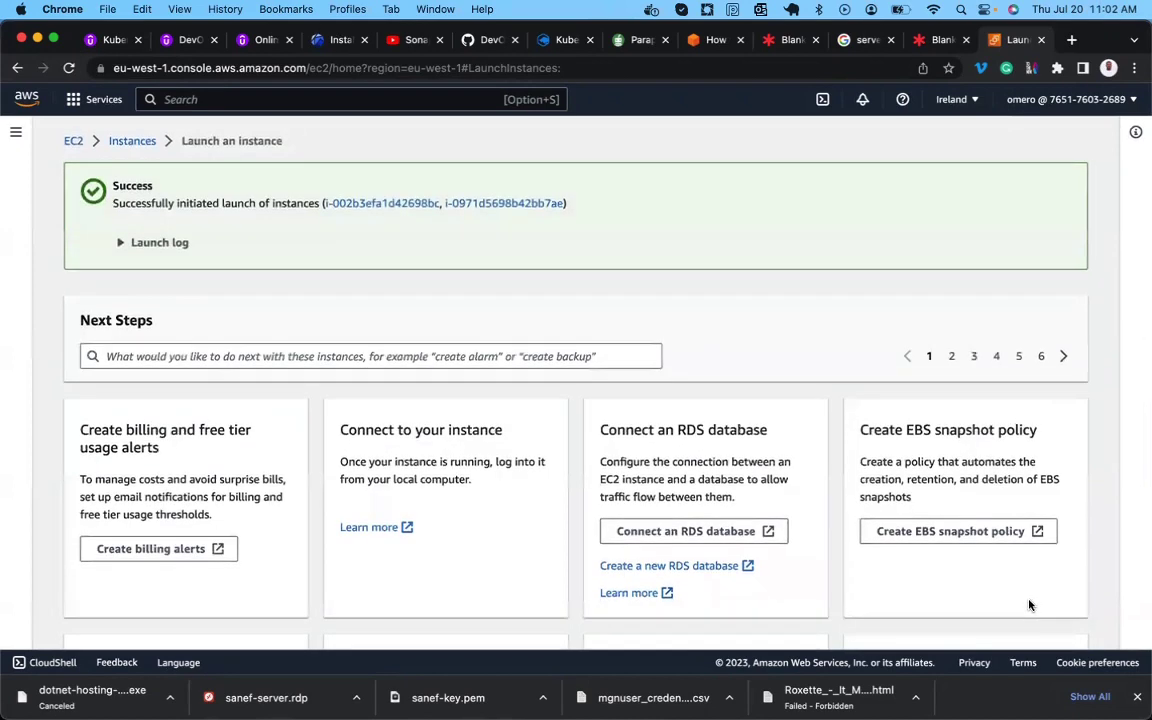
In the full instances list, change the second app-server instance's name to db-server and save.
scroll(1029, 605, "down", 5)
left_click(1005, 619)
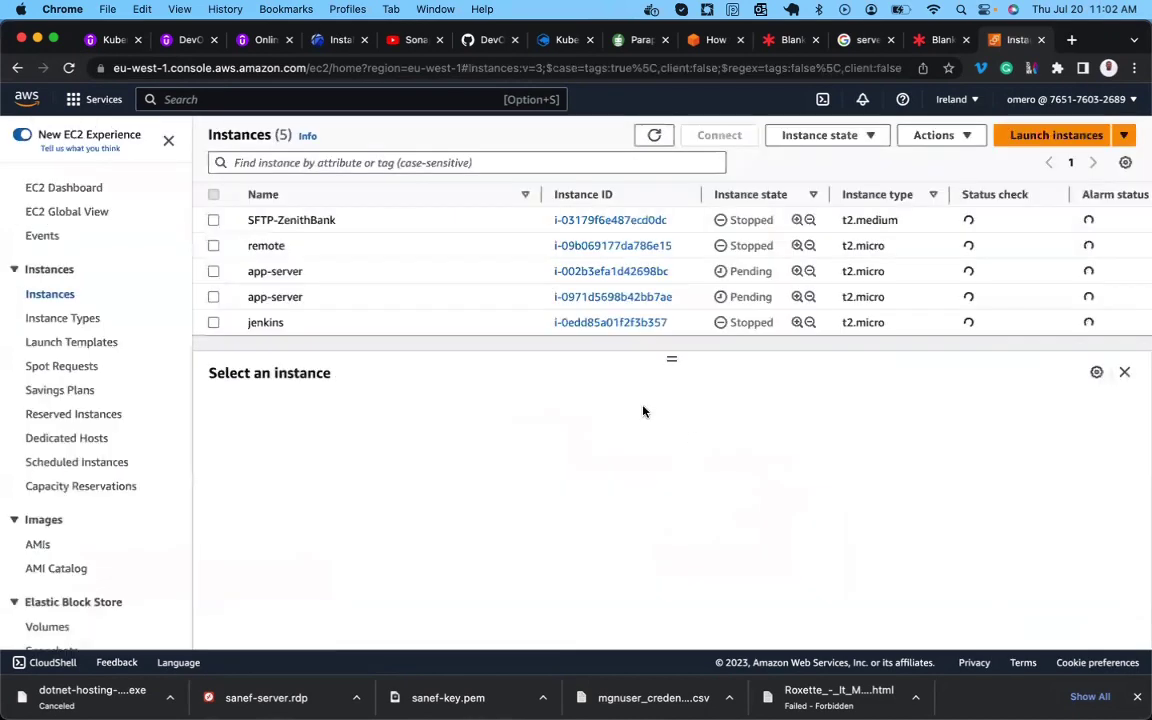
left_click(312, 299)
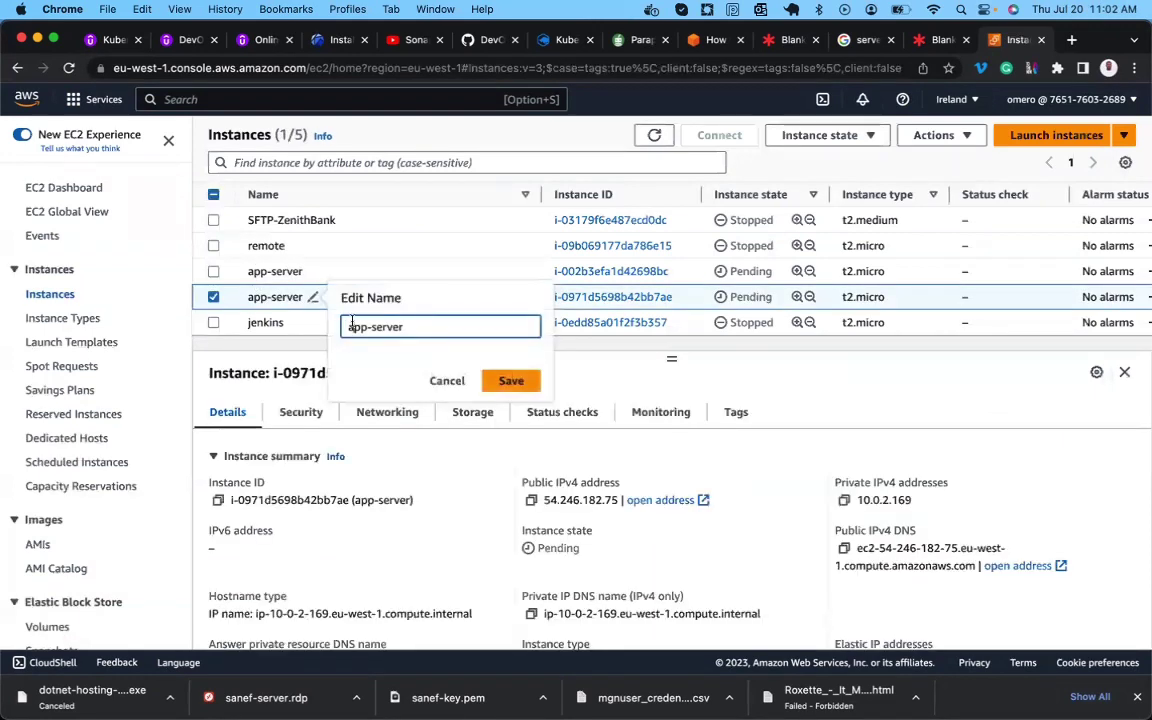
type("db")
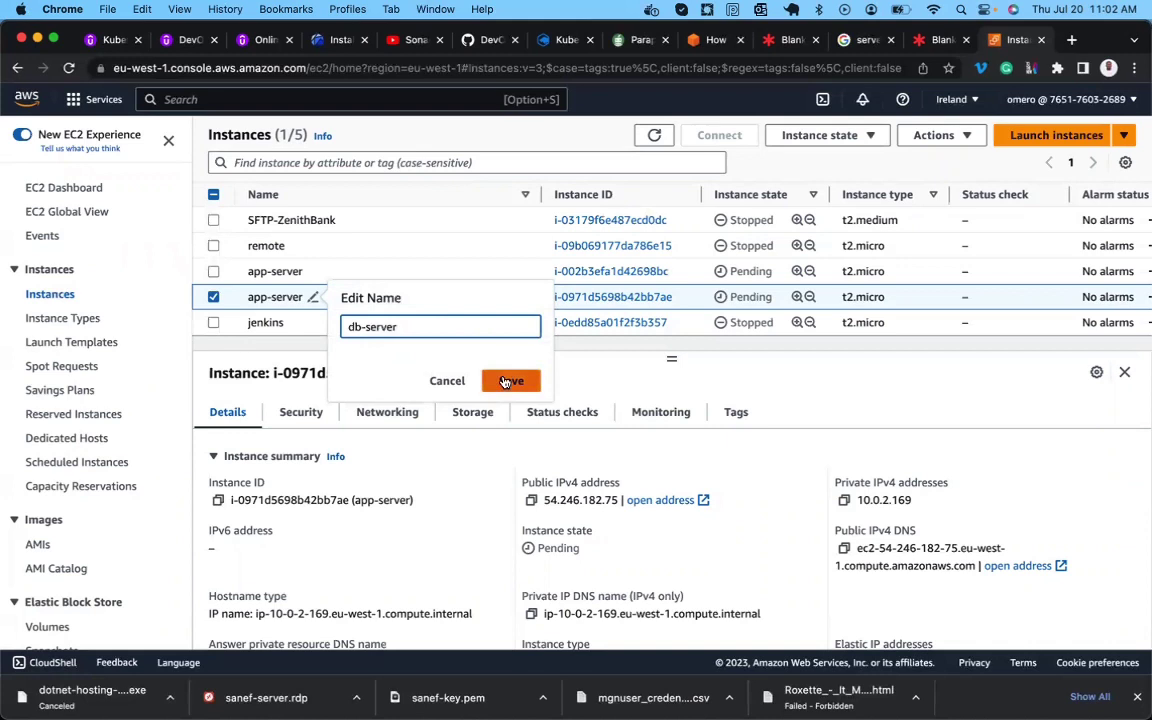
left_click(511, 382)
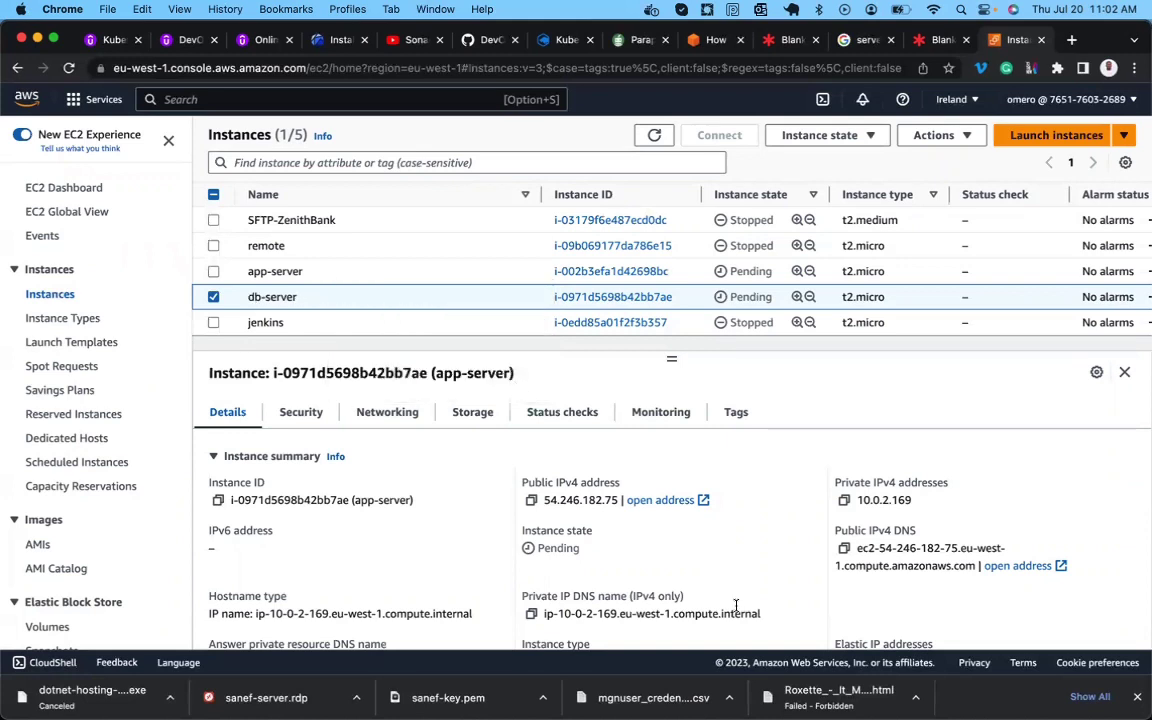
left_click(924, 44)
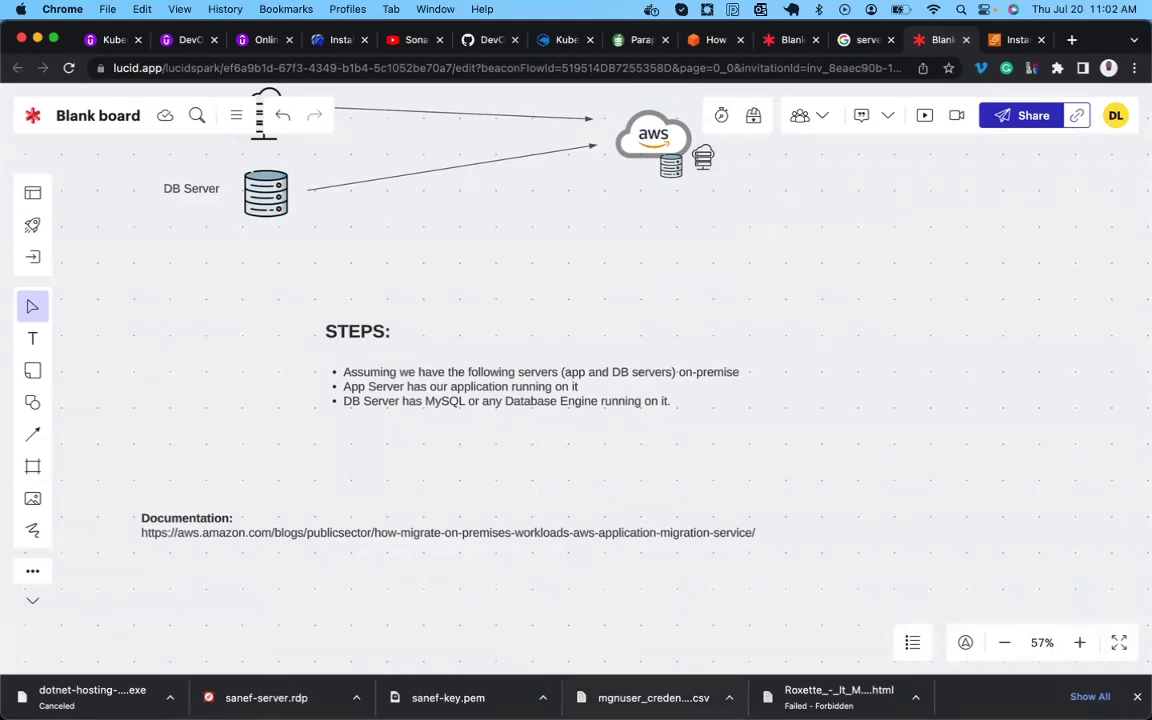
Return from the Lucidspark migration board to the EC2 instances list.
left_click(1014, 39)
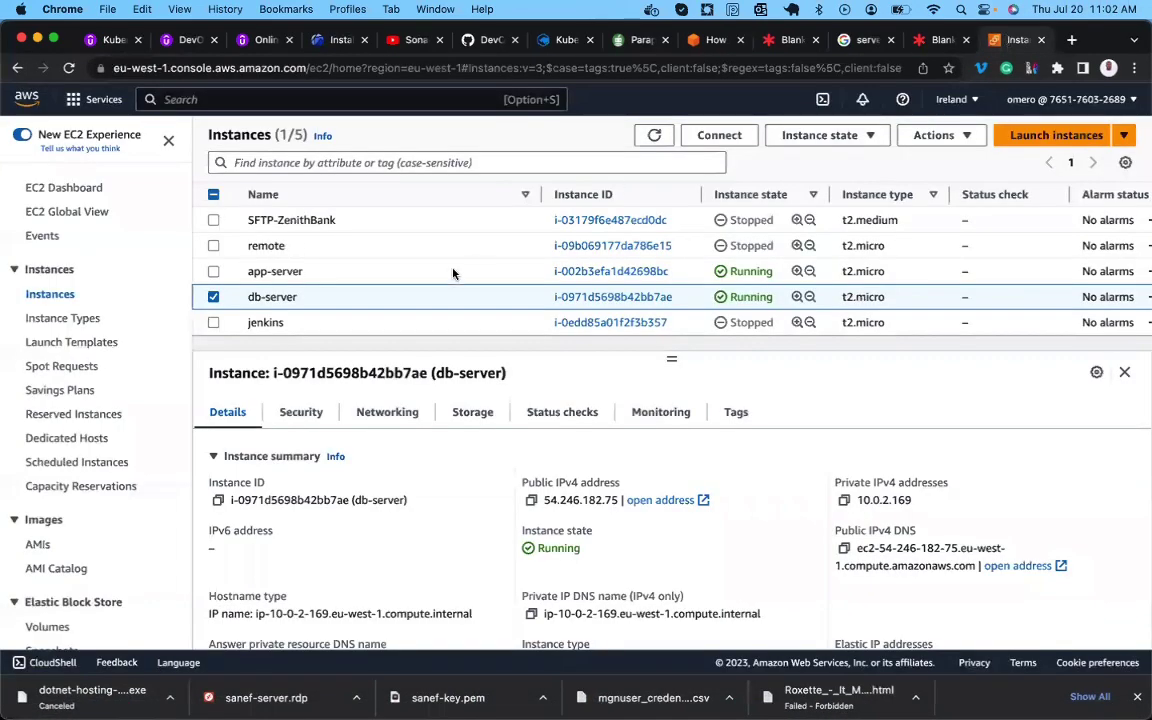
Copy the example ssh command from app-server's Connect page under SSH client.
left_click(383, 276)
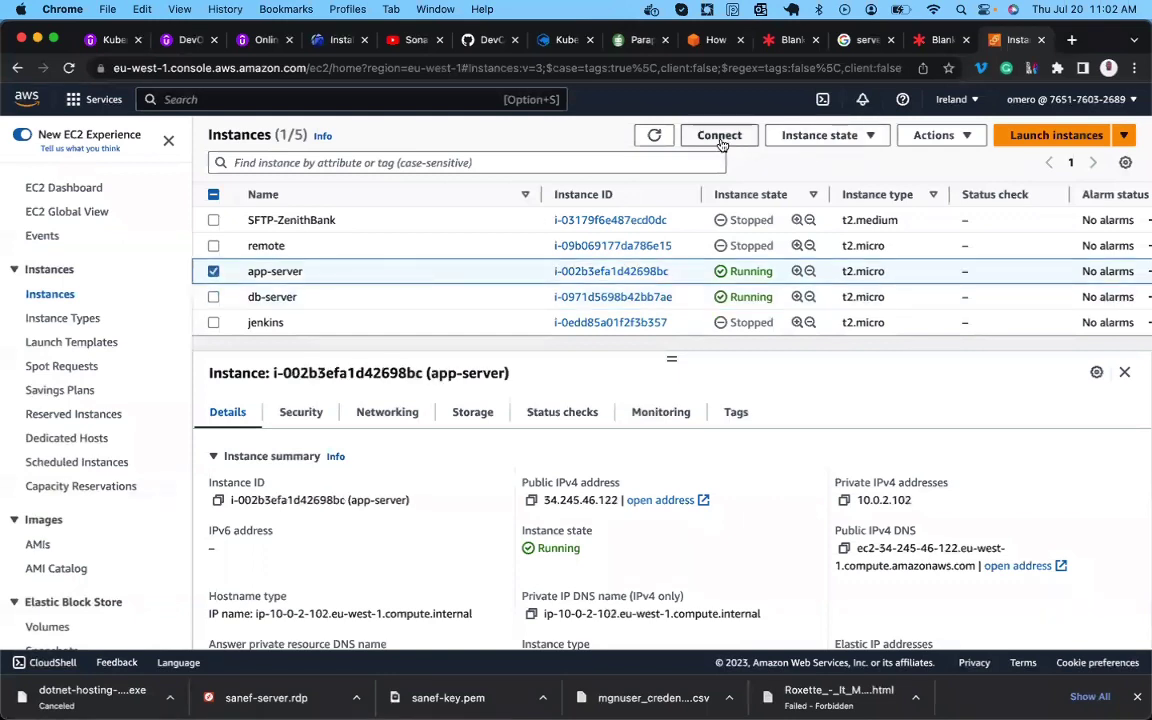
left_click(719, 137)
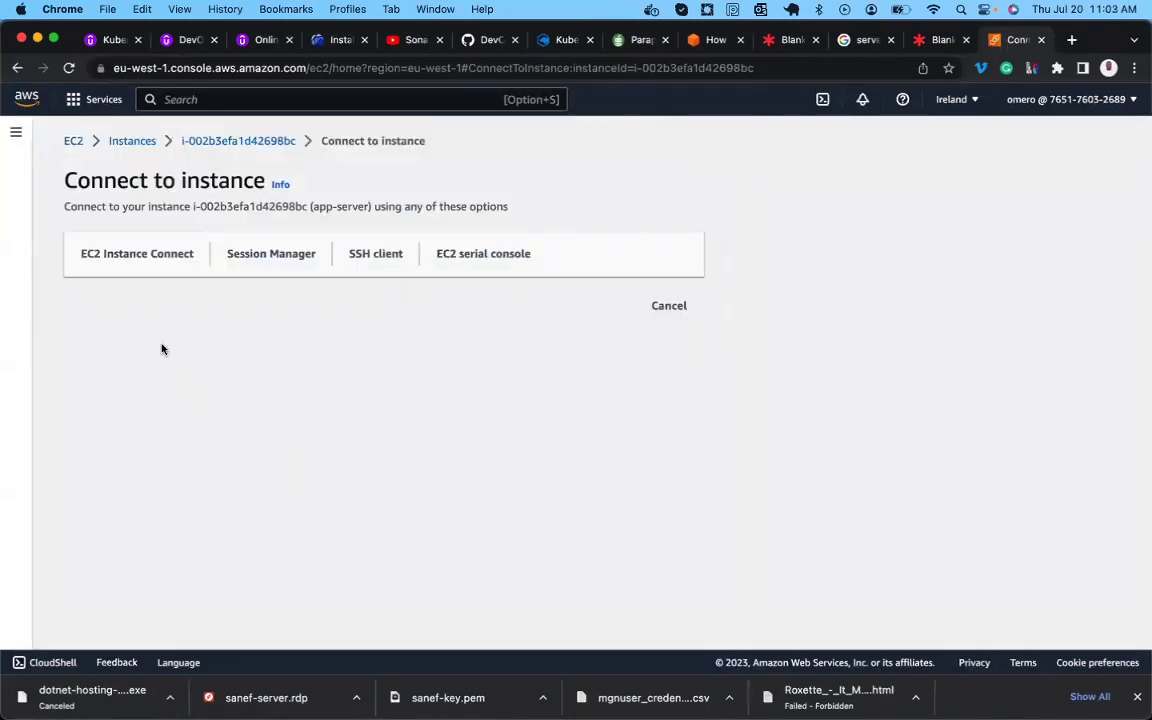
left_click(362, 256)
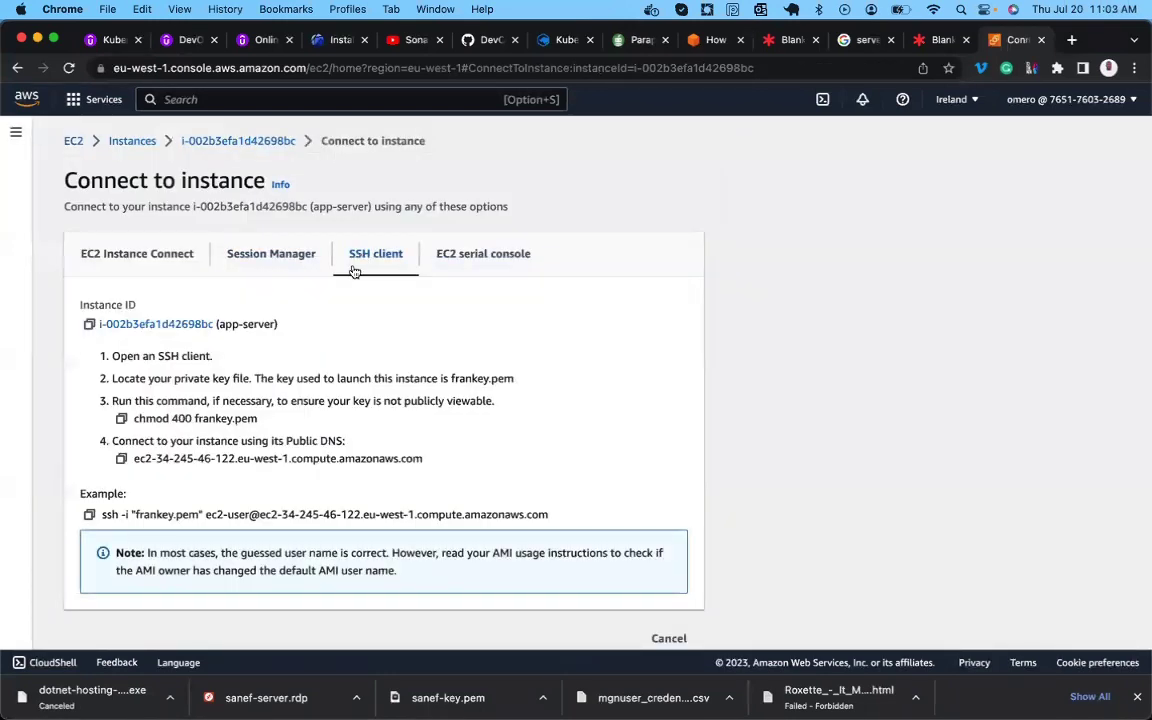
left_click(89, 514)
SSH into the second server with the copied command, accept the host key, and become root with sudo -i.
mouse_move(452, 676)
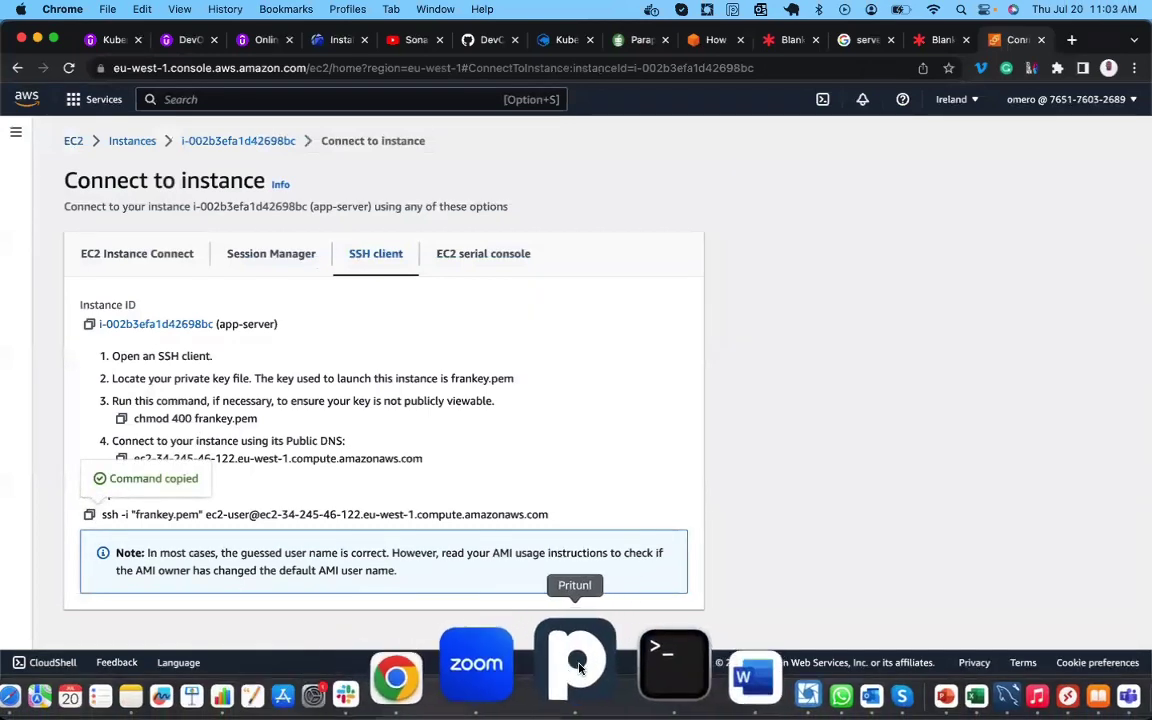
left_click(615, 660)
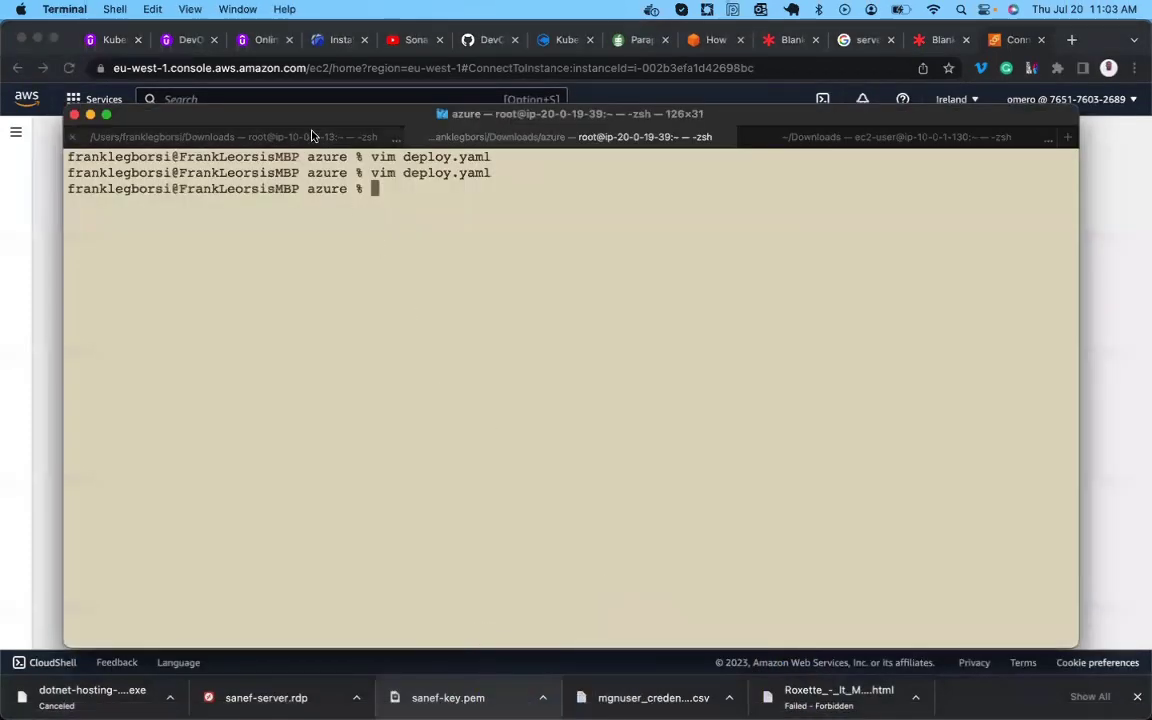
left_click(311, 135)
key("Return")
key("super+v")
key("Return")
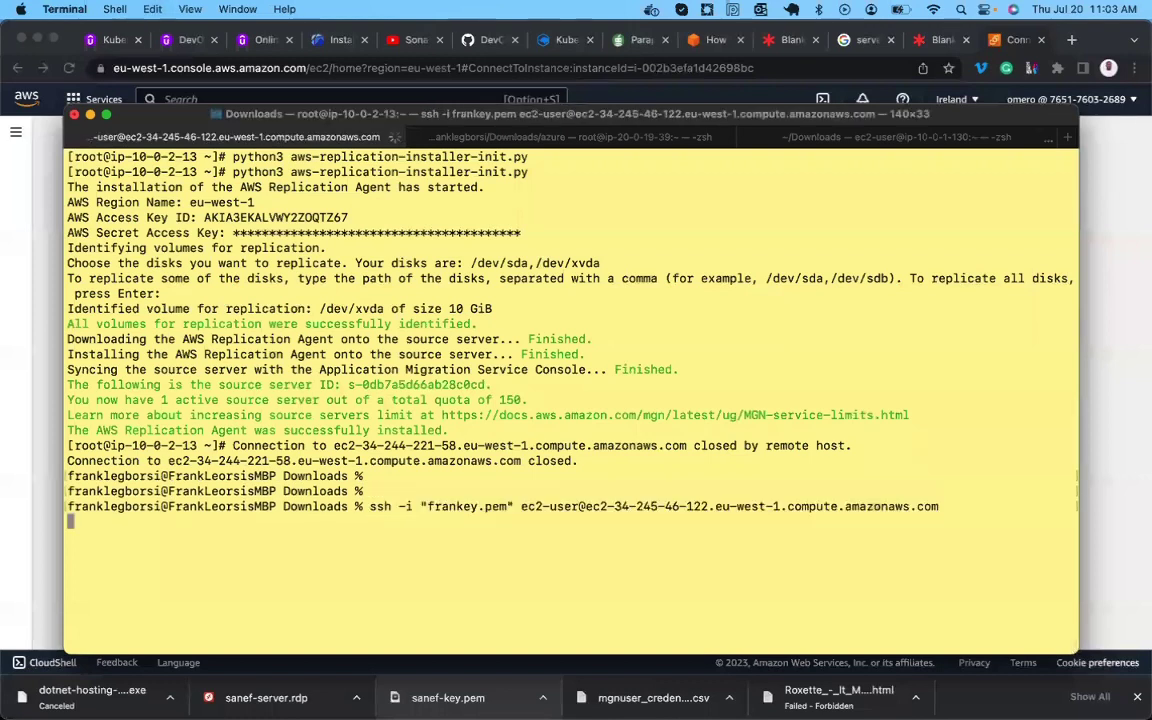
type("yes")
key("Return")
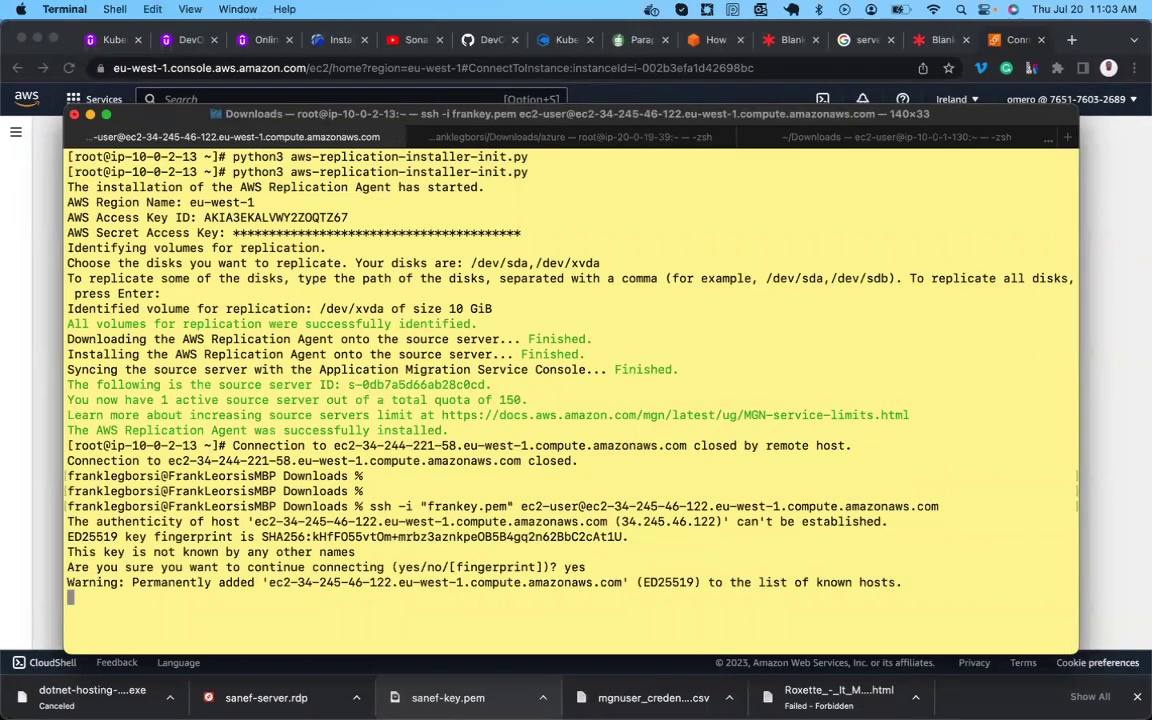
key("Return")
key("Return")
key("Return")
type("sudo -i")
key("Return")
key("Return")
key("Return")
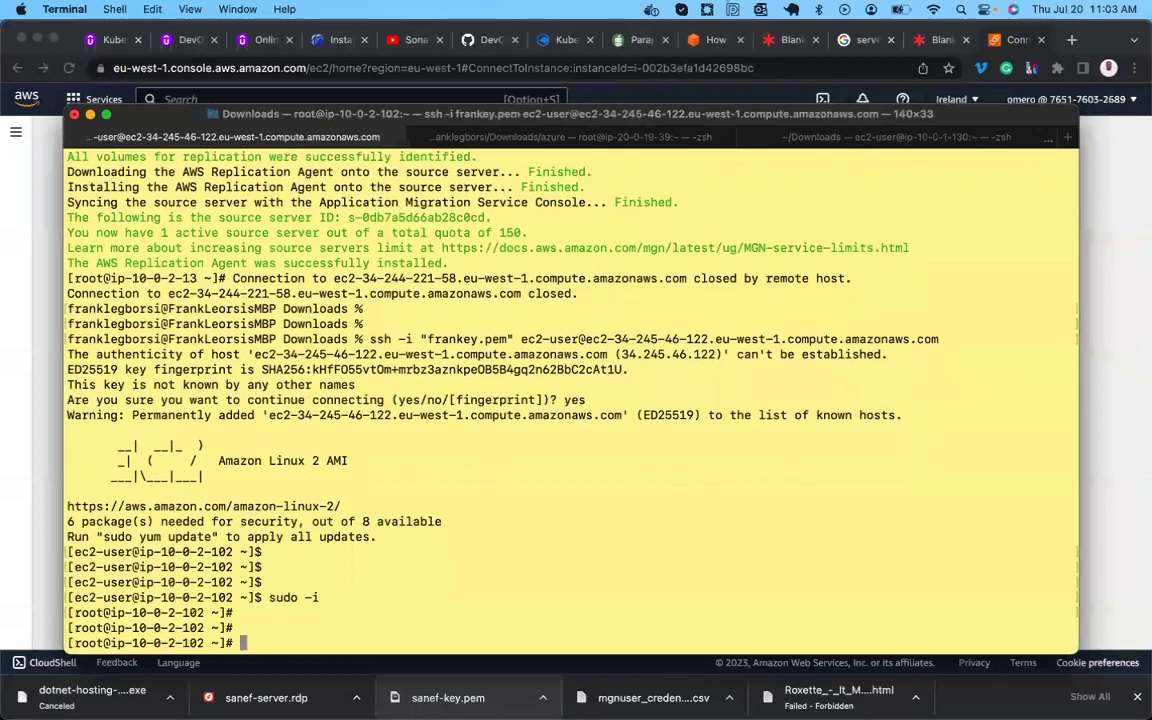
key("ctrl+l")
key("Return")
key("Return")
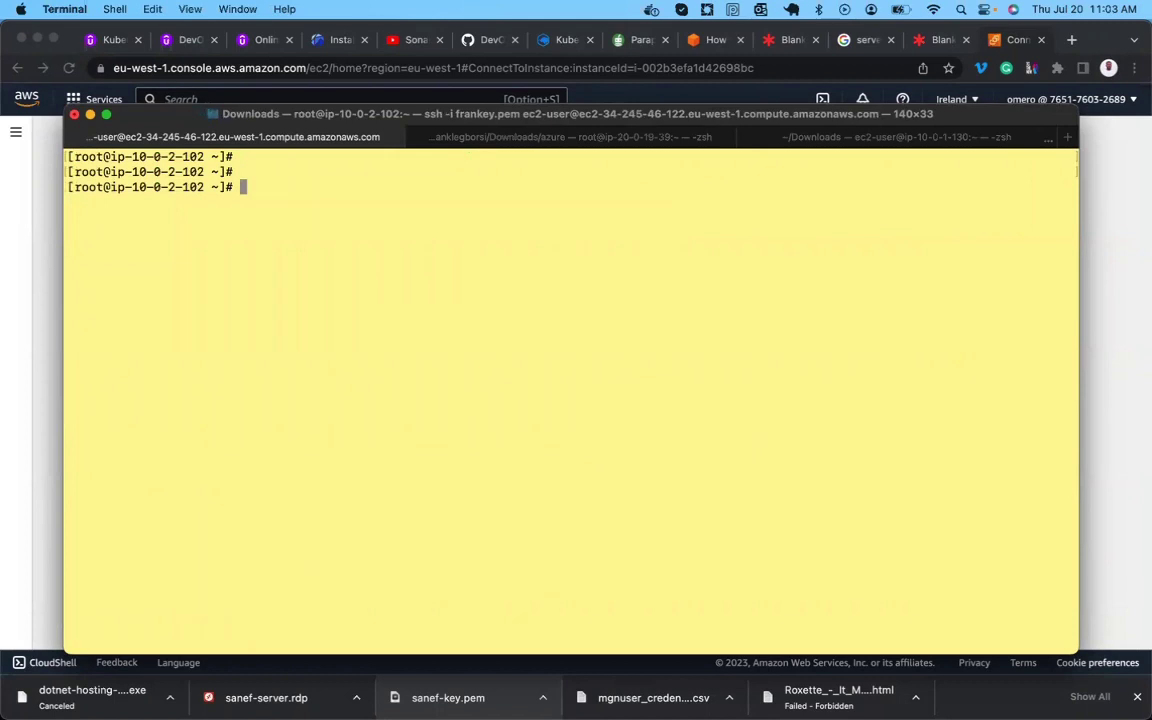
Install httpd with yum, then restart it, enable it at boot, and check its status.
type("yum install httpd -y")
key("Return")
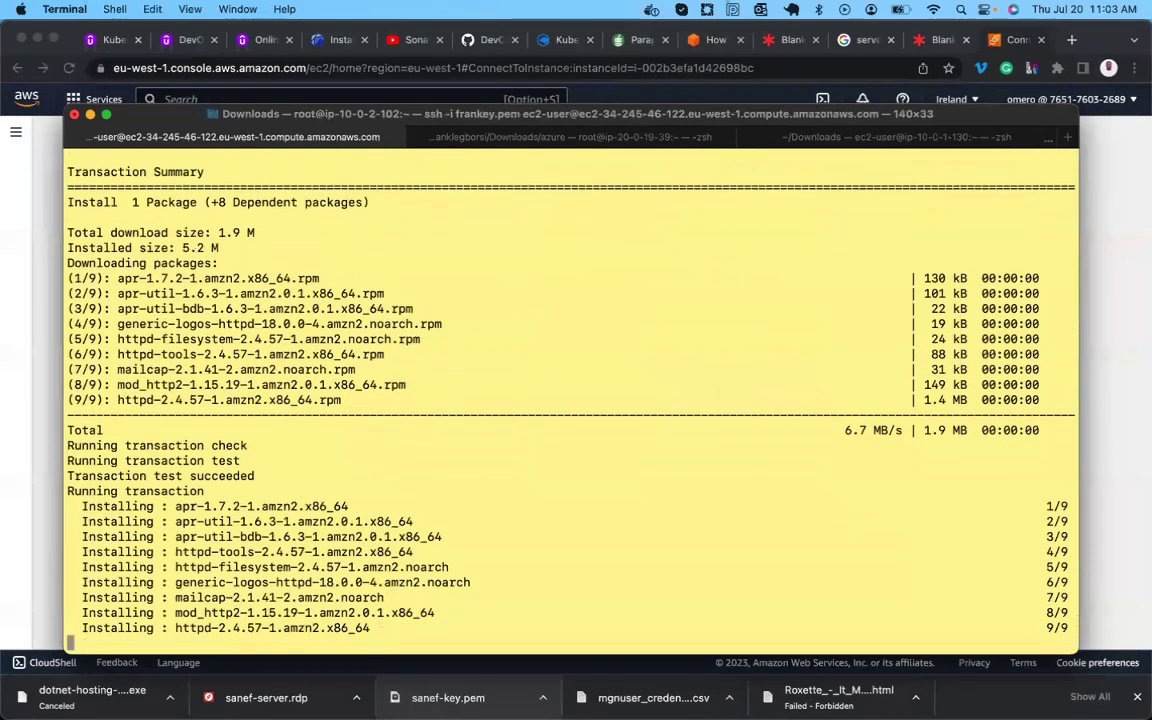
key("Return")
key("Return")
key("Return")
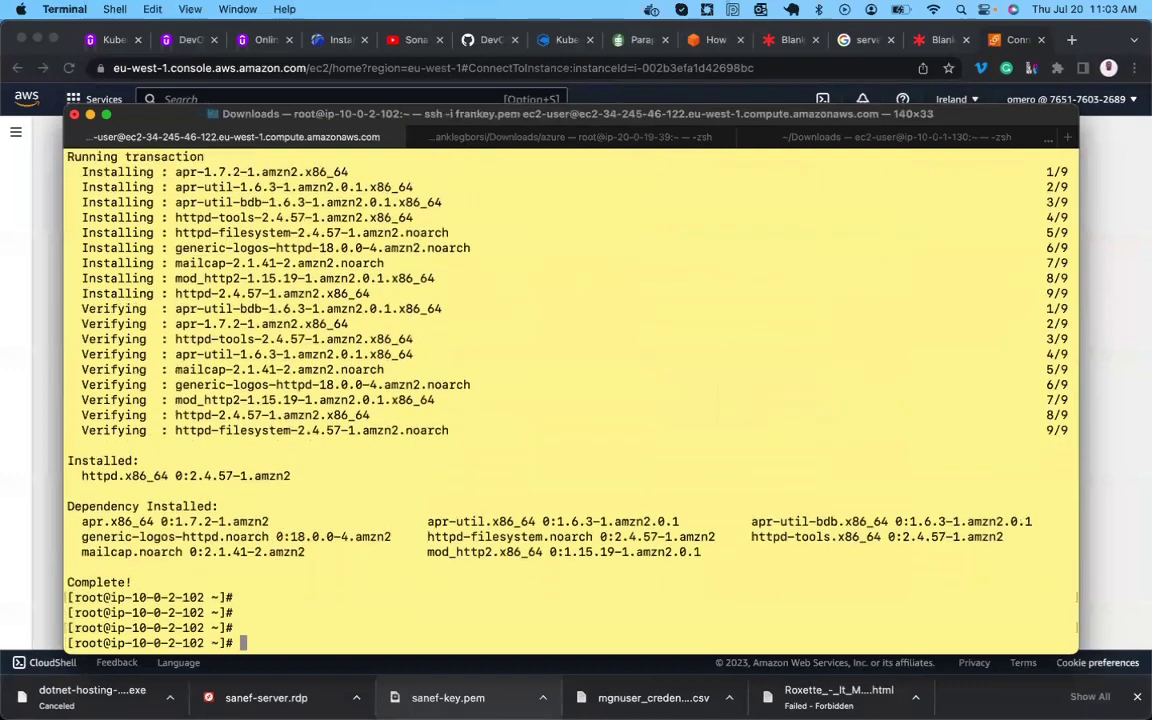
type("systemctl re")
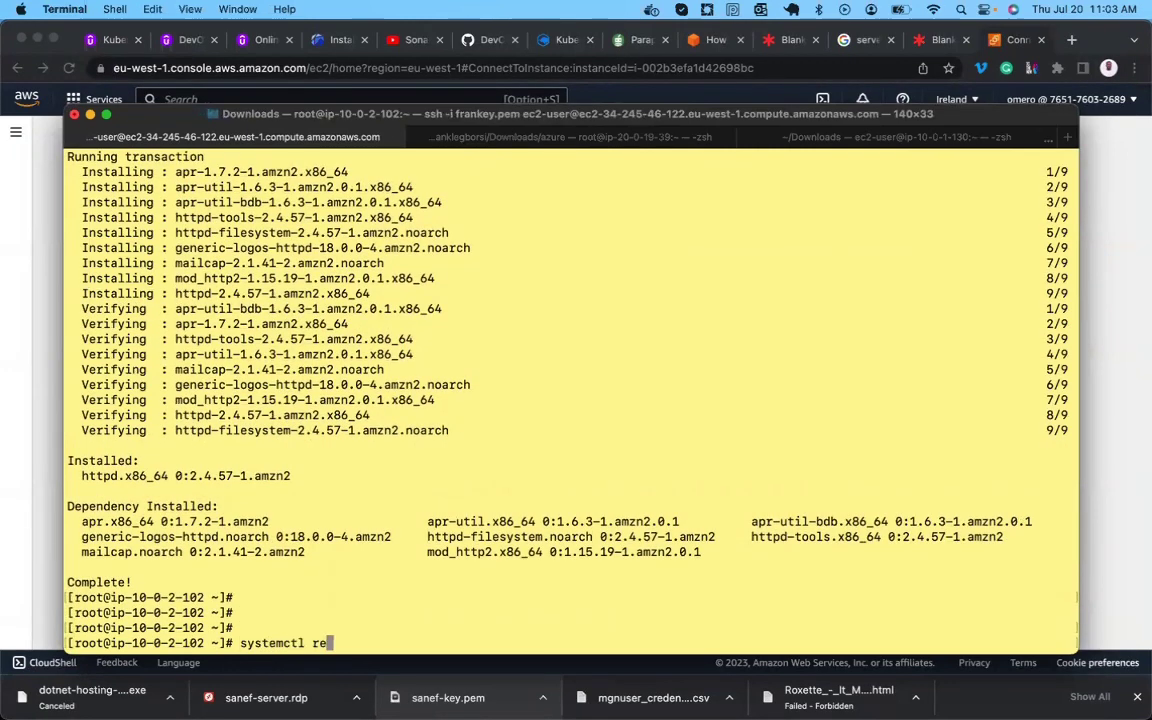
type("start httpd")
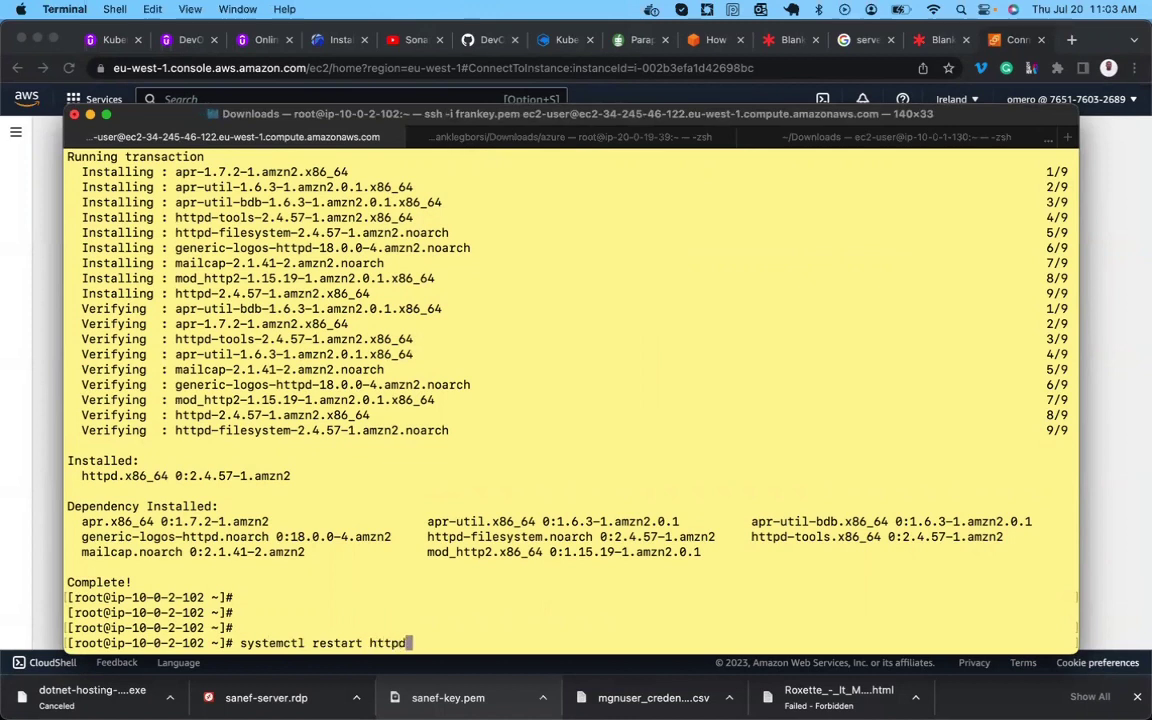
key("Return")
key("Return")
key("Return")
type("ss")
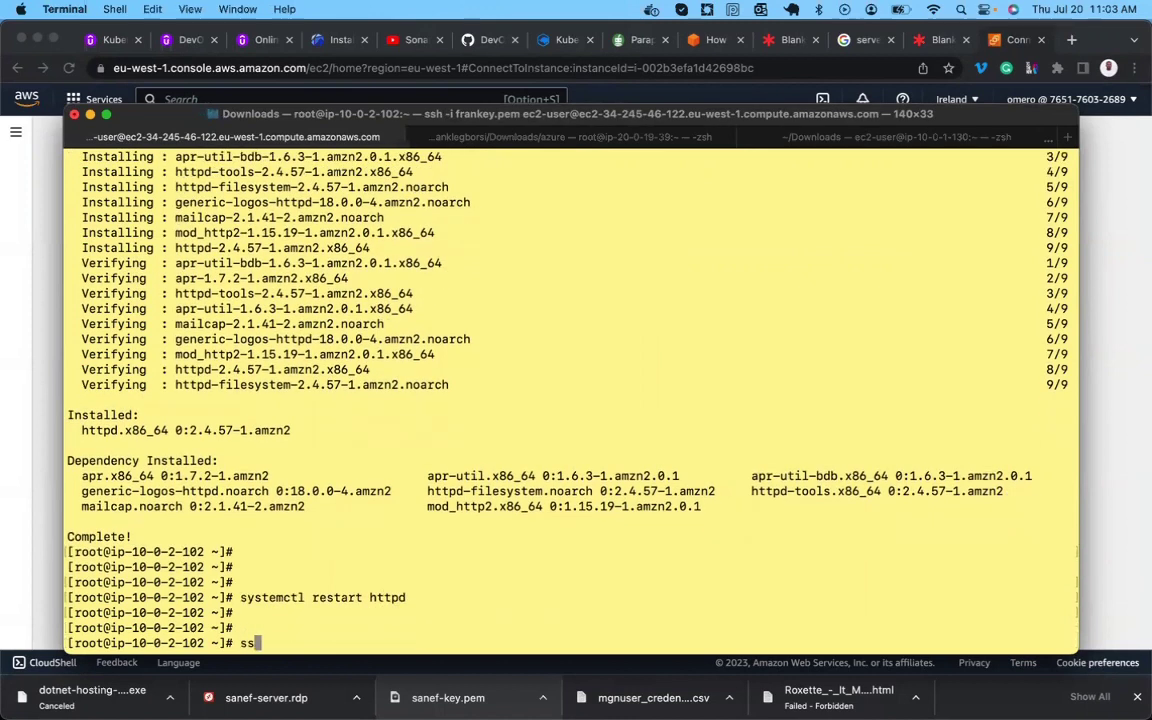
type("ystemctl e")
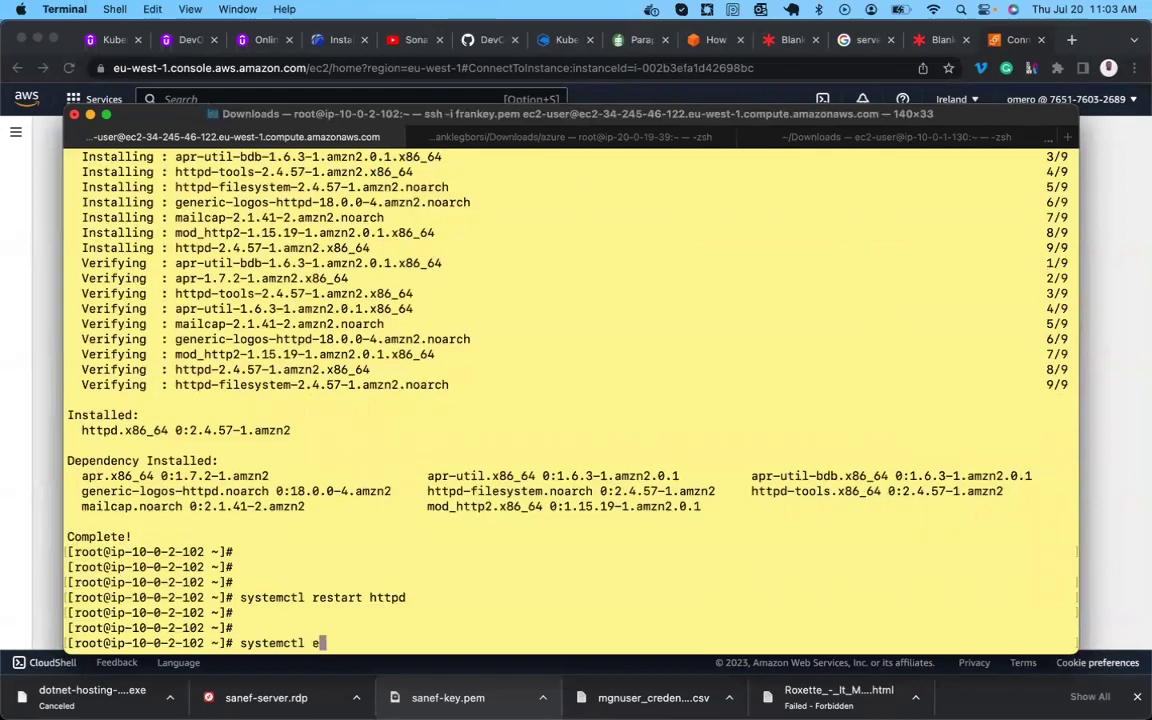
type("nable httpd")
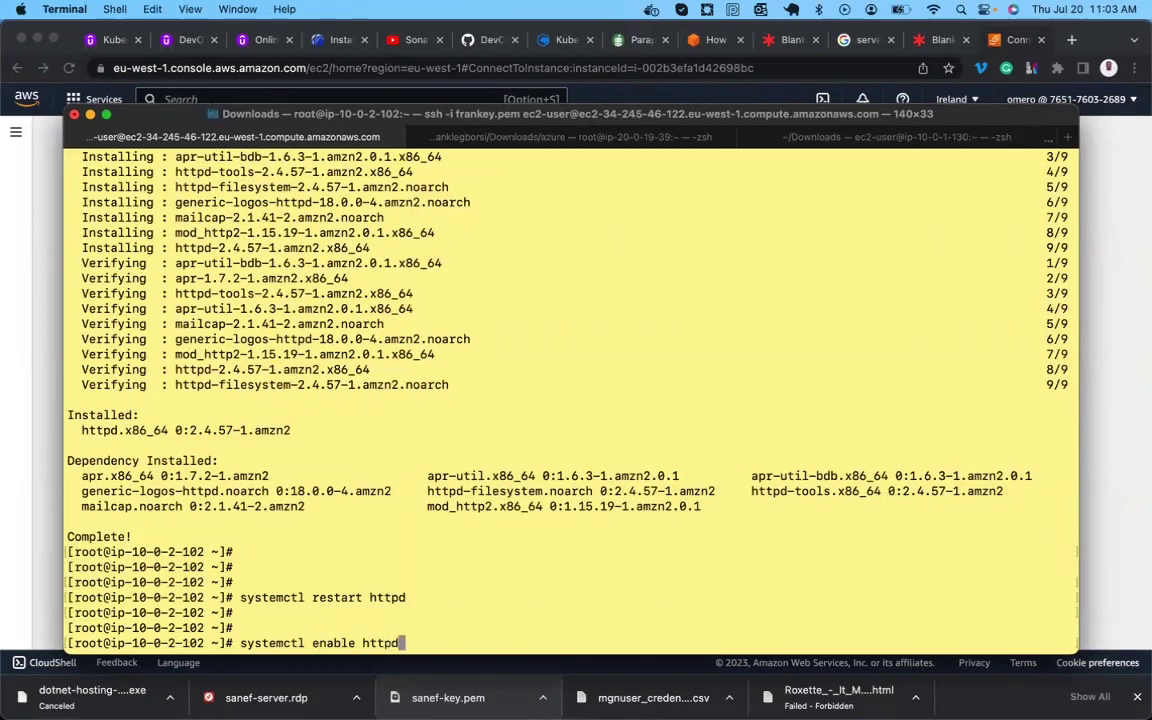
key("Return")
key("Return")
key("Return")
type("systemctl status httpd")
key("Return")
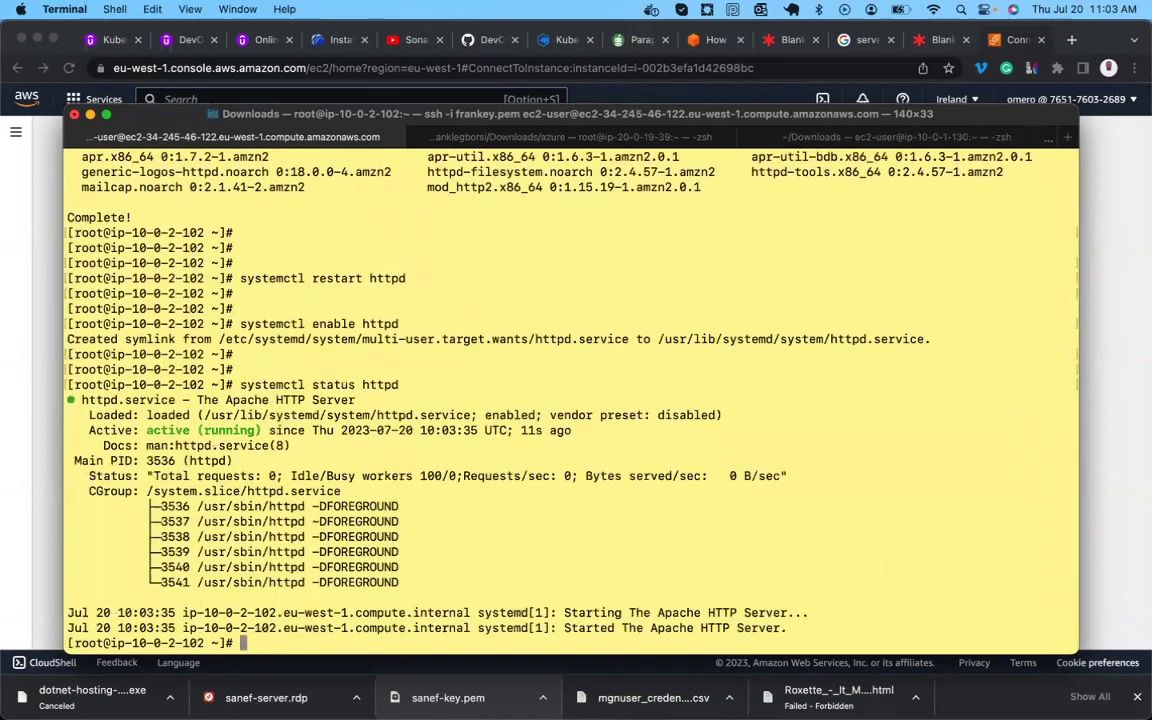
Search Google for 'simple html web page design' and switch to web results.
left_click(865, 45)
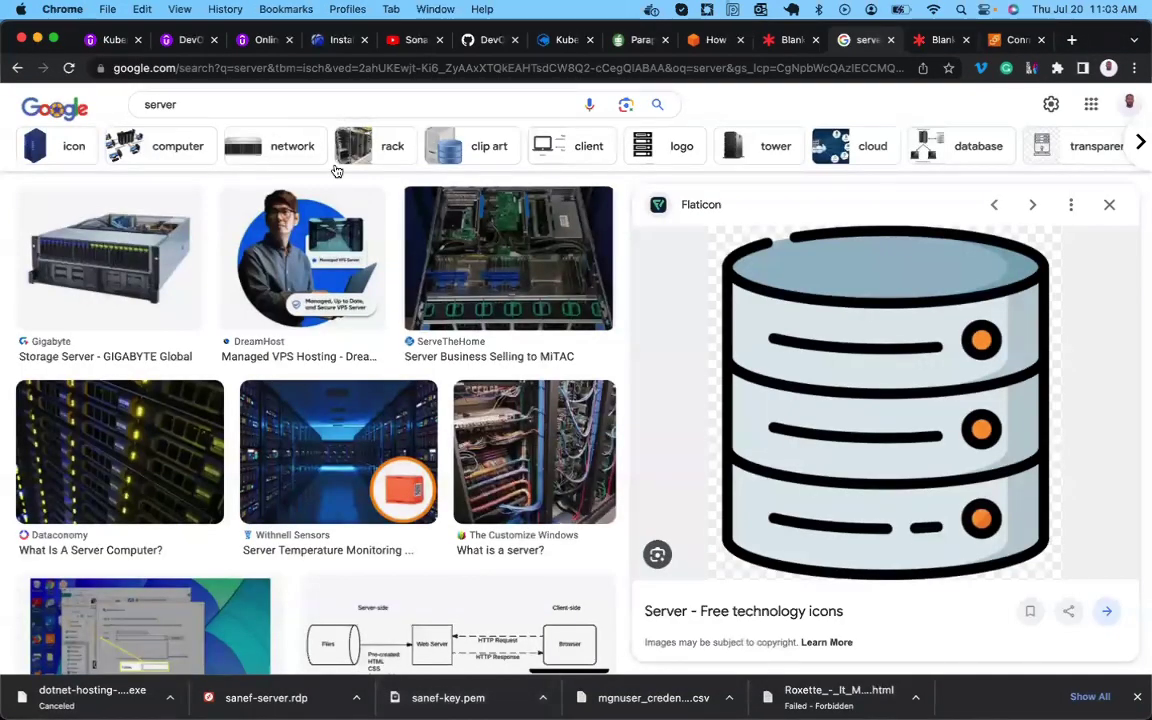
scroll(296, 284, "down", 5)
scroll(296, 284, "up", 5)
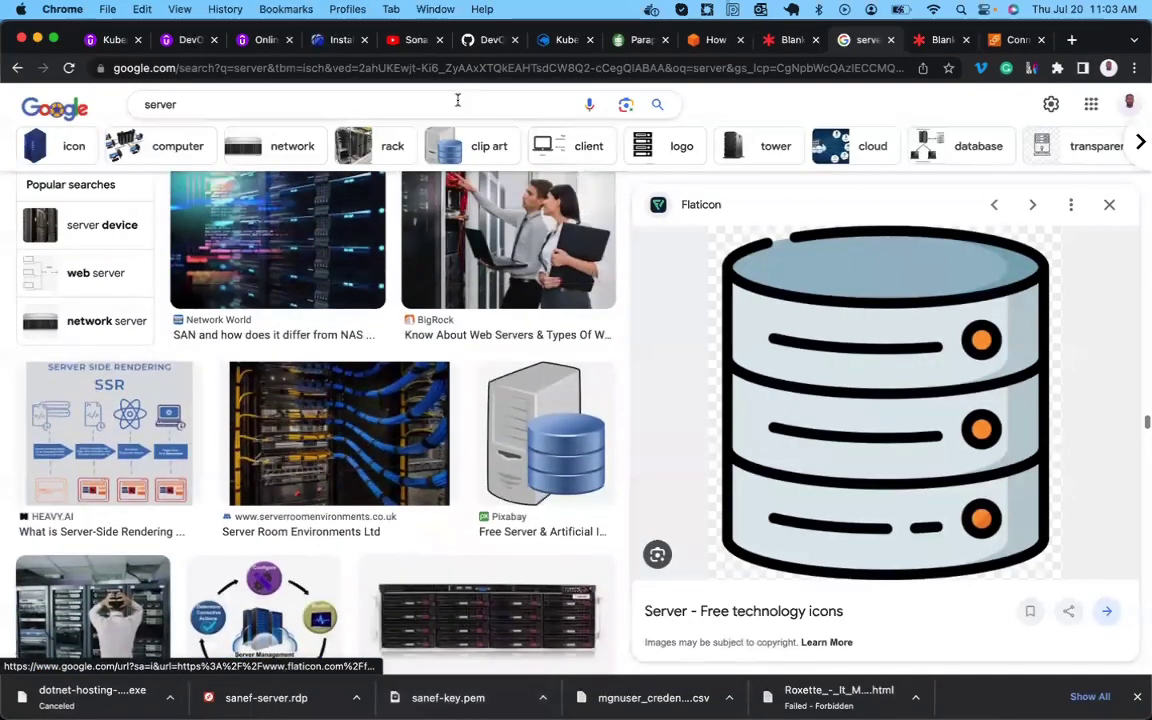
left_click(456, 100)
type("simpl")
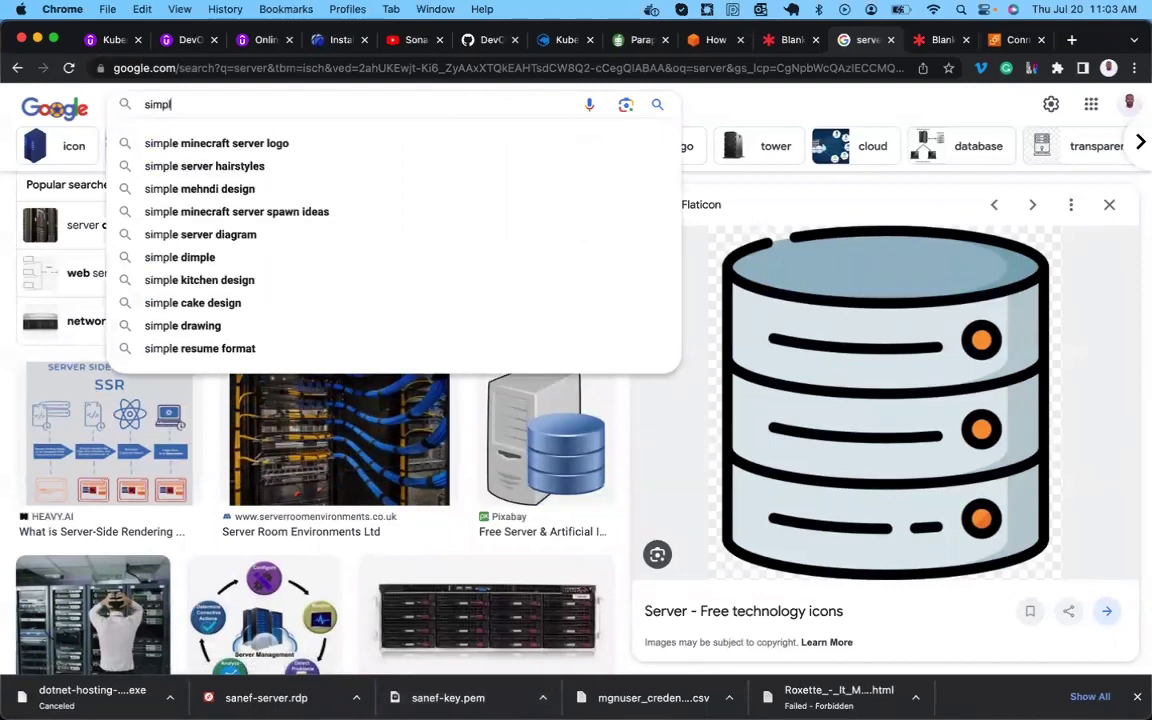
type("e ht")
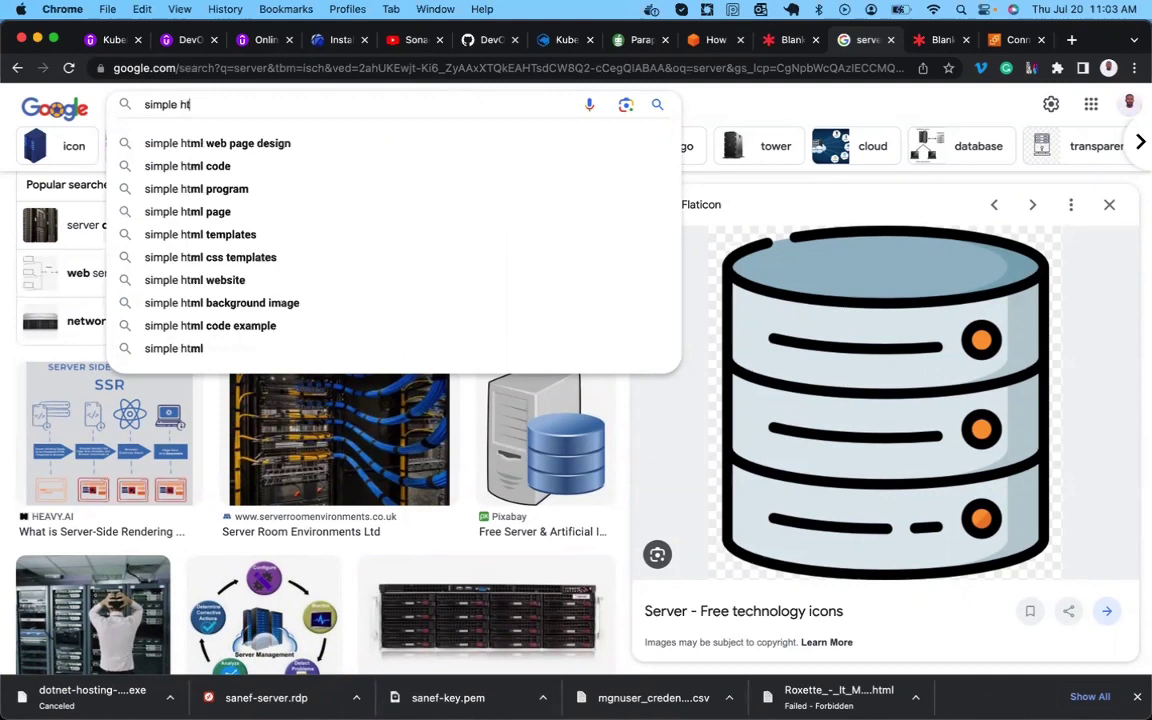
key("Down")
key("Return")
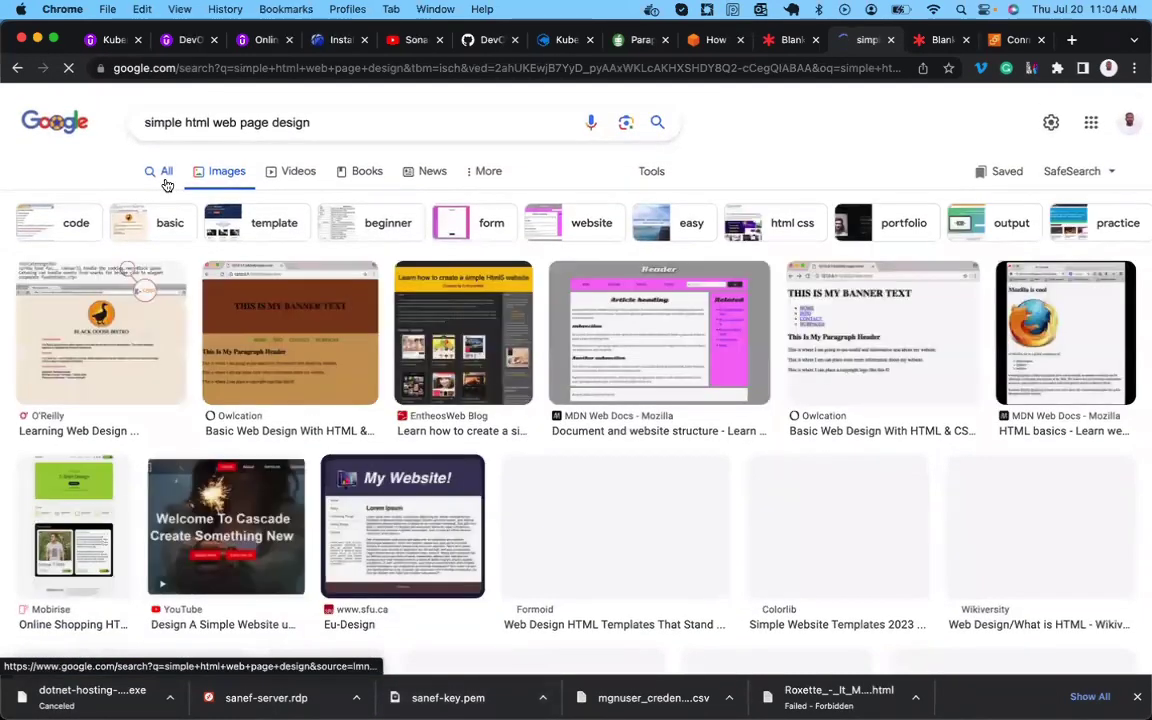
left_click(166, 184)
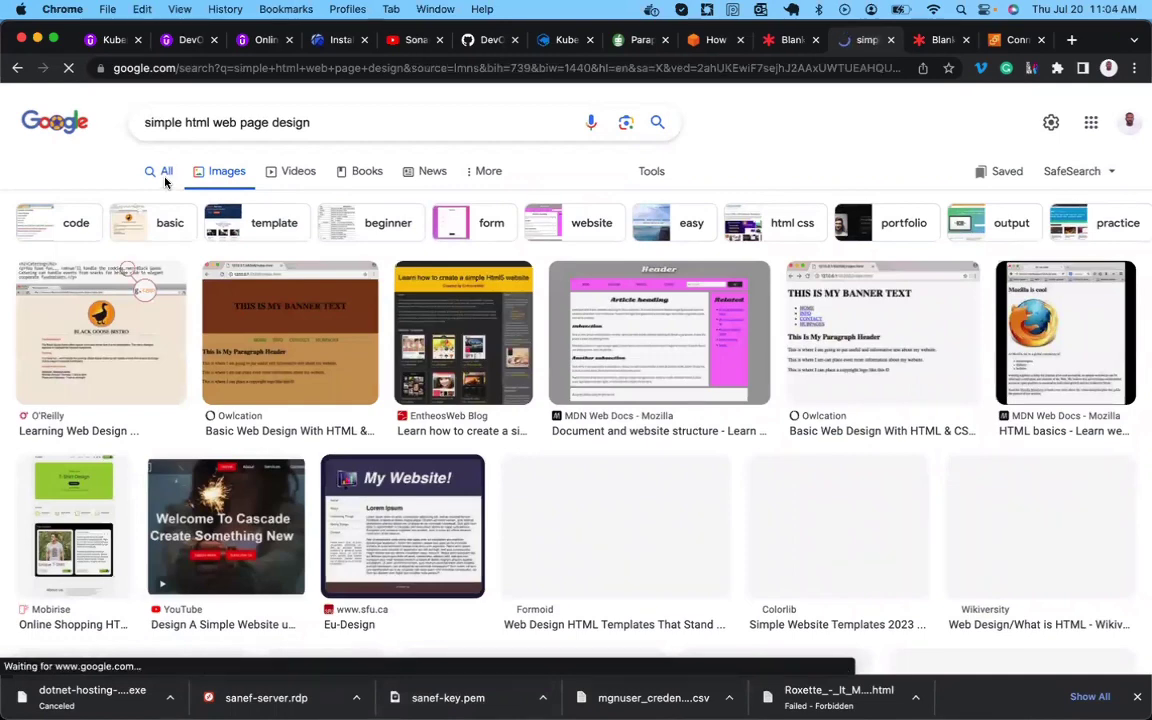
scroll(175, 360, "down", 3)
scroll(175, 360, "up", 3)
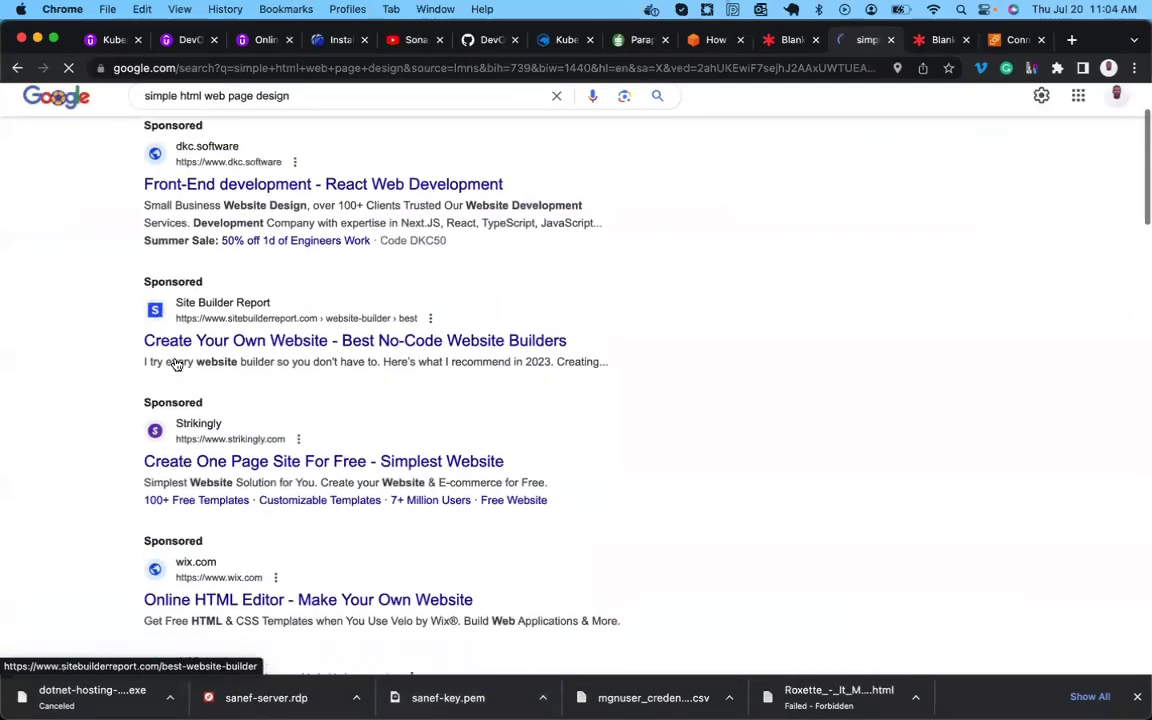
Search for 'simple html css projects' and inspect the GeeksforGeeks result.
left_click(305, 122)
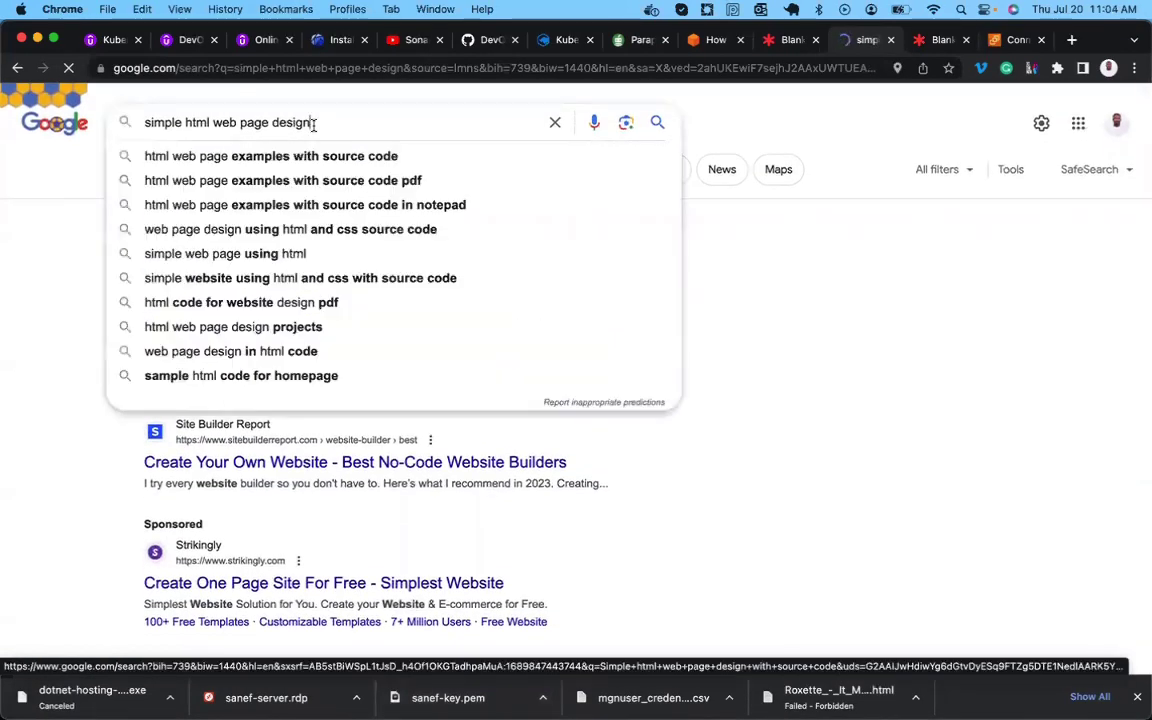
key("BackSpace")
key("BackSpace")
key("BackSpace")
key("BackSpace")
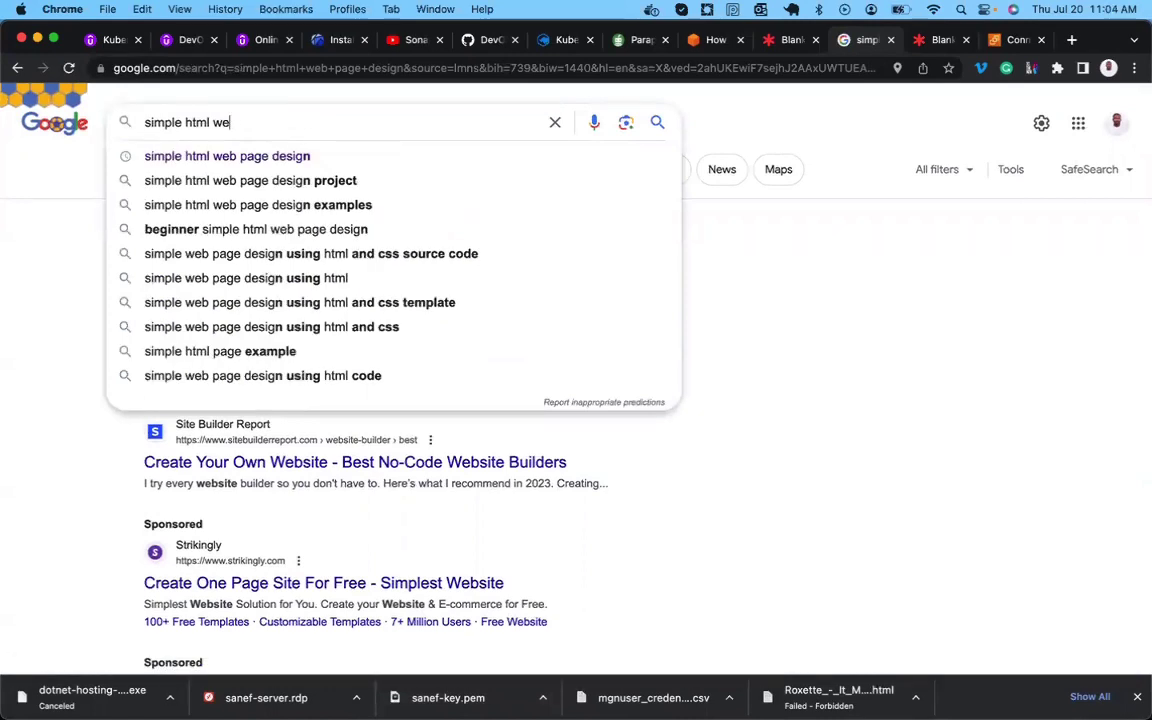
key("BackSpace")
key("BackSpace")
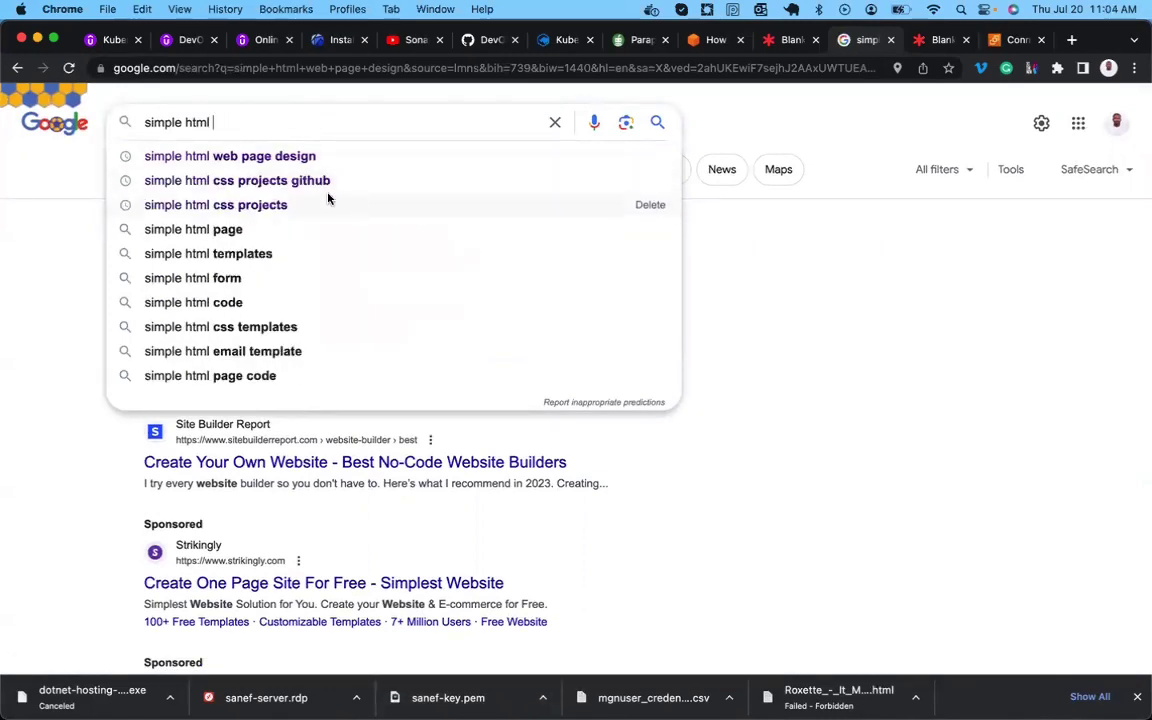
left_click(275, 205)
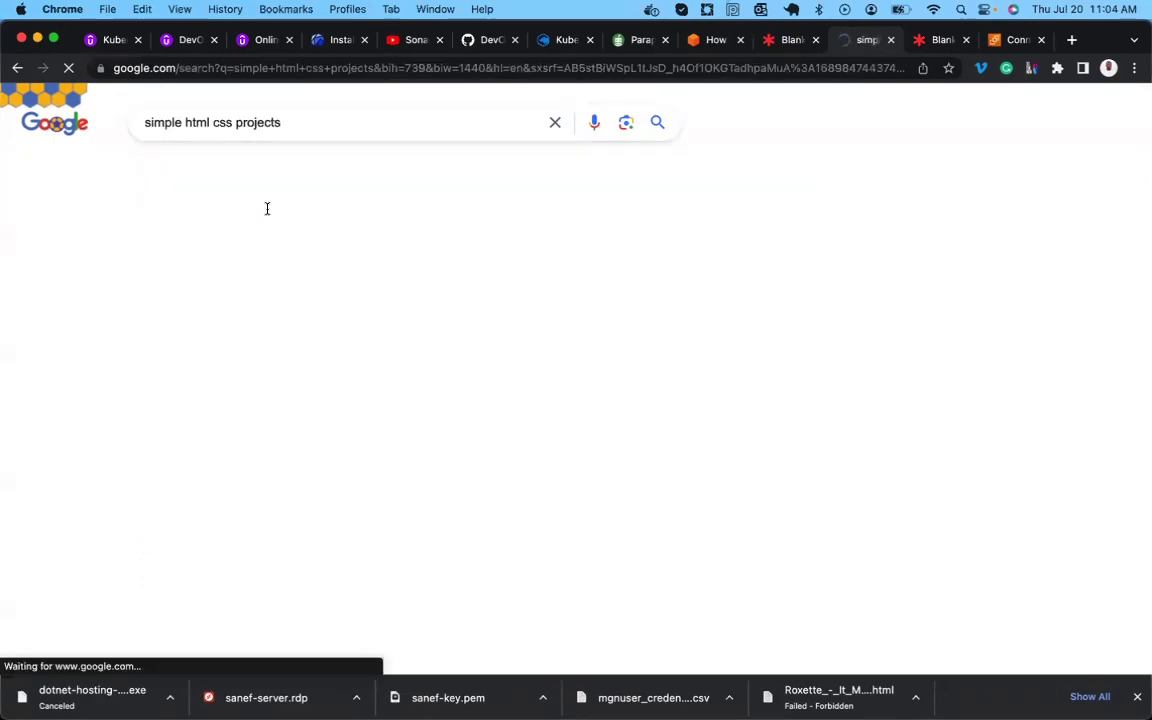
scroll(244, 355, "down", 5)
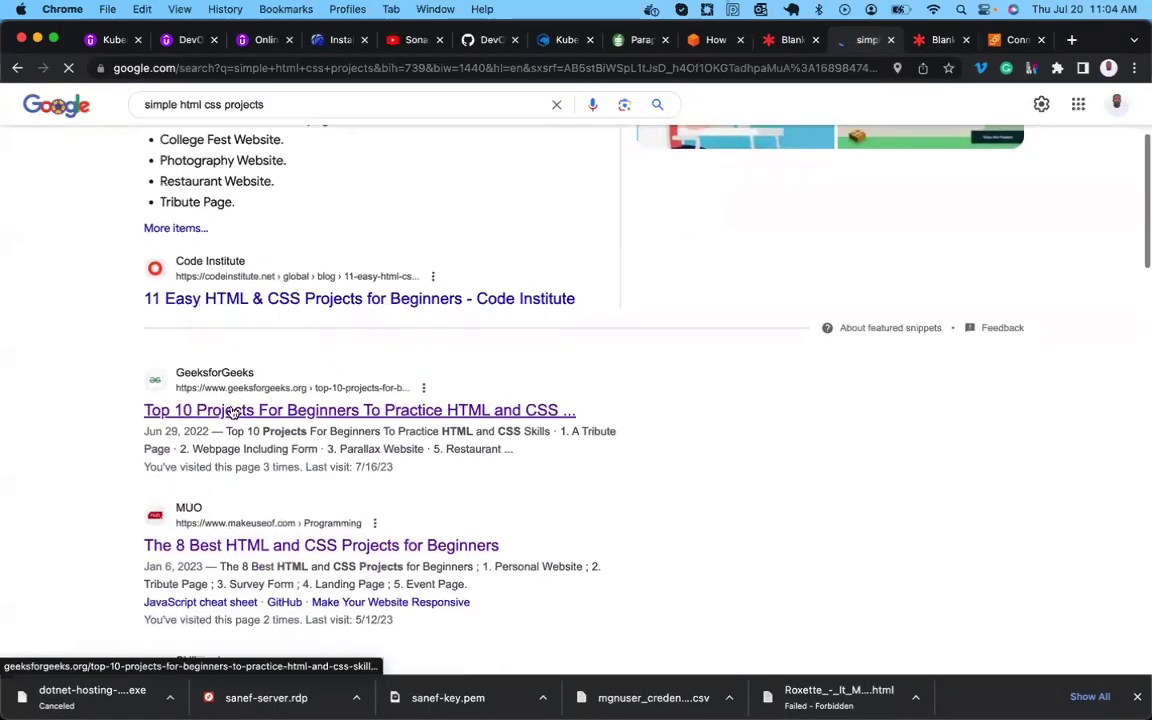
triple_click(210, 372)
right_click(231, 411)
left_click(90, 535)
scroll(90, 535, "down", 10)
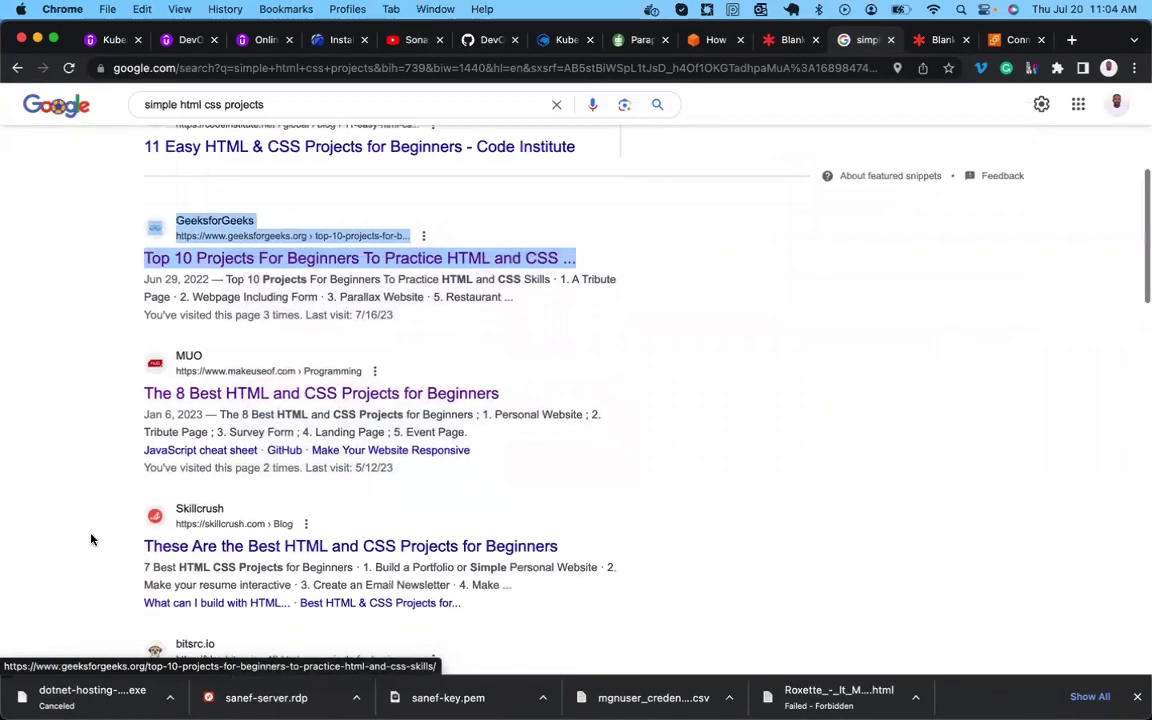
scroll(90, 540, "up", 15)
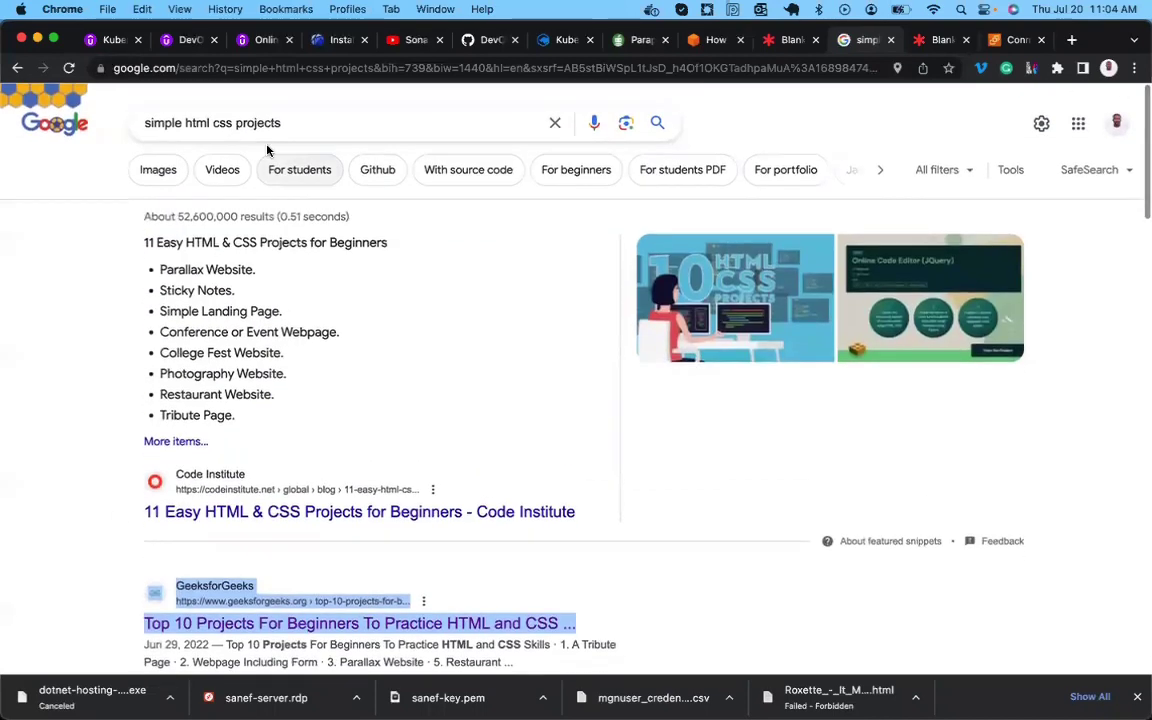
Search 'simple html css projects github' and open the html-css-project and htmlcss-project results in new tabs.
left_click(256, 122)
left_click(300, 156)
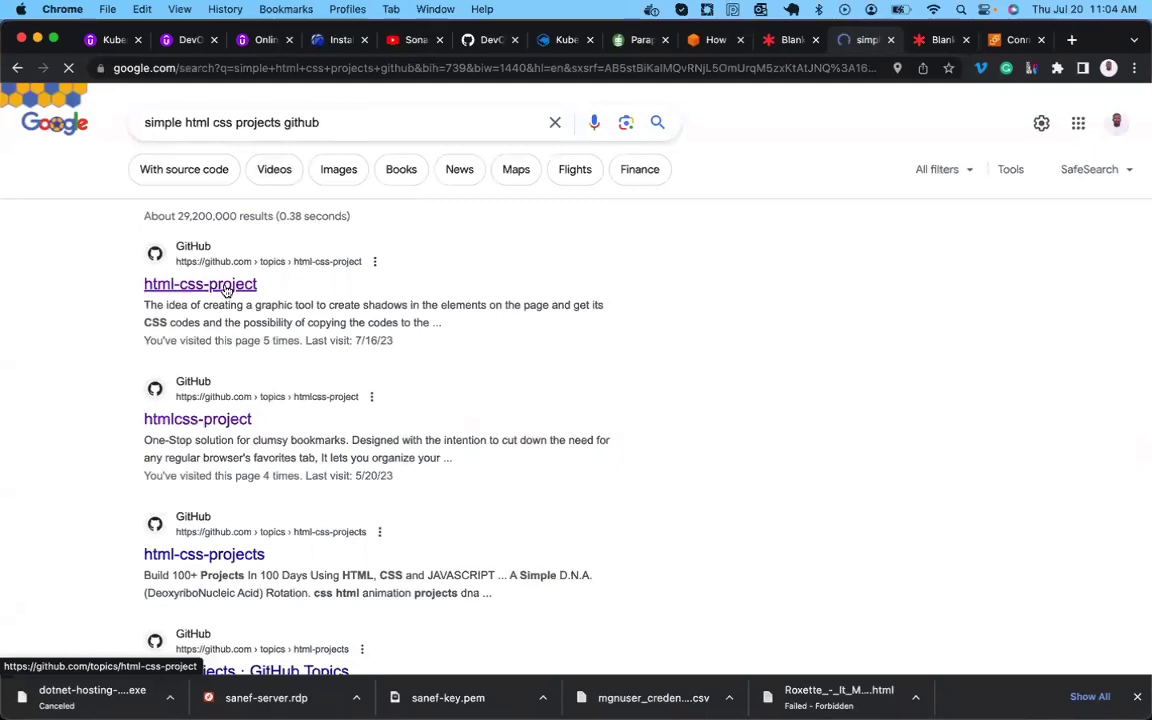
right_click(227, 288)
left_click(262, 298)
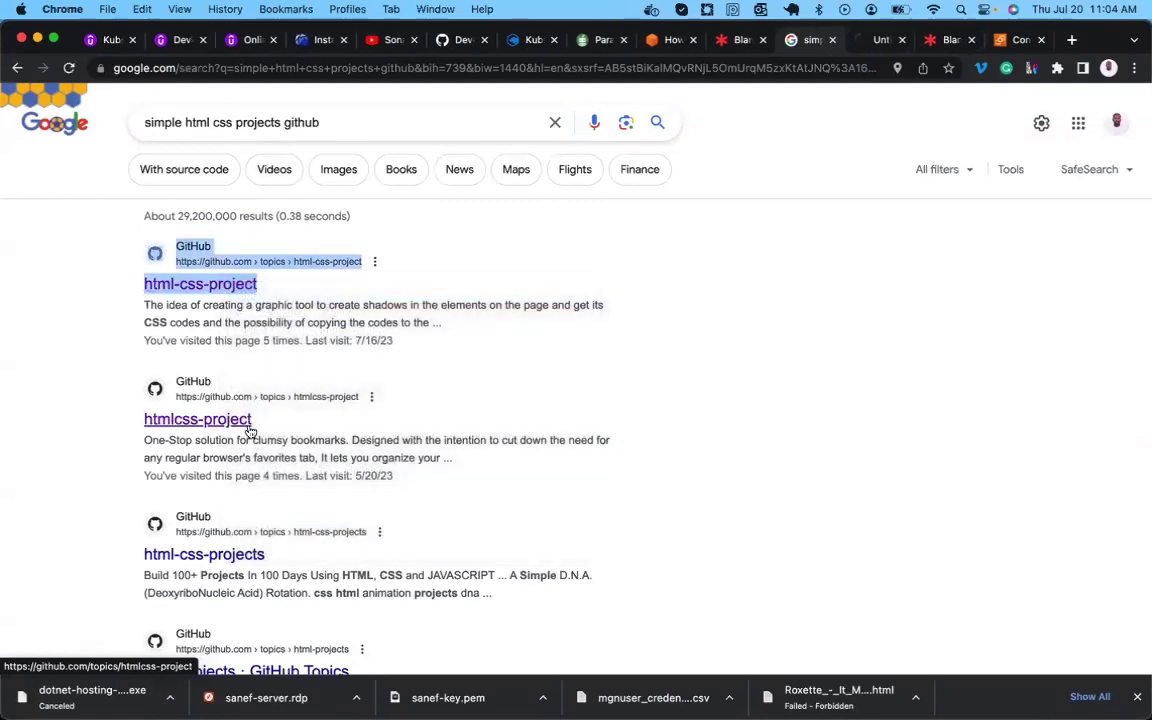
scroll(240, 425, "down", 1)
right_click(225, 380)
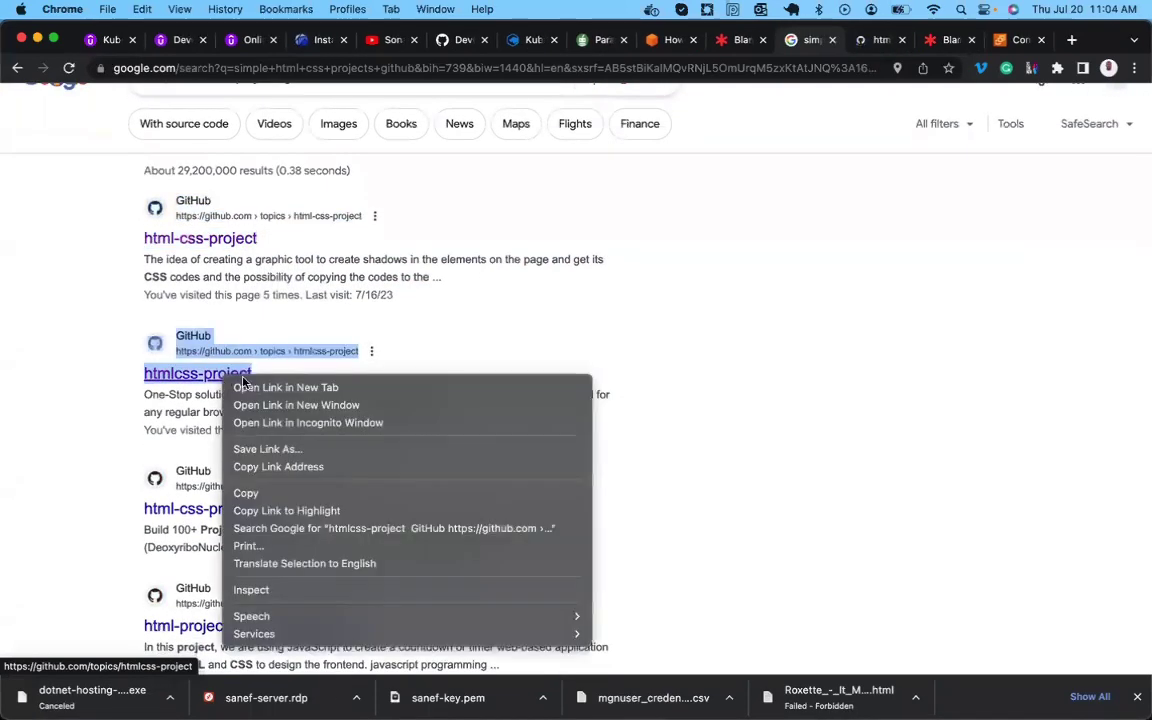
left_click(264, 388)
From the html-css-project topic page, open ecommerce-website-html-css and copy its HTTPS clone URL.
left_click(822, 41)
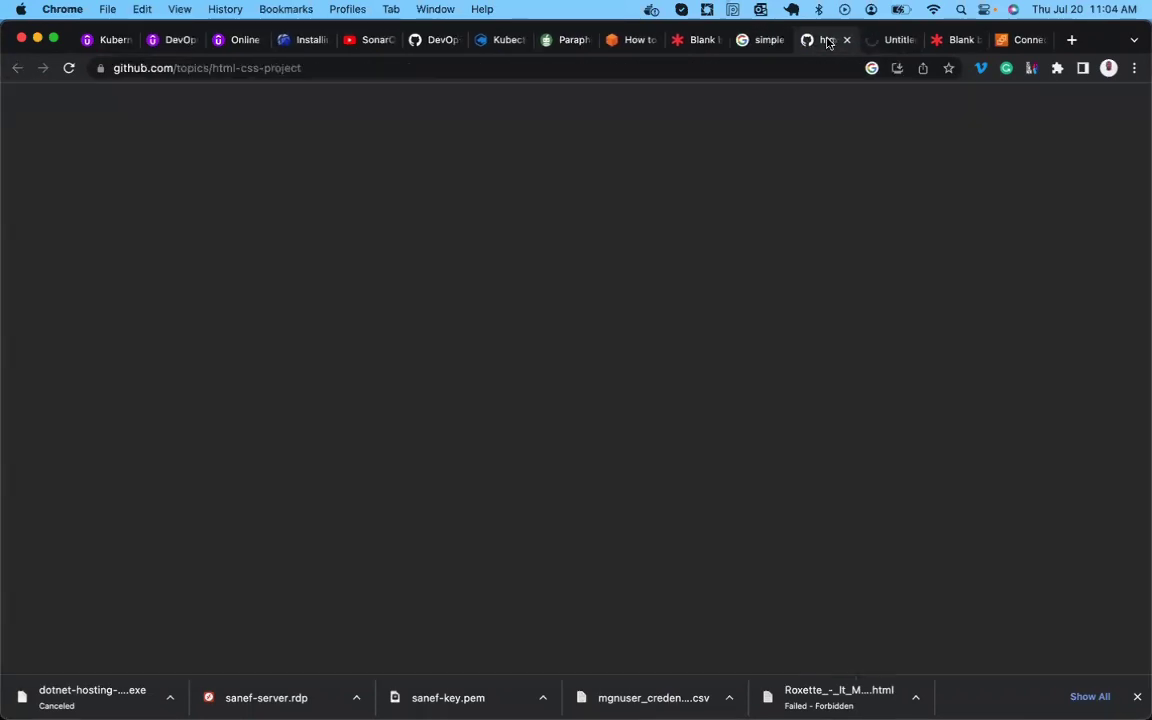
scroll(525, 313, "down", 3)
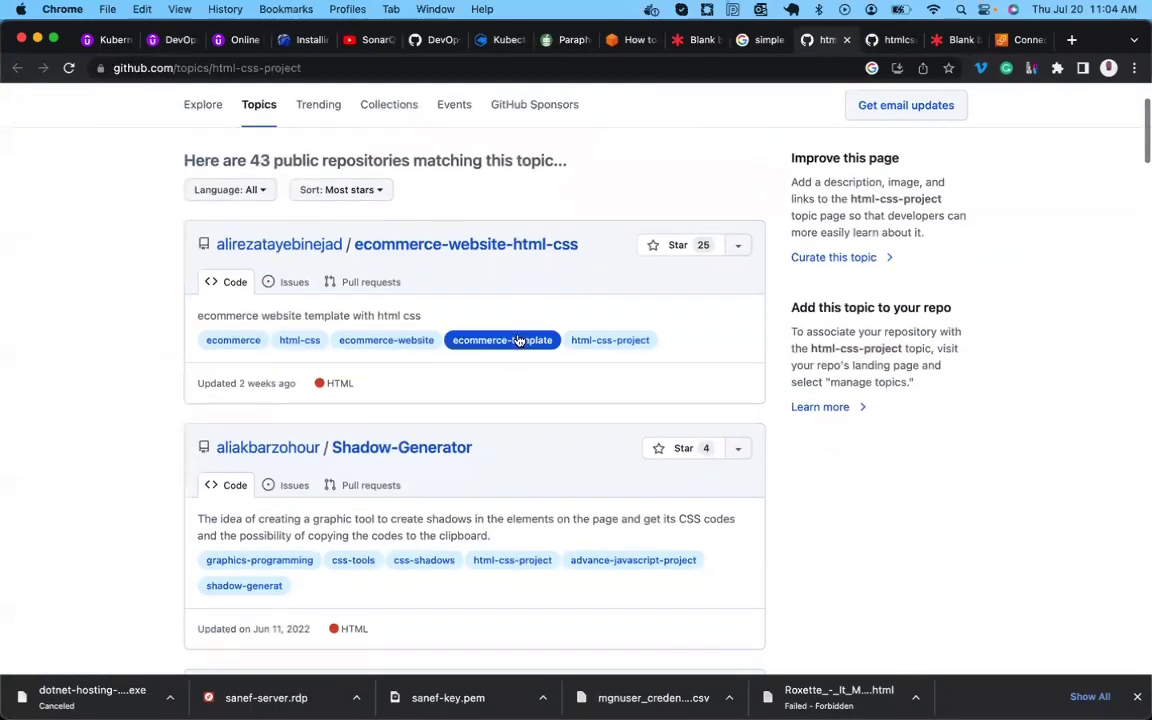
left_click(477, 247)
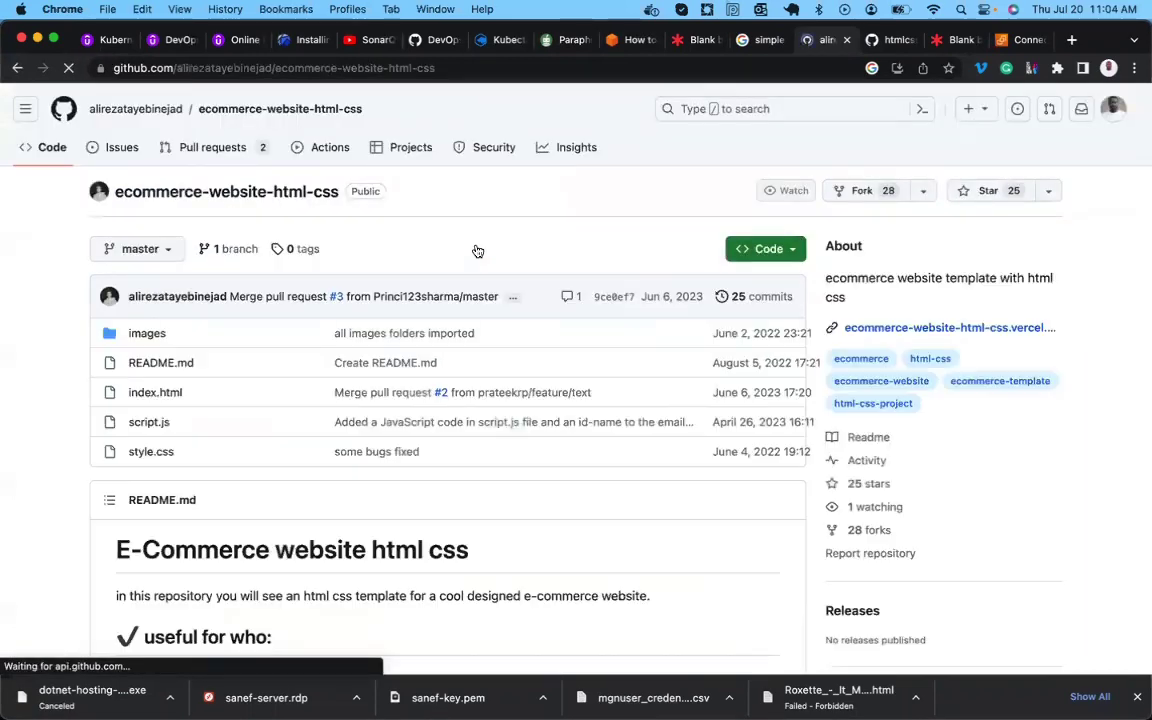
left_click(795, 247)
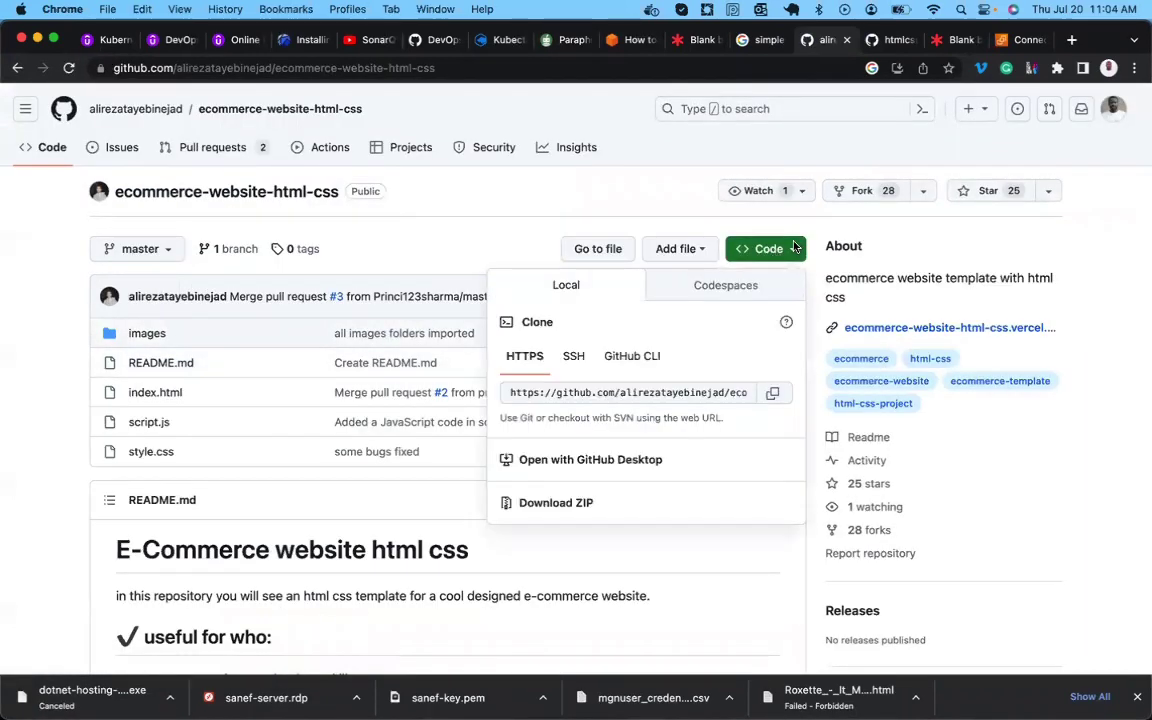
left_click(778, 394)
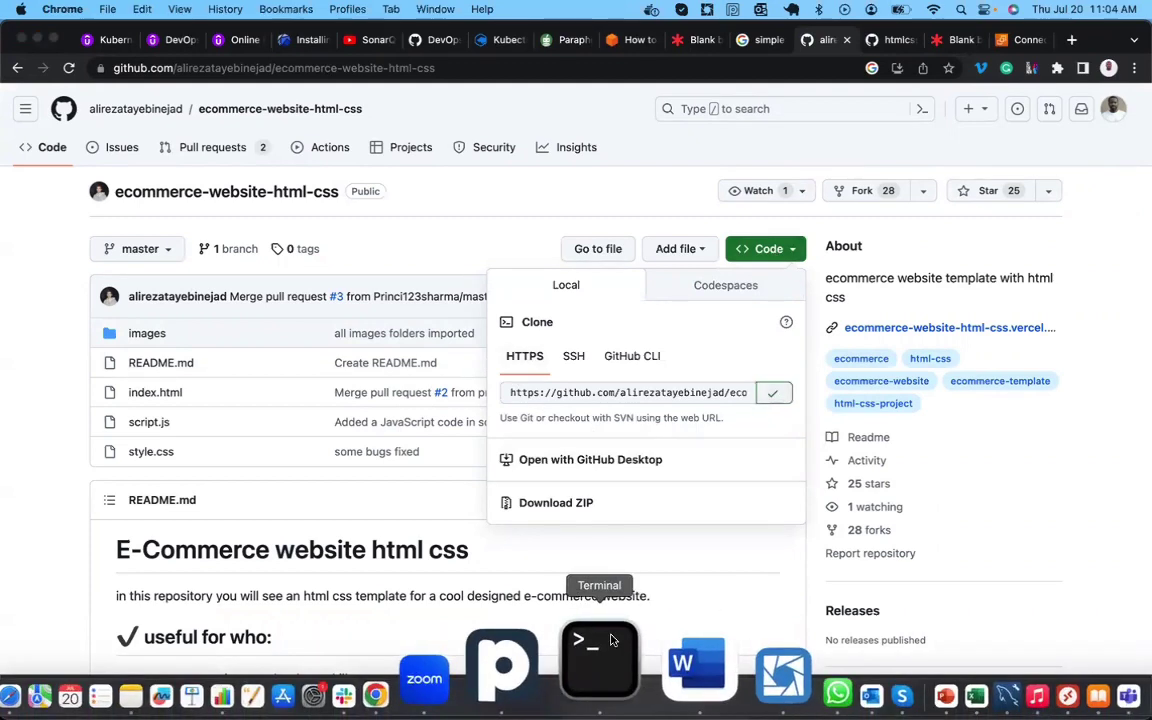
left_click(599, 655)
Install git on the server with yum install git, confirming with y.
key("Return")
key("Return")
key("Return")
key("Return")
type("yum install git")
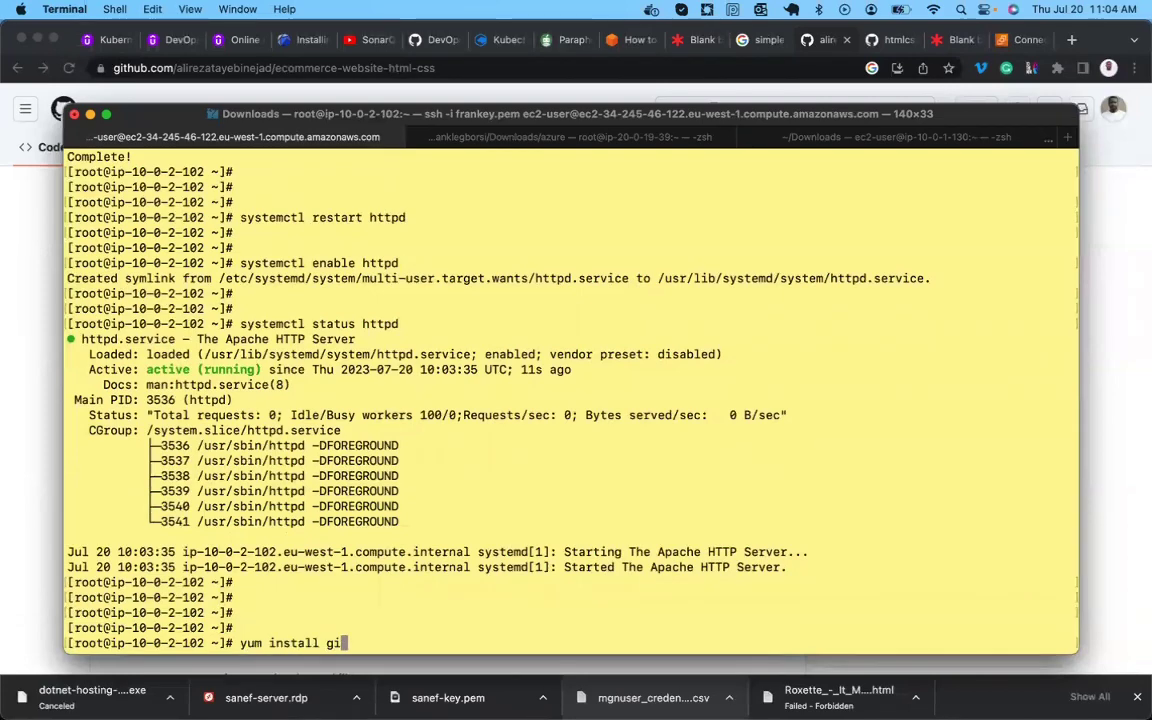
key("Return")
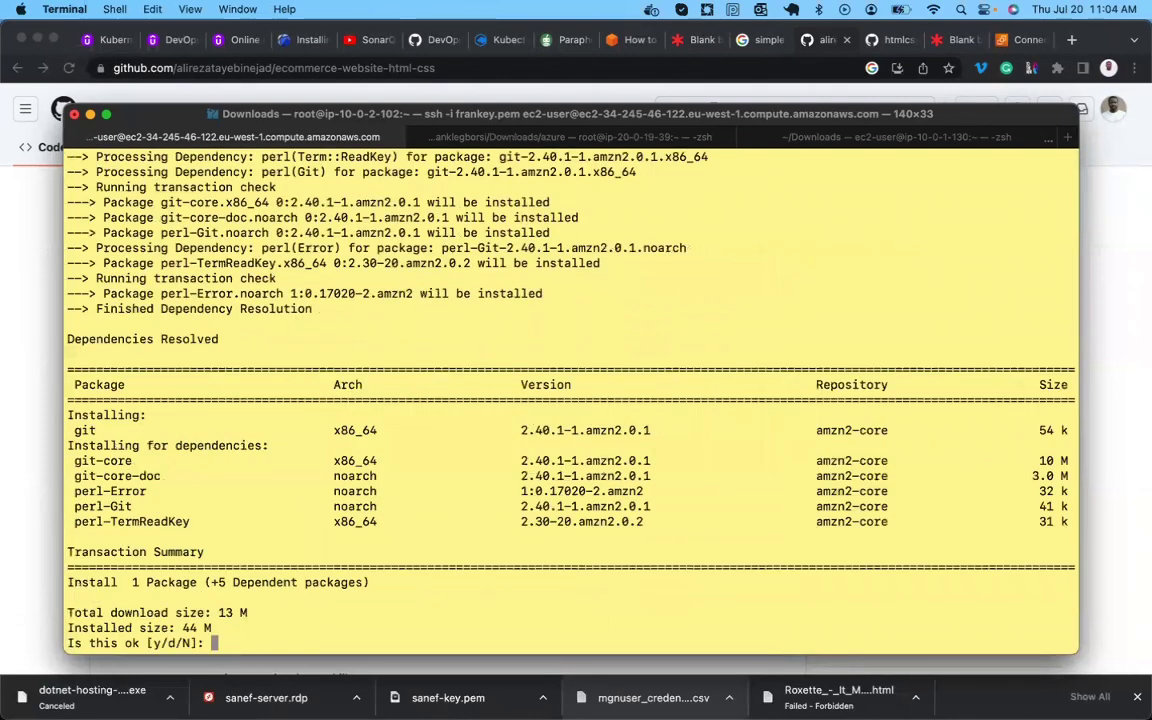
type("y")
key("Return")
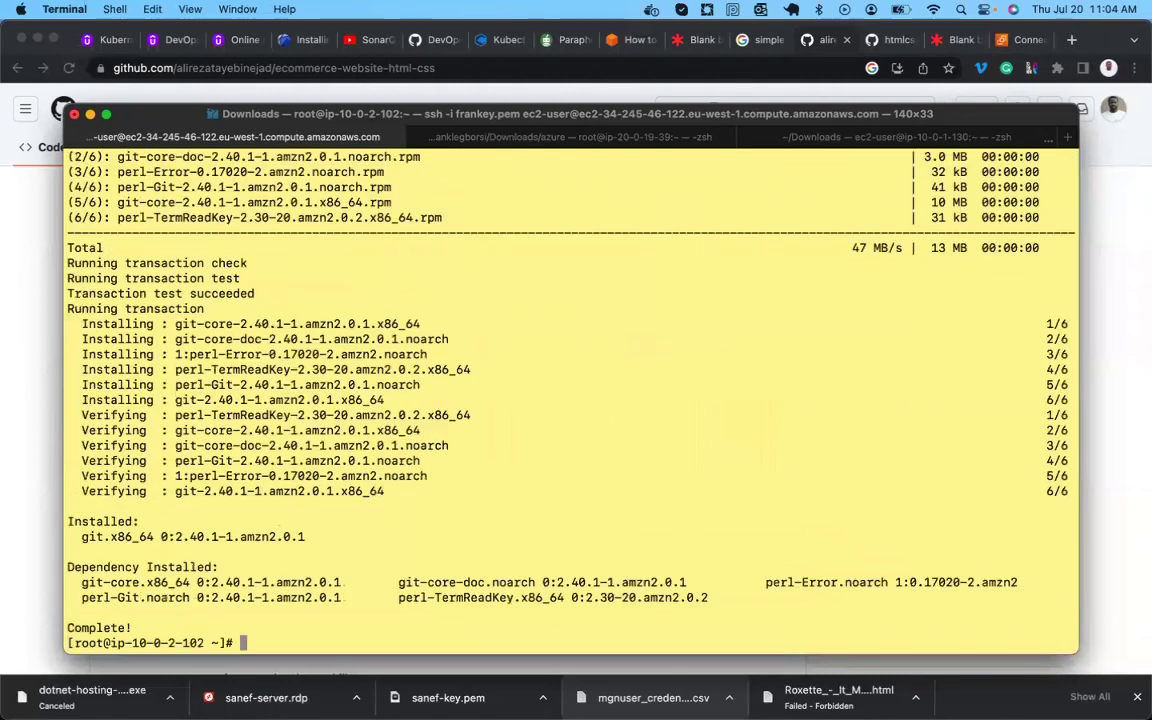
key("Return")
key("Return")
key("Return")
key("Return")
key("Return")
key("Return")
key("Return")
In /var/www/html, run git init and git clone the ecommerce-website-html-css repository.
type("cd /")
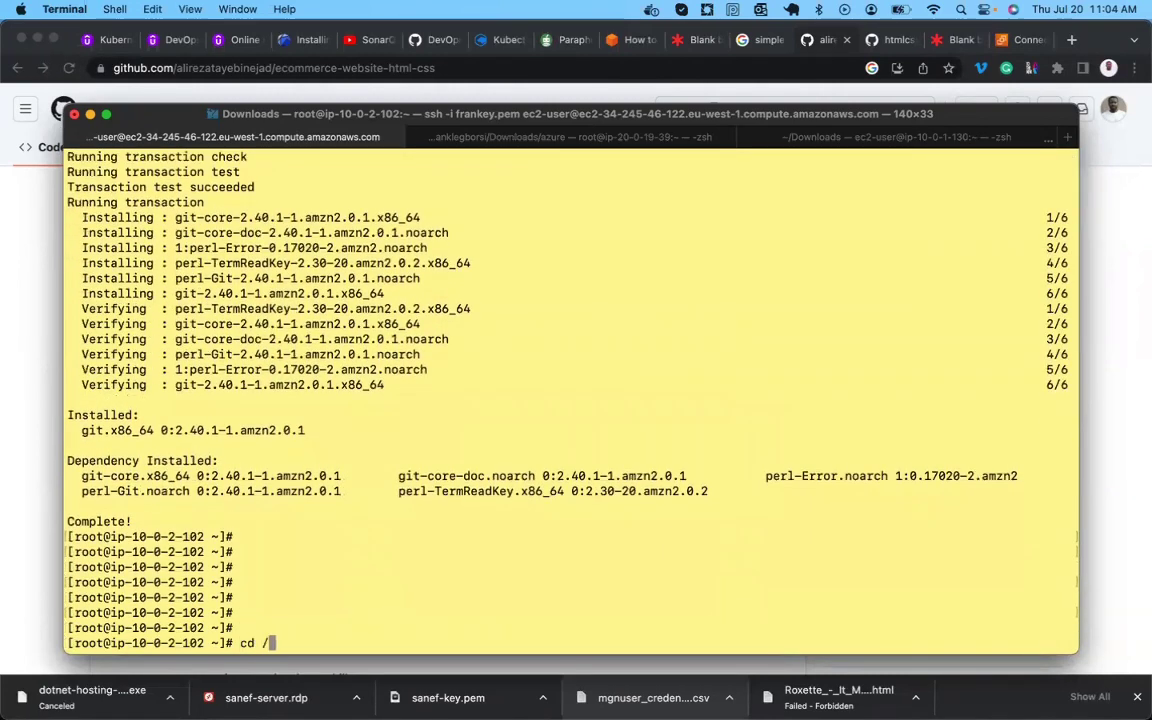
type("var/www/html/")
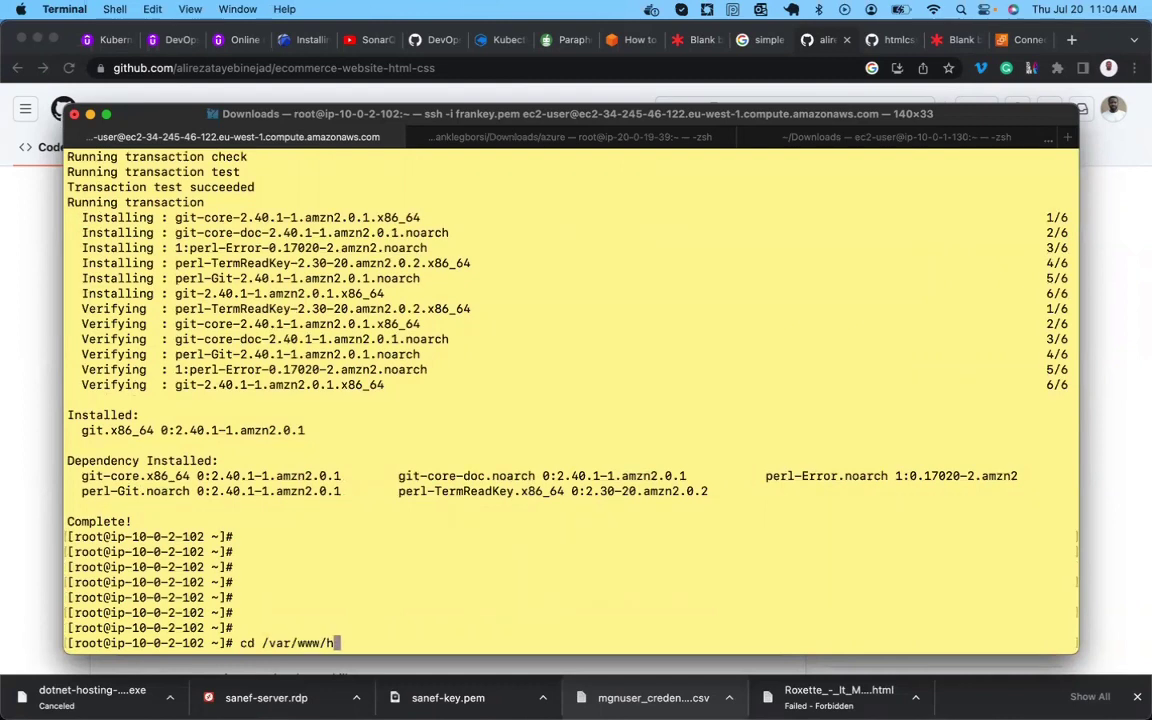
key("Return")
key("Return")
key("Return")
key("Return")
type("git init")
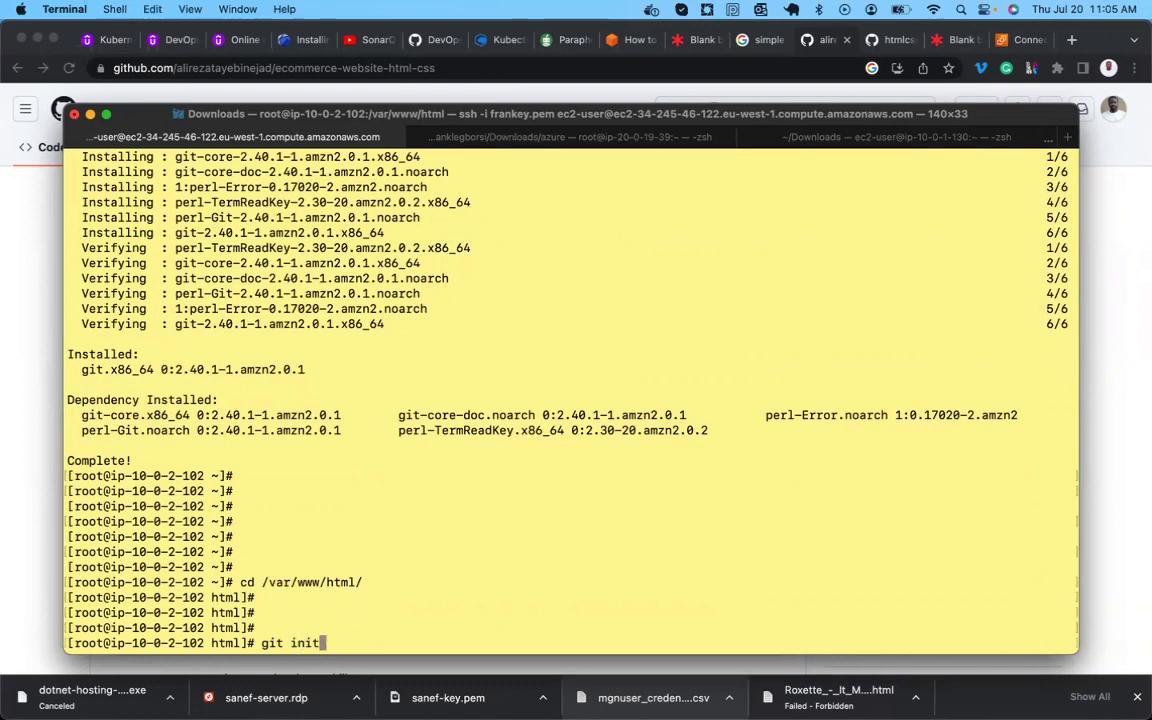
key("Return")
key("Return")
key("Return")
type("git lc")
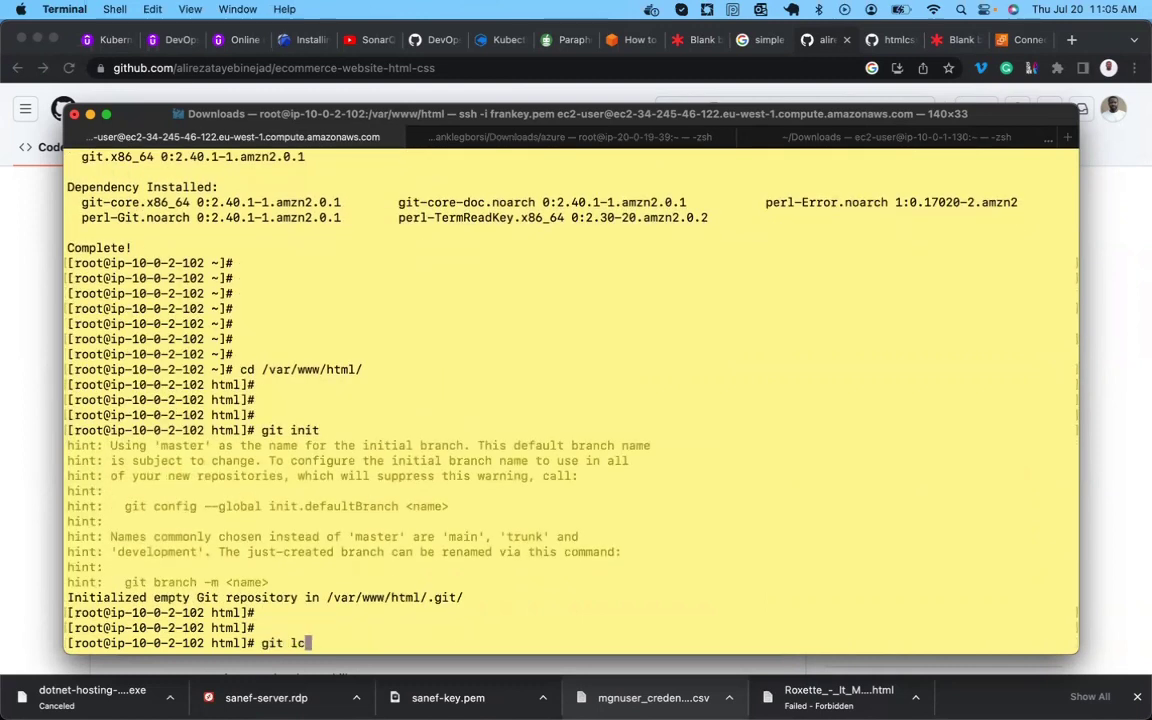
key("BackSpace")
key("BackSpace")
type("clone")
key("super+v")
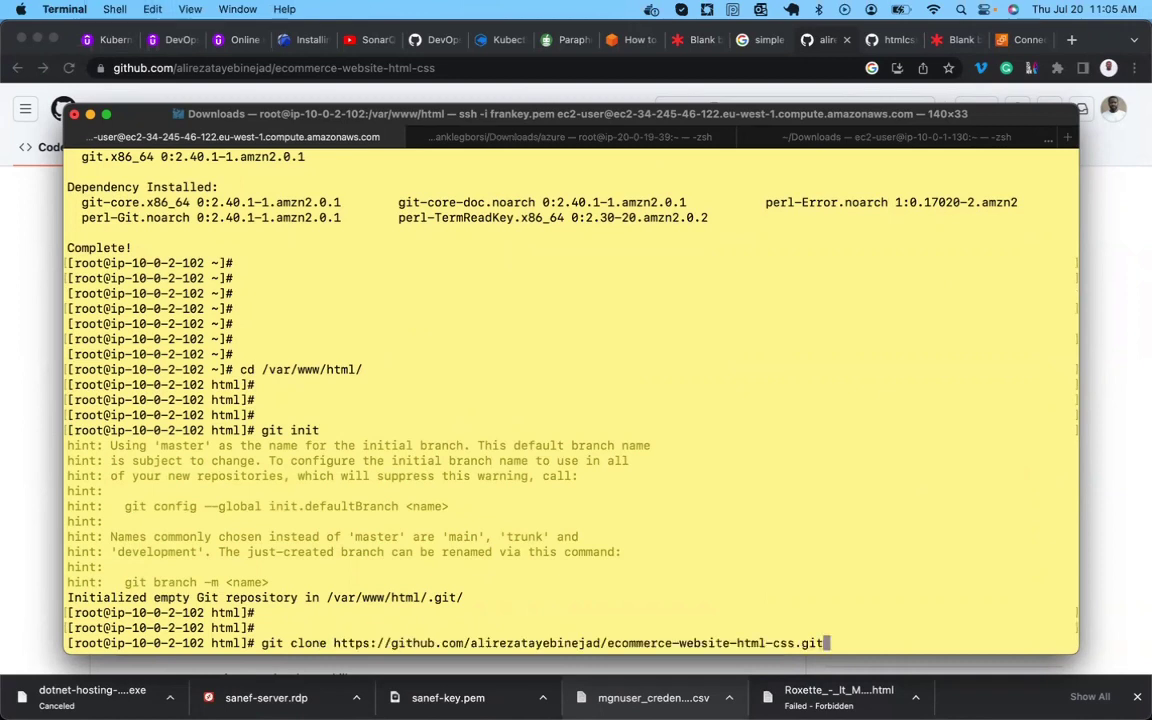
key("Return")
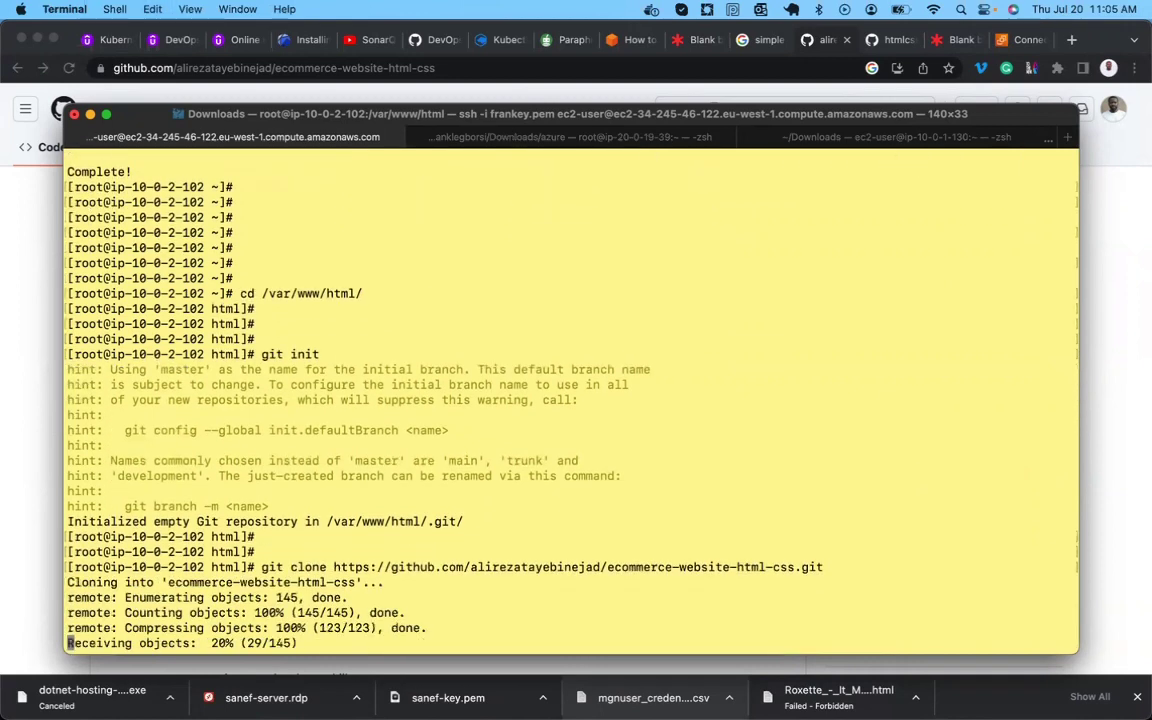
key("Return")
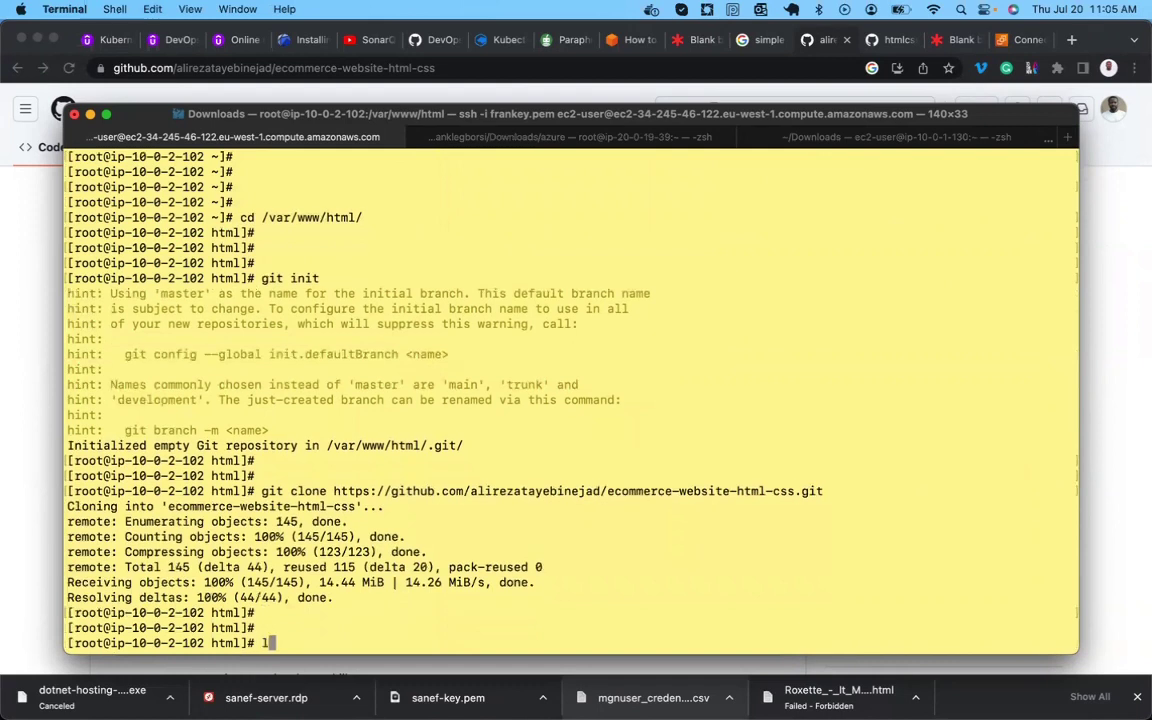
key("Return")
type("ll")
key("Return")
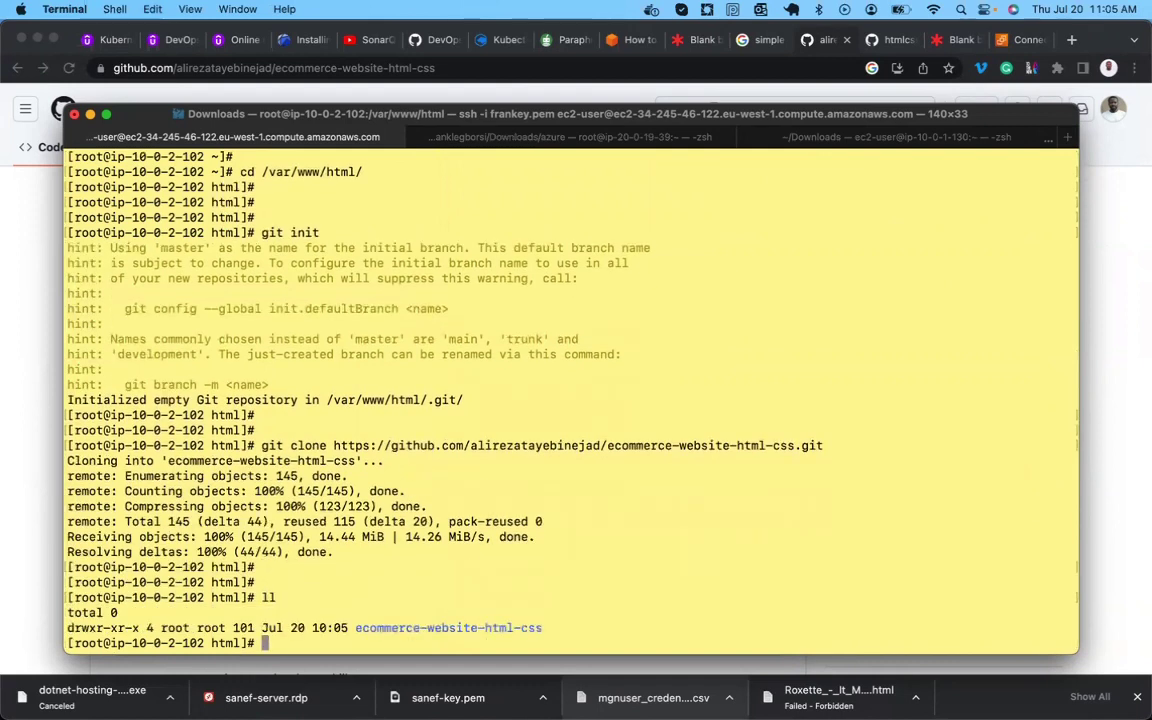
Copy the cloned folder's contents into /var/www/html, then rm -rf the cloned folder.
type("cp -r ec")
key("Tab")
type("* .")
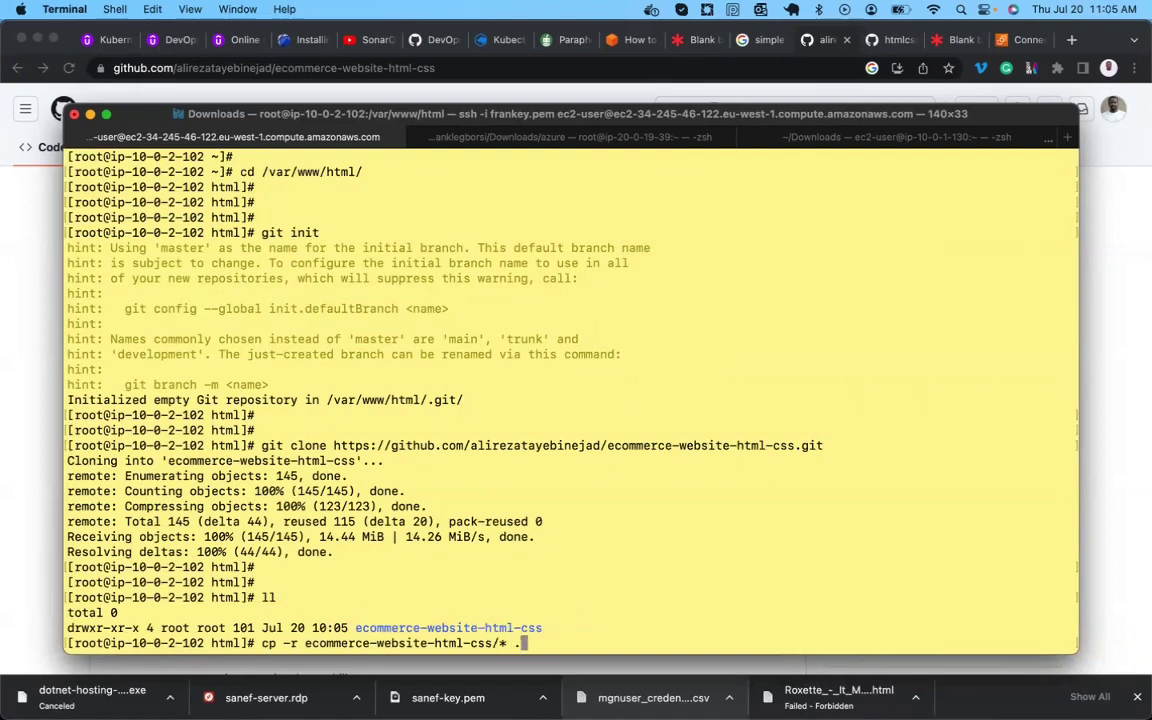
key("Return")
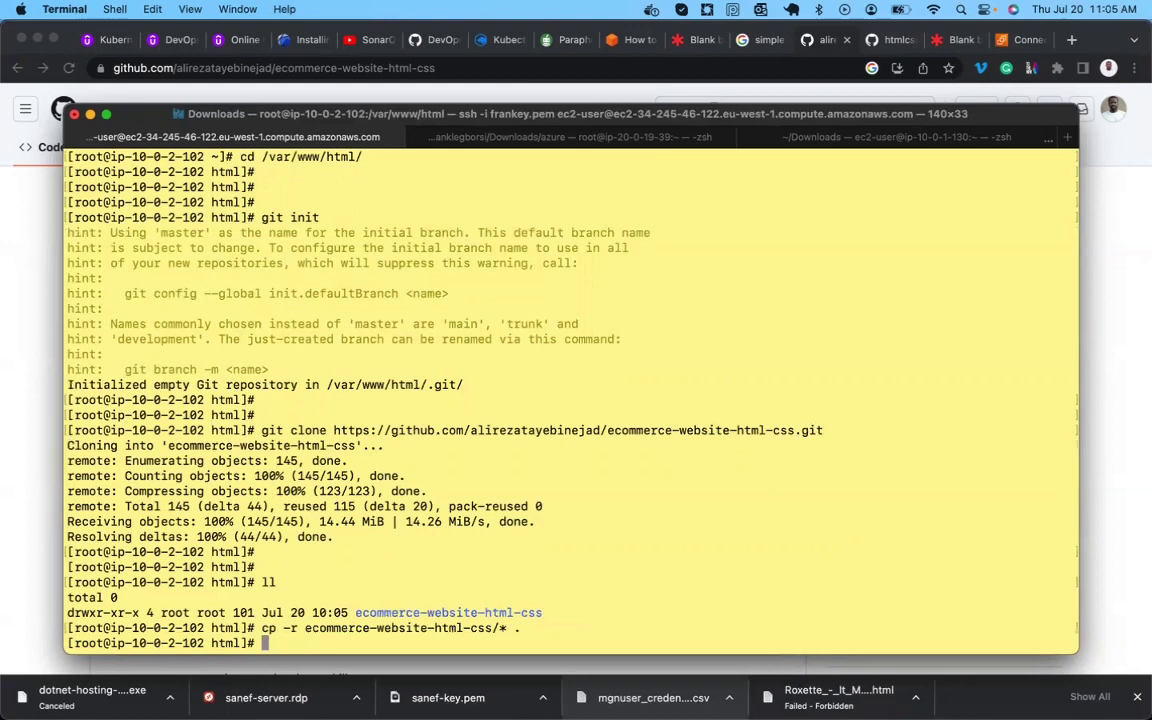
key("Return")
key("Return")
type("ll")
key("Return")
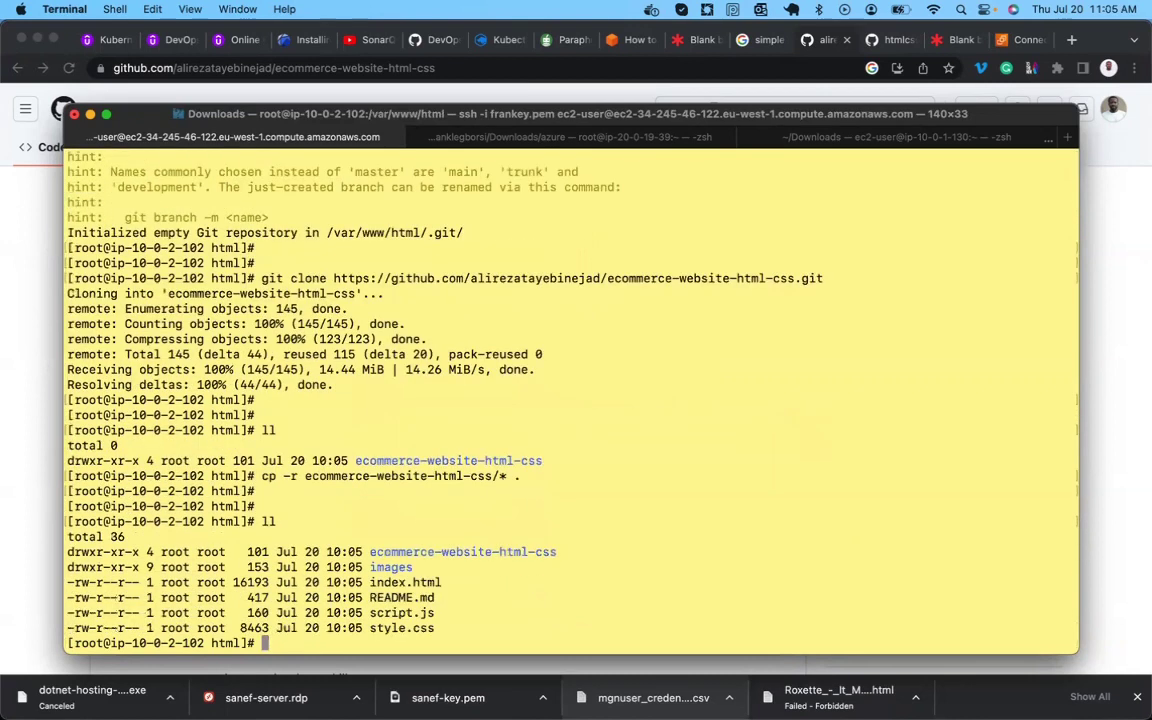
type("rm -rf ec")
key("Tab")
key("Return")
key("Return")
key("Return")
type("ll")
key("Return")
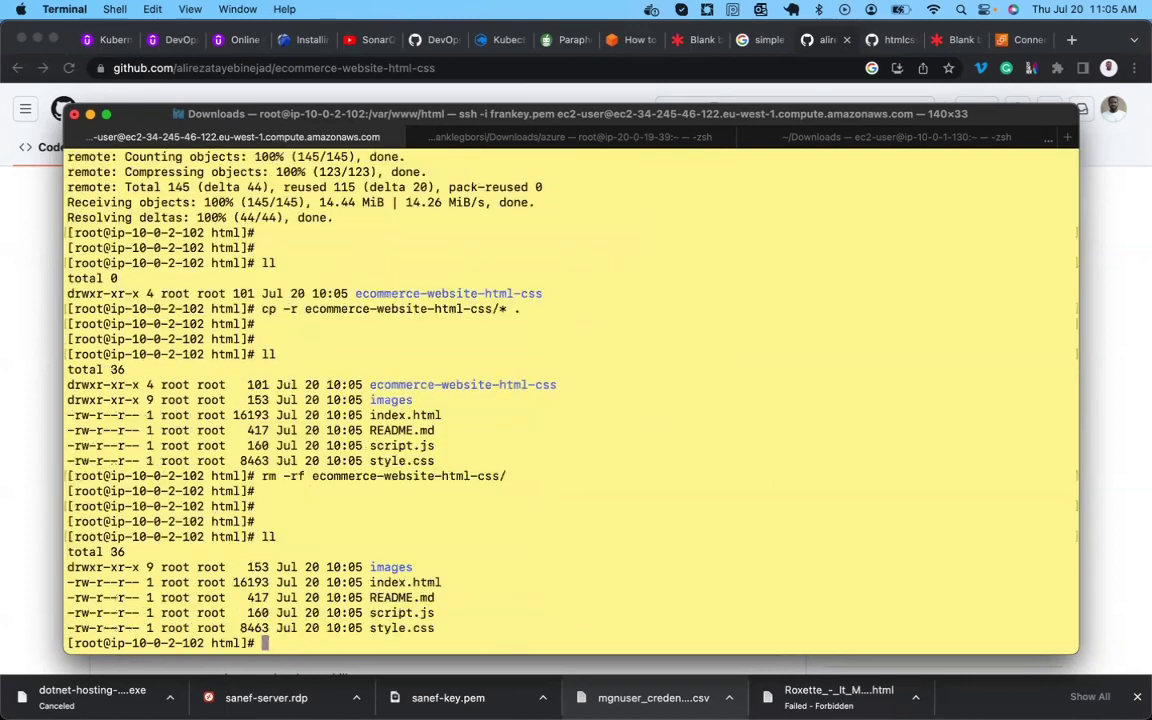
key("Return")
key("Return")
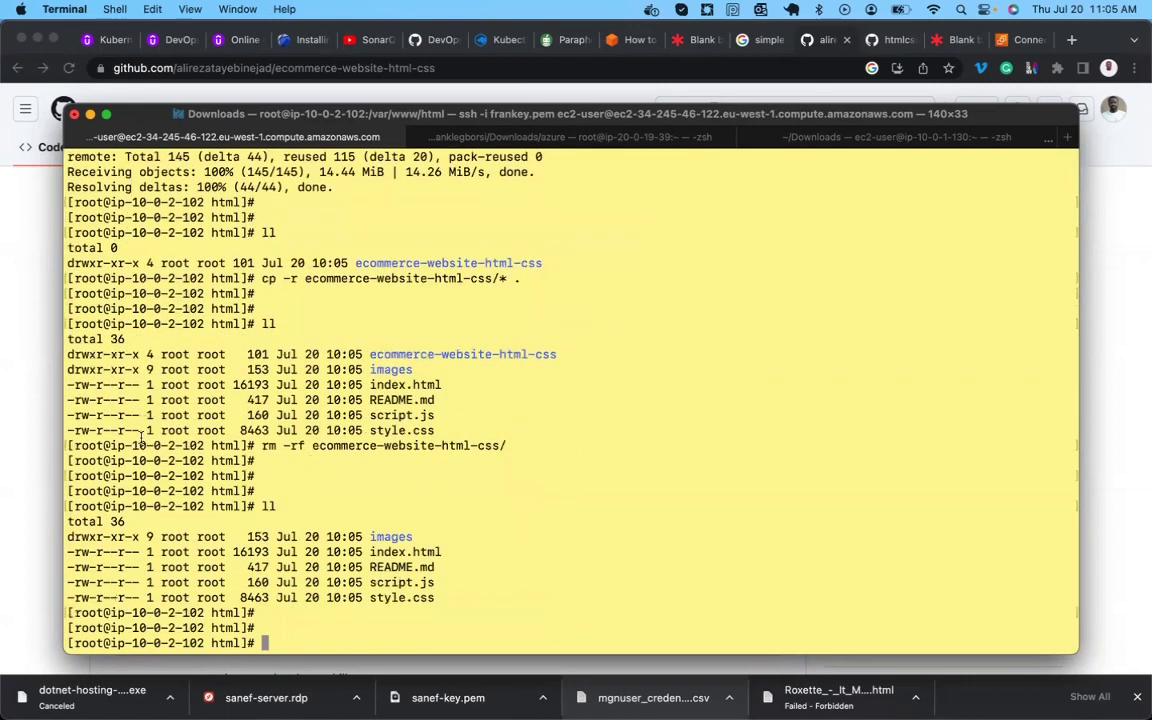
left_click(40, 320)
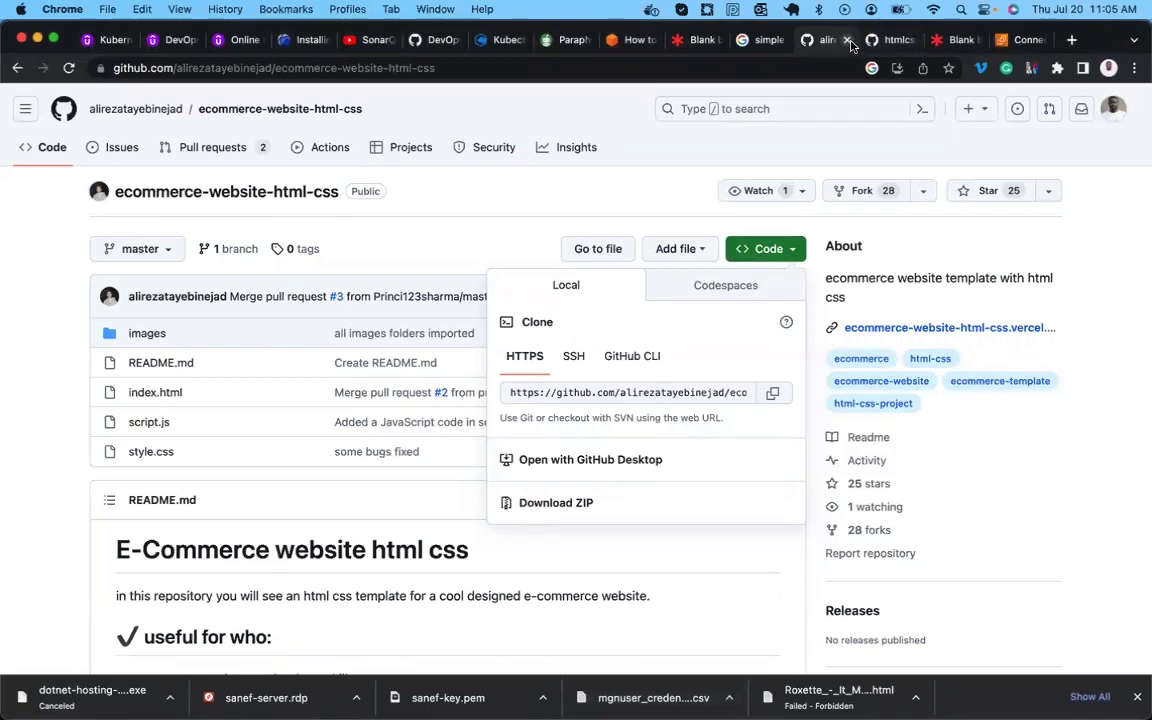
Close the two GitHub tabs and duplicate the EC2 Connect to instance tab.
left_click(847, 40)
left_click(847, 40)
left_click(895, 40)
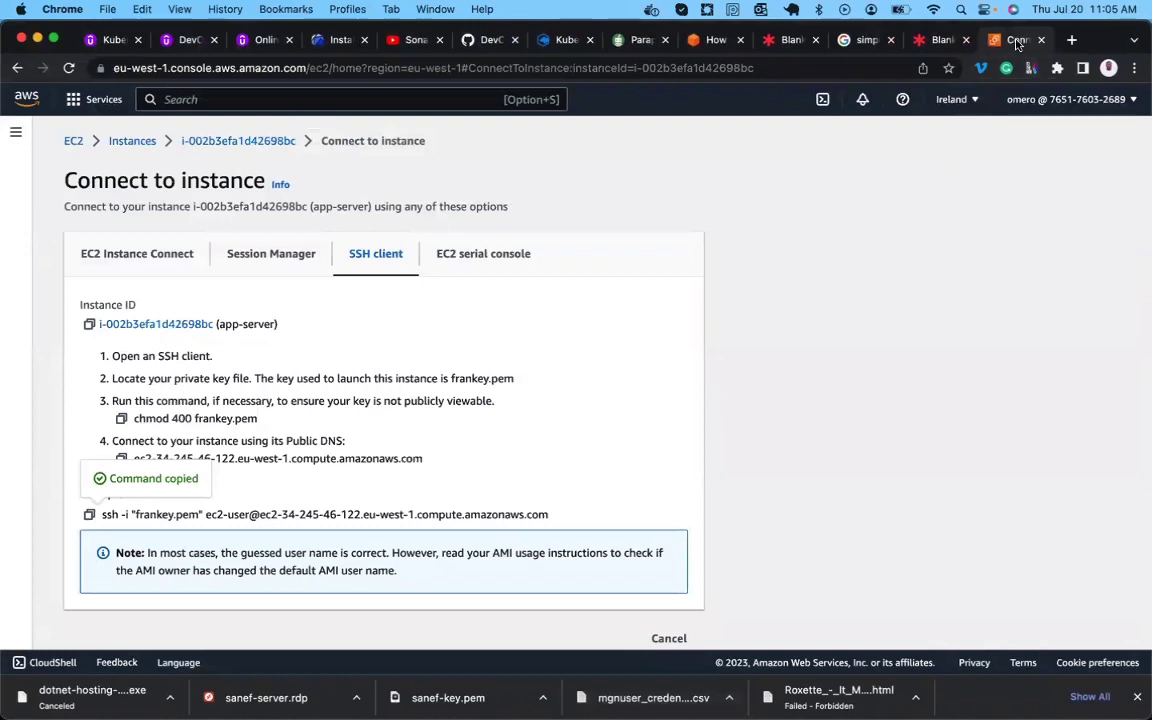
right_click(871, 41)
left_click(903, 146)
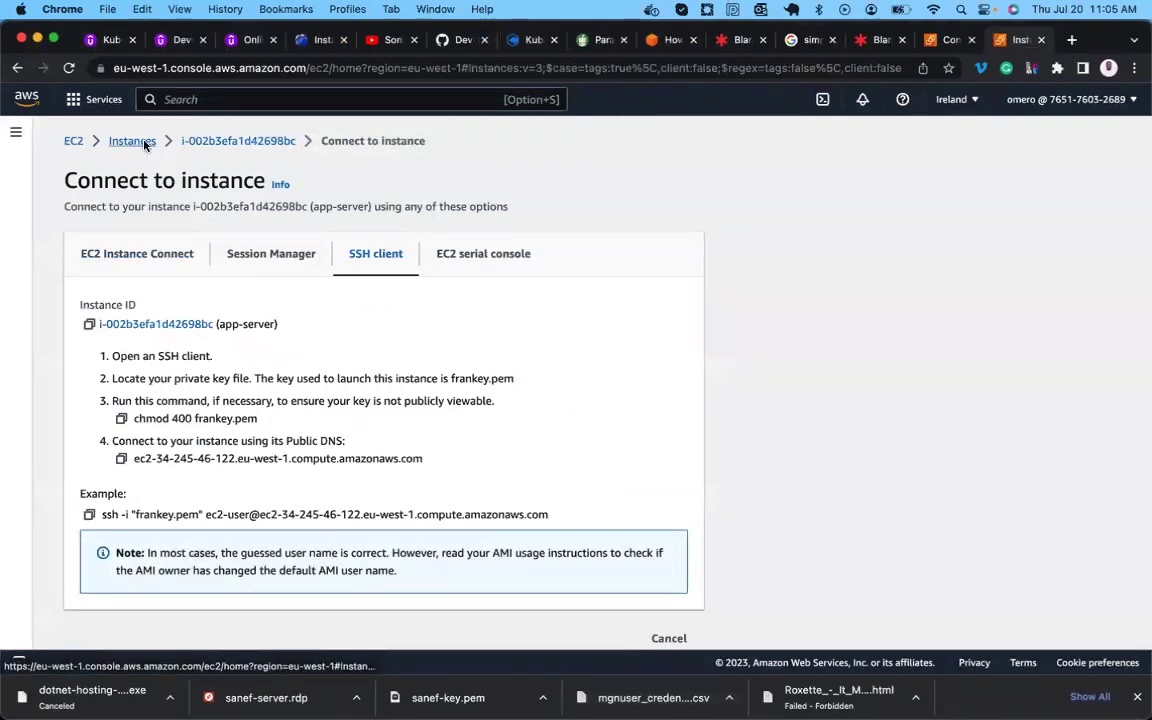
Copy app-server's public IPv4 address 34.245.46.122 from the instances list and open a new tab.
left_click(132, 141)
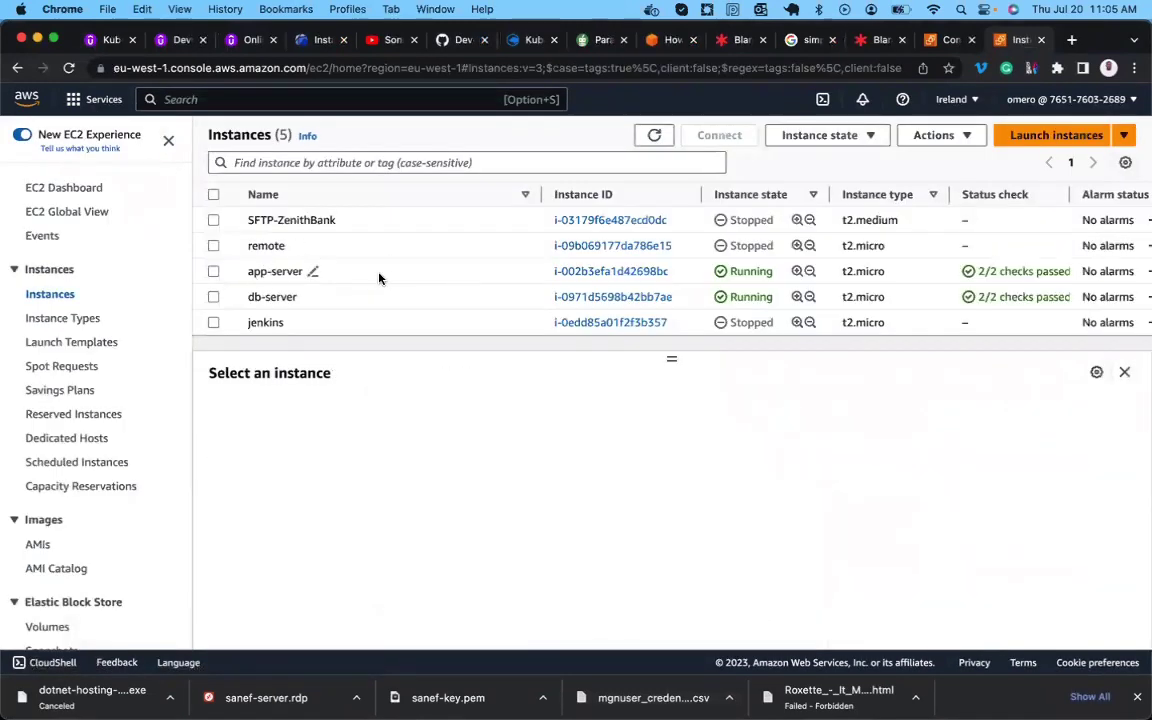
left_click(379, 274)
left_click(532, 502)
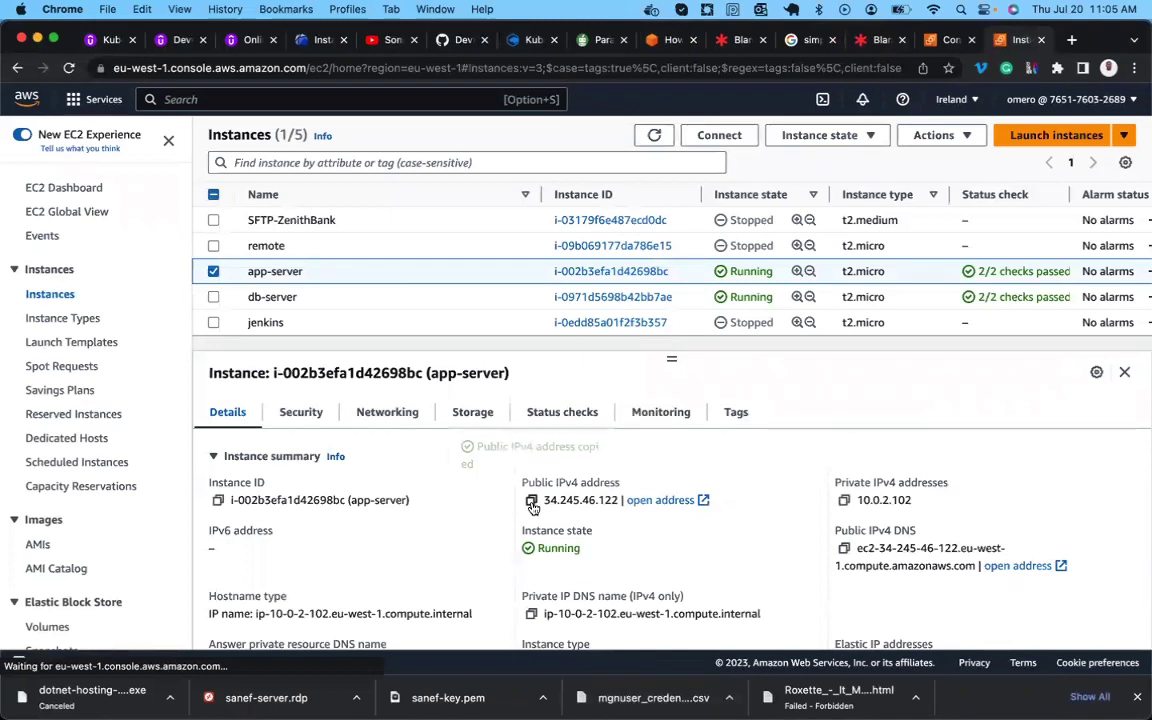
left_click(1071, 40)
Load the Cara shop at 34.245.46.122 and scroll through its home page back to the hero section.
key("super+v")
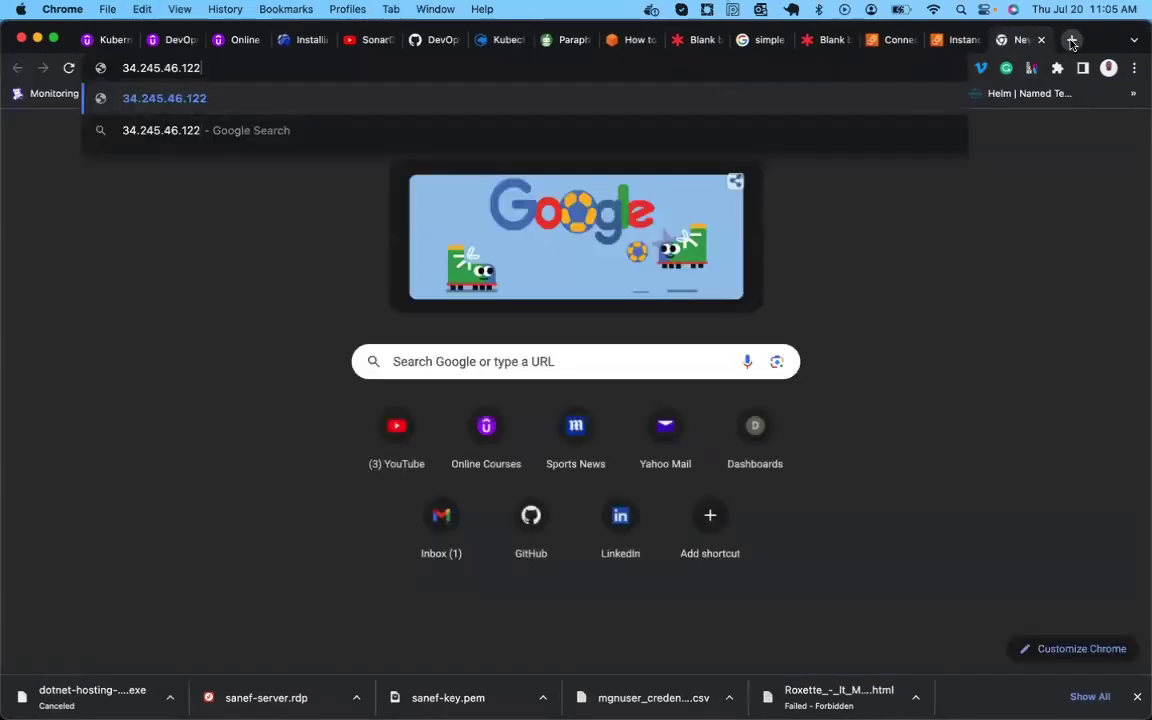
key("Return")
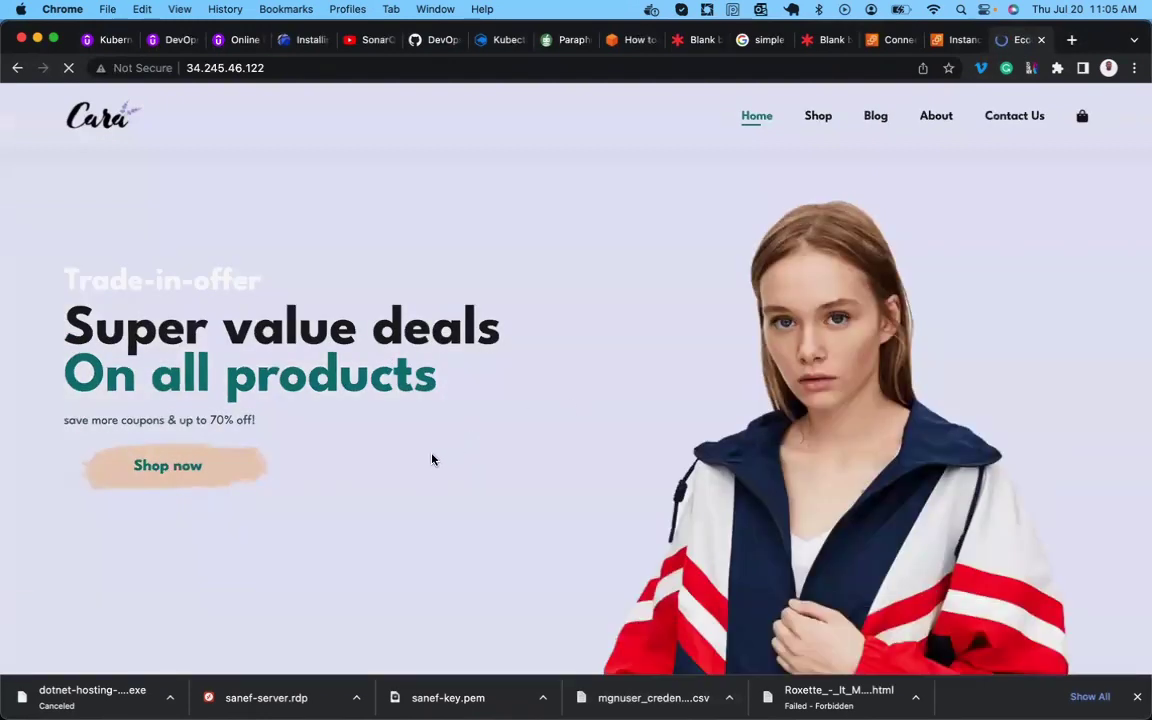
scroll(432, 459, "down", 15)
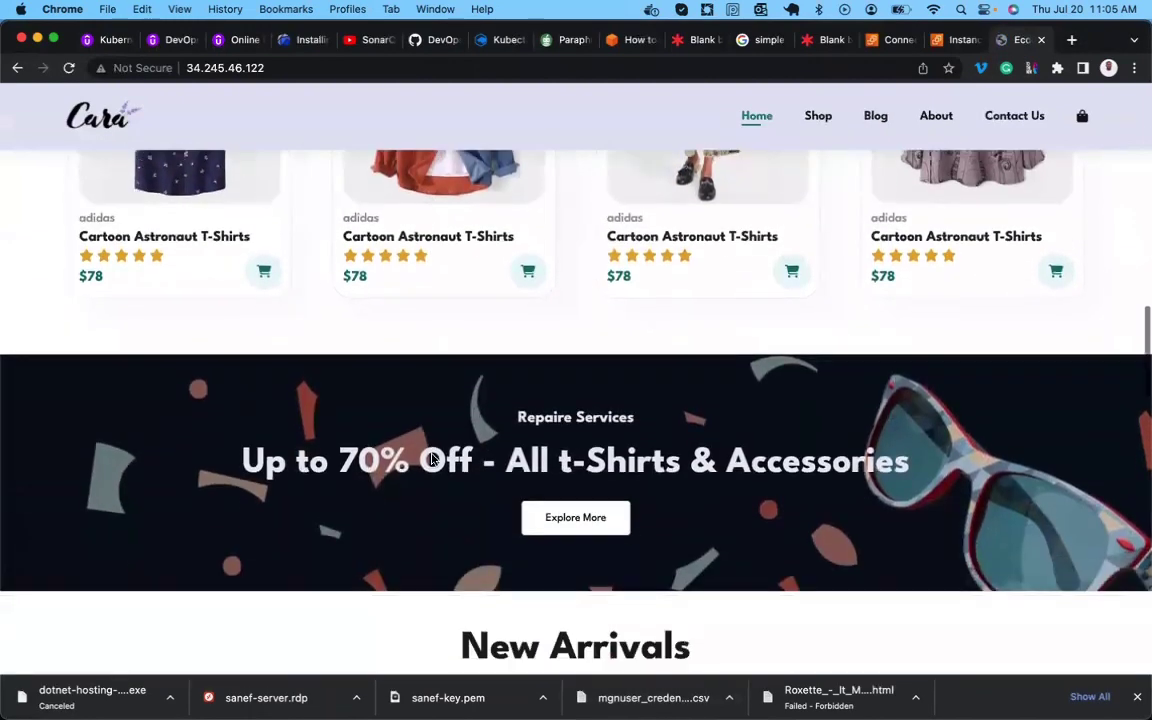
scroll(432, 459, "down", 3)
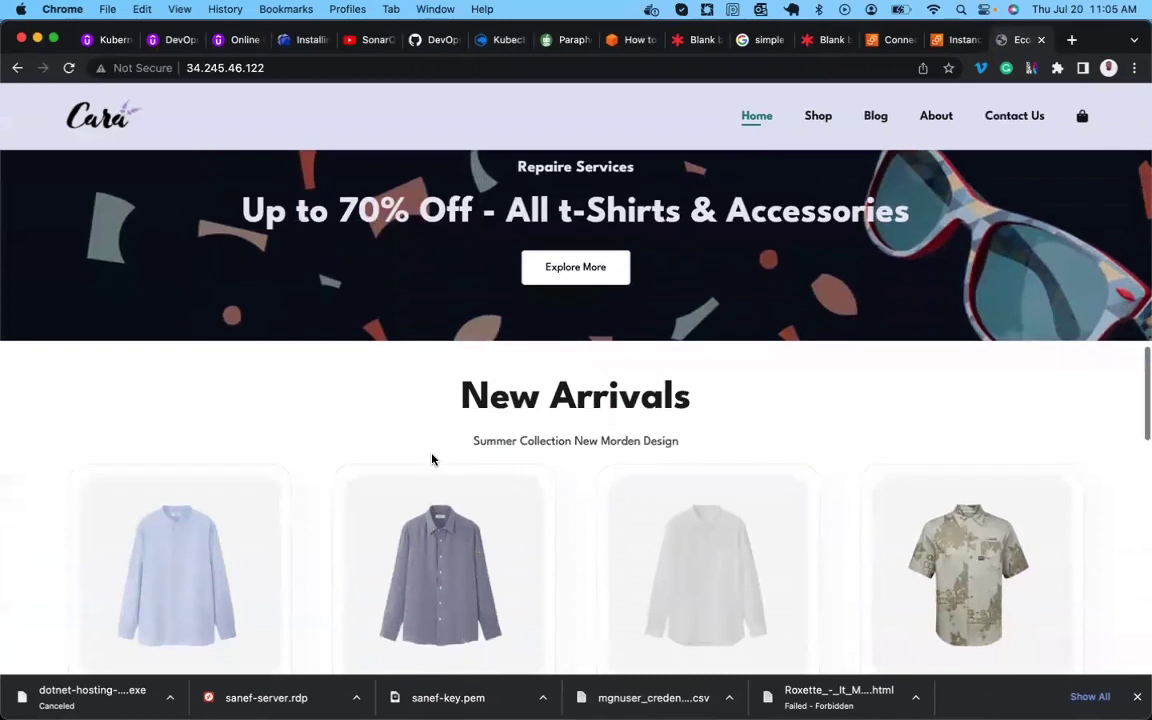
scroll(432, 459, "up", 3)
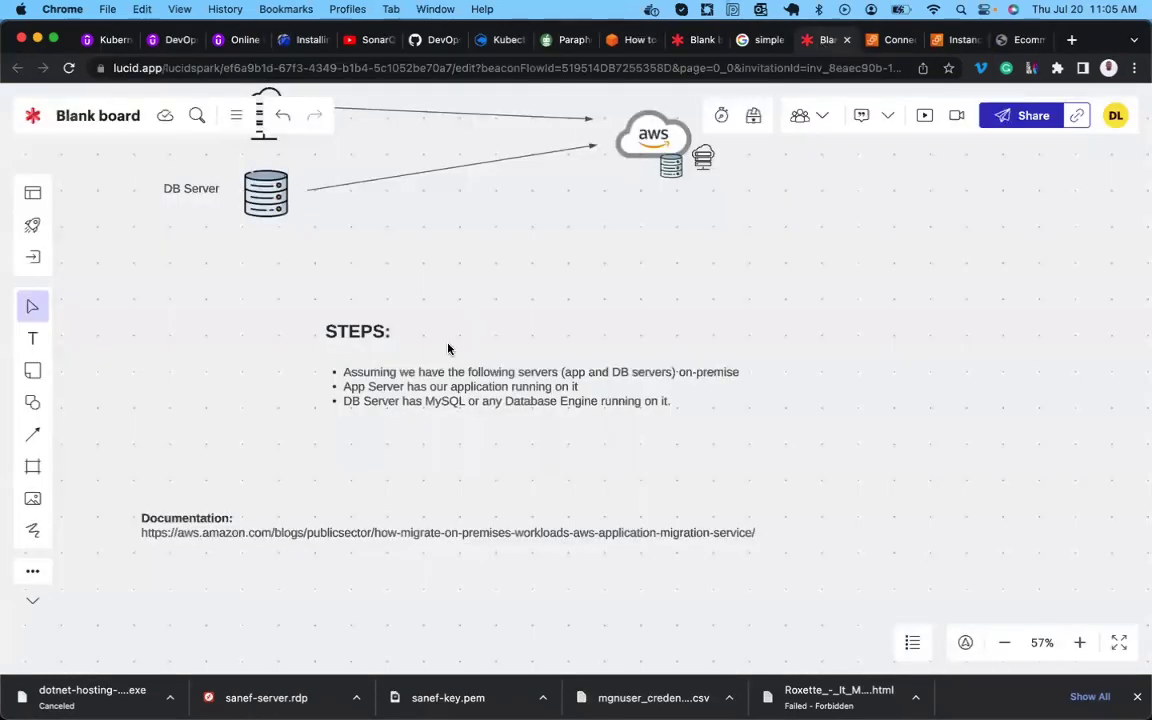
scroll(400, 350, "up", 5)
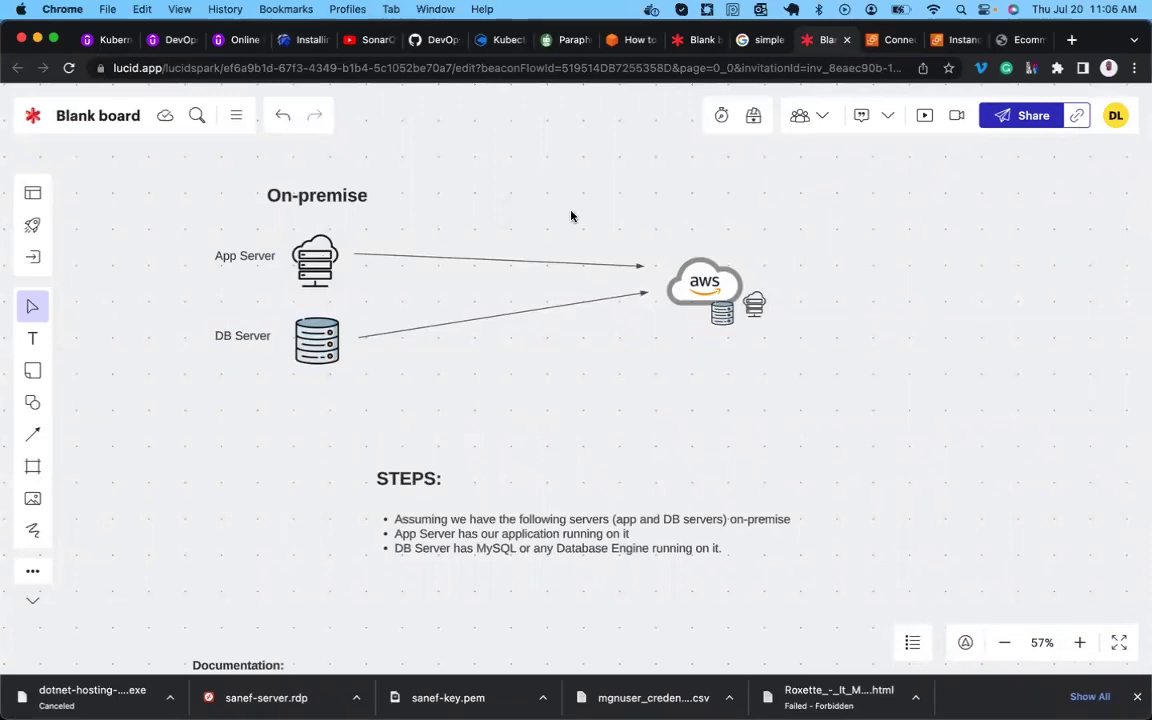
key("super+9")
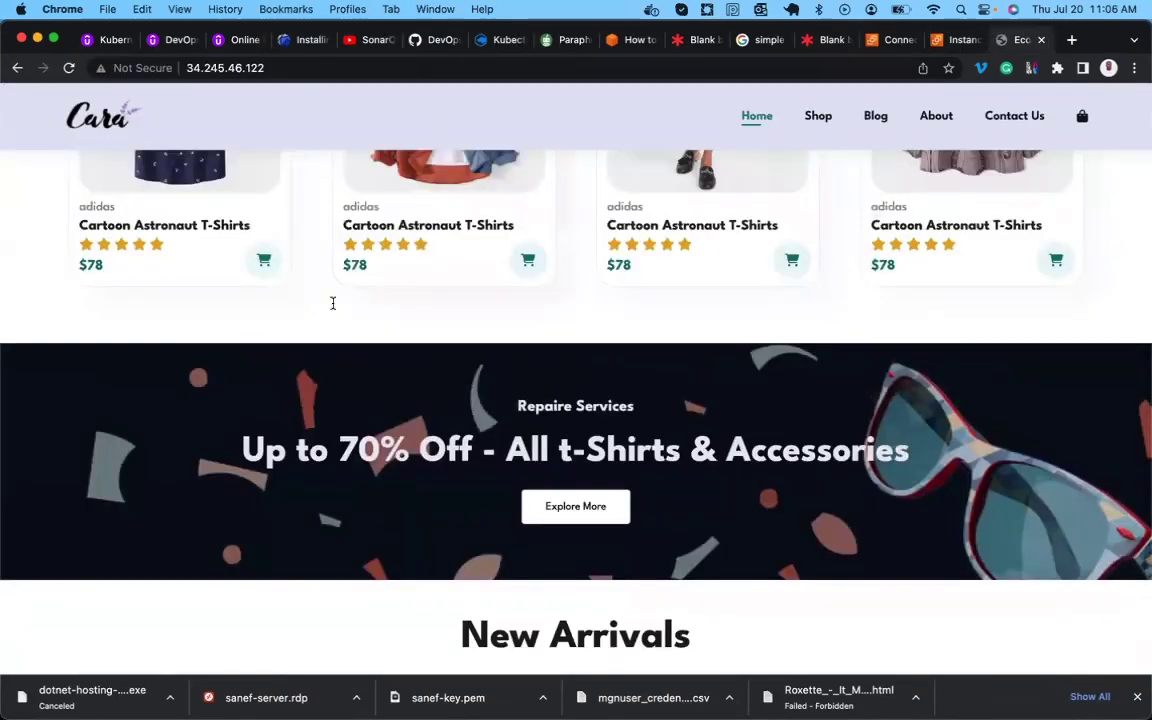
scroll(333, 303, "up", 15)
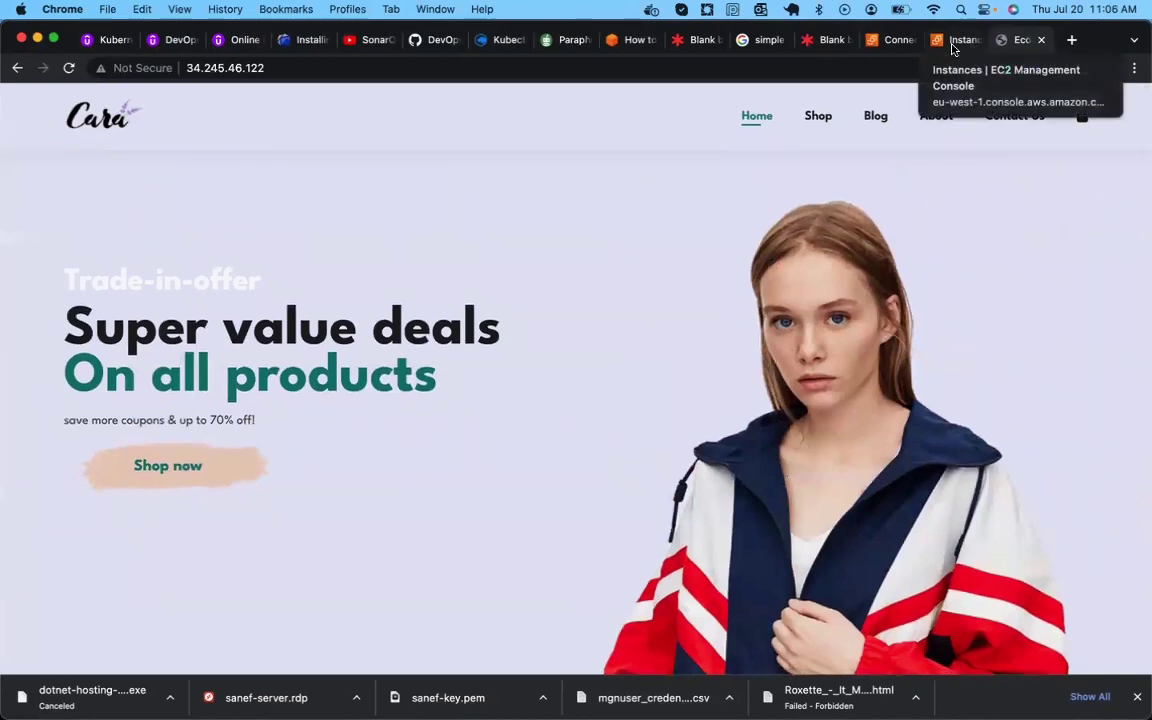
Select db-server in the EC2 instances list and copy its example SSH client command.
left_click(952, 42)
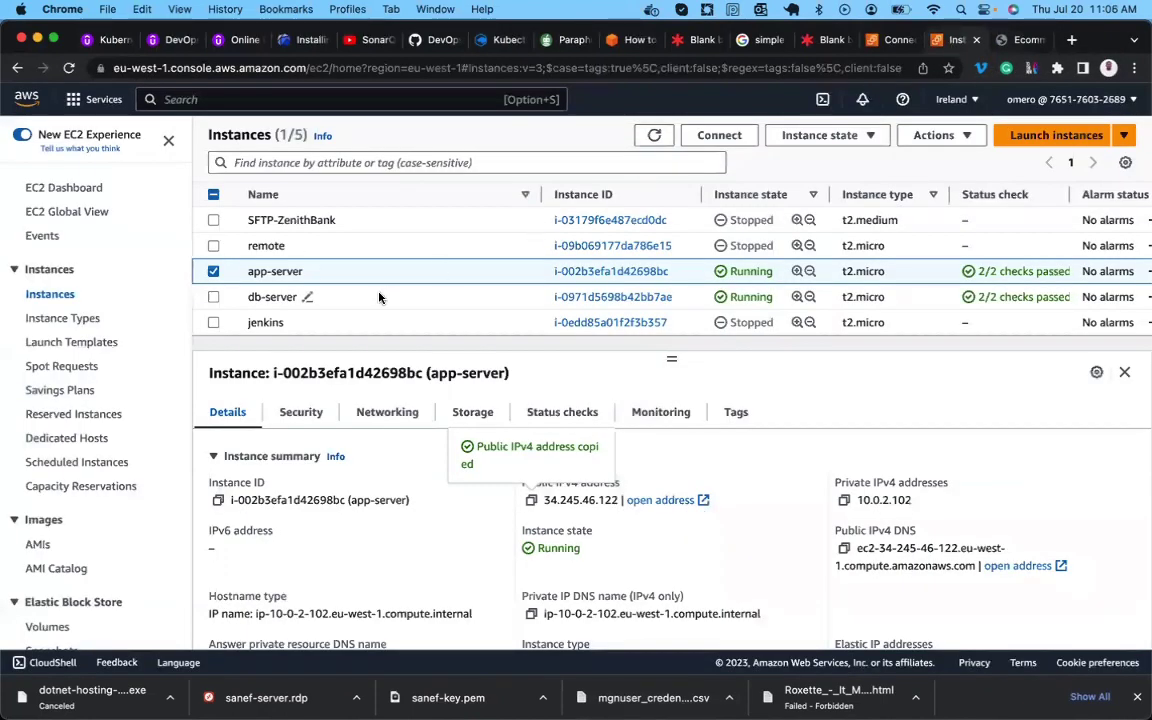
left_click(371, 298)
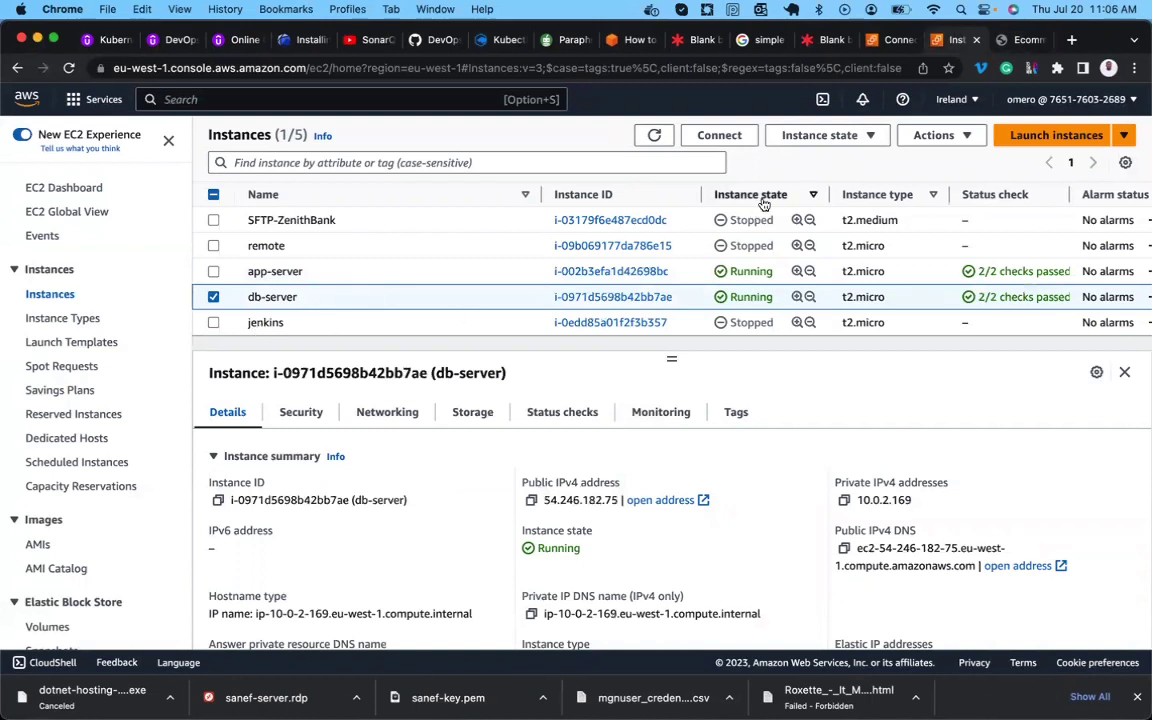
left_click(720, 140)
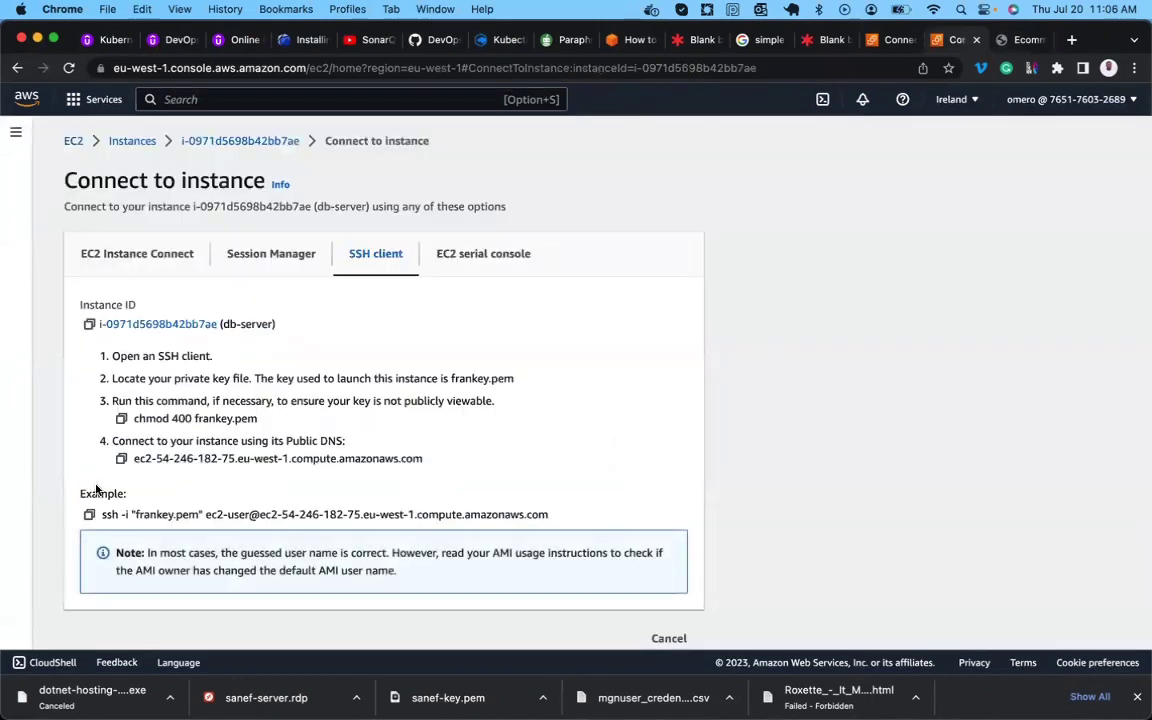
left_click(88, 516)
In the azure terminal session, move up to Downloads and delete the azure folder with rm -rf.
mouse_move(635, 615)
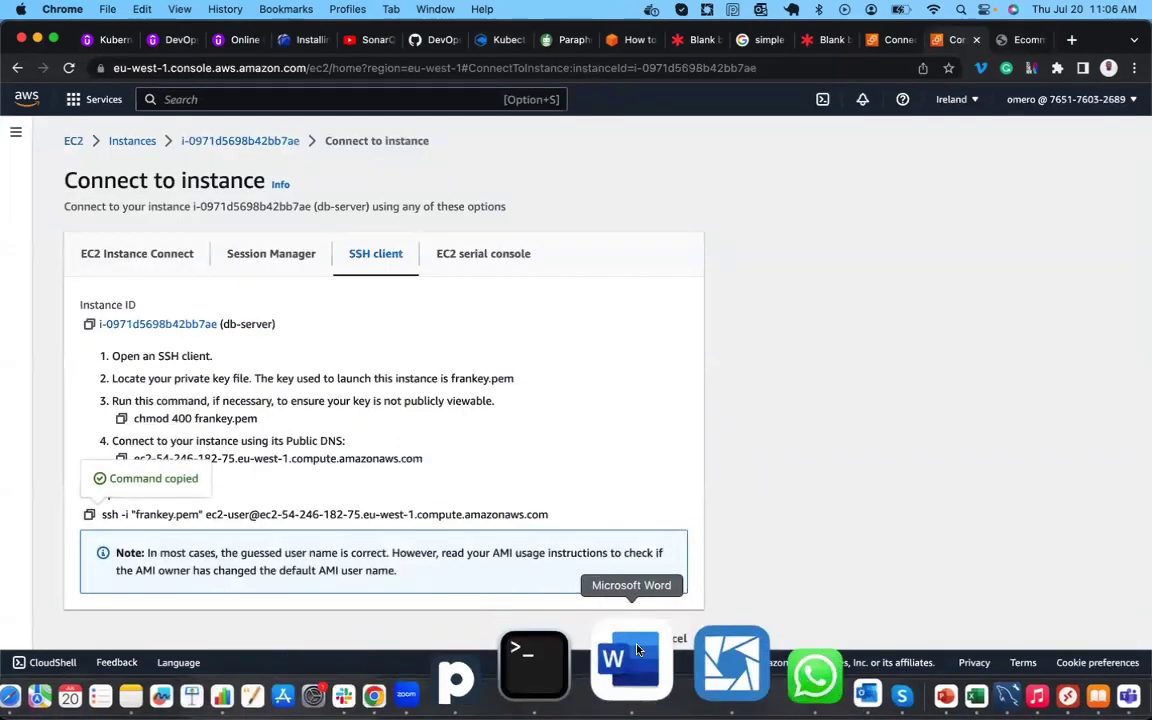
left_click(598, 652)
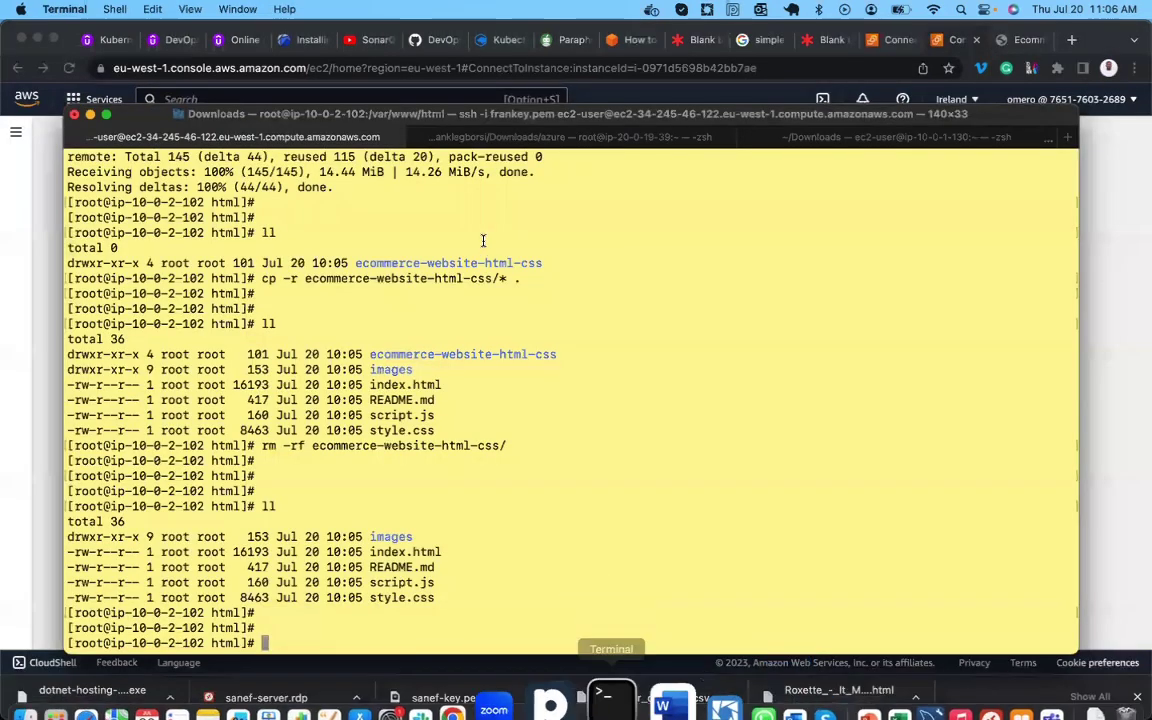
left_click(471, 137)
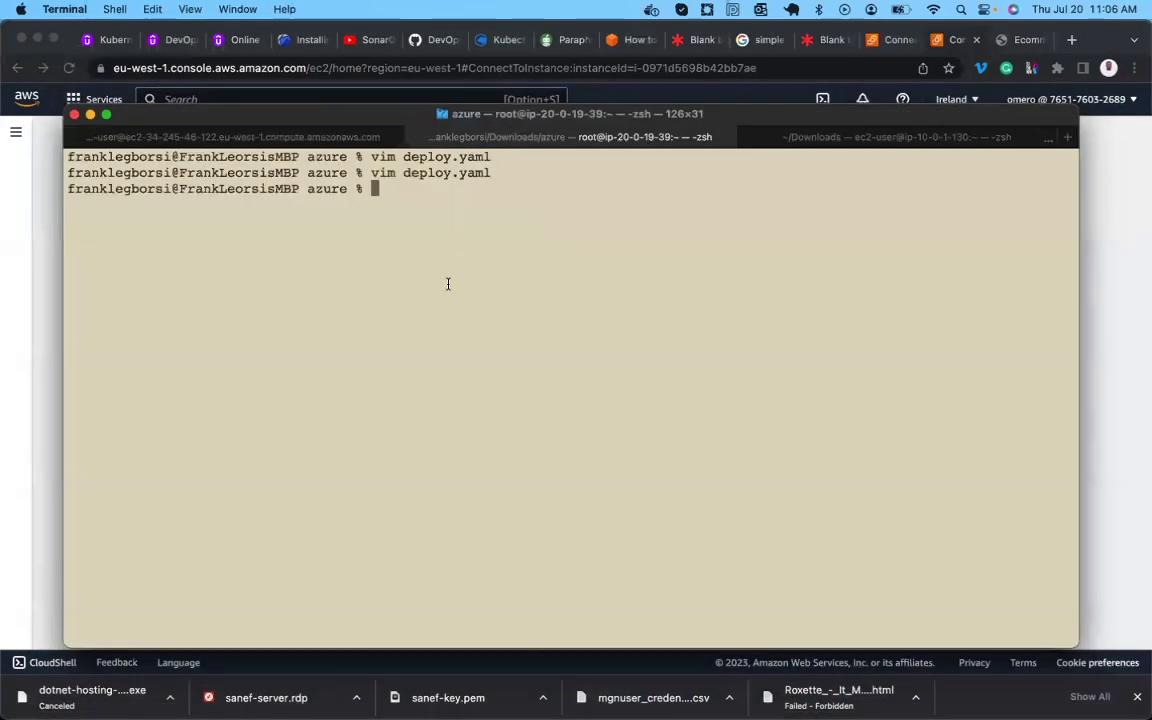
type("cd ..")
key("Return")
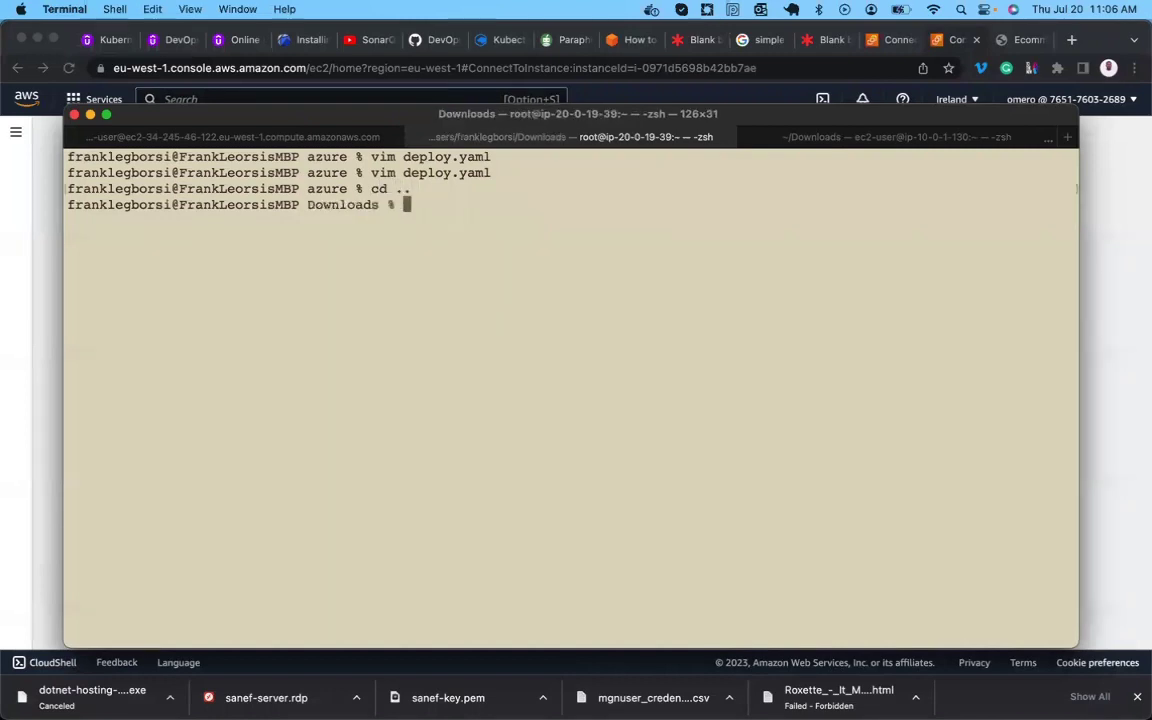
type("rm -rf a")
key("Tab")
key("Return")
SSH into db-server with the copied command, accept the host key, and become root with sudo -i.
key("Return")
key("Return")
key("Return")
key("Return")
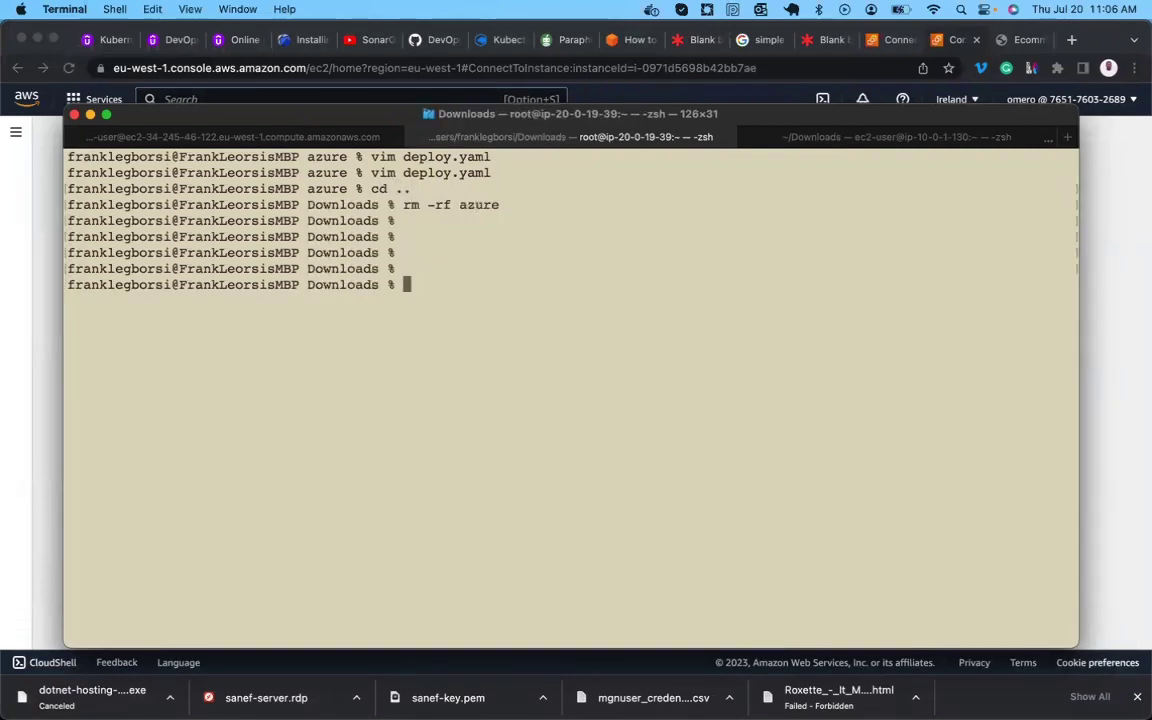
key("super+v")
key("Return")
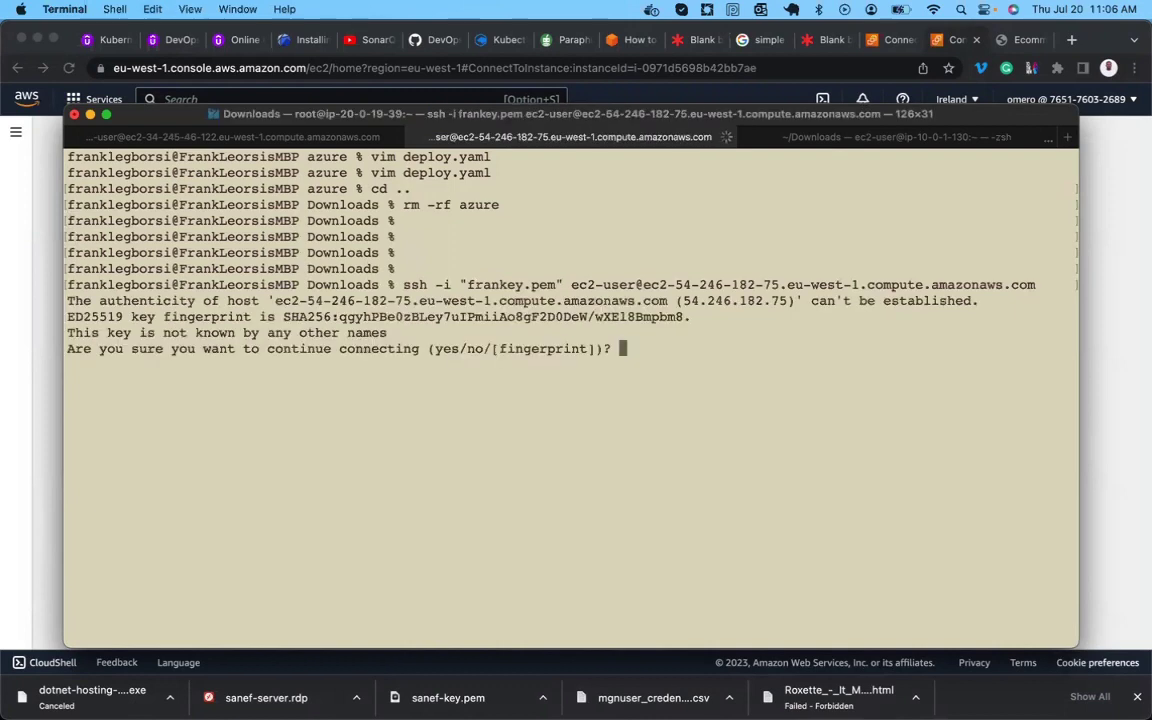
type("yes")
key("Return")
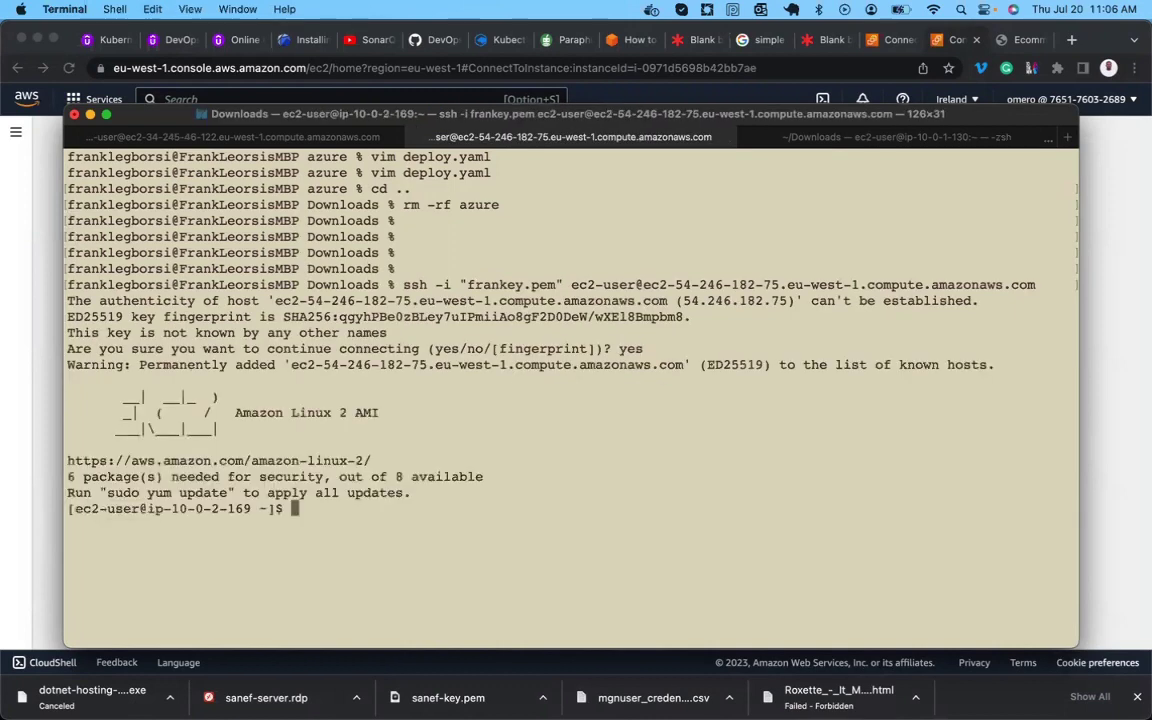
key("Return")
key("Return")
type("sudo -i")
key("Return")
key("Return")
key("ctrl+l")
Try installing mysql-server and mysql-server* with yum; neither package is found.
type("yum n")
key("BackSpace")
type("in")
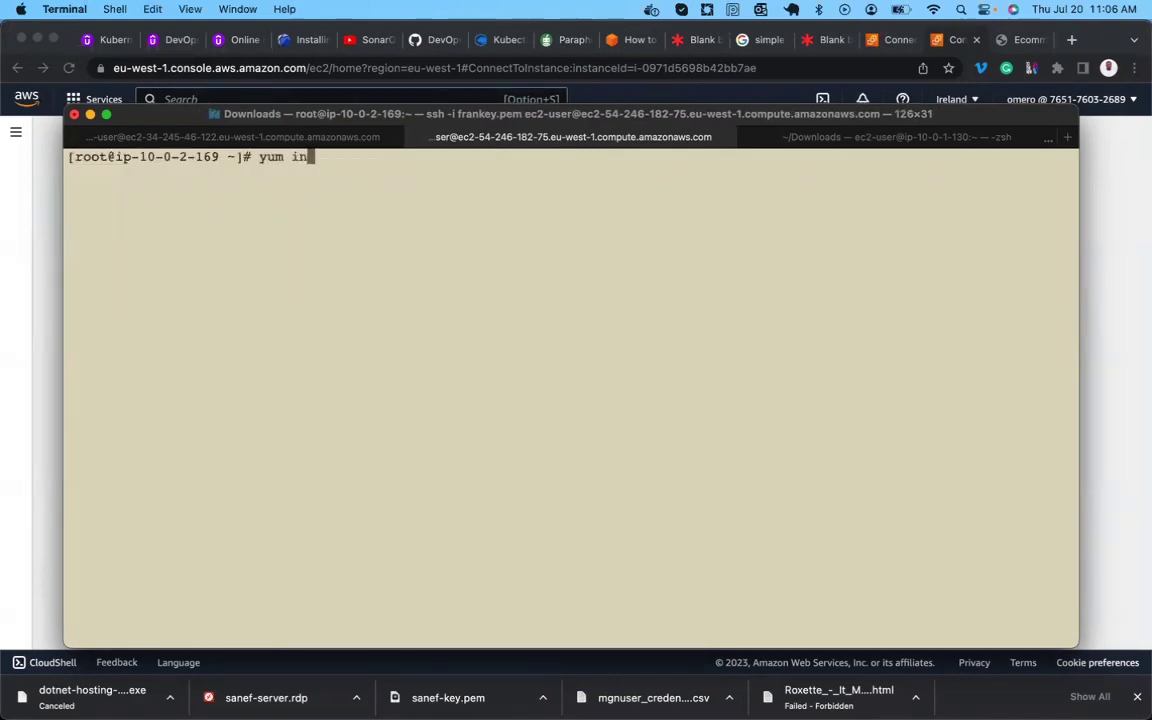
type("stall mysql-server")
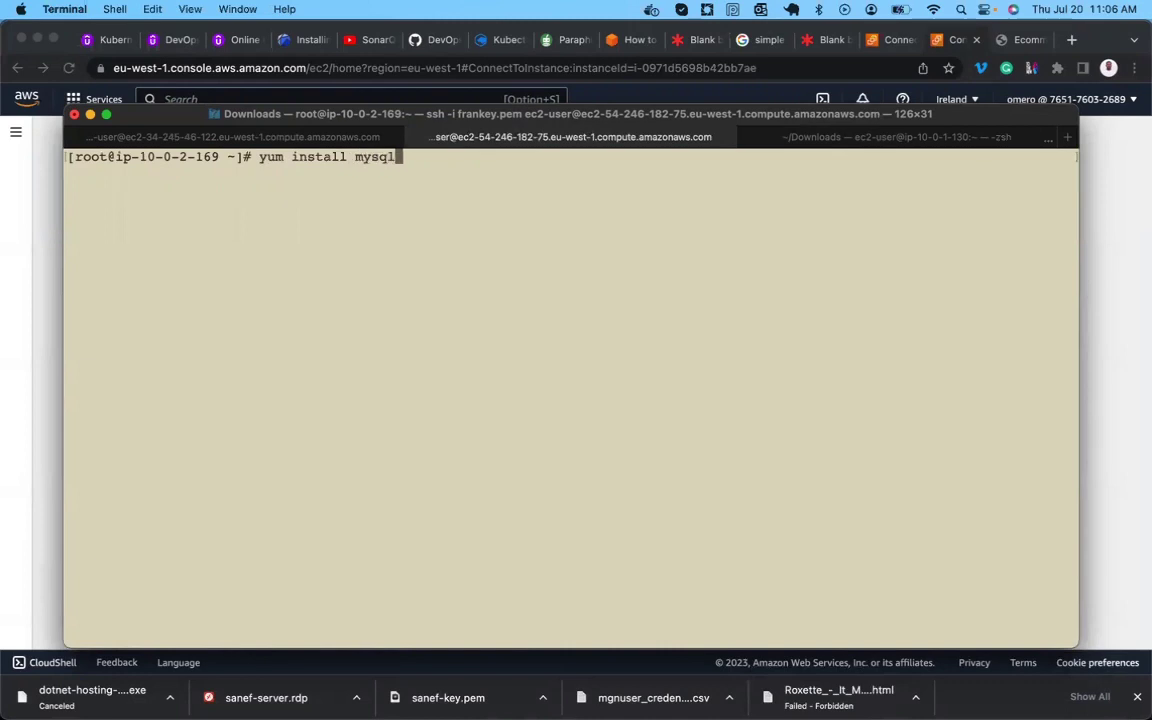
key("Return")
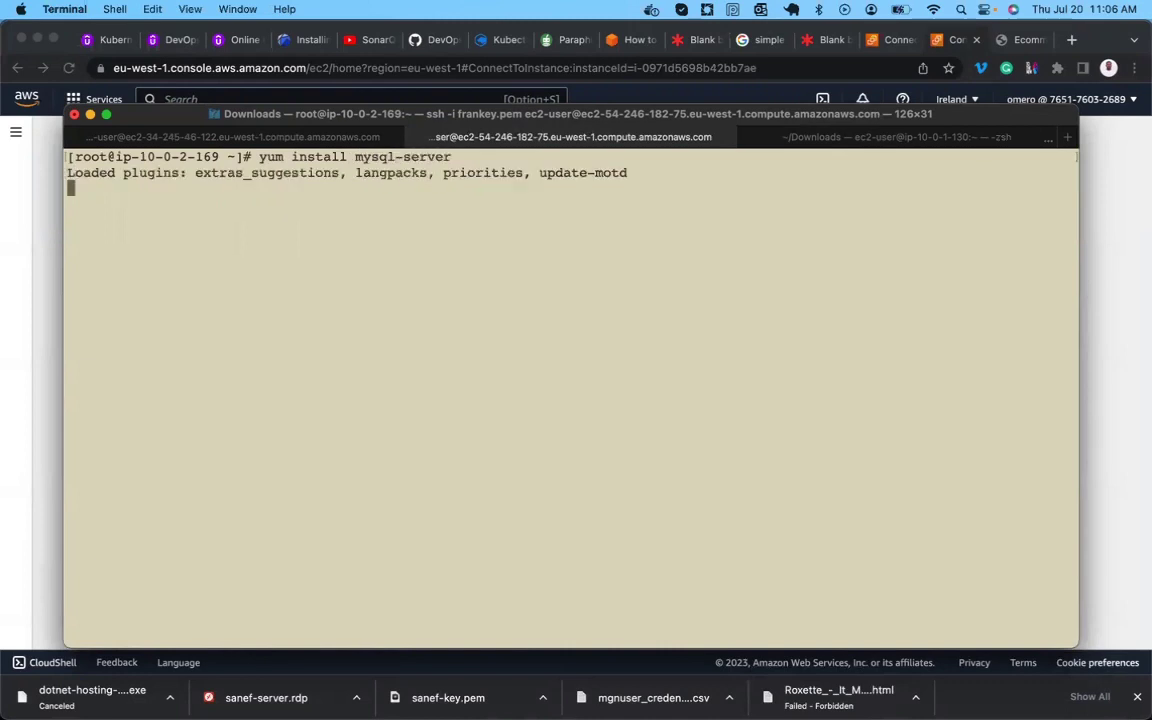
key("Return")
key("Return")
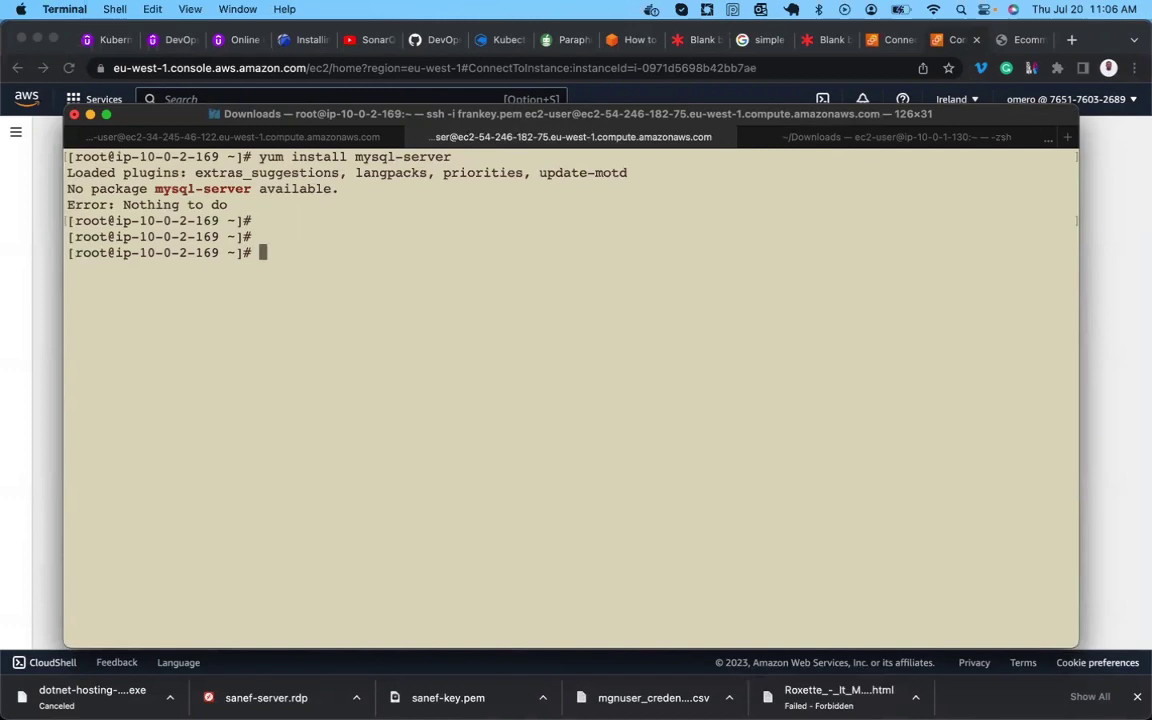
key("Up")
type("*")
key("Return")
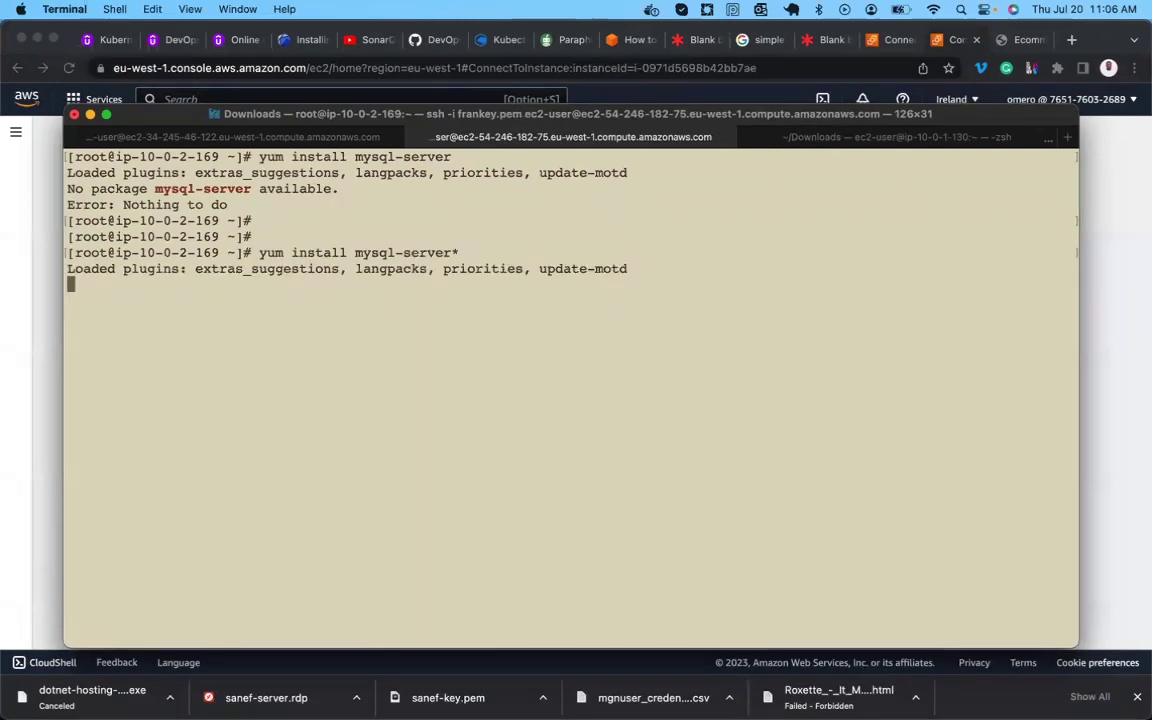
Install the mysql package (MariaDB client) with yum, approving with y.
key("Up")
key("BackSpace")
key("BackSpace")
key("BackSpace")
key("BackSpace")
key("BackSpace")
key("BackSpace")
key("BackSpace")
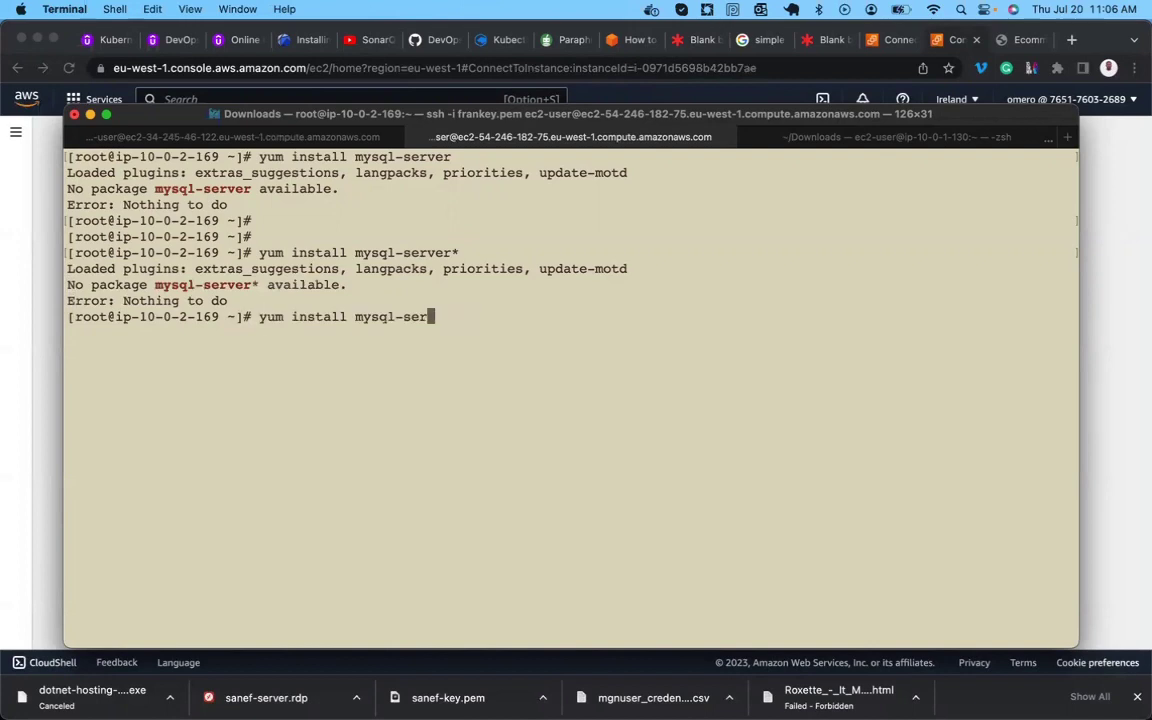
key("BackSpace")
key("Return")
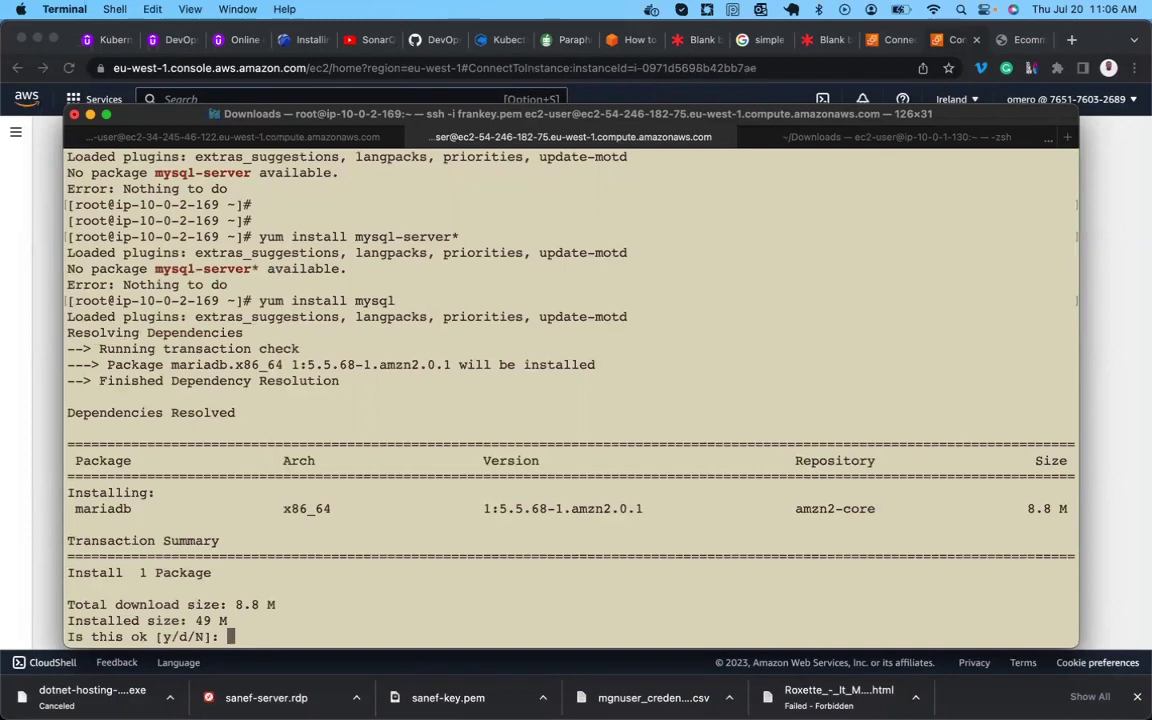
type("y")
key("Return")
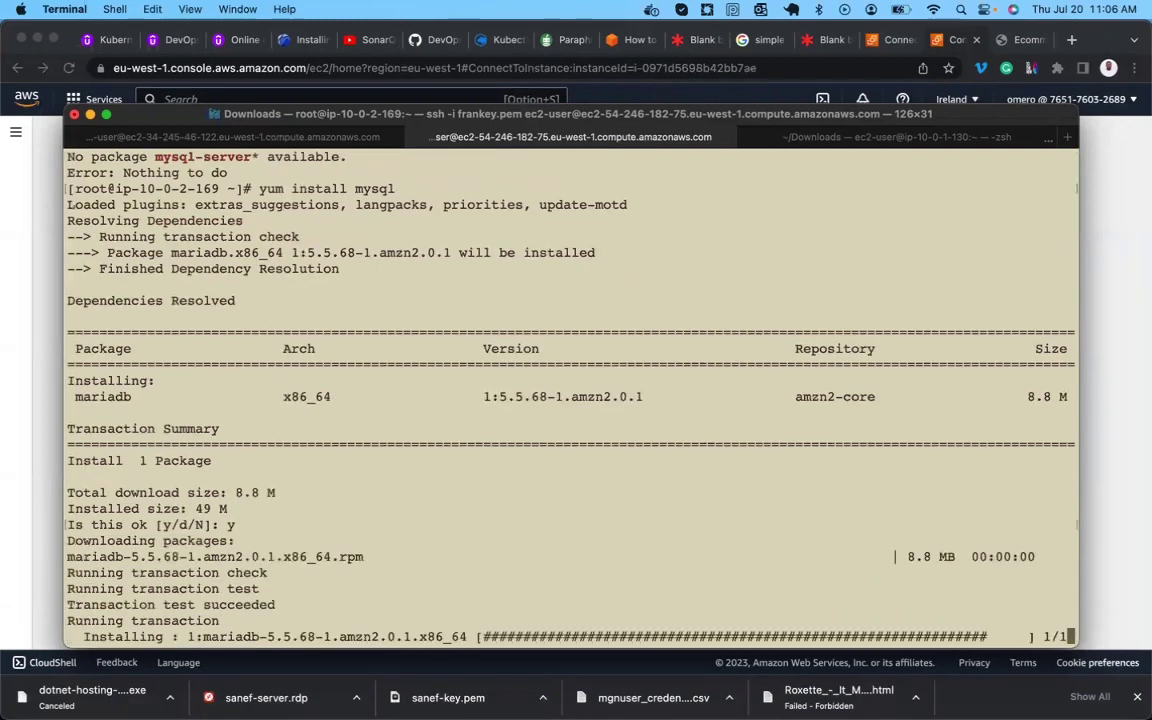
key("Return")
key("Return")
key("Return")
key("Return")
Attempt mysql -u root -p with an empty password; it fails with ERROR 2002 socket error.
type("my")
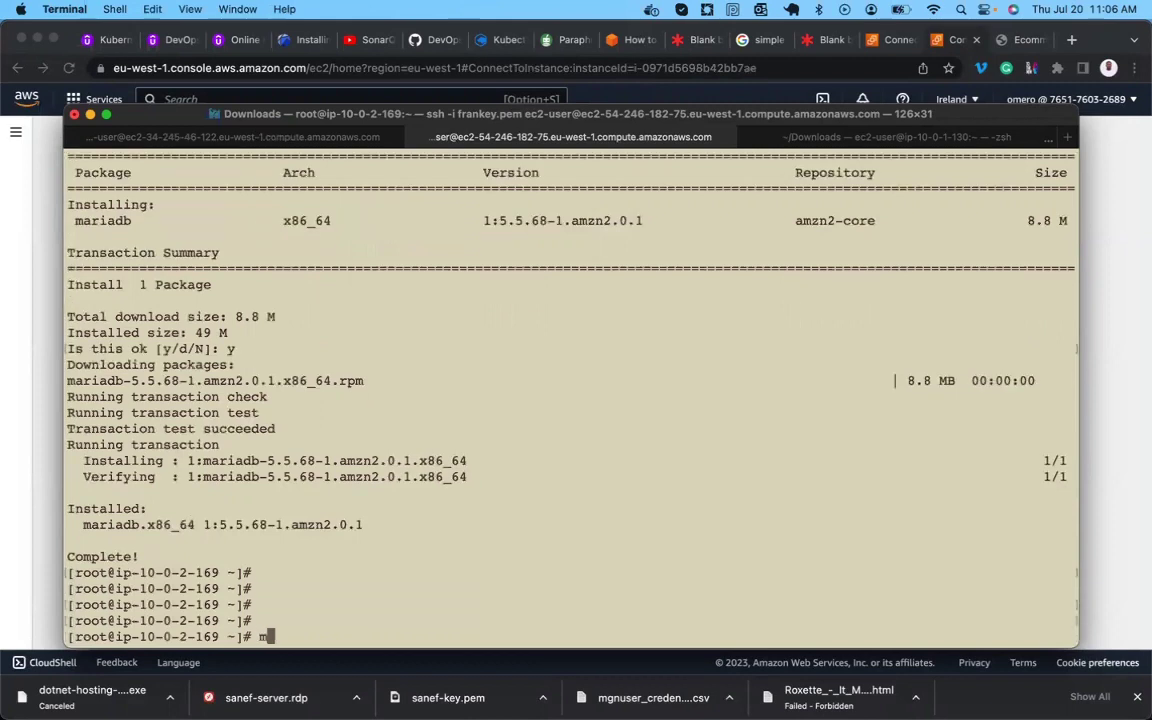
key("Tab")
key("Tab")
type("sql")
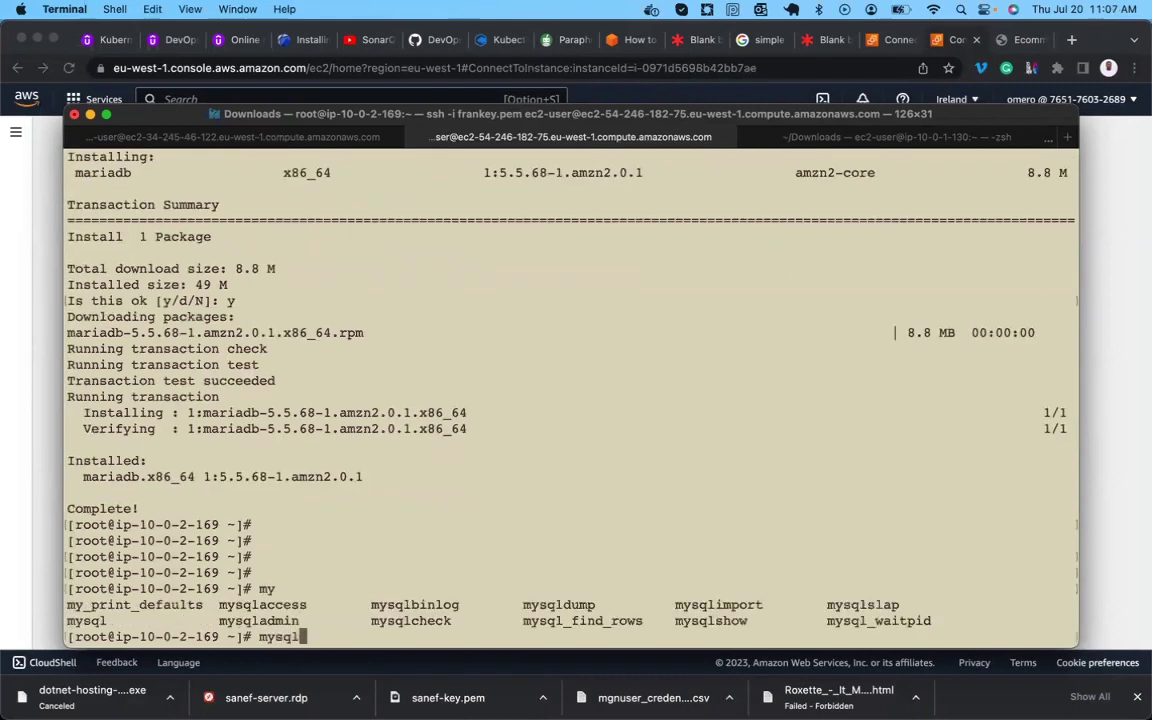
key("Tab")
key("Tab")
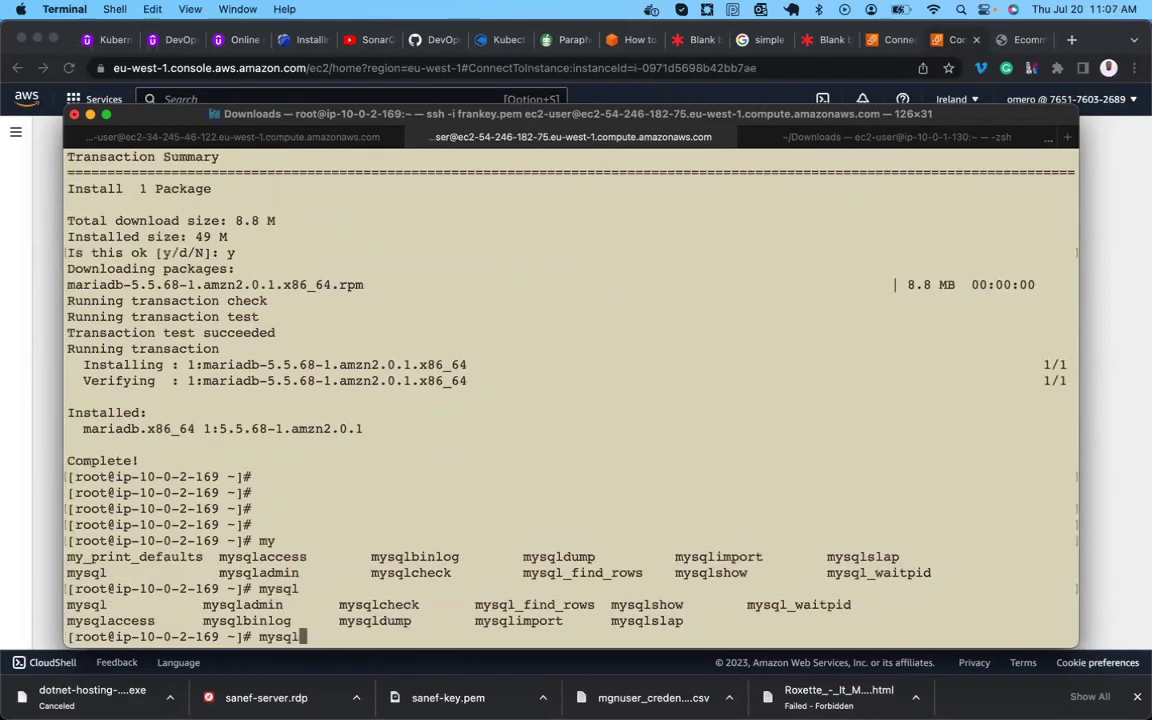
type("-u")
type("root -p")
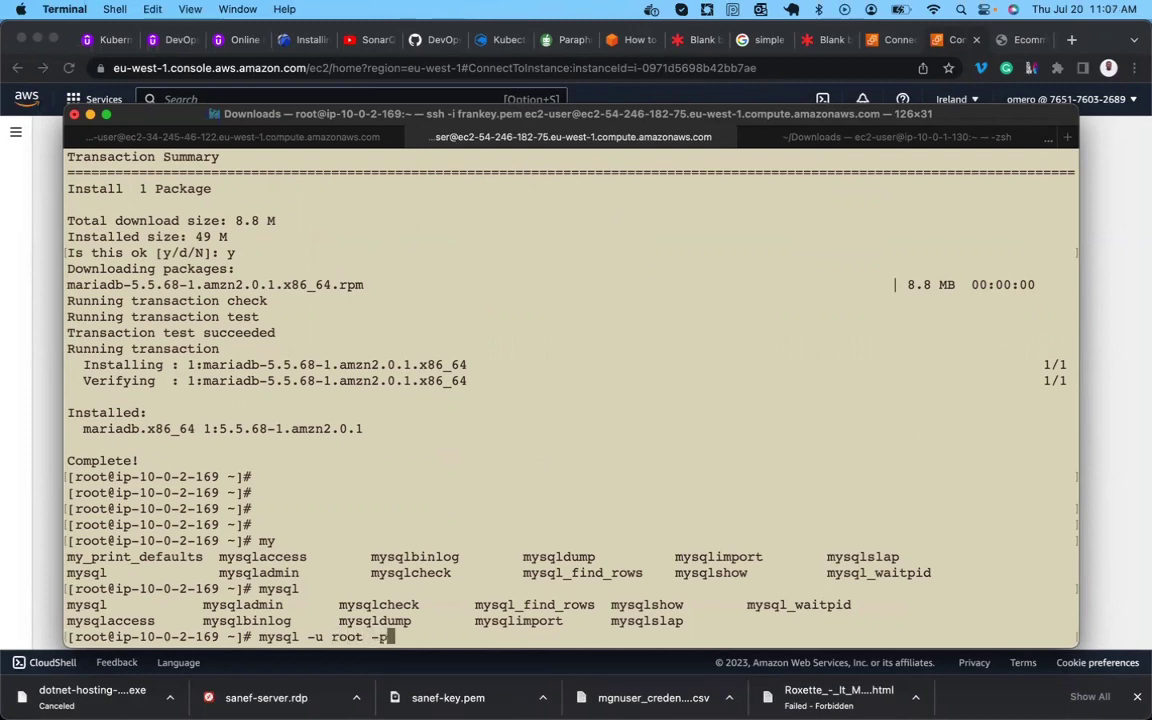
key("Return")
key("Return")
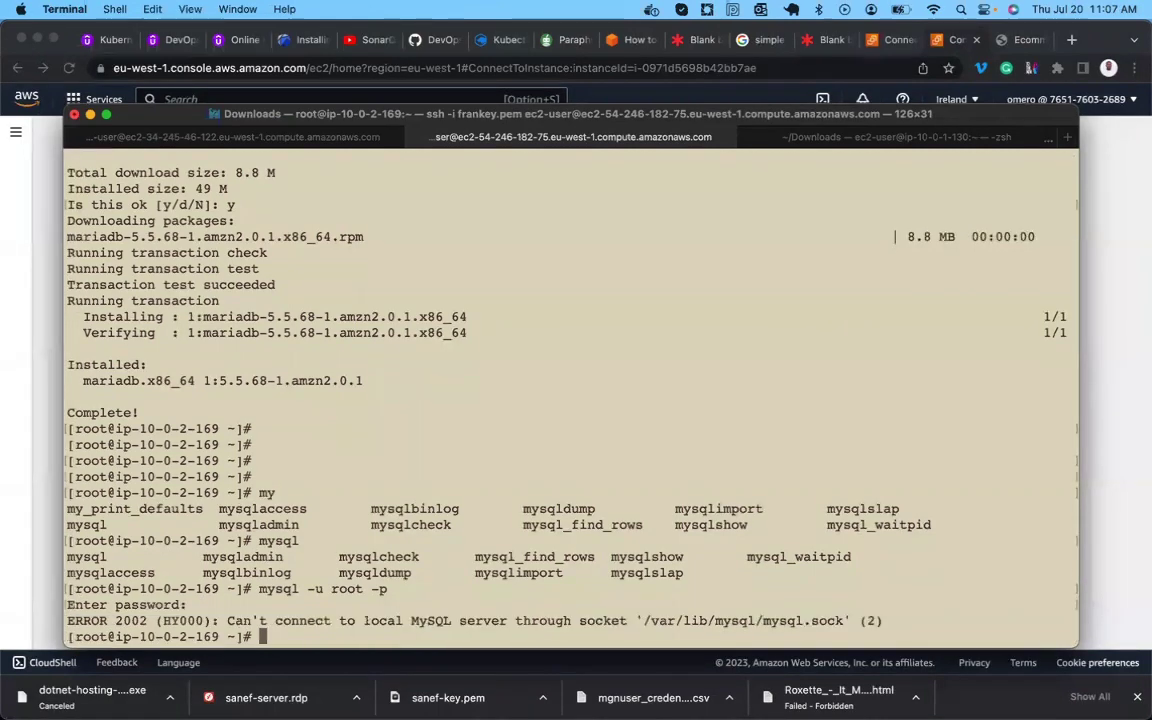
key("Return")
key("Return")
key("Return")
key("Return")
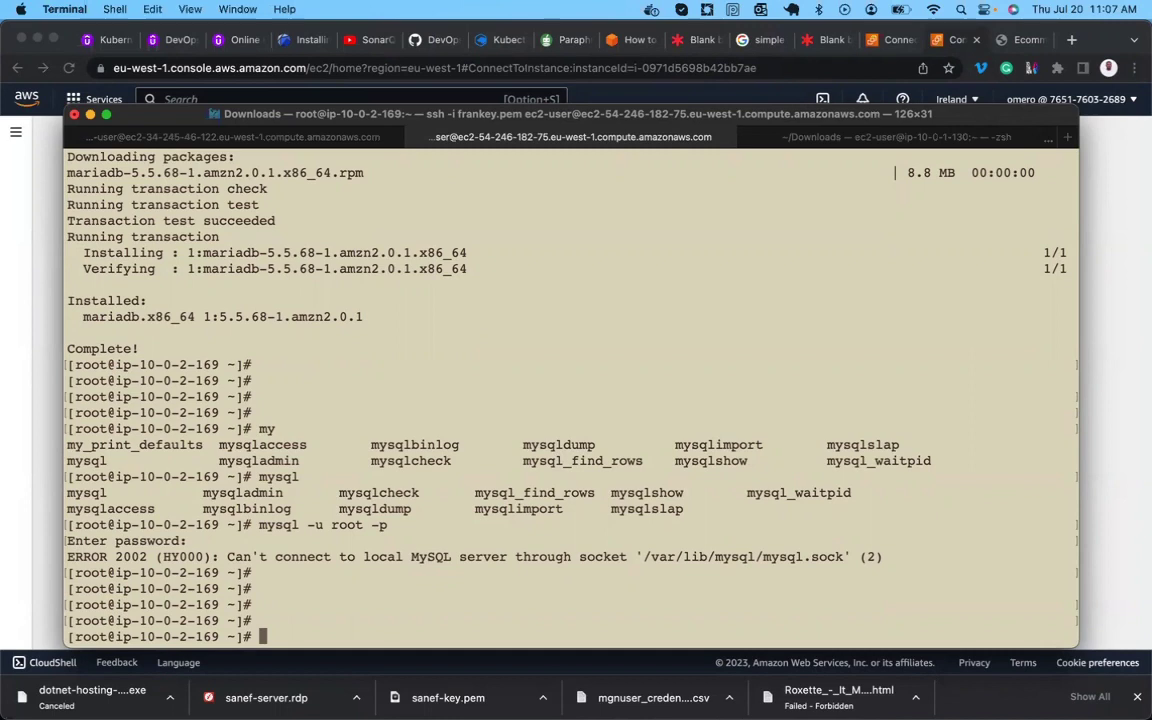
Run yum install mariadb* to install mariadb-server 5.5.68 and its 38 related packages.
type("yum install ")
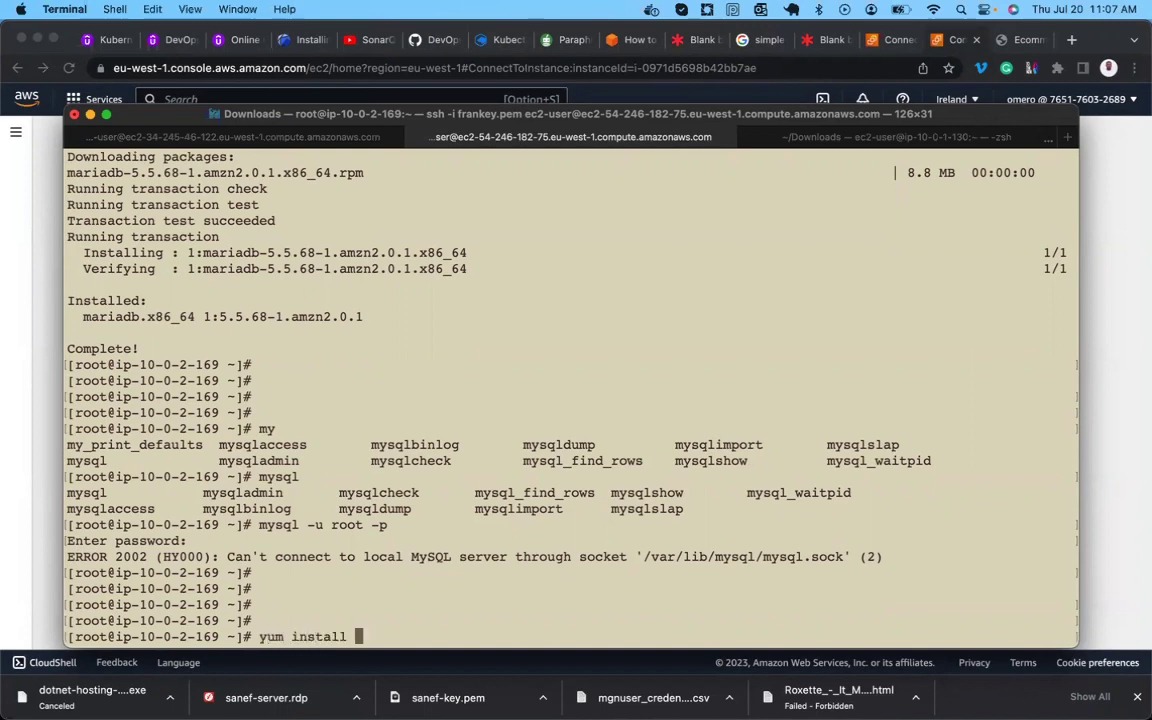
type("mariadb*")
key("Return")
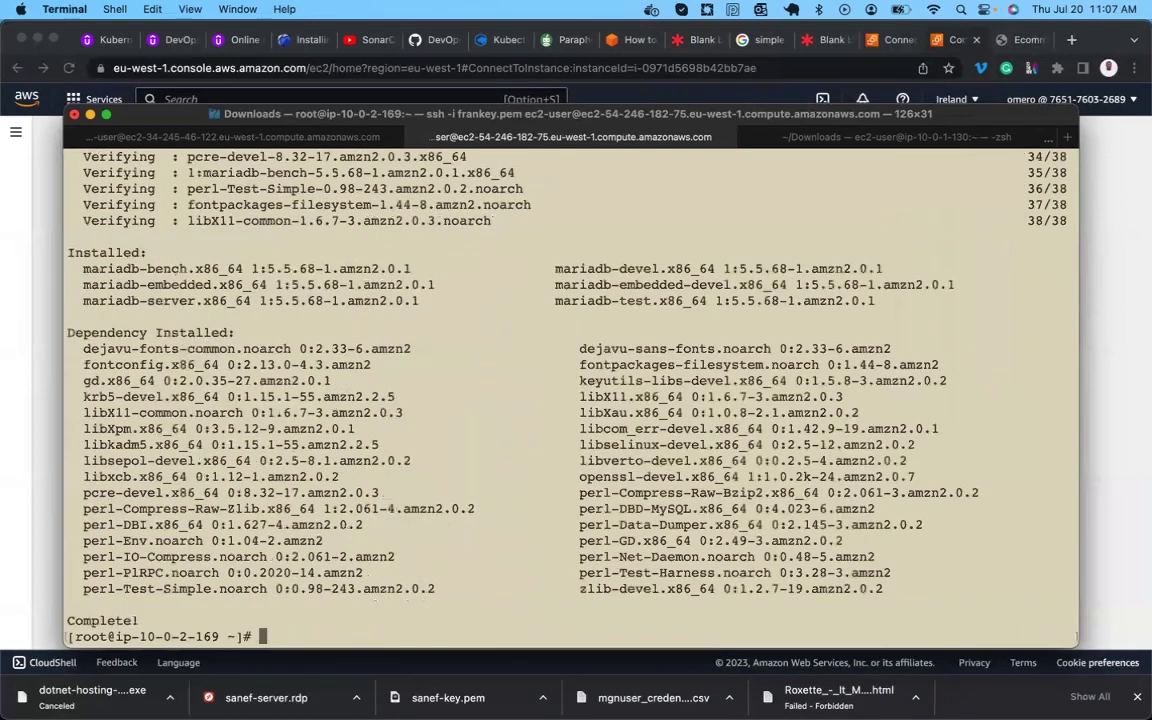
key("Return")
key("Return")
key("Return")
key("Return")
Find mysql_secure_installation among the mysql commands and launch it as root.
type("mysqlq")
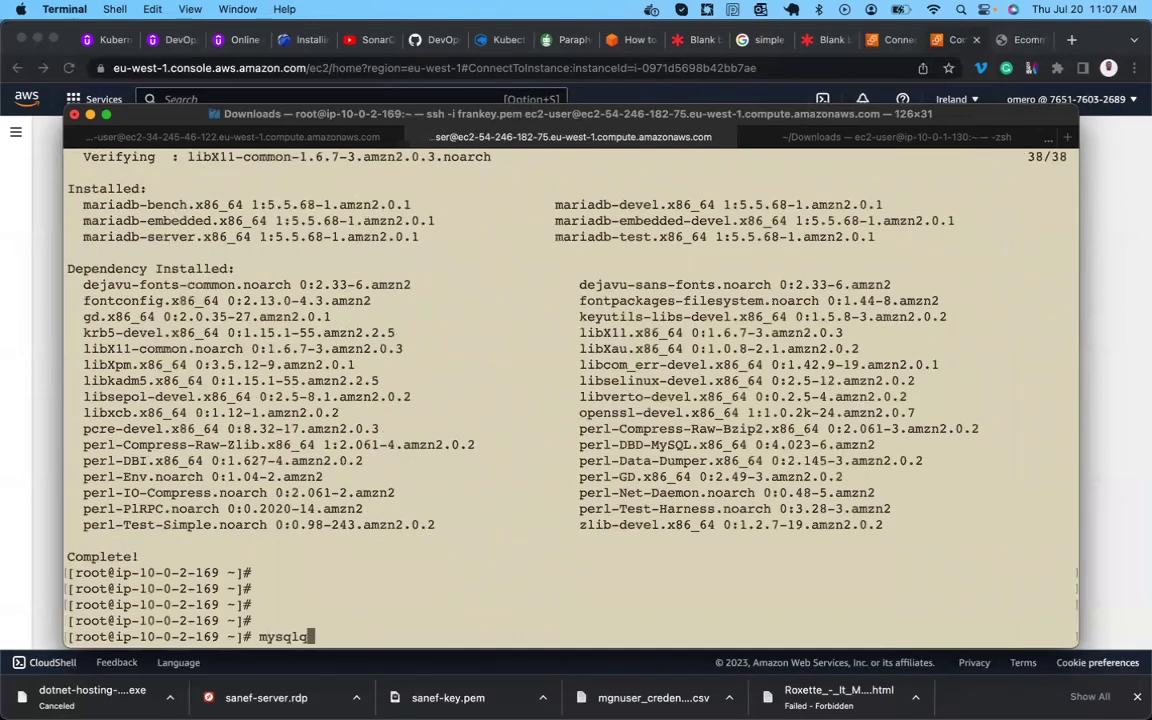
key("BackSpace")
key("Tab")
key("Tab")
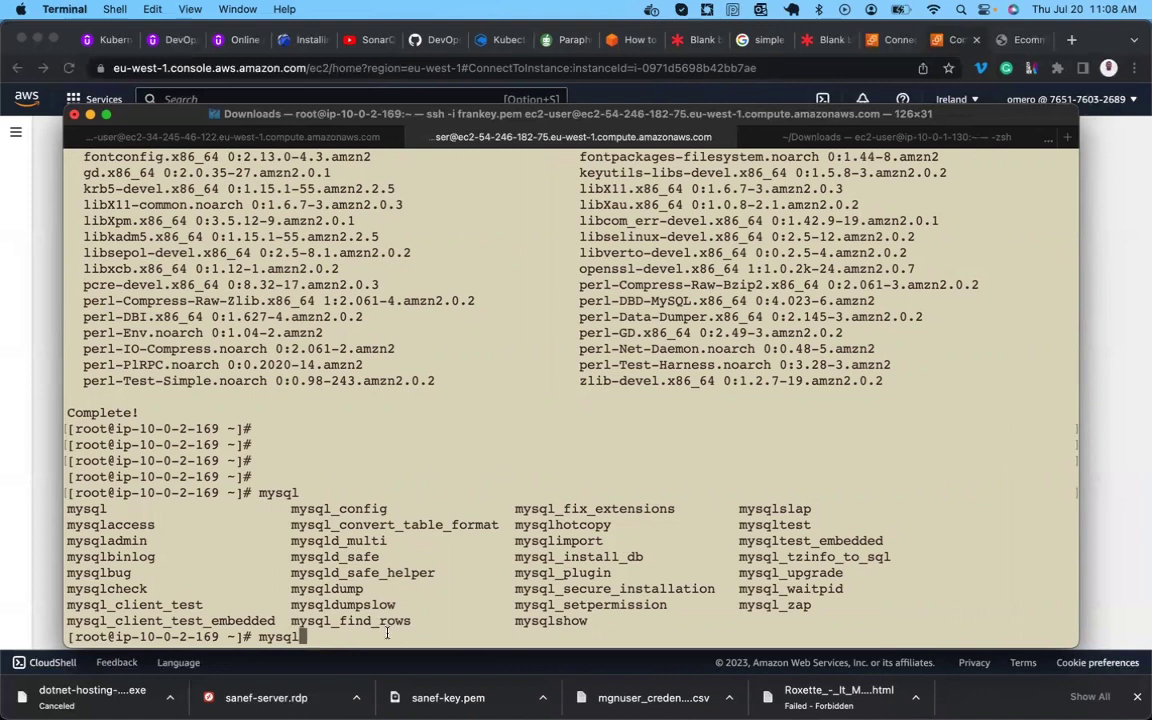
triple_click(612, 588)
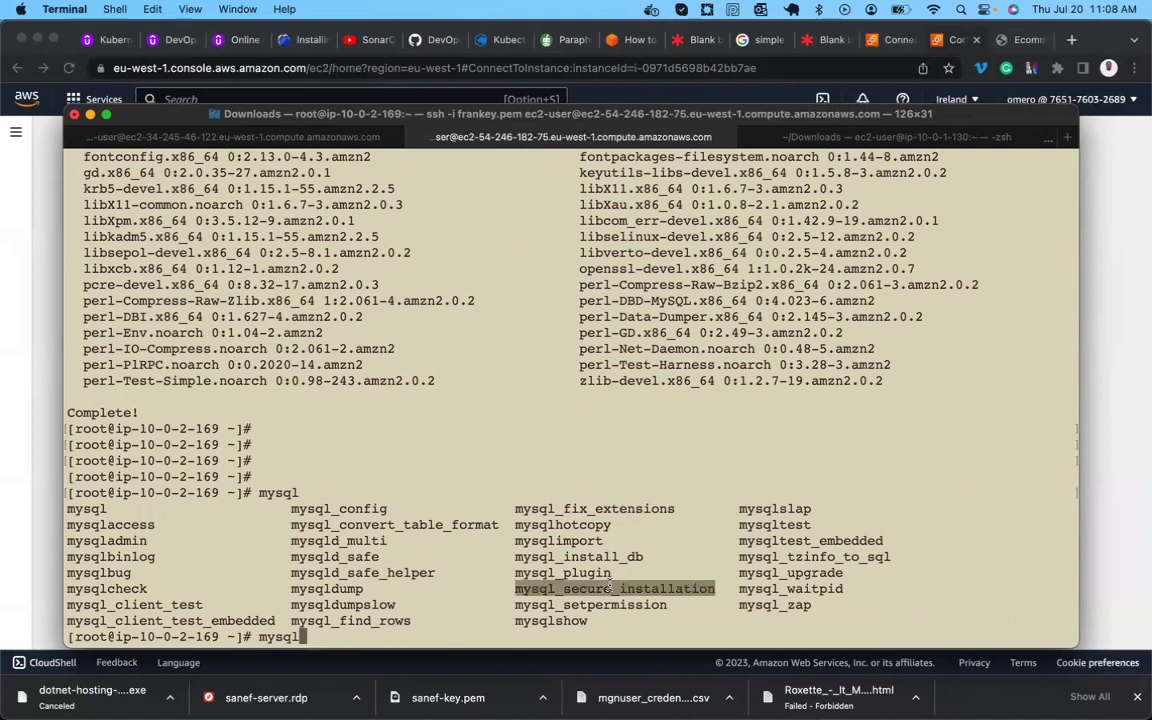
left_click(609, 643)
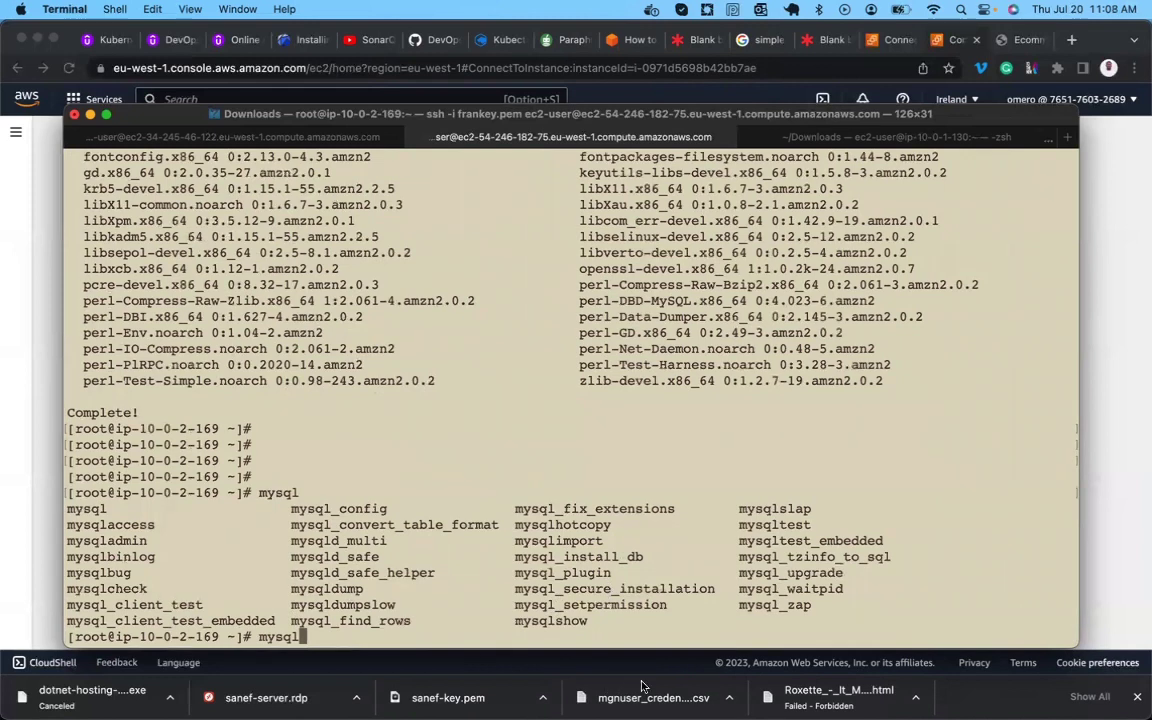
type("_Se")
key("BackSpace")
key("BackSpace")
type("se")
key("Tab")
key("Return")
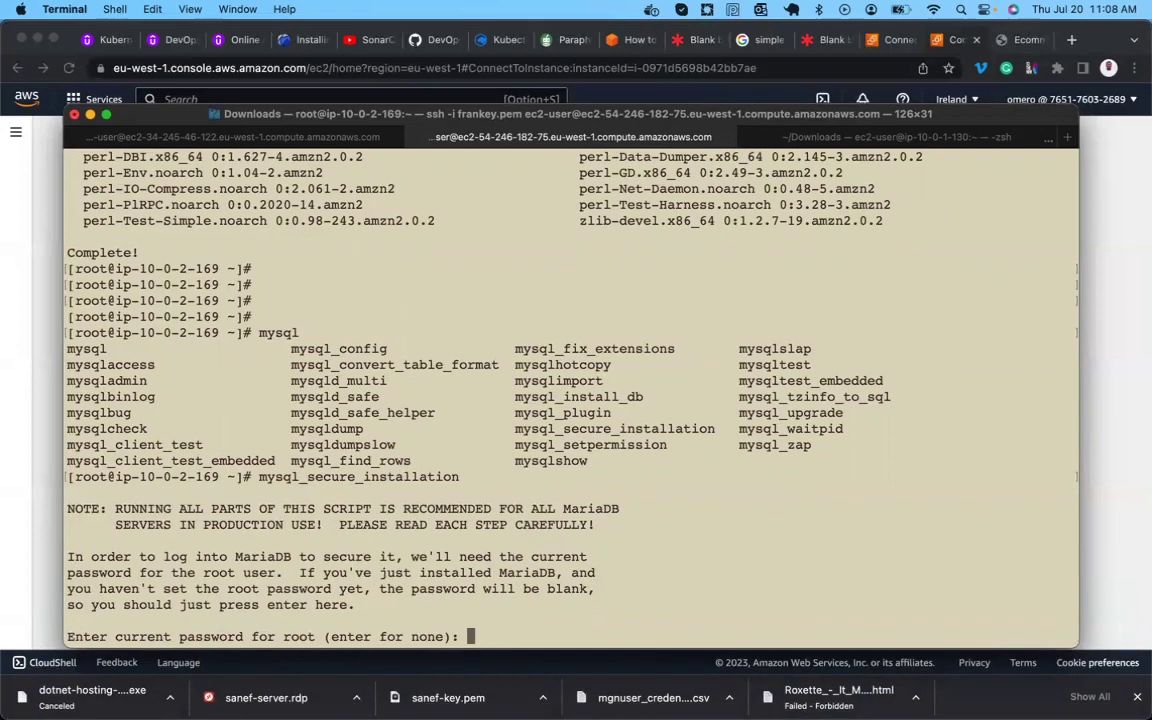
Submit blank root passwords until ERROR 2002 persists, abort the script, and exit the root shell.
key("Return")
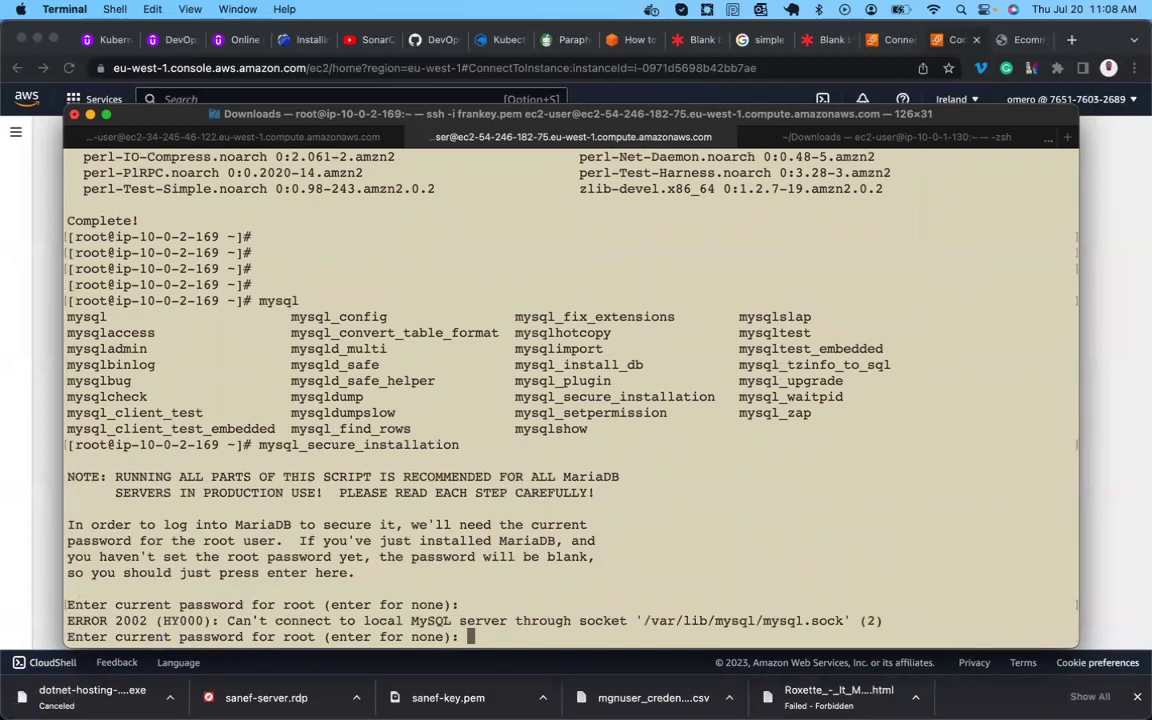
key("Return")
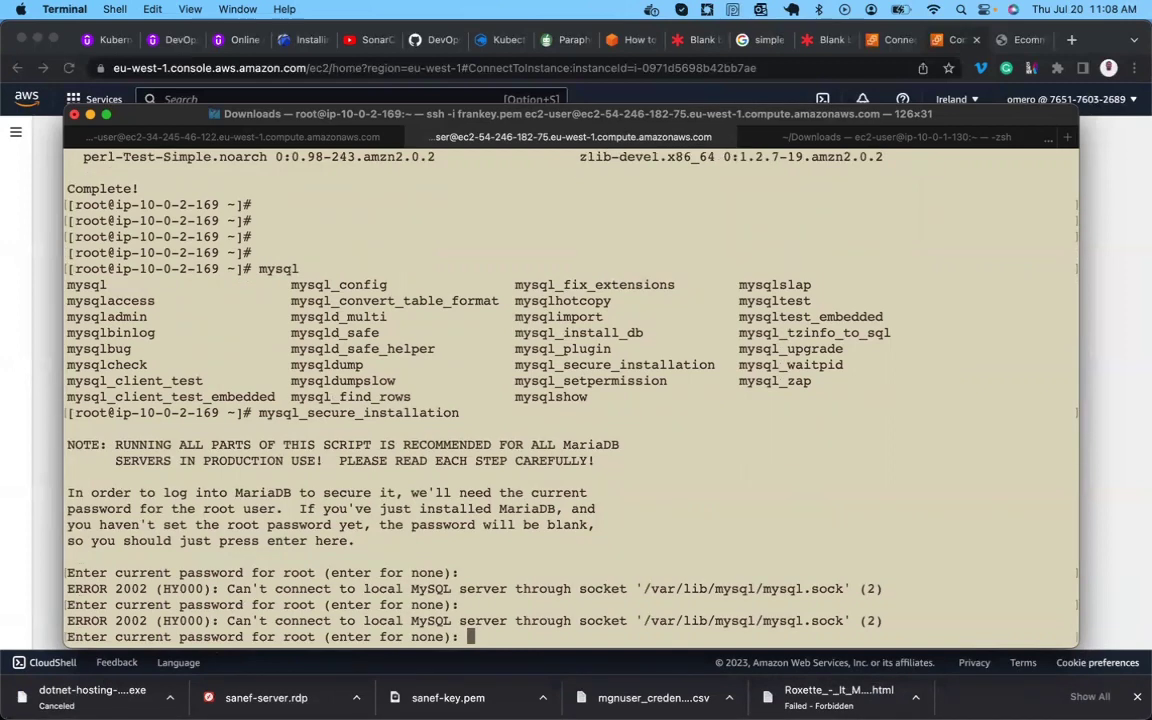
key("Return")
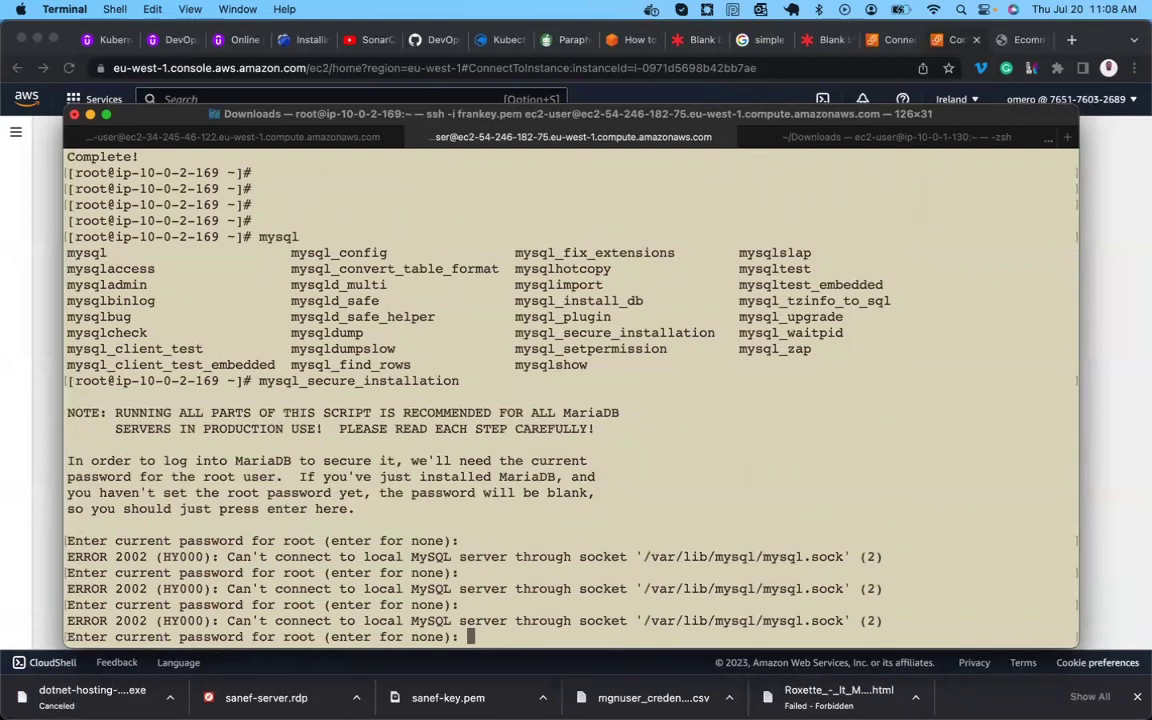
key("Return")
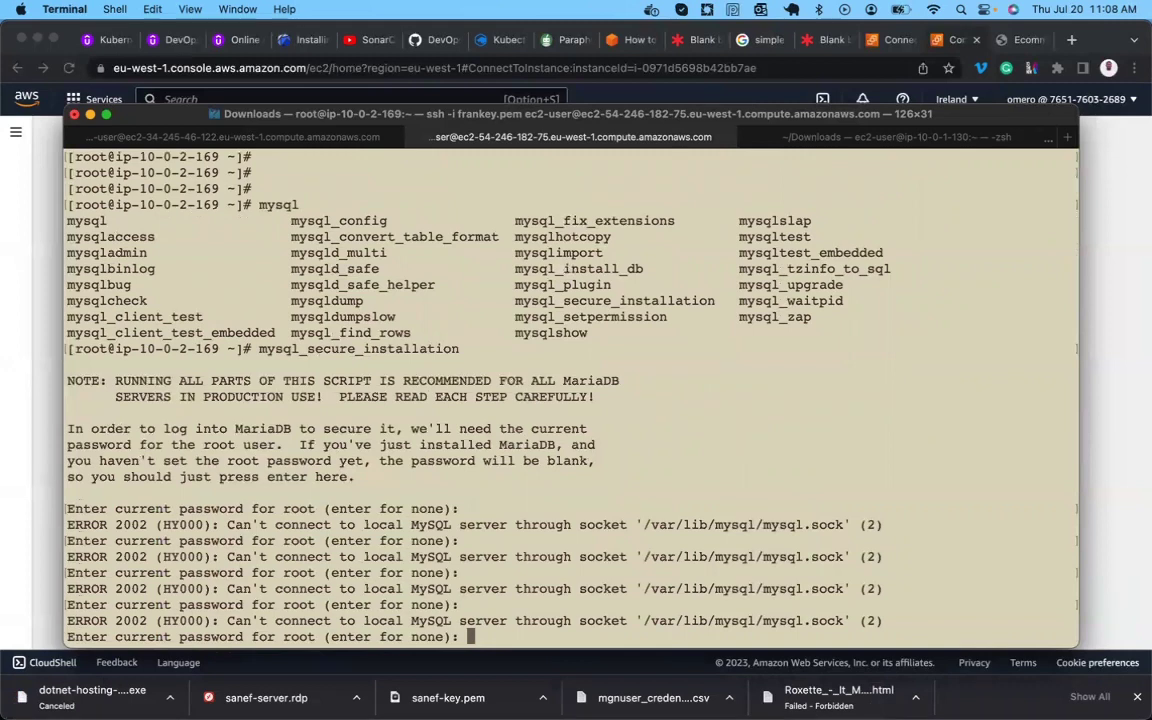
key("ctrl+c")
key("Return")
key("Return")
key("Return")
key("Return")
key("Return")
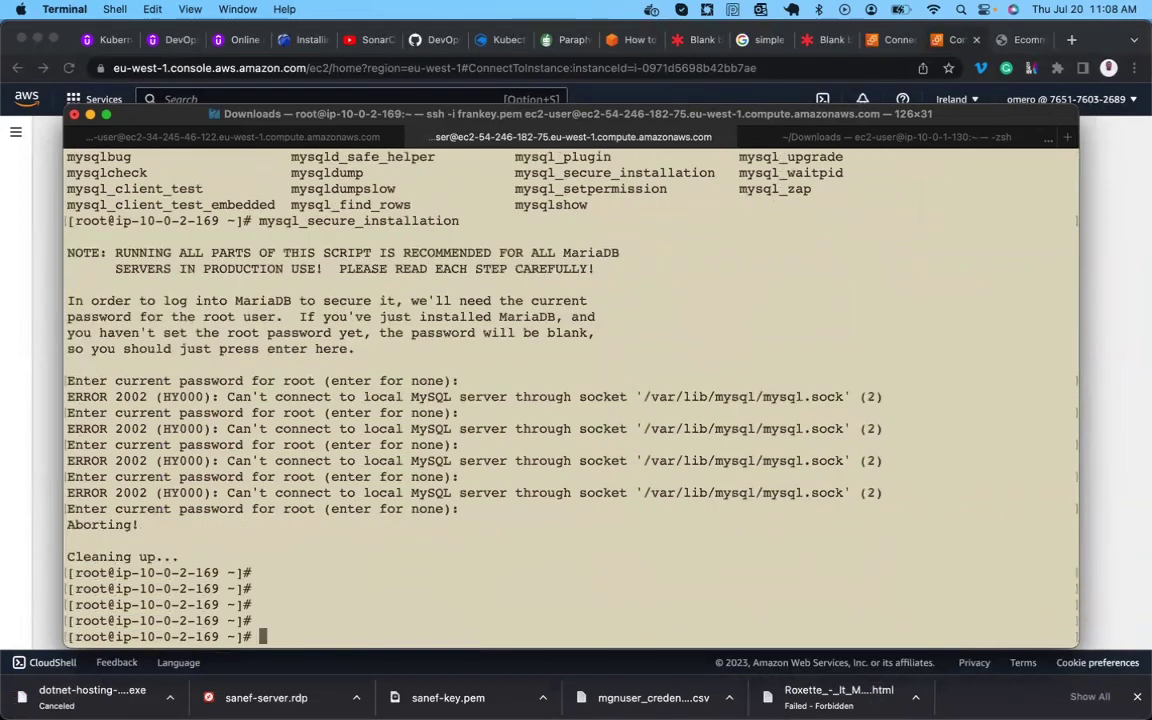
type("exit")
key("Return")
key("Return")
key("Return")
key("Return")
key("Return")
As ec2-user, launch mysql_secure_installation and abort it at the password prompt.
type("nys")
key("BackSpace")
key("BackSpace")
key("BackSpace")
type("mysql_se")
key("Return")
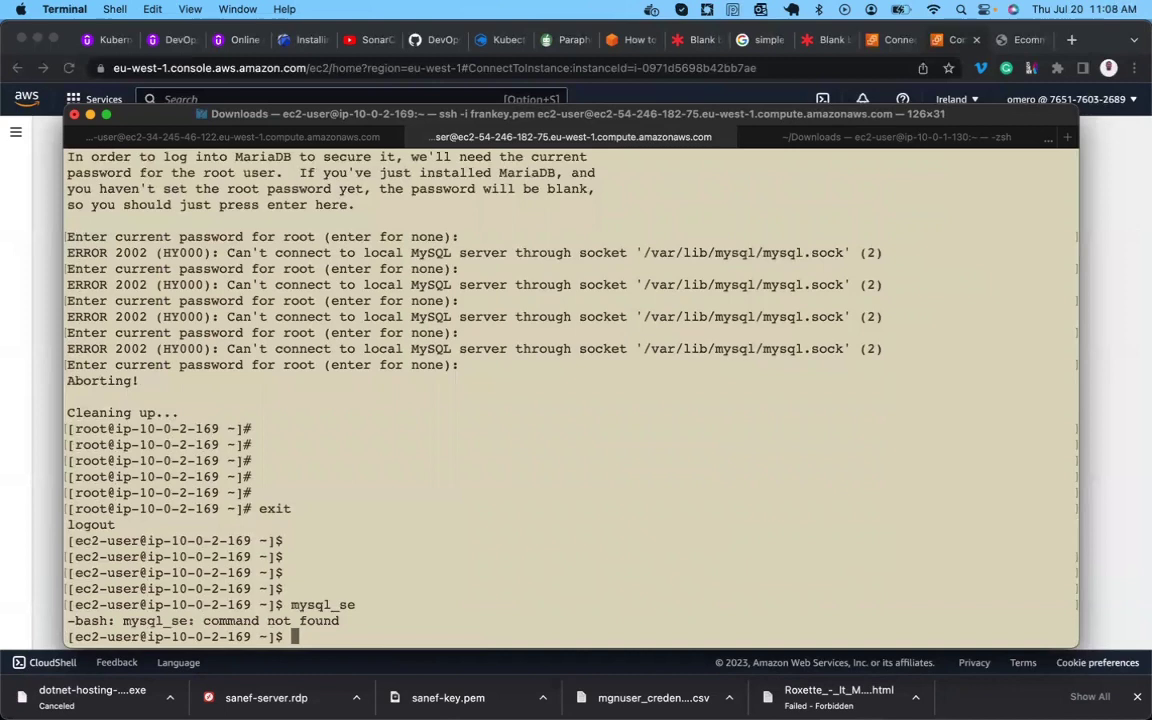
key("Return")
key("Return")
type("mysql")
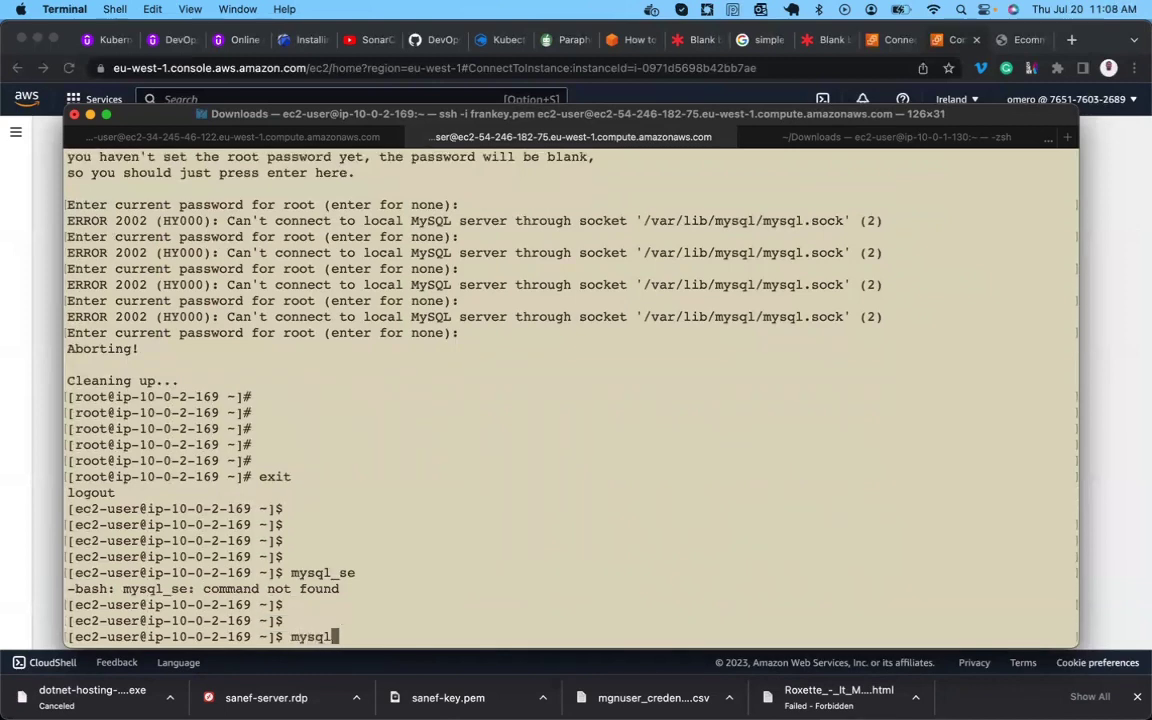
key("Tab")
key("Tab")
type("_sec")
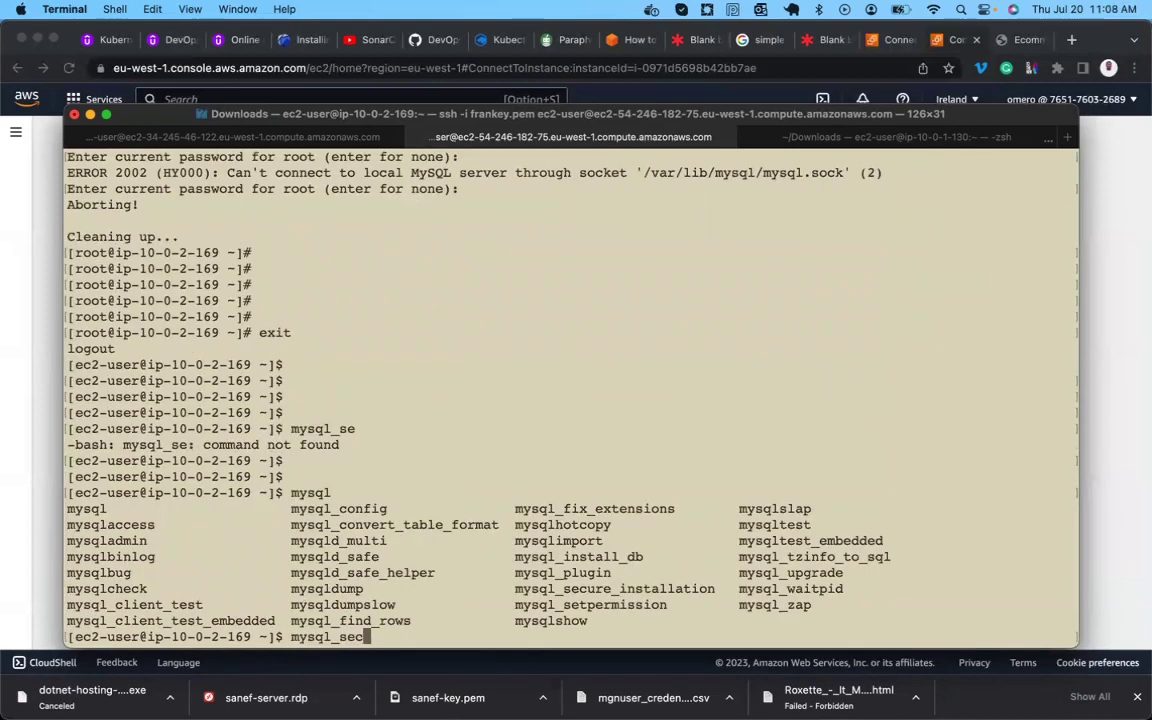
key("Tab")
key("Return")
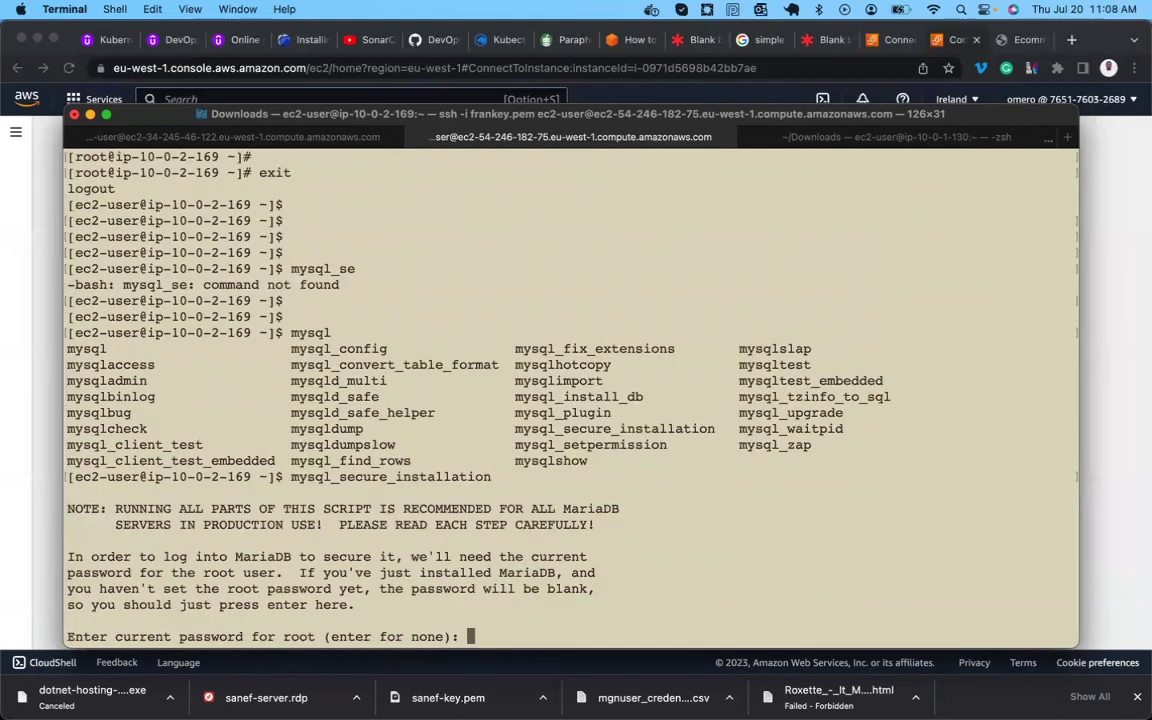
key("ctrl+c")
key("Return")
key("Return")
key("Return")
key("Return")
Try logging in with mysql -p root using an empty password.
type("mysql -p")
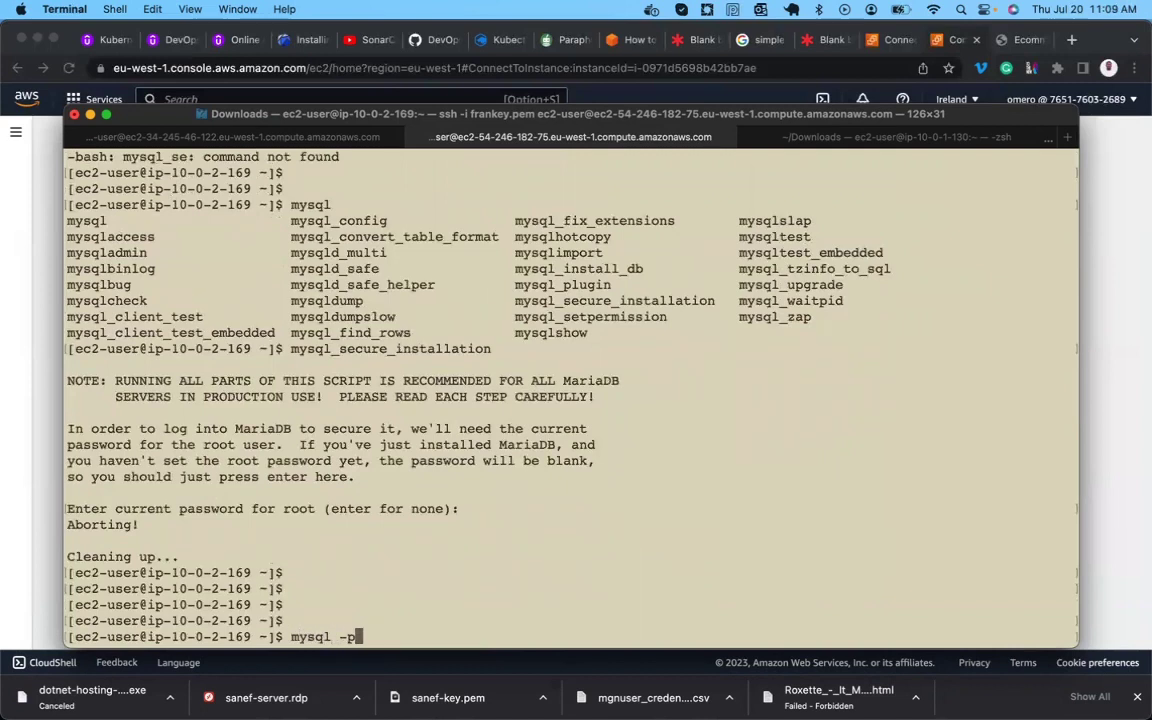
type(" root")
key("Return")
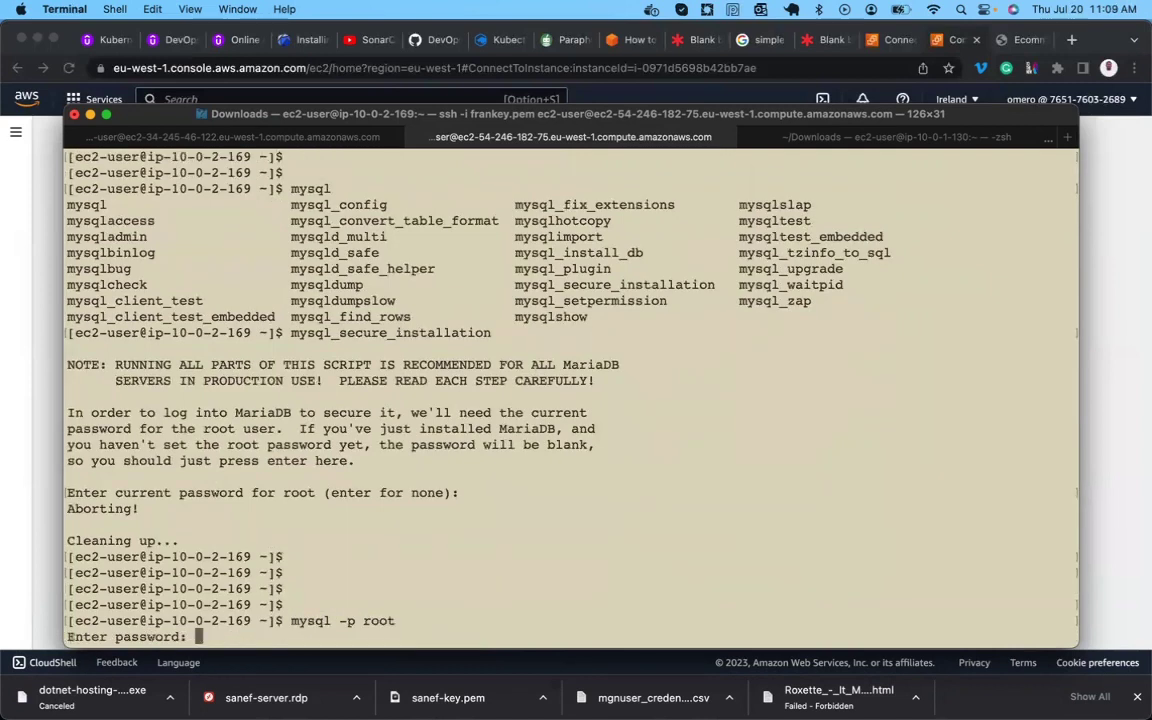
key("Return")
key("Return")
key("Return")
key("Return")
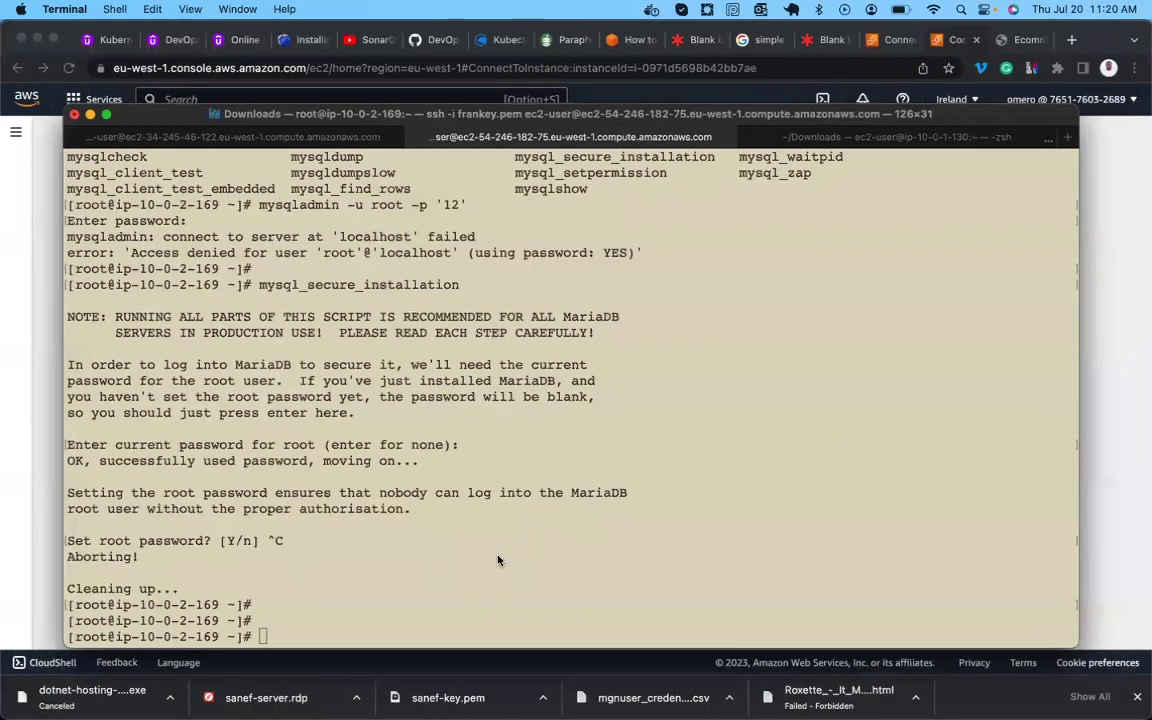
Run mysql_secure_installation as root, accept the blank current password, and set a new root password.
key("Return")
key("Return")
key("Return")
key("Return")
key("Return")
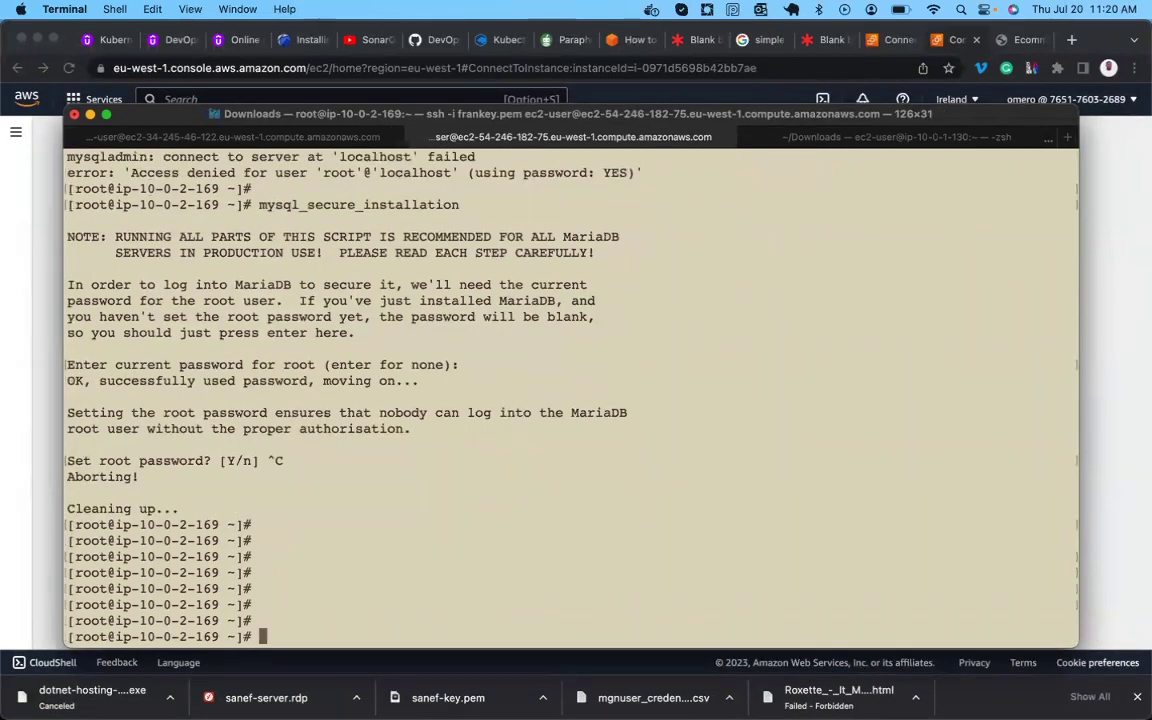
type("mysql")
key("Tab")
key("Tab")
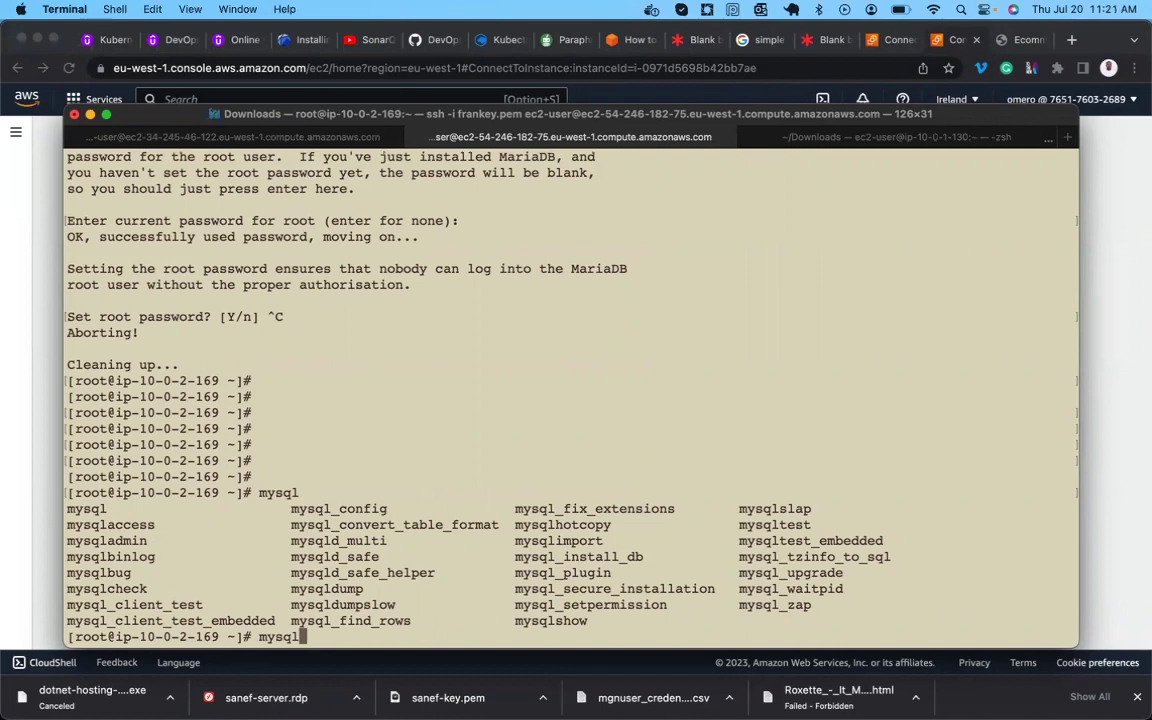
type("_sec")
key("Tab")
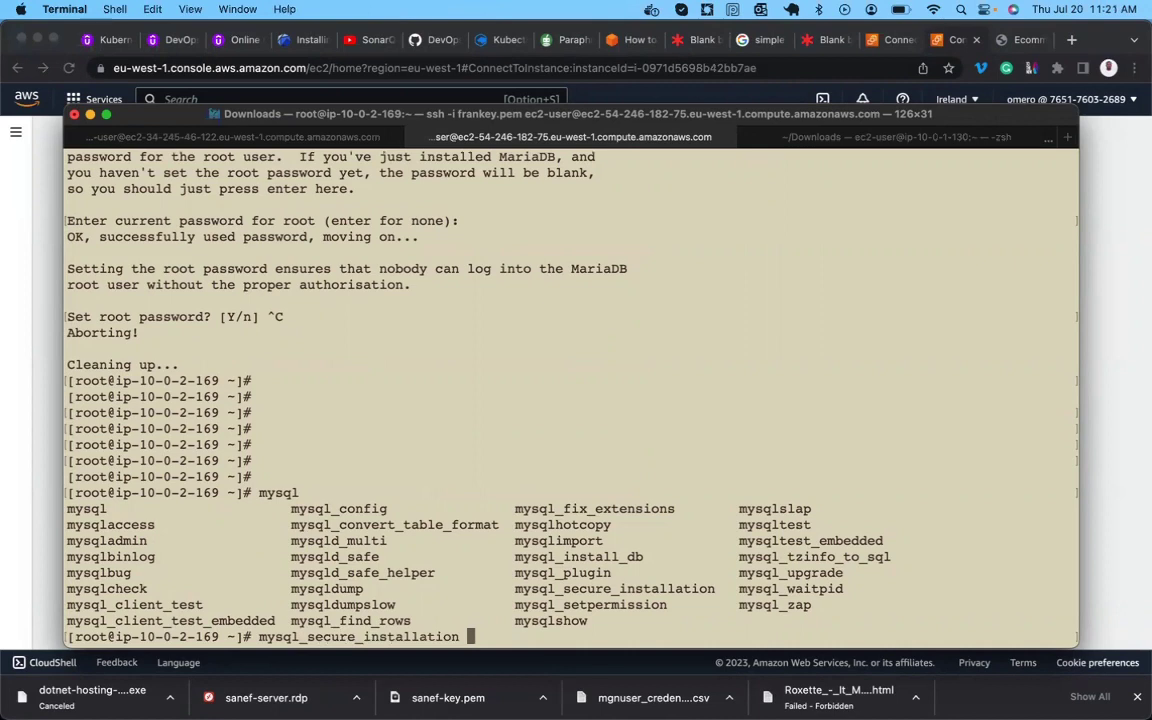
key("Return")
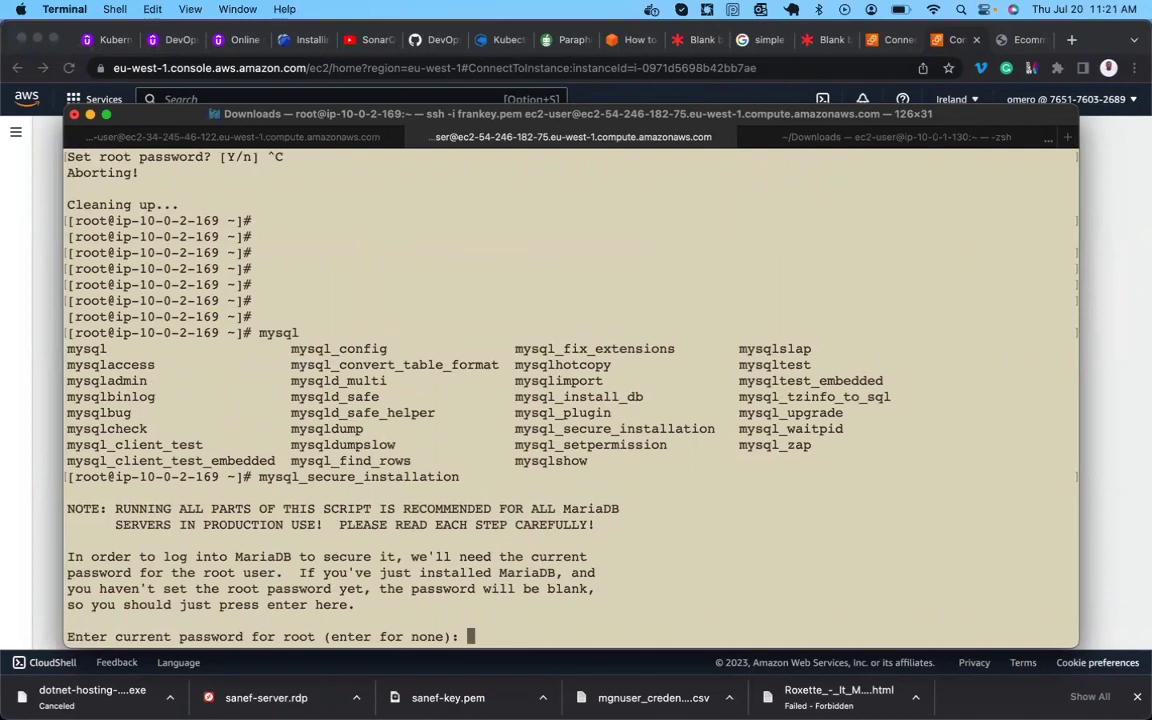
key("Return")
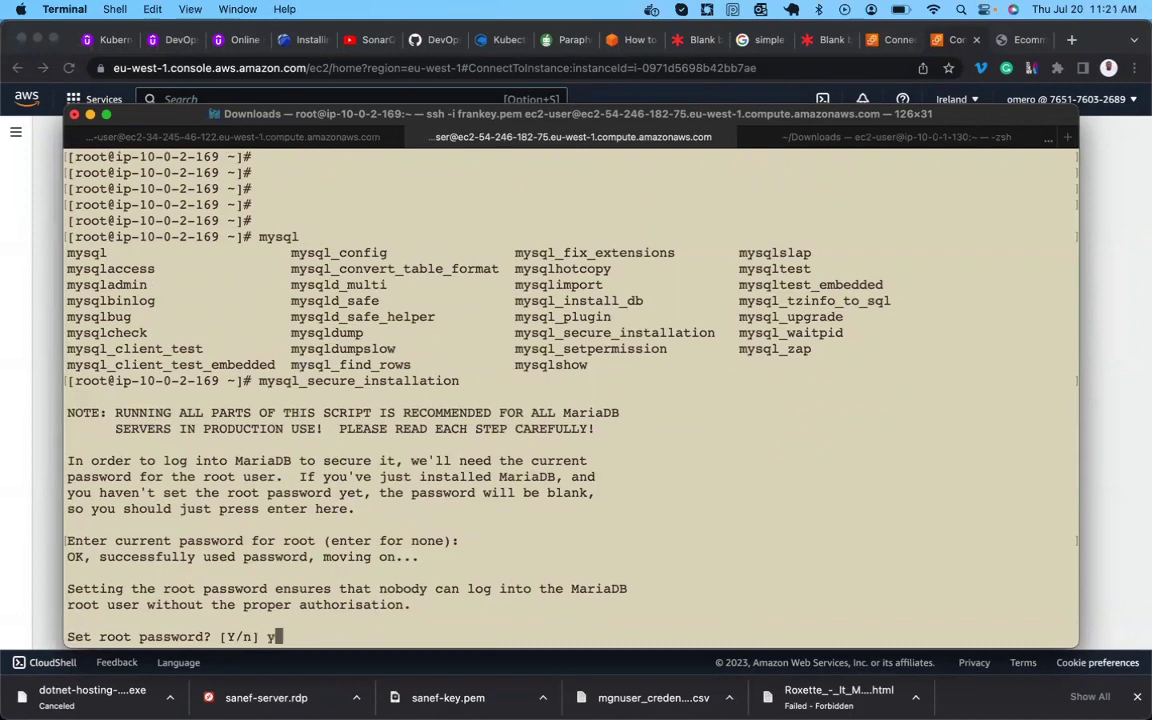
type("y")
key("Return")
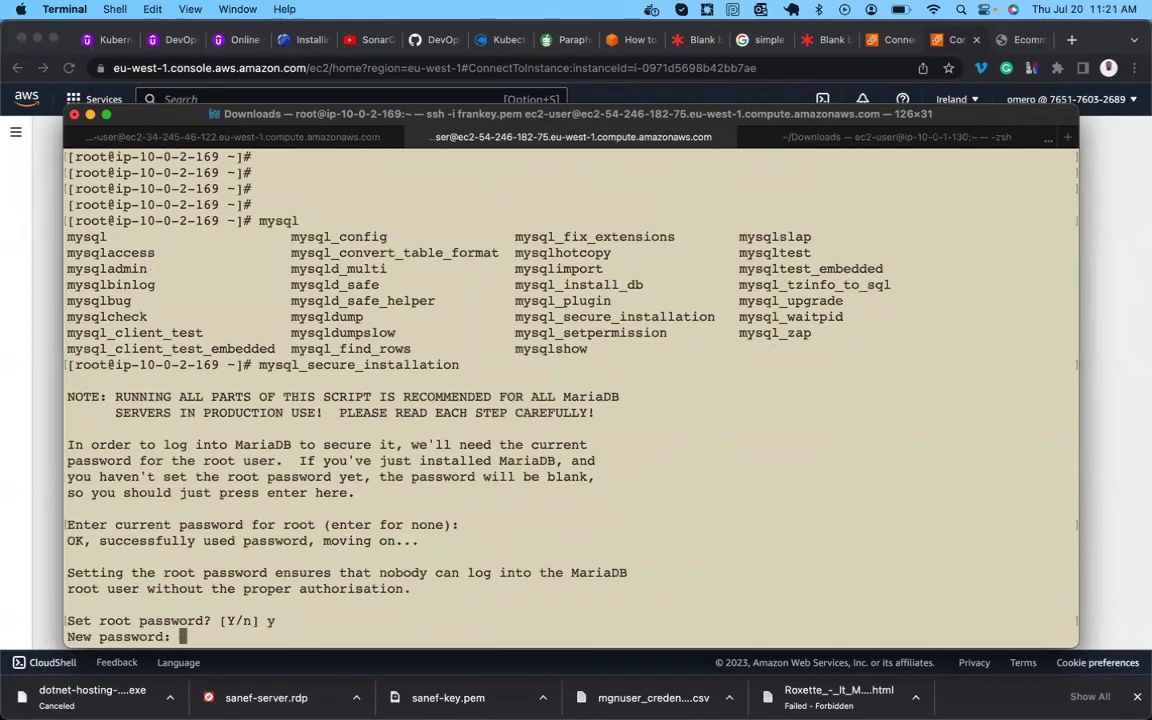
key("Return")
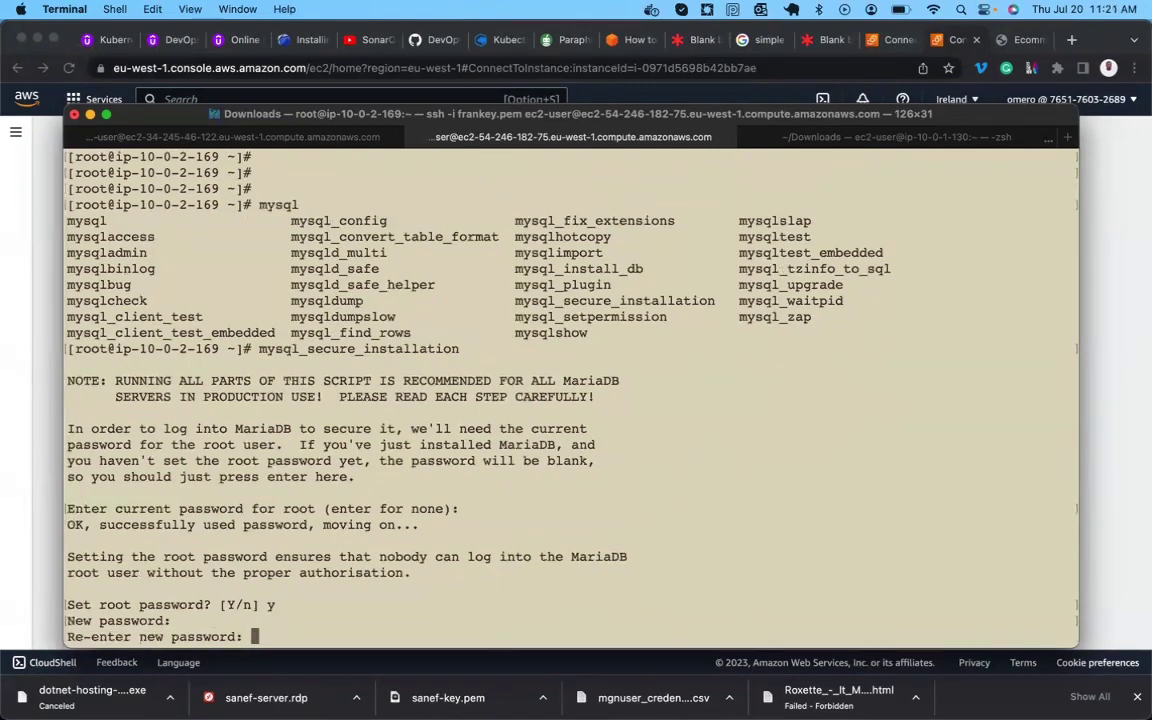
key("Return")
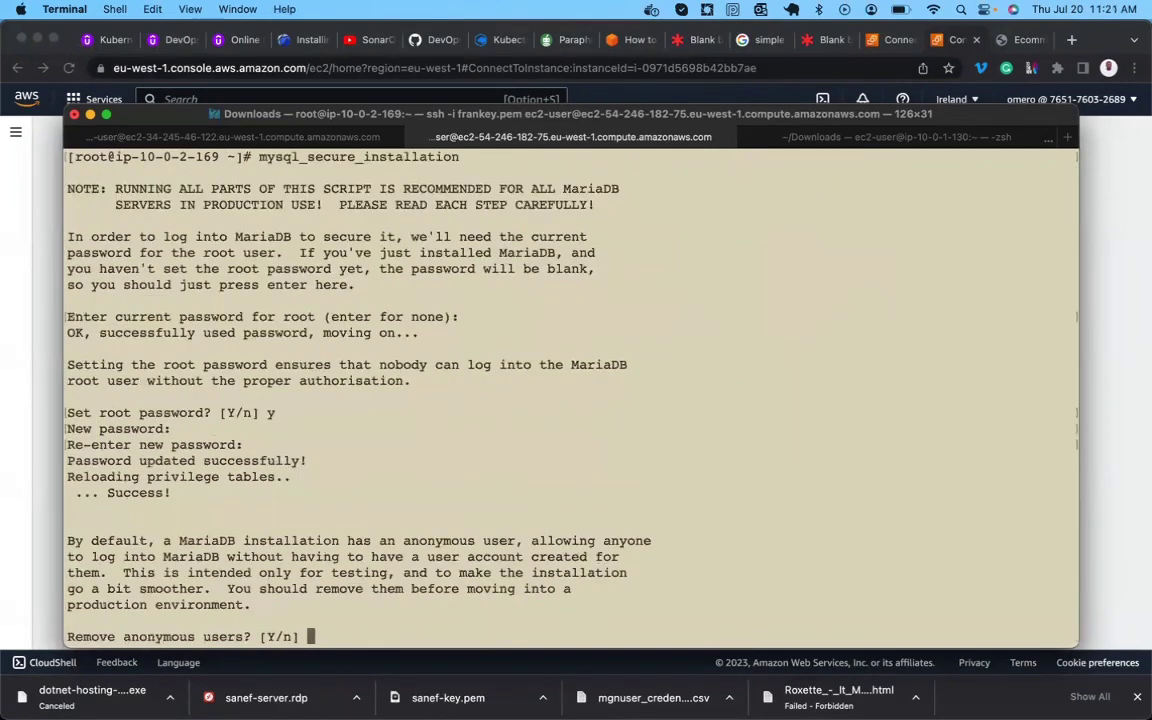
Remove anonymous users, disallow remote root login, drop the test database, and reload privileges.
type("y")
key("Return")
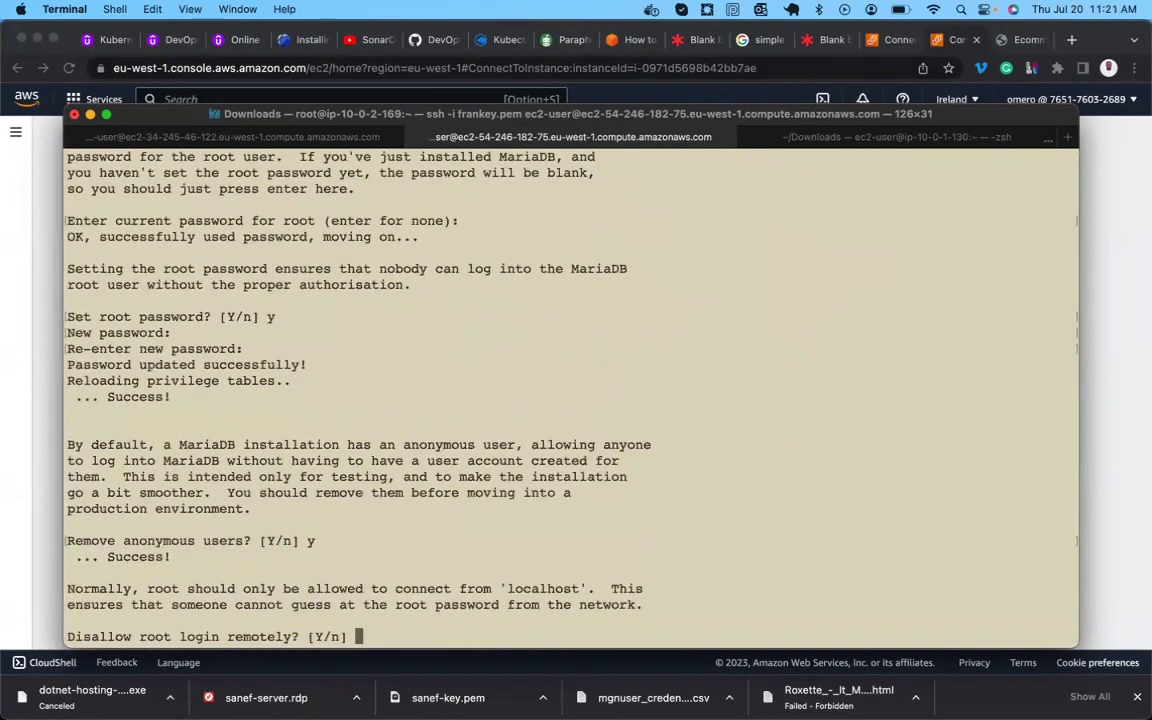
type("y")
key("Return")
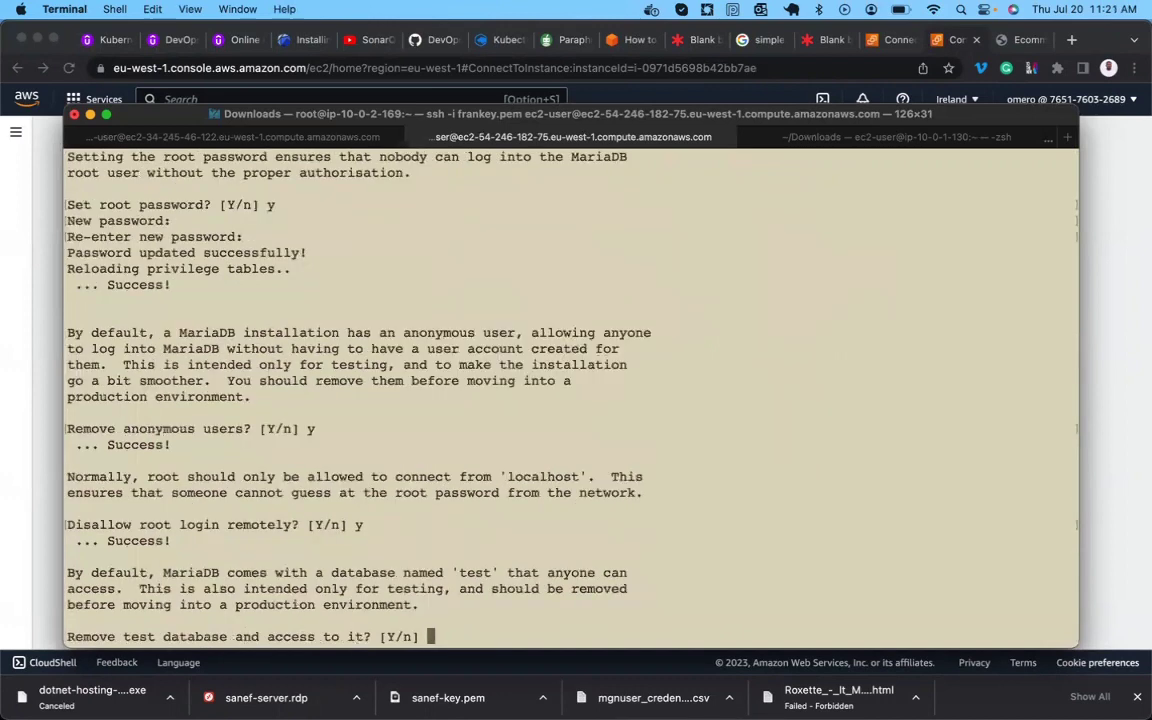
type("y")
key("Return")
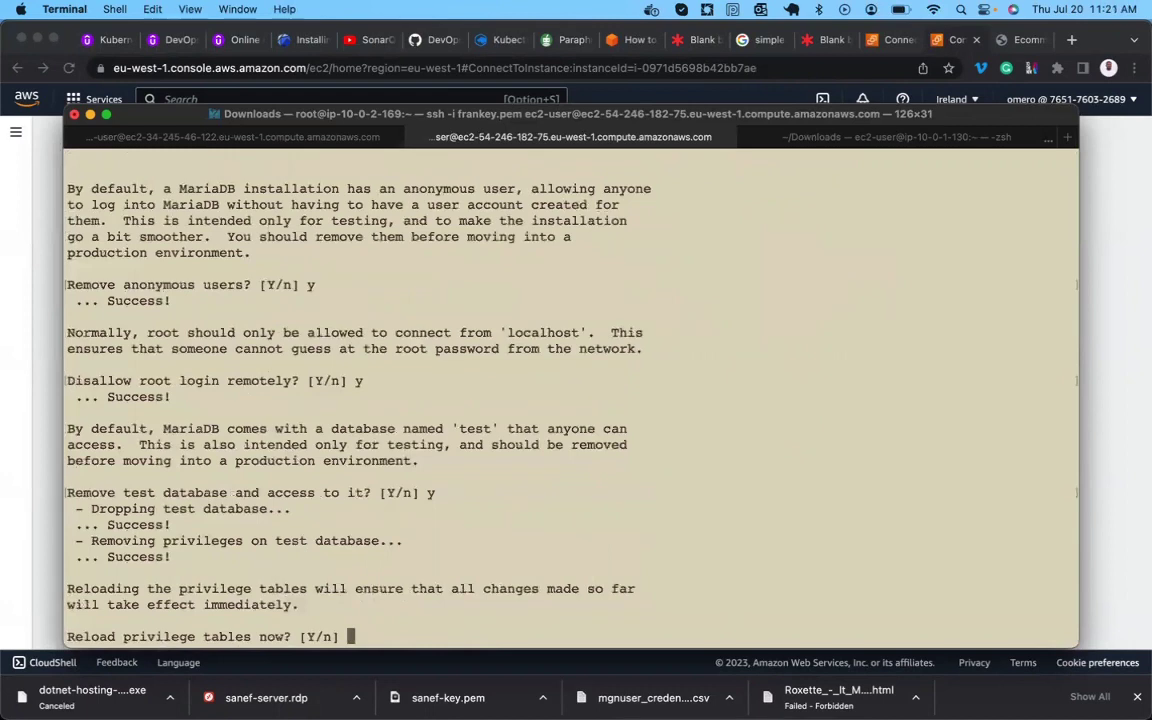
type("y")
key("Return")
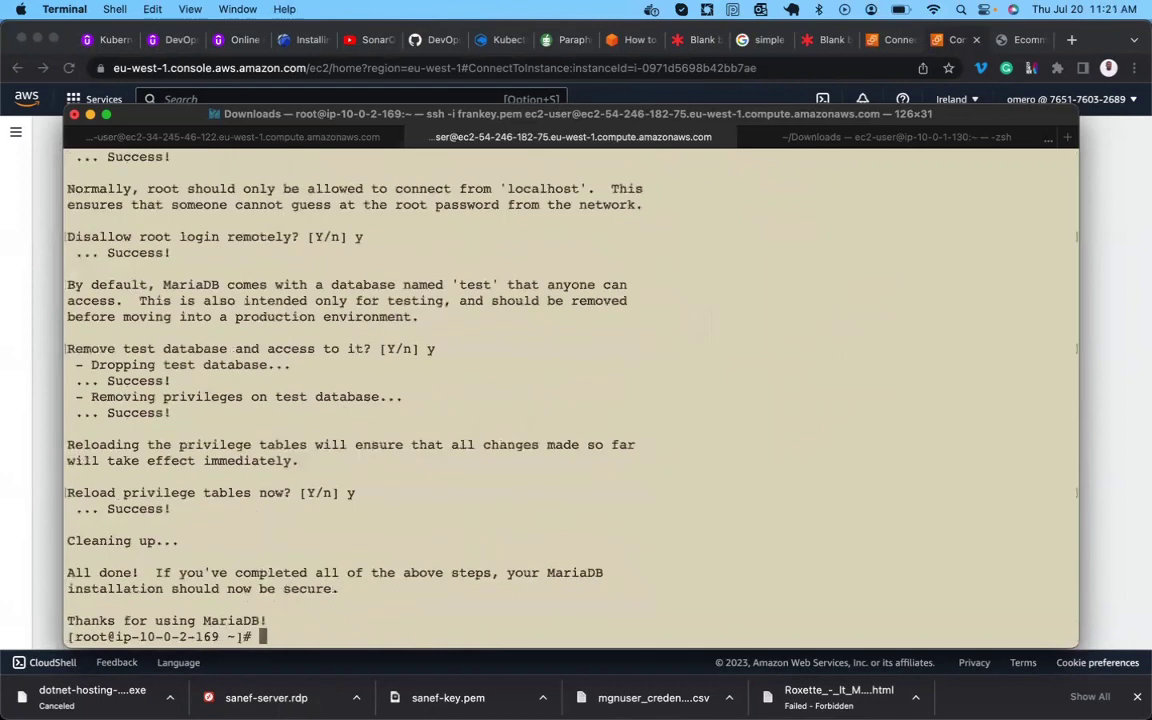
key("Return")
key("Return")
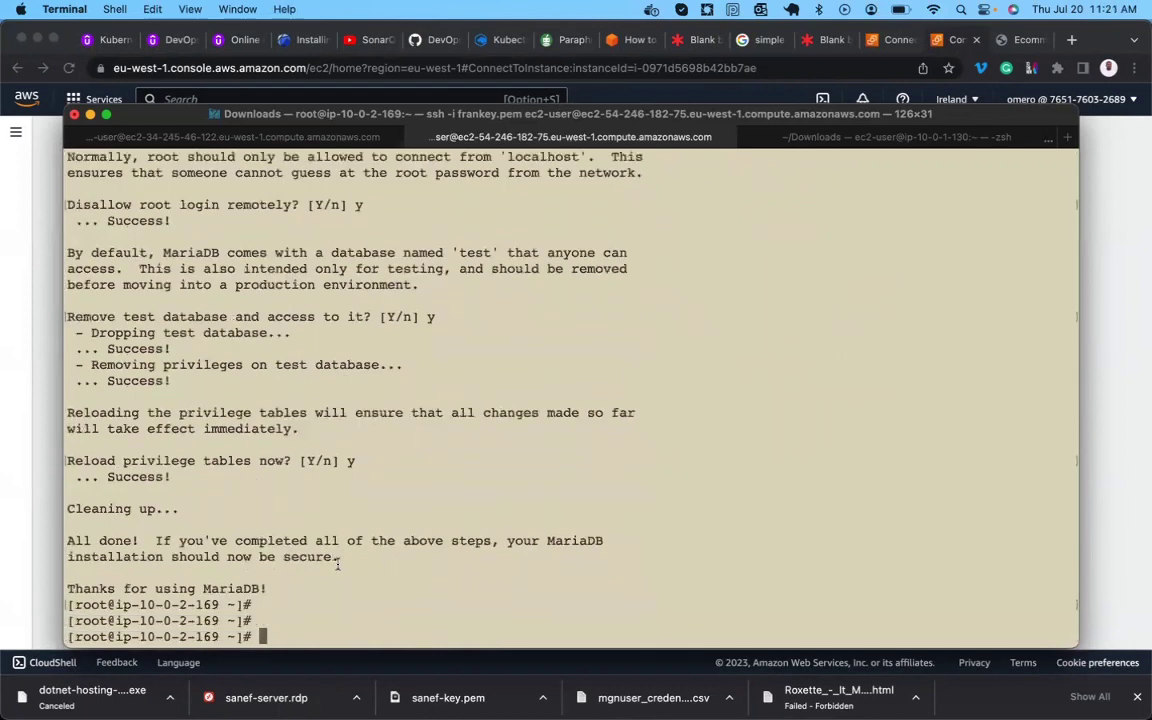
Log in to MariaDB as root with mysql -u root -p, entering the root password.
type("mysql -u root")
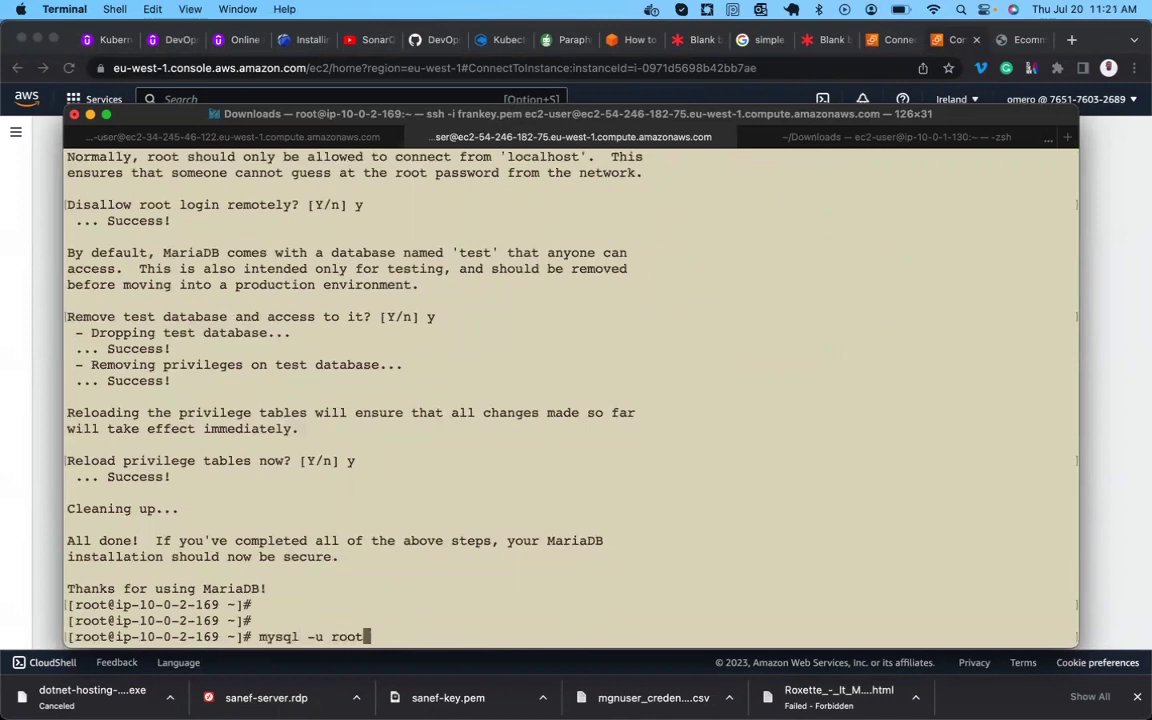
type(" -p '12'")
key("Return")
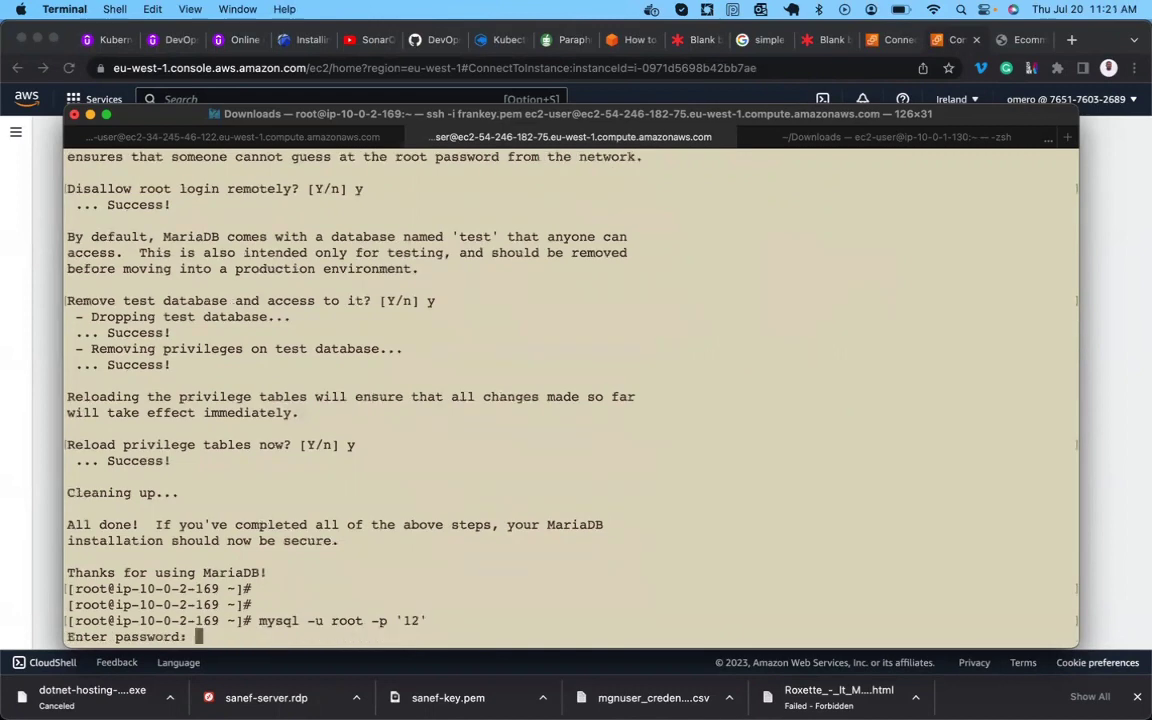
key("Return")
key("Return")
key("Return")
key("Up")
key("BackSpace")
key("BackSpace")
key("BackSpace")
key("BackSpace")
key("BackSpace")
key("BackSpace")
key("BackSpace")
key("BackSpace")
key("Return")
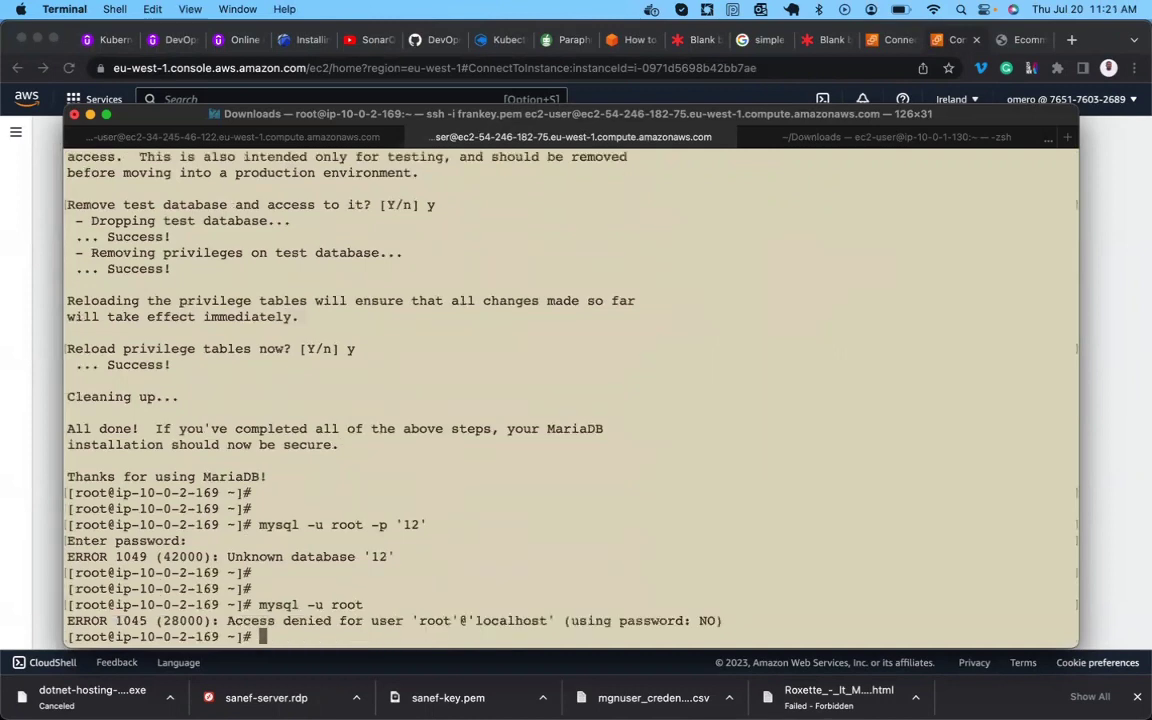
key("Up")
type("-p")
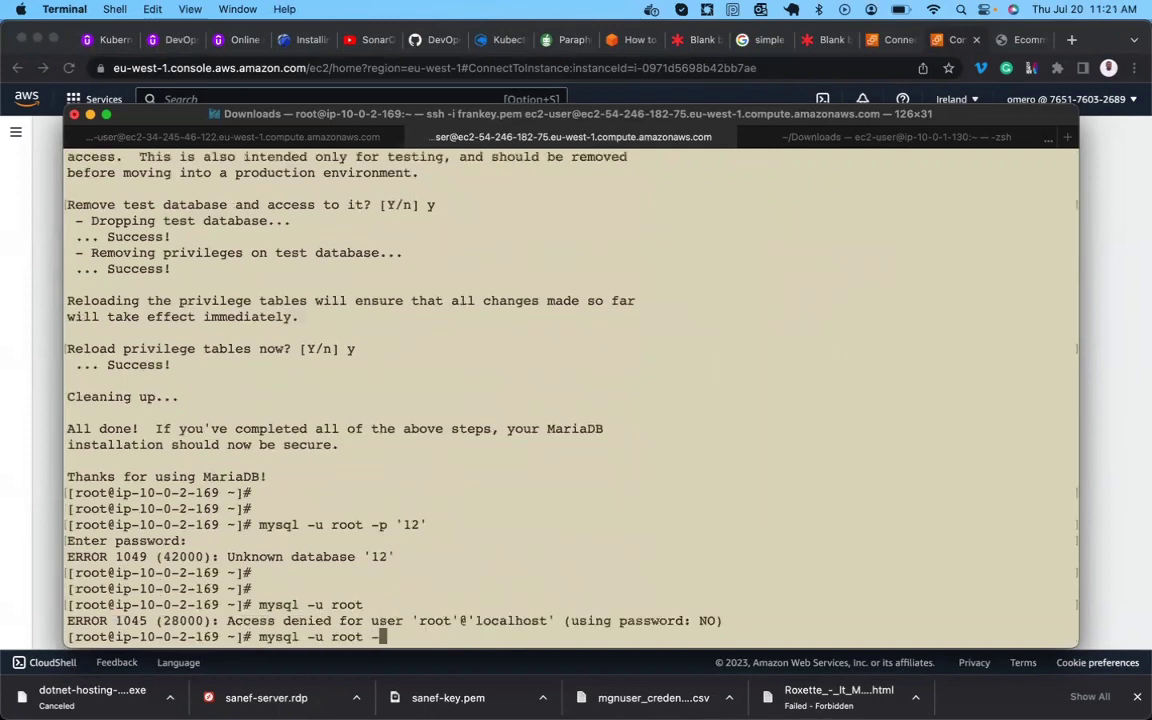
key("Return")
key("Return")
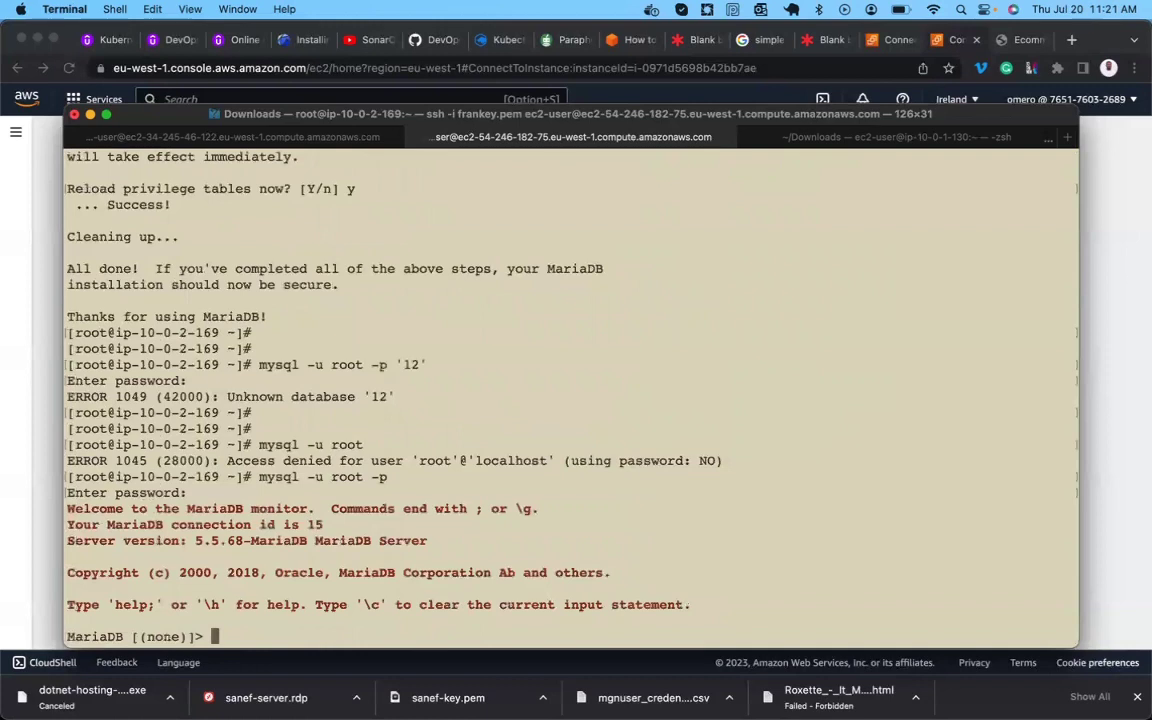
key("Return")
key("Return")
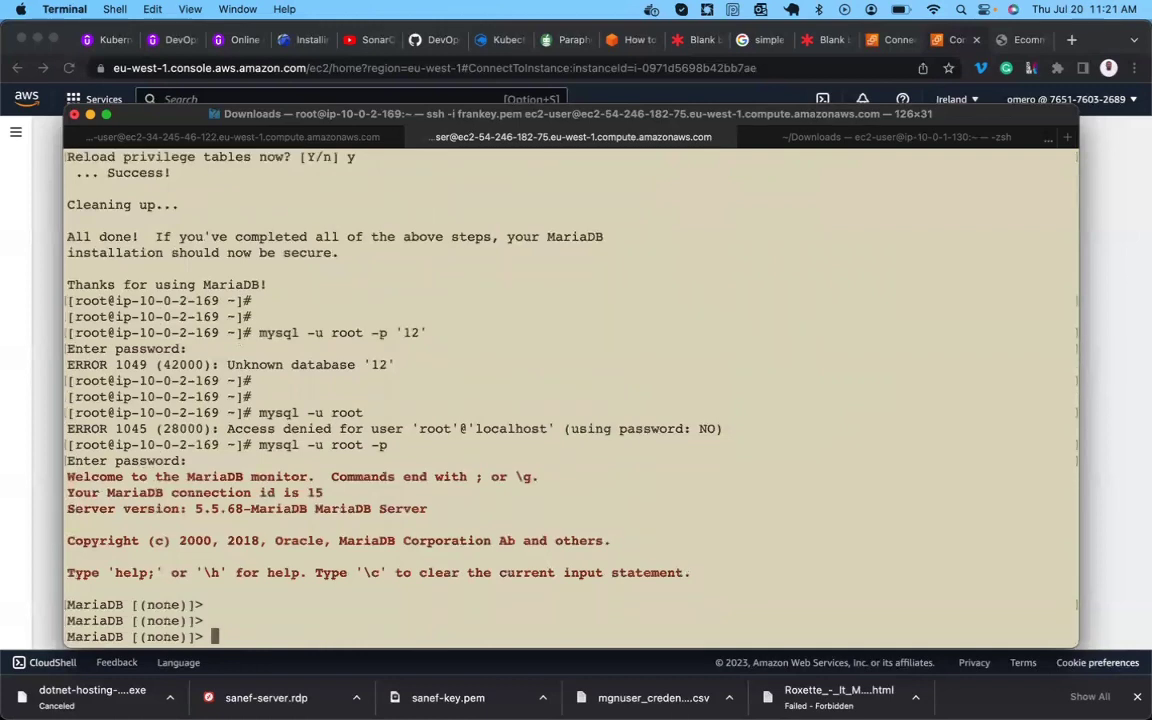
Run SHOW DATABASES; to list information_schema, mysql and performance_schema.
type("show databases;")
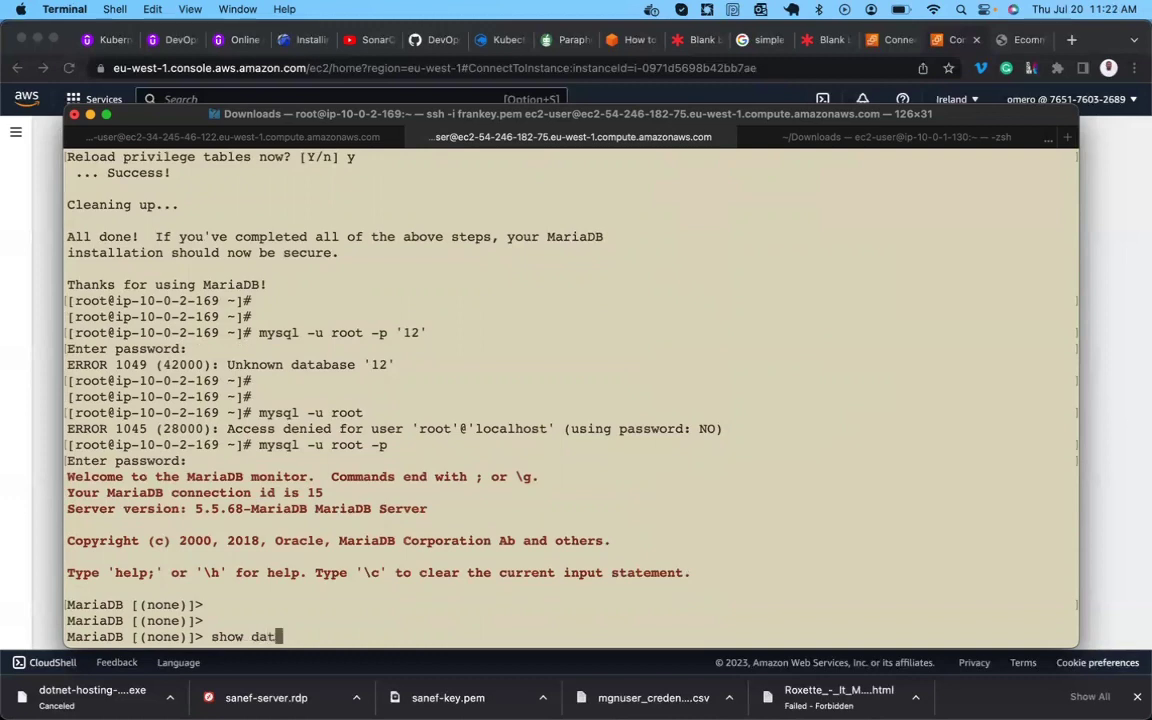
key("Return")
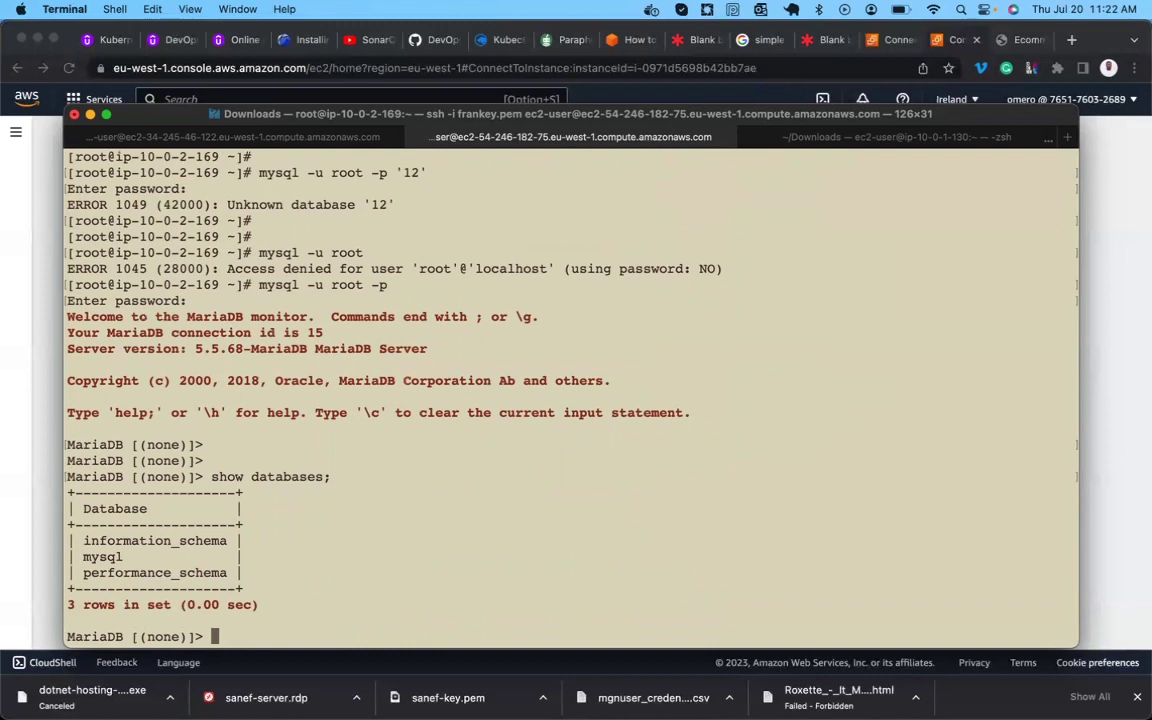
Create the mgsdb database, correcting the rejected 'mgs-db' name by removing the hyphen.
type("create database")
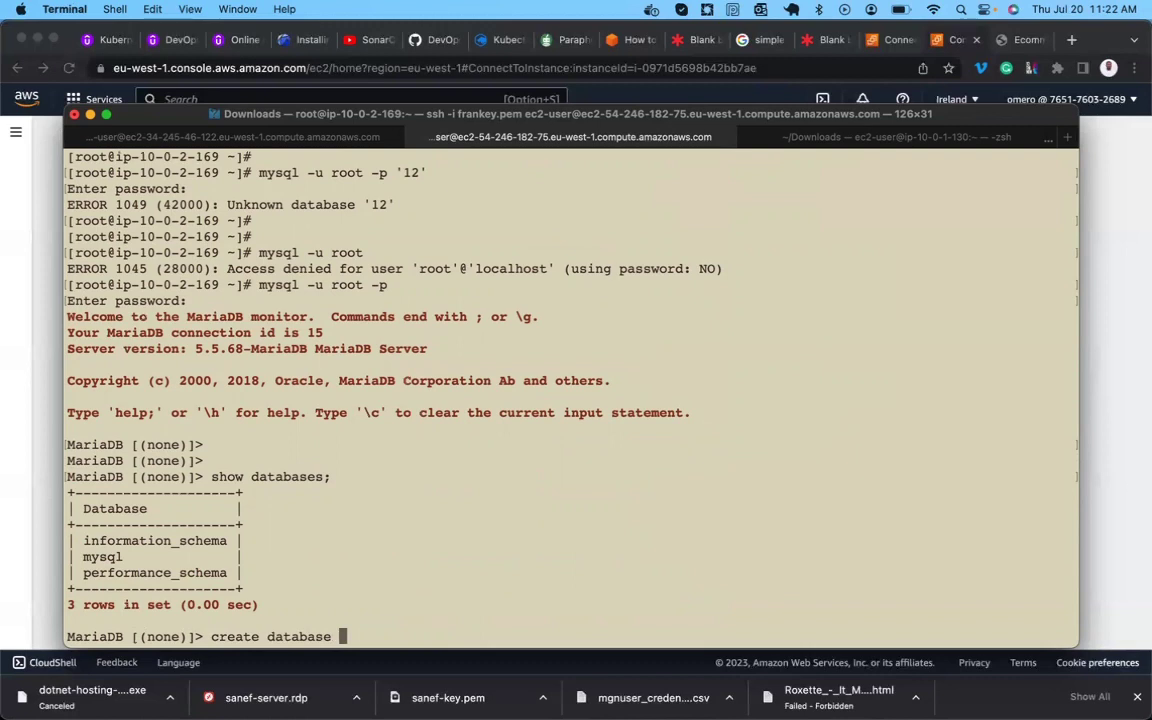
type(" mgs-db;")
key("Return")
key("Up")
key("BackSpace")
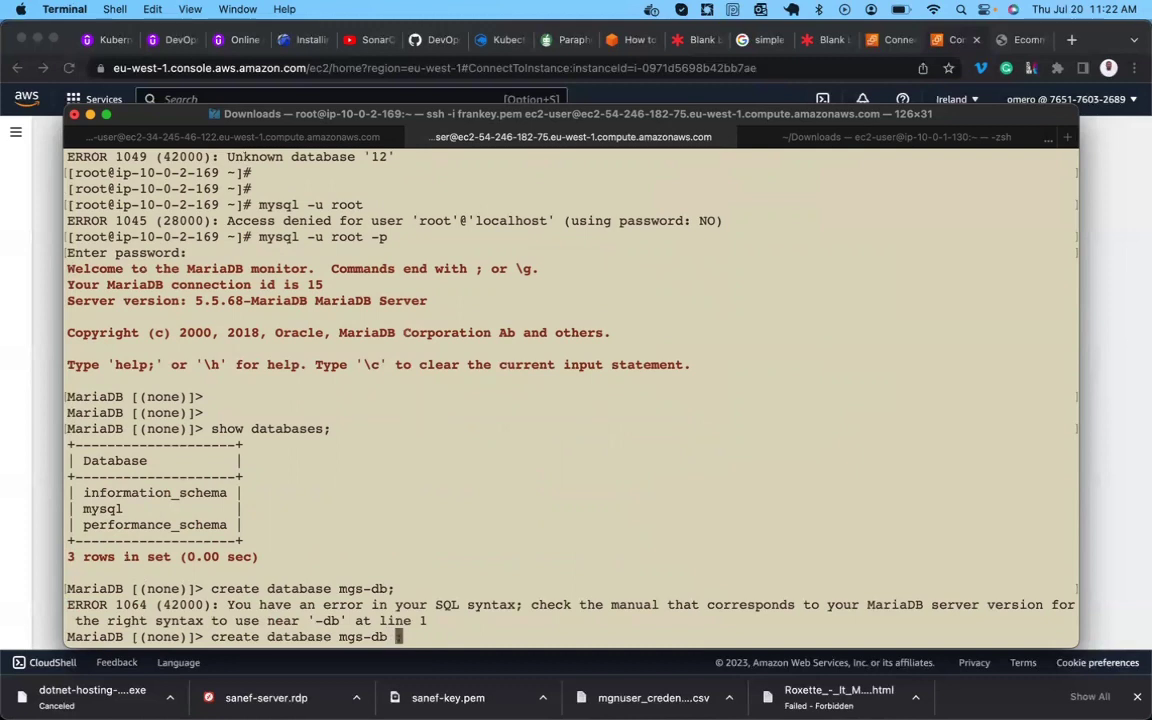
type(";")
key("Left")
key("Left")
key("Left")
key("Left")
key("BackSpace")
key("End")
key("BackSpace")
key("BackSpace")
type(";")
key("Return")
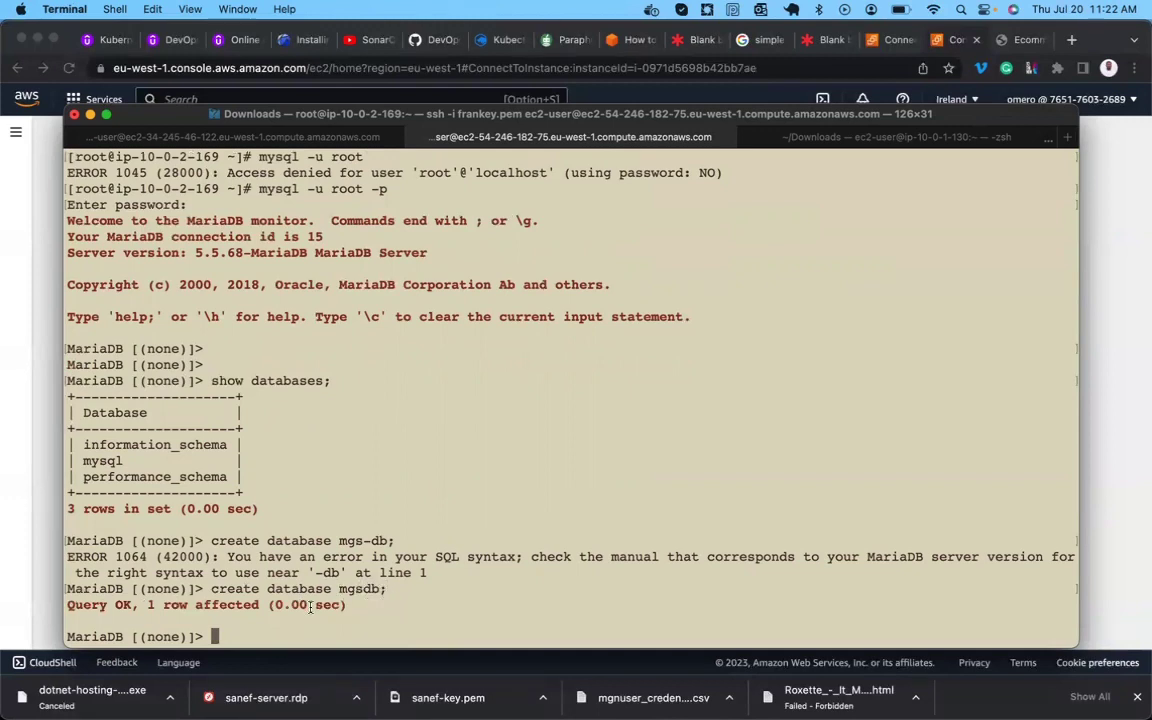
Run SHOW DATABASES; and confirm mgsdb appears in the list.
type("show data")
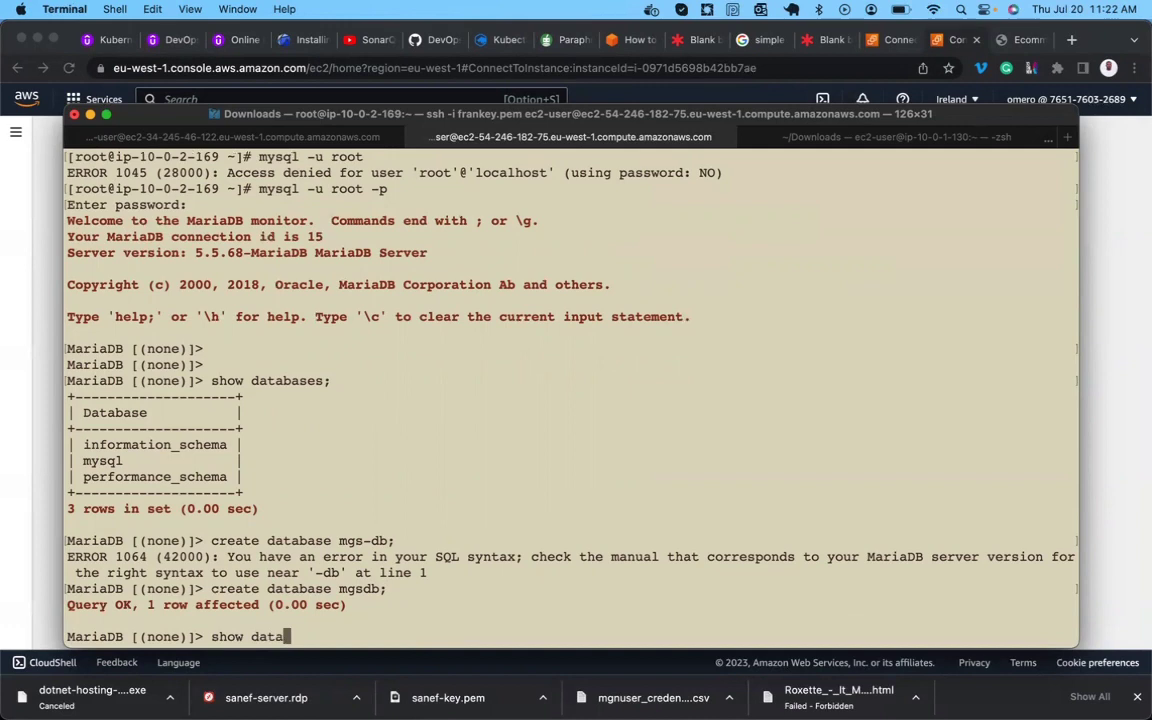
type("bases;")
key("Return")
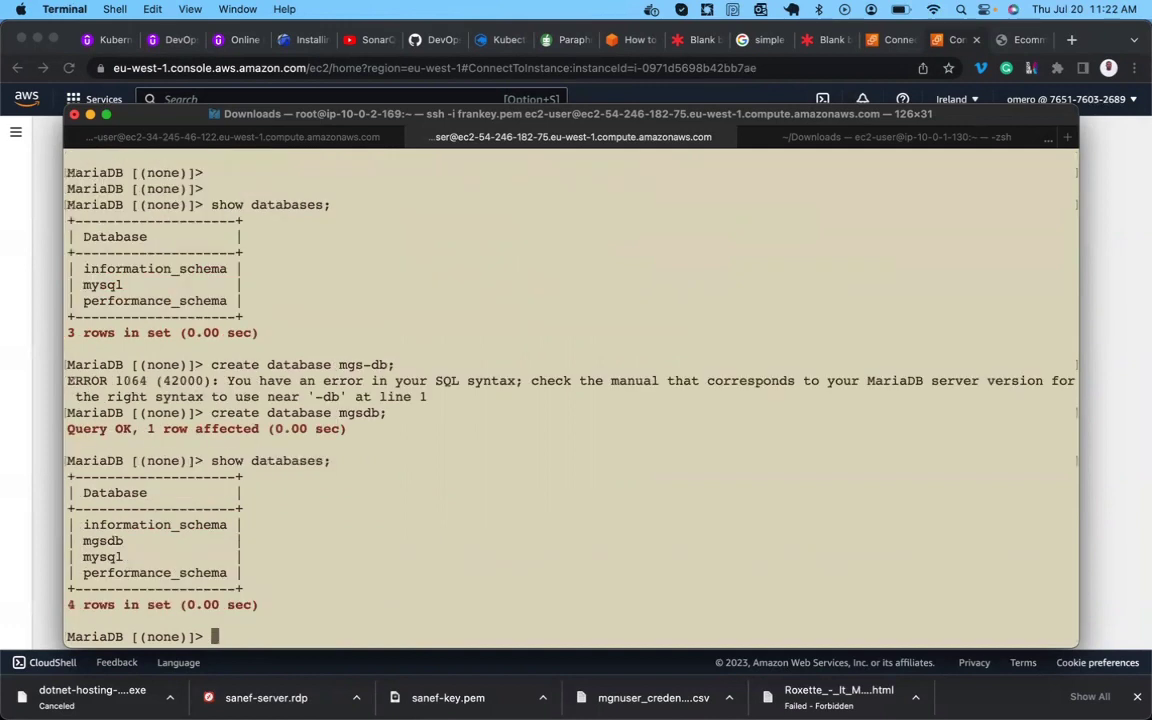
double_click(100, 541)
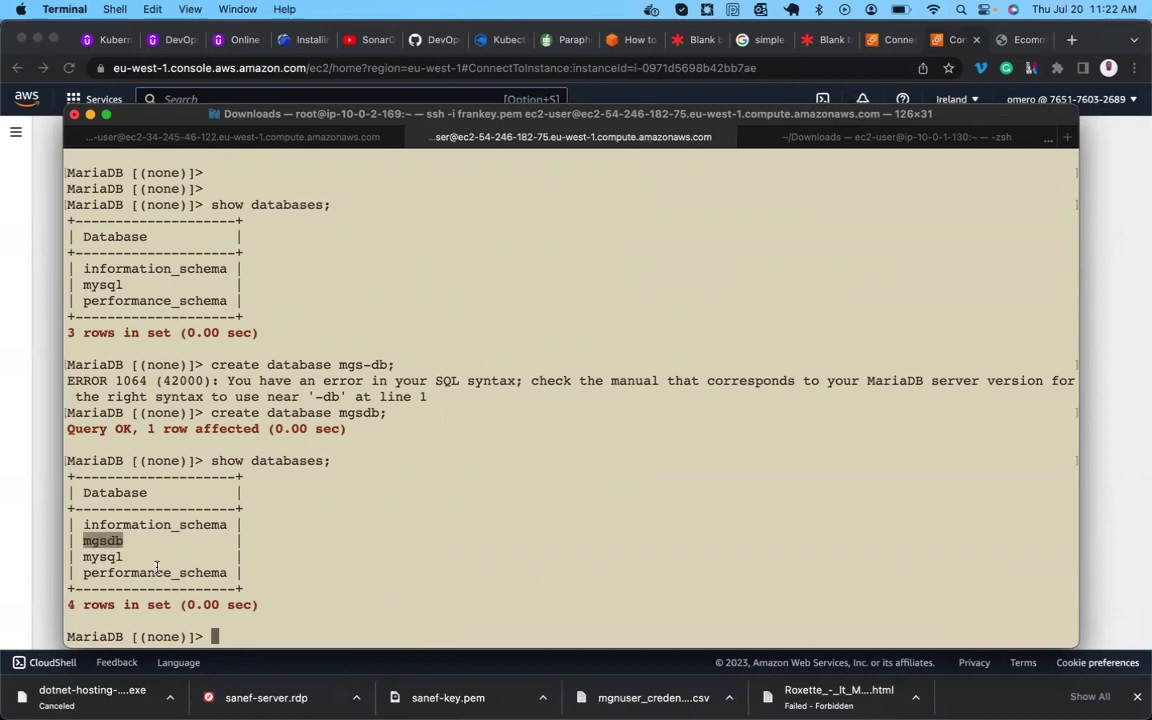
Create the demodb database with CREATE DATABASE demodb;, fixing typos along the way.
type("ceratye")
key("BackSpace")
key("BackSpace")
key("BackSpace")
key("BackSpace")
key("BackSpace")
key("BackSpace")
type("reate daba")
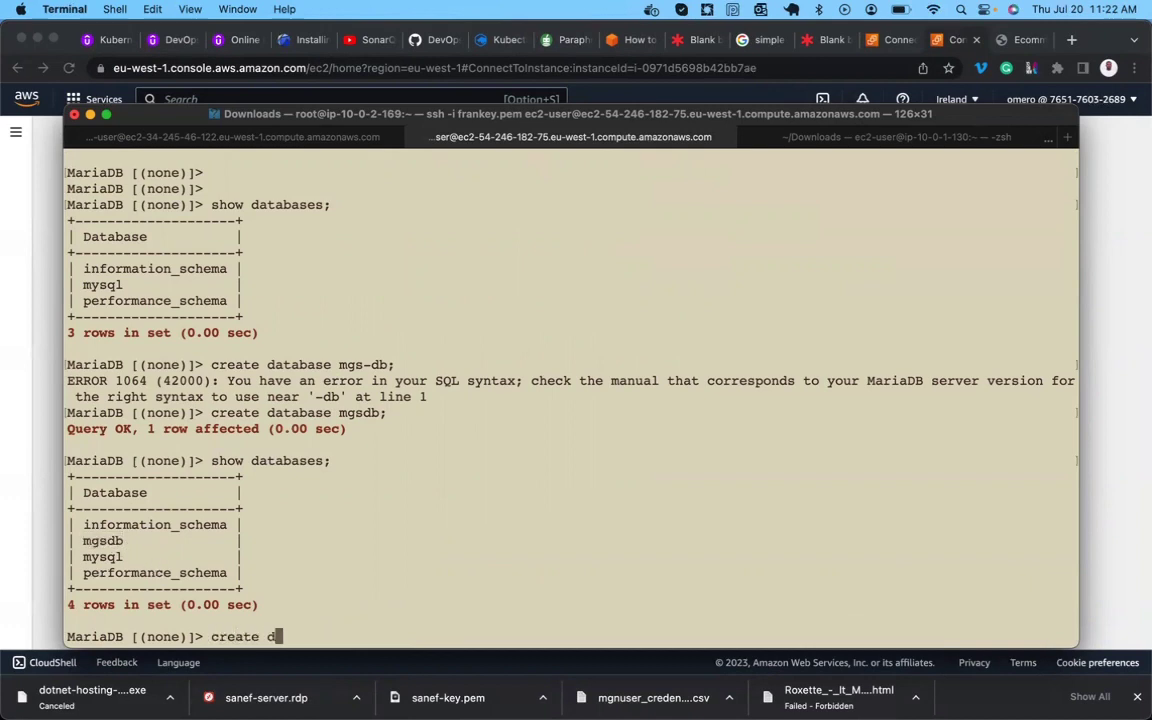
key("BackSpace")
key("BackSpace")
type("tabase demodb;")
key("Return")
List the databases again, correcting 'databes', to confirm demodb and mgsdb among five.
type("show databes;")
key("Return")
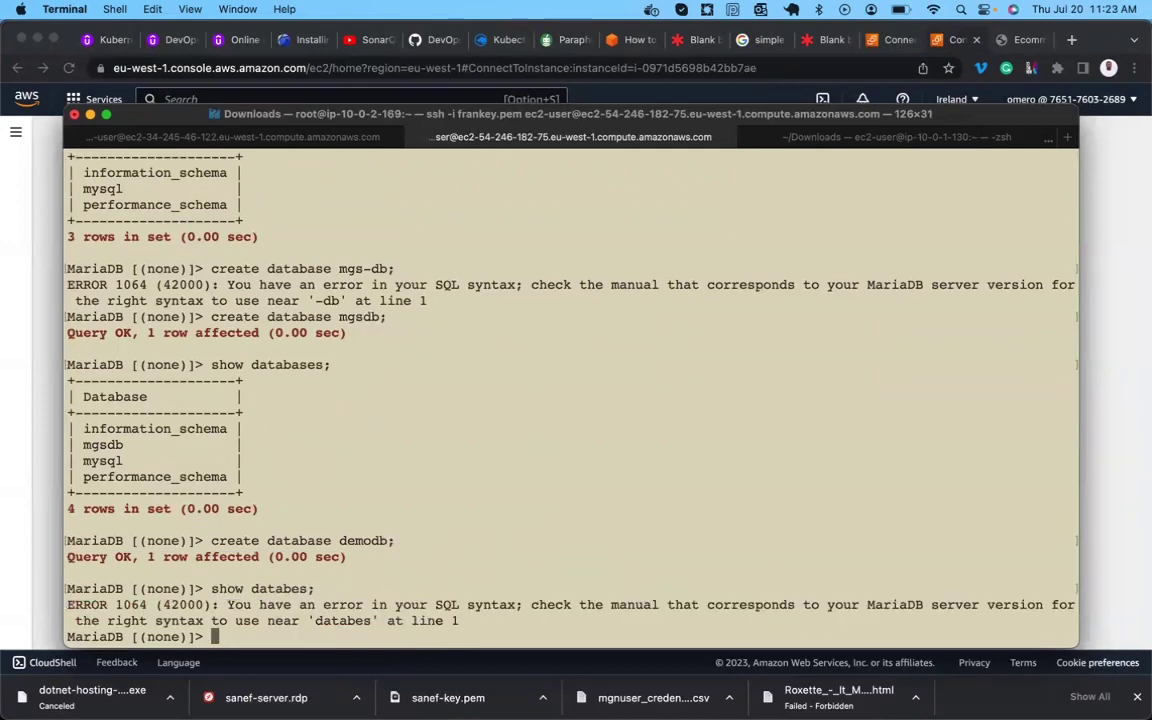
key("Return")
key("Return")
key("Up")
key("Left")
key("Left")
key("Left")
type("a")
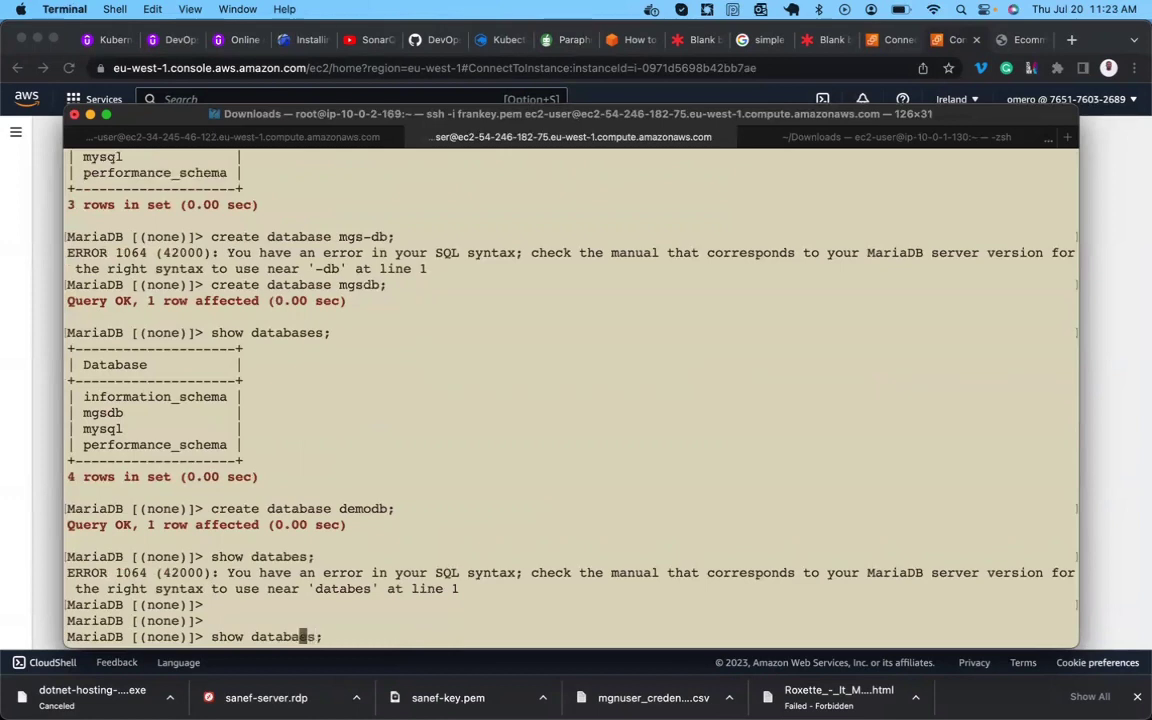
type("s")
key("Return")
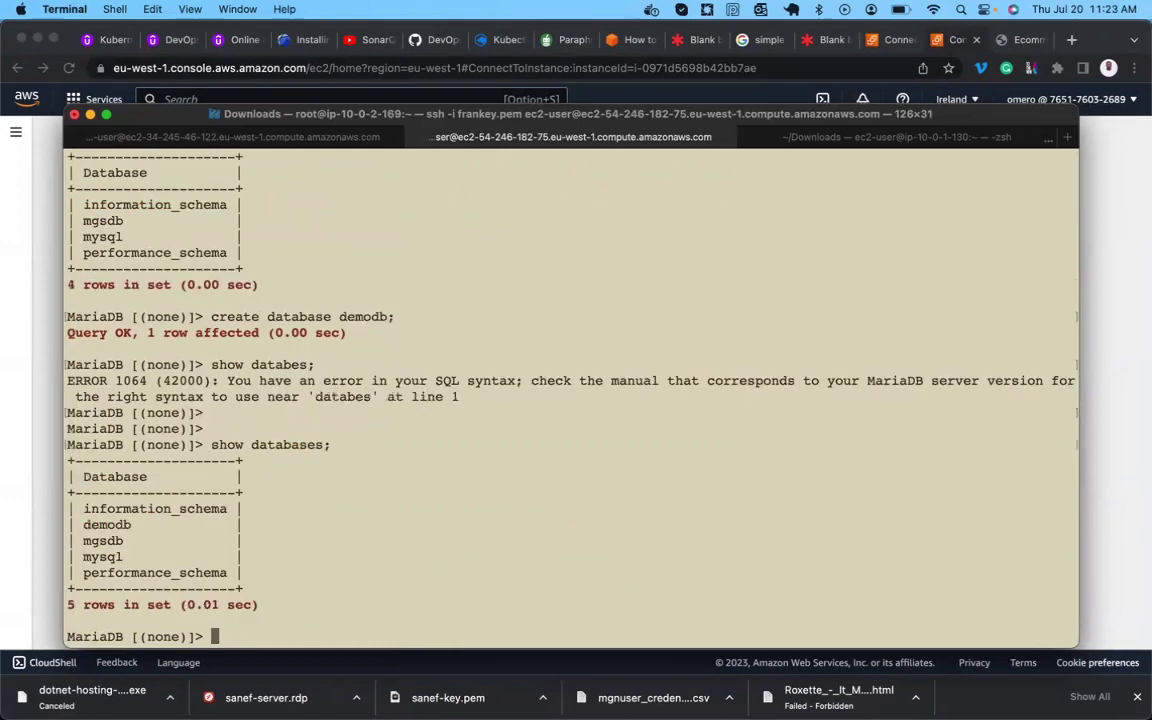
double_click(107, 525)
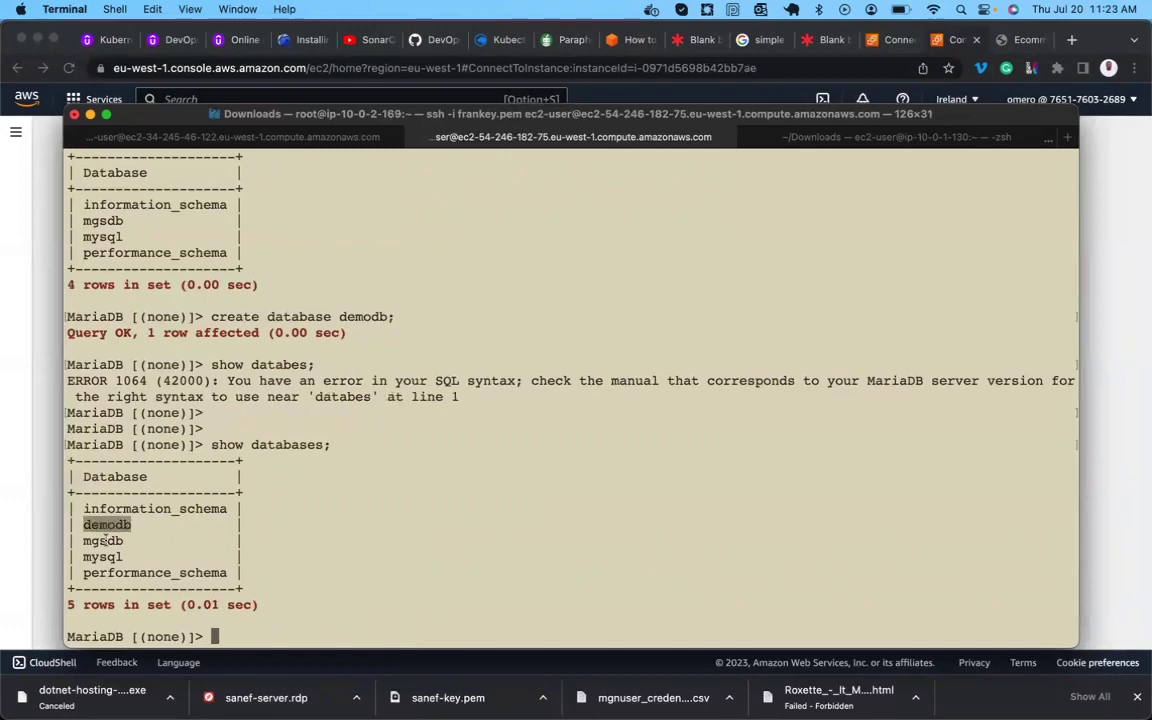
double_click(103, 540)
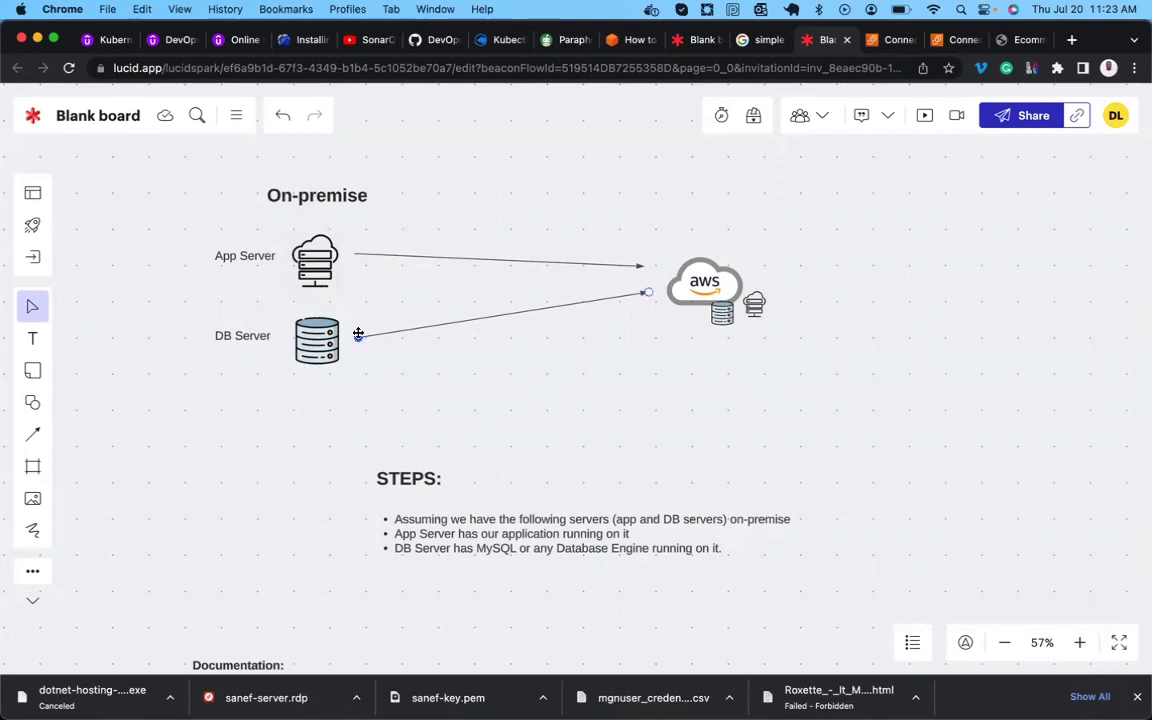
Scroll the board to the Documentation link and move the AWS migration article tab to the end.
scroll(597, 470, "down", 1)
scroll(597, 470, "down", 5)
scroll(597, 470, "left", 1)
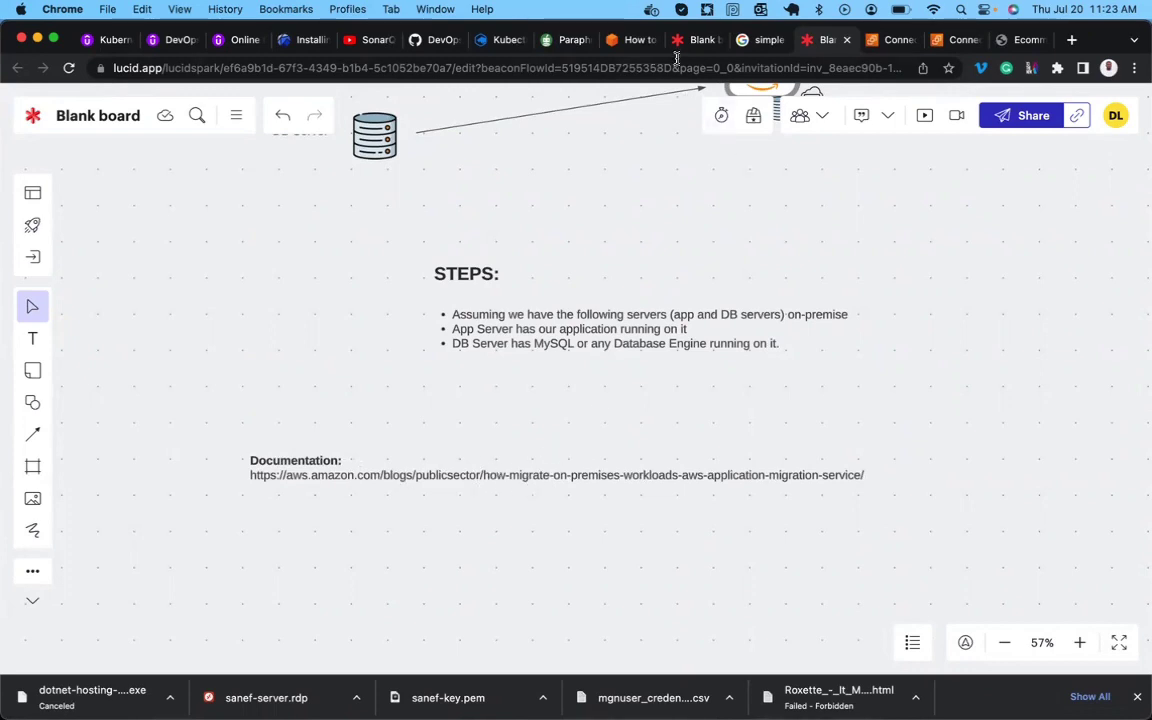
left_click_drag(628, 42, 980, 43)
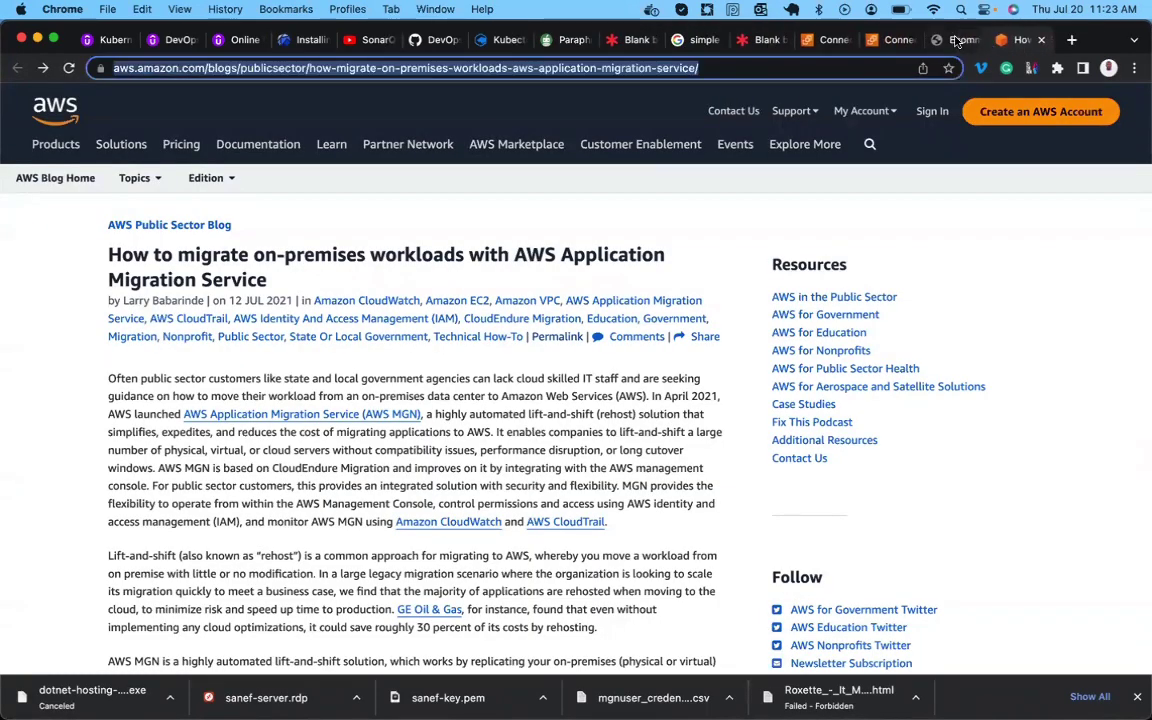
left_click(977, 42)
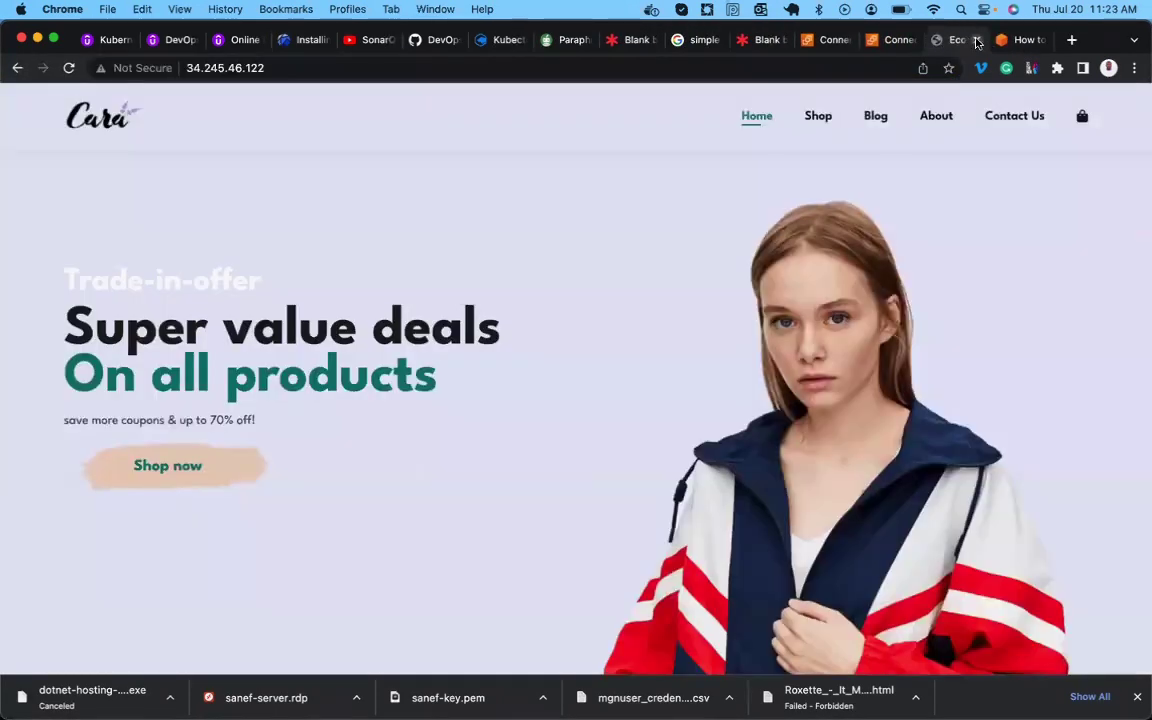
left_click(977, 42)
scroll(470, 348, "down", 1)
scroll(432, 465, "down", 5)
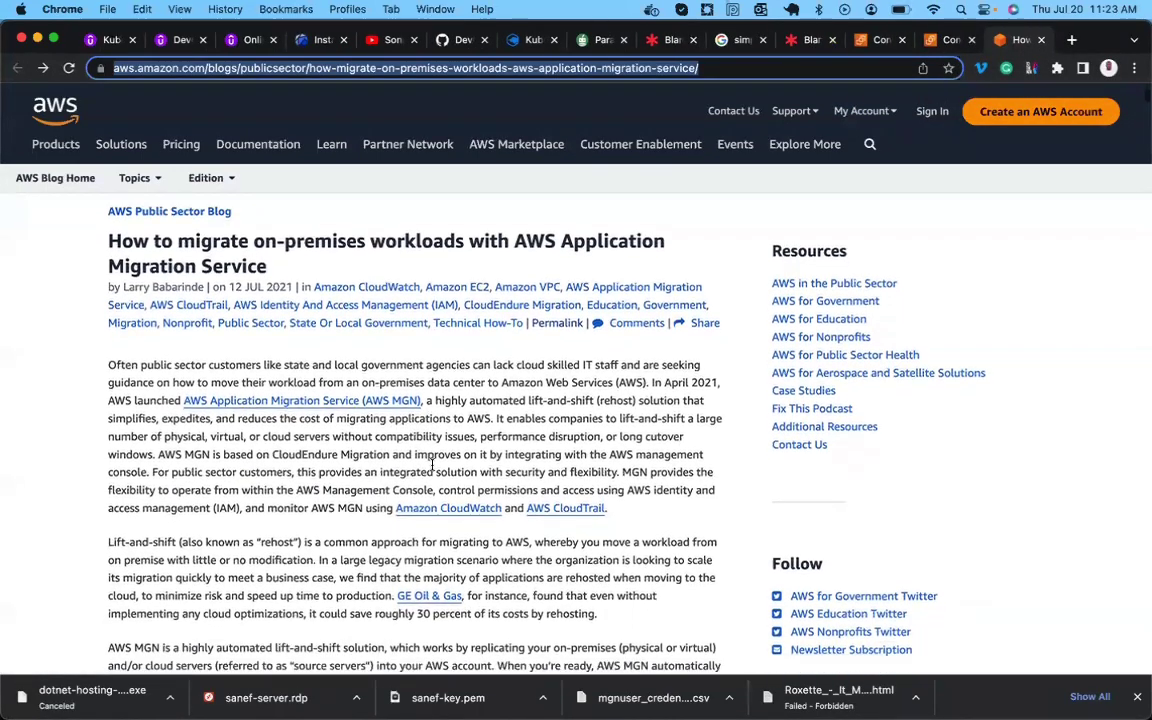
scroll(432, 465, "up", 5)
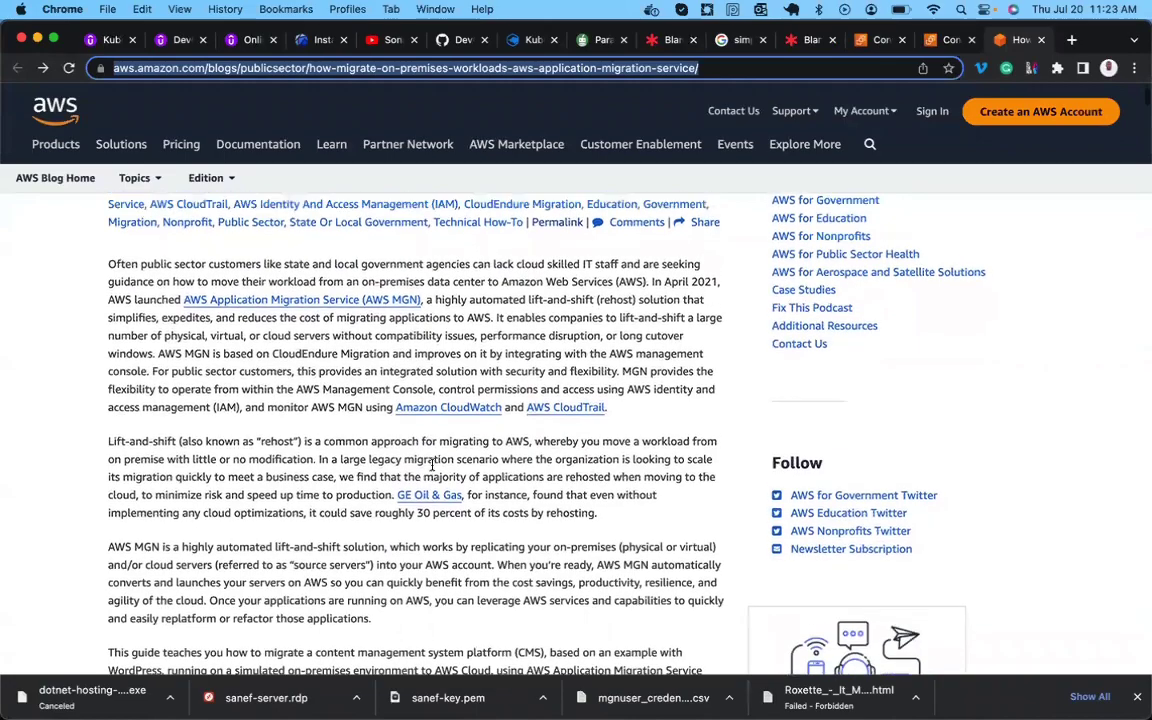
scroll(383, 481, "down", 2)
scroll(383, 481, "down", 18)
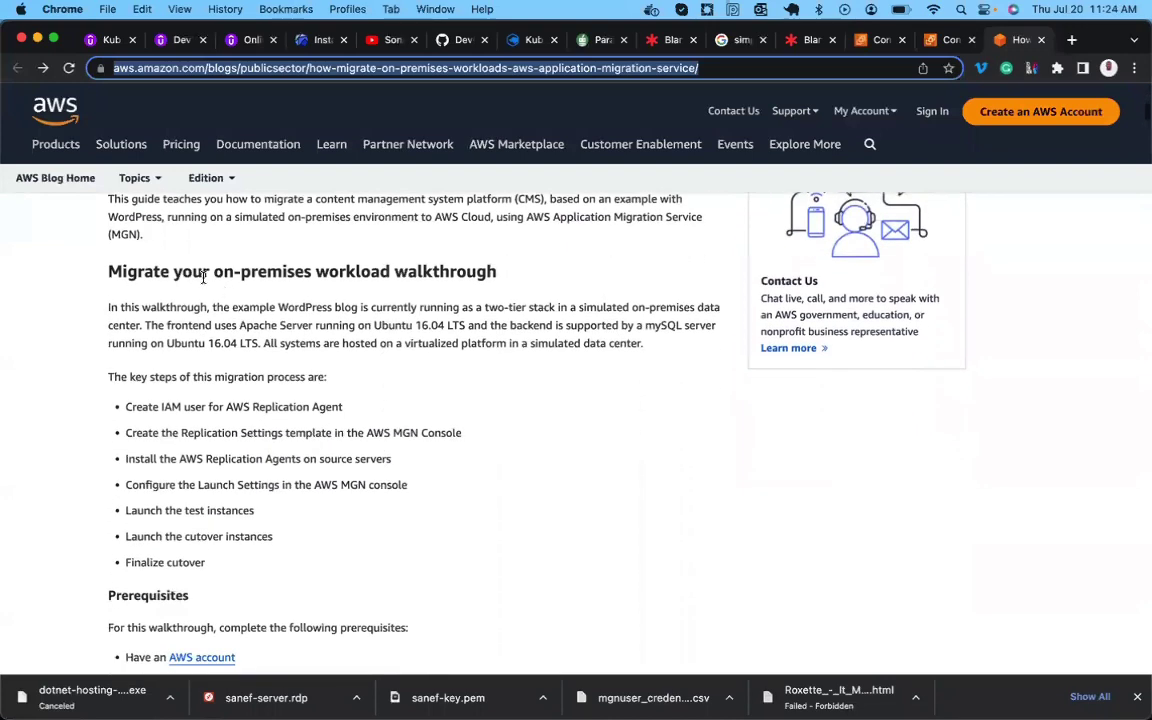
double_click(191, 271)
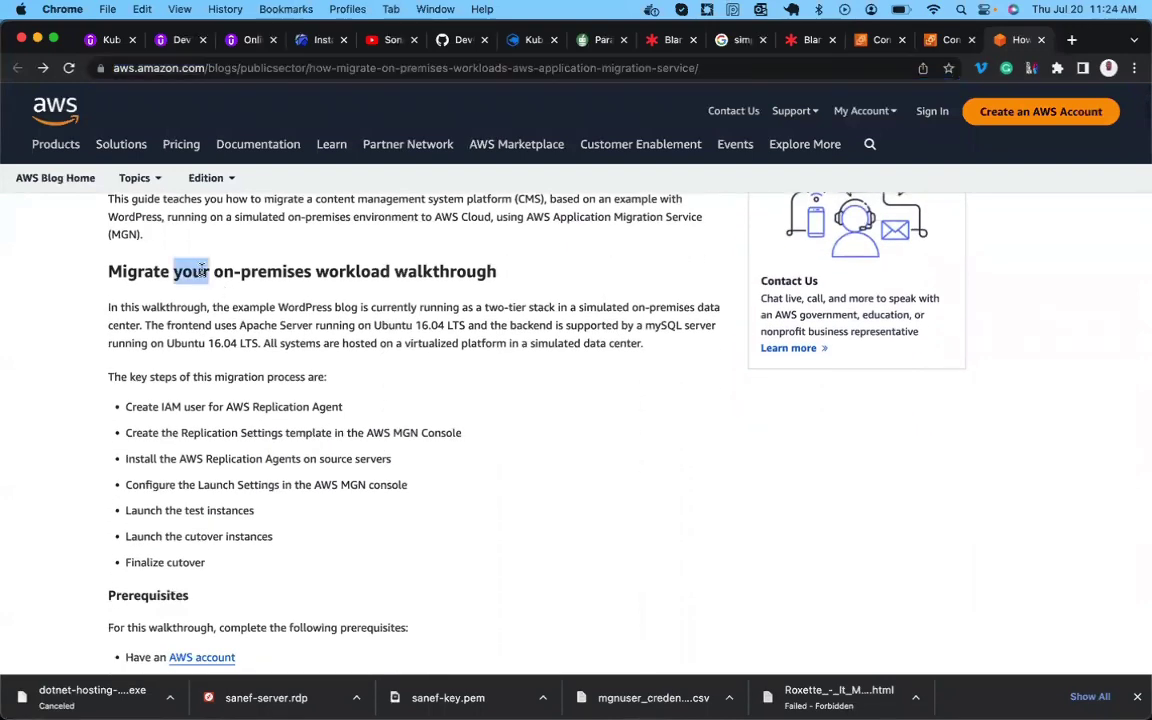
scroll(308, 303, "down", 1)
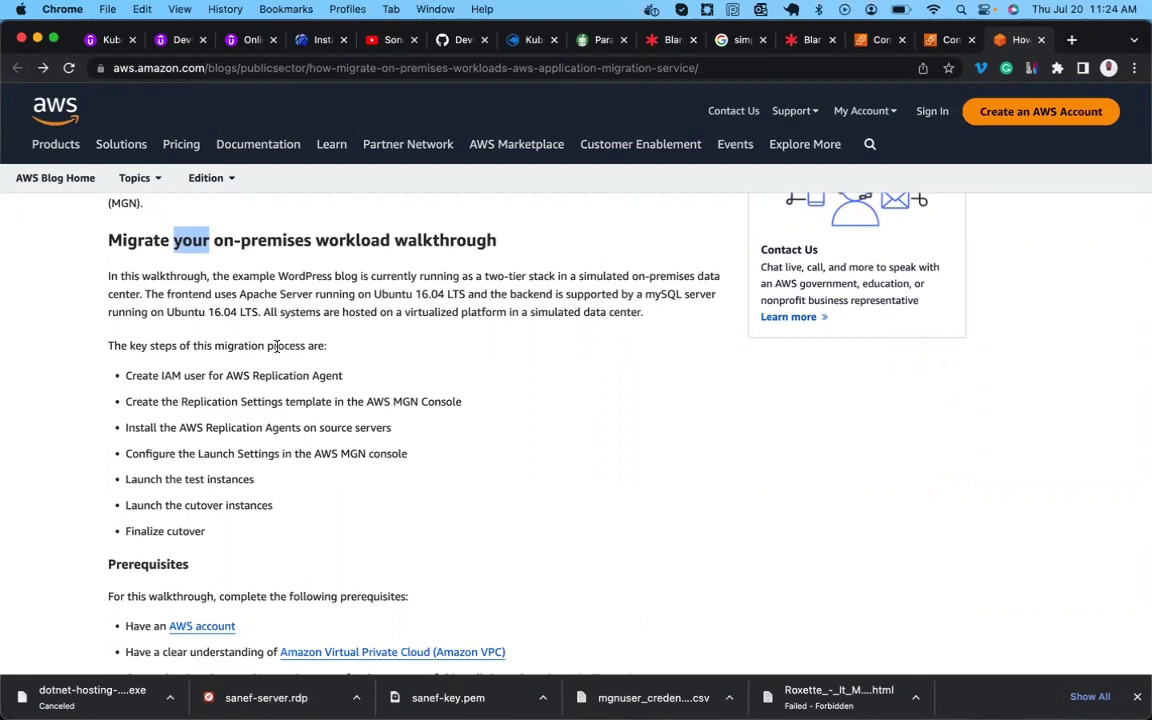
double_click(224, 312)
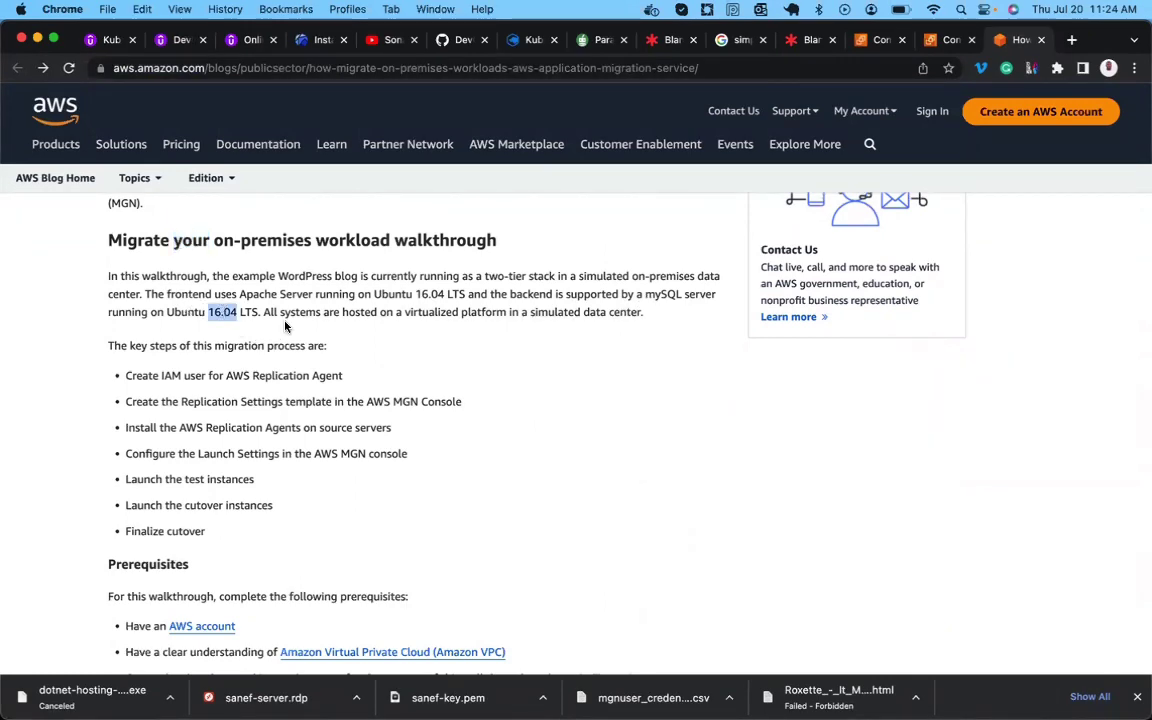
scroll(282, 340, "down", 2)
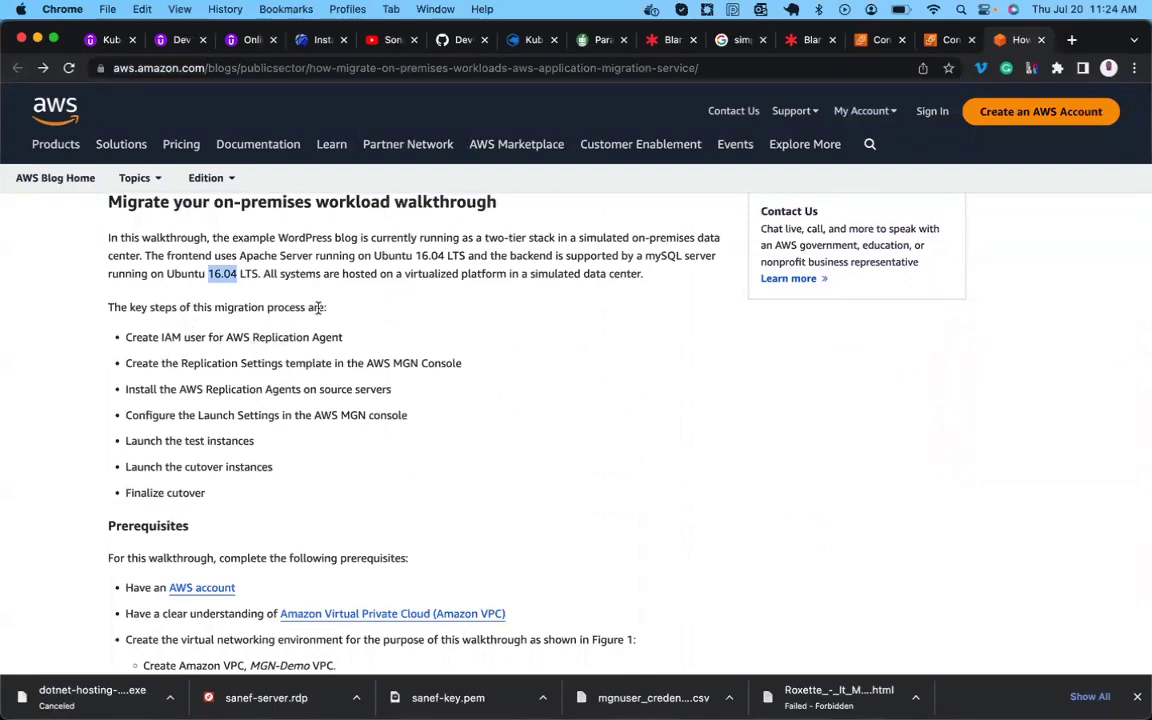
double_click(154, 337)
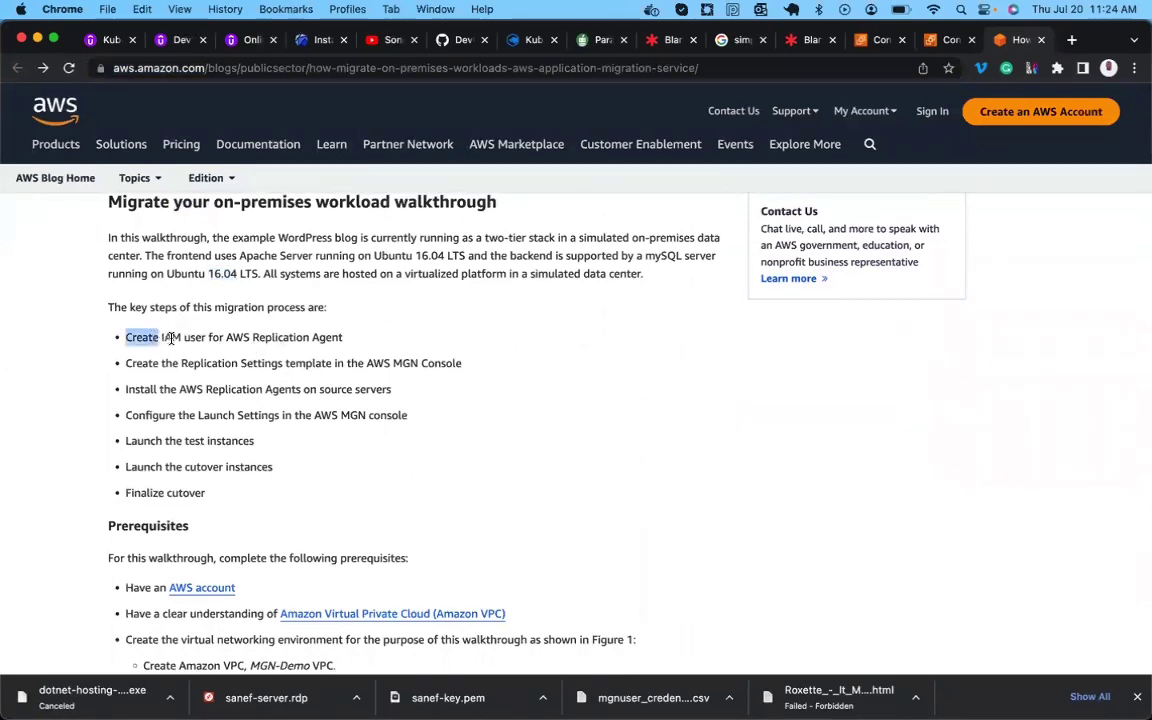
double_click(194, 338)
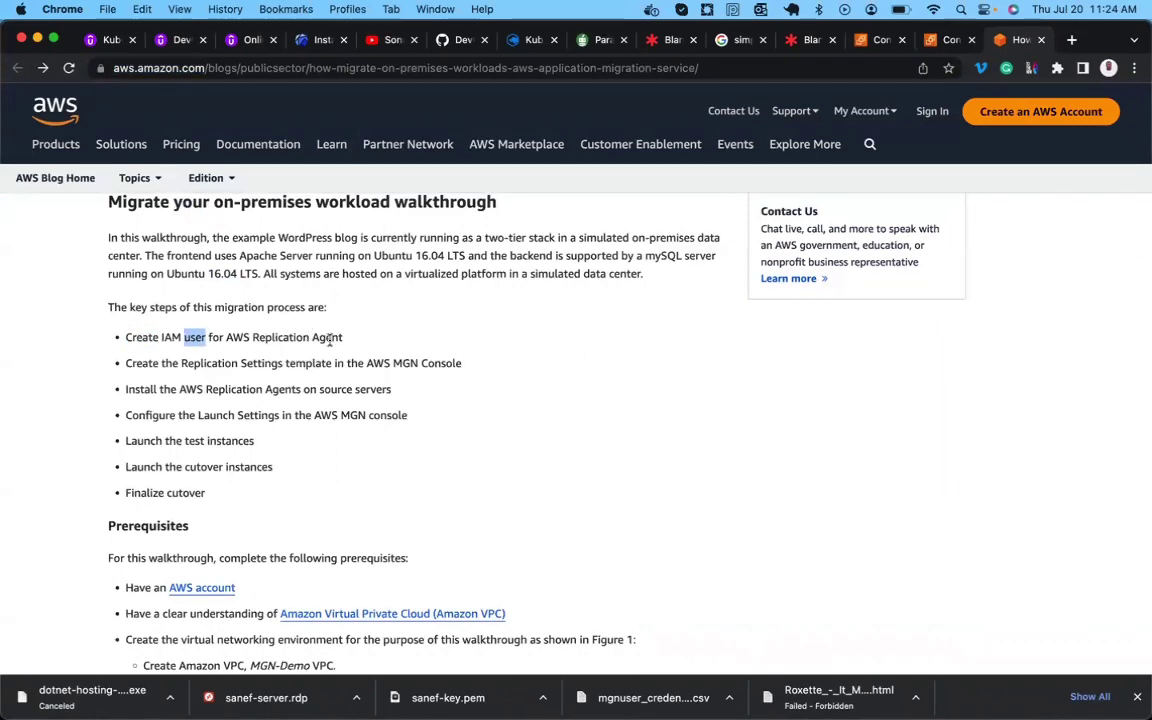
double_click(329, 338)
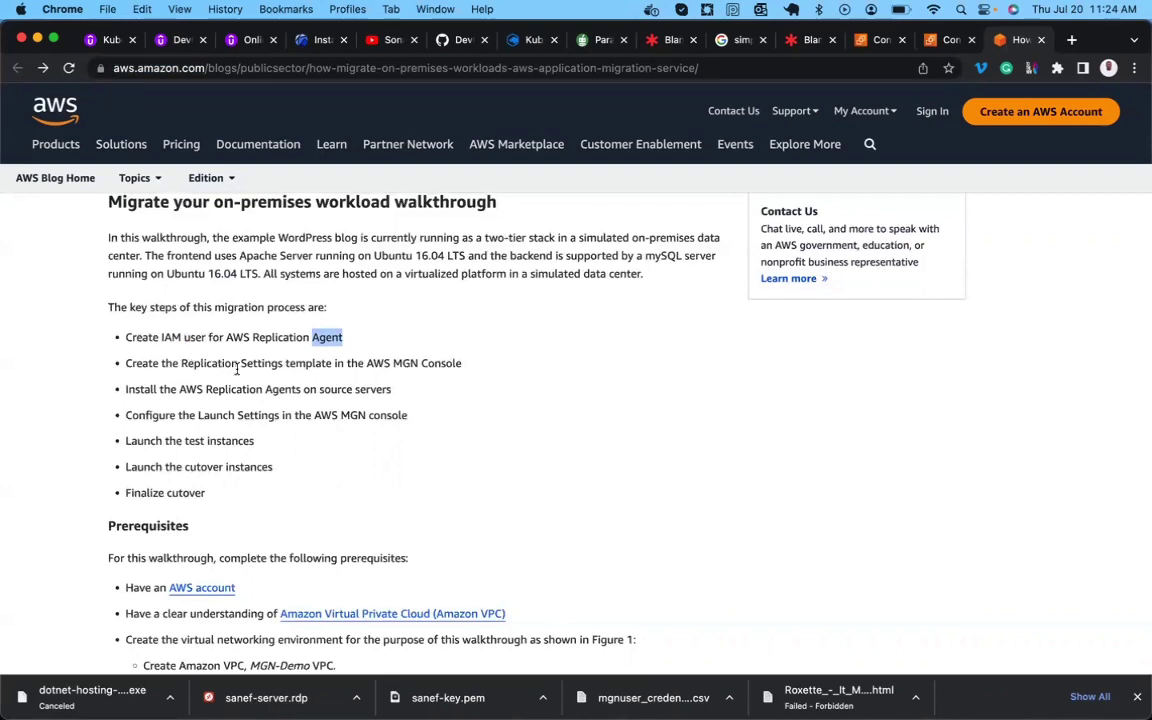
double_click(405, 364)
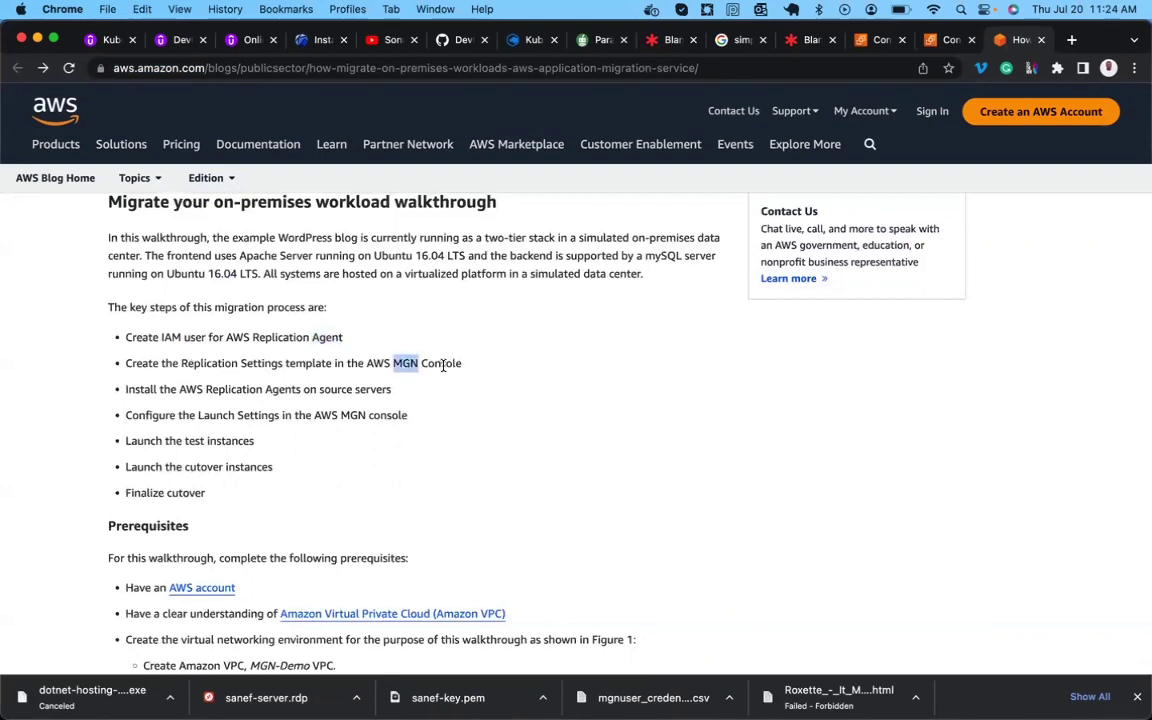
double_click(441, 364)
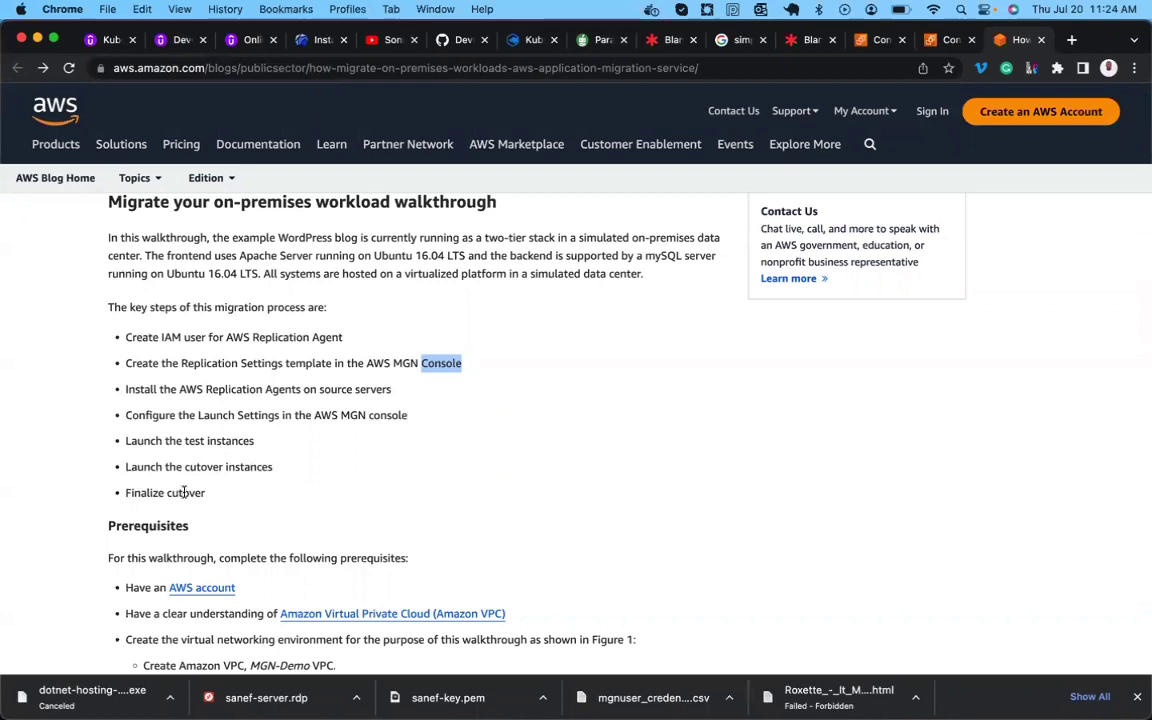
Review the Prerequisites and Figure 1 diagram, then select 'MGN-Demo VPC.' in the text.
scroll(183, 492, "down", 5)
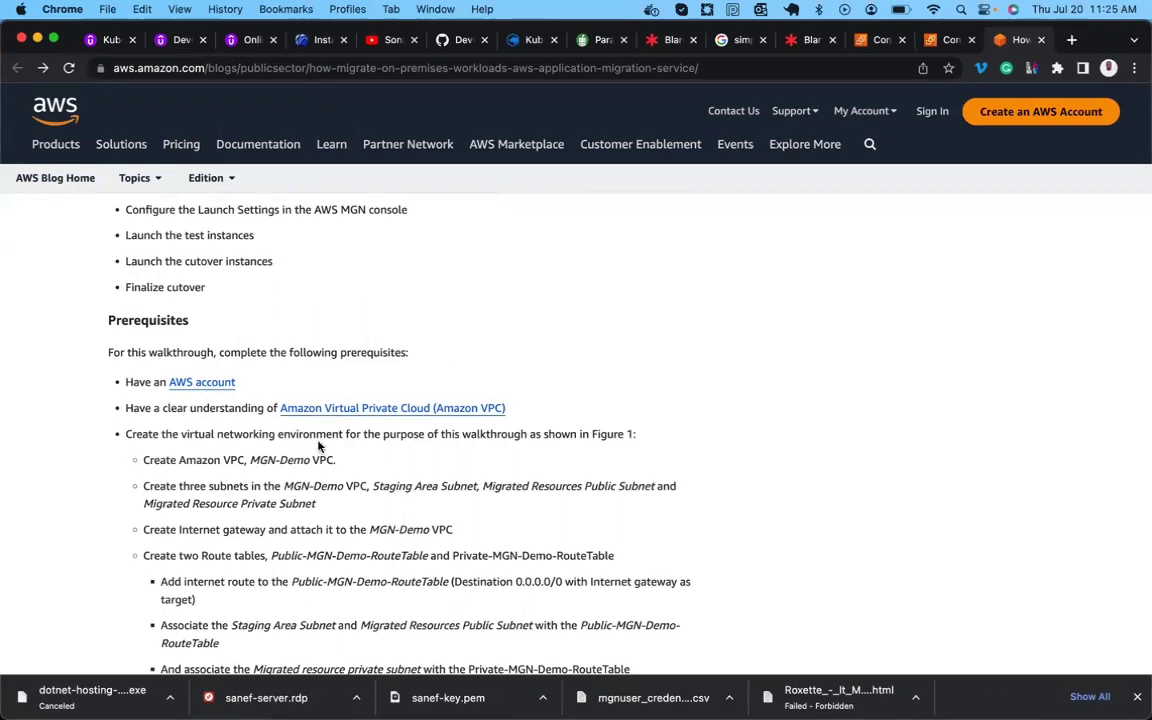
scroll(437, 448, "down", 3)
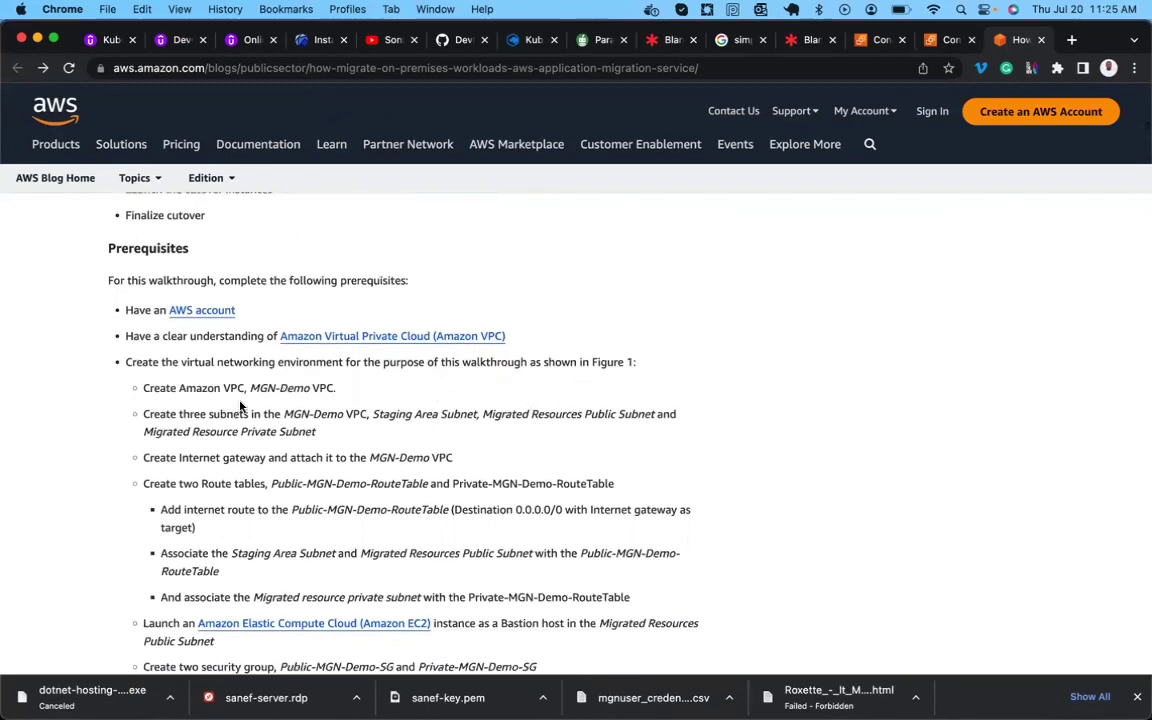
scroll(239, 404, "down", 15)
scroll(352, 604, "down", 4)
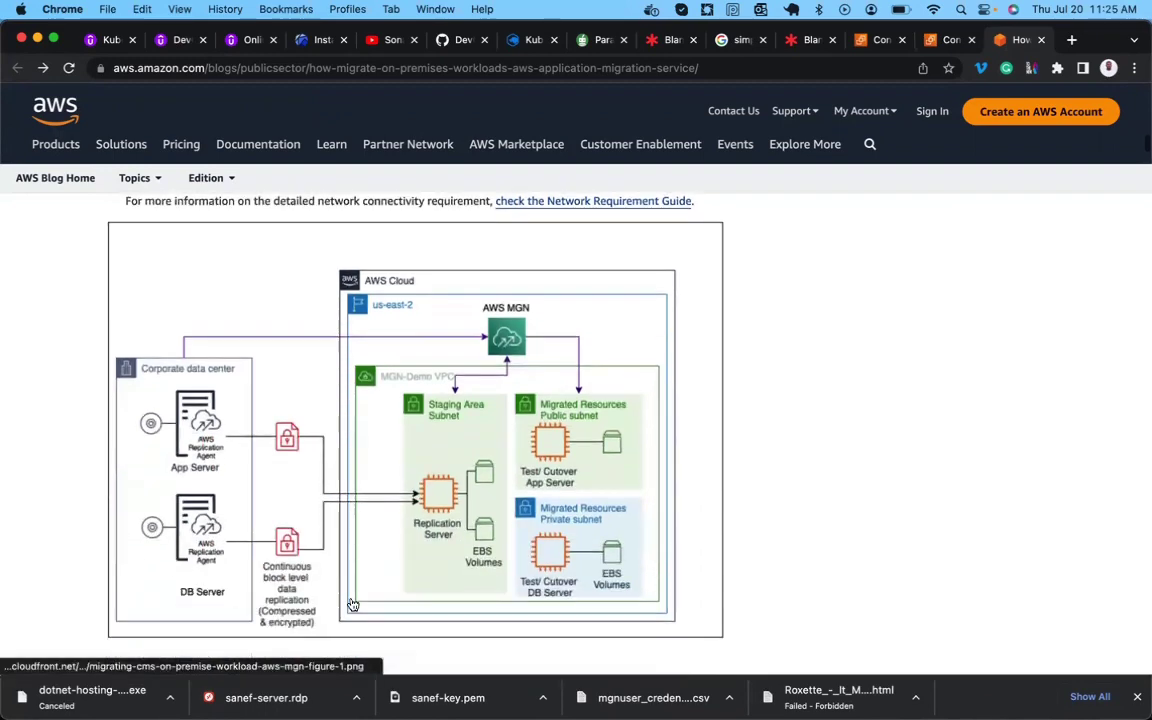
scroll(393, 481, "up", 7)
scroll(393, 483, "up", 7)
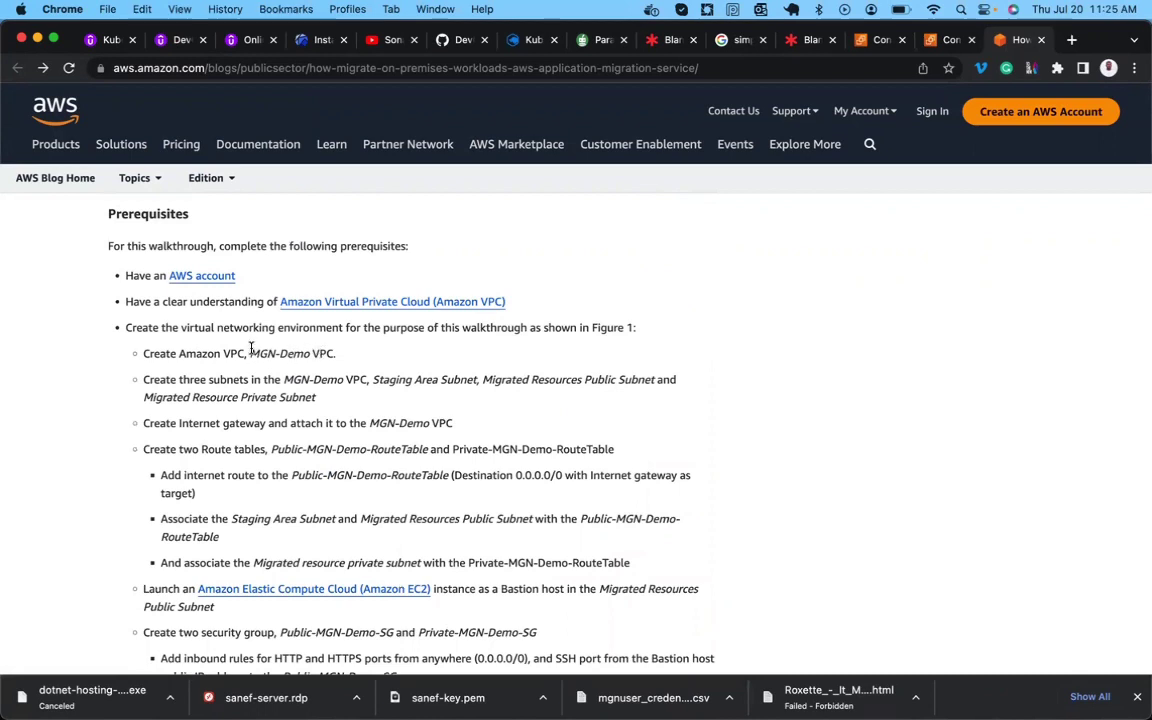
left_click_drag(251, 353, 338, 350)
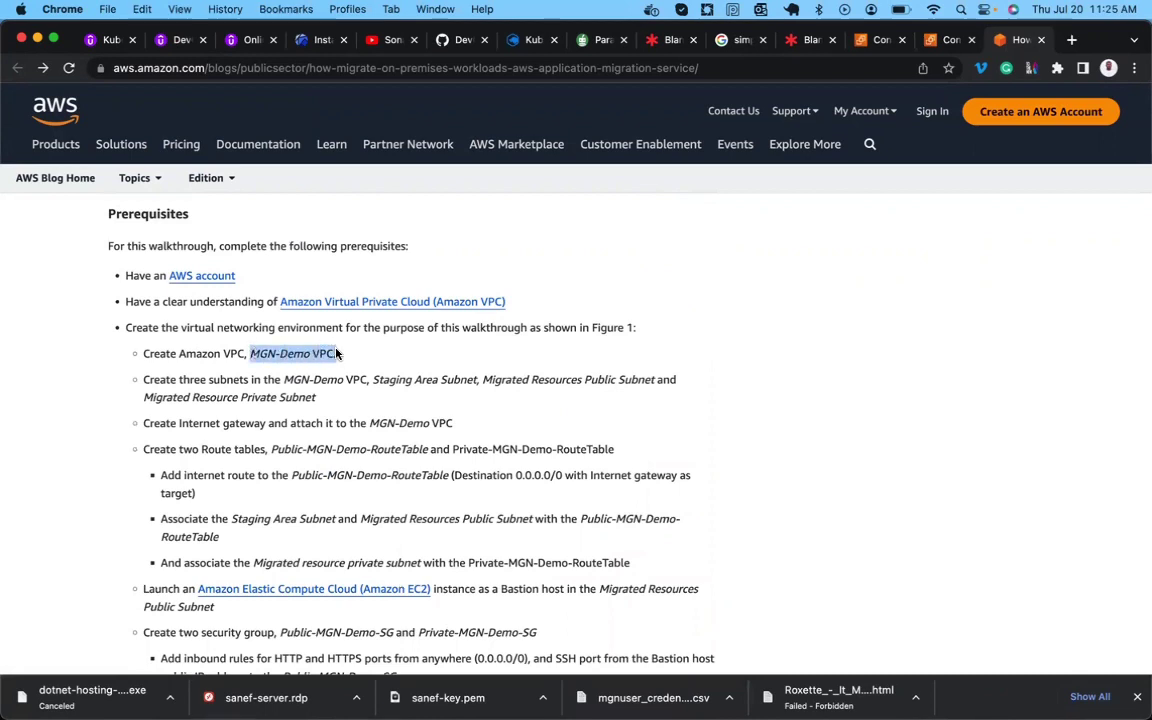
Duplicate the EC2 console tab.
left_click(935, 40)
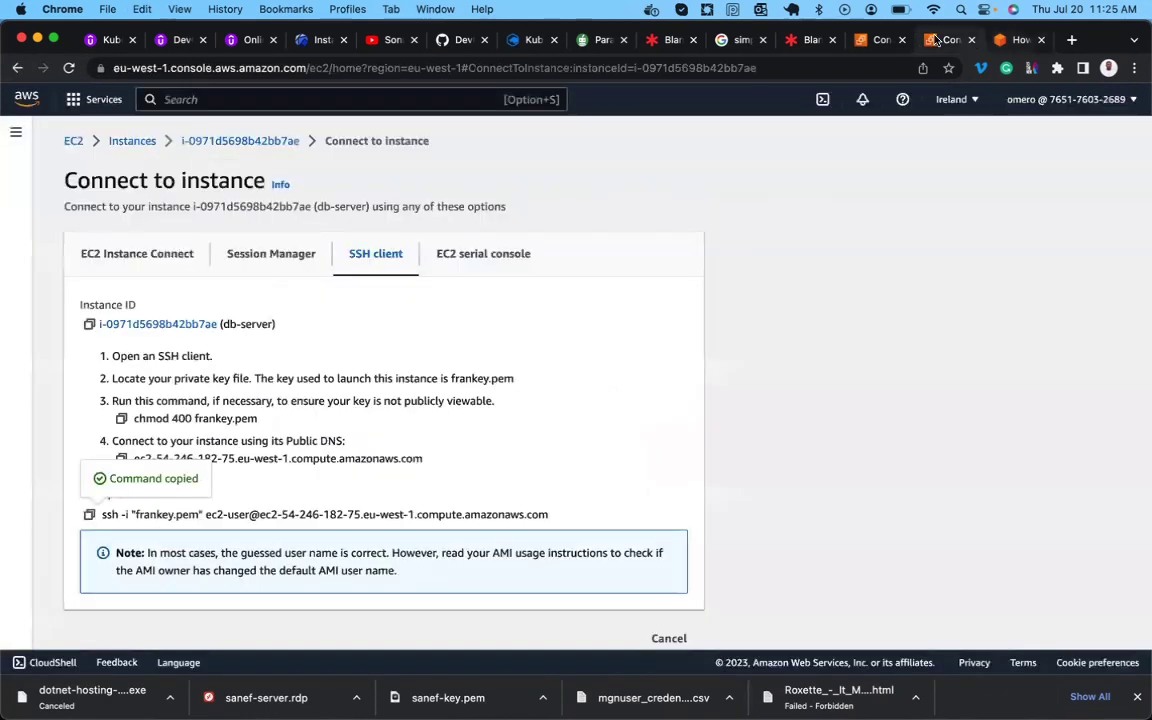
right_click(935, 40)
left_click(958, 135)
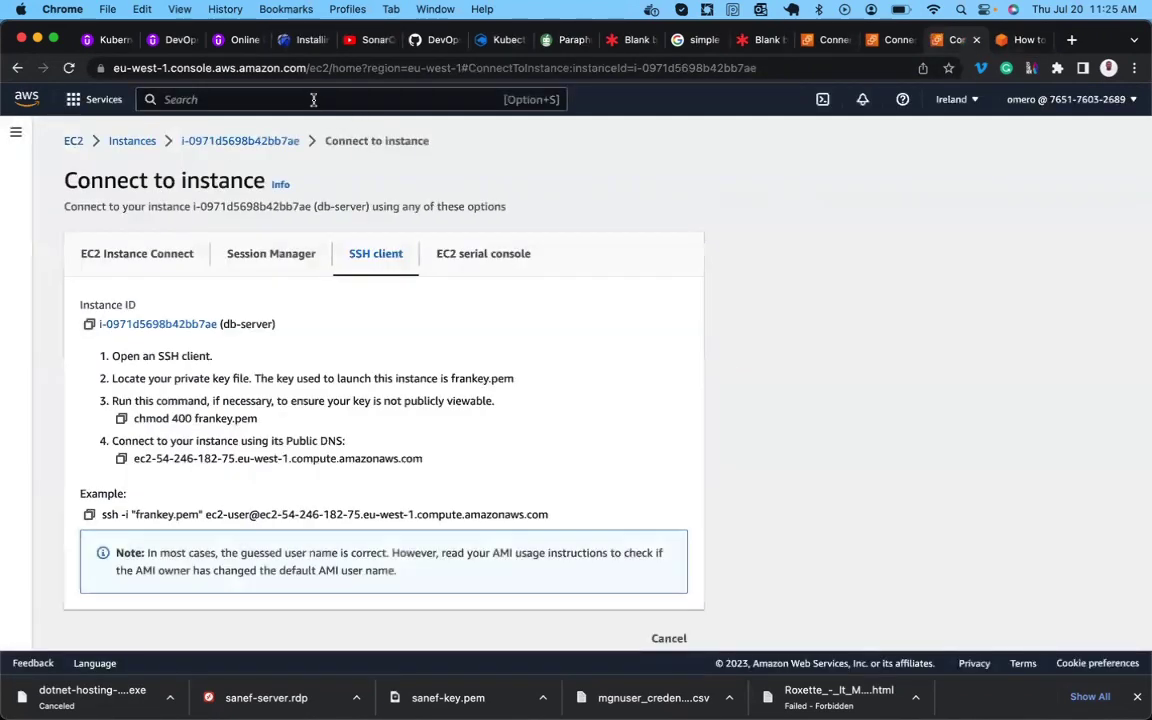
Open the VPC service via the 'vpc' search and start the Create VPC form.
left_click(302, 99)
type("vpc")
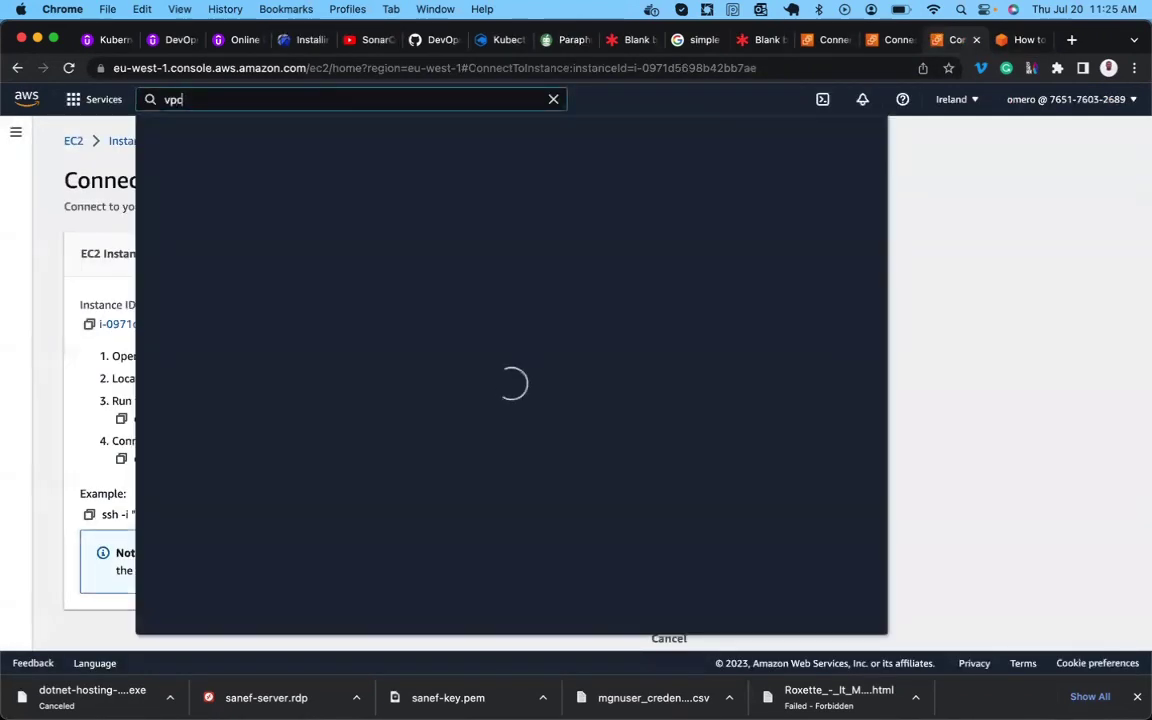
left_click(396, 254)
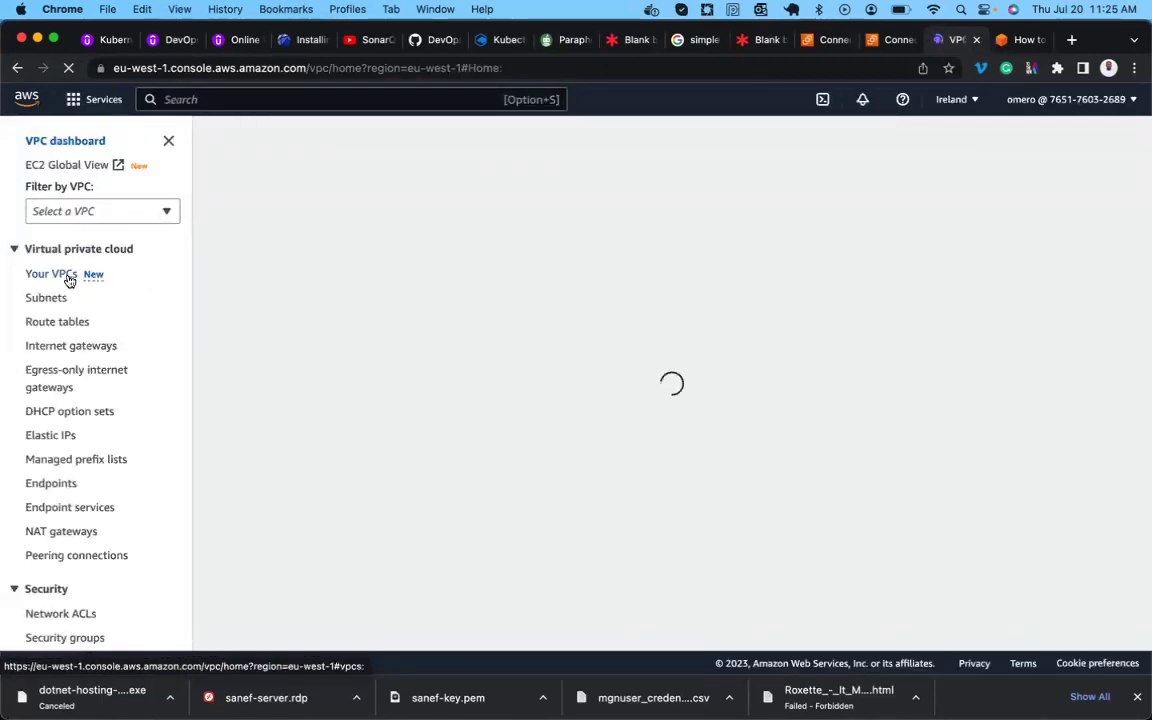
left_click(285, 154)
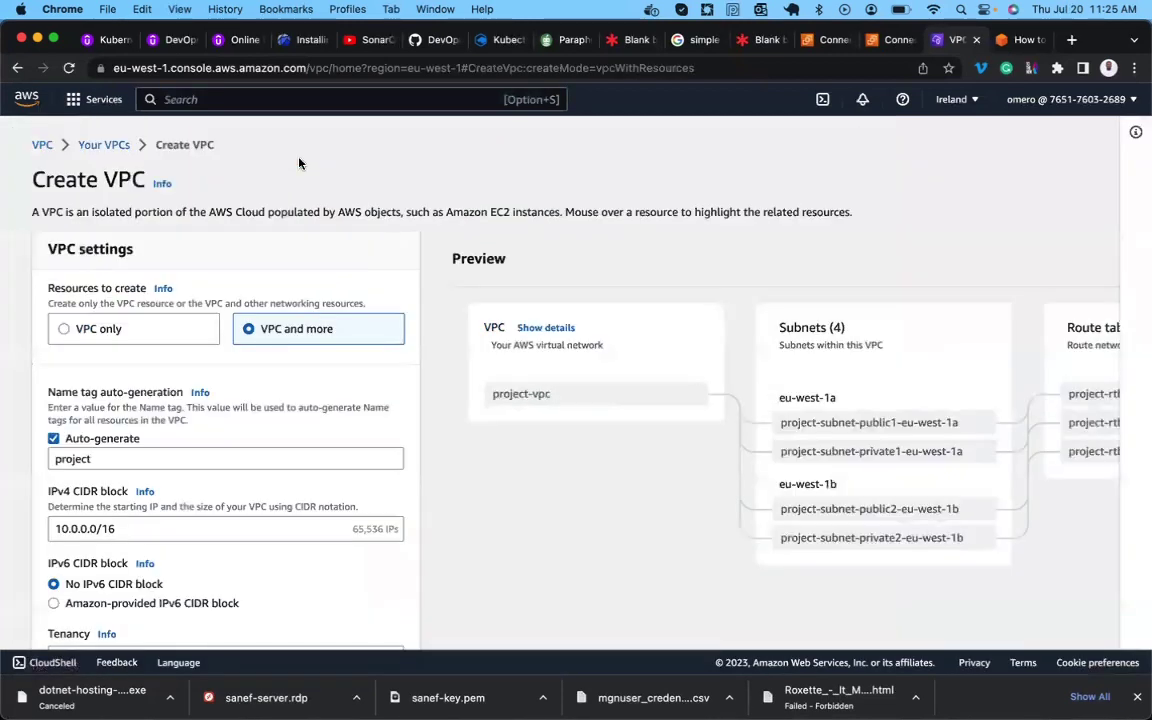
Turn off name-tag auto-generation and name the VPC MGN-Demo-VPC in the preview.
scroll(264, 345, "down", 2)
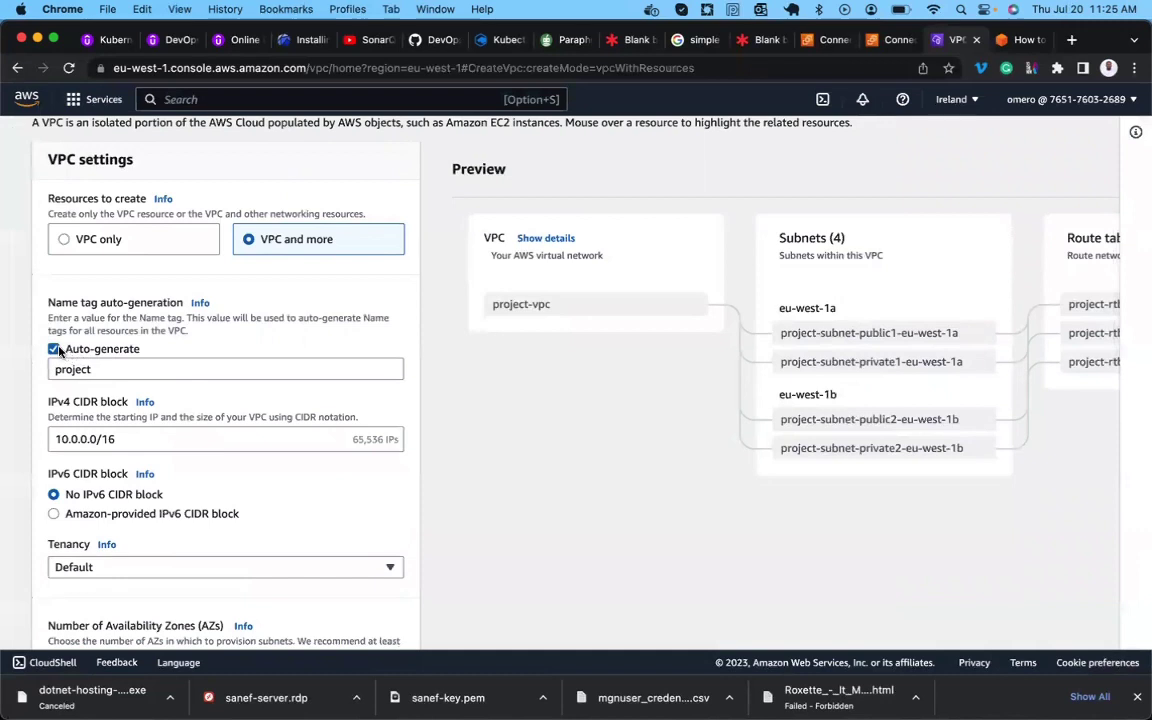
left_click(55, 349)
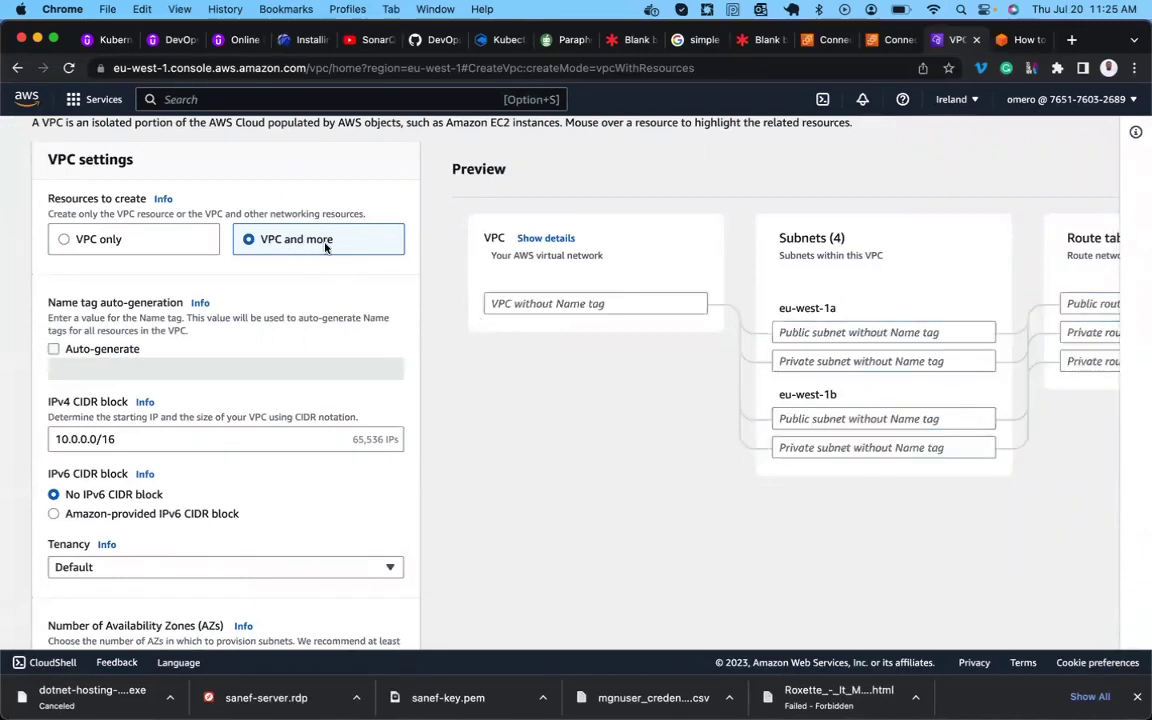
key("super+c")
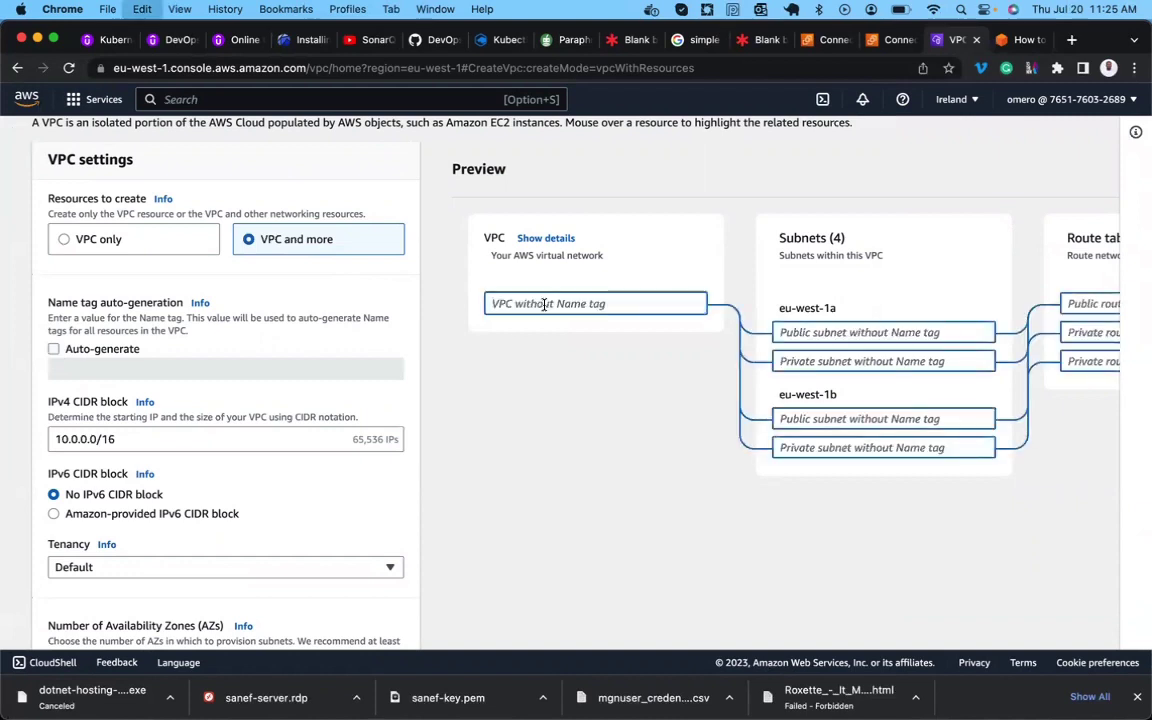
left_click(544, 304)
key("super+v")
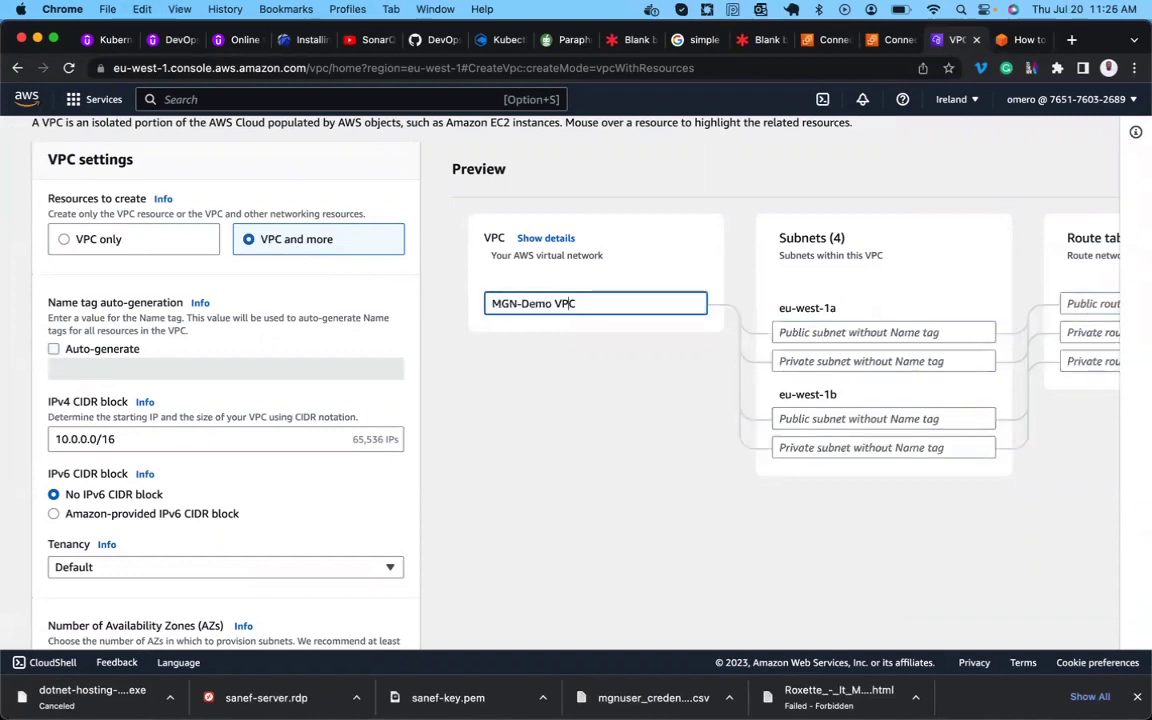
left_click(552, 303)
key("BackSpace")
type("-")
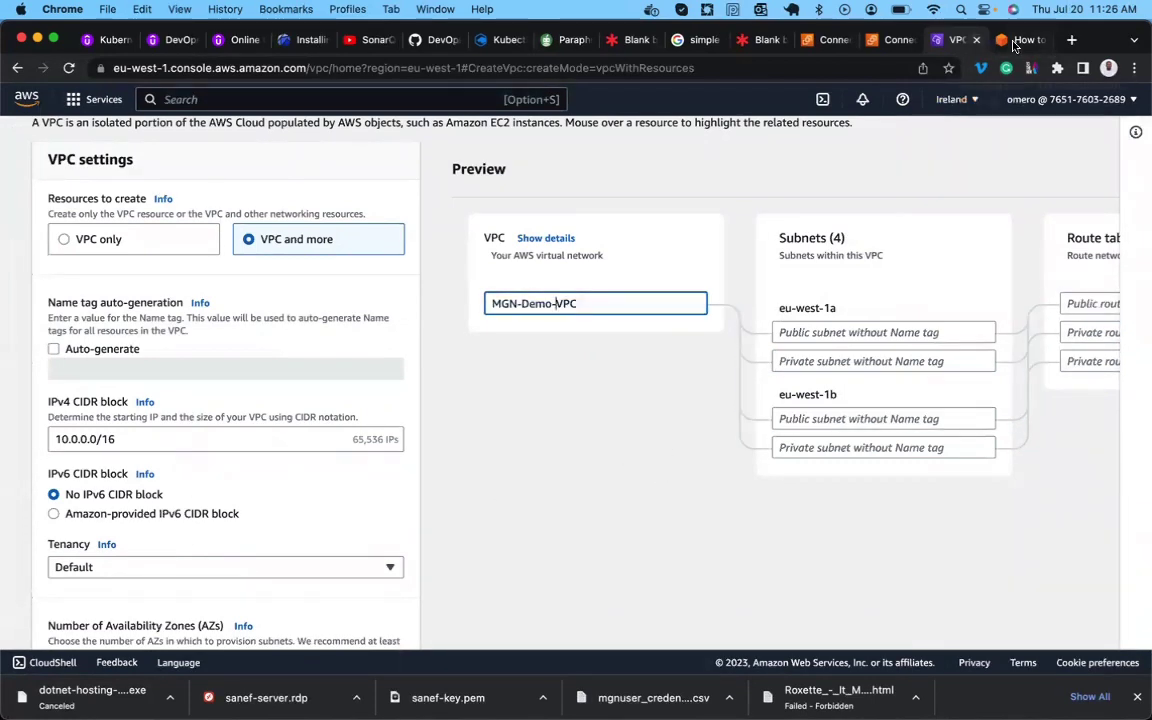
left_click(1017, 40)
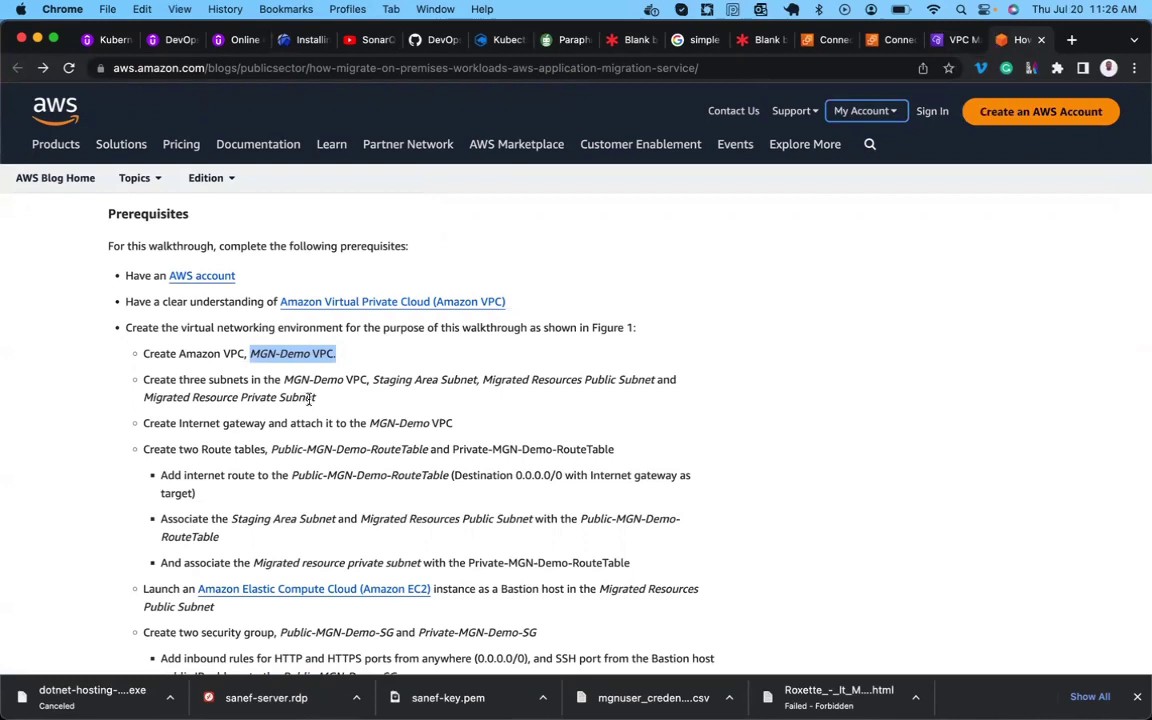
Select the Staging Area, Migrated Resources Public and Migrated Resource Private subnet names.
left_click_drag(316, 398, 155, 398)
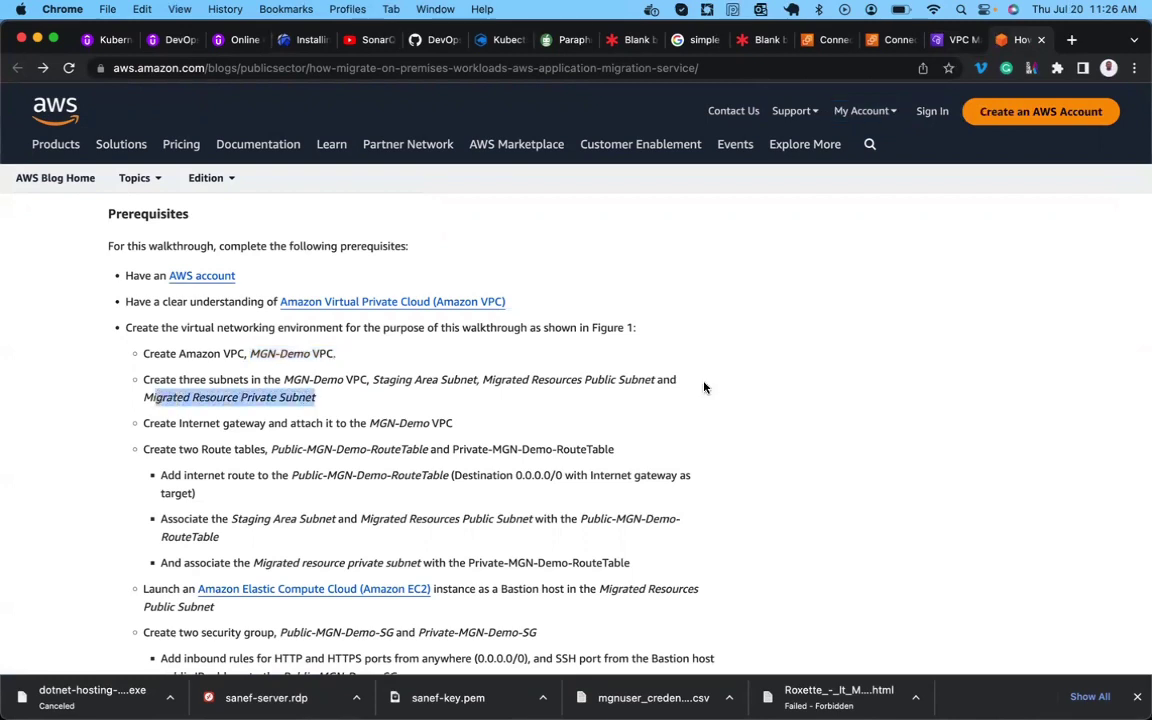
left_click_drag(655, 381, 377, 380)
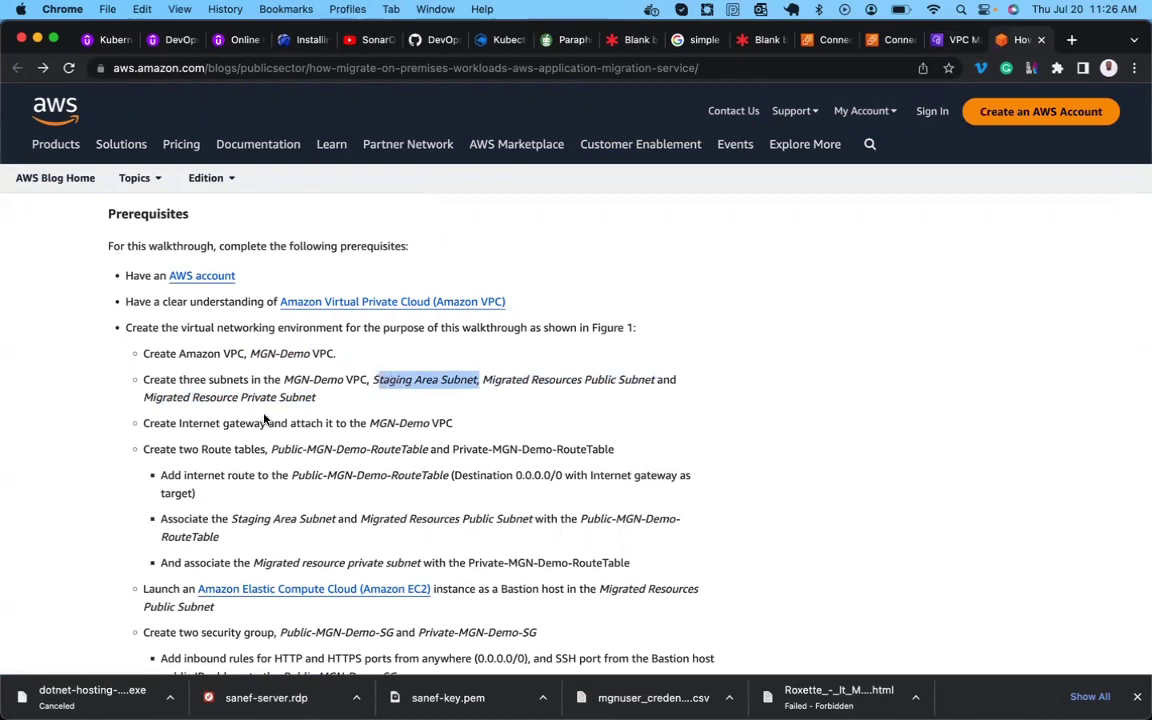
left_click(419, 397)
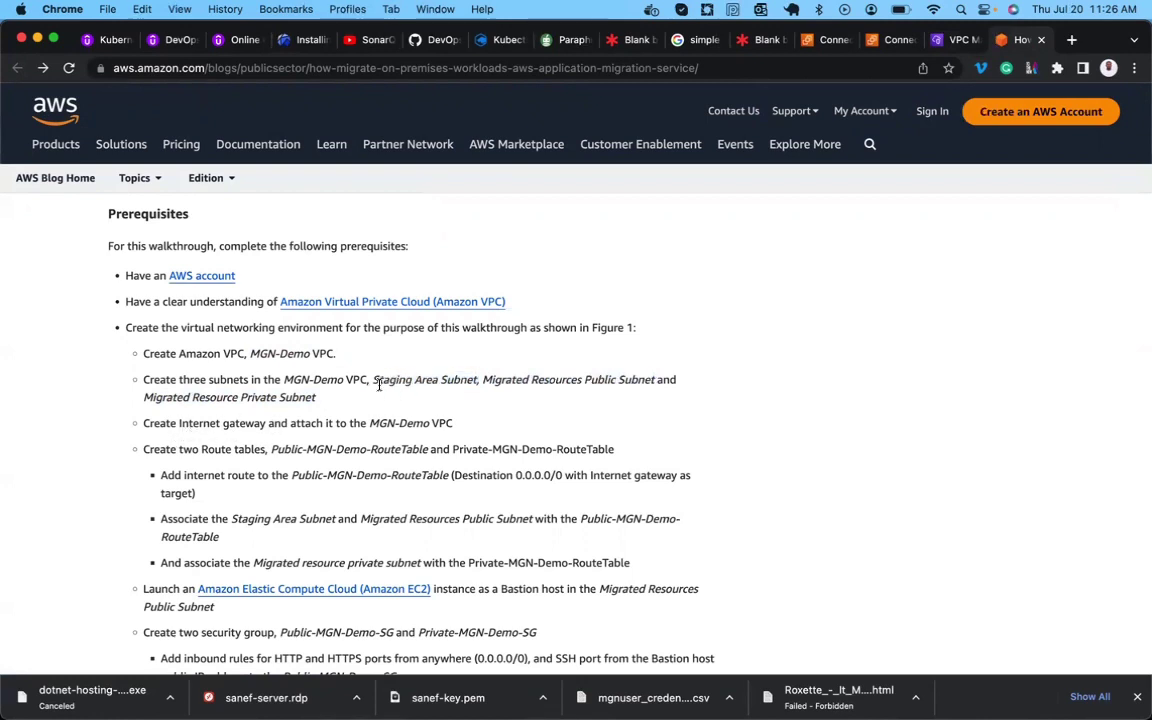
left_click_drag(374, 380, 381, 394)
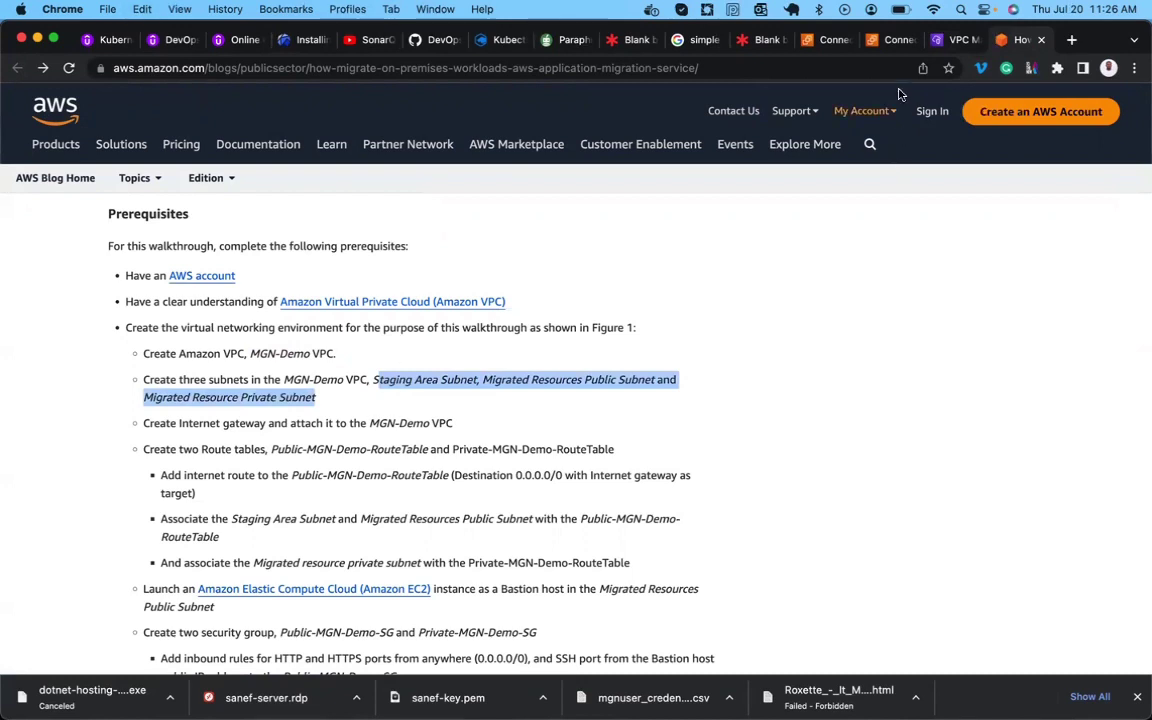
left_click(957, 40)
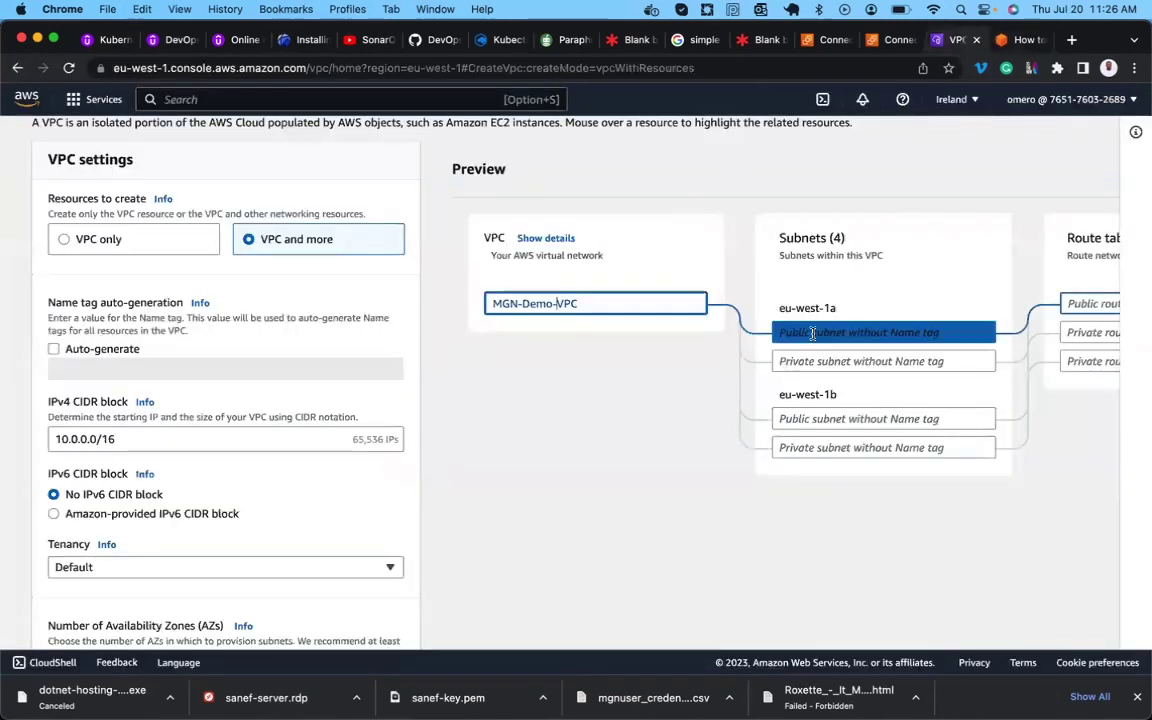
Name the eu-west-1a public subnet Staging-Area-Subnet from the pasted names.
scroll(780, 332, "right", 4)
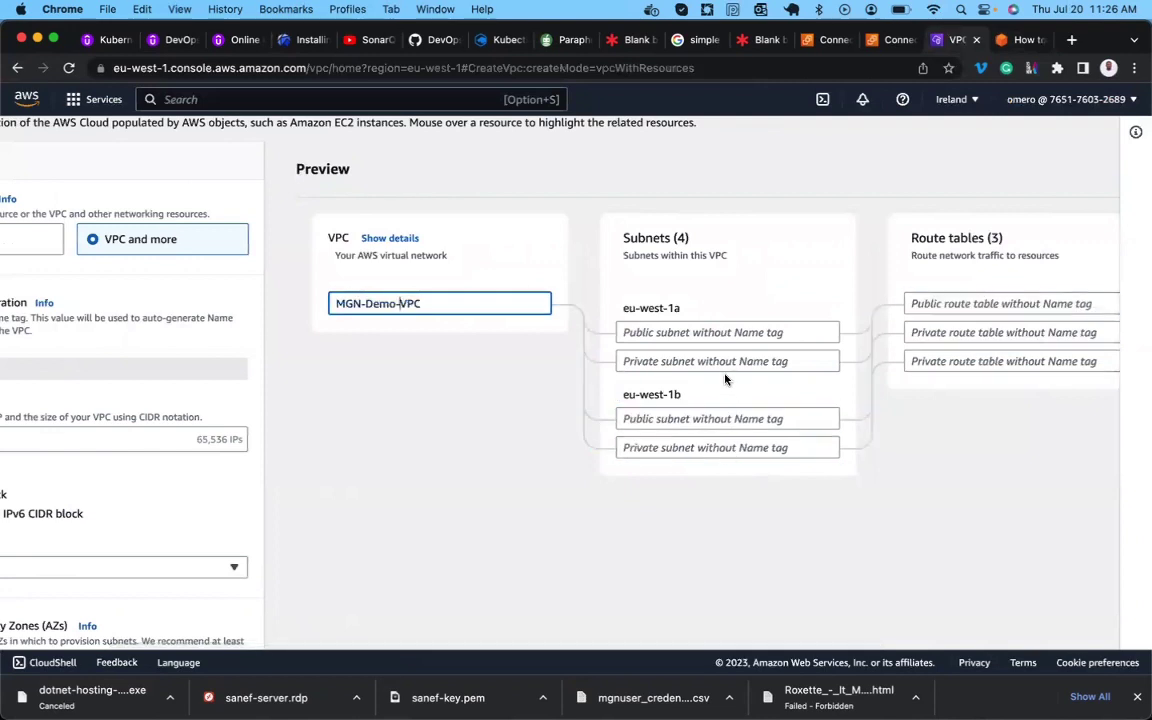
left_click(1019, 42)
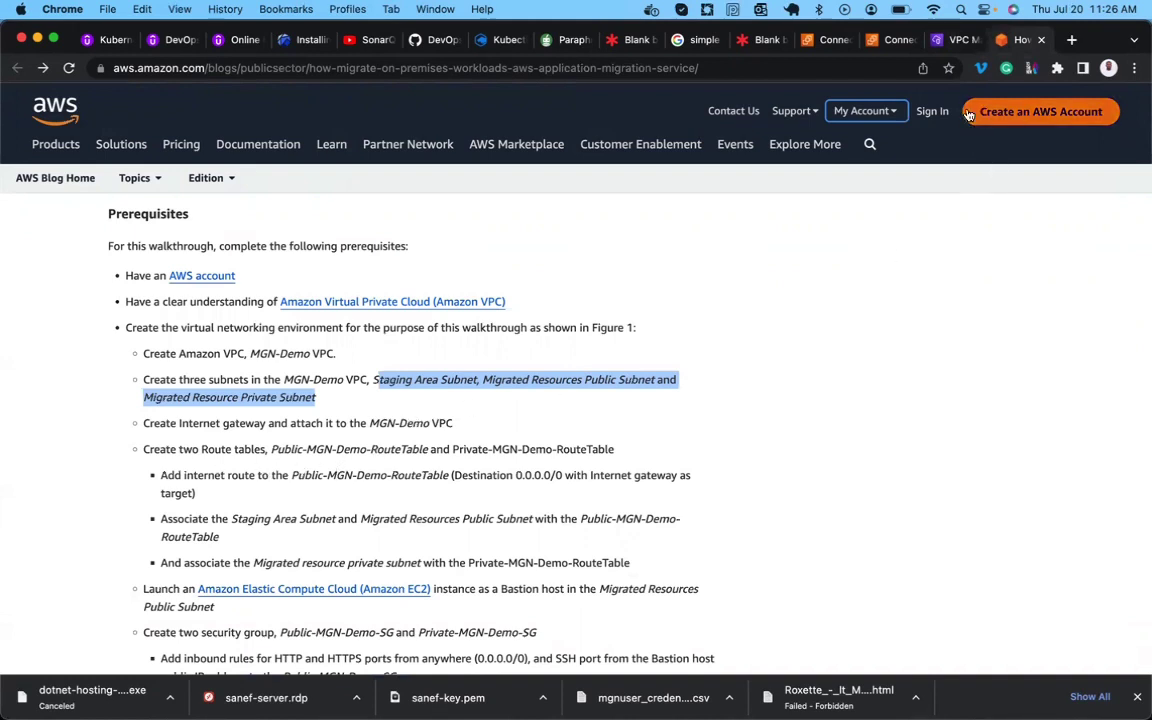
left_click(955, 40)
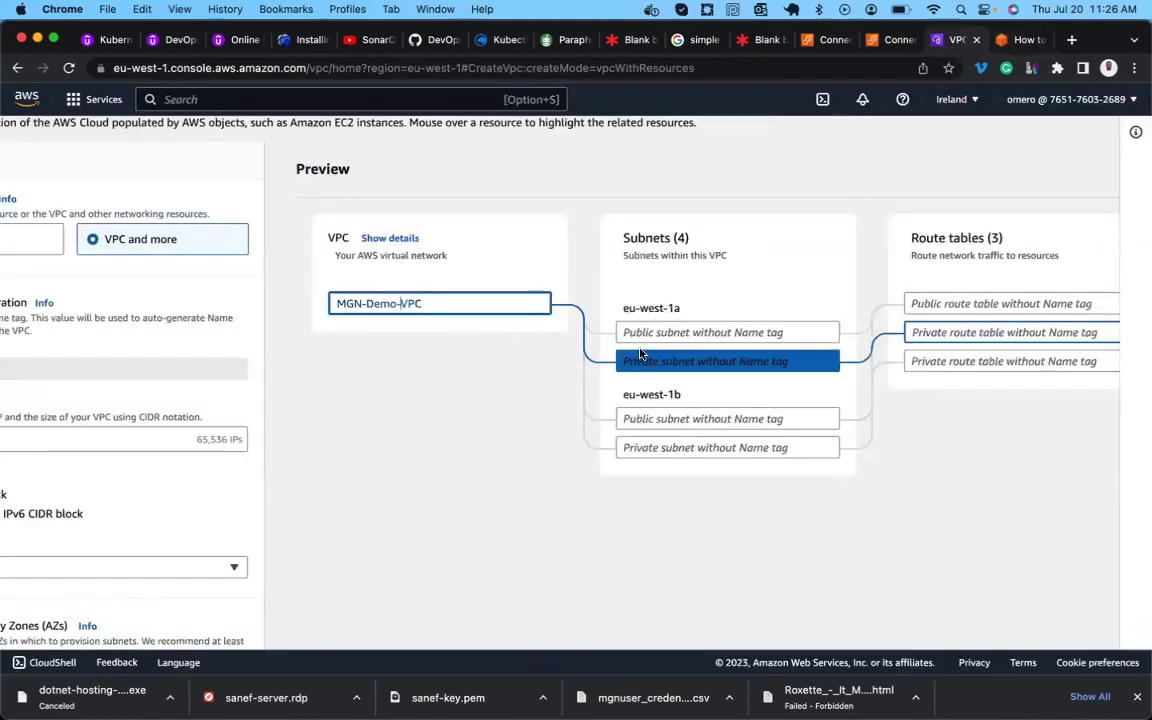
left_click(723, 335)
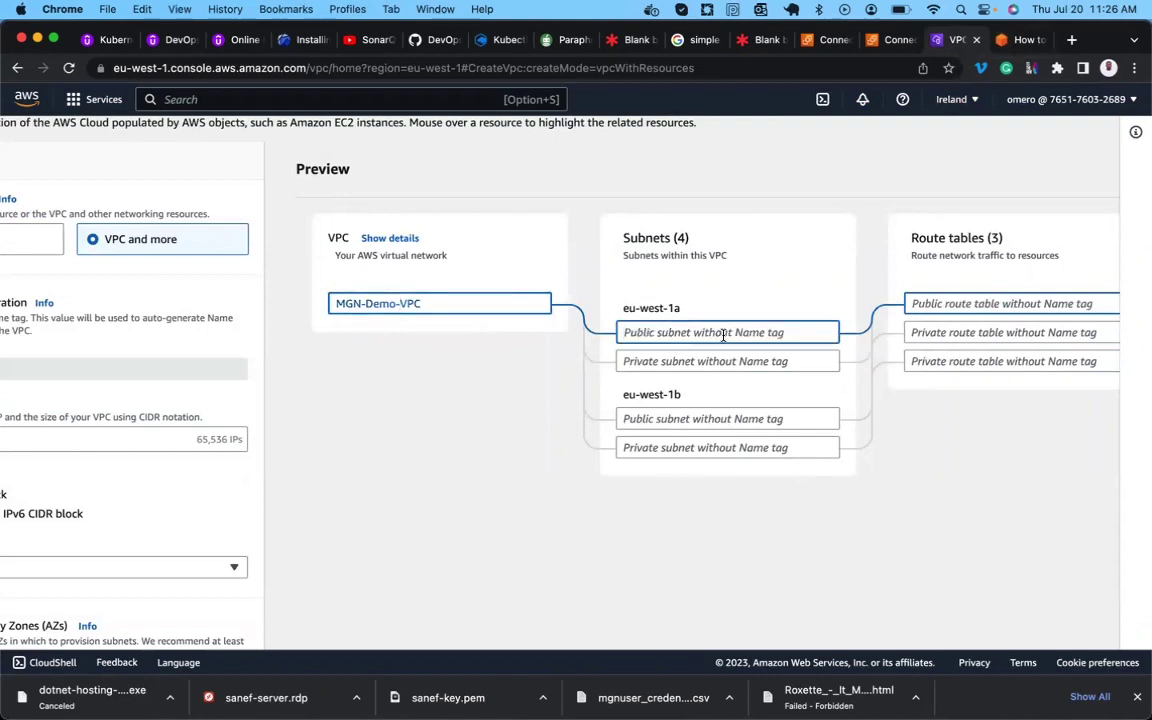
key("super+v")
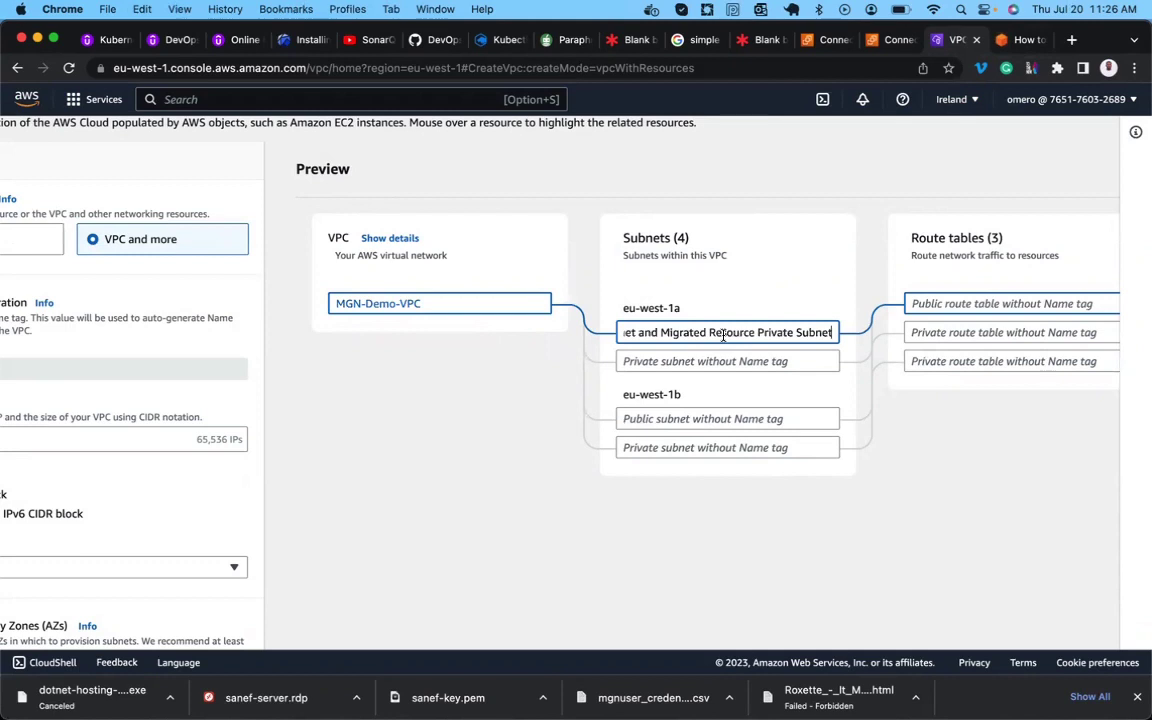
left_click_drag(832, 332, 679, 332)
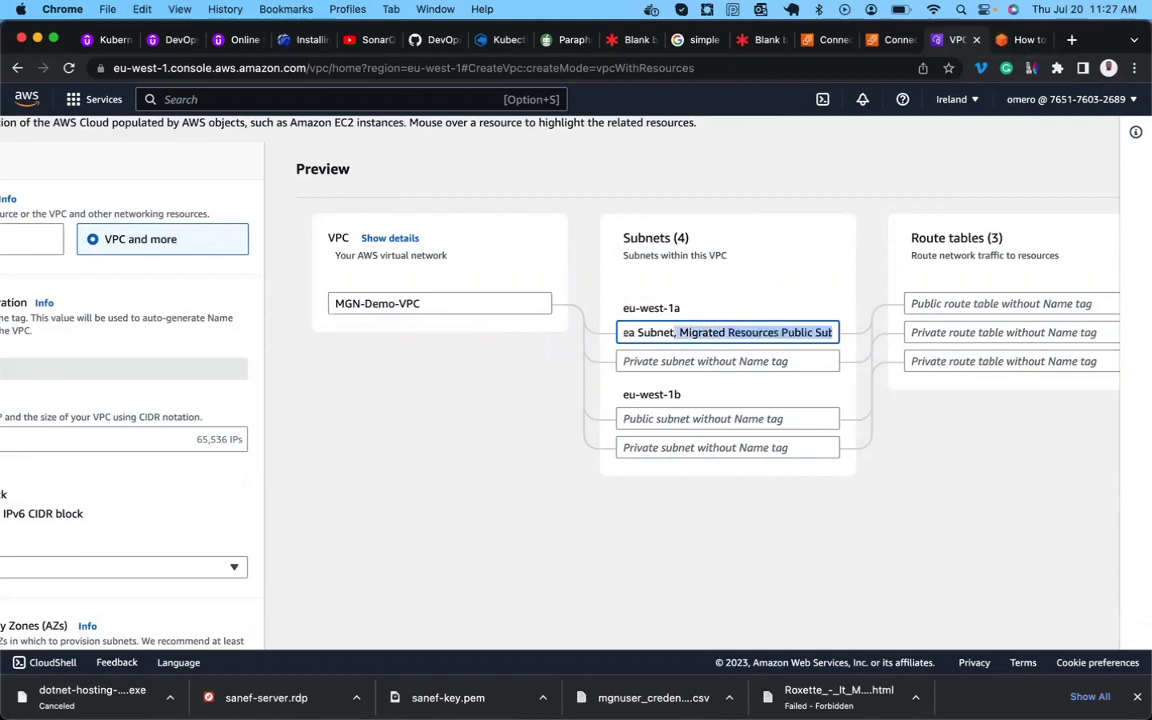
key("BackSpace")
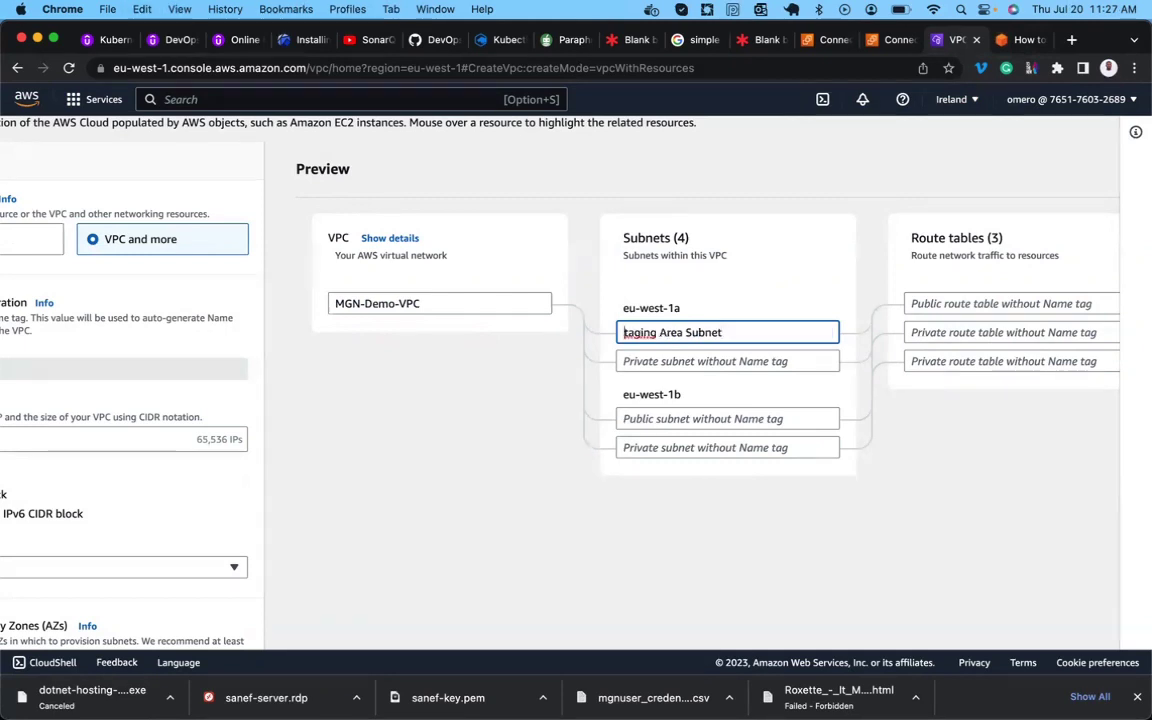
type("S")
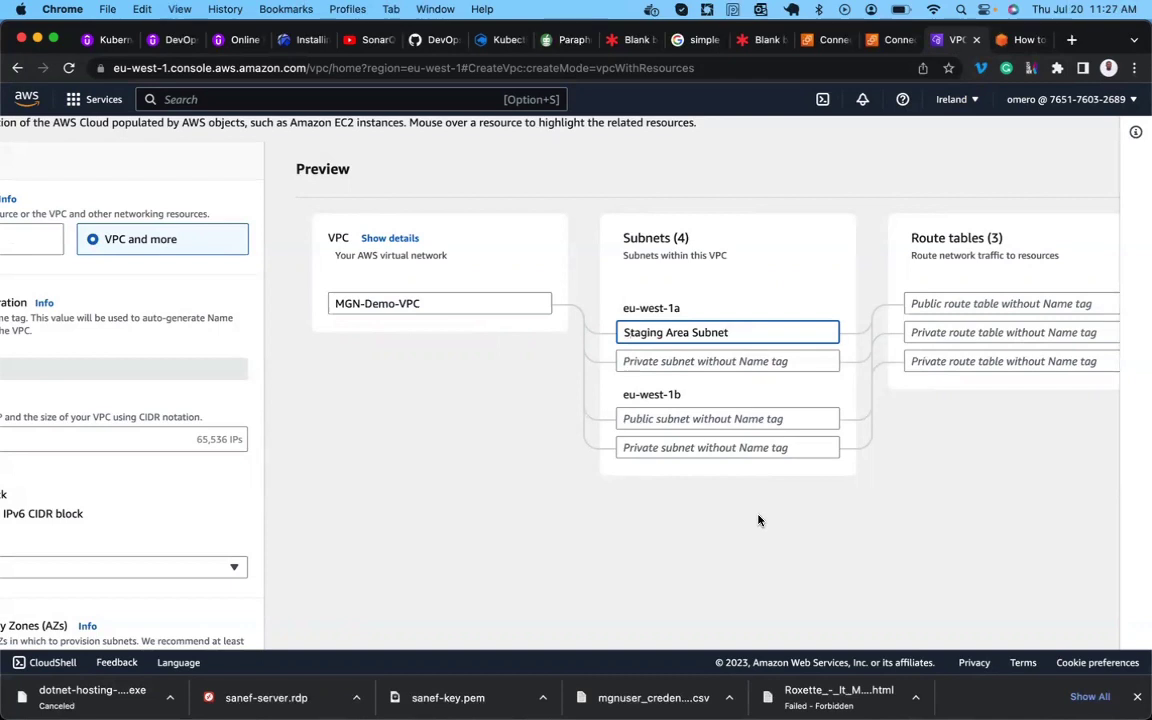
key("BackSpace")
type("-")
left_click(693, 332)
Name the eu-west-1b public subnet Migrated-Resources-Public-Subnet, trimming extra text and hyphenating.
left_click(659, 420)
key("super+v")
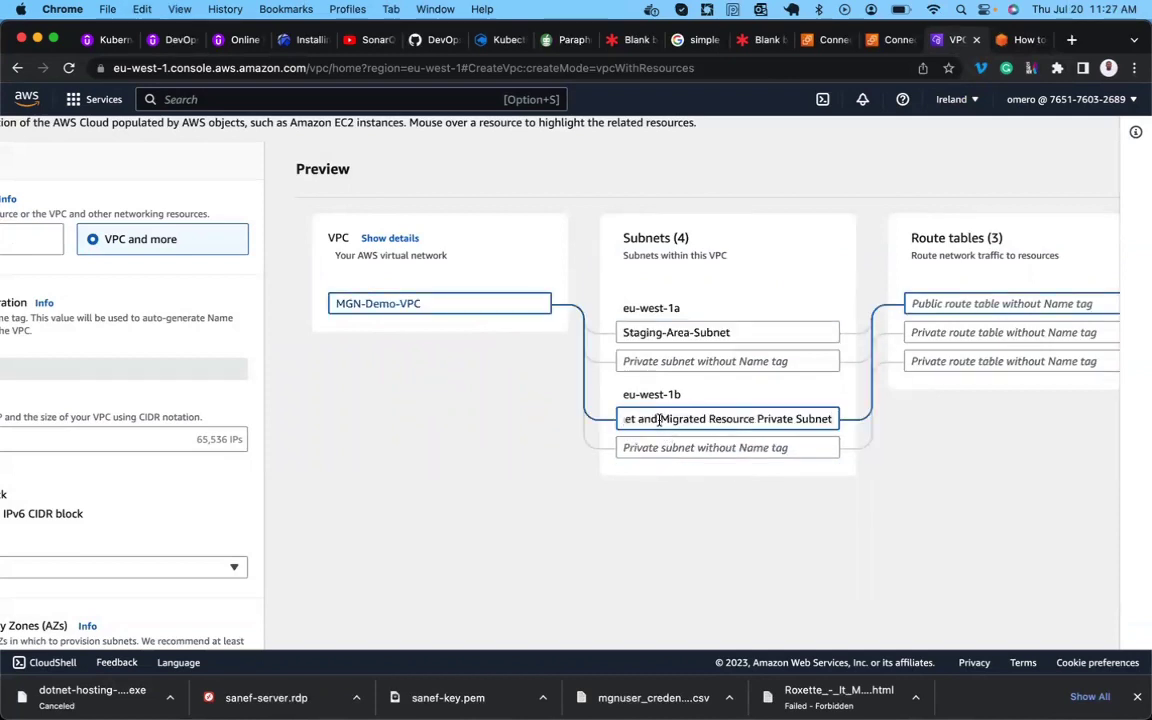
key("shift+alt+Left")
key("shift+alt+Left")
key("shift+alt+Left")
key("shift+alt+Left")
key("super+v")
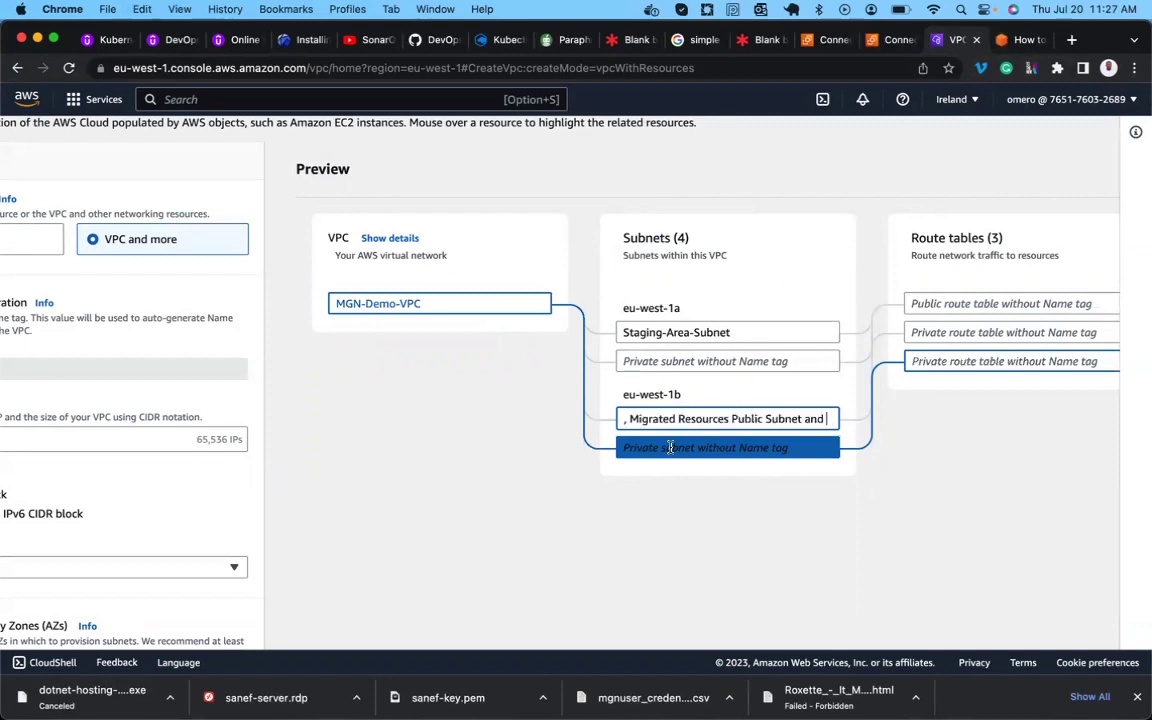
key("BackSpace")
key("BackSpace")
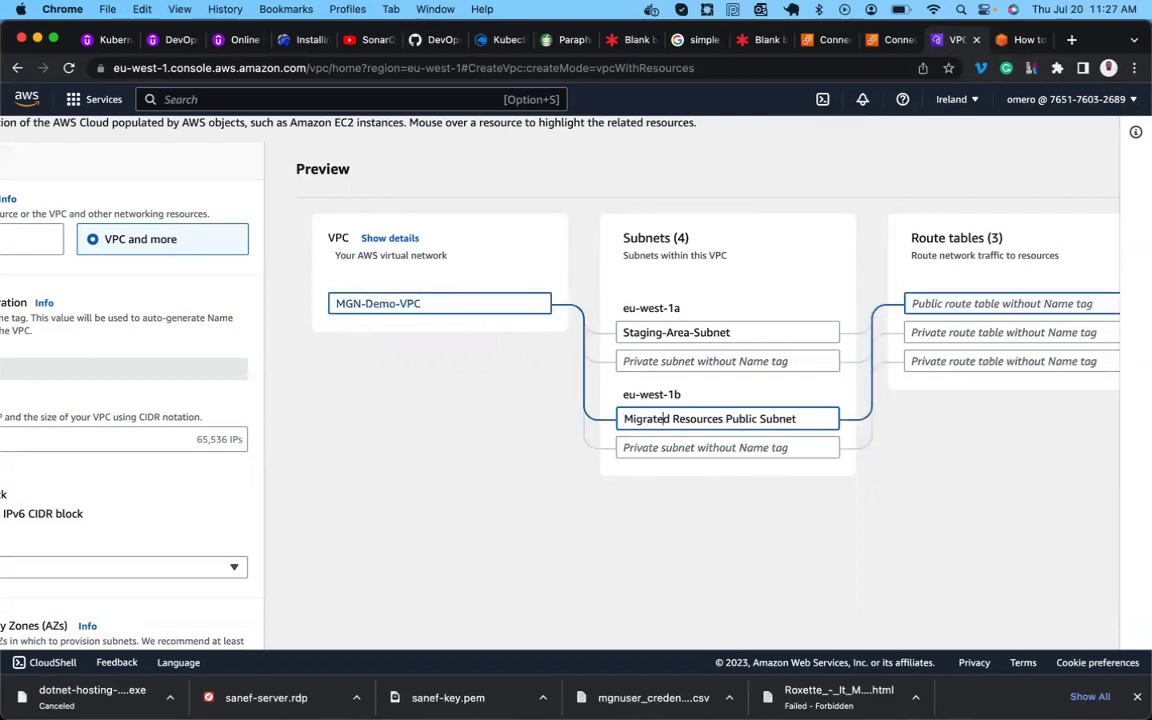
left_click(671, 419)
key("BackSpace")
type("-")
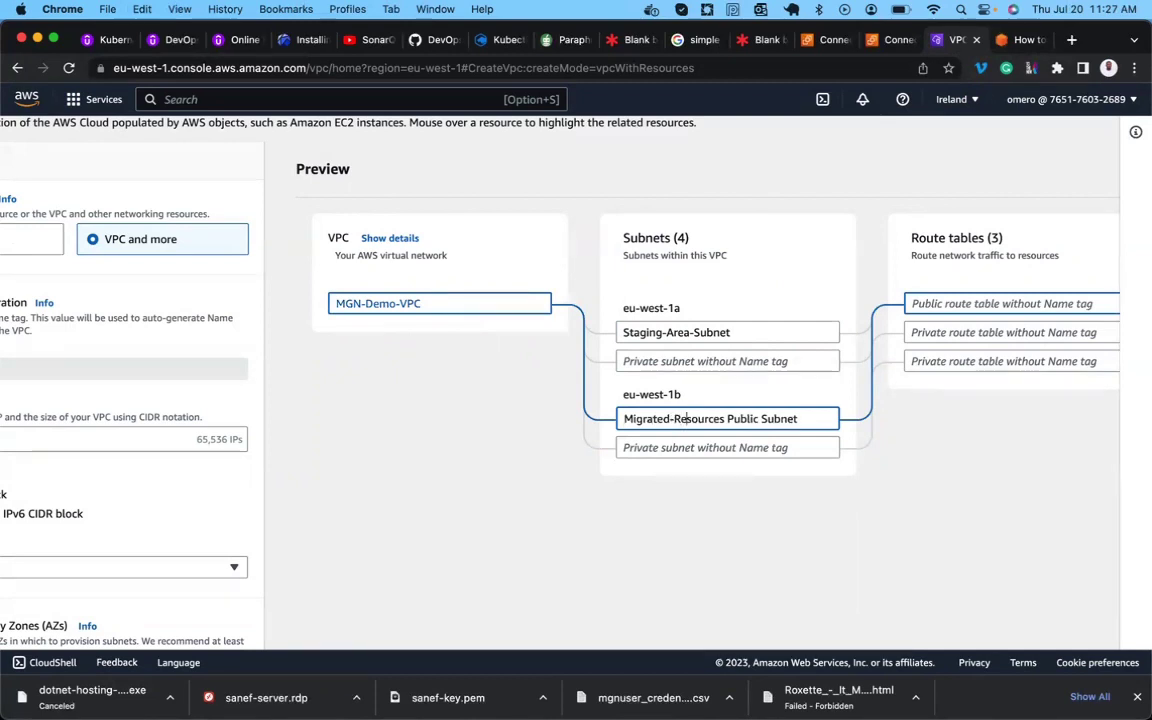
left_click(727, 419)
key("BackSpace")
type("-")
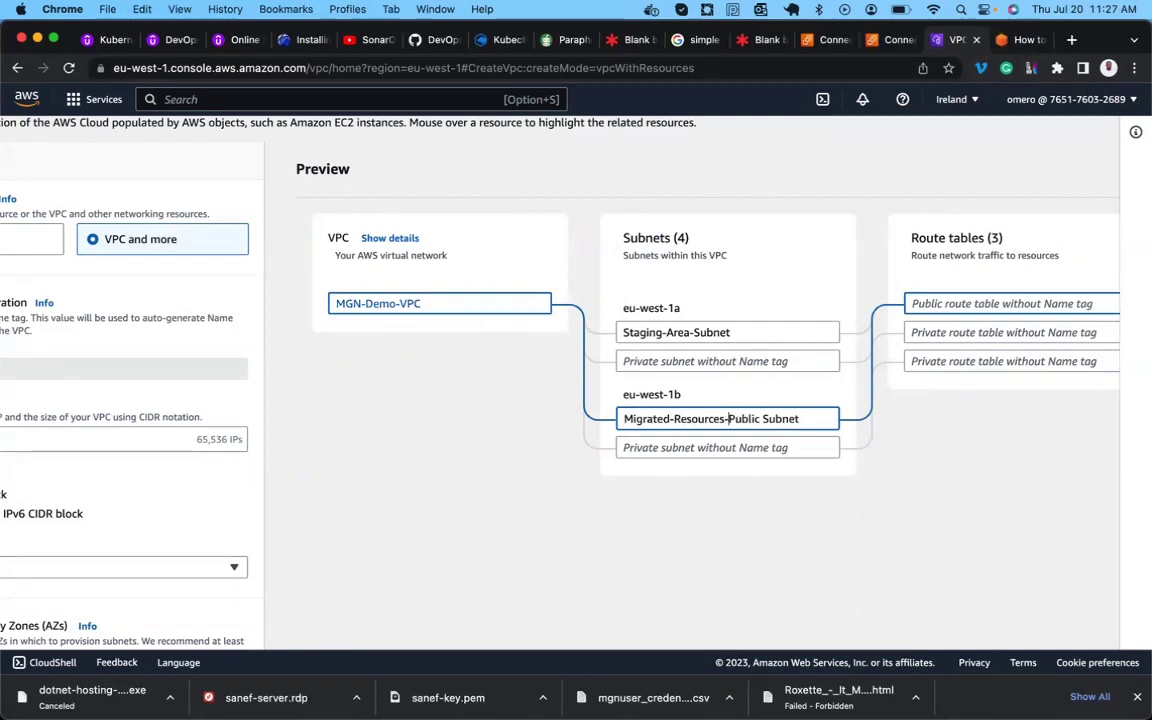
left_click(762, 419)
key("BackSpace")
type("-")
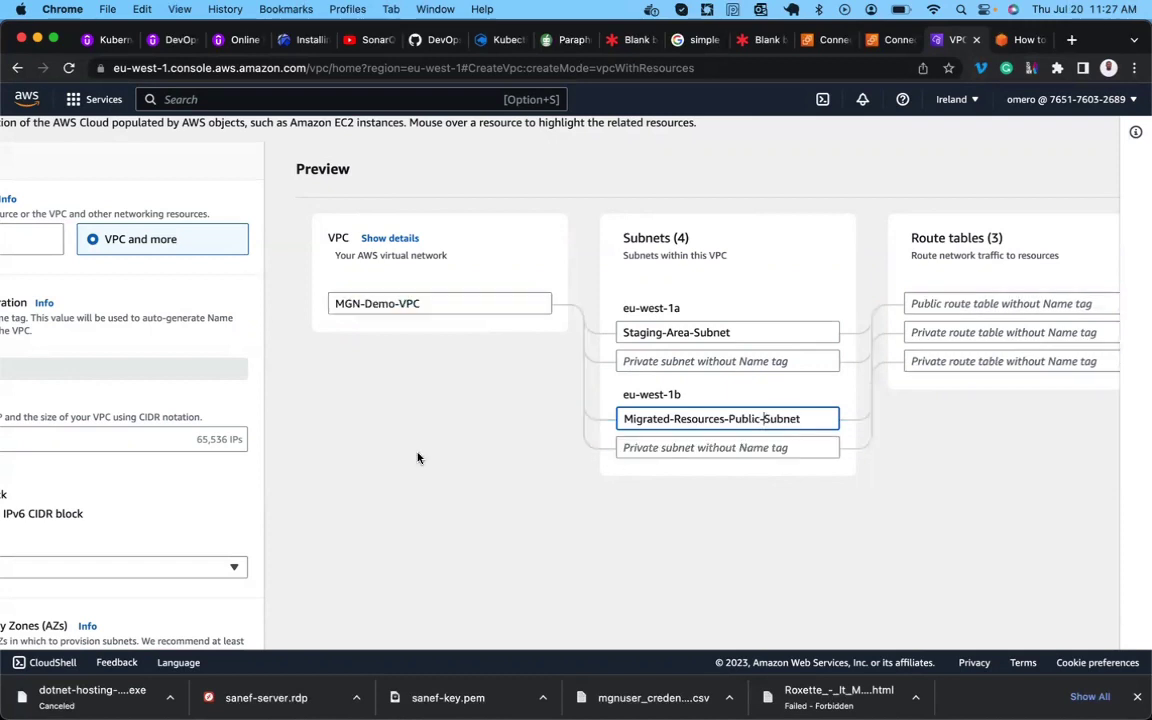
scroll(143, 490, "left", 2)
Set the Number of Availability Zones to 3.
scroll(143, 490, "left", 7)
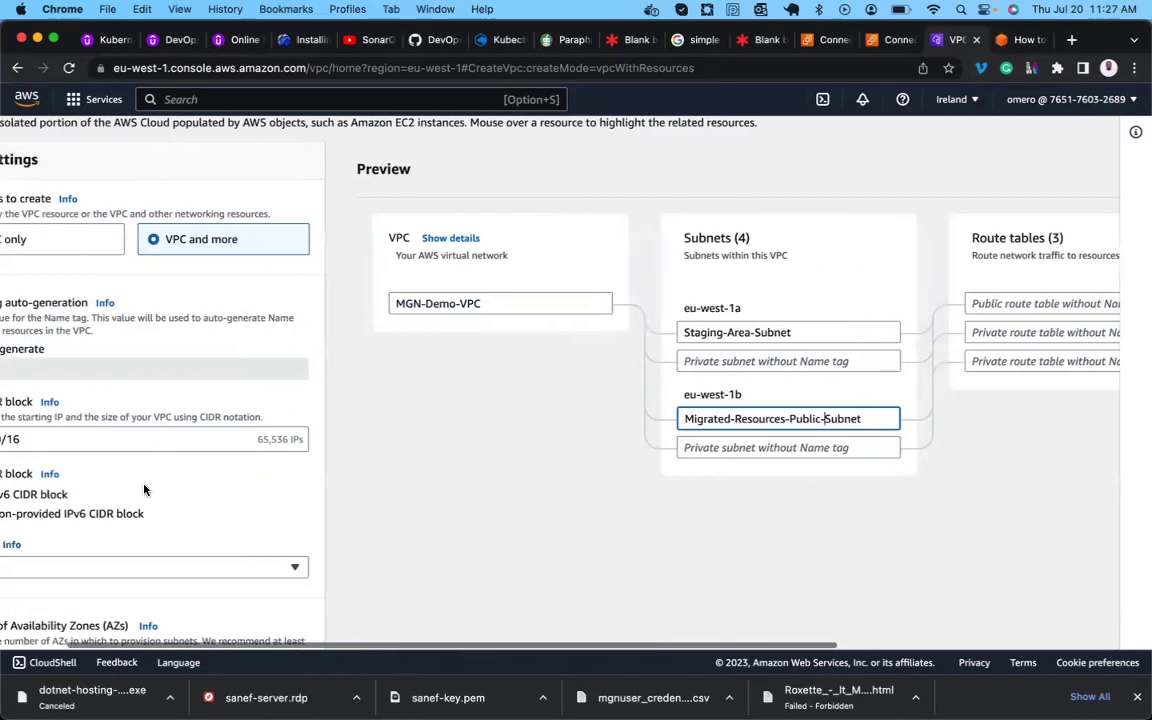
scroll(143, 490, "down", 5)
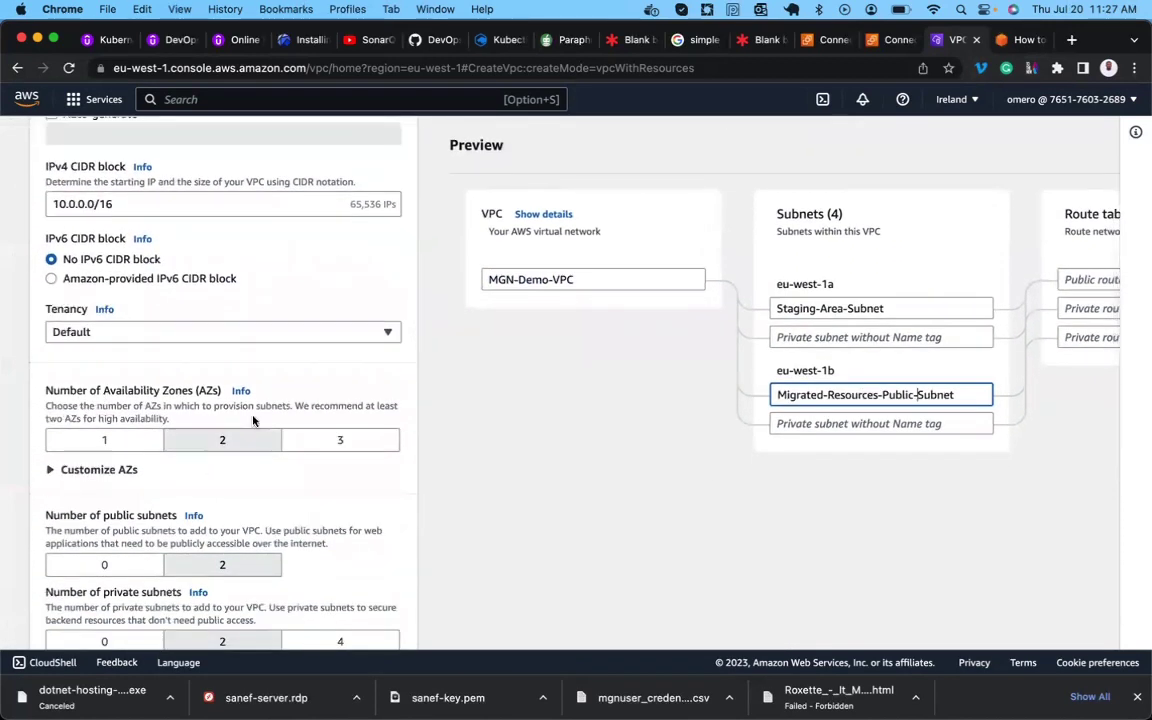
left_click(331, 445)
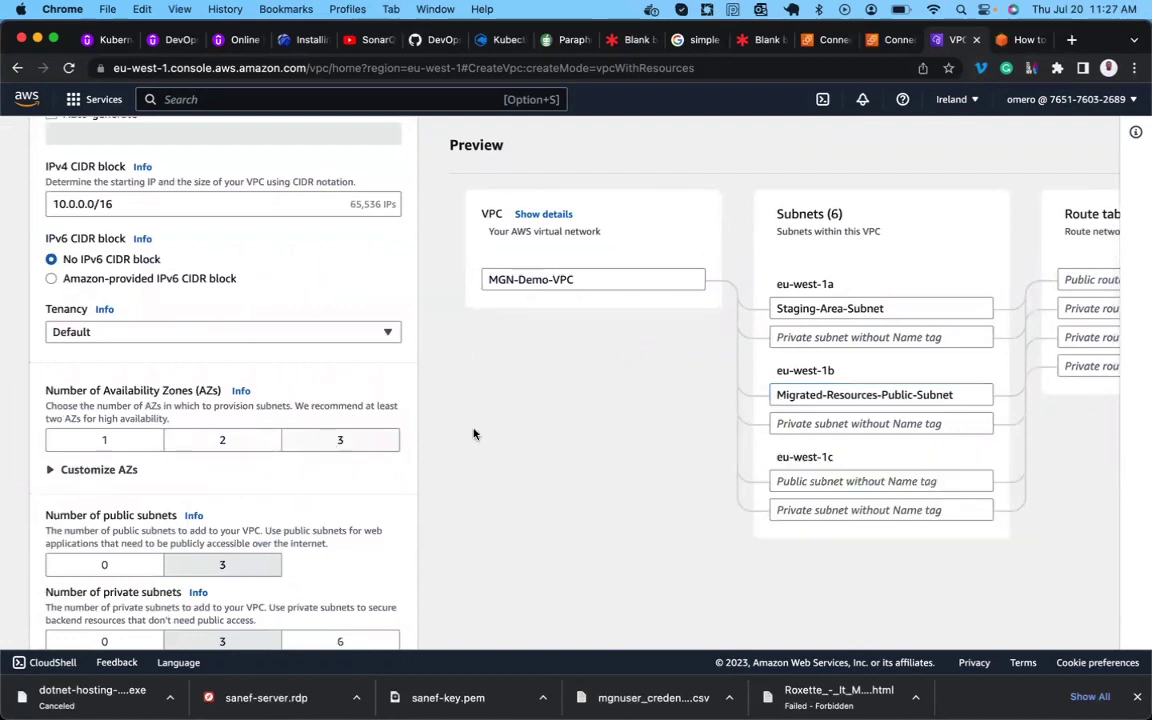
scroll(660, 447, "right", 7)
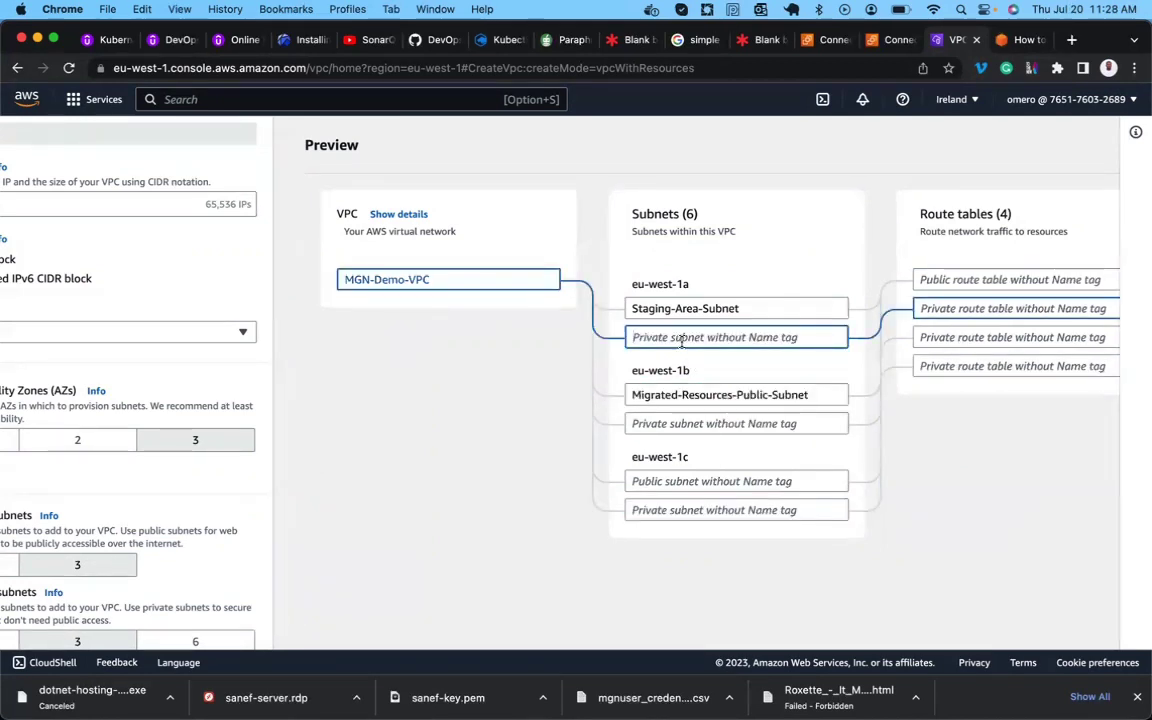
Name the eu-west-1c private subnet Migrated-Resource-Private-Subnet.
left_click(651, 511)
type("Migrated Resource Private Subnet")
key("BackSpace")
type("-")
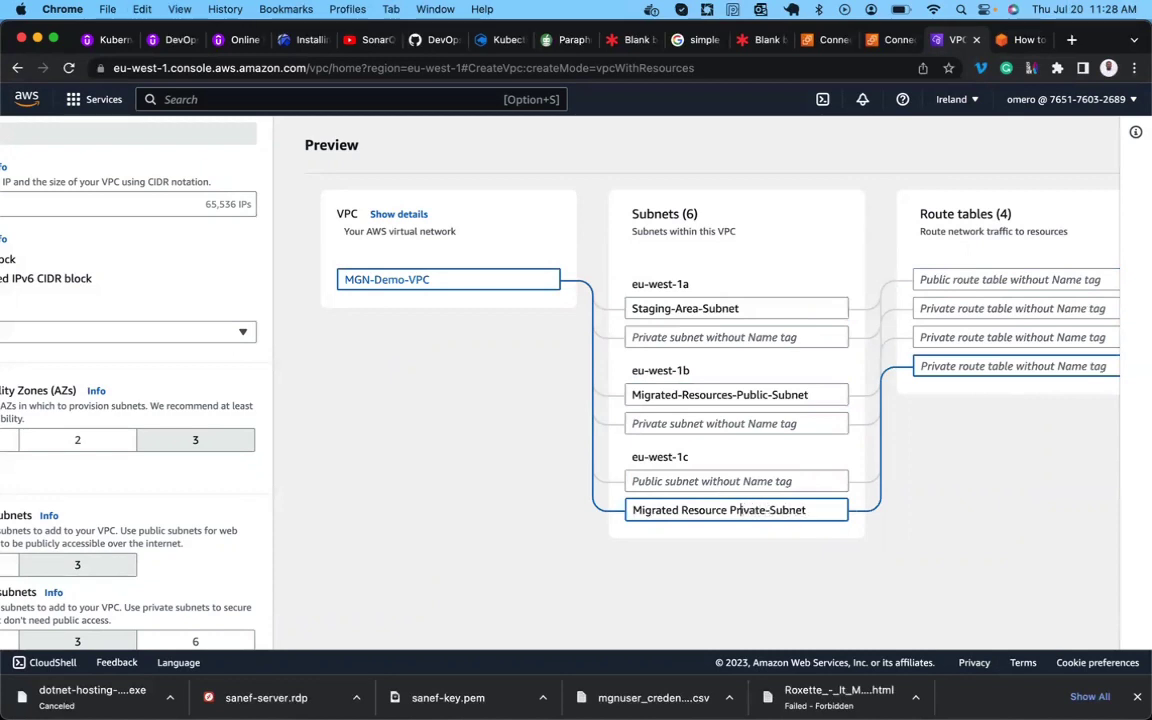
key("BackSpace")
type("-")
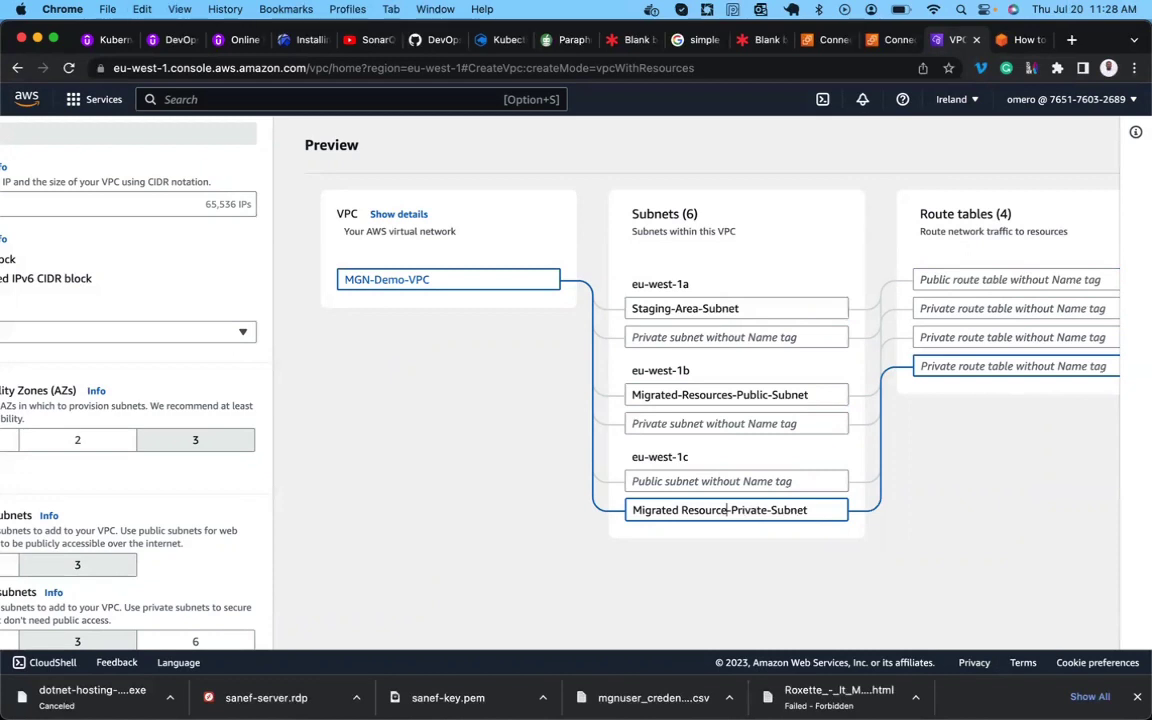
key("BackSpace")
type("-")
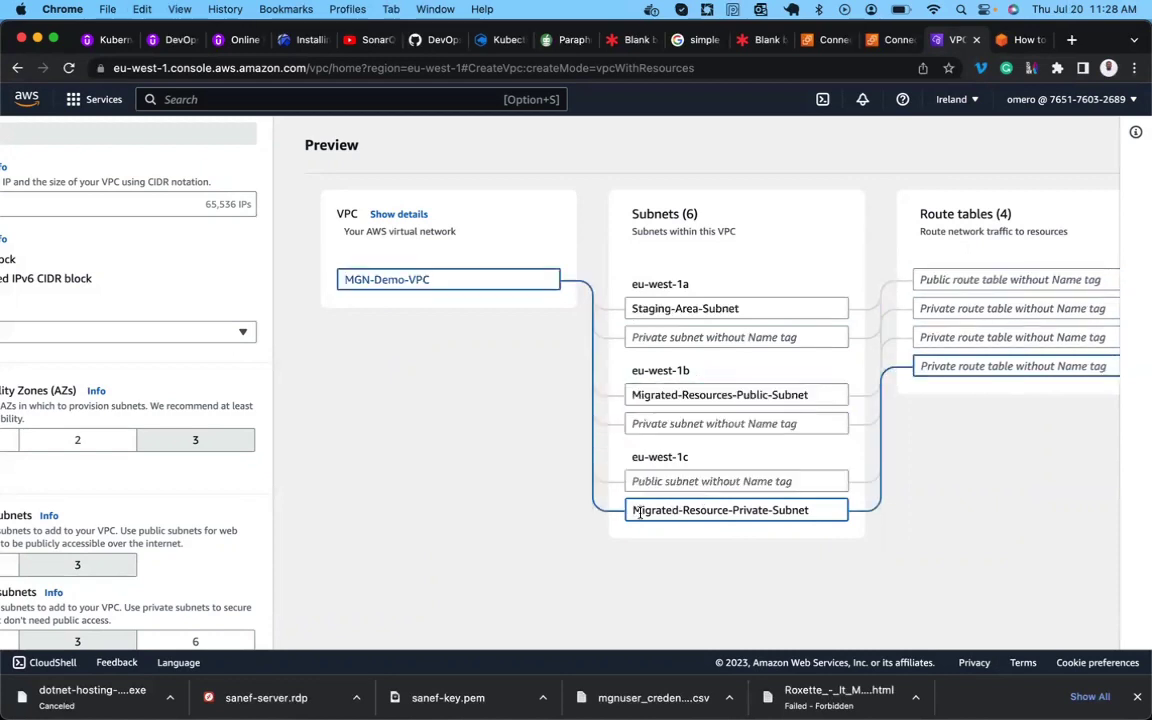
scroll(856, 502, "right", 5)
scroll(856, 502, "right", 3)
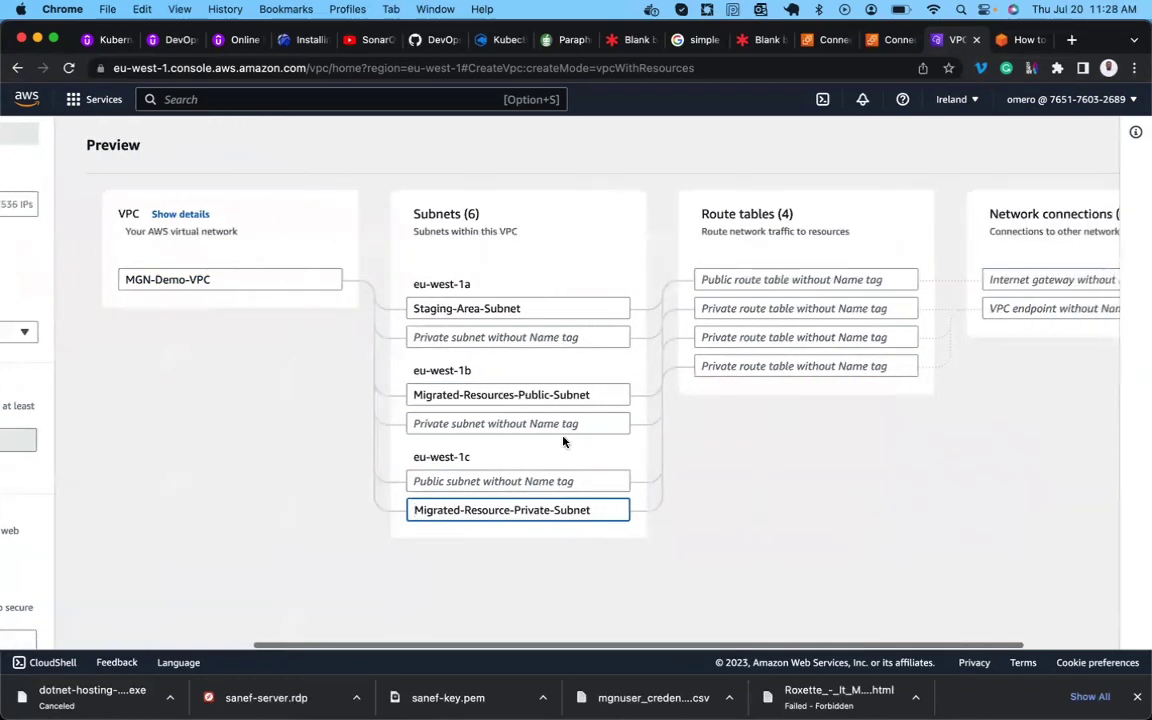
left_click(1024, 42)
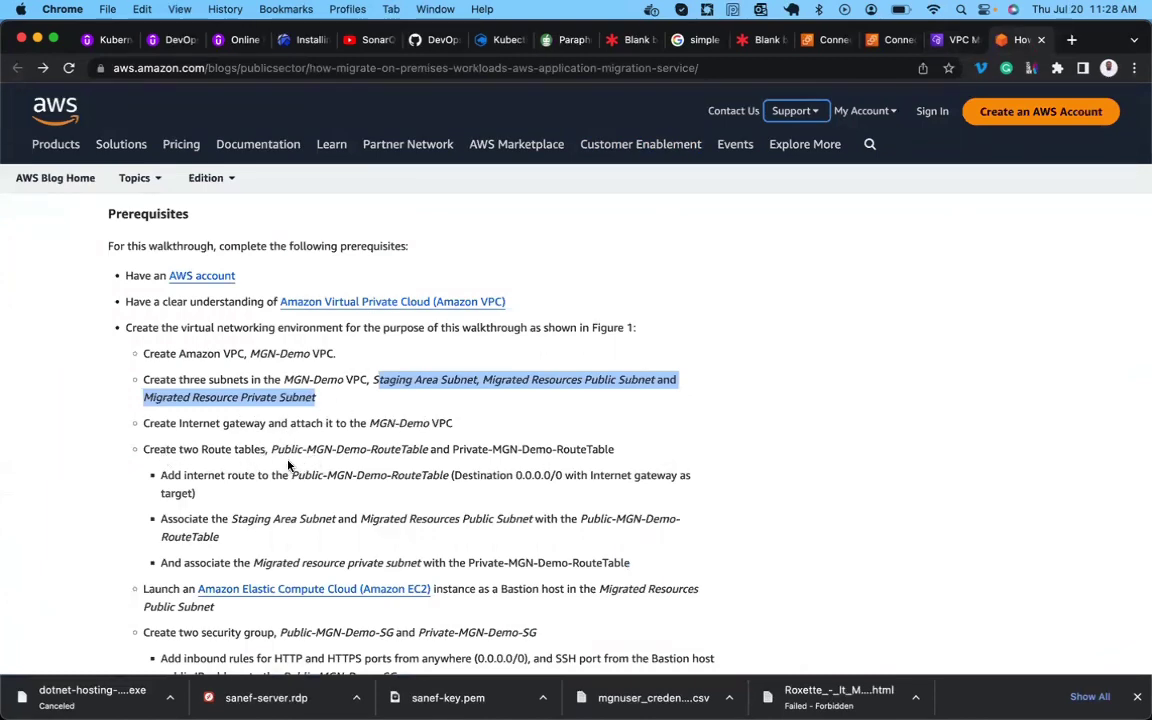
Copy 'Public-MGN-Demo-RouteTable and Private-MGN-Demo-RouteTable' from the prerequisites.
left_click_drag(272, 450, 604, 452)
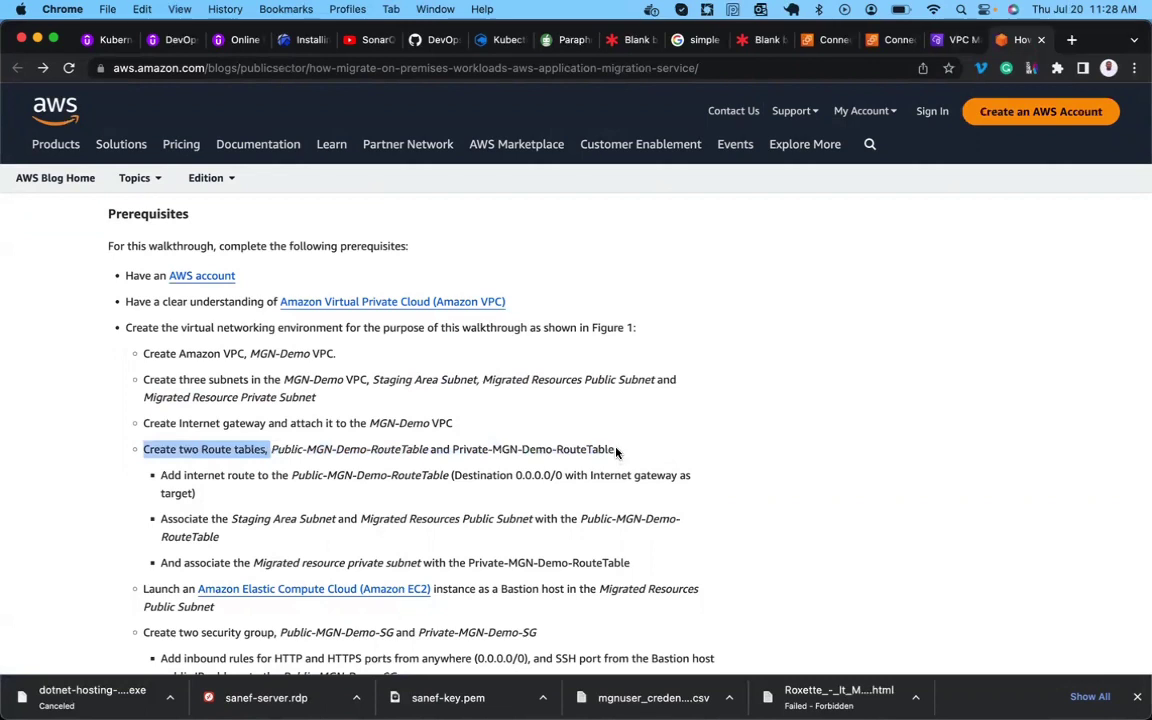
left_click_drag(604, 452, 613, 450)
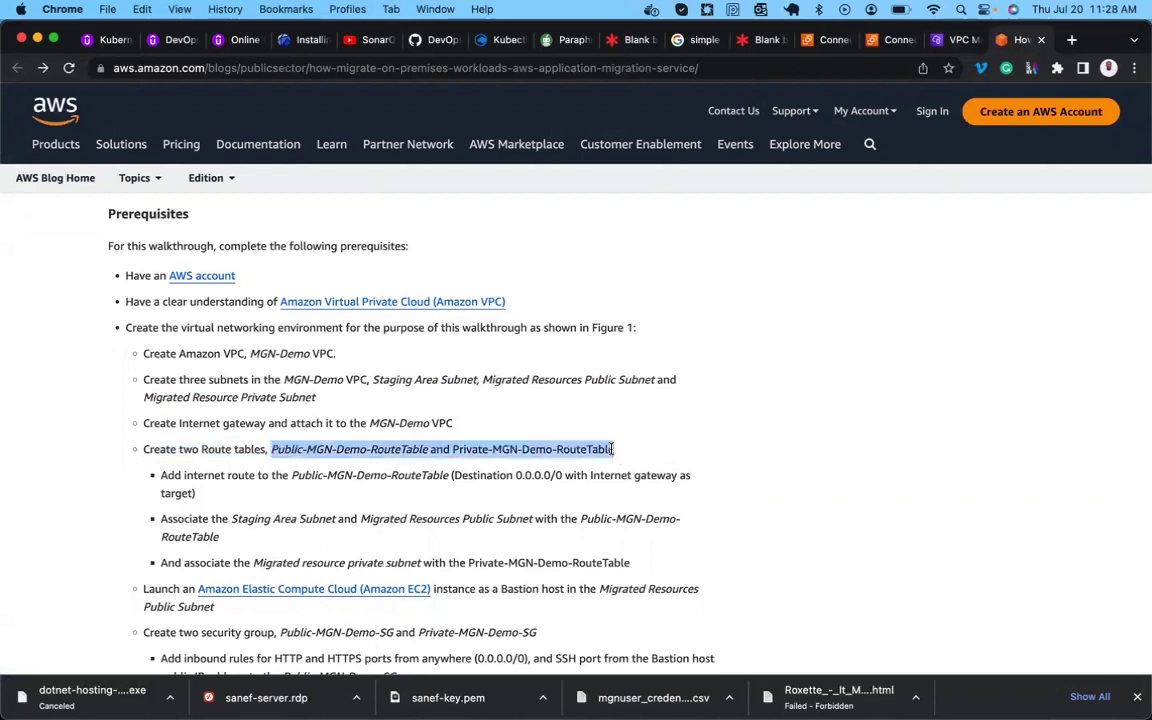
key("super+c")
left_click(942, 41)
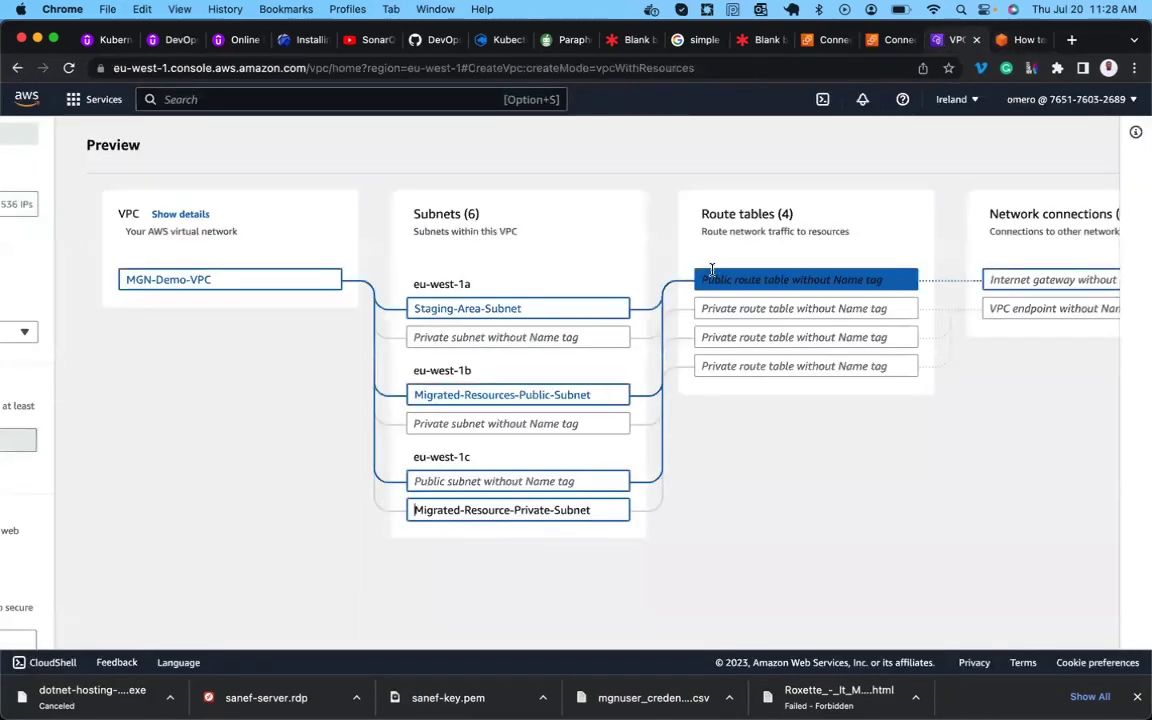
Name the first route table Public-MGN-Demo-RouteTable by trimming the pasted text.
left_click(768, 272)
key("super+v")
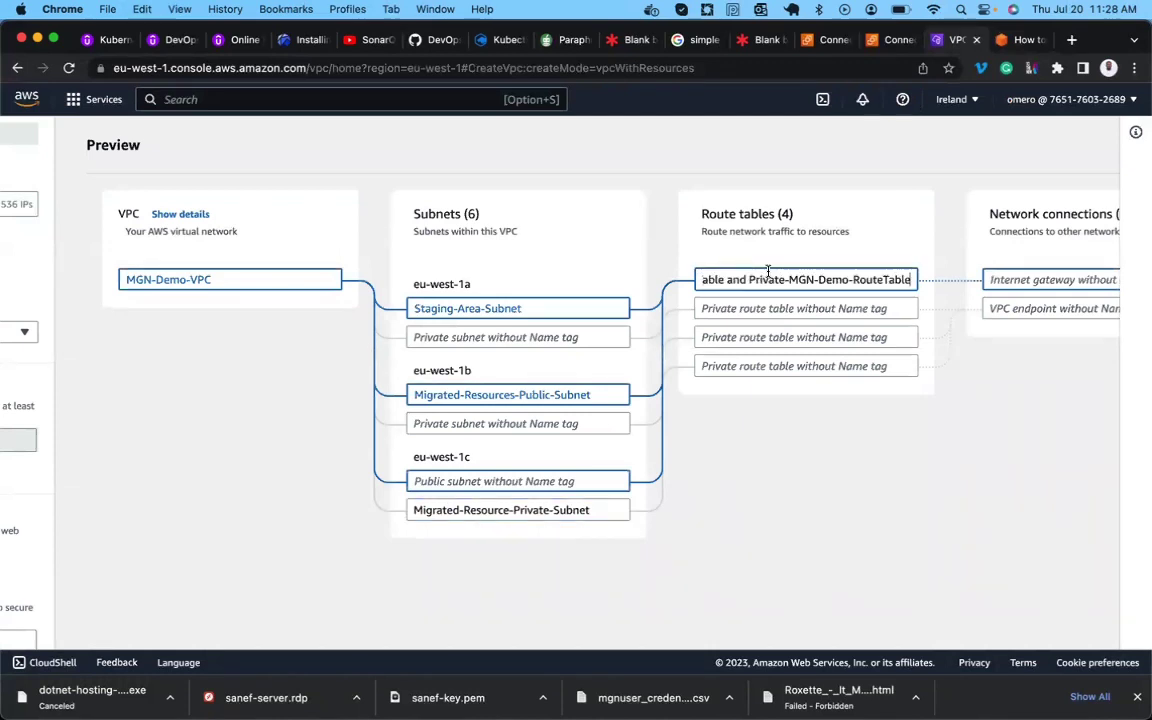
left_click(752, 280)
key("BackSpace")
key("BackSpace")
key("BackSpace")
key("BackSpace")
key("shift+End")
key("BackSpace")
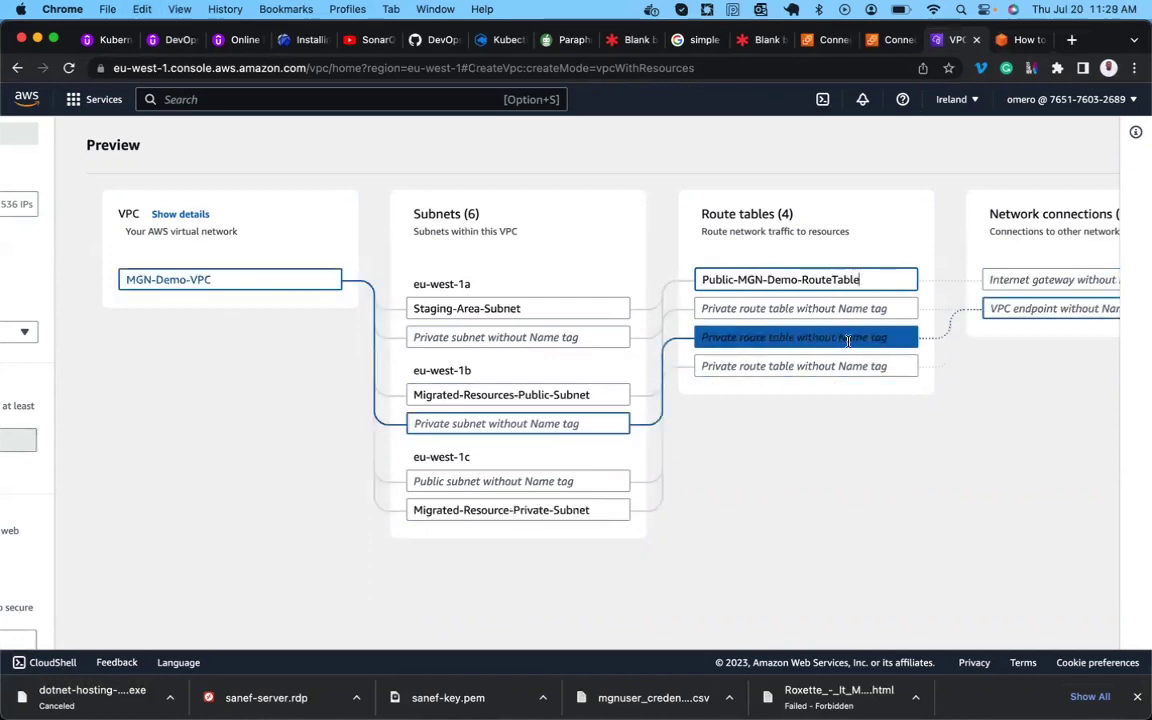
Name the third route table Private-MGN-Demo-RouteTable.
left_click(787, 337)
key("super+v")
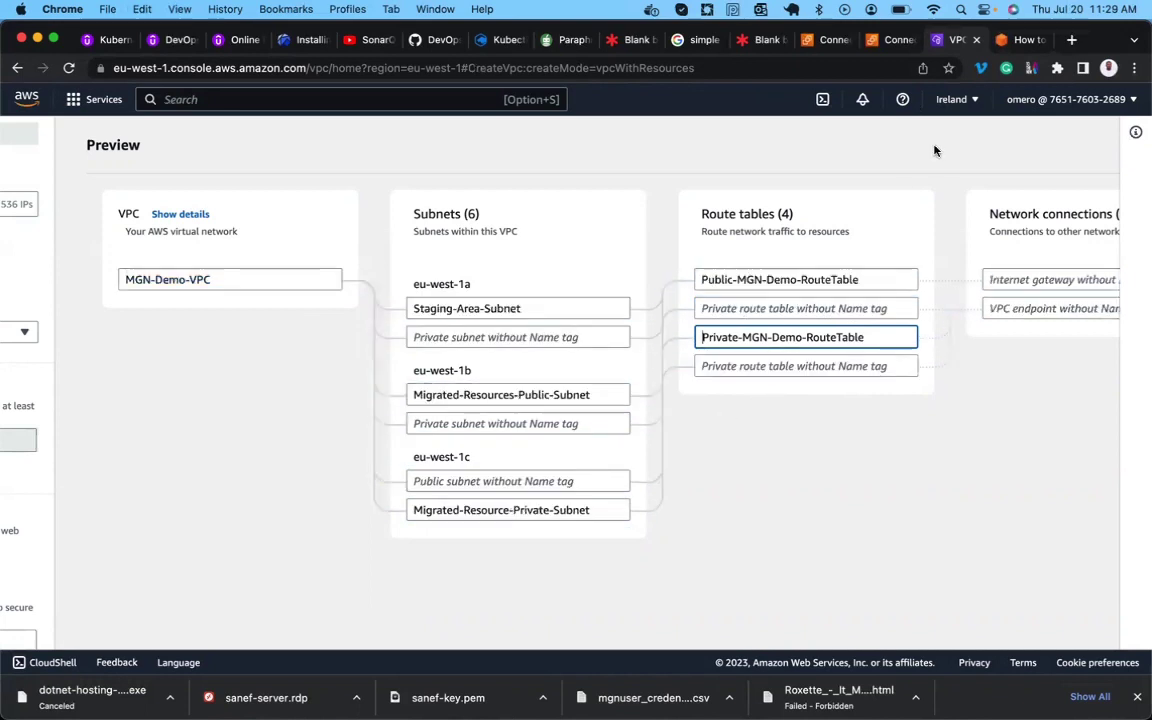
left_click(1020, 40)
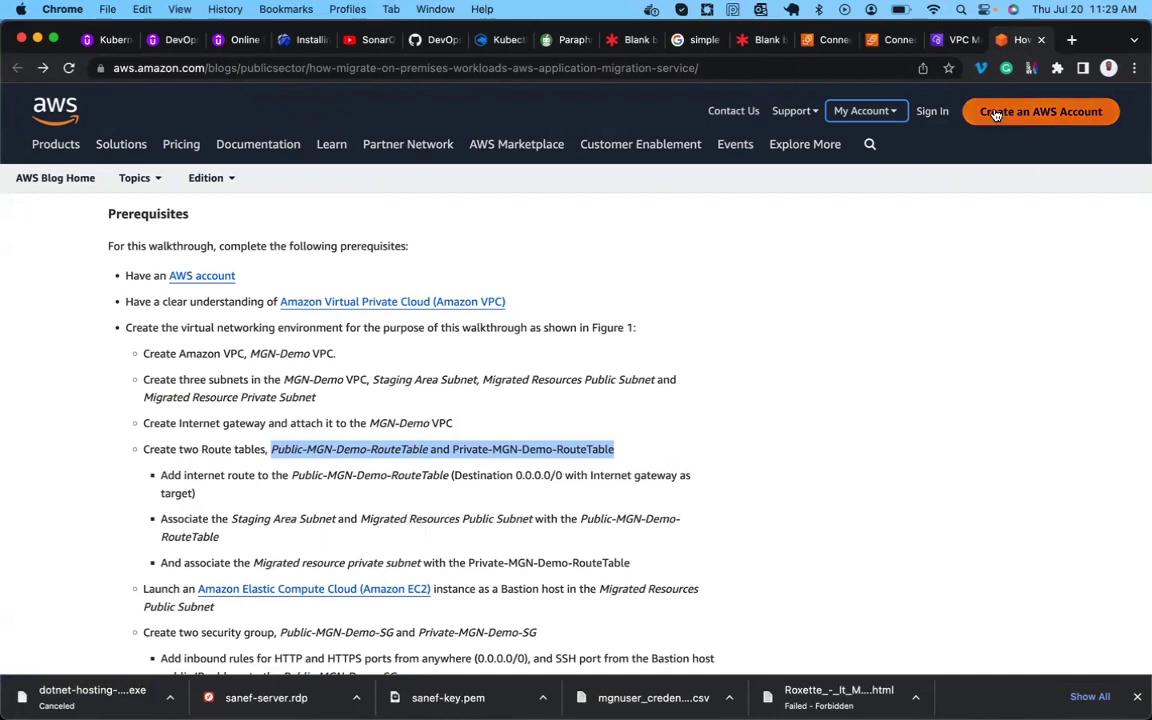
In the Create VPC preview's network connections, name the internet gateway MGN-igw.
left_click(957, 40)
scroll(956, 318, "right", 3)
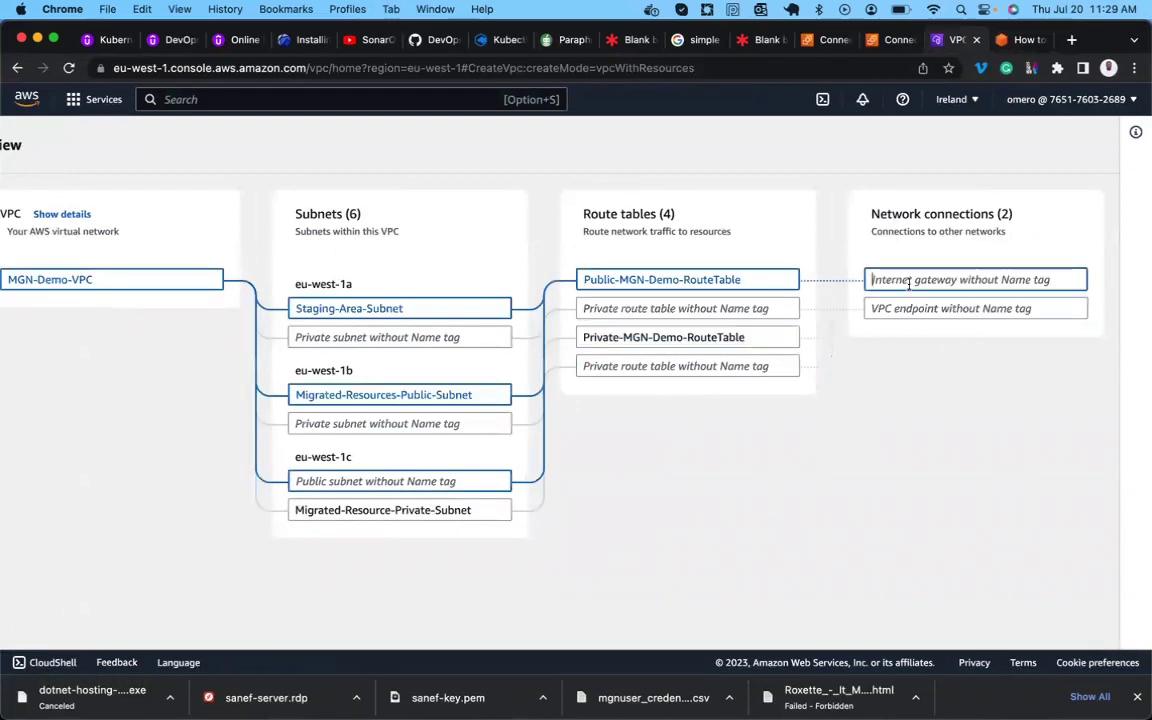
type("MGN-igw")
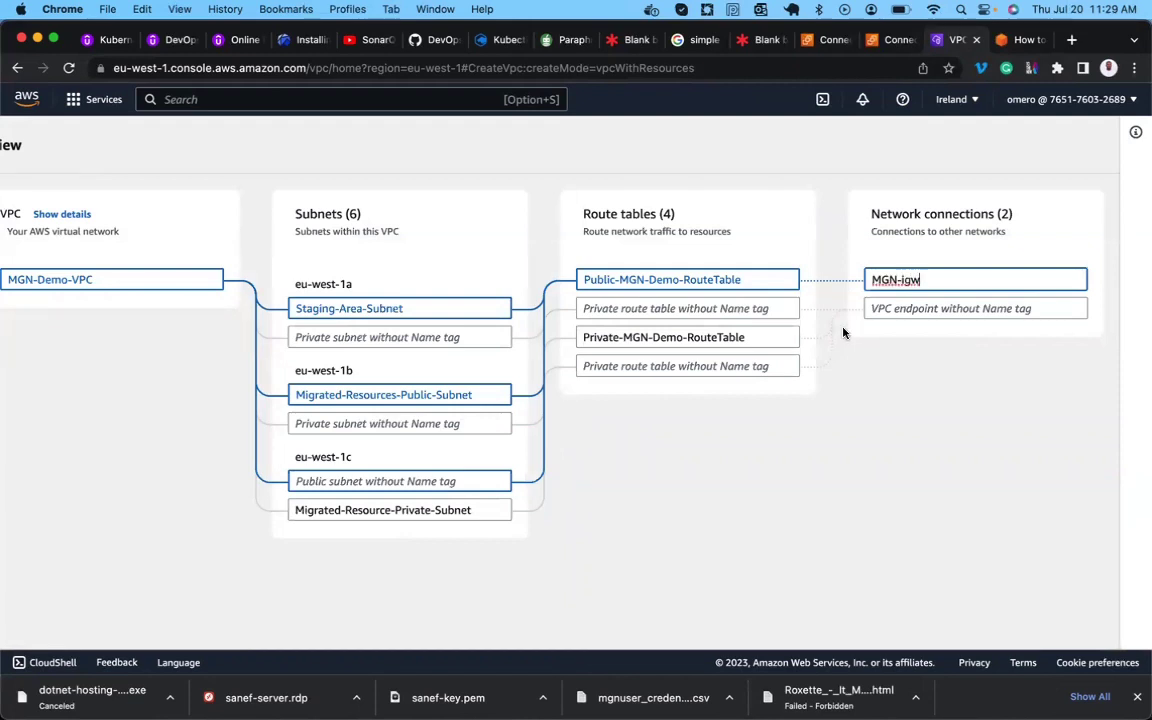
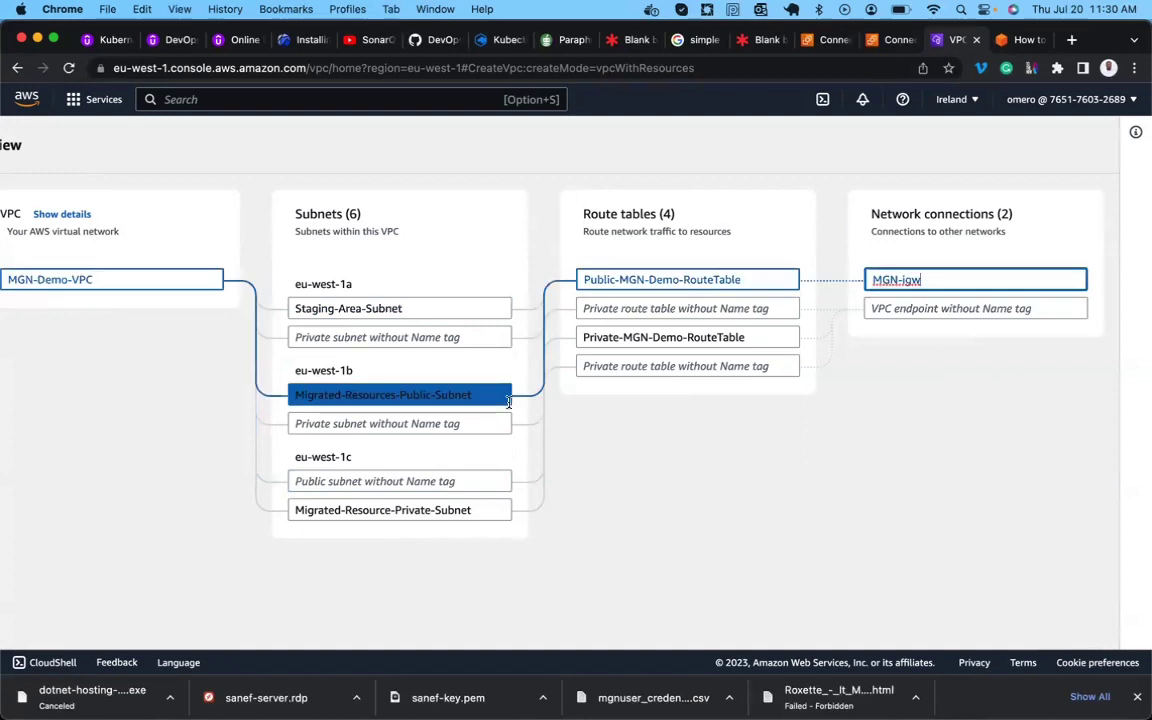
Leave the Create VPC preview and bring up the migration blog's prerequisites list.
scroll(490, 400, "left", 3)
scroll(509, 401, "left", 8)
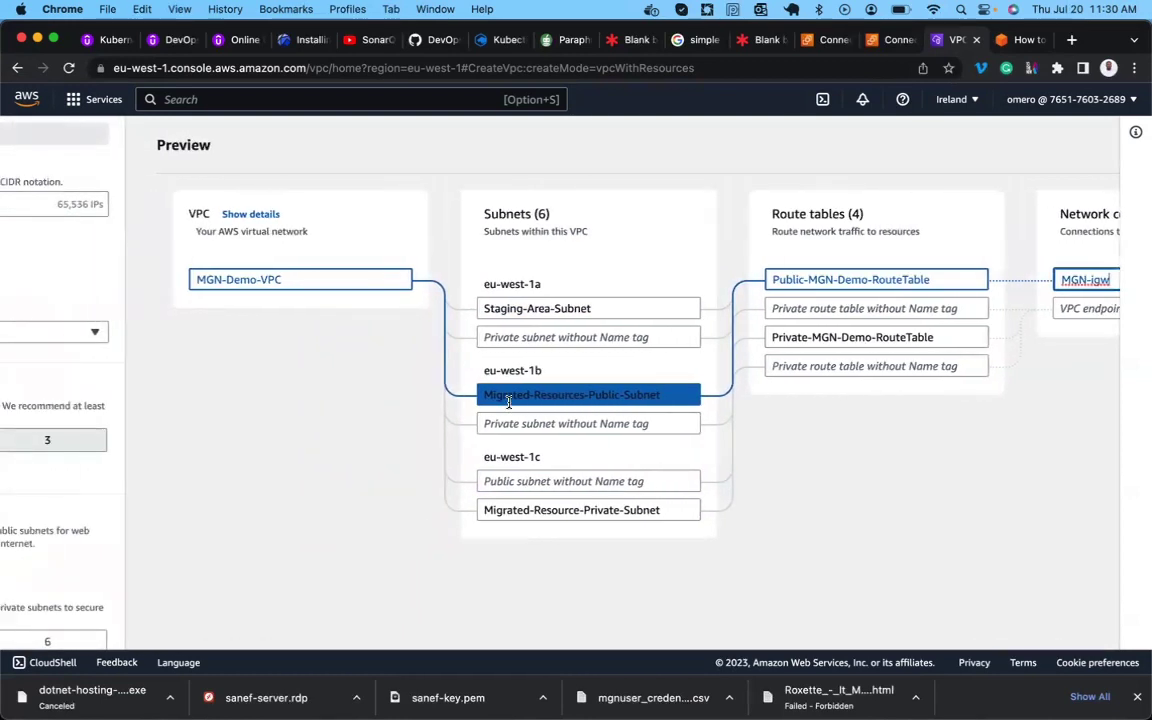
scroll(509, 401, "left", 3)
scroll(509, 401, "left", 5)
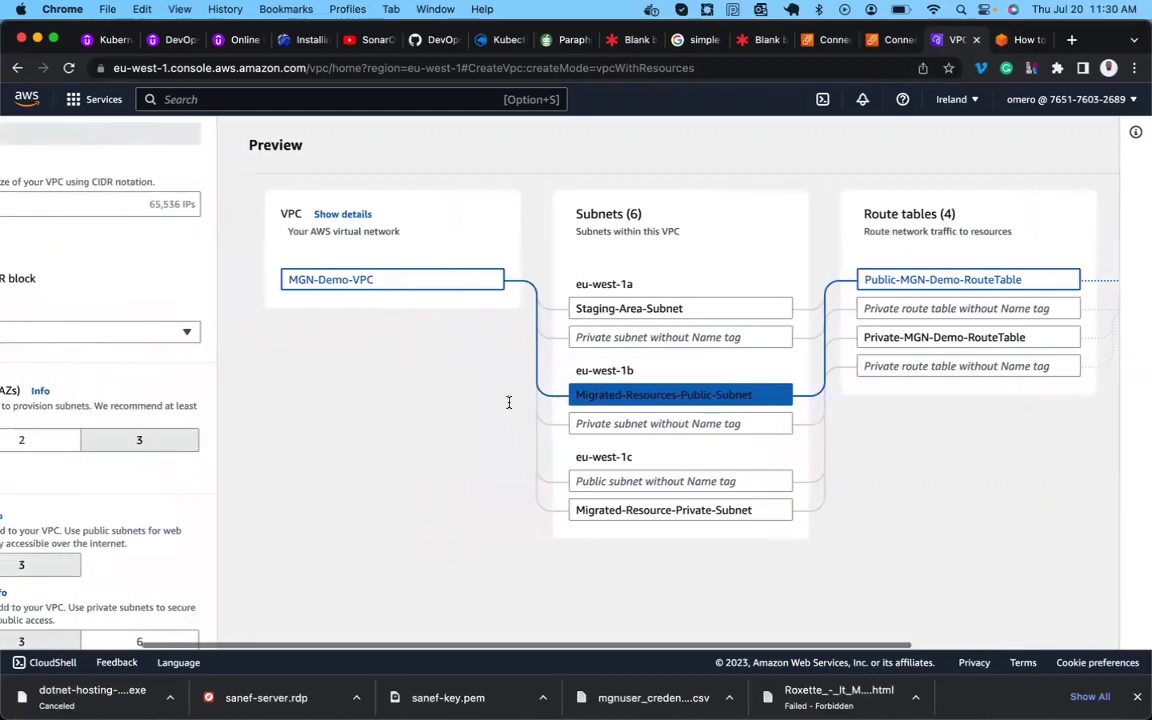
scroll(509, 406, "left", 12)
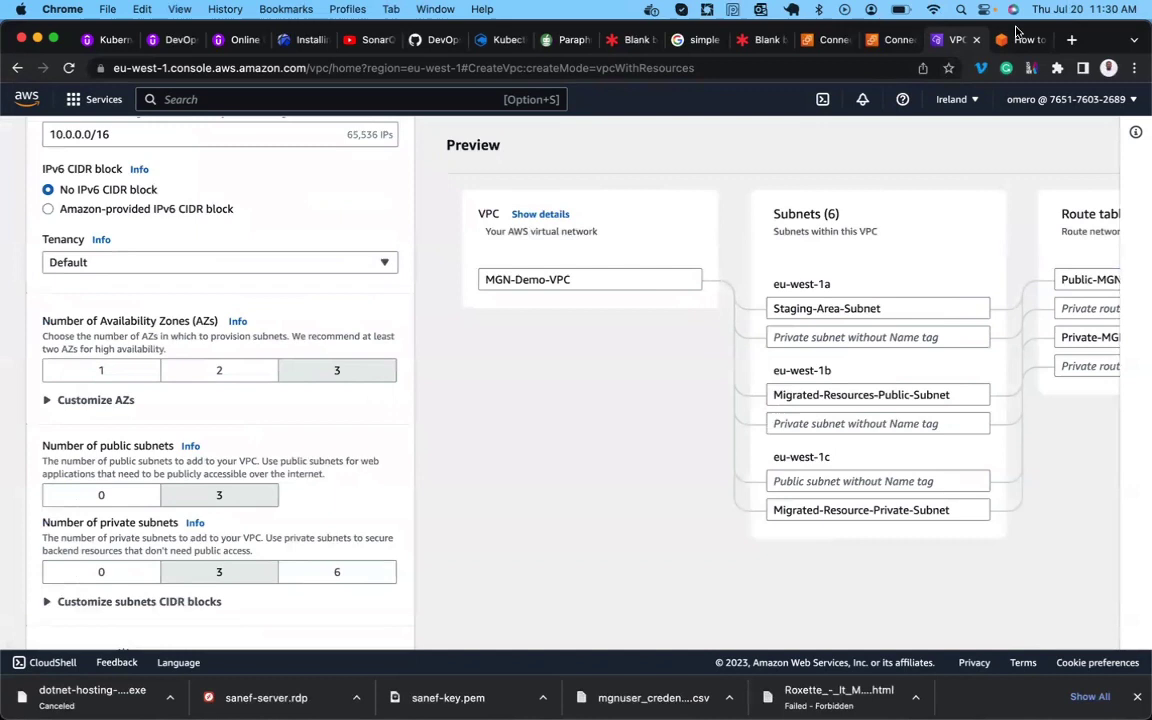
key("ctrl+Tab")
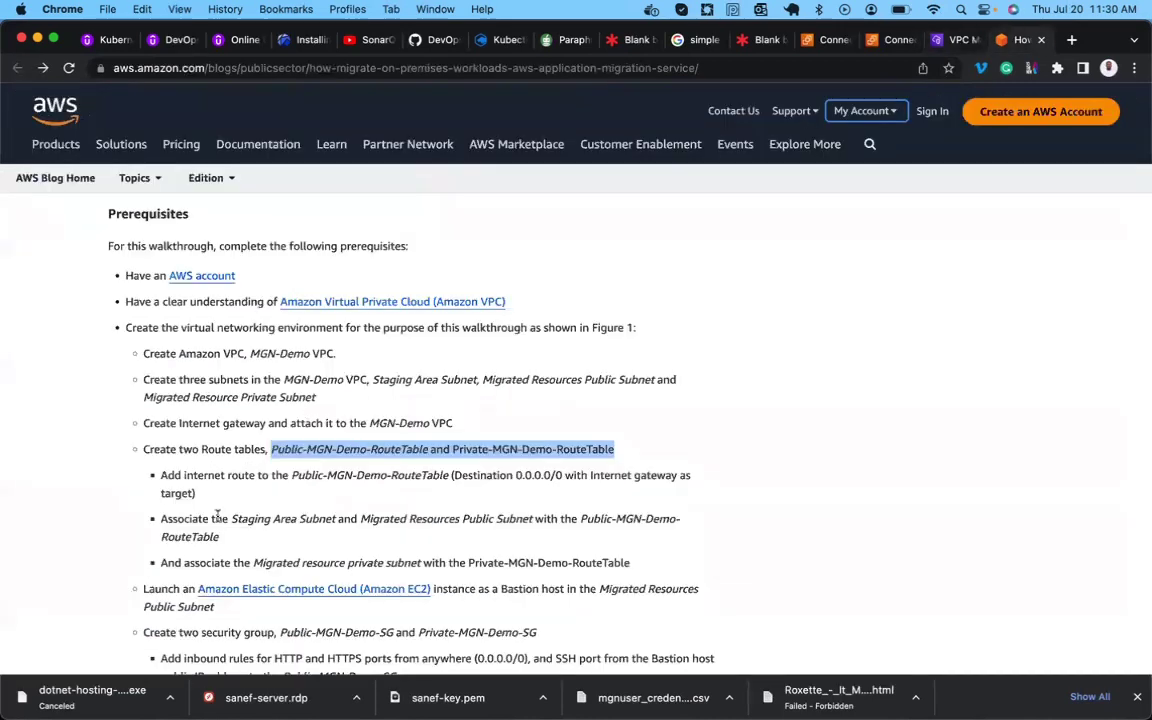
Select the Private-MGN-Demo-RouteTable name in the blog's private-subnet step, then return to the VPC preview.
scroll(317, 530, "down", 1)
scroll(317, 530, "down", 3)
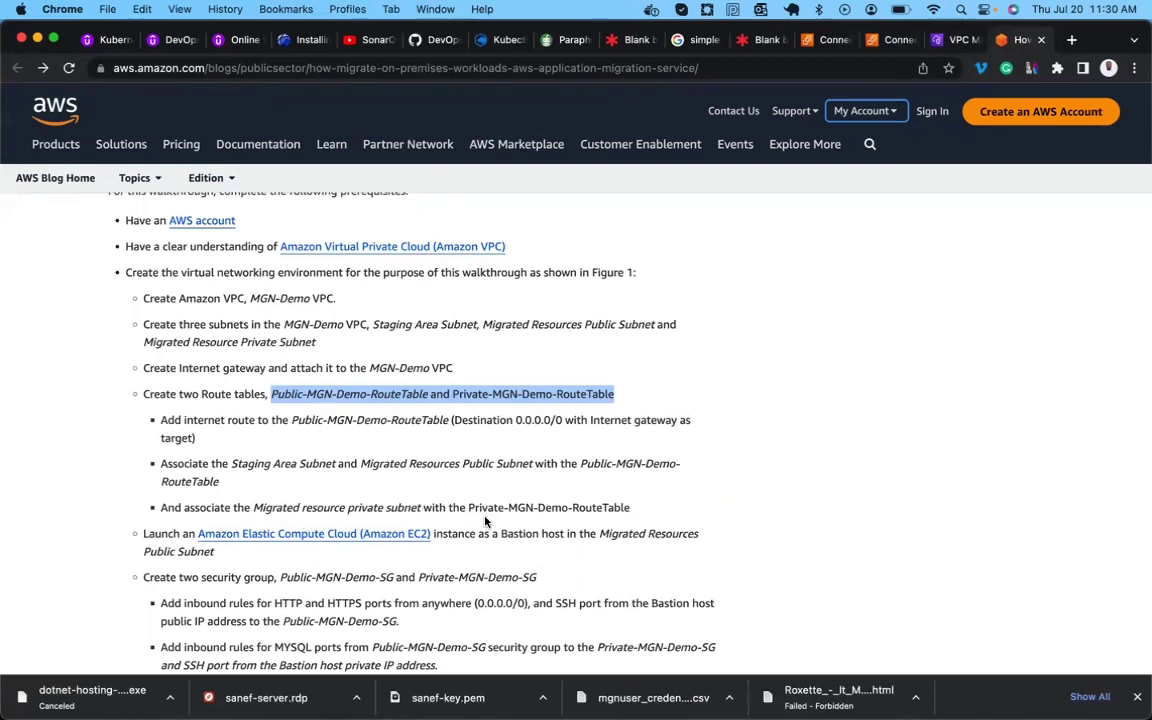
left_click_drag(468, 508, 635, 513)
key("super+c")
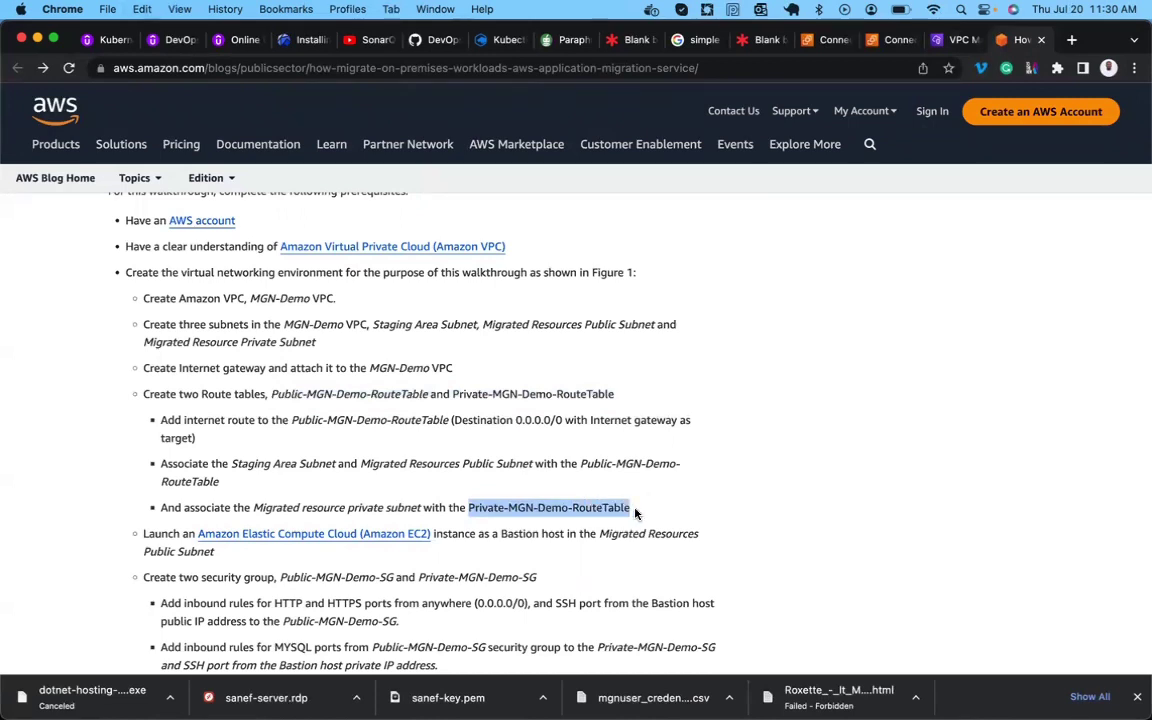
left_click(937, 38)
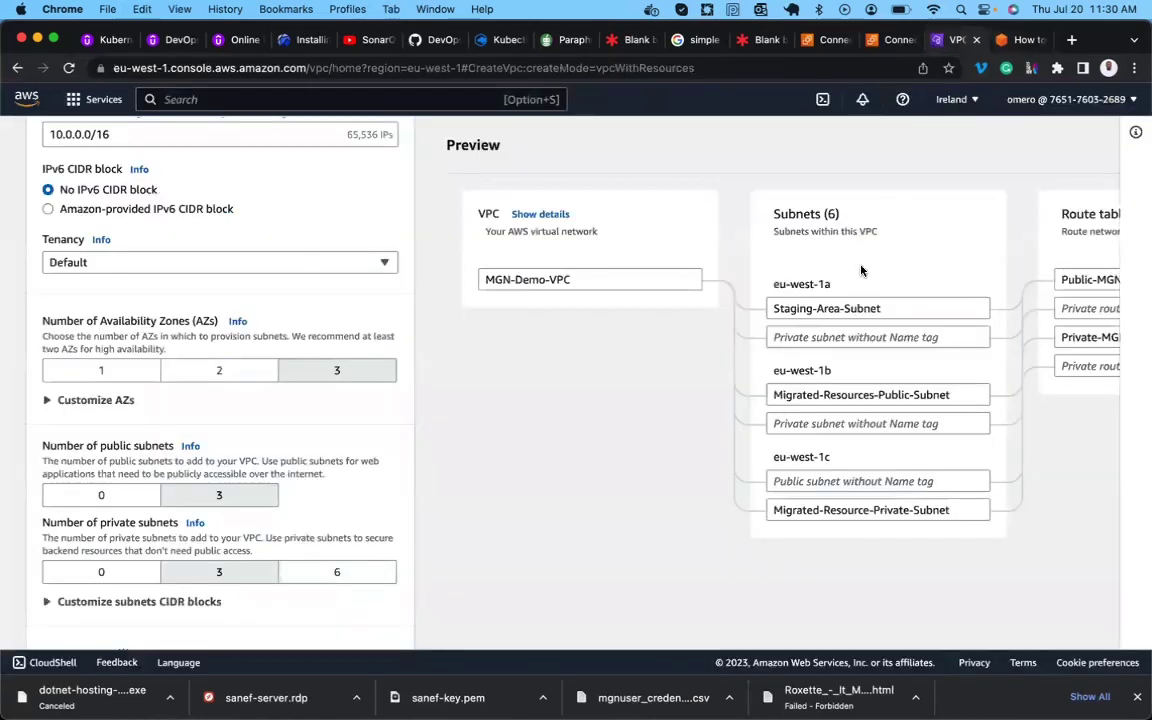
Clear the third route table's name and name the fourth route table Private-MGN-Demo-RouteTable.
scroll(861, 270, "right", 10)
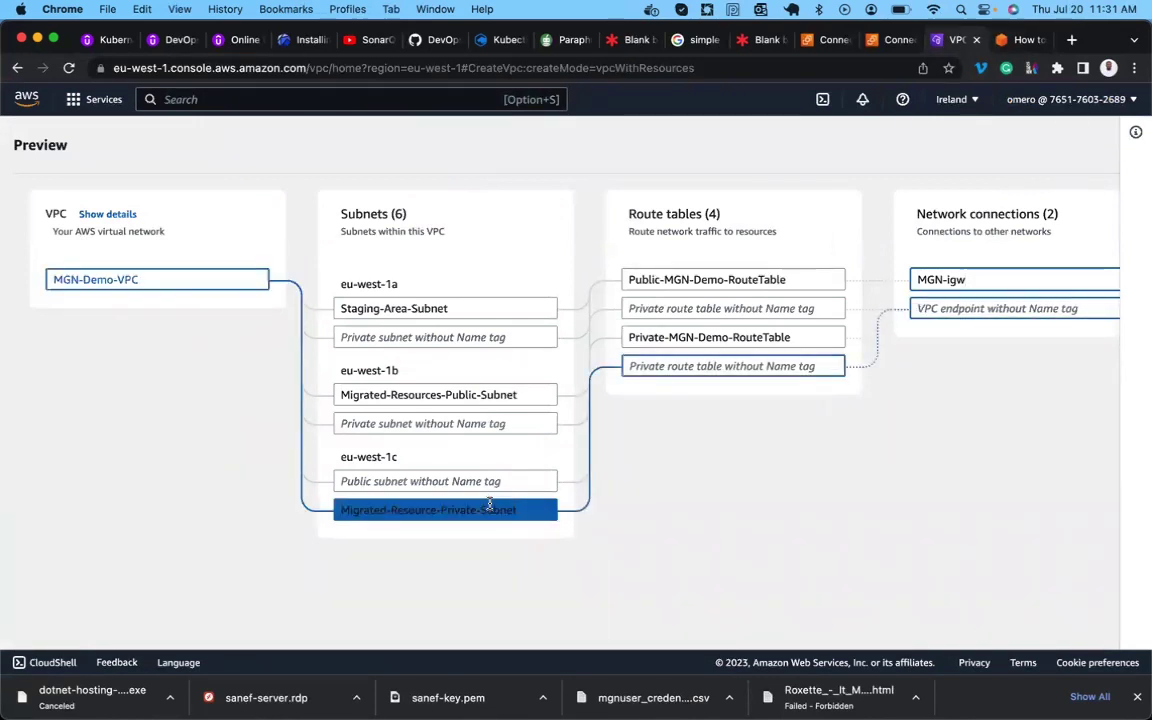
left_click(730, 337)
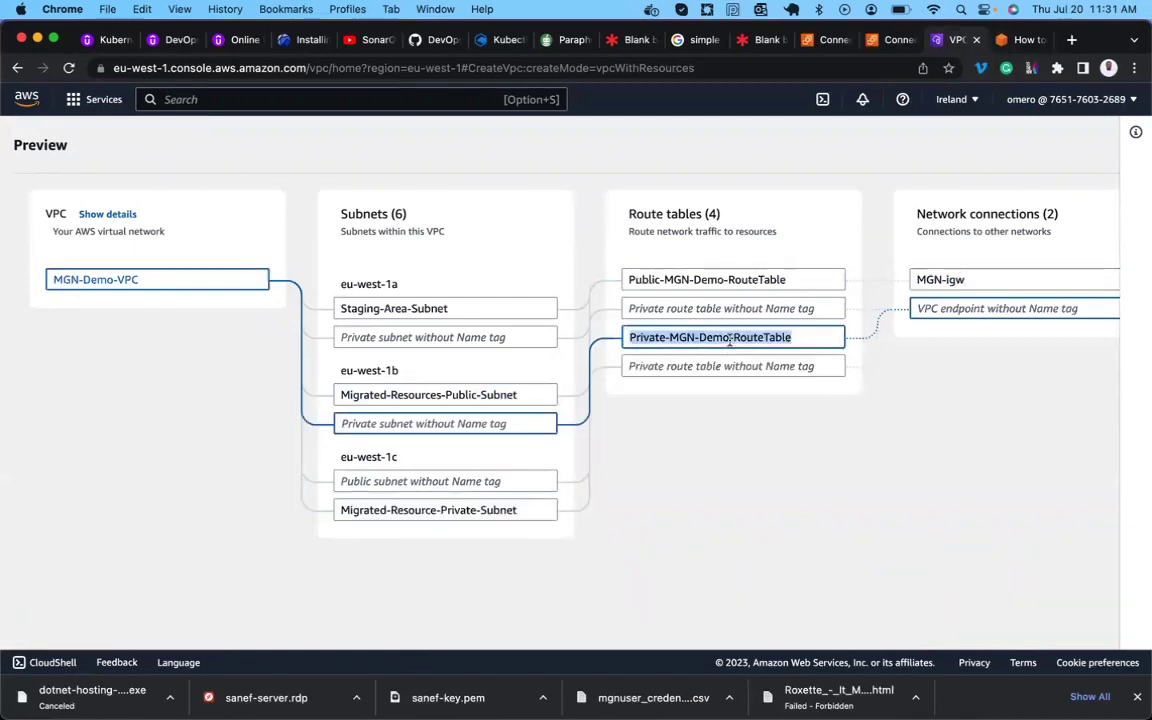
key("super+a")
key("BackSpace")
left_click(697, 366)
key("super+v")
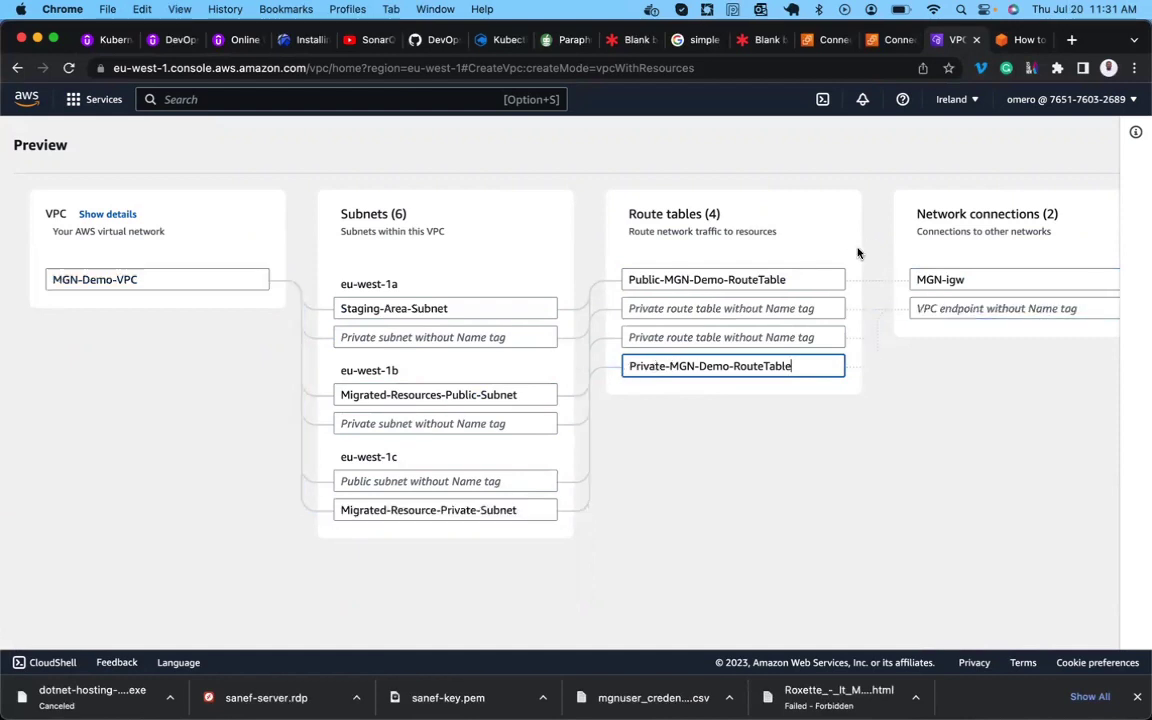
Read the blog's bastion Launch step, then return to the VPC settings (10.0.0.0/16, 3 AZs).
left_click(1013, 42)
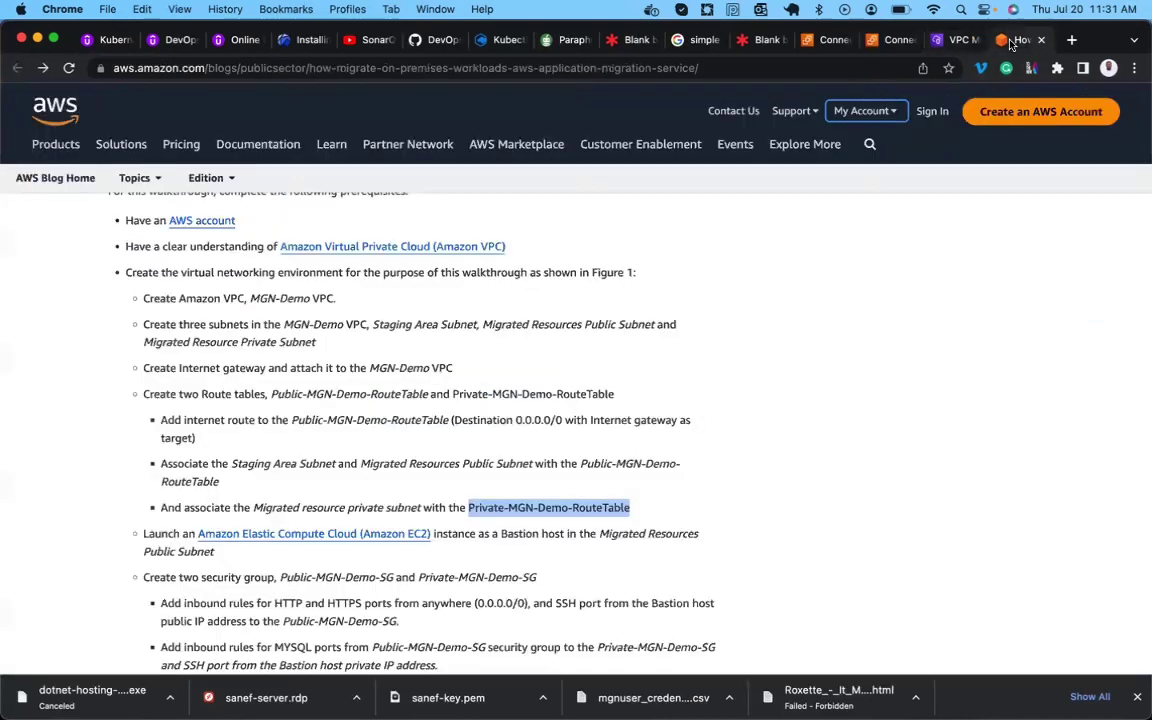
scroll(517, 458, "down", 2)
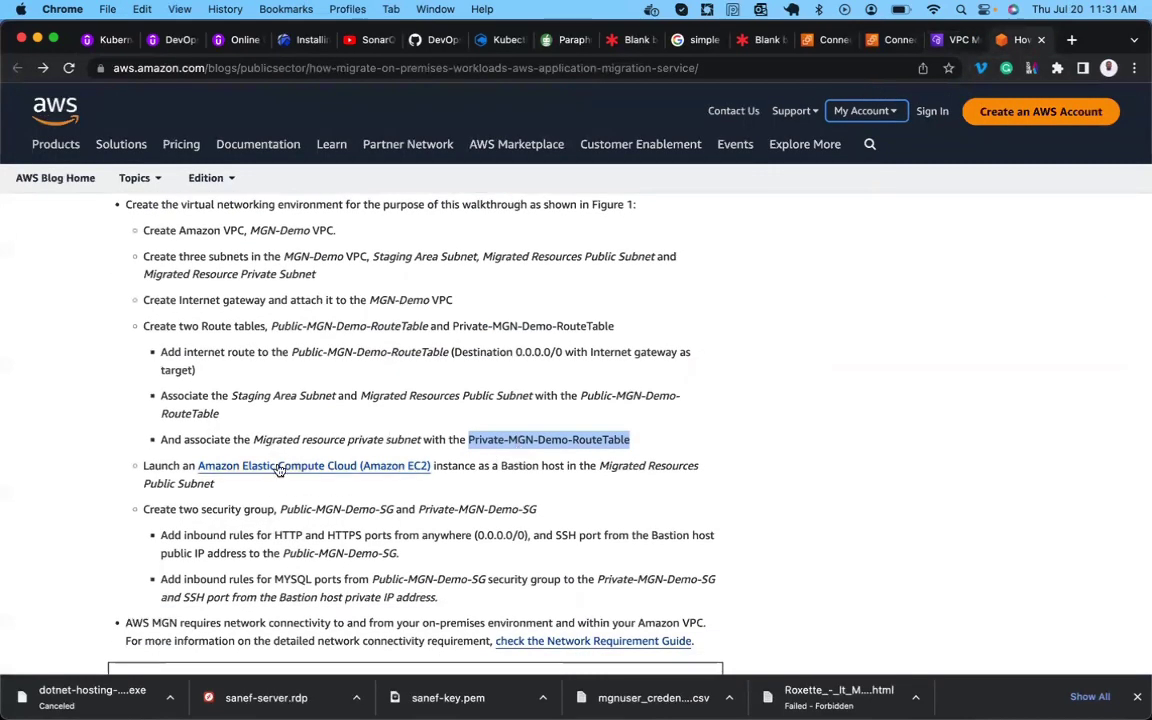
double_click(163, 466)
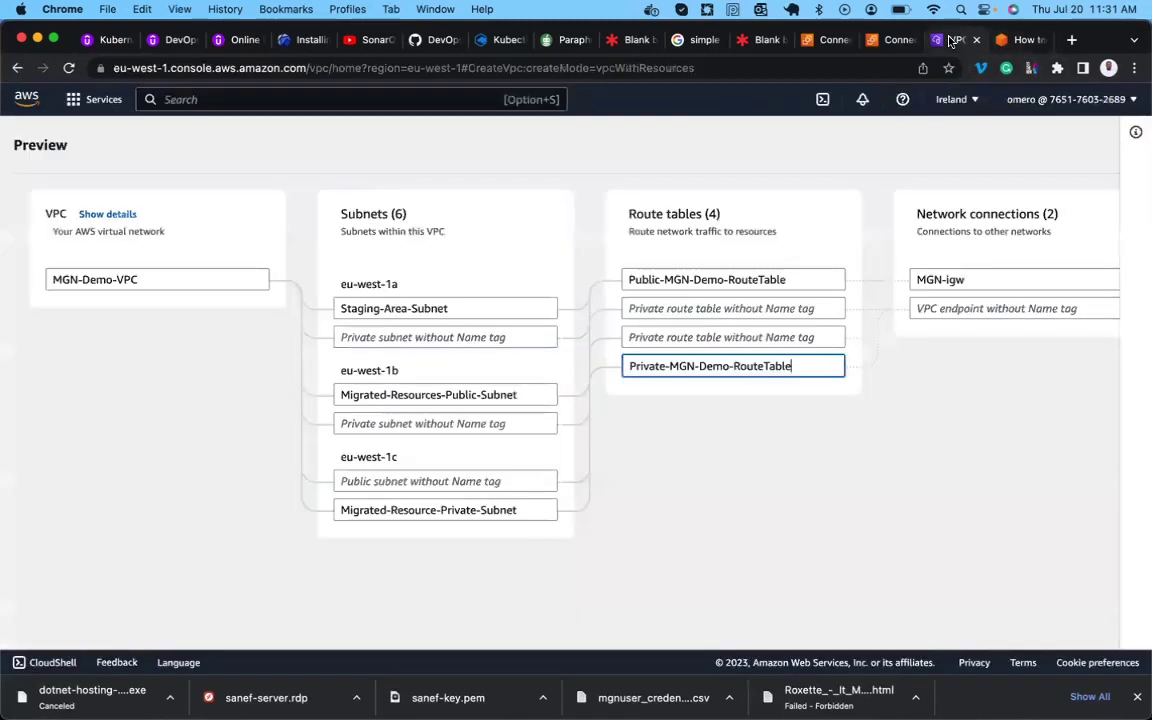
left_click(957, 40)
scroll(461, 360, "left", 8)
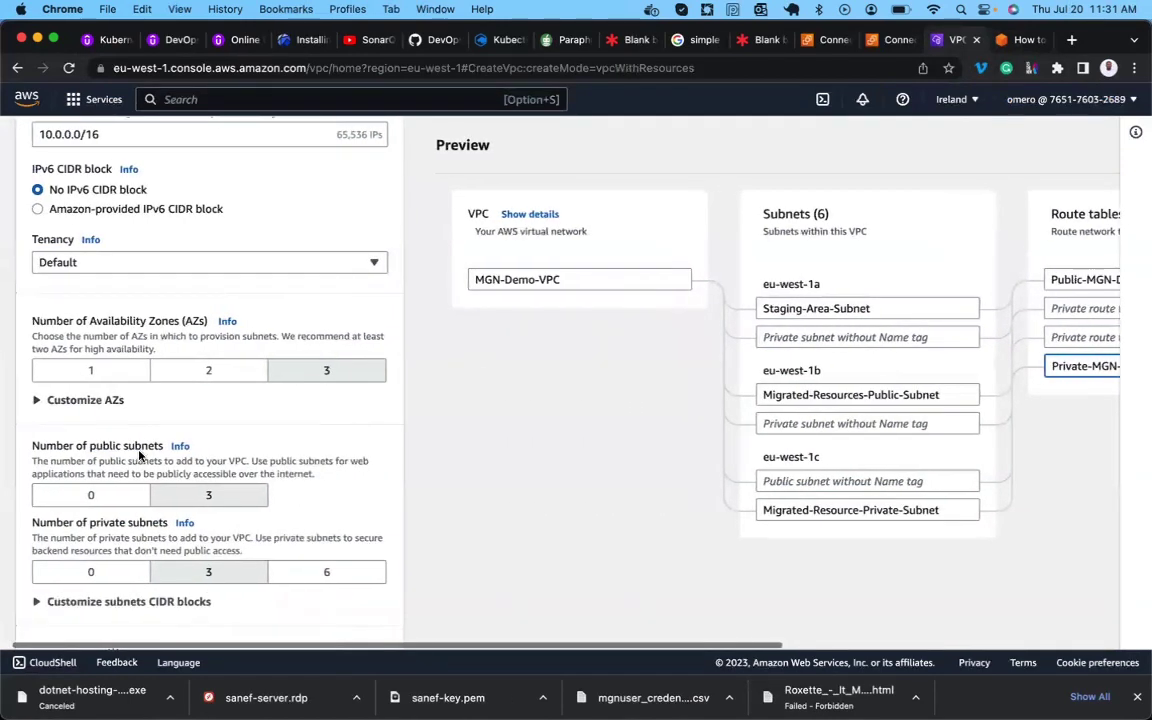
Submit the Create VPC form, building the VPC, S3 endpoint, six subnets, gateway and route tables.
scroll(144, 453, "down", 2)
scroll(144, 453, "down", 2)
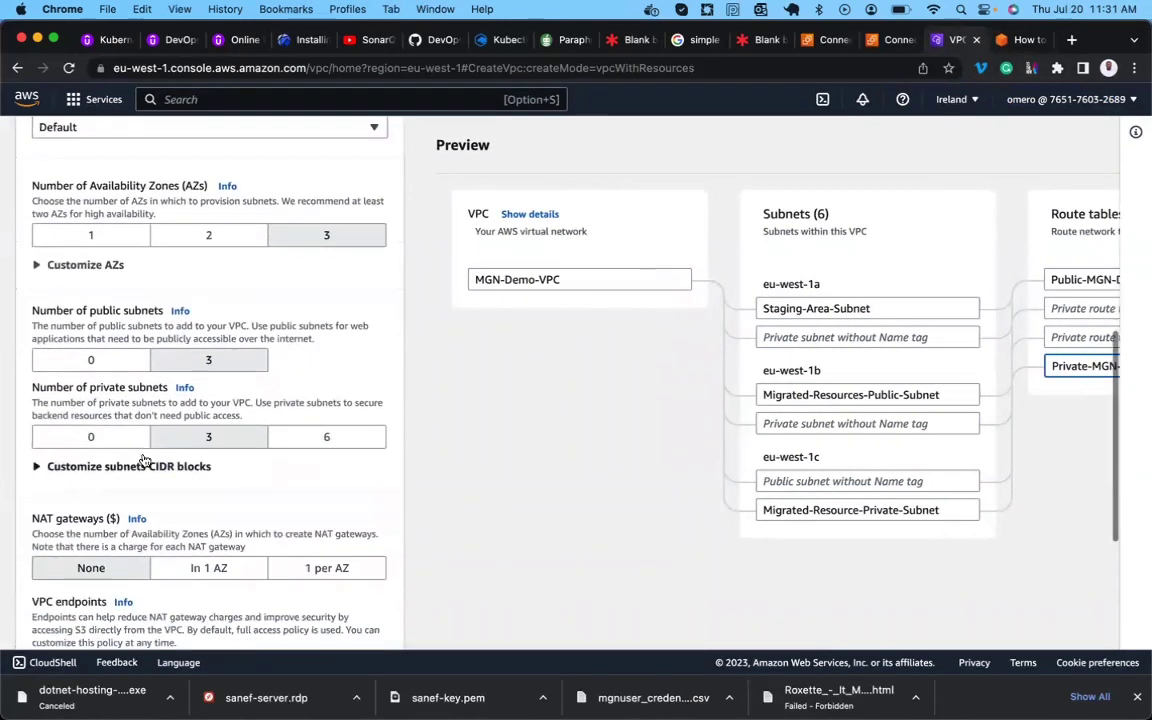
scroll(144, 458, "down", 1)
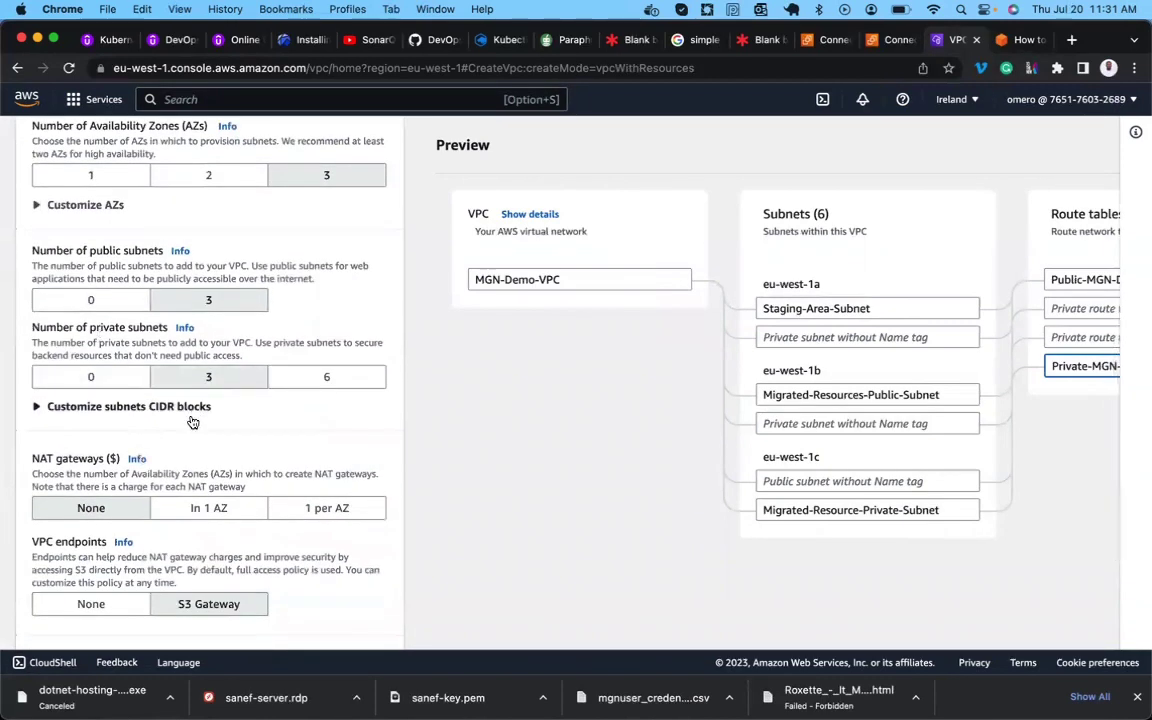
scroll(193, 419, "down", 2)
scroll(193, 419, "down", 2)
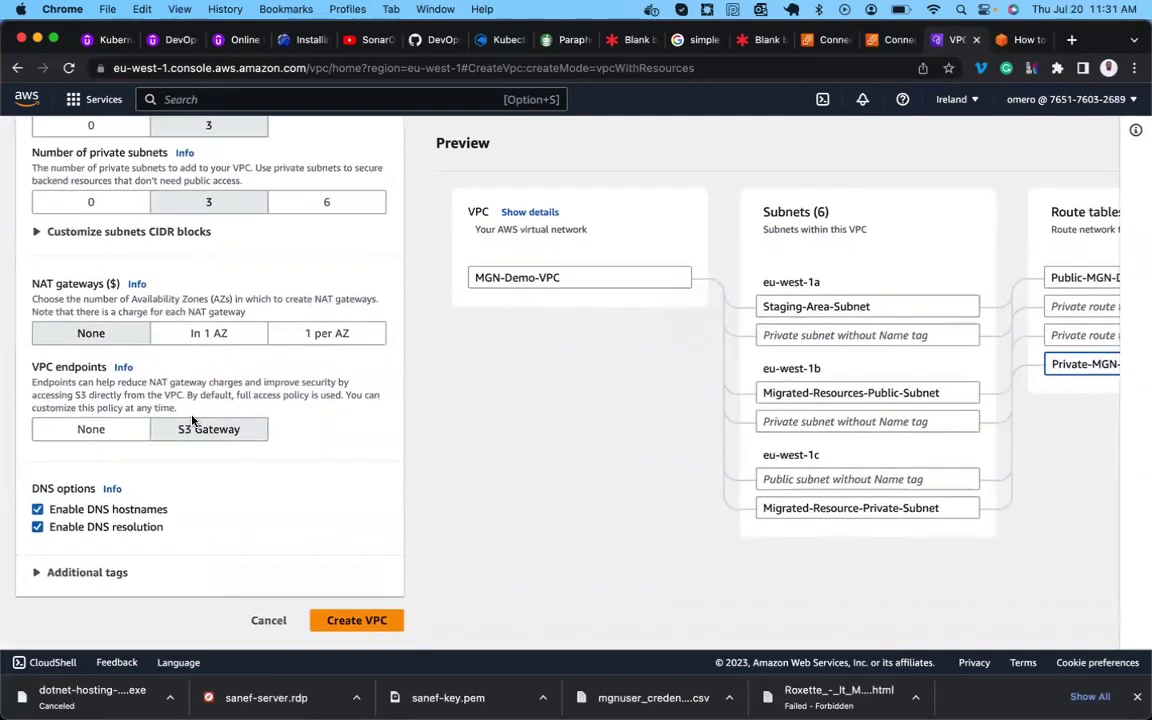
left_click(341, 624)
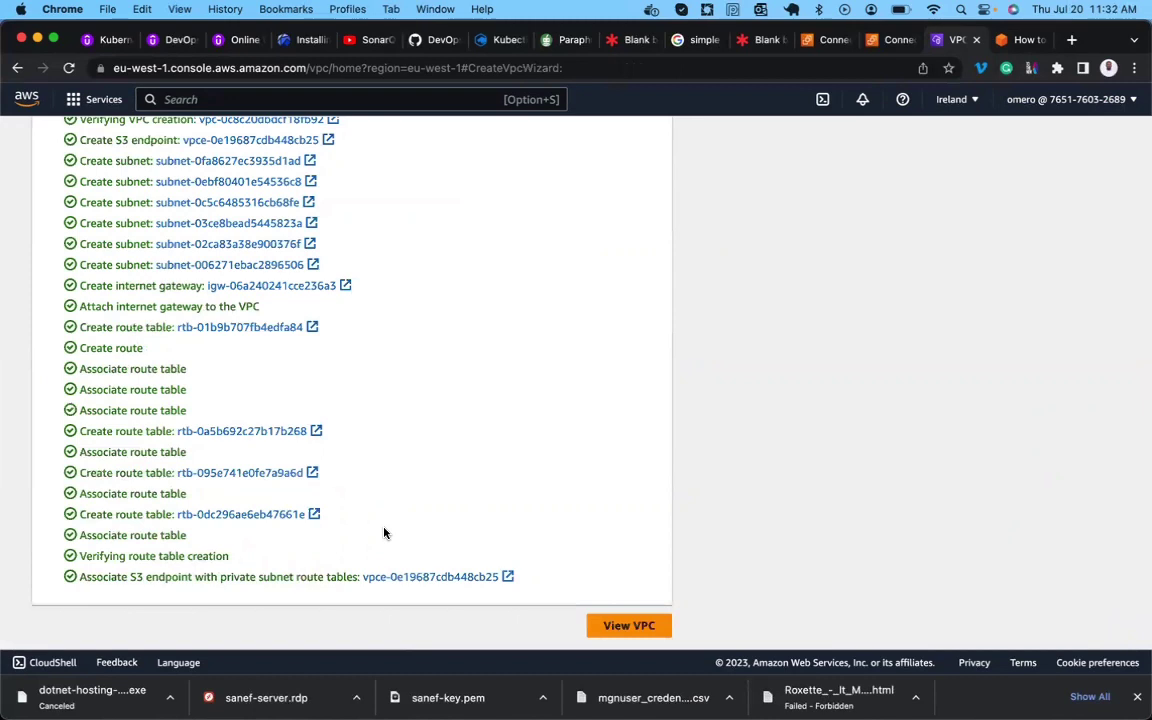
Review the new VPC's details and the Subnets, Route tables and Internet gateways lists.
left_click(617, 627)
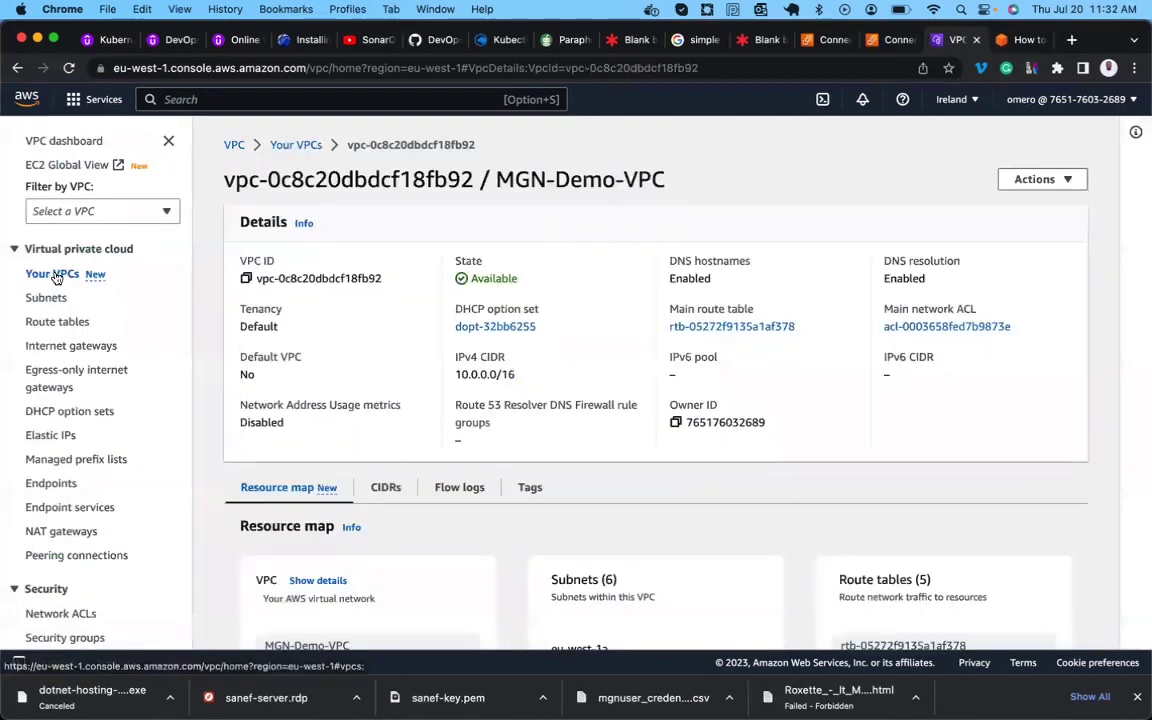
left_click(62, 275)
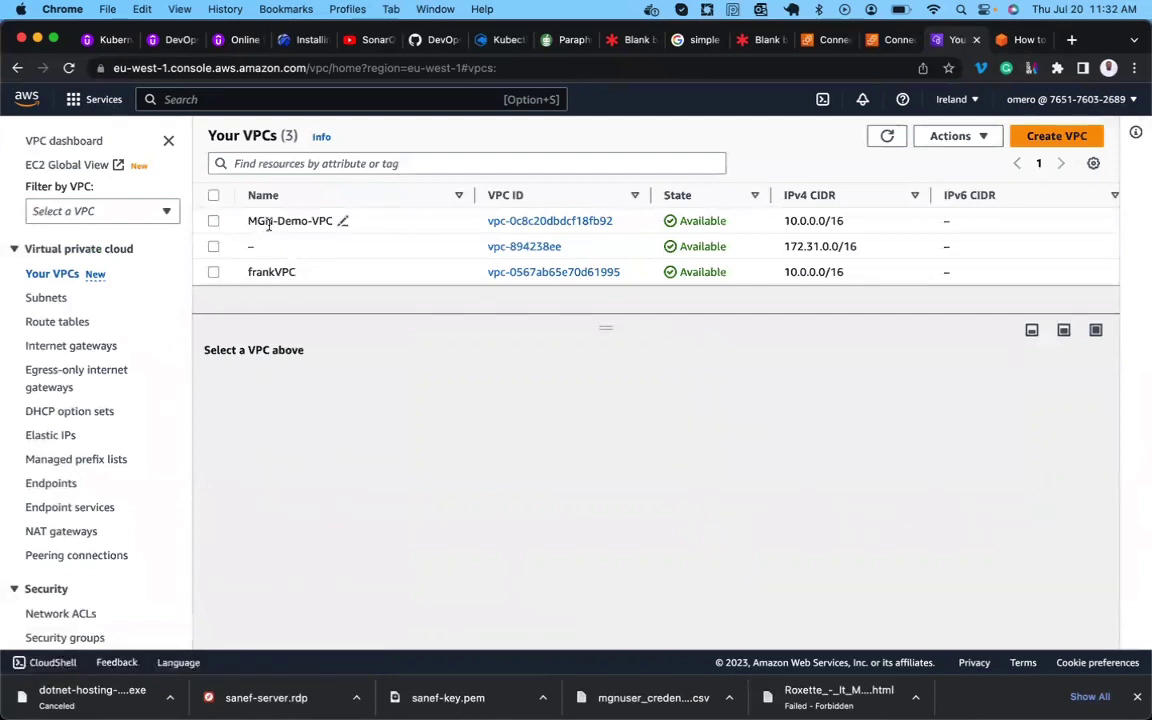
left_click(46, 298)
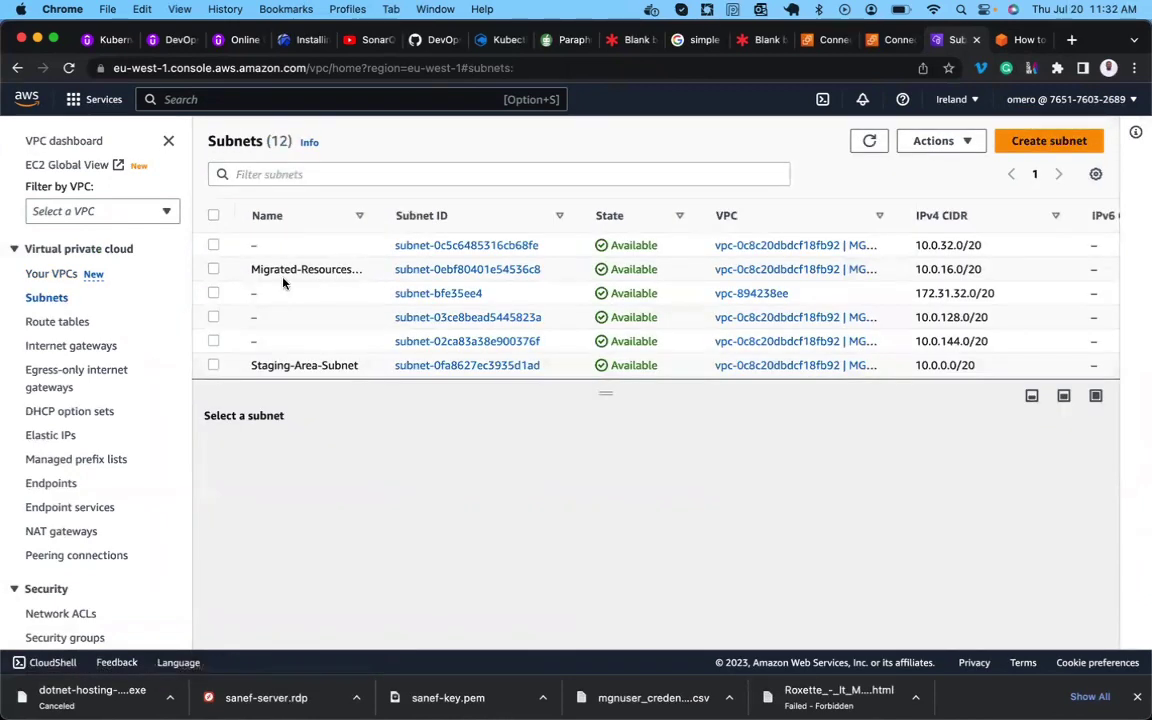
left_click_drag(380, 221, 502, 216)
scroll(469, 318, "down", 5)
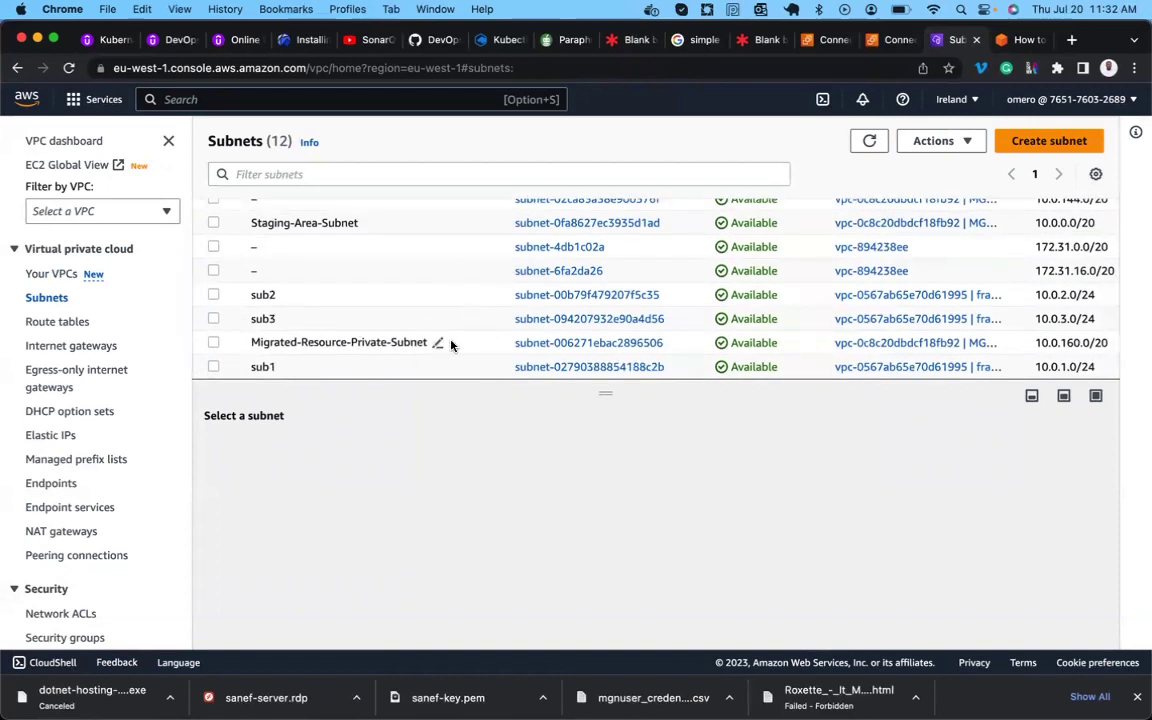
left_click(58, 322)
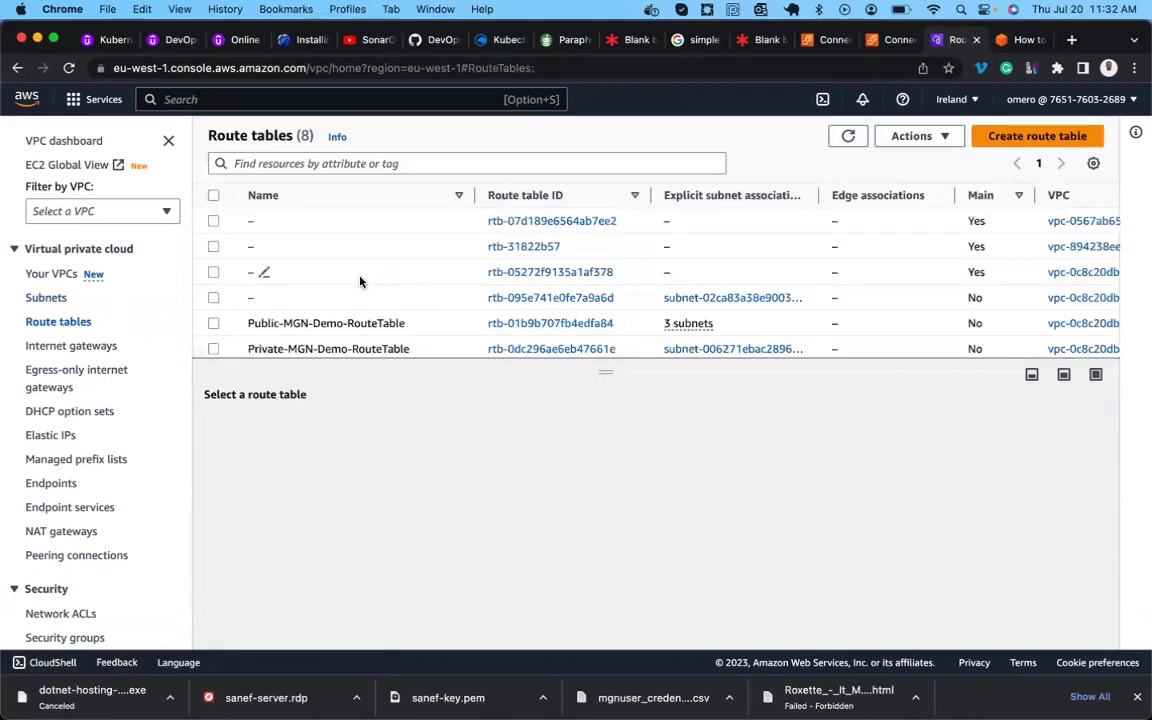
scroll(319, 255, "down", 2)
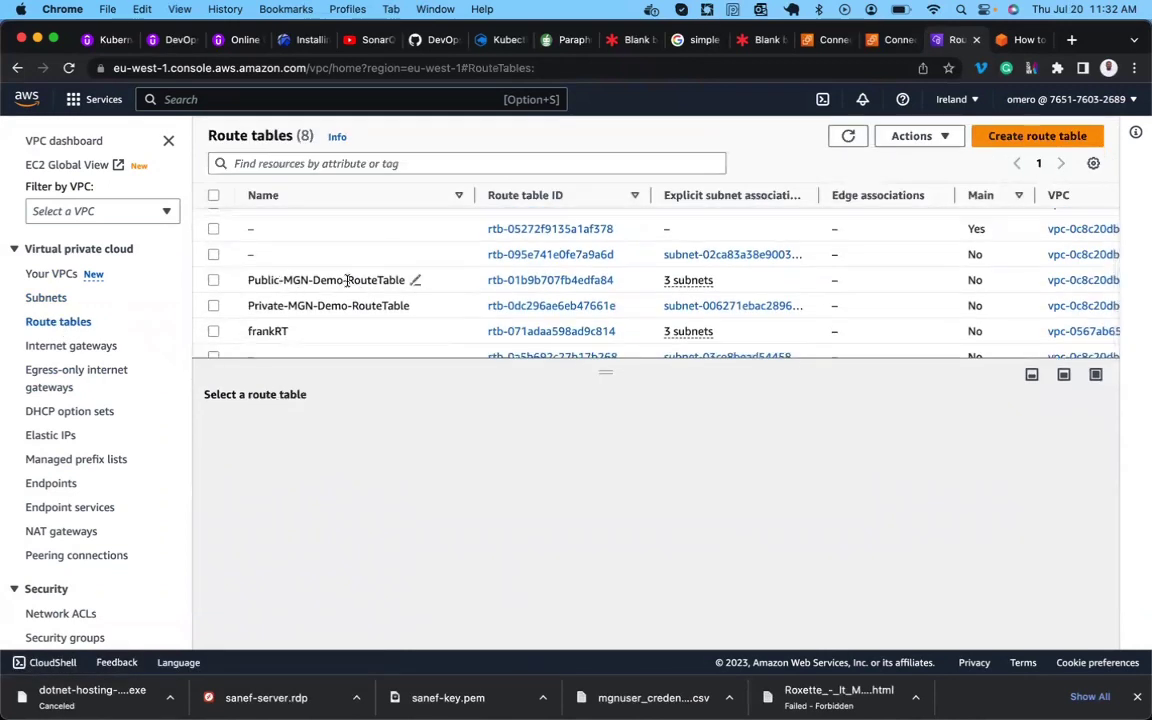
left_click(101, 347)
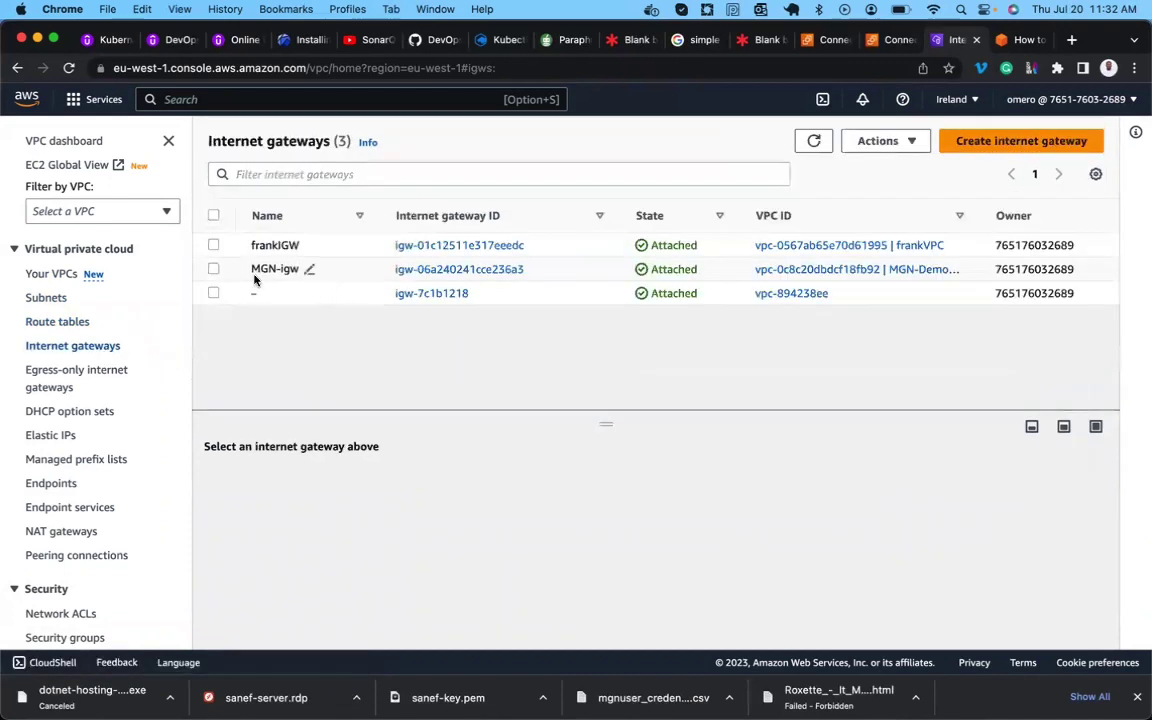
Confirm Migrated-Resources-Public-Subnet's route table routes 0.0.0.0/0 to the internet gateway.
left_click(45, 299)
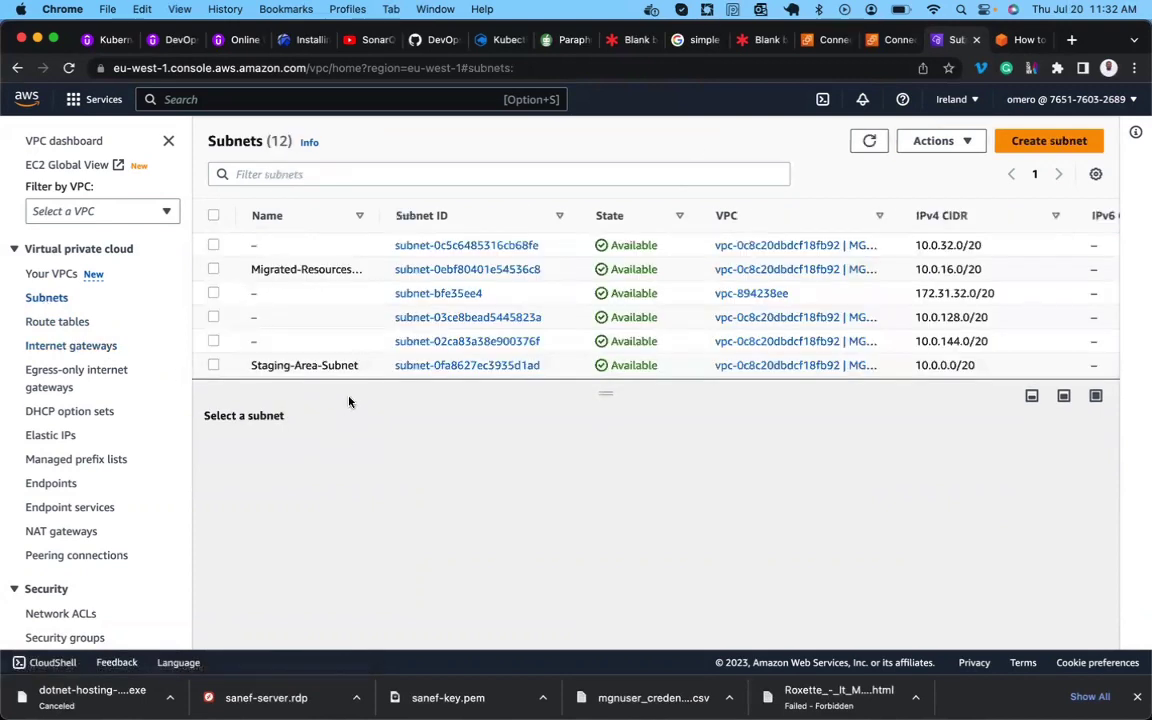
left_click(318, 268)
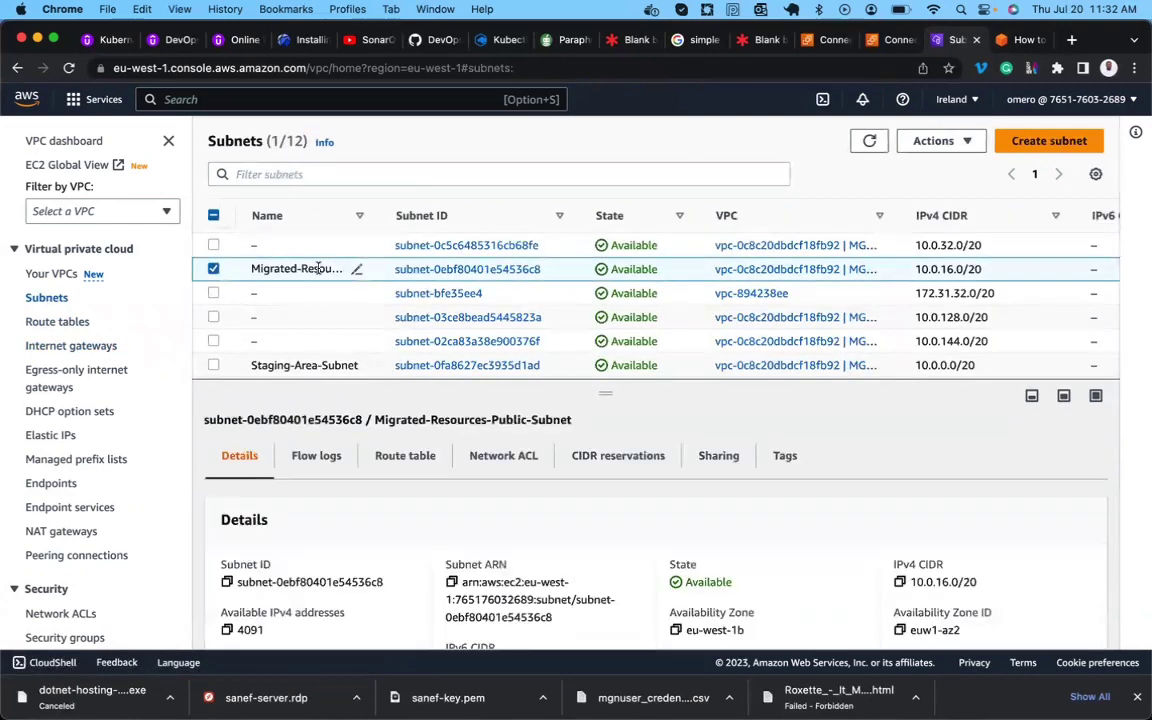
left_click(404, 458)
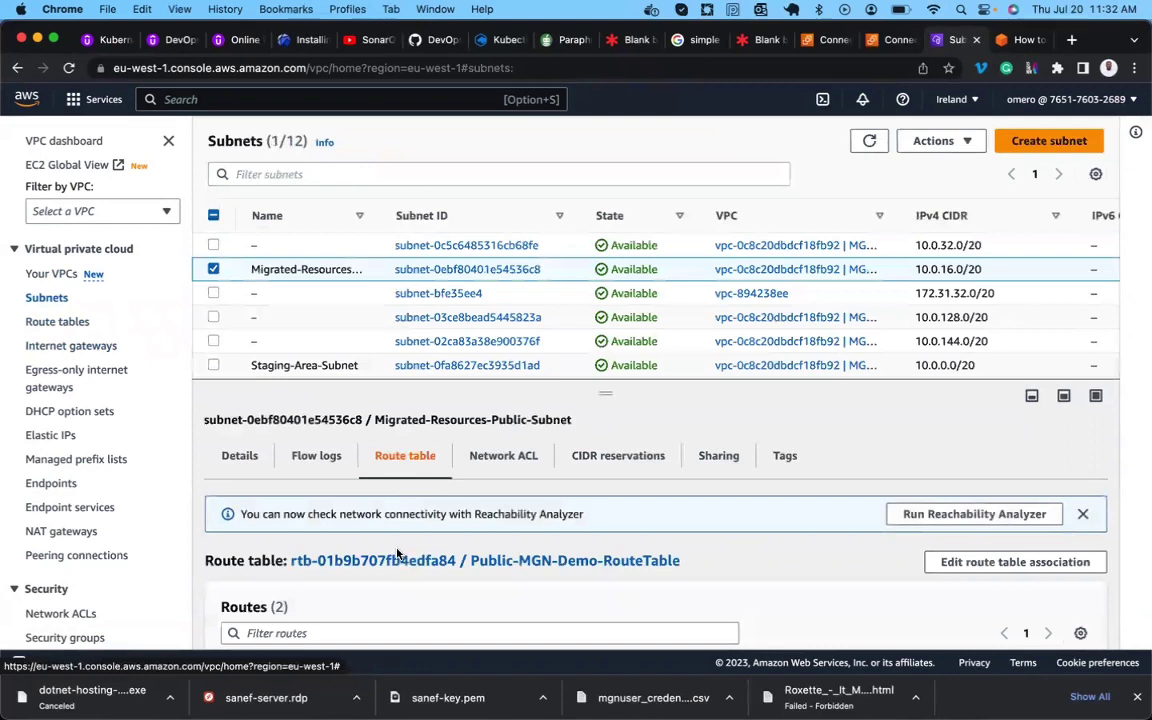
scroll(358, 495, "down", 2)
double_click(228, 619)
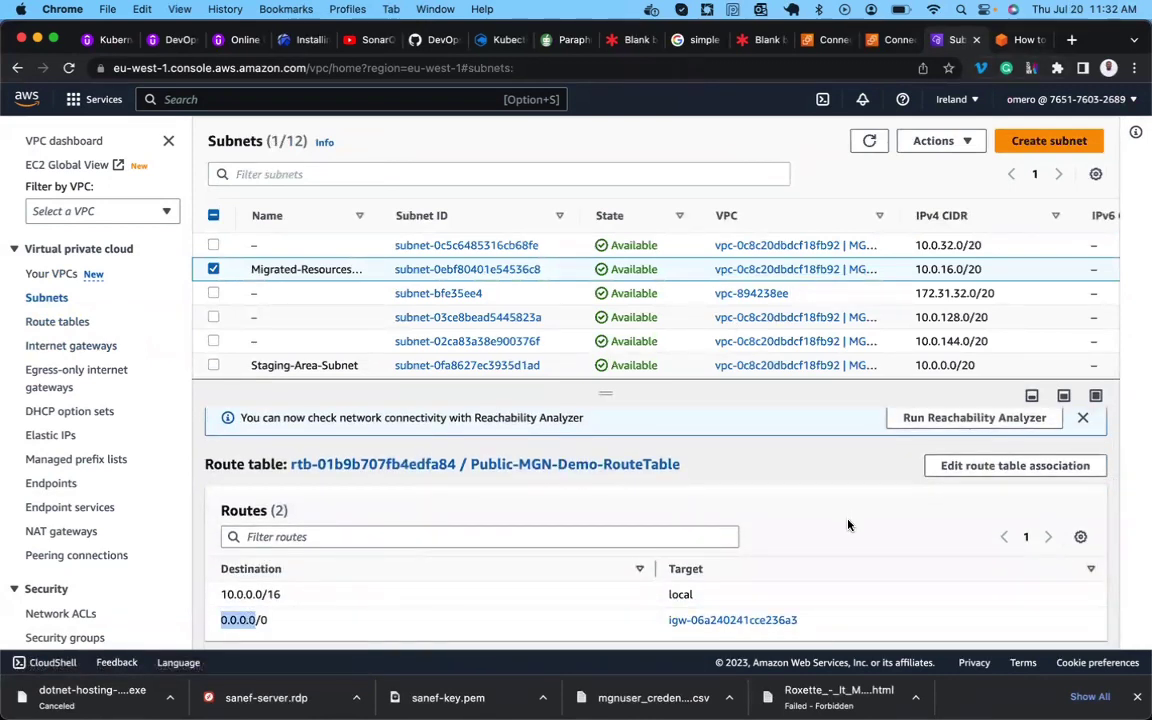
left_click(1014, 46)
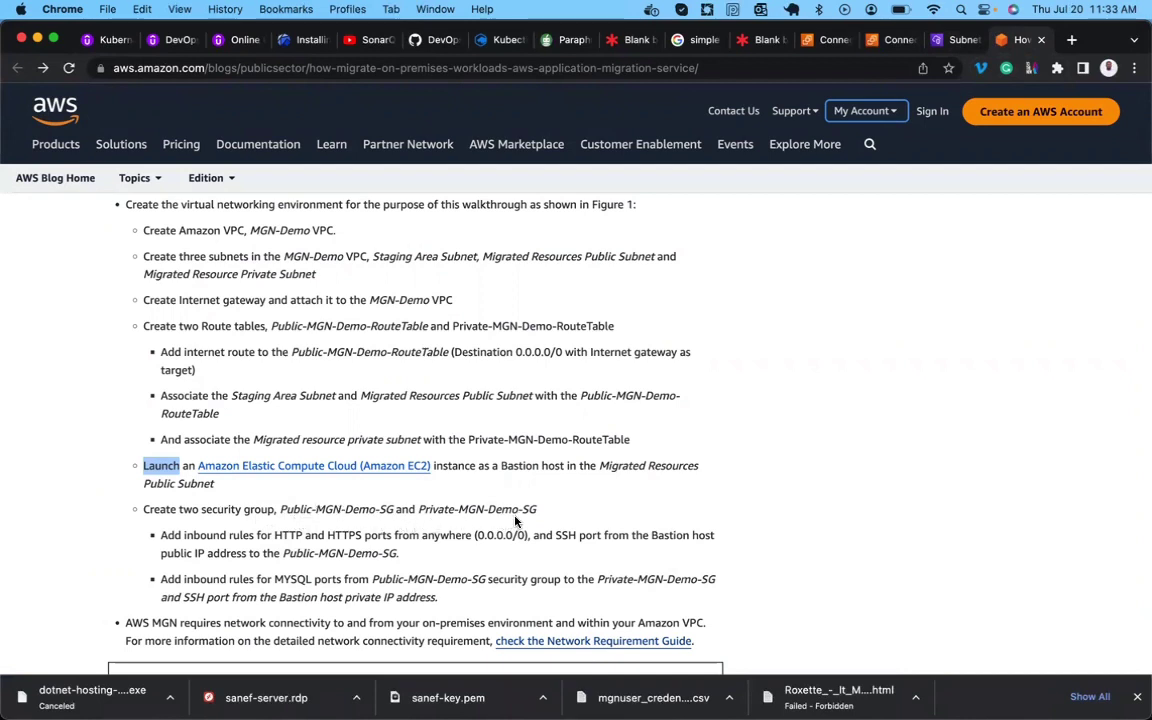
Select the names Public-MGN-Demo-SG and Private-MGN-Demo-SG in the blog's security group step.
scroll(516, 521, "down", 2)
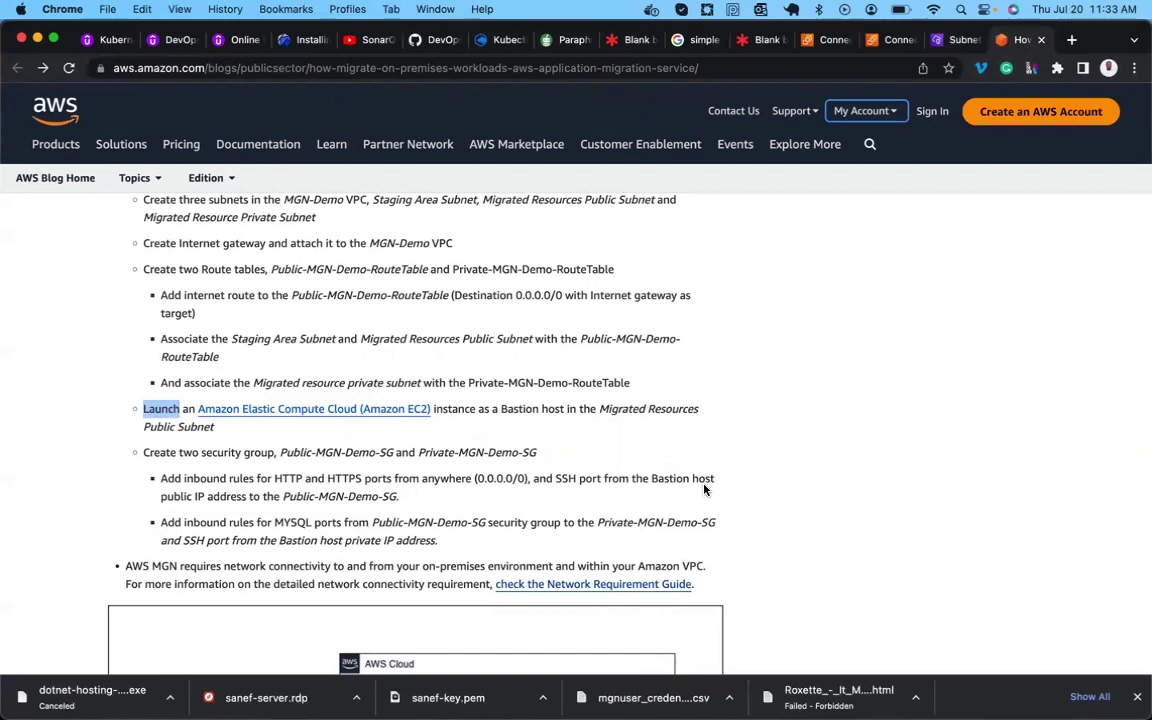
double_click(329, 496)
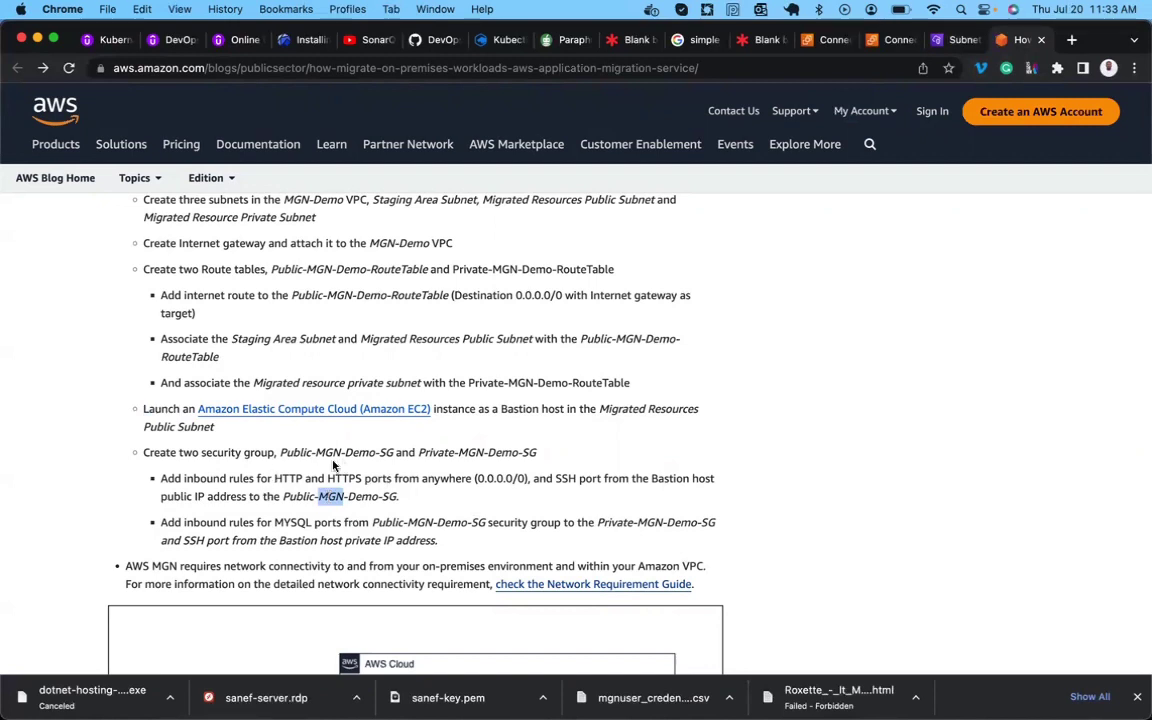
left_click(281, 451)
left_click_drag(281, 451, 143, 452)
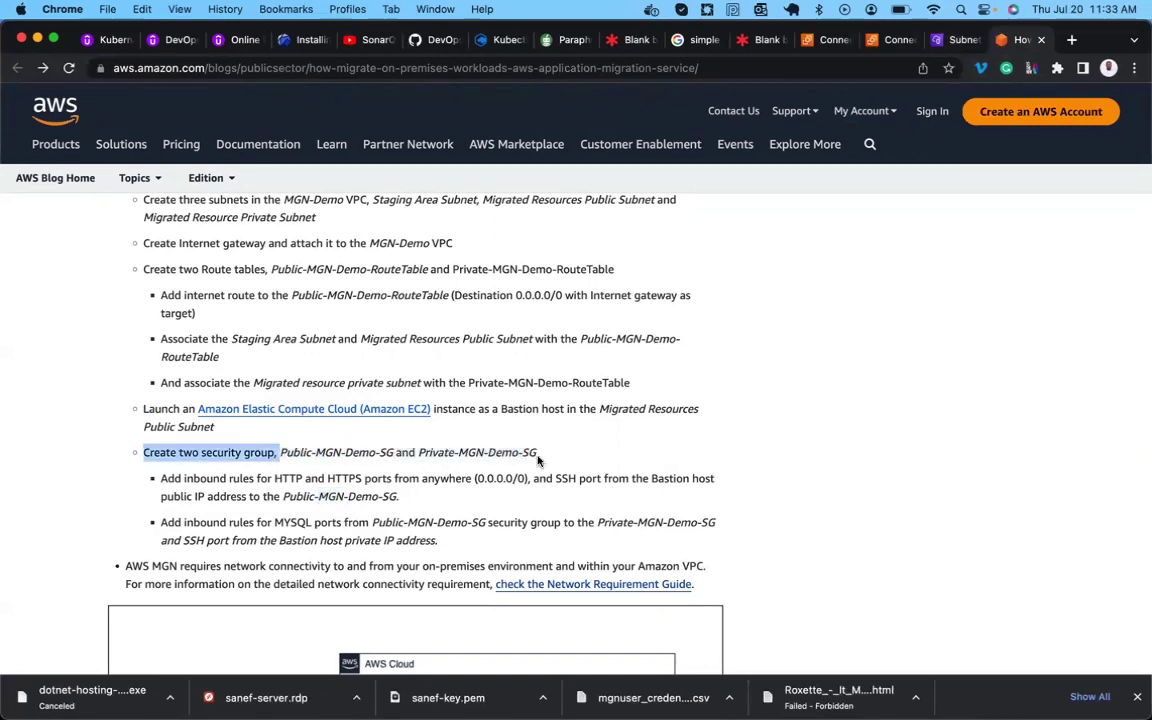
left_click(463, 452)
left_click_drag(143, 452, 341, 450)
left_click(305, 455)
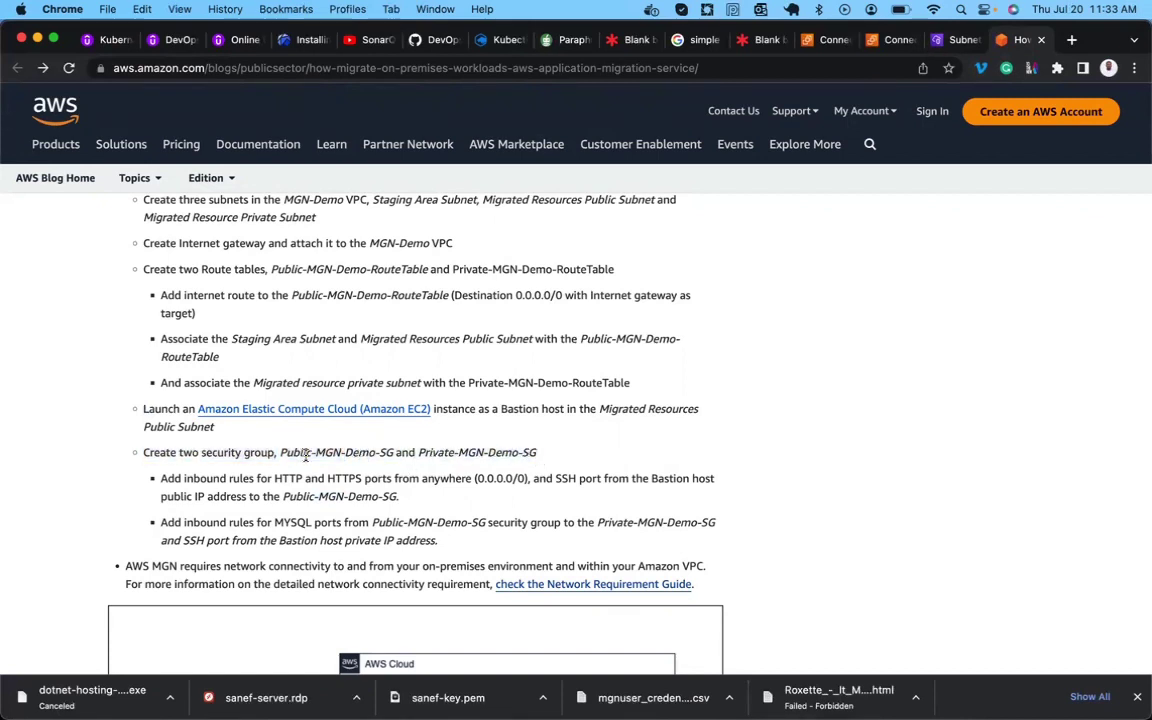
left_click_drag(281, 452, 535, 452)
key("super+c")
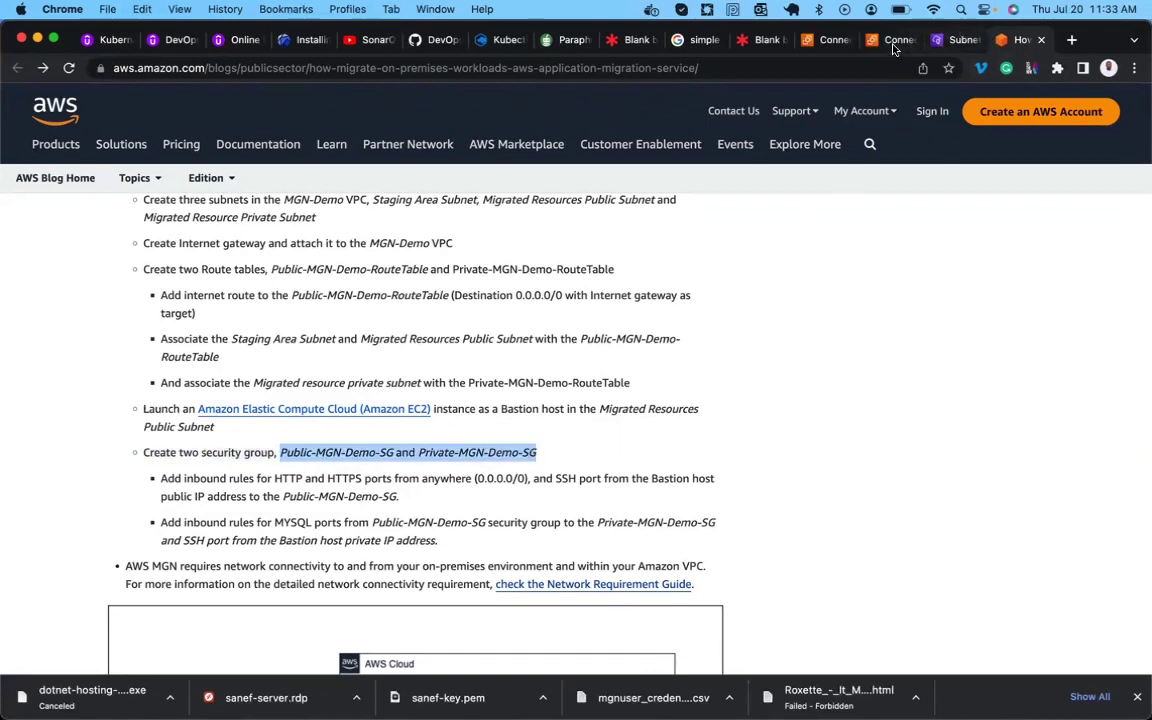
left_click(893, 44)
Start a new security group from the EC2 Security Groups list.
left_click(16, 122)
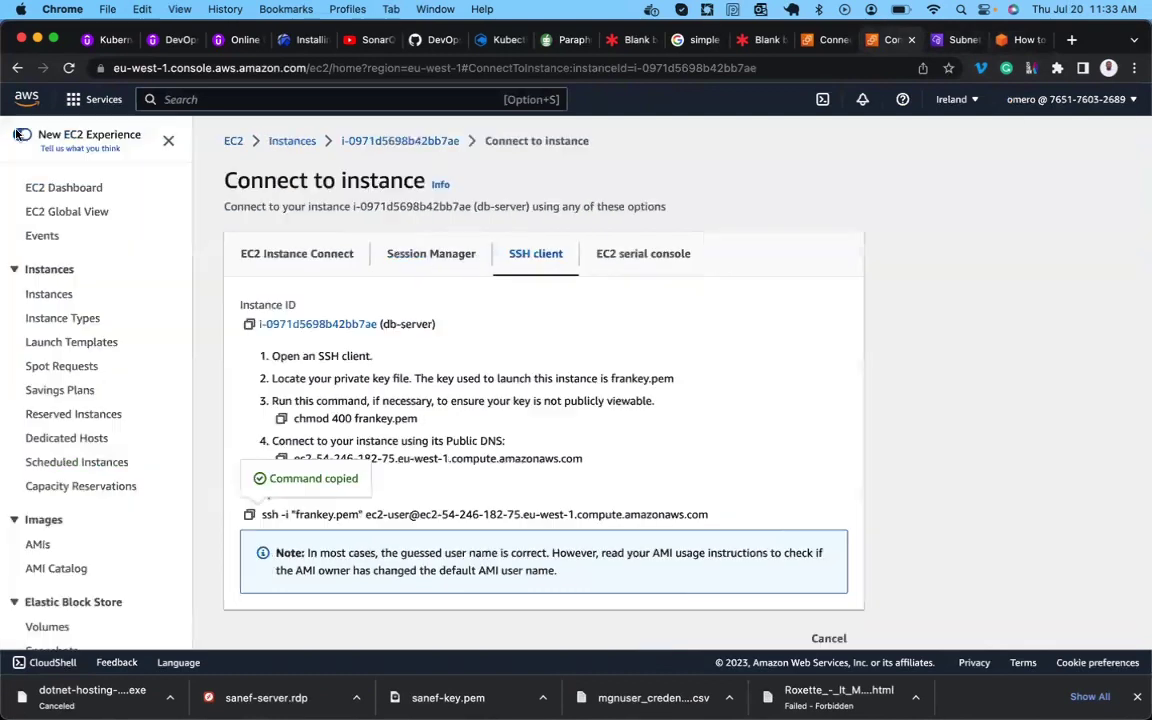
scroll(30, 368, "down", 7)
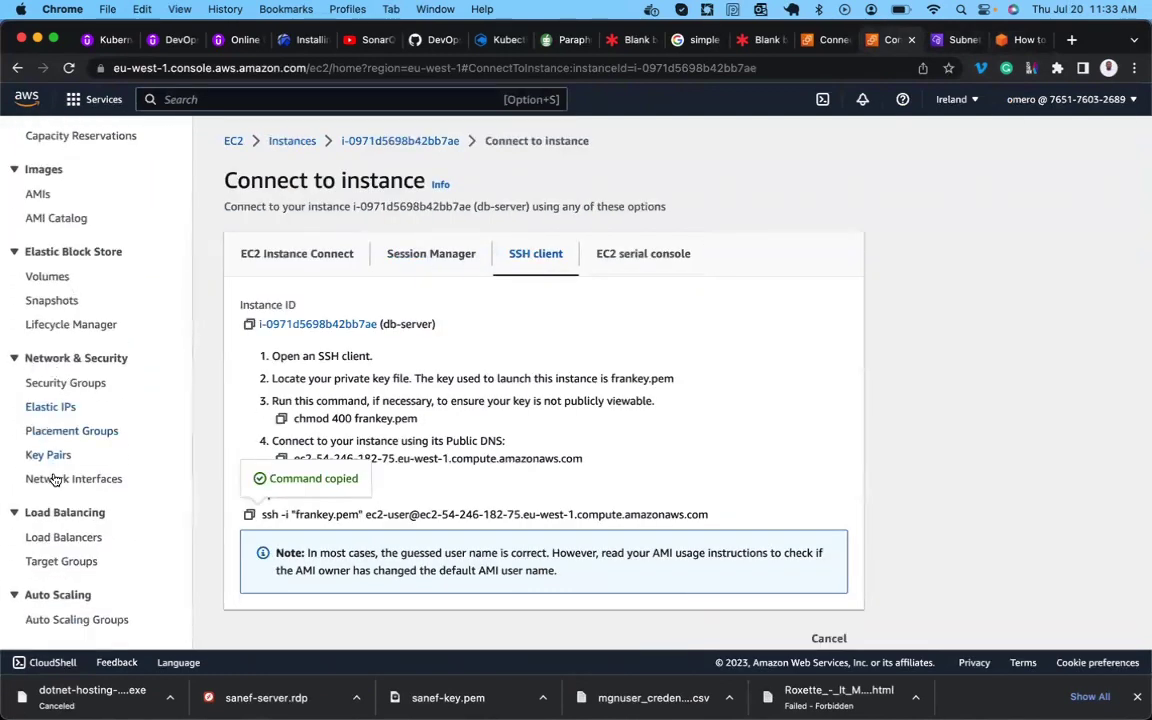
left_click(62, 382)
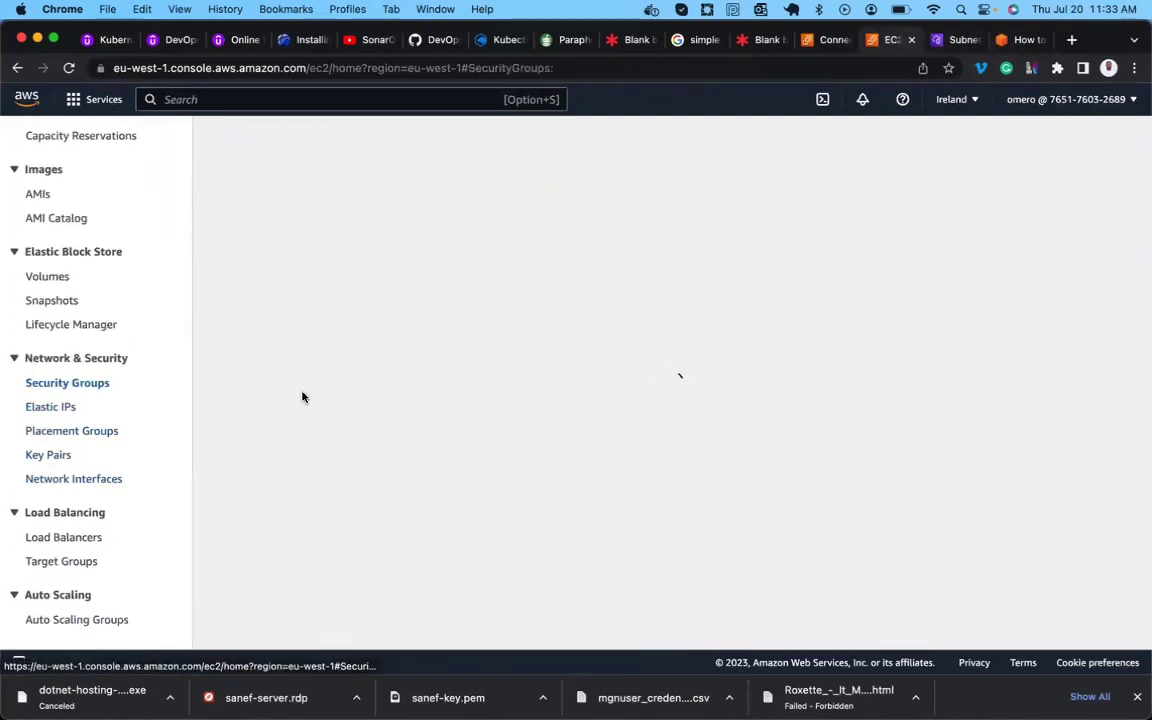
left_click(1019, 142)
Name the group Public-MGN-Demo-SG, describe it 'Allow aome access', and choose MGN-Demo-VPC.
left_click(398, 328)
key("super+v")
key("shift+Left")
key("shift+Left")
key("shift+Left")
key("shift+Left")
key("shift+Left")
key("shift+Left")
key("shift+Left")
key("shift+Left")
key("shift+Left")
key("shift+Left")
key("shift+Left")
key("shift+Left")
key("shift+Left")
key("shift+Left")
key("shift+Left")
key("shift+Left")
key("shift+Left")
key("shift+Left")
key("shift+Left")
key("shift+Left")
key("shift+Left")
key("shift+Left")
key("BackSpace")
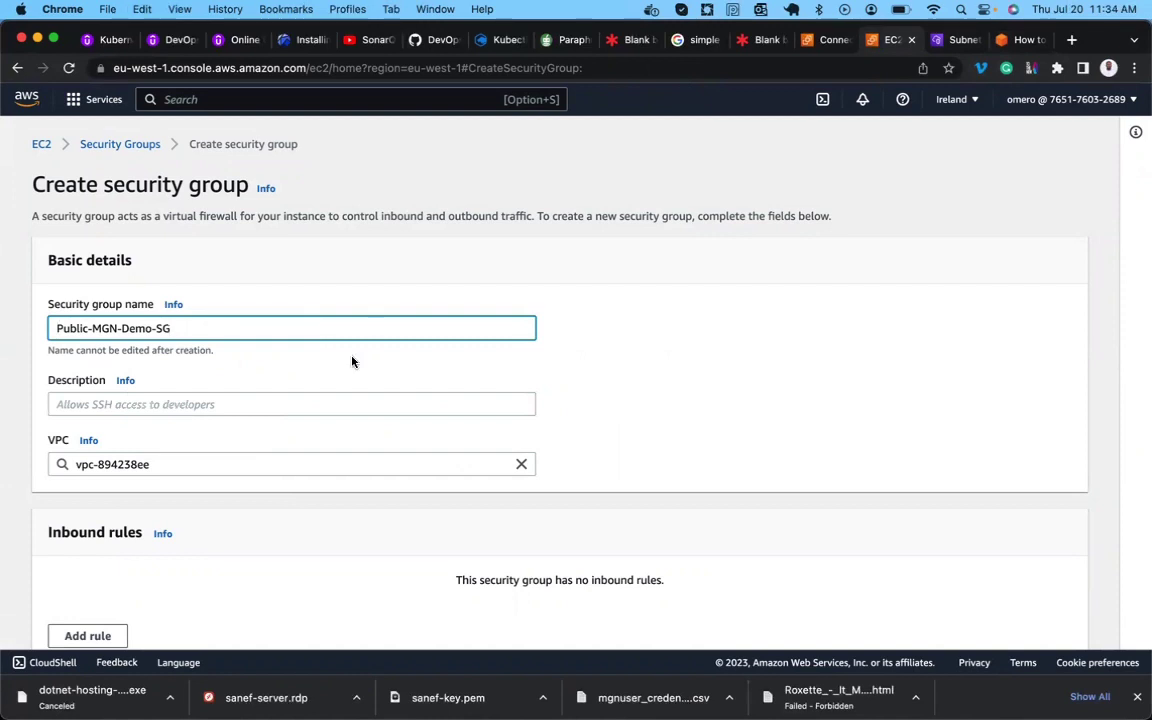
left_click(288, 400)
type("Allow ")
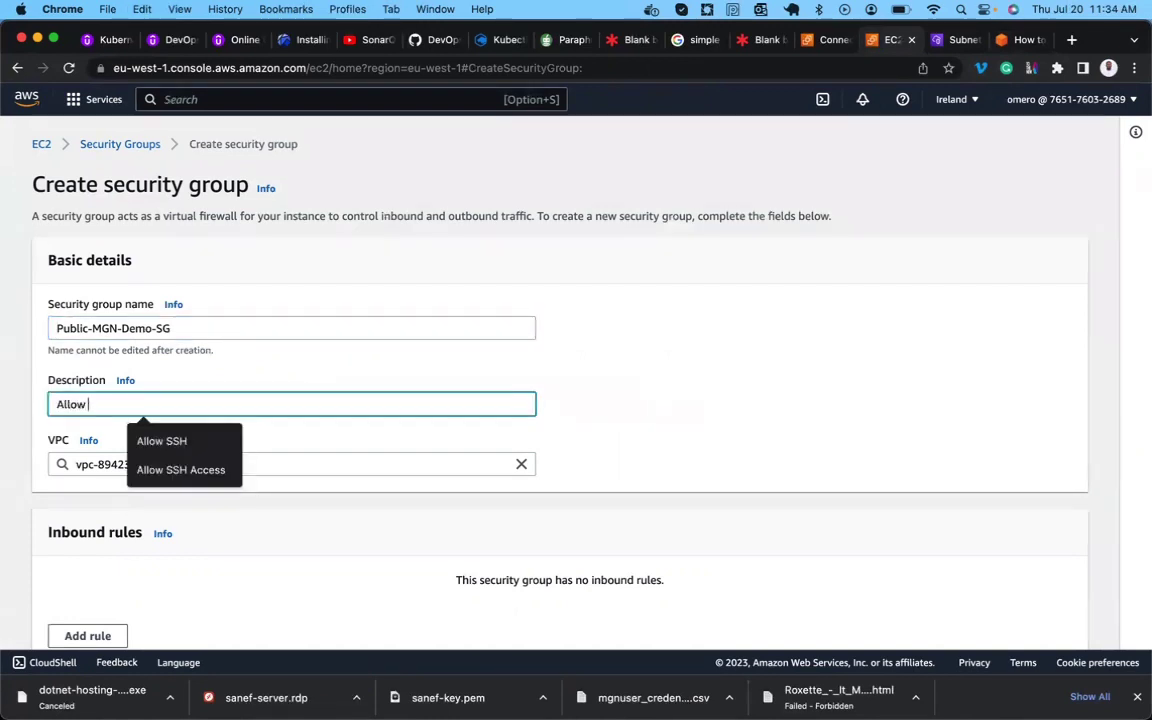
type("aome access")
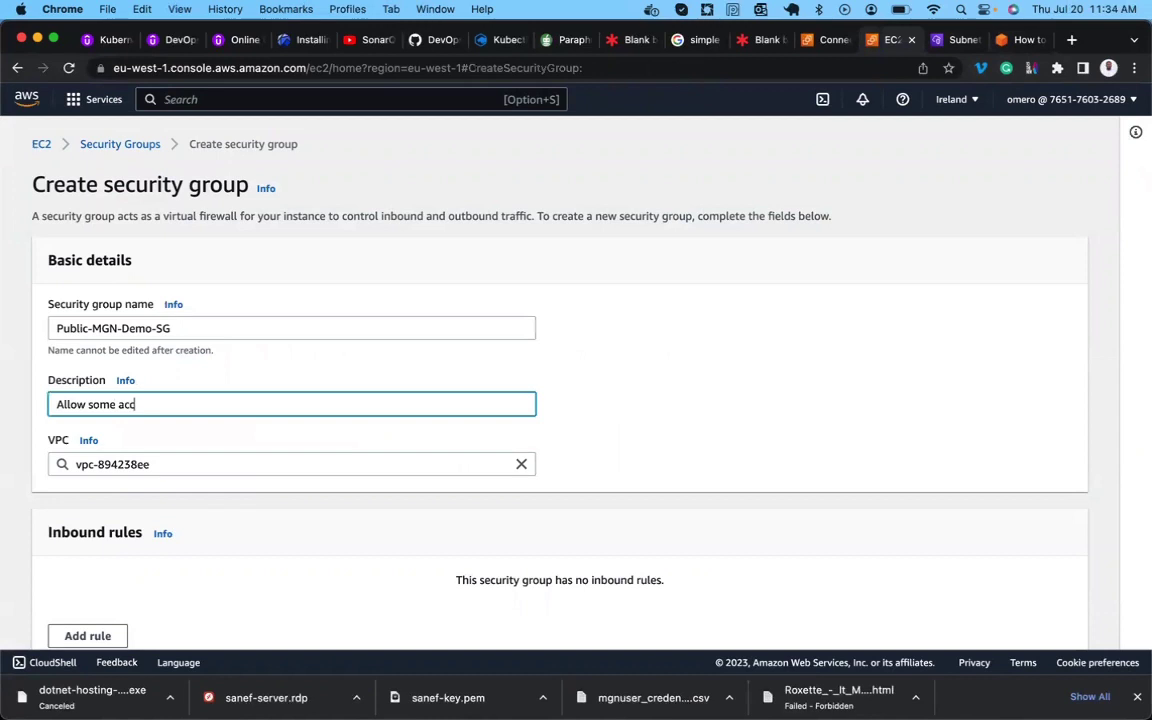
scroll(342, 462, "down", 2)
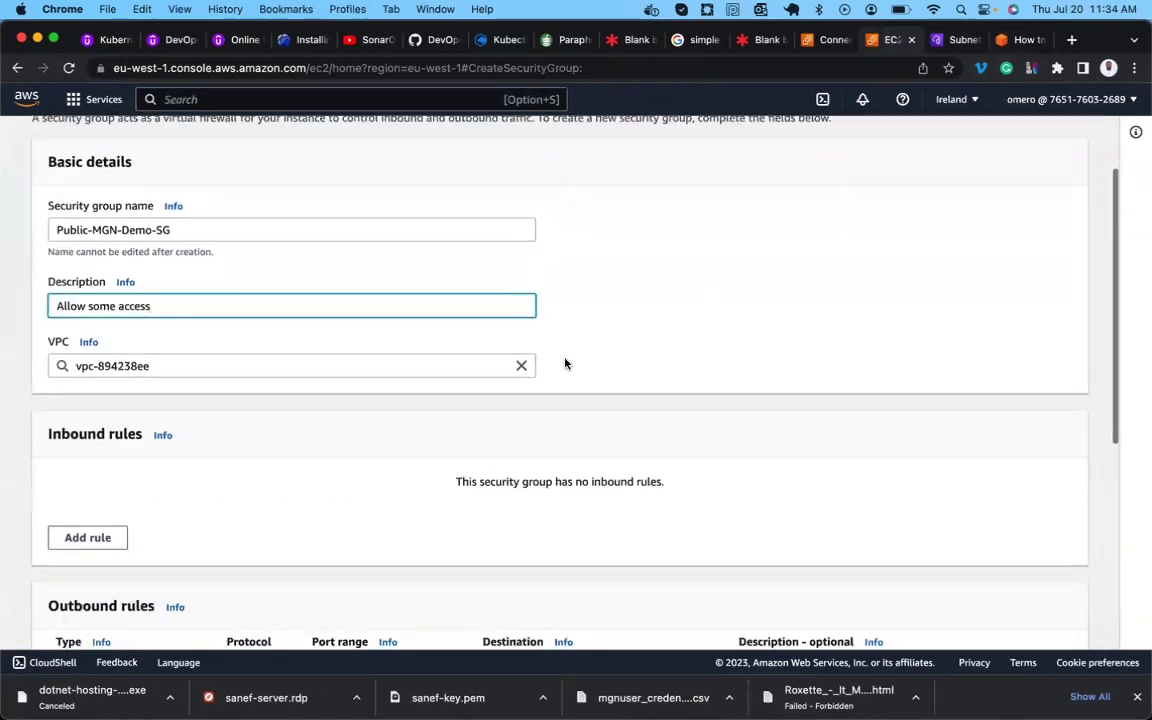
left_click(521, 367)
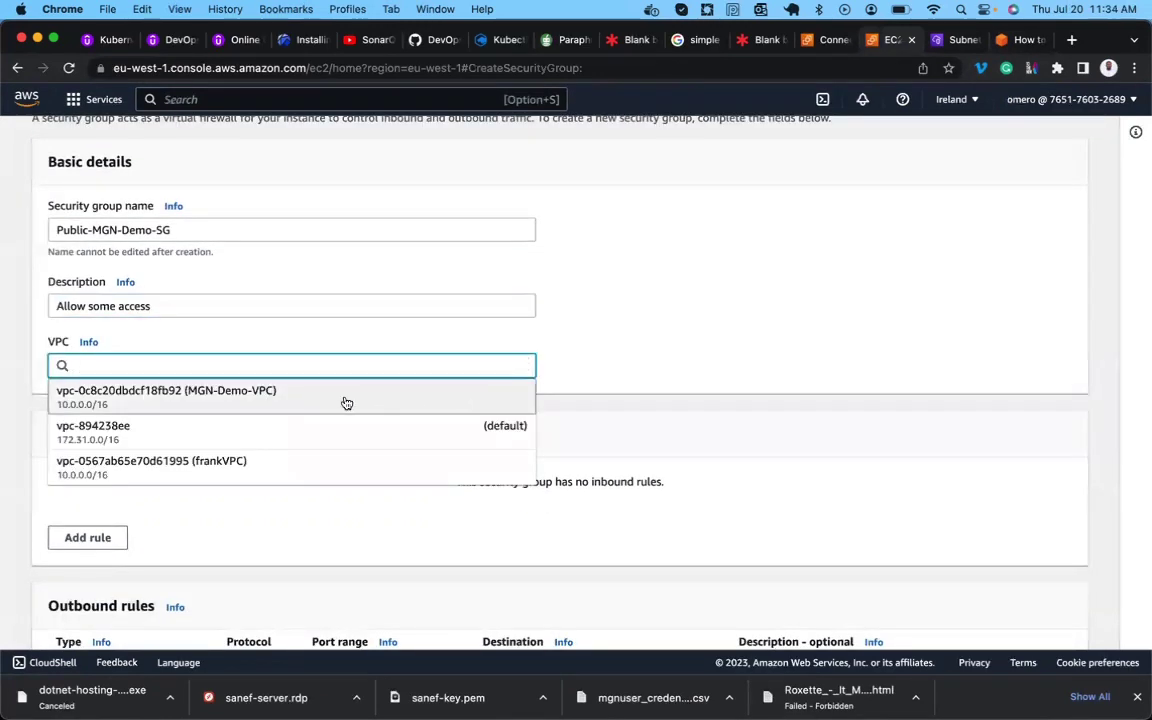
left_click(245, 401)
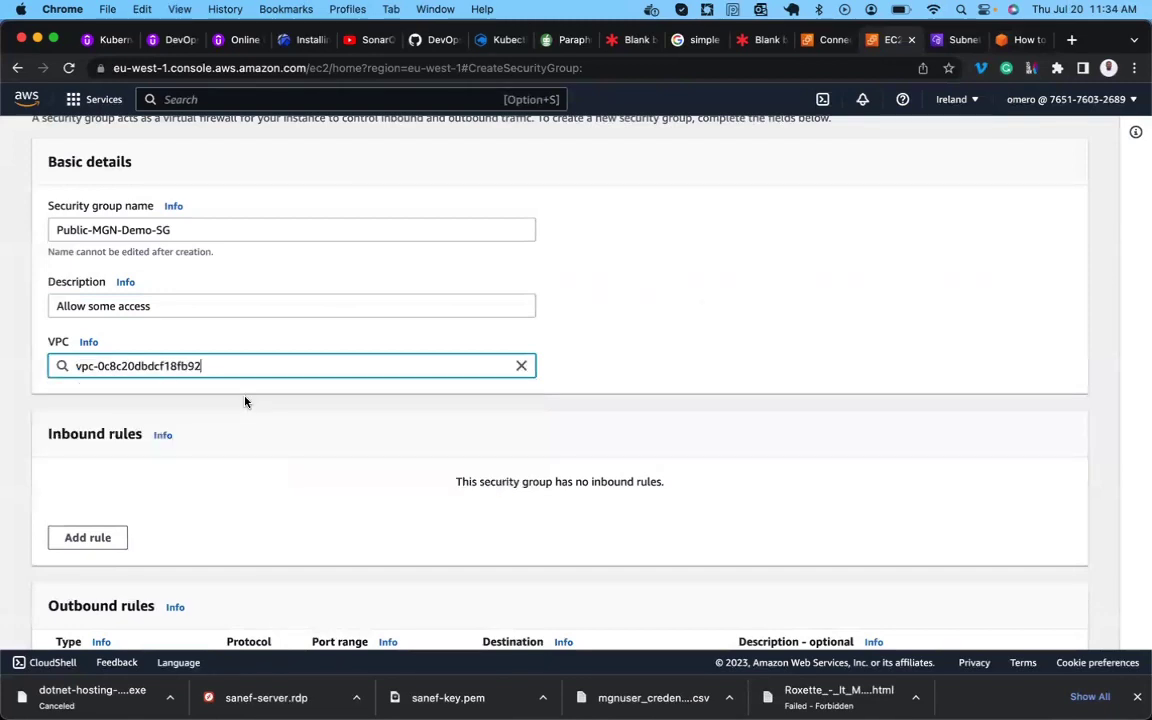
Add an inbound HTTP rule with source Anywhere-IPv4.
scroll(245, 402, "down", 3)
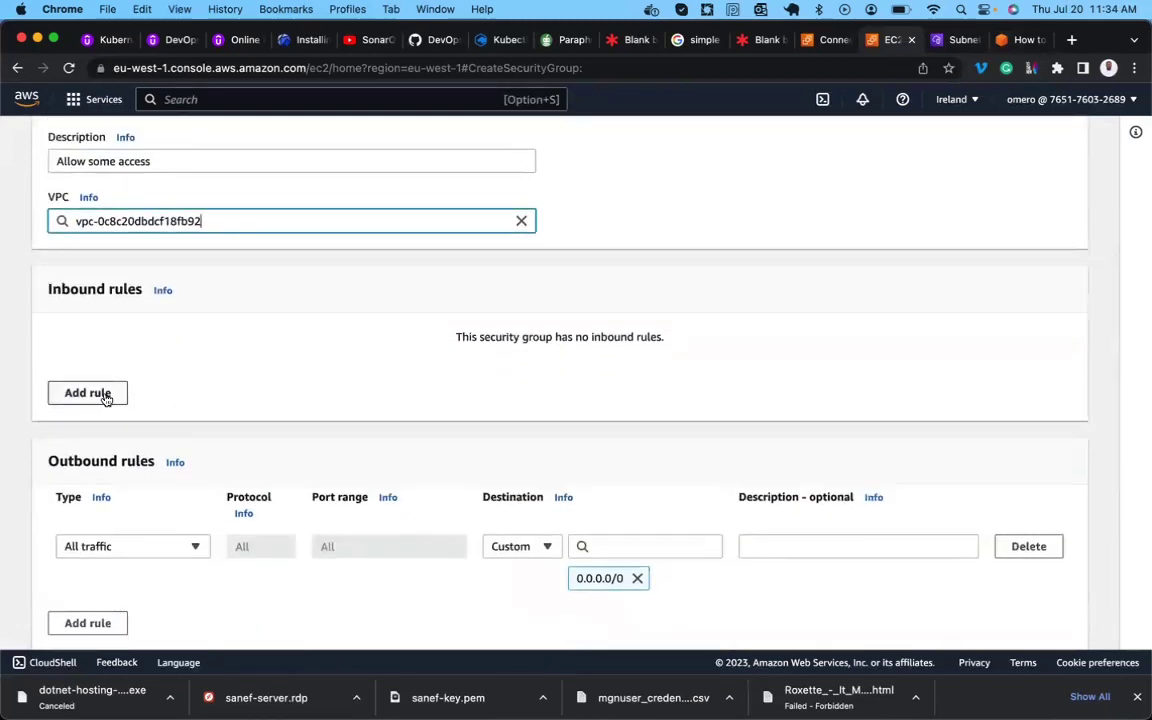
left_click(106, 397)
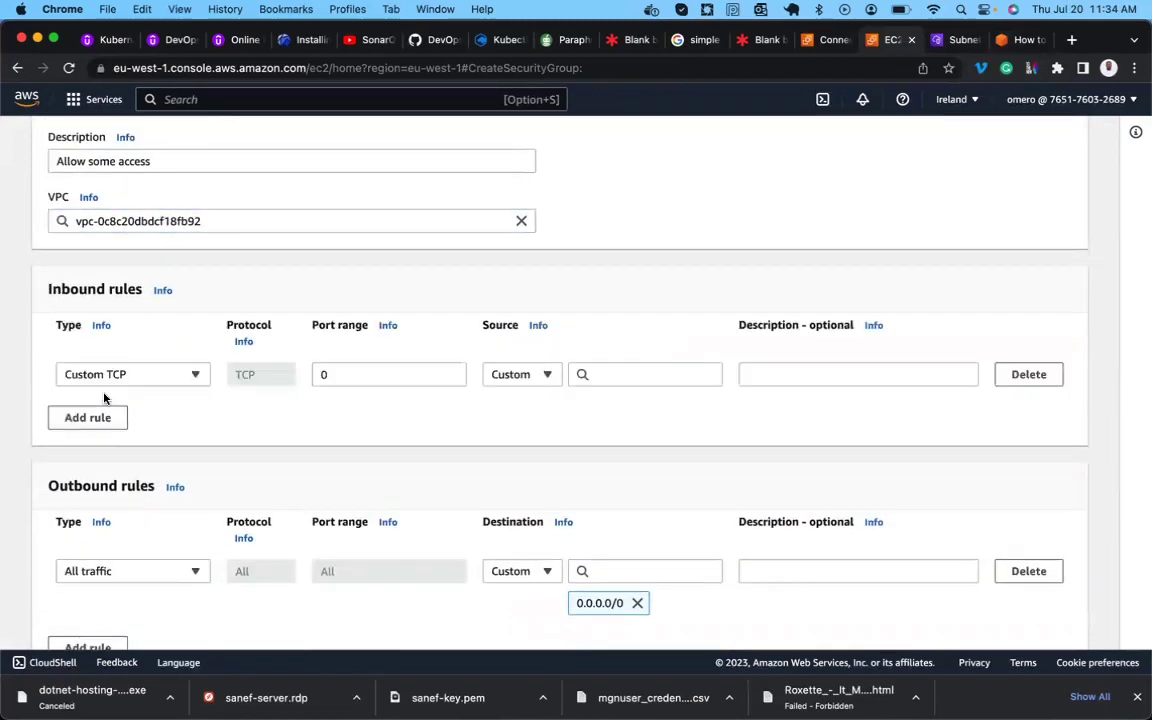
left_click(207, 378)
scroll(130, 525, "down", 3)
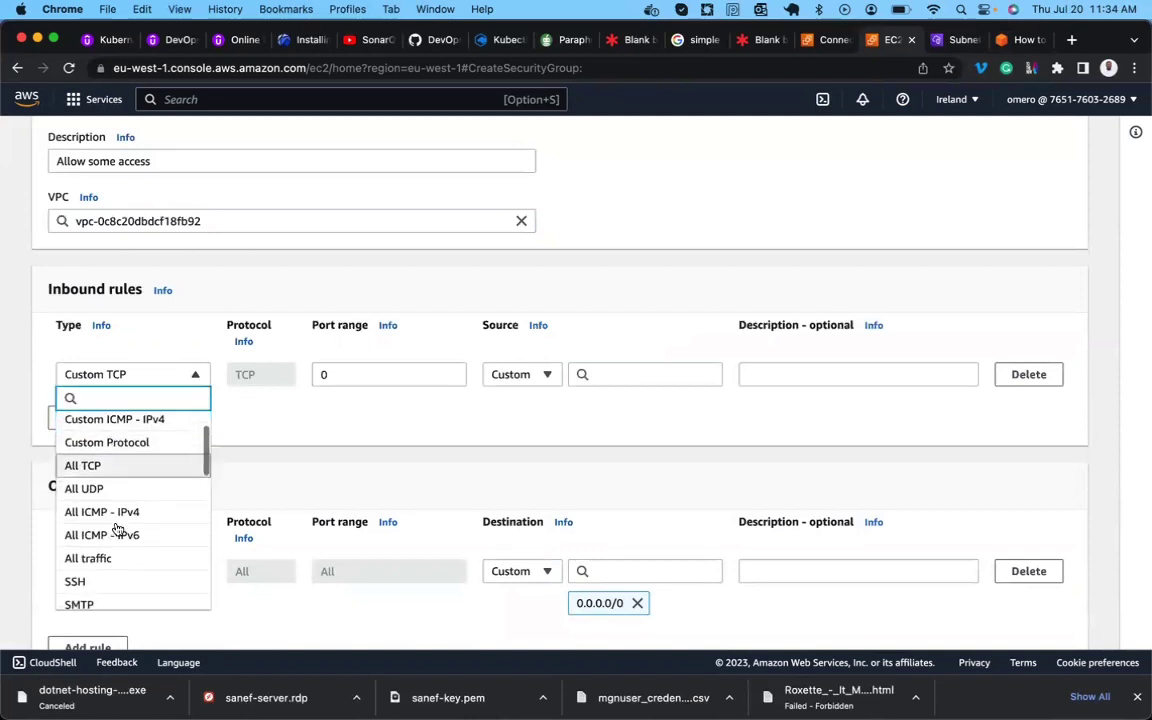
scroll(113, 541, "down", 3)
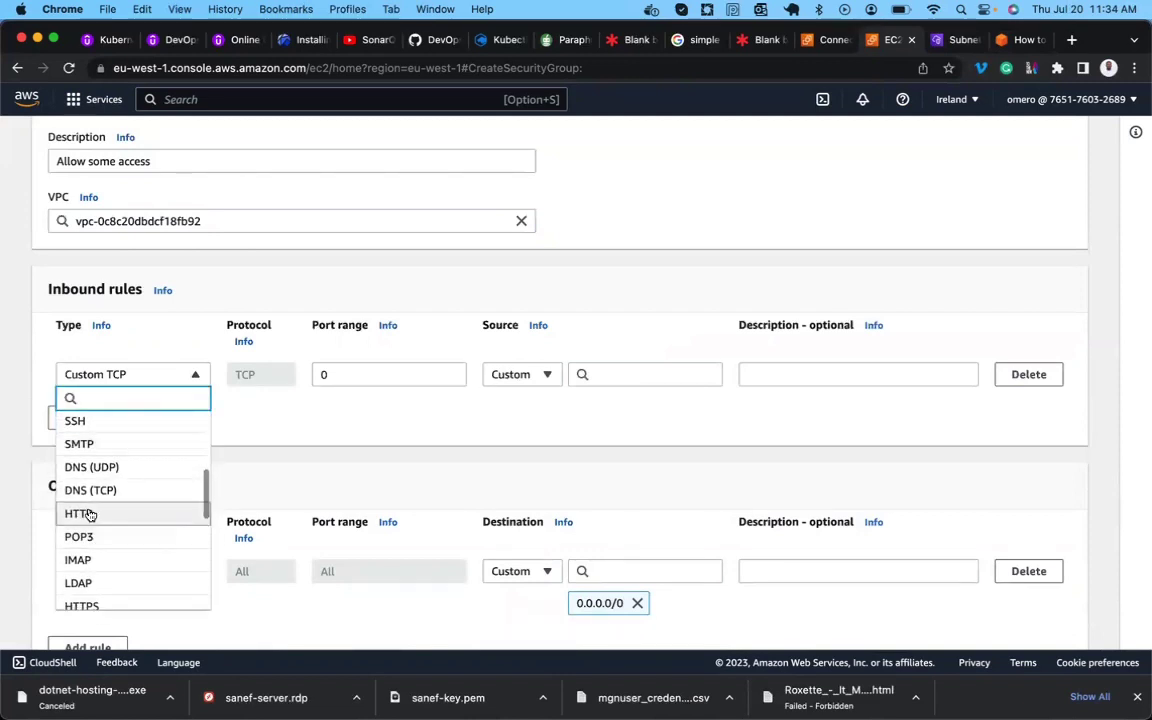
left_click(87, 512)
left_click(547, 374)
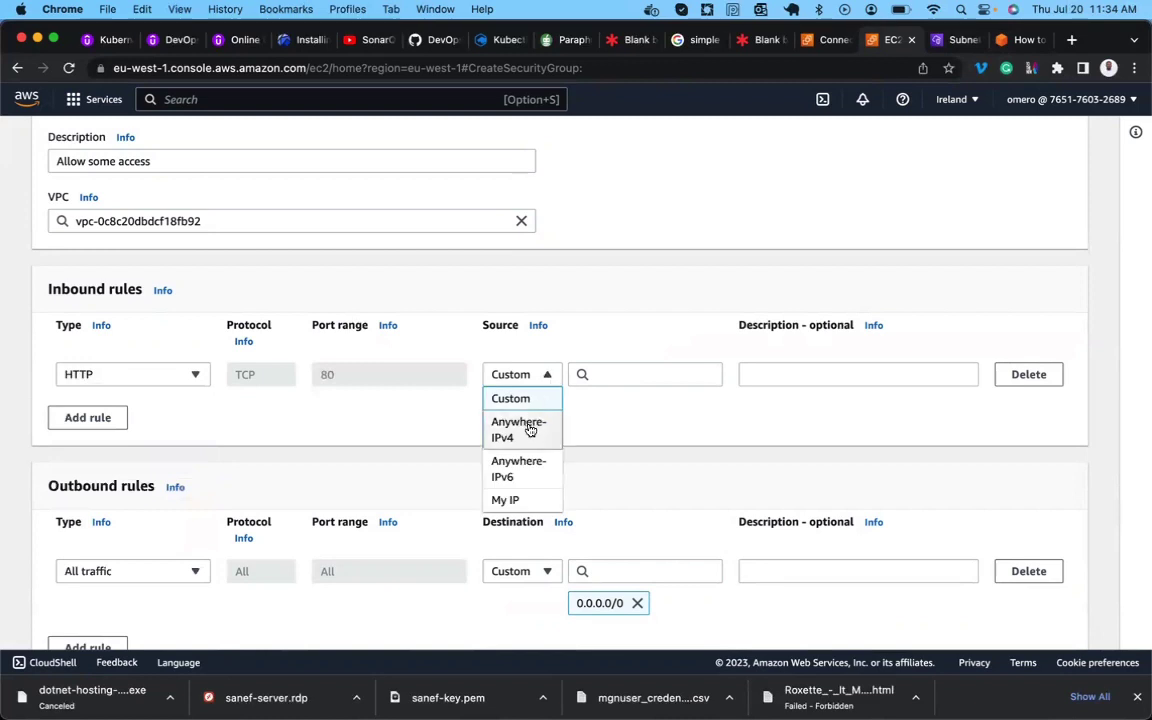
left_click(520, 425)
Add inbound HTTPS and SSH rules, both open to Anywhere-IPv4.
left_click(90, 451)
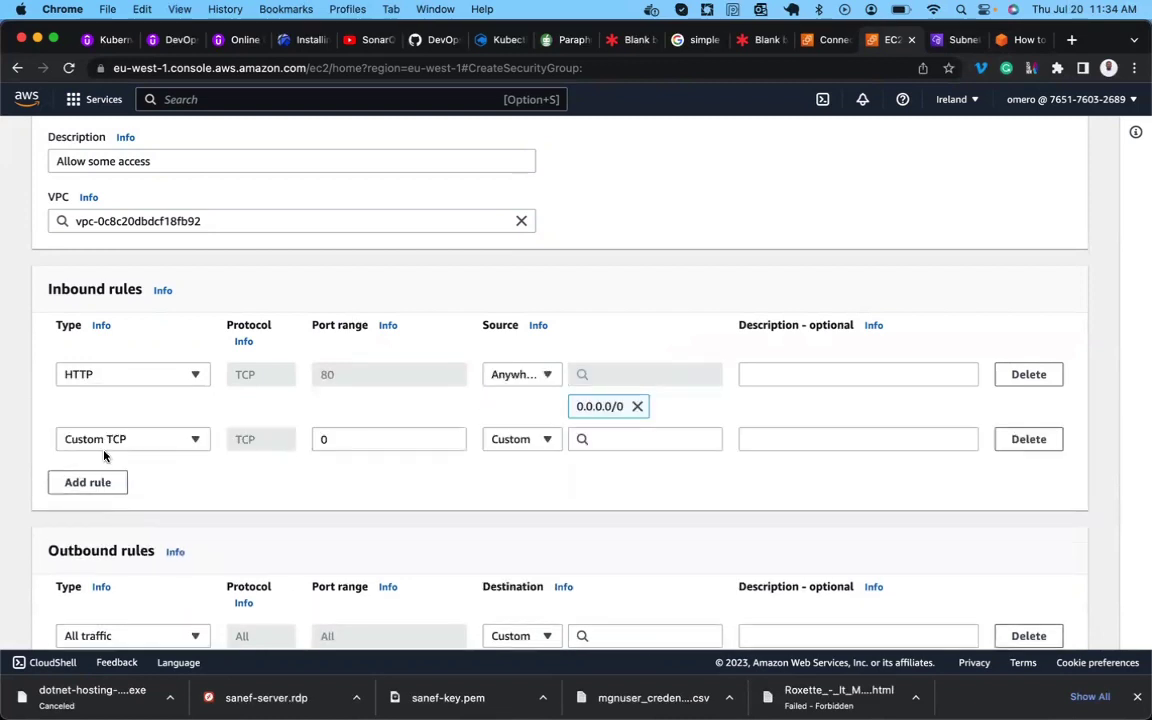
left_click(125, 451)
scroll(136, 404, "down", 4)
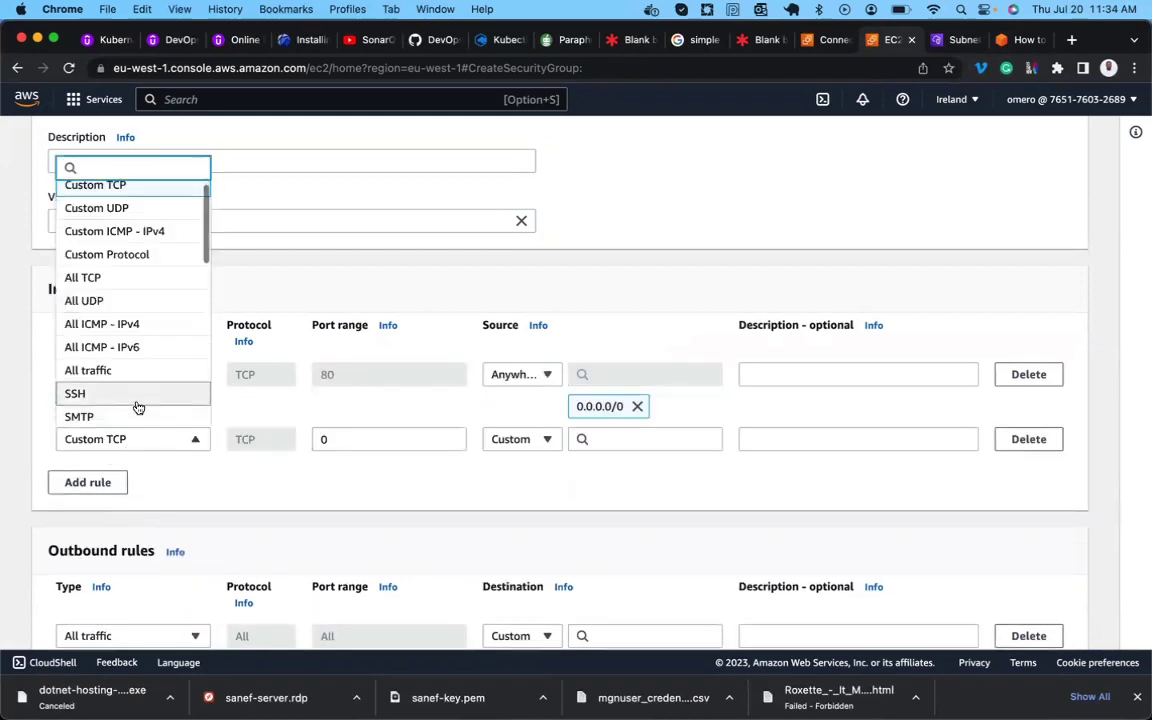
scroll(115, 359, "down", 5)
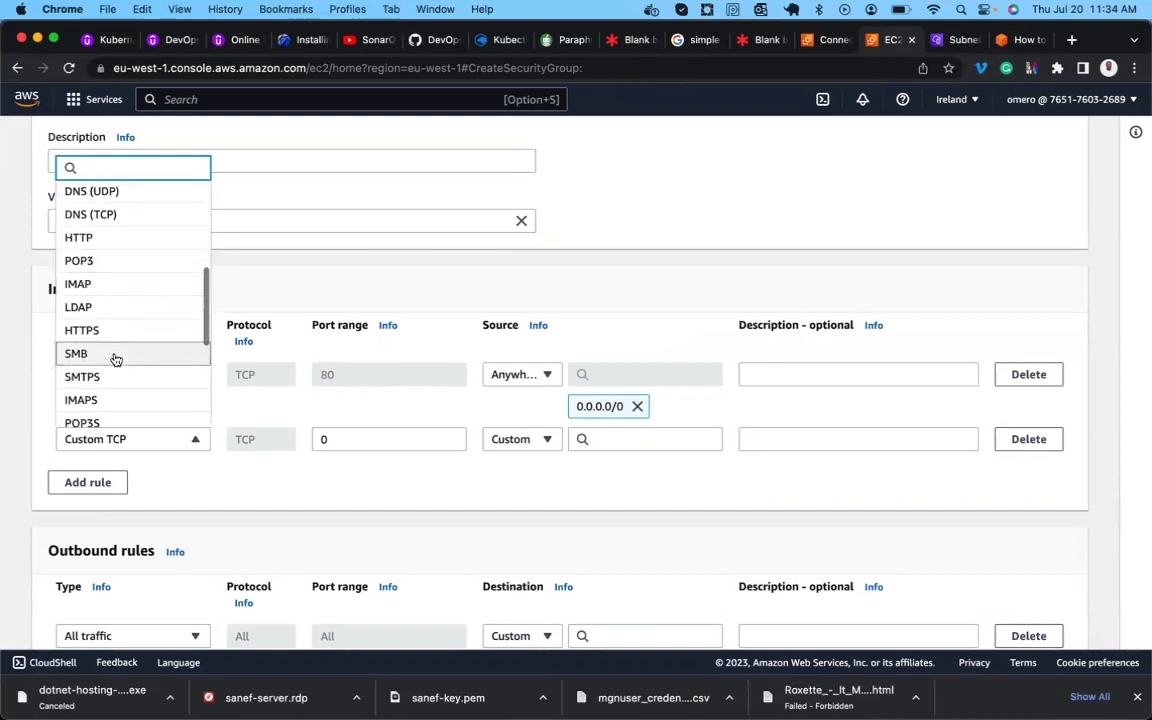
left_click(108, 333)
left_click(525, 440)
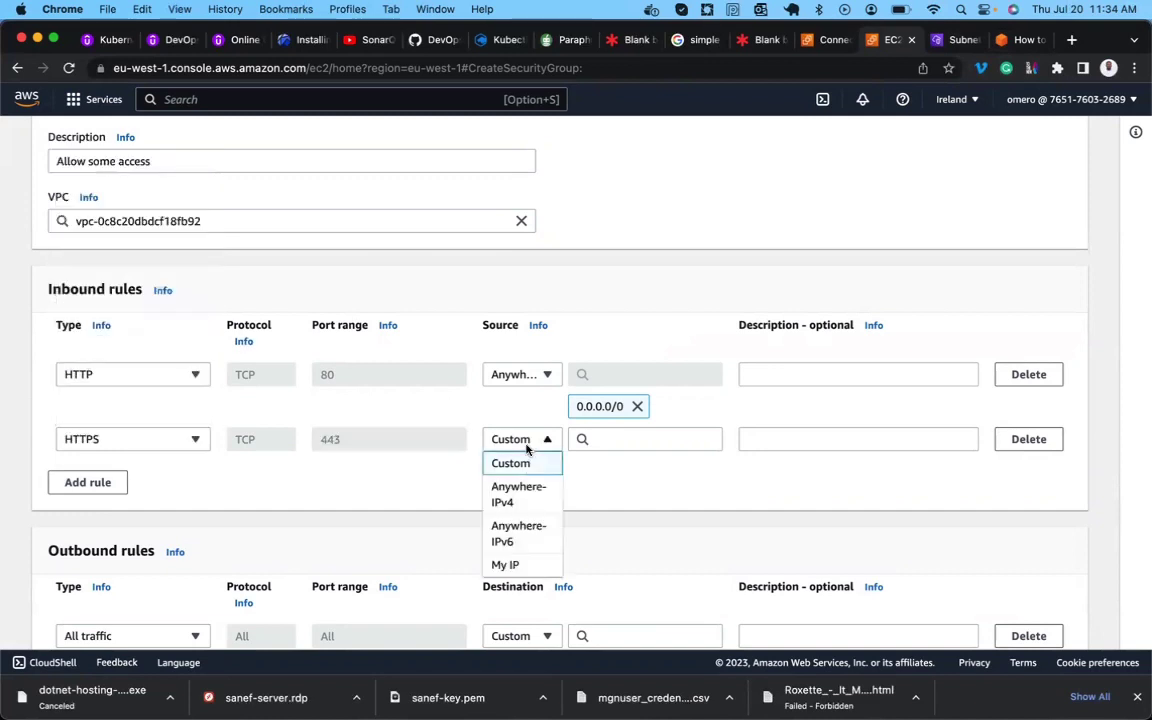
left_click(519, 487)
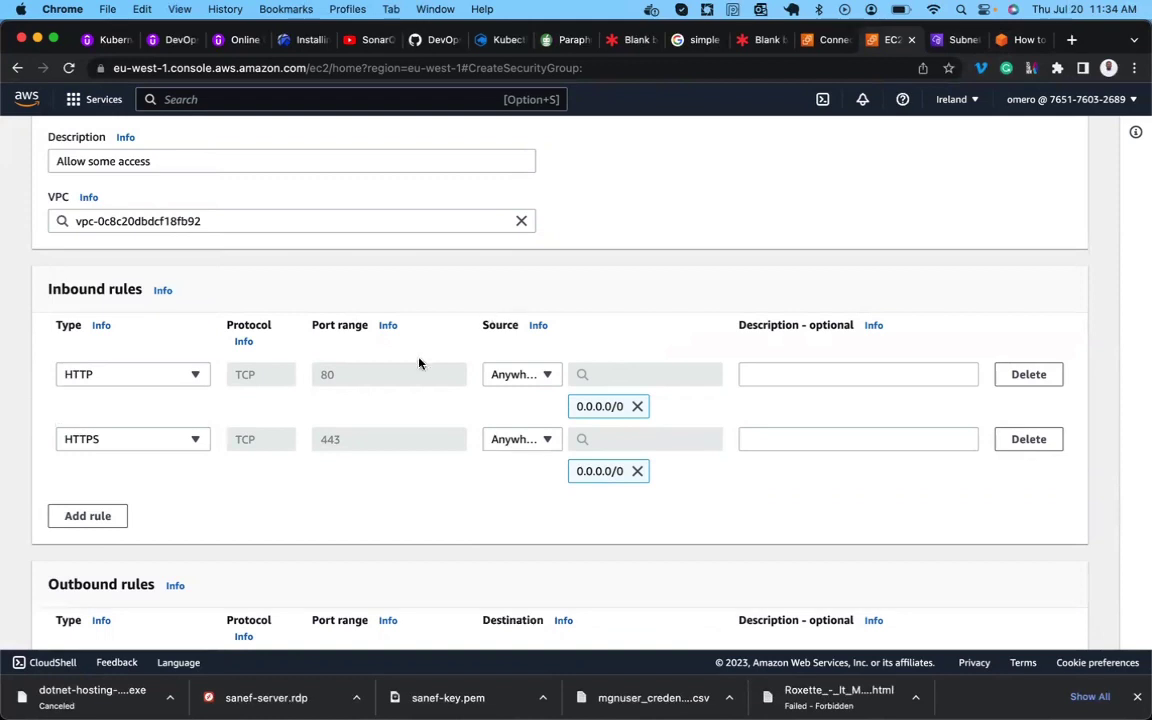
left_click(90, 516)
left_click(120, 504)
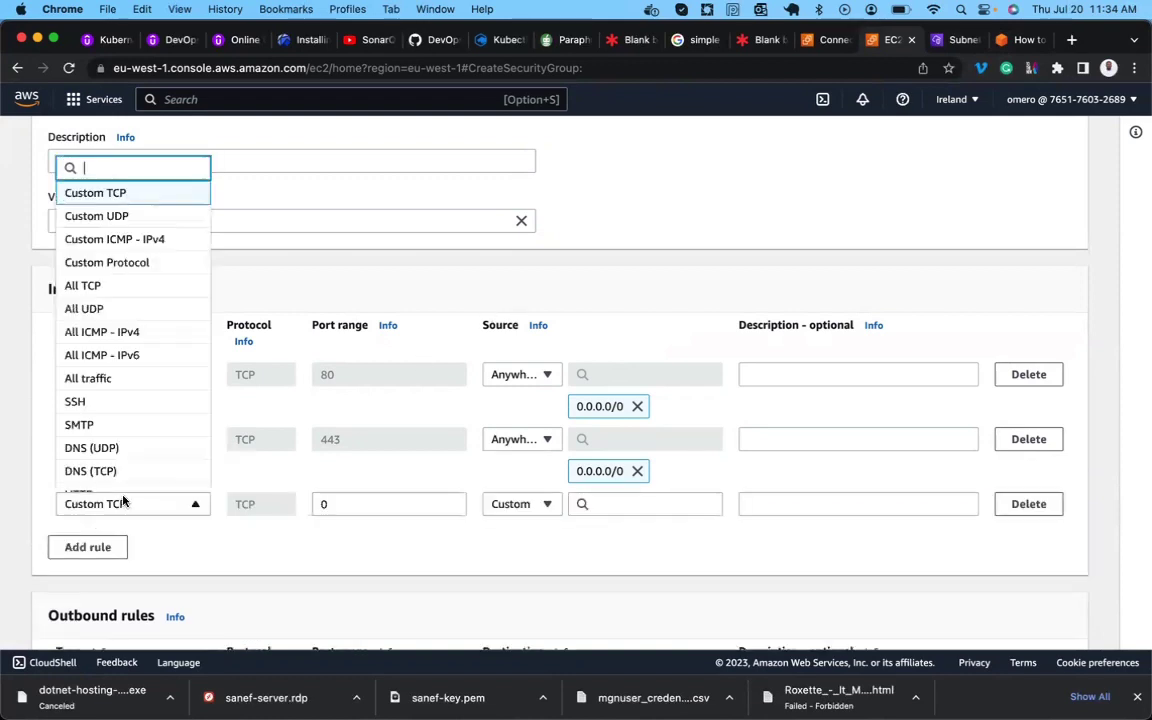
left_click(104, 412)
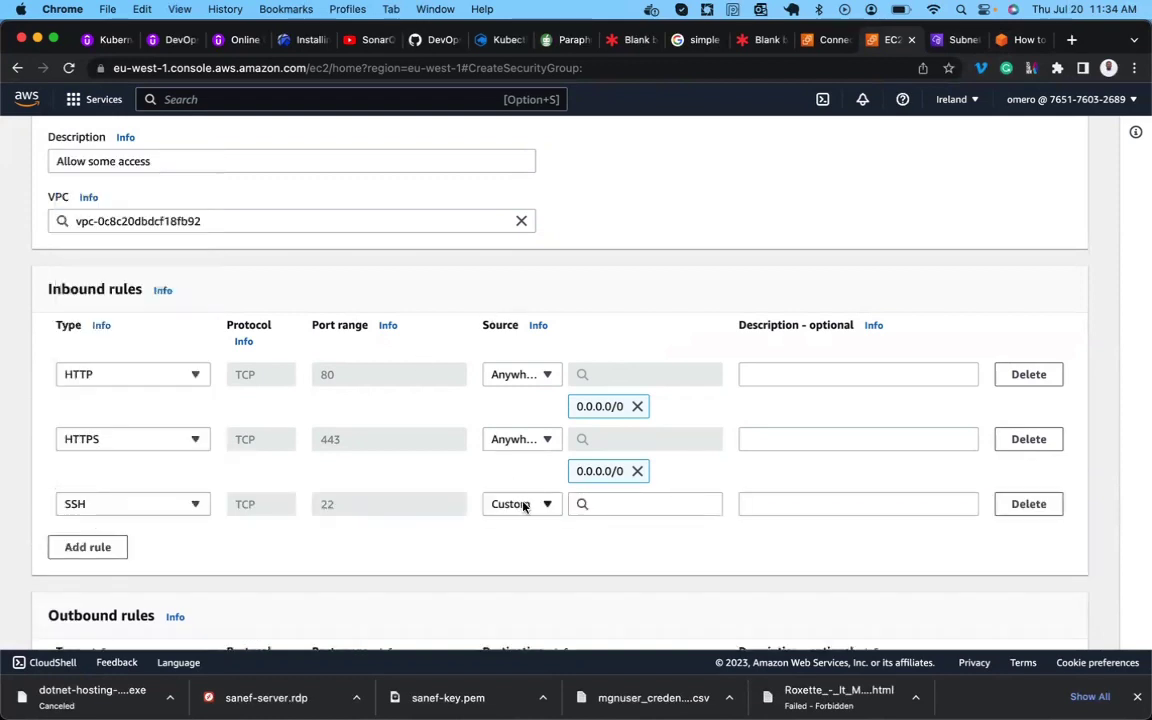
left_click(522, 504)
left_click(517, 423)
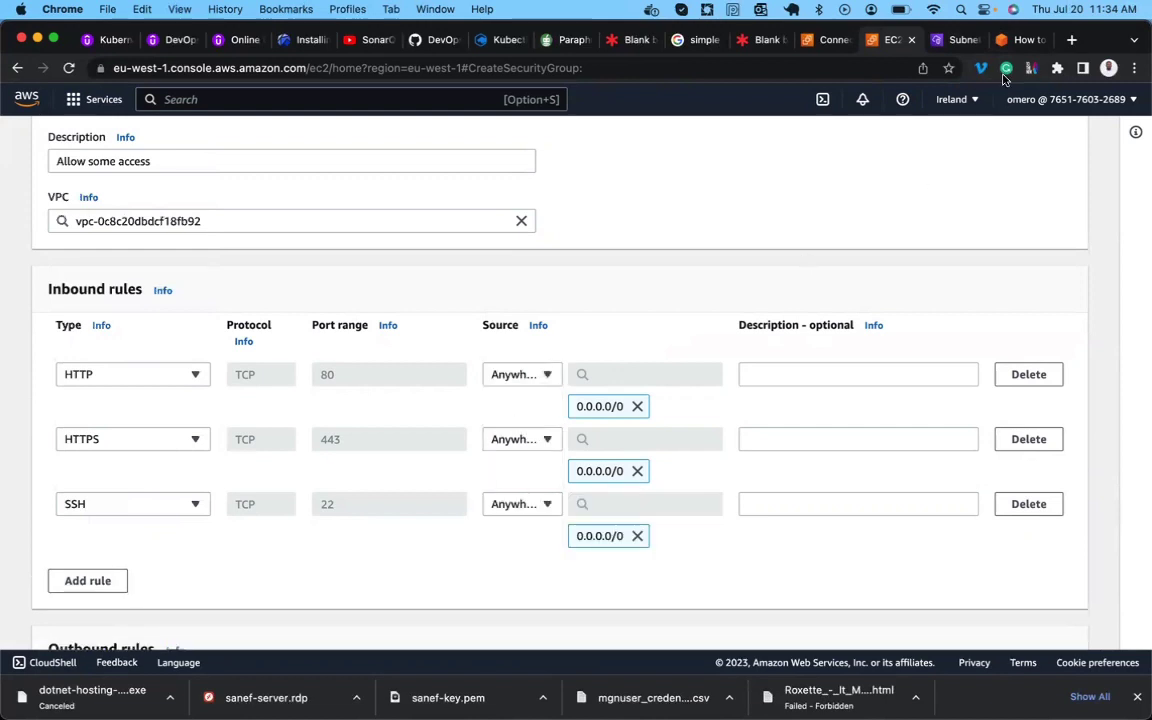
left_click(1020, 42)
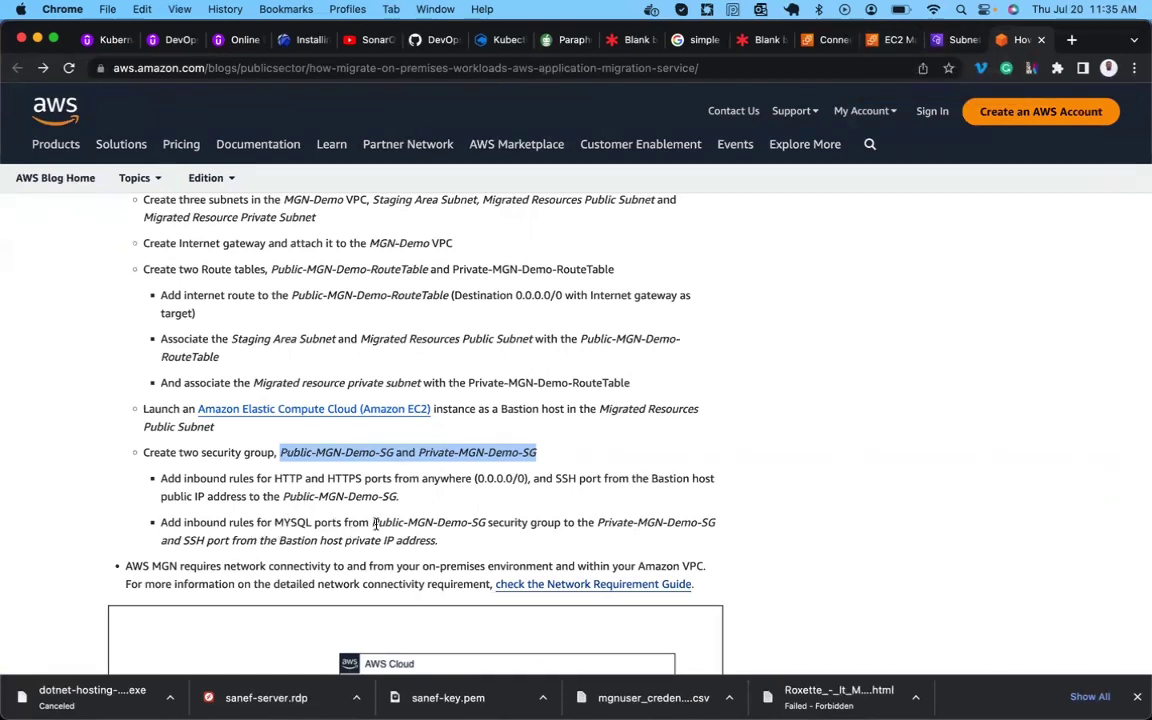
double_click(444, 522)
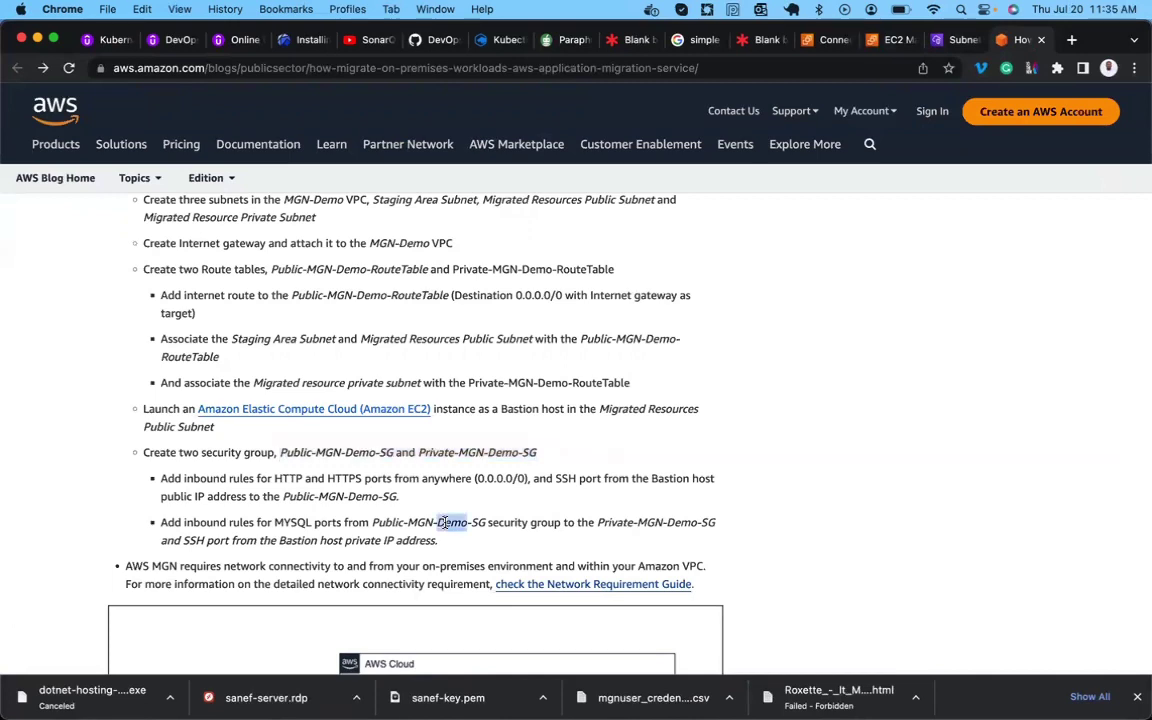
double_click(656, 522)
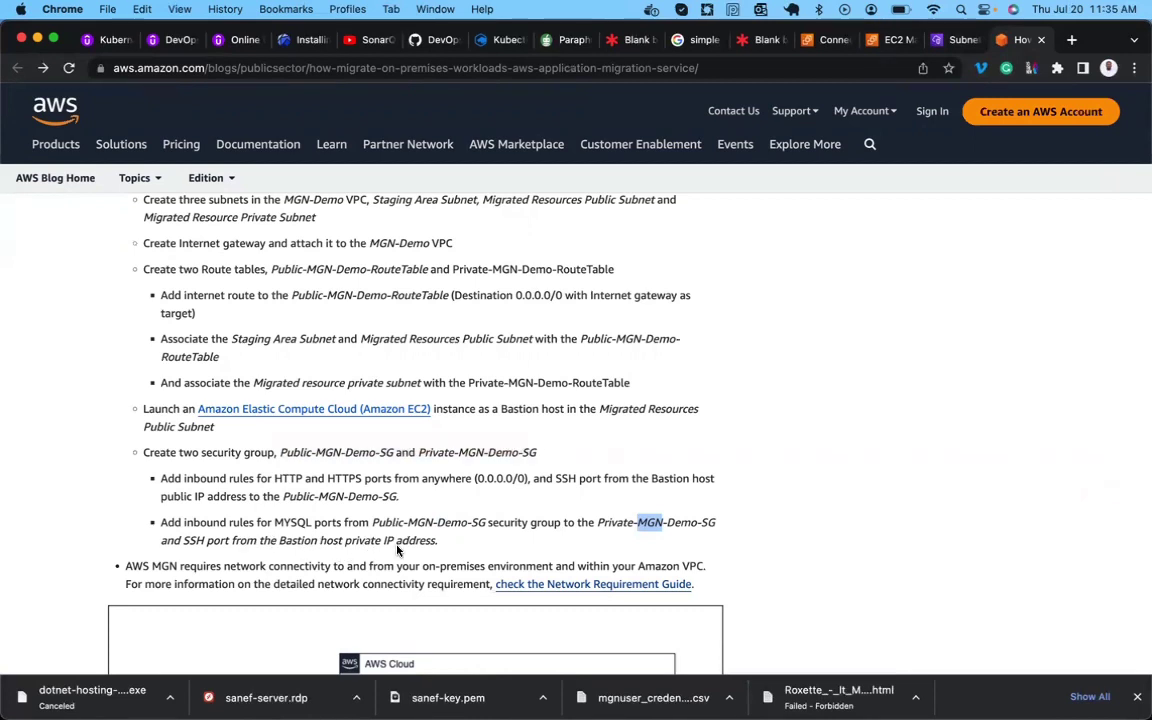
Create the Public-MGN-Demo-SG security group.
left_click(887, 42)
scroll(248, 419, "down", 5)
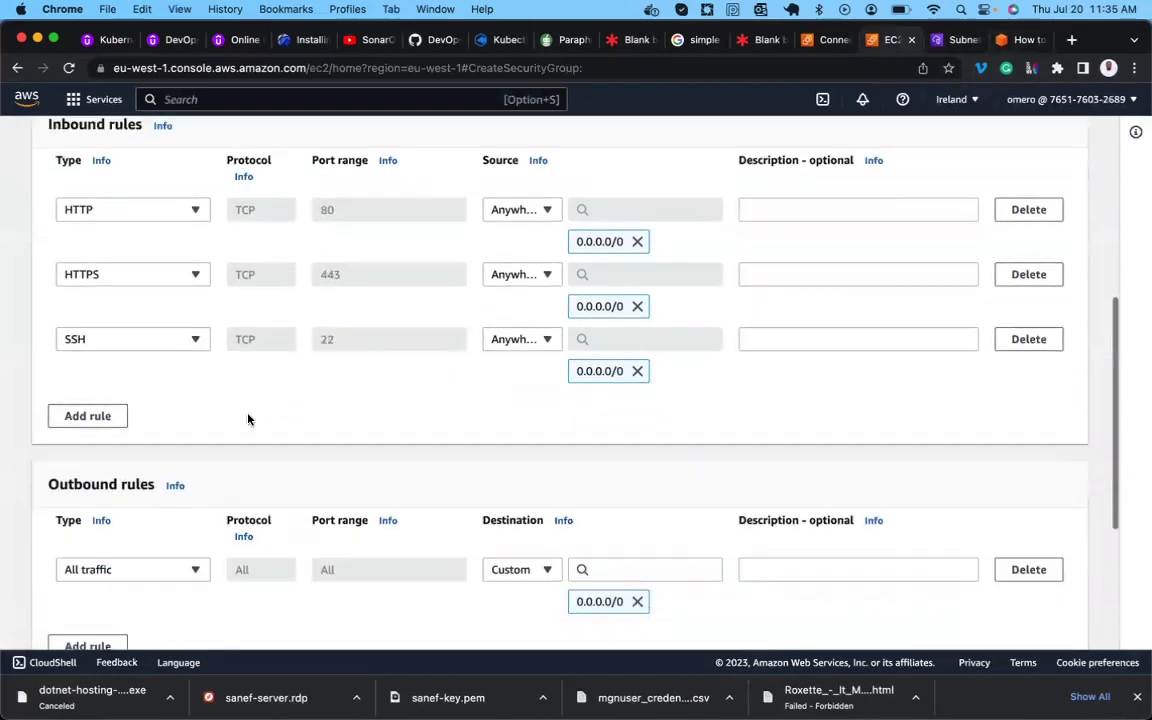
scroll(537, 391, "down", 2)
scroll(537, 391, "down", 2)
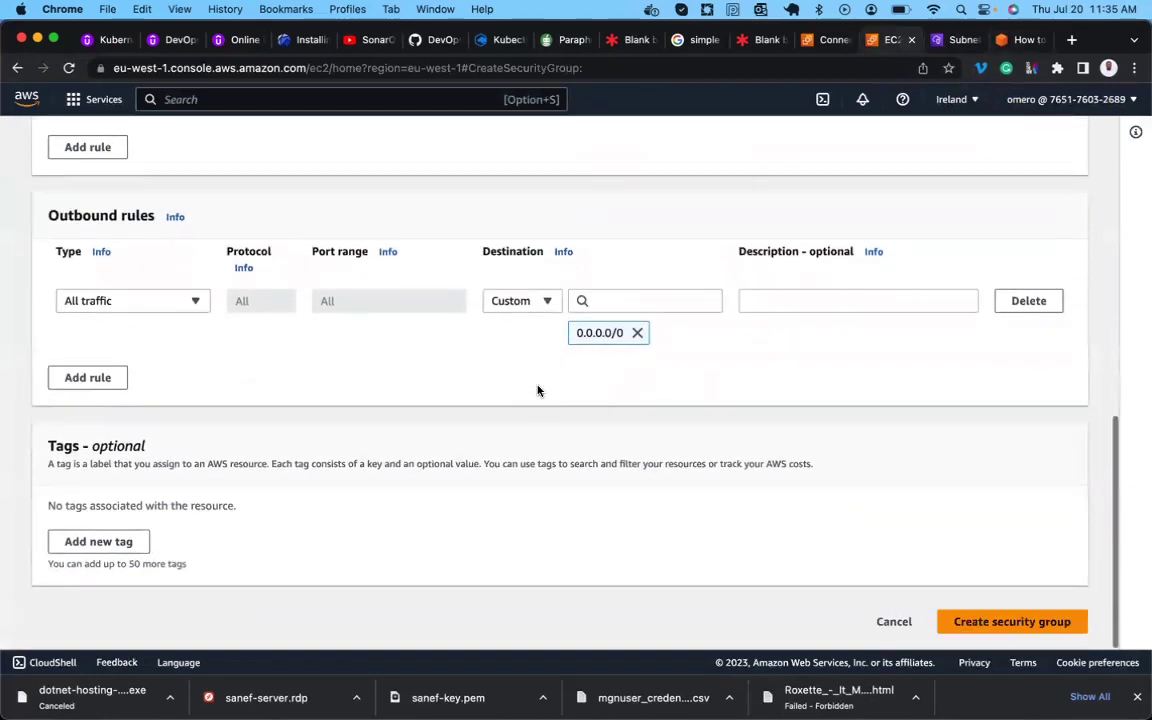
left_click(987, 620)
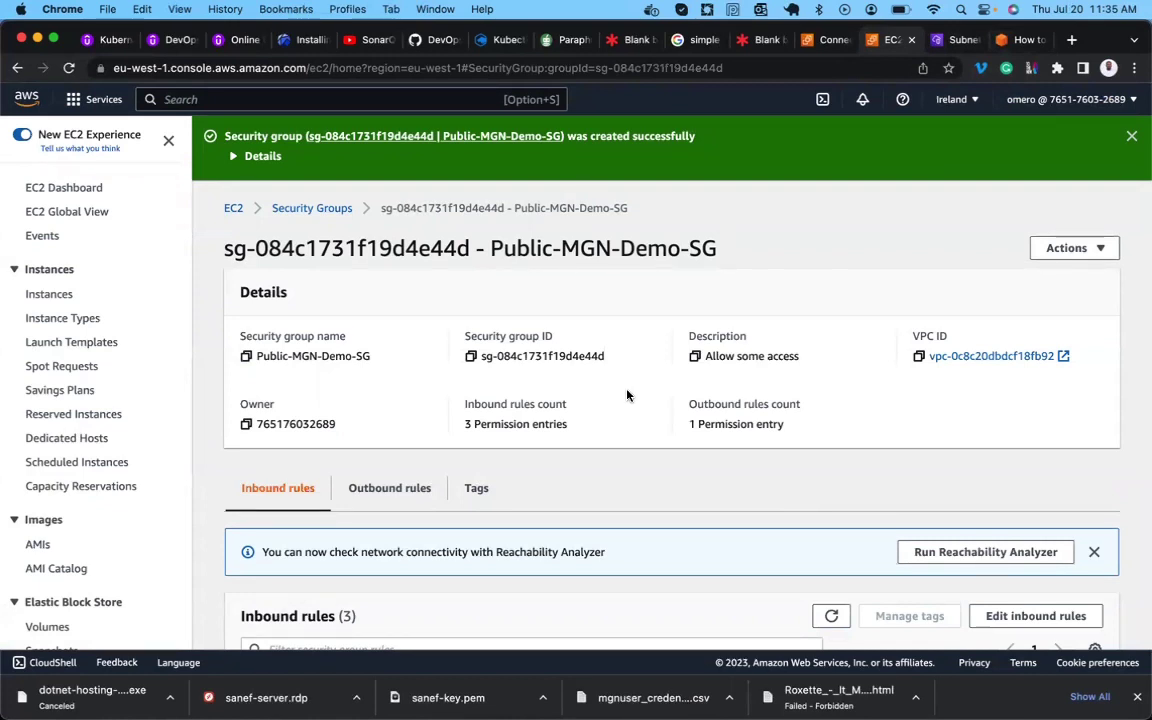
Start another security group named Private-MGN-Demo-SG with description 'Allow some access'.
left_click(305, 210)
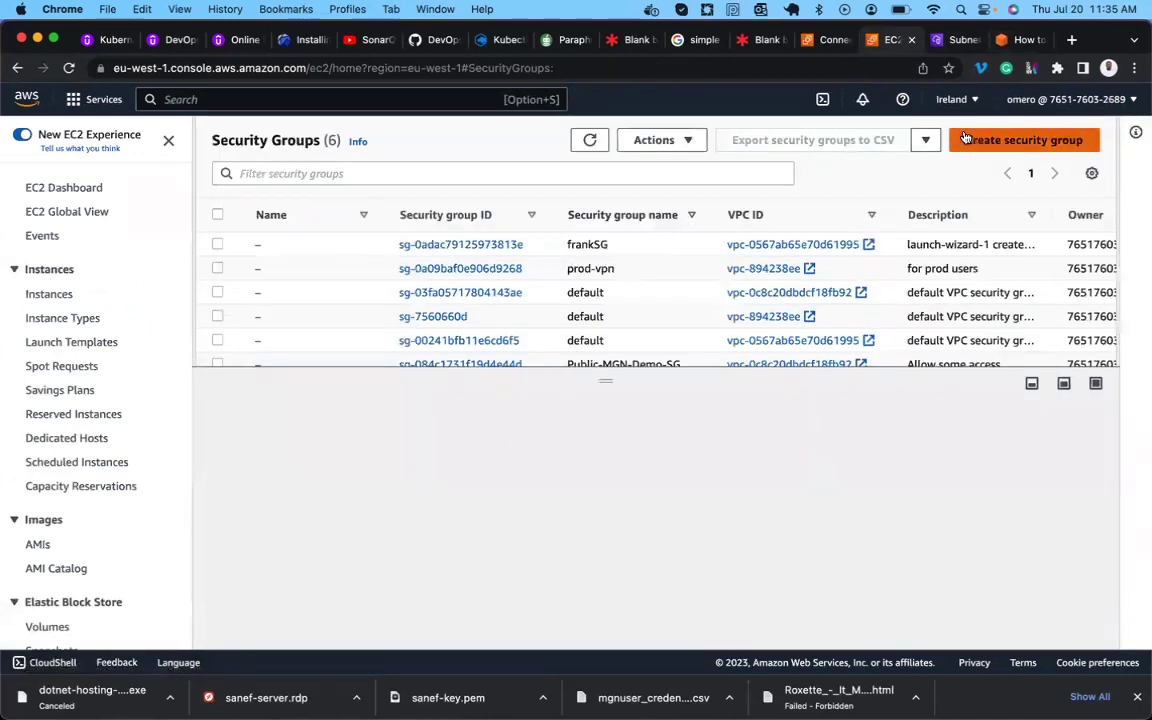
left_click(978, 140)
left_click(301, 328)
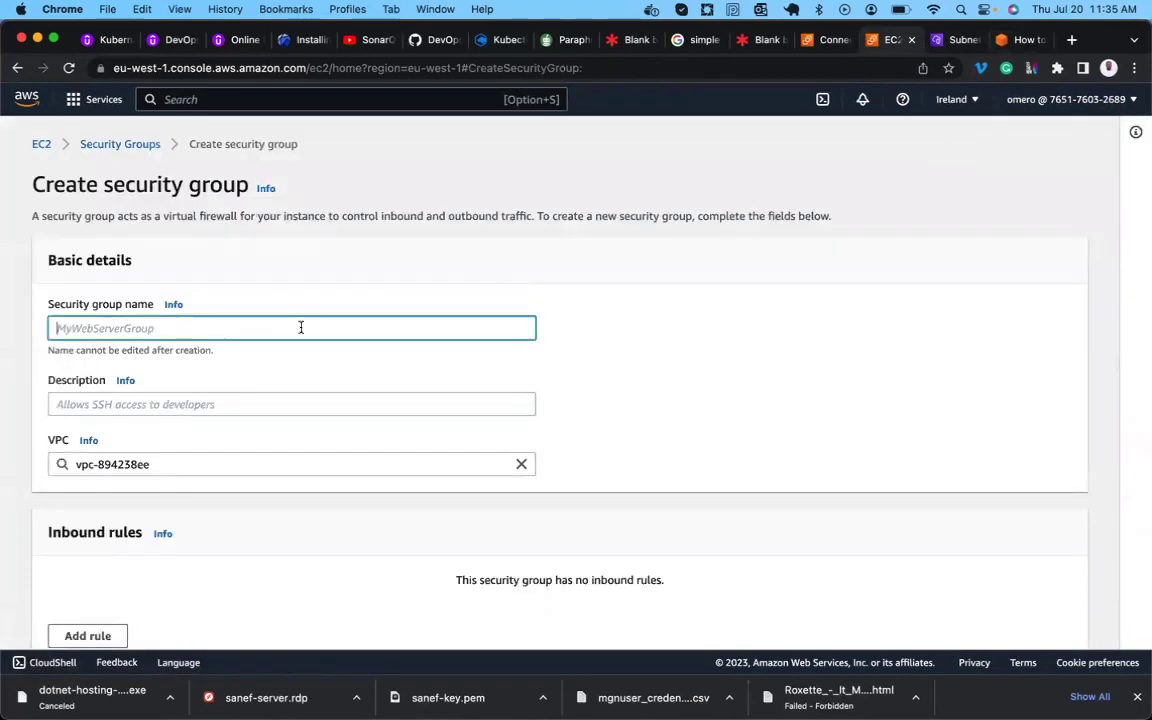
type("and Private-MGN-Demo-SG")
key("super+Left")
key("shift+Right")
key("shift+Right")
key("shift+Right")
key("shift+Right")
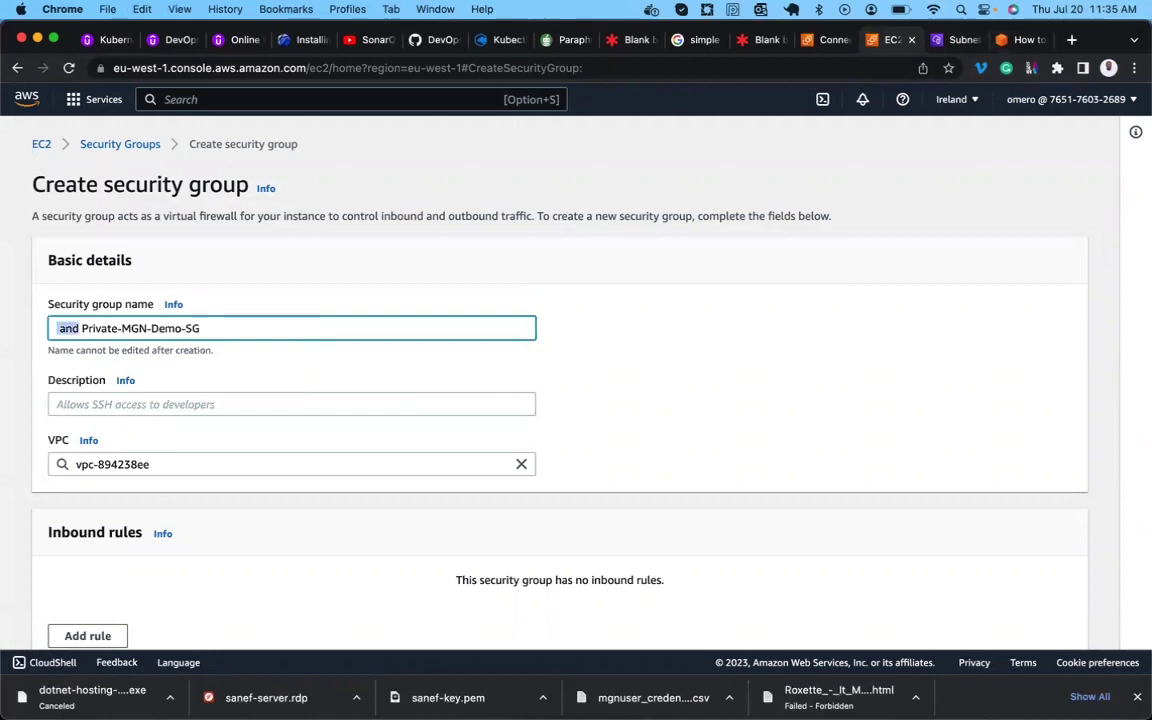
key("BackSpace")
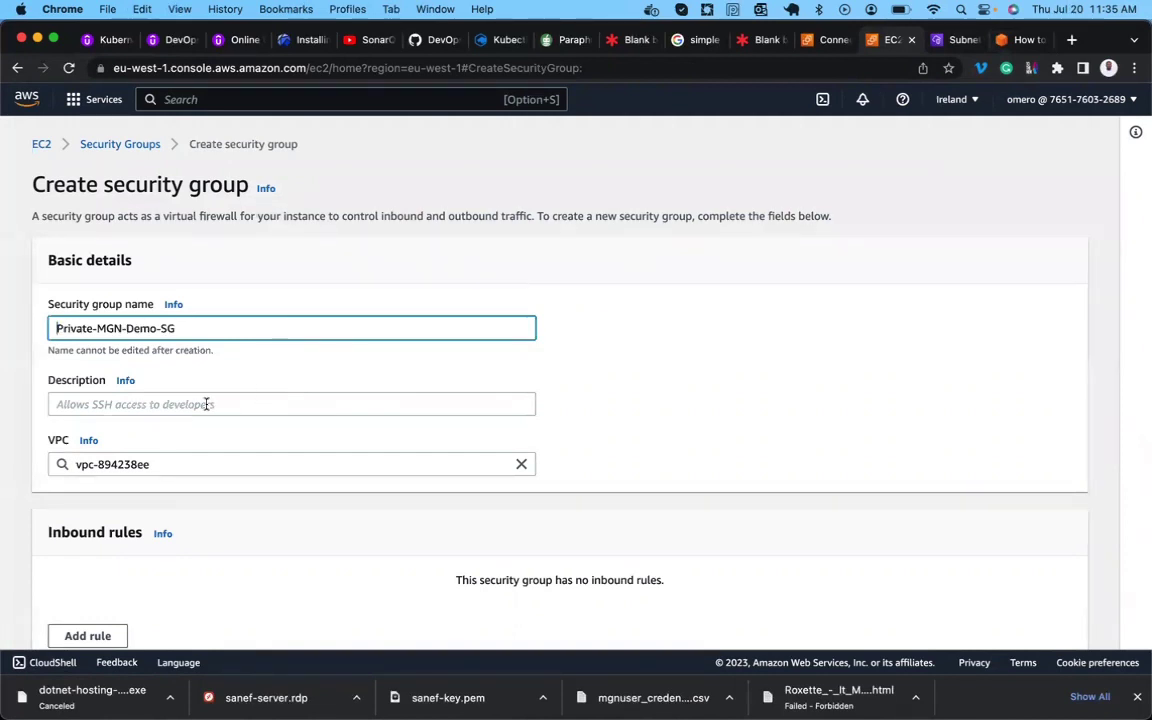
left_click(206, 404)
type("Allow some access")
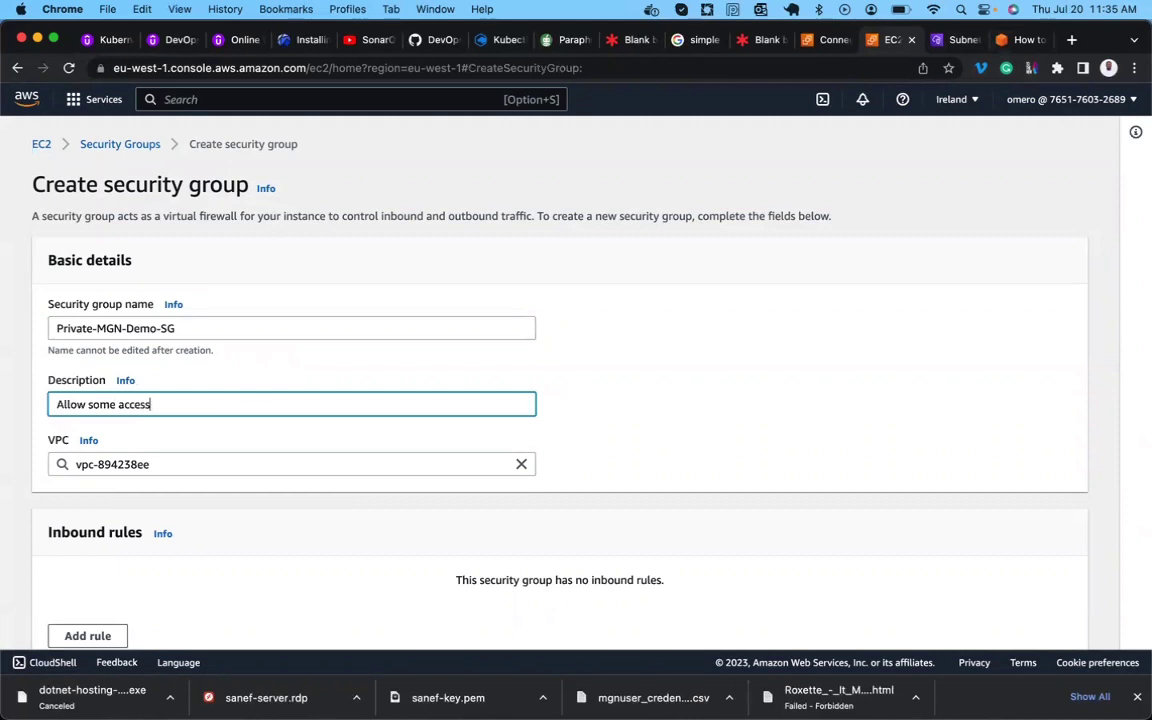
Place Private-MGN-Demo-SG in MGN-Demo-VPC and create it.
scroll(290, 420, "down", 4)
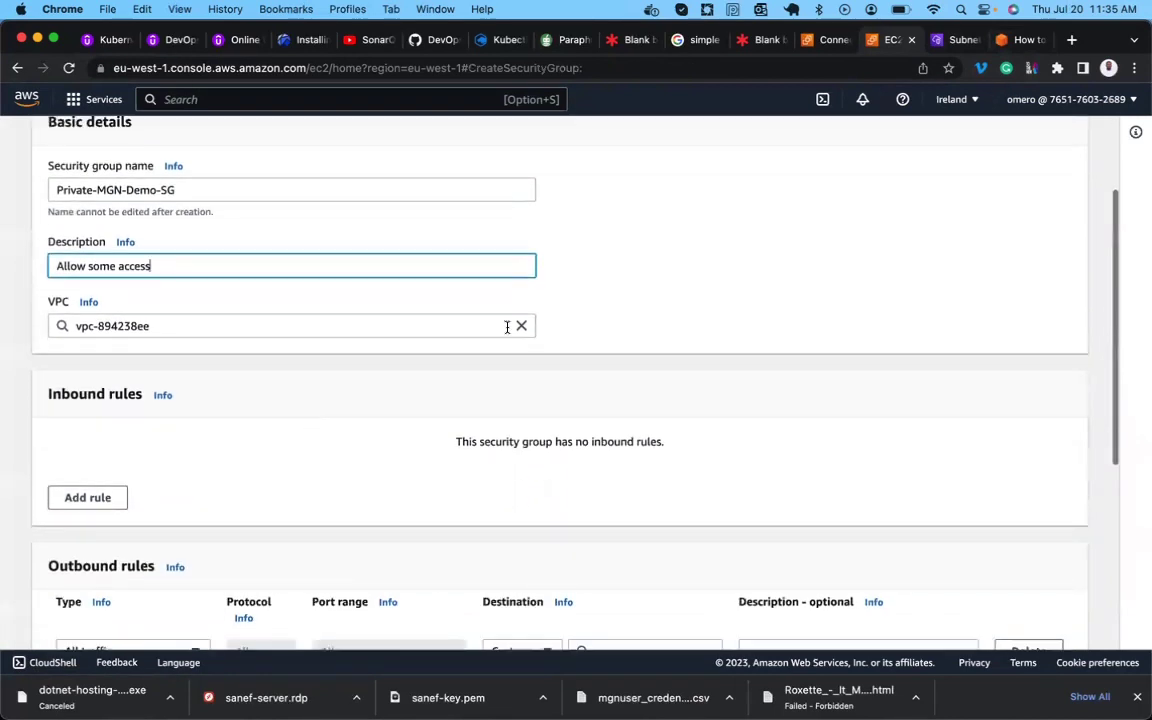
left_click(522, 326)
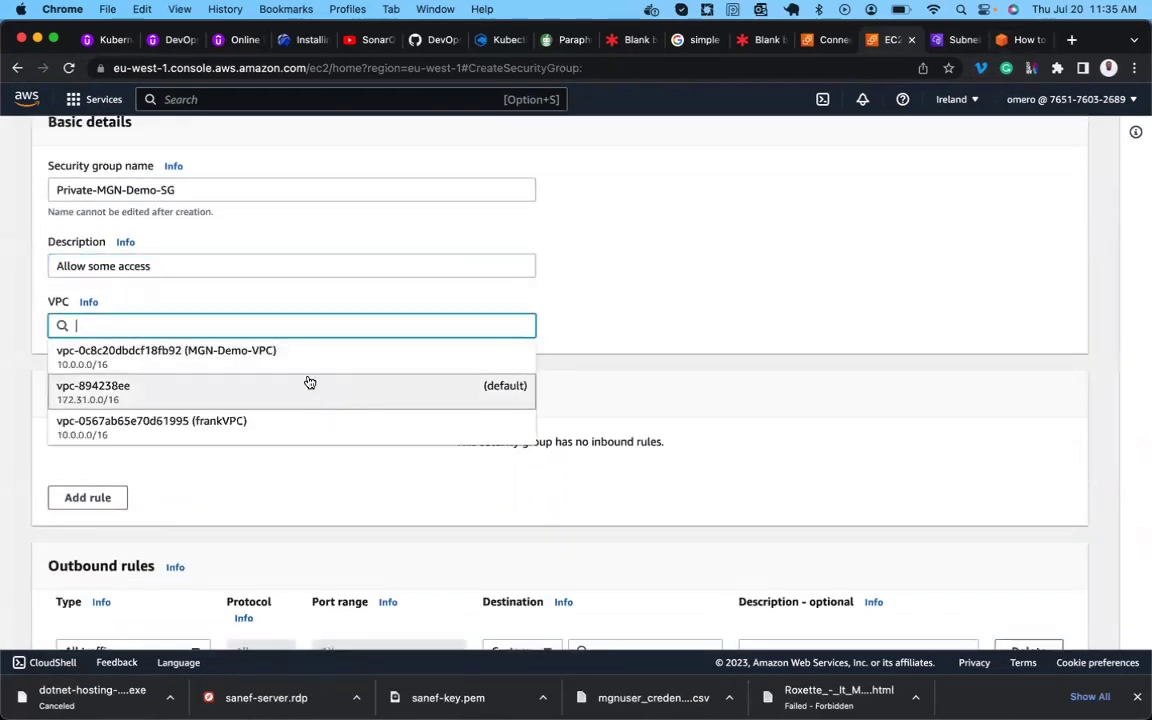
left_click(280, 362)
scroll(280, 363, "down", 4)
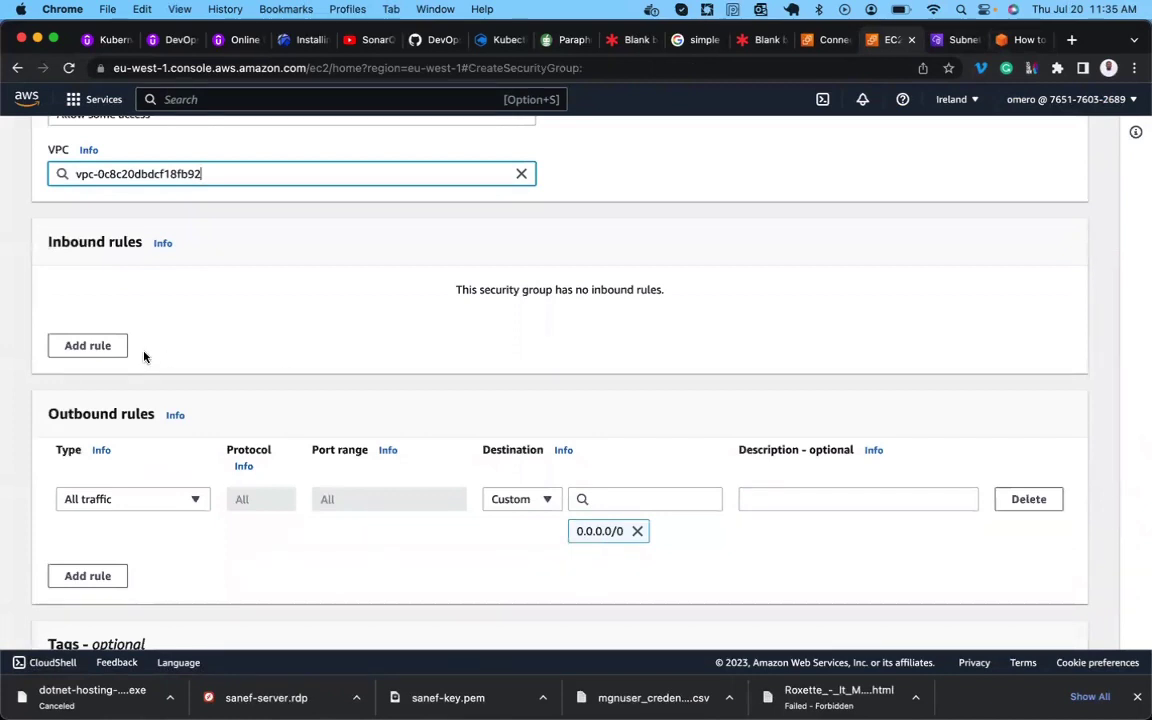
scroll(144, 357, "down", 5)
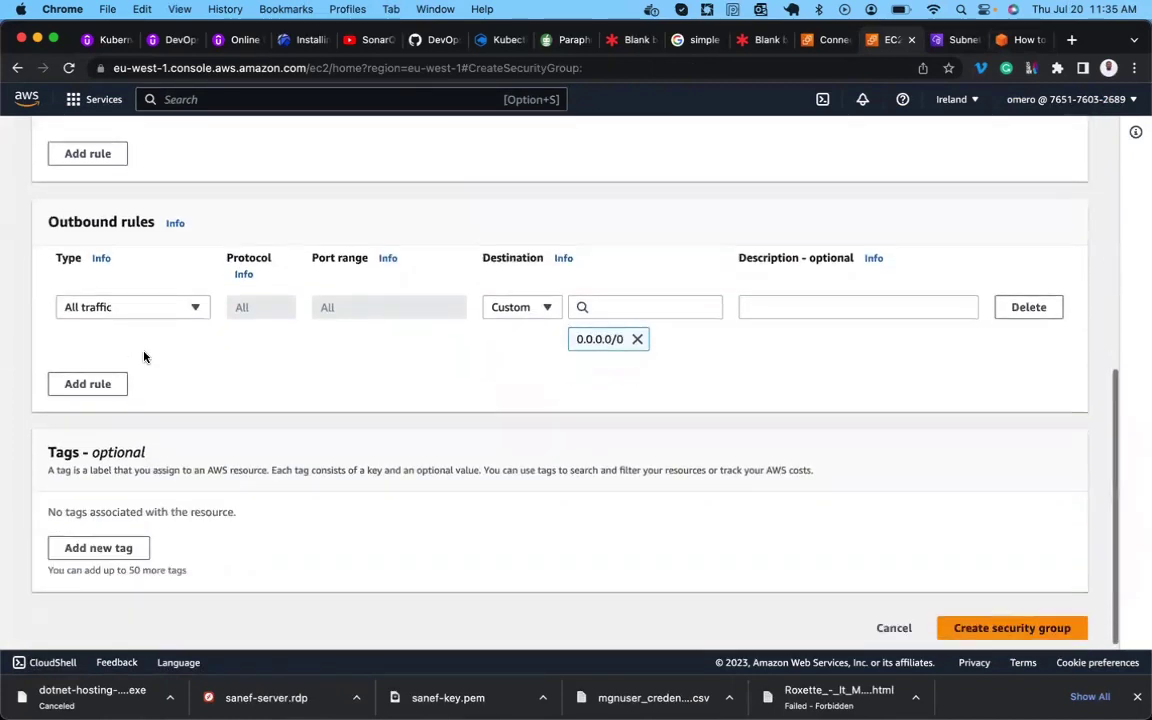
left_click(1023, 628)
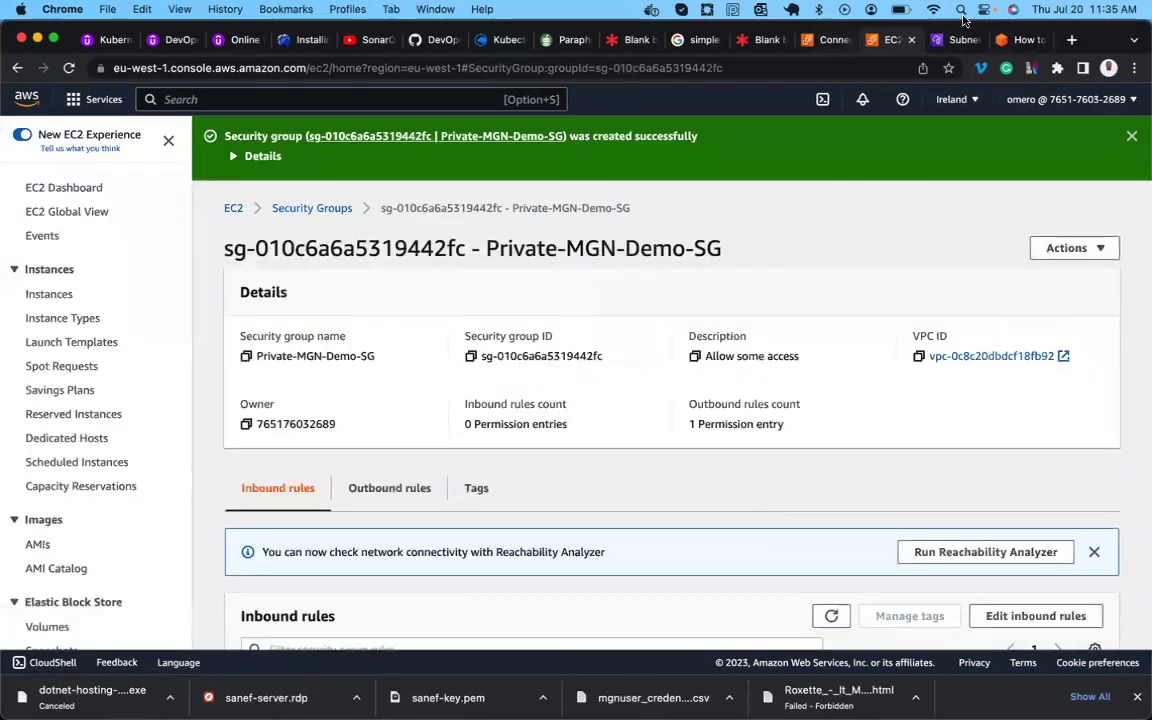
left_click(1010, 40)
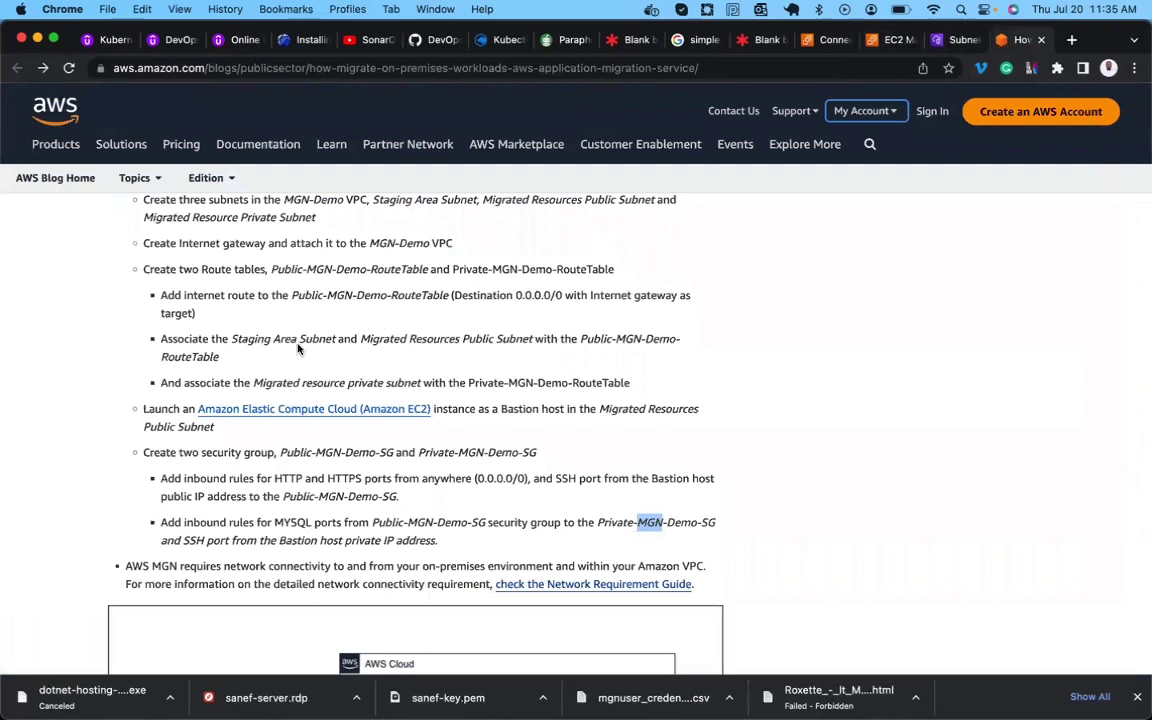
double_click(168, 408)
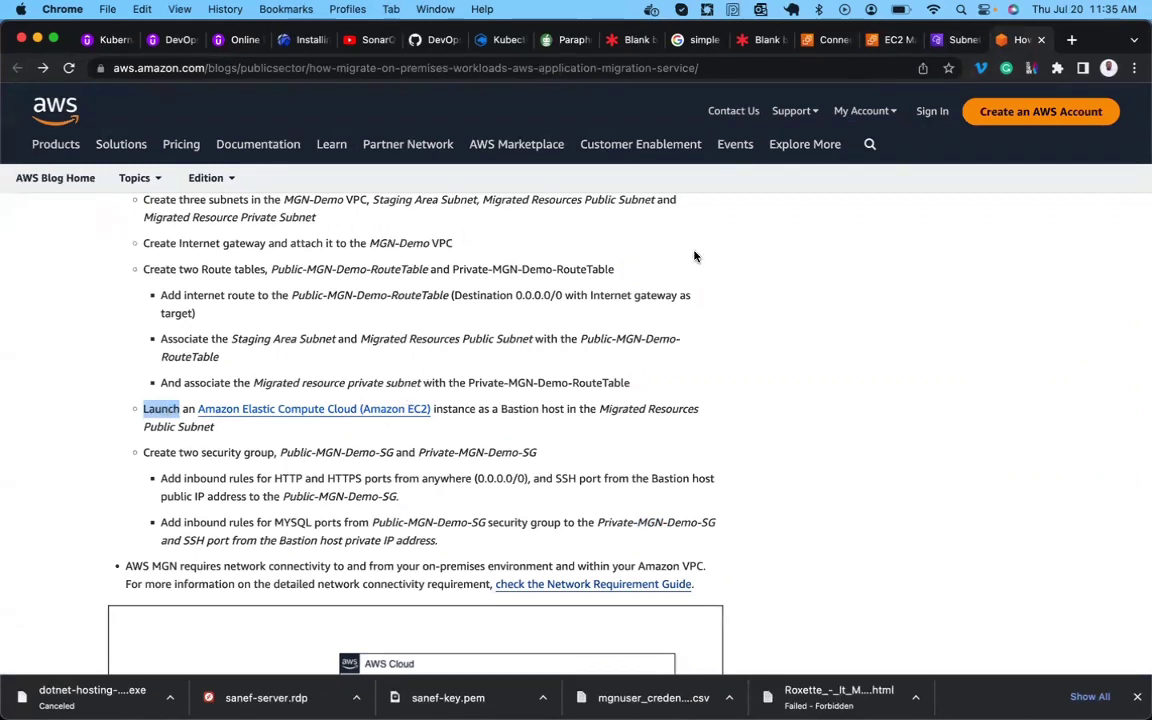
left_click(891, 44)
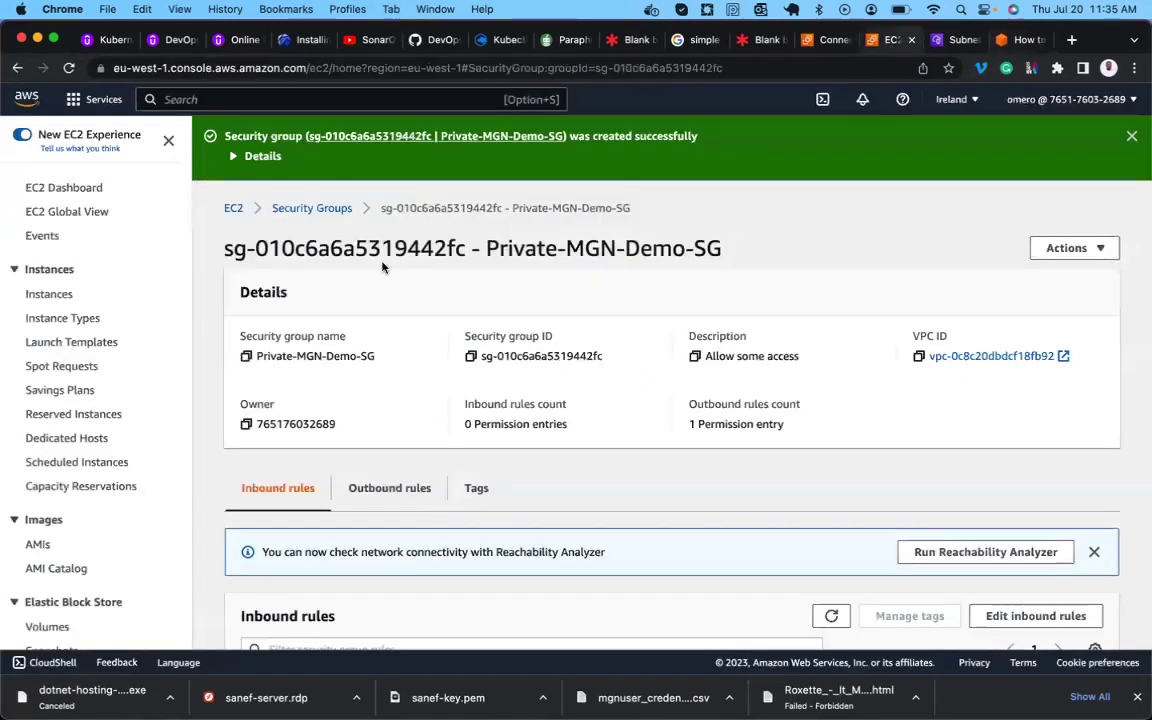
Begin launching an instance named MGN-Bastion using the Amazon Linux 2 AMI.
left_click(43, 294)
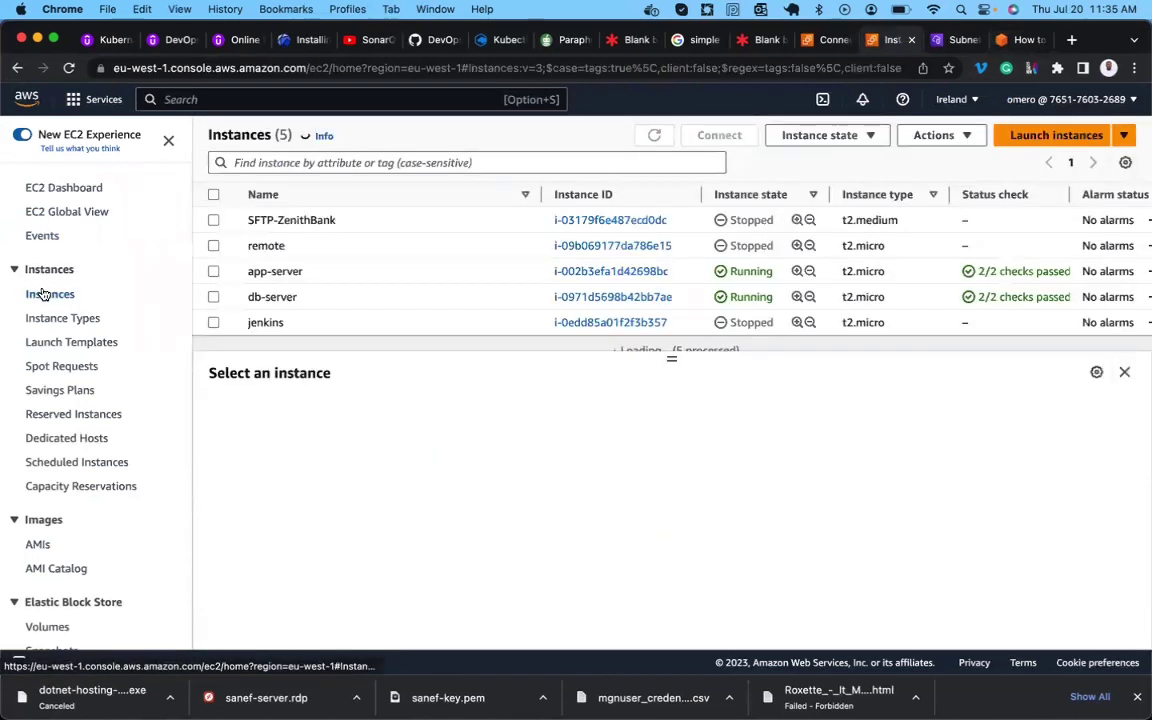
left_click(1011, 138)
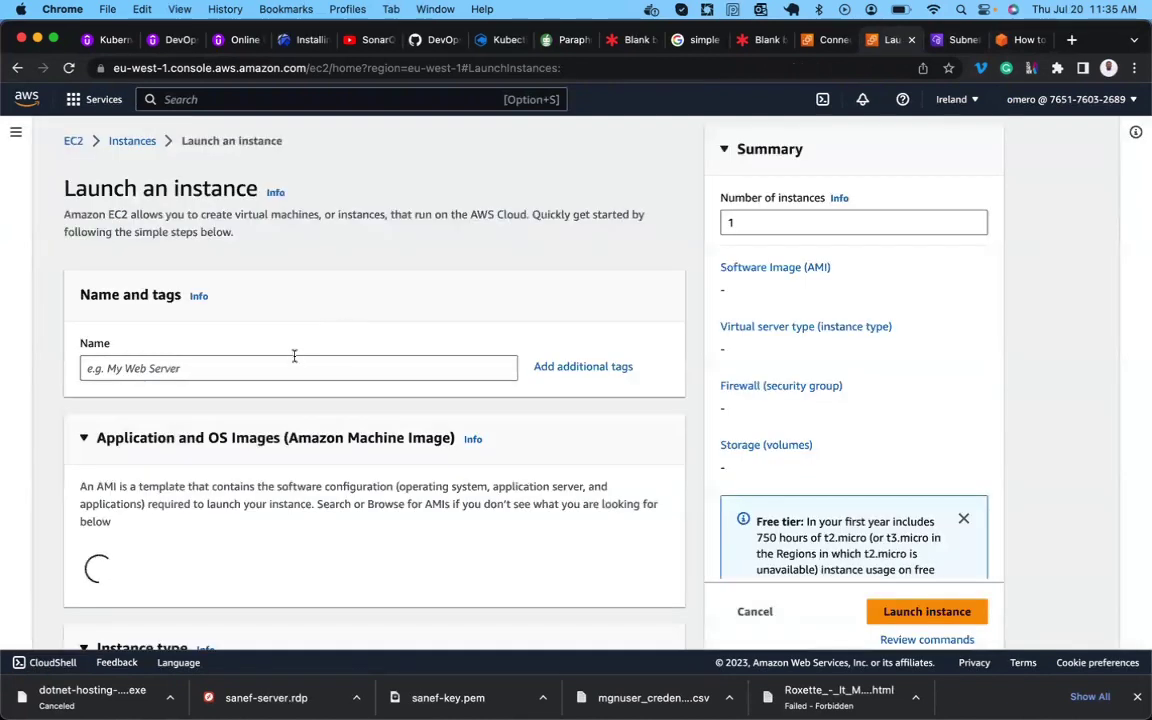
left_click(290, 366)
type("M")
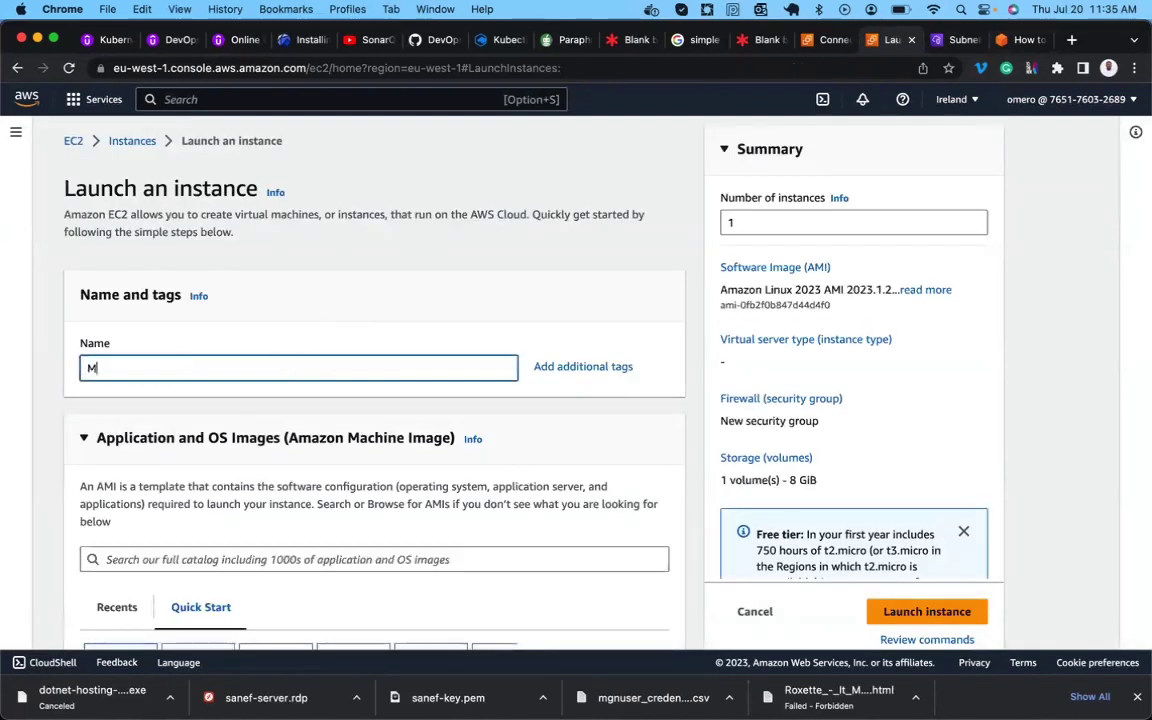
type("GN-Bastion")
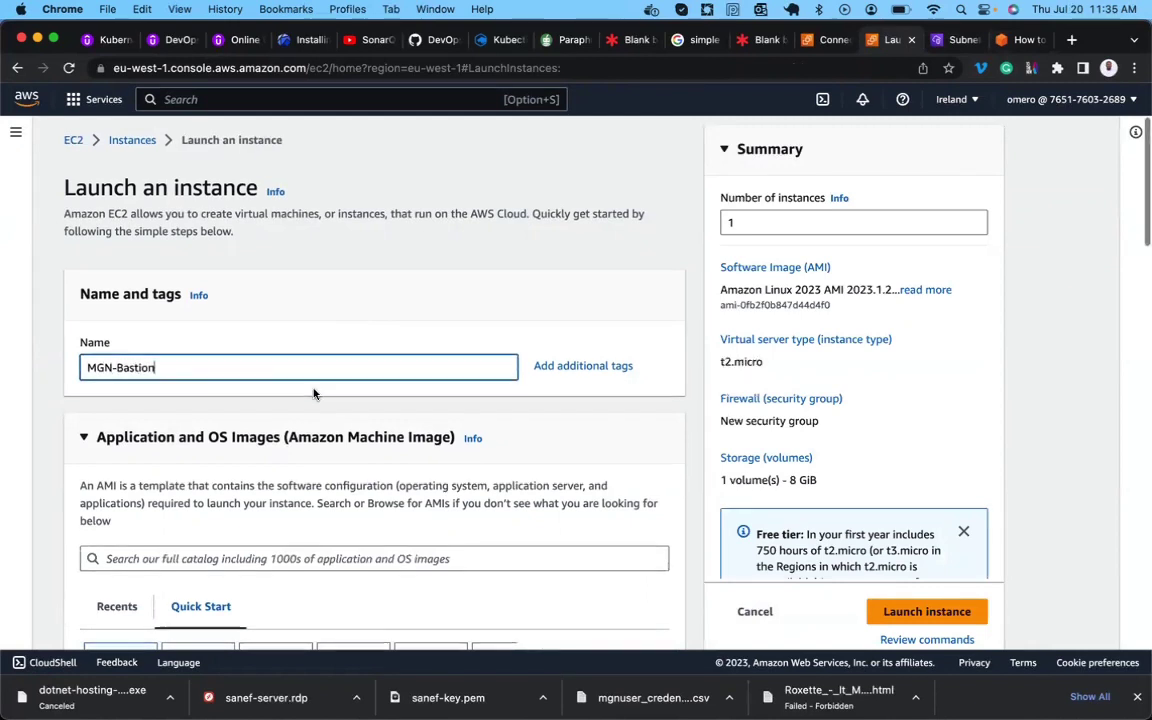
scroll(305, 395, "down", 5)
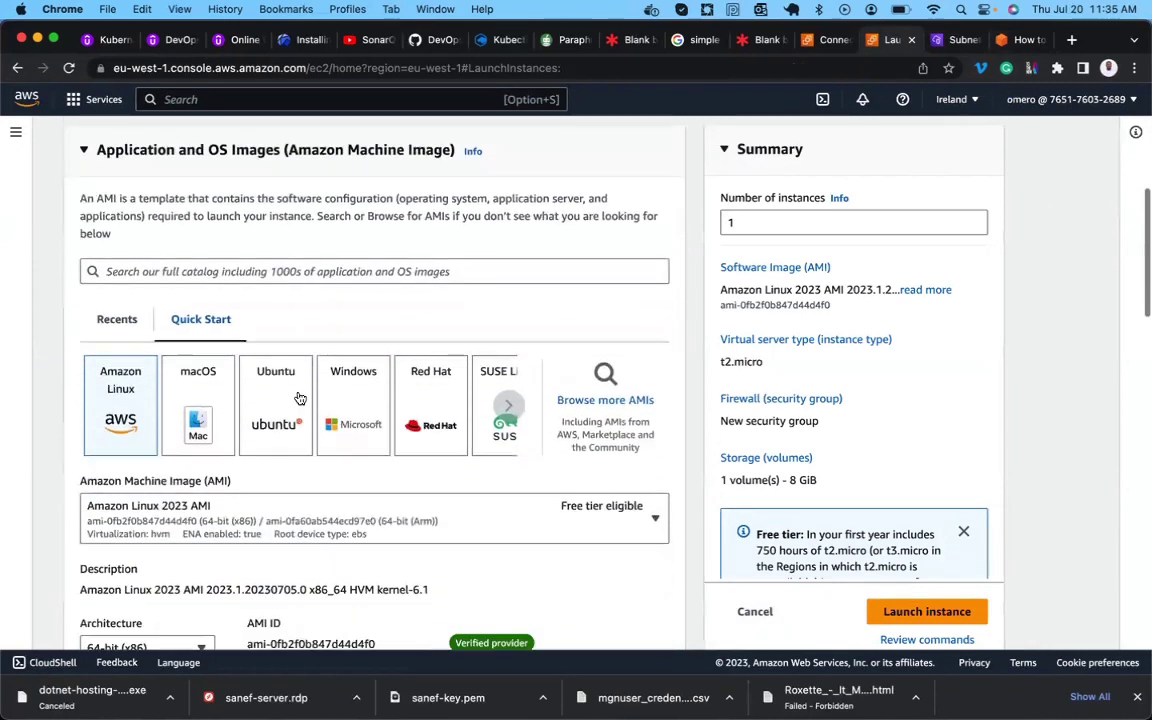
scroll(118, 413, "down", 4)
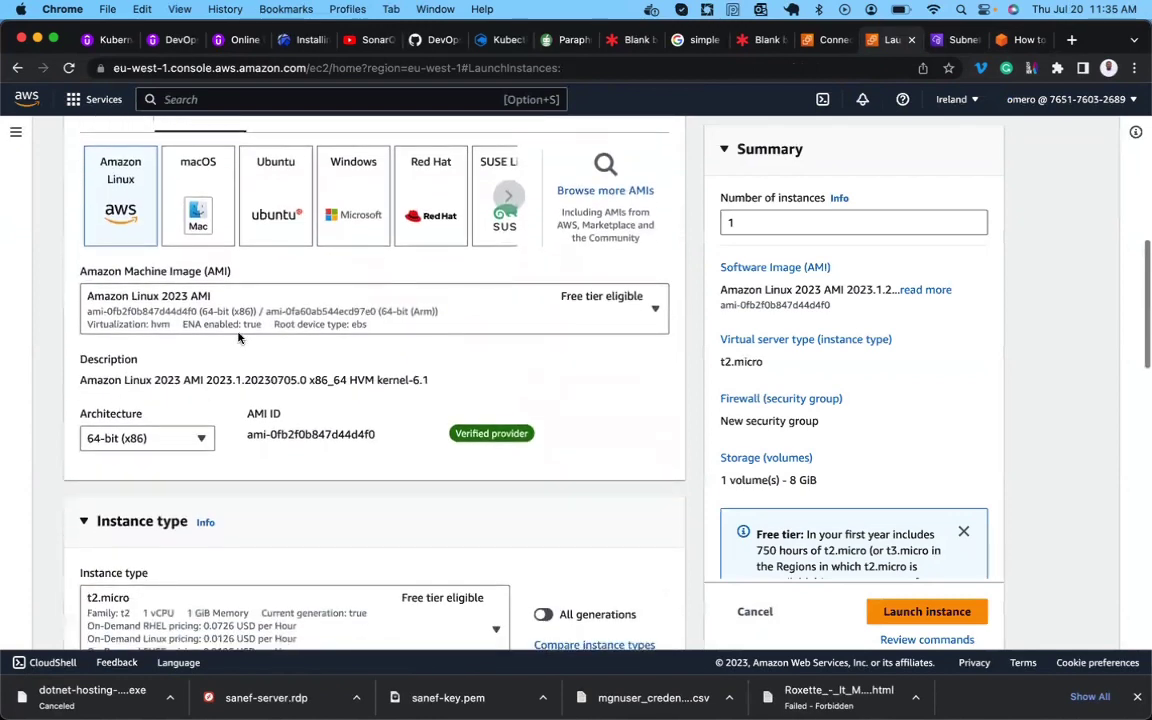
left_click(212, 310)
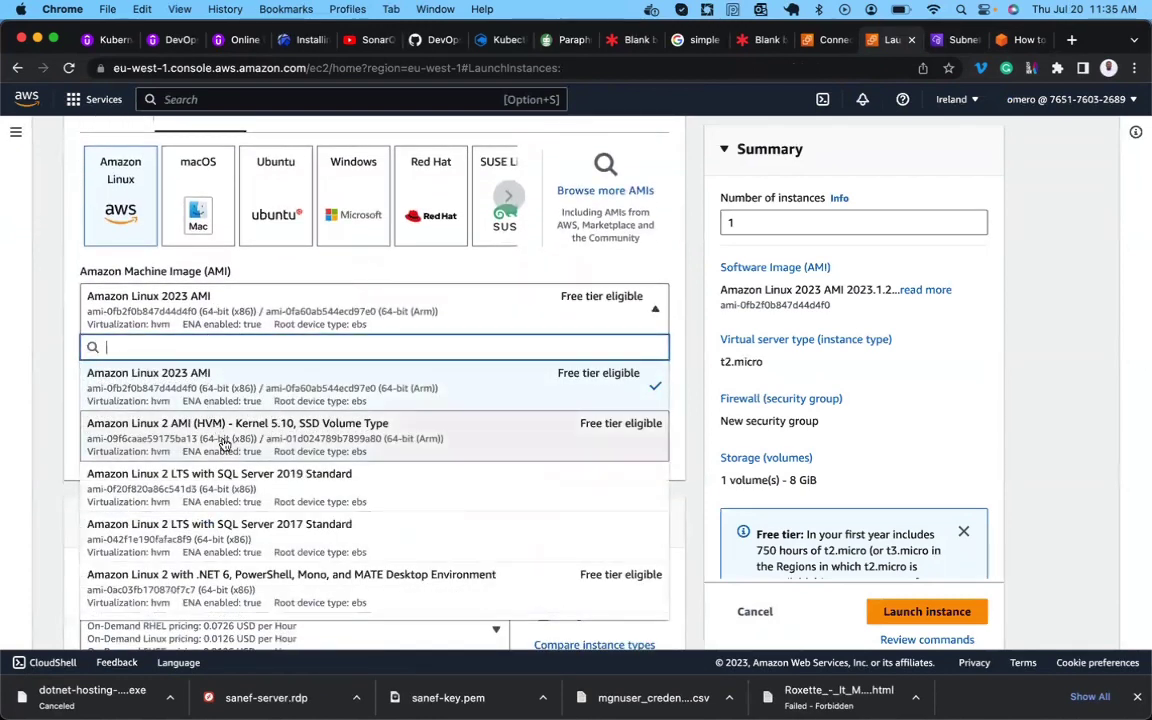
left_click(293, 443)
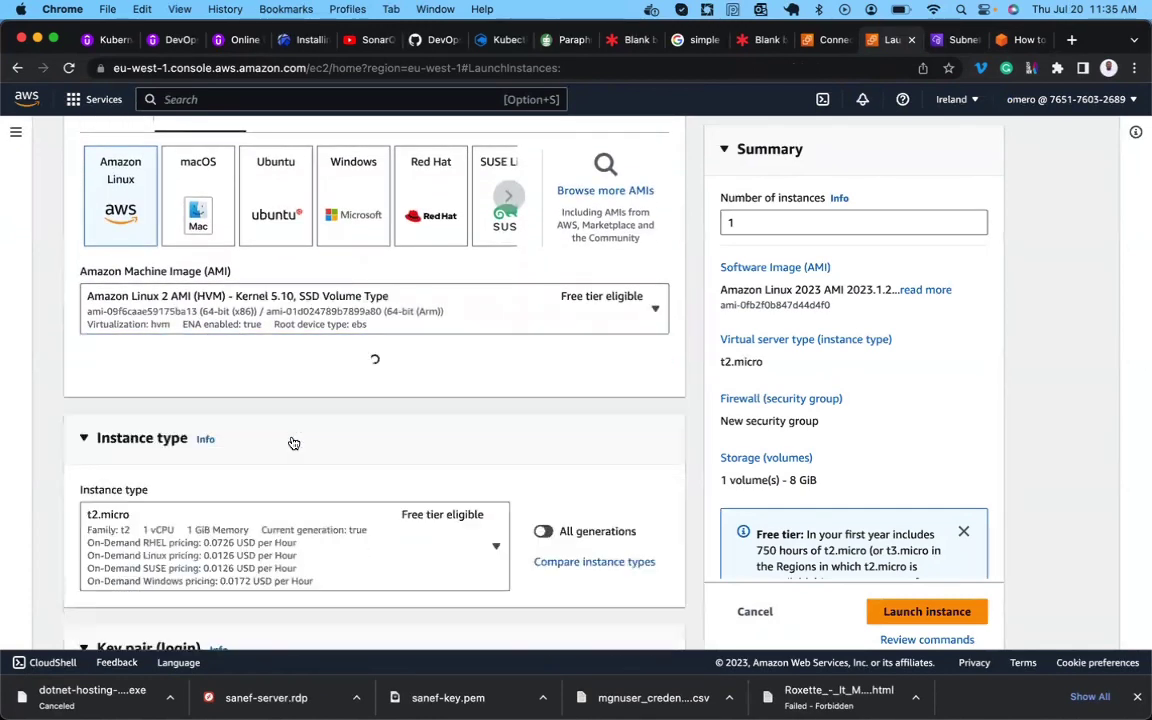
Choose an existing key pair for the instance login.
scroll(250, 440, "down", 4)
scroll(344, 403, "down", 3)
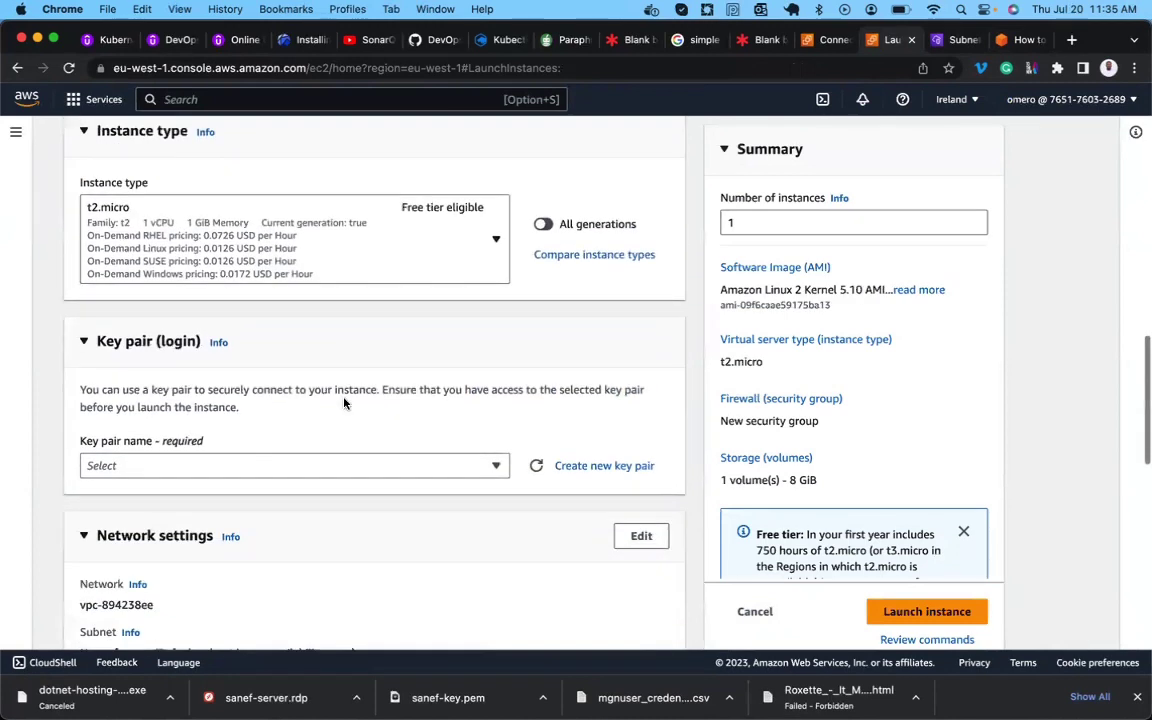
scroll(344, 403, "up", 3)
scroll(344, 403, "down", 6)
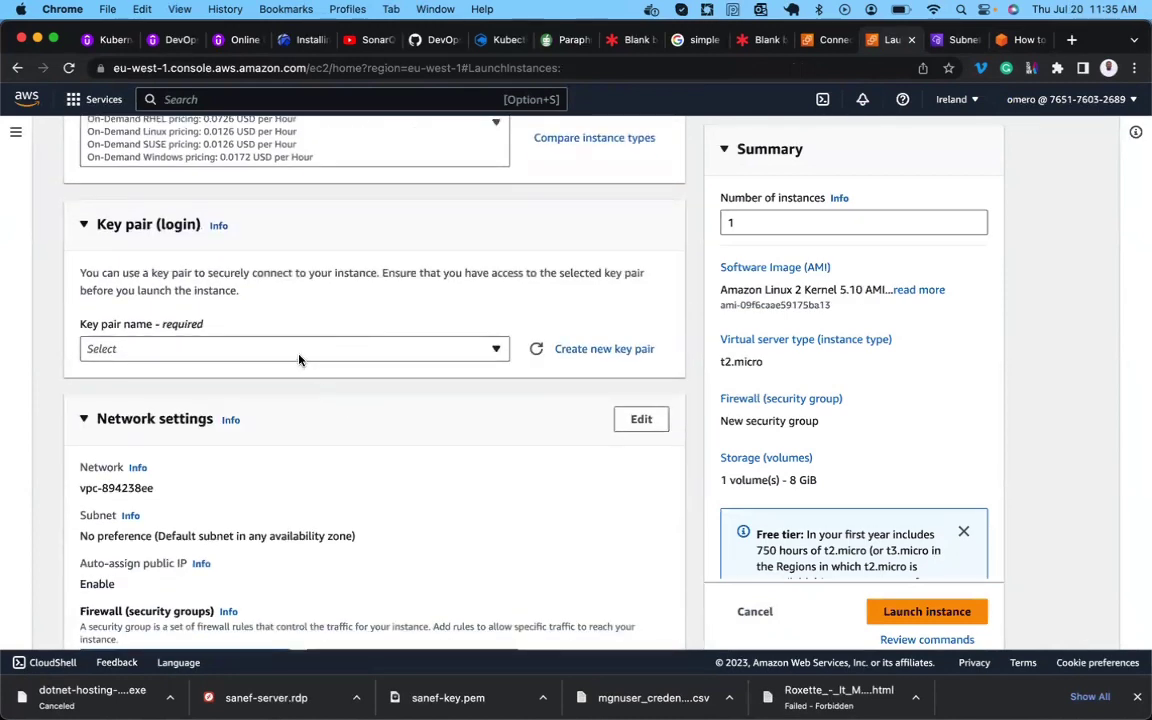
left_click(301, 355)
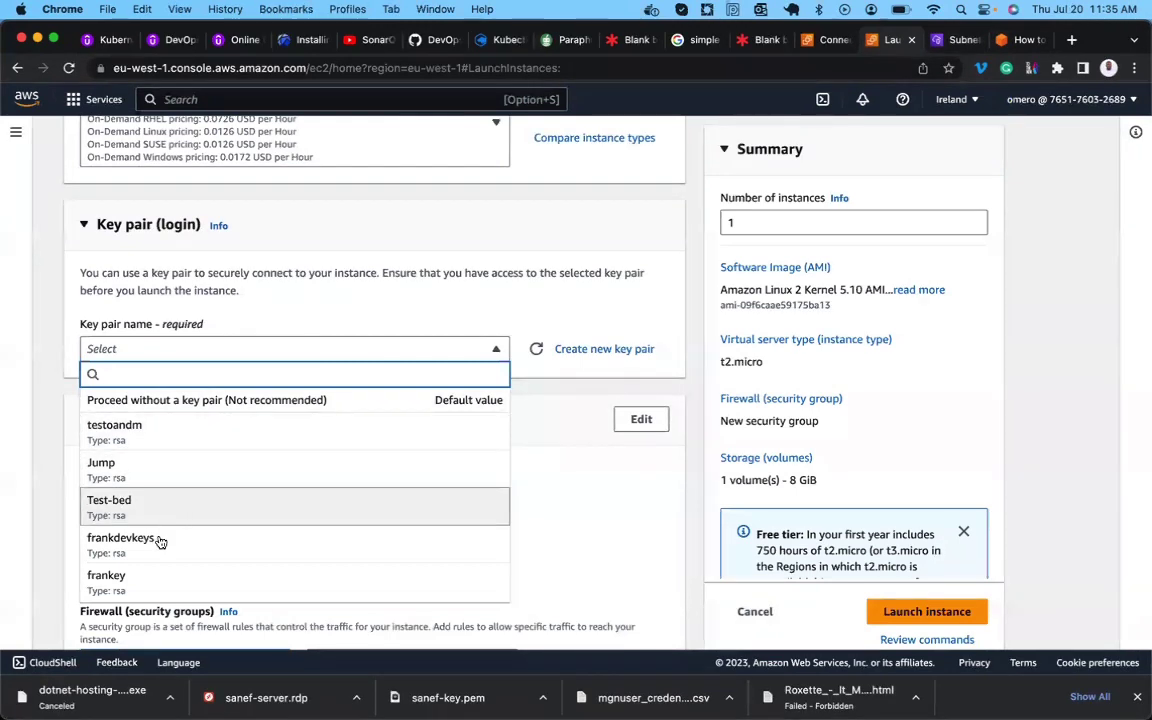
left_click(141, 580)
Set the network to MGN-Demo-VPC and subnet Migrated-Resources-Public-Subnet.
scroll(143, 578, "down", 1)
scroll(143, 578, "down", 1)
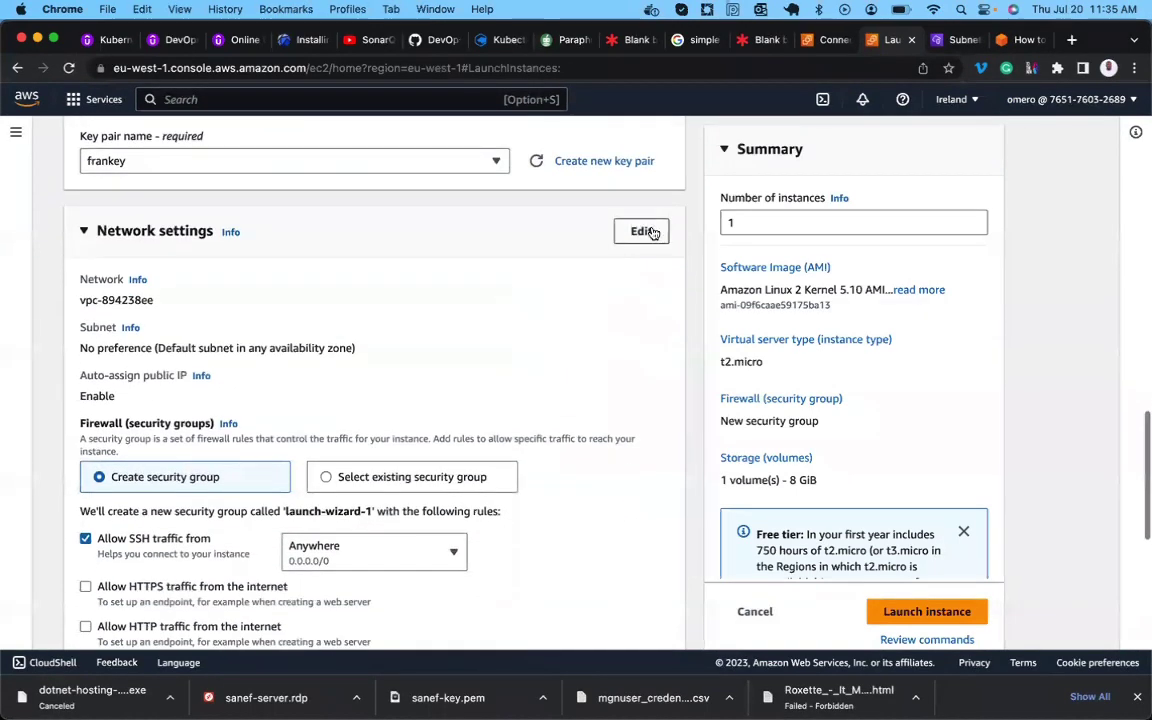
left_click(654, 230)
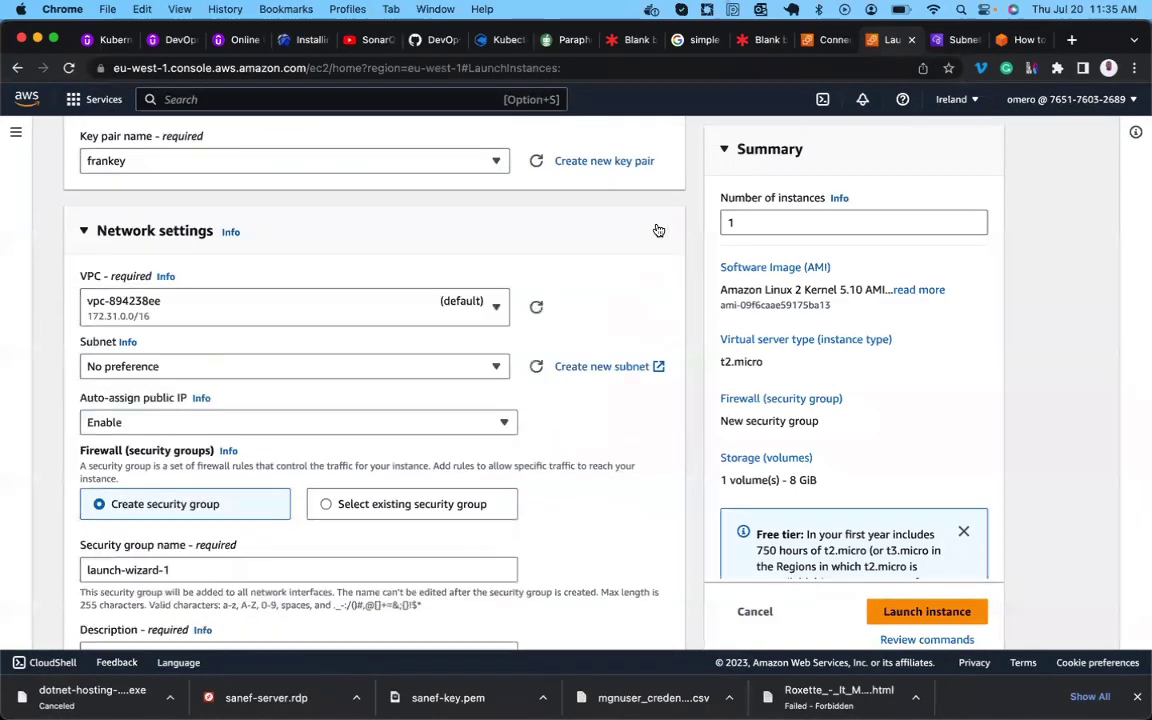
left_click(483, 310)
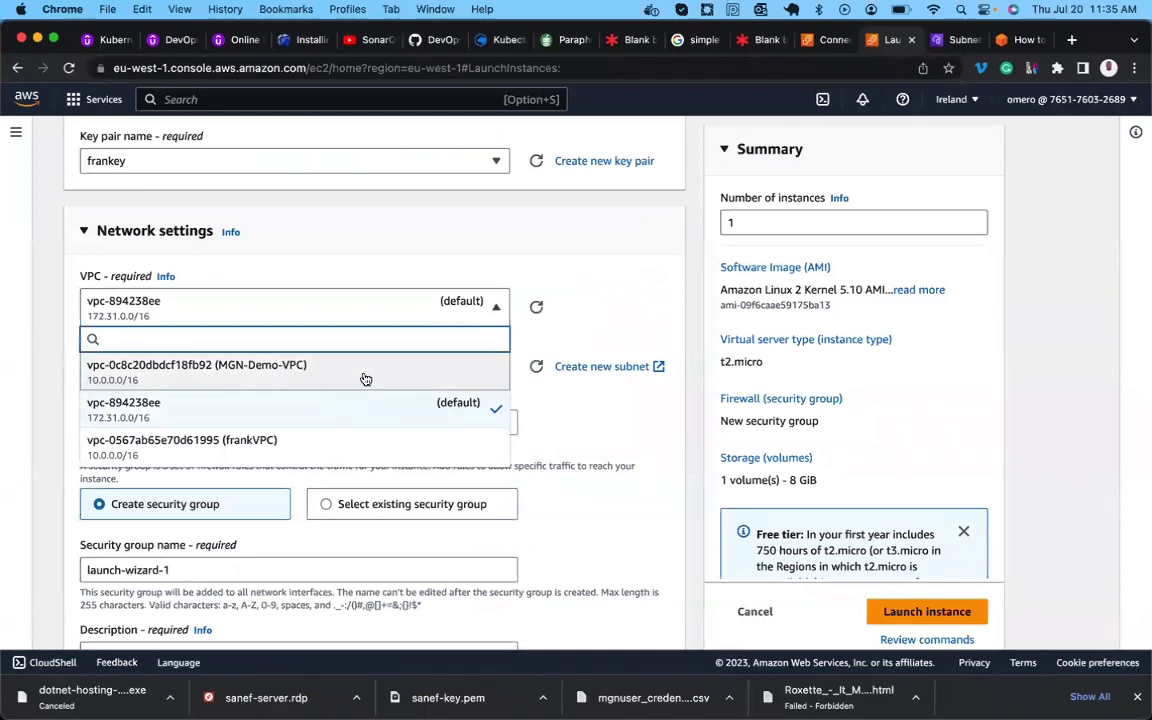
left_click(363, 376)
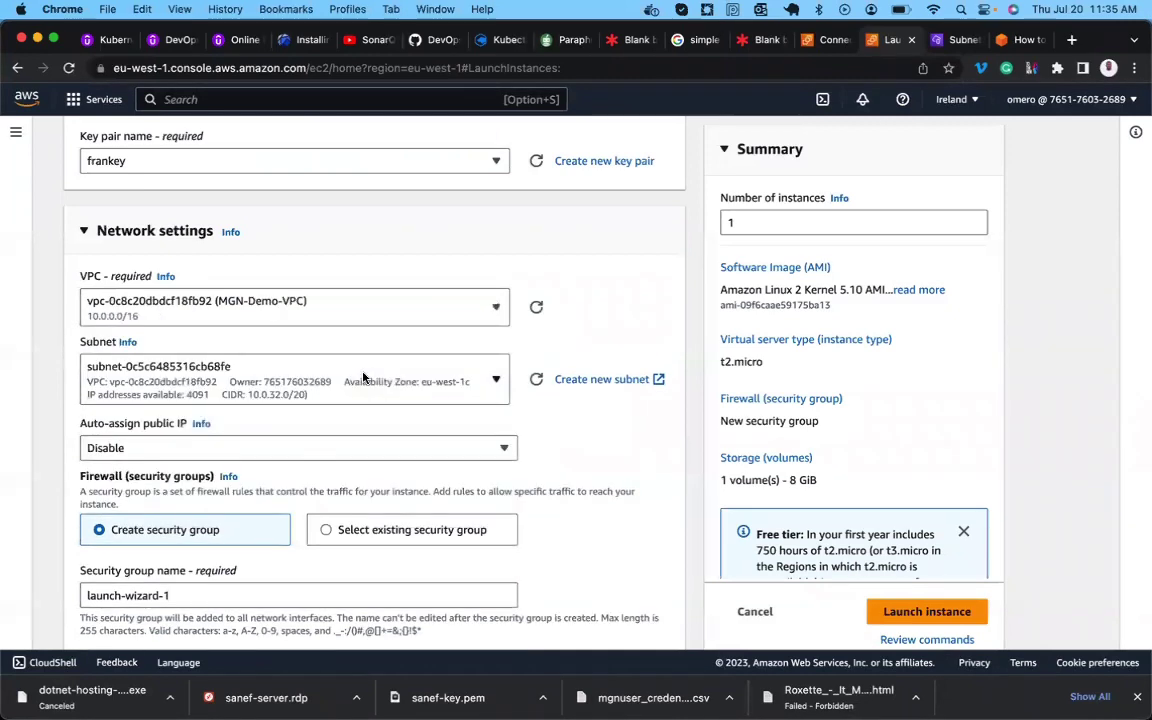
left_click(490, 385)
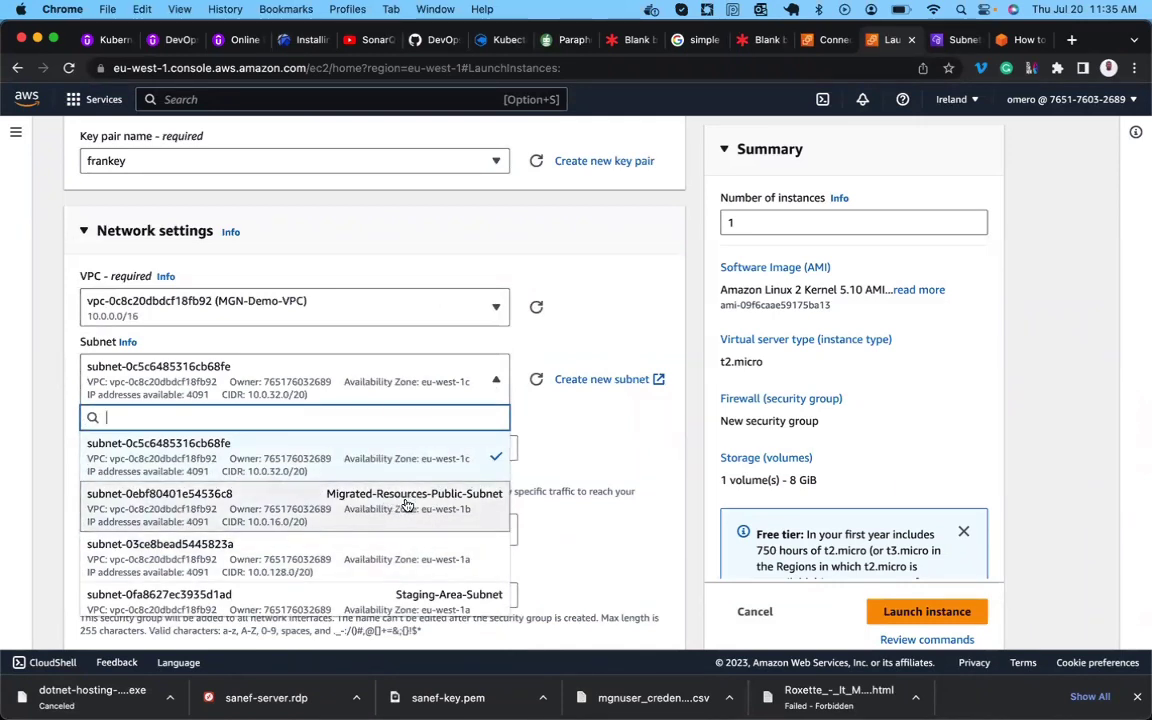
left_click(441, 505)
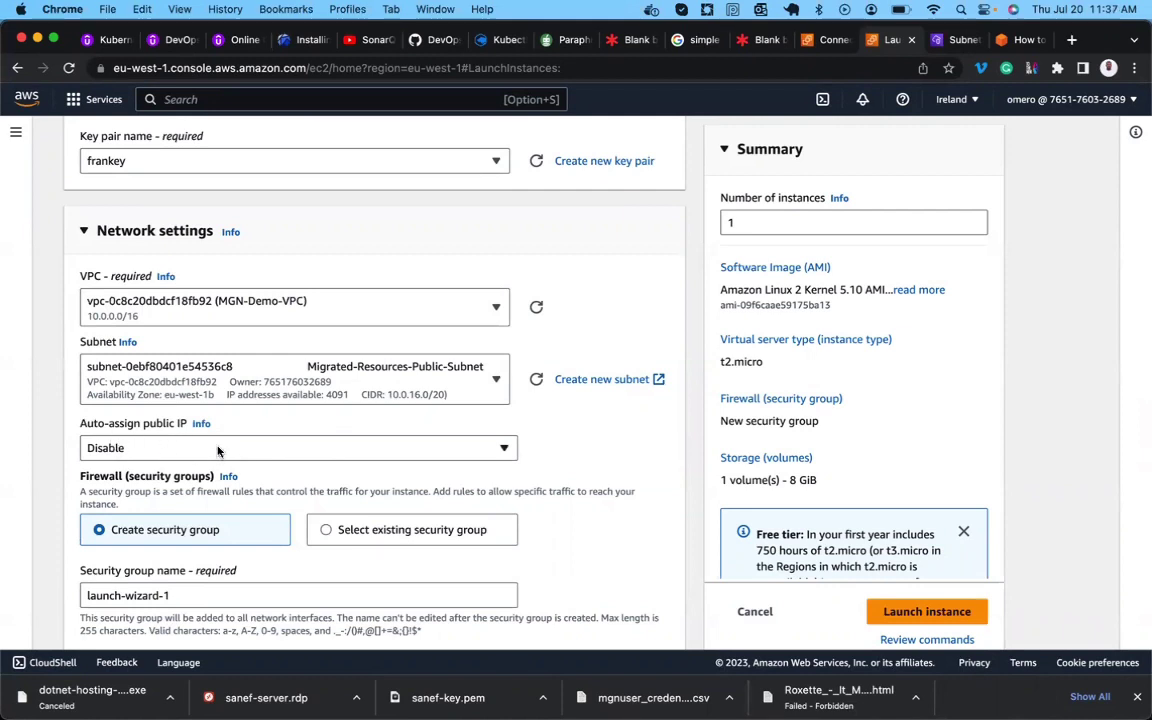
Enable auto-assign public IPv4 and DNS A records on Migrated-Resources-Public-Subnet.
left_click(958, 40)
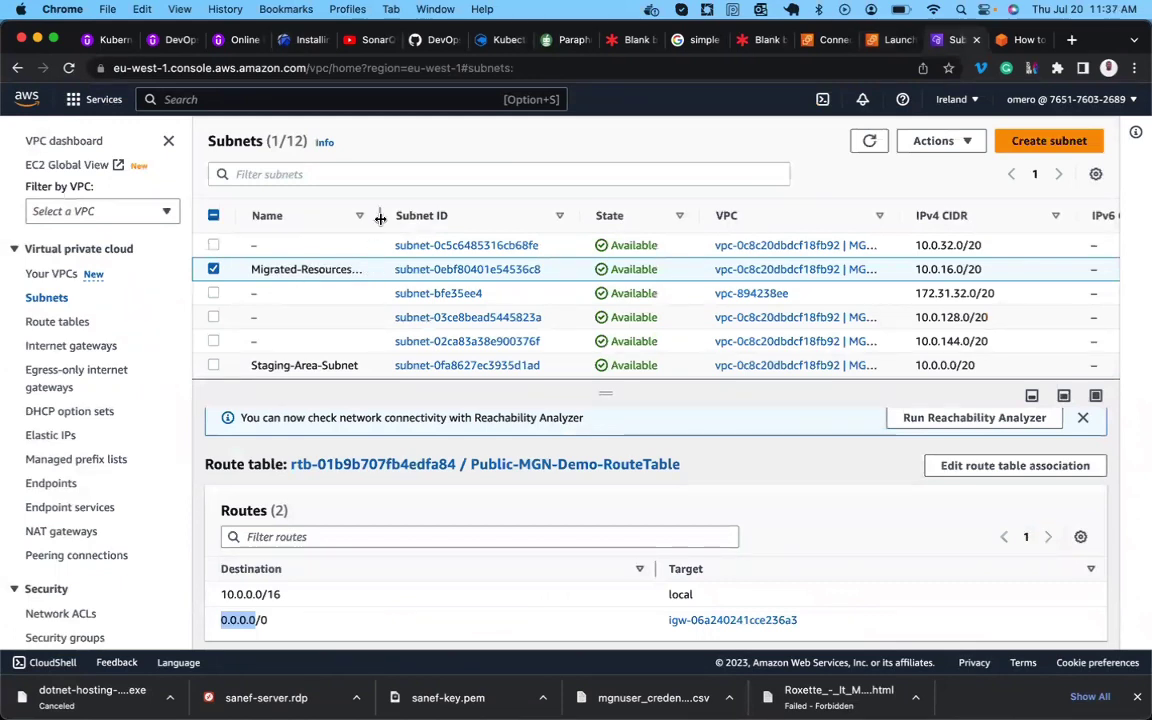
left_click(933, 141)
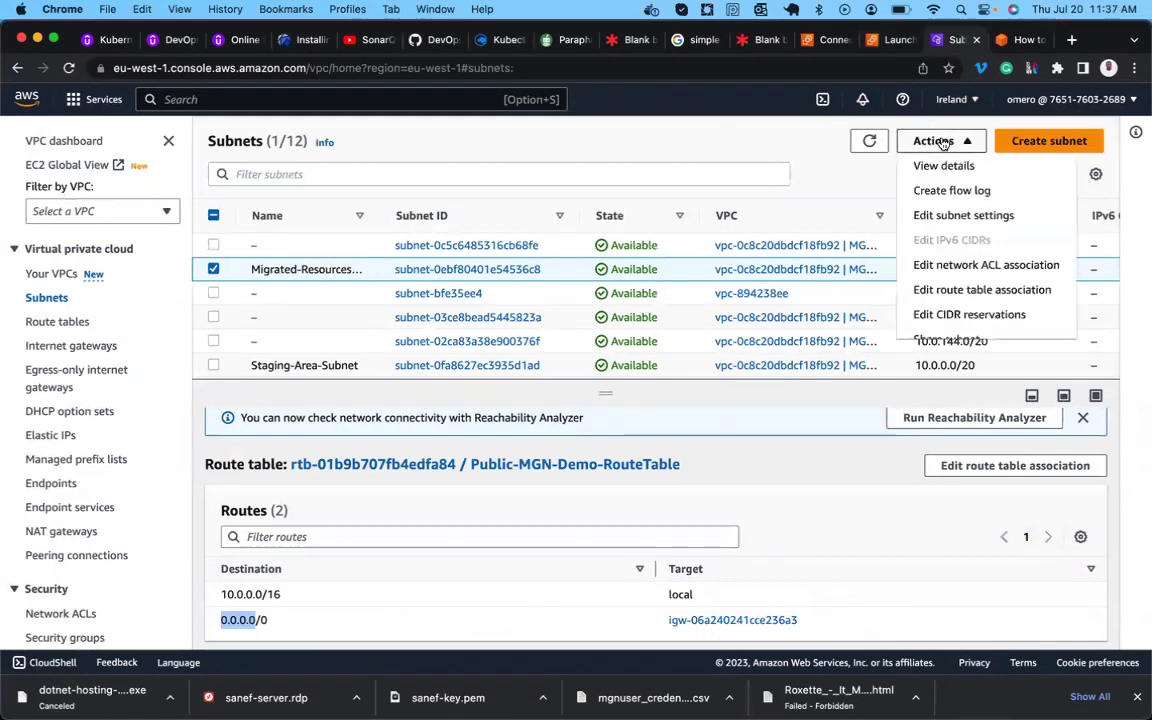
left_click(951, 216)
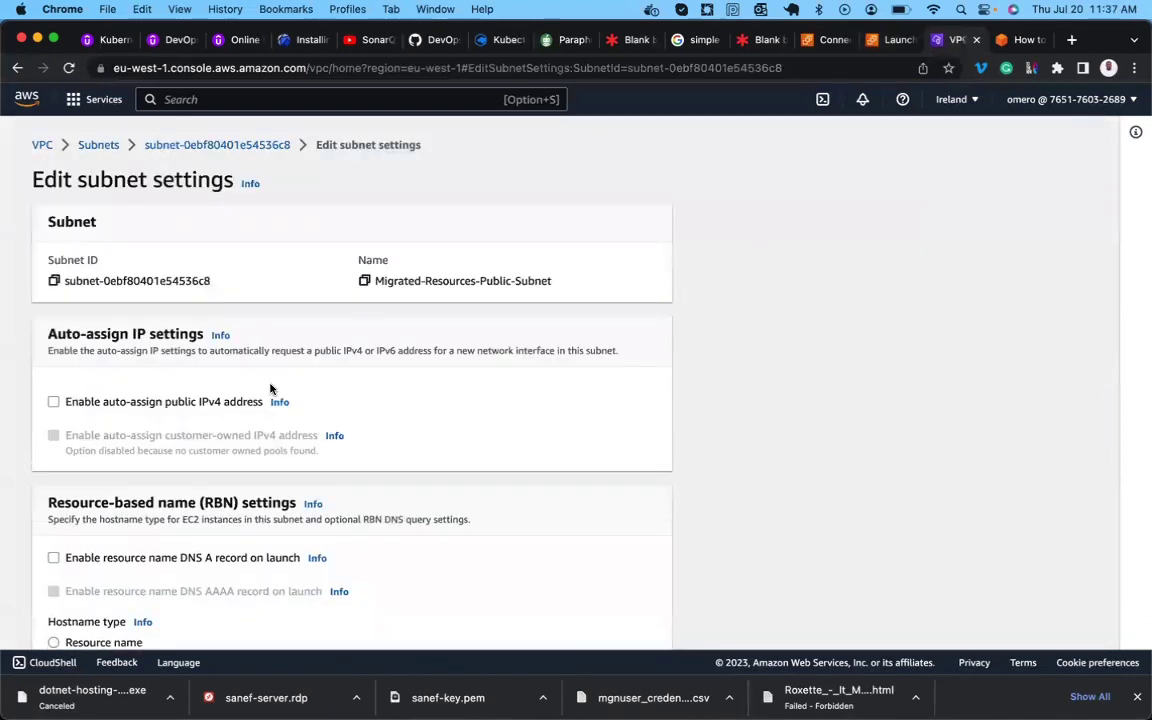
scroll(163, 399, "down", 5)
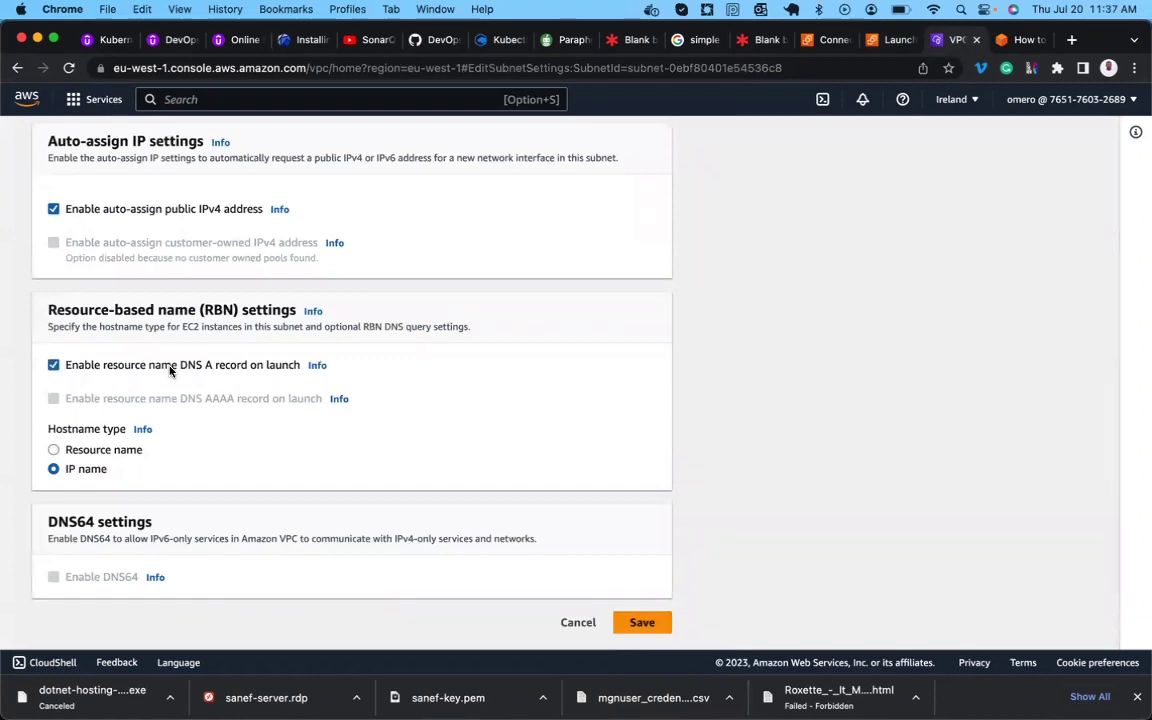
left_click(642, 622)
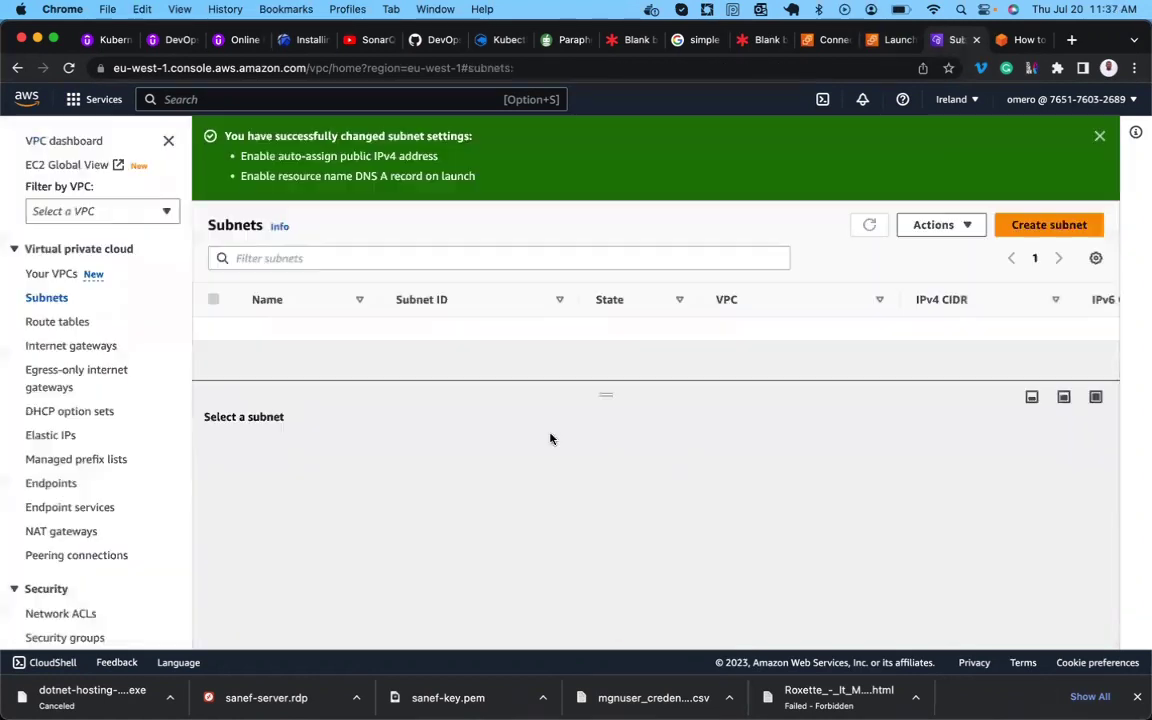
scroll(340, 351, "down", 5)
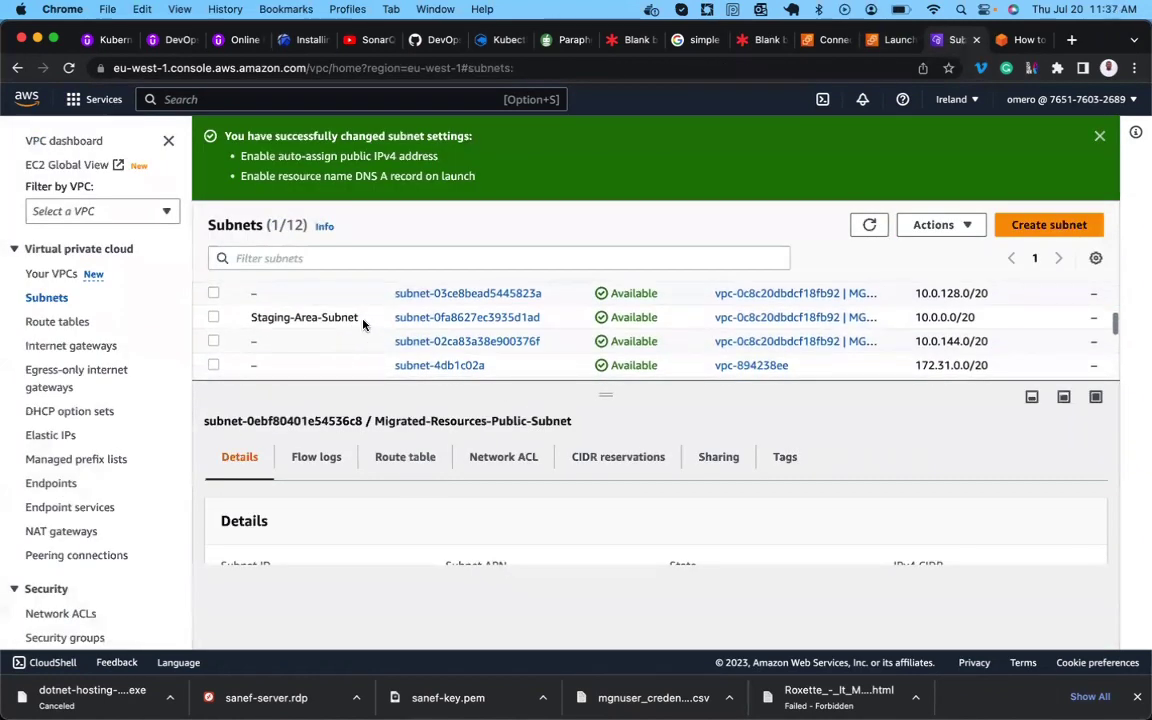
Enable auto-assign public IPv4 and DNS A records on Staging-Area-Subnet, then return to the launch form.
left_click(330, 317)
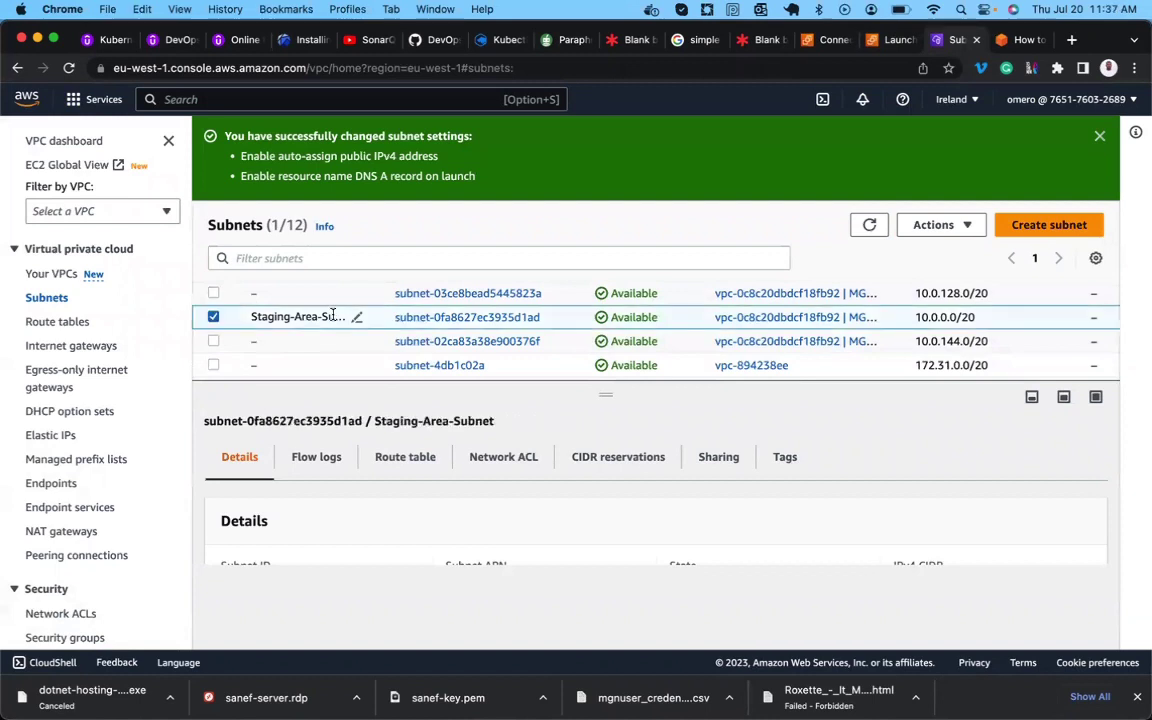
left_click(935, 228)
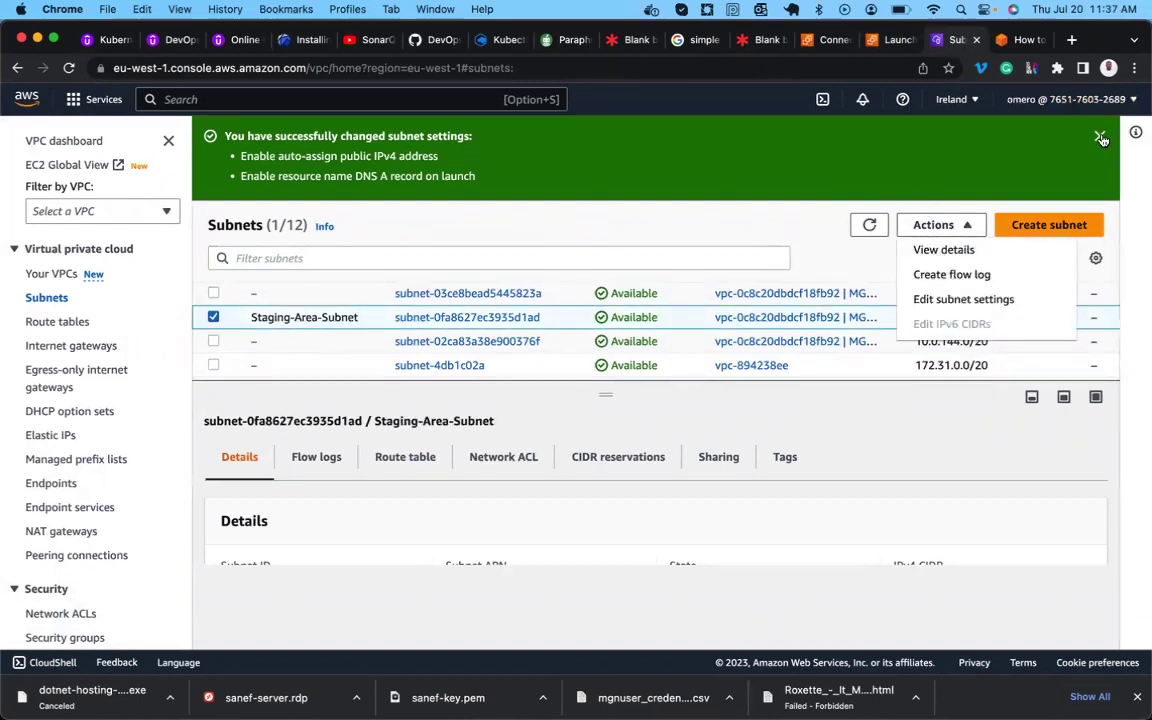
left_click(1101, 139)
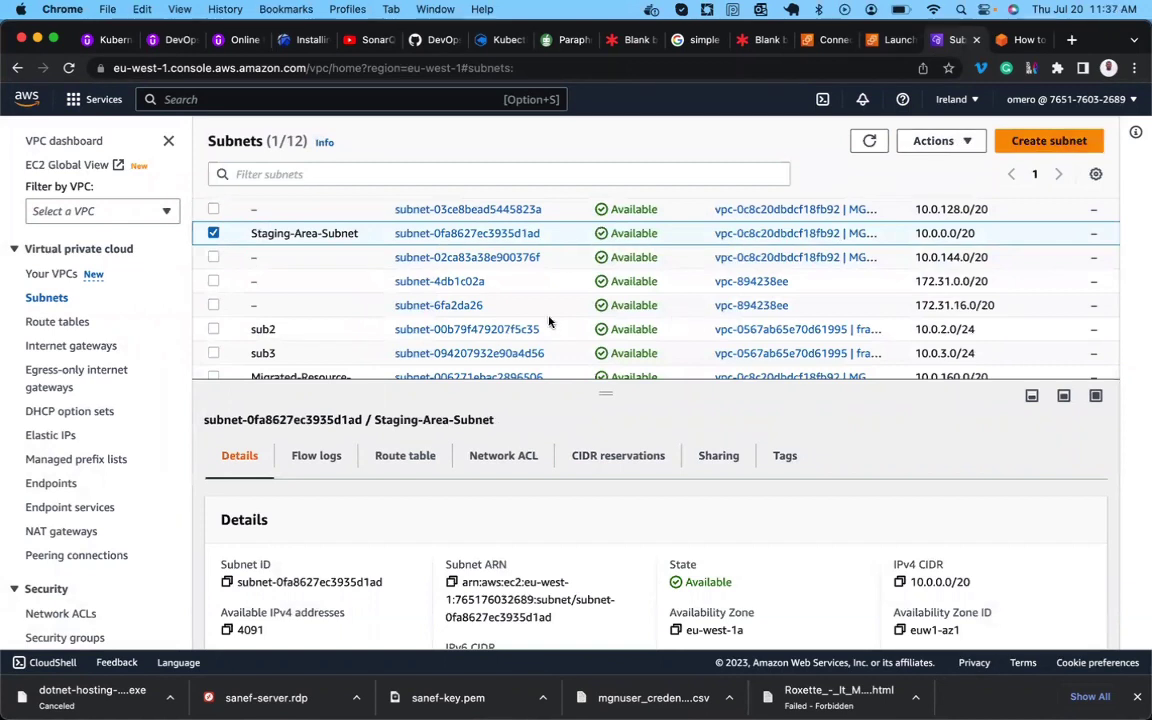
scroll(450, 316, "up", 3)
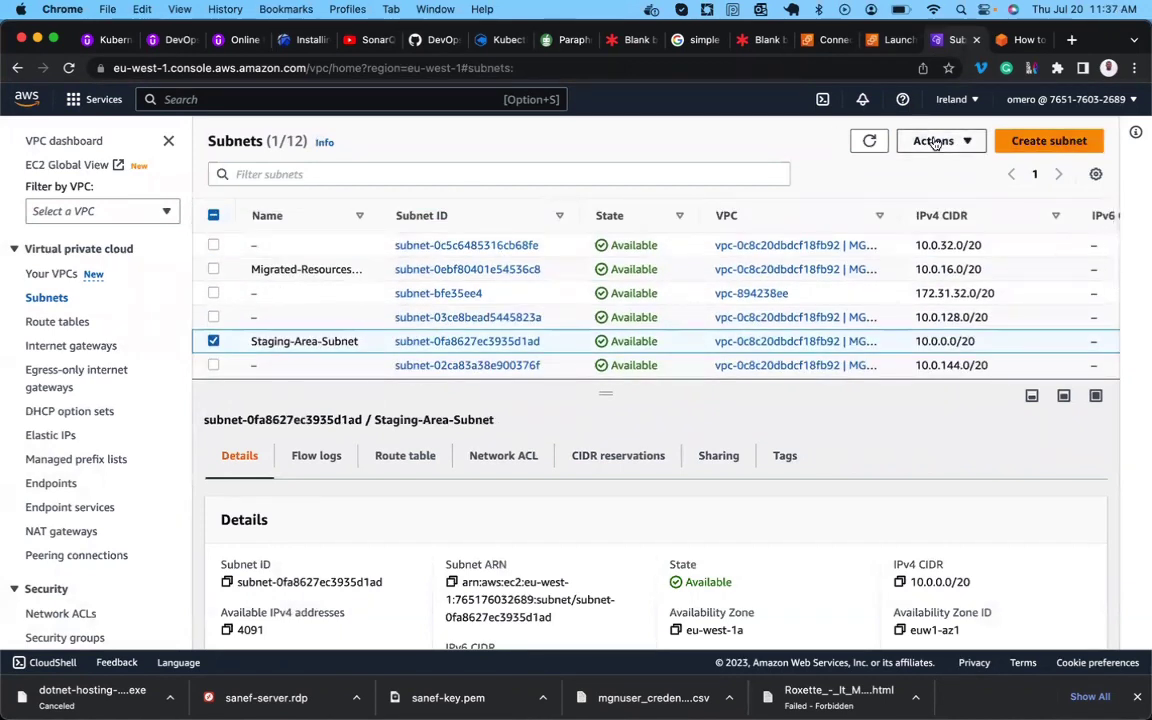
left_click(935, 140)
left_click(965, 216)
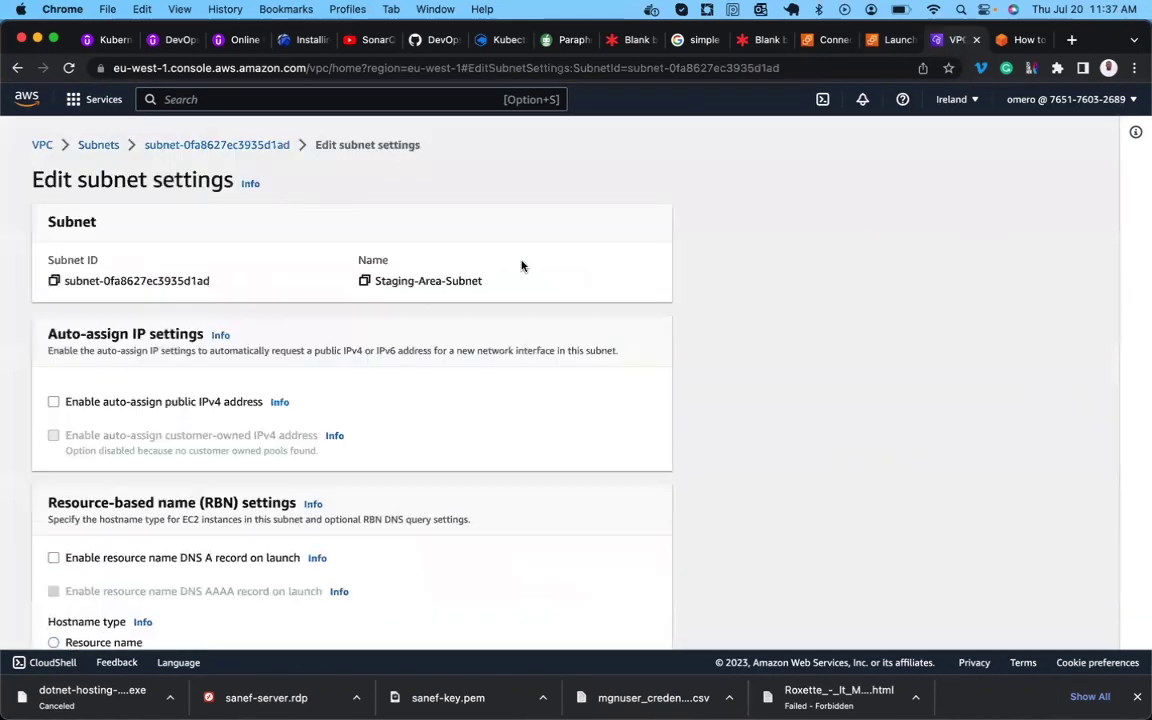
scroll(152, 404, "down", 4)
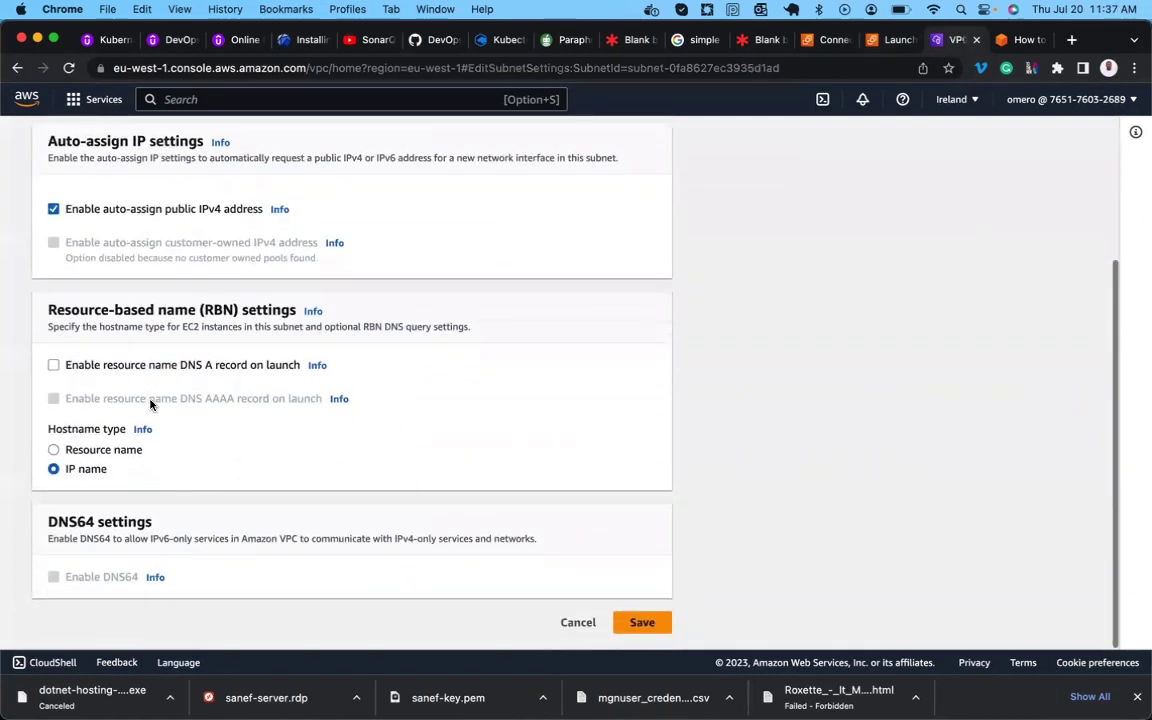
left_click(294, 370)
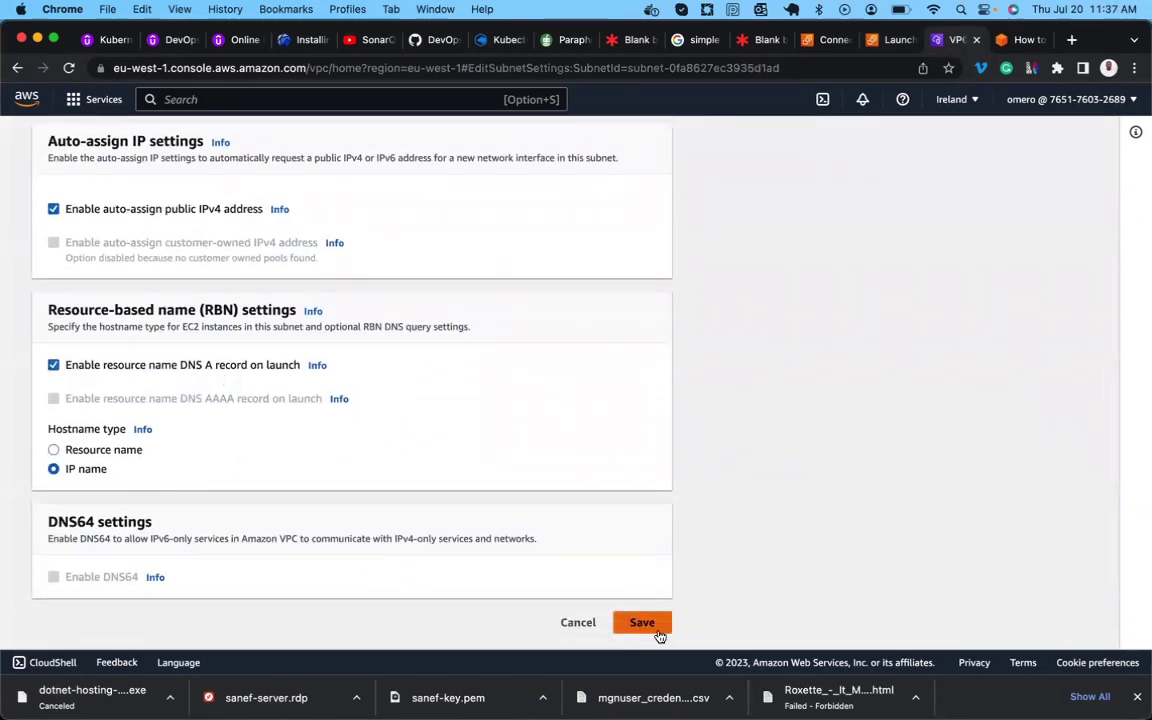
left_click(656, 627)
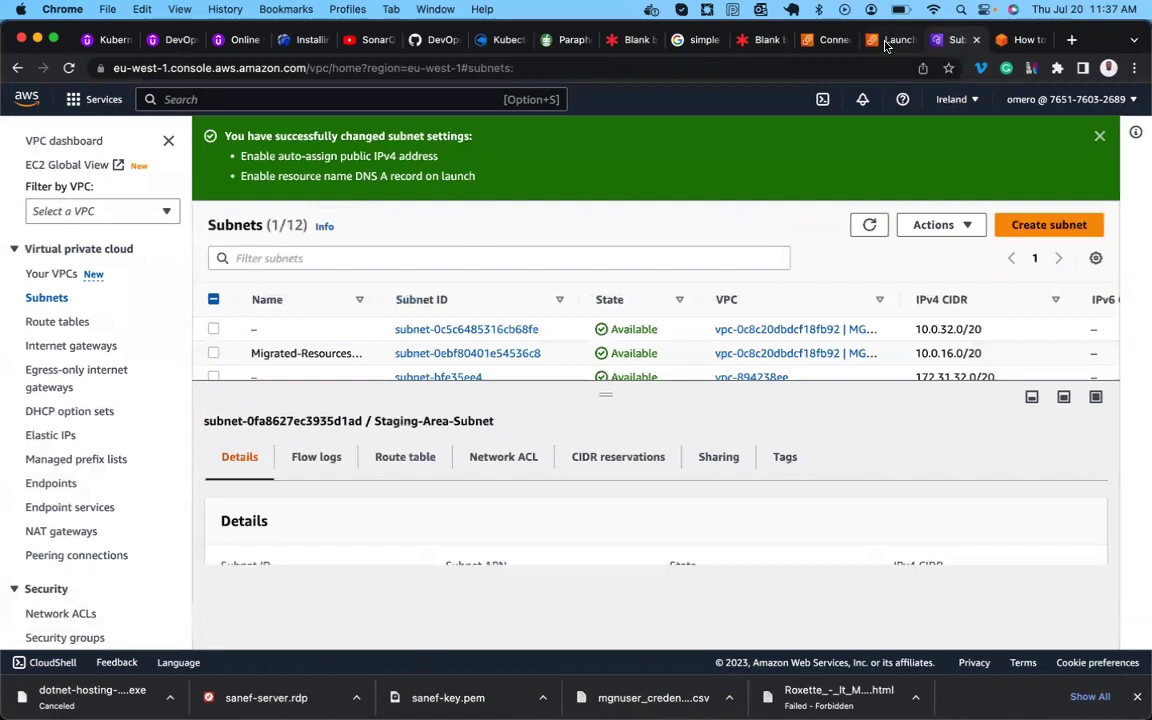
left_click(889, 40)
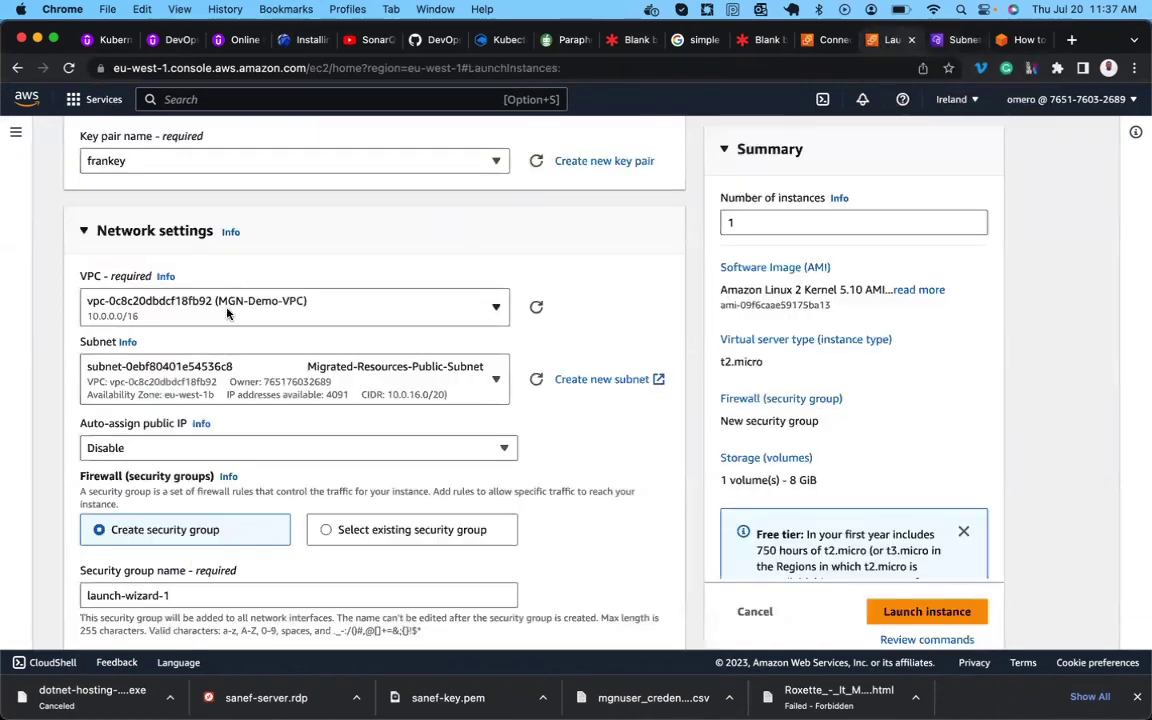
Enable auto-assign public IP and attach the existing security group Public-MGN-Demo-SG.
left_click(257, 445)
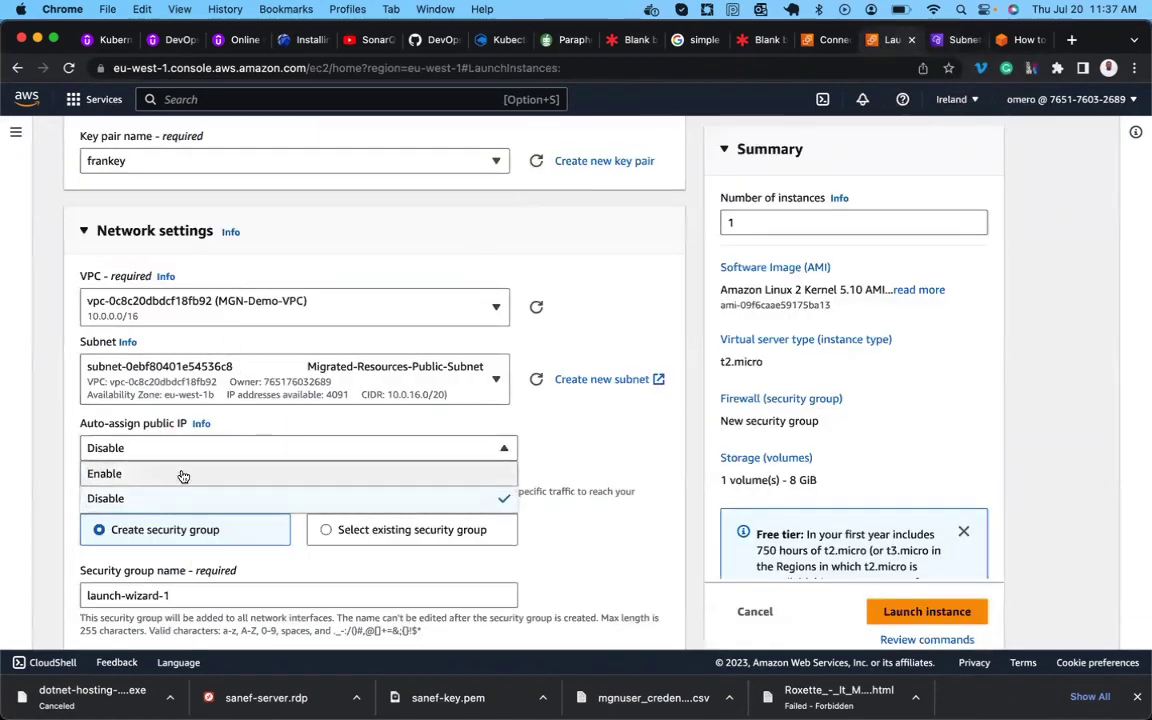
left_click(170, 476)
scroll(270, 485, "down", 2)
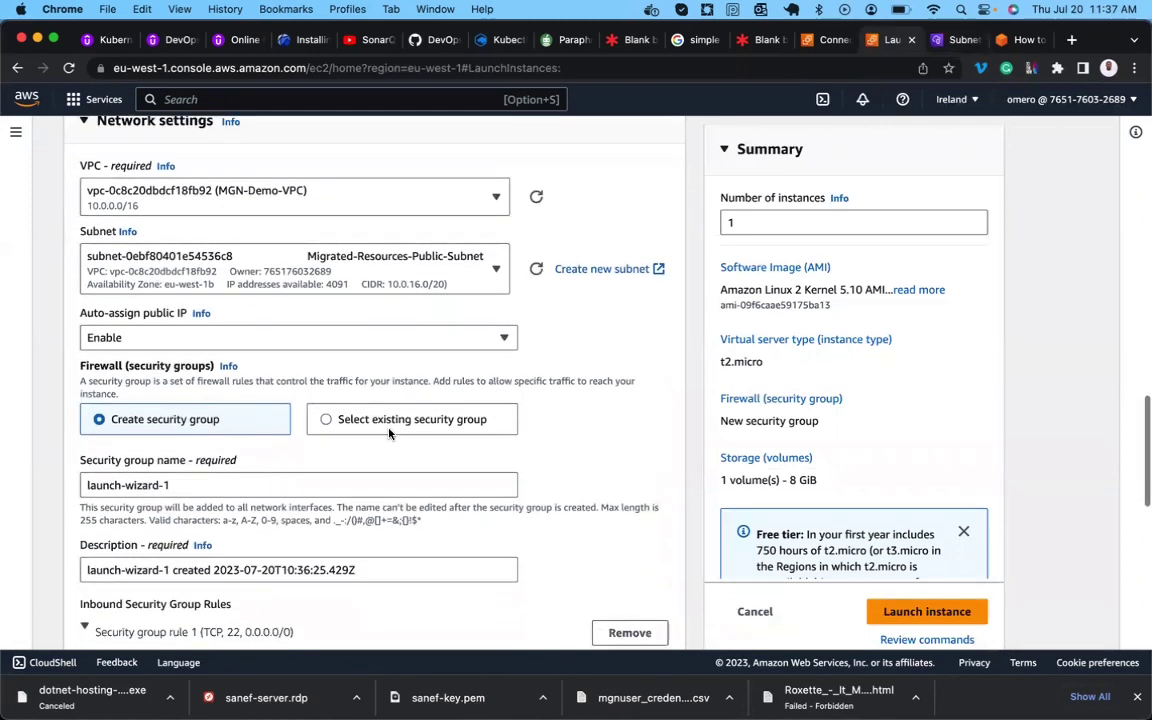
left_click(325, 420)
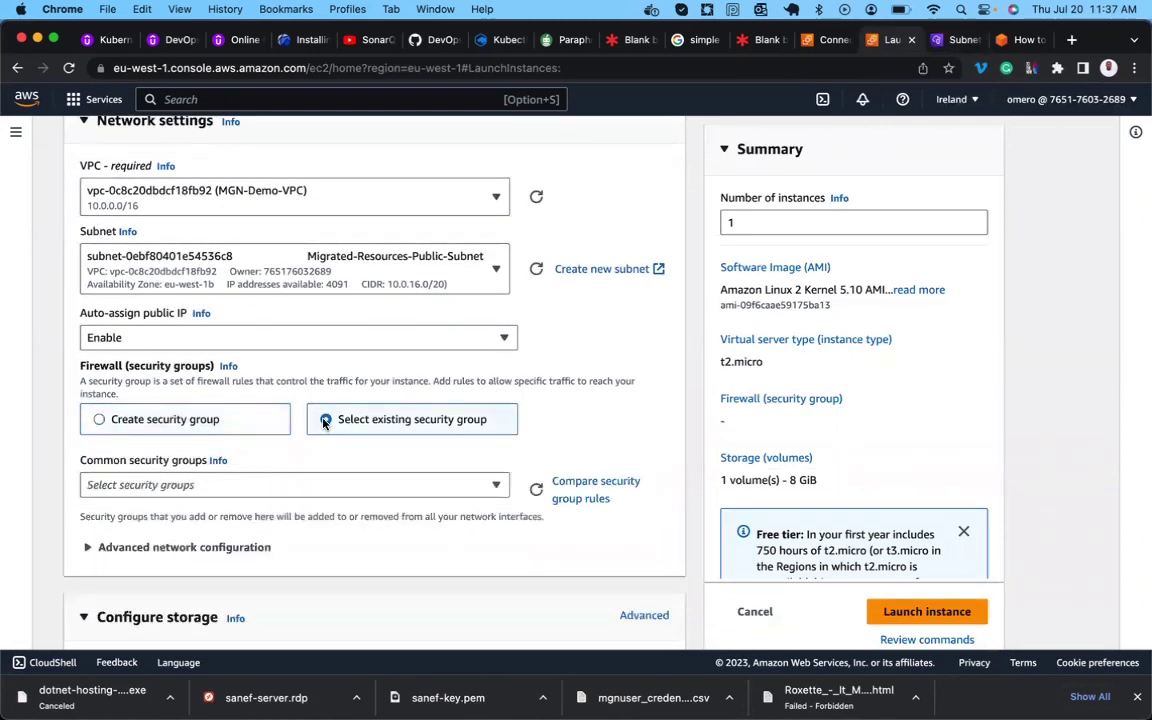
left_click(1010, 45)
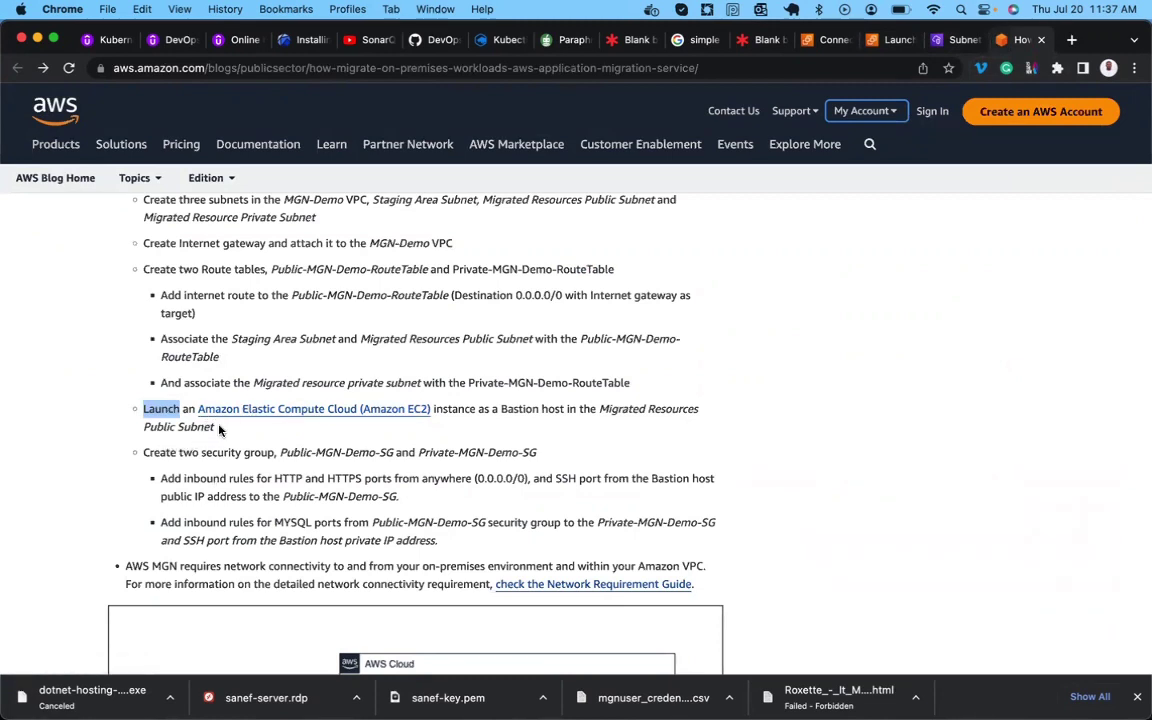
left_click(955, 40)
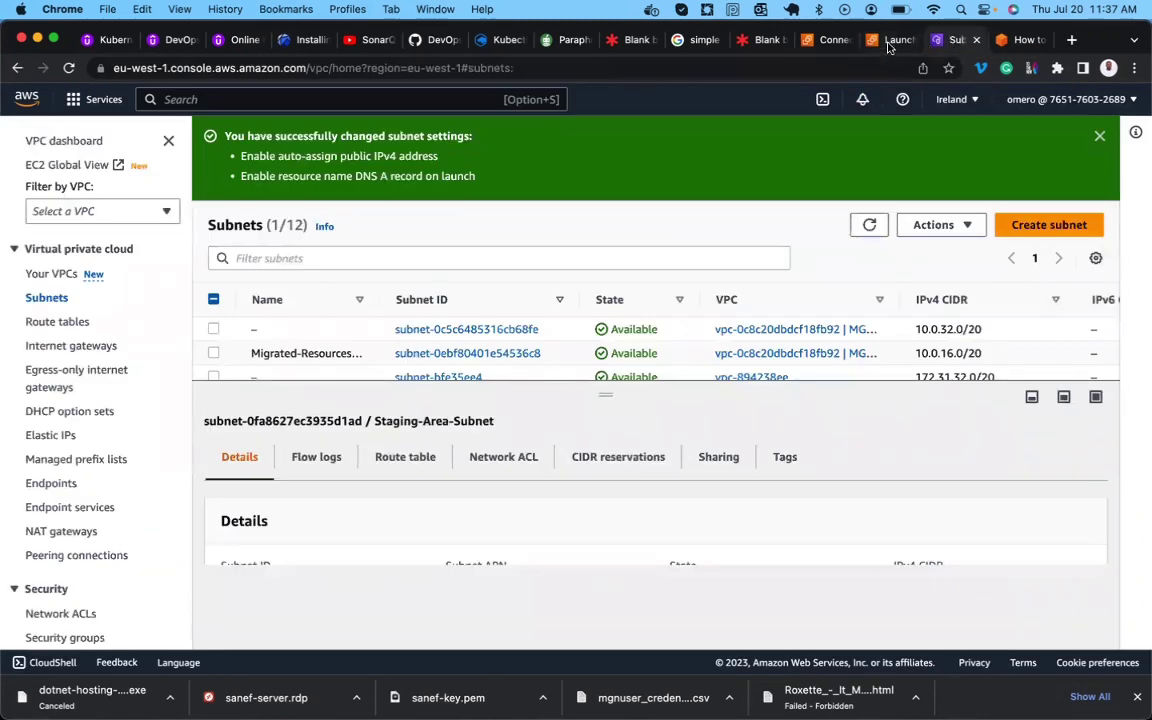
left_click(888, 42)
left_click(210, 486)
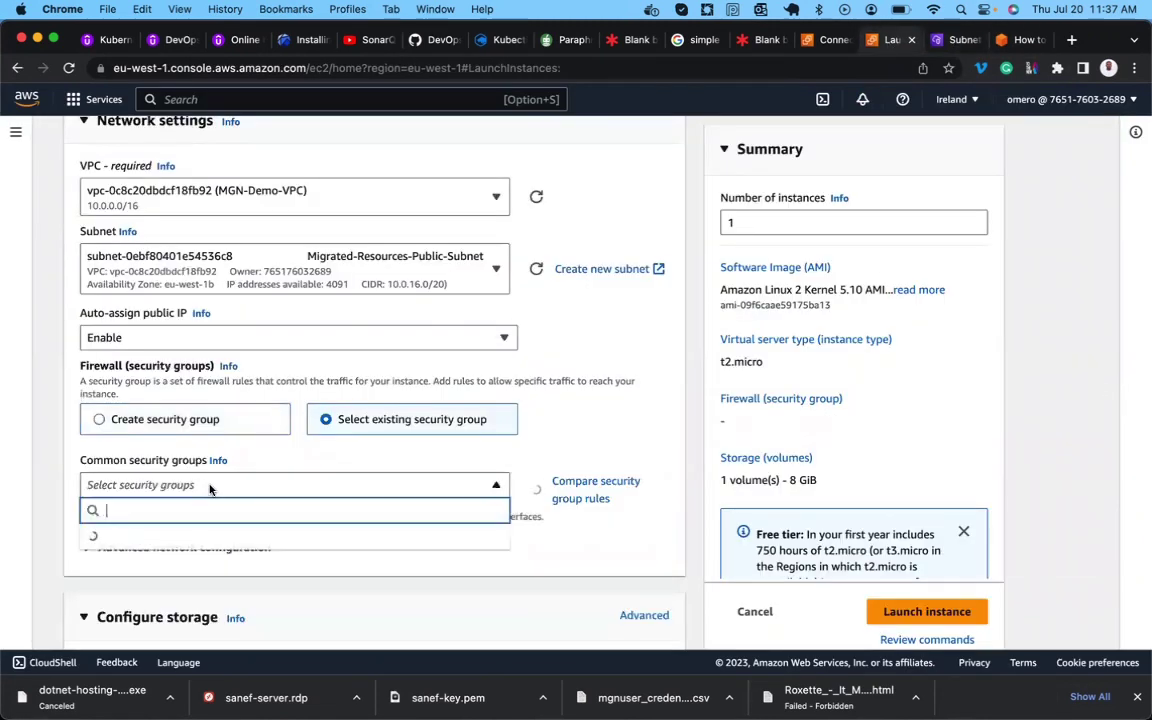
scroll(210, 488, "down", 5)
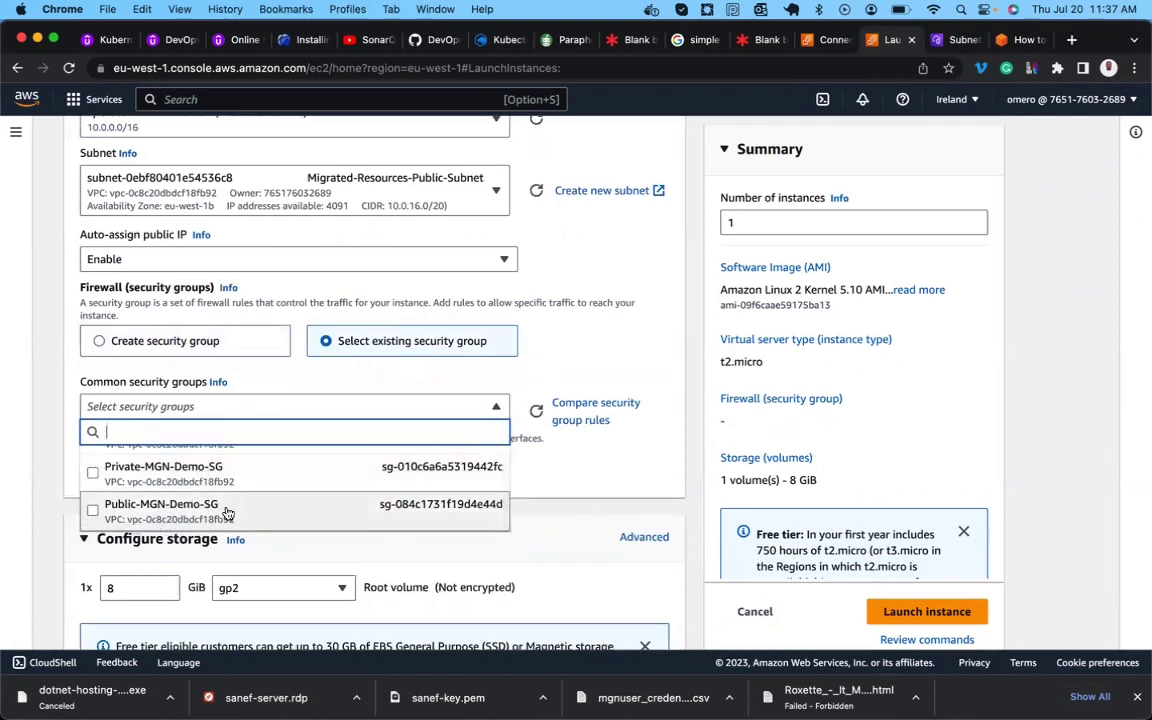
left_click(228, 511)
Set the root volume to 10 GiB and launch the bastion instance.
scroll(228, 512, "down", 4)
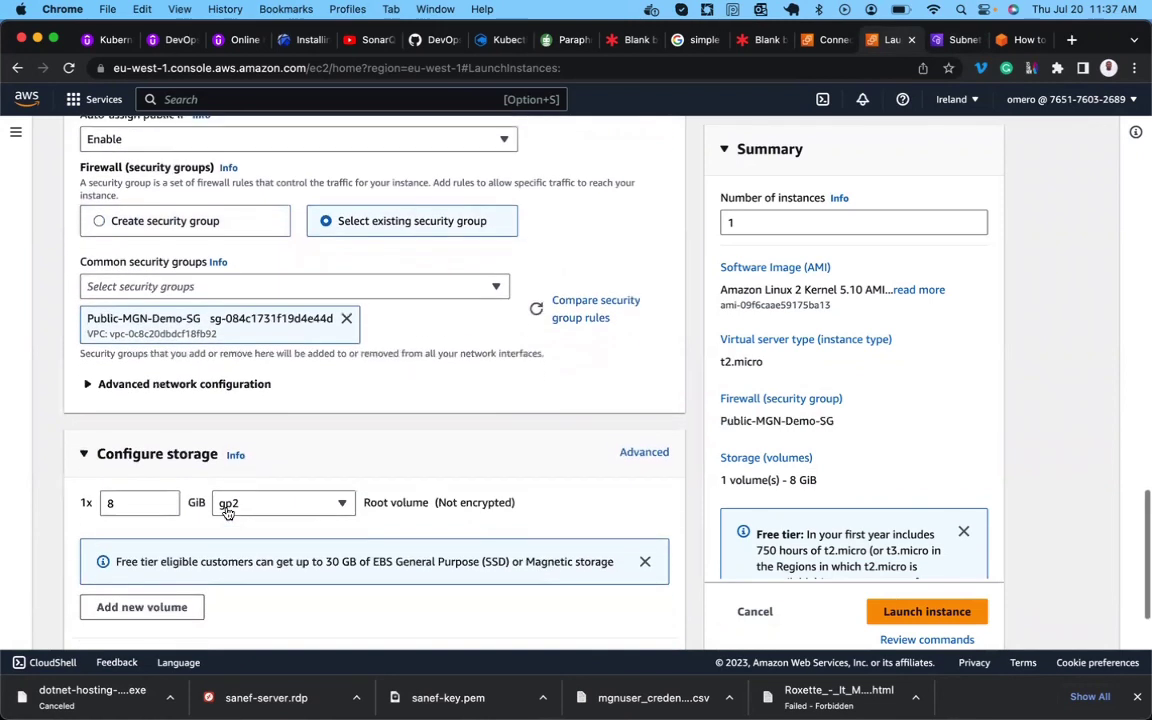
left_click(125, 448)
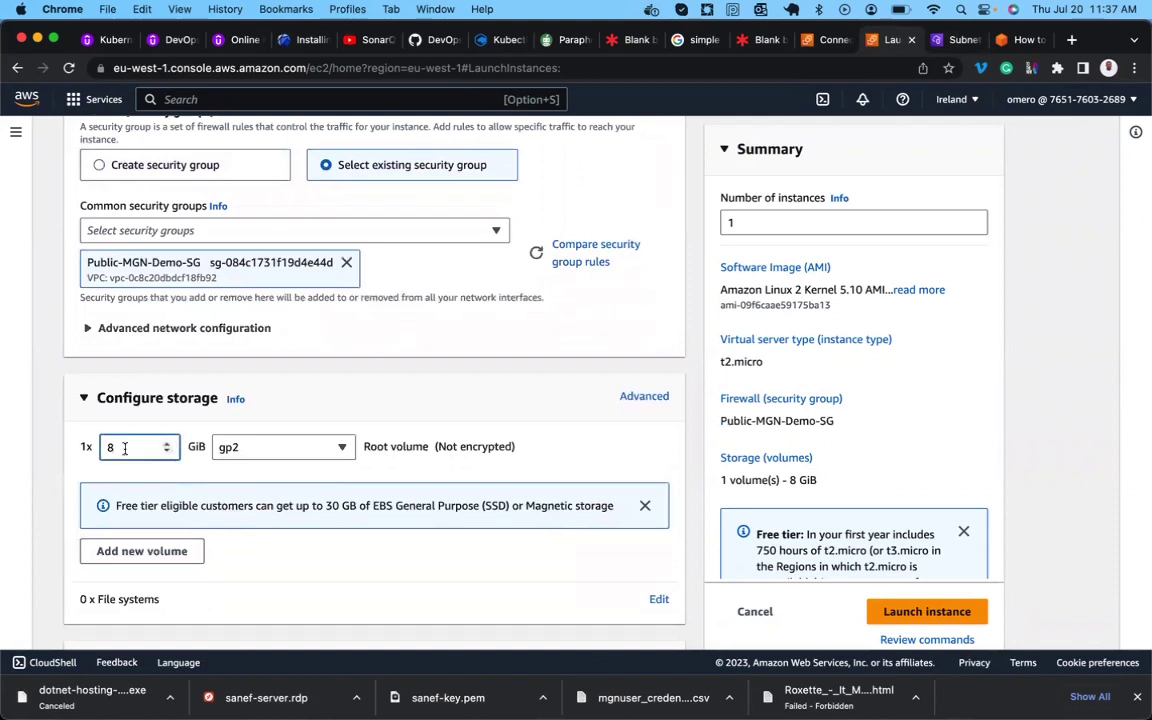
type("10")
scroll(399, 496, "down", 1)
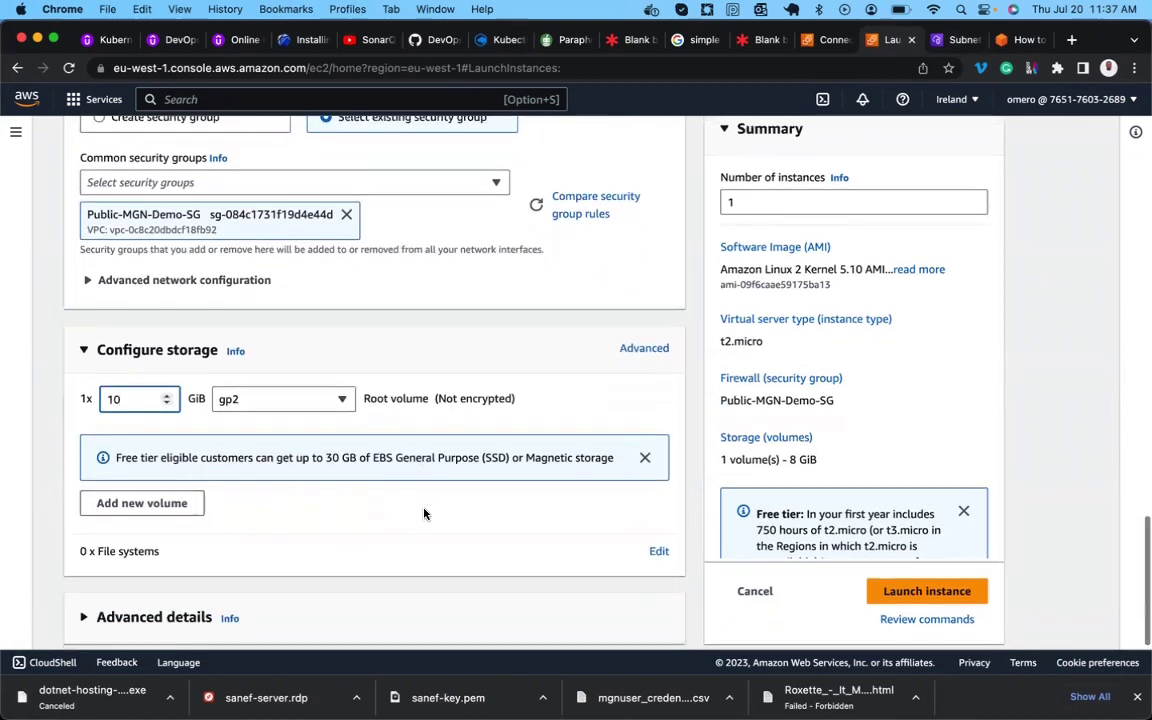
left_click(903, 593)
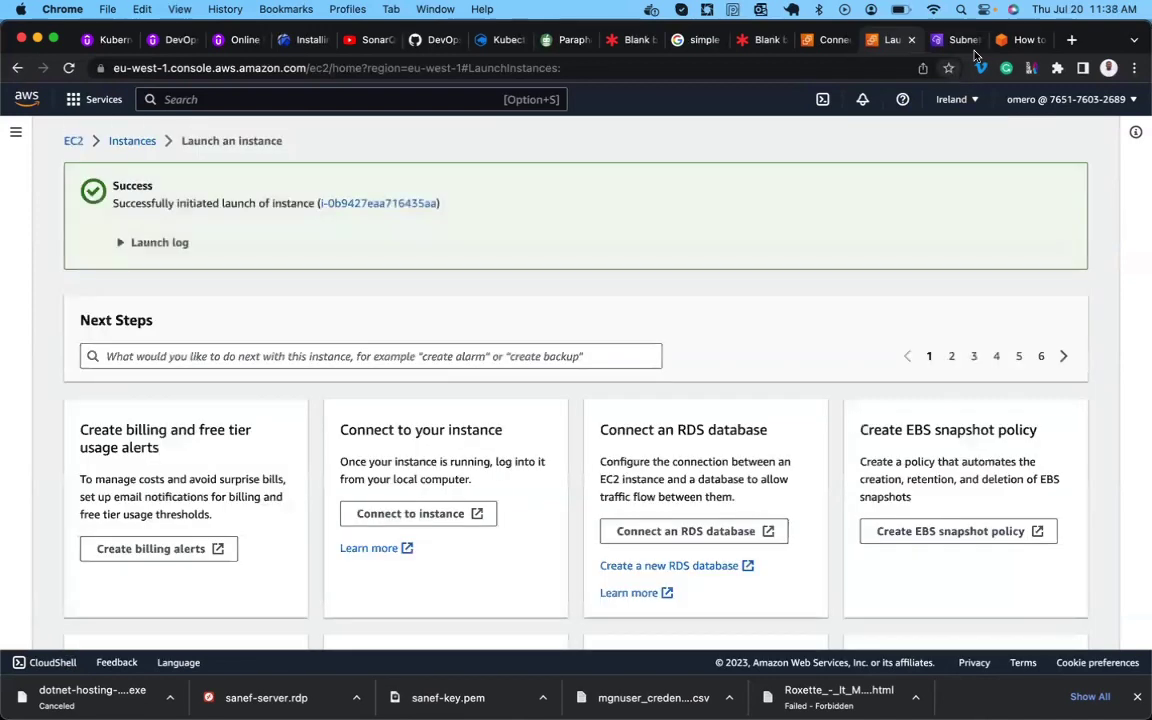
Review the blog's bastion launch and MySQL inbound-rule steps, then return to the EC2 launch page.
left_click(1010, 39)
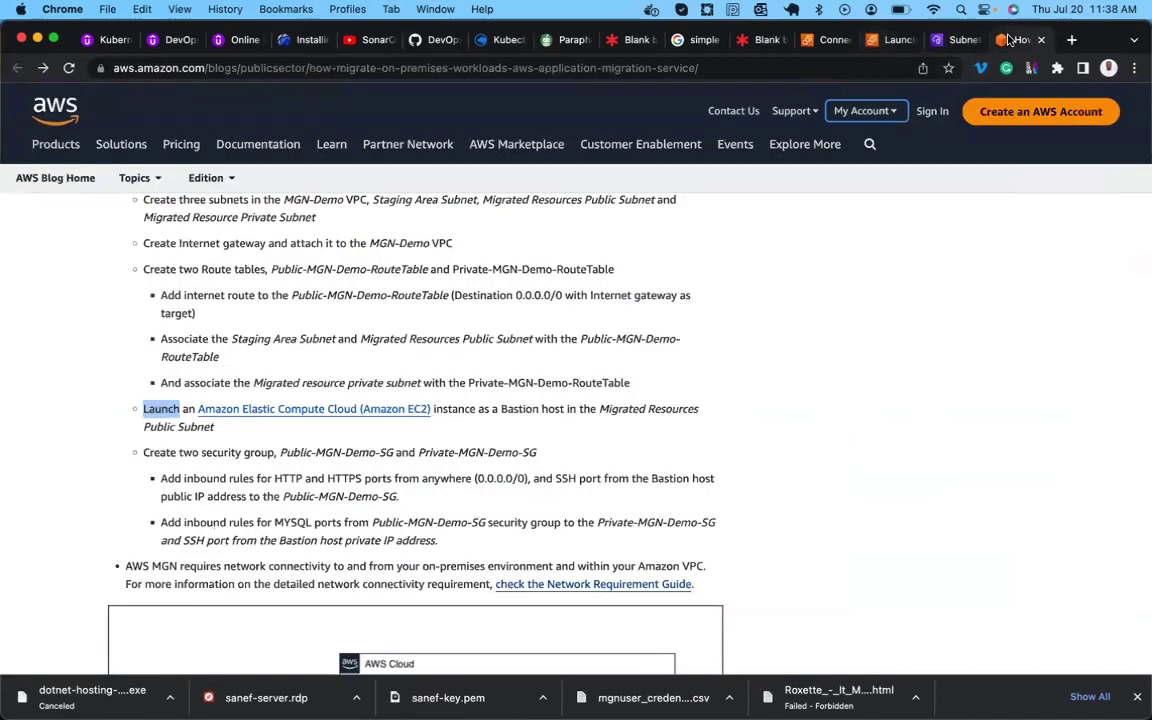
triple_click(172, 410)
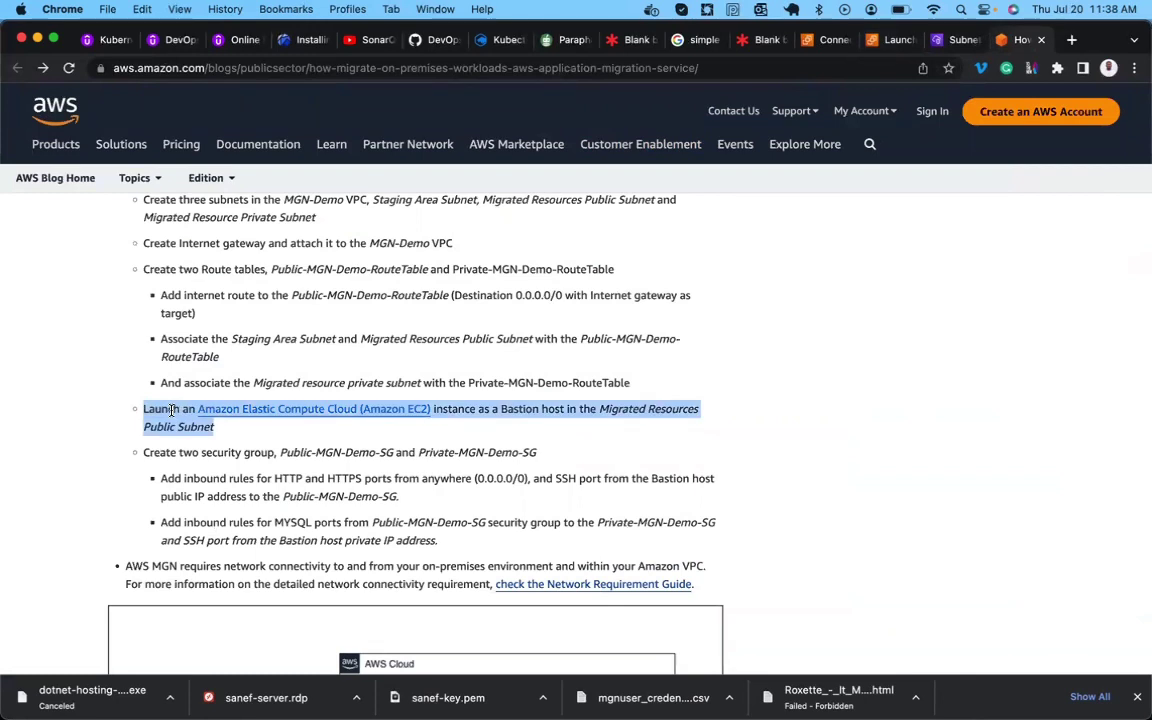
double_click(172, 522)
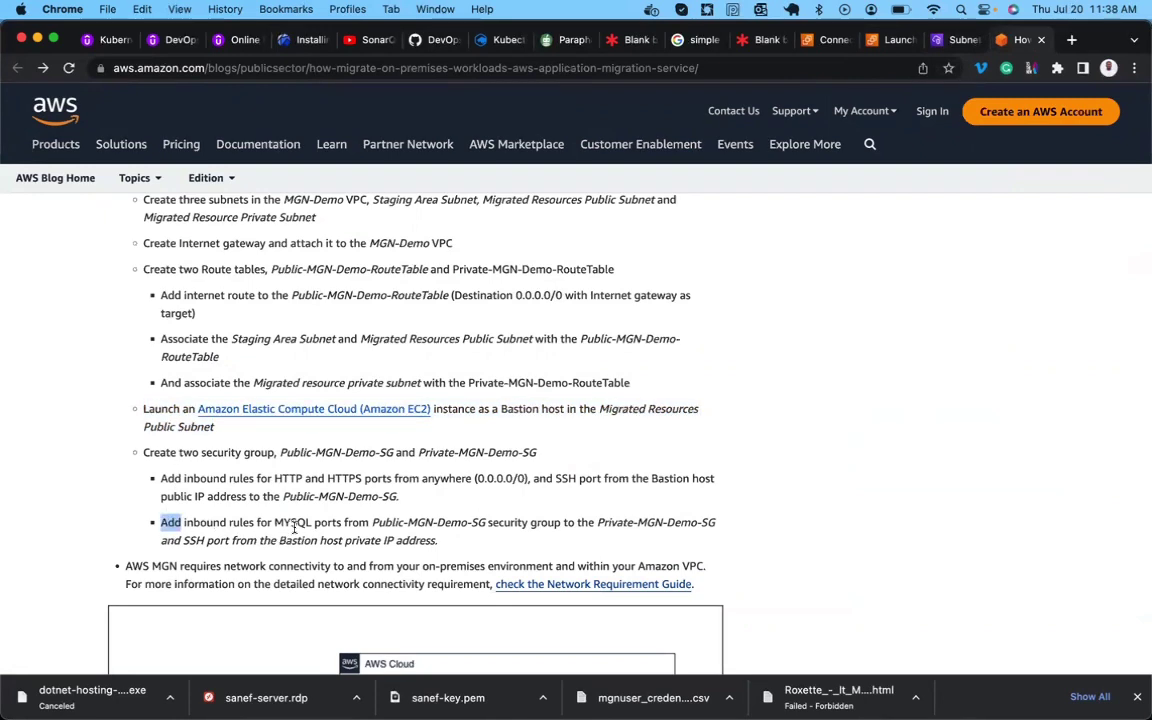
double_click(410, 523)
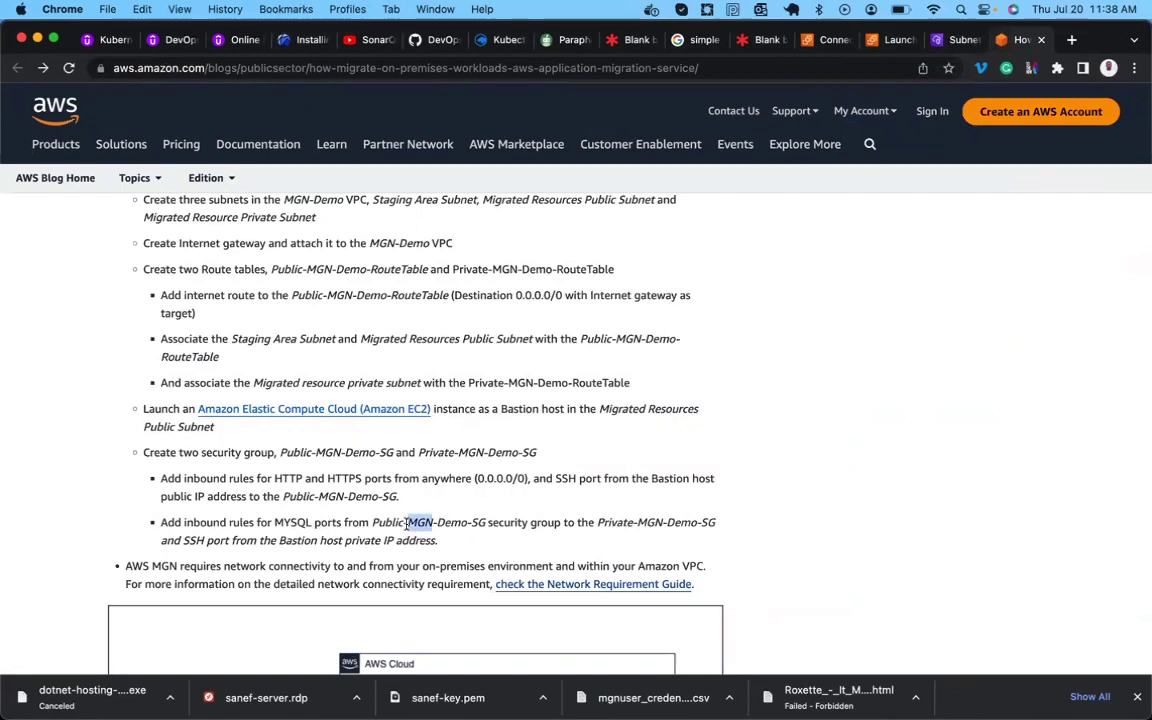
double_click(652, 523)
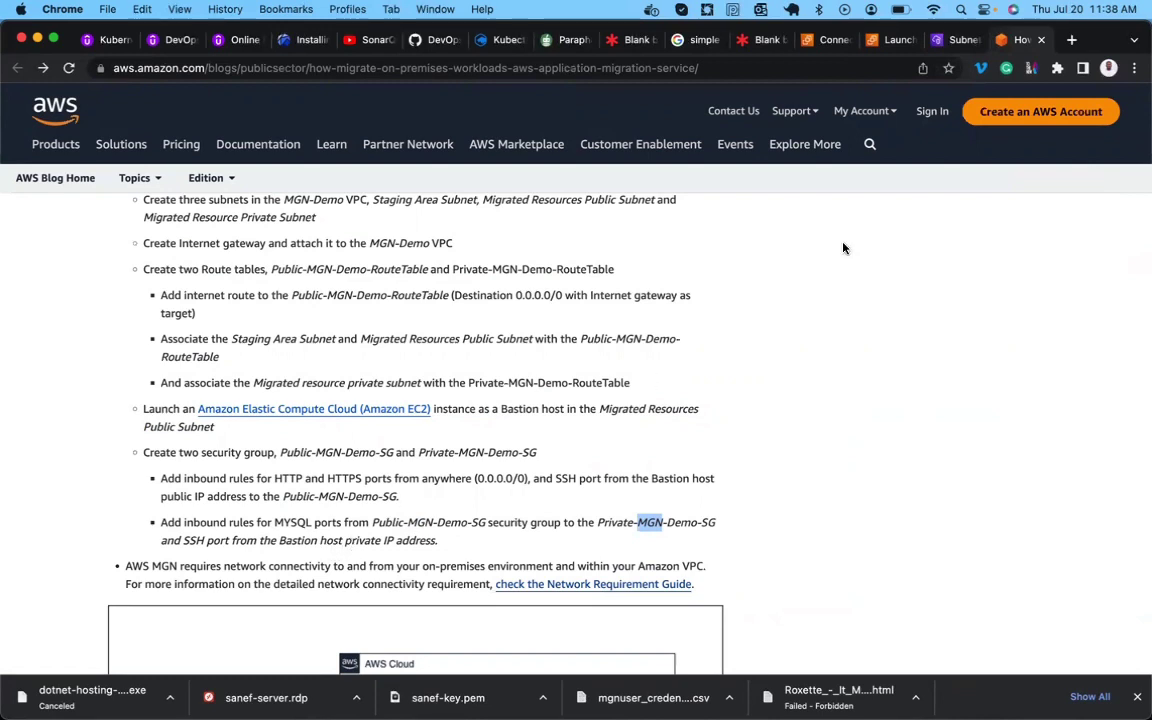
left_click(890, 41)
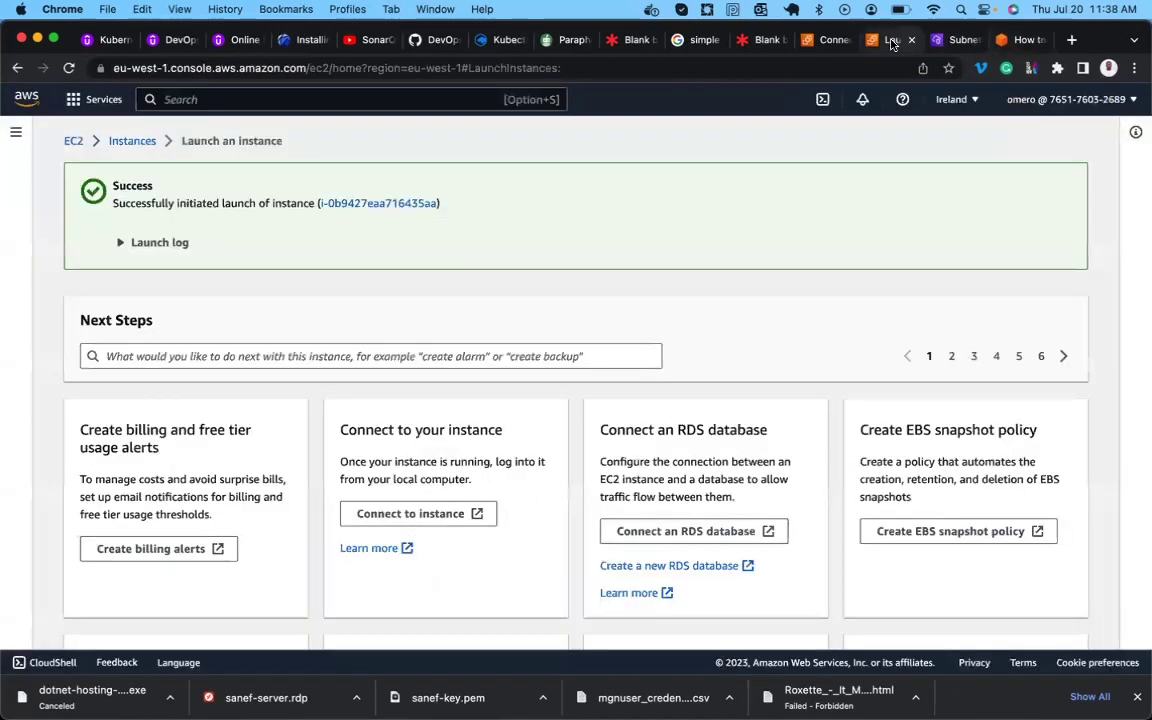
In Security Groups, set Private-MGN-Demo-SG's Name to Private-MGN-Demo-SG.
left_click(17, 131)
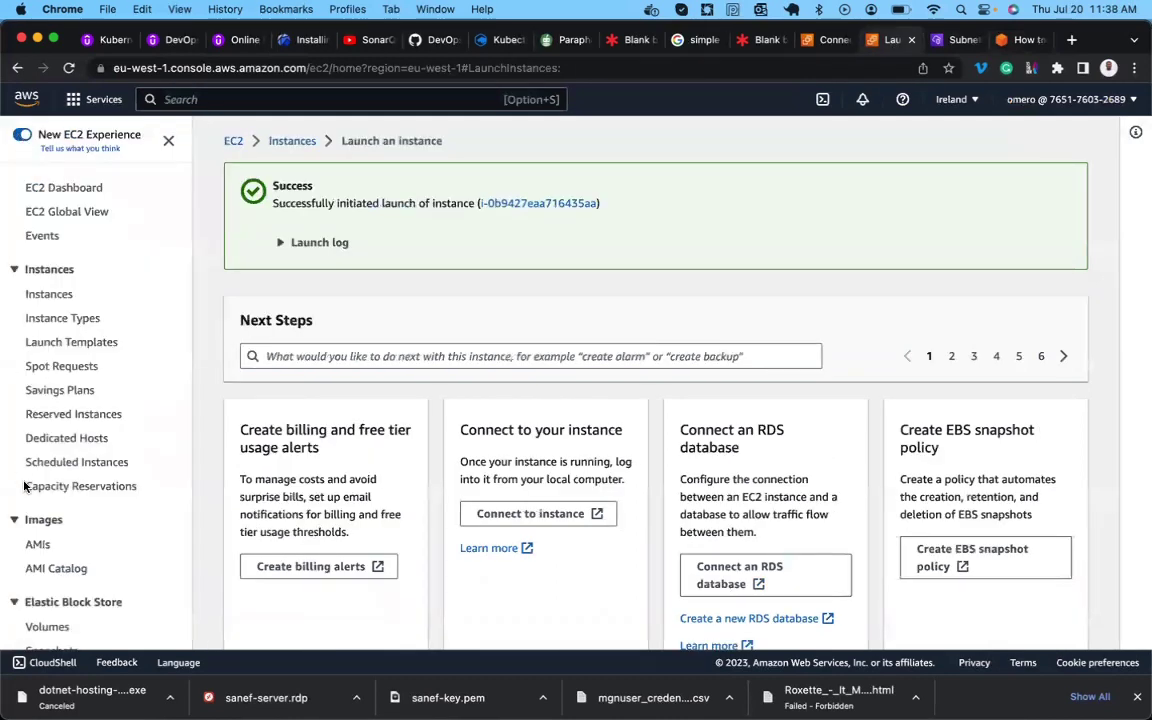
scroll(60, 450, "down", 5)
left_click(82, 455)
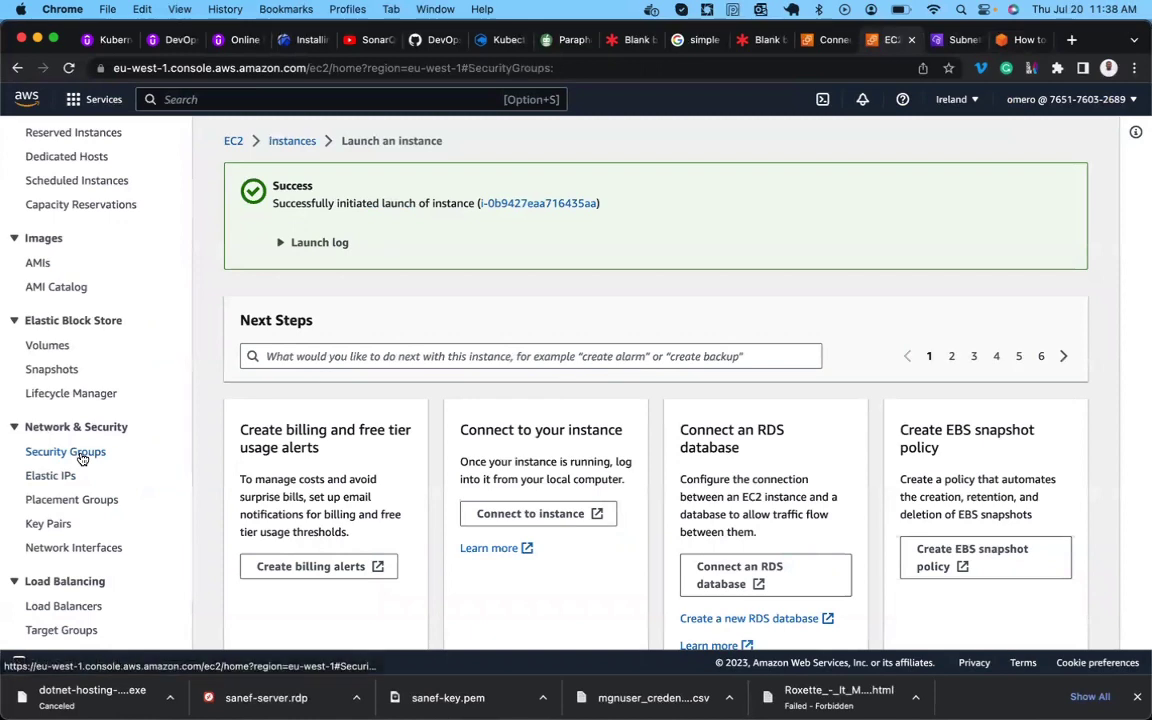
scroll(419, 330, "down", 2)
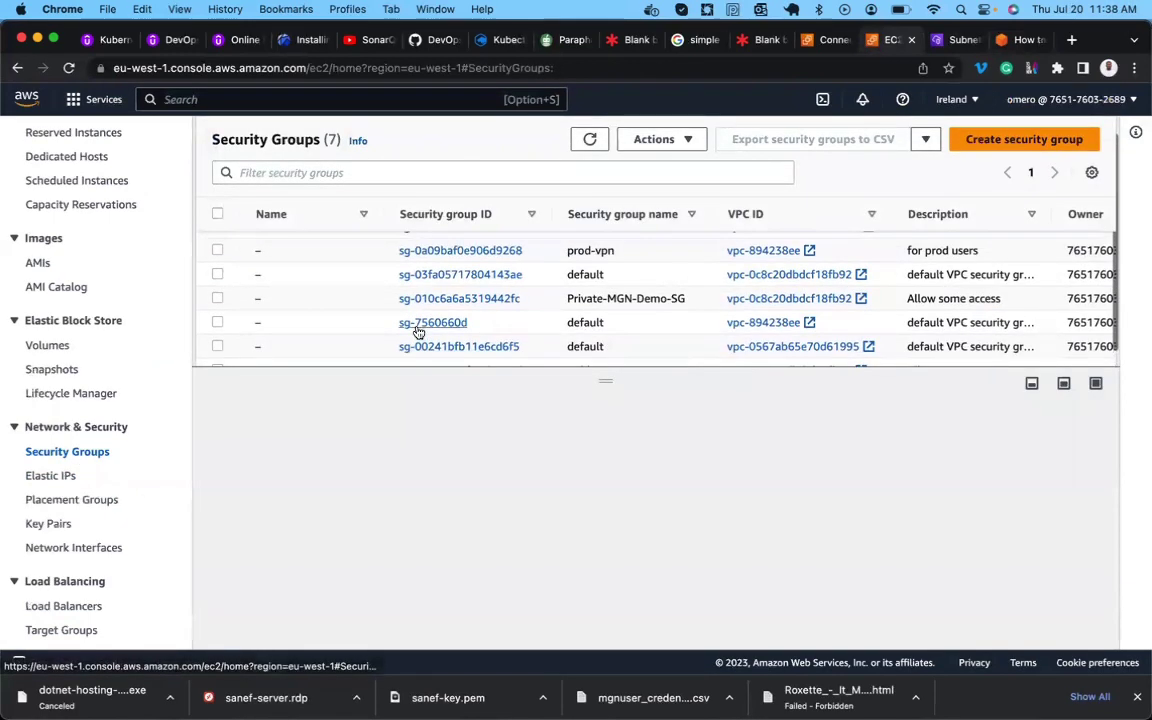
triple_click(640, 297)
key("super+c")
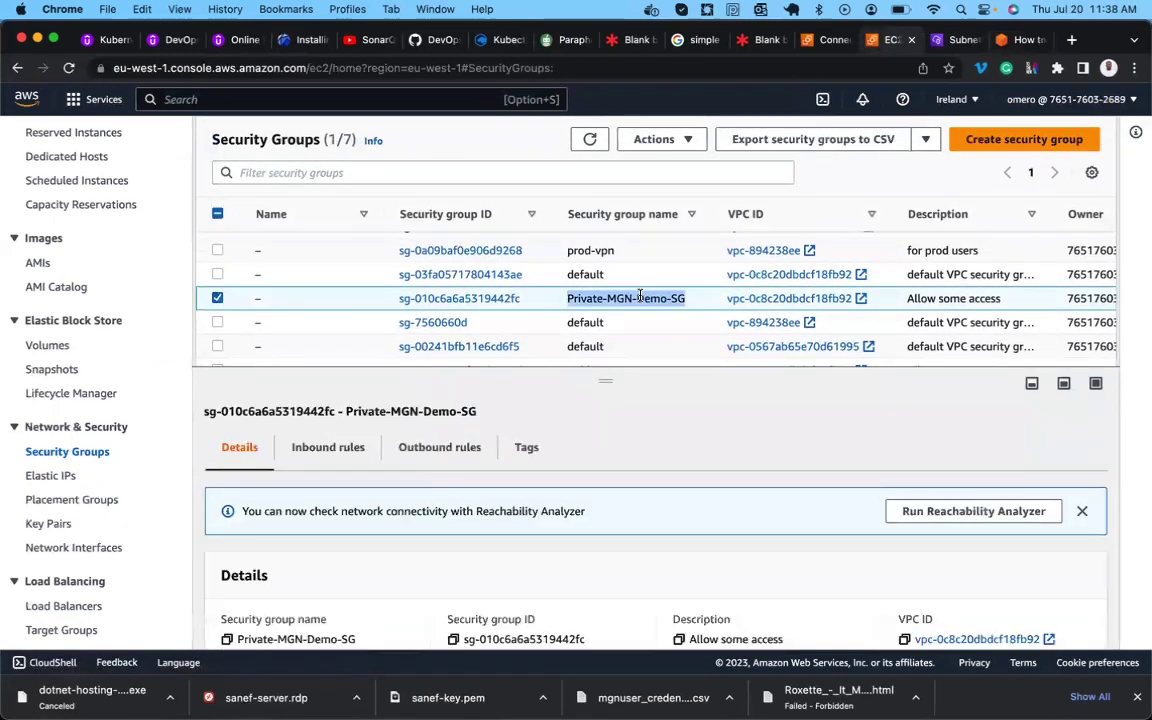
left_click(271, 298)
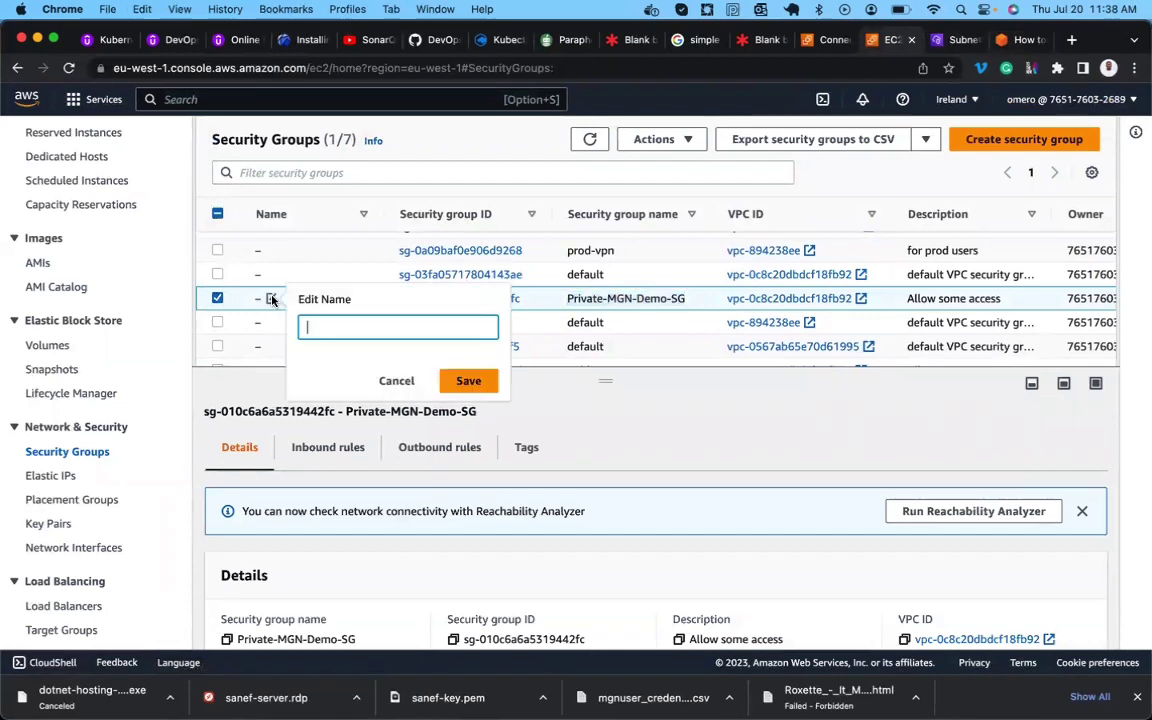
key("super+v")
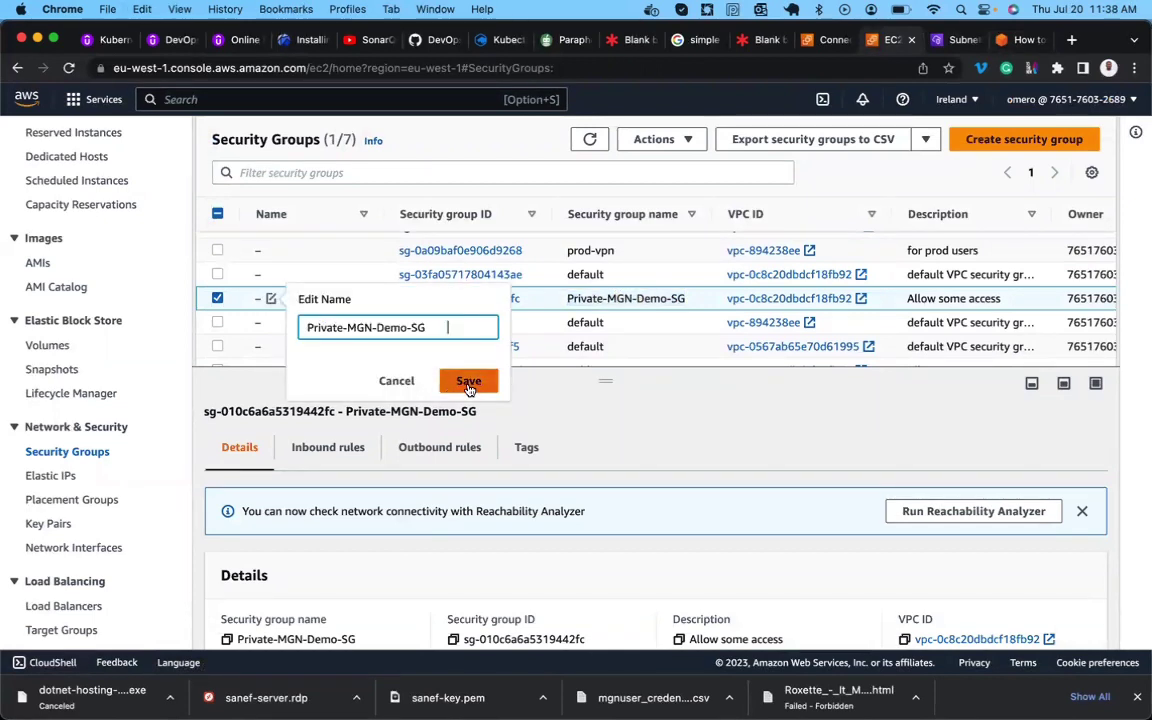
left_click(468, 381)
Set Public-MGN-Demo-SG's Name to Public-MGN-Demo-SG.
scroll(488, 329, "down", 1)
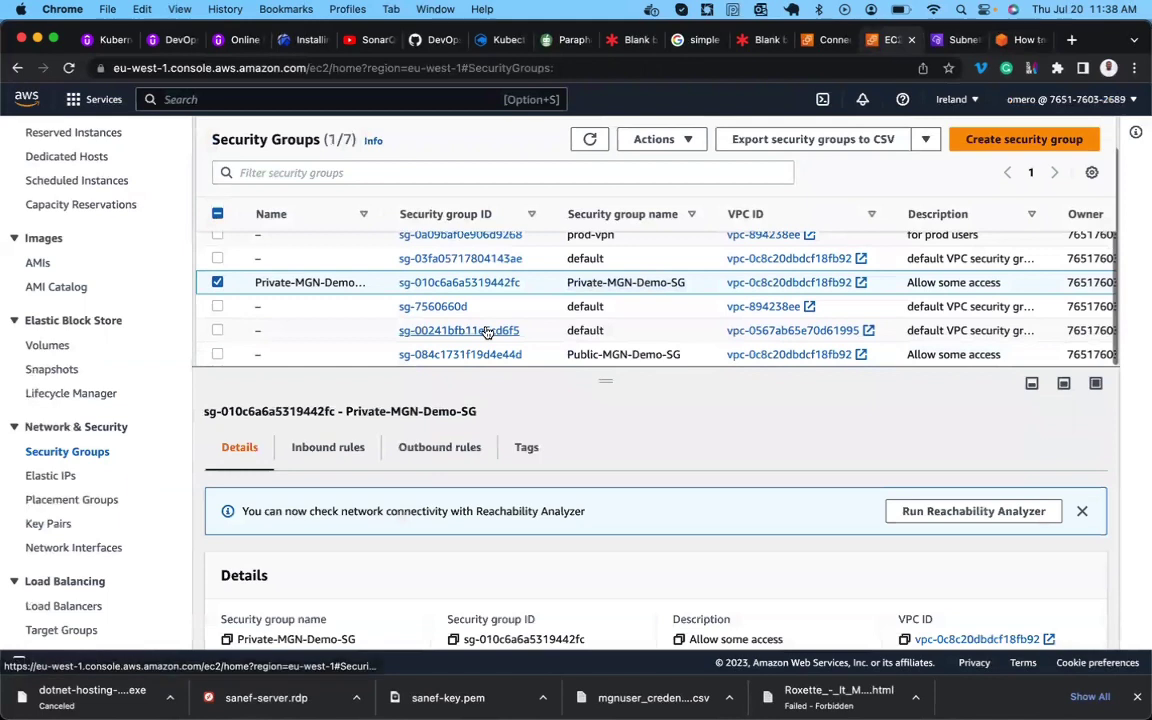
triple_click(614, 355)
key("super+c")
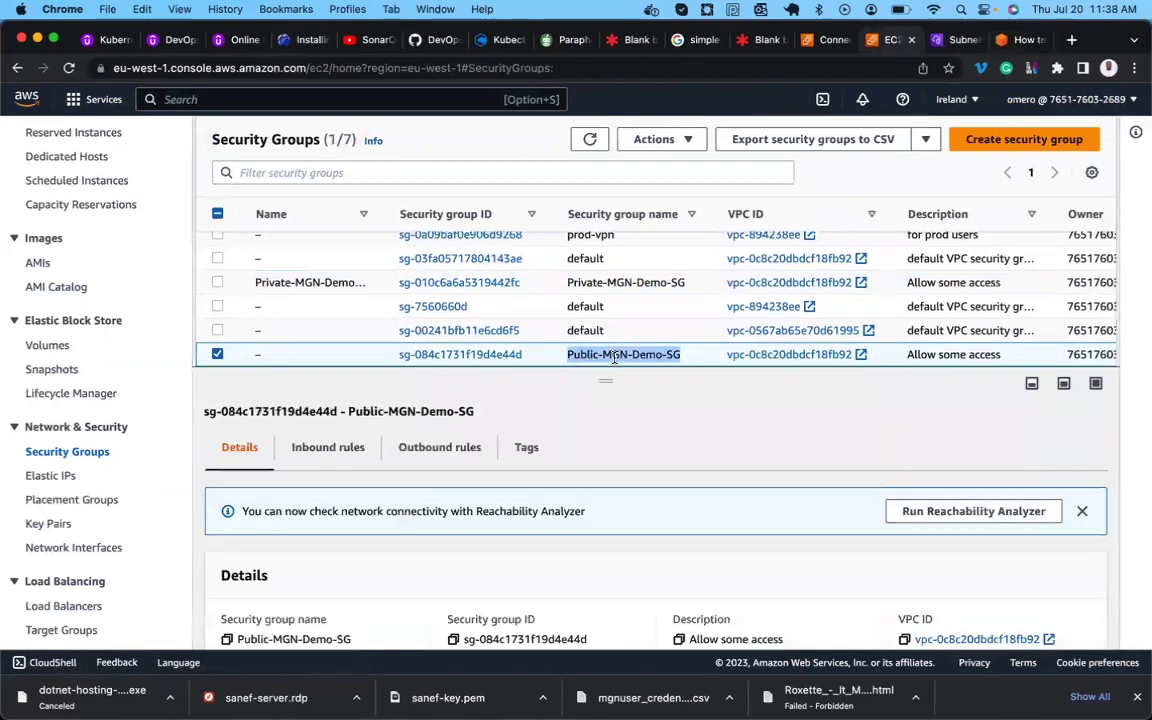
left_click(270, 355)
key("super+v")
left_click(465, 437)
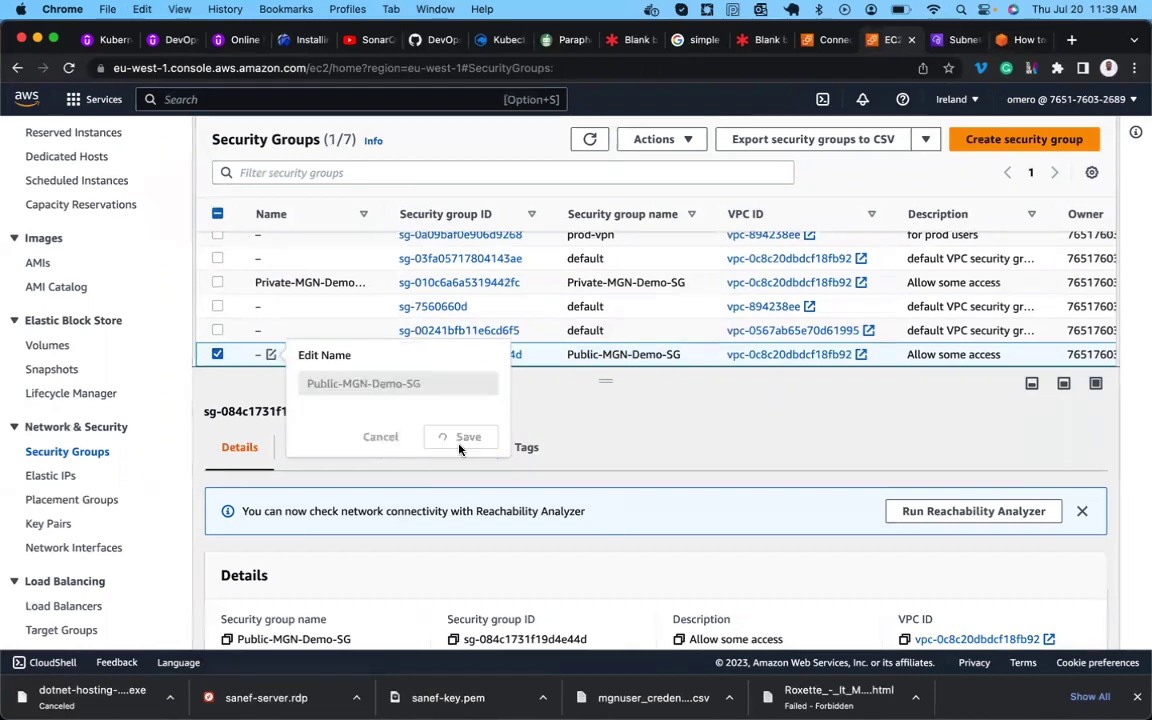
Open Private-MGN-Demo-SG's inbound rules for editing.
left_click(384, 283)
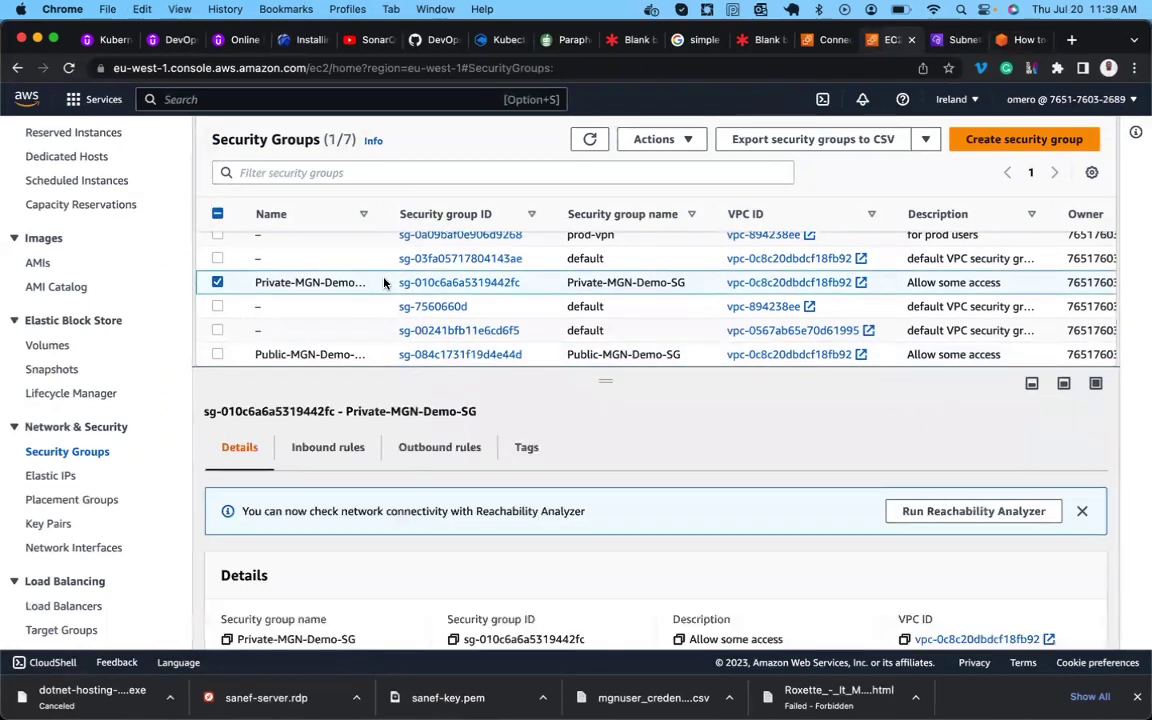
left_click(340, 450)
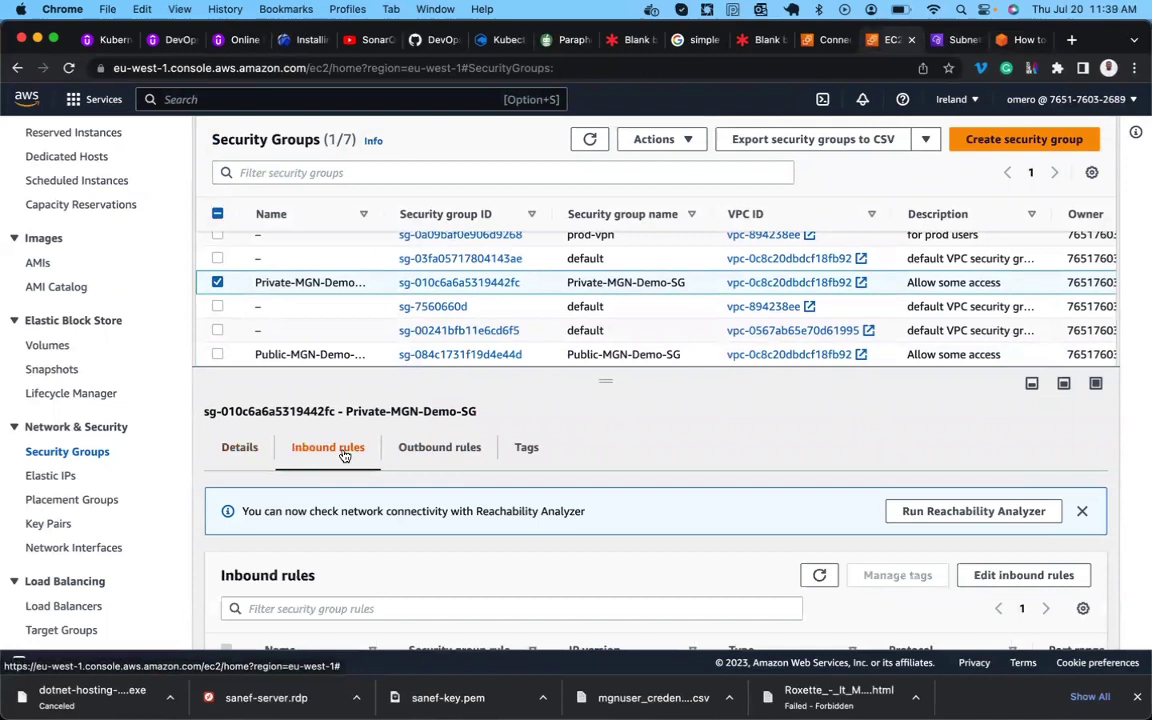
scroll(816, 466, "down", 1)
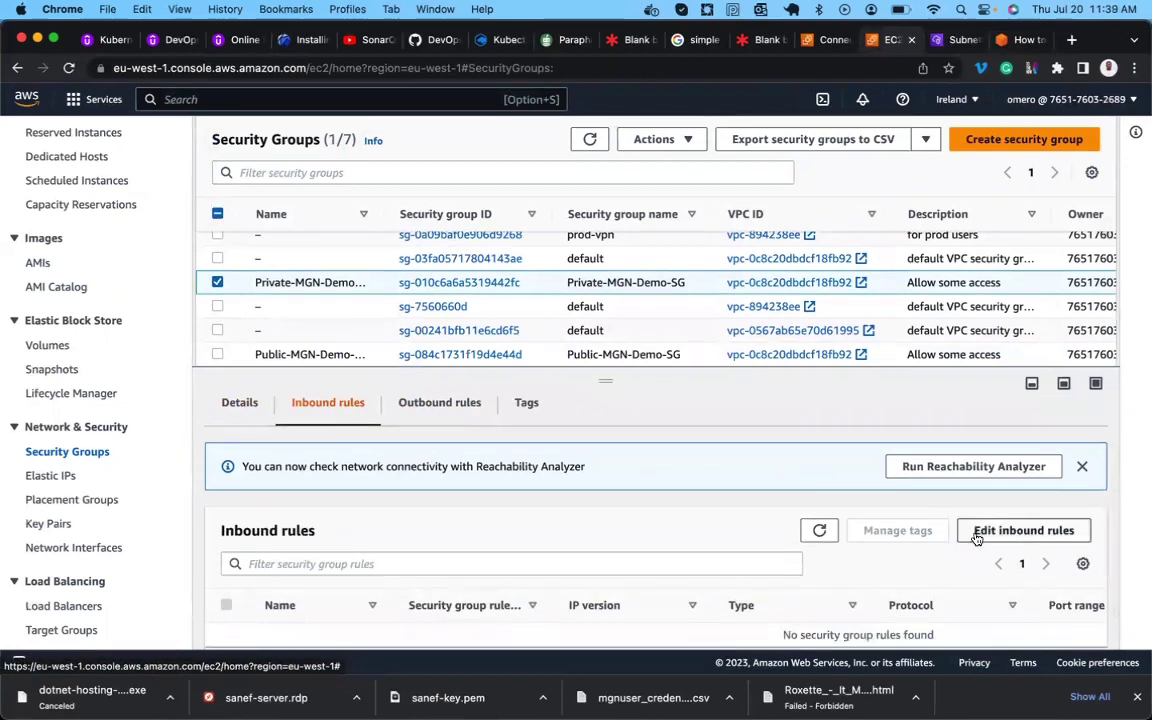
left_click(977, 532)
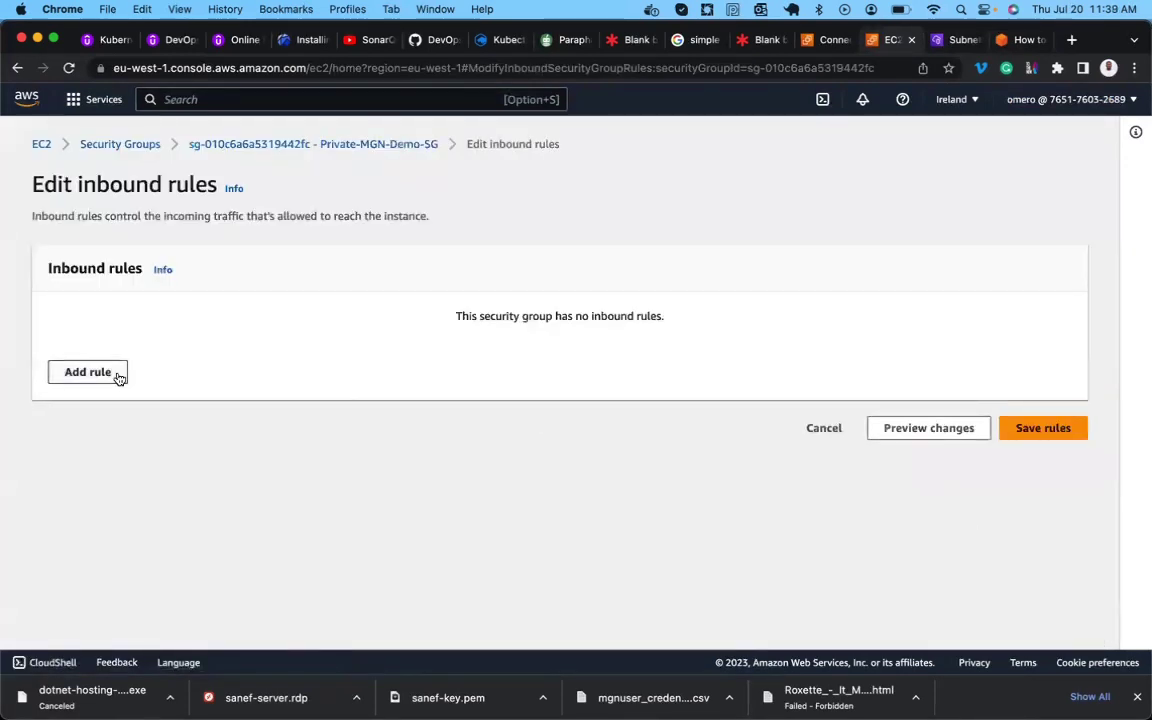
Add a Custom TCP inbound rule on port 3306 sourced from Public-MGN-Demo-SG.
left_click(106, 375)
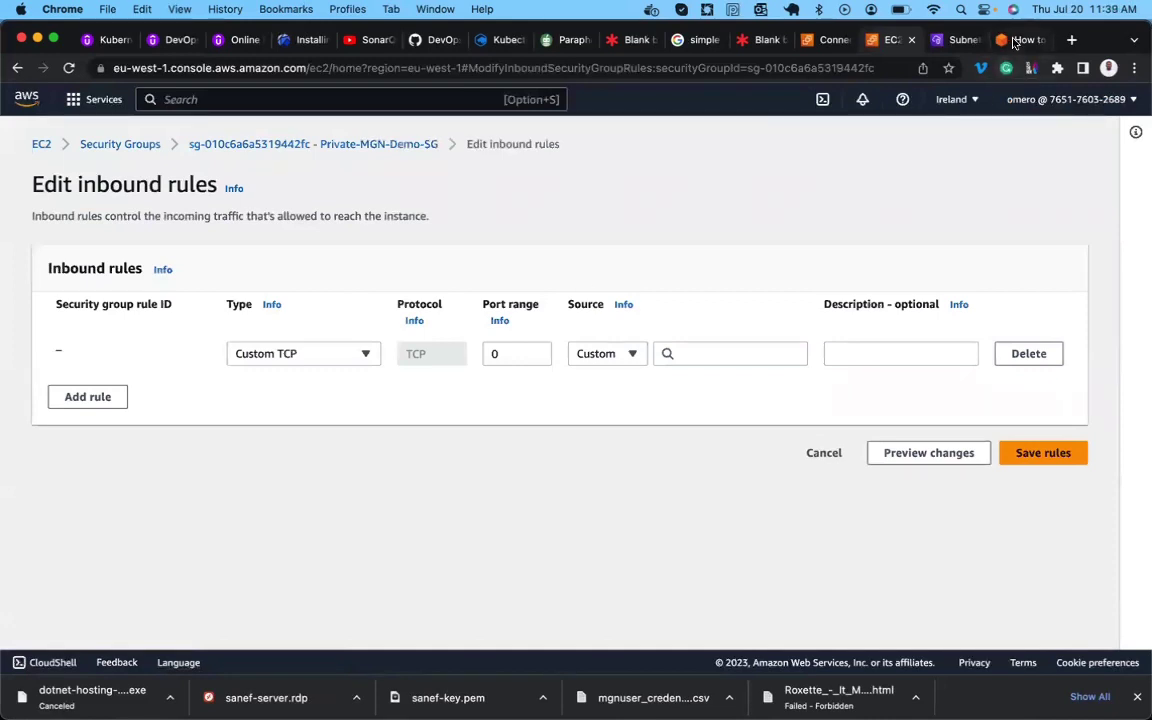
left_click(1020, 40)
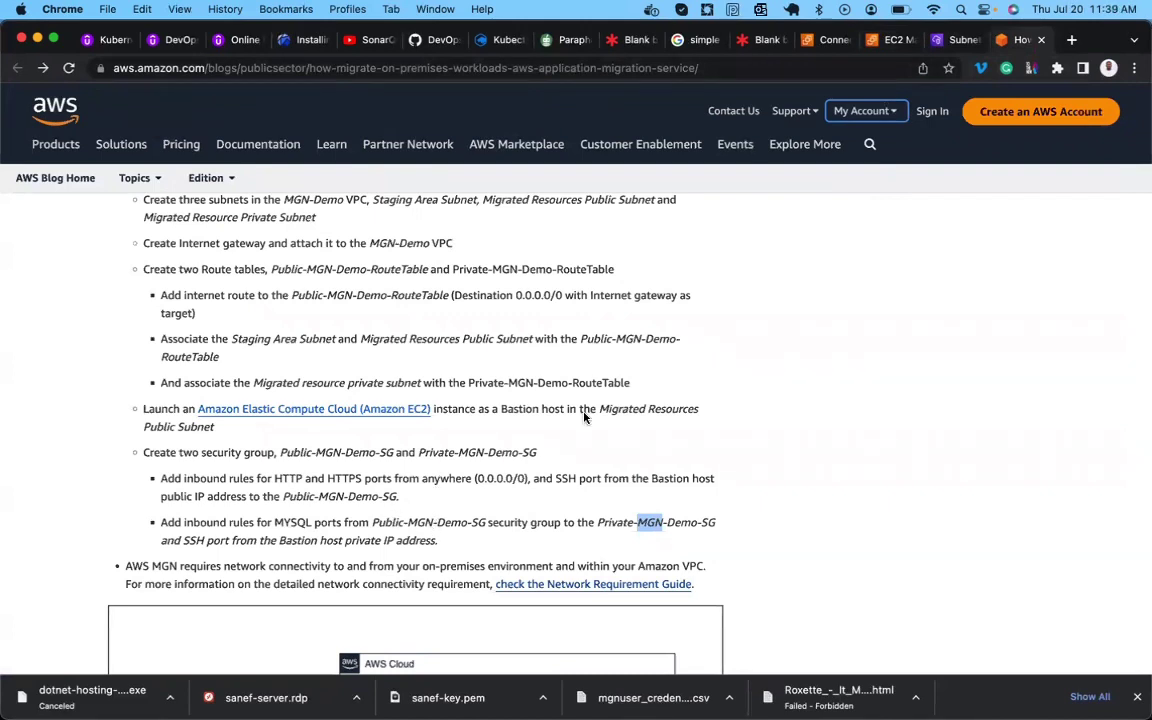
left_click(890, 39)
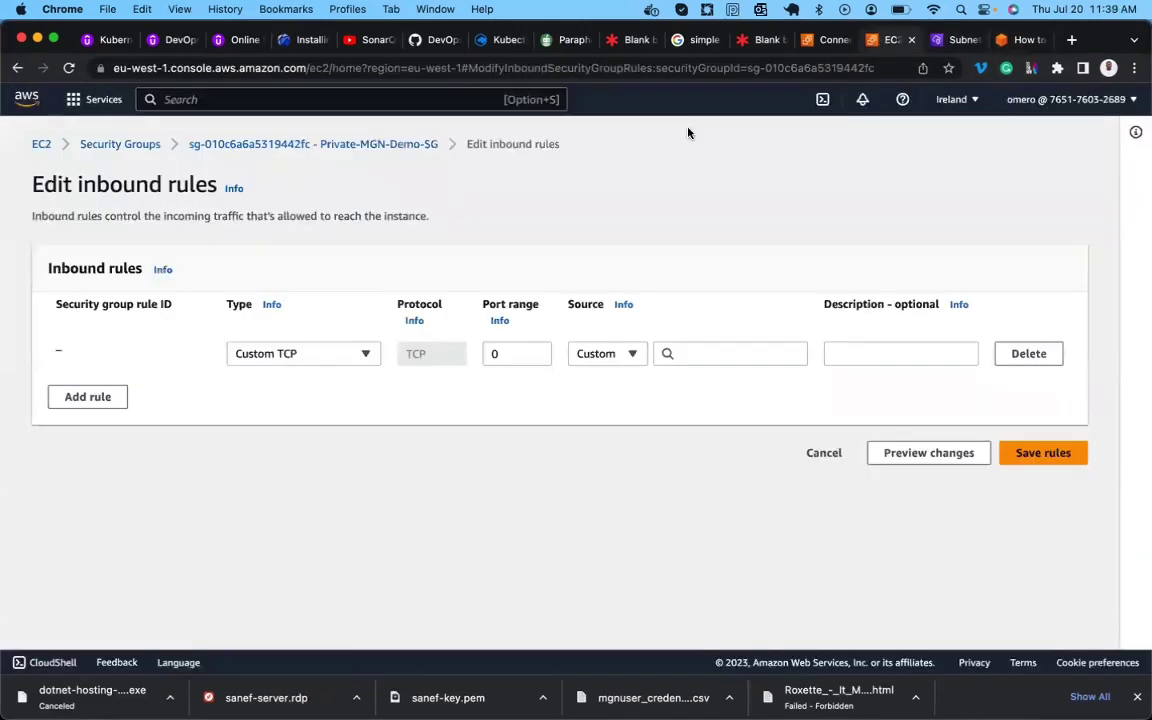
left_click(360, 354)
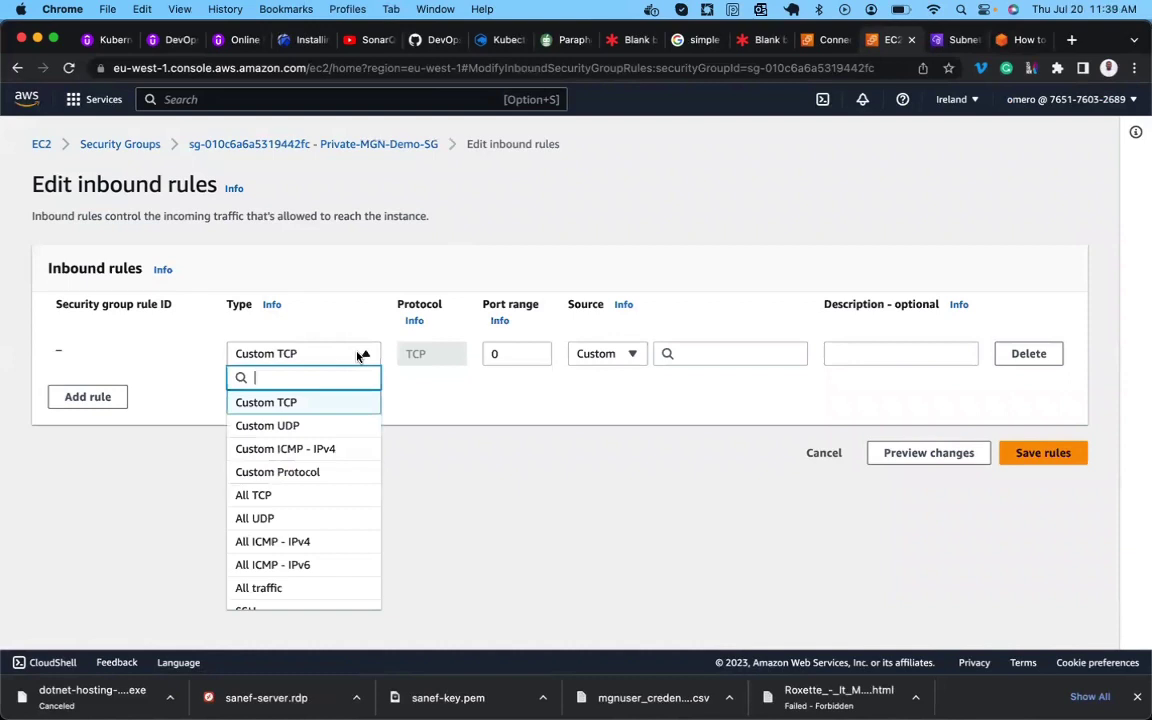
left_click(497, 350)
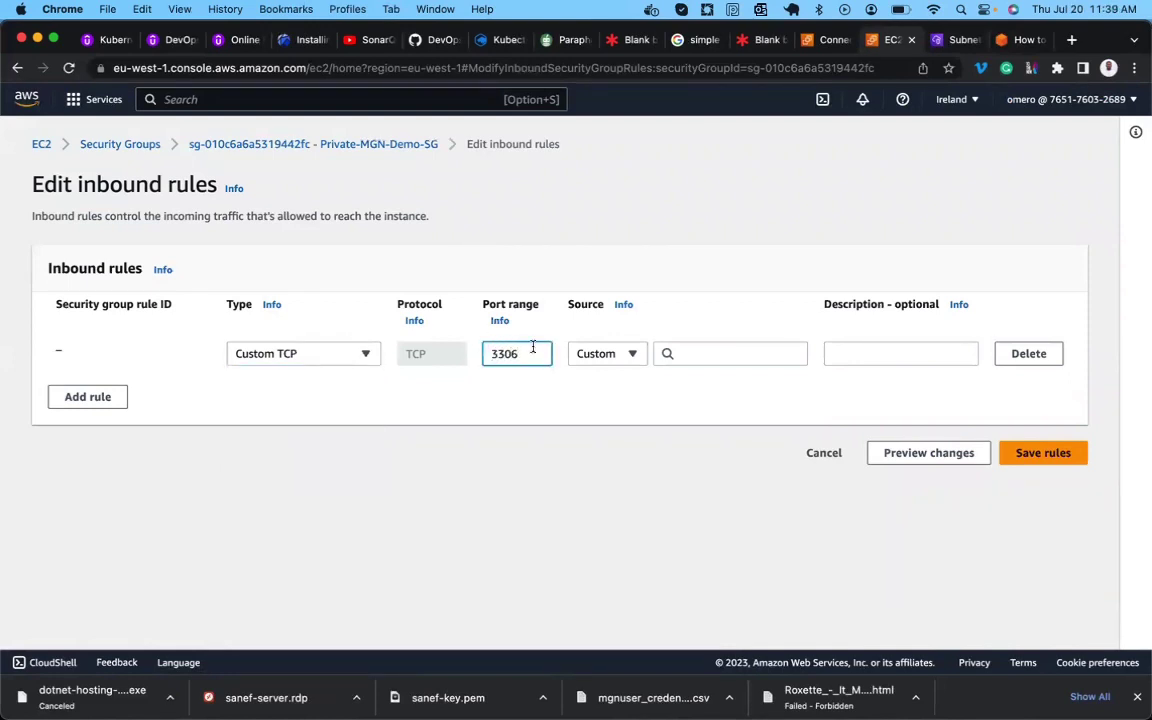
left_click(620, 355)
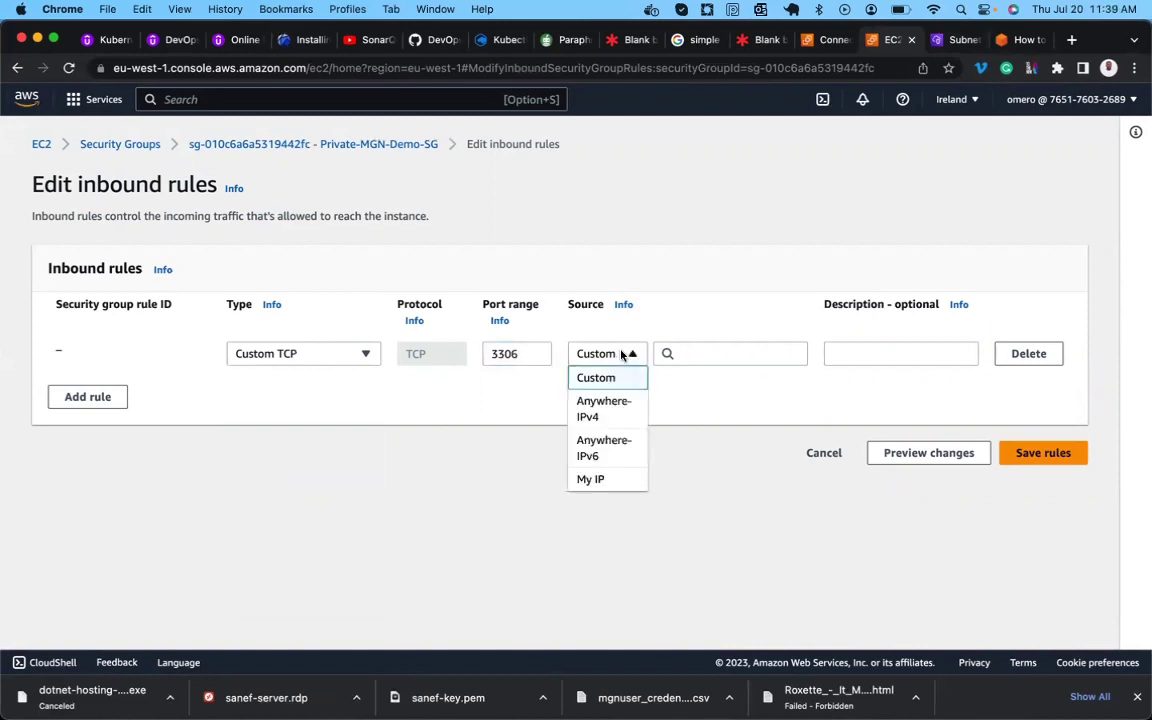
left_click(694, 352)
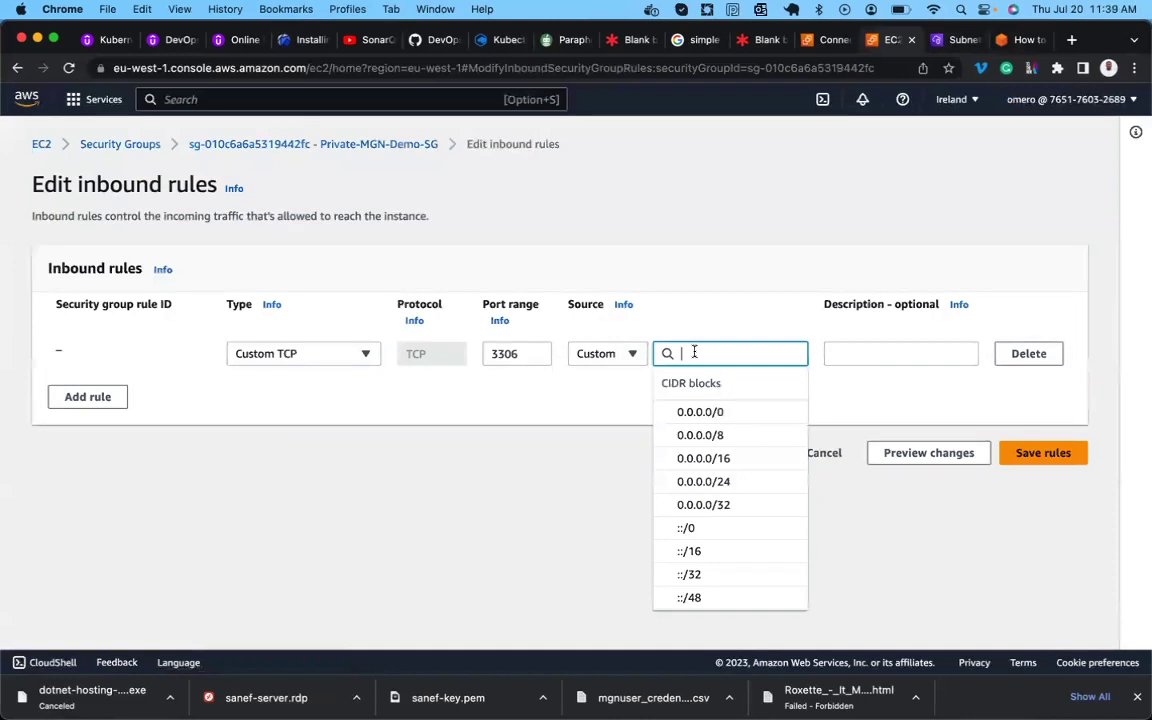
type("publ")
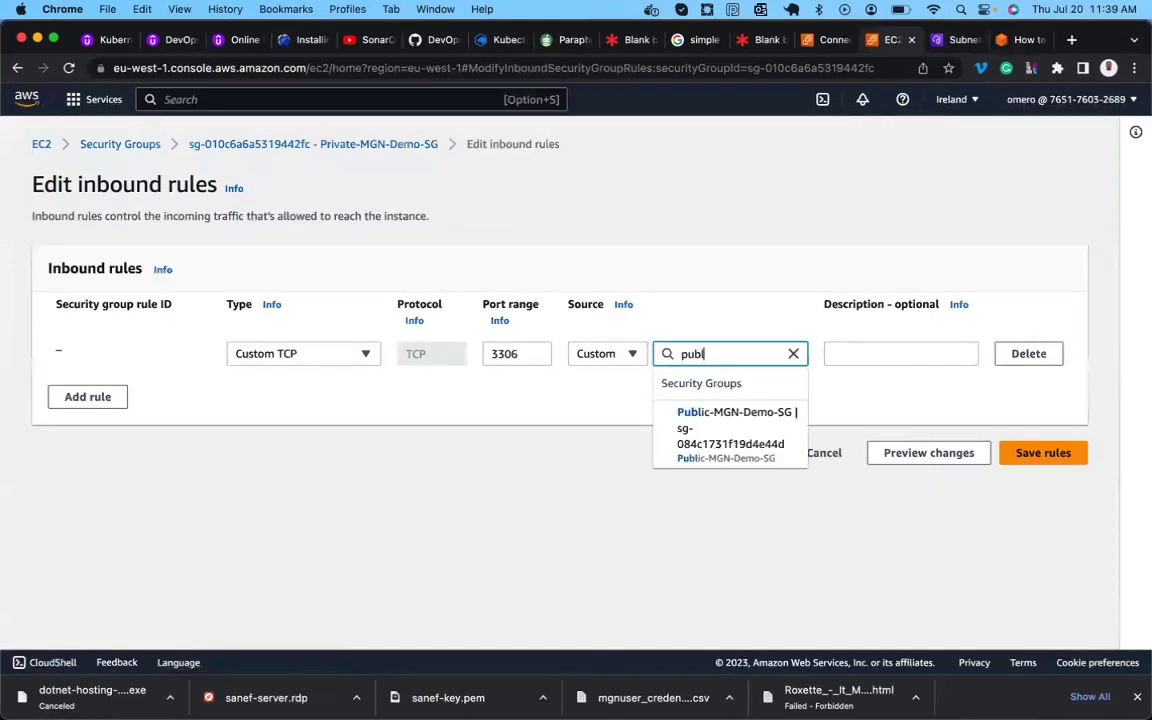
left_click(733, 425)
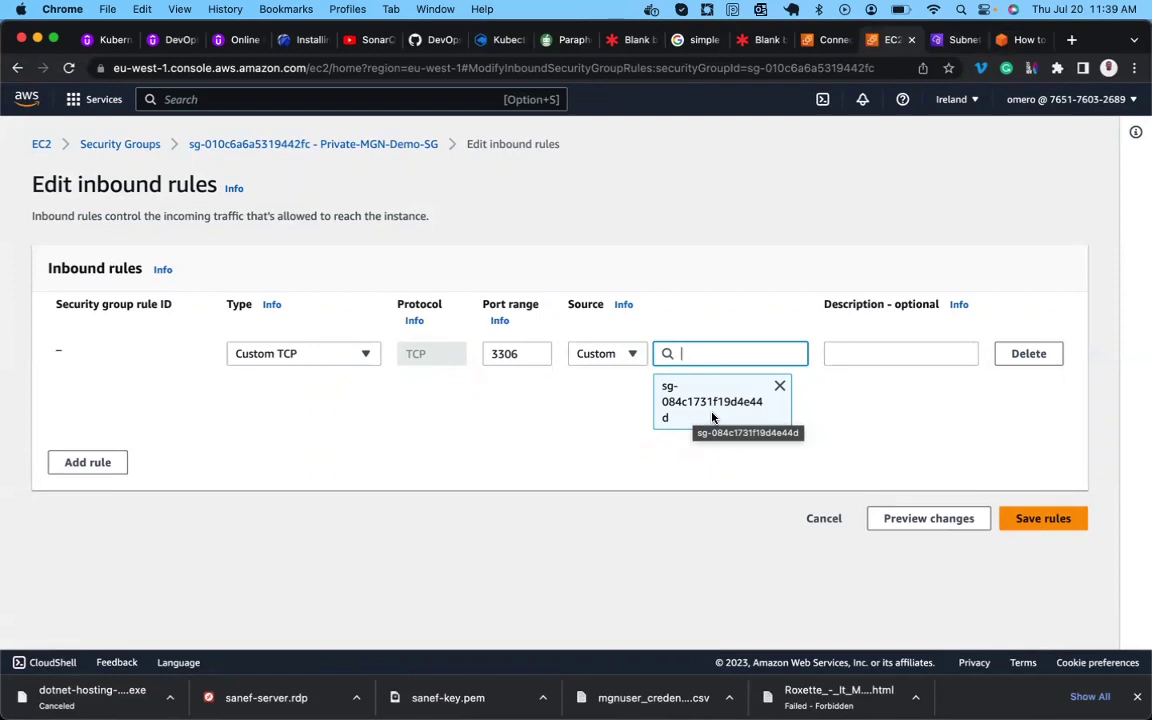
Check the 3306 rule against the article's MySQL inbound-rule step, then return to the editor.
double_click(514, 358)
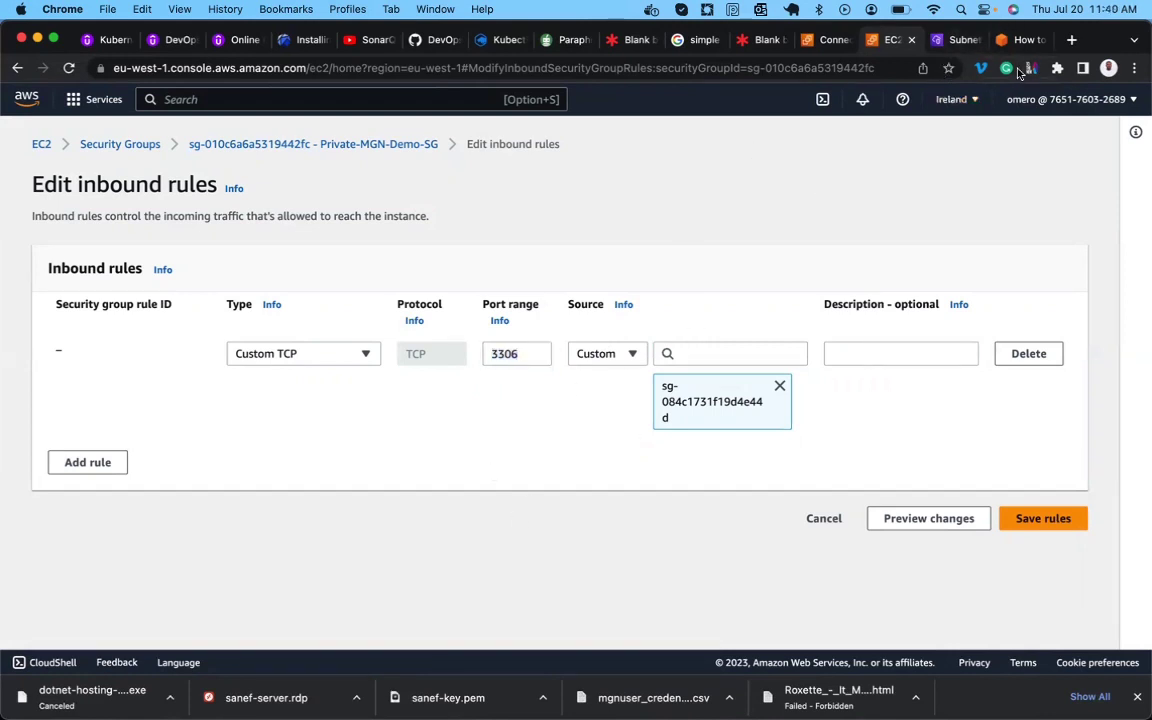
left_click(996, 47)
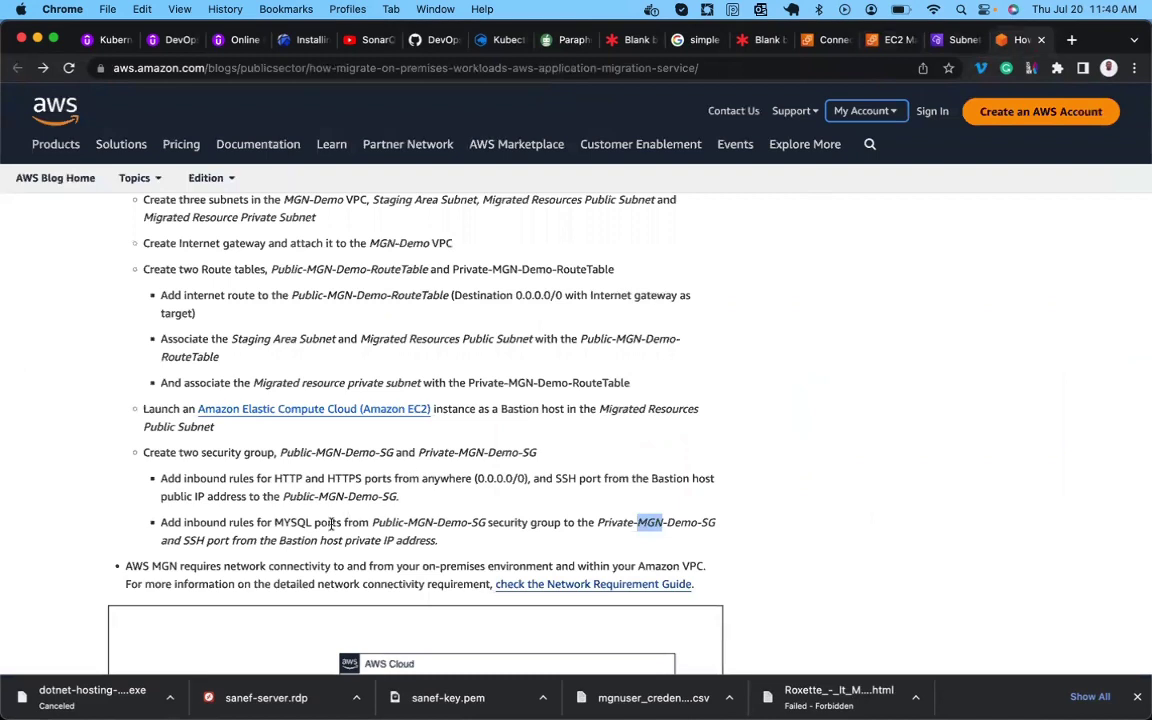
double_click(418, 521)
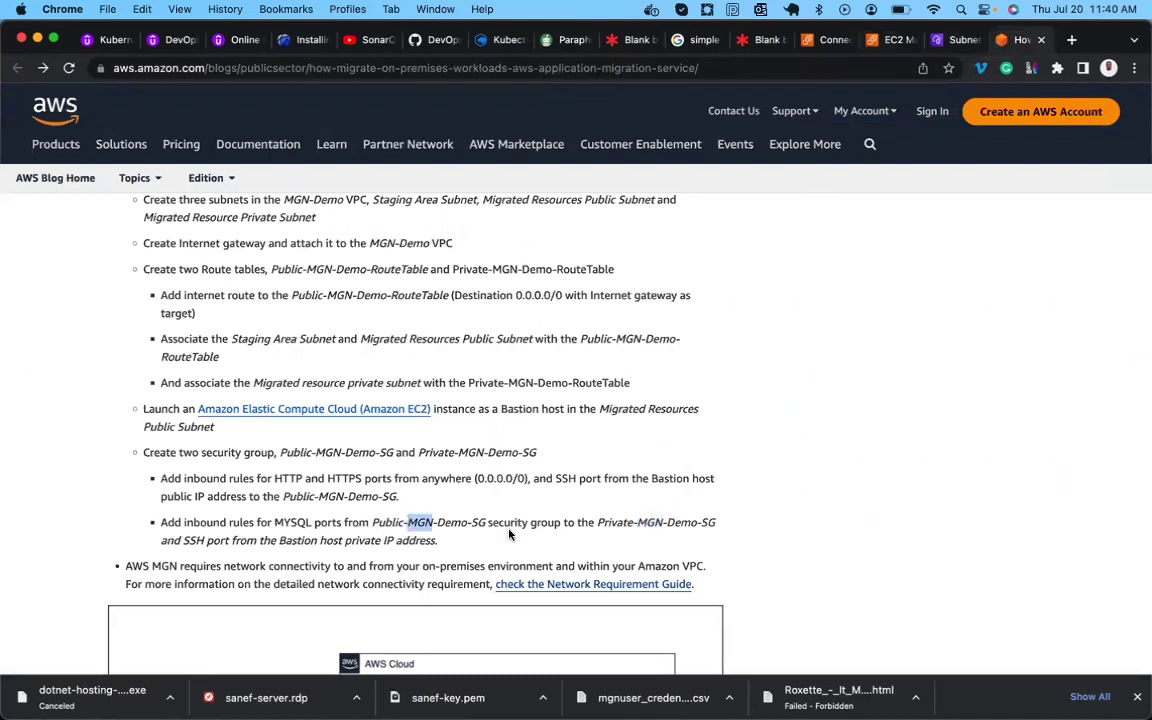
triple_click(660, 521)
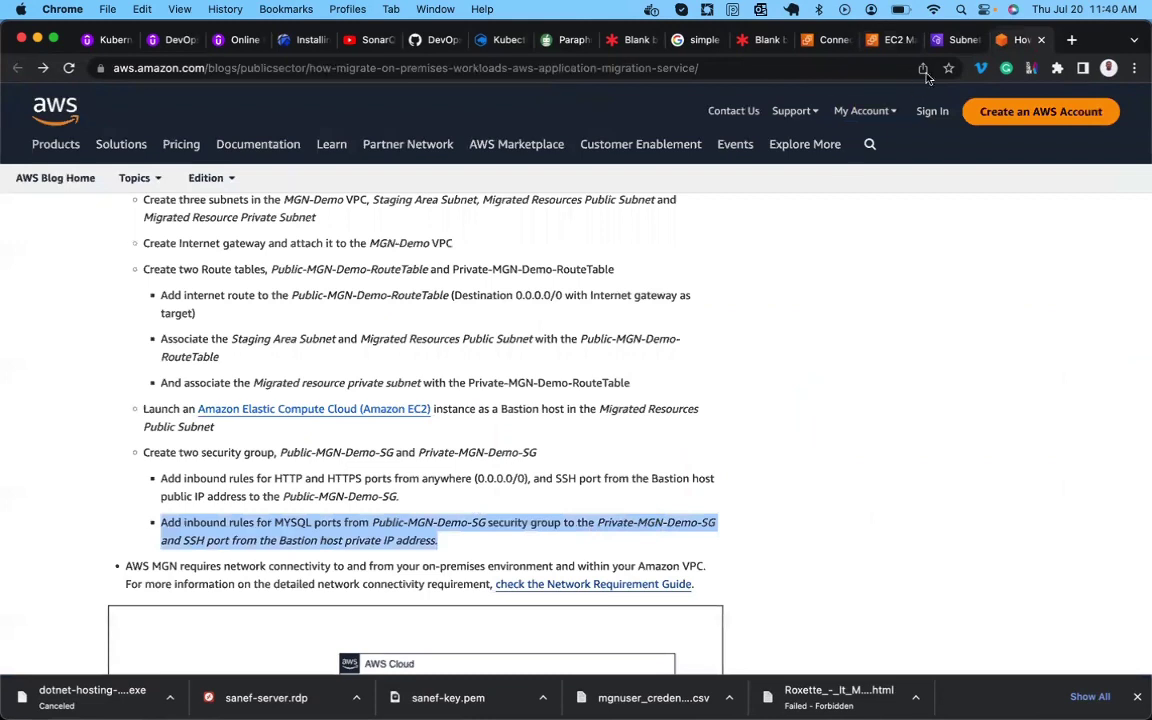
left_click(885, 40)
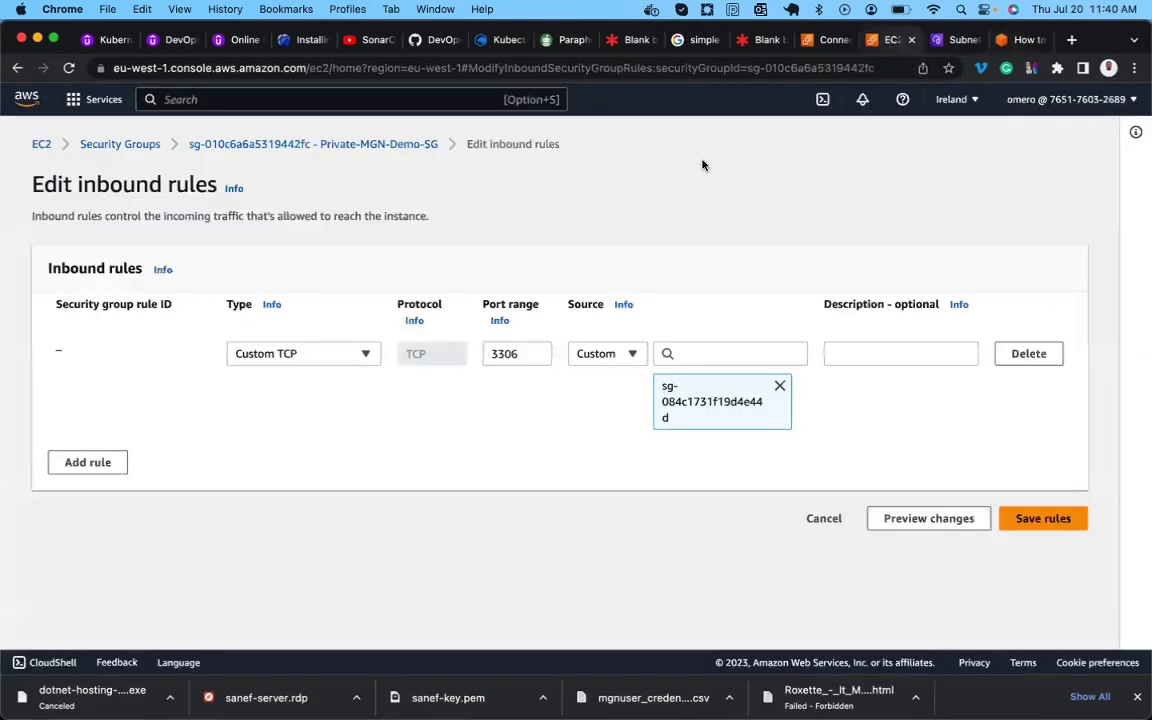
Add a second inbound rule of type SSH.
left_click(88, 463)
left_click(280, 449)
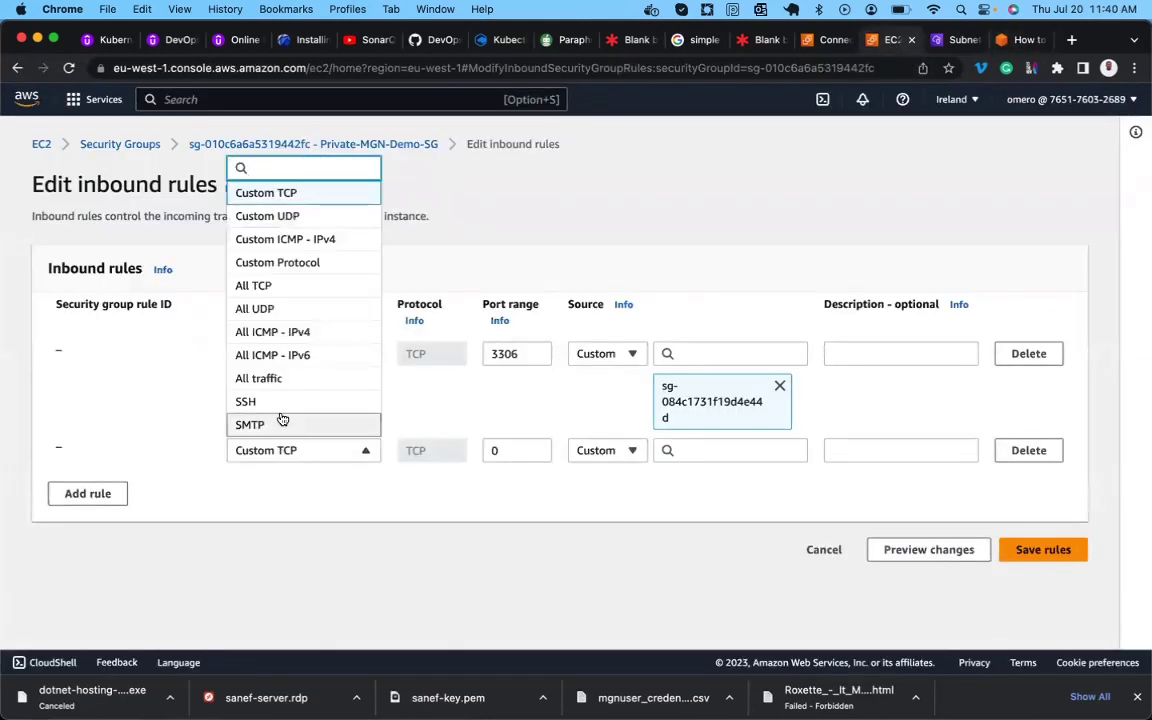
left_click(275, 403)
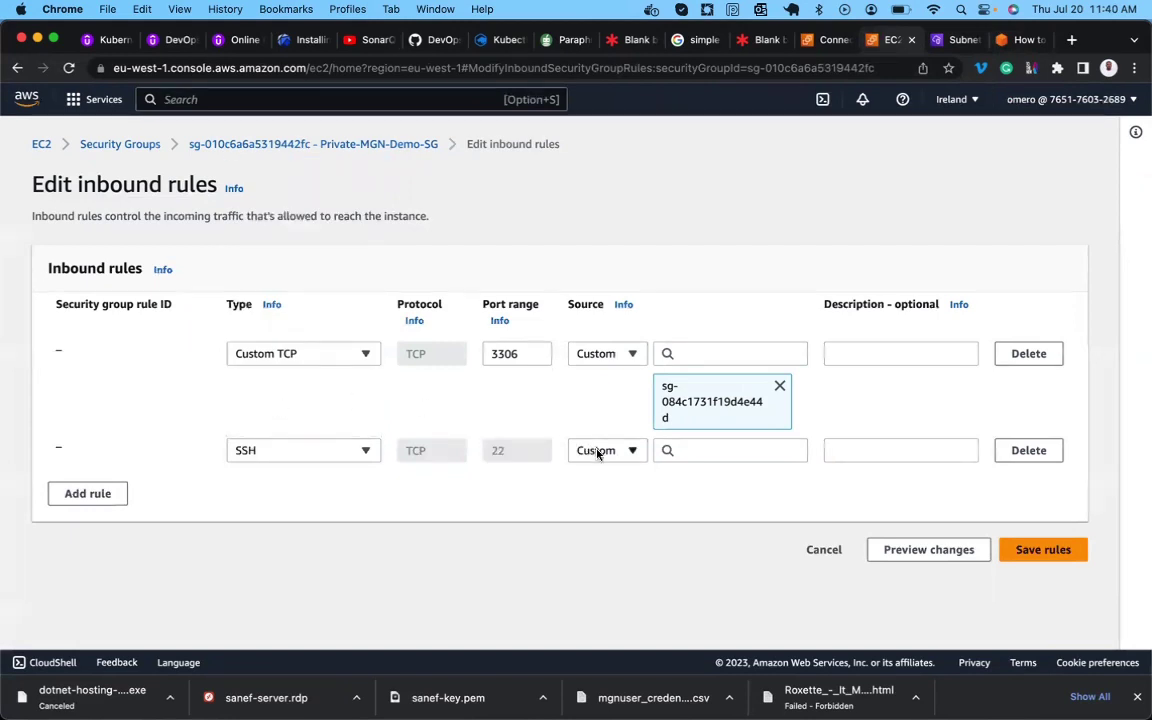
left_click(701, 450)
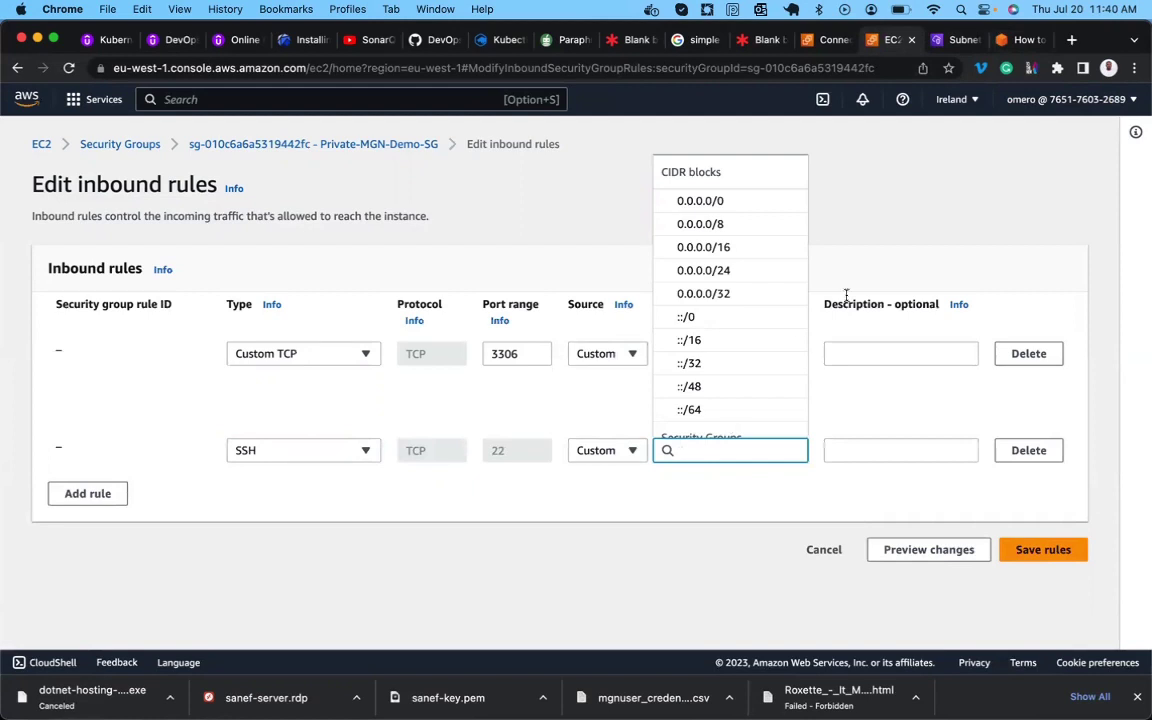
left_click(955, 199)
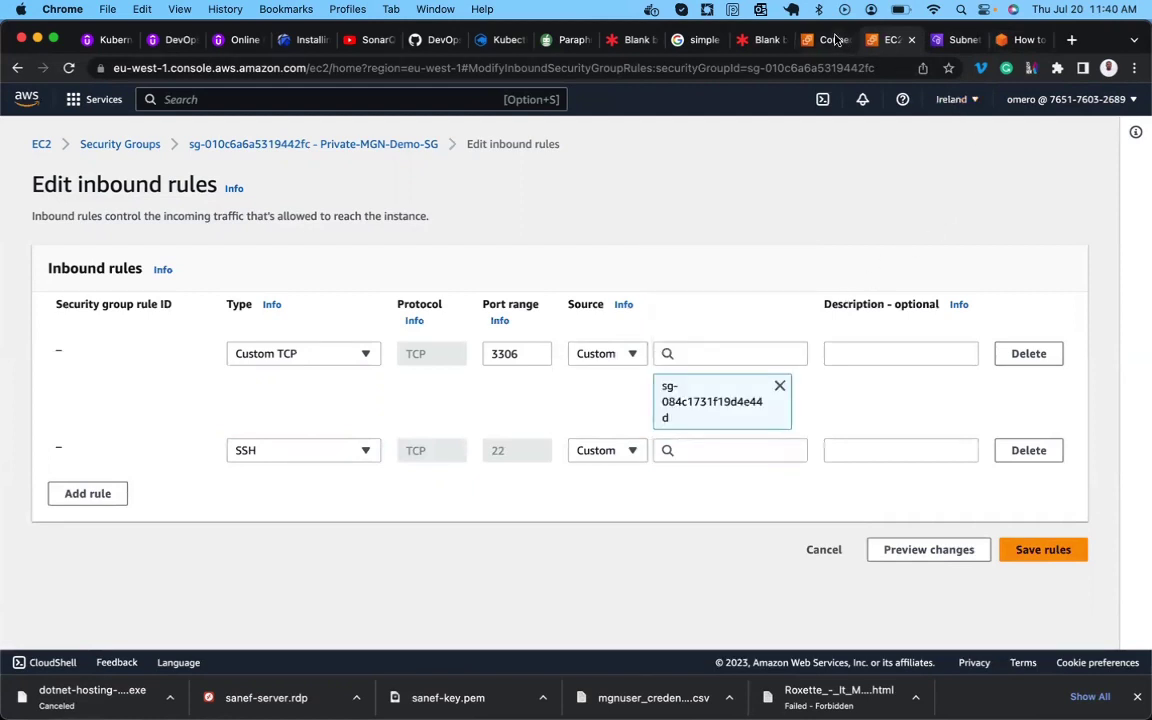
Copy the MGN-Bastion instance's private IPv4 address from EC2 Instances.
left_click(830, 40)
left_click(124, 143)
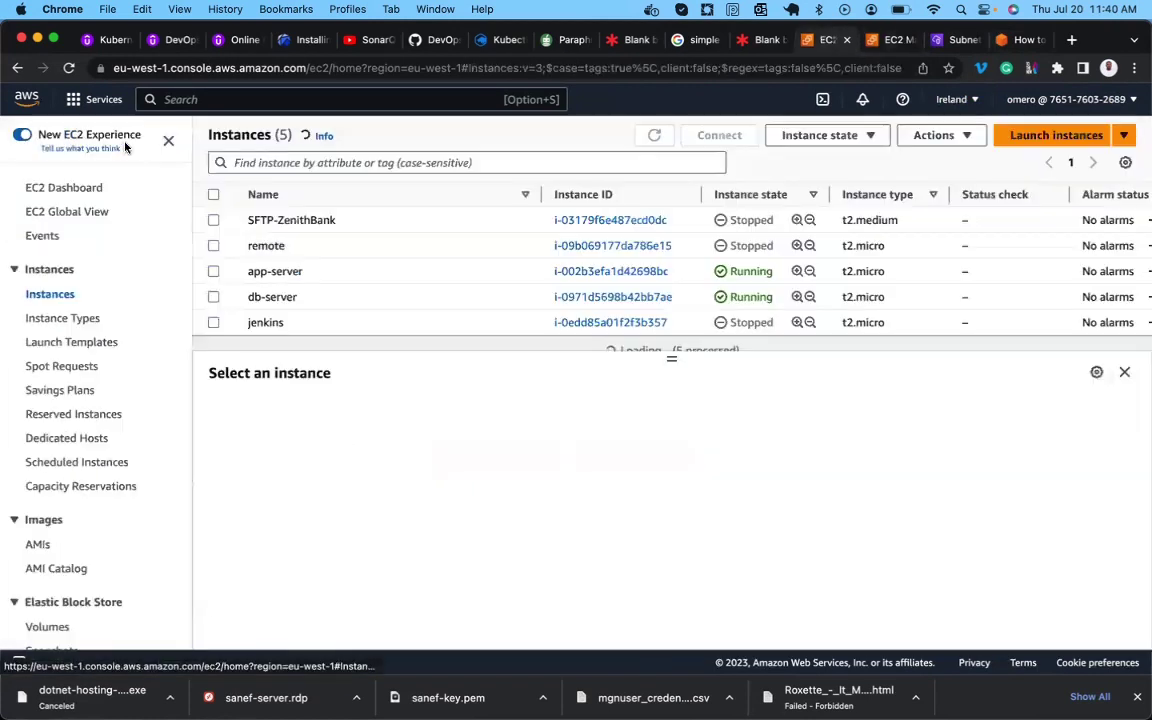
scroll(288, 262, "down", 2)
scroll(288, 260, "down", 1)
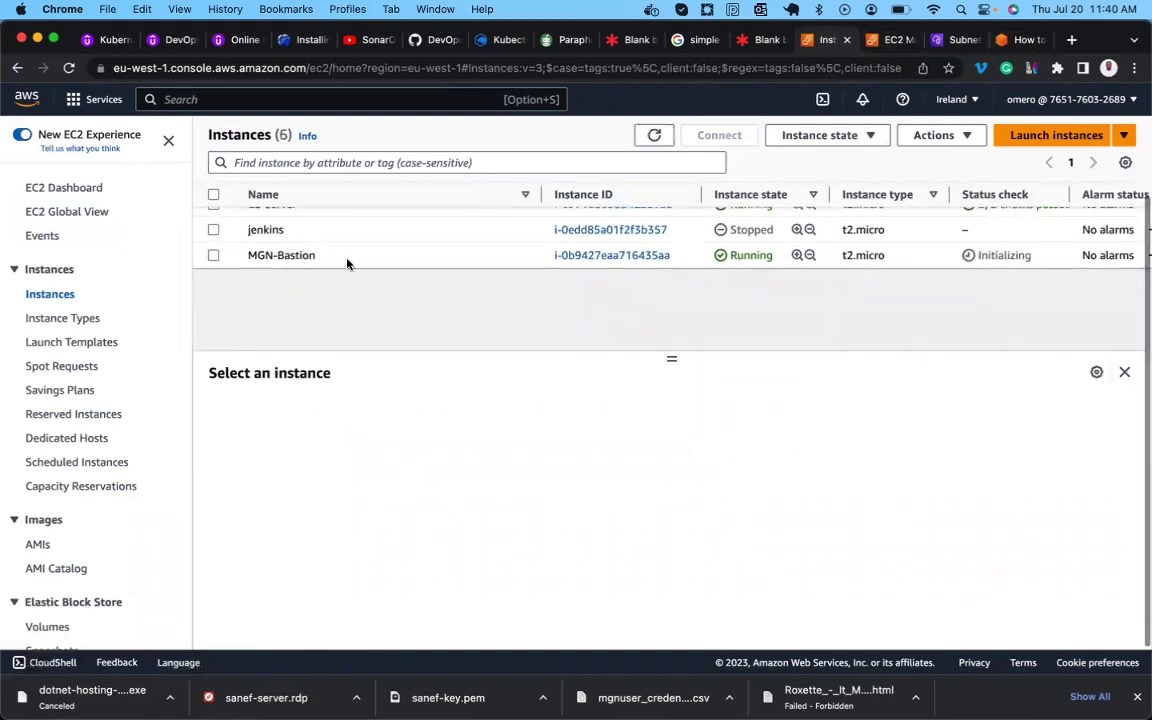
left_click(214, 256)
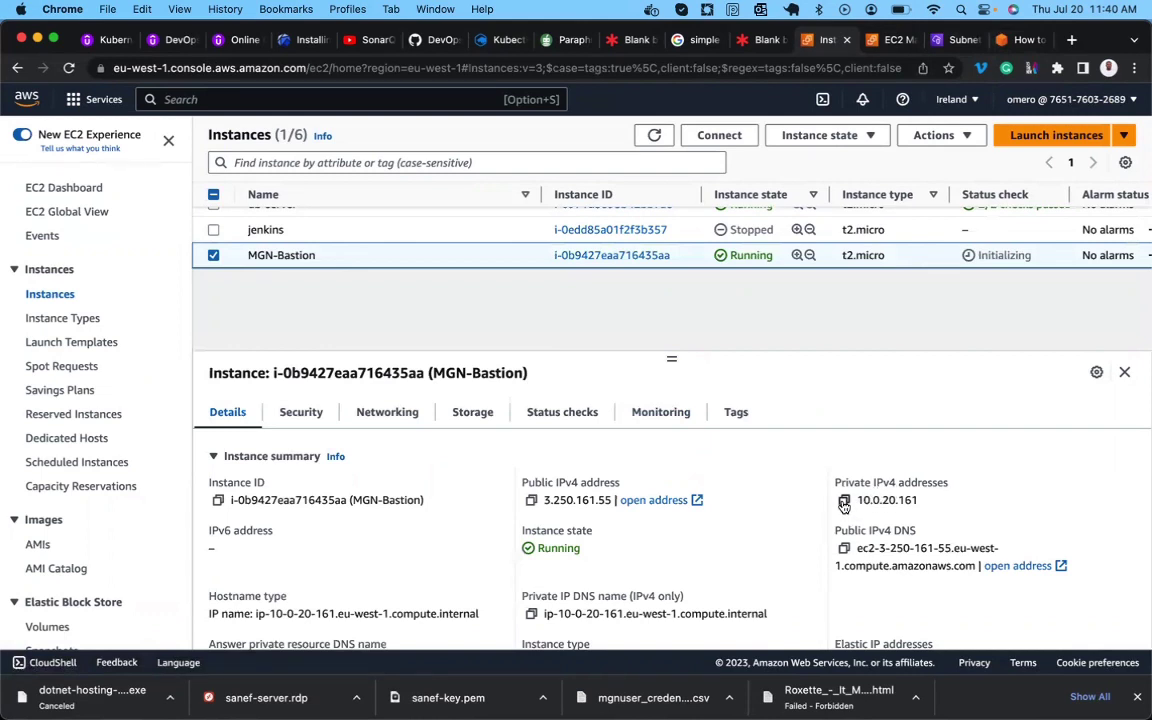
left_click(844, 501)
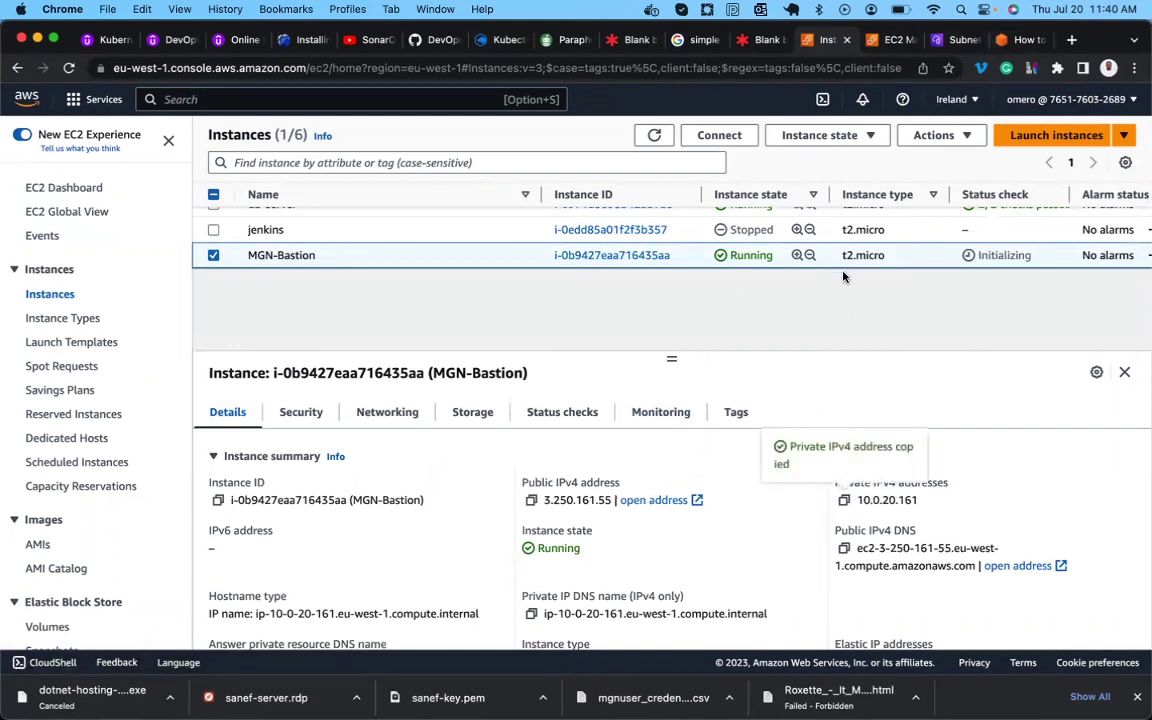
Set the SSH rule's source to 10.0.20.161/32 and save the inbound rules.
left_click(961, 41)
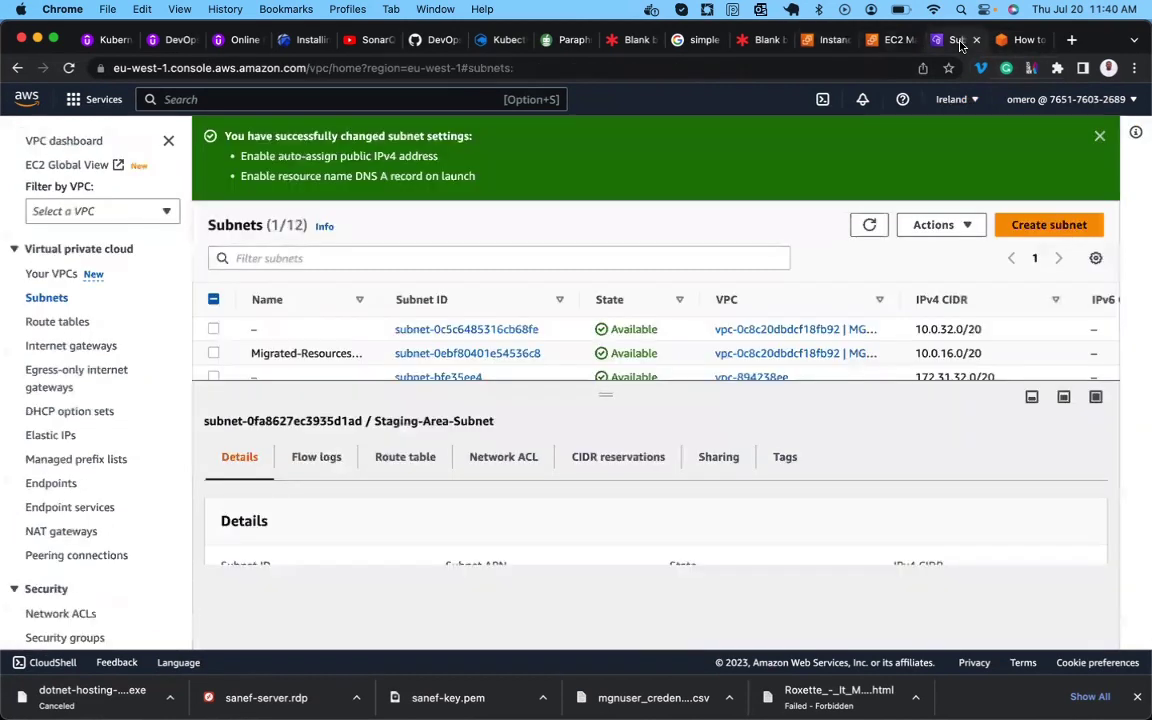
left_click(877, 41)
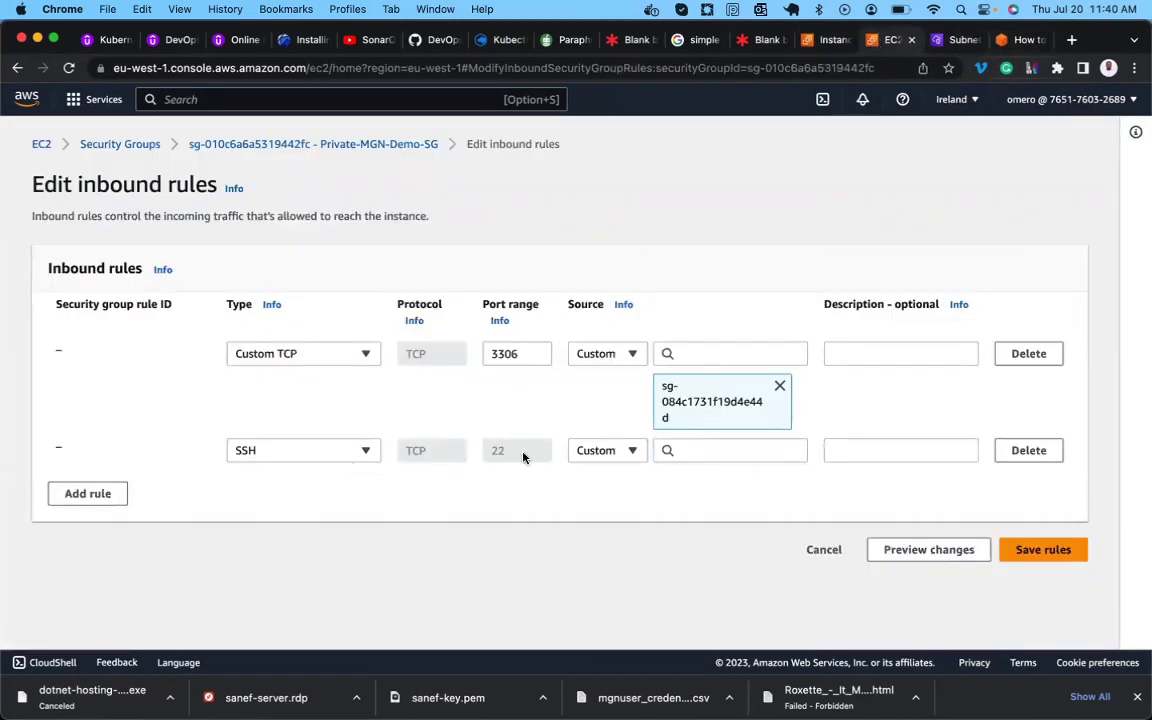
left_click(713, 446)
key("super+v")
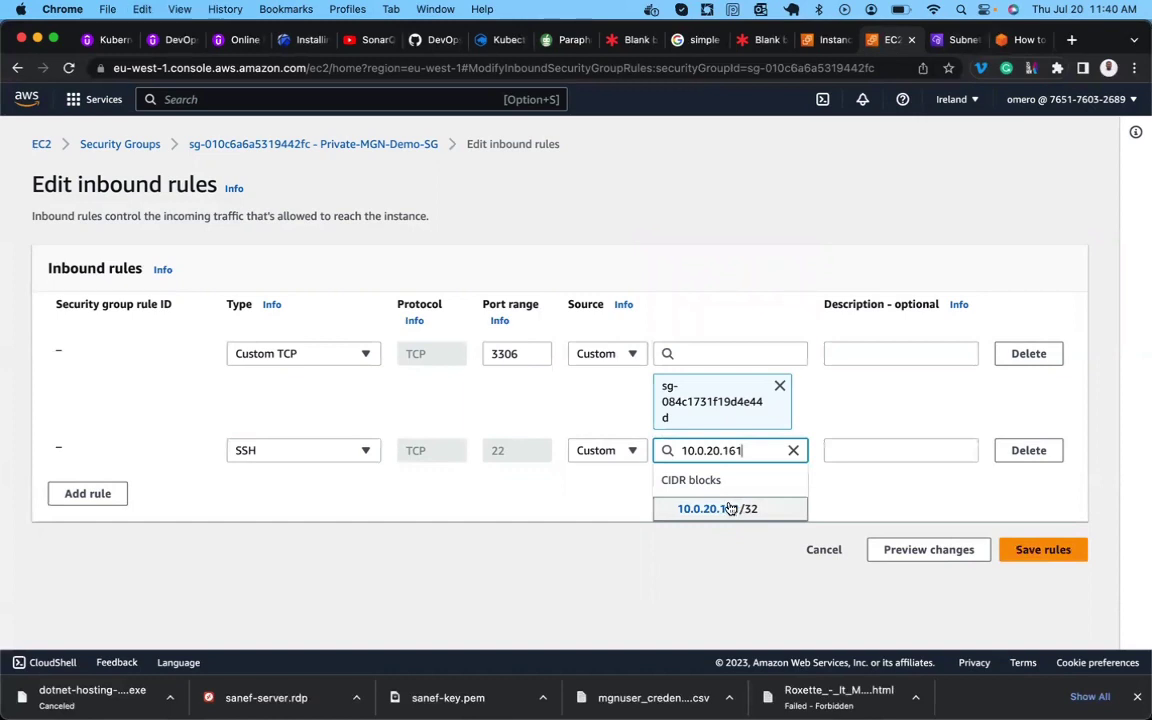
left_click(728, 508)
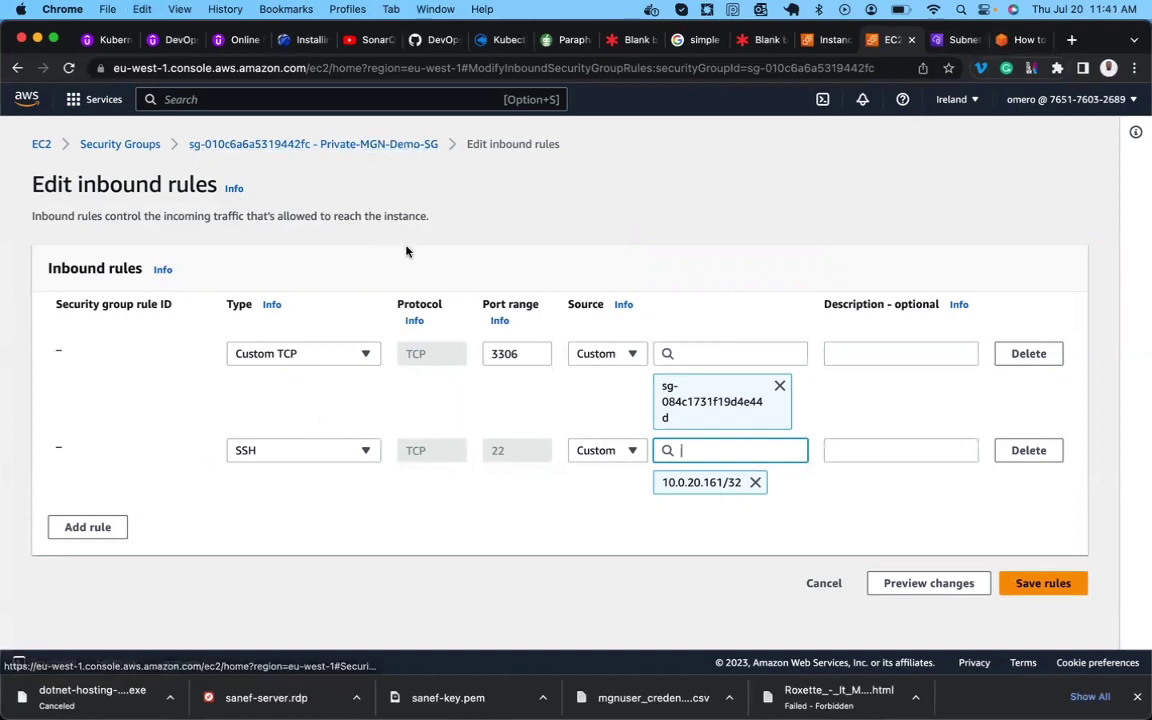
left_click(1024, 592)
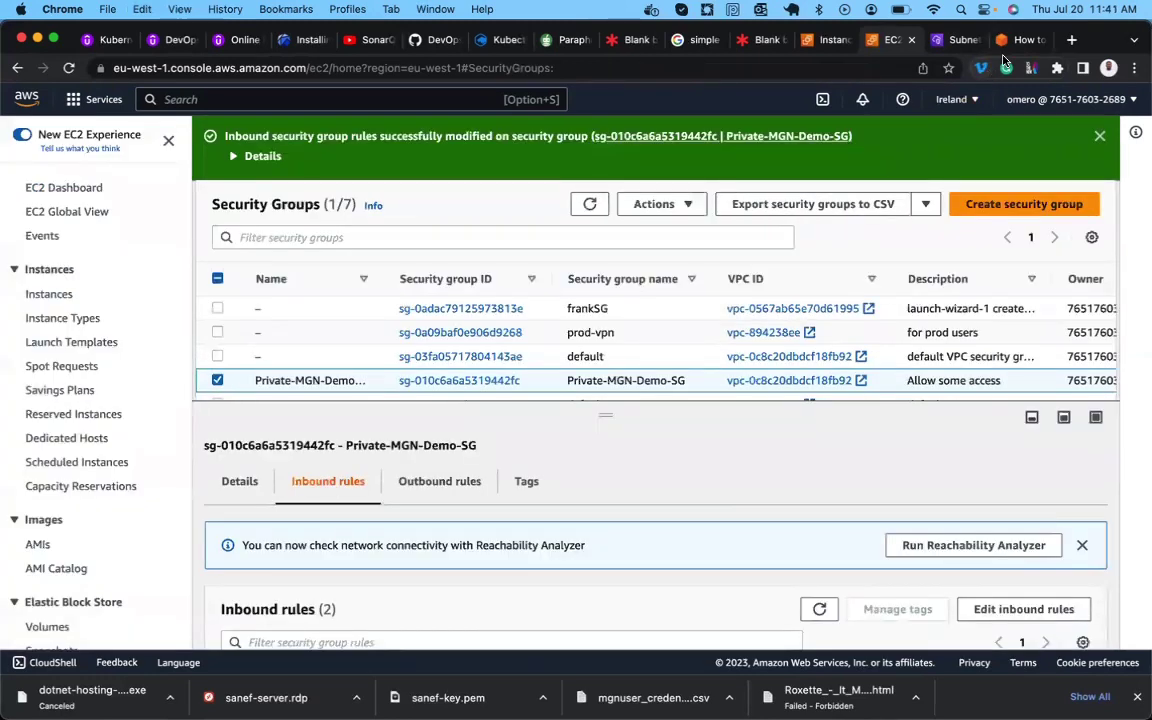
Scroll the blog to the 'Create IAM user for AWS Replication Agent' heading.
left_click(1012, 40)
scroll(370, 428, "down", 1)
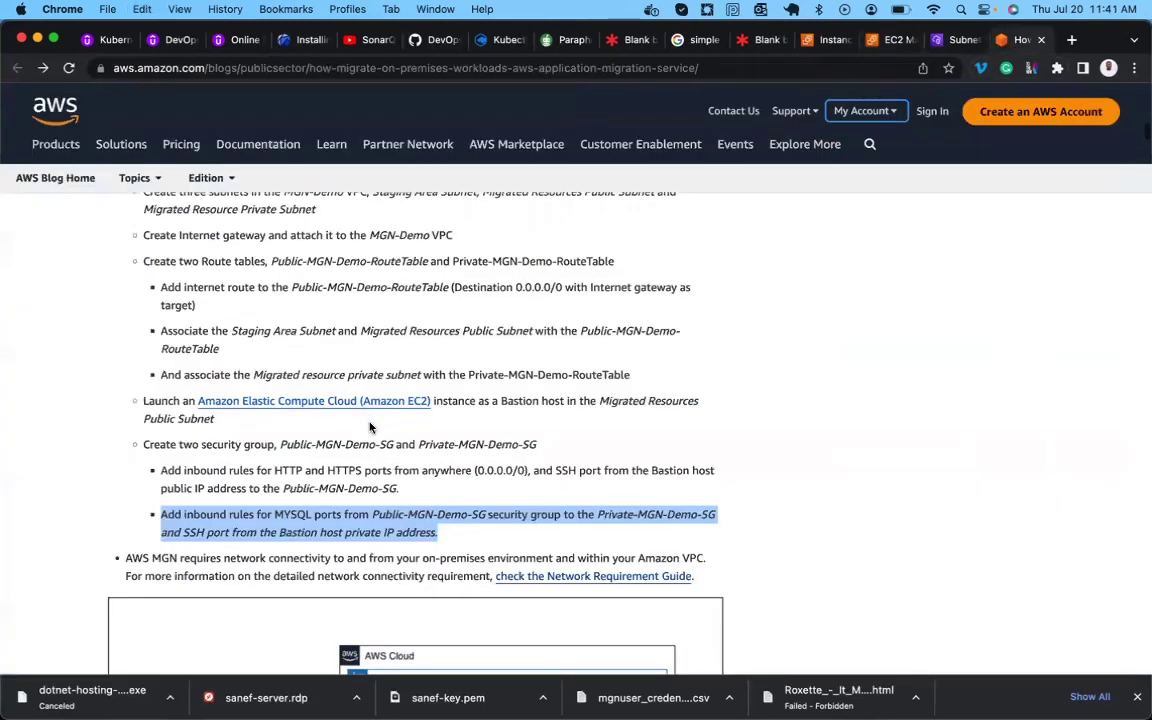
scroll(370, 428, "down", 4)
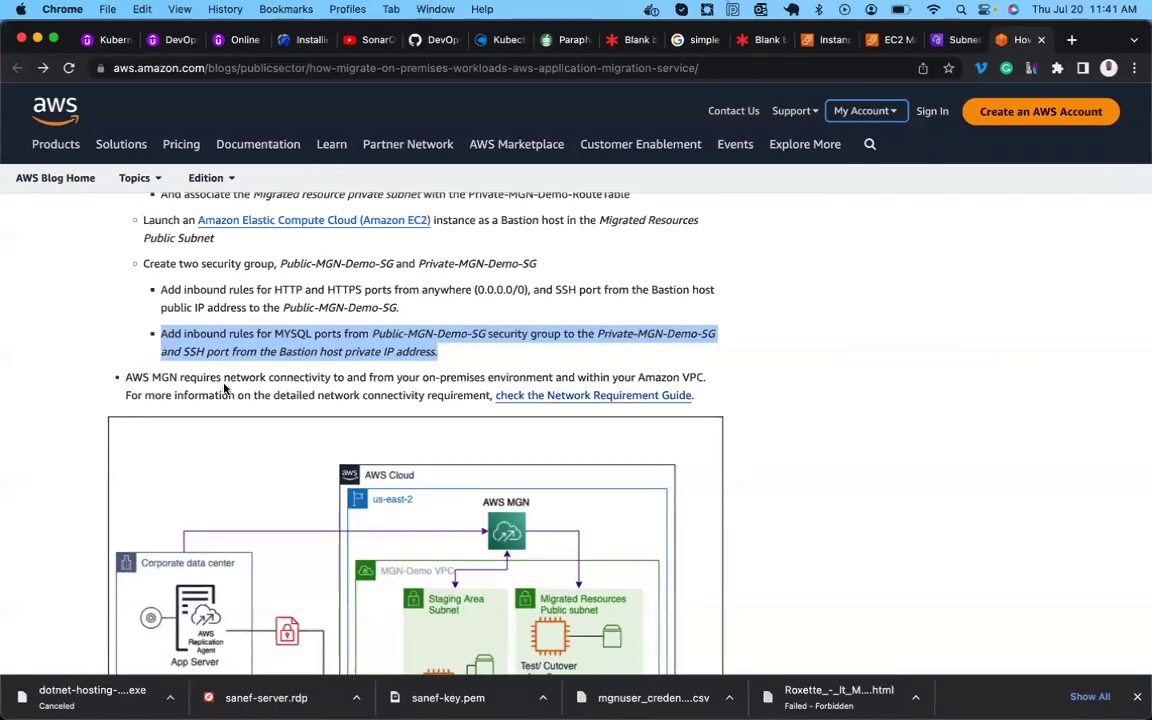
scroll(424, 384, "down", 1)
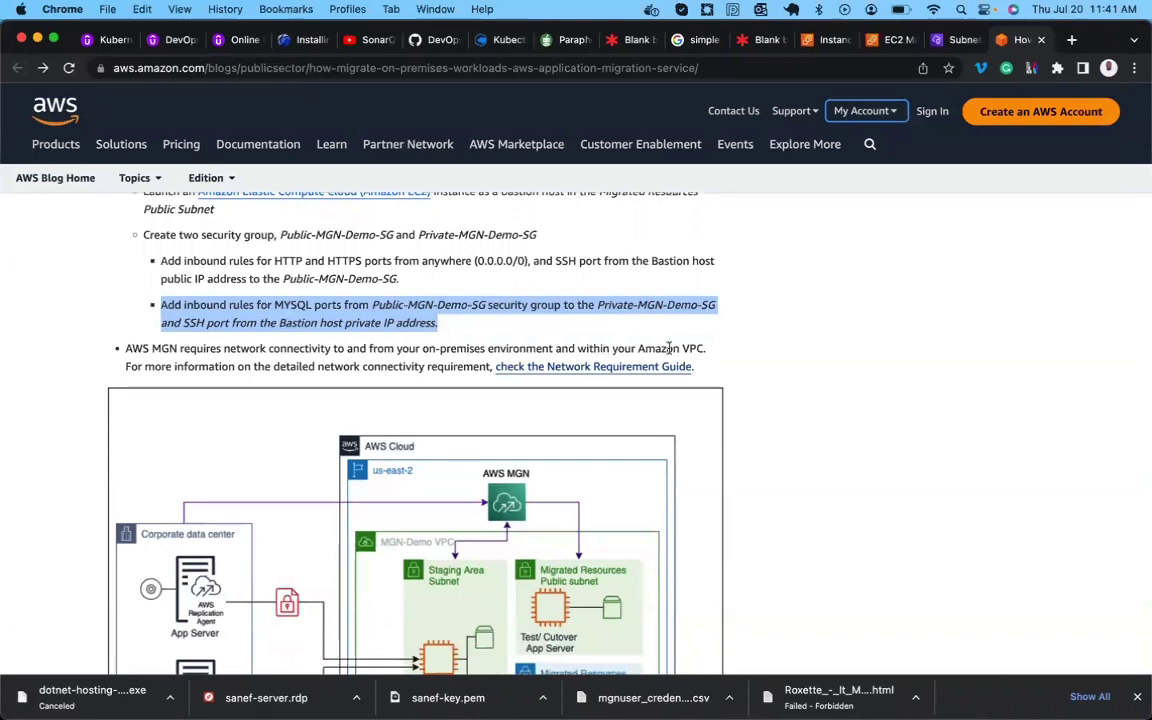
scroll(632, 365, "down", 2)
scroll(634, 368, "down", 10)
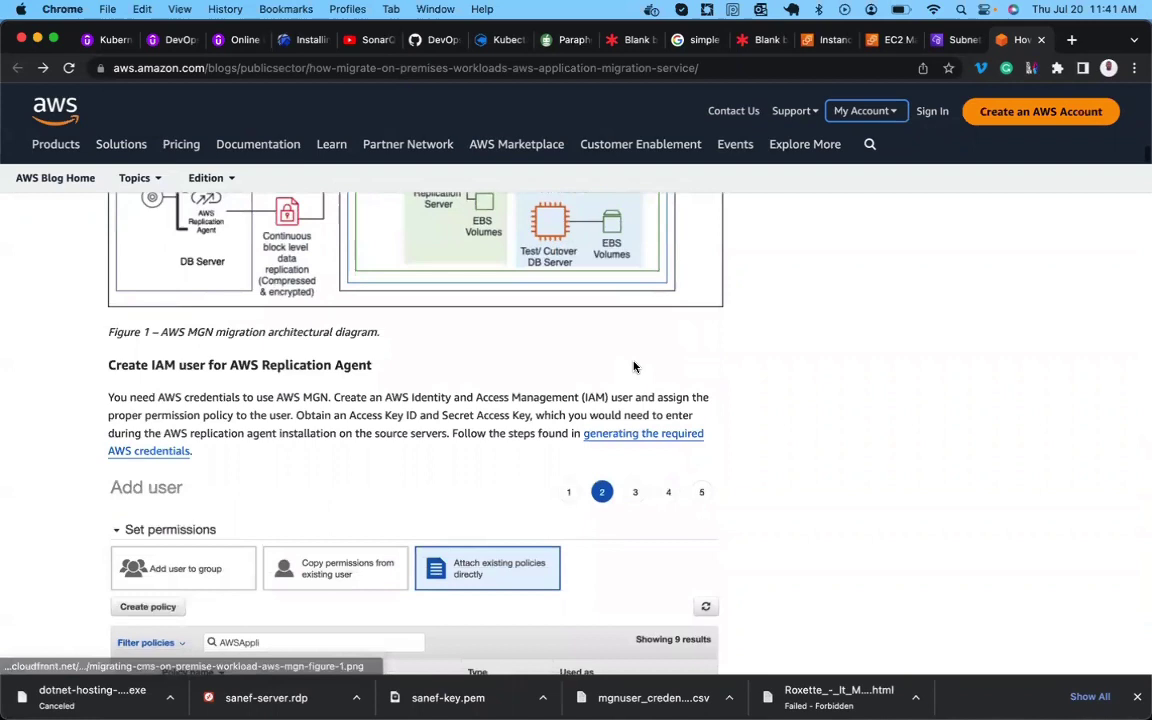
scroll(634, 368, "down", 2)
scroll(634, 368, "down", 1)
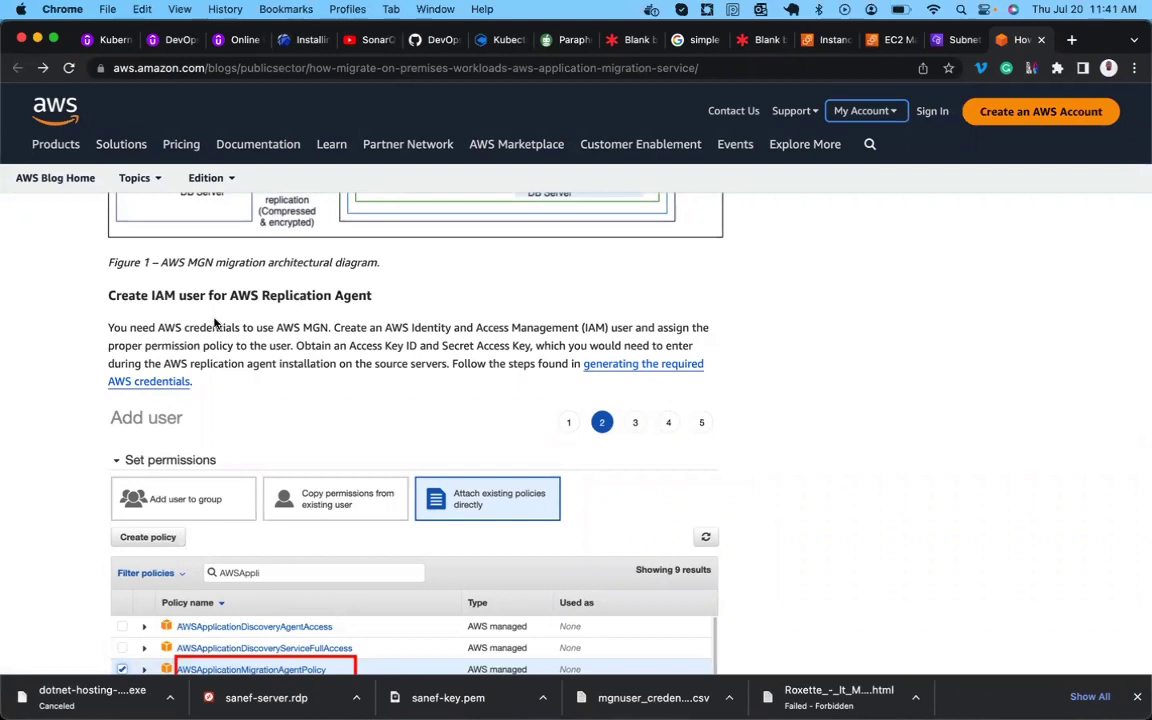
double_click(192, 297)
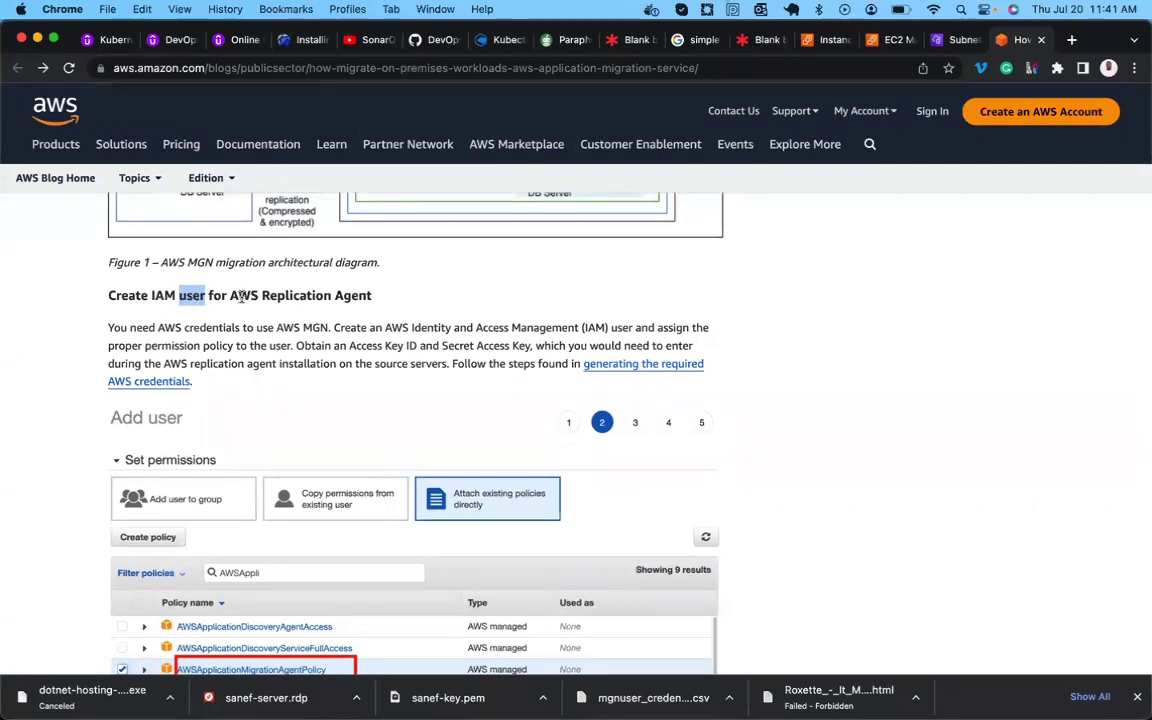
double_click(353, 296)
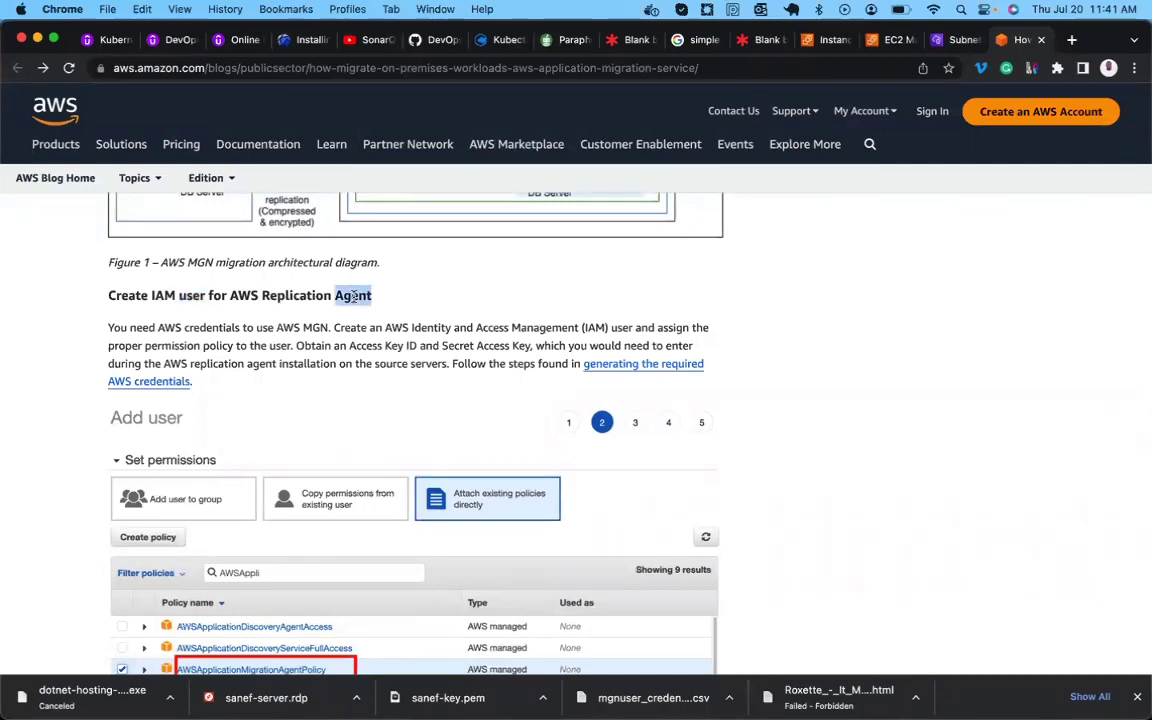
left_click(350, 296)
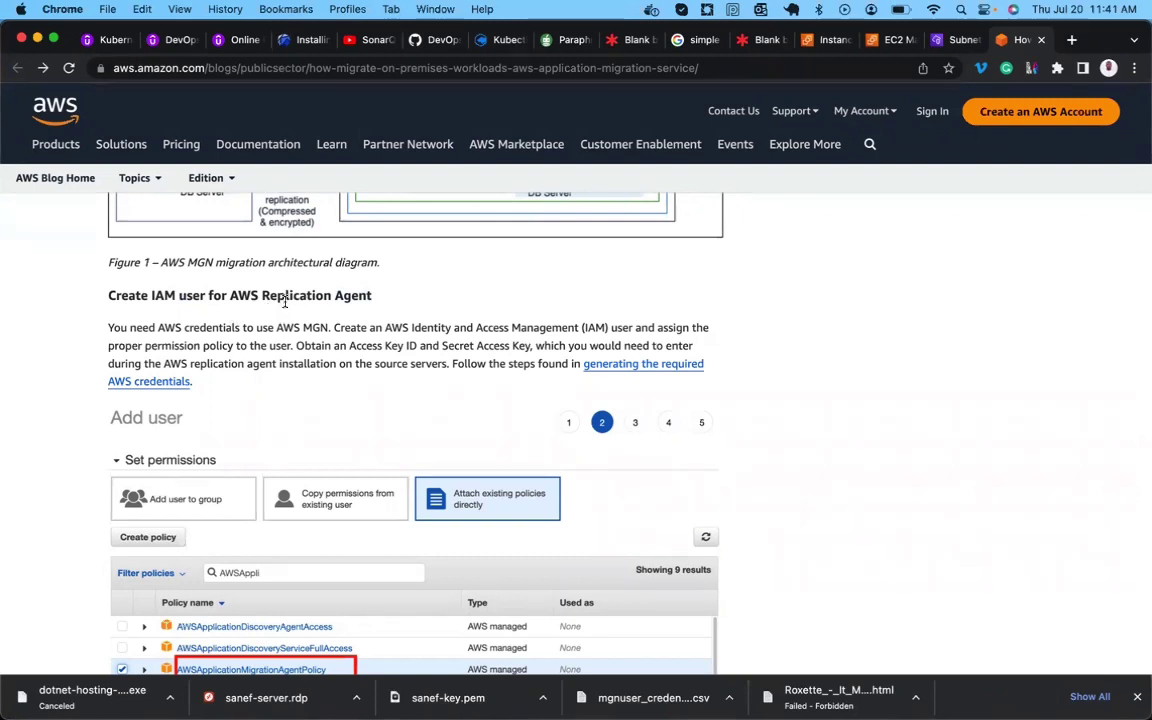
Read through the IAM user section, then go back to the VPC Subnets page.
scroll(355, 297, "down", 2)
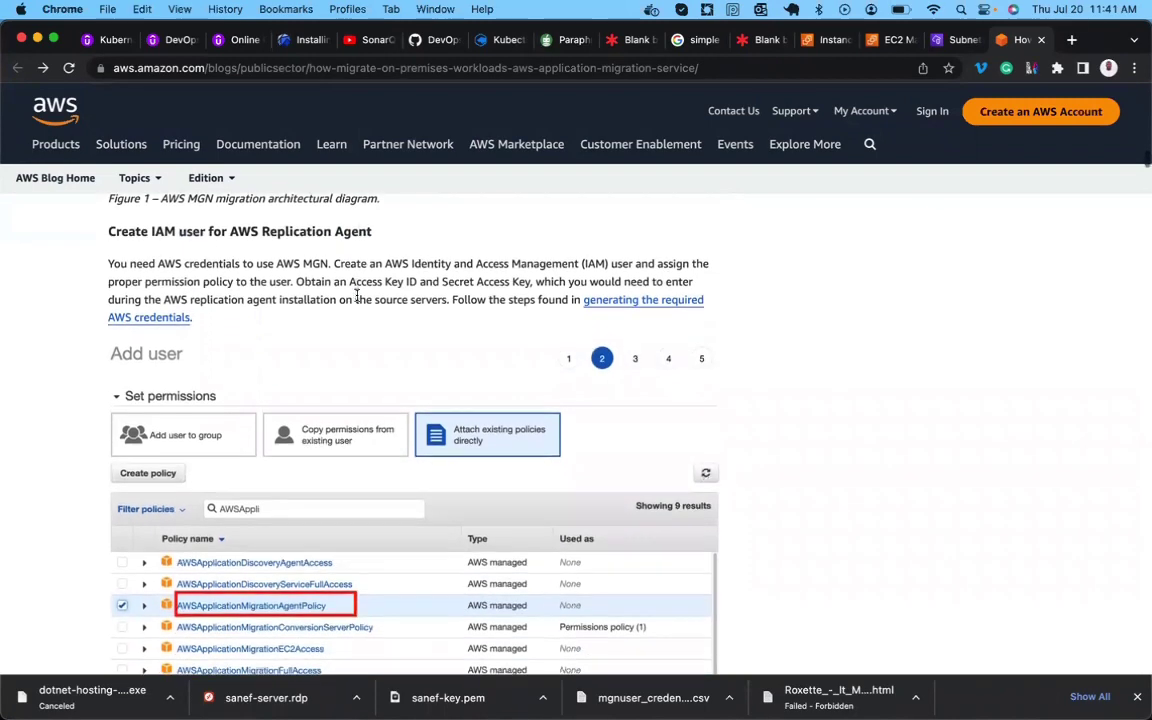
scroll(356, 296, "down", 1)
scroll(356, 296, "down", 2)
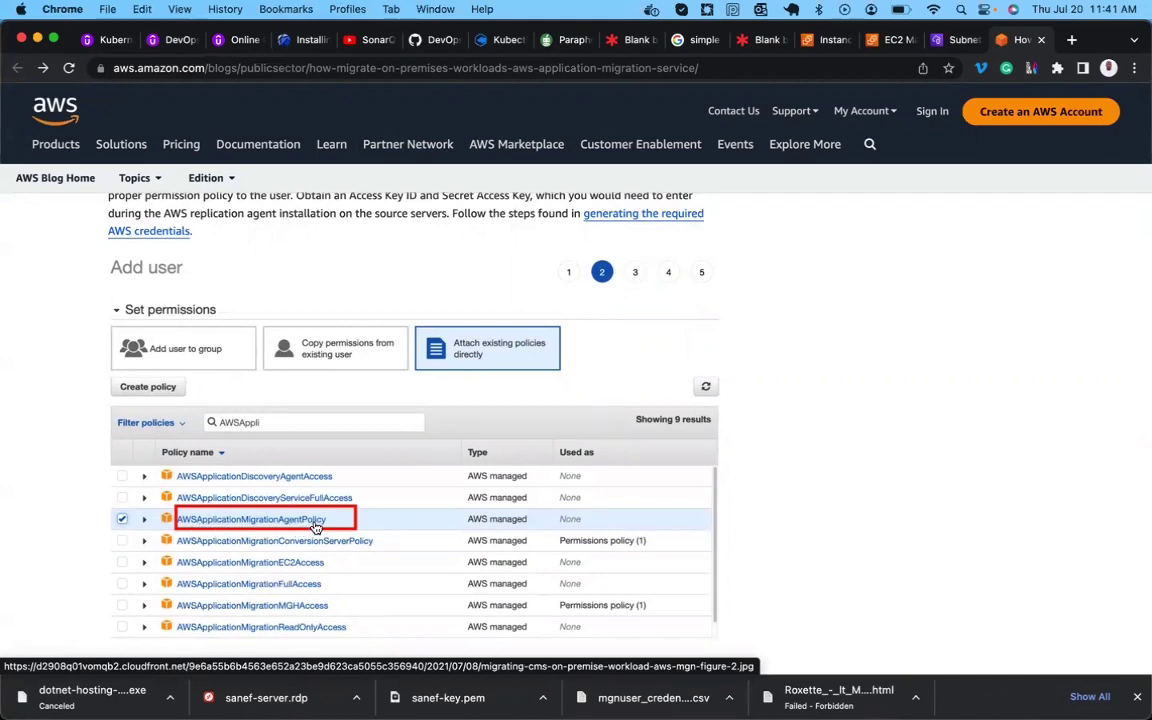
scroll(333, 526, "up", 1)
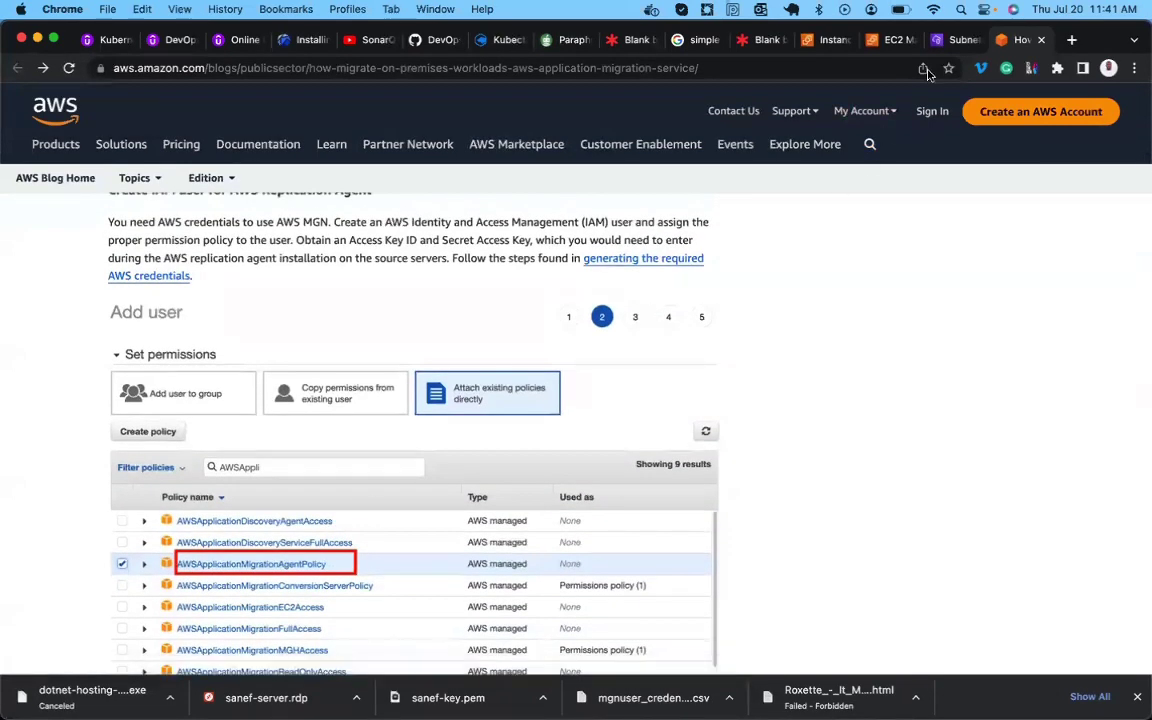
left_click(955, 41)
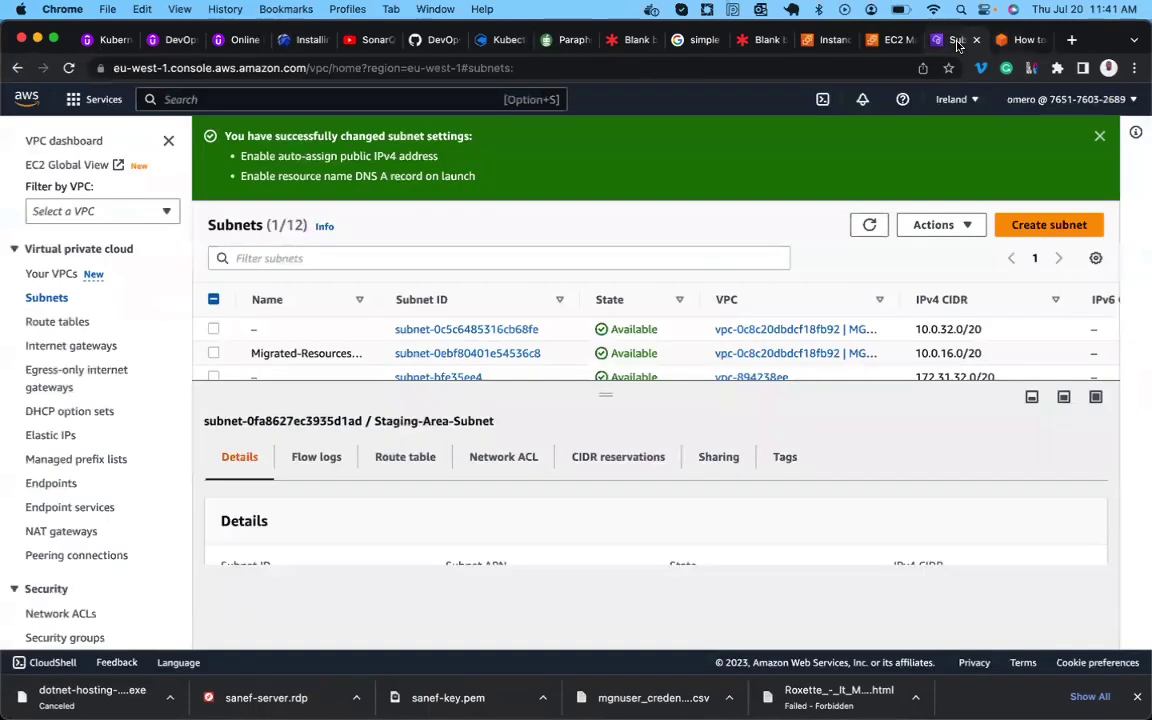
Duplicate the Subnets tab and open the IAM service.
right_click(957, 45)
left_click(994, 148)
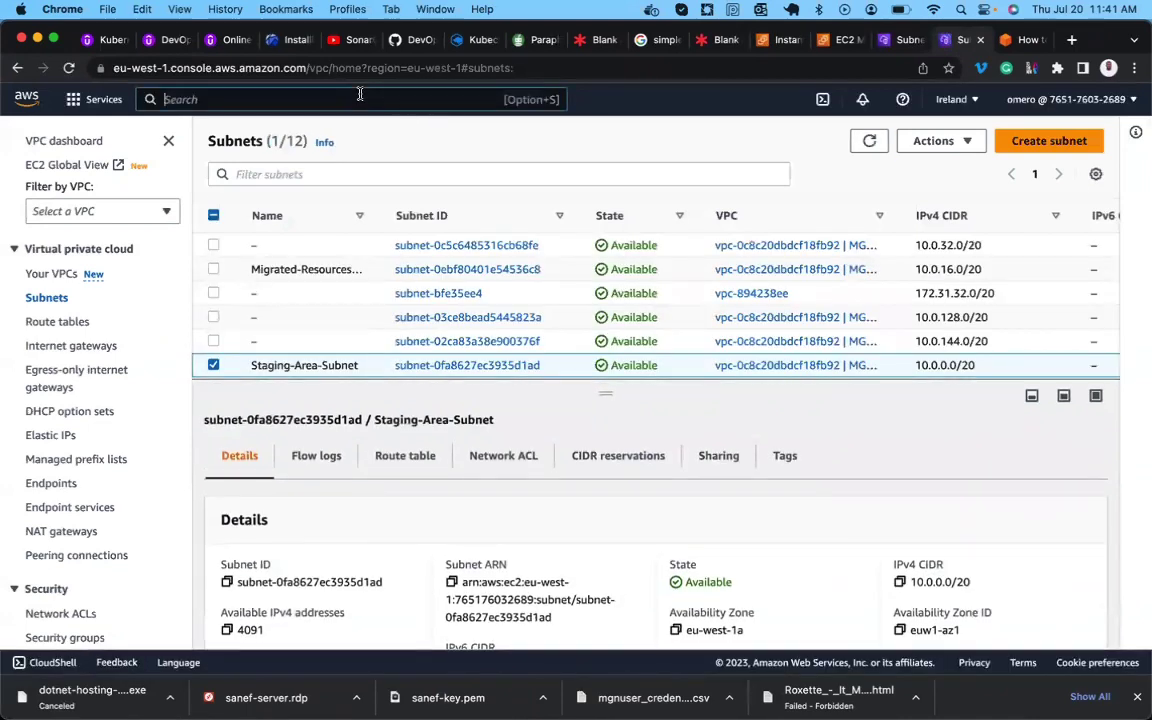
left_click(167, 99)
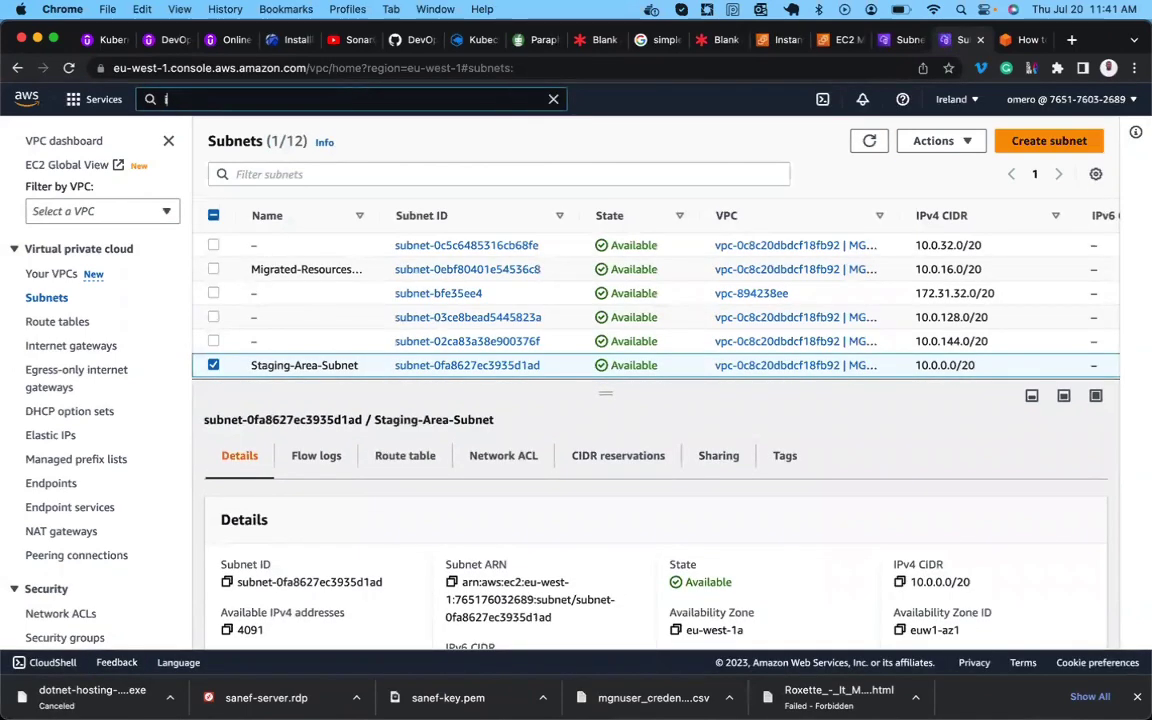
type("iam")
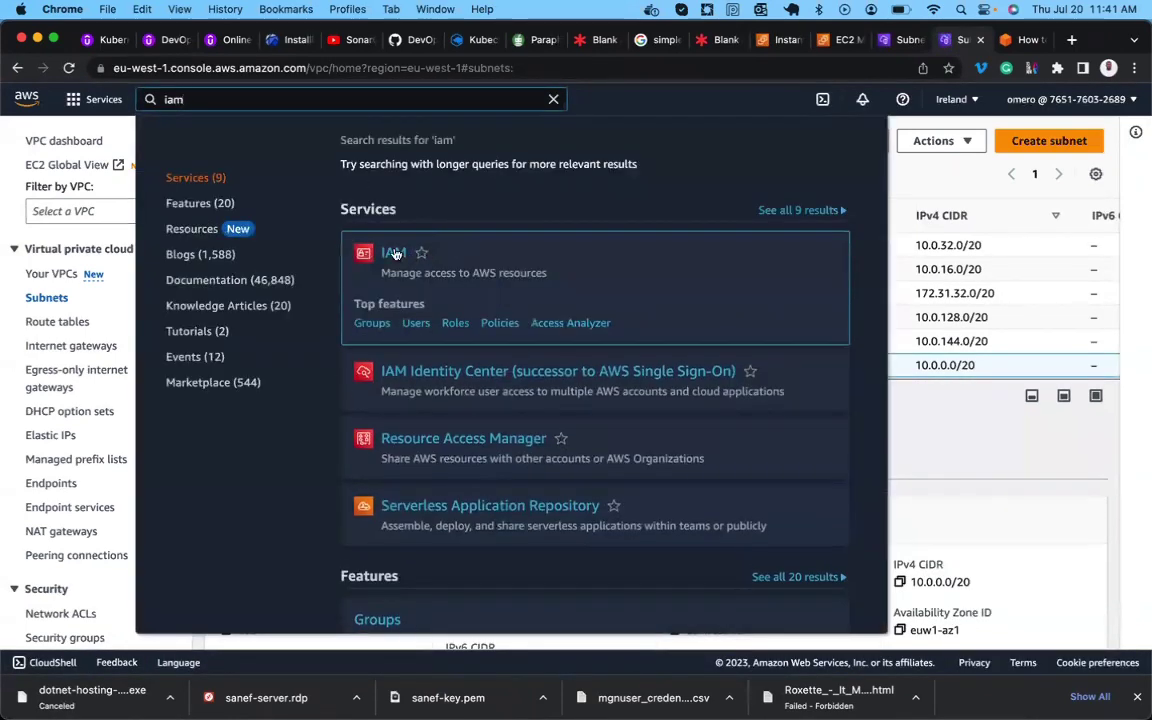
left_click(393, 253)
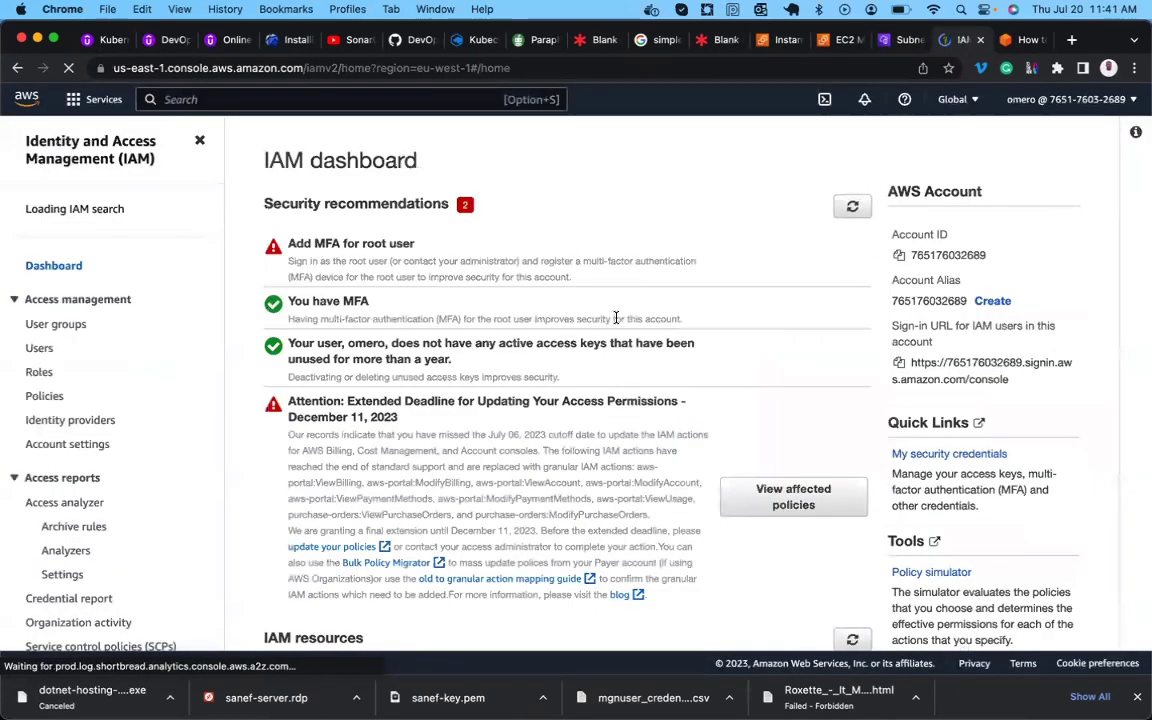
Start creating IAM user mgnuser with Management Console access.
left_click(46, 347)
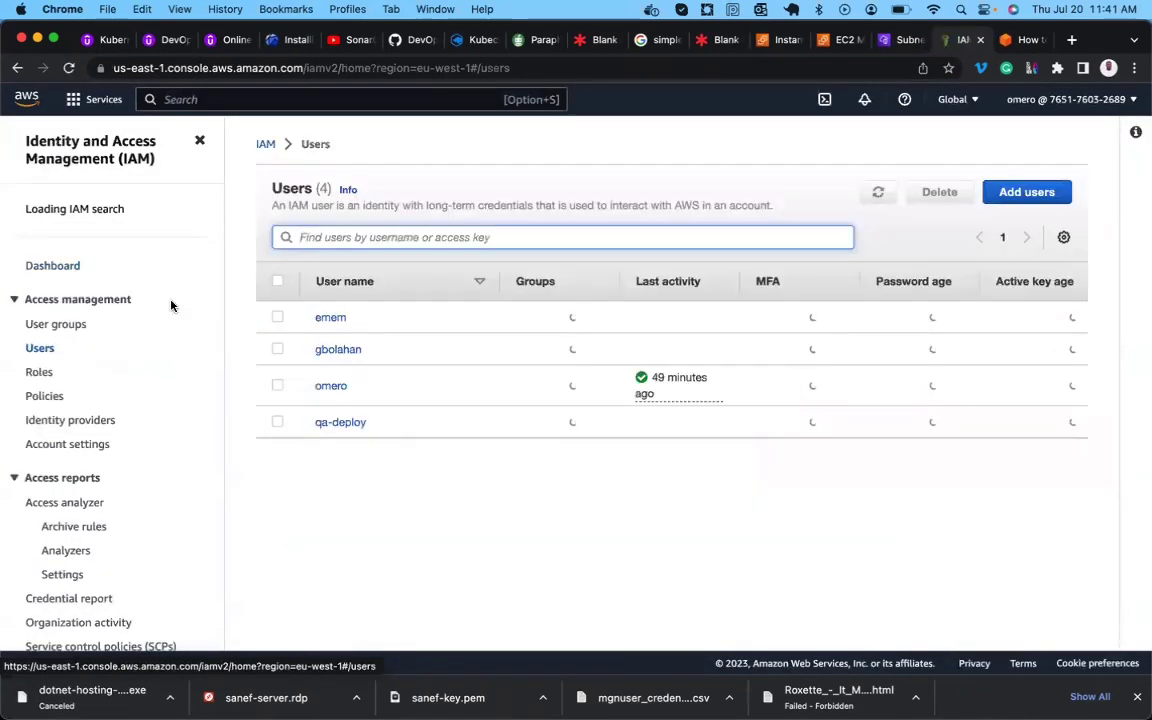
left_click(1024, 192)
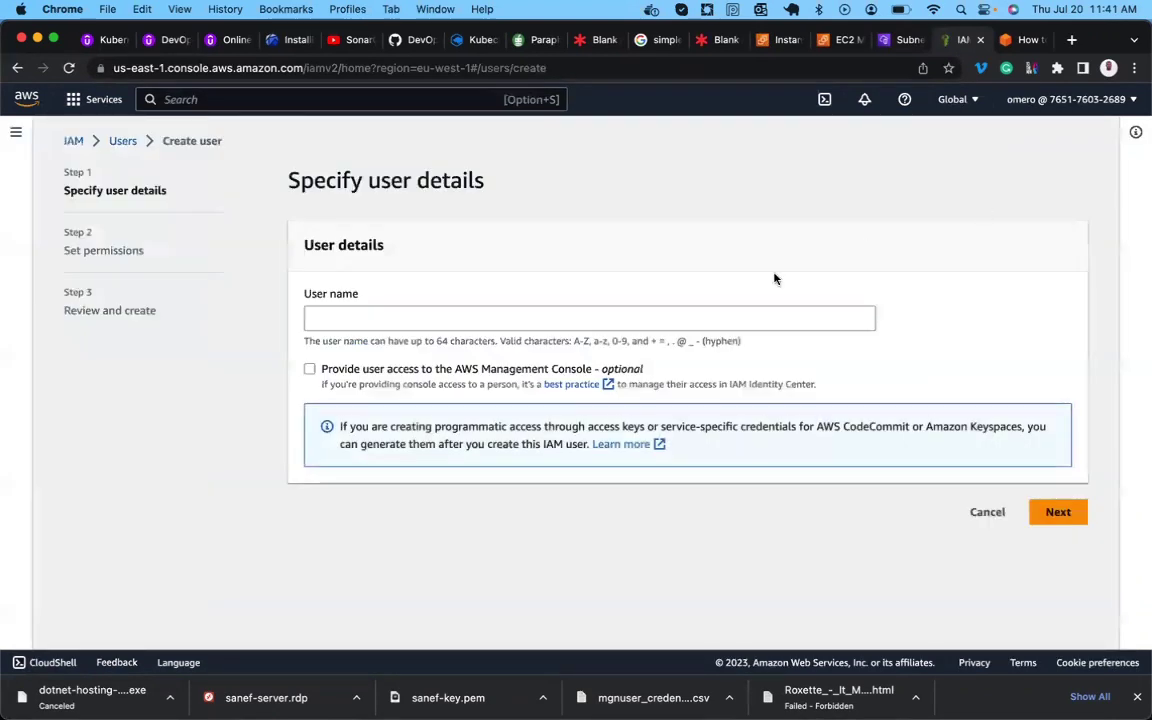
left_click(678, 315)
type("mgnuser")
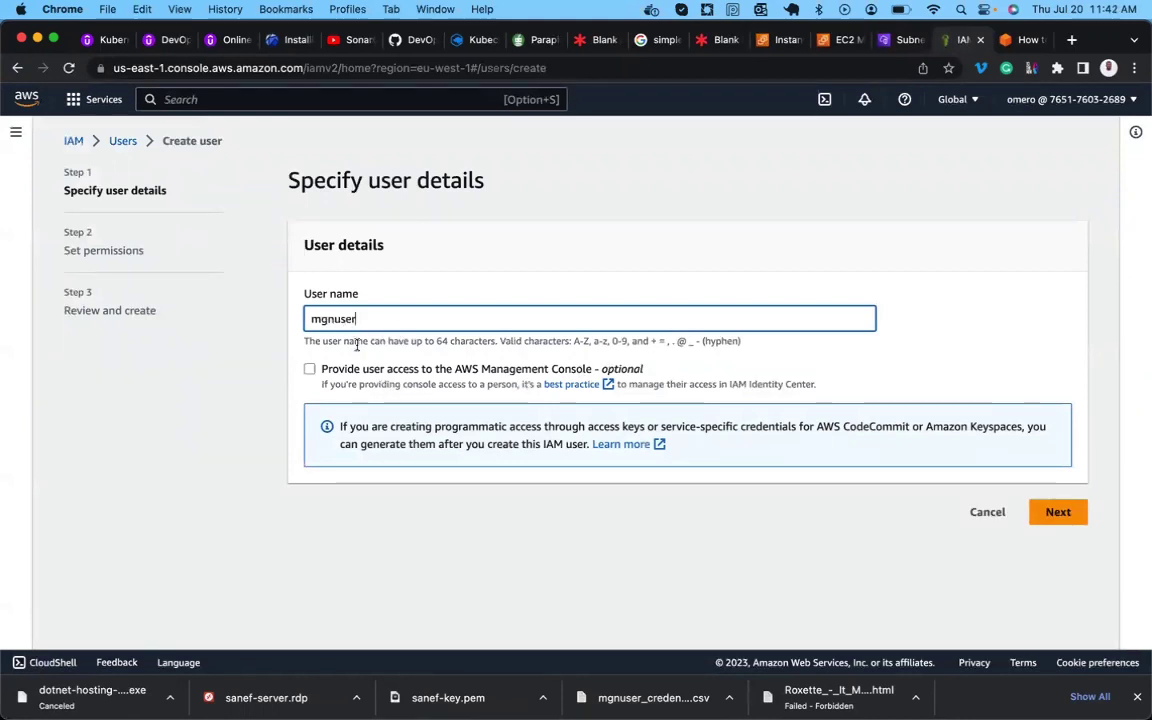
left_click(310, 370)
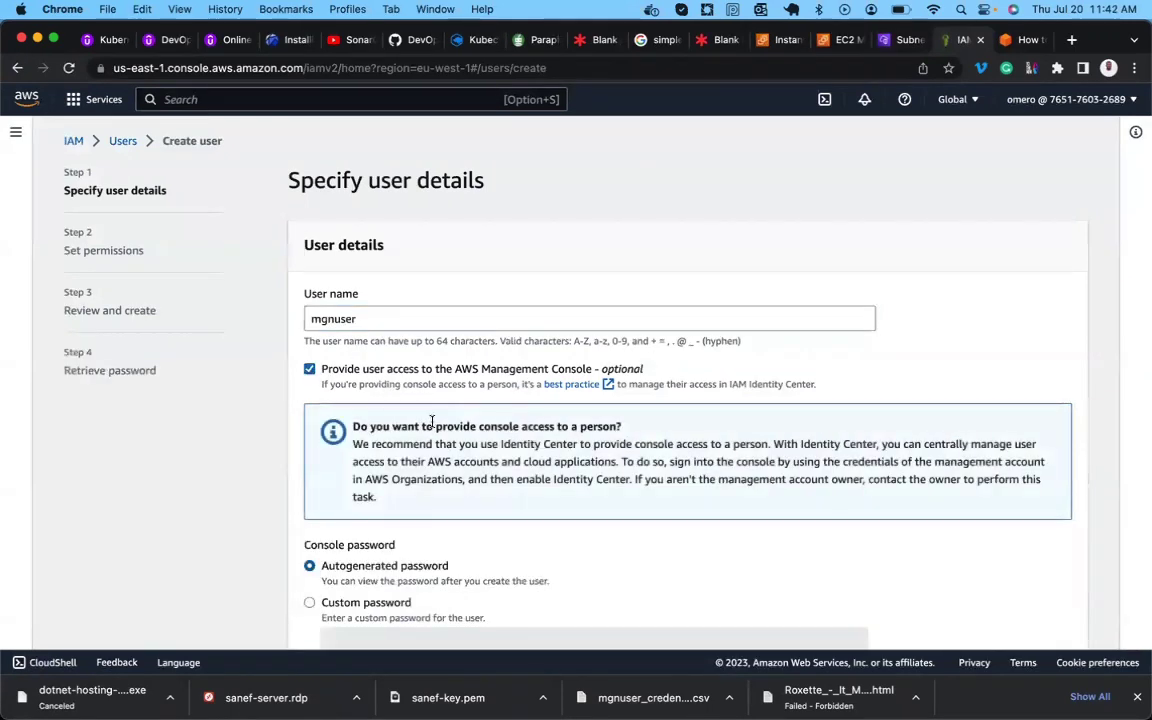
scroll(432, 421, "down", 5)
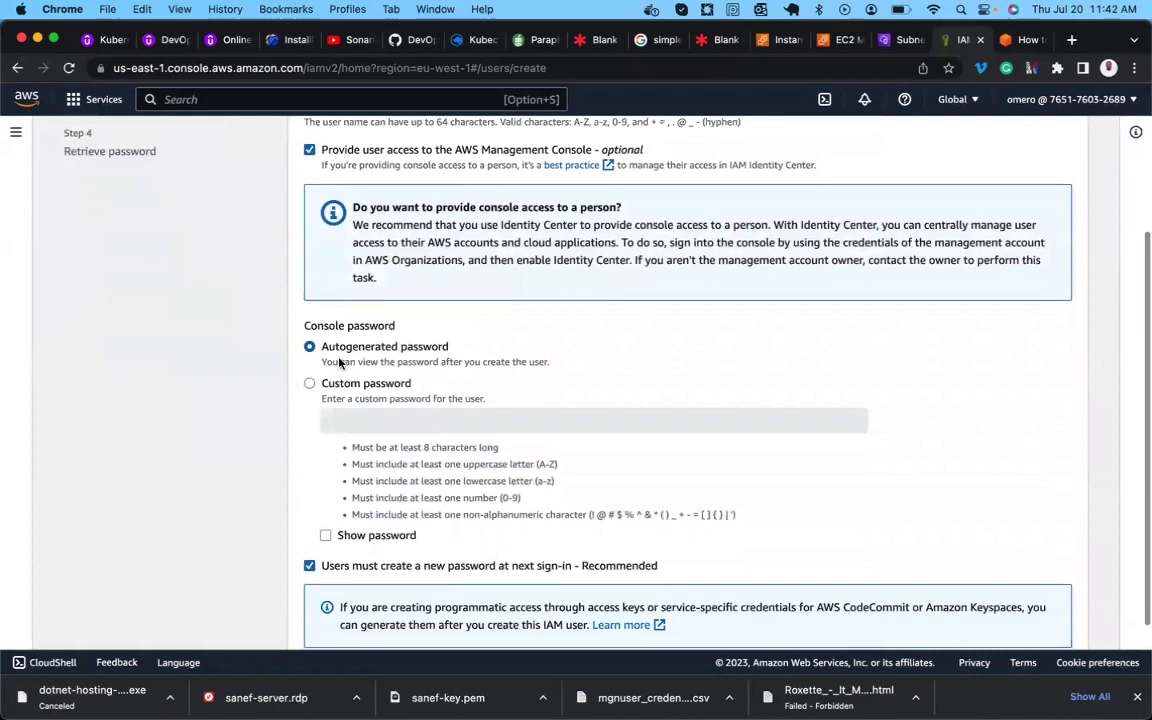
scroll(360, 380, "down", 2)
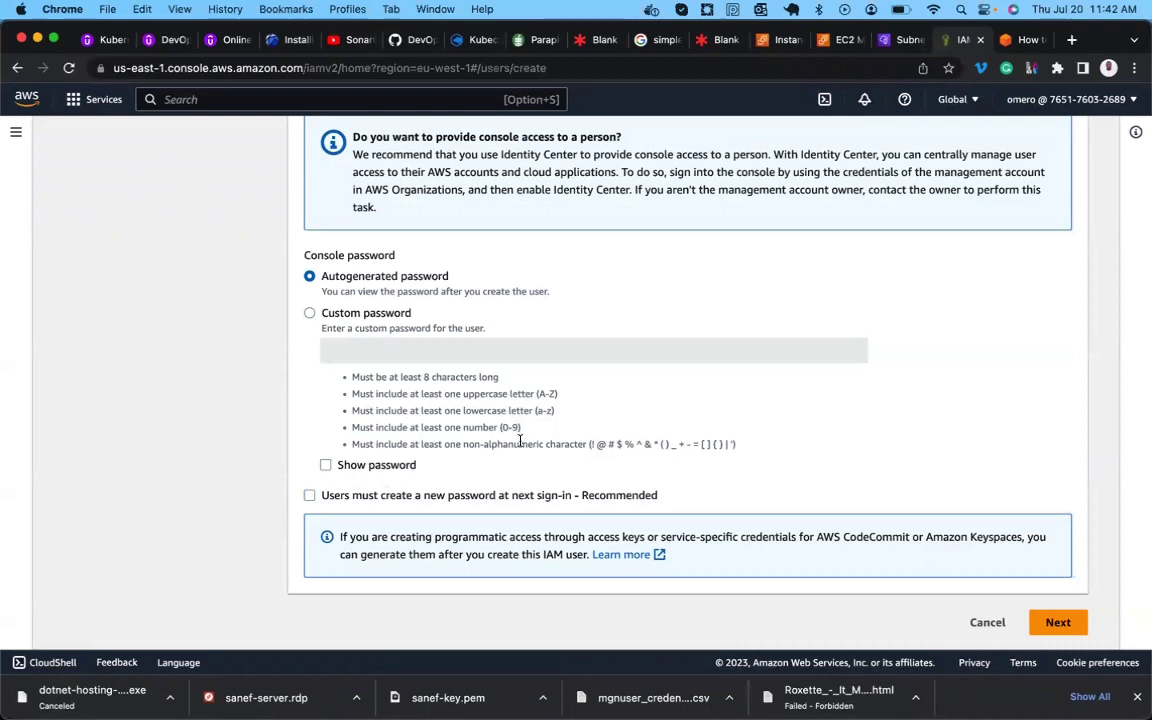
Attach AWSApplicationMigrationAgentPolicy directly to mgnuser, found by searching 'applicationMi', and continue to review.
left_click(1056, 622)
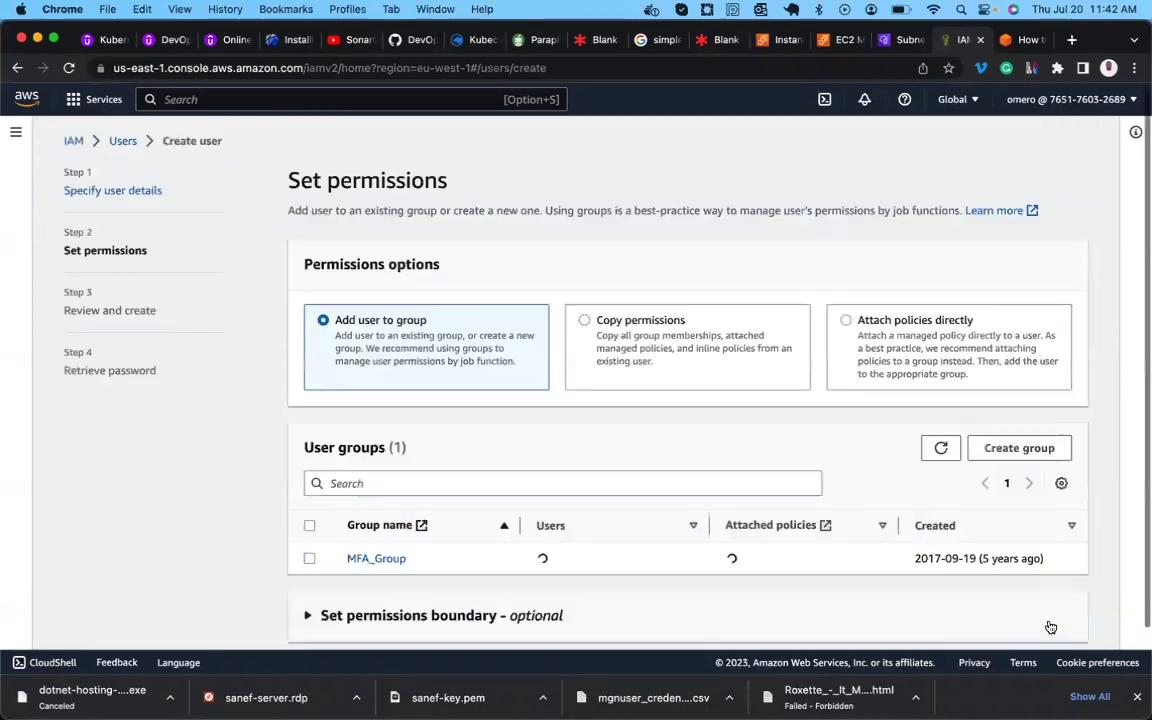
scroll(632, 521, "down", 1)
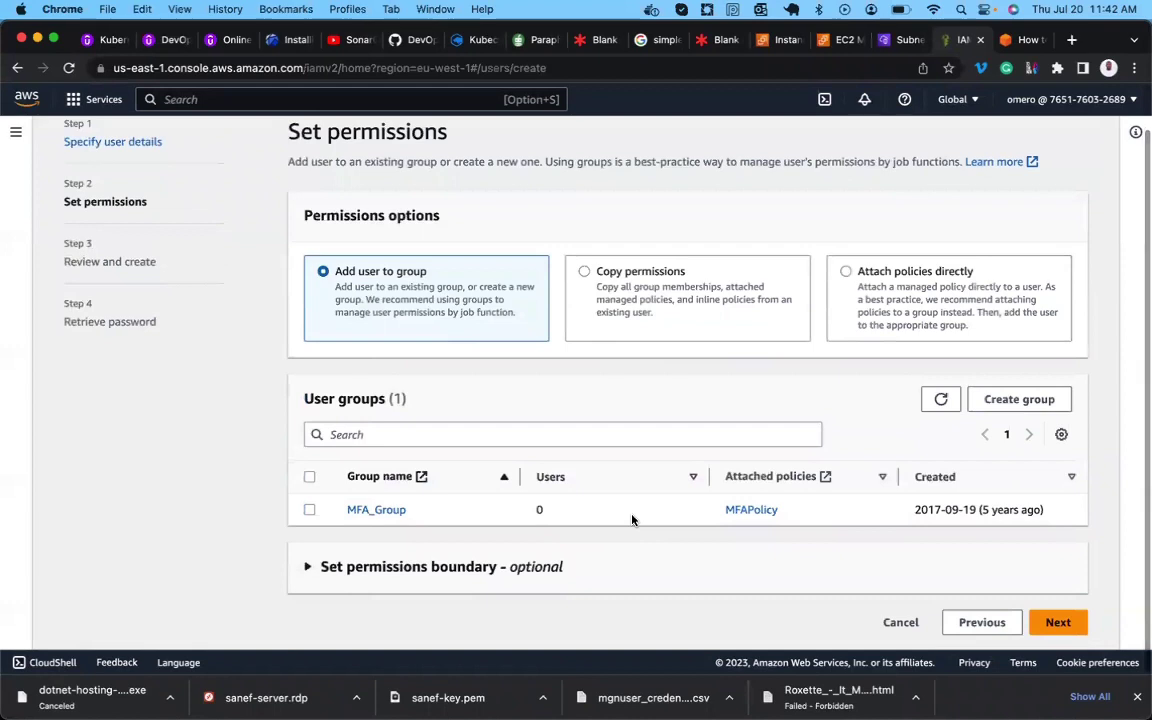
left_click(846, 273)
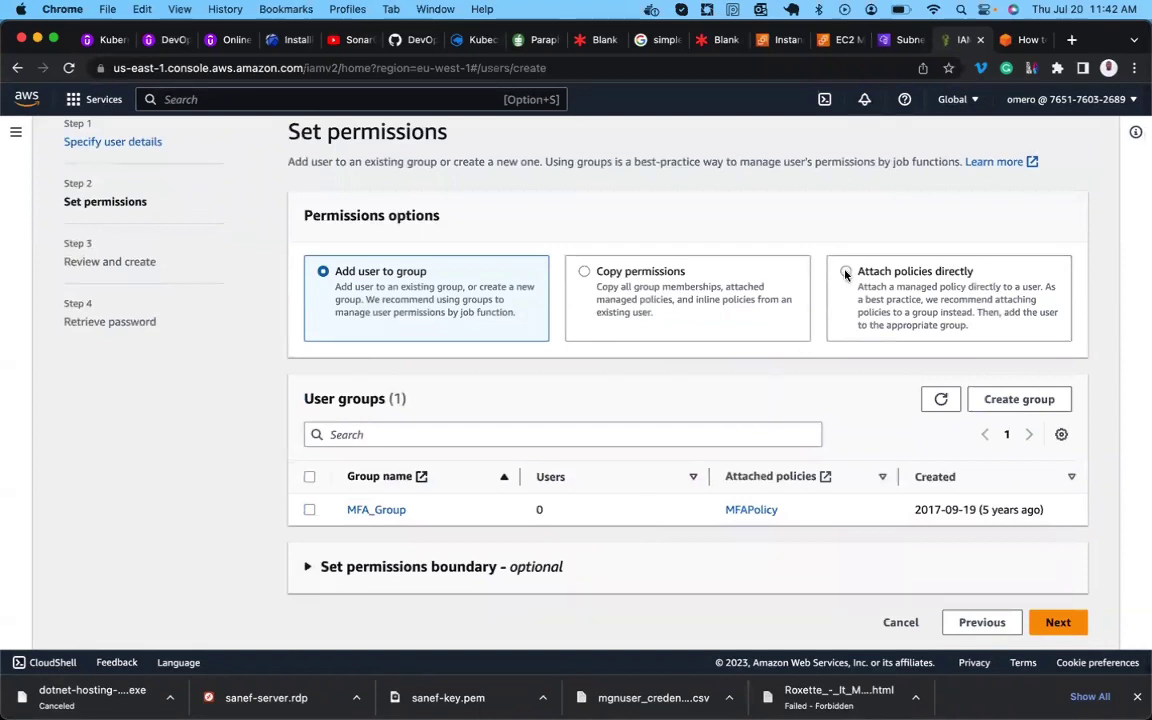
left_click(433, 467)
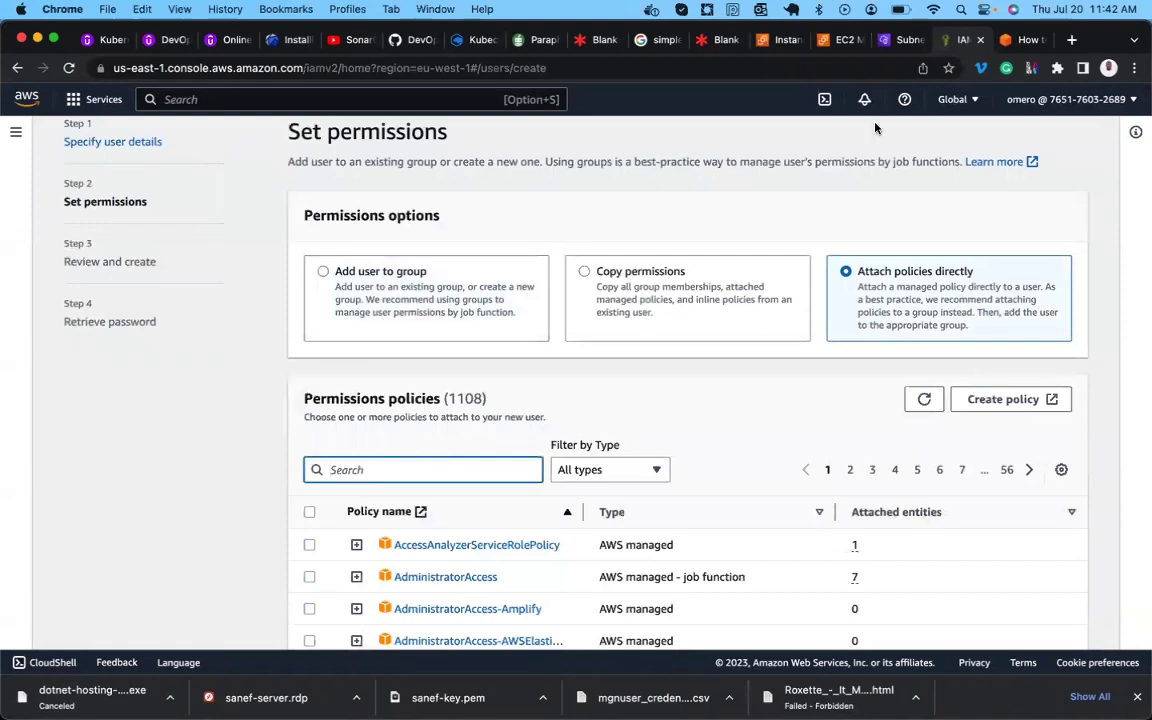
left_click(1025, 39)
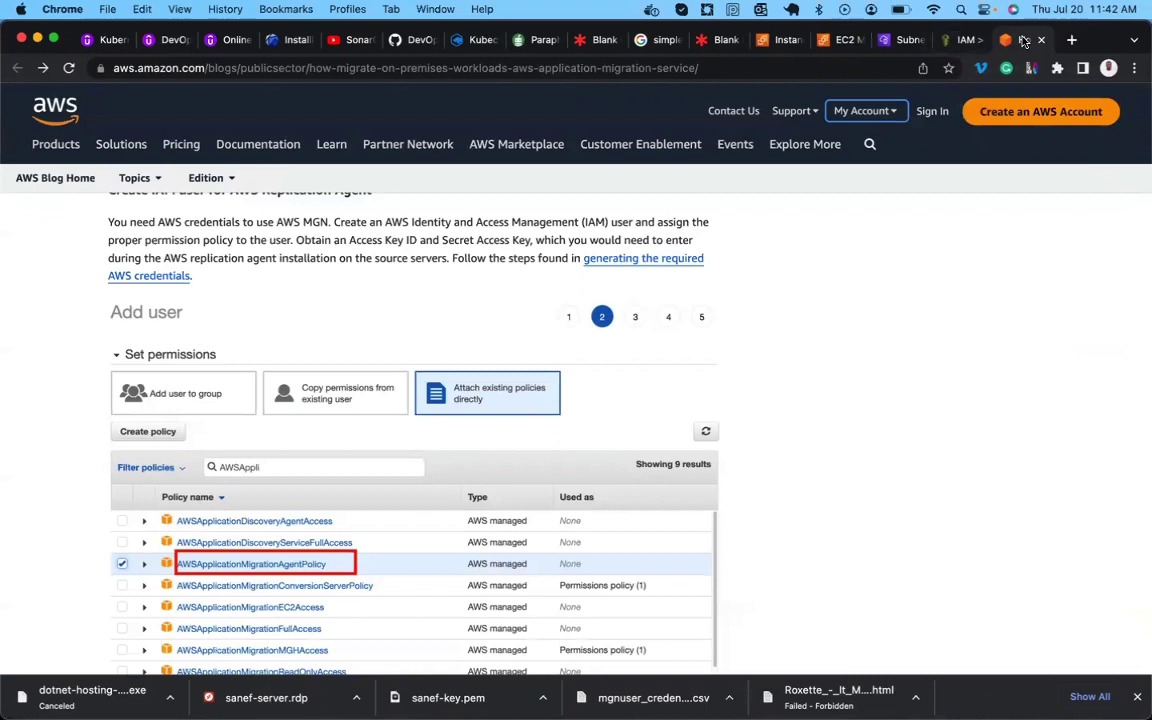
left_click(956, 41)
type("applicat")
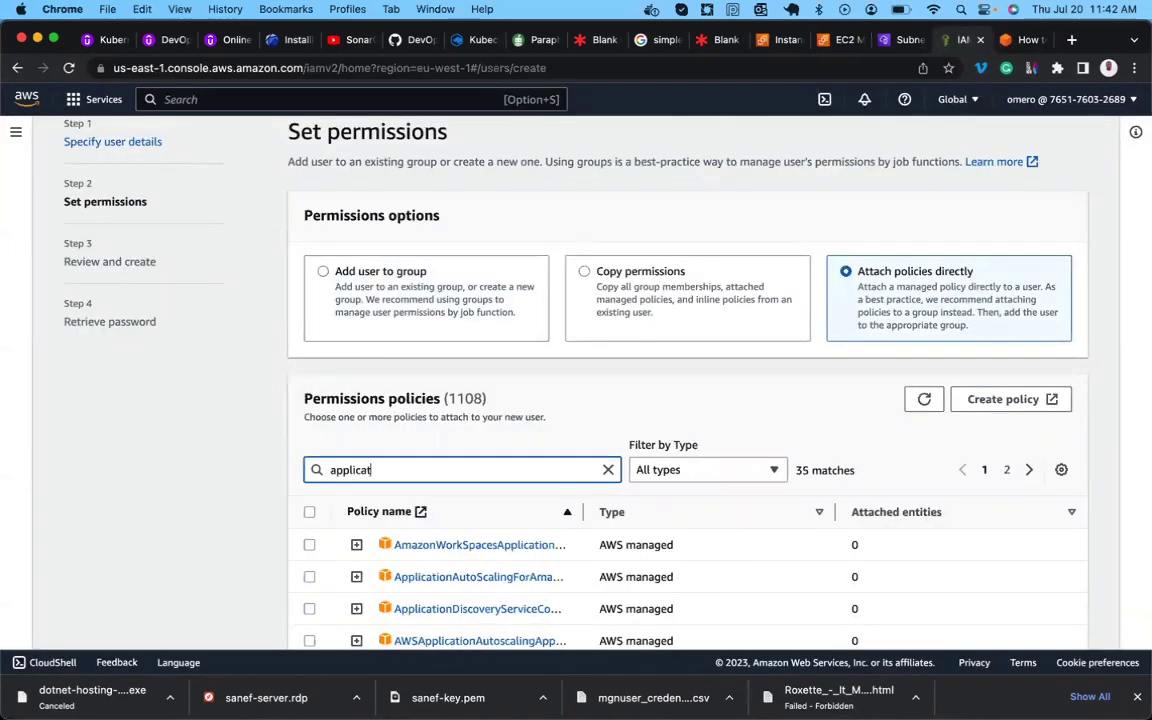
type("ionMigra")
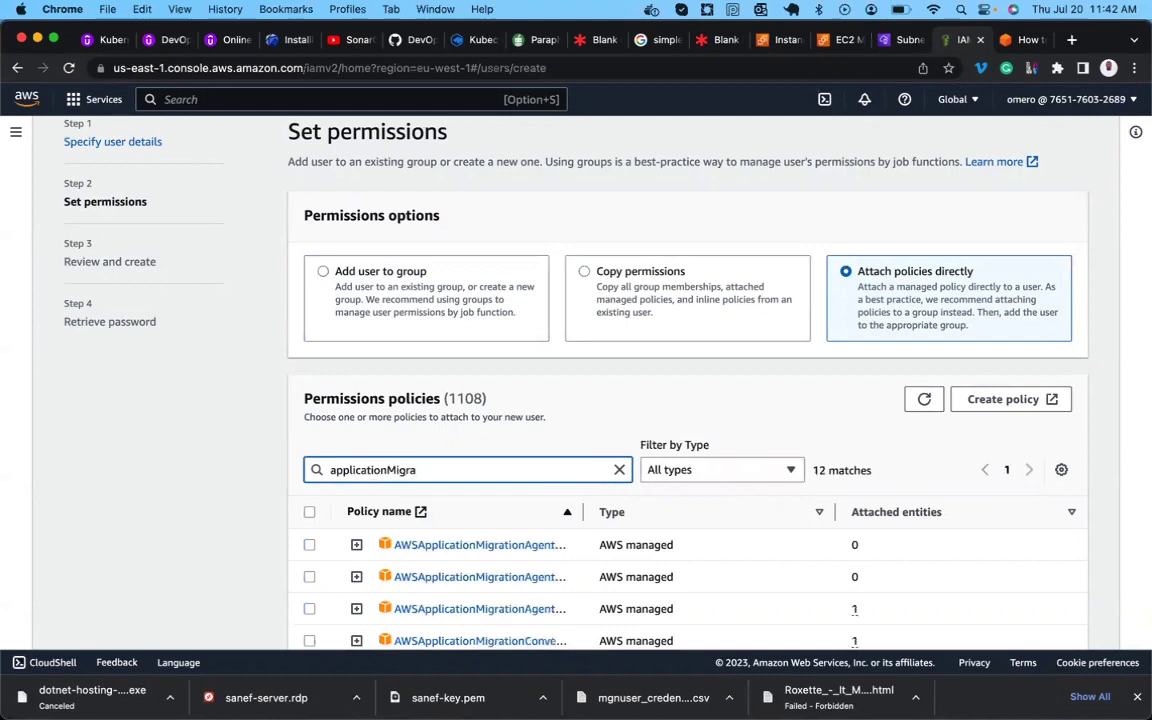
left_click_drag(583, 511, 719, 501)
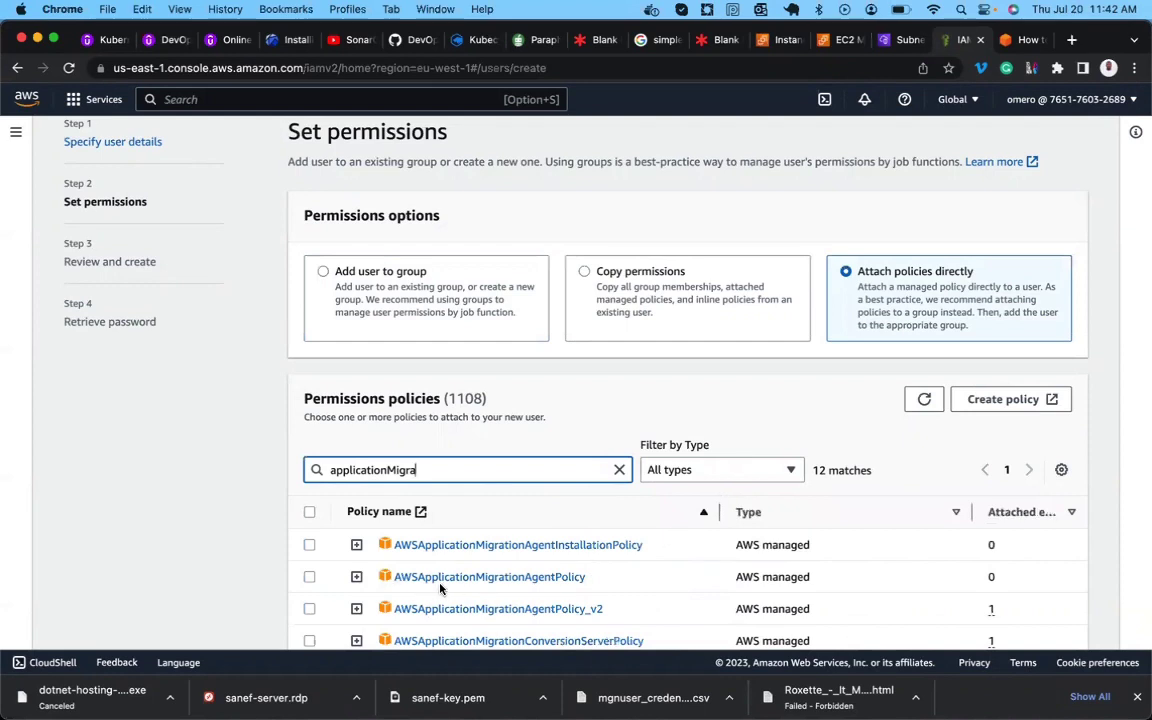
left_click(309, 577)
scroll(443, 585, "down", 2)
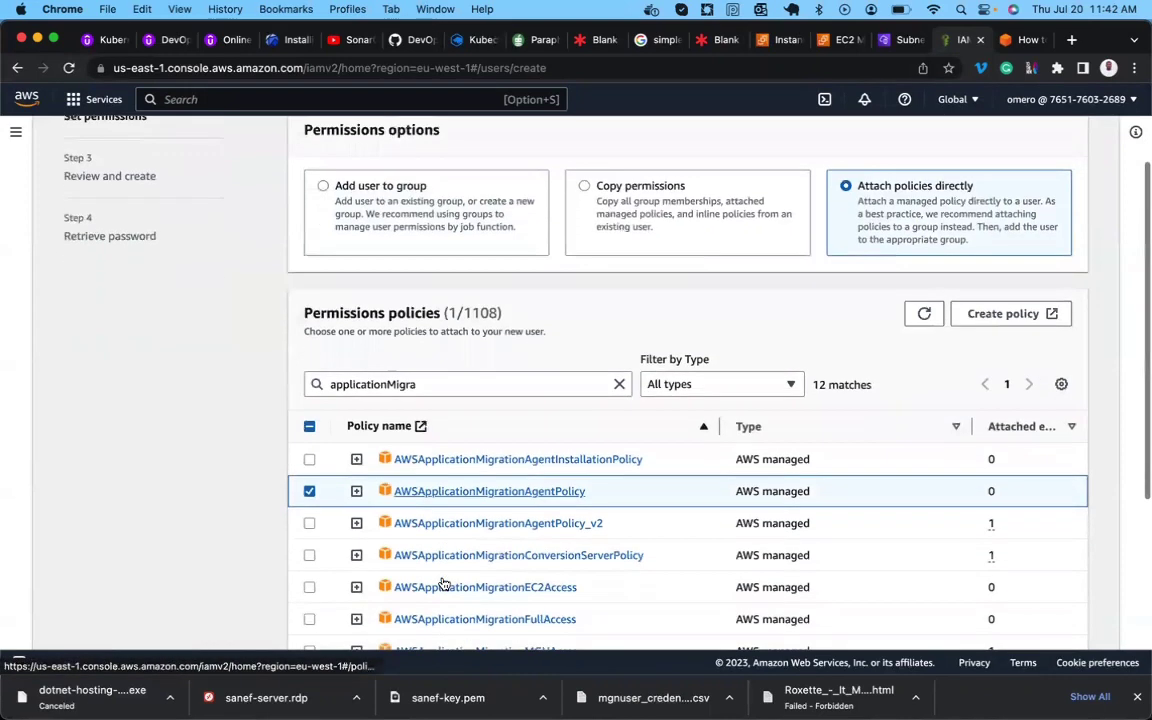
scroll(443, 585, "down", 5)
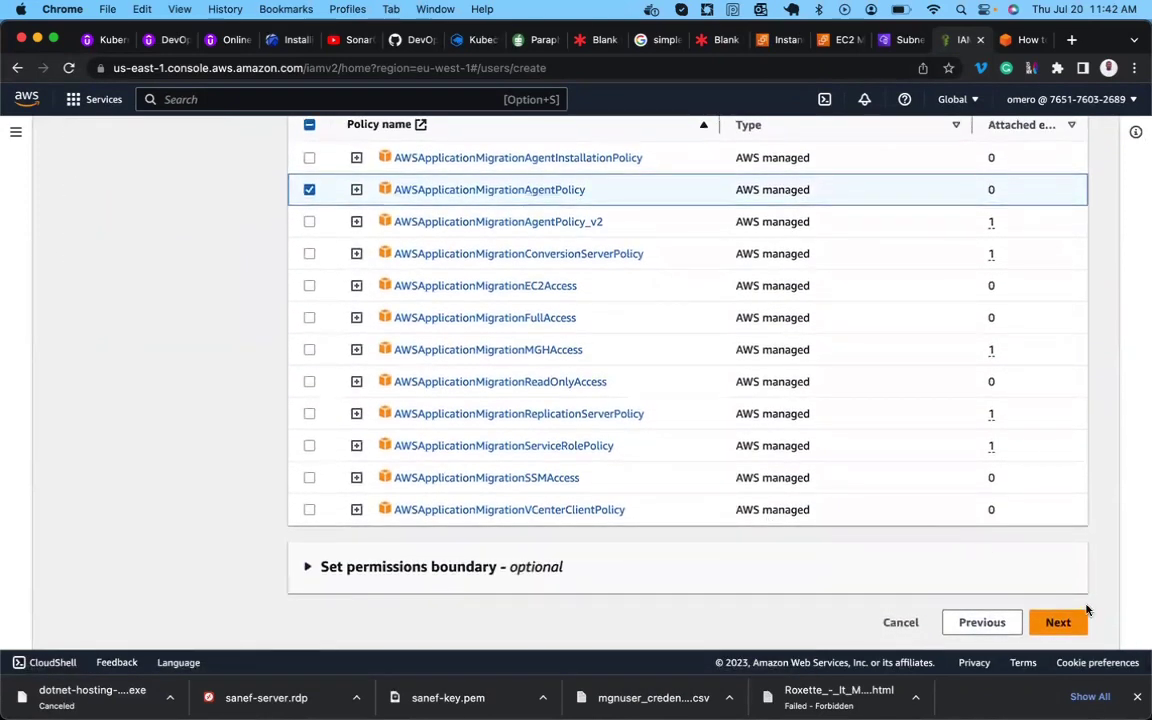
left_click(1064, 621)
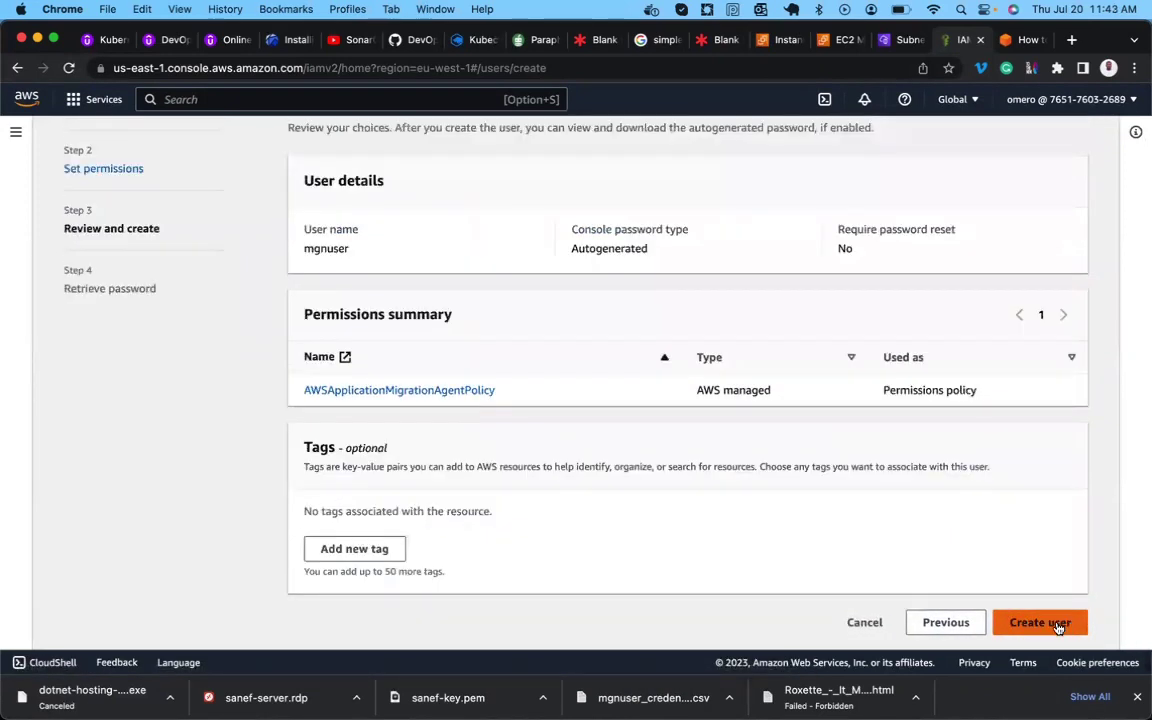
Create mgnuser, download its credentials .csv file, and go back to the IAM users list.
left_click(1057, 624)
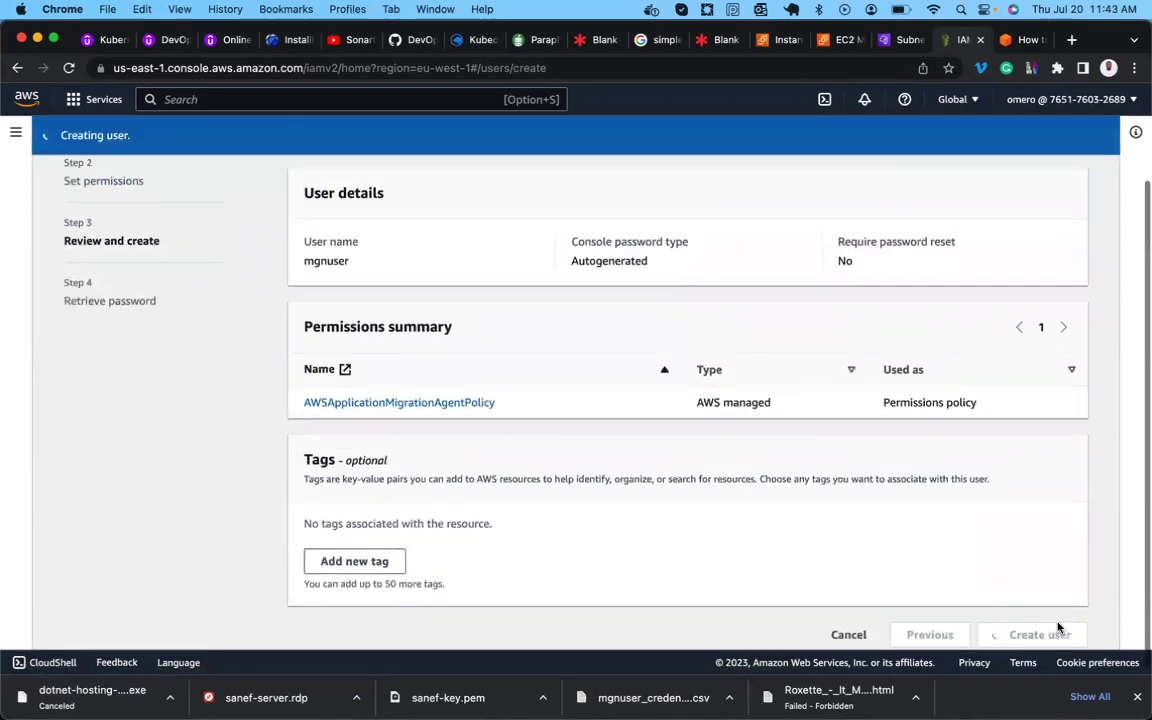
left_click(1016, 40)
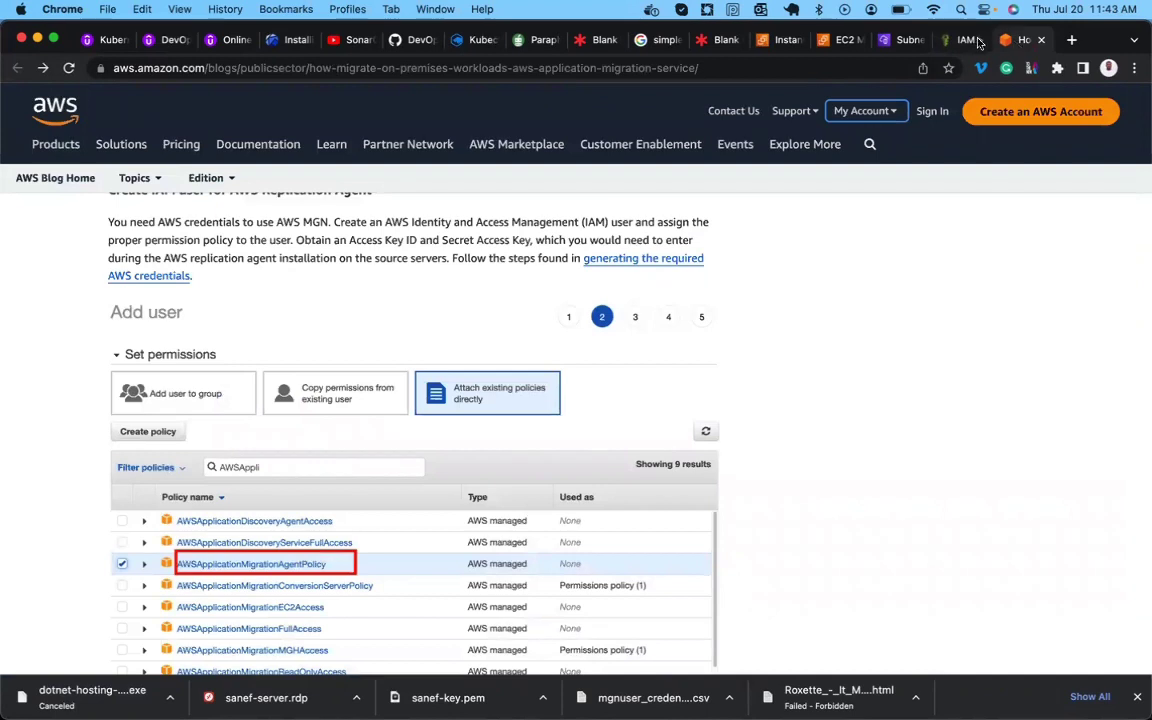
left_click(963, 40)
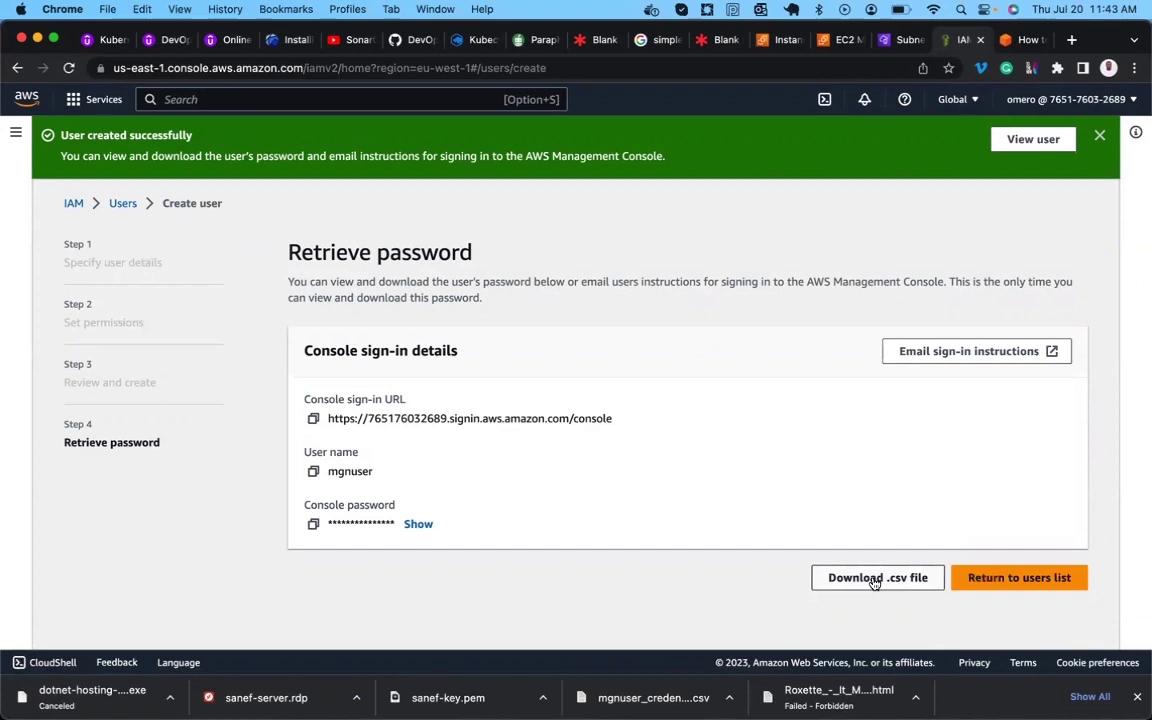
left_click(873, 579)
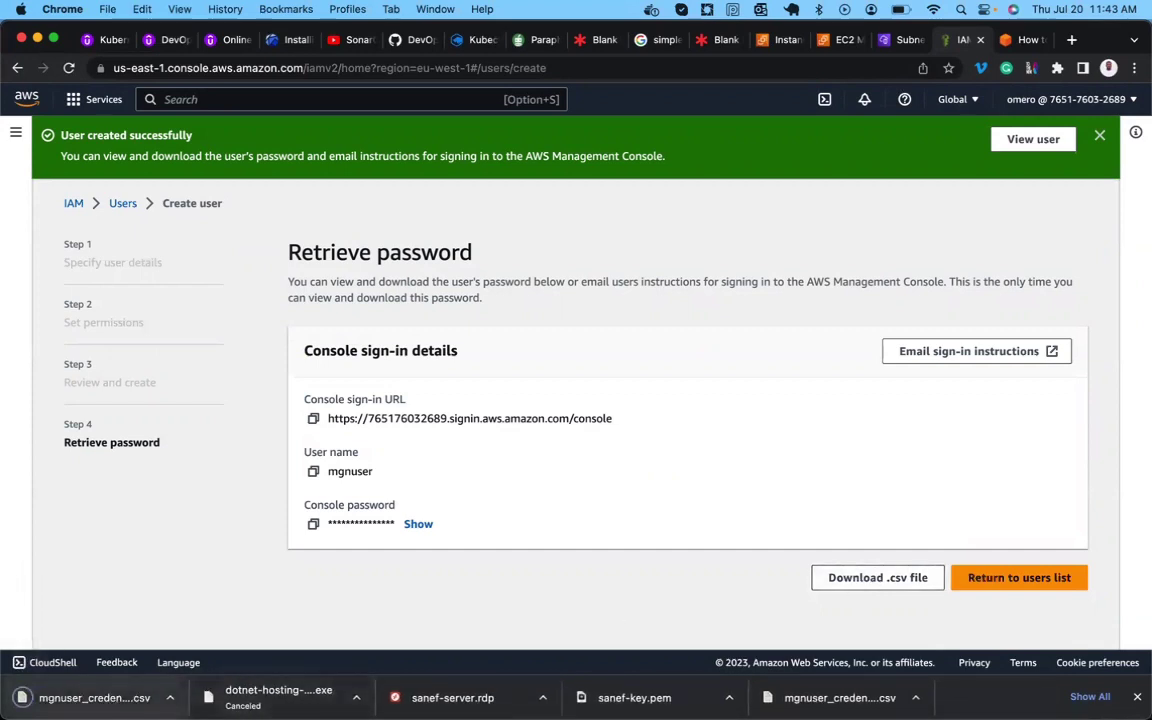
left_click(1003, 577)
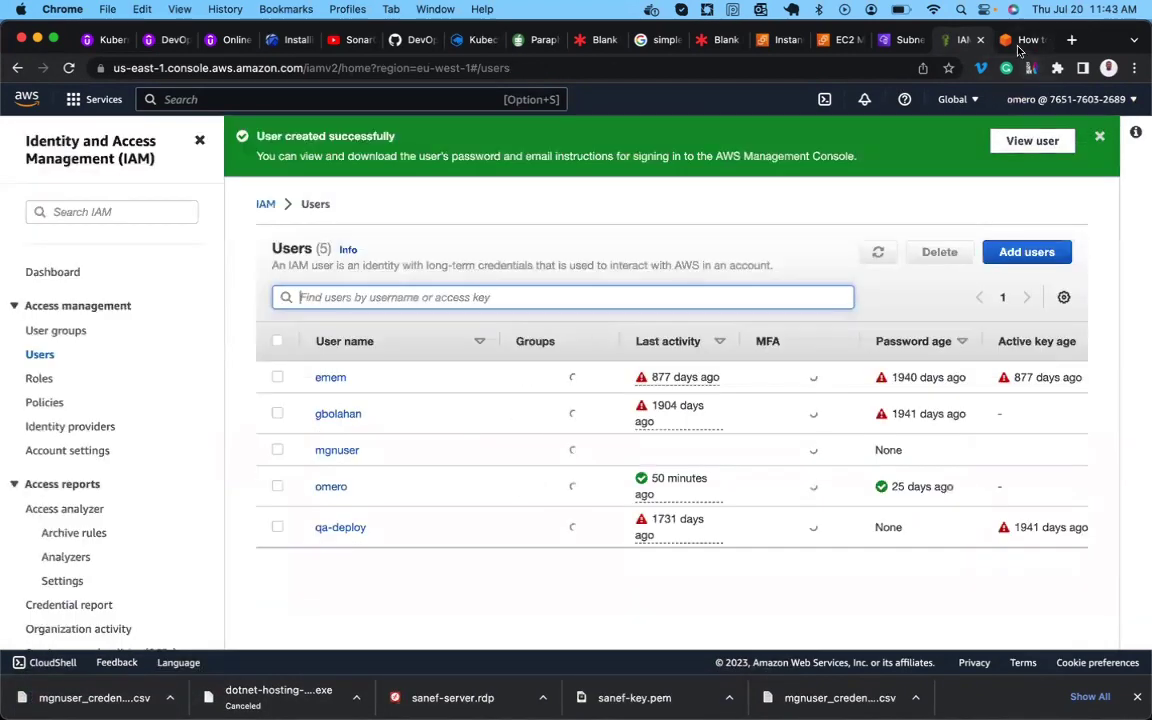
left_click(1019, 46)
Read the blog's 'Create the replication settings template' section, then go back to the IAM Users list showing mgnuser.
scroll(496, 458, "down", 5)
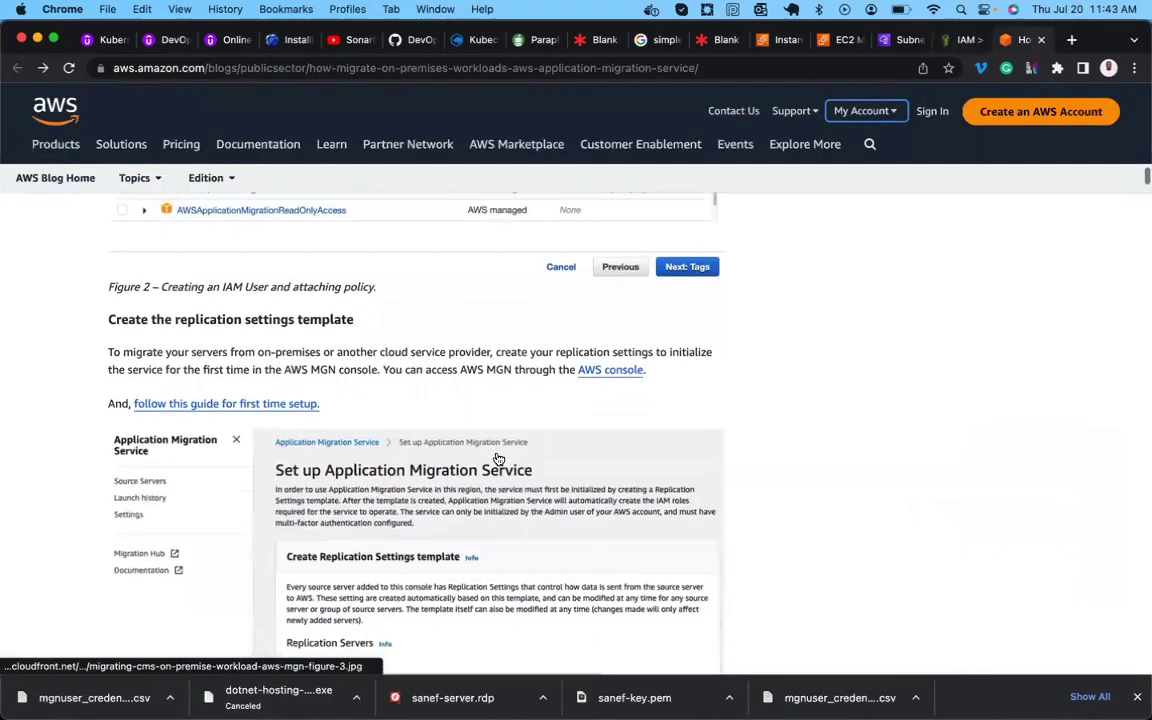
scroll(312, 323, "up", 3)
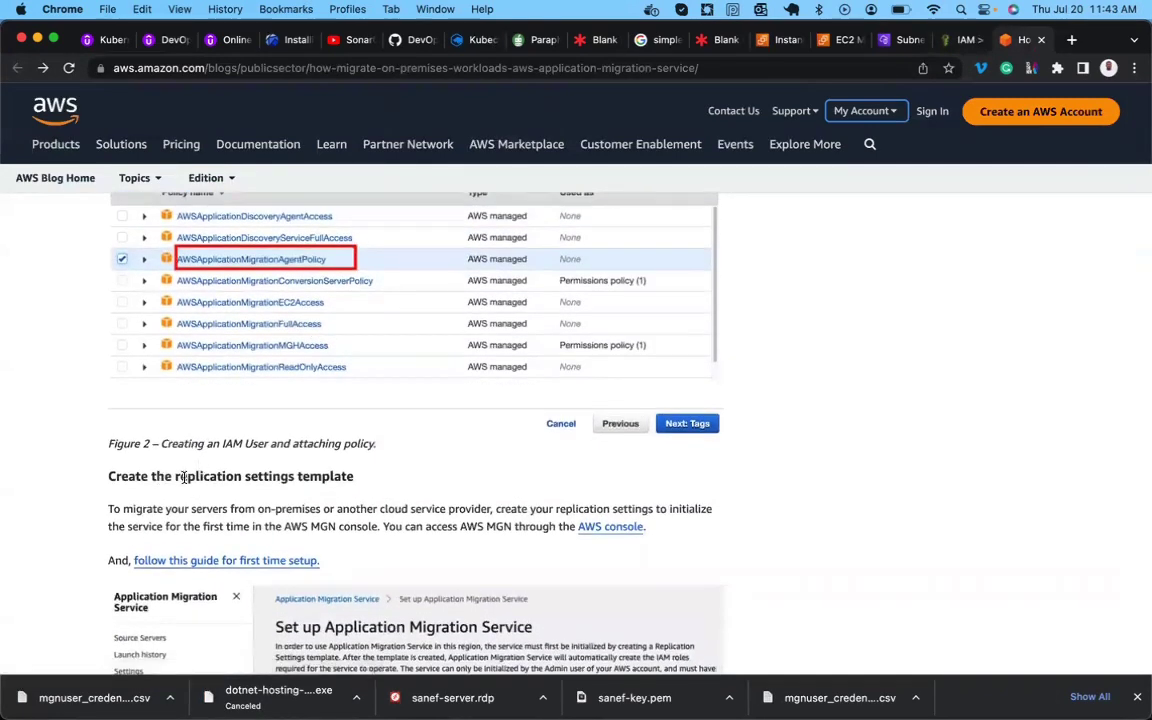
double_click(318, 477)
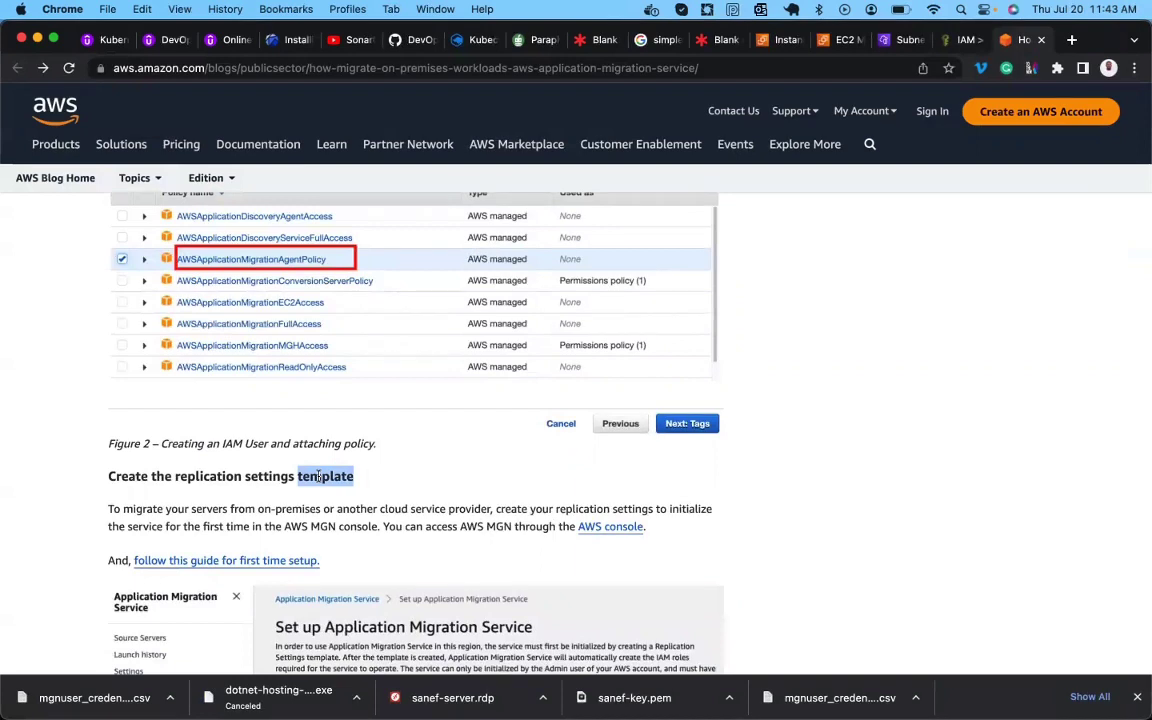
scroll(129, 520, "down", 2)
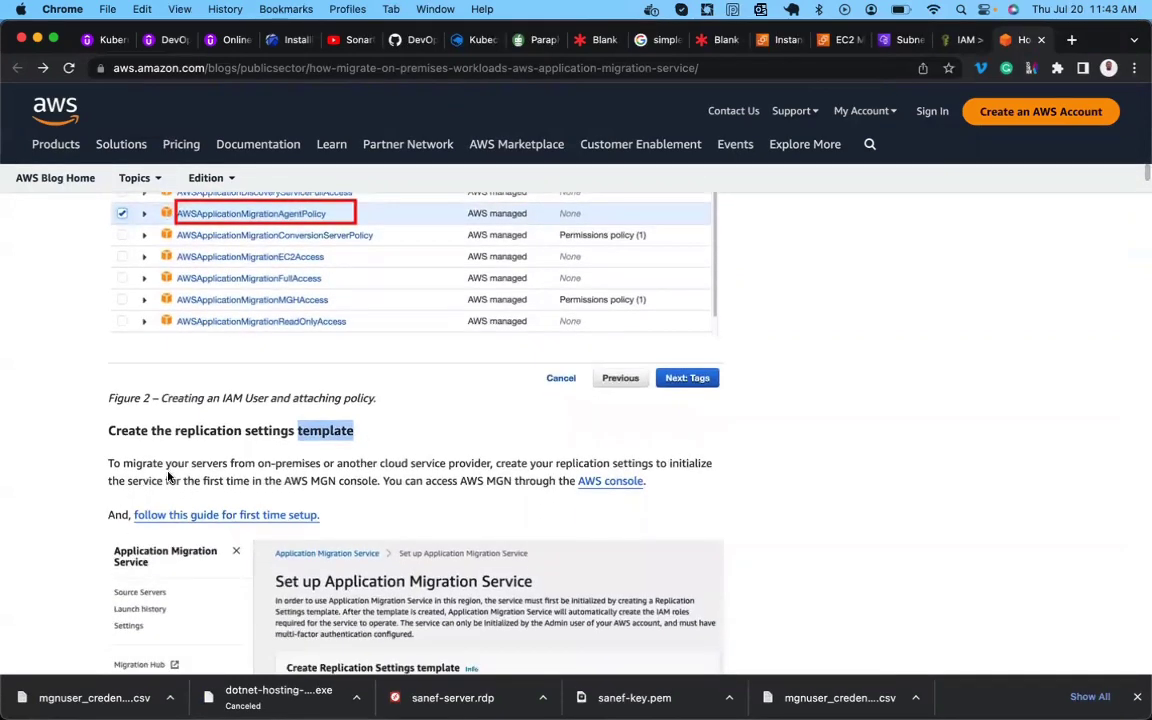
left_click(203, 464)
triple_click(281, 463)
left_click(281, 463)
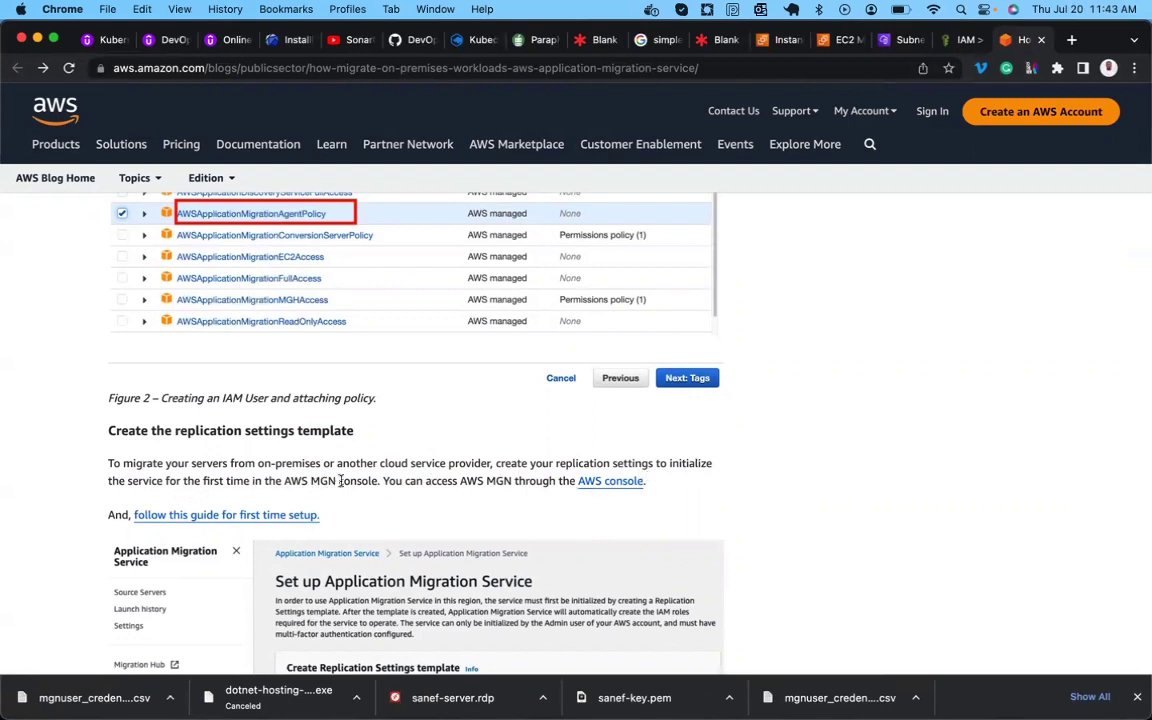
scroll(340, 481, "down", 2)
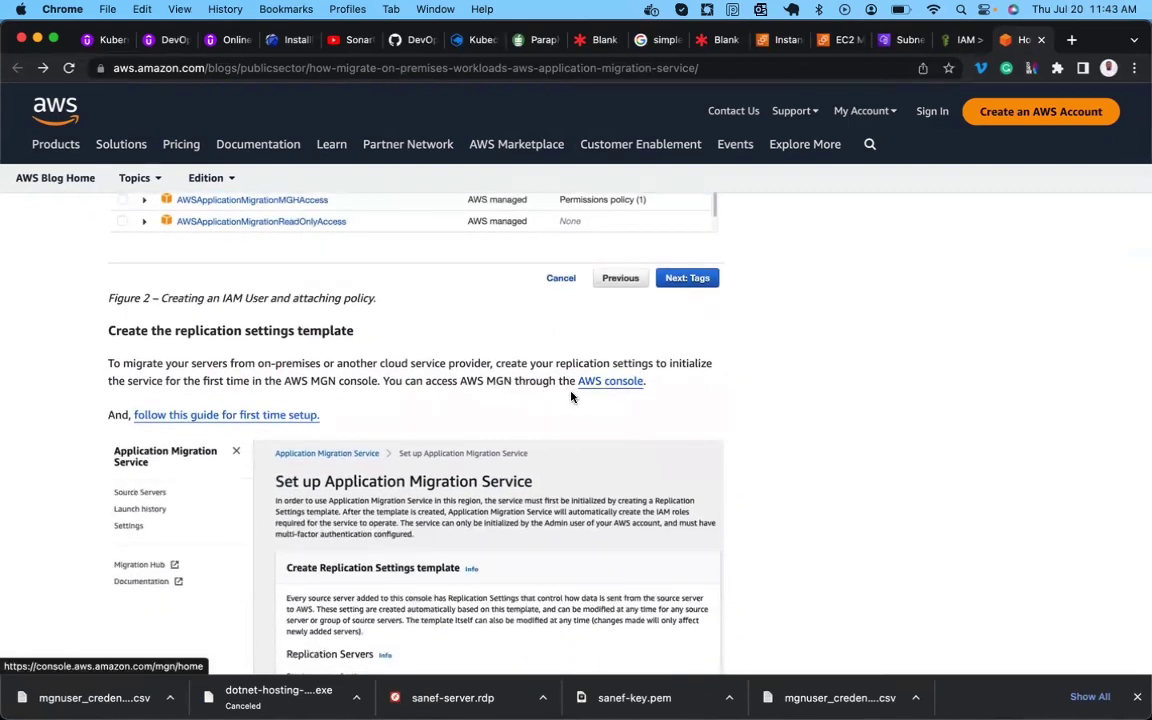
scroll(409, 416, "down", 4)
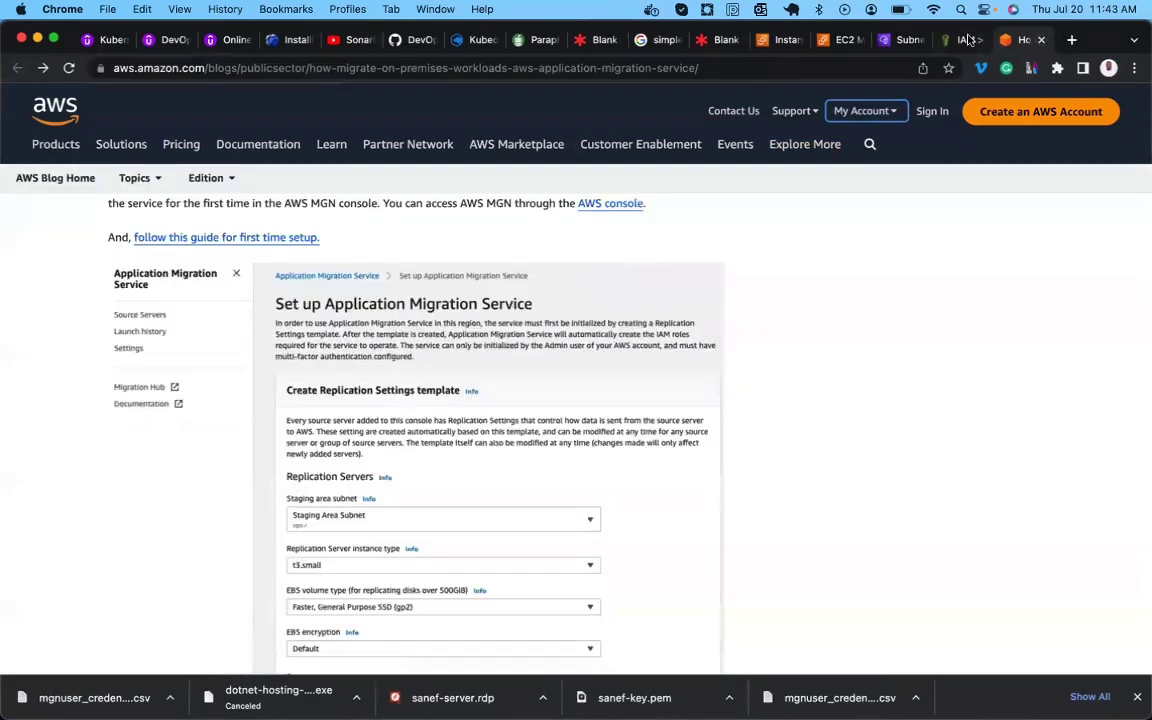
left_click(958, 40)
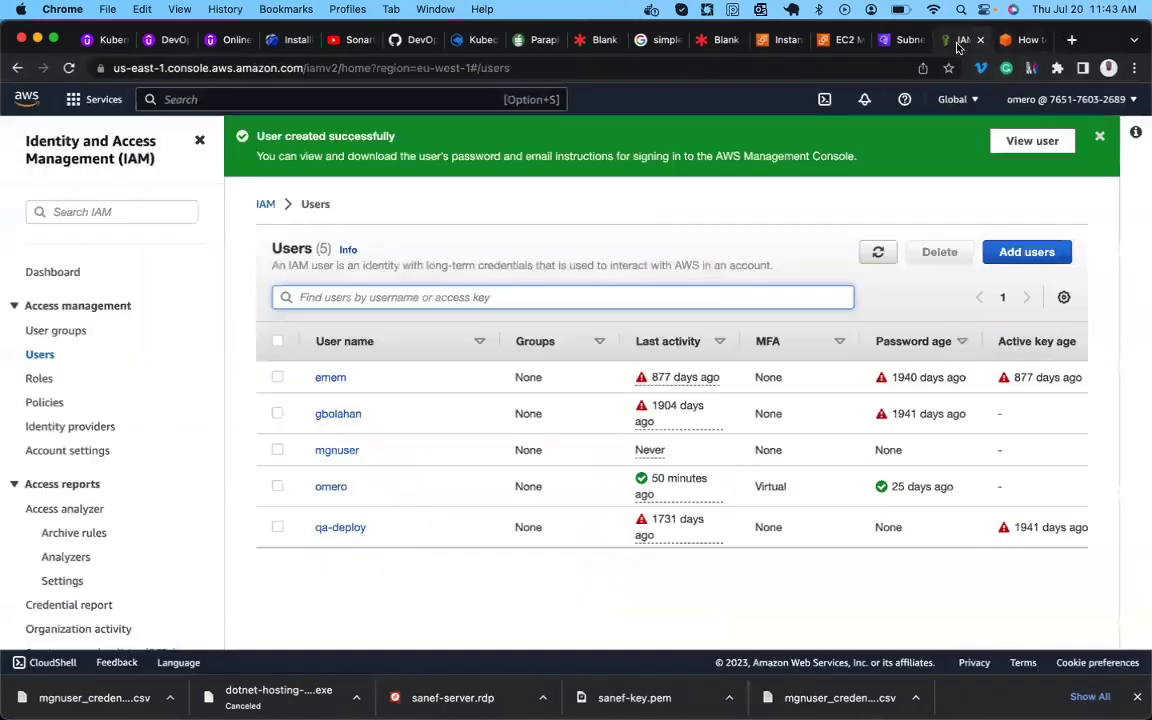
Duplicate the IAM tab and open AWS Application Migration Service by searching 'application migrat'.
right_click(958, 47)
left_click(995, 150)
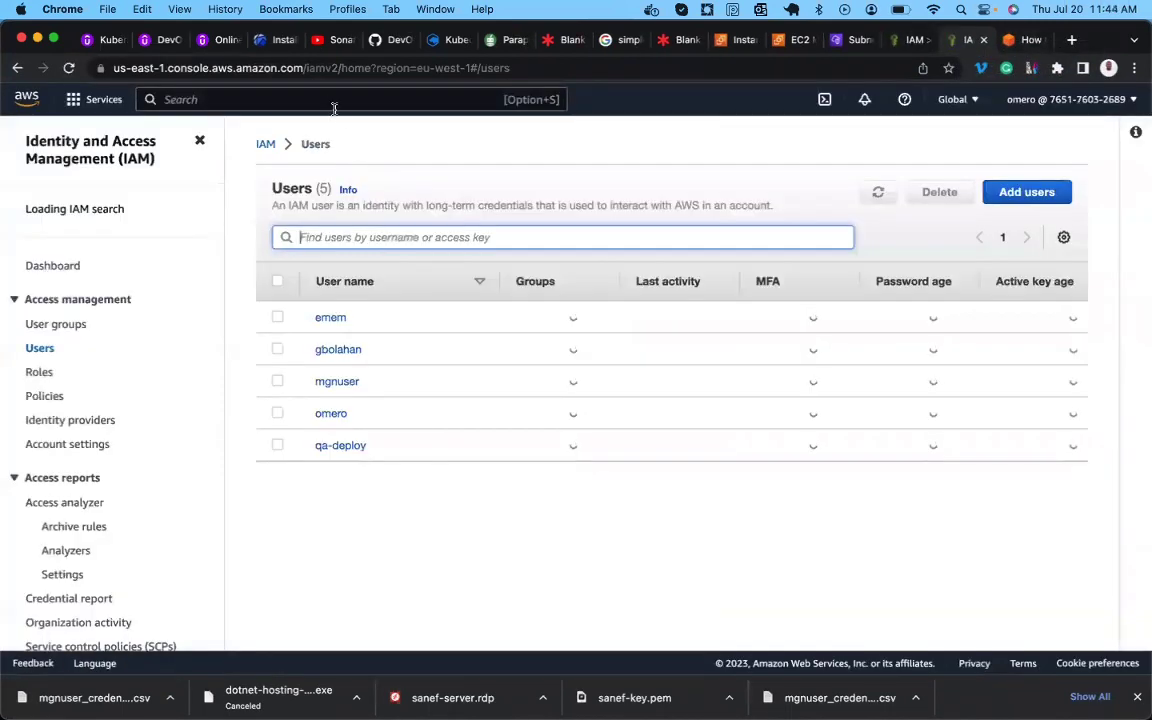
left_click(322, 99)
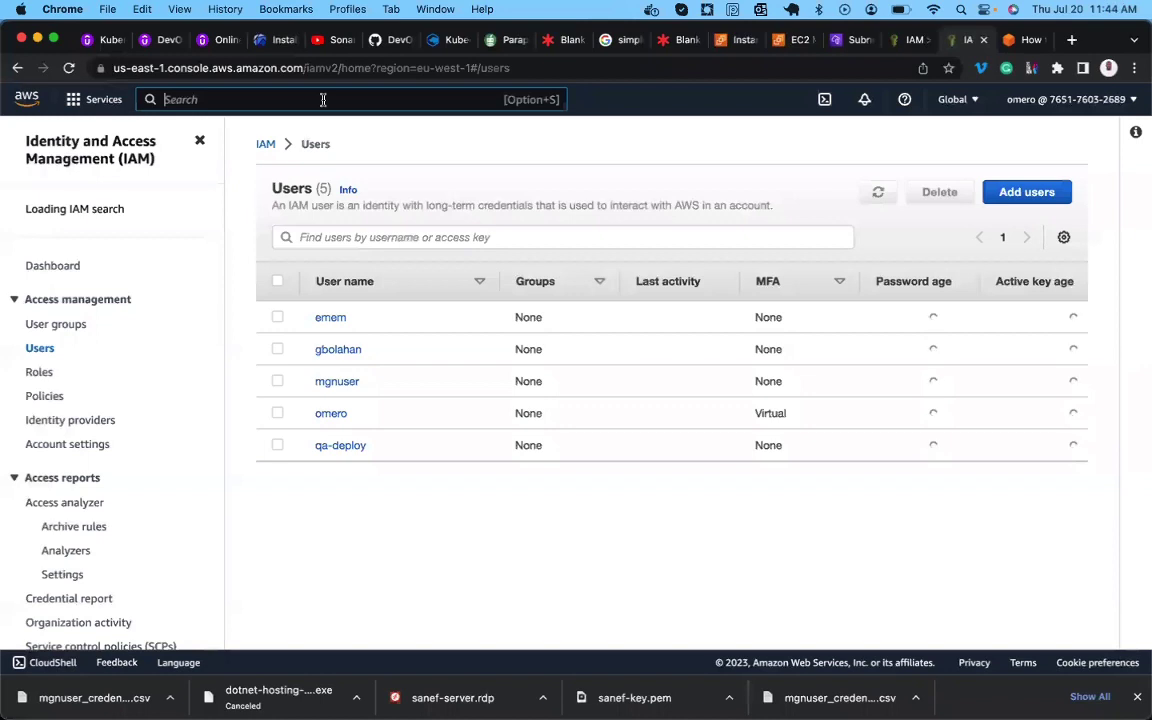
type("applica")
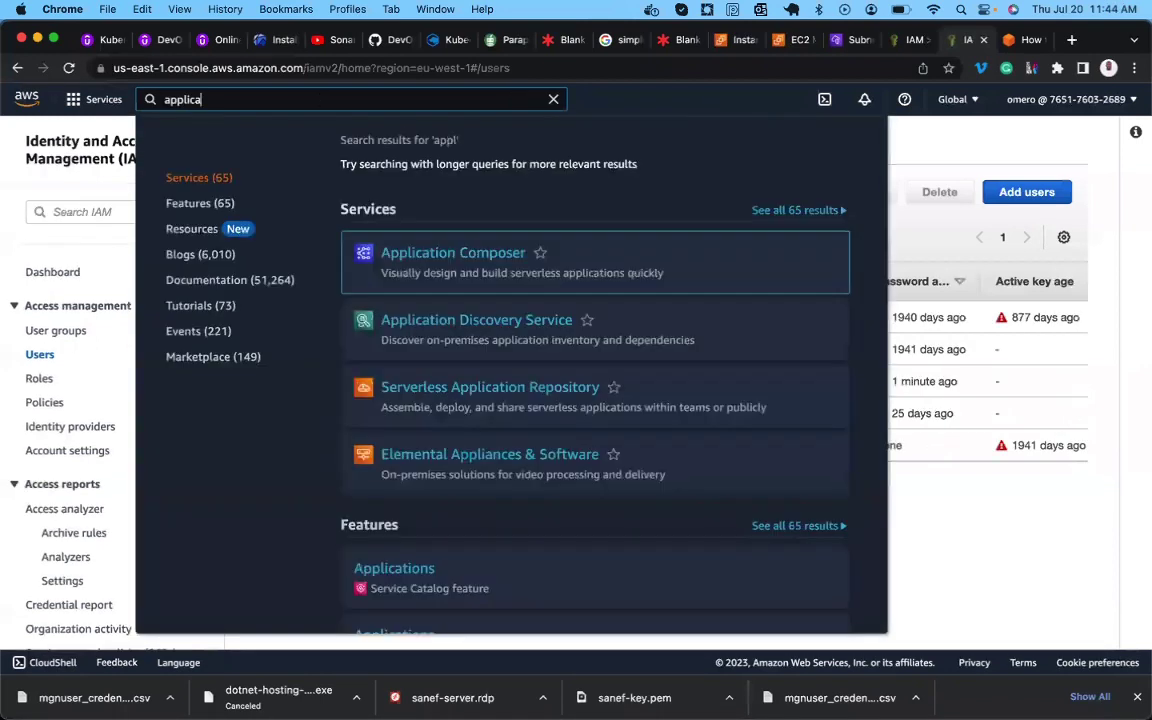
type("tion")
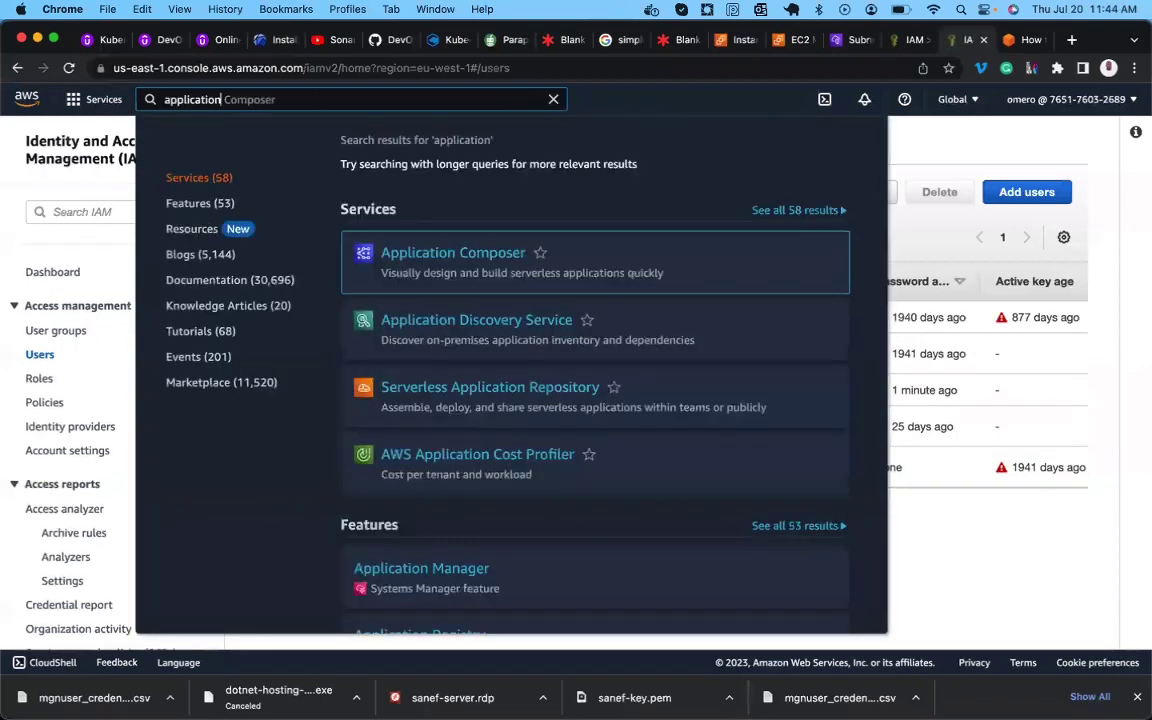
type(" migrat")
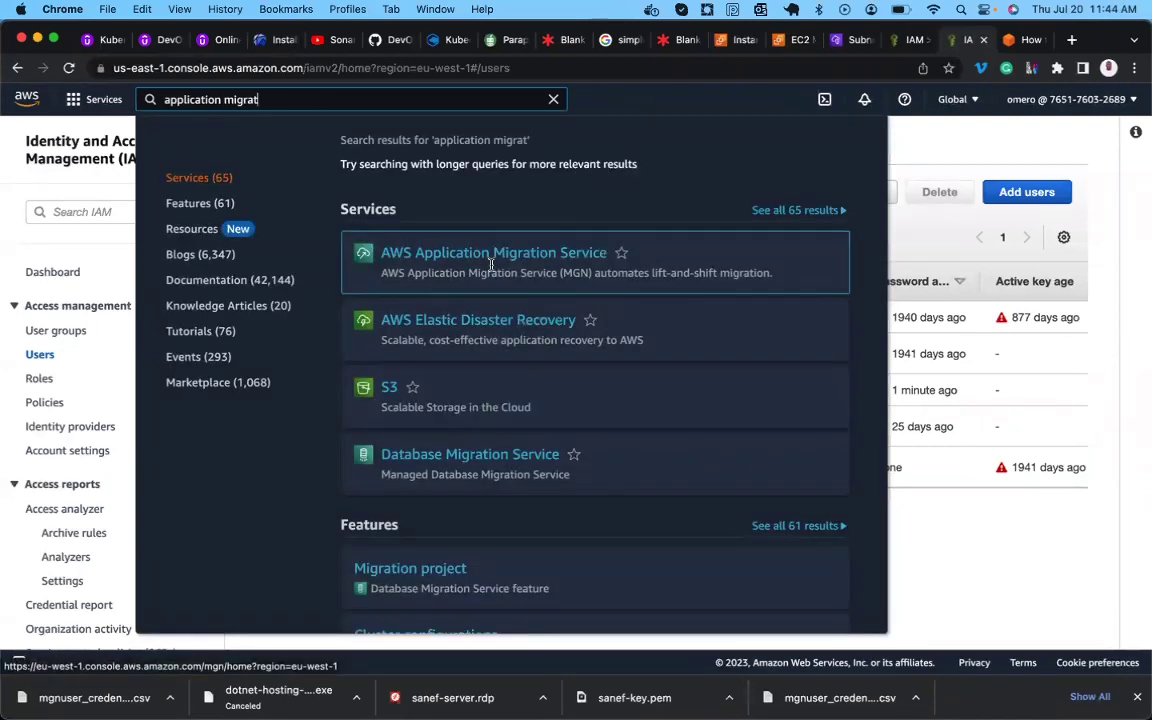
left_click(523, 255)
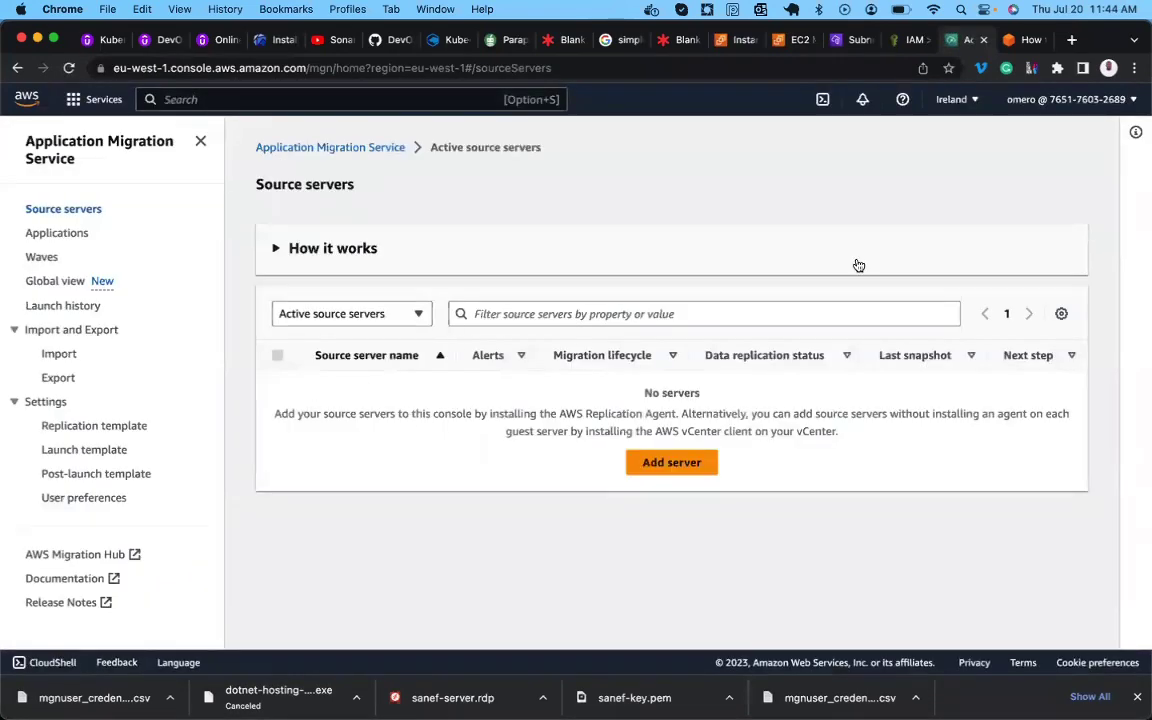
Collapse the How it works overview and dismiss the WMA and migration tip banners.
scroll(385, 280, "down", 1)
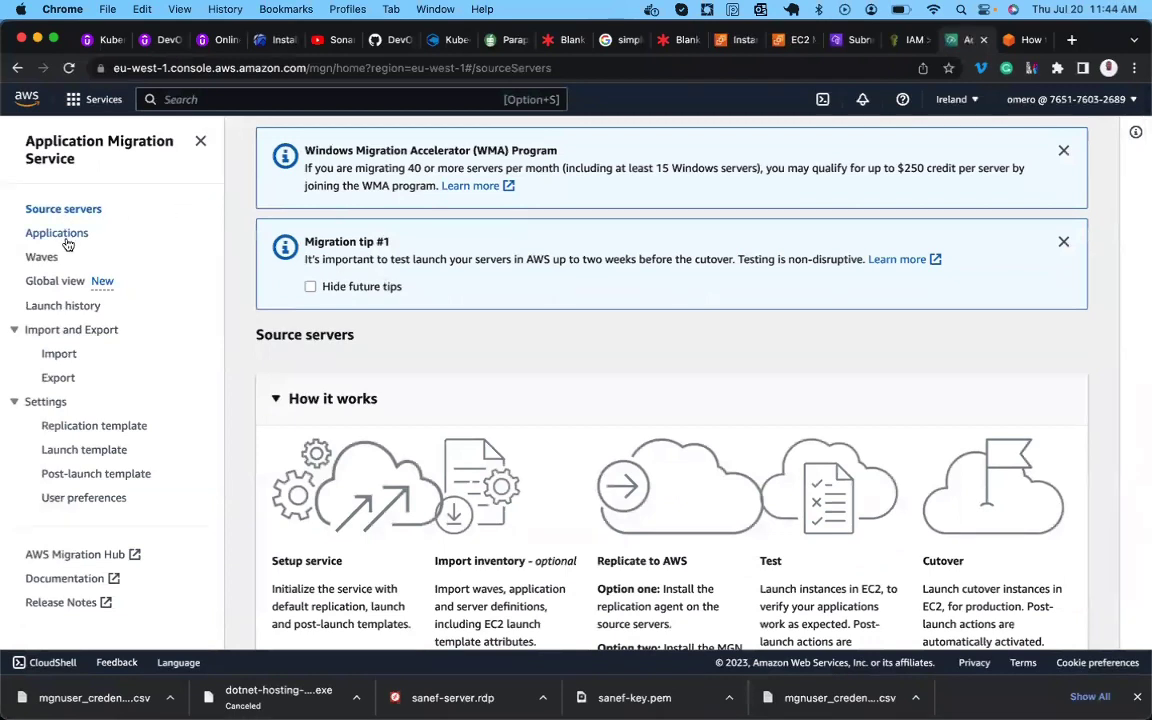
scroll(285, 255, "up", 1)
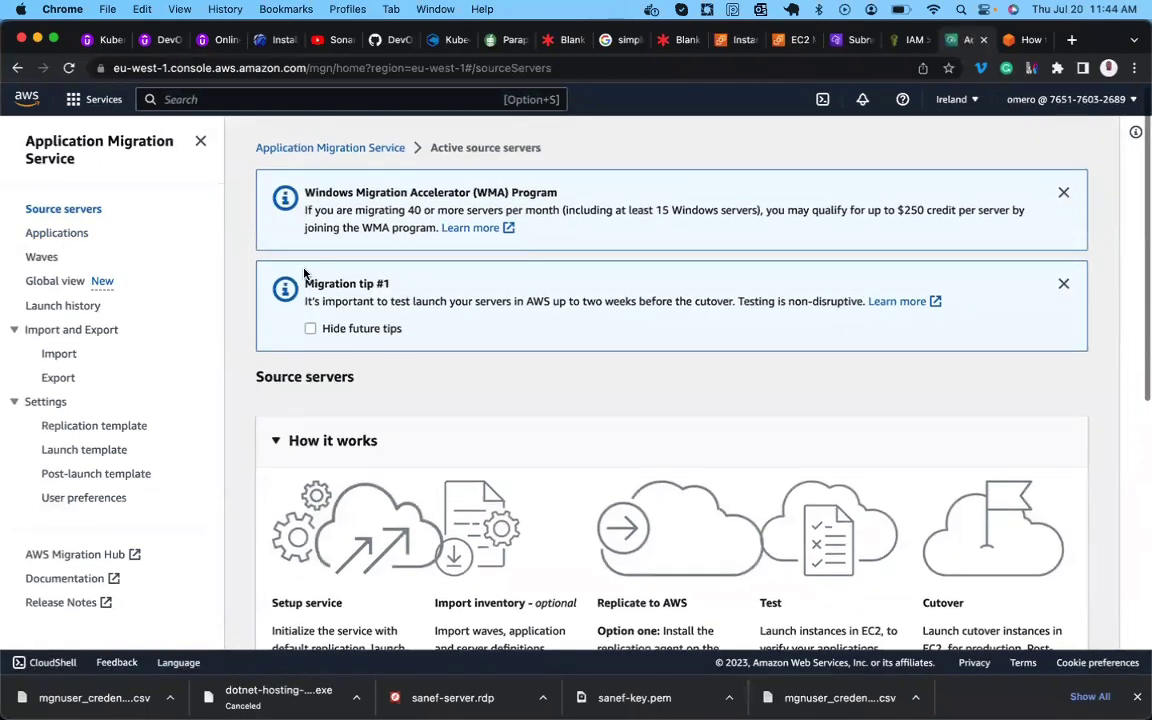
left_click(276, 440)
scroll(276, 442, "down", 2)
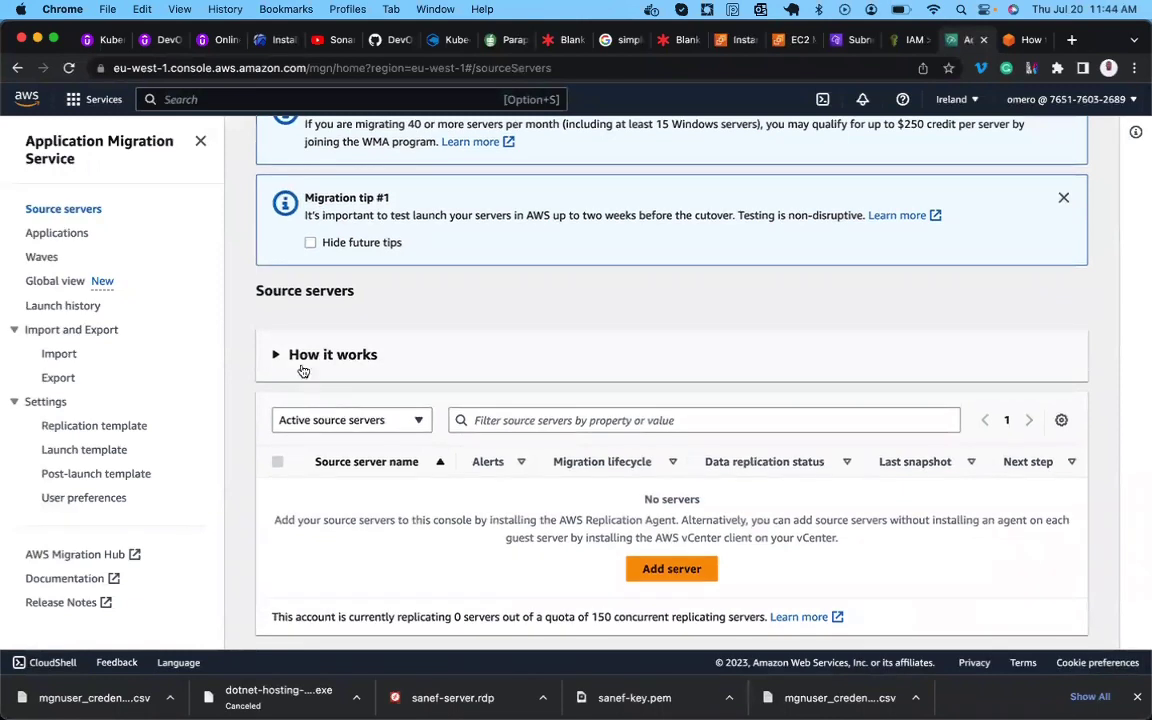
left_click(275, 356)
left_click(275, 357)
scroll(275, 357, "up", 2)
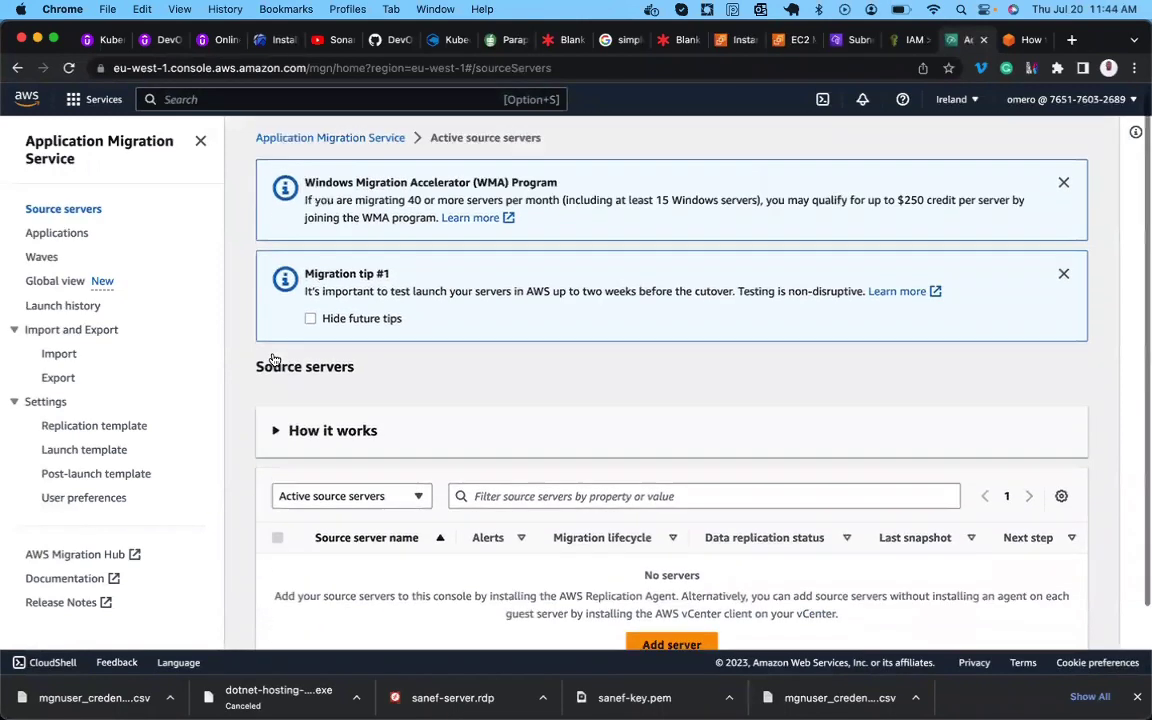
left_click(1063, 193)
left_click(1063, 193)
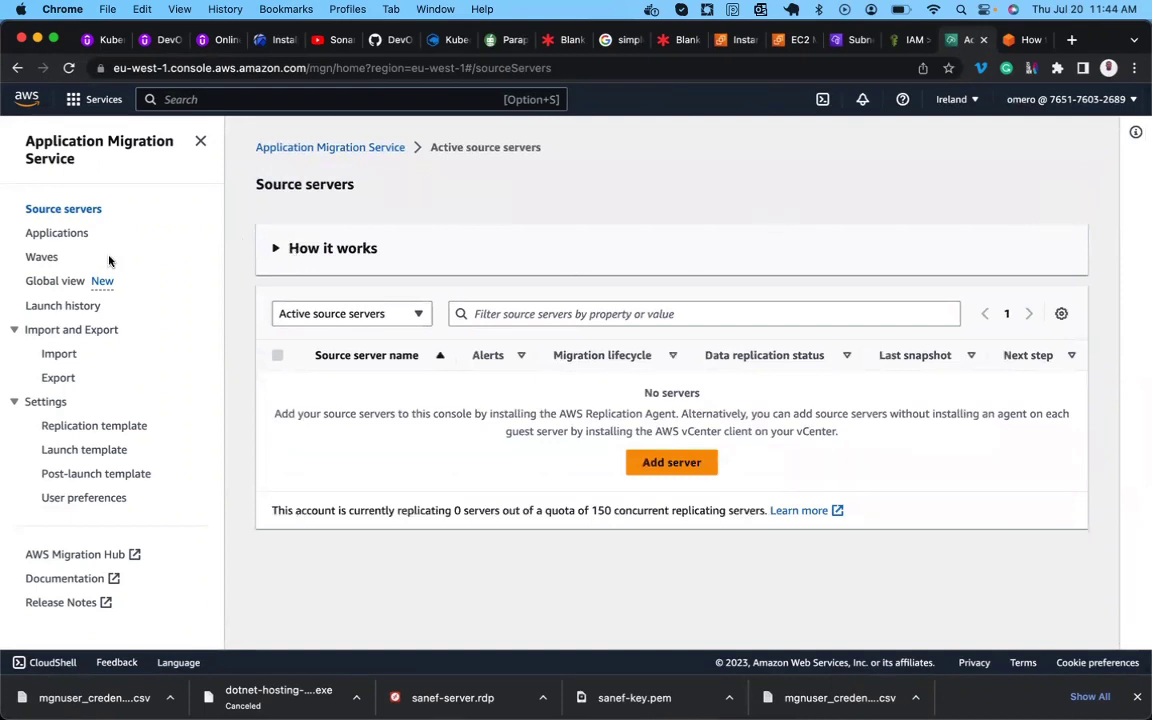
Browse the MGN sidebar pages: Waves, Global view, Launch history, Replication and Launch templates, then Source servers.
left_click(48, 257)
left_click(51, 282)
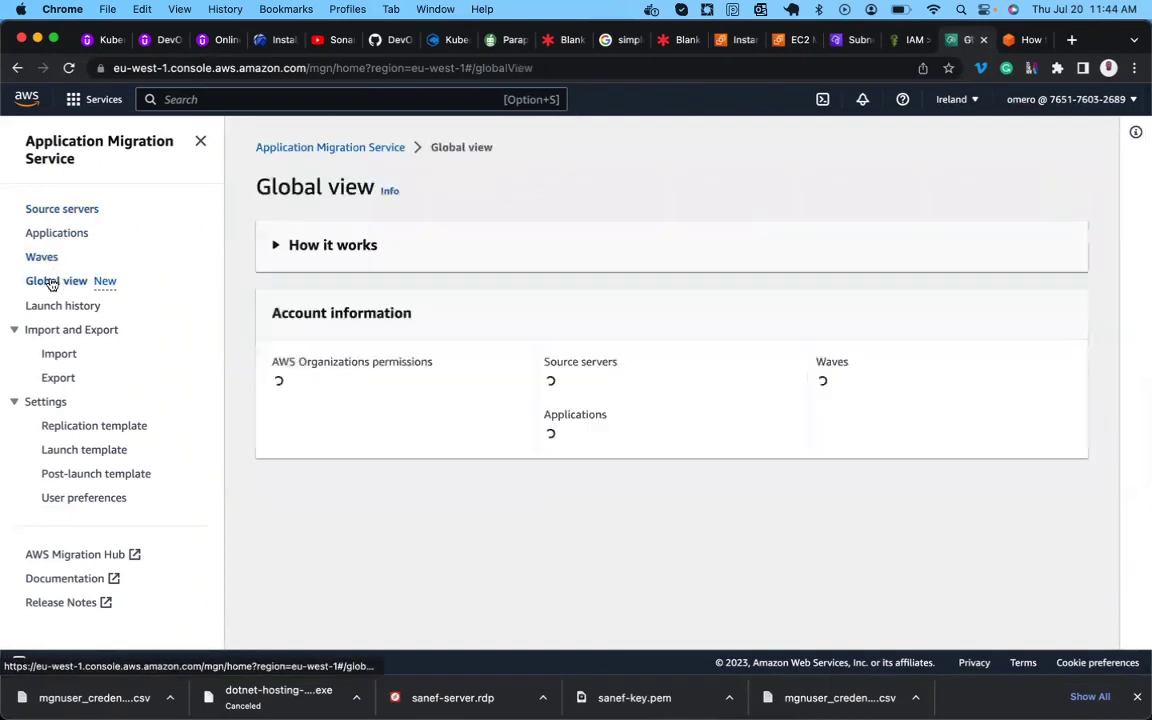
left_click(53, 307)
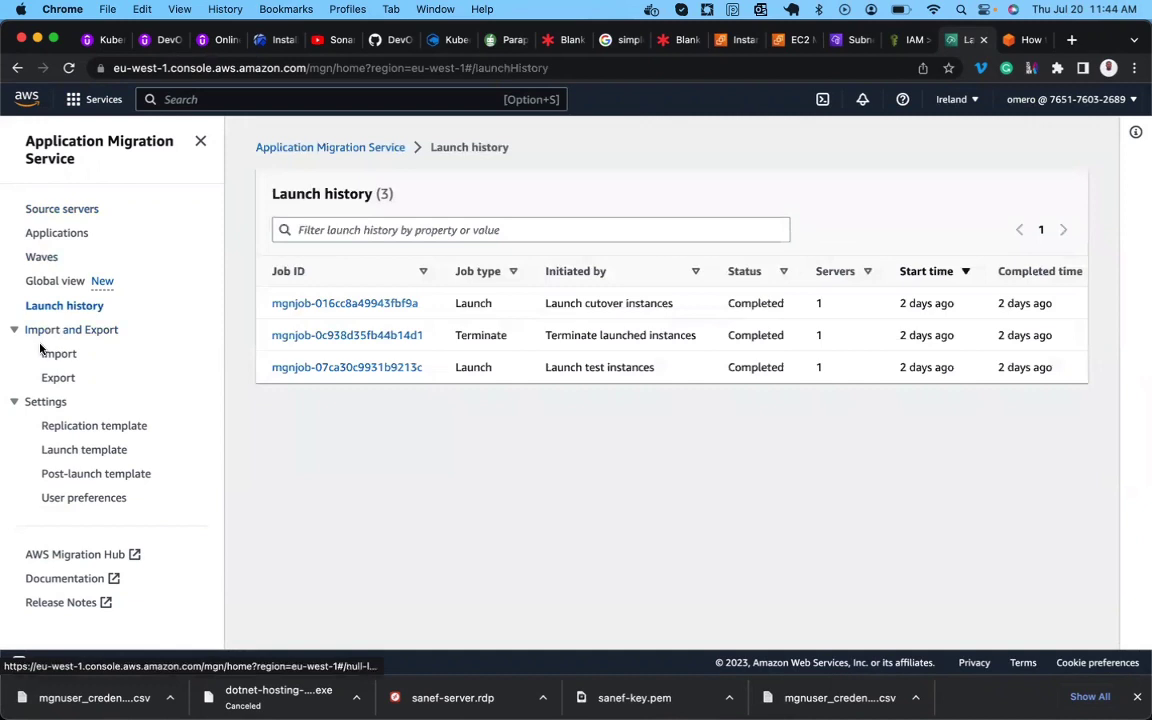
left_click(74, 431)
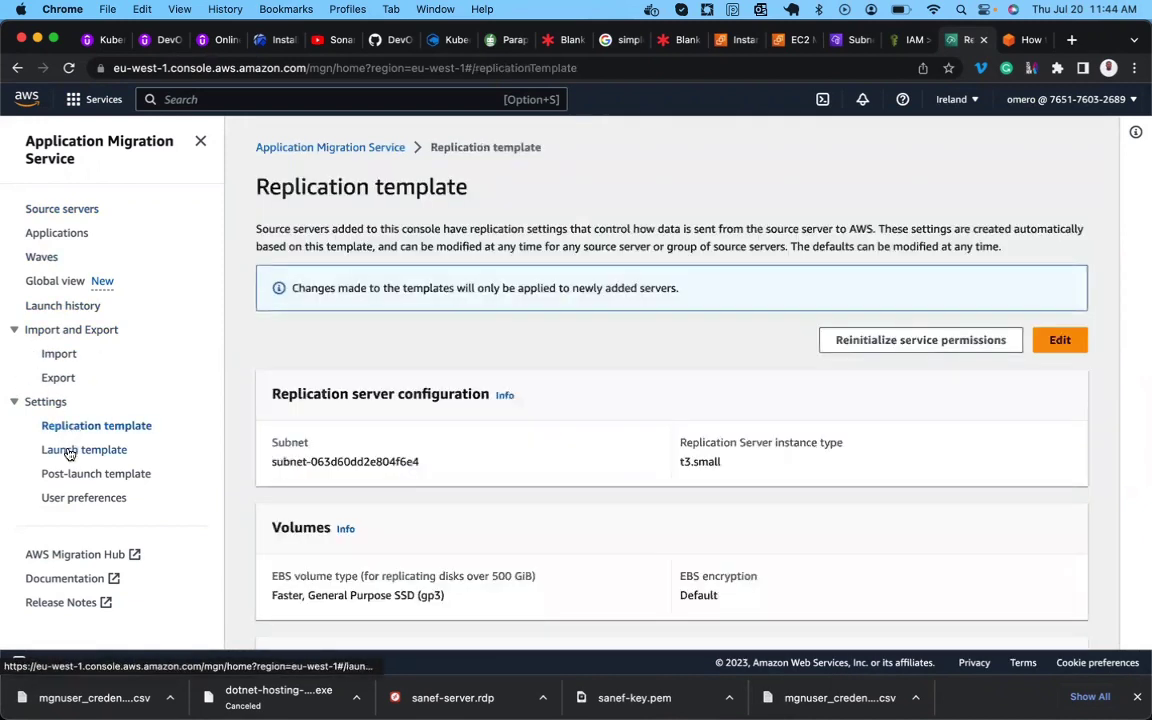
left_click(67, 451)
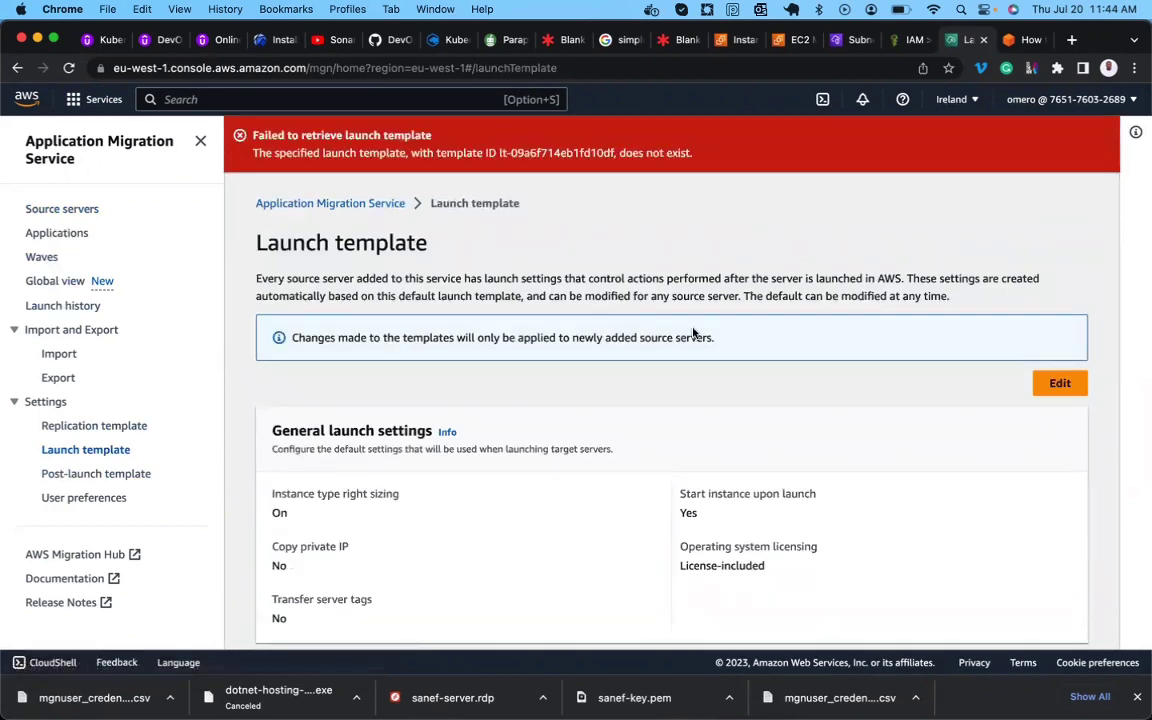
left_click(90, 210)
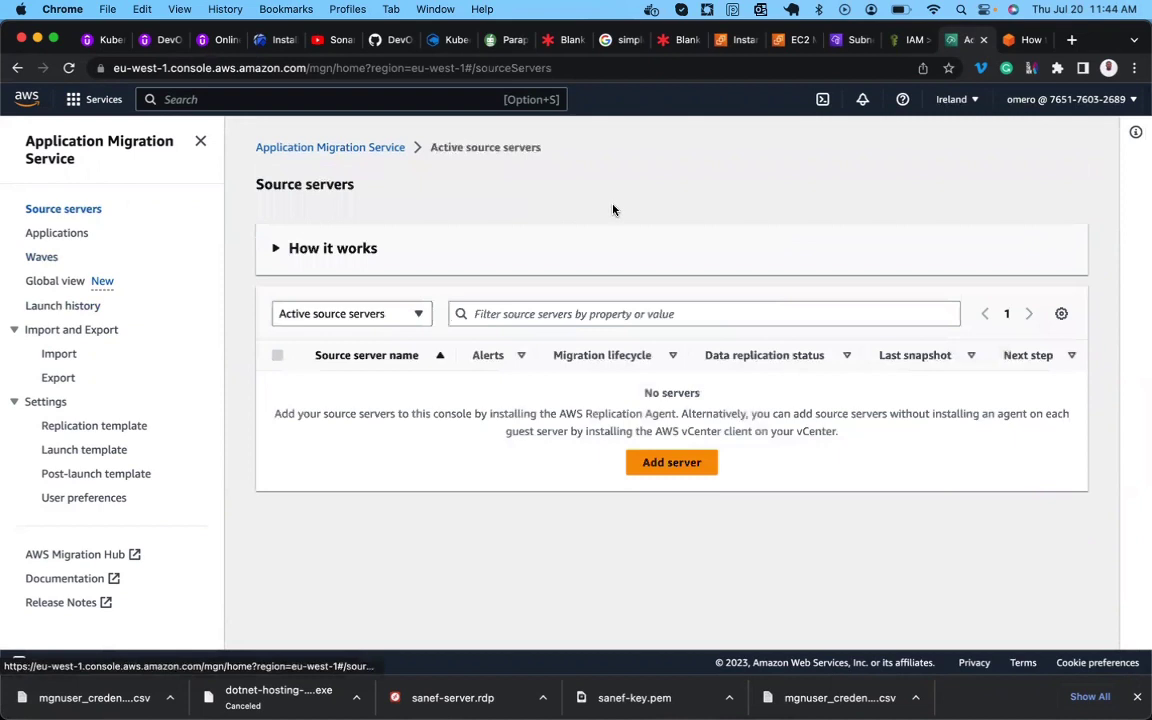
Check the AWS blog migration guide, then come back to the migration service console.
left_click(1025, 40)
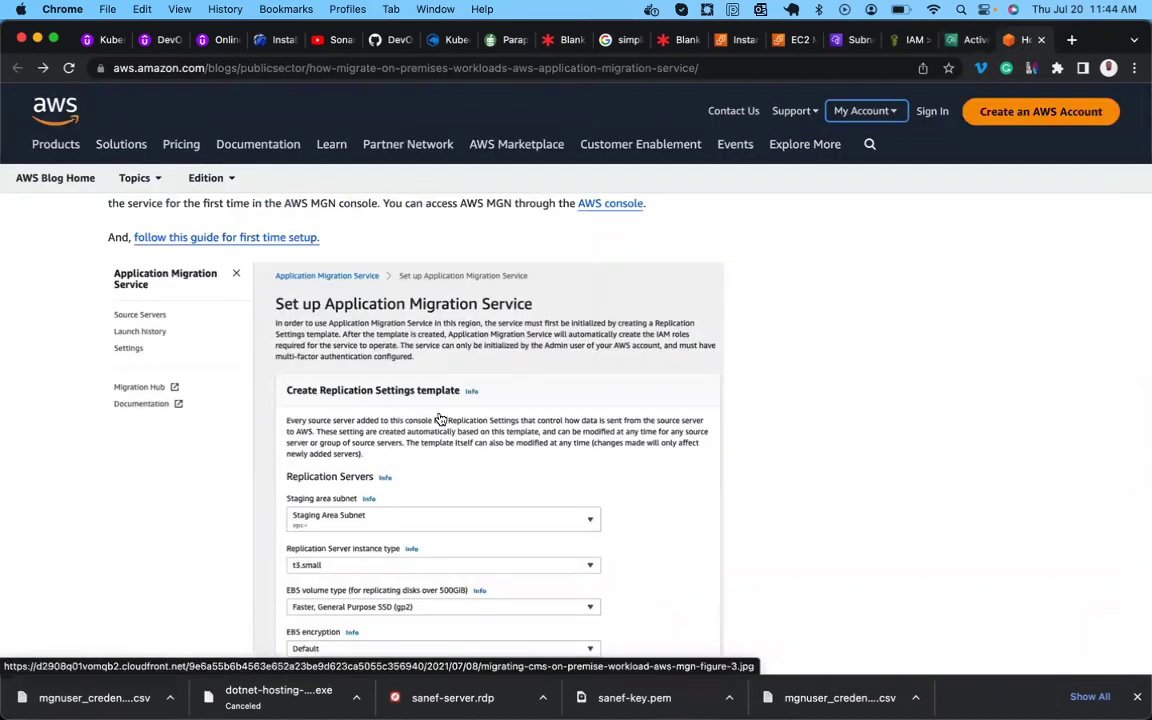
scroll(440, 418, "down", 1)
scroll(440, 418, "up", 1)
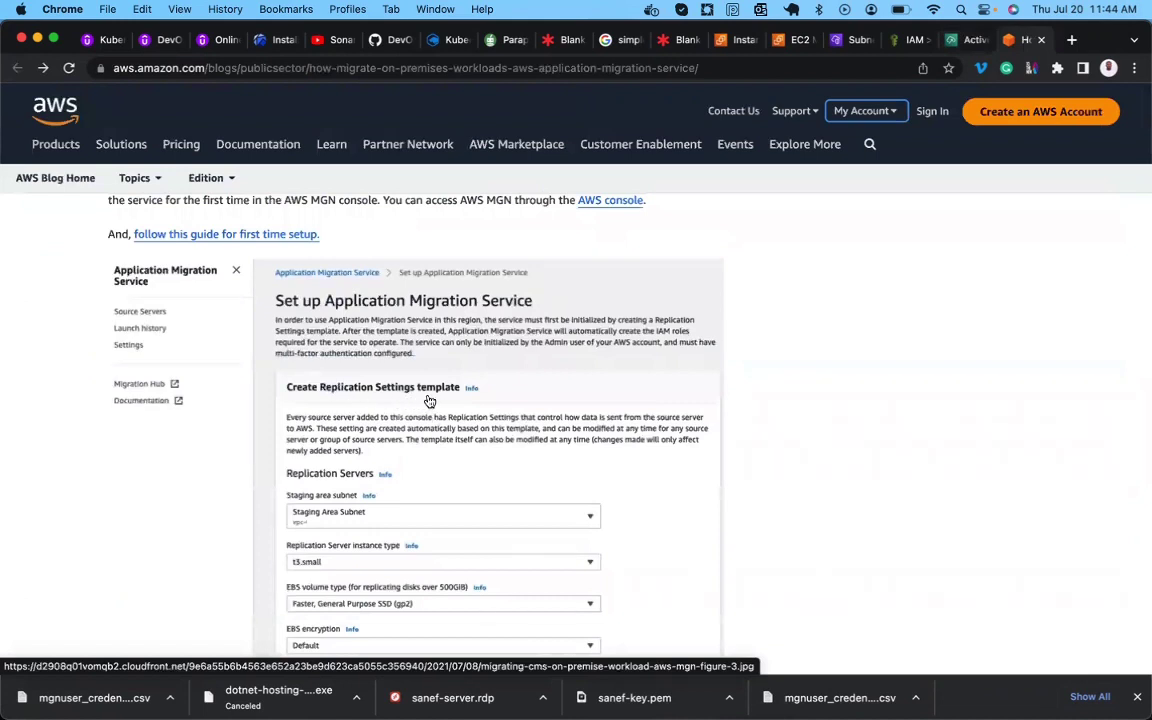
scroll(429, 401, "down", 1)
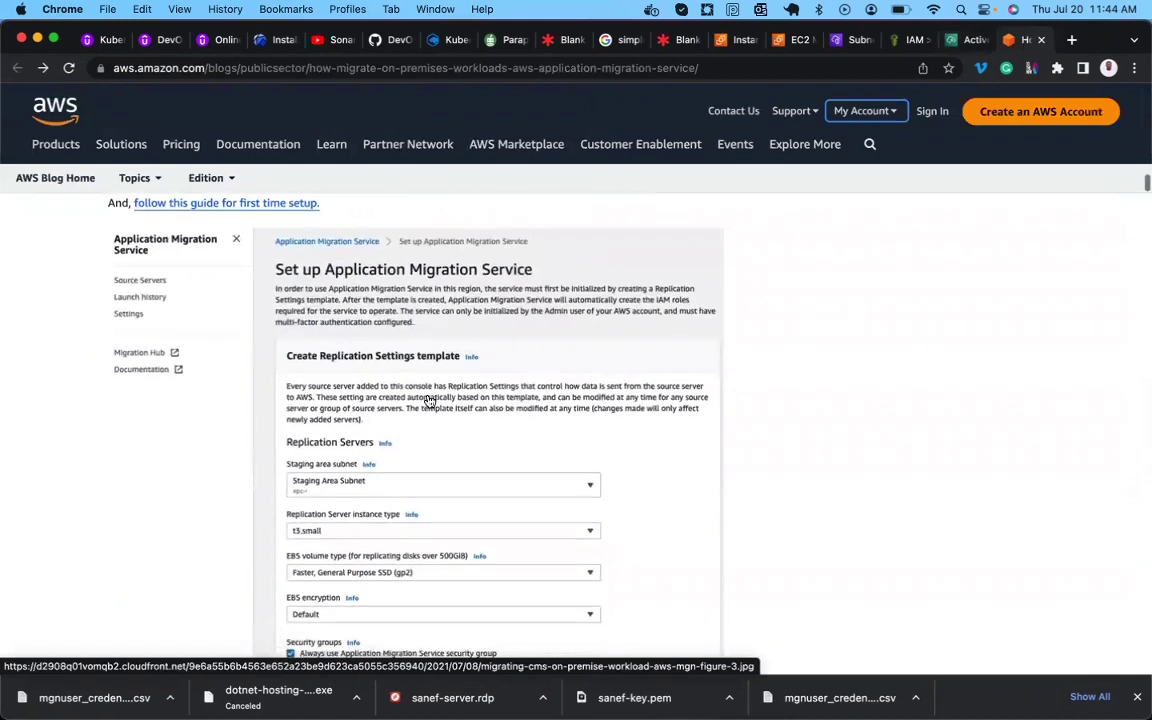
left_click(960, 38)
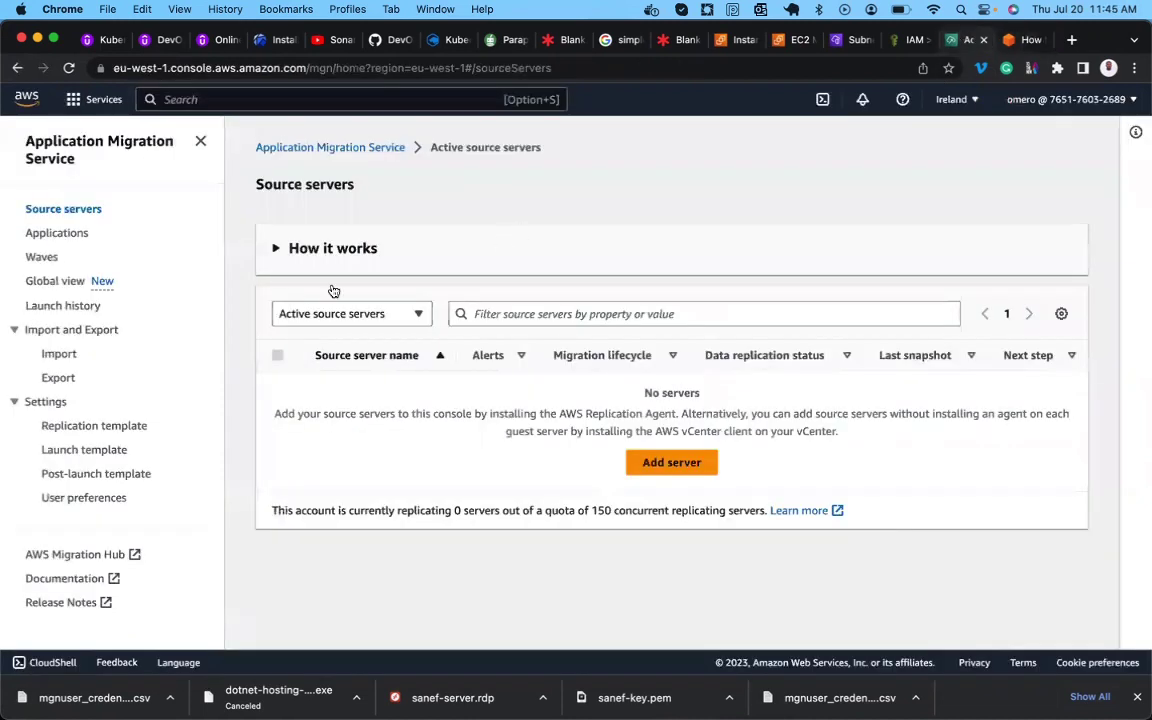
Review the Replication template (t3.small servers, gp3 volumes, default EBS encryption) against the blog guide.
left_click(84, 428)
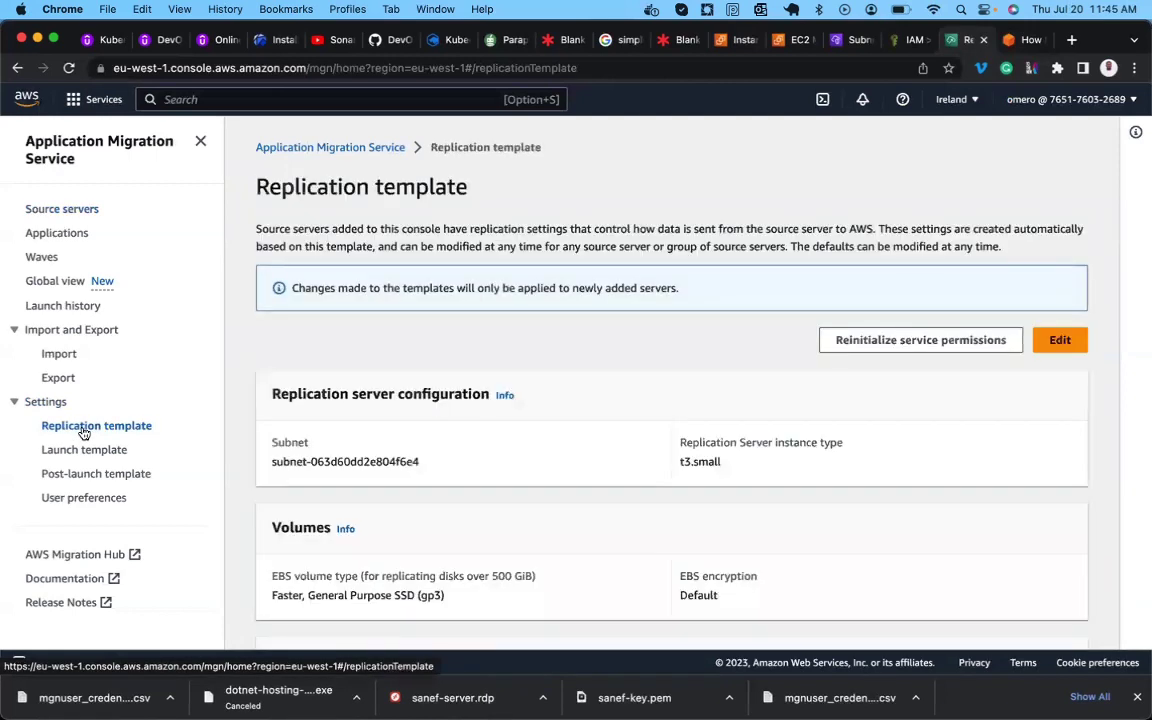
scroll(339, 478, "down", 1)
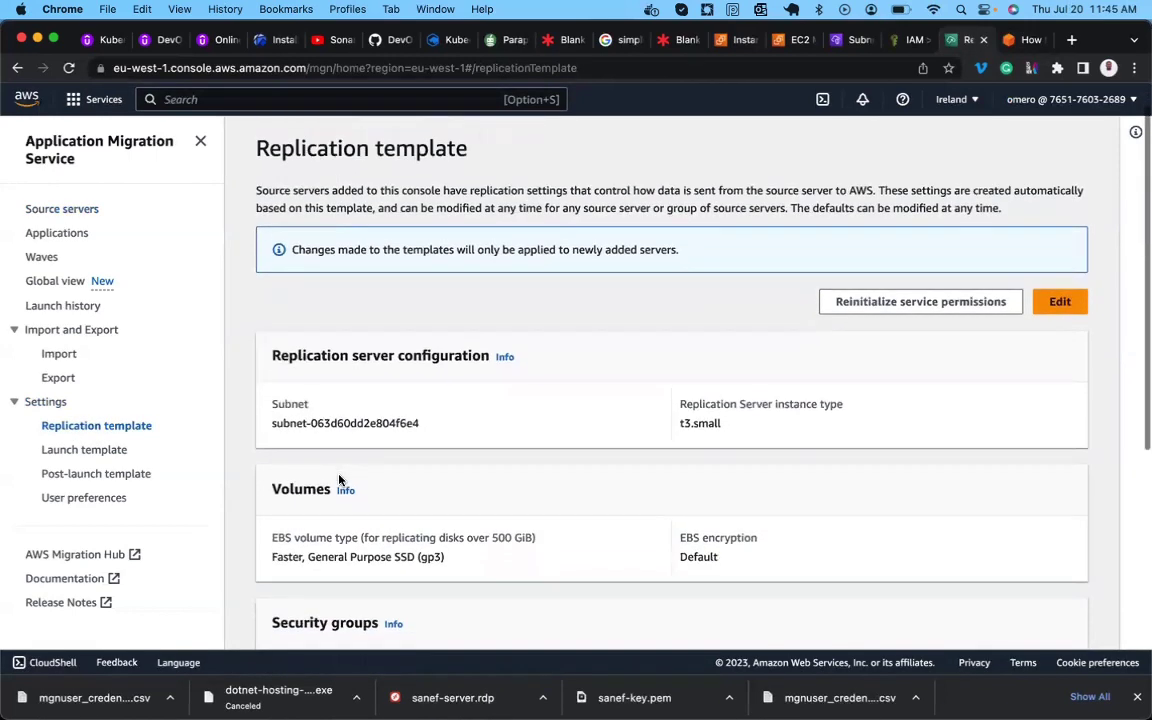
scroll(339, 480, "down", 5)
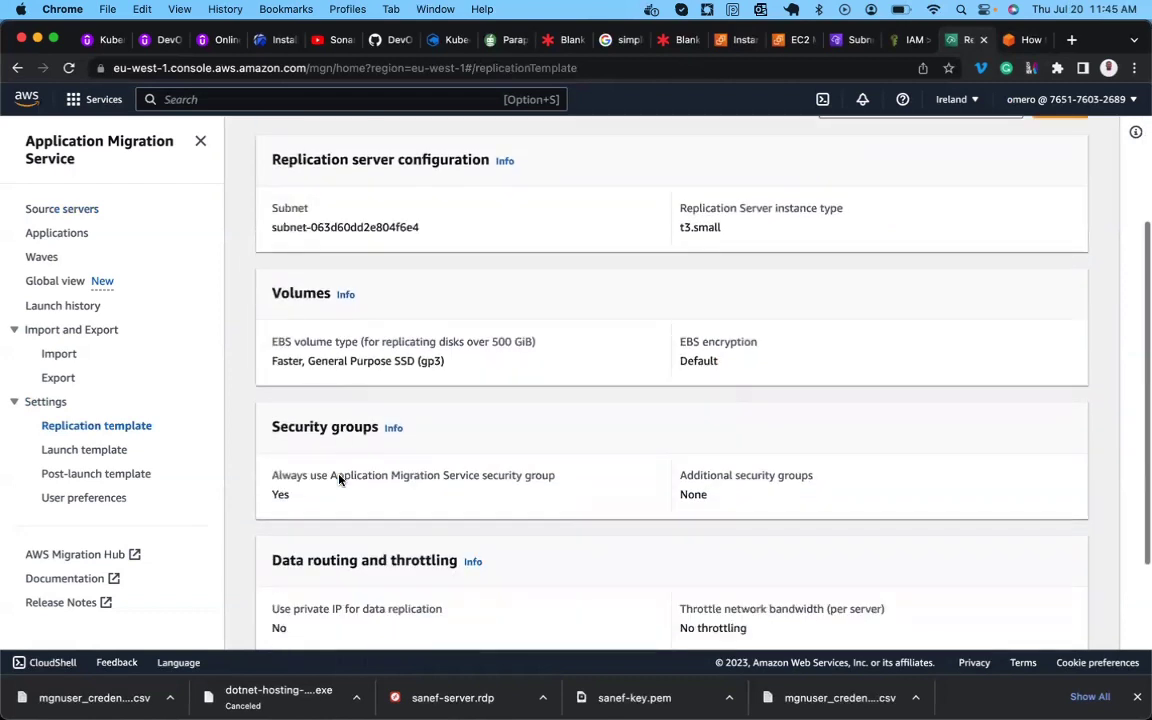
scroll(339, 480, "down", 4)
scroll(339, 477, "up", 10)
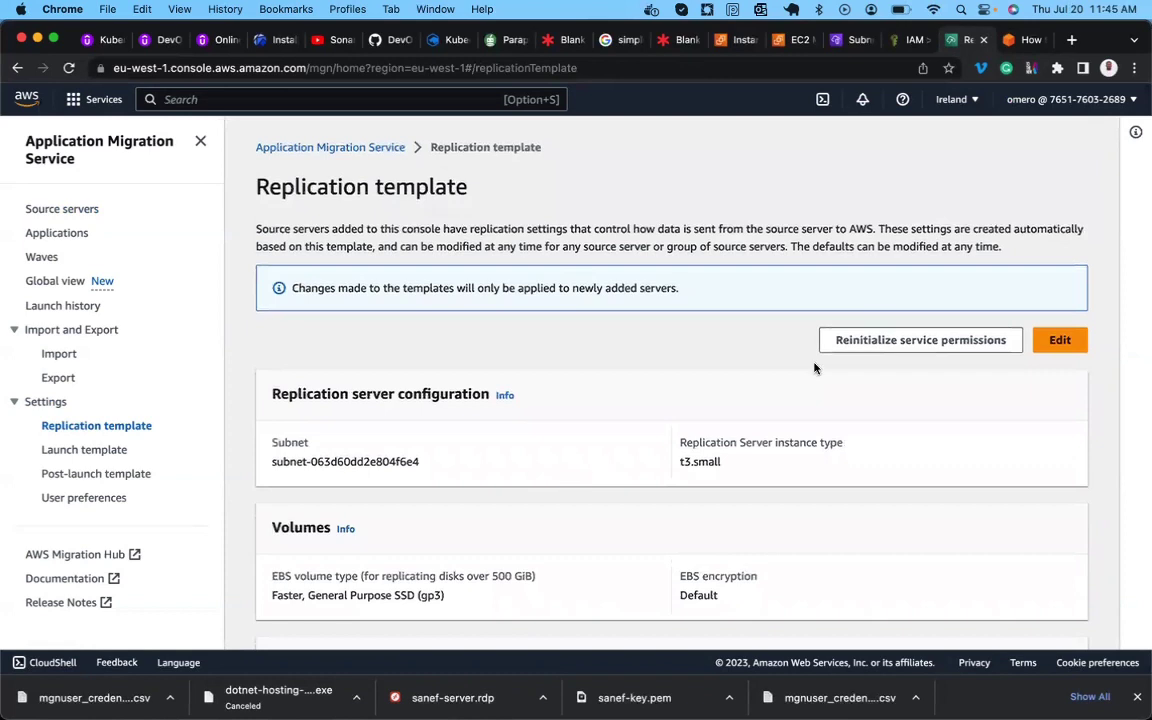
left_click(1020, 52)
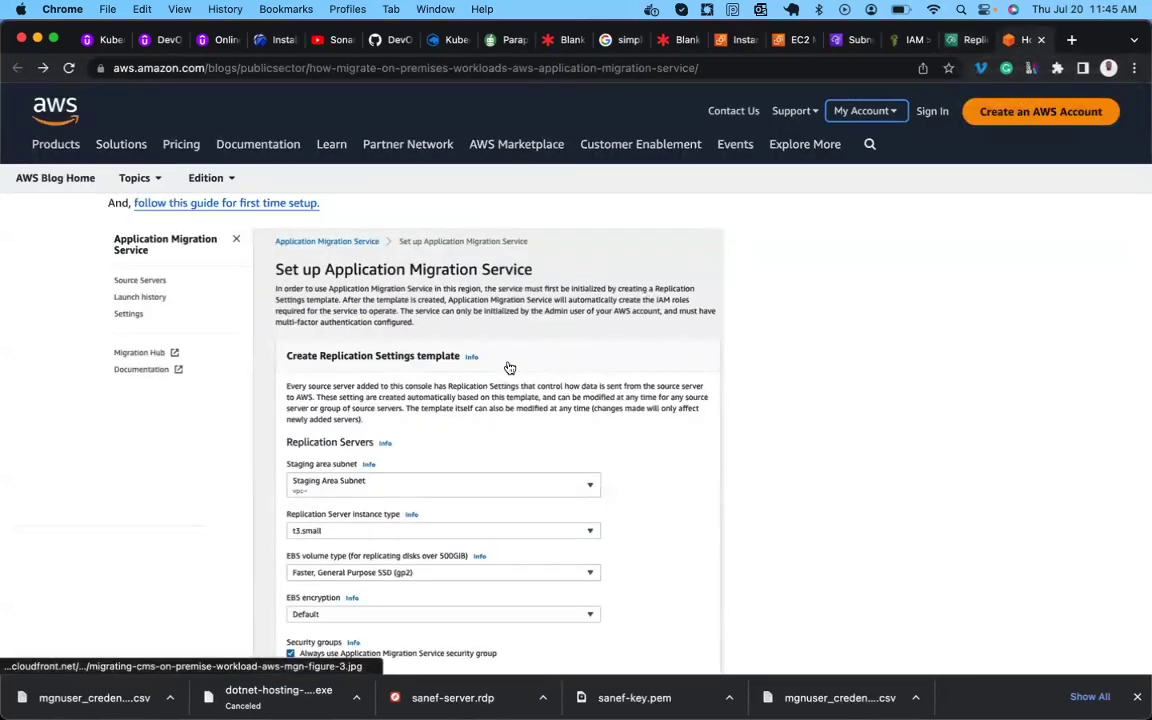
scroll(506, 368, "down", 2)
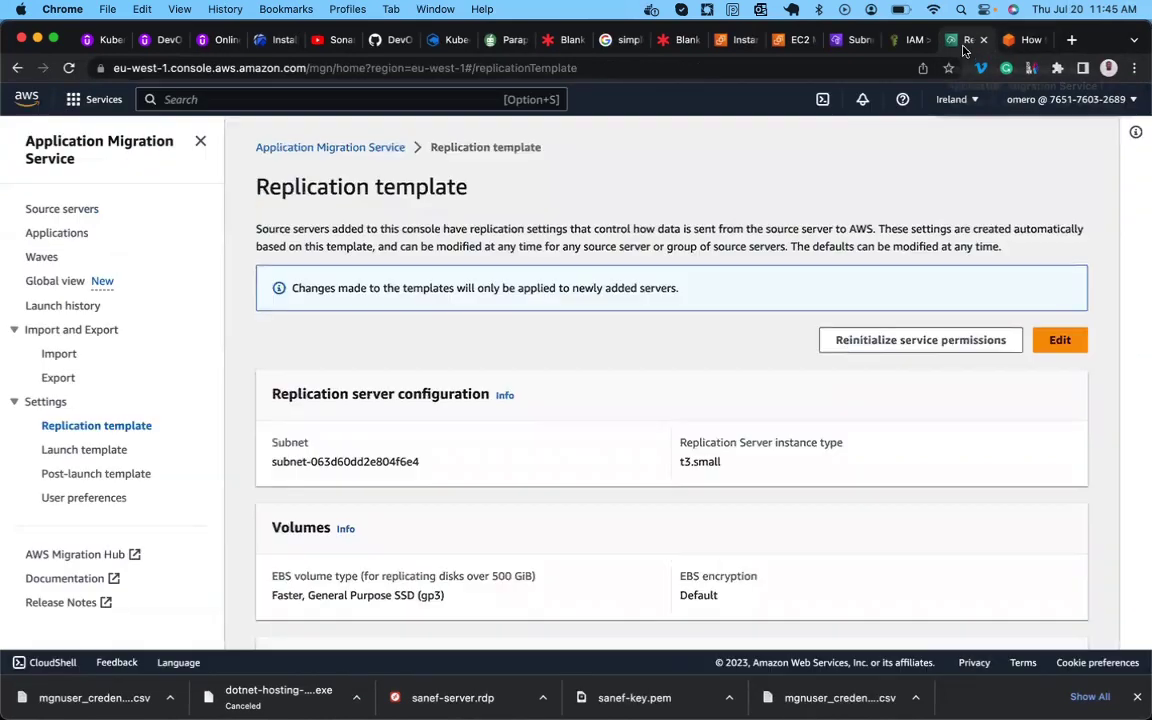
left_click(968, 40)
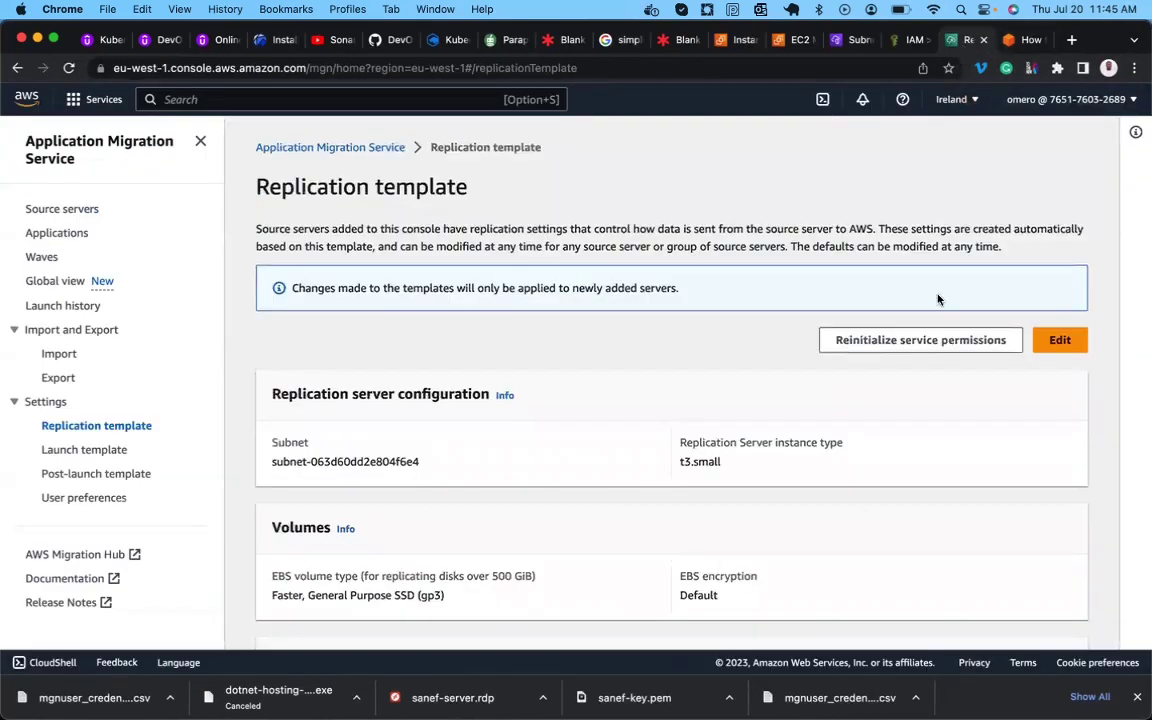
Put the replication template in edit mode and check the blog's recommended replication settings.
left_click(1057, 340)
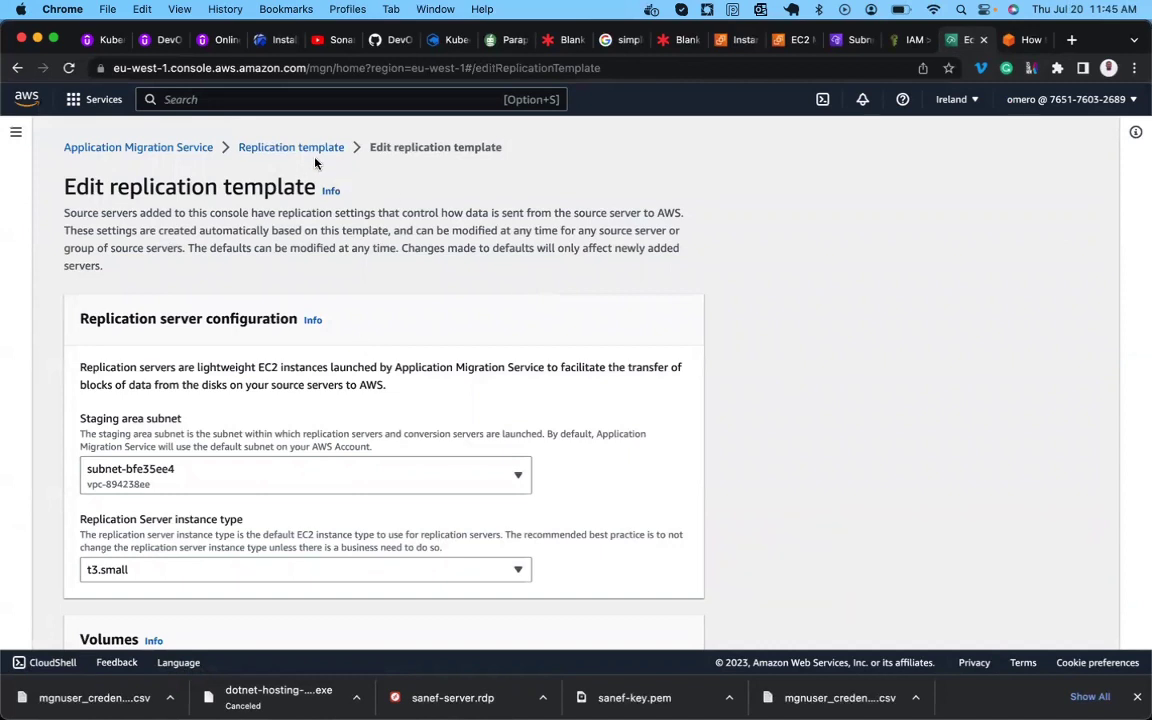
scroll(376, 262, "down", 3)
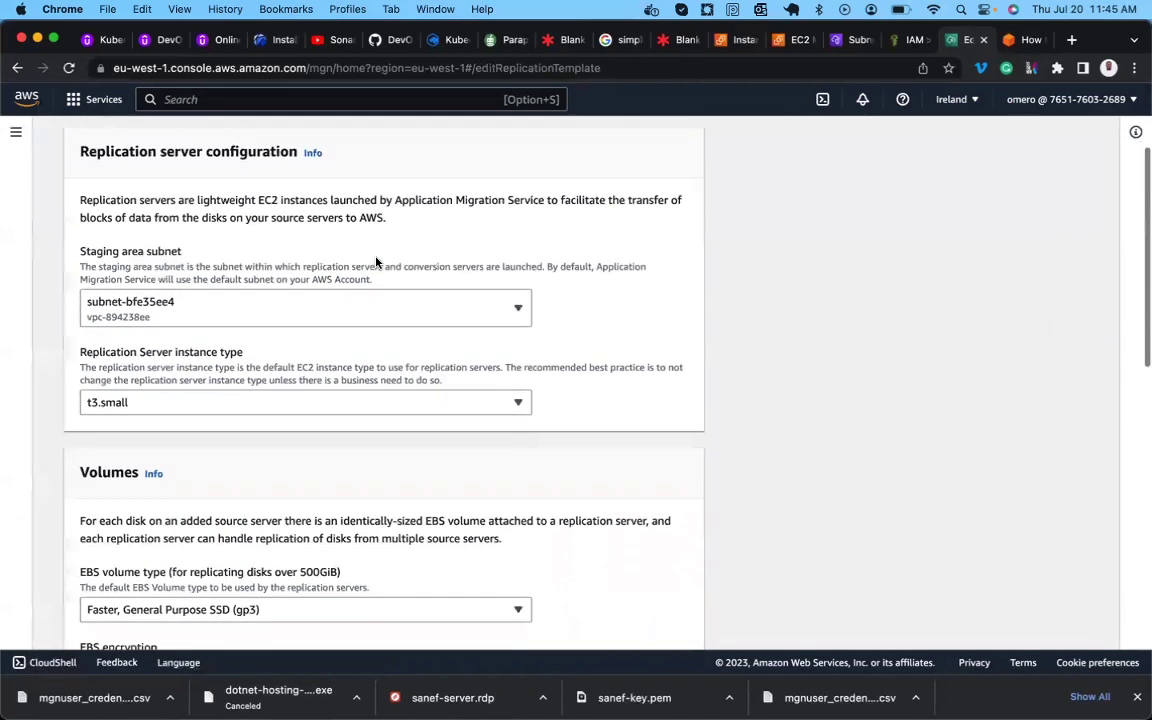
scroll(376, 262, "up", 2)
scroll(376, 262, "up", 1)
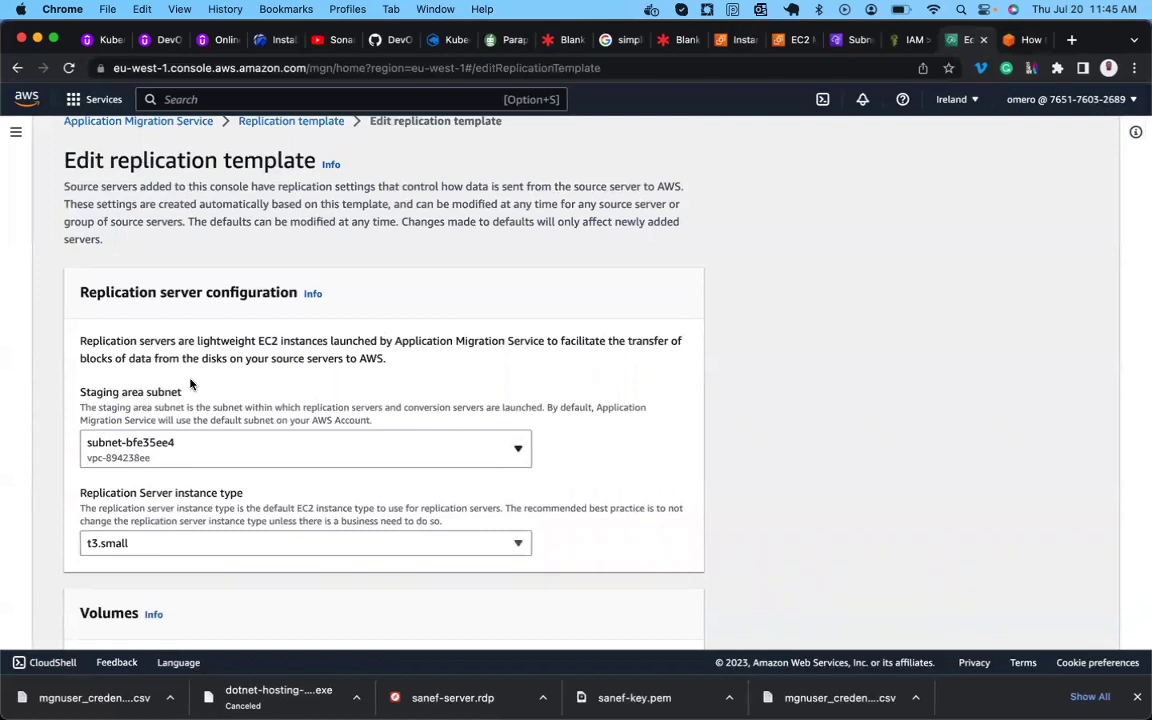
left_click(1022, 40)
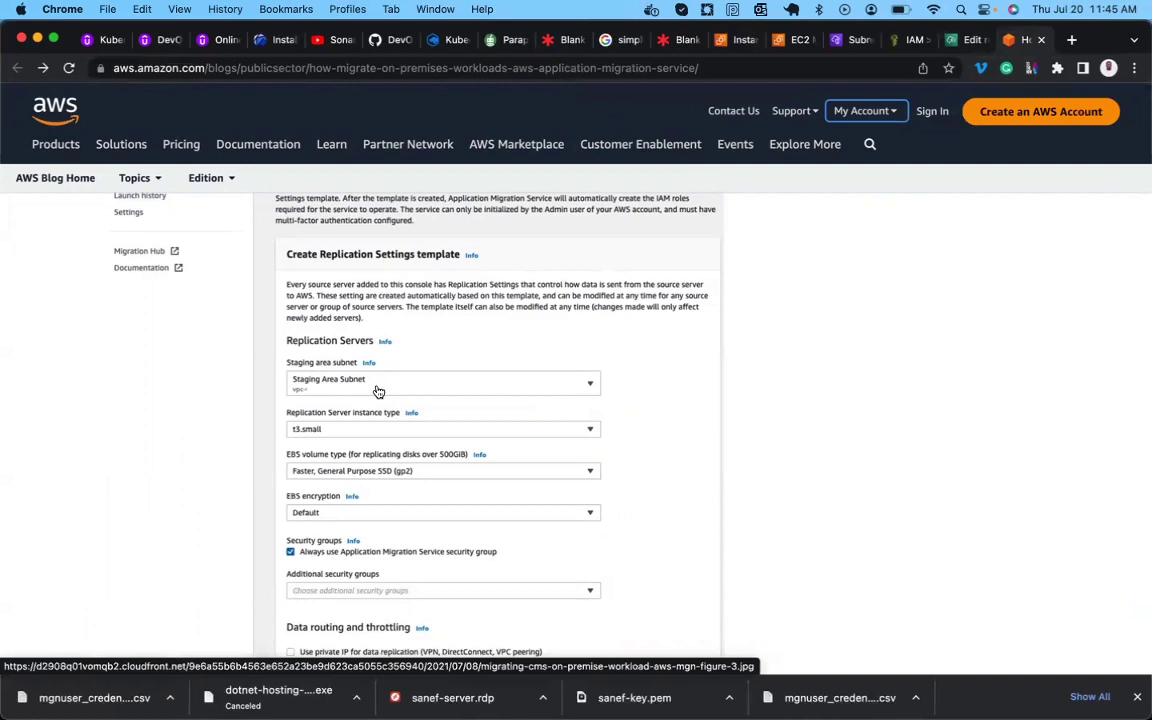
left_click(966, 42)
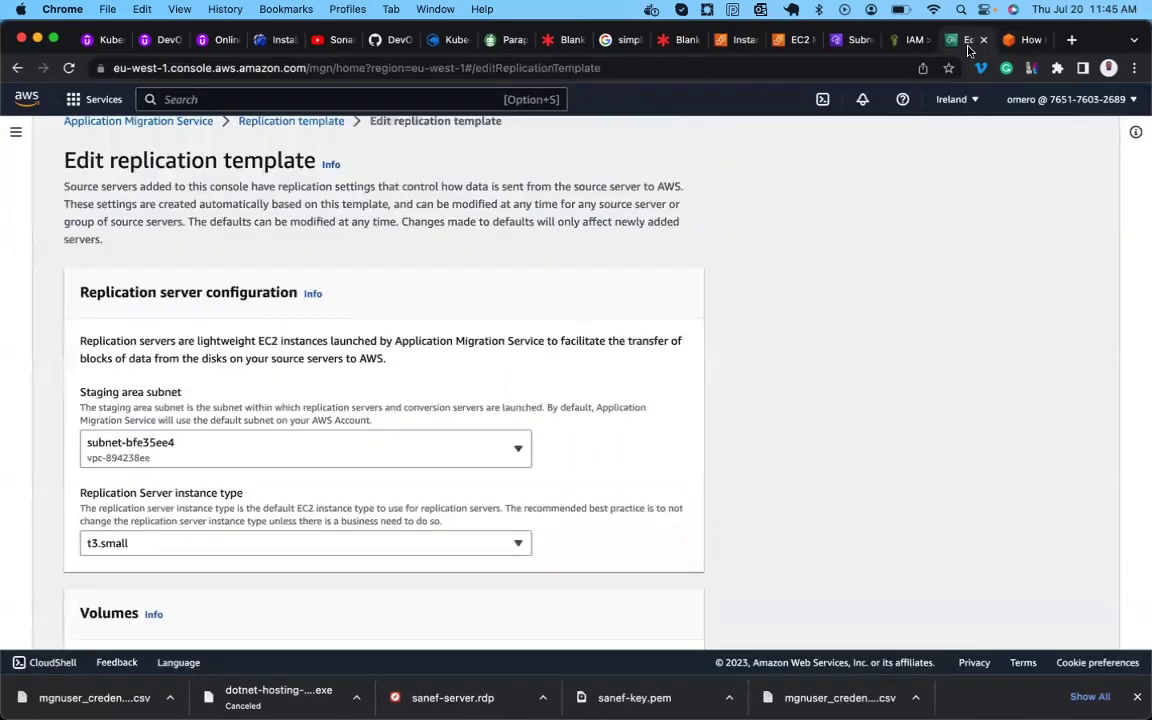
Choose Staging-Area-Subnet as the staging area subnet and compare it with the blog's example.
left_click(373, 450)
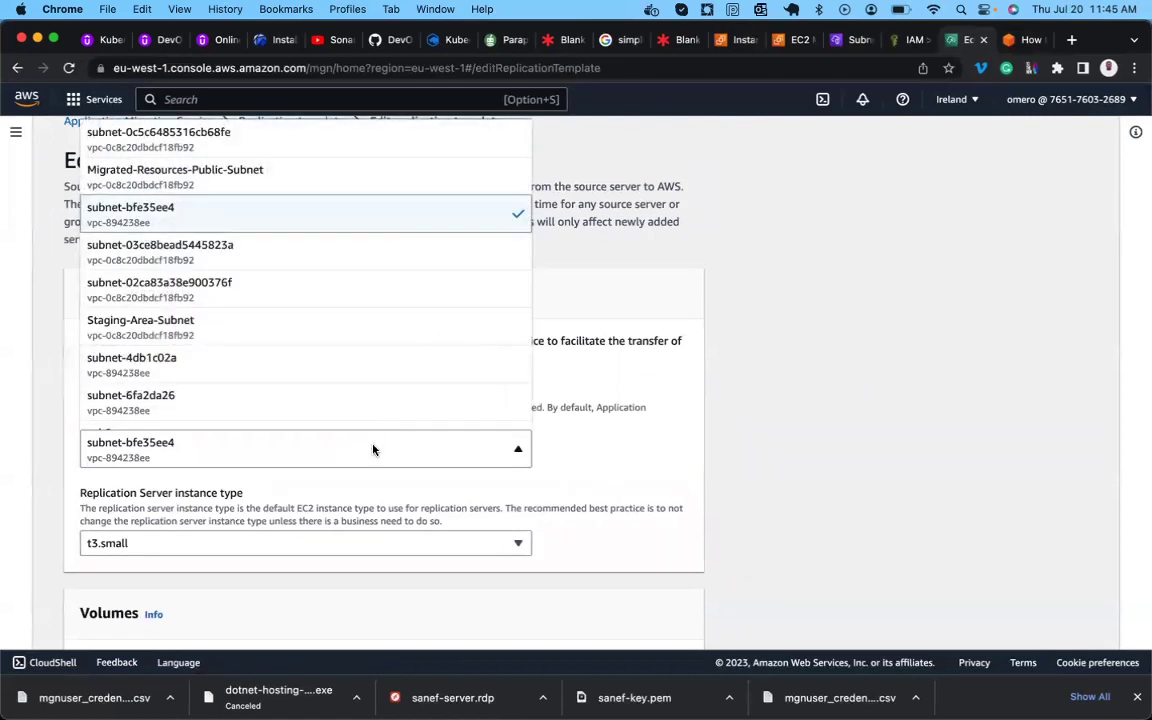
scroll(373, 450, "up", 1)
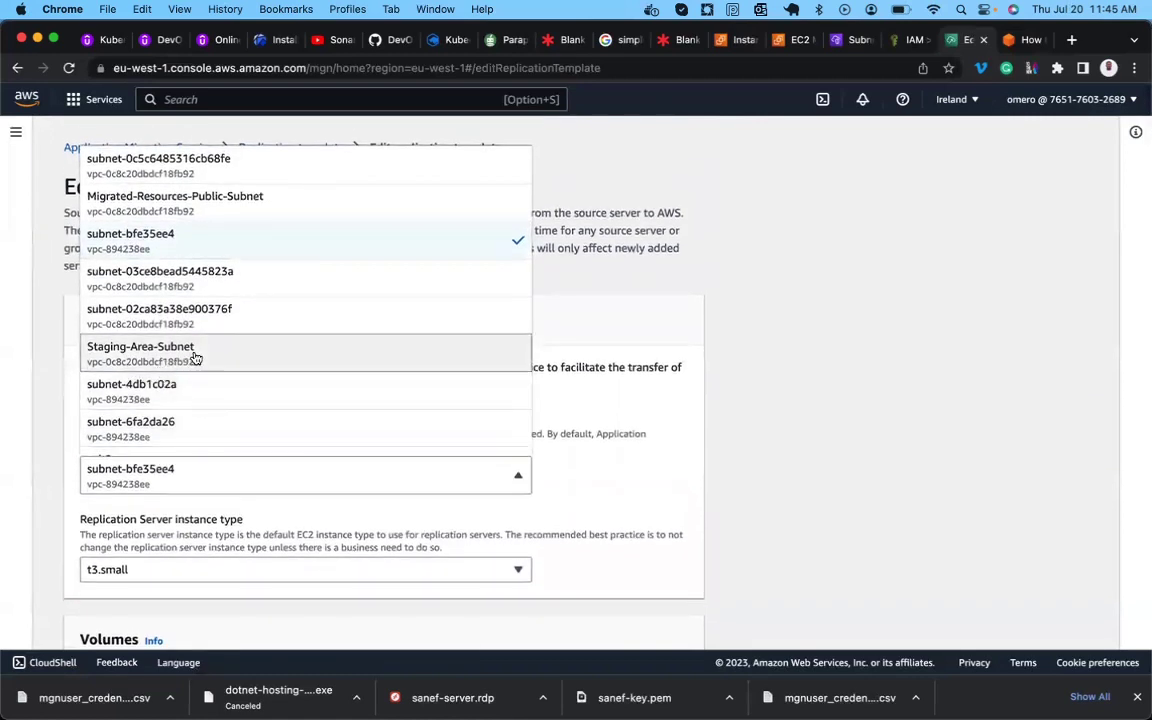
left_click(196, 354)
scroll(267, 485, "down", 2)
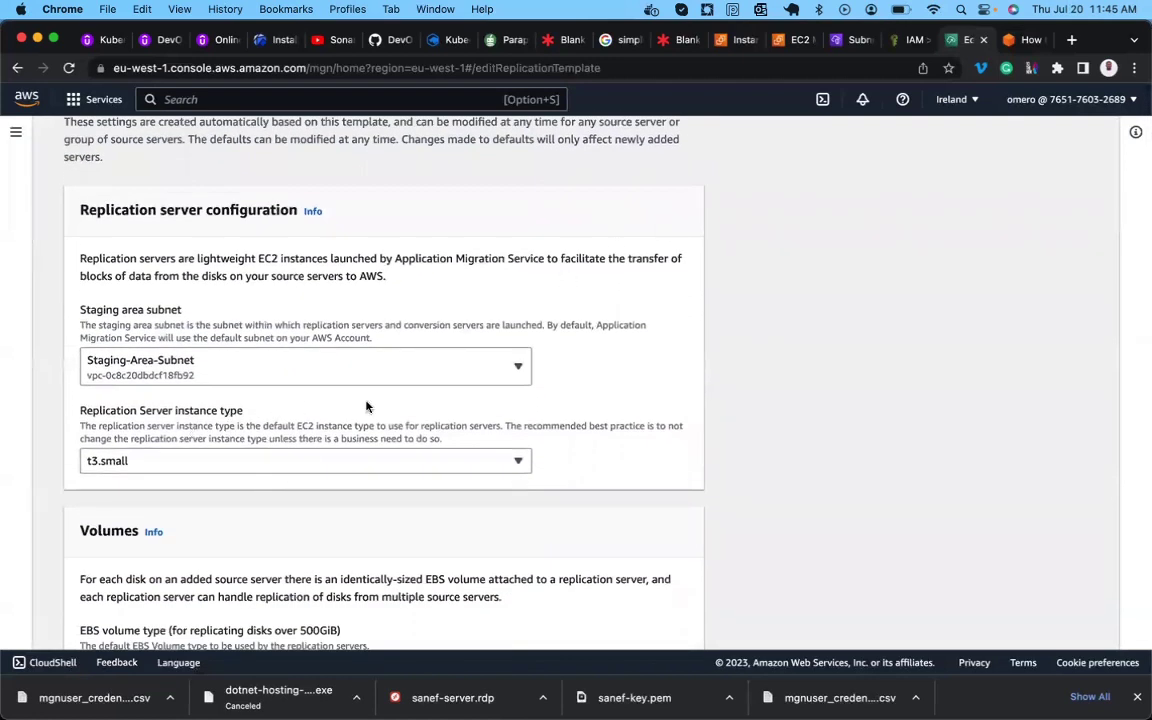
left_click(1025, 39)
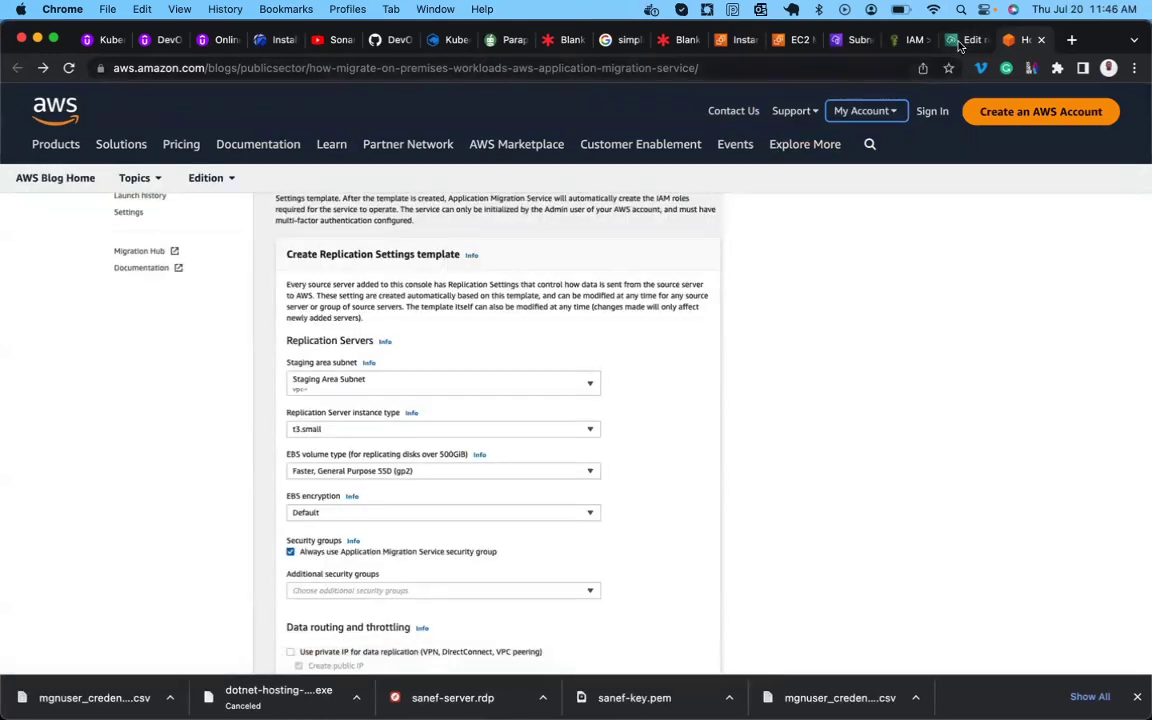
left_click(960, 40)
left_click(390, 461)
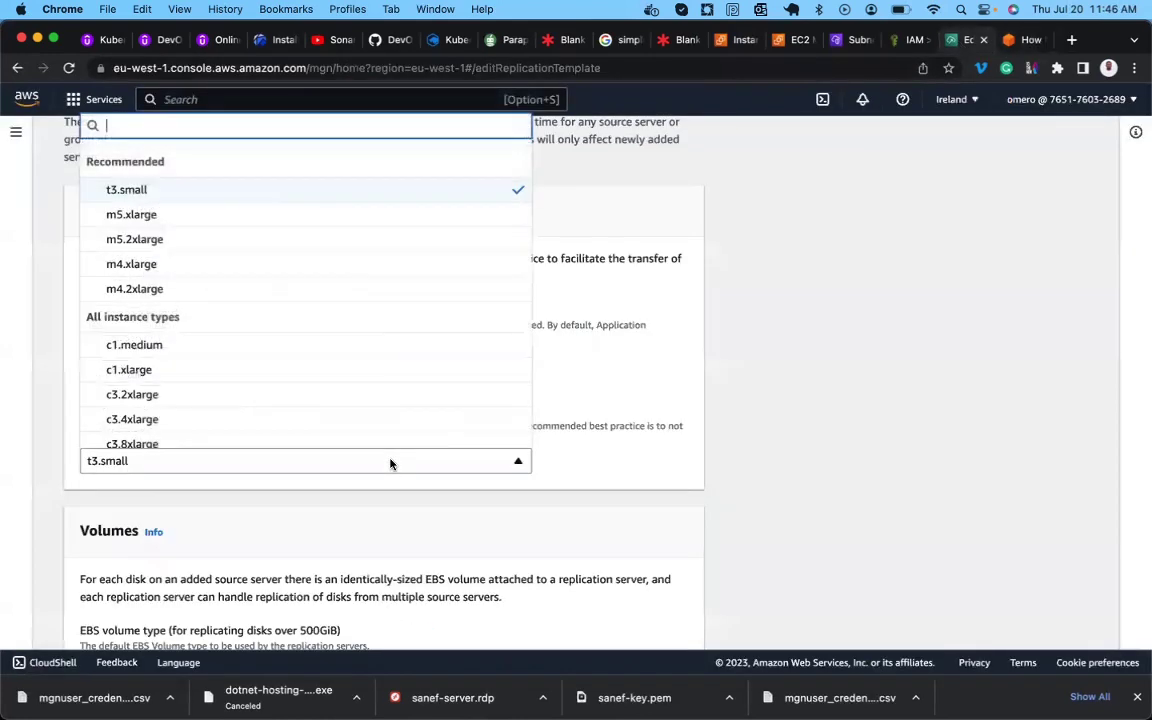
scroll(566, 450, "down", 5)
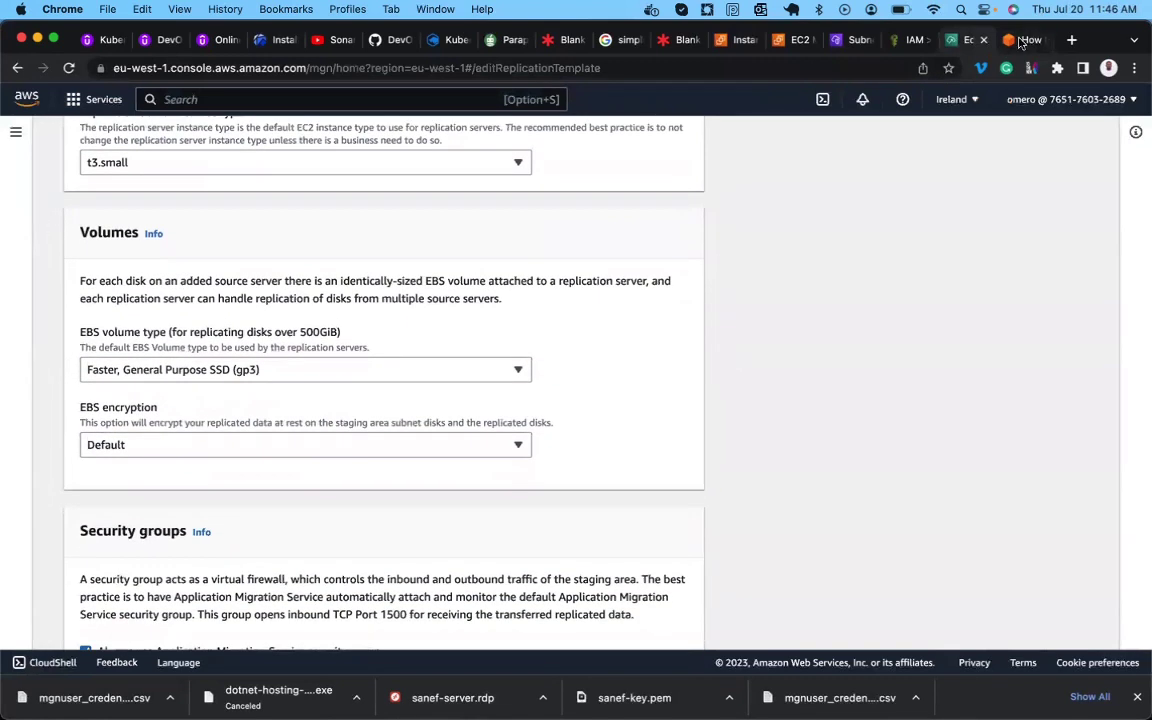
left_click(1025, 40)
scroll(398, 501, "down", 2)
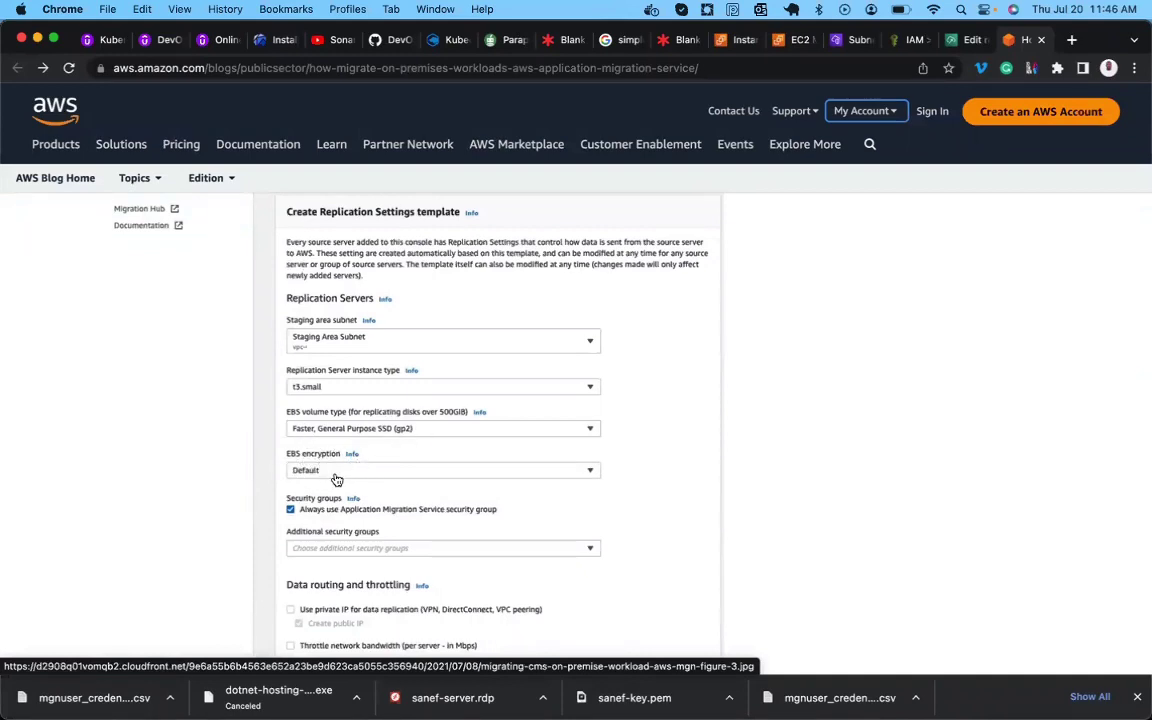
left_click(960, 41)
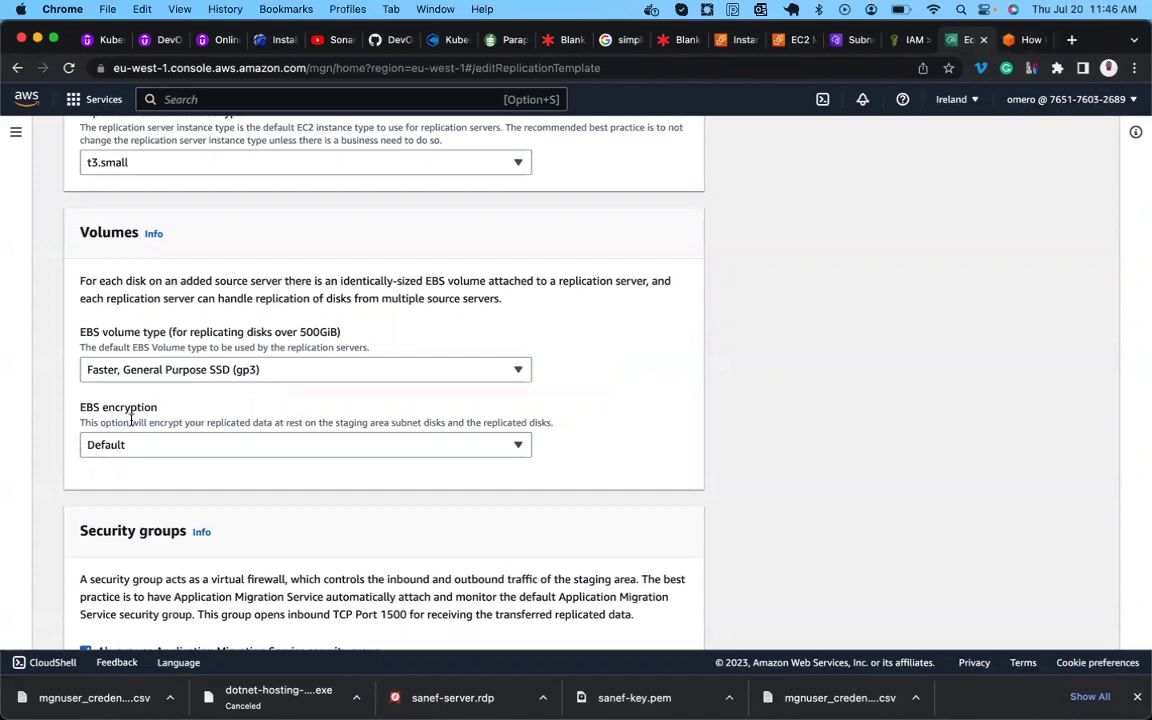
scroll(139, 449, "down", 5)
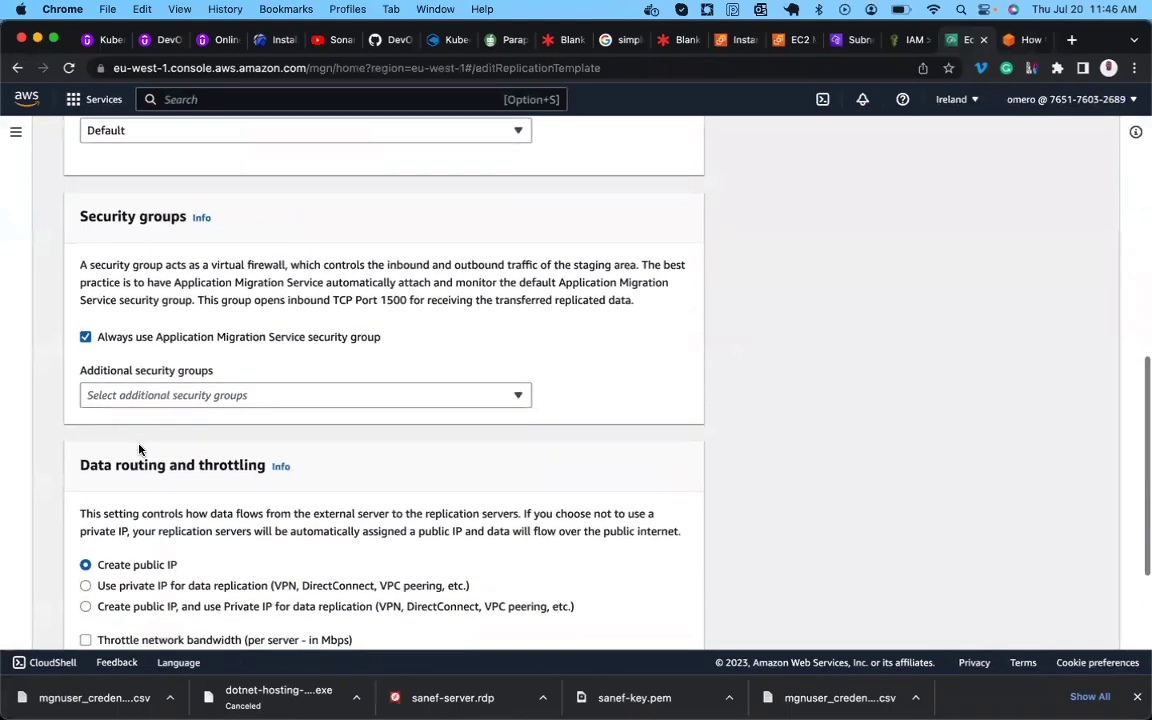
left_click(1013, 45)
scroll(362, 541, "down", 1)
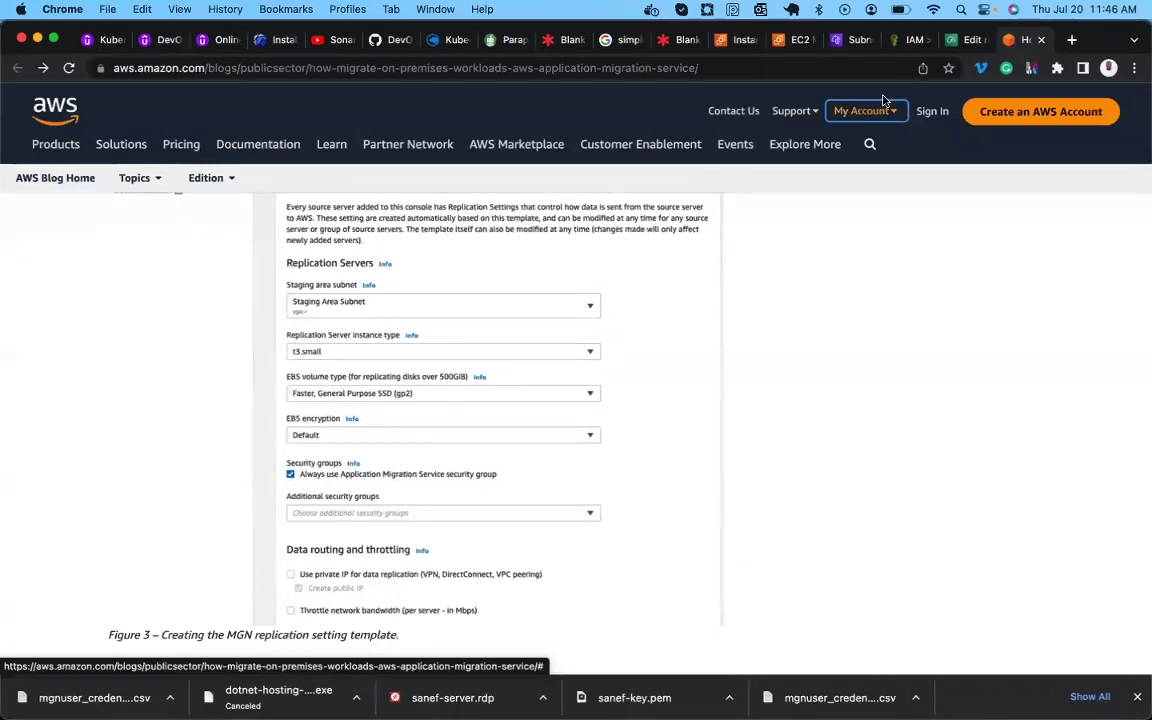
left_click(956, 42)
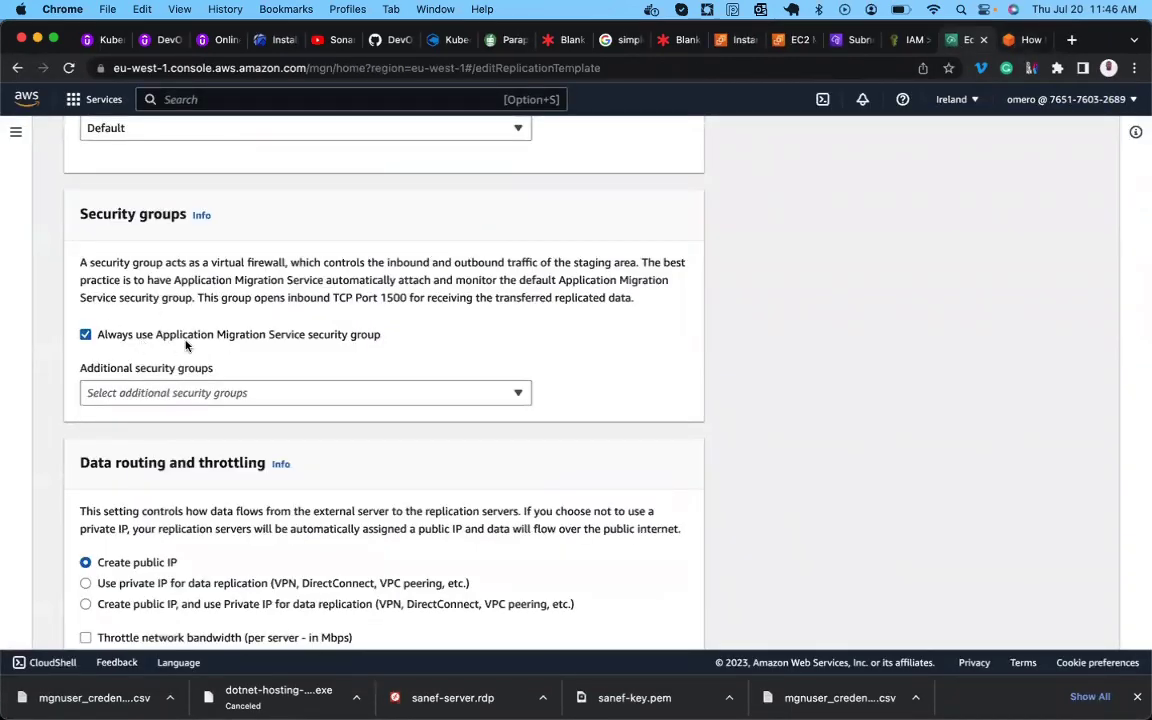
scroll(278, 338, "down", 1)
scroll(257, 342, "down", 2)
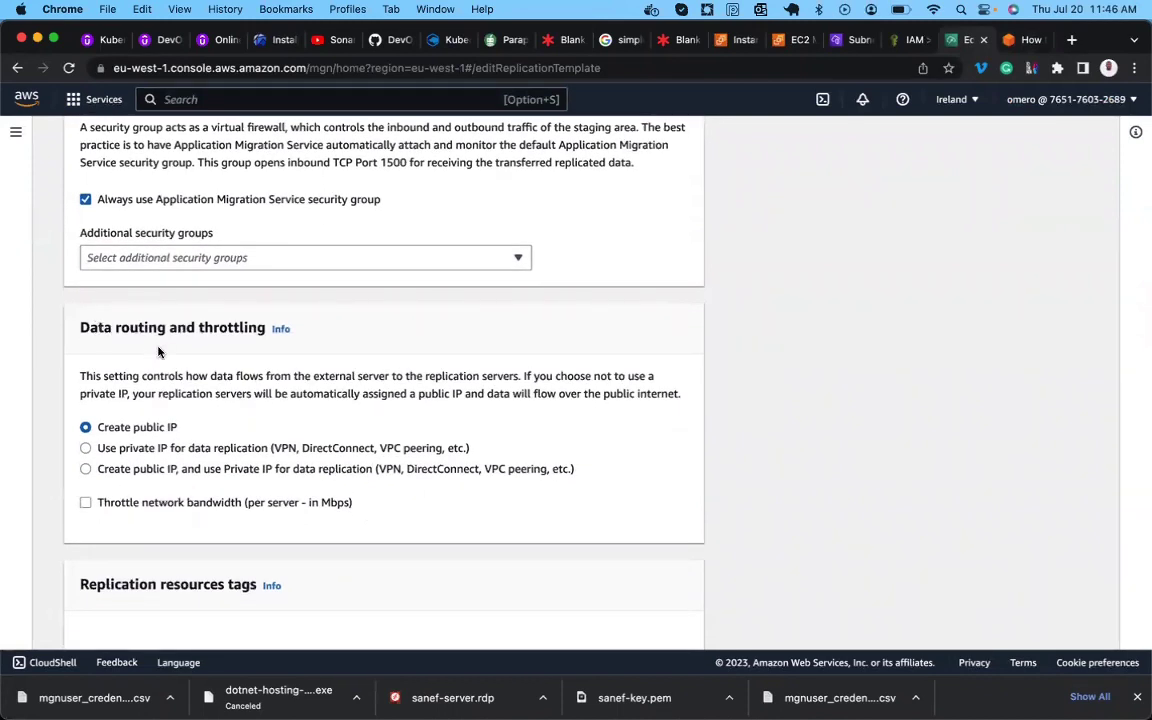
scroll(237, 343, "down", 1)
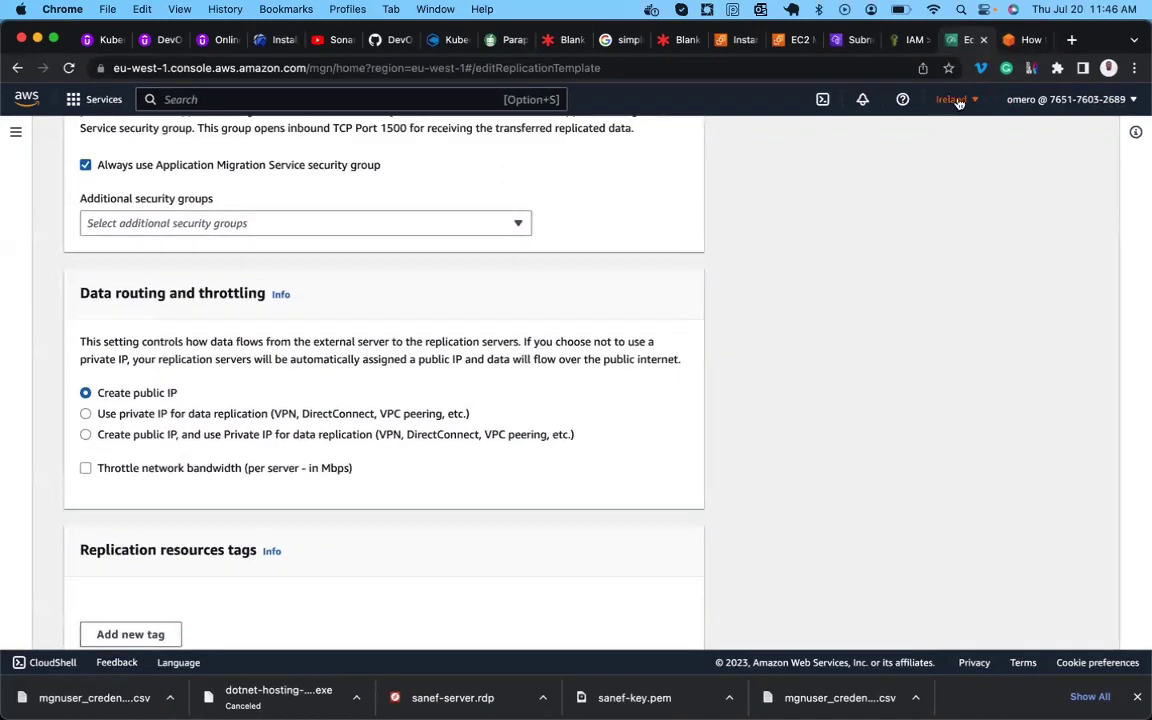
left_click(1024, 40)
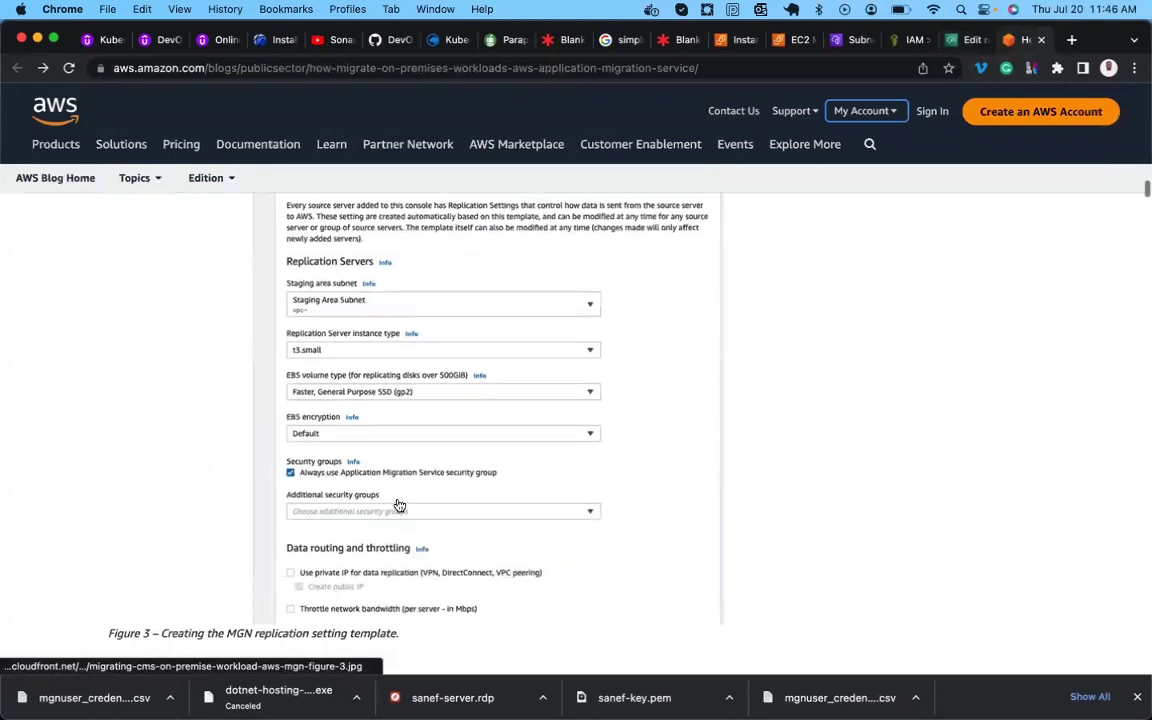
scroll(399, 505, "down", 3)
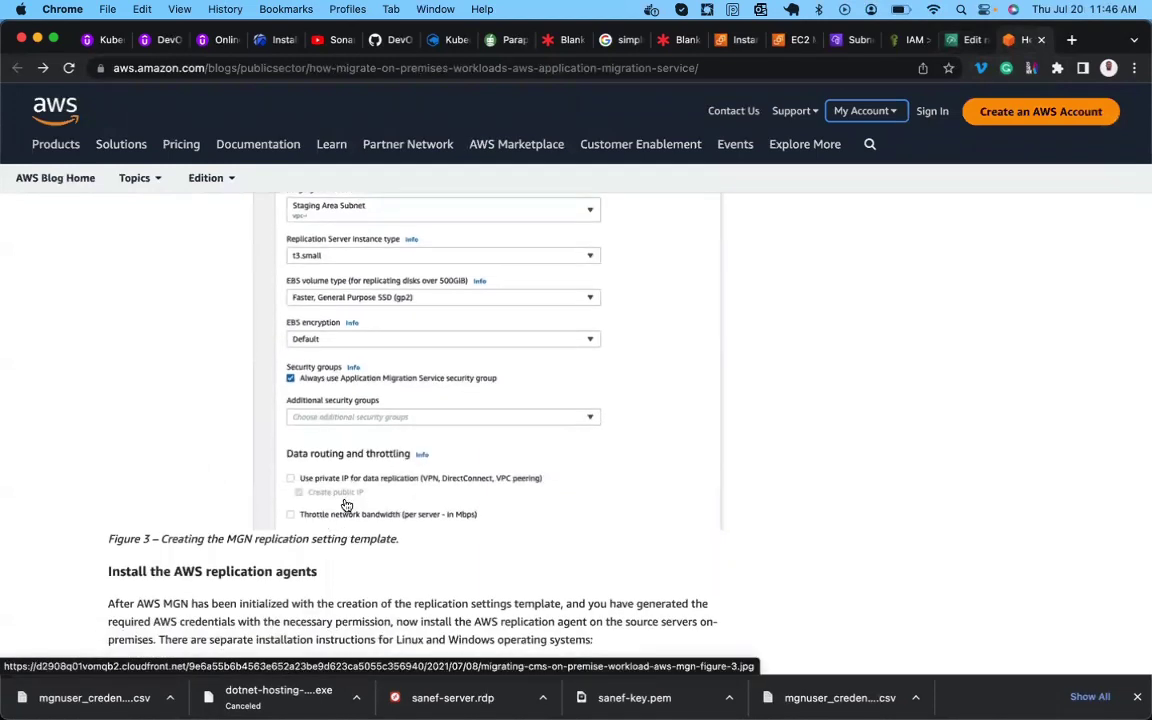
scroll(357, 503, "down", 2)
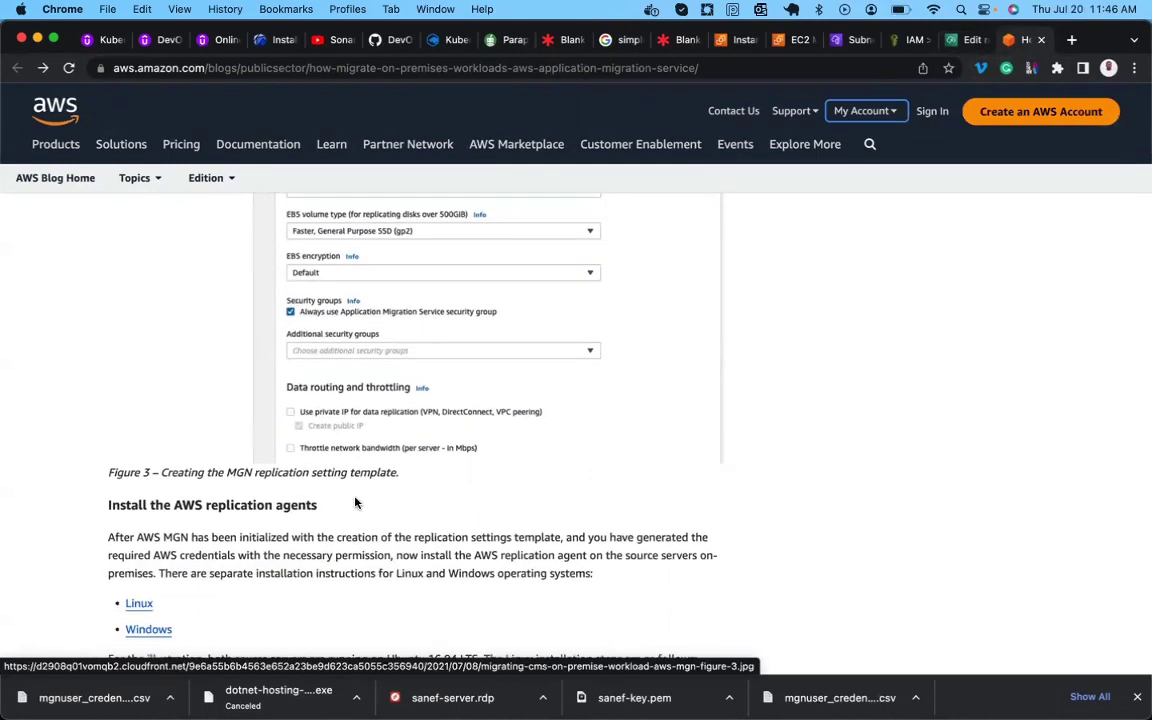
left_click(957, 40)
scroll(597, 406, "down", 3)
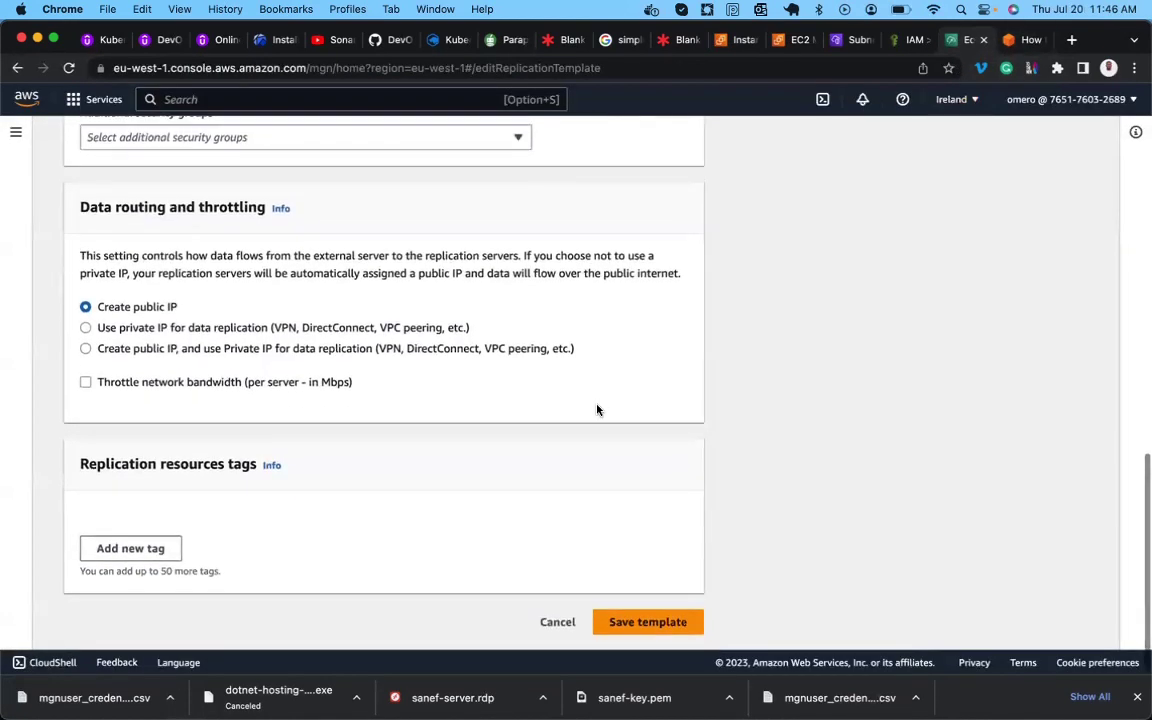
Save the replication template and review the saved settings.
left_click(641, 623)
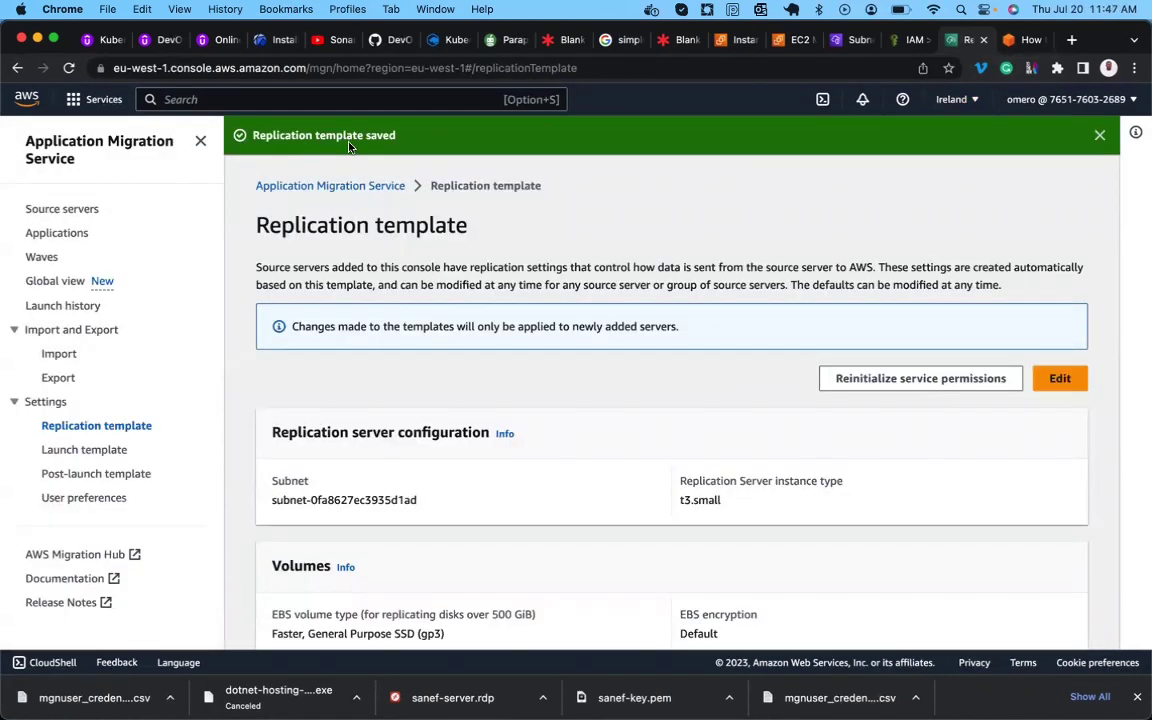
scroll(465, 534, "down", 5)
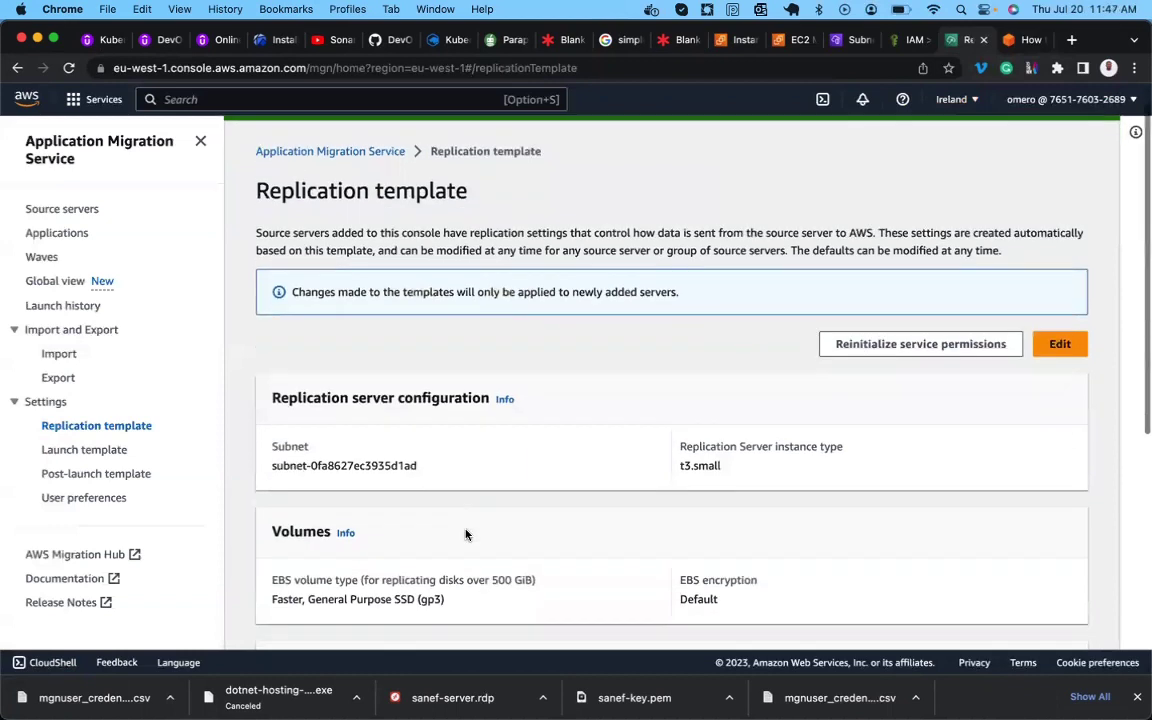
scroll(465, 534, "down", 3)
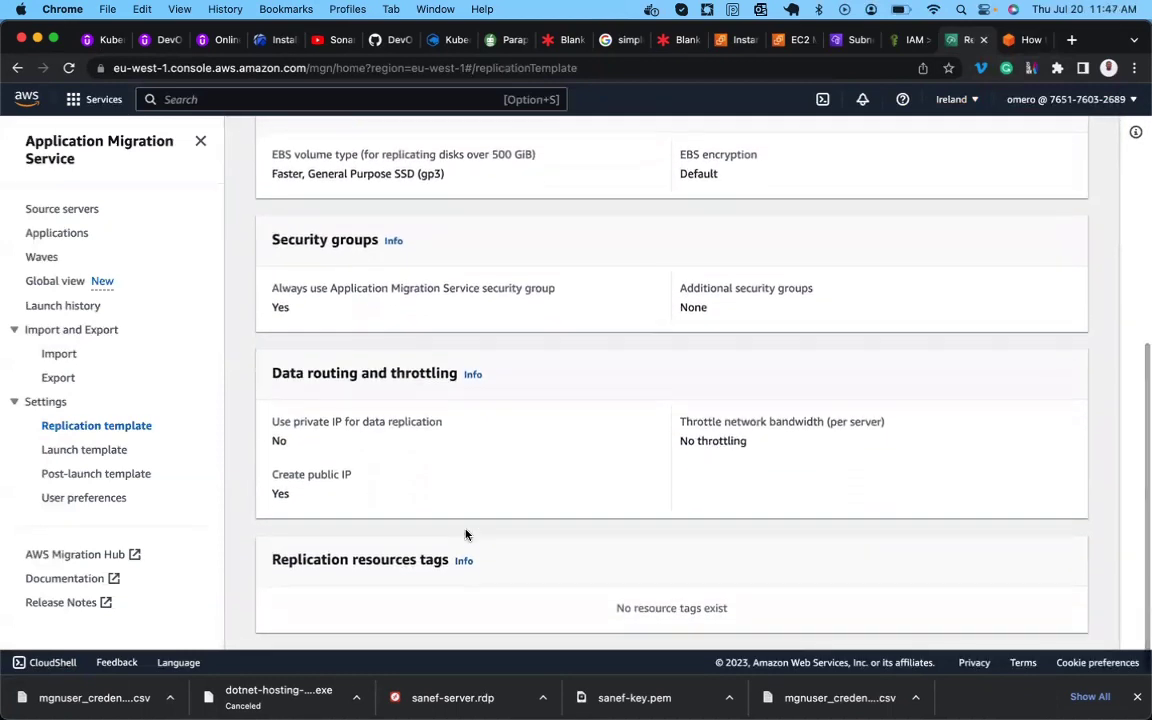
Read the blog's 'Install the AWS replication agents' section, rechecking the saved template once.
left_click(1022, 39)
scroll(233, 472, "down", 3)
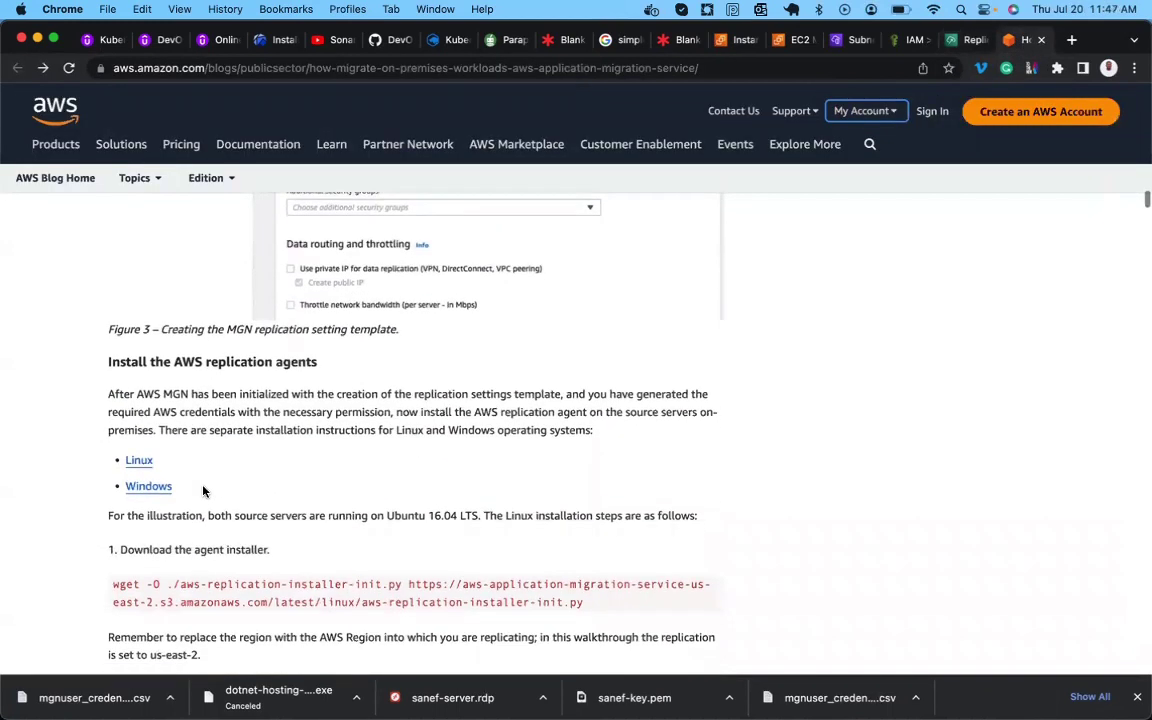
double_click(189, 363)
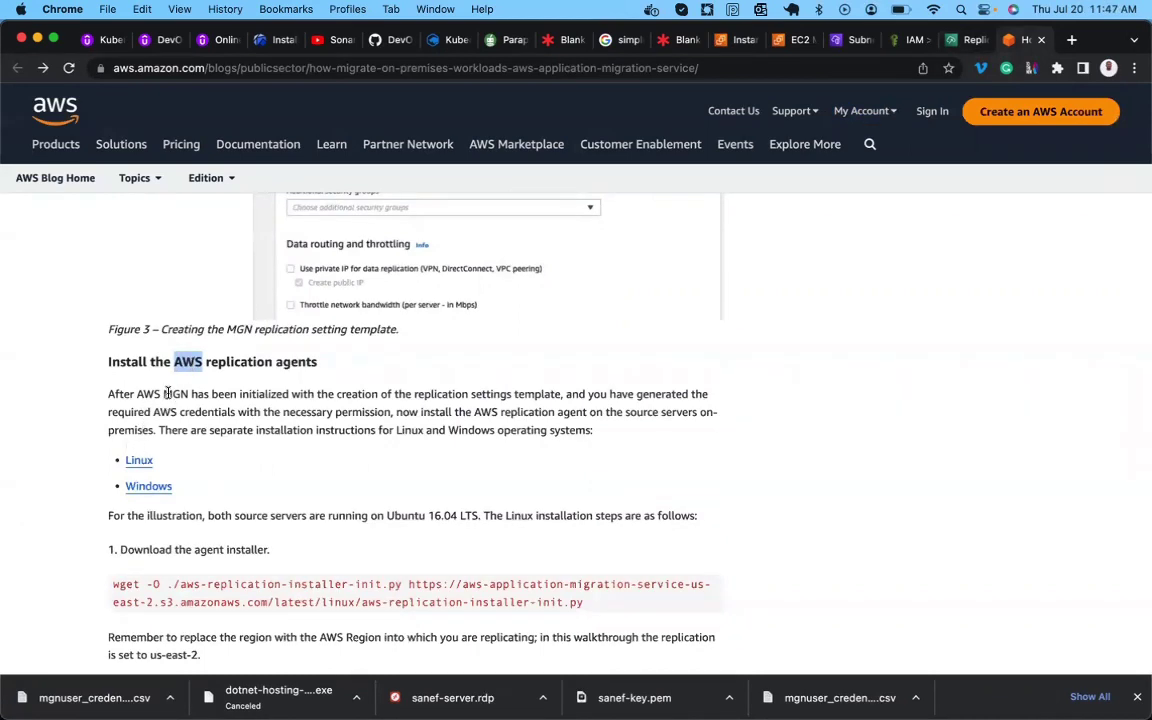
double_click(170, 394)
double_click(272, 395)
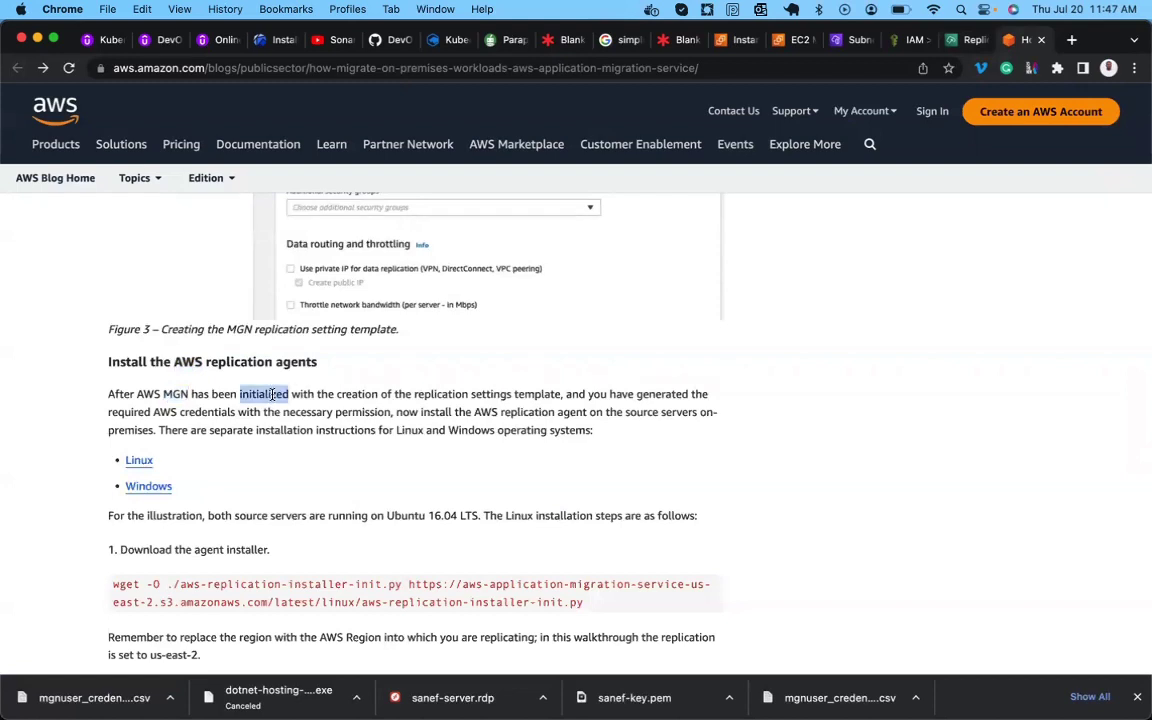
left_click(965, 40)
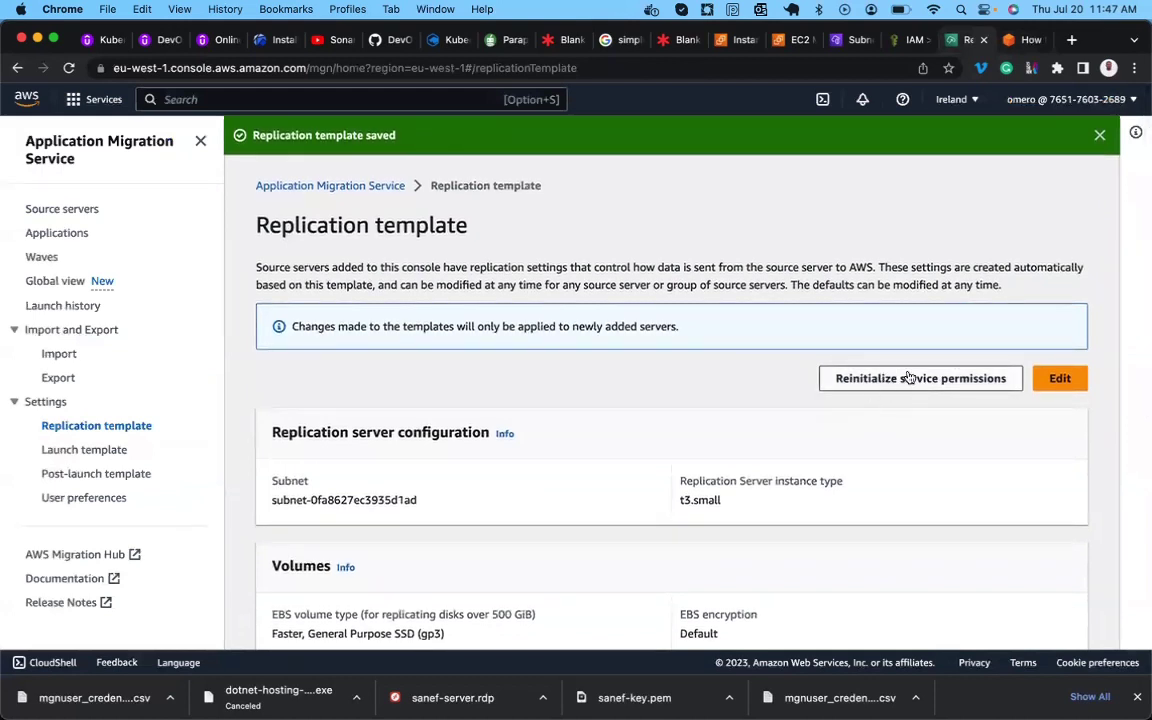
left_click(1025, 40)
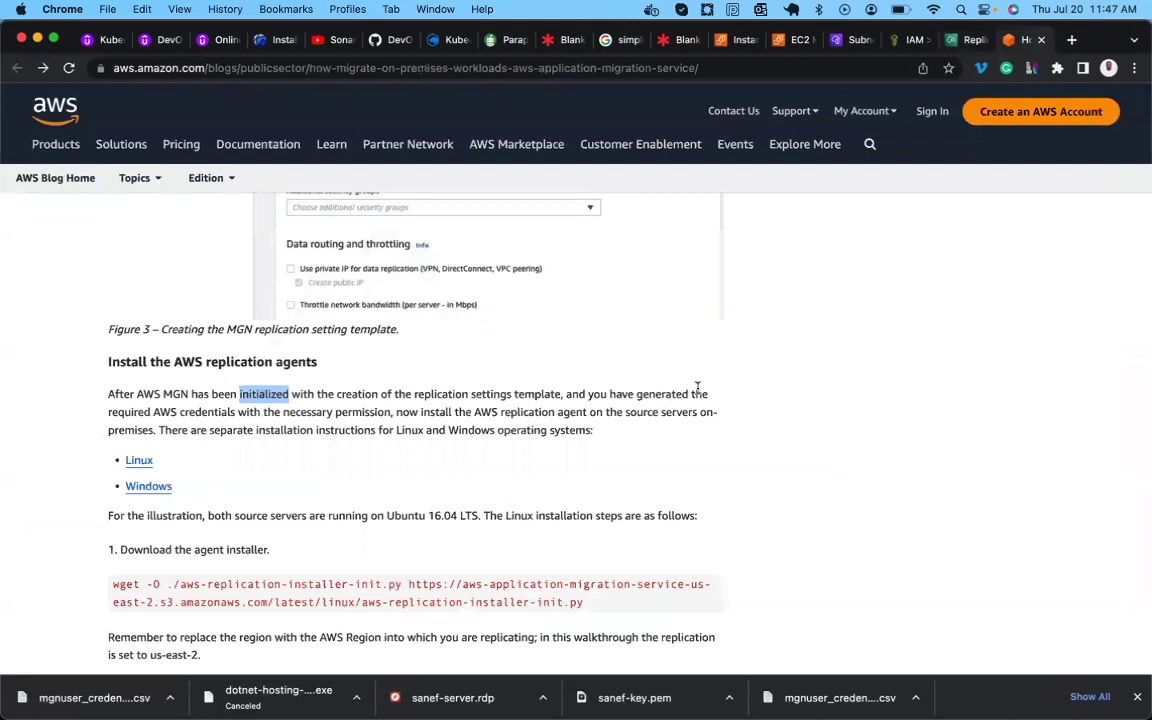
double_click(212, 414)
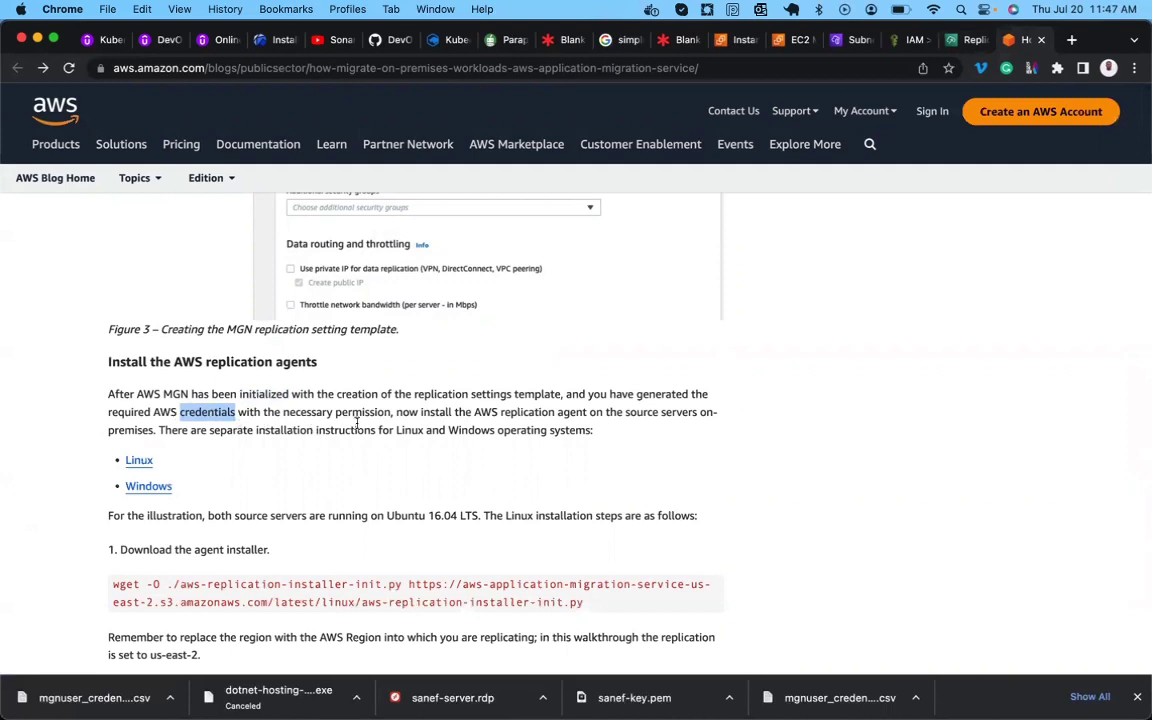
left_click(411, 404)
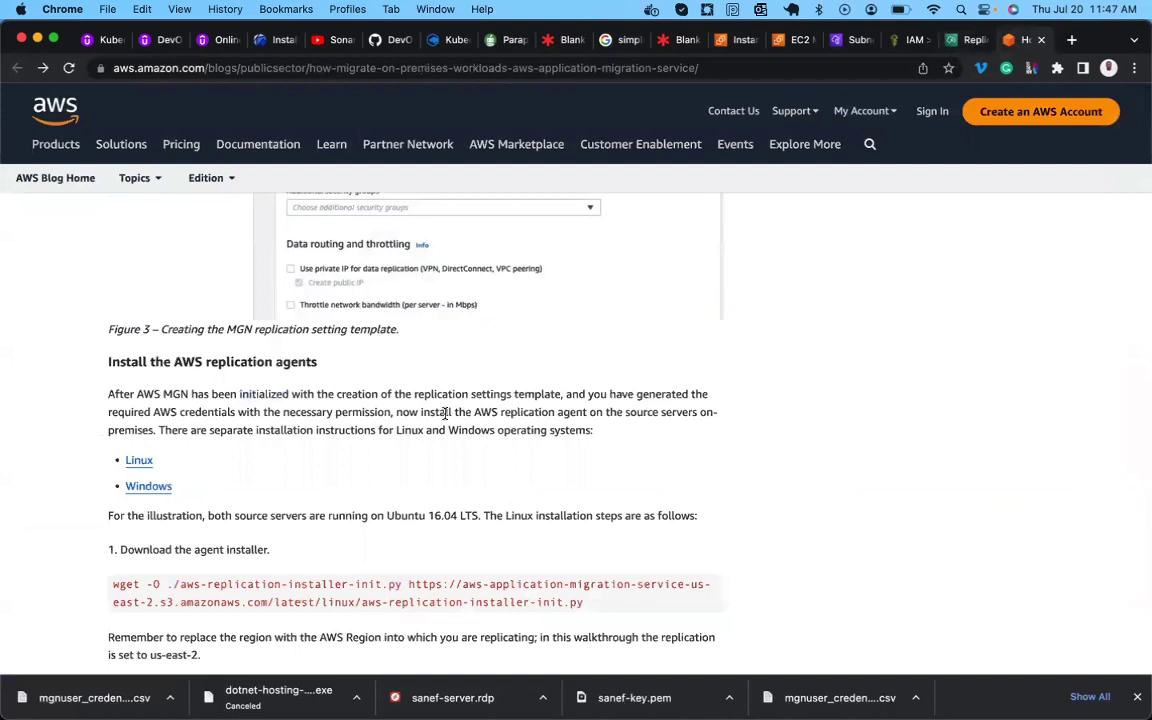
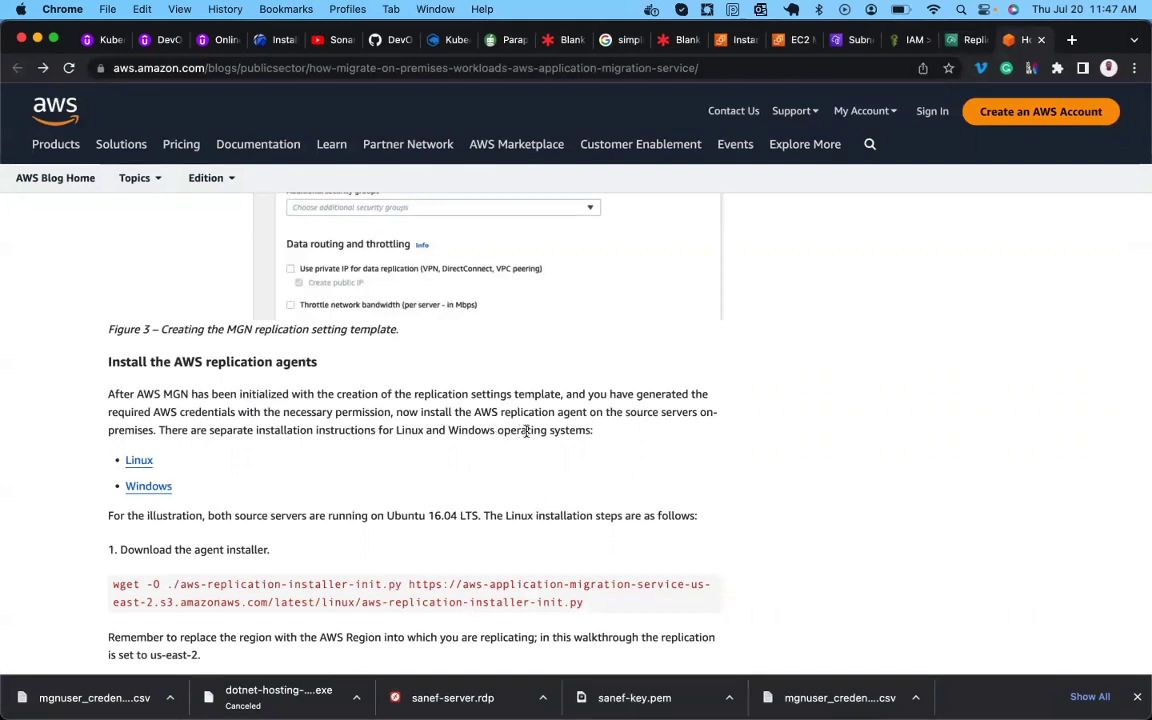
Review the blog's agent-install steps, highlight 'credentials', and switch to the IAM Users list.
scroll(486, 442, "down", 2)
scroll(488, 442, "down", 1)
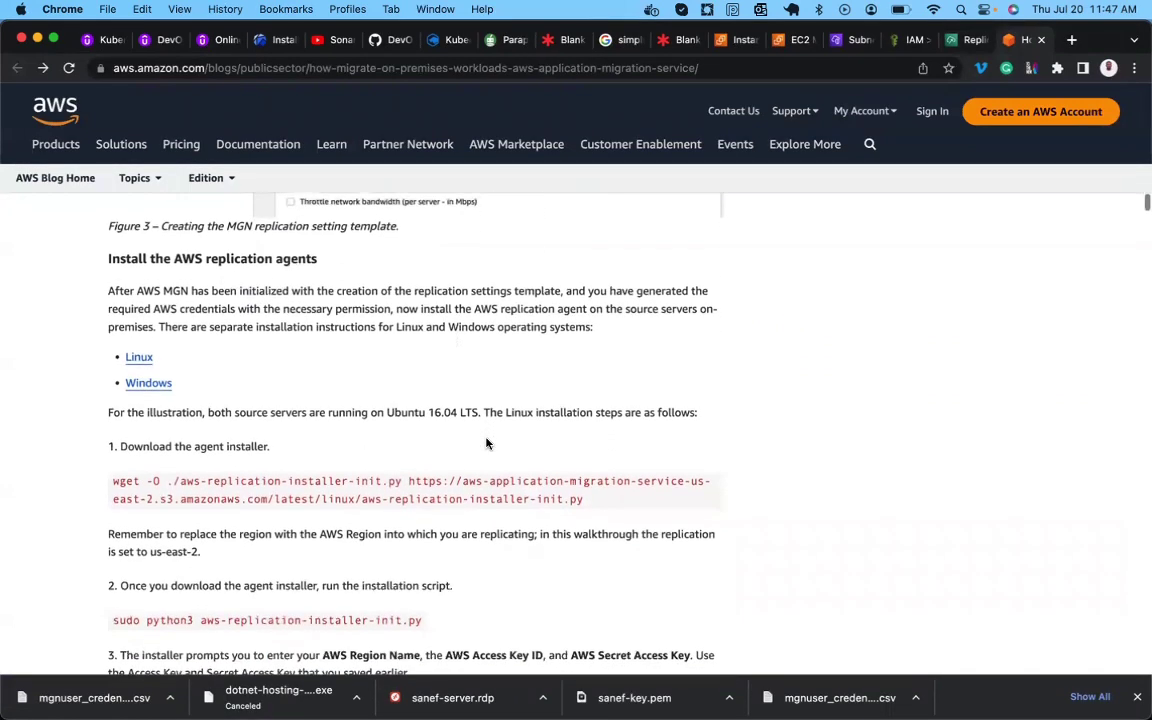
scroll(487, 443, "up", 1)
scroll(487, 443, "up", 1)
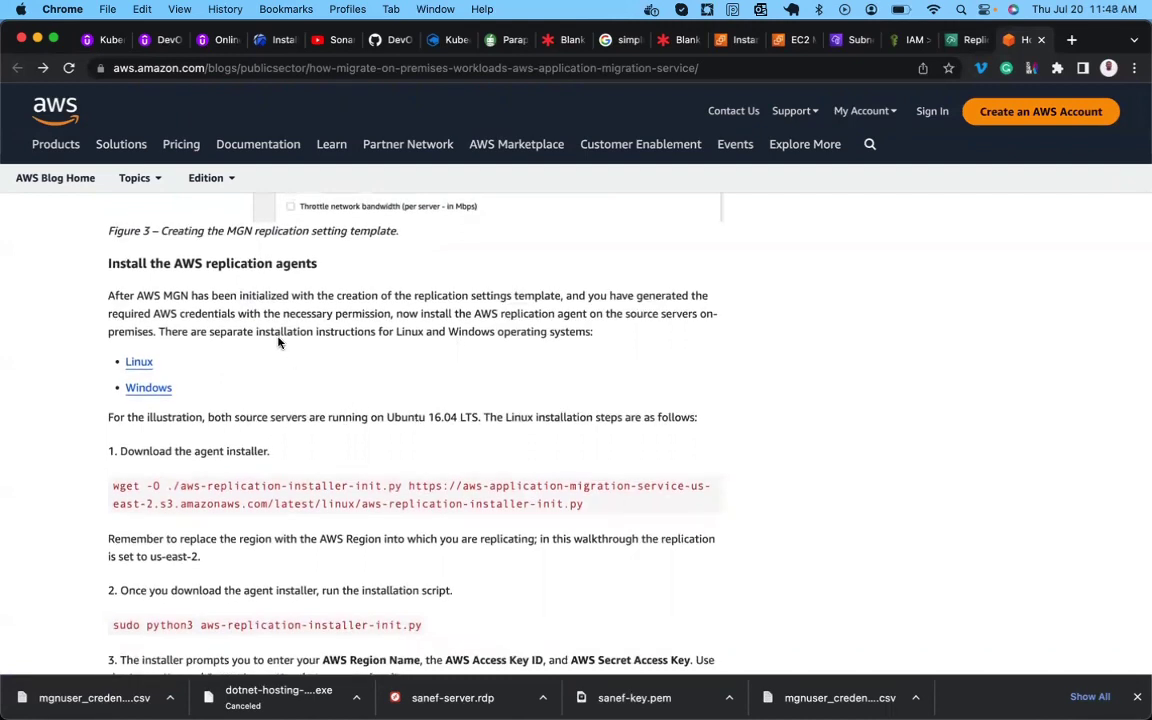
double_click(197, 318)
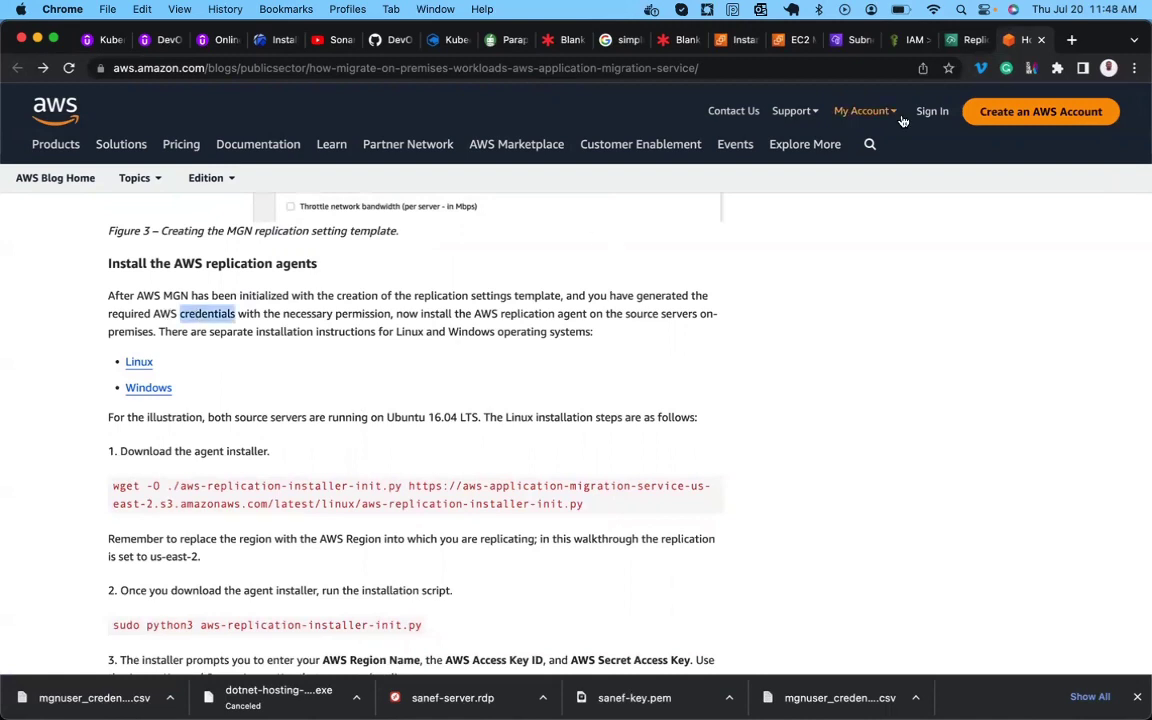
left_click(910, 42)
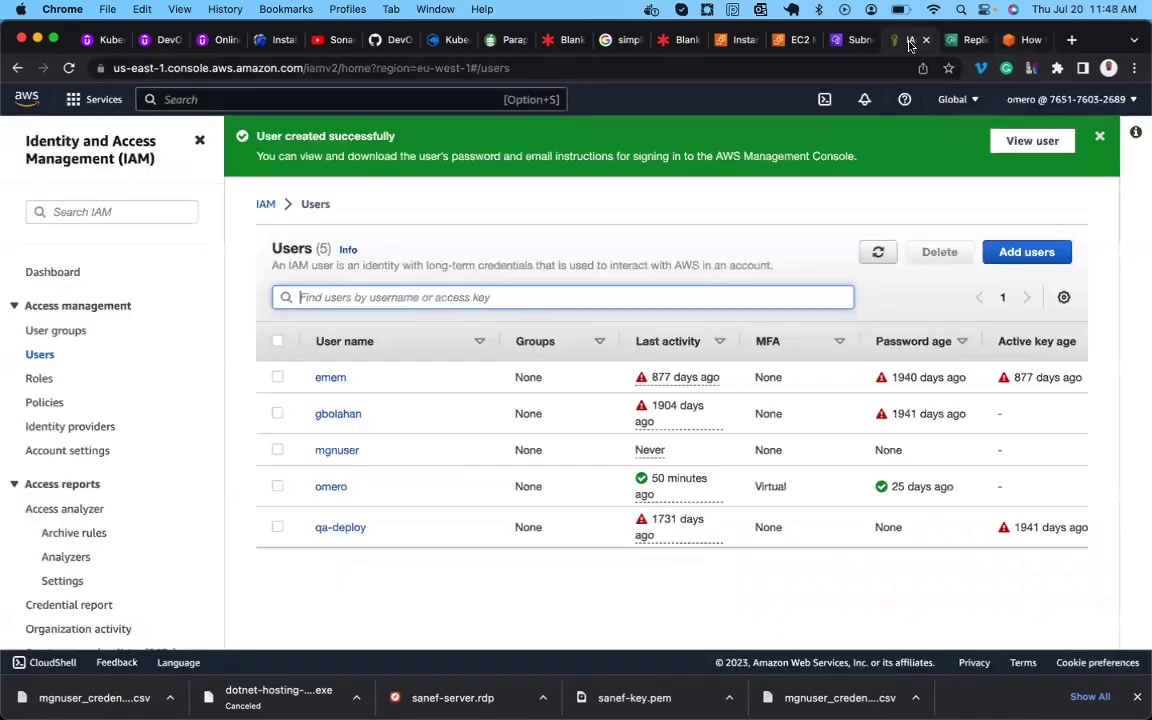
Open the mgnuser user's Security credentials.
left_click(346, 454)
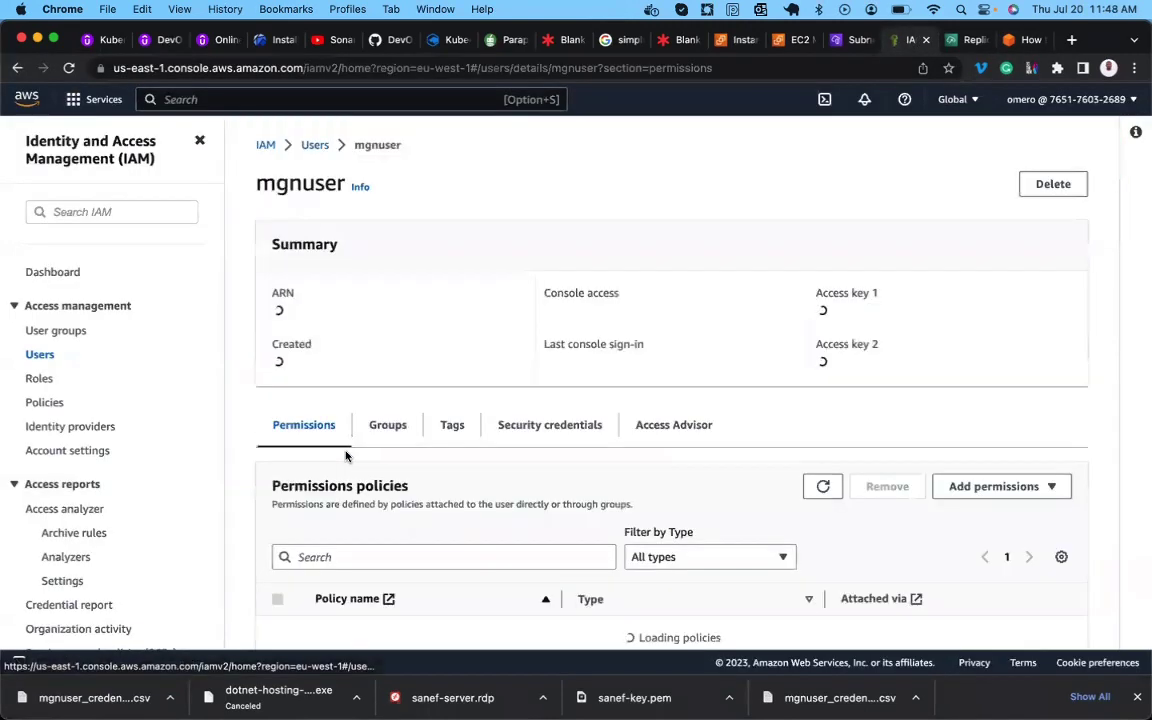
left_click(556, 428)
scroll(556, 432, "down", 5)
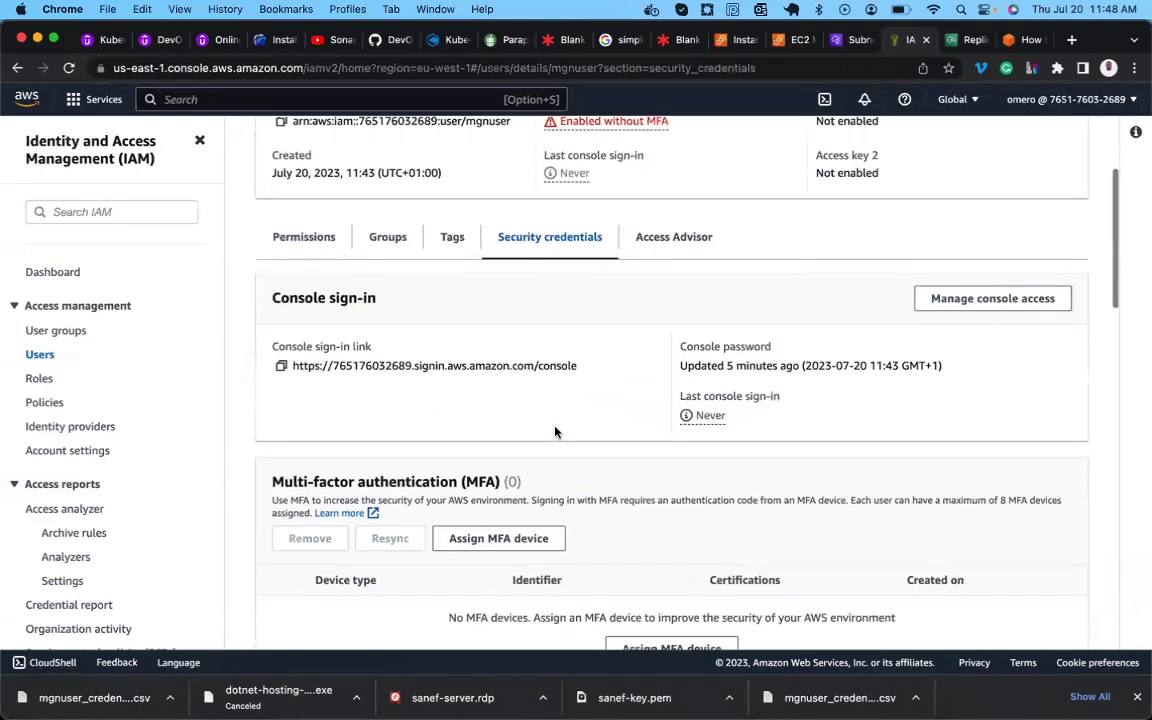
scroll(556, 432, "down", 3)
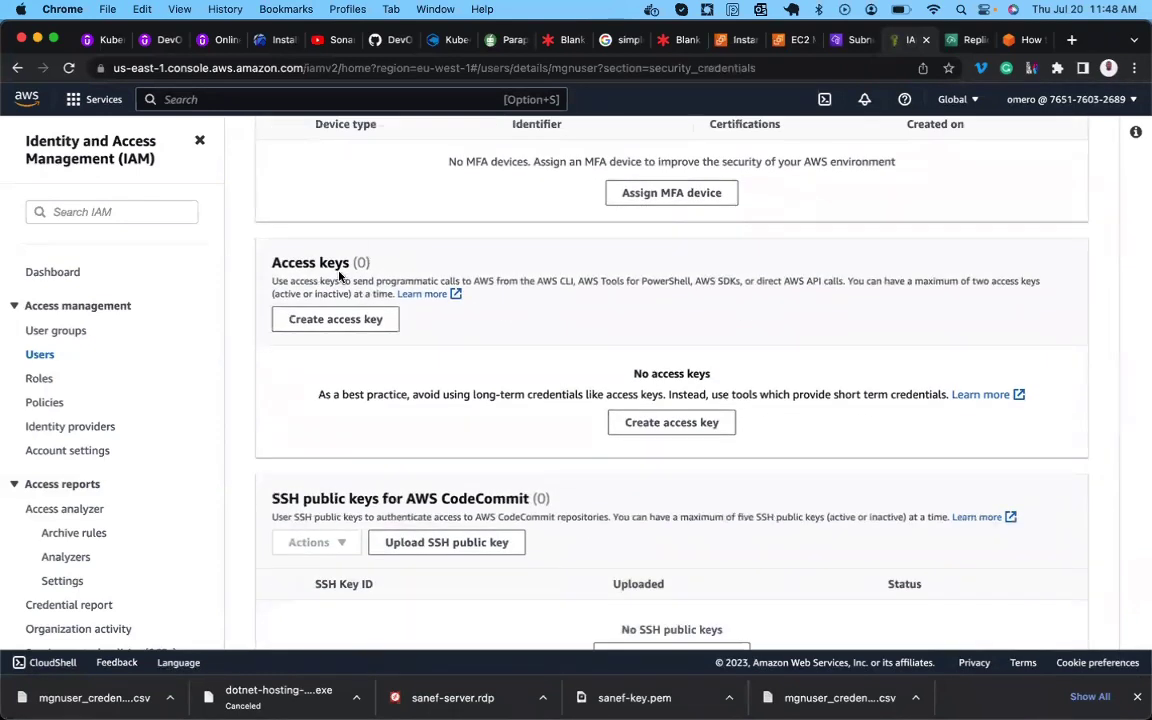
Create a CLI access key for mgnuser with description tag 'ok', then return to the blog.
left_click(656, 427)
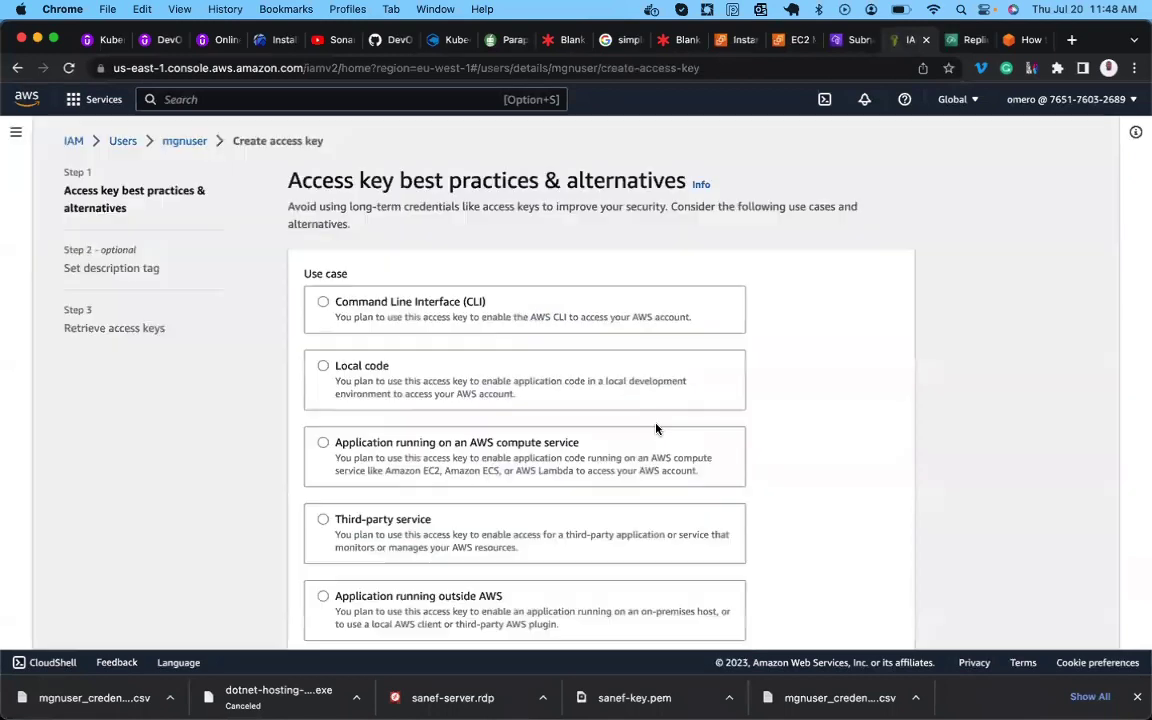
left_click(381, 303)
scroll(381, 303, "down", 5)
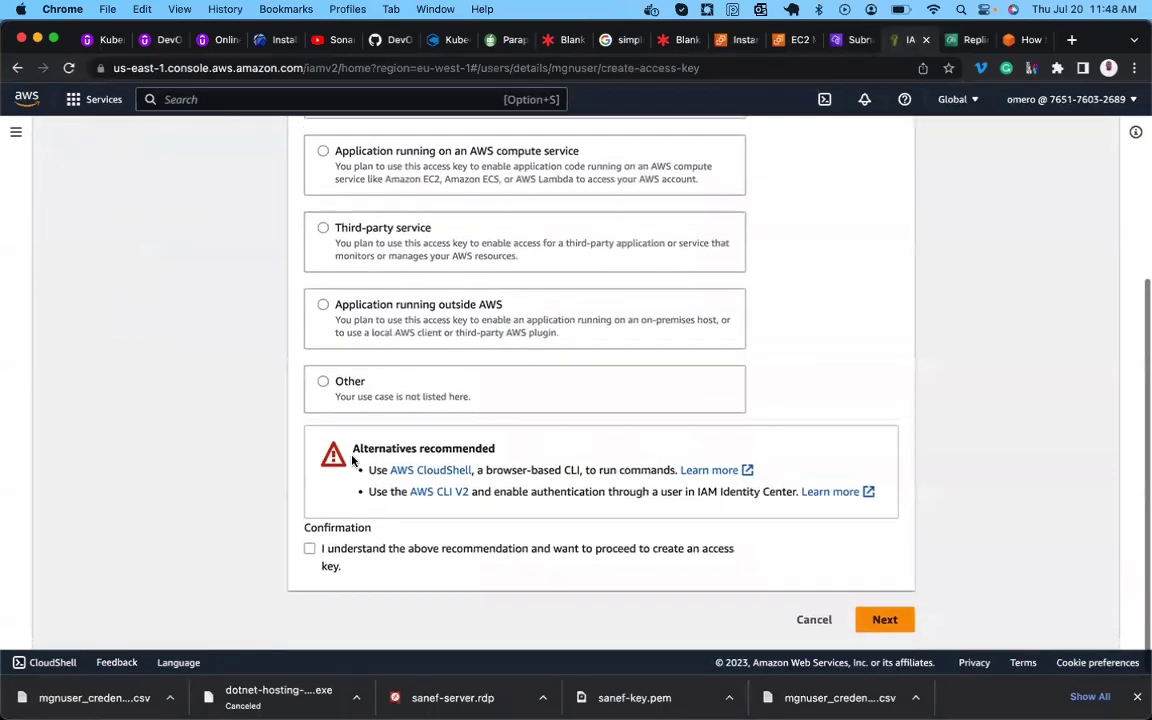
left_click(314, 556)
left_click(878, 622)
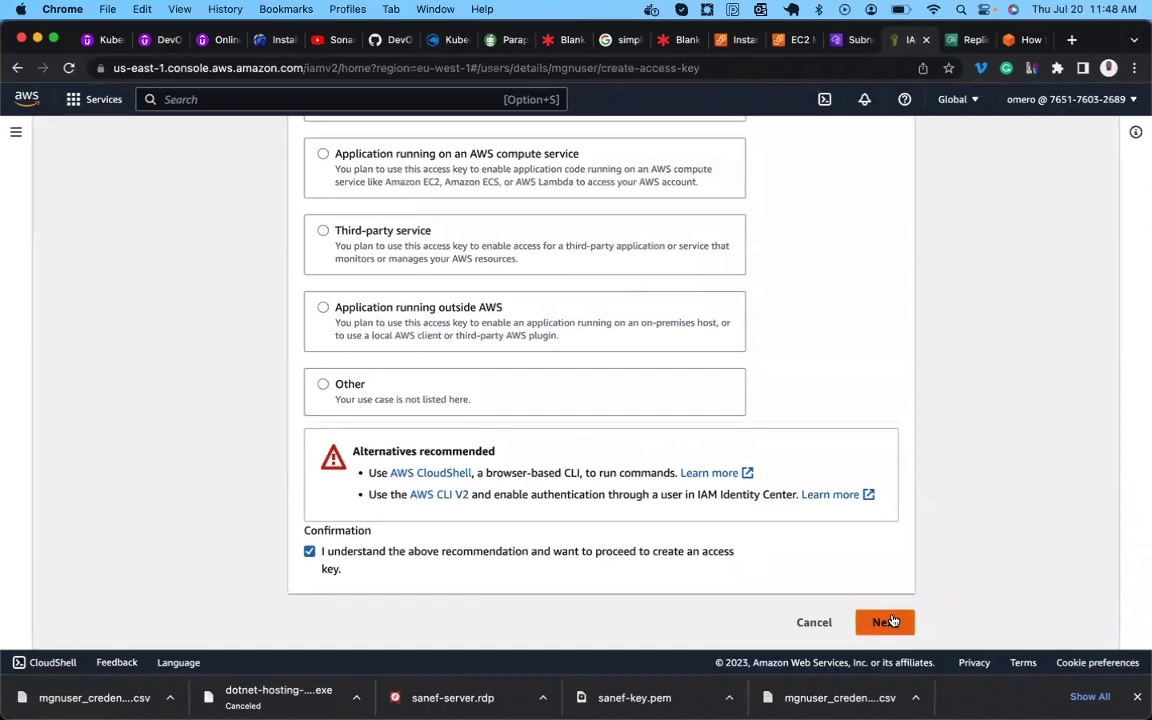
left_click(587, 293)
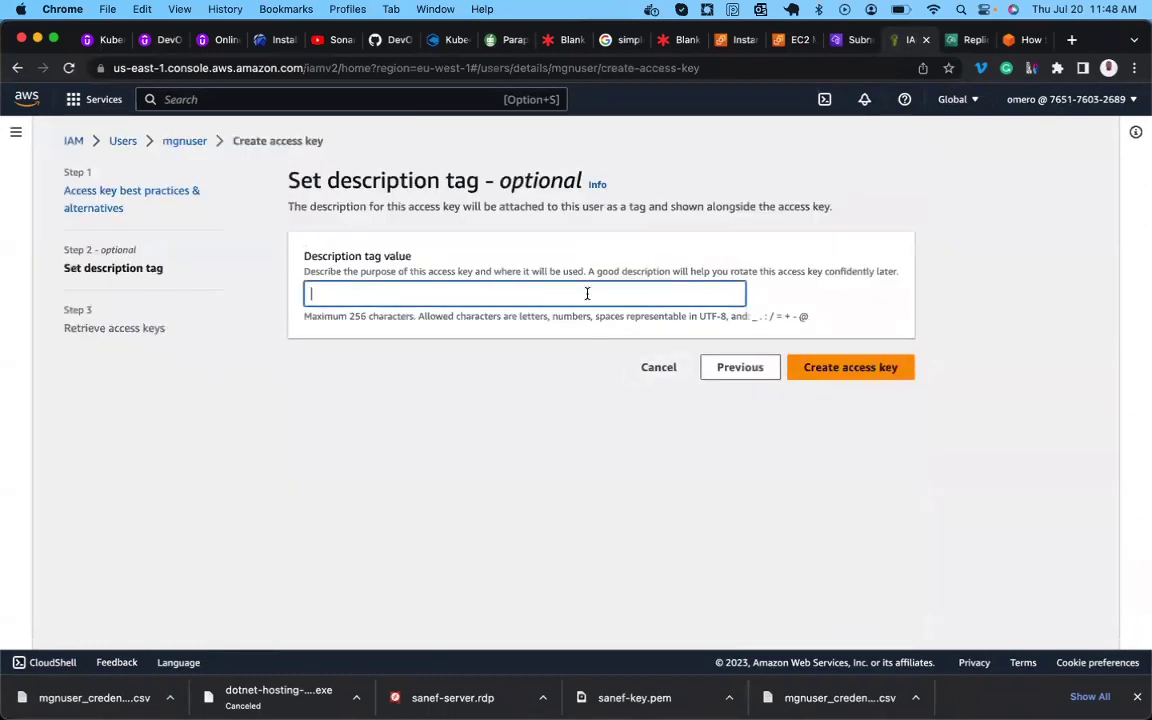
type("ok")
left_click(836, 363)
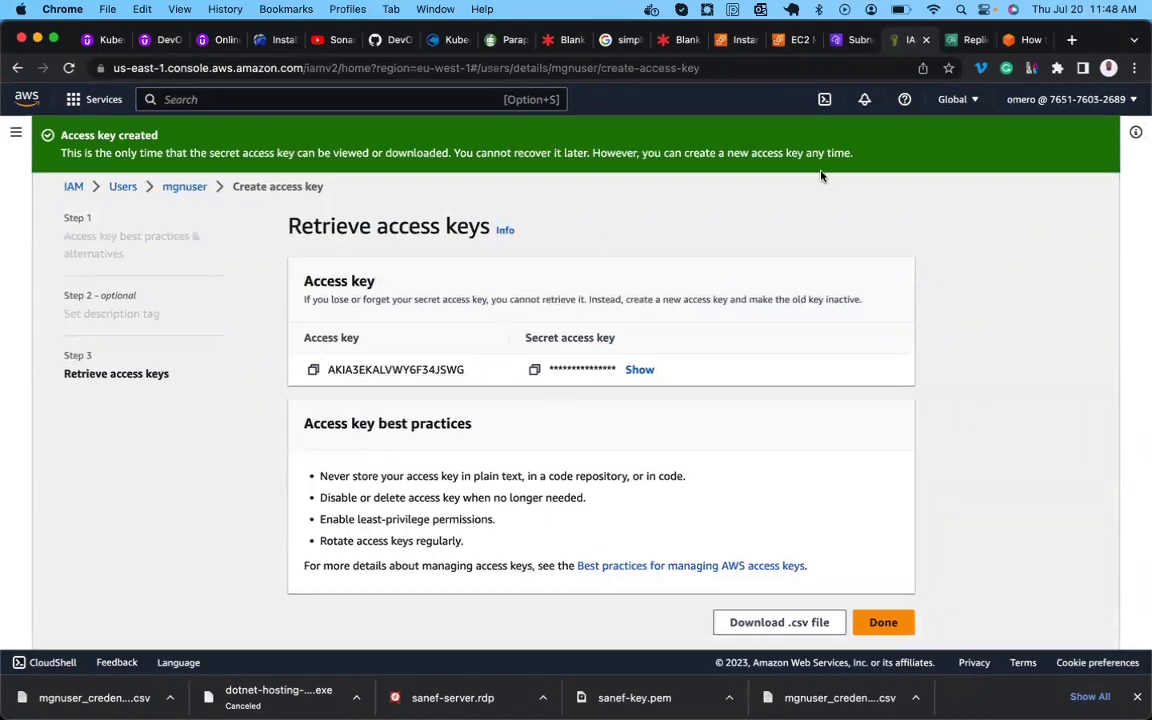
left_click(1012, 42)
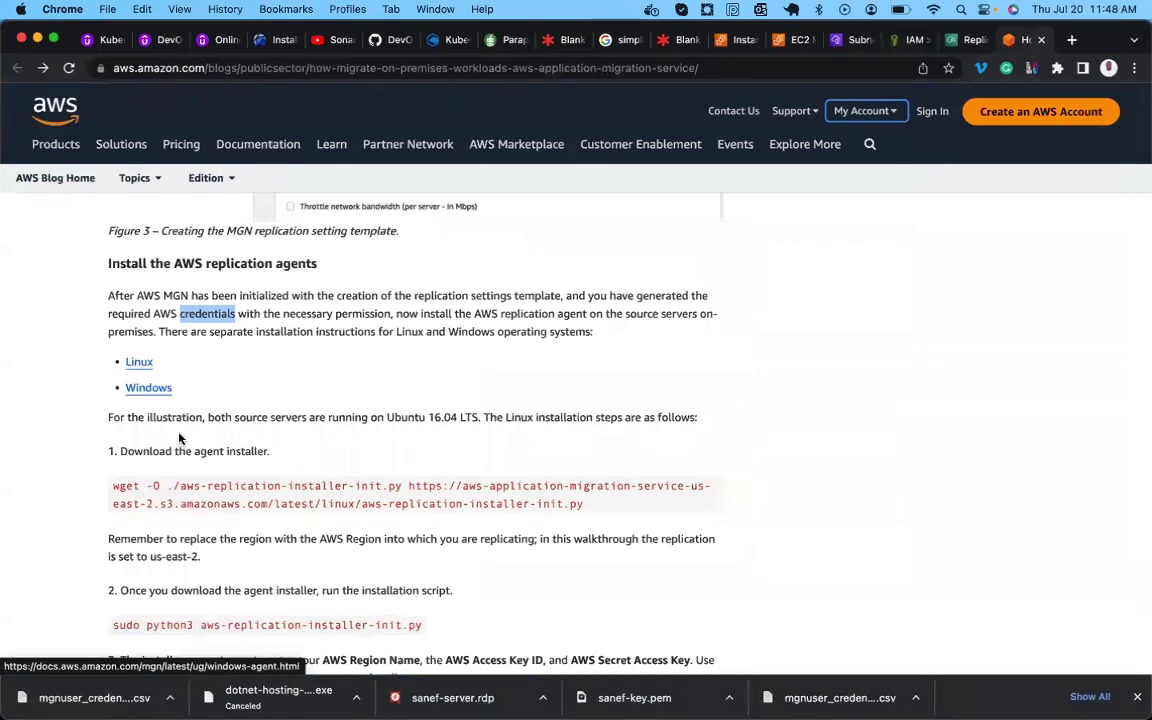
scroll(165, 446, "down", 2)
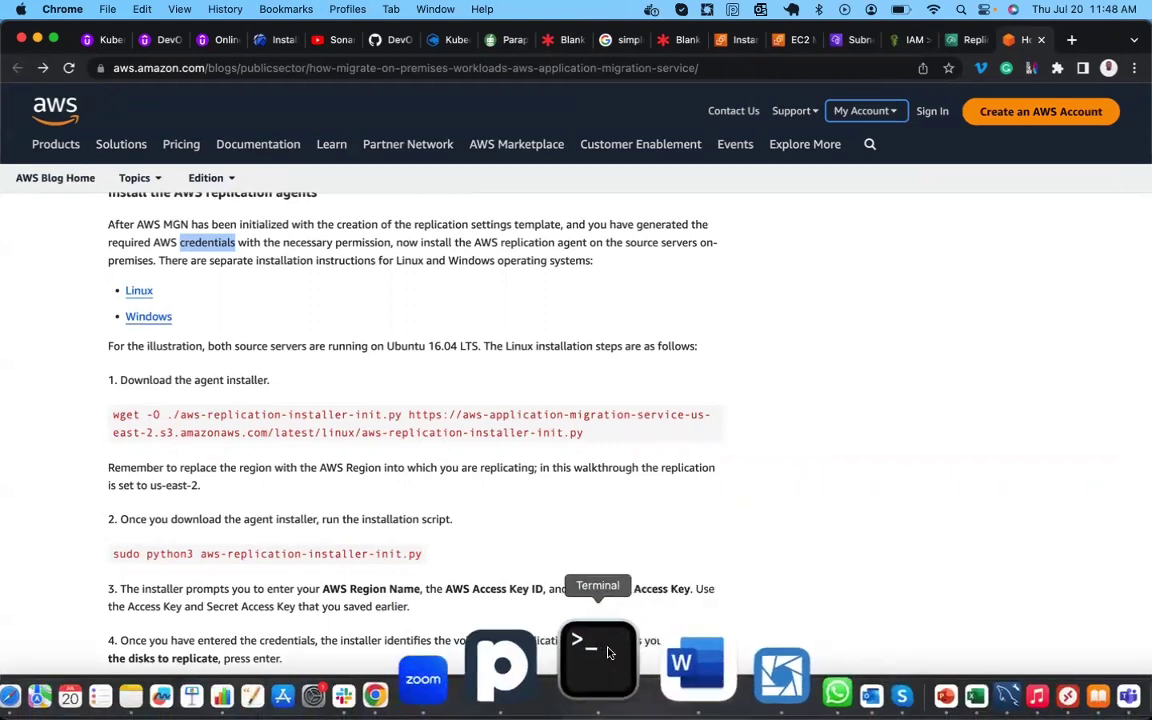
Quit the MariaDB prompt on the database server with quit;.
left_click(606, 648)
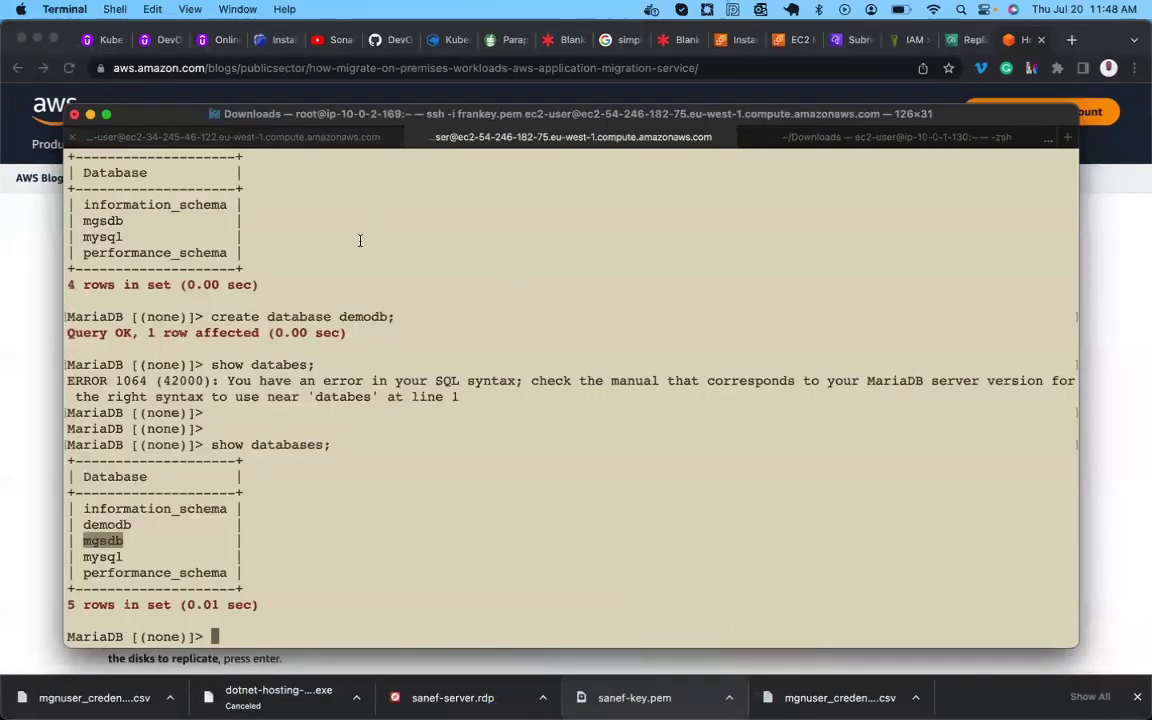
key("Return")
Try setting the hostname to DB-Server at the prompt.
key("Return")
type("exi")
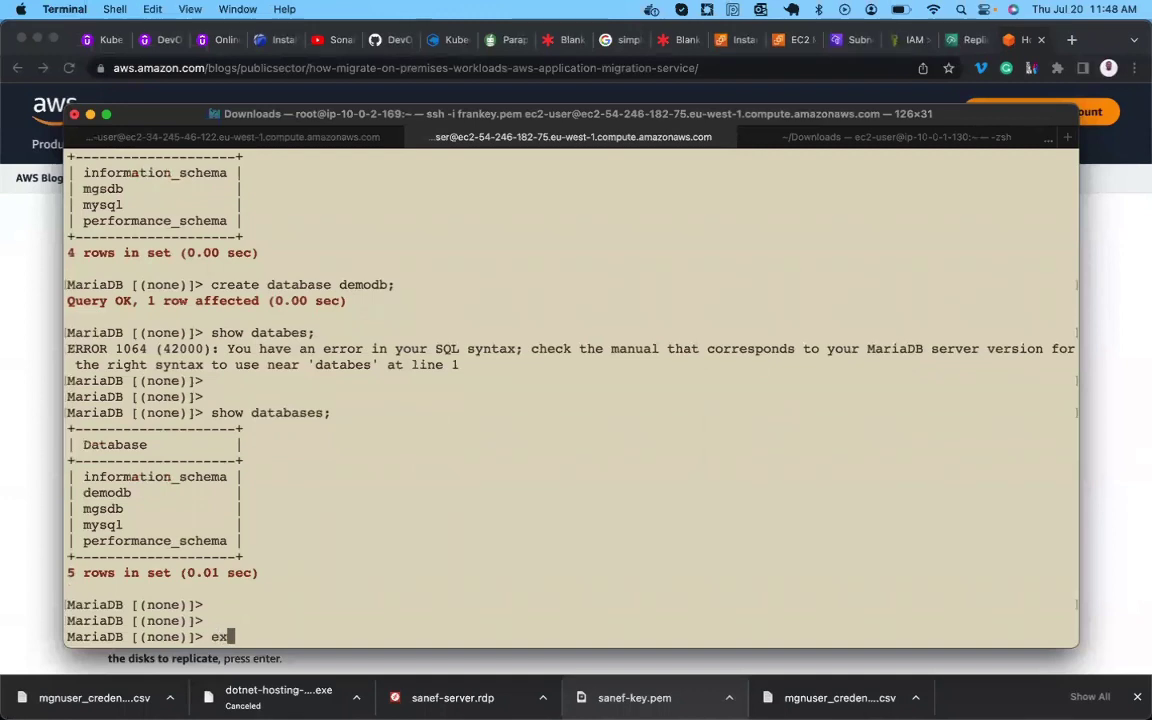
key("BackSpace")
key("BackSpace")
key("BackSpace")
type("quit;")
key("Return")
key("Return")
key("Return")
key("Return")
key("Return")
key("Return")
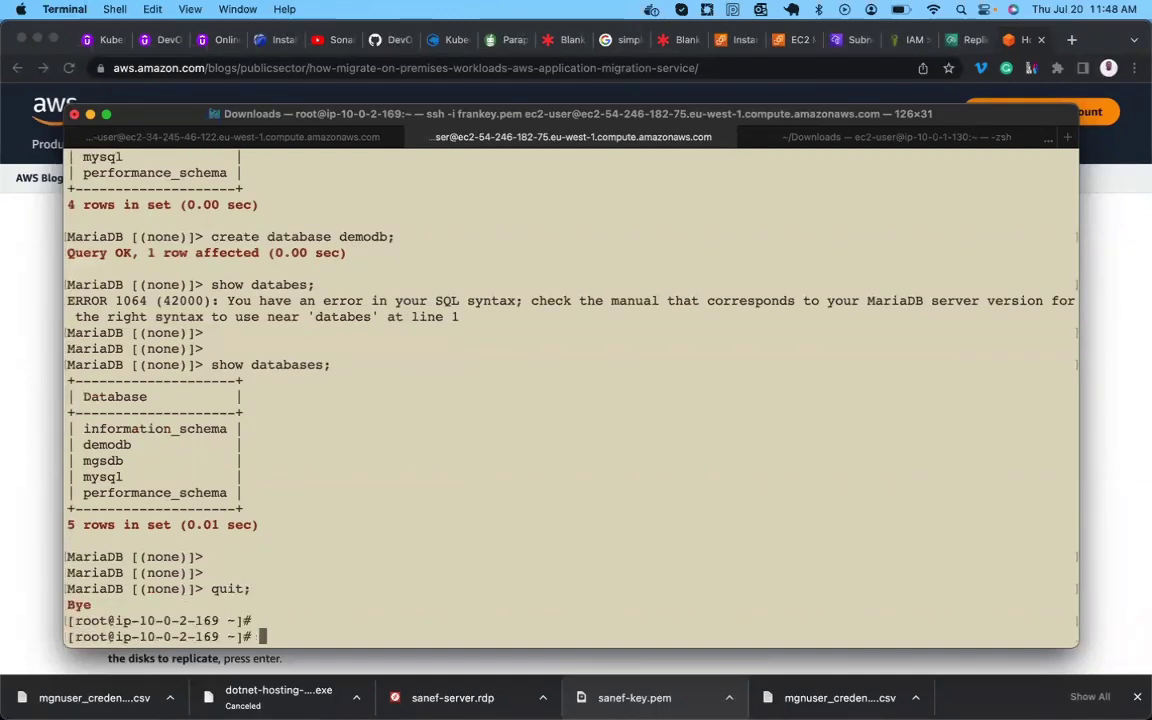
type("DB")
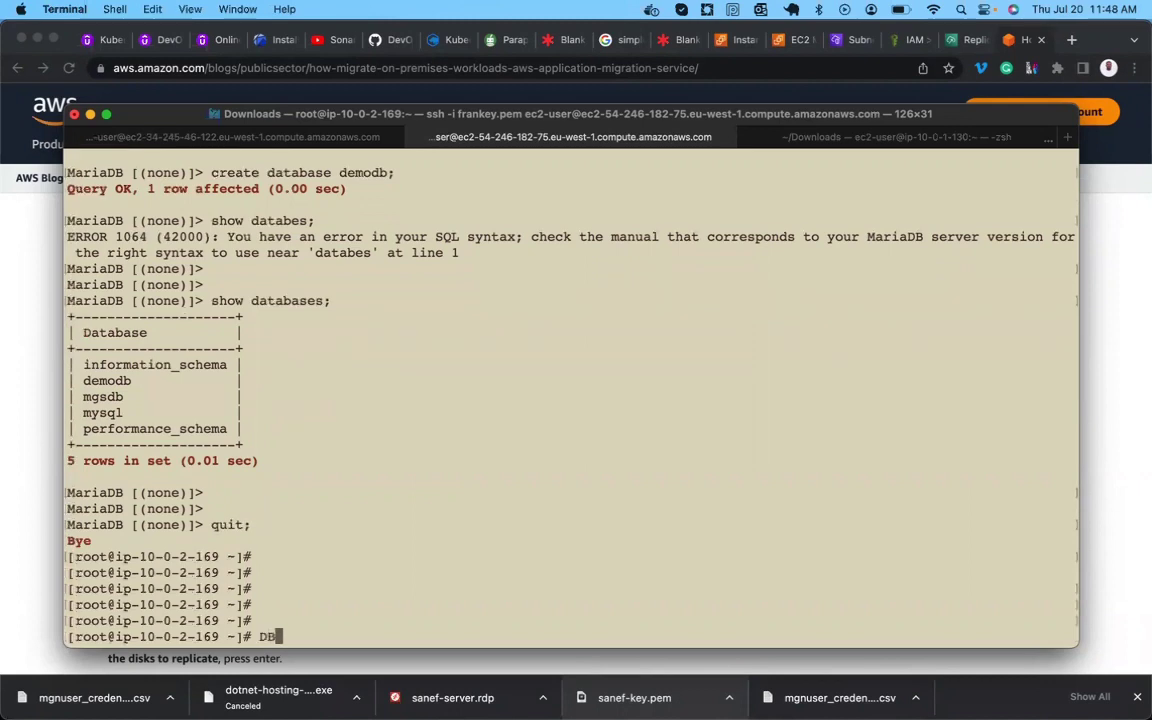
type("-Server")
key("Left")
key("Left")
key("Left")
key("Left")
key("Left")
key("Left")
key("Left")
key("Left")
type("hostname")
key("Return")
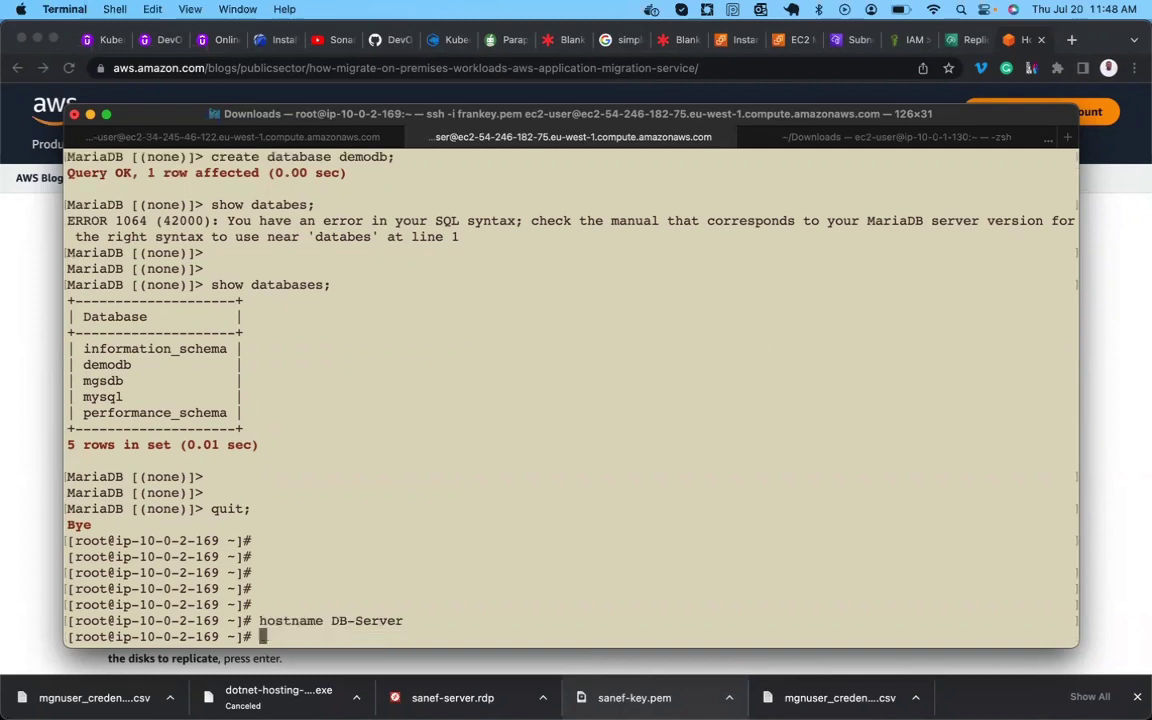
Exit and re-enter a root shell with sudo su - to check the hostname.
type("exit")
key("Return")
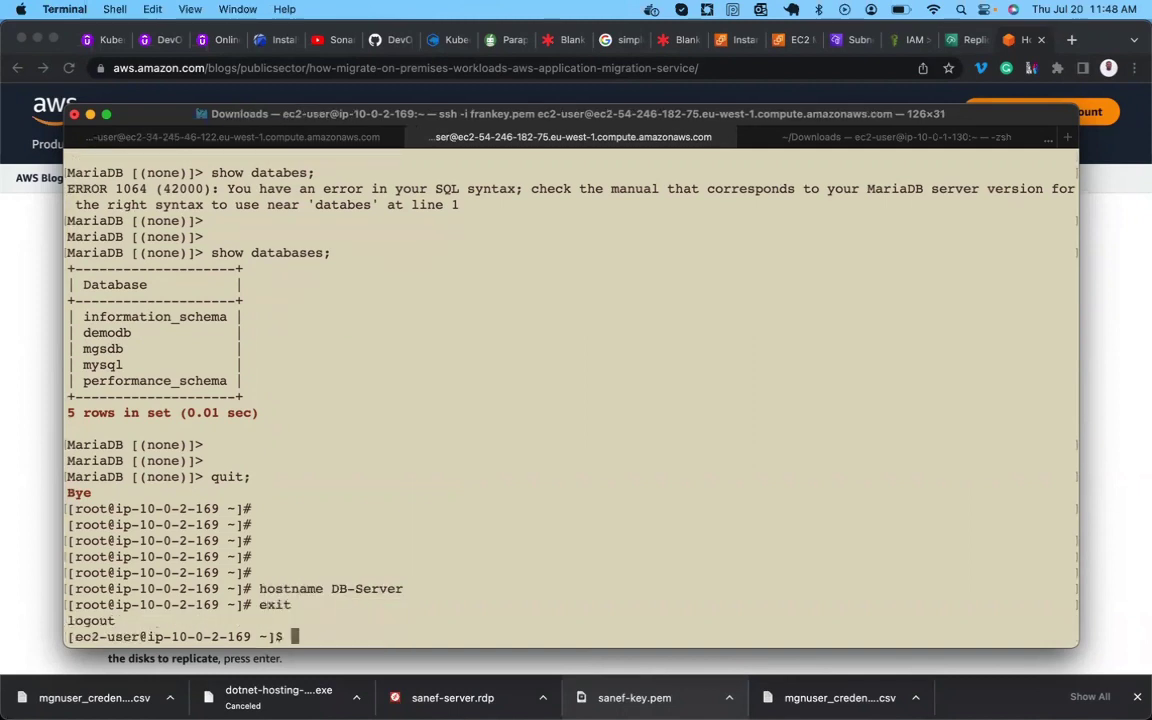
type("sudo su -")
key("Return")
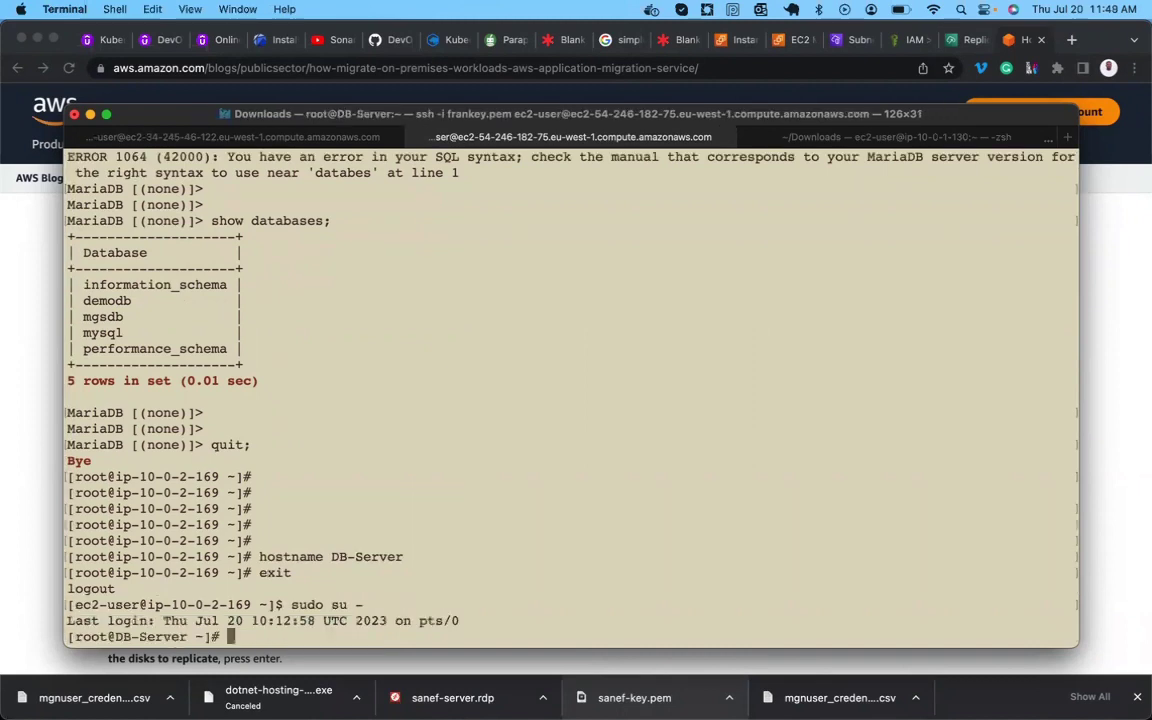
key("Return")
key("Return")
key("Return")
key("Return")
type("exit")
key("Return")
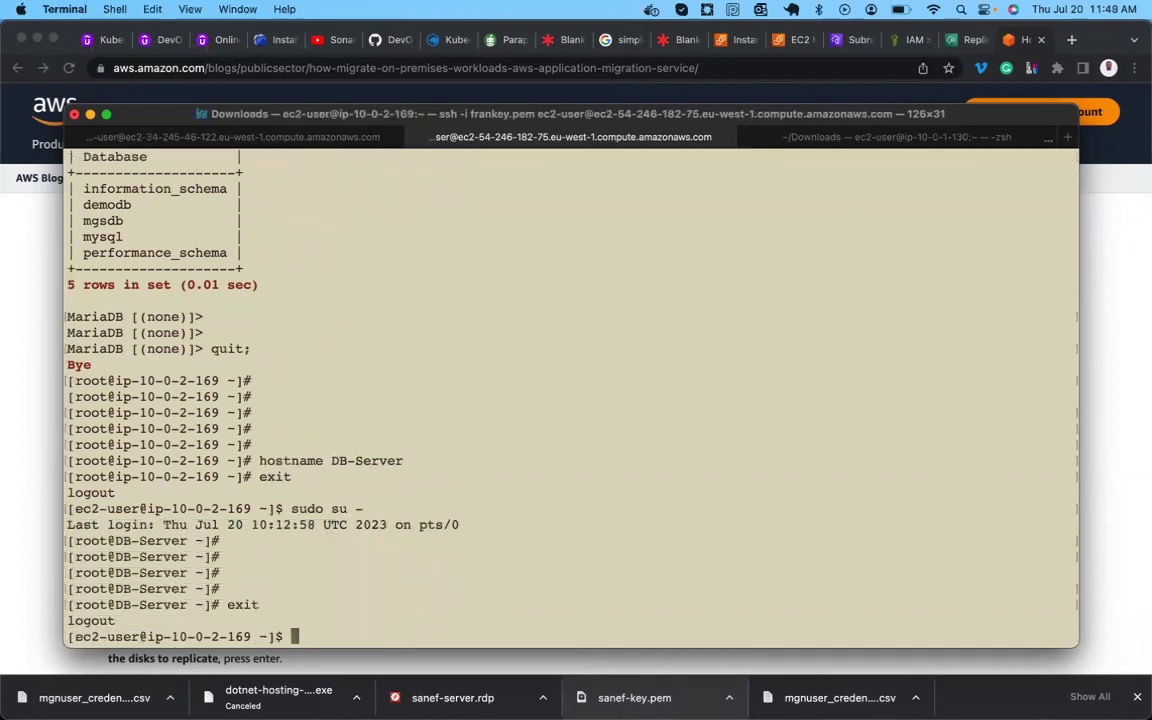
Rename the host with sudo hostname DB-Server and start bash to show it.
type("hostname")
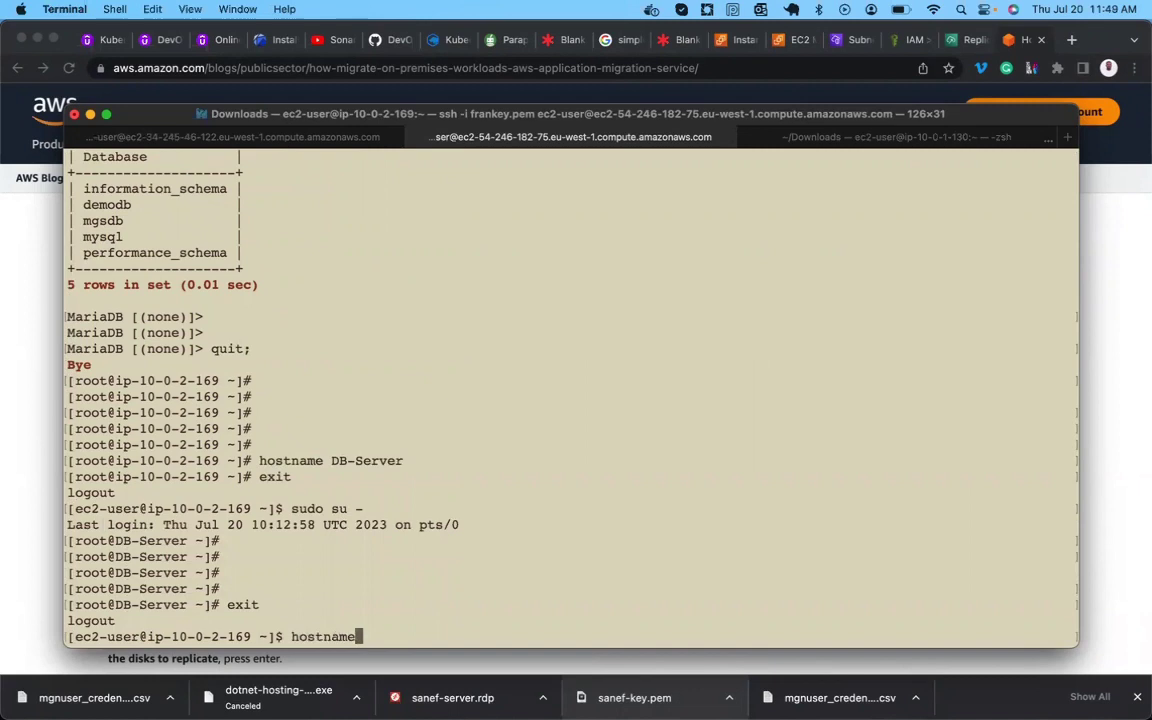
type(" DB-Server")
key("Return")
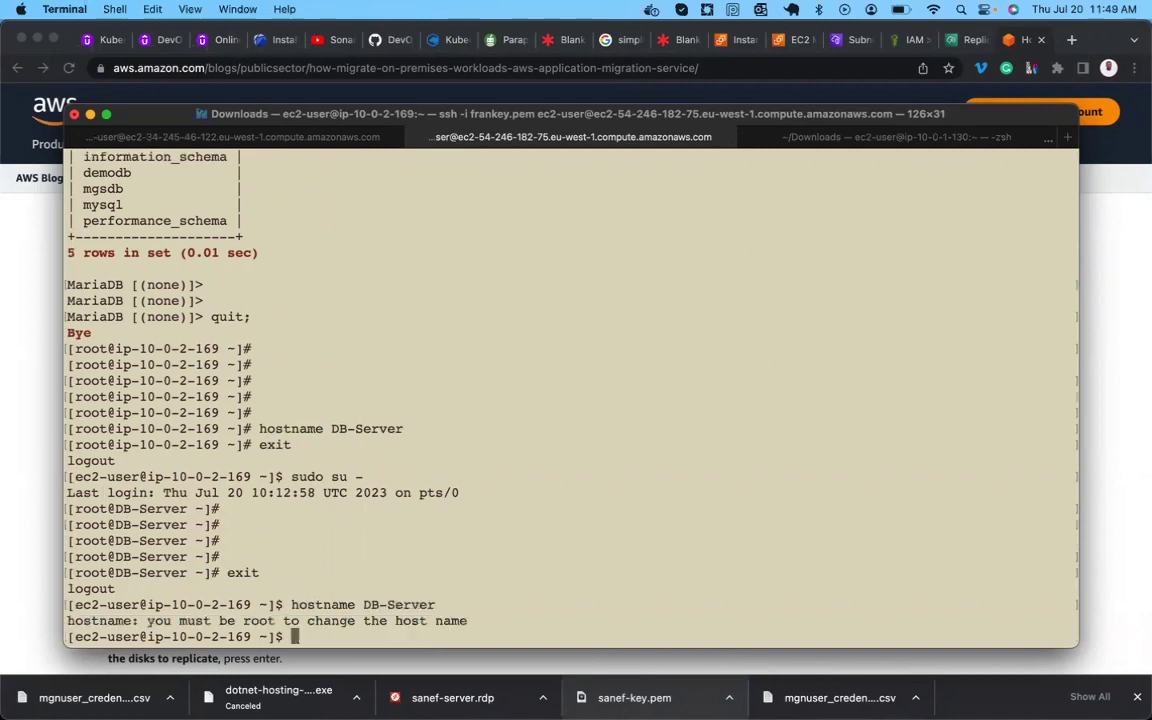
key("Up")
key("Left")
key("Left")
key("Left")
key("Left")
key("Left")
key("Left")
key("Left")
key("Left")
key("Left")
key("Left")
key("Left")
key("Left")
key("Left")
key("Left")
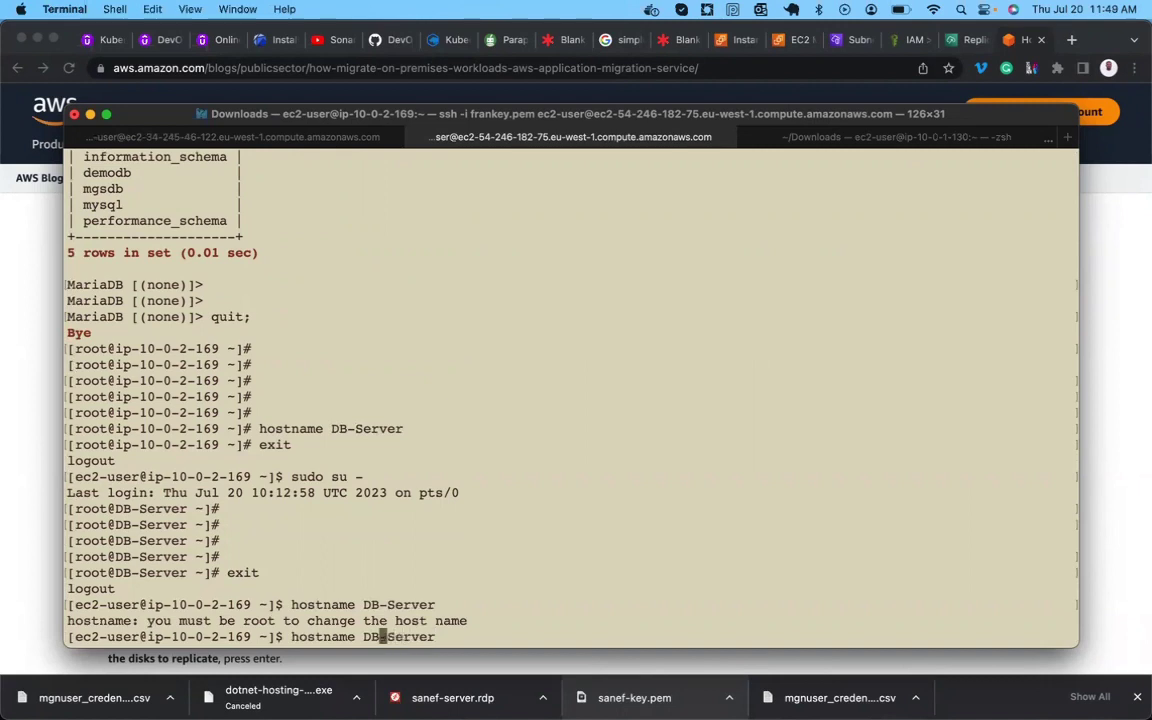
key("Left")
key("Left")
key("Left")
key("Left")
type("sudo")
key("Return")
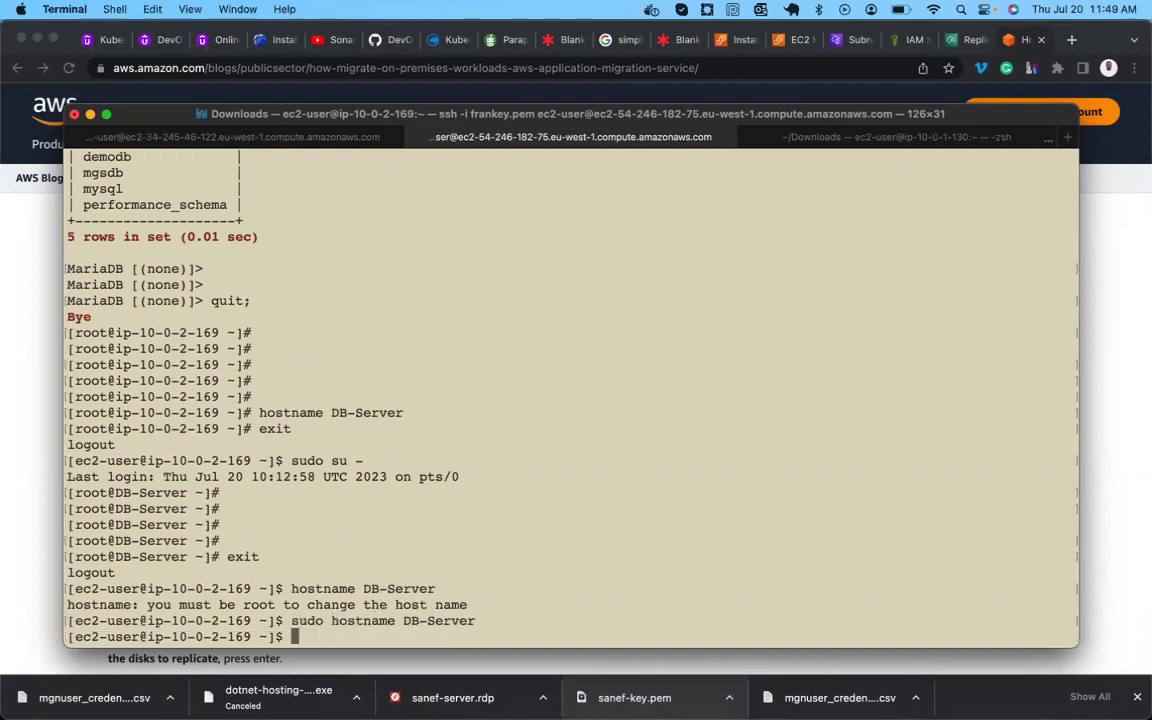
key("Return")
key("Return")
type("bash")
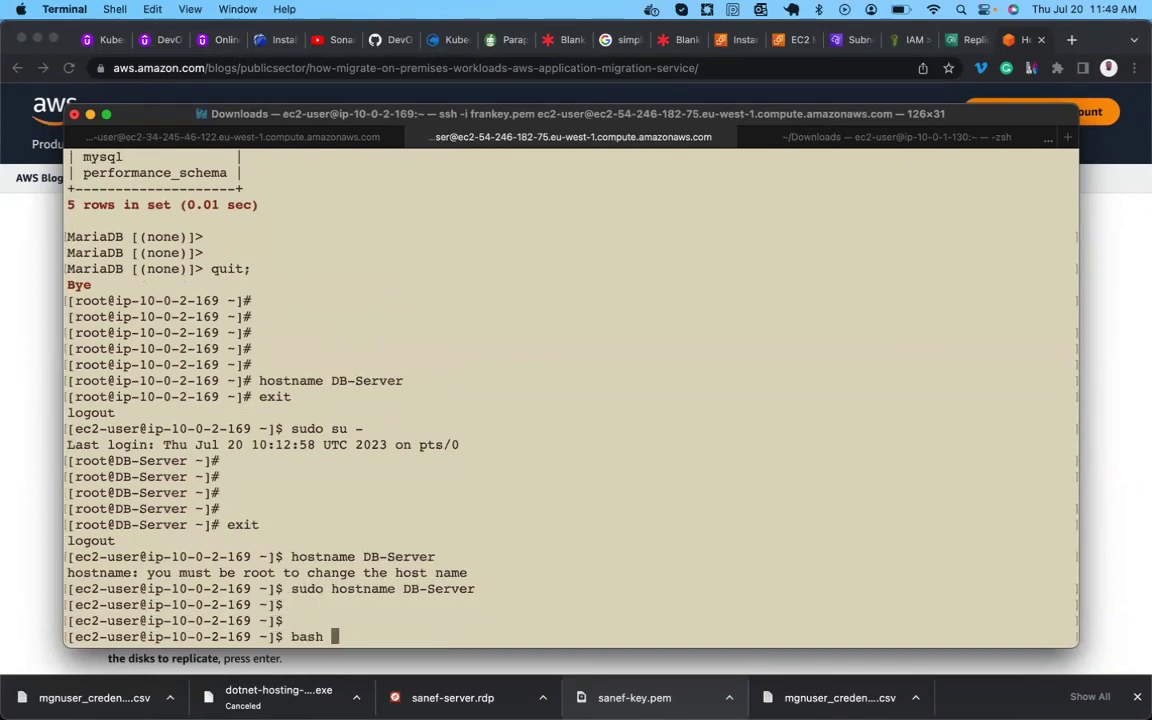
key("Return")
key("Return")
key("Return")
key("Return")
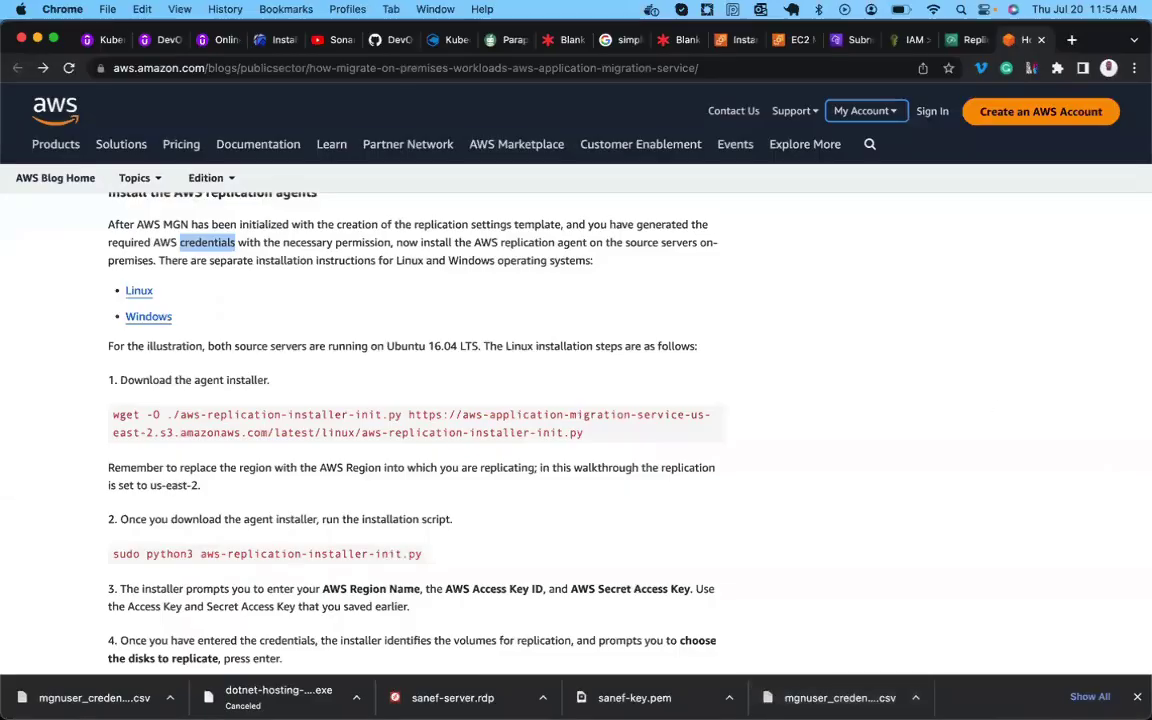
In the app server's session, run hostname app-server.
mouse_move(715, 675)
left_click(606, 632)
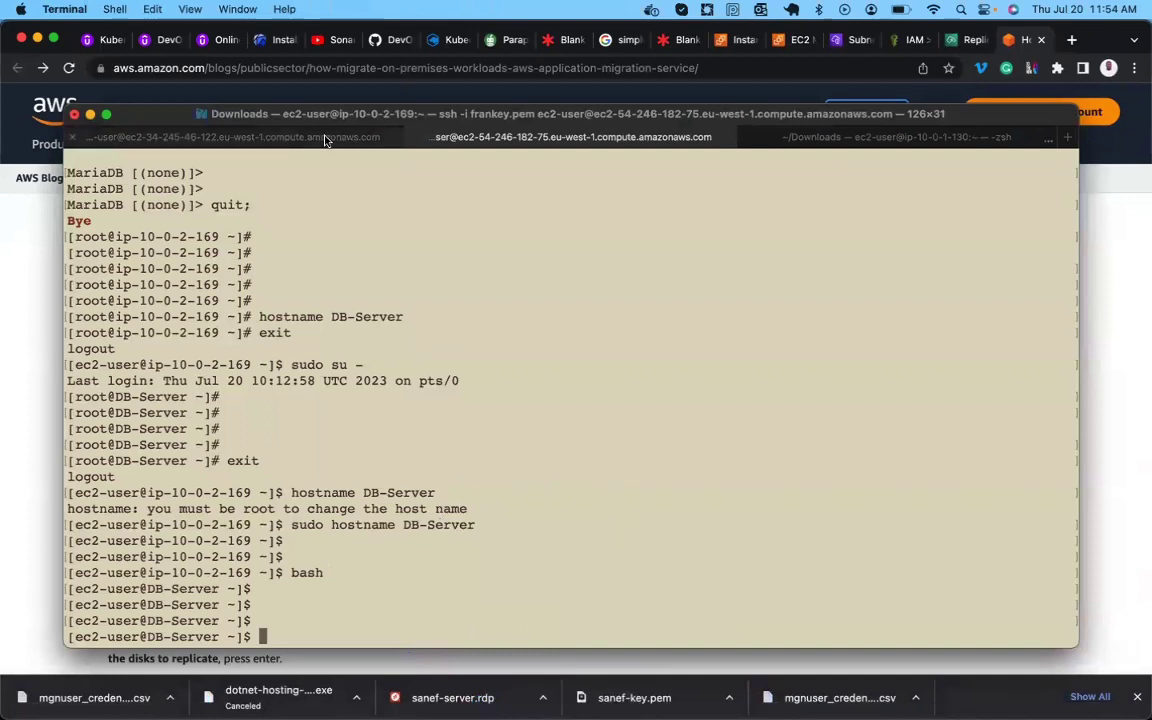
left_click(292, 136)
key("Return")
type("sud")
key("BackSpace")
key("BackSpace")
key("BackSpace")
type("h")
key("BackSpace")
type("hostname")
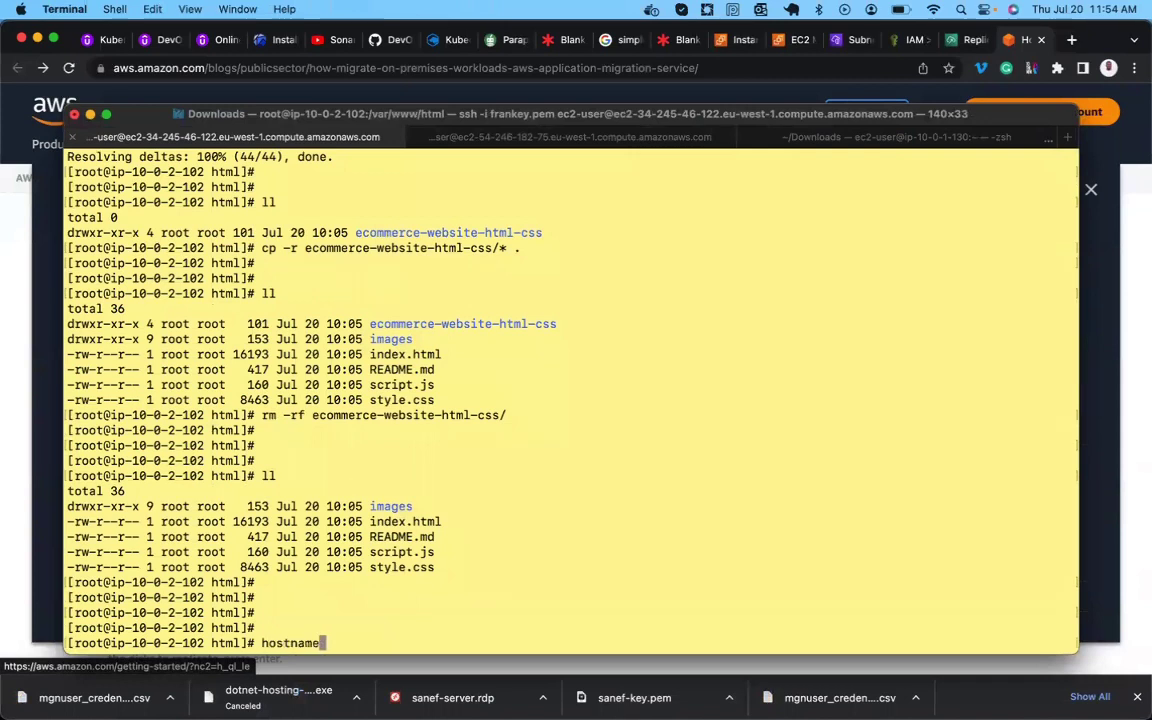
type(" app-server")
key("Return")
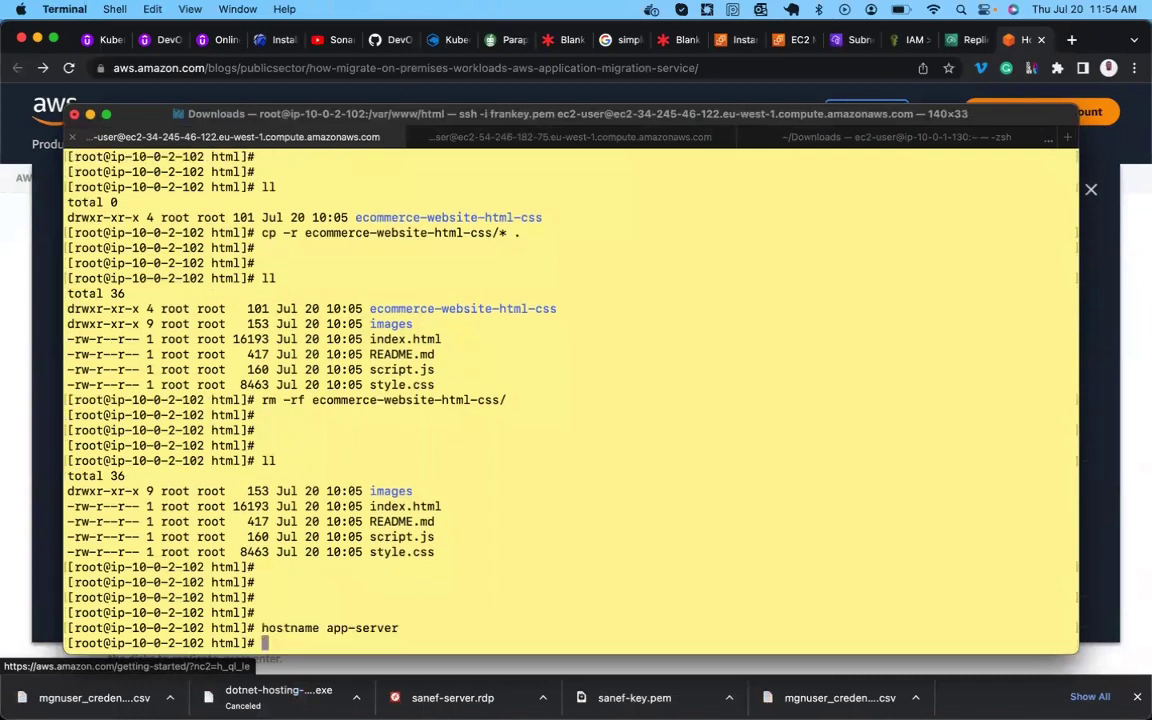
Leave the root shell and try running sudo app-server.
type("exit")
key("Return")
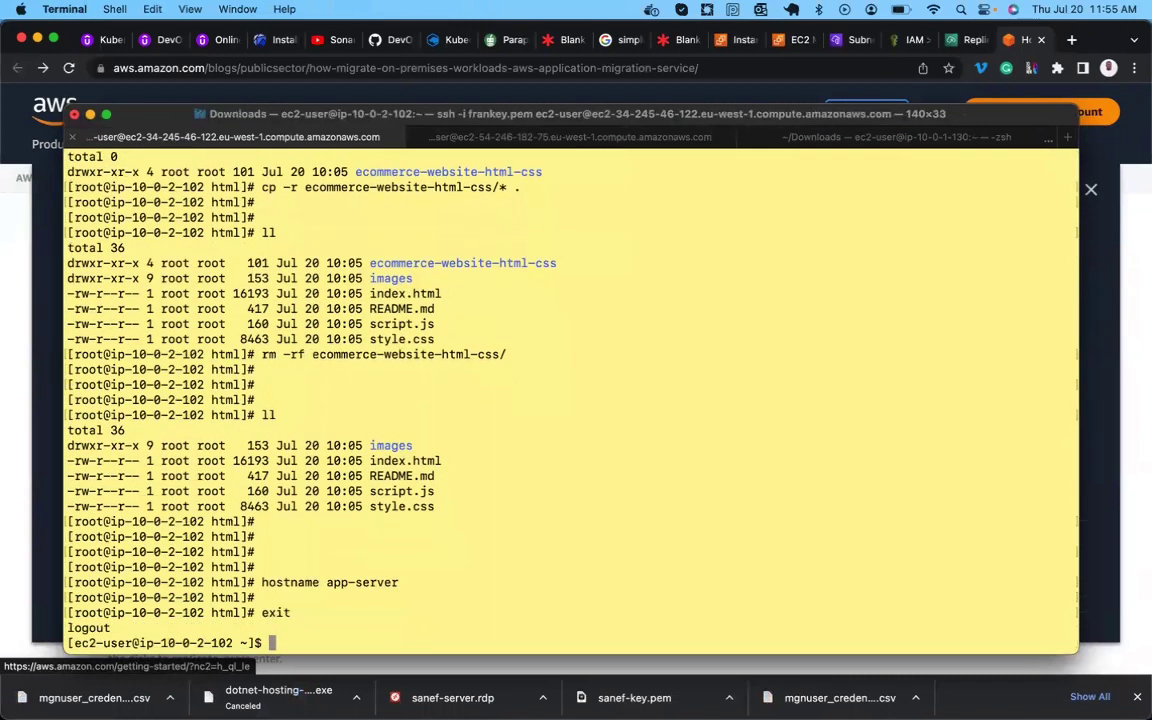
key("Return")
type("sudo app-")
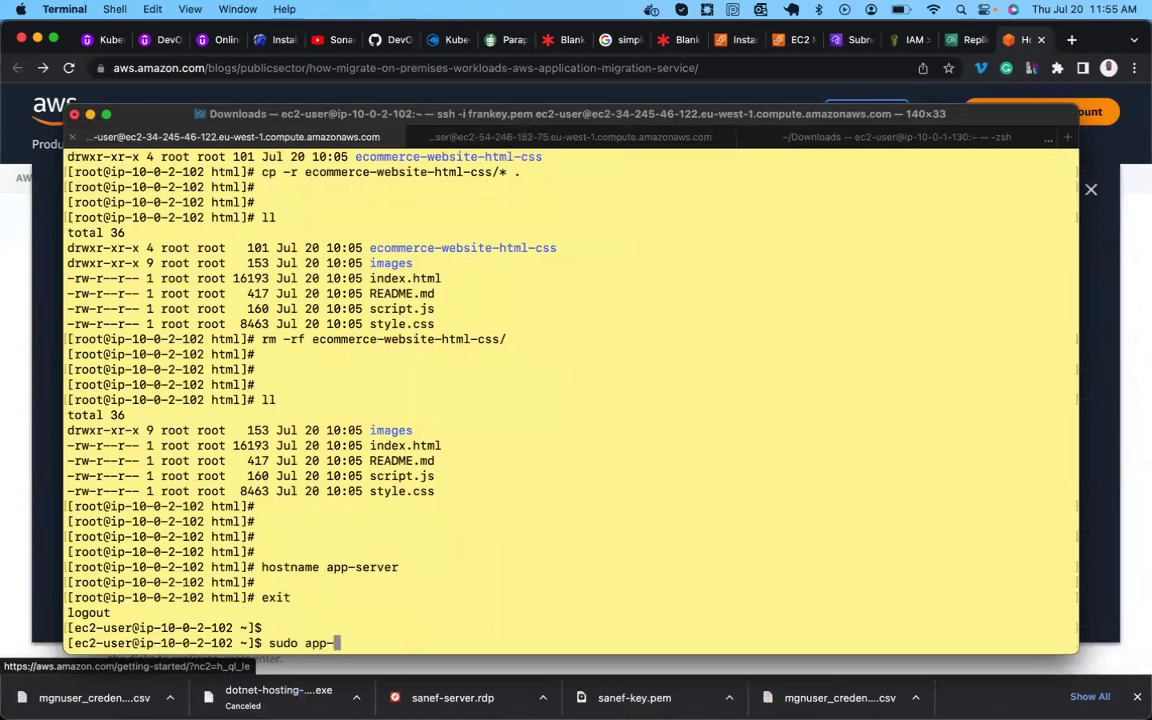
type("server")
key("Return")
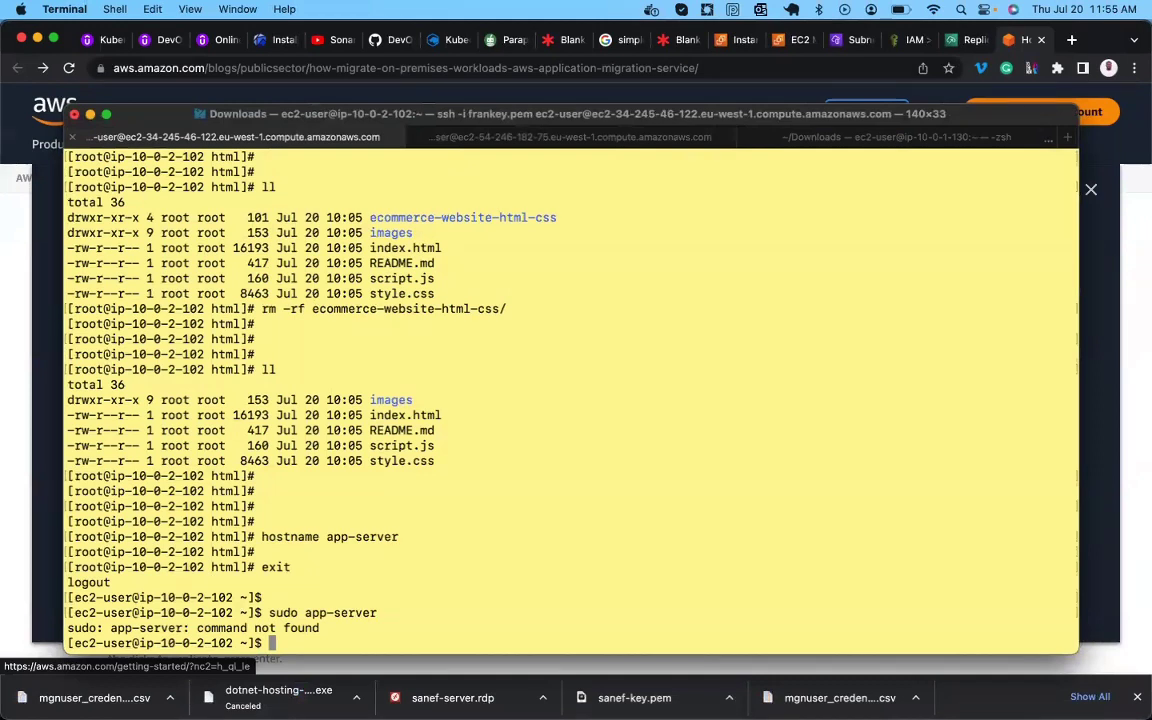
Correct it to sudo hostname app-server and start bash to show the new name.
key("Up")
key("Left")
key("Left")
key("Left")
key("Left")
key("Left")
key("Left")
key("Left")
key("Left")
key("Left")
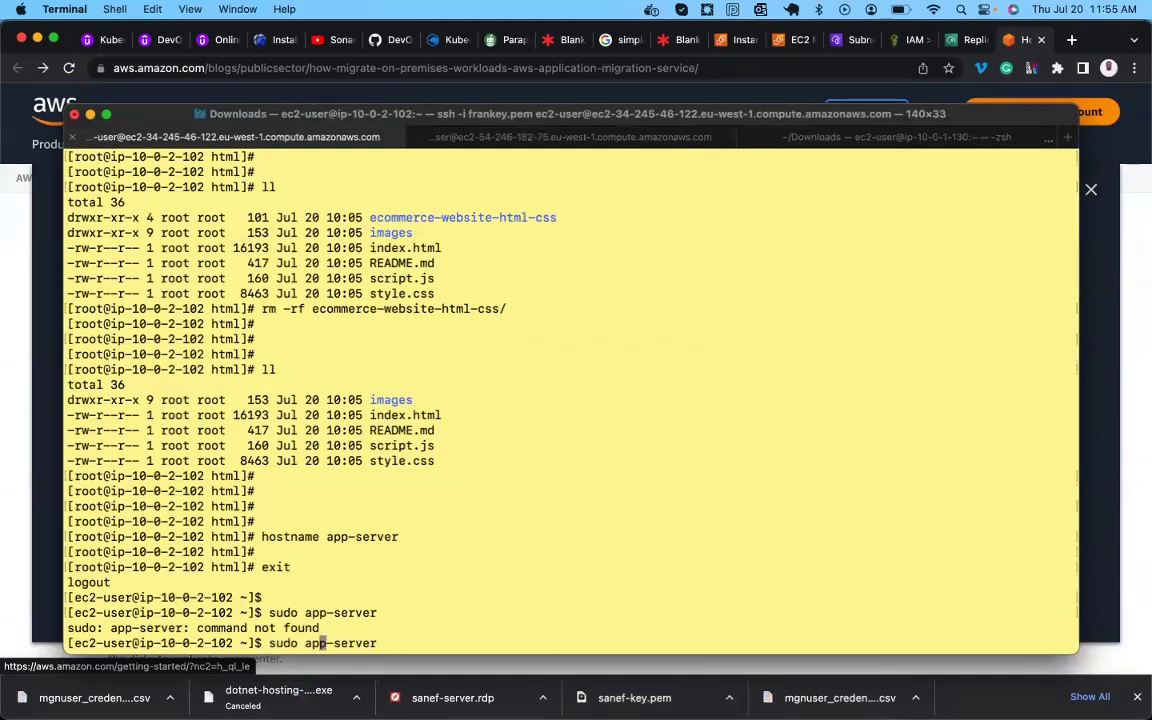
type("hostname")
key("Return")
key("Return")
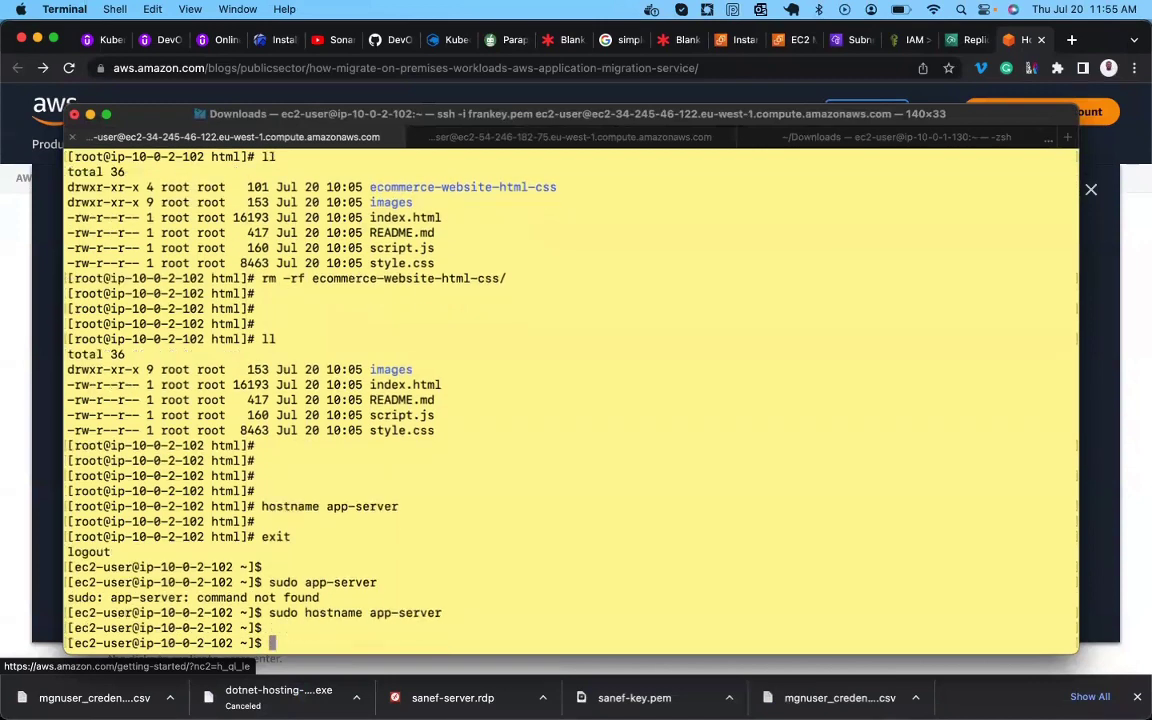
key("Return")
key("Return")
type("bash")
key("Return")
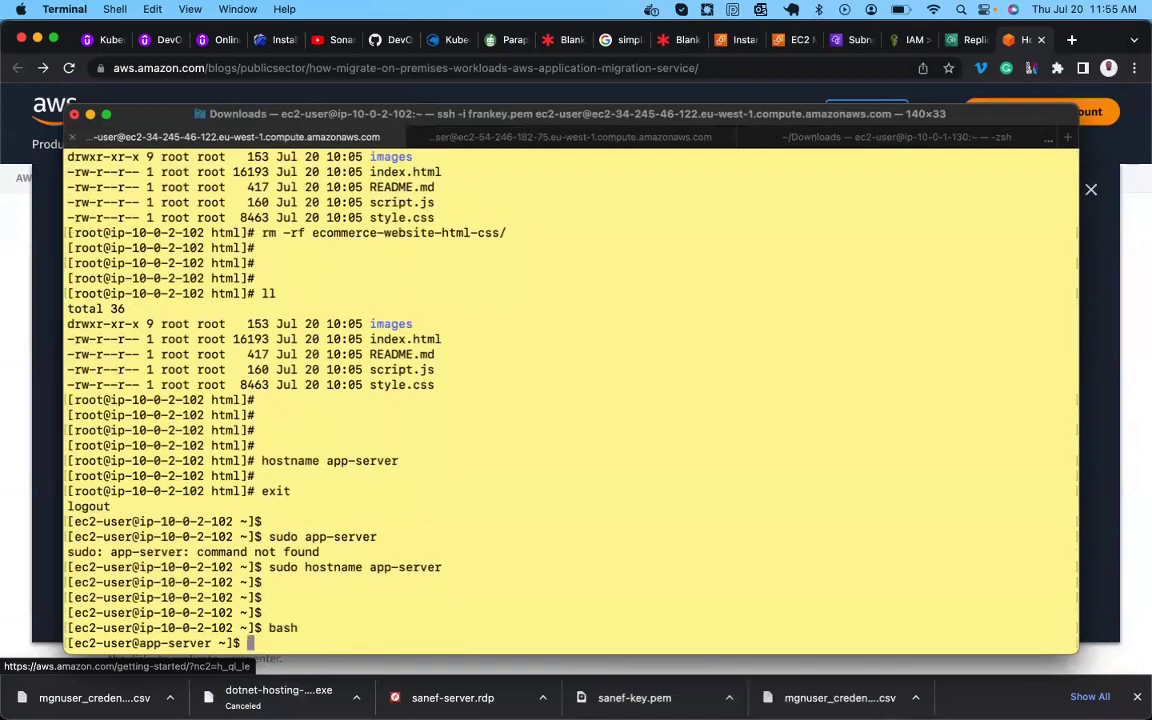
key("Return")
key("Return")
key("Return")
key("Return")
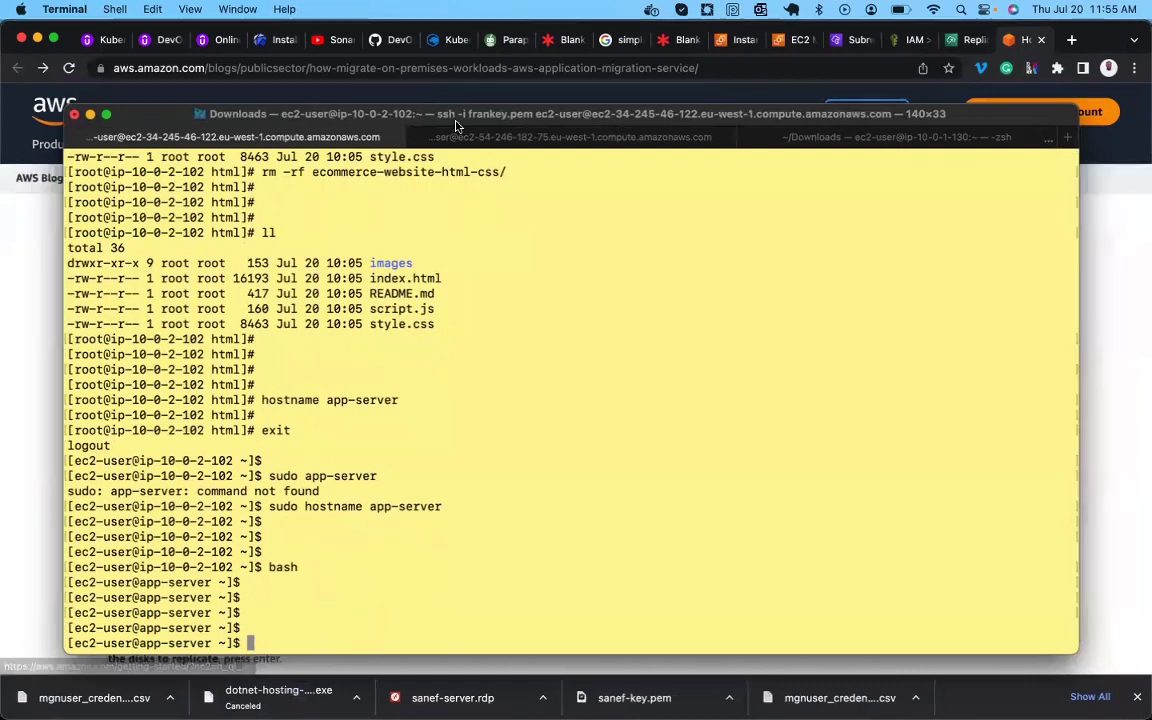
Check the DB-Server session, return to app-server, and bring the blog forward.
left_click(460, 136)
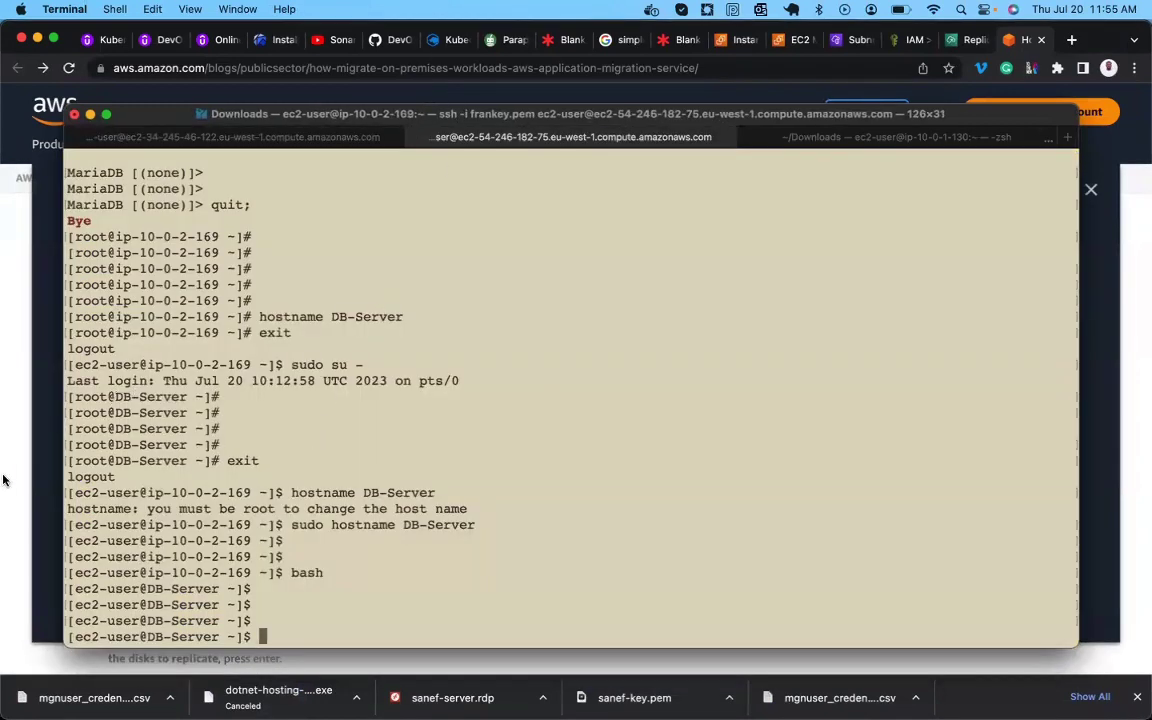
left_click(201, 140)
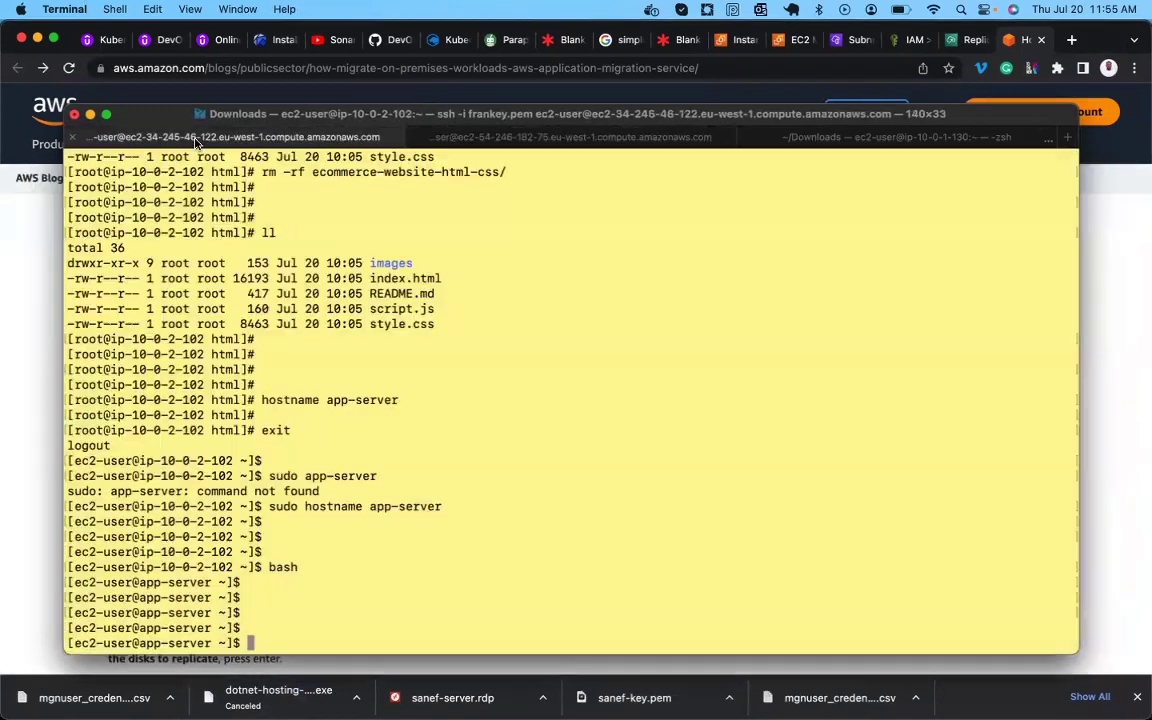
left_click(12, 285)
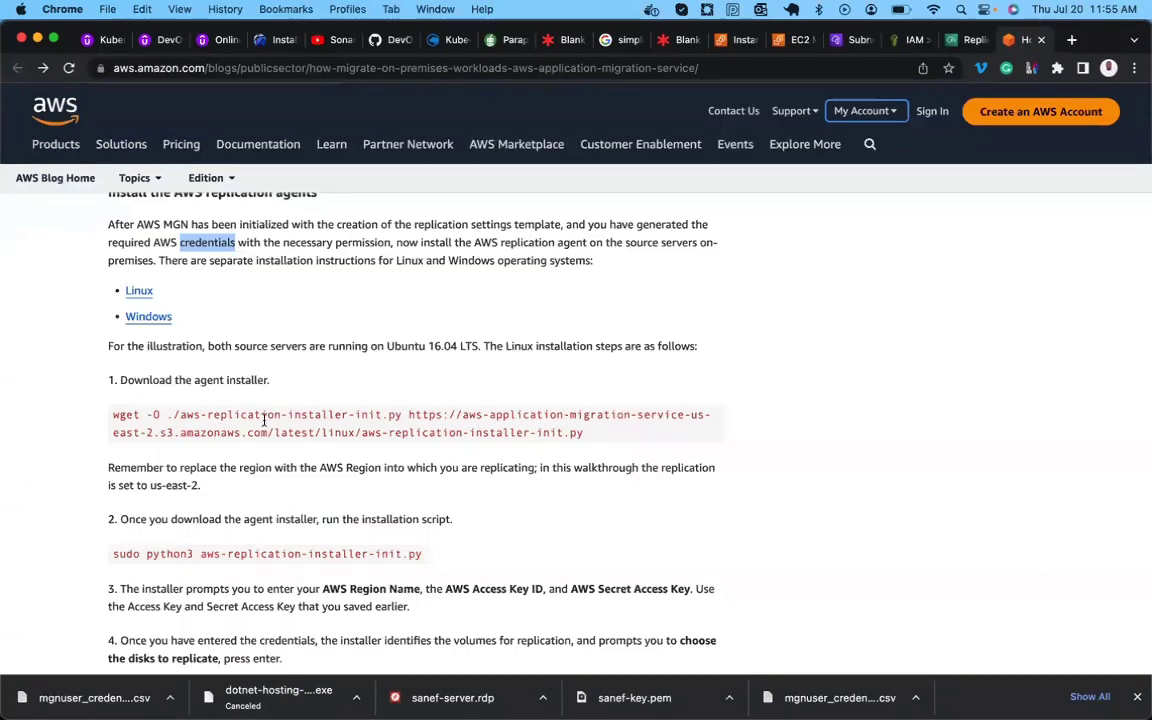
Copy the blog's wget installer download command and paste it at the app-server prompt.
left_click_drag(585, 435, 113, 414)
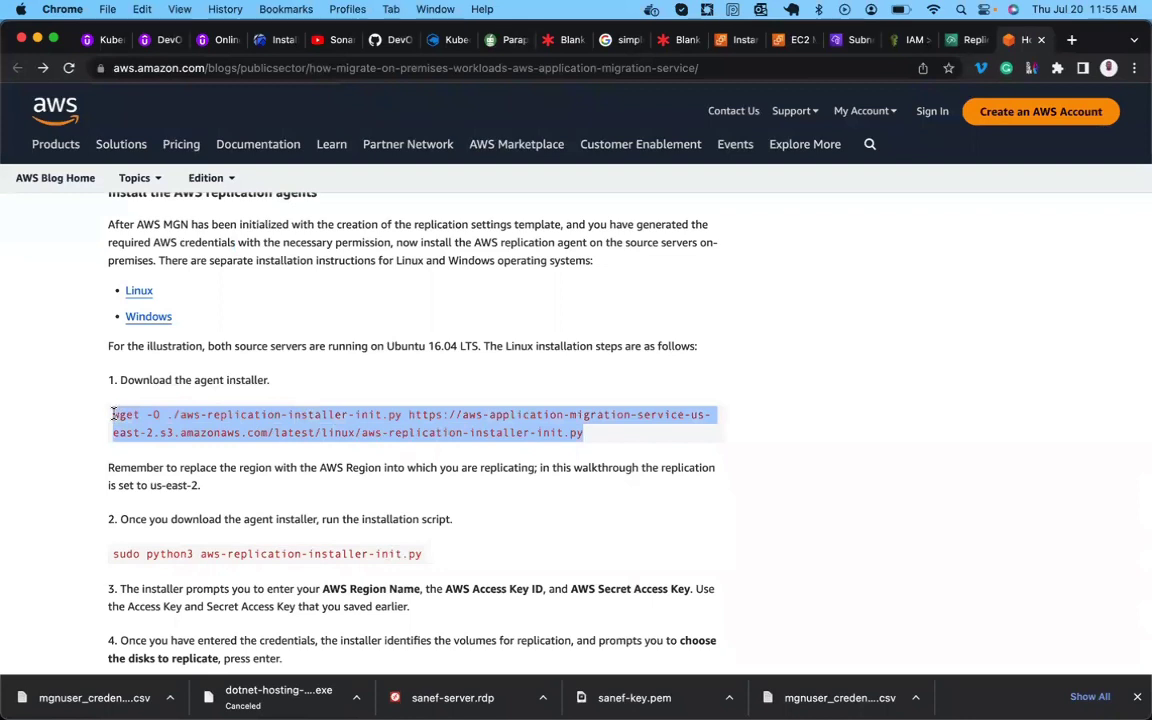
right_click(136, 413)
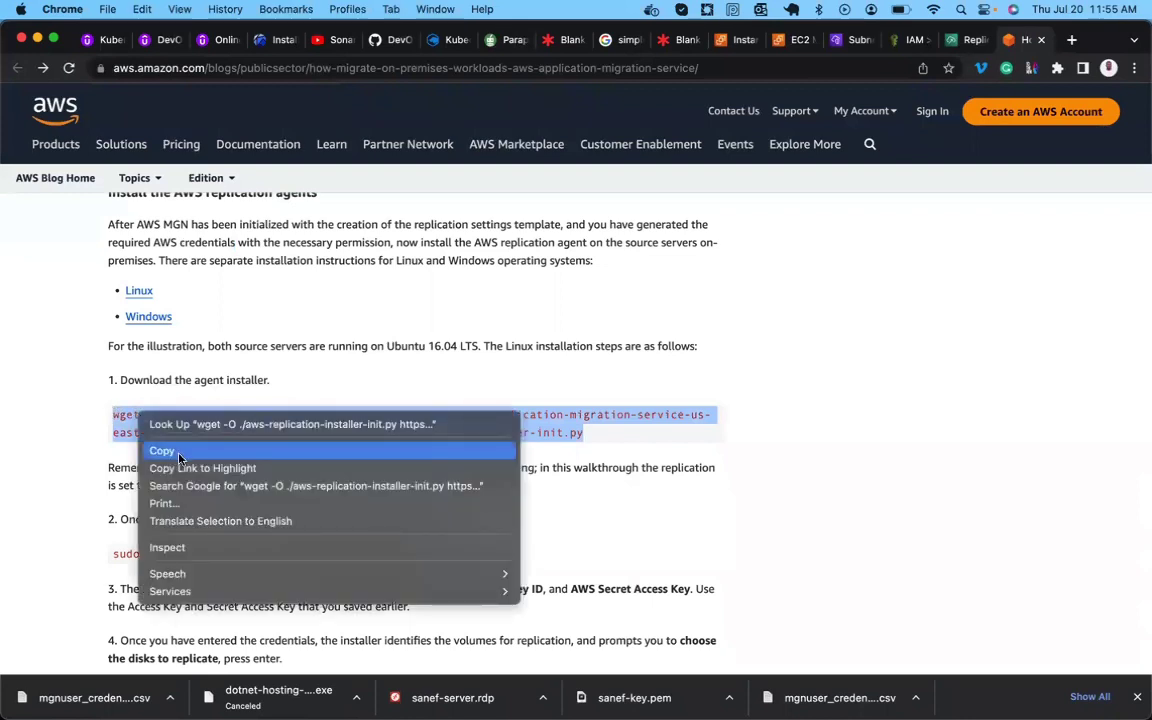
left_click(165, 447)
mouse_move(530, 690)
left_click(609, 678)
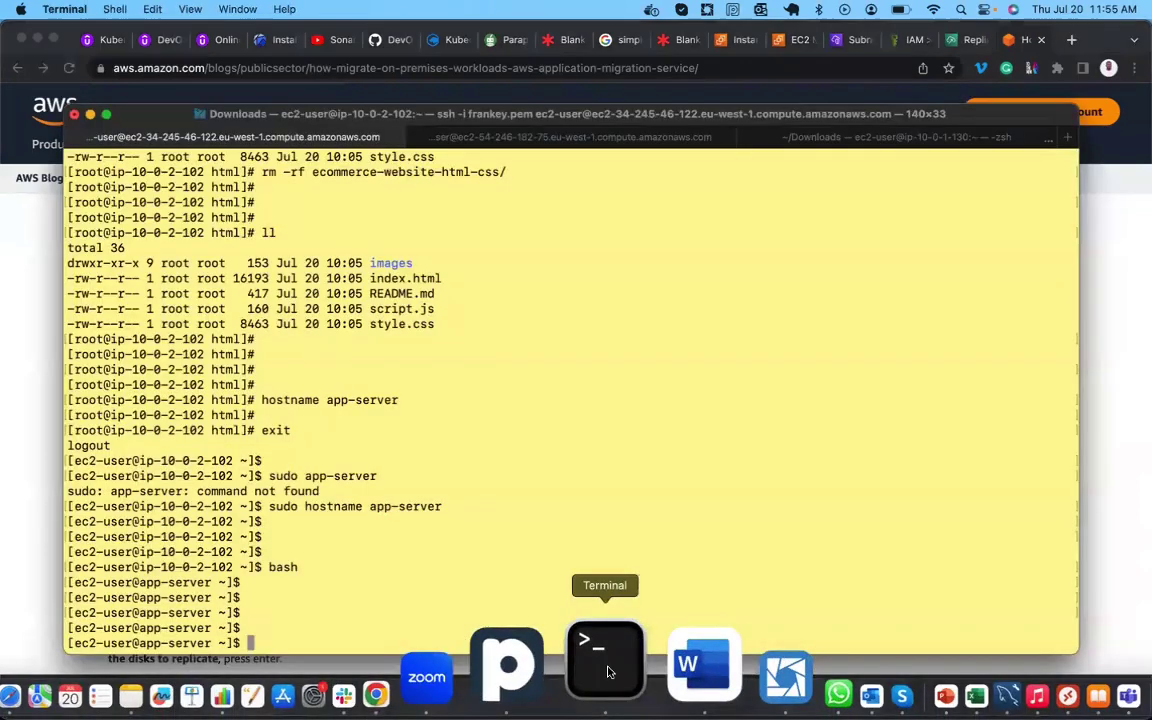
key("super+v")
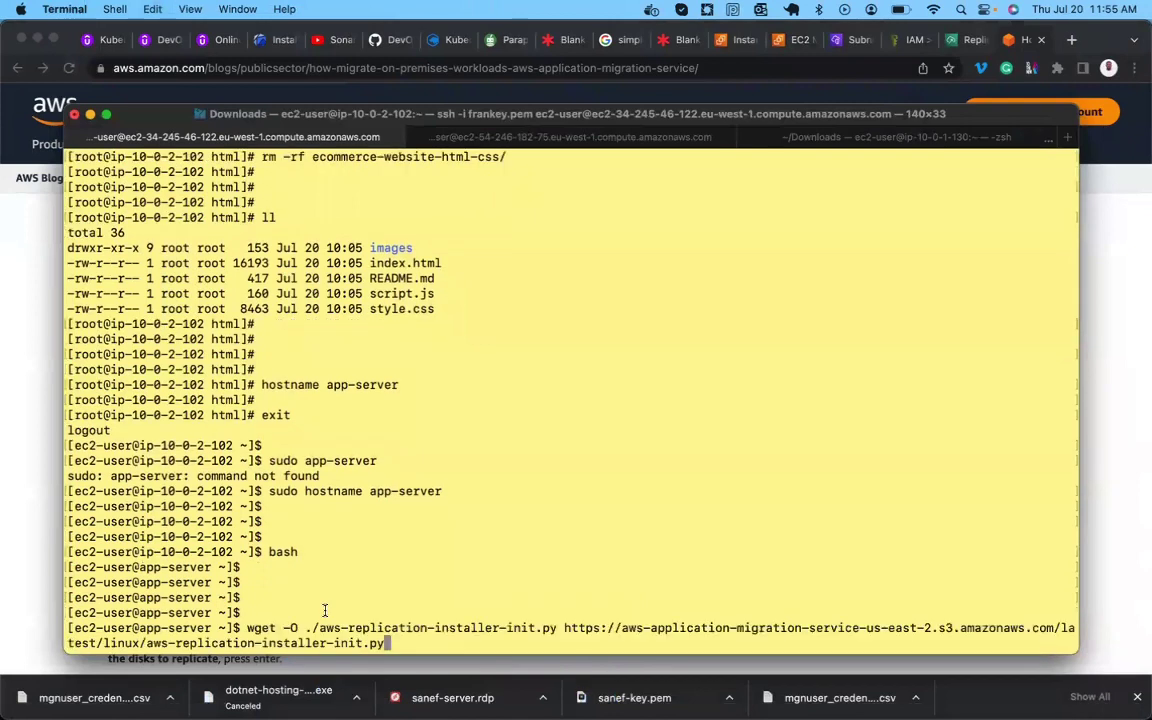
Run the wget download and list files to confirm aws-replication-installer-init.py is present.
key("Return")
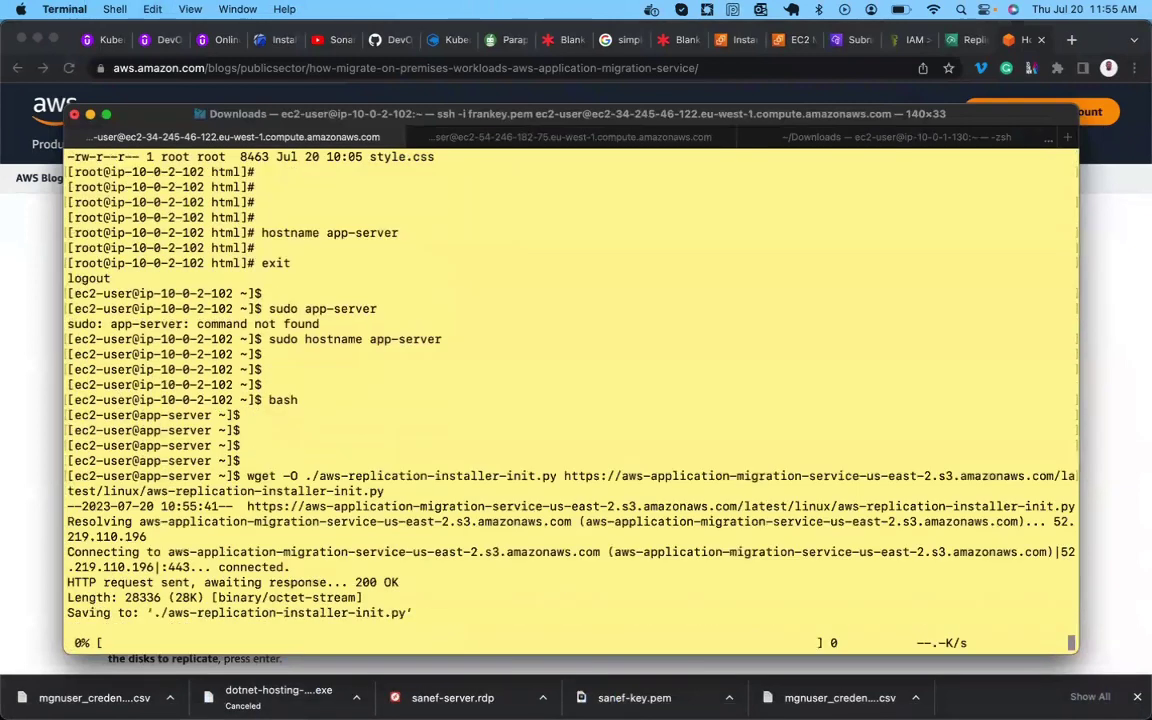
key("Return")
key("Return")
type("ll")
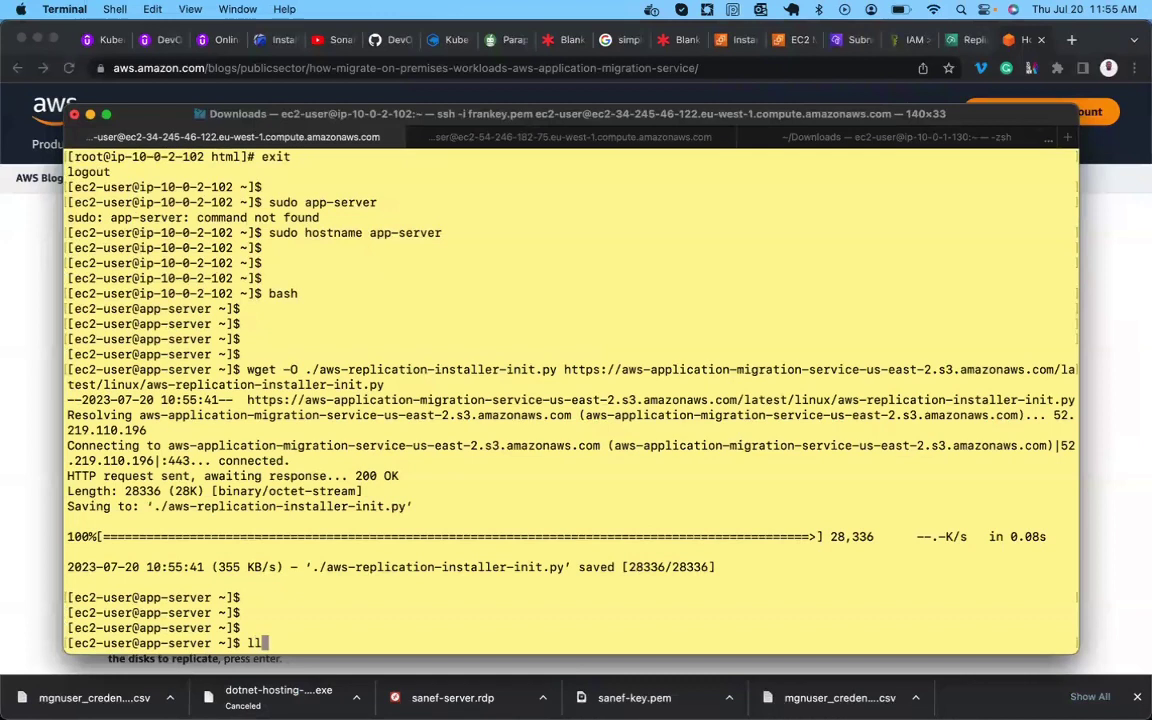
key("Return")
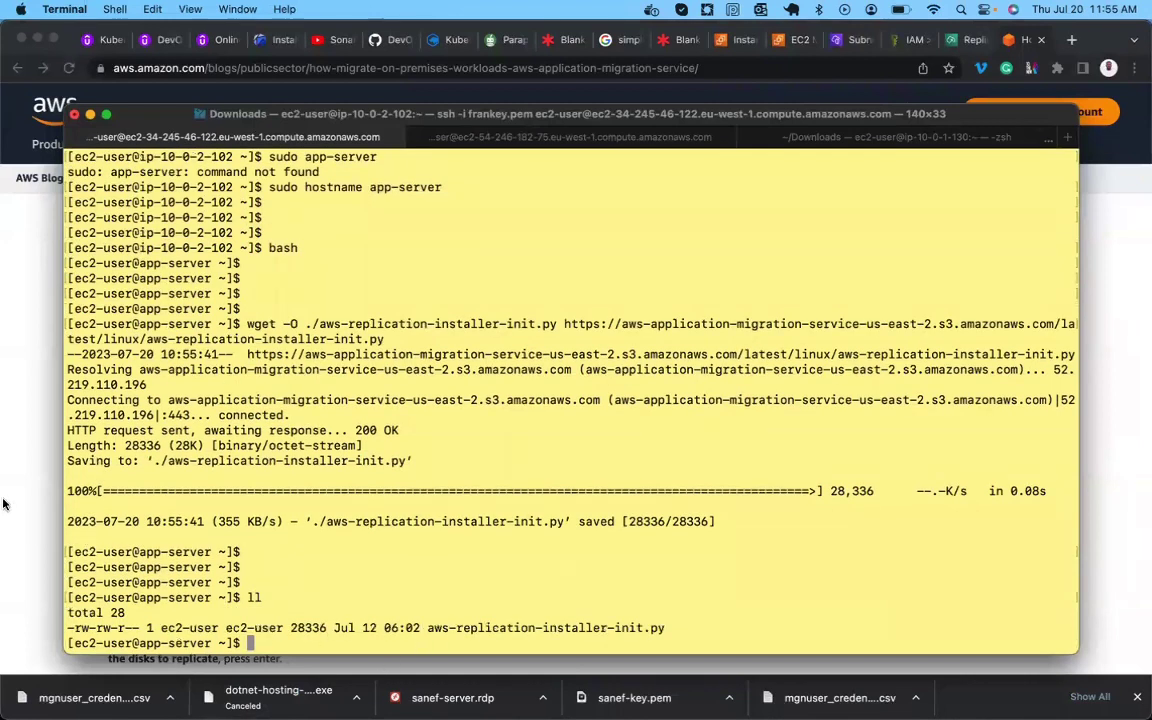
Select the blog's sudo python3 install command and return to Terminal.
left_click(5, 455)
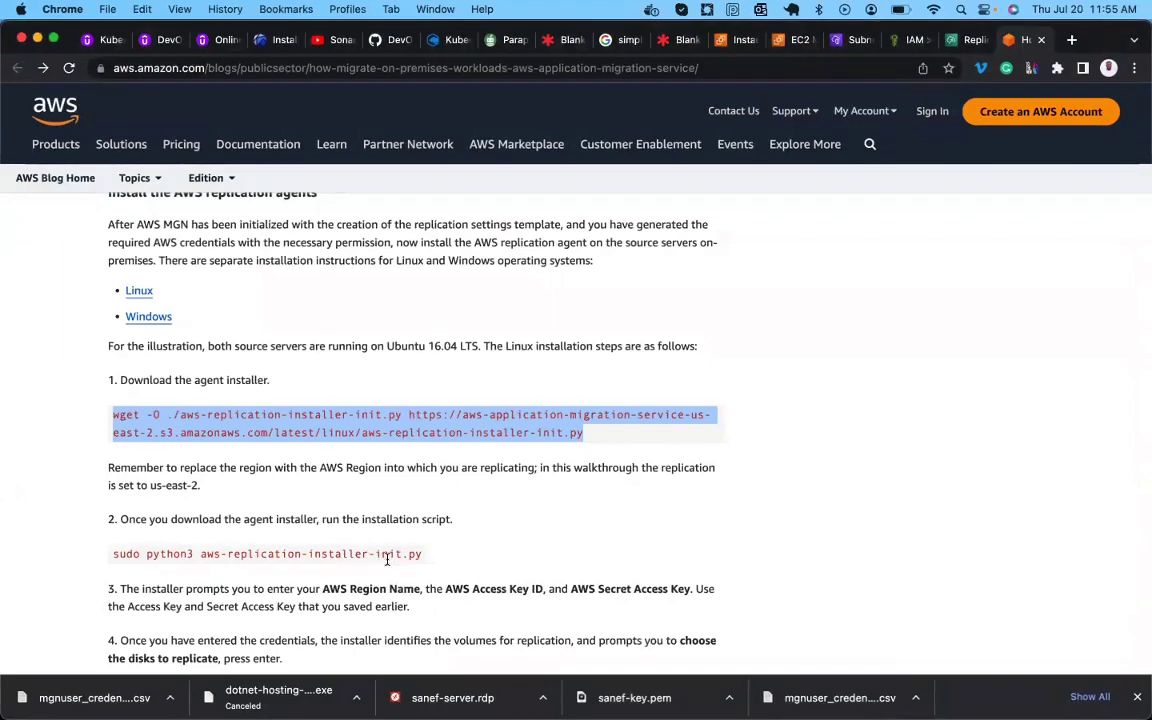
mouse_move(453, 714)
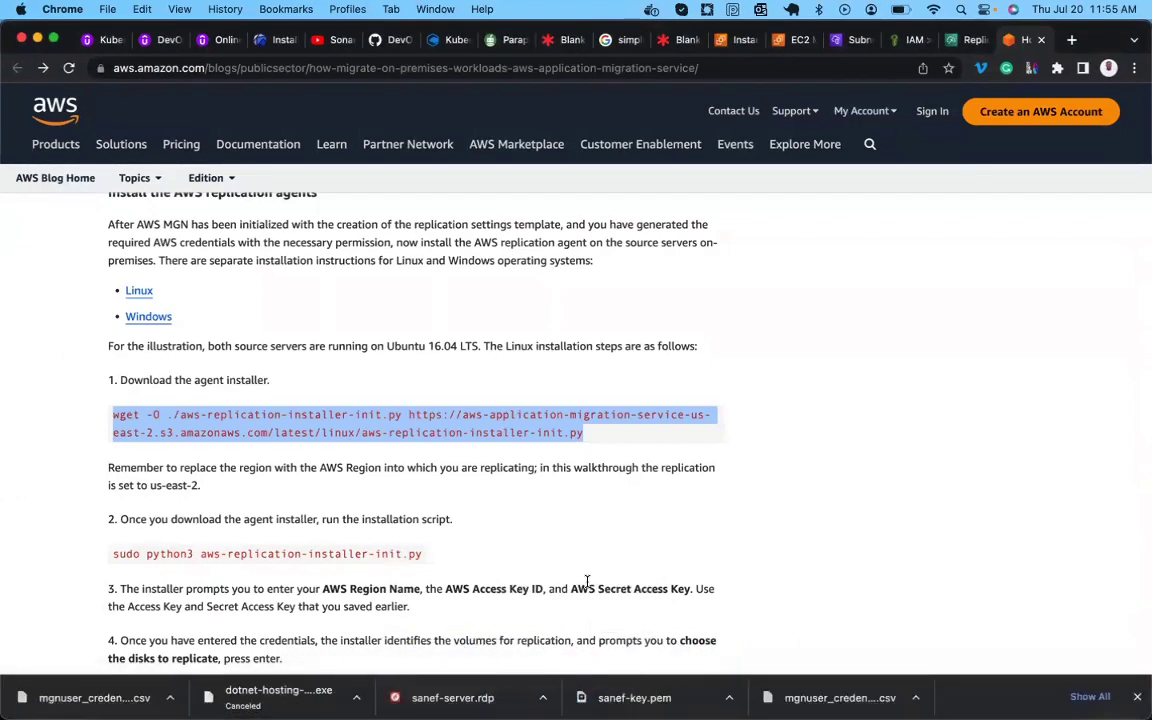
left_click_drag(422, 553, 112, 548)
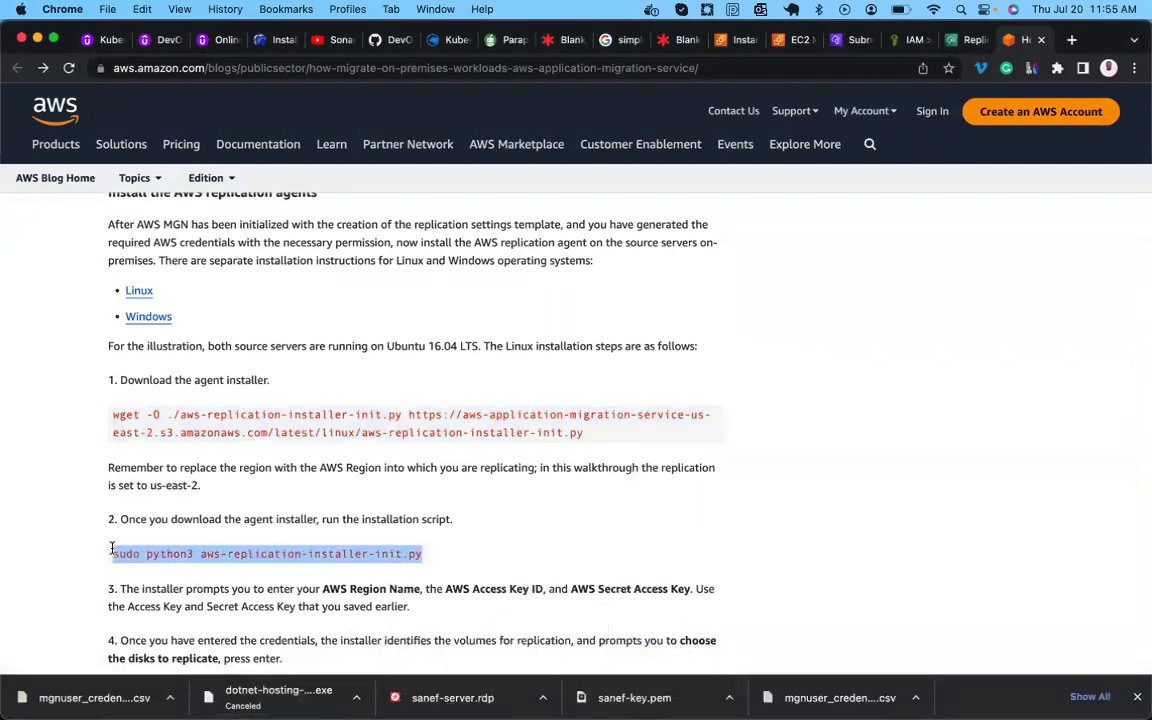
mouse_move(530, 676)
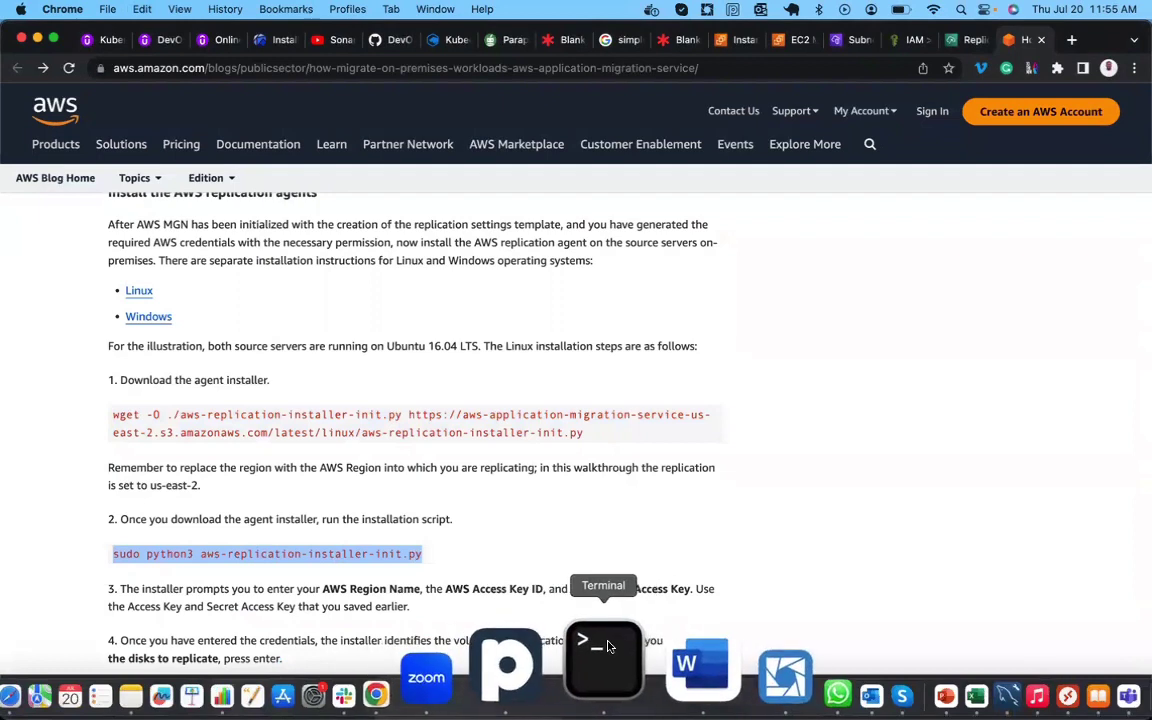
left_click(604, 657)
Paste and run the sudo python3 installer, entering eu-west-1 as the region.
key("super+v")
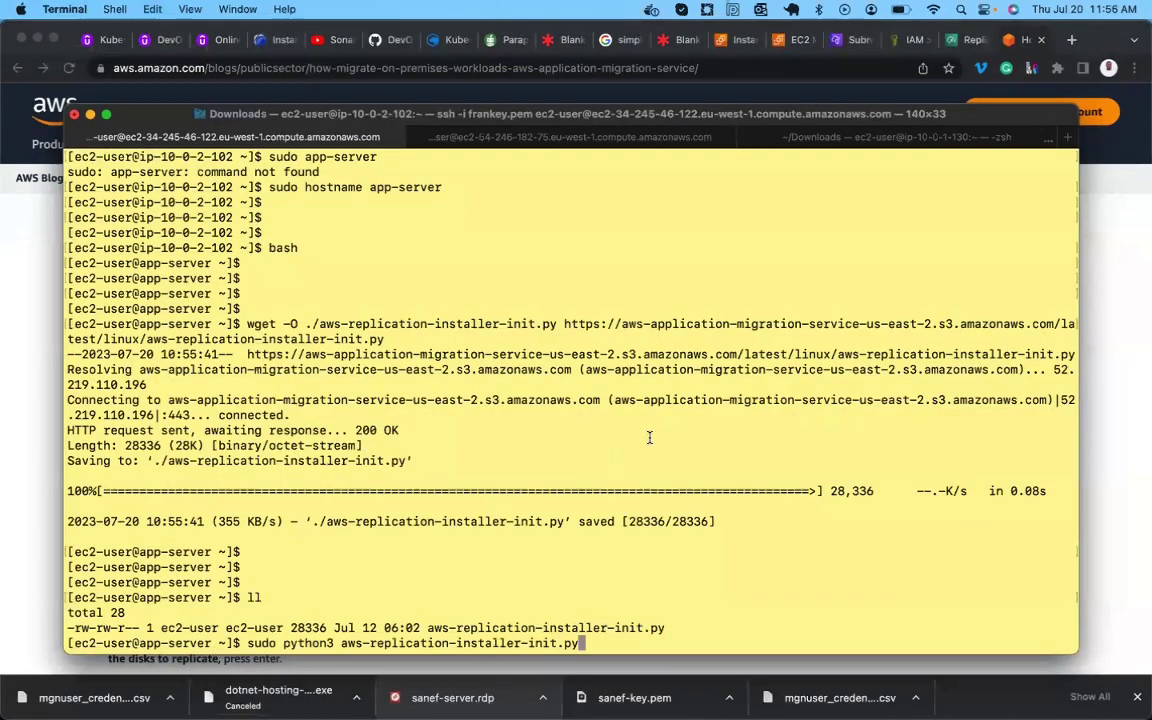
key("Return")
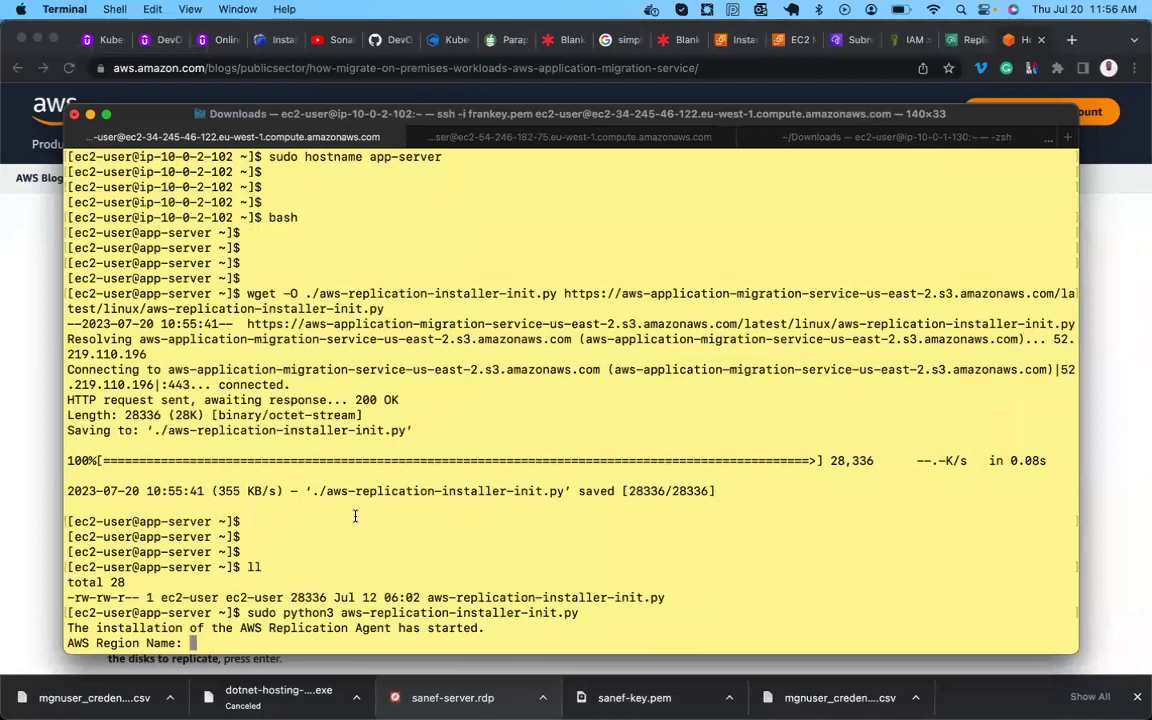
type("eu-west-1")
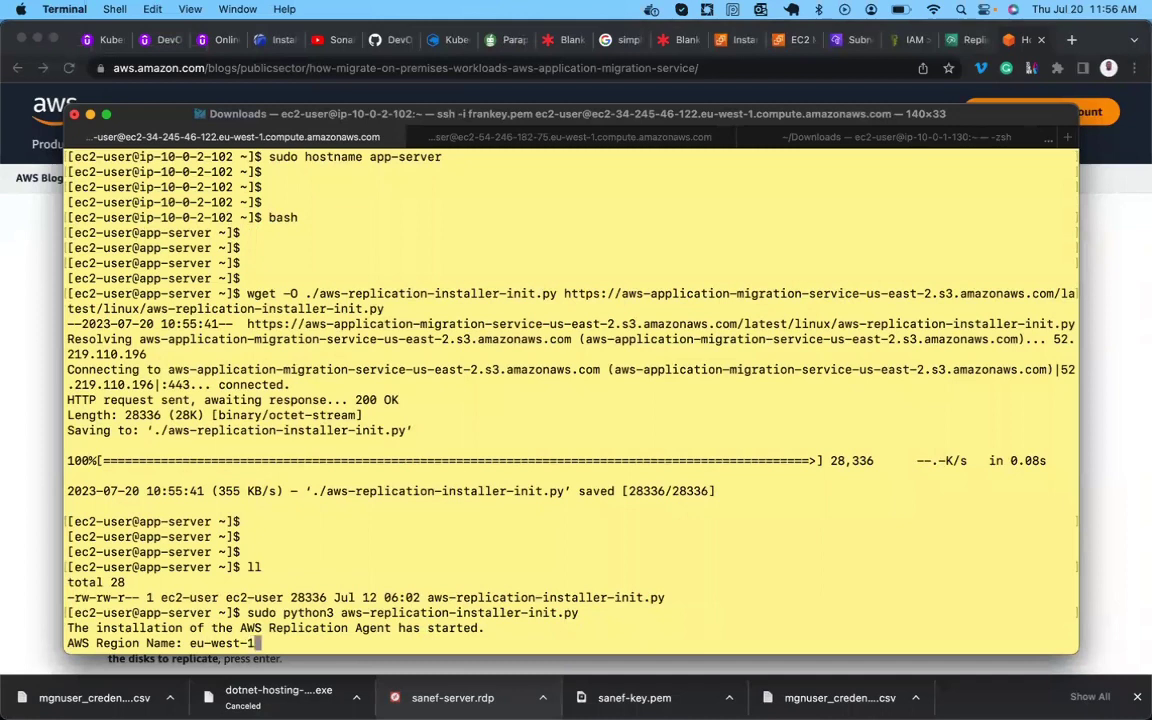
key("Return")
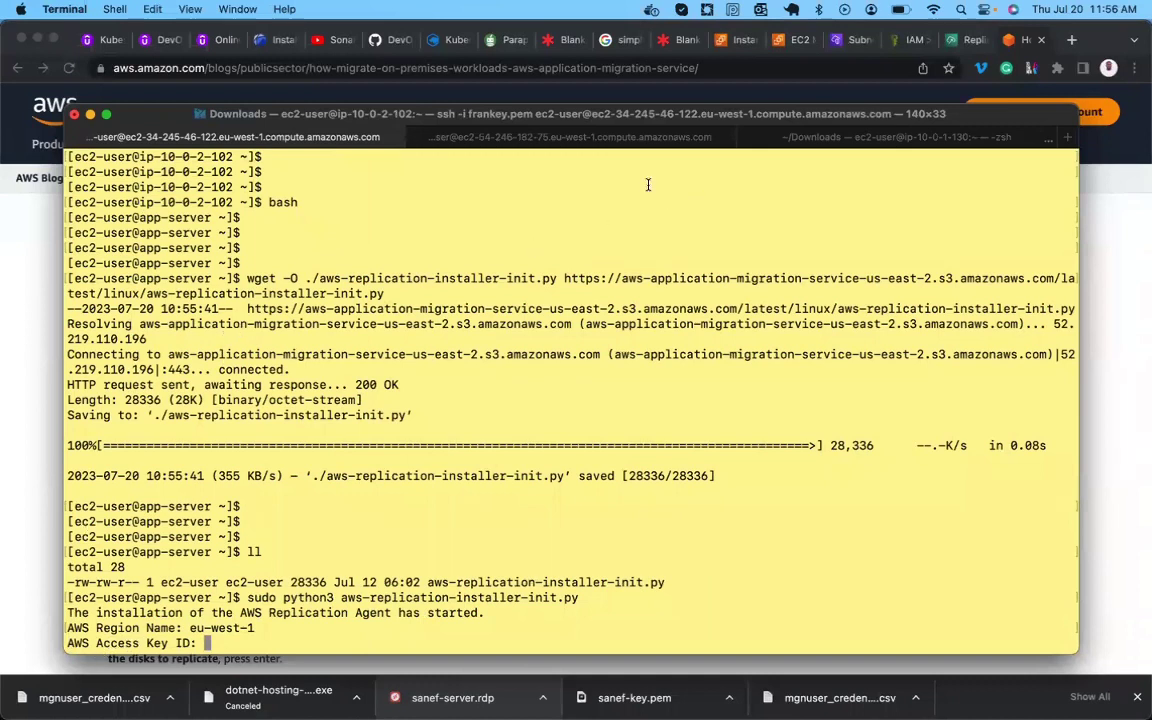
Copy the access key ID from the IAM page and submit it to the installer.
mouse_move(150, 700)
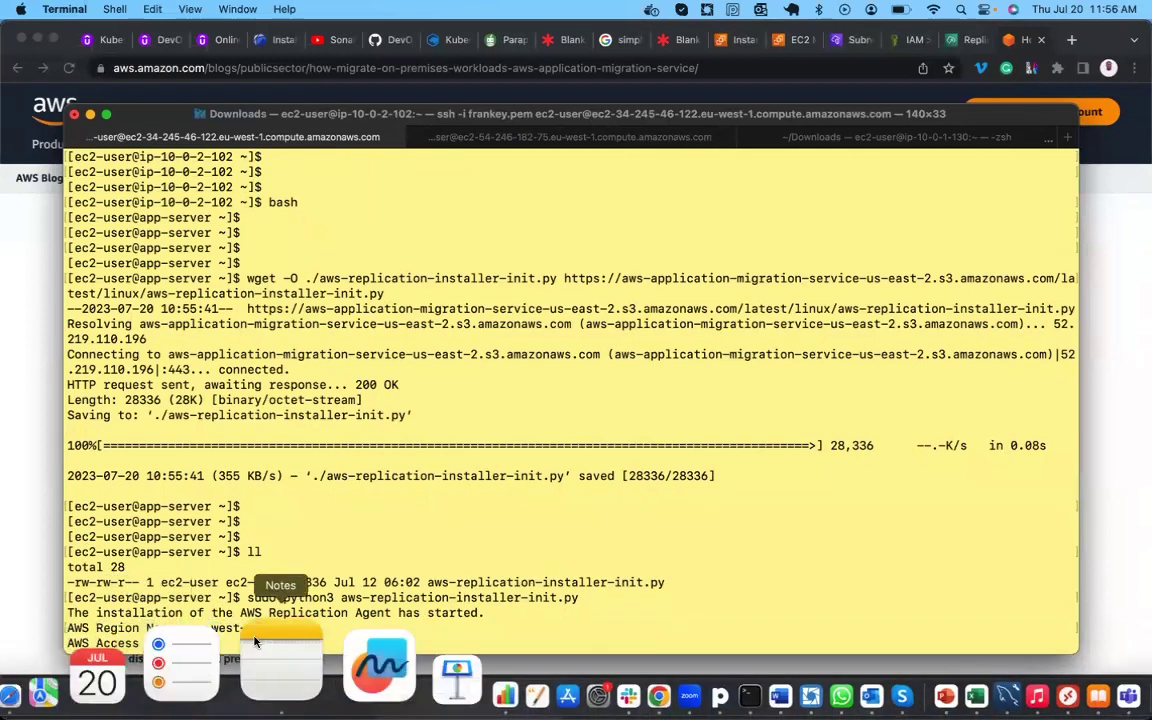
left_click(901, 50)
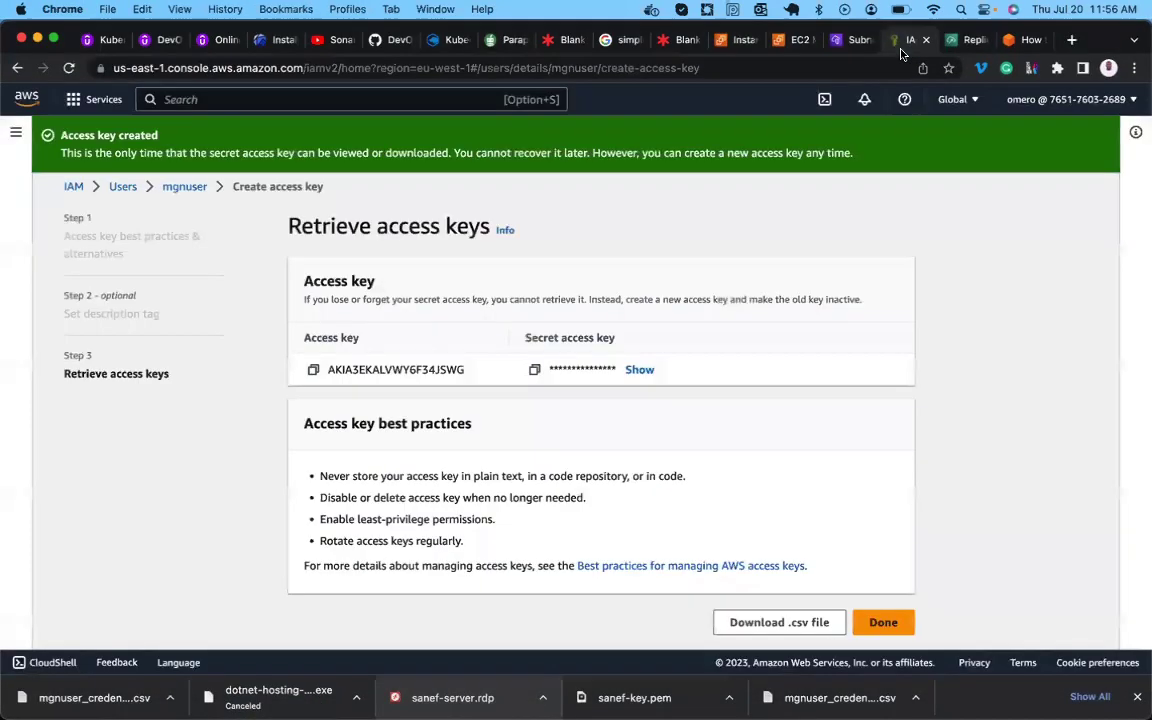
left_click(313, 369)
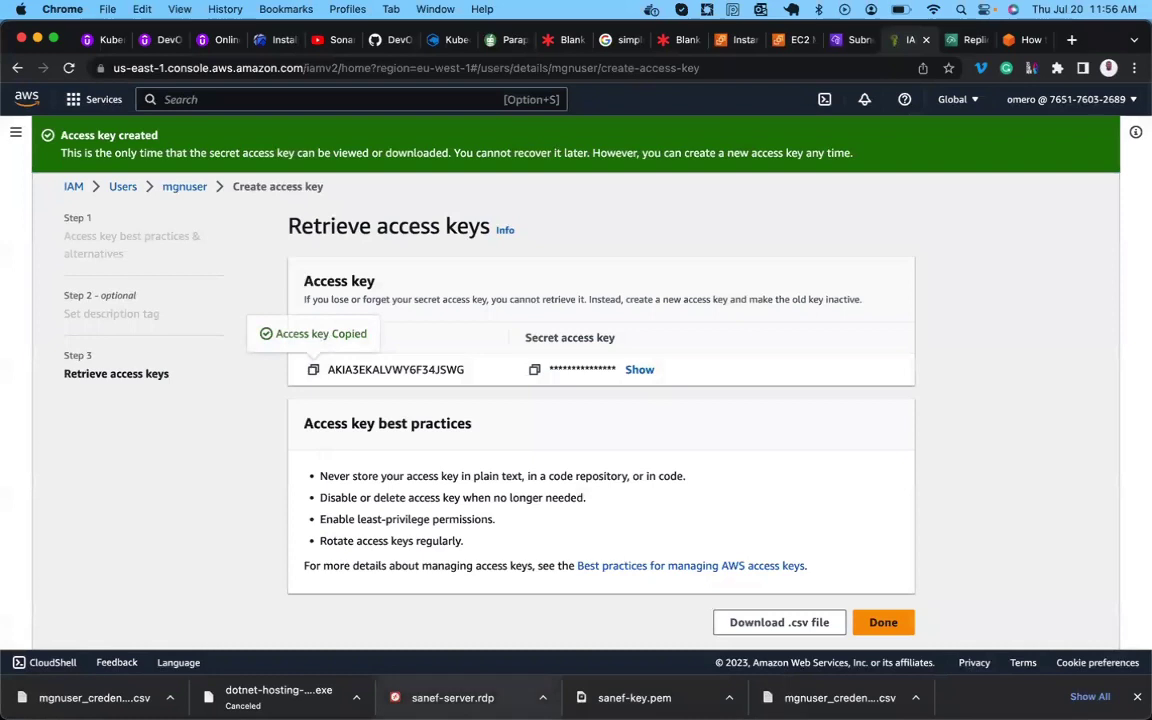
left_click(609, 656)
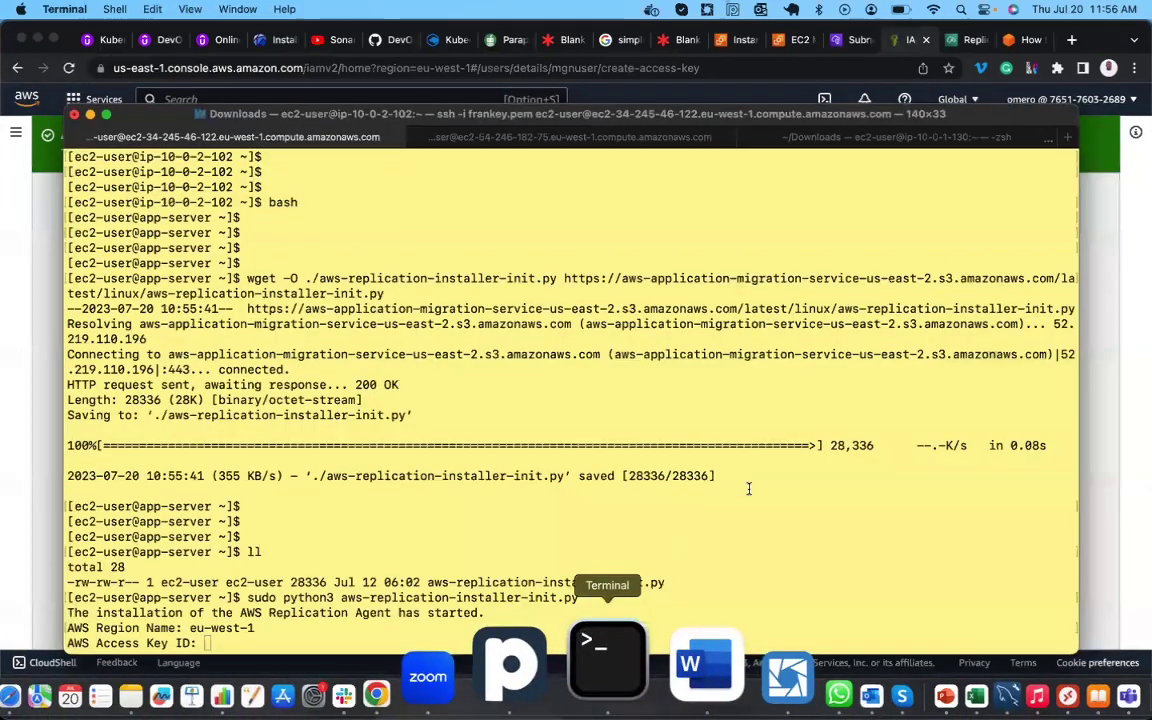
right_click(742, 438)
left_click(768, 460)
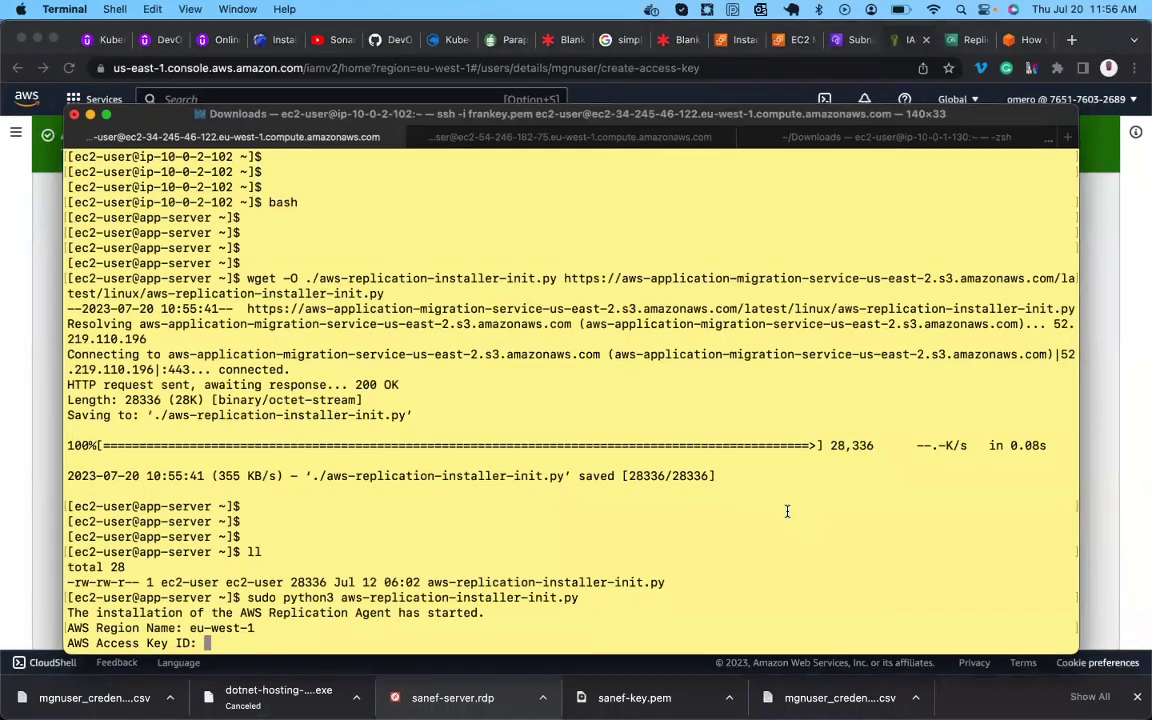
key("super+v")
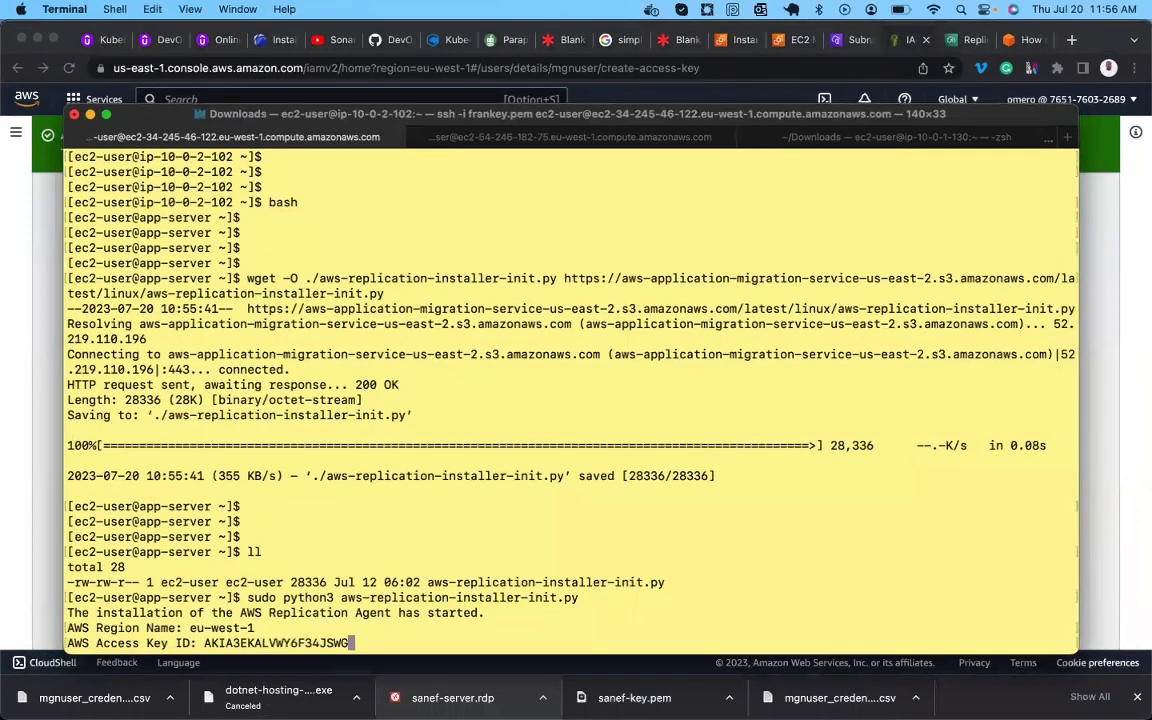
key("Return")
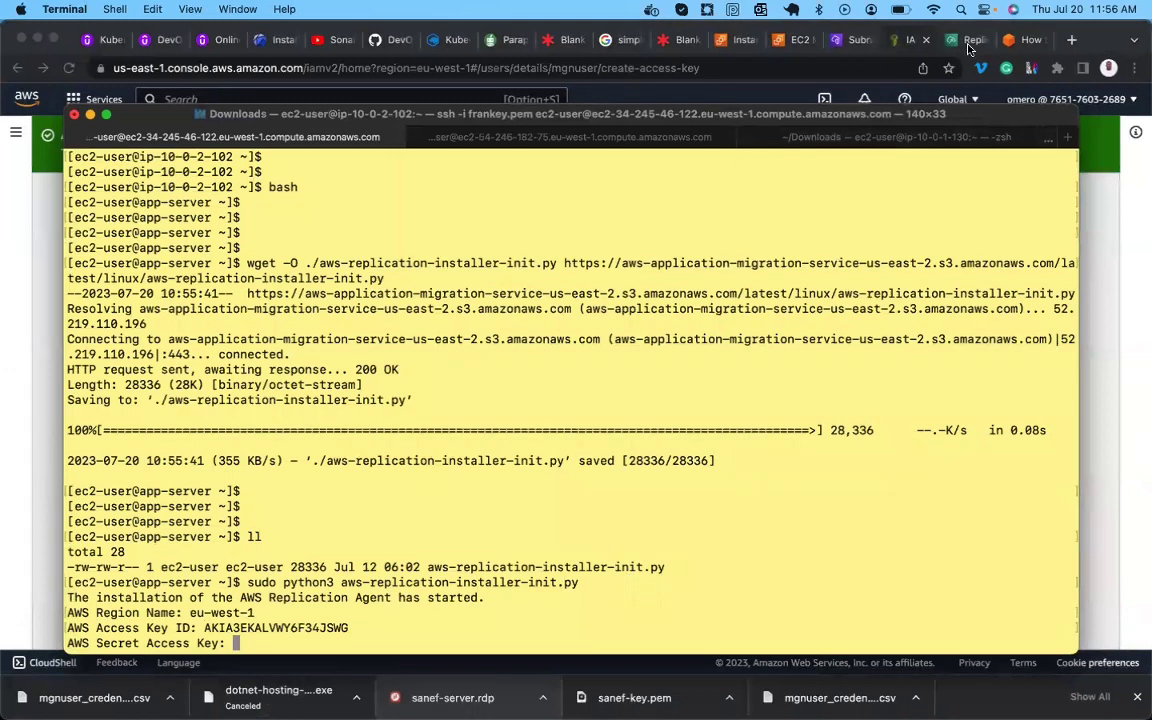
Copy the secret access key from IAM and paste it at the installer's prompt.
left_click(891, 55)
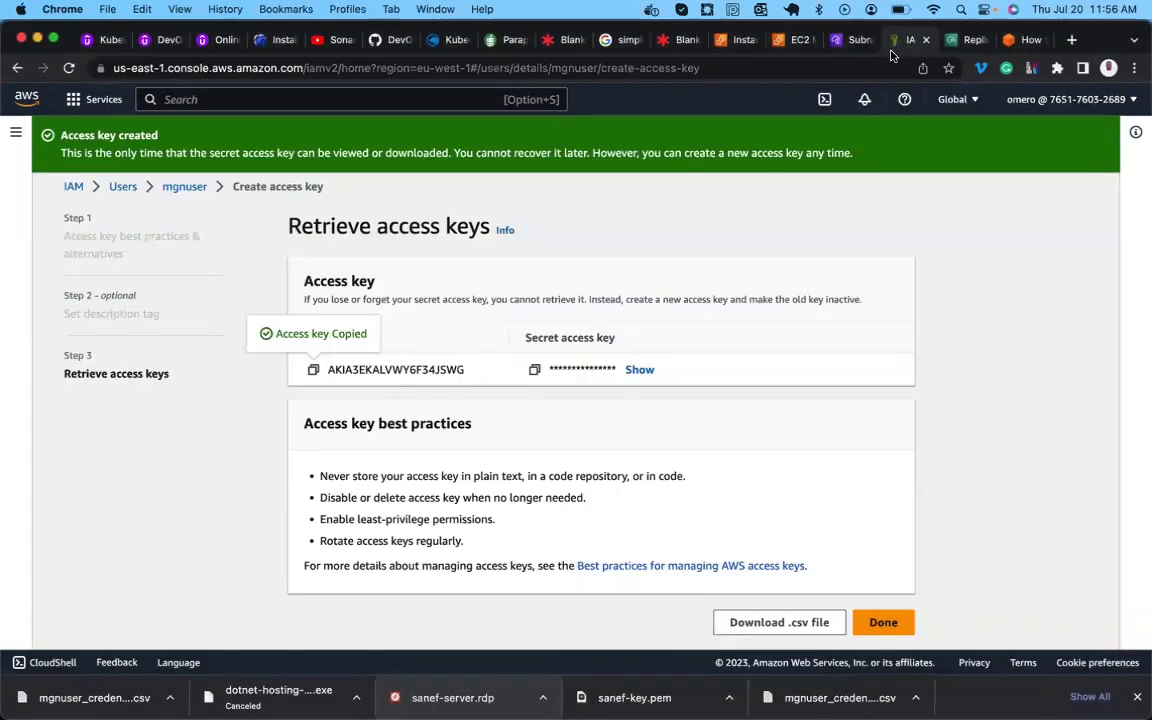
left_click(536, 371)
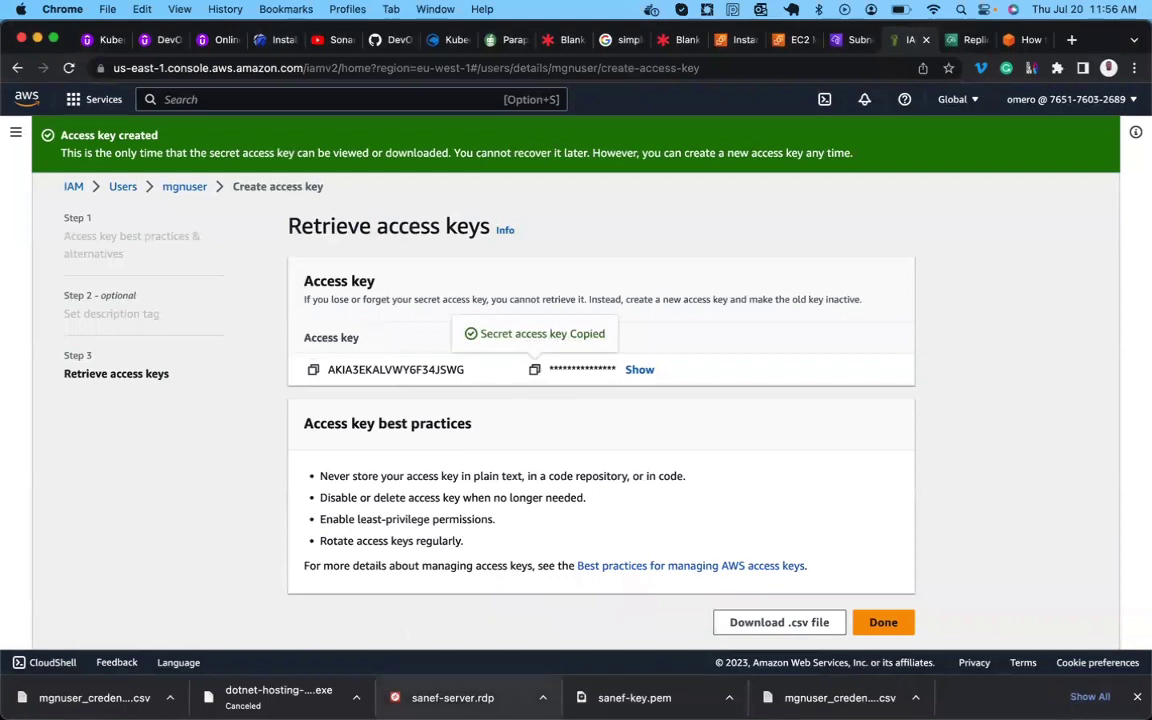
mouse_move(578, 656)
left_click(612, 646)
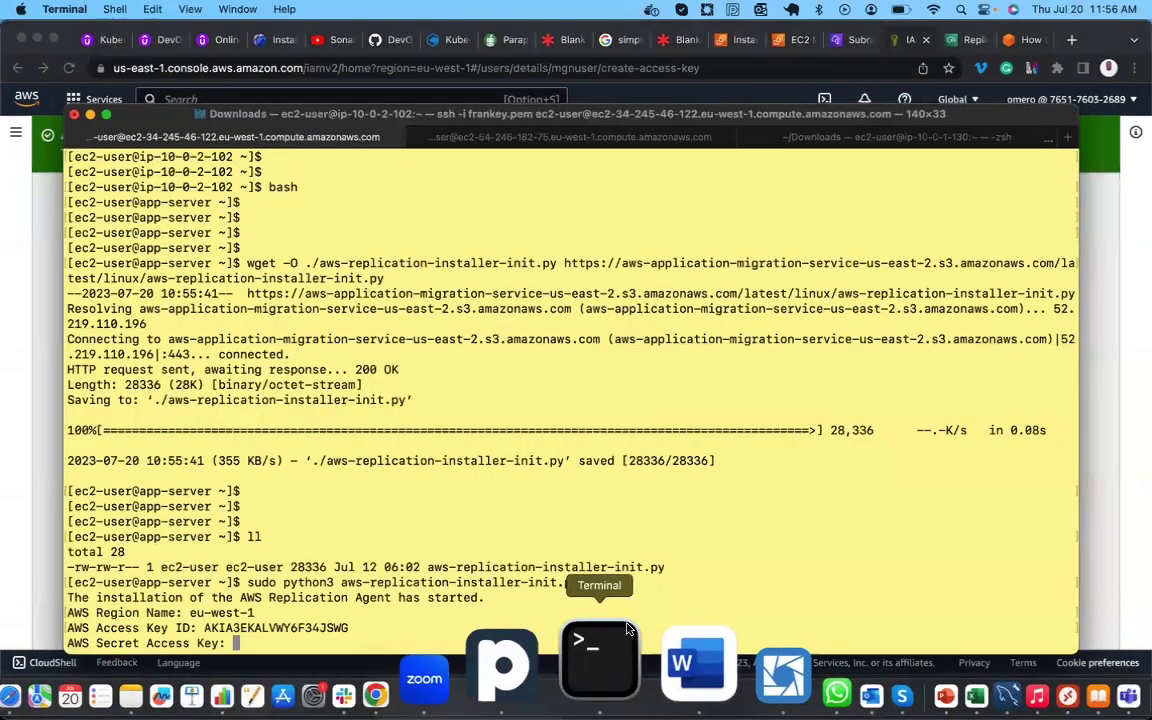
right_click(811, 497)
left_click(834, 521)
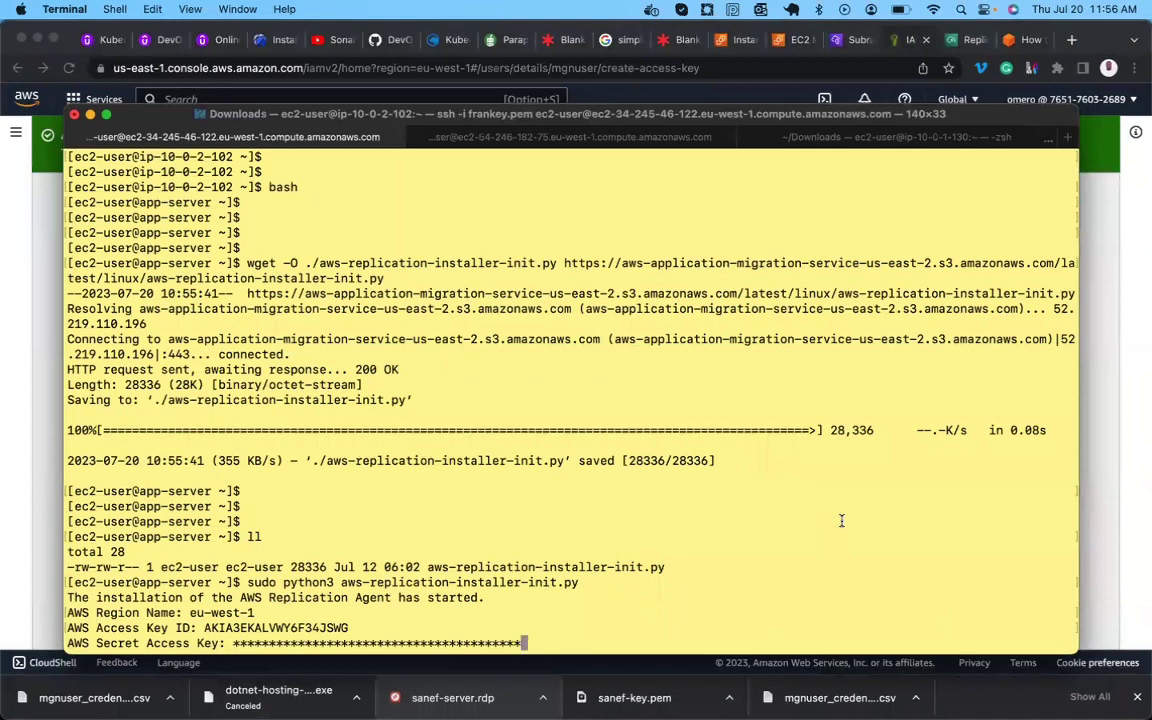
Submit the secret key, replicate all disks, note the /dev/xvda volume, then open the DB-Server session.
key("Return")
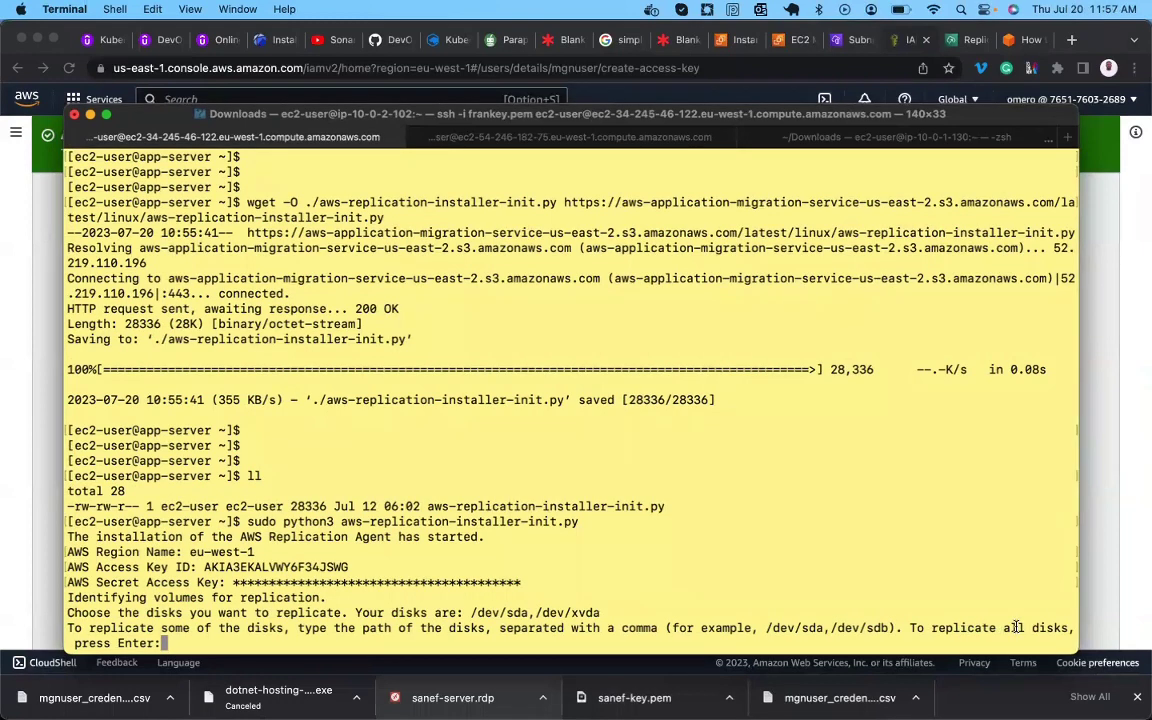
key("Return")
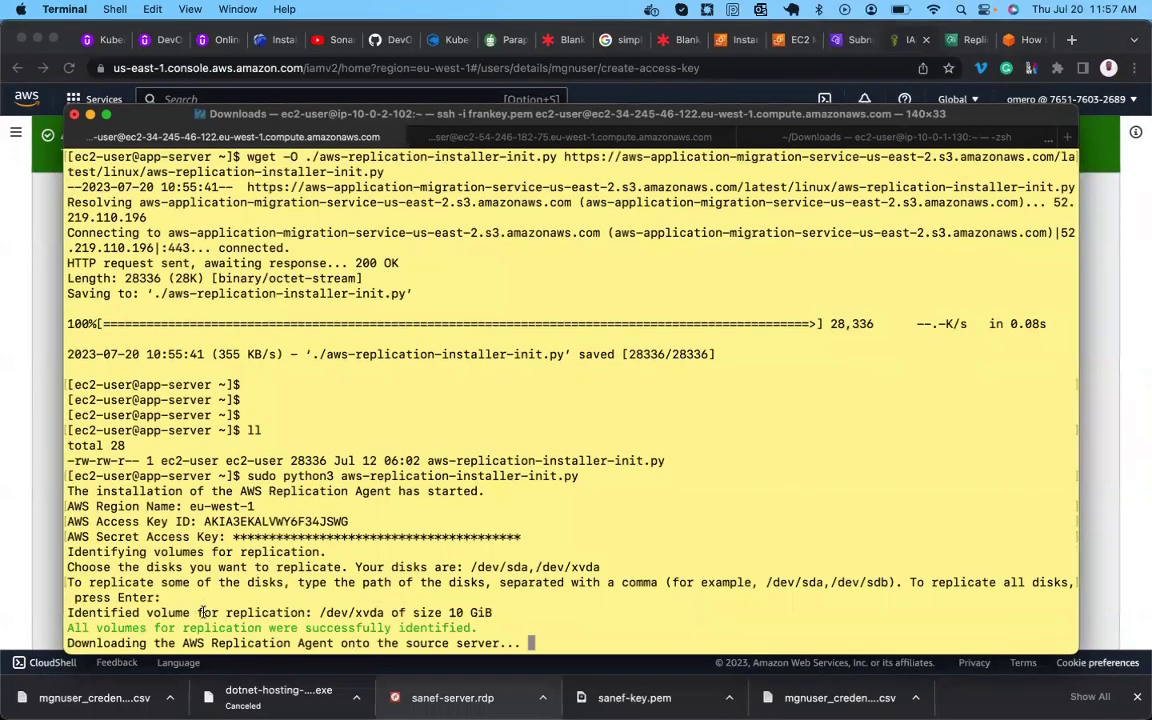
triple_click(480, 612)
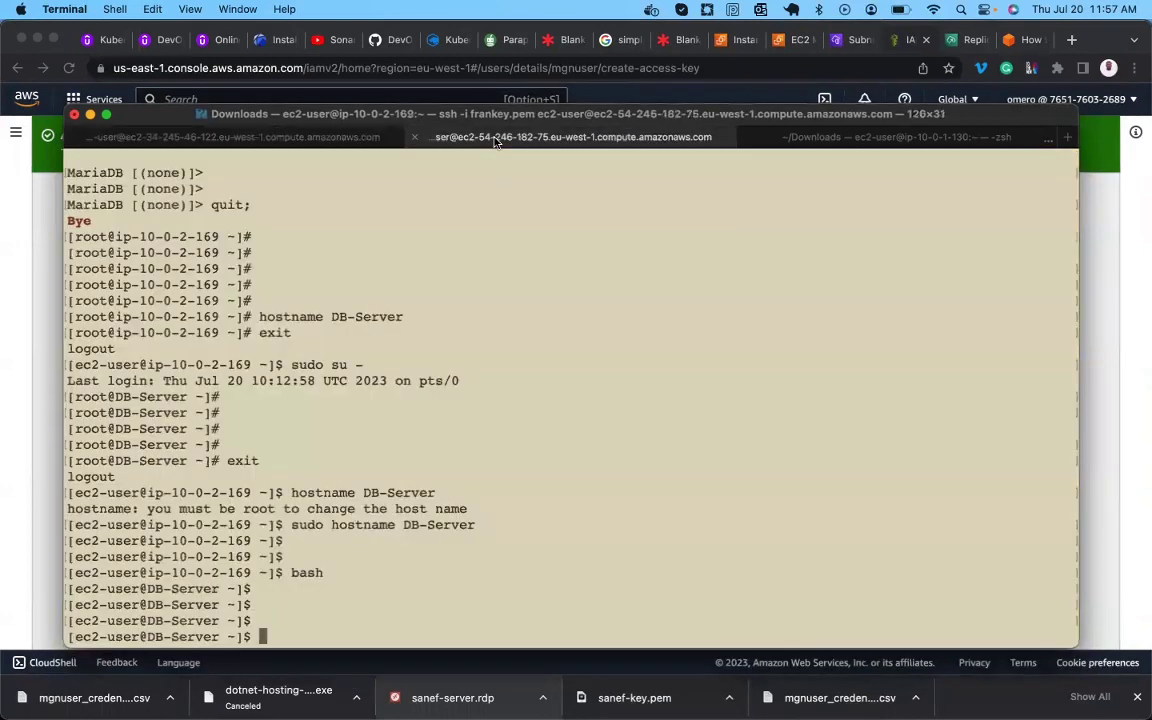
left_click(448, 134)
Copy the blog's wget command and run it on DB-Server to download the installer.
left_click(37, 372)
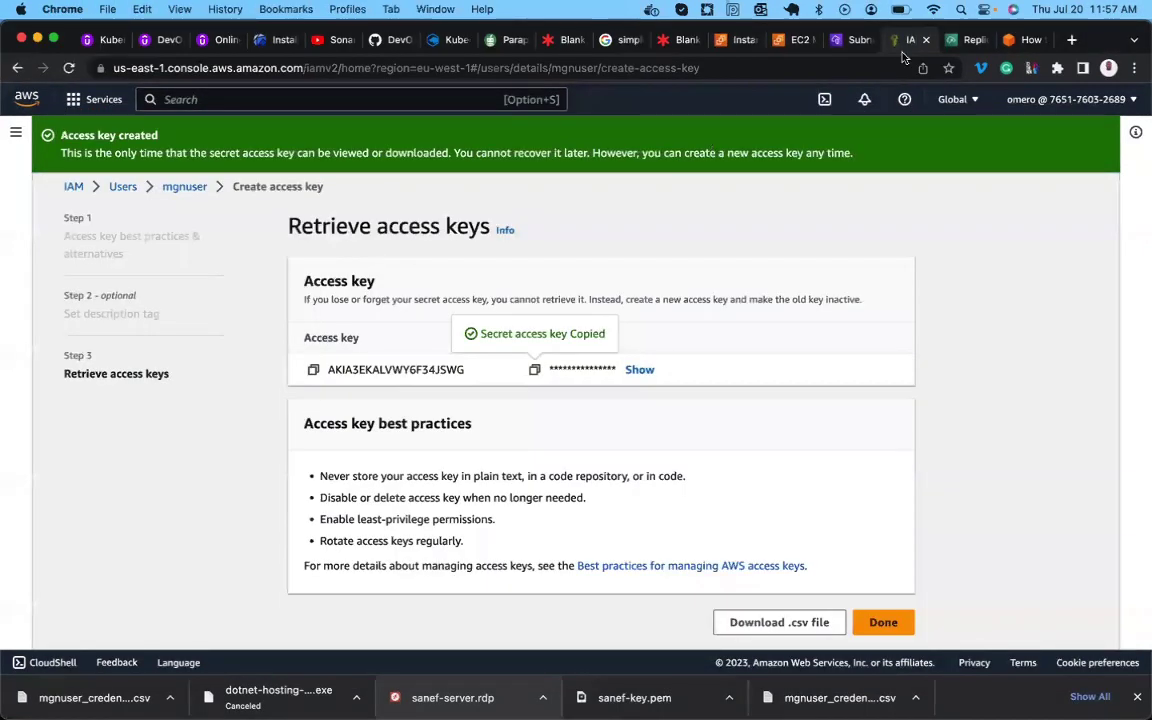
left_click(968, 41)
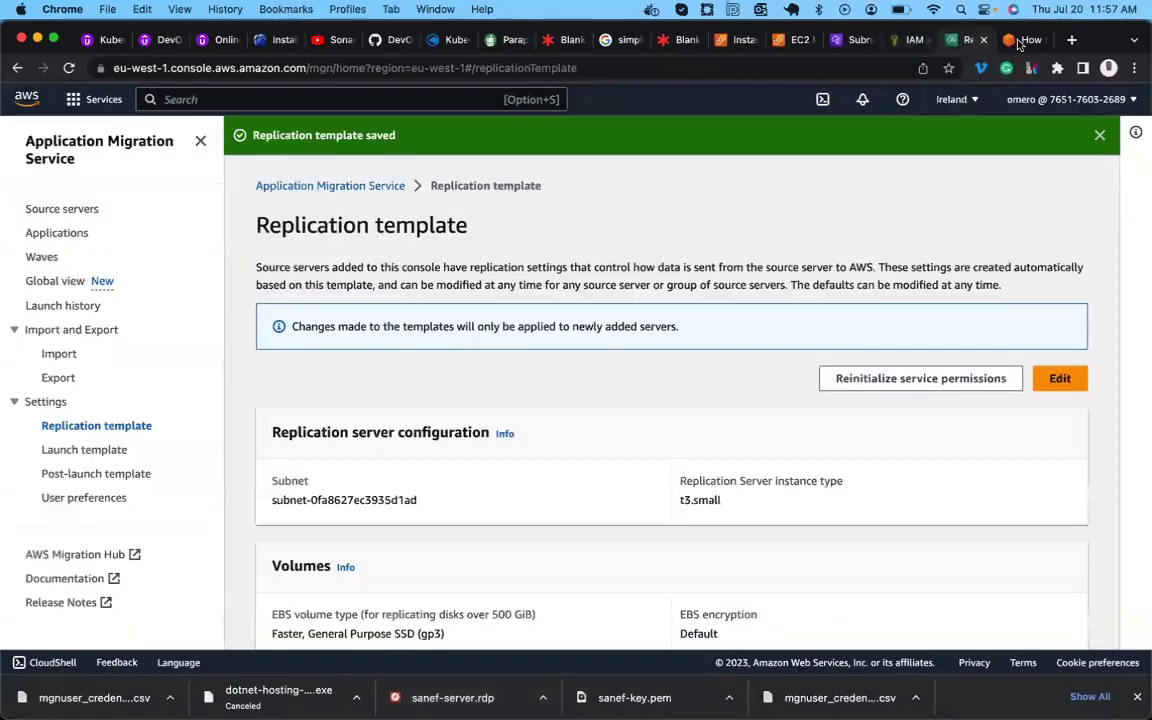
key("ctrl+Tab")
left_click_drag(602, 437, 111, 428)
key("super+c")
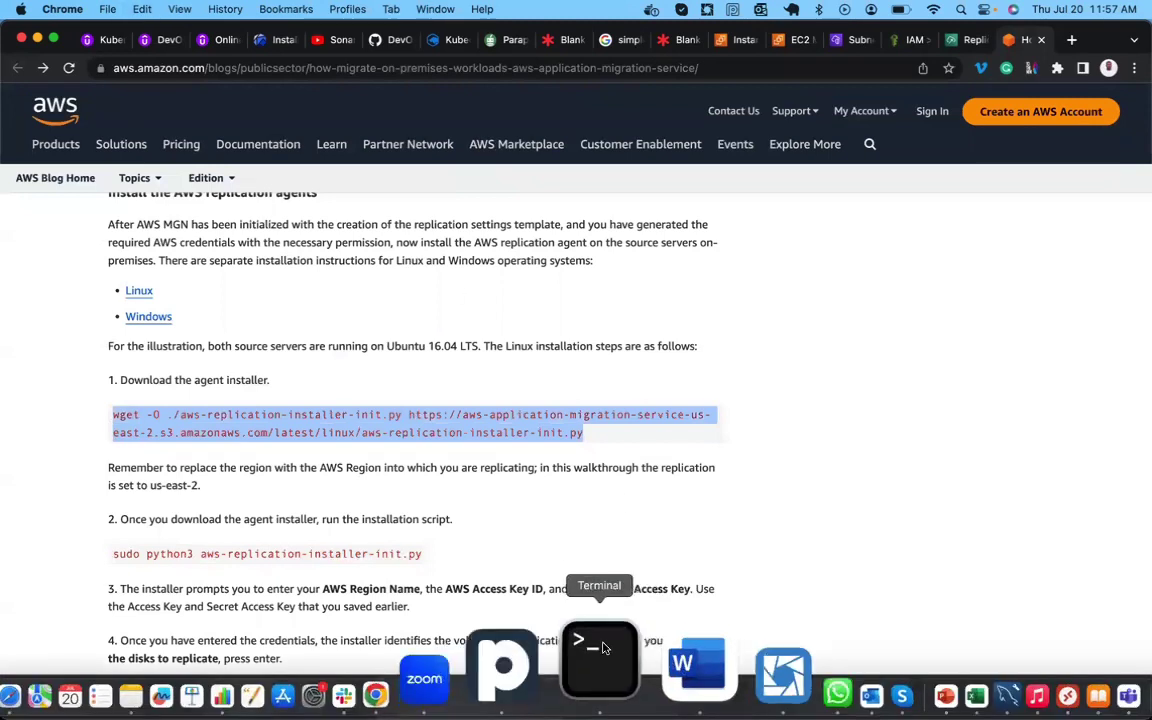
left_click(603, 650)
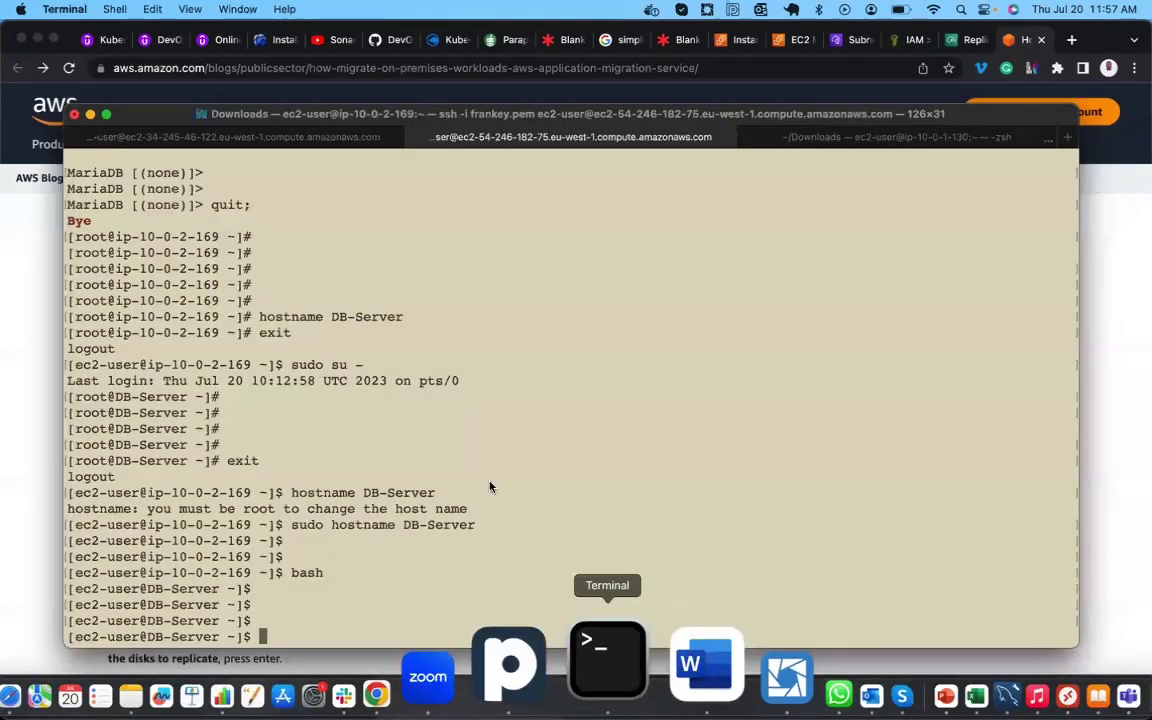
right_click(491, 482)
left_click(513, 509)
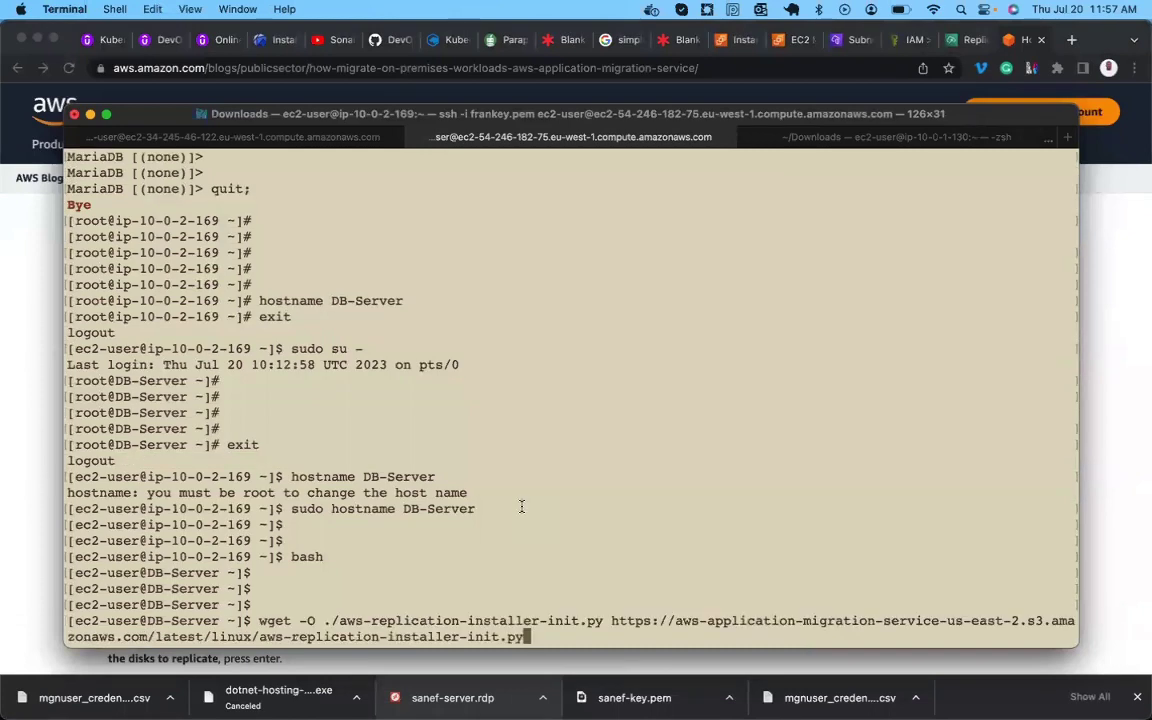
key("Return")
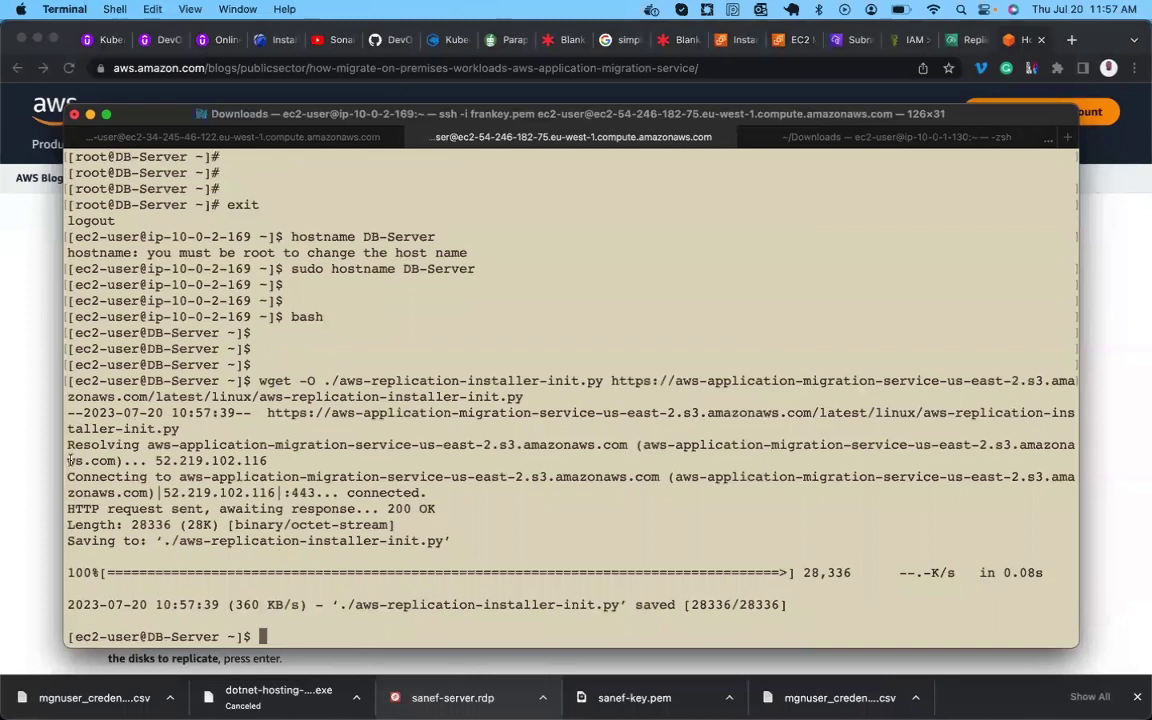
Copy the blog's sudo python3 install command and paste it at the DB-Server prompt.
left_click(14, 402)
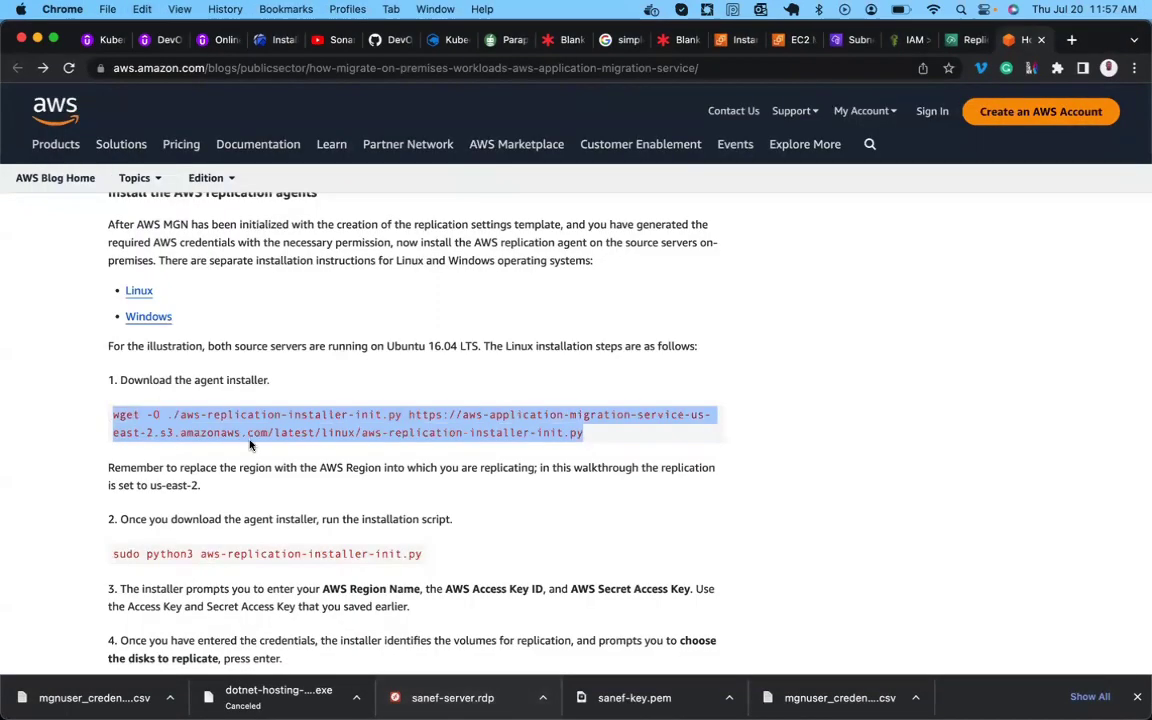
triple_click(373, 550)
key("super+c")
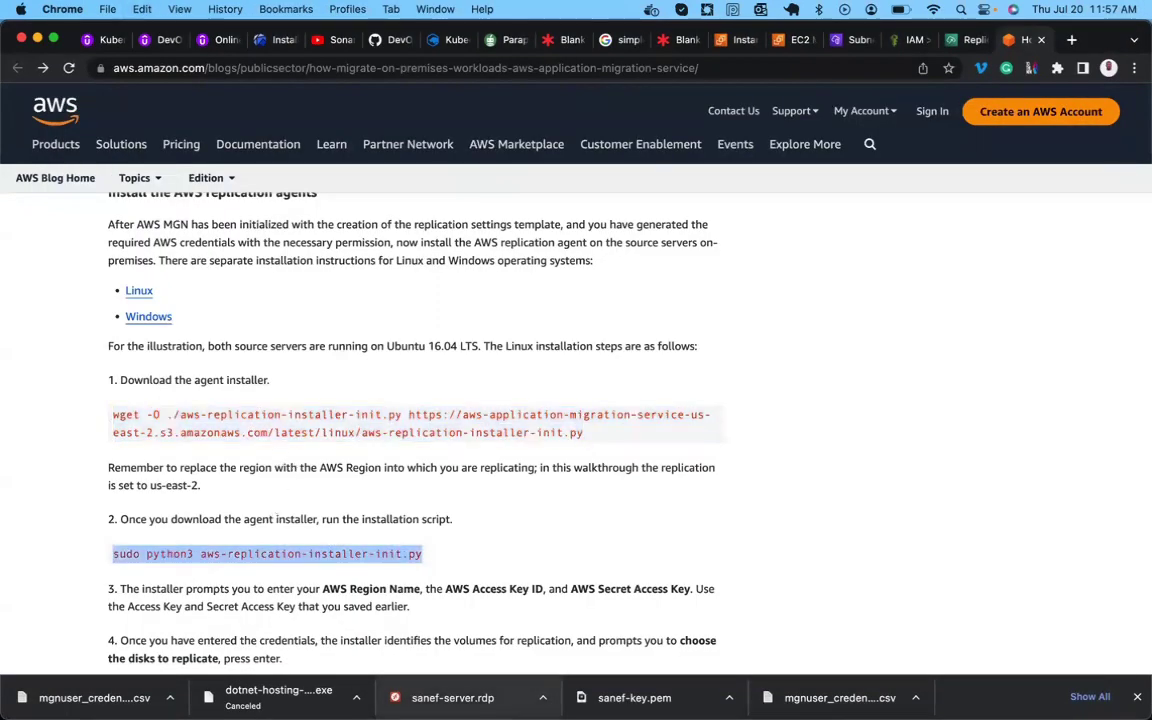
left_click(610, 636)
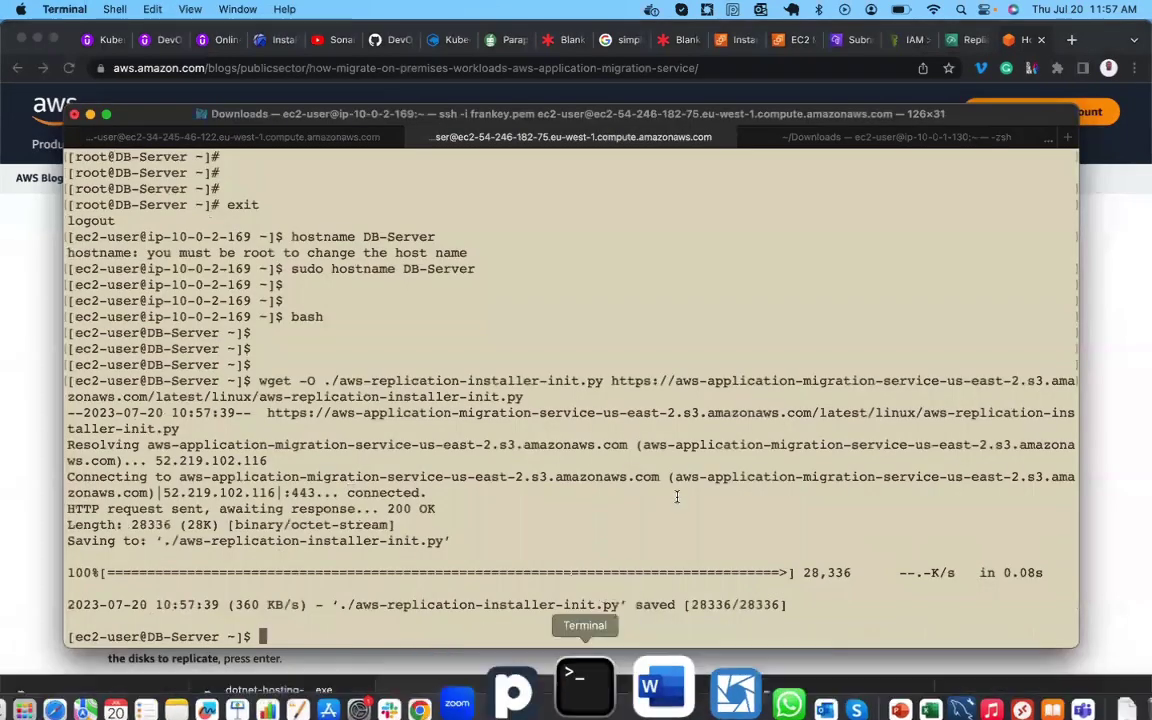
key("super+v")
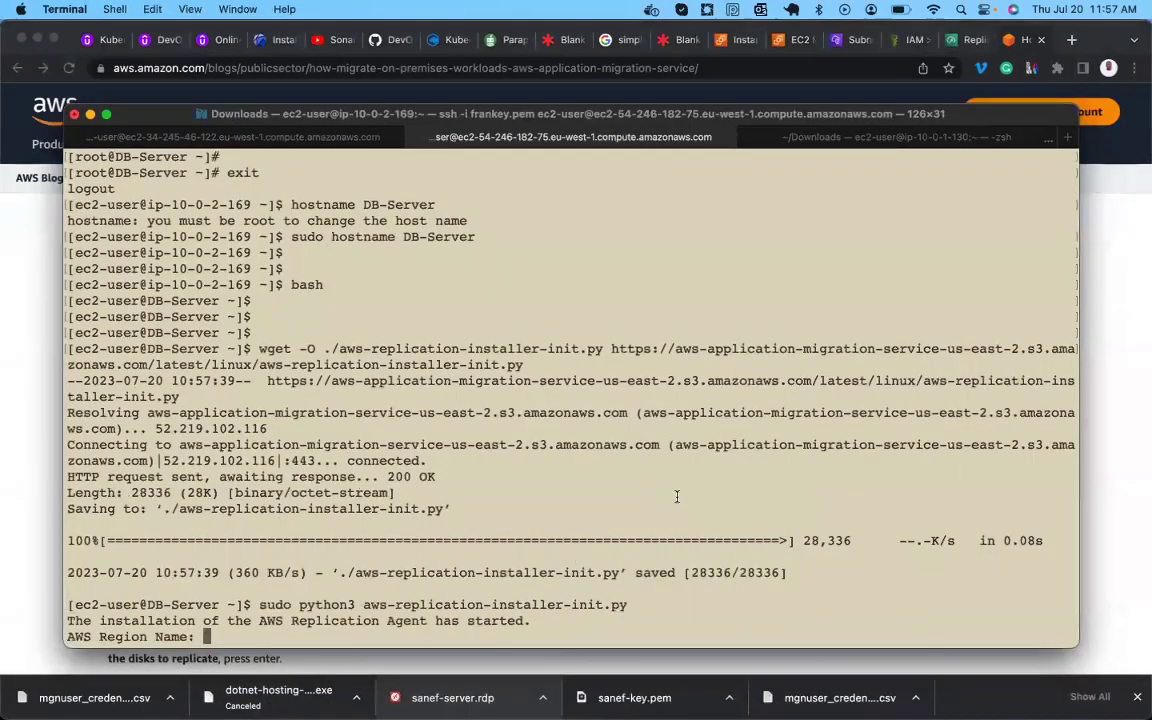
Enter region eu-west-1 and paste the IAM access key ID into the DB-Server installer.
type("eu-west-1")
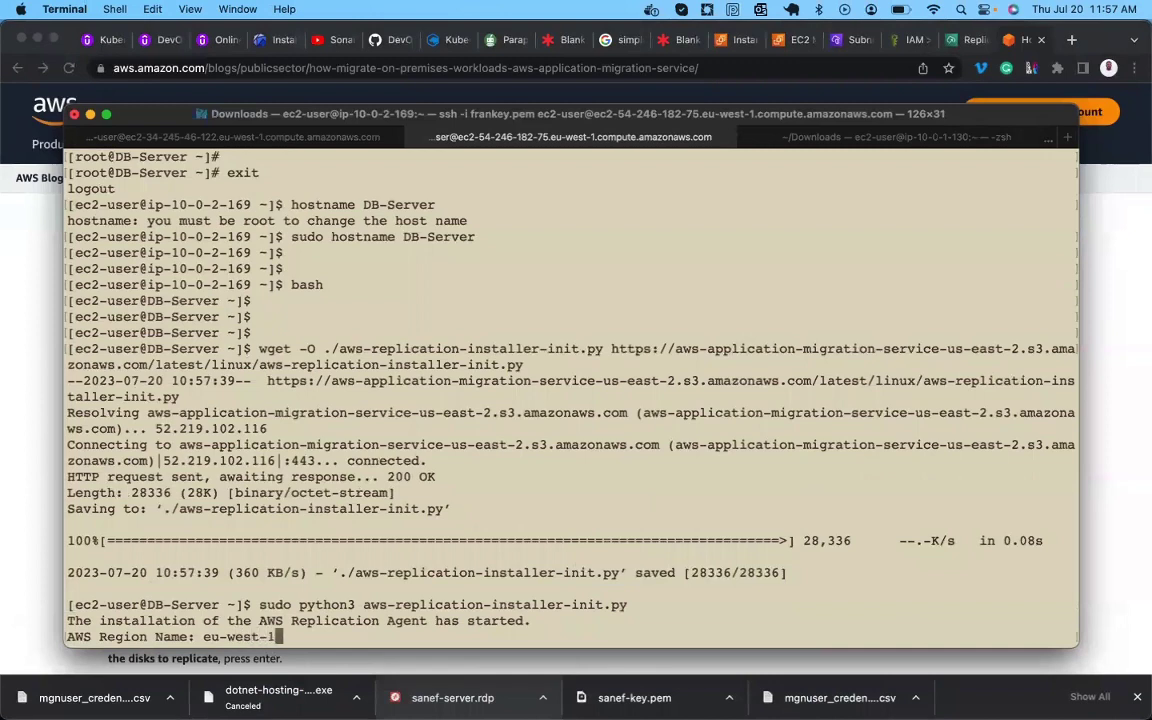
key("Return")
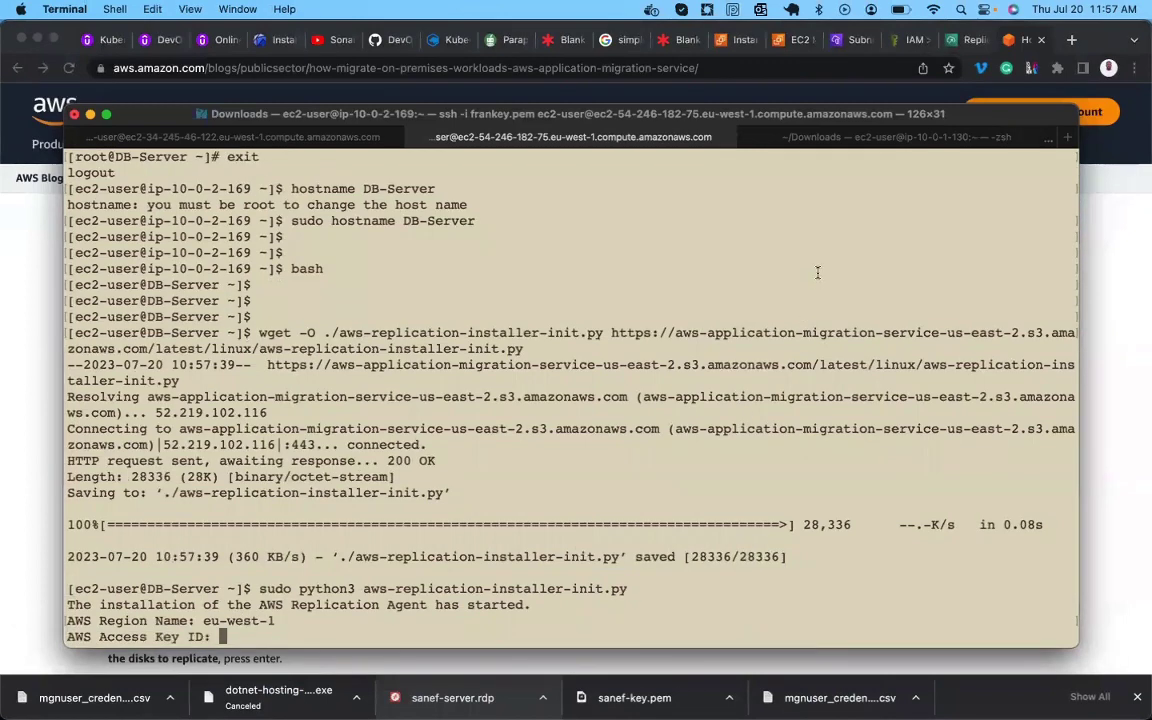
left_click(912, 40)
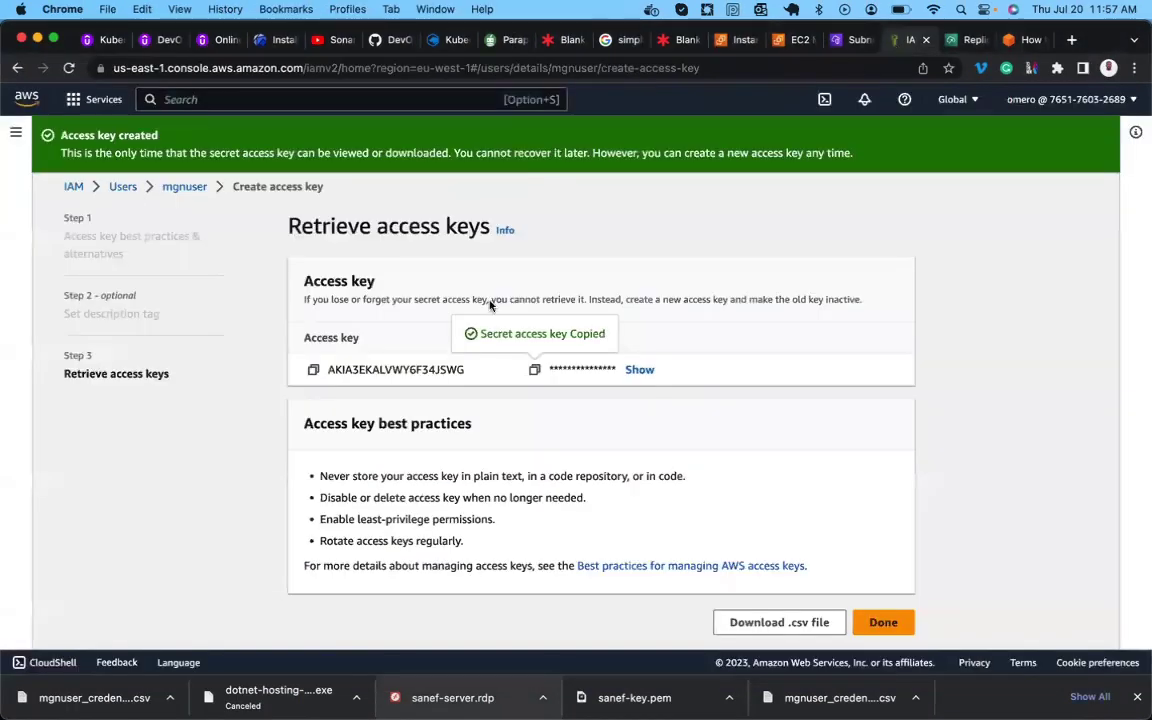
left_click(313, 369)
mouse_move(476, 712)
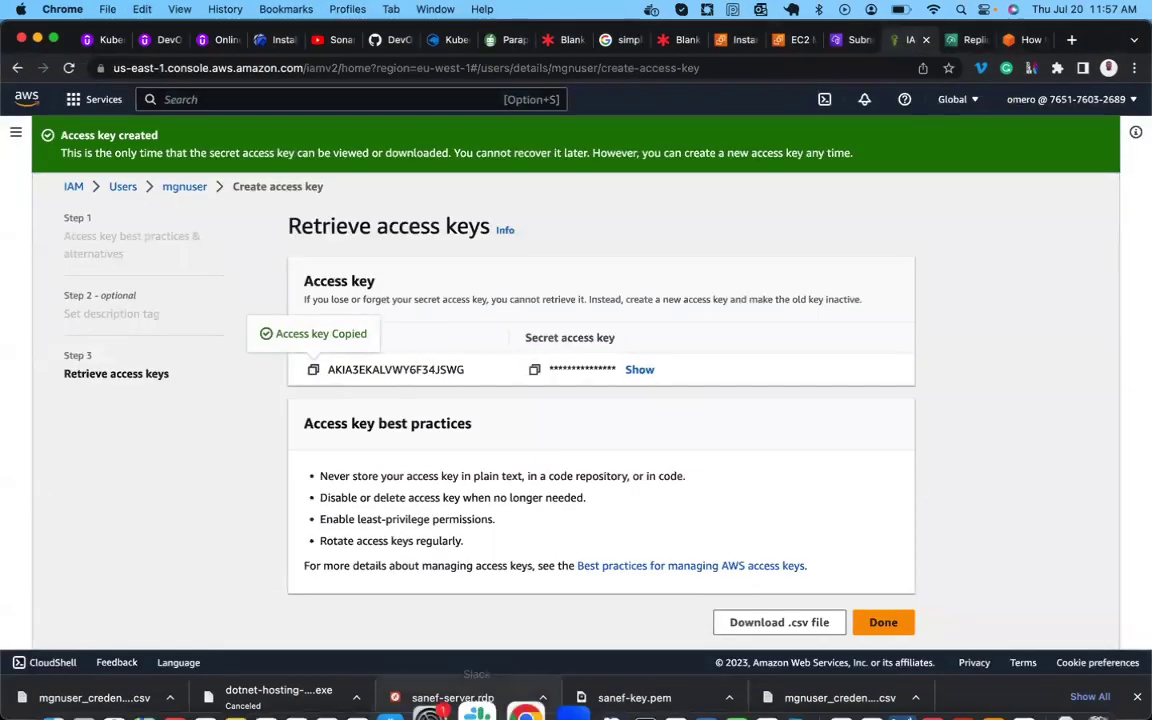
left_click(605, 660)
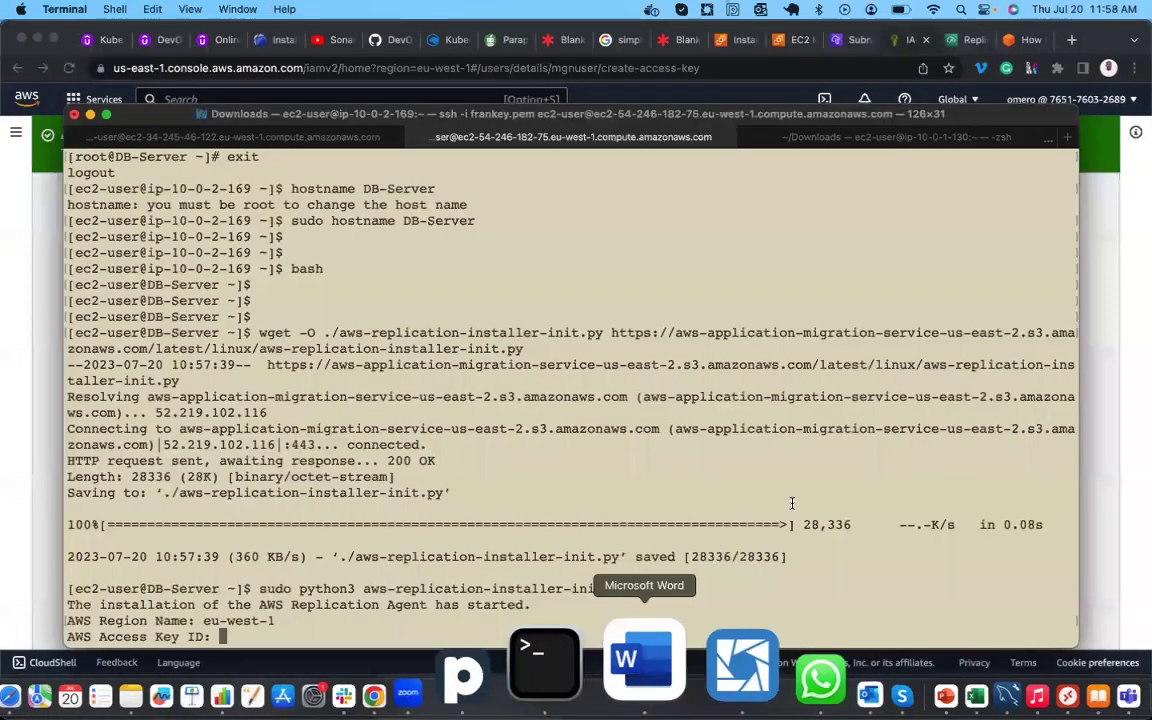
right_click(827, 527)
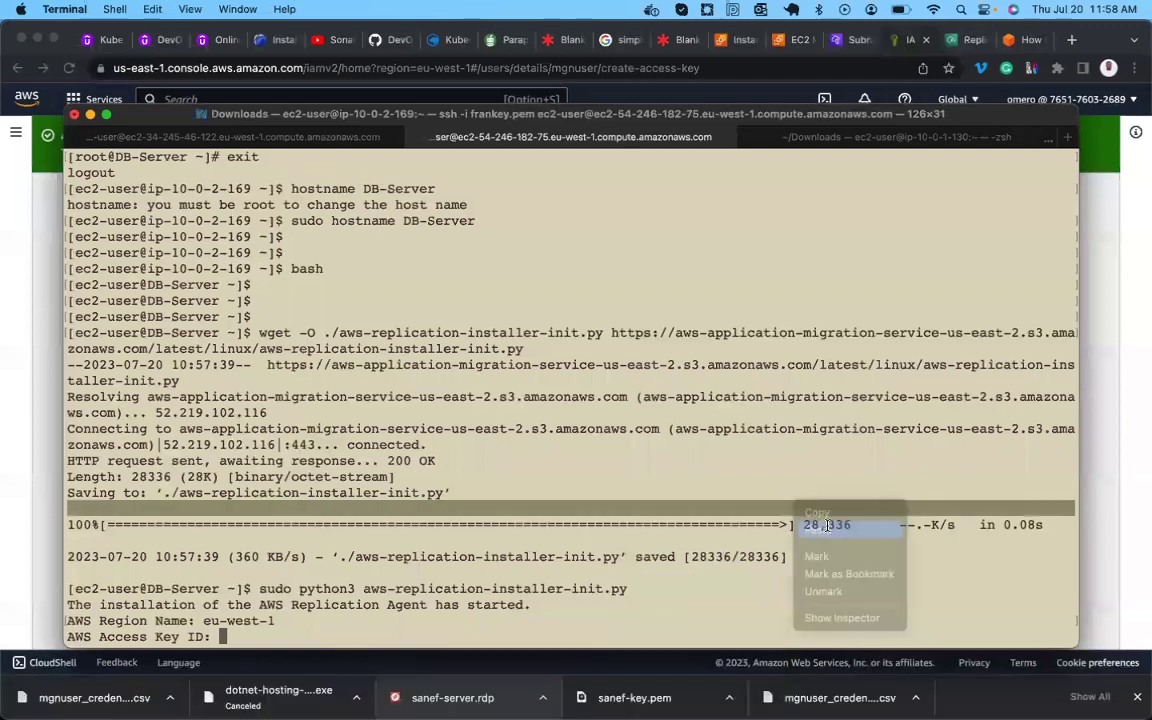
left_click(827, 527)
key("Return")
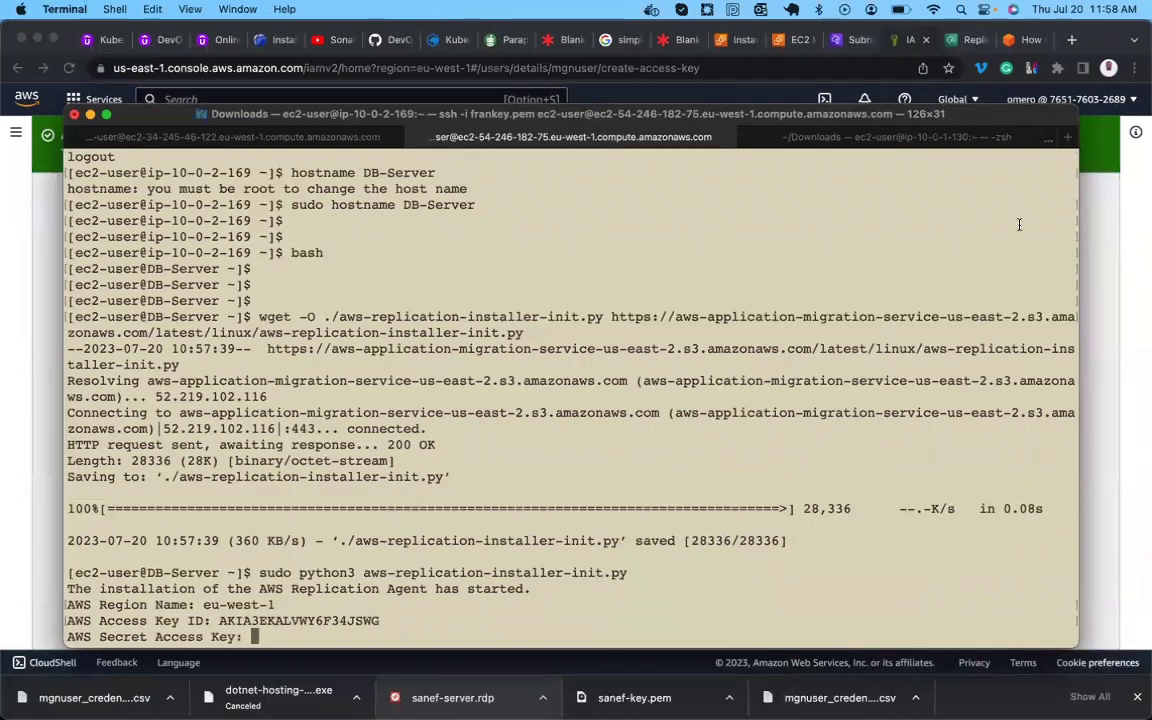
Paste the secret access key and choose to replicate all of DB-Server's disks.
left_click(905, 40)
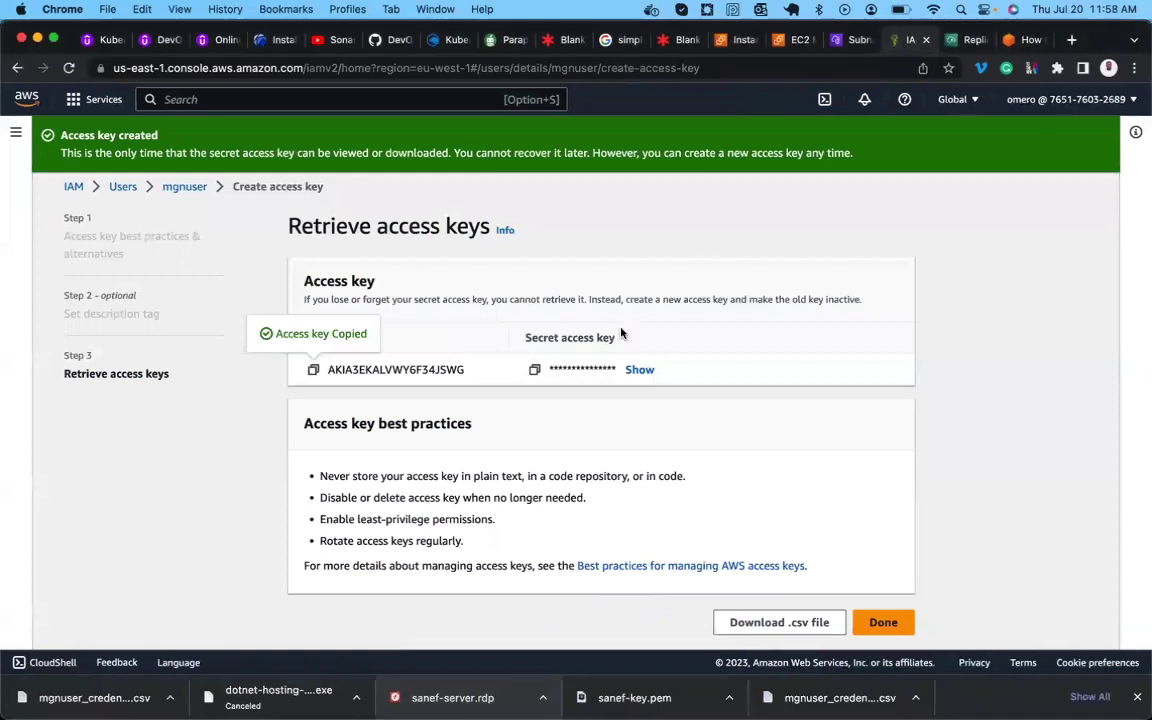
left_click(536, 369)
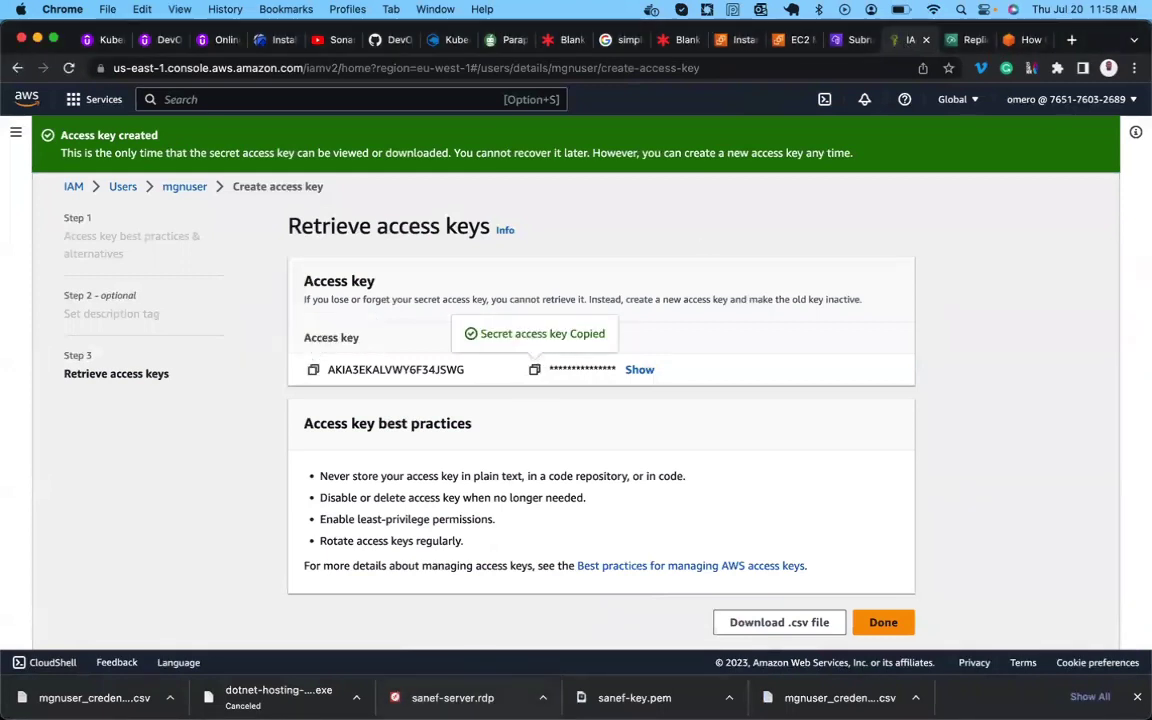
mouse_move(705, 690)
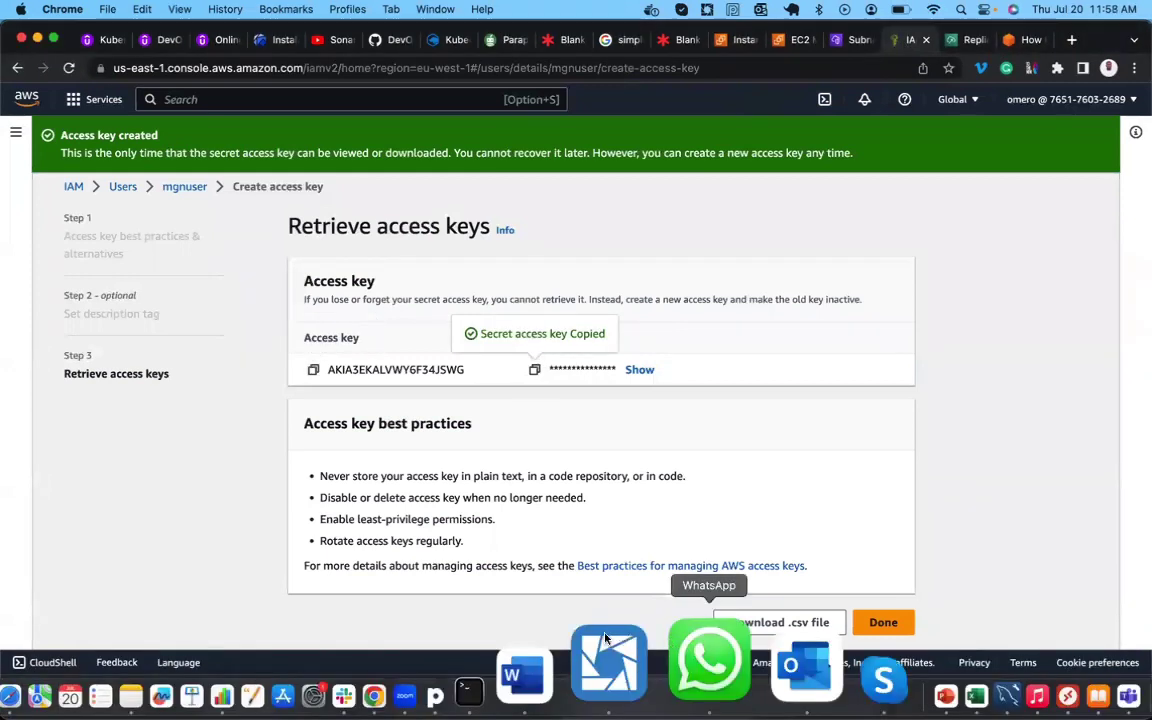
left_click(610, 650)
right_click(787, 465)
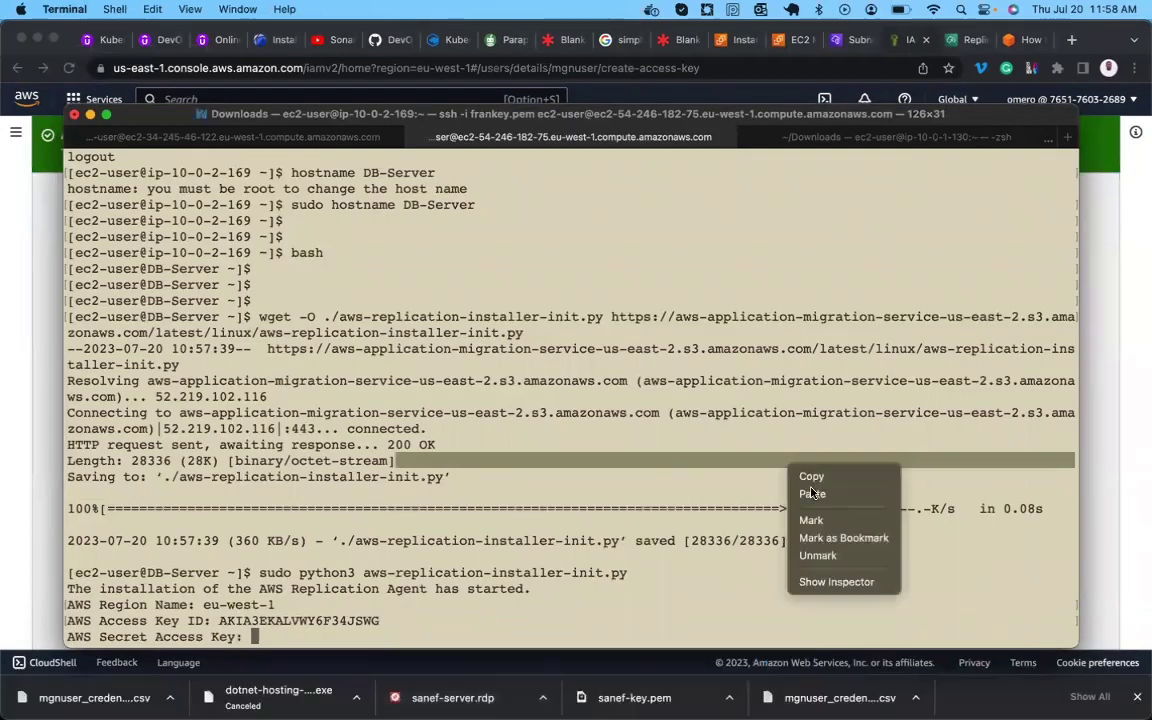
left_click(812, 493)
key("Return")
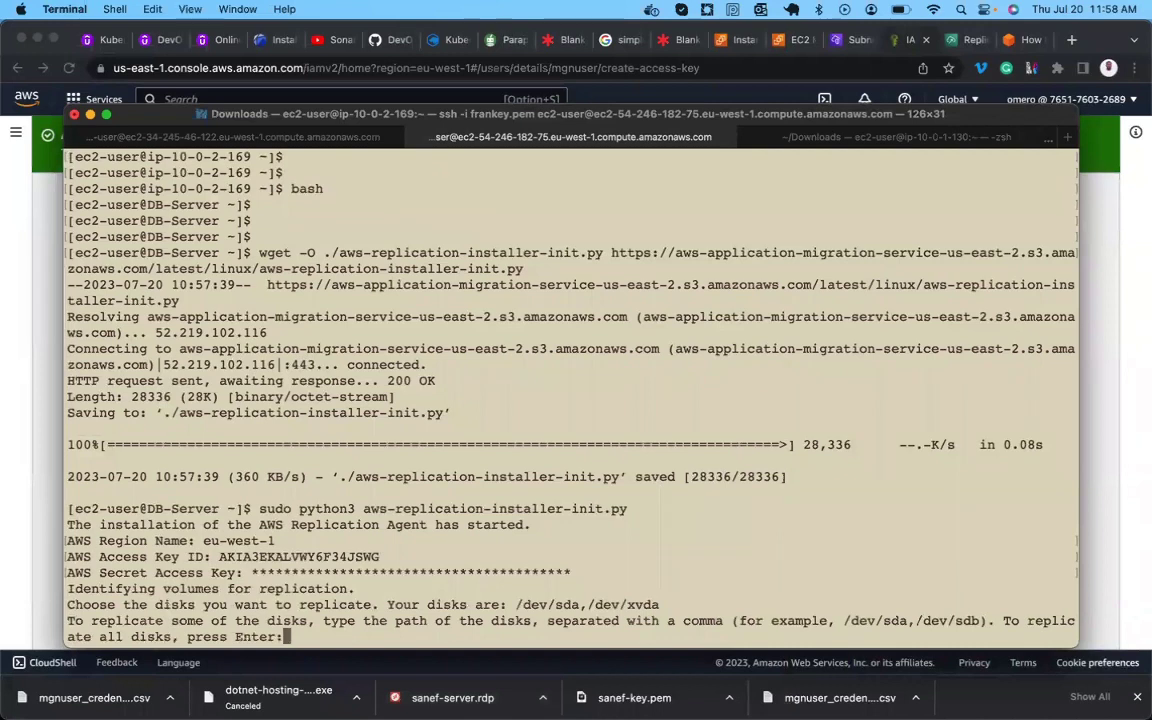
key("Return")
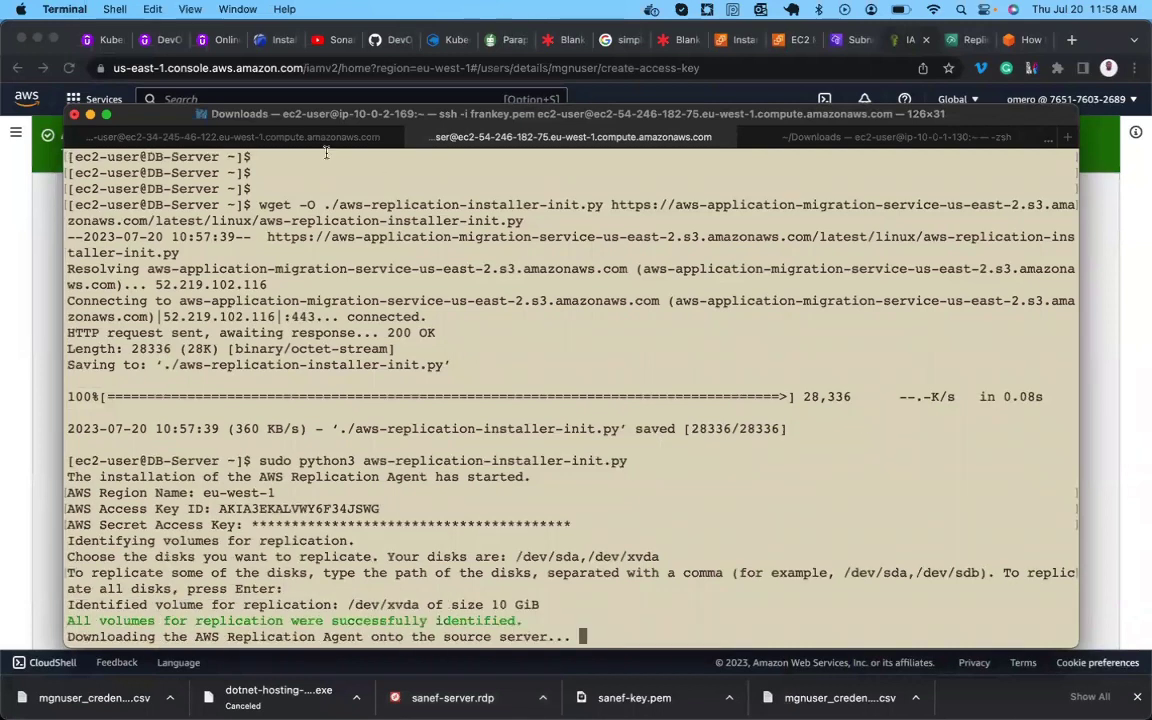
Confirm in the app-server session that the agent installed successfully, then return to DB-Server's session.
left_click(261, 130)
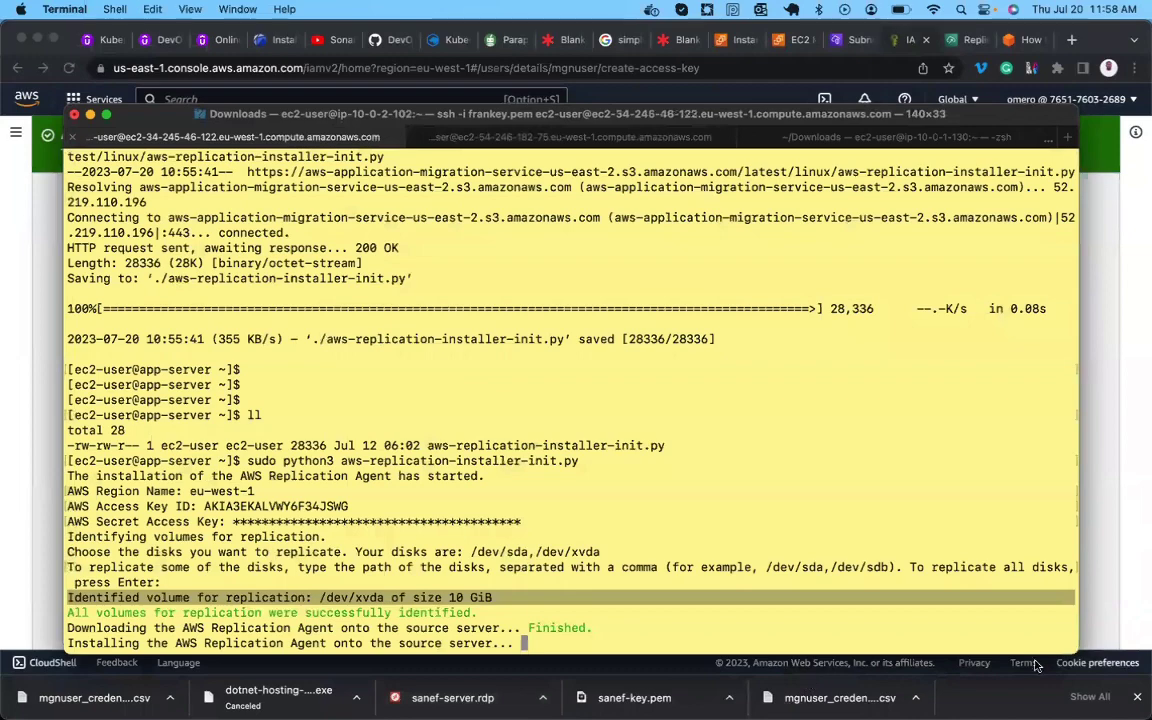
key("ctrl+Tab")
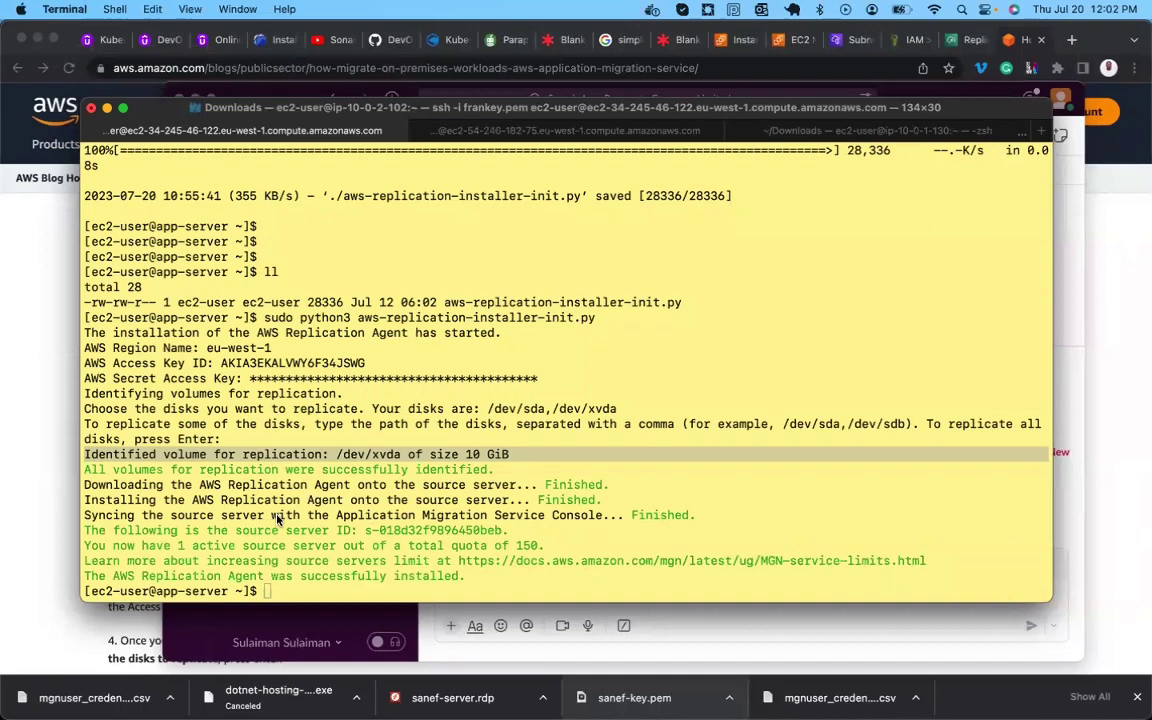
left_click(454, 545)
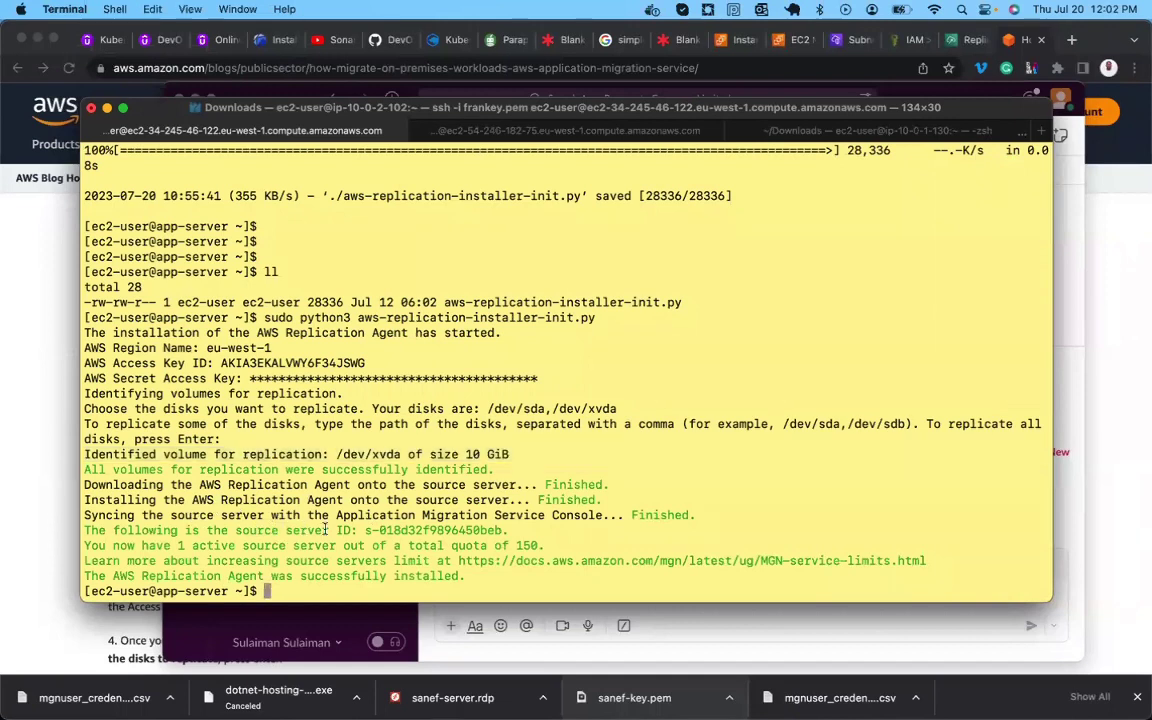
left_click_drag(134, 502, 600, 500)
left_click_drag(172, 515, 690, 515)
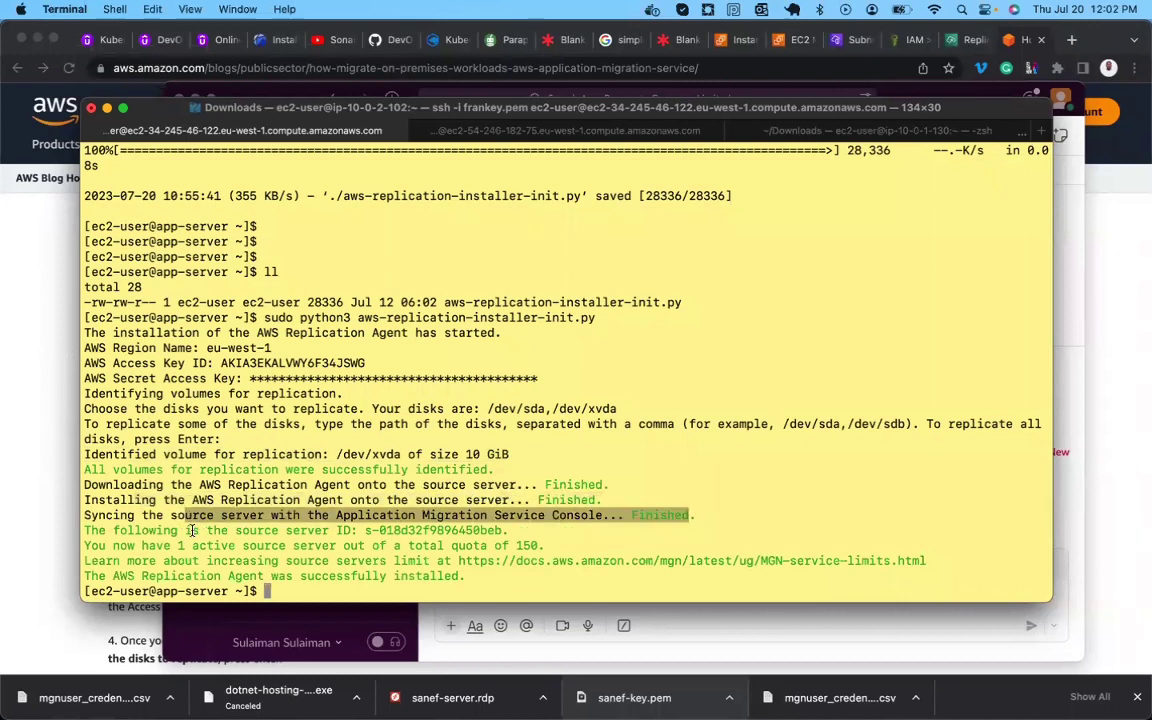
left_click_drag(192, 531, 216, 531)
left_click_drag(142, 576, 430, 577)
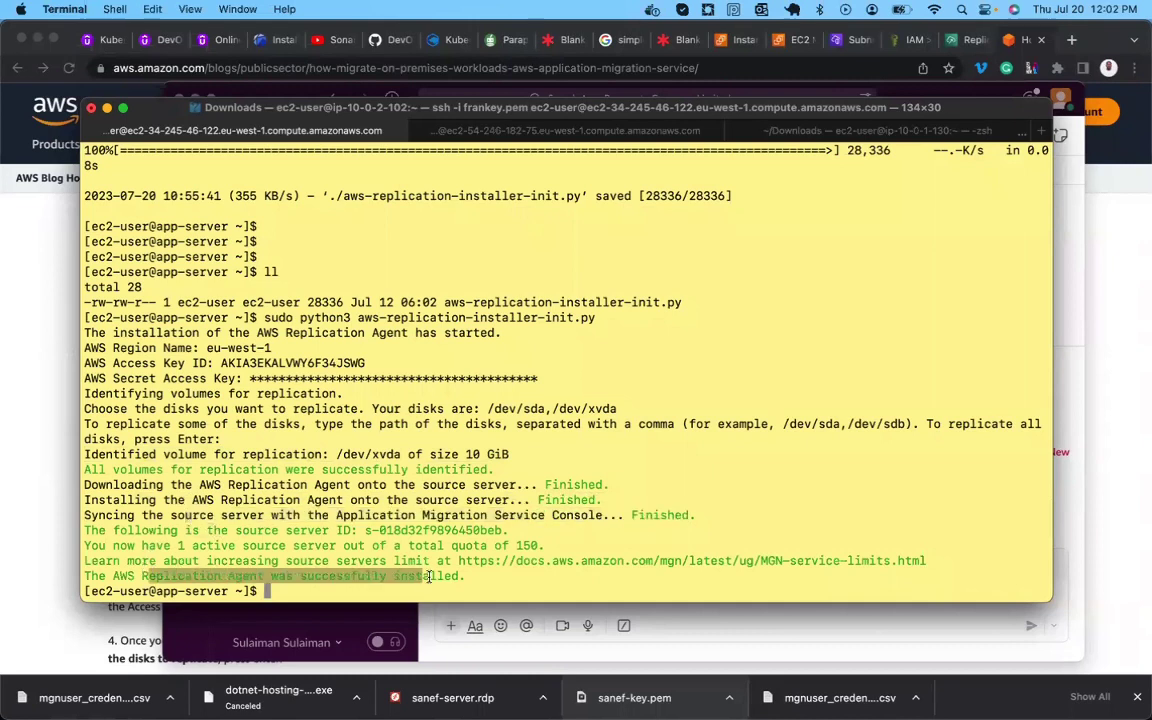
left_click(504, 132)
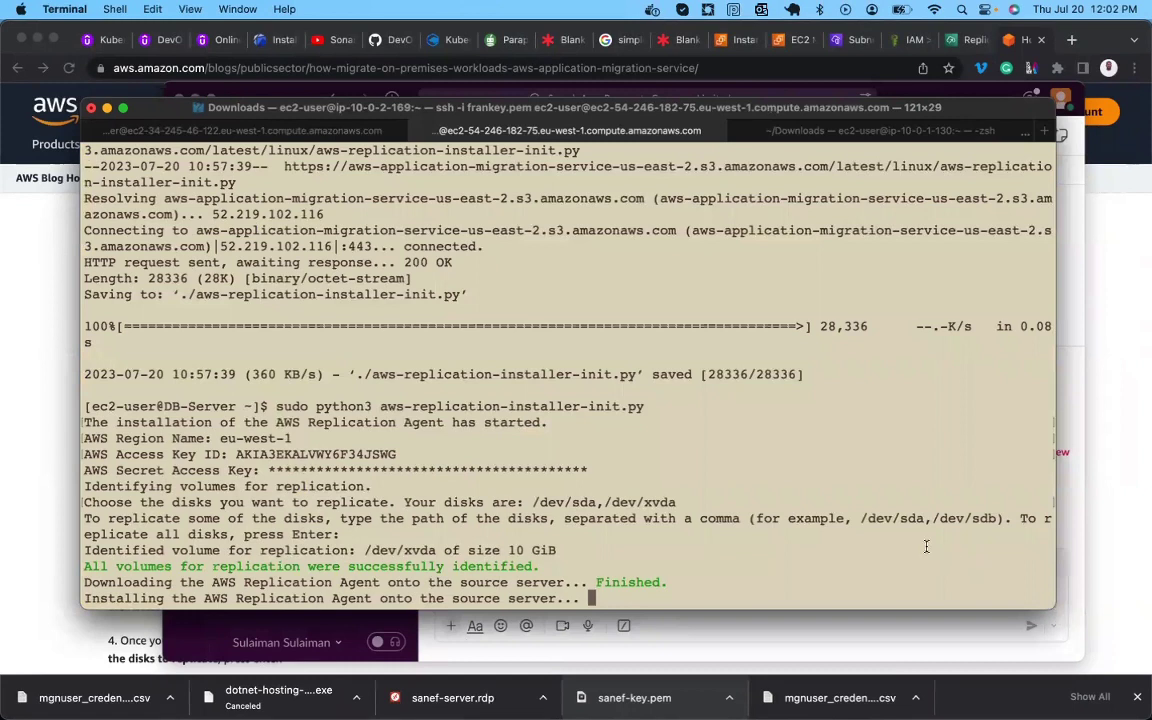
Open MGN's Source servers list and glance at the installer progress in Terminal.
left_click(957, 44)
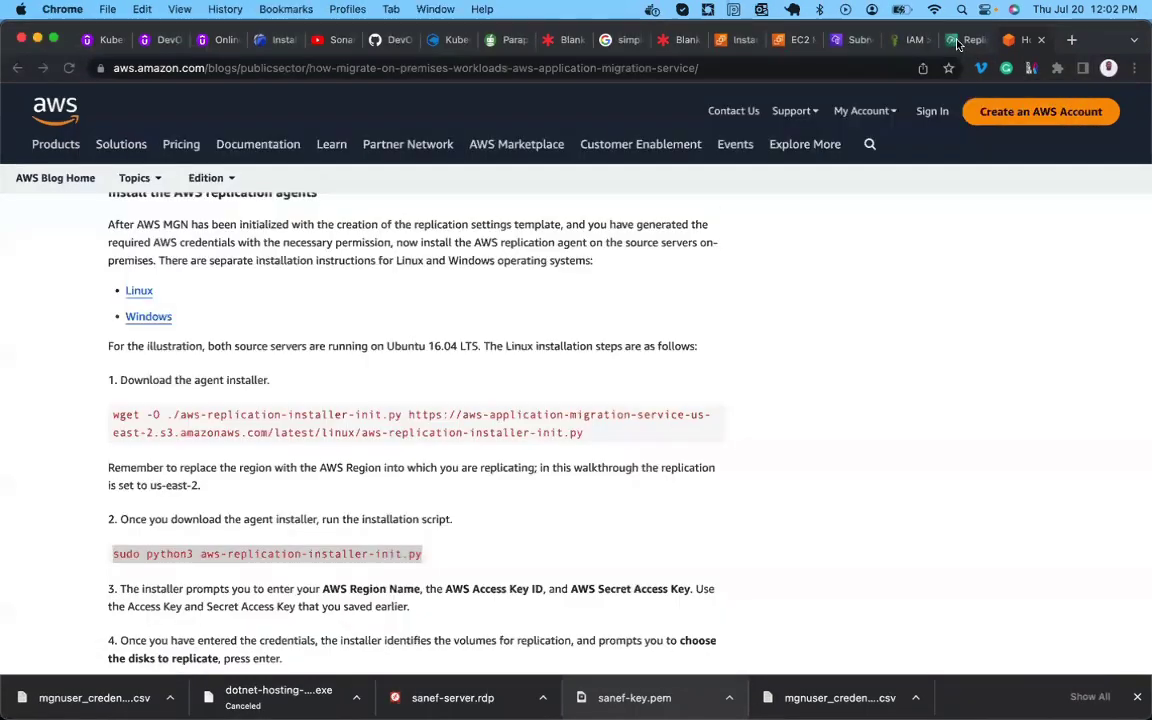
key("ctrl+shift+Tab")
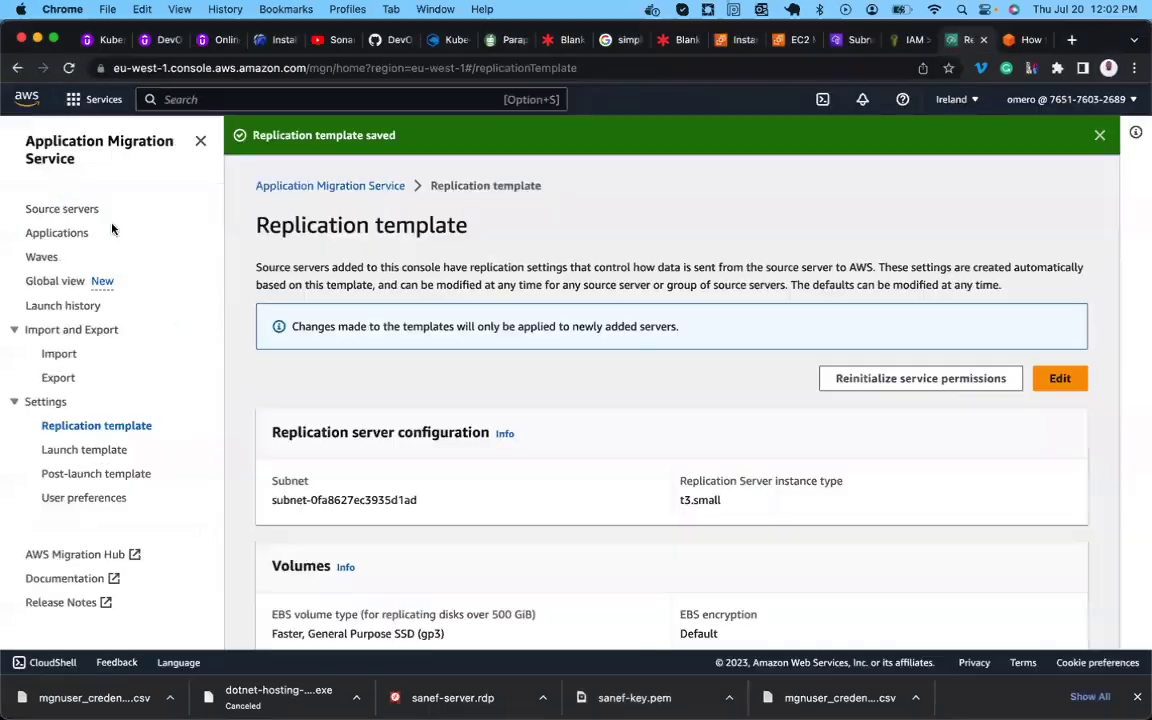
left_click(60, 210)
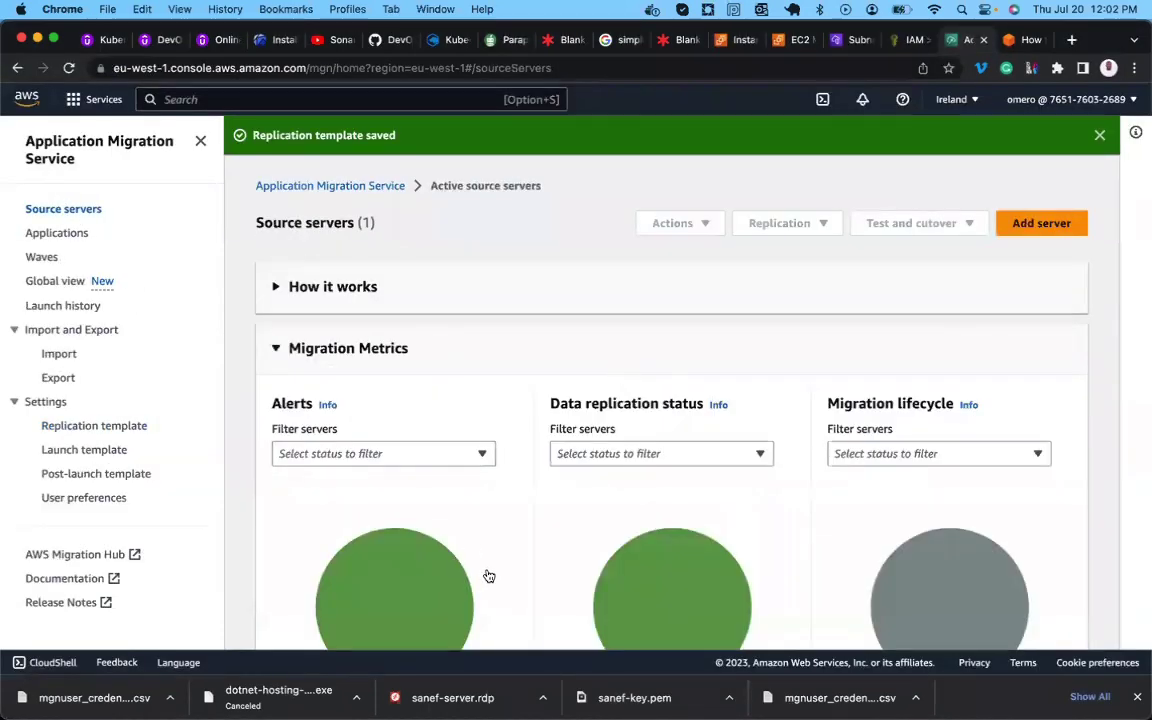
scroll(487, 573, "down", 5)
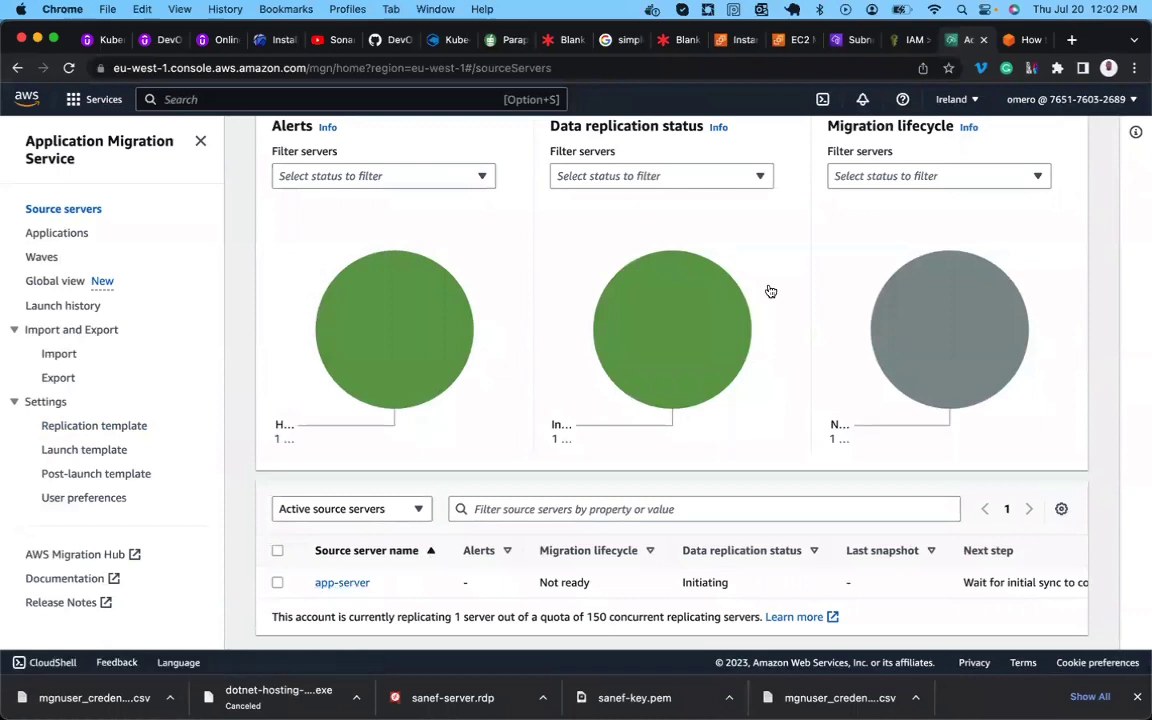
mouse_move(700, 690)
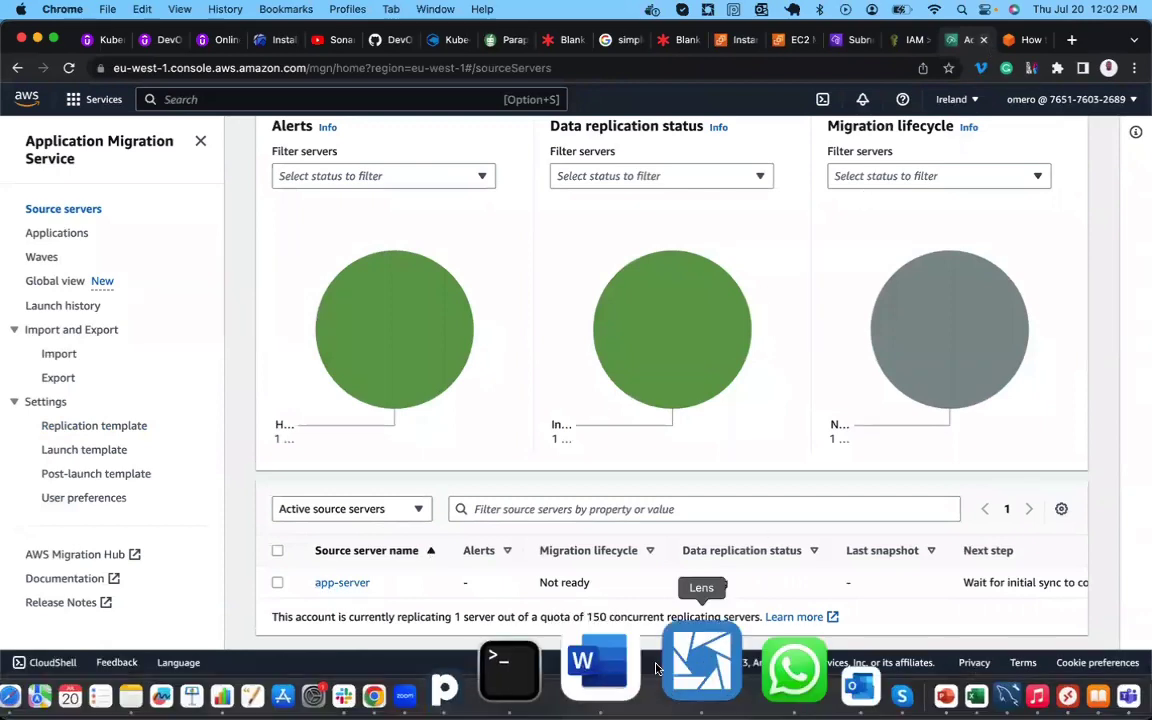
left_click(611, 634)
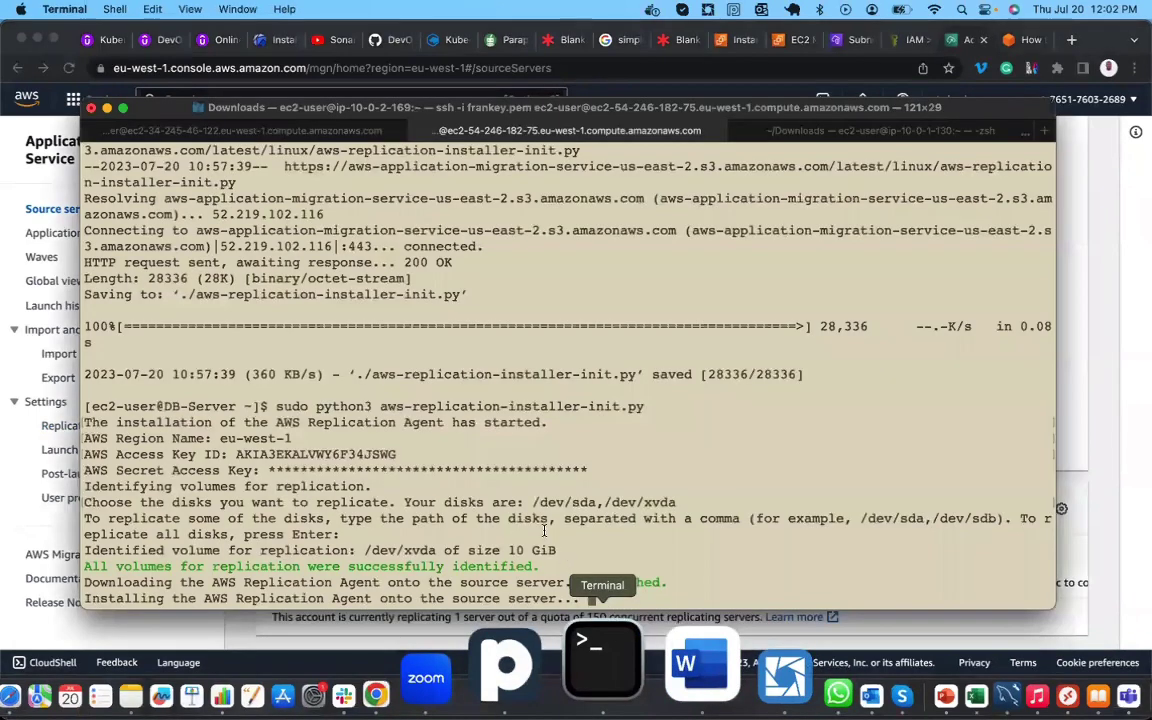
Collapse Migration Metrics, dismiss the template-saved notice, and check DB-Server's install in Terminal.
left_click(1097, 306)
scroll(784, 296, "up", 5)
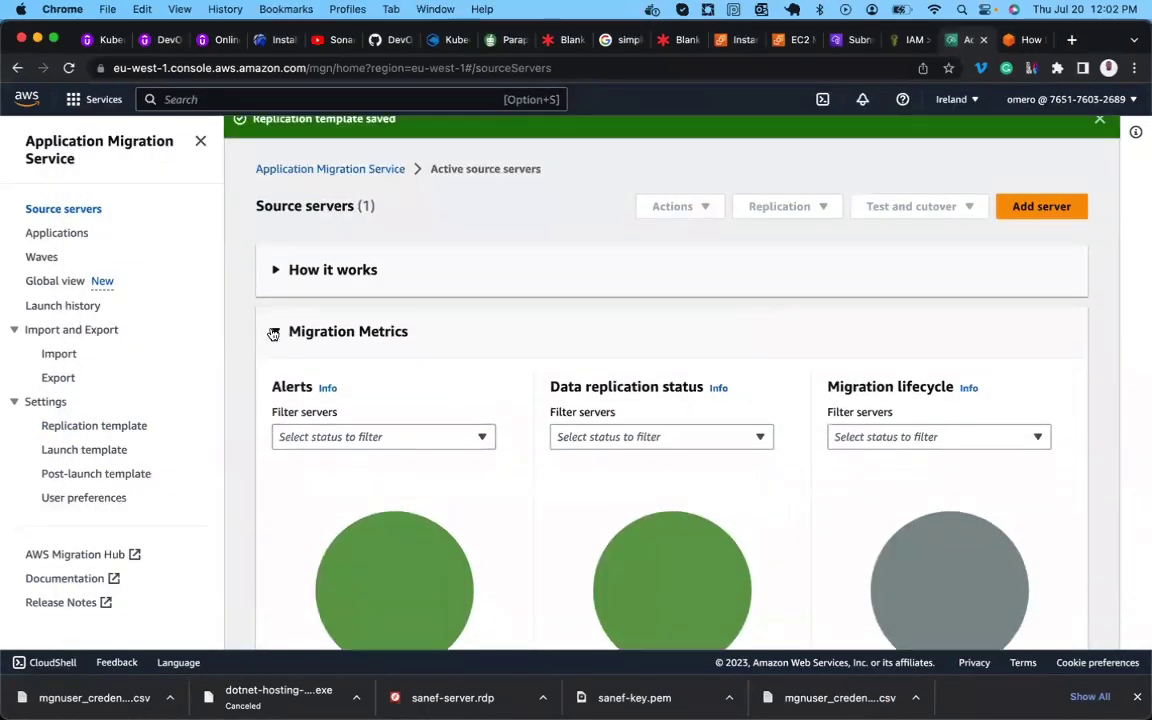
left_click(273, 334)
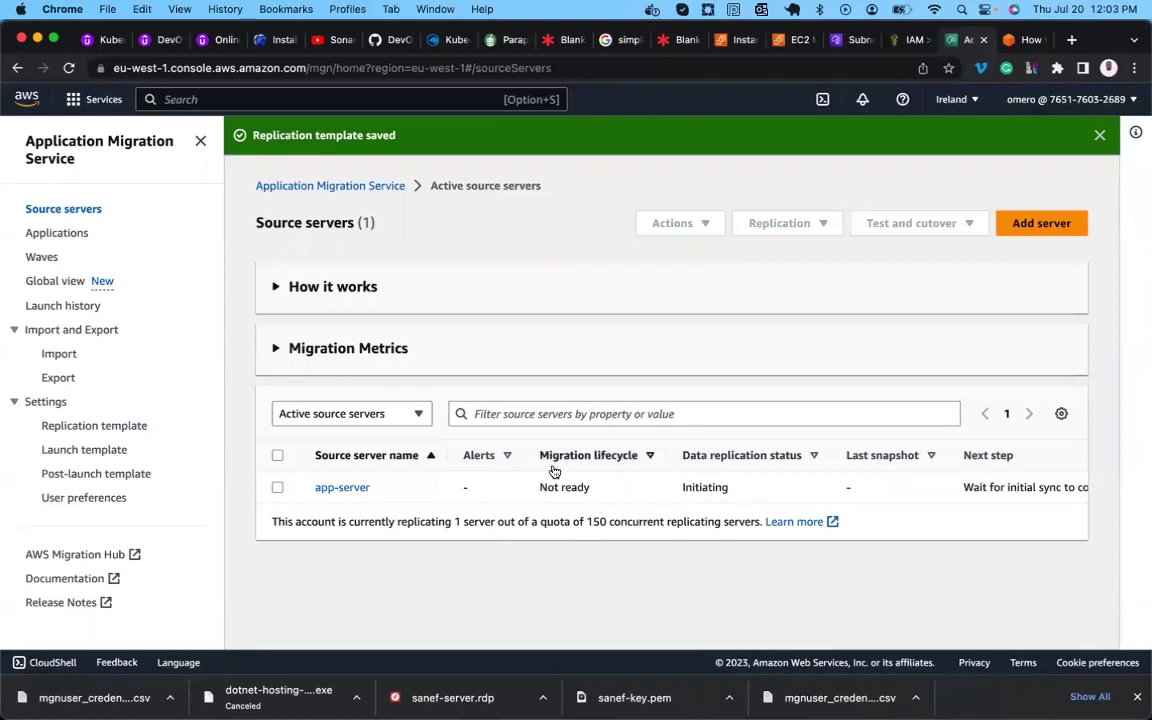
left_click(1100, 135)
mouse_move(676, 705)
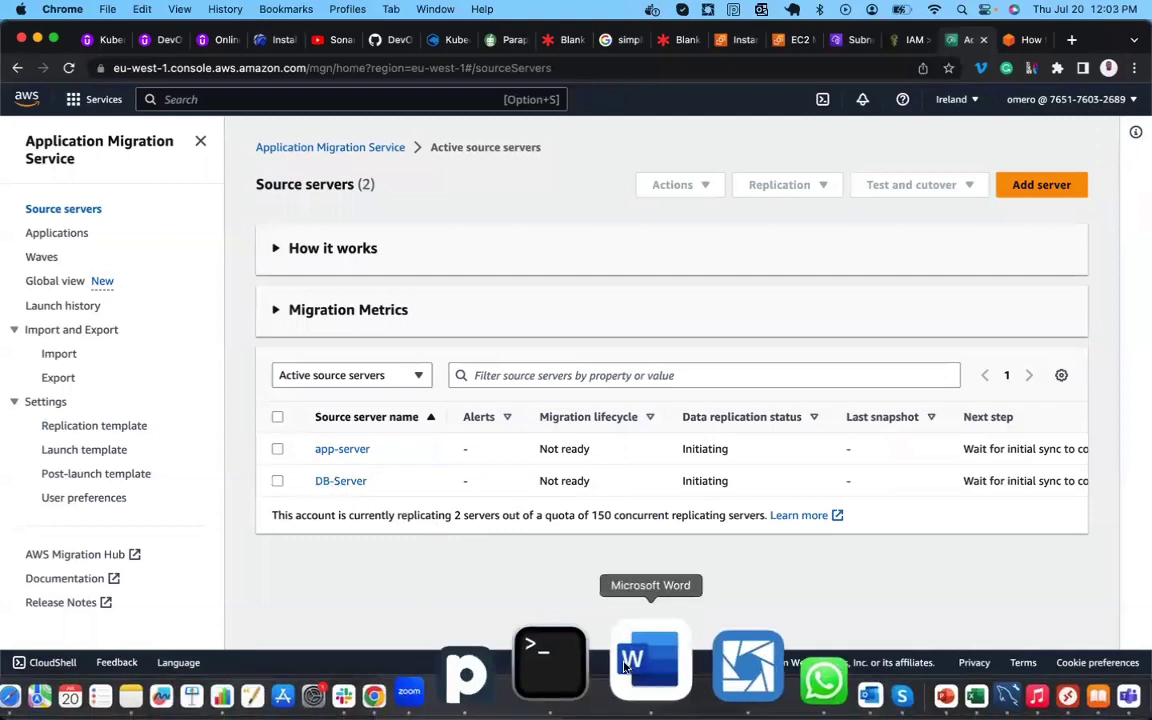
left_click(612, 660)
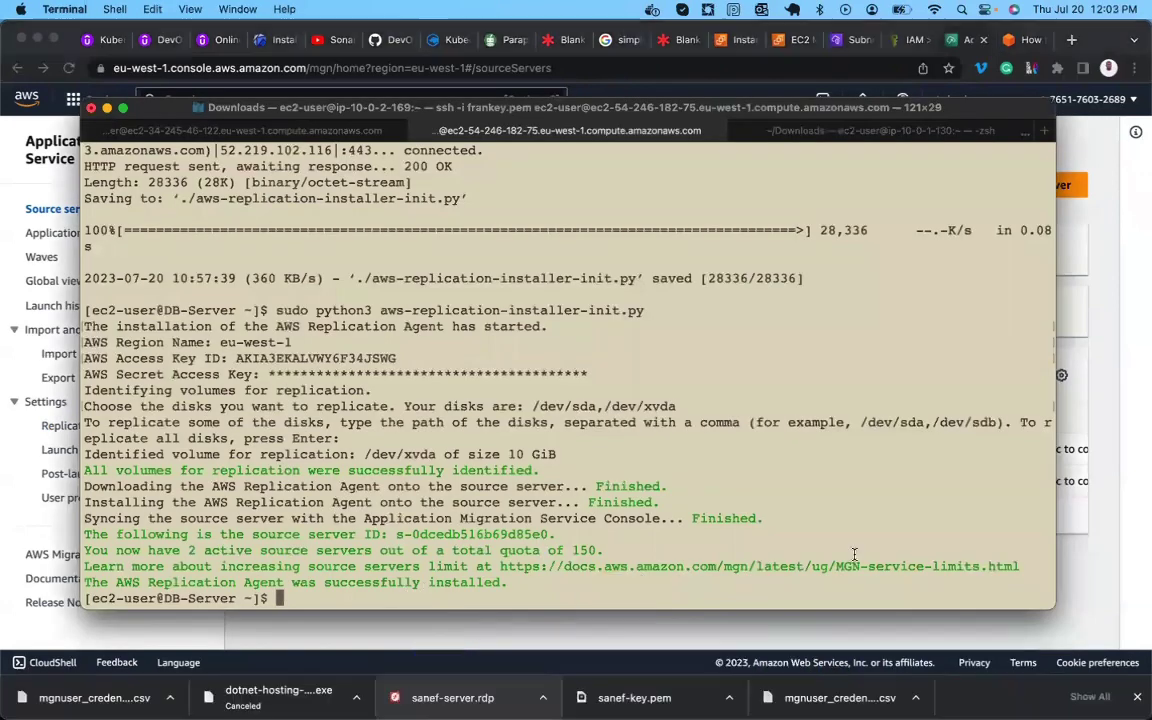
key("super+Tab")
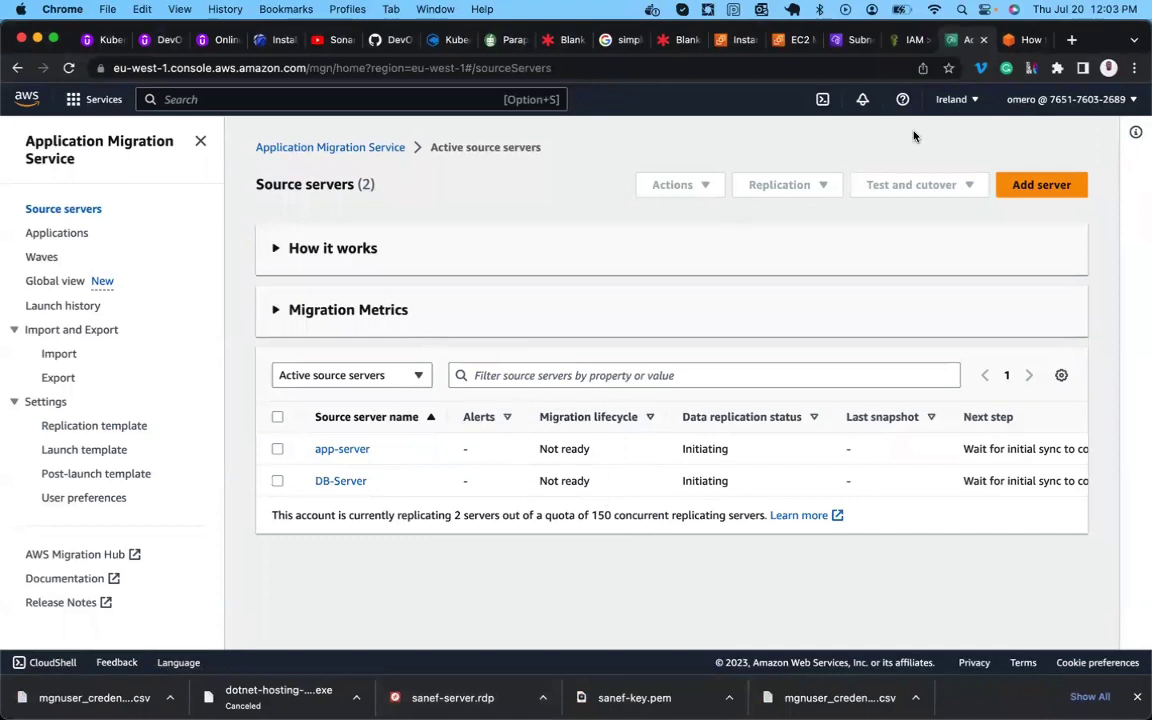
Scroll the blog past the 'Repeat the same…' sentence to Figures 5 and 6 on validating source servers.
left_click(1018, 42)
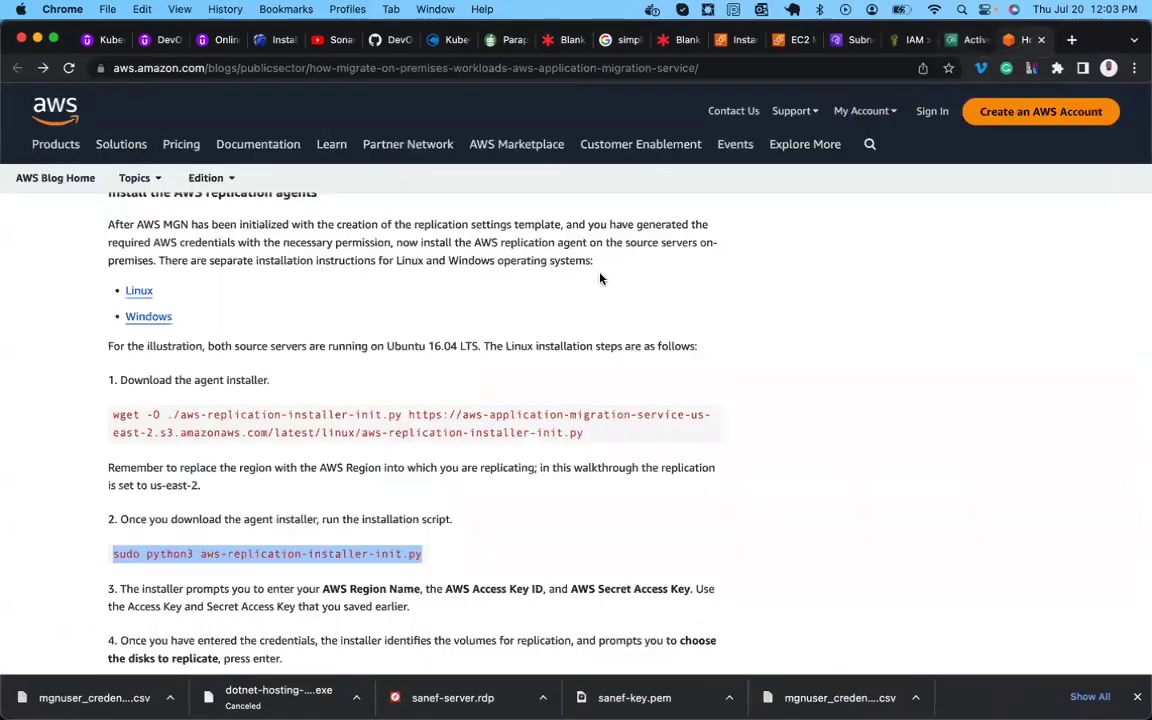
scroll(299, 410, "down", 3)
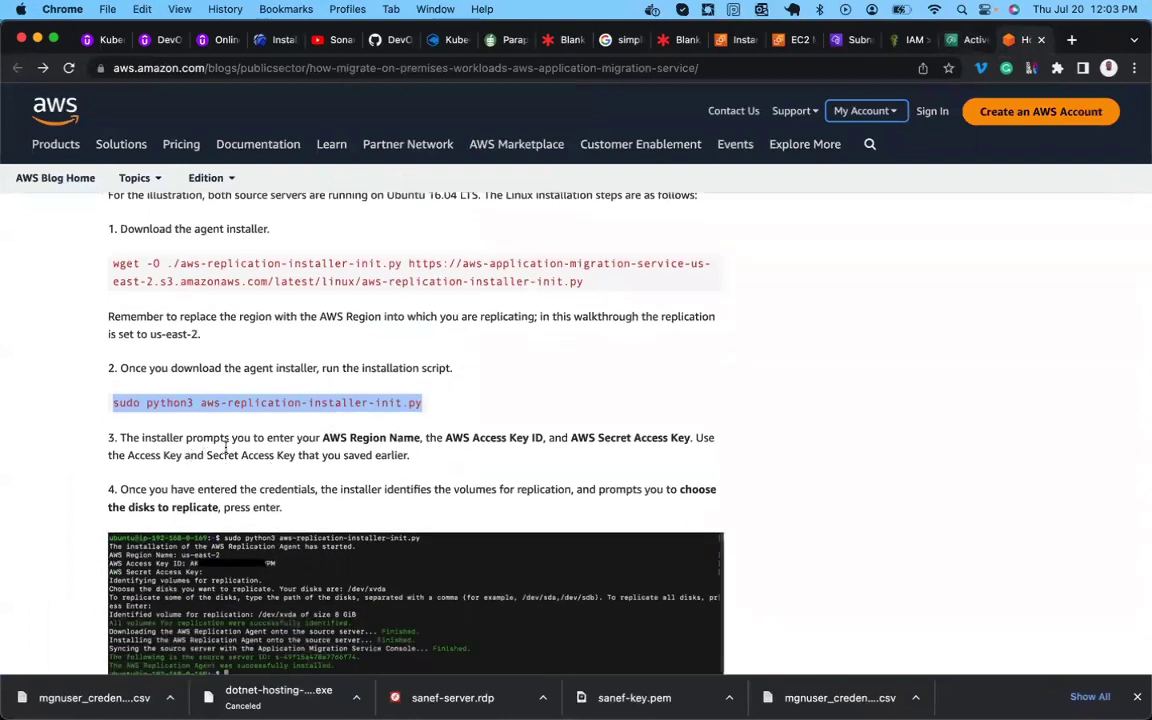
scroll(306, 430, "down", 1)
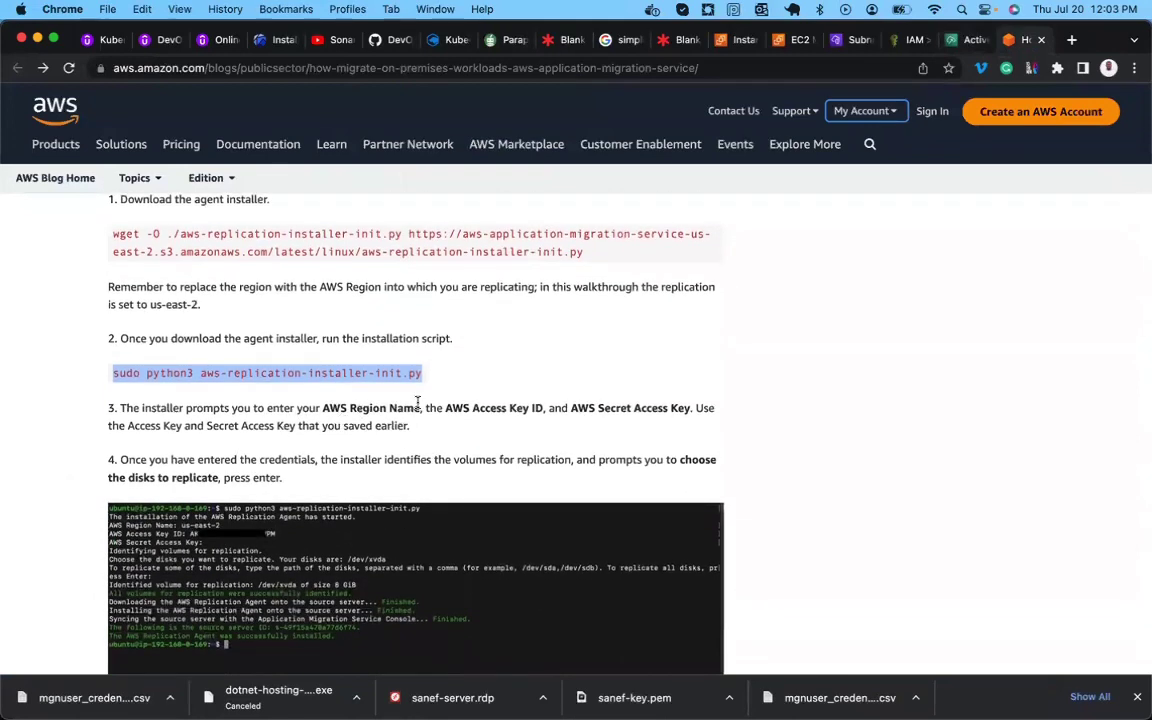
scroll(418, 401, "down", 1)
scroll(545, 420, "down", 2)
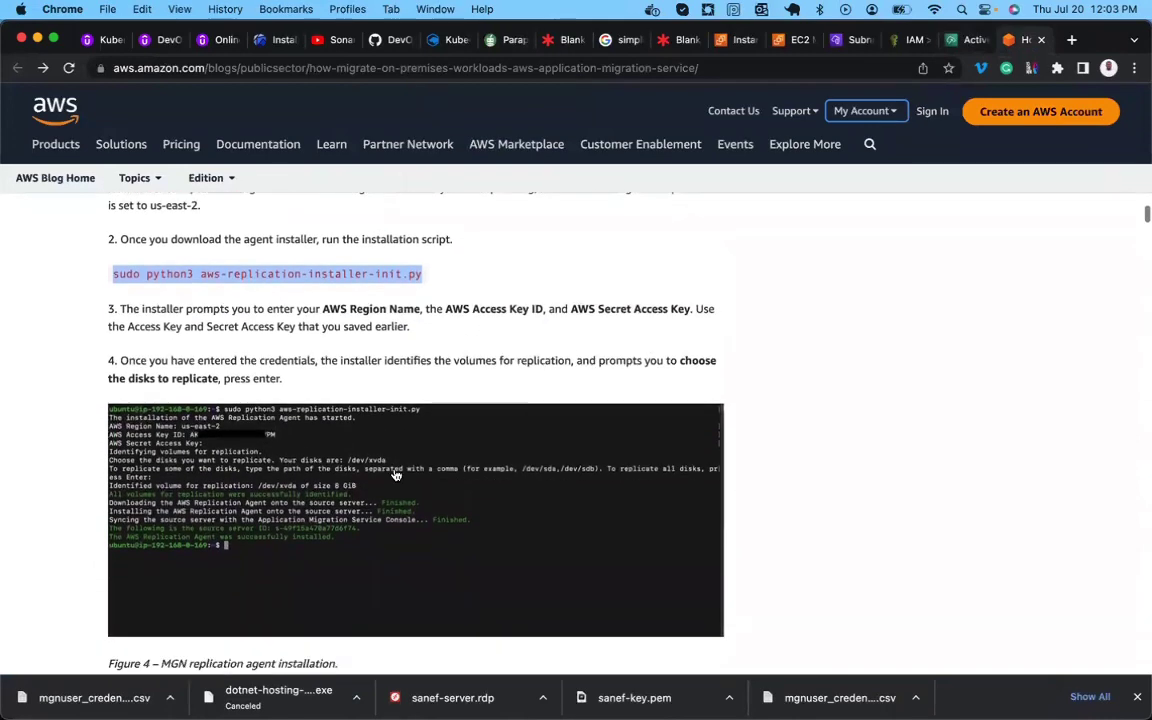
scroll(226, 481, "down", 5)
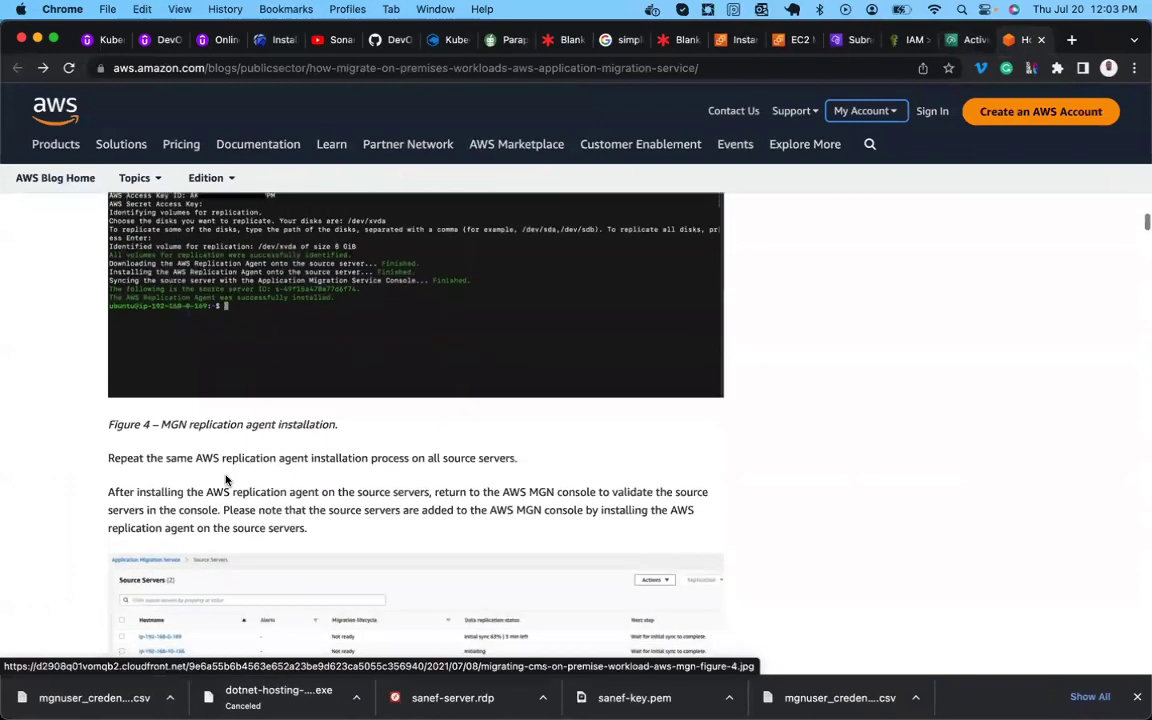
scroll(226, 481, "down", 1)
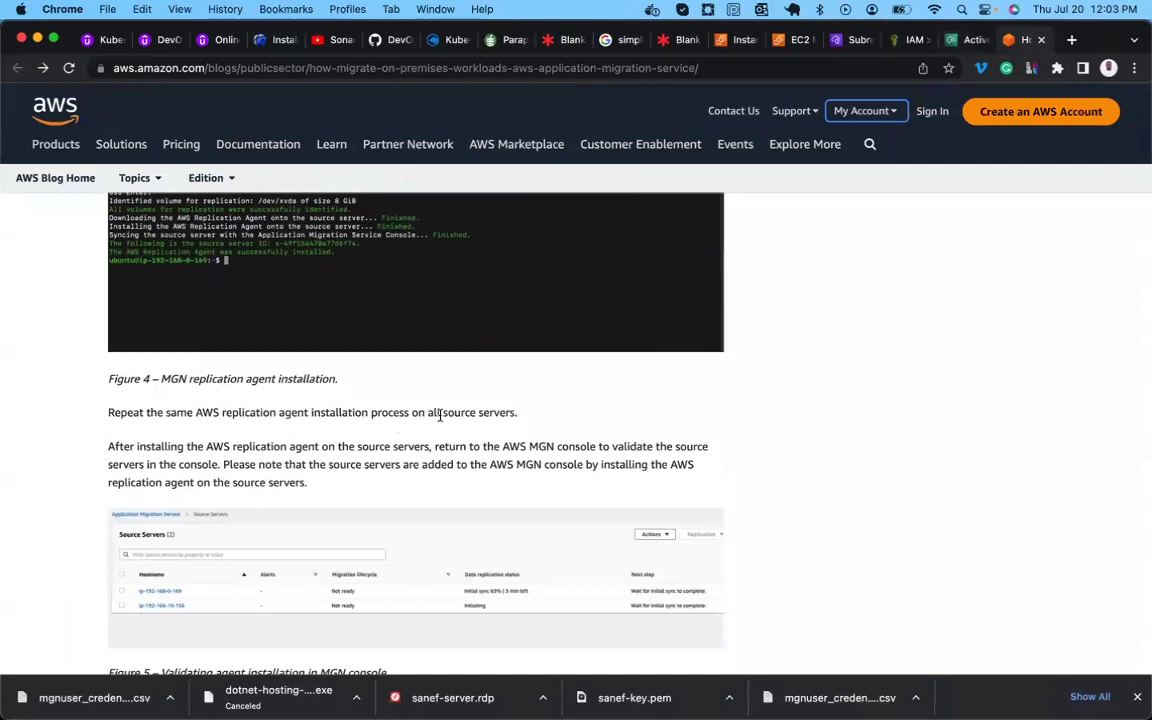
triple_click(496, 413)
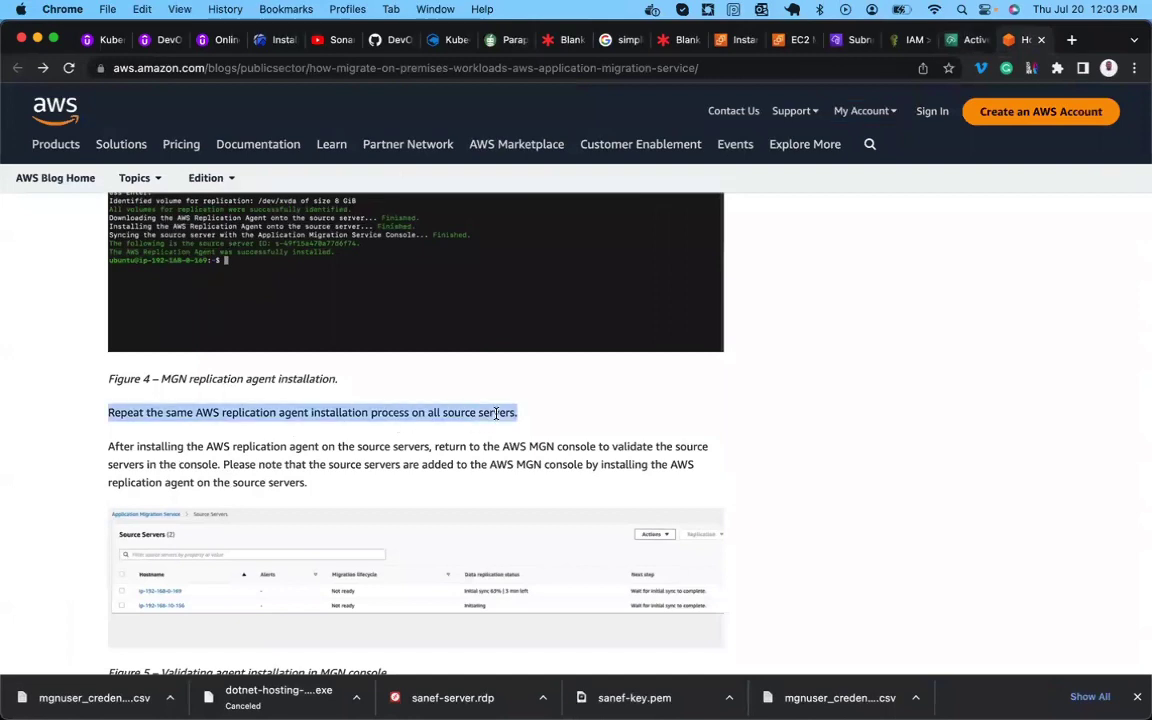
scroll(496, 413, "down", 3)
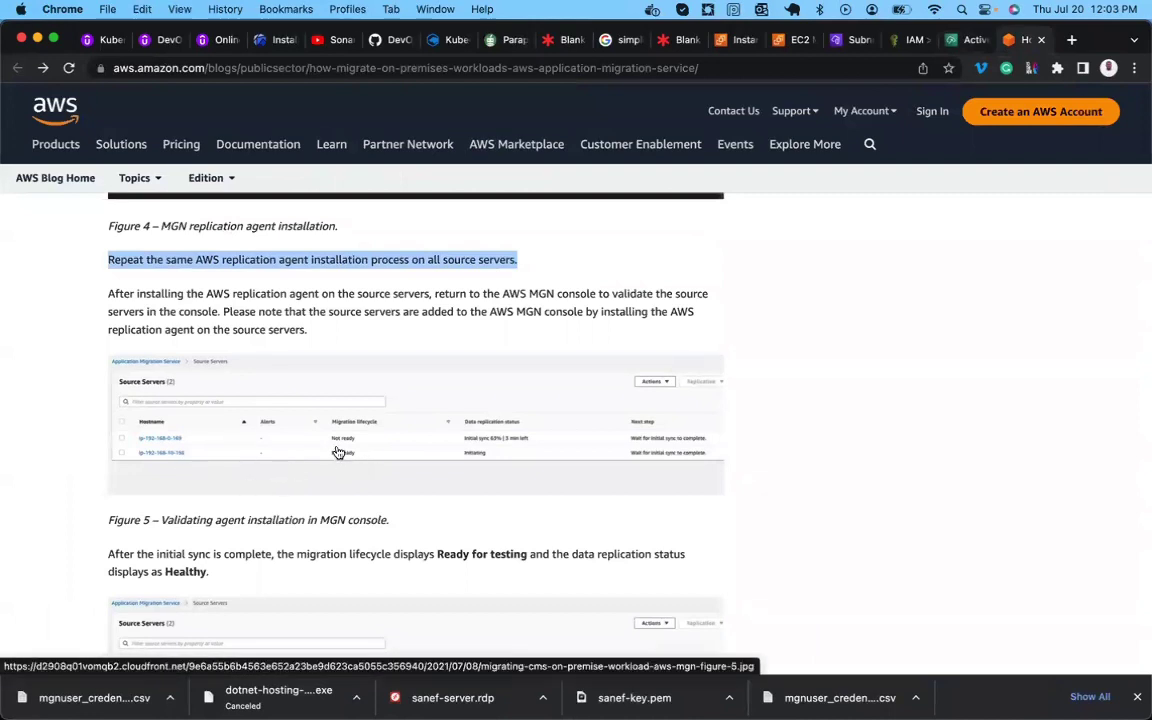
scroll(419, 486, "down", 2)
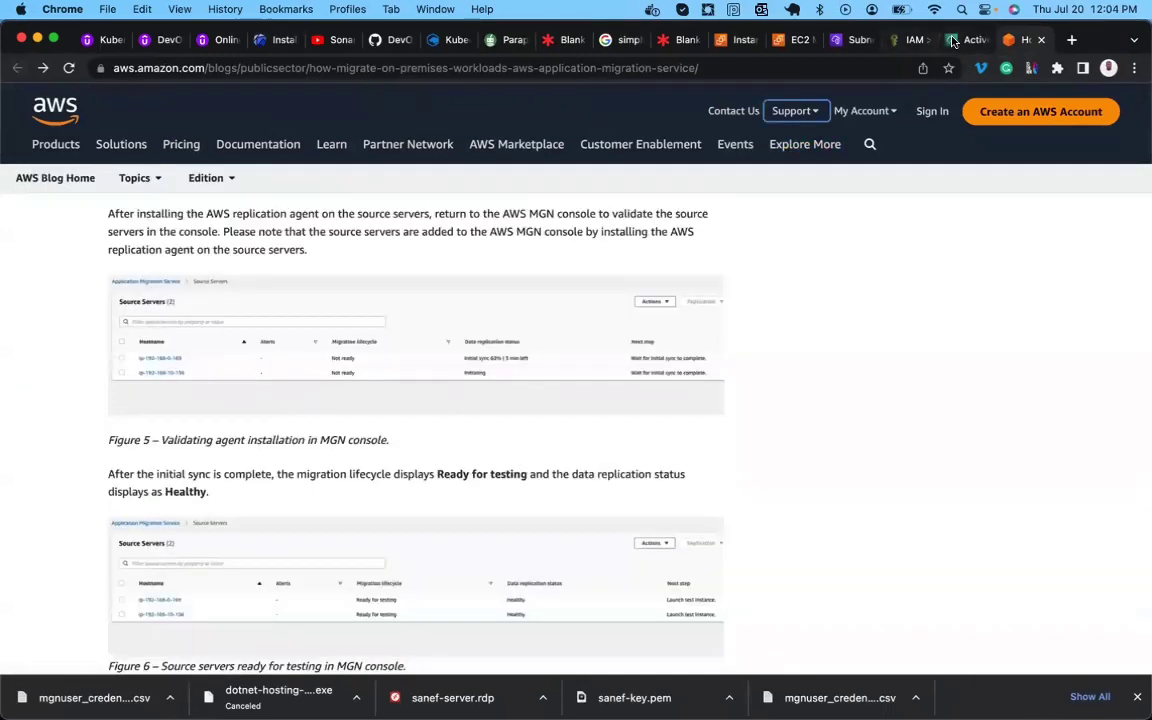
Compare the blog with MGN's list, noting both servers Not ready and app-server's Initiating replication.
left_click(953, 40)
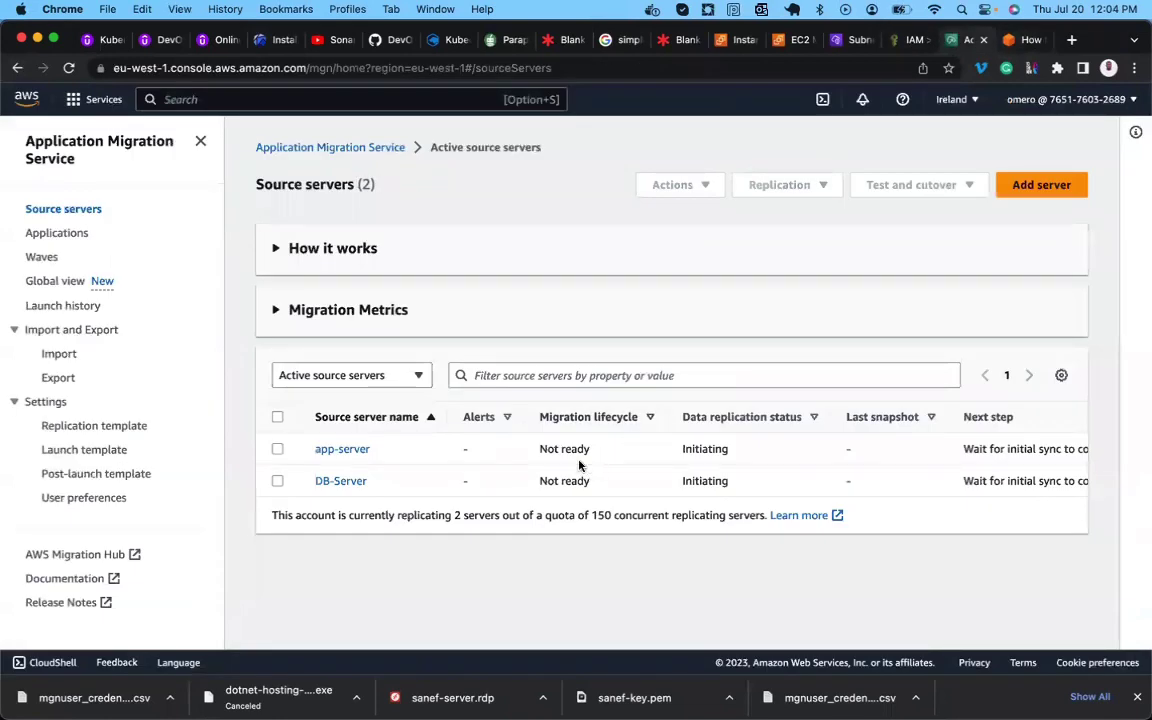
left_click_drag(537, 450, 584, 448)
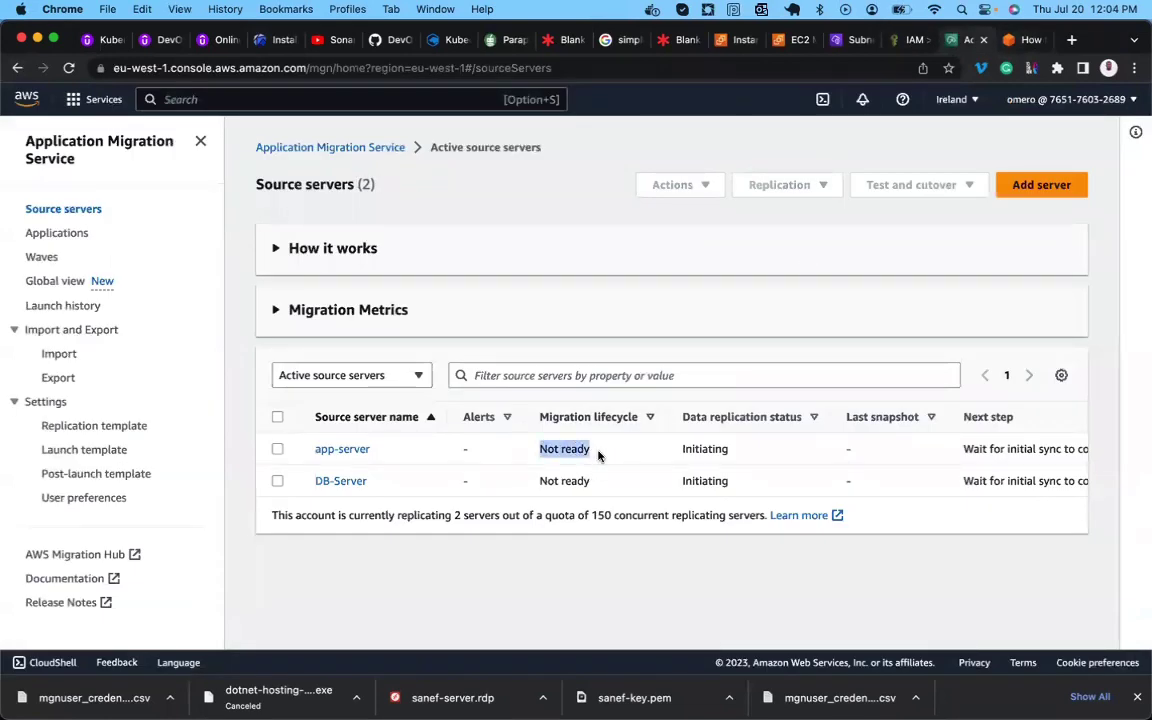
left_click(1020, 42)
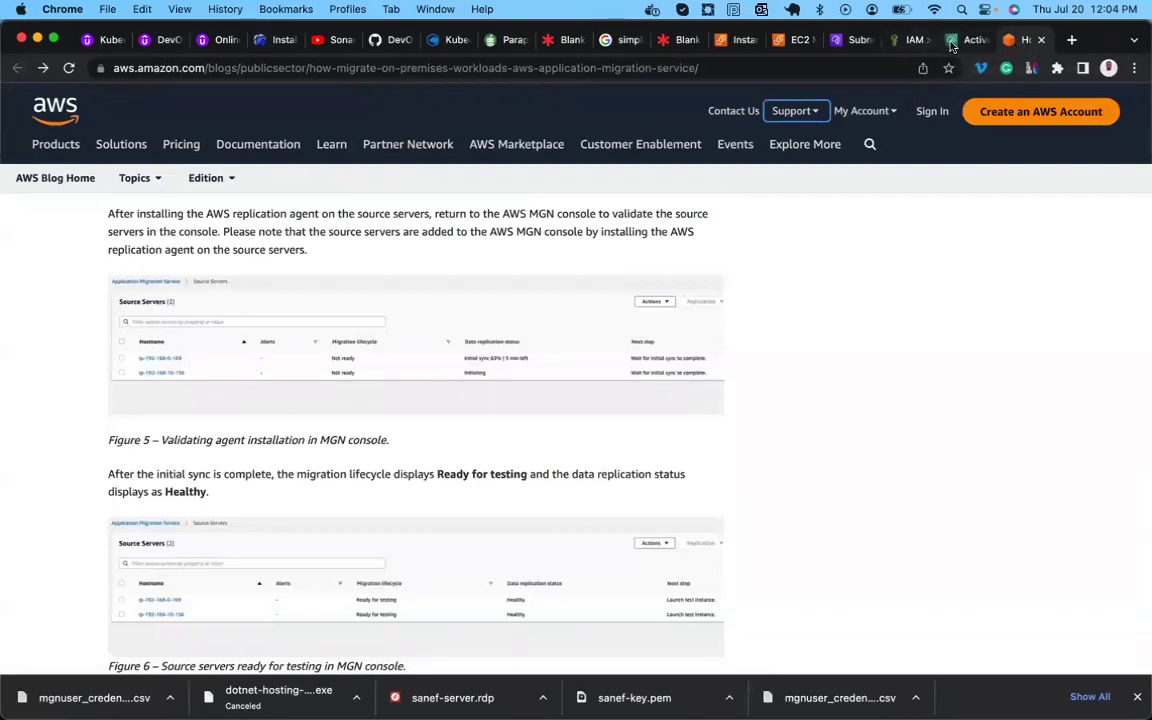
left_click(968, 40)
left_click_drag(540, 481, 592, 482)
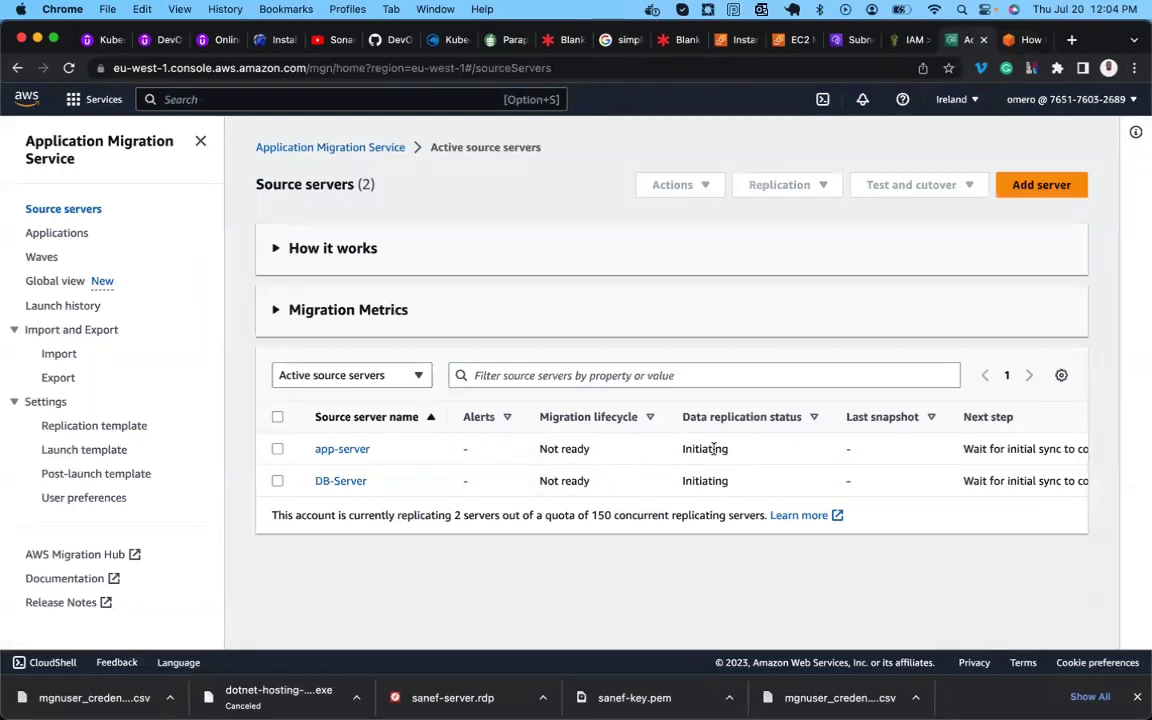
left_click_drag(725, 449, 723, 482)
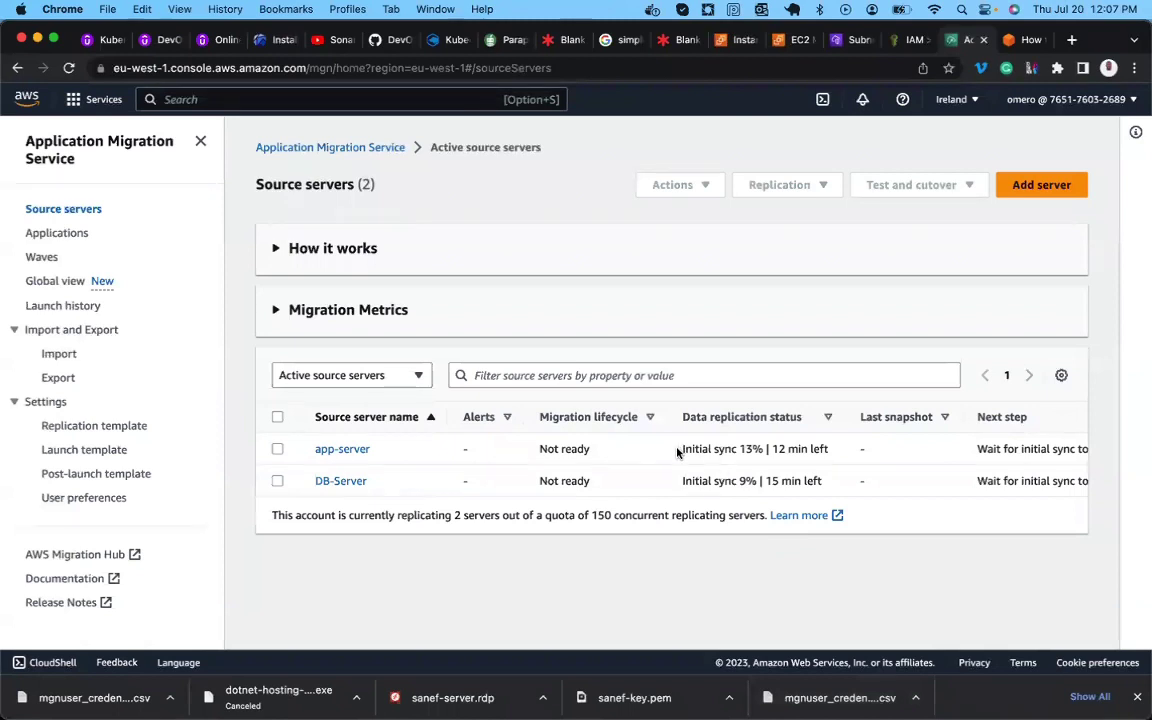
Track initial sync progress: app-server at 13% and DB-Server at 9%, with remaining times.
left_click_drag(678, 449, 741, 448)
left_click(741, 448)
double_click(749, 449)
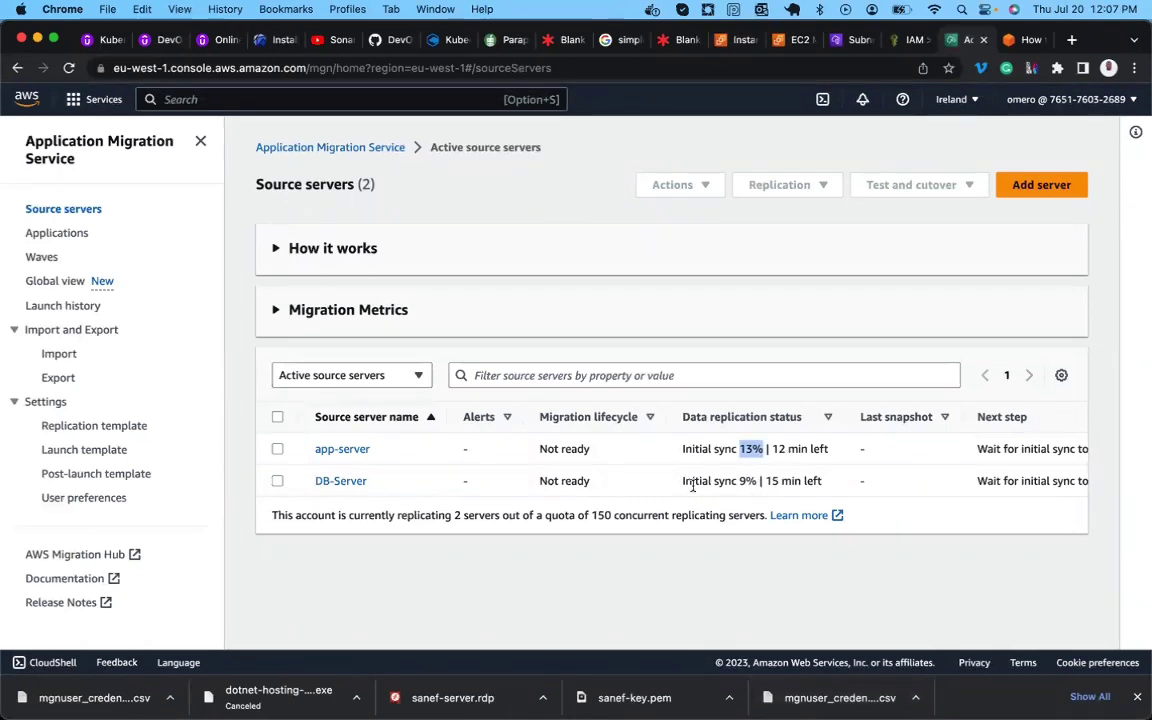
left_click_drag(740, 481, 760, 481)
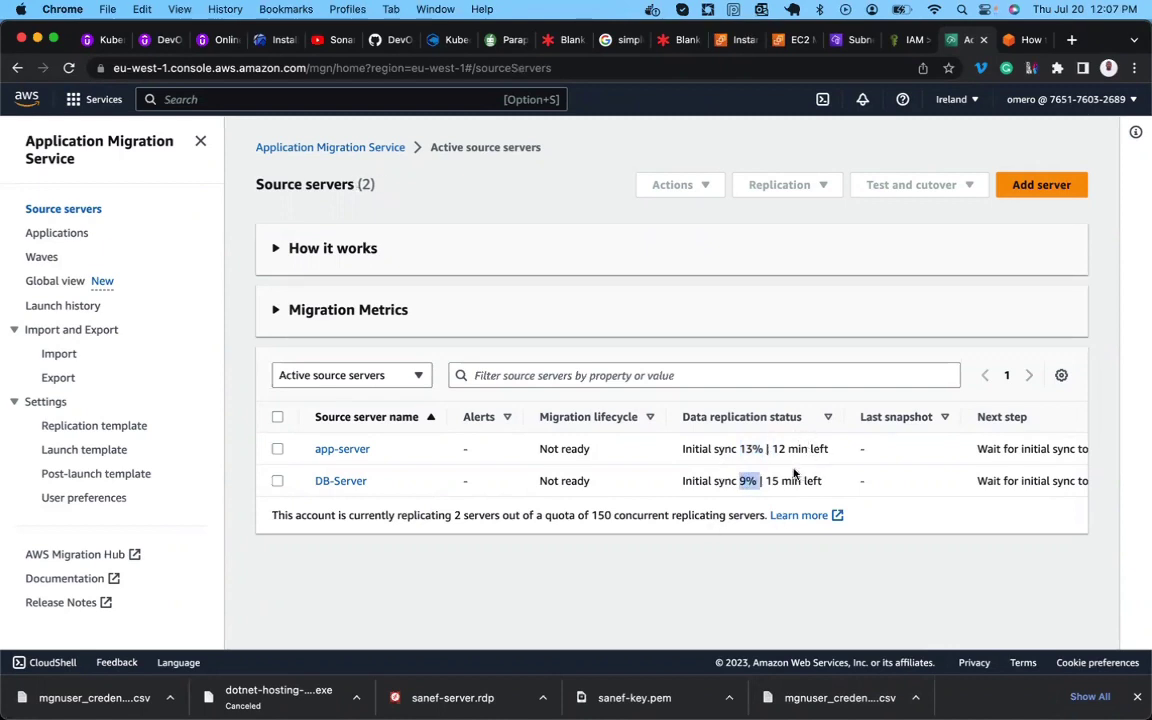
left_click_drag(772, 449, 826, 449)
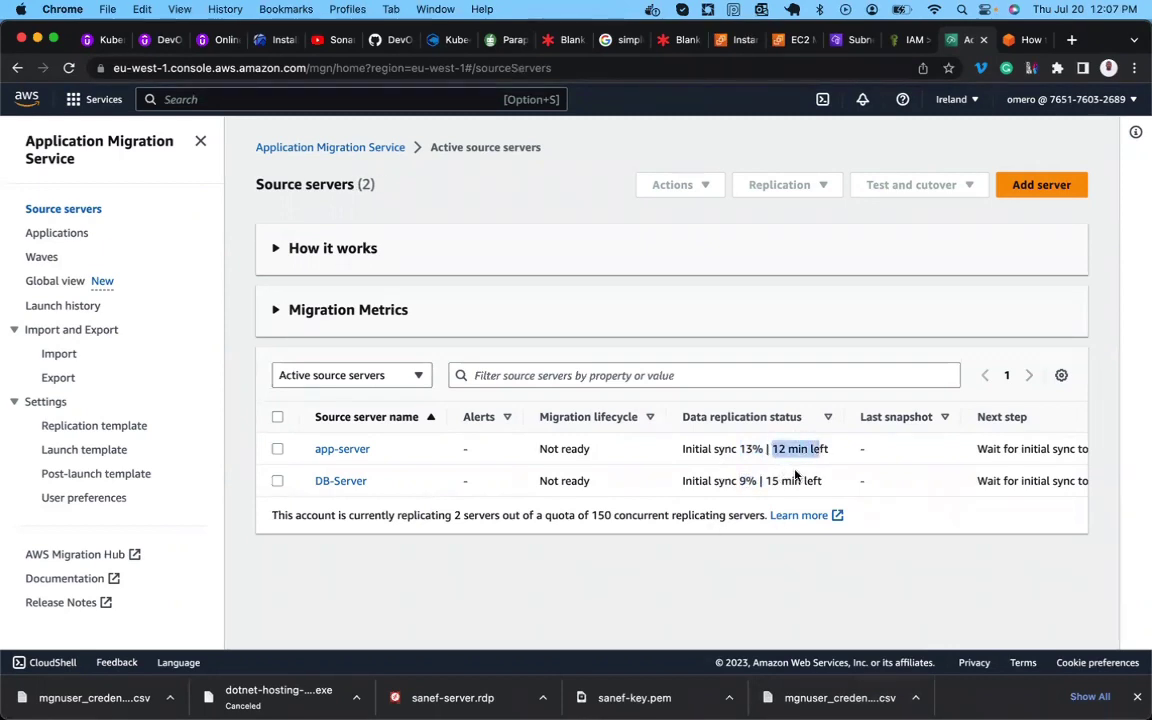
left_click_drag(767, 481, 807, 484)
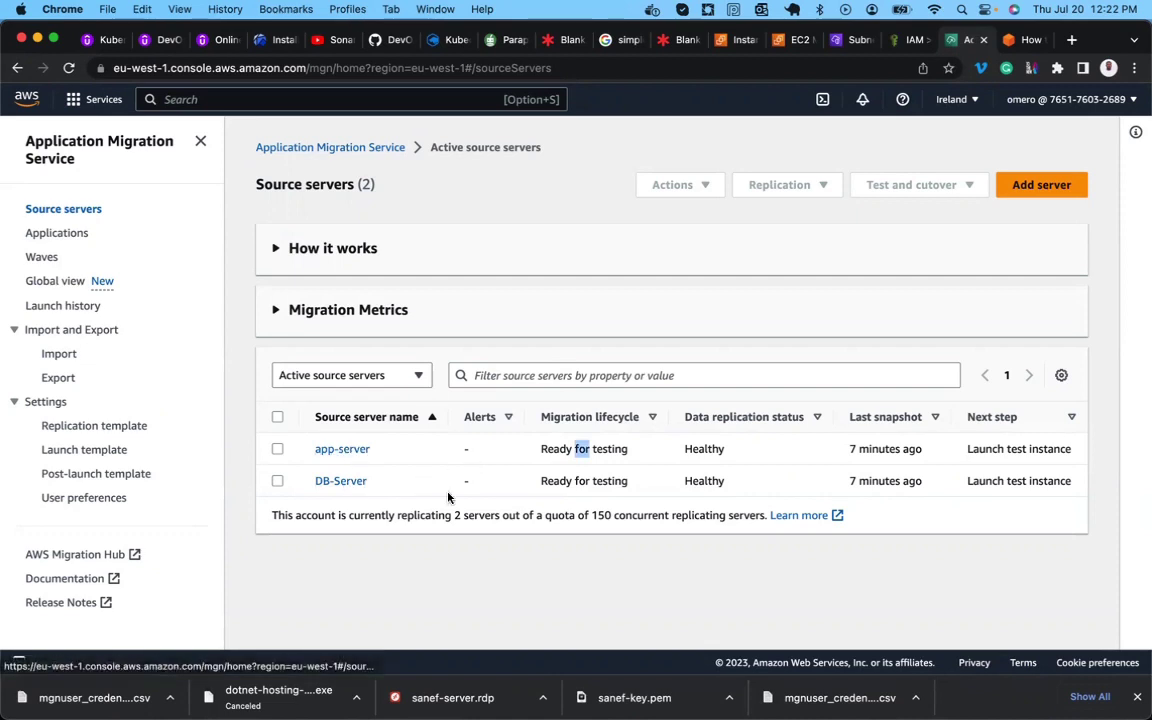
Confirm app-server shows Healthy replication and return to the migration blog article.
left_click(576, 451)
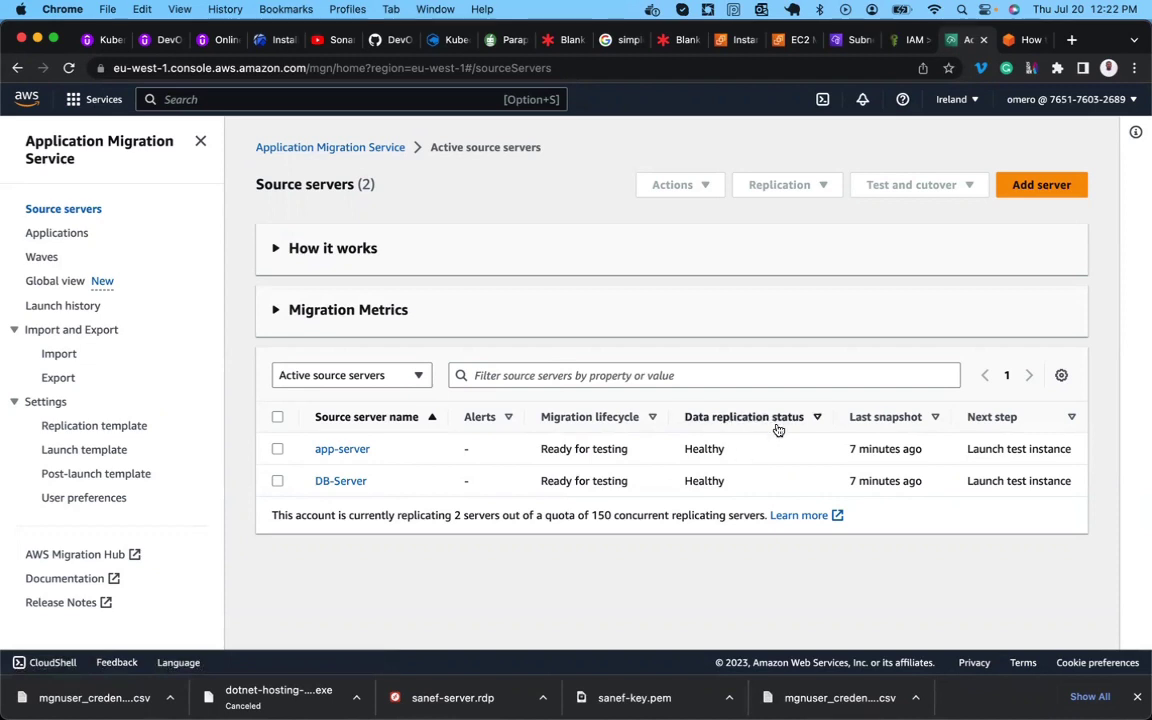
double_click(703, 449)
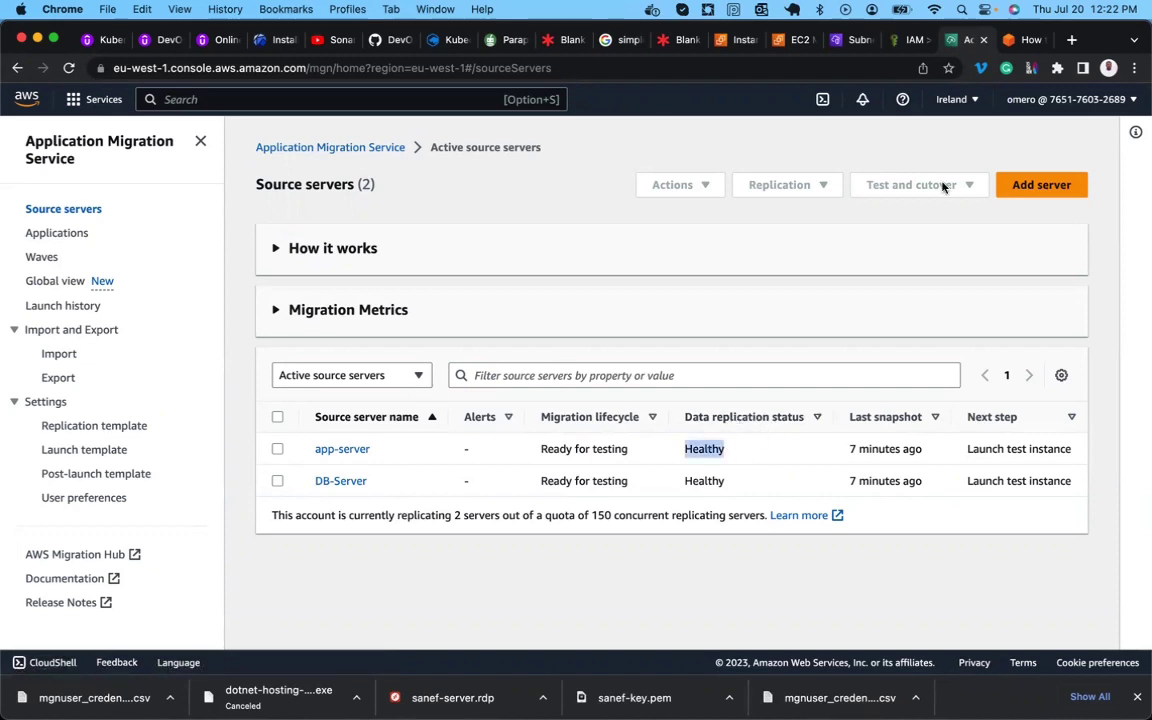
left_click(1020, 42)
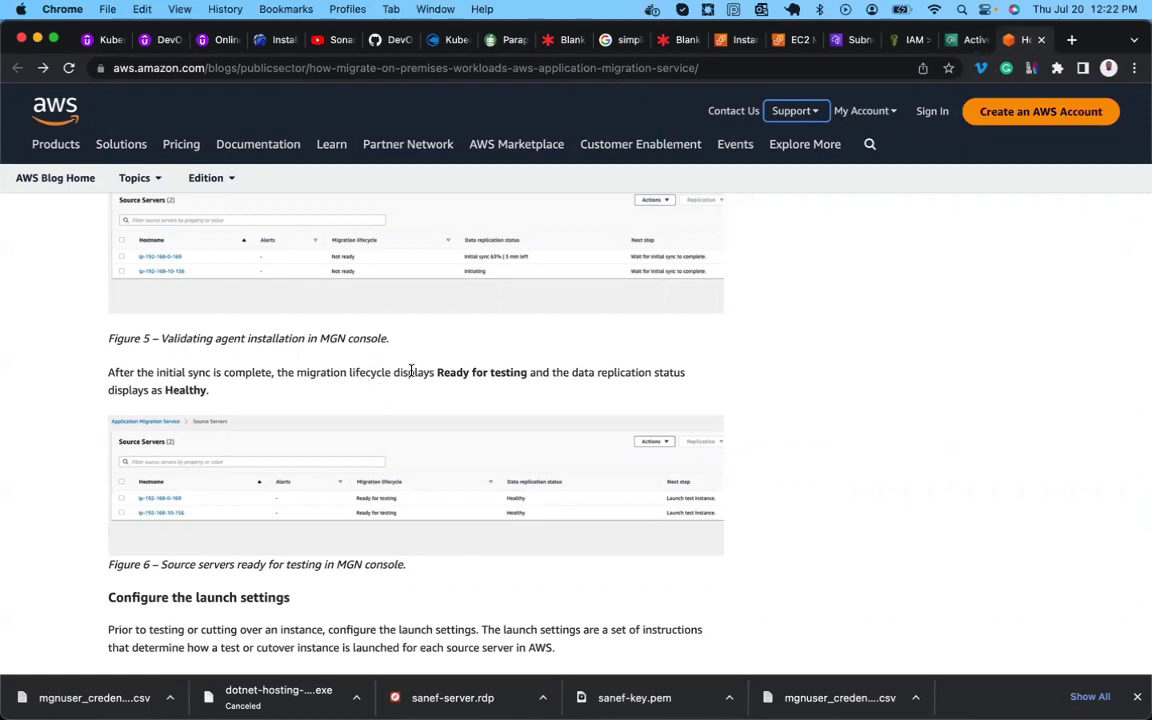
Read the blog down to 'Configure the launch settings', cross-checking Ready for testing in the console.
double_click(452, 373)
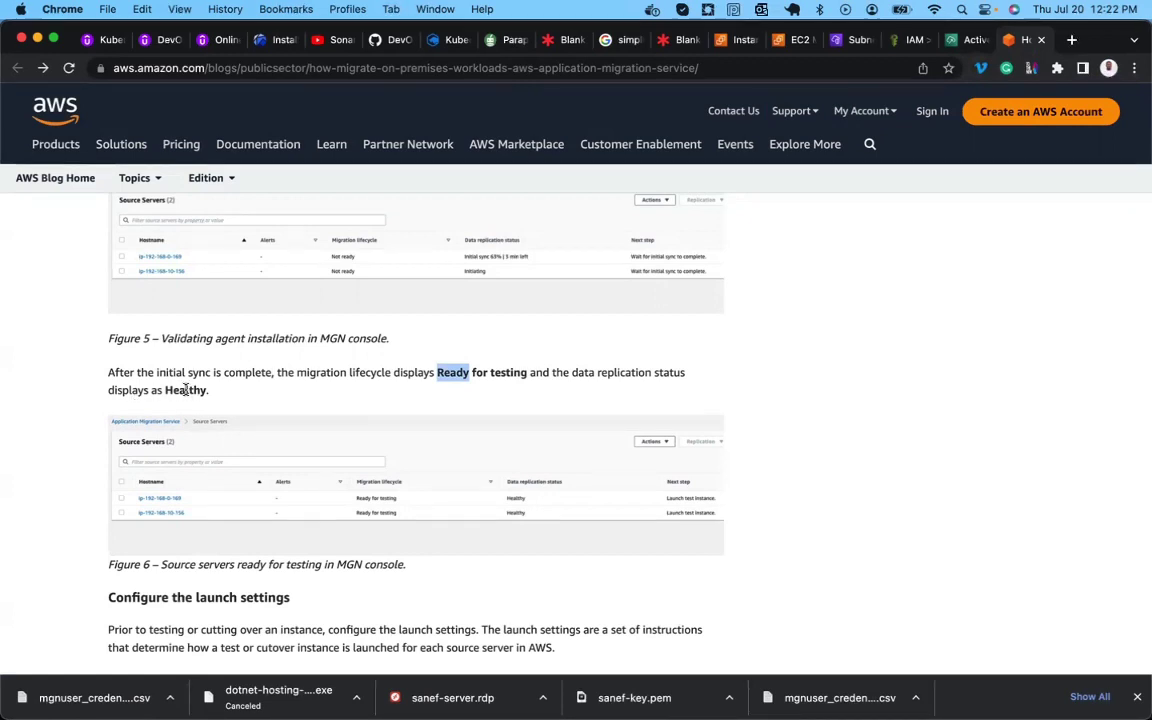
scroll(270, 501, "down", 2)
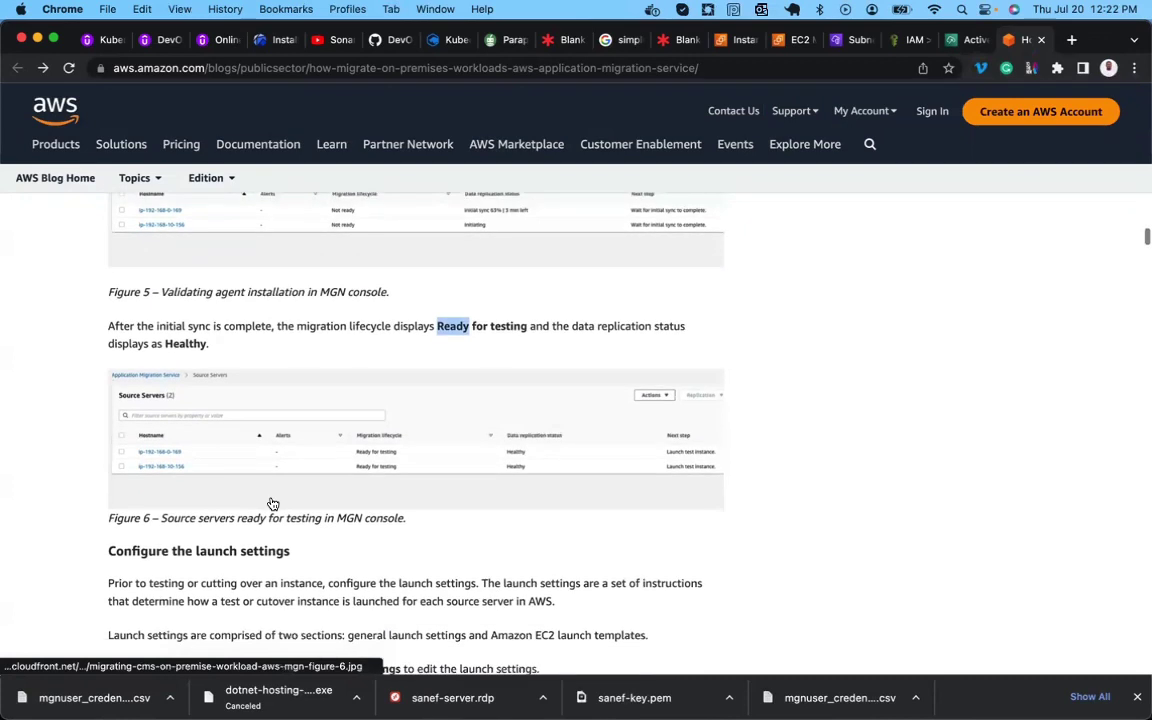
left_click(965, 40)
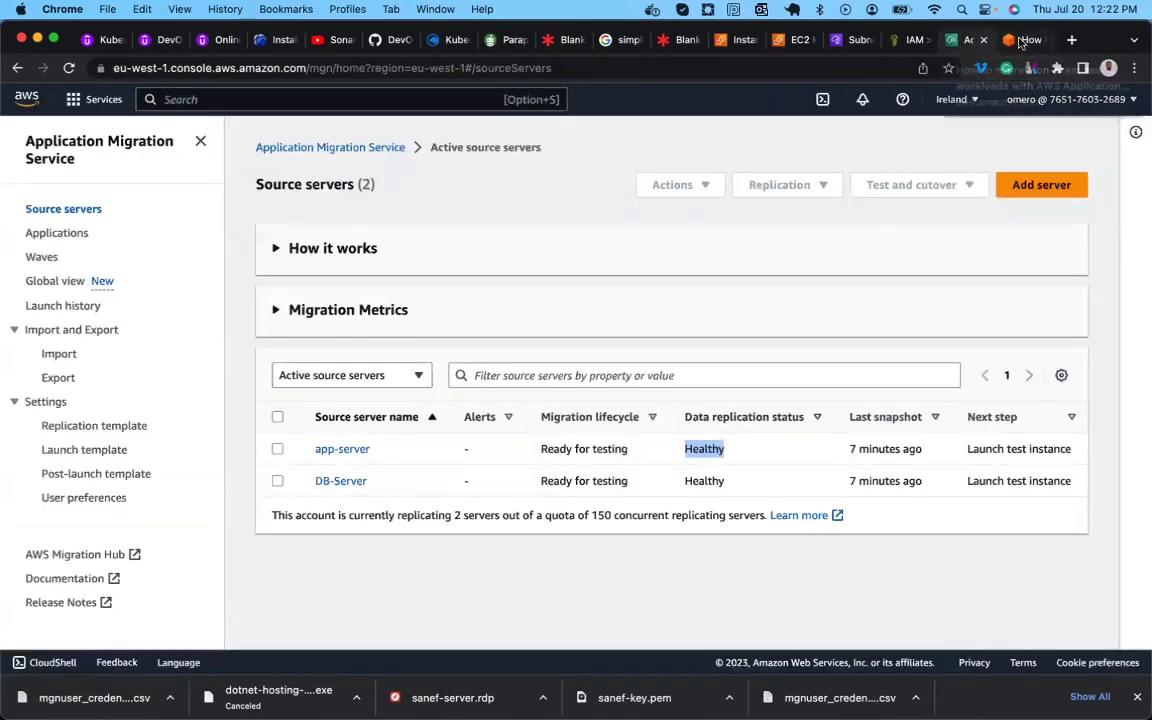
left_click(1024, 40)
scroll(517, 391, "down", 10)
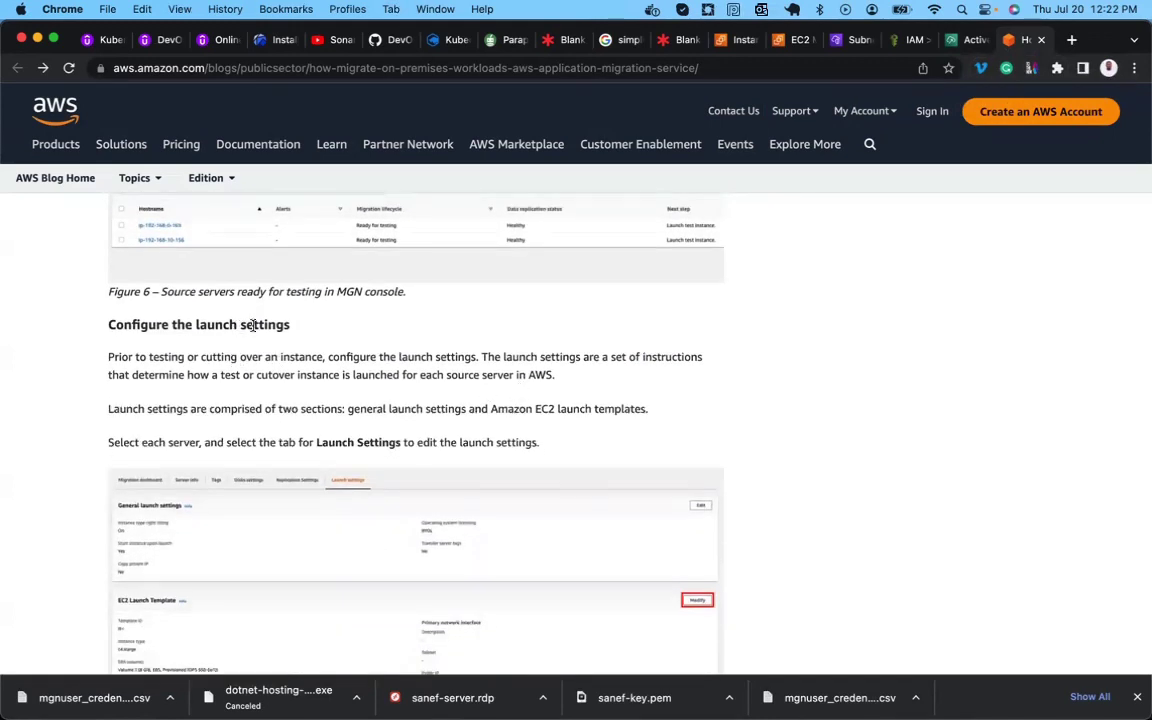
scroll(251, 327, "down", 2)
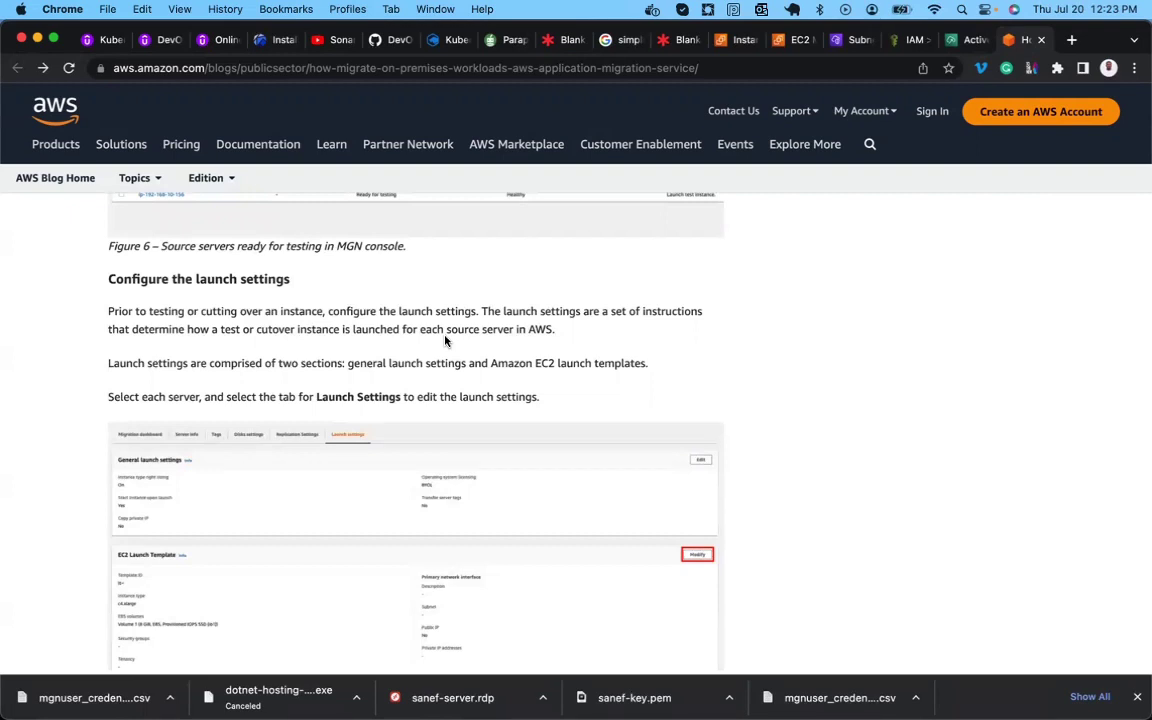
scroll(446, 341, "down", 1)
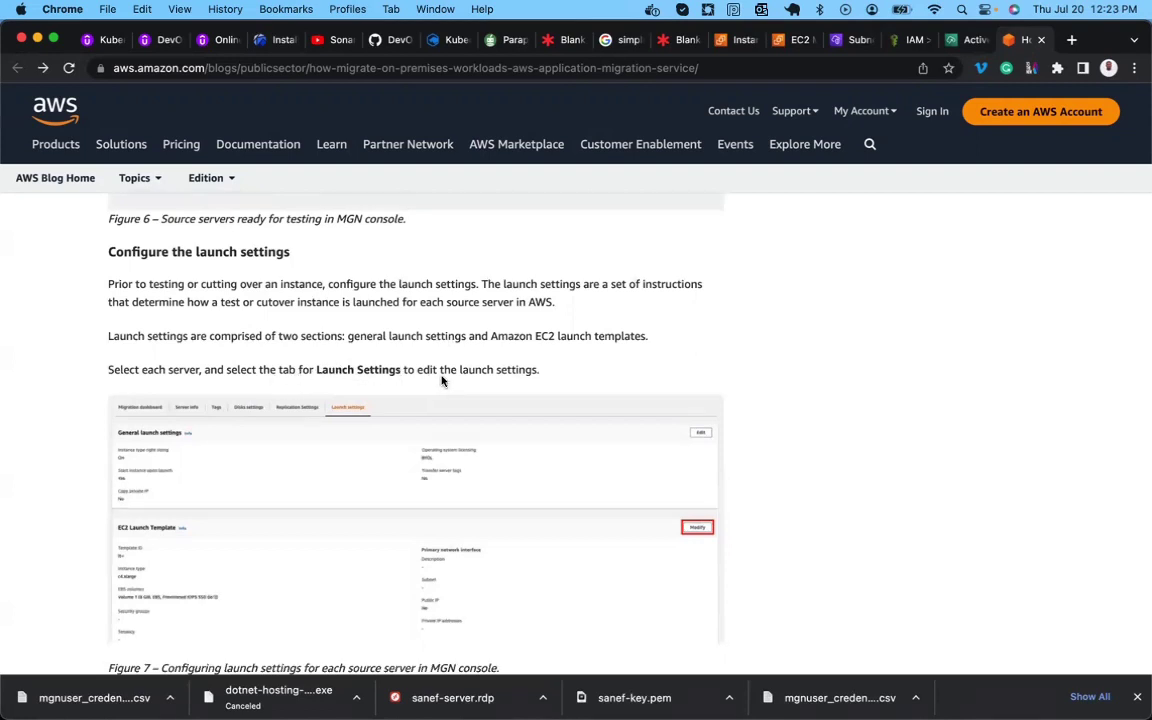
scroll(463, 380, "down", 2)
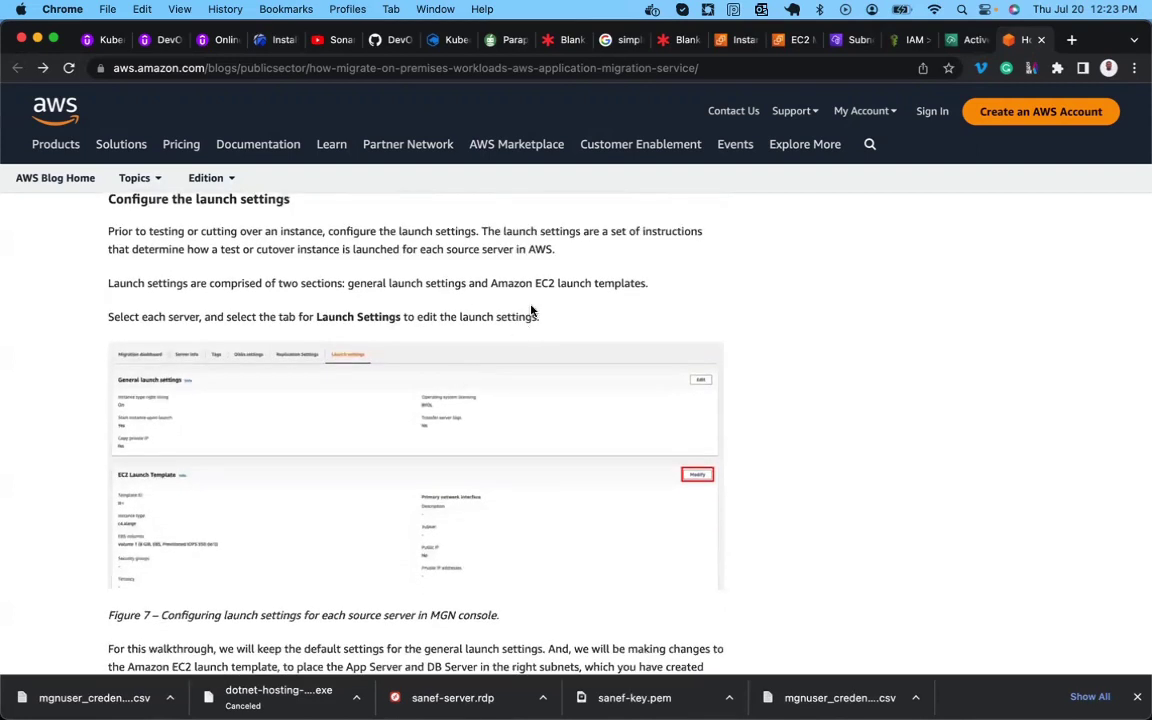
left_click(968, 40)
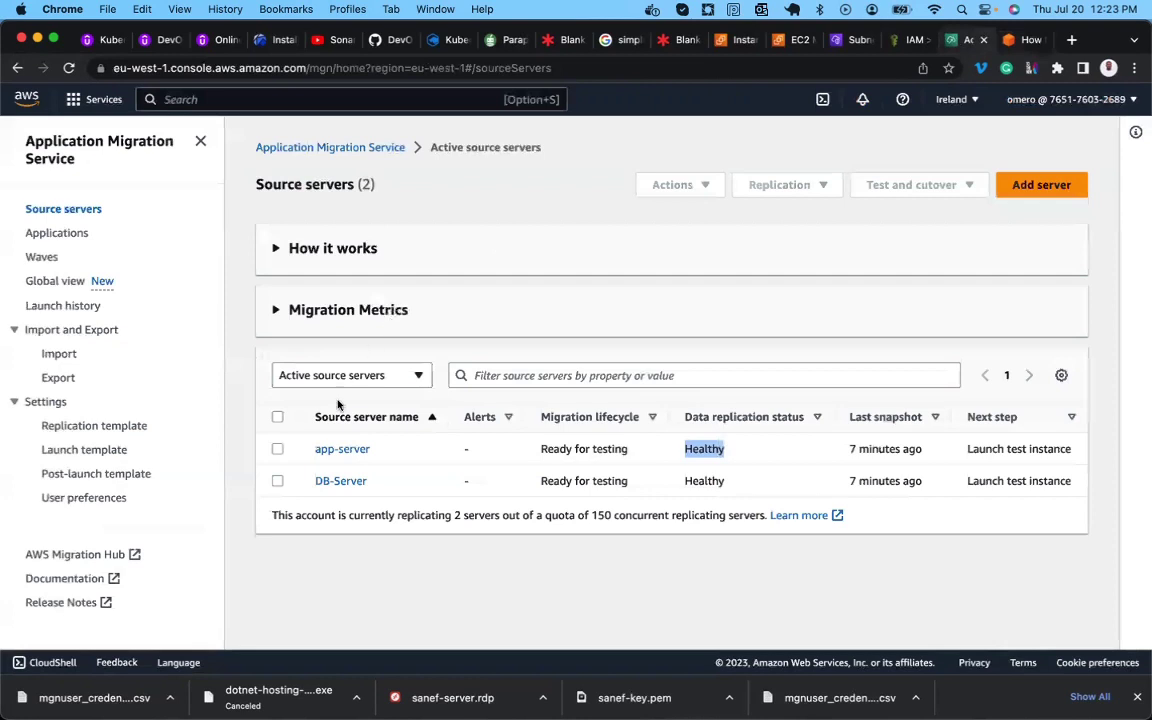
Open app-server's Launch settings, note c5.large, and modify its EC2 launch template.
left_click(337, 450)
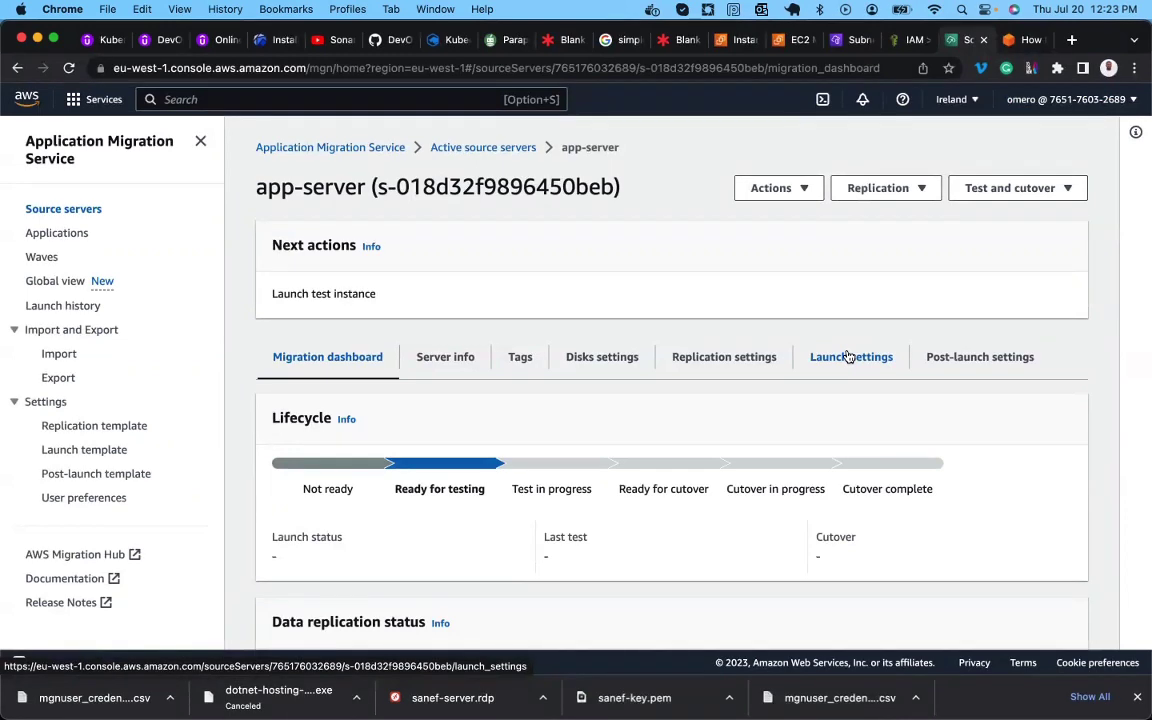
left_click(848, 357)
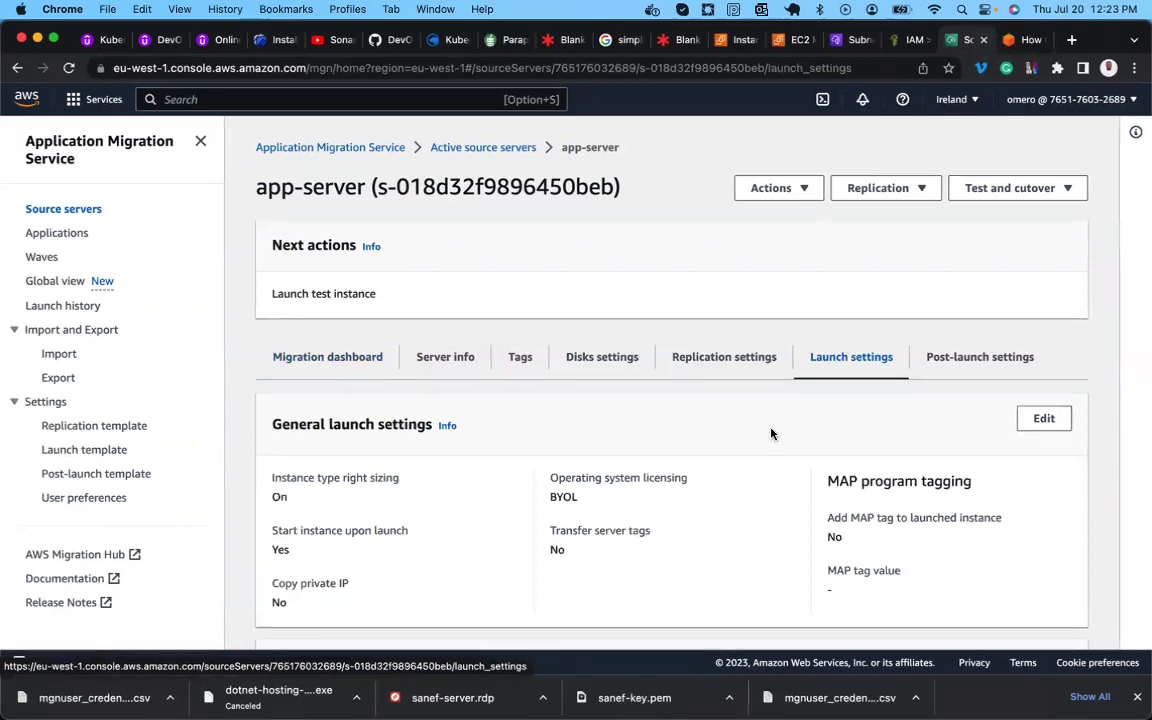
scroll(771, 433, "down", 8)
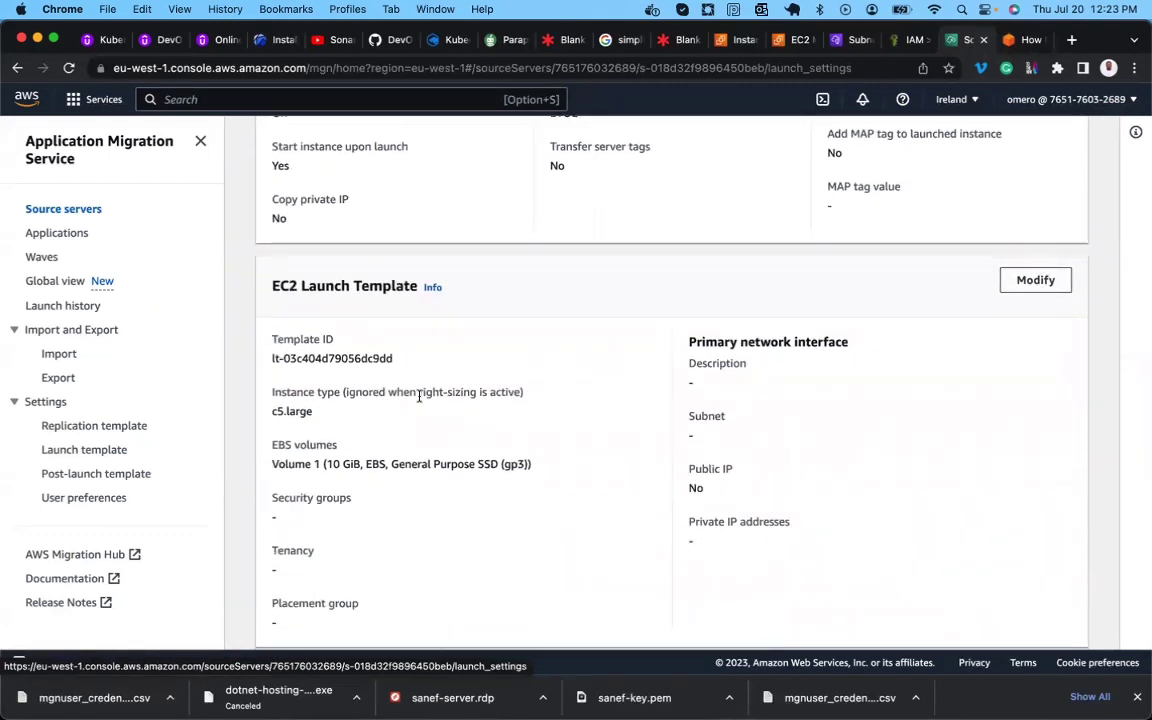
double_click(278, 411)
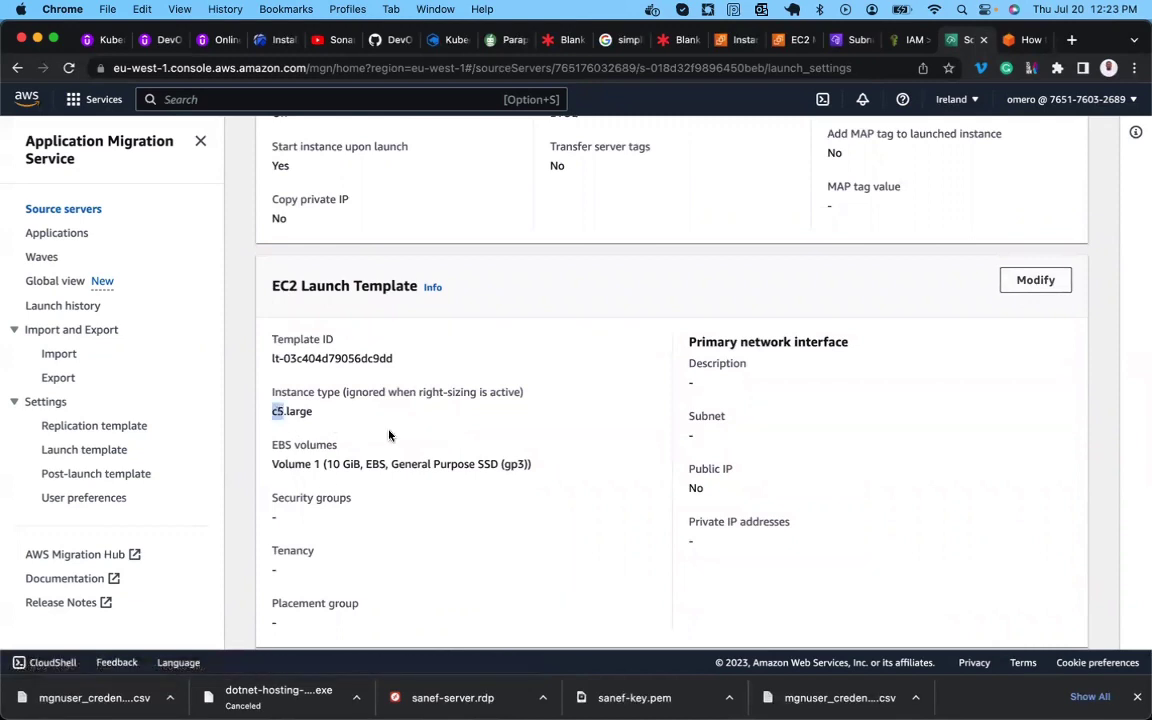
left_click(1042, 279)
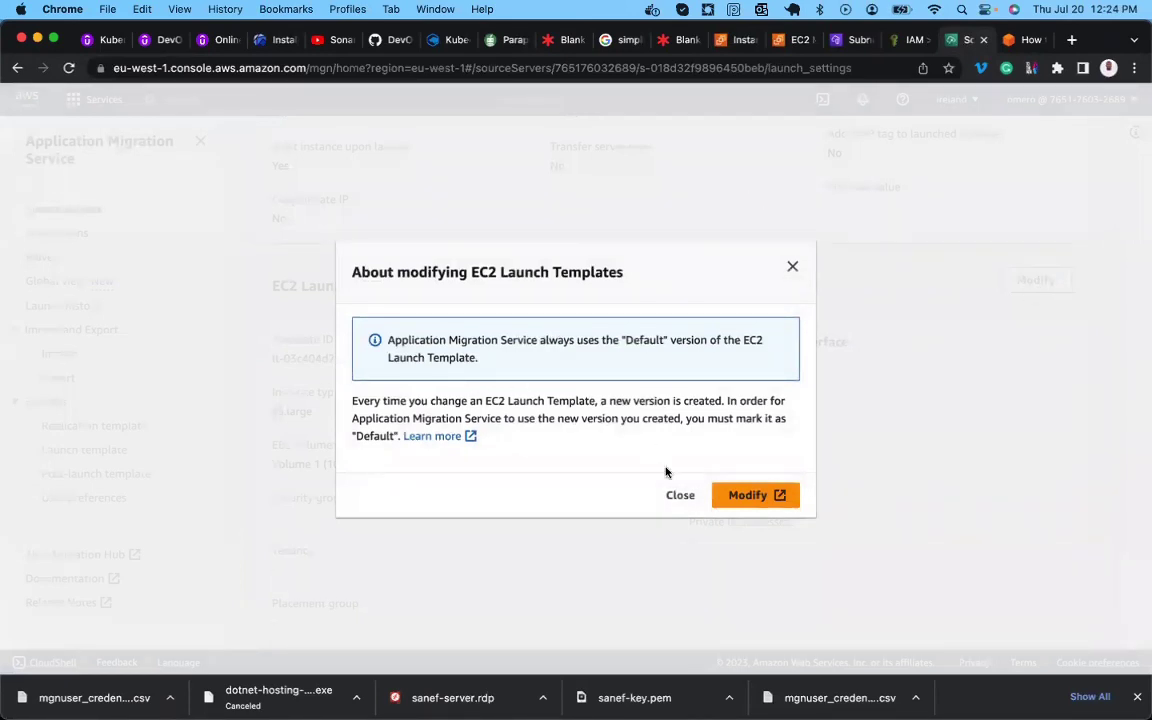
left_click(747, 496)
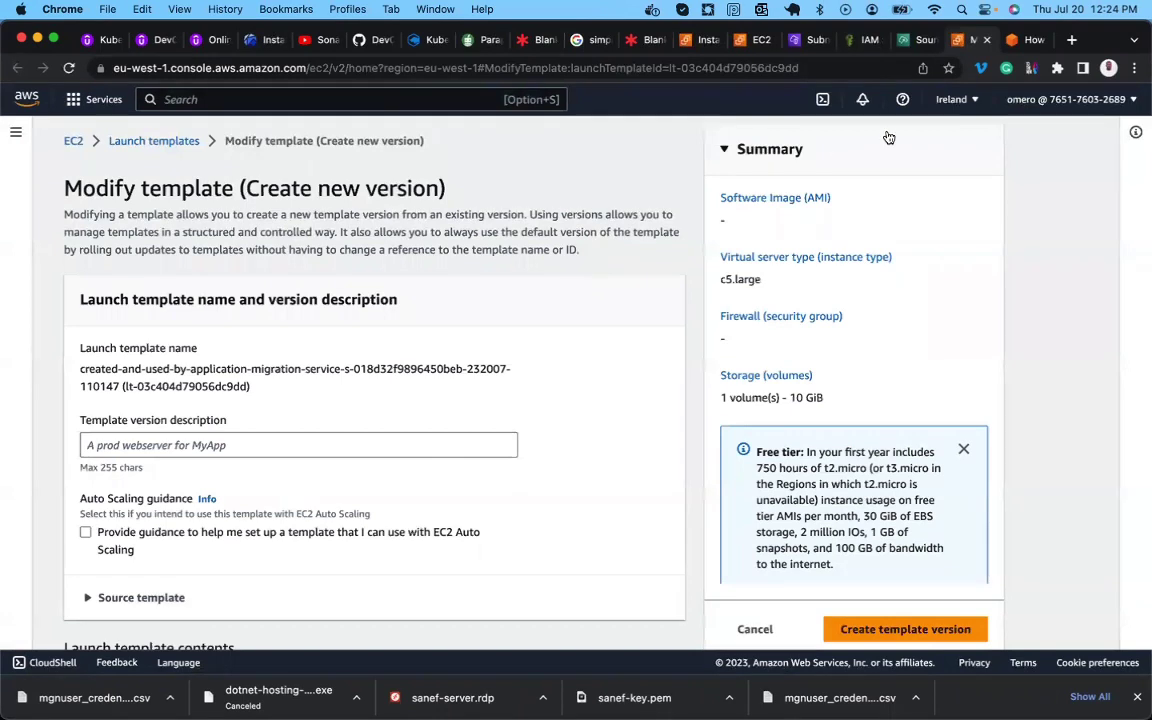
Find the blog step suggesting the version description 'Migrated App Server' for the App Server template.
left_click(910, 46)
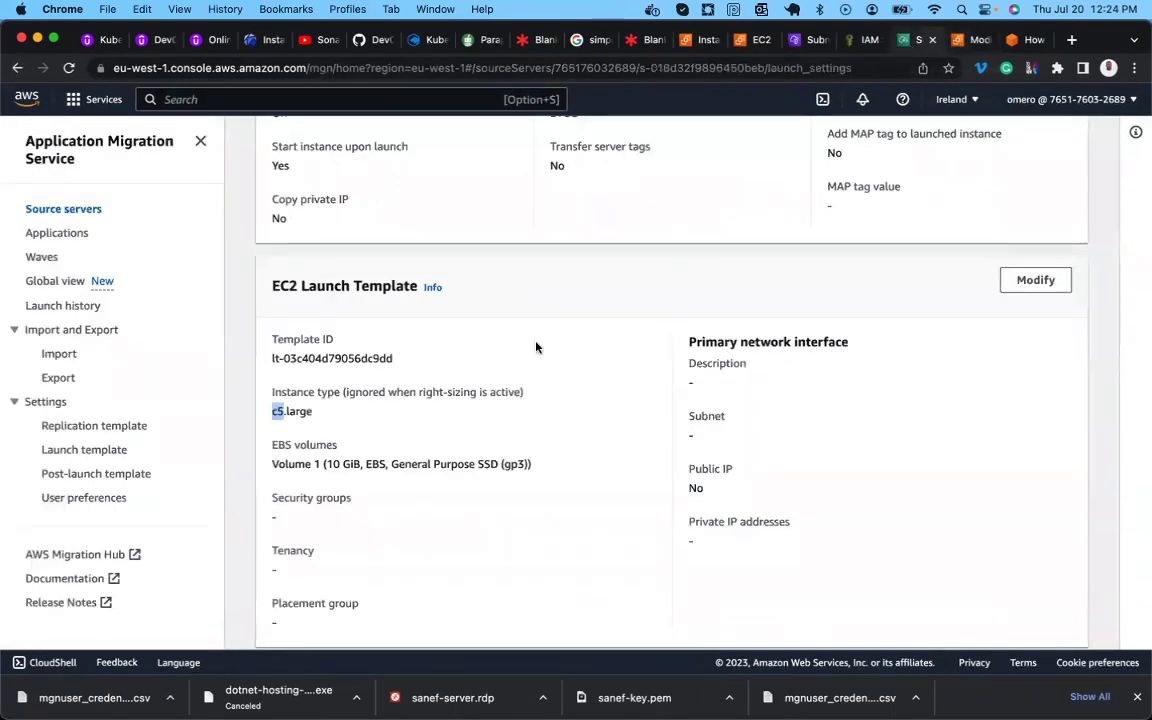
left_click(1012, 42)
scroll(298, 470, "down", 5)
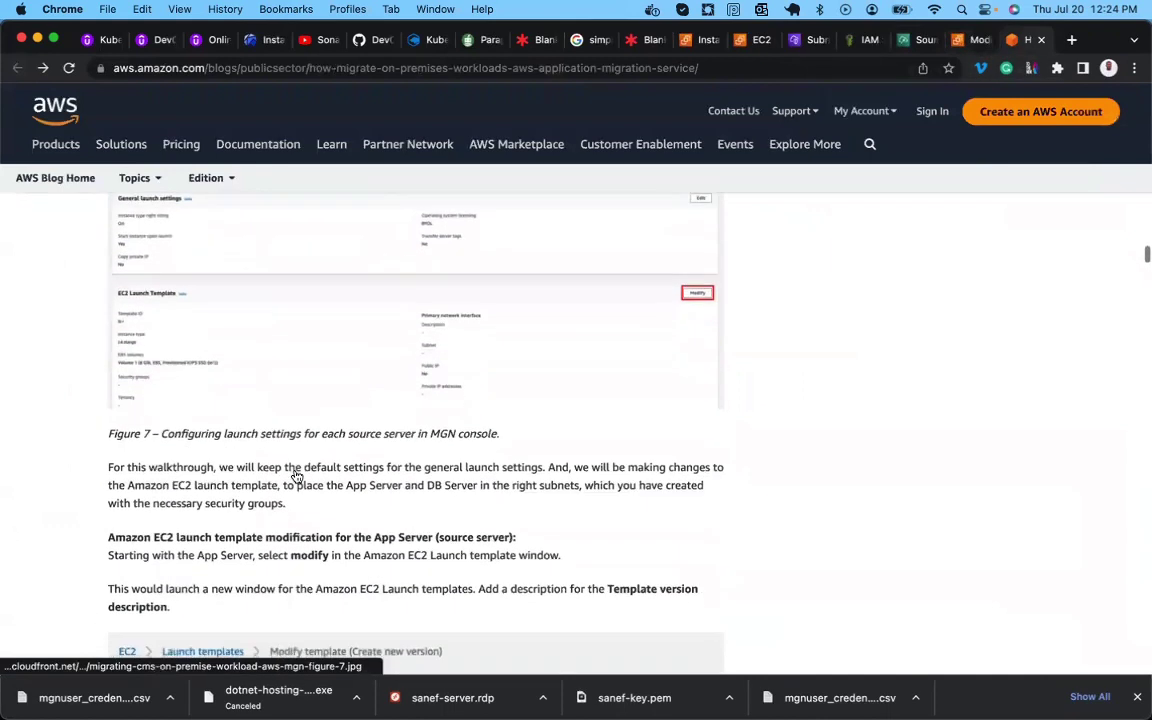
scroll(296, 474, "down", 1)
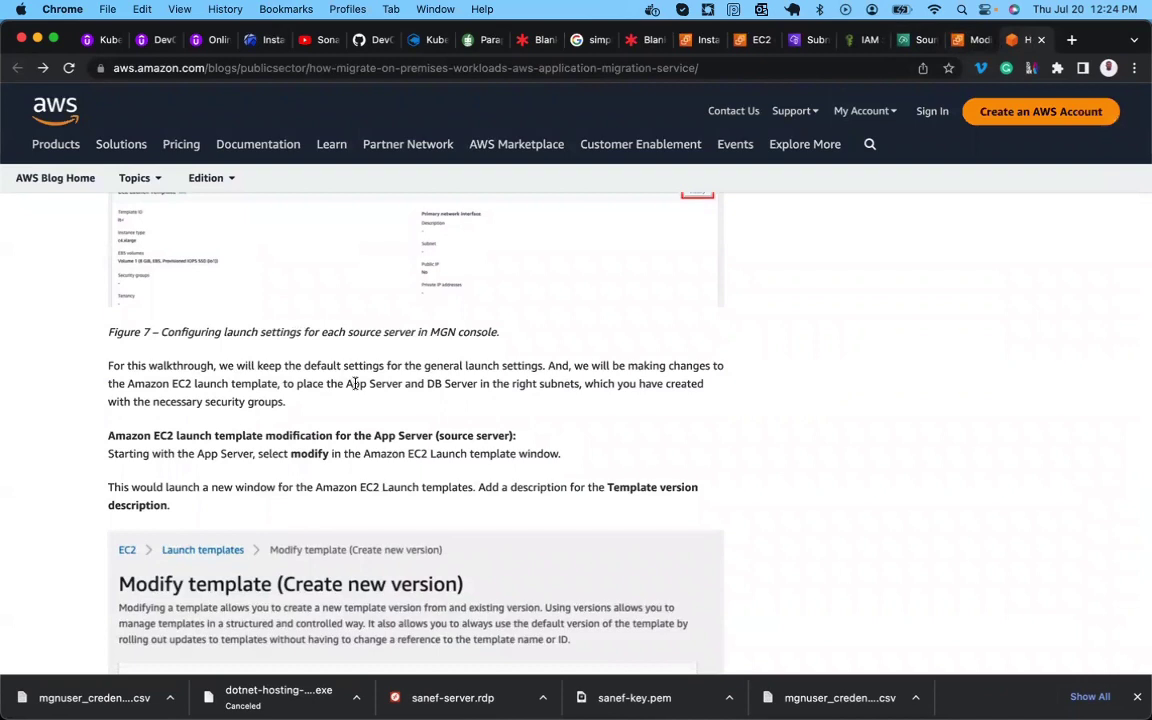
scroll(355, 383, "down", 2)
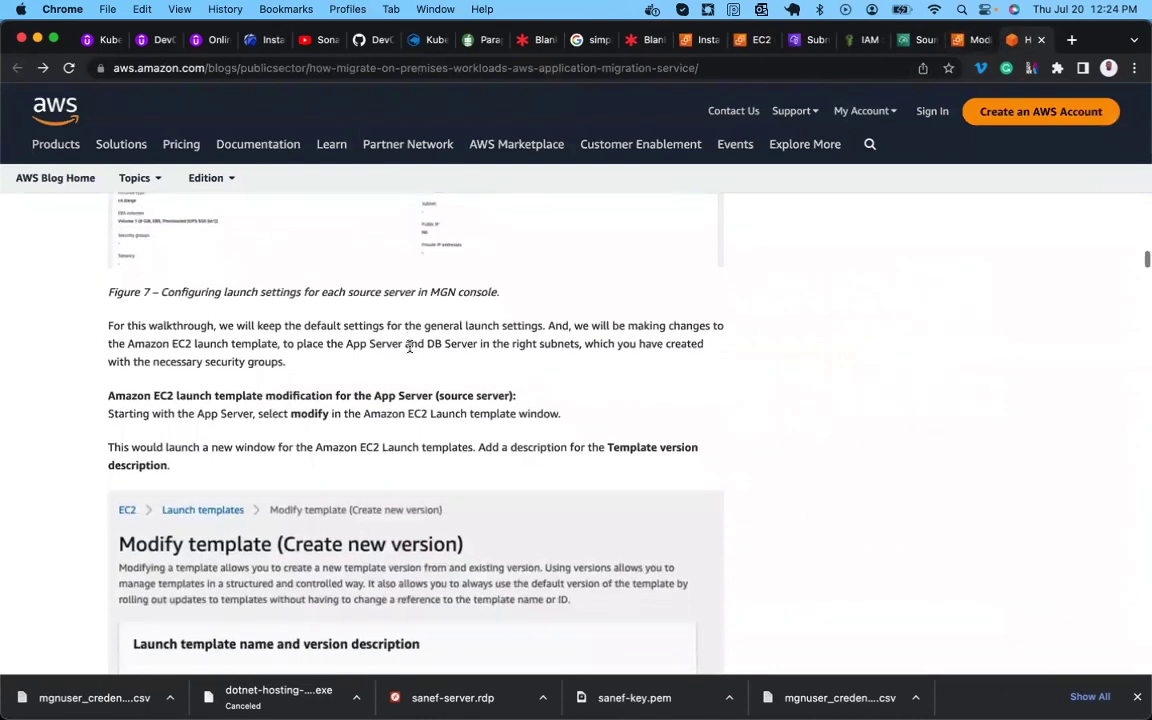
scroll(409, 345, "down", 1)
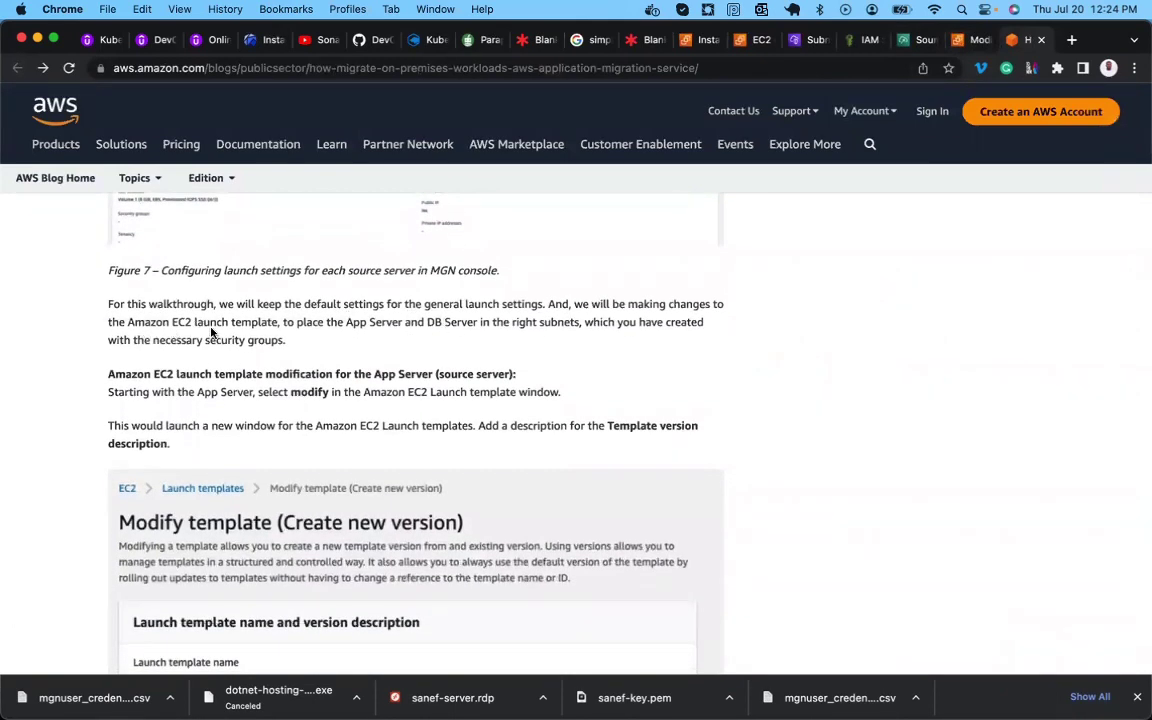
scroll(267, 324, "down", 3)
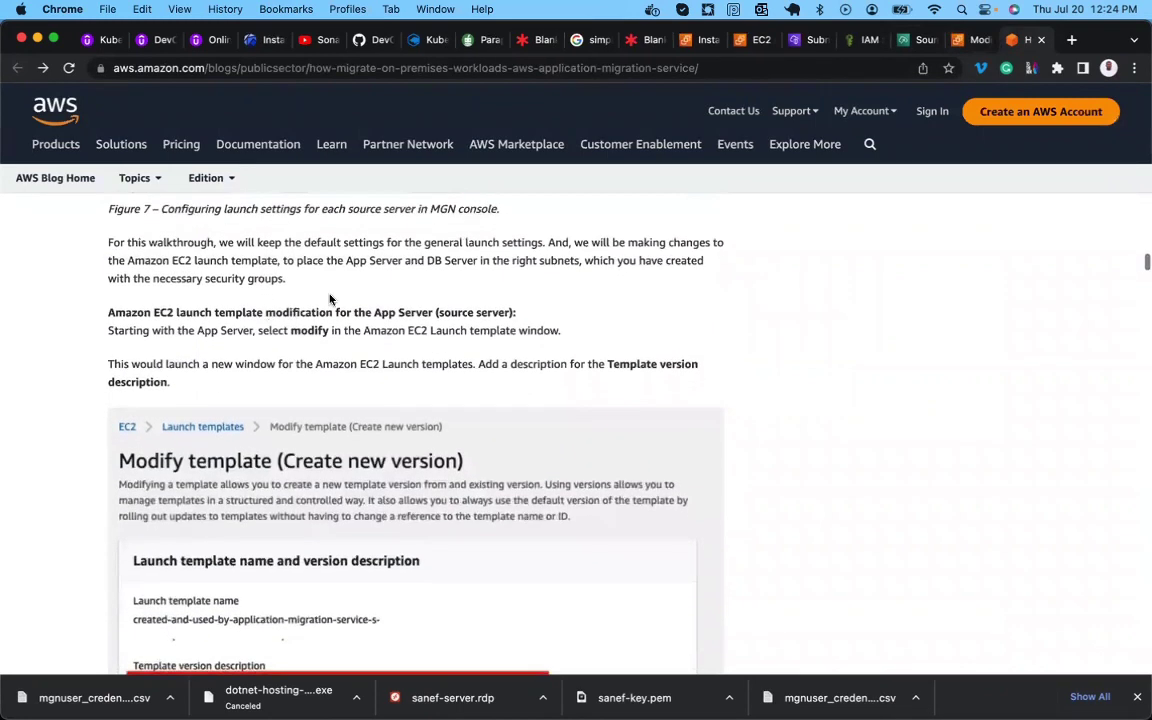
scroll(571, 280, "down", 10)
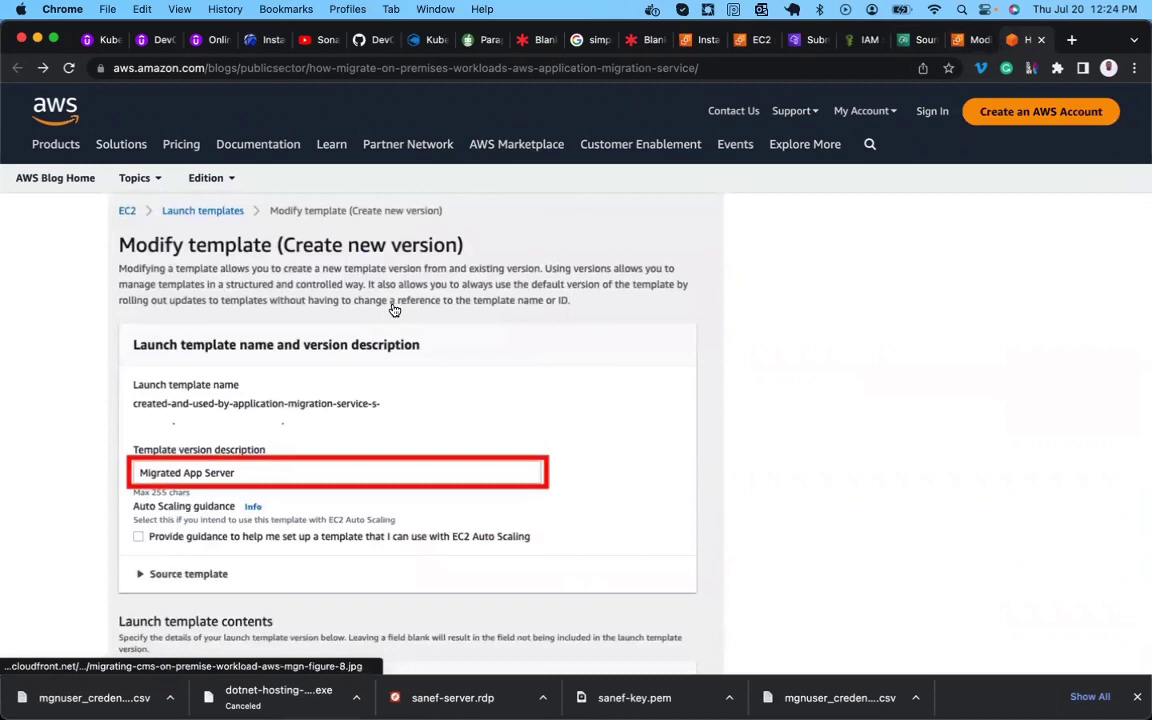
scroll(395, 305, "up", 1)
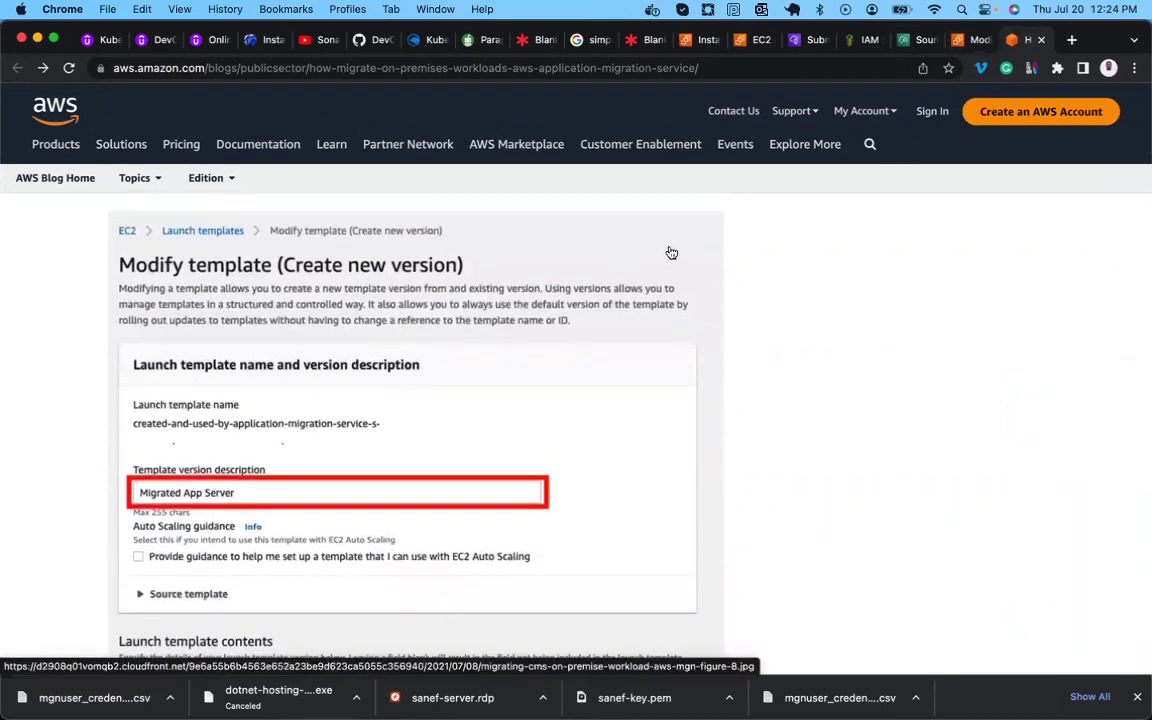
left_click(973, 42)
Enter 'Migrated App Server' as the template version description and scroll through the form.
left_click(280, 445)
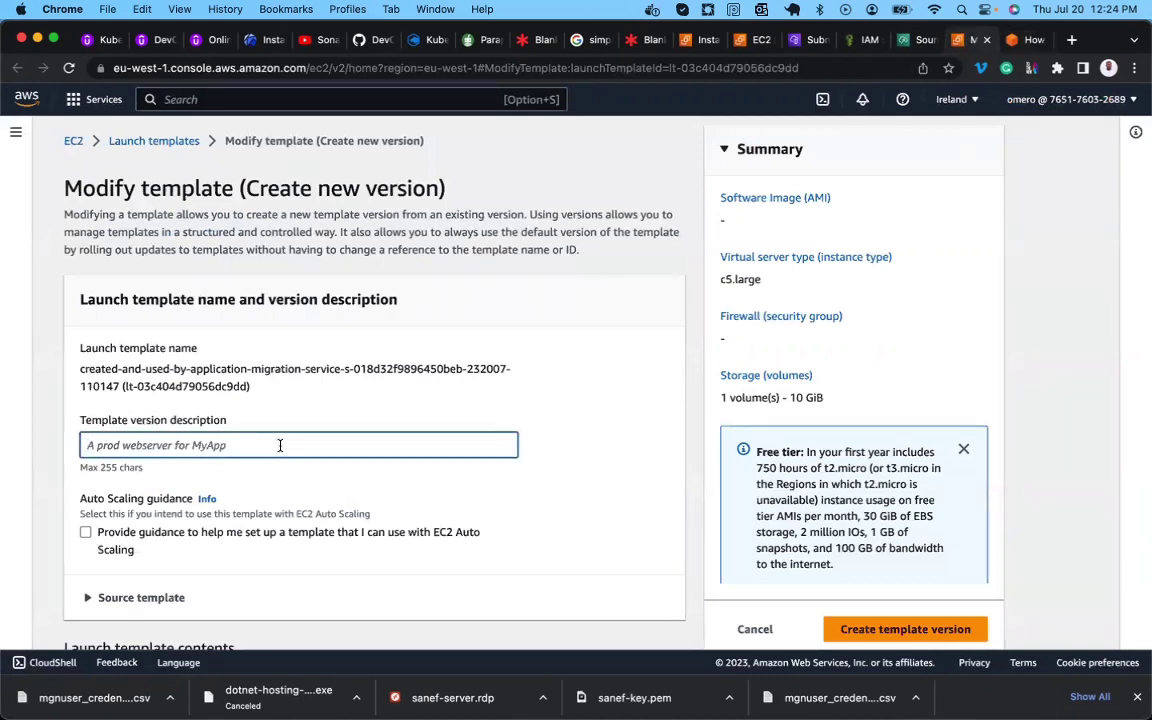
type("mi")
key("BackSpace")
type("Migrated App Server")
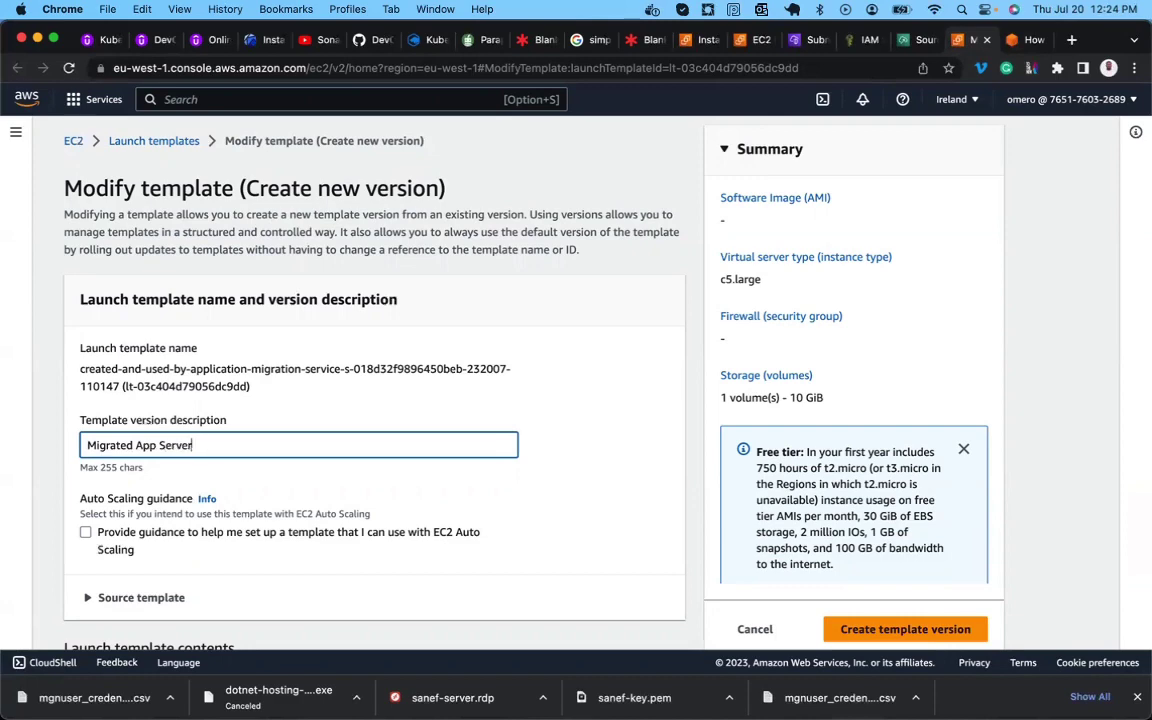
scroll(547, 380, "down", 3)
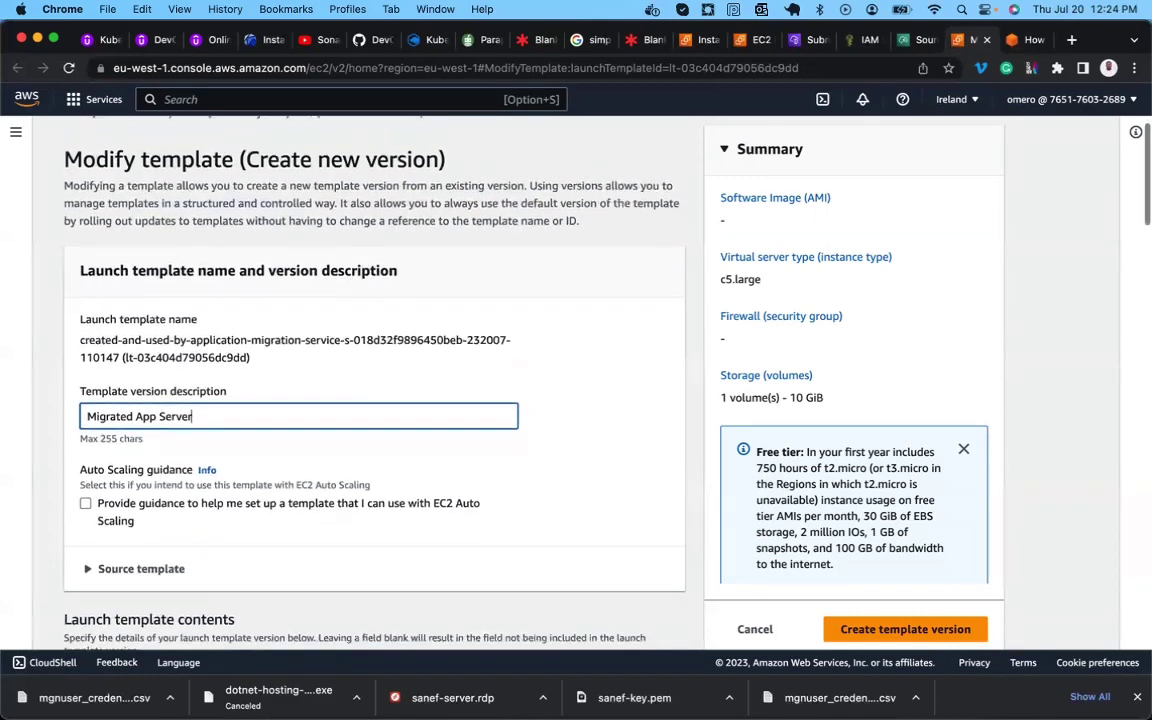
scroll(374, 380, "down", 3)
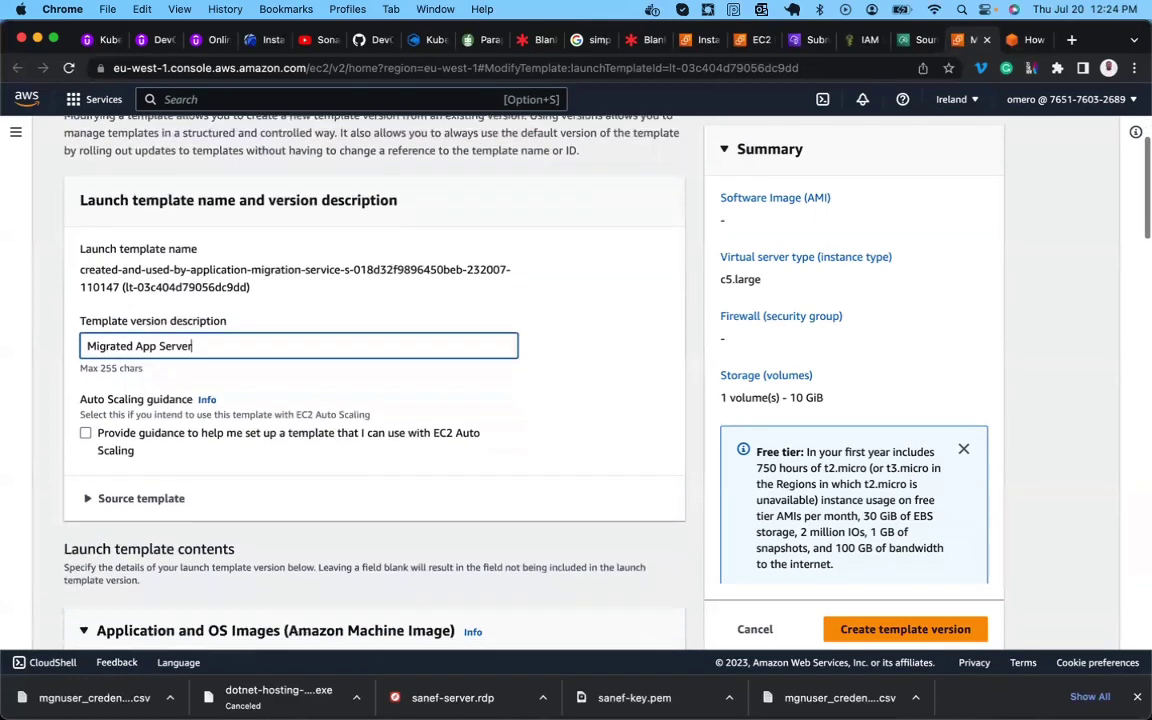
scroll(174, 428, "down", 8)
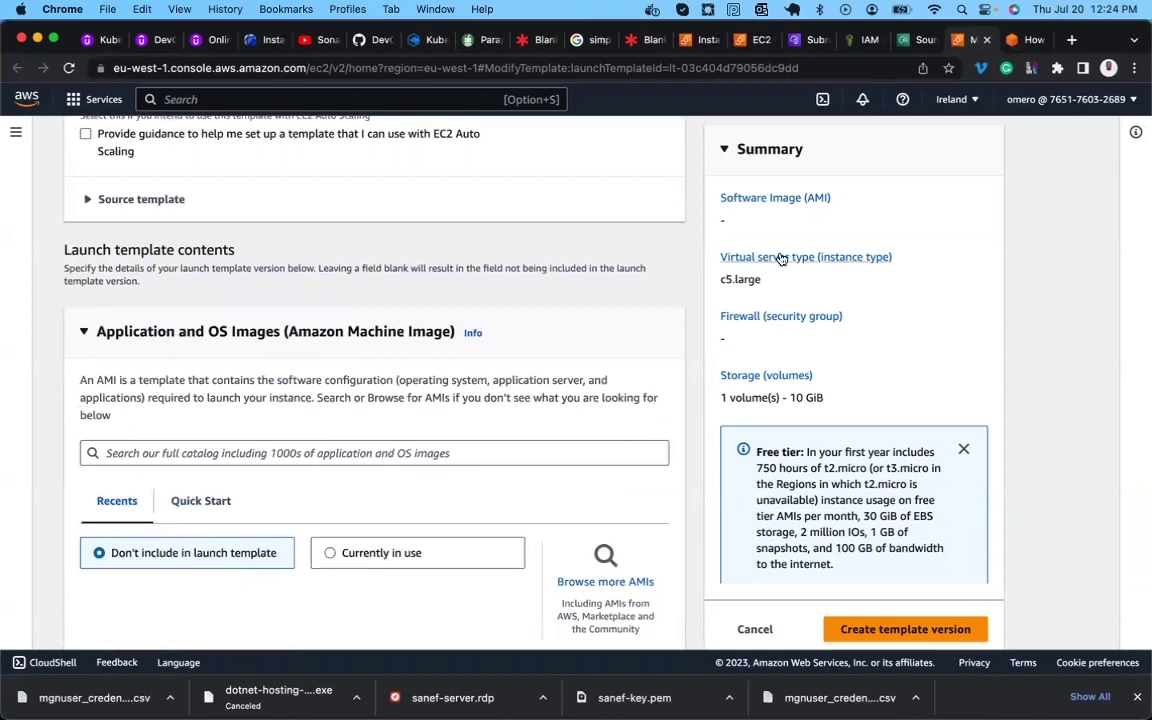
left_click(1019, 44)
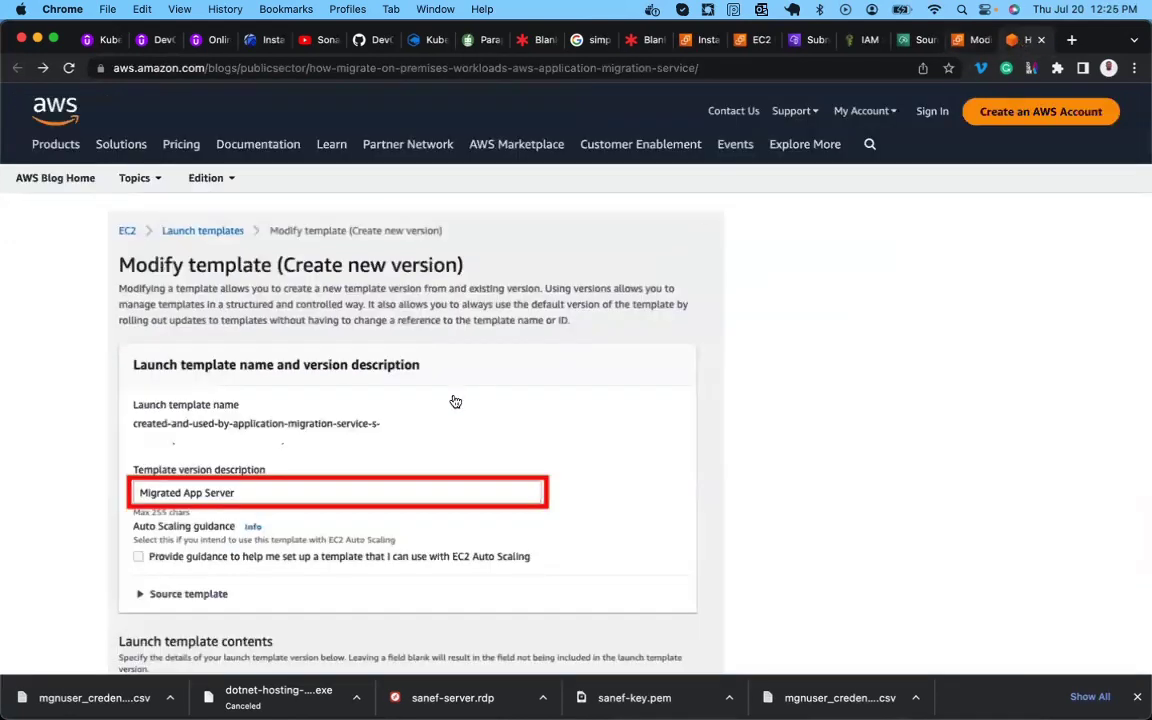
Change the template's instance type from c5.large to c4.xlarge, searching the list for c4.
scroll(281, 469, "down", 3)
scroll(281, 469, "down", 3)
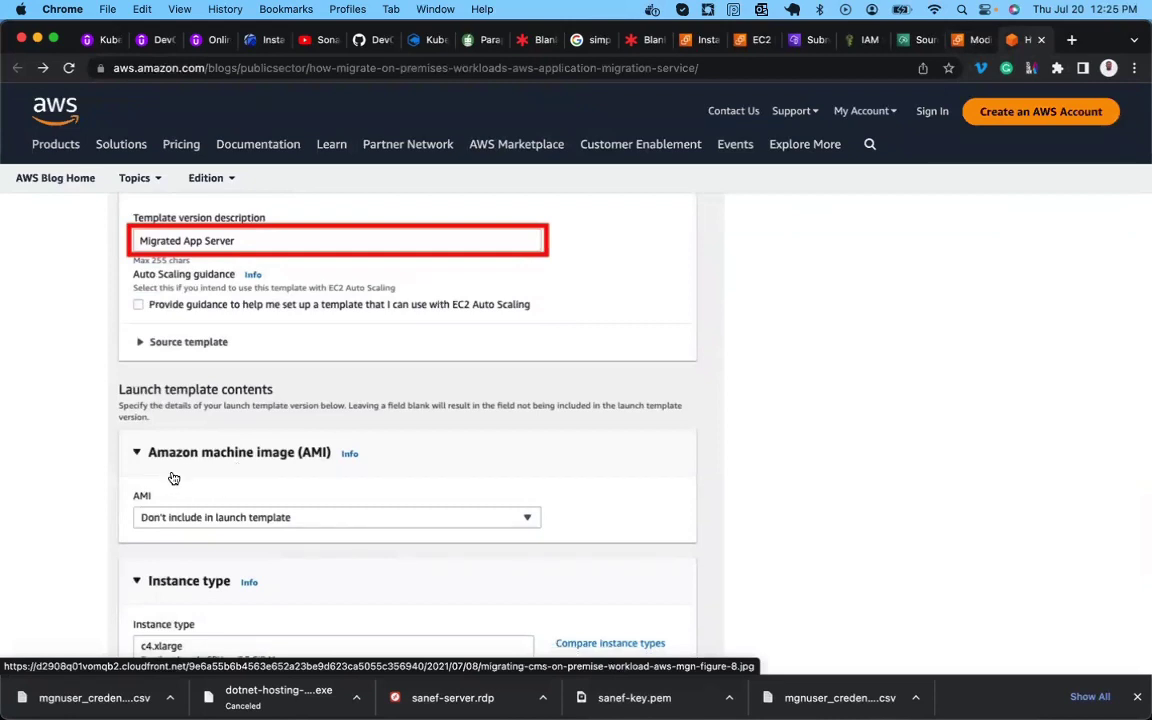
scroll(250, 460, "down", 2)
scroll(257, 459, "down", 1)
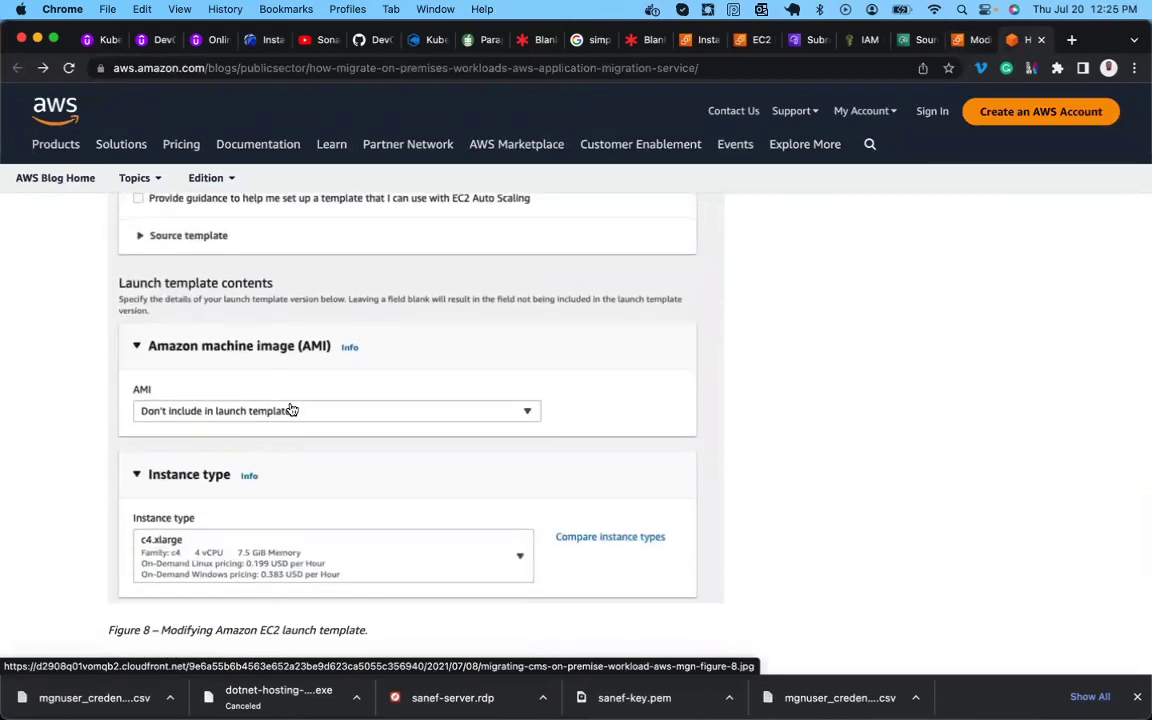
scroll(290, 406, "down", 3)
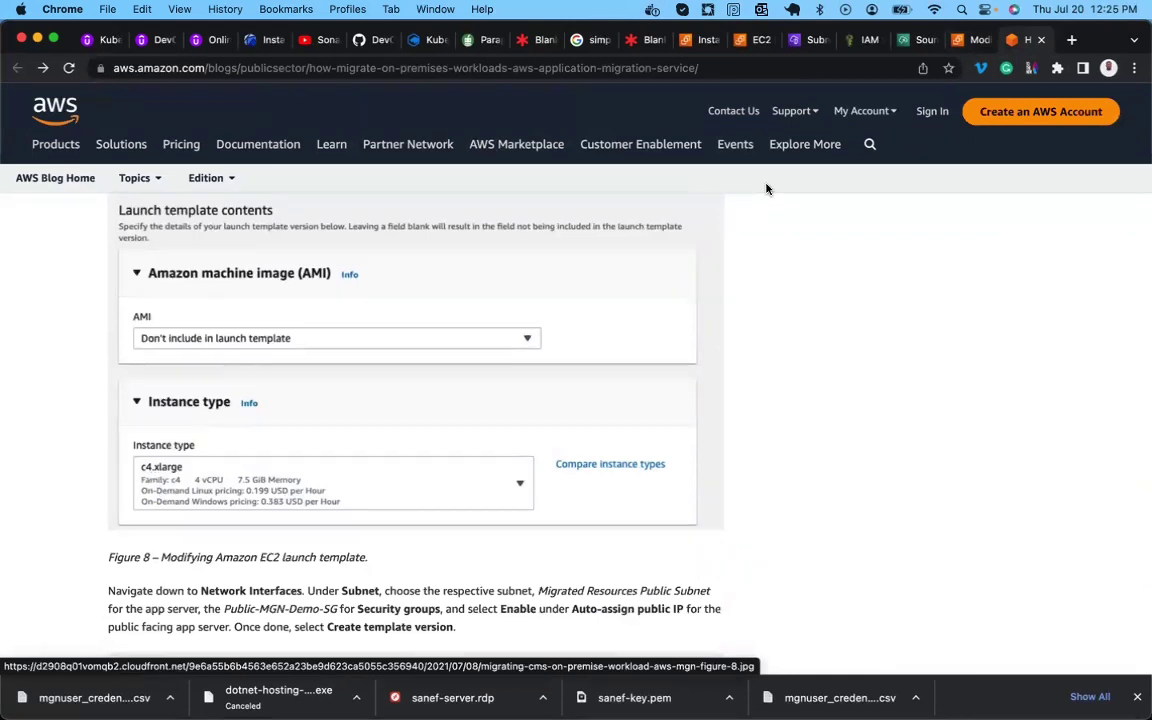
left_click(965, 40)
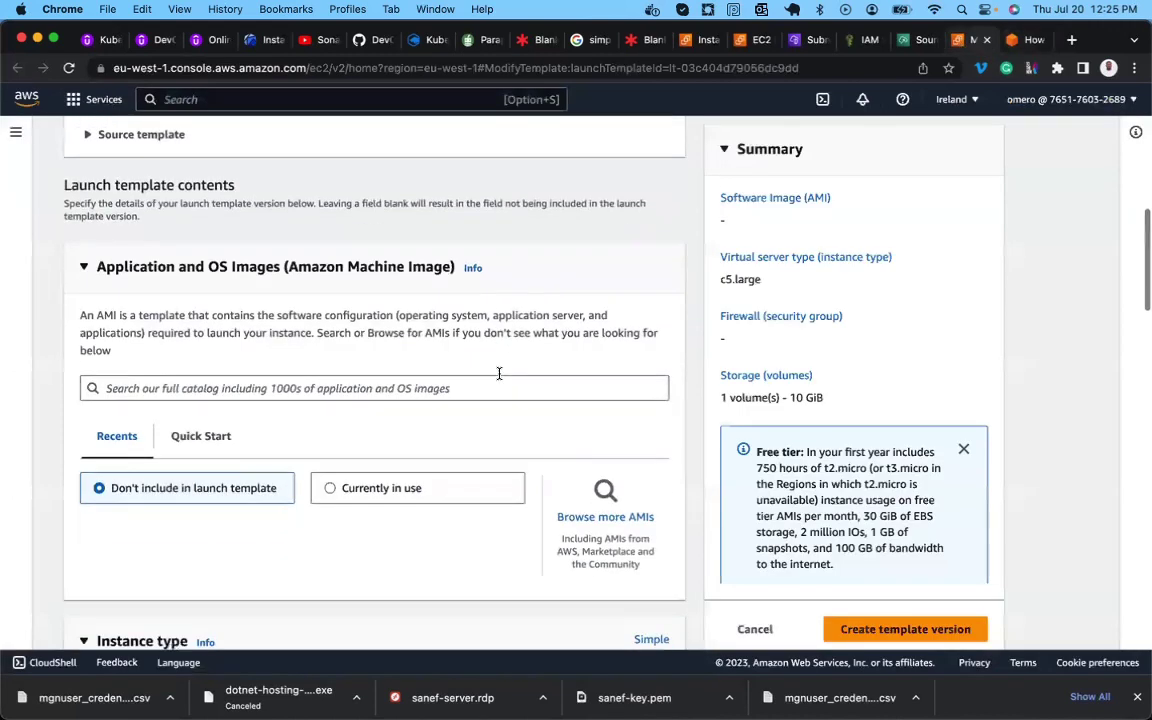
scroll(499, 373, "down", 5)
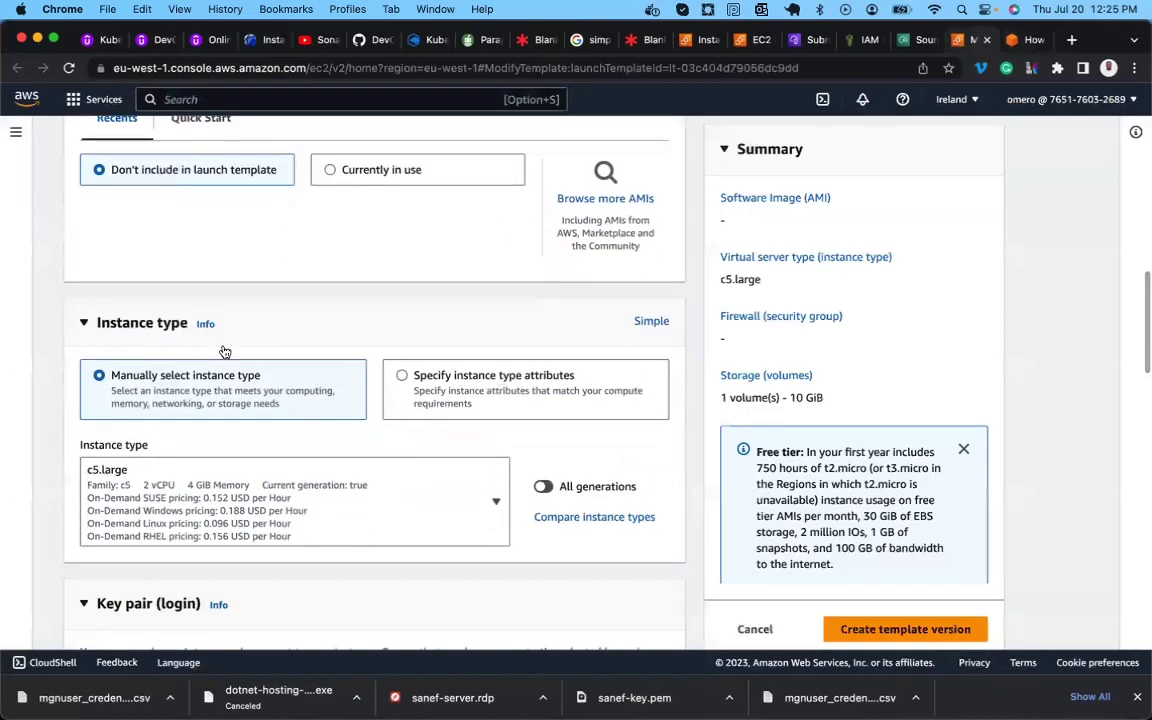
left_click(497, 504)
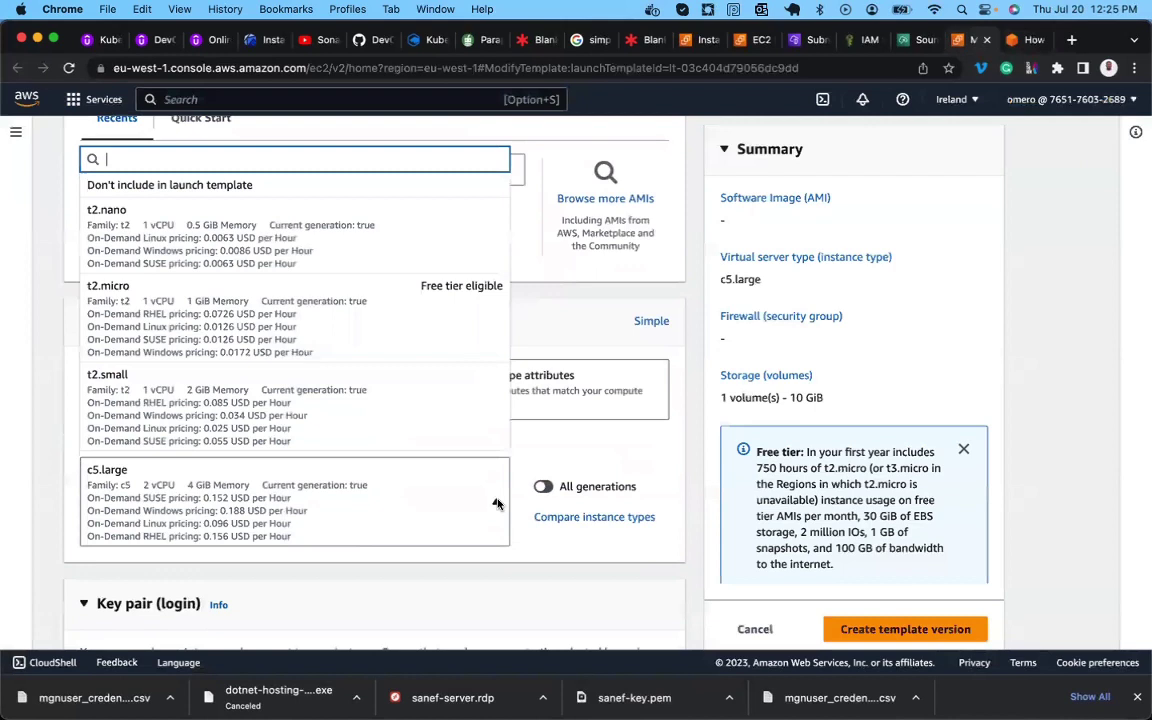
type("c4")
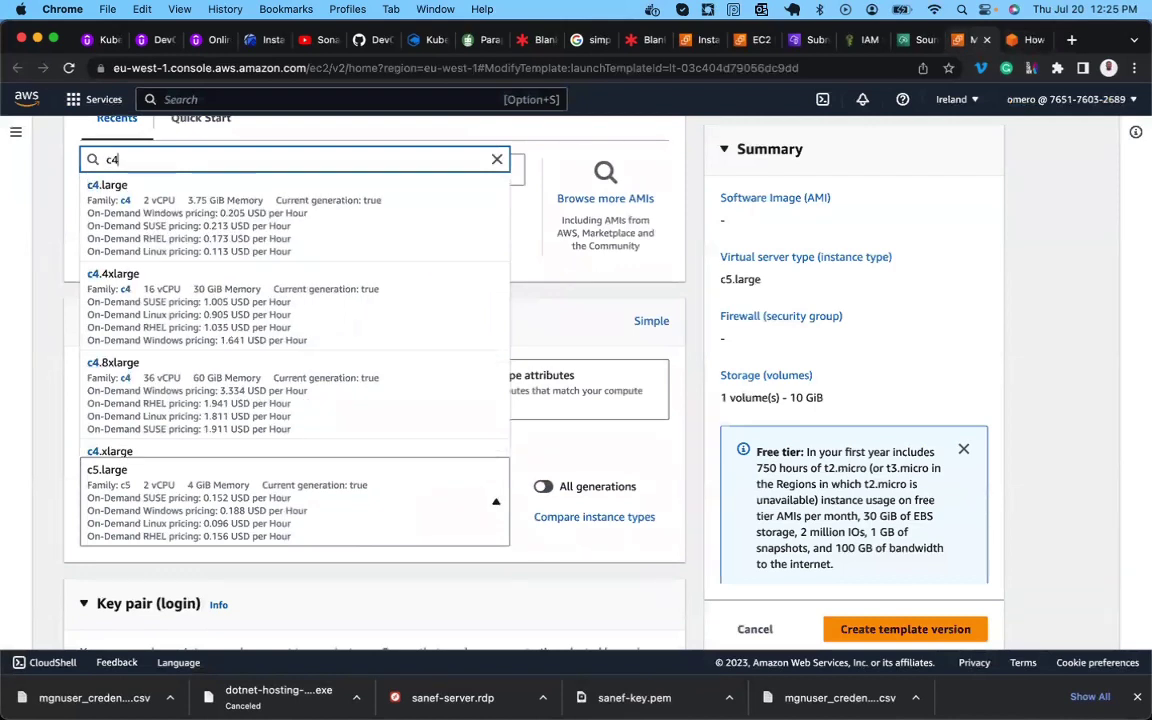
left_click(261, 451)
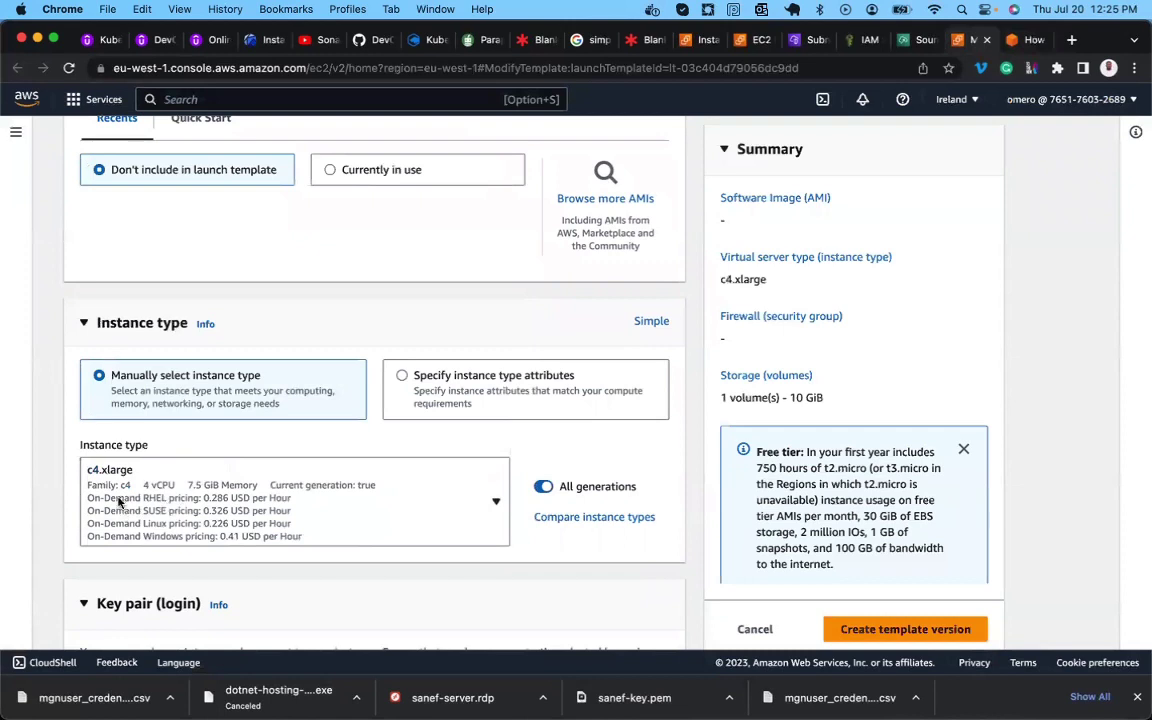
scroll(183, 490, "down", 5)
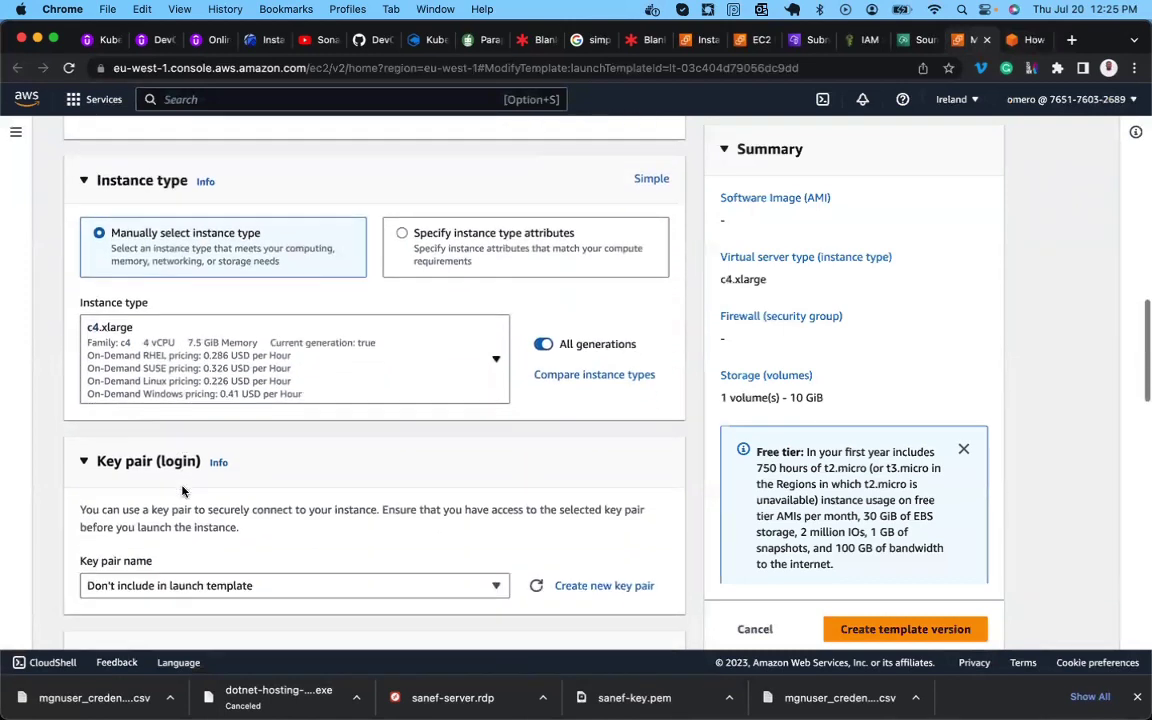
scroll(183, 490, "down", 2)
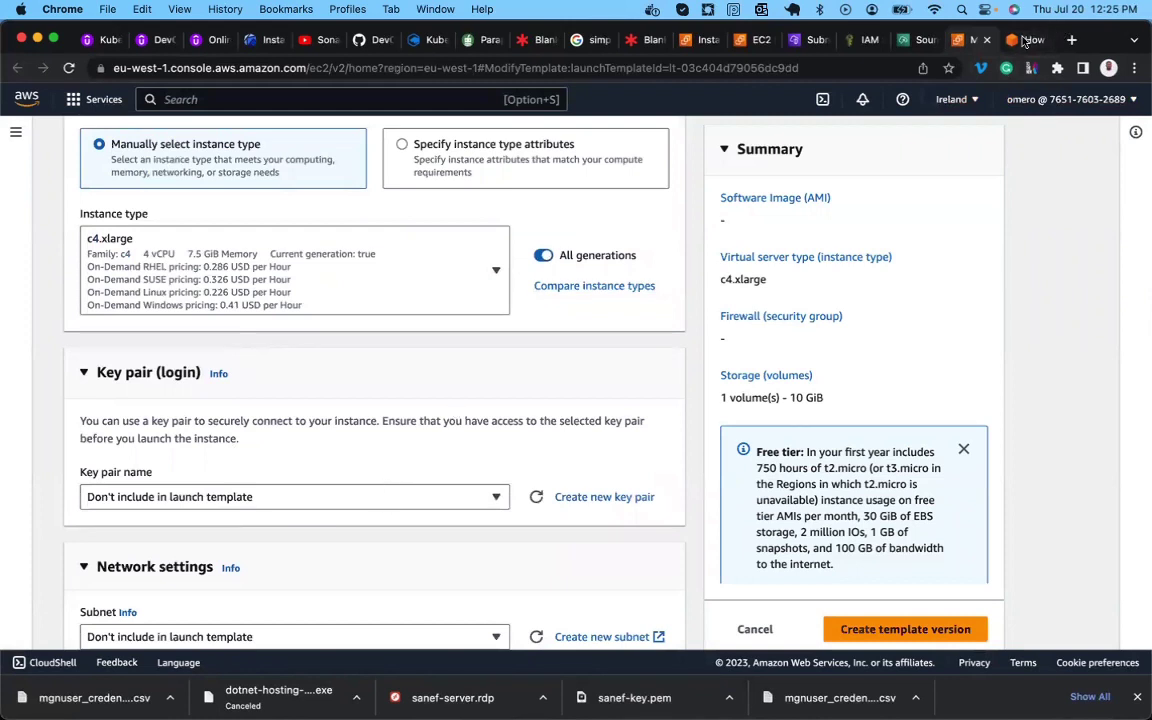
left_click(1024, 40)
Choose the existing key pair for logging in to the instance.
scroll(589, 419, "down", 5)
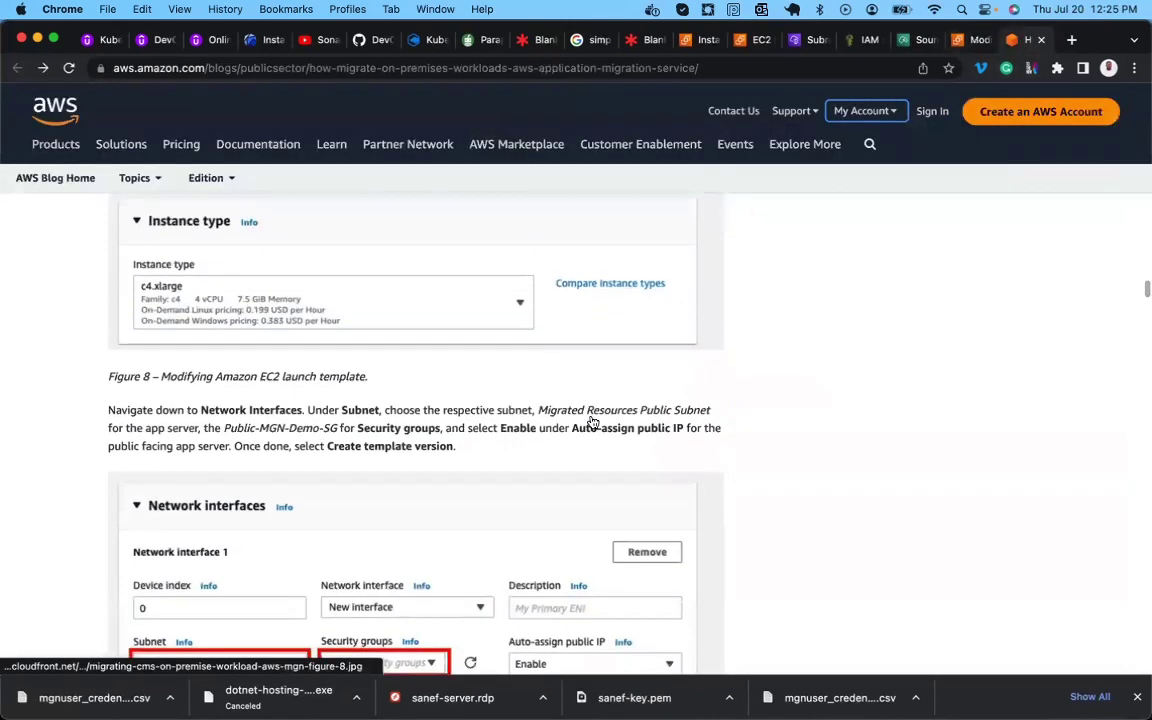
scroll(594, 419, "up", 2)
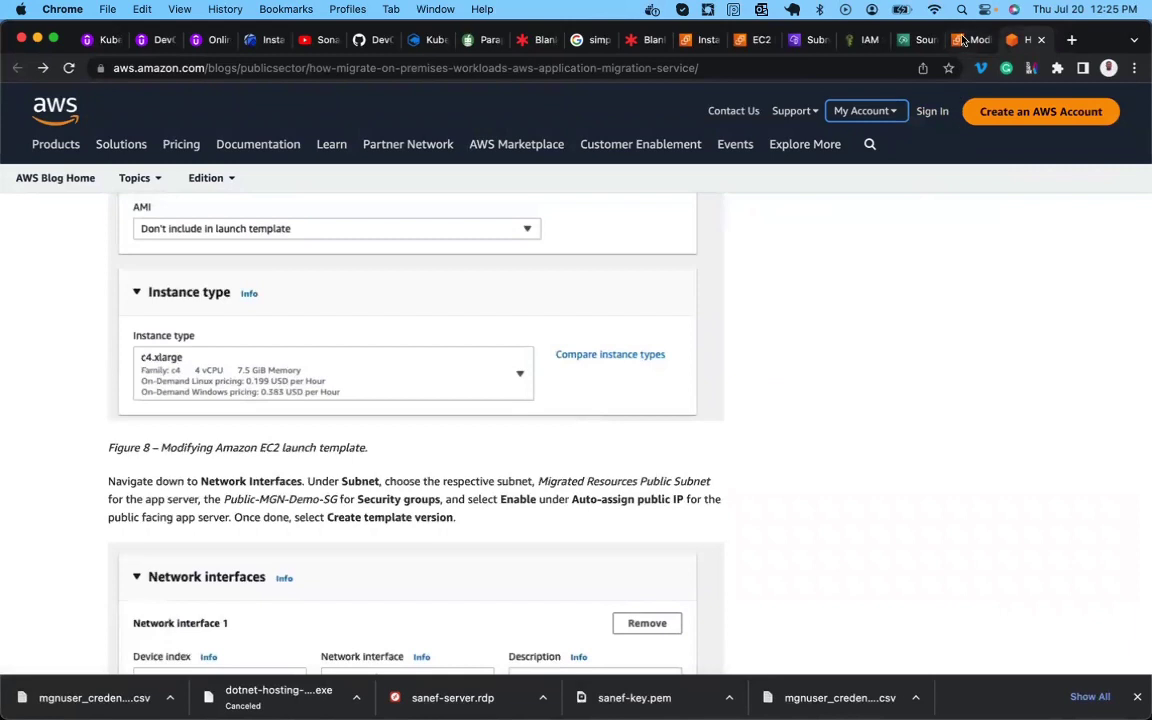
left_click(963, 40)
left_click(467, 497)
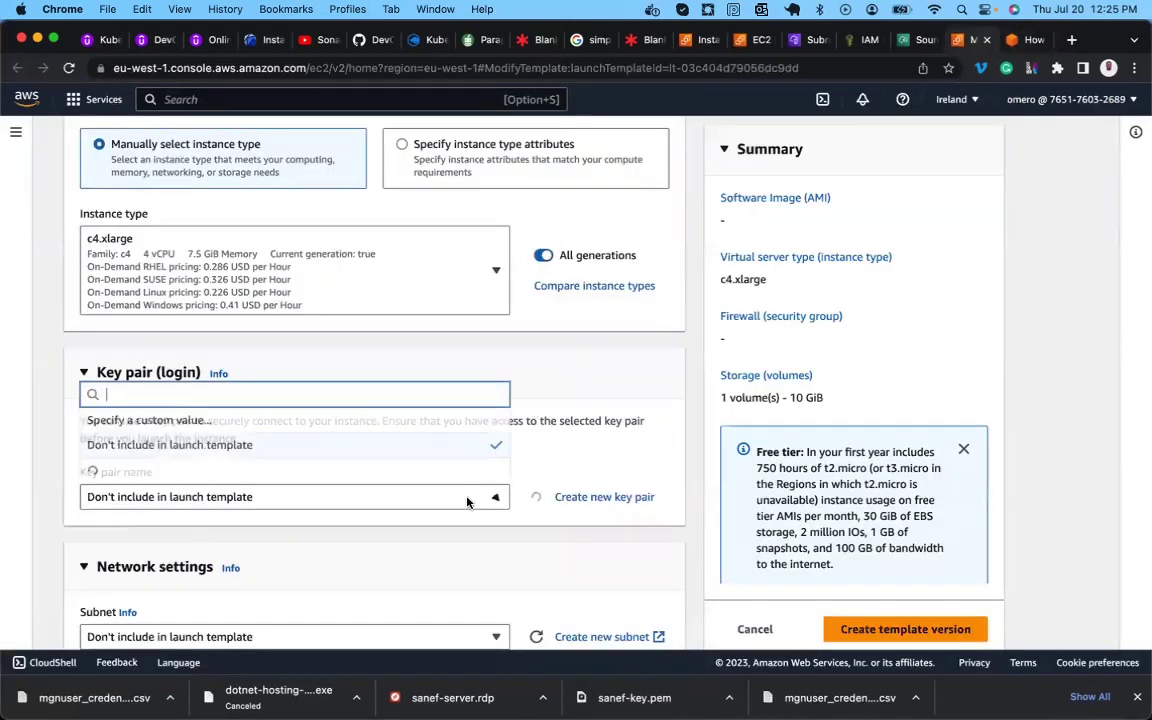
left_click(283, 463)
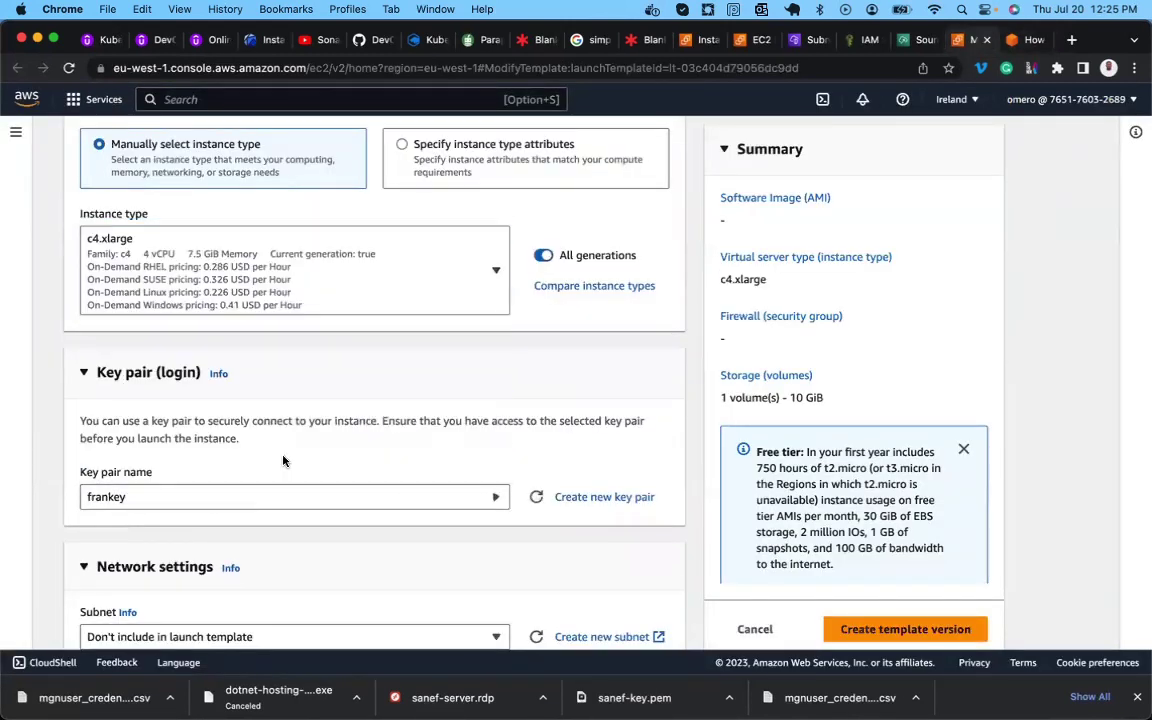
Compare the form with the blog's network interface and subnet guidance.
scroll(283, 460, "down", 7)
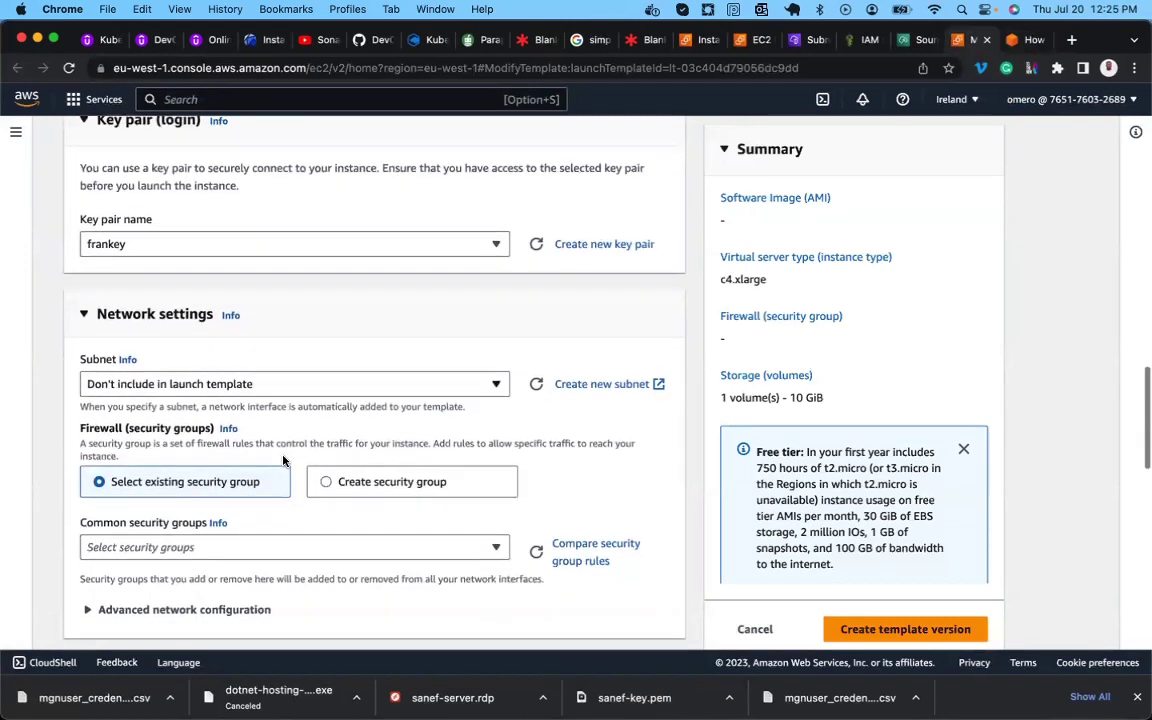
scroll(283, 460, "down", 1)
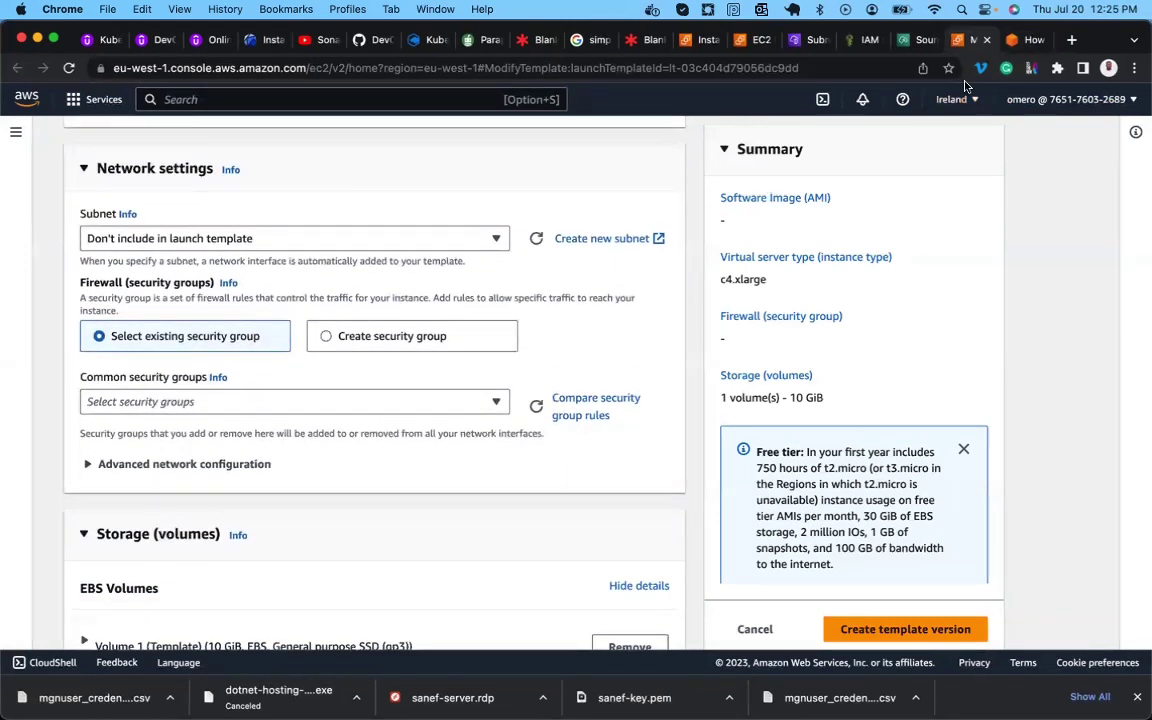
left_click(1016, 40)
scroll(585, 459, "down", 5)
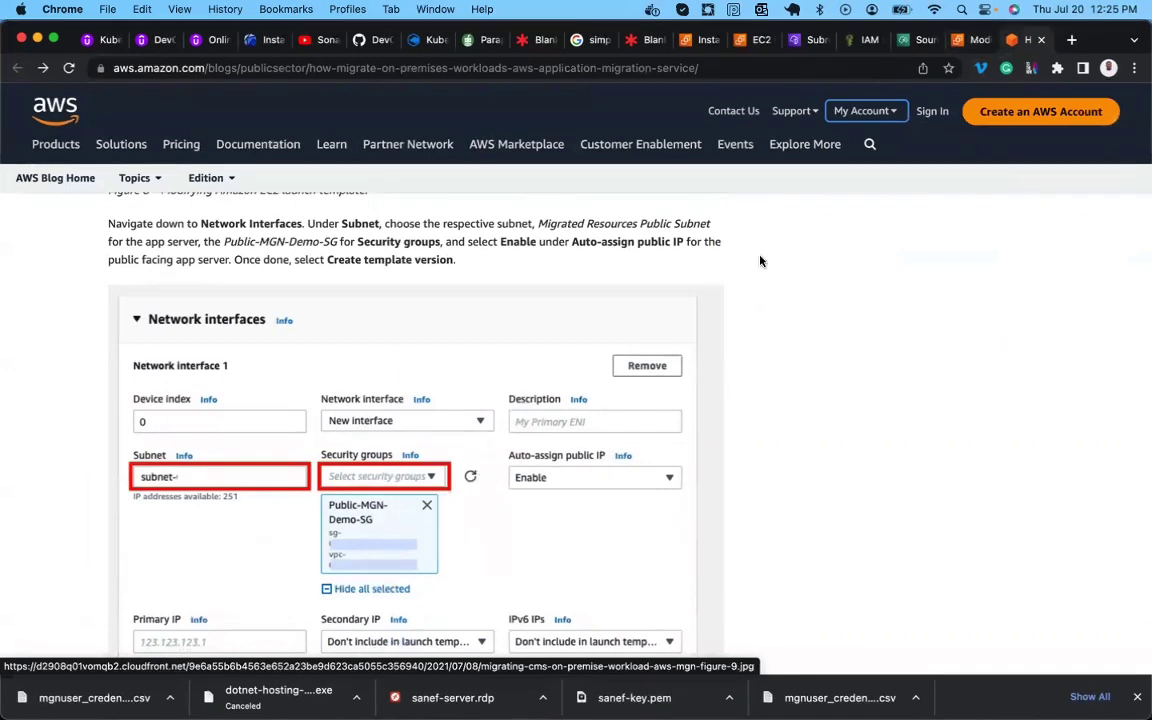
left_click(966, 44)
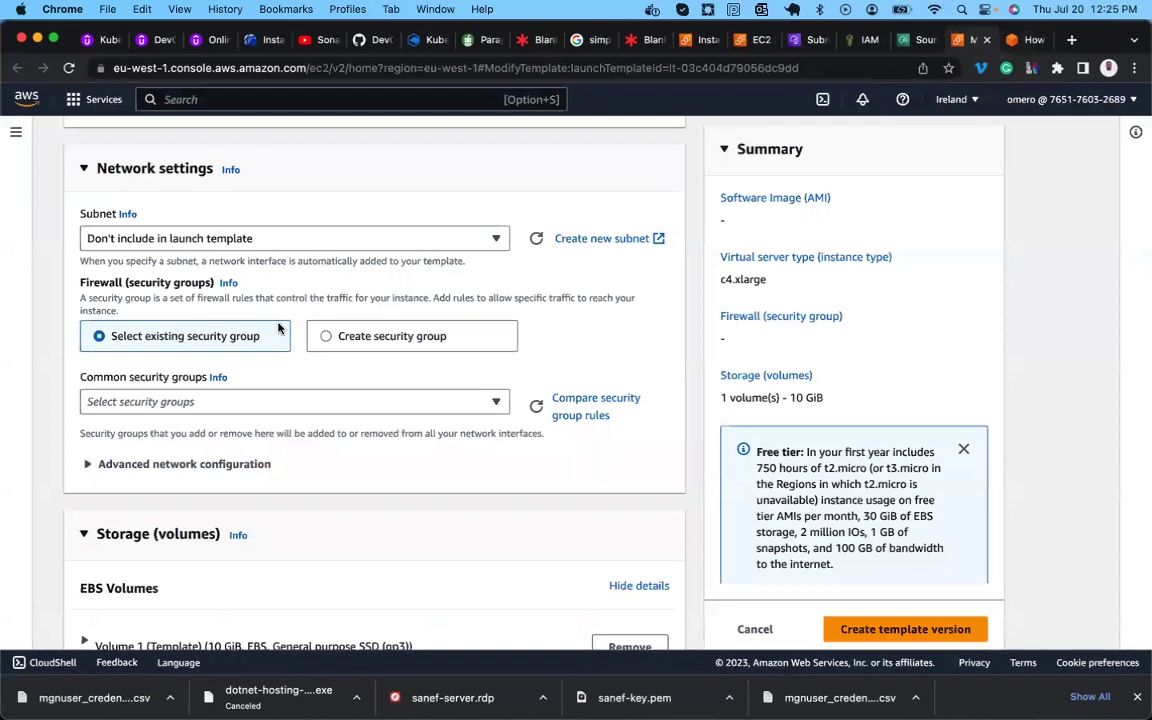
scroll(278, 327, "up", 1)
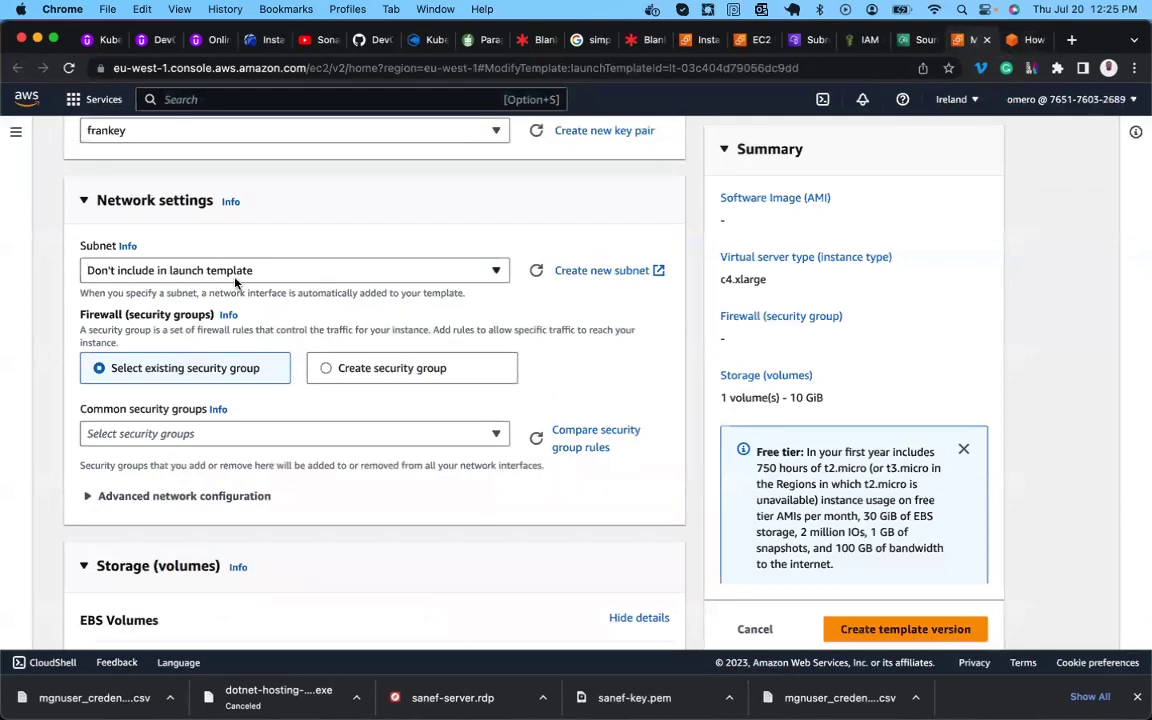
left_click(1014, 42)
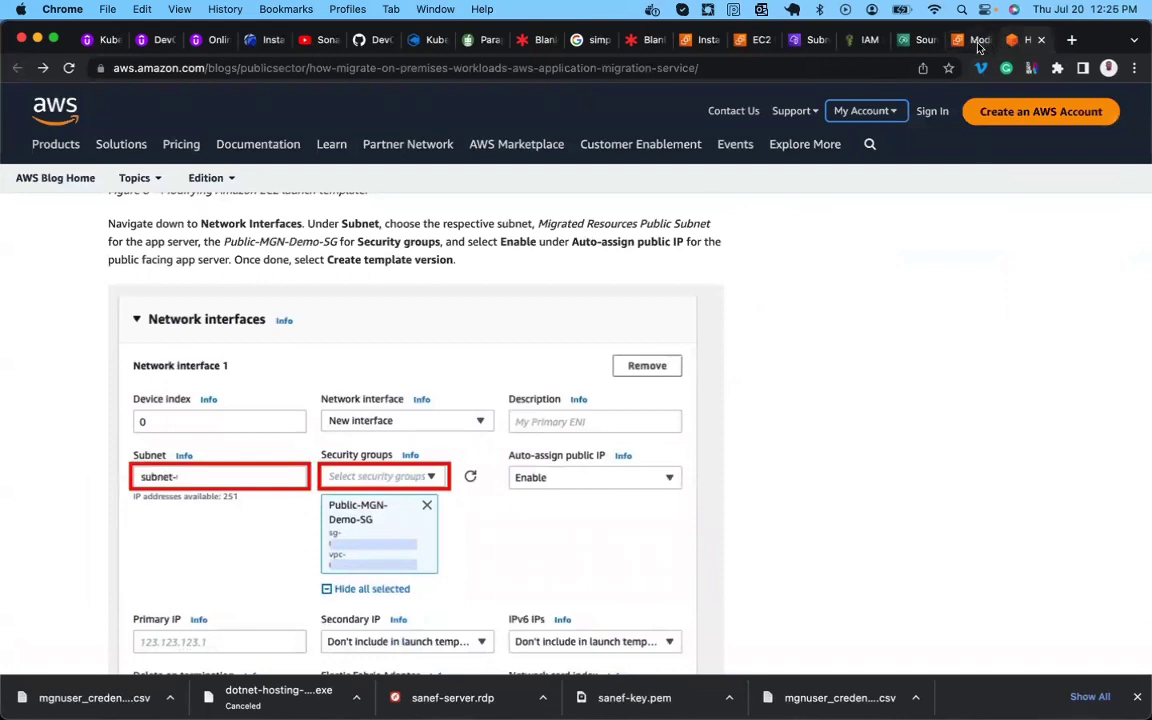
left_click(966, 40)
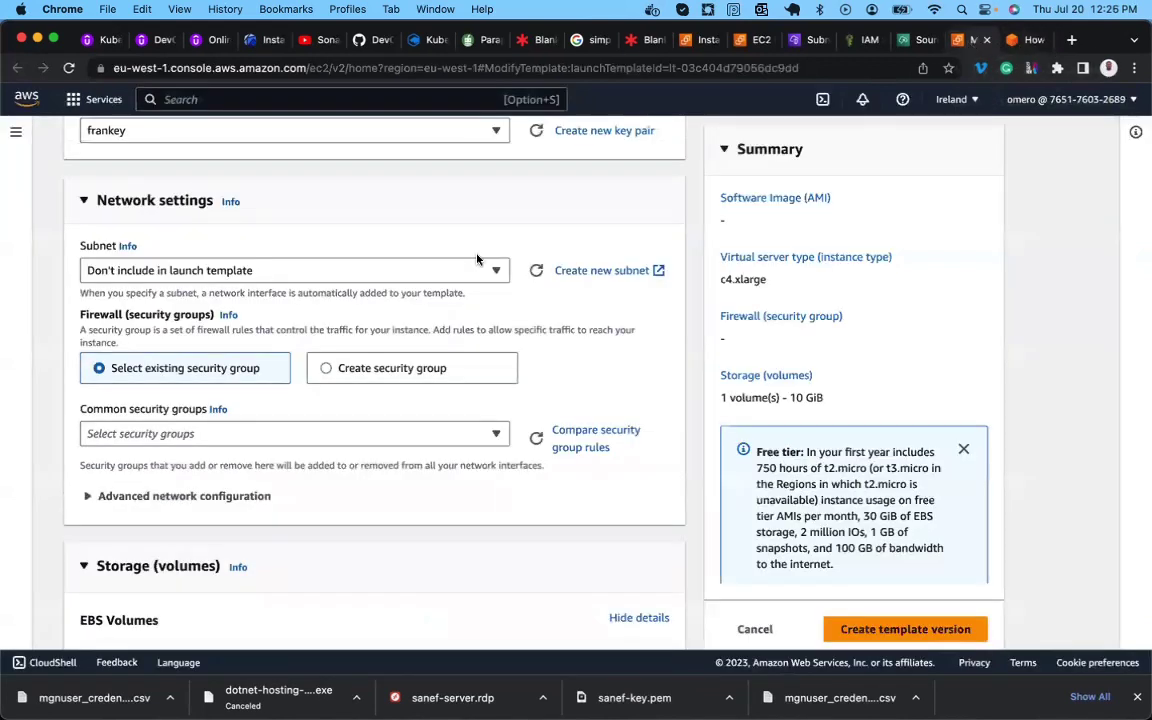
Select Migrated-Resources-Public-Subnet as the subnet and check the blog's security group guidance.
left_click(365, 282)
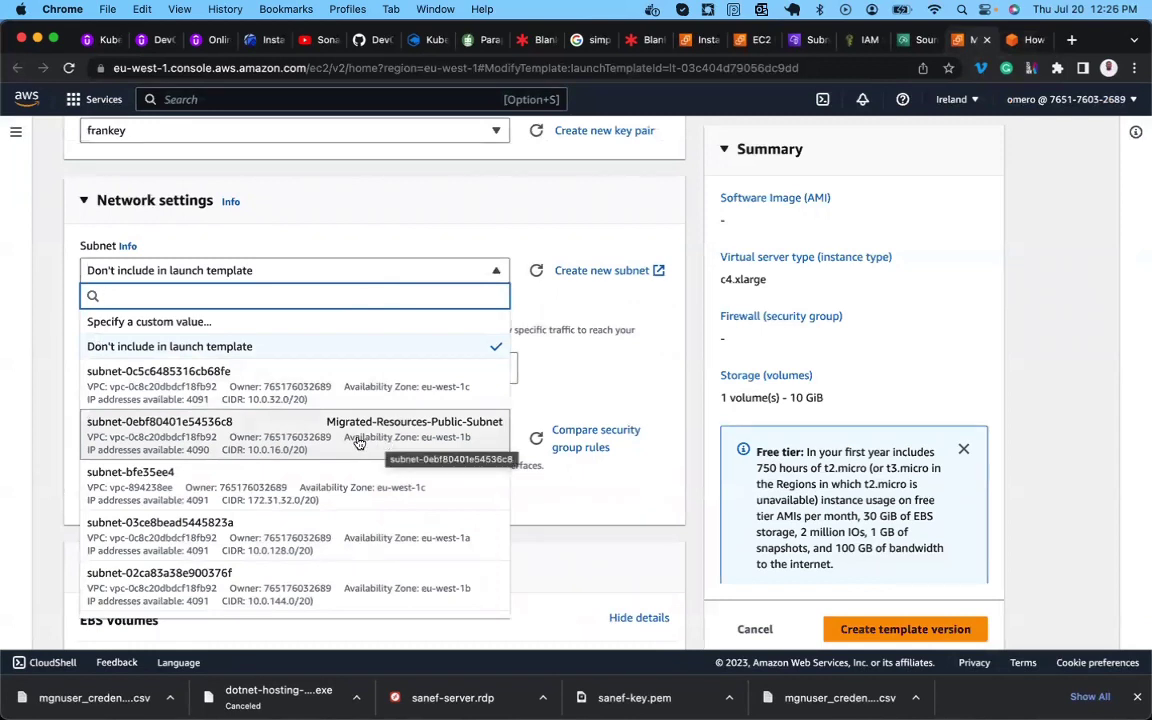
left_click(449, 441)
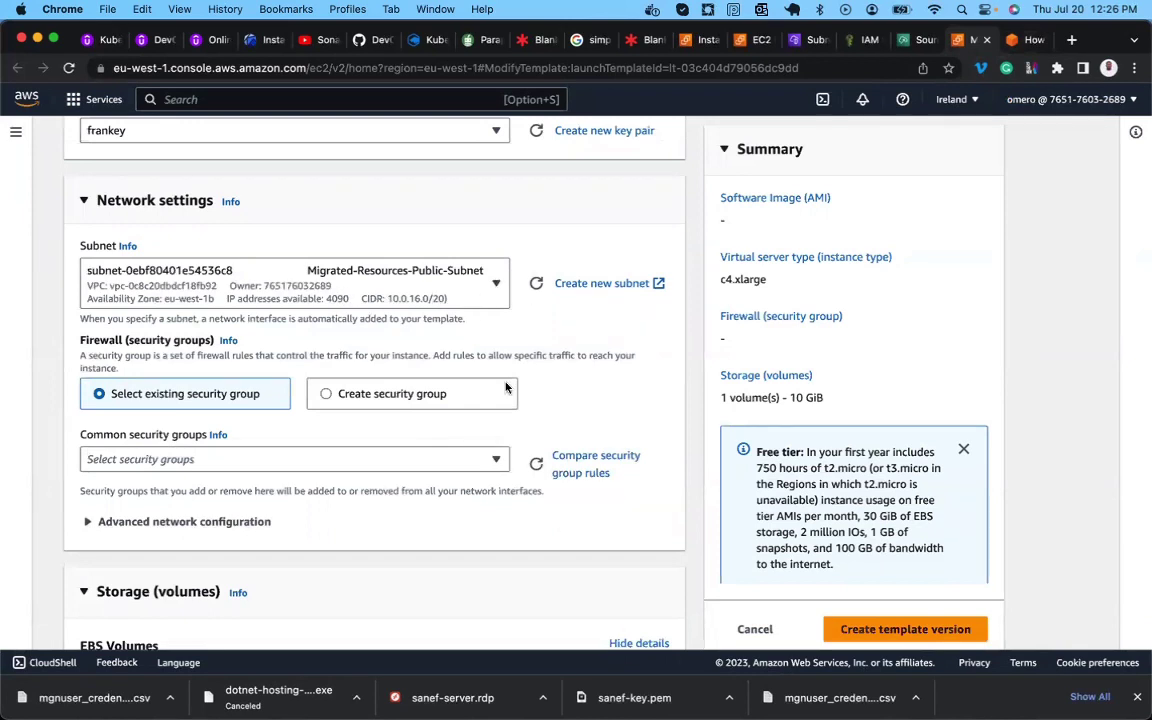
left_click(1016, 42)
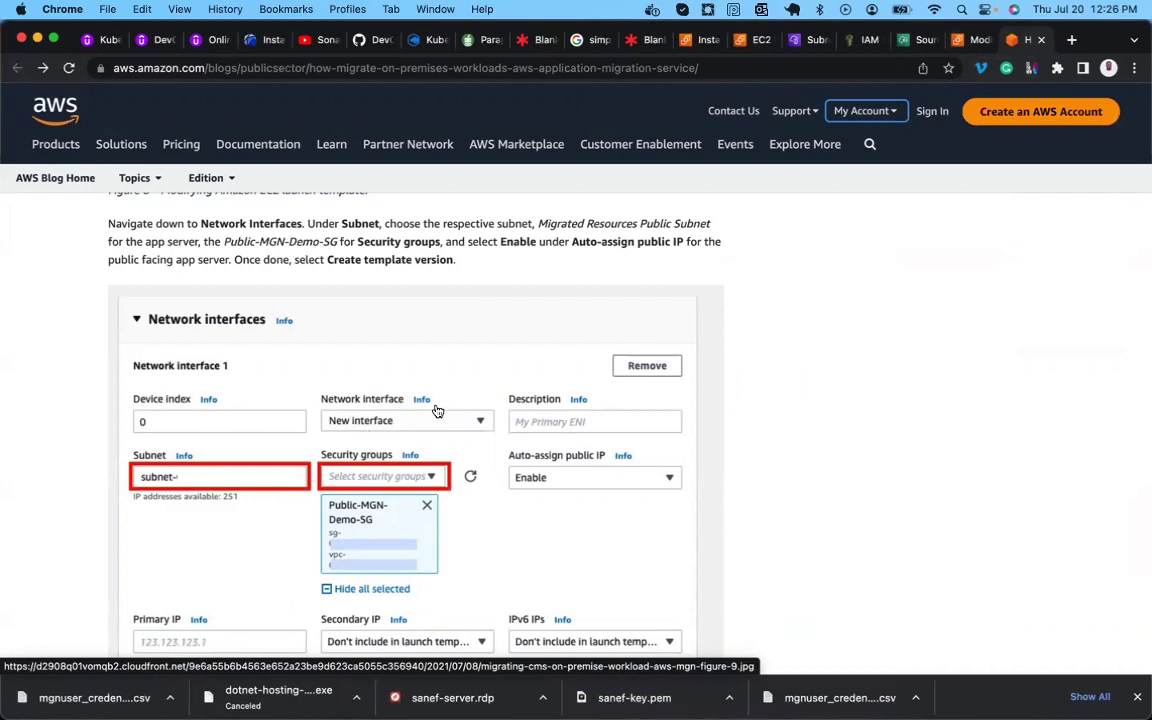
scroll(437, 410, "down", 2)
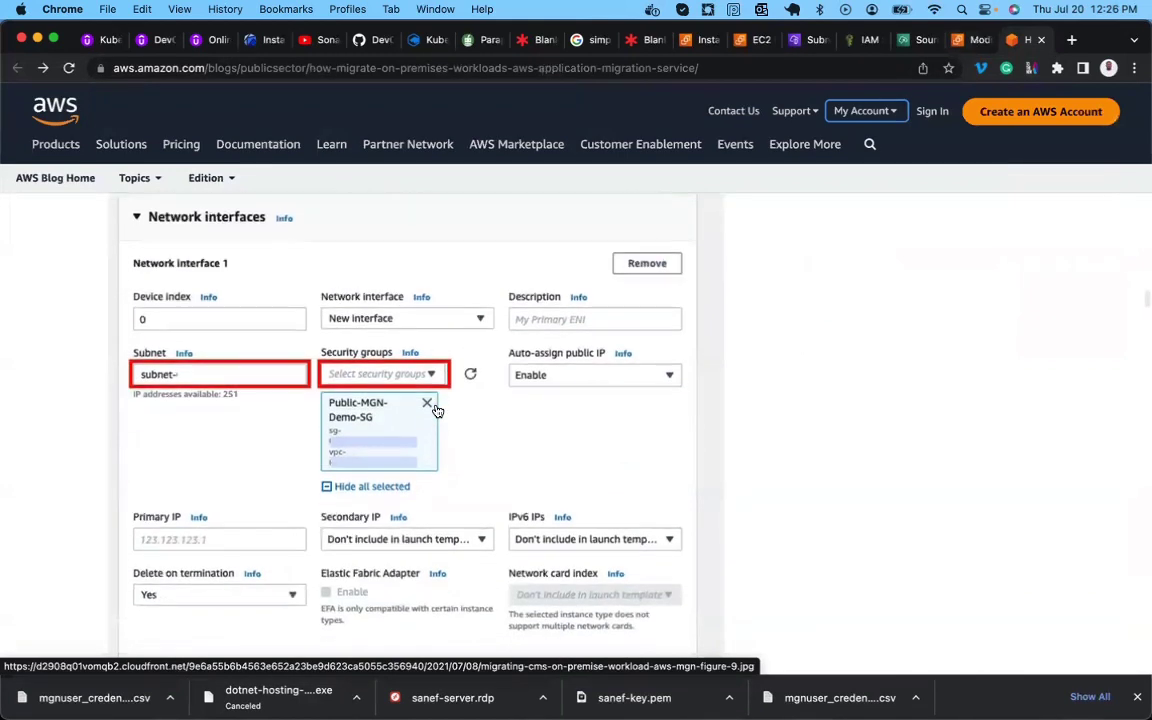
scroll(437, 410, "down", 1)
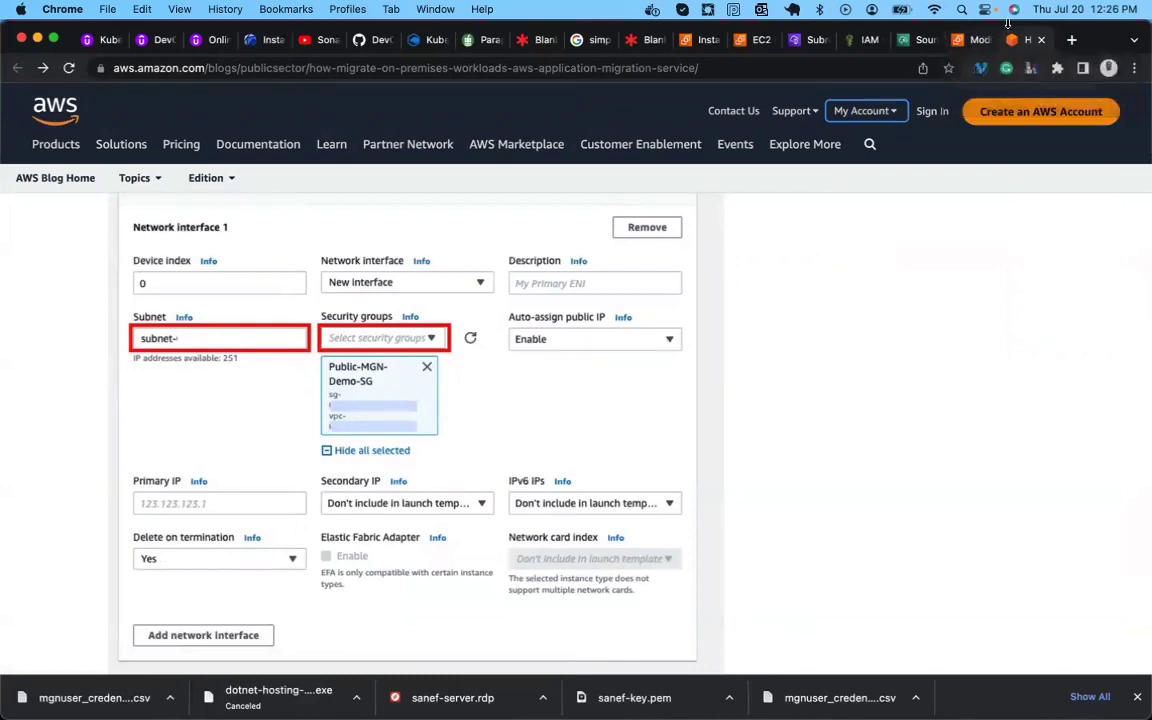
left_click(970, 41)
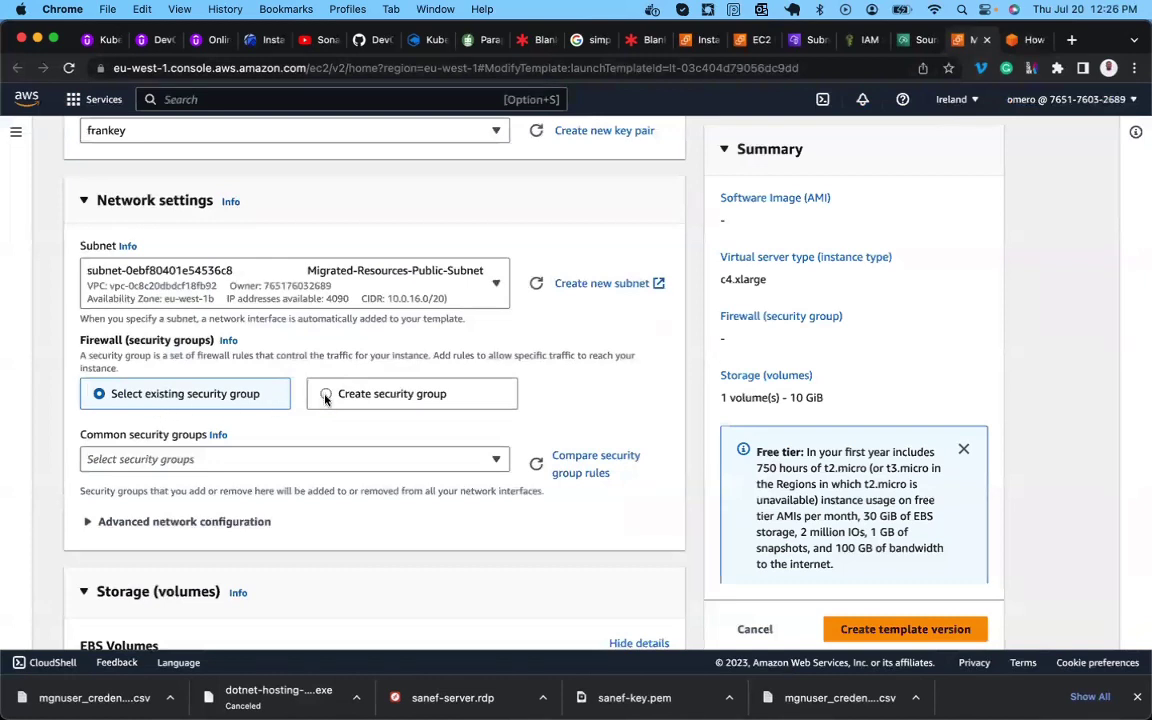
Add Public-MGN-Demo-SG as the template's security group.
left_click(173, 458)
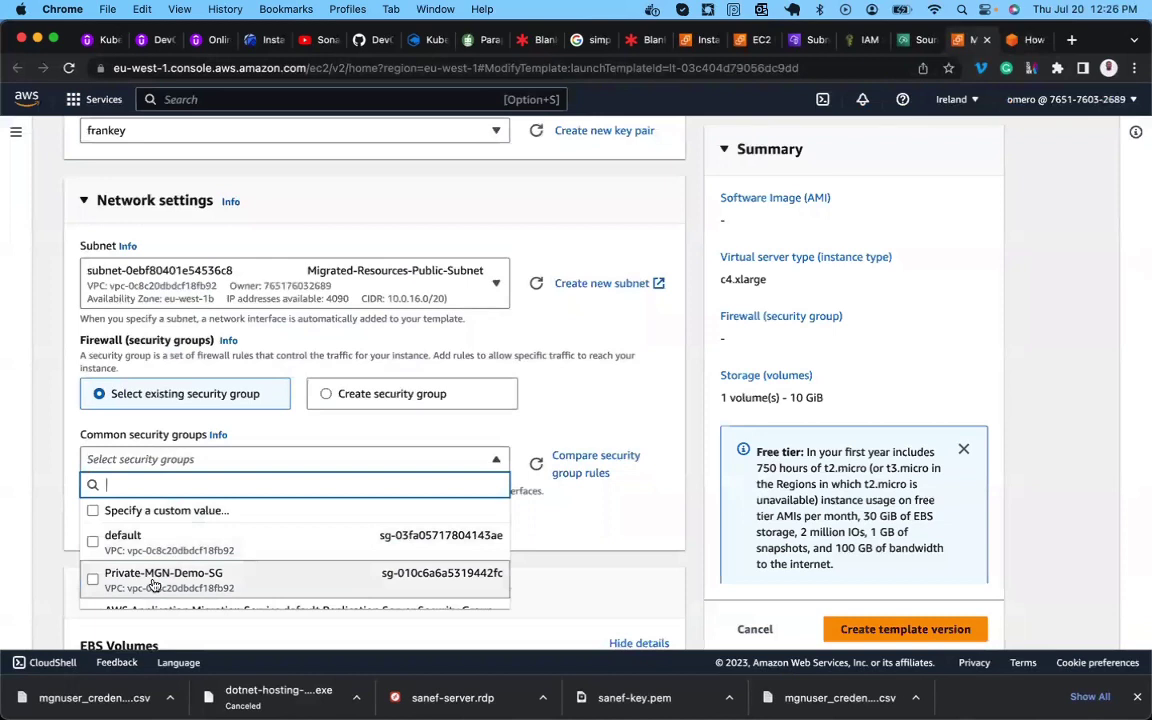
scroll(165, 565, "down", 2)
scroll(177, 558, "down", 1)
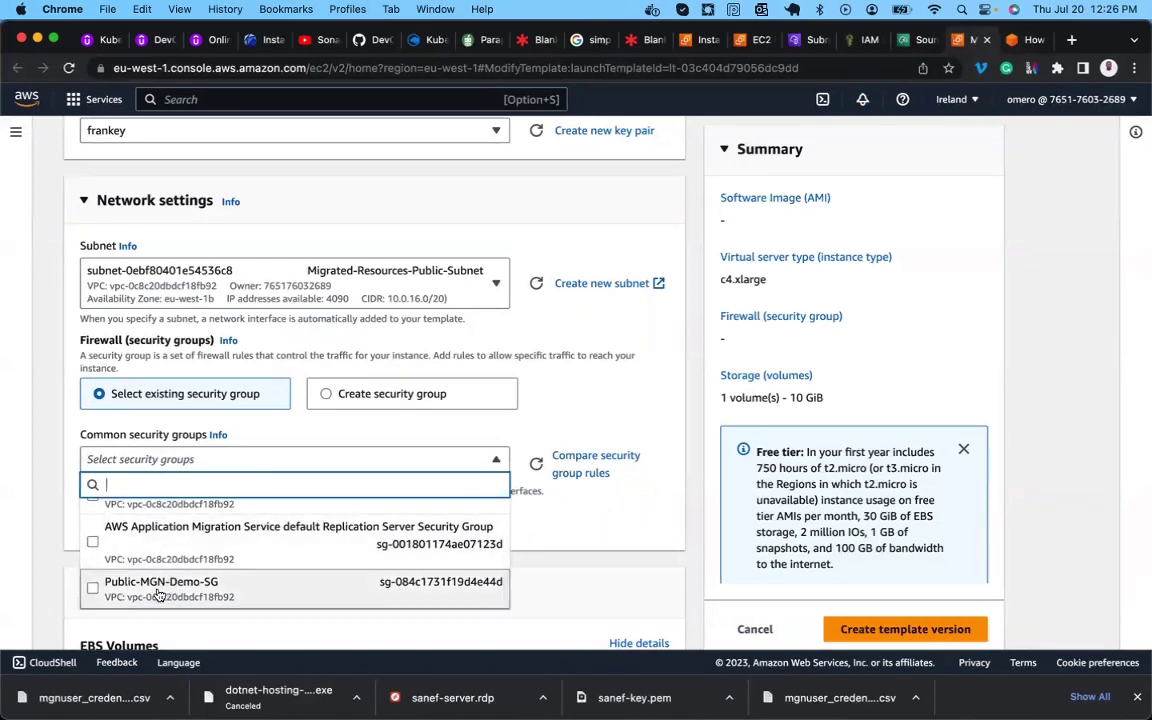
left_click(157, 590)
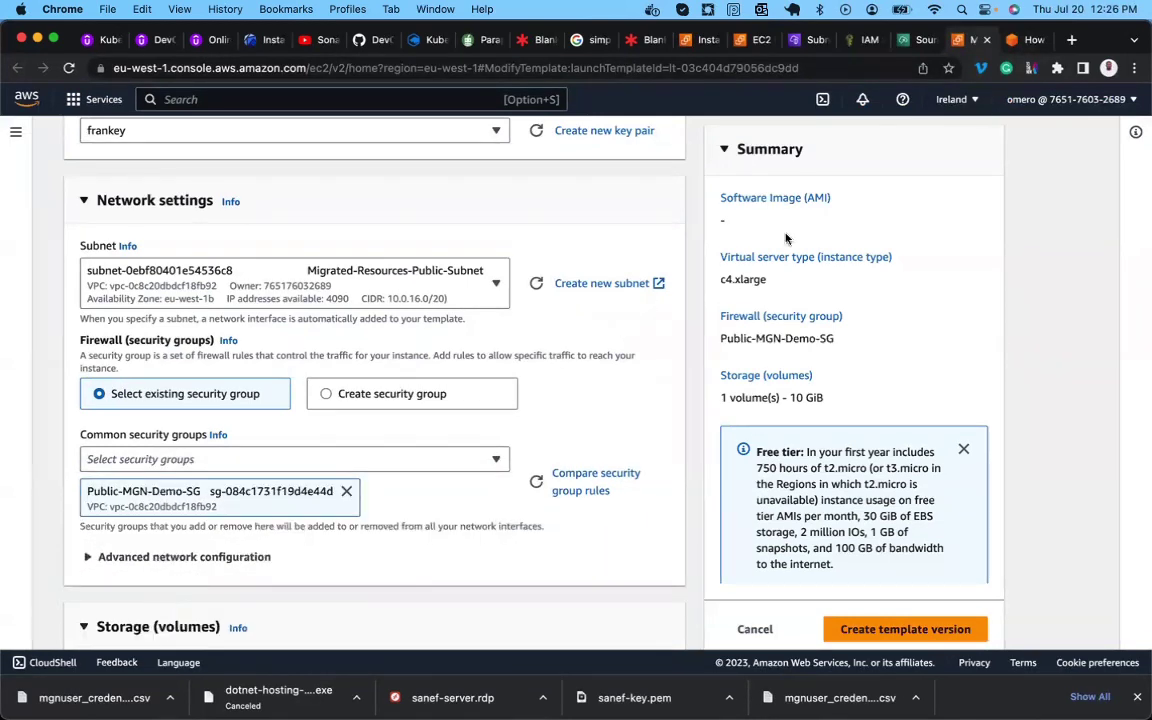
Compare the subnet and security group settings with the blog's Figure 9.
left_click(1025, 42)
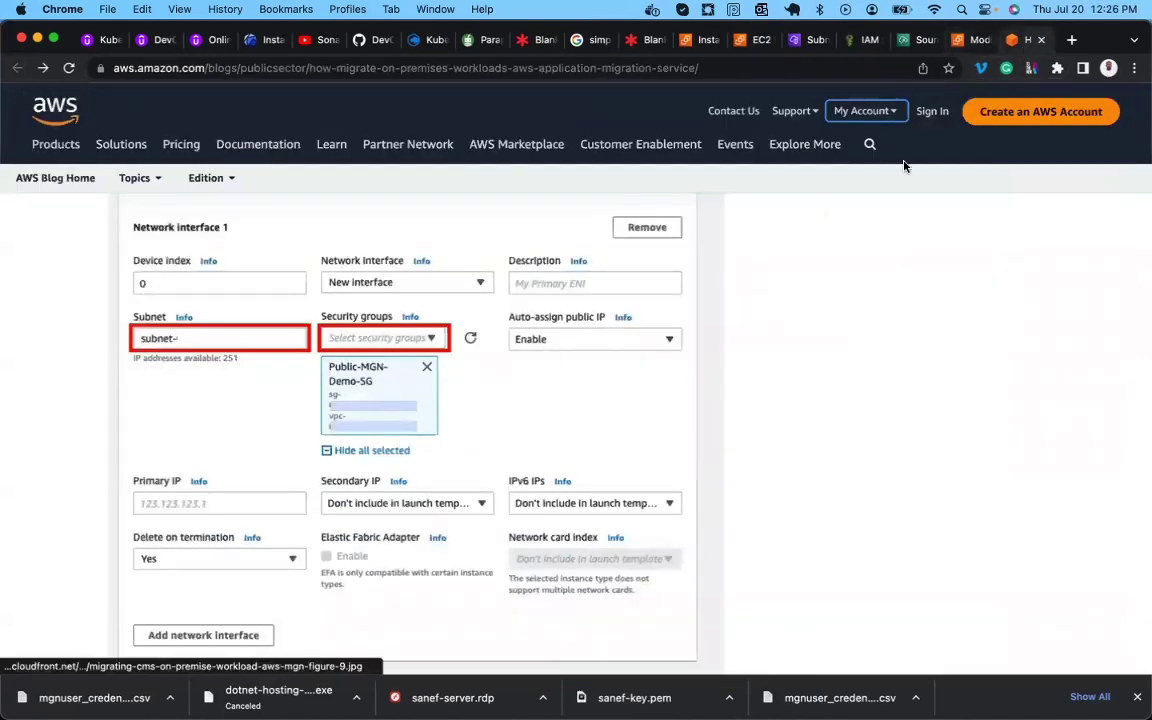
left_click(970, 41)
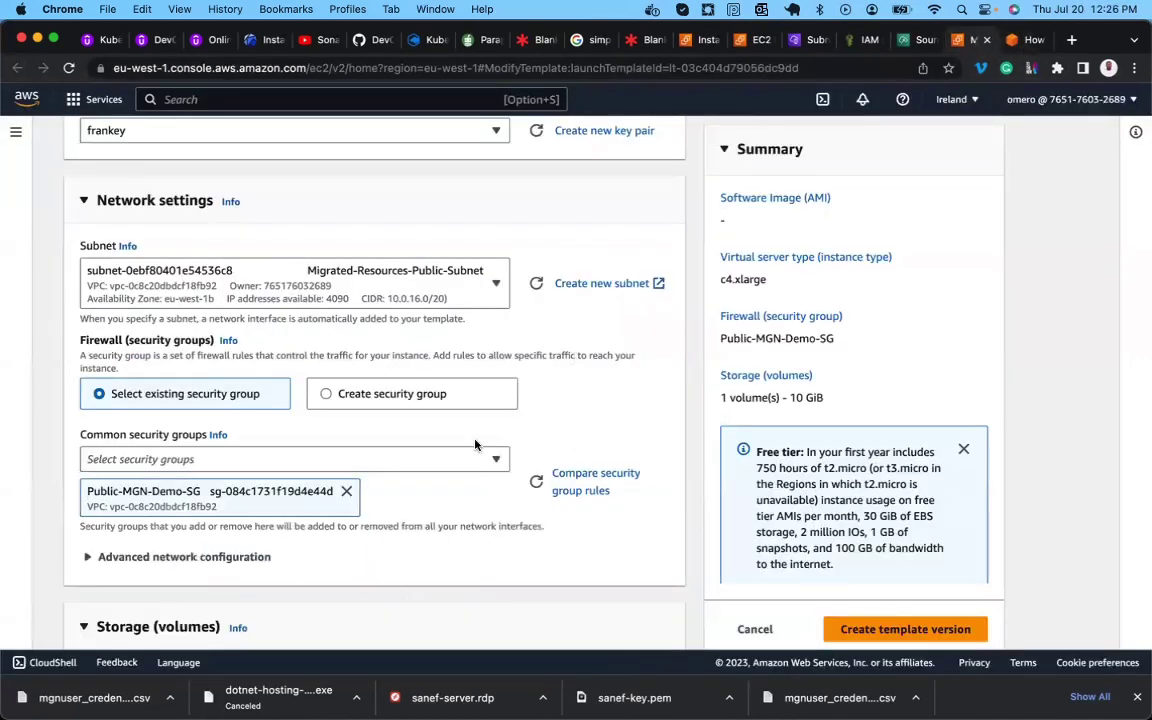
scroll(419, 483, "down", 5)
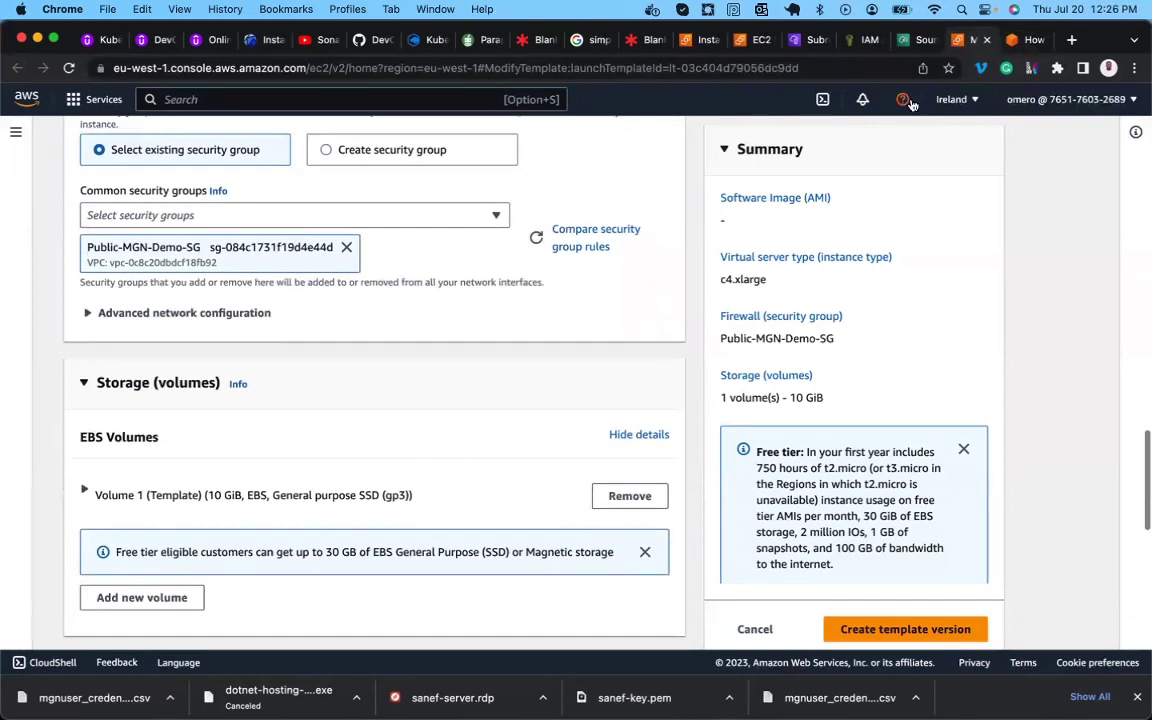
left_click(1019, 38)
scroll(610, 370, "down", 2)
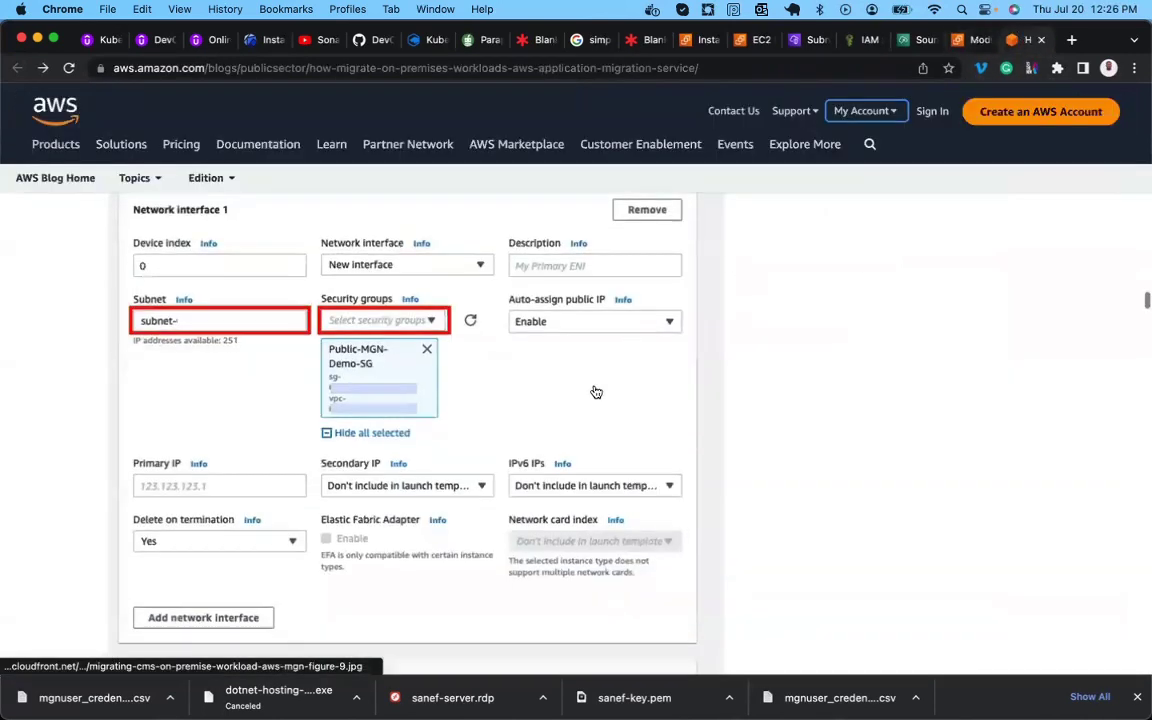
scroll(596, 391, "down", 2)
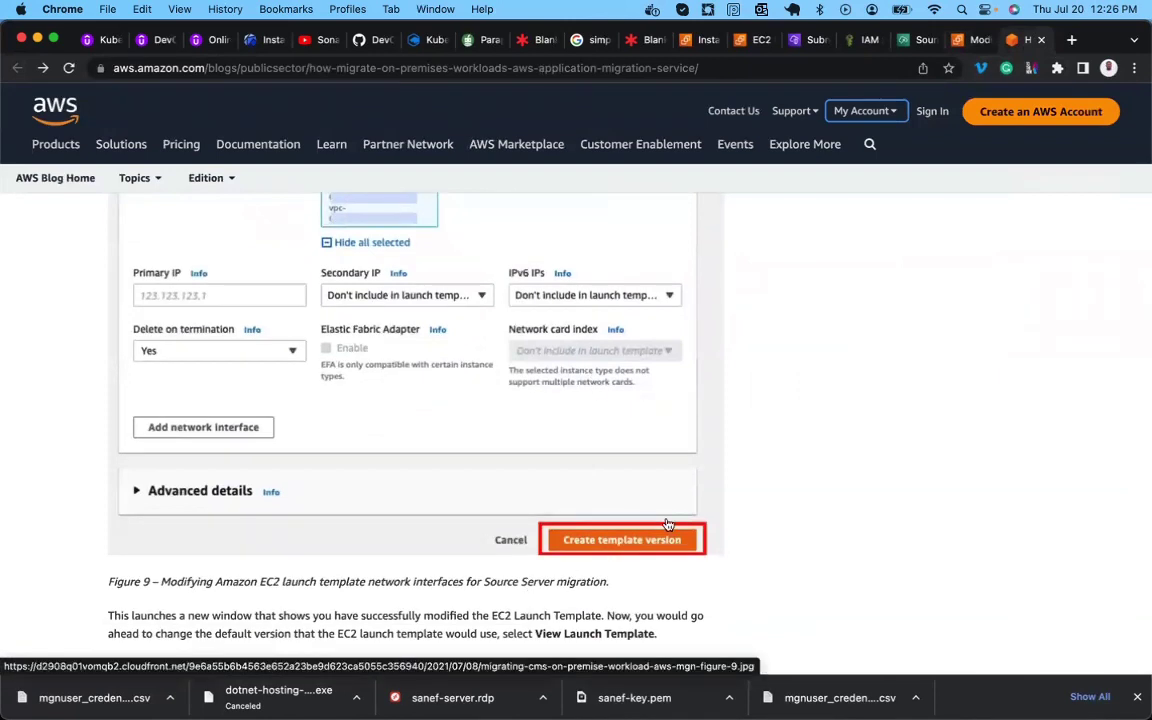
left_click(963, 44)
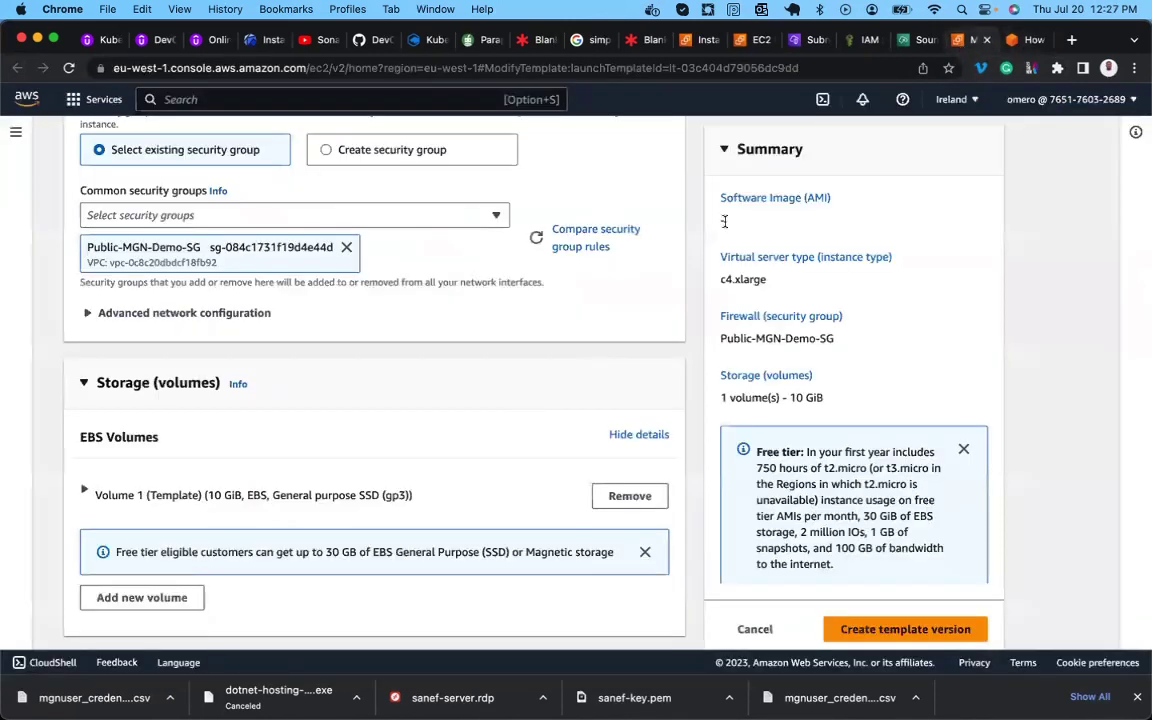
scroll(412, 484, "down", 2)
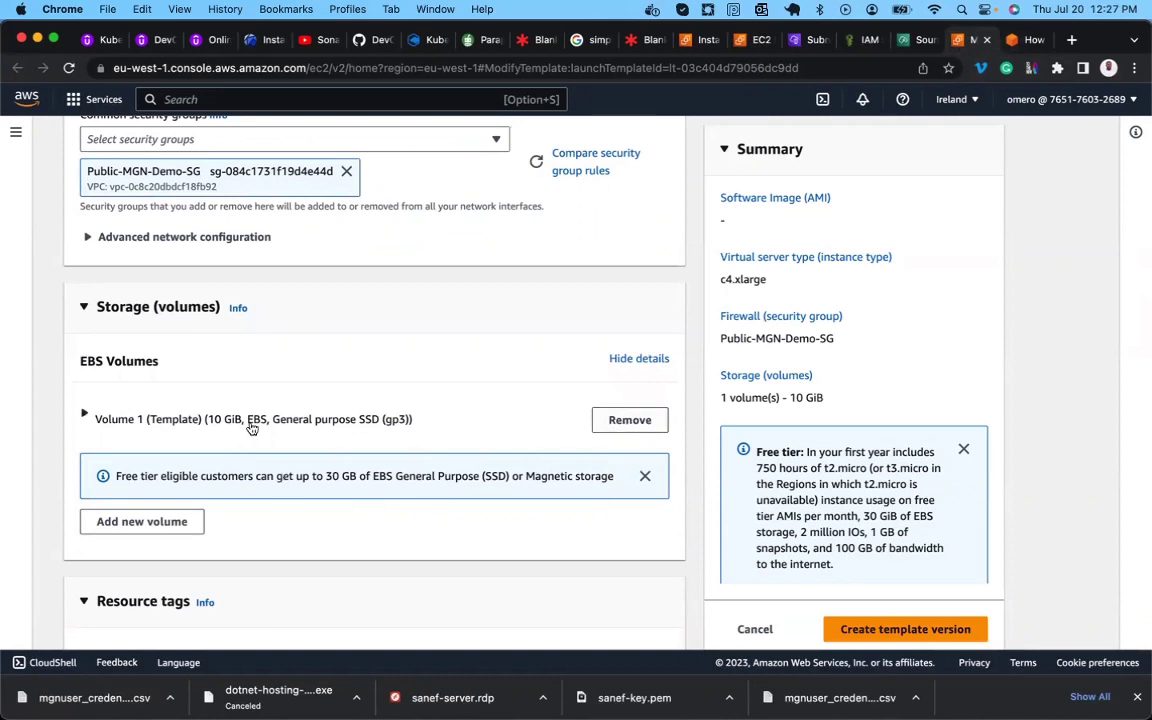
scroll(257, 509, "down", 8)
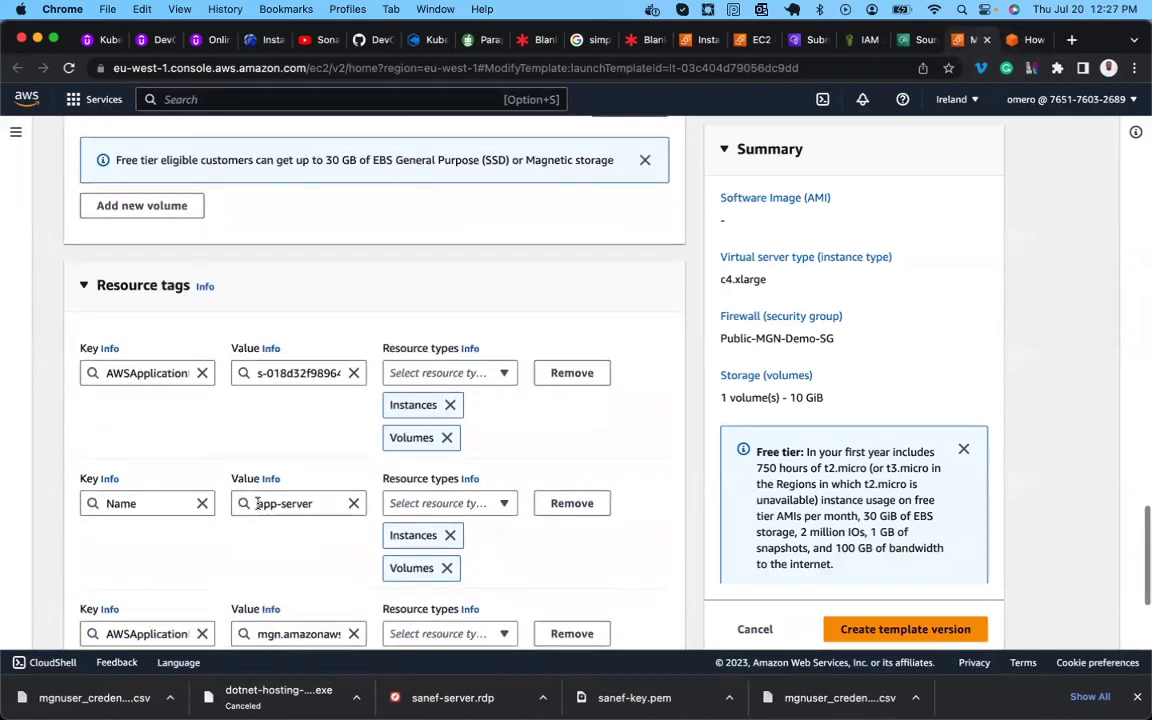
scroll(257, 504, "down", 4)
scroll(257, 504, "down", 2)
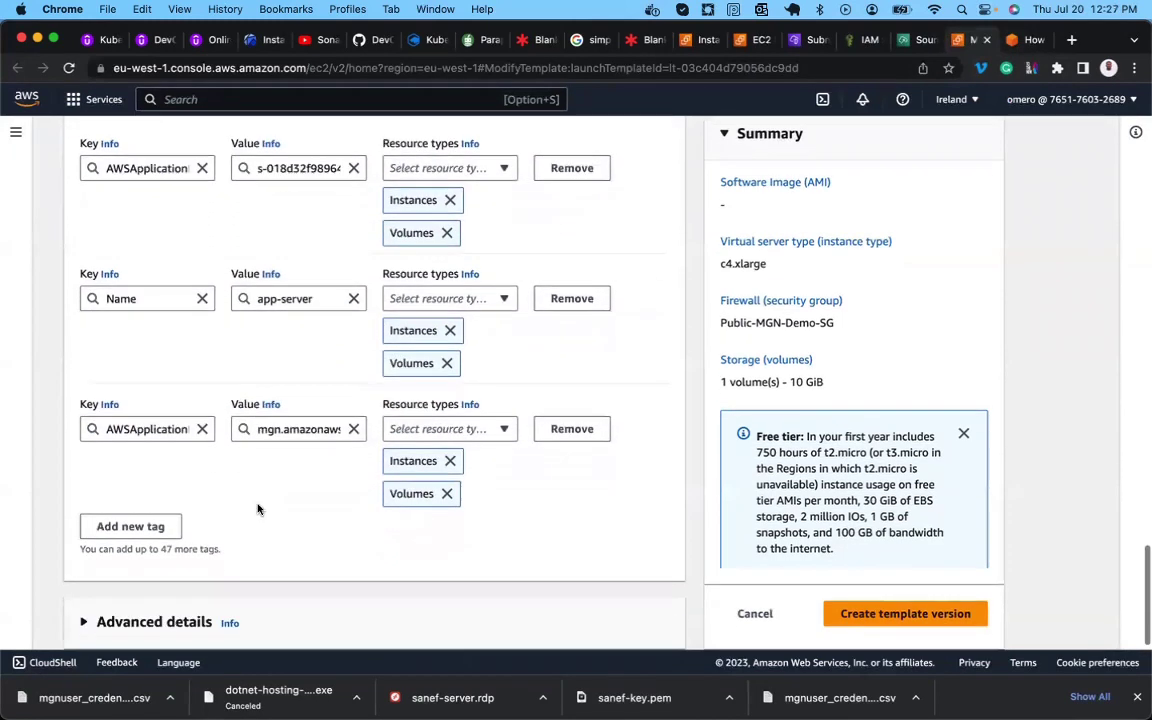
scroll(257, 509, "up", 15)
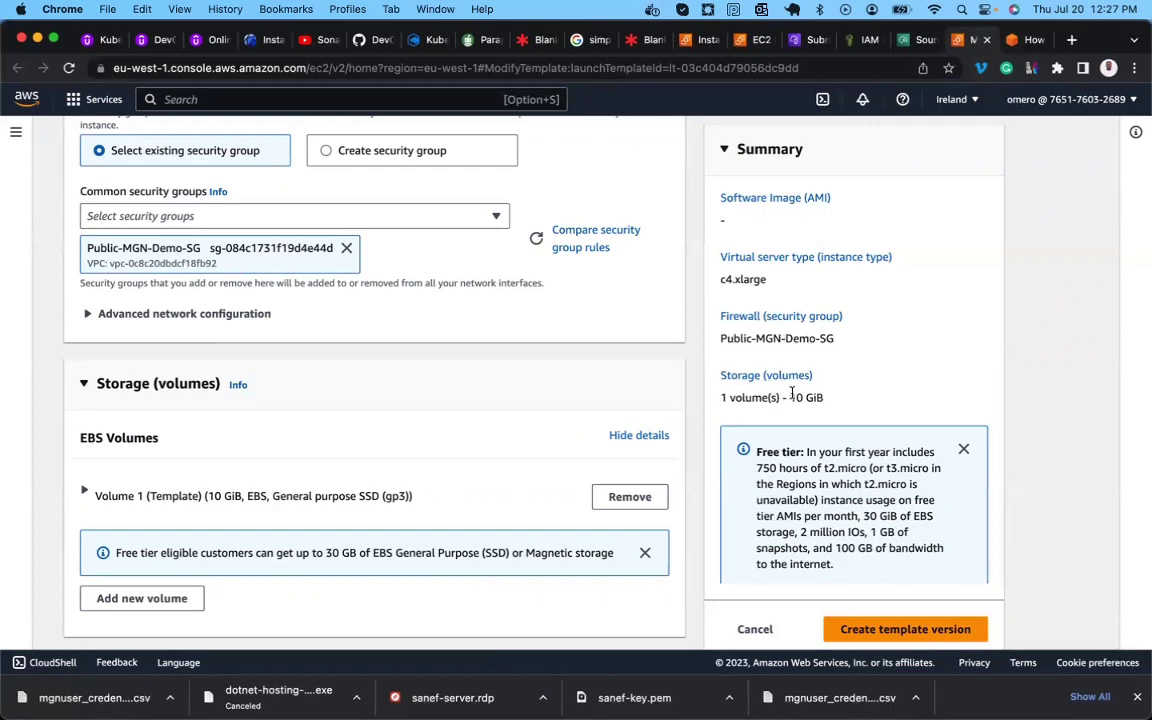
scroll(485, 431, "up", 15)
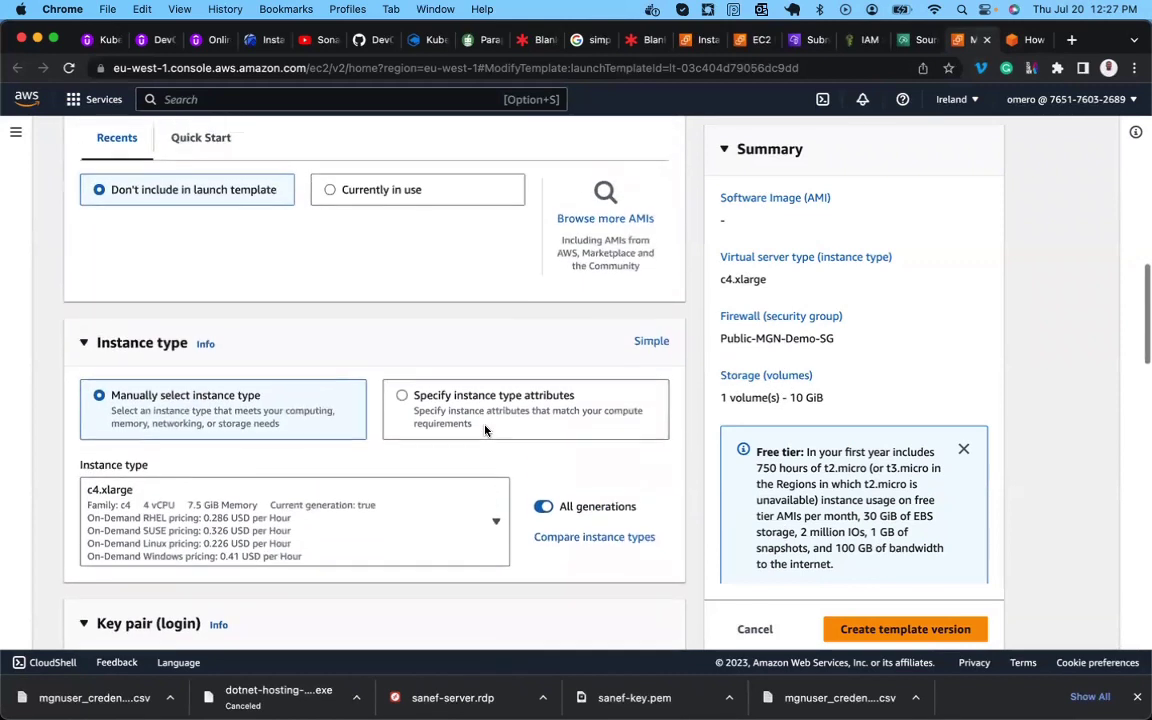
scroll(485, 431, "up", 5)
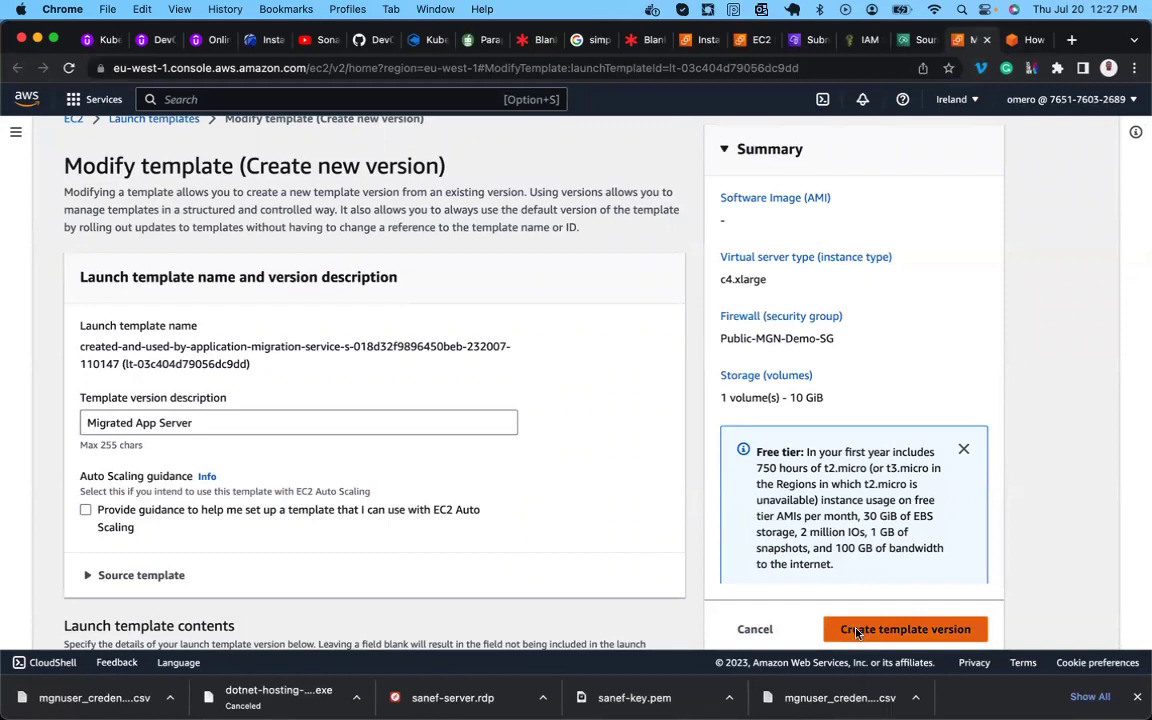
Create template version 3 and go to the Launch templates list.
left_click(857, 630)
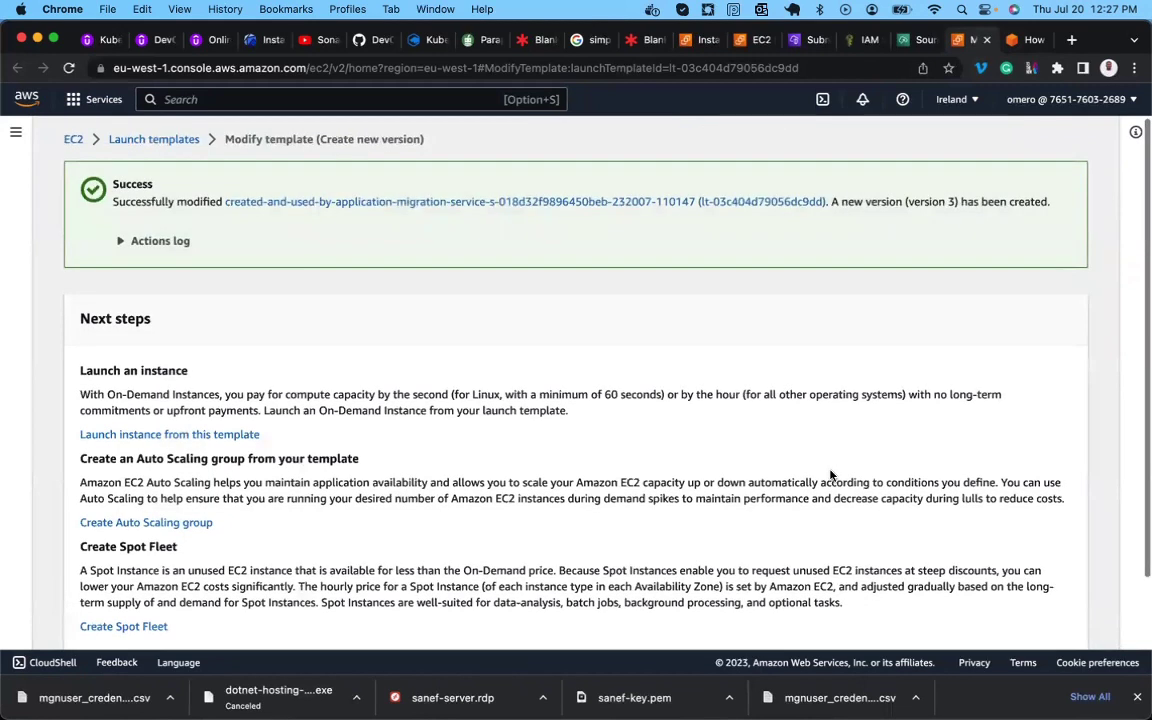
scroll(830, 474, "down", 2)
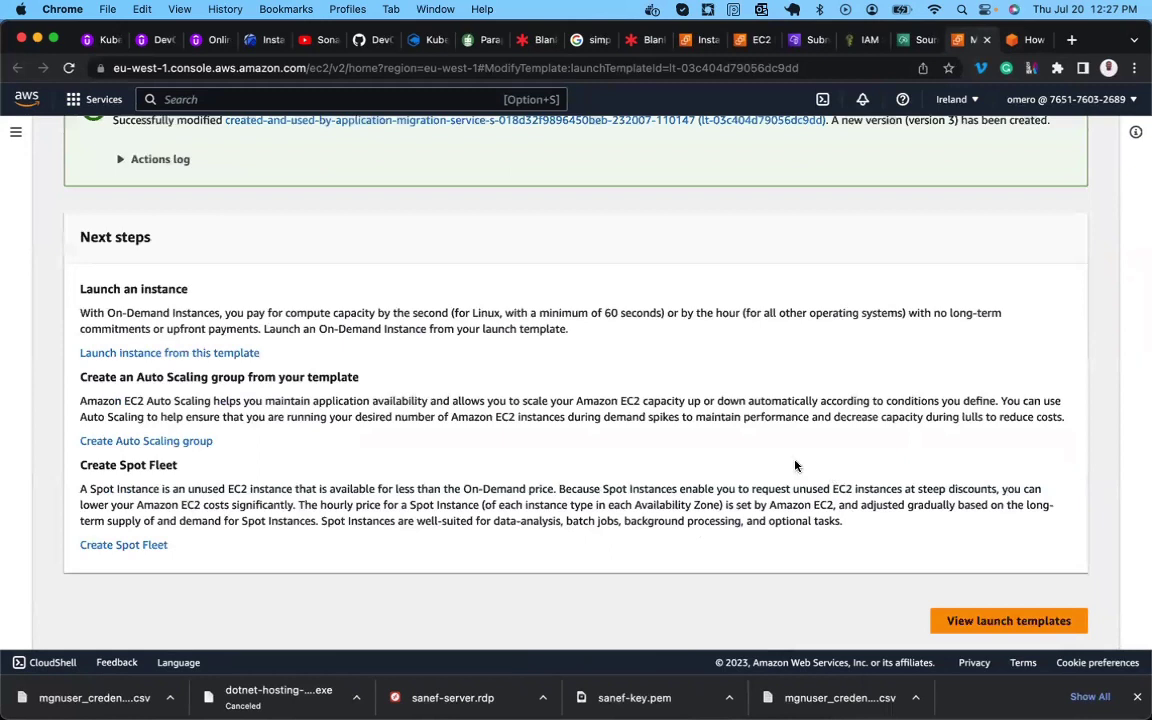
left_click(975, 622)
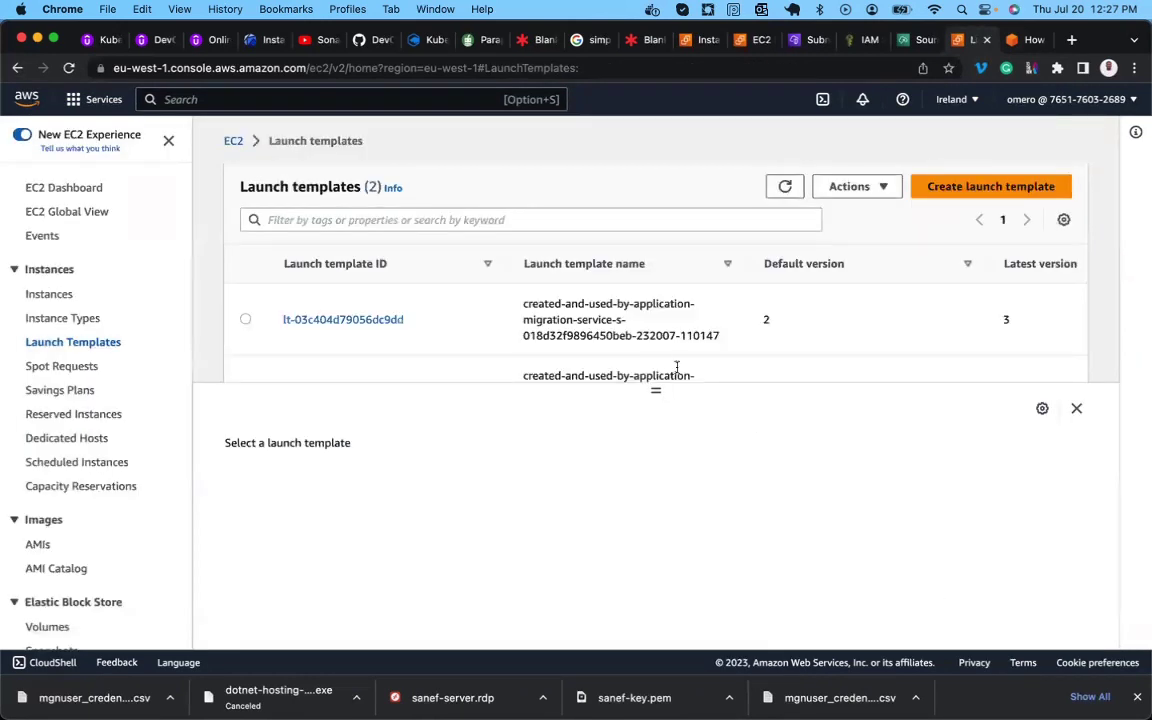
scroll(677, 367, "down", 2)
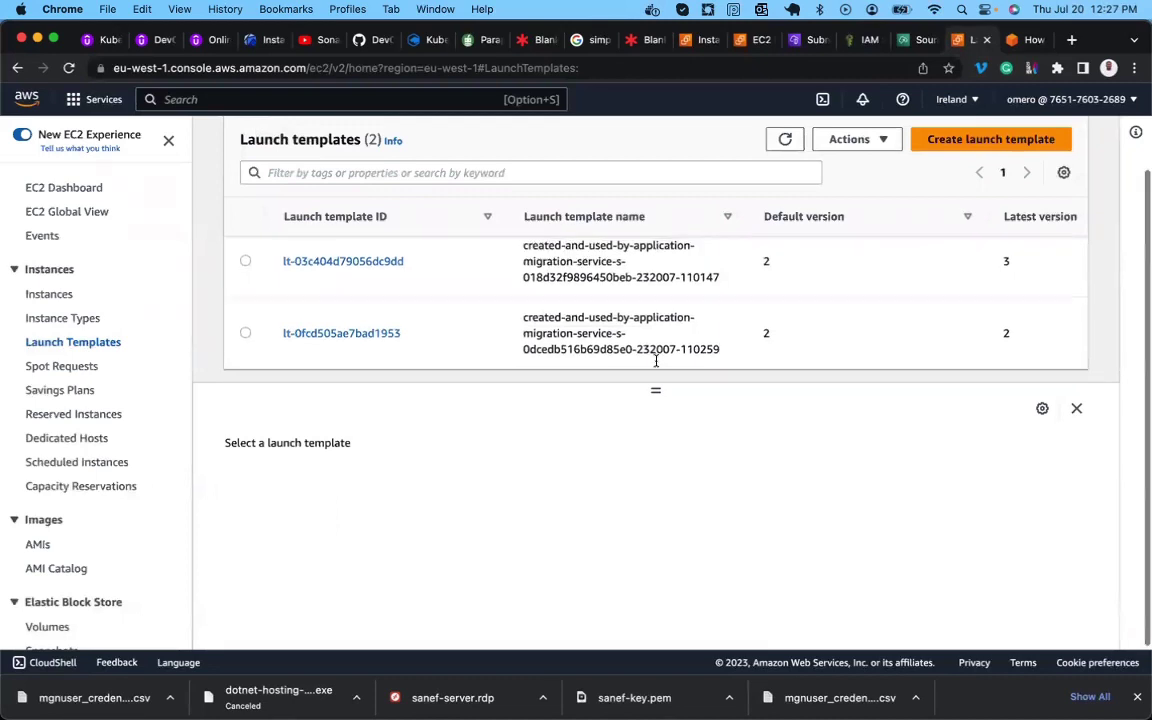
scroll(656, 362, "up", 1)
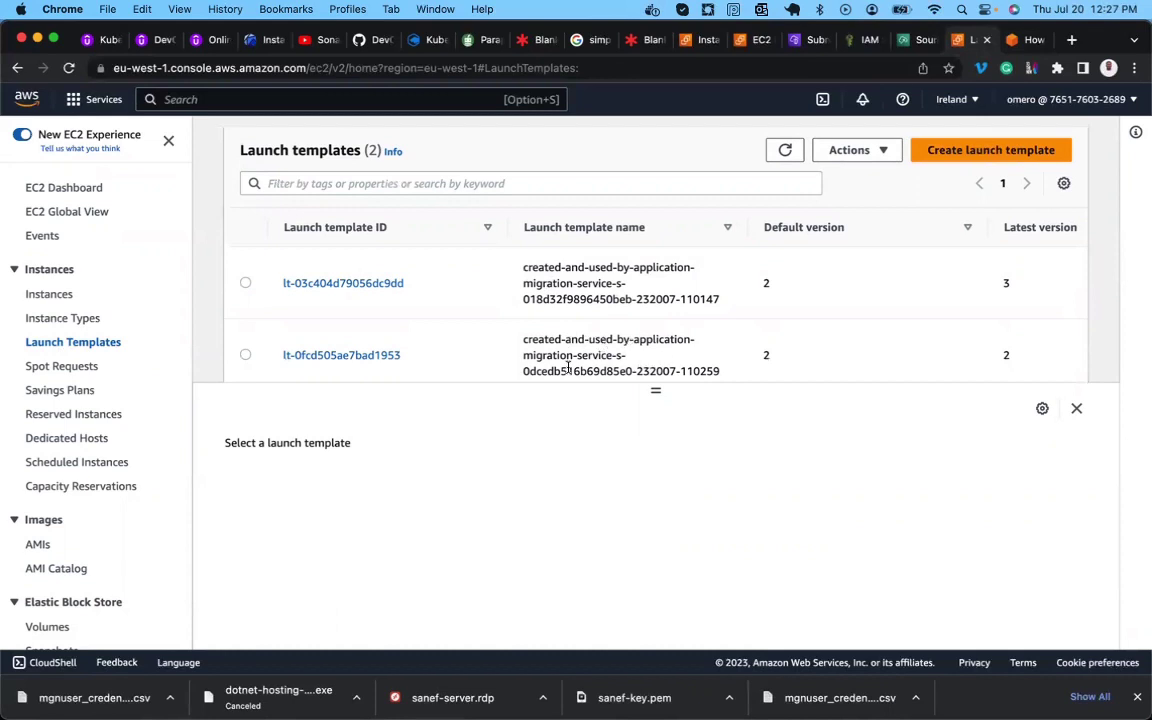
scroll(597, 352, "down", 2)
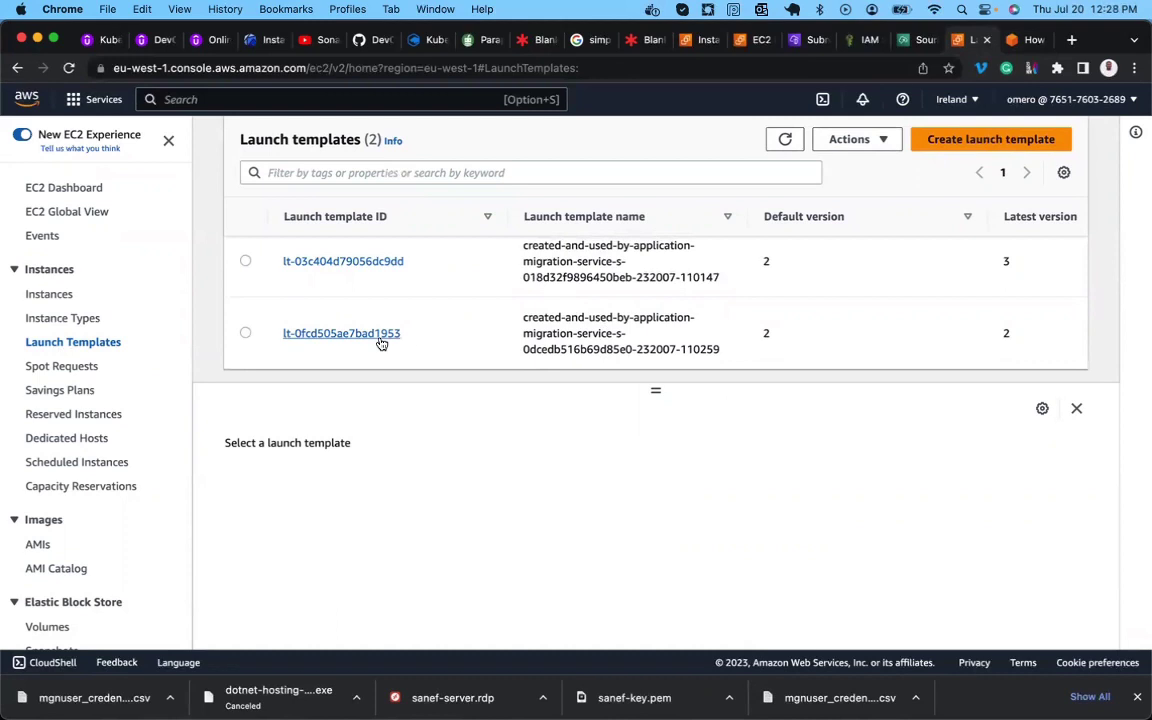
View details of both MGN launch templates, ending on lt-0fcd505ae7bad1953, and enlarge the list pane.
left_click(247, 334)
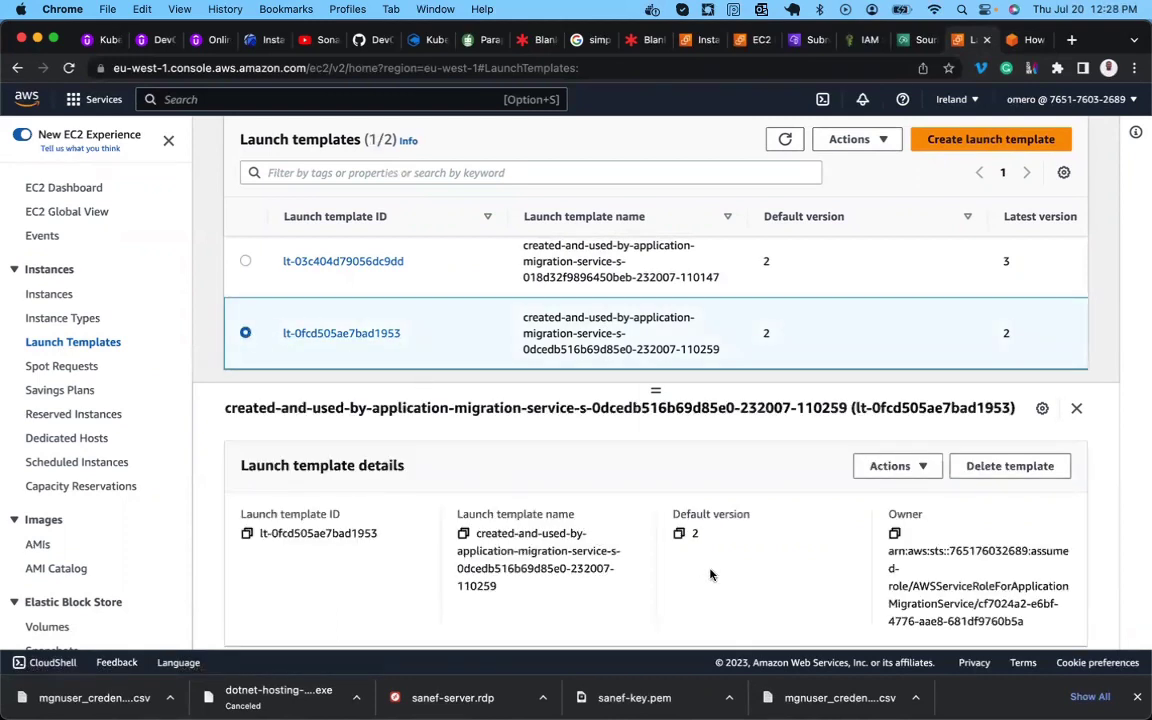
scroll(708, 570, "down", 5)
scroll(710, 574, "down", 3)
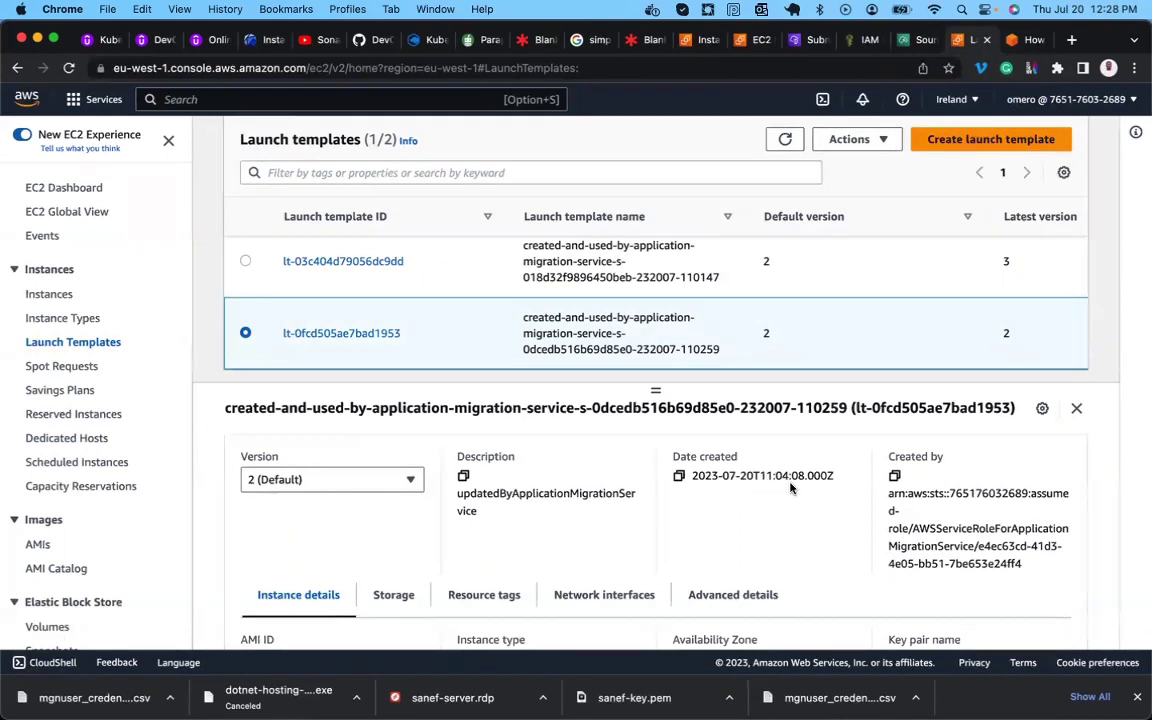
scroll(740, 490, "up", 2)
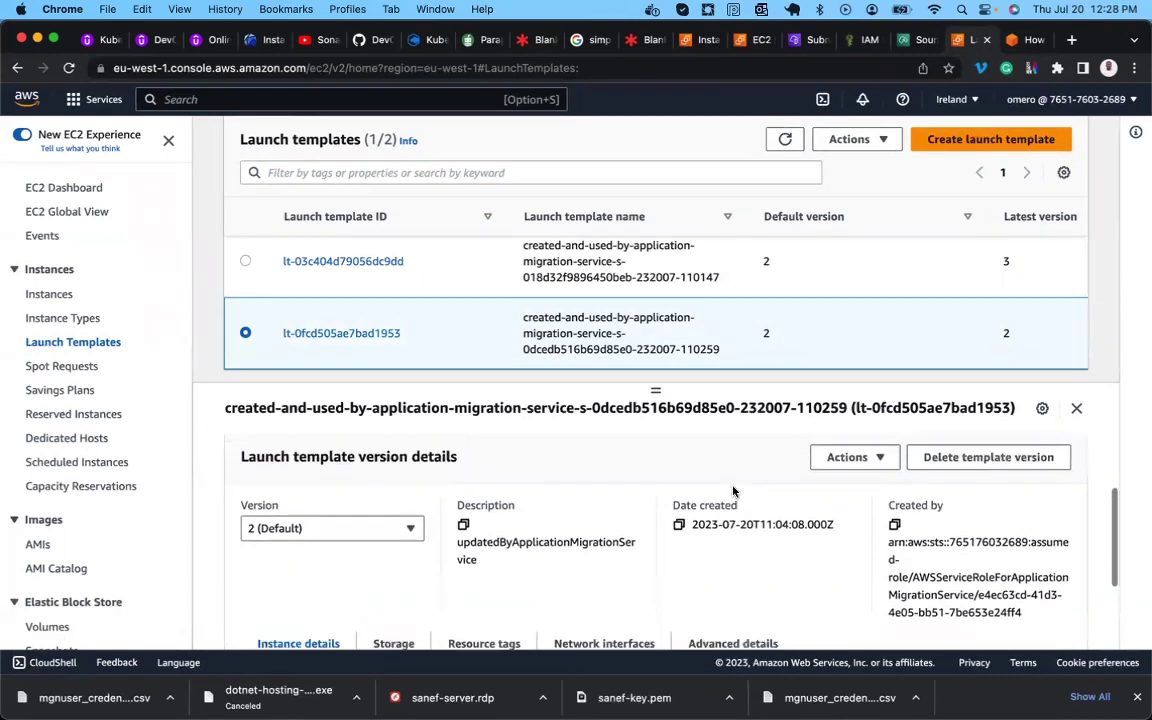
left_click(246, 262)
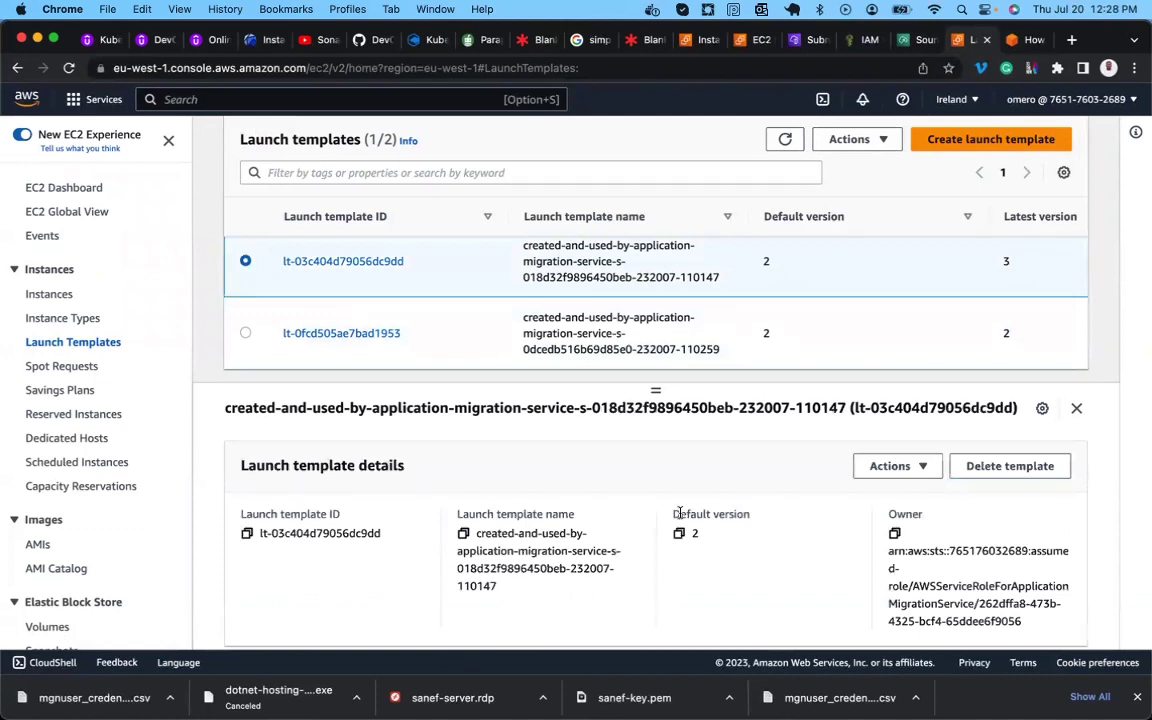
scroll(680, 520, "down", 5)
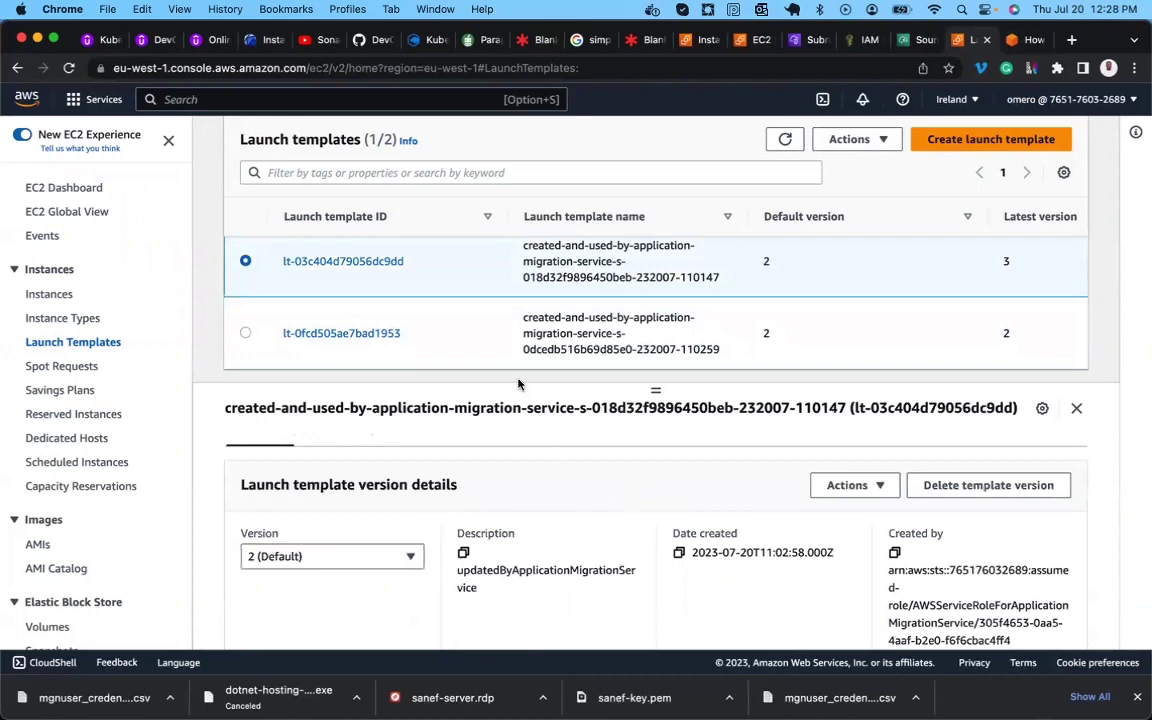
left_click(245, 334)
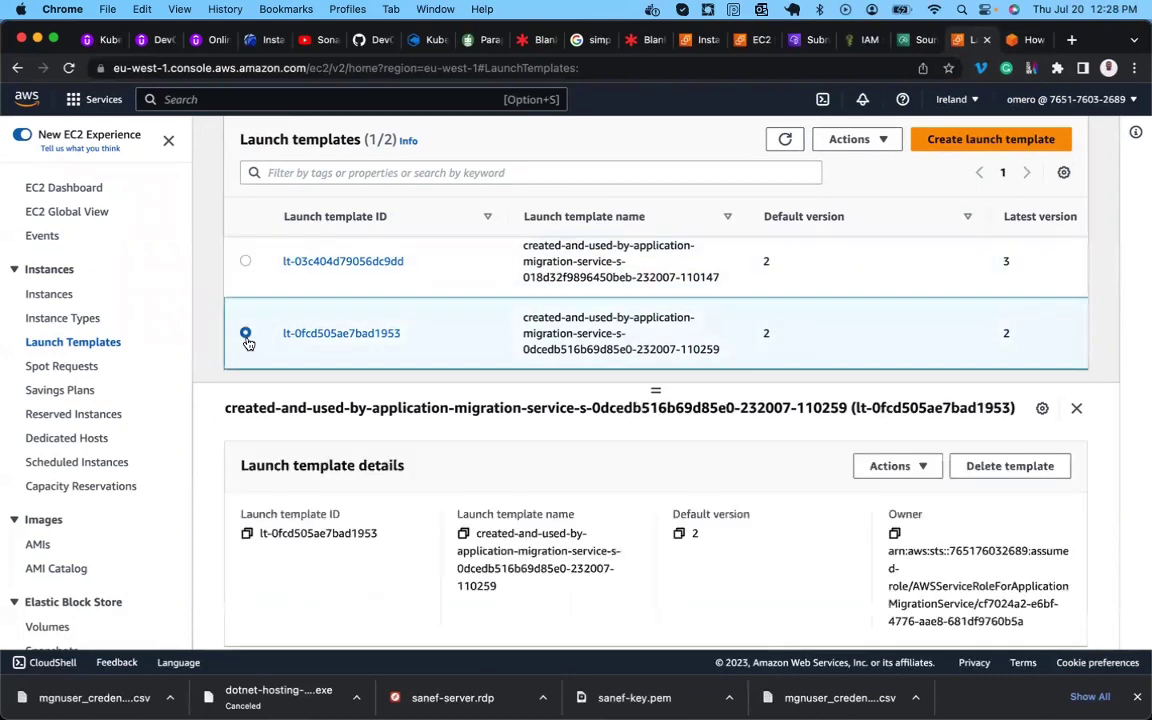
scroll(640, 560, "down", 2)
scroll(654, 575, "down", 1)
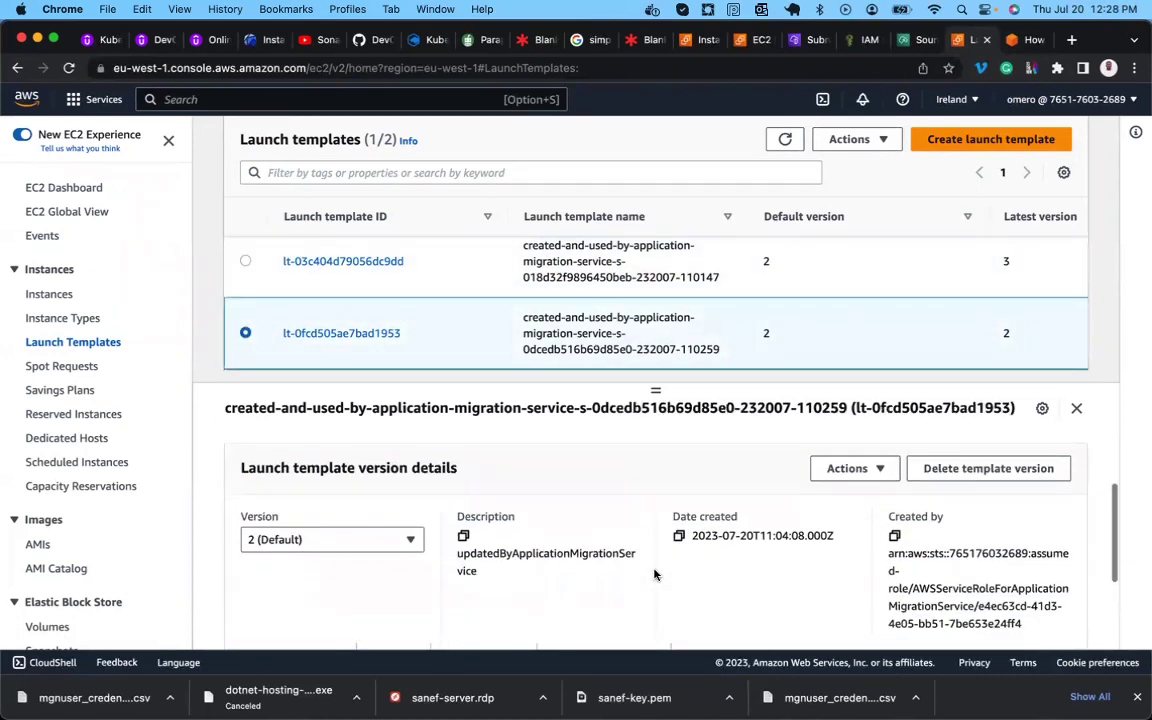
scroll(654, 574, "up", 5)
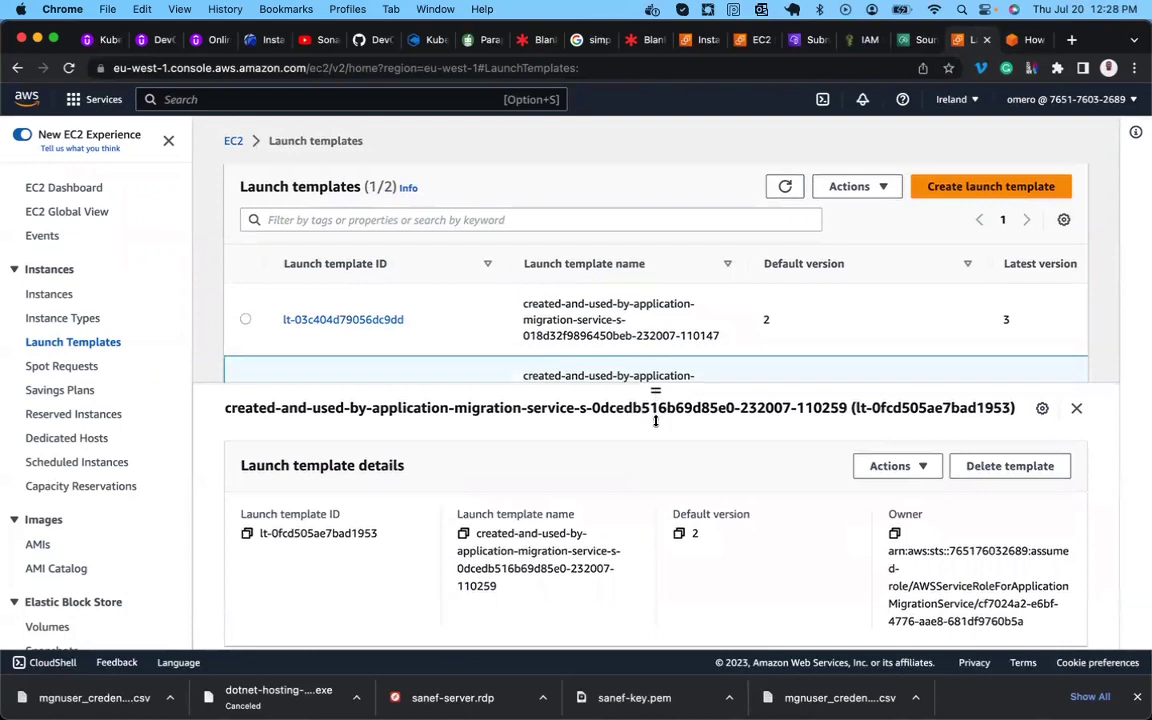
left_click_drag(655, 420, 655, 484)
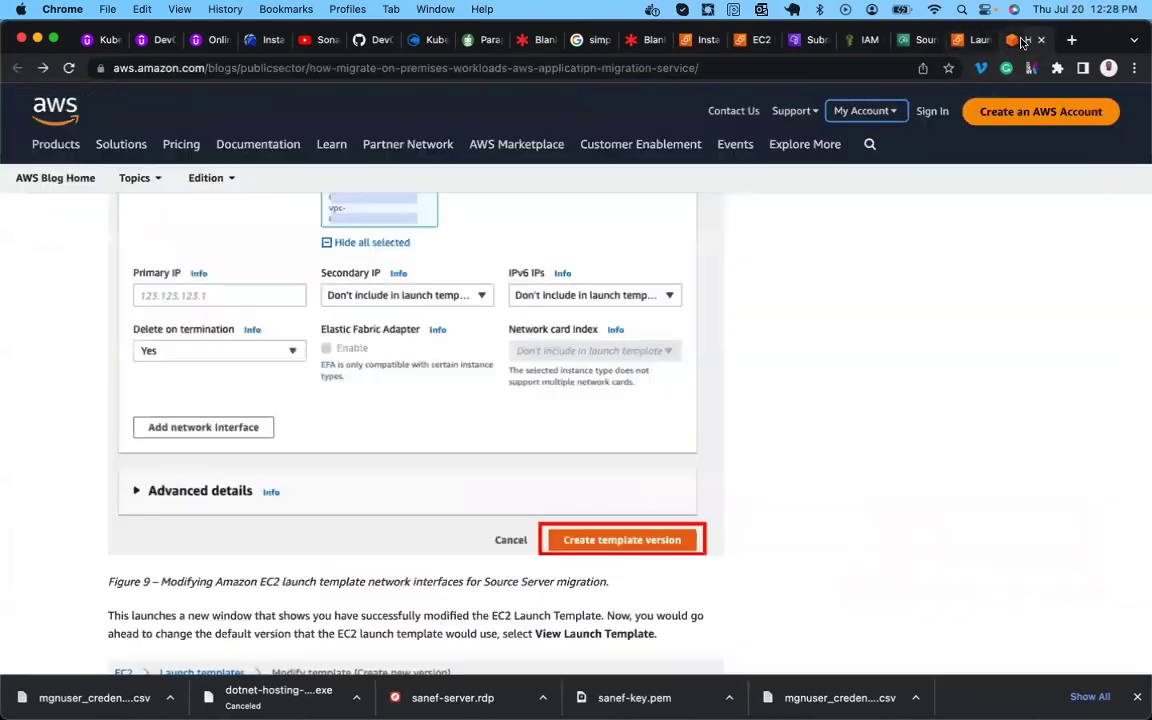
Scroll the blog guide down to Figure 10 on setting the default template version.
left_click(1028, 40)
scroll(548, 334, "down", 5)
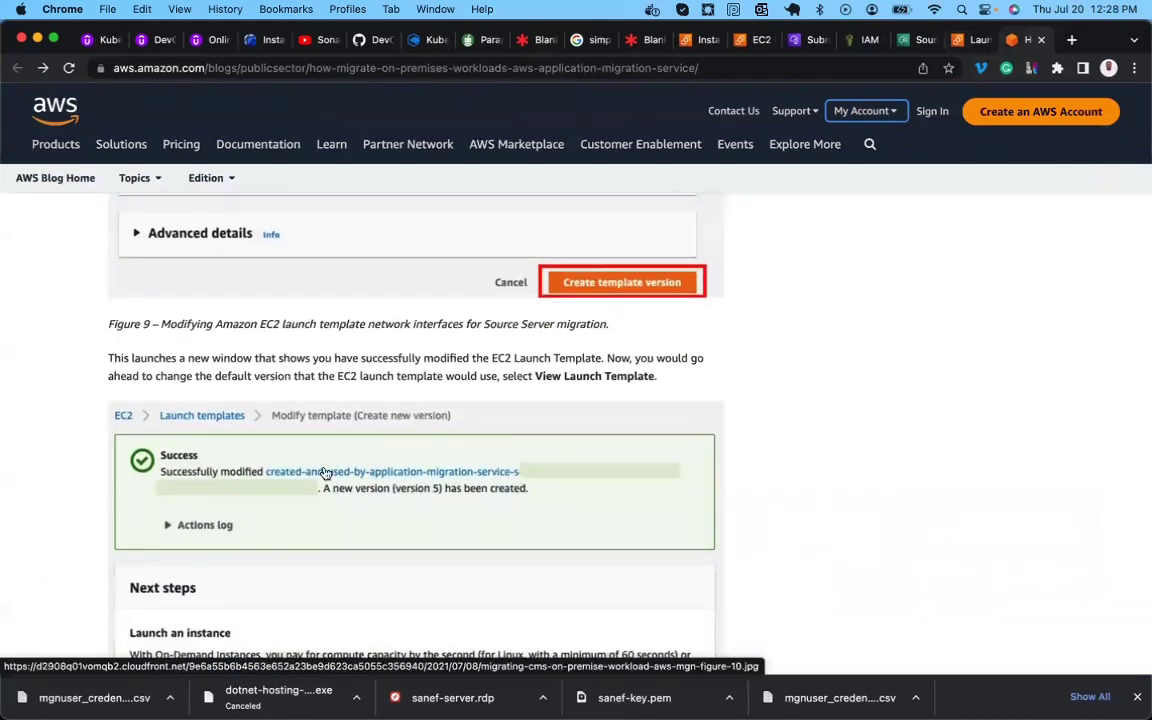
scroll(270, 430, "down", 5)
scroll(284, 492, "down", 2)
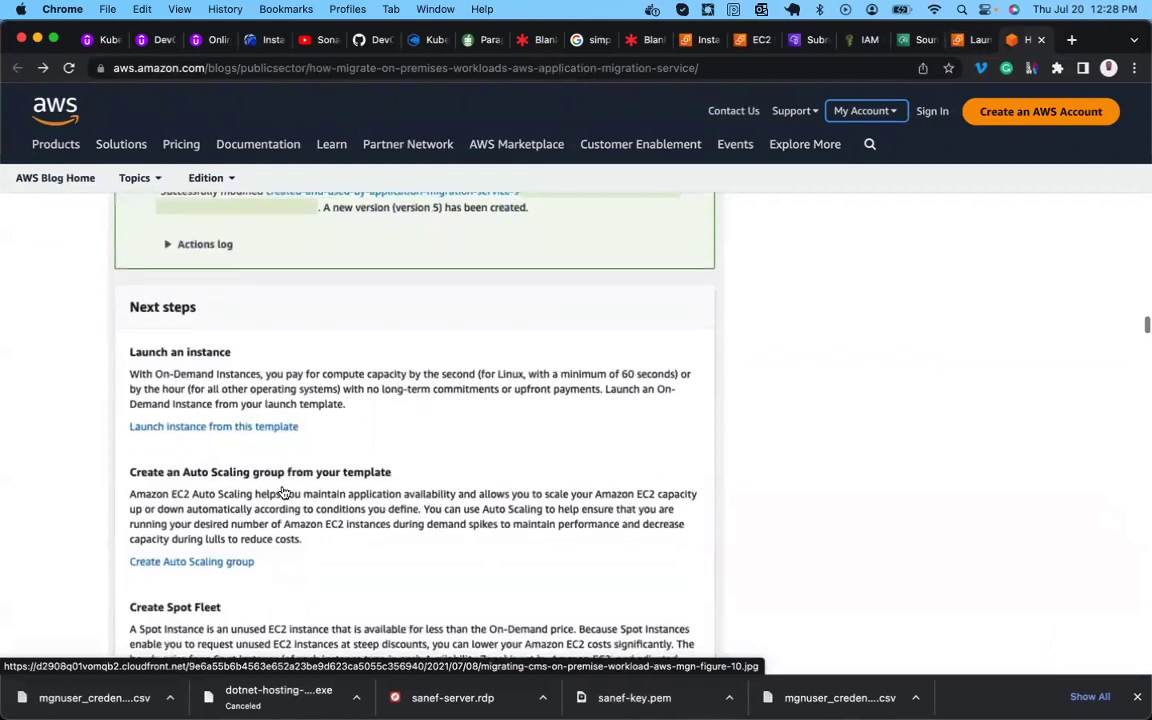
scroll(193, 316, "down", 5)
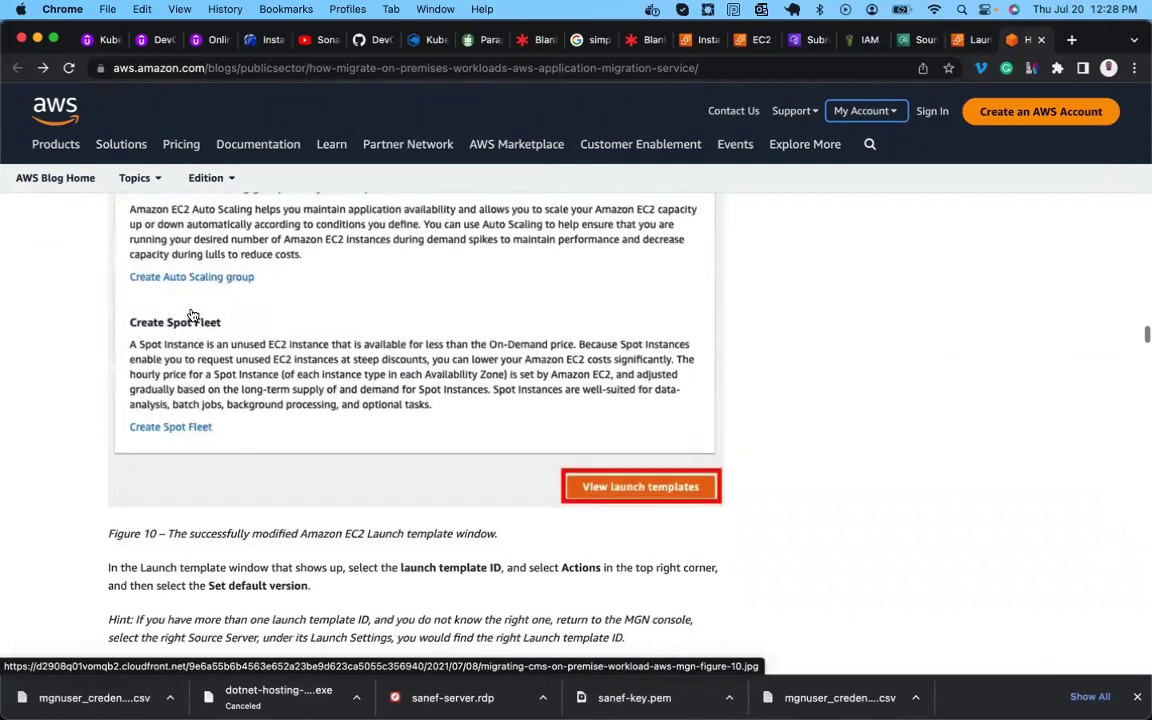
scroll(566, 480, "down", 3)
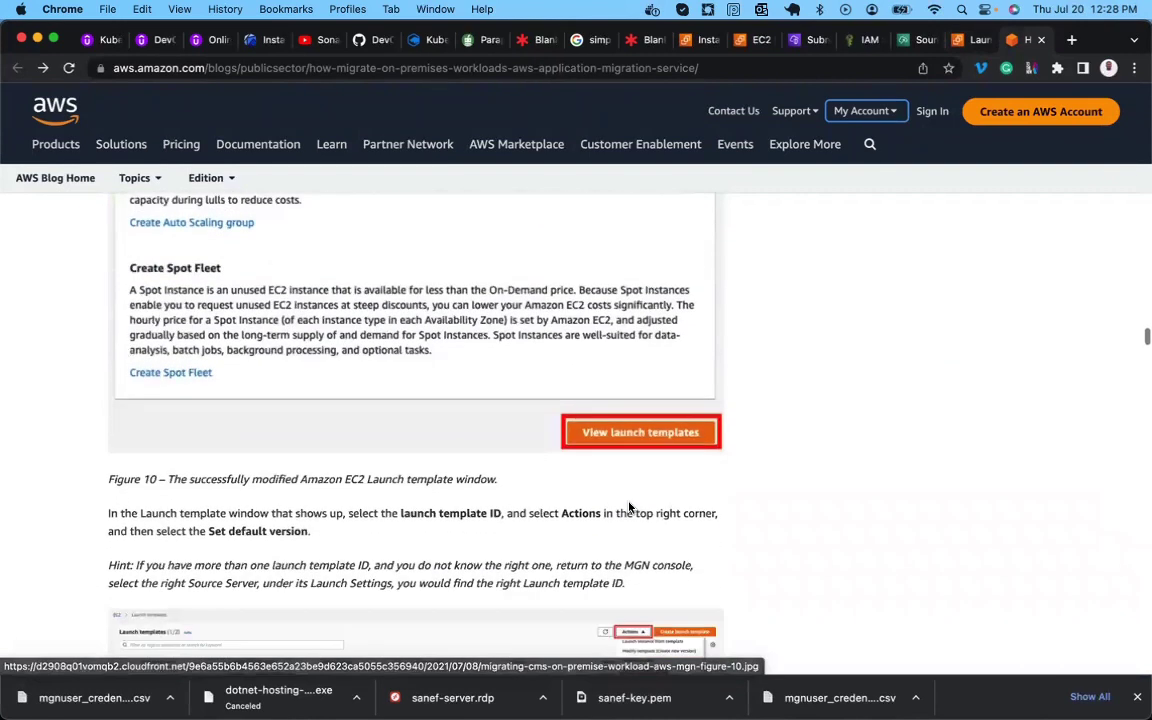
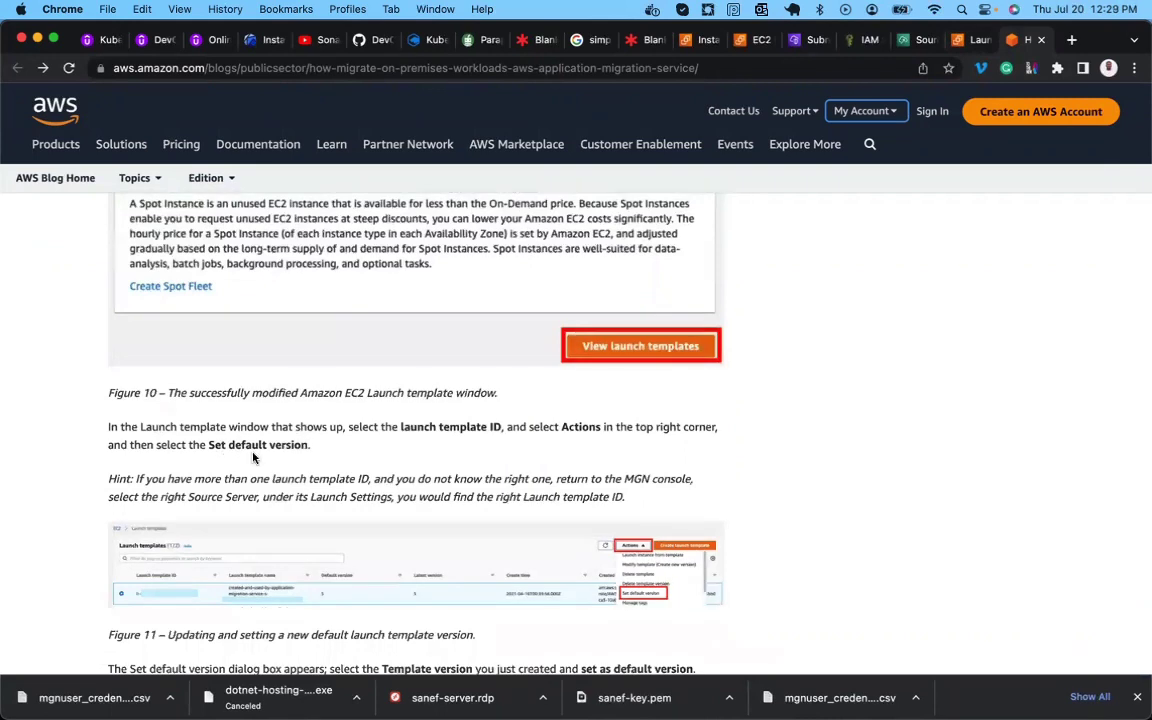
Go to the EC2 Launch Templates list and scroll through the available templates.
left_click(966, 40)
scroll(292, 363, "down", 1)
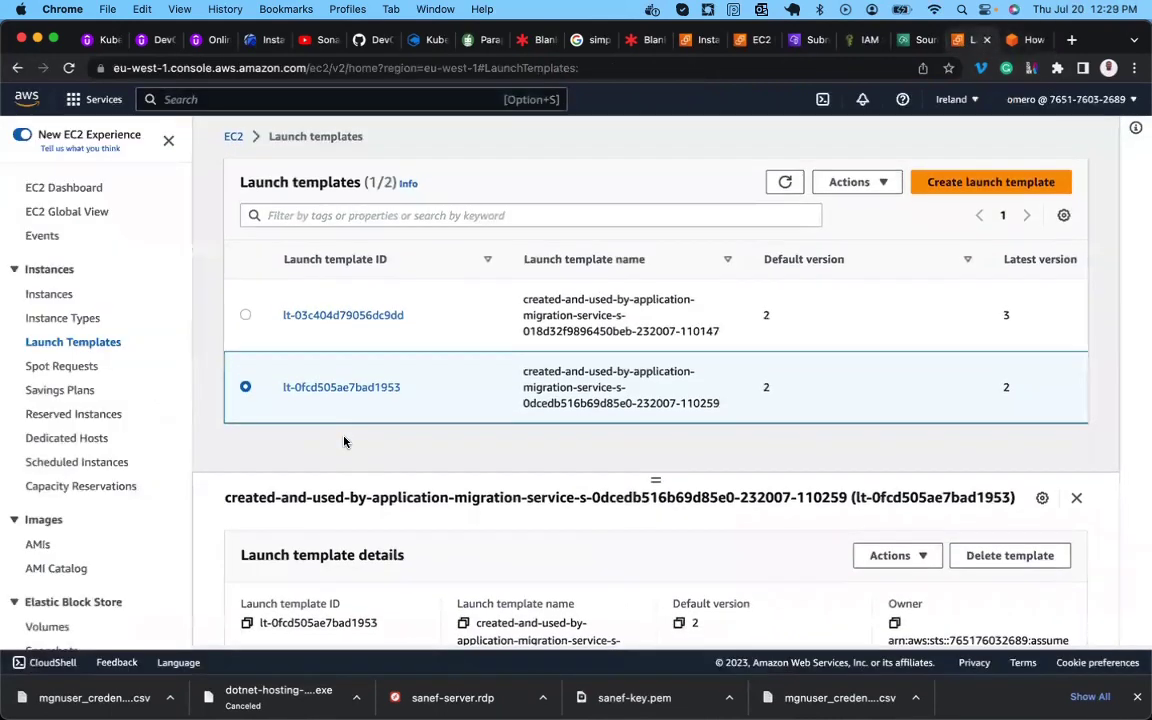
scroll(358, 520, "down", 5)
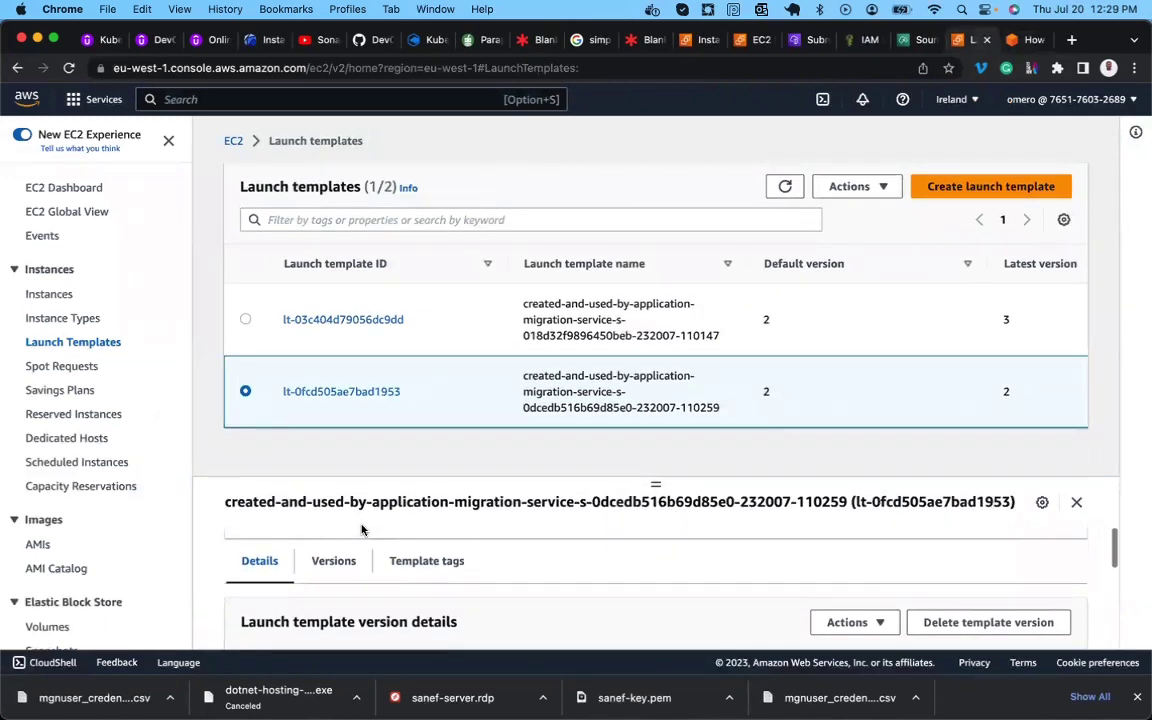
scroll(362, 530, "down", 3)
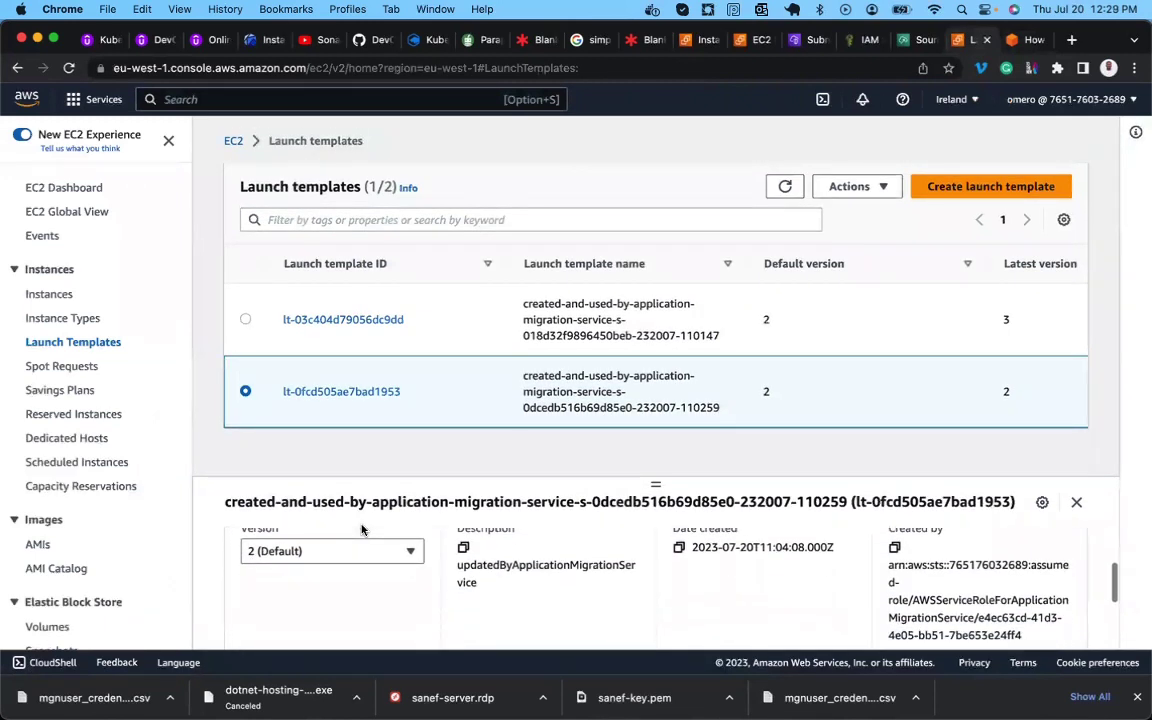
scroll(362, 530, "down", 3)
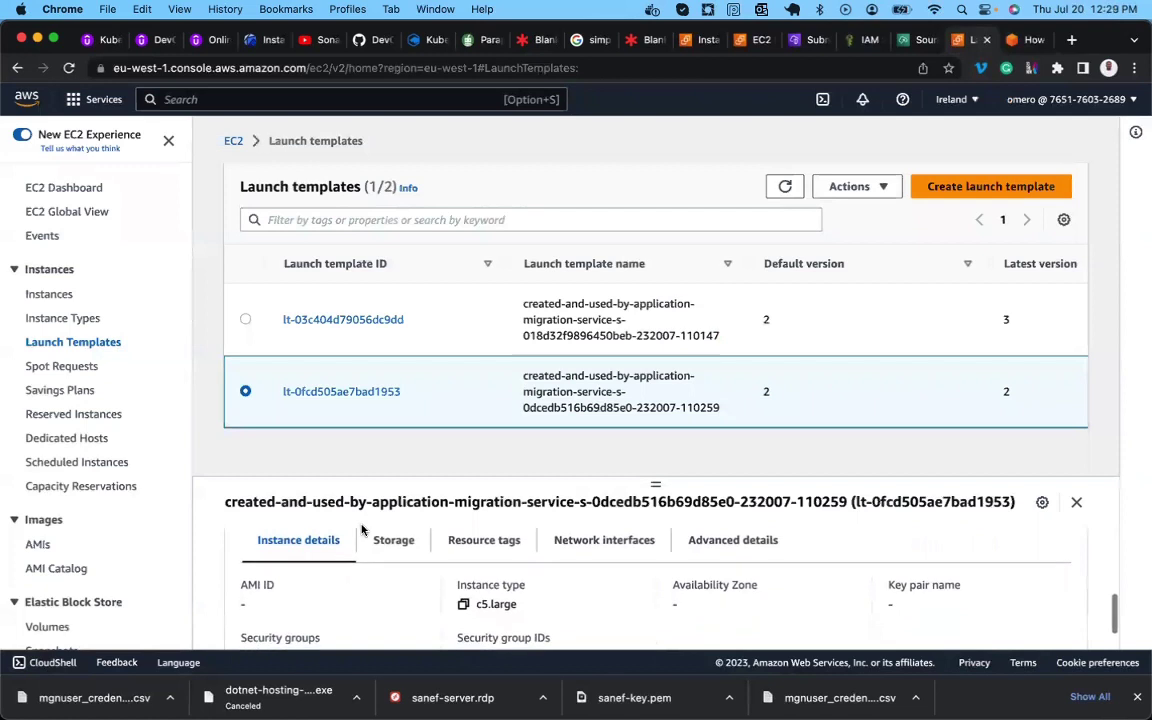
Select lt-03c404d79056dc9dd and review its details: default version 2, instance type c5.large.
left_click(245, 319)
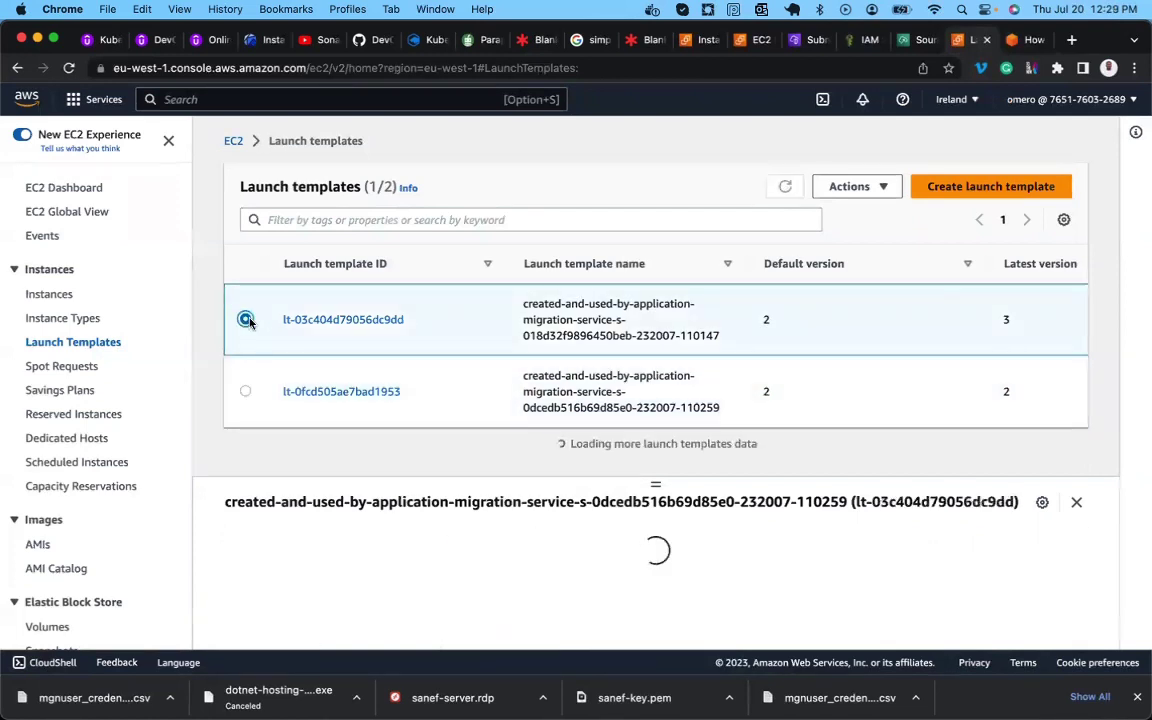
scroll(306, 486, "down", 5)
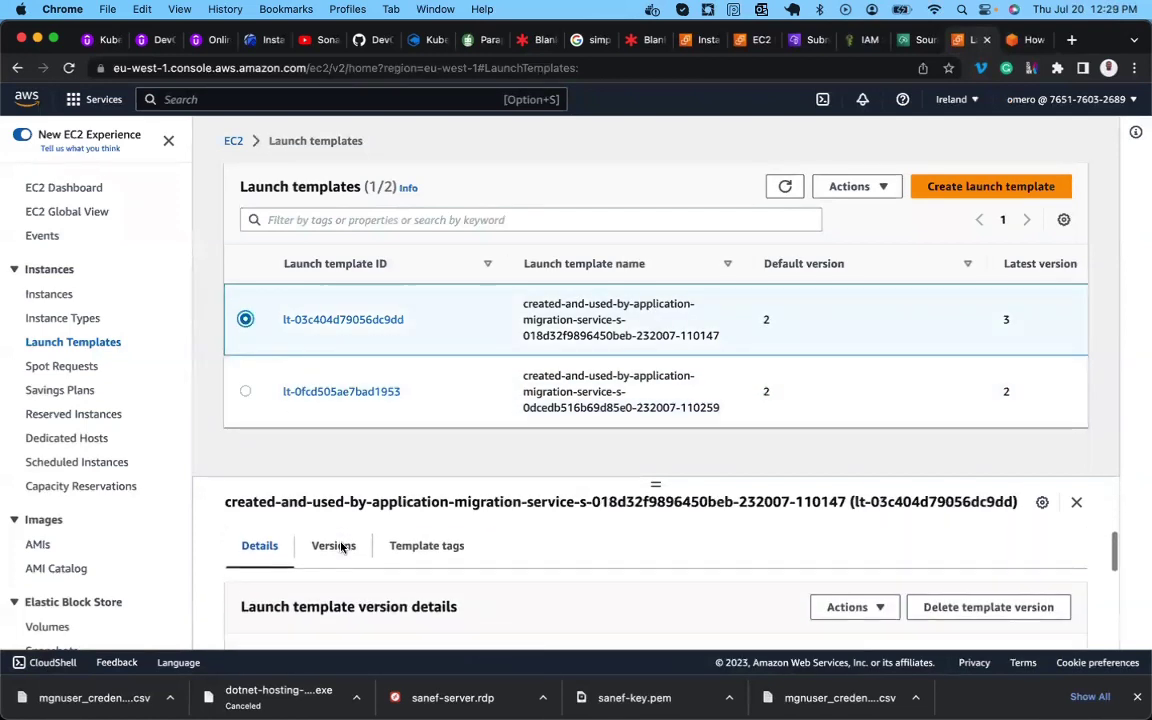
scroll(342, 546, "down", 5)
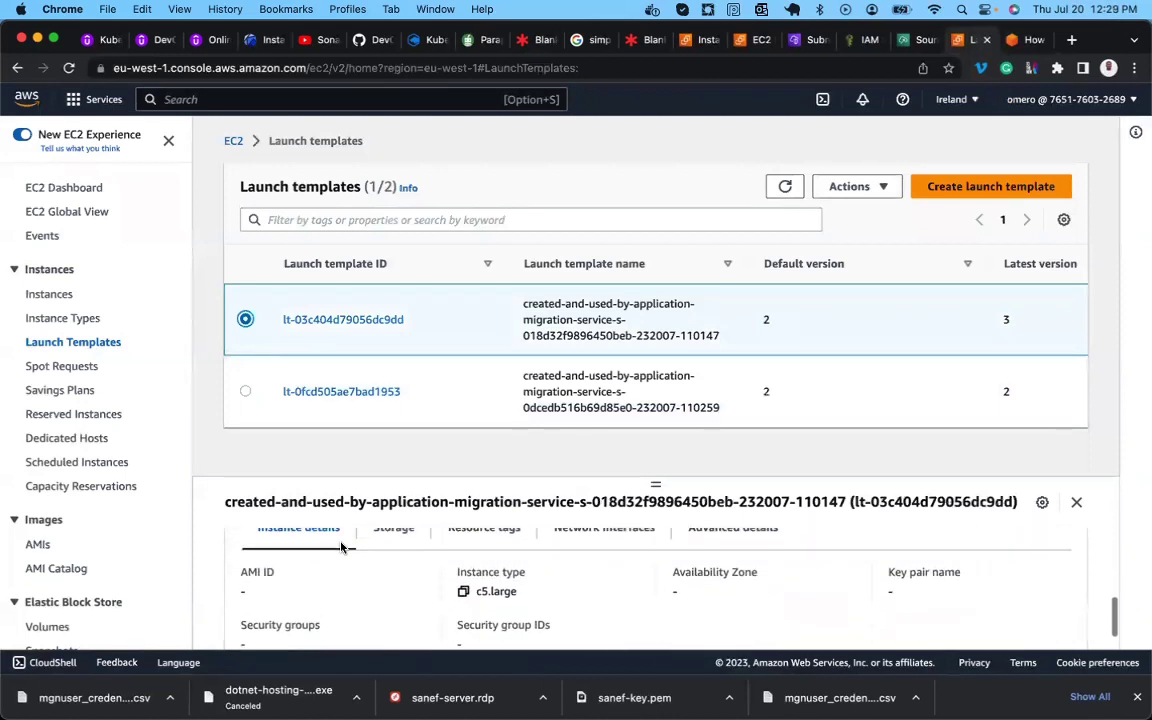
left_click_drag(655, 482, 653, 455)
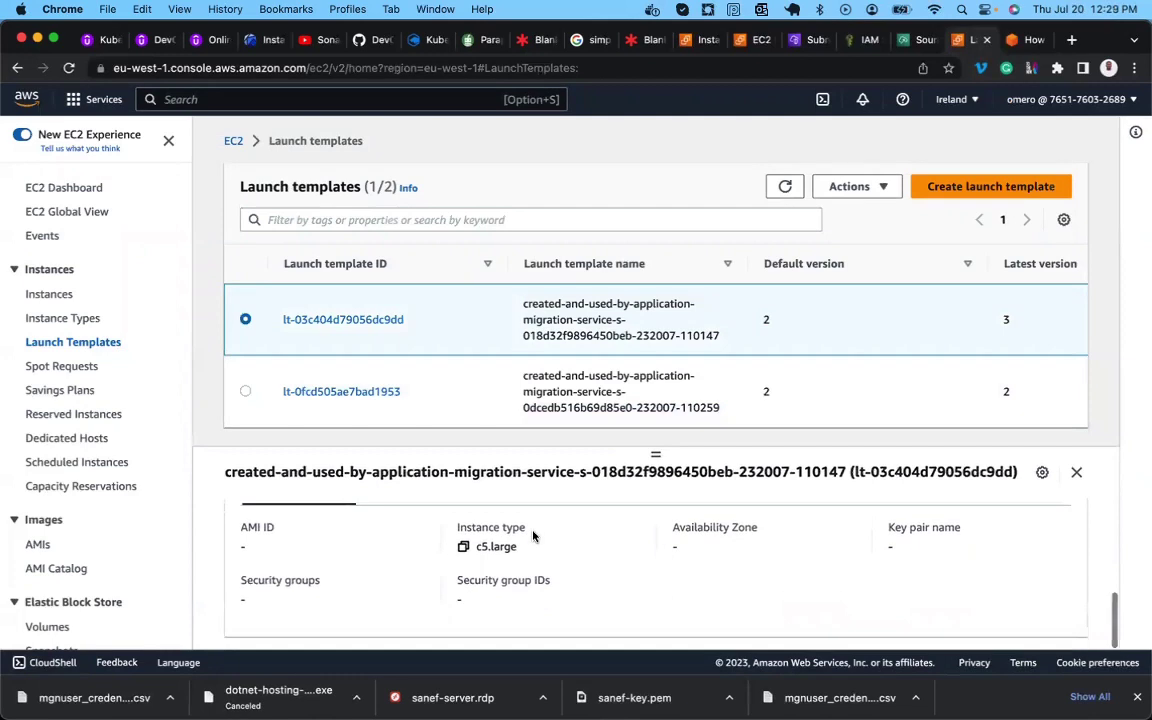
scroll(533, 537, "up", 2)
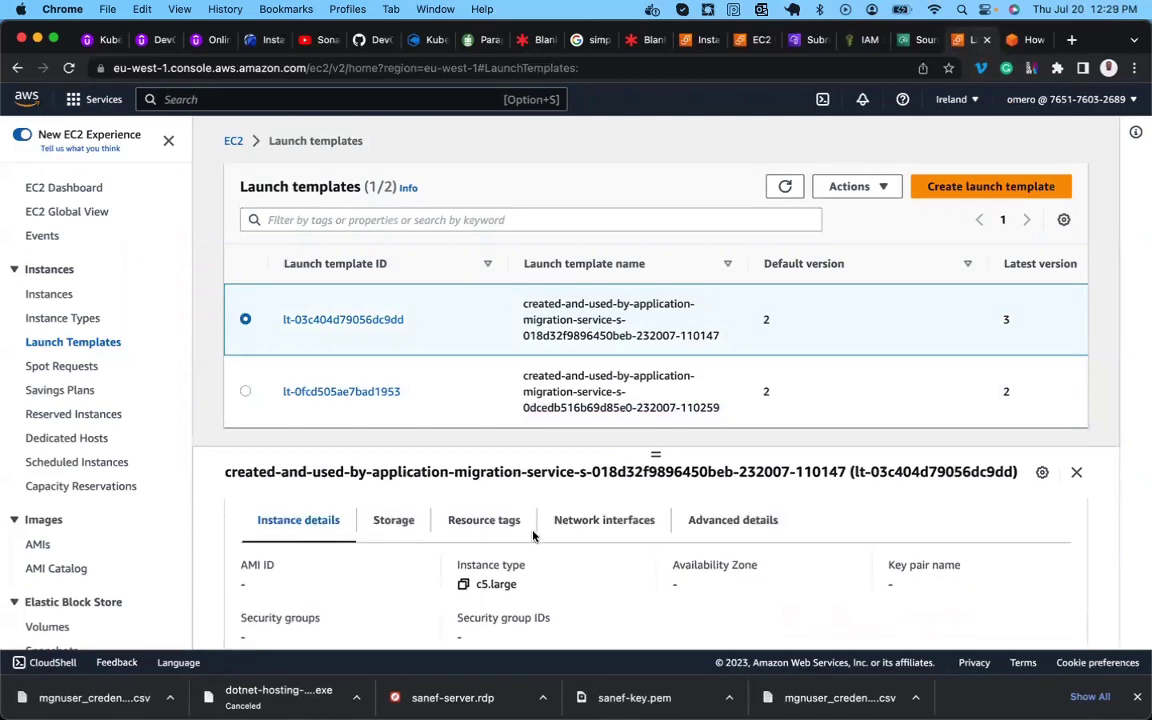
scroll(533, 537, "up", 5)
scroll(533, 537, "up", 10)
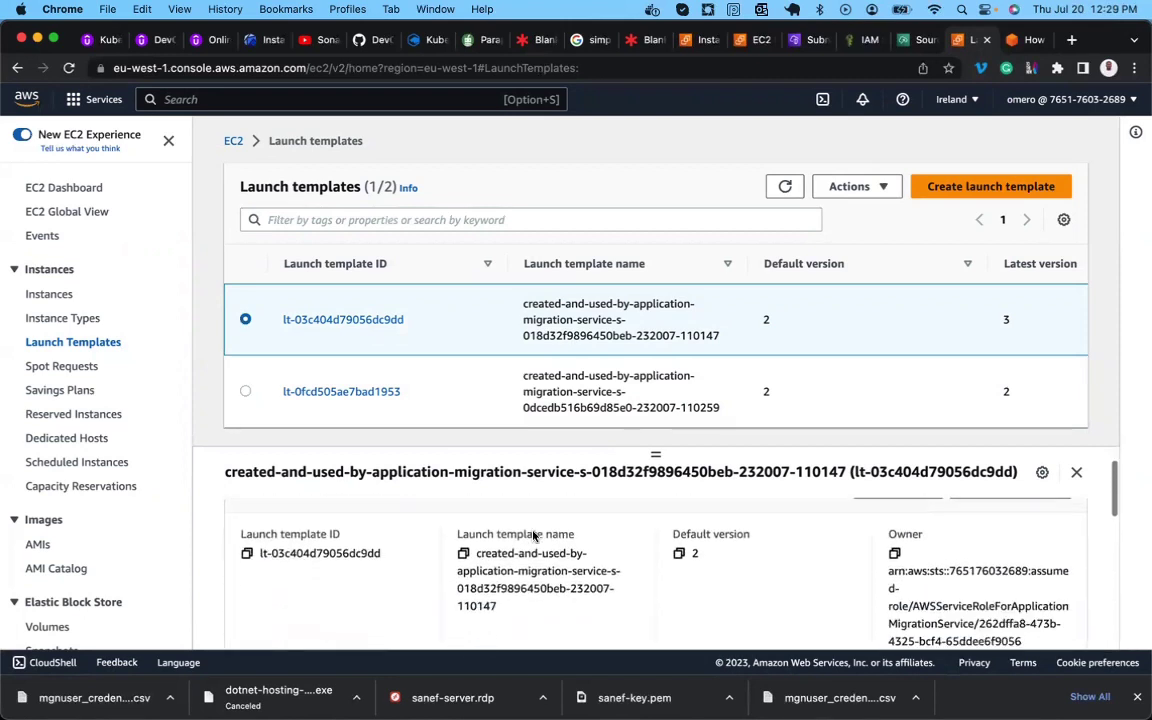
scroll(533, 537, "down", 4)
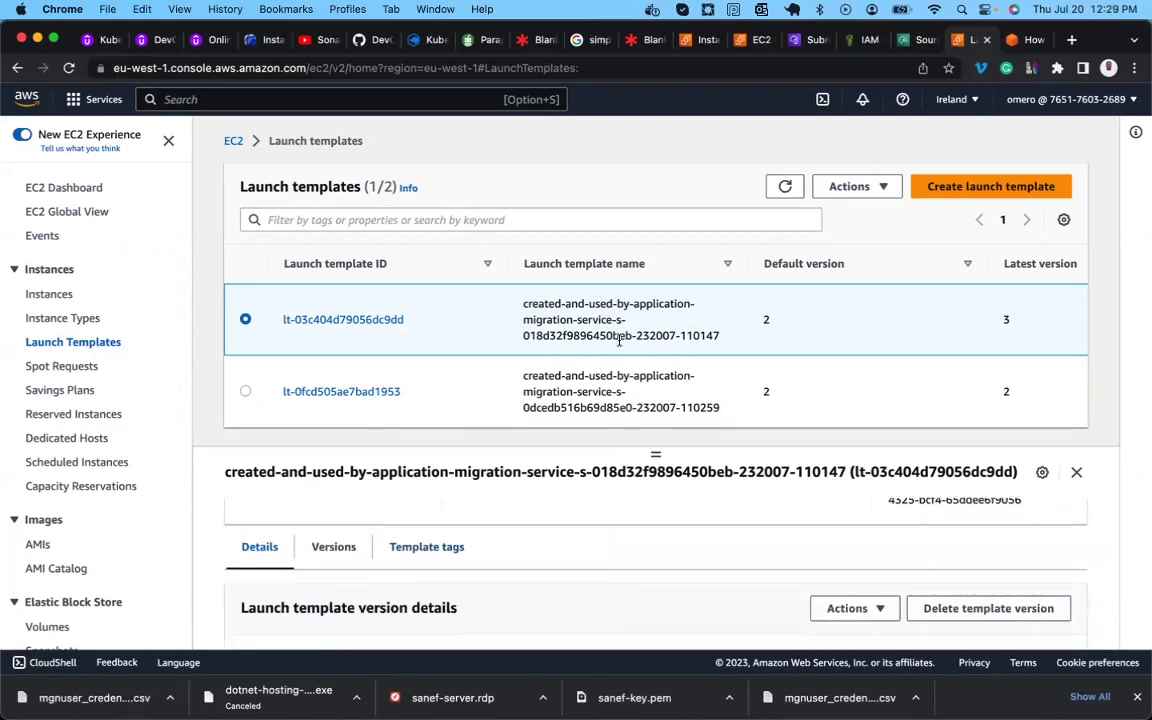
Open the full page for launch template lt-03c404d79056dc9dd.
left_click(395, 325)
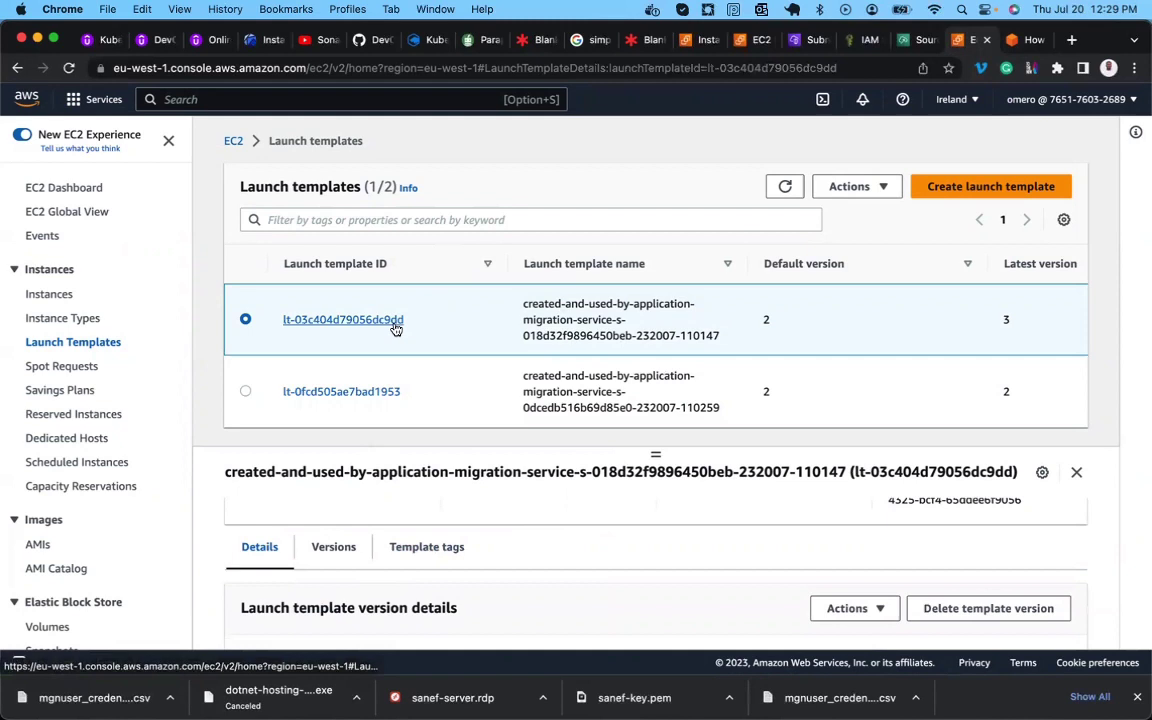
scroll(403, 400, "down", 3)
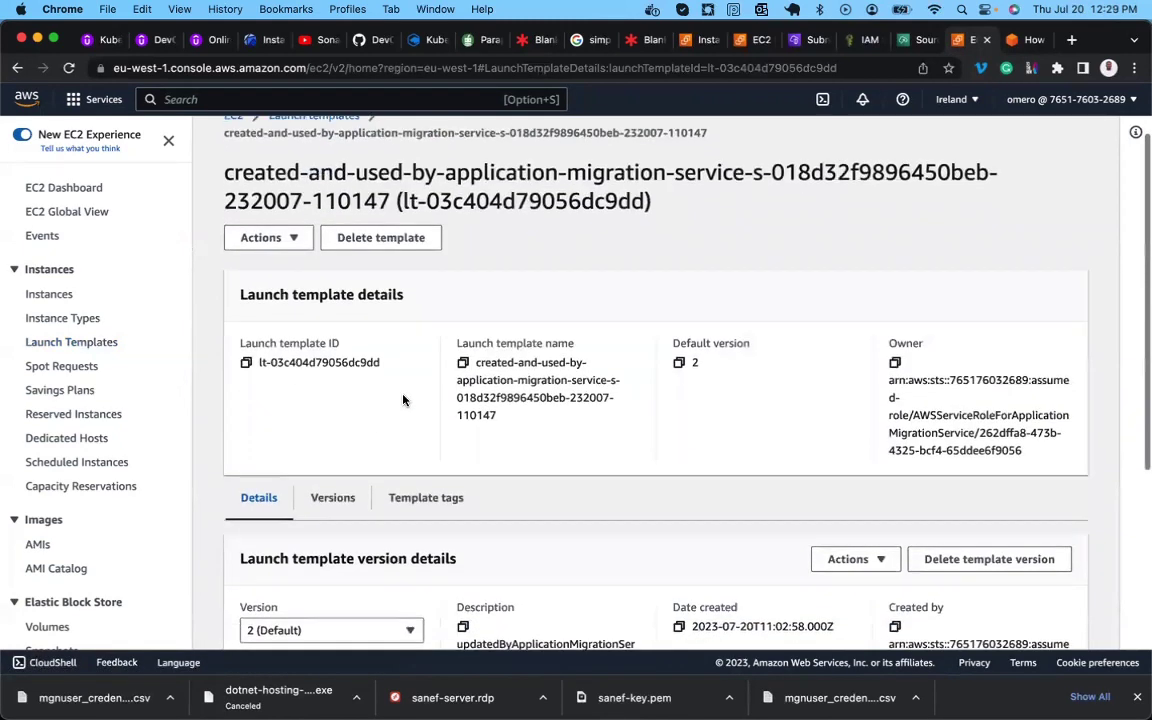
scroll(403, 400, "down", 7)
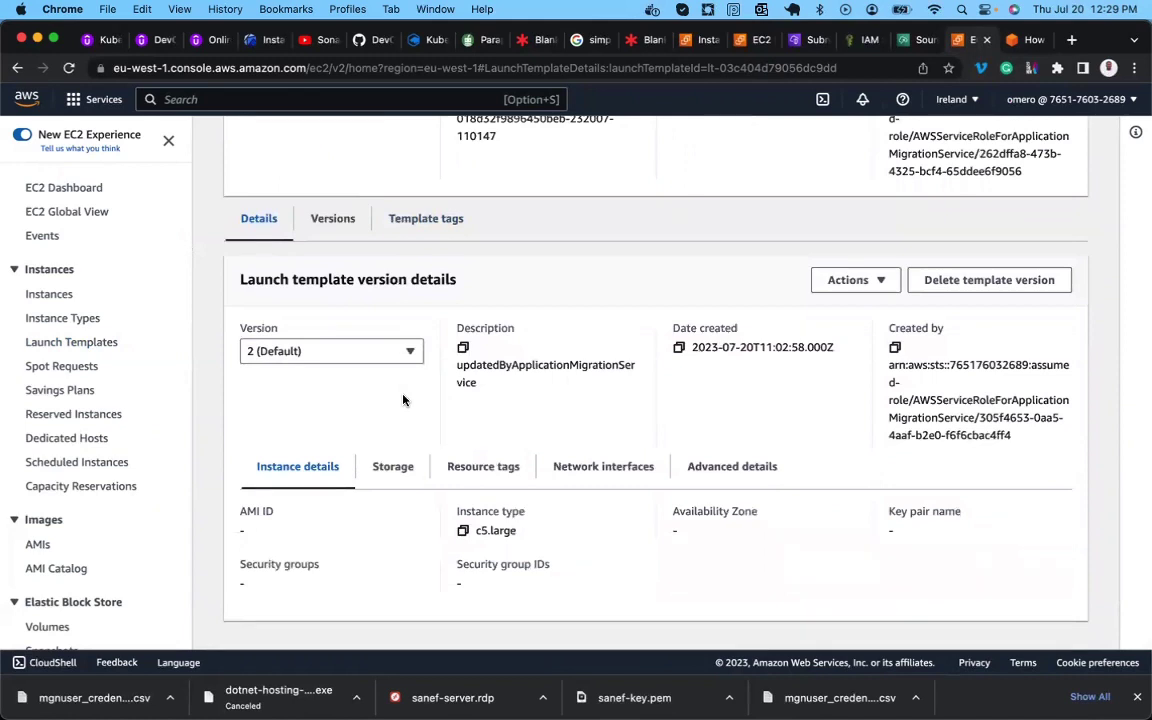
scroll(403, 400, "up", 4)
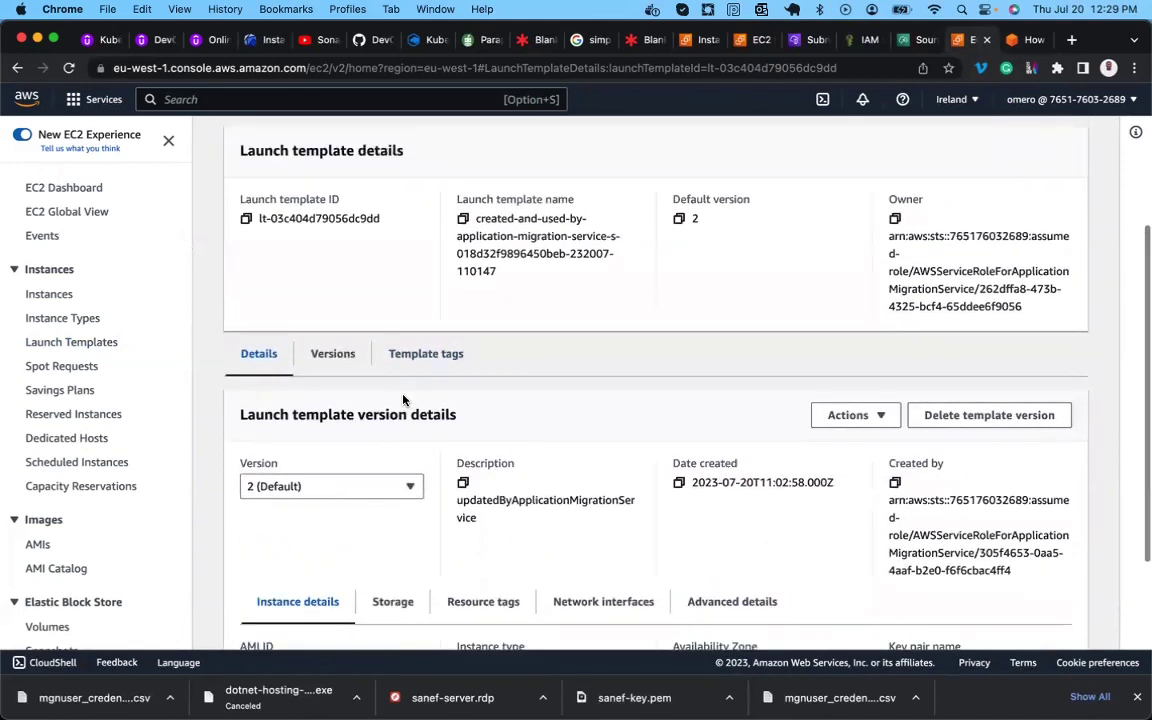
scroll(403, 400, "up", 3)
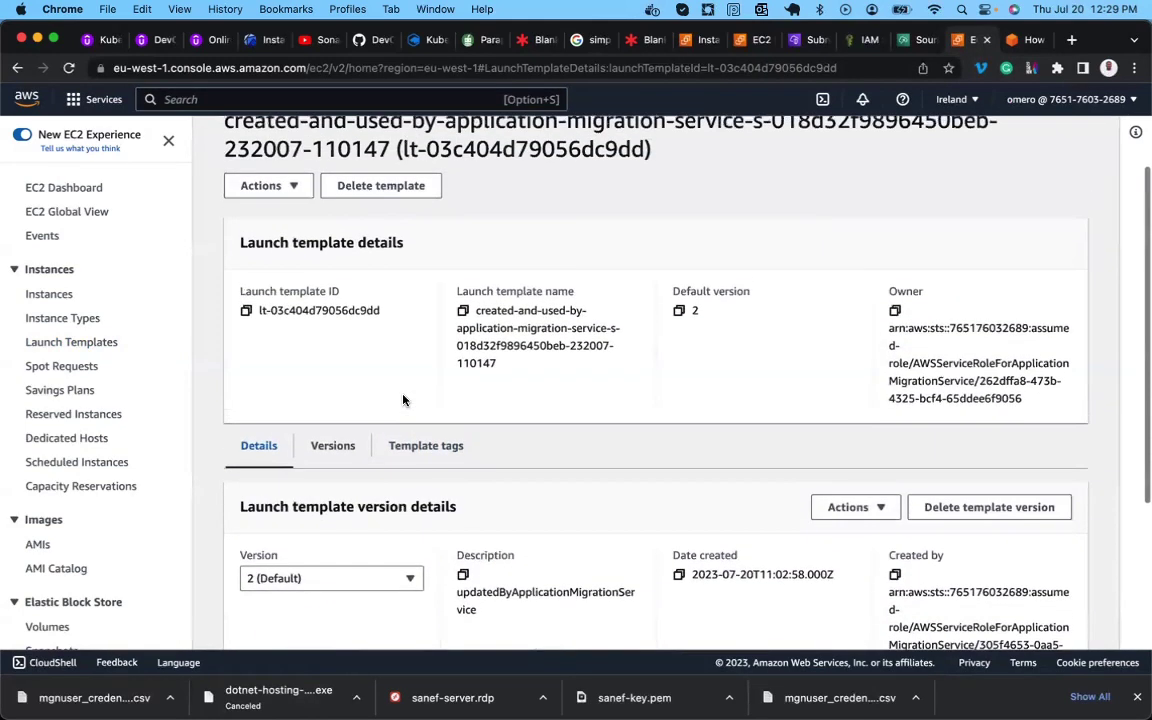
scroll(403, 400, "down", 6)
View version 3 of the template, Migrated App Server on c4.xlarge.
left_click(366, 388)
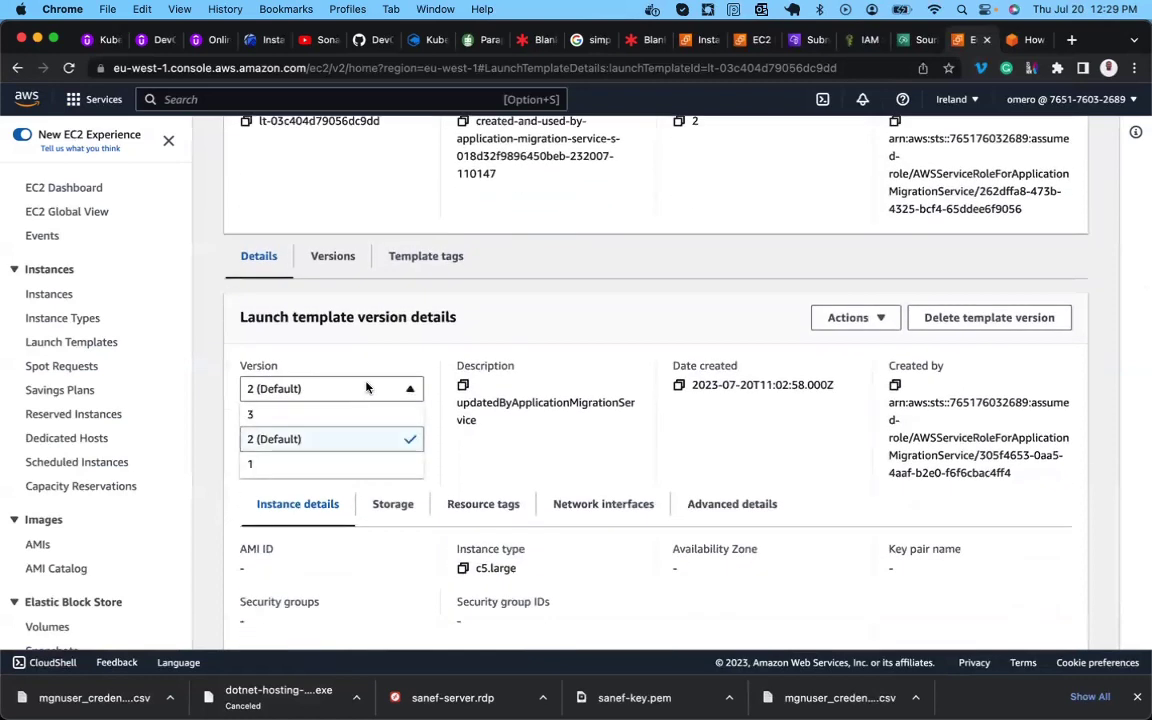
left_click(310, 421)
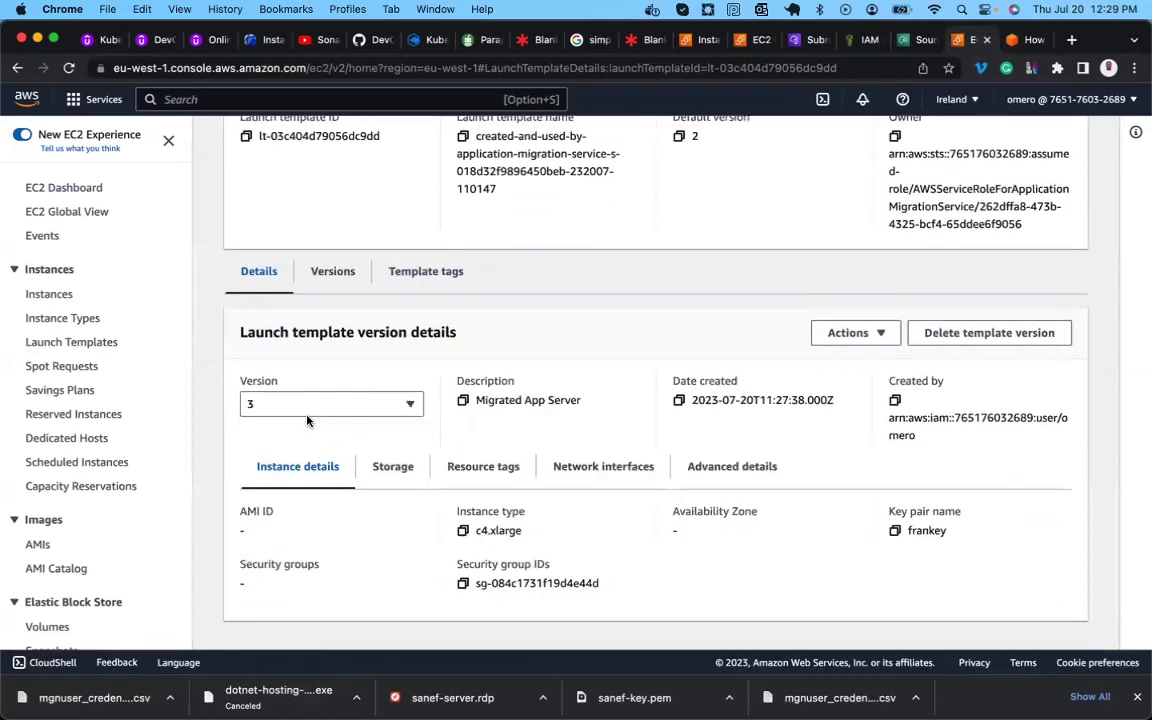
scroll(420, 460, "up", 3)
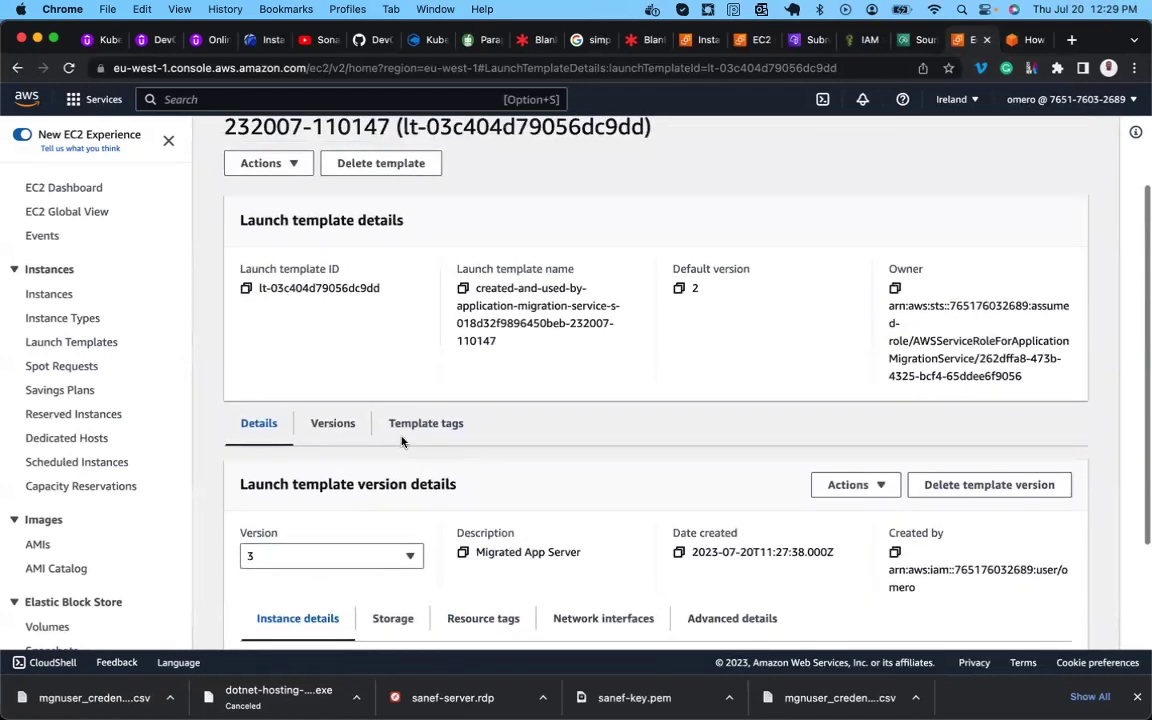
scroll(450, 481, "down", 3)
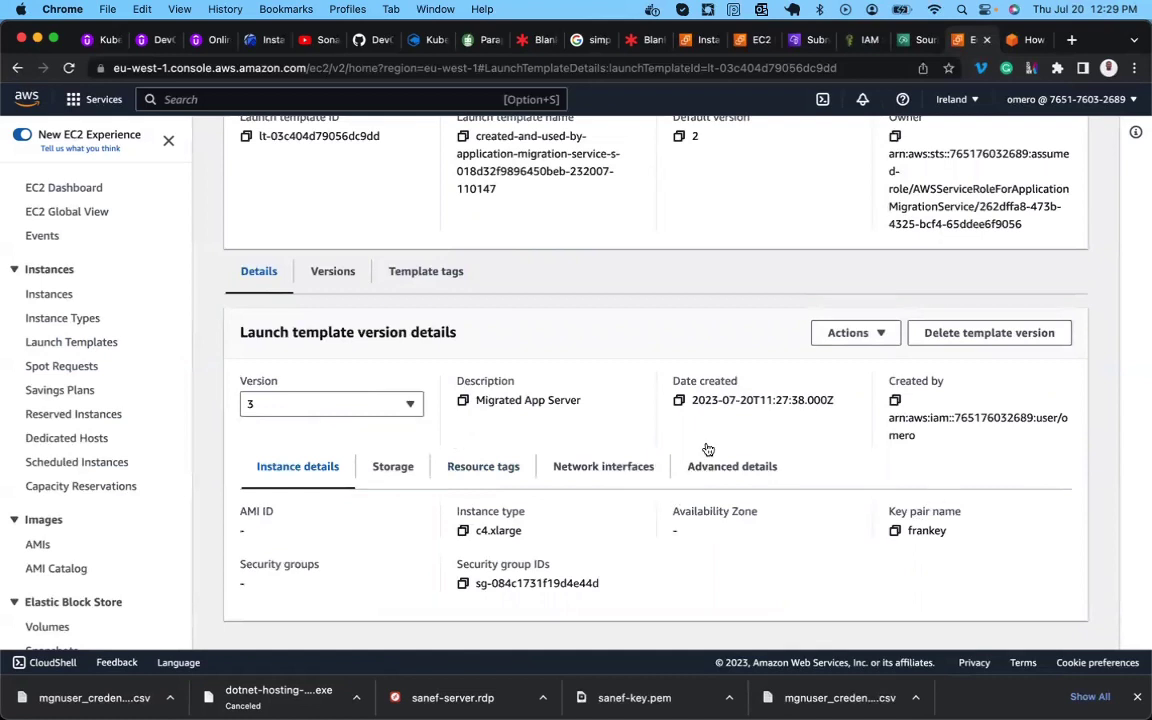
Keep version 3 displayed and check the version options without changing the default.
left_click(380, 406)
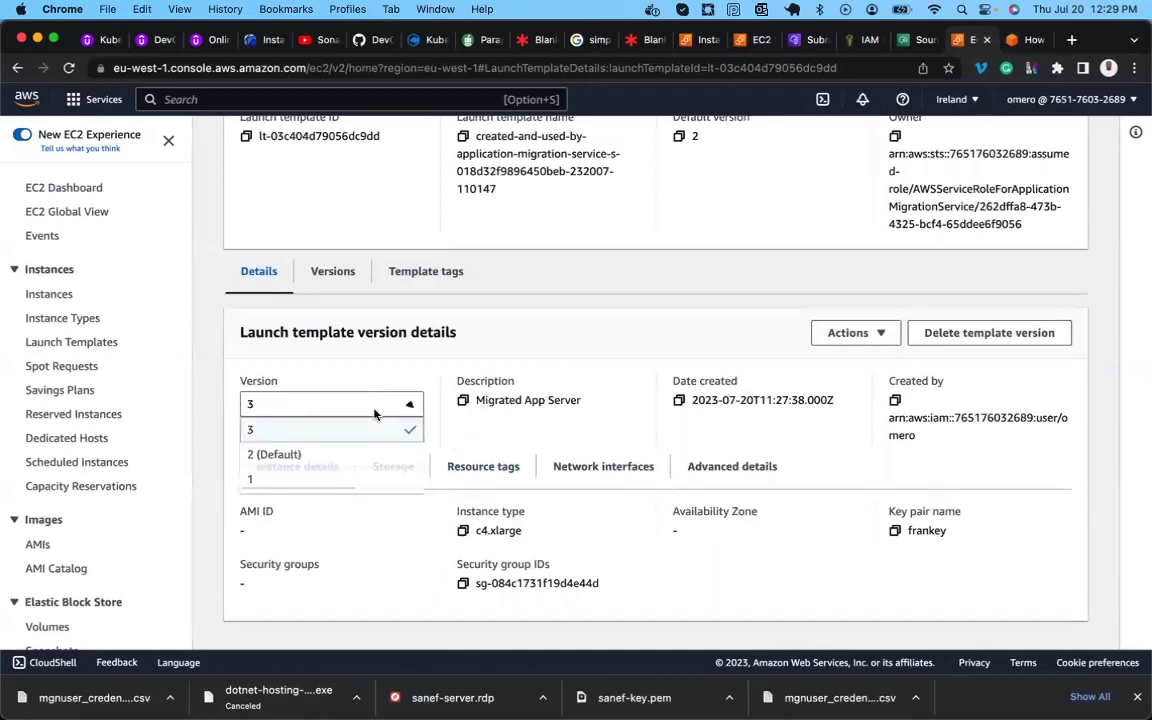
left_click(303, 429)
left_click(885, 336)
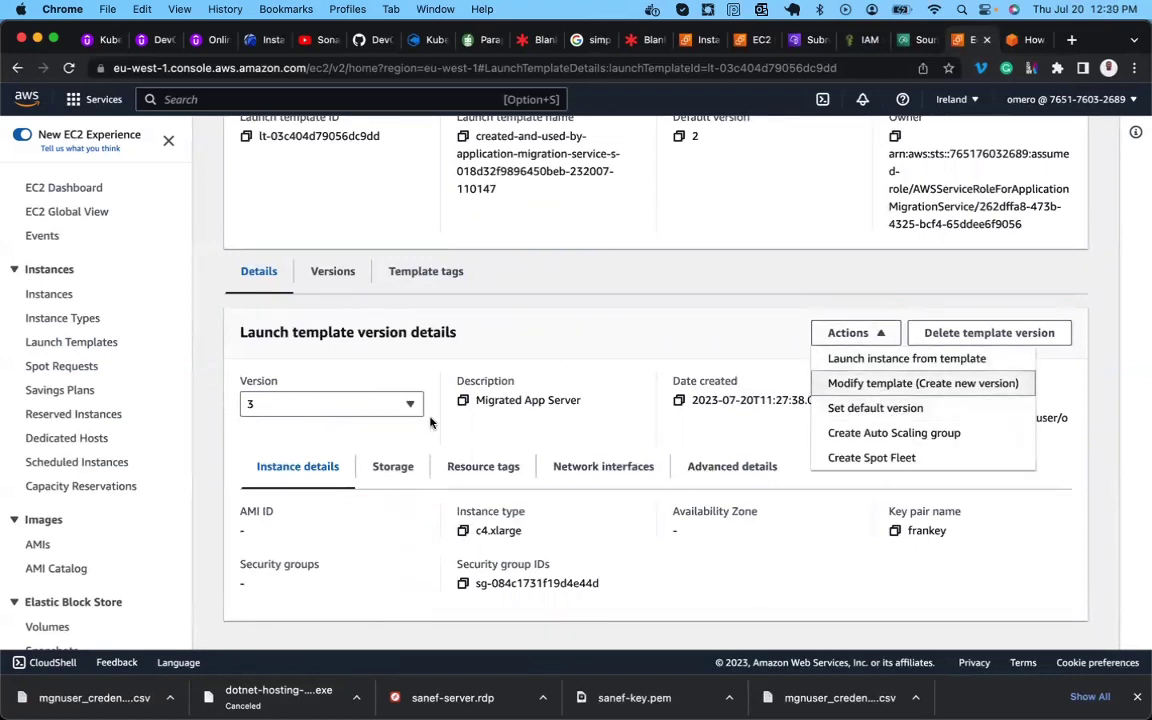
left_click(373, 540)
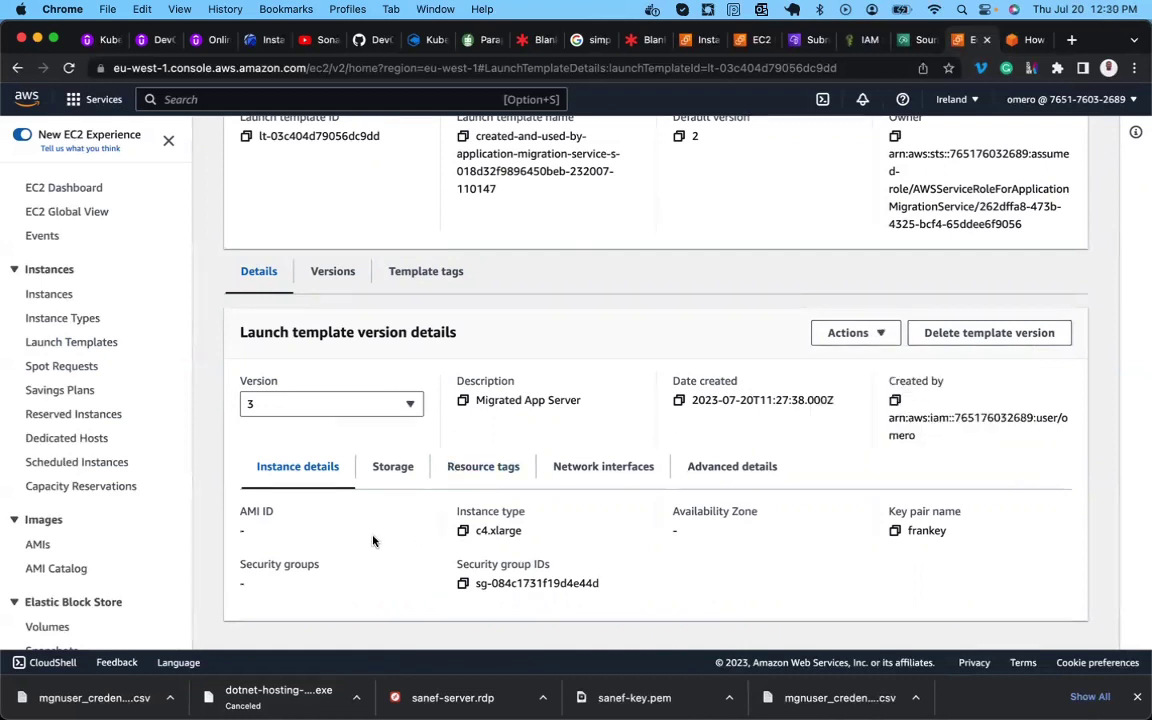
scroll(373, 540, "up", 2)
scroll(373, 540, "down", 1)
scroll(373, 540, "up", 2)
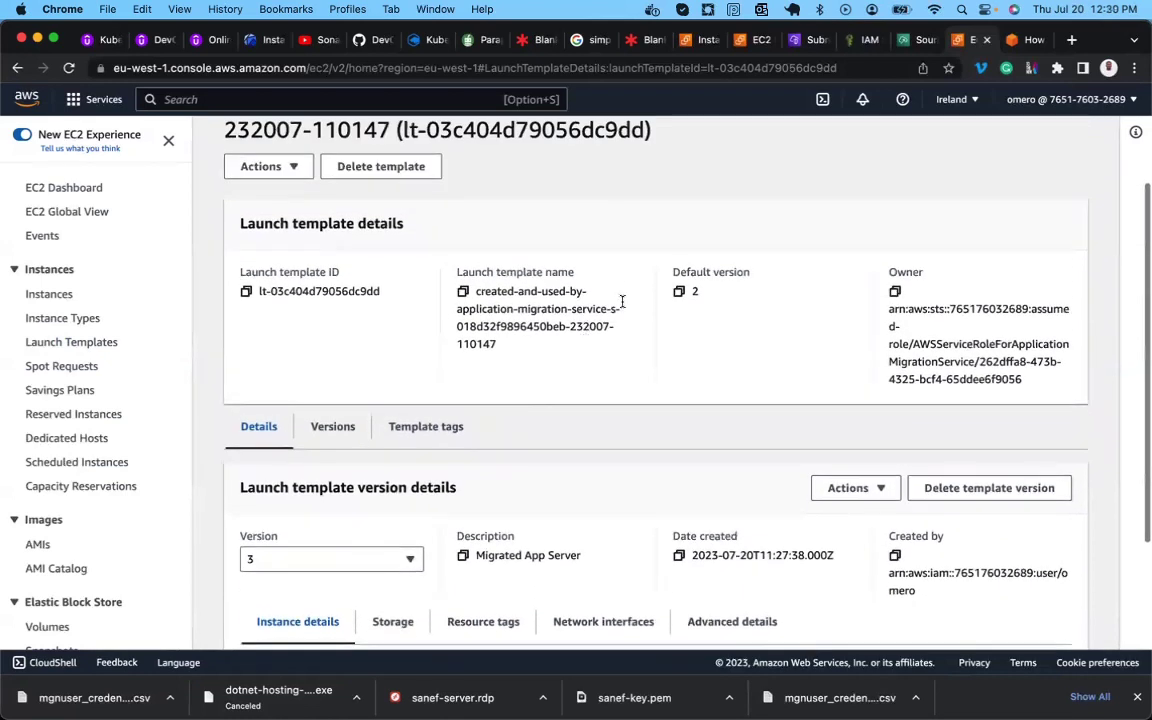
scroll(630, 324, "down", 3)
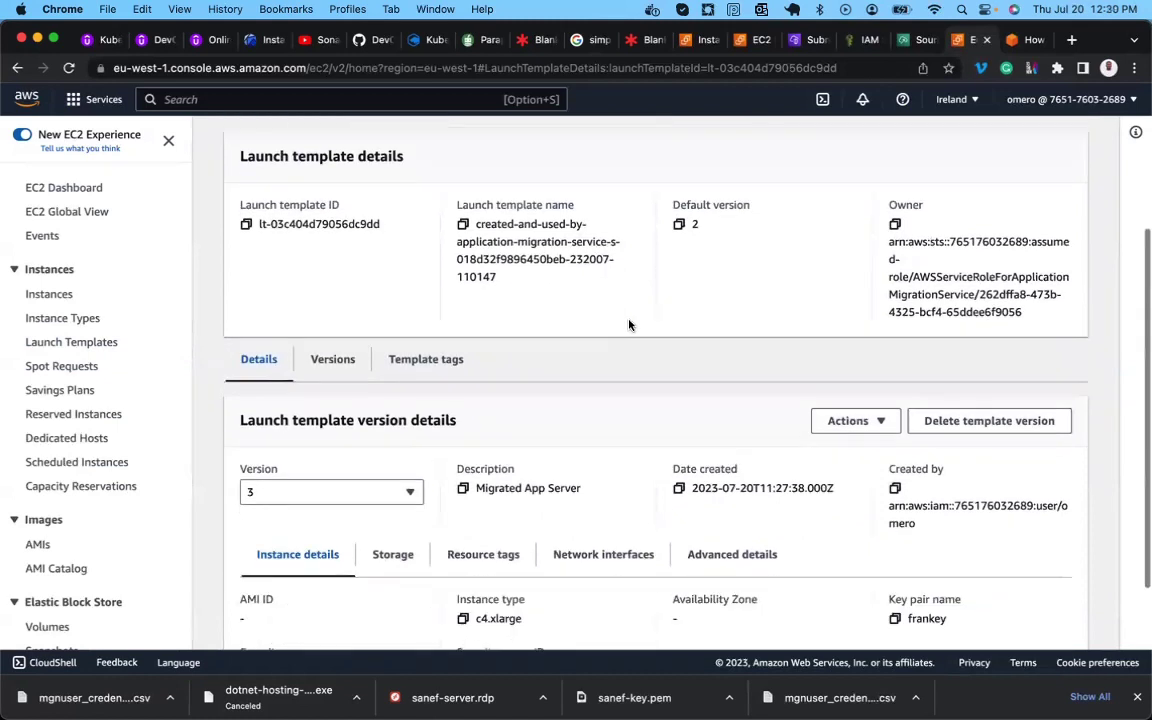
Compare the default version 2 details, then return to viewing version 3.
left_click(386, 404)
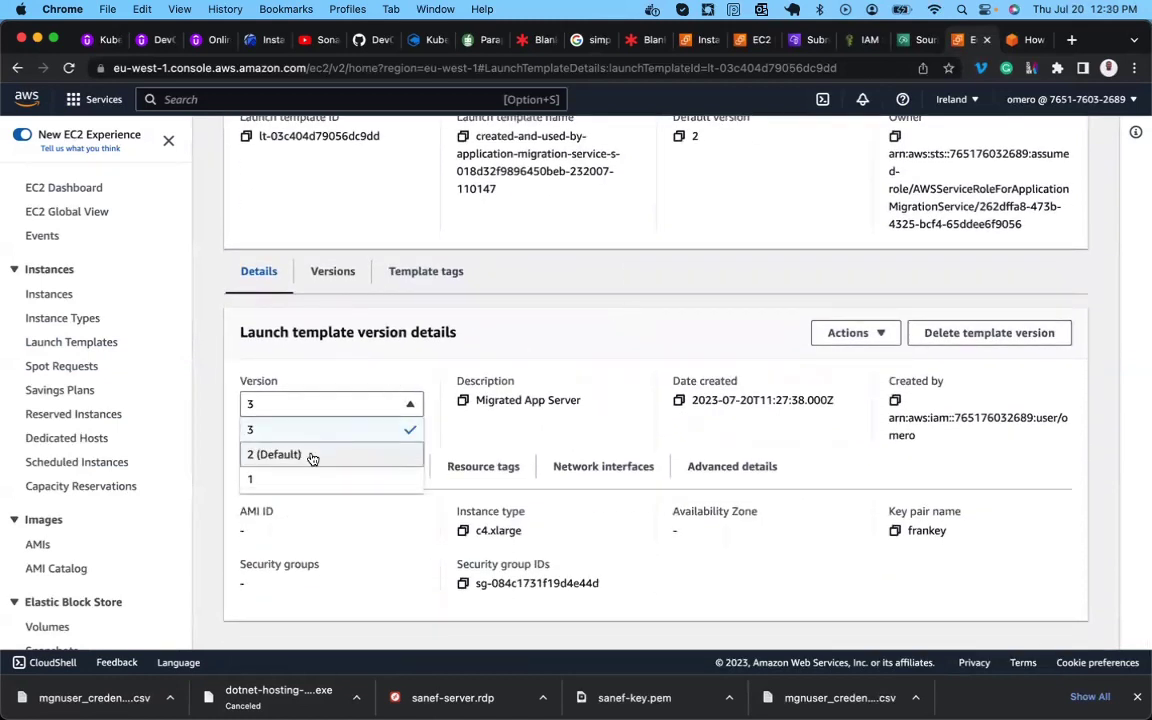
left_click(311, 455)
scroll(428, 483, "down", 1)
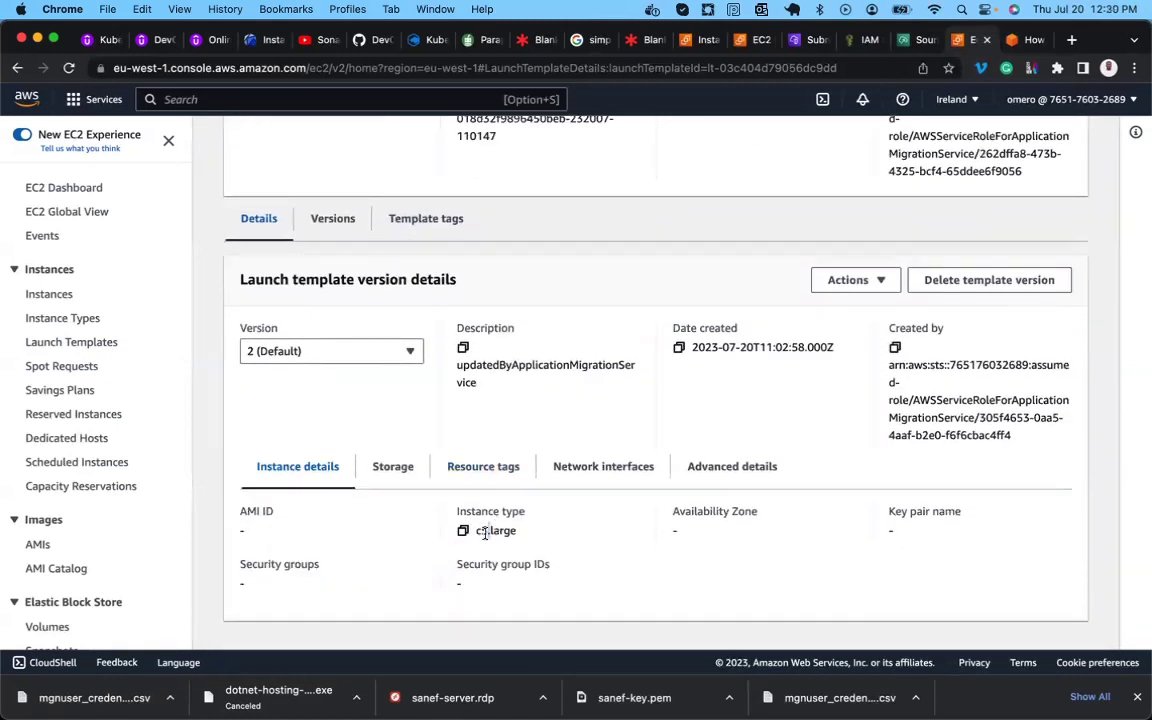
left_click(367, 354)
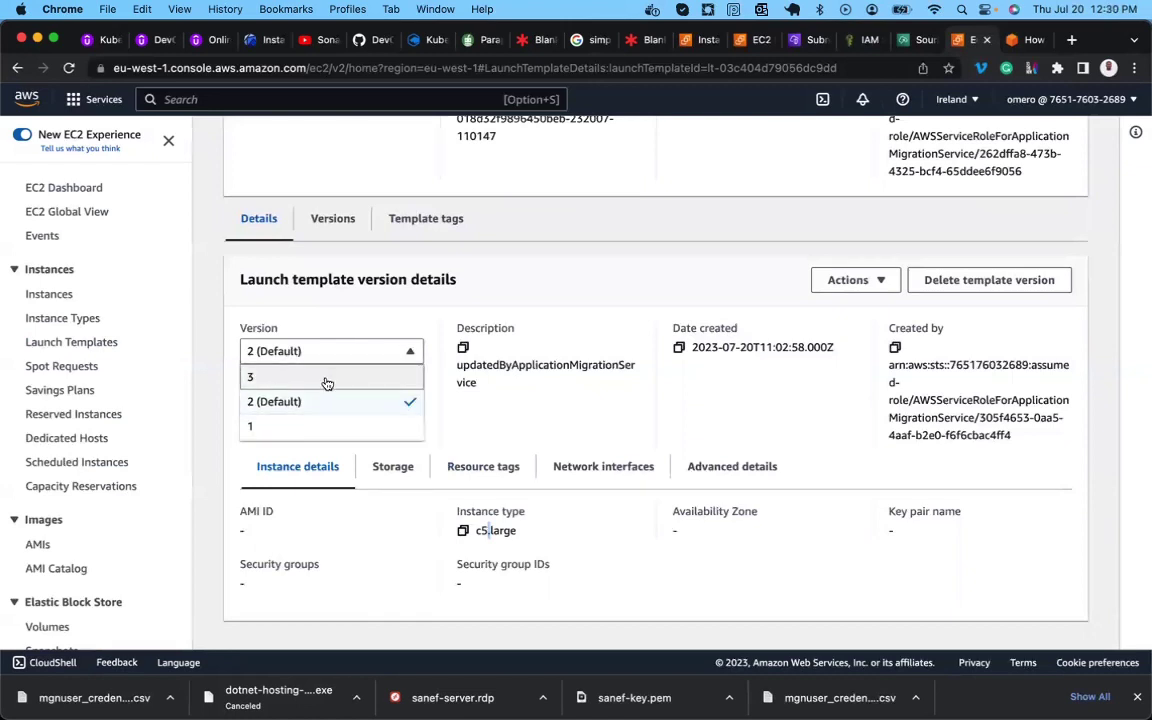
left_click(326, 381)
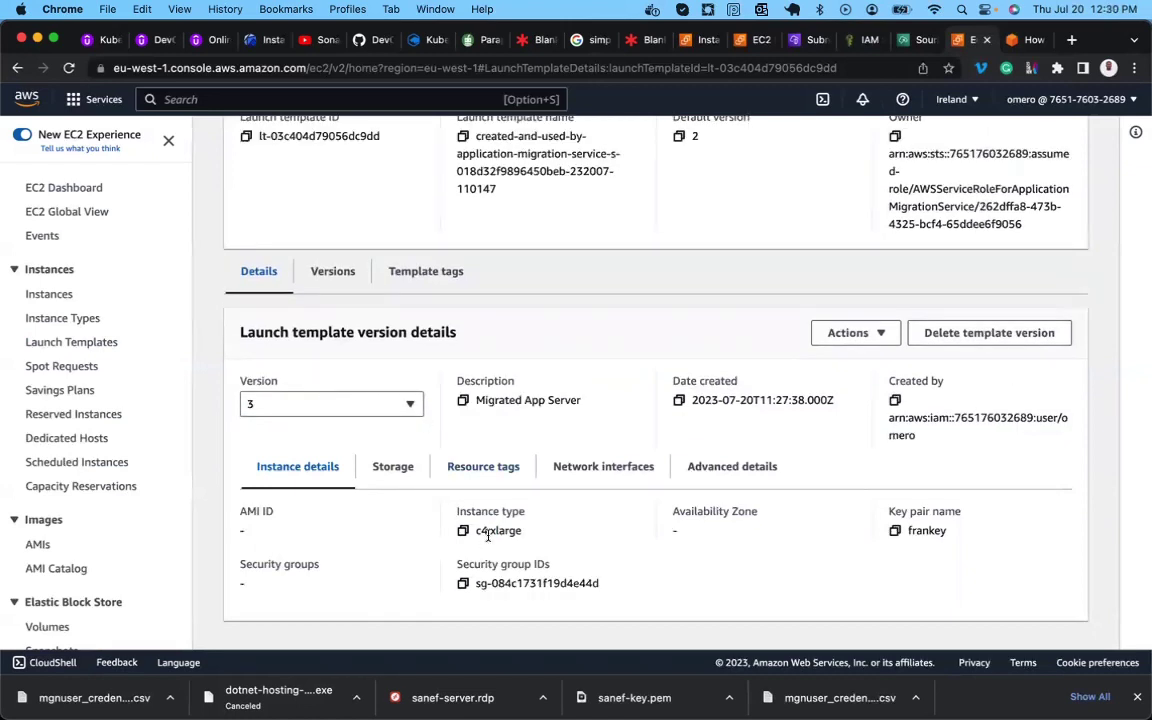
scroll(530, 541, "up", 4)
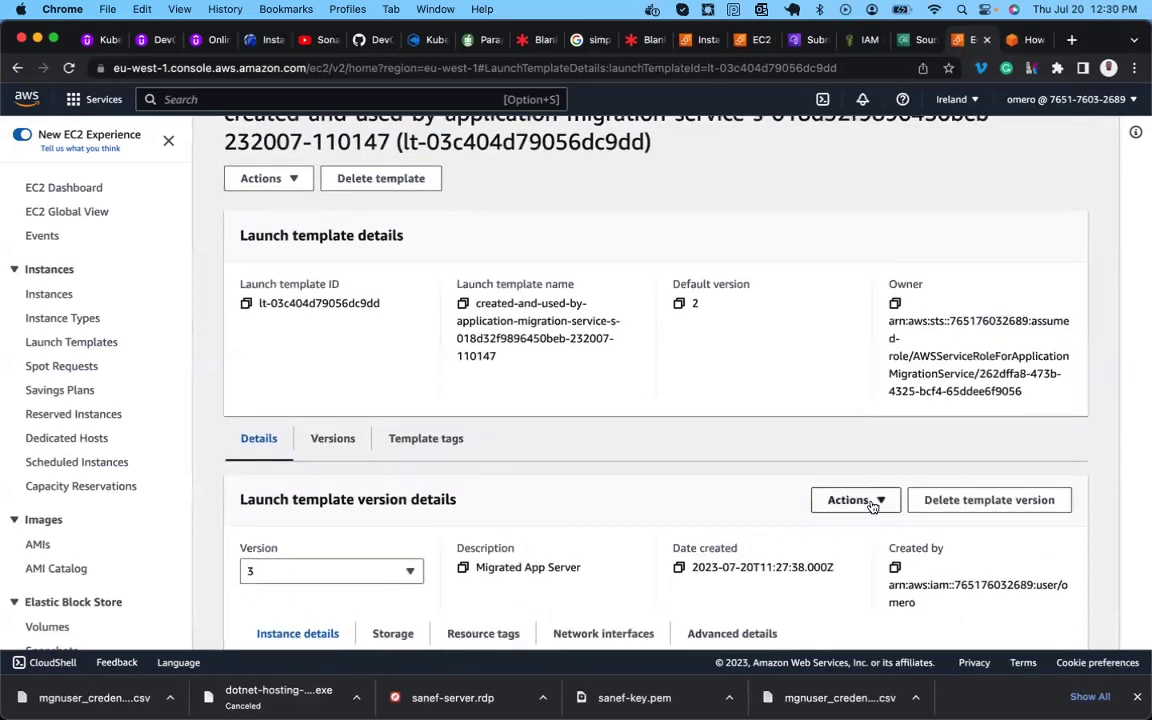
Set version 3 (Migrated App Server) as default and confirm the Default version field shows 3.
left_click(849, 500)
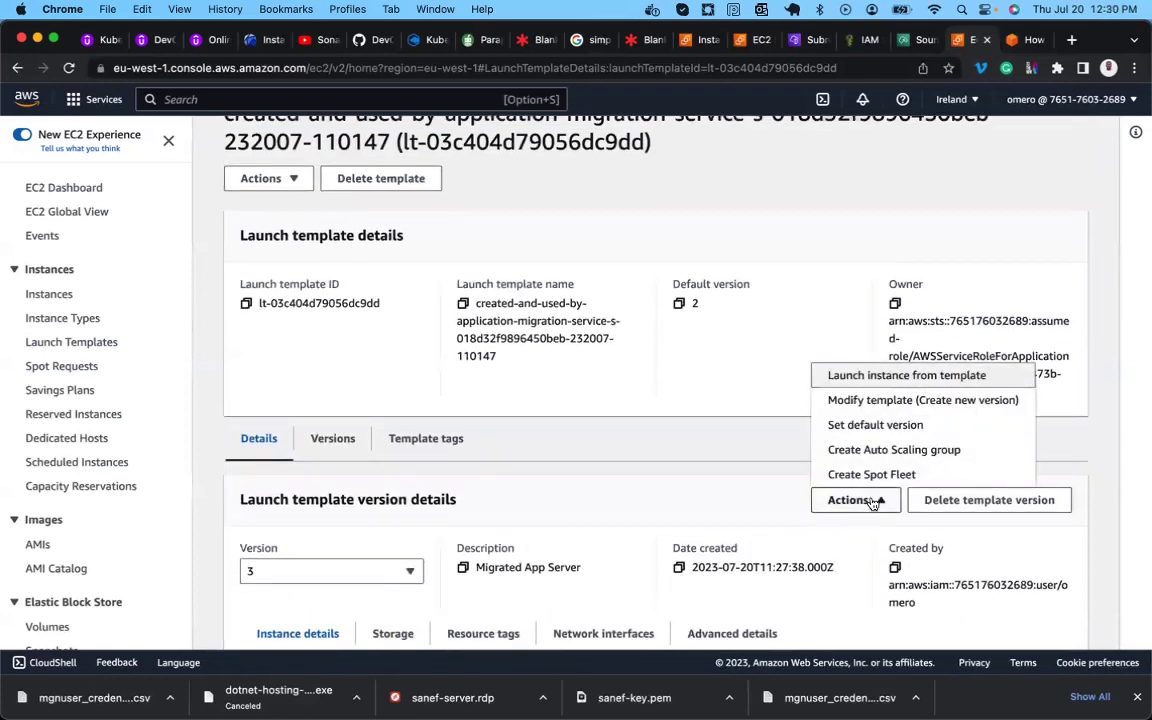
left_click(862, 428)
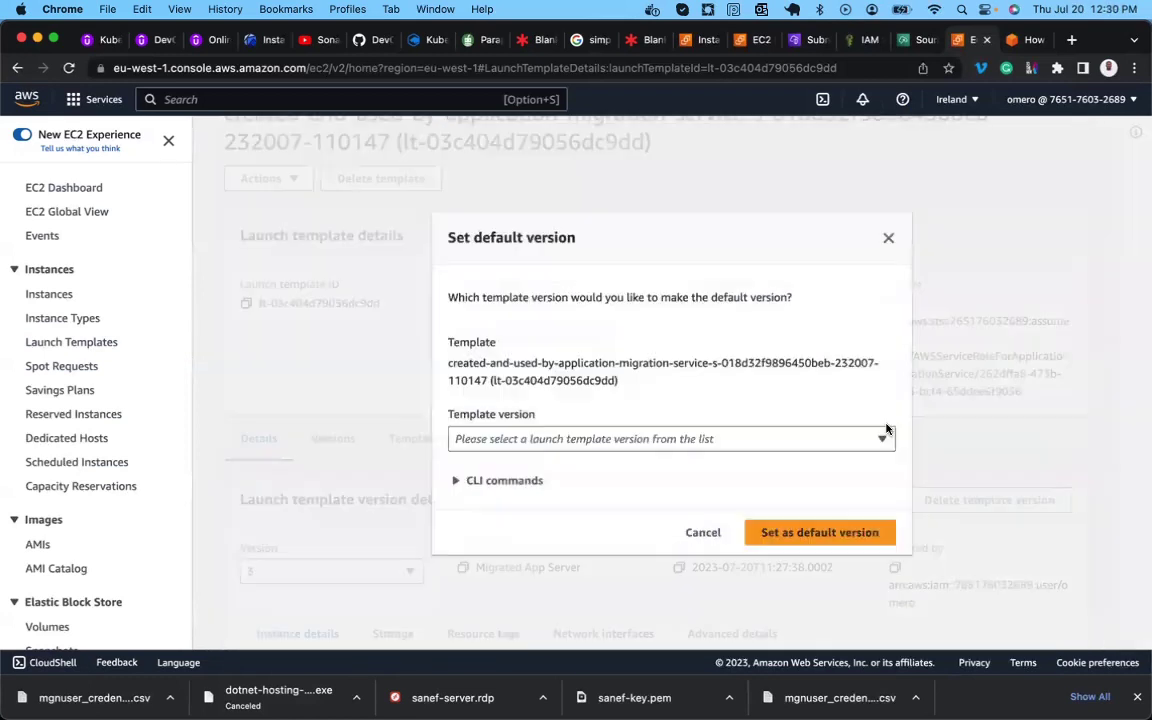
left_click(662, 438)
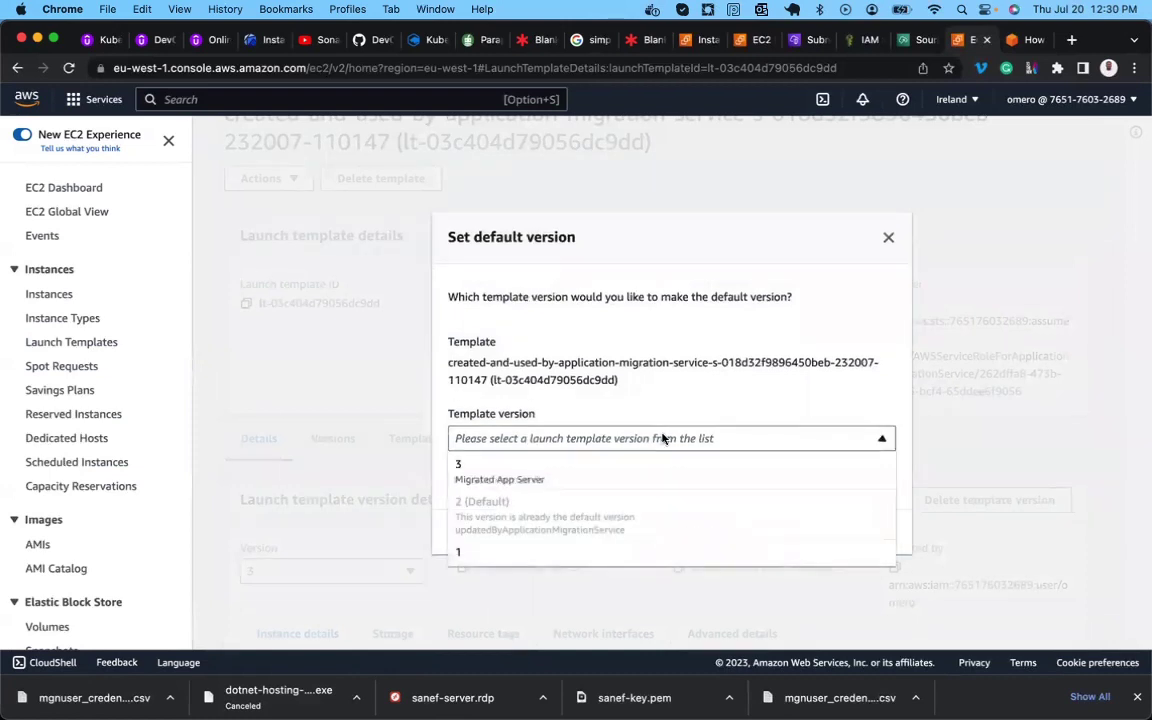
left_click(547, 480)
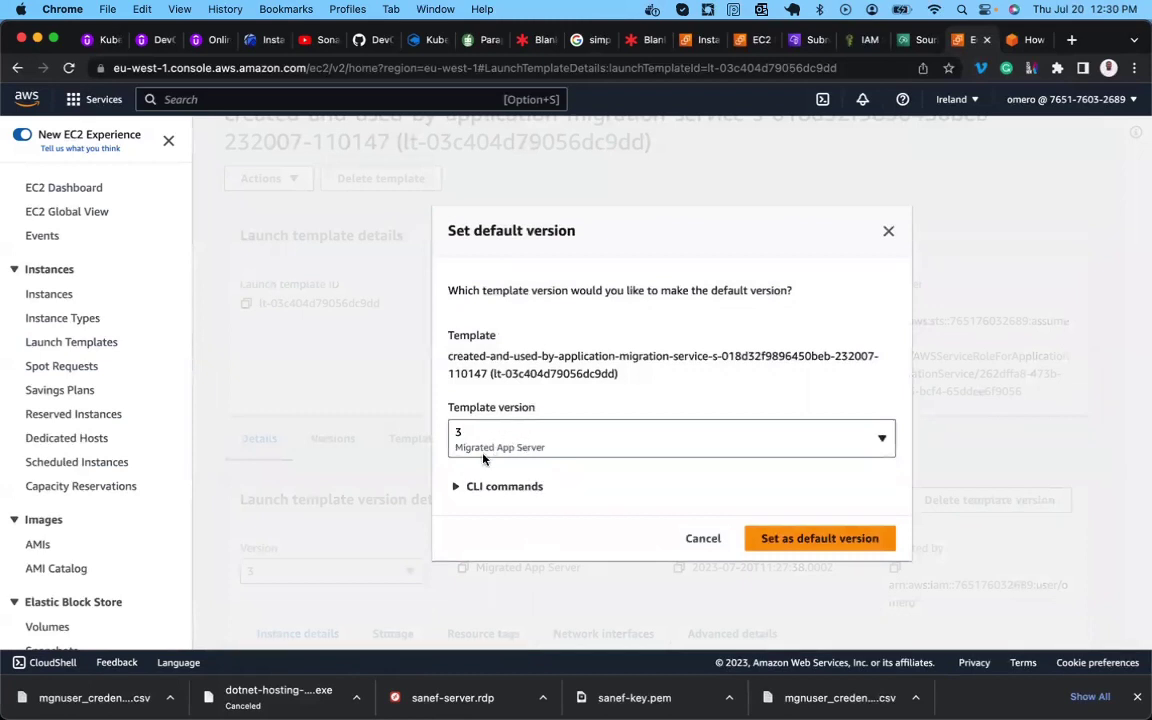
left_click(803, 541)
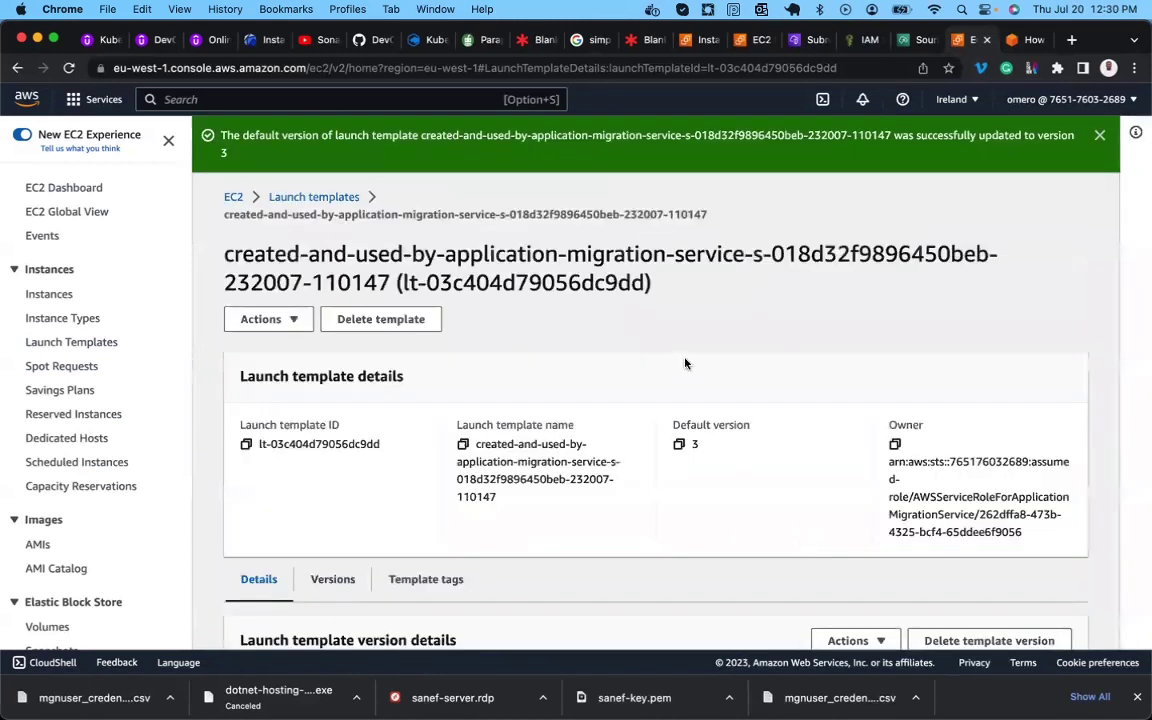
scroll(600, 390, "down", 1)
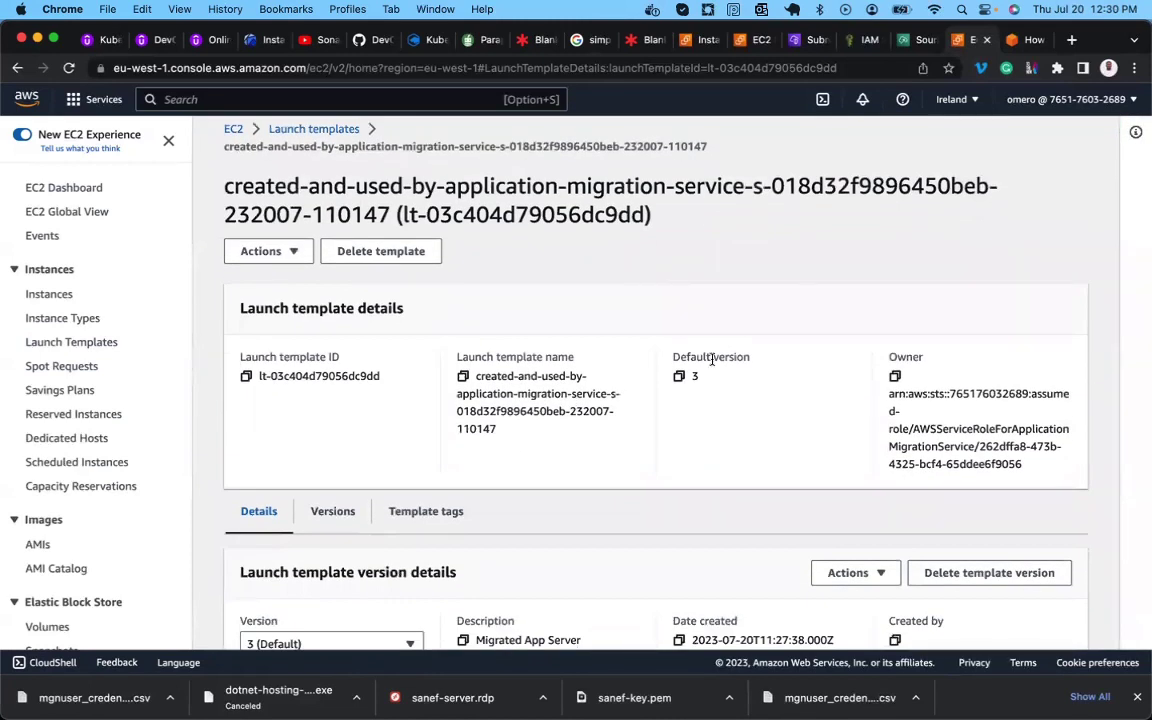
triple_click(712, 360)
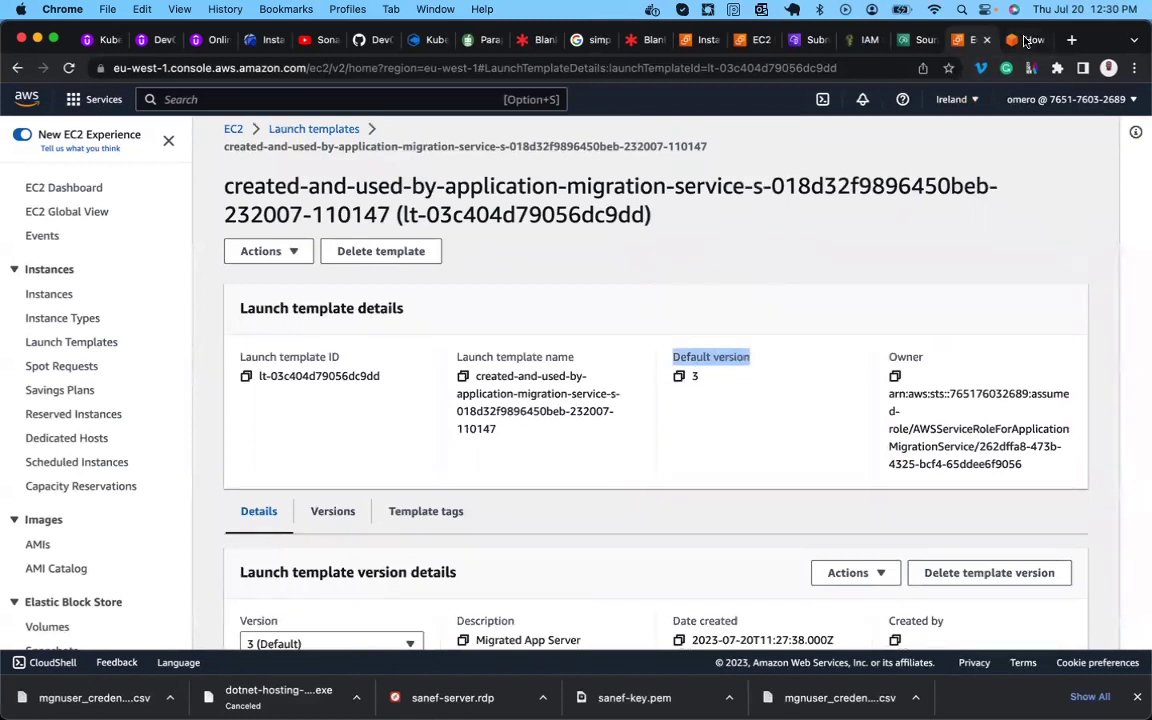
left_click(1025, 40)
Scroll the blog past Figure 12 and highlight the step on reviewing app-server launch settings.
scroll(439, 428, "down", 2)
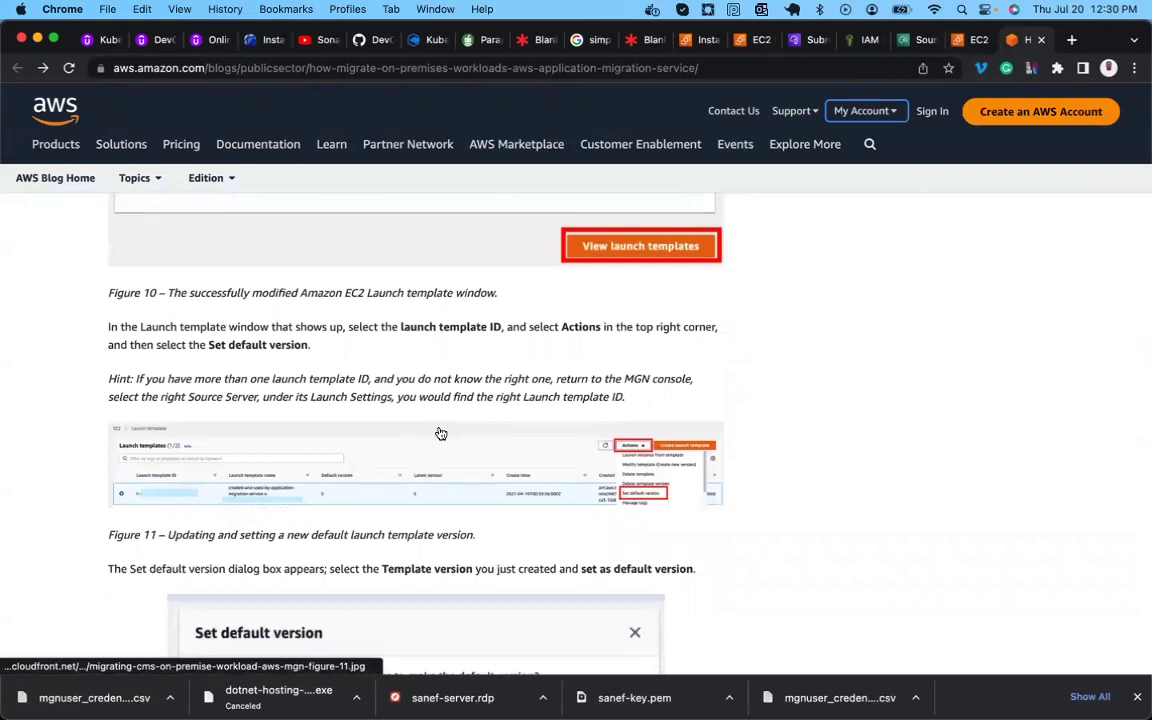
scroll(441, 433, "down", 10)
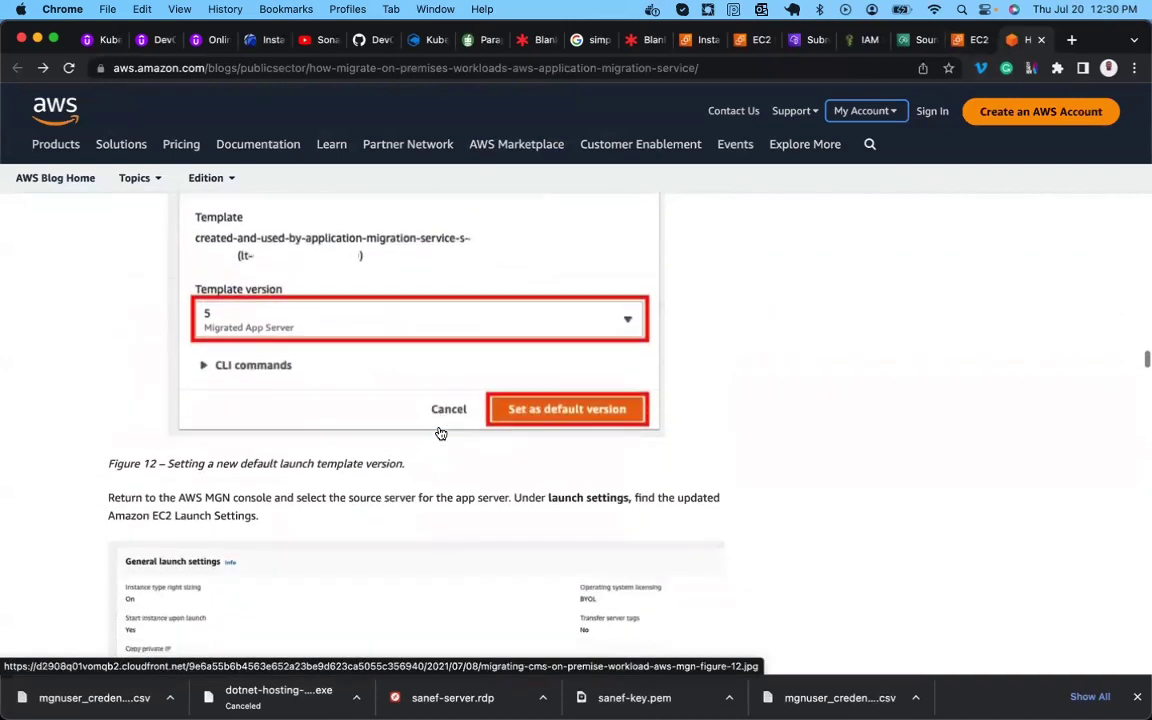
scroll(440, 431, "down", 2)
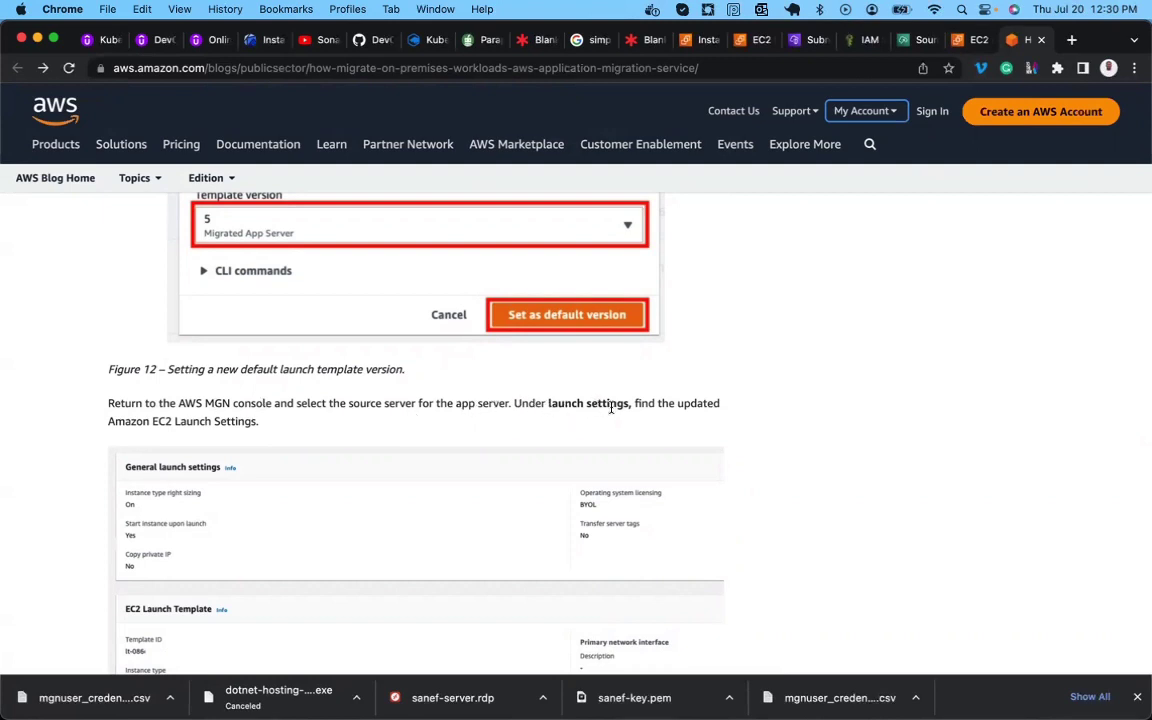
triple_click(183, 422)
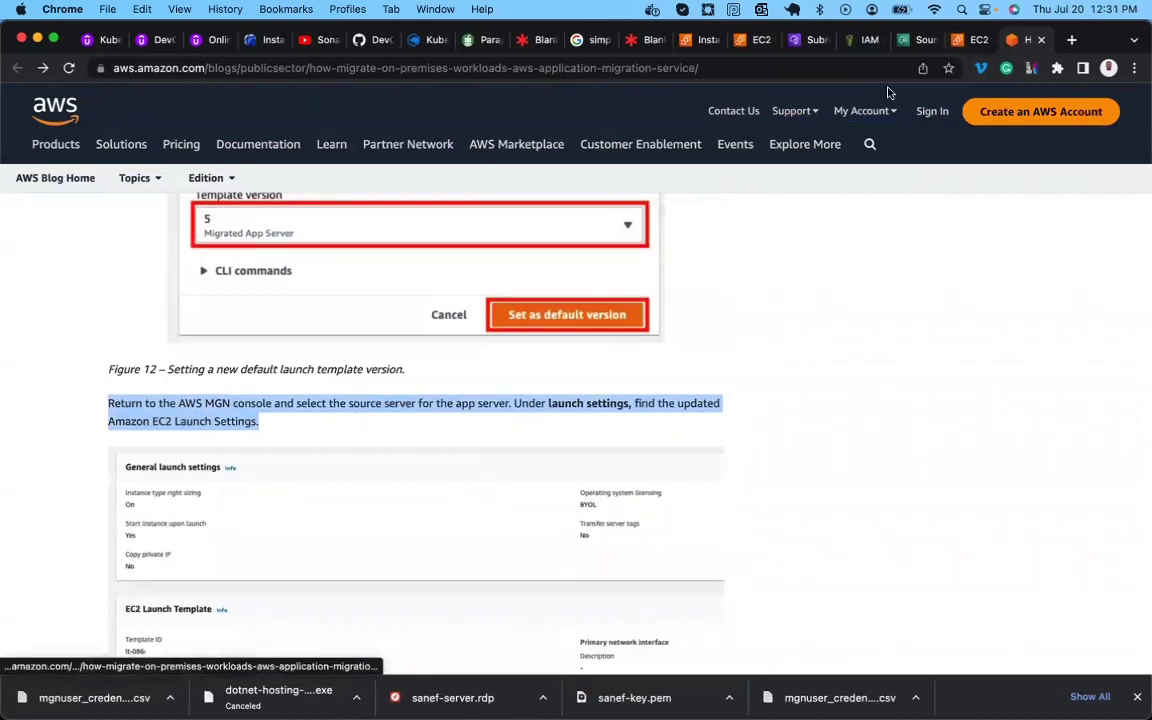
Verify app-server's MGN launch settings show c4.xlarge, then return to Active source servers.
left_click(915, 40)
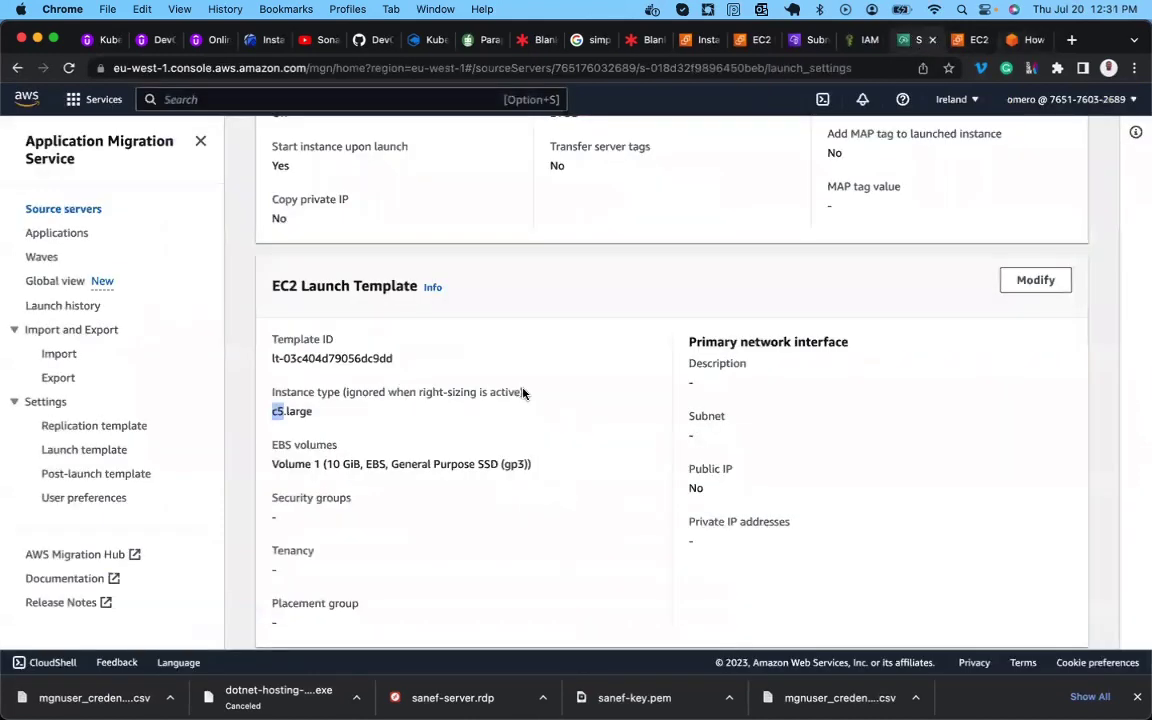
scroll(527, 390, "up", 5)
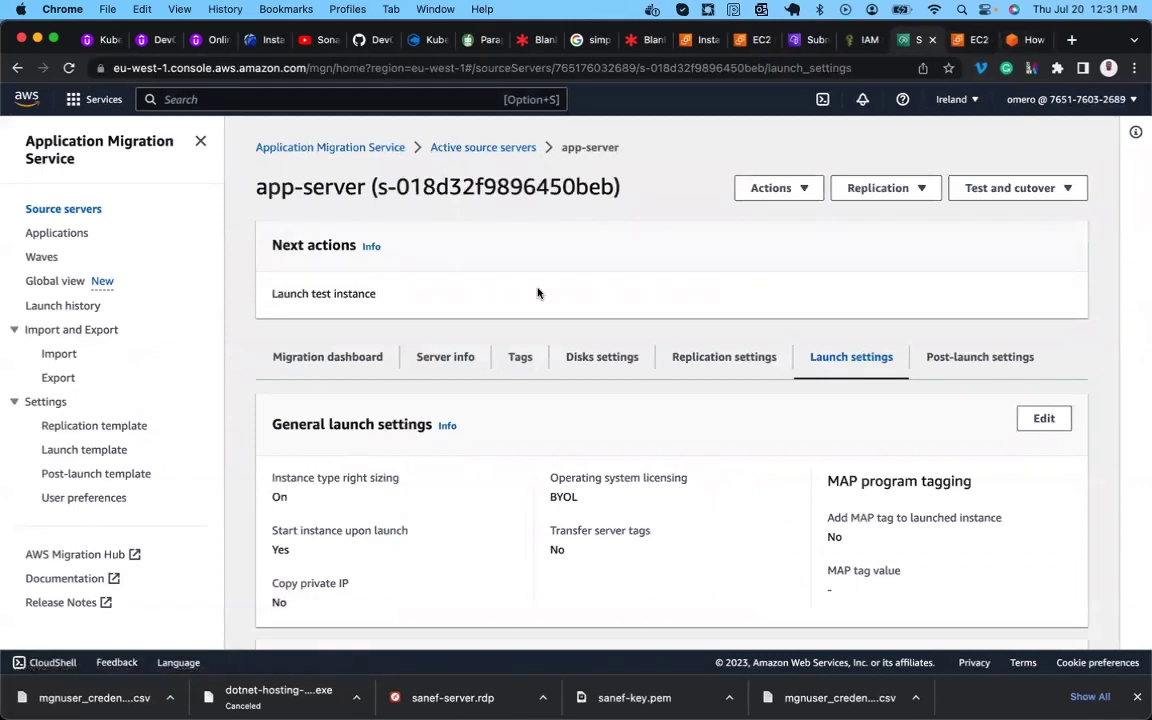
scroll(537, 293, "down", 5)
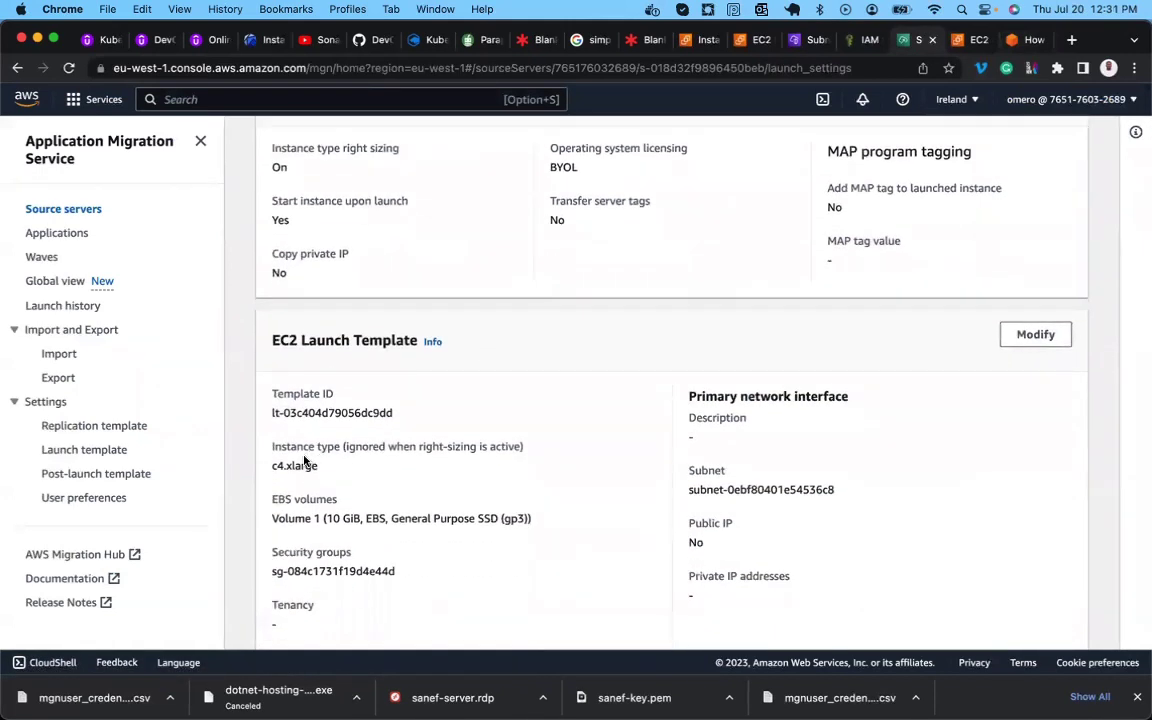
triple_click(302, 466)
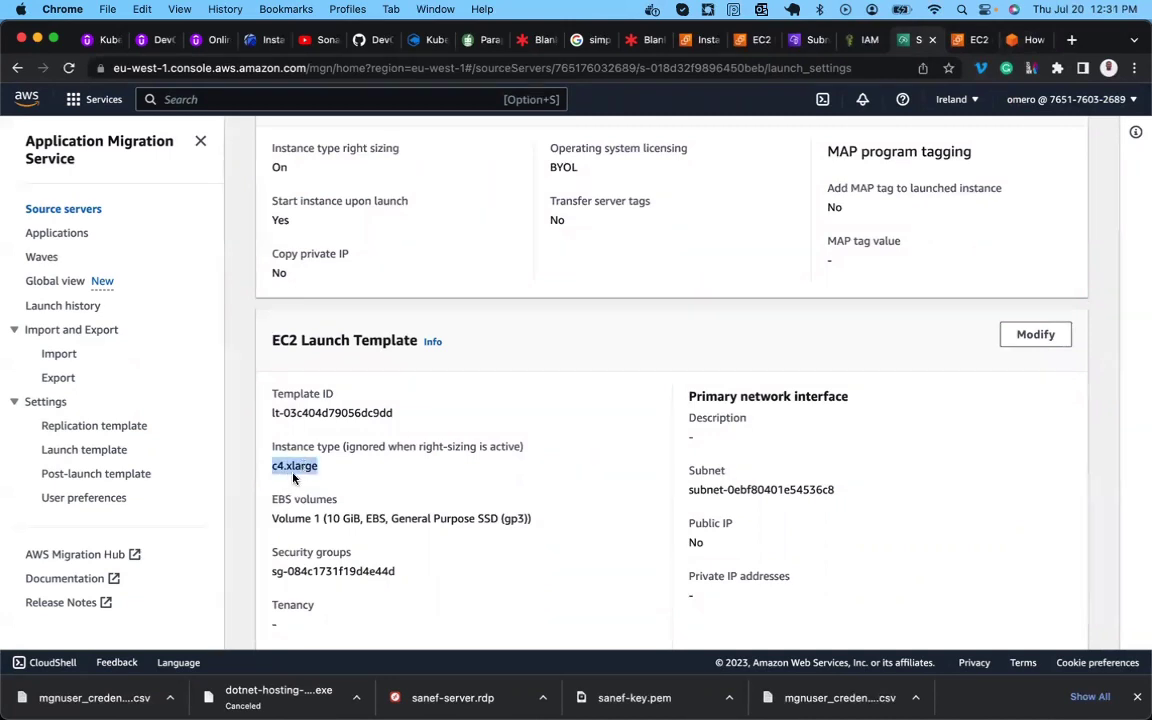
scroll(296, 479, "down", 2)
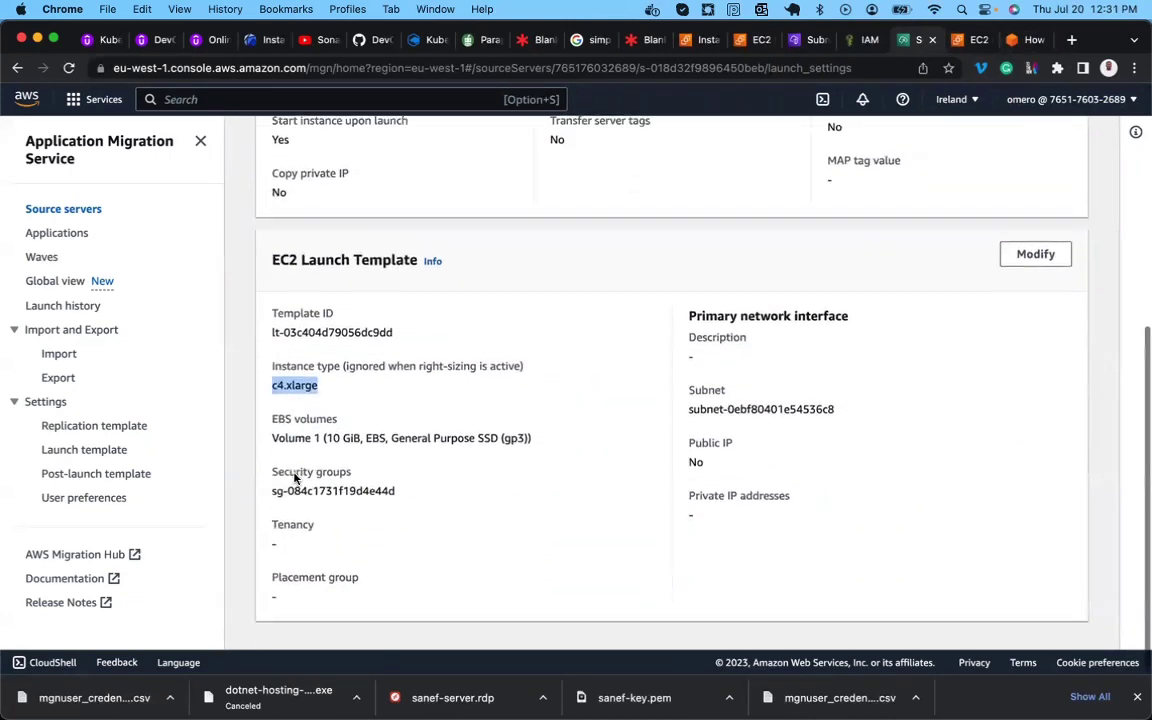
double_click(296, 388)
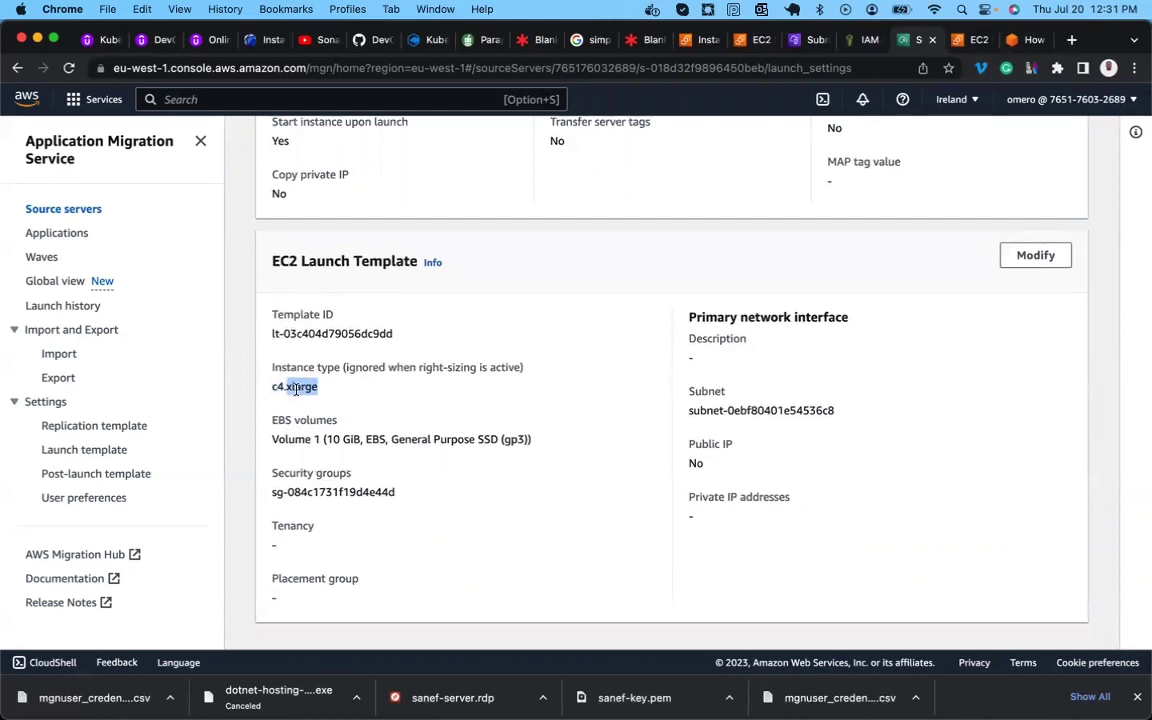
scroll(296, 389, "up", 10)
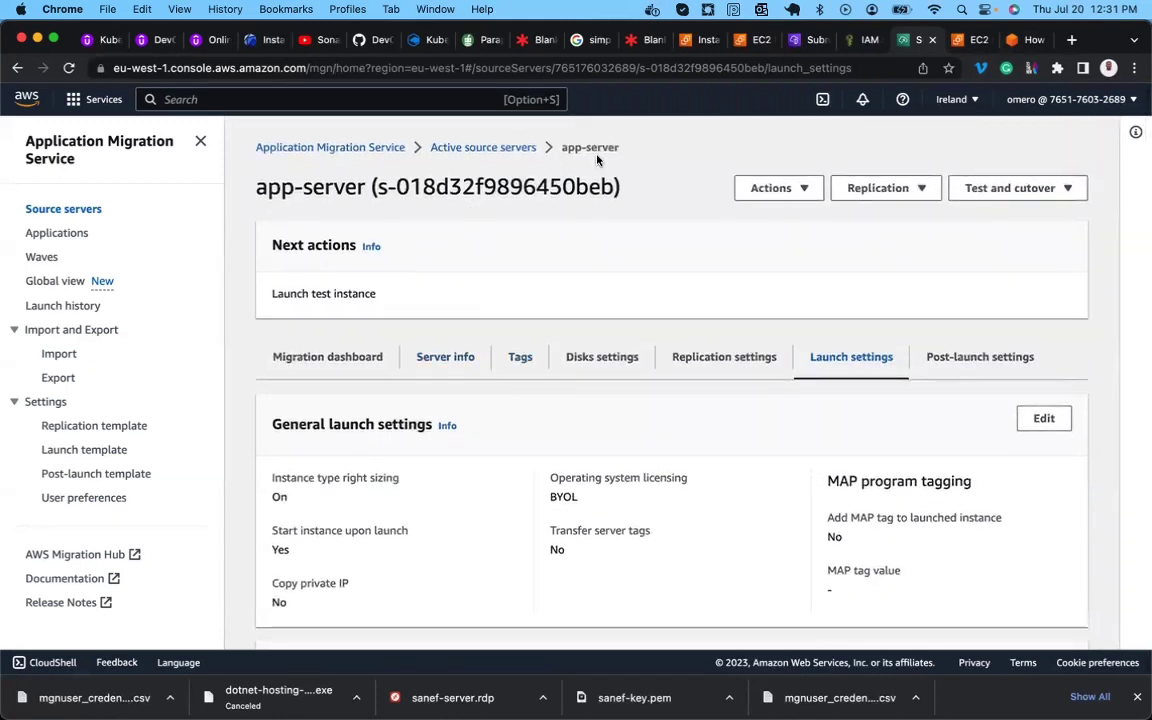
scroll(481, 356, "down", 5)
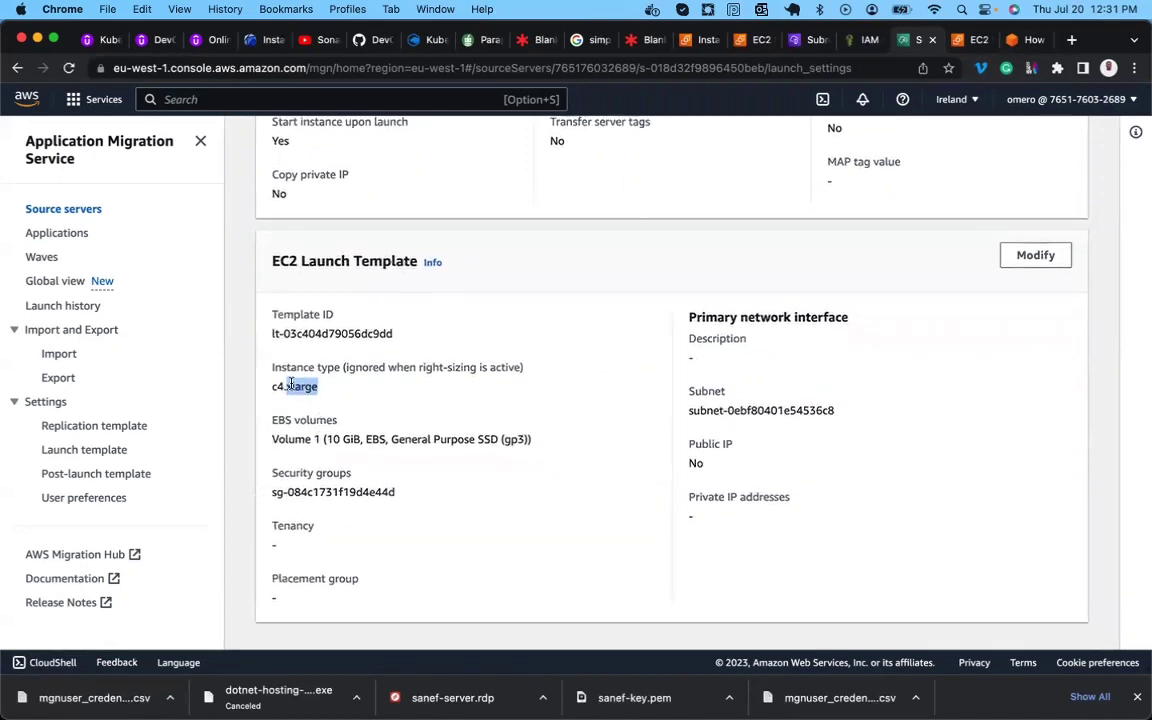
left_click(337, 439)
scroll(653, 352, "up", 5)
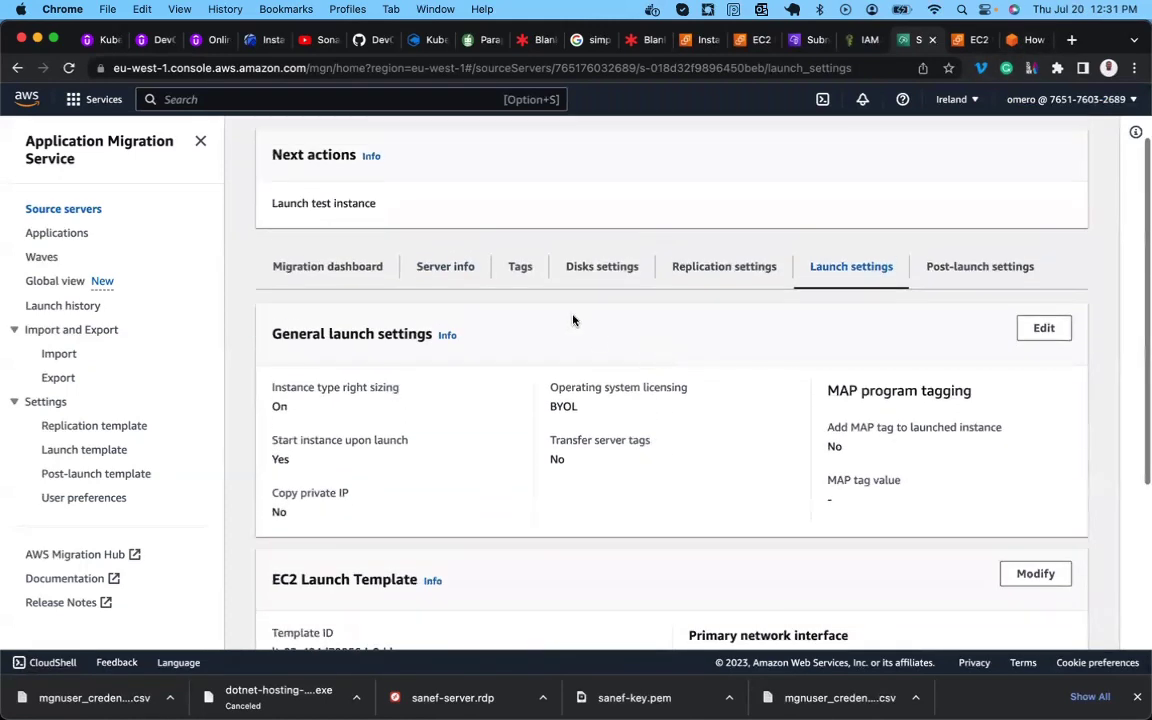
scroll(573, 320, "up", 2)
left_click(460, 153)
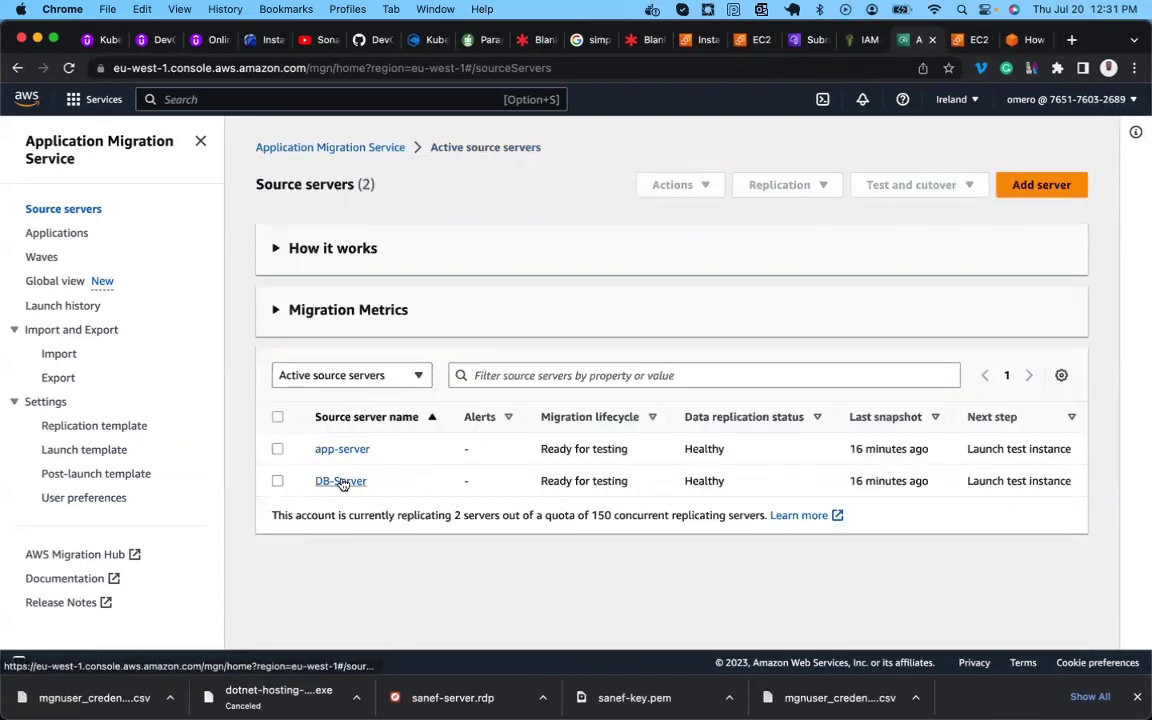
Open the DB-Server details page from the source servers list.
left_click(341, 482)
scroll(355, 582, "down", 2)
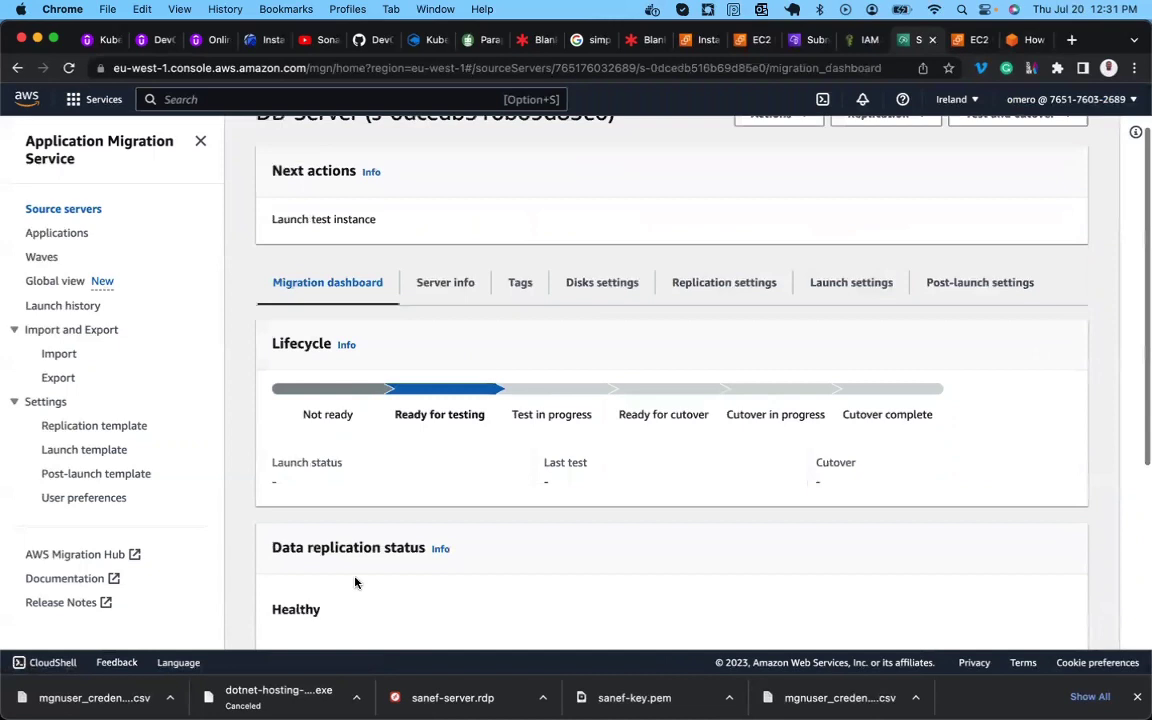
scroll(355, 582, "down", 5)
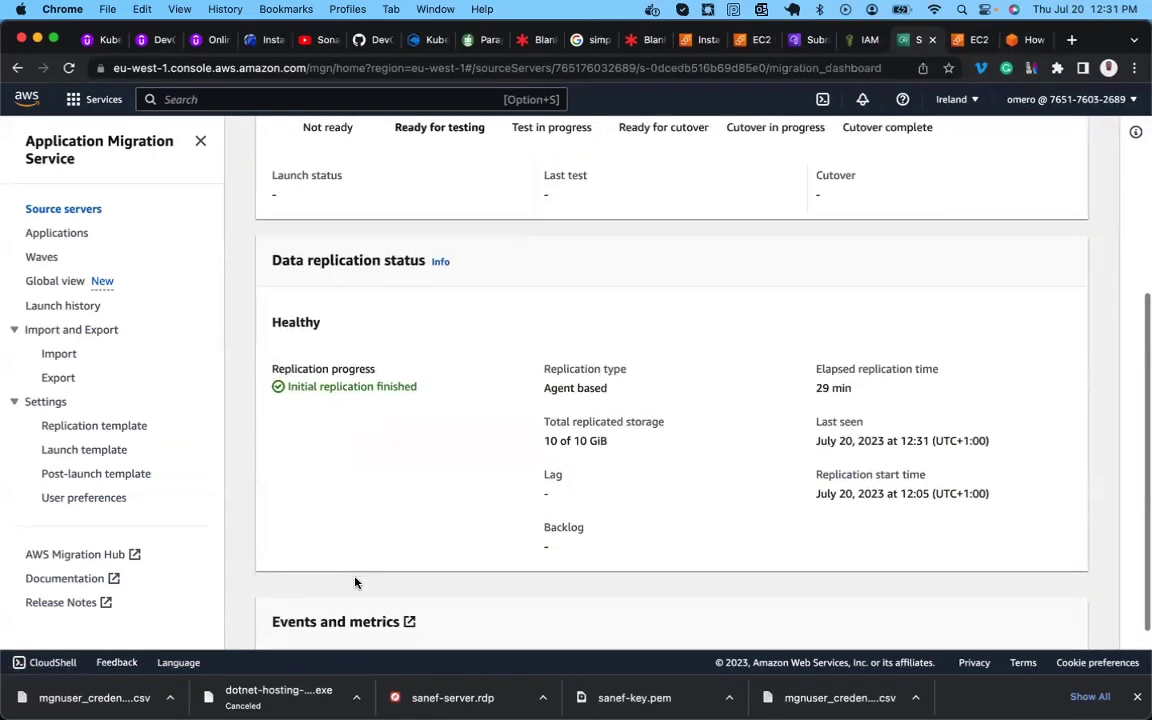
scroll(355, 582, "down", 2)
scroll(355, 582, "up", 8)
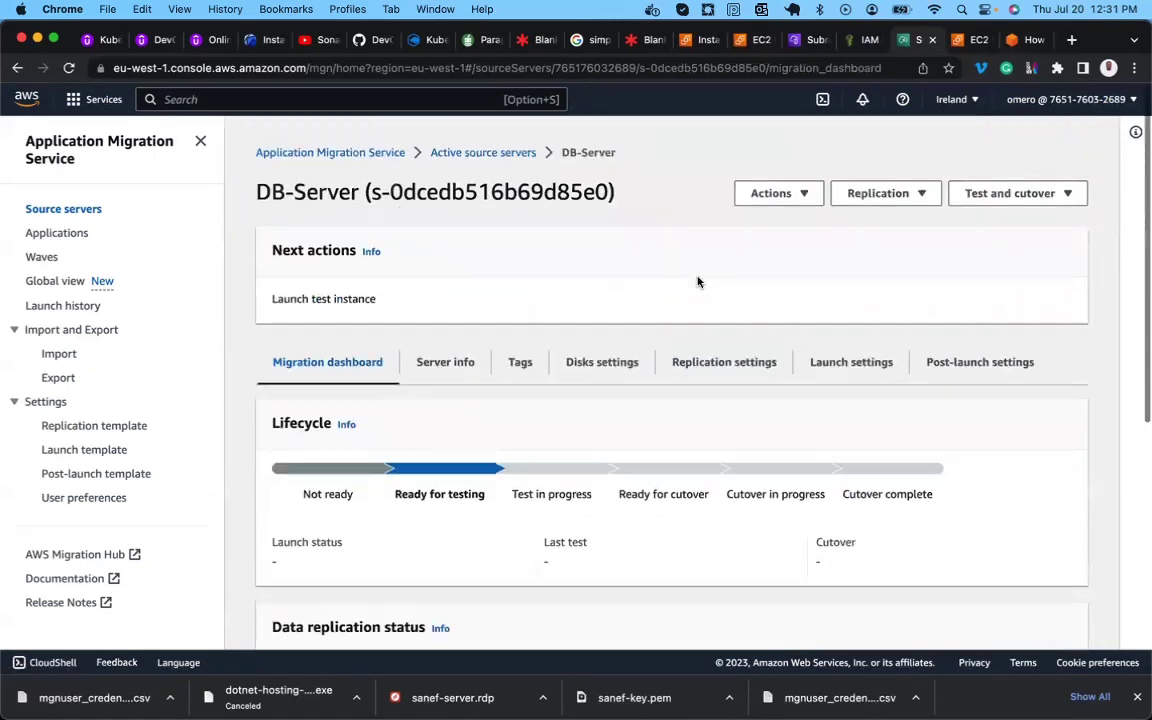
Check DB-Server's launch settings: its EC2 launch template still uses c5.large.
left_click(838, 362)
scroll(550, 510, "down", 3)
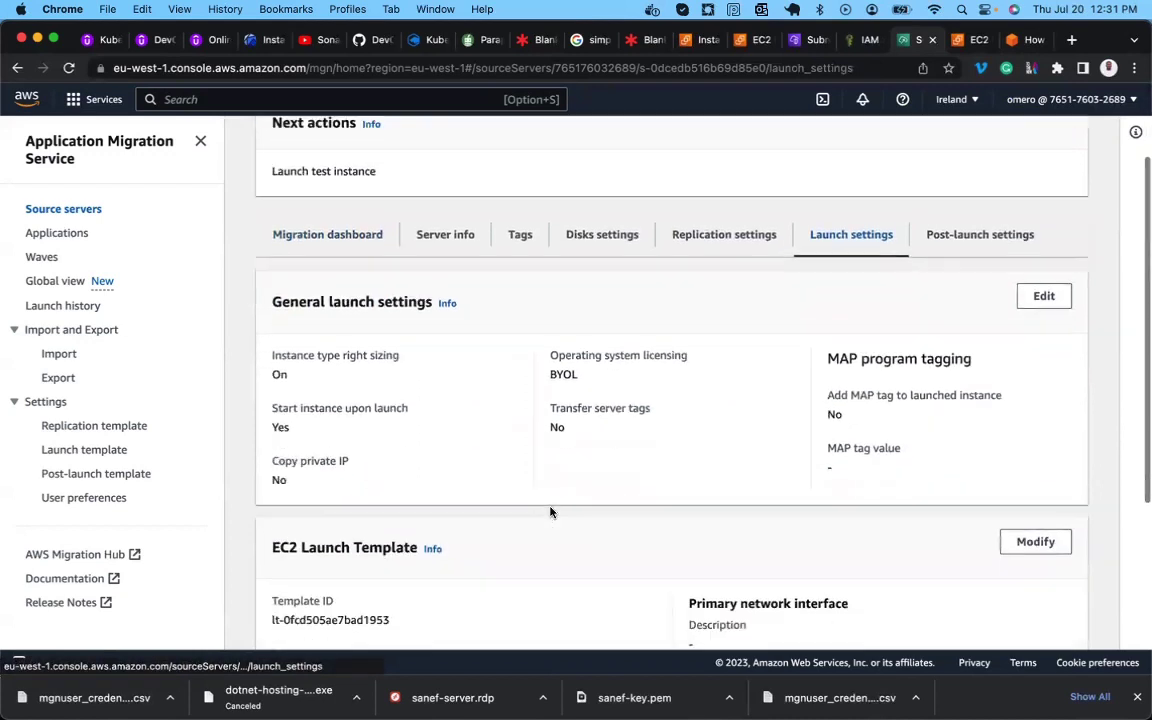
scroll(550, 512, "down", 4)
double_click(292, 440)
scroll(309, 464, "down", 1)
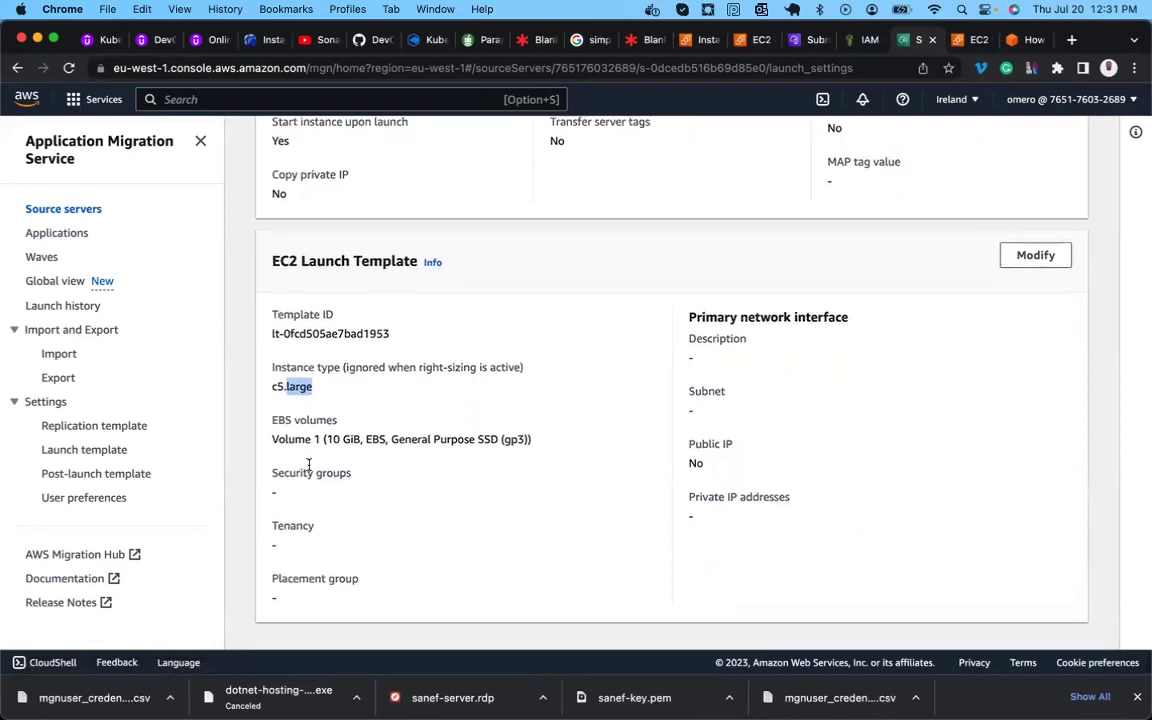
scroll(309, 464, "up", 7)
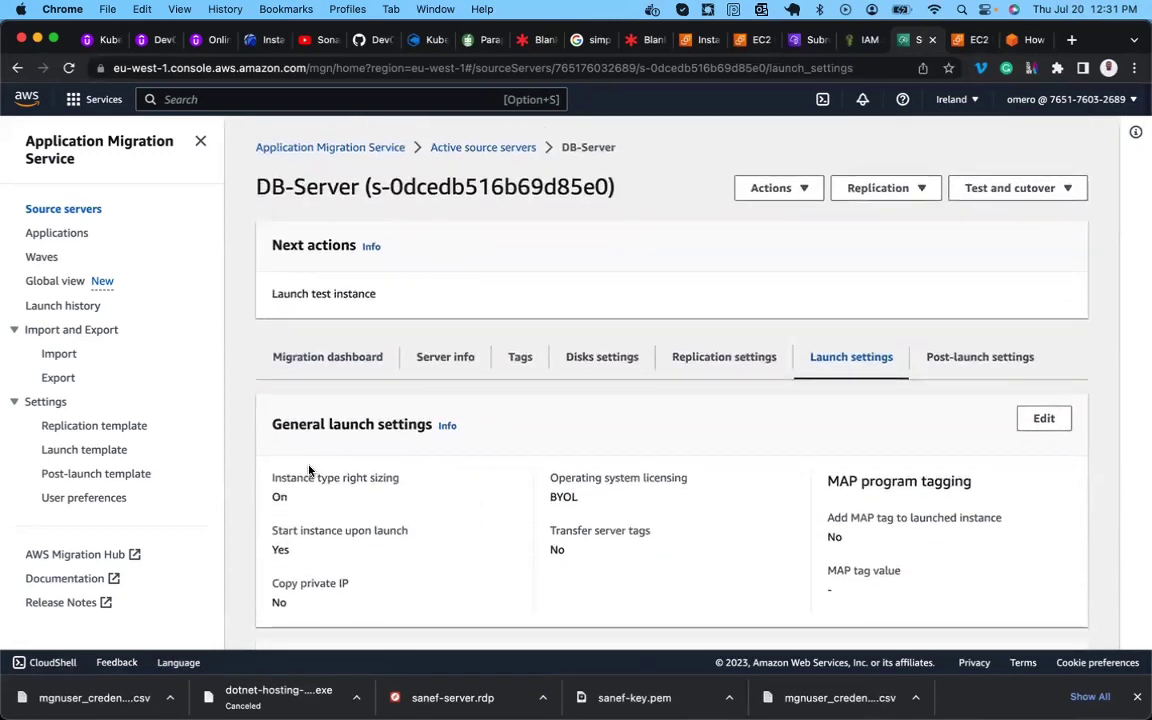
scroll(309, 469, "down", 8)
Reload the DB-Server page and bring up its Actions menu.
left_click(69, 68)
scroll(635, 380, "down", 8)
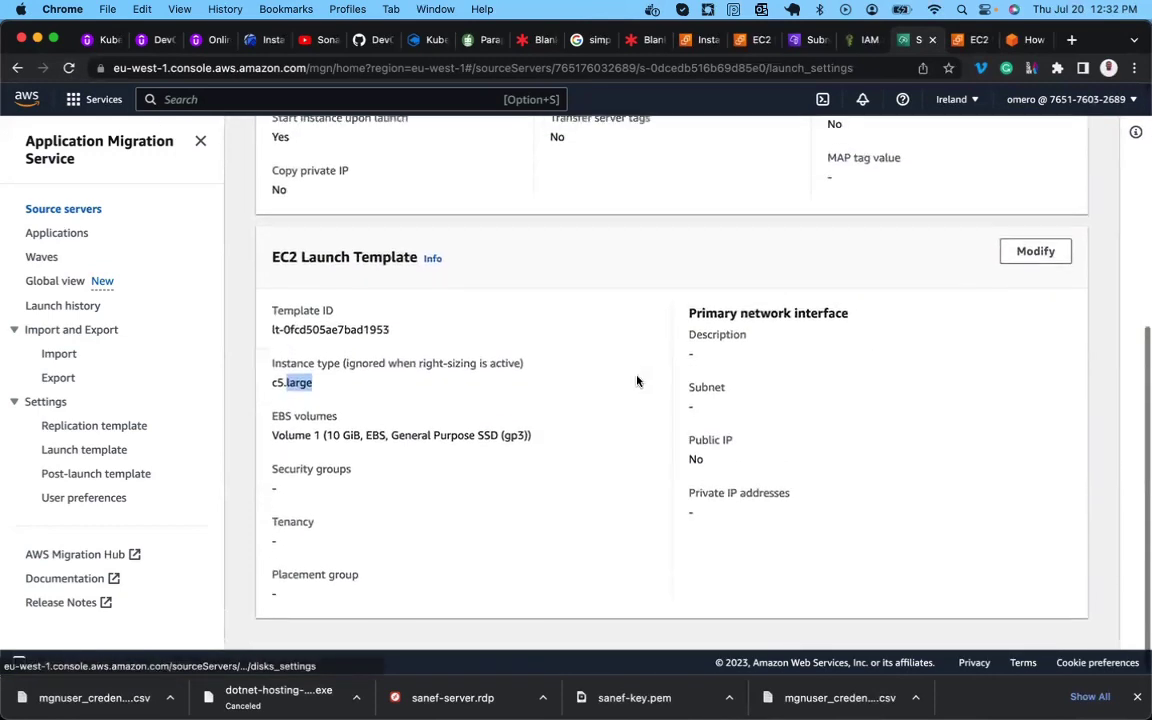
scroll(637, 381, "up", 8)
left_click(802, 189)
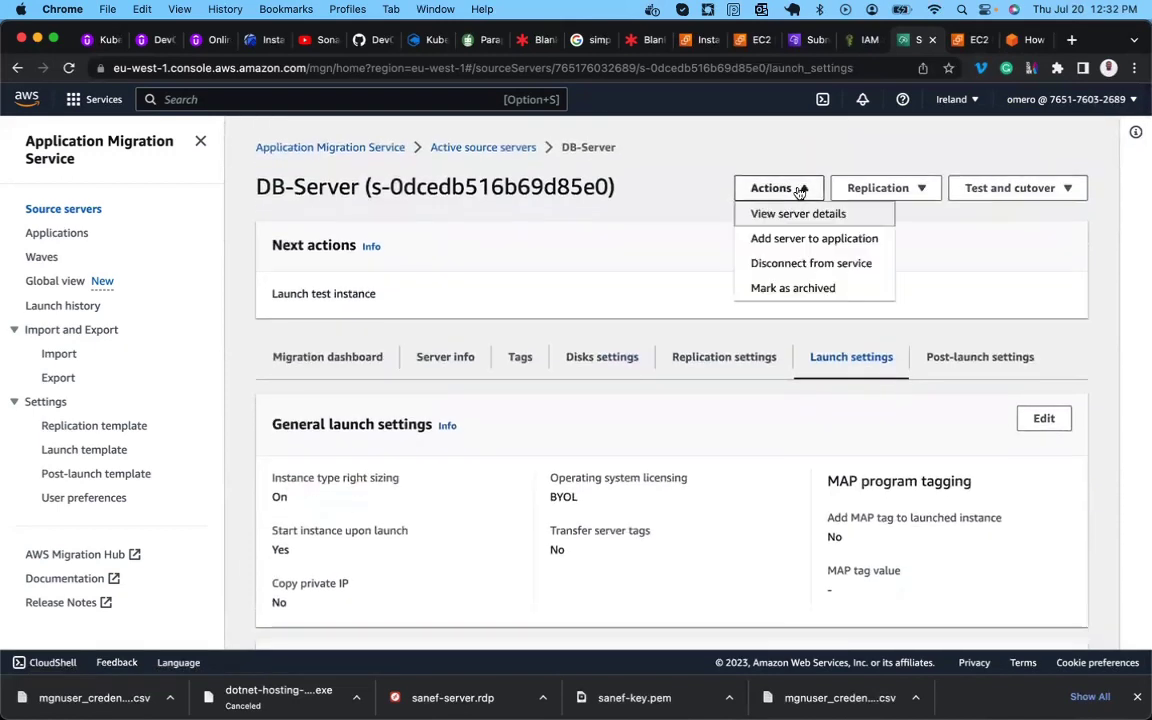
scroll(717, 421, "down", 8)
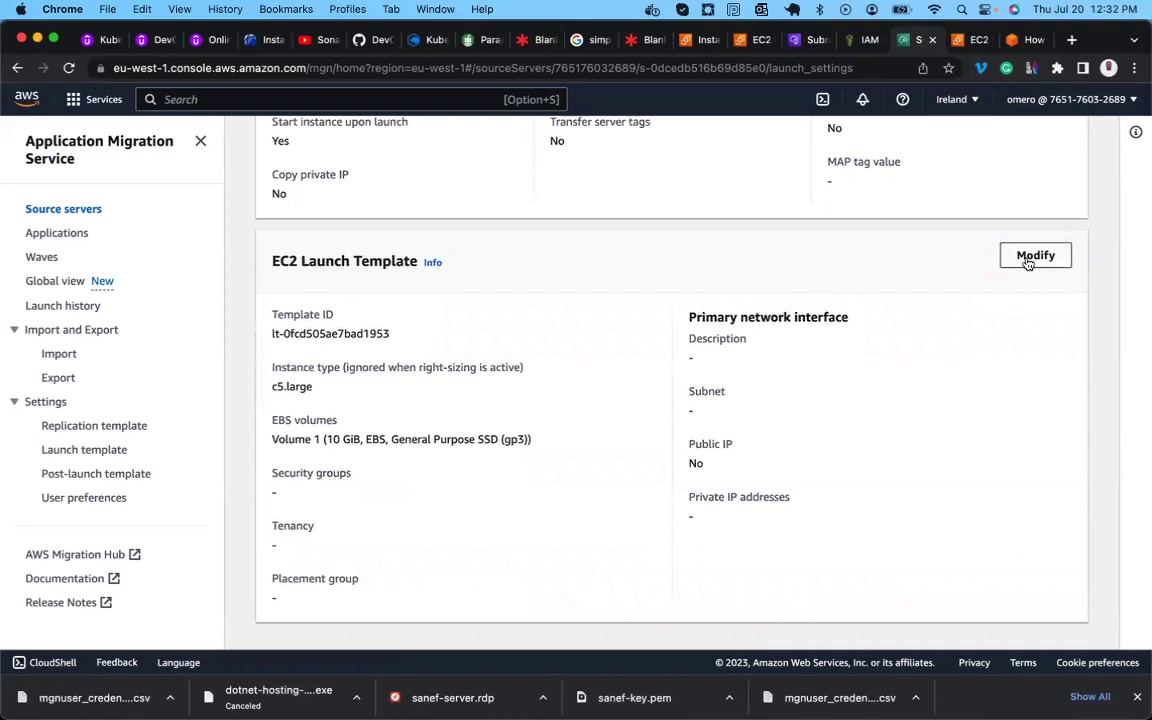
left_click(1035, 257)
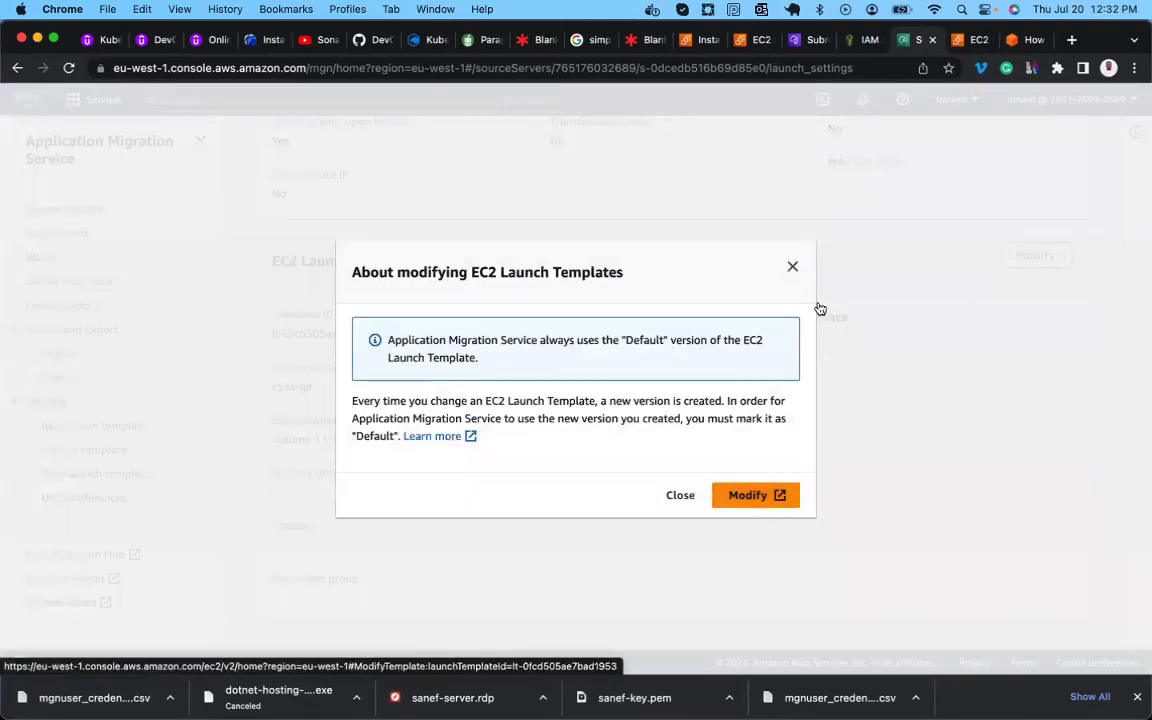
left_click(681, 495)
scroll(694, 499, "up", 1)
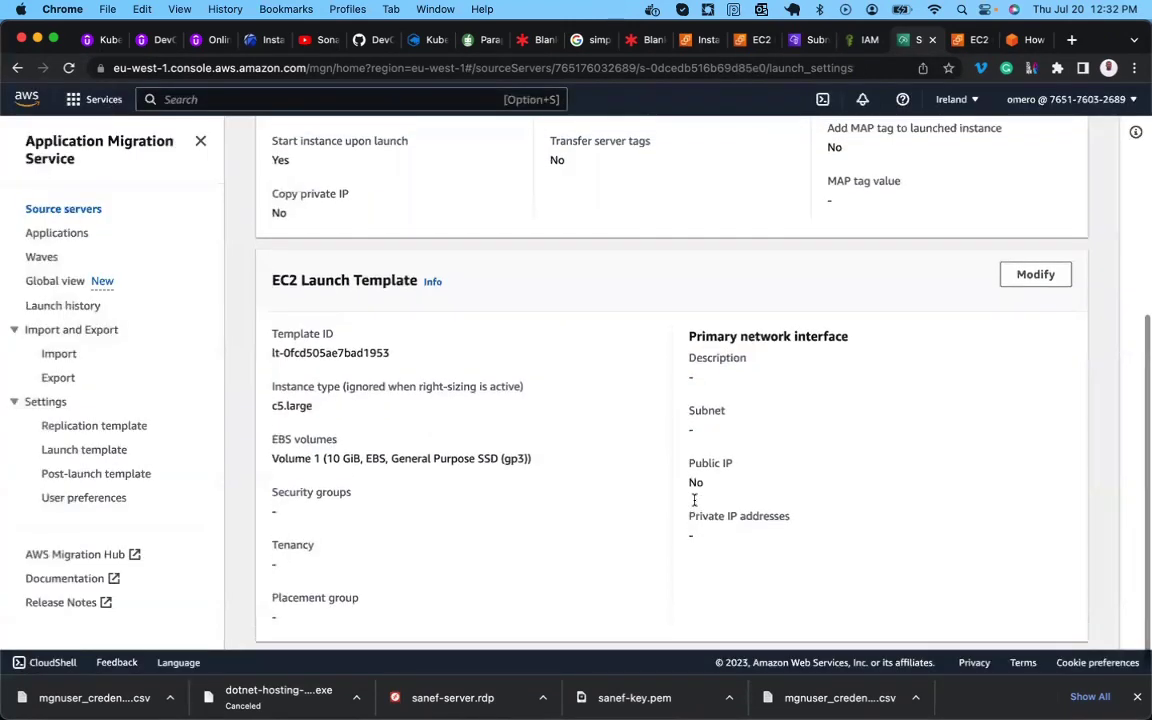
scroll(694, 499, "up", 5)
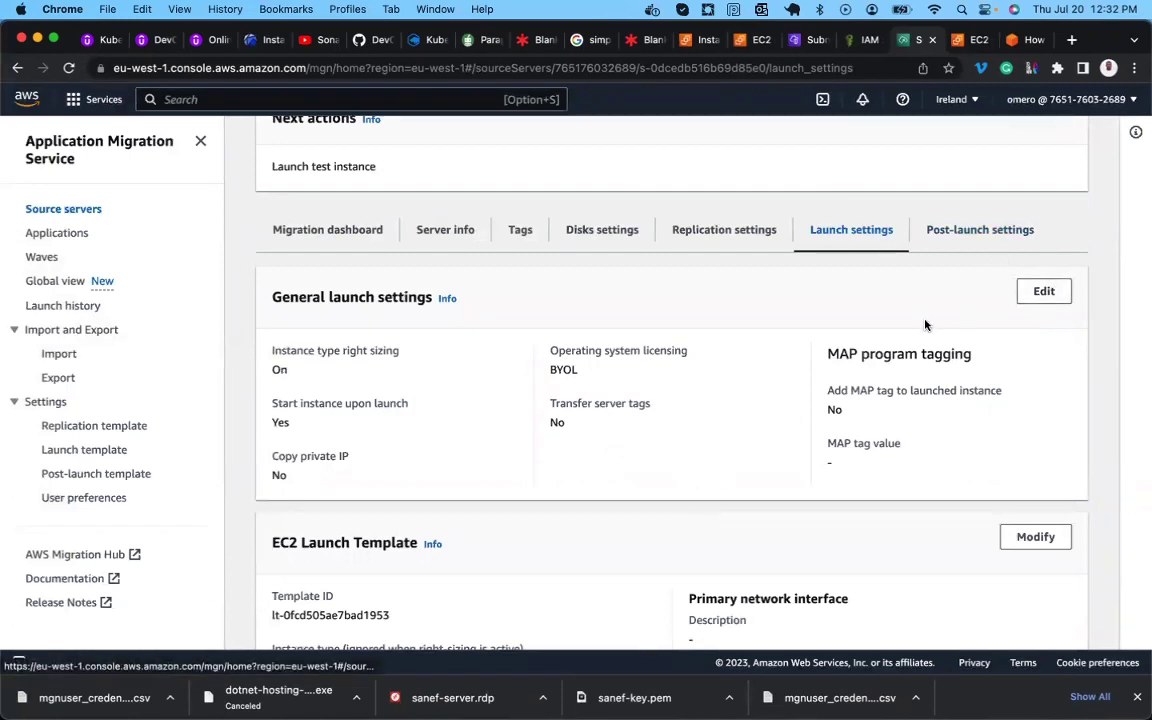
left_click(962, 232)
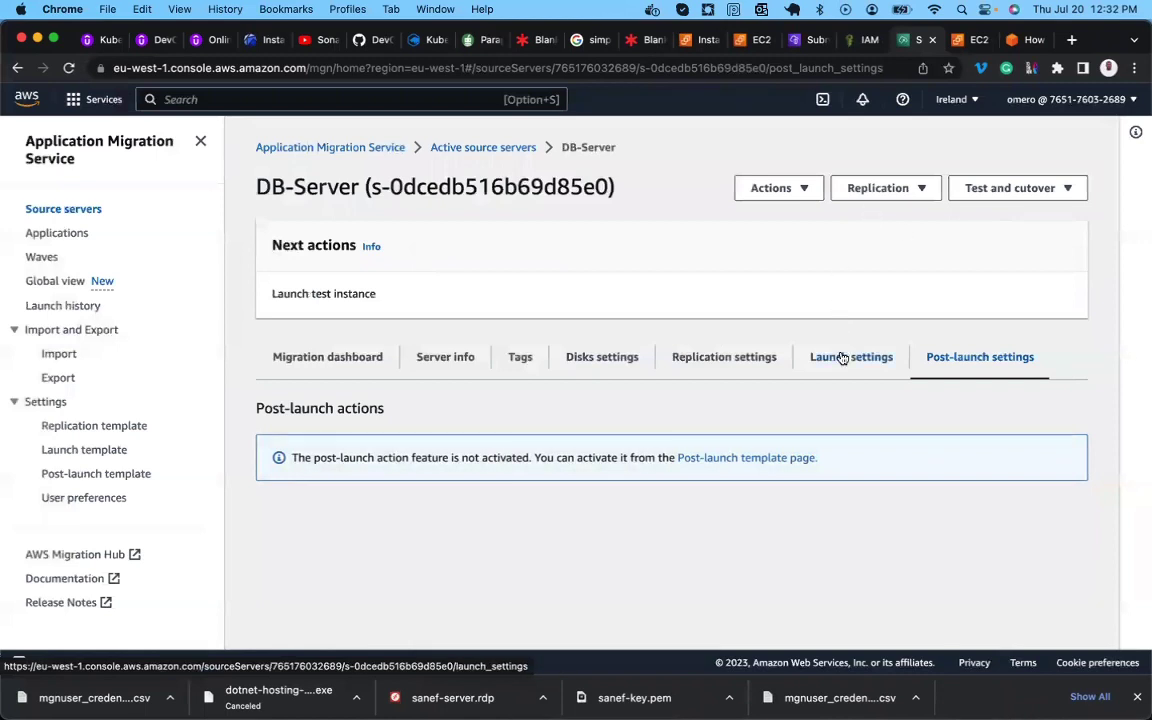
left_click(841, 357)
left_click(754, 368)
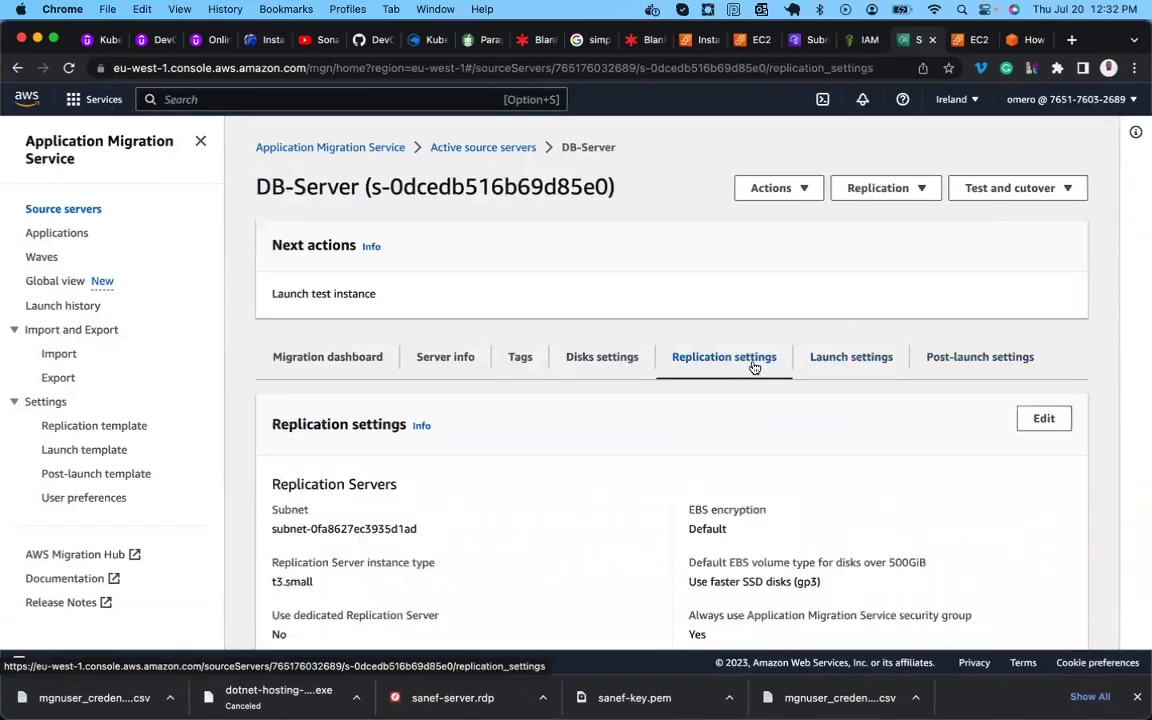
scroll(758, 400, "down", 5)
scroll(761, 437, "up", 5)
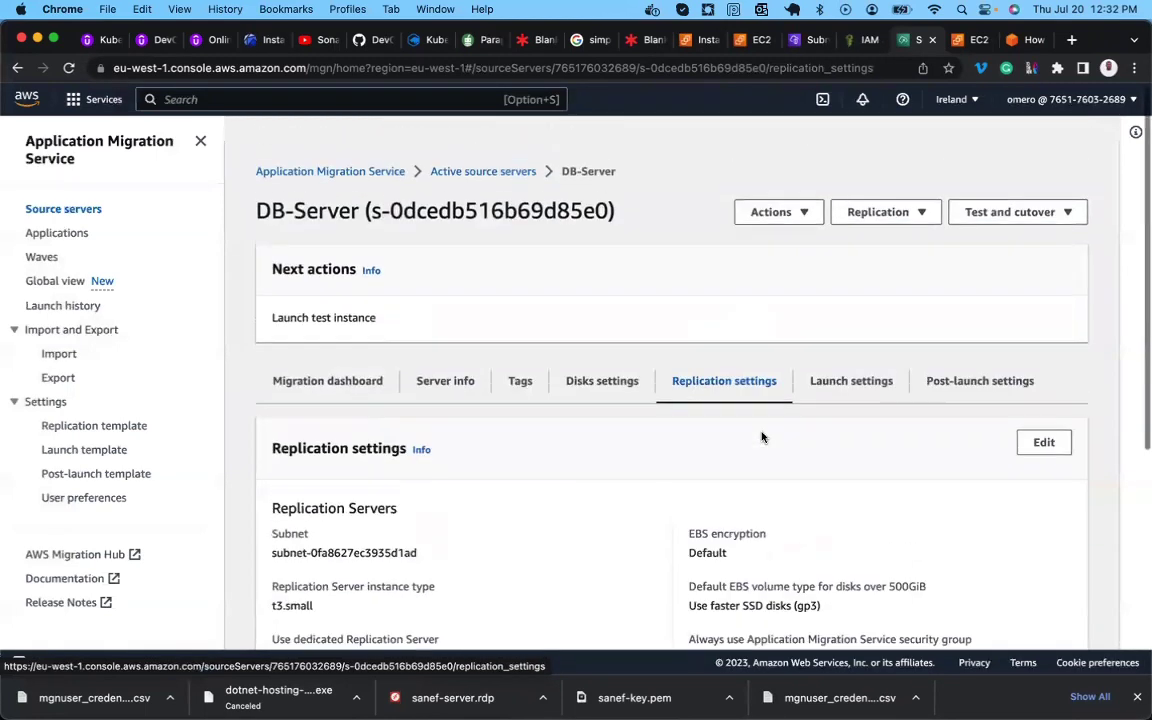
left_click(867, 365)
scroll(818, 454, "down", 3)
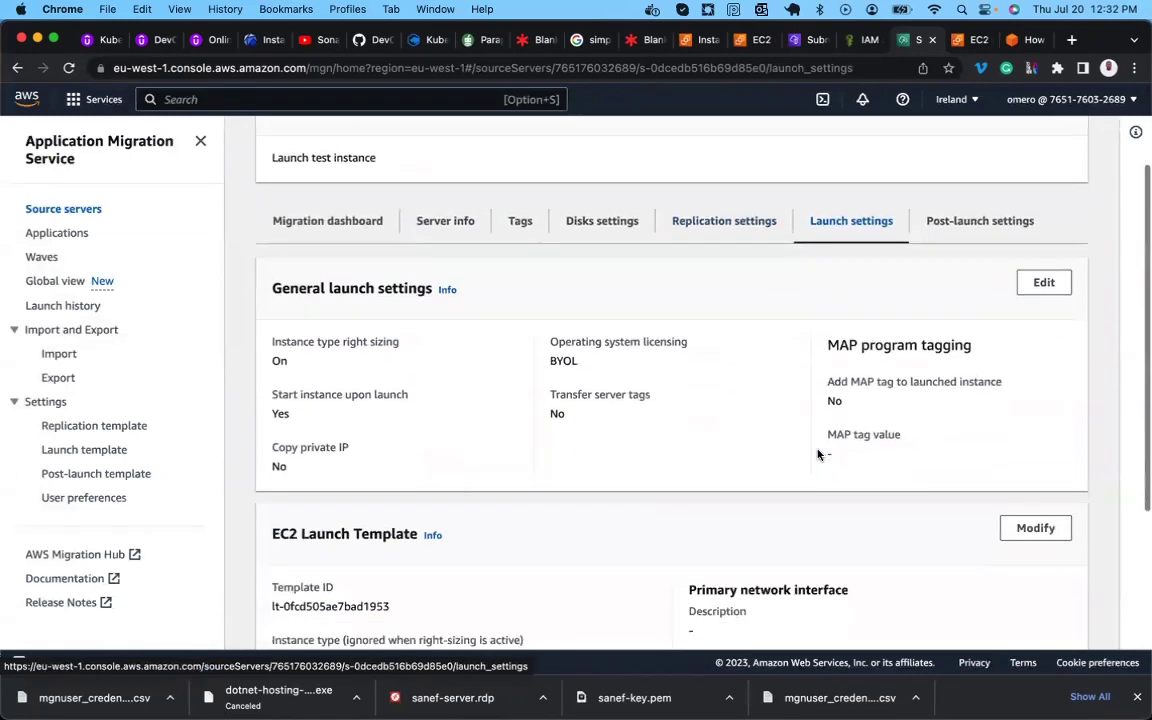
scroll(818, 454, "down", 5)
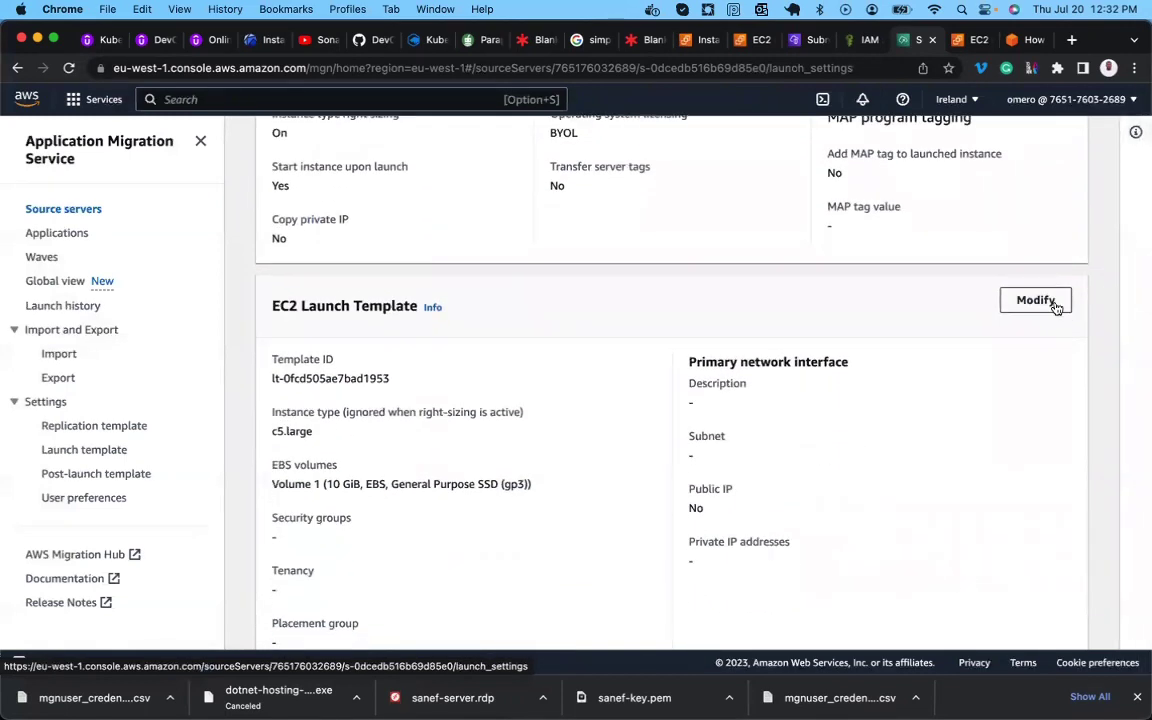
left_click(1036, 301)
In Modify template, describe the version as 'Migration DB Server' and set instance type c4.xlarge.
left_click(767, 495)
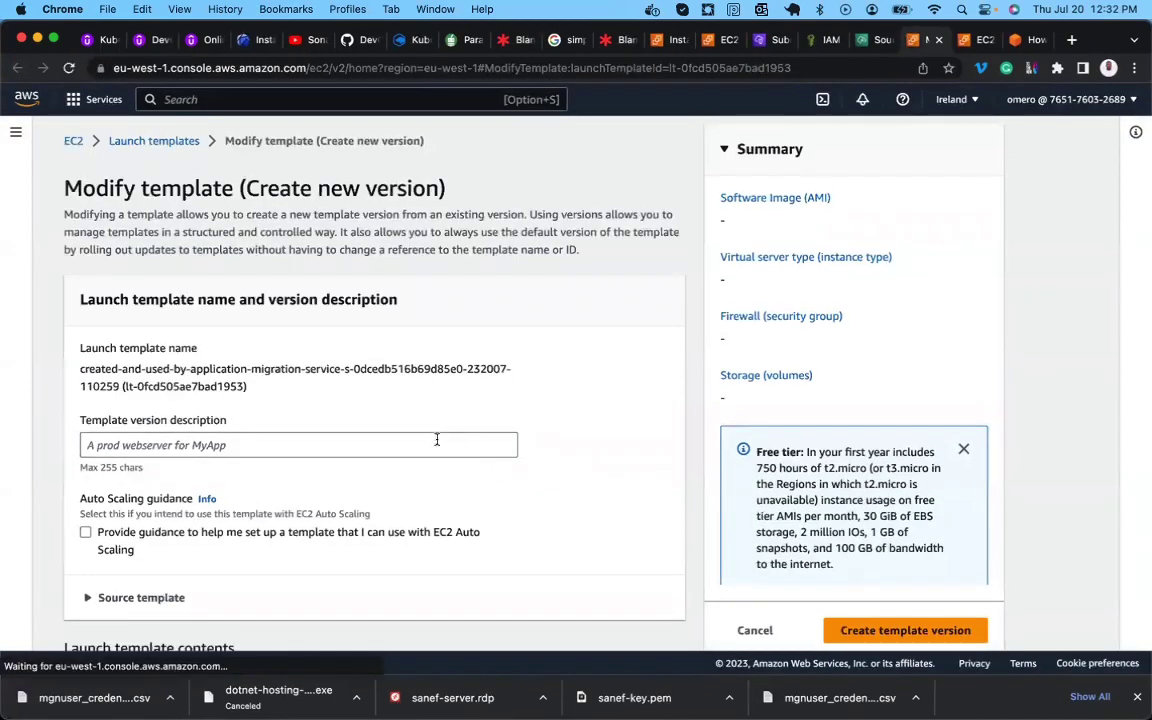
left_click(435, 442)
type("Migr")
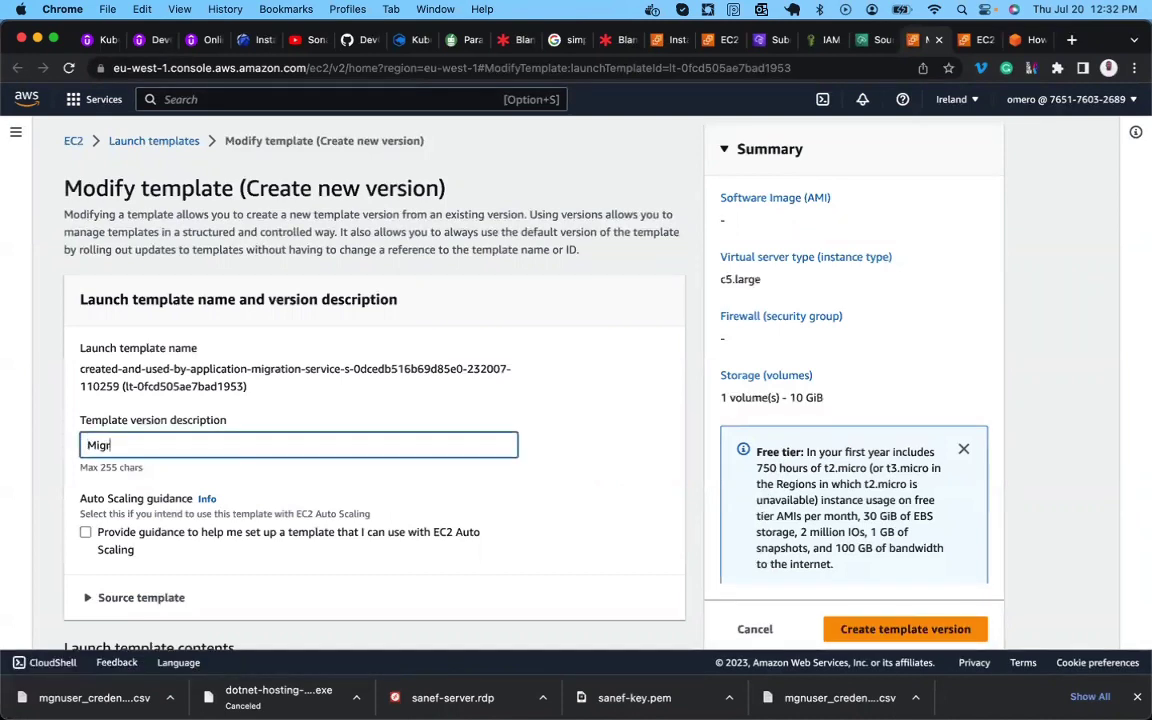
type("ation DB Server")
scroll(350, 425, "down", 5)
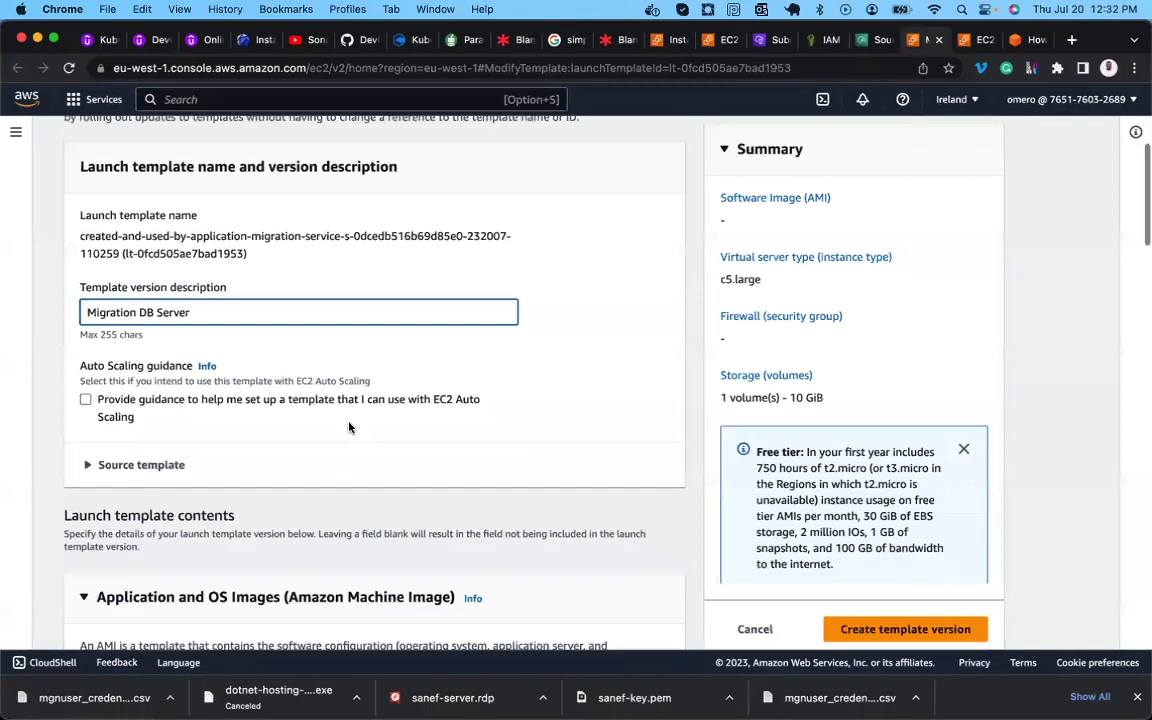
scroll(349, 423, "down", 5)
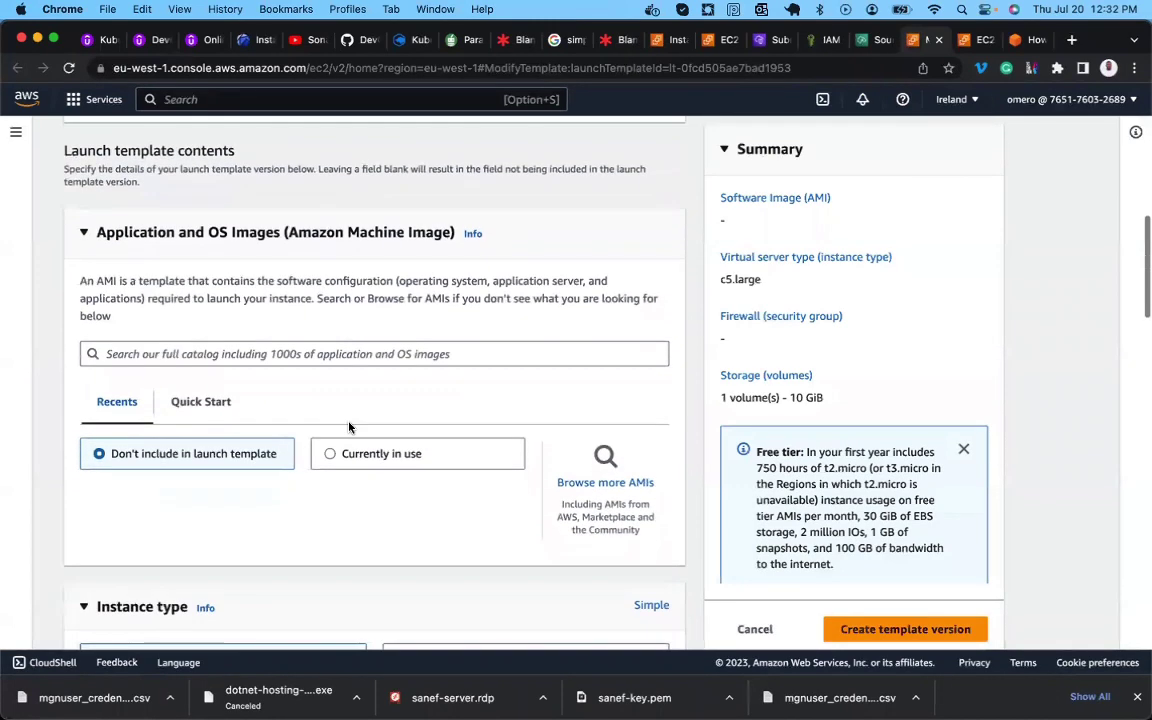
scroll(355, 188, "down", 3)
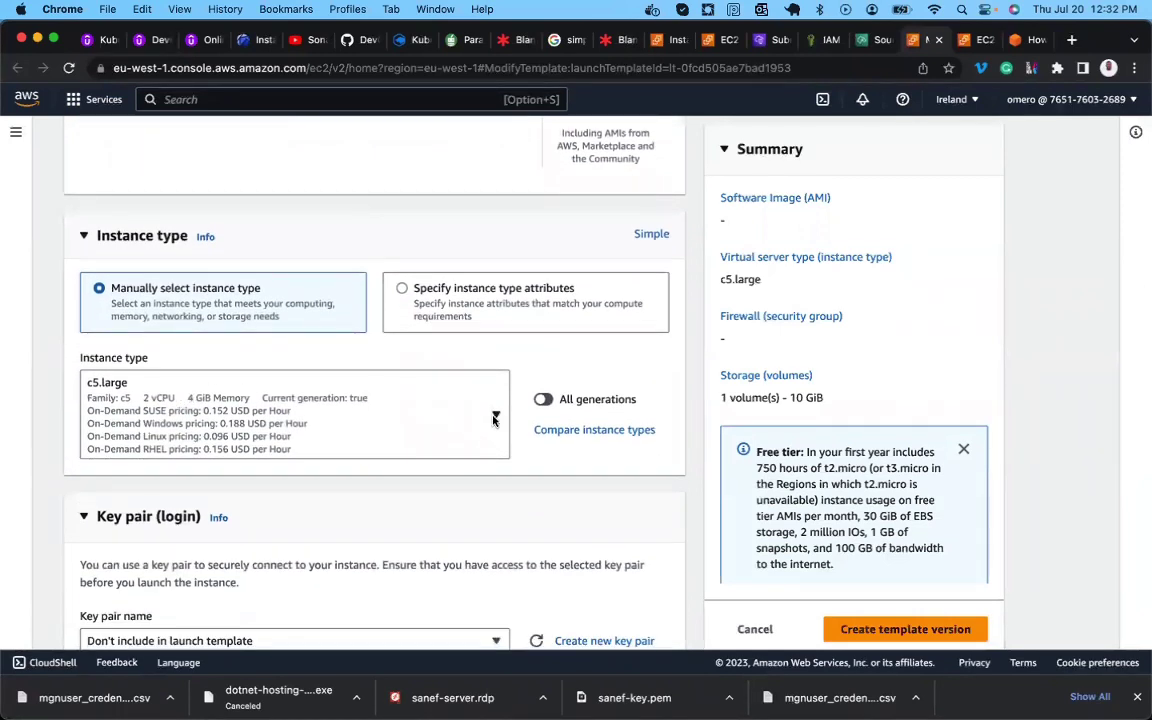
left_click(493, 417)
type("c4")
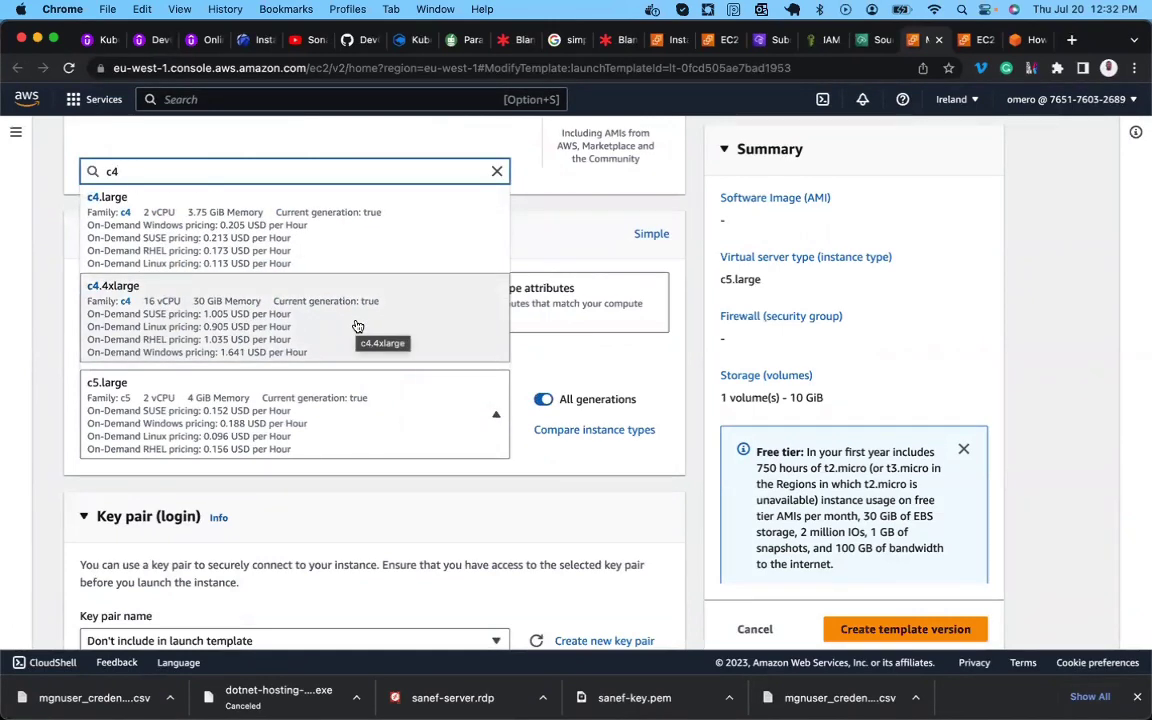
type(".x")
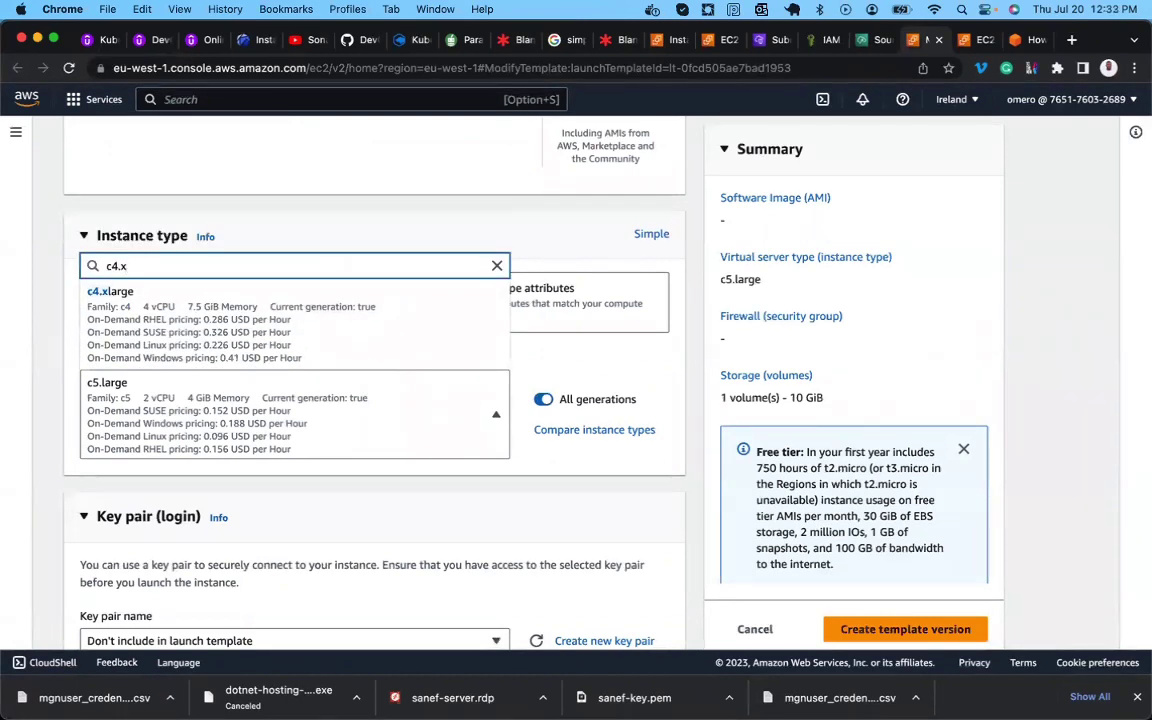
left_click(294, 336)
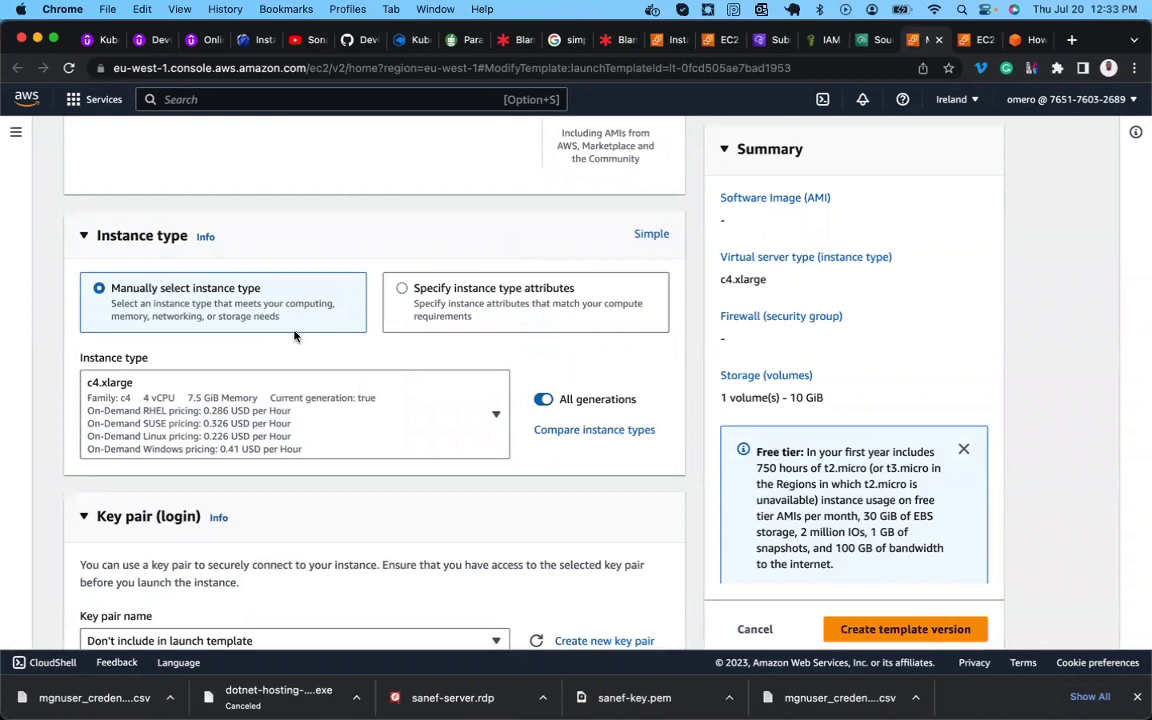
Give the template an existing login key pair and the Migrated-Resources-Public-Subnet subnet.
scroll(255, 390, "down", 6)
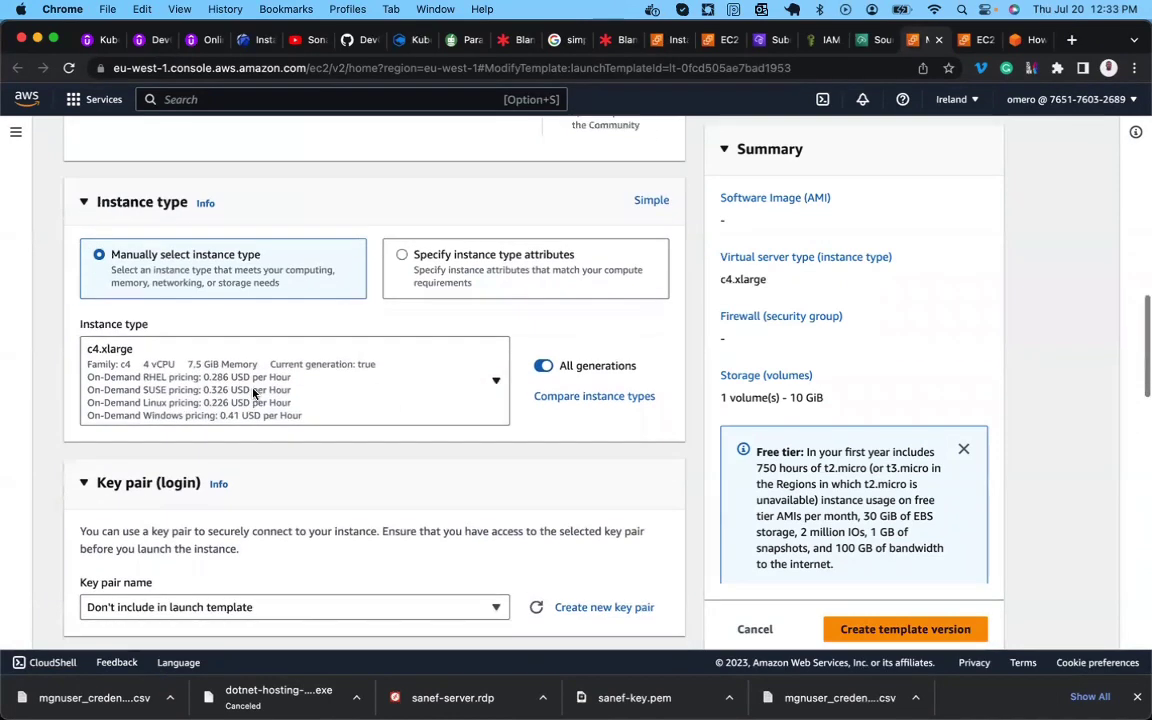
left_click(205, 335)
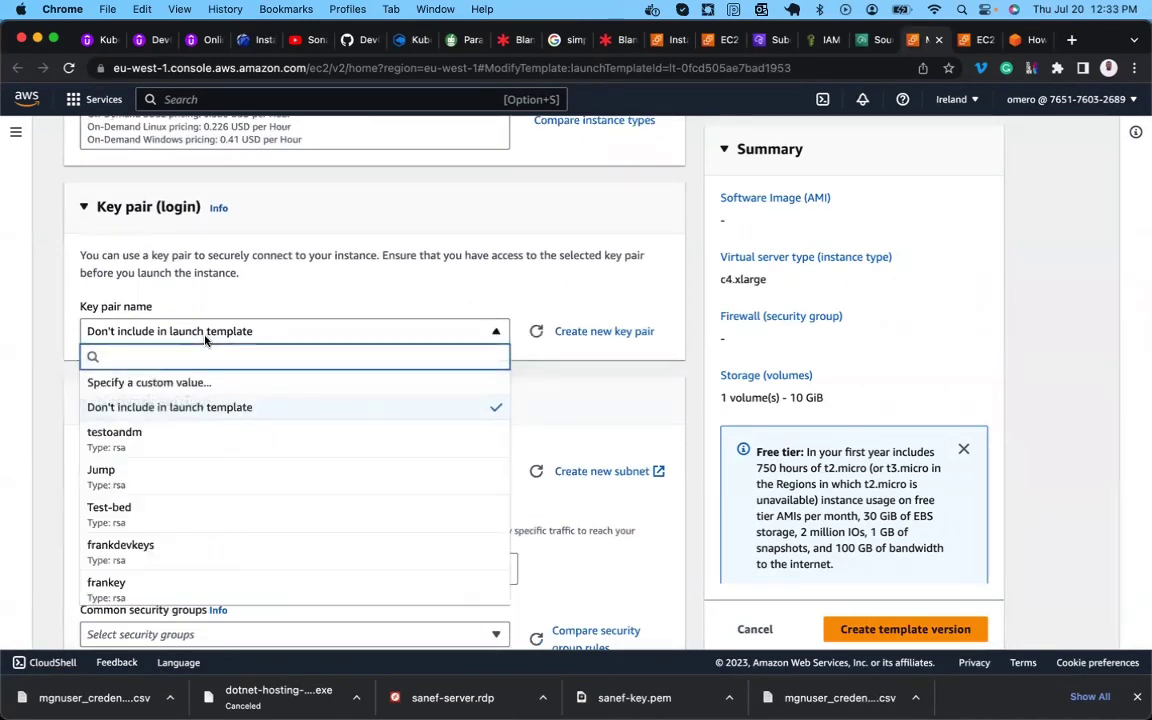
left_click(128, 585)
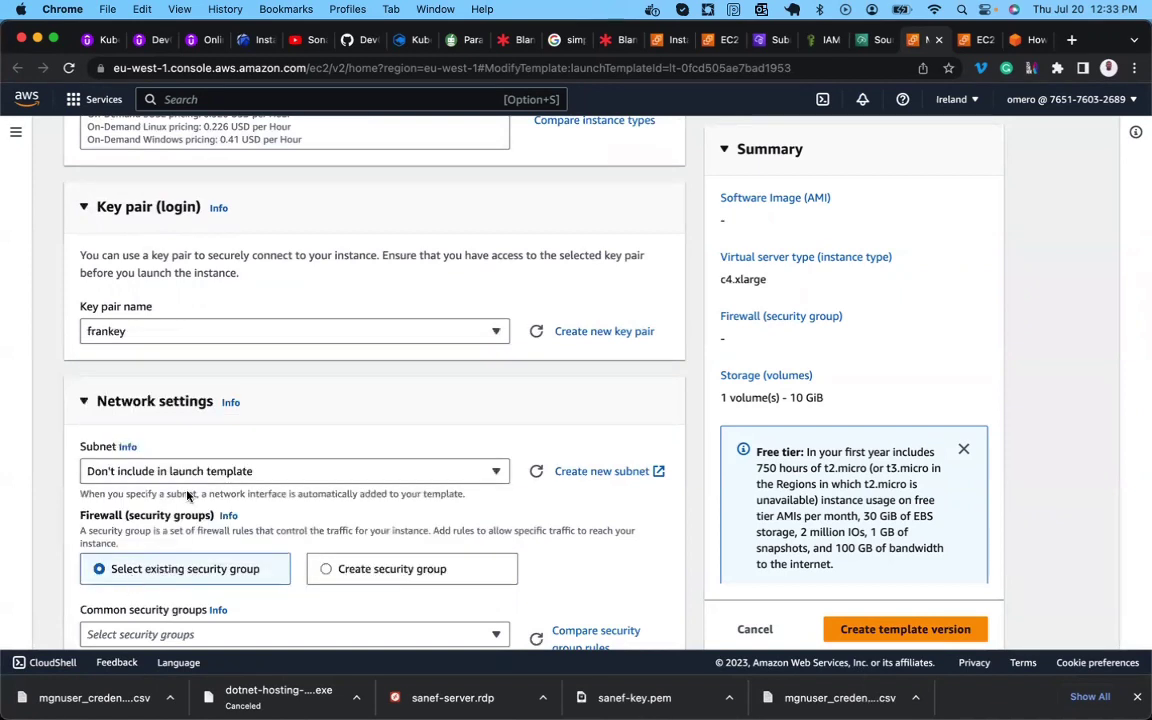
scroll(285, 380, "down", 2)
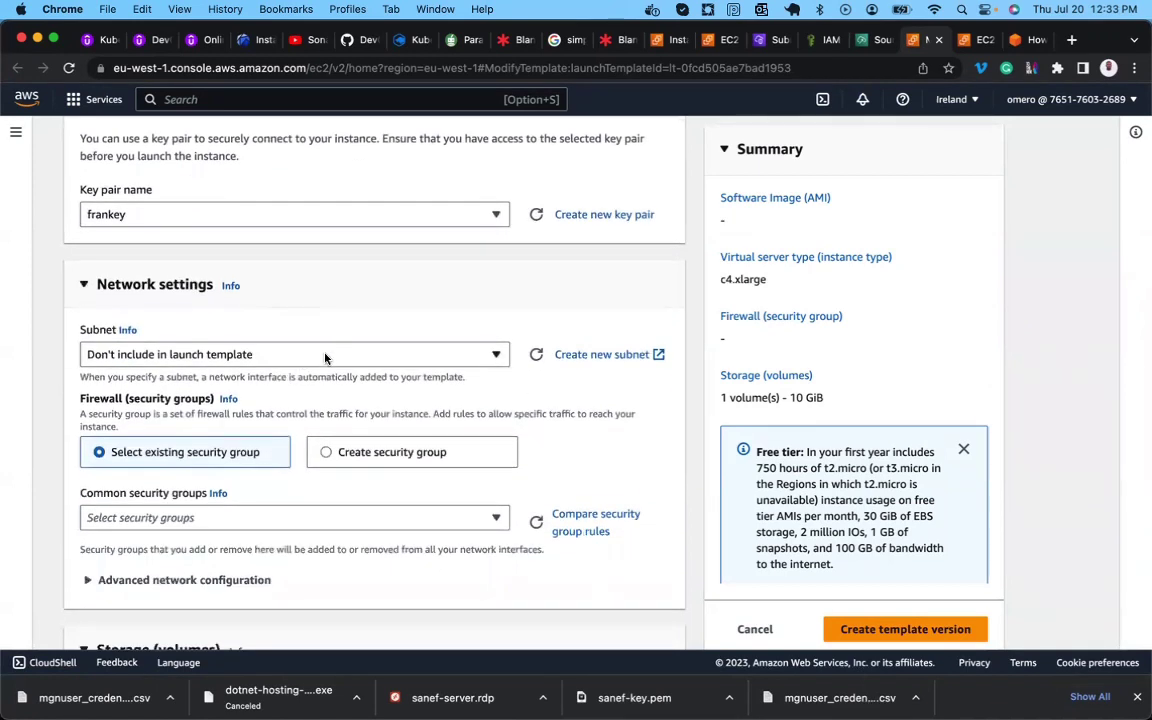
left_click(325, 356)
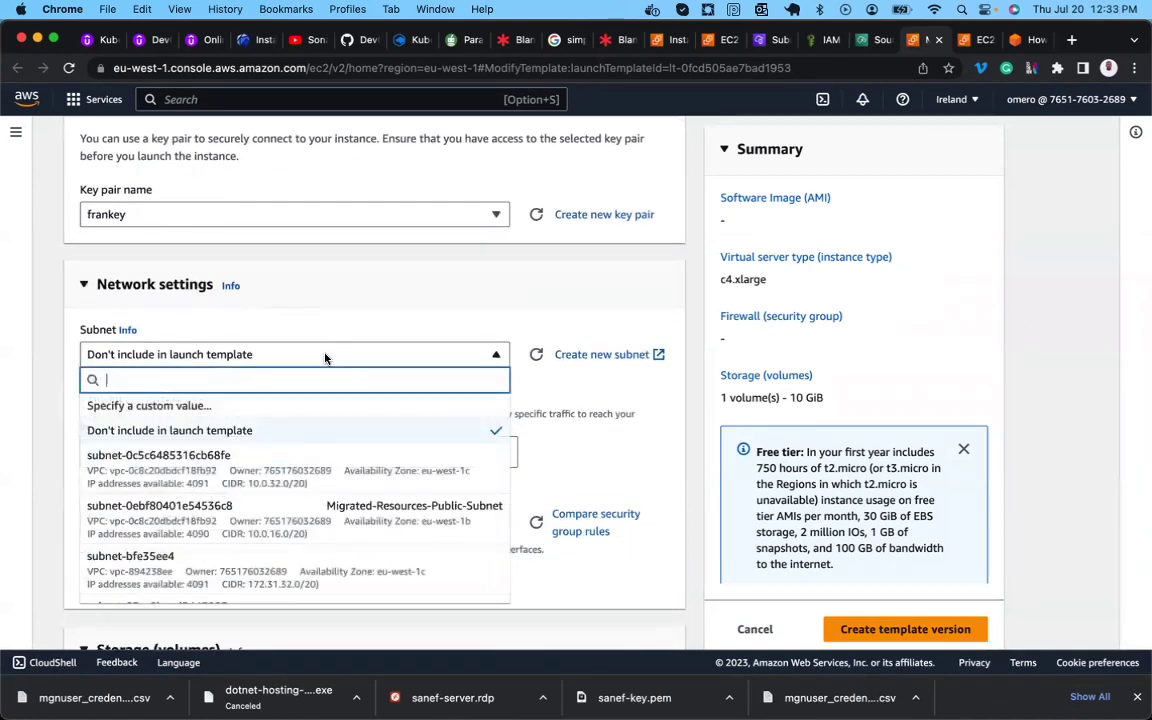
left_click(330, 514)
scroll(327, 514, "down", 2)
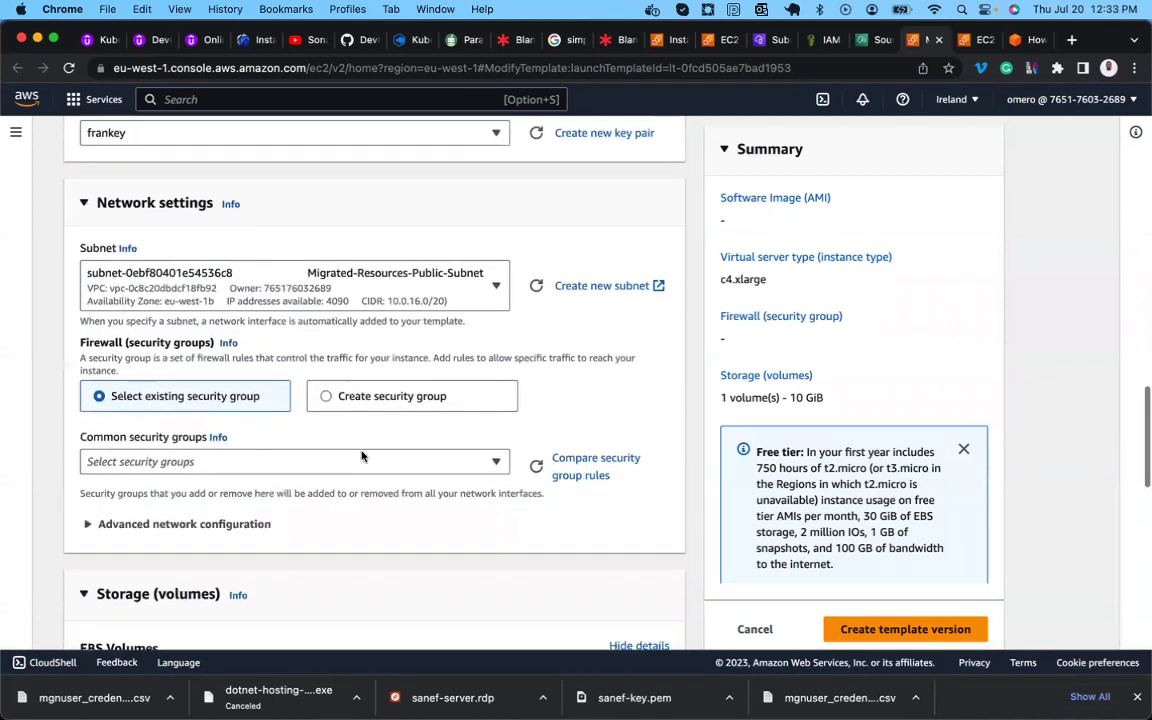
scroll(302, 422, "down", 3)
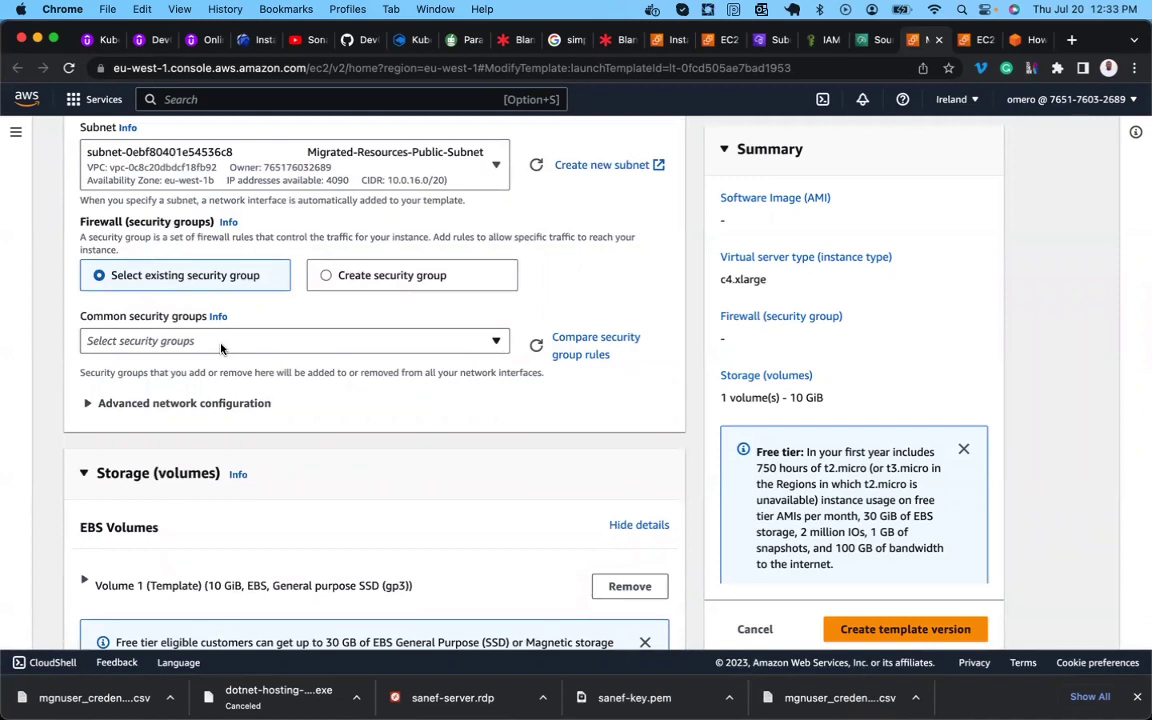
left_click(1030, 40)
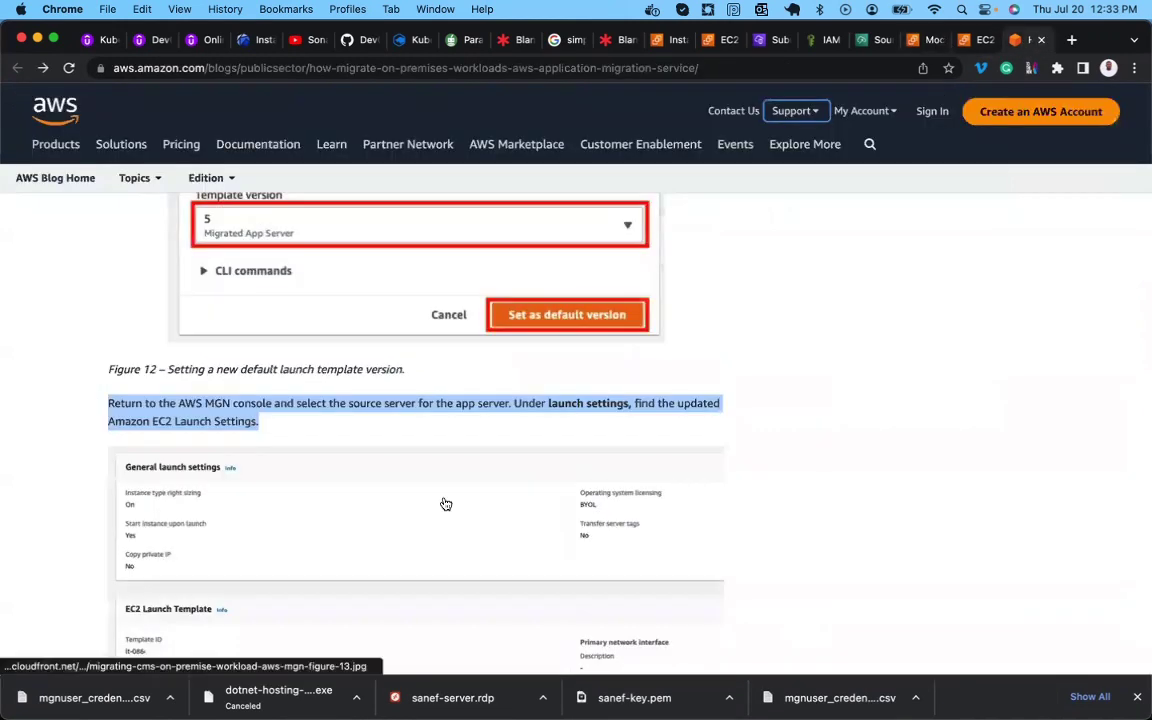
Read the blog's DB Server step 5b requiring the private subnet and Private-MGN-Demo-SG.
scroll(446, 504, "down", 5)
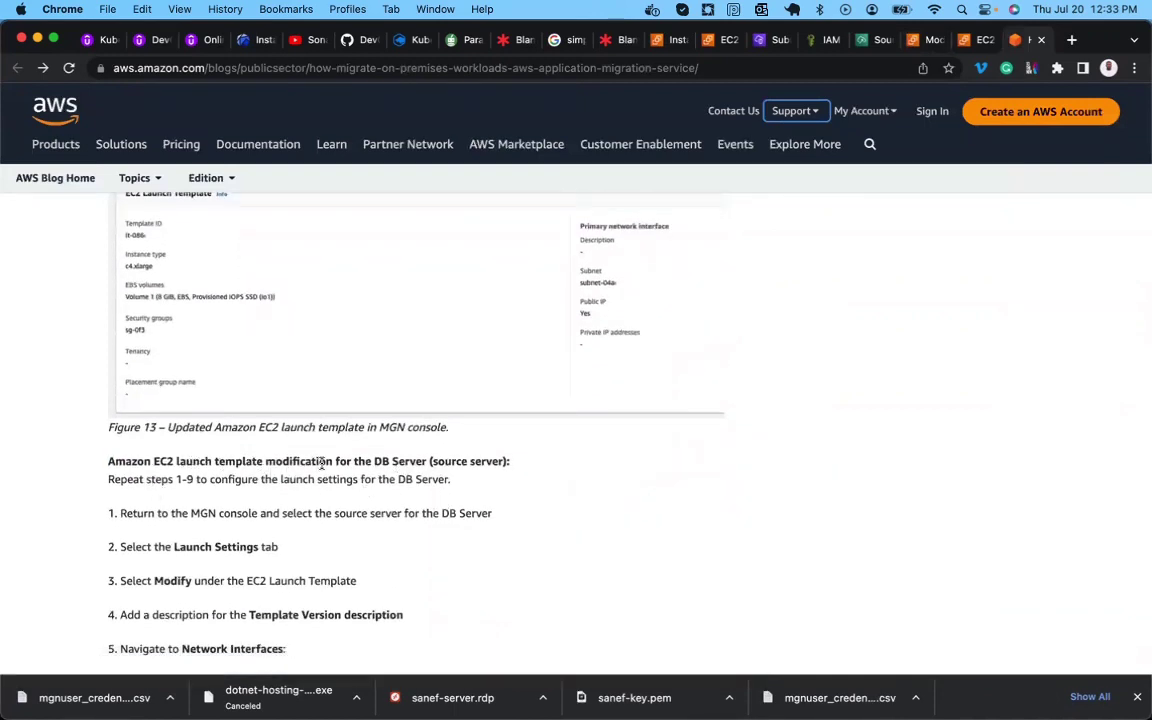
scroll(375, 480, "down", 4)
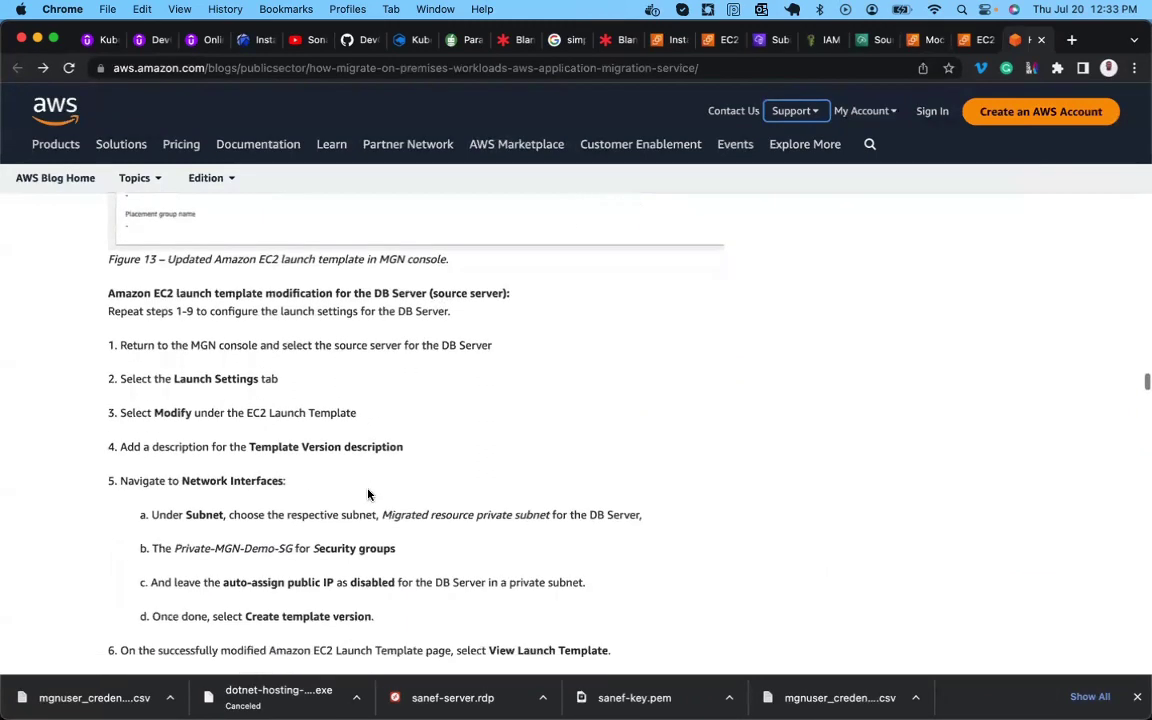
scroll(368, 494, "down", 2)
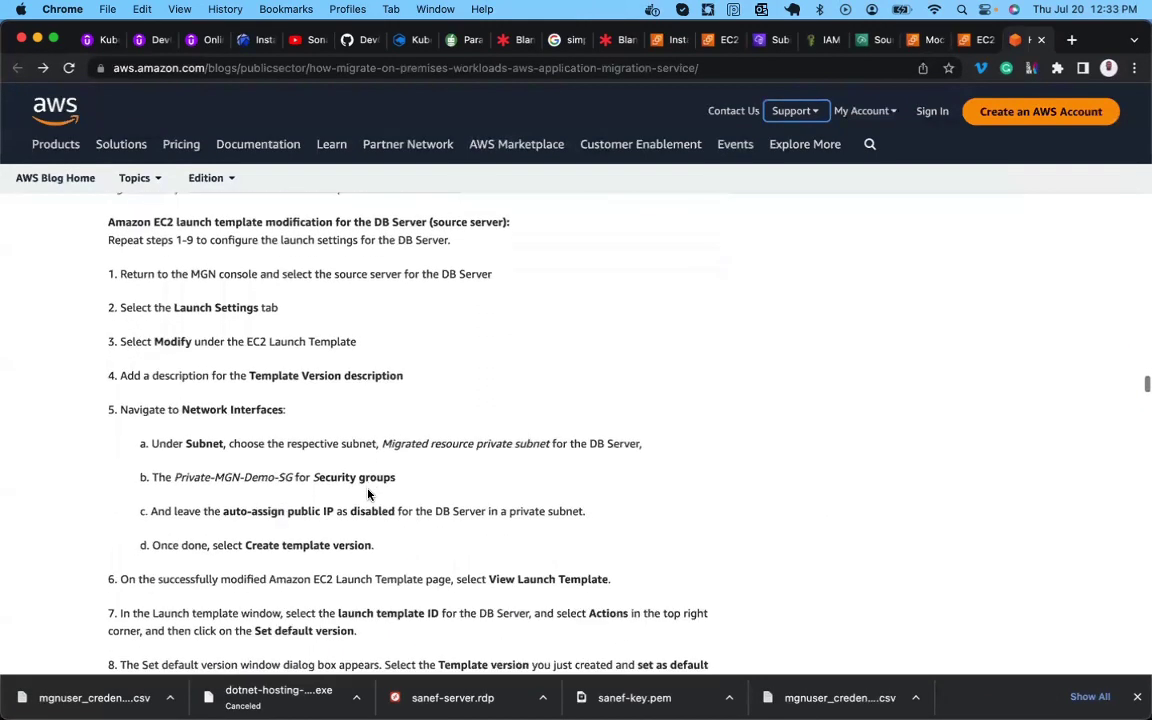
triple_click(199, 478)
double_click(199, 478)
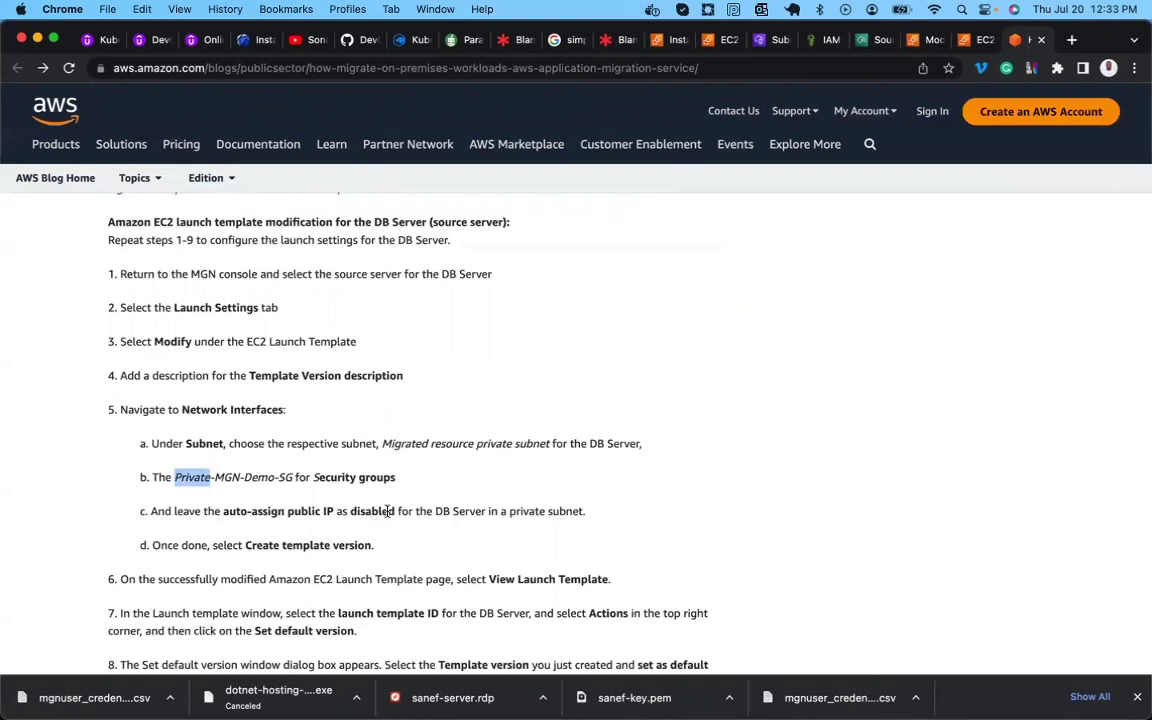
scroll(321, 535, "down", 1)
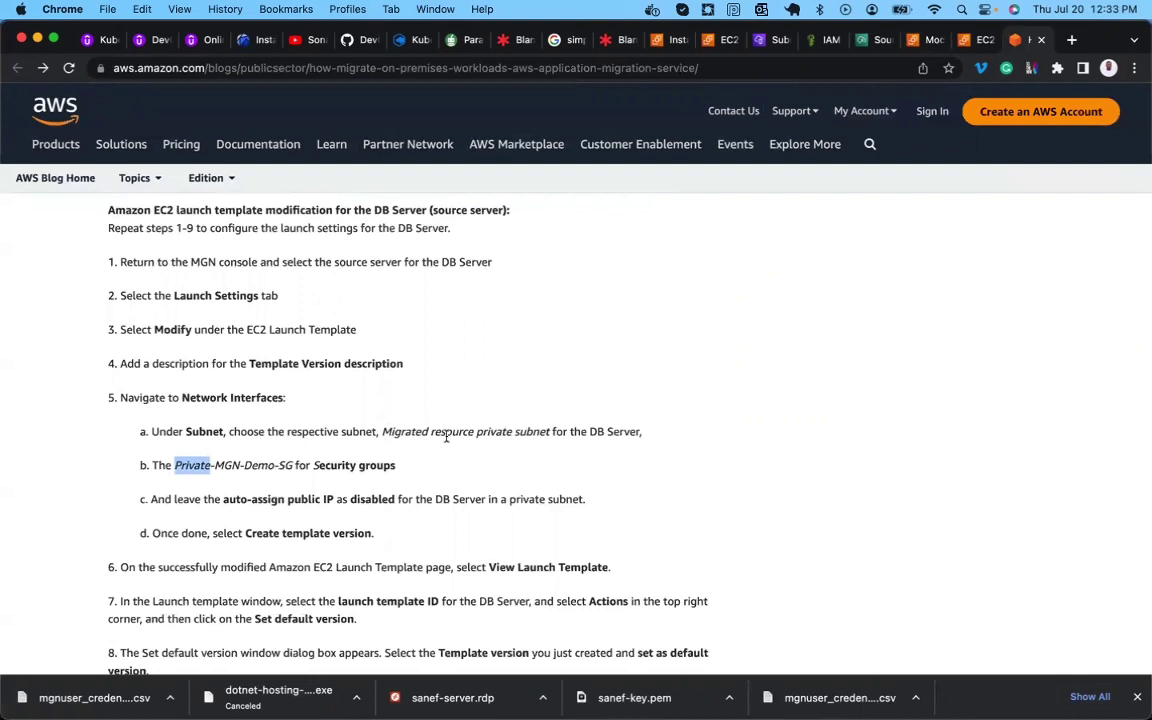
left_click(872, 111)
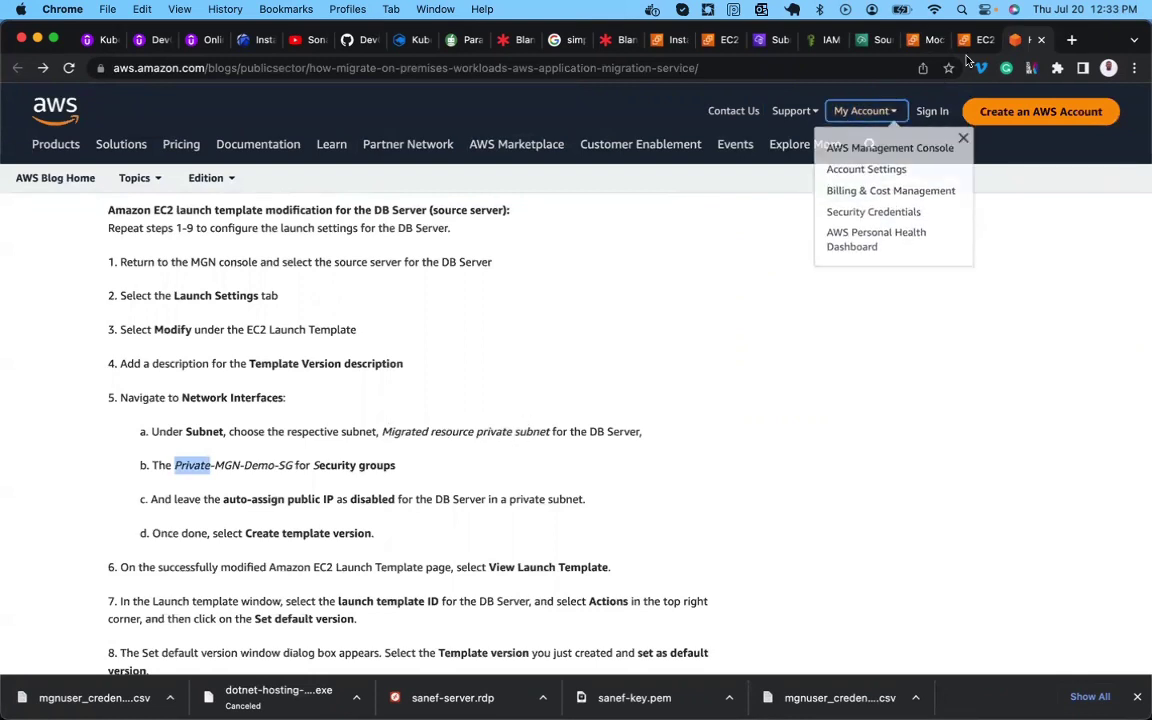
Back in Modify template, change the subnet to Migrated-Resource-Private-Subnet.
left_click(967, 42)
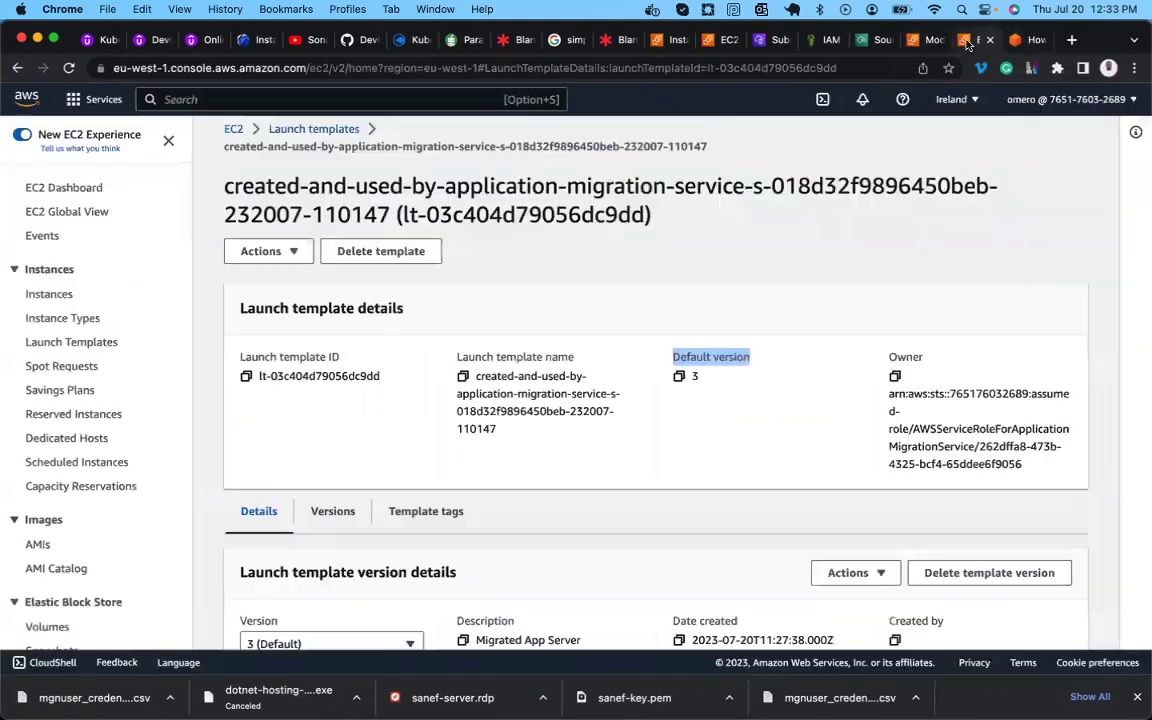
left_click(925, 40)
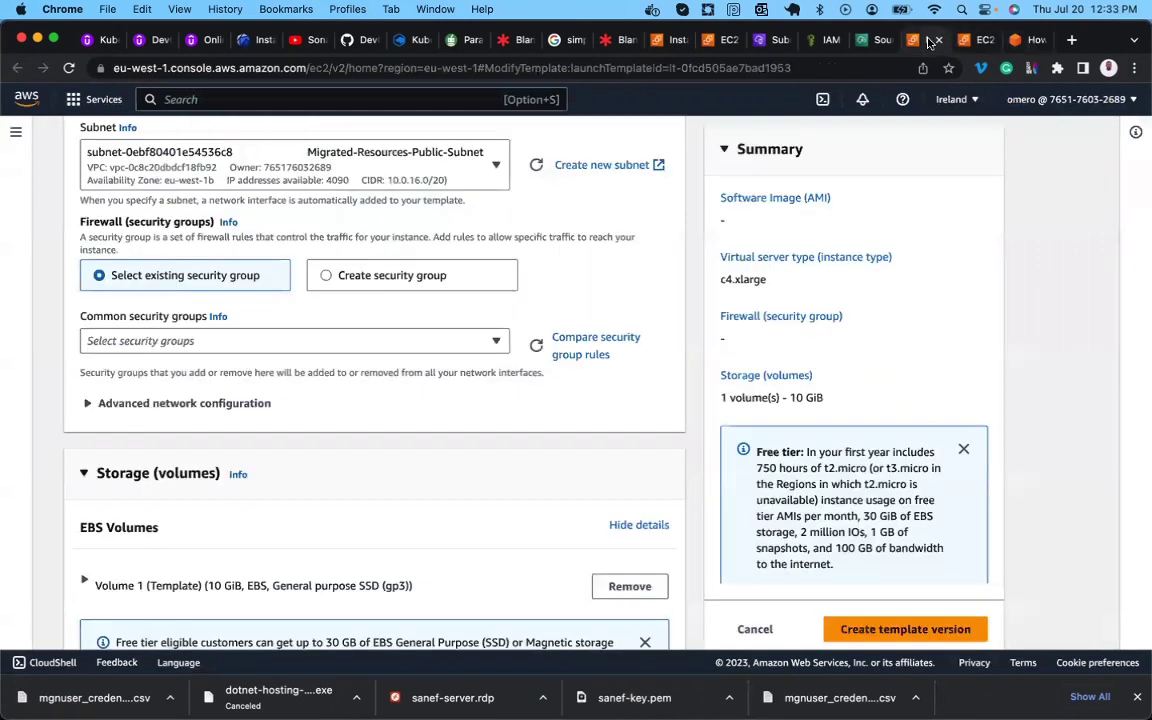
scroll(340, 357, "up", 2)
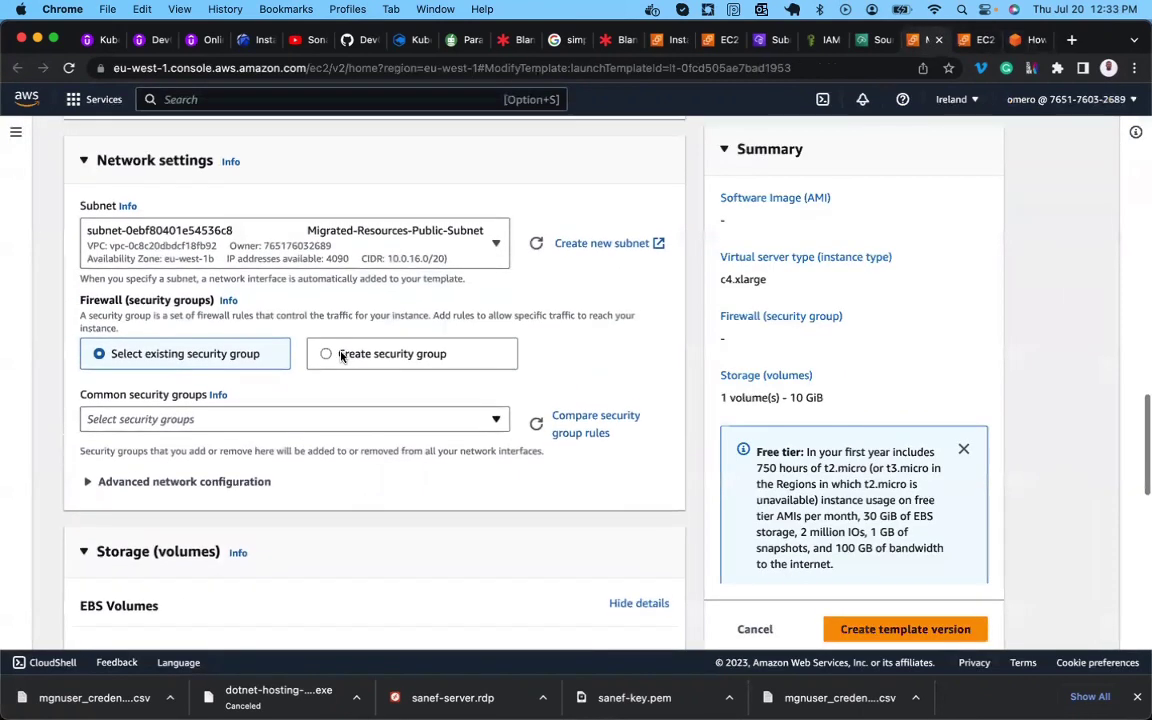
left_click(361, 276)
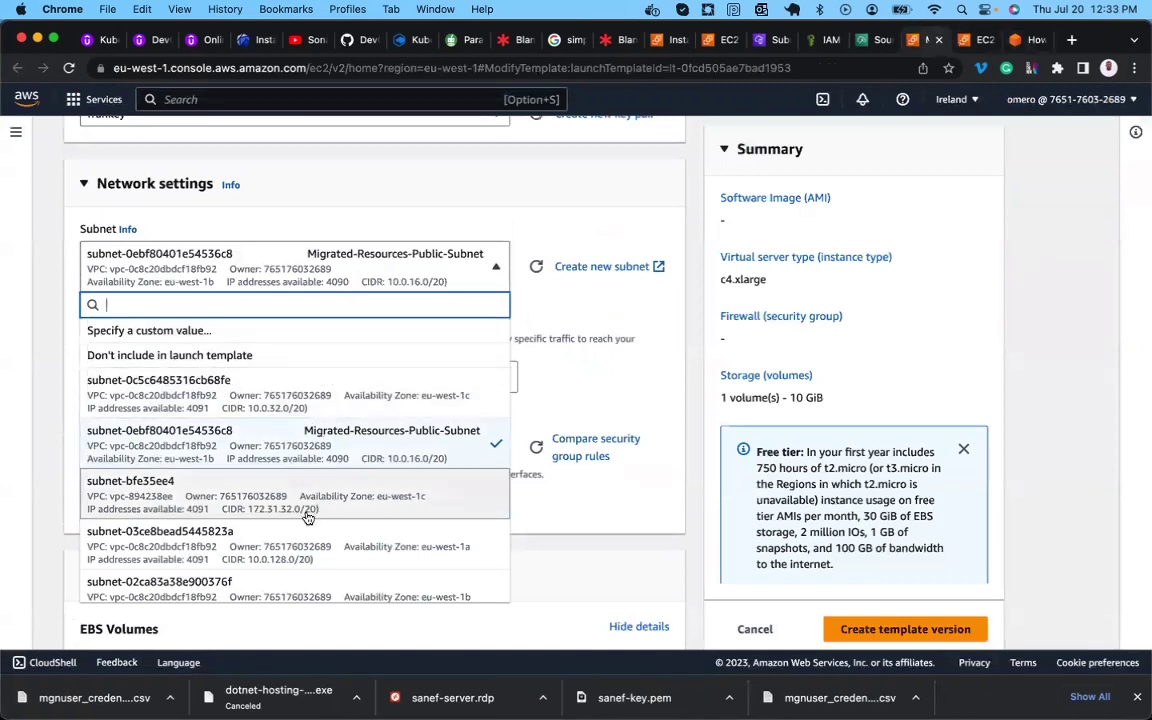
scroll(312, 510, "down", 3)
scroll(305, 515, "down", 6)
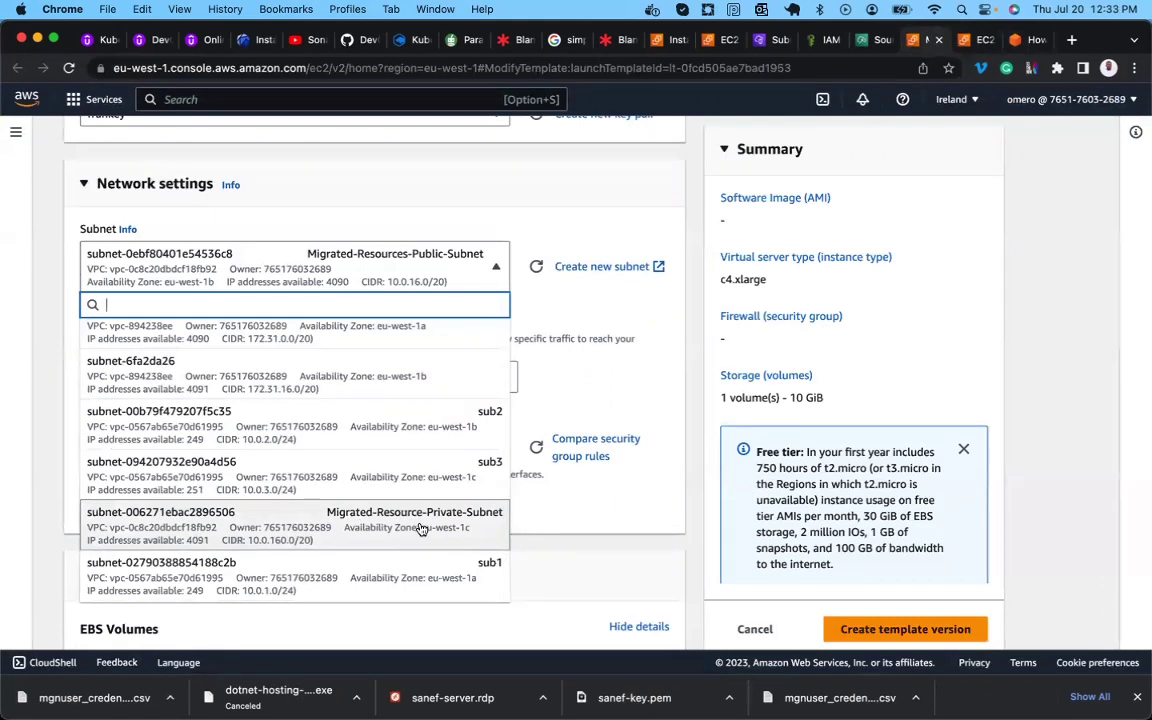
left_click(422, 529)
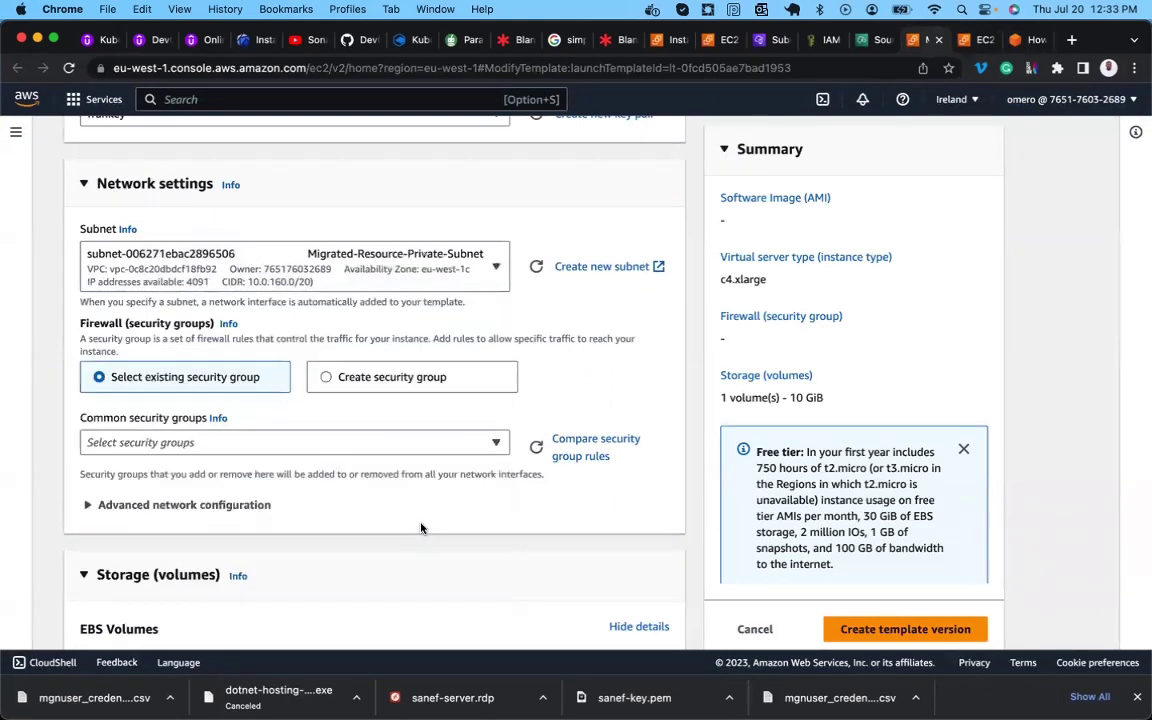
Attach the existing security group Private-MGN-Demo-SG instead of creating a new one.
left_click(324, 379)
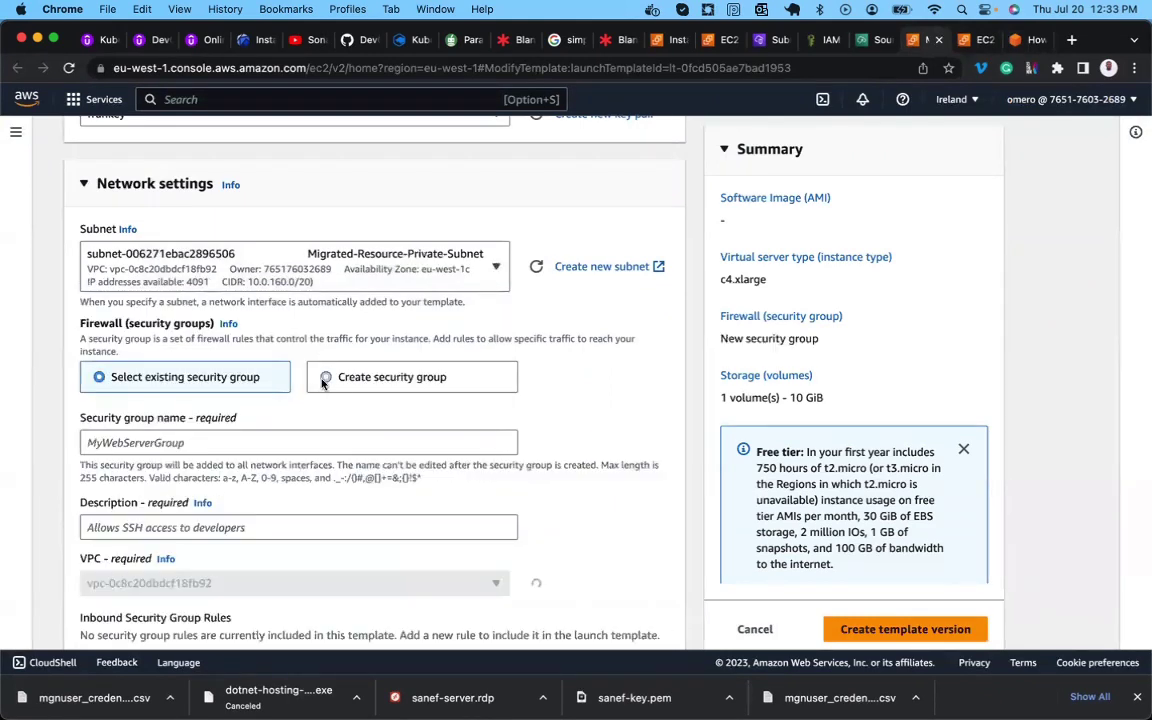
left_click(280, 443)
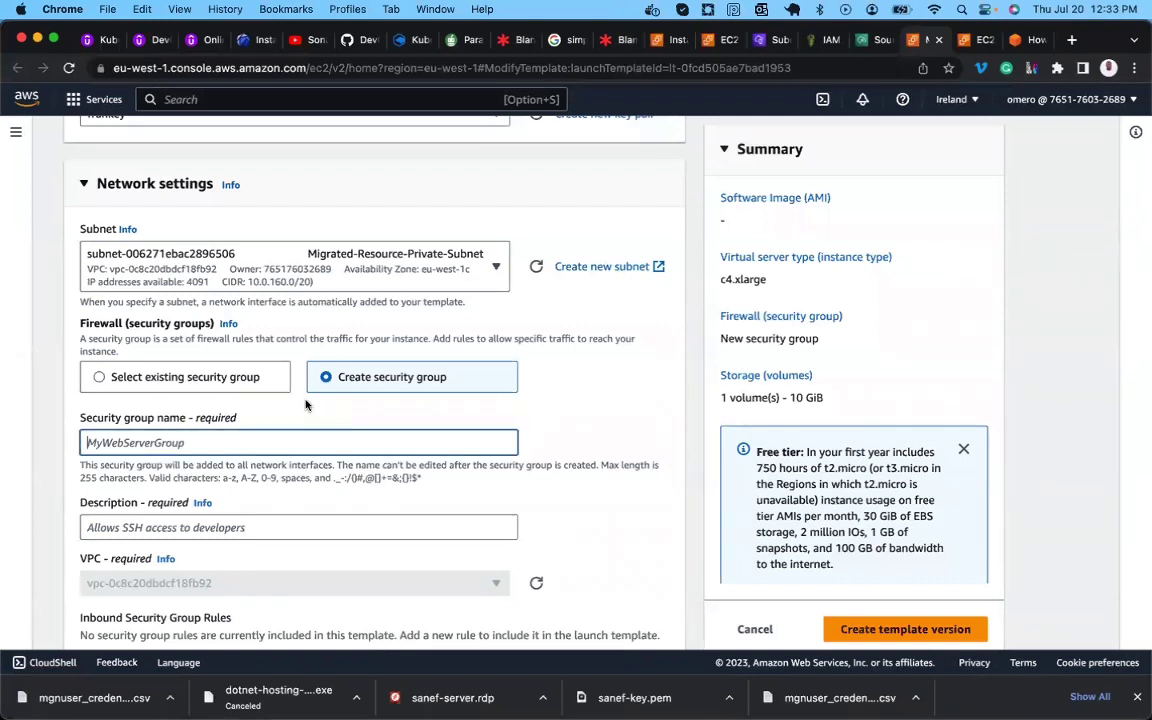
left_click(250, 377)
left_click(199, 443)
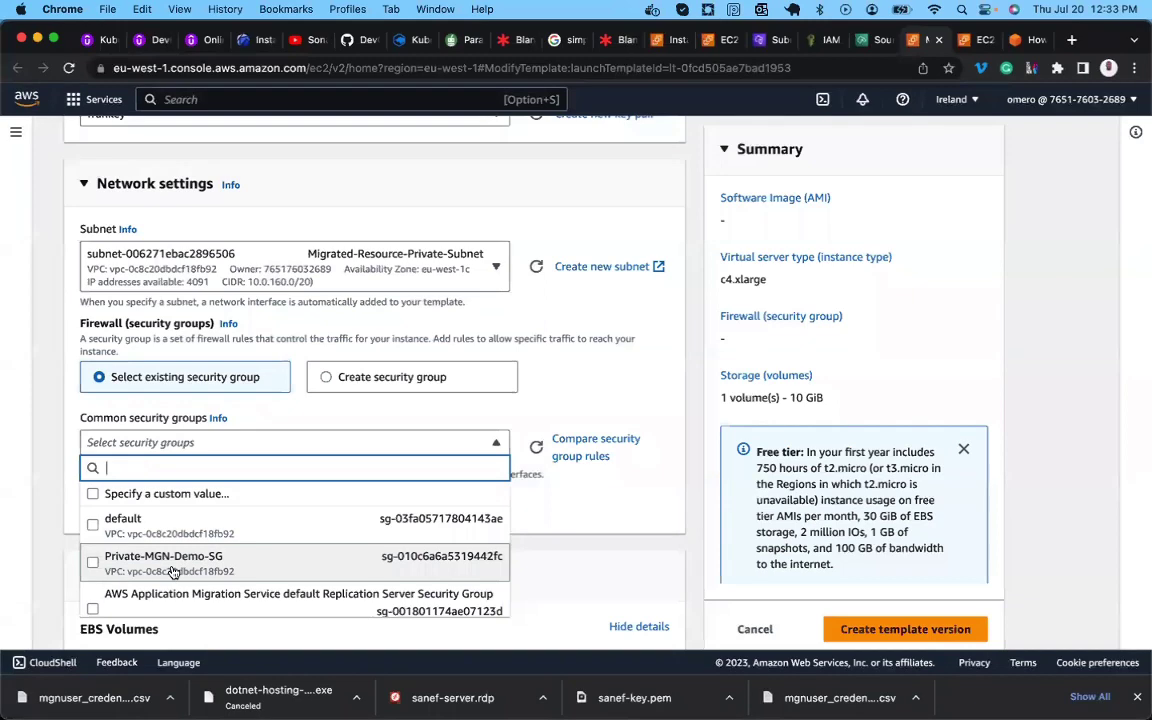
left_click(172, 571)
scroll(174, 565, "down", 5)
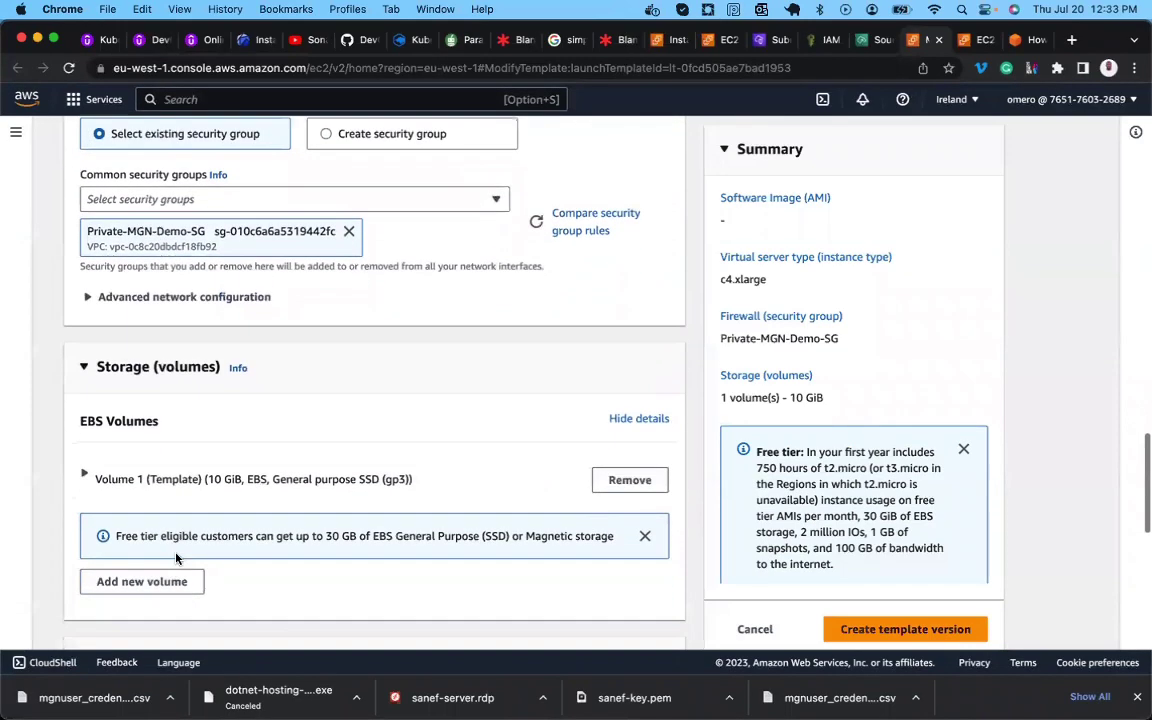
scroll(193, 442, "up", 4)
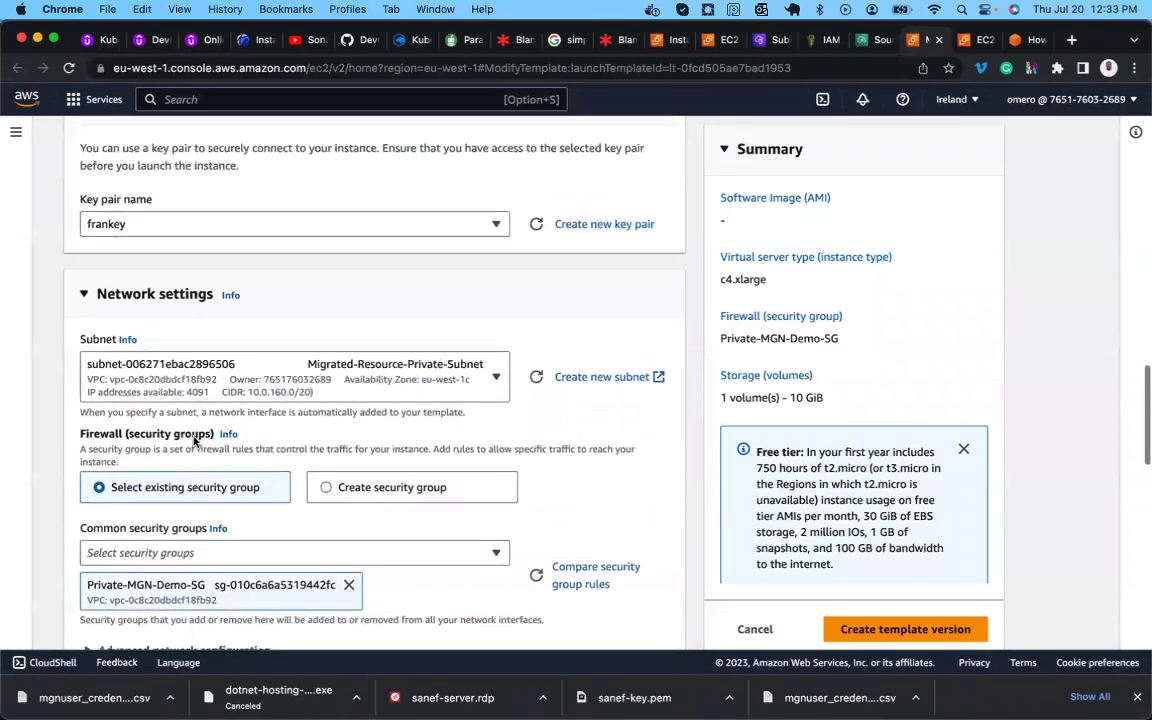
scroll(193, 442, "up", 2)
scroll(193, 442, "down", 5)
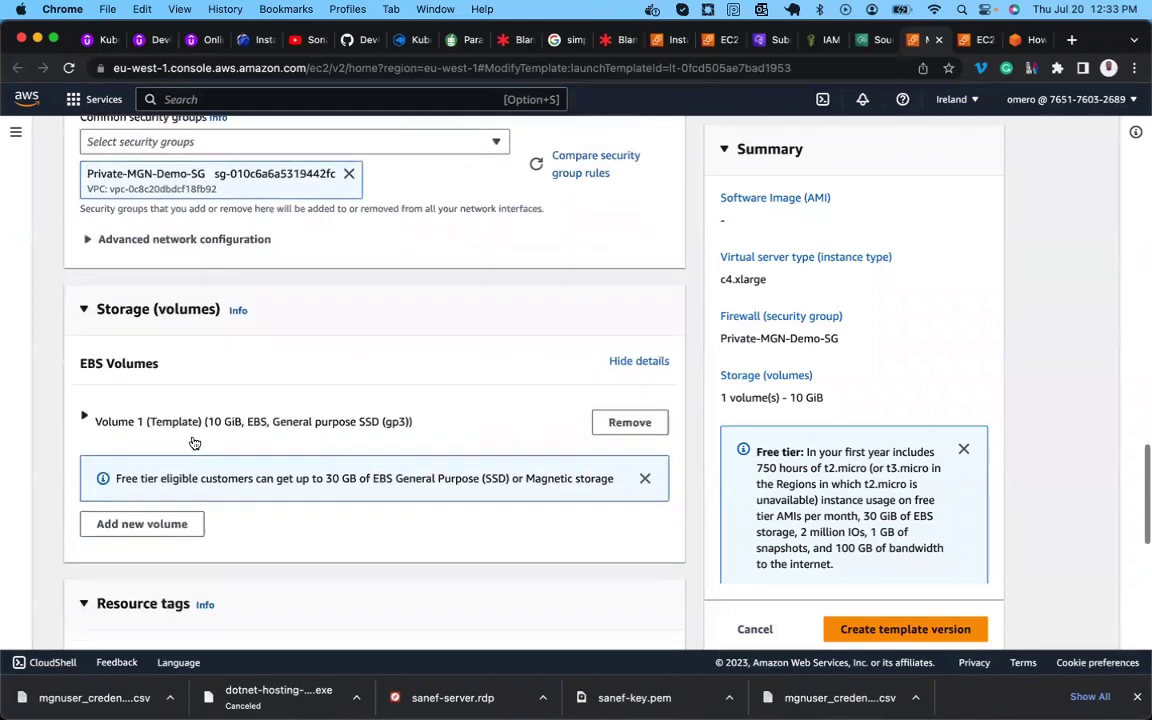
scroll(194, 442, "down", 2)
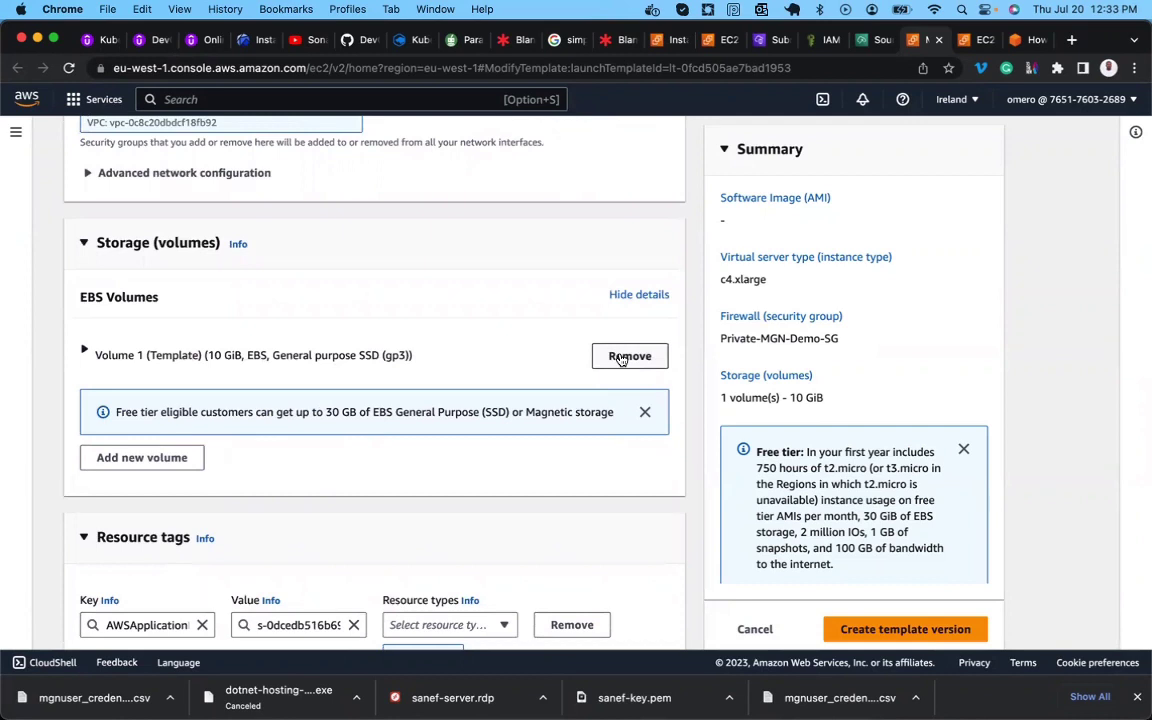
Replace the template's 10 GiB volume with a new 15 GiB volume on device /dev/sdb.
left_click(621, 360)
left_click(170, 304)
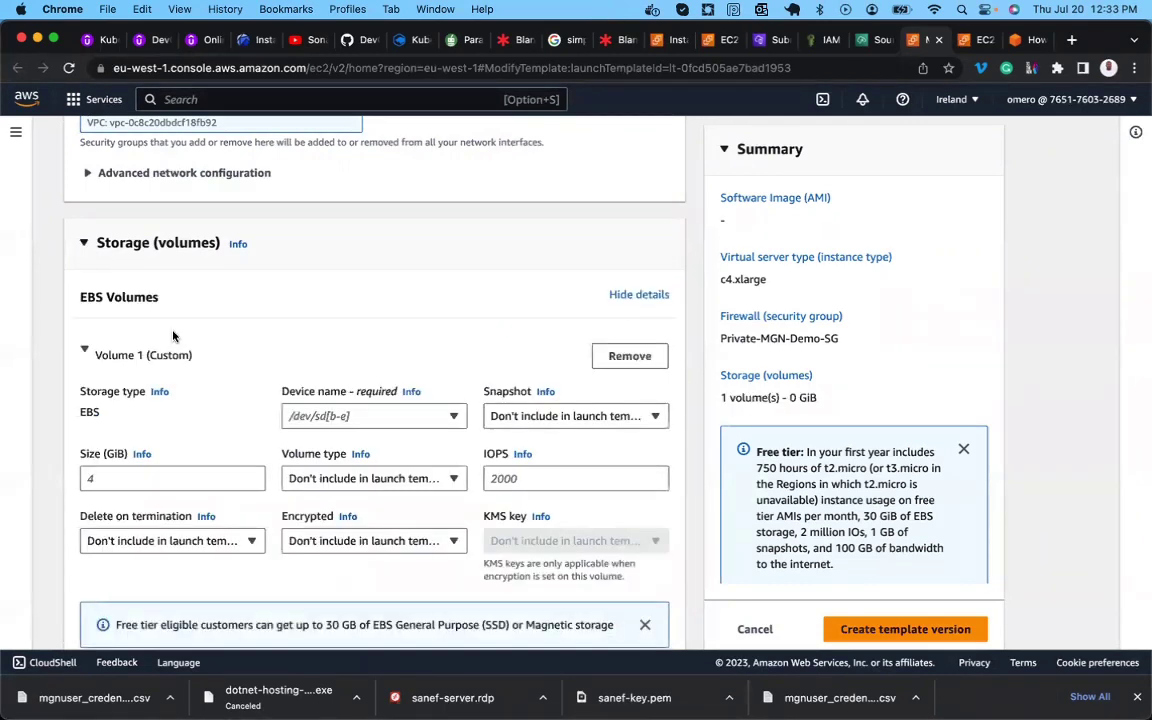
scroll(327, 452, "down", 2)
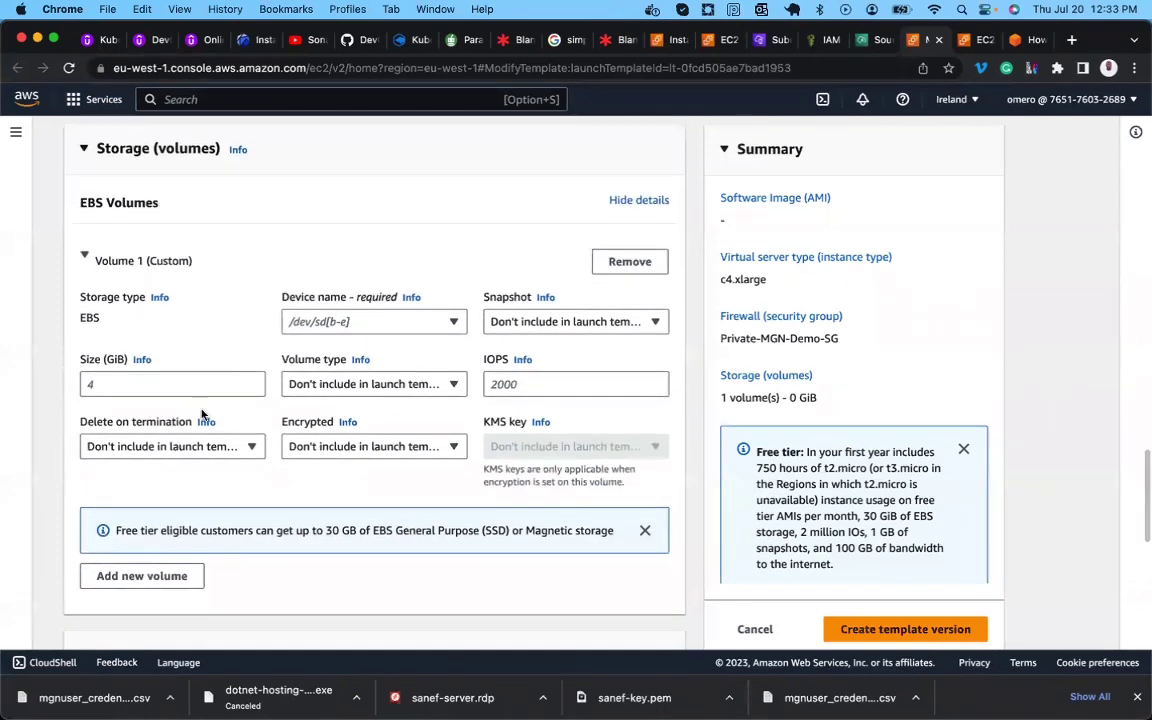
left_click(126, 390)
type("15")
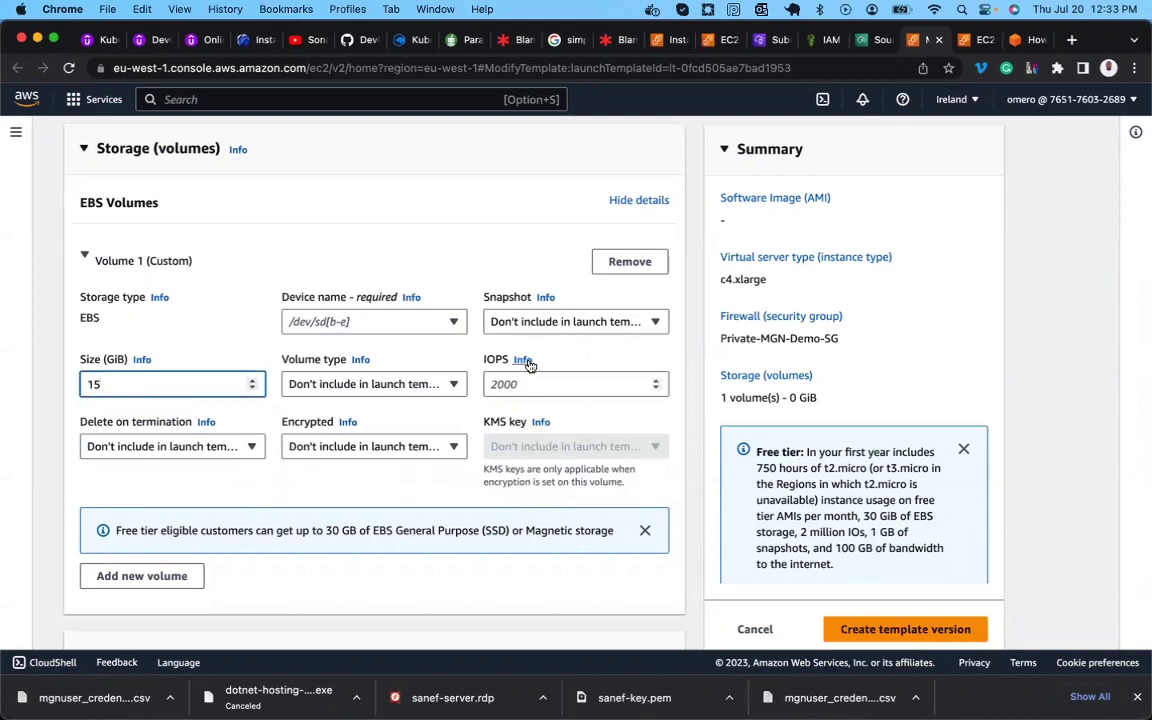
left_click(459, 324)
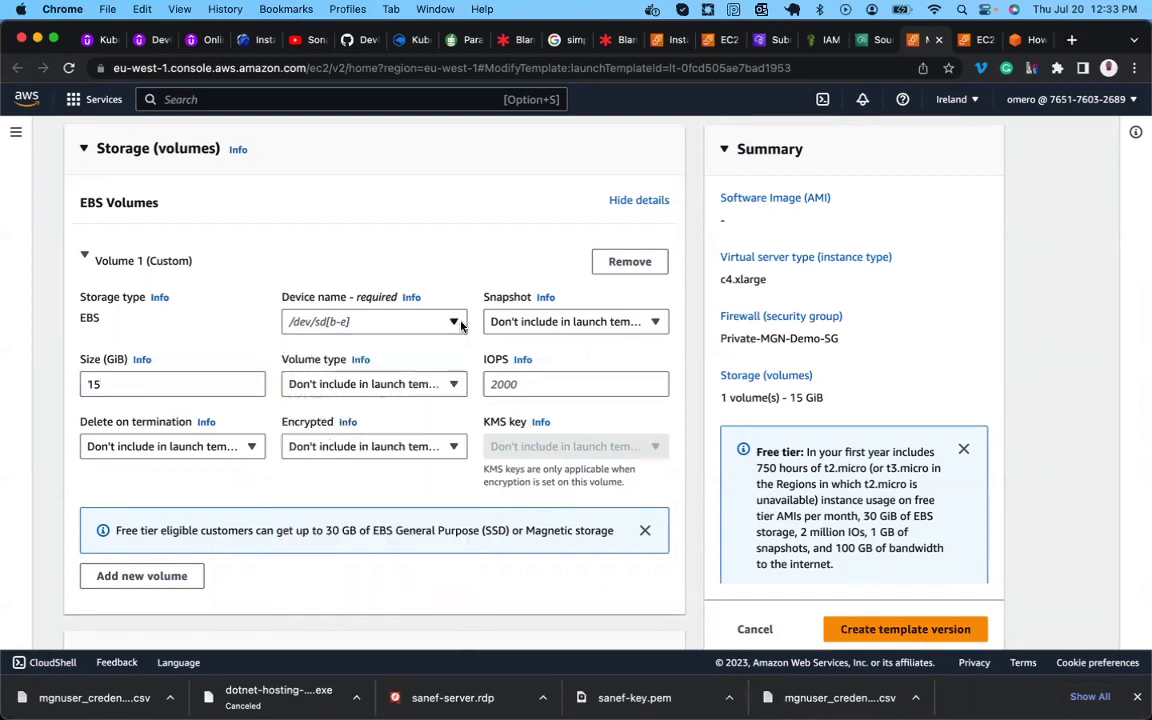
left_click(459, 324)
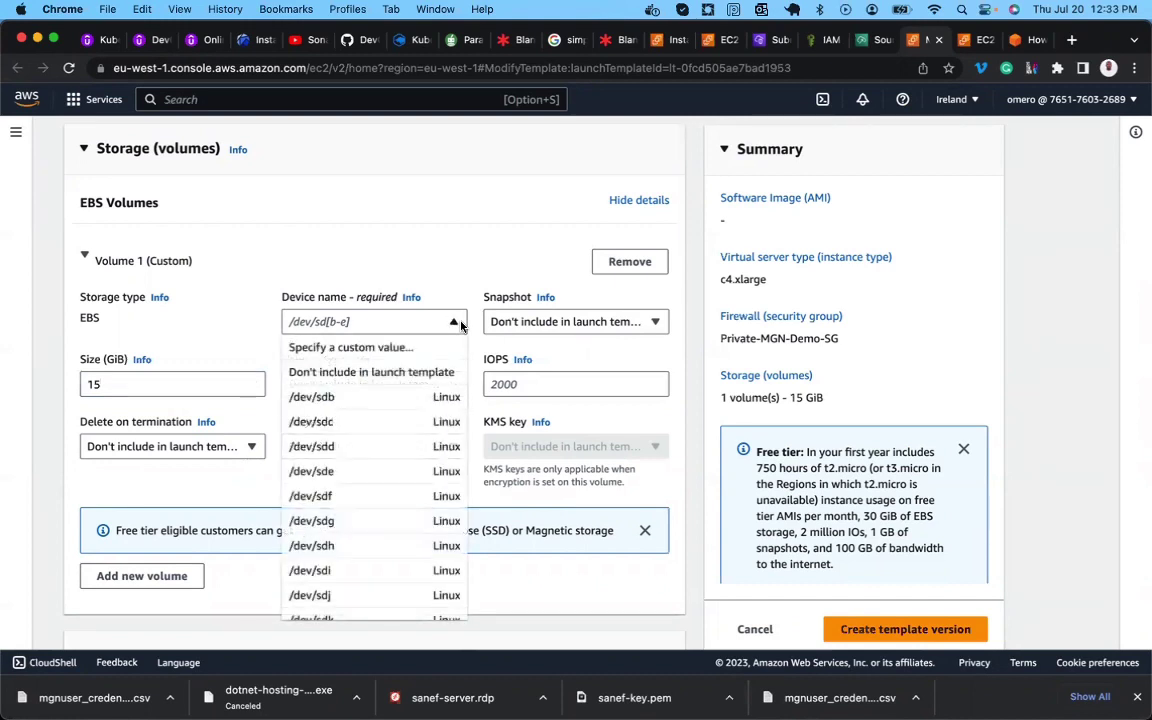
left_click(459, 323)
left_click(458, 322)
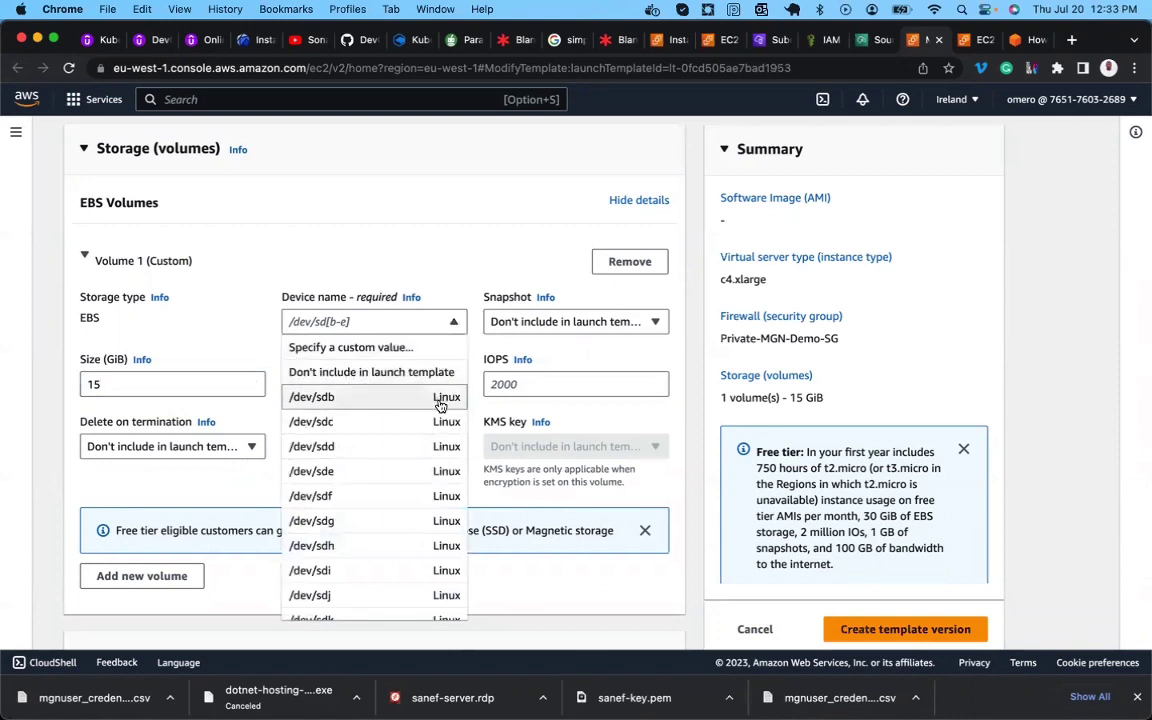
left_click(440, 401)
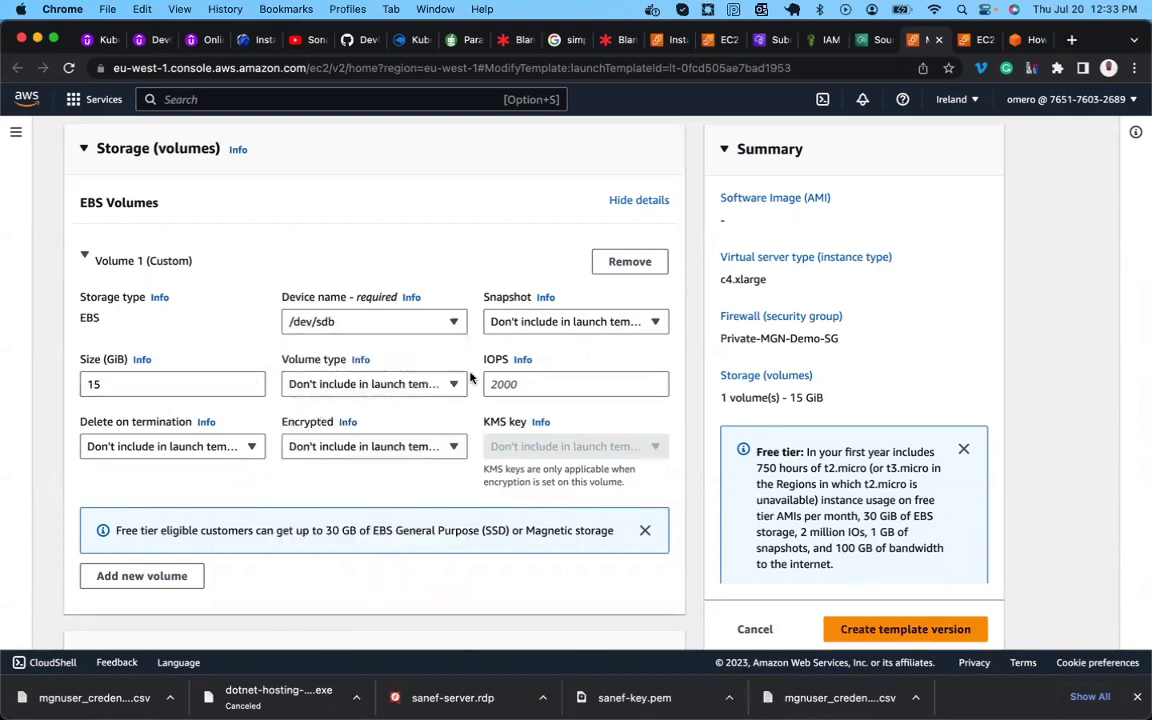
Make the new volume gp3 with 3000 IOPS and 125 throughput, keeping delete-on-termination unchanged.
left_click(509, 392)
type("1500")
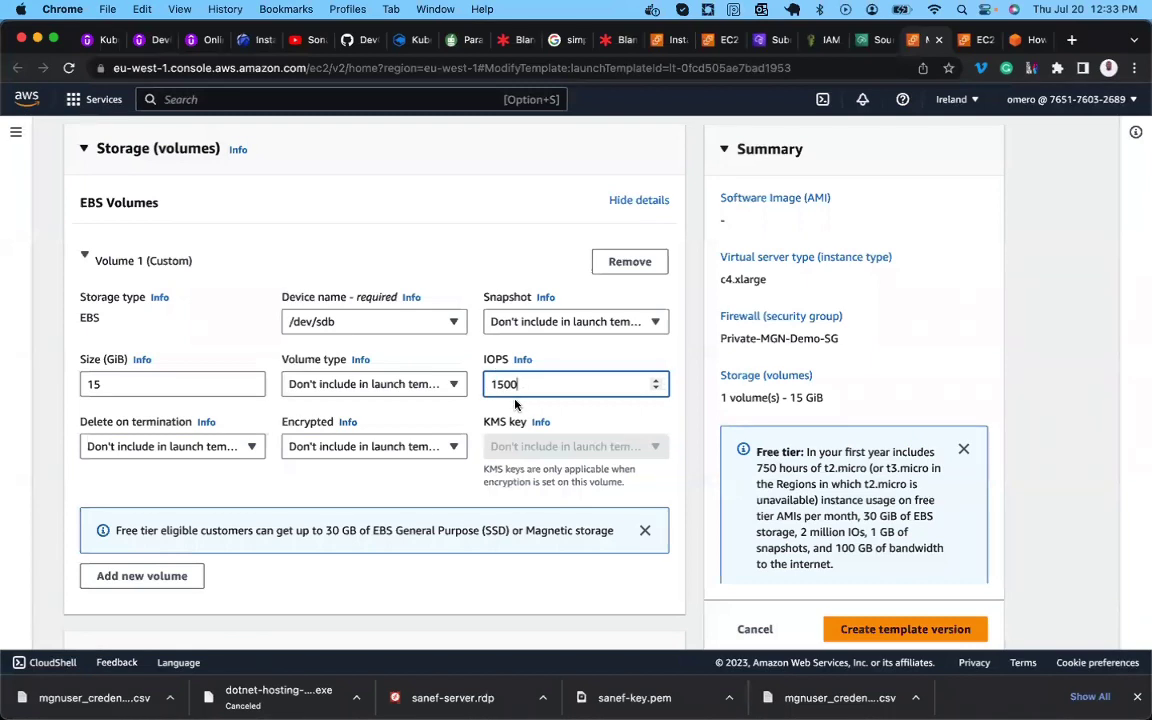
scroll(432, 419, "down", 1)
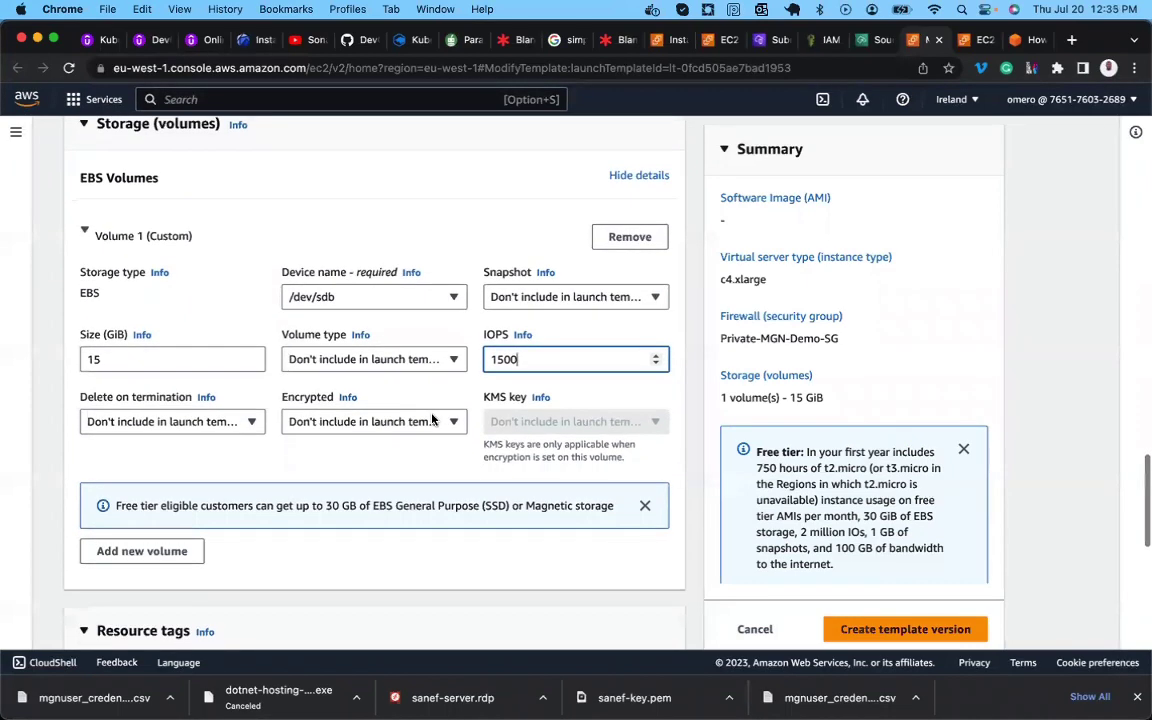
left_click(379, 362)
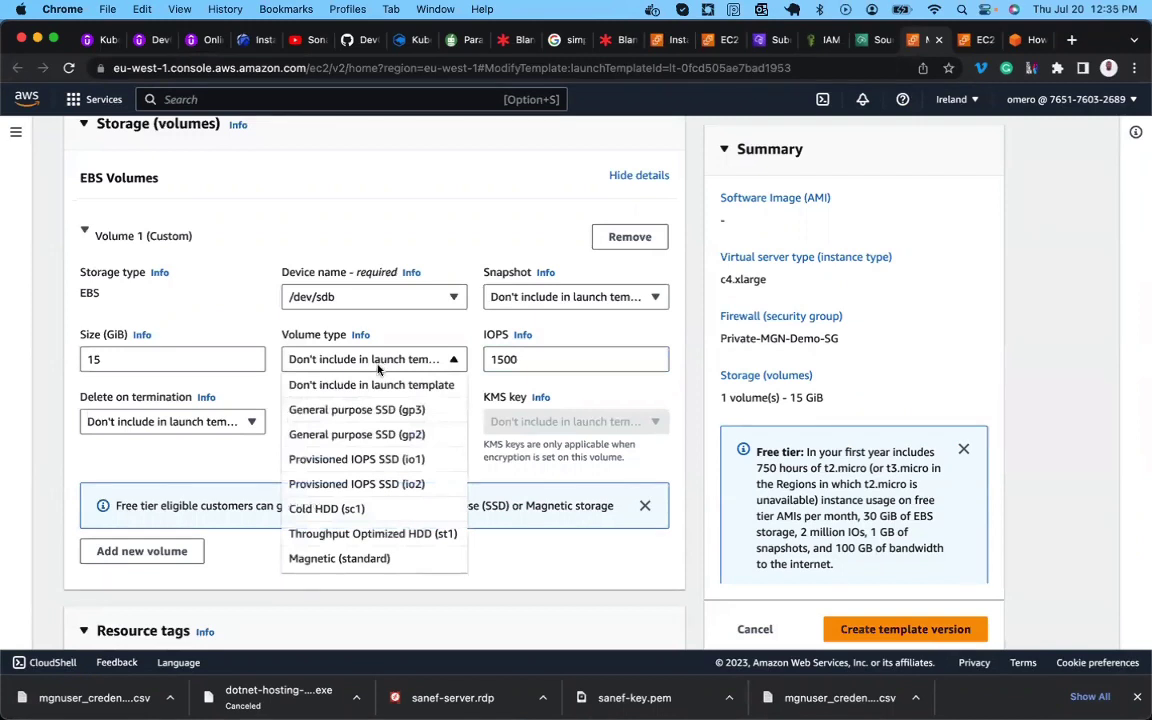
left_click(382, 412)
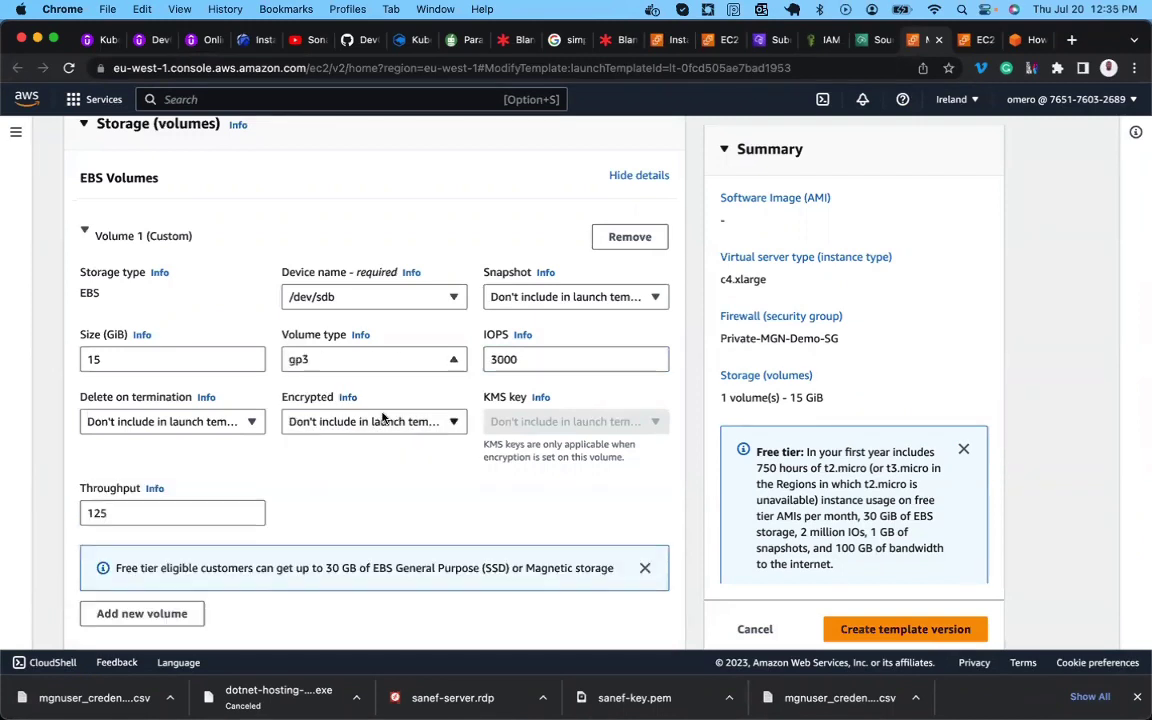
scroll(372, 406, "down", 2)
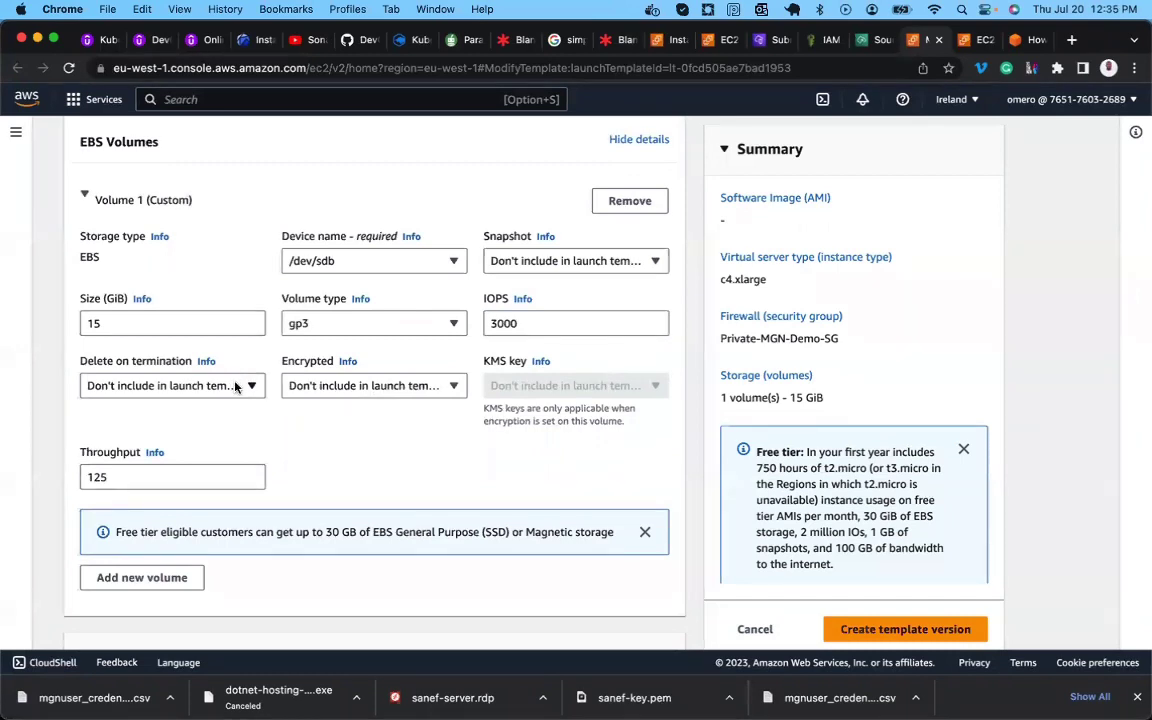
left_click(236, 387)
left_click(346, 442)
scroll(346, 442, "down", 2)
scroll(346, 440, "up", 4)
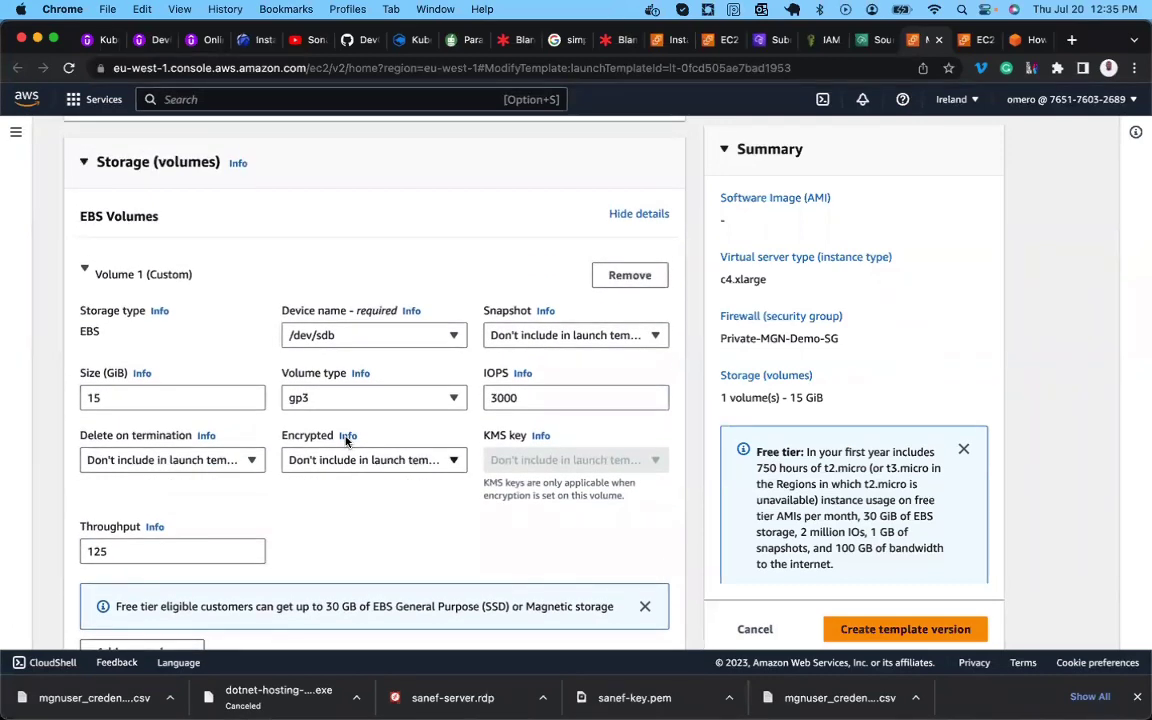
Save the edits as version 3 of the DB-Server launch template and go back to the templates list.
scroll(346, 442, "down", 10)
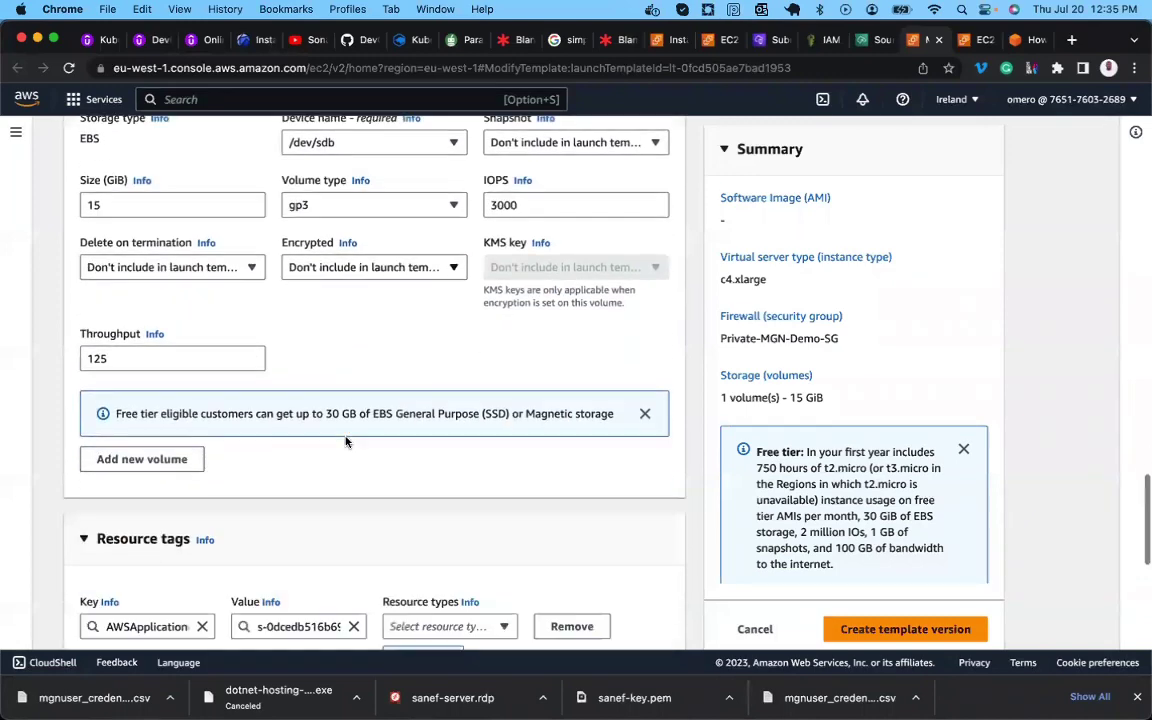
scroll(346, 442, "down", 4)
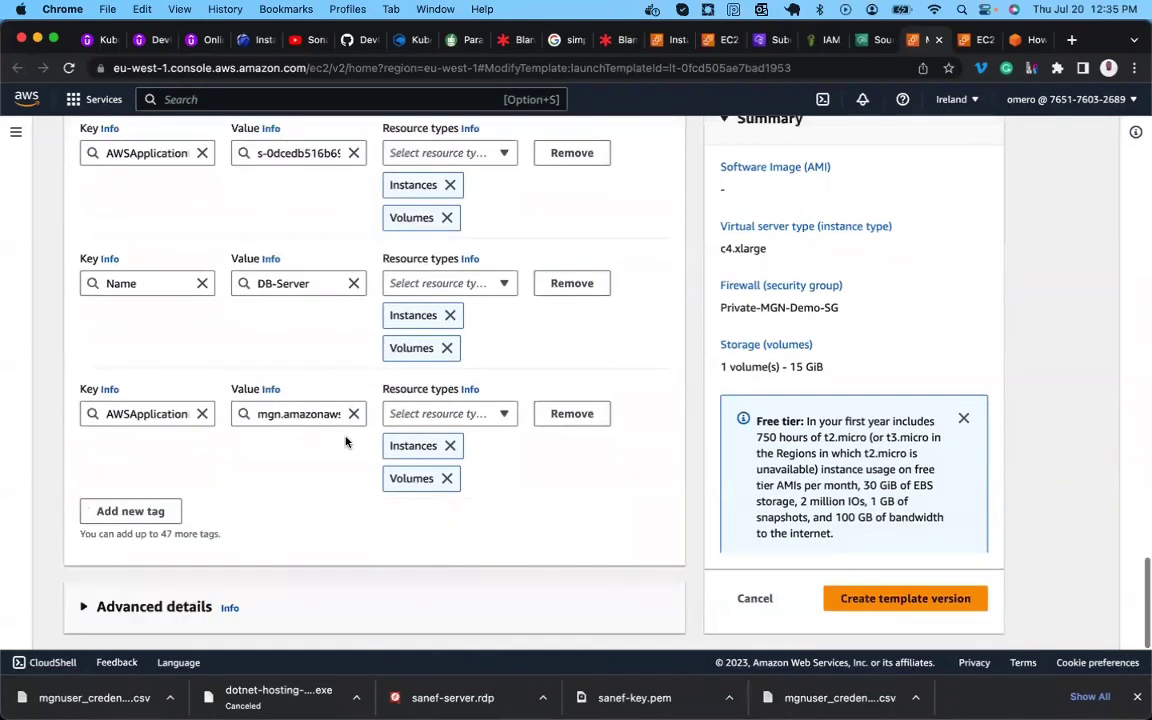
scroll(346, 442, "up", 20)
scroll(346, 442, "up", 2)
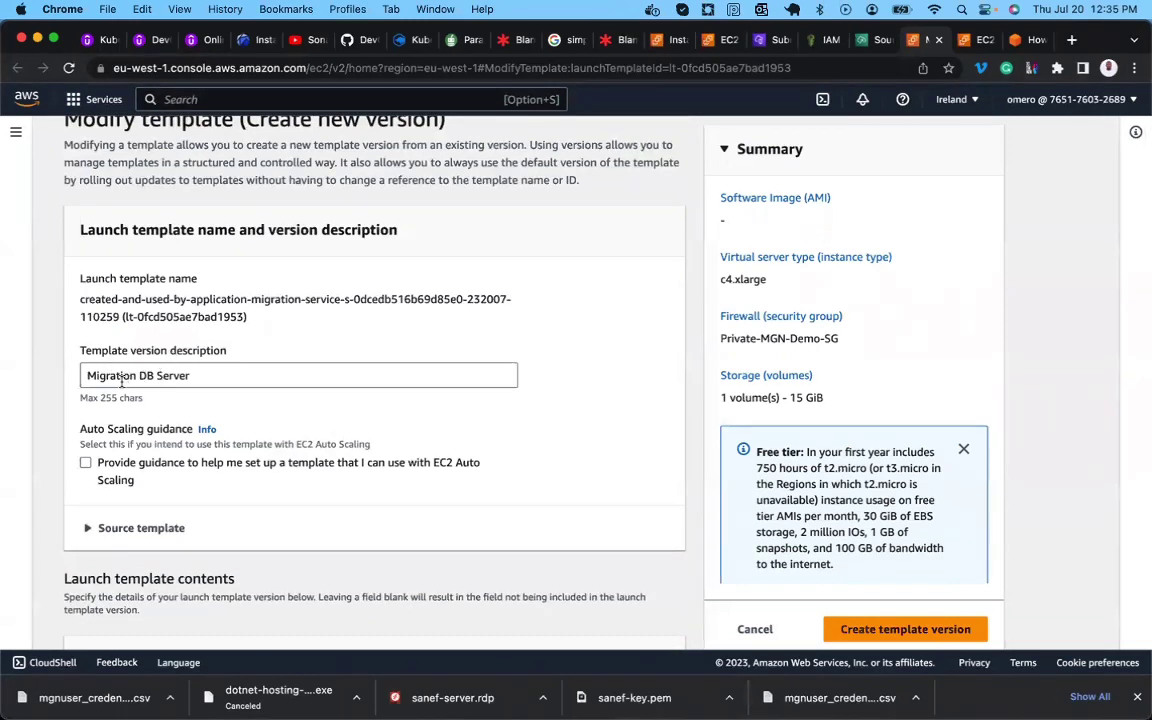
left_click(855, 629)
scroll(790, 570, "down", 2)
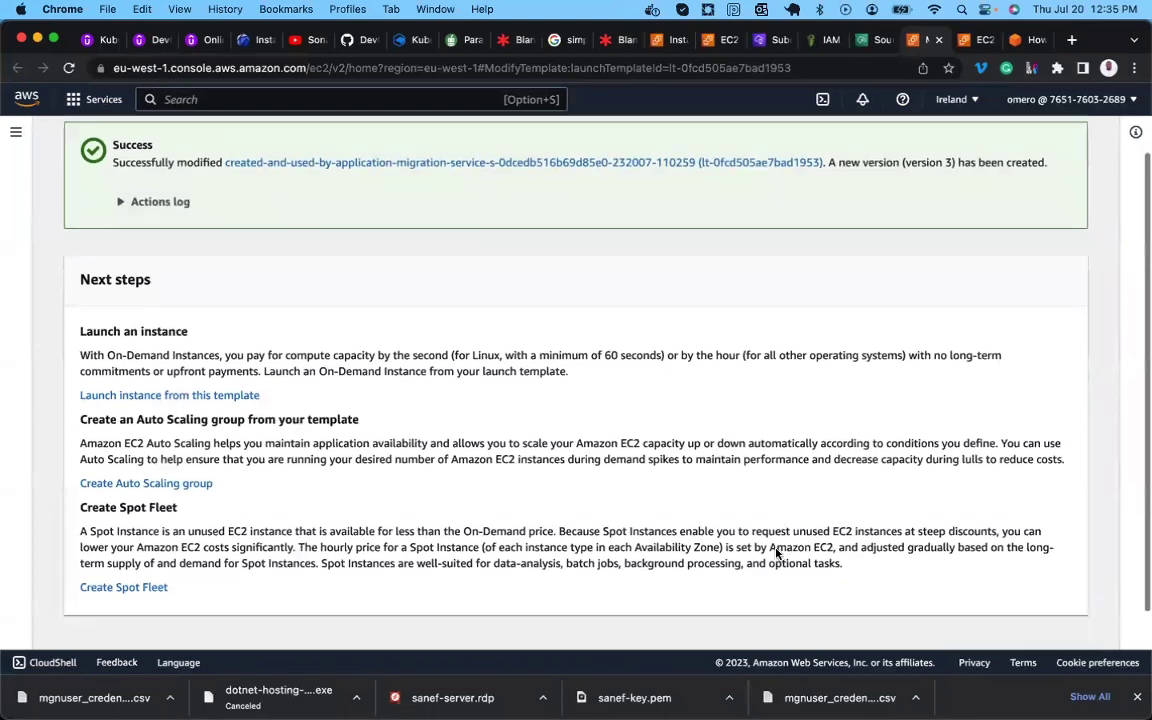
left_click(978, 621)
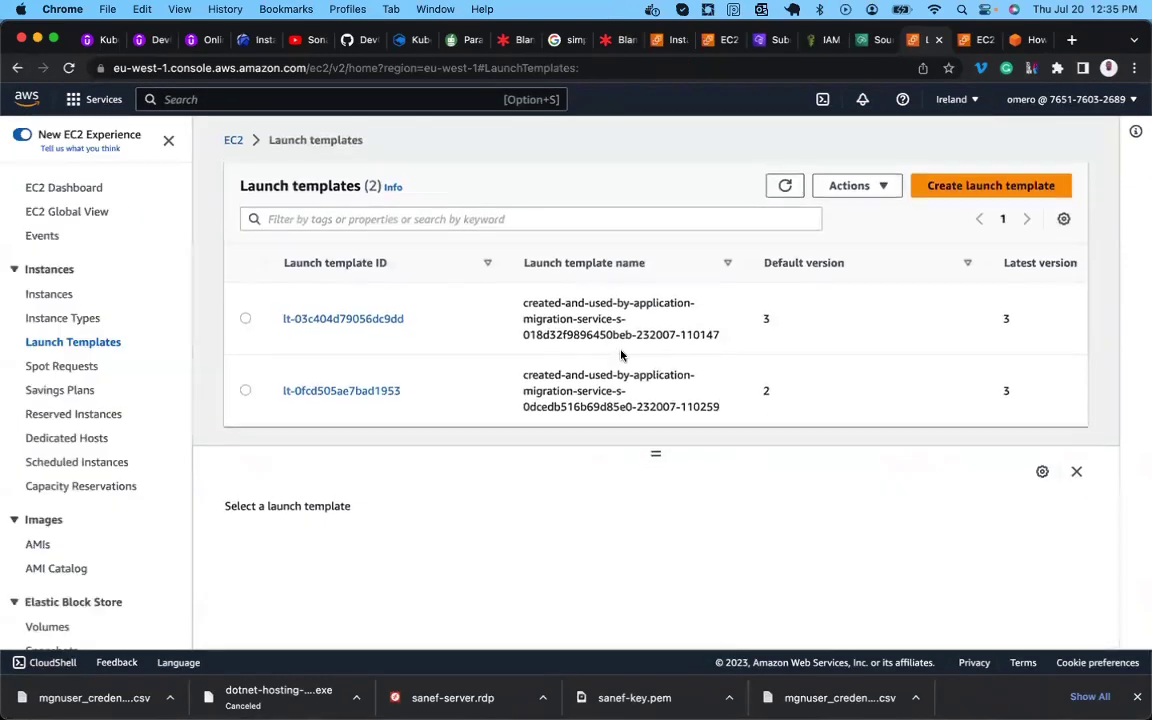
left_click(328, 320)
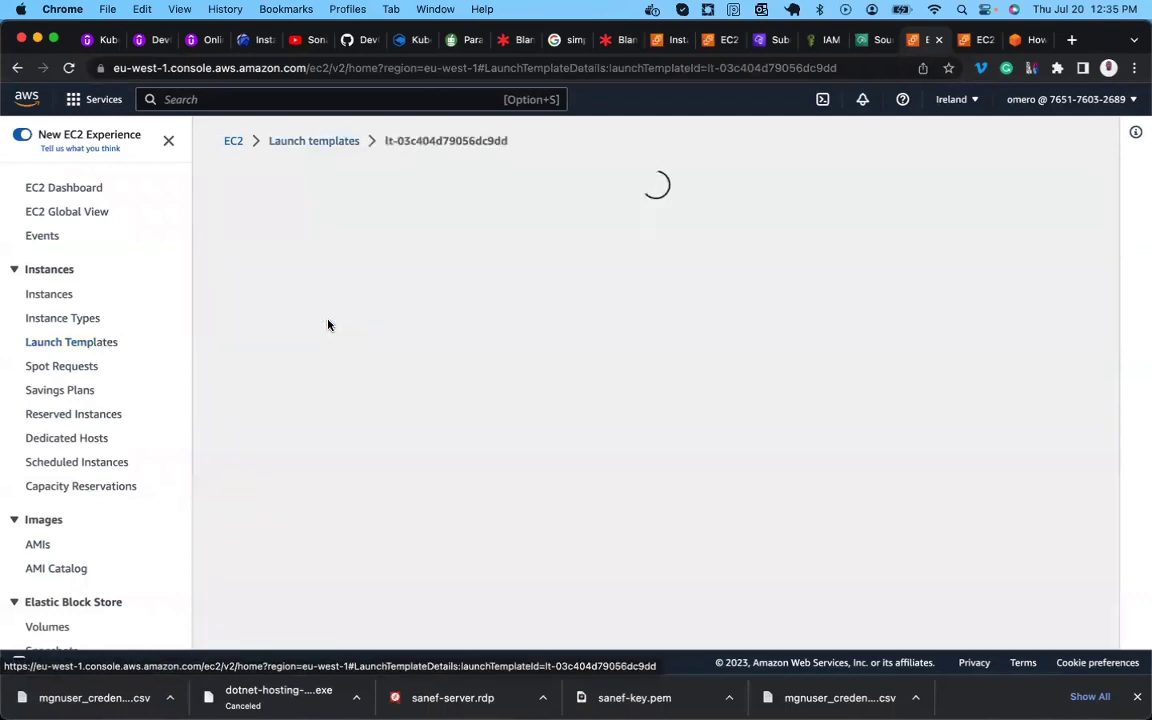
scroll(353, 435, "down", 1)
scroll(353, 435, "down", 5)
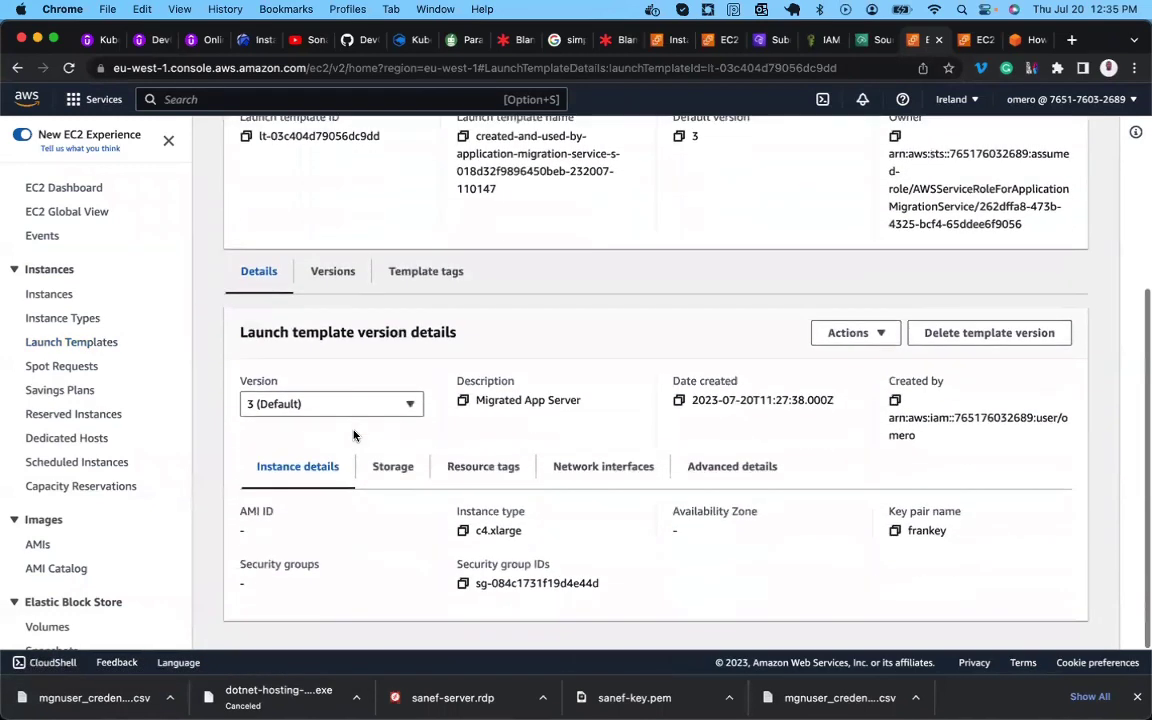
left_click(349, 404)
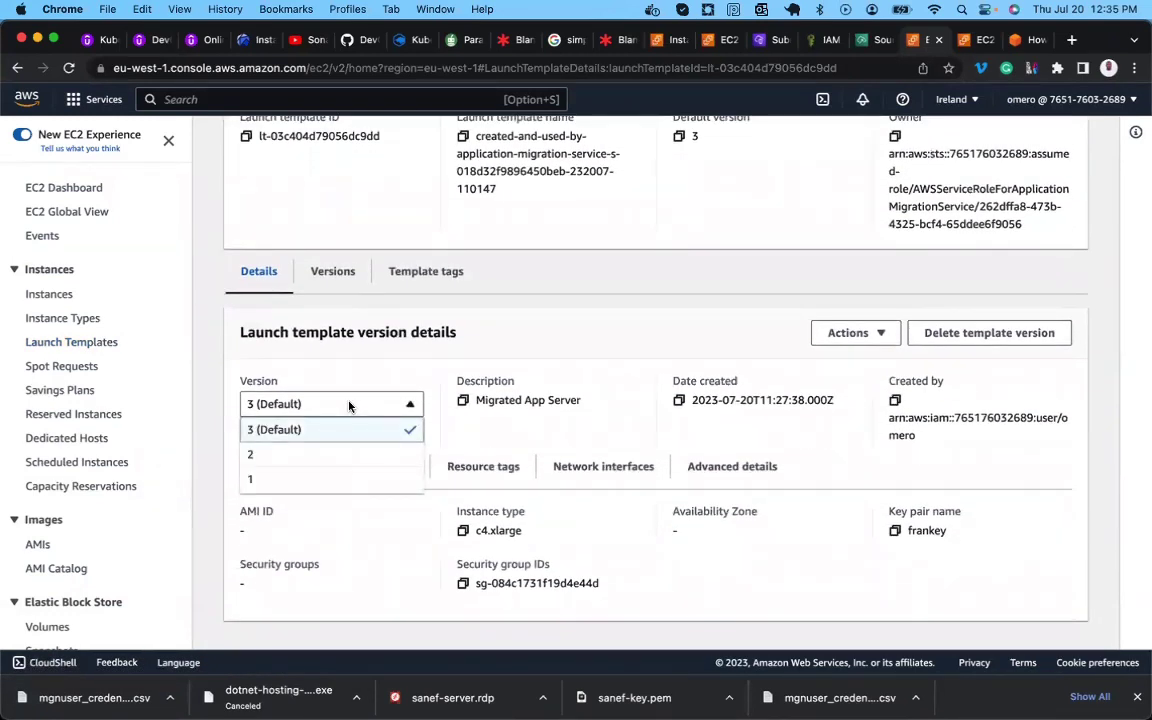
left_click(458, 430)
left_click(406, 405)
left_click(413, 401)
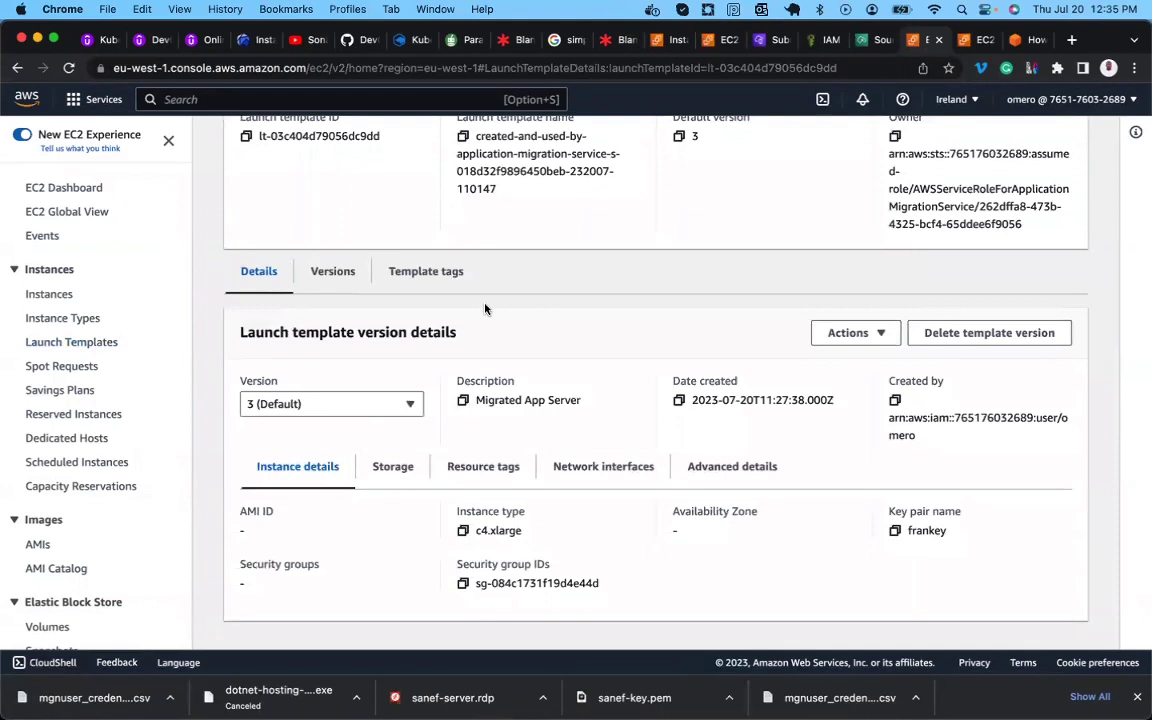
left_click(398, 404)
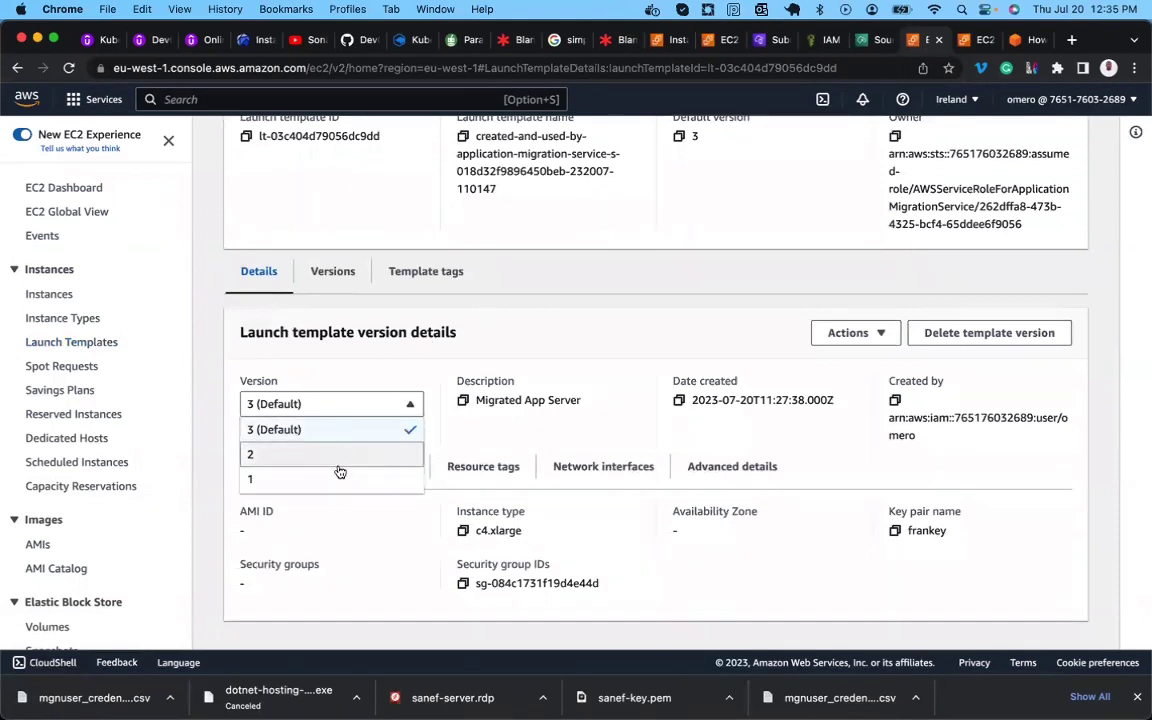
left_click(488, 337)
scroll(488, 337, "up", 5)
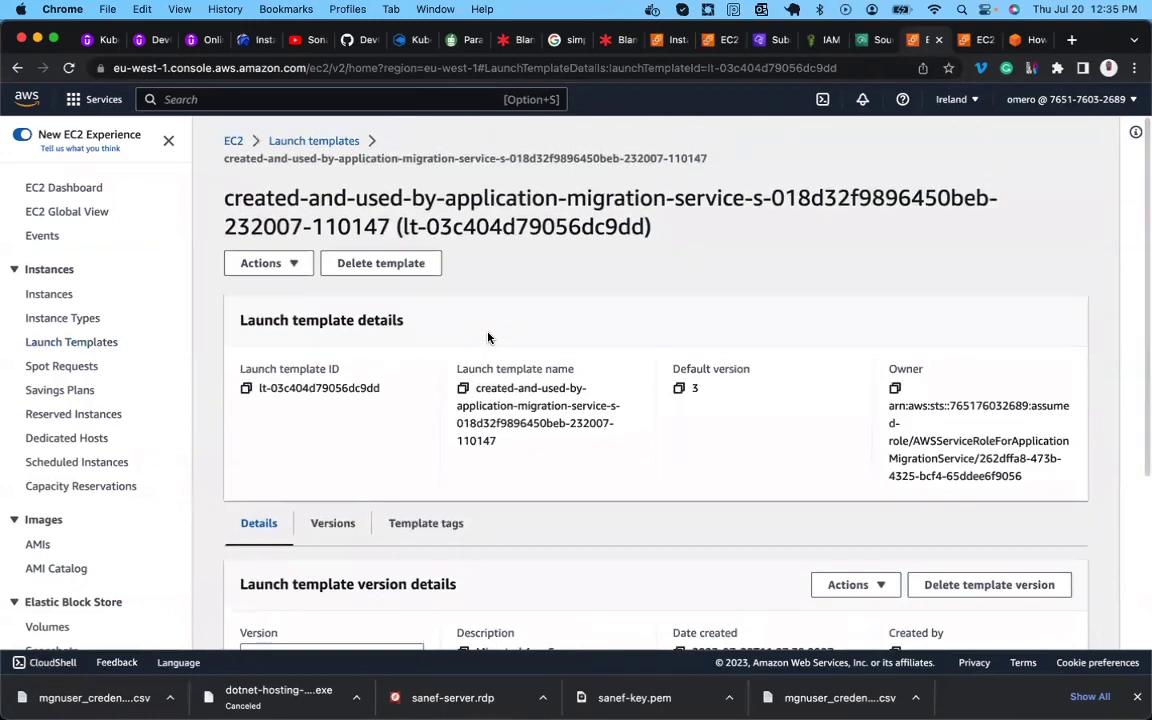
scroll(488, 337, "down", 5)
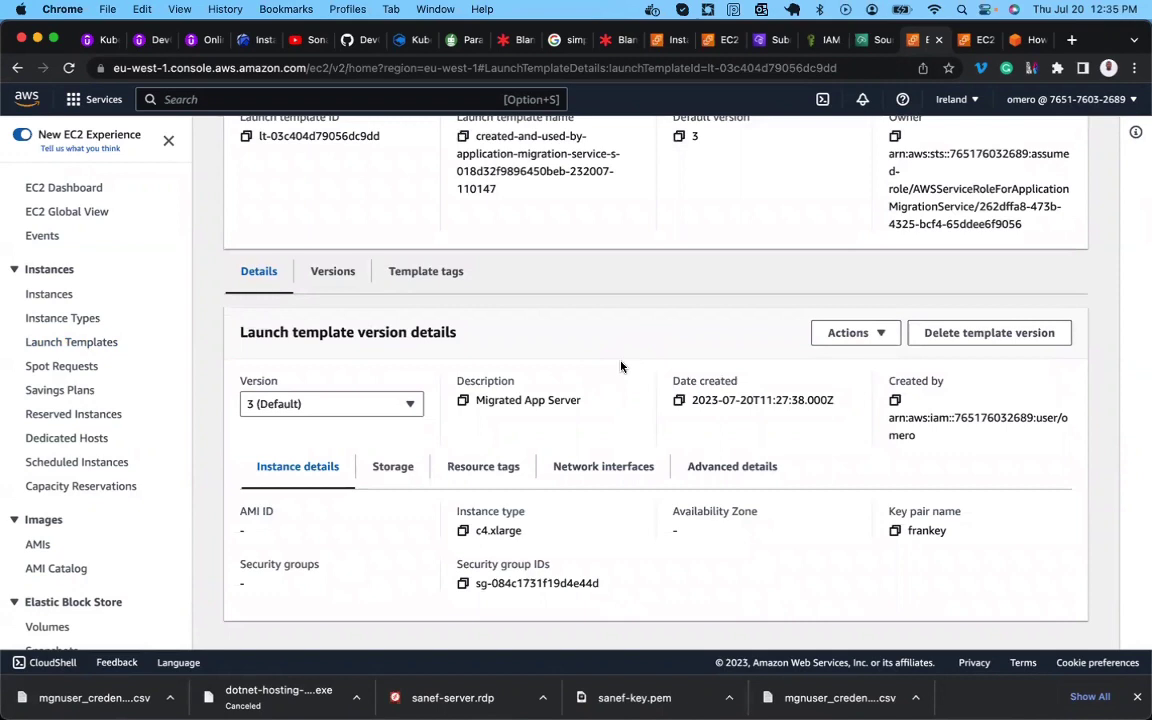
left_click(866, 333)
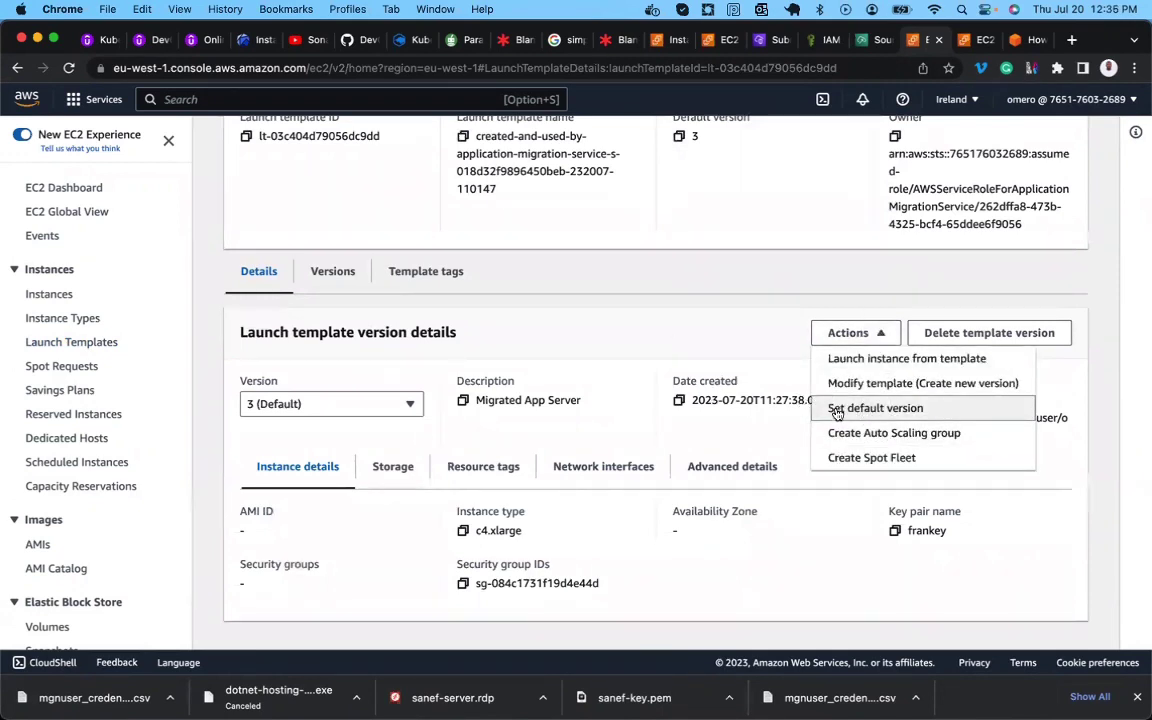
left_click(835, 412)
left_click(644, 442)
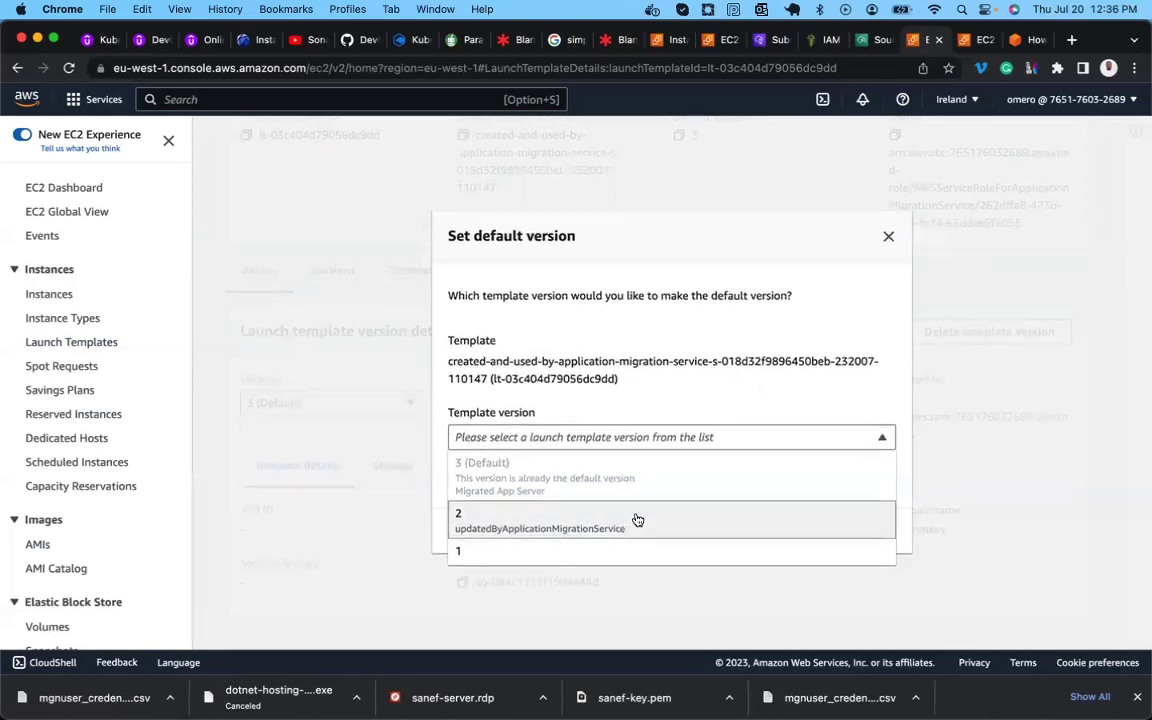
left_click(888, 237)
scroll(681, 280, "up", 3)
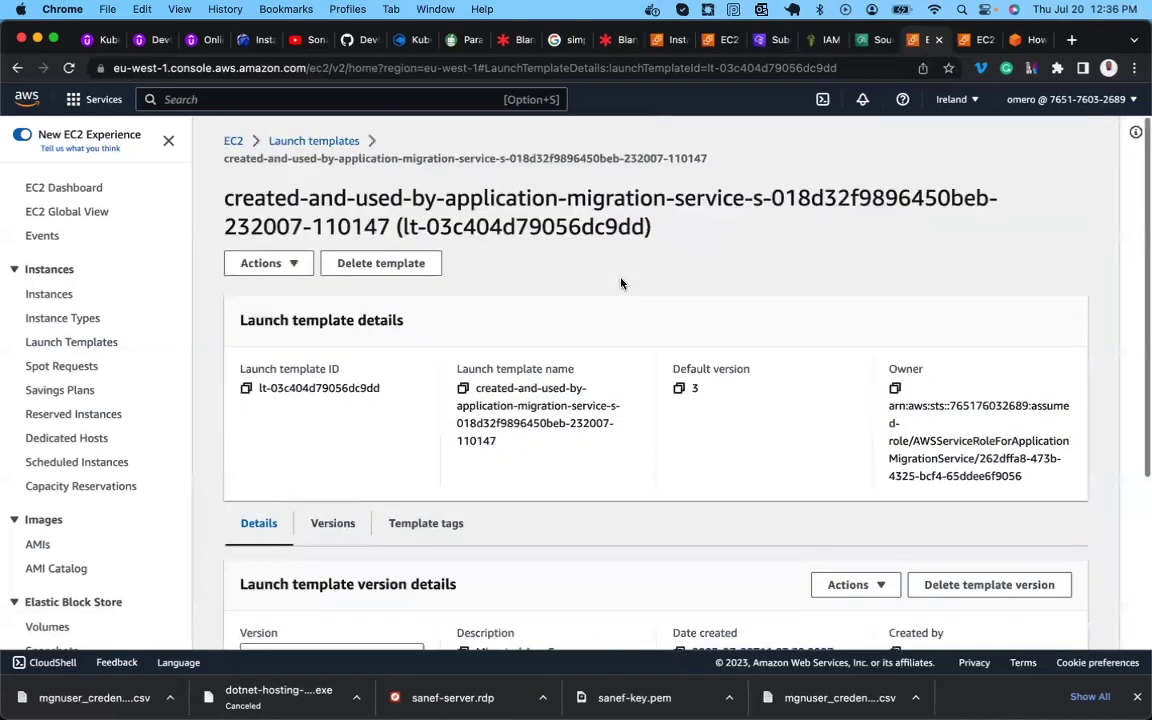
Set version 3 (Migration DB Server) as the default of launch template lt-0fcd505ae7bad1953.
left_click(326, 142)
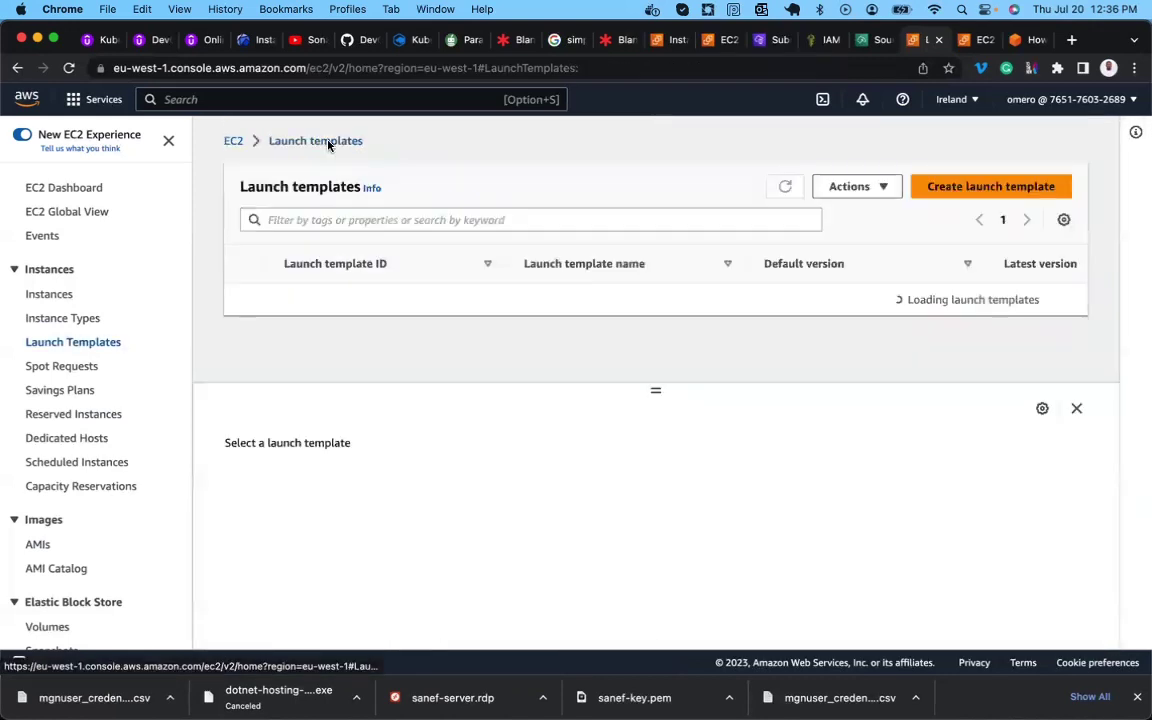
scroll(325, 327, "down", 1)
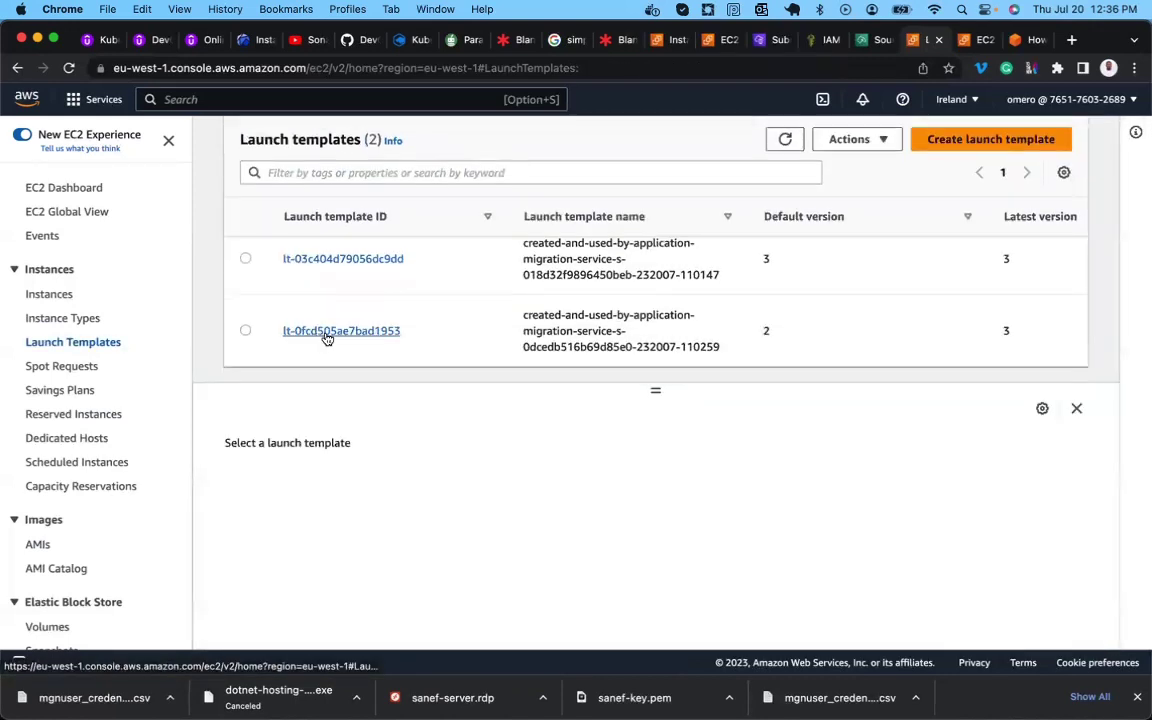
left_click(328, 334)
scroll(525, 372, "down", 5)
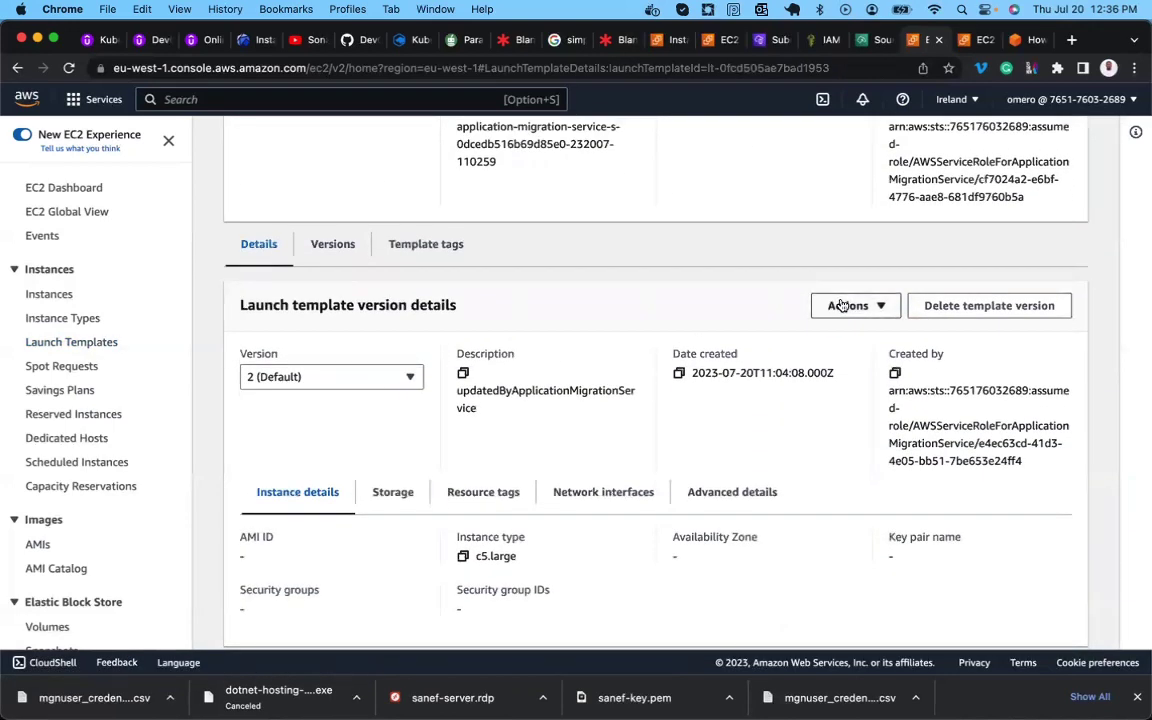
left_click(843, 305)
left_click(850, 381)
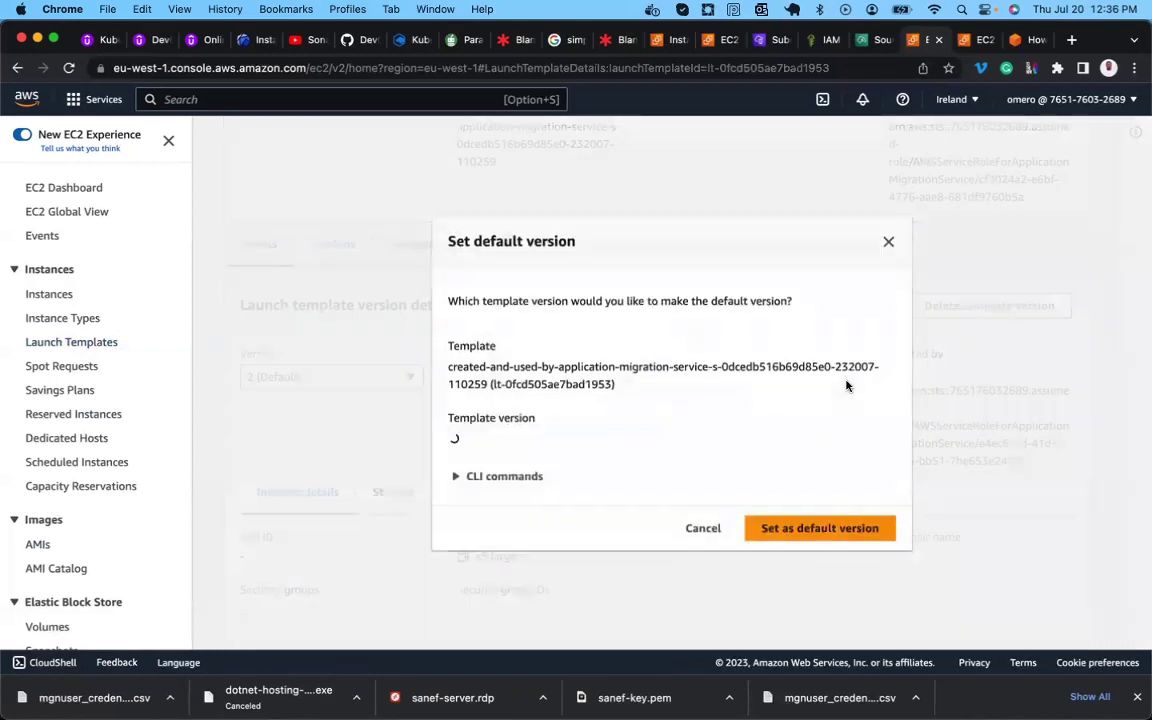
left_click(635, 440)
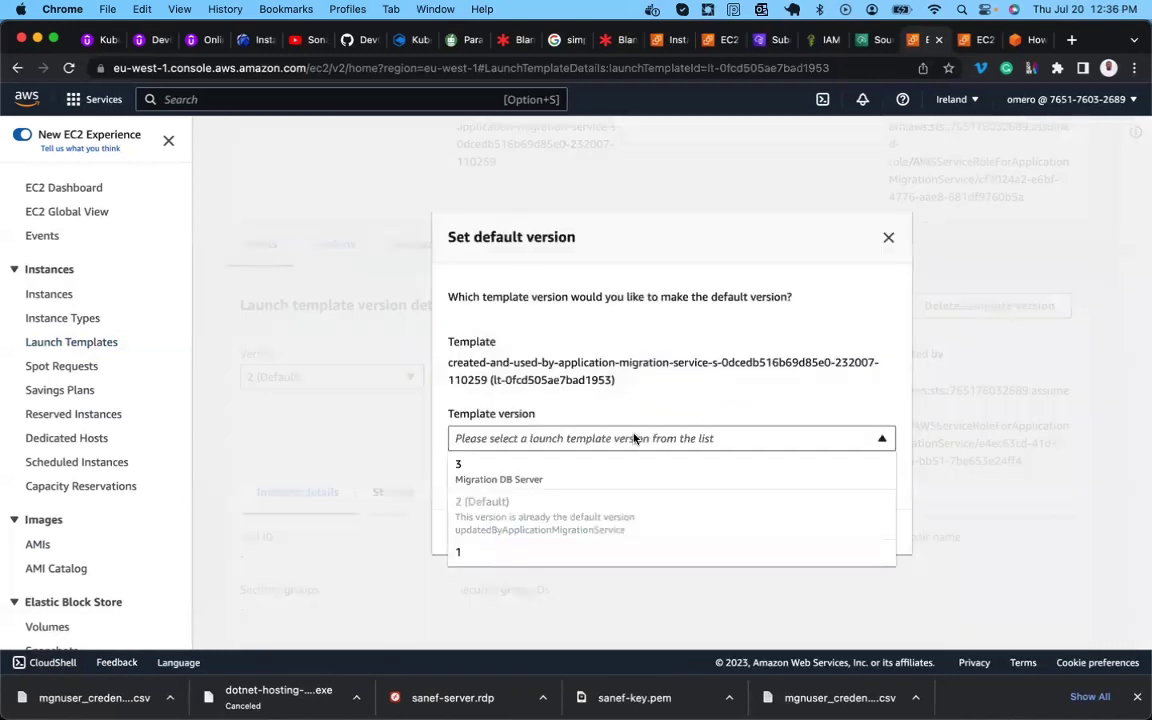
left_click(512, 476)
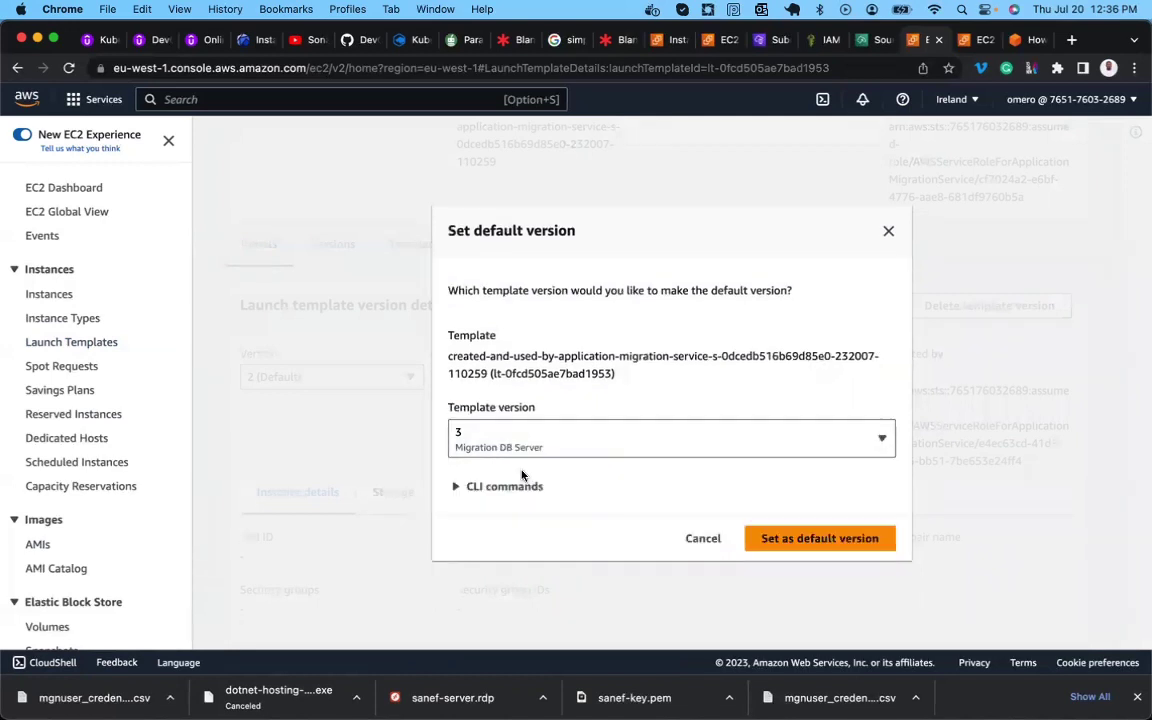
left_click(797, 545)
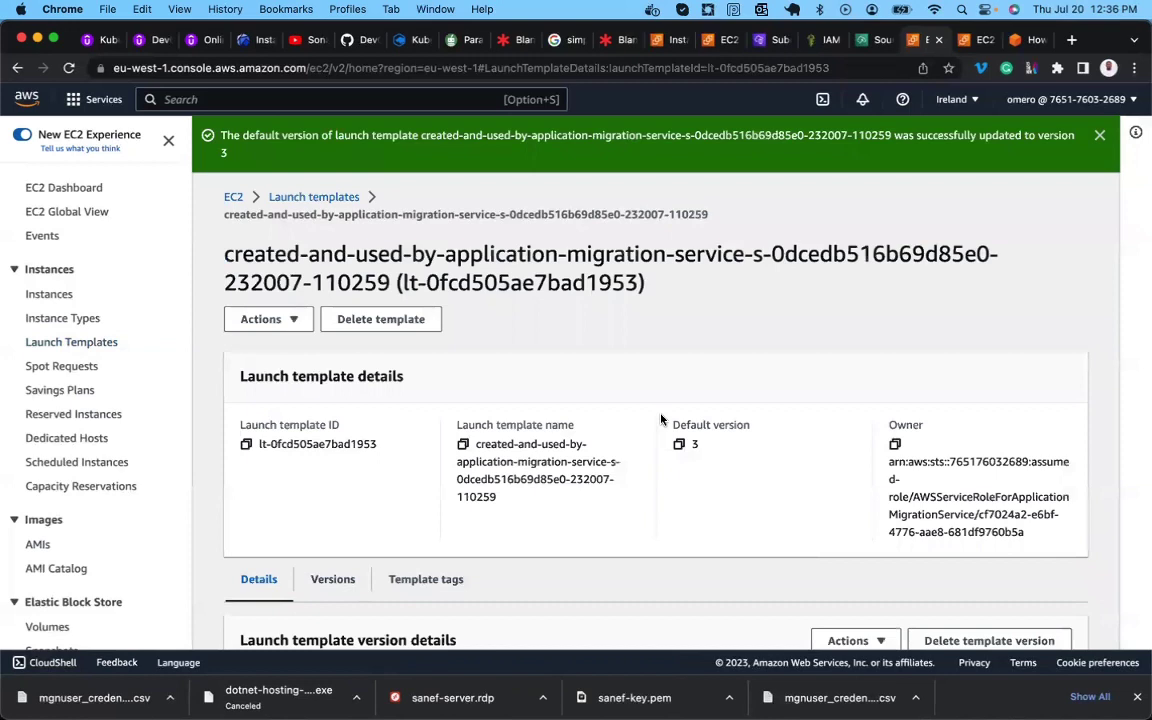
left_click(870, 41)
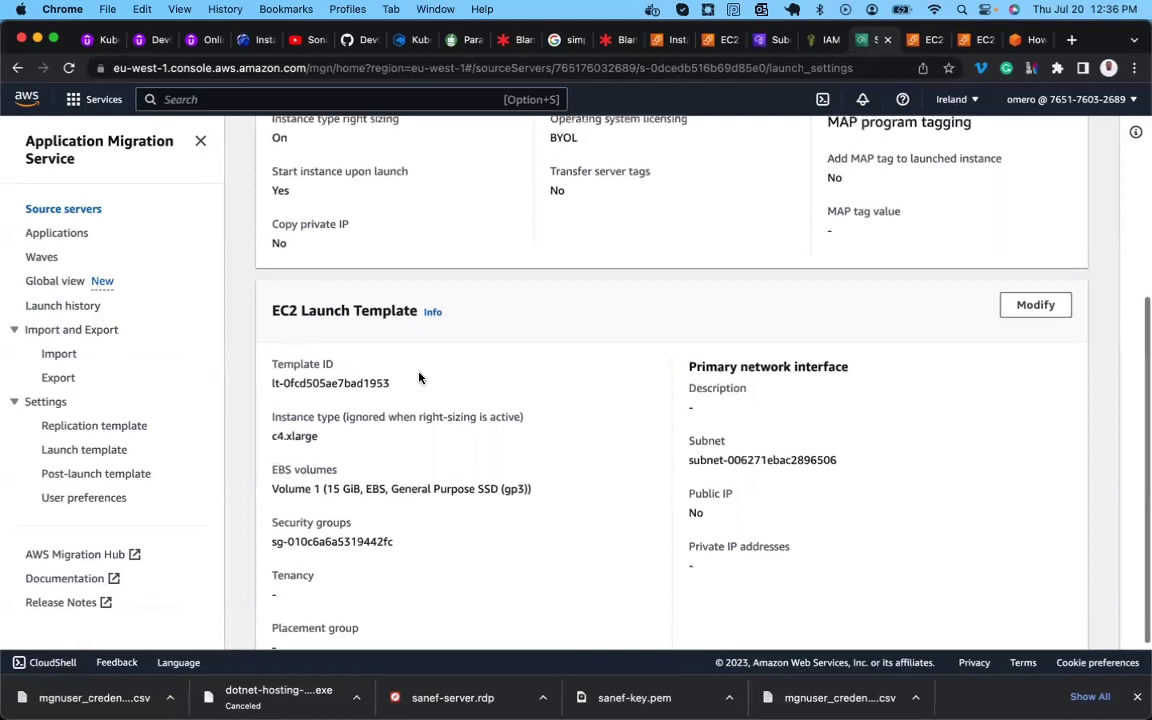
Confirm DB-Server's launch settings show c4.xlarge and a 15 GiB gp3 volume, then return to EC2.
triple_click(302, 443)
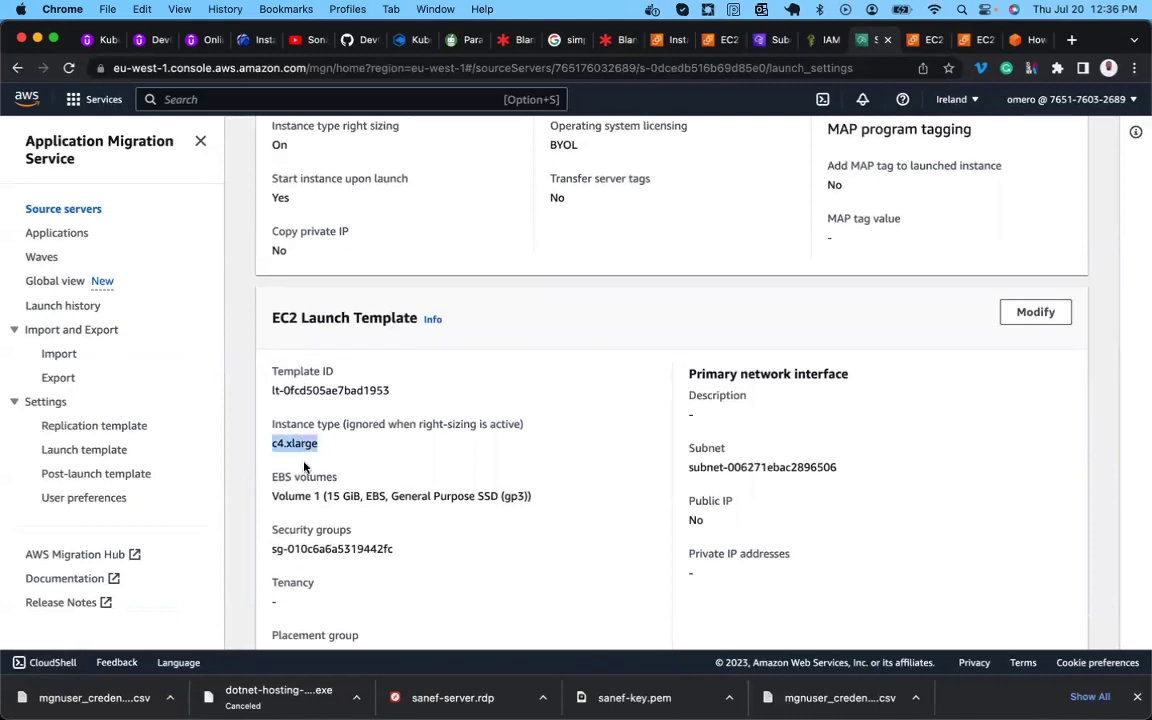
triple_click(328, 498)
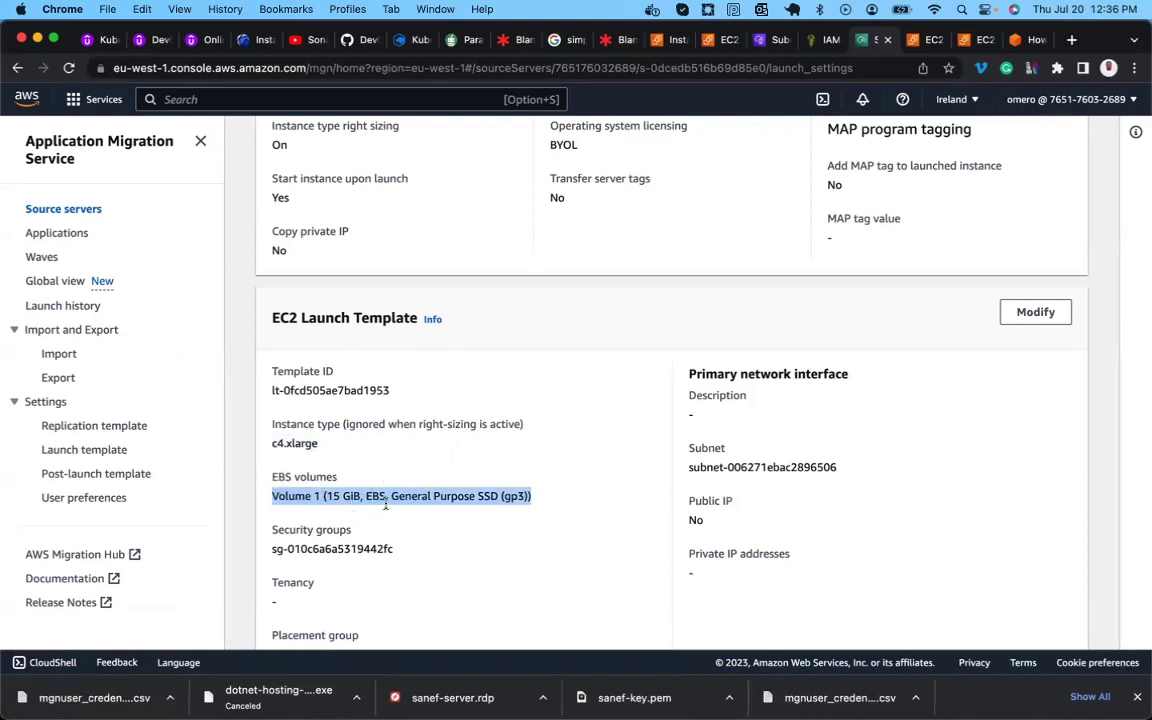
scroll(401, 481, "down", 1)
scroll(403, 483, "up", 5)
scroll(402, 482, "up", 2)
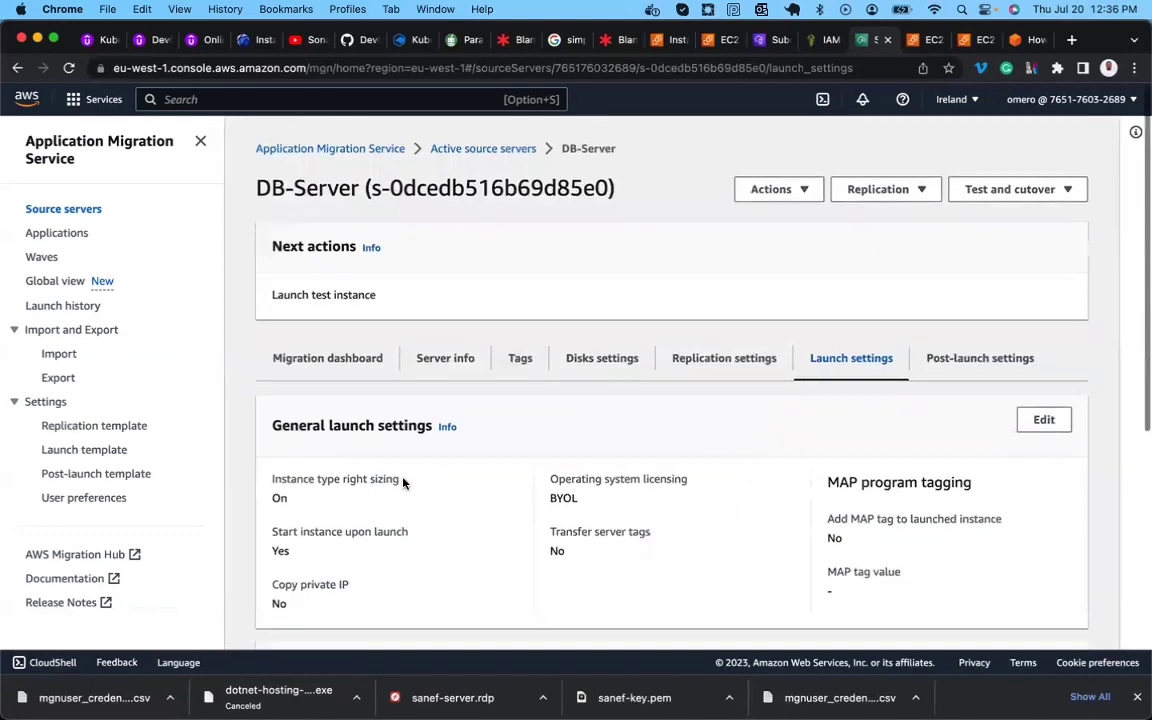
left_click(507, 150)
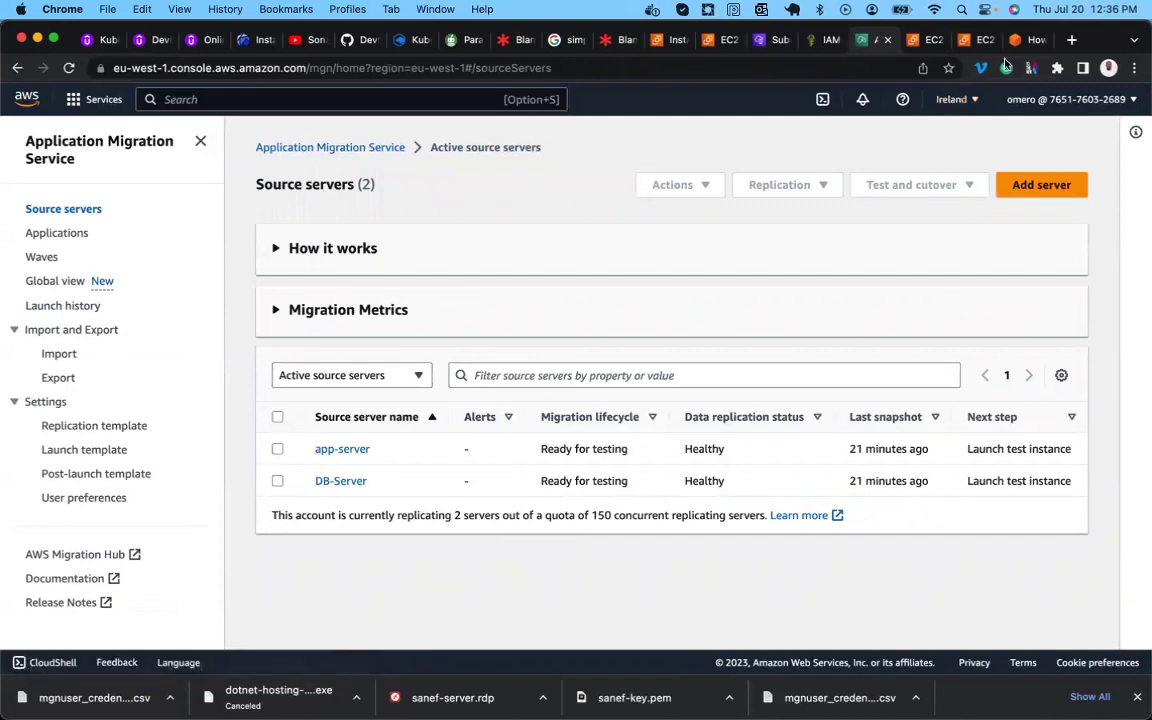
left_click(931, 42)
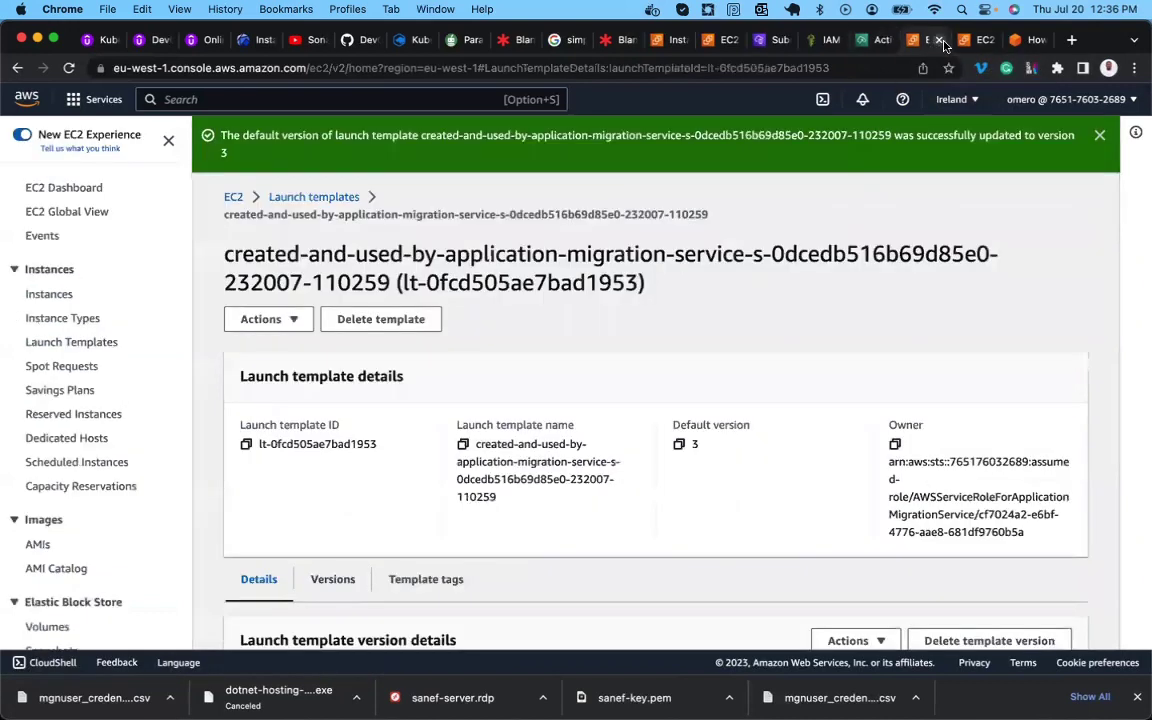
left_click(940, 41)
Close the EC2 tab and read the blog's step 9 on MGN Settings and launching test instances.
left_click(940, 41)
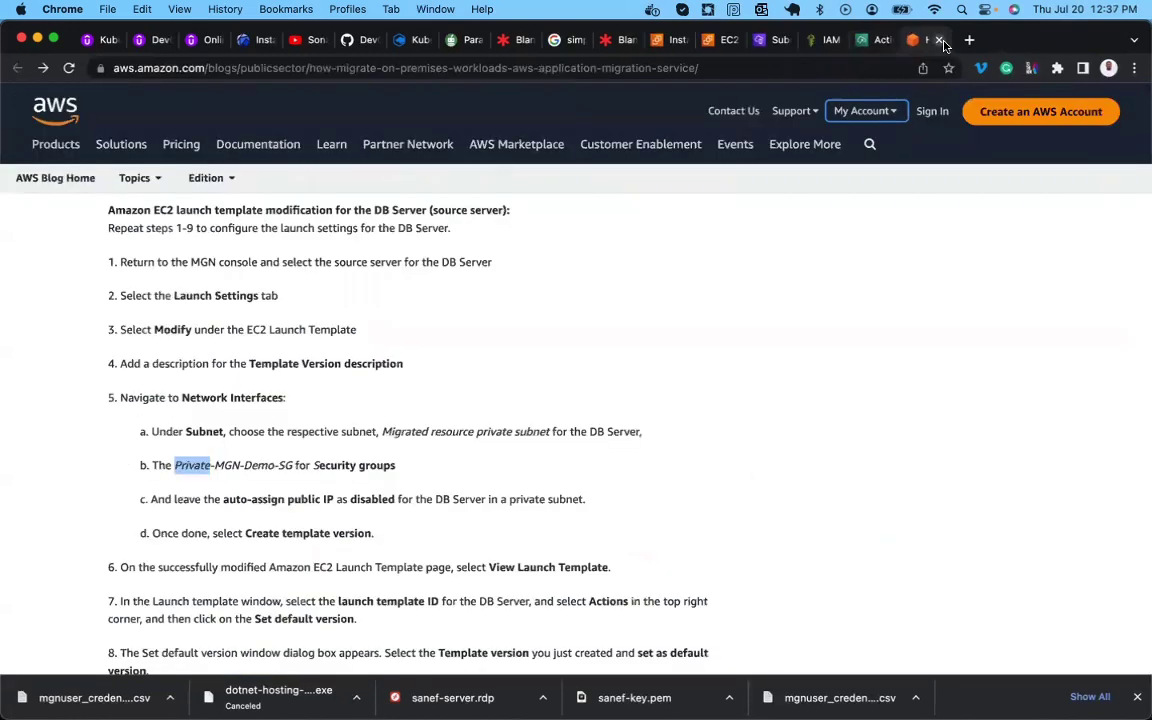
scroll(451, 464, "down", 3)
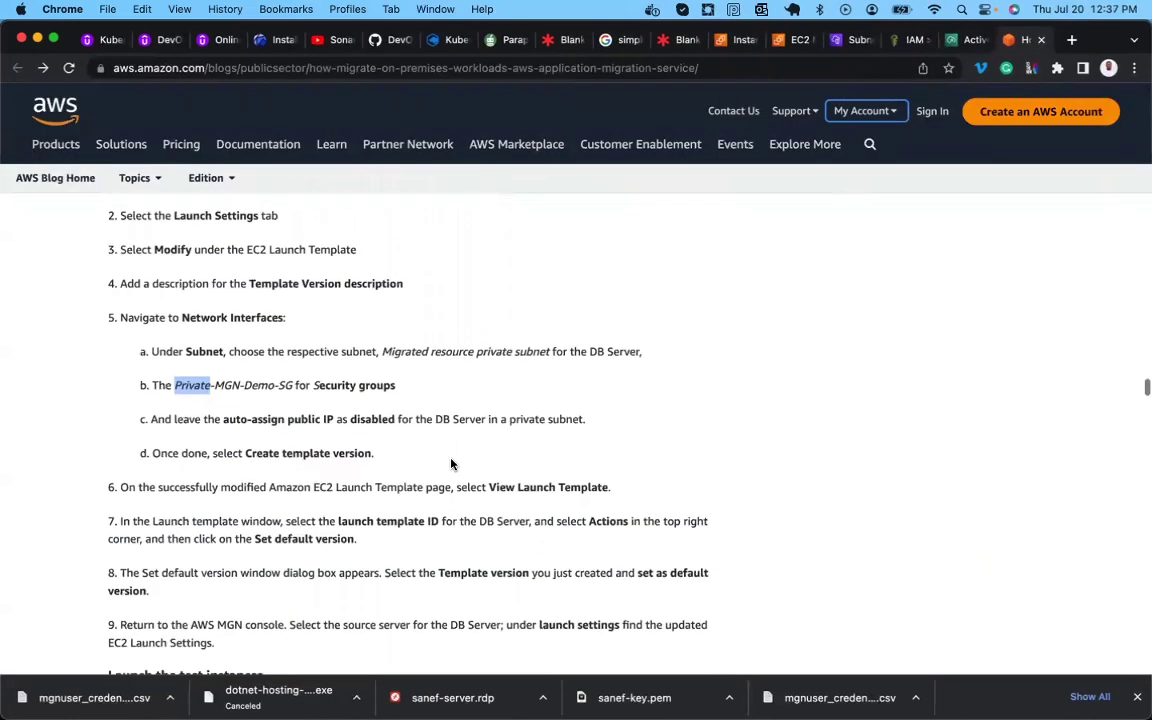
scroll(262, 522, "down", 2)
scroll(262, 522, "down", 1)
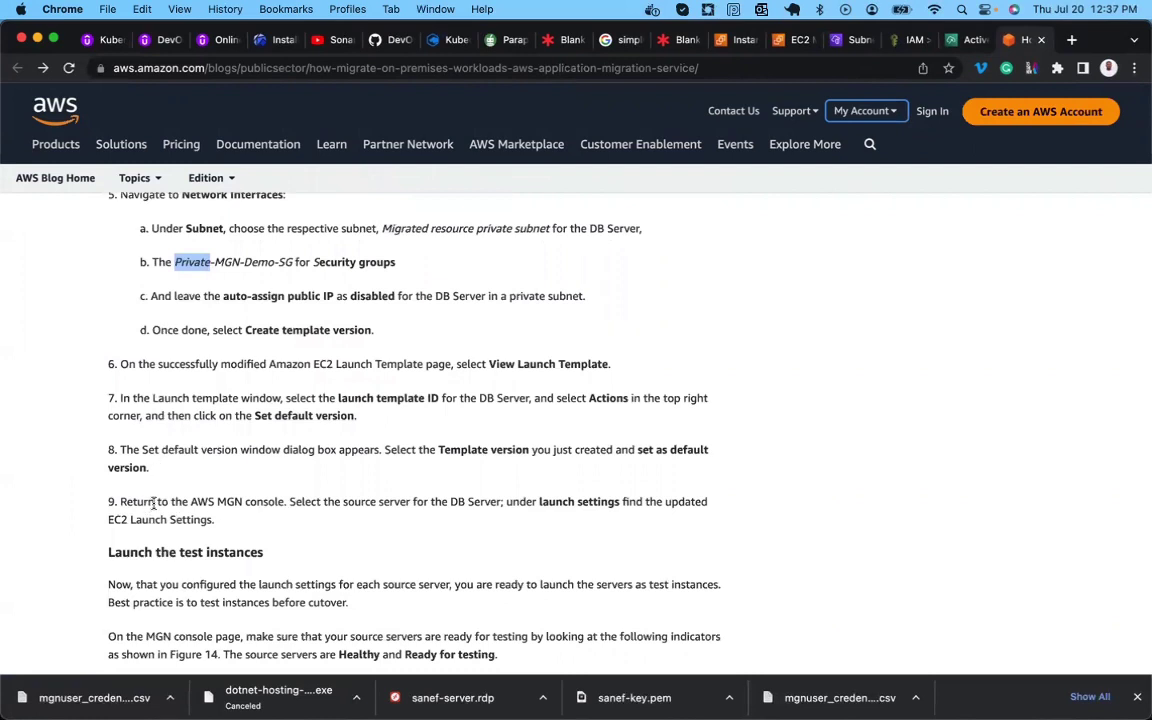
double_click(237, 501)
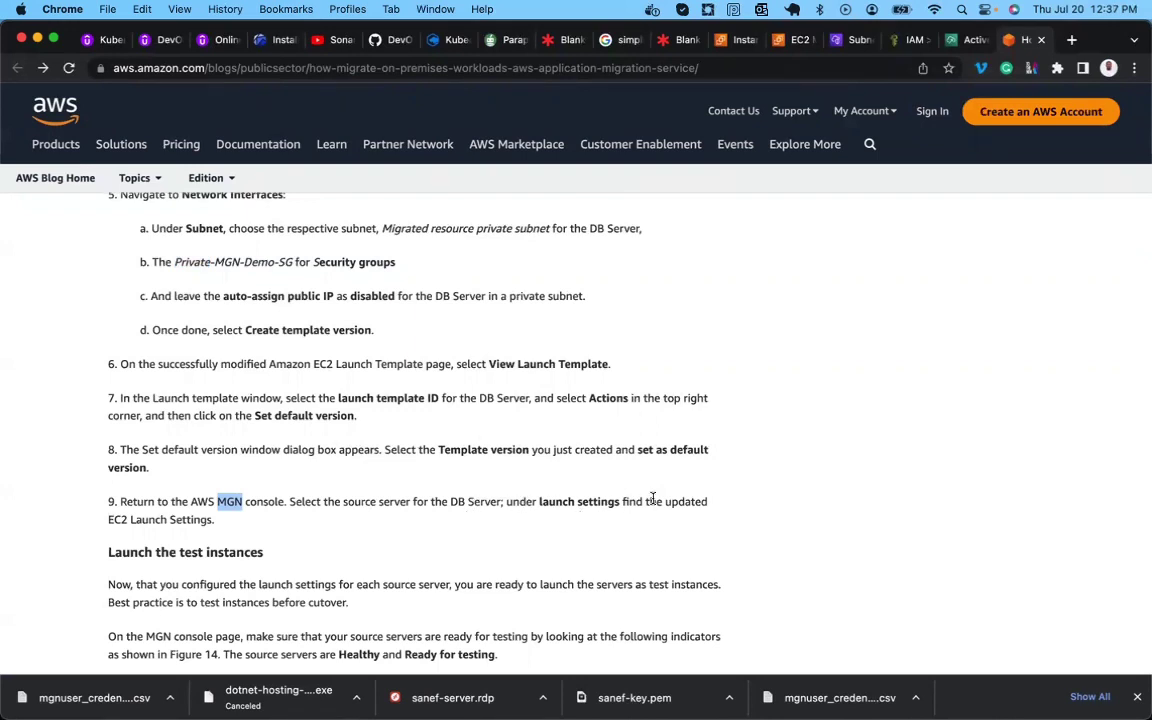
double_click(175, 520)
scroll(175, 520, "down", 3)
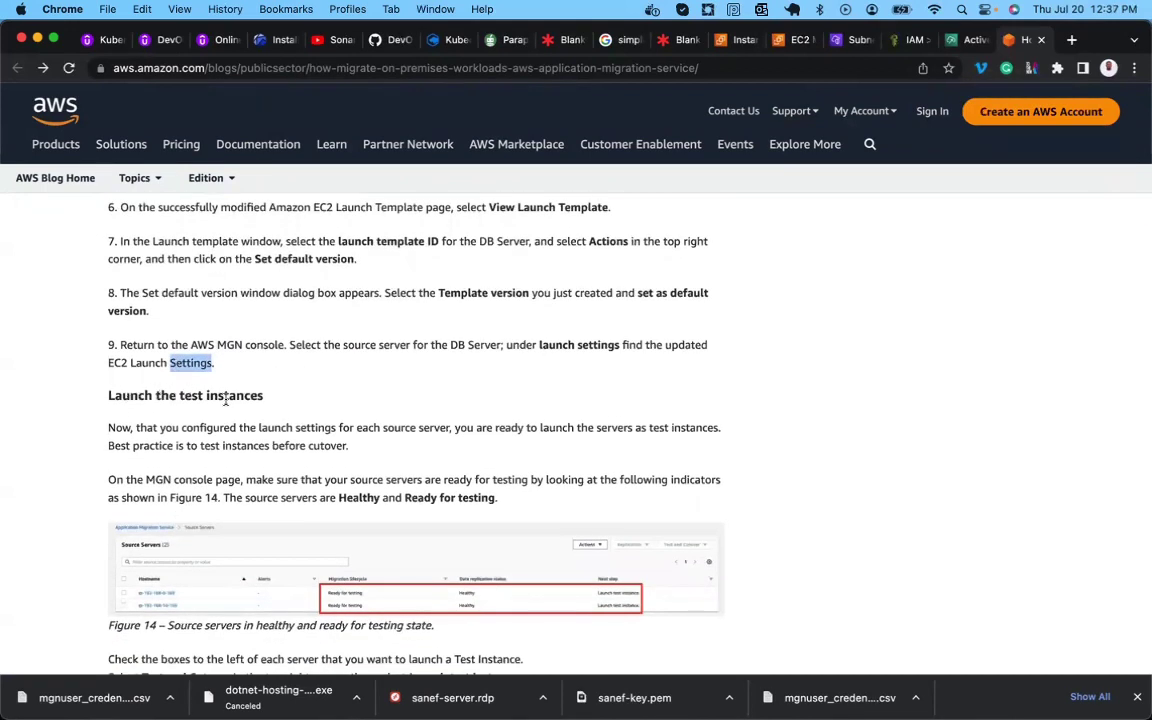
scroll(226, 400, "down", 2)
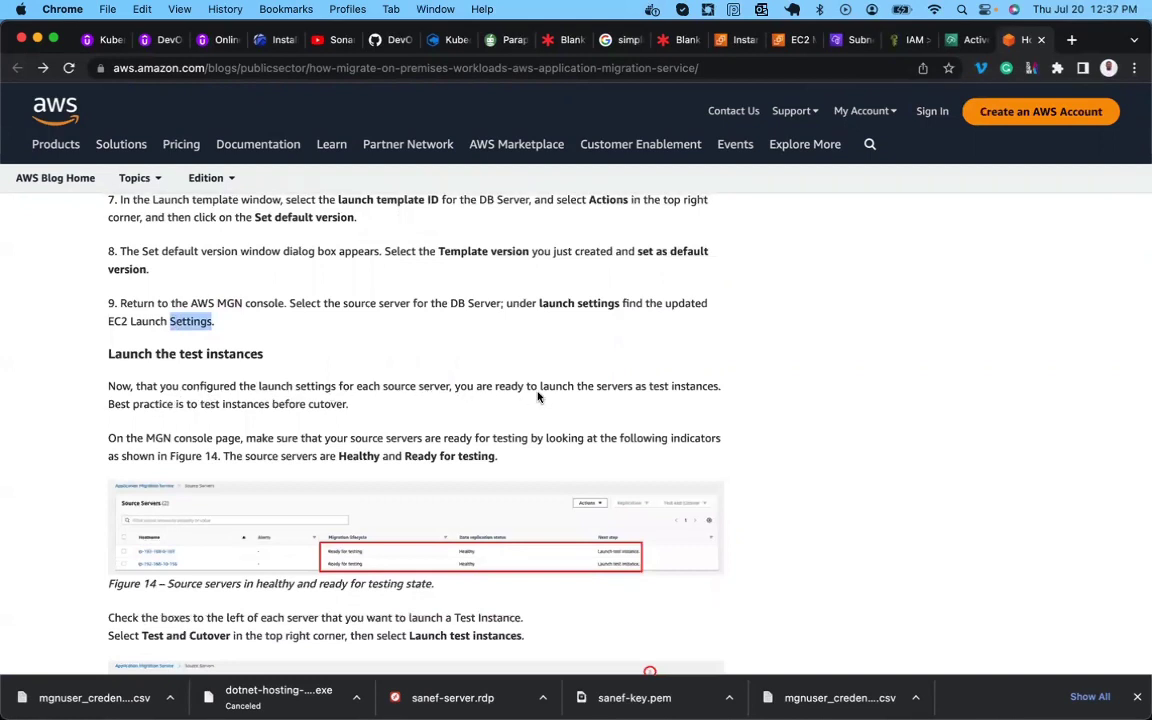
double_click(688, 390)
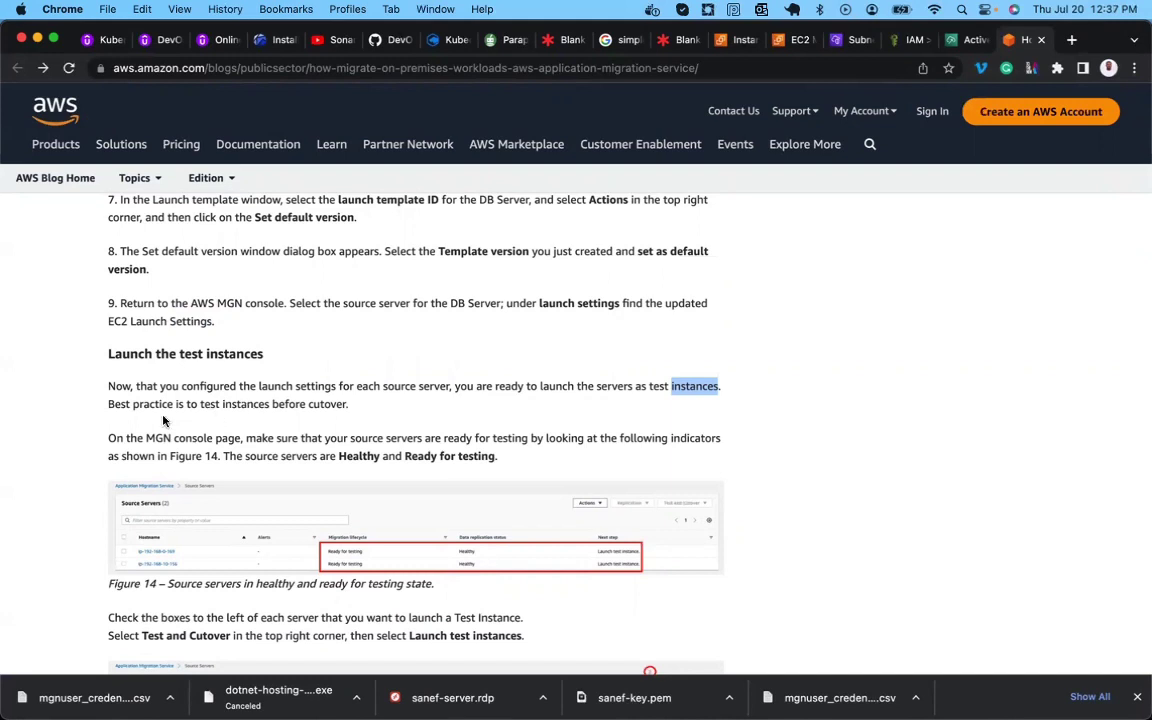
double_click(206, 438)
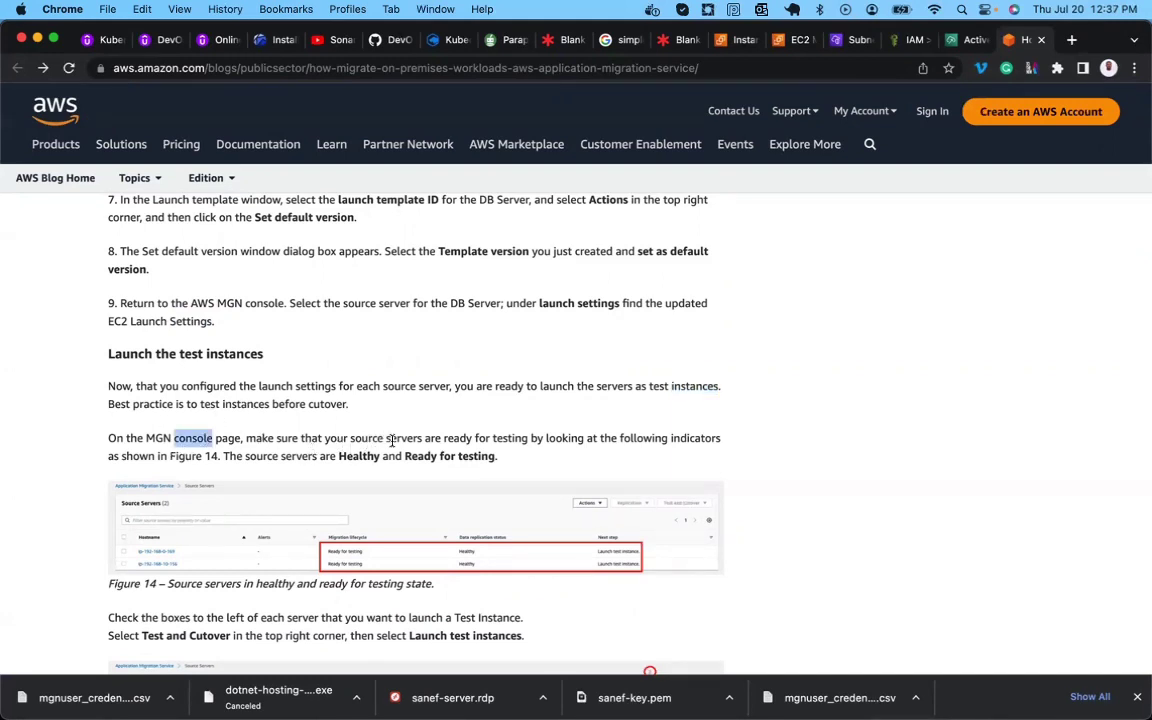
left_click(455, 440)
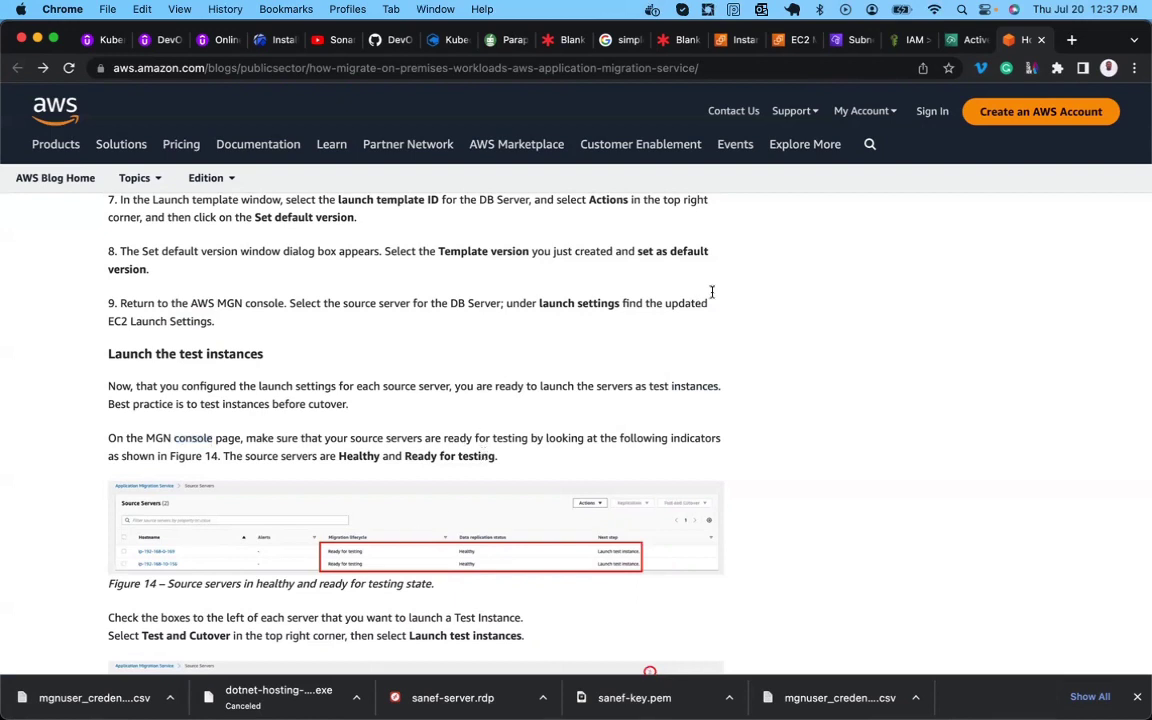
Glance at the source servers list, then read the blog's server-selection instructions in Figures 14–16.
left_click(962, 38)
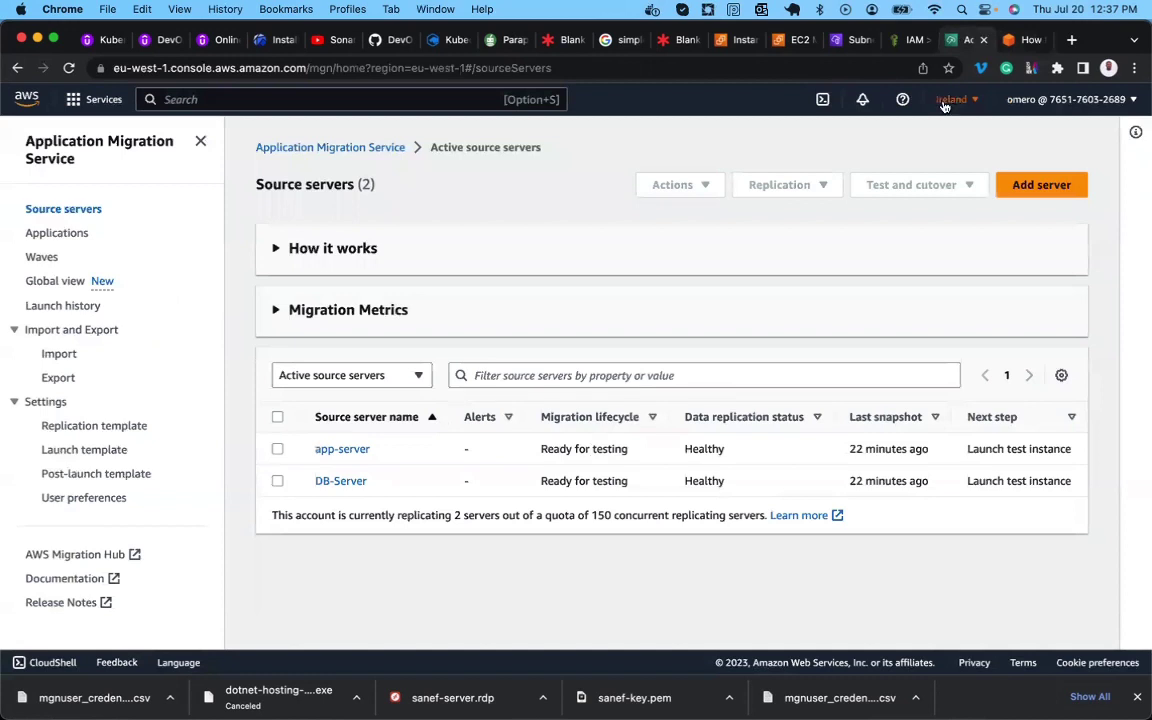
left_click(1016, 40)
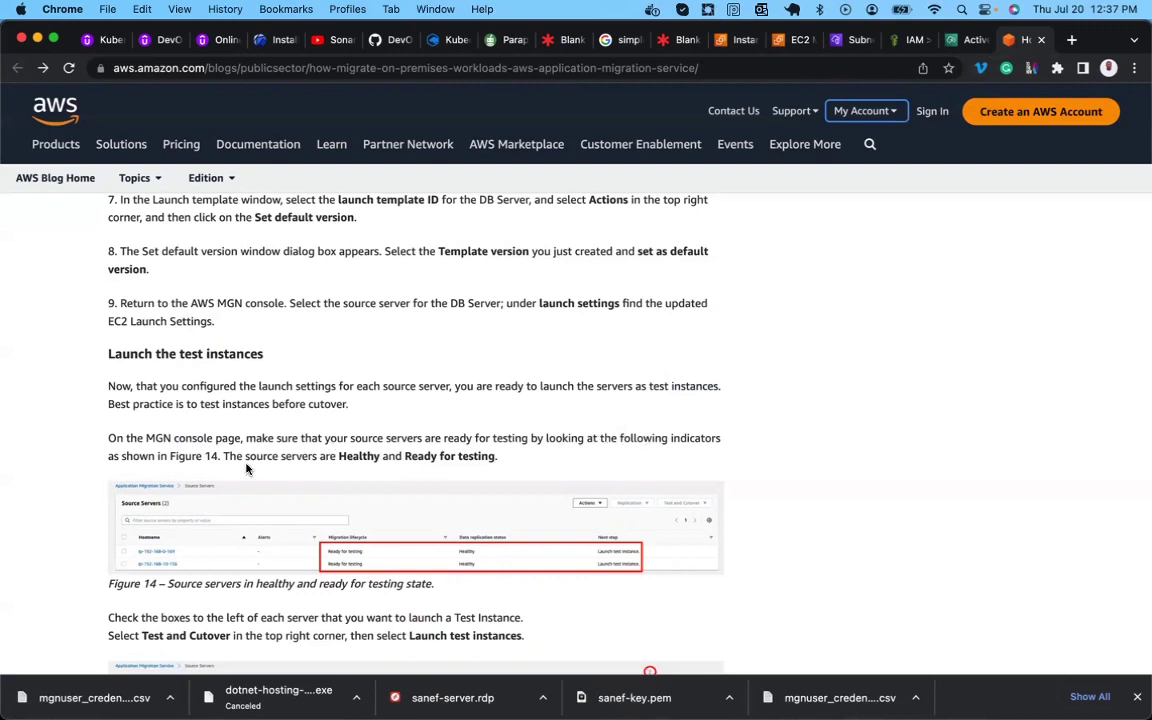
scroll(178, 460, "down", 2)
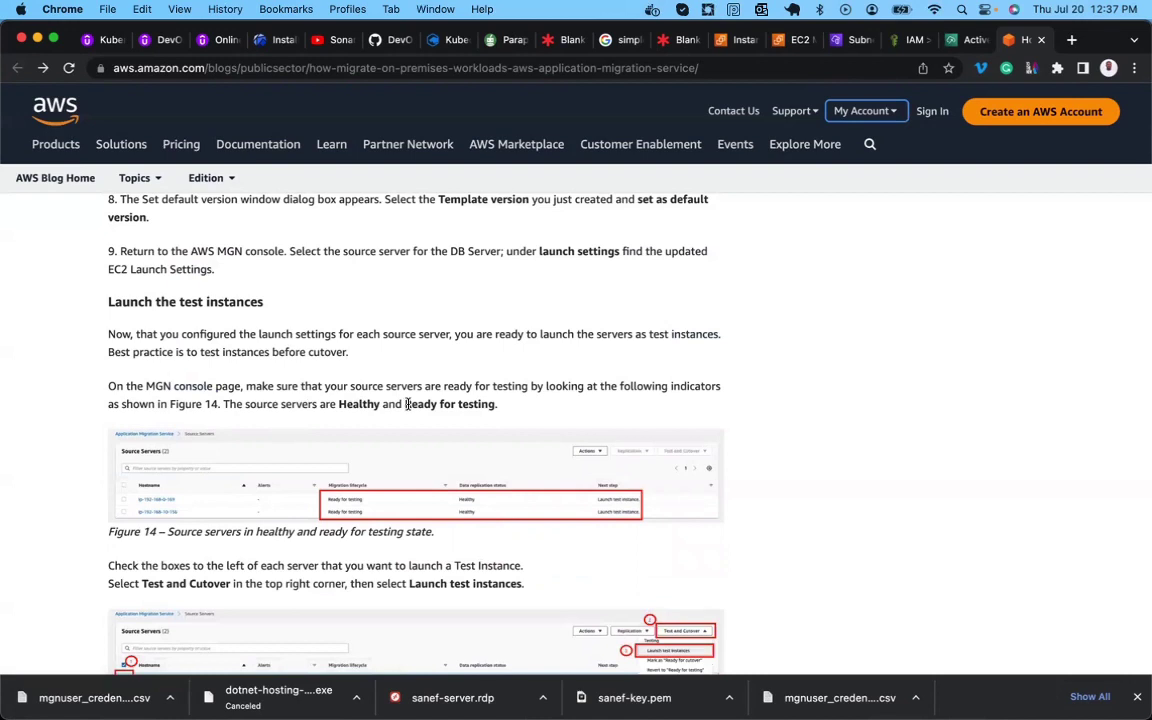
scroll(468, 403, "down", 6)
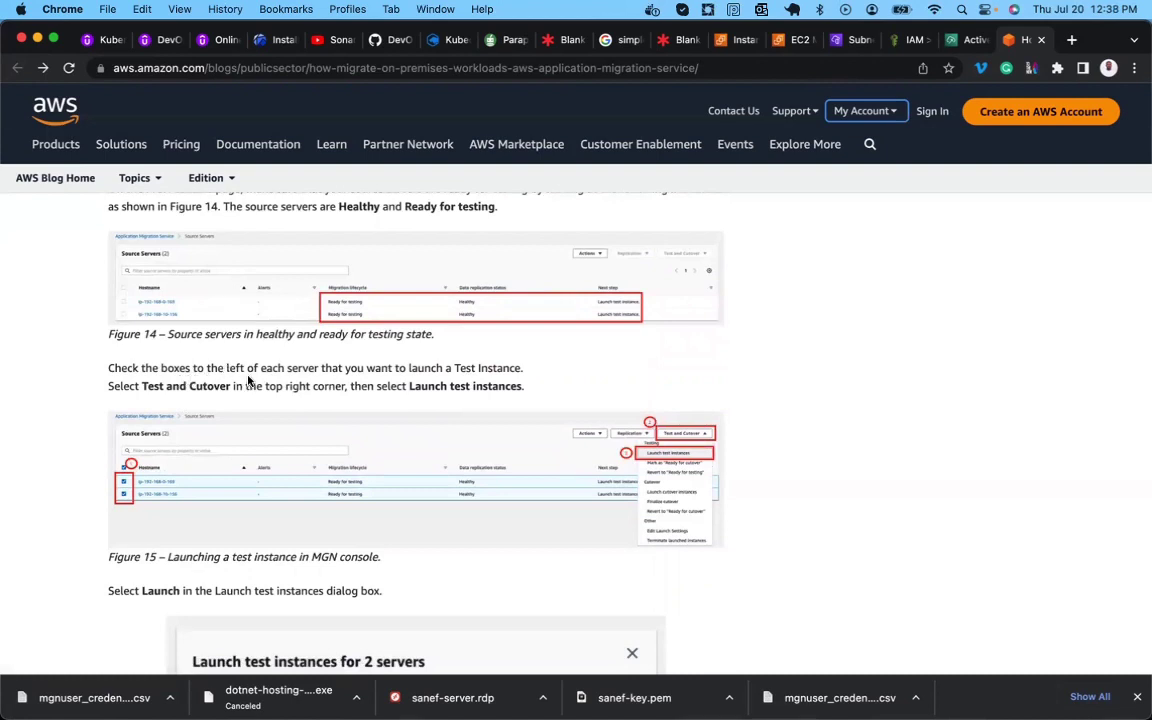
double_click(300, 368)
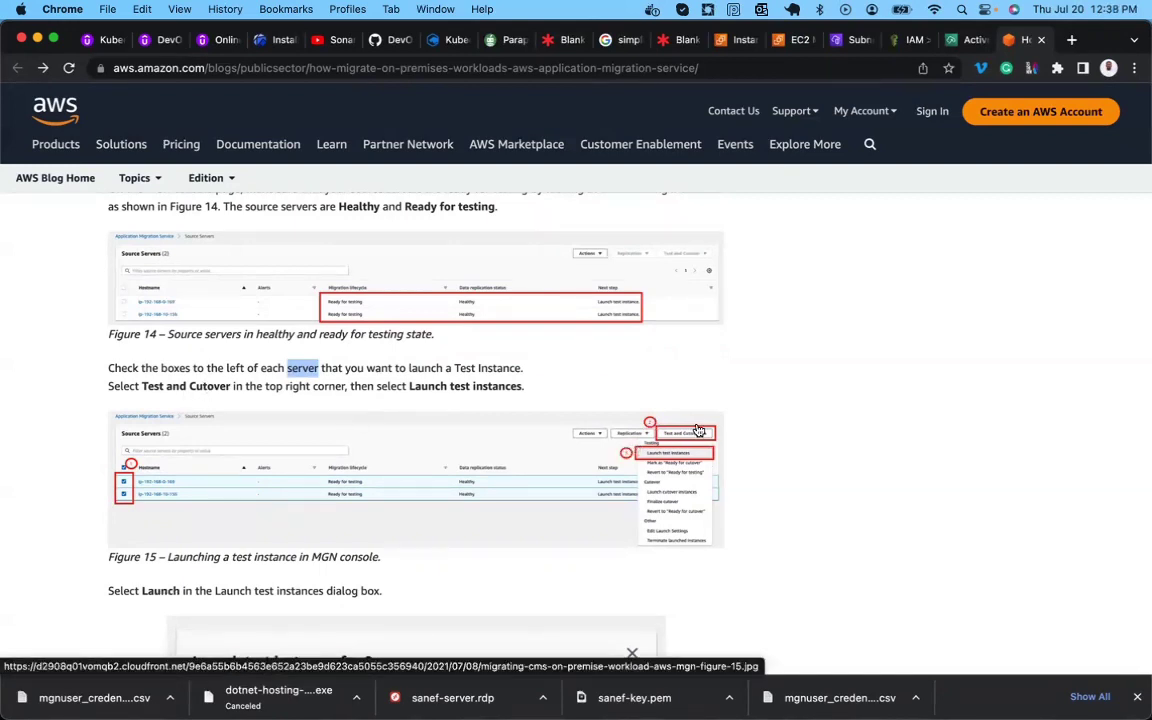
double_click(331, 386)
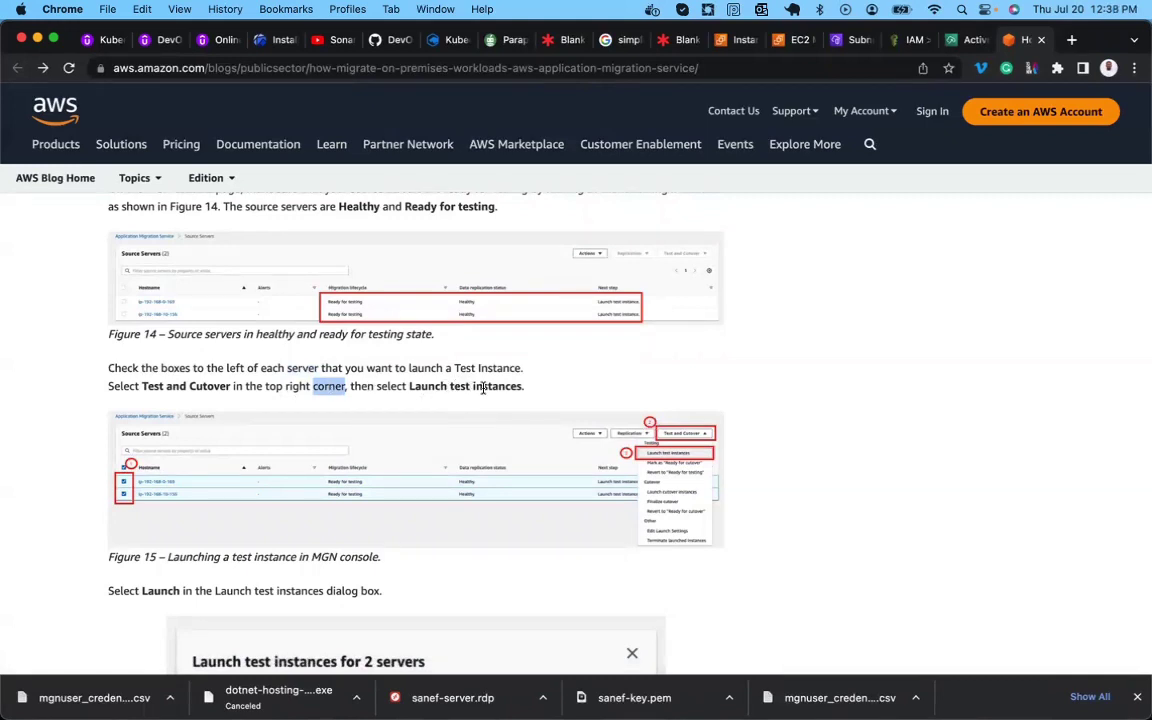
scroll(483, 388, "down", 5)
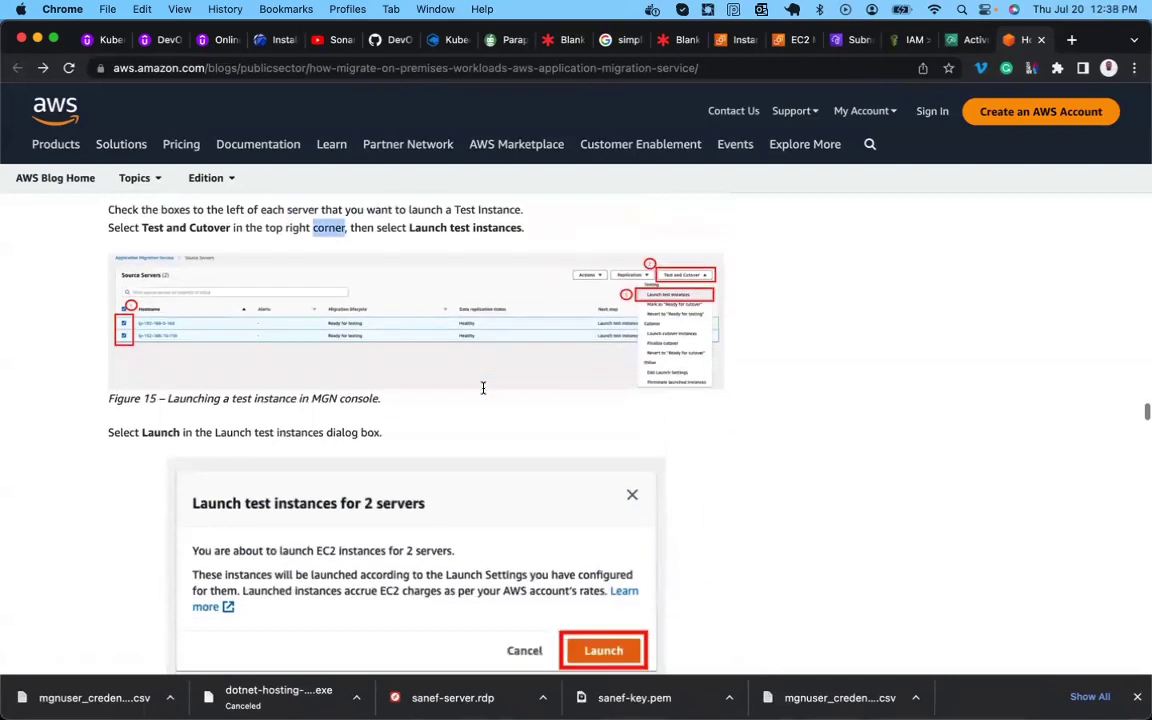
left_click(970, 40)
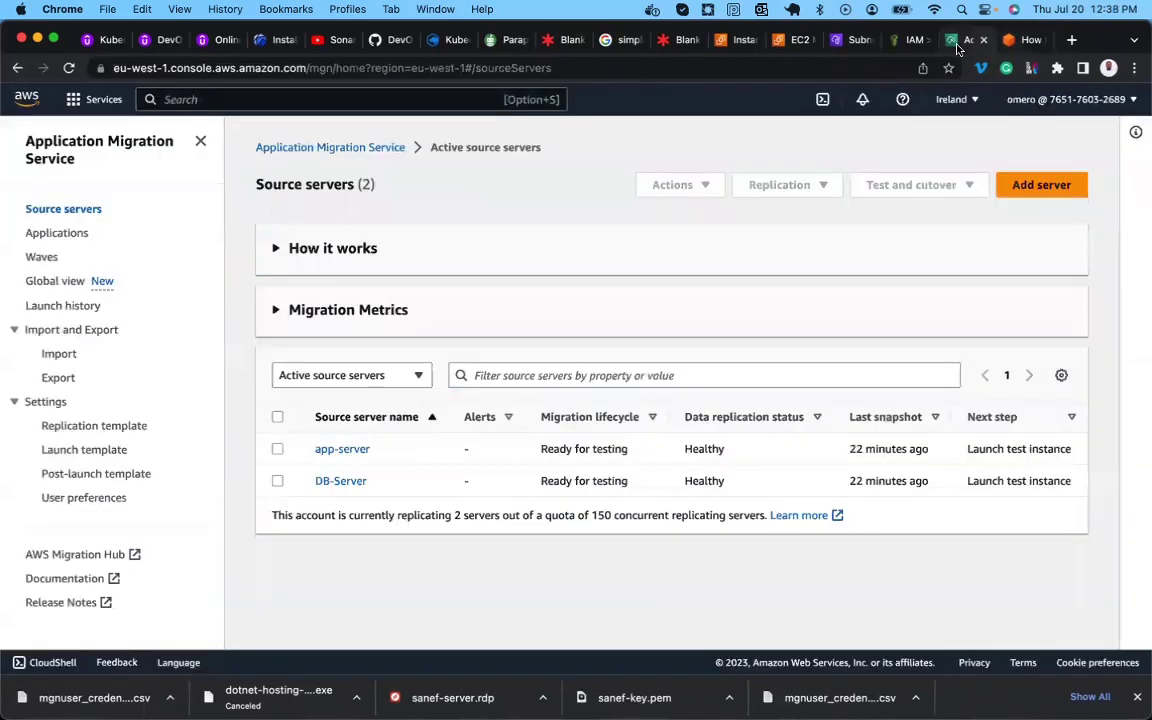
Select both app-server and DB-Server in the source servers list.
left_click(277, 416)
left_click(278, 450)
left_click(278, 416)
left_click(278, 416)
left_click(278, 449)
left_click(278, 482)
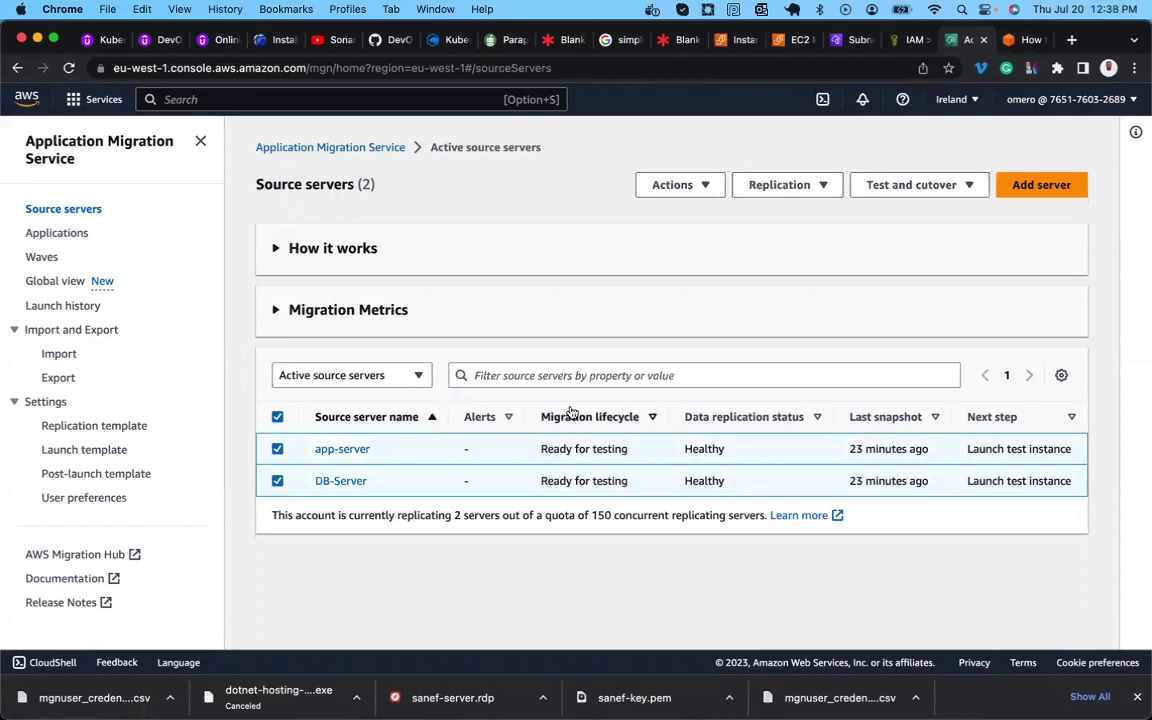
Launch test instances for the 2 servers and confirm they show Test in progress.
left_click(913, 194)
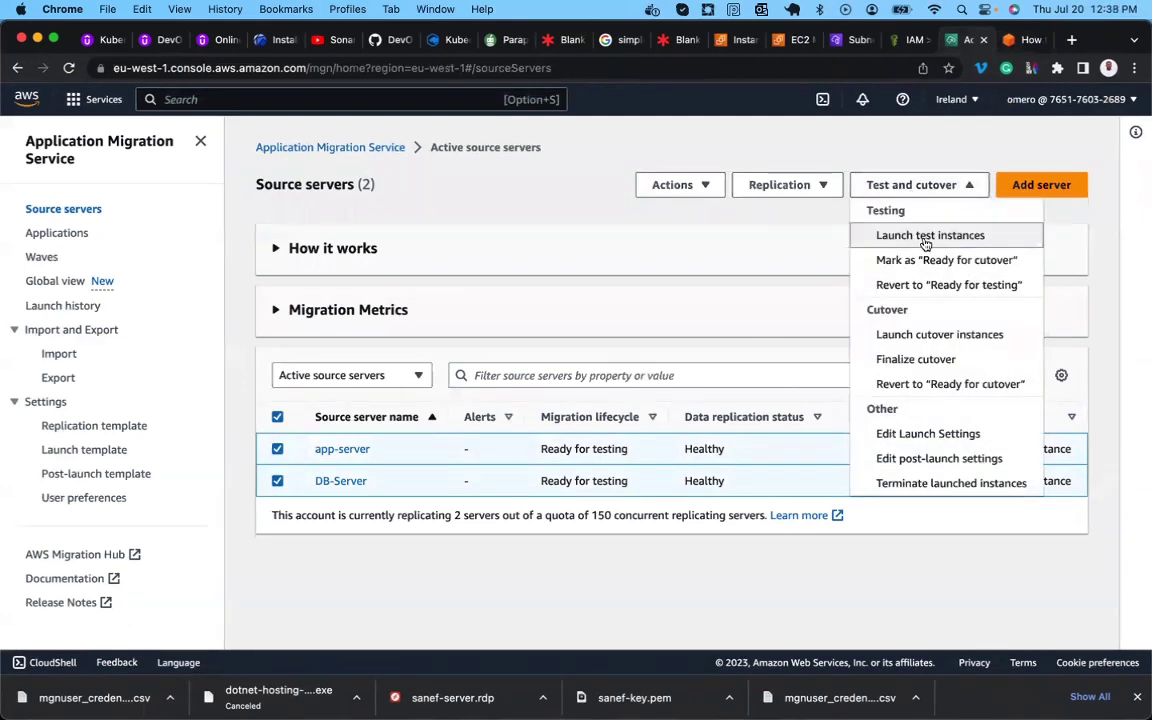
left_click(930, 236)
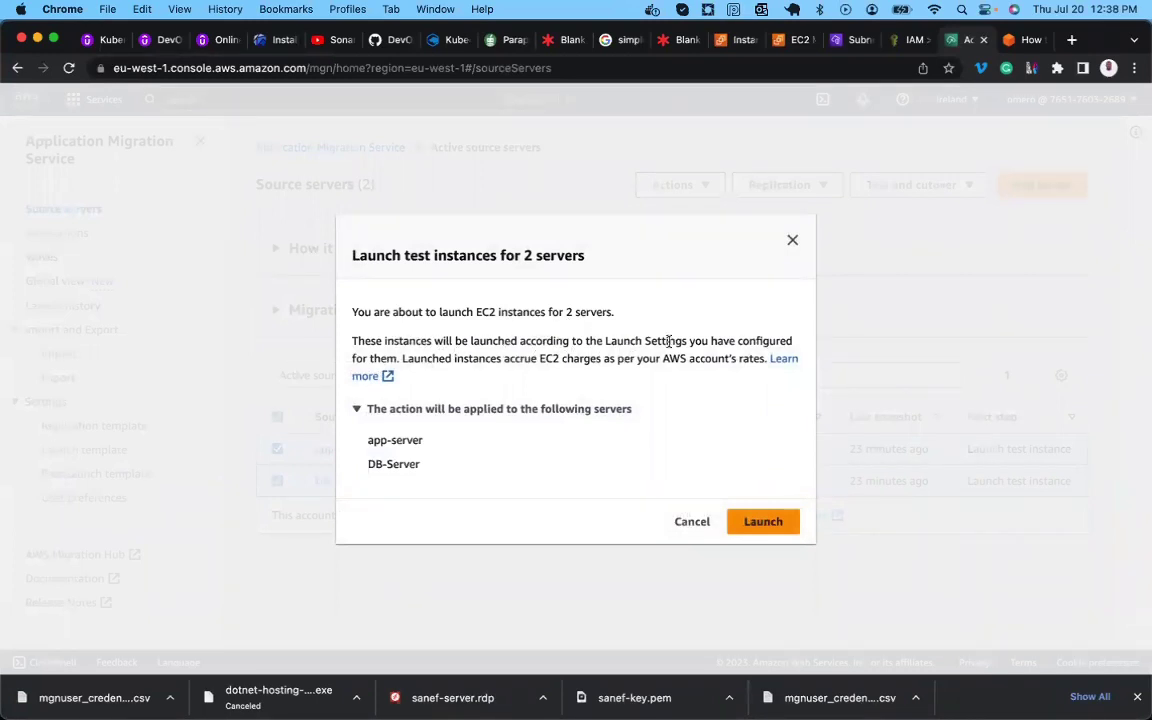
left_click(753, 530)
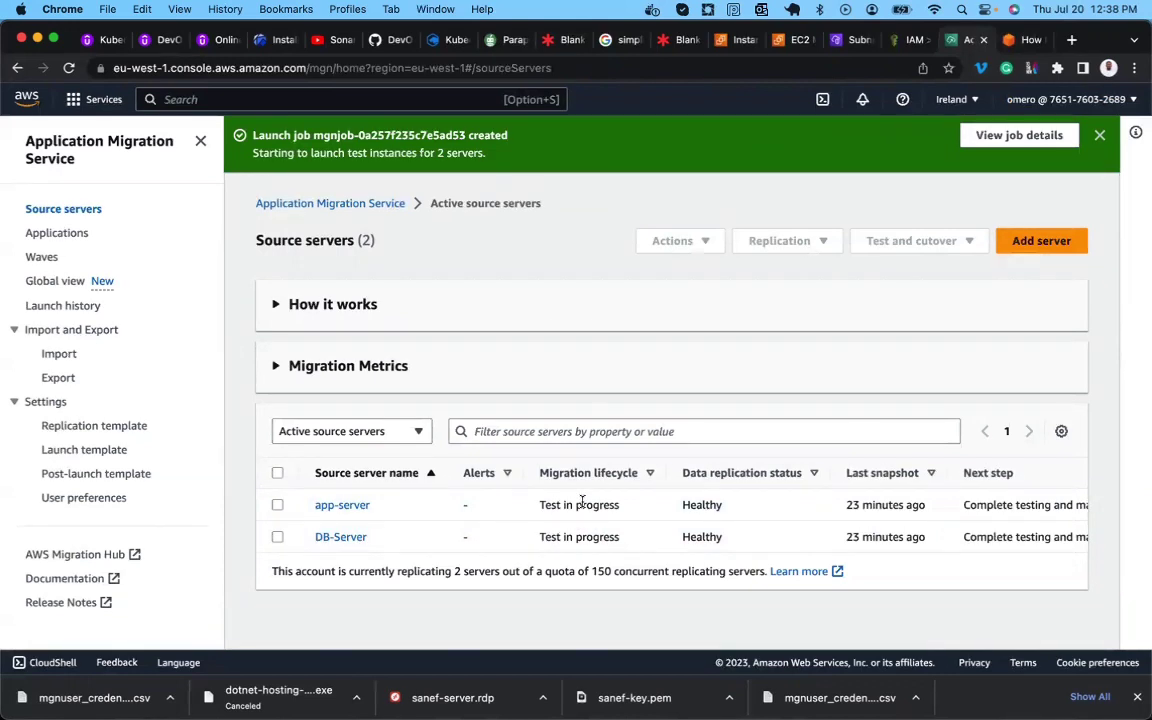
double_click(582, 504)
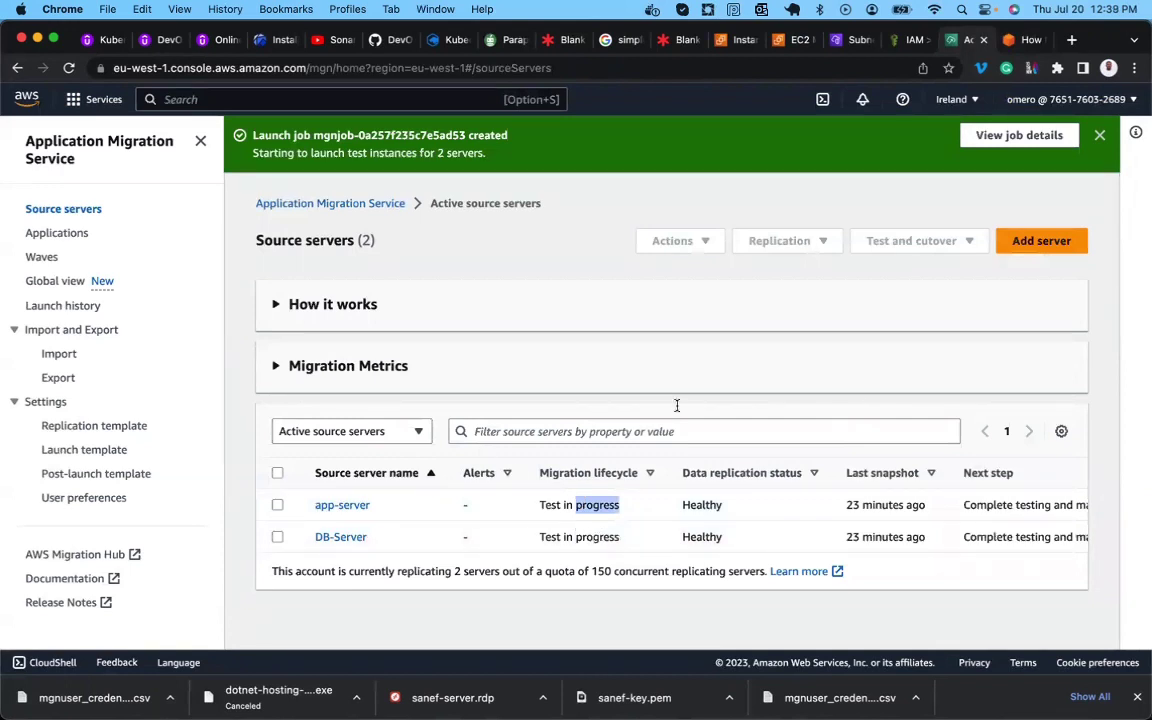
Read the blog's Test in progress step near Figure 17, then return to the MGN console.
left_click(1018, 41)
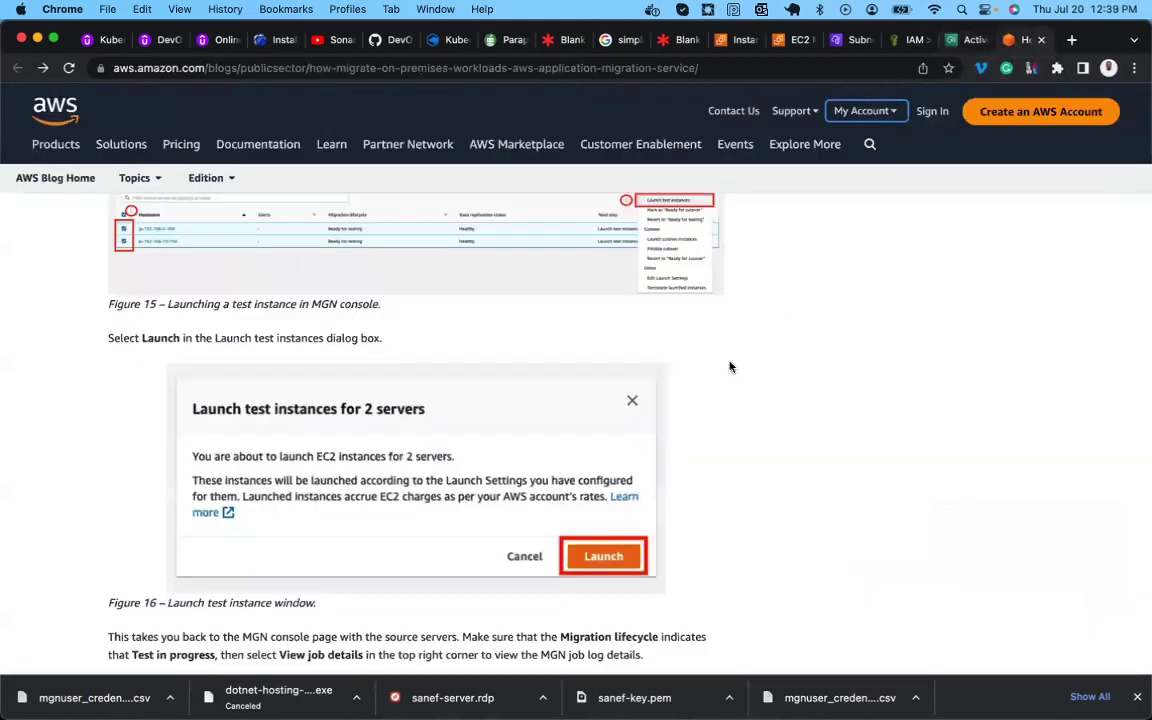
scroll(503, 441, "down", 3)
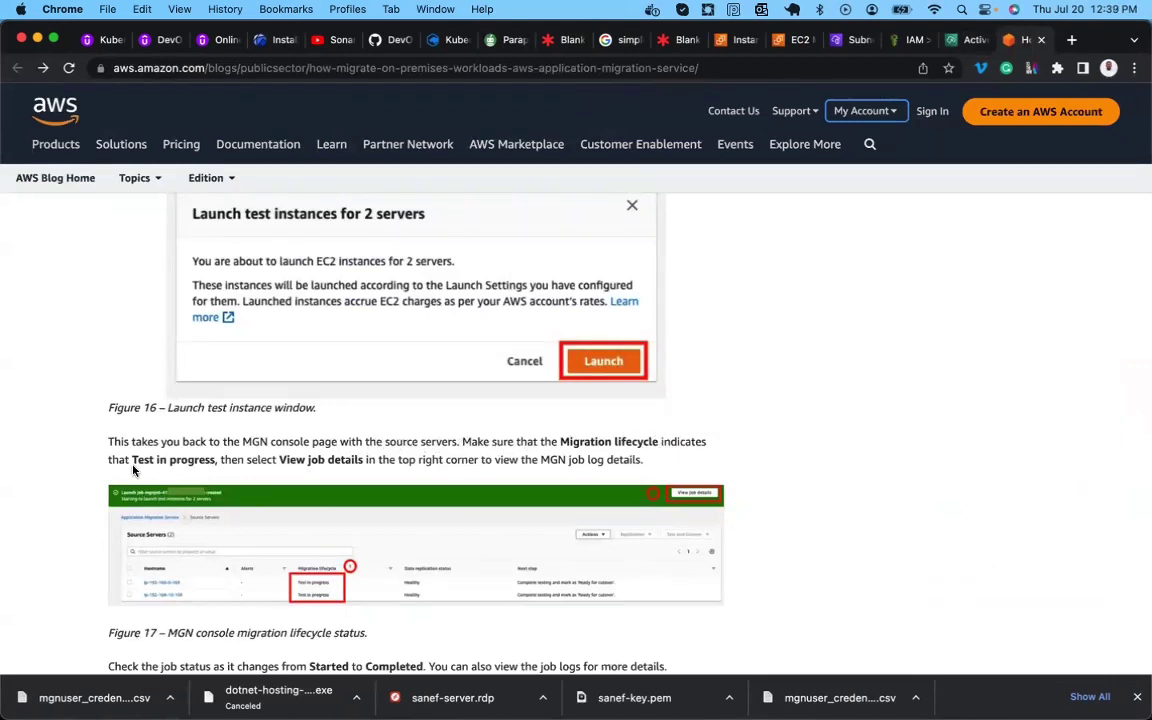
double_click(184, 461)
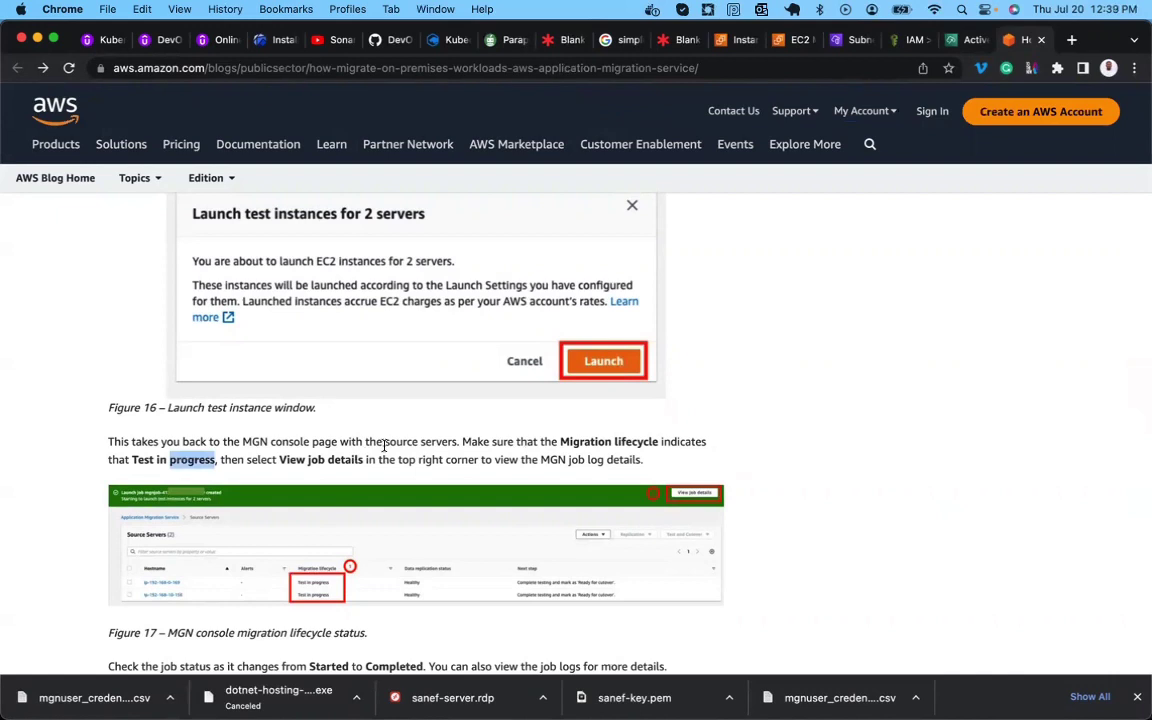
left_click(958, 40)
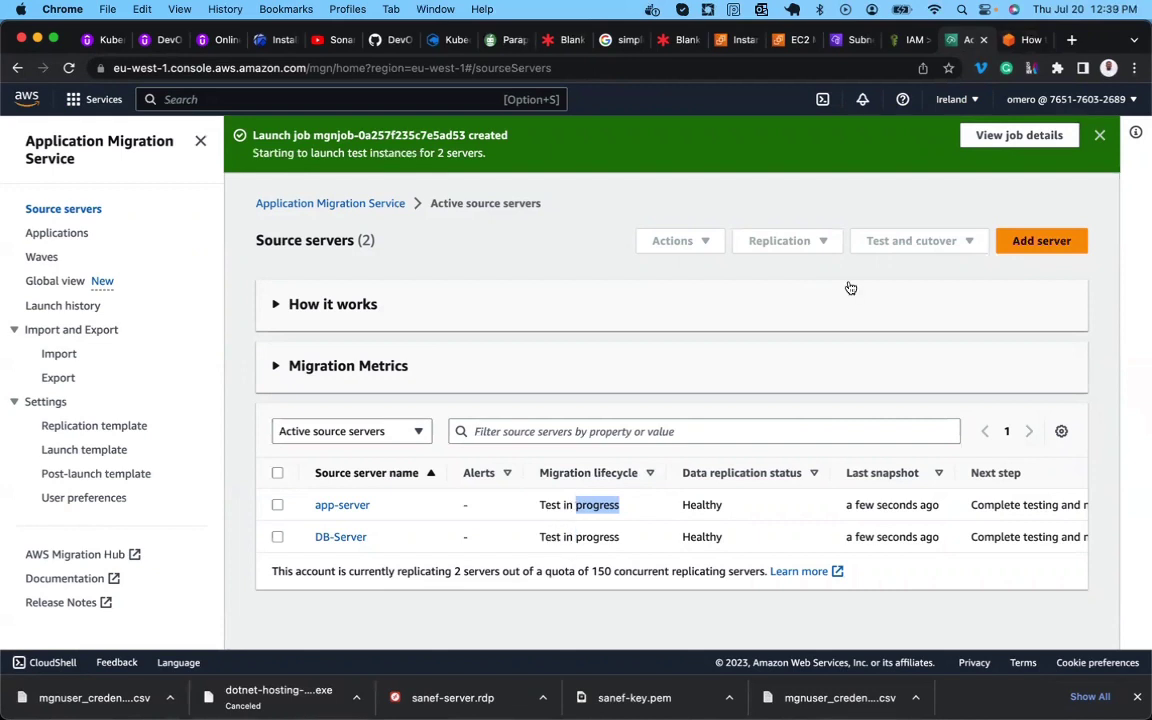
Open the test launch job's details and job log.
left_click(1015, 137)
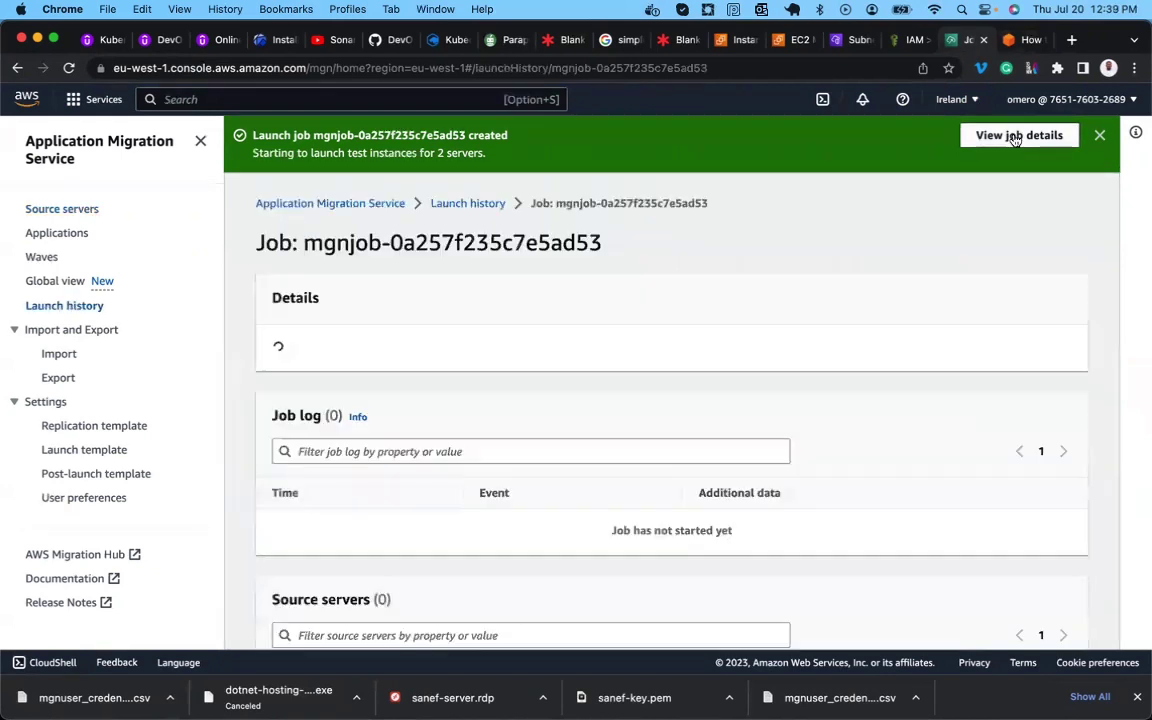
scroll(812, 300, "down", 2)
scroll(808, 302, "down", 4)
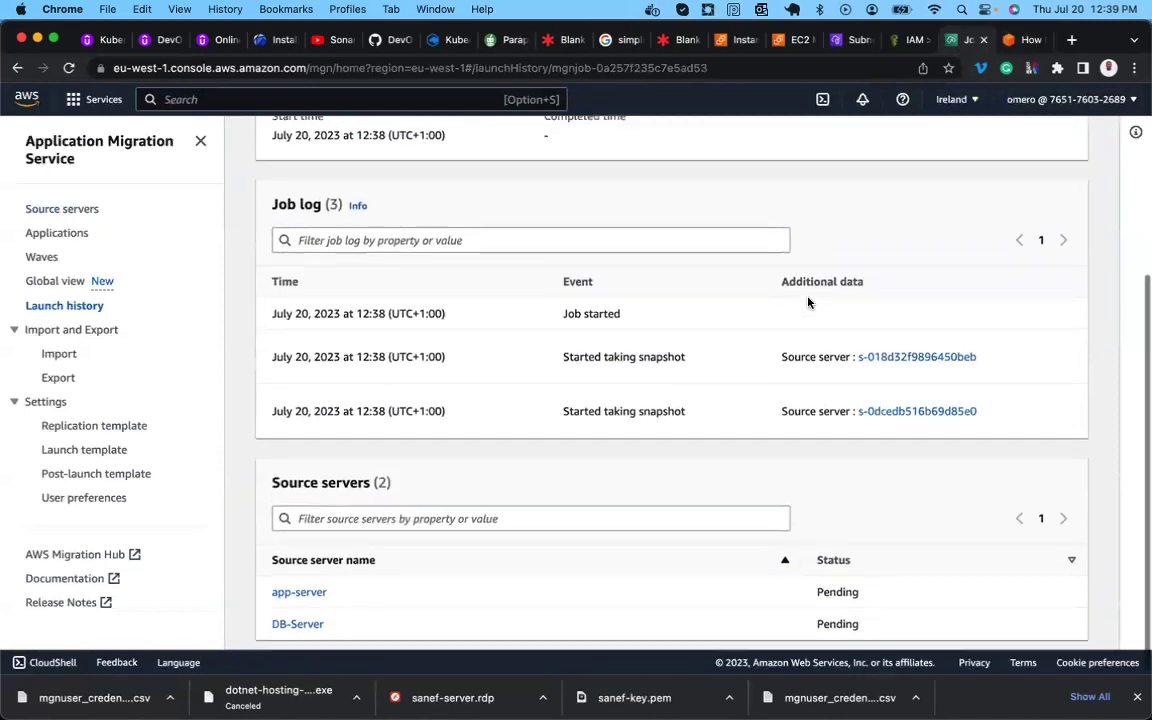
scroll(500, 480, "up", 1)
scroll(501, 467, "up", 2)
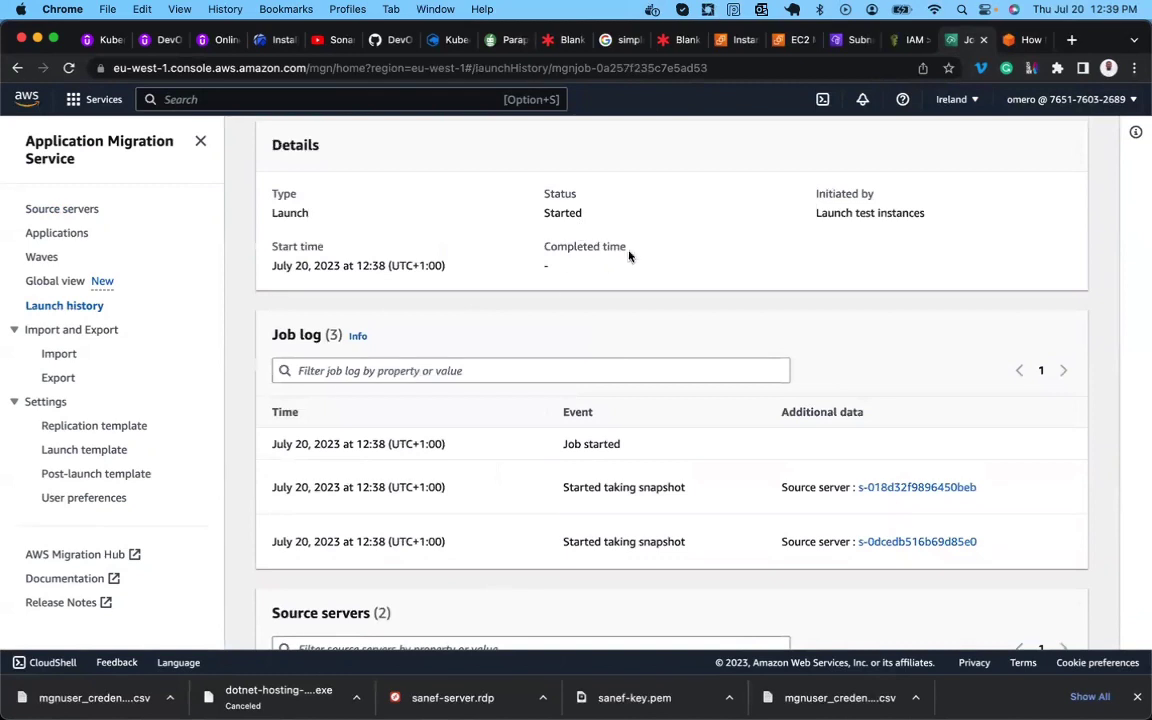
scroll(830, 207, "up", 2)
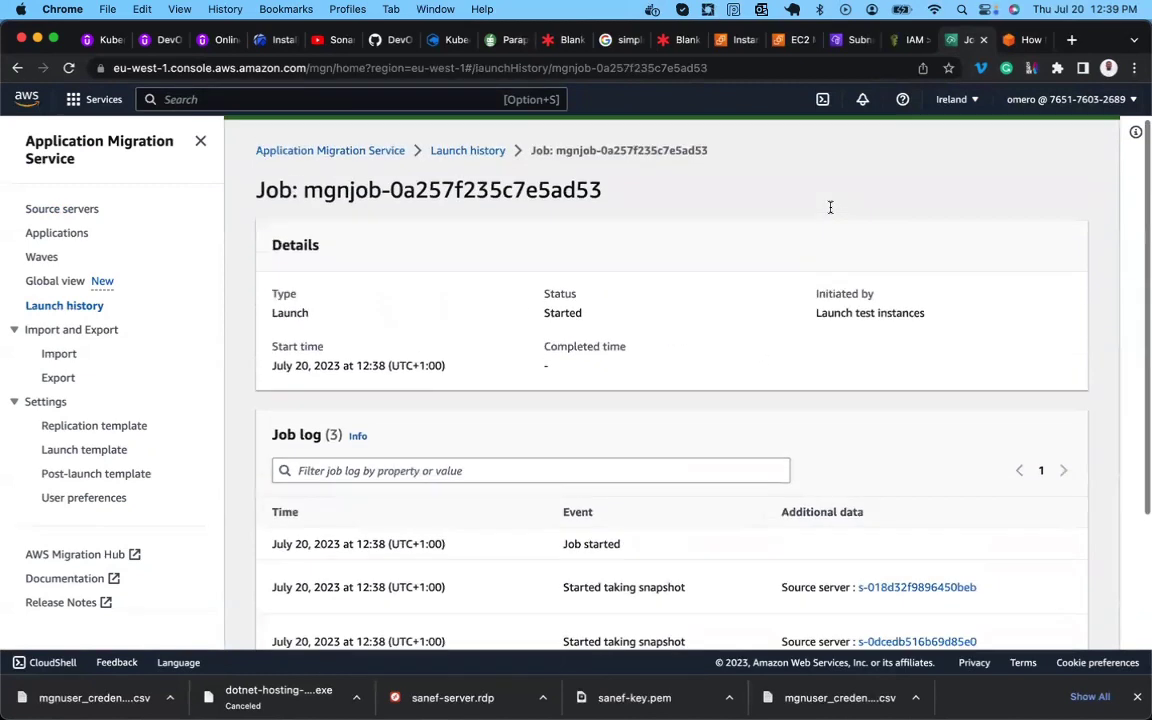
scroll(822, 226, "down", 2)
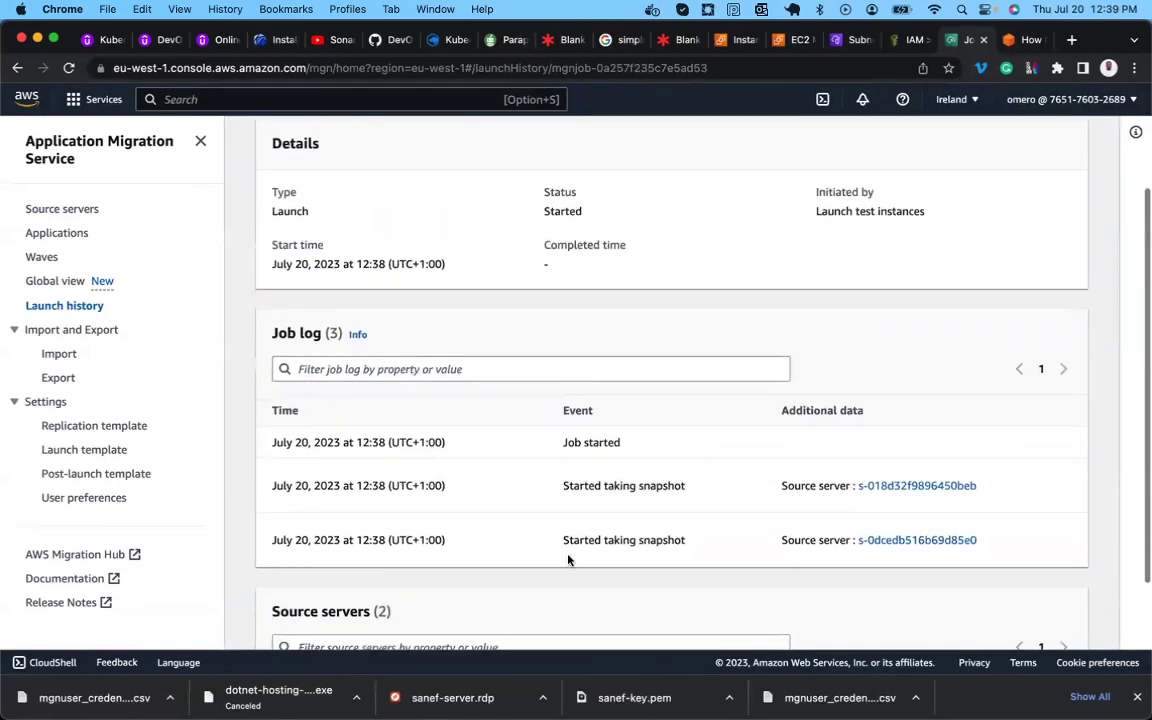
Highlight the Job log, the Started status and the test-launch job type, then return to the blog.
double_click(283, 335)
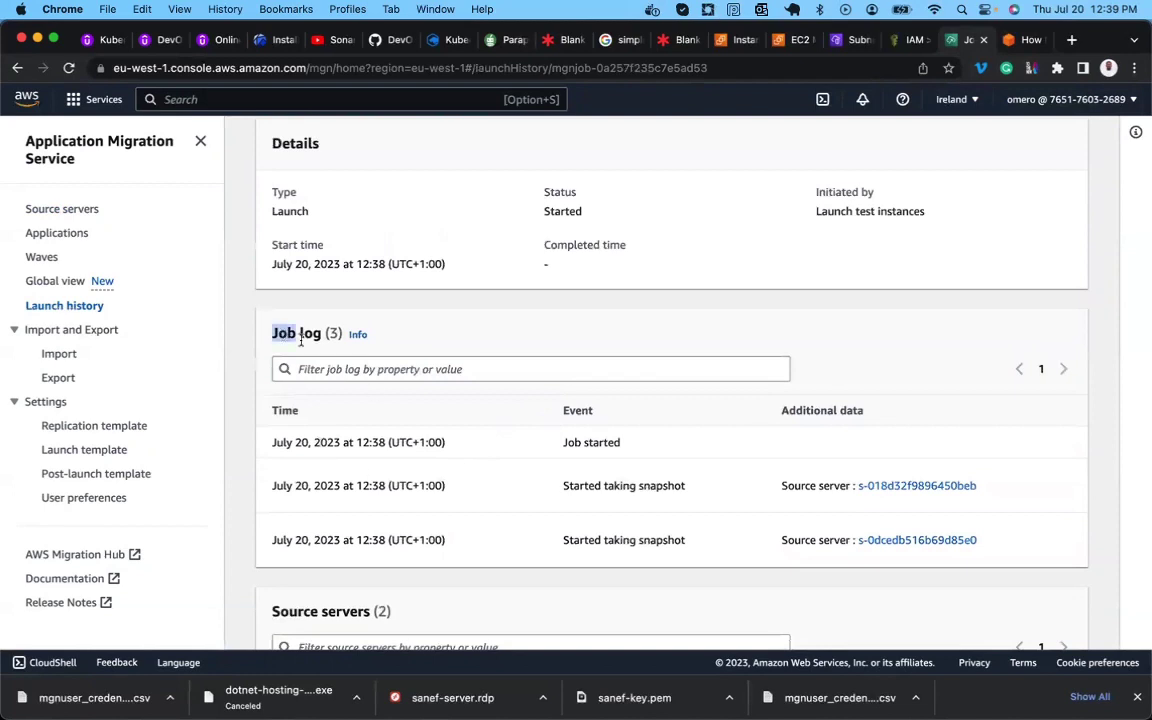
double_click(562, 194)
double_click(560, 210)
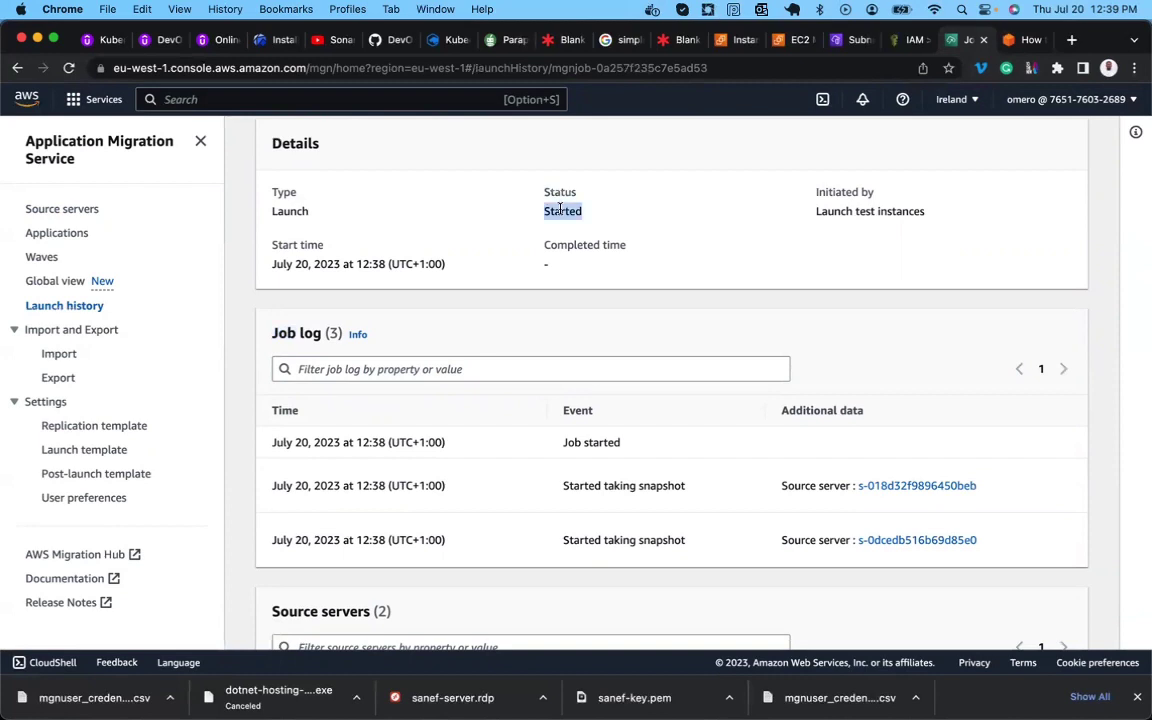
double_click(561, 192)
double_click(563, 210)
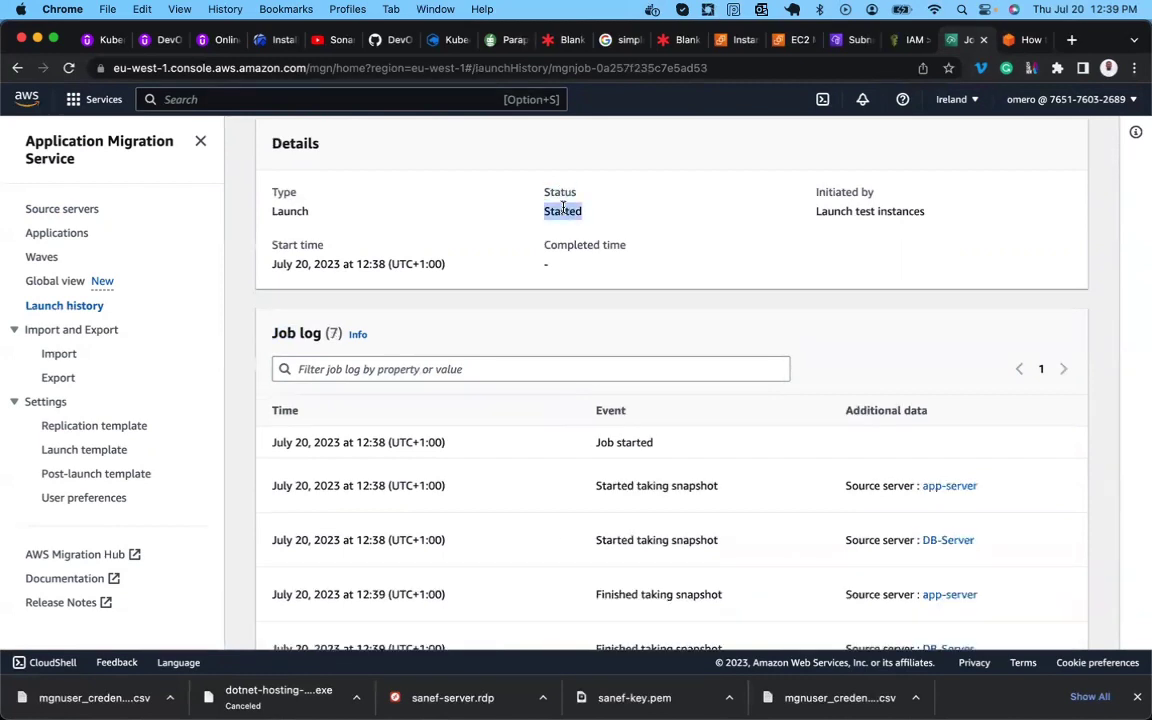
double_click(878, 210)
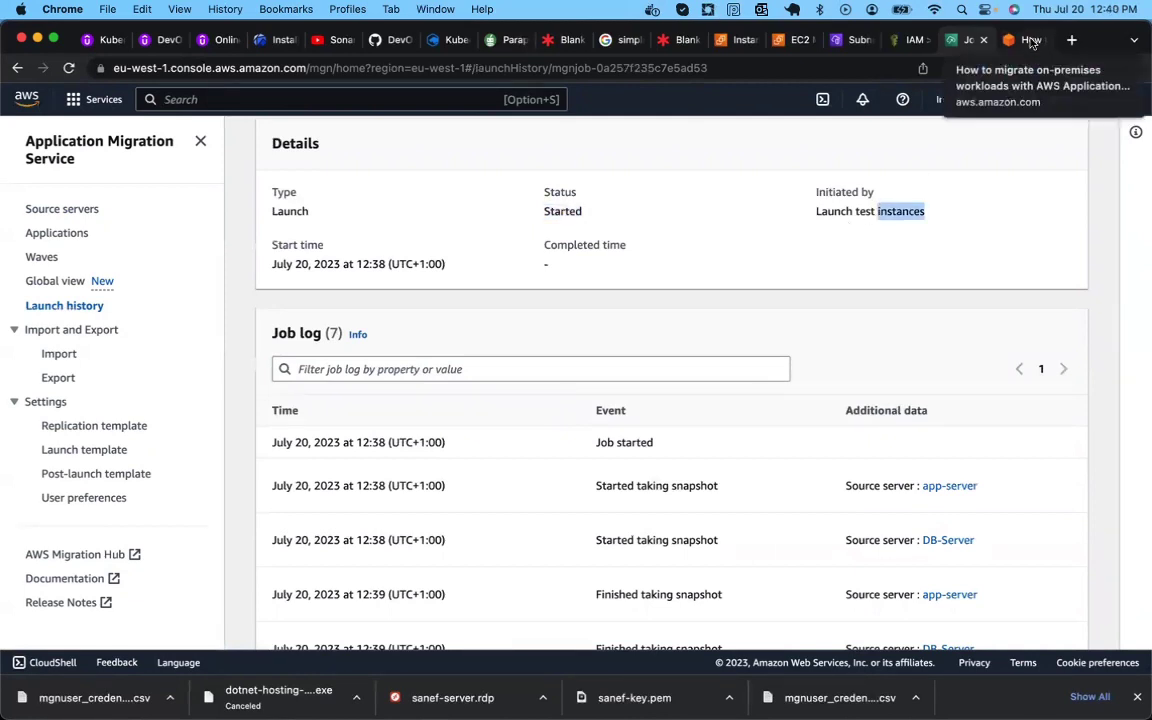
left_click(1030, 40)
scroll(361, 483, "down", 4)
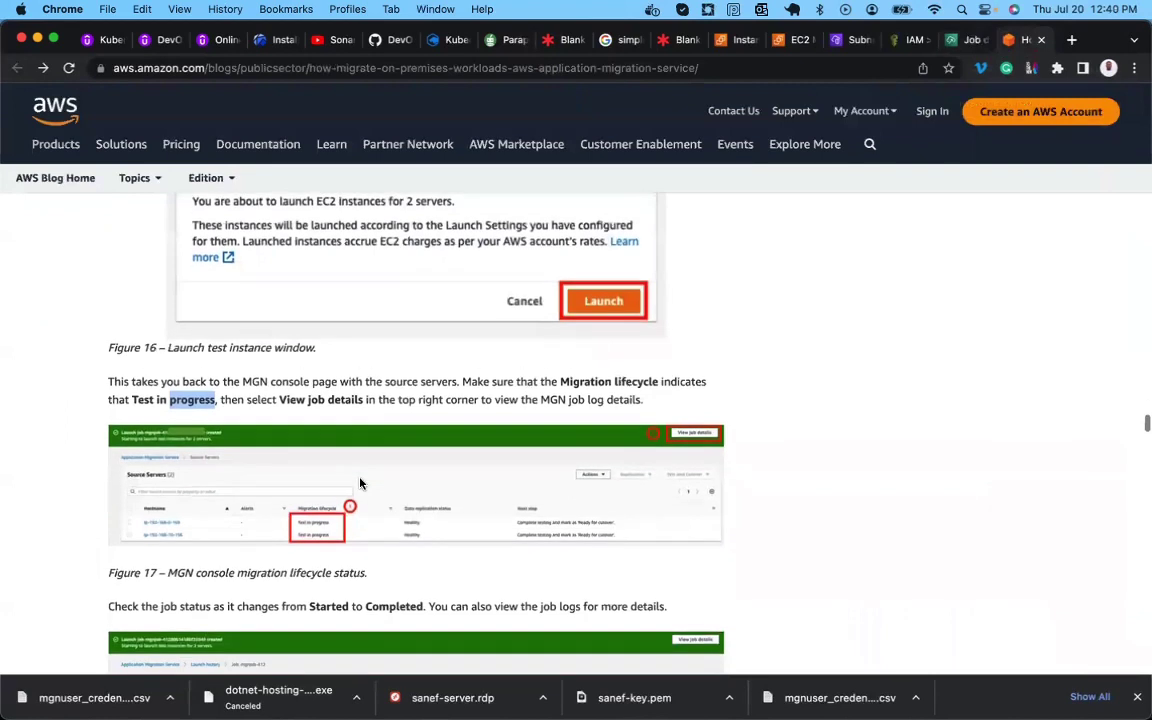
Read the blog's Figures 17–19 on job status and Launched alerts.
scroll(218, 450, "down", 3)
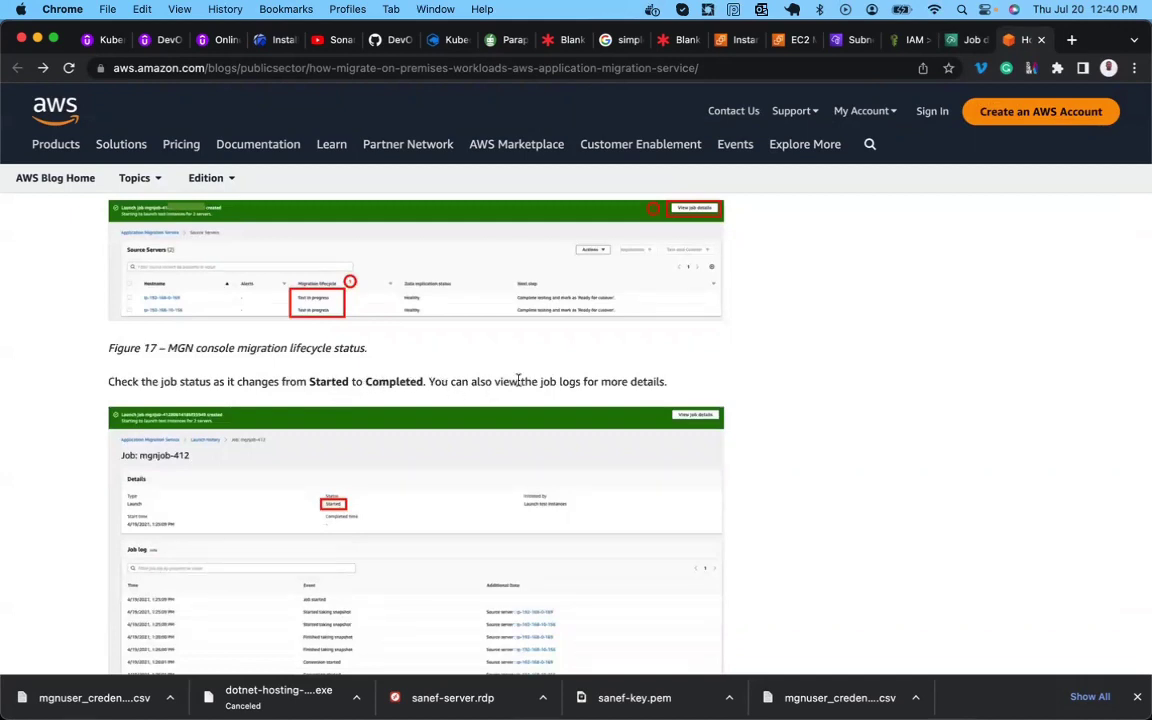
scroll(605, 378, "down", 3)
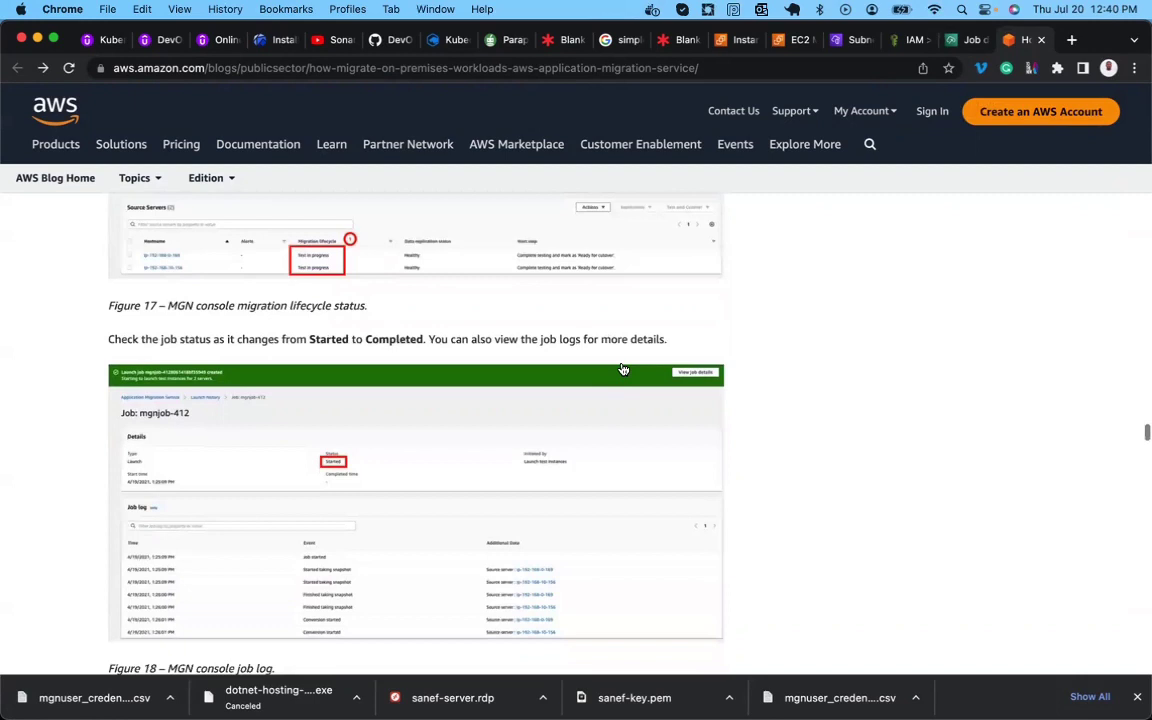
scroll(398, 386, "down", 4)
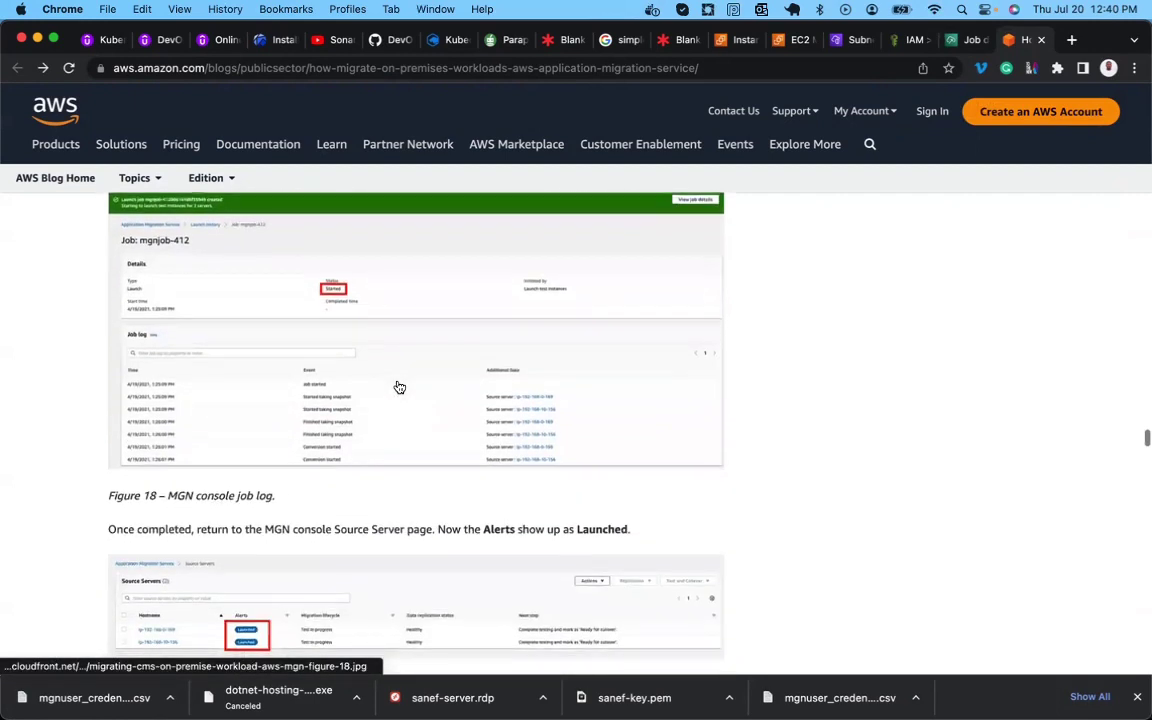
scroll(332, 340, "down", 5)
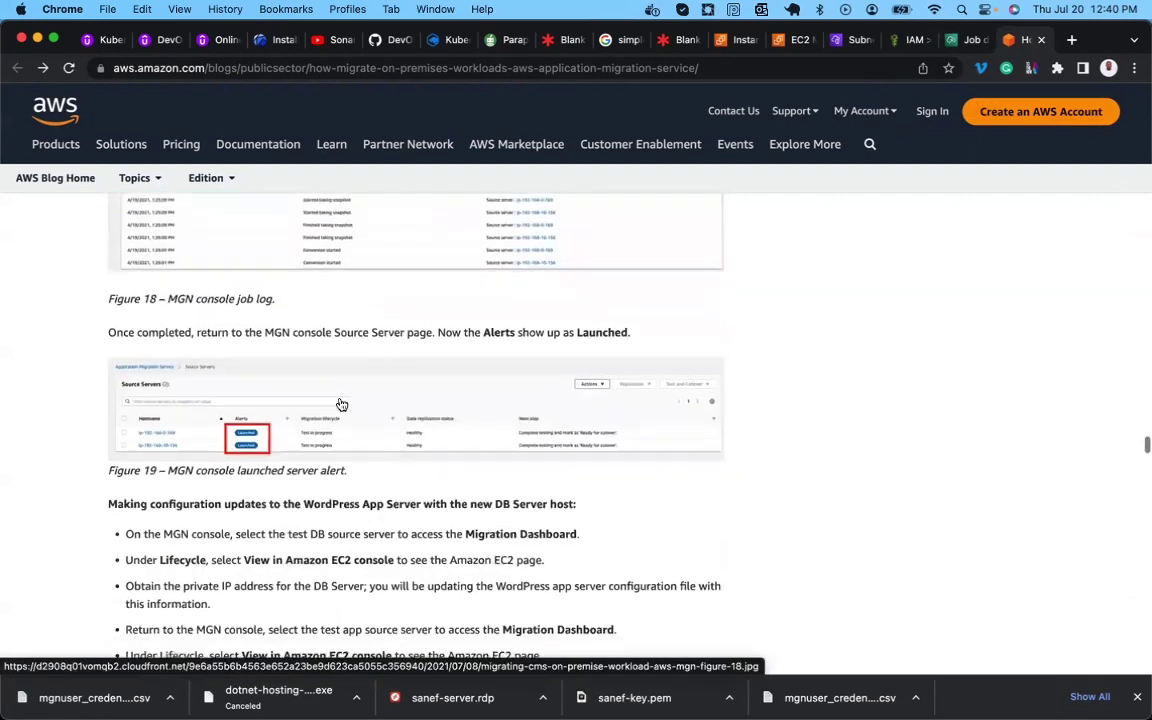
scroll(334, 360, "up", 5)
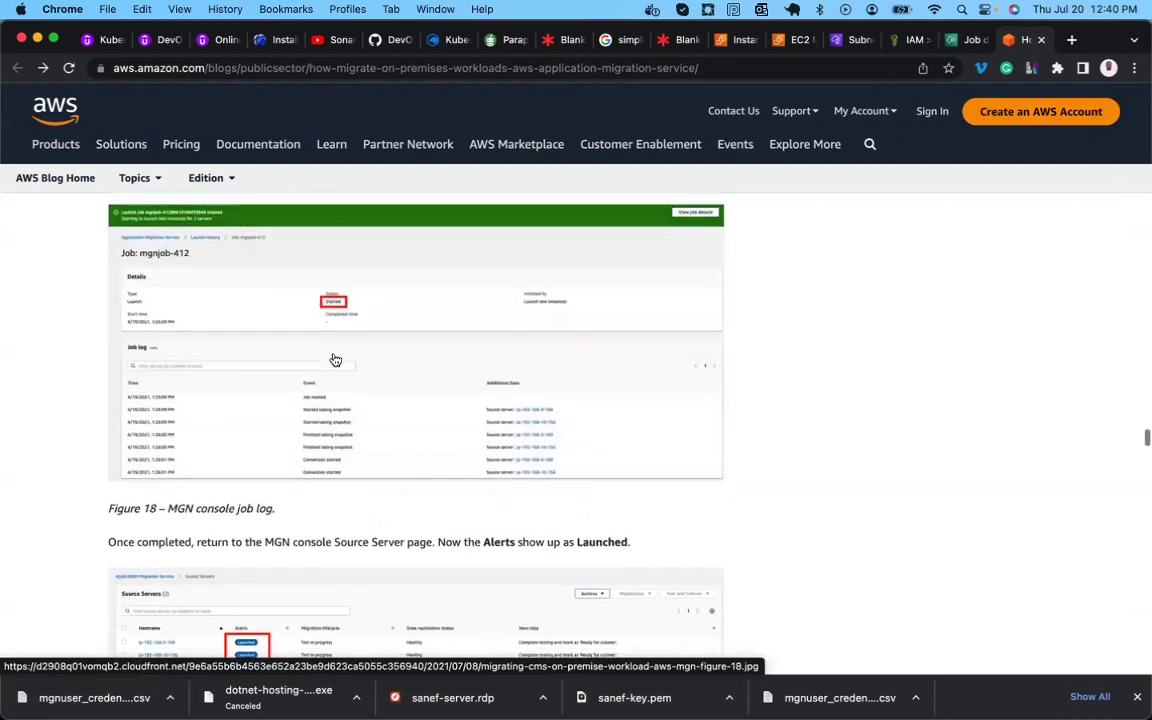
scroll(334, 360, "down", 10)
scroll(334, 358, "up", 8)
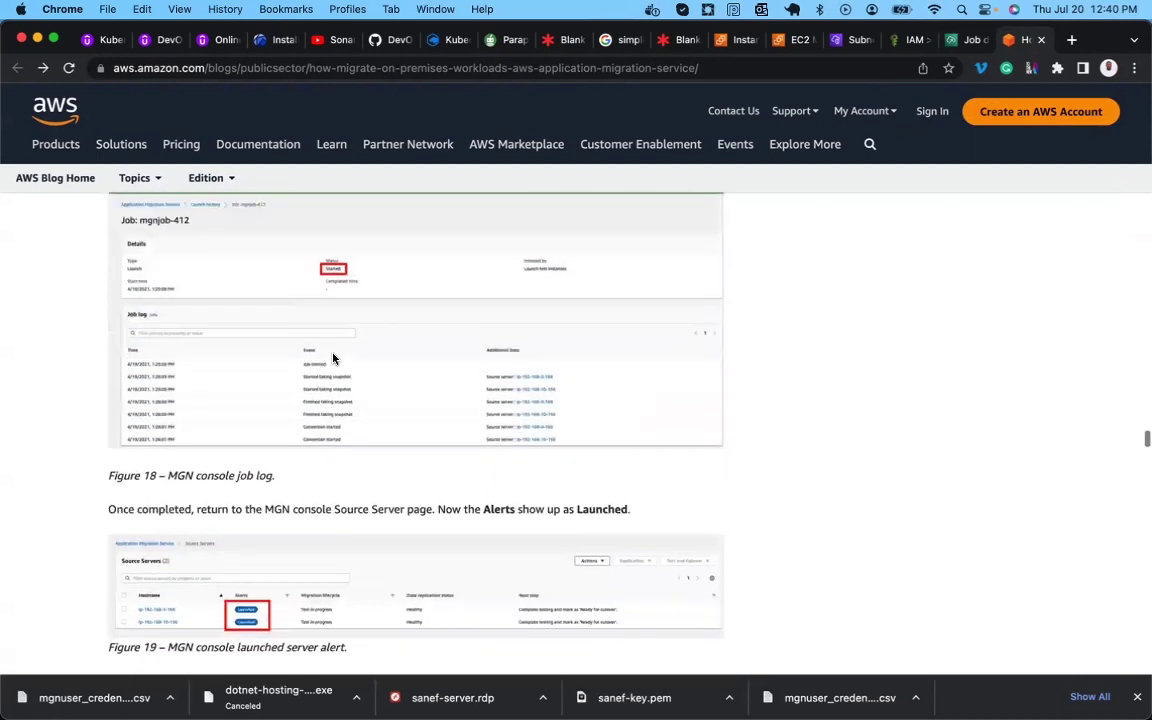
Return to the launch job details, where the log reaches Conversion started for both servers.
left_click(958, 42)
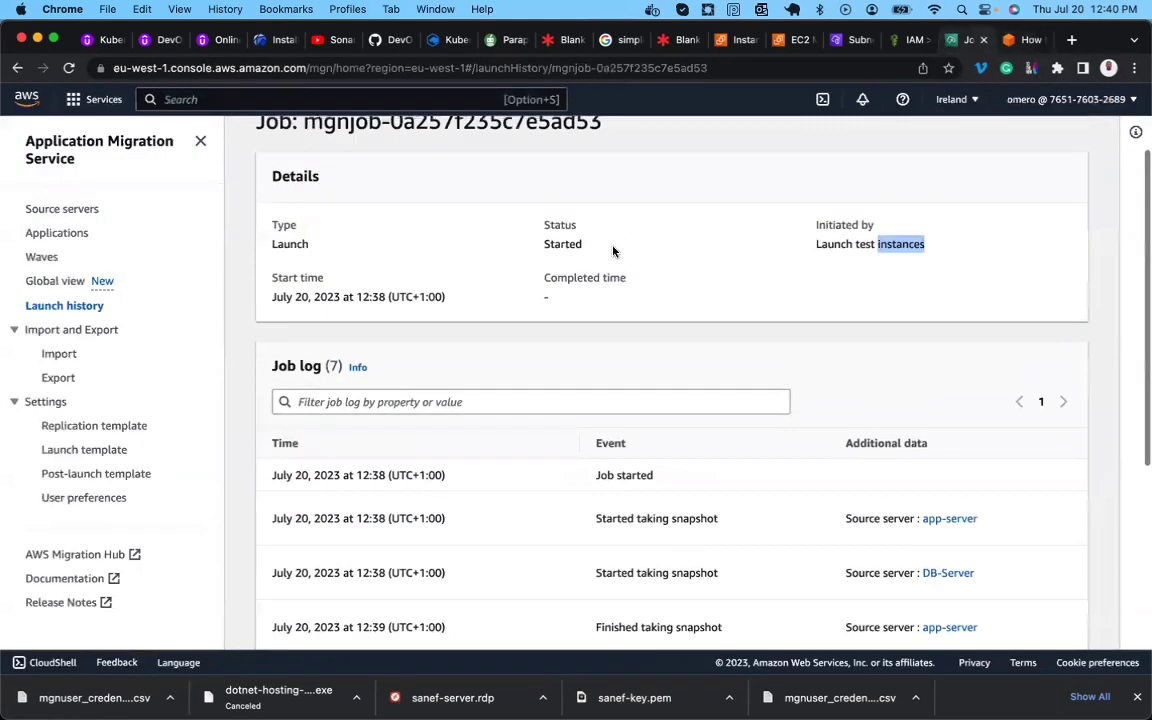
scroll(580, 407, "down", 7)
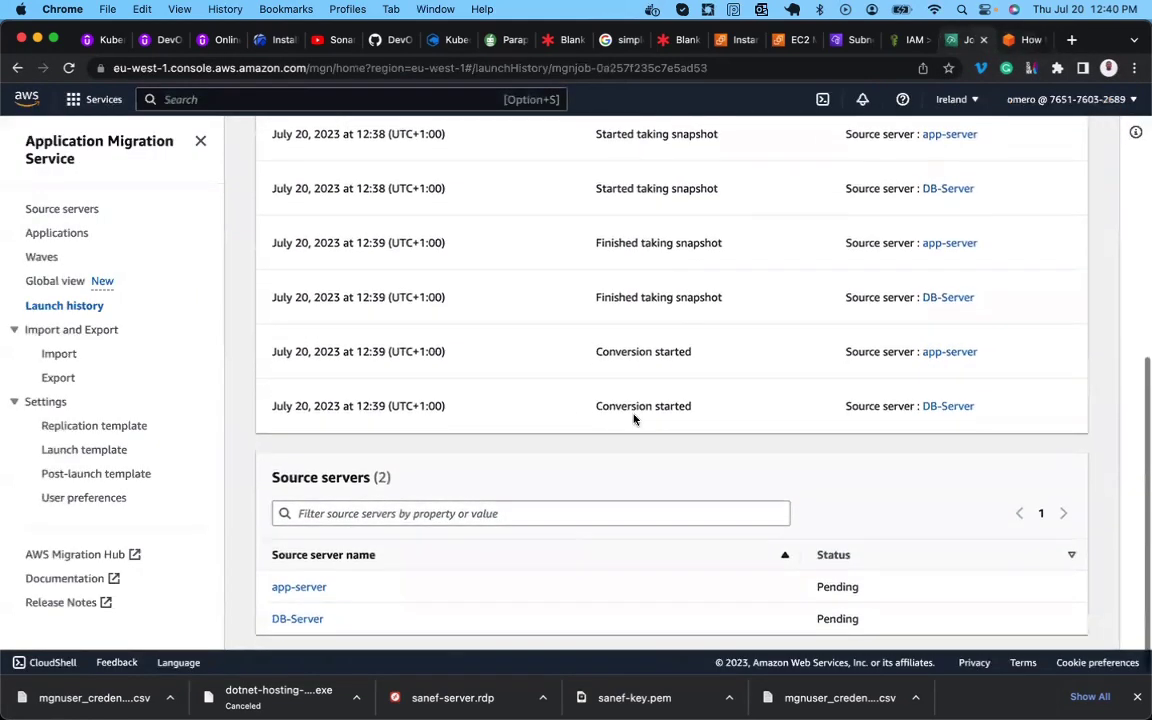
scroll(620, 312, "up", 7)
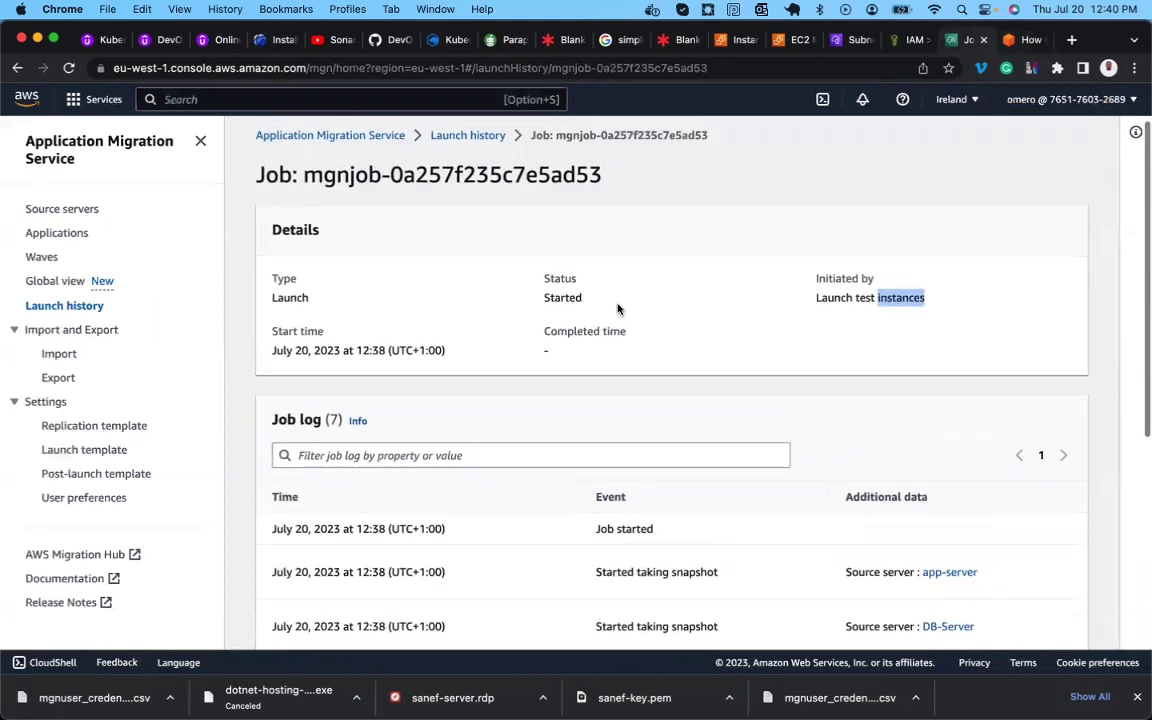
left_click(561, 283)
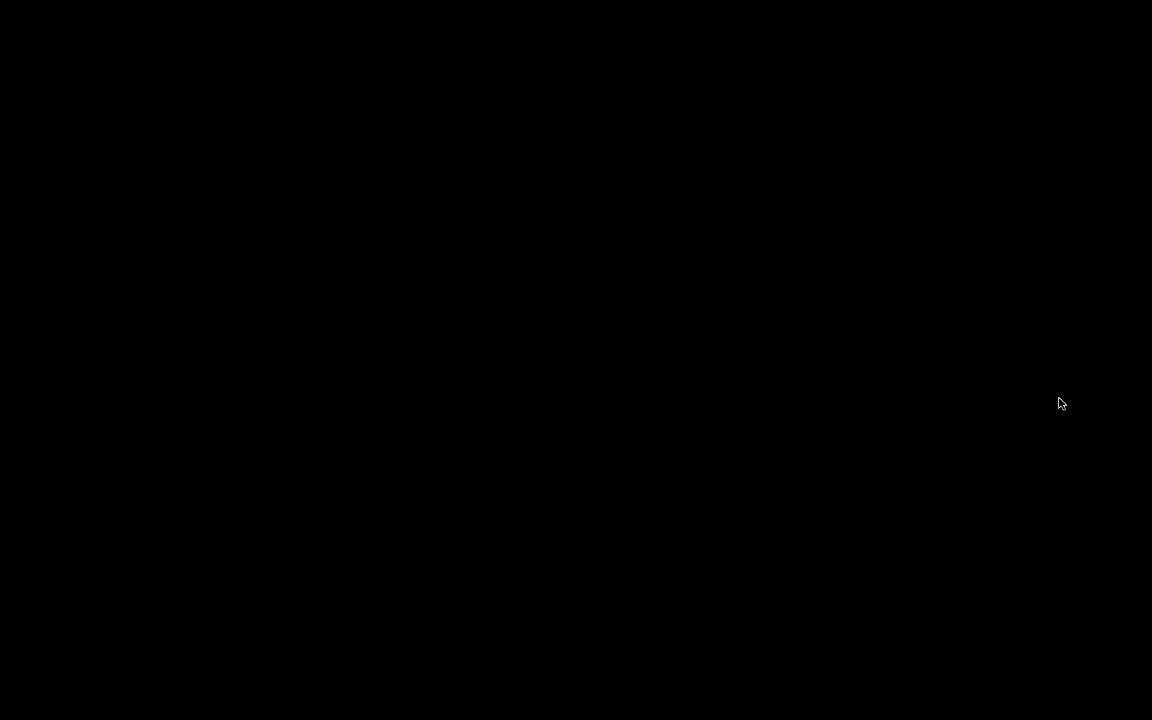
scroll(697, 365, "up", 3)
scroll(680, 363, "down", 3)
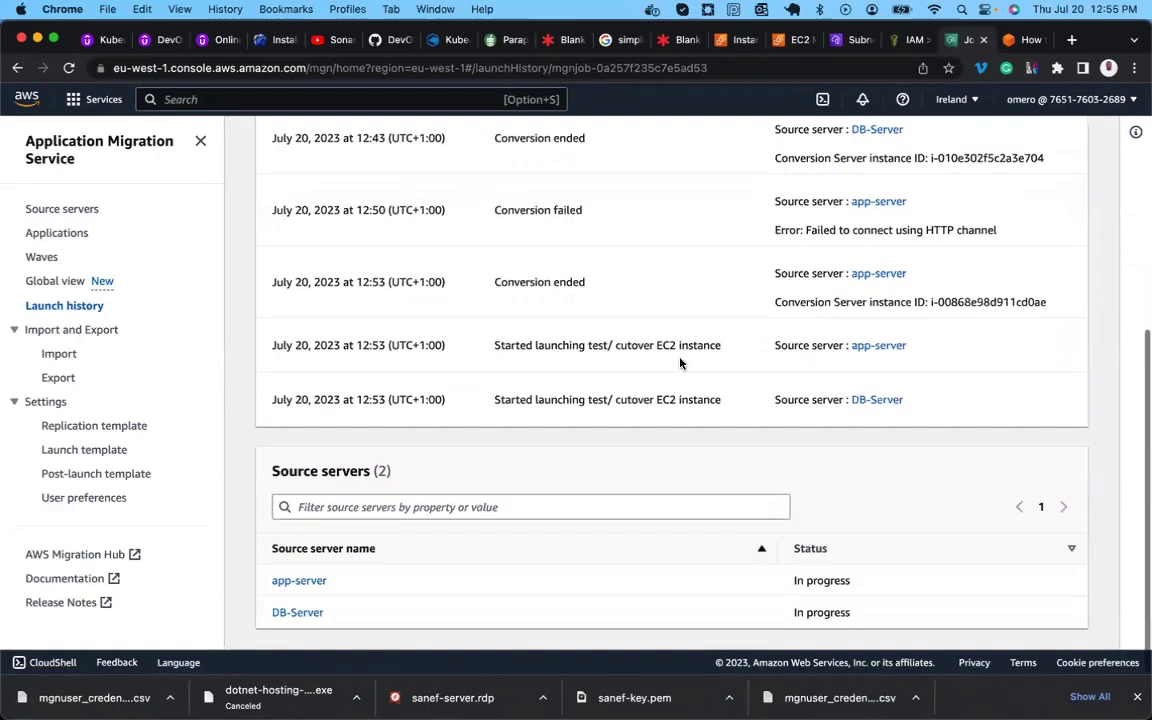
scroll(680, 363, "up", 5)
scroll(620, 388, "down", 8)
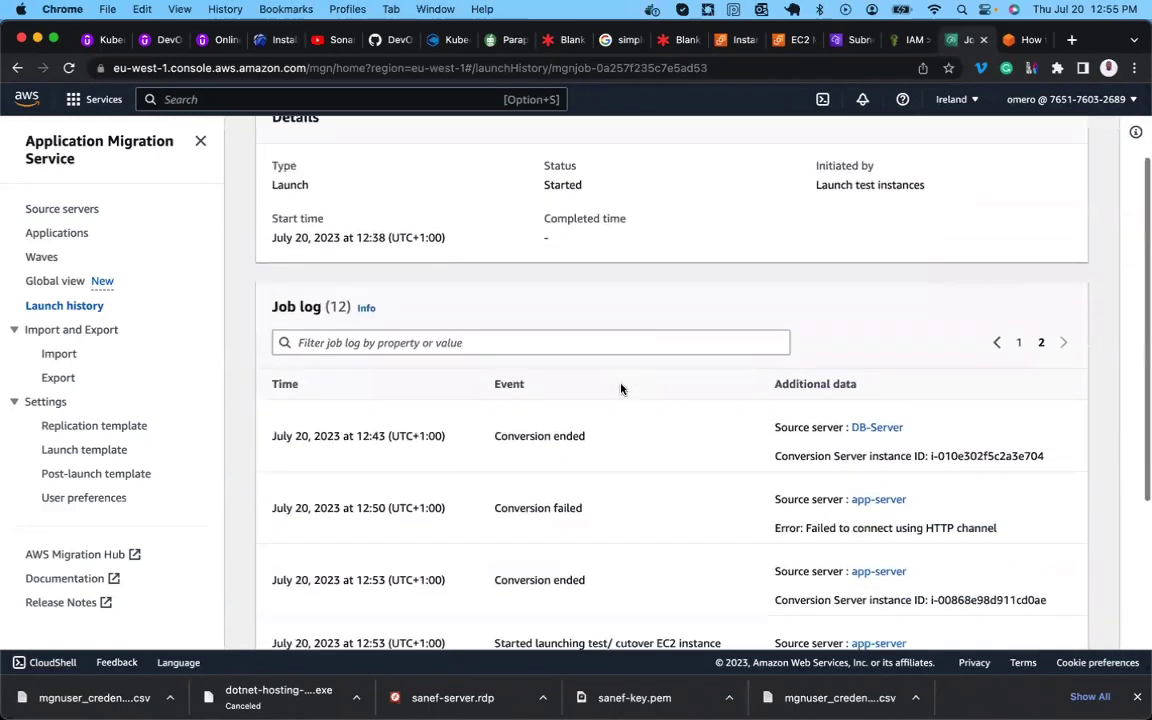
double_click(823, 590)
scroll(694, 458, "up", 2)
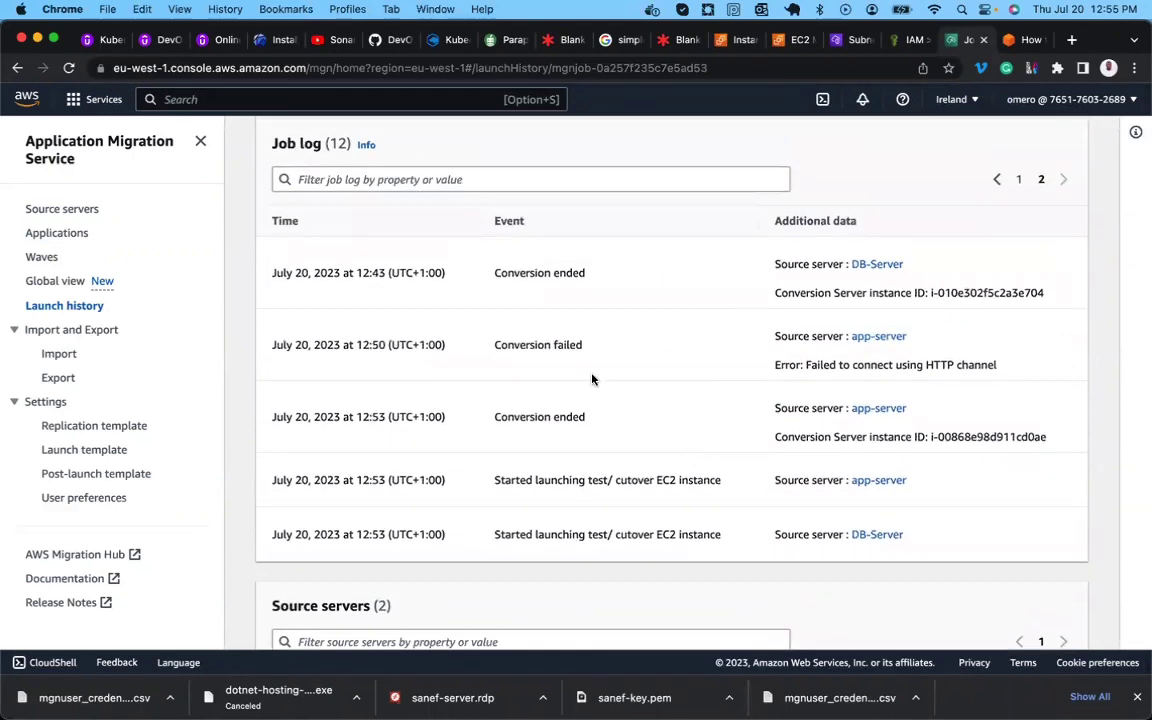
triple_click(521, 344)
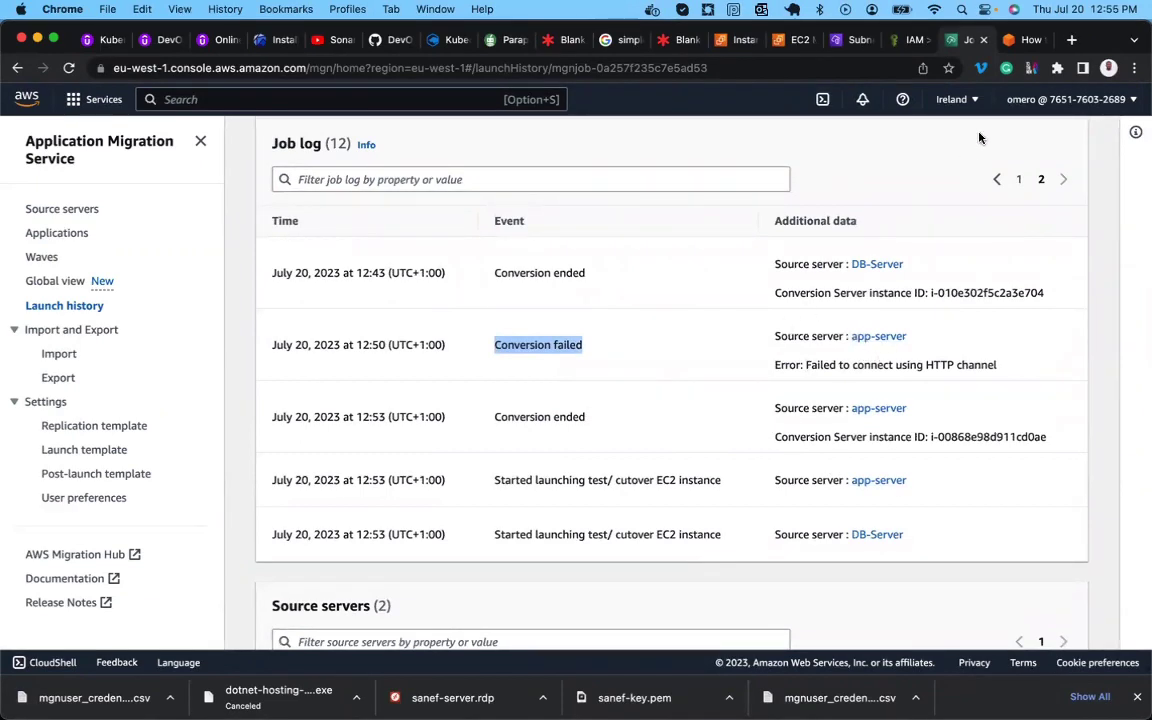
Show the EC2 Instances list enlarged to all 12 instances, including the new DB-Server and app-server.
left_click(795, 40)
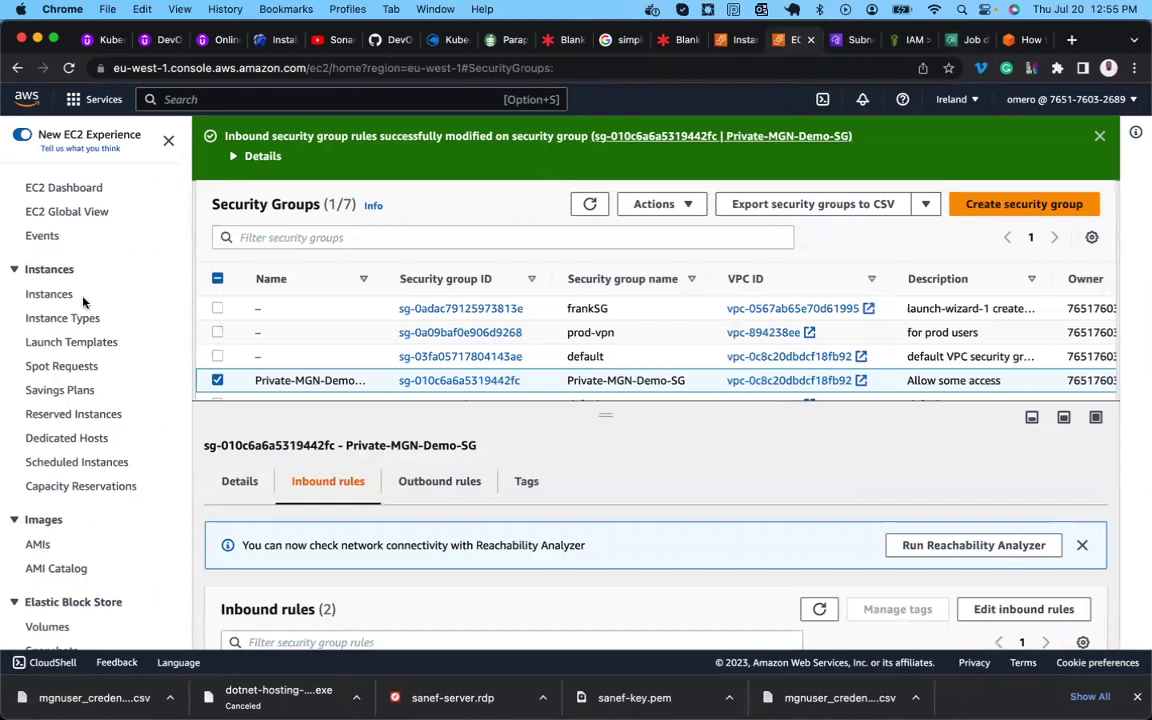
left_click(49, 297)
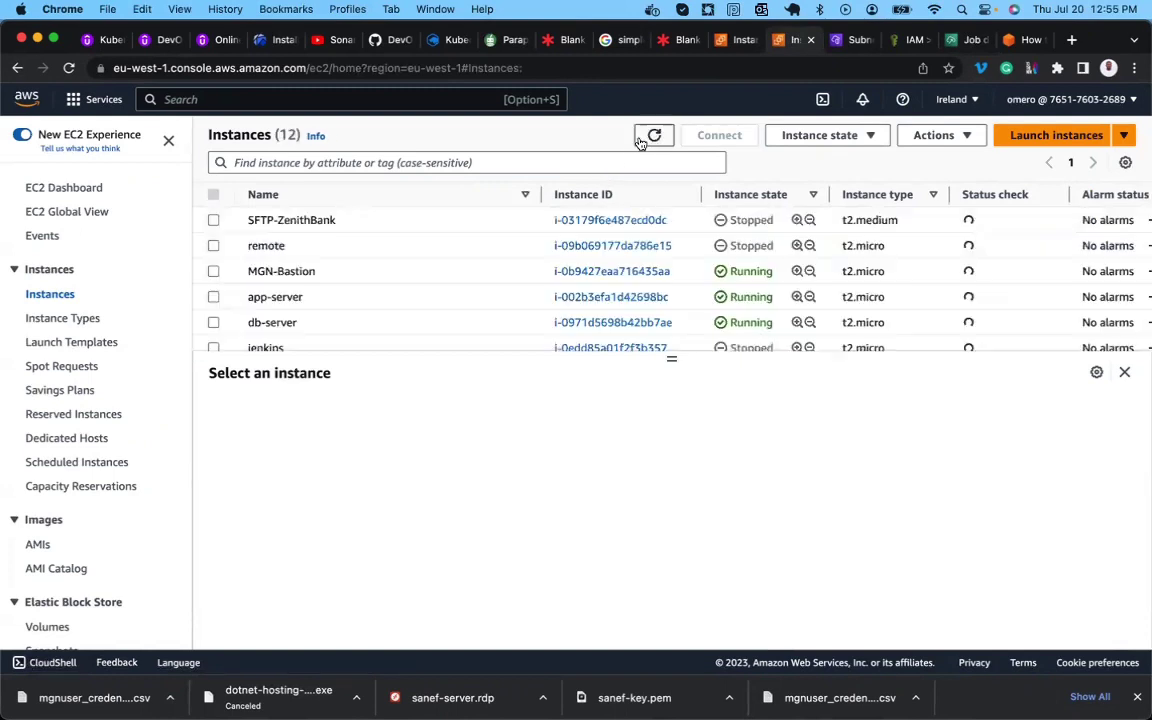
scroll(621, 253, "down", 2)
scroll(621, 253, "down", 2)
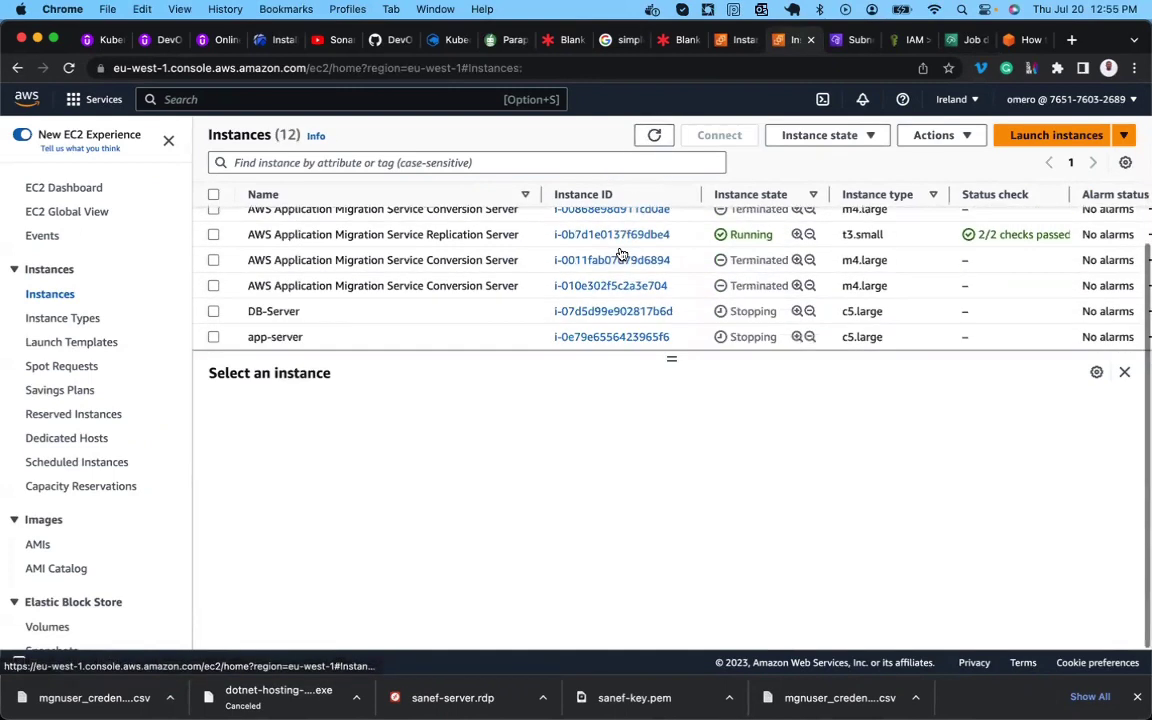
left_click_drag(672, 361, 672, 496)
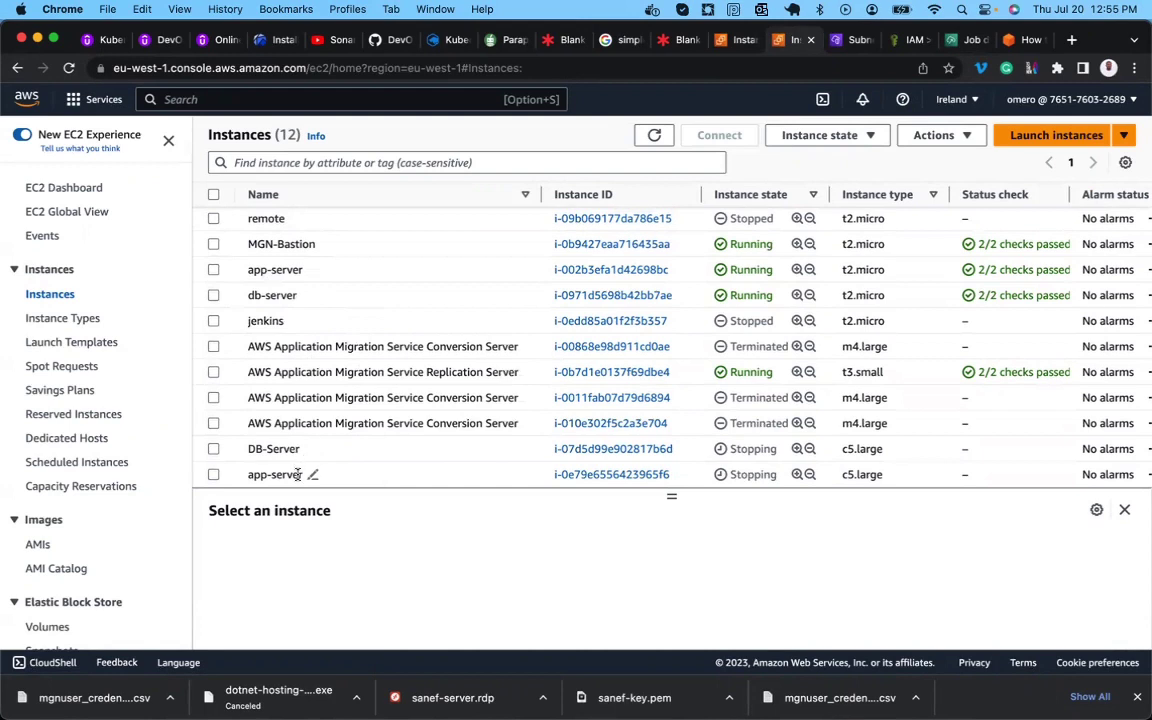
scroll(283, 420, "up", 1)
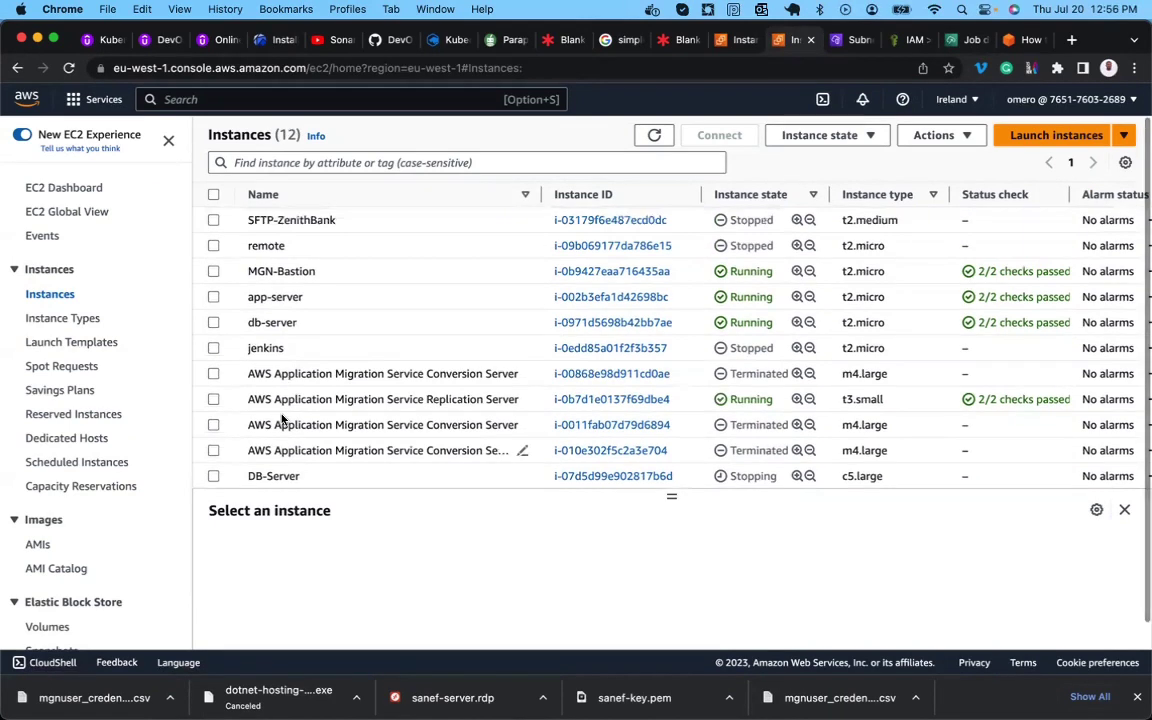
scroll(283, 420, "down", 1)
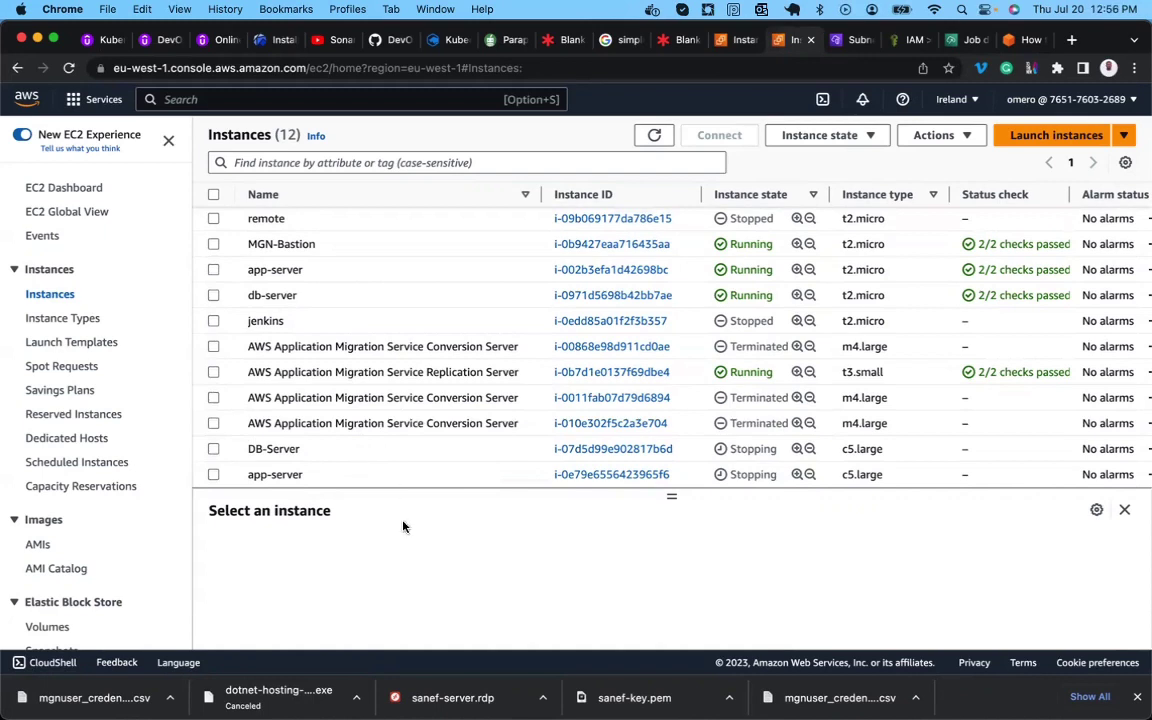
scroll(384, 420, "down", 1)
scroll(381, 440, "up", 1)
Back on the MGN launch job log, highlight the test instance launch events and app-server's Conversion failed event.
left_click(961, 43)
scroll(797, 507, "down", 2)
scroll(797, 507, "up", 2)
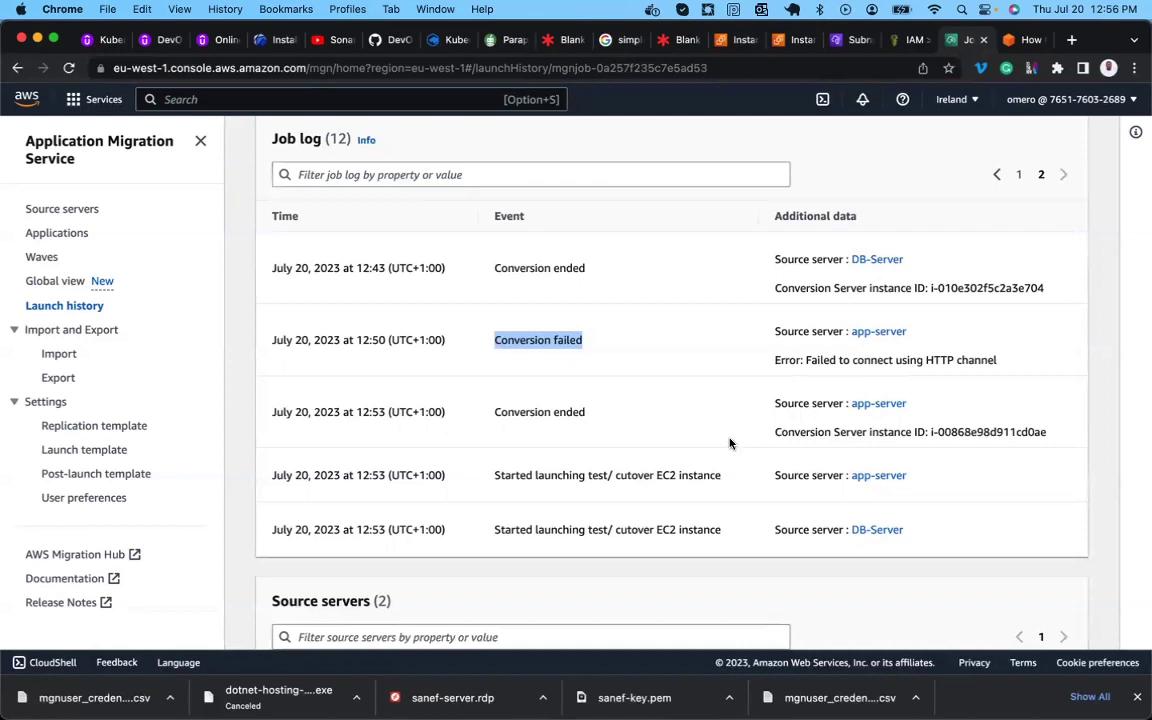
double_click(553, 476)
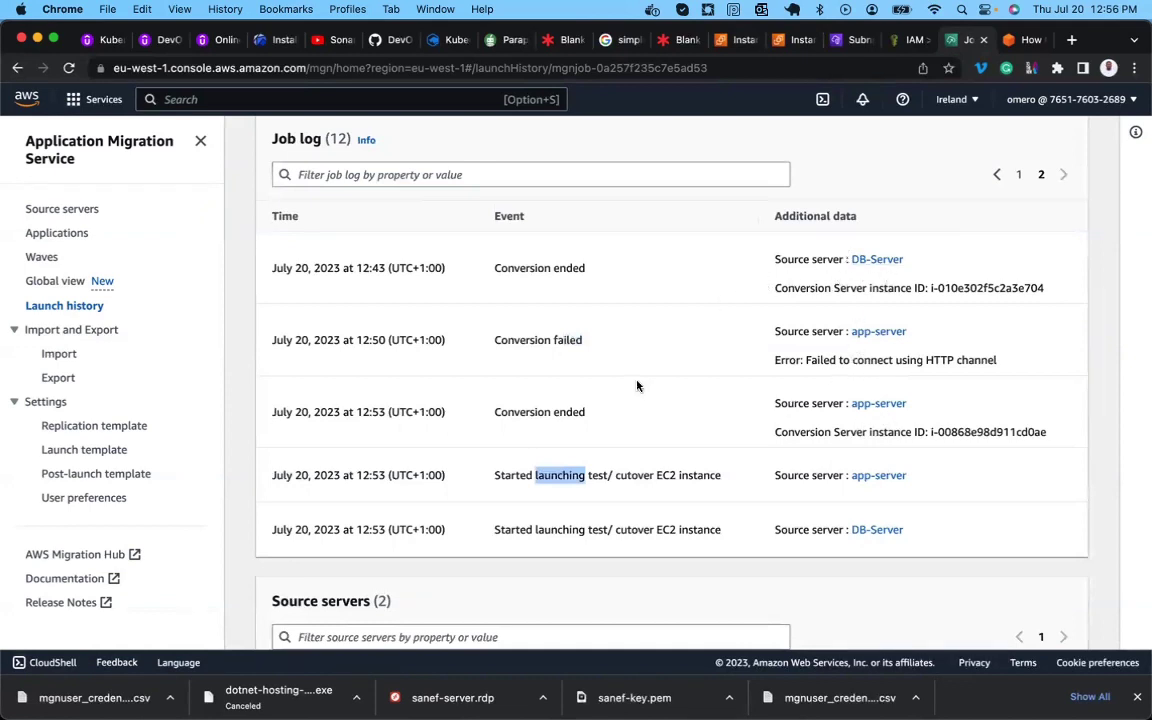
triple_click(544, 338)
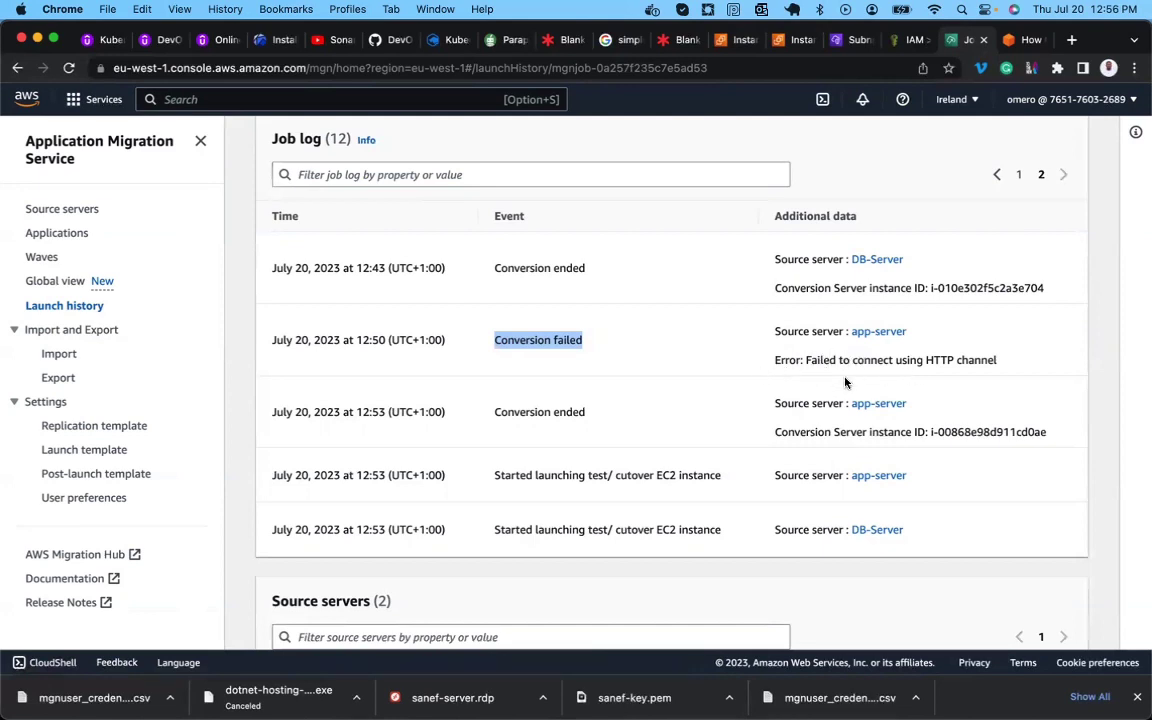
scroll(845, 380, "down", 3)
scroll(845, 382, "up", 3)
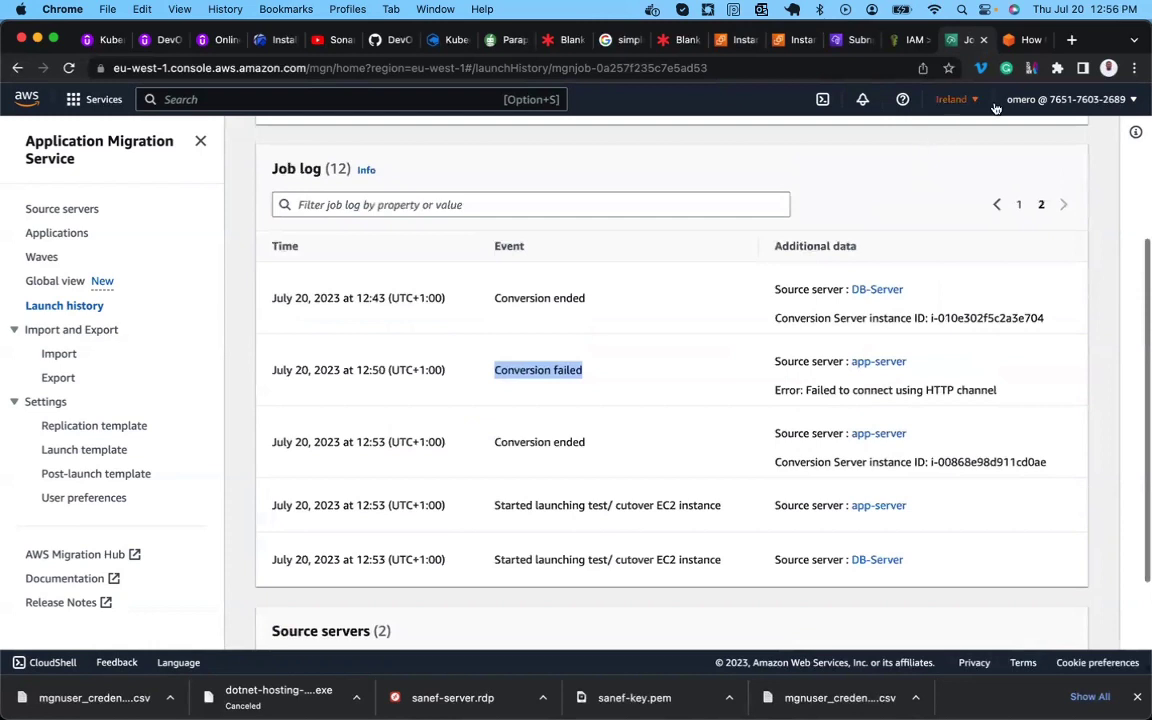
In EC2 Security Groups, view Public-MGN-Demo-SG's inbound rules: HTTPS 443, SSH 22 and HTTP 80.
left_click(740, 40)
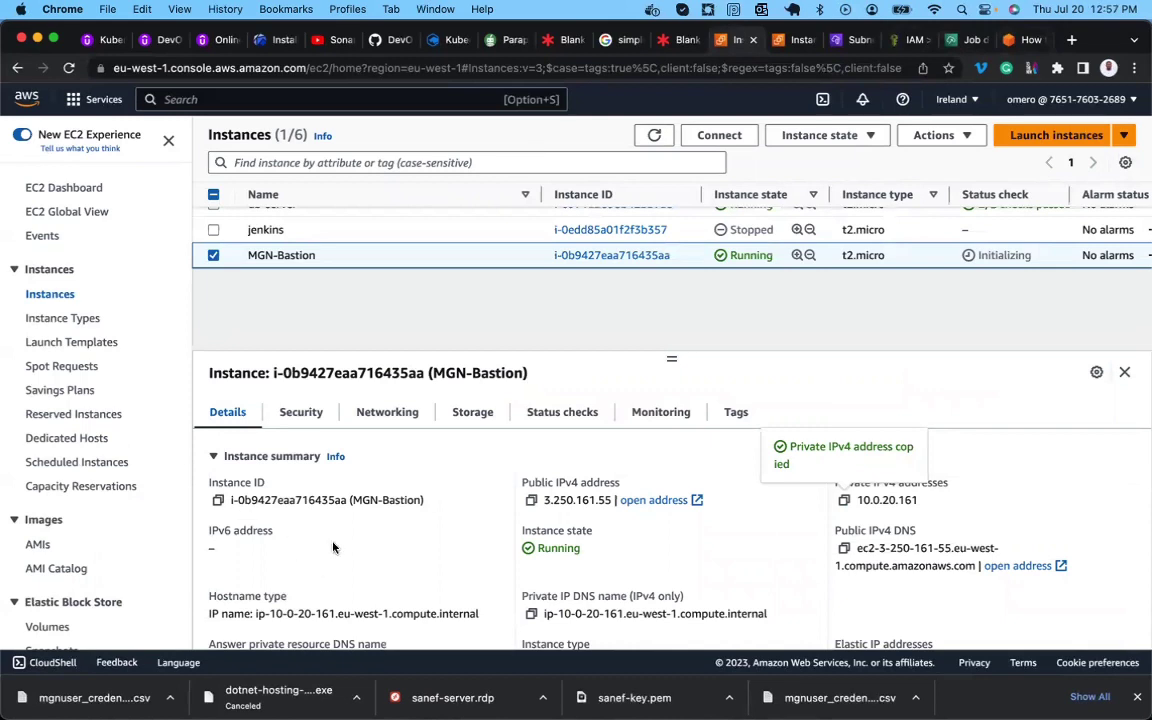
scroll(85, 410, "down", 5)
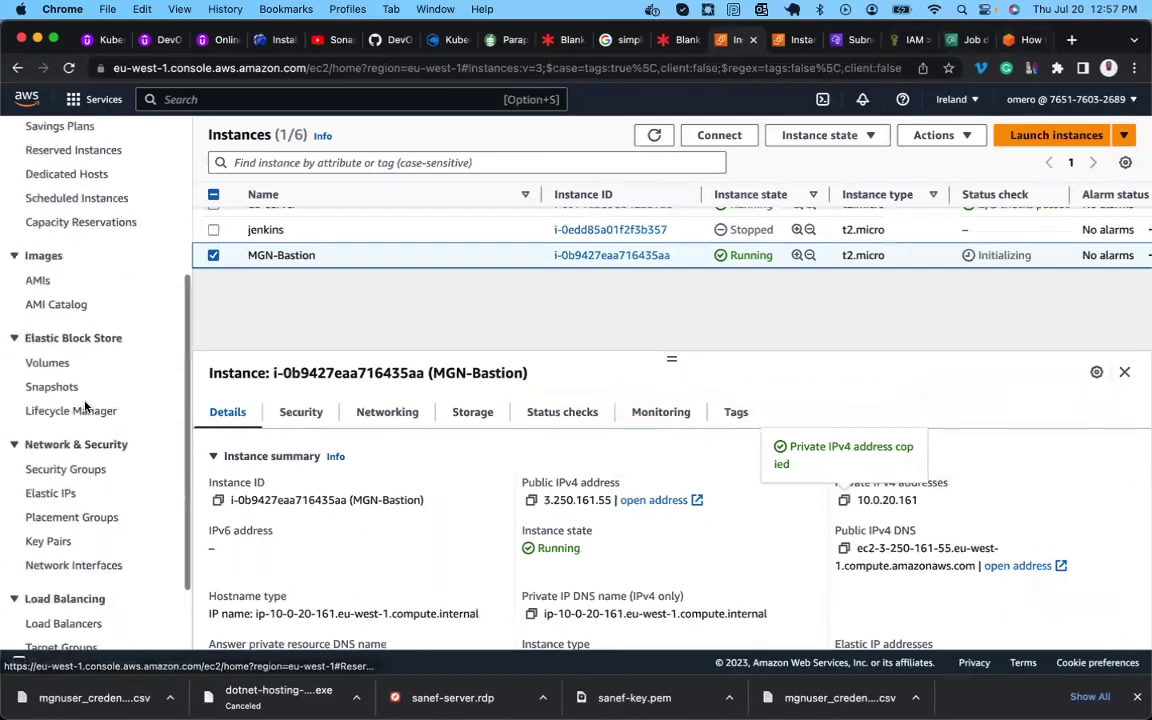
scroll(85, 405, "down", 2)
left_click(62, 378)
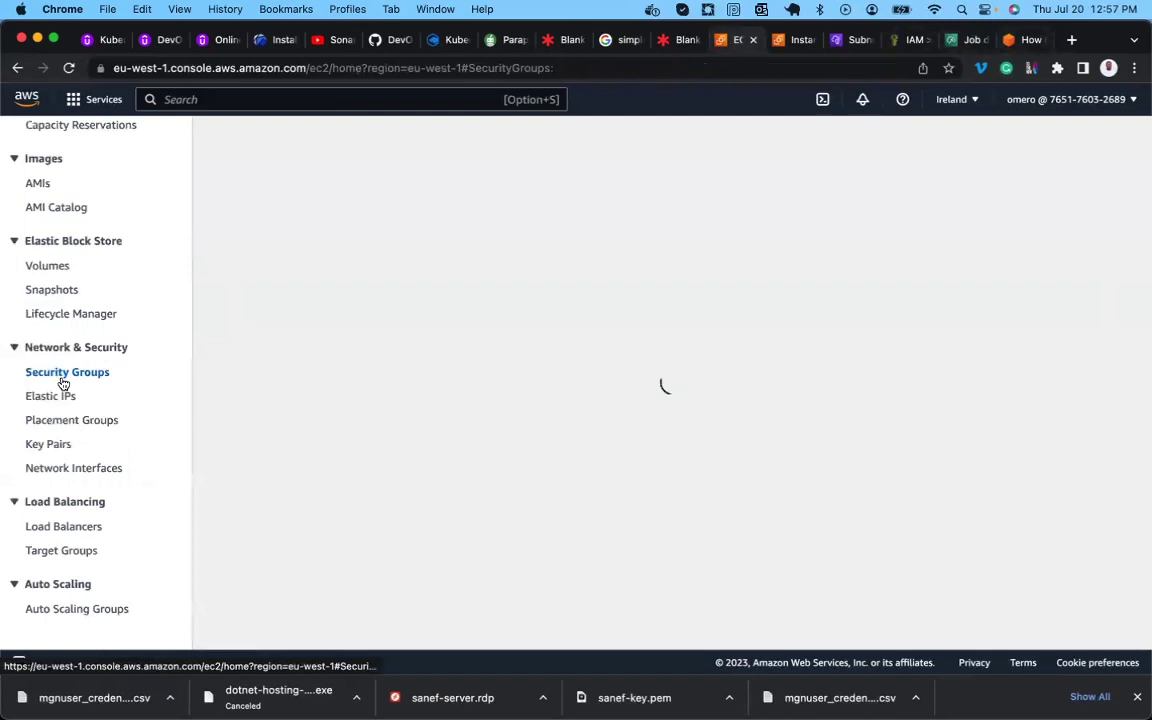
scroll(328, 351, "down", 1)
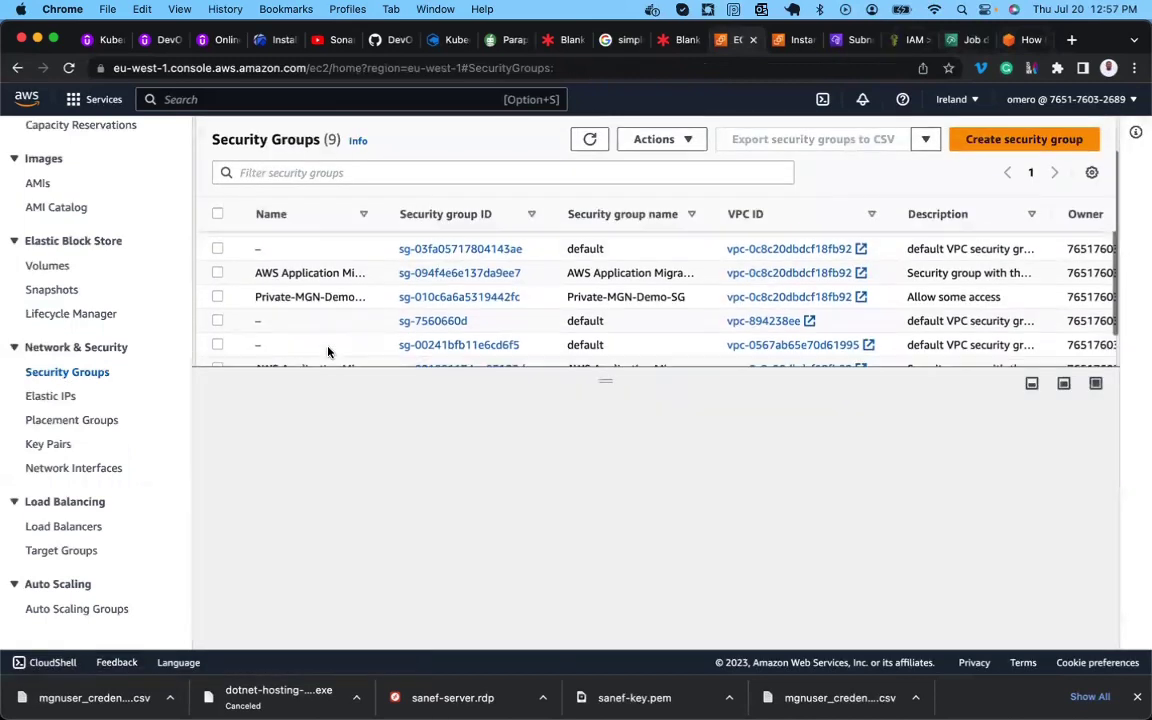
scroll(328, 351, "down", 1)
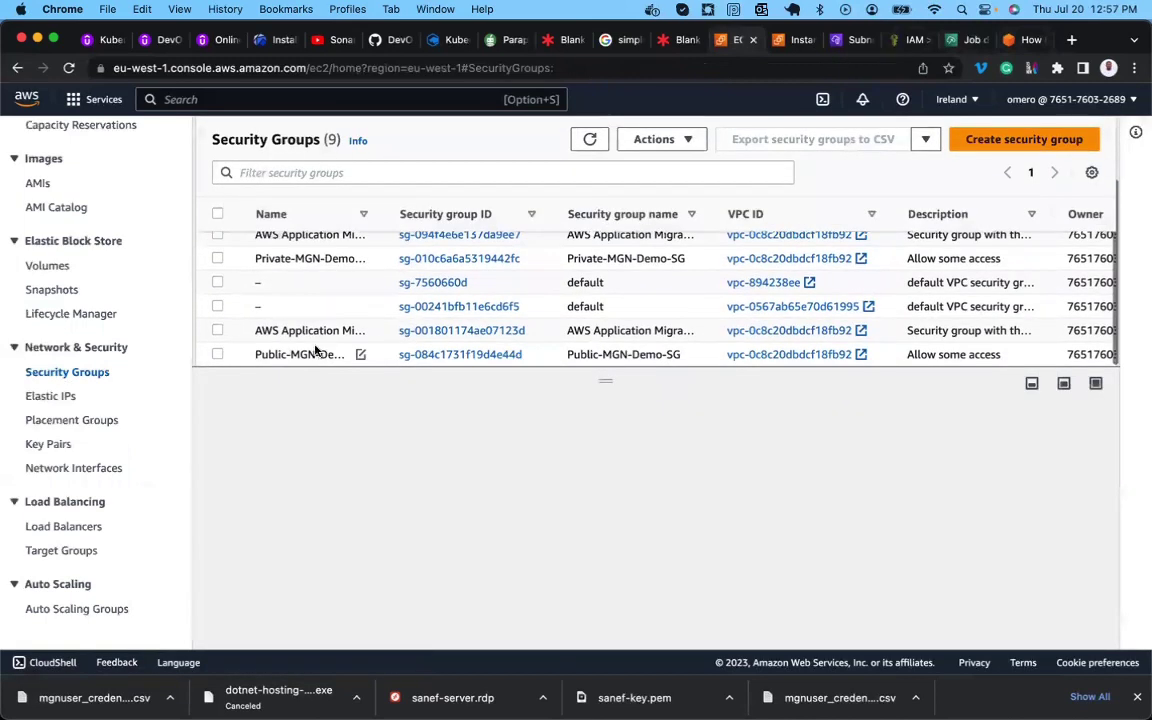
left_click(263, 353)
scroll(381, 451, "down", 2)
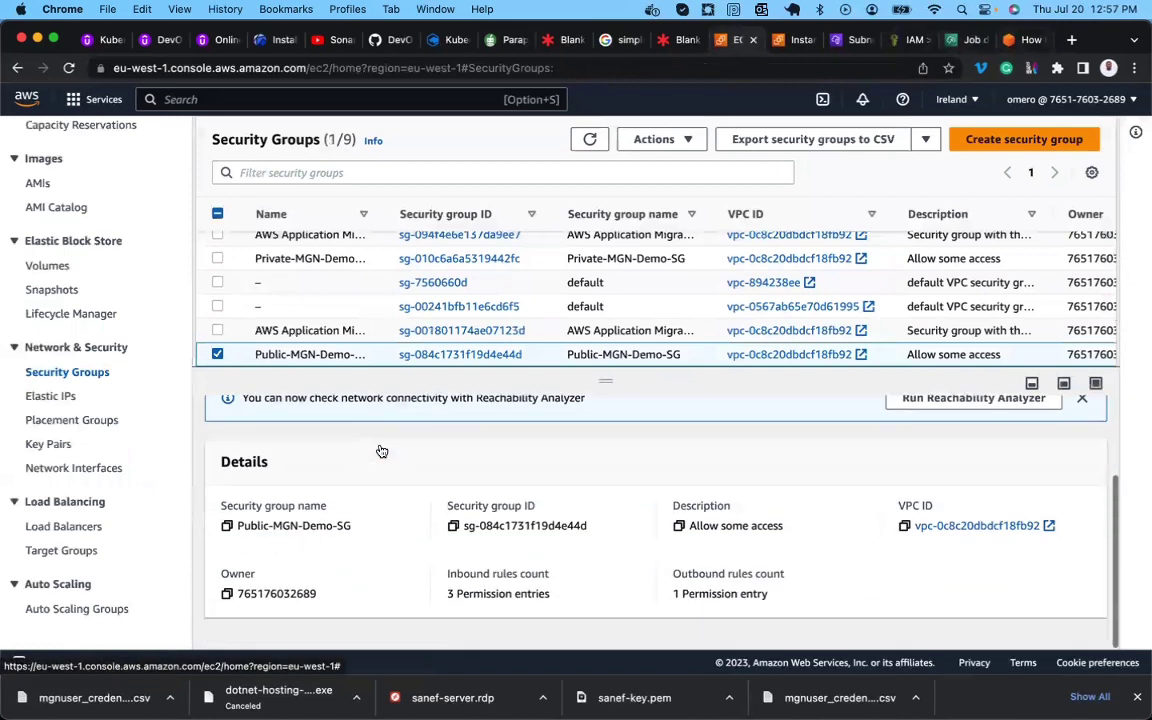
scroll(381, 451, "up", 2)
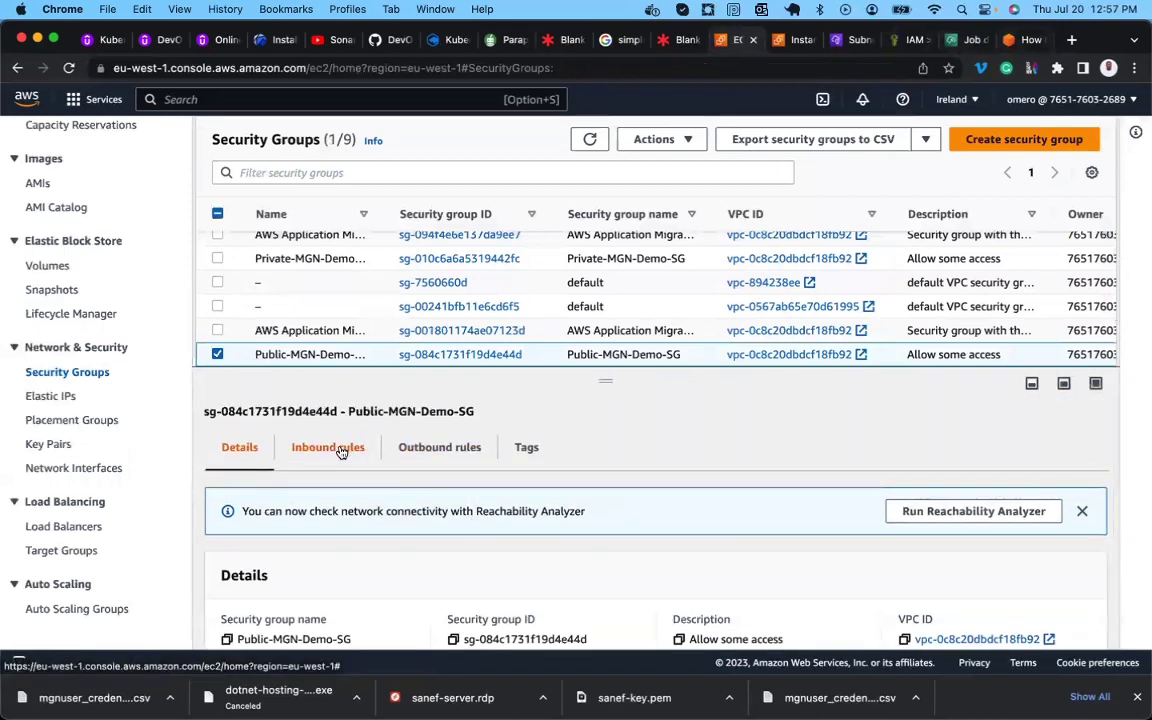
left_click(341, 450)
scroll(381, 509, "down", 2)
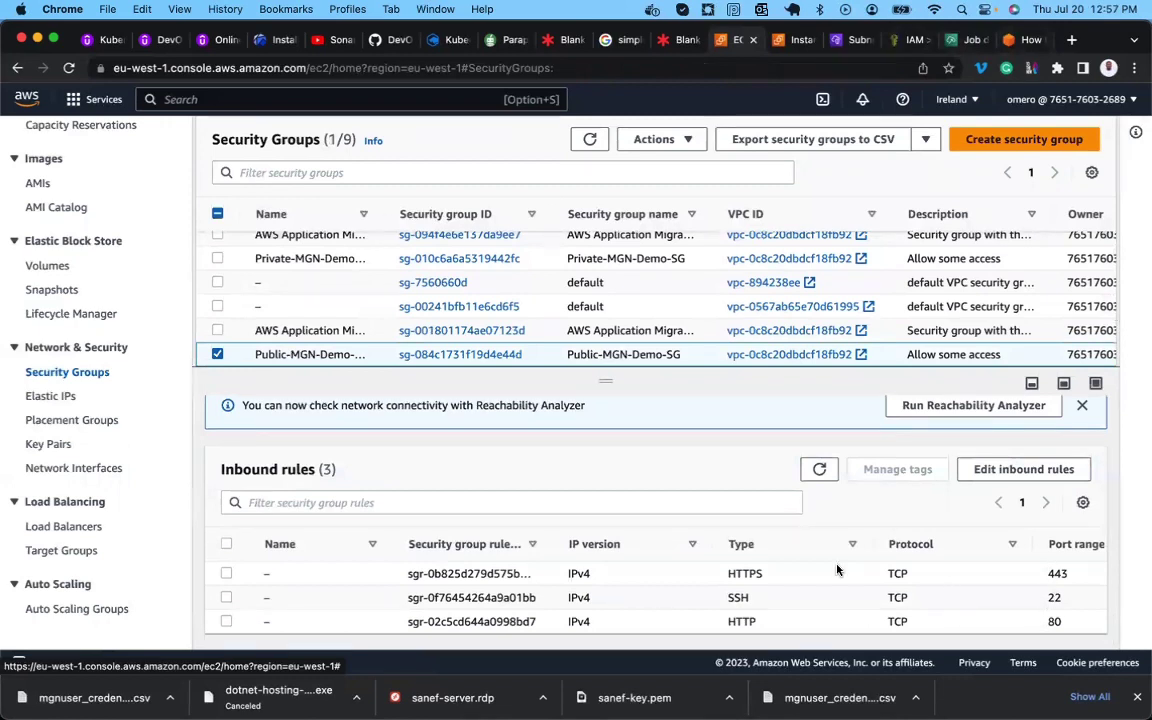
scroll(836, 570, "up", 2)
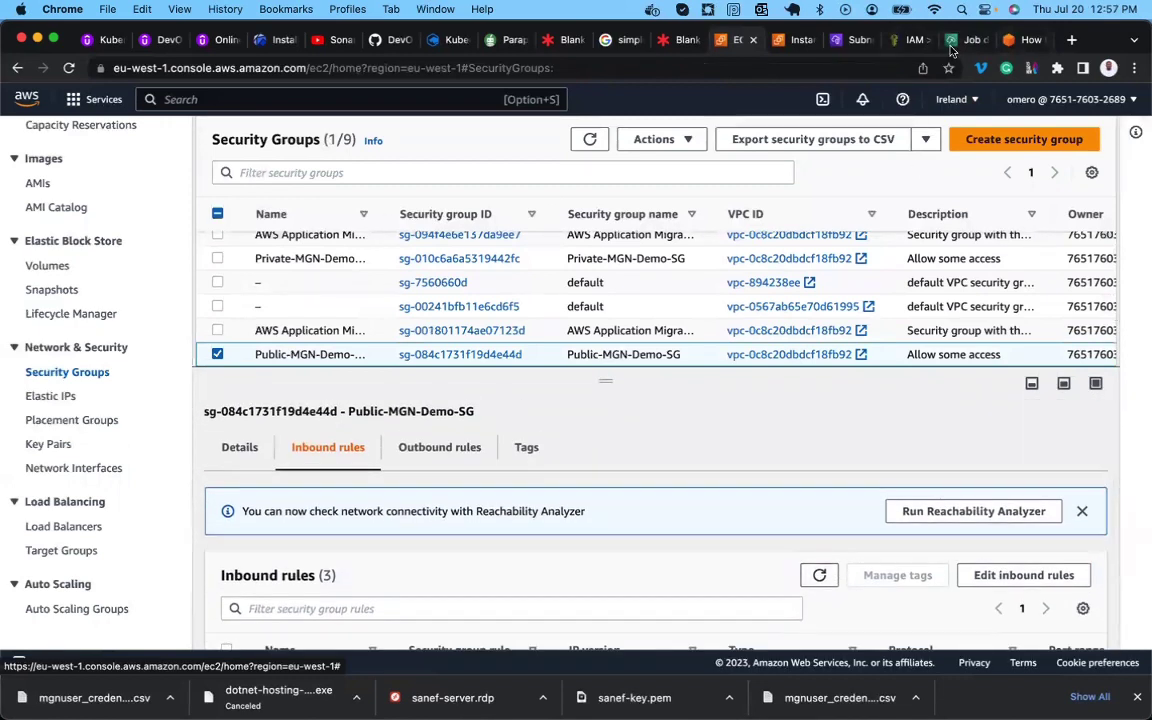
Return to the MGN launch job page and clear the earlier text highlight.
left_click(955, 42)
left_click(662, 372)
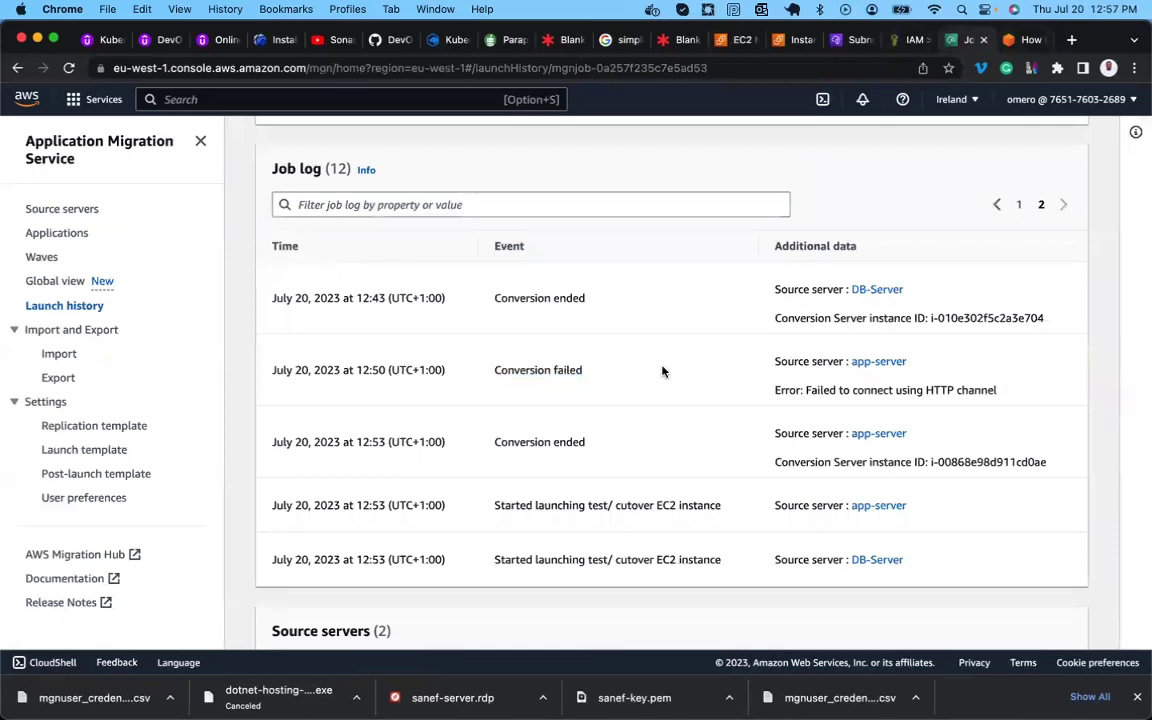
scroll(662, 372, "down", 3)
scroll(662, 372, "up", 5)
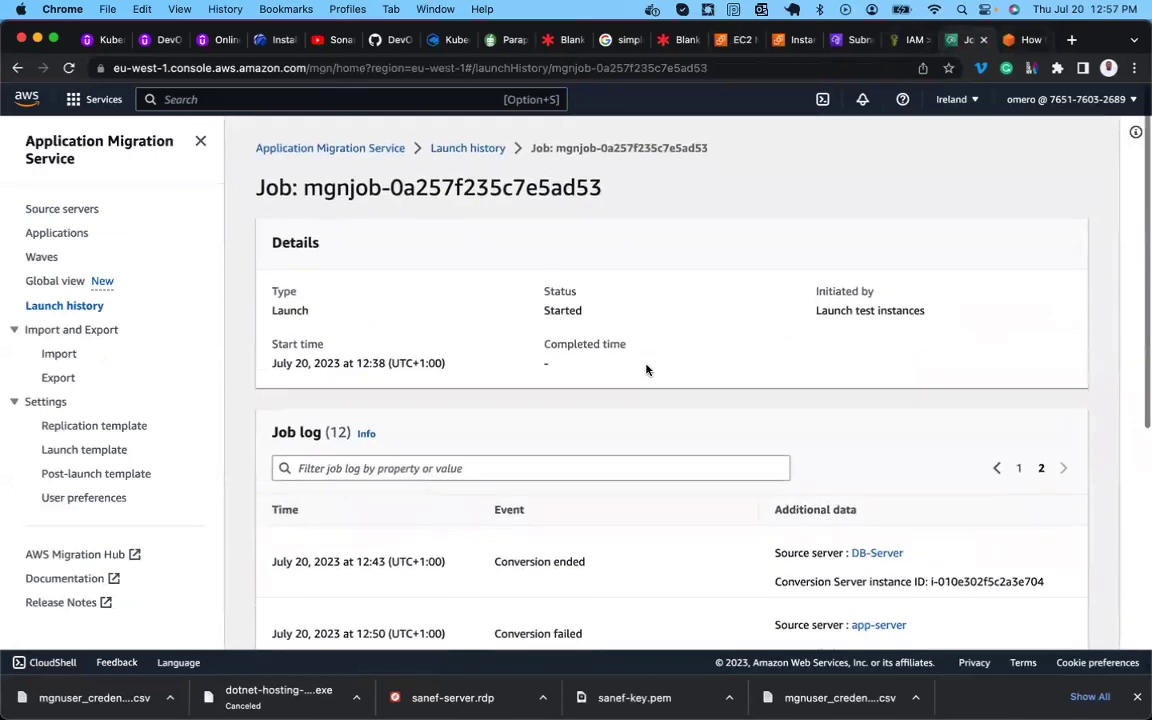
scroll(571, 311, "down", 5)
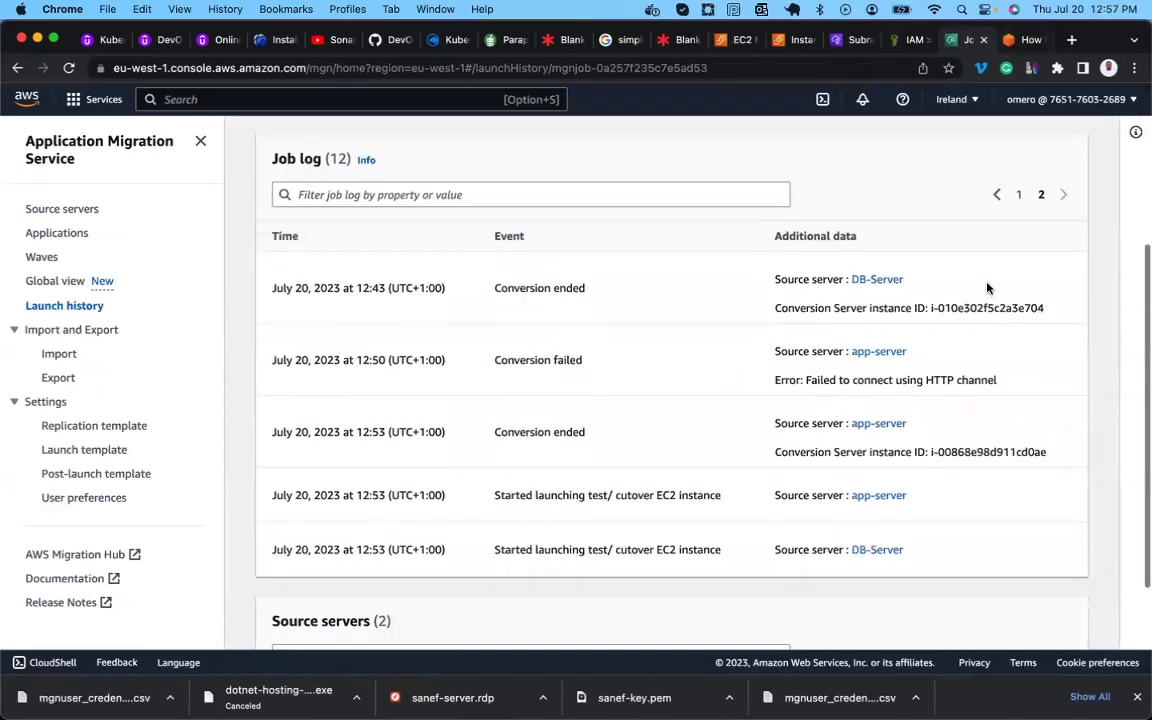
Page through job log pages 1 and 2 until the job status shows Completed at 12:59.
left_click(1018, 196)
scroll(795, 353, "down", 1)
scroll(795, 353, "up", 2)
scroll(795, 353, "down", 4)
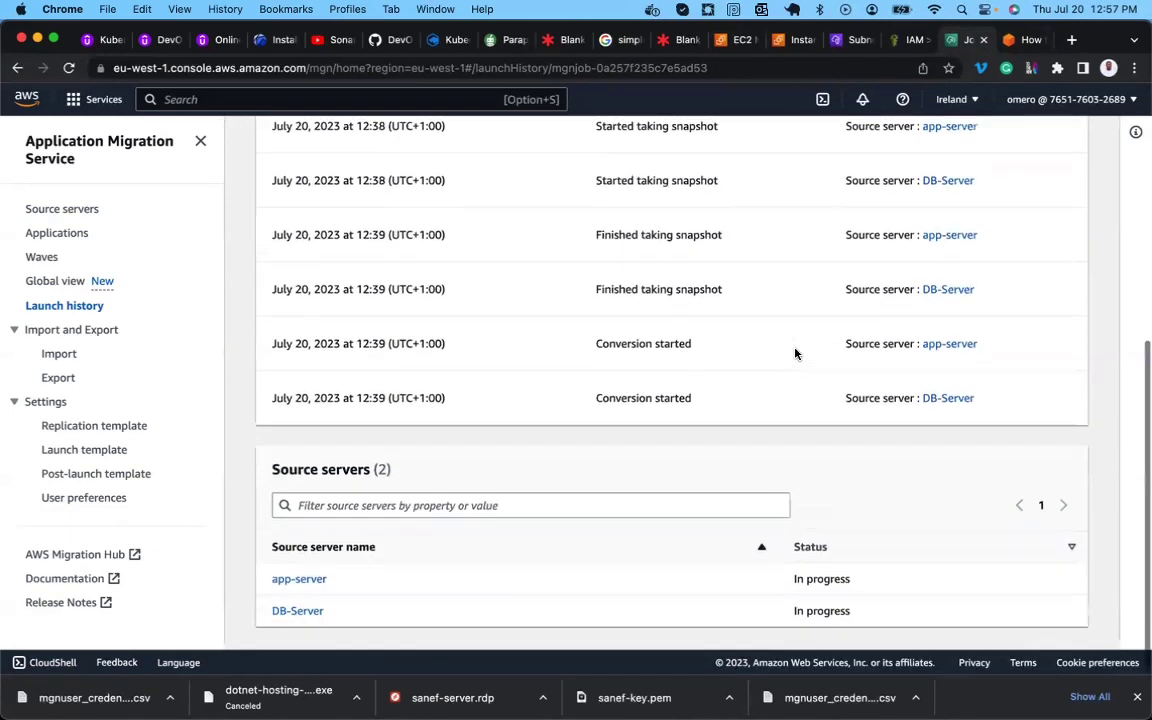
scroll(795, 353, "up", 8)
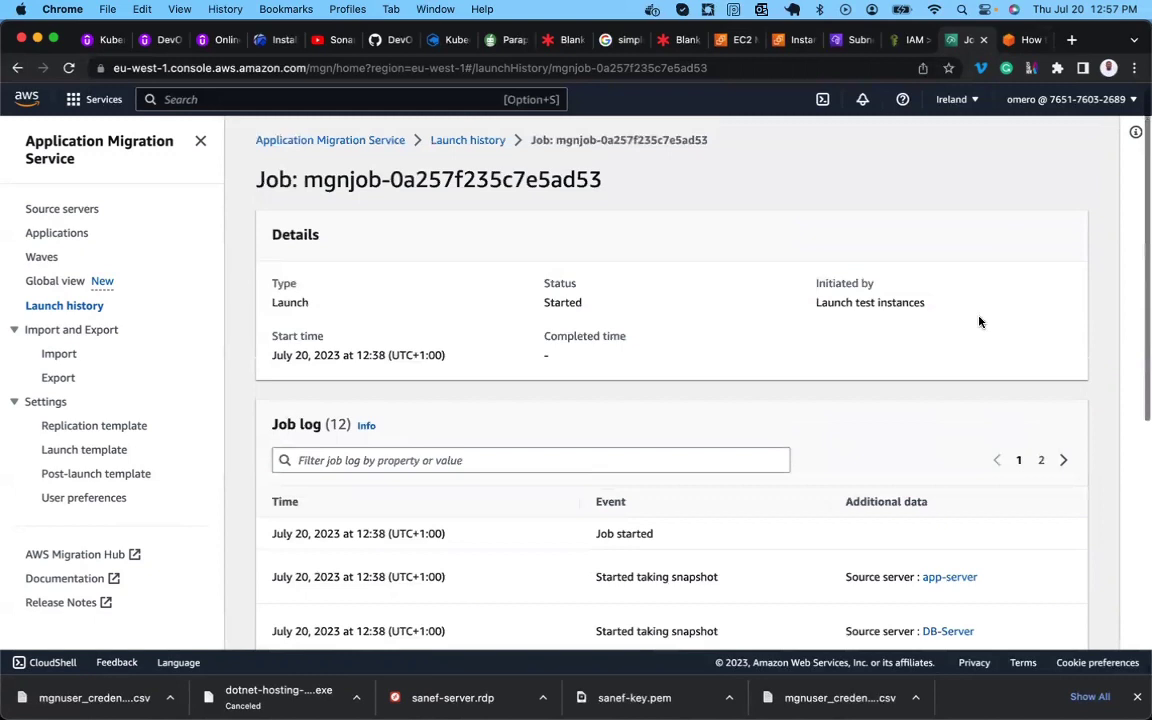
left_click(1041, 460)
scroll(1042, 464, "down", 8)
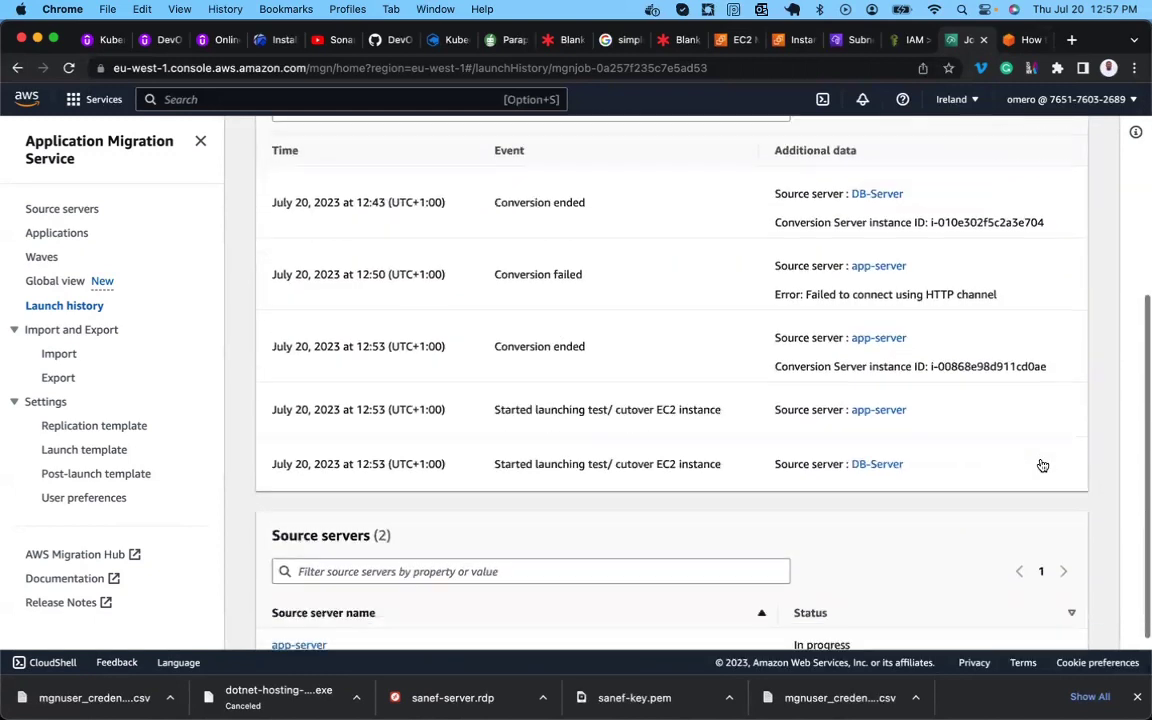
scroll(1042, 464, "up", 4)
scroll(1042, 464, "up", 3)
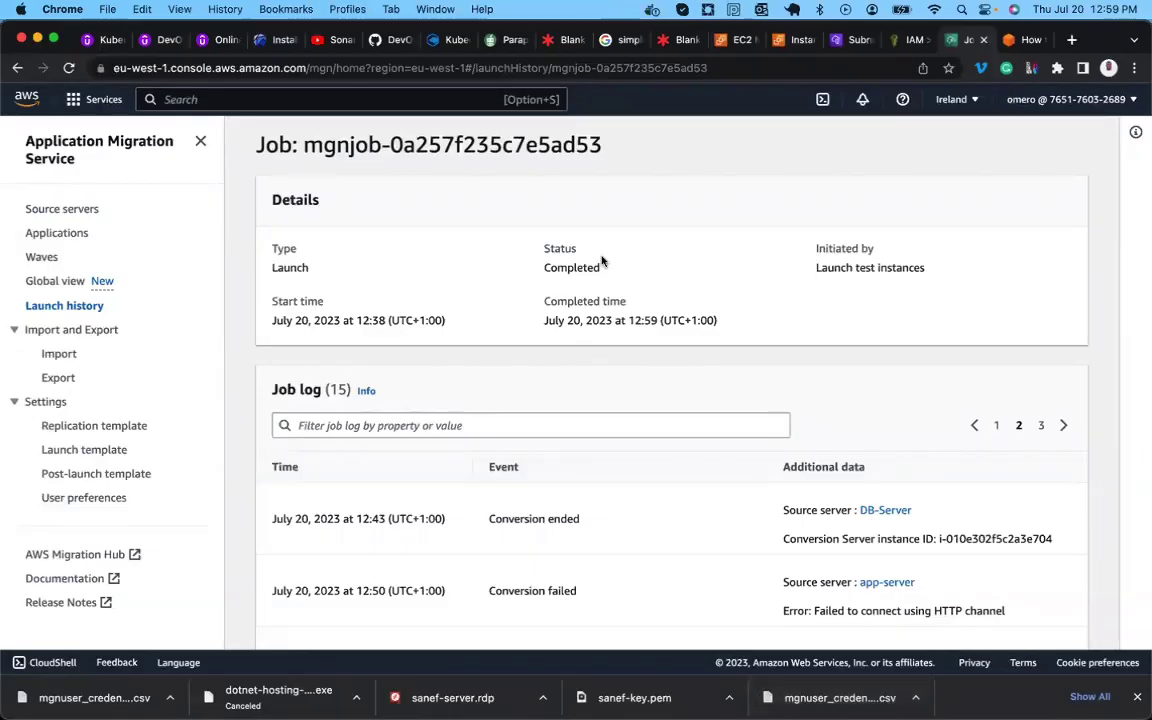
Highlight the job's Completed status and app-server's successful launch event in the job log.
double_click(572, 271)
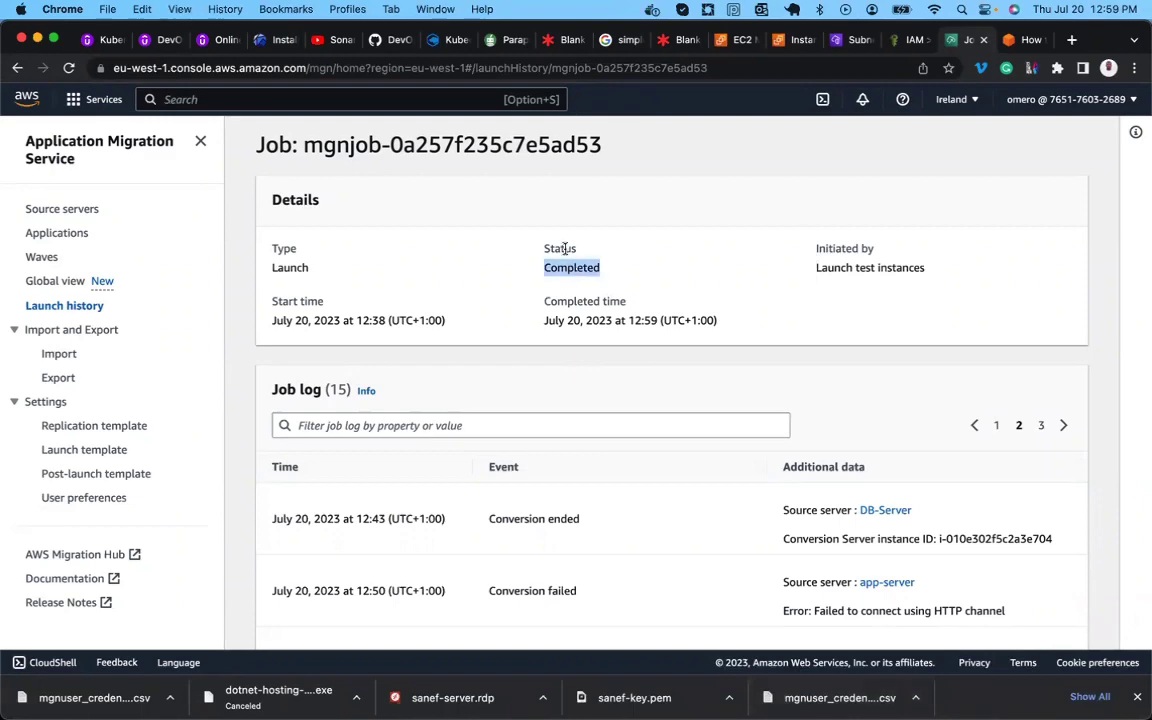
scroll(565, 310, "down", 10)
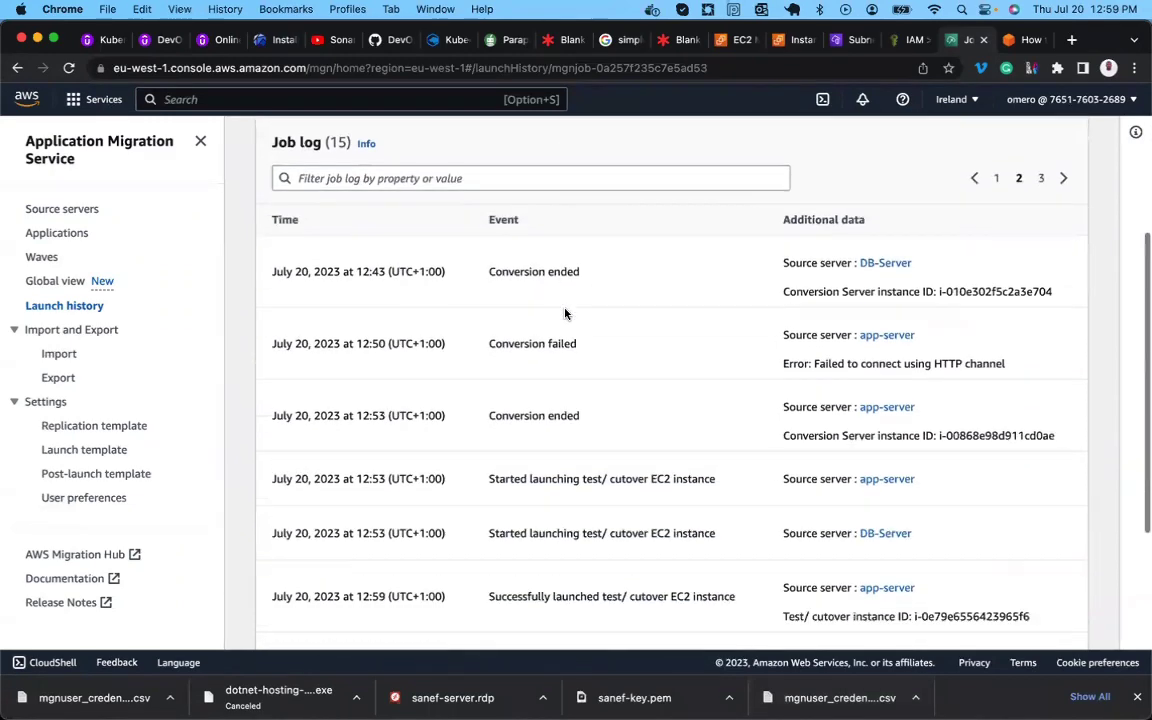
scroll(565, 310, "up", 4)
scroll(566, 314, "down", 5)
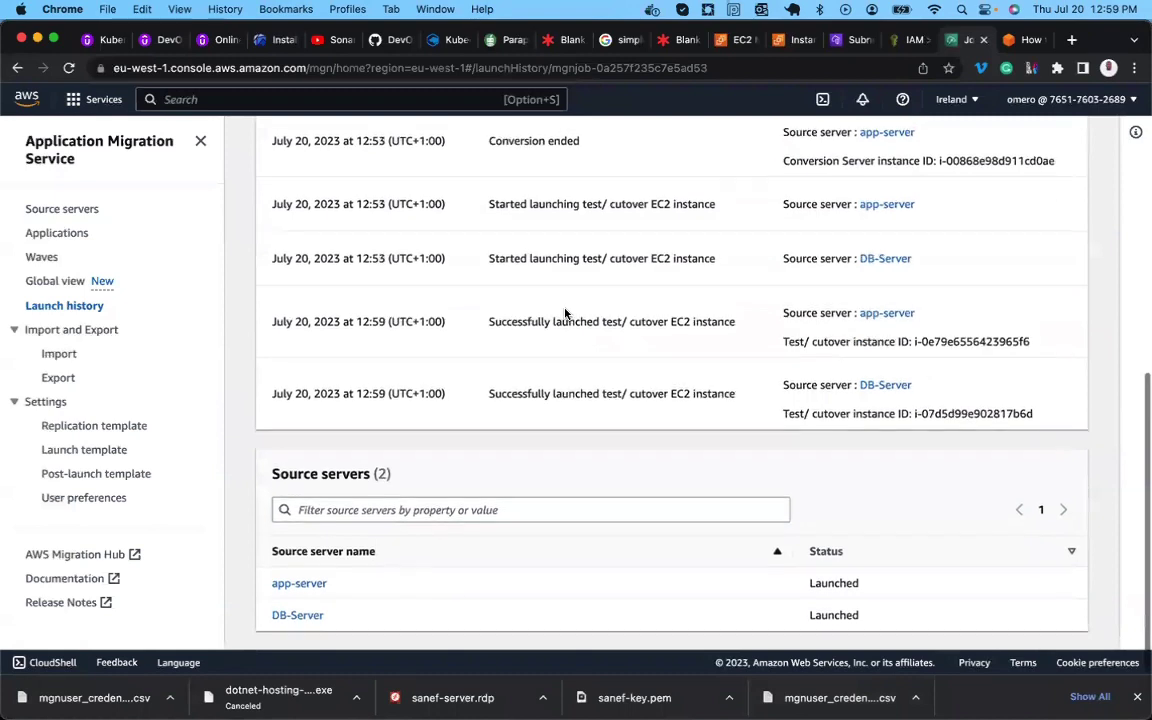
triple_click(531, 324)
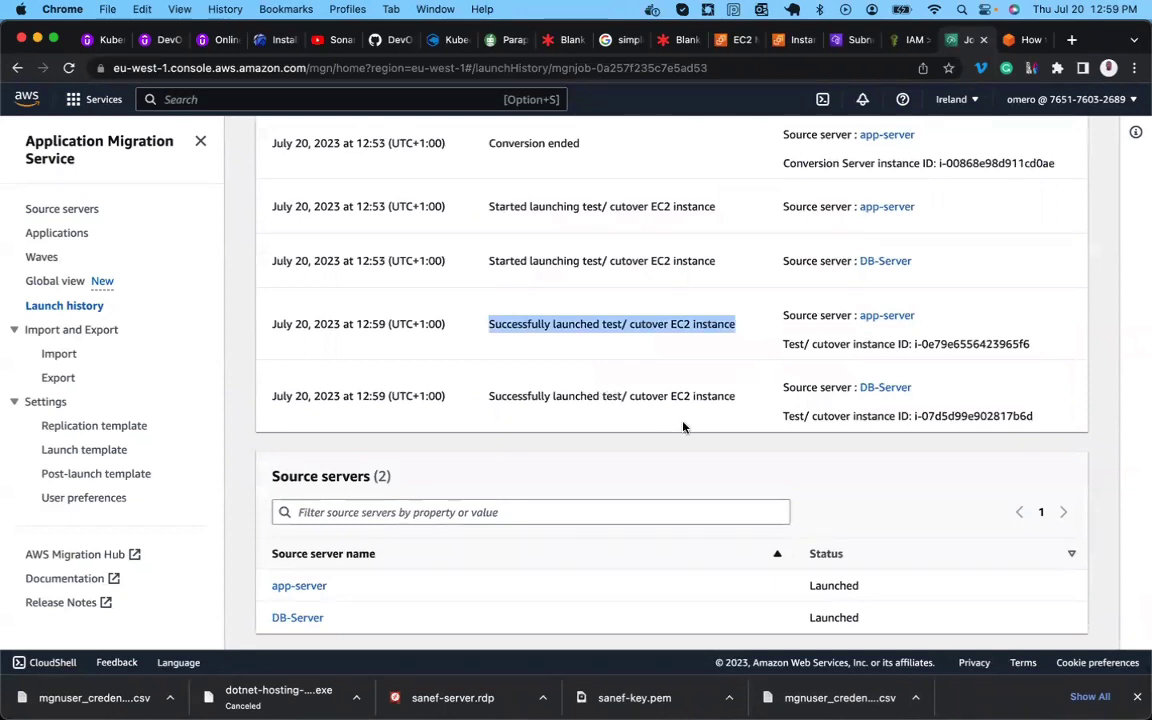
scroll(970, 206, "up", 5)
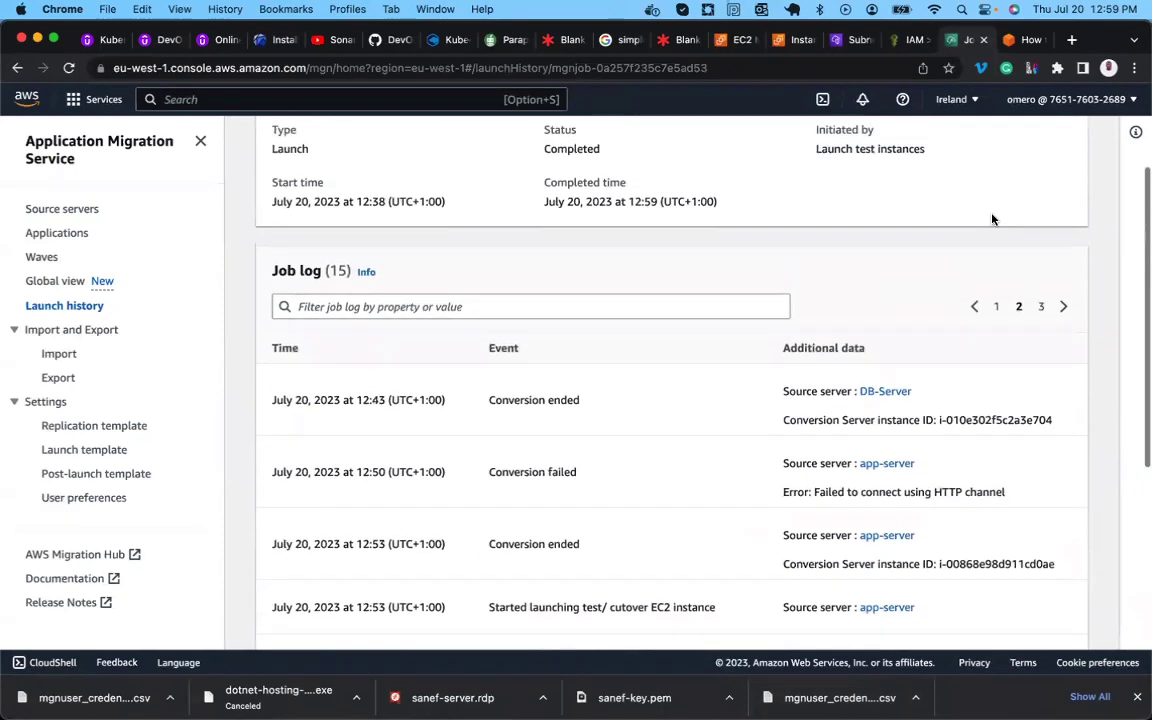
Highlight the Job ended event on job log page 3, then go to the Source servers list.
left_click(1042, 306)
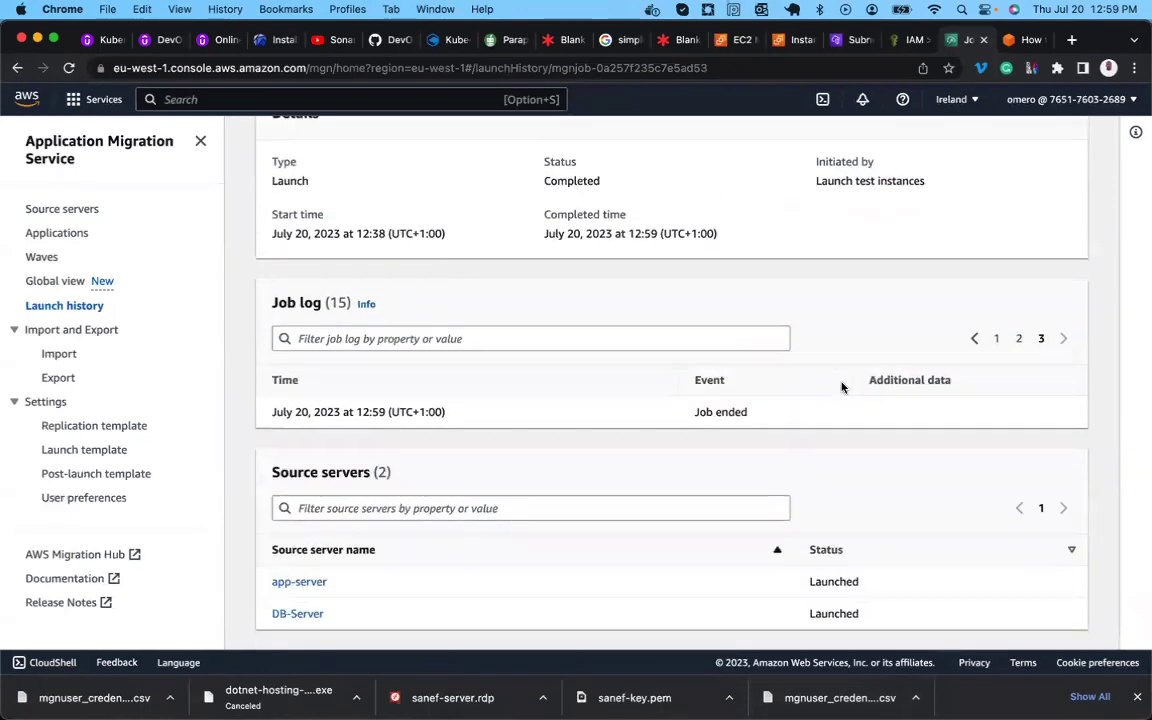
triple_click(718, 413)
scroll(576, 204, "up", 3)
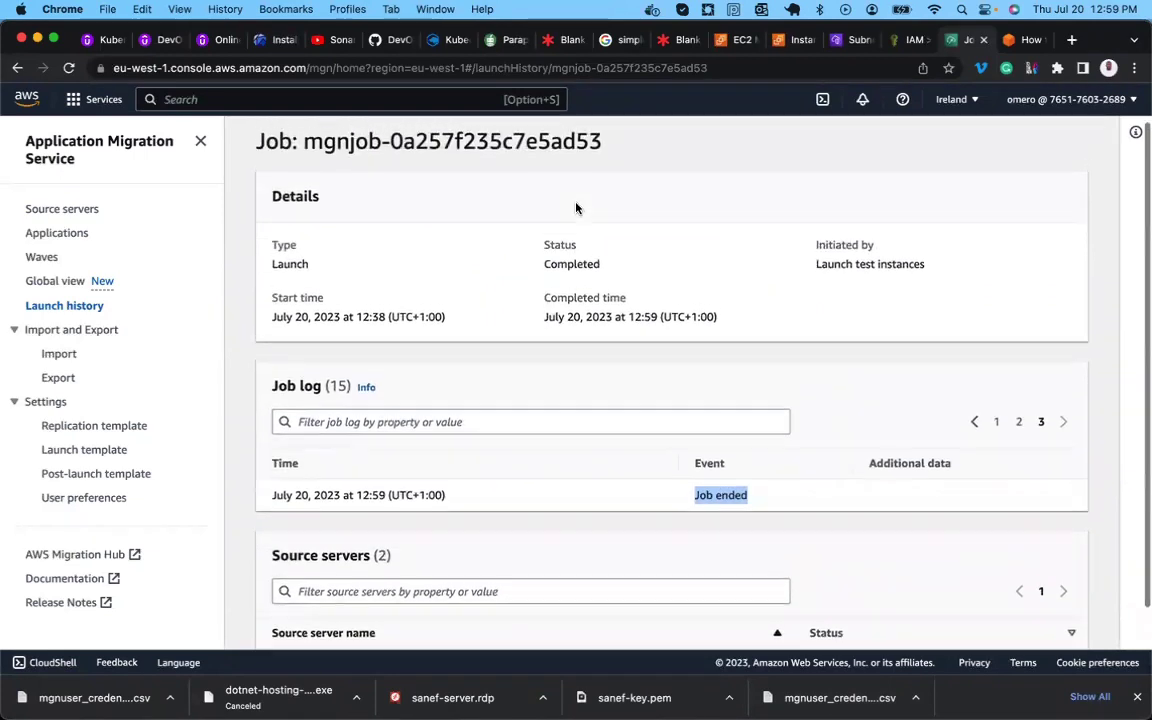
scroll(576, 204, "down", 3)
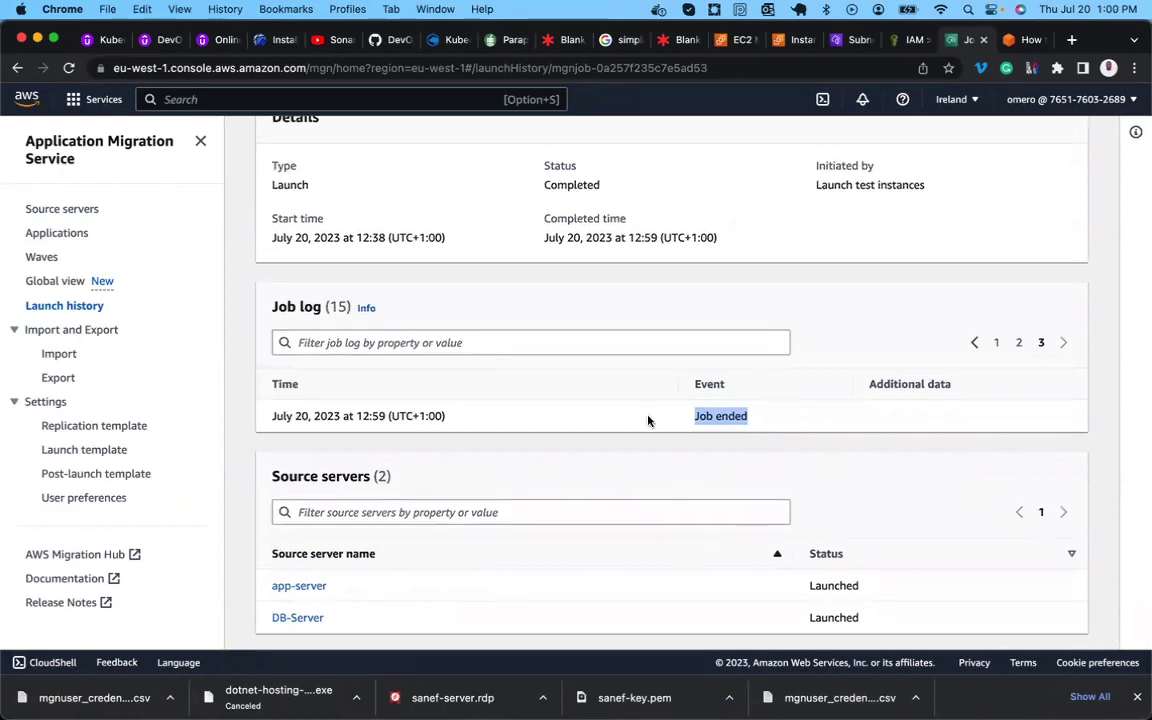
scroll(648, 420, "up", 3)
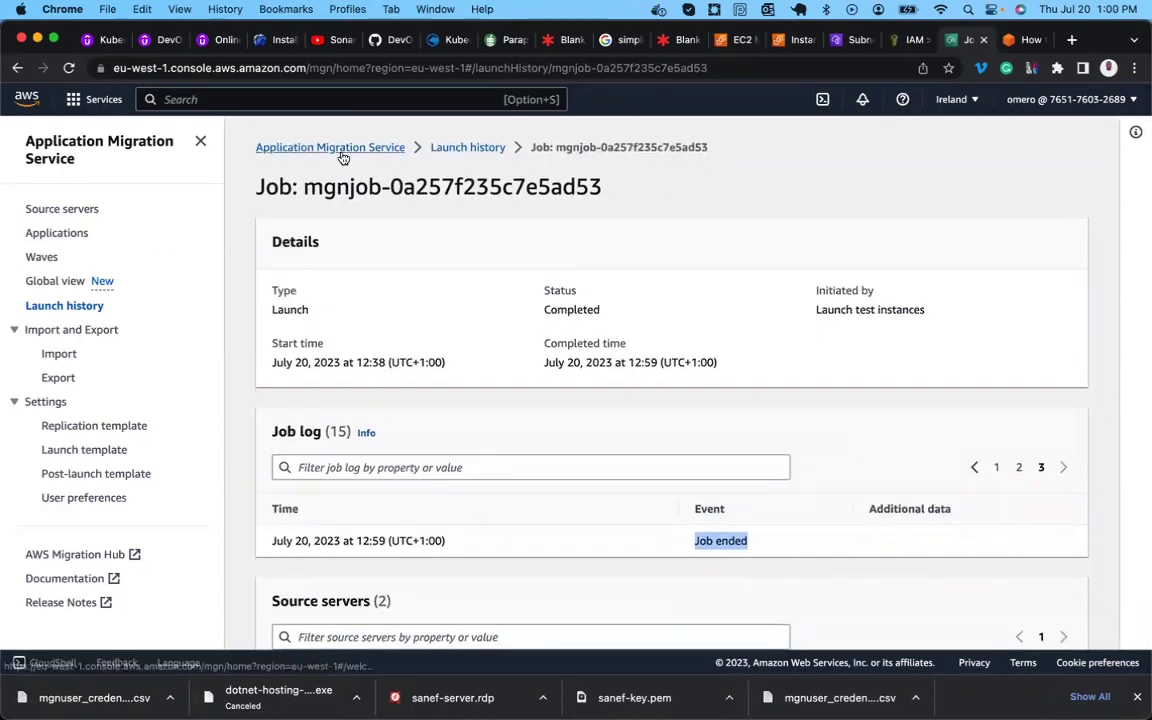
left_click(63, 209)
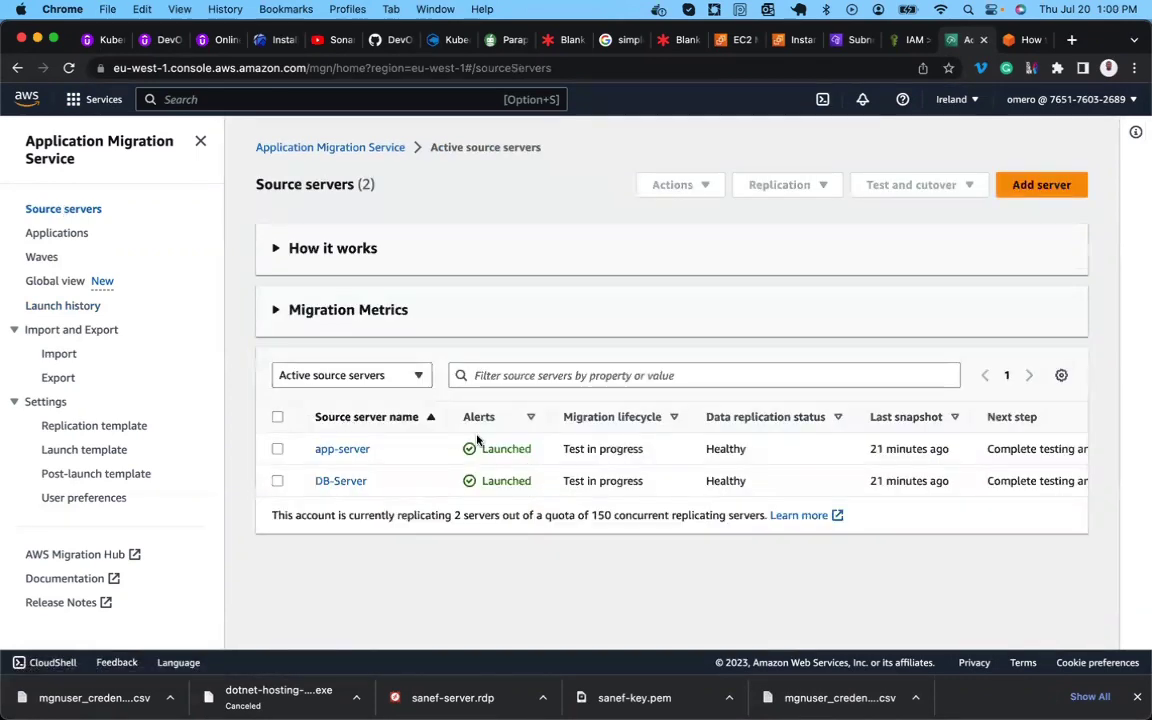
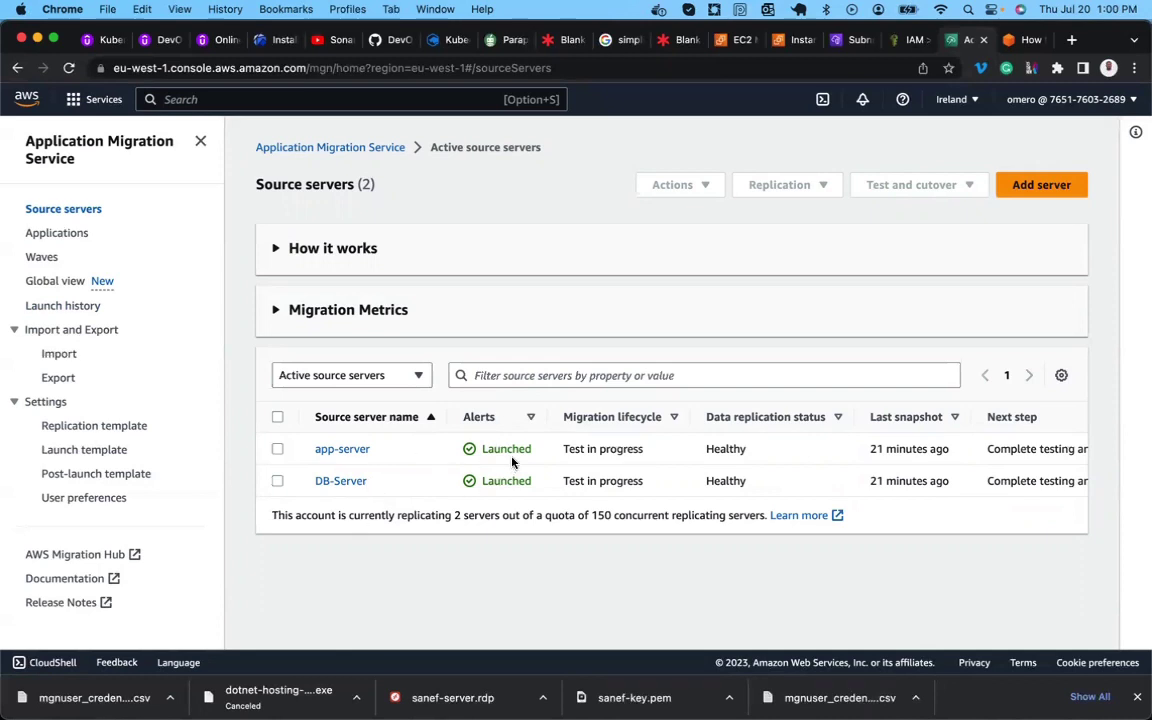
Refresh the EC2 instances list to check current states, then glance at the MGN source servers.
left_click(735, 39)
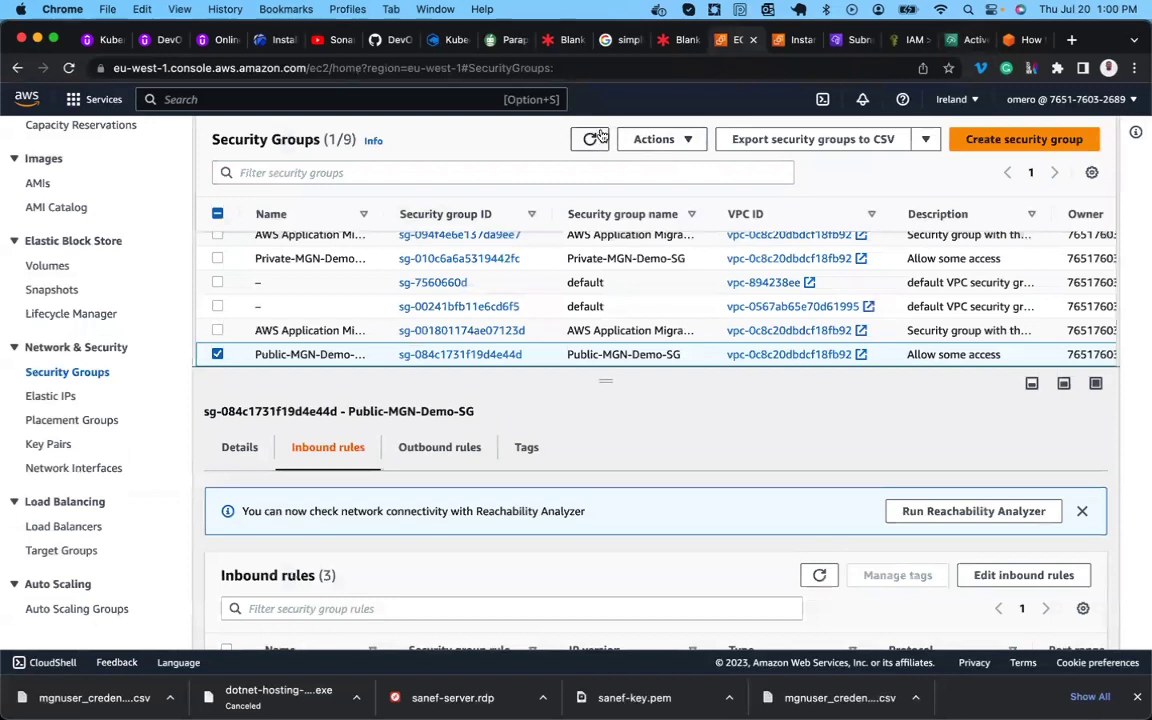
left_click(797, 45)
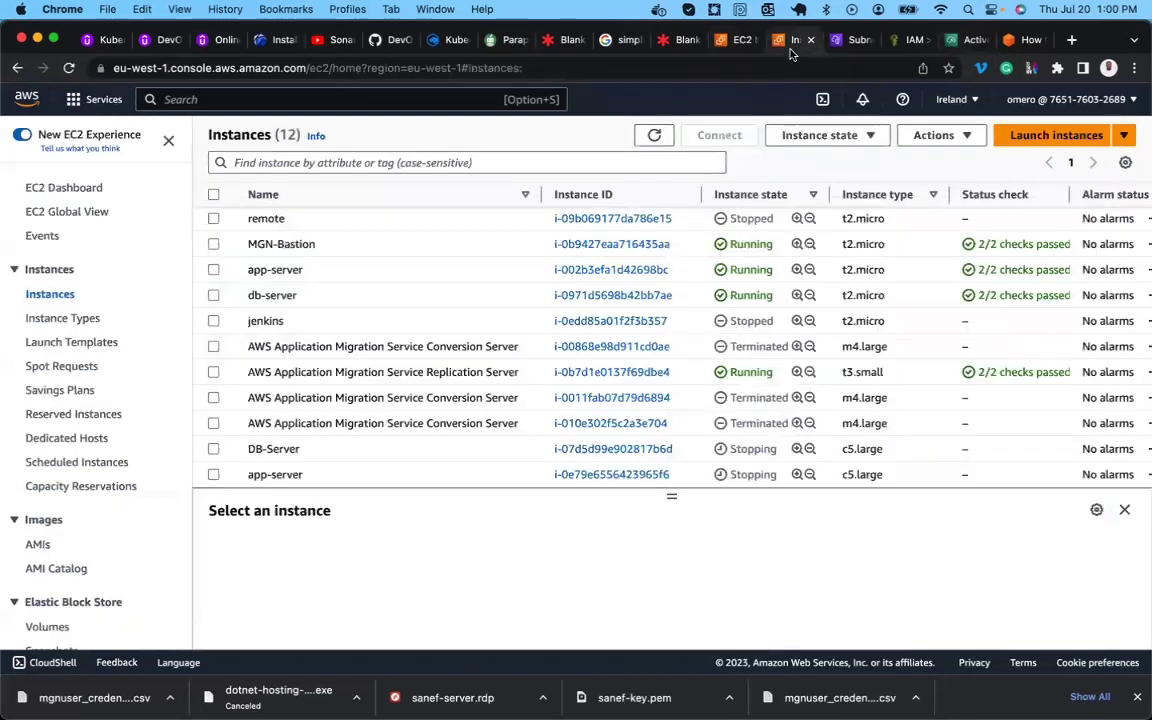
left_click(654, 136)
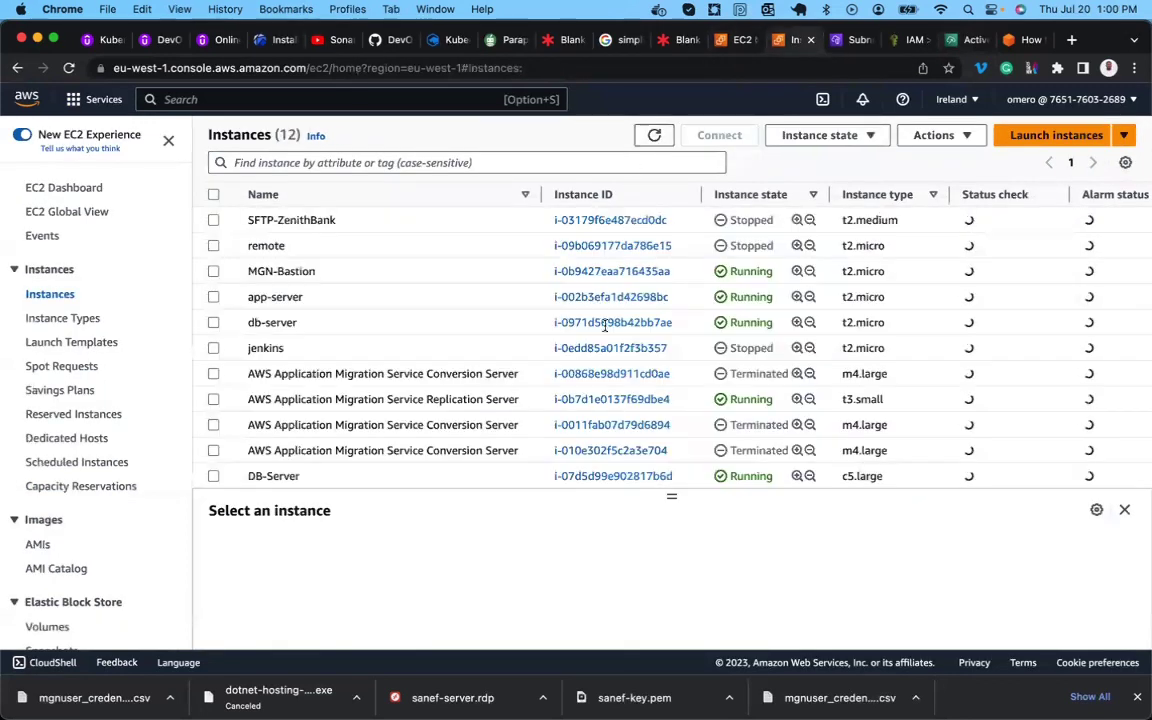
scroll(608, 363, "down", 1)
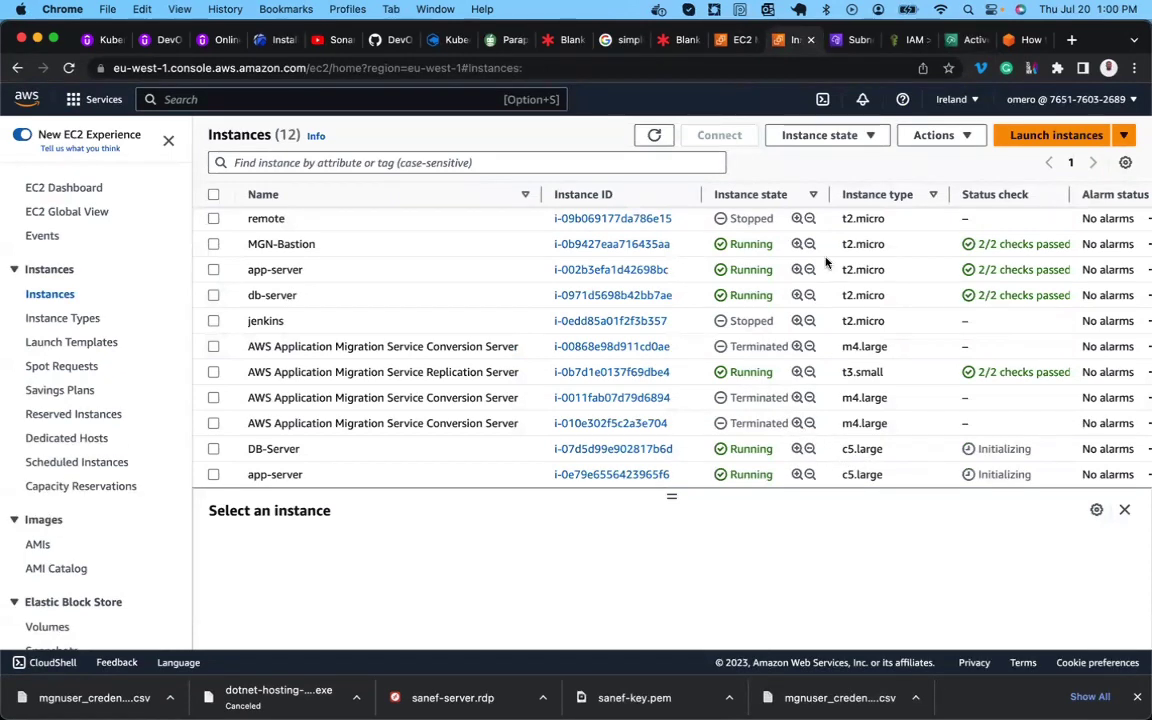
left_click(961, 42)
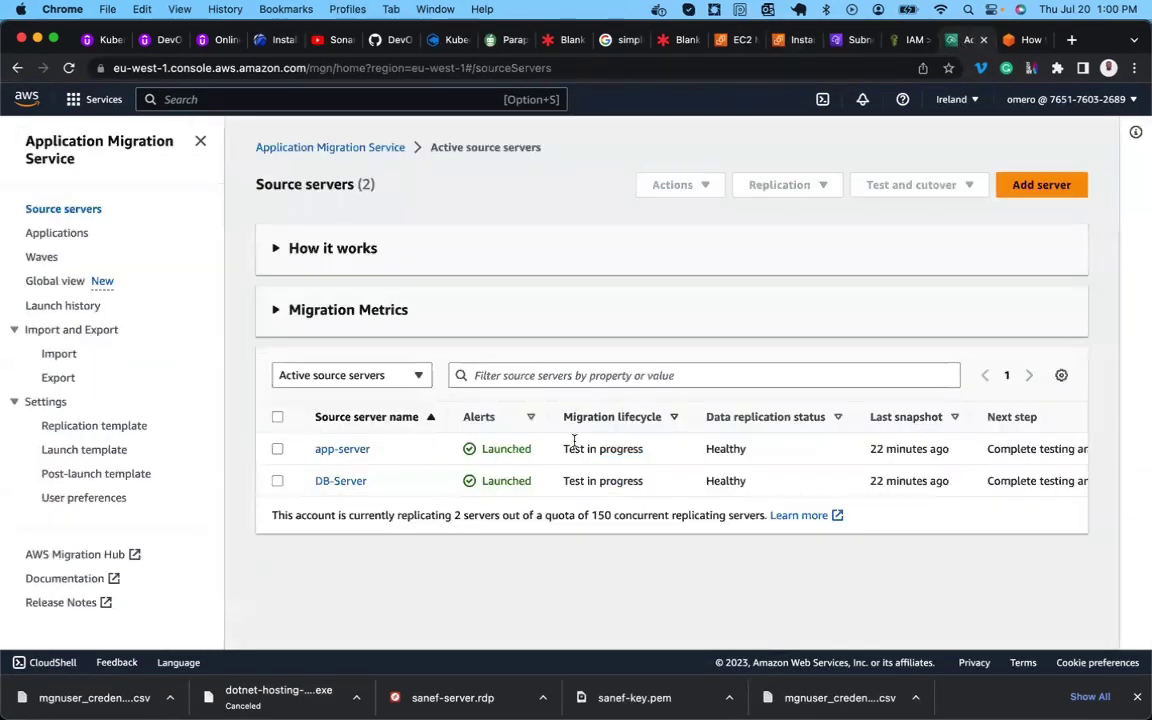
scroll(863, 347, "down", 1)
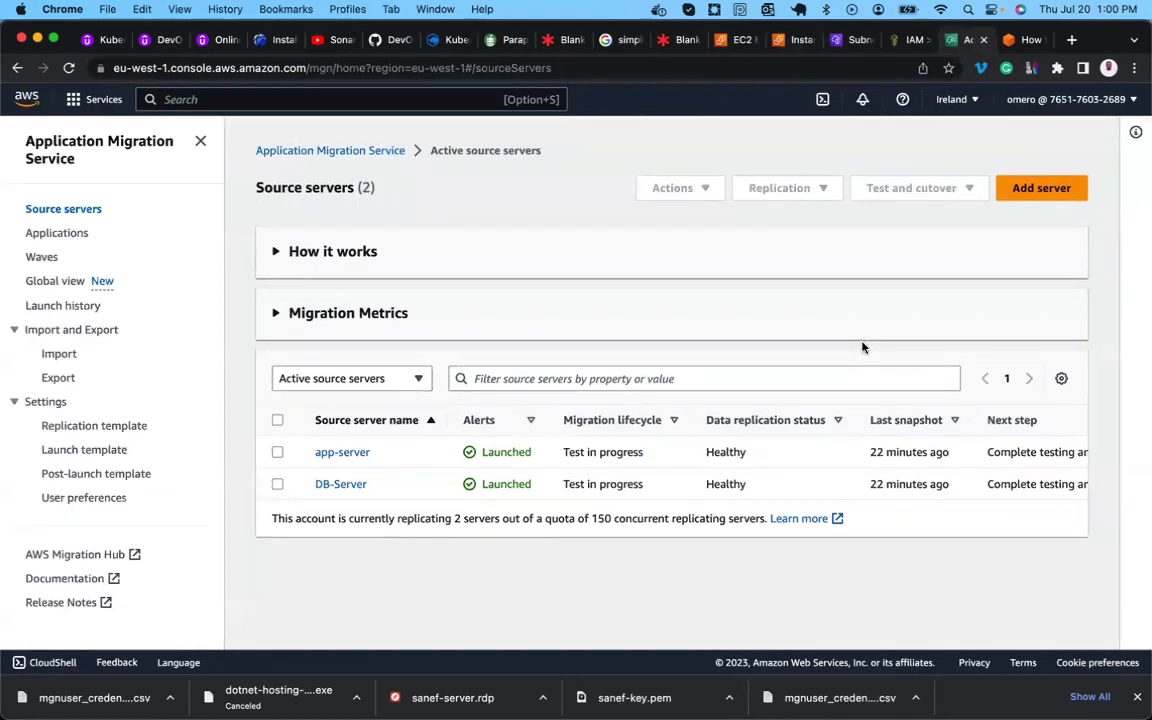
Read the blog's 'Making configuration updates to the WordPress App Server' section, then return to EC2 instances.
left_click(1015, 42)
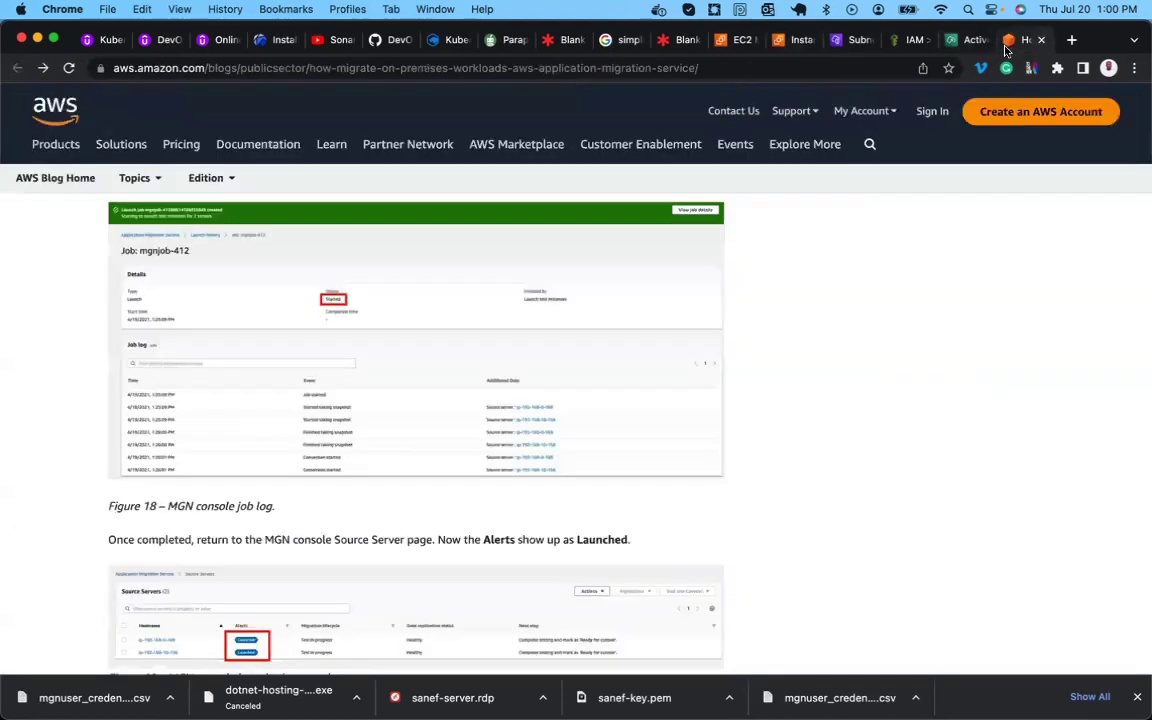
scroll(330, 469, "down", 3)
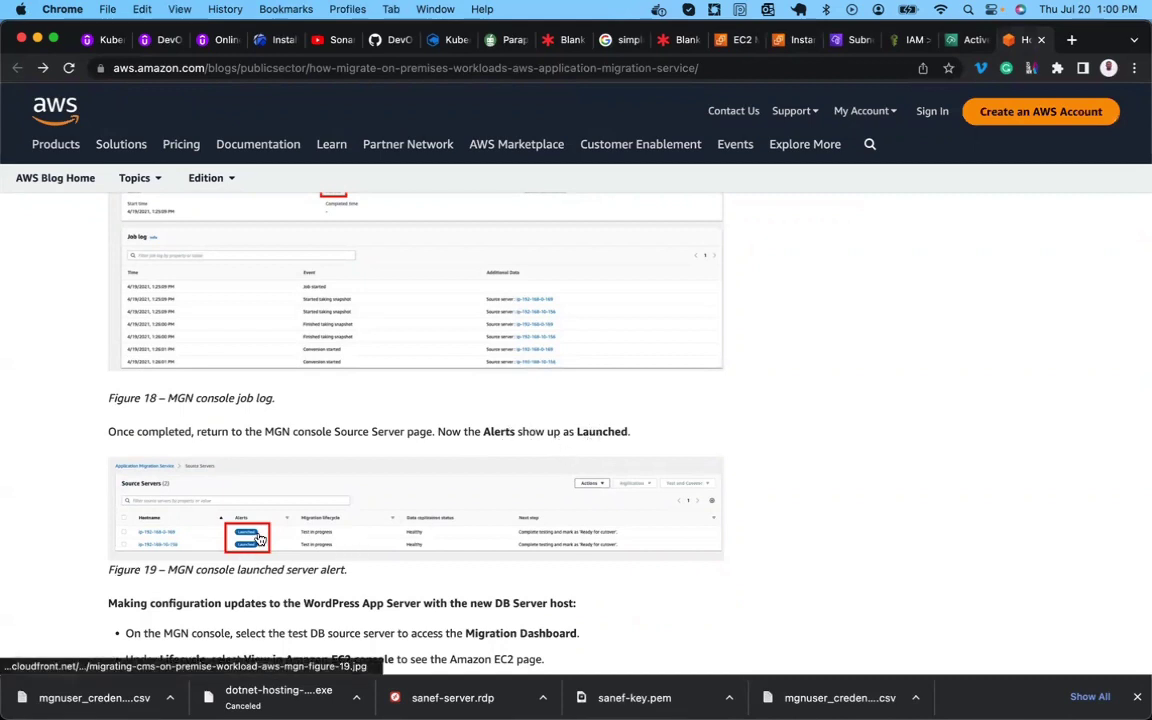
key("ctrl+shift+Tab")
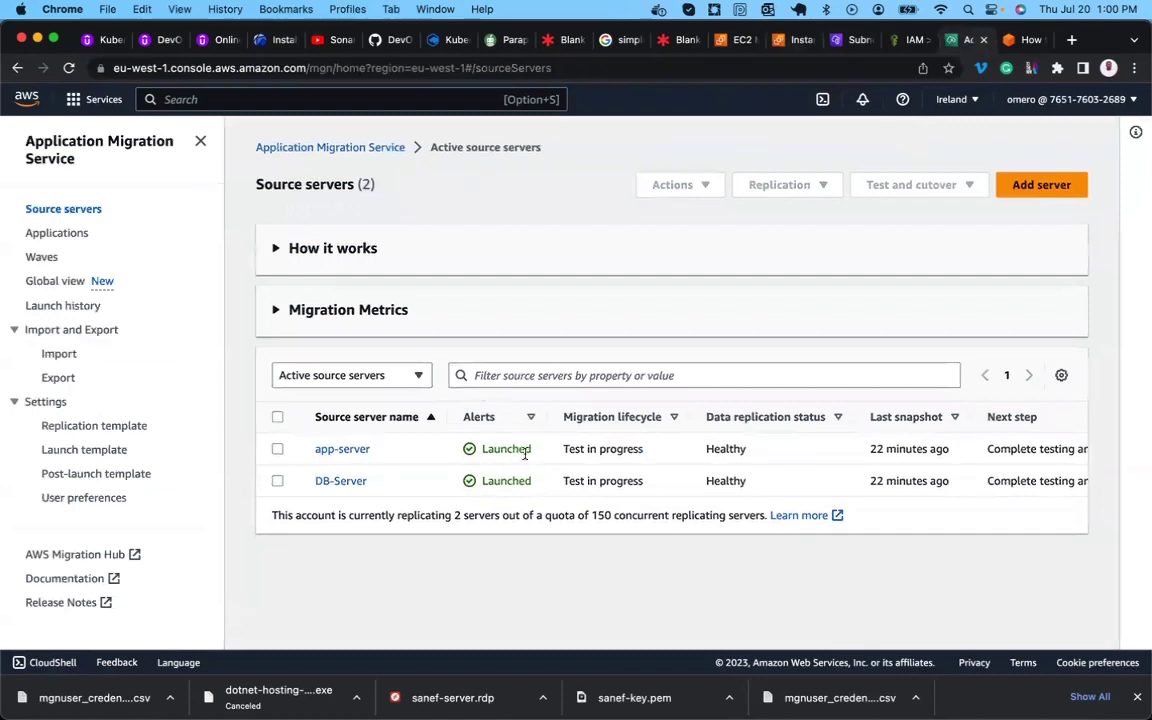
key("ctrl+Tab")
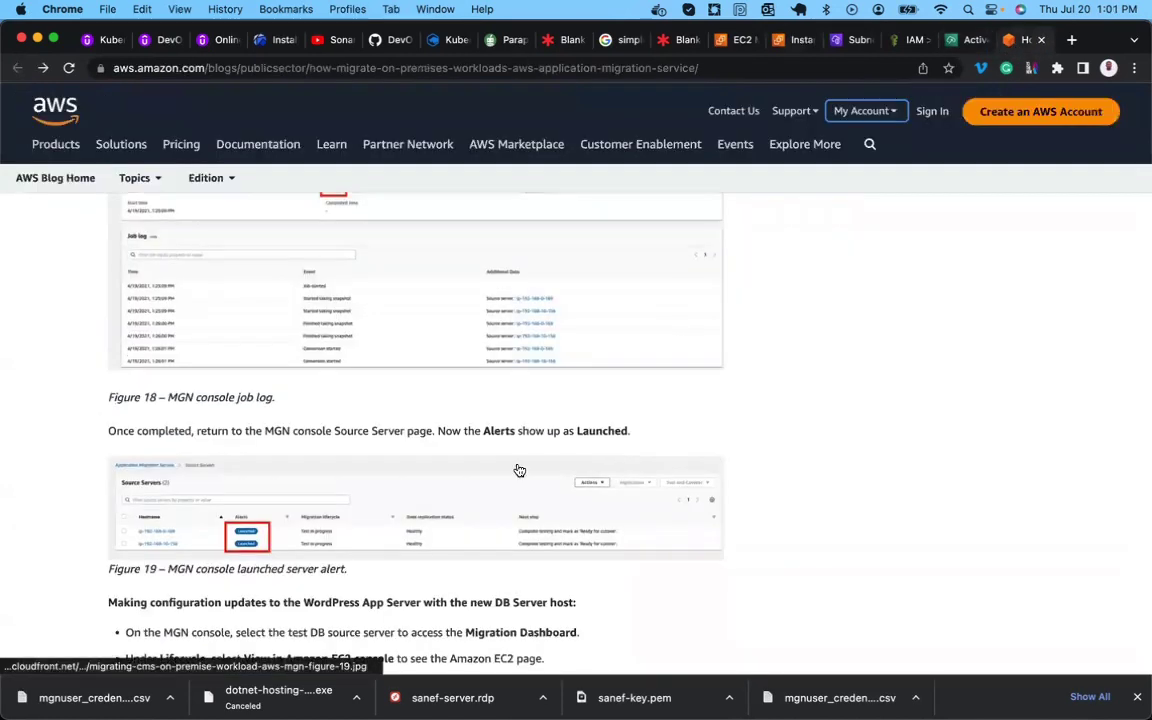
scroll(519, 470, "down", 1)
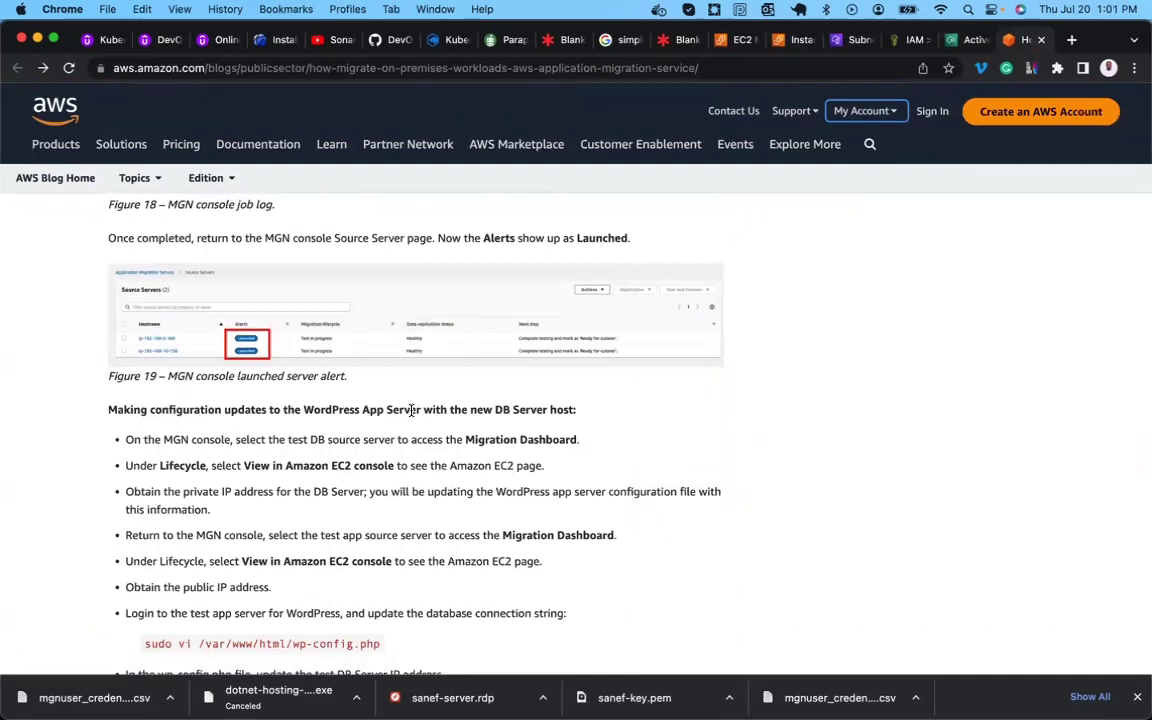
scroll(487, 411, "down", 3)
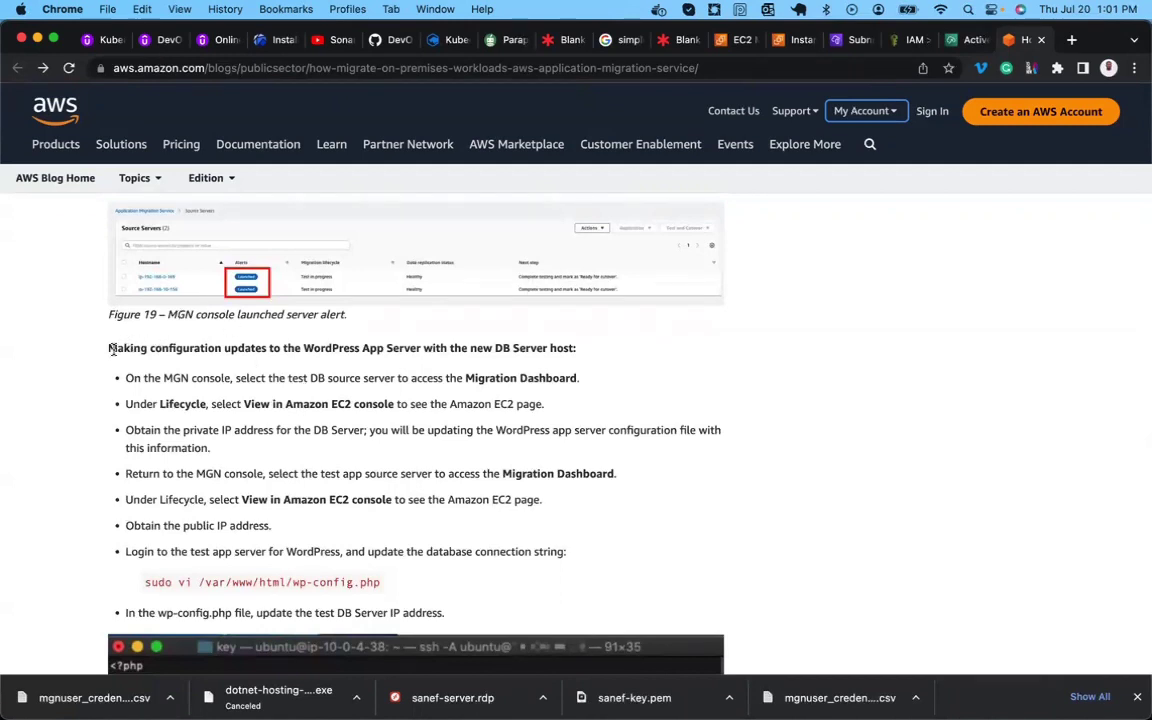
left_click_drag(110, 348, 427, 345)
scroll(336, 448, "down", 3)
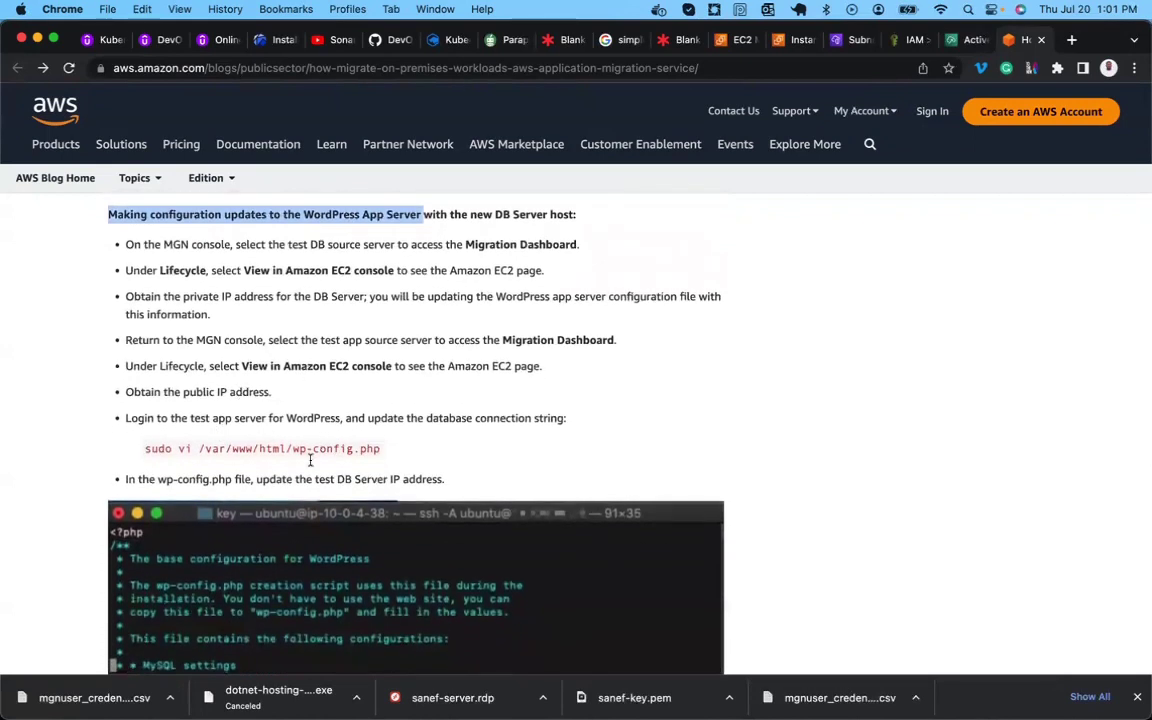
scroll(270, 505, "down", 5)
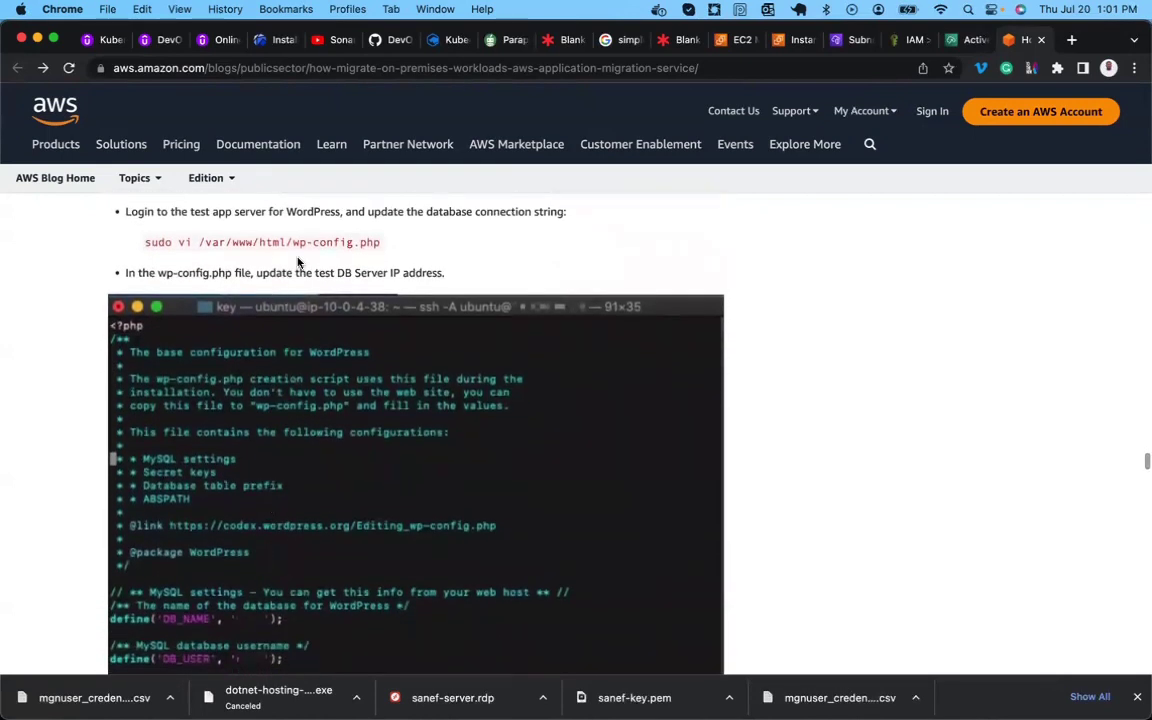
scroll(300, 280, "up", 1)
scroll(301, 304, "up", 5)
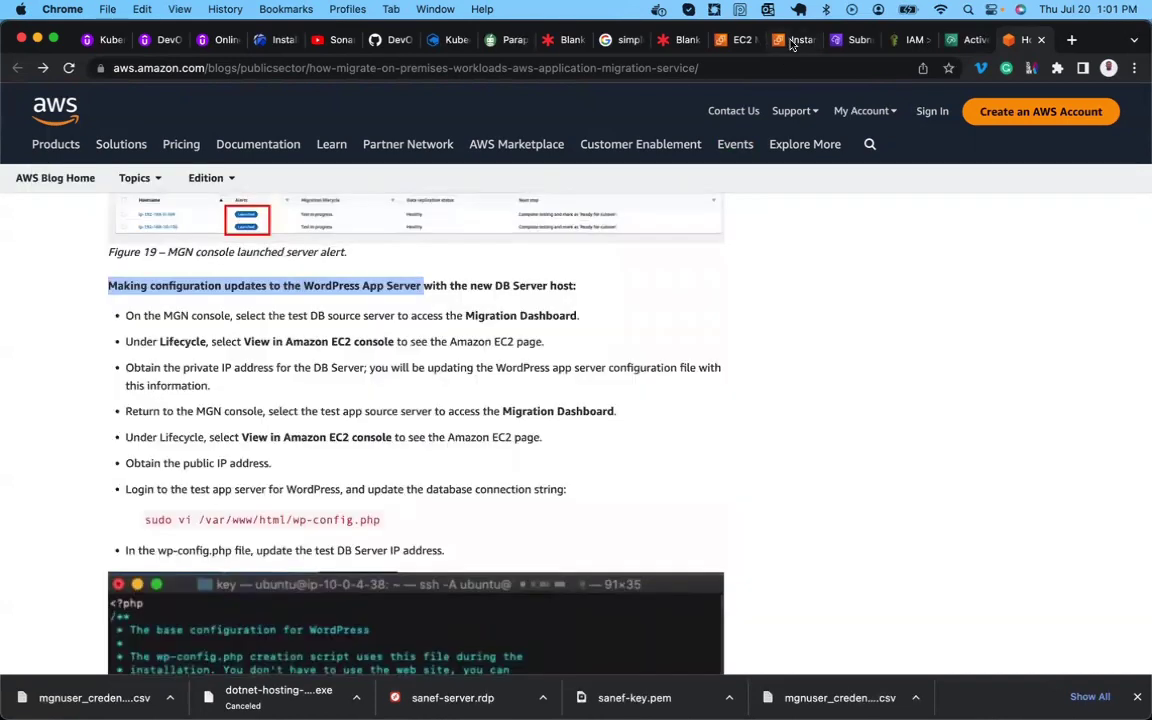
left_click(791, 40)
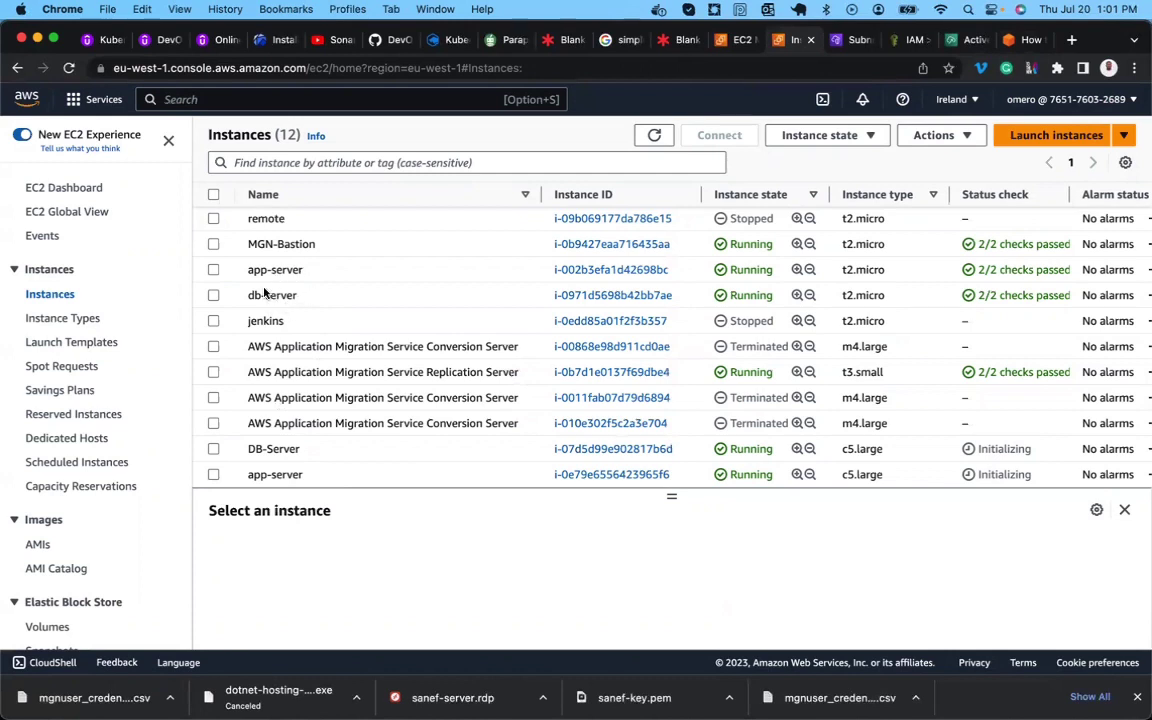
Select only the relaunched c5.large app-server instance to show its details.
left_click(213, 271)
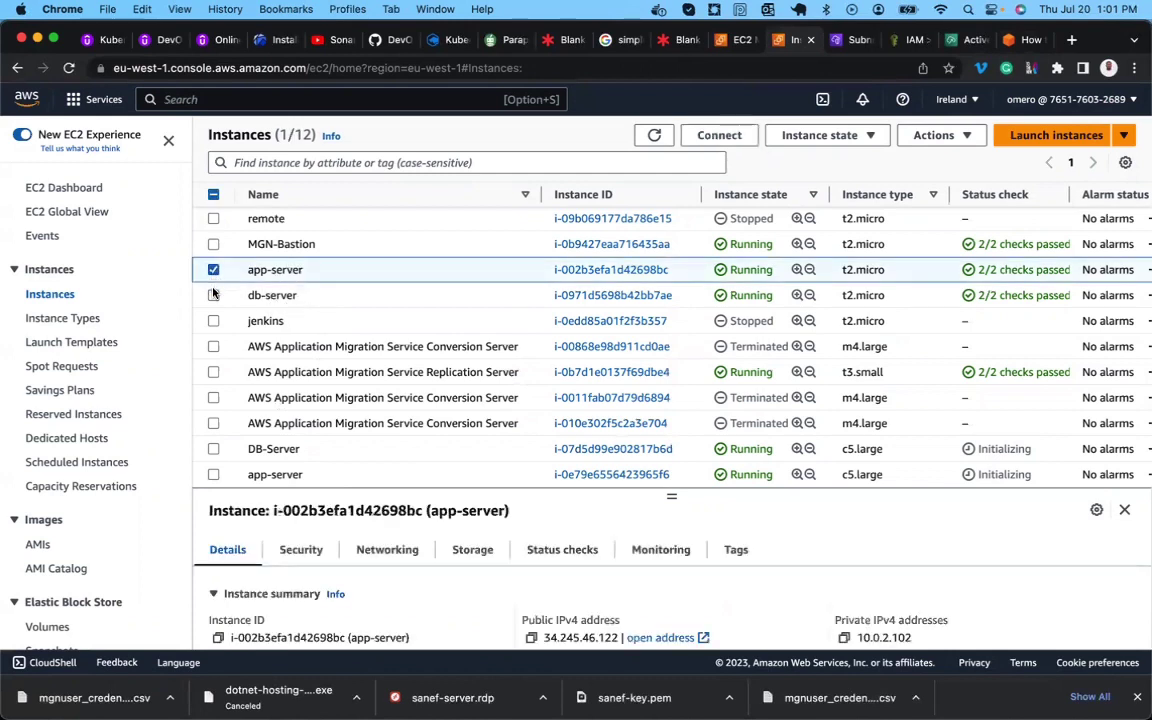
left_click(213, 296)
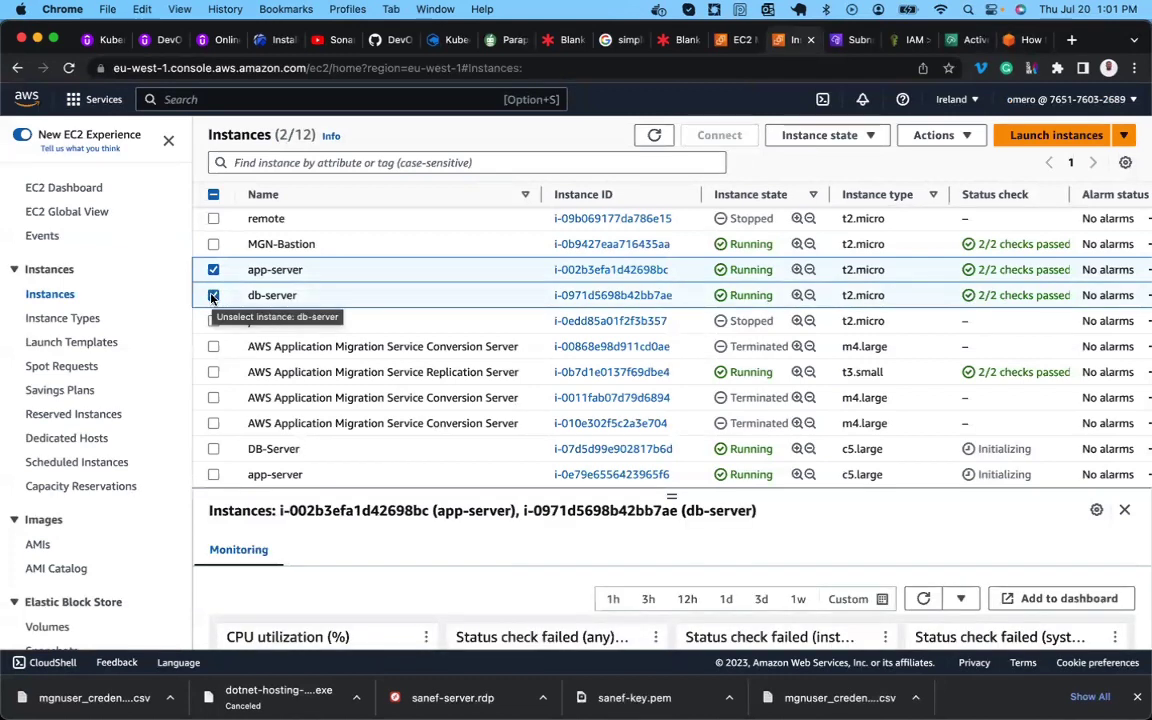
left_click(213, 296)
left_click(213, 272)
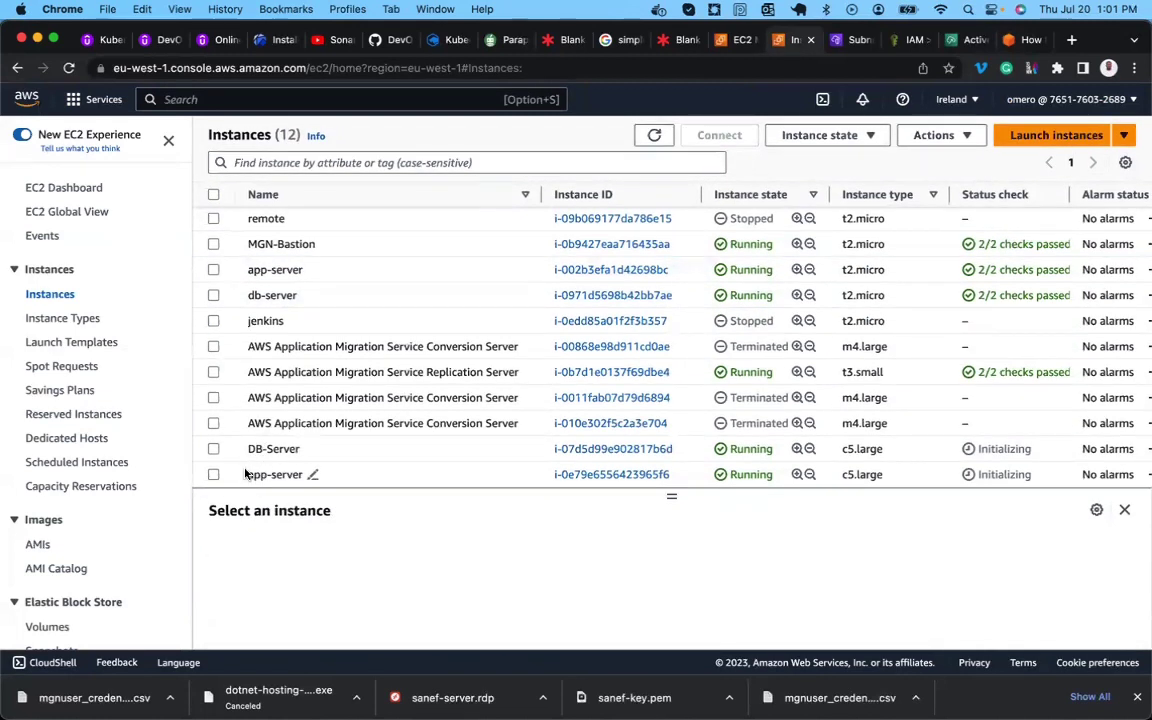
left_click(213, 475)
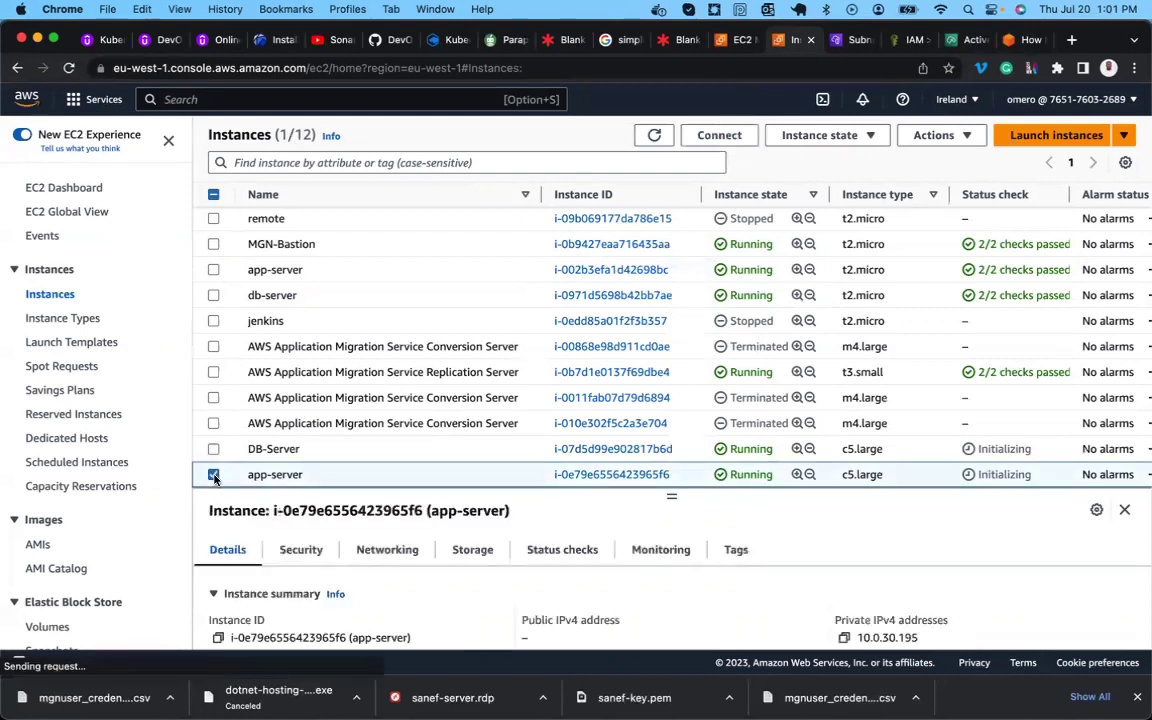
Scroll through the instance's Details tab for private IP 10.0.30.195, then go back to the blog.
scroll(311, 568, "down", 1)
scroll(311, 568, "down", 1)
scroll(311, 568, "up", 1)
scroll(311, 568, "up", 1)
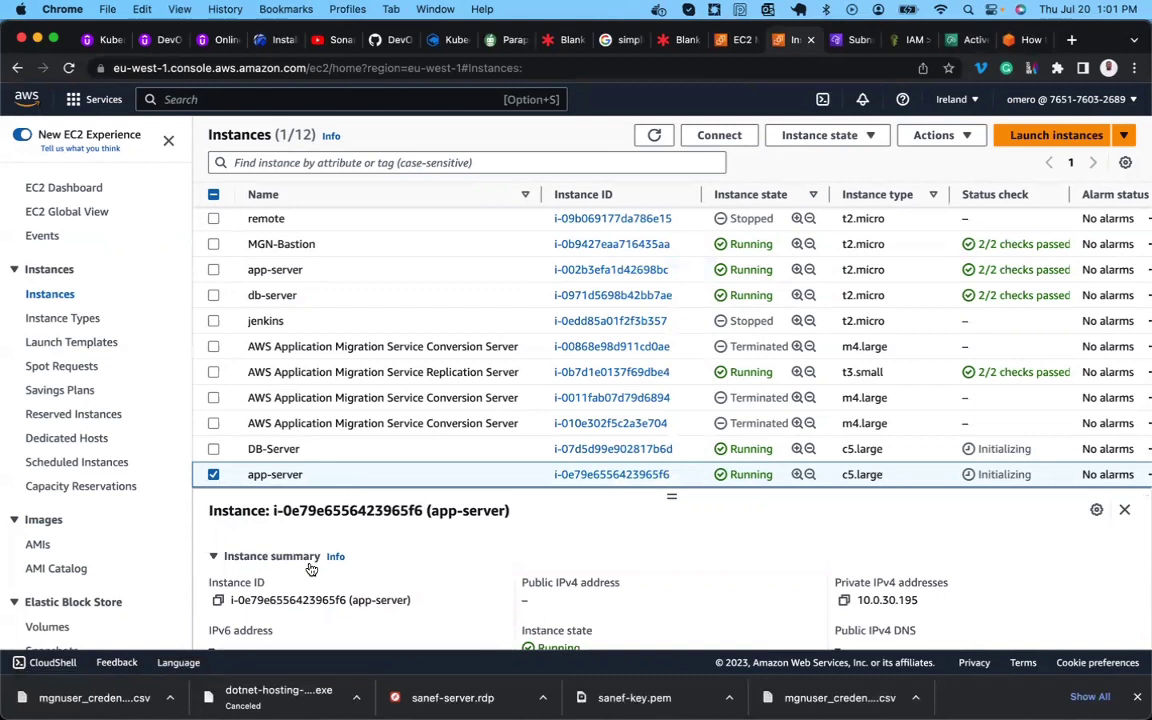
scroll(311, 568, "down", 1)
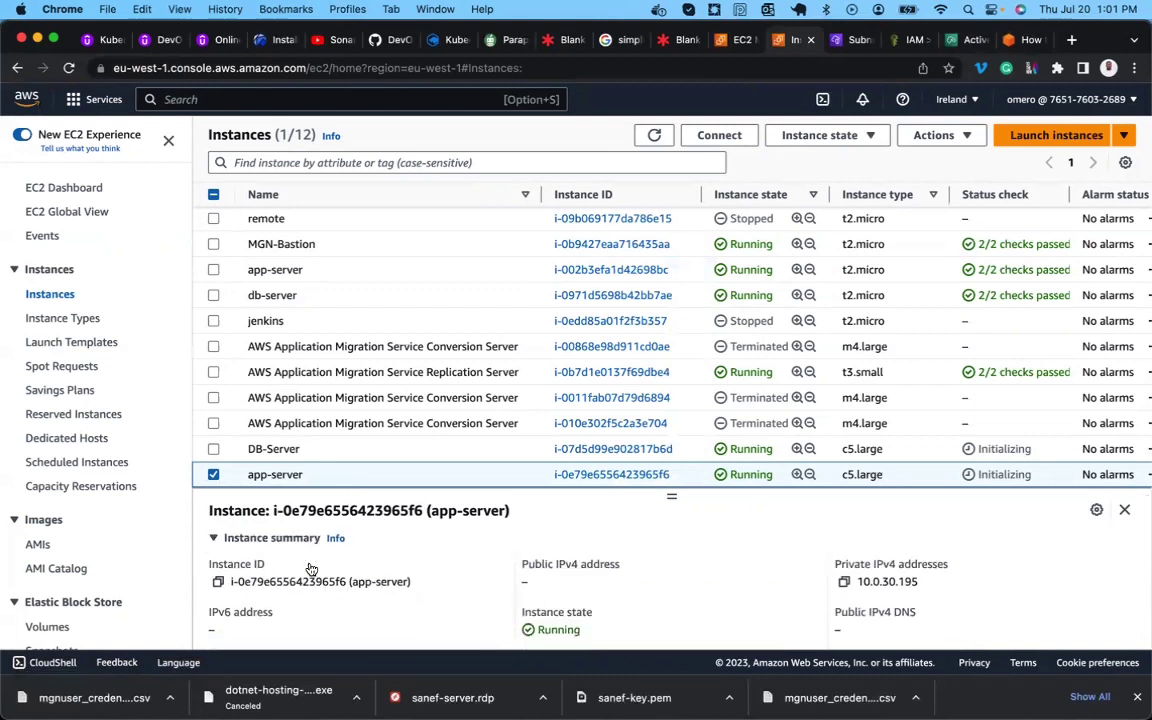
scroll(311, 568, "up", 1)
scroll(310, 568, "down", 2)
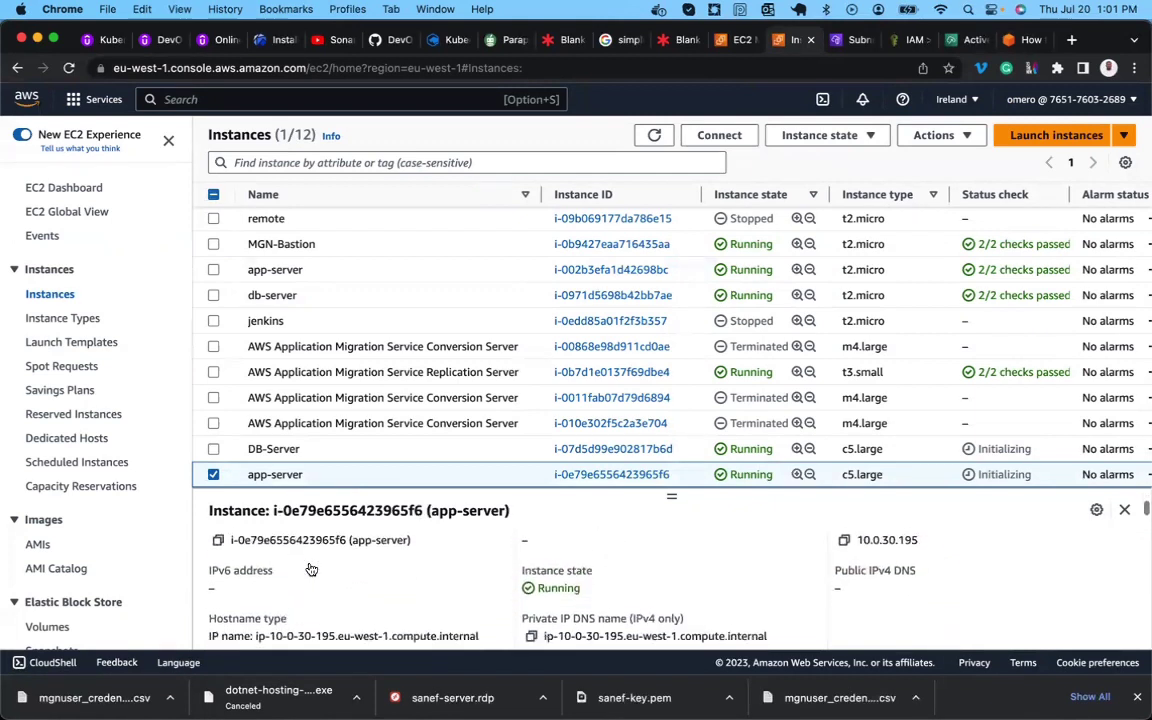
scroll(310, 568, "down", 1)
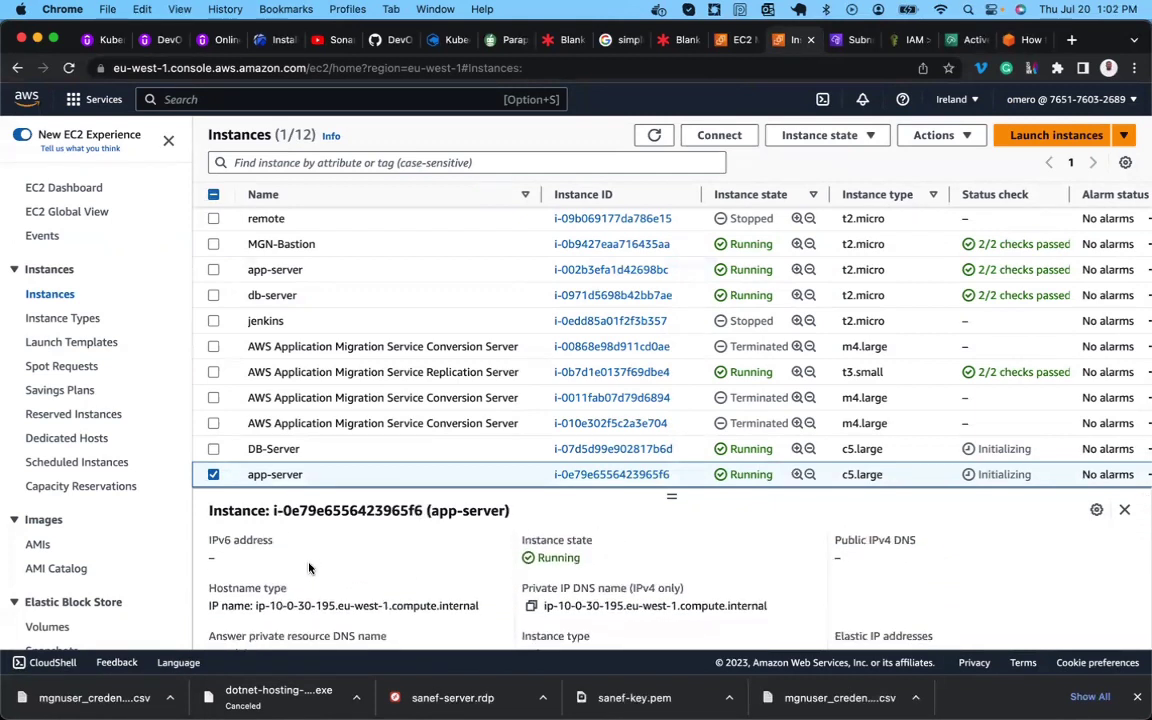
scroll(309, 568, "down", 2)
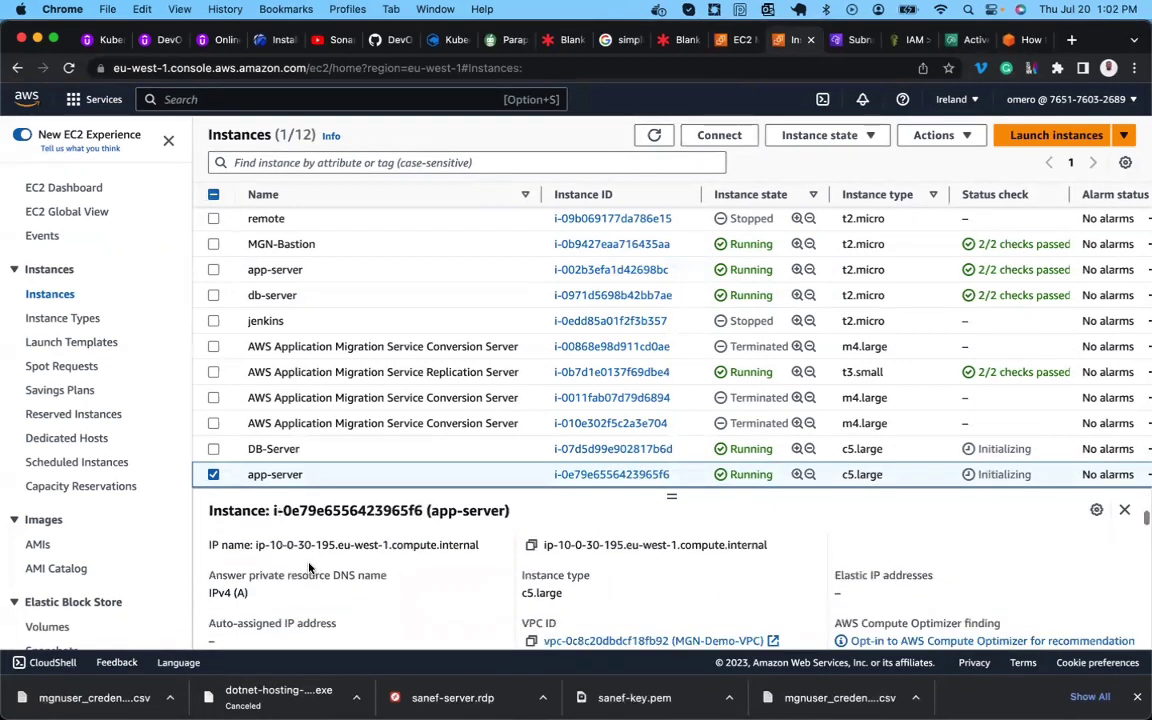
scroll(309, 568, "down", 1)
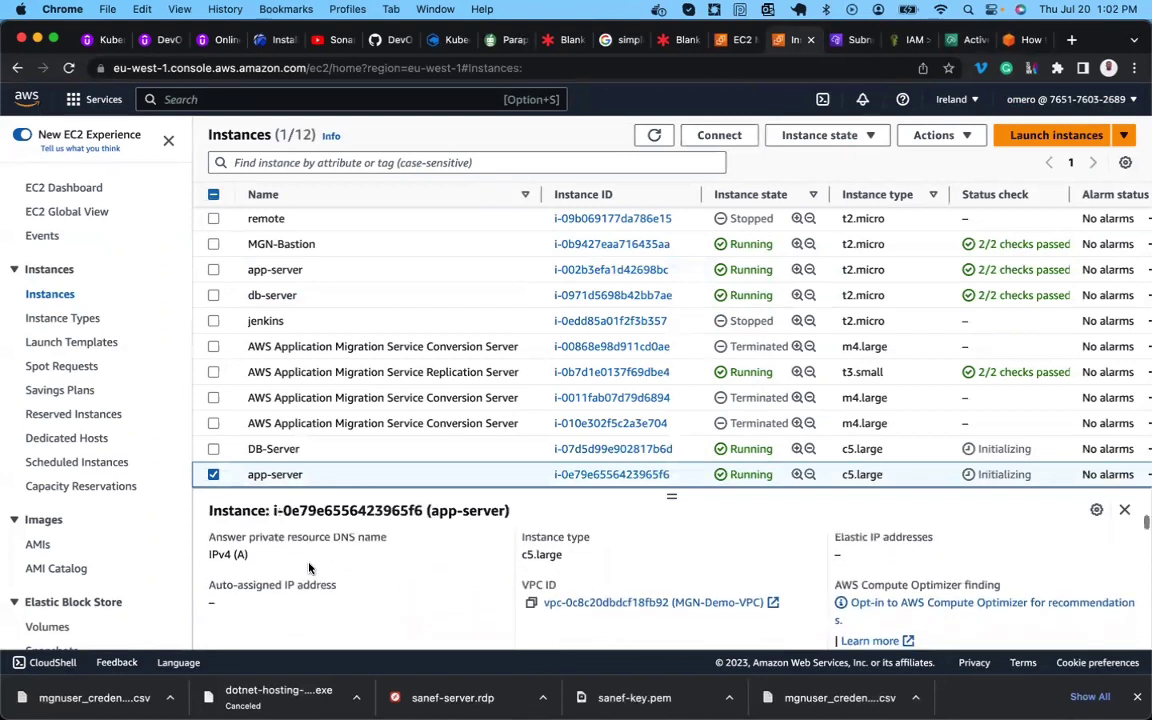
scroll(309, 568, "down", 1)
scroll(309, 568, "down", 1)
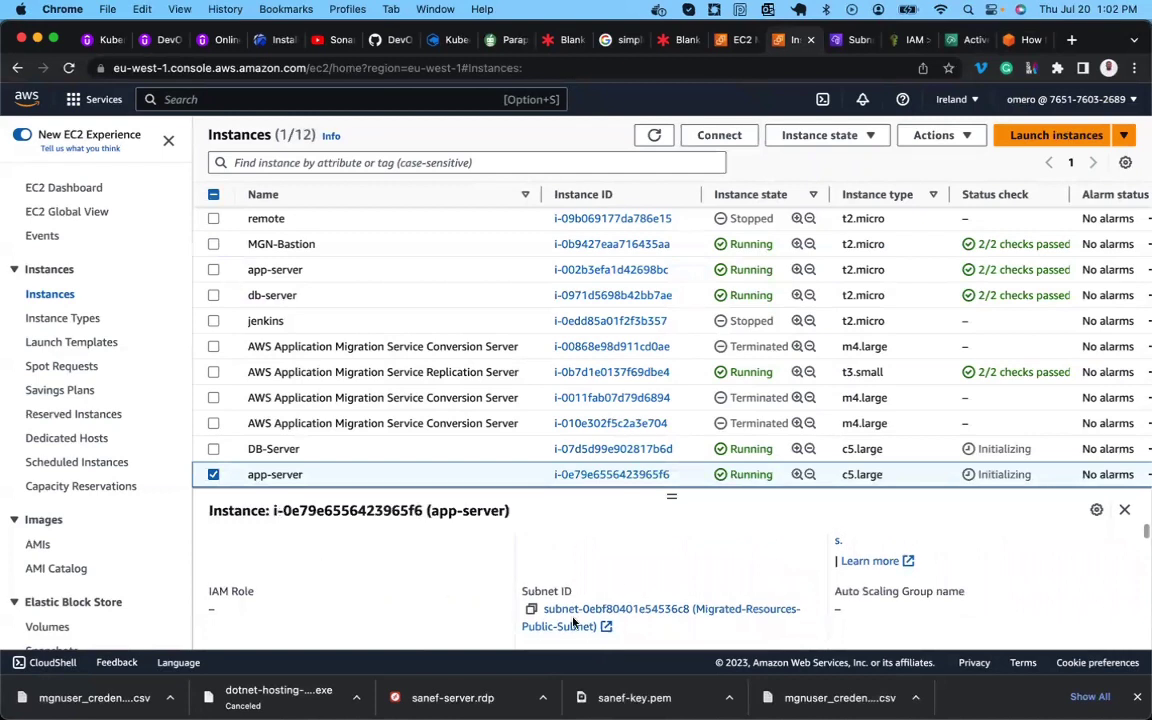
scroll(573, 617, "down", 1)
scroll(571, 612, "down", 3)
scroll(570, 611, "down", 4)
scroll(570, 611, "up", 8)
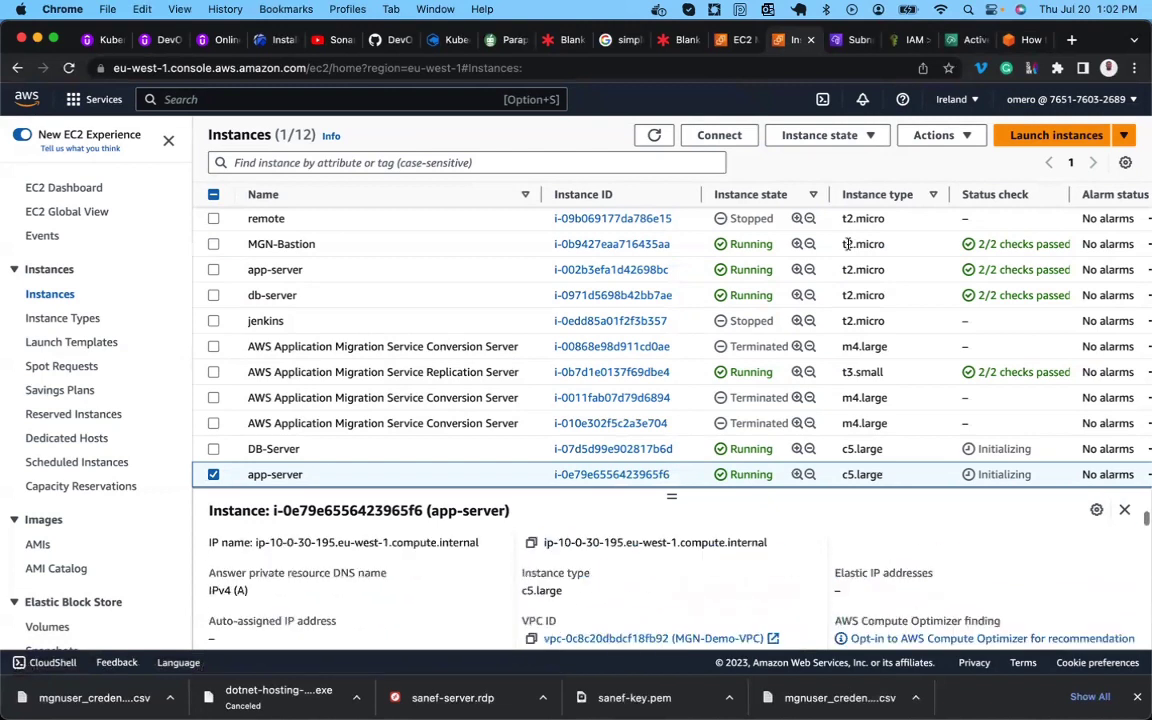
key("super+9")
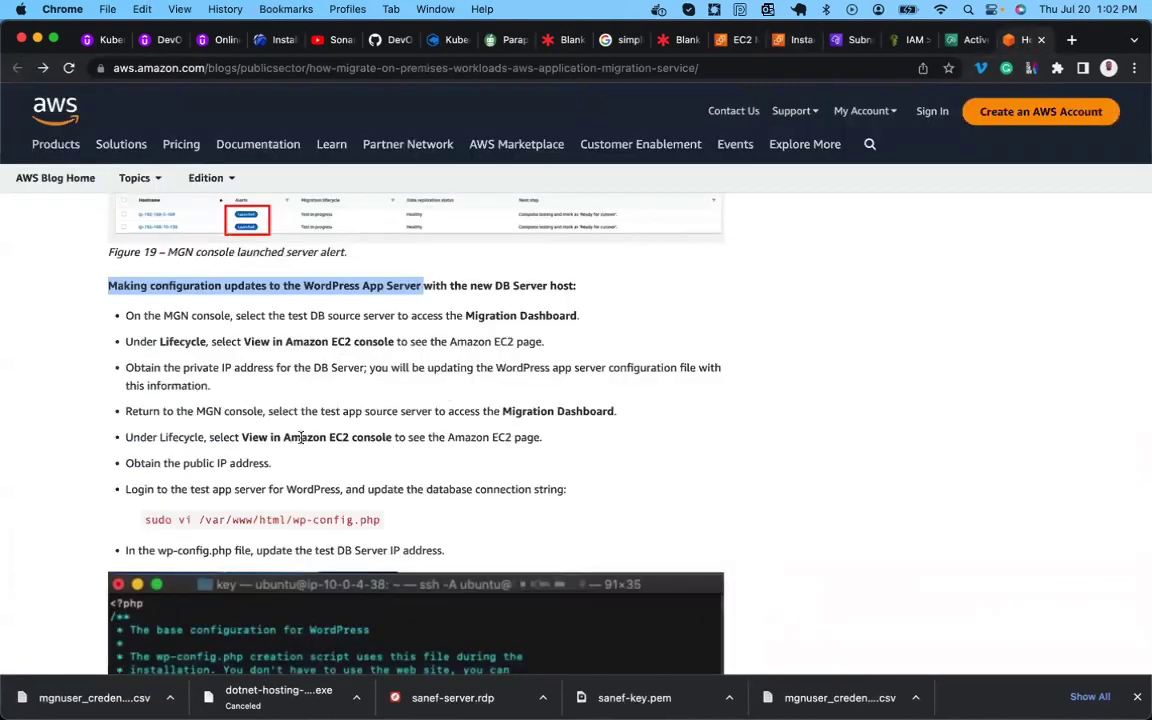
Scroll the blog to the grant-privileges step at Figure 21, then check MGN and the EC2 instances list.
scroll(301, 437, "down", 10)
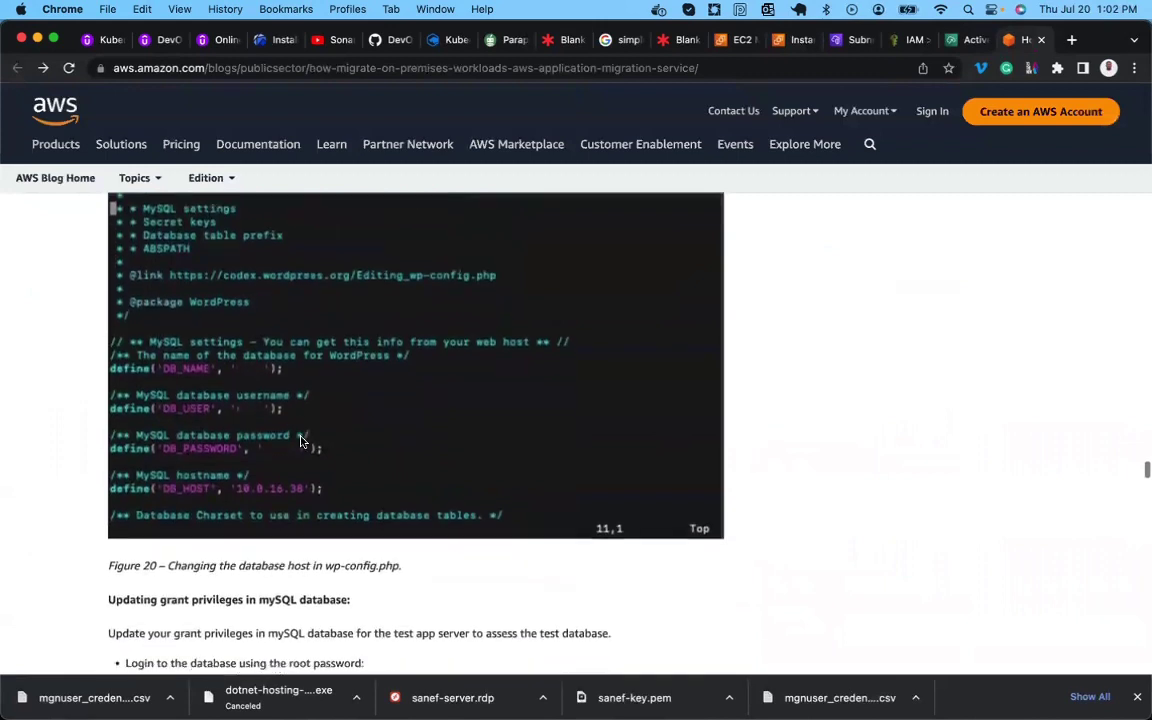
scroll(301, 440, "down", 3)
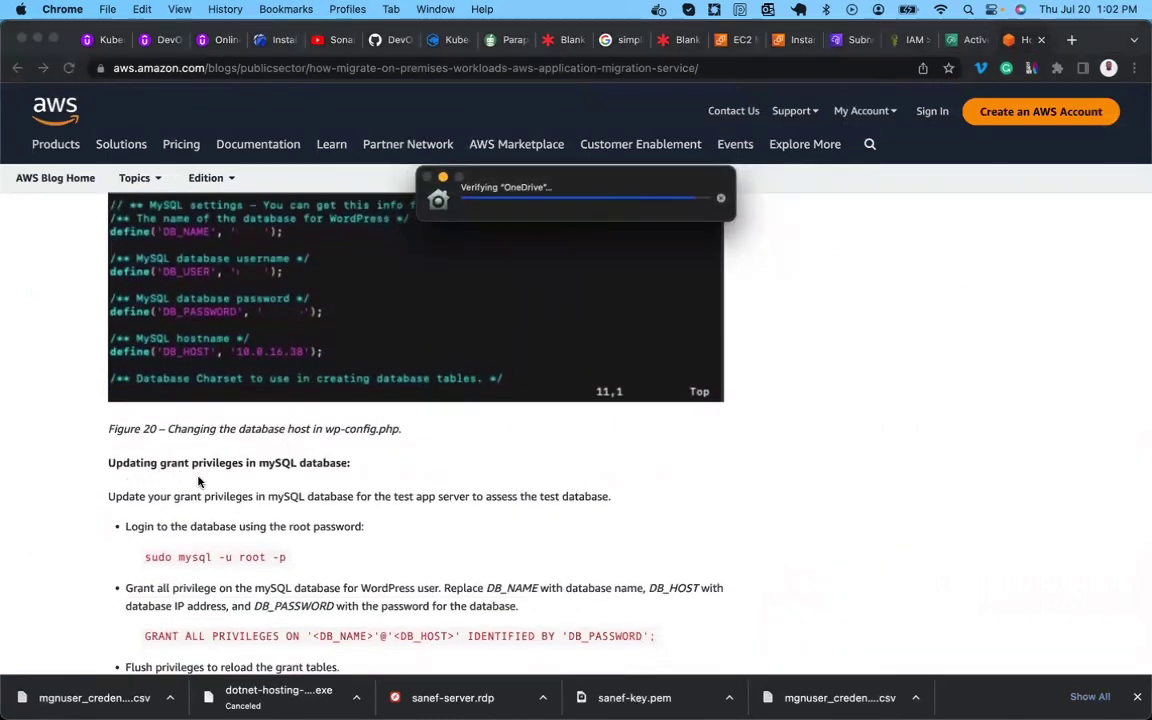
scroll(215, 435, "down", 3)
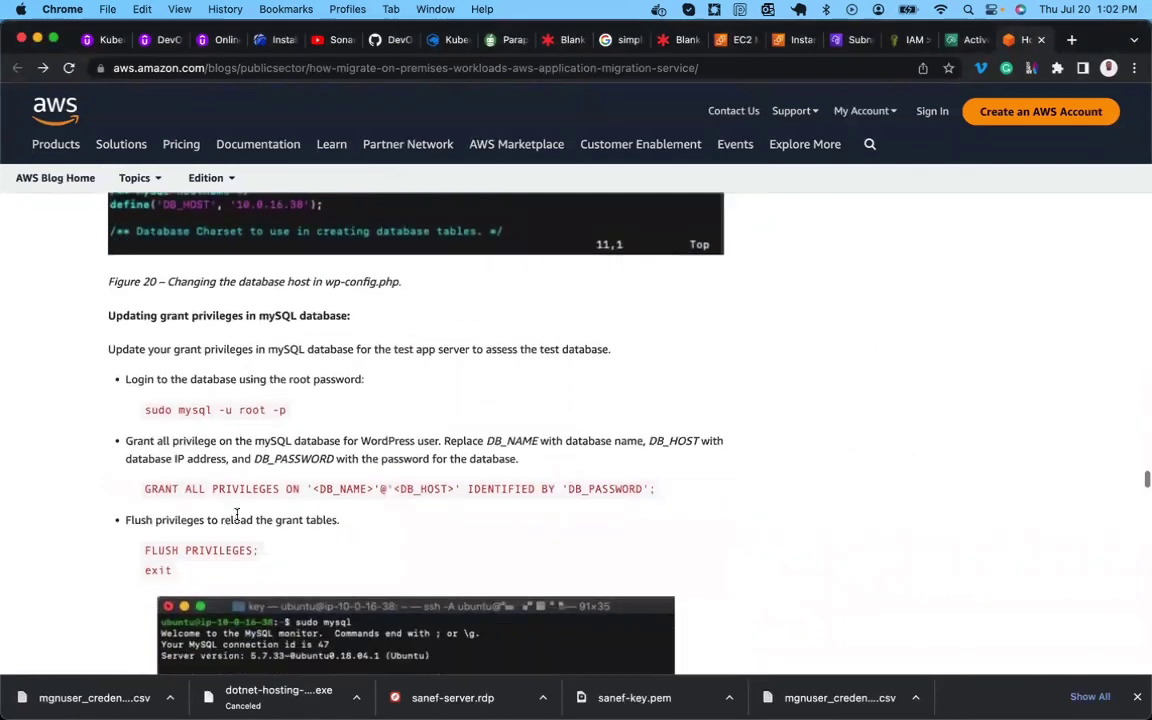
scroll(237, 514, "down", 8)
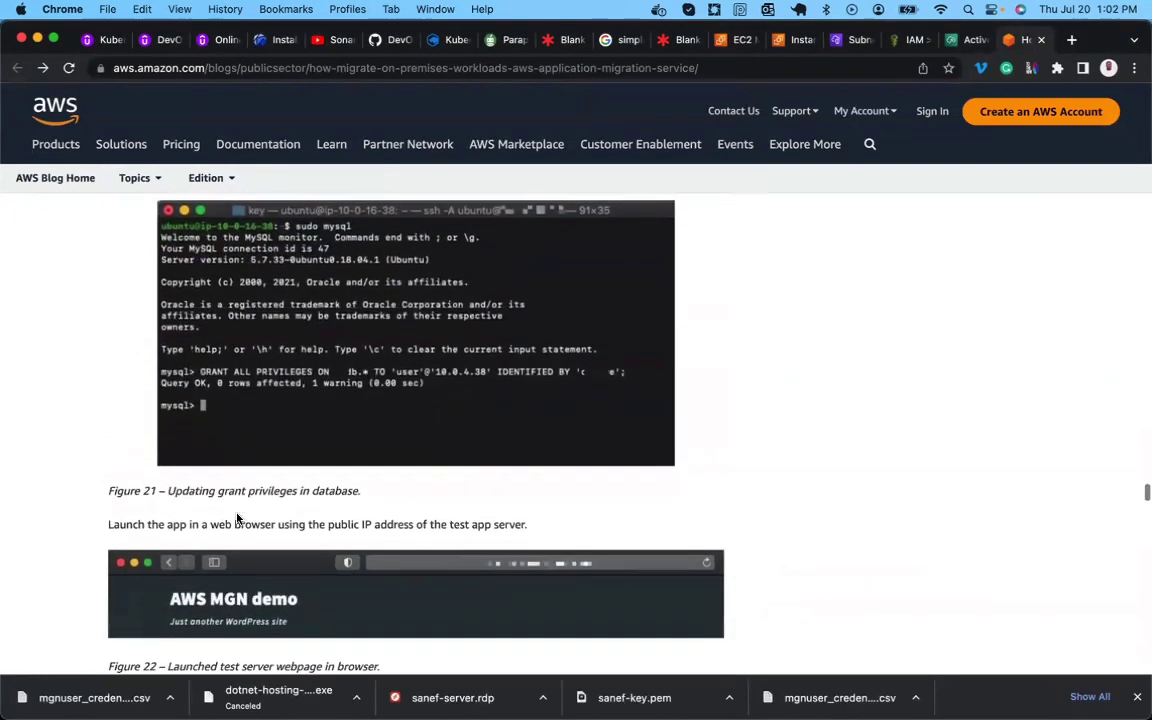
scroll(237, 517, "down", 1)
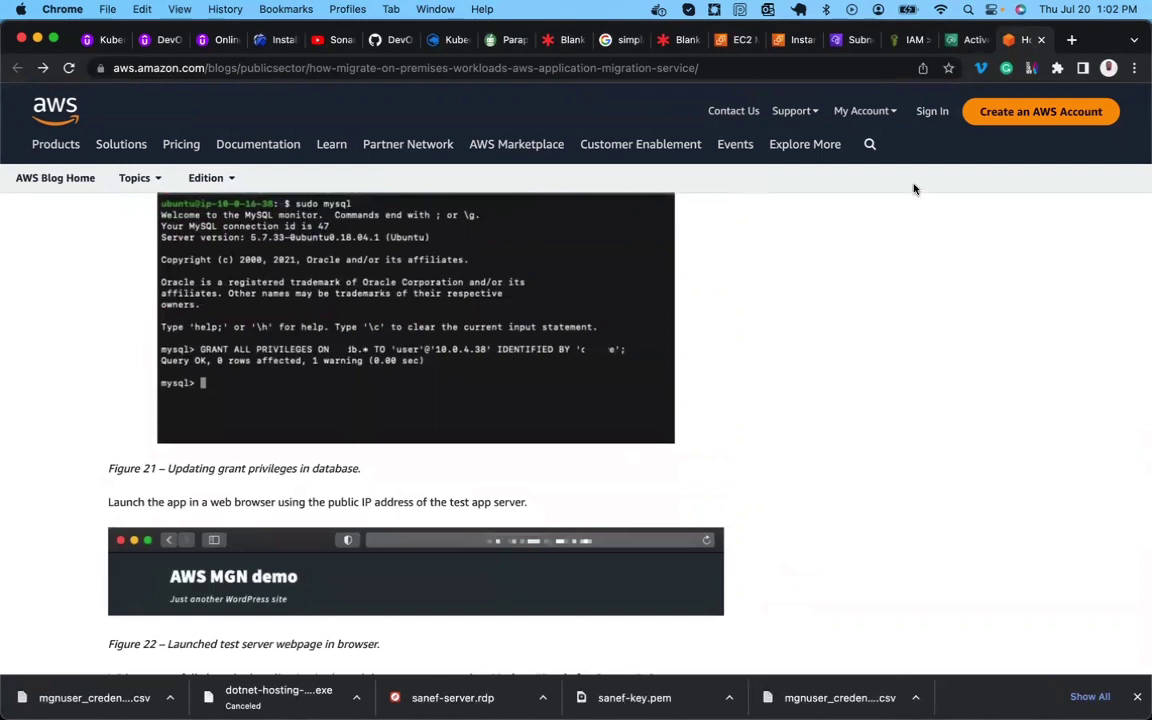
left_click(966, 40)
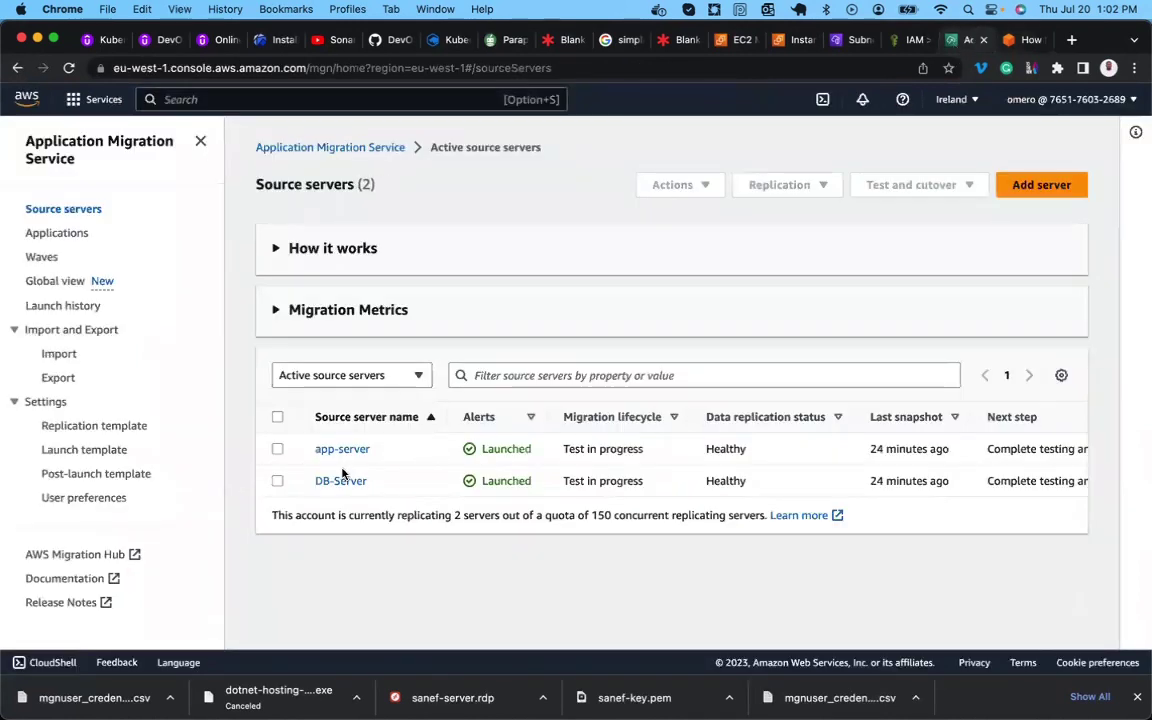
left_click(790, 40)
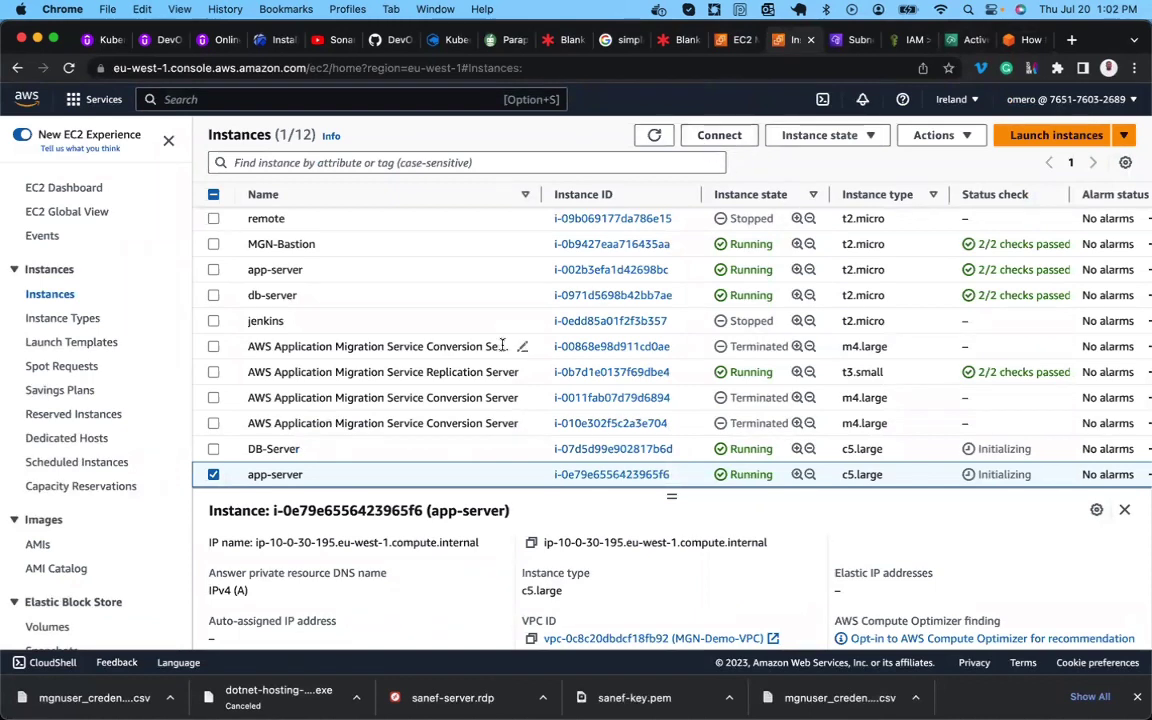
left_click(336, 450)
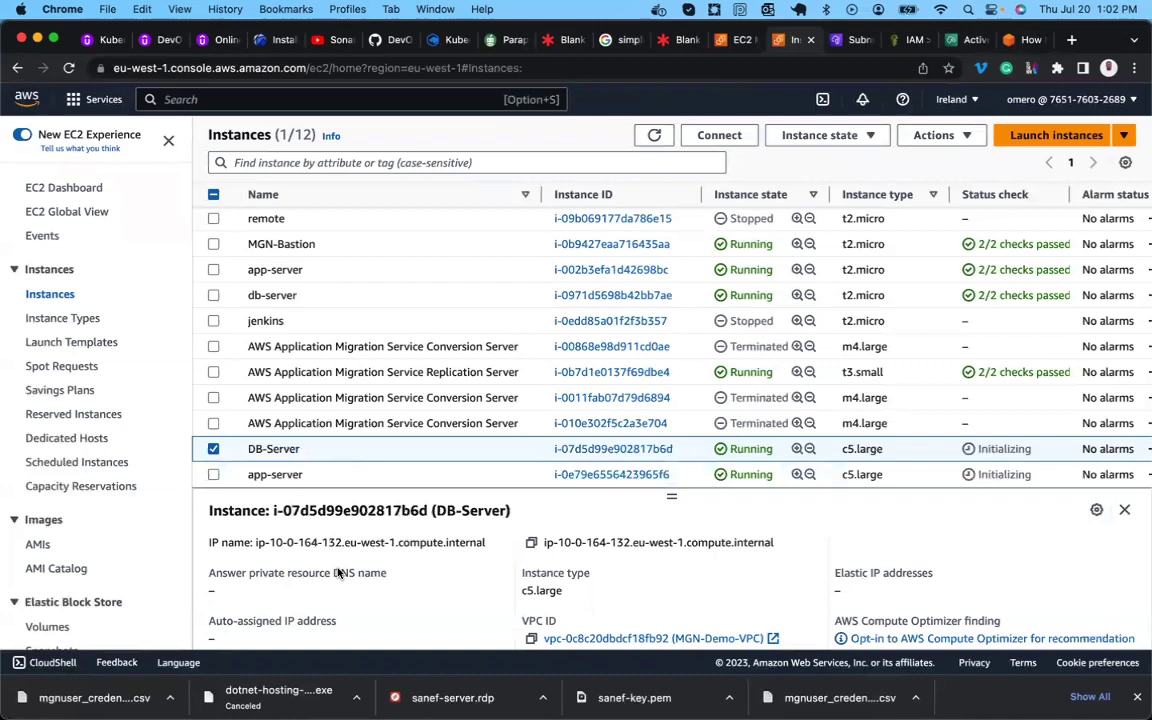
scroll(341, 580, "up", 2)
scroll(341, 582, "up", 1)
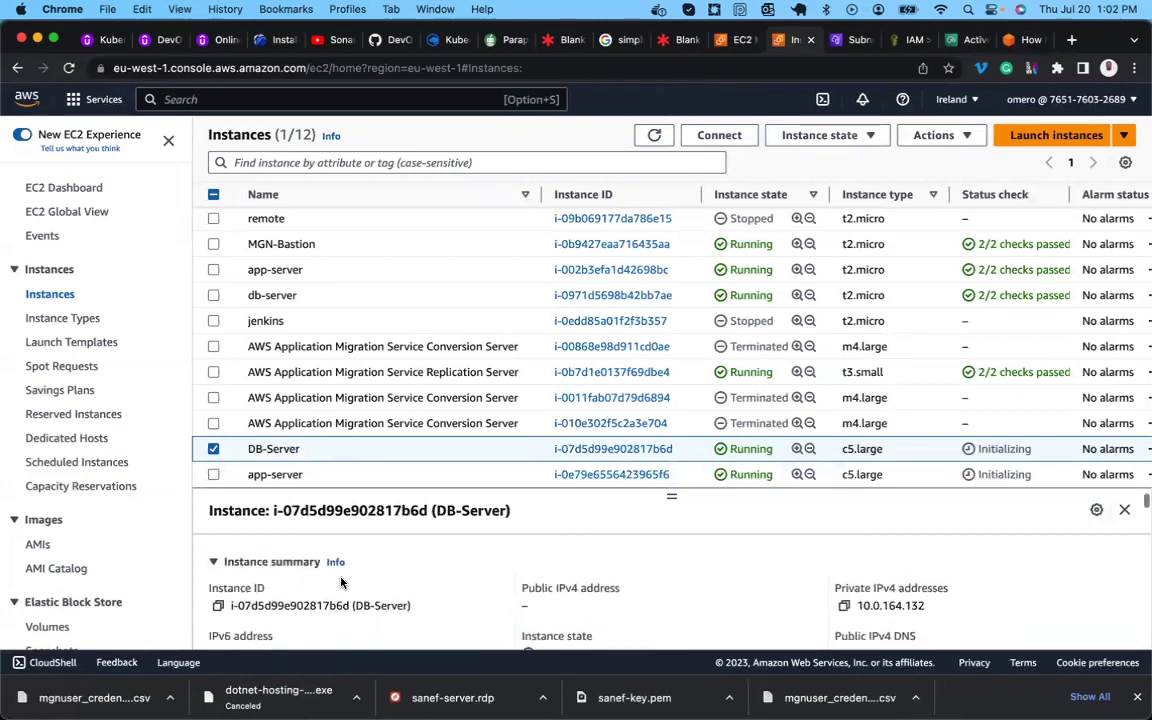
left_click(349, 476)
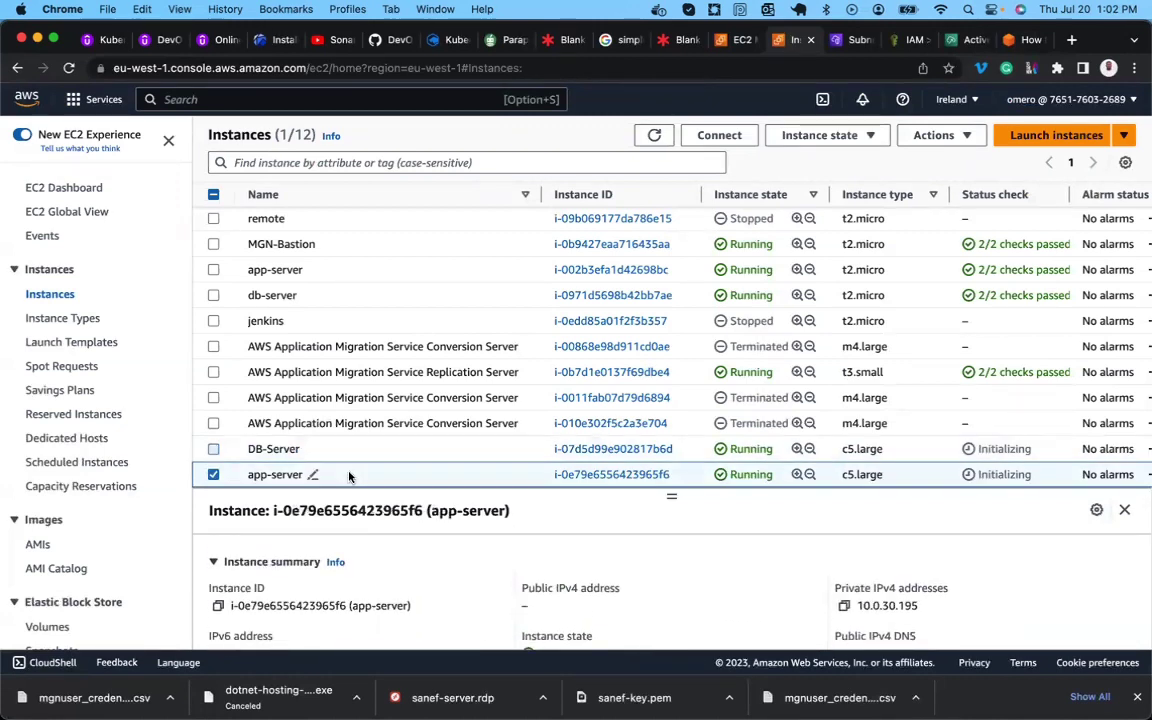
scroll(370, 578, "down", 1)
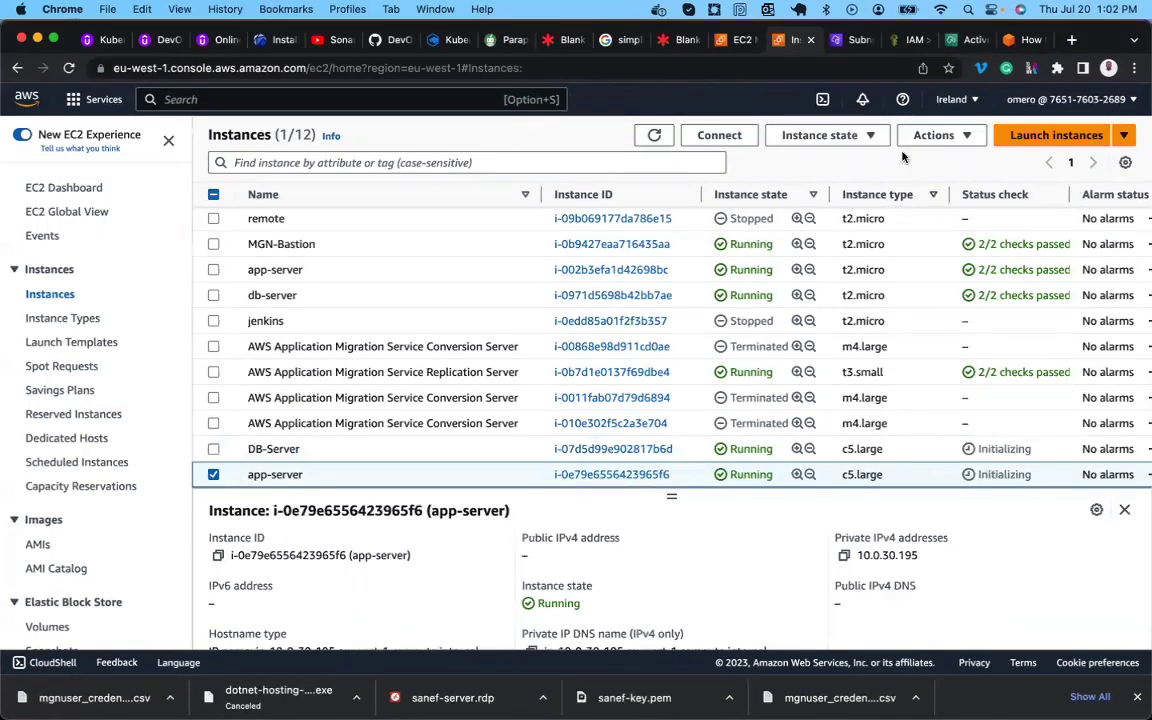
left_click(727, 143)
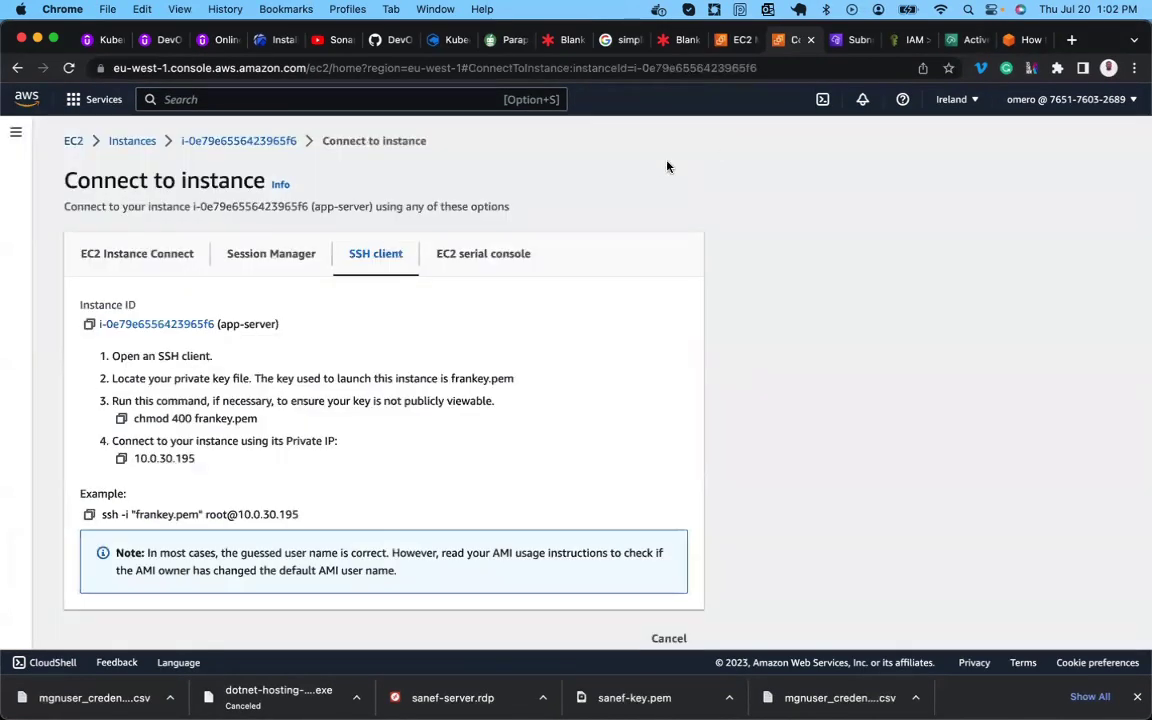
left_click(148, 253)
scroll(145, 330, "down", 3)
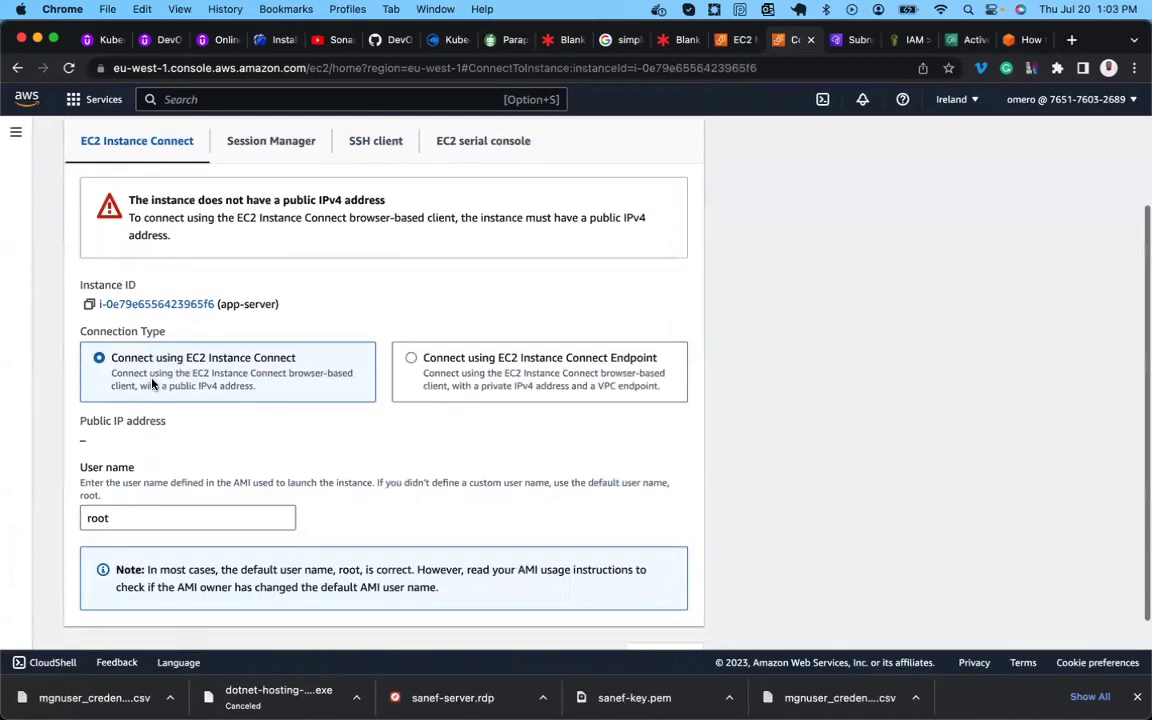
scroll(328, 380, "up", 3)
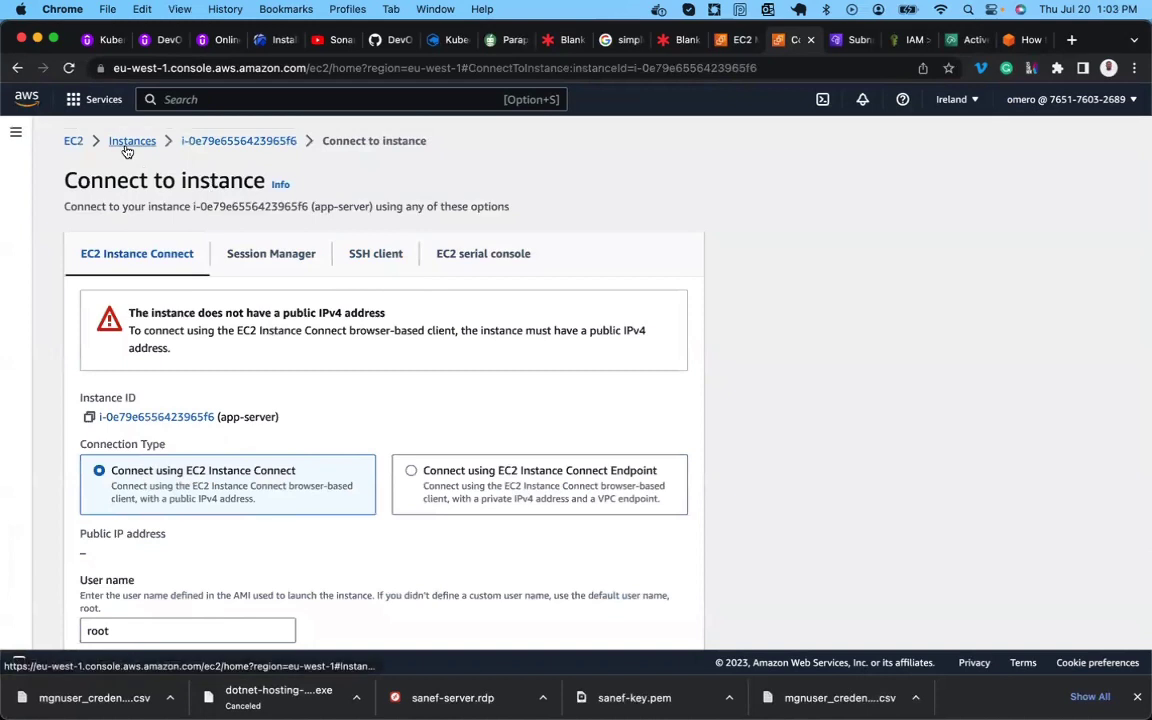
left_click(127, 143)
Go back to the blog and review Figures 21–23 on launching the test app and Mark as Ready for Cutover.
left_click(1022, 40)
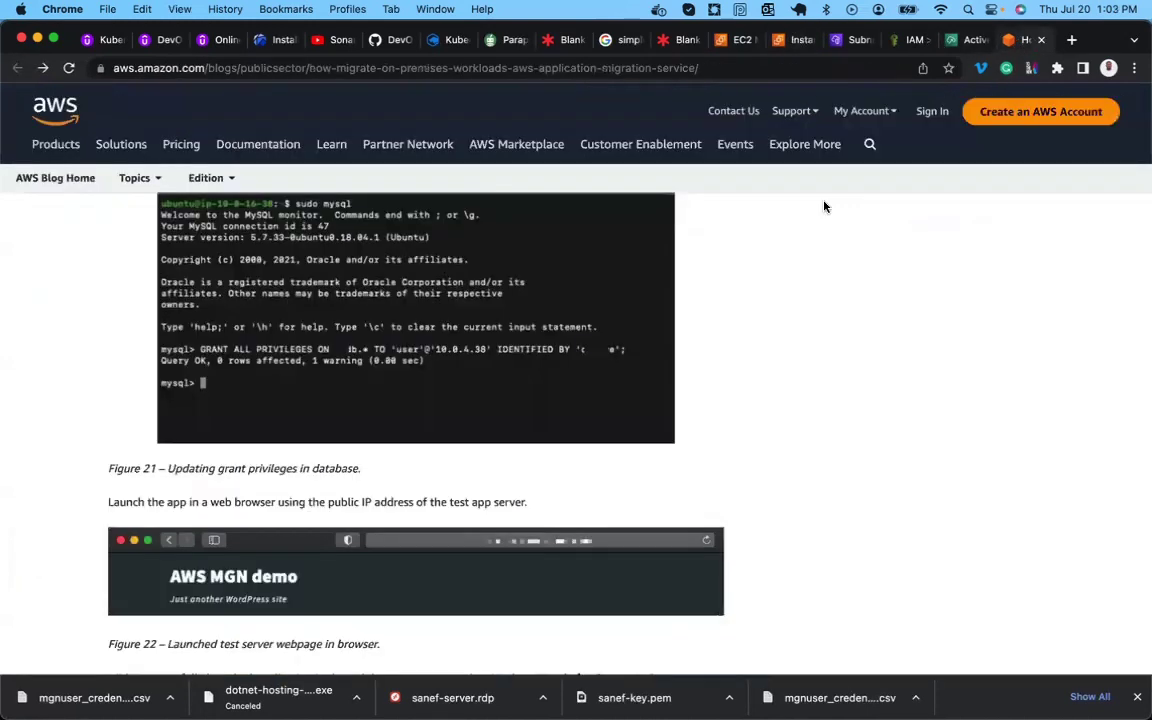
scroll(416, 533, "down", 2)
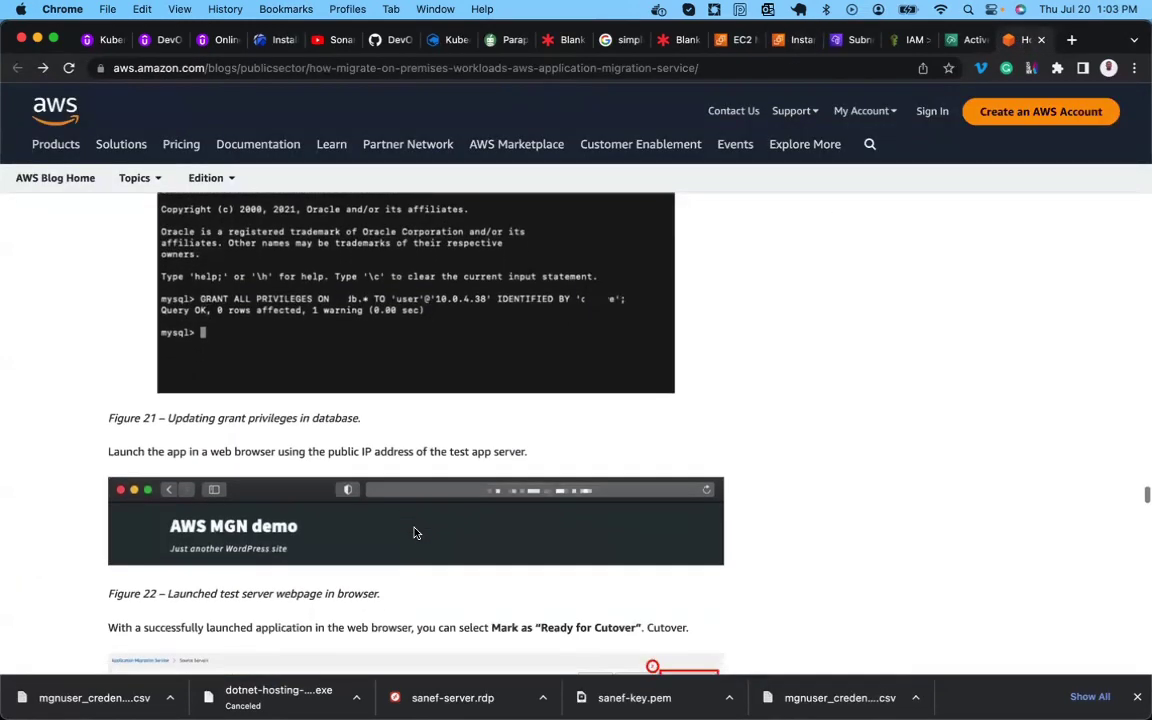
scroll(416, 533, "down", 4)
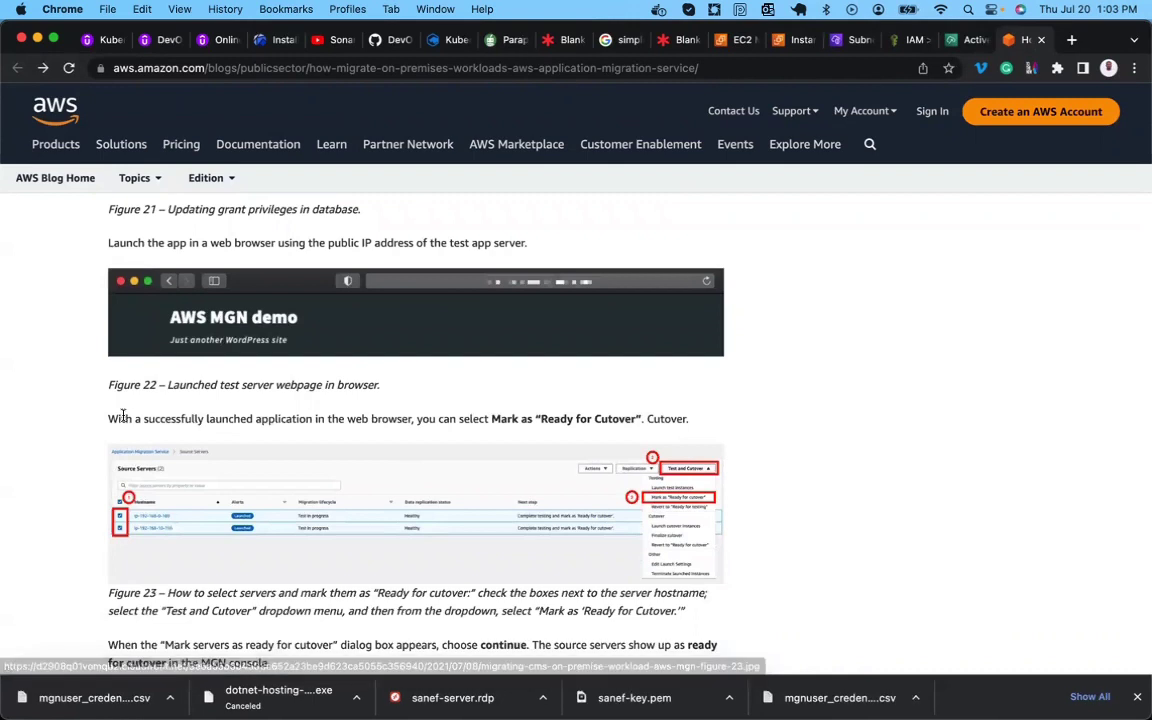
scroll(130, 415, "up", 1)
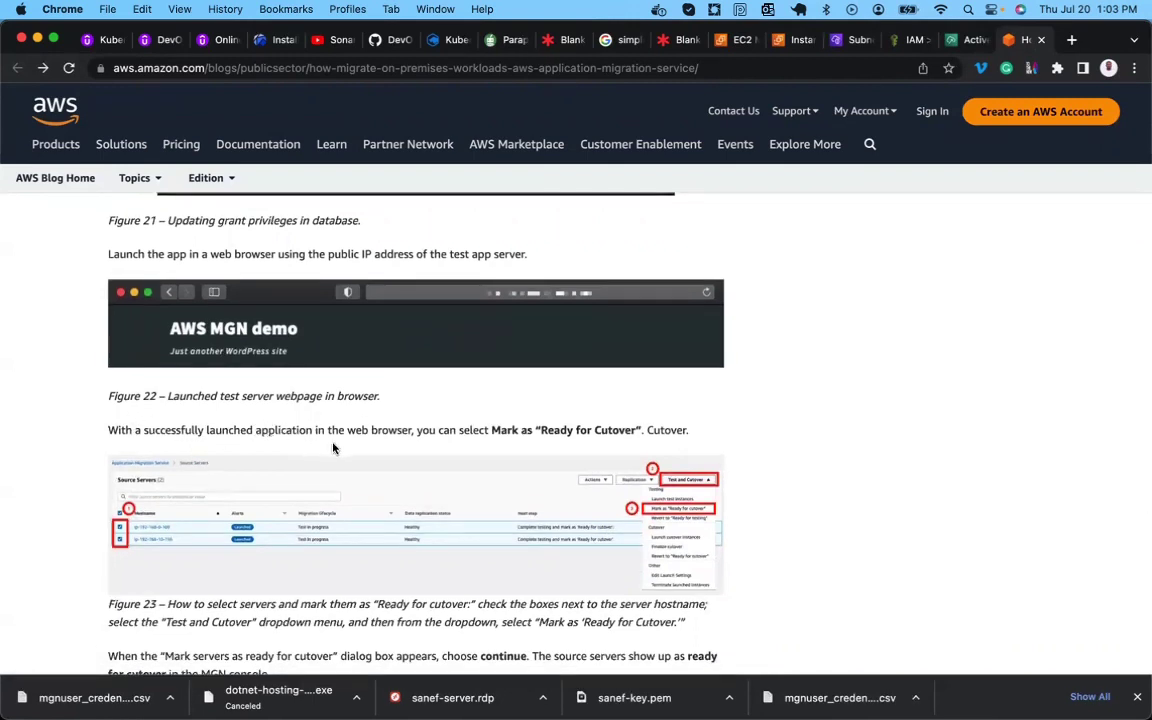
scroll(301, 470, "up", 5)
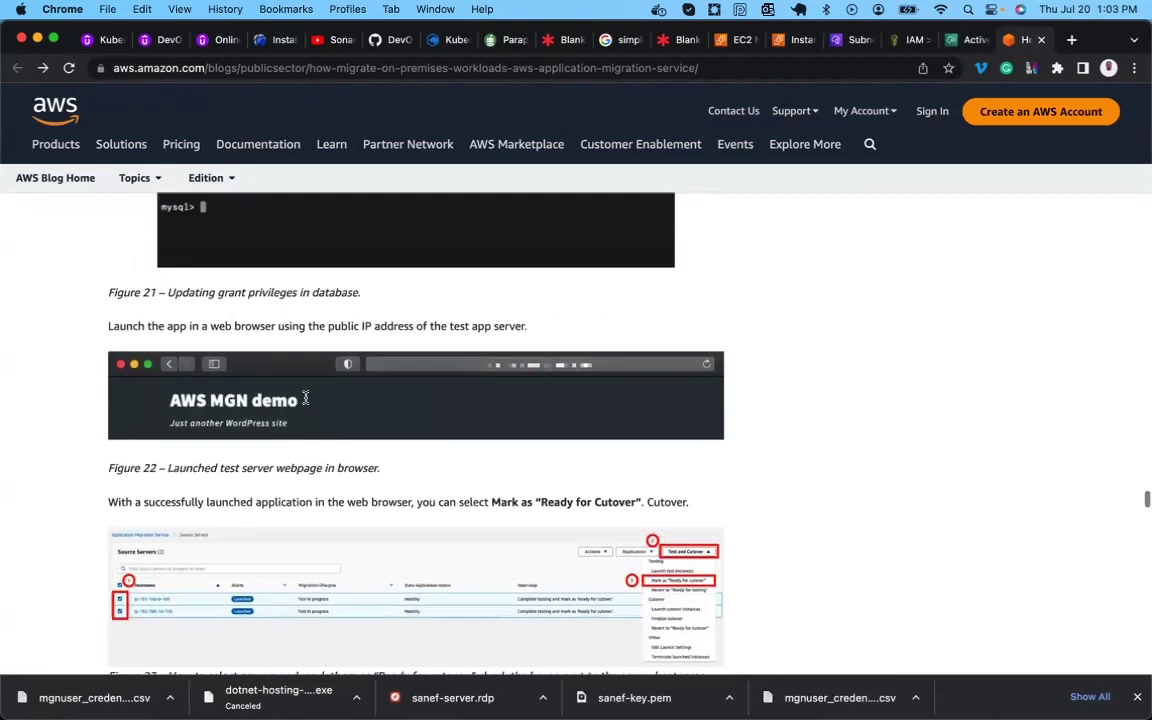
scroll(306, 403, "up", 2)
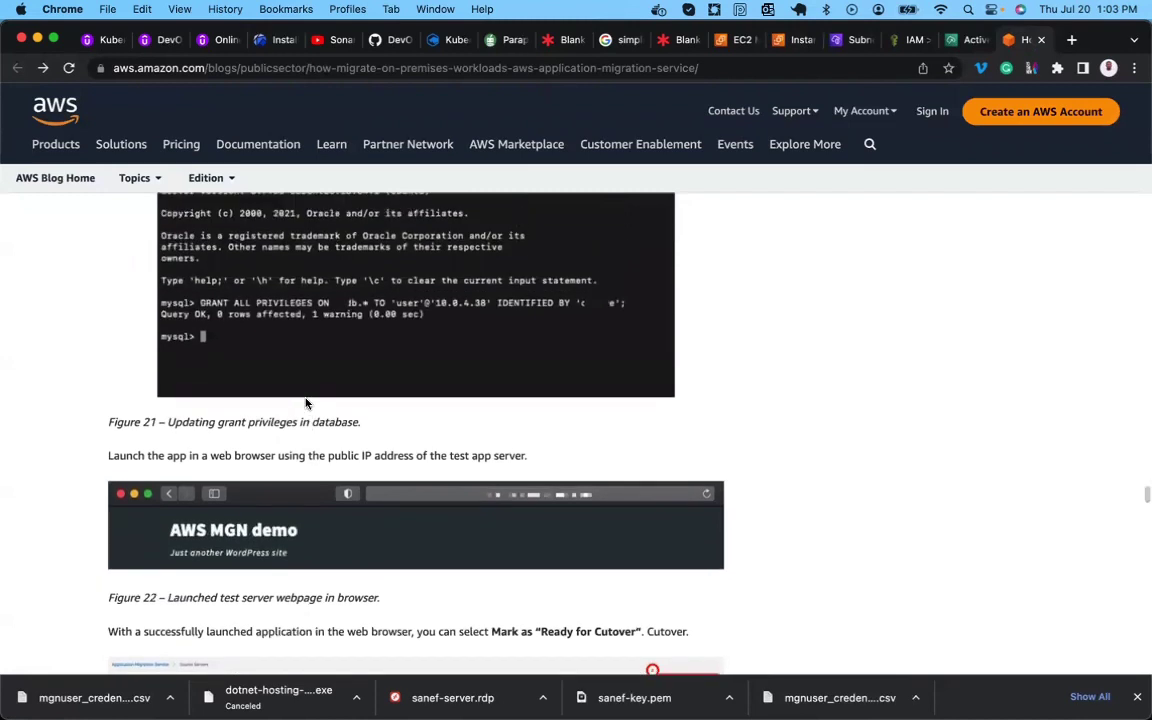
Open app-server in MGN and inspect its launch settings, noting the c5.large EC2 launch template.
left_click(957, 40)
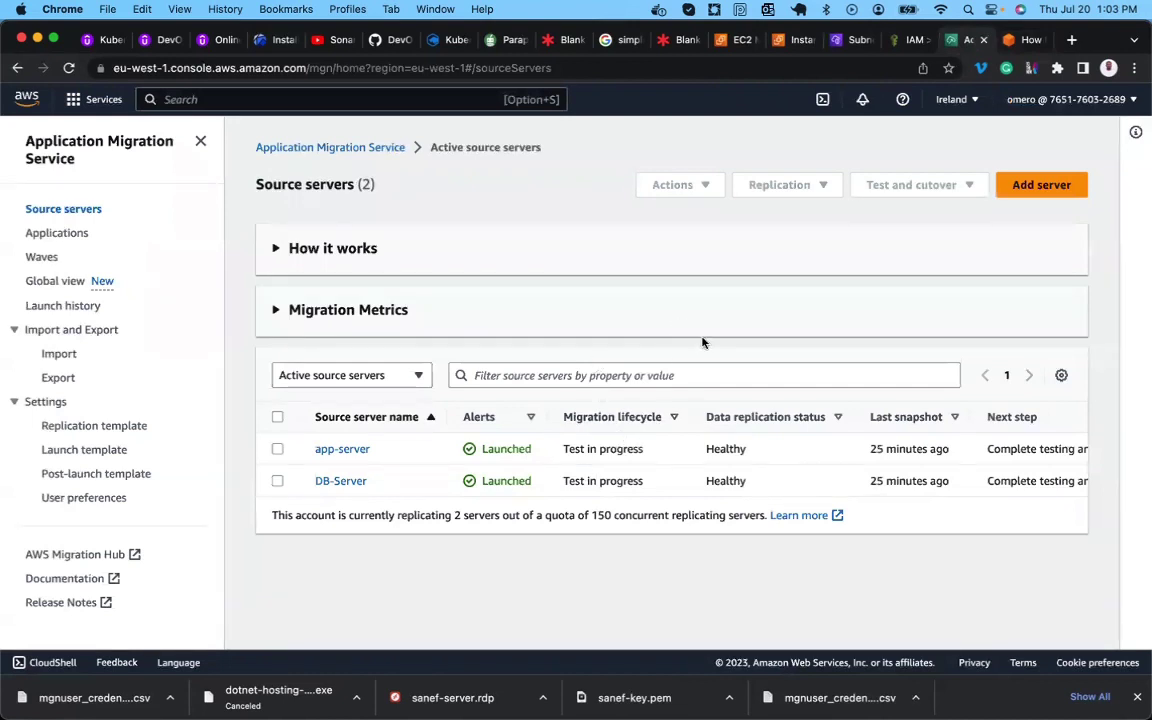
left_click(343, 449)
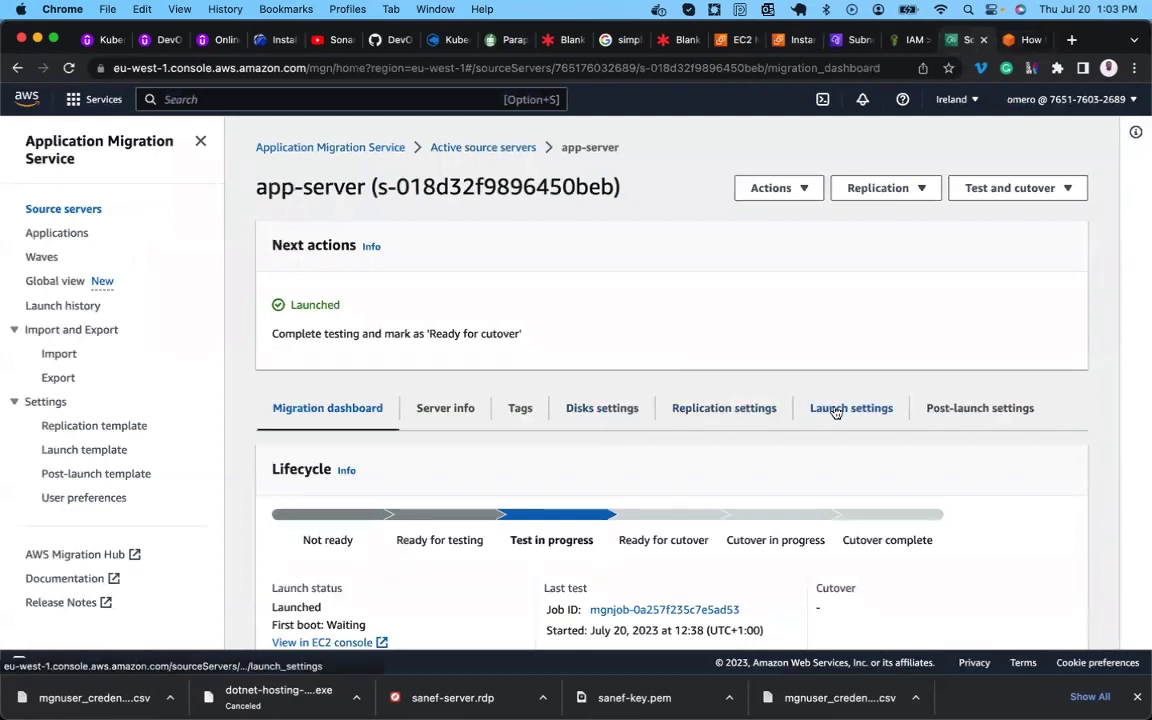
left_click(836, 410)
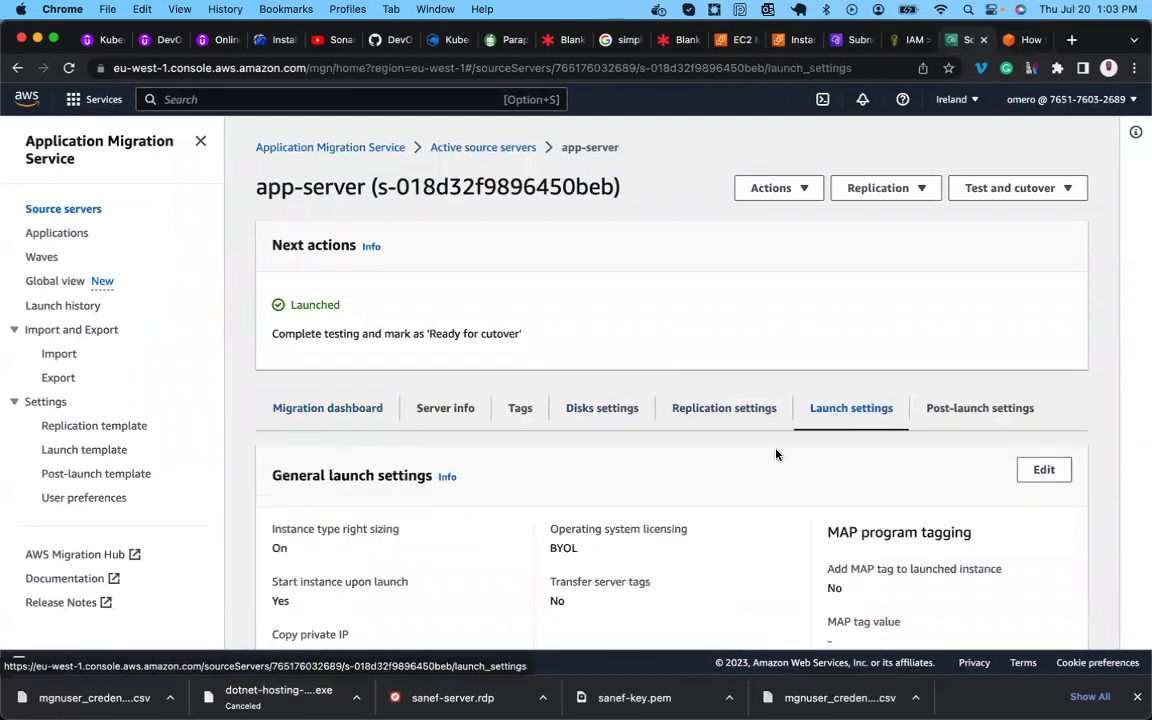
scroll(740, 470, "down", 5)
scroll(738, 480, "down", 3)
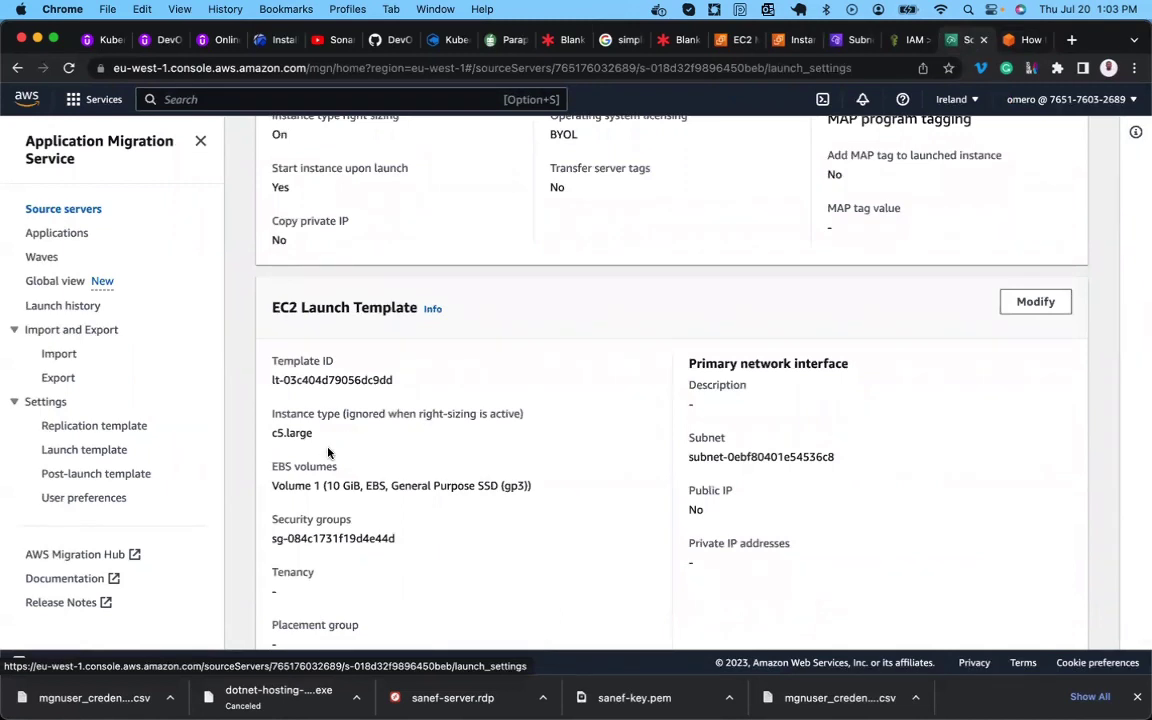
double_click(294, 433)
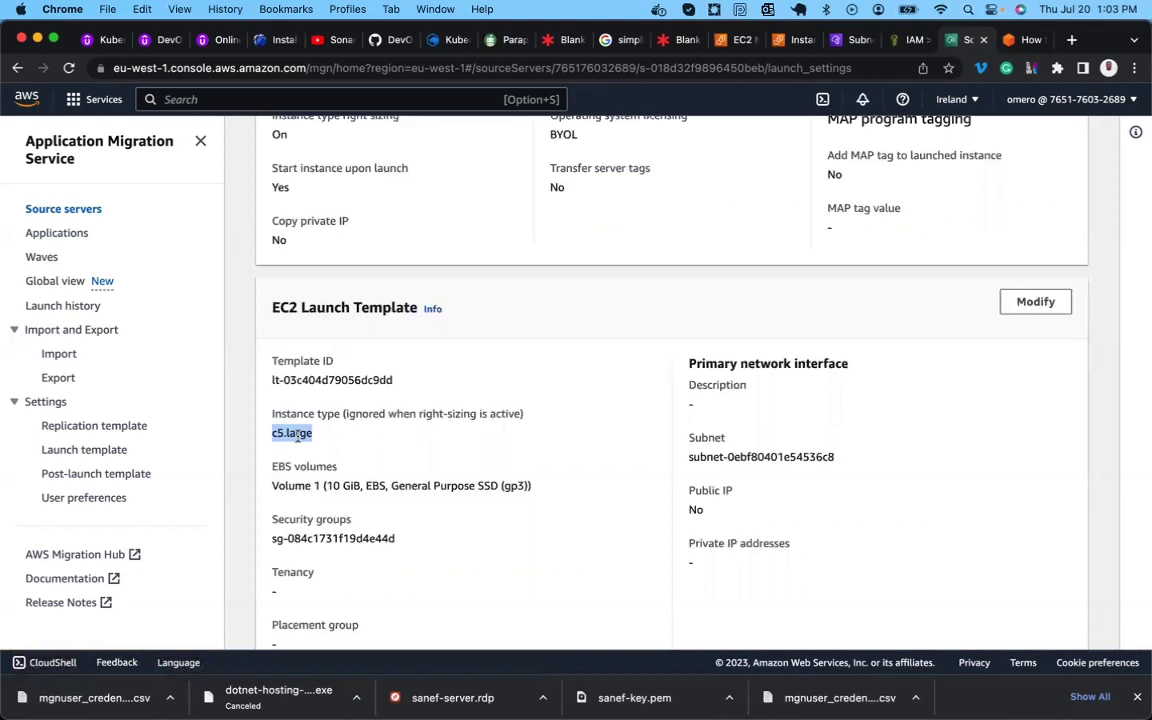
scroll(296, 434, "down", 2)
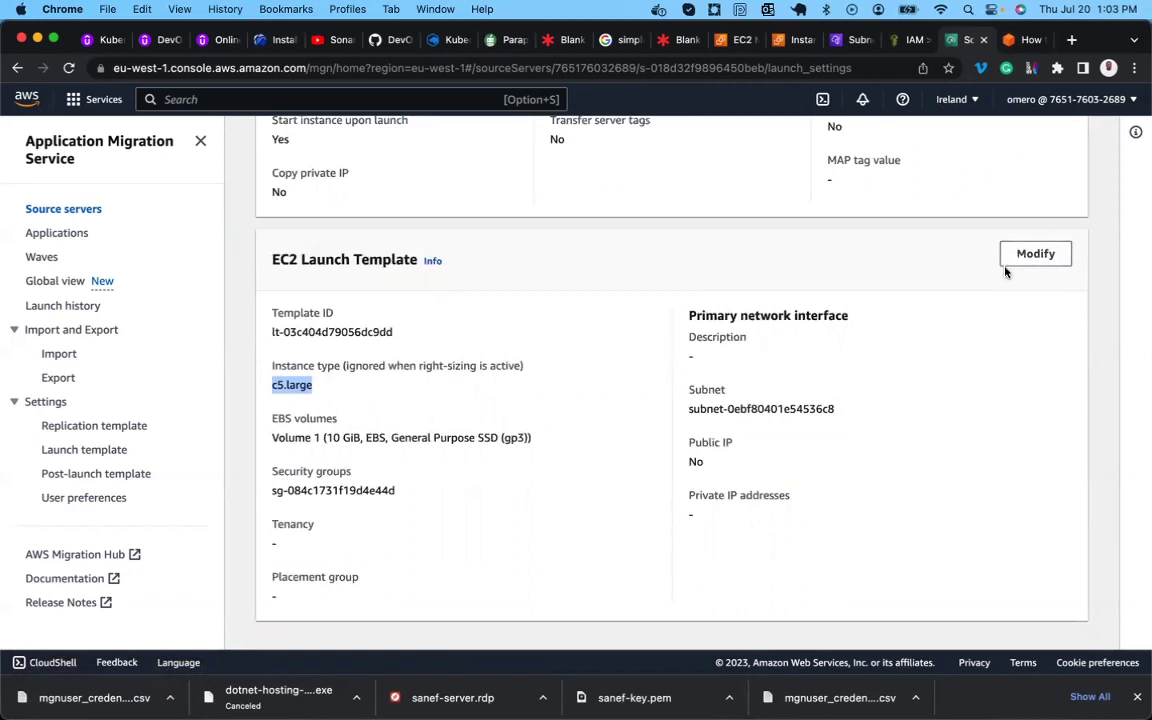
scroll(411, 381, "up", 5)
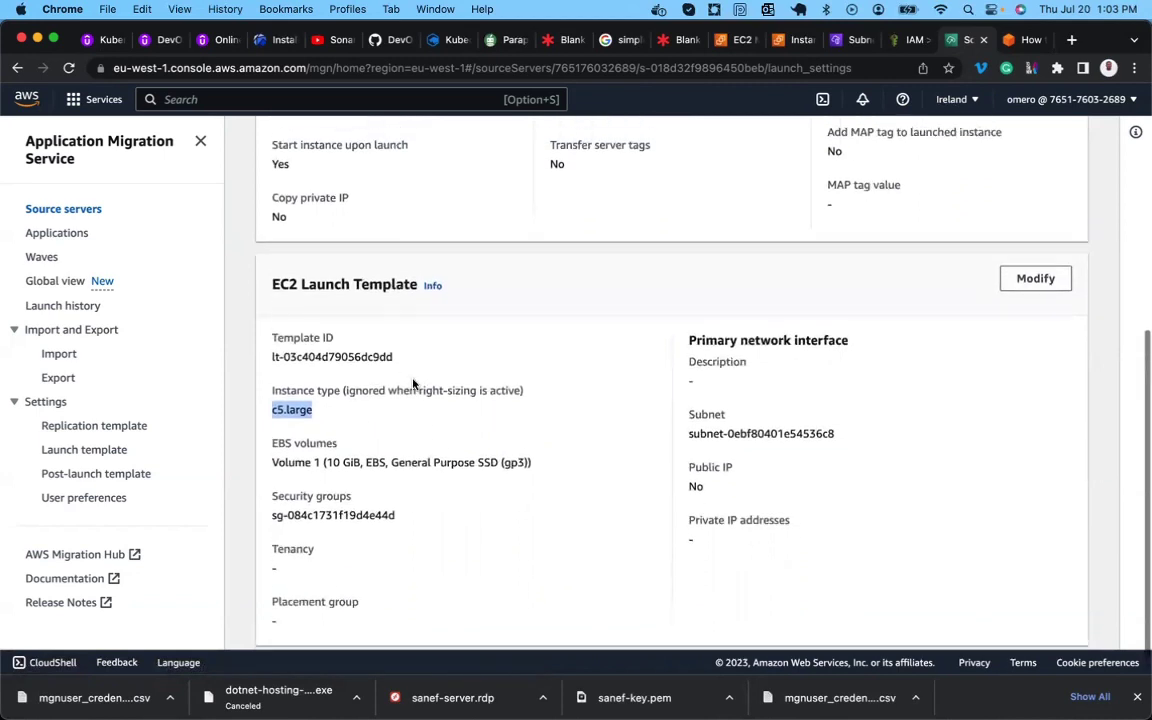
scroll(411, 381, "down", 5)
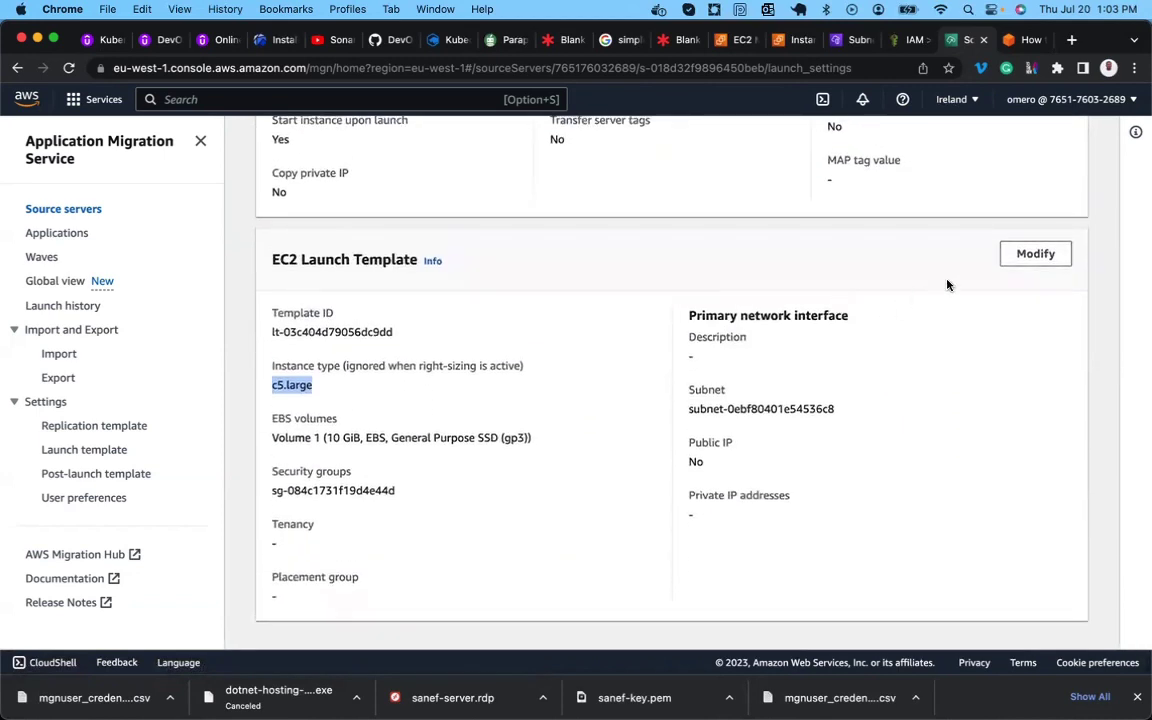
Modify app-server's EC2 launch template and enter the version description app-migrate.
left_click(1035, 254)
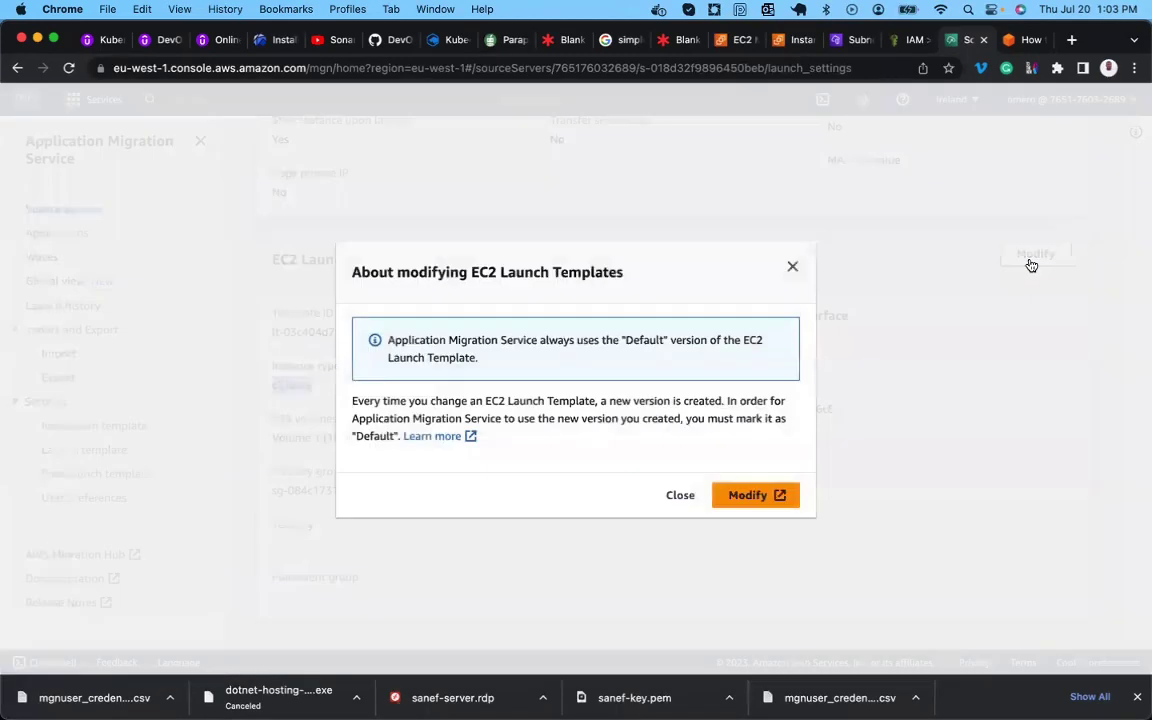
left_click(745, 494)
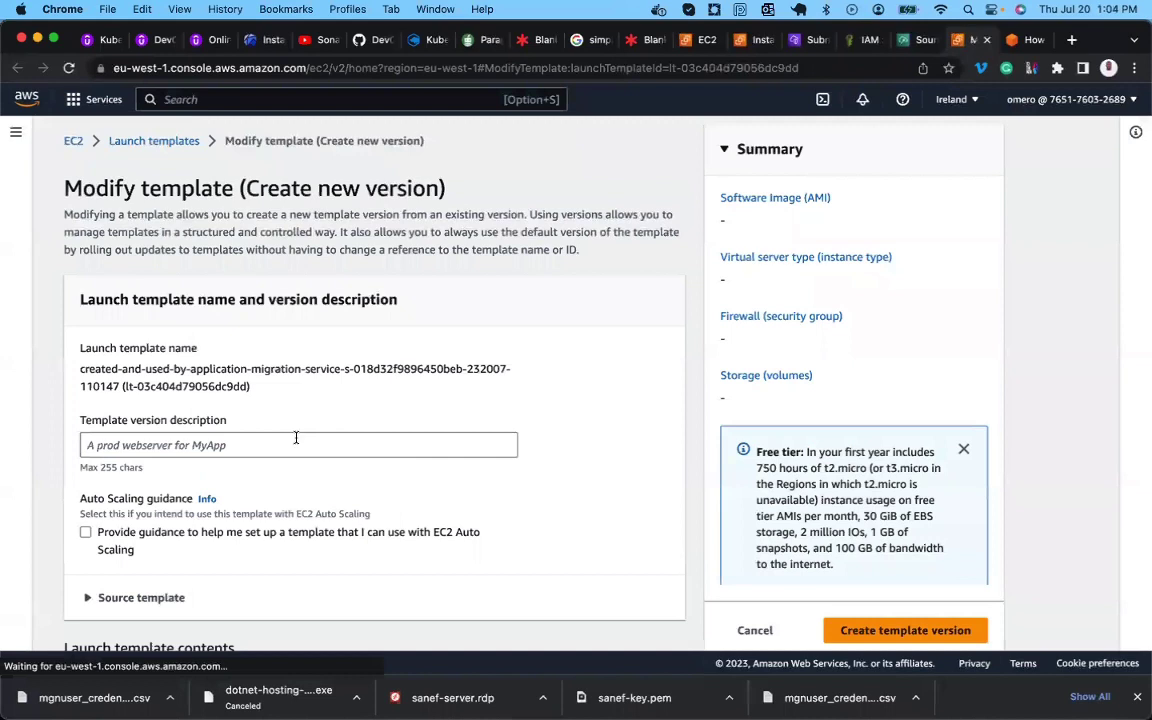
left_click(280, 447)
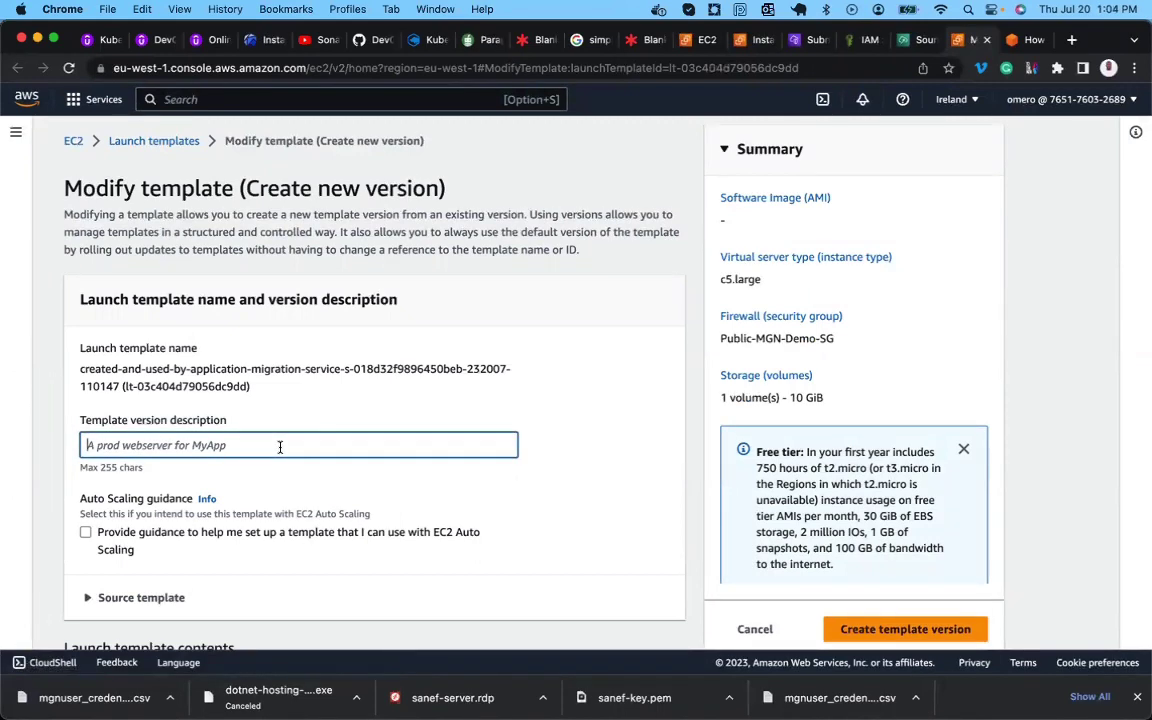
type("app-migrate")
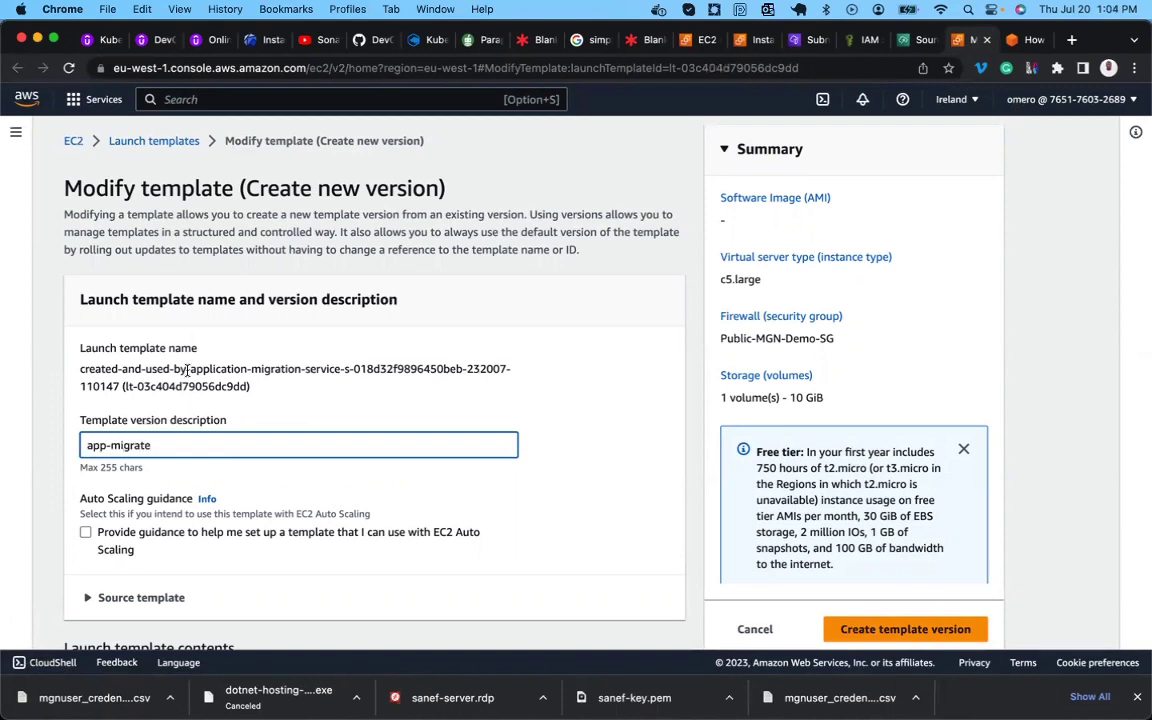
scroll(186, 370, "down", 10)
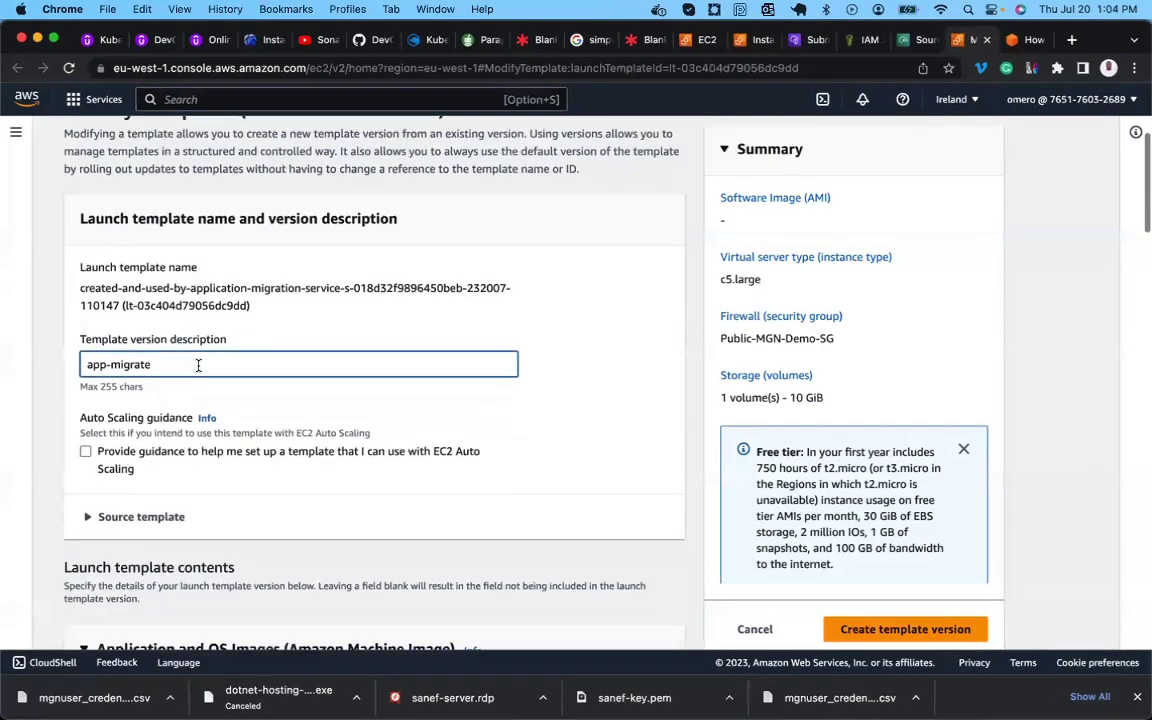
scroll(198, 366, "up", 1)
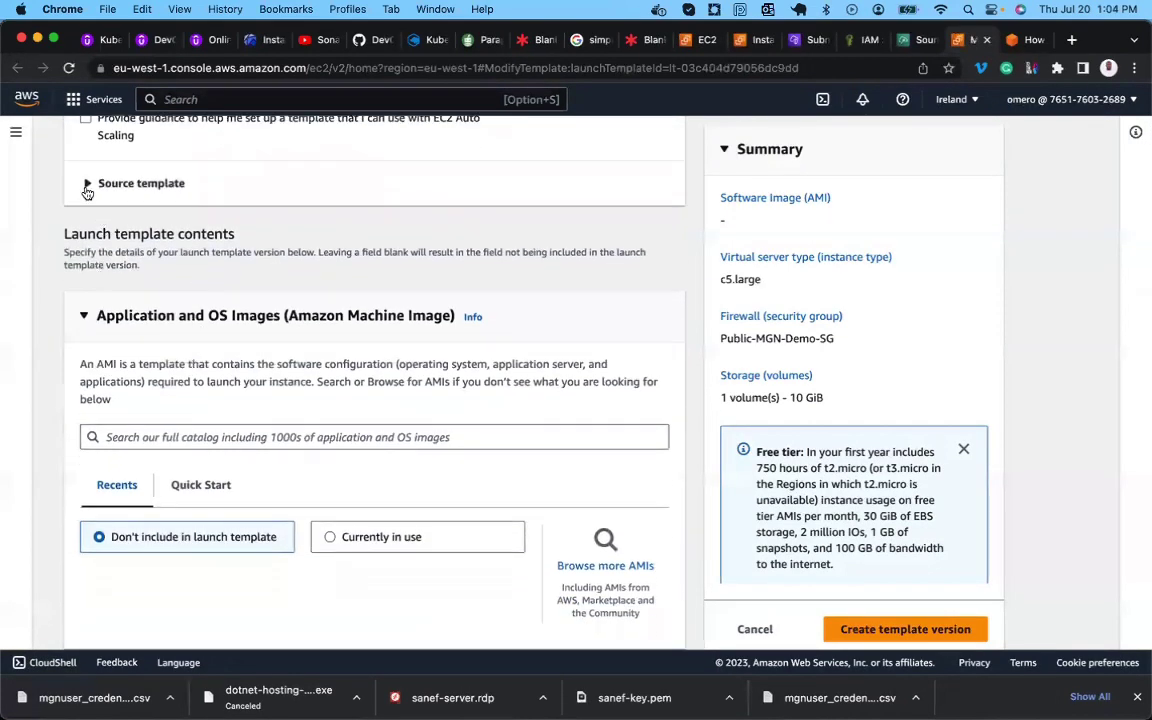
Expand Source template and keep source version 4 (Default).
left_click(88, 184)
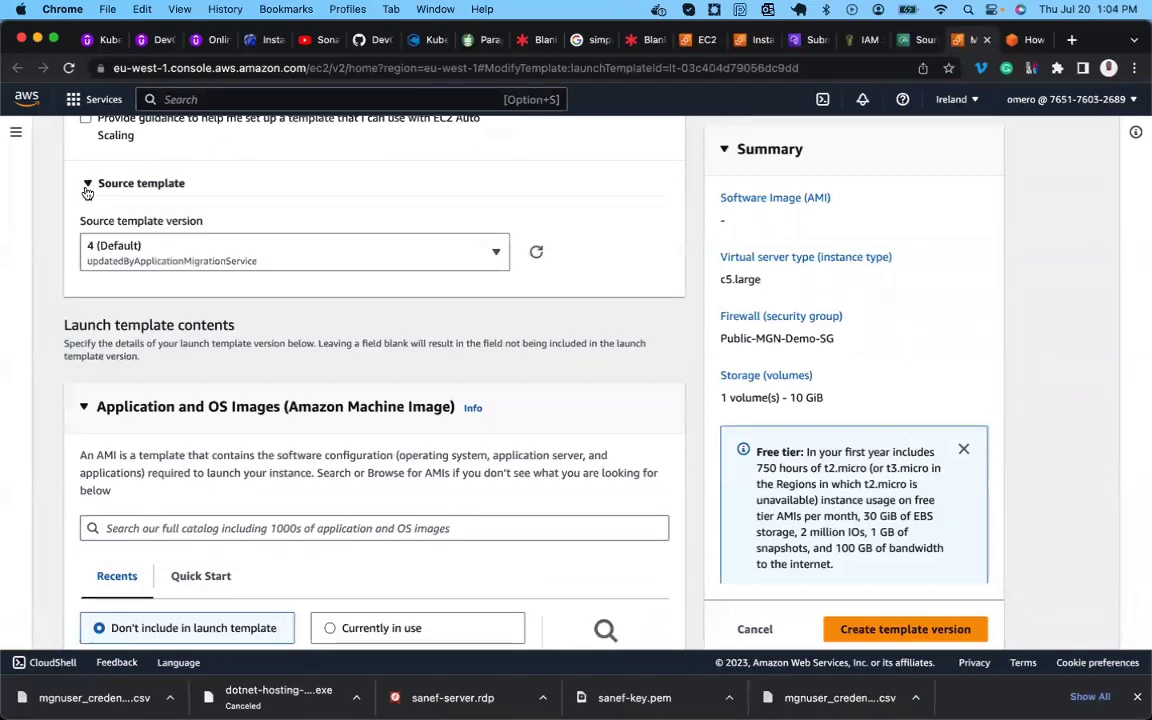
left_click(117, 256)
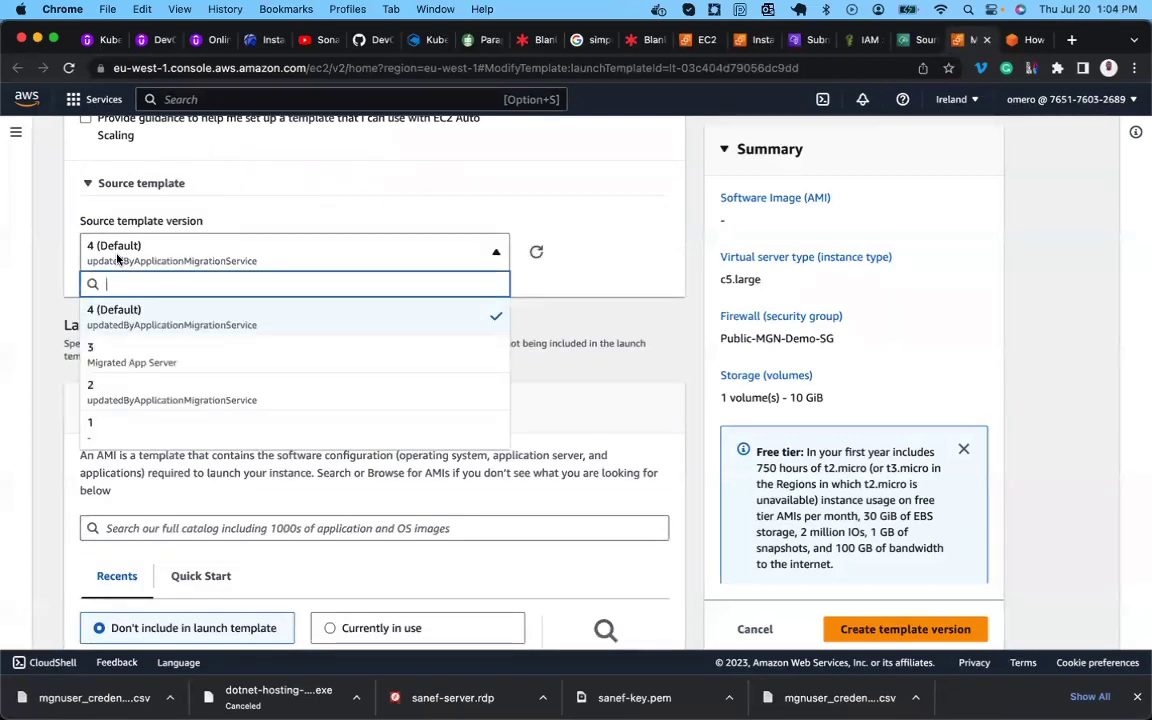
scroll(134, 378, "down", 1)
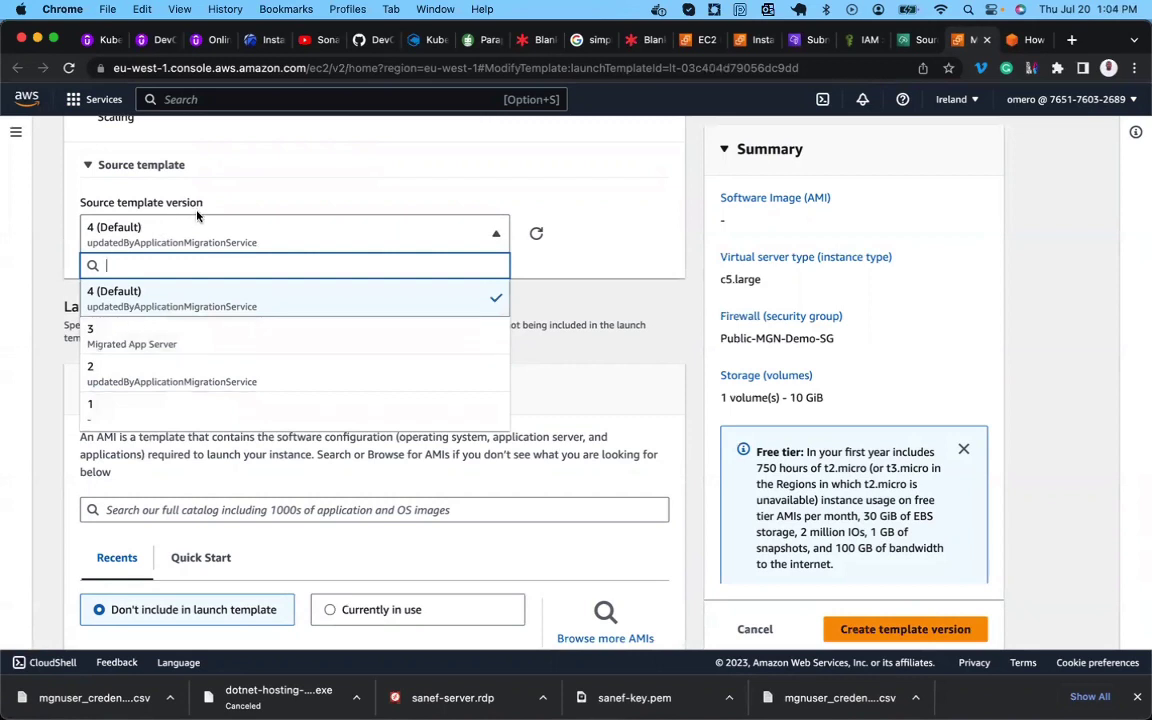
left_click(79, 201)
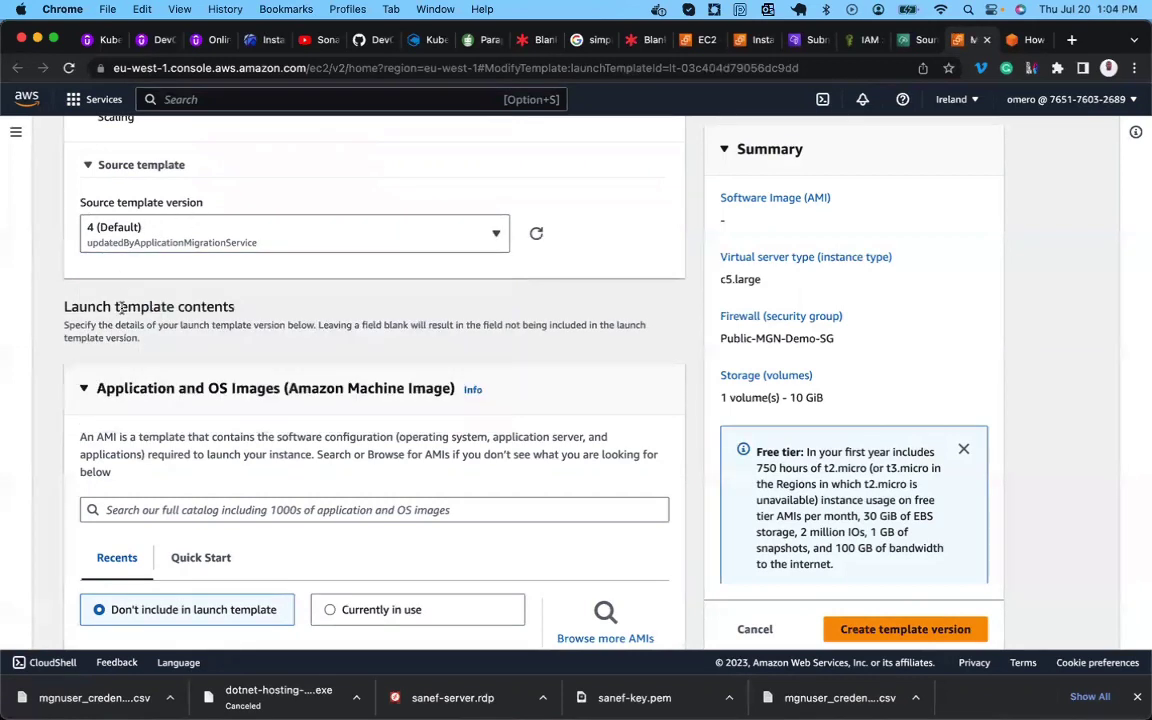
scroll(120, 309, "down", 5)
scroll(121, 313, "down", 6)
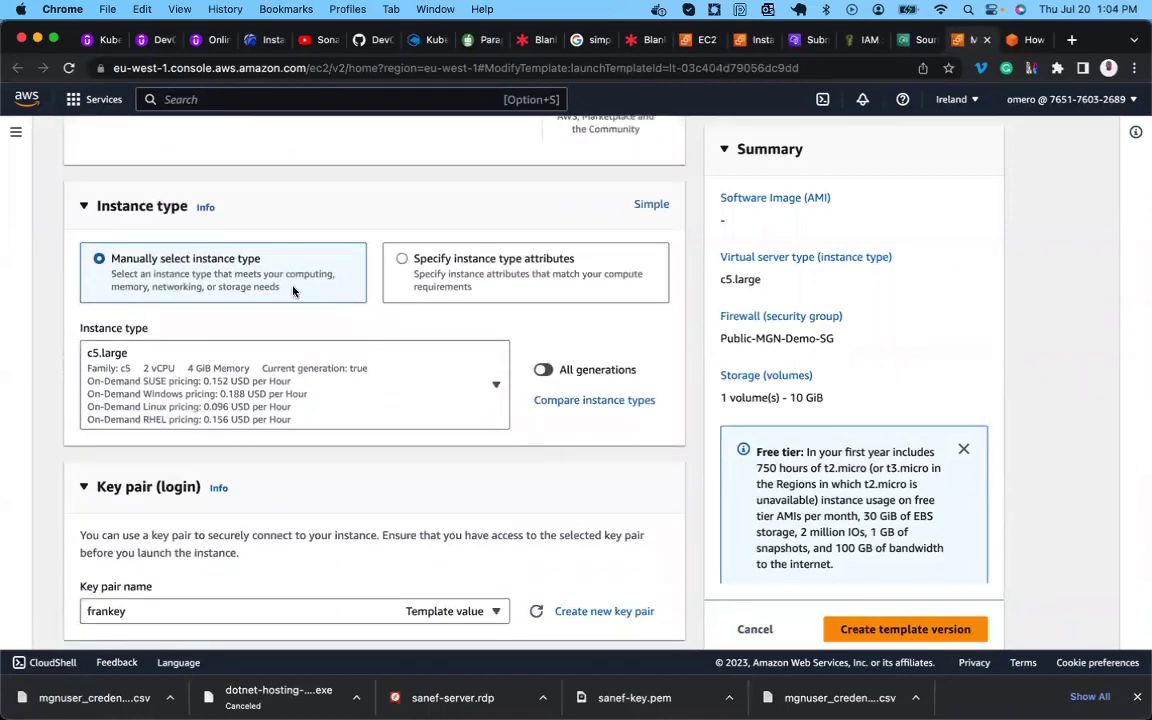
Set the template's instance type to t3.medium, replacing a brief c4.4xlarge pick.
left_click(206, 374)
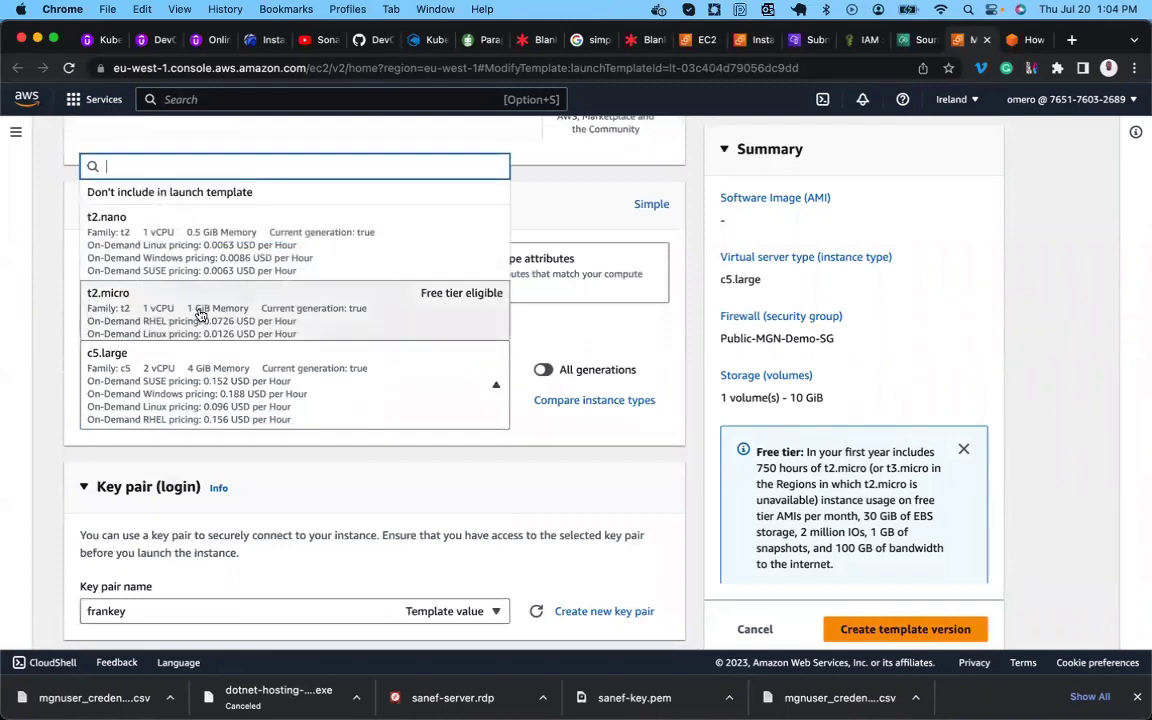
type("c")
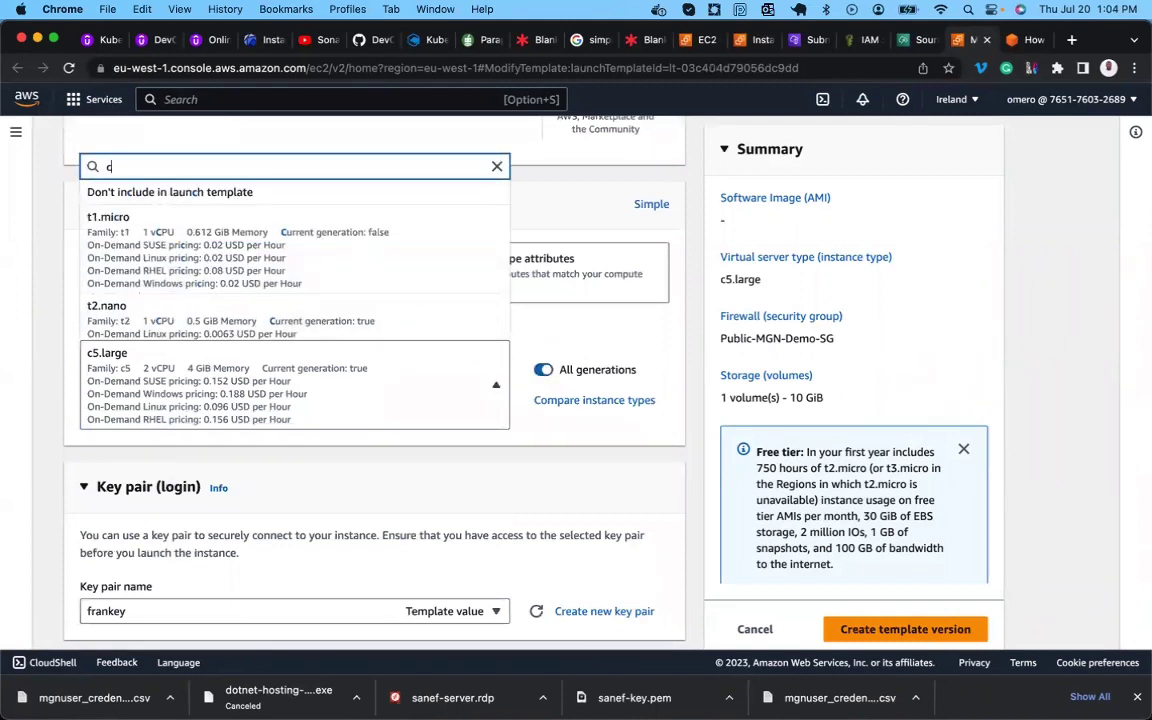
type("4")
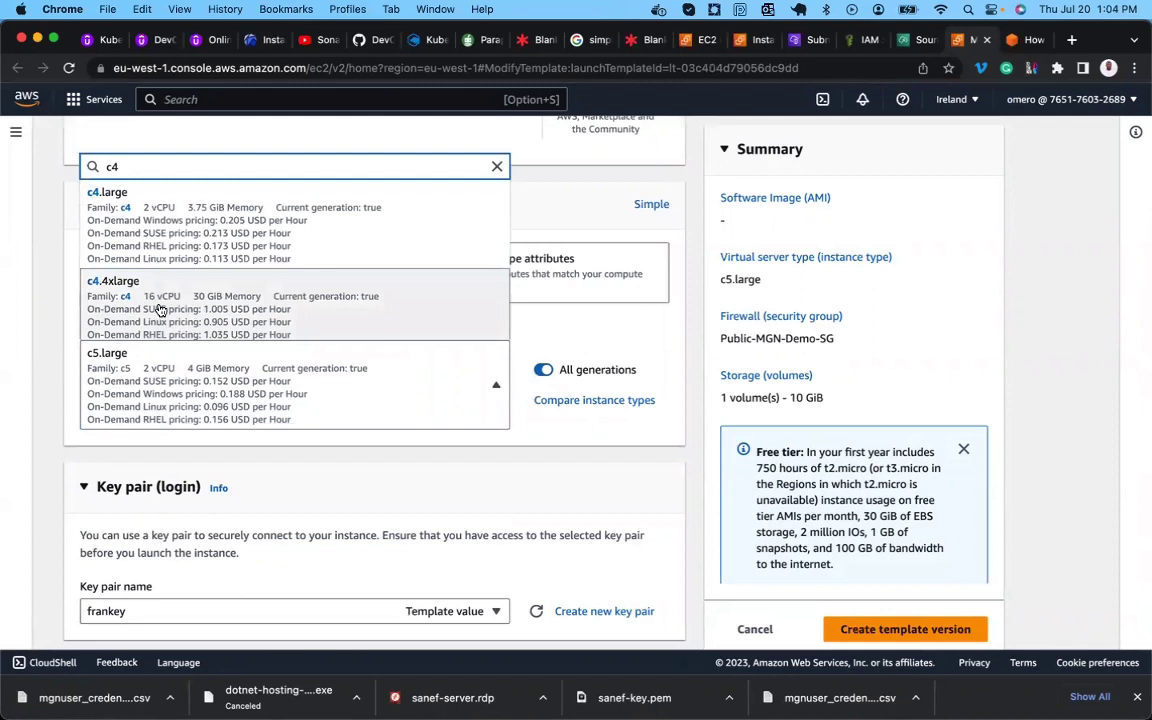
left_click(159, 311)
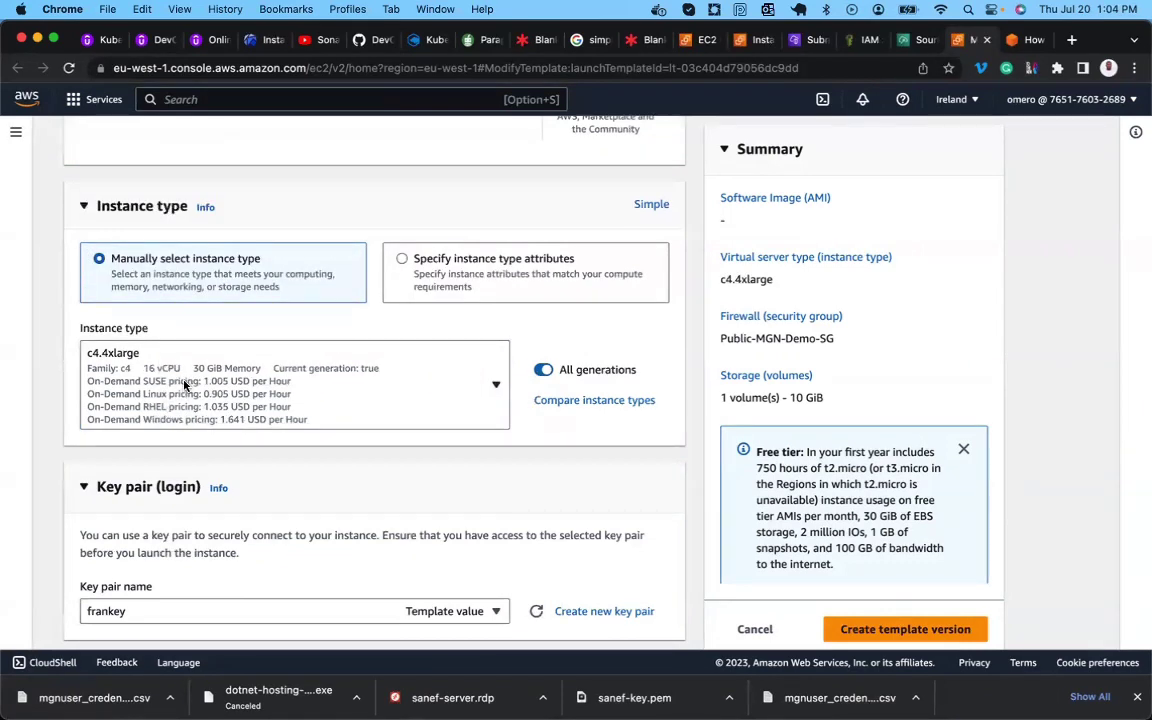
scroll(184, 385, "down", 2)
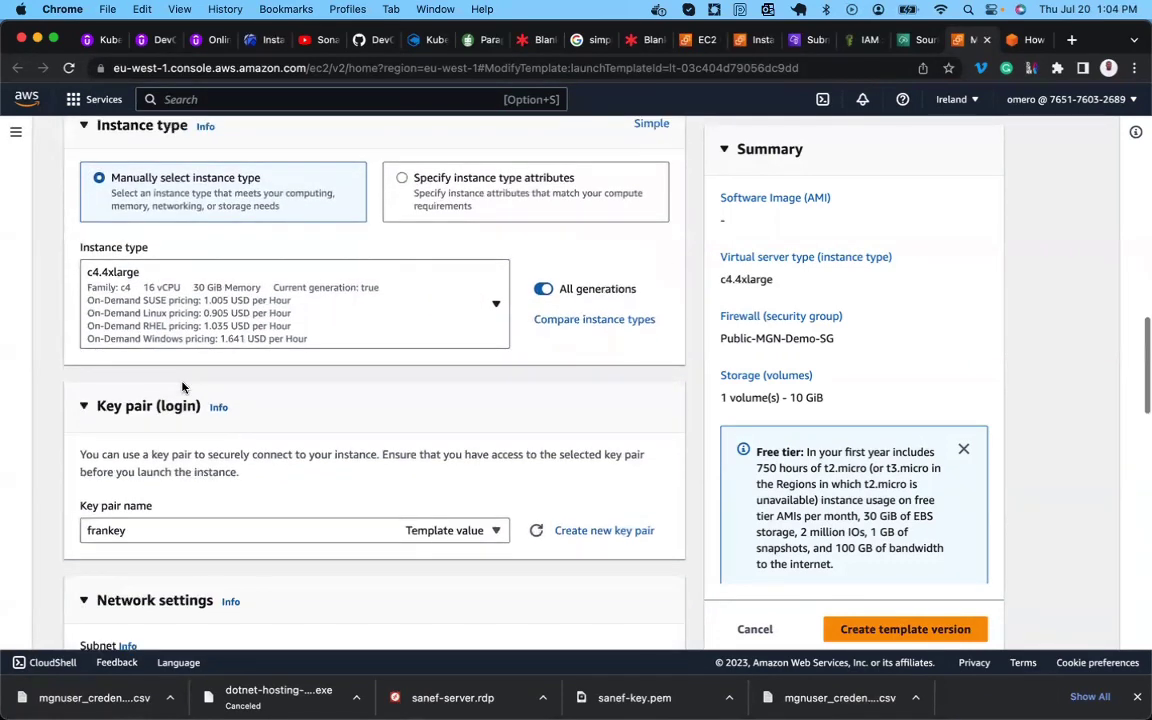
left_click(171, 316)
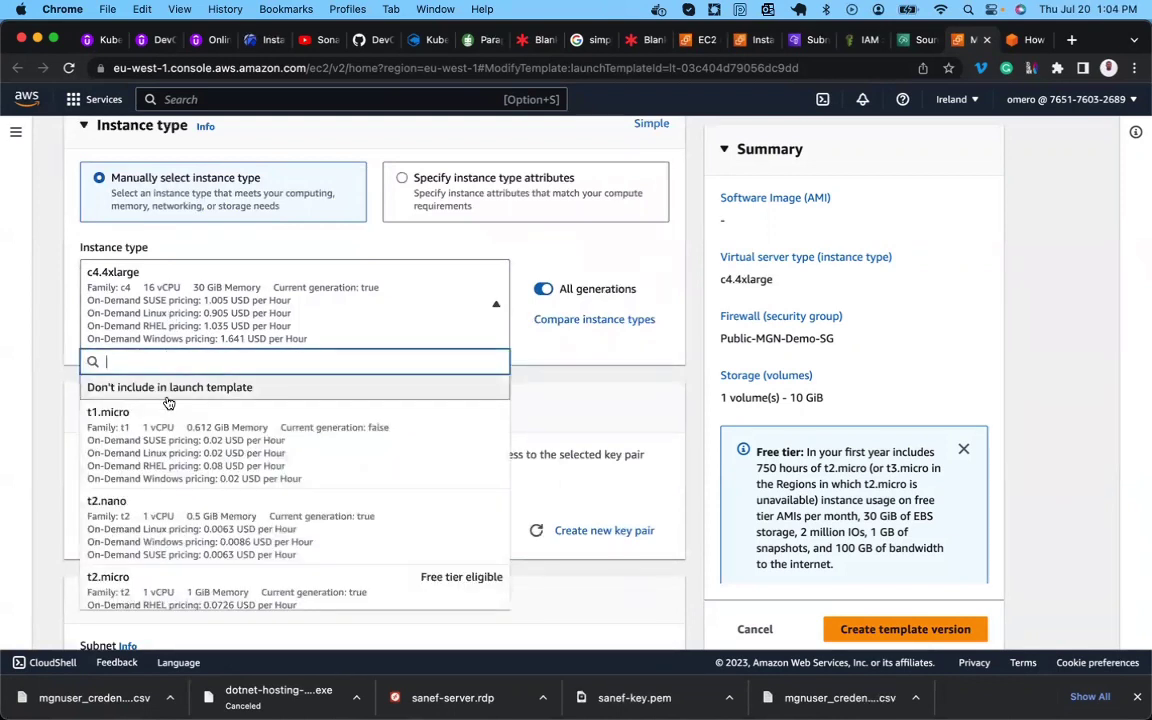
type("t")
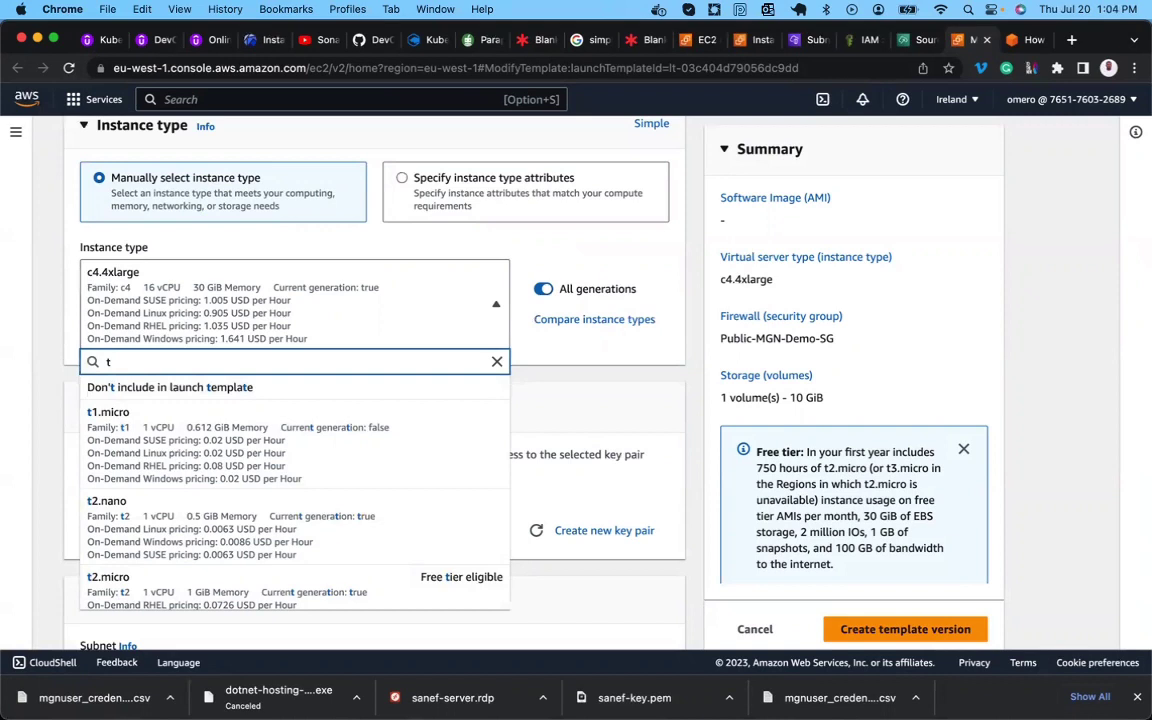
type("3")
scroll(167, 421, "down", 5)
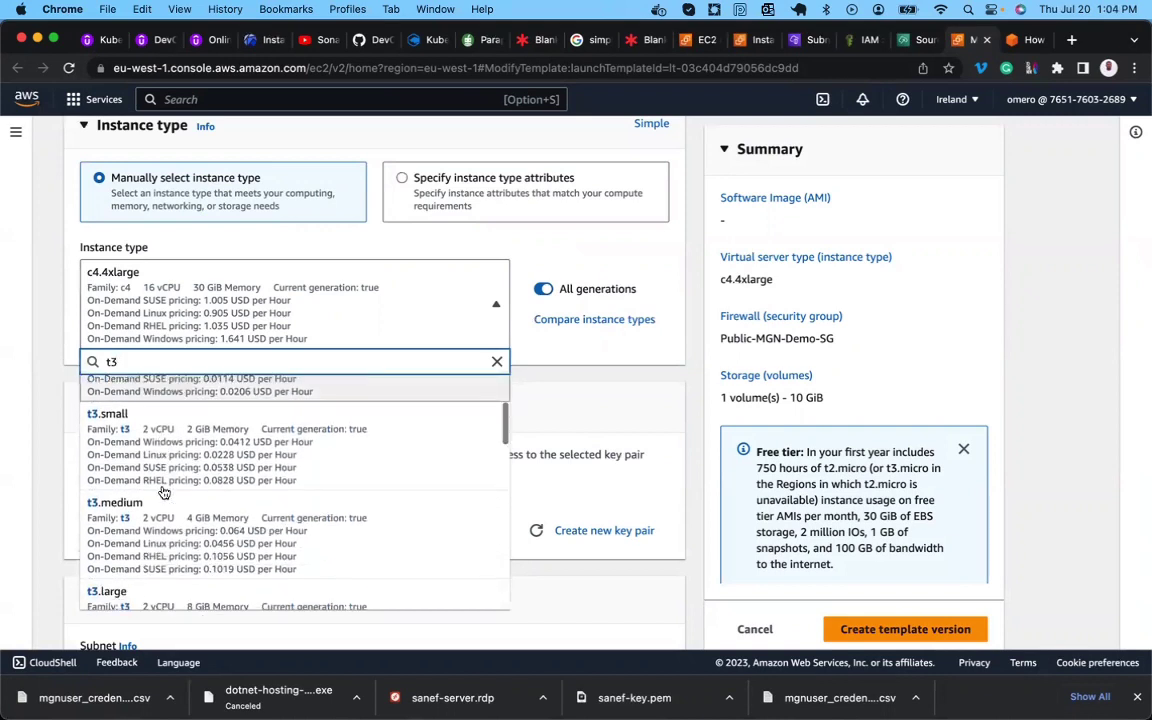
left_click(165, 535)
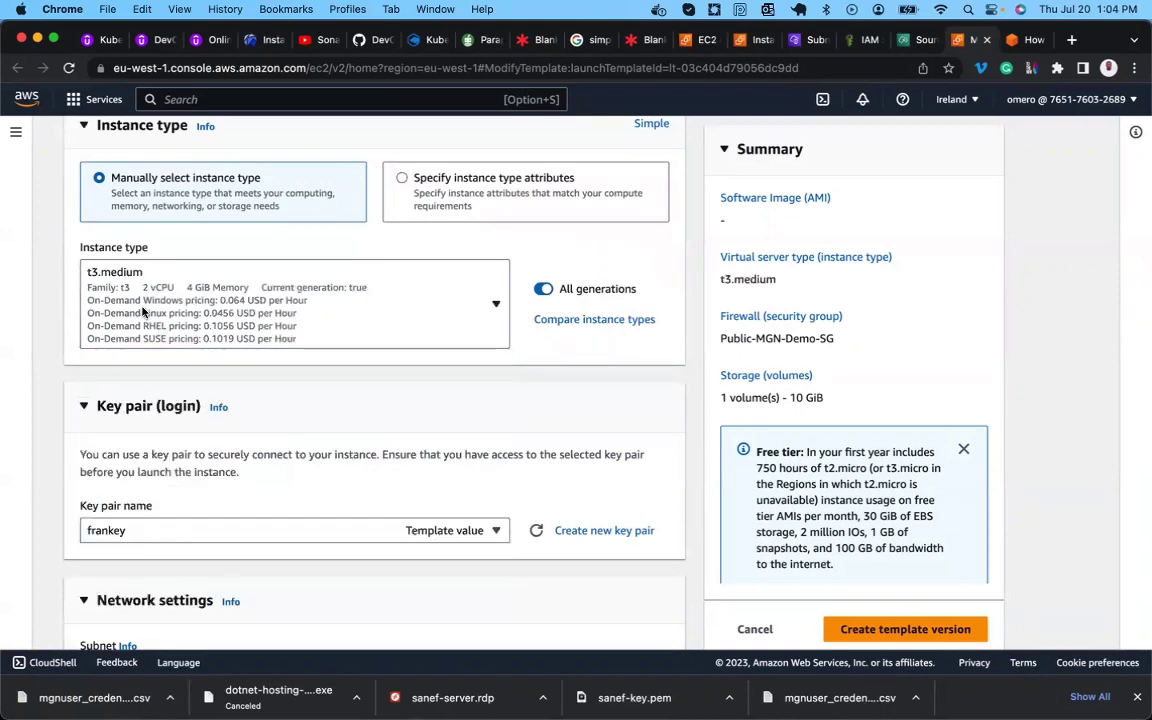
scroll(170, 340, "down", 3)
Browse the available subnets in Network settings without changing the selection.
scroll(278, 375, "down", 5)
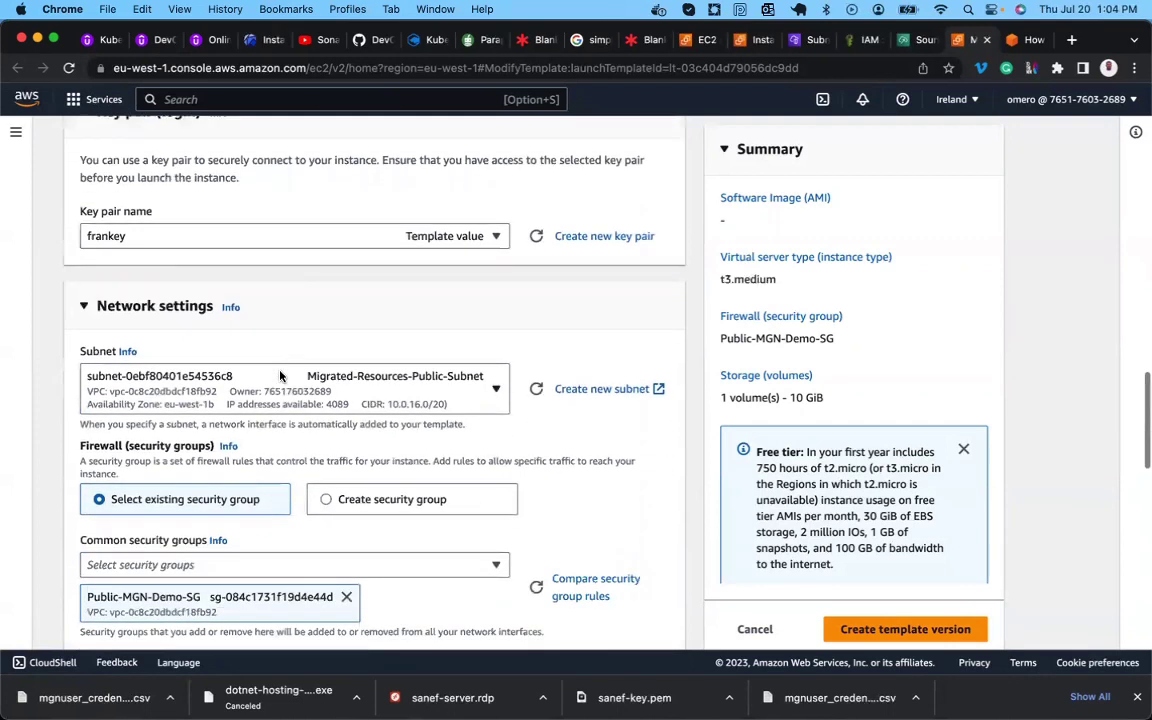
scroll(255, 414, "down", 1)
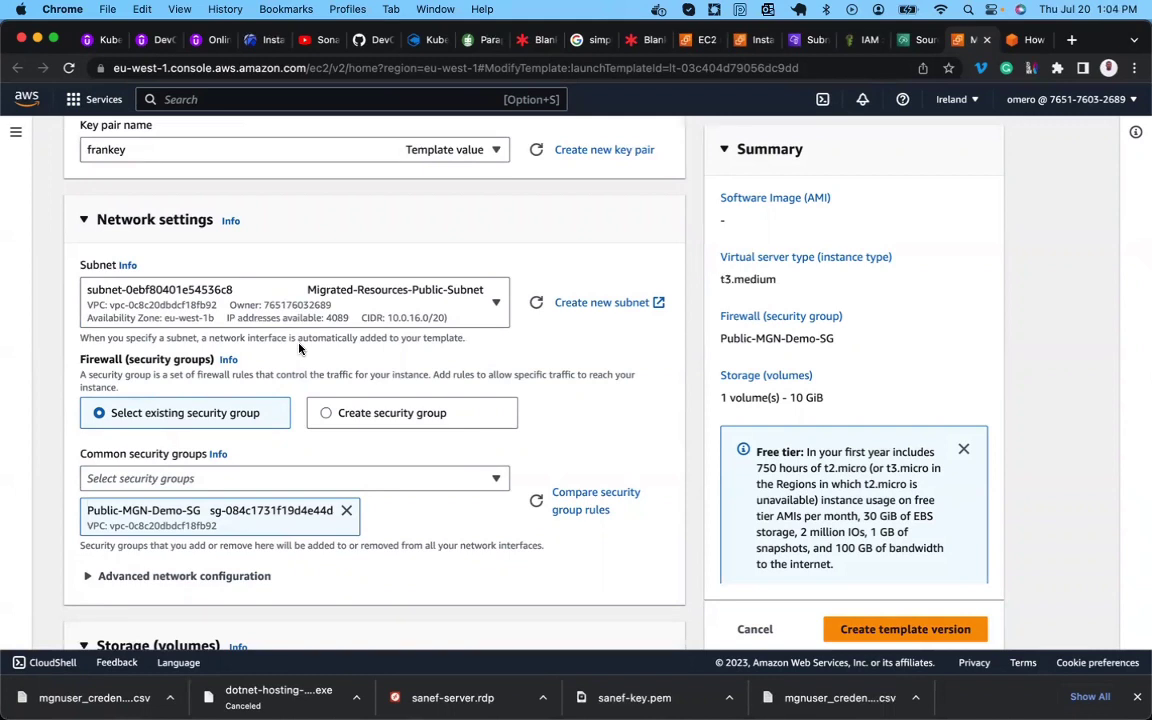
left_click(436, 326)
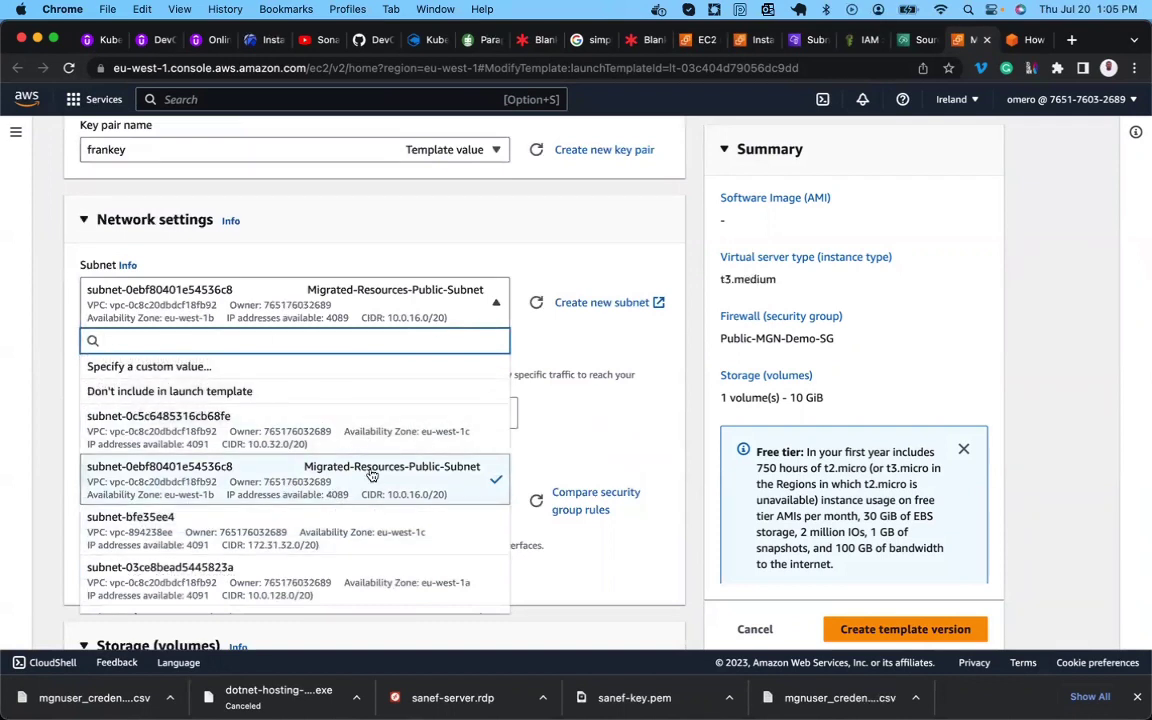
scroll(328, 512, "up", 1)
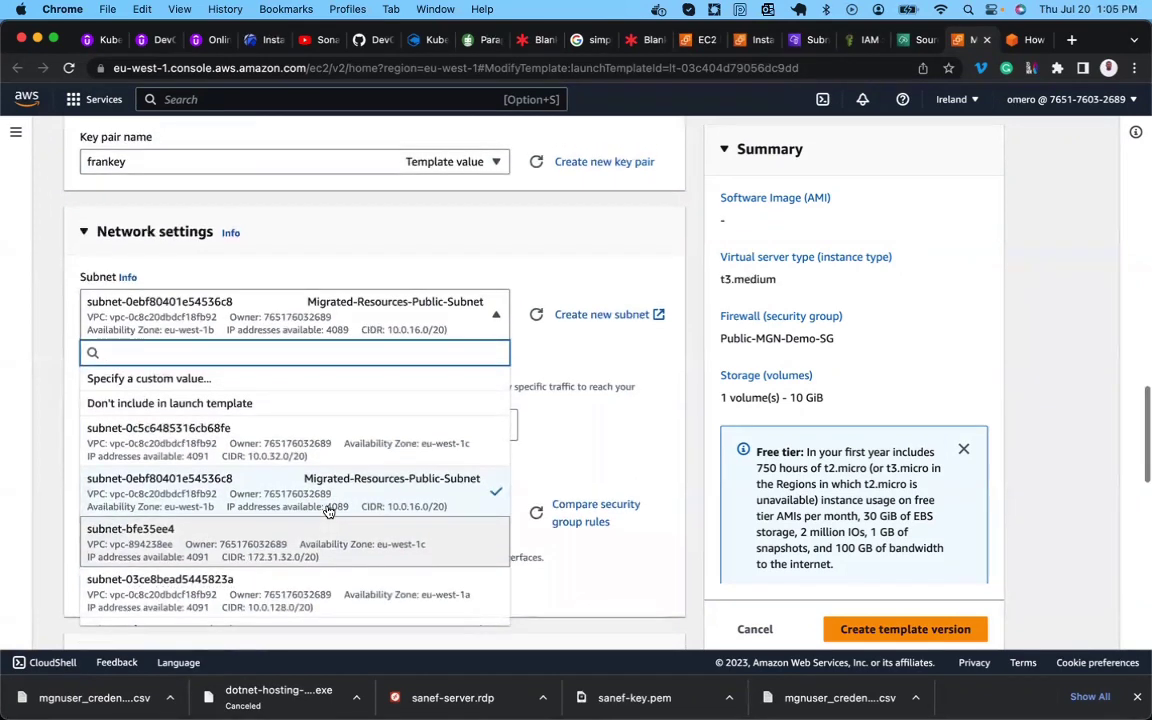
scroll(328, 512, "up", 2)
scroll(328, 512, "down", 3)
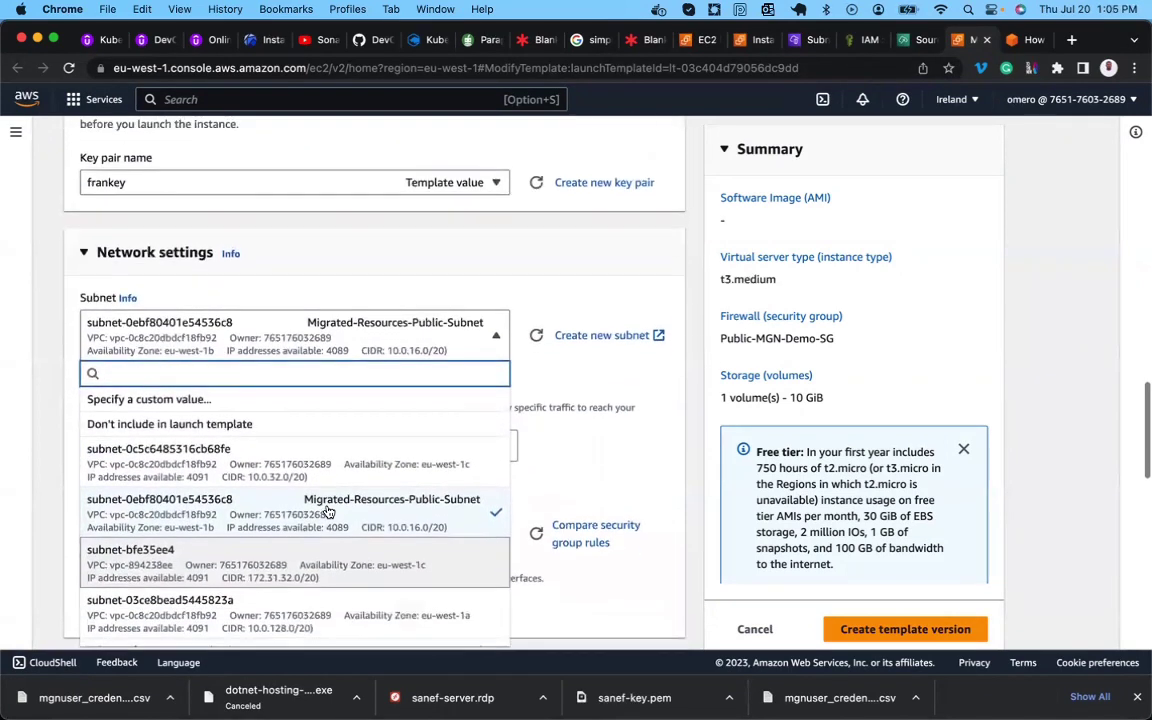
scroll(328, 512, "down", 4)
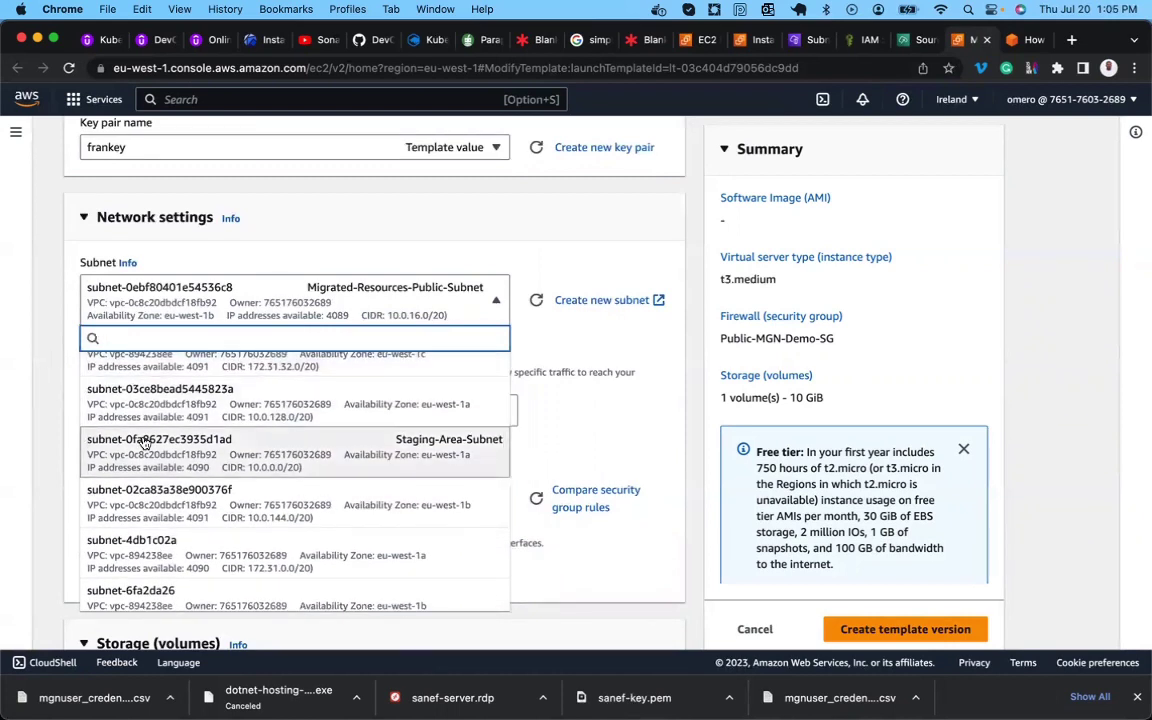
scroll(145, 440, "up", 1)
scroll(145, 440, "up", 4)
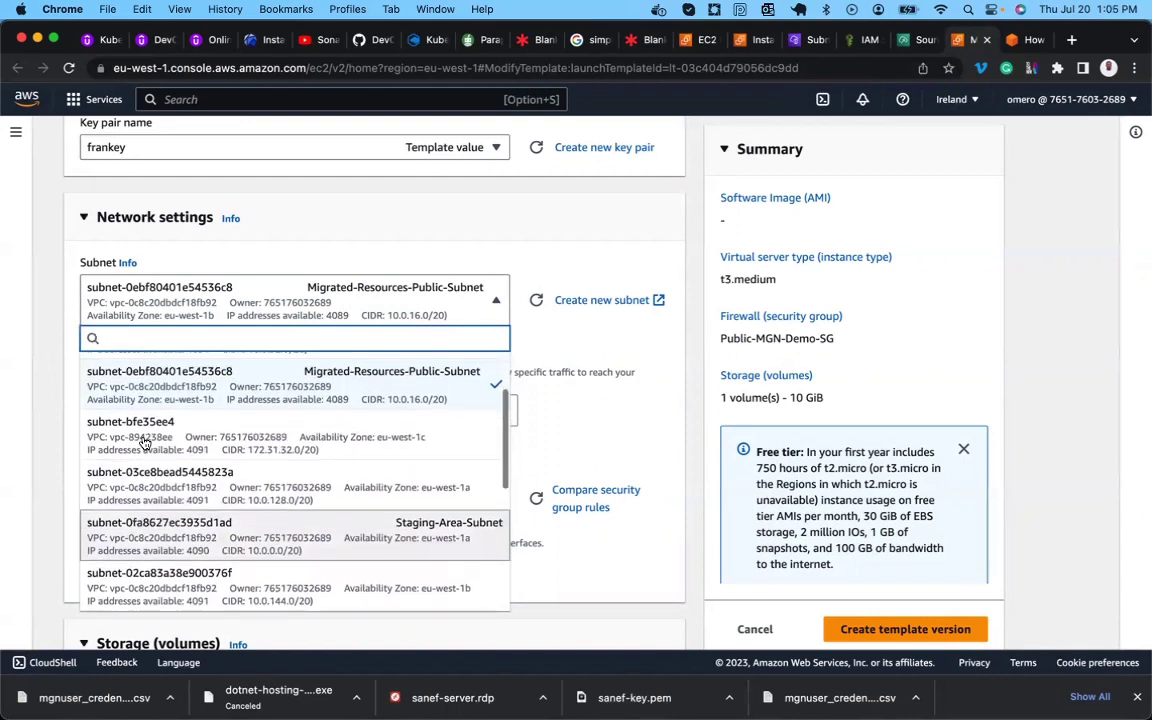
scroll(145, 443, "down", 10)
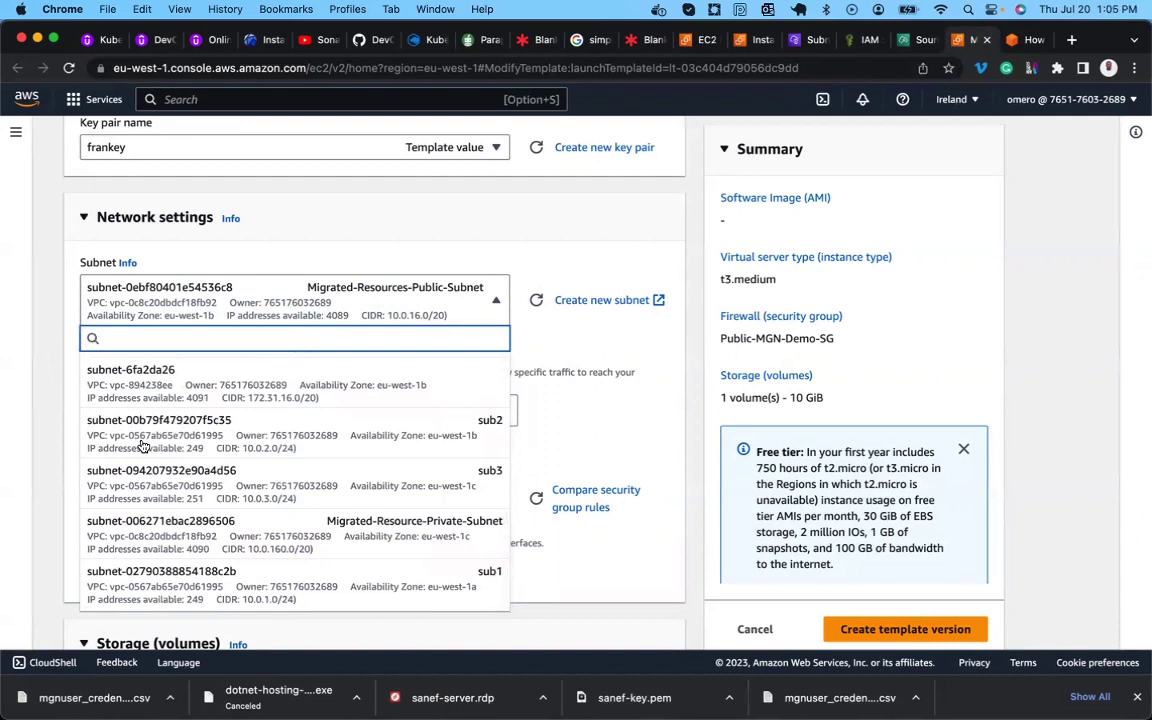
scroll(155, 455, "down", 1)
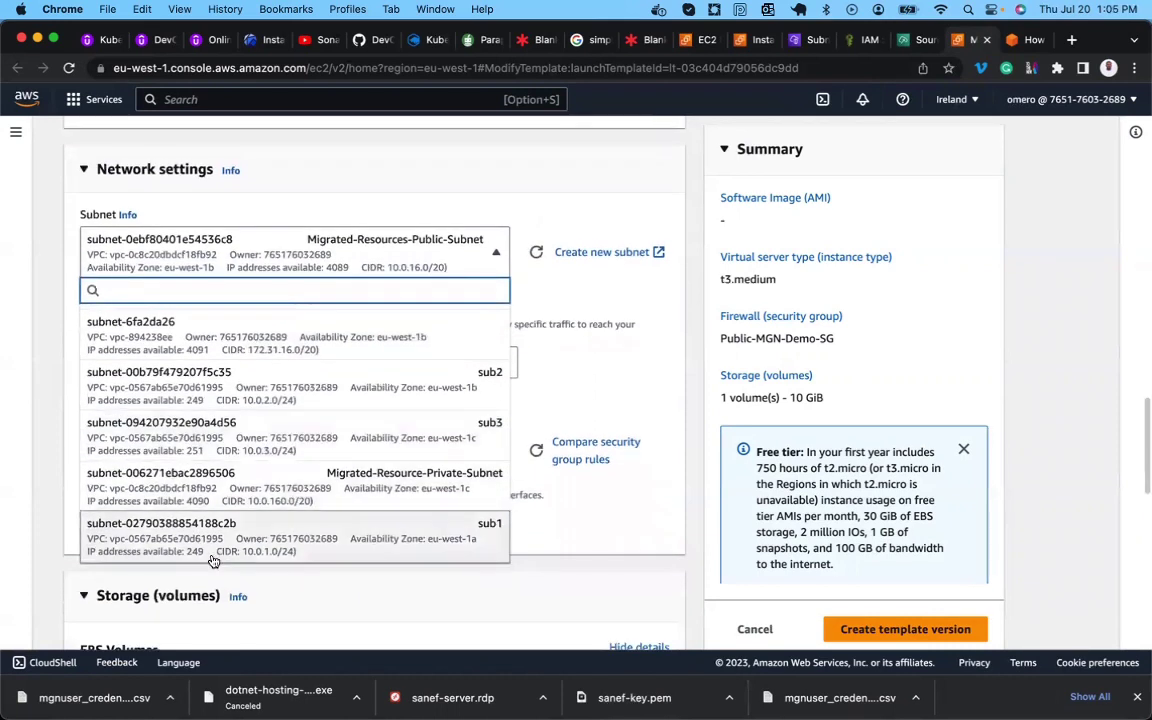
left_click(50, 478)
scroll(50, 478, "up", 3)
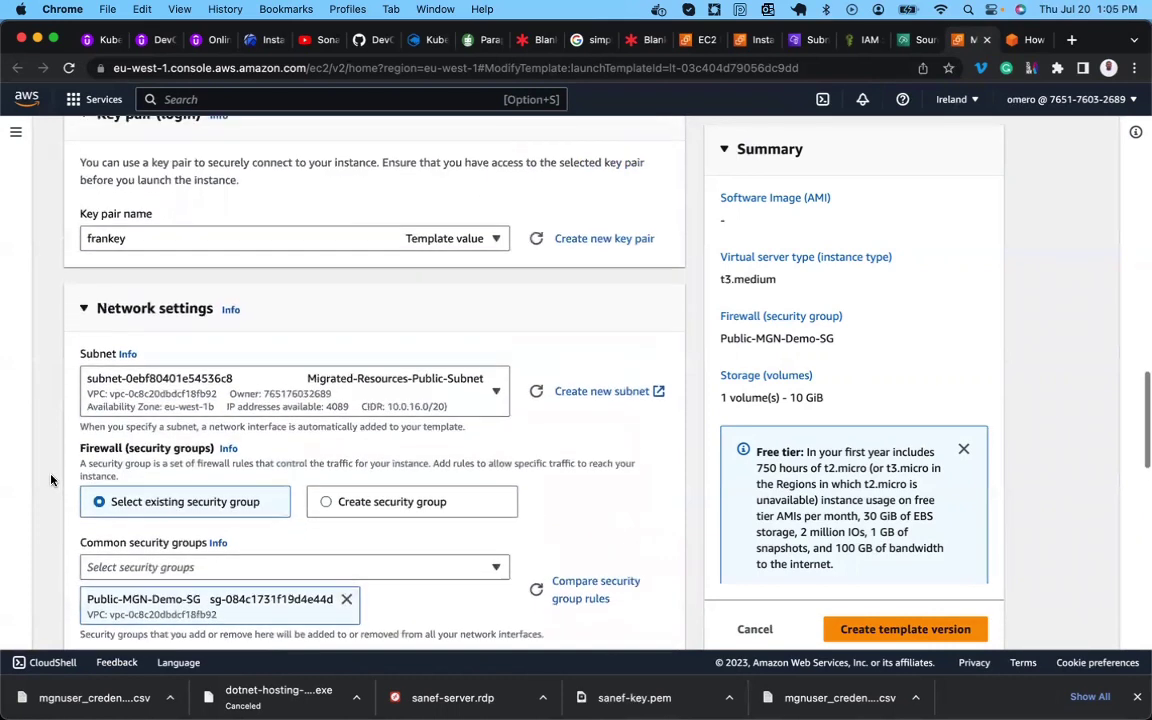
scroll(52, 480, "down", 2)
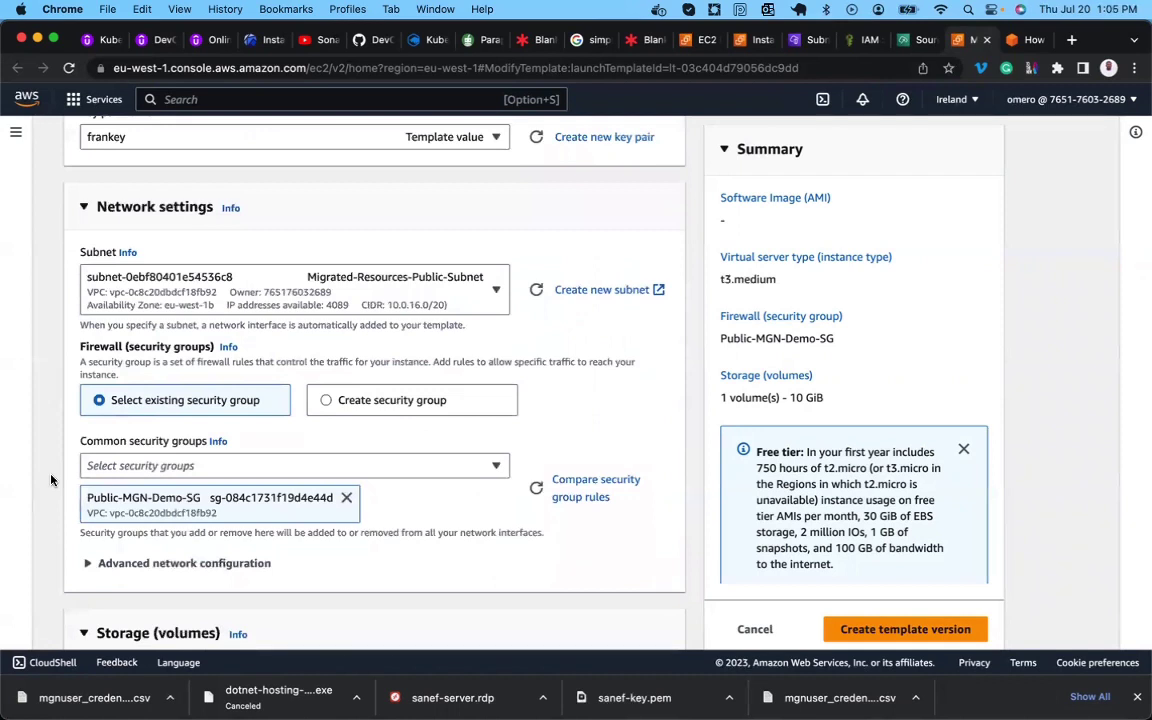
Choose the sub1 subnet, then switch to the MGN migration blog article.
left_click(255, 295)
scroll(256, 470, "down", 3)
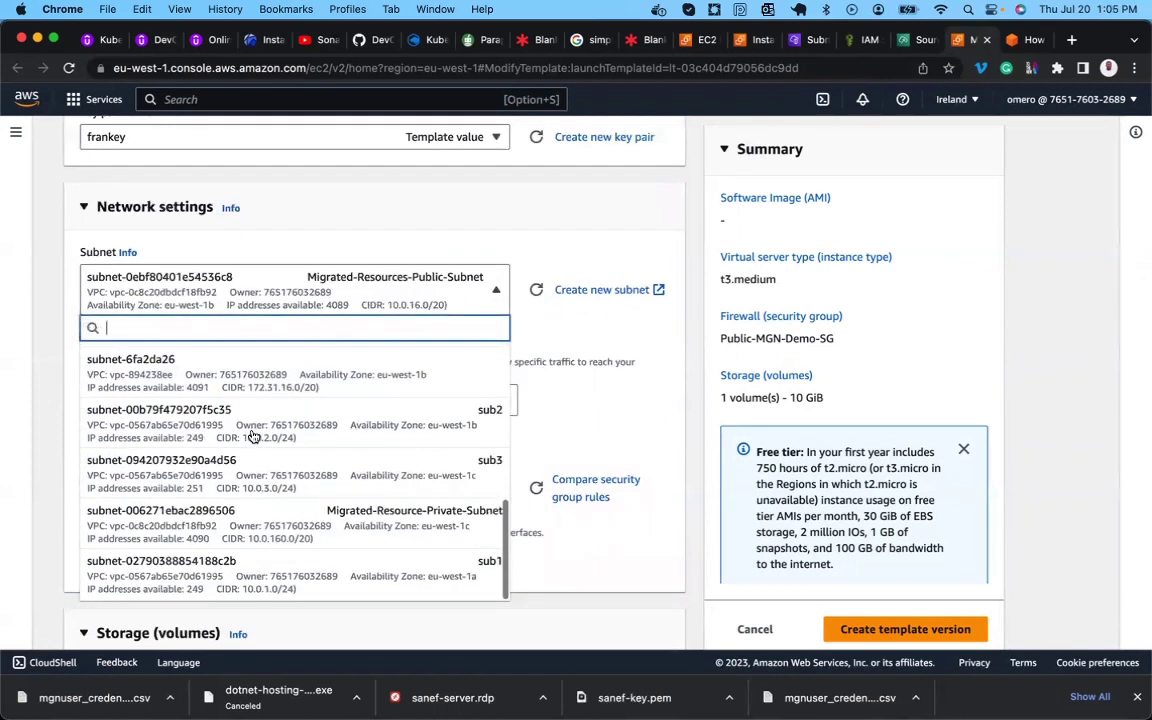
left_click(244, 582)
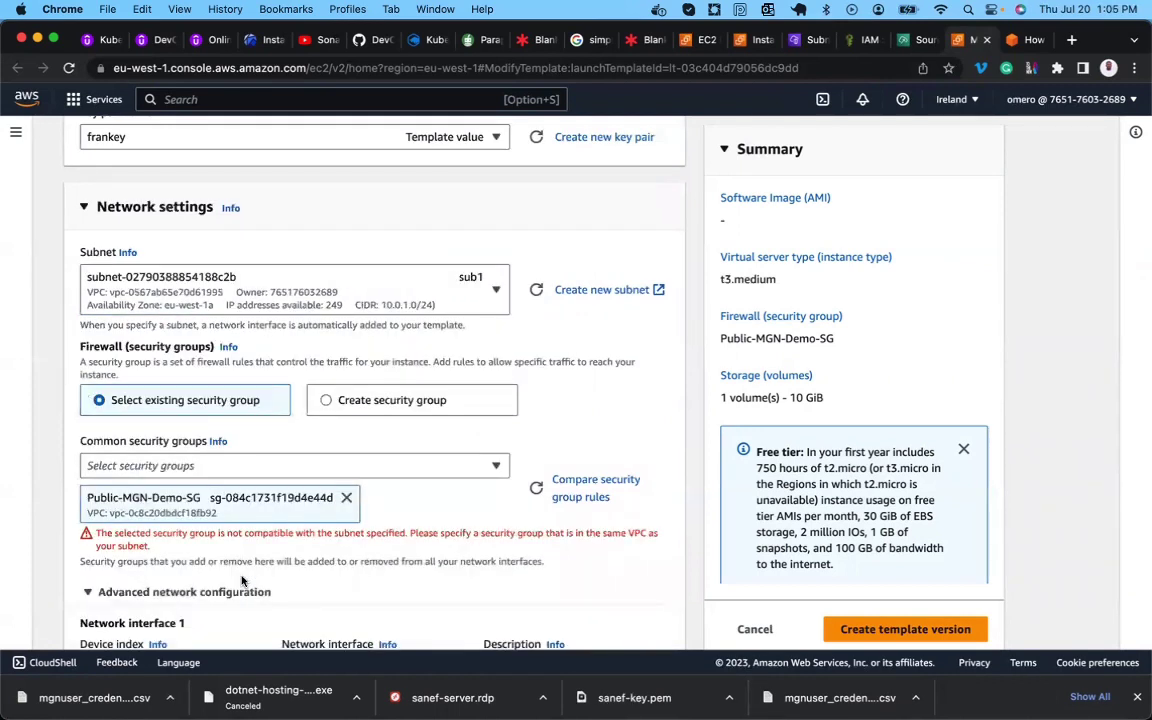
left_click(453, 309)
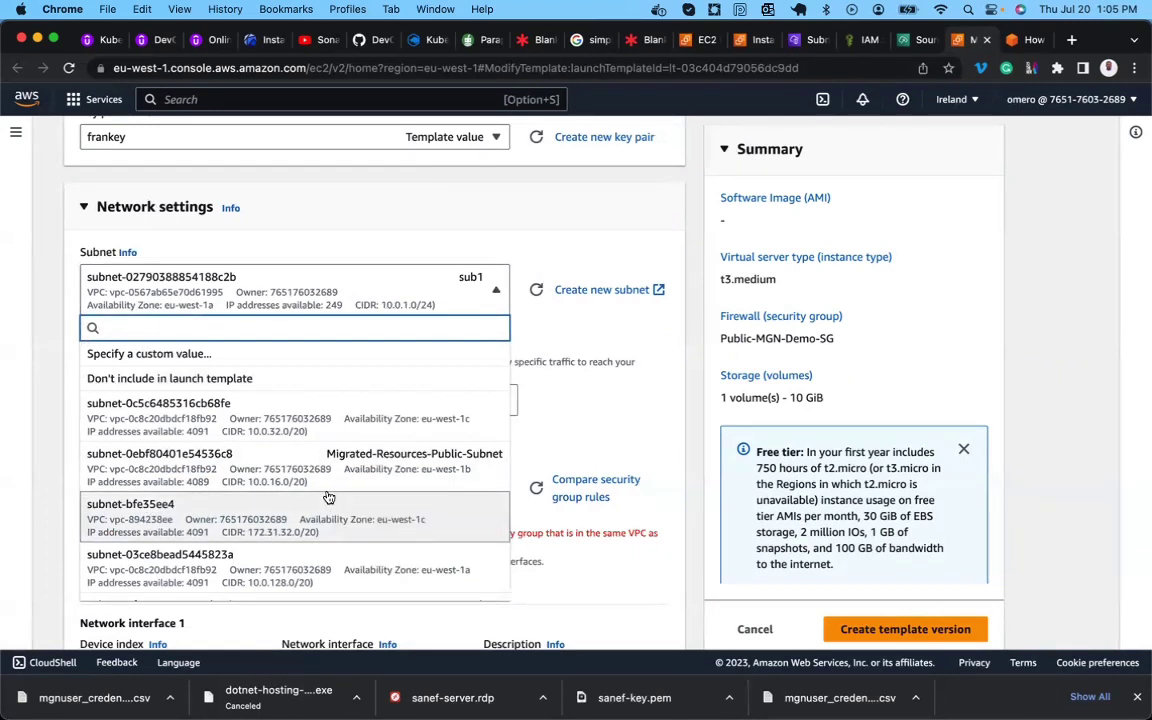
left_click(1022, 40)
Scroll the blog up to the DB Server launch-template modification steps, then return to the template editor.
scroll(570, 344, "up", 15)
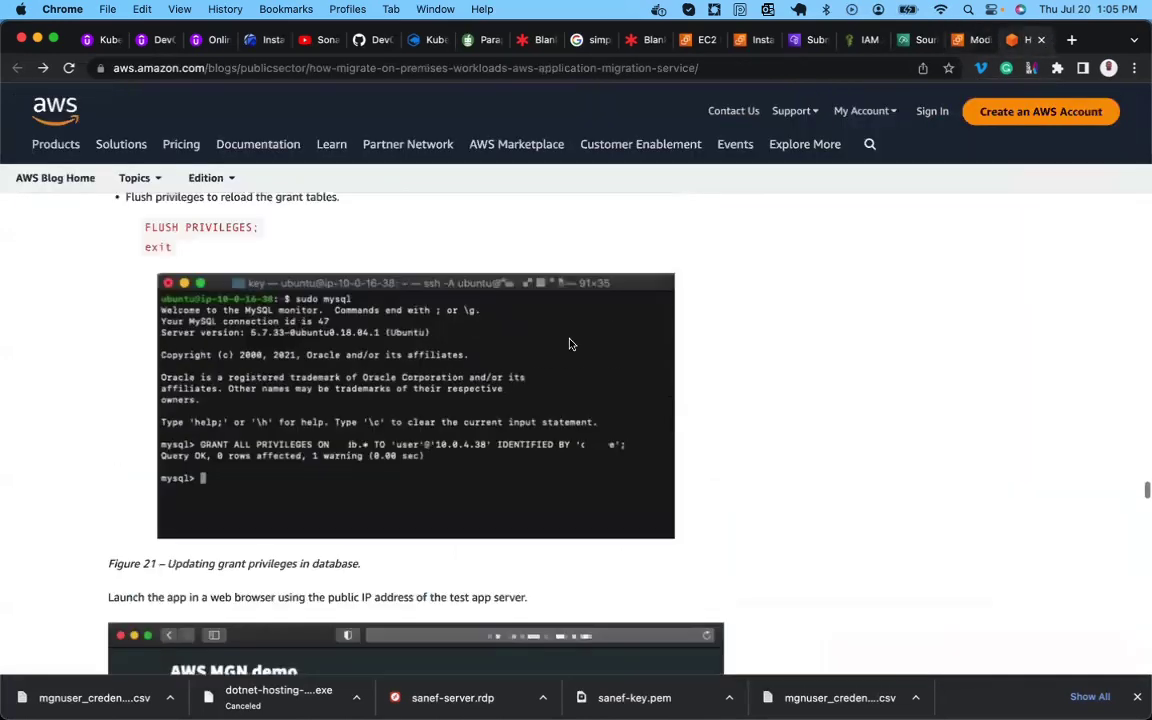
scroll(572, 345, "up", 5)
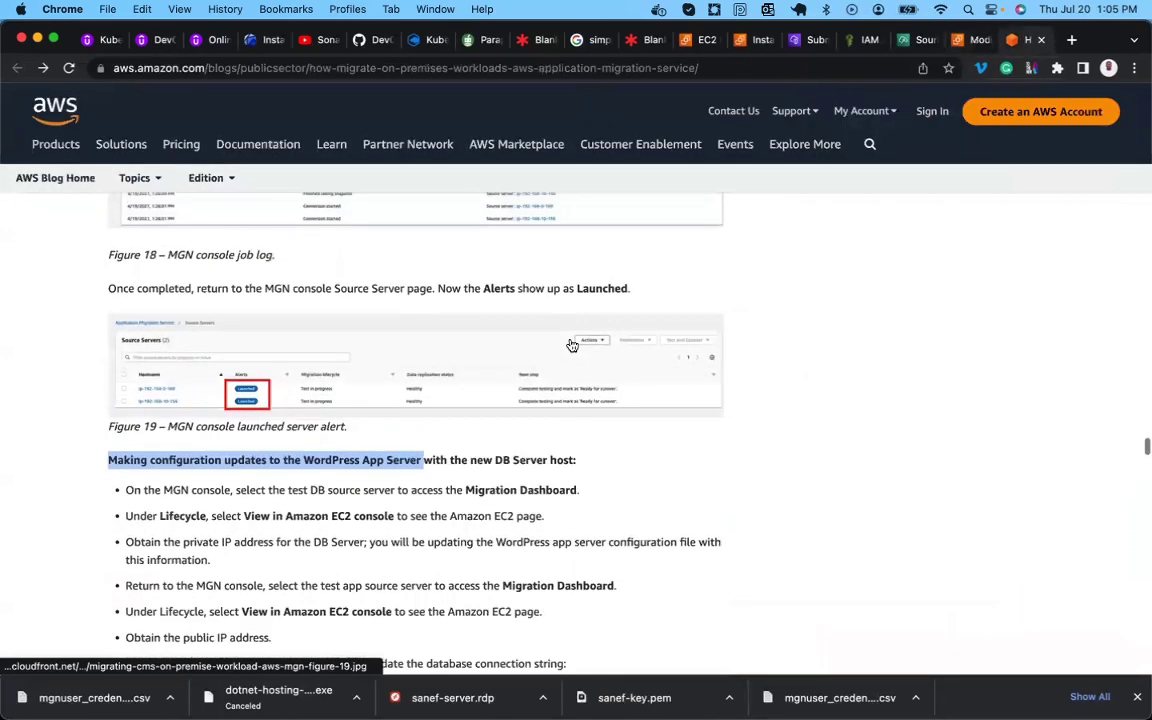
scroll(572, 345, "up", 10)
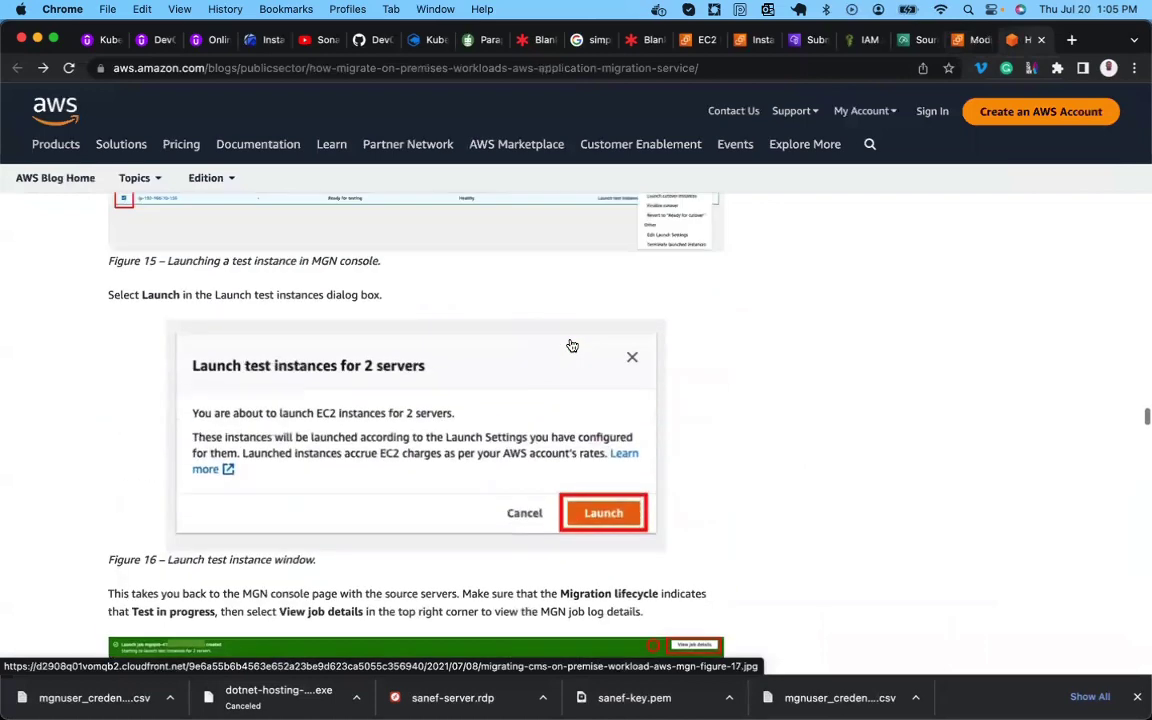
scroll(572, 345, "down", 5)
scroll(572, 345, "up", 4)
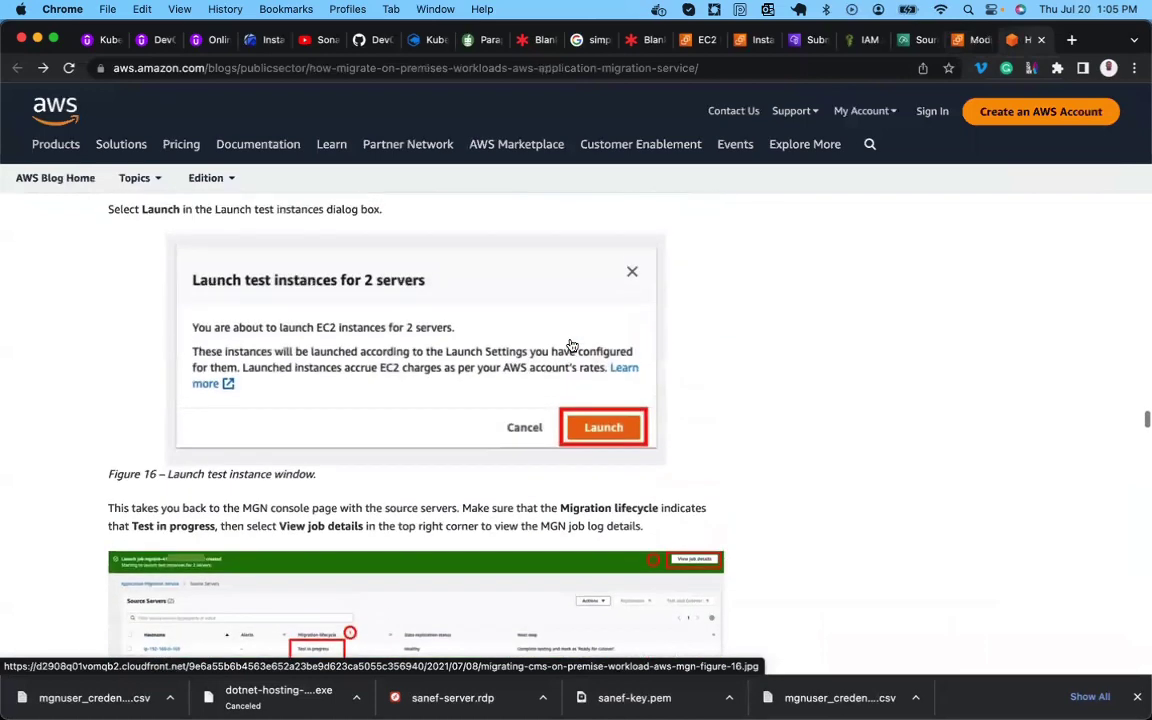
scroll(572, 345, "up", 10)
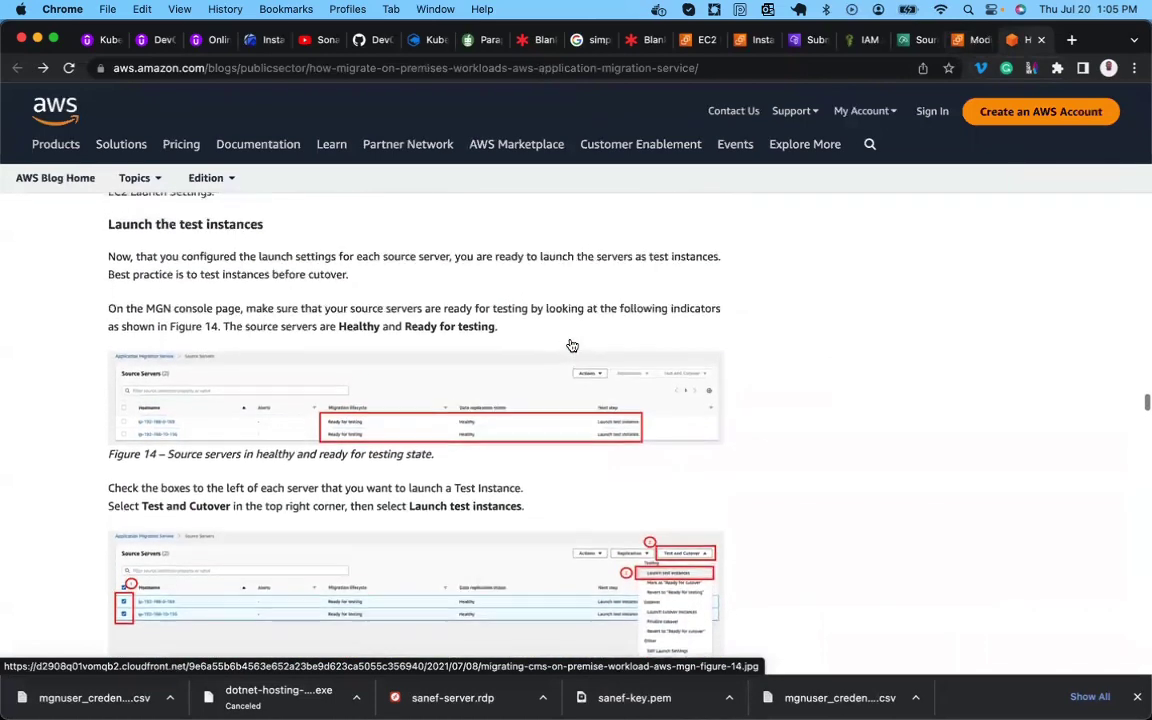
scroll(570, 344, "up", 2)
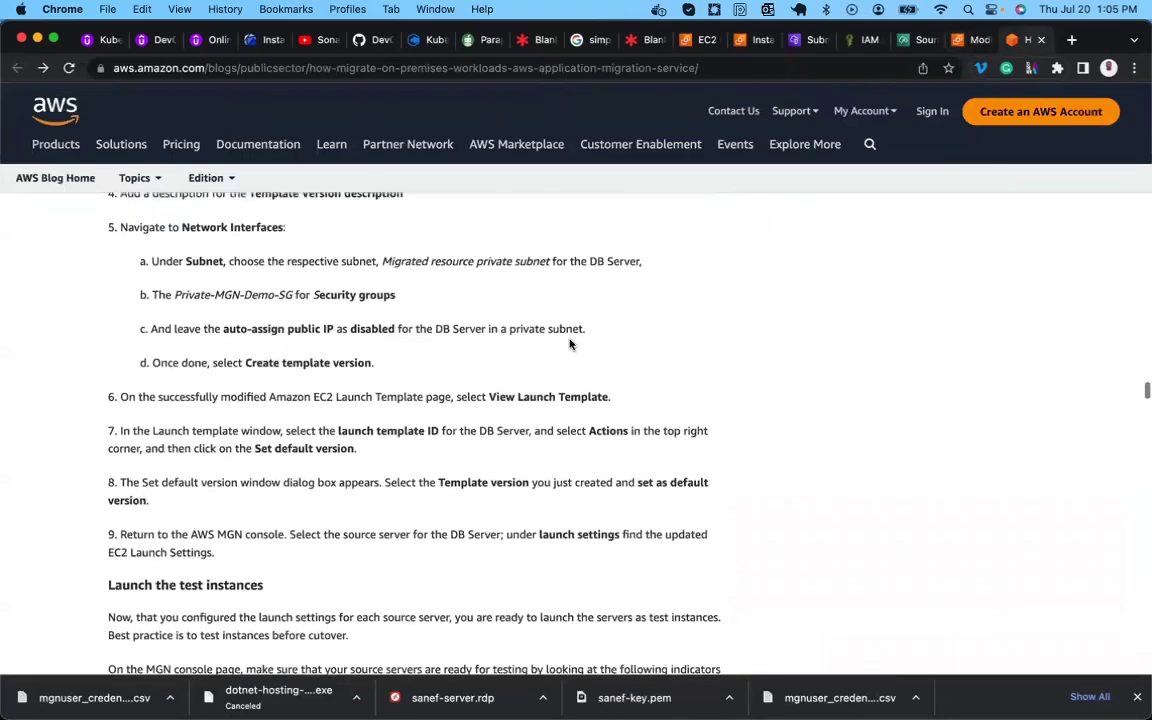
scroll(570, 344, "up", 5)
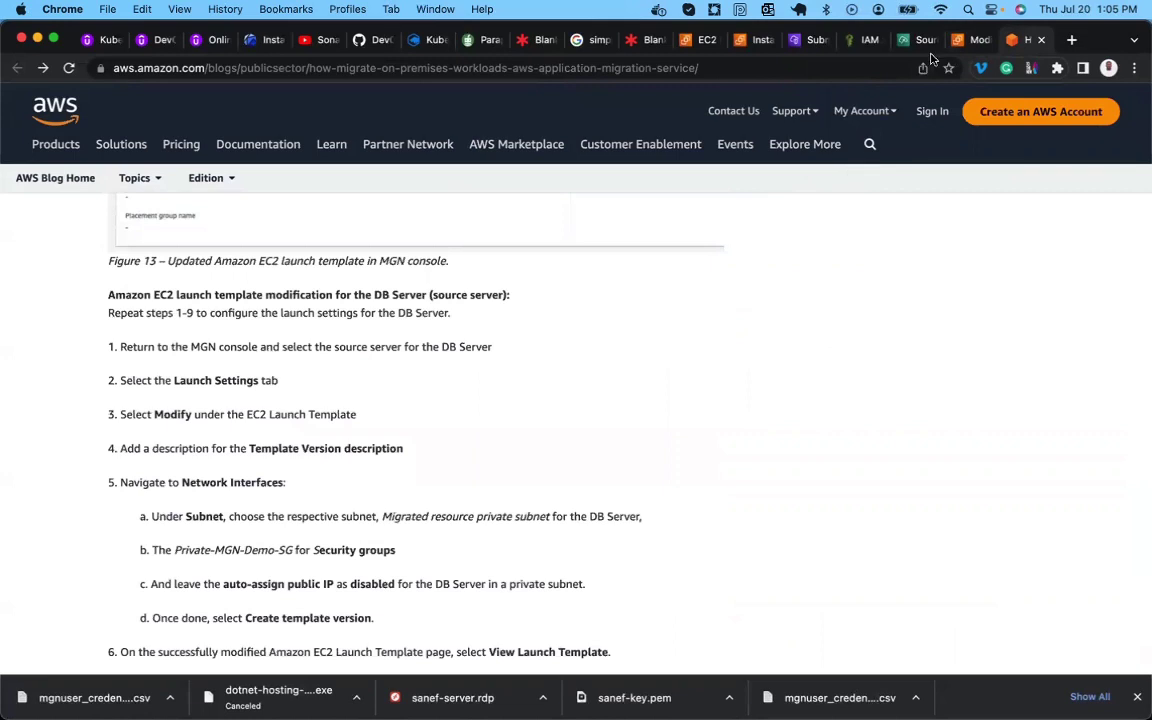
left_click(972, 40)
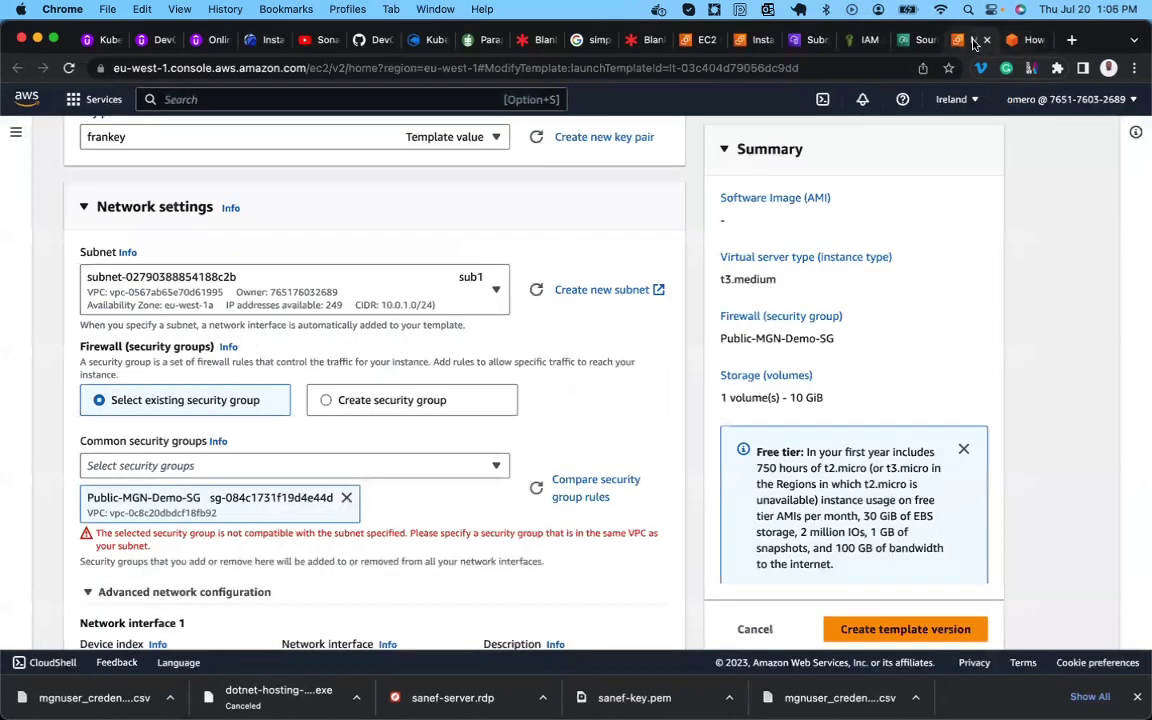
Set the template's subnet to Migrated-Resources-Public-Subnet.
left_click(450, 293)
scroll(395, 540, "down", 1)
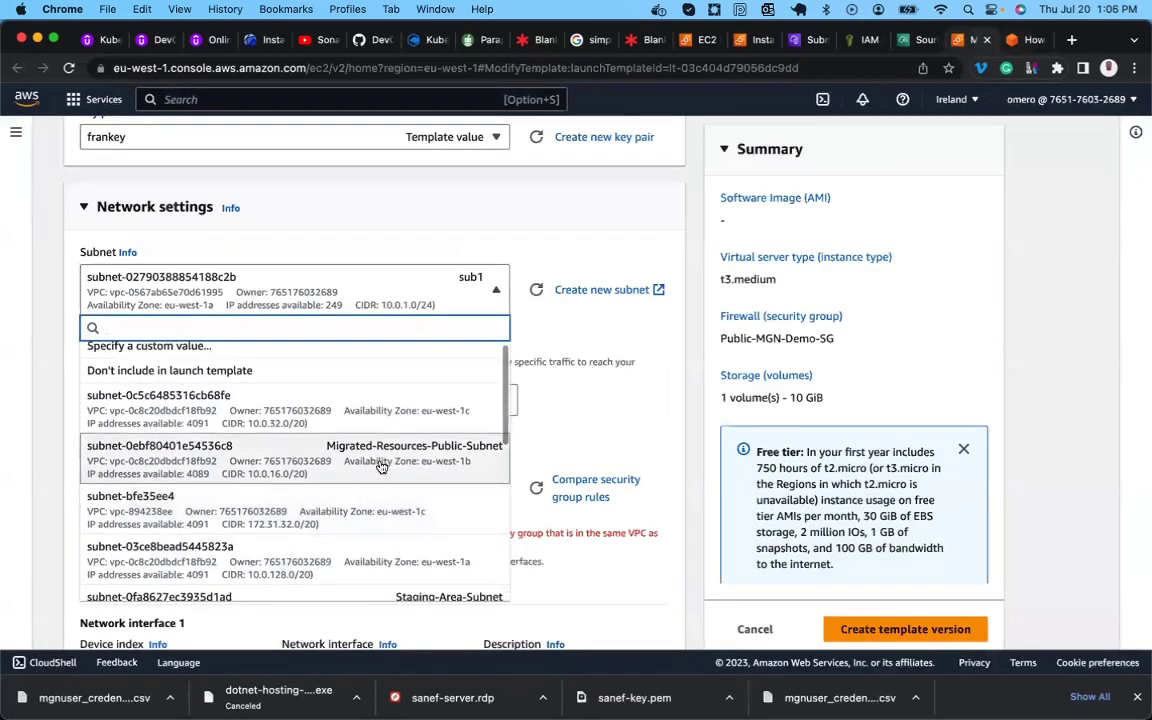
left_click(415, 459)
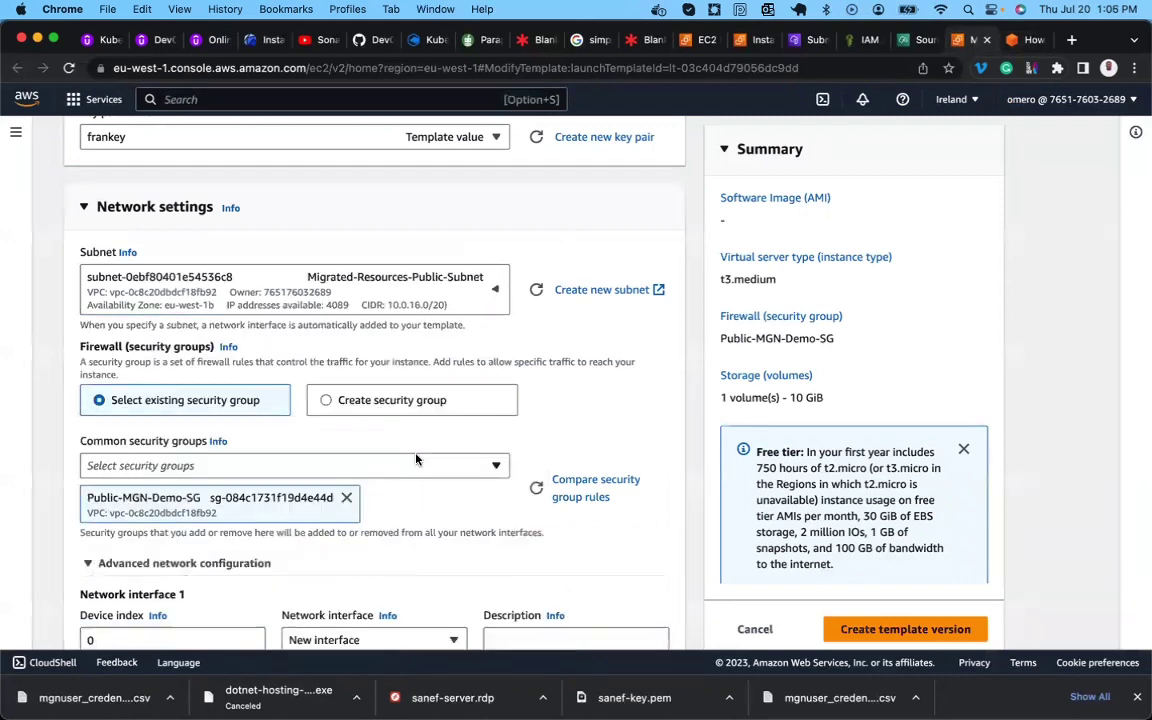
scroll(260, 404, "down", 2)
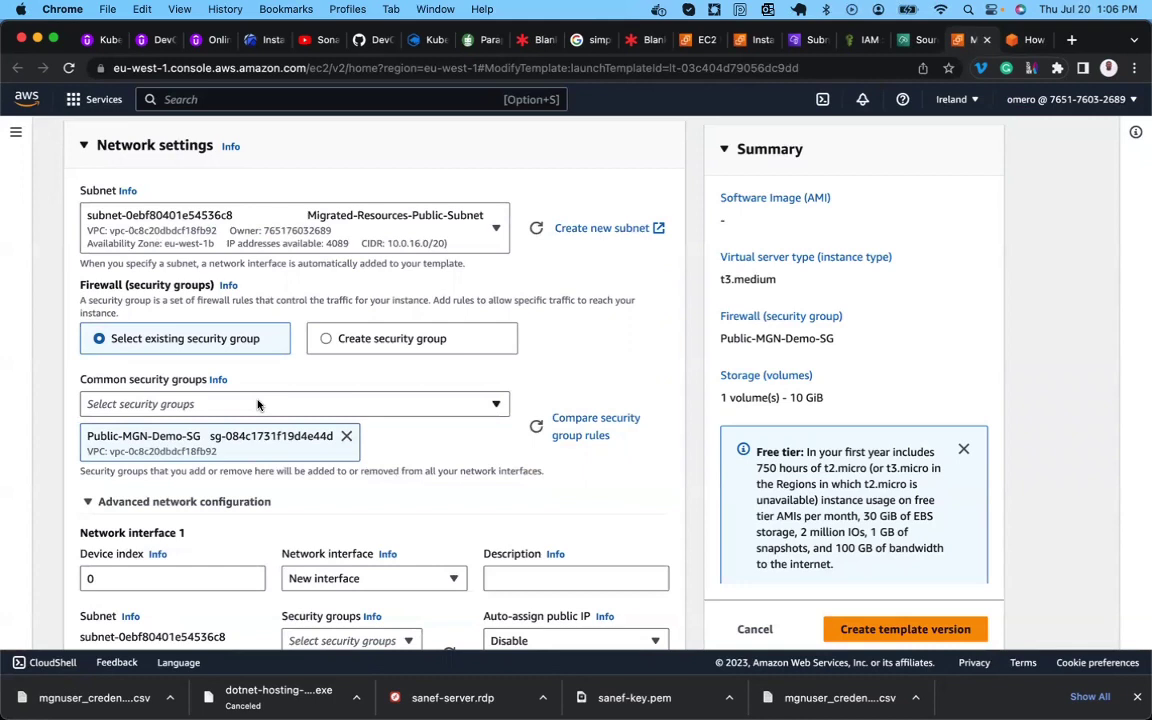
left_click(257, 404)
left_click(257, 404)
scroll(197, 446, "down", 4)
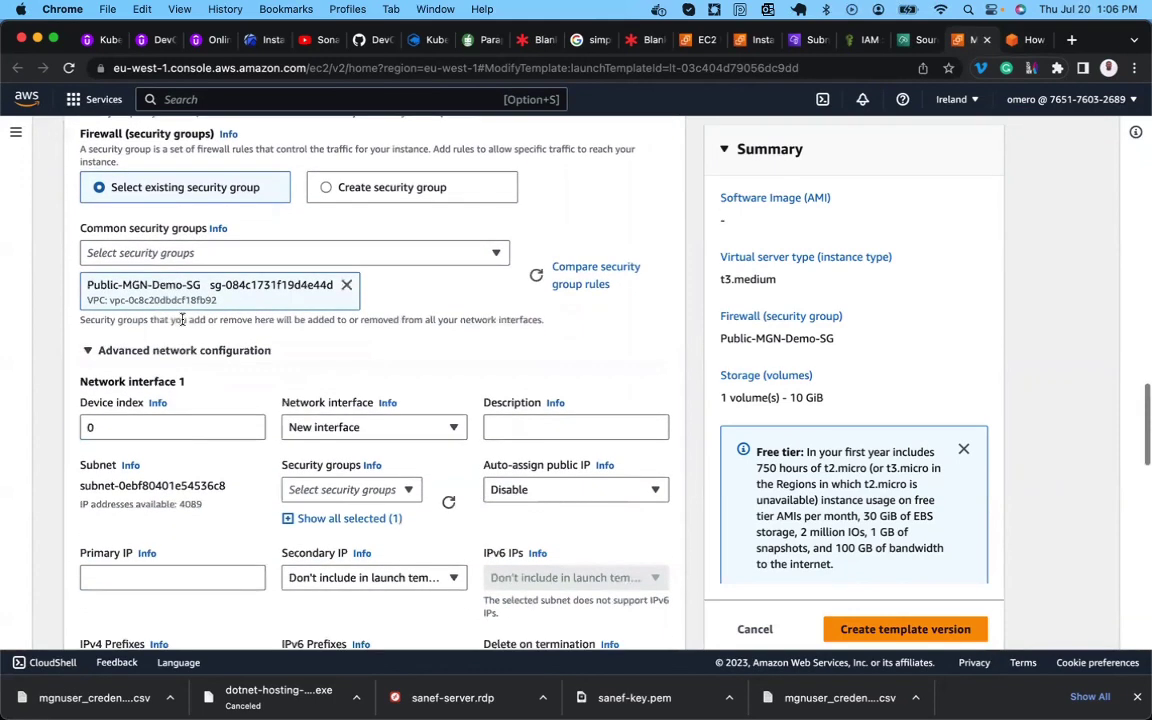
scroll(235, 345, "down", 2)
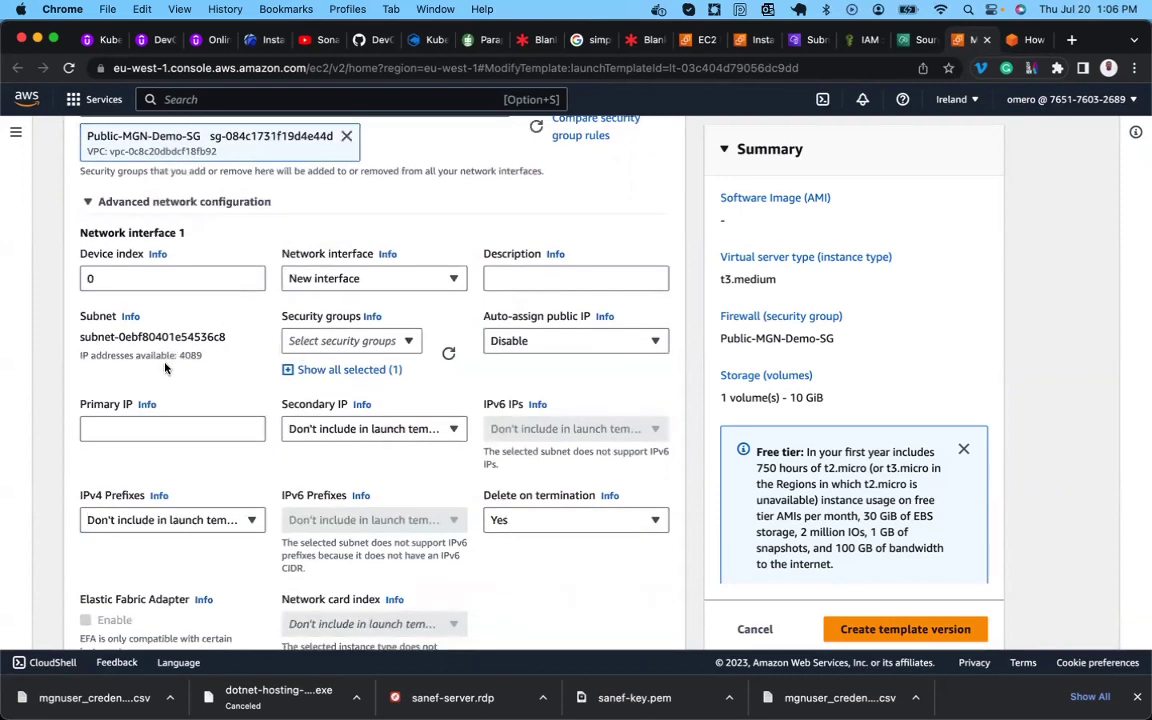
Enable auto-assign public IP and keep Public-MGN-Demo-SG as the interface's only security group.
left_click(515, 343)
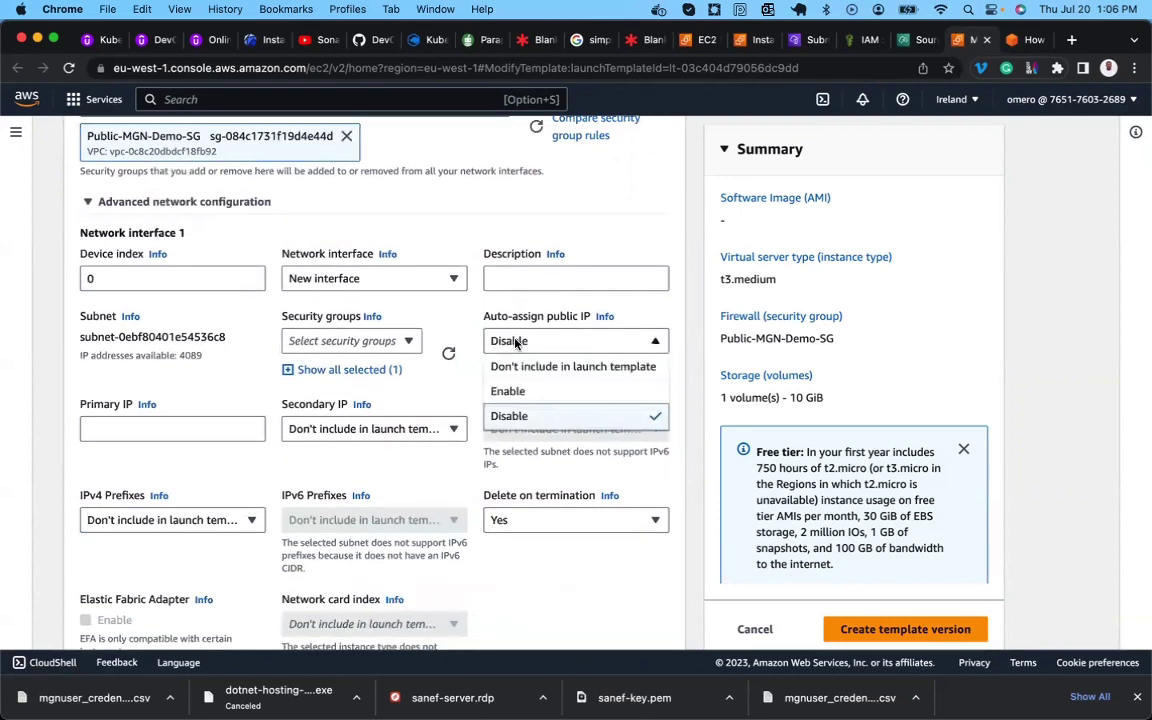
left_click(531, 394)
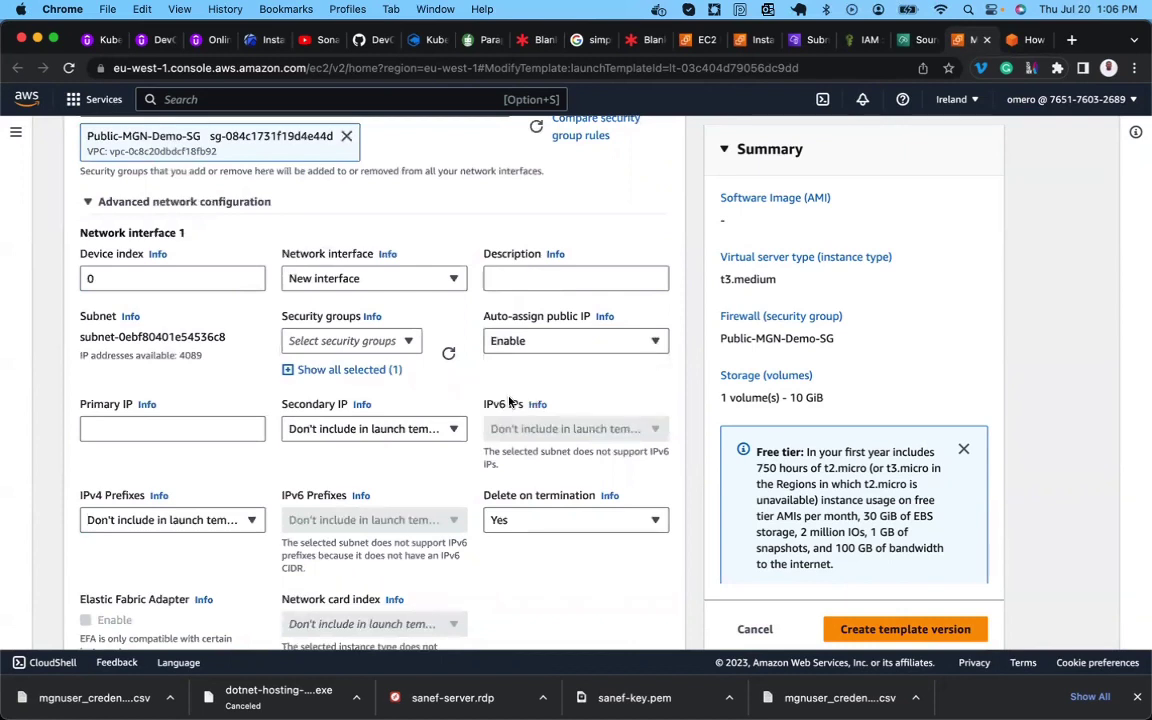
left_click(404, 343)
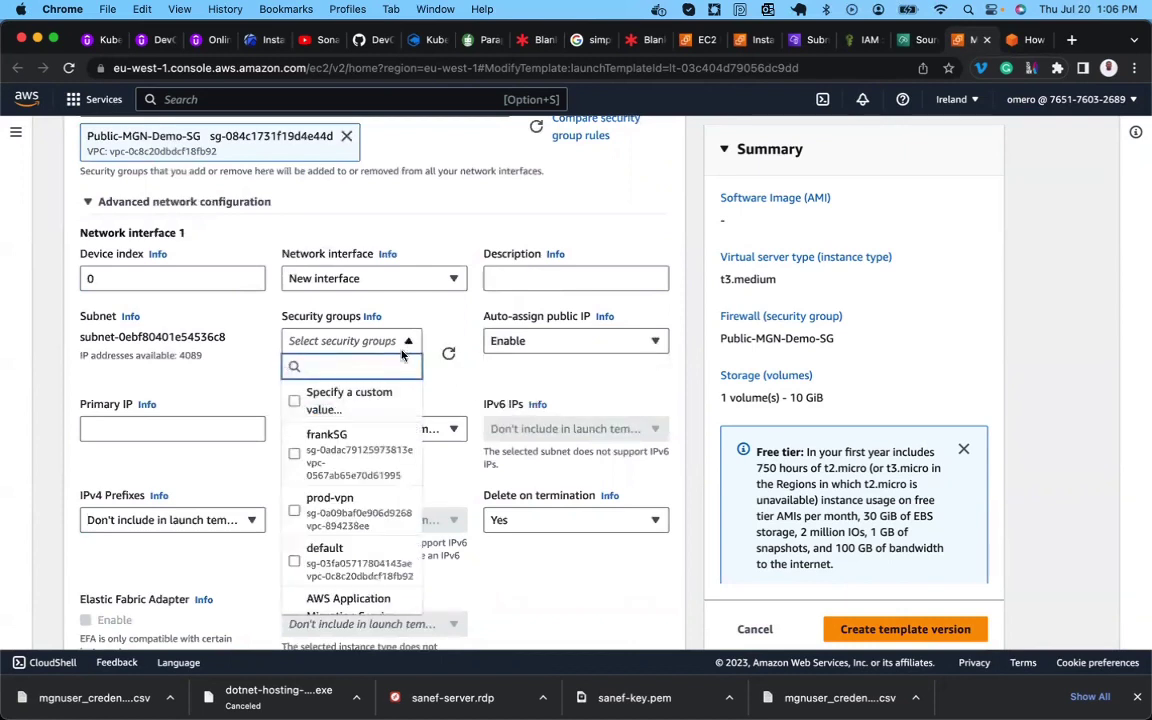
left_click(360, 446)
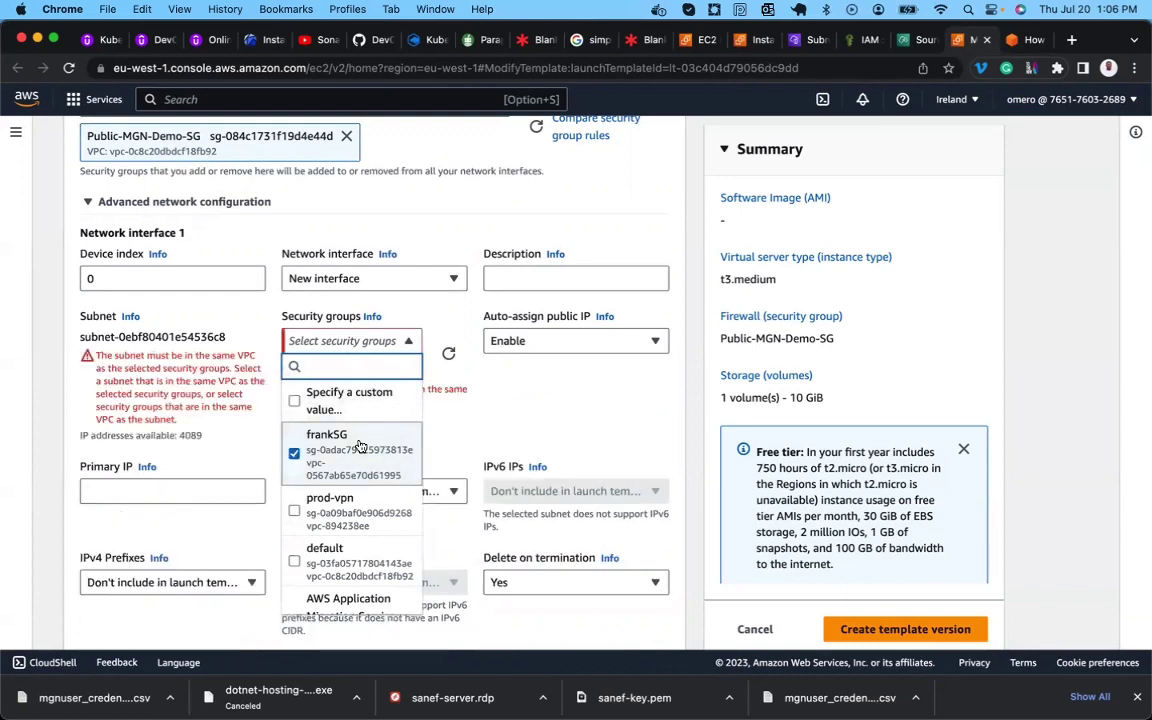
left_click(325, 447)
left_click(390, 341)
left_click(390, 341)
scroll(367, 478, "down", 2)
scroll(367, 480, "down", 4)
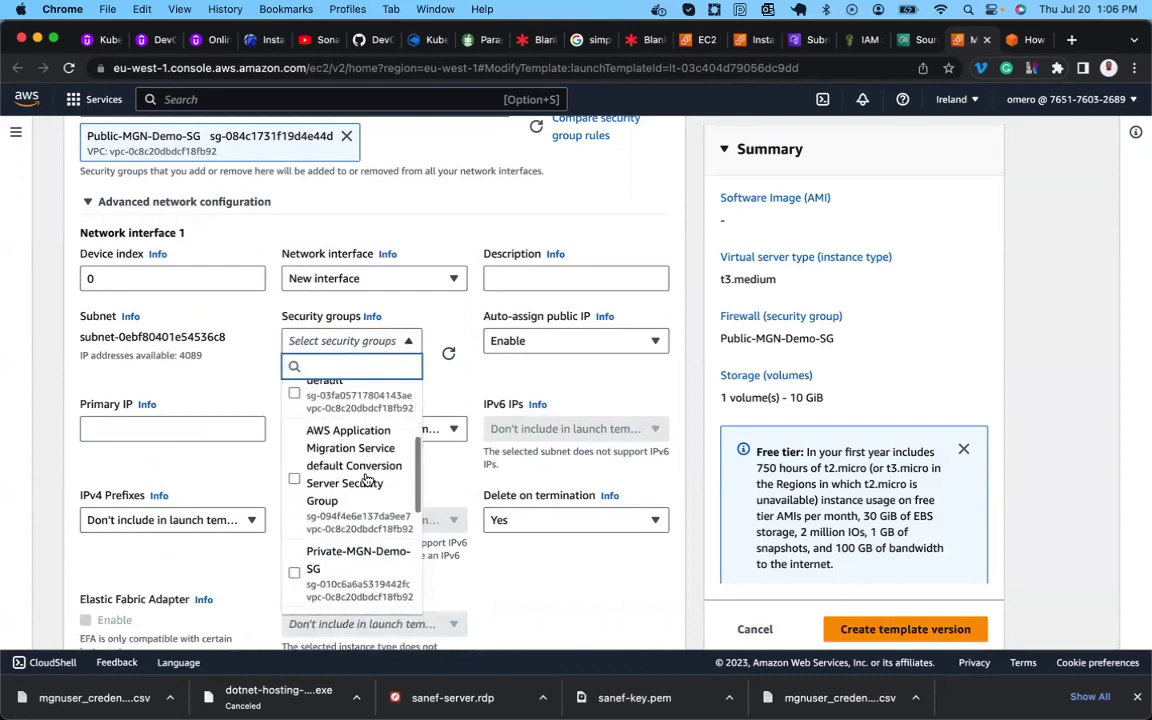
scroll(367, 480, "up", 2)
scroll(367, 480, "down", 5)
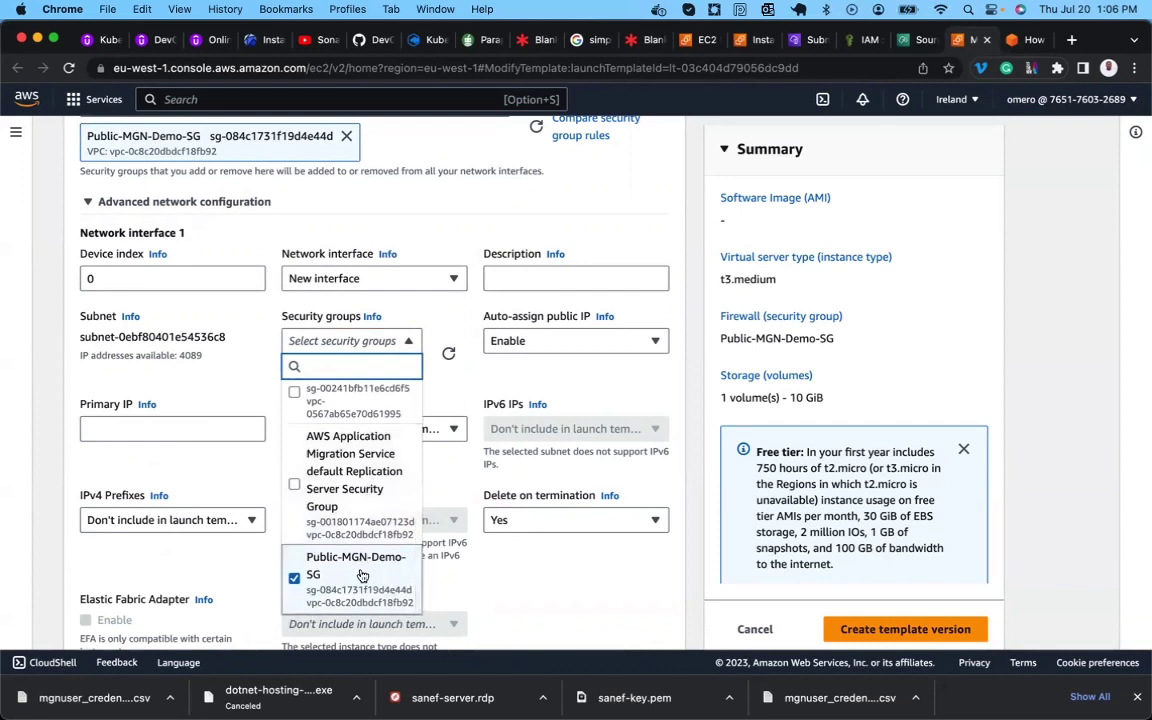
left_click(254, 494)
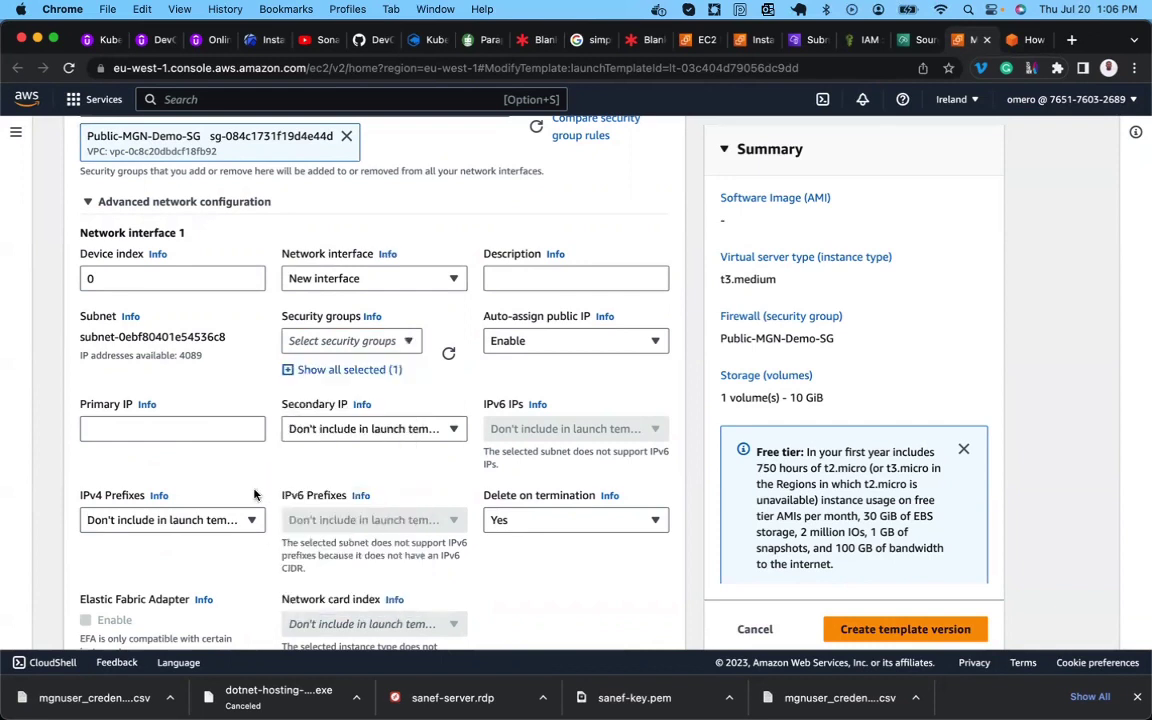
left_click(308, 372)
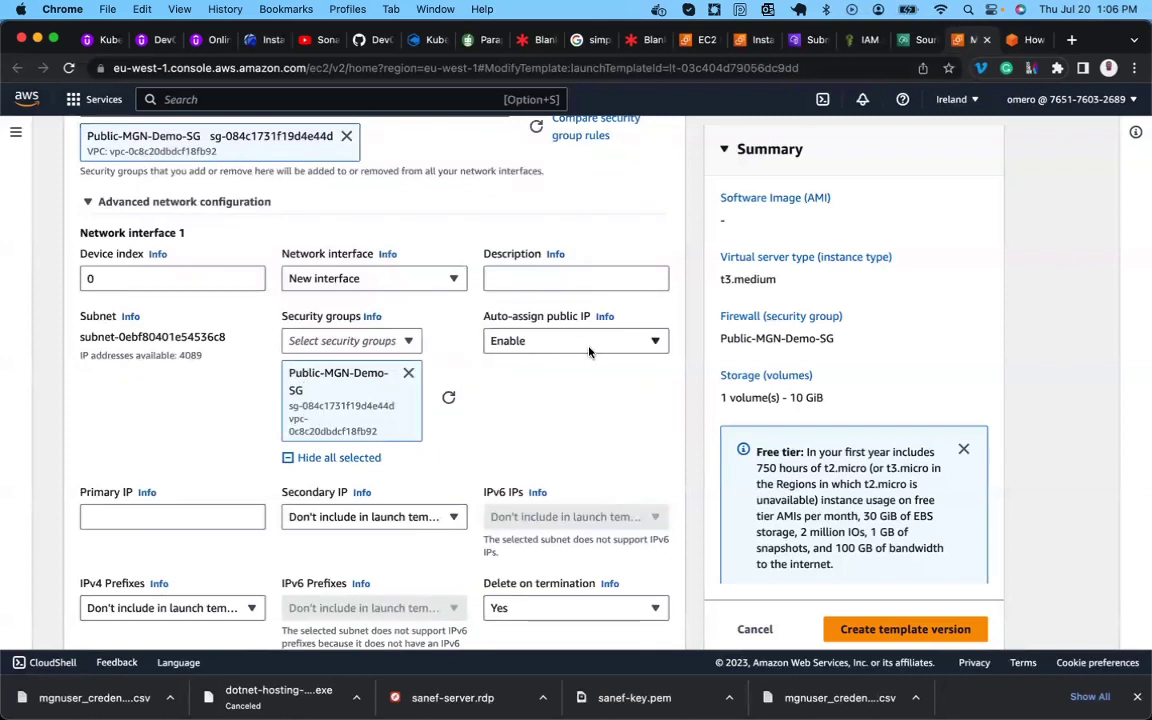
Review the modified form and save it as launch template version 6 with t3.medium and Public-MGN-Demo-SG.
scroll(461, 354, "down", 3)
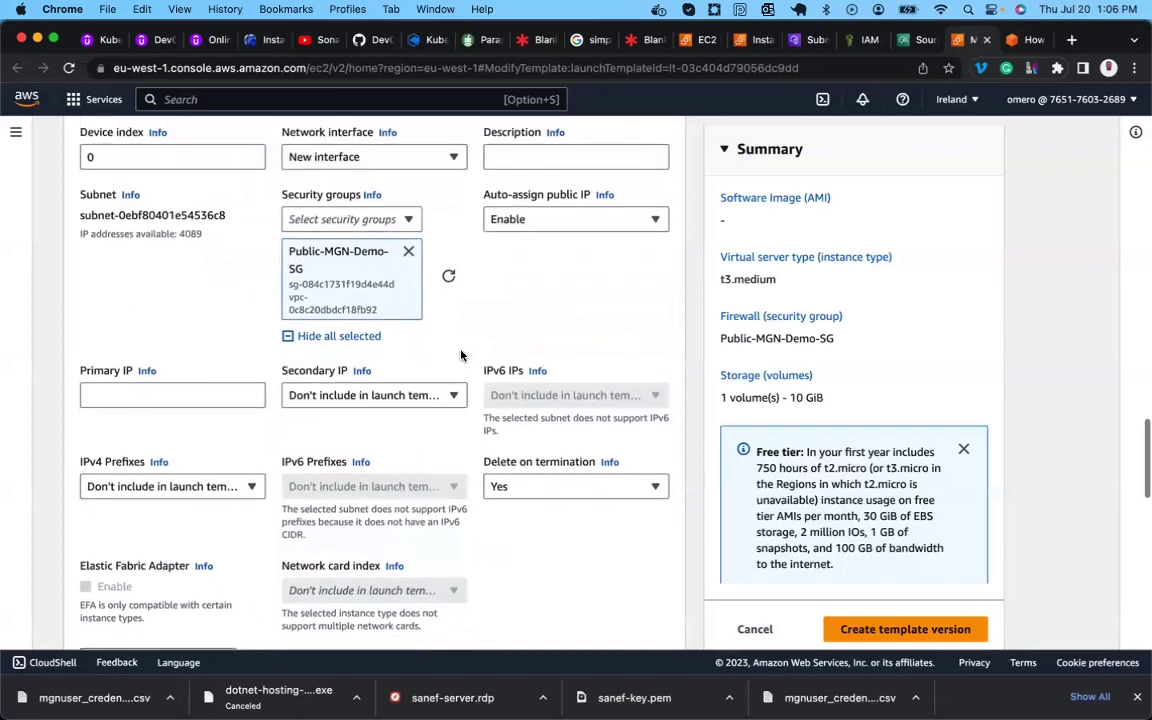
scroll(461, 354, "down", 2)
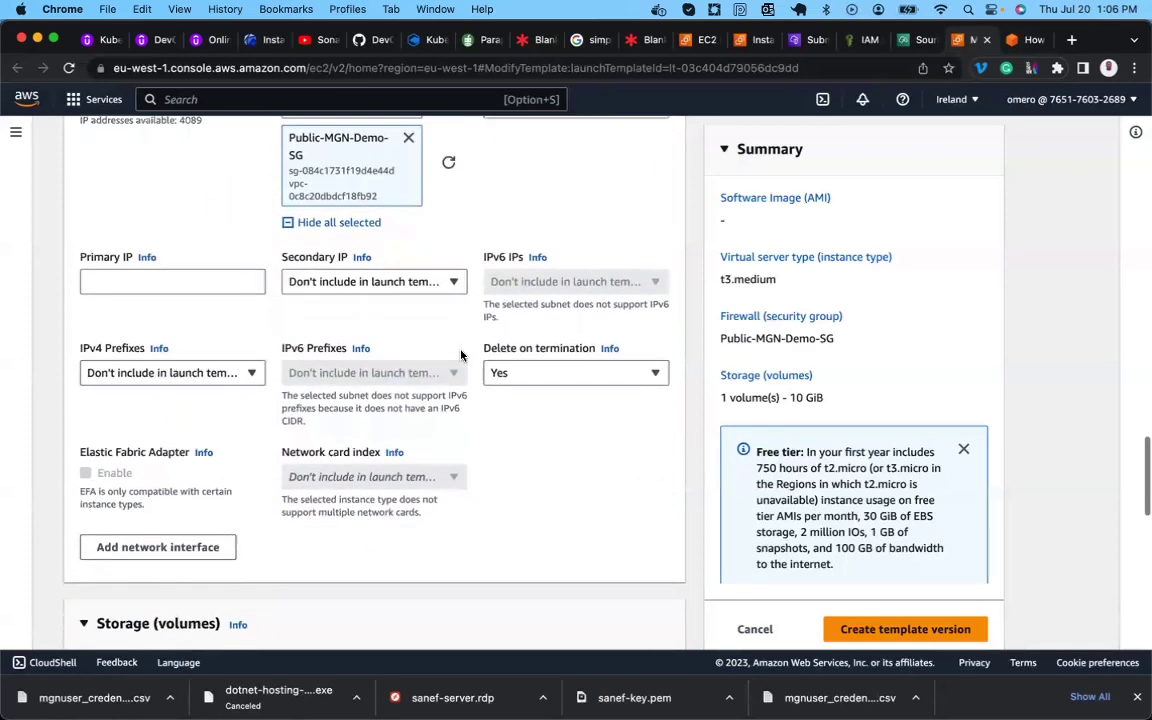
scroll(461, 354, "down", 5)
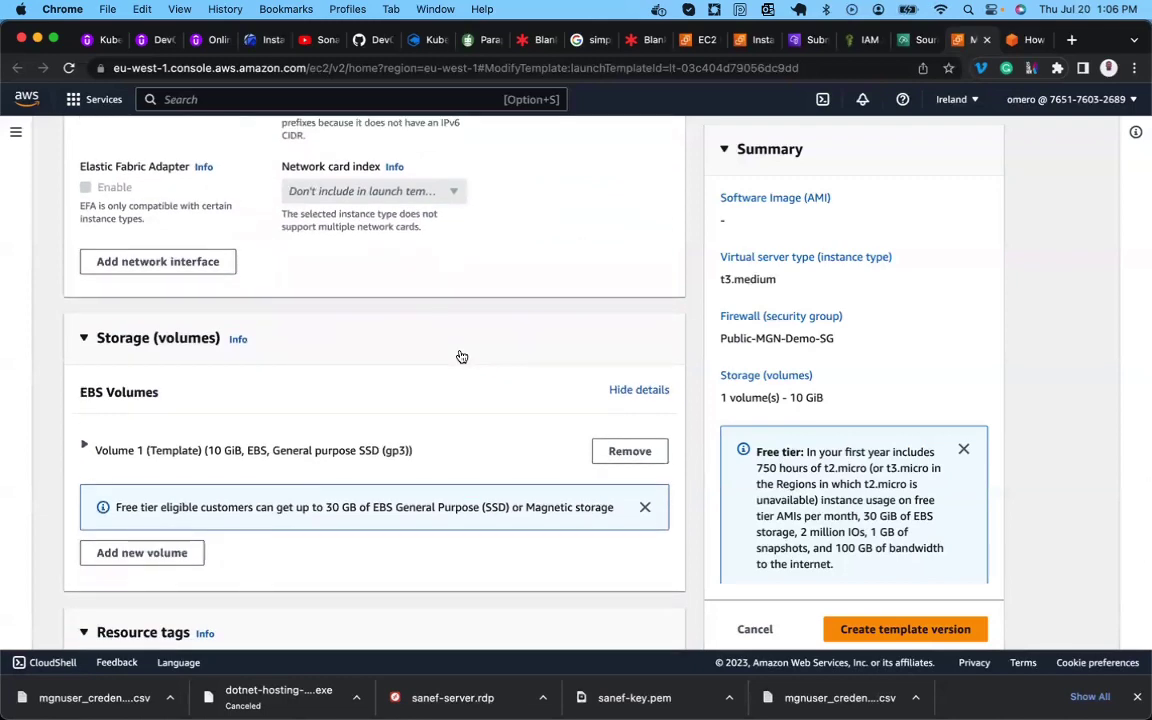
scroll(461, 356, "down", 5)
scroll(461, 356, "up", 15)
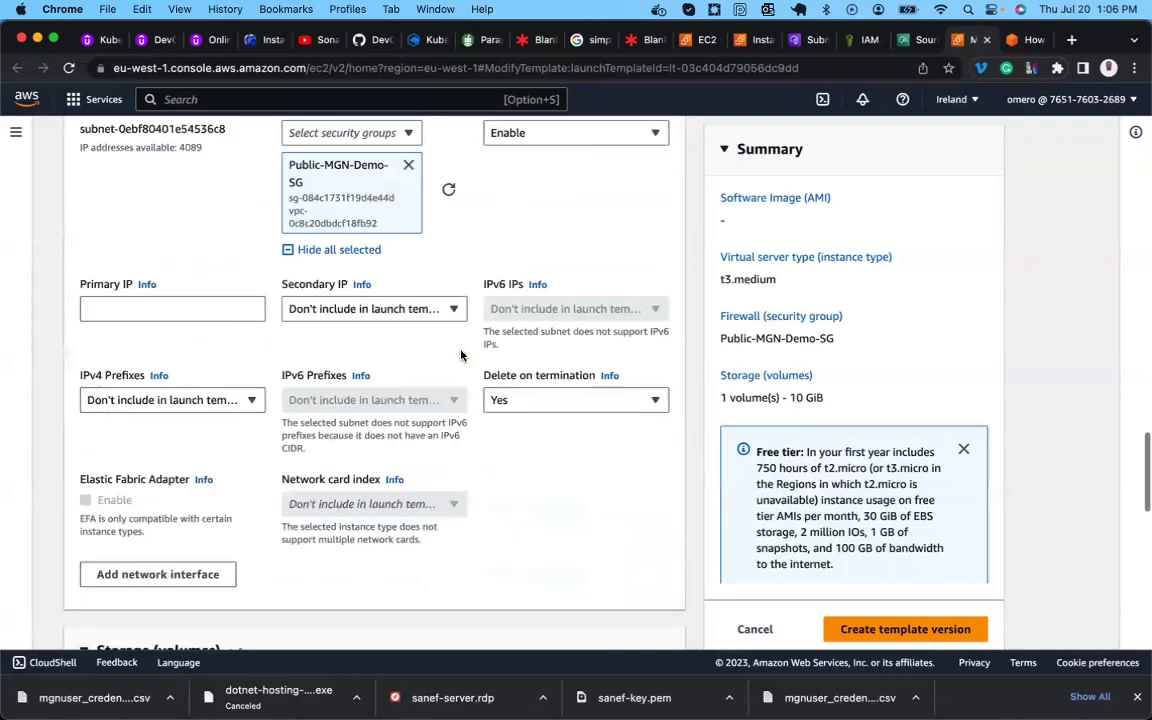
scroll(461, 355, "up", 2)
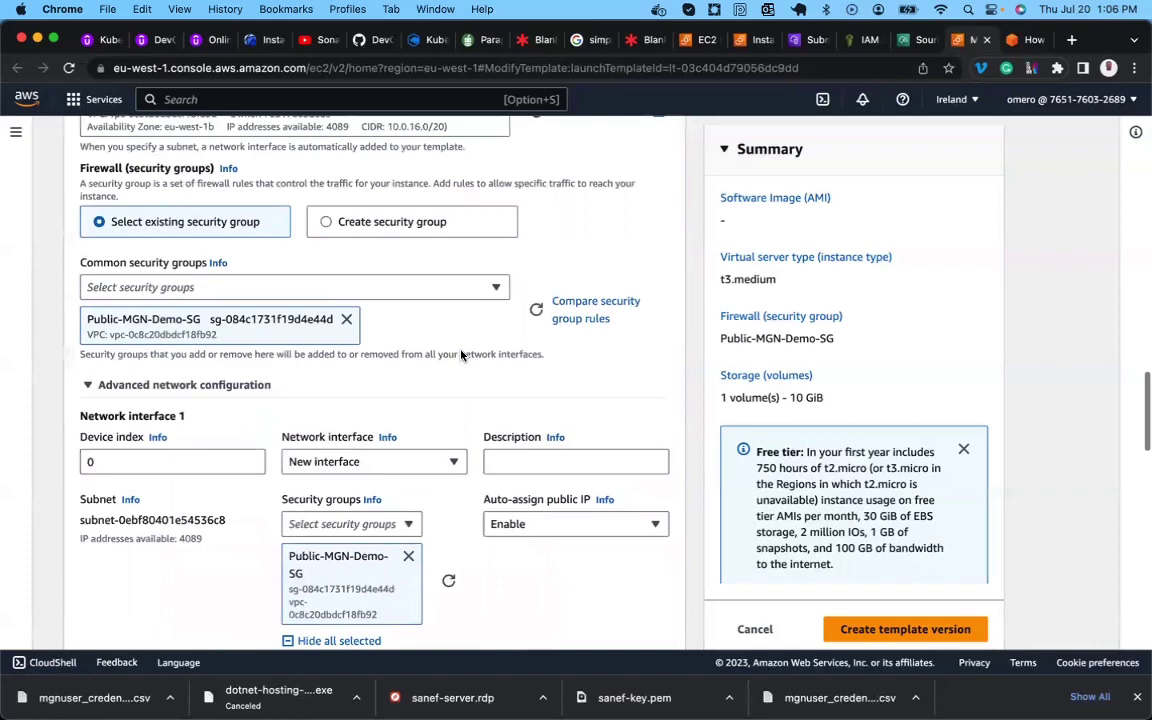
scroll(461, 355, "up", 2)
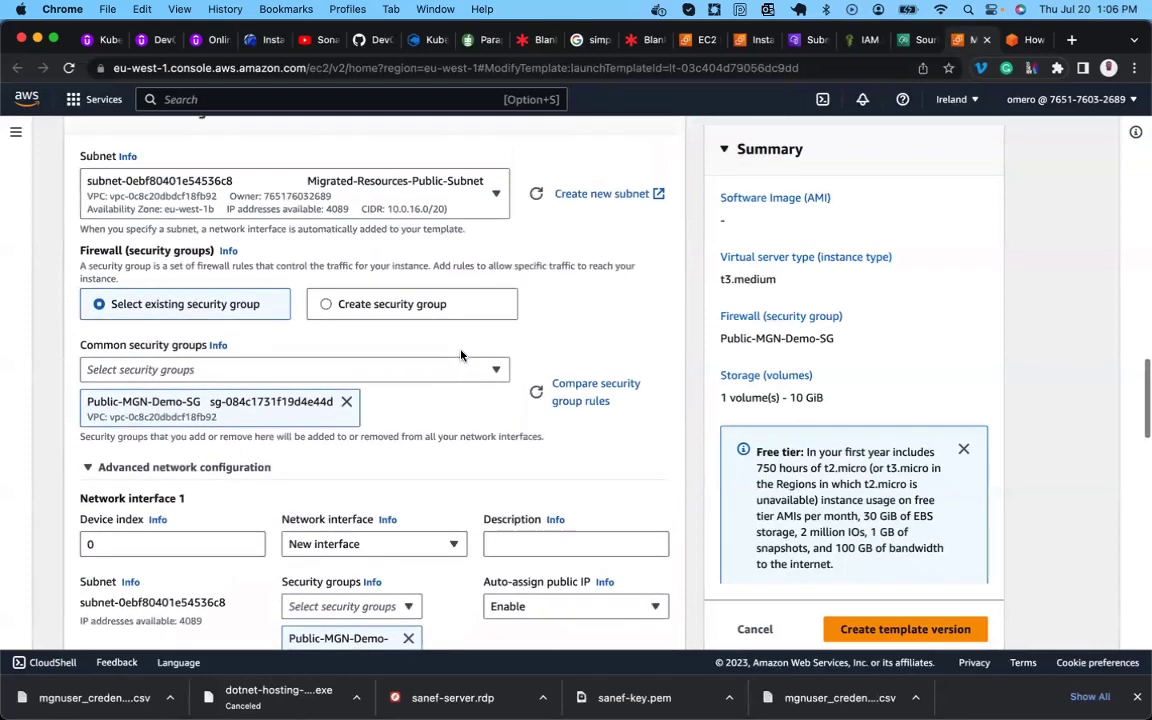
scroll(461, 355, "up", 1)
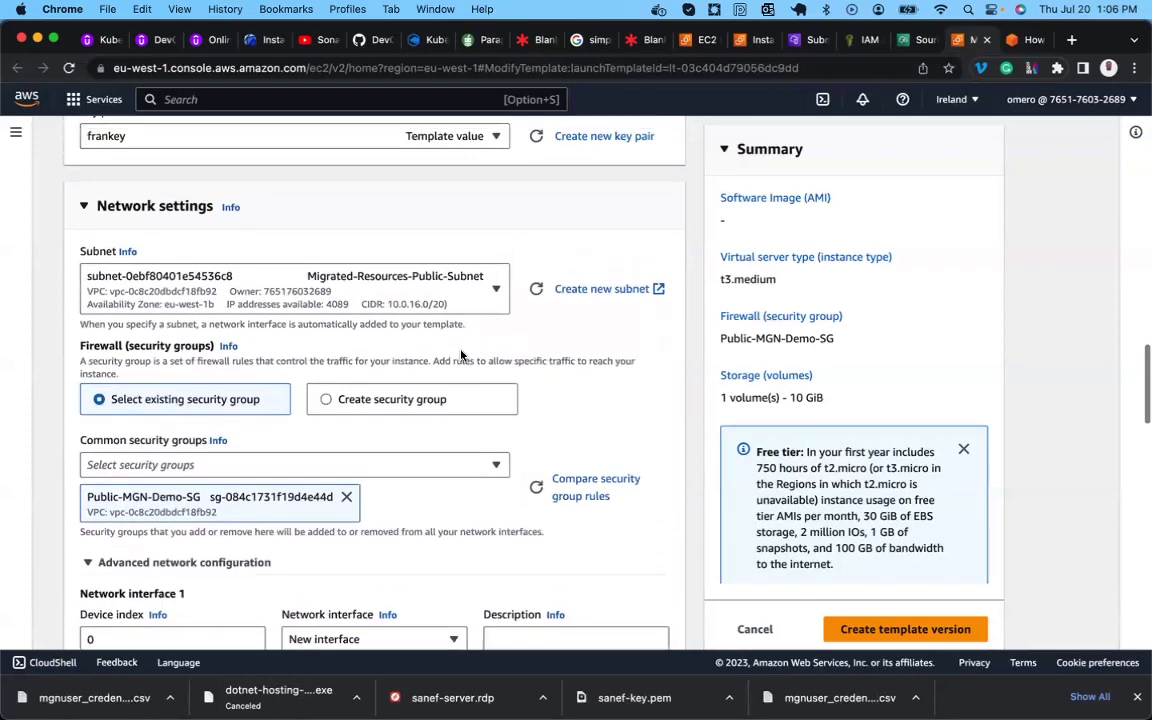
scroll(461, 353, "down", 5)
scroll(461, 353, "down", 6)
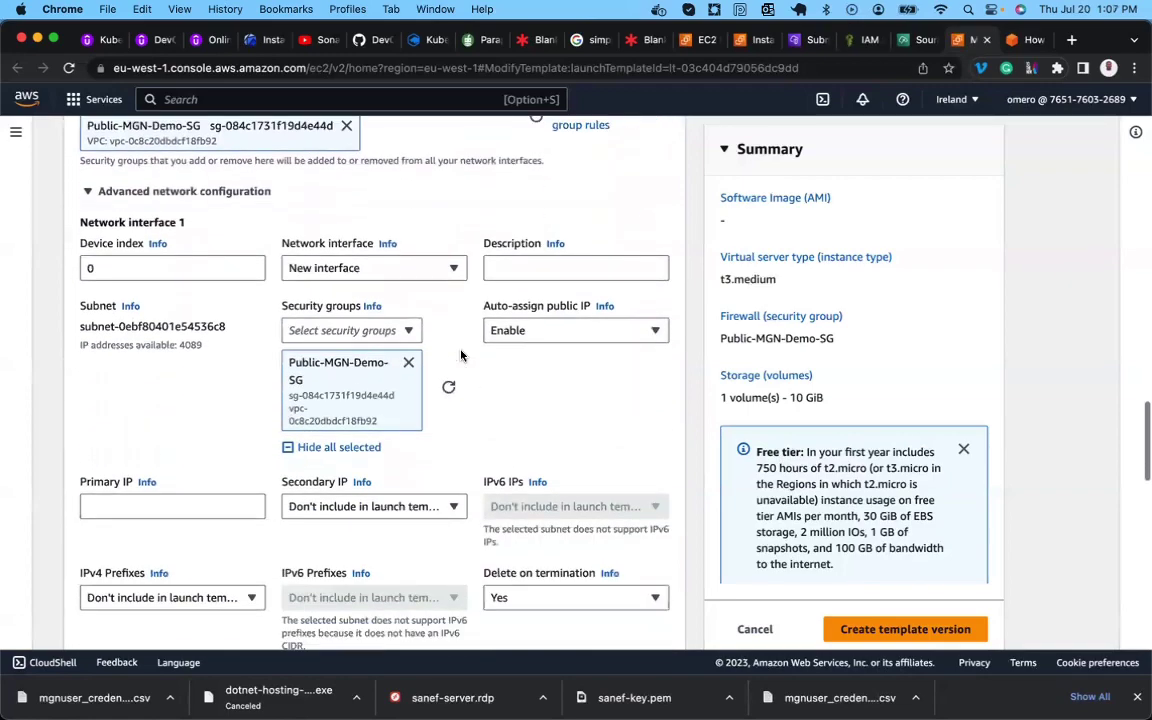
scroll(461, 355, "down", 12)
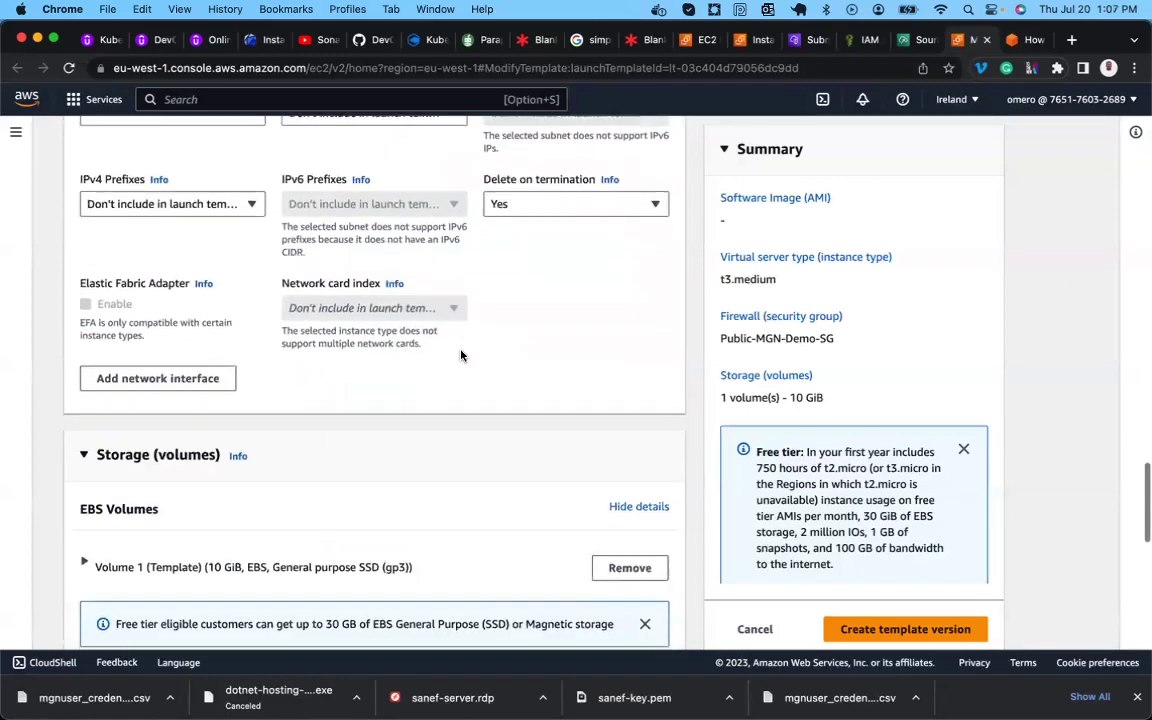
scroll(461, 355, "up", 15)
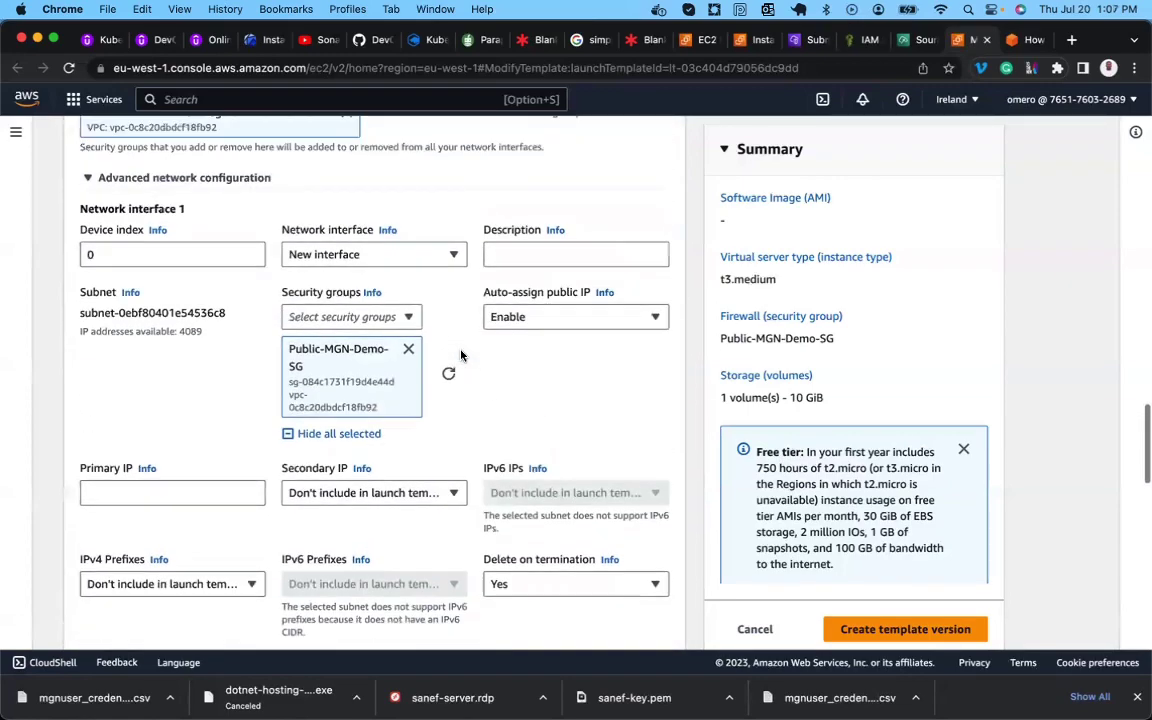
scroll(461, 355, "up", 2)
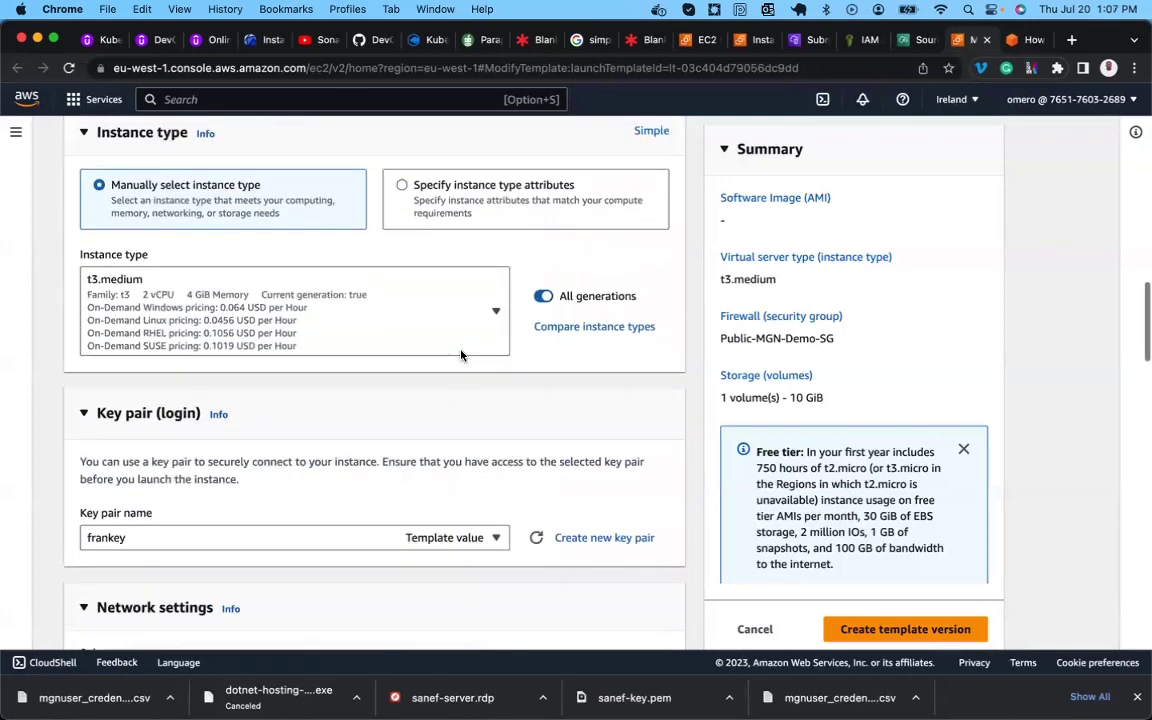
scroll(426, 464, "down", 15)
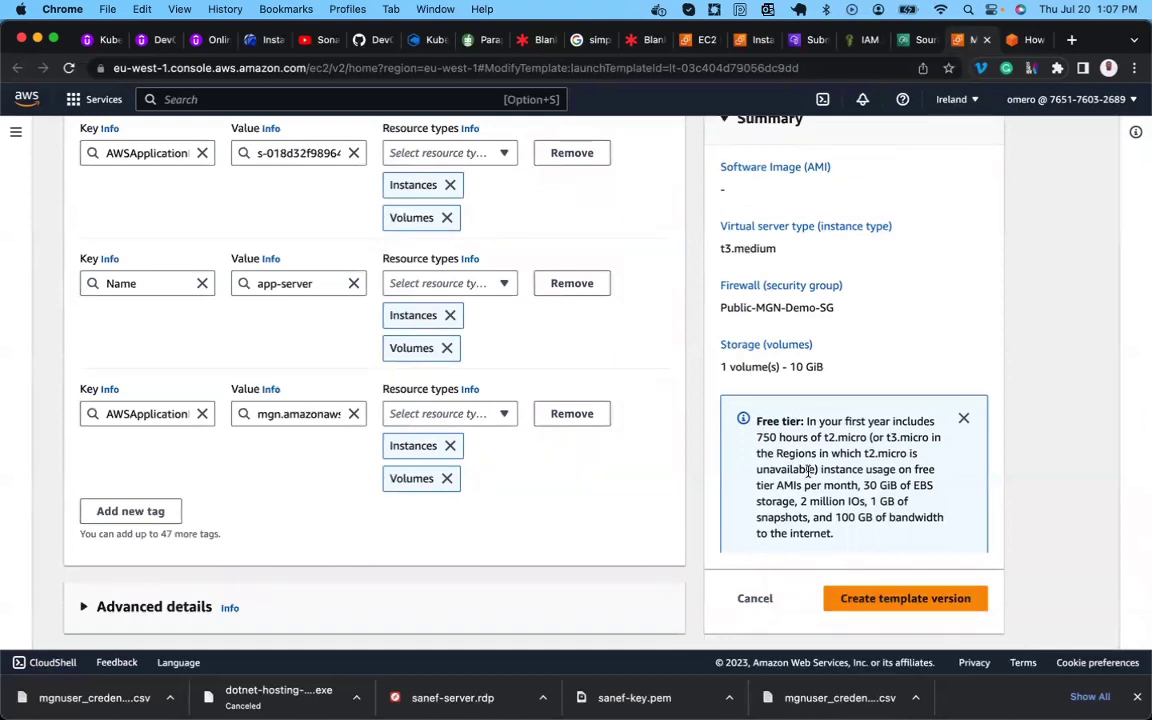
left_click(873, 599)
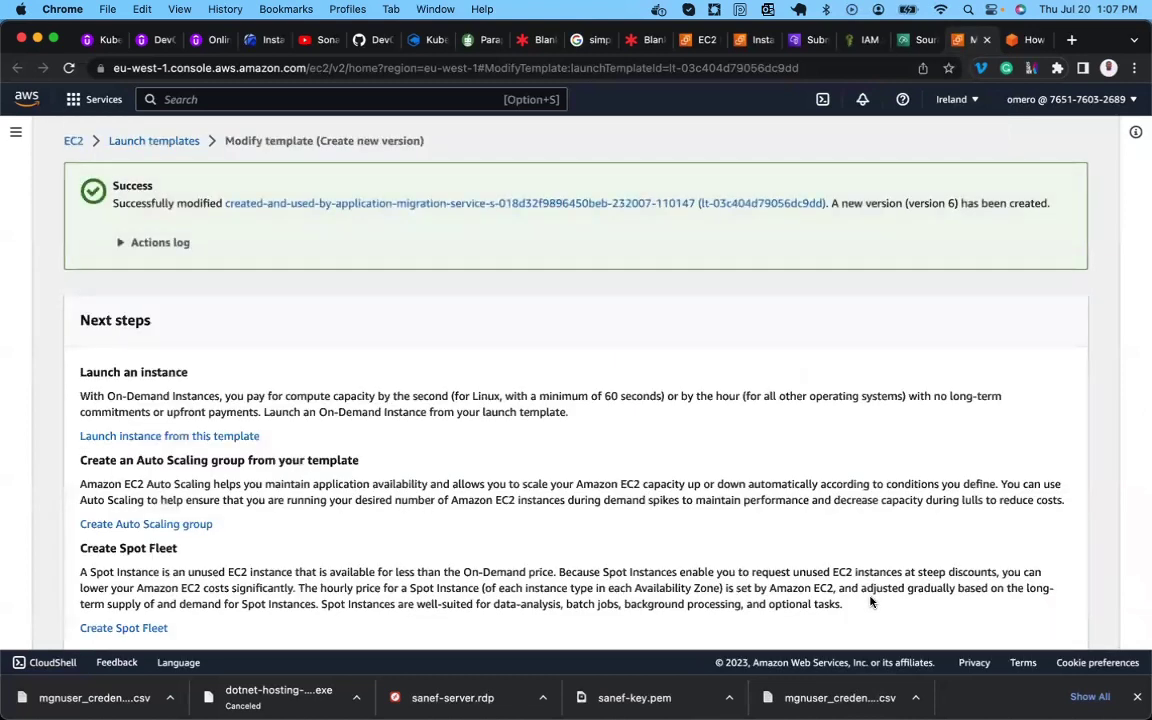
scroll(870, 600, "down", 2)
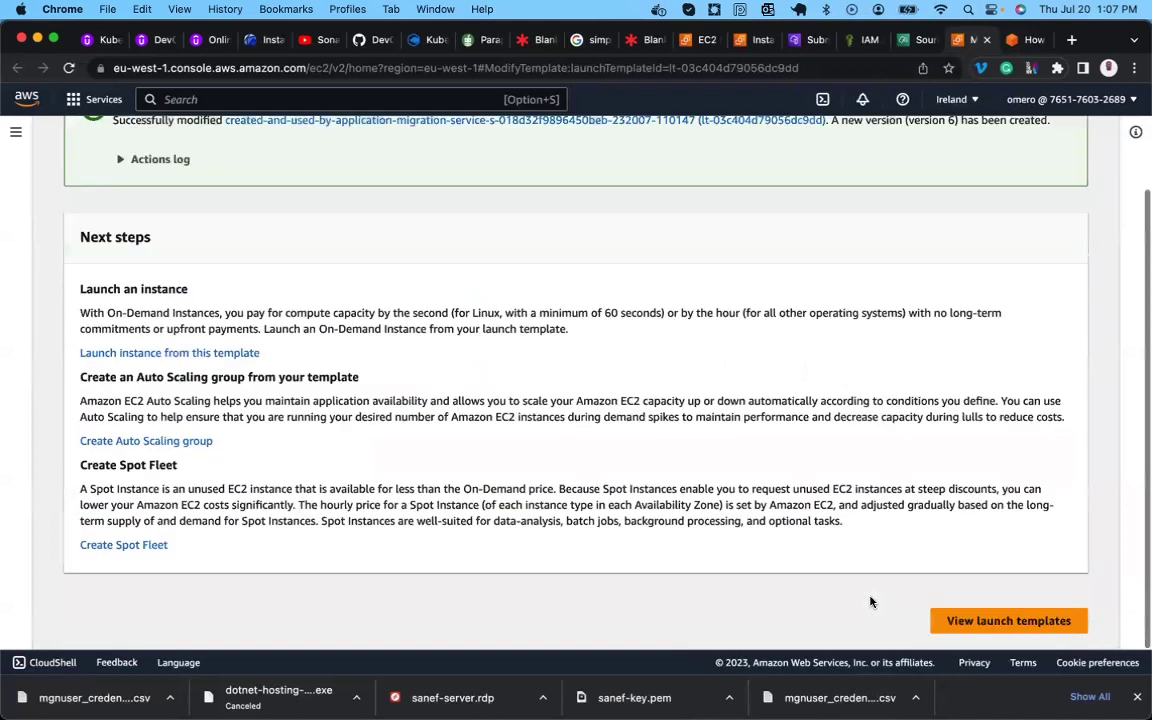
Go to the launch templates list and find the migration launch template.
left_click(968, 622)
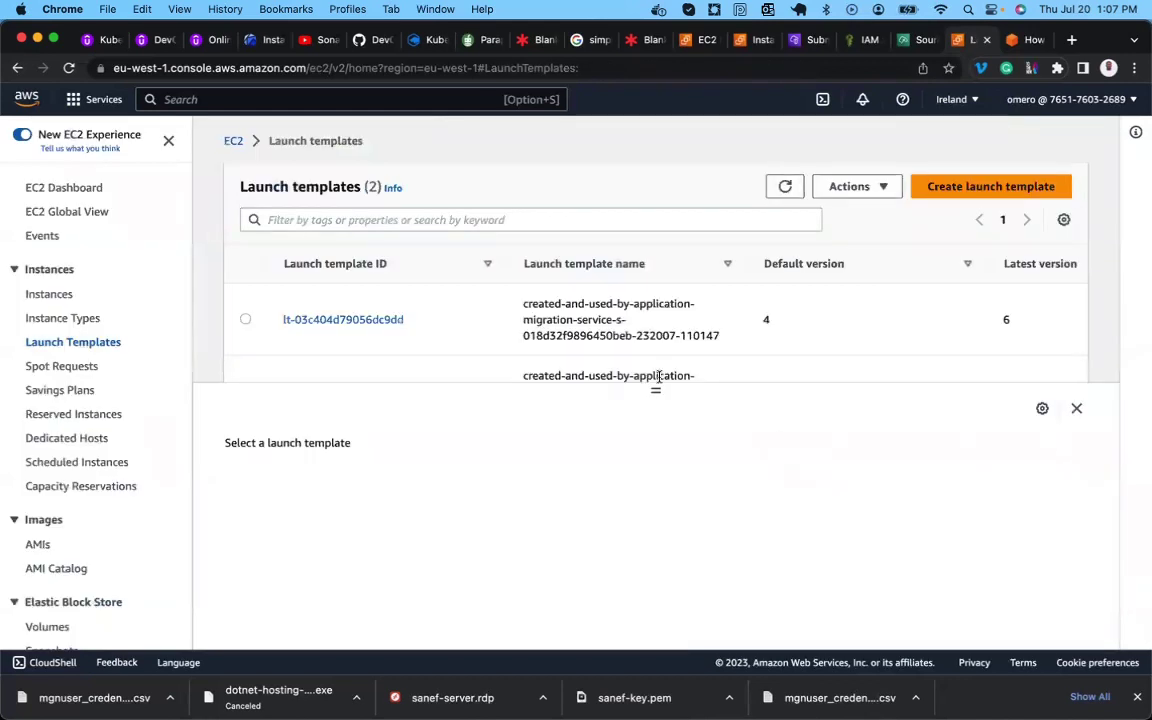
scroll(330, 322, "down", 1)
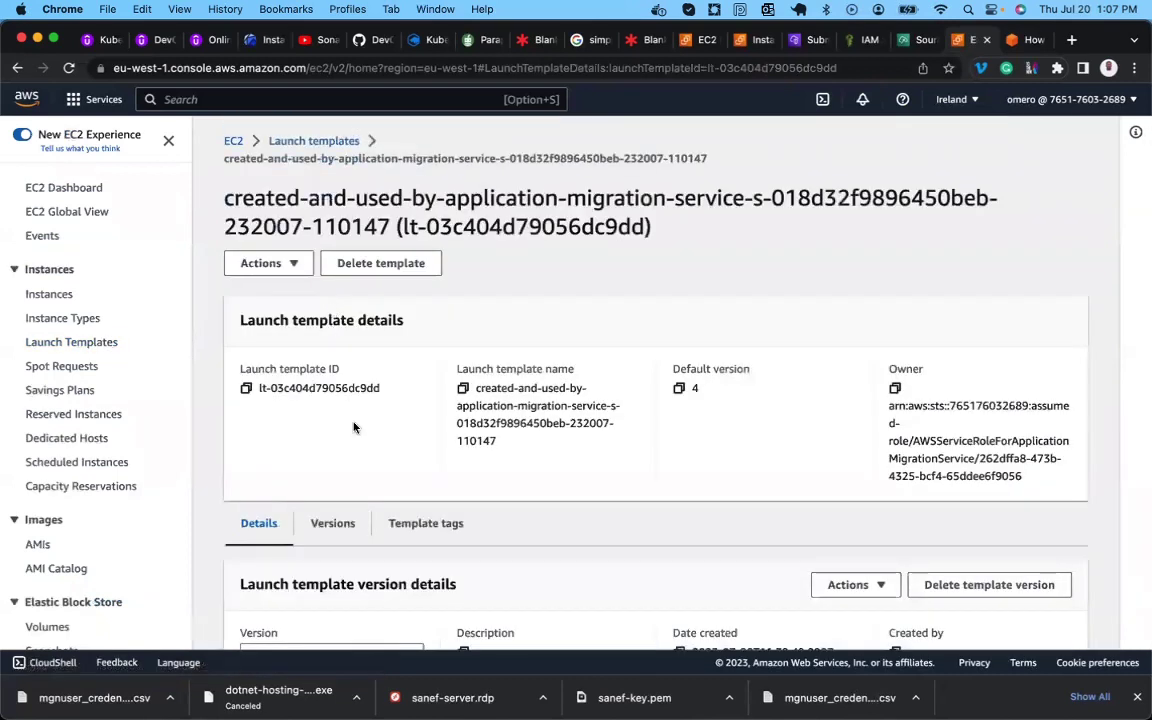
scroll(353, 427, "down", 5)
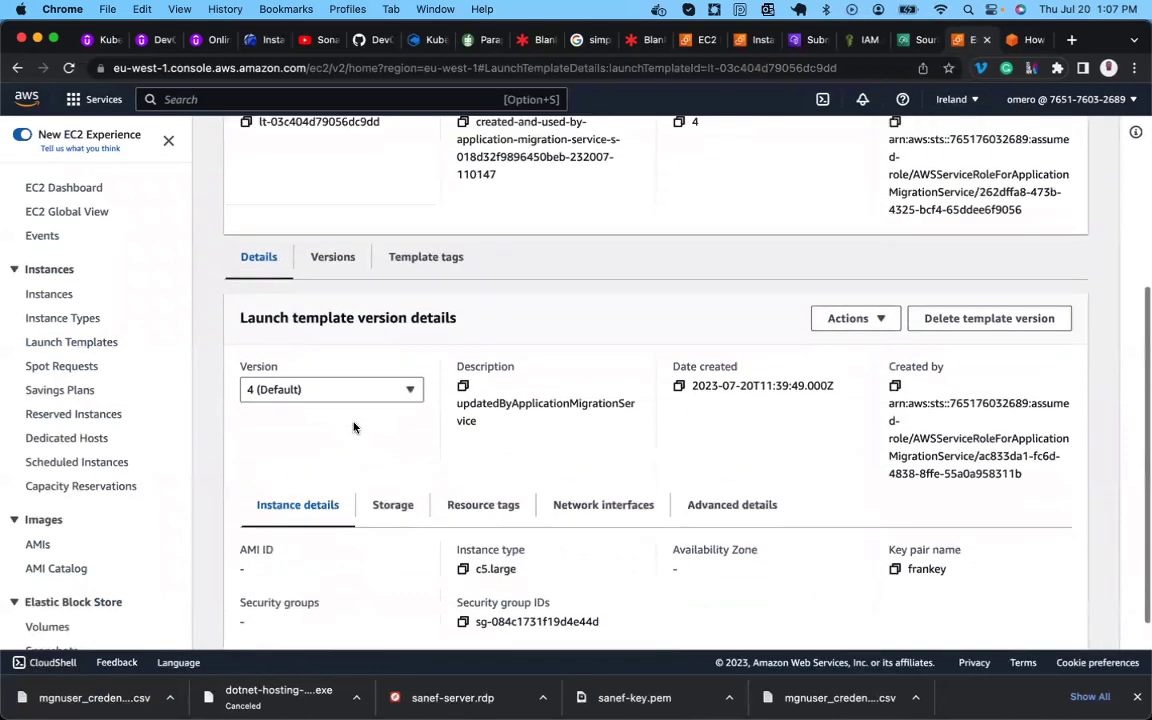
scroll(353, 427, "up", 3)
scroll(535, 378, "down", 3)
Set version 6 (app-migrate) as the template's default version.
left_click(850, 303)
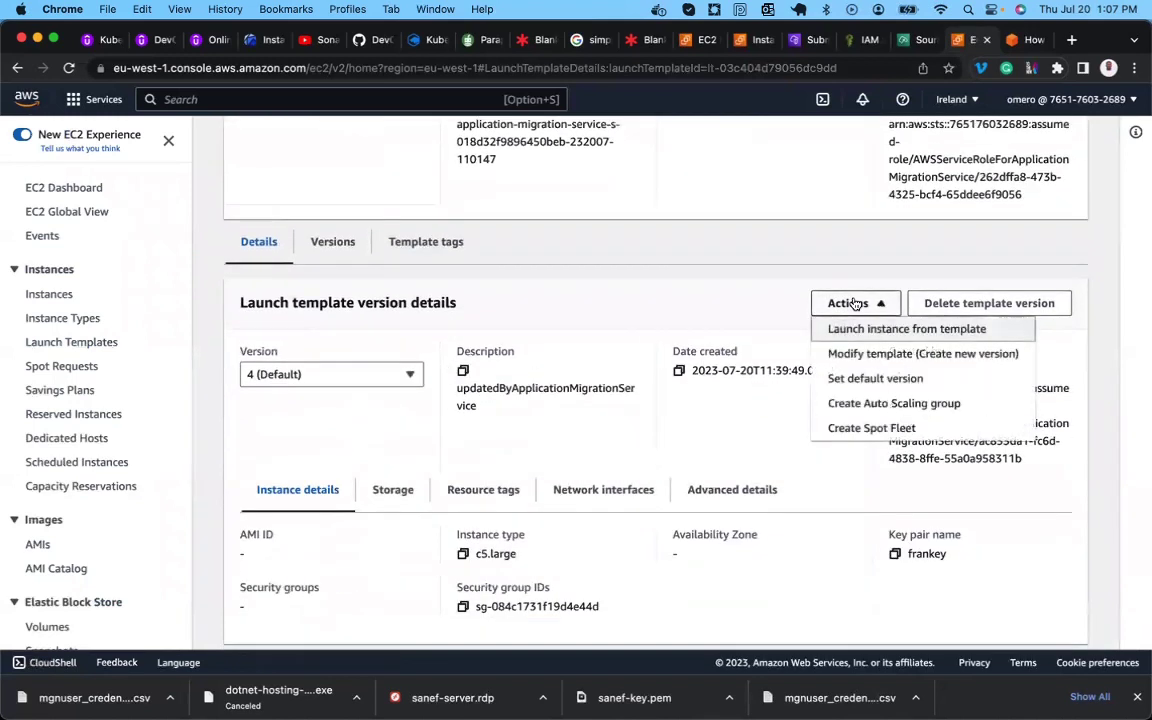
left_click(868, 378)
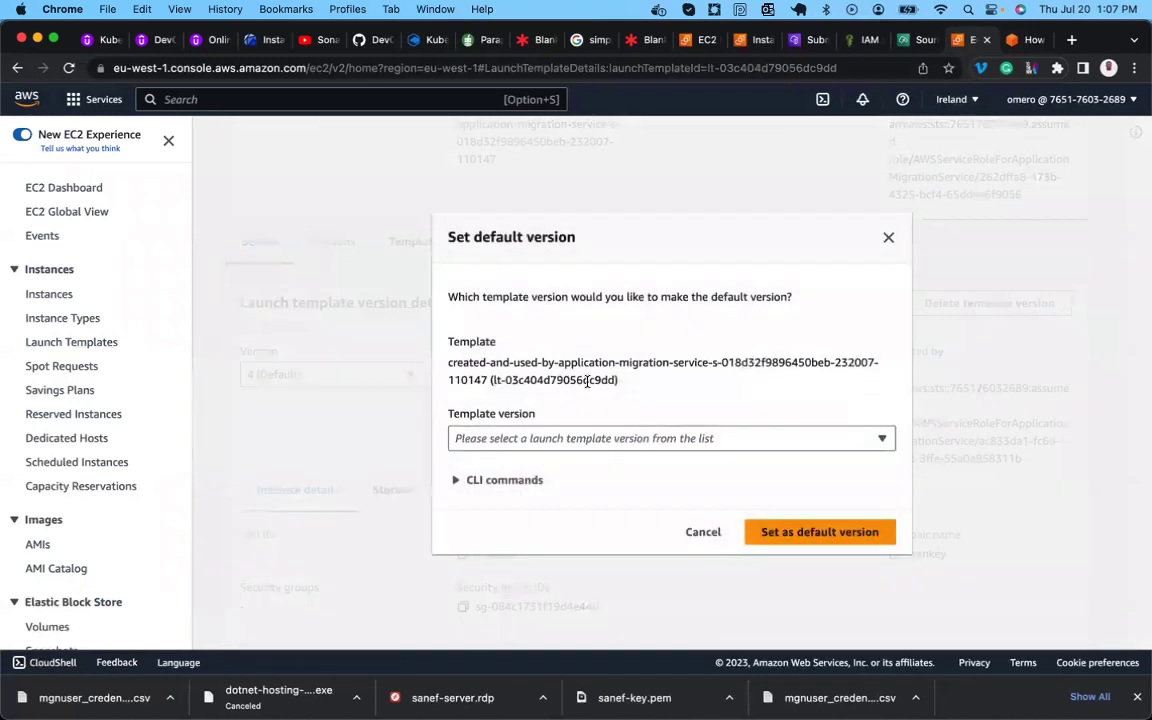
left_click(543, 440)
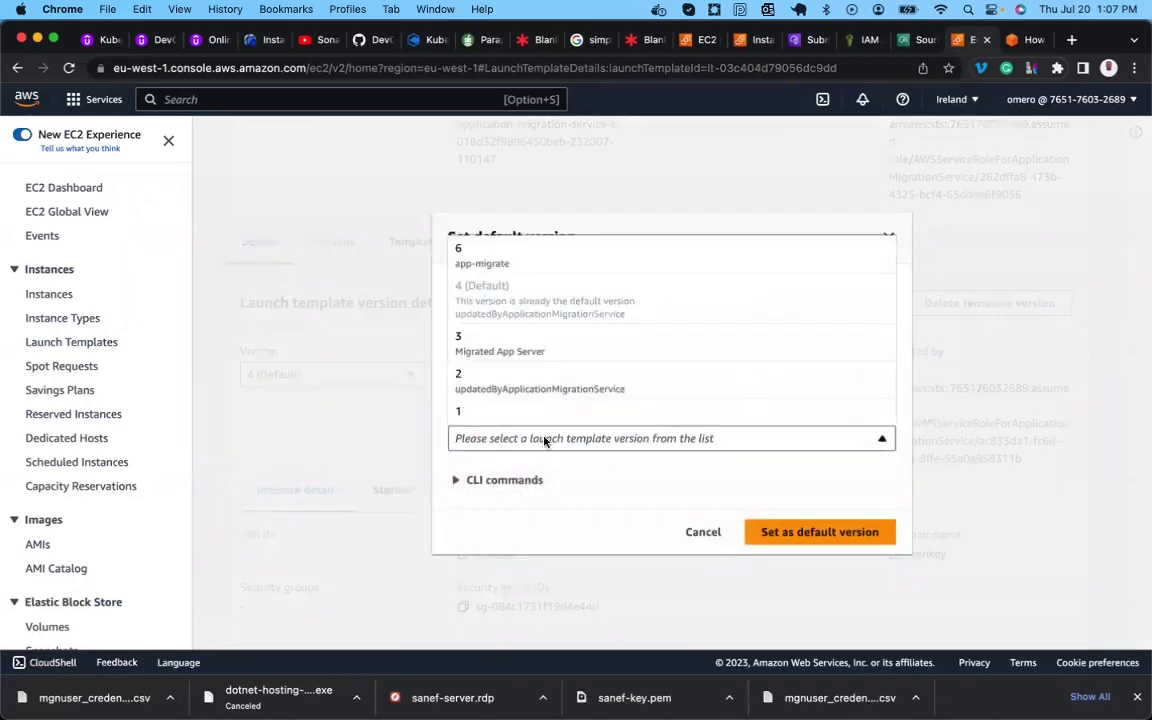
left_click(510, 262)
left_click(800, 540)
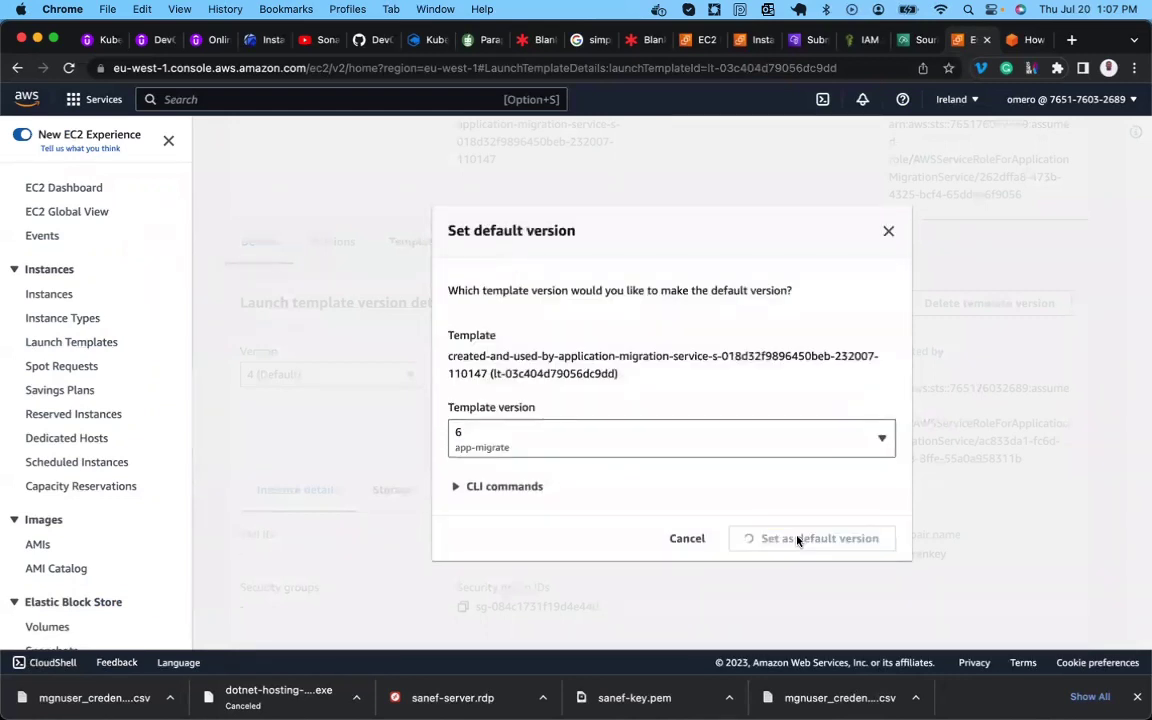
scroll(797, 541, "down", 6)
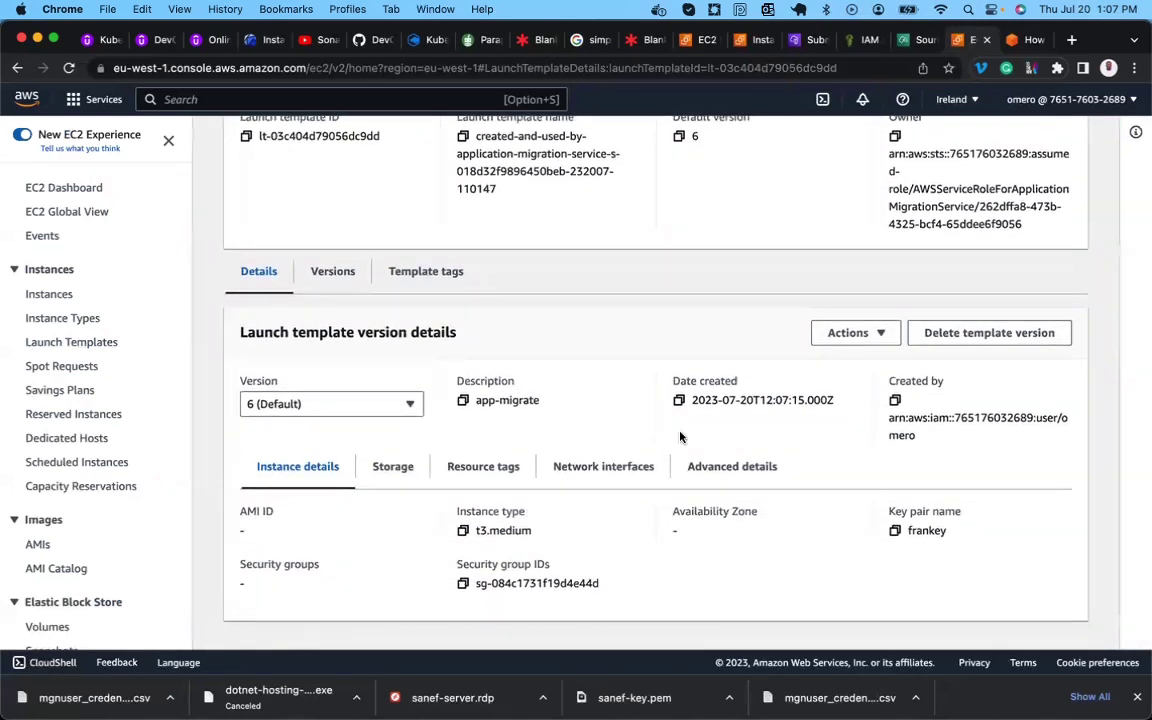
left_click(912, 40)
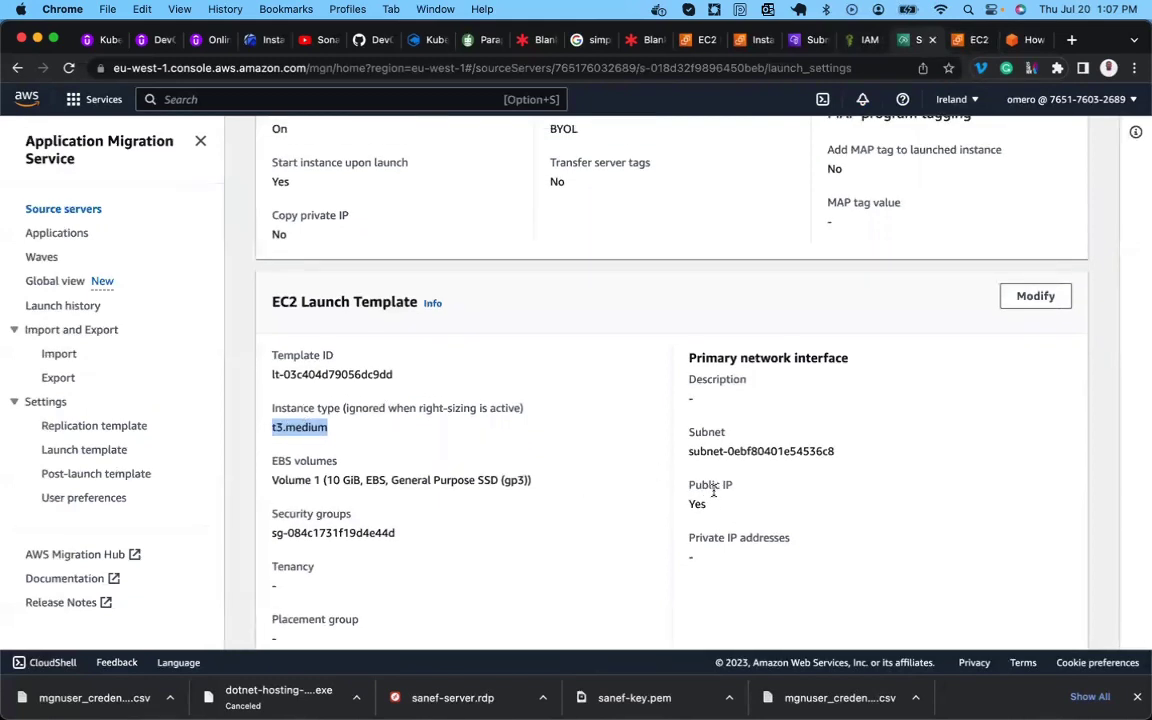
Confirm app-server's MGN launch settings show t3.medium, then return to the EC2 Instances list.
scroll(710, 500, "up", 5)
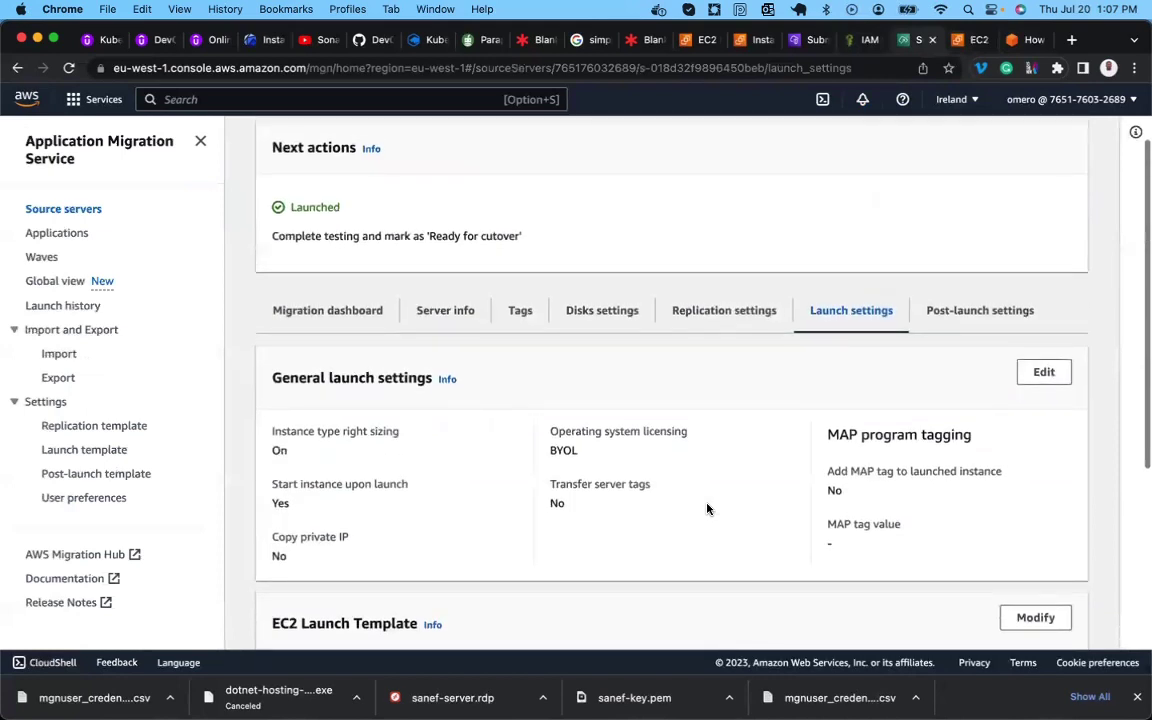
scroll(707, 509, "up", 2)
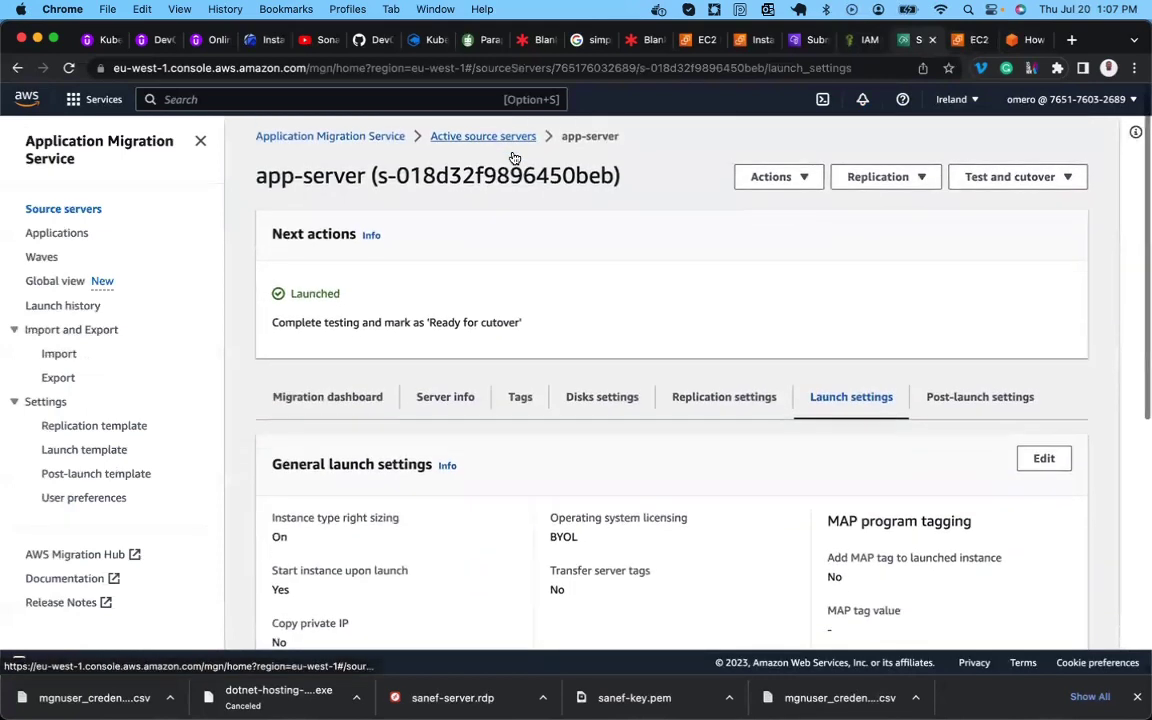
scroll(514, 158, "down", 7)
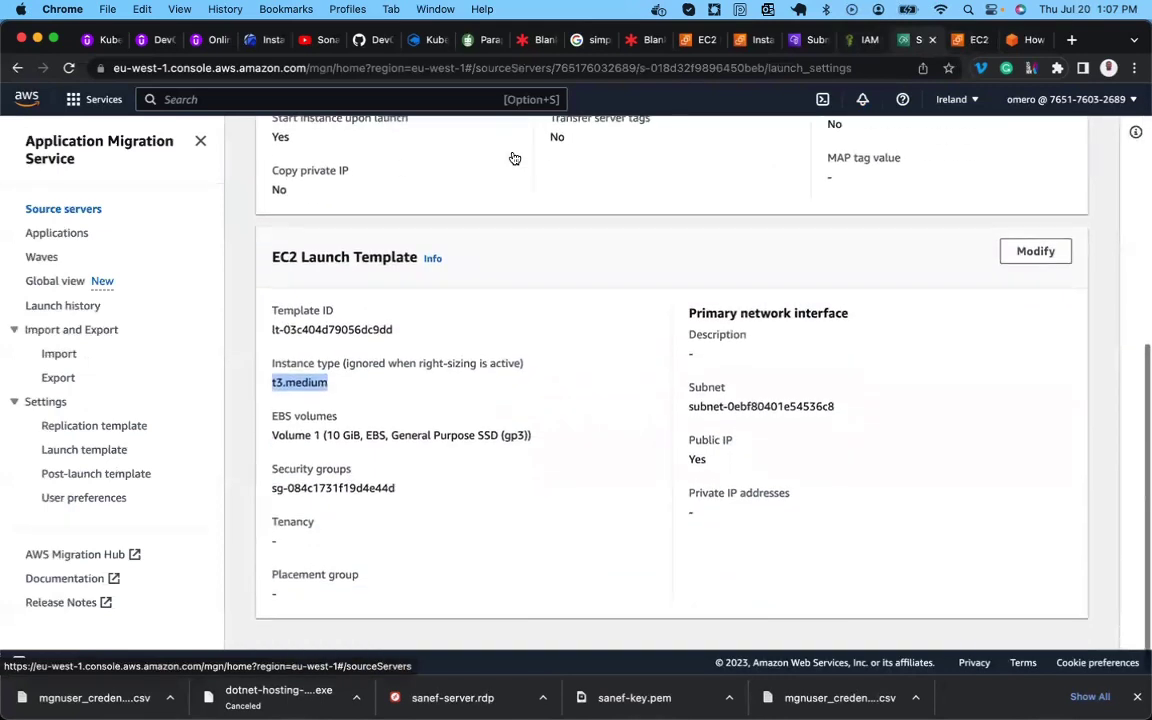
scroll(512, 157, "up", 7)
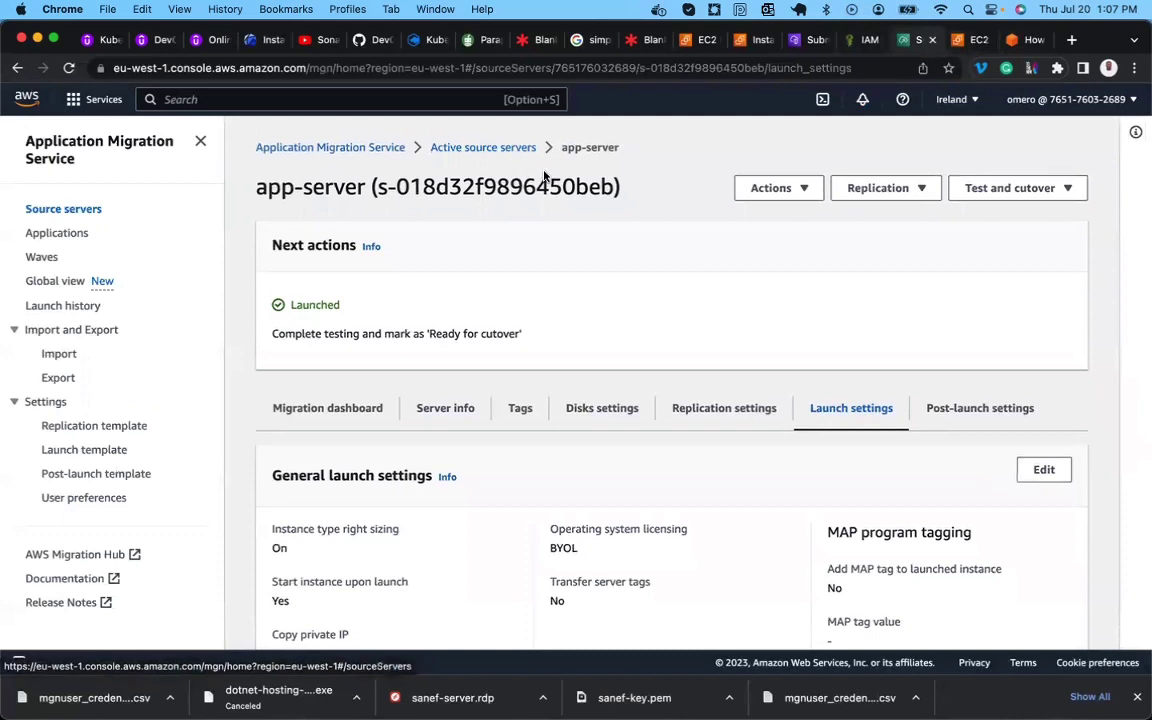
left_click(742, 45)
Select the DB-Server instance and review its Networking tab details.
scroll(517, 297, "down", 1)
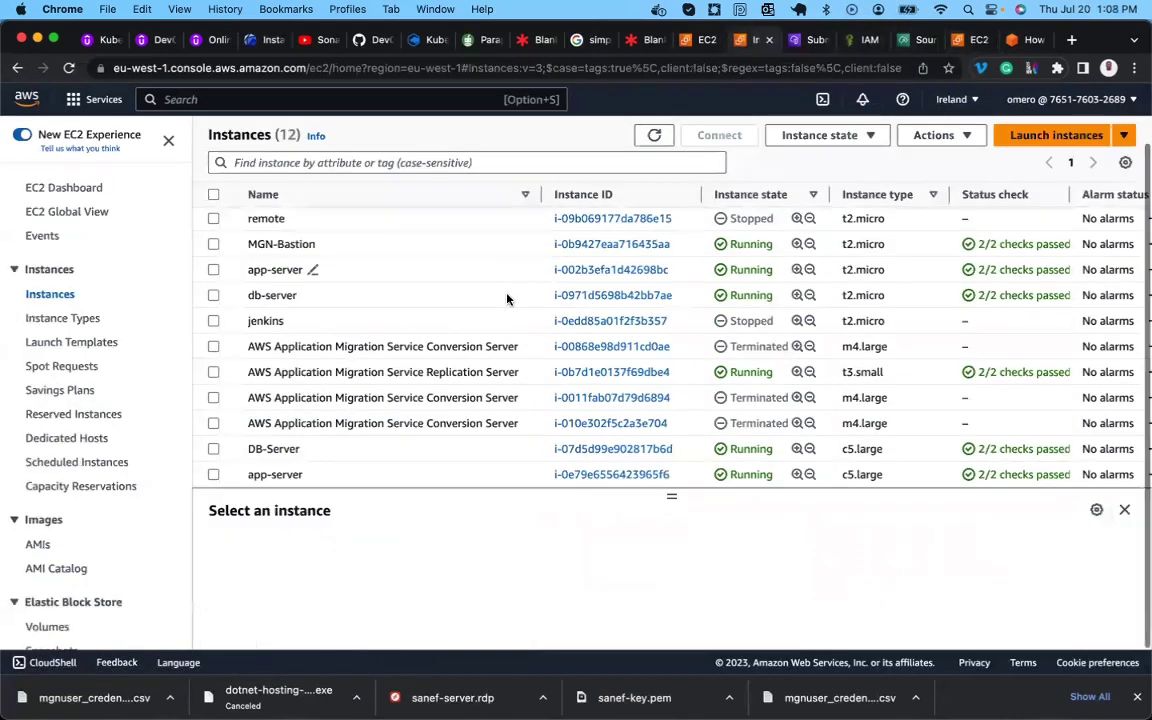
left_click(363, 451)
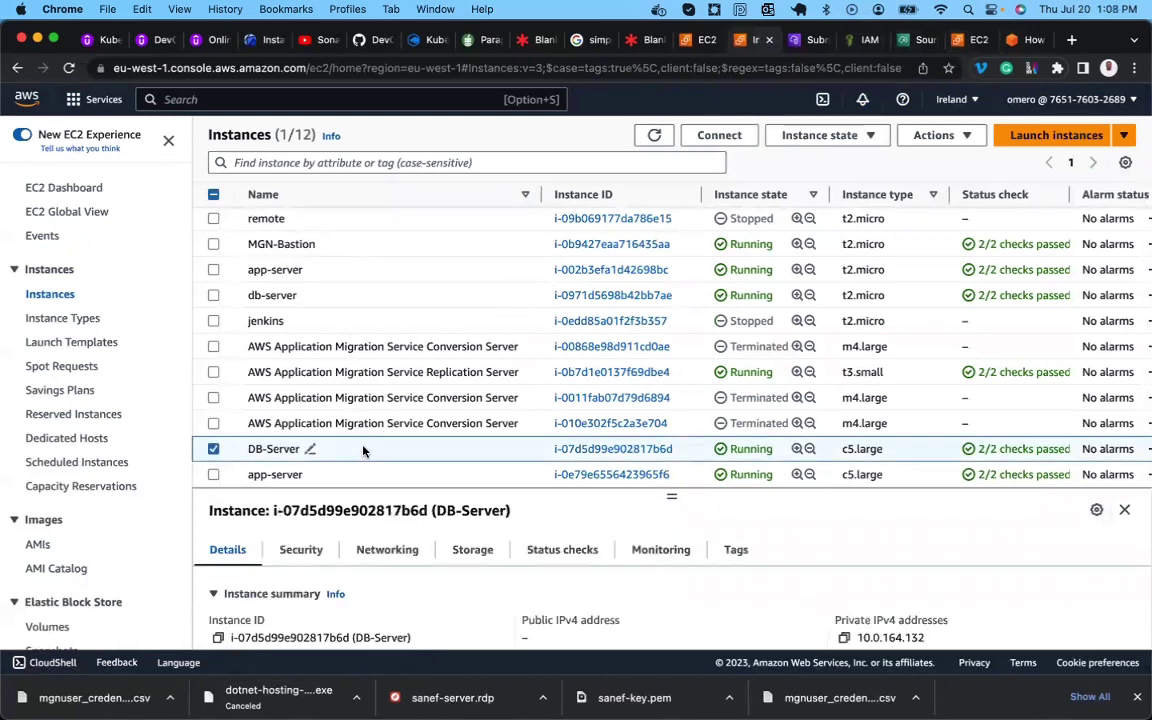
scroll(425, 589, "down", 2)
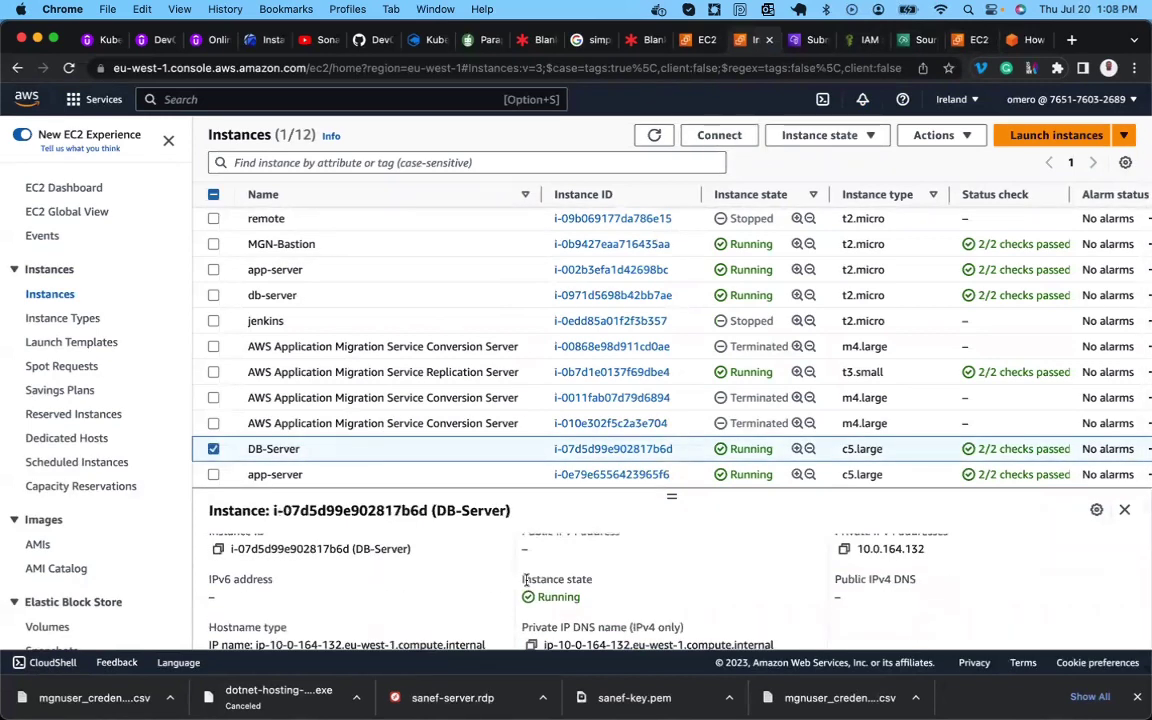
scroll(500, 578, "up", 3)
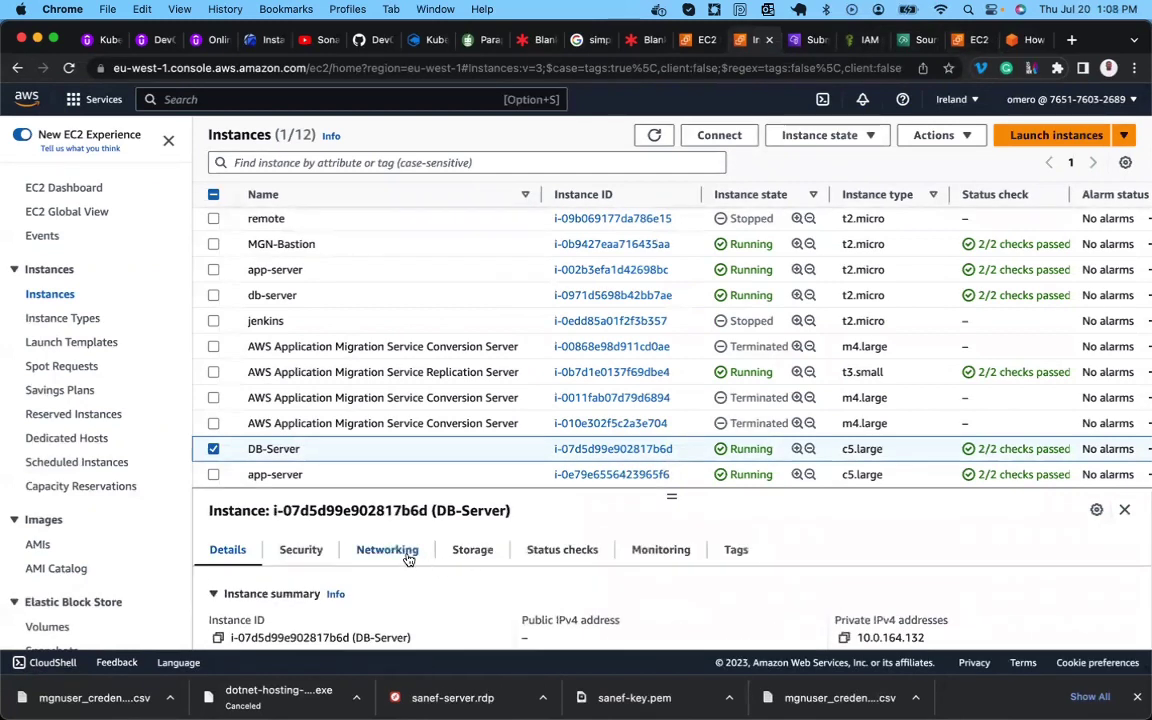
left_click(390, 553)
scroll(522, 599, "down", 4)
scroll(518, 601, "down", 2)
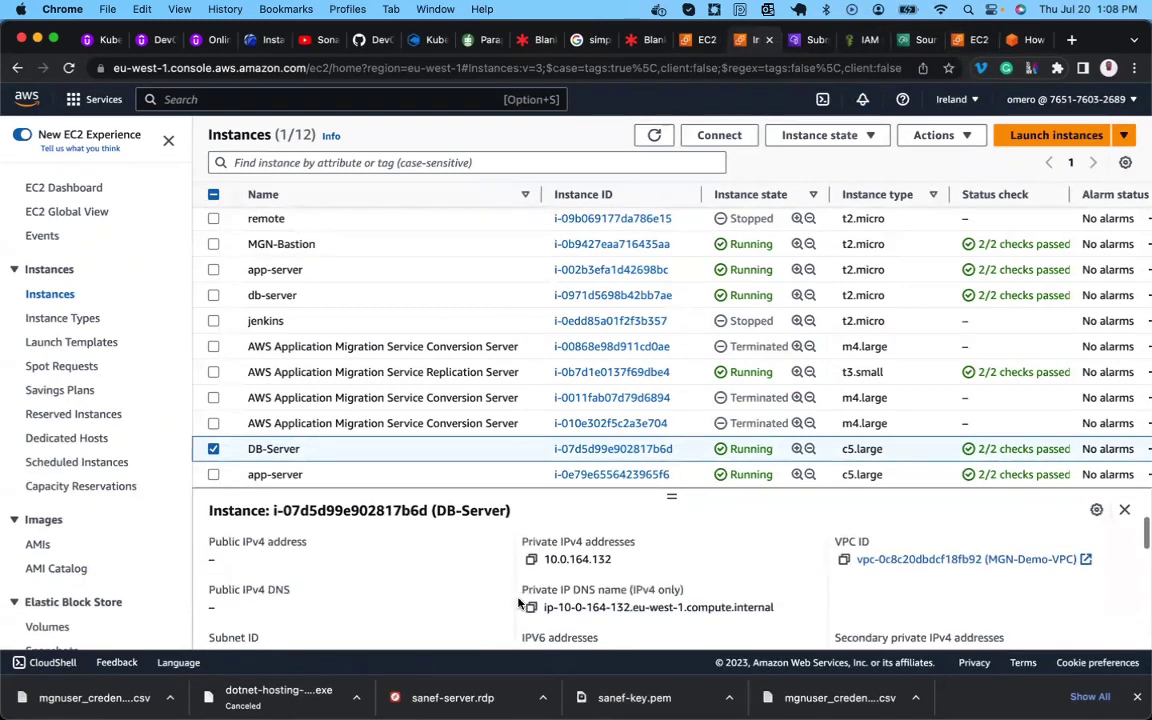
scroll(518, 601, "down", 2)
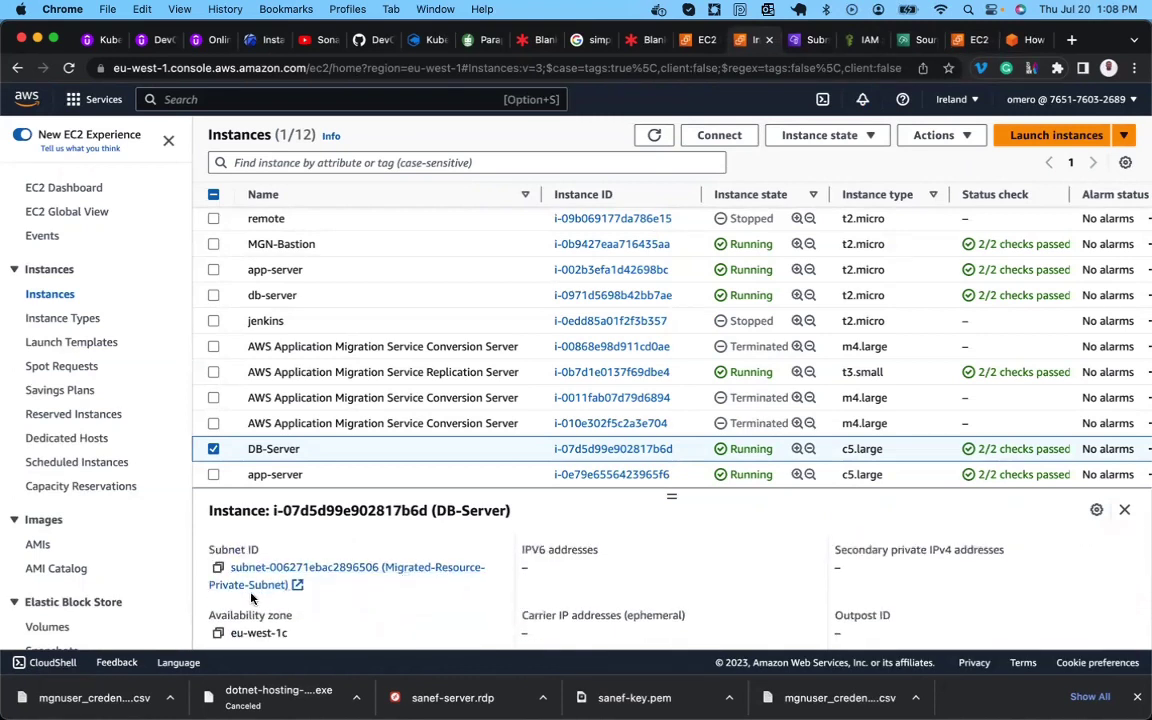
scroll(347, 571, "up", 5)
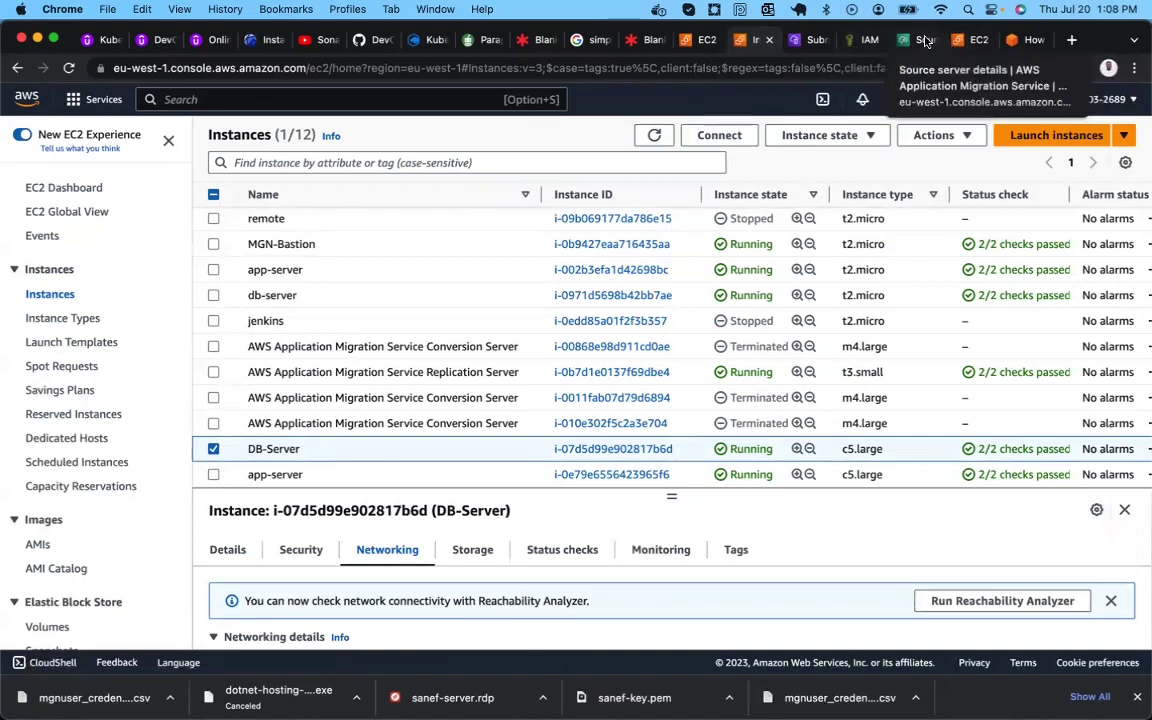
left_click(927, 41)
scroll(640, 380, "down", 3)
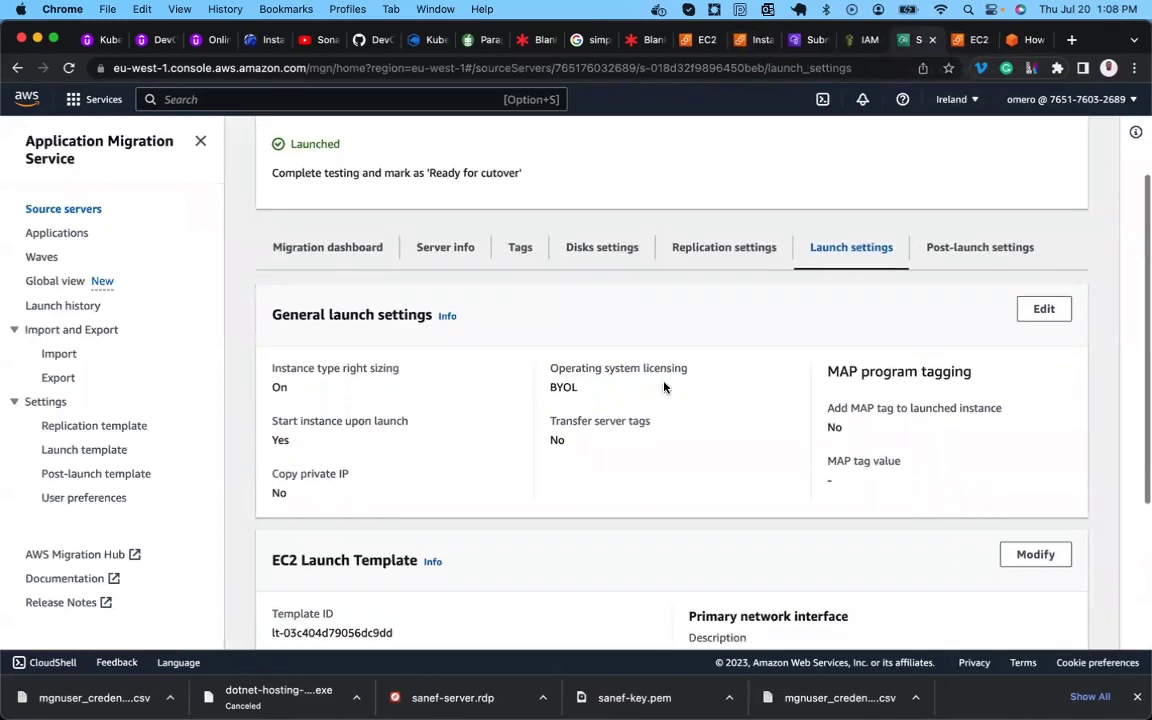
scroll(563, 515, "down", 3)
scroll(437, 416, "up", 4)
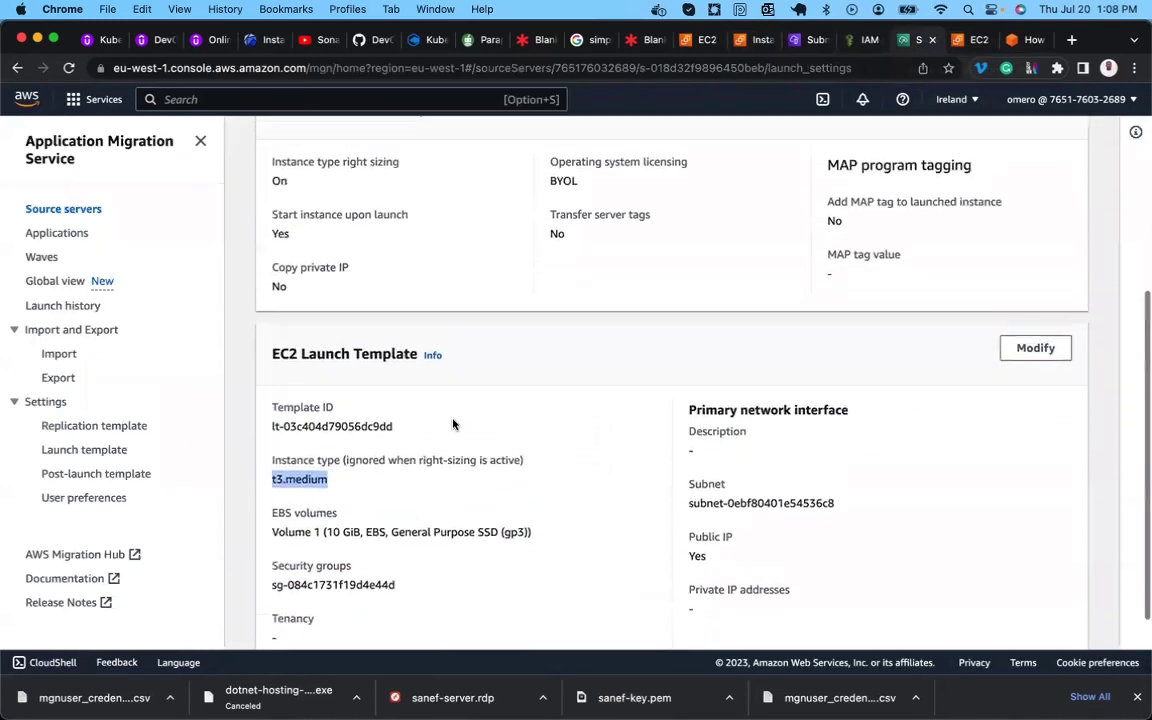
scroll(453, 424, "up", 5)
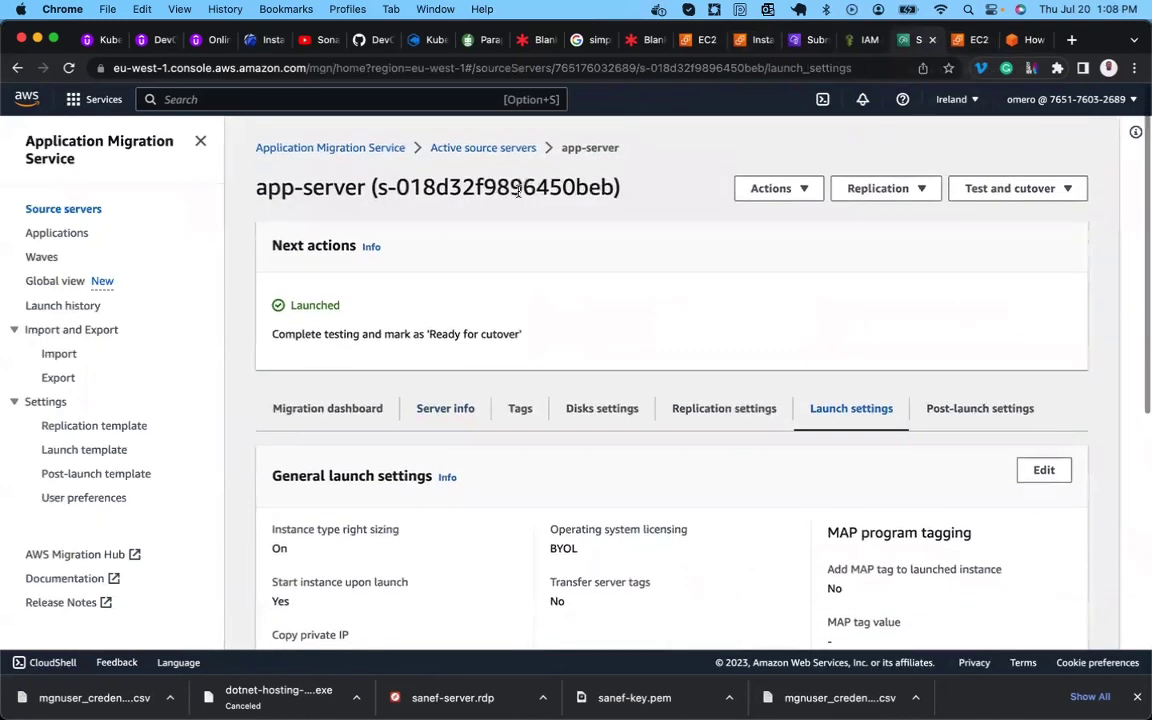
left_click(503, 148)
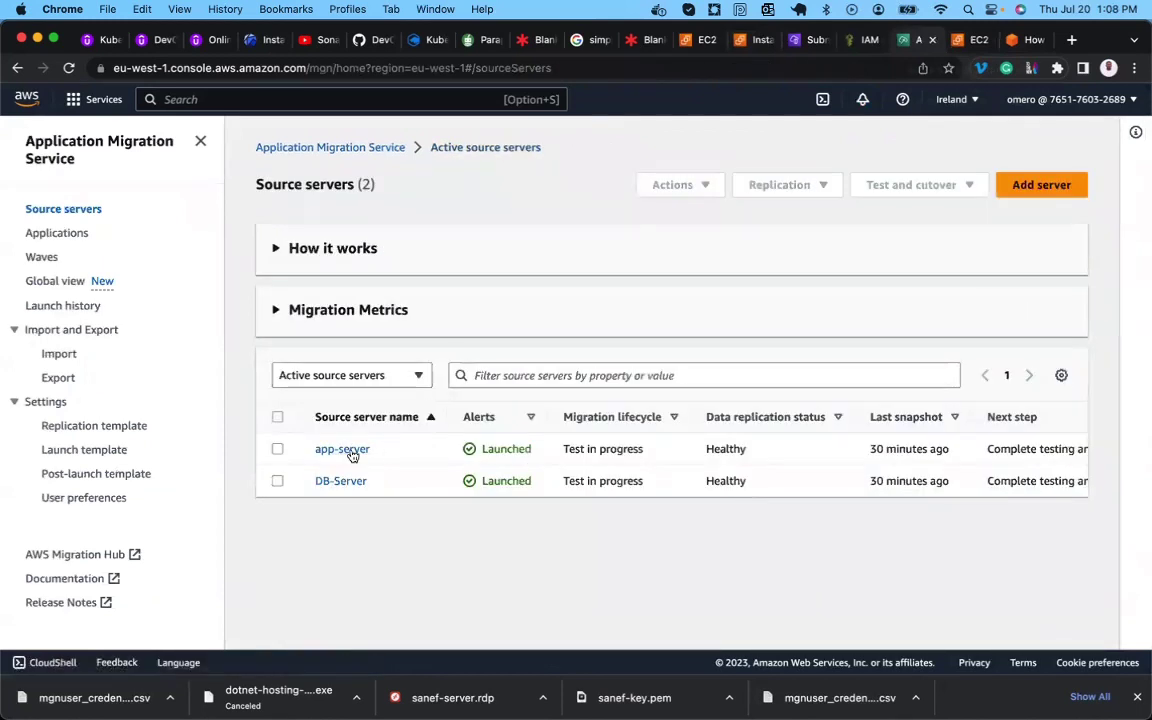
left_click(277, 449)
left_click(900, 187)
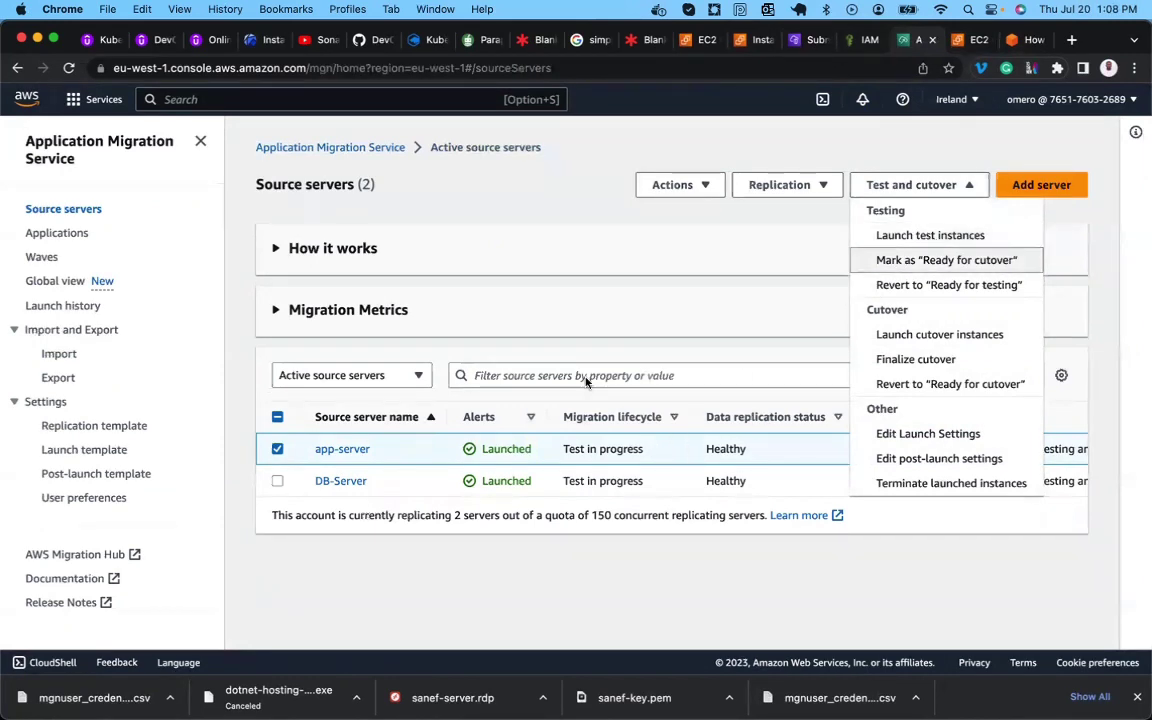
left_click(938, 236)
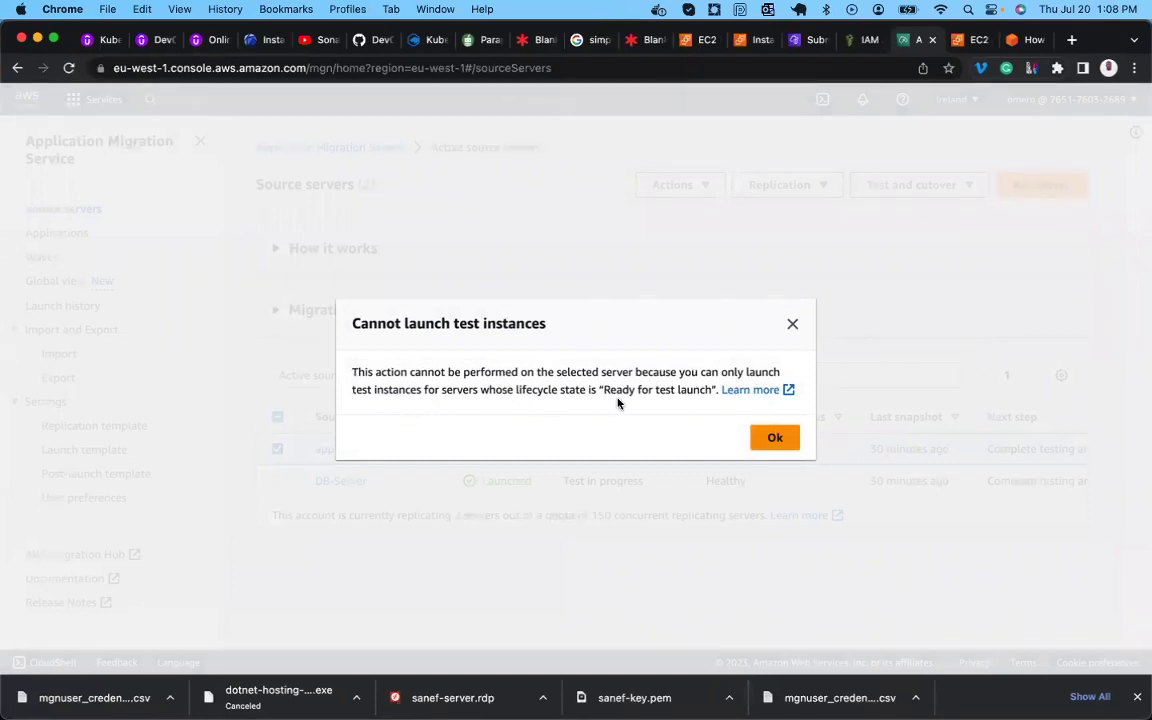
left_click(792, 327)
left_click(912, 185)
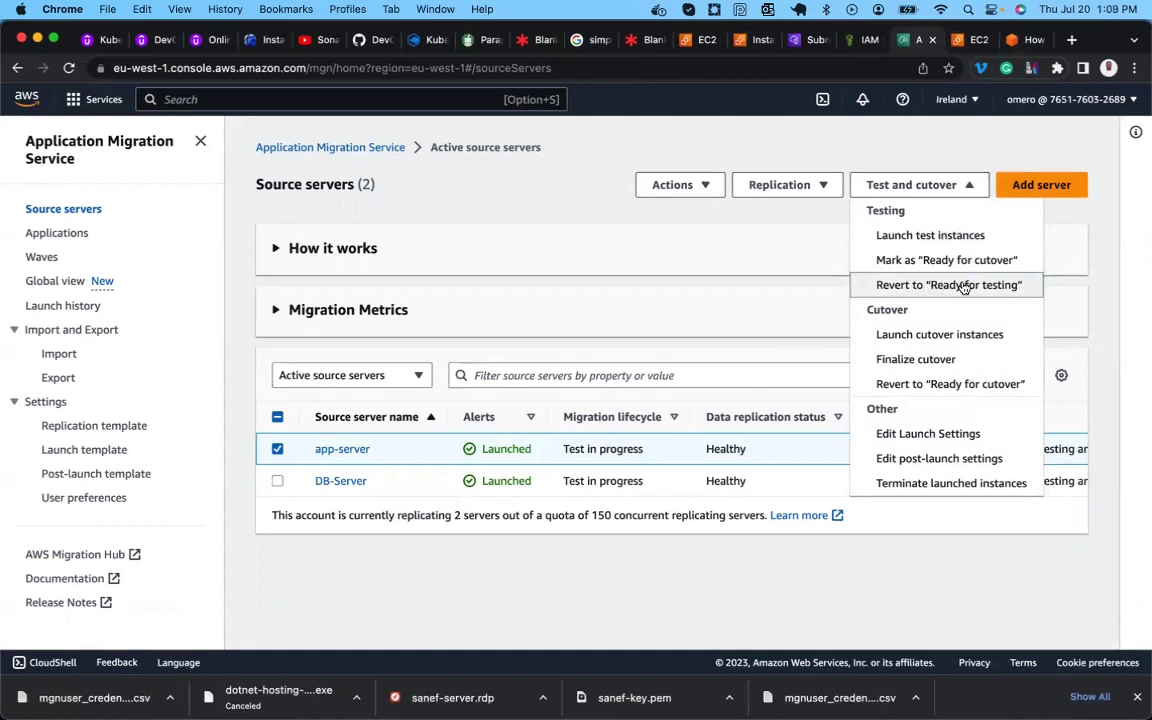
Revert app-server to 'Ready for testing'.
left_click(963, 287)
left_click(764, 526)
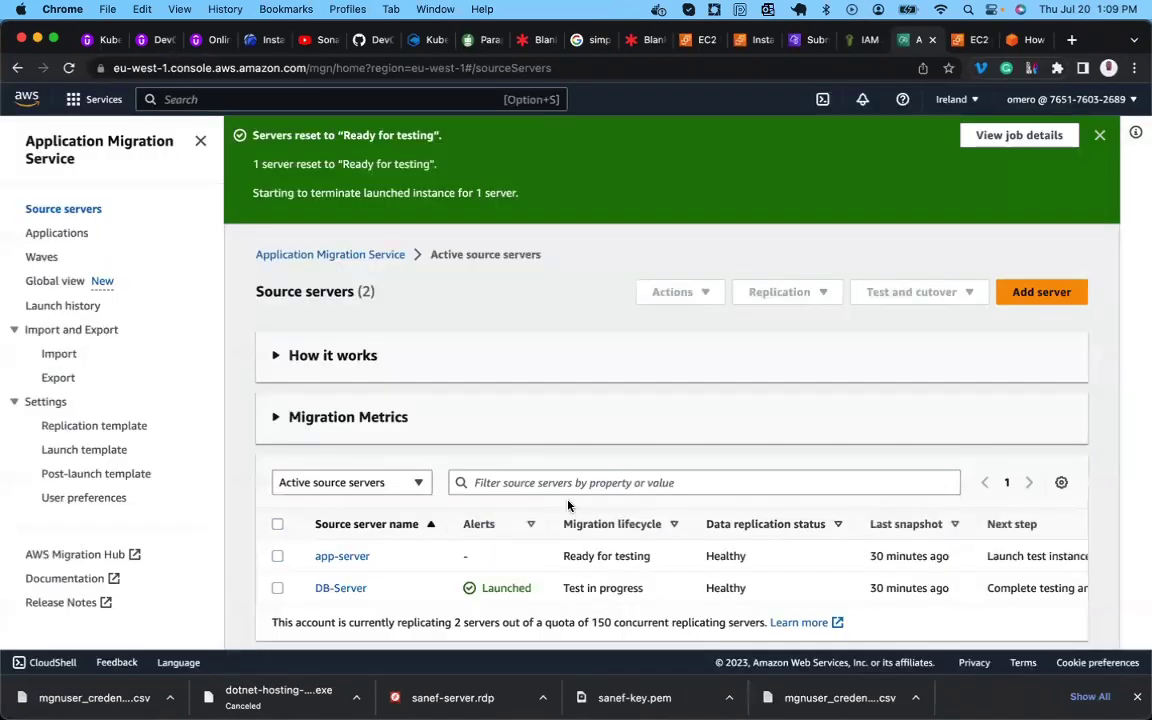
triple_click(592, 549)
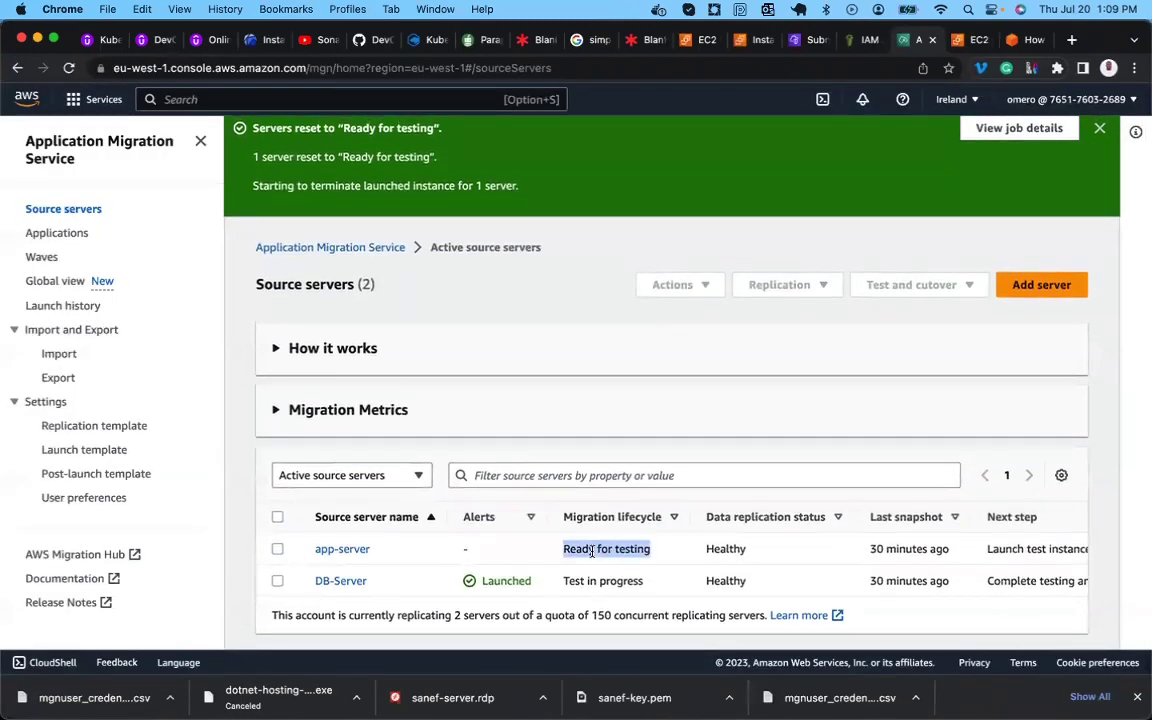
Launch a new test instance for app-server.
left_click(278, 549)
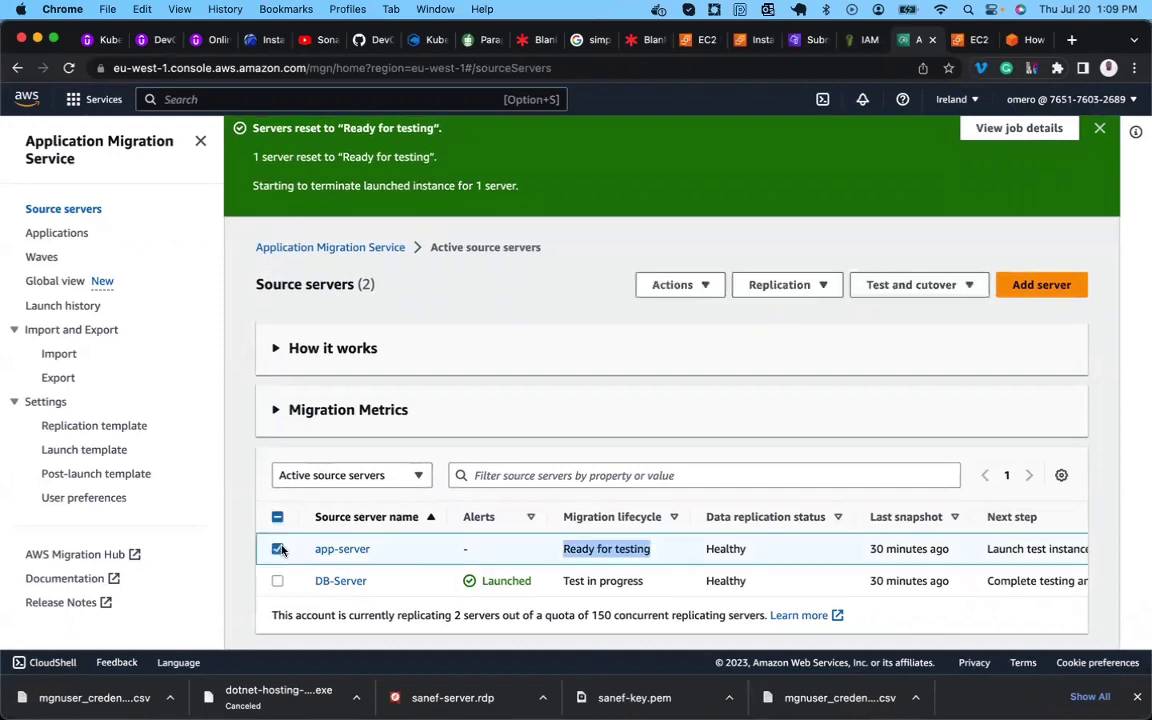
left_click(951, 289)
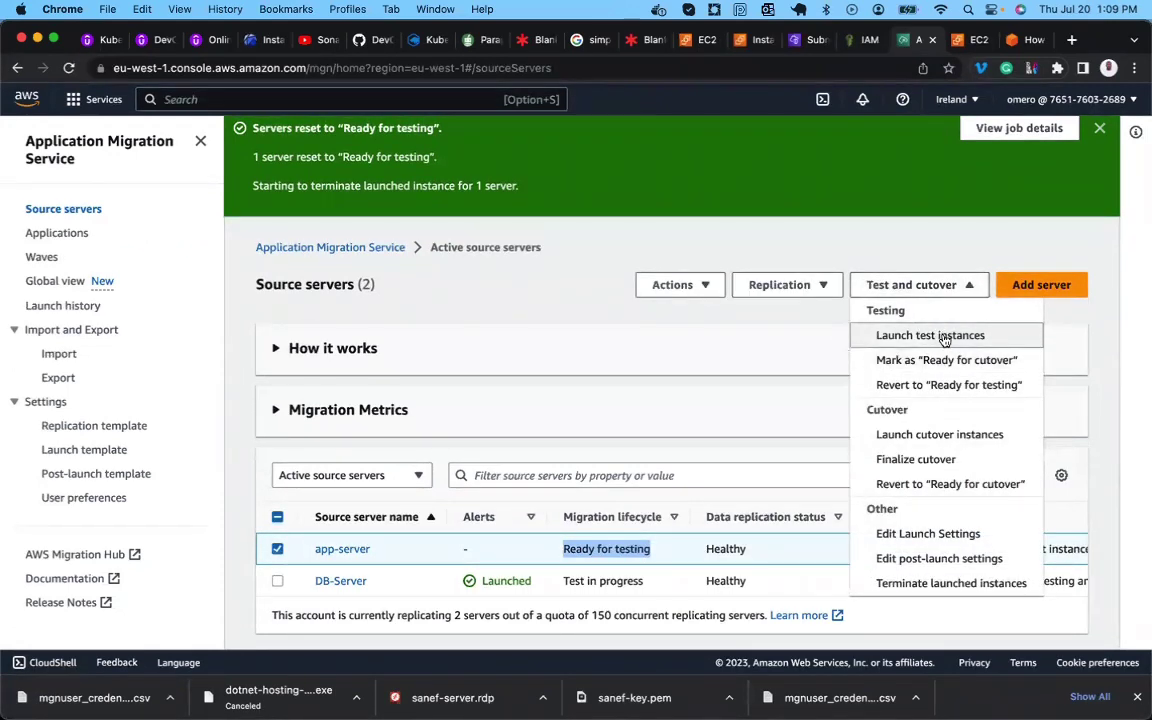
left_click(944, 337)
left_click(764, 511)
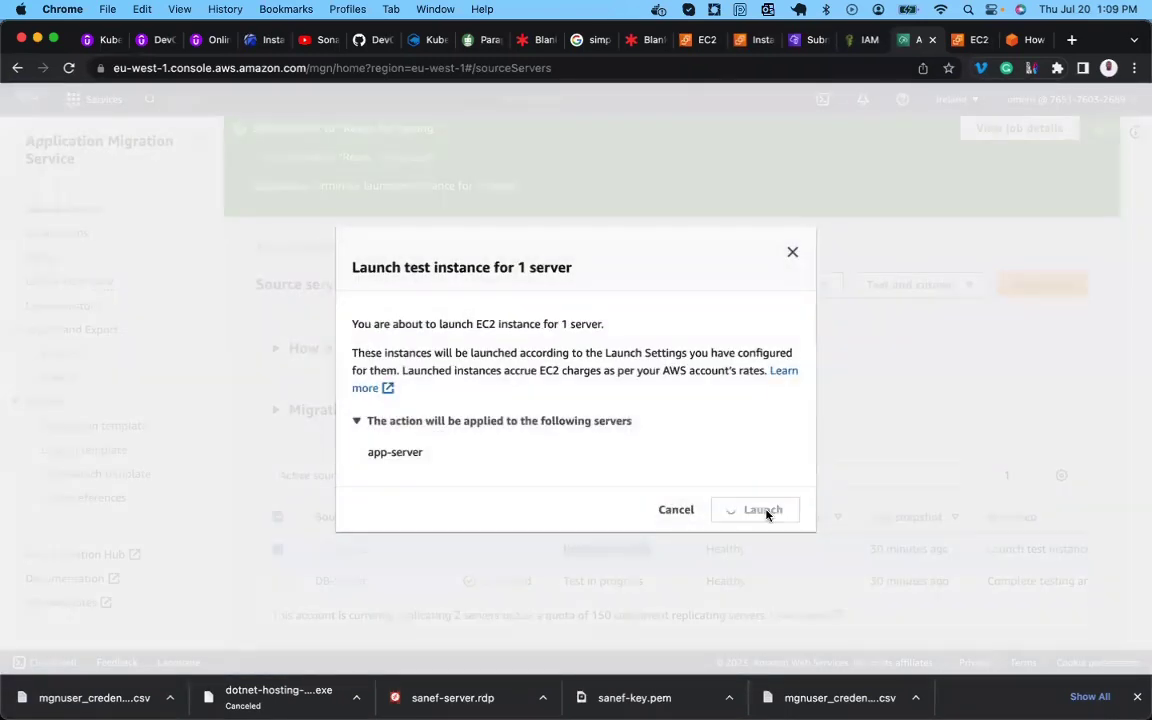
scroll(766, 514, "down", 1)
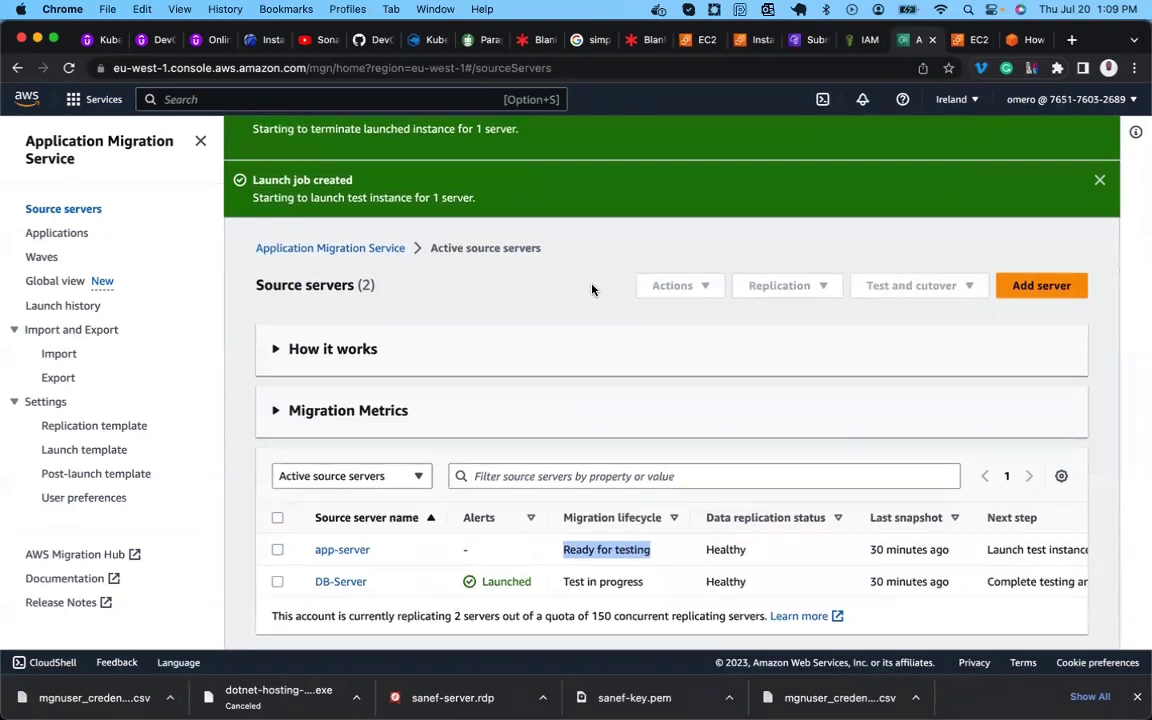
scroll(605, 265, "up", 1)
Open the new job's details and read through its job log, status Started.
left_click(983, 135)
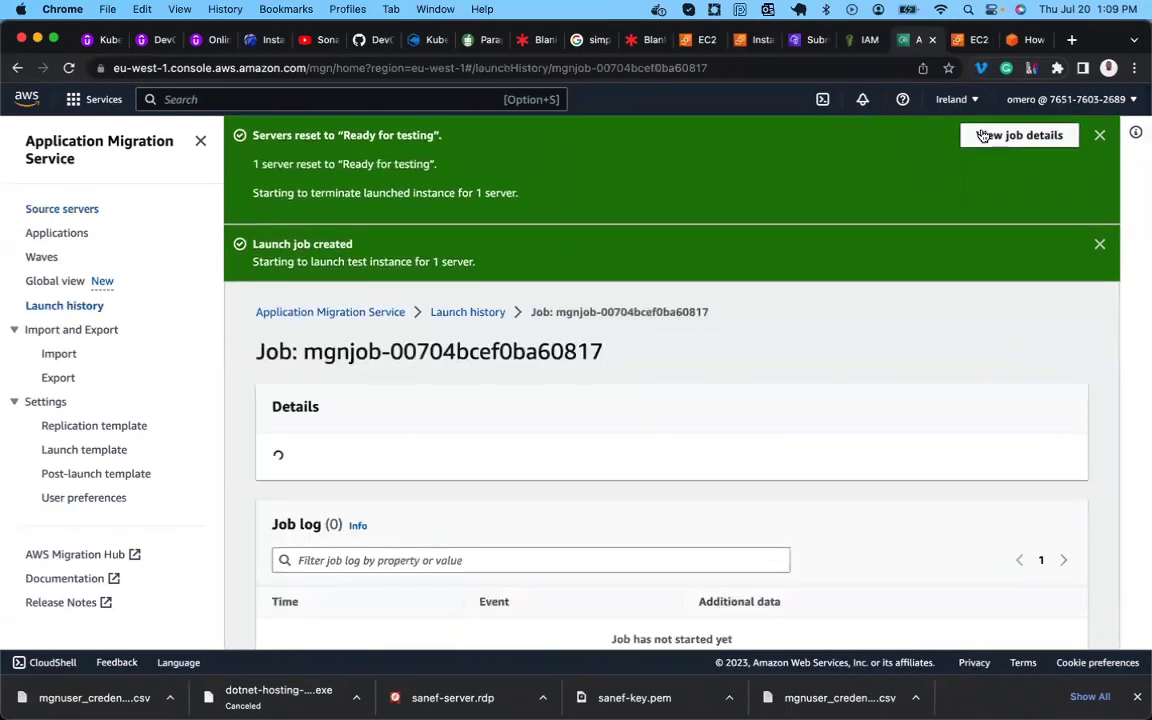
scroll(697, 370, "down", 2)
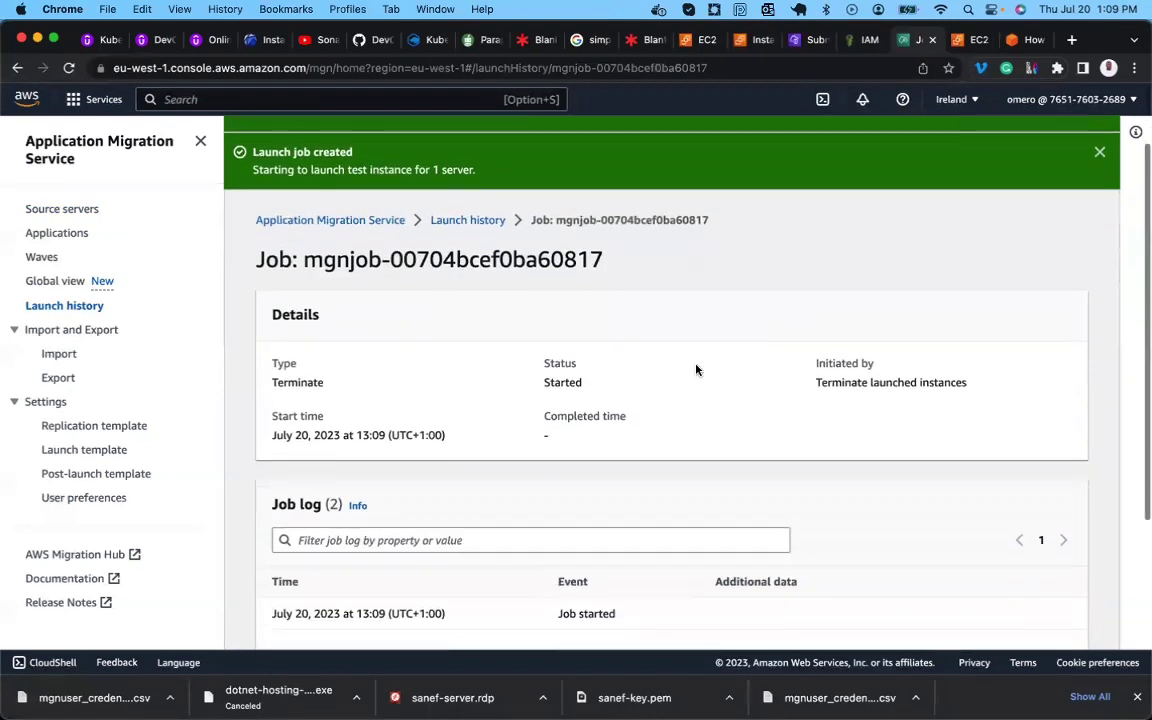
double_click(558, 382)
scroll(558, 381, "down", 5)
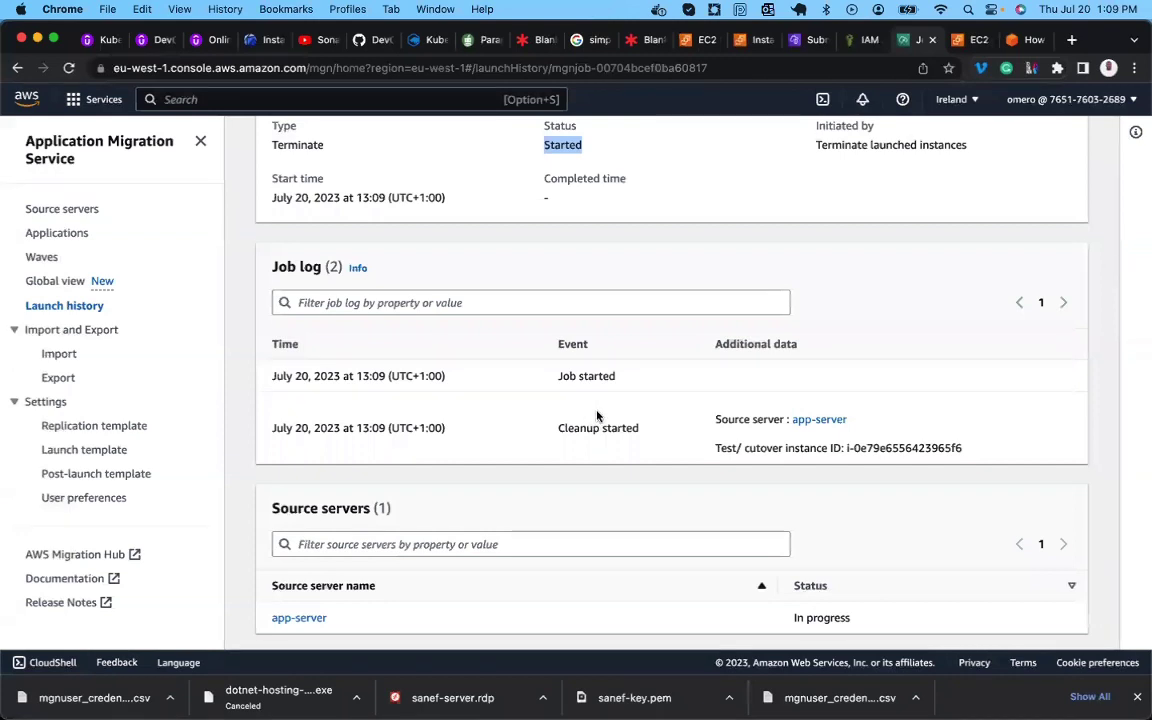
scroll(594, 418, "up", 5)
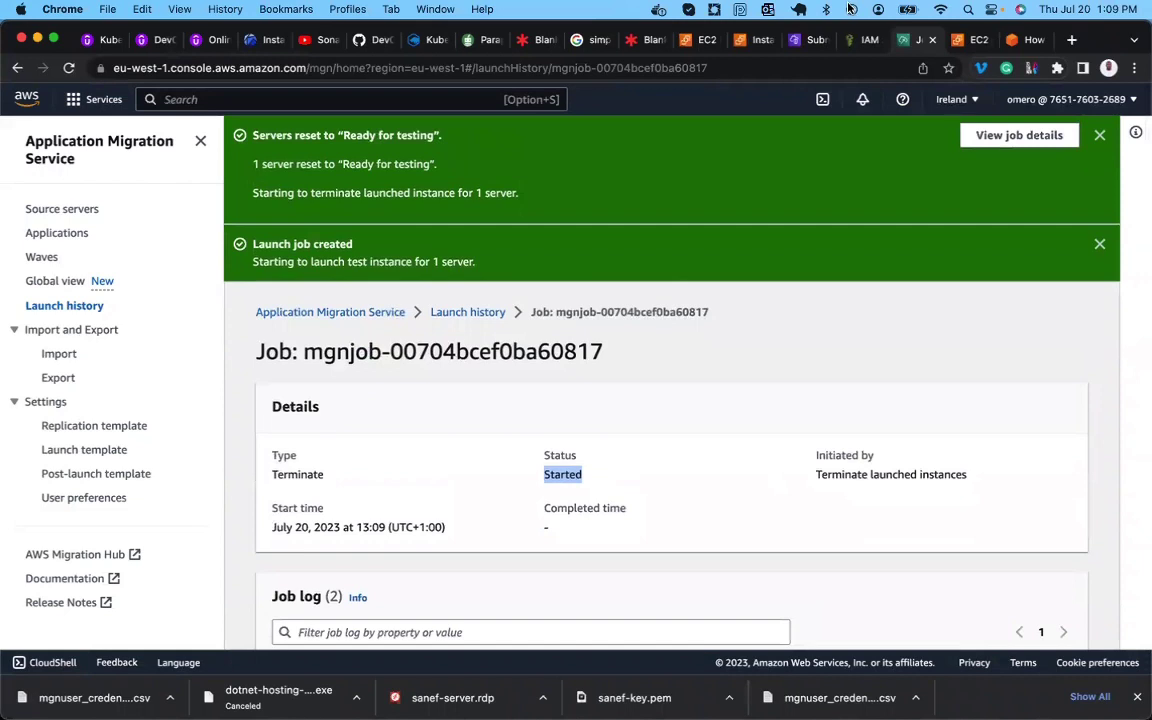
Duplicate the job details tab and go back to the Source servers list.
right_click(918, 40)
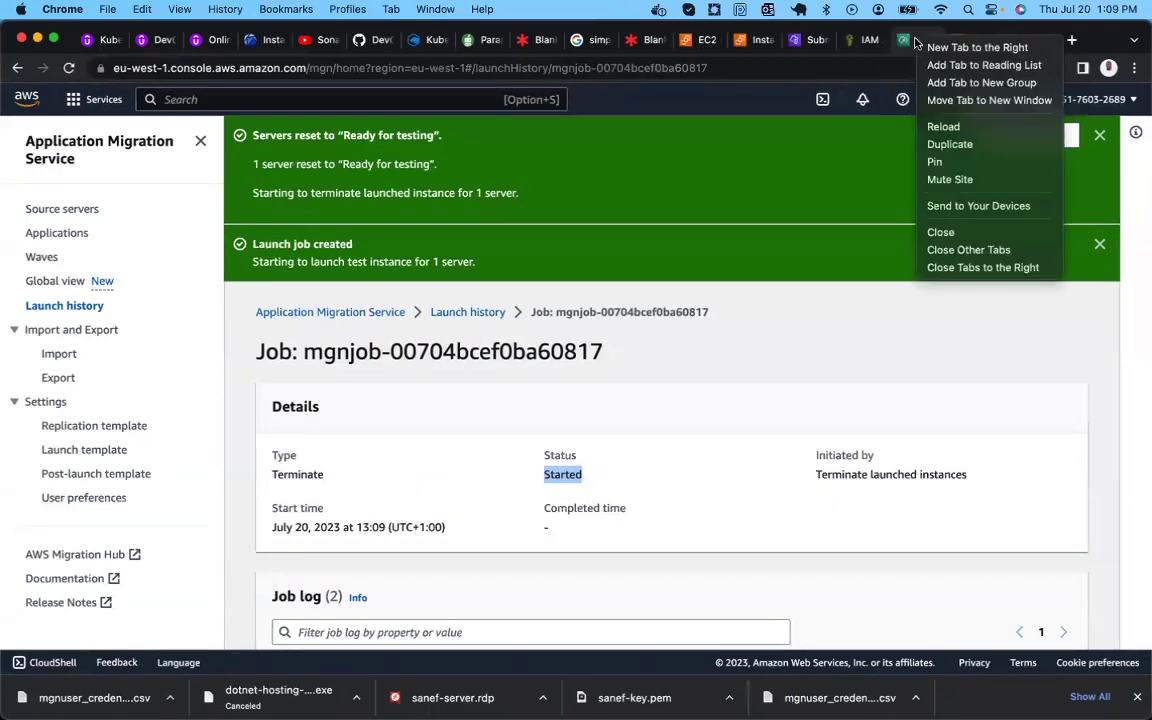
left_click(950, 145)
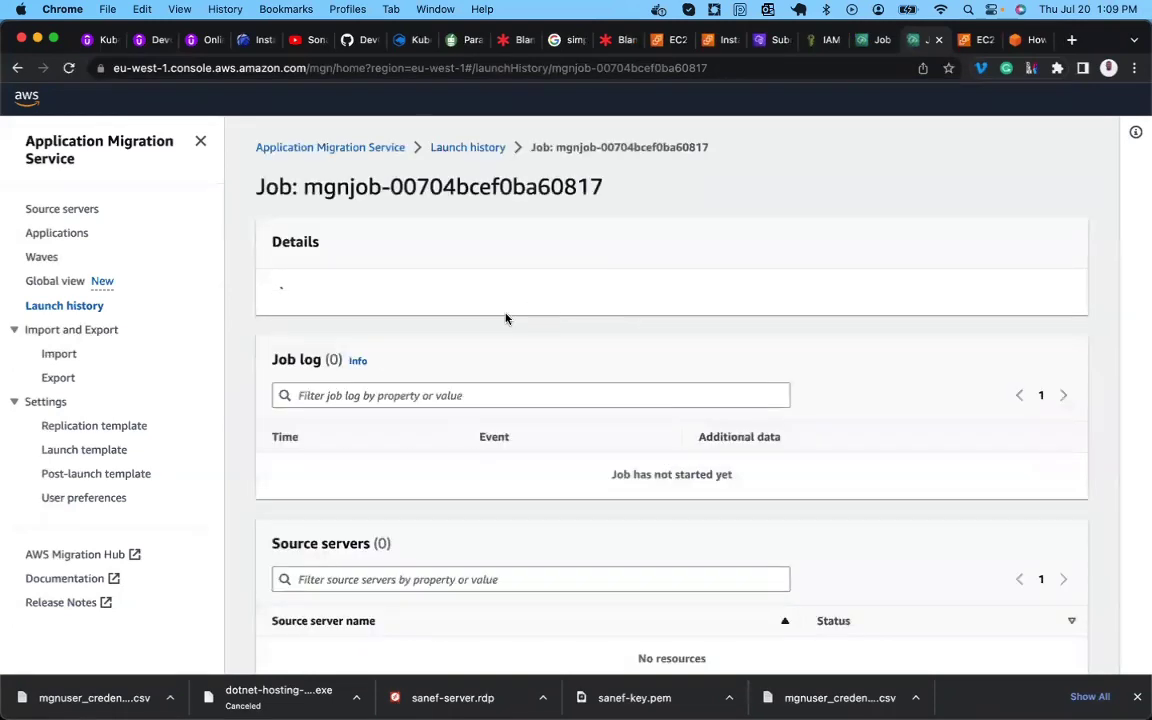
left_click(72, 211)
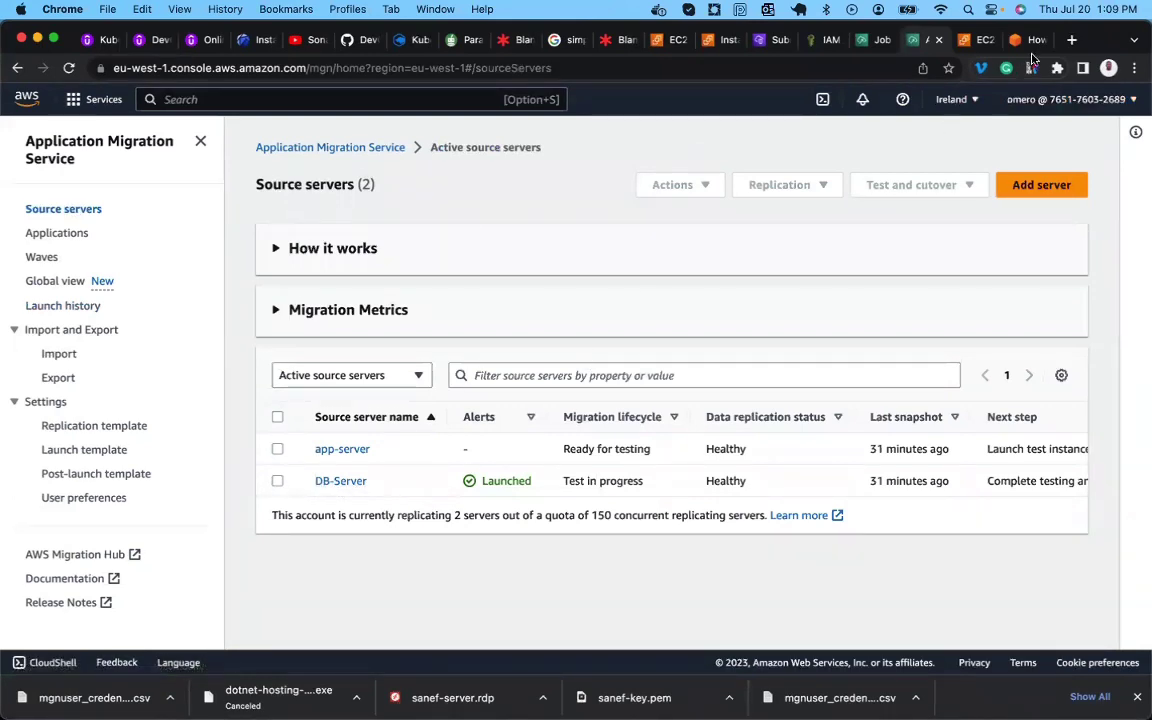
left_click(1030, 42)
scroll(666, 368, "down", 15)
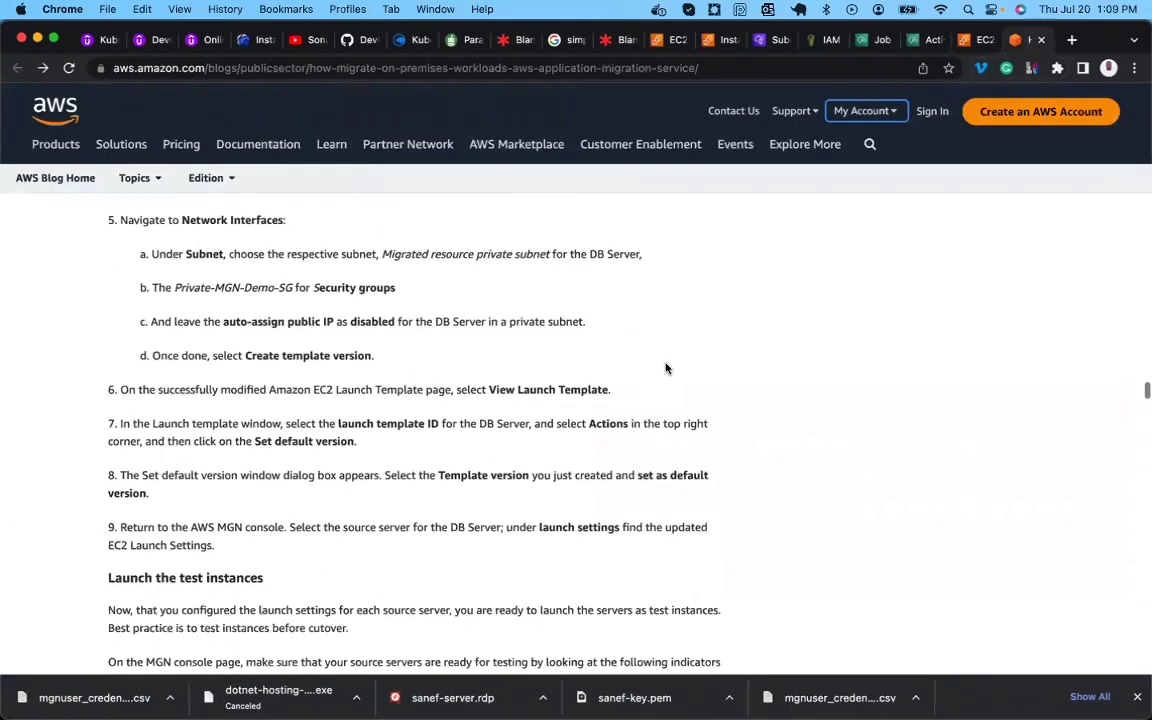
scroll(668, 370, "down", 10)
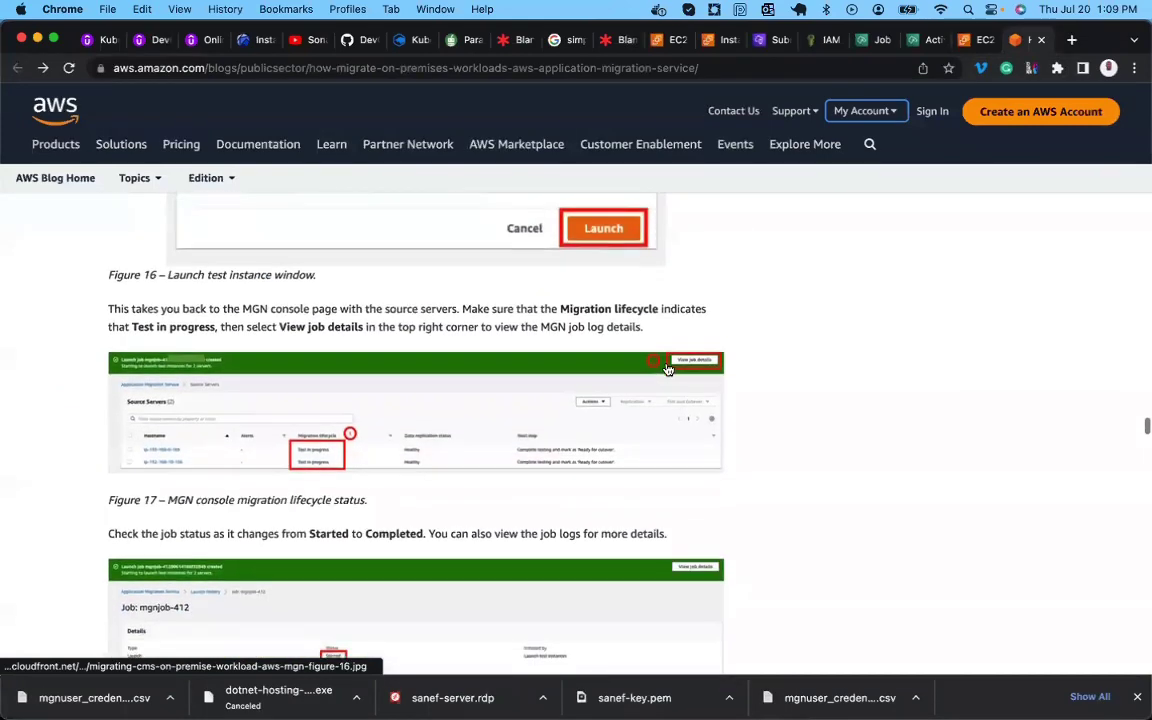
scroll(668, 370, "down", 9)
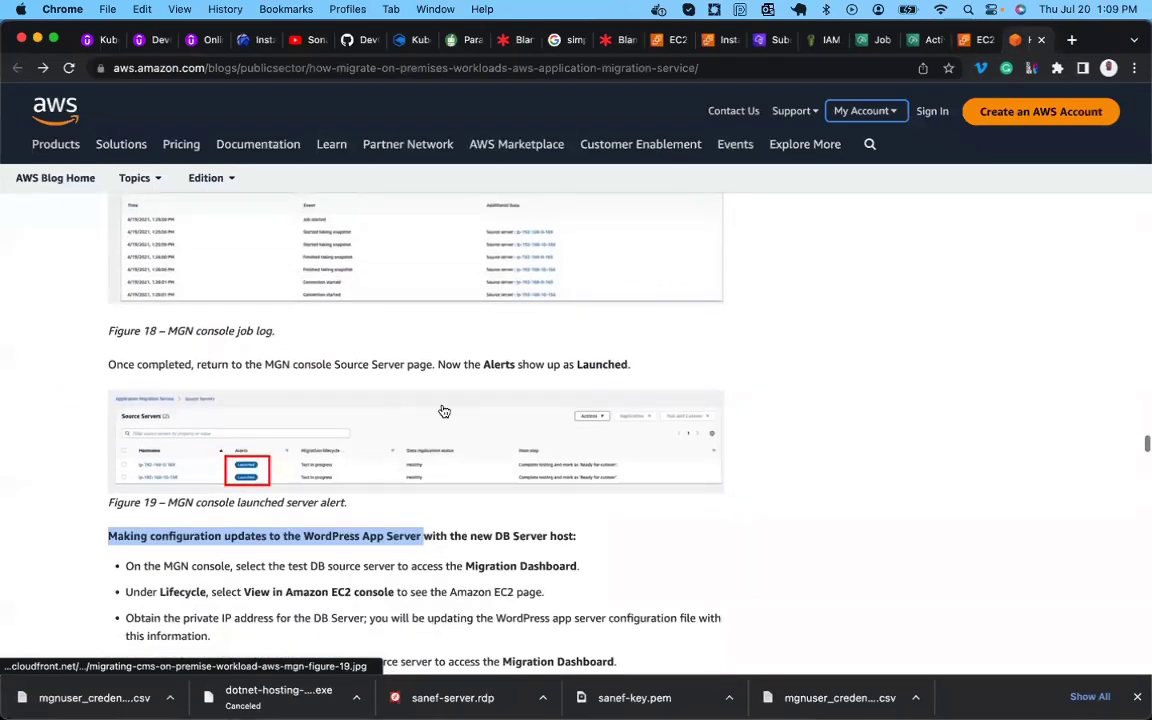
scroll(241, 461, "down", 10)
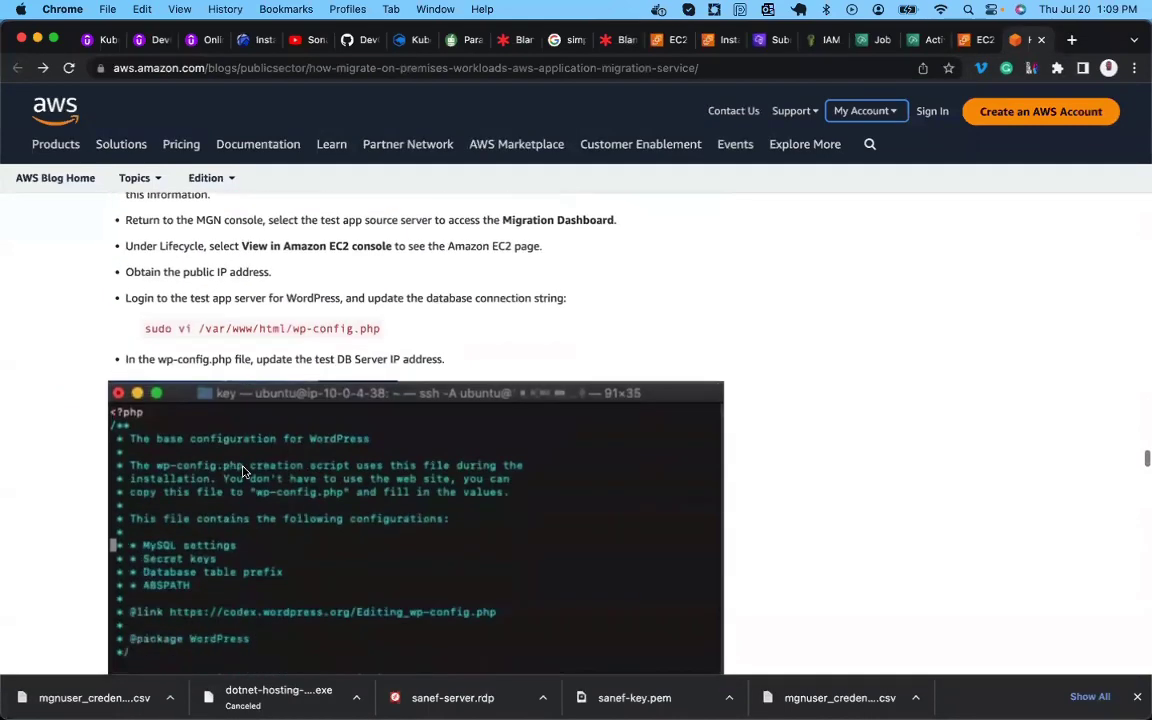
scroll(241, 472, "down", 10)
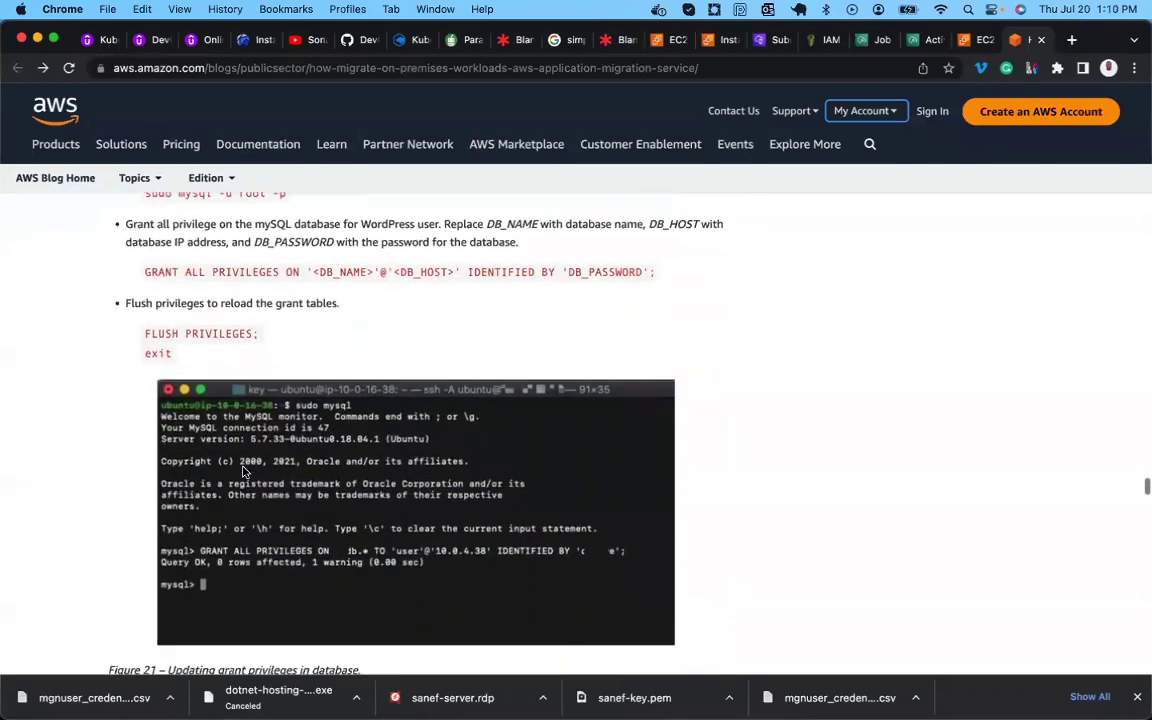
scroll(241, 472, "down", 7)
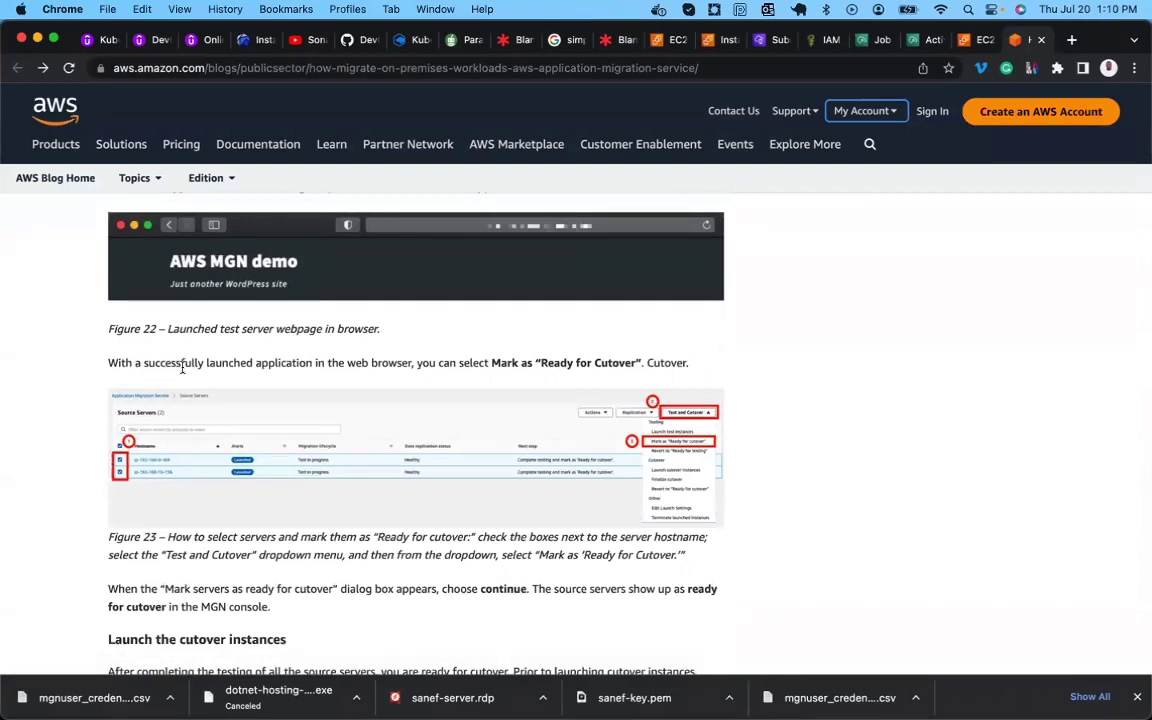
double_click(385, 363)
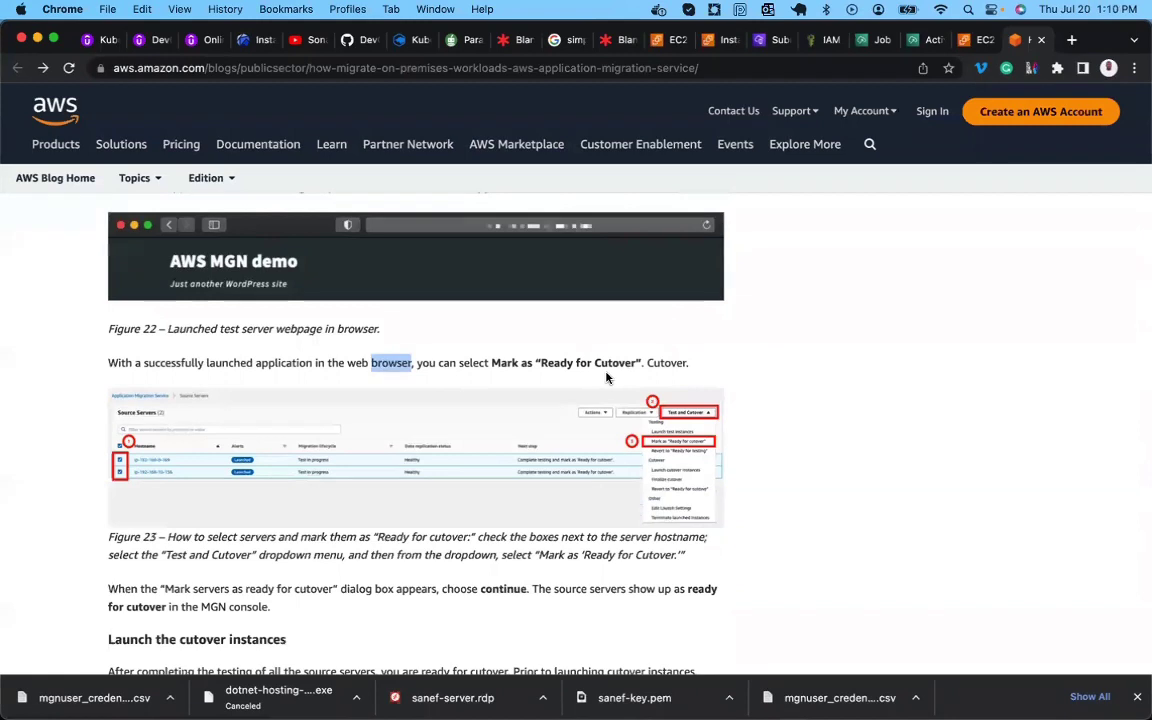
left_click(922, 40)
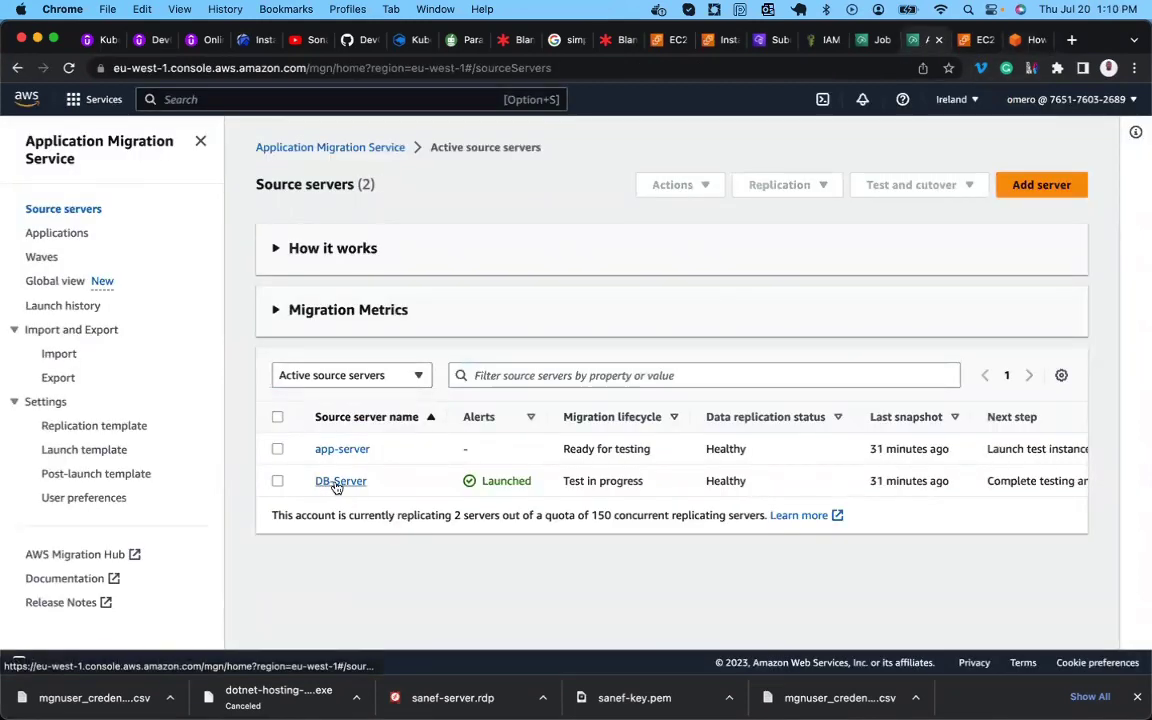
Mark DB-Server as 'Ready for cutover' with 'Yes, terminate launched instances' kept checked.
left_click(277, 481)
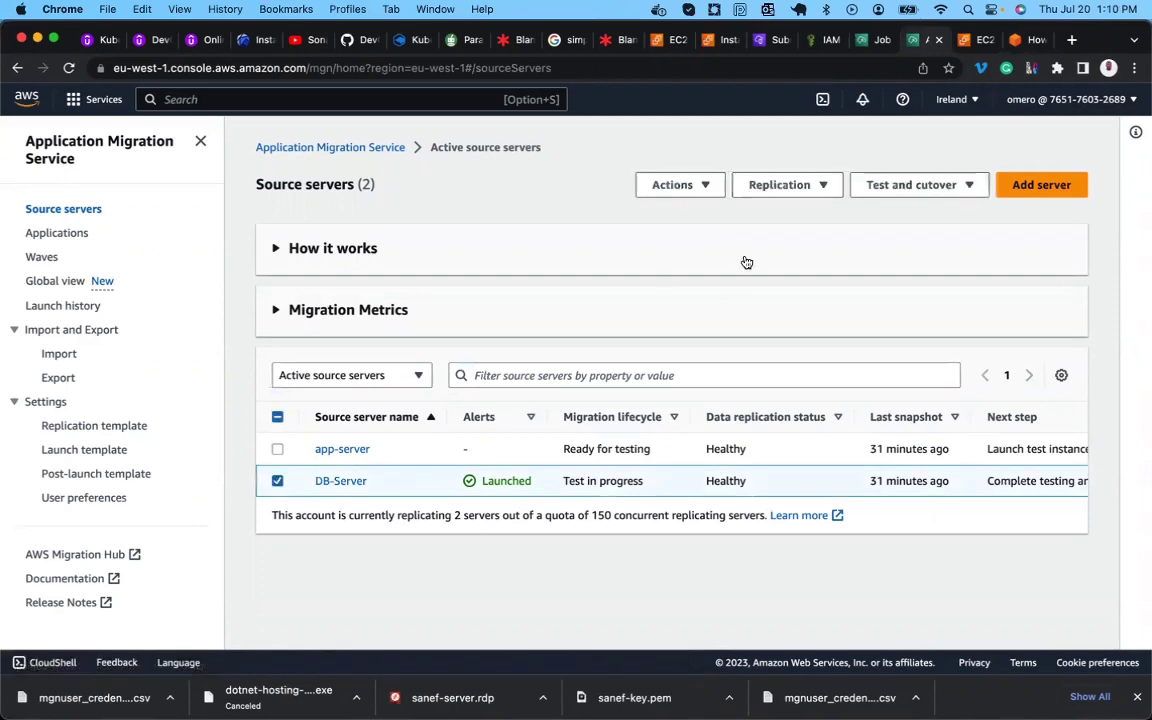
left_click(918, 189)
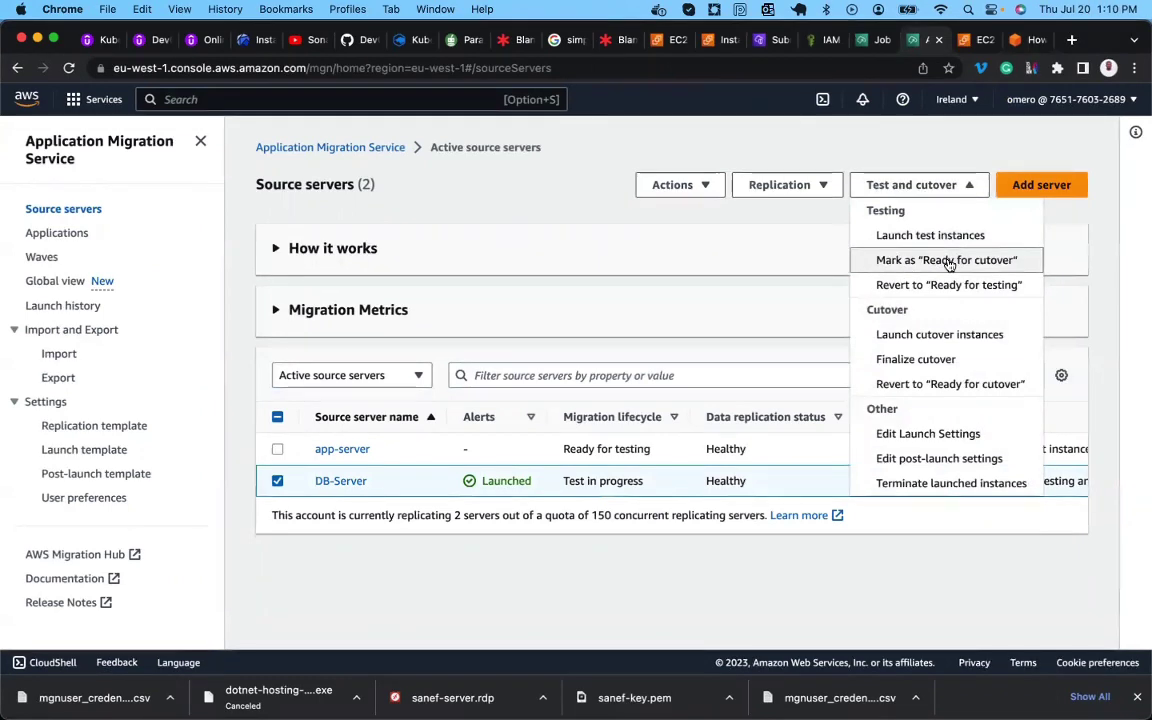
left_click(947, 261)
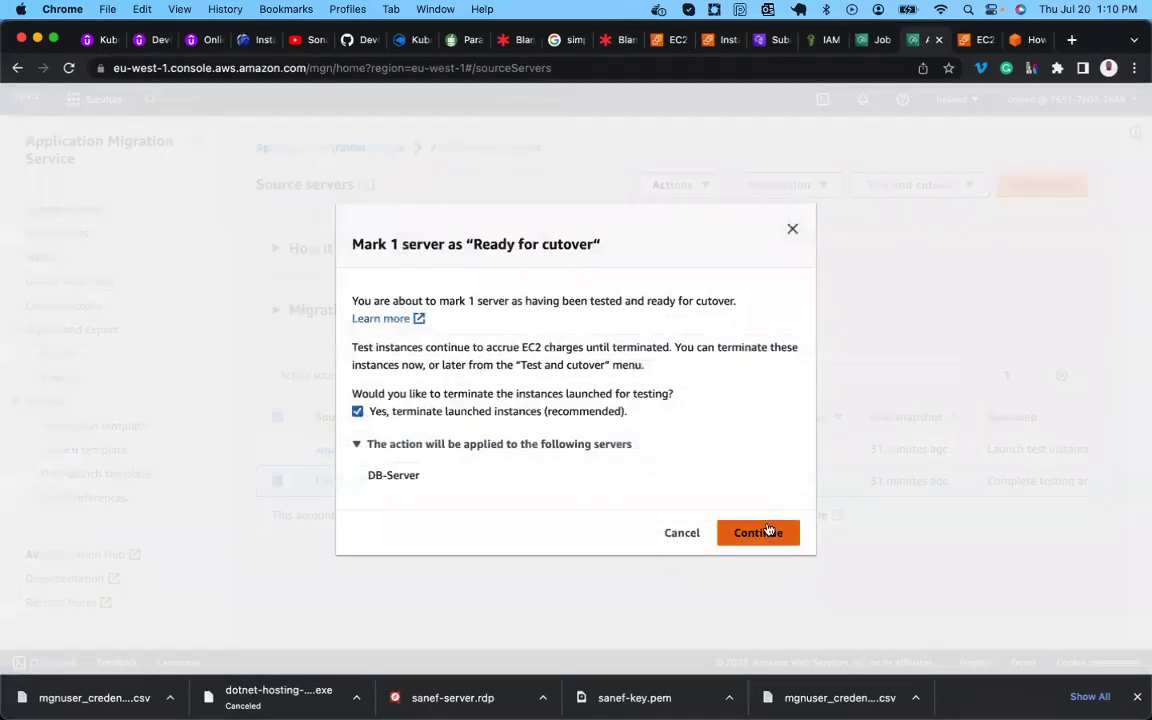
left_click(762, 536)
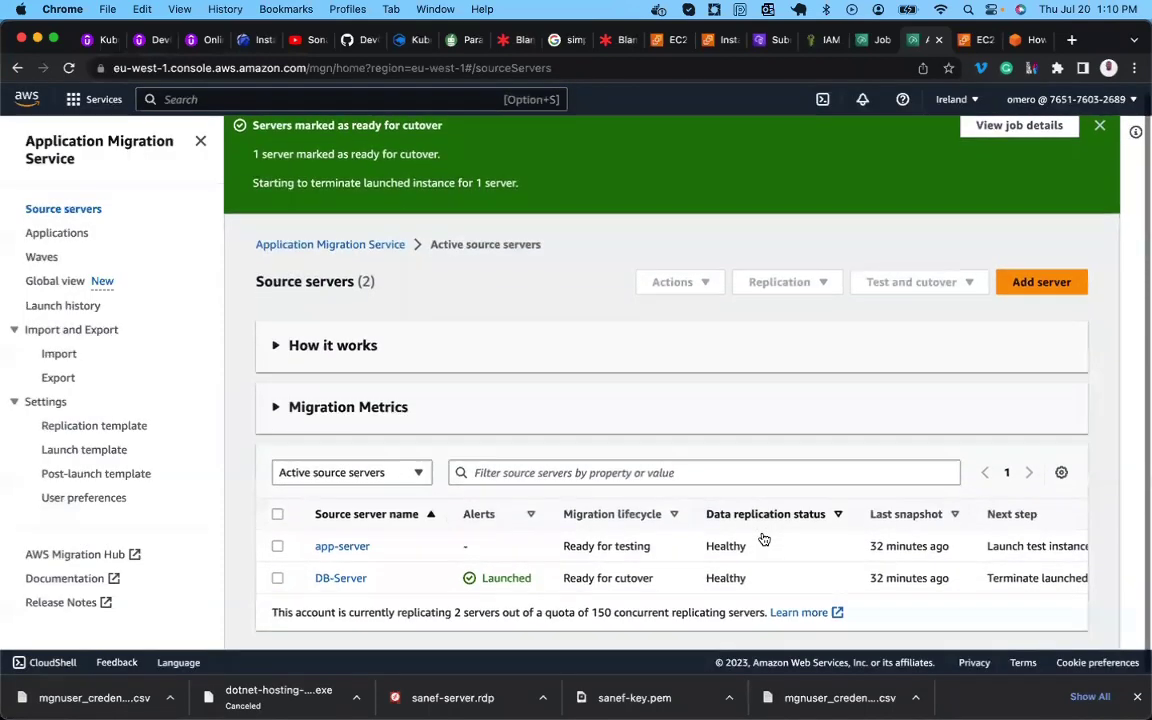
triple_click(607, 581)
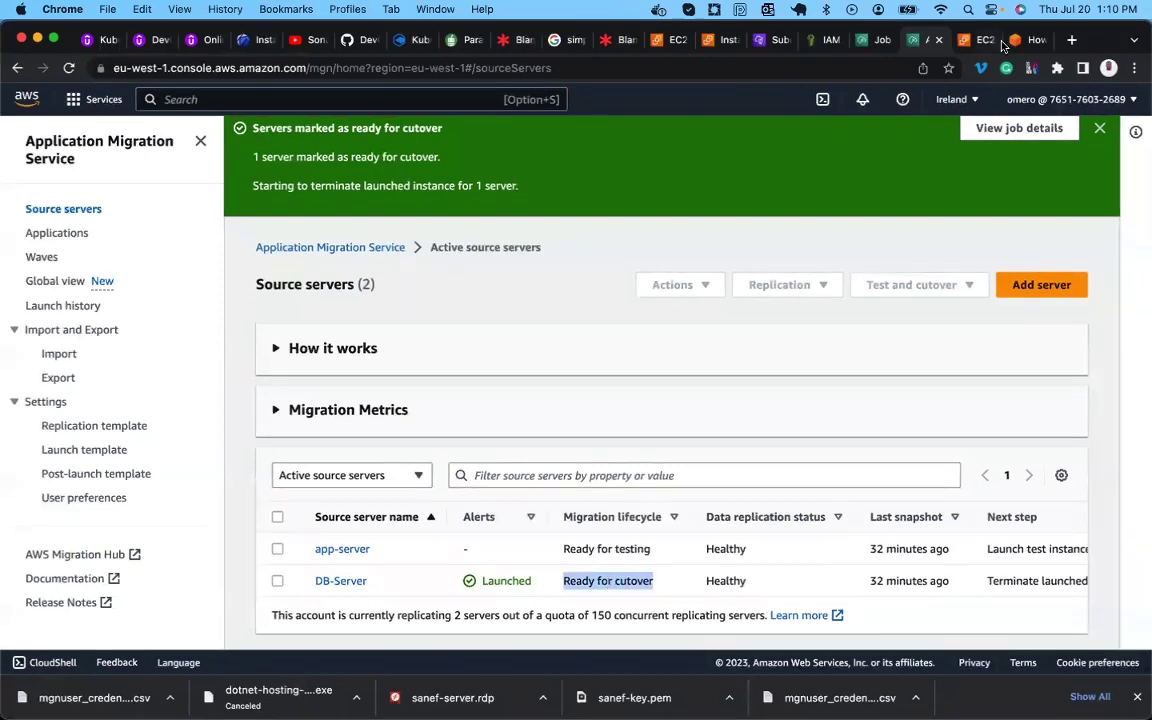
left_click(1015, 41)
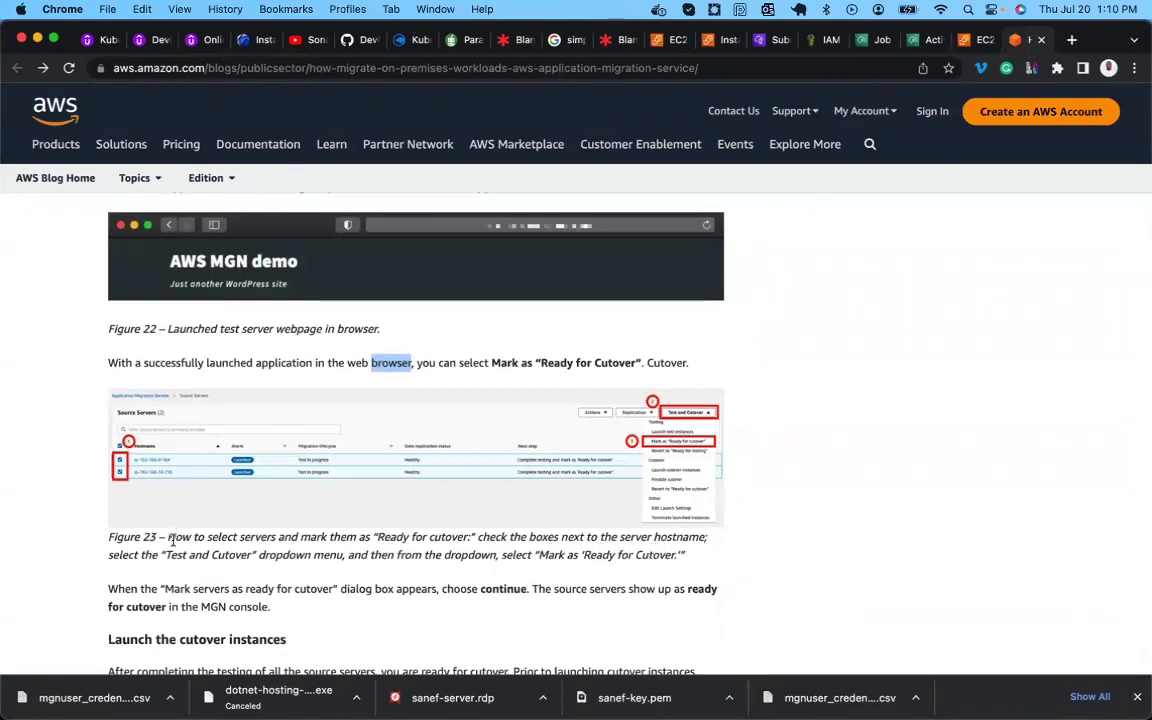
Scroll the AWS blog to the 'Launch the cutover instances' section and Figure 24.
scroll(175, 540, "down", 3)
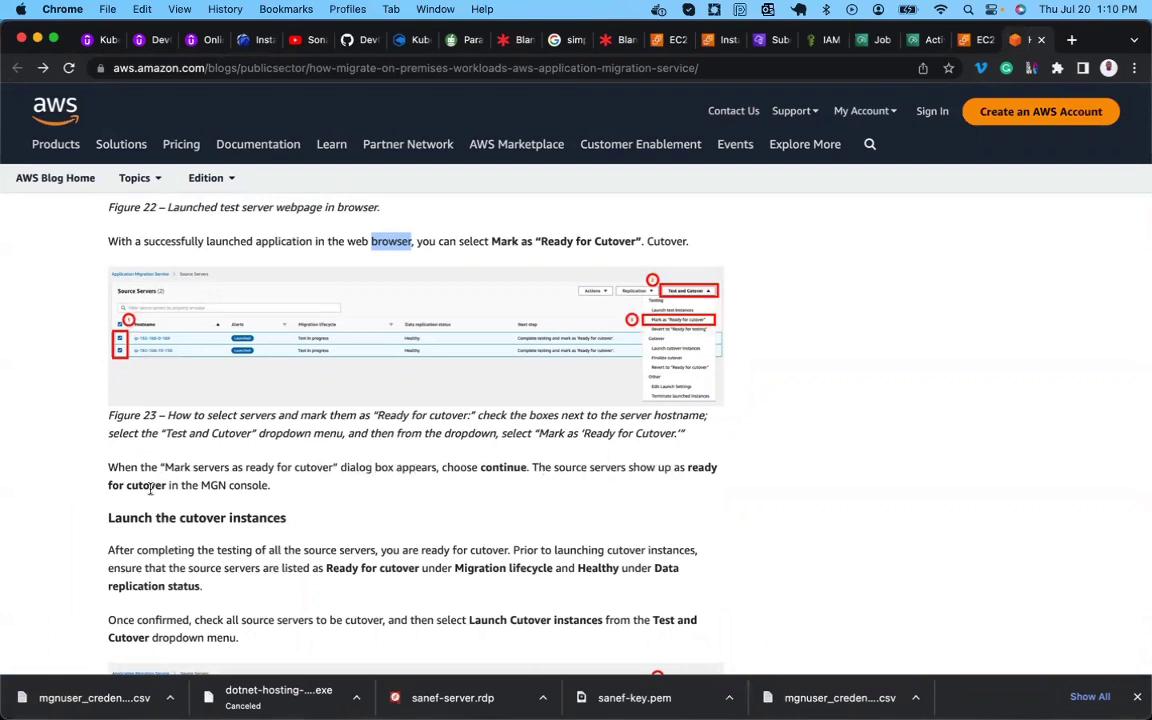
scroll(241, 479, "down", 5)
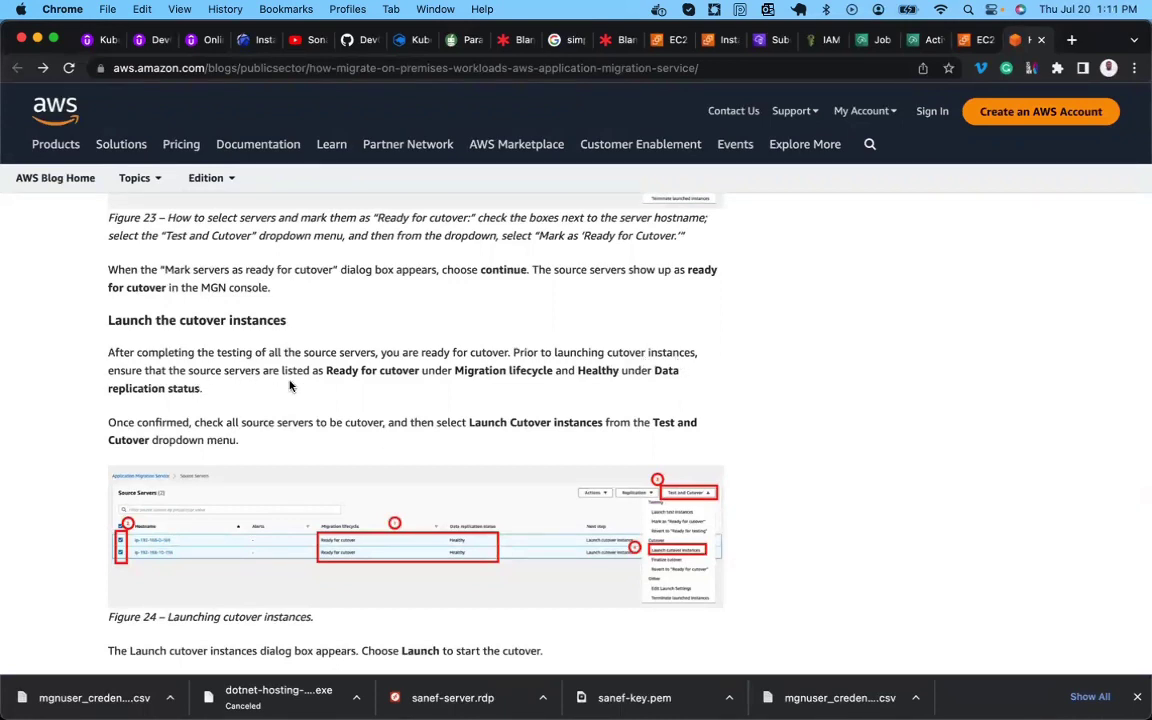
double_click(369, 371)
Select DB-Server in the MGN source servers list.
left_click(925, 40)
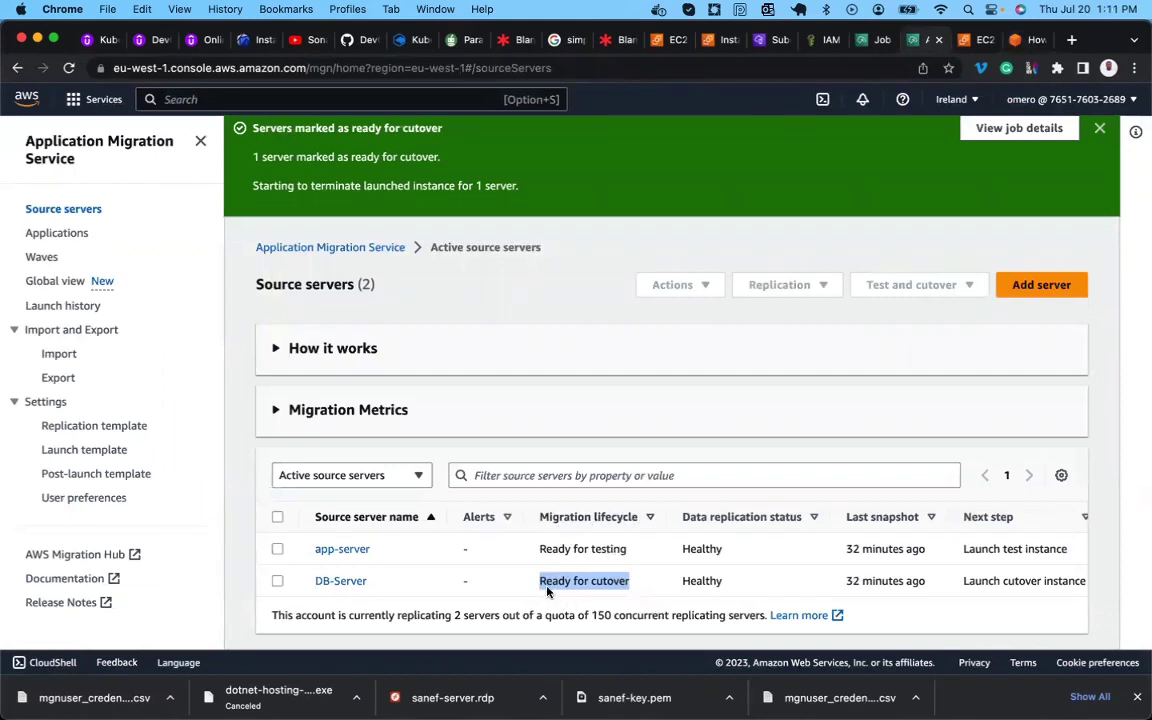
left_click(587, 581)
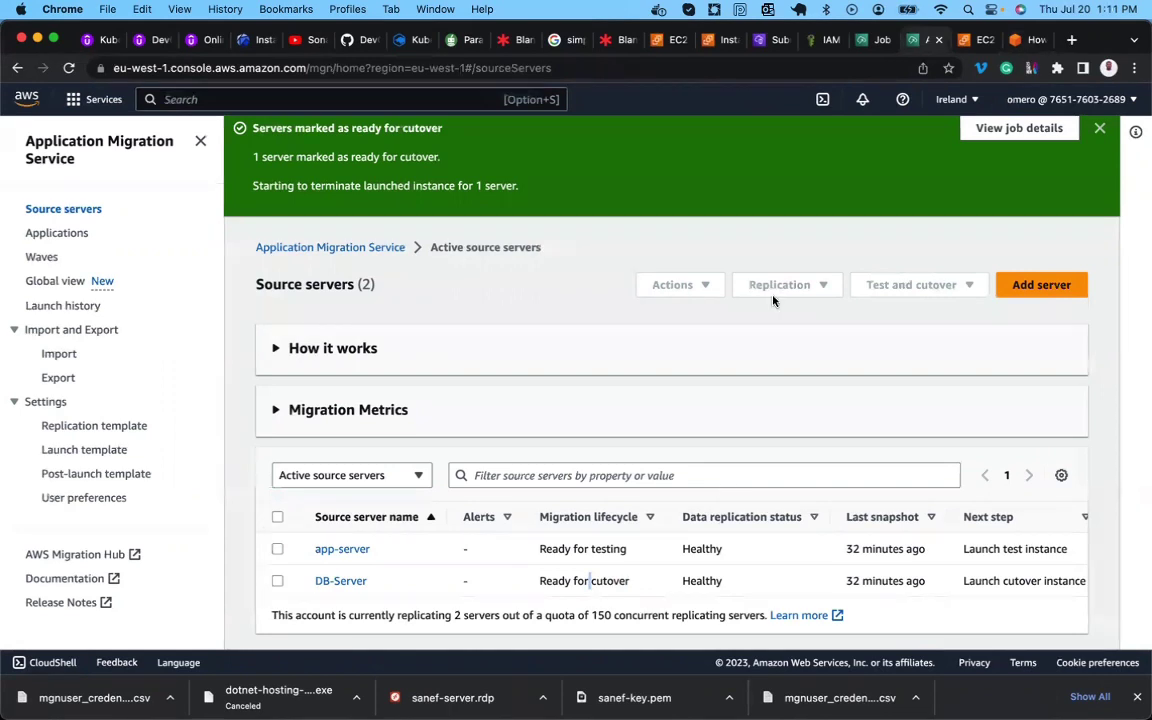
left_click(277, 581)
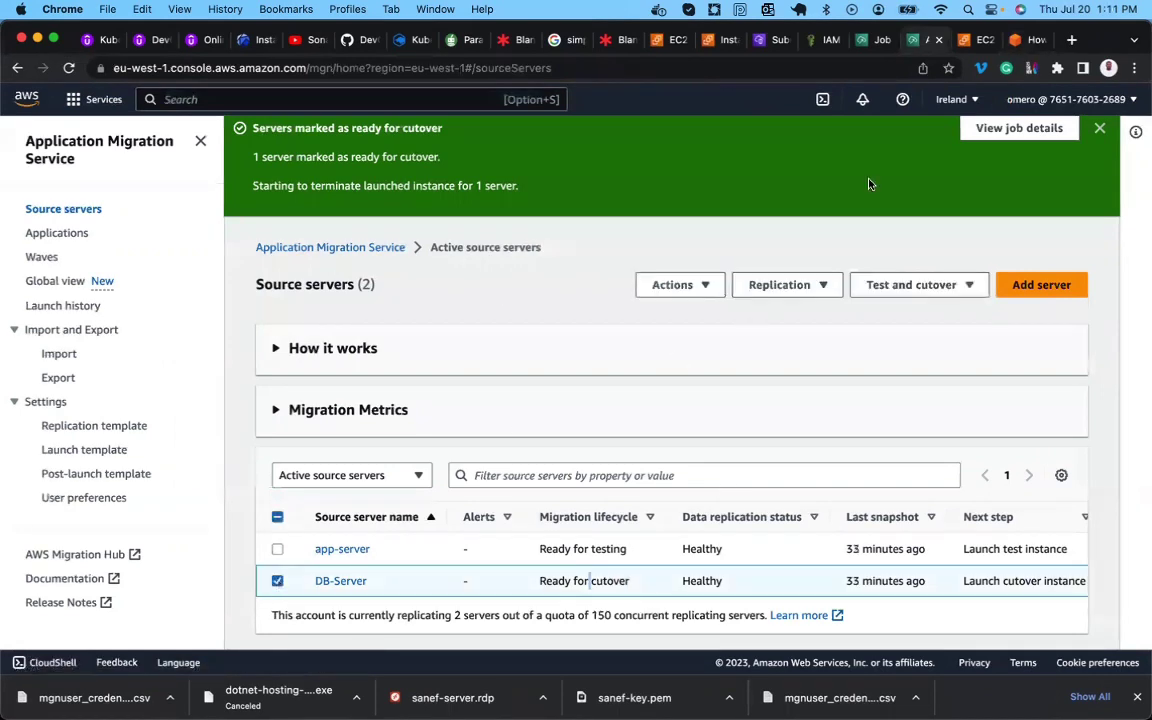
Recheck the blog's instructions for launching cutover instances.
left_click(1013, 45)
scroll(600, 460, "down", 4)
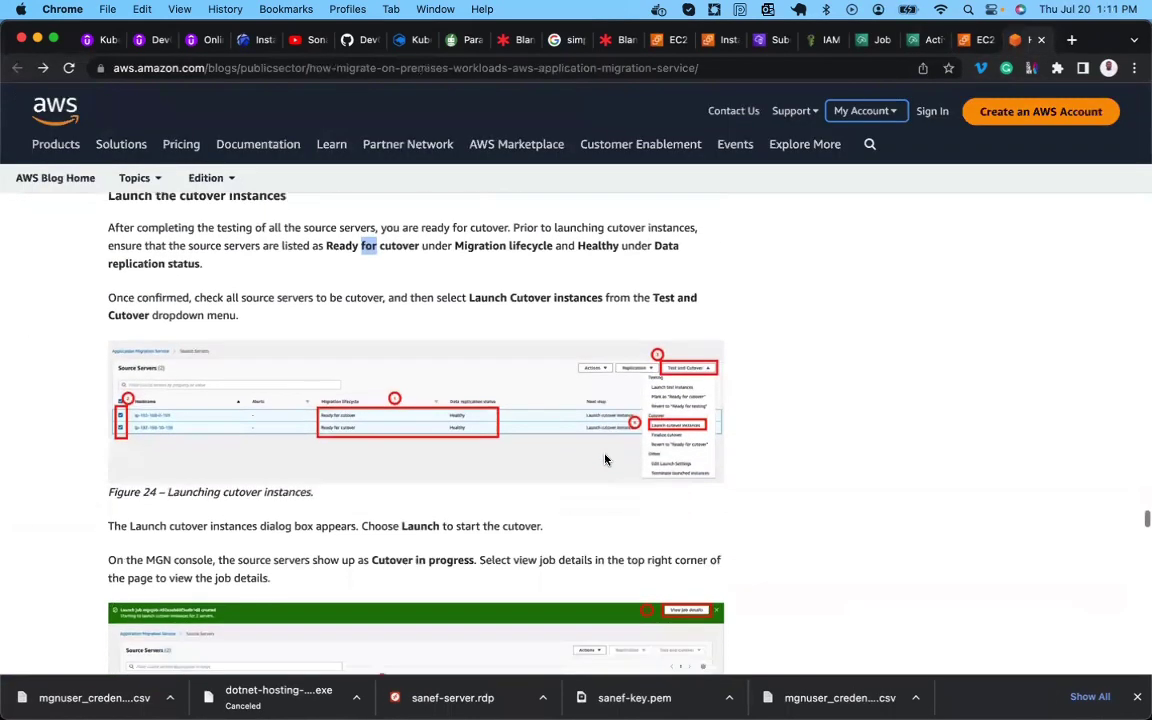
scroll(363, 478, "down", 1)
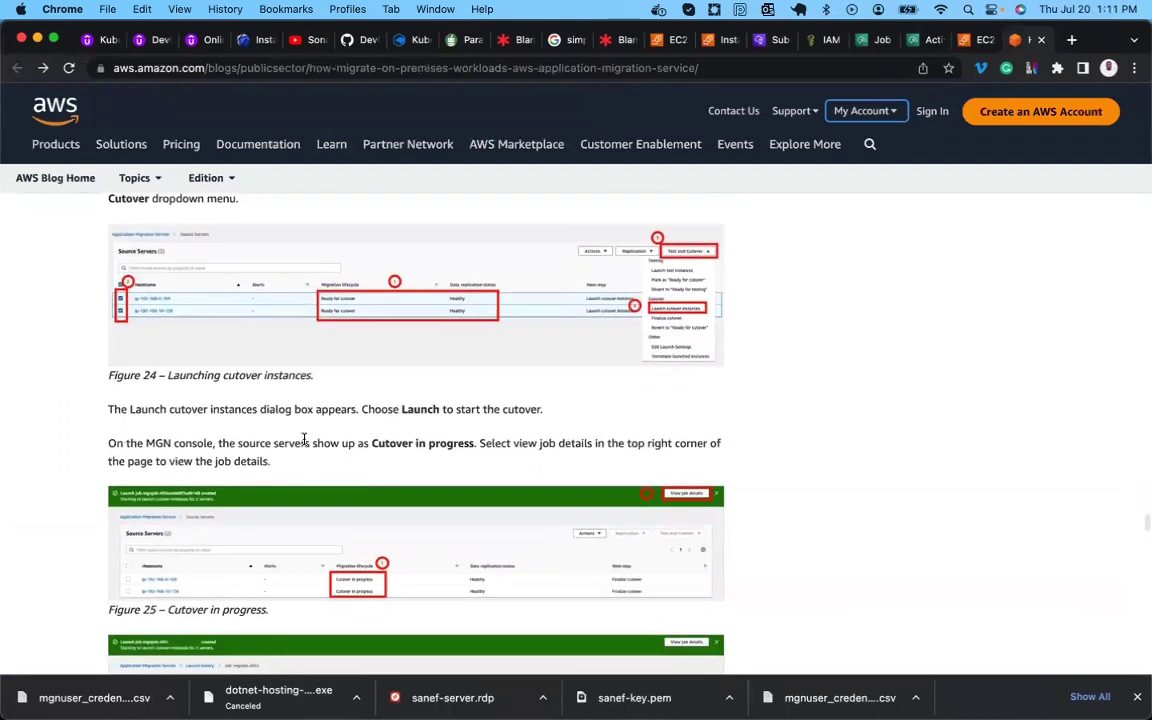
scroll(305, 437, "up", 2)
scroll(305, 437, "up", 1)
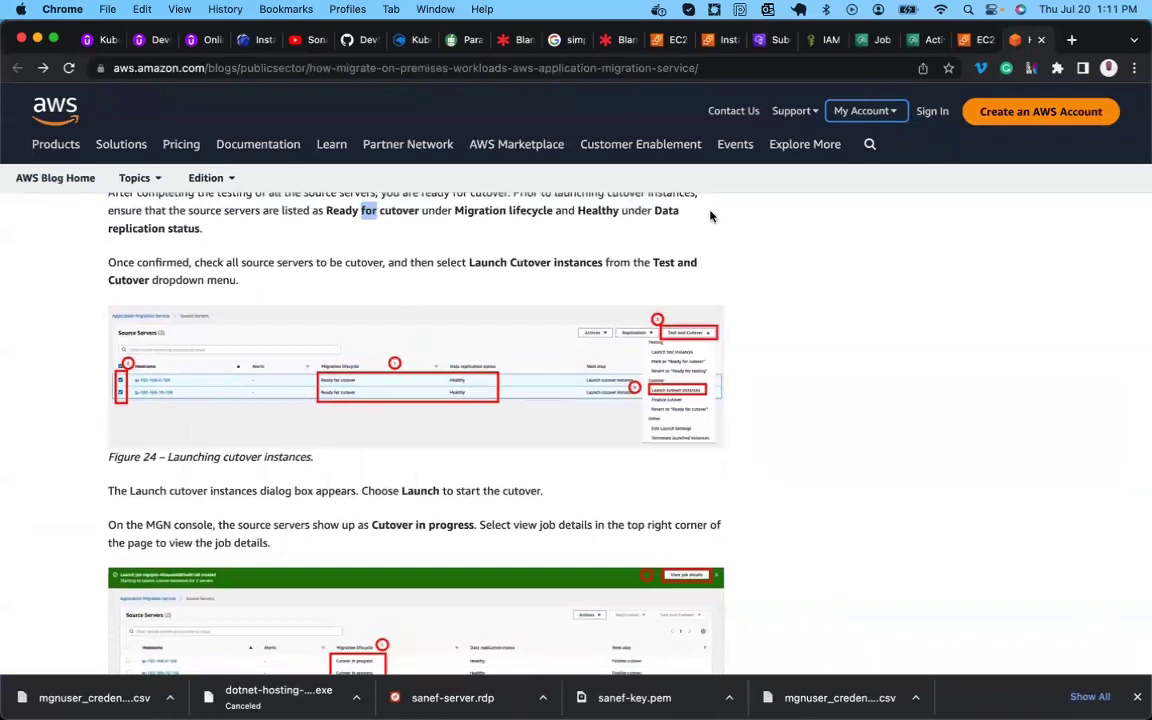
Launch the cutover instance for DB-Server and confirm with Launch.
left_click(925, 45)
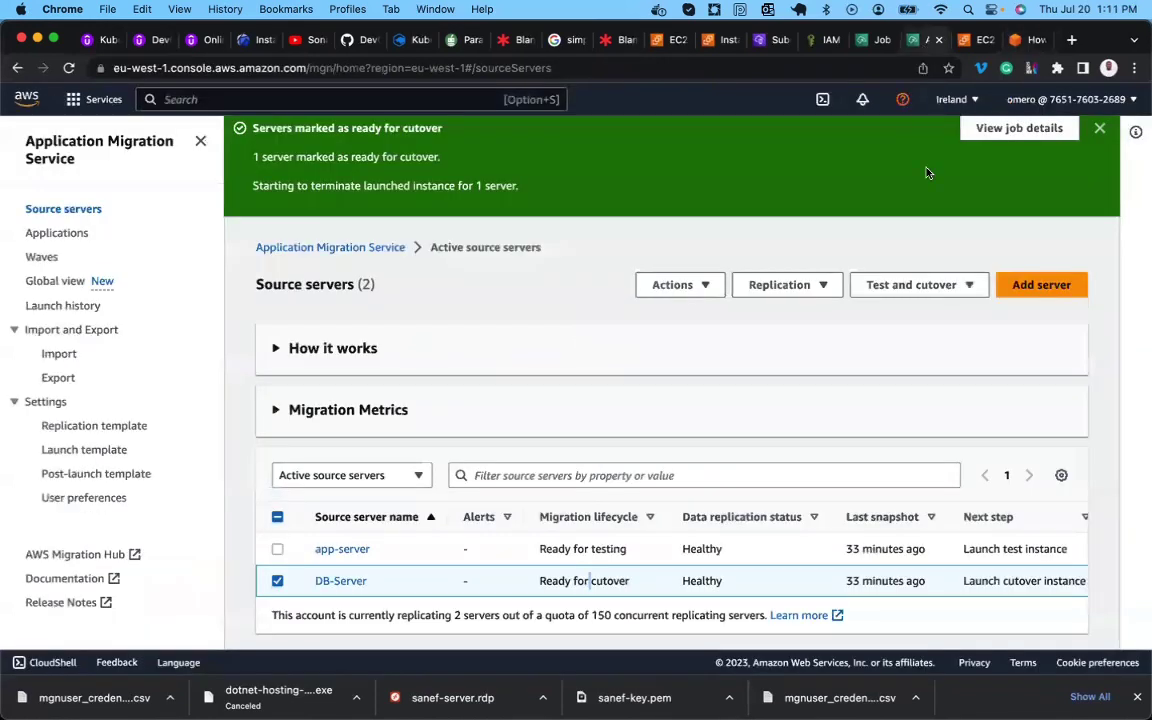
left_click(909, 287)
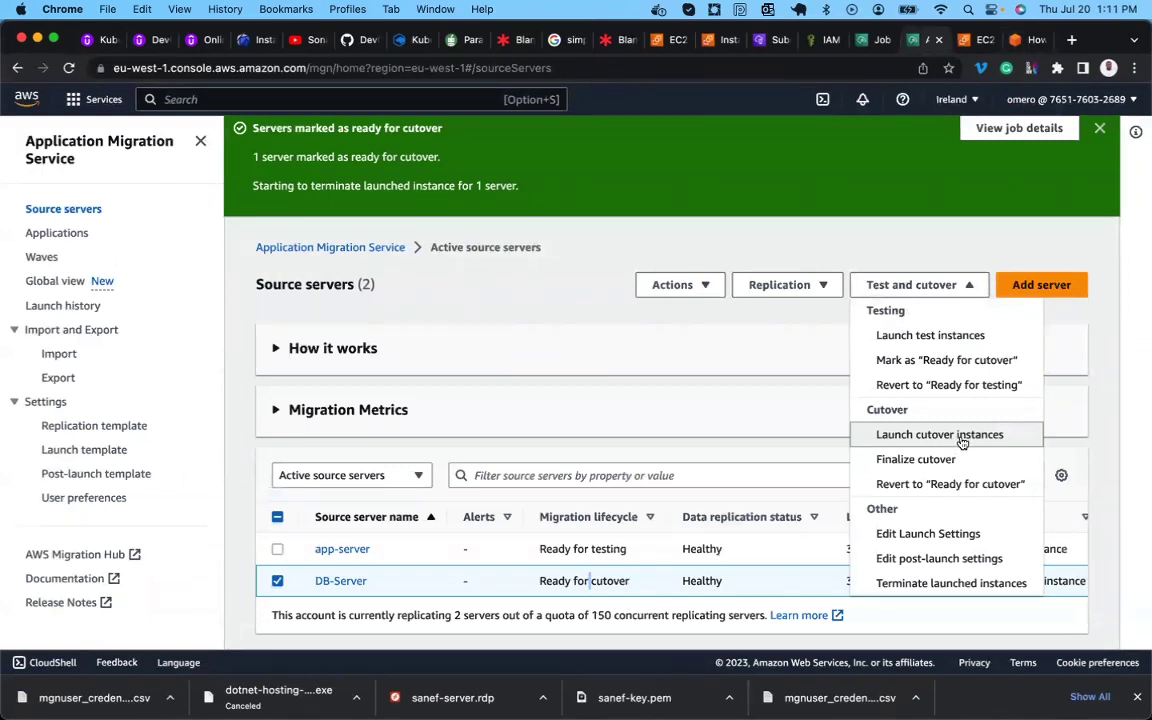
left_click(960, 436)
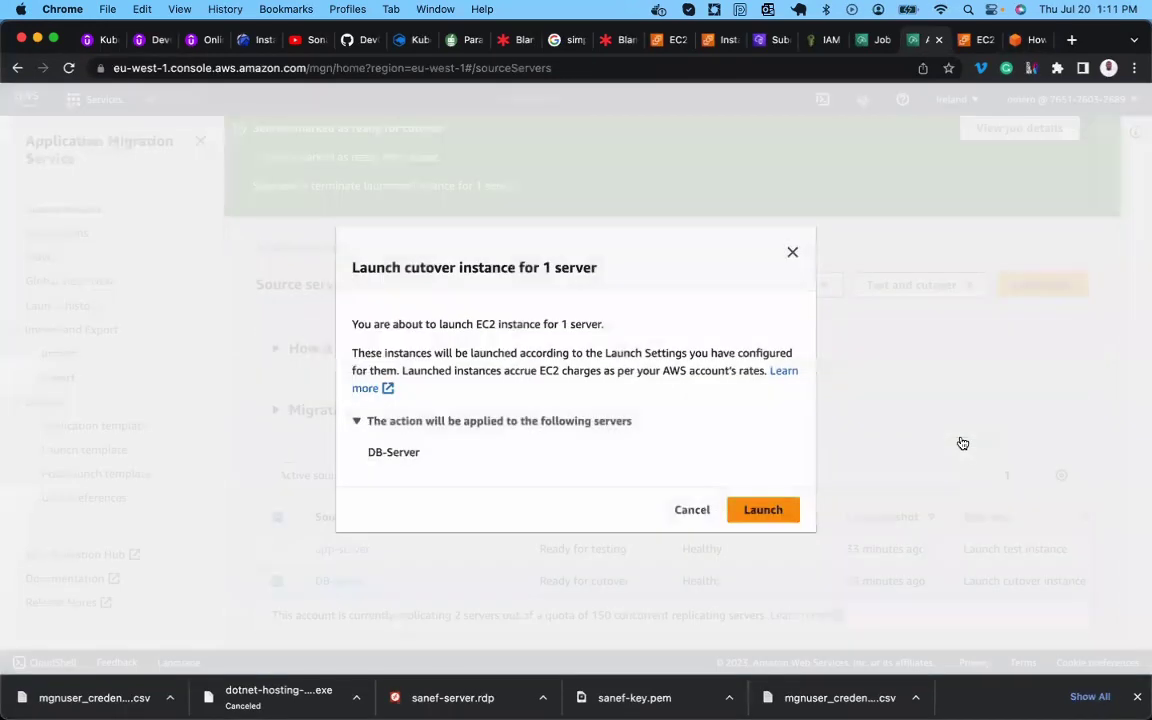
left_click(765, 511)
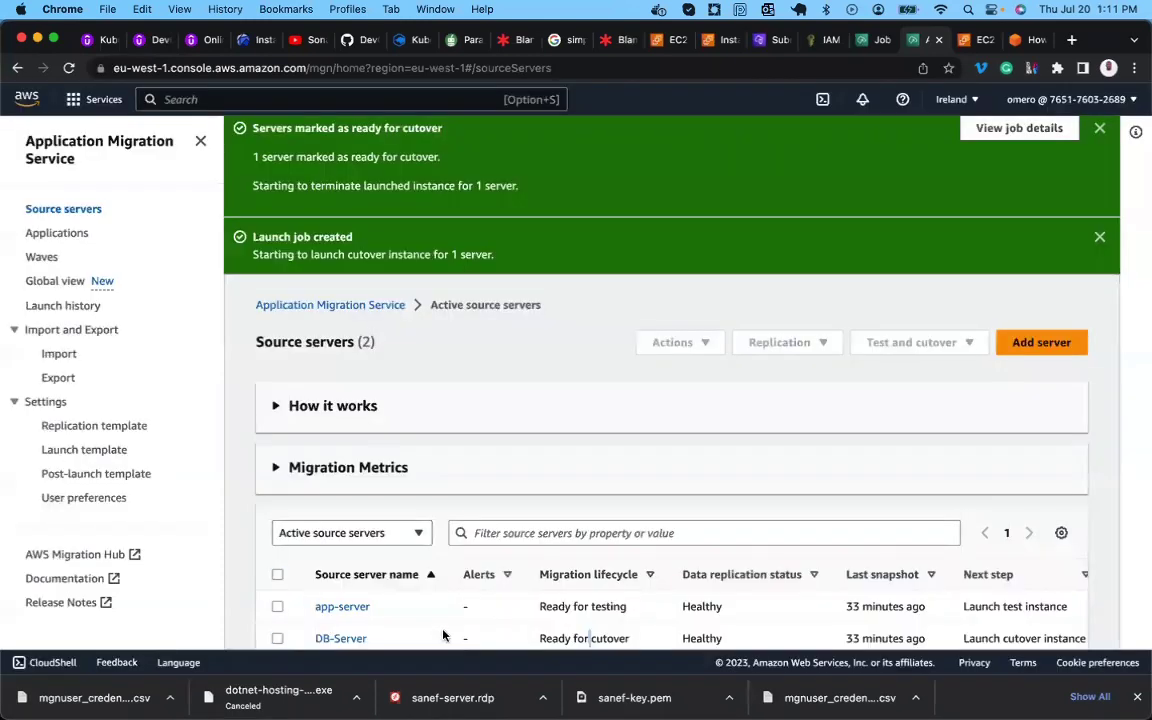
scroll(435, 594, "down", 1)
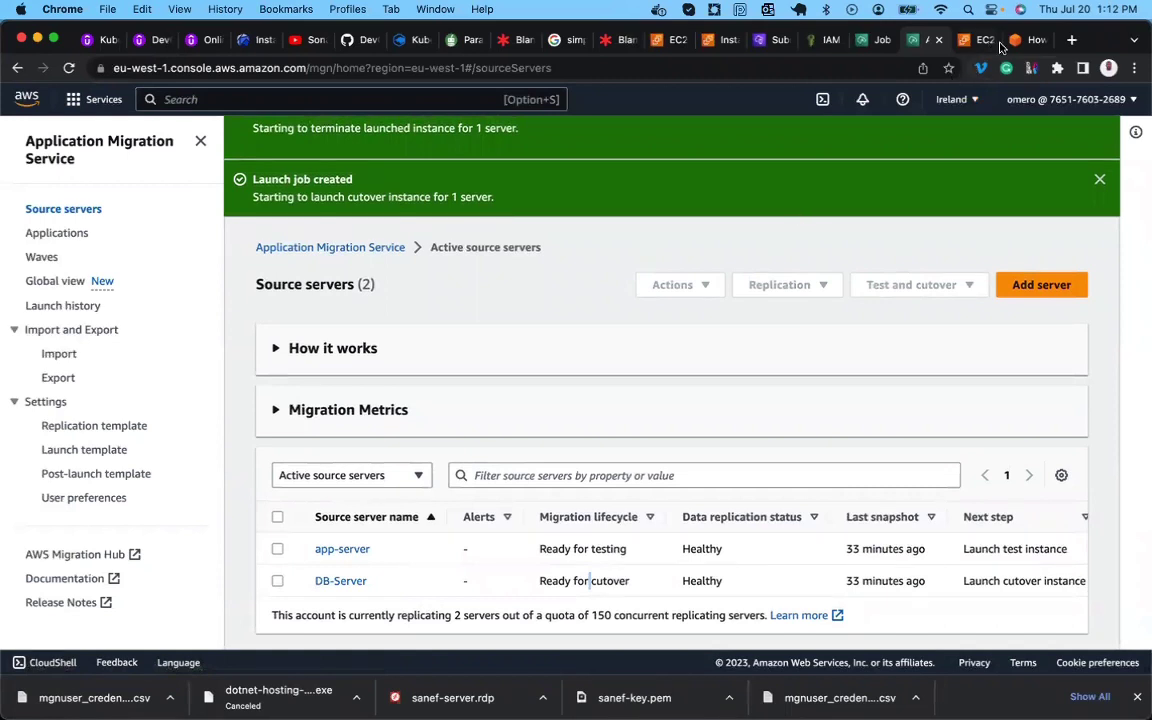
left_click(1030, 40)
scroll(614, 410, "down", 1)
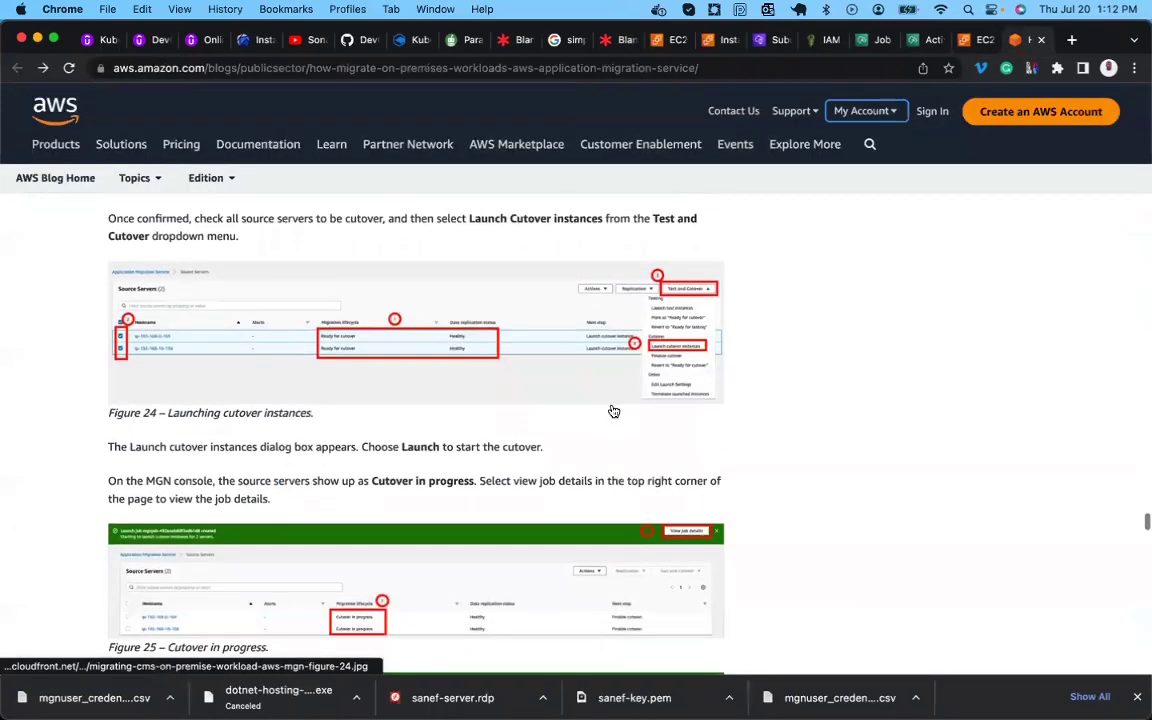
scroll(446, 443, "down", 1)
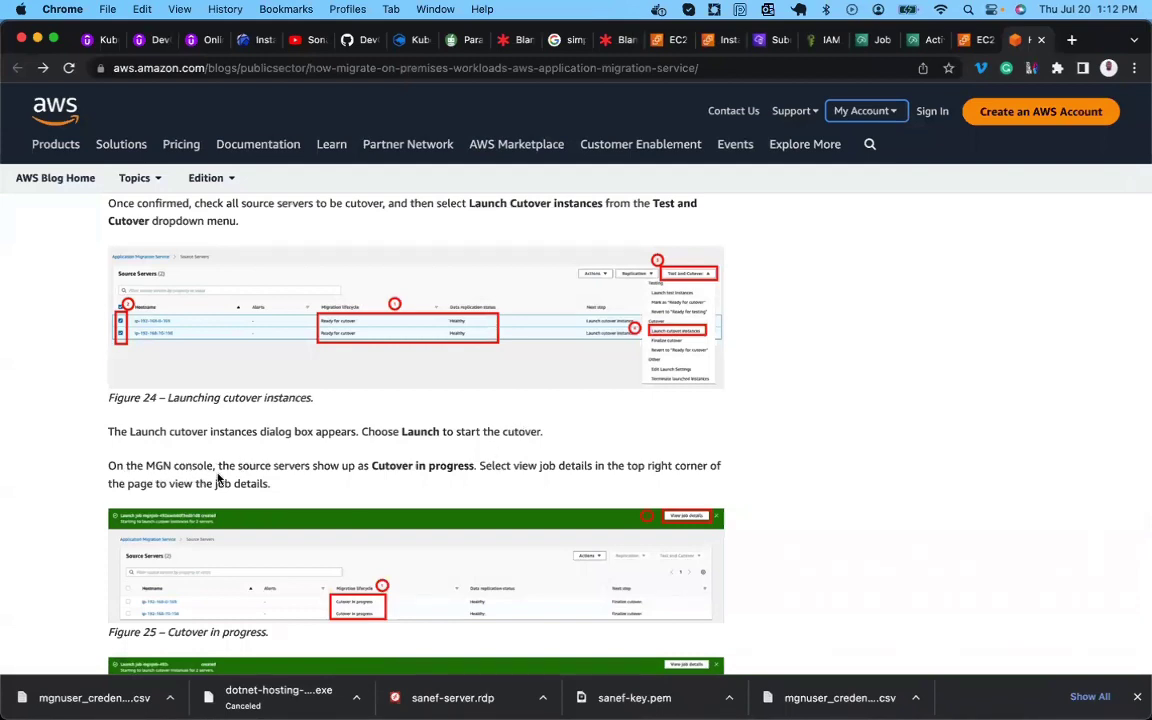
scroll(218, 479, "down", 1)
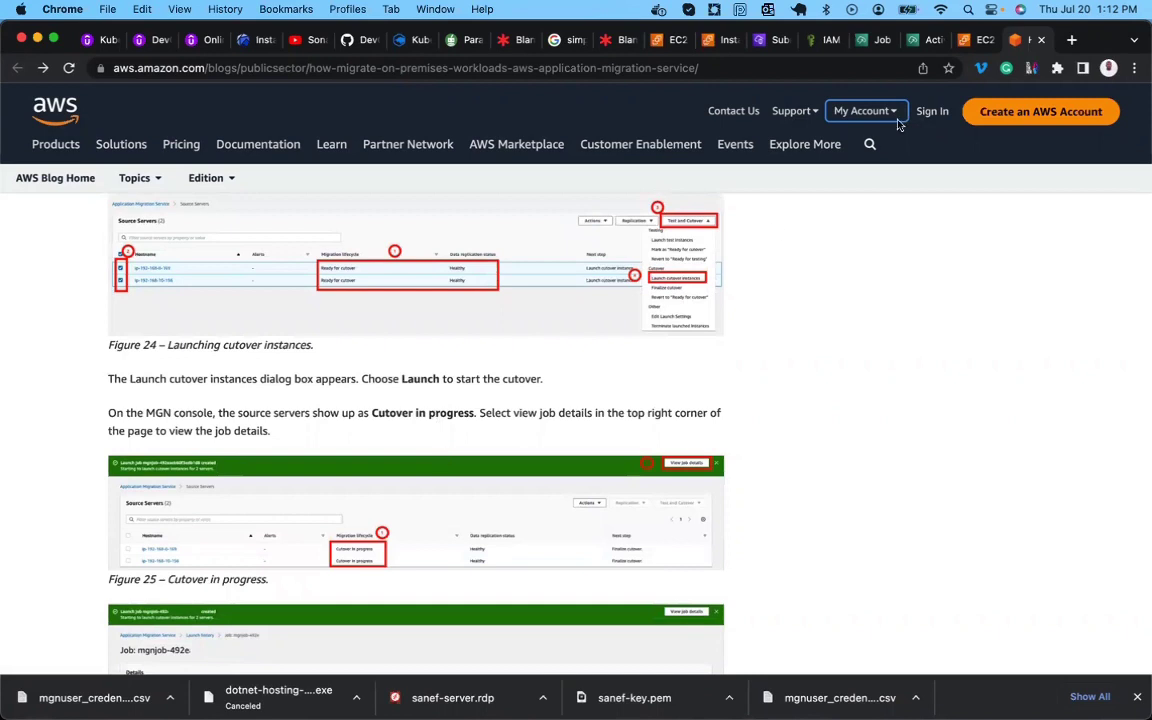
left_click(919, 42)
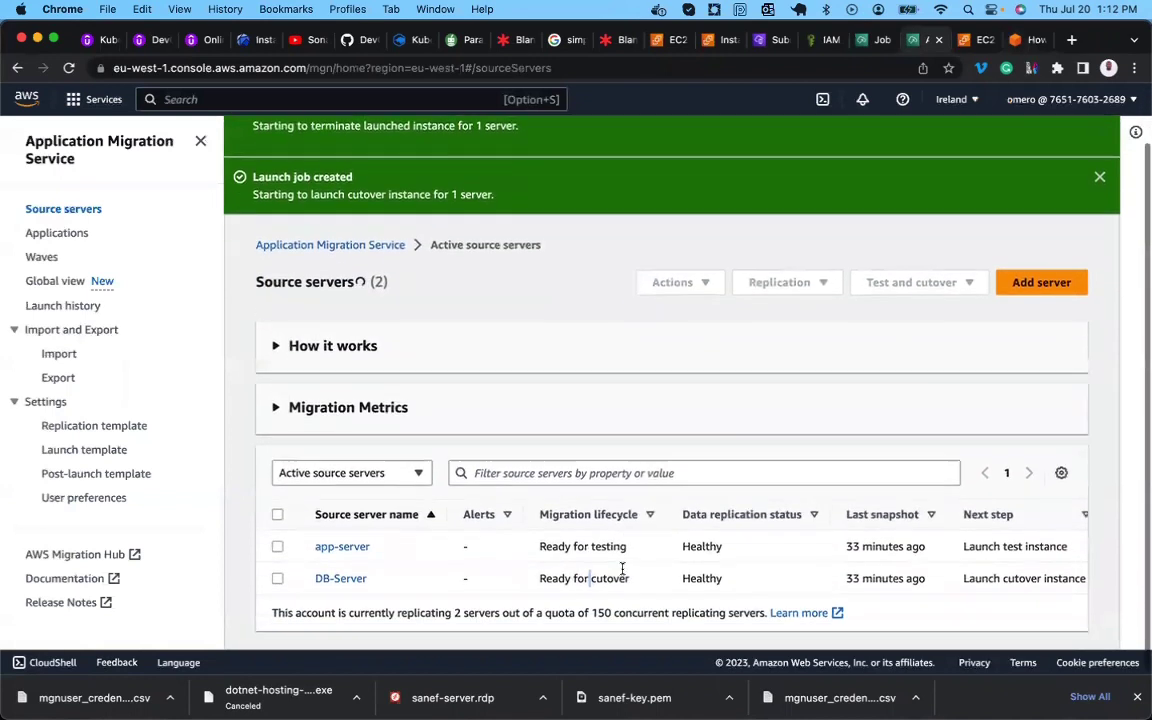
scroll(600, 580, "down", 2)
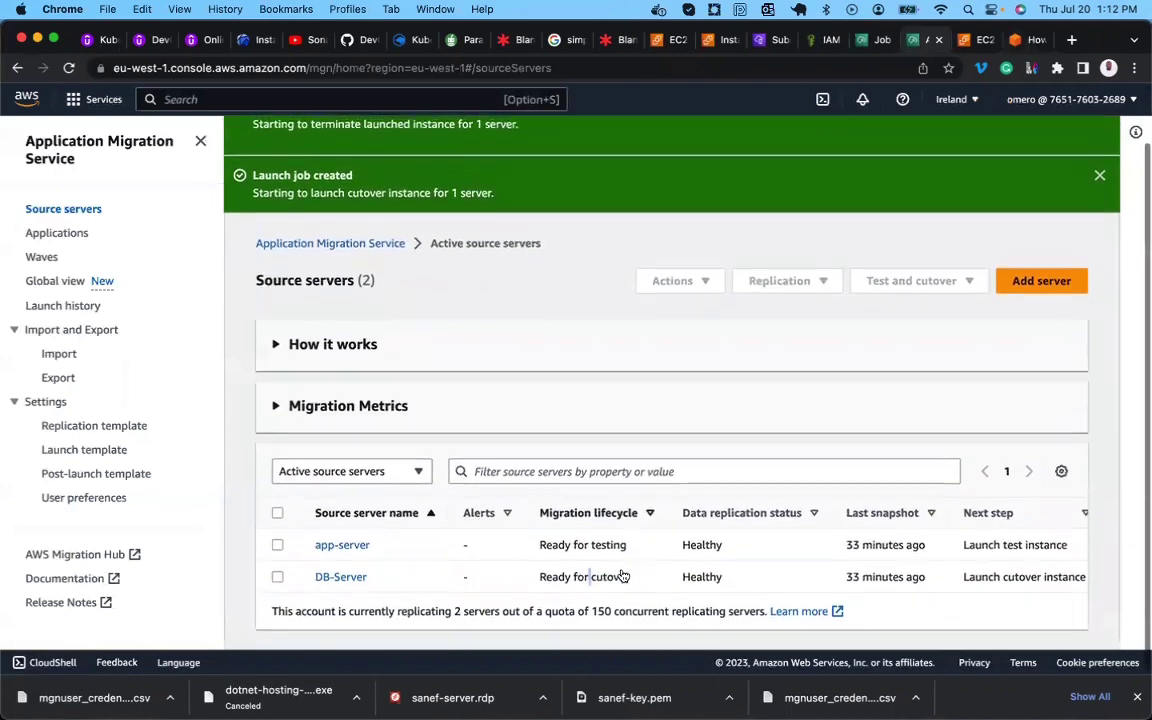
double_click(597, 580)
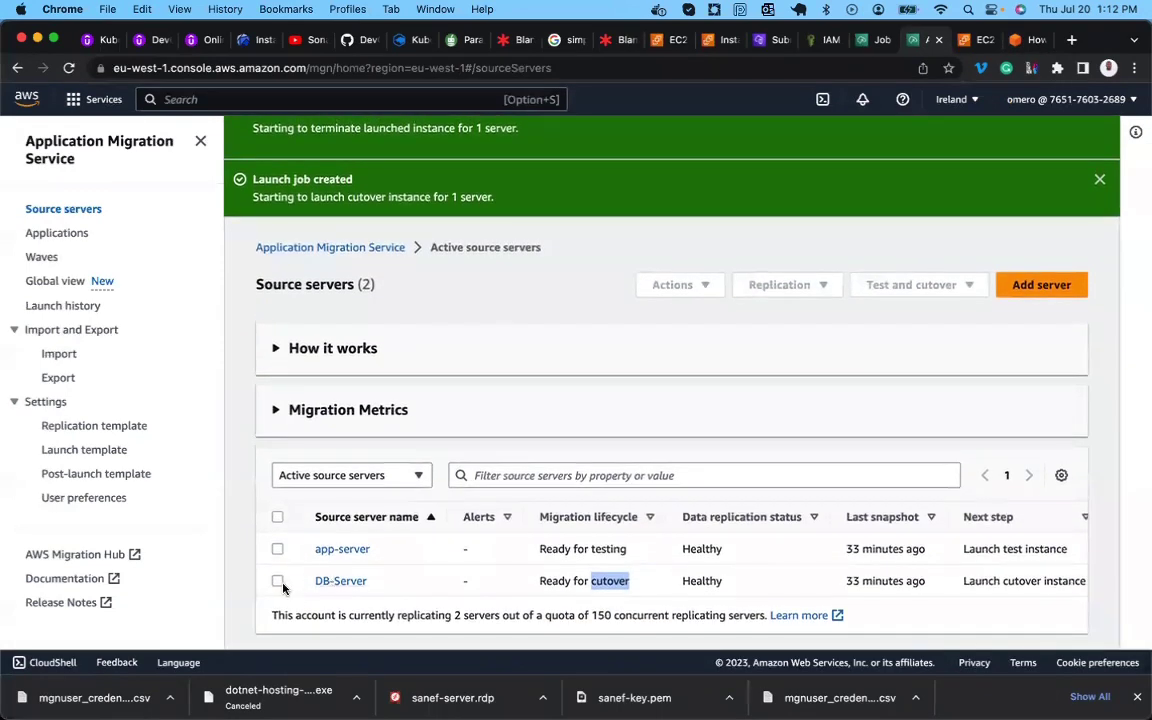
left_click(277, 581)
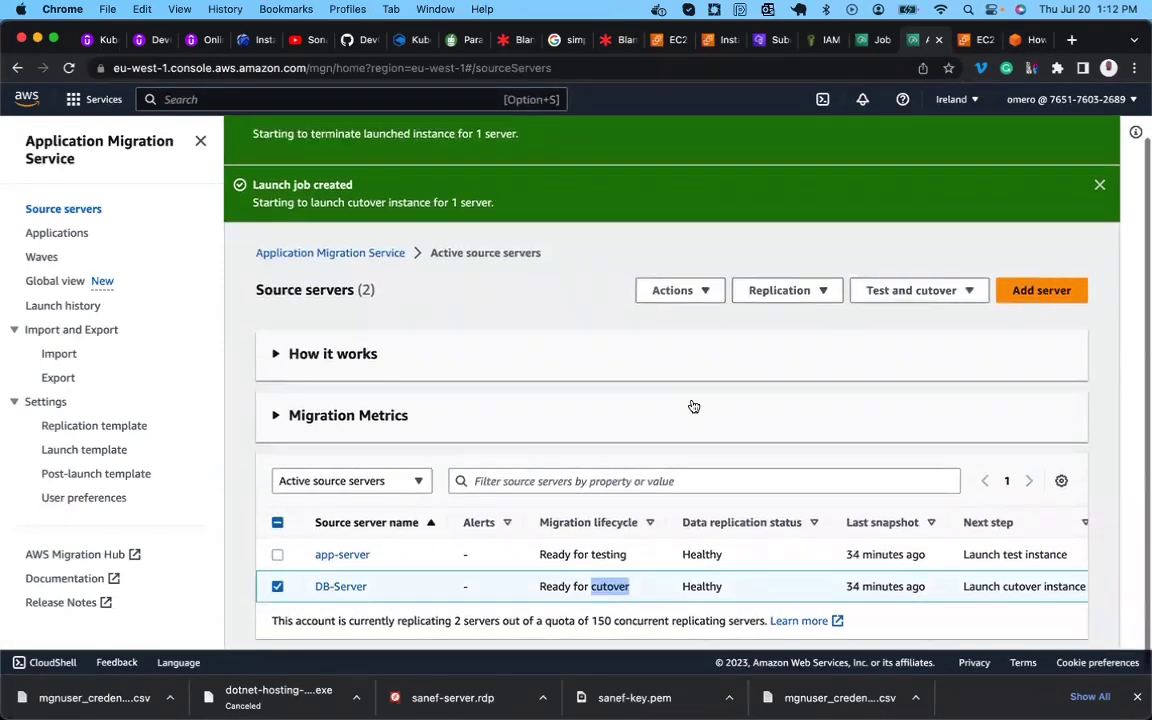
scroll(800, 320, "up", 2)
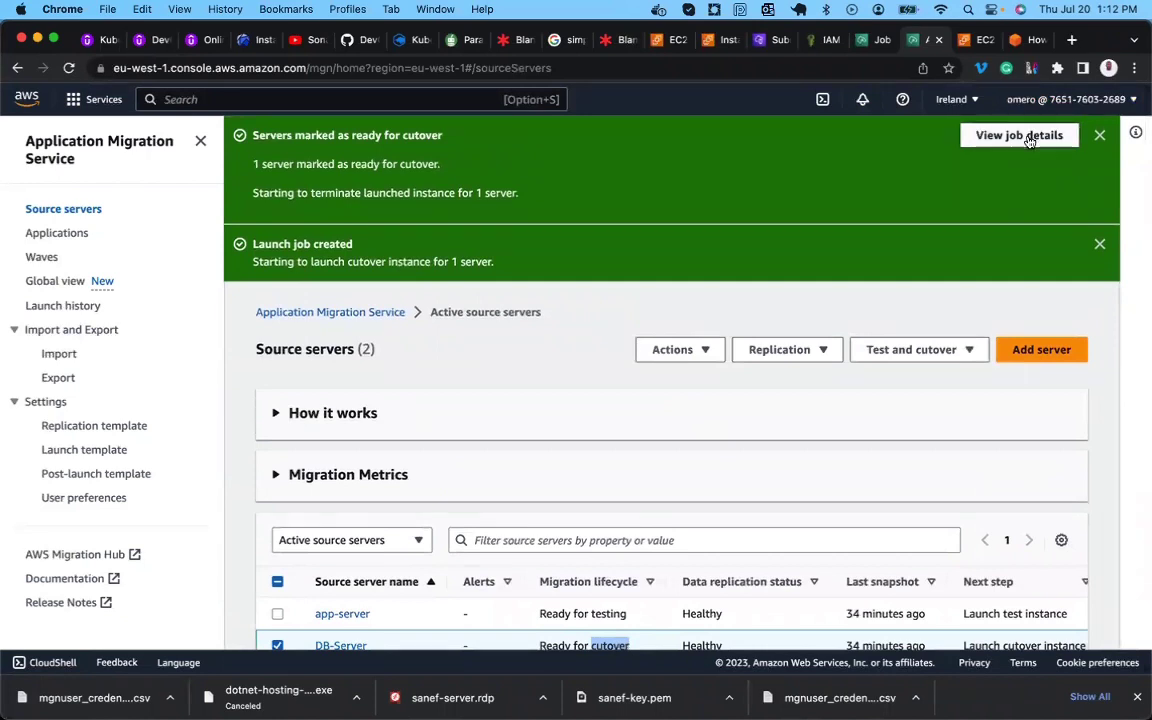
left_click(1020, 135)
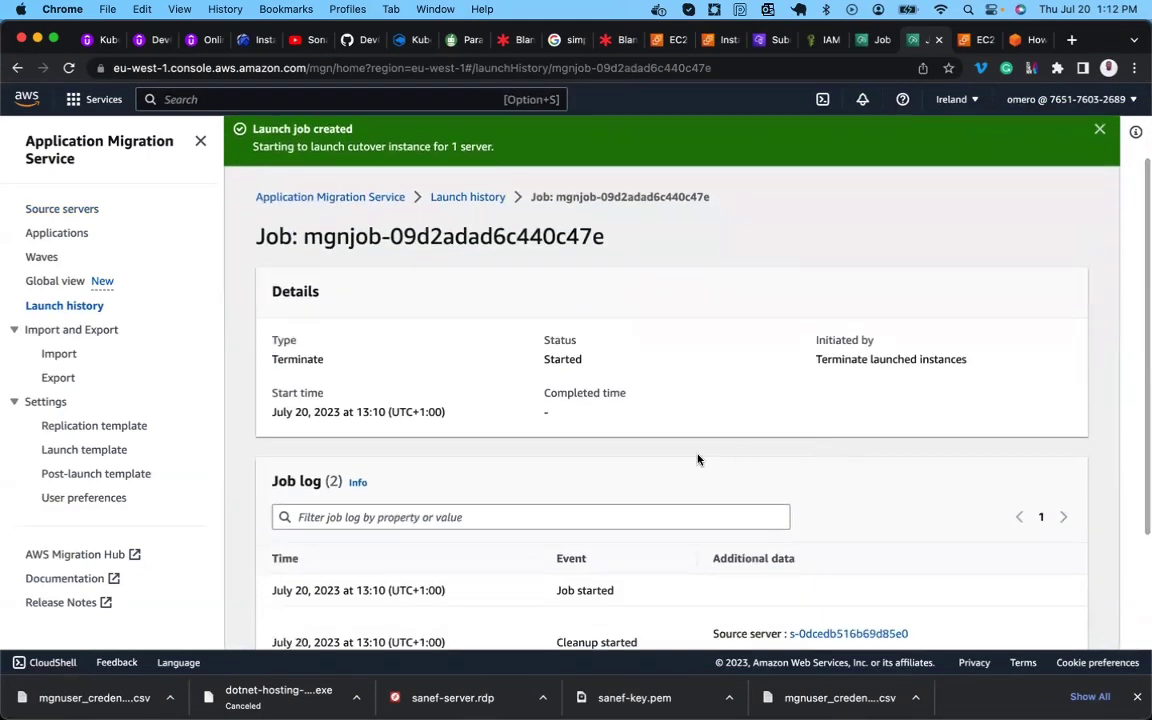
scroll(698, 459, "down", 2)
scroll(698, 459, "down", 1)
scroll(698, 459, "up", 3)
scroll(698, 459, "down", 3)
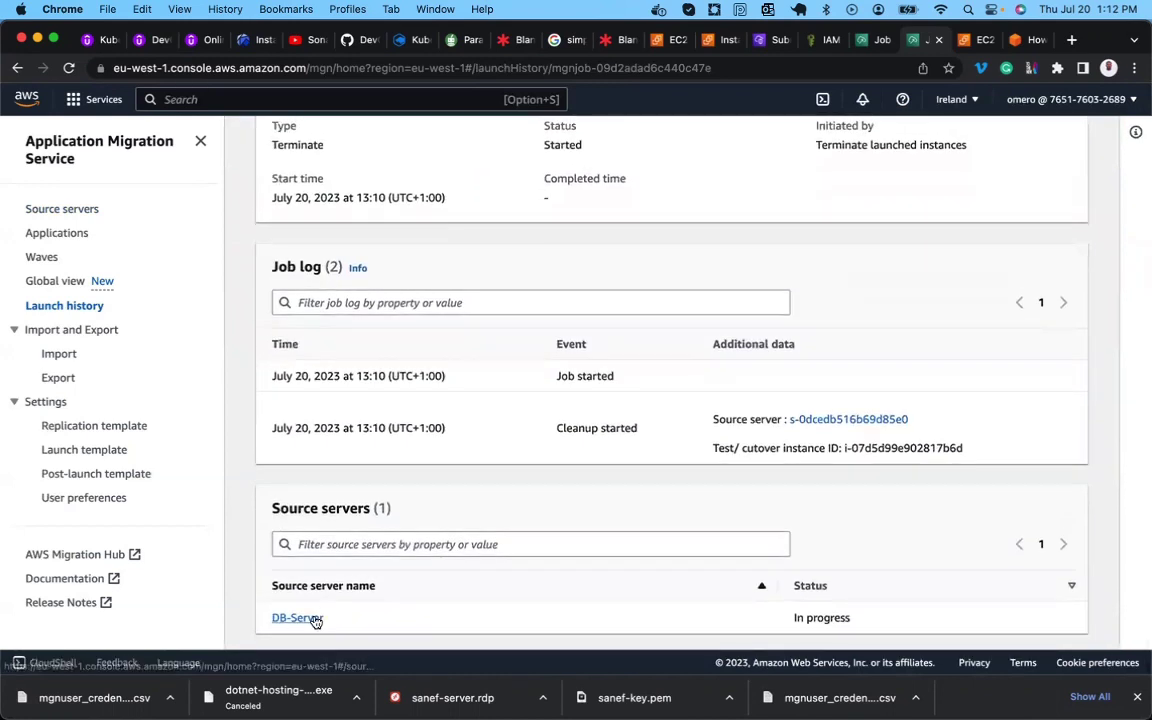
left_click(297, 618)
scroll(489, 536, "down", 2)
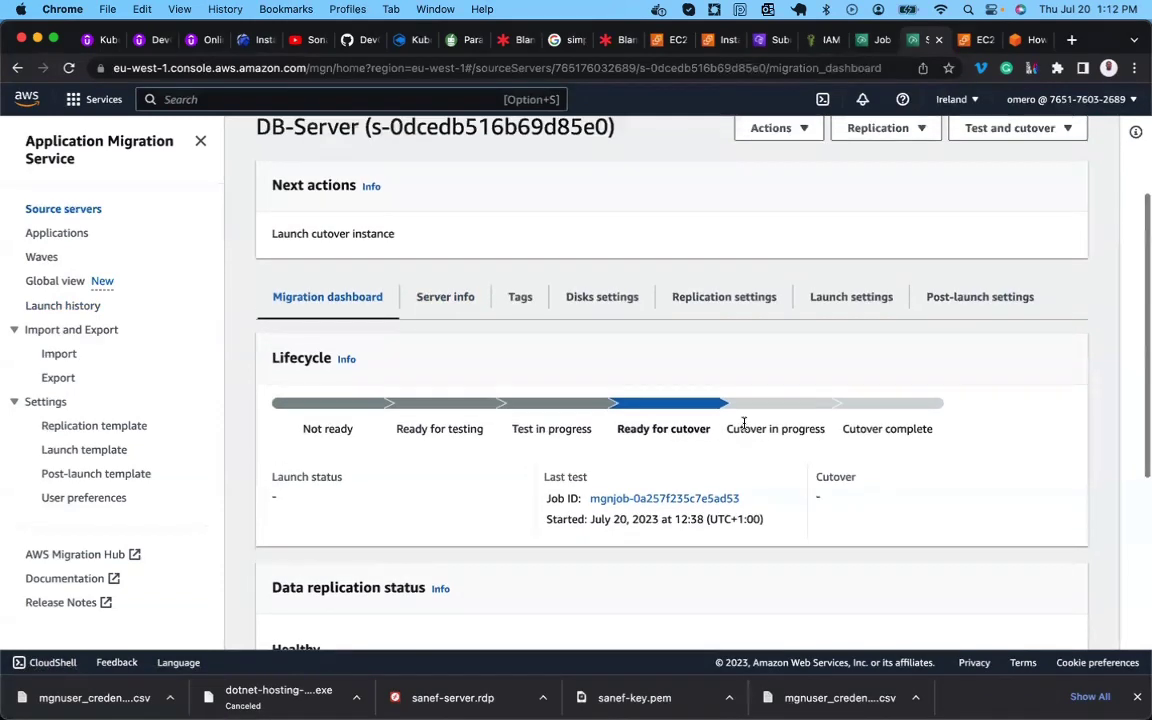
scroll(743, 424, "down", 3)
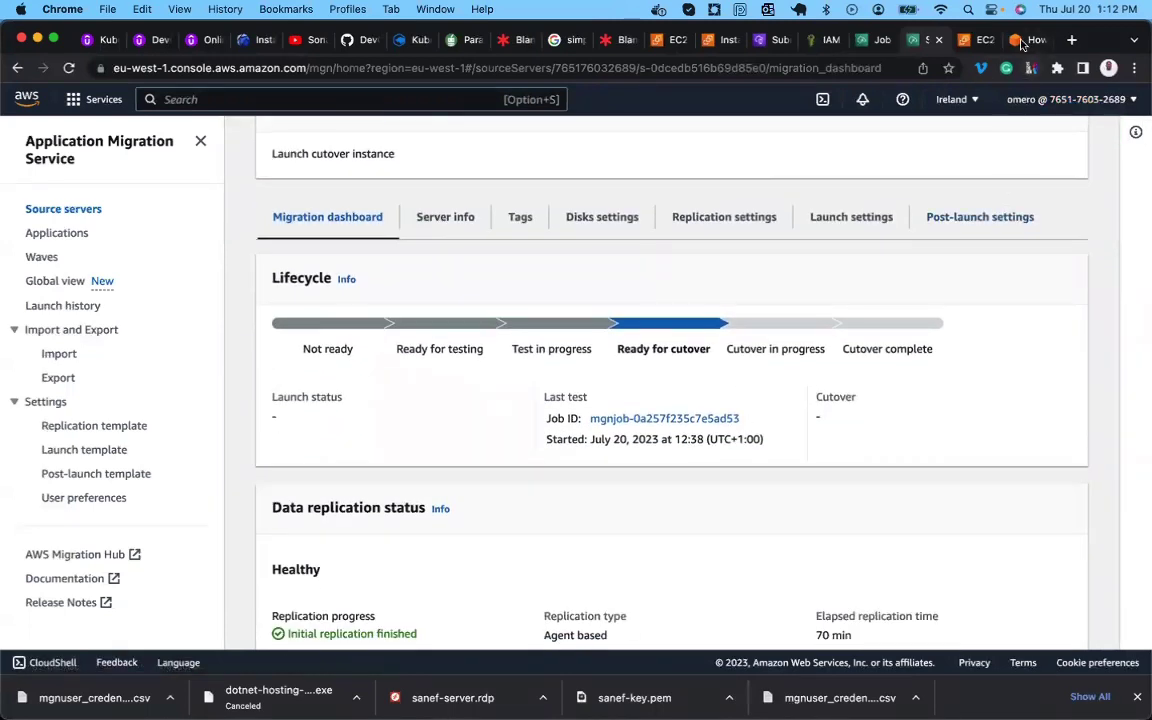
left_click(1022, 42)
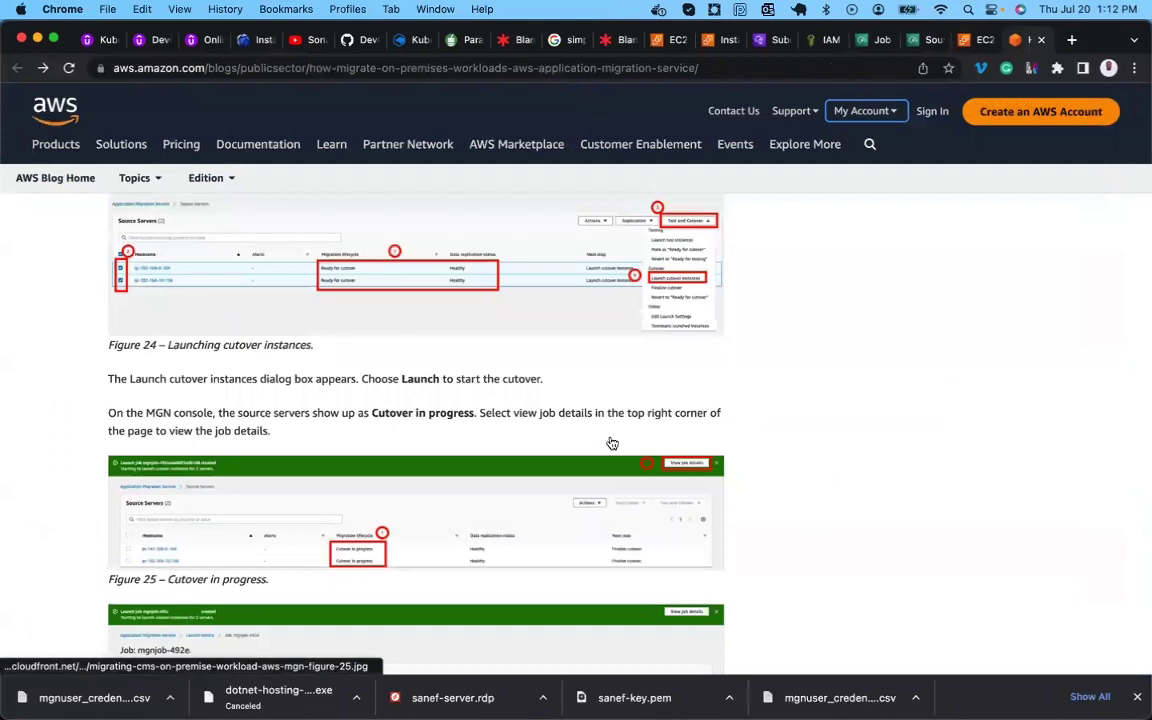
left_click(920, 42)
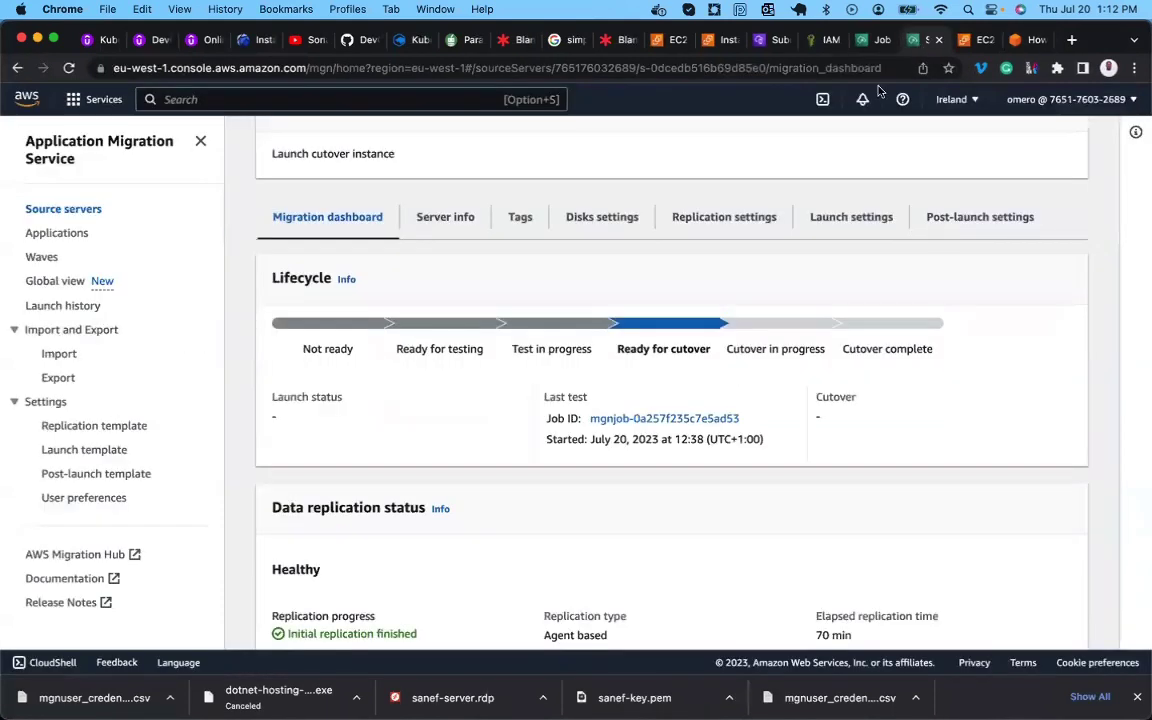
scroll(645, 313, "up", 5)
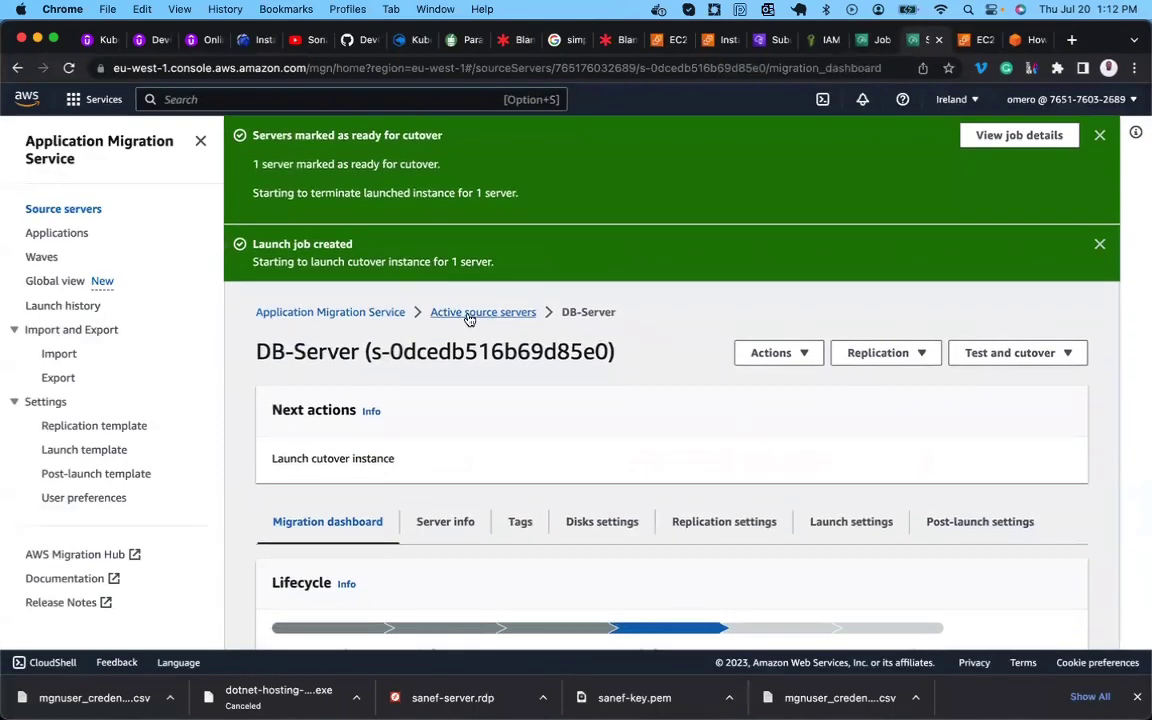
left_click(467, 313)
scroll(465, 427, "down", 2)
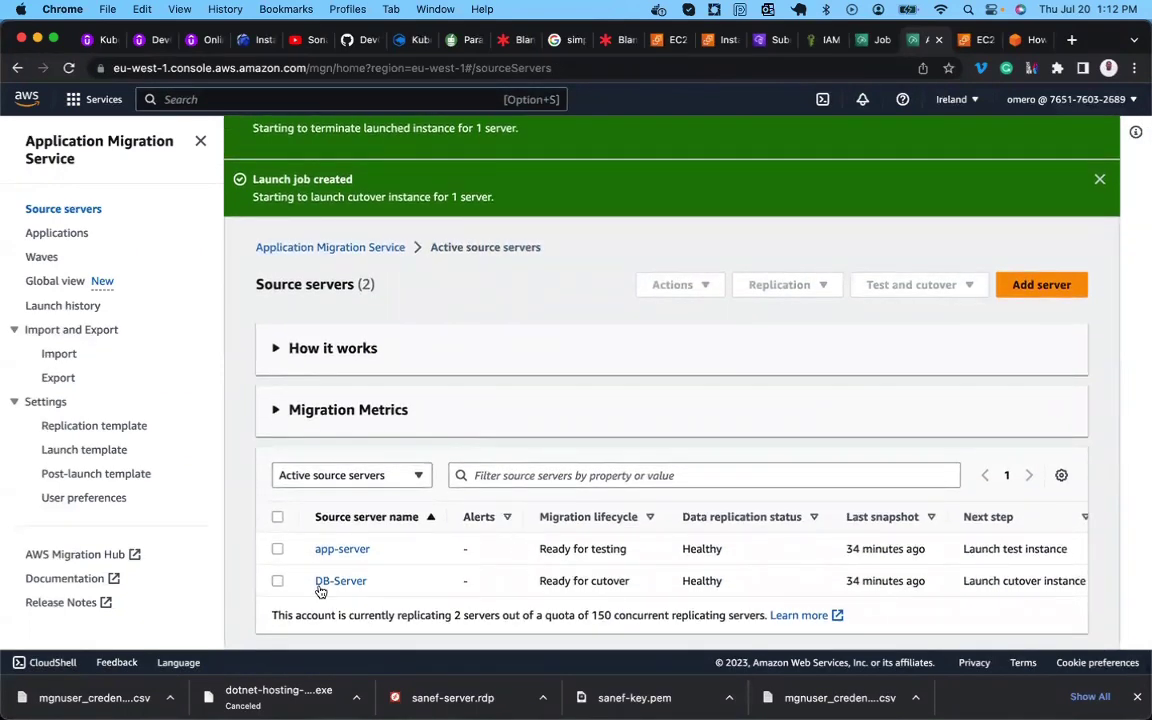
left_click(277, 582)
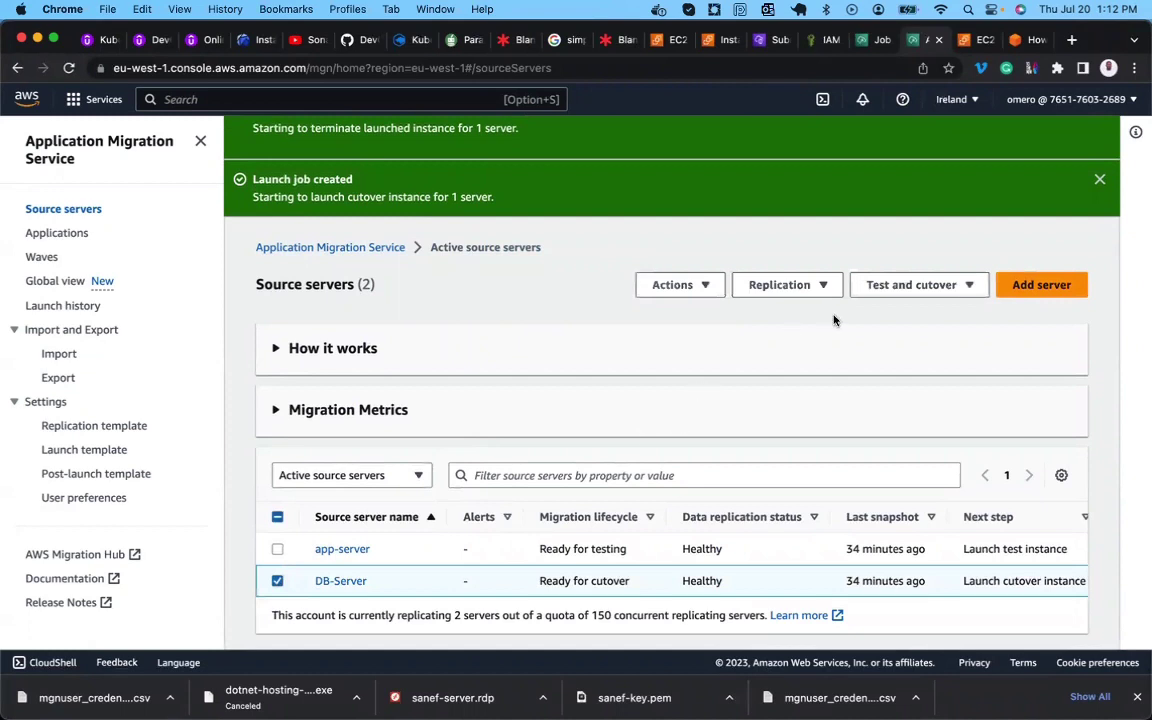
Open the completed Terminate job's details and scroll through DB-Server's job log.
left_click(875, 290)
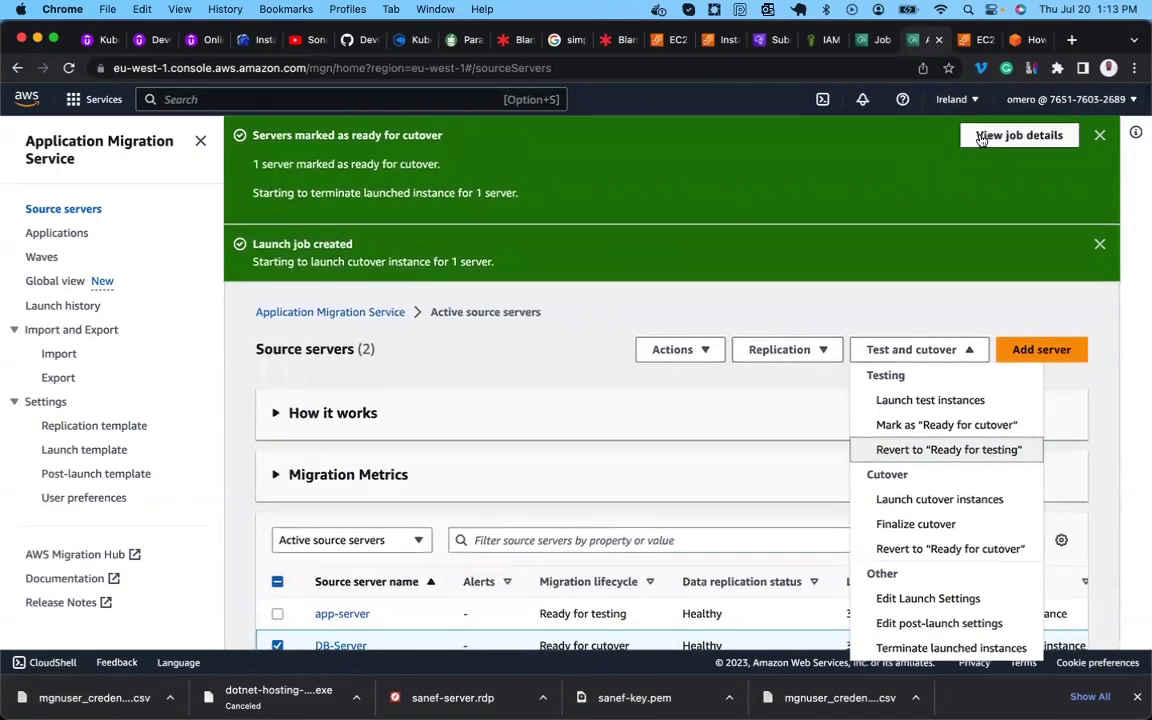
left_click(1019, 135)
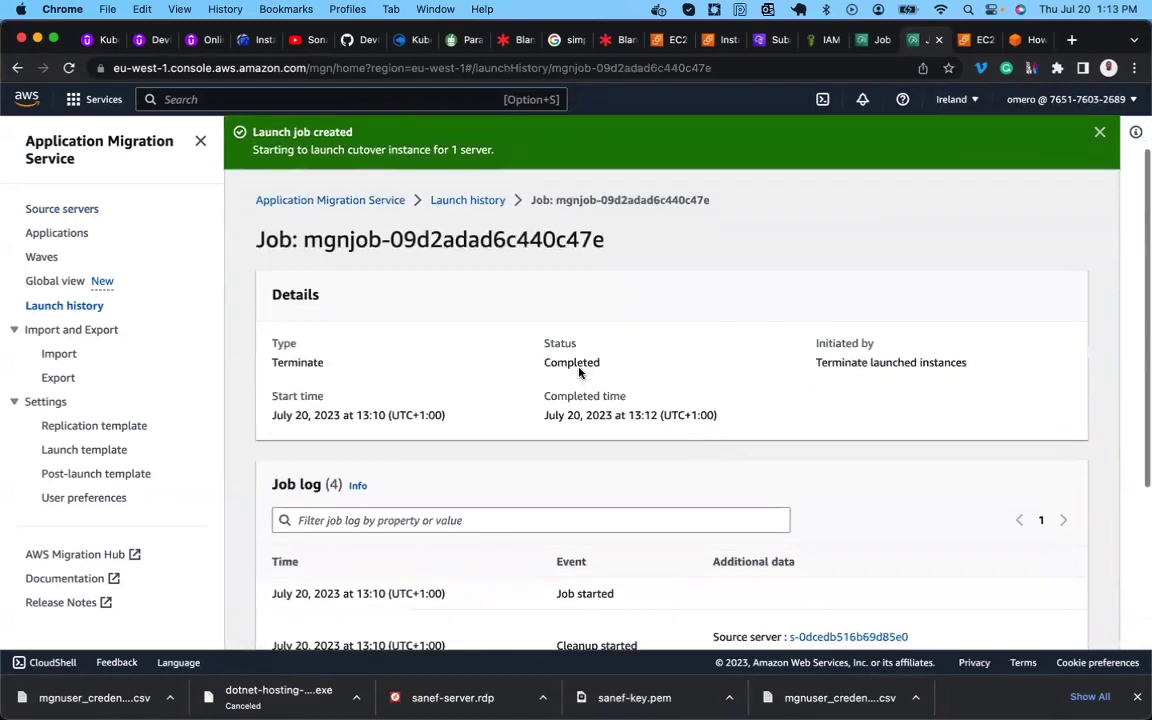
scroll(574, 360, "down", 4)
scroll(574, 360, "down", 2)
scroll(576, 365, "up", 4)
scroll(575, 368, "down", 5)
scroll(575, 368, "up", 1)
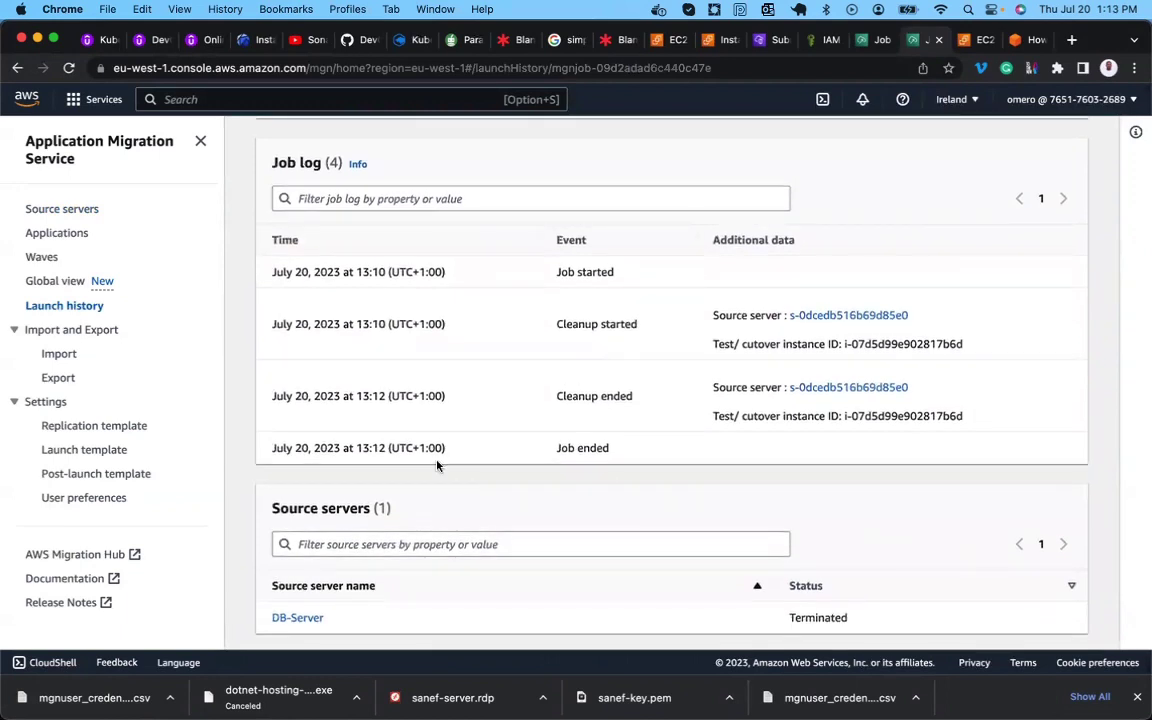
scroll(437, 465, "up", 10)
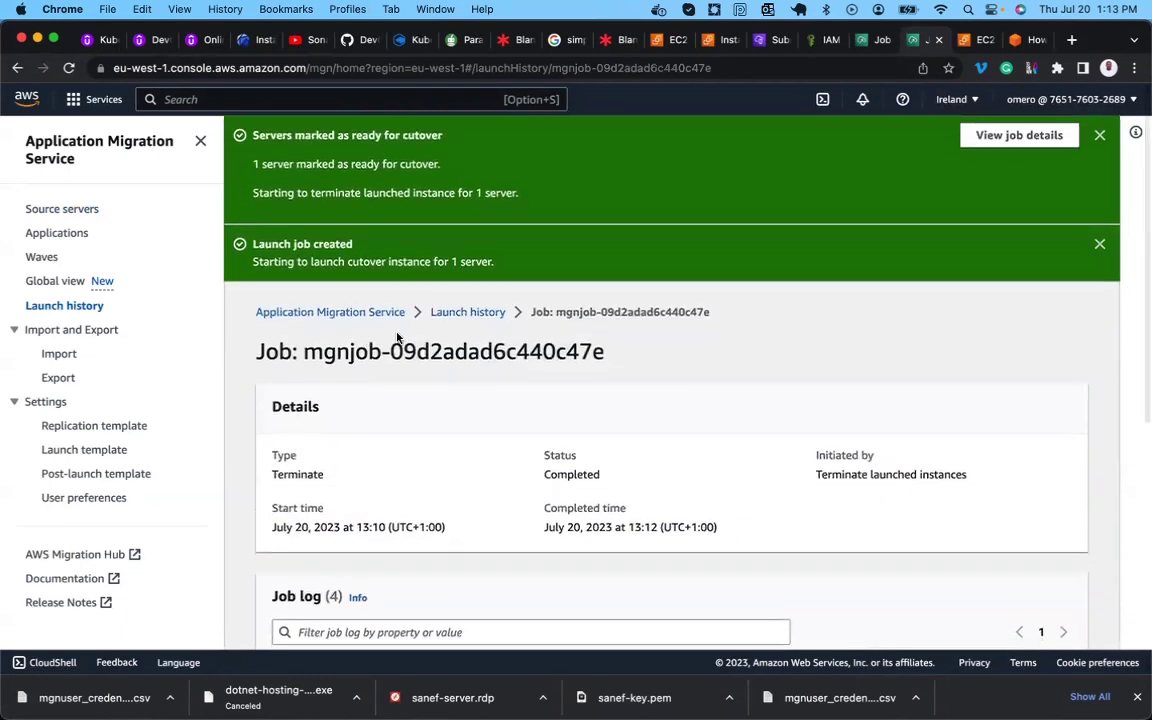
Return to the Source servers list and refresh it.
left_click(89, 214)
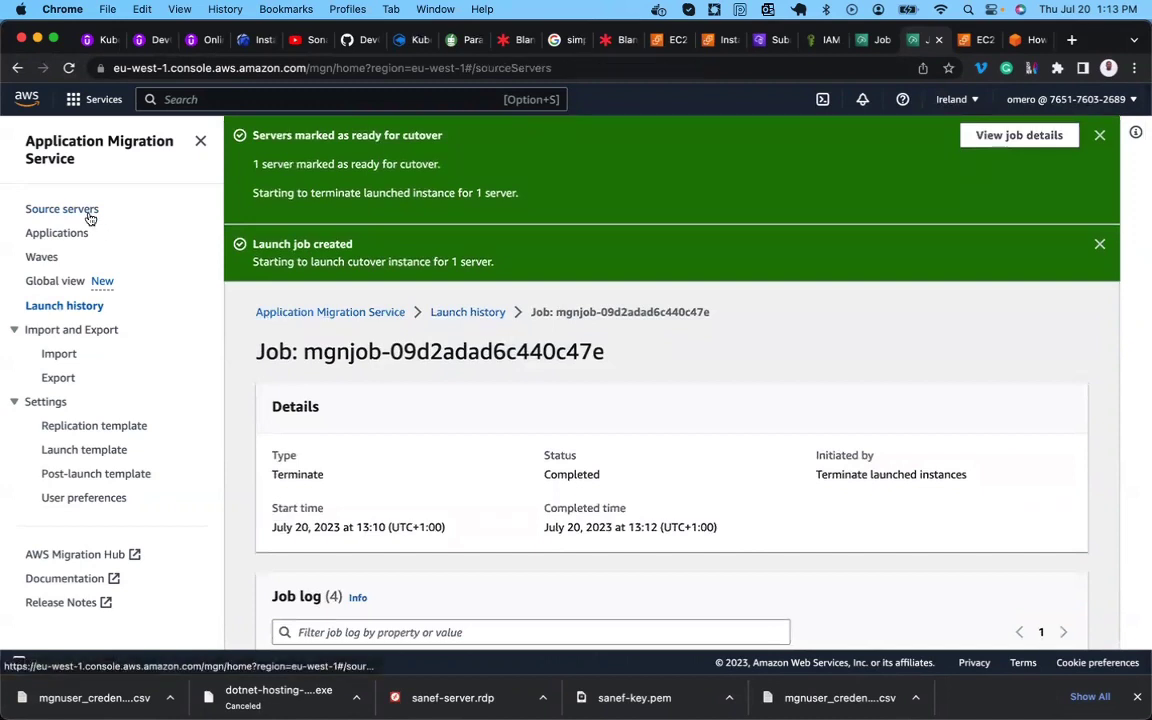
scroll(288, 375, "down", 1)
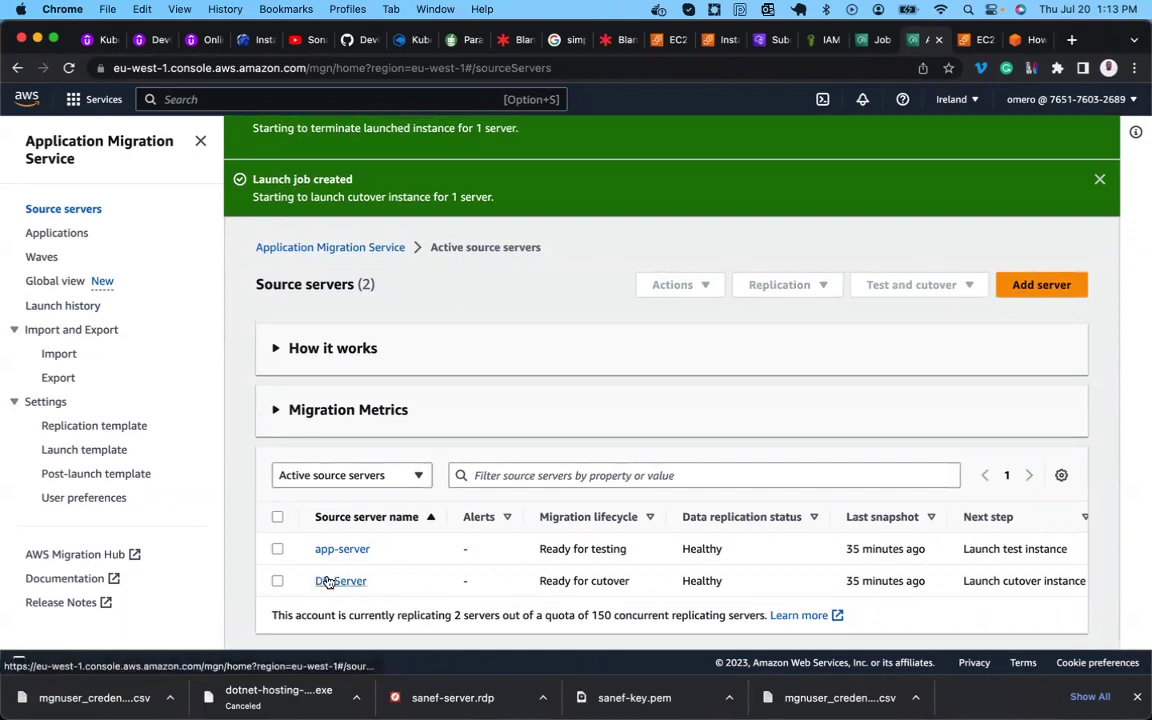
scroll(470, 329, "up", 1)
left_click(69, 68)
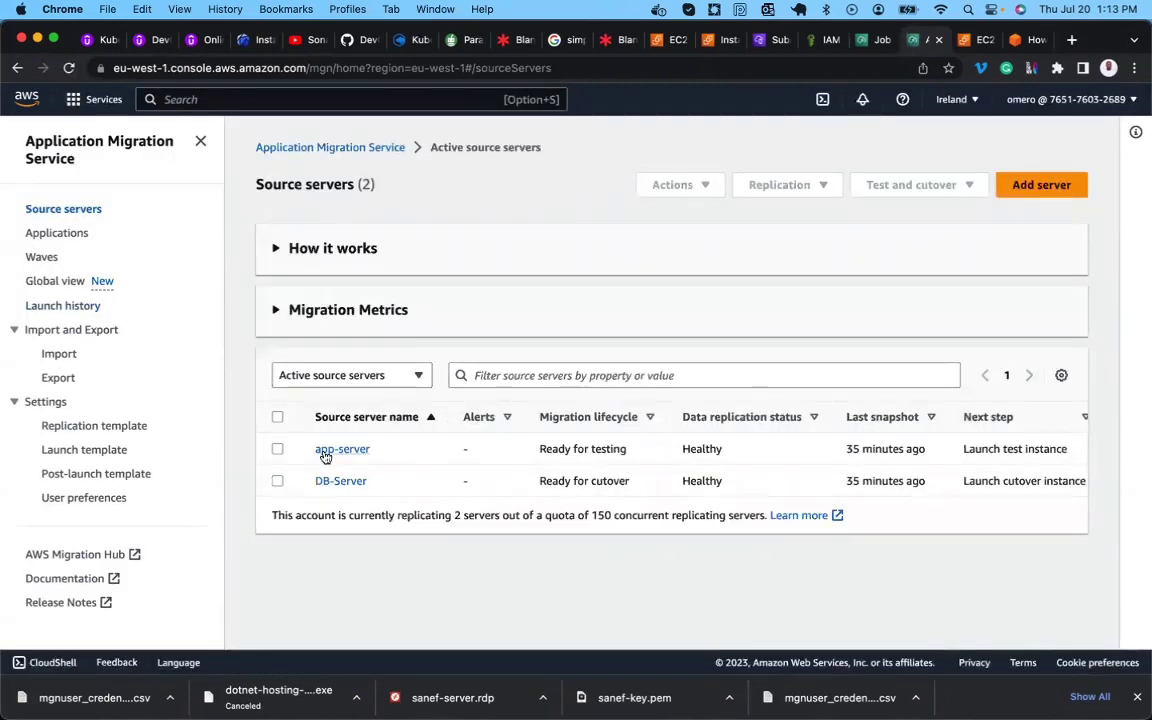
Open DB-Server's page and confirm Ready for cutover with 10 of 10 GiB replicated.
left_click(328, 485)
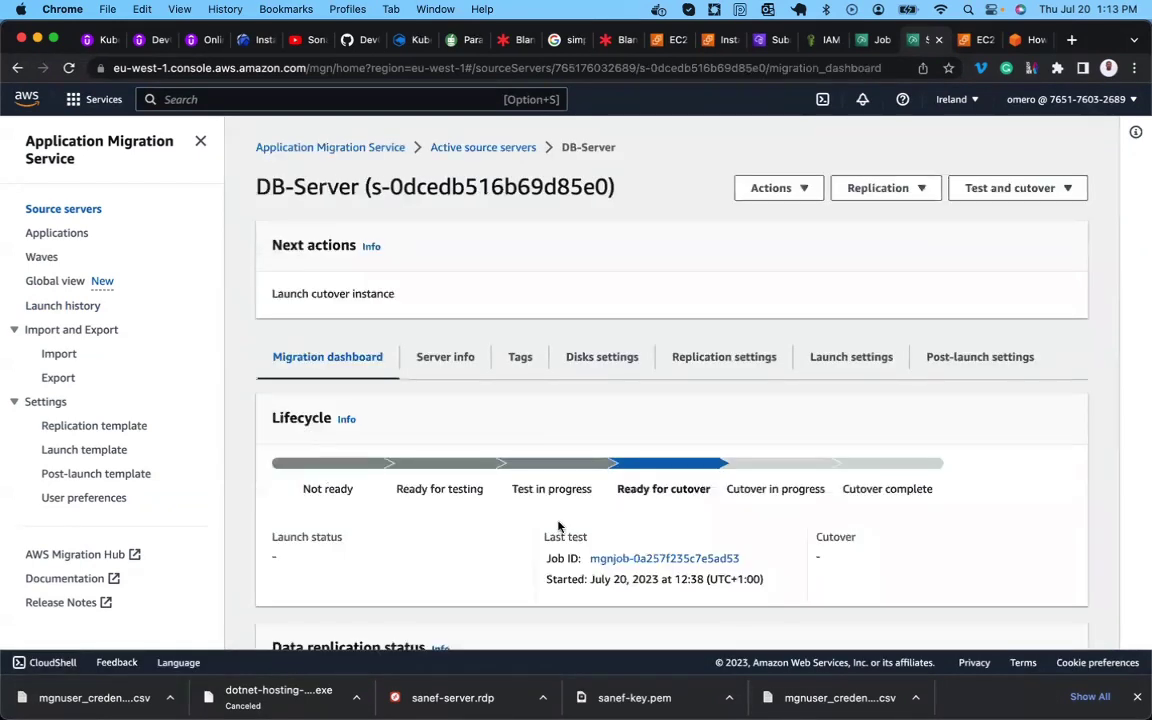
scroll(637, 516, "down", 5)
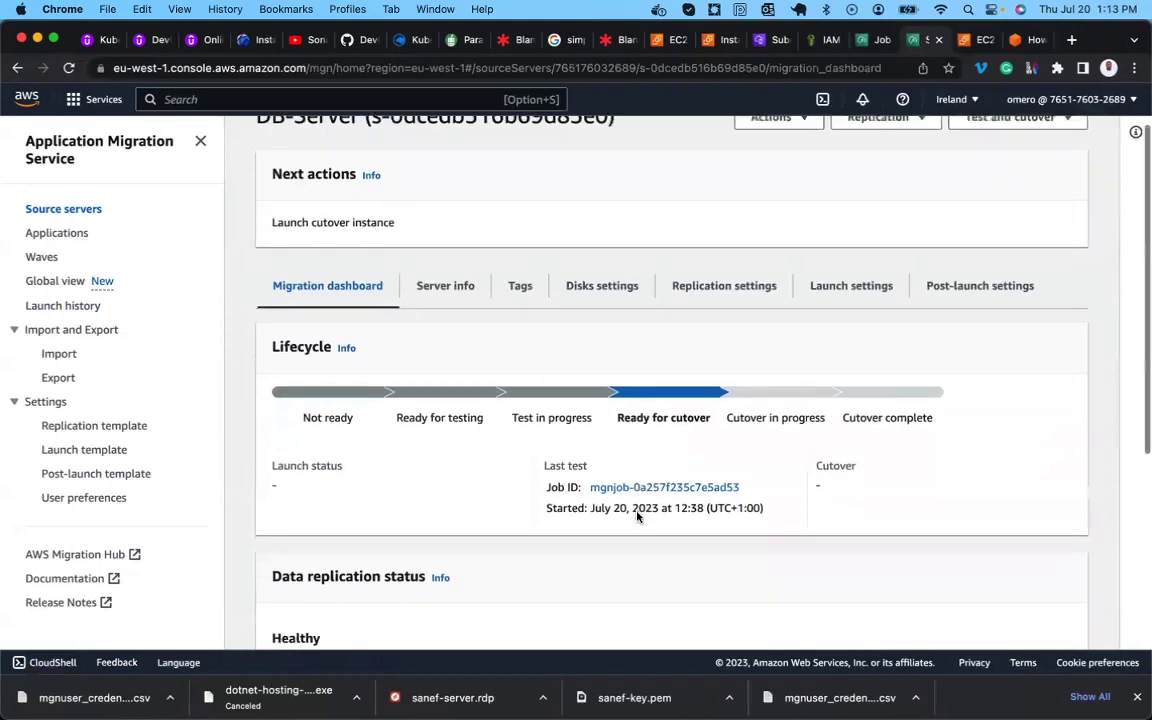
scroll(637, 516, "down", 1)
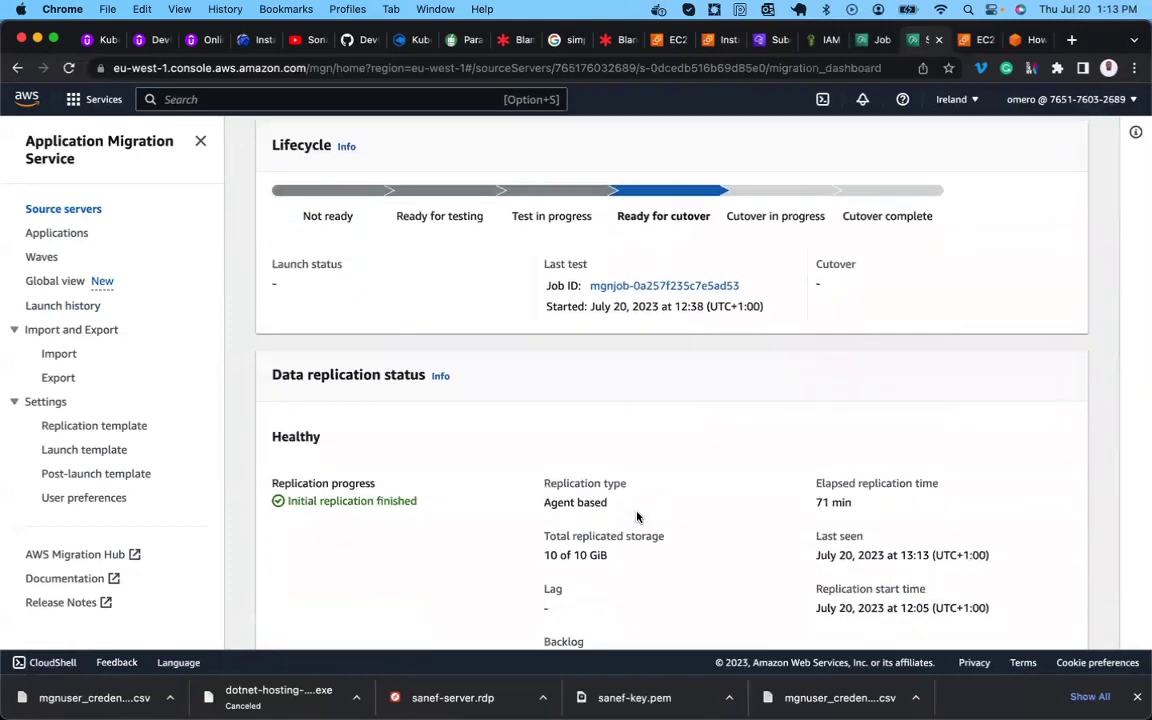
scroll(637, 516, "down", 4)
scroll(637, 516, "up", 10)
scroll(637, 516, "down", 1)
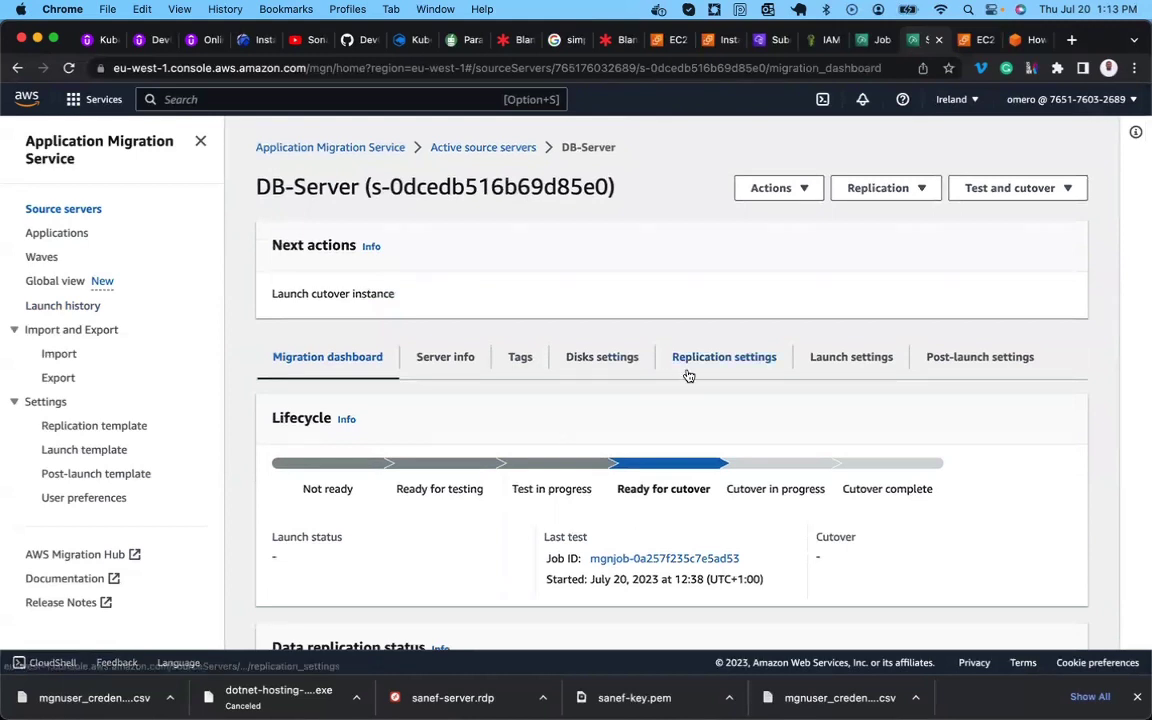
scroll(613, 280, "up", 1)
scroll(613, 280, "down", 1)
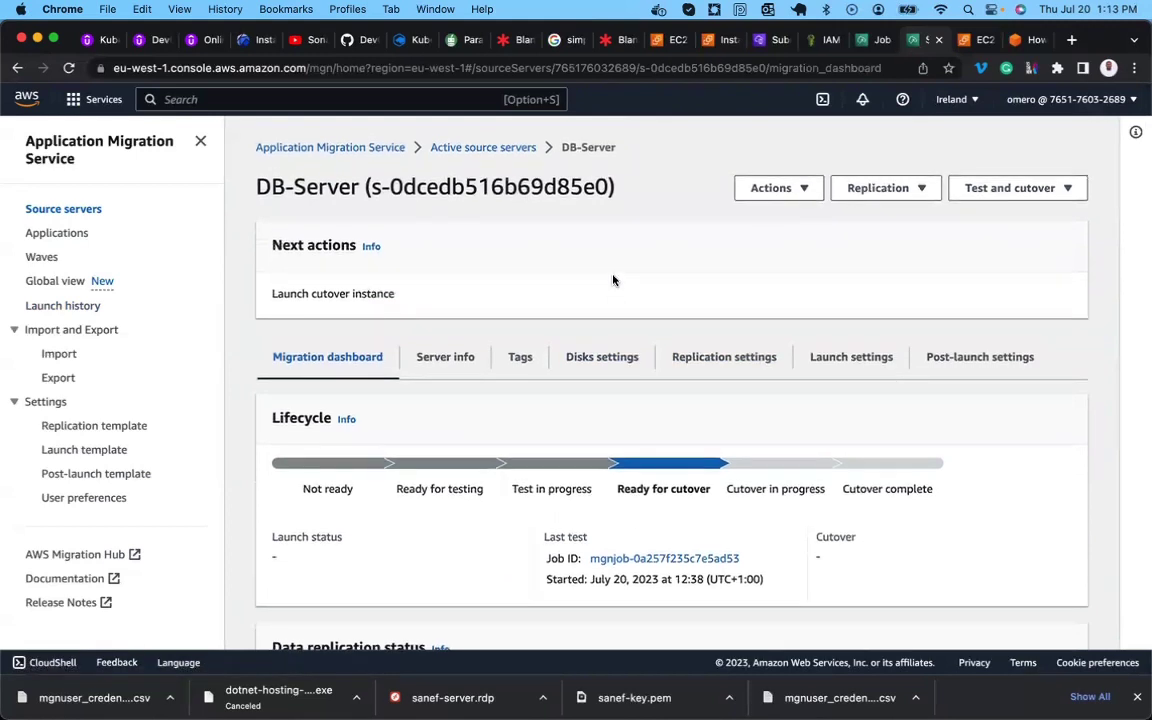
scroll(613, 280, "down", 8)
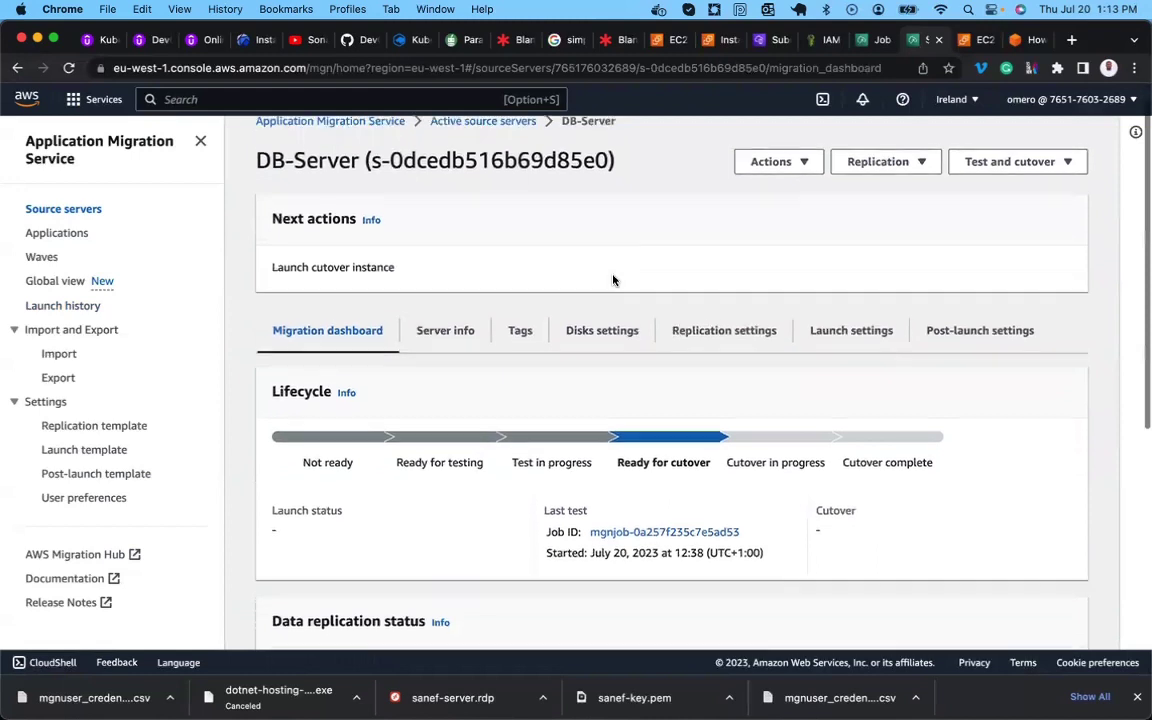
scroll(613, 280, "down", 1)
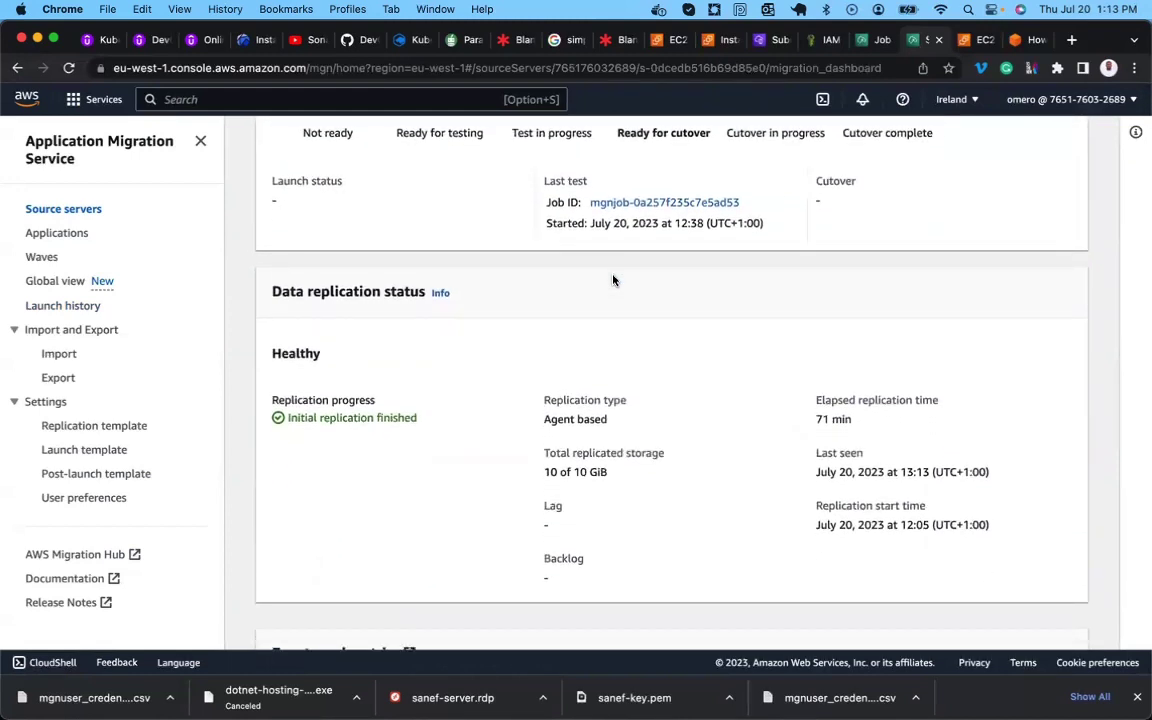
triple_click(588, 471)
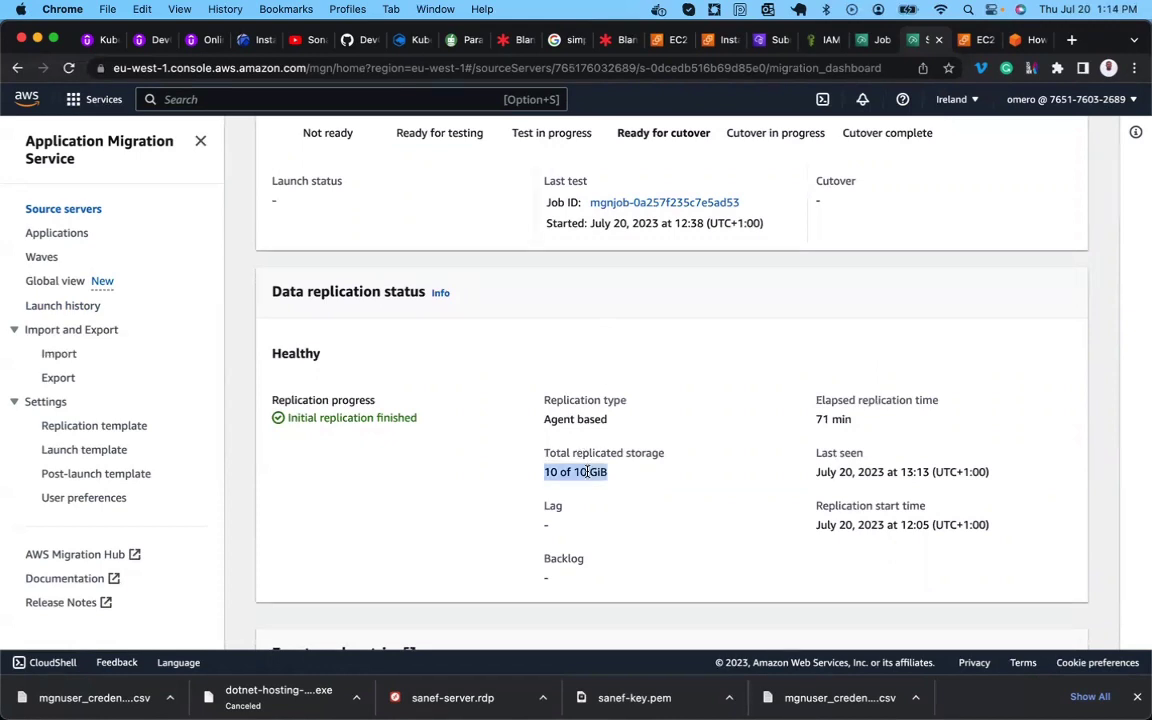
scroll(587, 471, "up", 5)
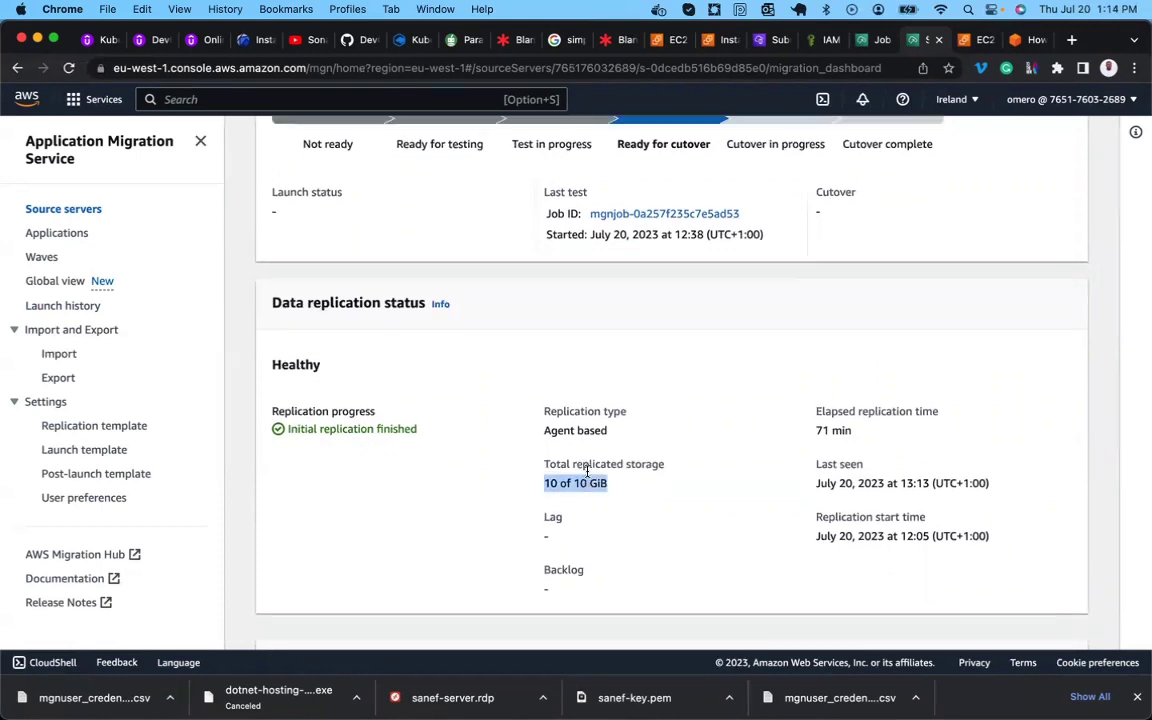
scroll(587, 471, "up", 2)
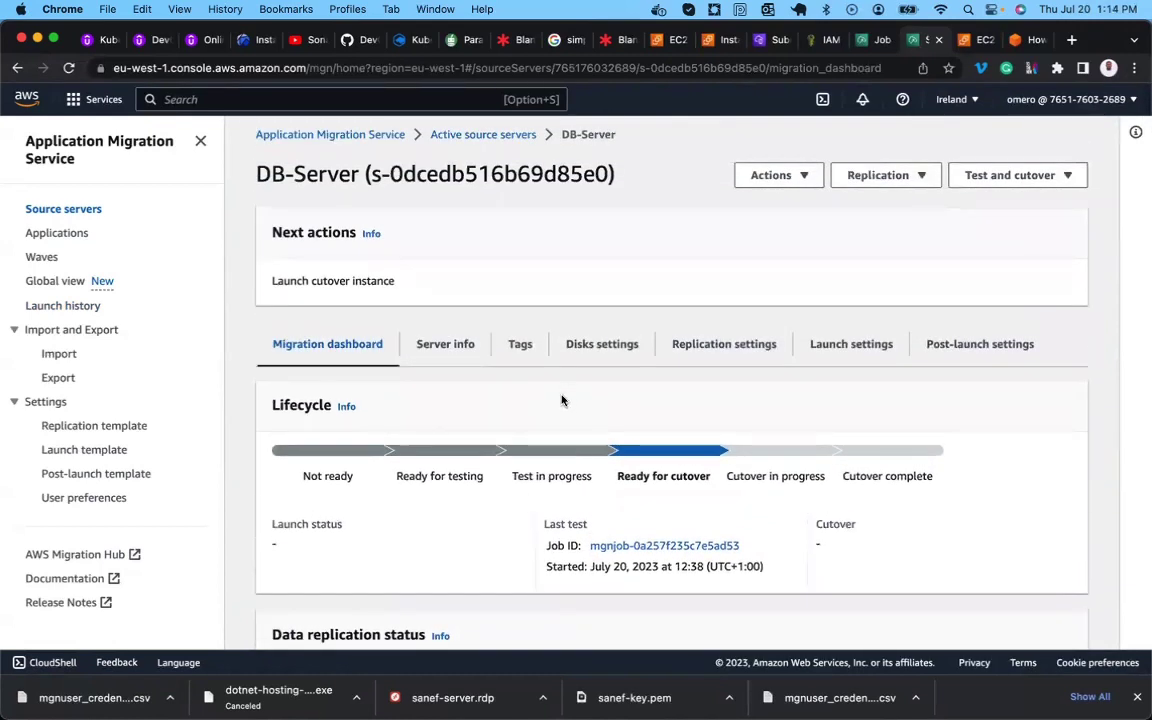
scroll(562, 400, "down", 1)
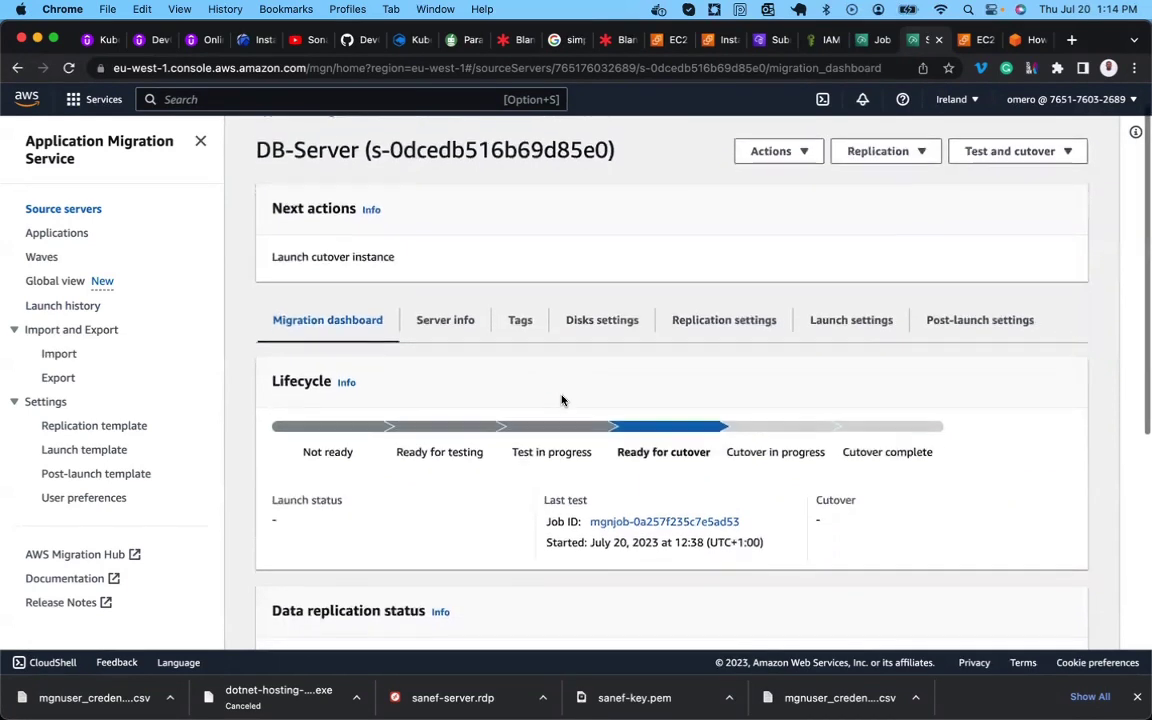
Review DB-Server's launch settings: c5.large template, 15 and 10 GiB gp3 volumes, Public IP No.
left_click(826, 293)
scroll(682, 438, "down", 1)
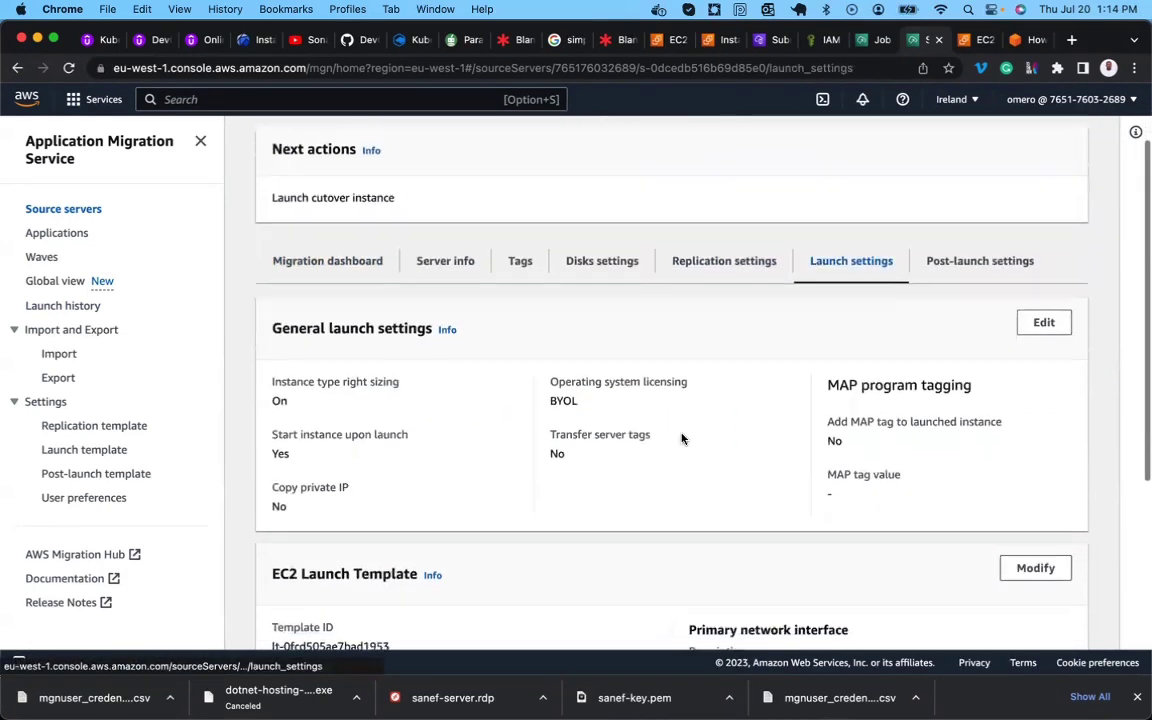
scroll(682, 438, "down", 5)
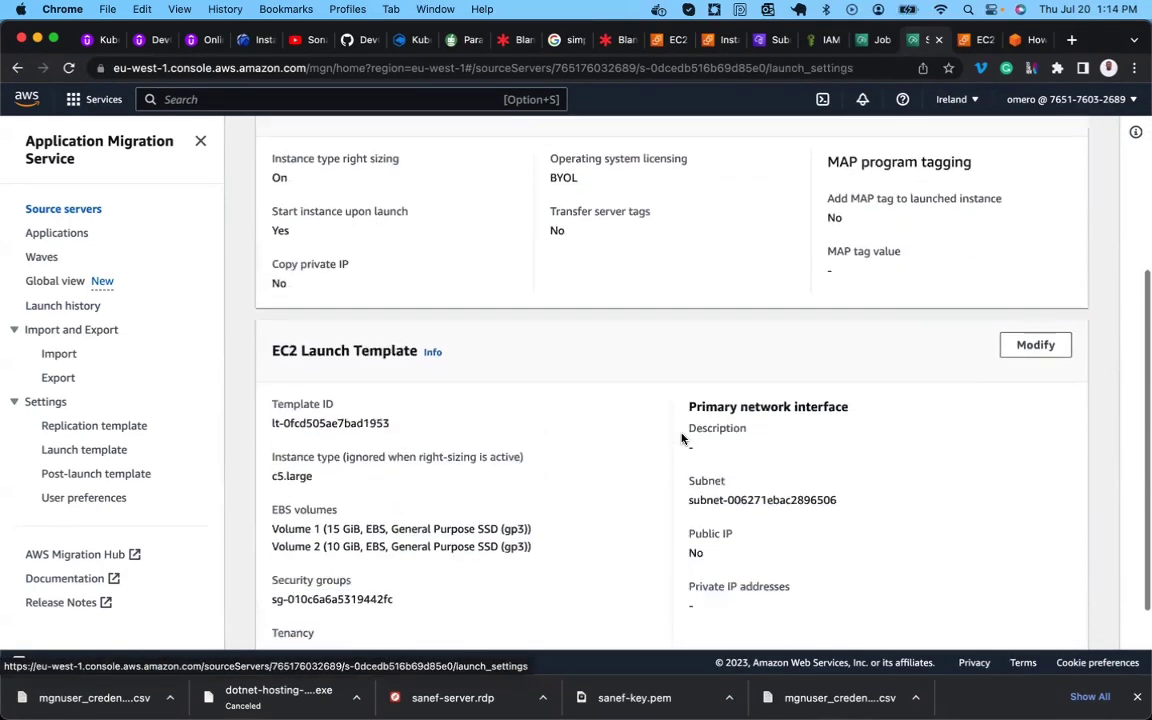
scroll(680, 437, "down", 1)
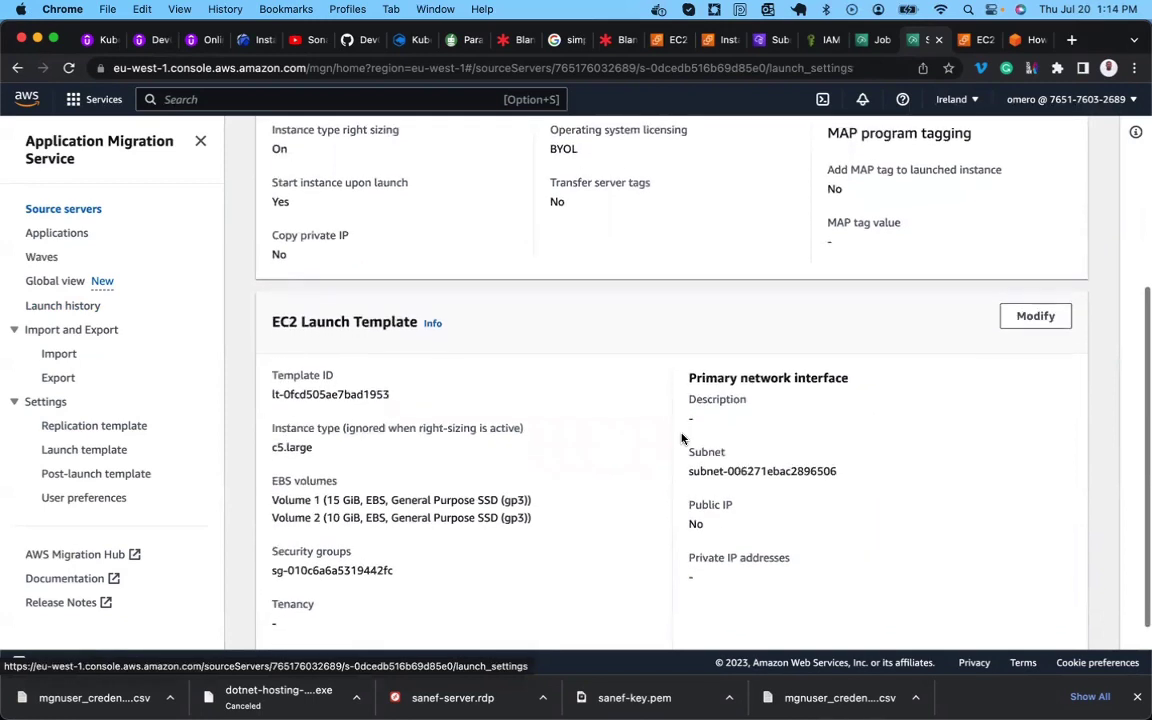
triple_click(425, 494)
left_click(343, 514)
scroll(343, 514, "down", 2)
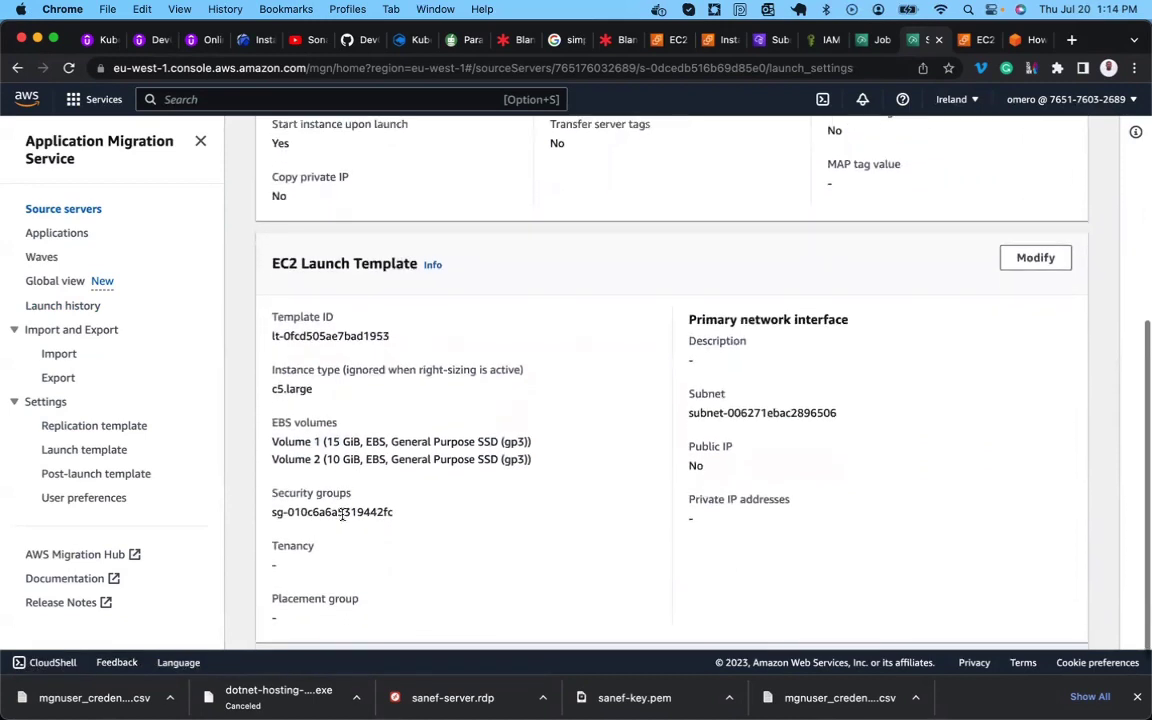
scroll(342, 514, "down", 1)
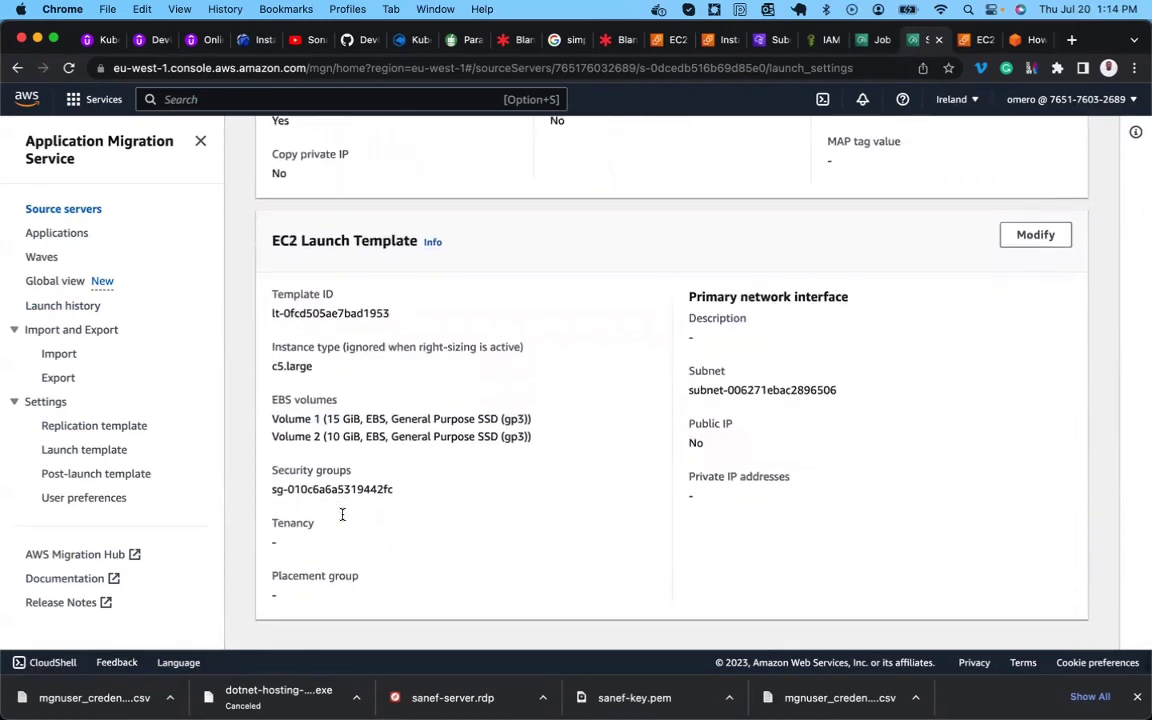
double_click(290, 368)
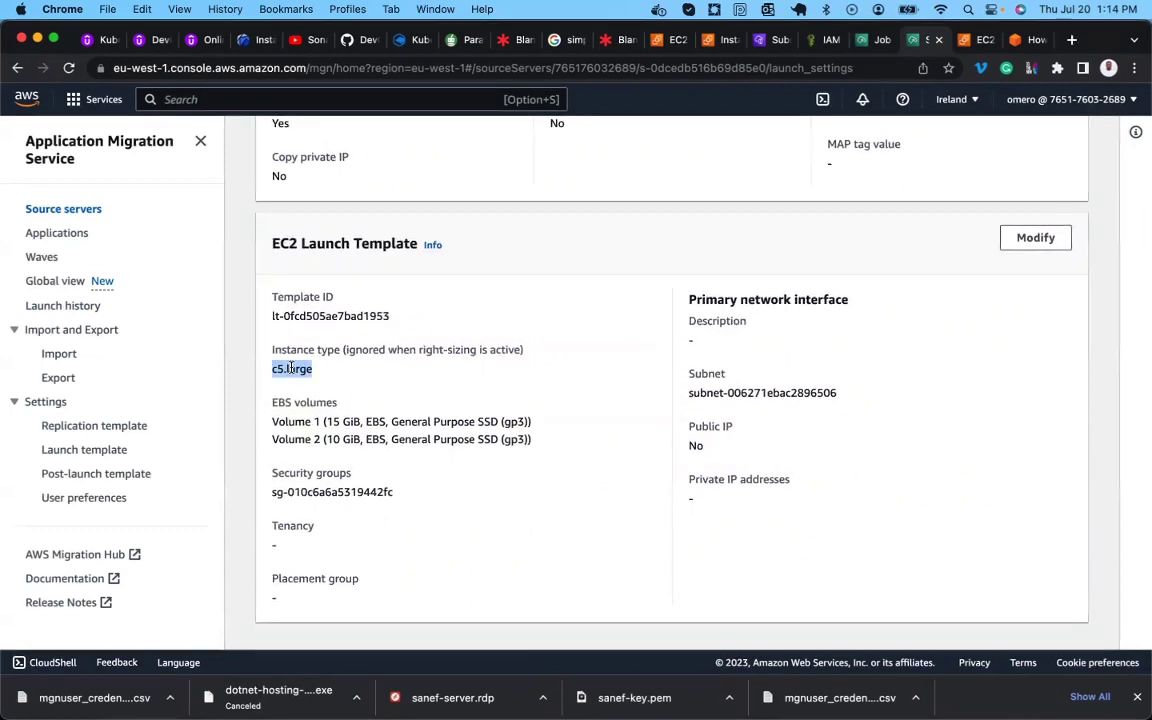
scroll(290, 368, "up", 10)
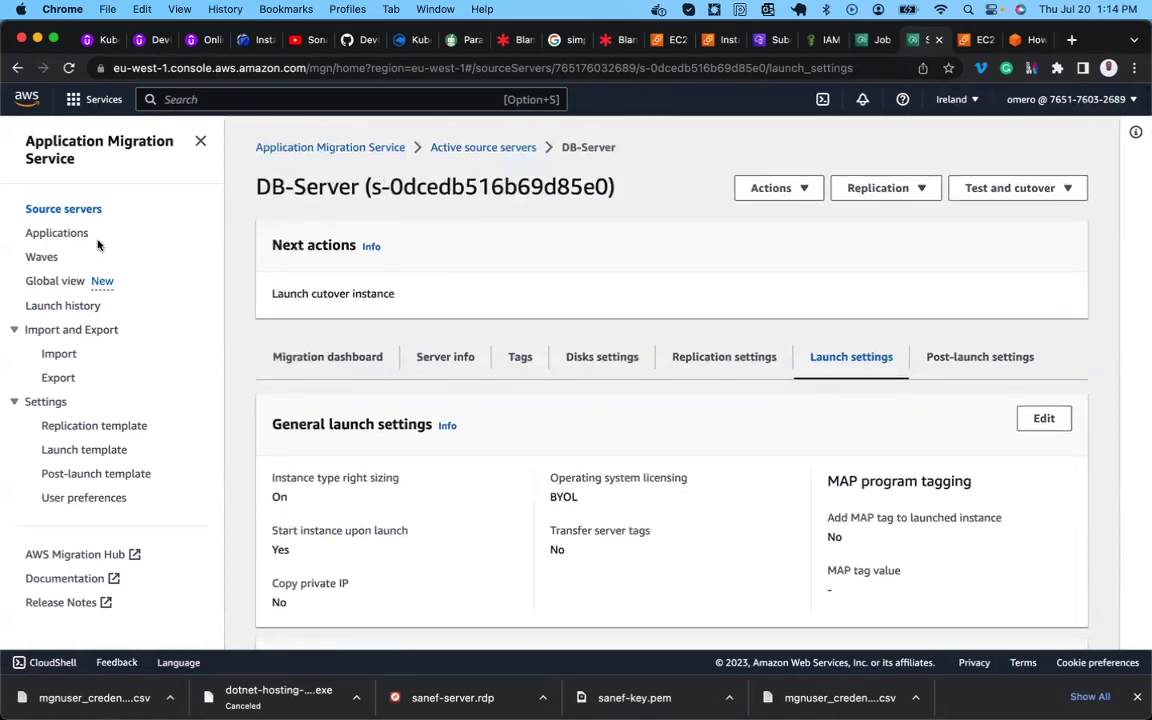
Select DB-Server among active source servers and choose Launch cutover instances under Test and cutover.
left_click(73, 216)
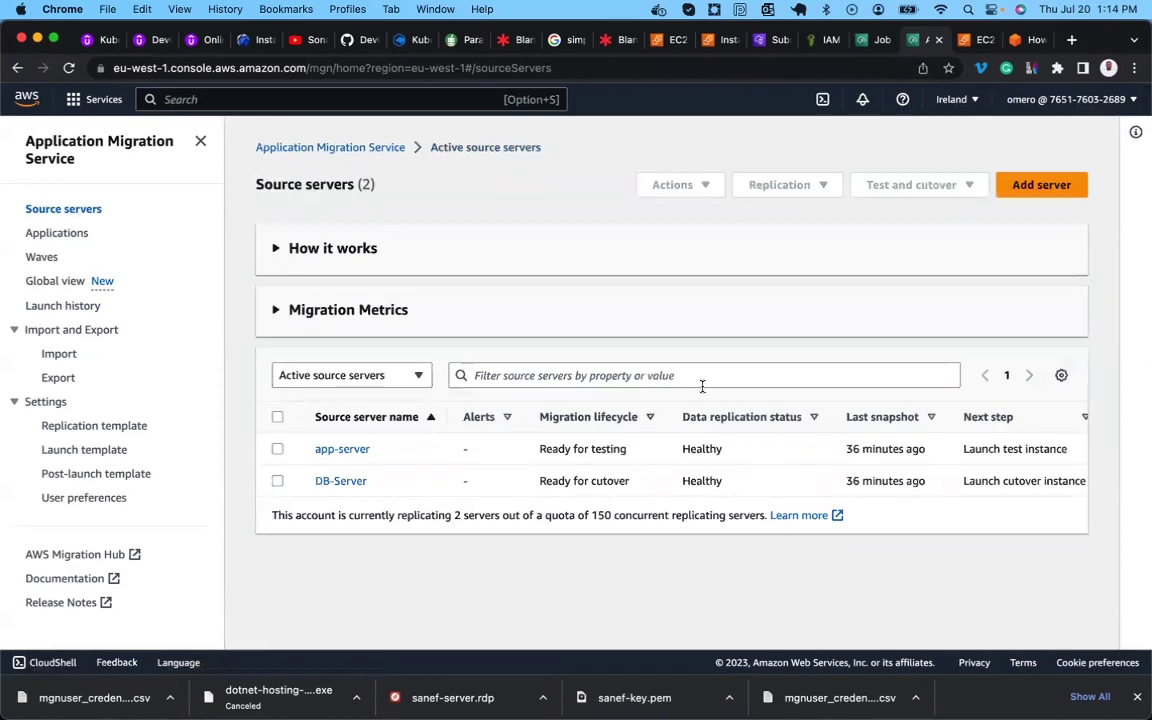
left_click(278, 481)
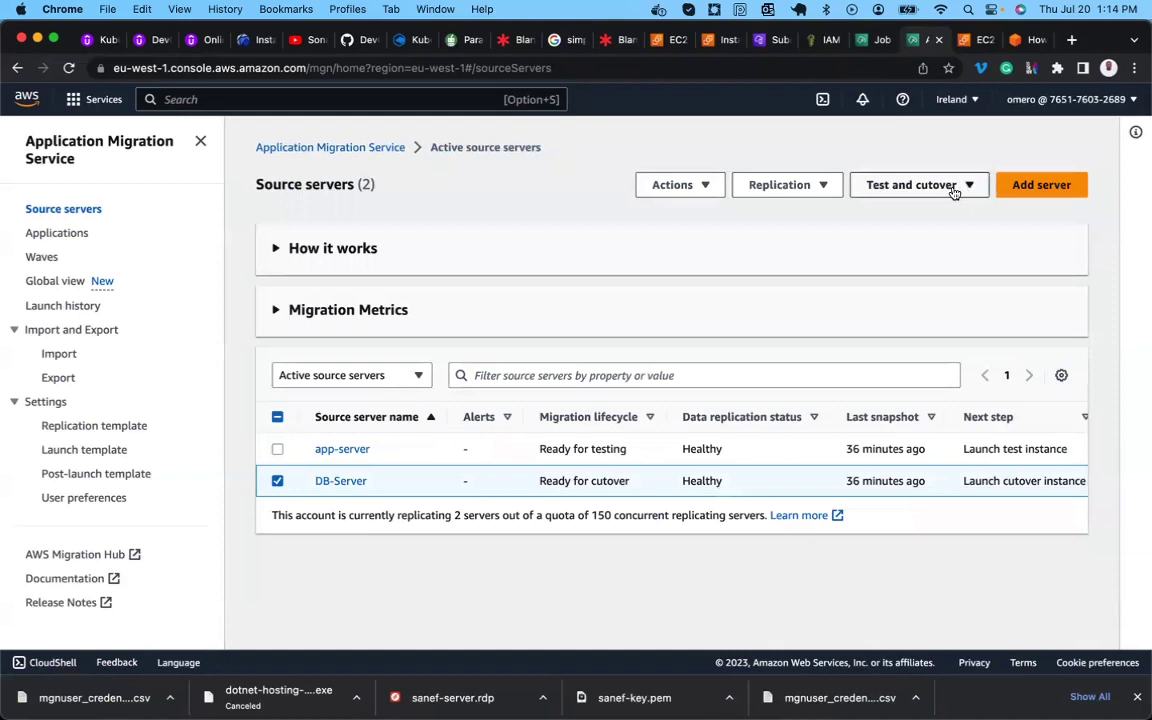
left_click(330, 482)
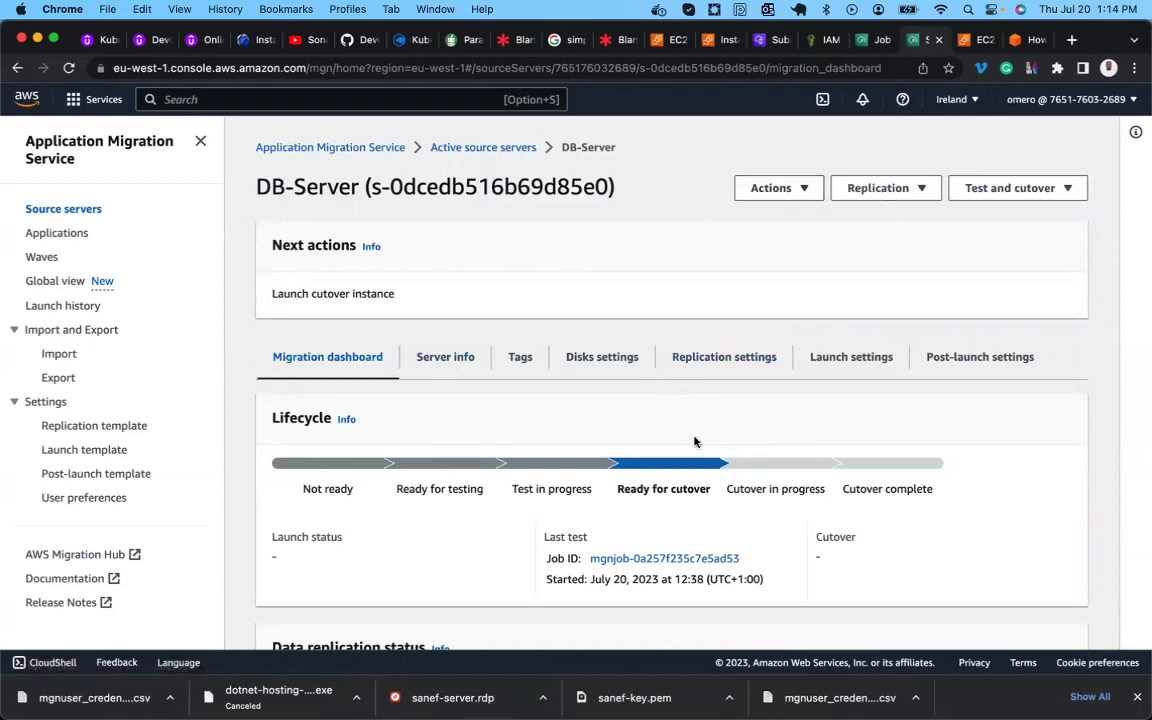
left_click(808, 188)
left_click(1002, 190)
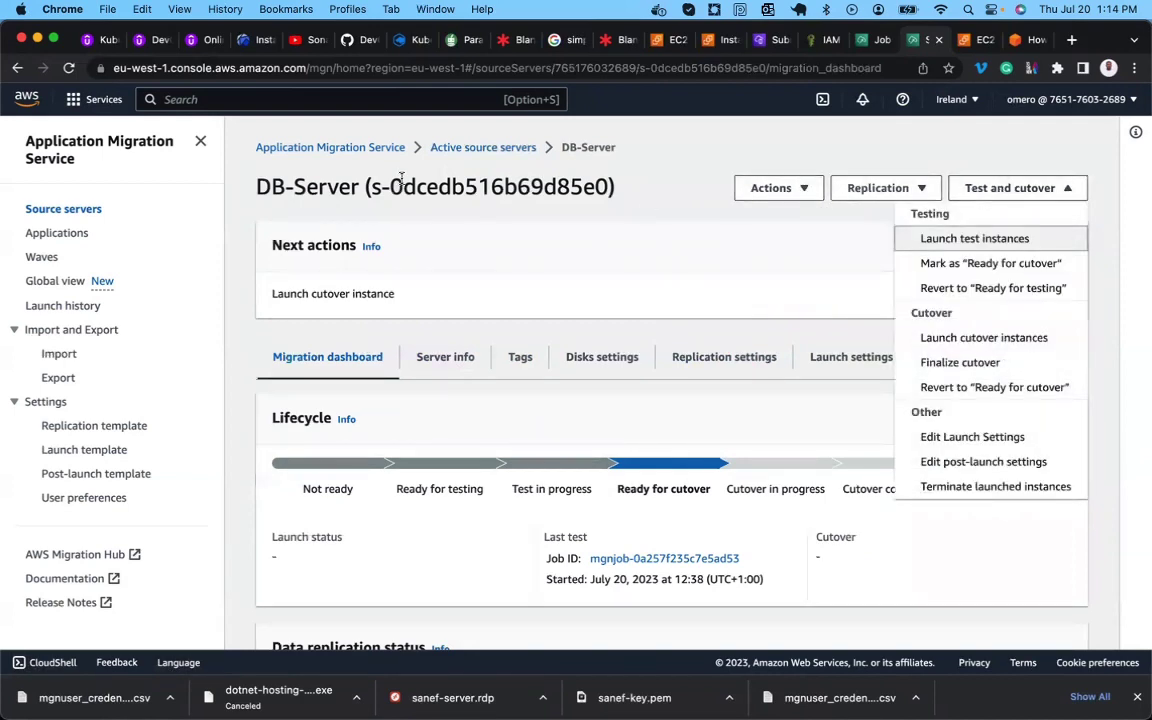
left_click(487, 149)
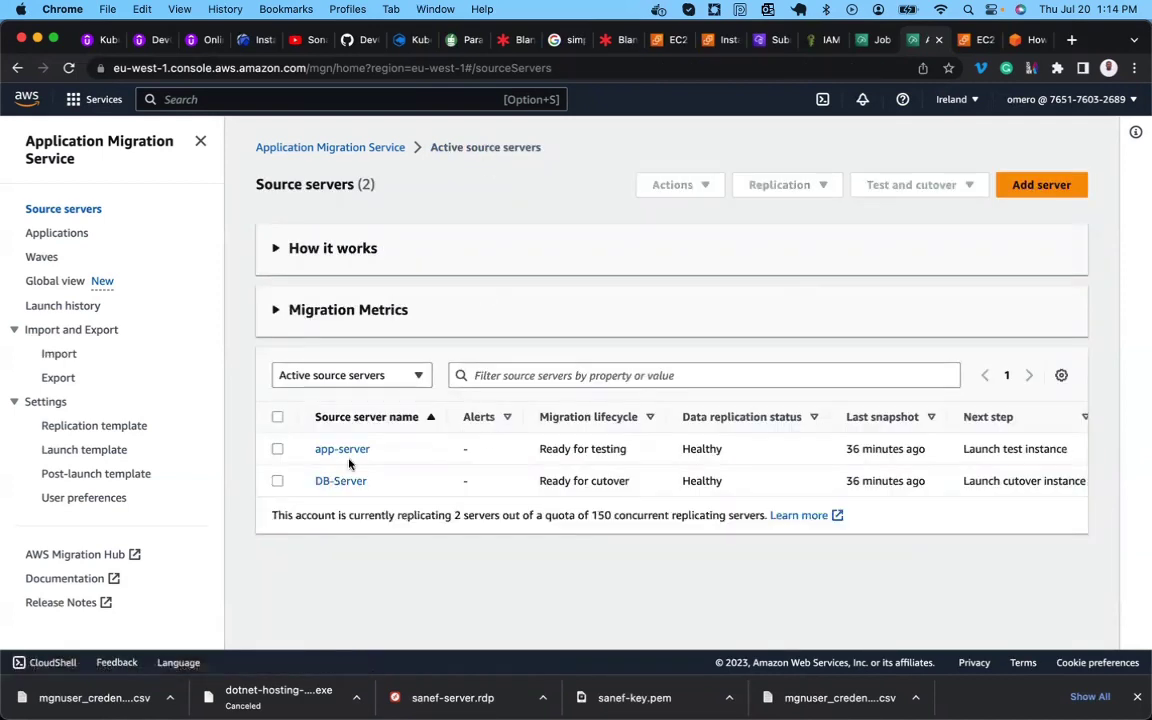
left_click(278, 482)
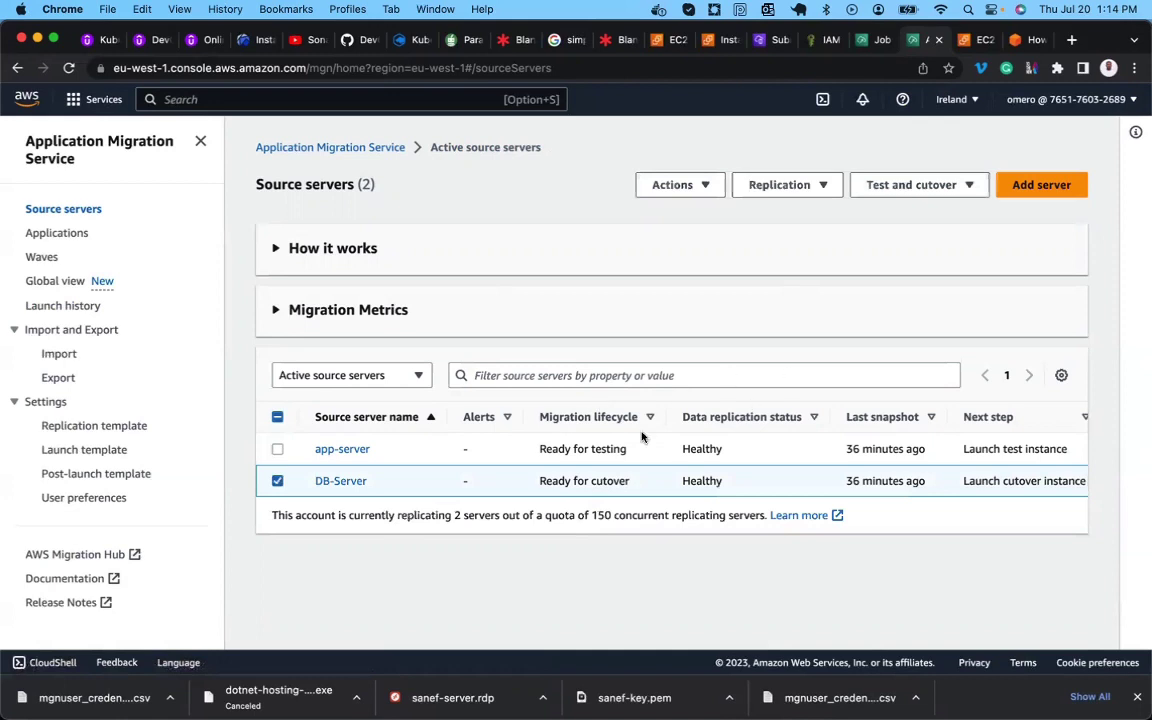
left_click(935, 186)
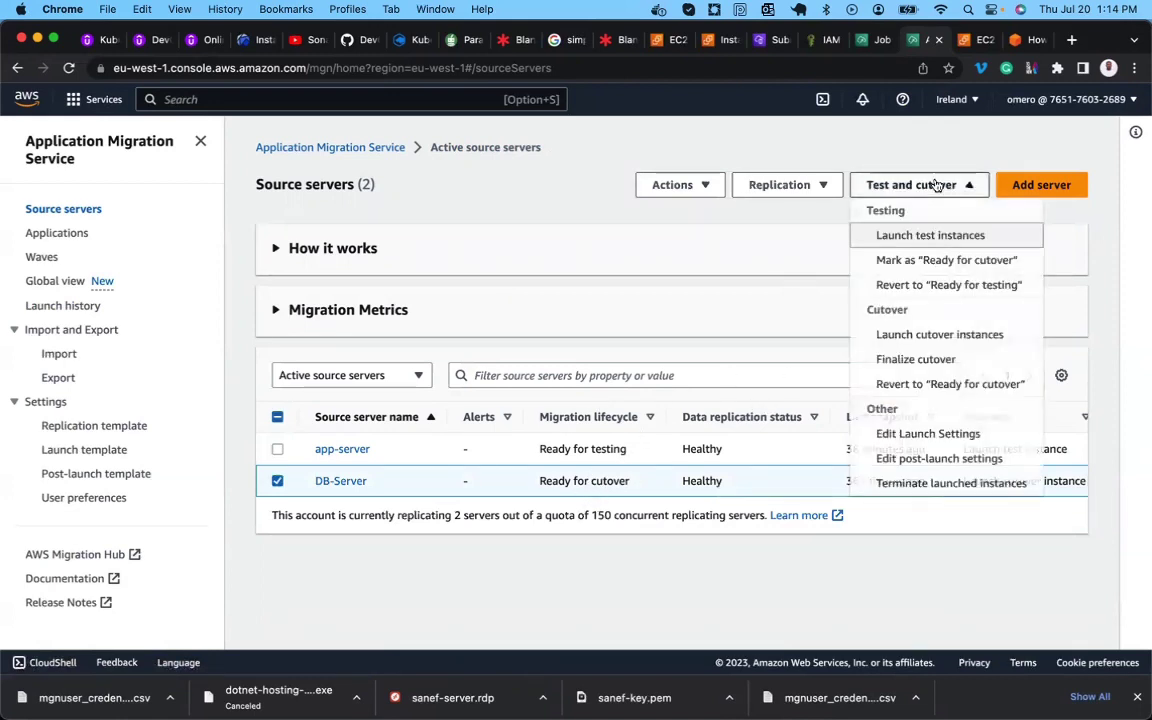
left_click(963, 336)
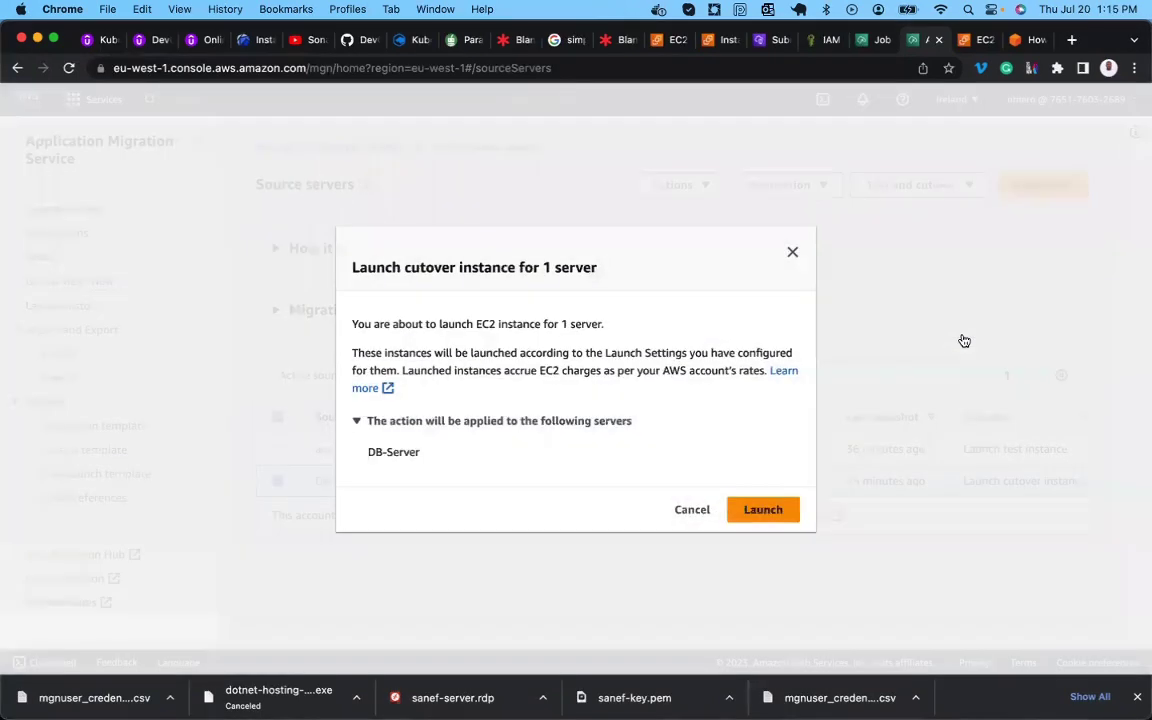
Confirm the DB-Server cutover launch and view its job details, showing status Started.
left_click(776, 513)
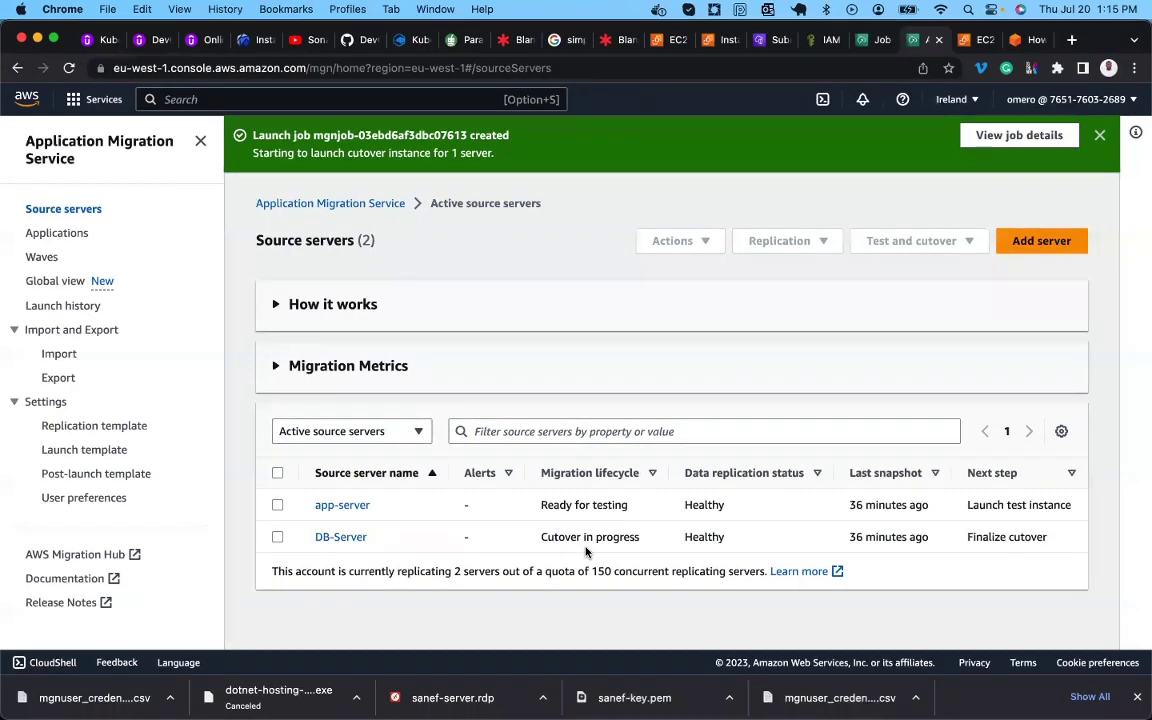
left_click(1013, 138)
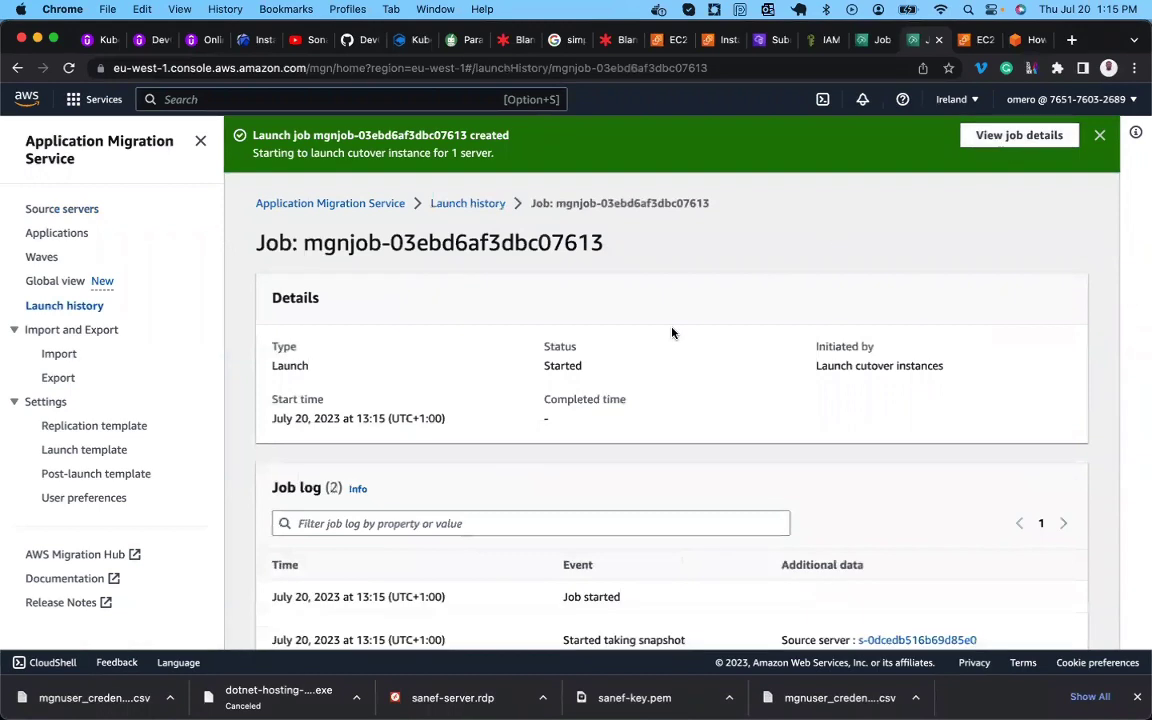
scroll(670, 331, "down", 2)
scroll(672, 332, "down", 3)
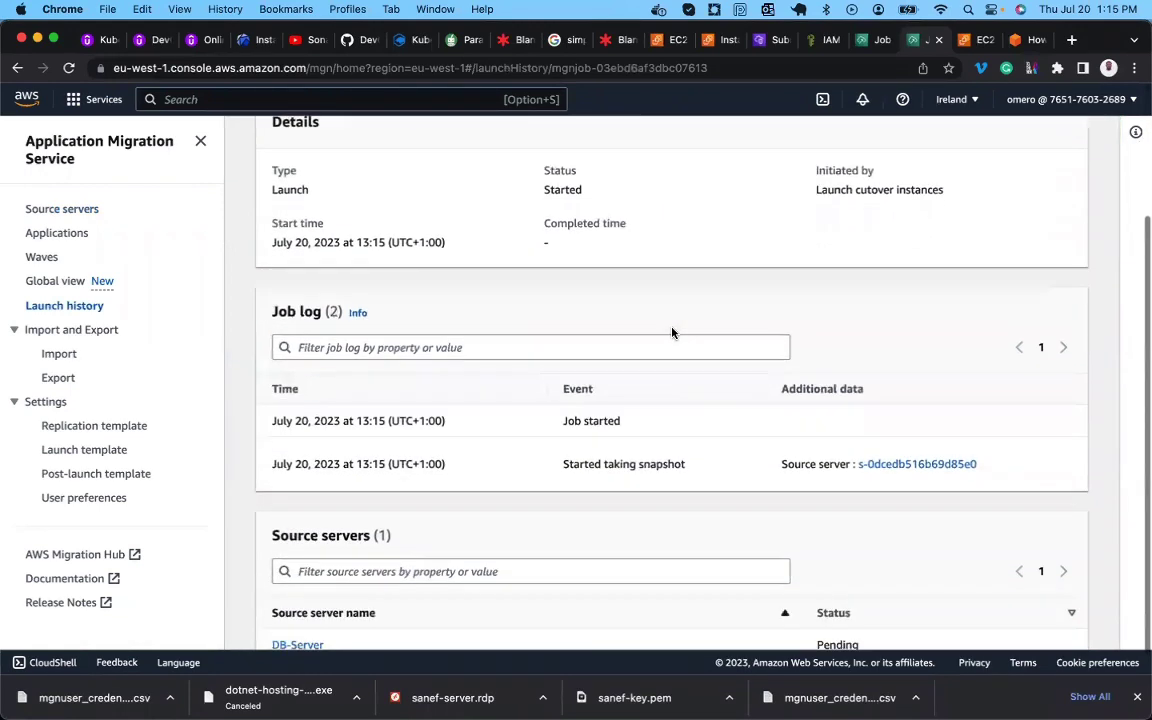
scroll(672, 332, "up", 3)
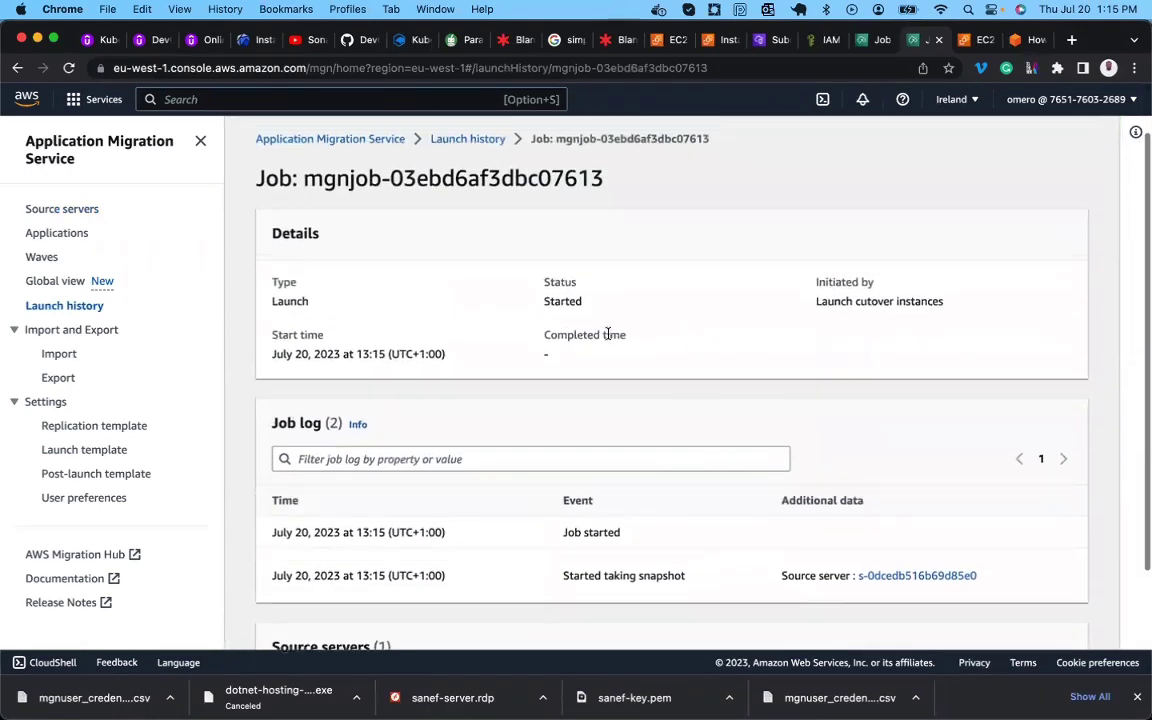
Check the earlier terminate job, then return to Source servers showing DB-Server Cutover in progress.
left_click(873, 40)
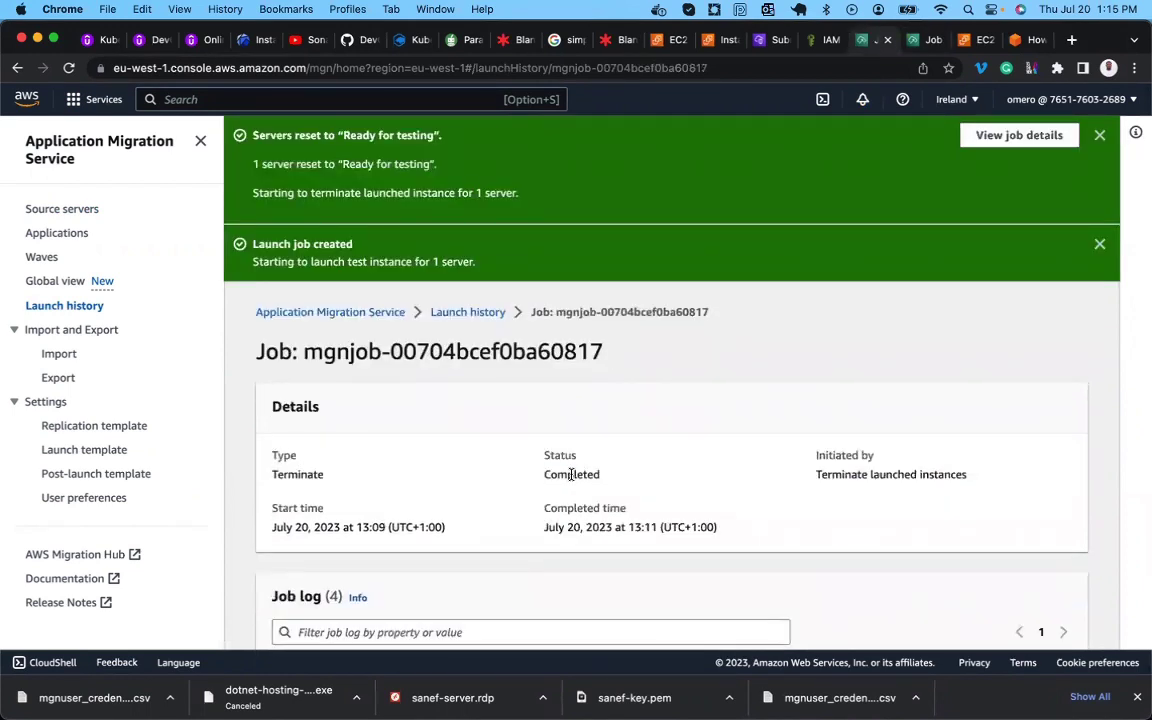
scroll(450, 416, "down", 3)
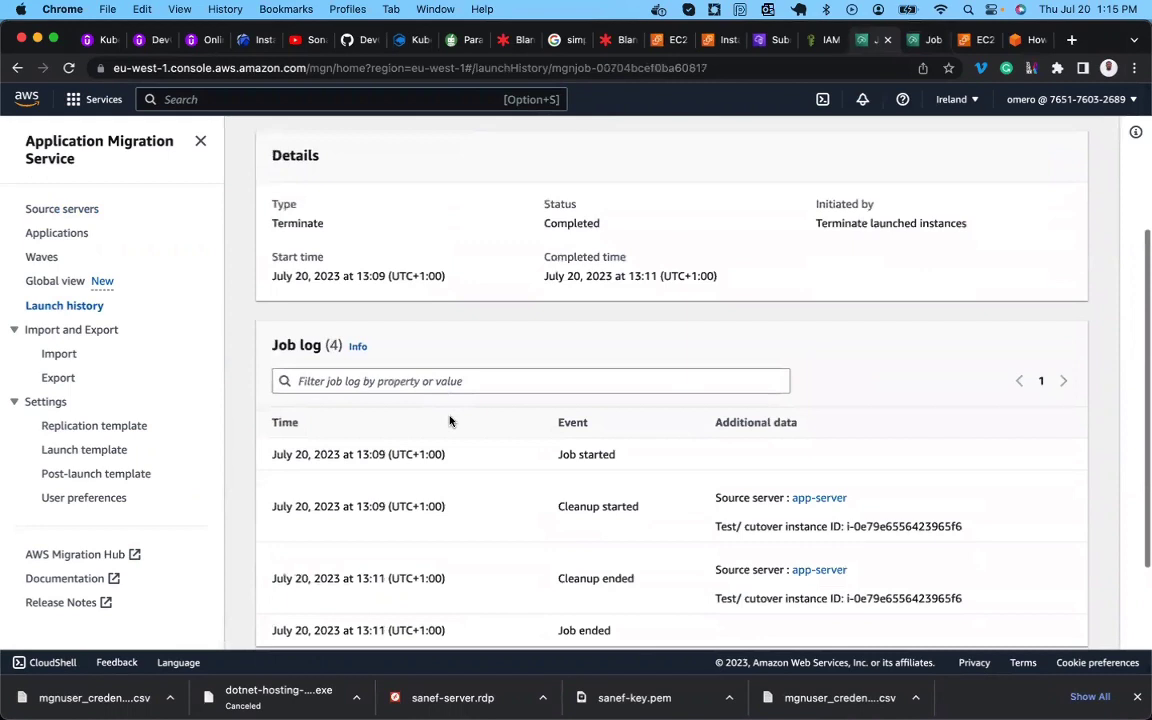
scroll(560, 244, "up", 3)
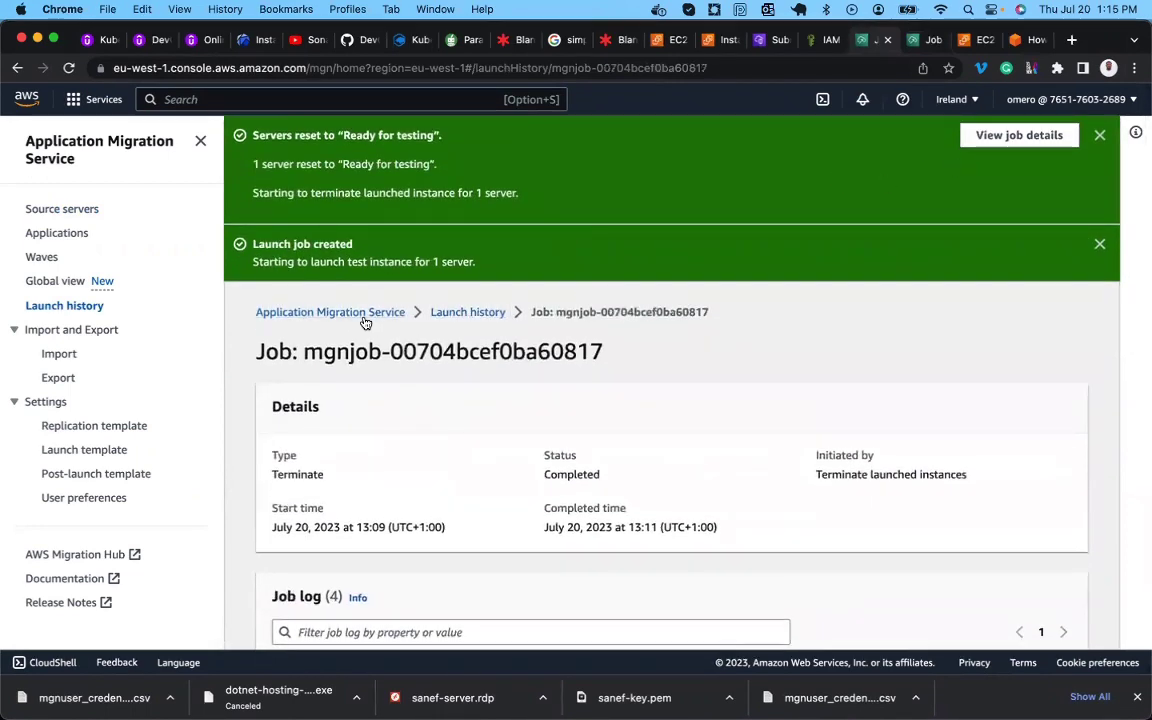
left_click(63, 210)
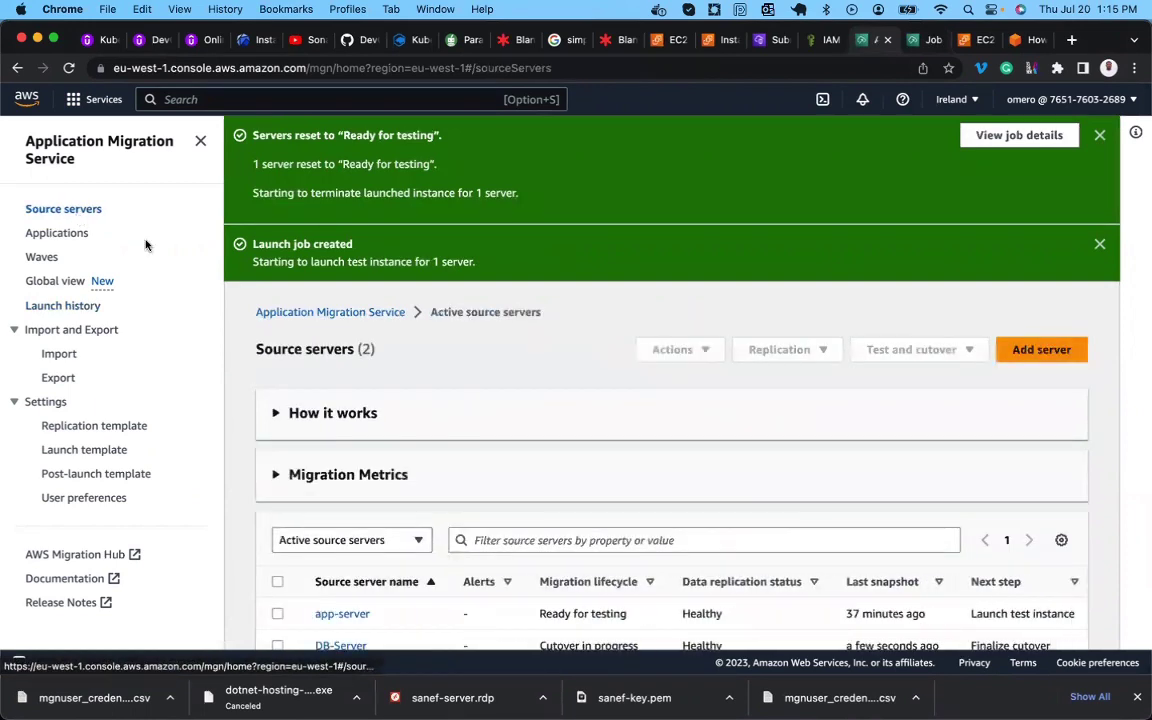
scroll(411, 450, "down", 1)
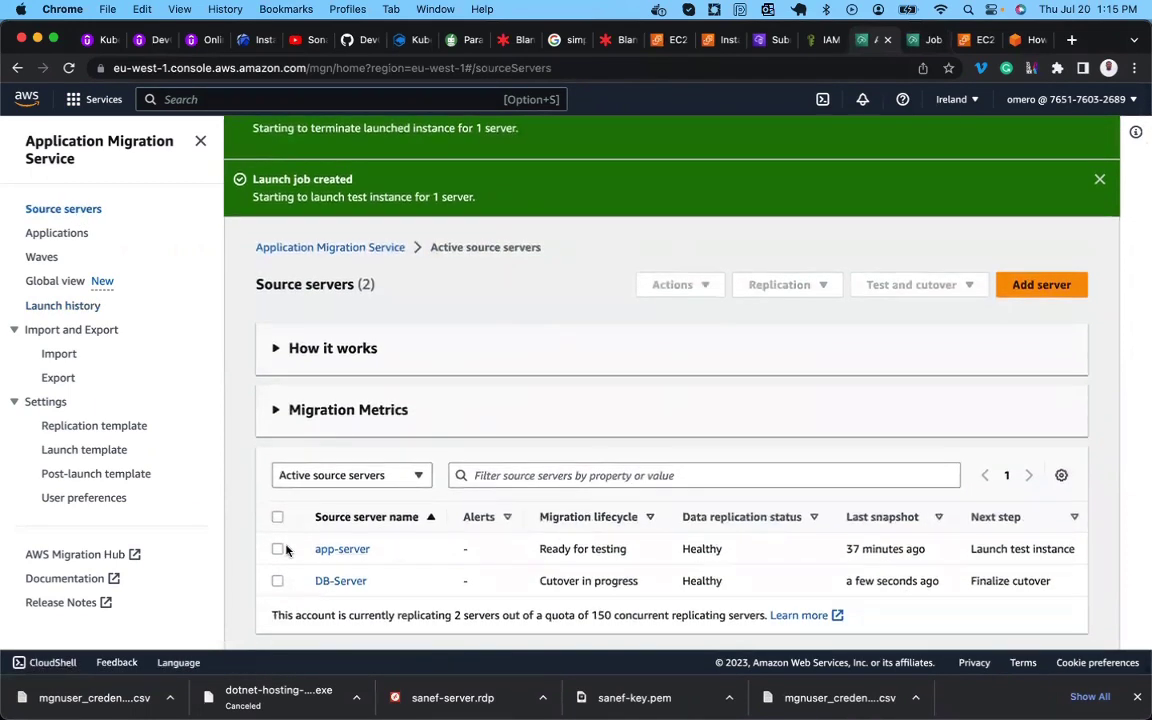
Review app-server's completed terminate job mgnjob-00704bcef0ba60817, then return to the migration blog.
left_click(322, 549)
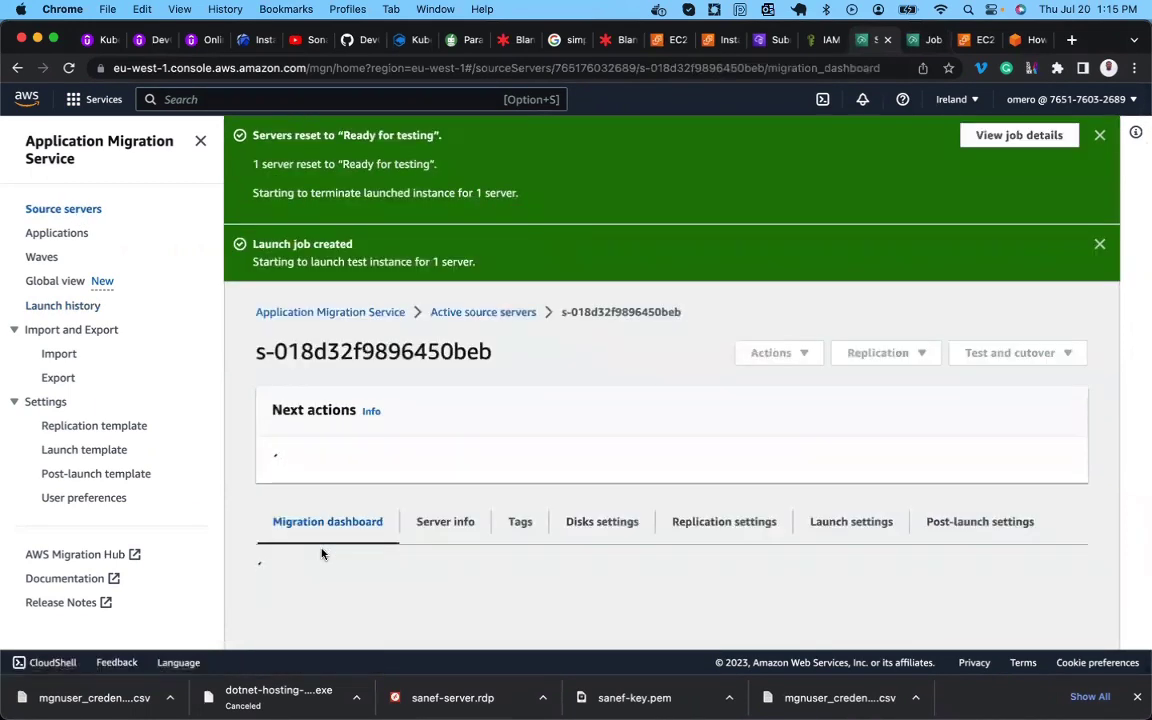
scroll(435, 473, "down", 3)
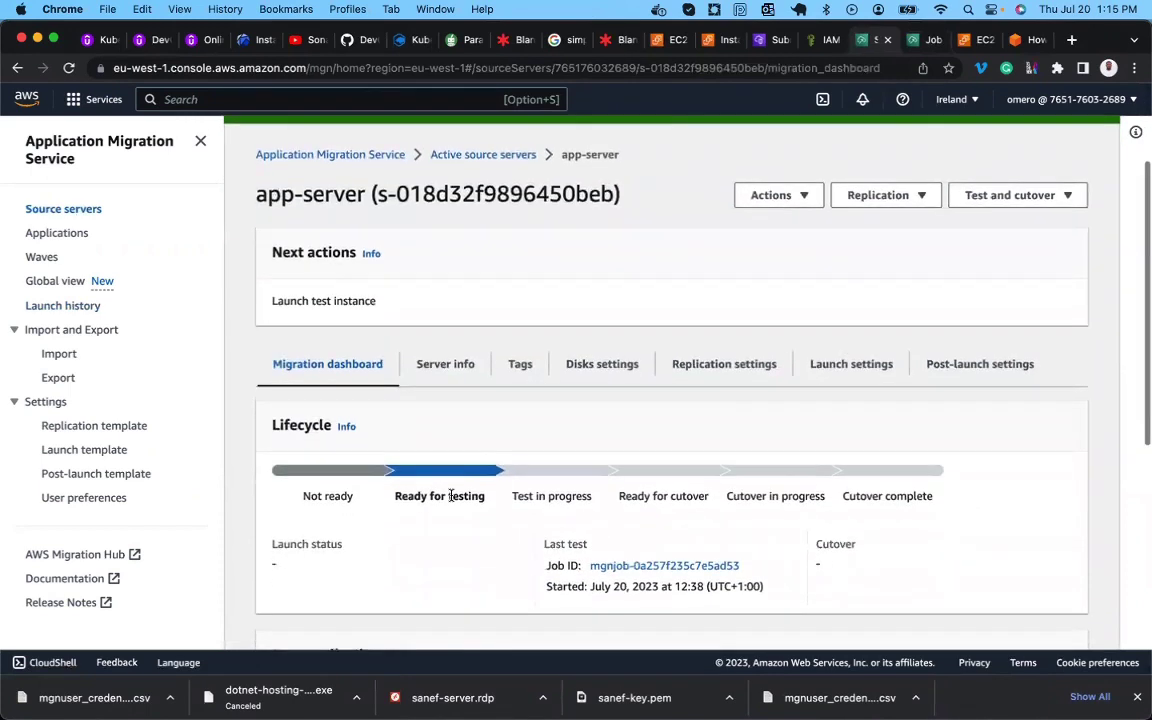
scroll(451, 495, "up", 1)
scroll(451, 495, "up", 2)
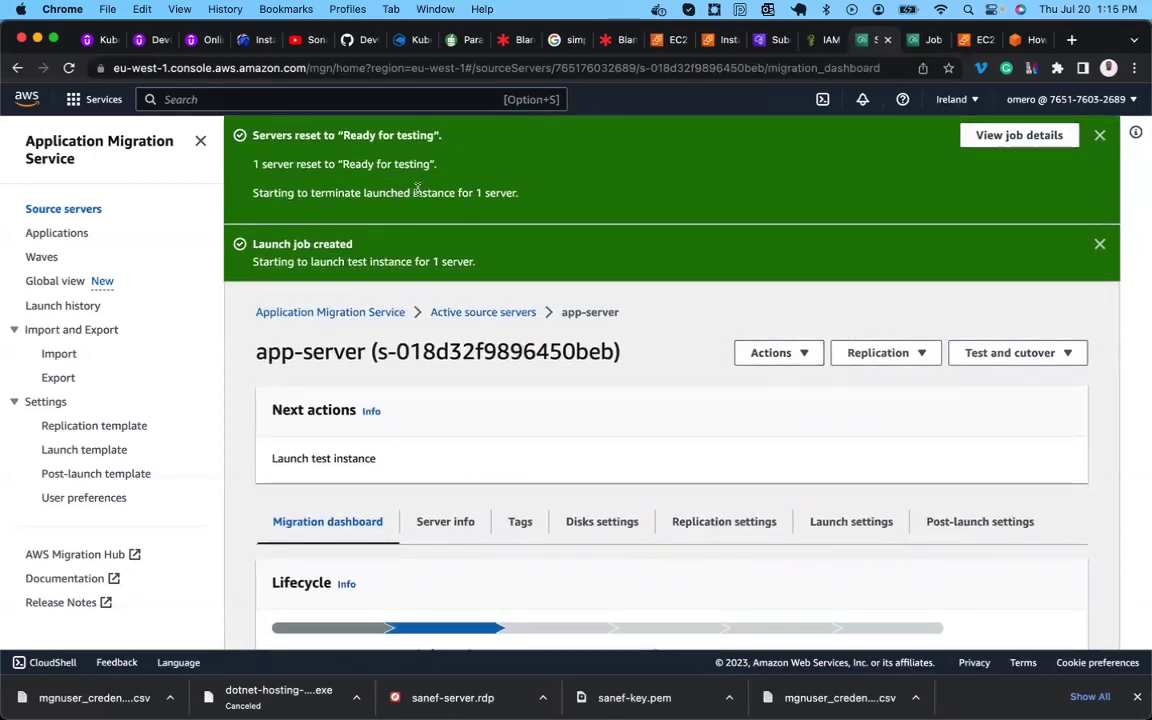
left_click(1005, 140)
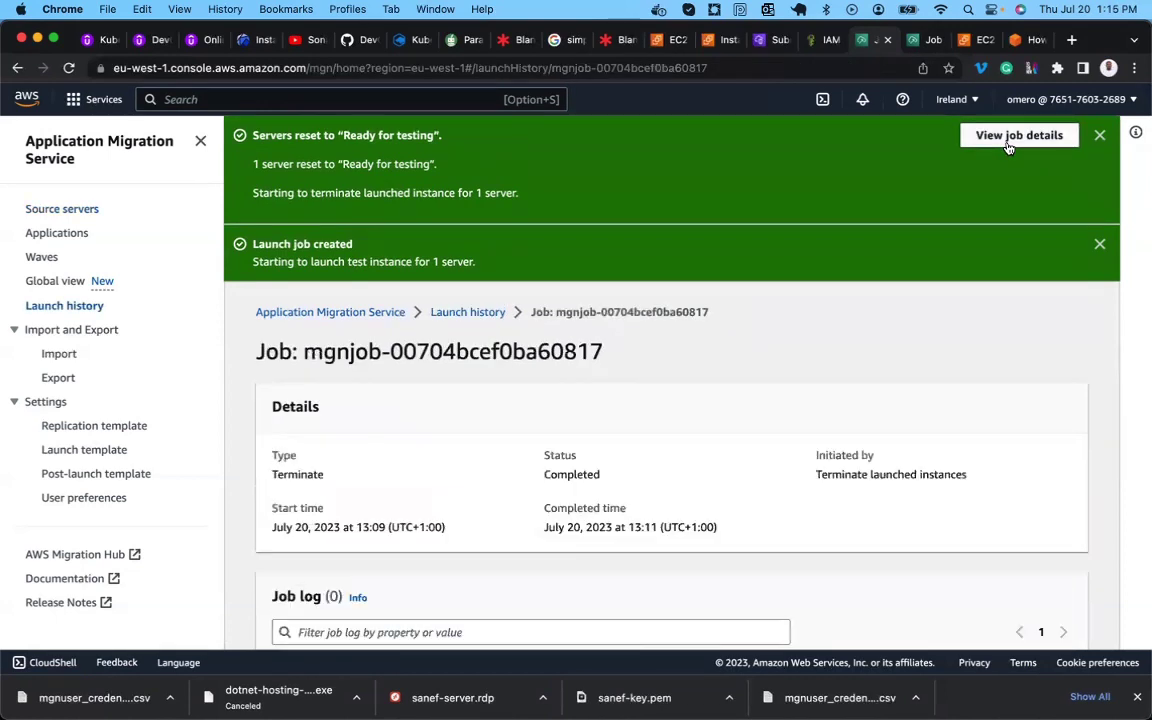
scroll(697, 411, "down", 2)
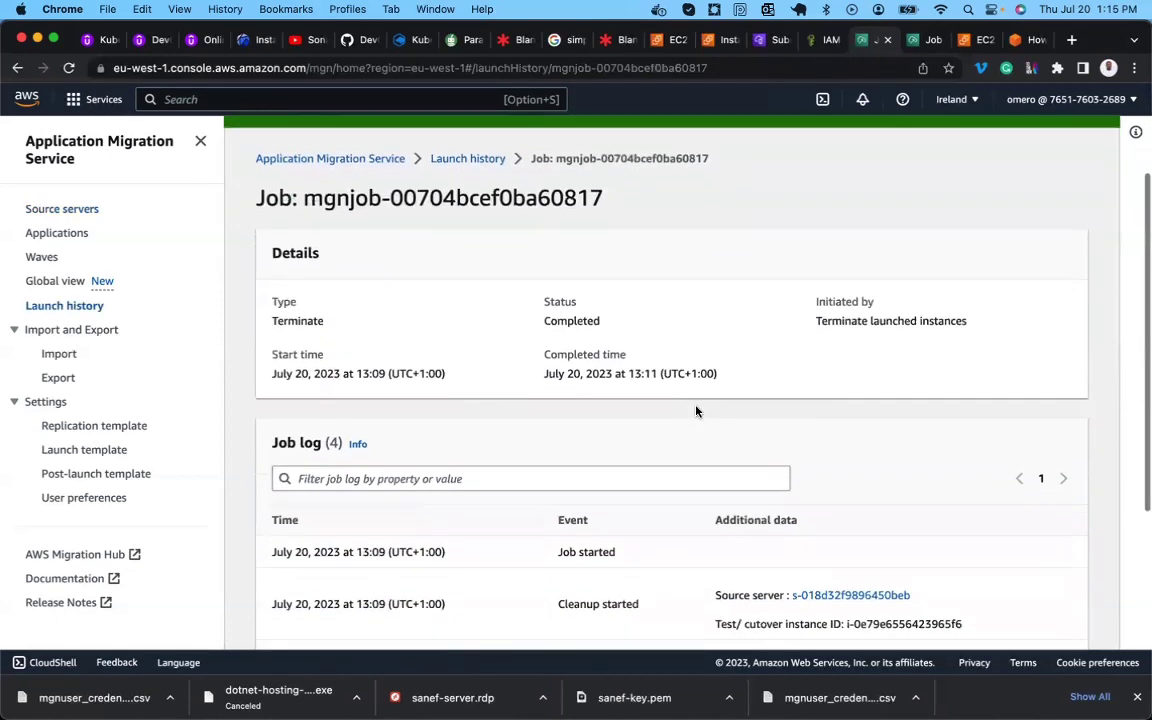
scroll(697, 411, "down", 3)
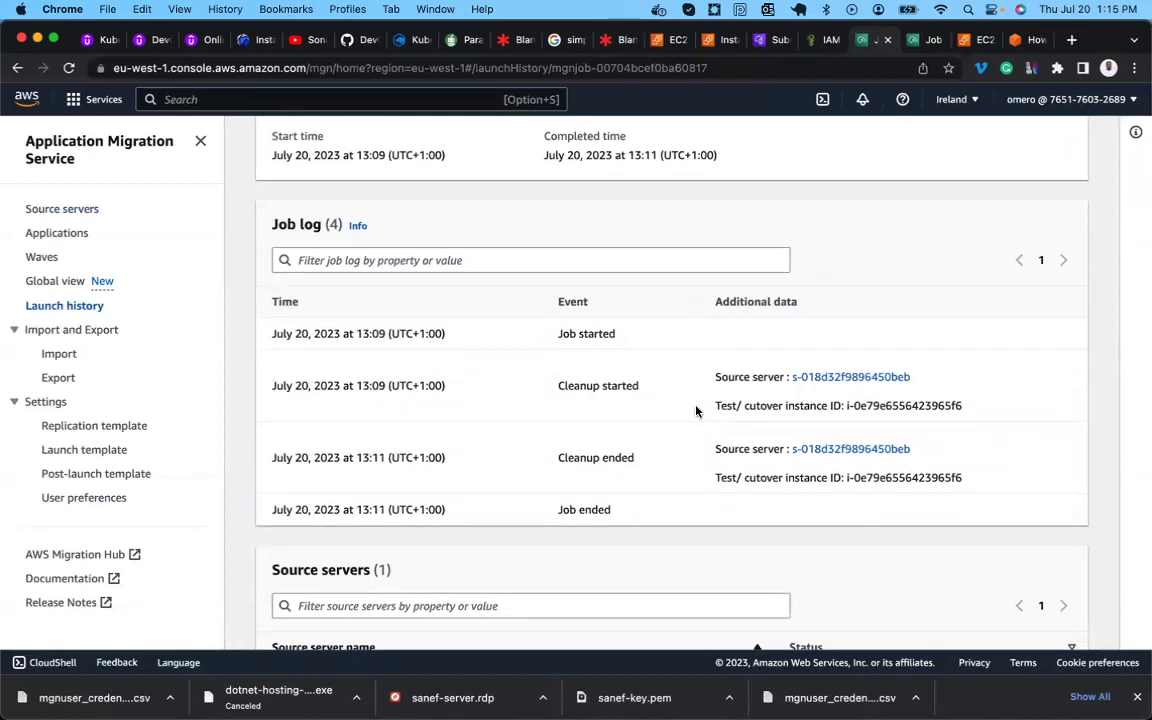
scroll(697, 411, "down", 1)
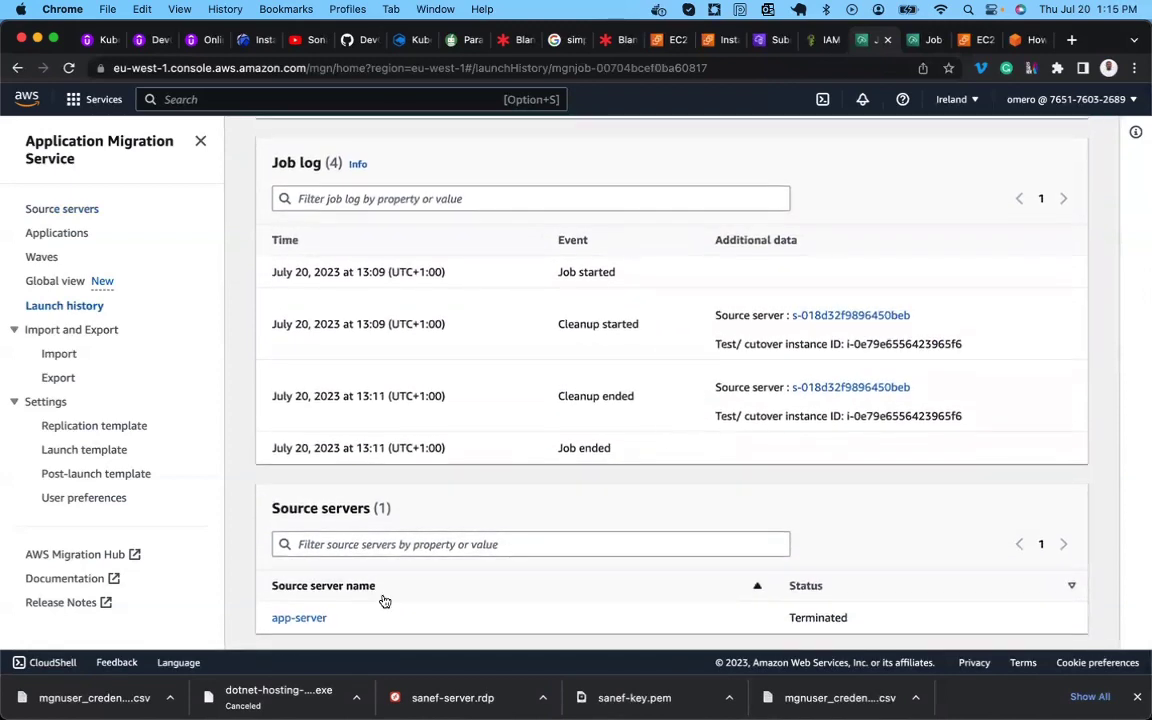
scroll(488, 532, "up", 5)
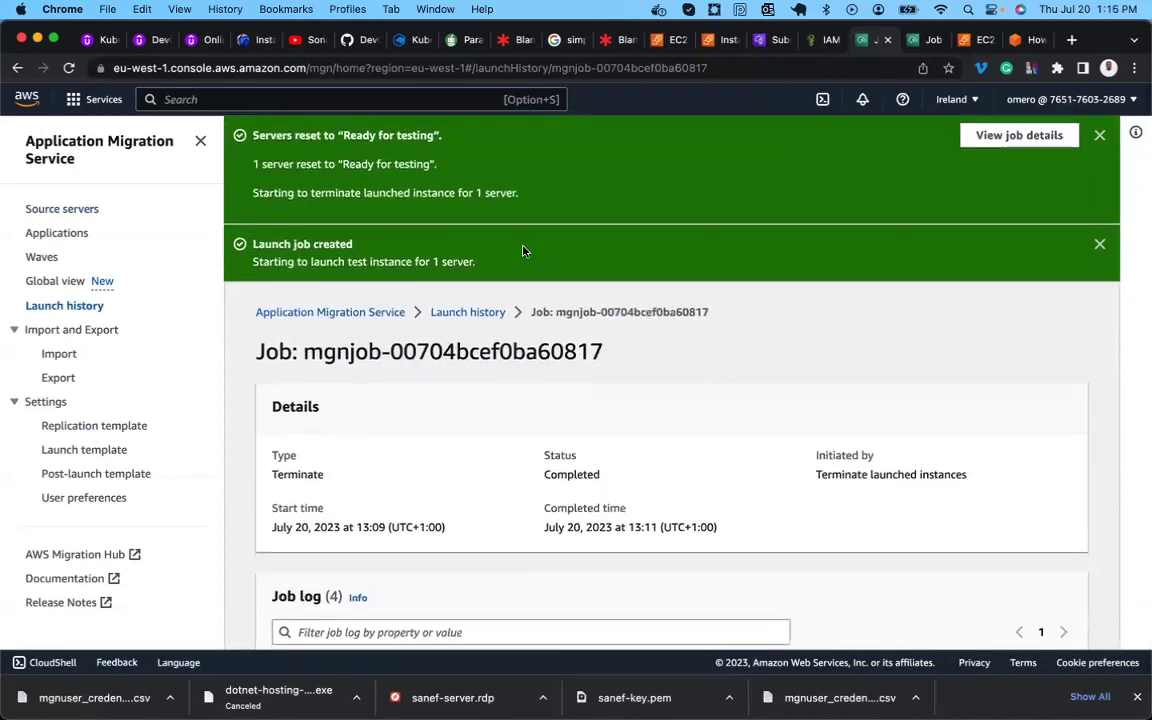
left_click(1028, 40)
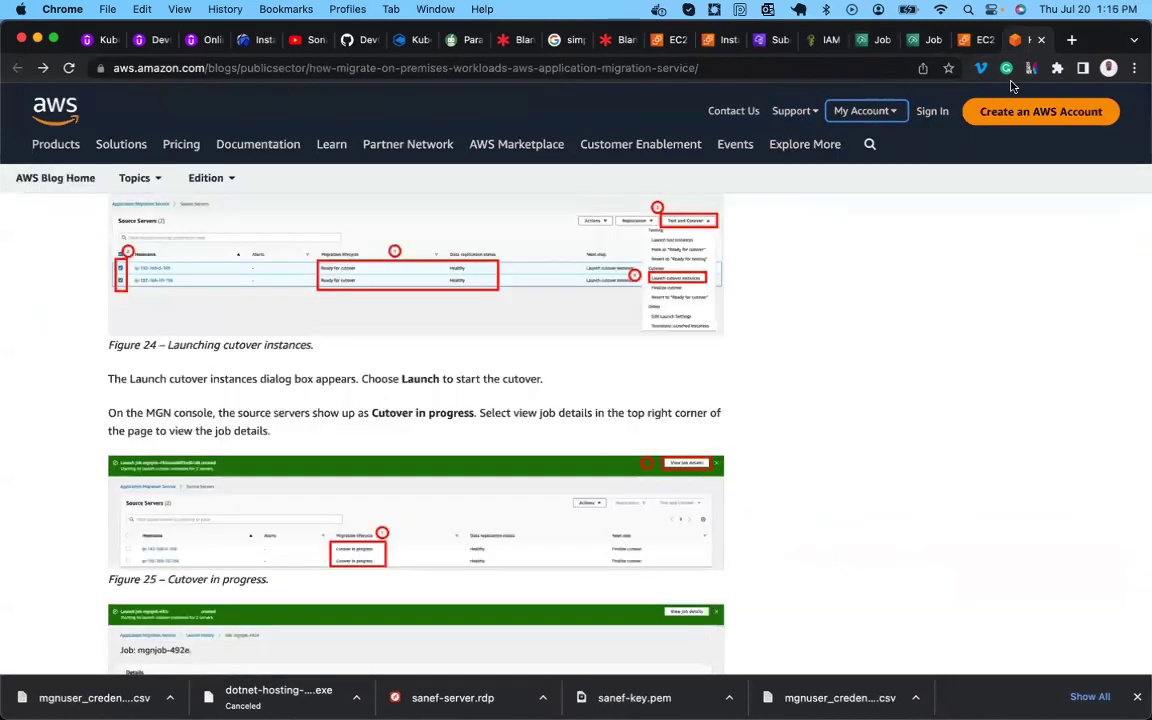
Scroll the blog up to Figures 21 and 22 on testing and marking app-server ready.
scroll(858, 203, "up", 8)
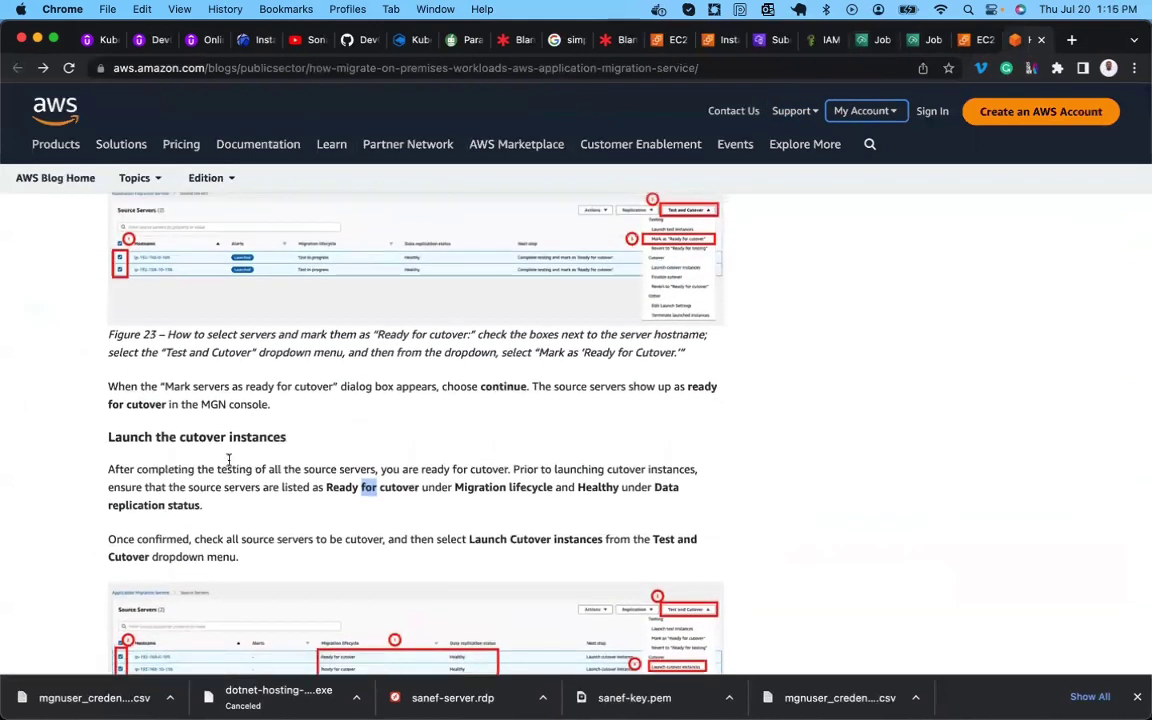
scroll(268, 432, "up", 2)
scroll(268, 471, "up", 8)
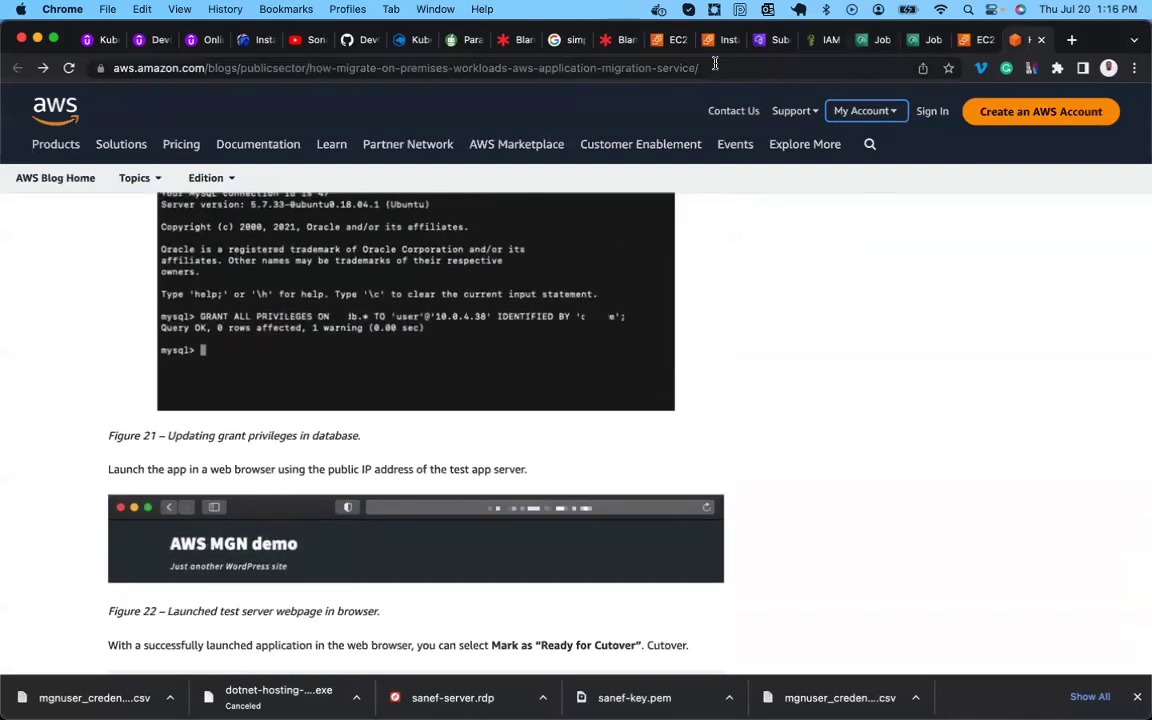
Check the refreshed EC2 Instances list with a new m4.large Conversion Server, then return to the terminate job.
left_click(668, 42)
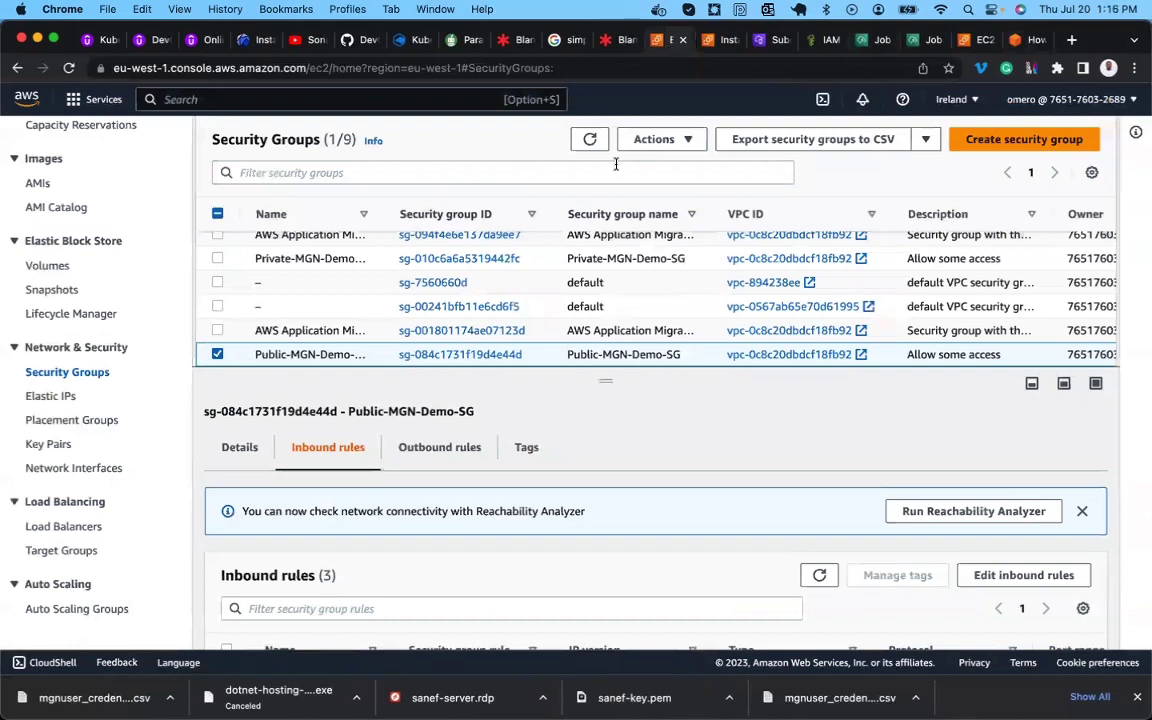
left_click(712, 42)
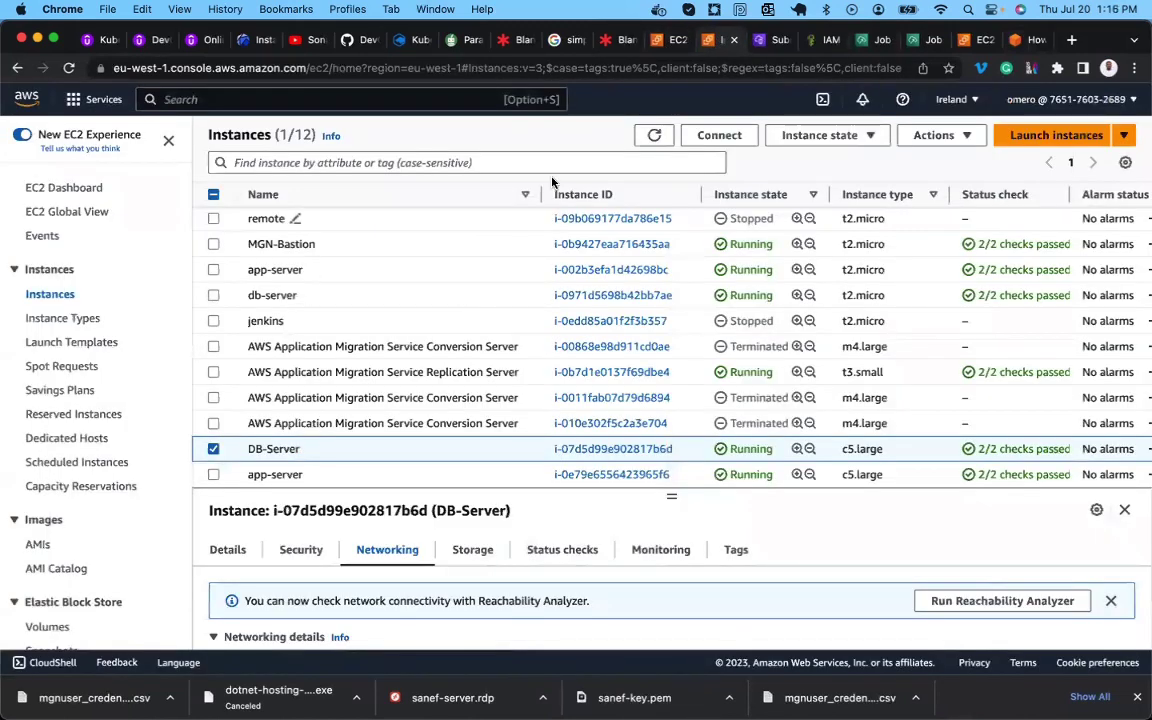
left_click(655, 134)
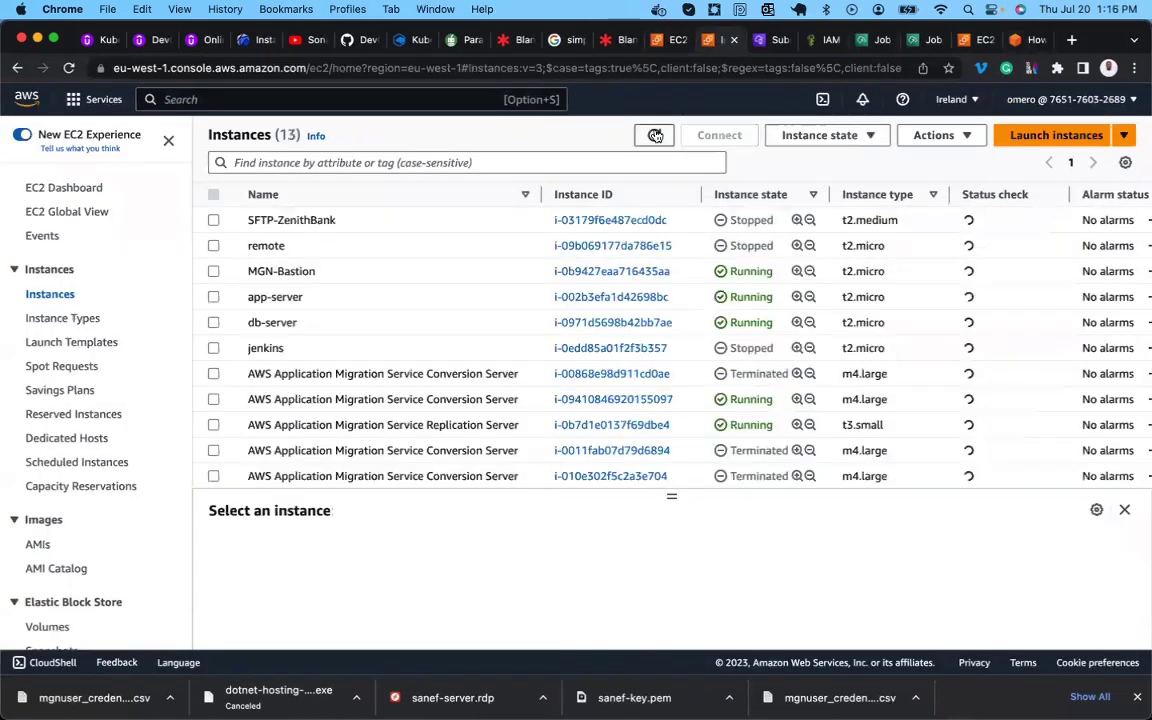
scroll(517, 358, "down", 2)
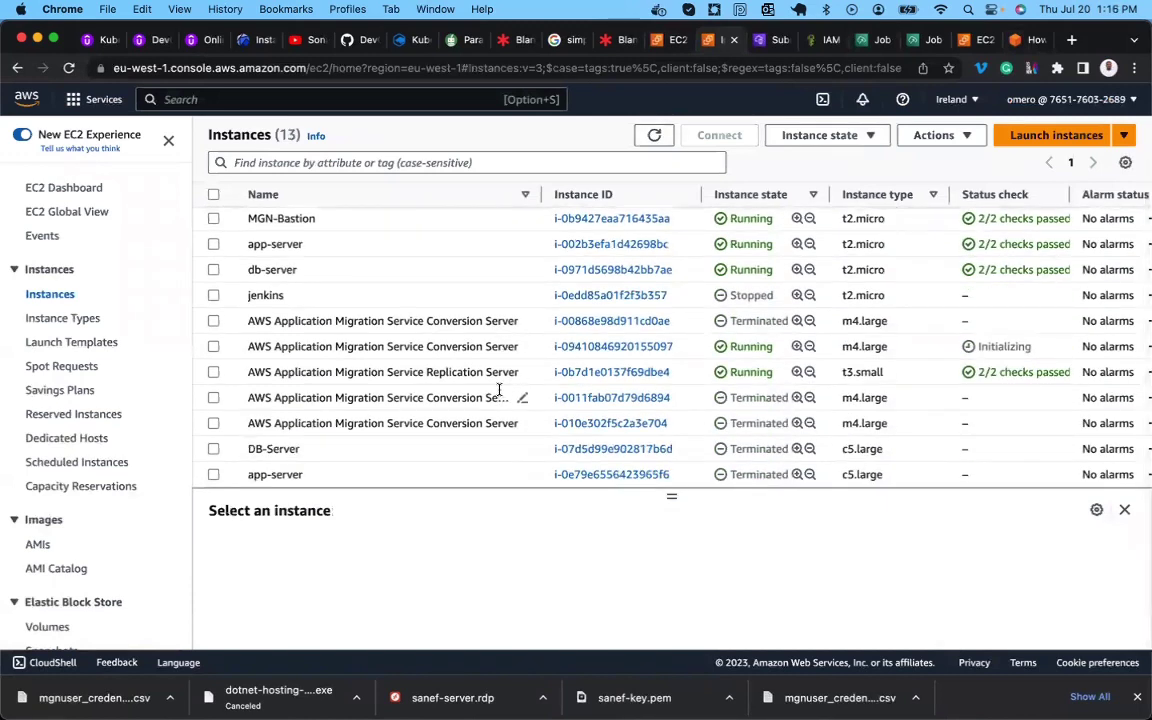
scroll(333, 408, "up", 2)
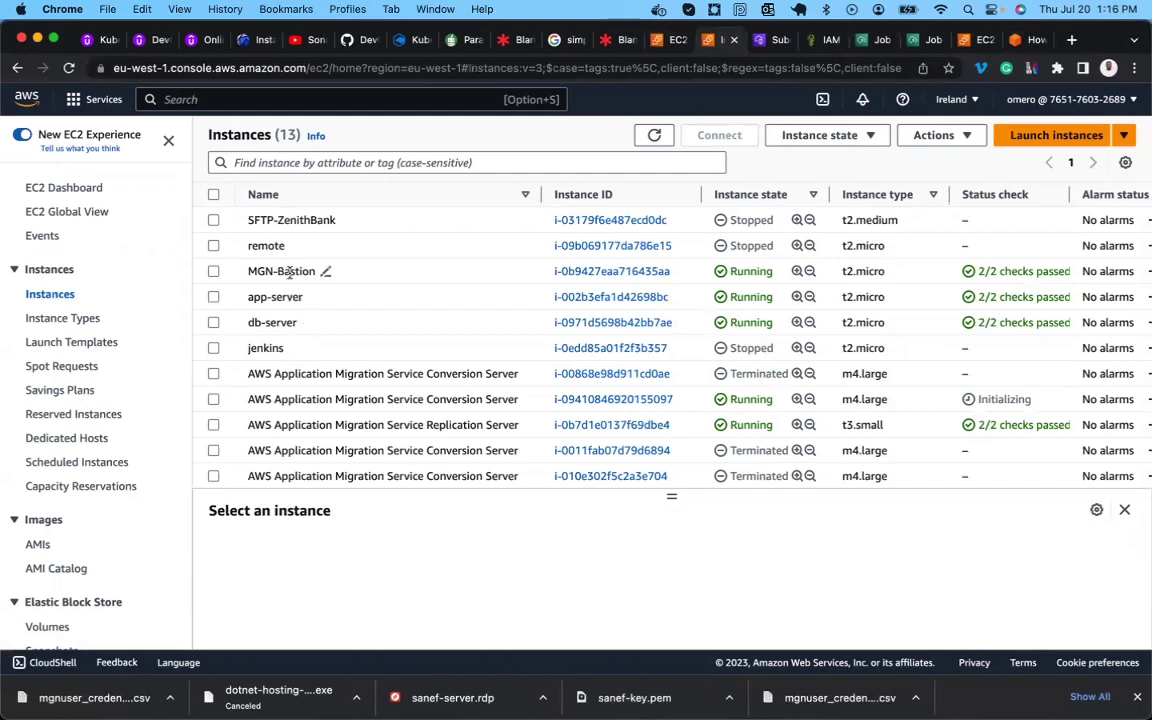
scroll(286, 300, "down", 2)
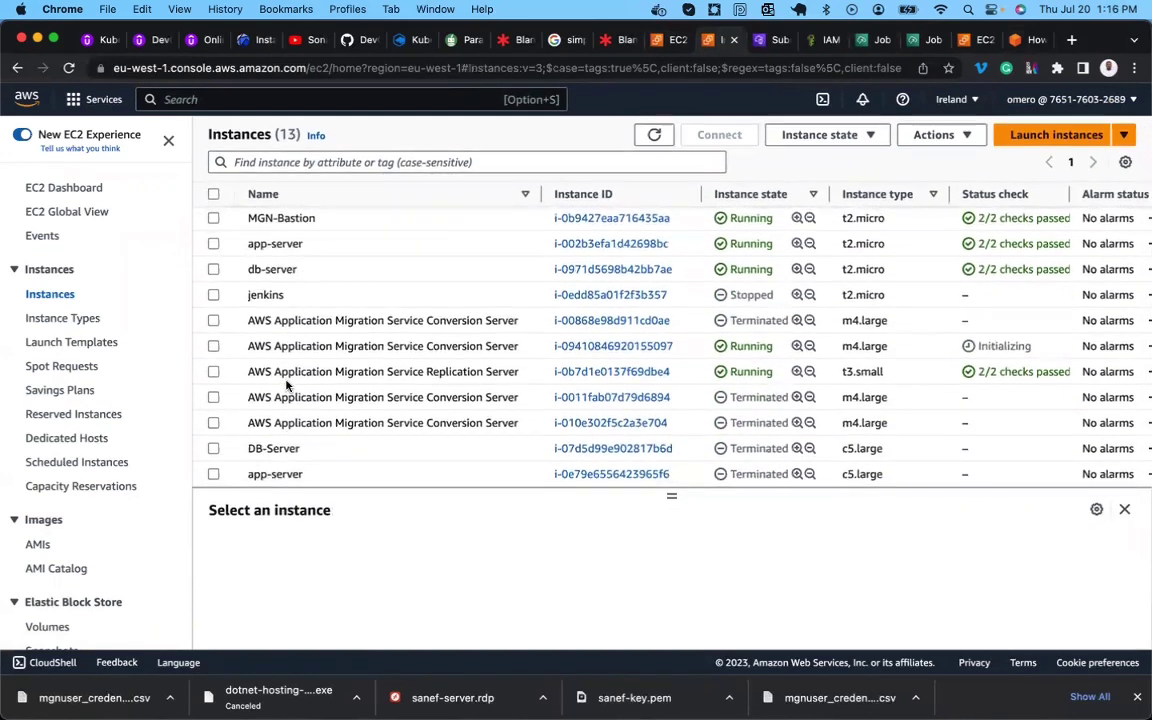
scroll(288, 385, "up", 2)
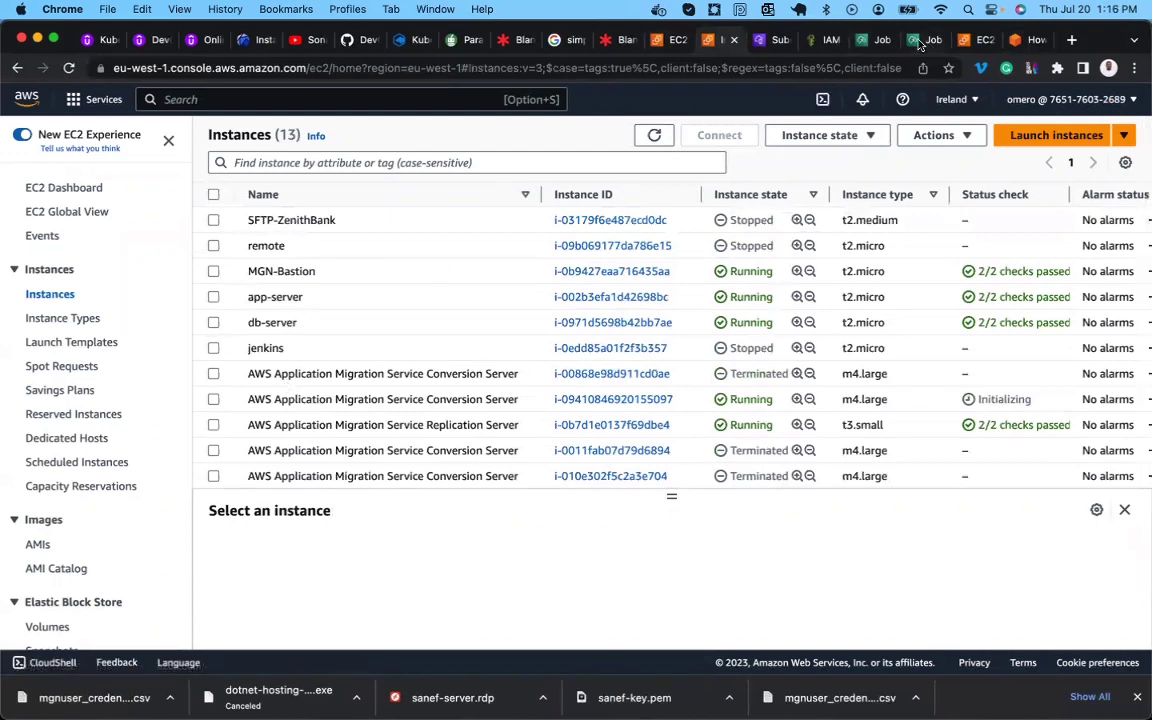
left_click(880, 40)
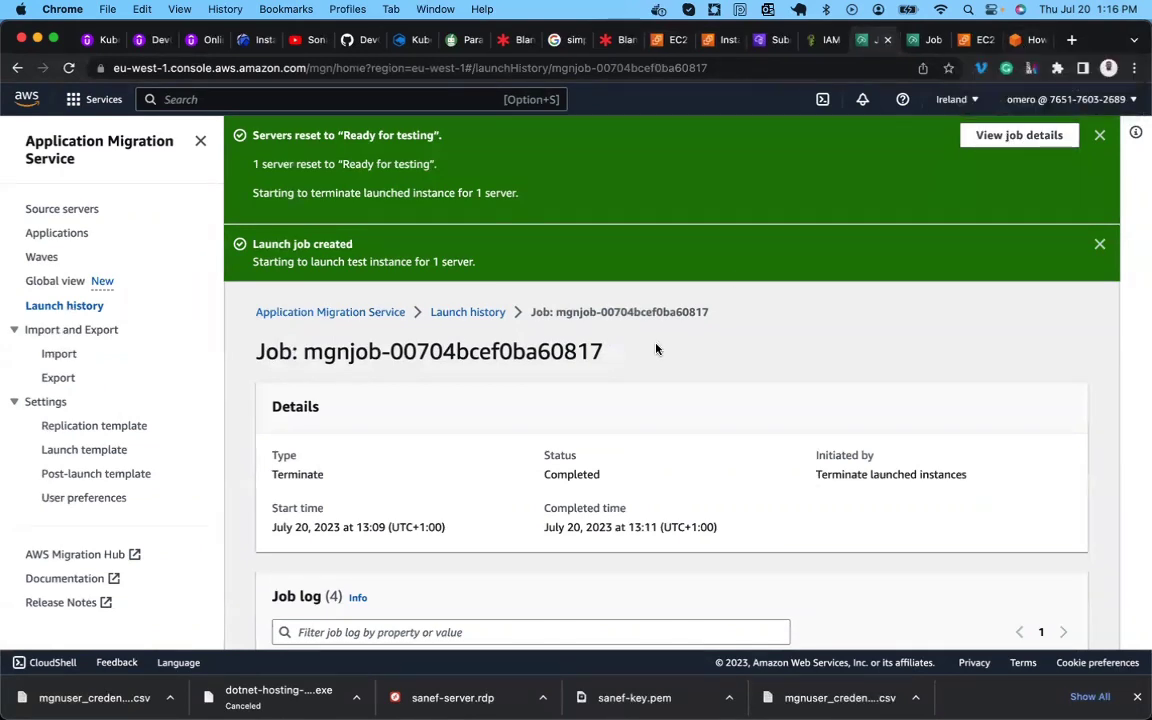
Select app-server in the Source servers list for a new test launch, then switch to the blog.
scroll(422, 411, "down", 5)
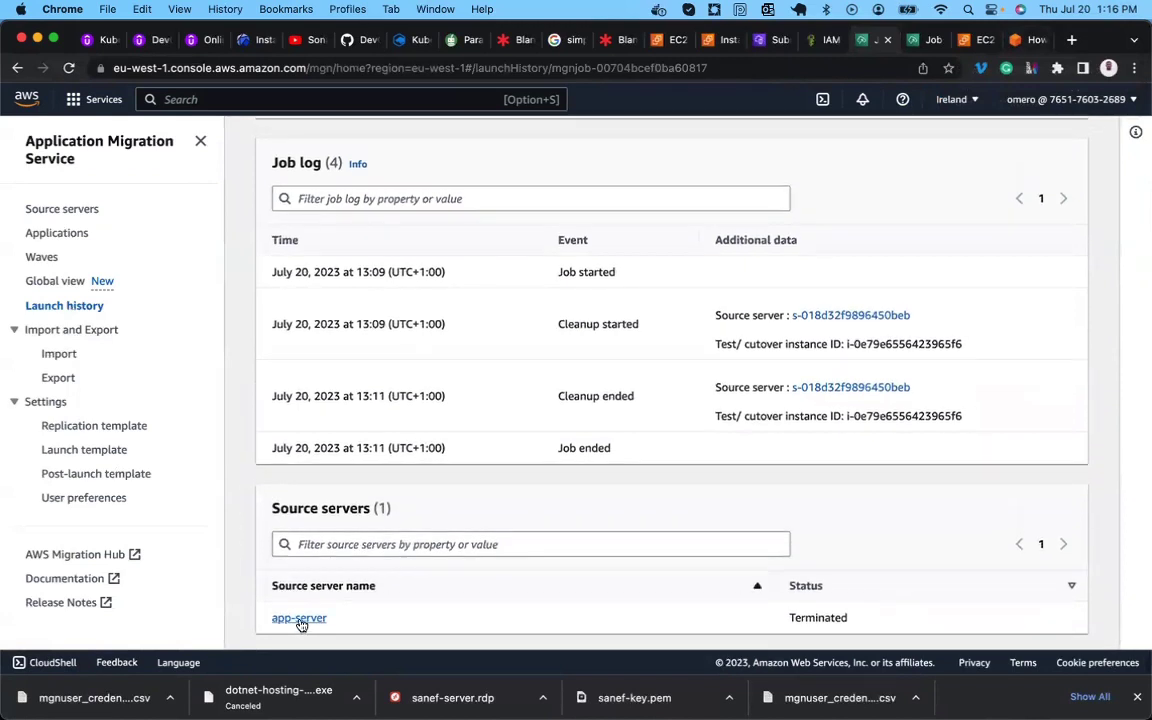
left_click(299, 619)
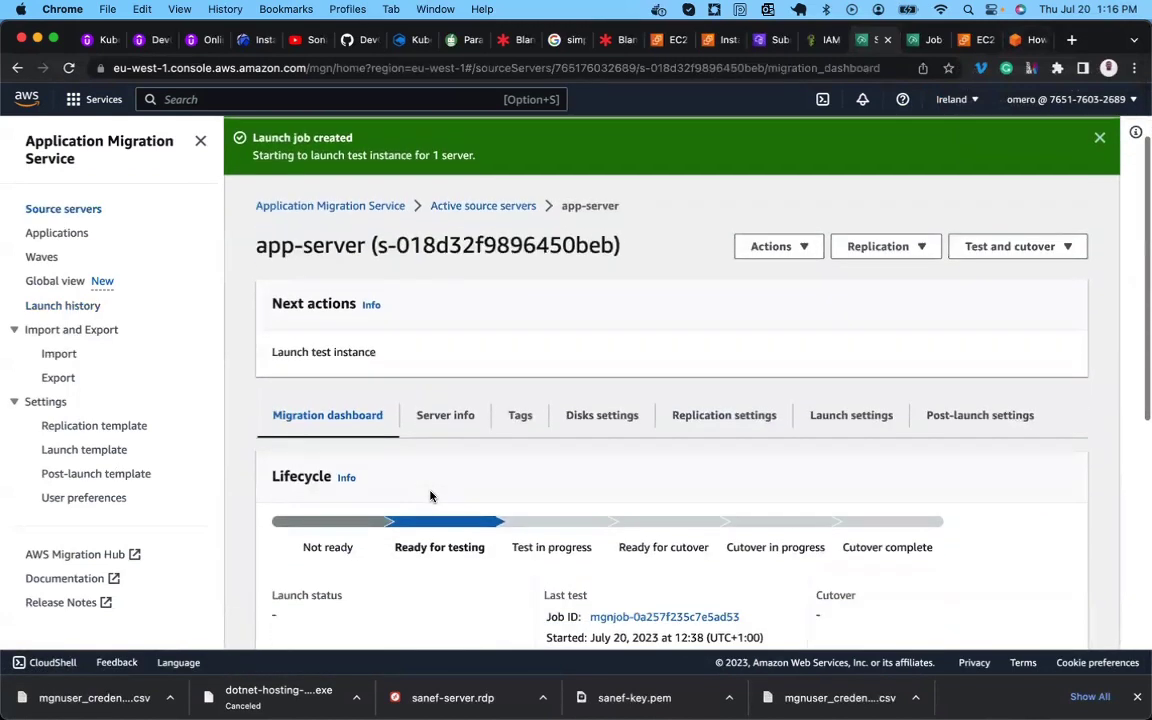
left_click(78, 214)
scroll(332, 592, "down", 1)
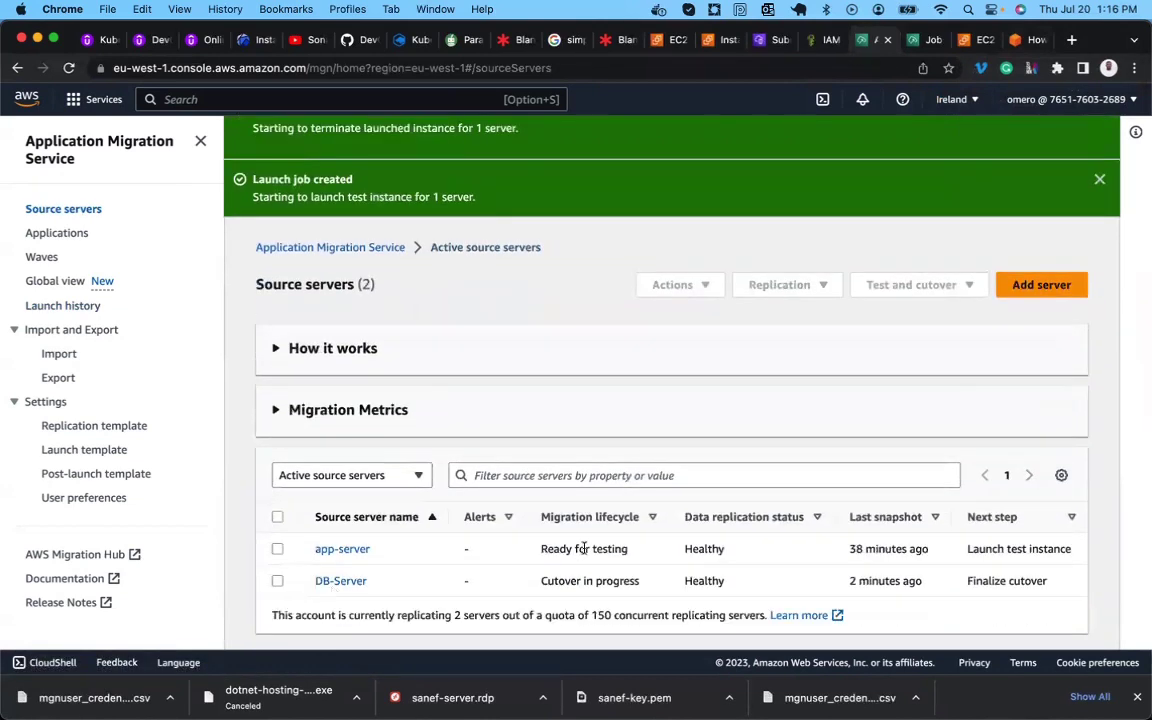
left_click(277, 549)
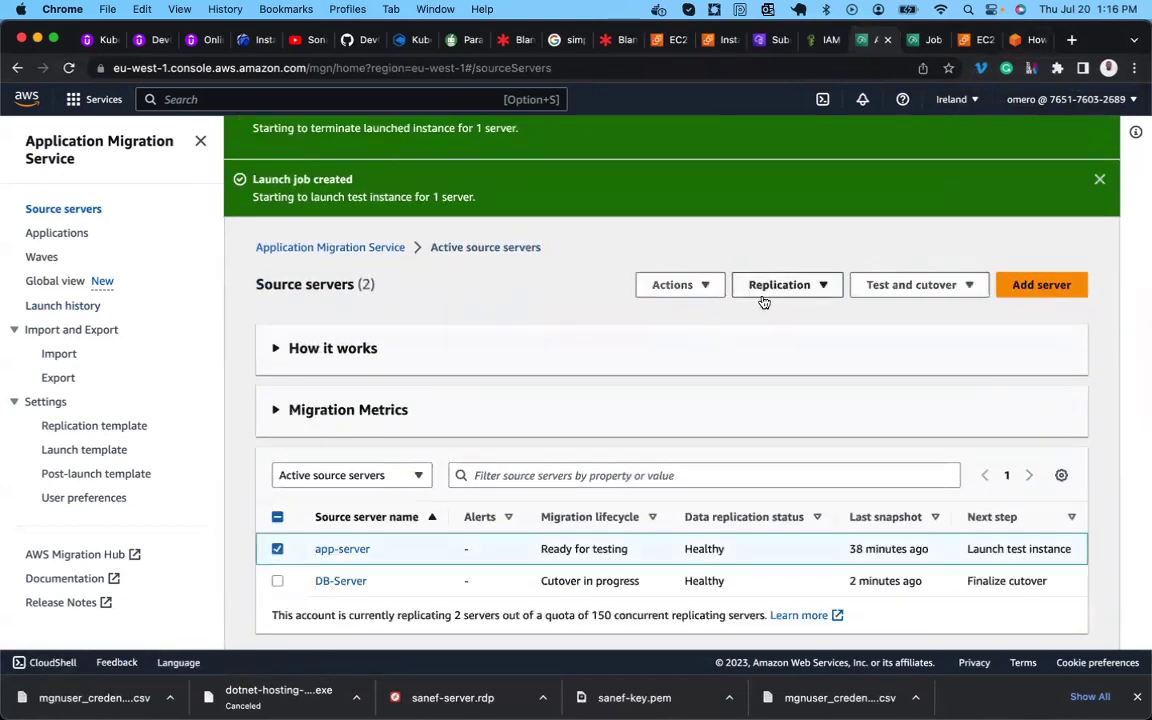
left_click(1030, 47)
Scroll the blog to Figures 14–15 covering Test and Cutover > Launch test instances.
scroll(543, 391, "up", 10)
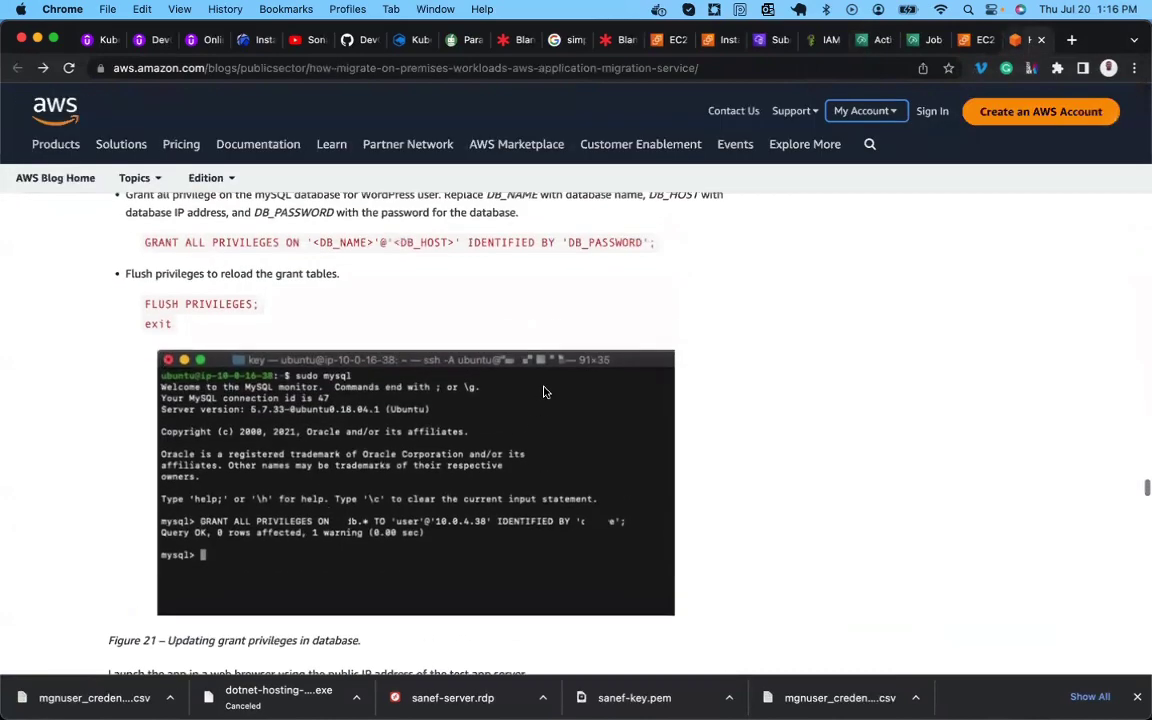
scroll(543, 391, "up", 10)
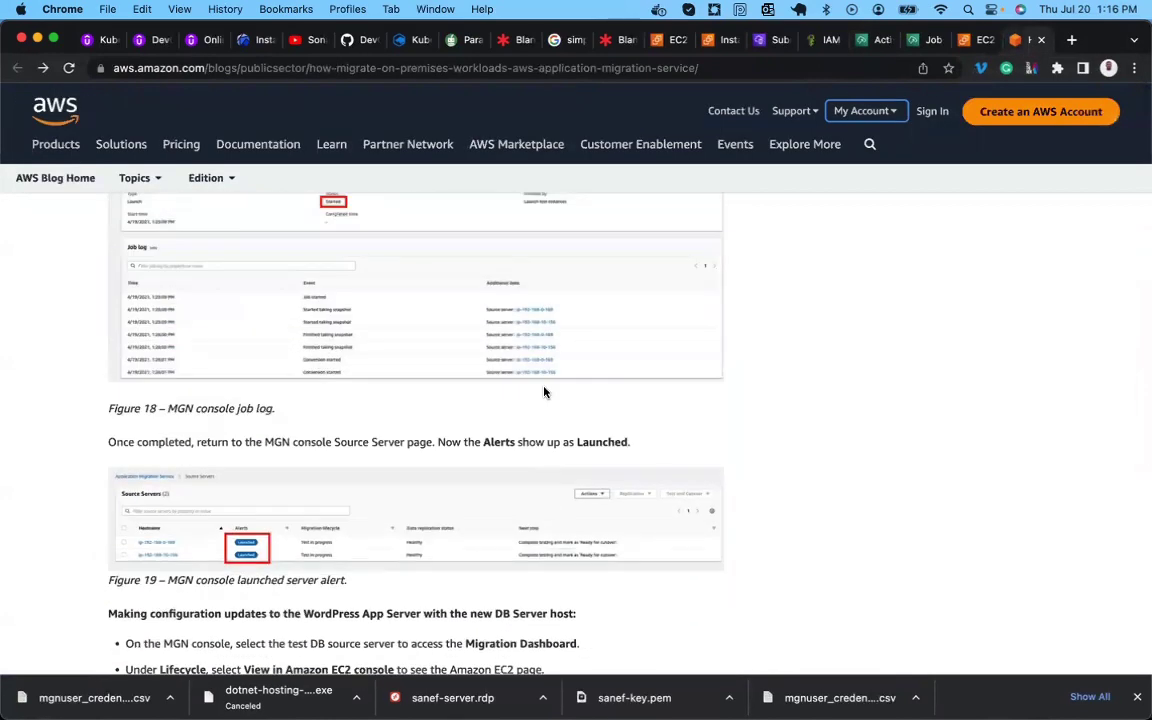
scroll(544, 391, "down", 15)
scroll(544, 388, "down", 8)
scroll(543, 388, "up", 10)
scroll(545, 390, "down", 9)
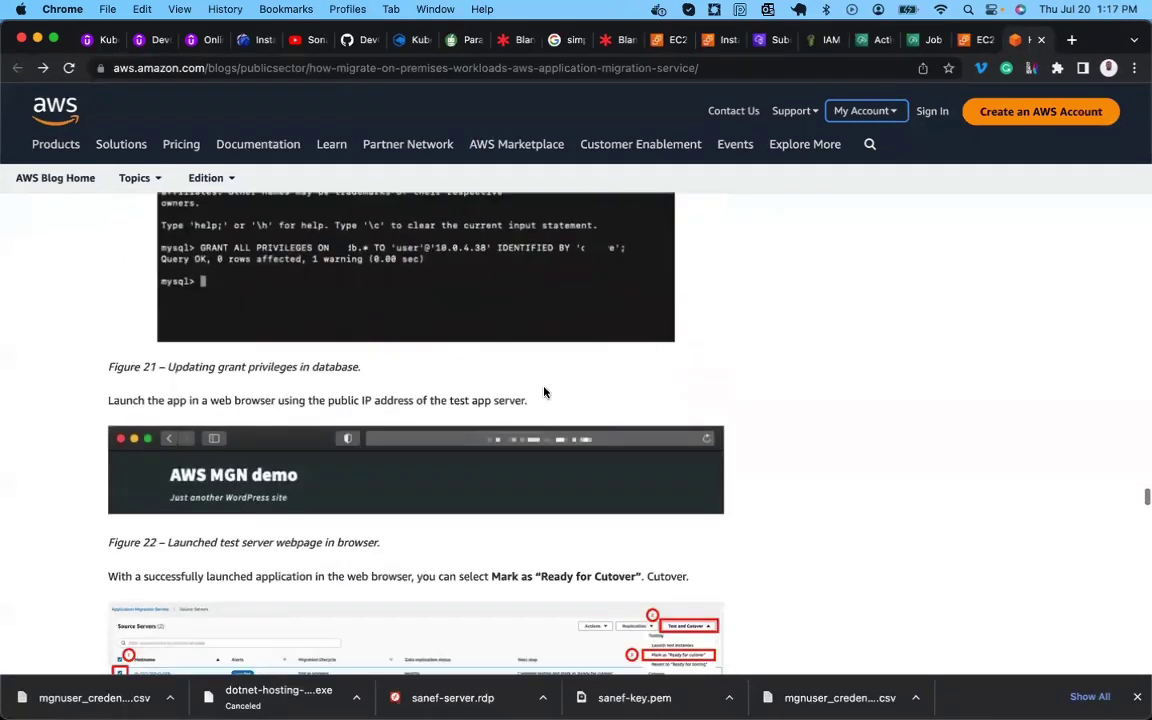
scroll(544, 391, "down", 2)
scroll(544, 391, "up", 14)
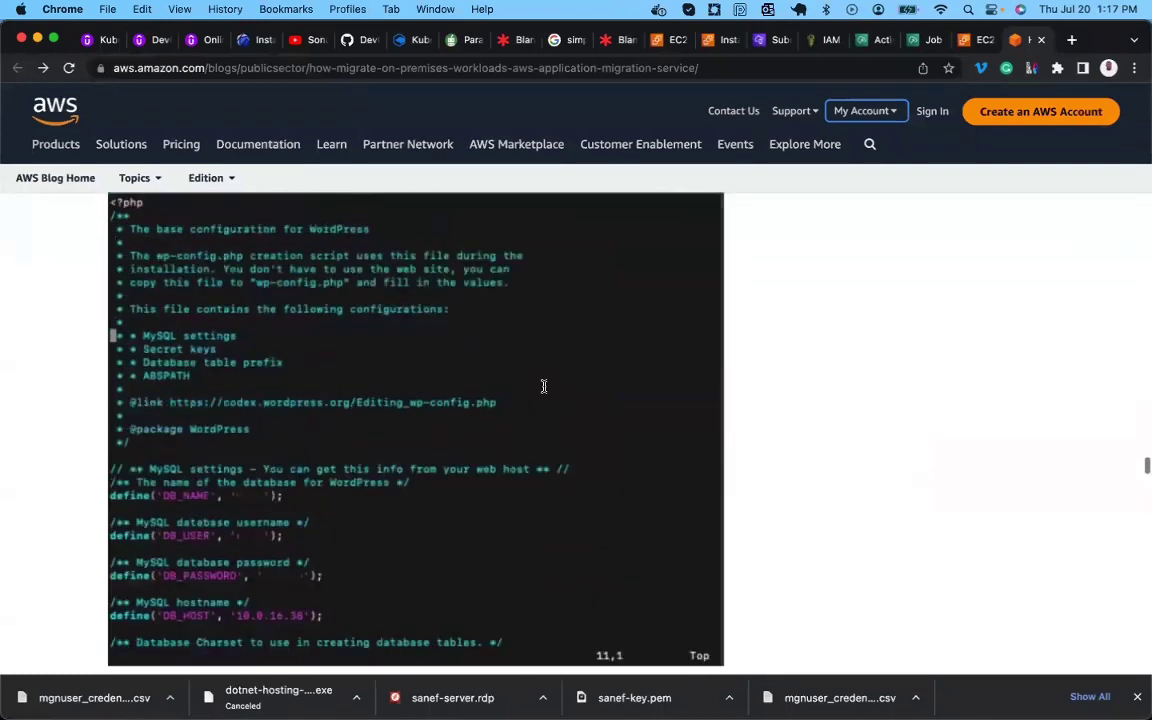
scroll(544, 391, "up", 4)
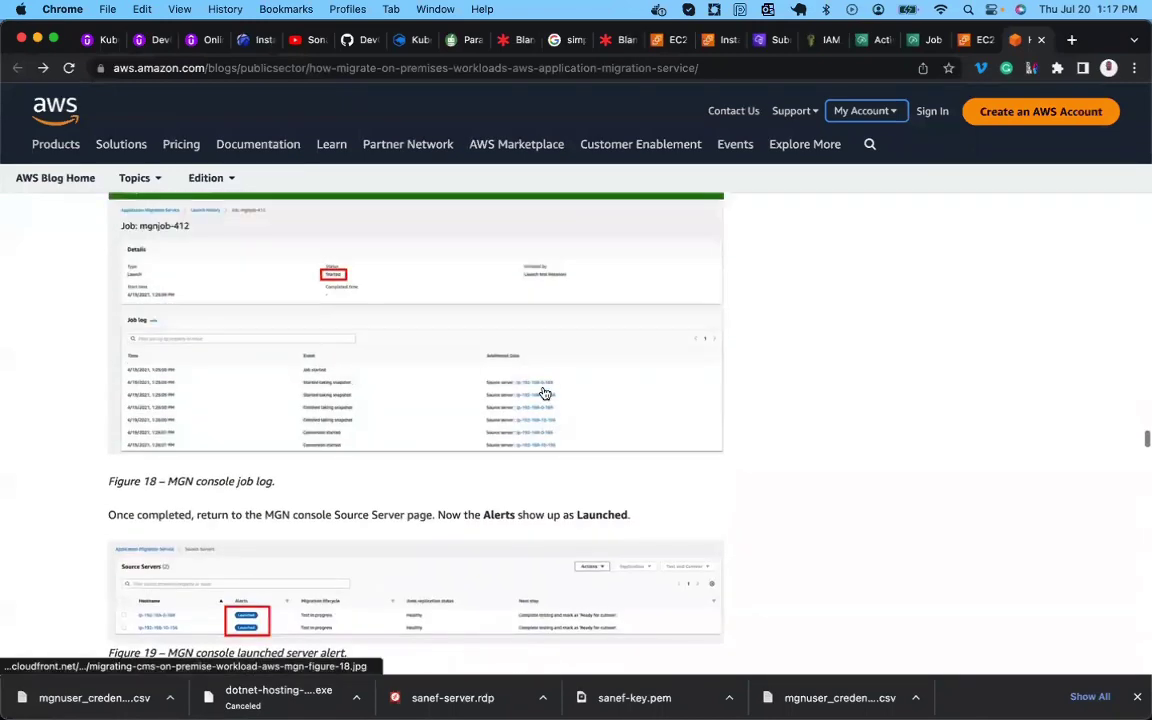
scroll(544, 393, "up", 4)
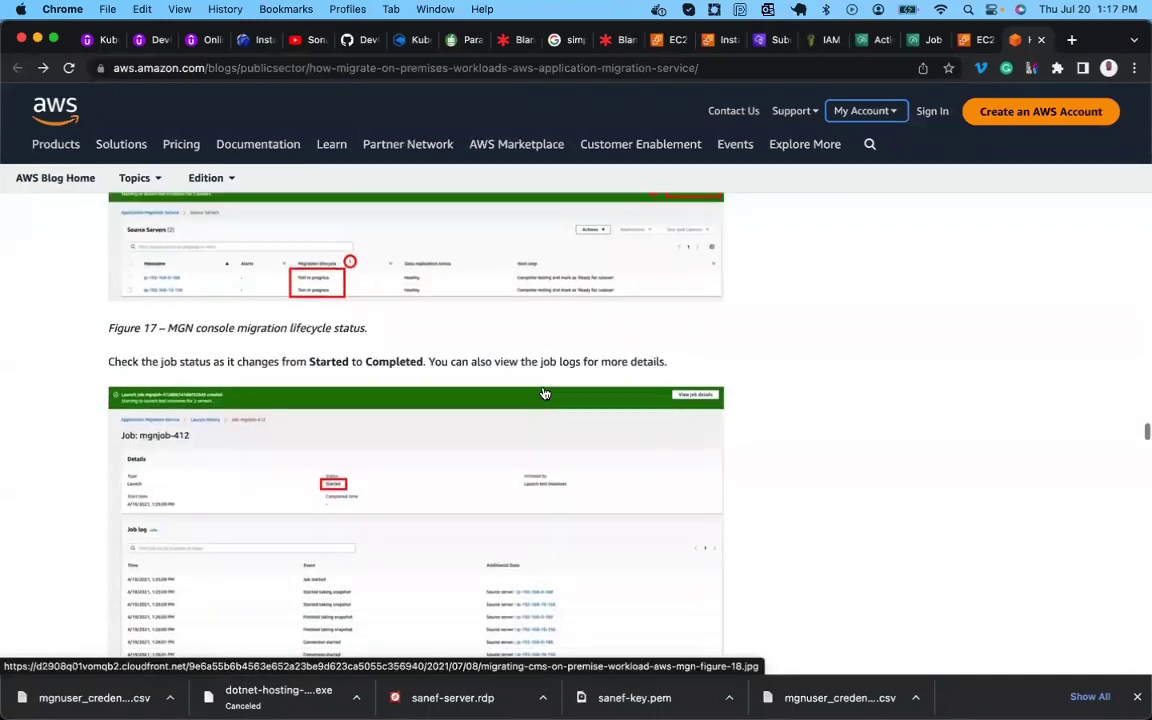
scroll(544, 393, "up", 13)
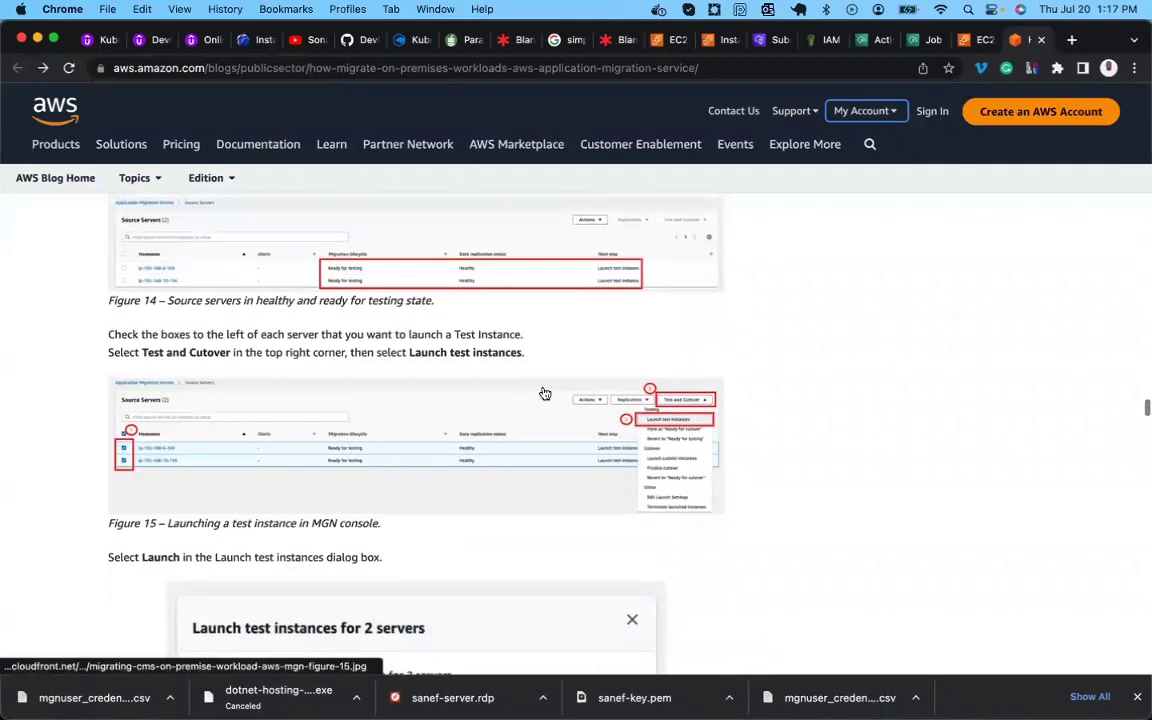
scroll(544, 393, "down", 2)
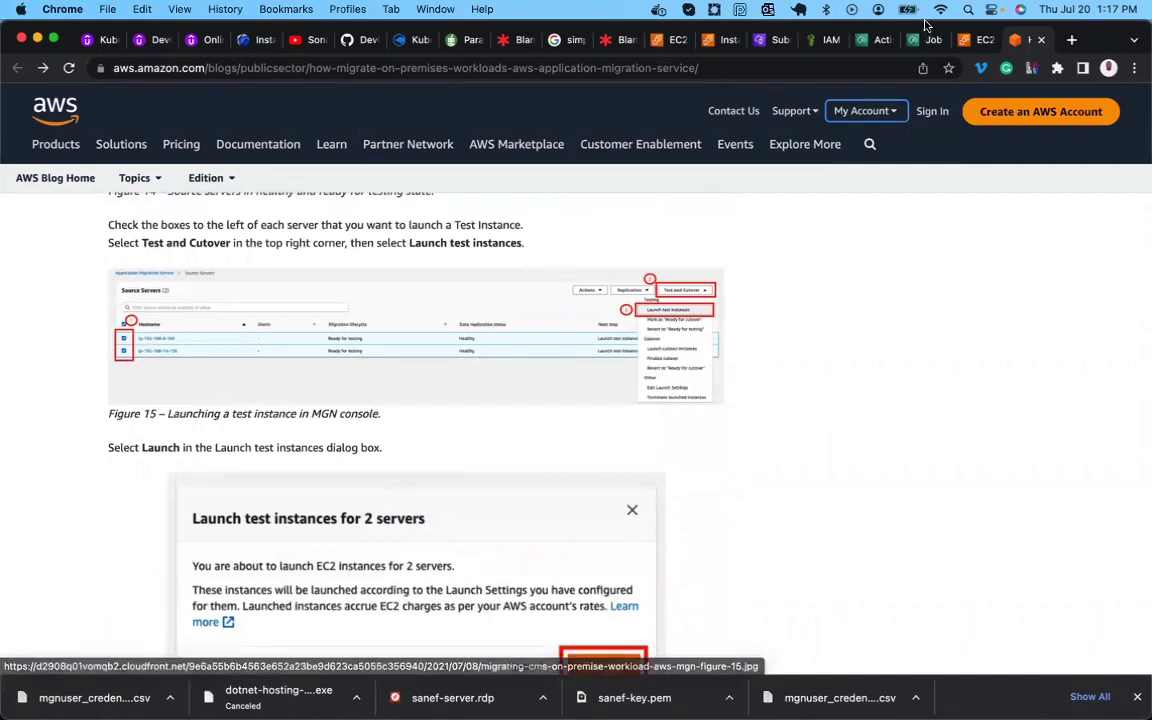
Launch a new test instance for app-server and open its launch job details.
left_click(870, 40)
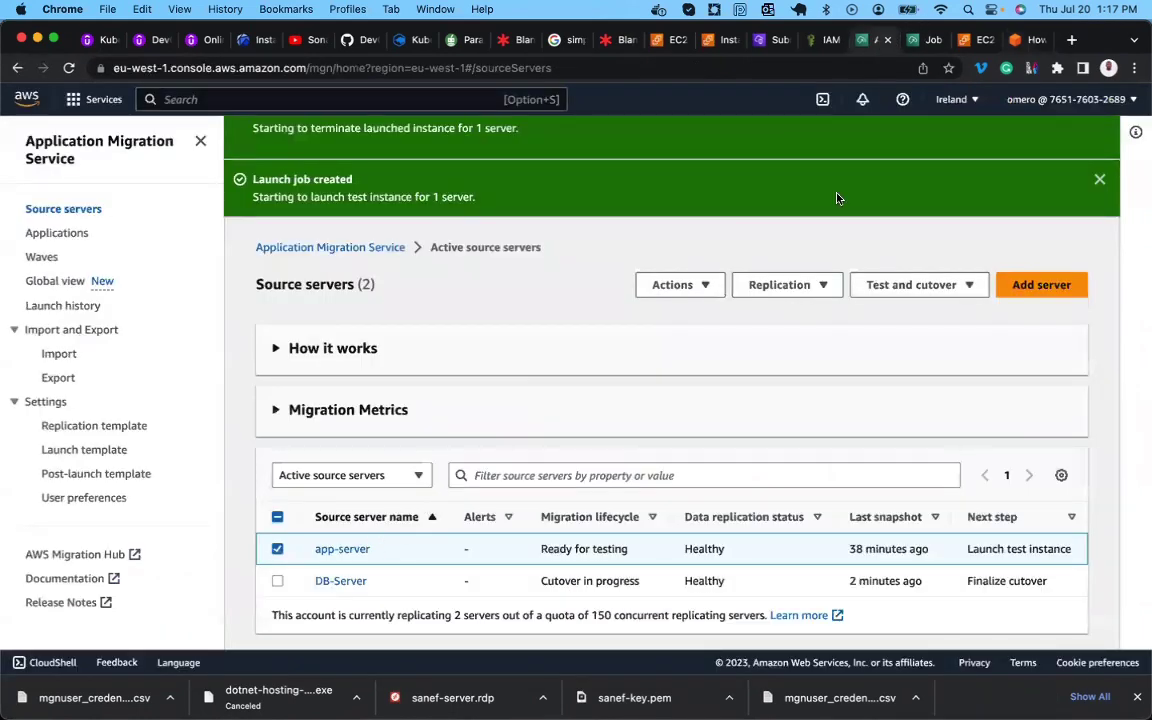
left_click(884, 285)
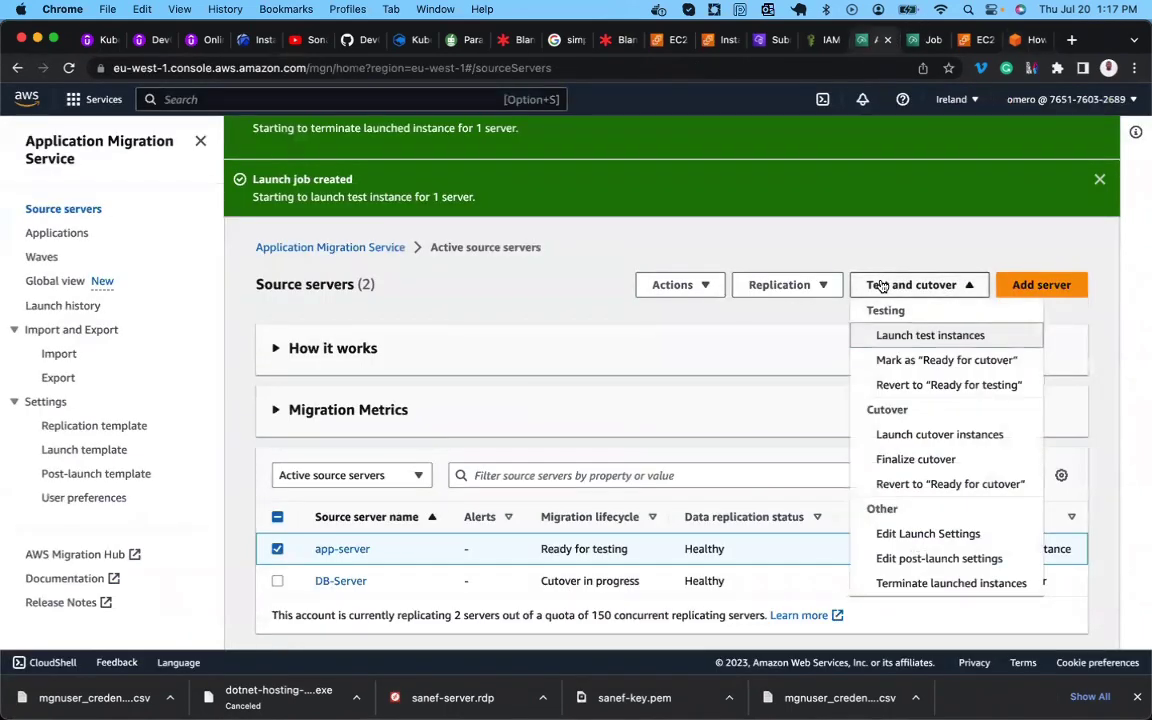
left_click(917, 336)
left_click(763, 510)
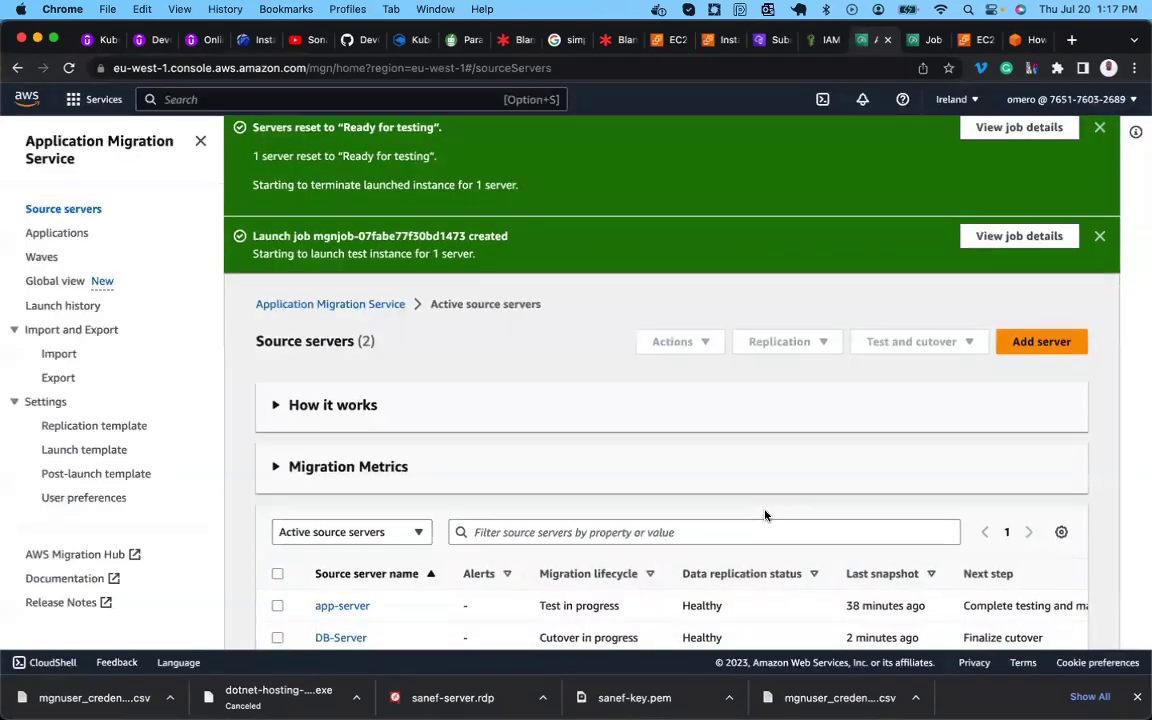
scroll(764, 512, "down", 1)
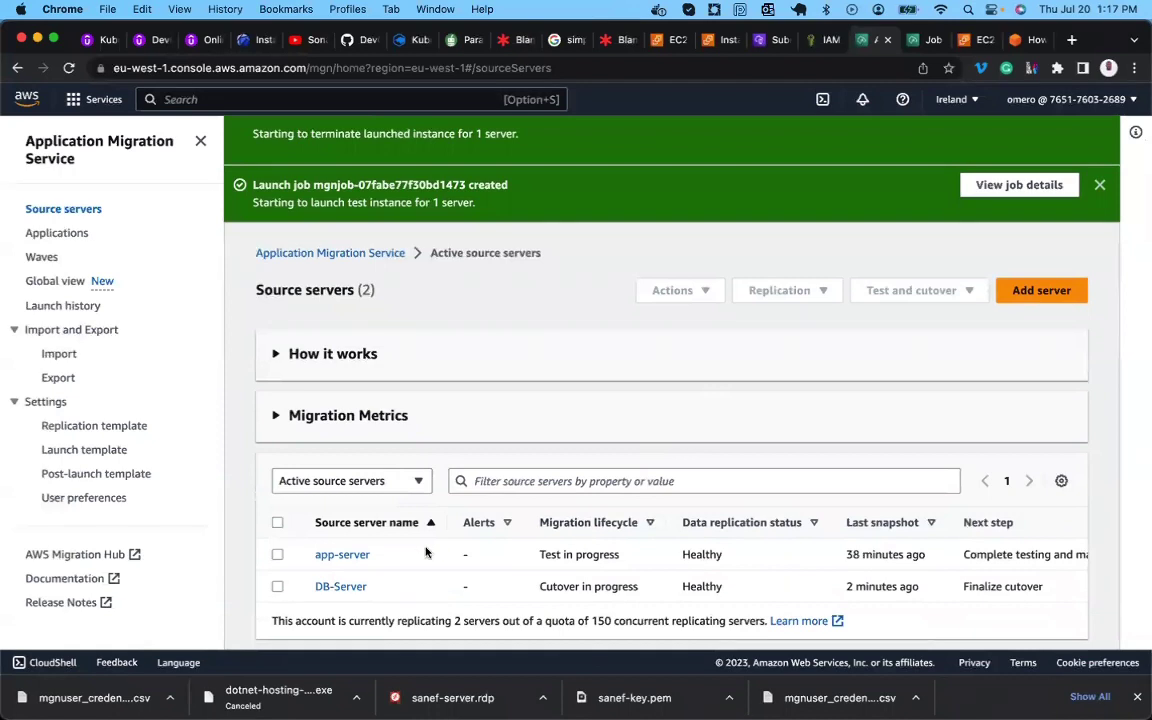
scroll(672, 448, "down", 1)
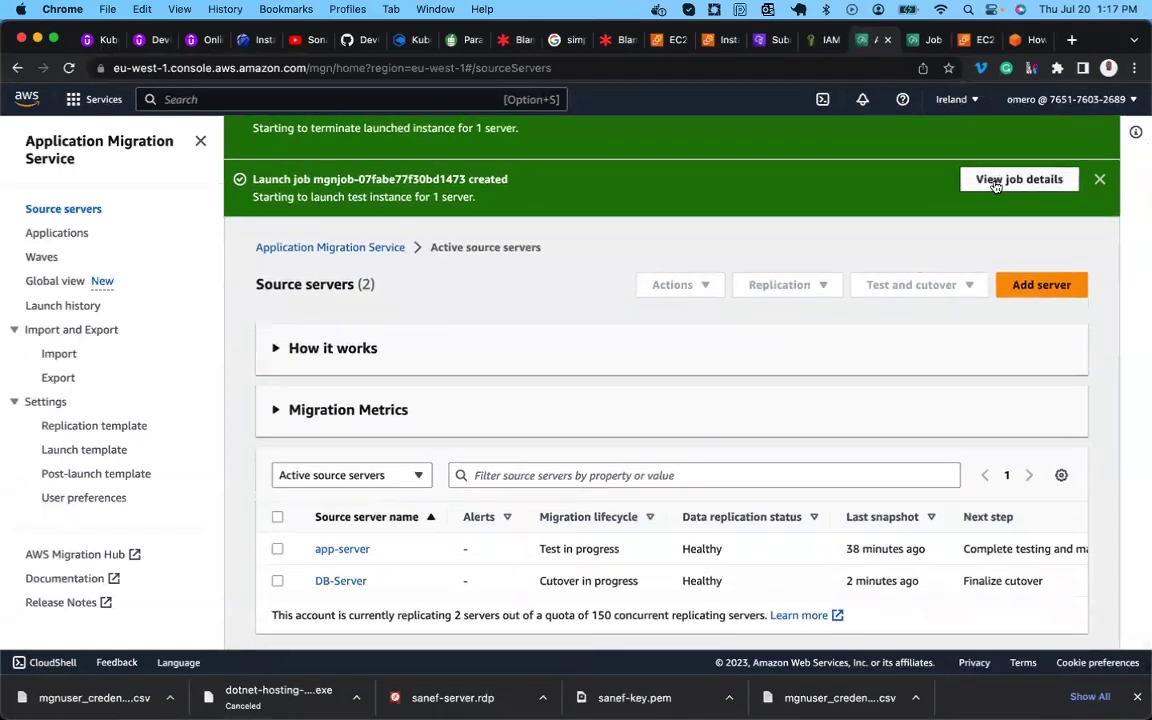
left_click(995, 182)
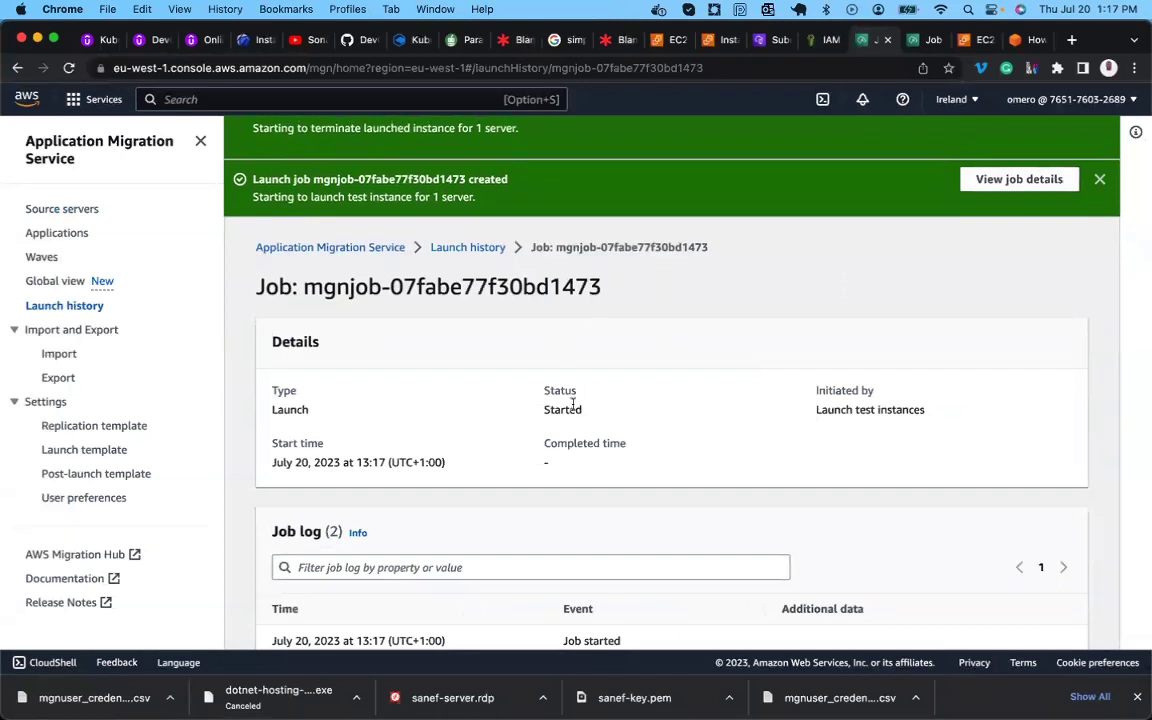
Review the DB-Server cutover launch job log, now showing Conversion started with status Pending.
left_click(915, 42)
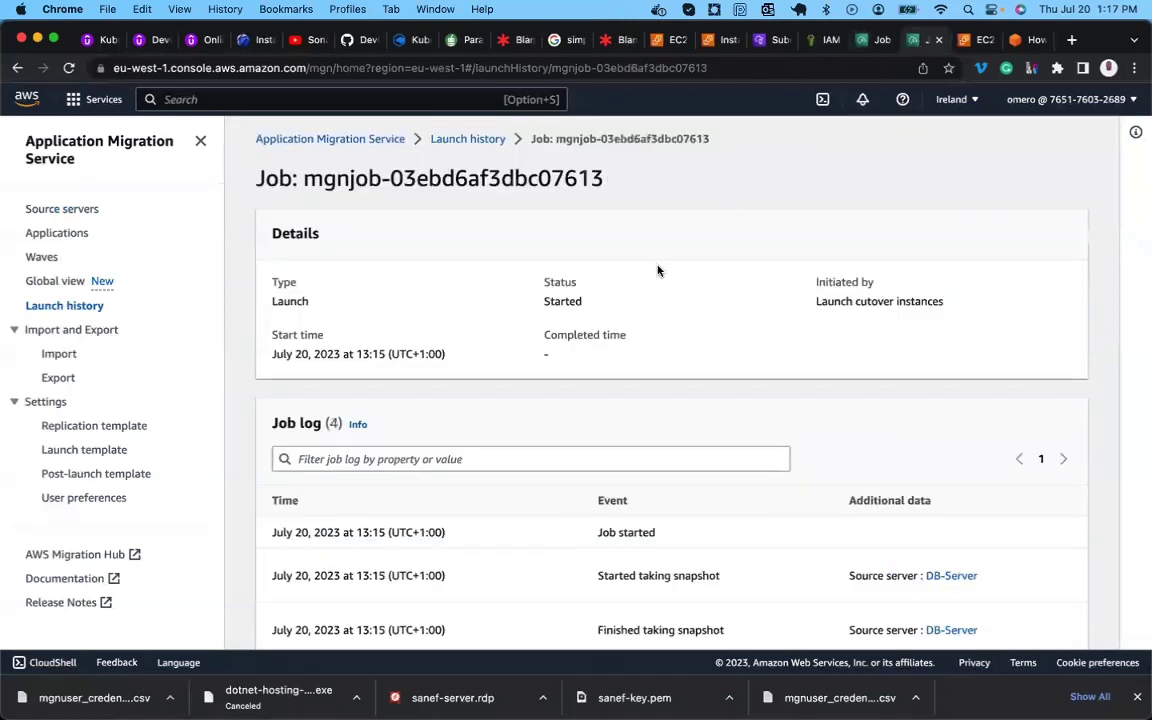
scroll(560, 305, "down", 5)
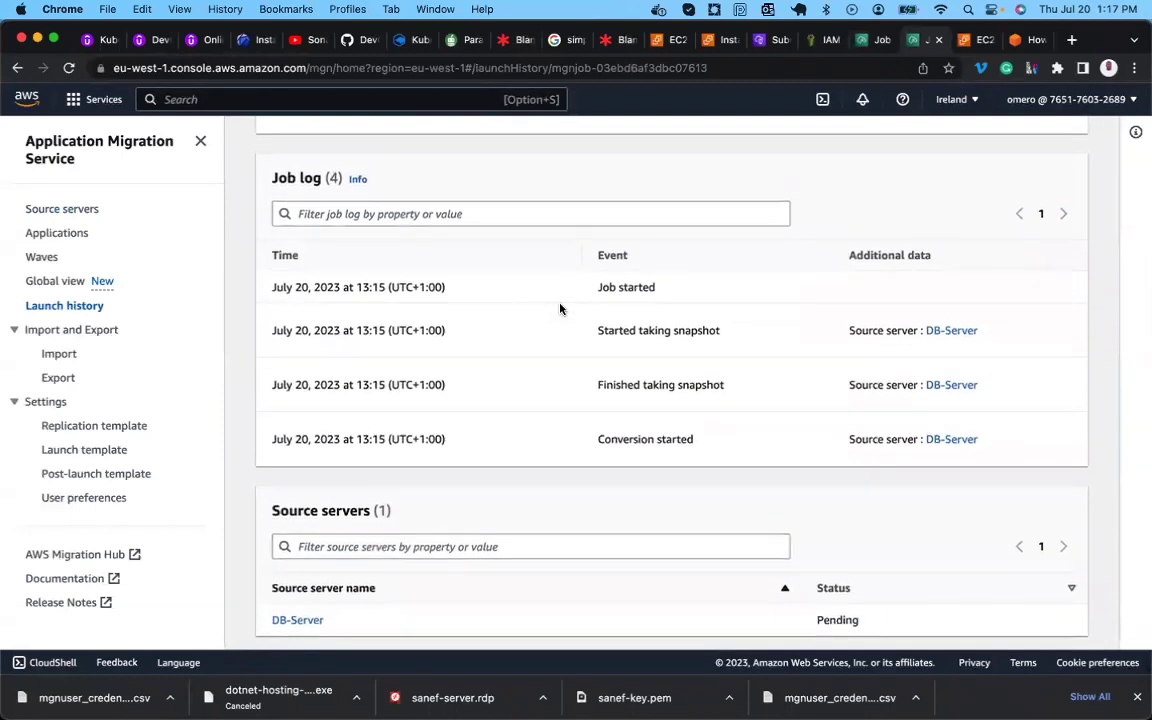
scroll(560, 309, "up", 5)
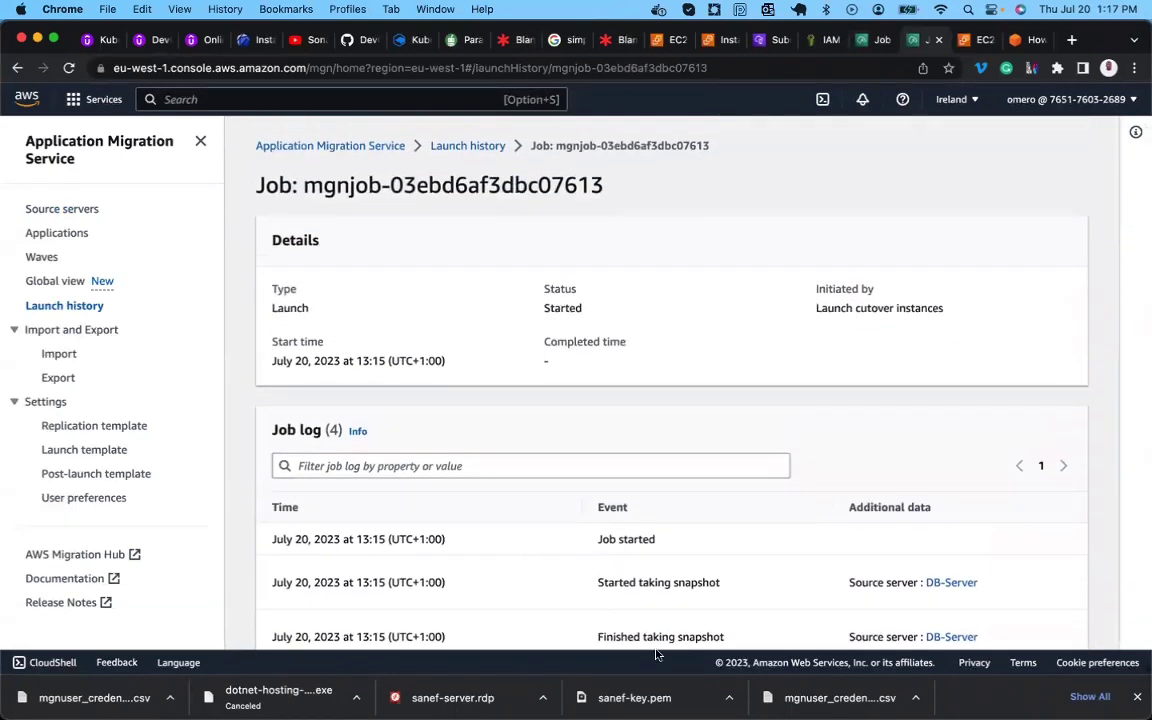
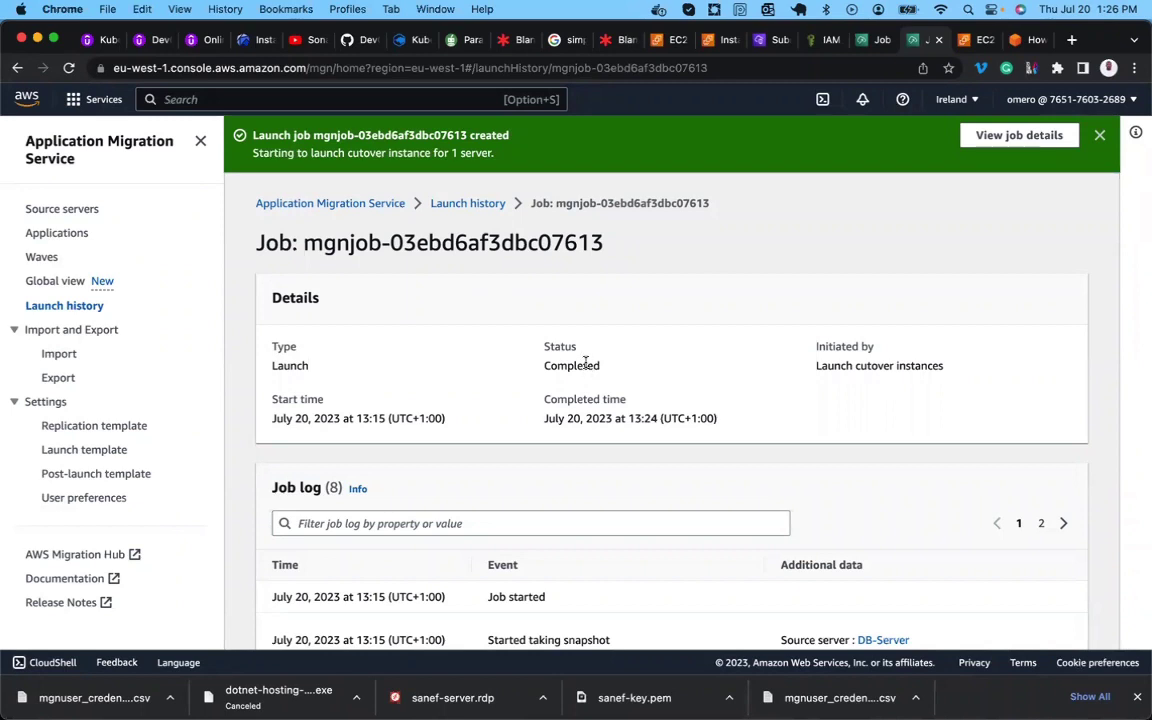
Verify the app-server test launch job shows Completed in its log, then go to Source servers.
left_click(864, 42)
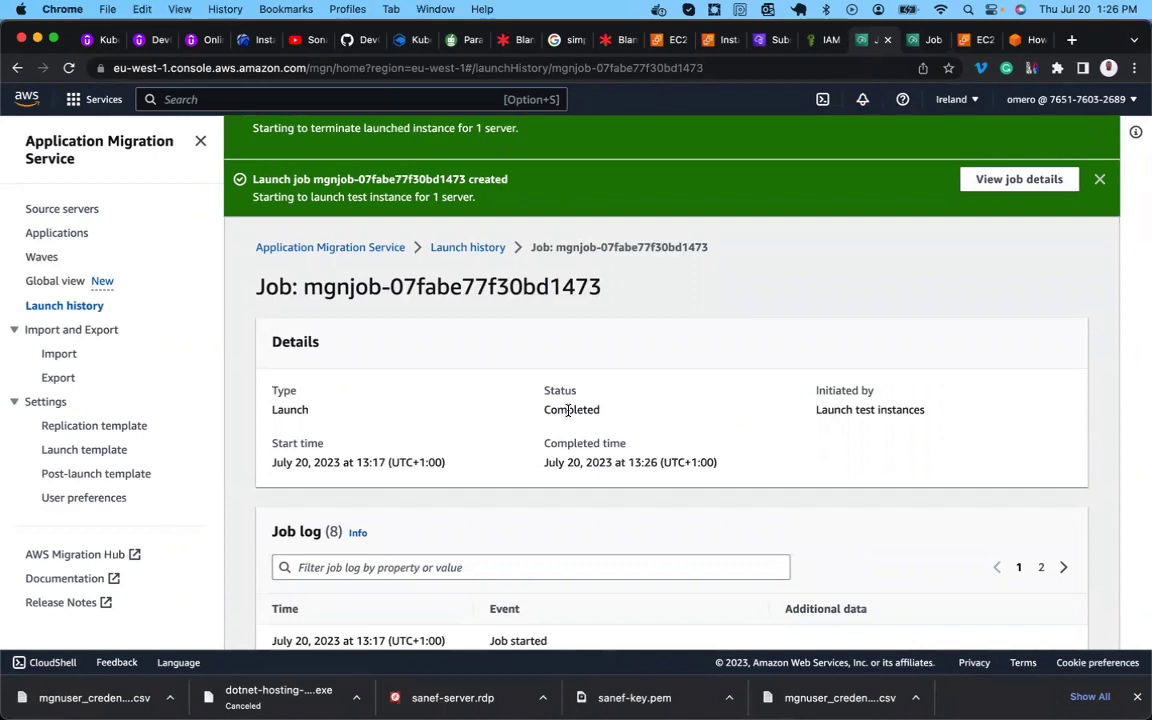
double_click(568, 410)
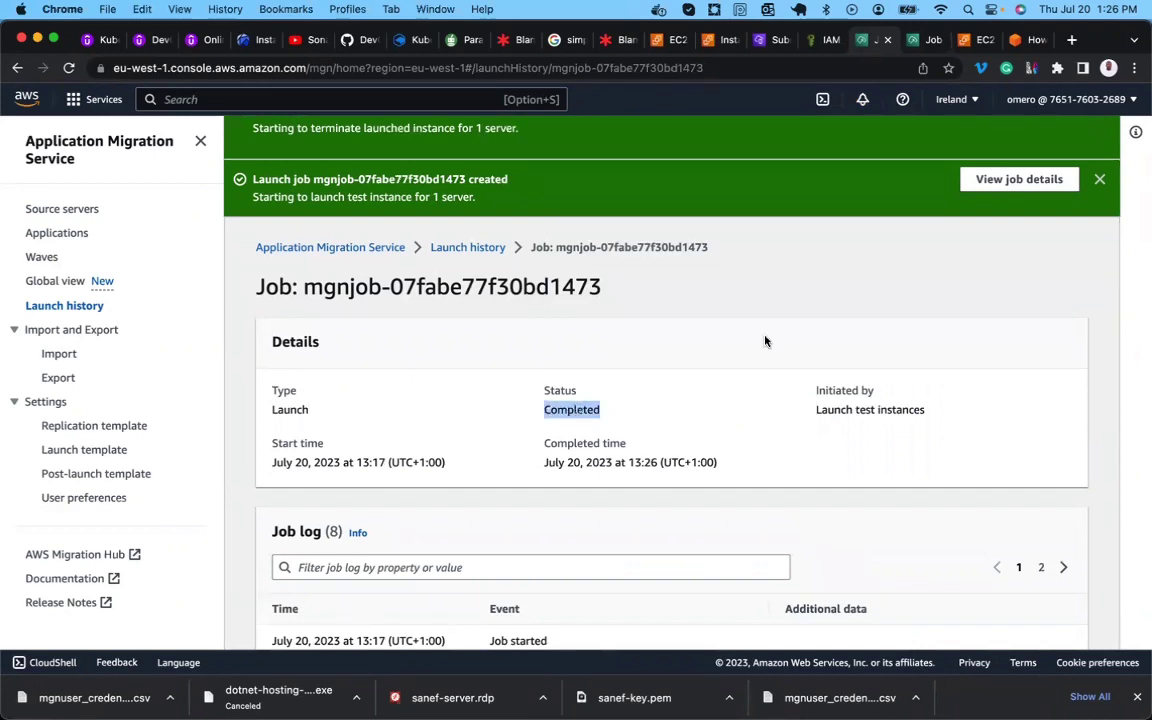
scroll(676, 322, "down", 10)
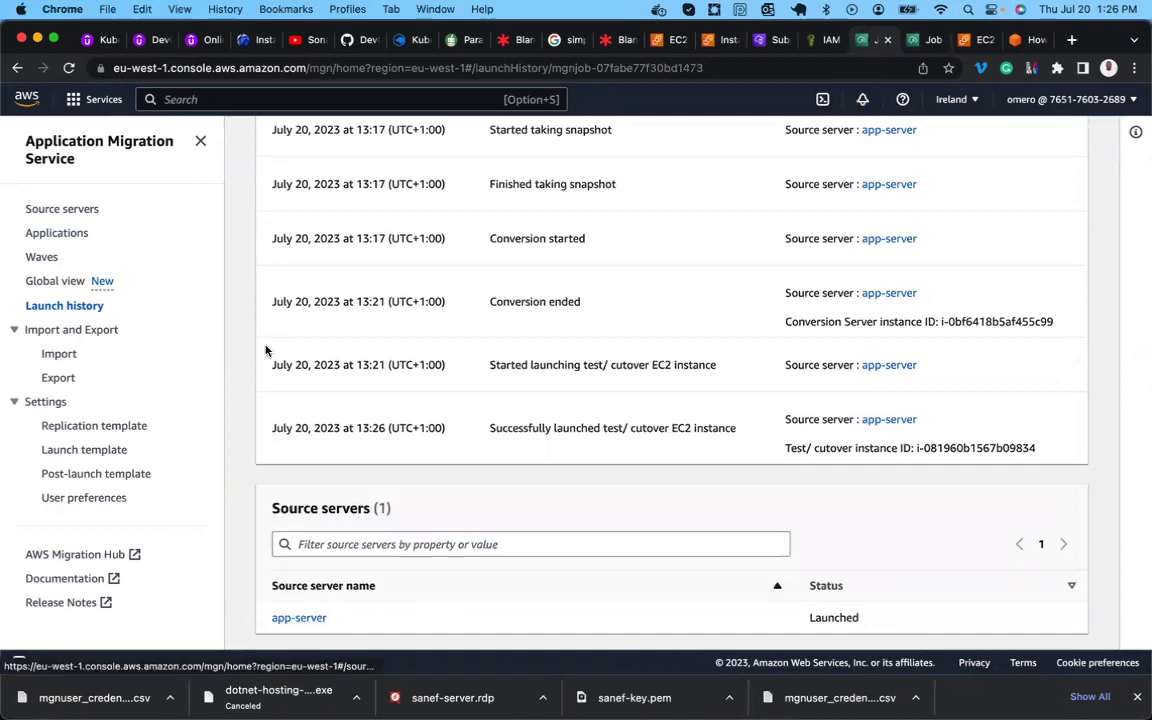
left_click(62, 209)
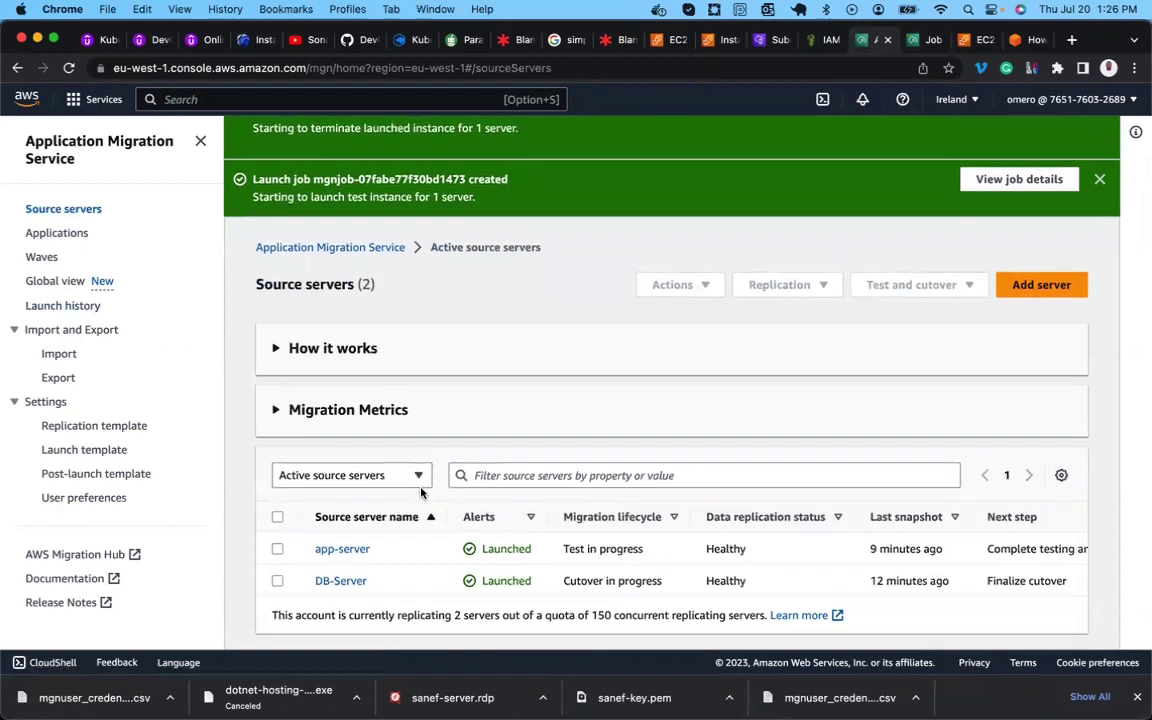
Select only app-server in the source servers list and bring up its Test and cutover actions.
left_click(278, 581)
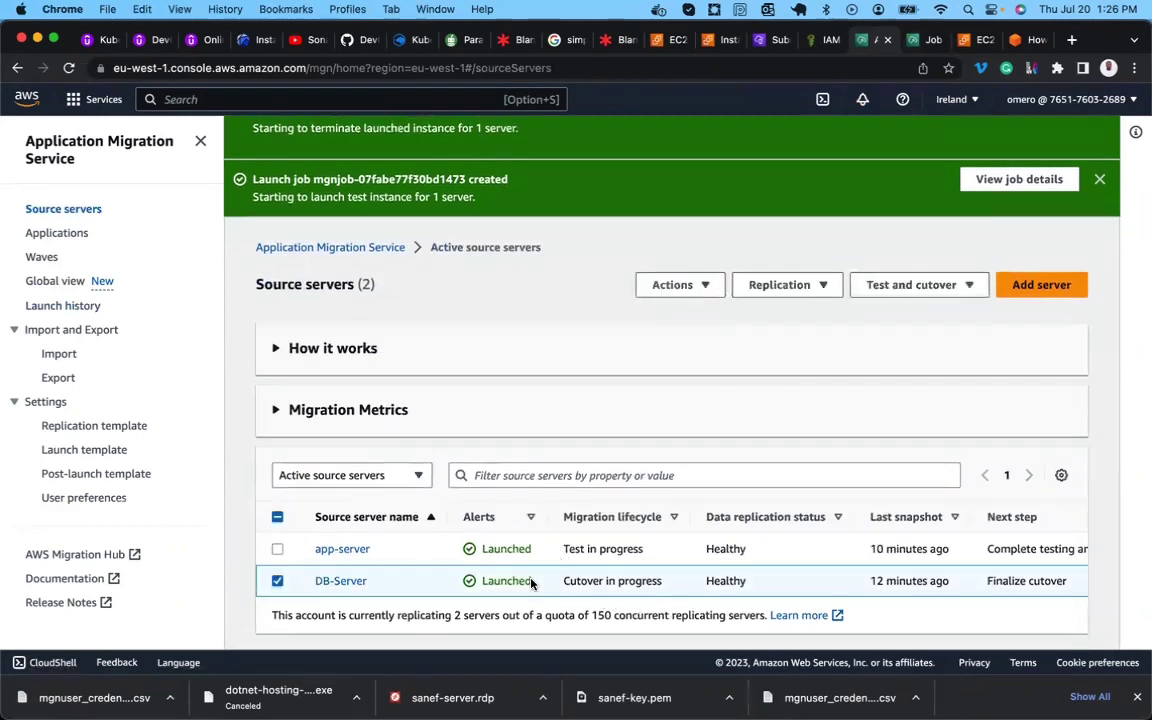
left_click(277, 549)
left_click(277, 582)
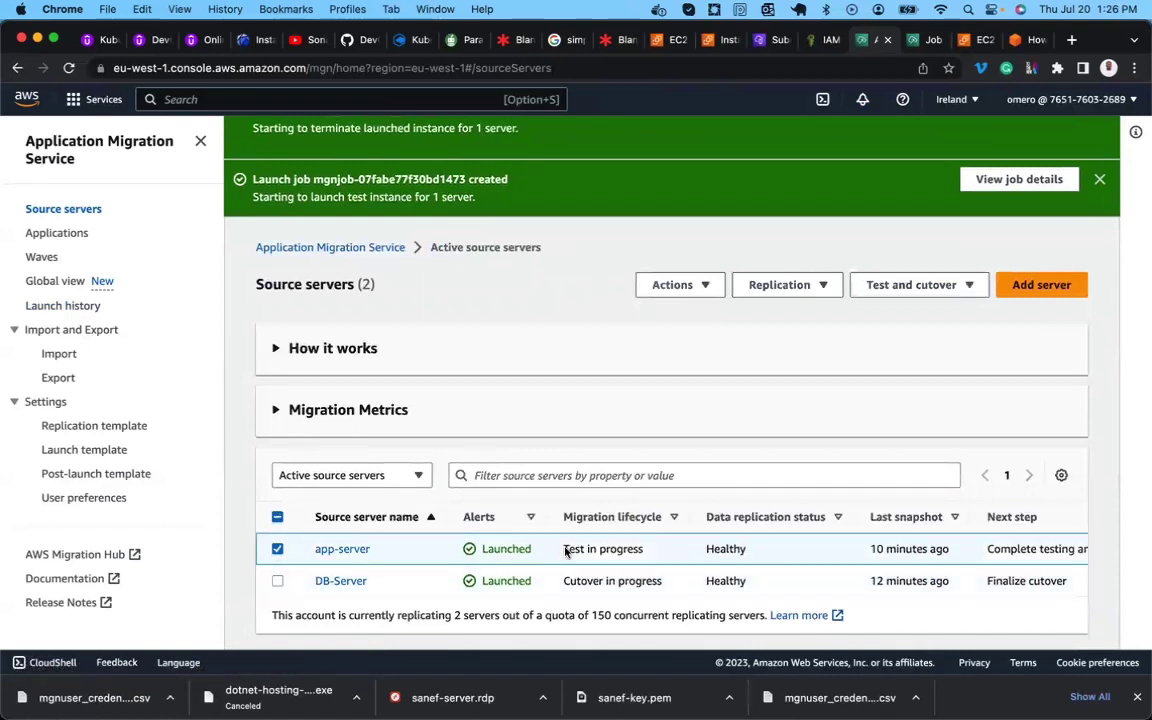
left_click(930, 295)
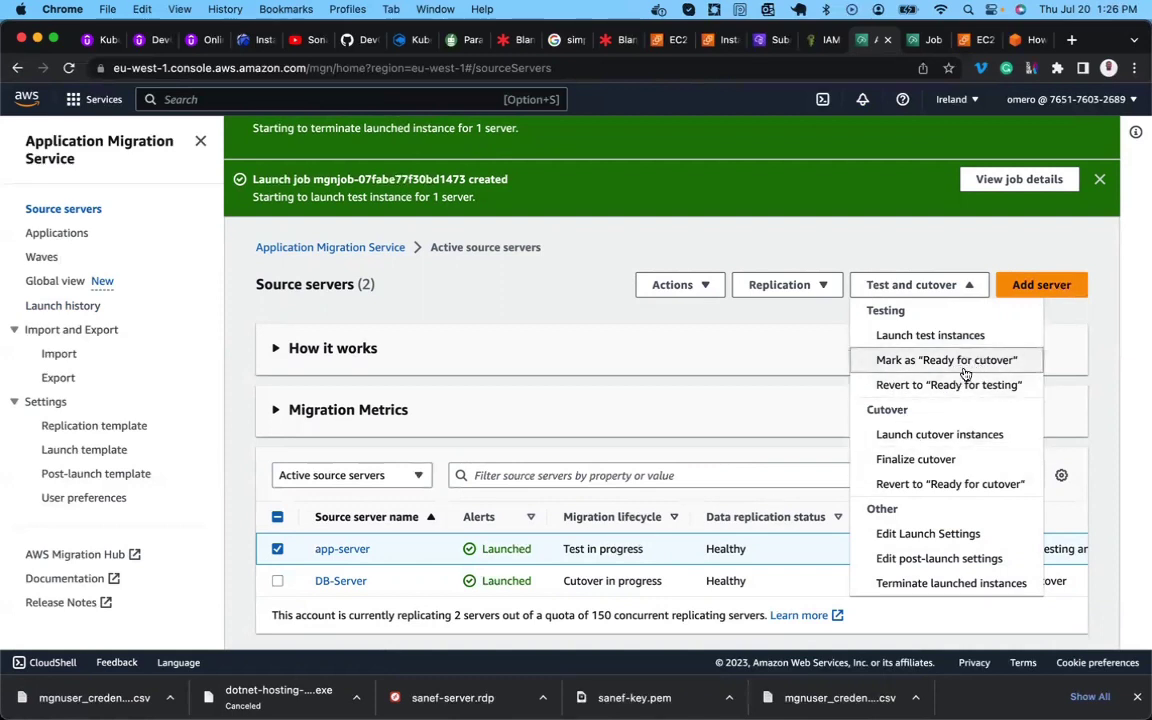
Verify app-server's launch settings use instance type c5.large, then return to its migration dashboard.
left_click(344, 550)
scroll(349, 553, "down", 3)
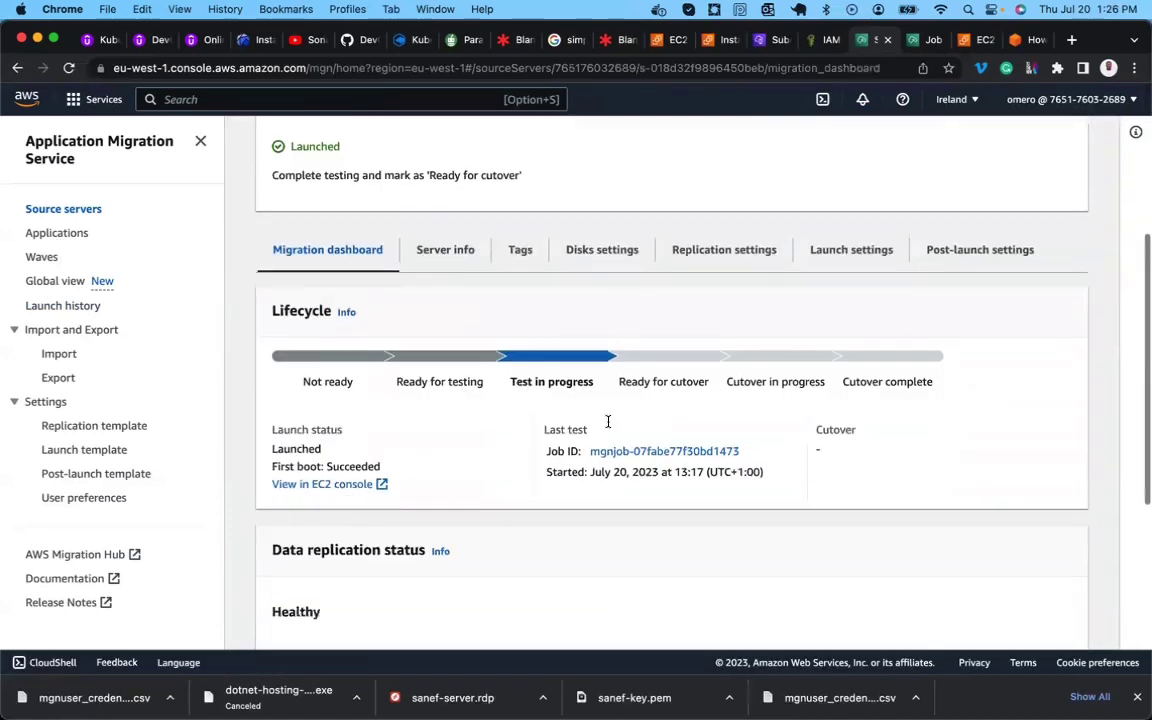
left_click(851, 249)
scroll(624, 436, "down", 5)
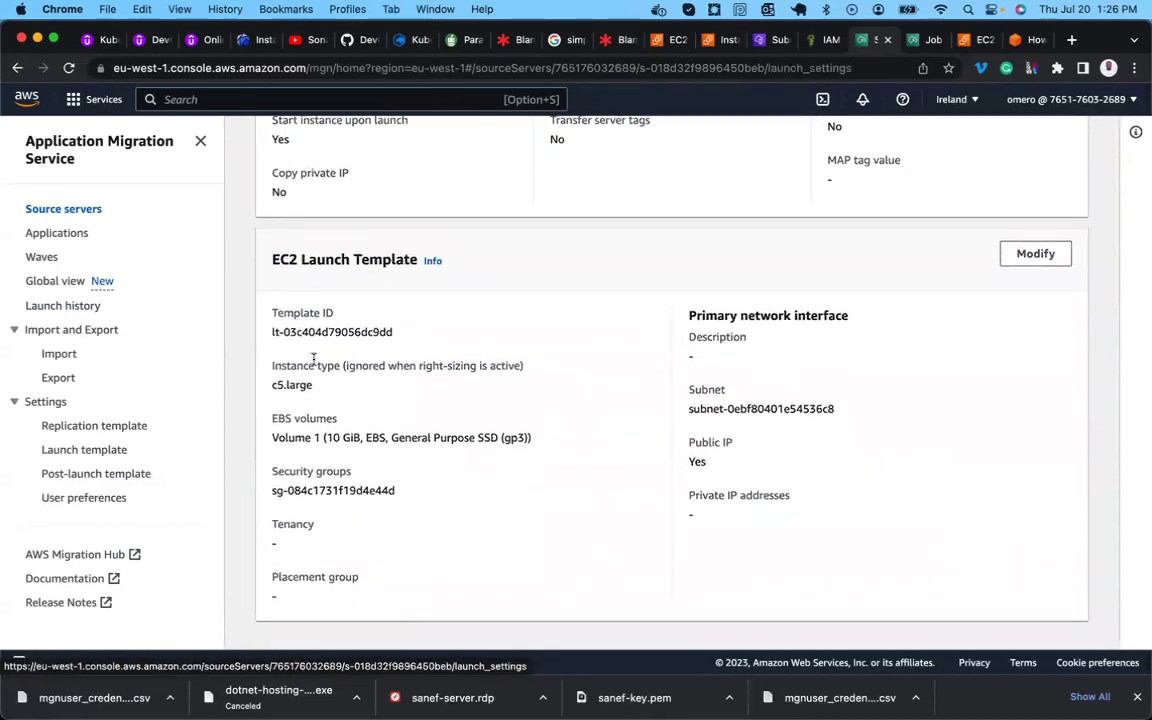
triple_click(298, 386)
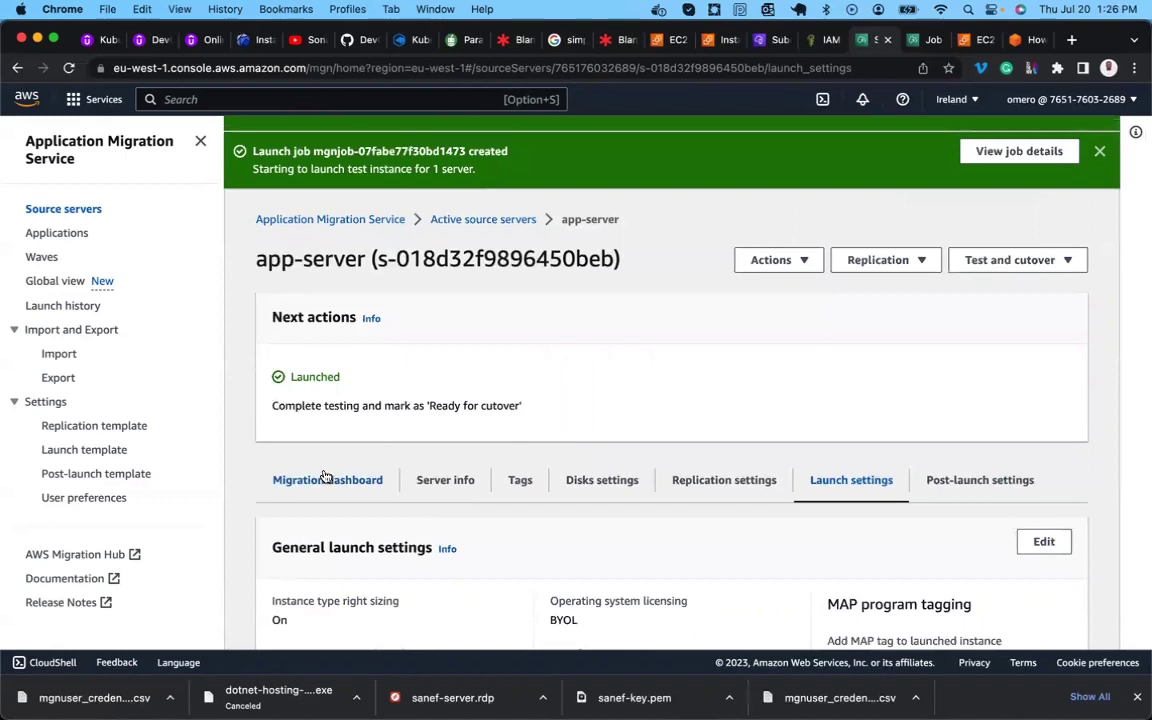
left_click(344, 479)
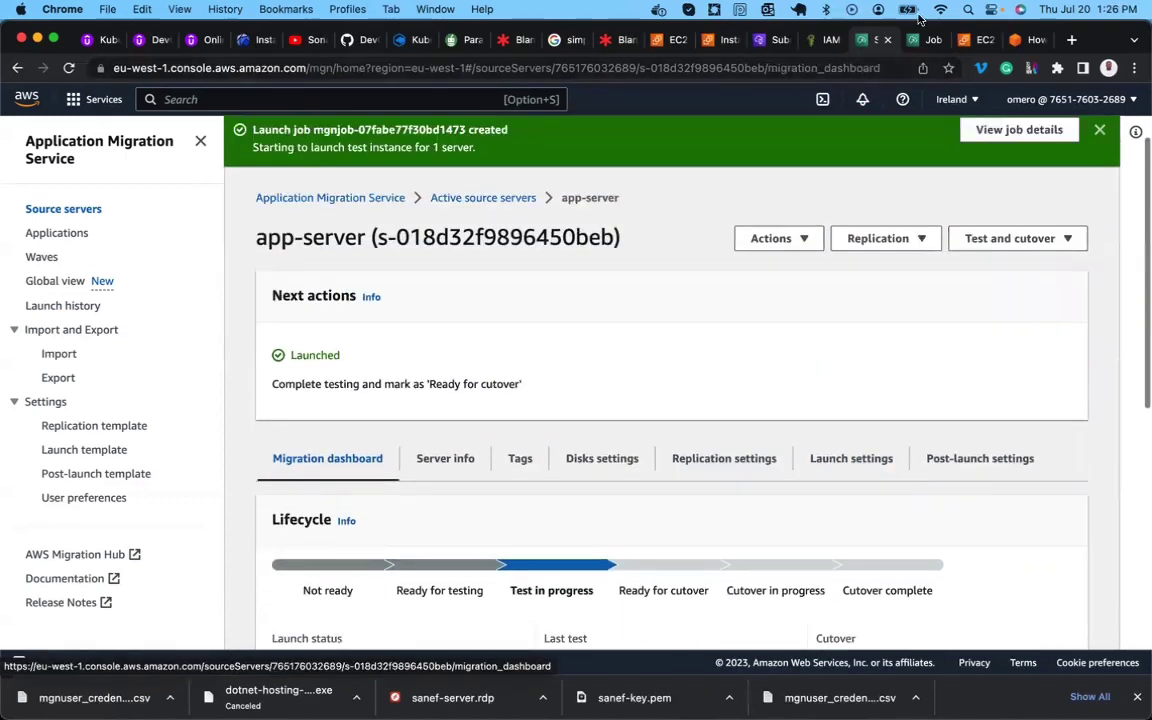
Refresh EC2 Instances, select the new c5.large app-server and copy its public IPv4 54.170.58.249.
left_click(720, 40)
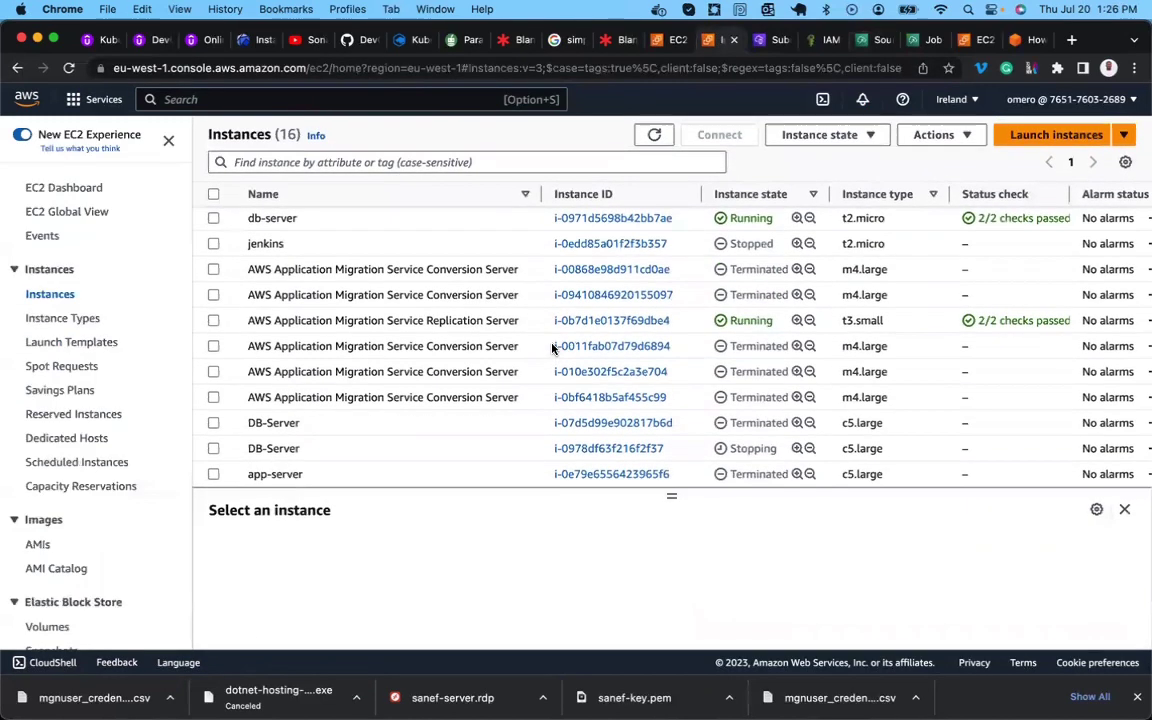
left_click(655, 134)
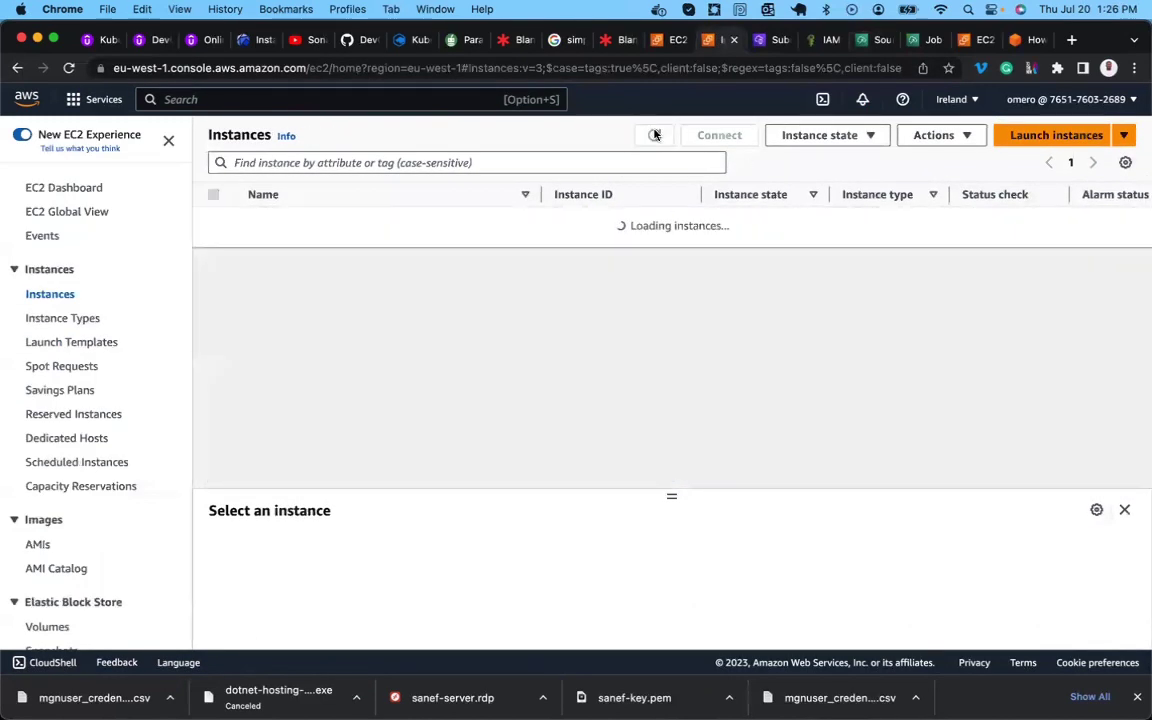
scroll(437, 372, "down", 4)
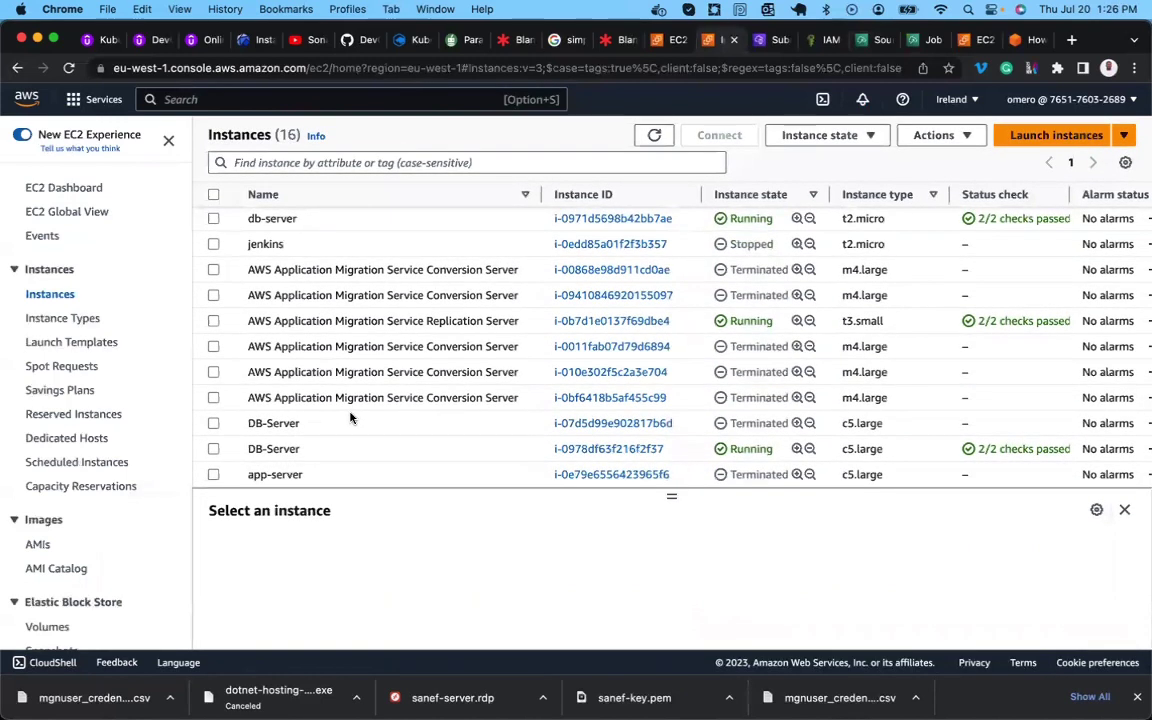
scroll(350, 418, "up", 4)
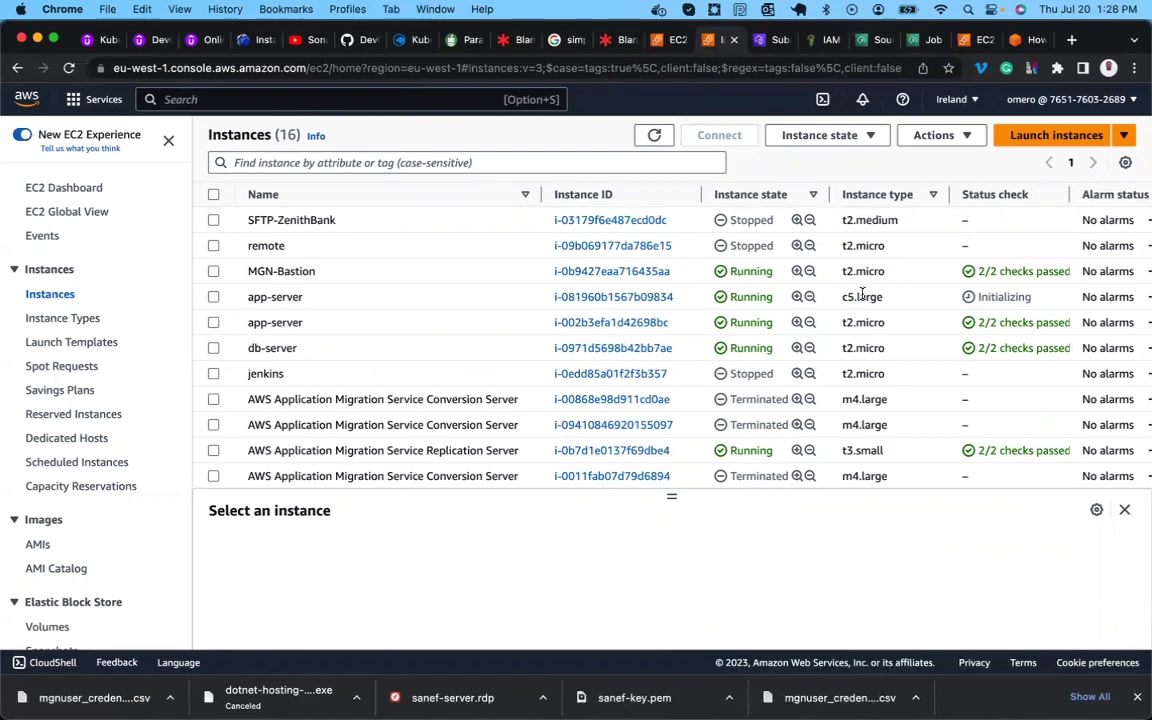
double_click(862, 296)
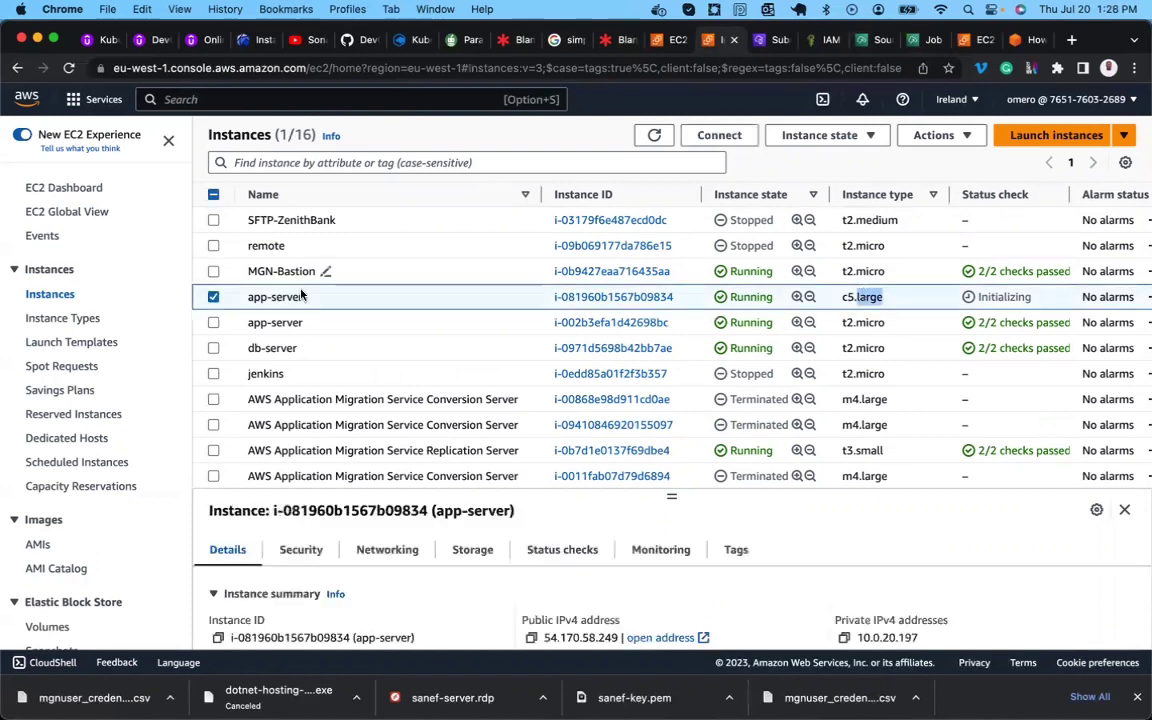
scroll(312, 363, "down", 1)
scroll(312, 363, "down", 1)
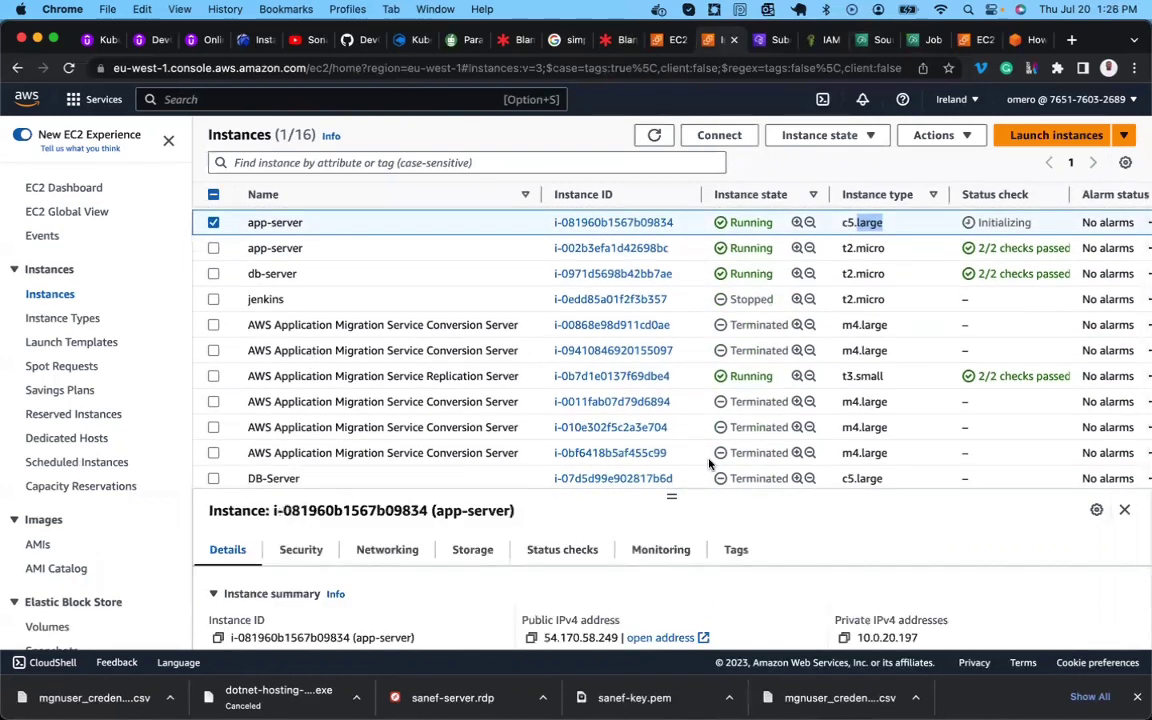
left_click_drag(673, 493, 671, 372)
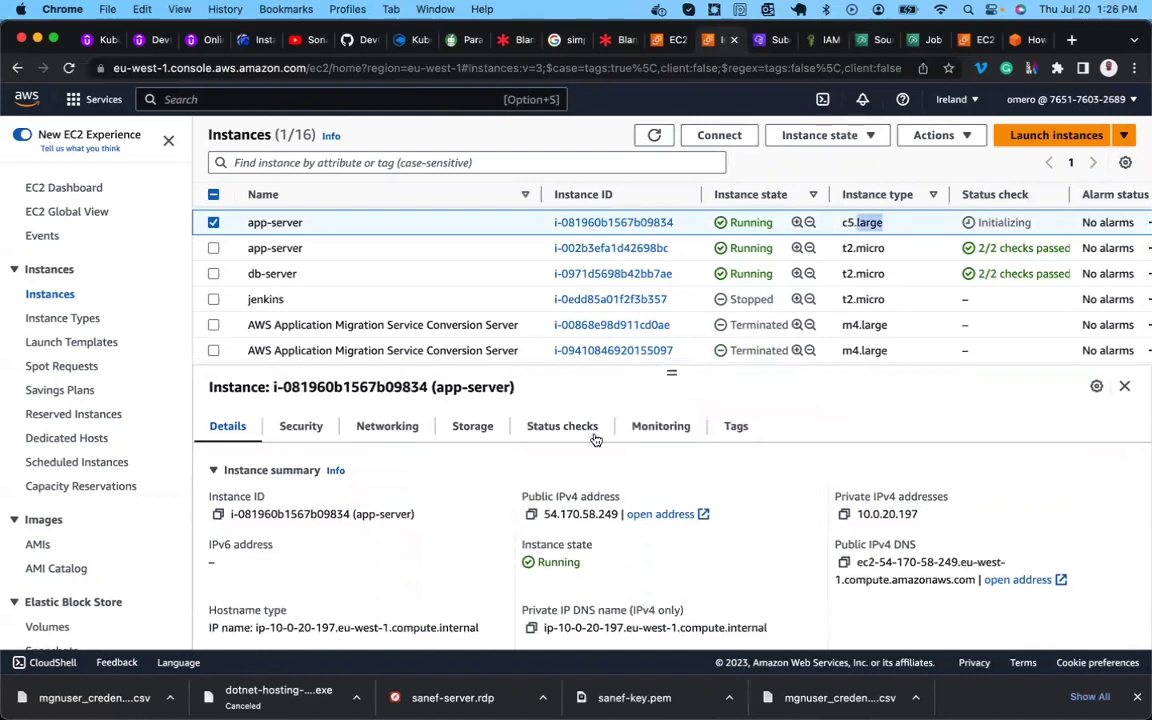
left_click(531, 514)
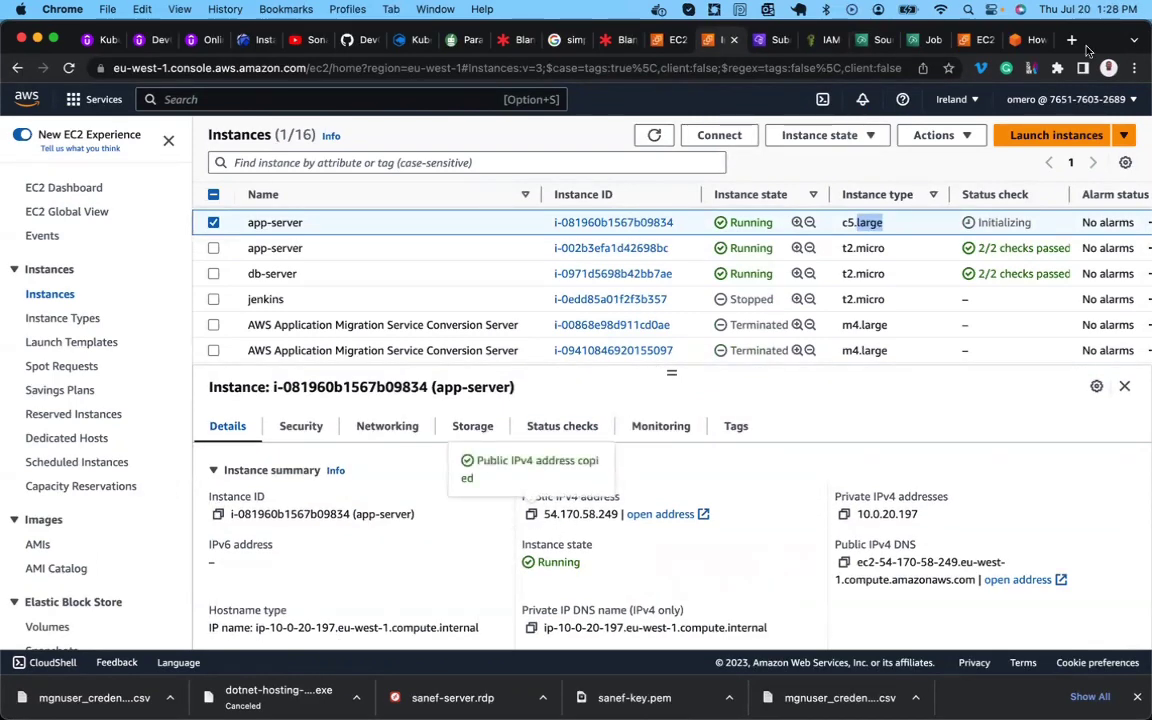
Load 54.170.58.249 in a new Chrome tab to show the Cara shop homepage.
left_click(1073, 41)
key("super+v")
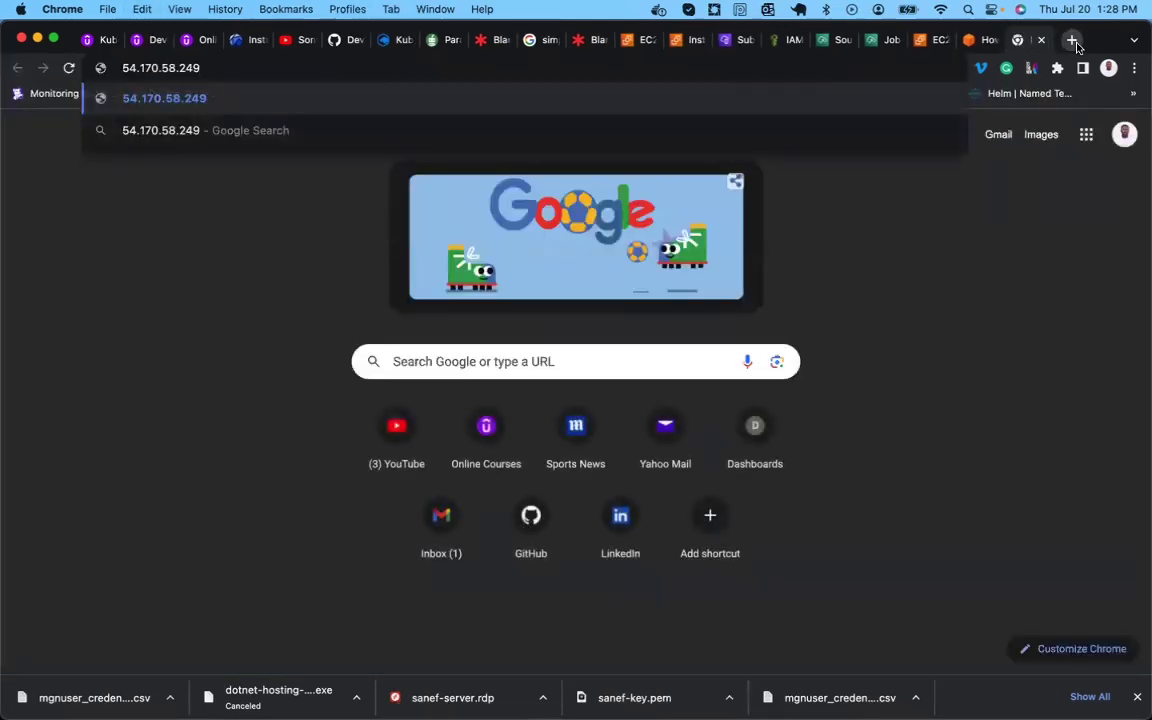
key("Return")
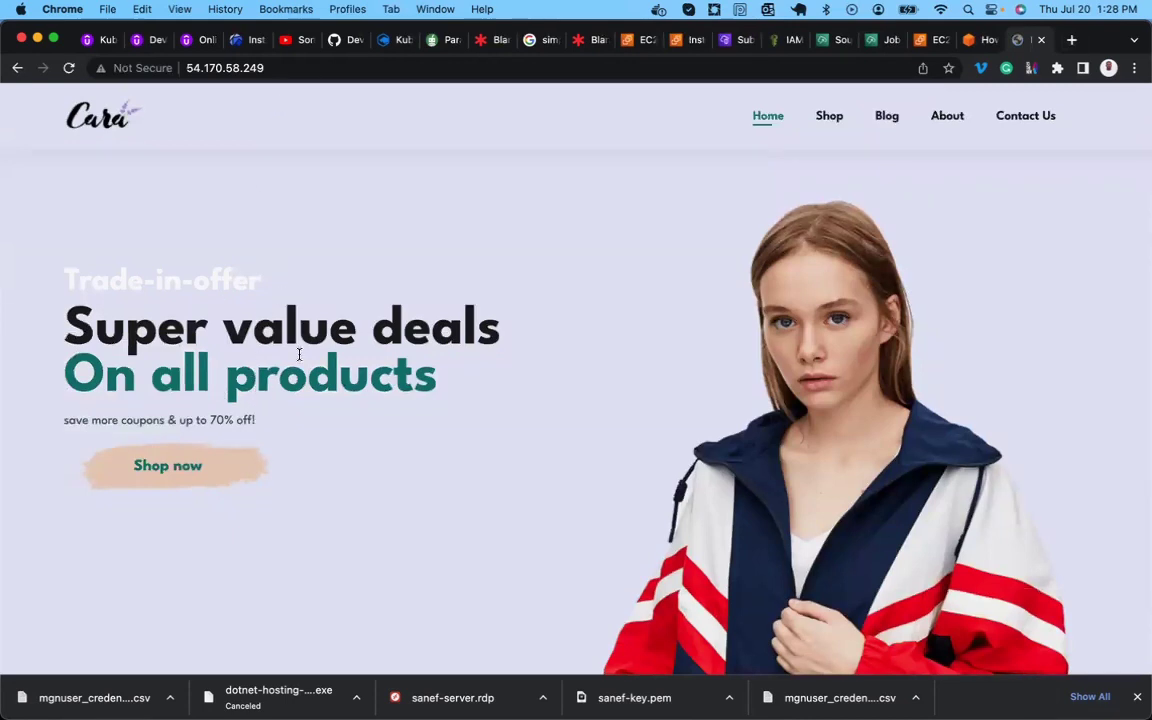
Go back to the AWS migration blog post and scroll down to Figures 21–23.
left_click(978, 40)
scroll(535, 296, "up", 15)
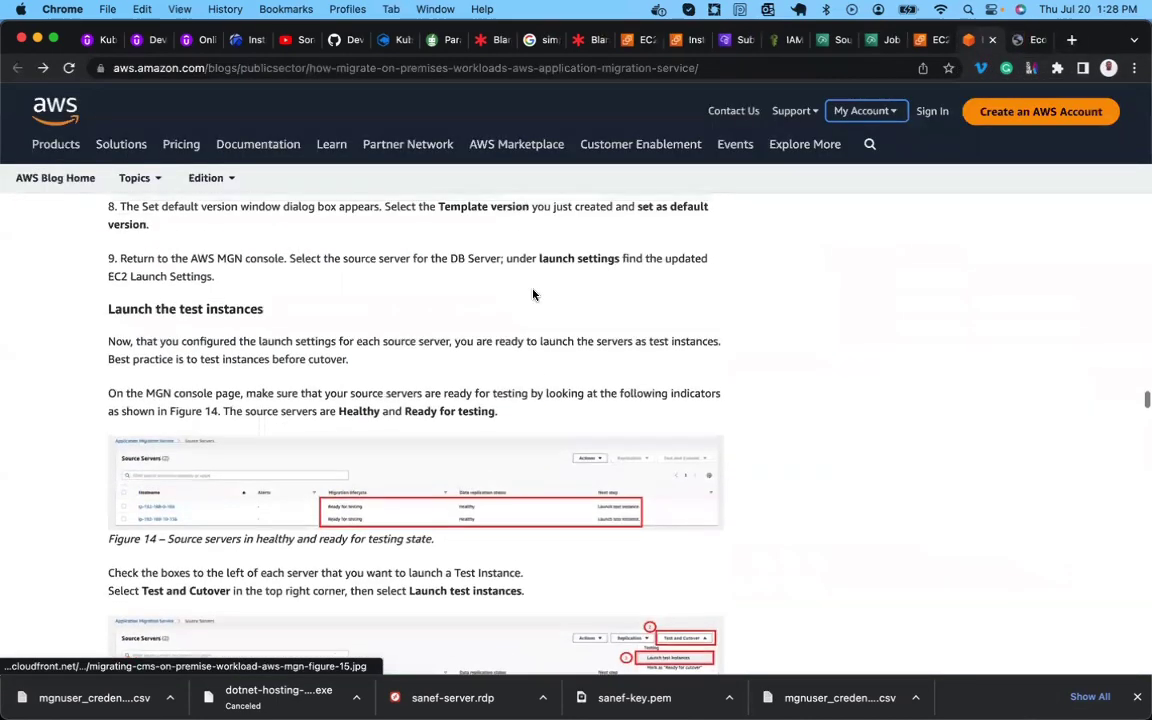
scroll(534, 295, "up", 3)
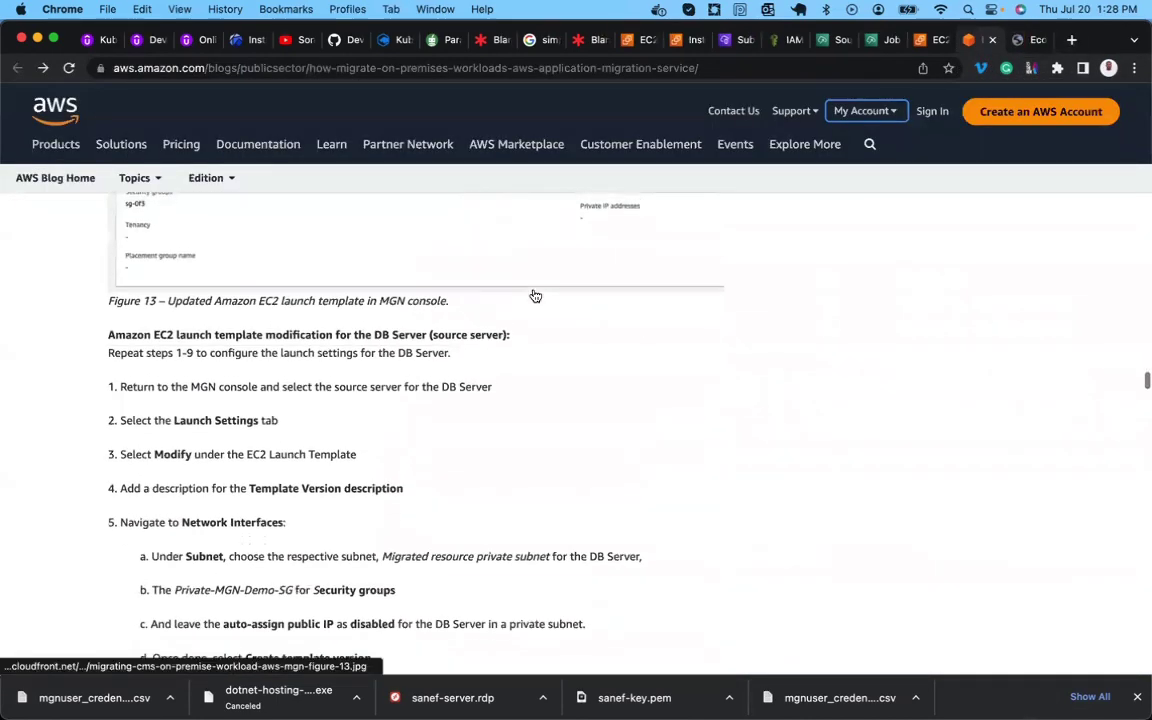
scroll(535, 296, "down", 20)
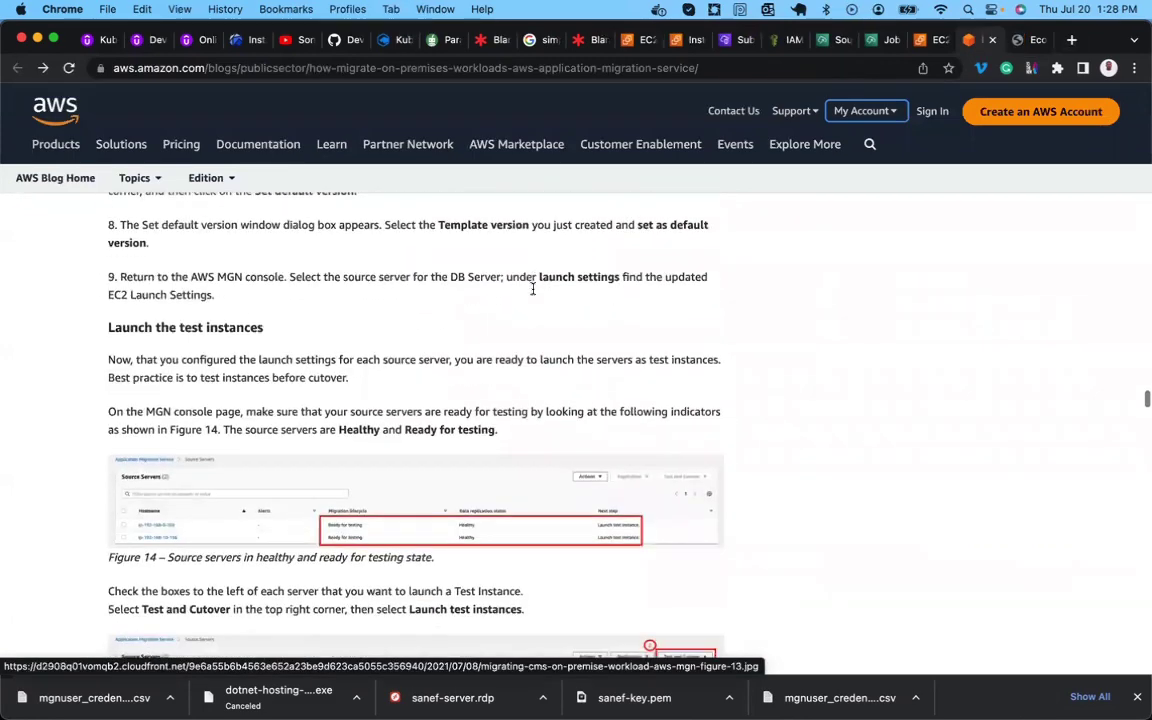
scroll(533, 290, "down", 20)
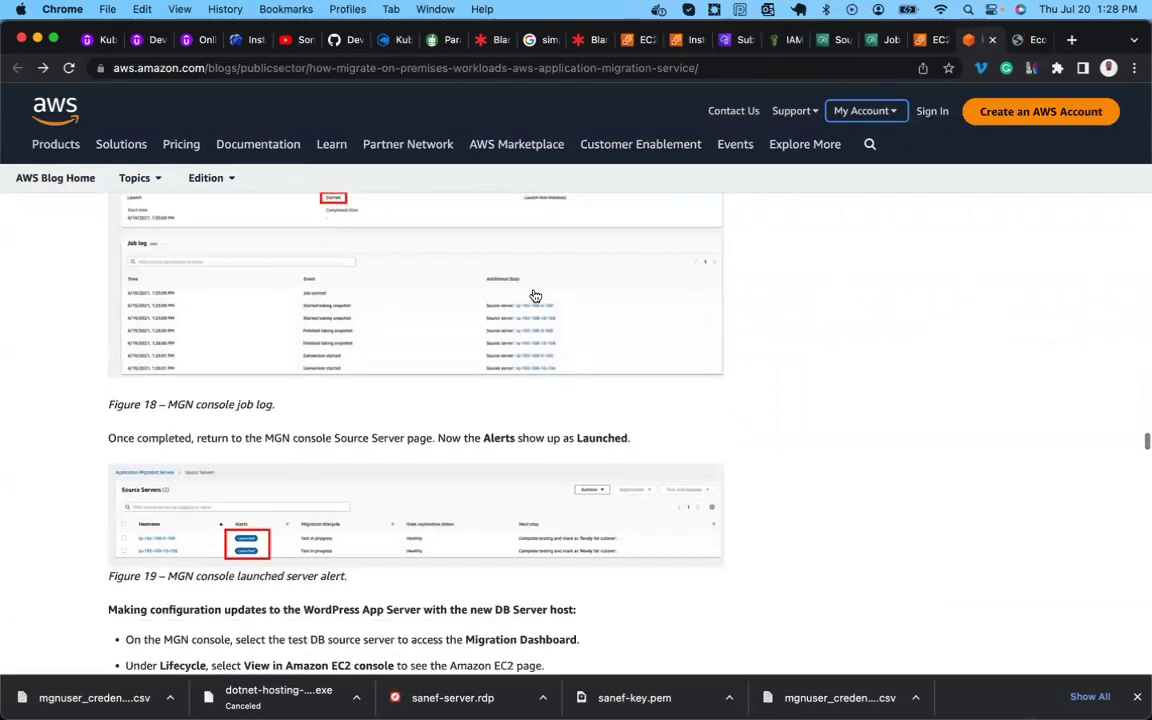
scroll(266, 297, "up", 5)
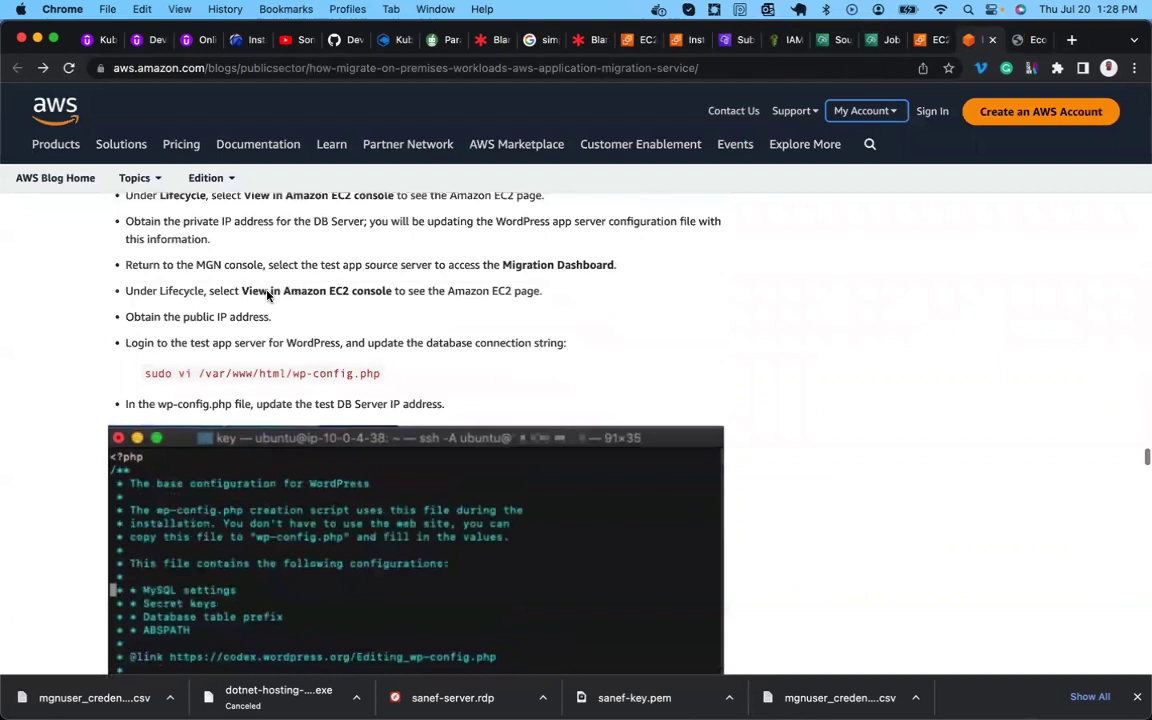
scroll(313, 431, "down", 10)
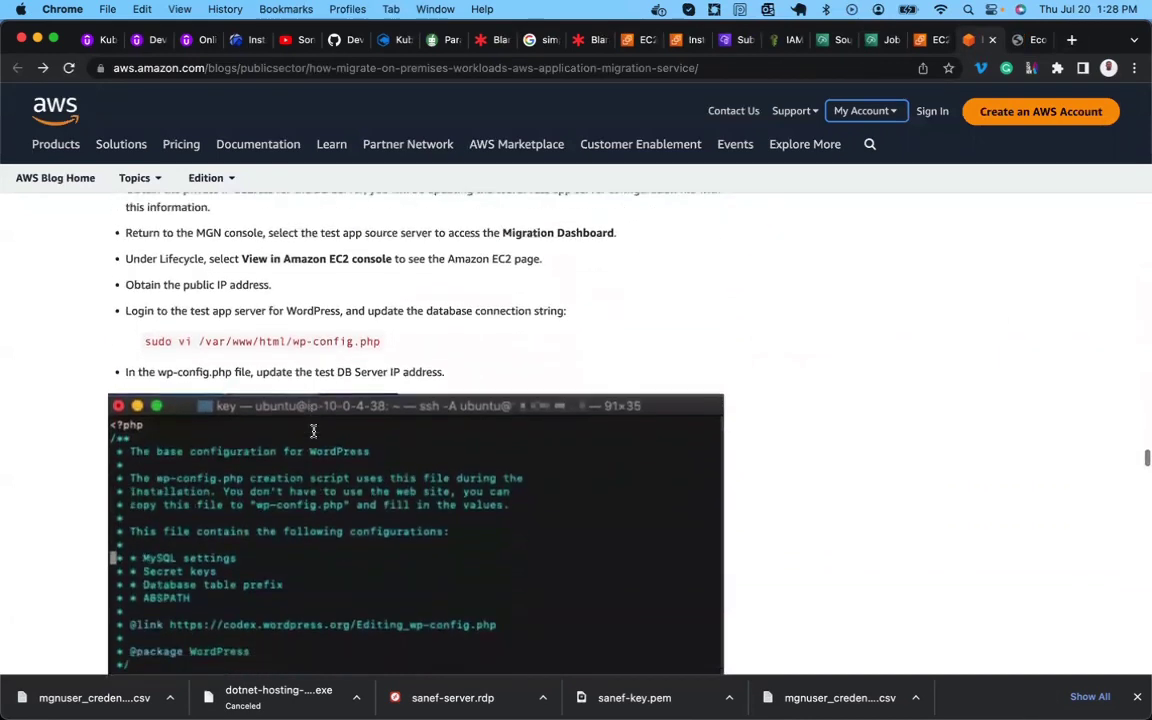
scroll(313, 436, "down", 15)
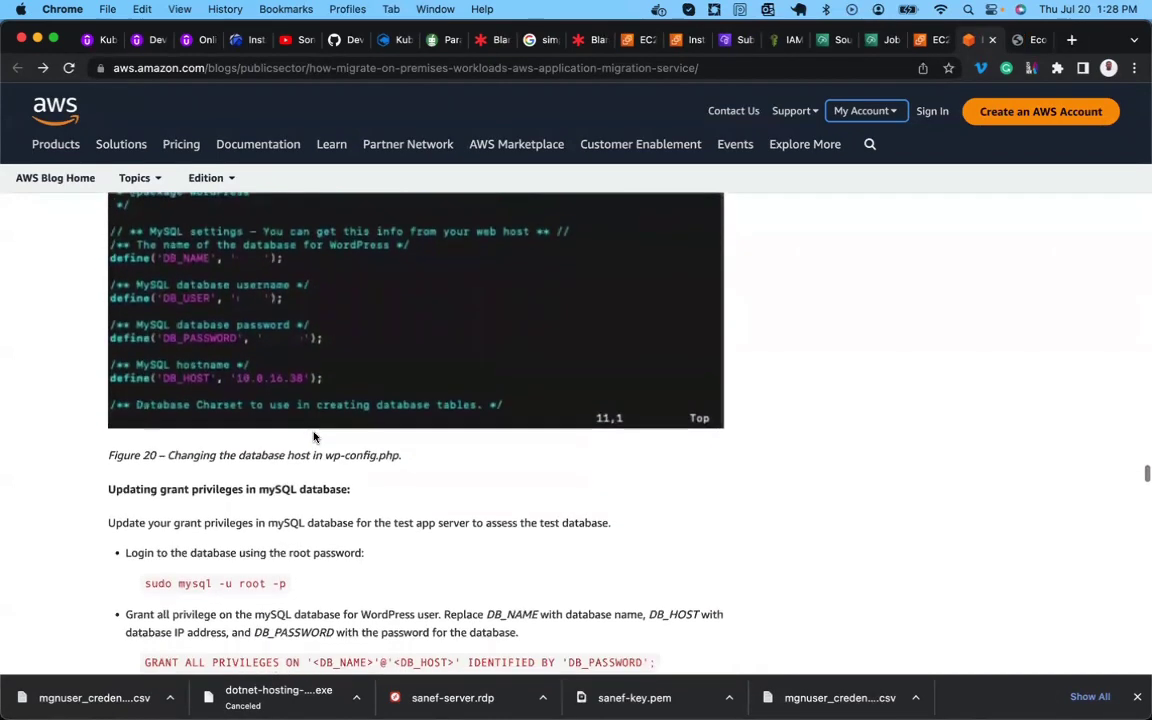
scroll(310, 433, "down", 3)
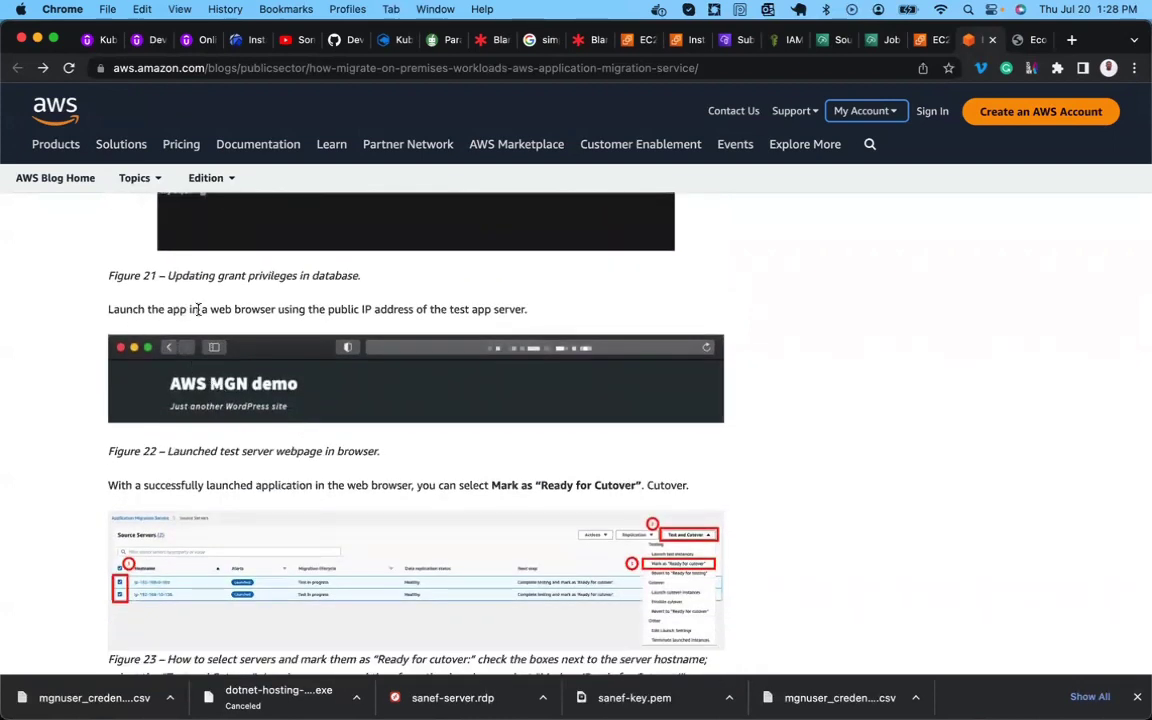
Highlight 'browser', 'IP' and the whole 'Launch the app' instruction sentence.
double_click(244, 310)
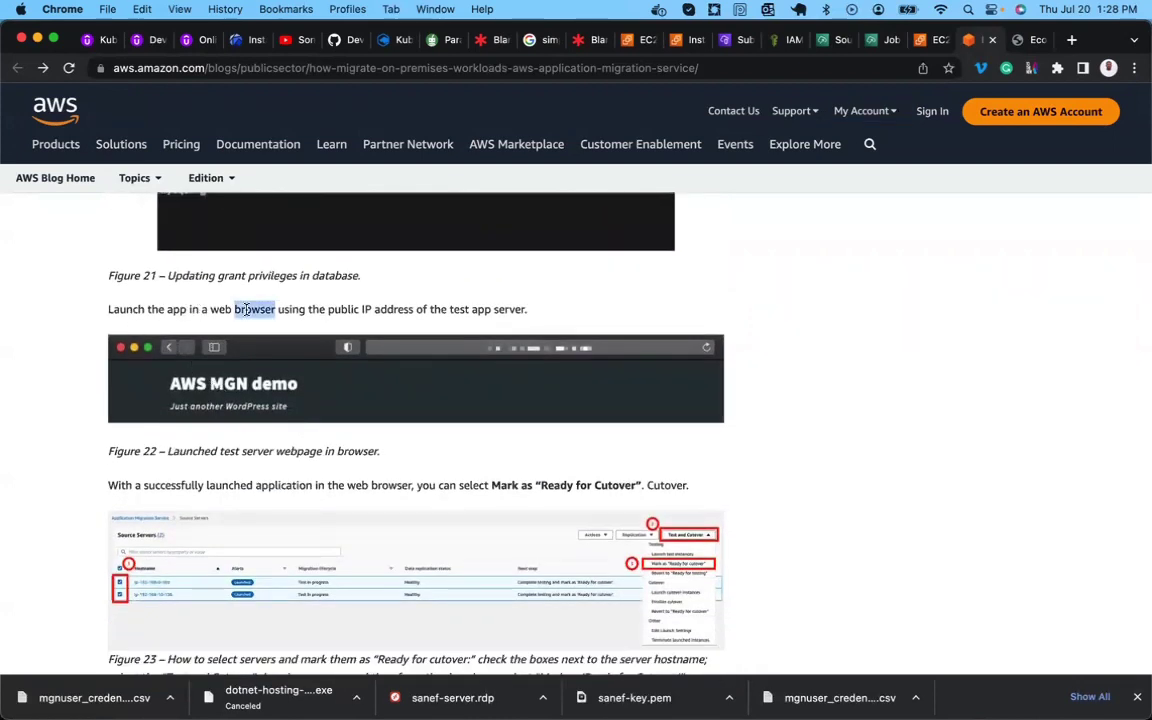
double_click(367, 310)
triple_click(506, 310)
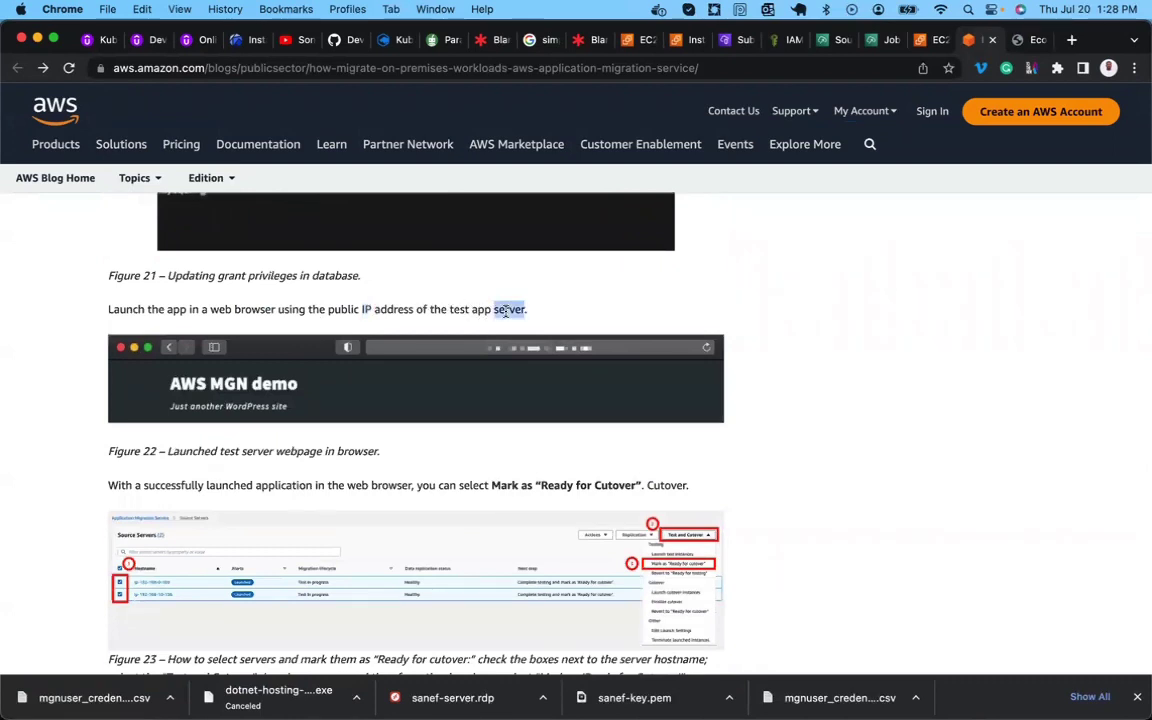
scroll(506, 310, "down", 3)
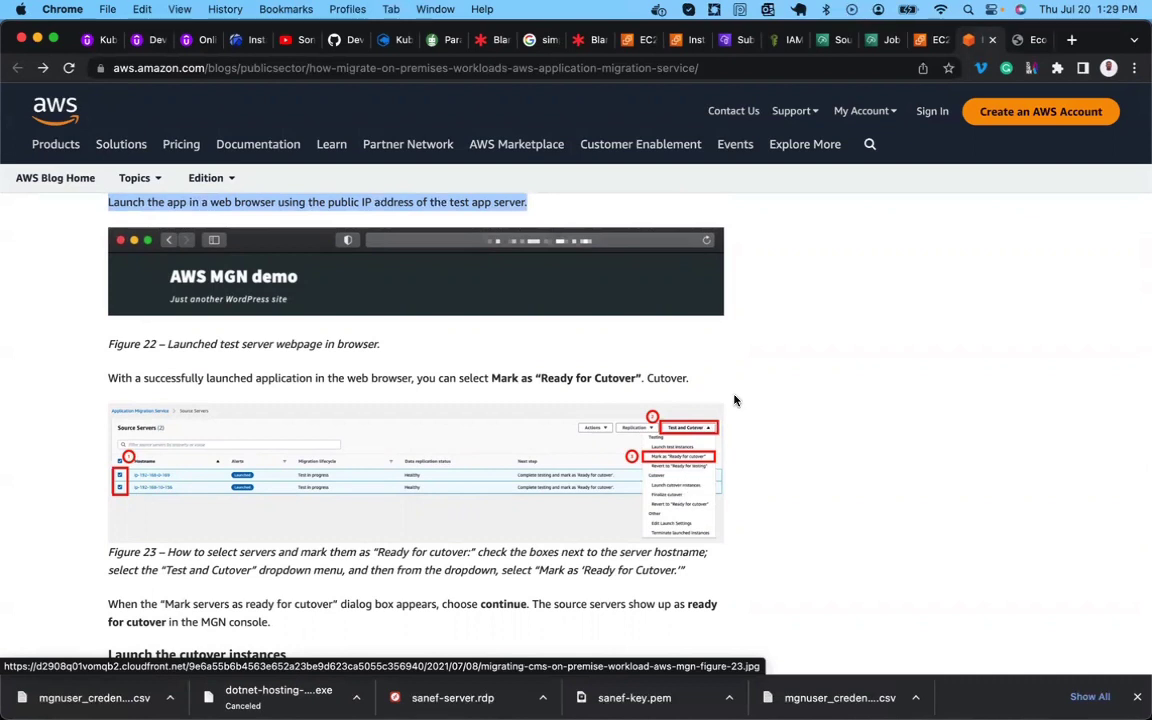
From Source servers, mark app-server as 'Ready for cutover', terminating its test instance.
left_click(829, 42)
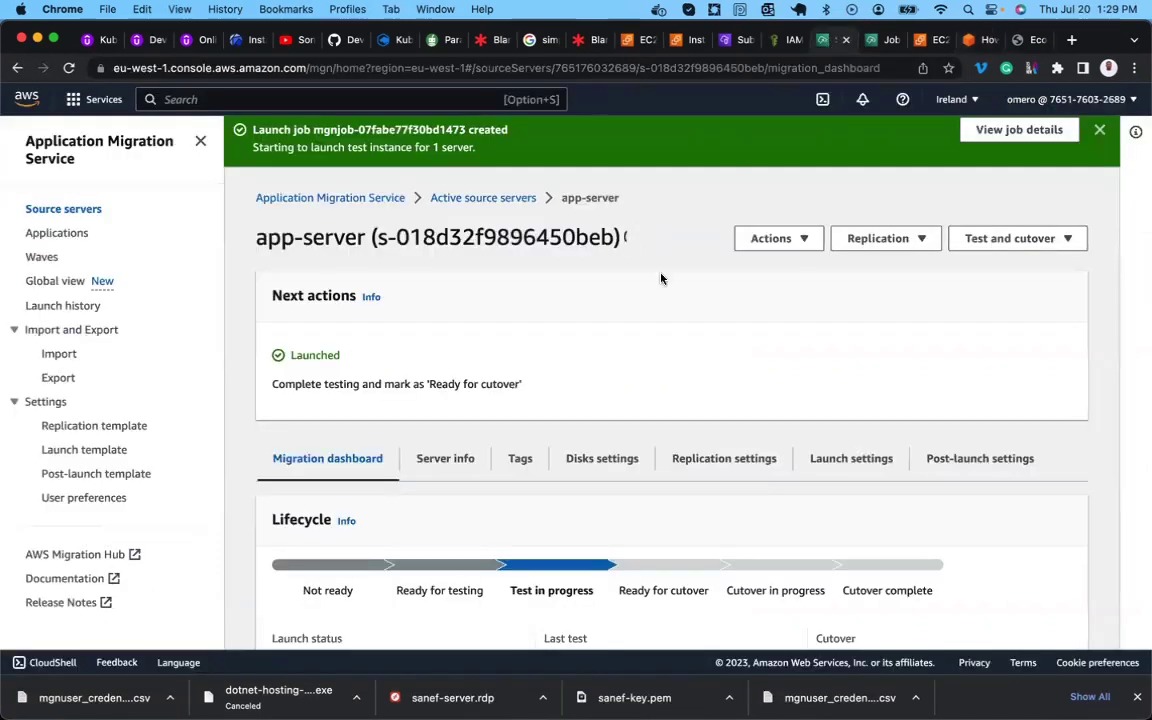
scroll(531, 368, "down", 5)
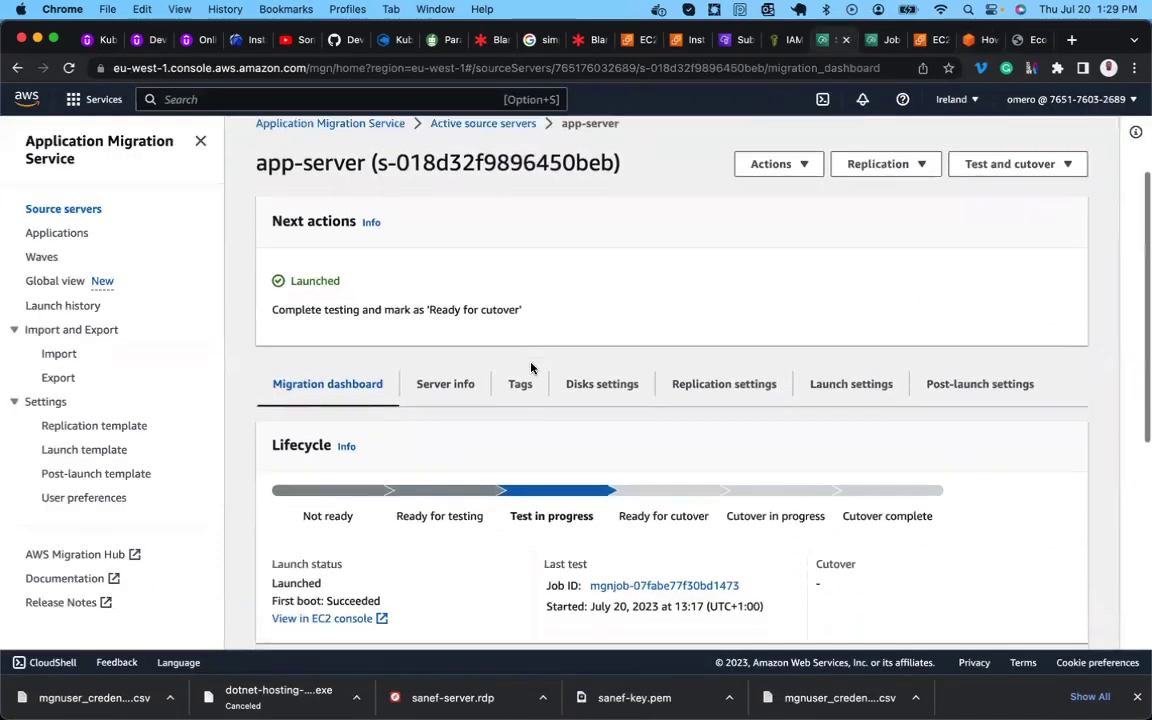
scroll(531, 368, "down", 2)
scroll(531, 368, "up", 10)
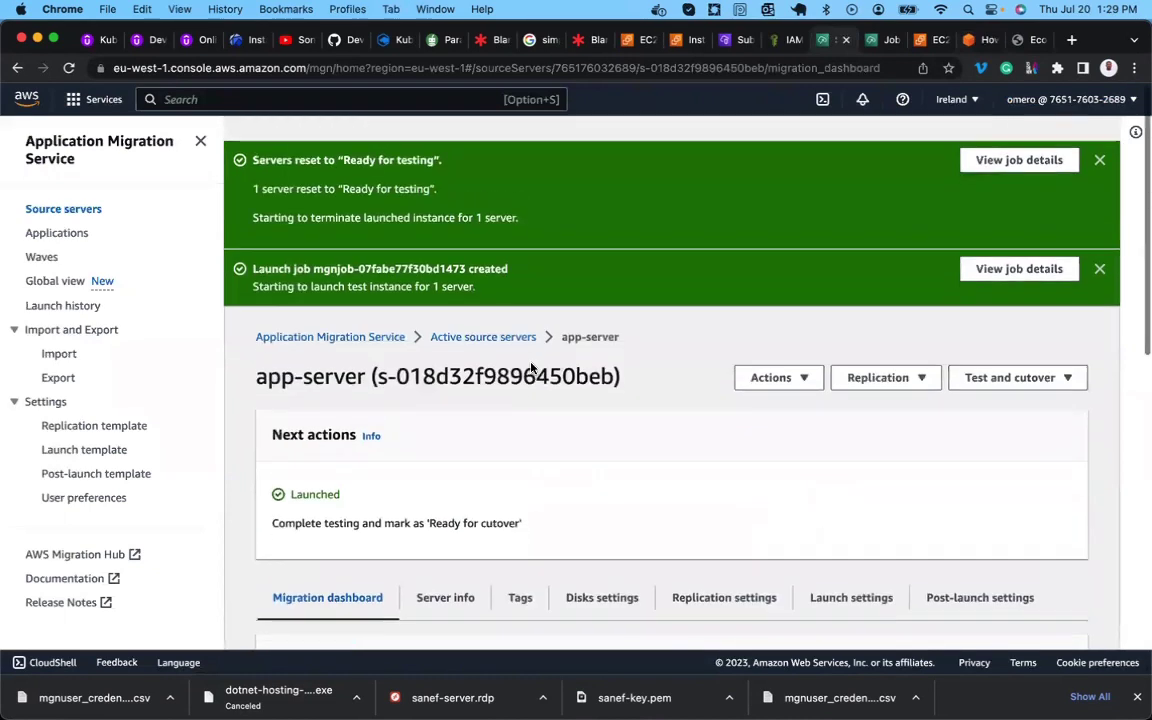
left_click(86, 208)
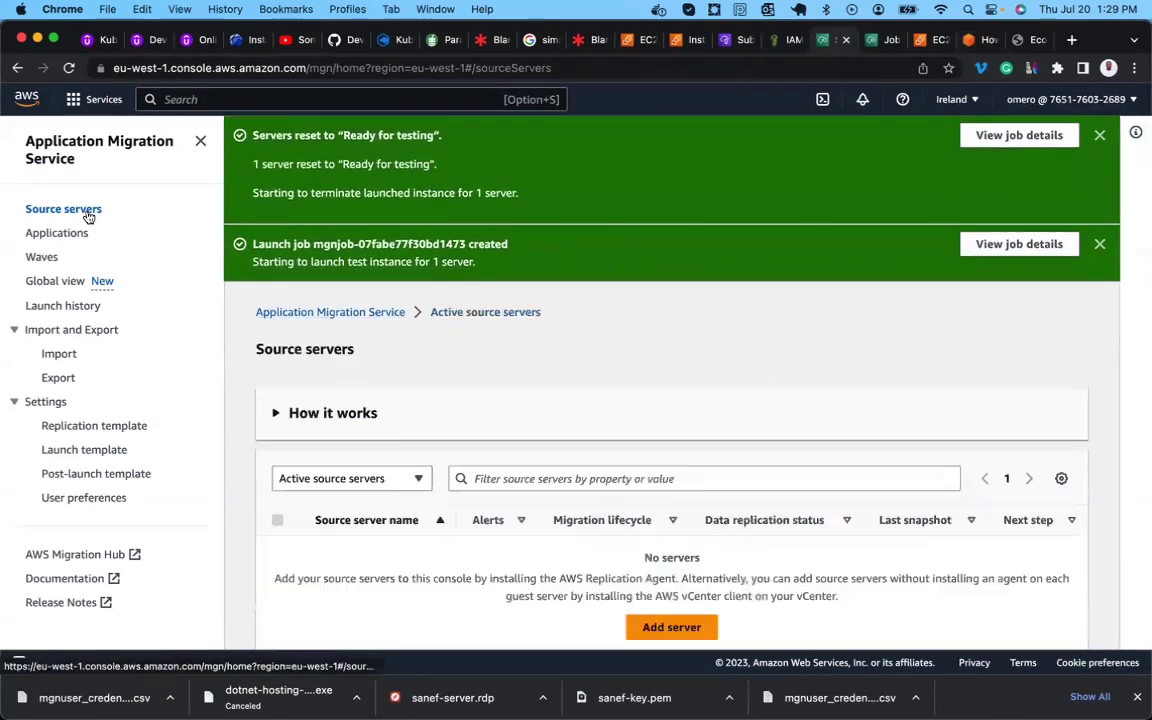
scroll(524, 480, "down", 1)
left_click(278, 580)
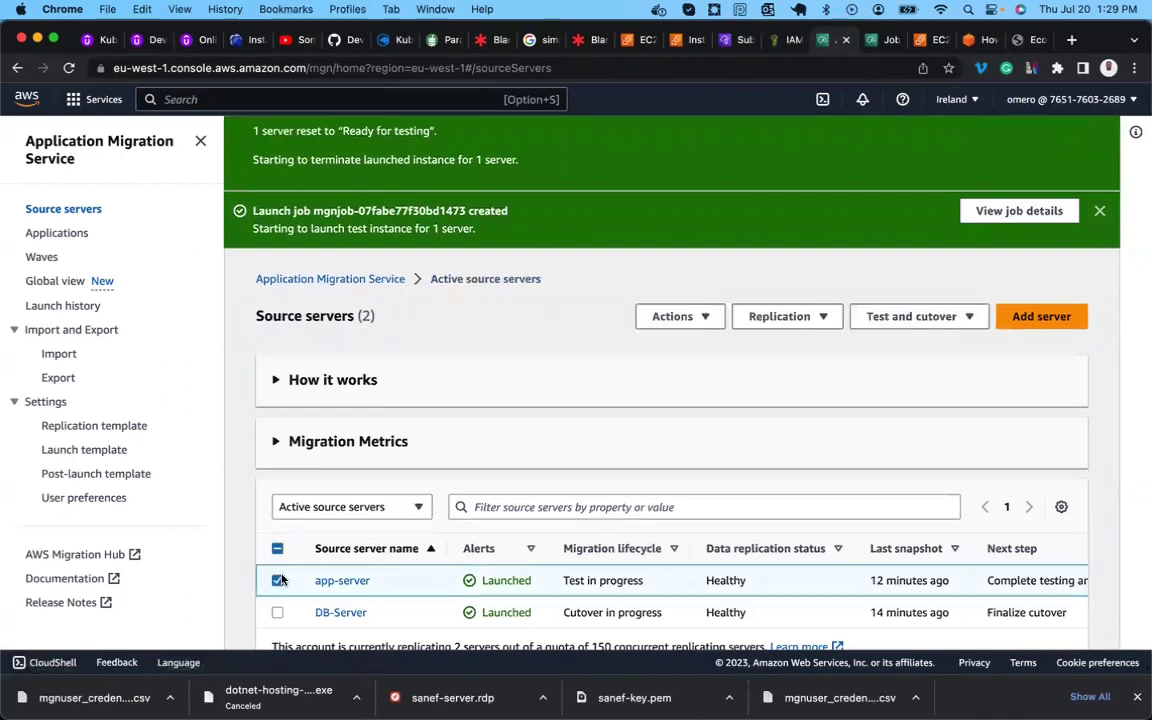
left_click(940, 320)
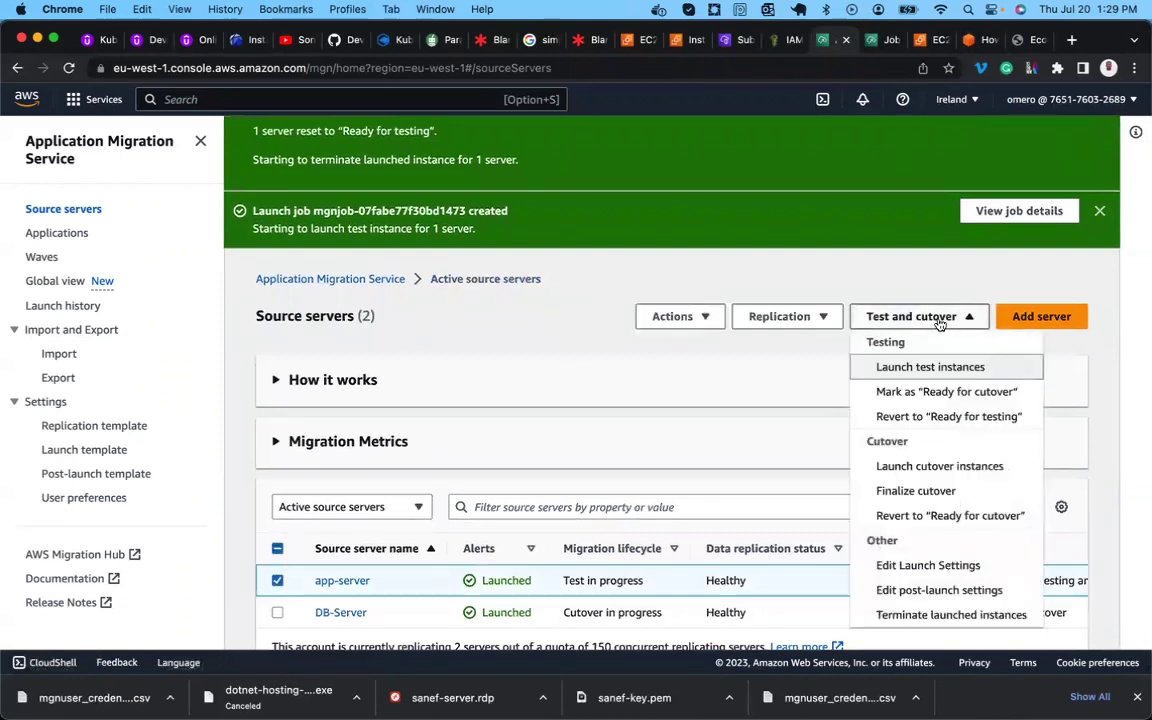
left_click(950, 392)
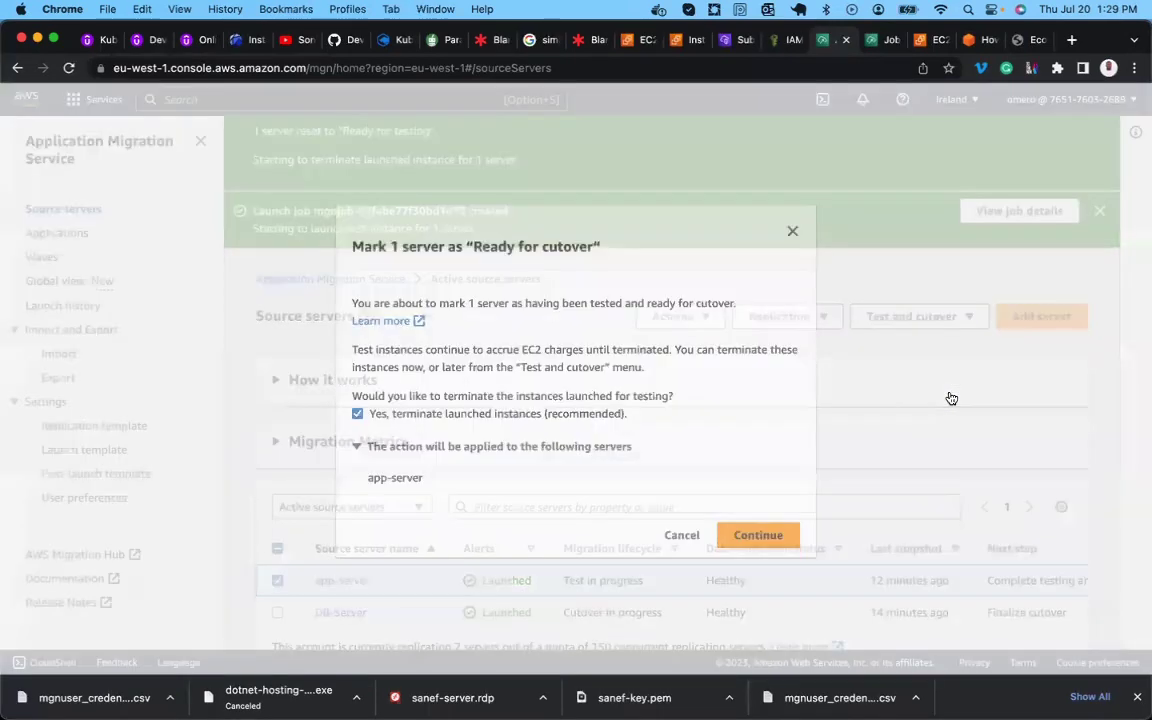
left_click(763, 533)
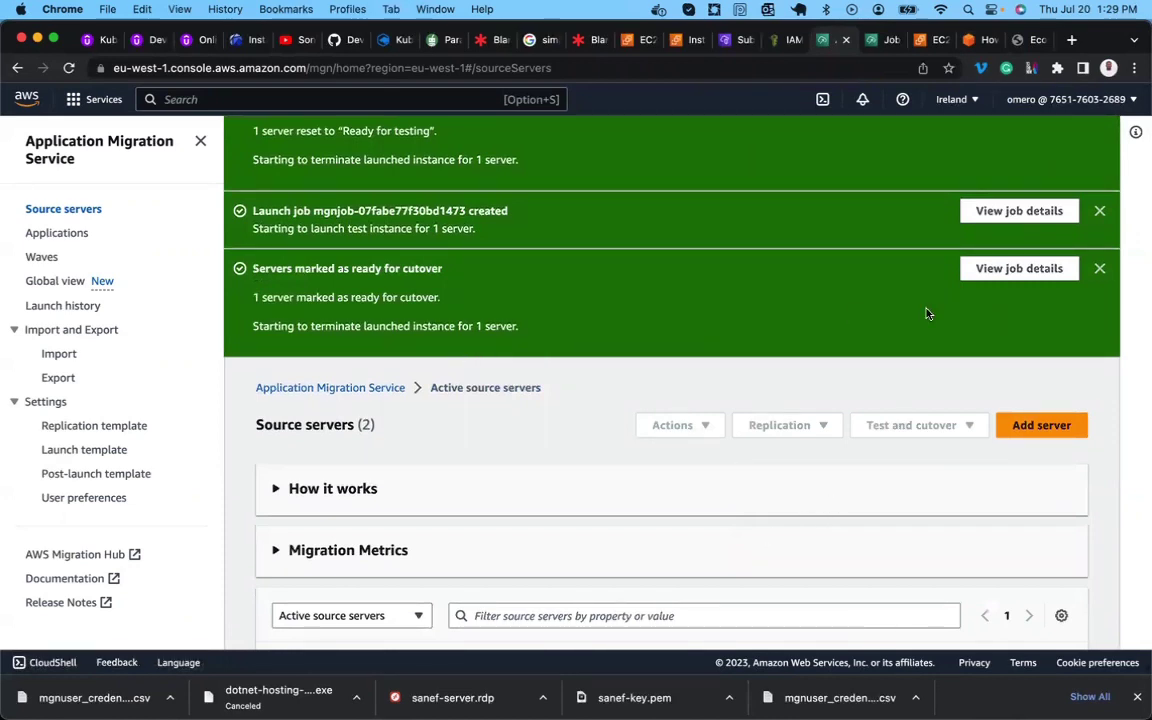
Check the resulting Terminate job's Started status and the DB-Server cutover job, then return to Source servers.
left_click(1003, 270)
scroll(800, 465, "down", 3)
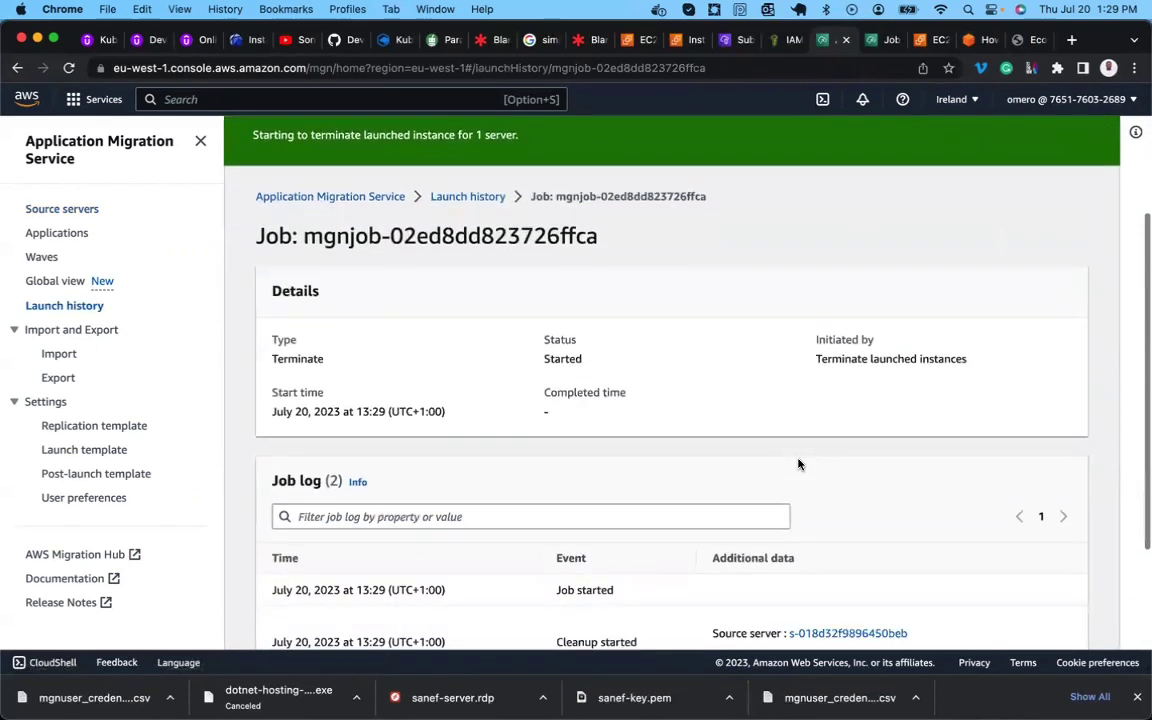
scroll(799, 464, "down", 3)
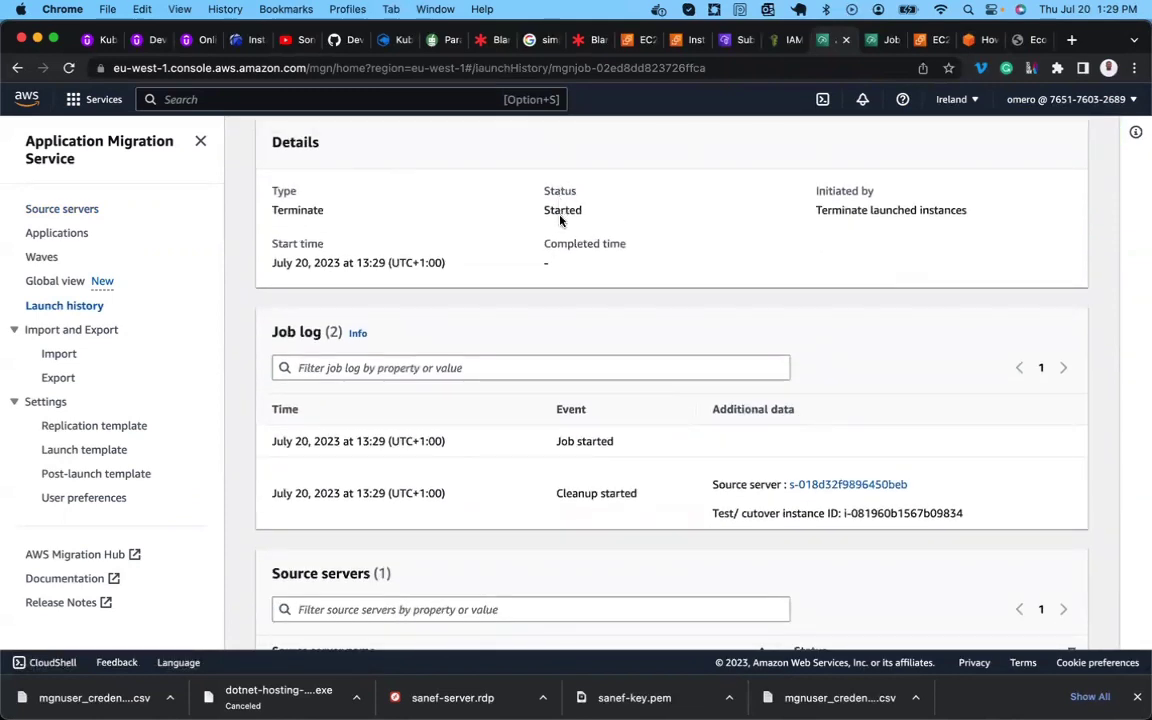
double_click(560, 213)
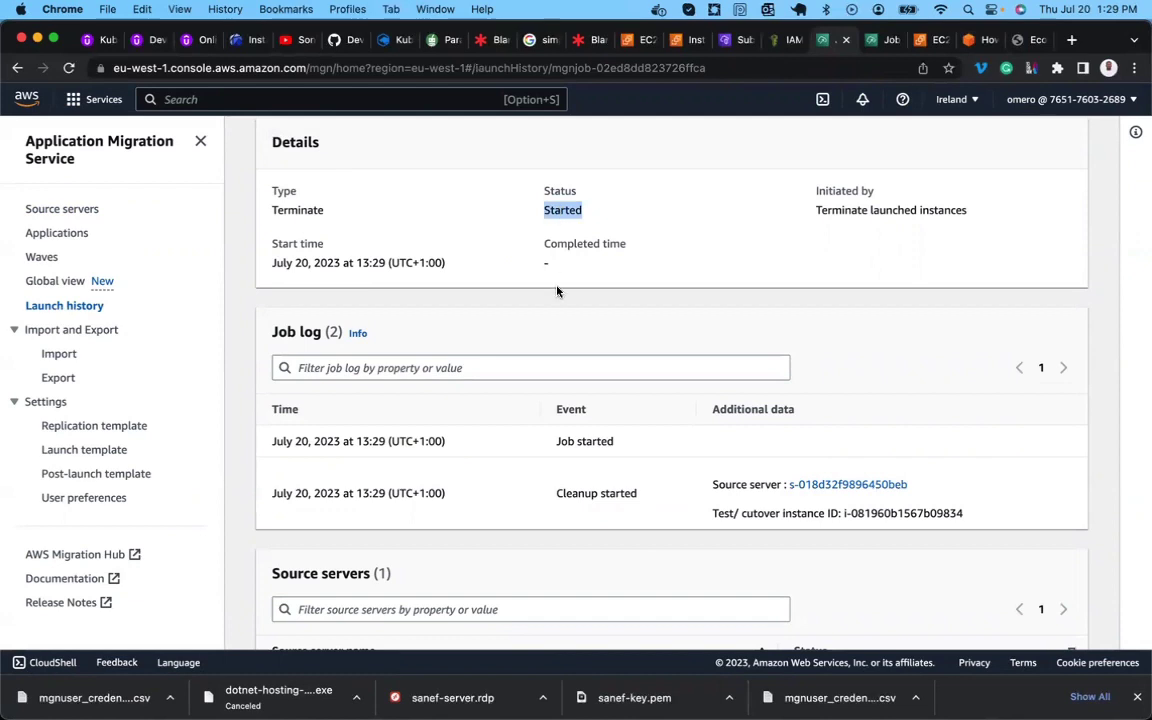
scroll(560, 288, "down", 2)
scroll(650, 468, "up", 4)
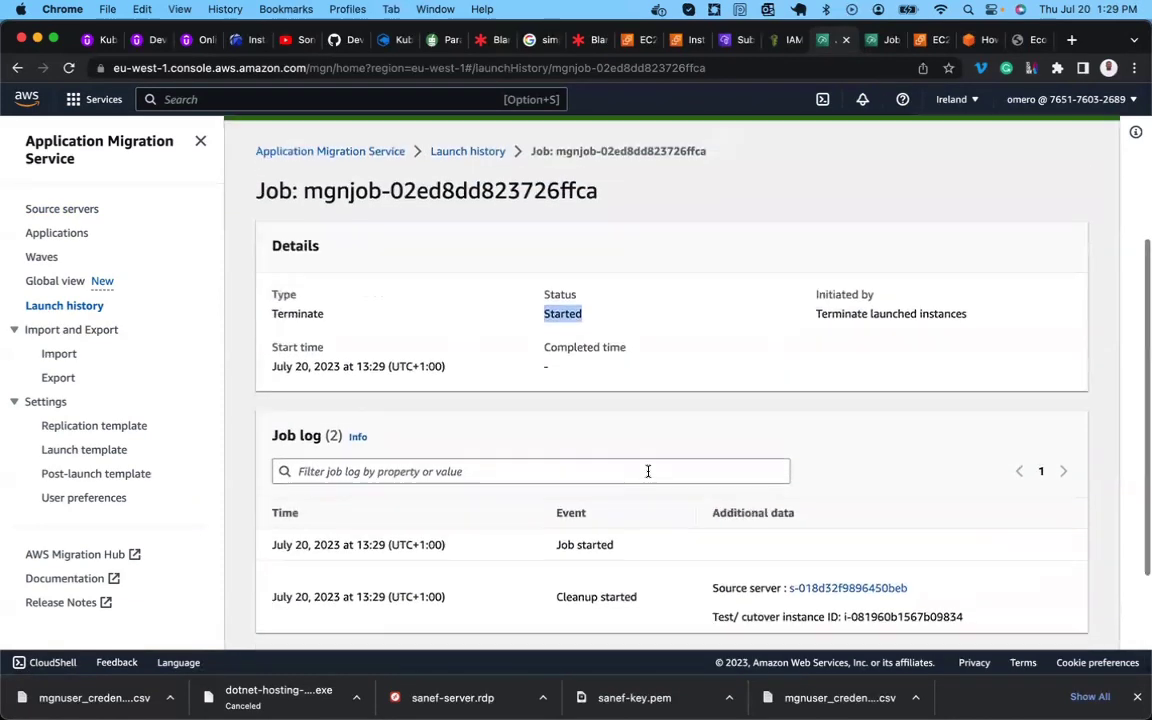
scroll(648, 474, "up", 2)
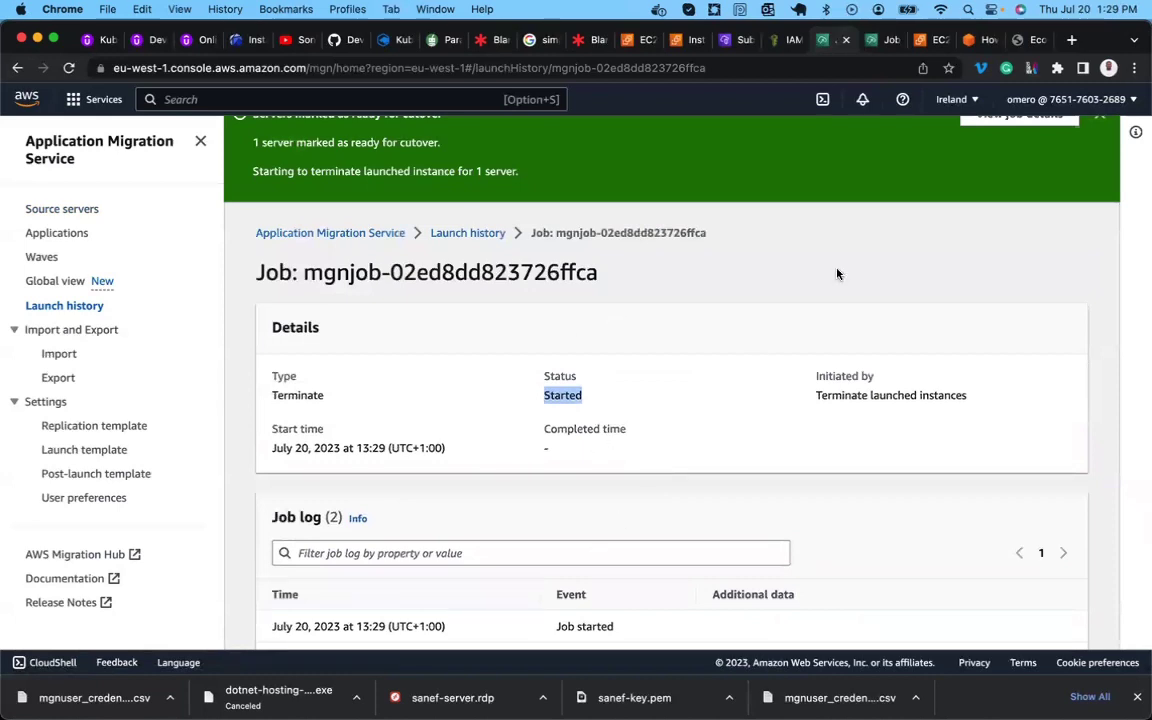
left_click(882, 42)
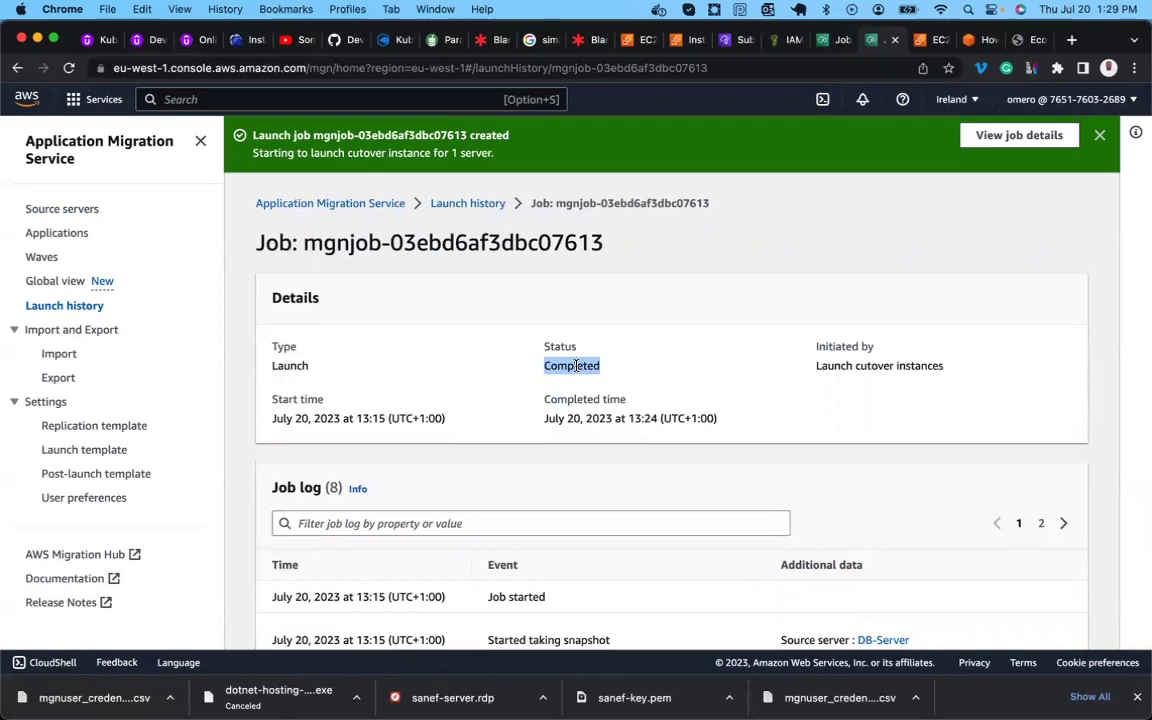
left_click(57, 210)
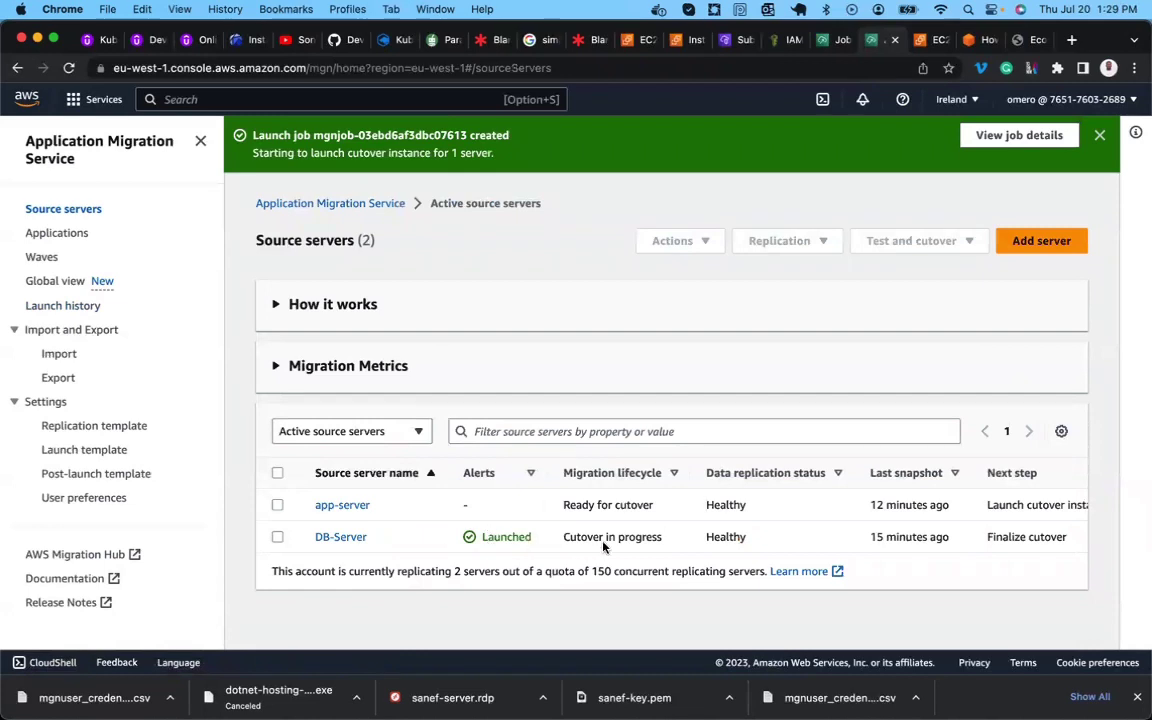
Read the blog past Figures 28 and 29, then go back to the Application Migration Service console.
left_click(986, 41)
scroll(575, 403, "down", 8)
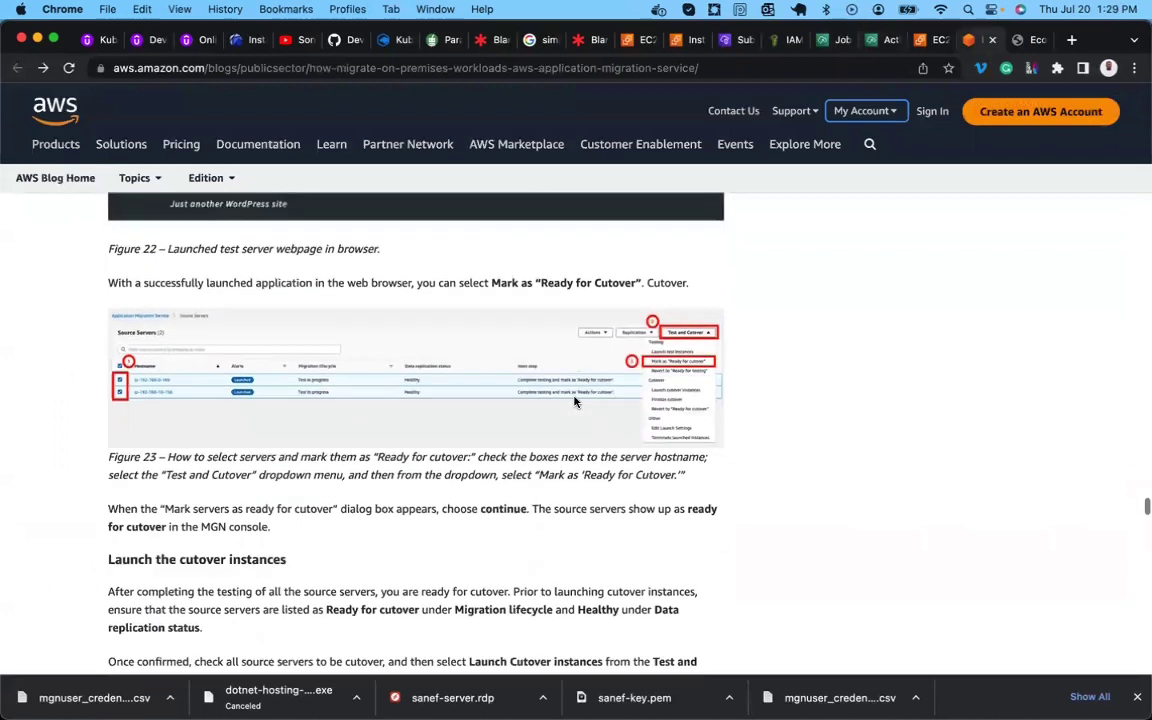
scroll(575, 403, "down", 7)
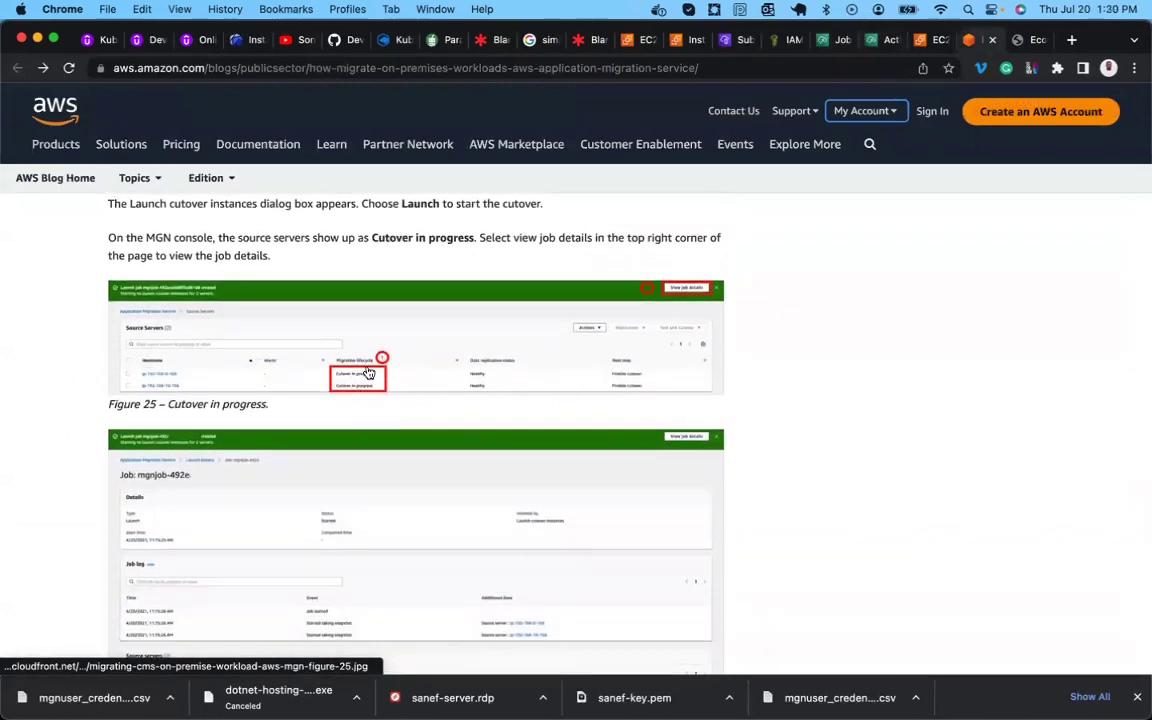
scroll(374, 395, "down", 1)
scroll(373, 394, "down", 2)
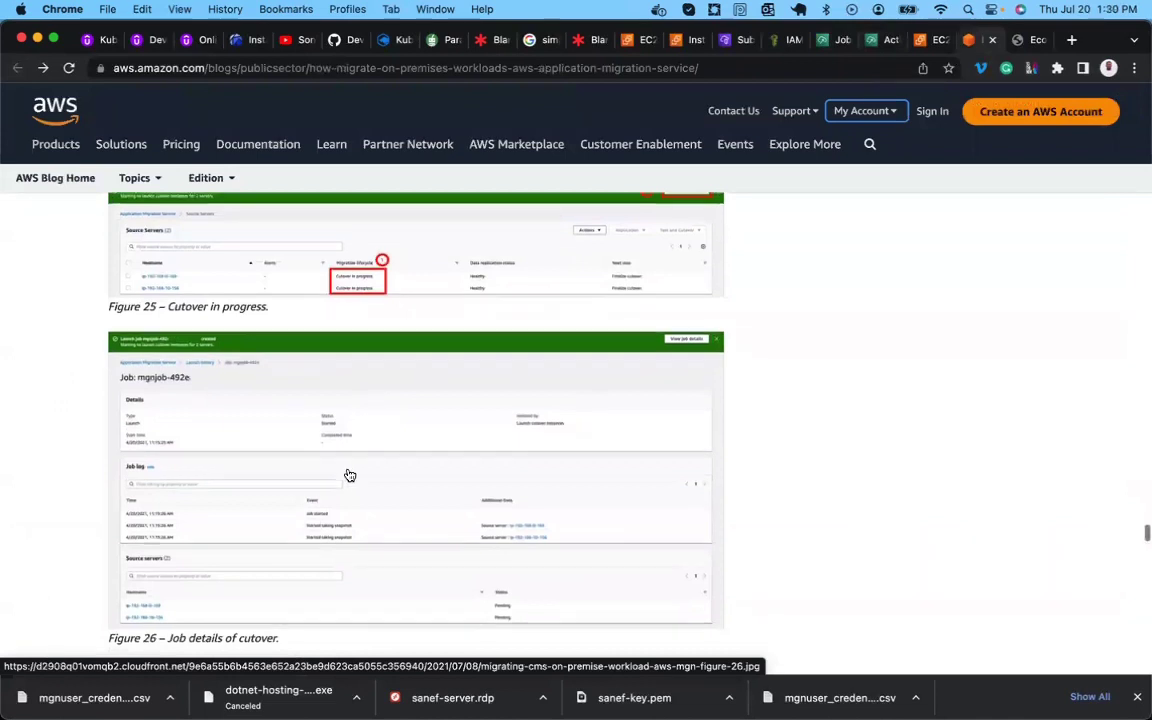
scroll(350, 474, "down", 5)
scroll(350, 474, "down", 1)
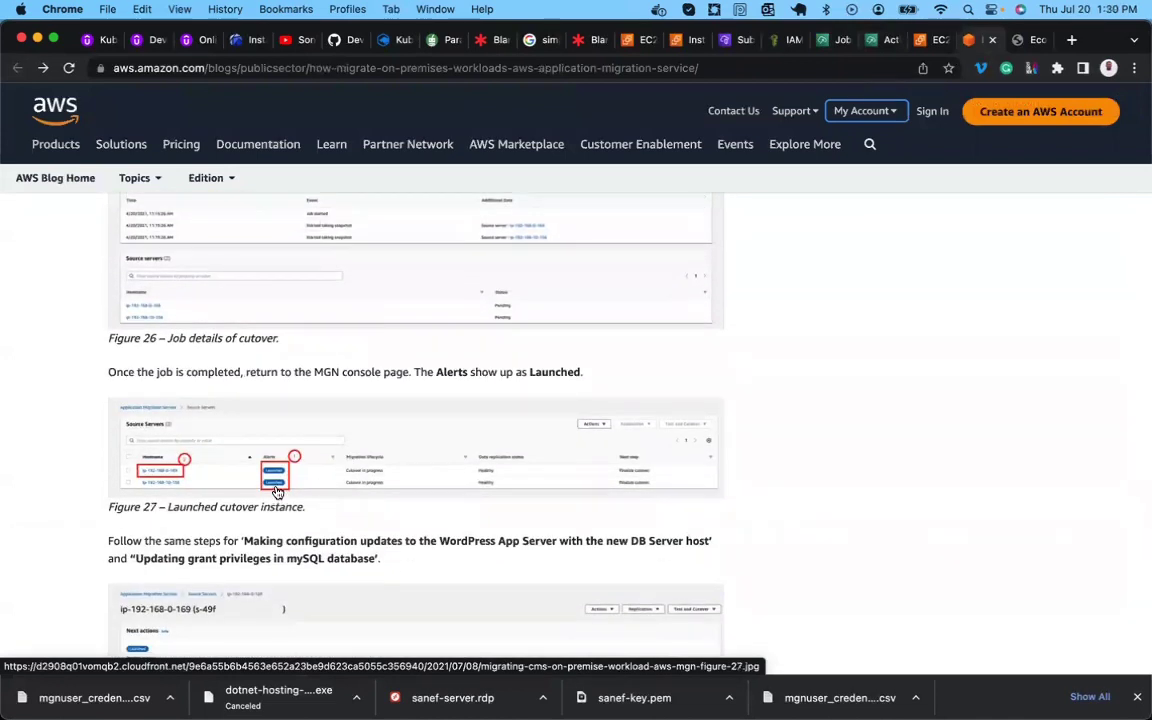
scroll(399, 496, "down", 3)
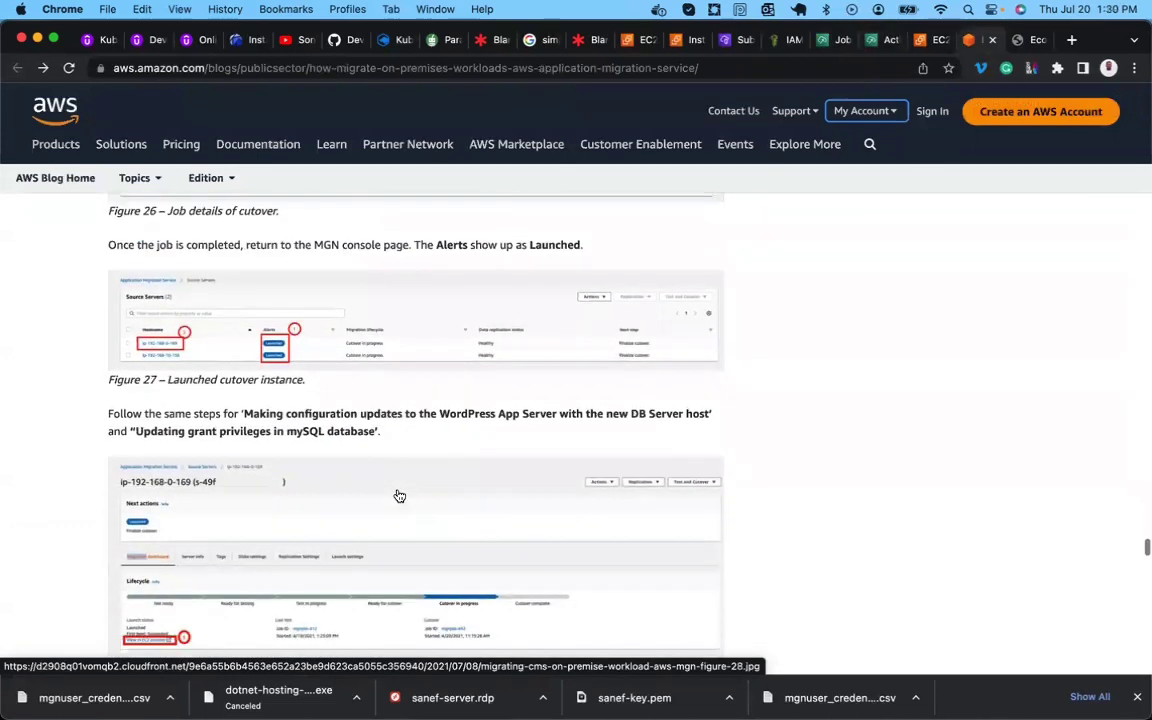
scroll(399, 496, "down", 1)
scroll(282, 491, "down", 1)
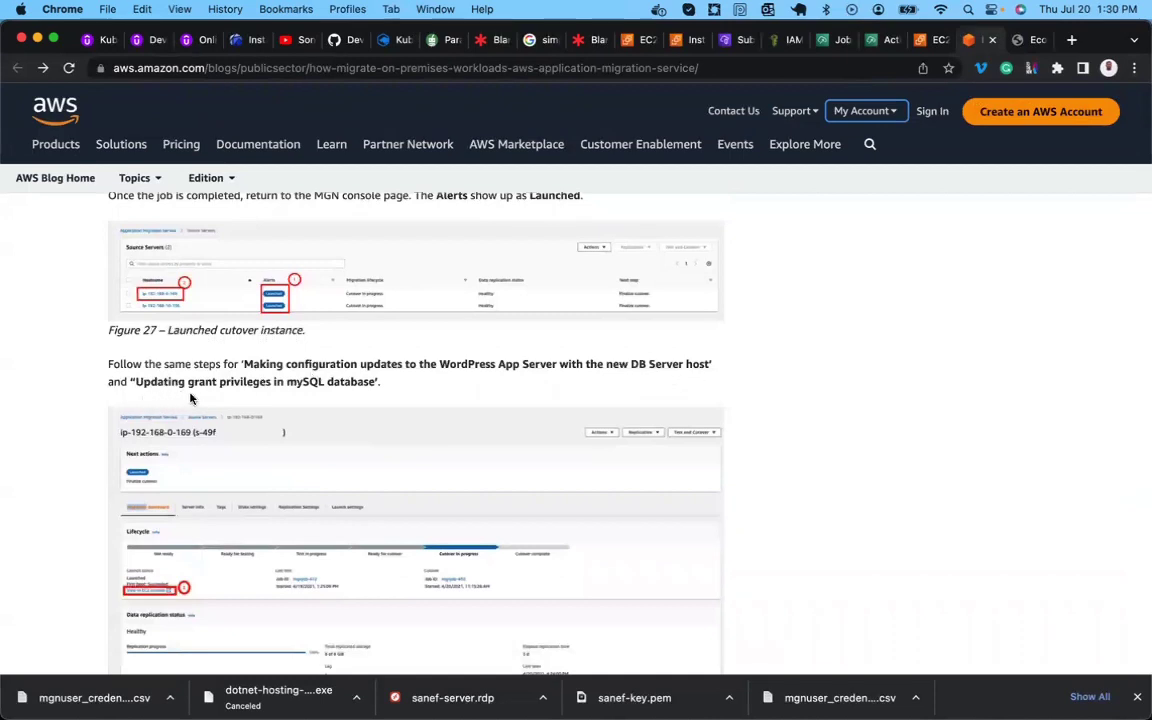
scroll(319, 398, "down", 2)
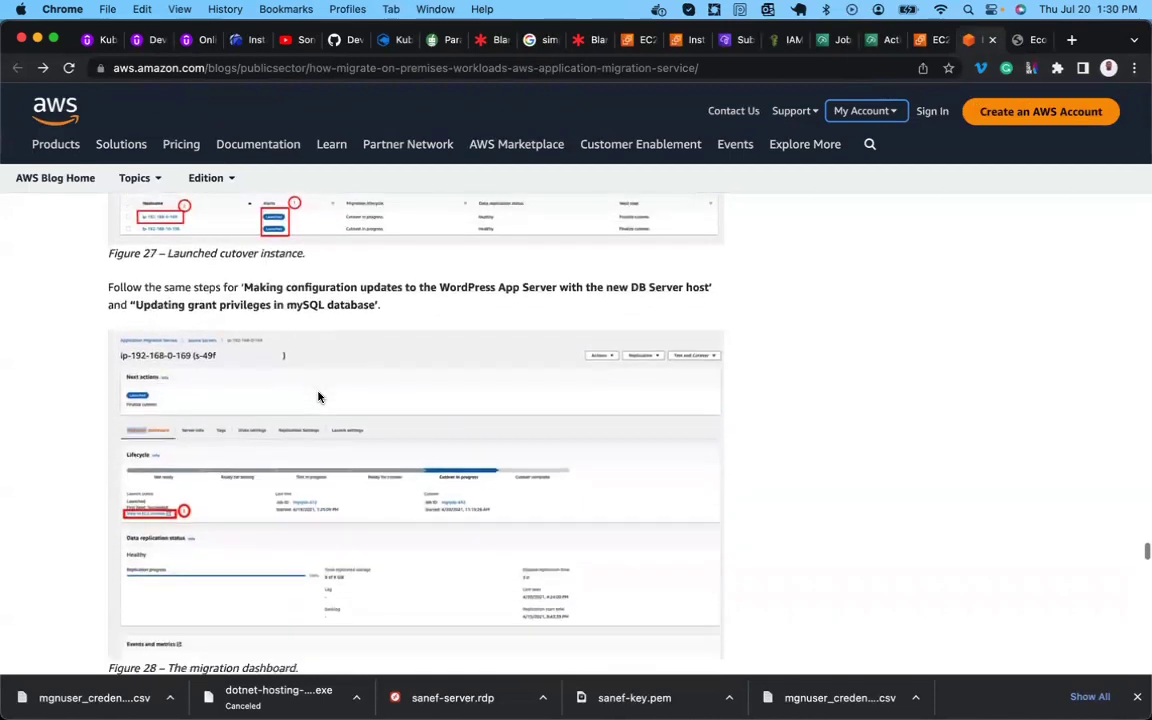
scroll(319, 398, "up", 1)
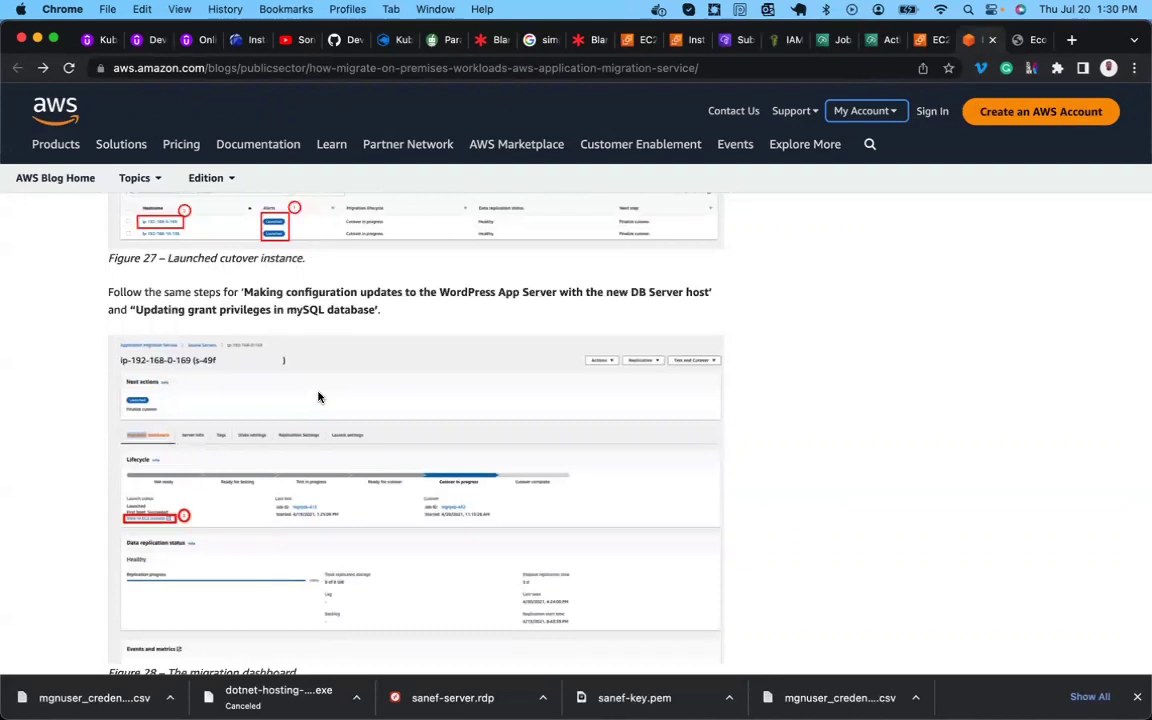
scroll(319, 398, "down", 3)
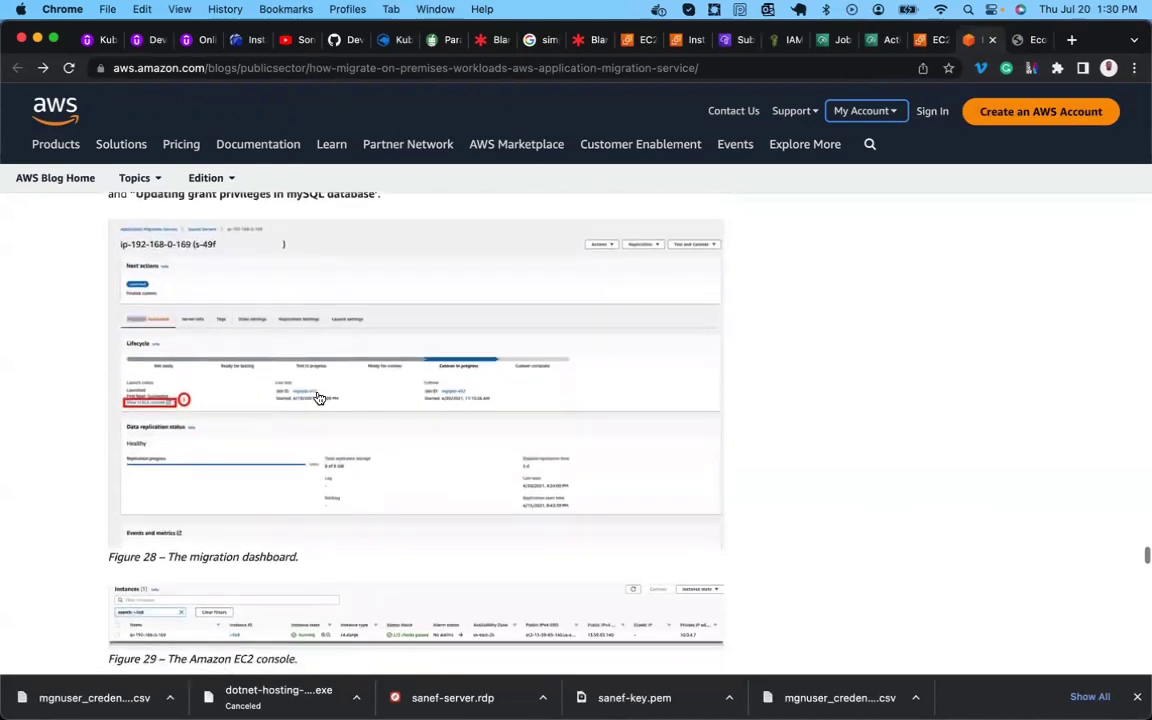
scroll(533, 424, "down", 1)
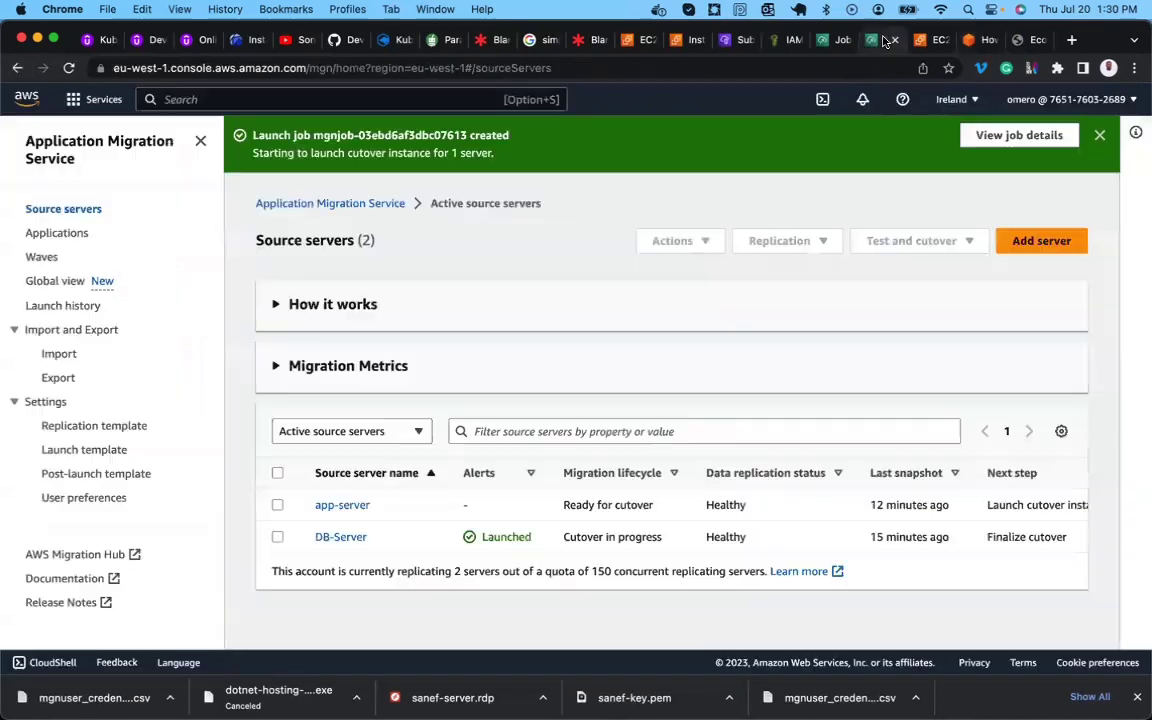
left_click(882, 40)
View DB-Server's instance in EC2, confirm it has no public IPv4 address, then return to the blog.
left_click(336, 539)
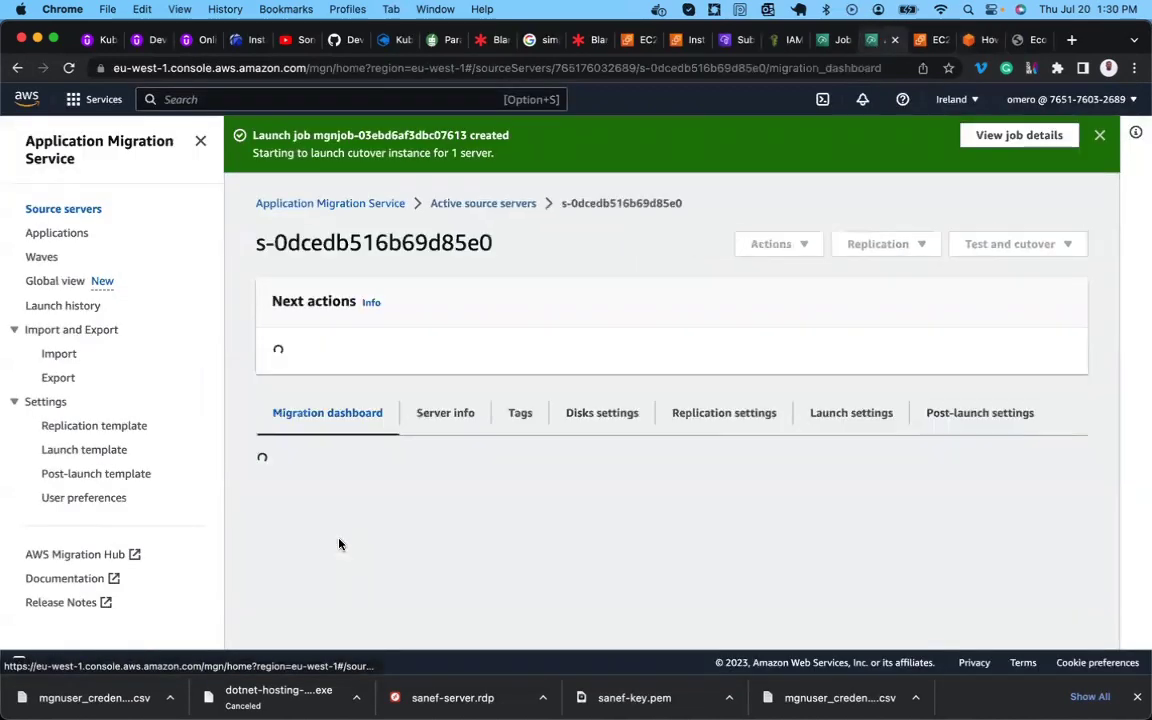
scroll(339, 543, "down", 5)
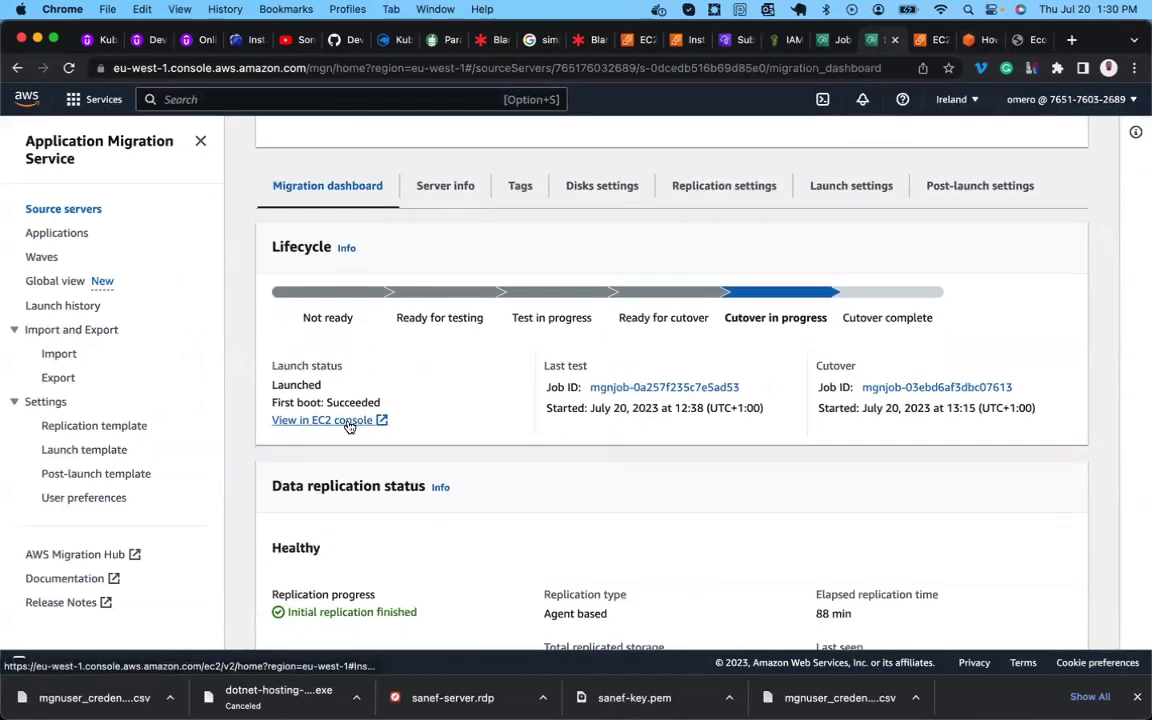
left_click(347, 423)
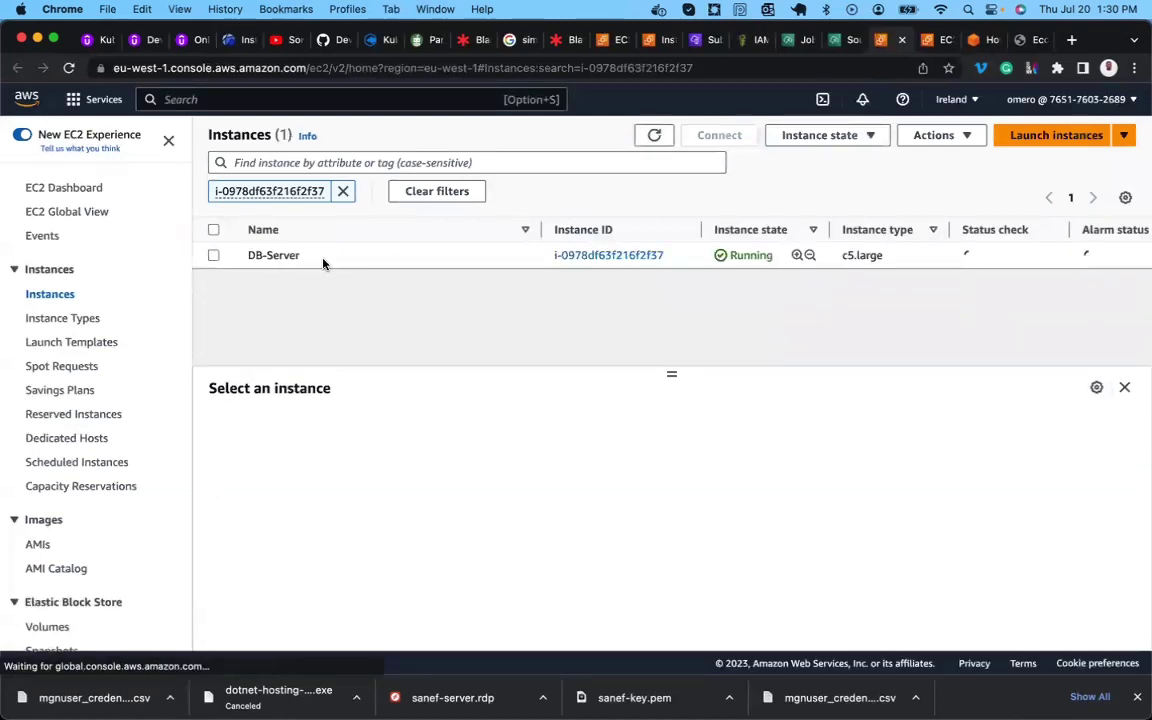
left_click(213, 256)
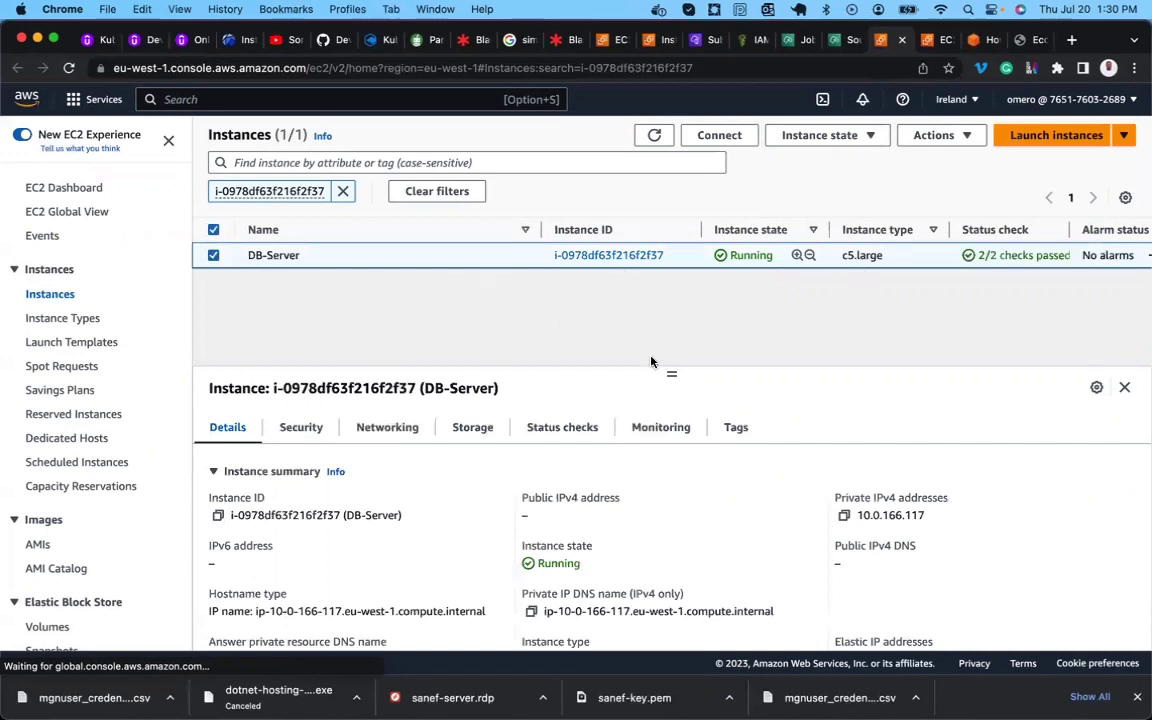
scroll(603, 517, "down", 3)
scroll(603, 517, "up", 3)
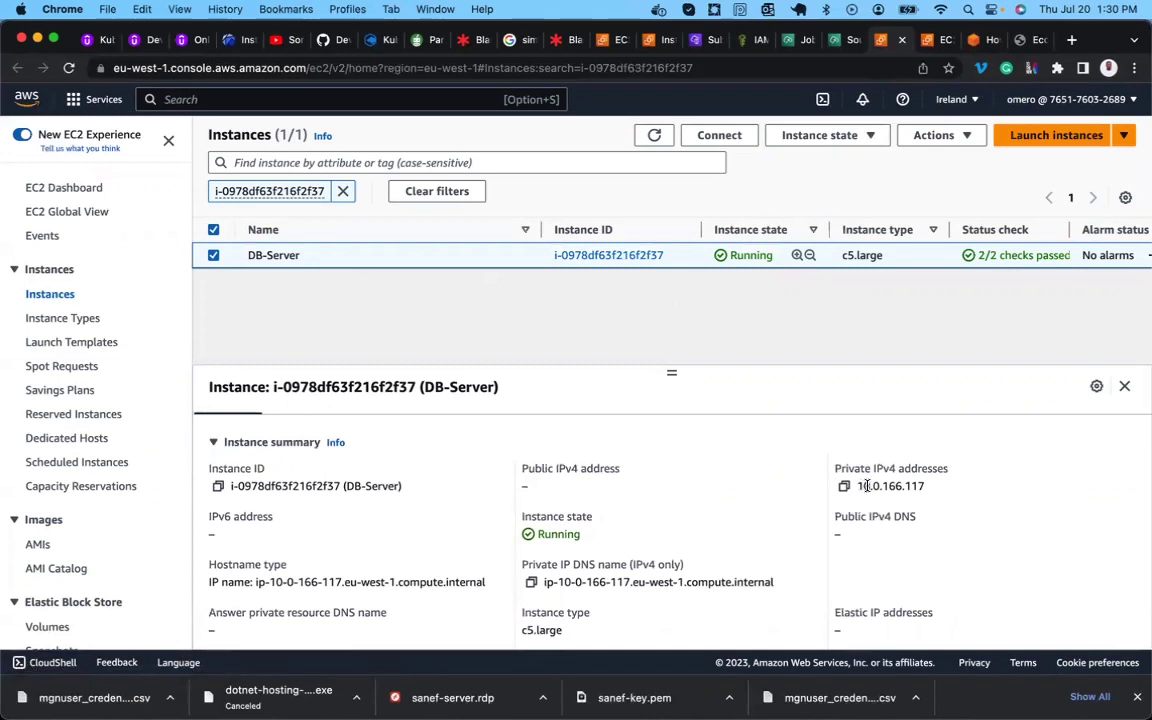
triple_click(584, 469)
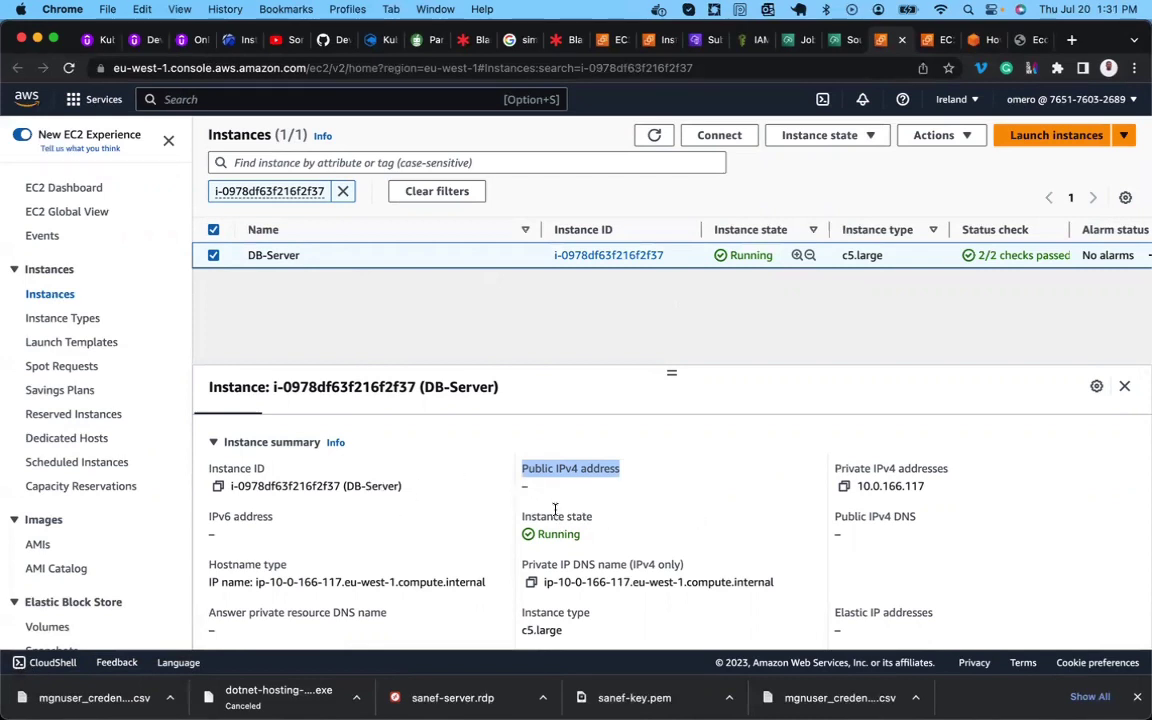
left_click(973, 39)
scroll(337, 481, "down", 4)
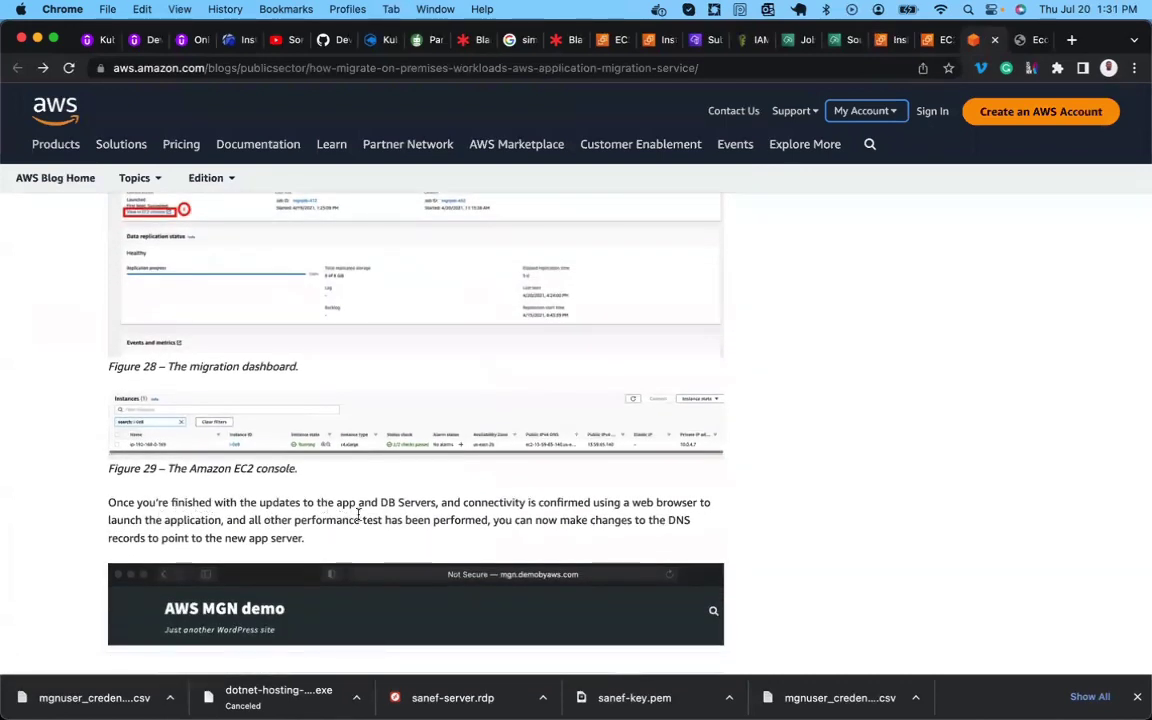
Highlight 'Servers', 'application' and 'performed' in the DNS-update paragraph, then return to the Terminate job.
double_click(407, 502)
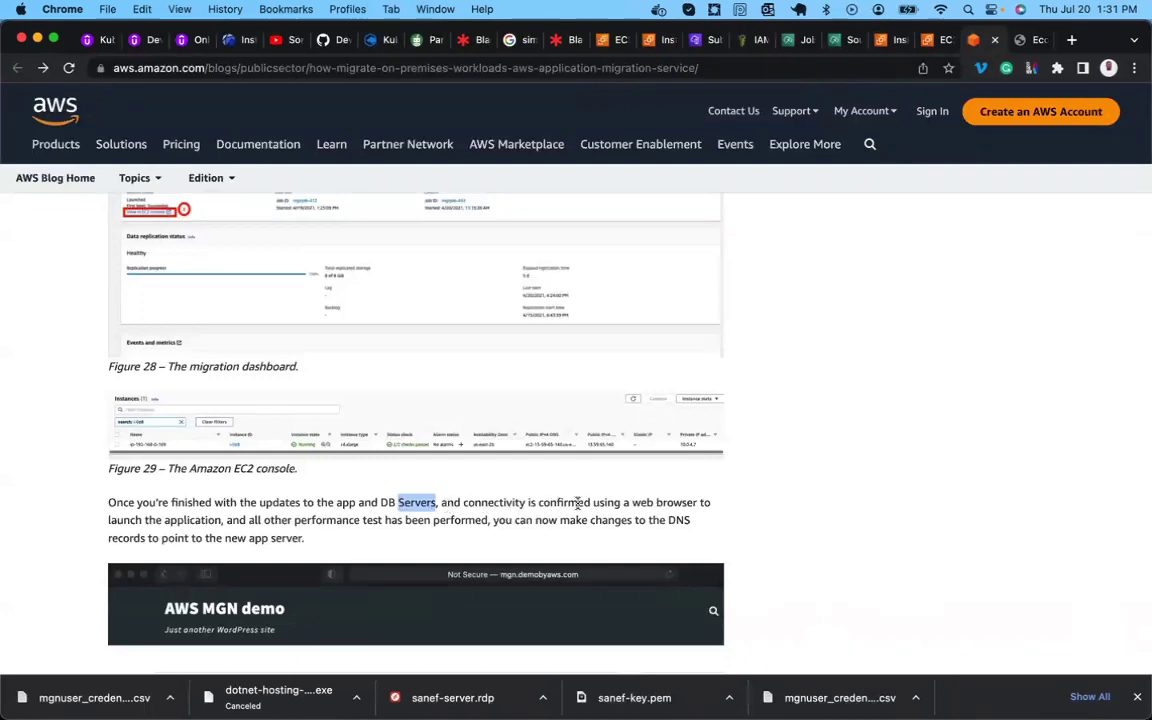
double_click(205, 521)
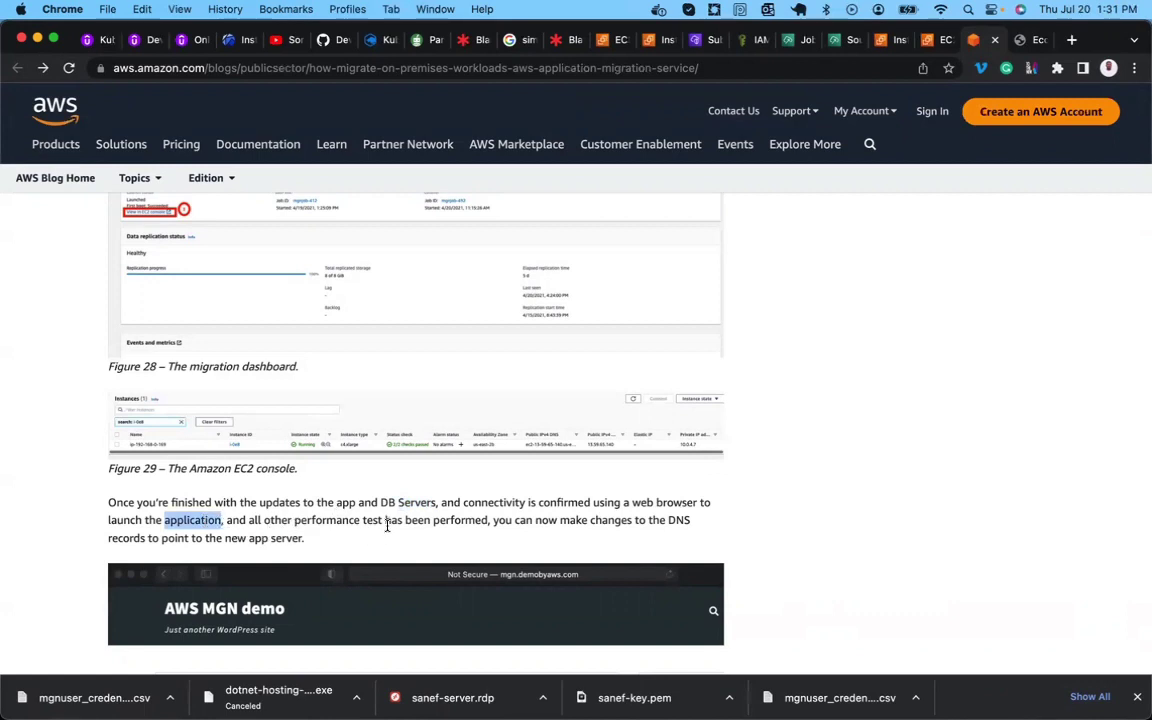
double_click(456, 521)
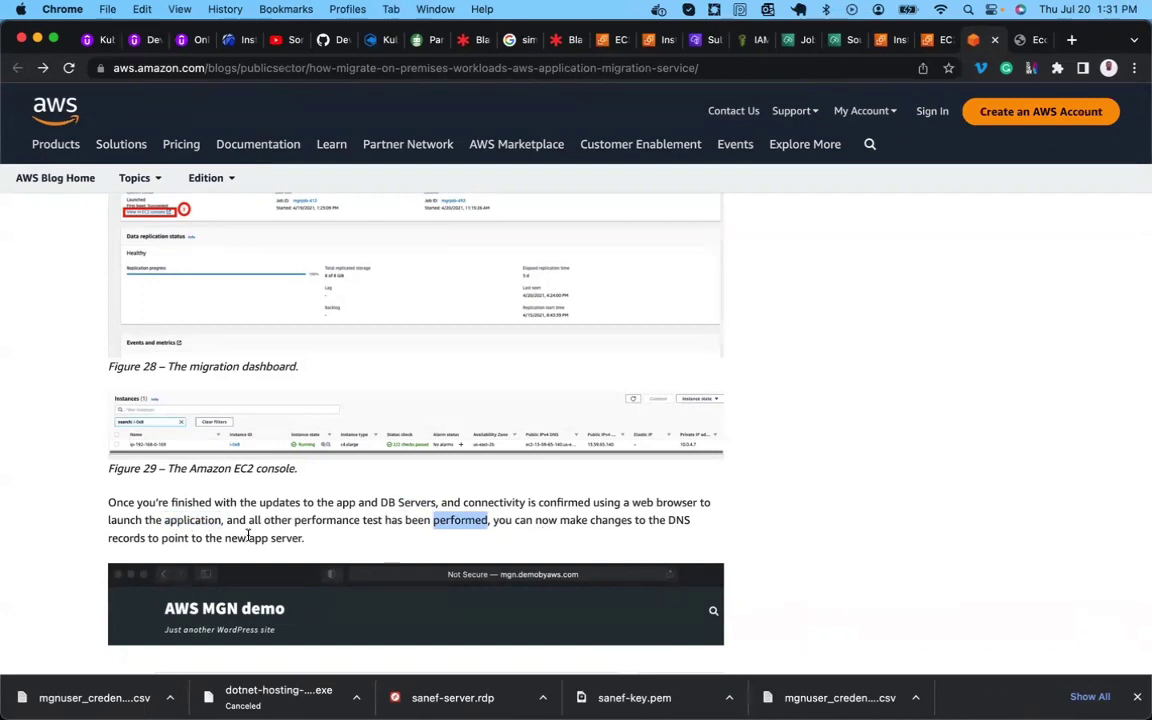
scroll(208, 548, "down", 1)
scroll(208, 548, "down", 3)
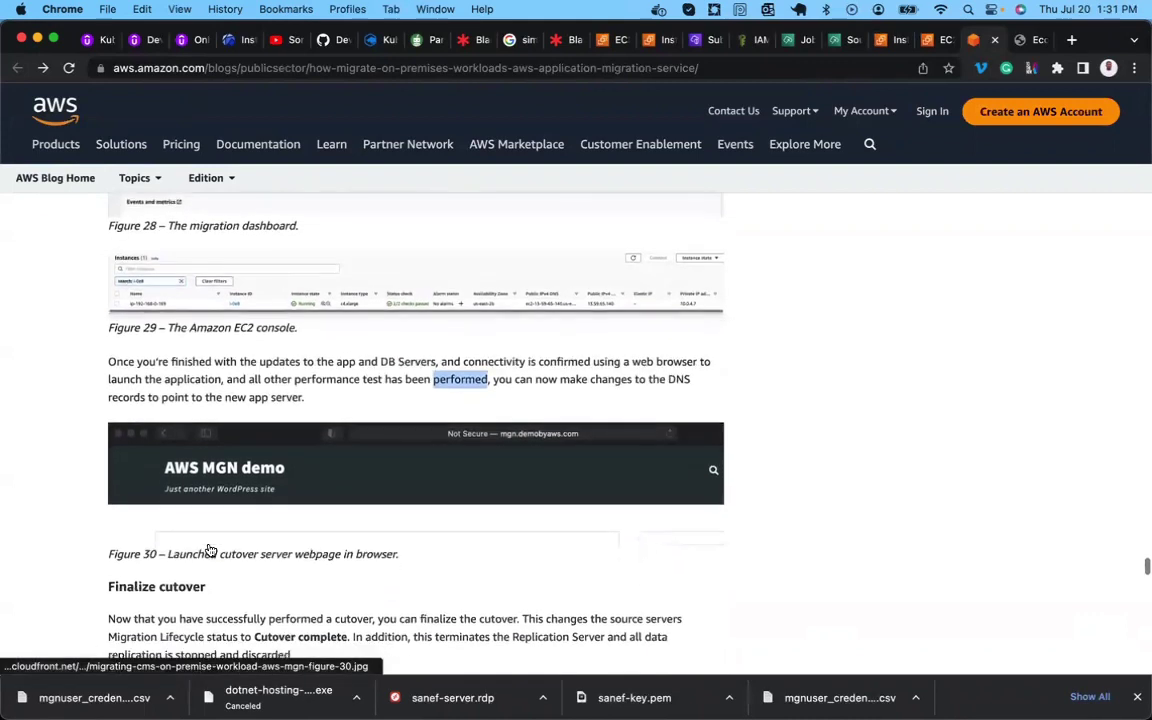
scroll(208, 548, "up", 2)
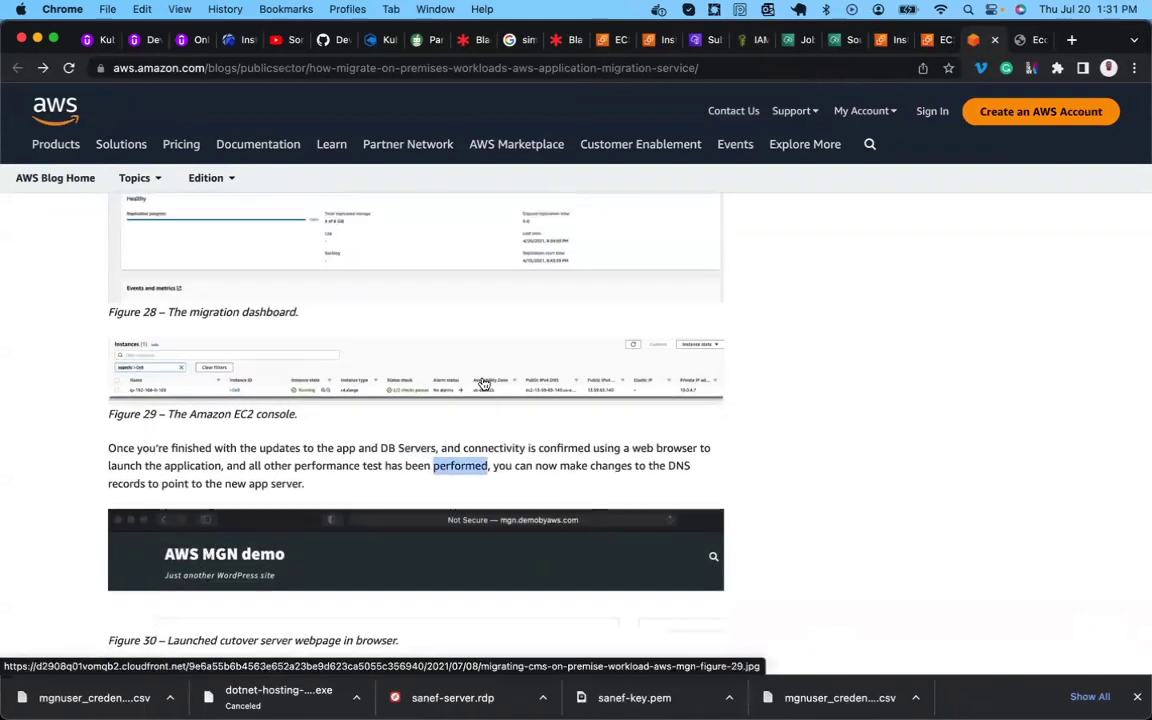
left_click(790, 40)
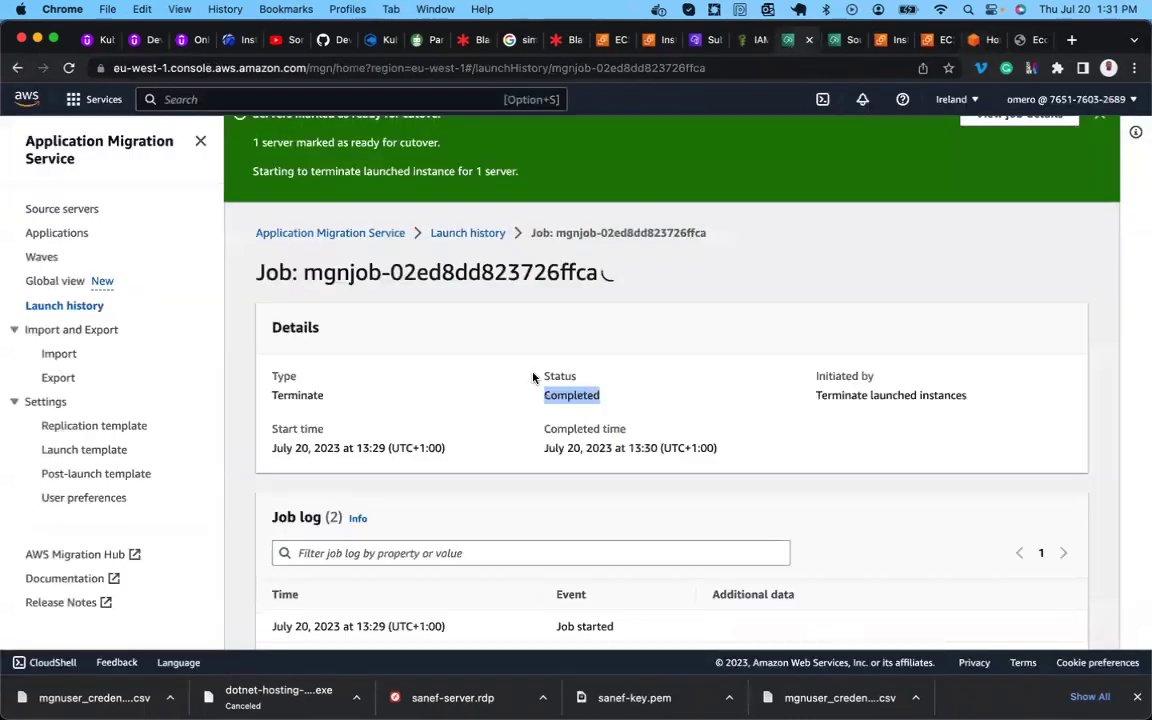
Open the app-server source server page, then go back to the Active source servers list.
left_click(582, 397)
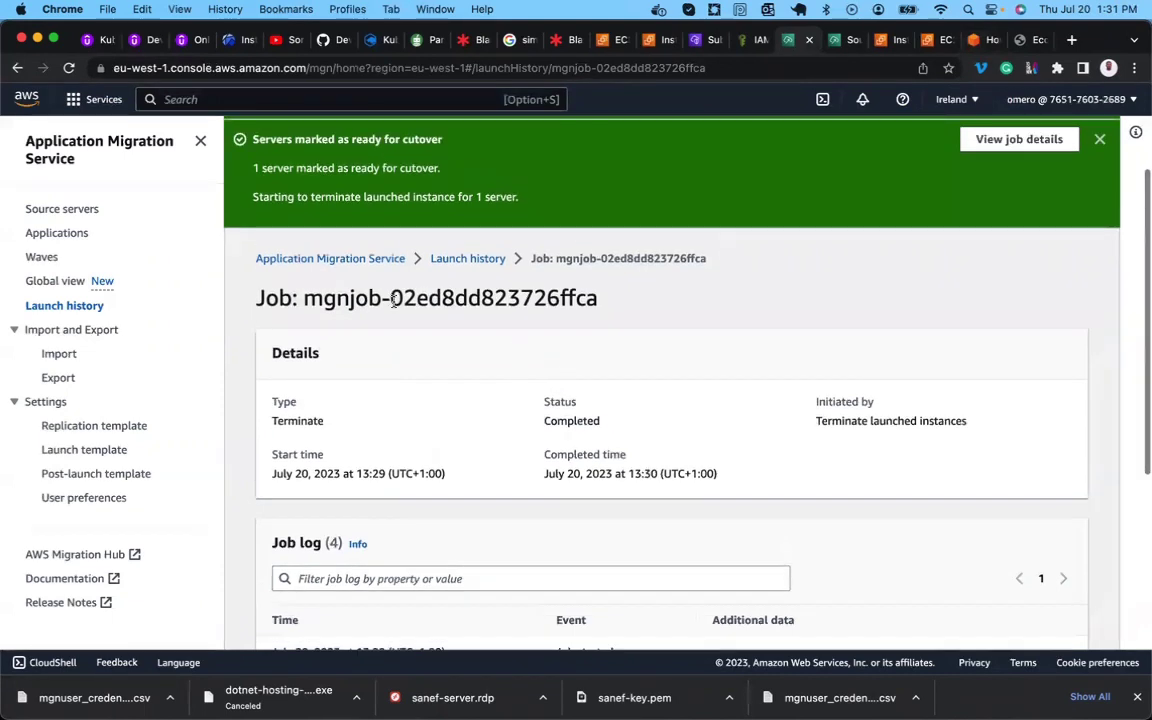
scroll(380, 332, "down", 5)
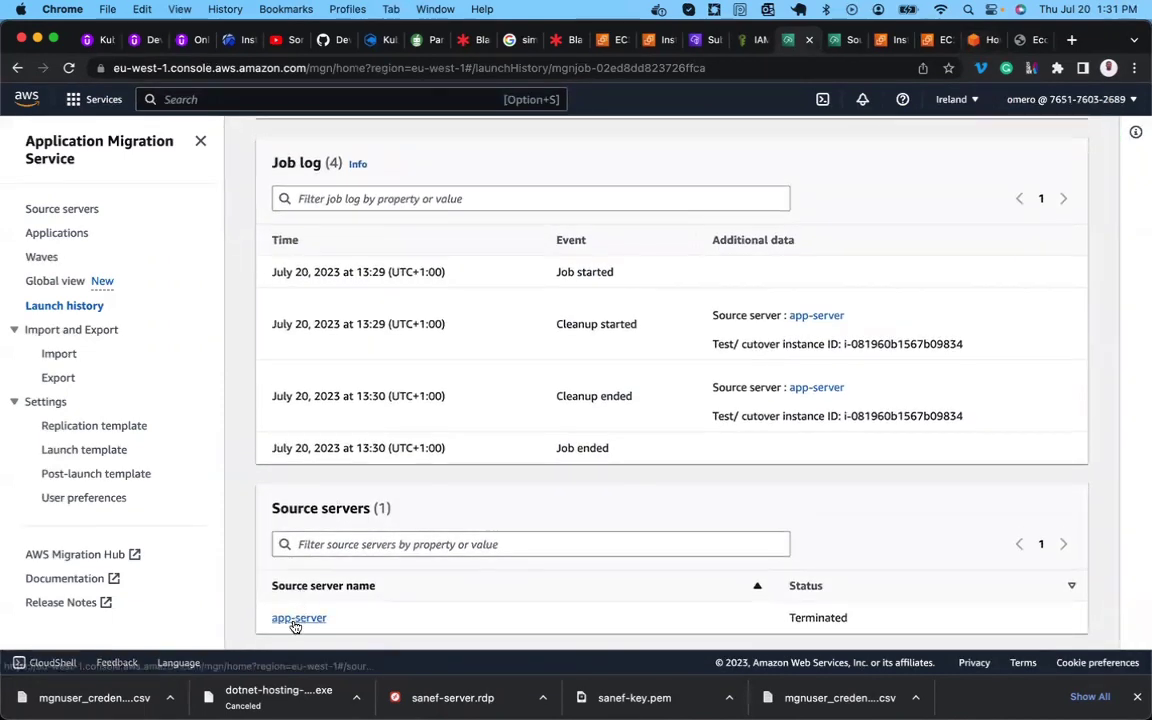
left_click(298, 617)
scroll(320, 590, "down", 5)
scroll(342, 517, "up", 5)
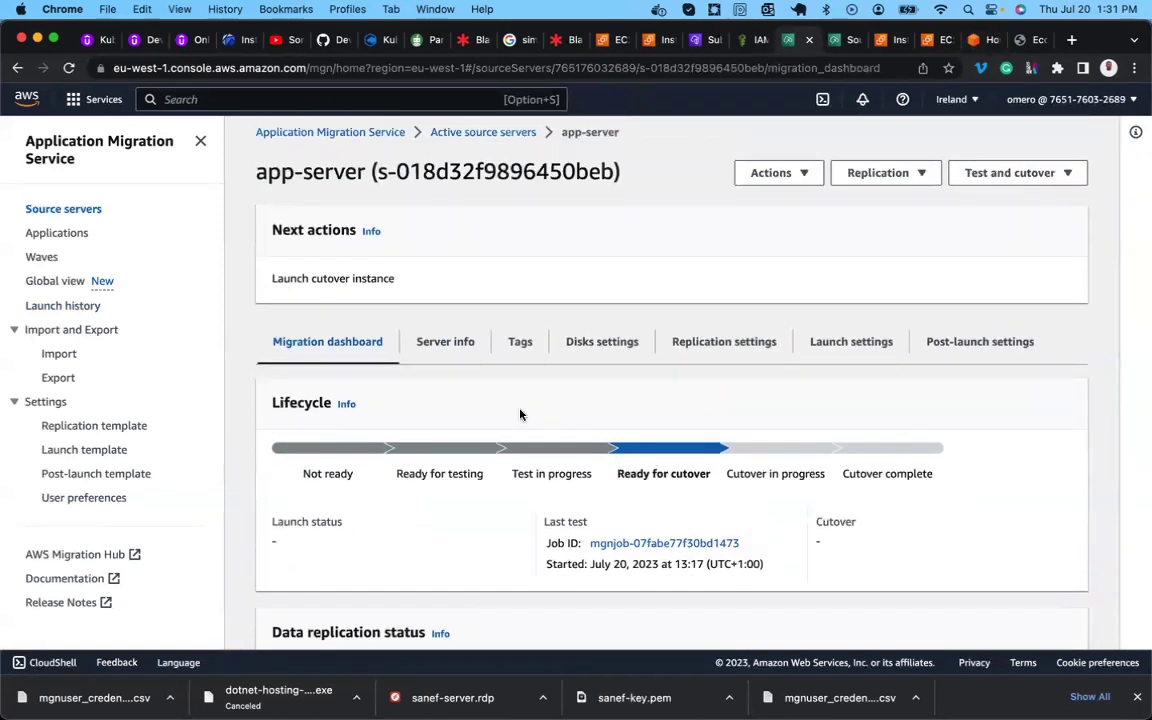
left_click(494, 131)
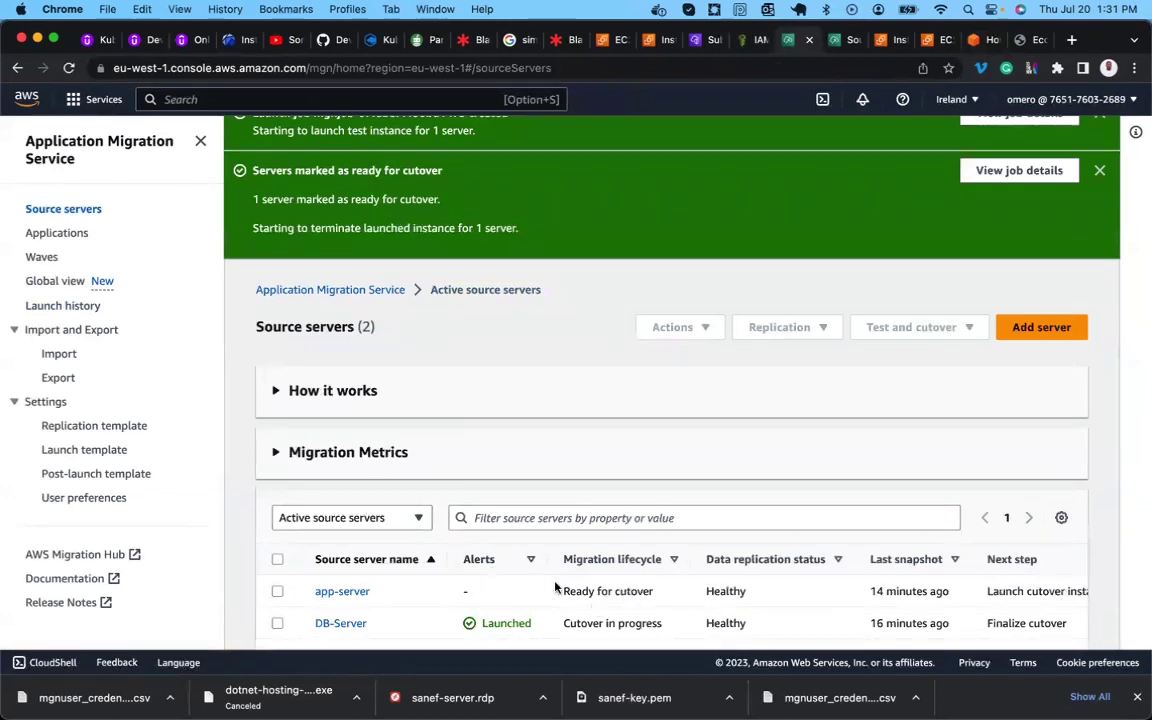
Select app-server, dismiss the three notification banners and show the Test and cutover menu.
left_click(277, 591)
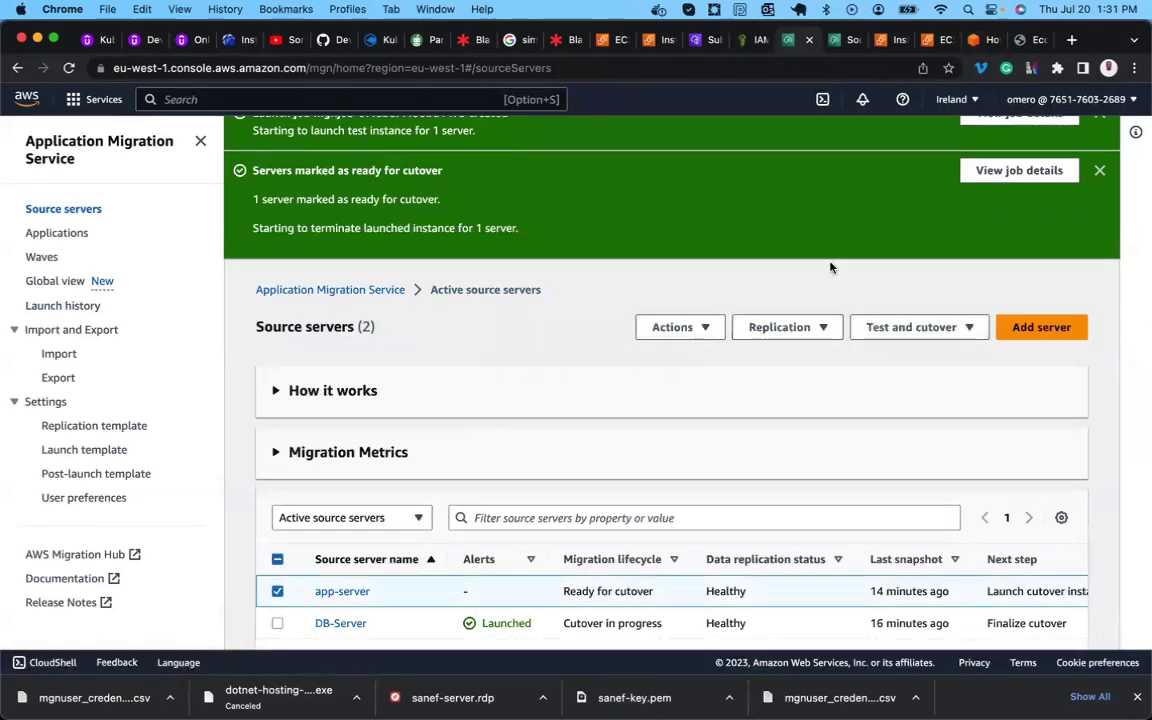
scroll(830, 267, "up", 3)
left_click(1100, 134)
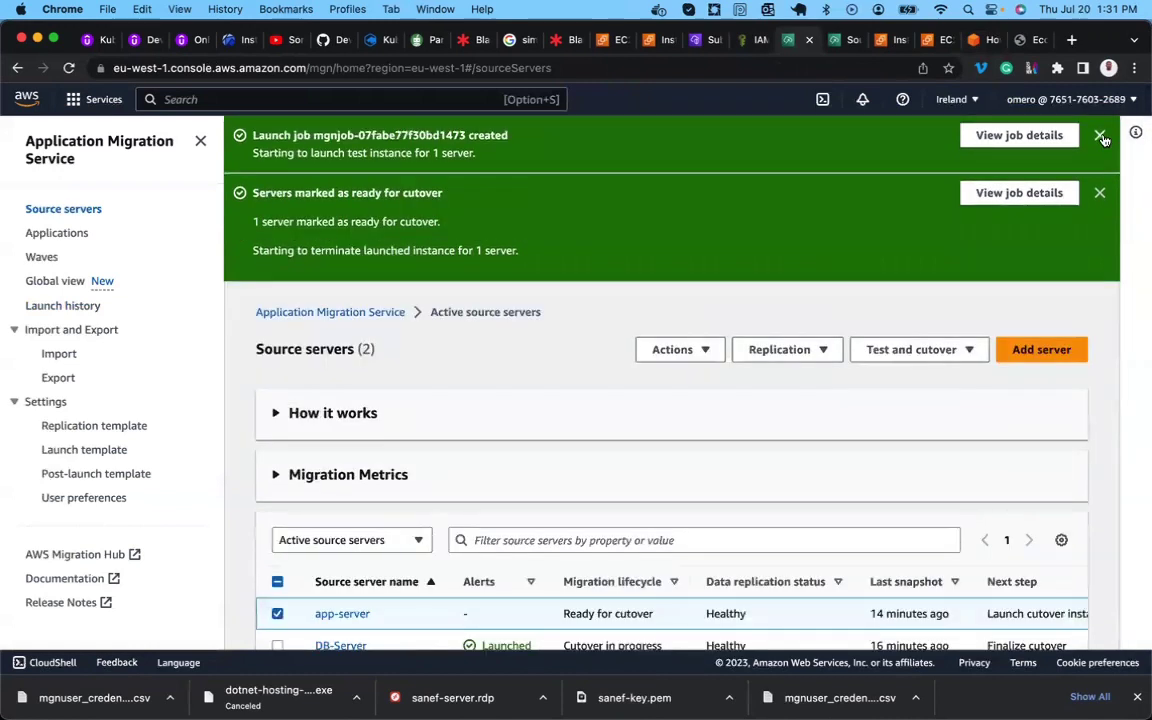
left_click(1100, 135)
left_click(1100, 136)
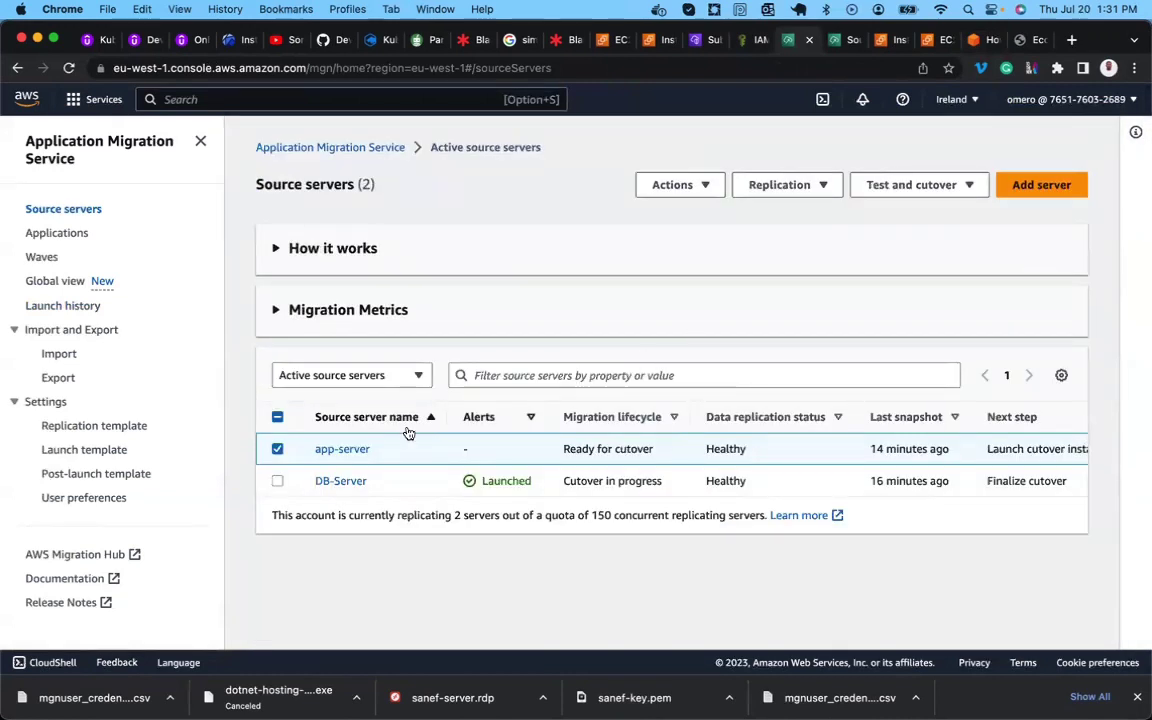
left_click(923, 190)
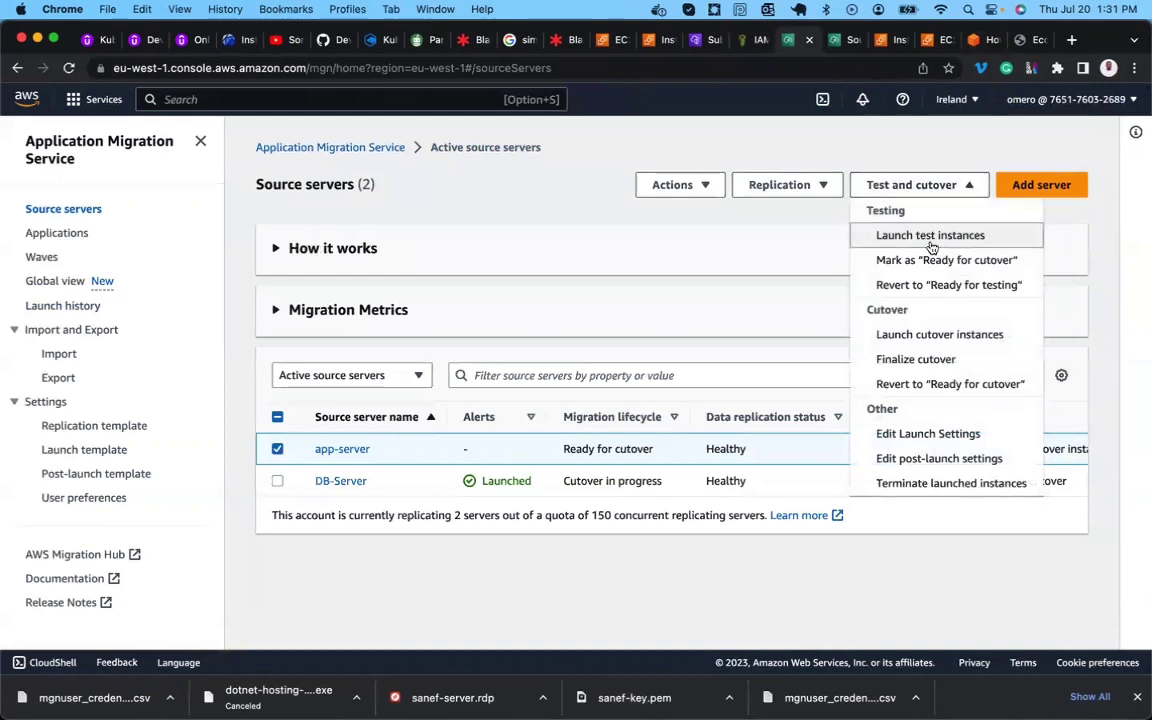
Launch the app-server cutover instance and open its new launch job details.
left_click(954, 343)
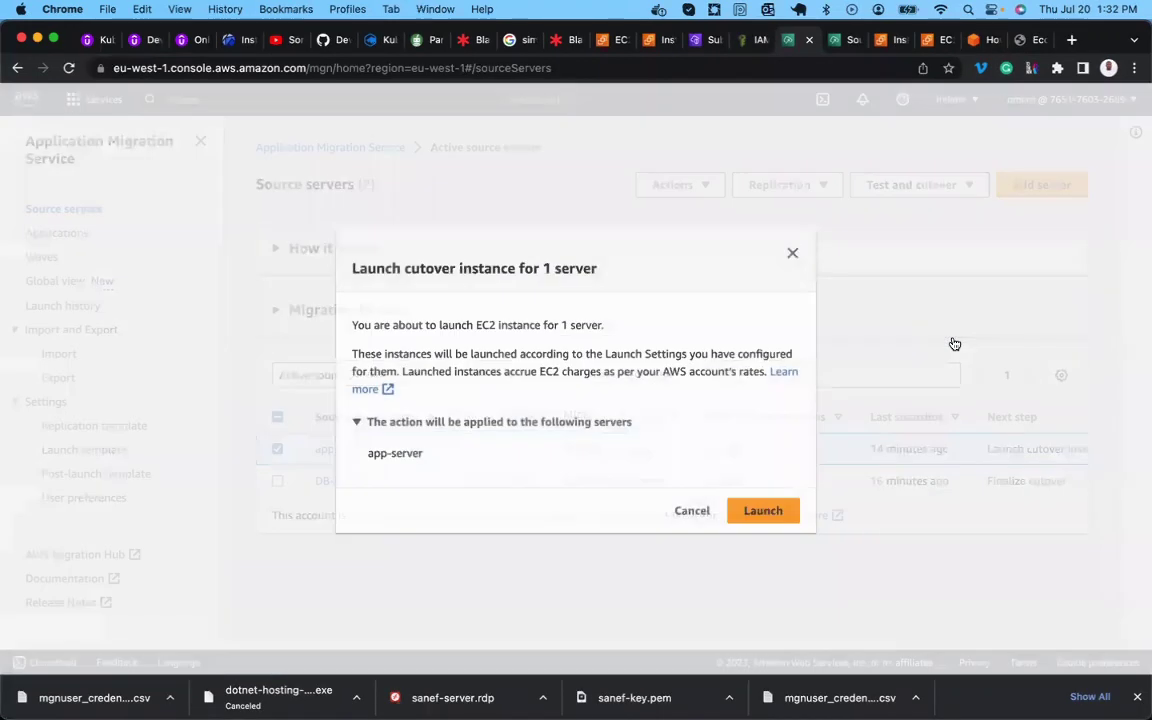
left_click(744, 509)
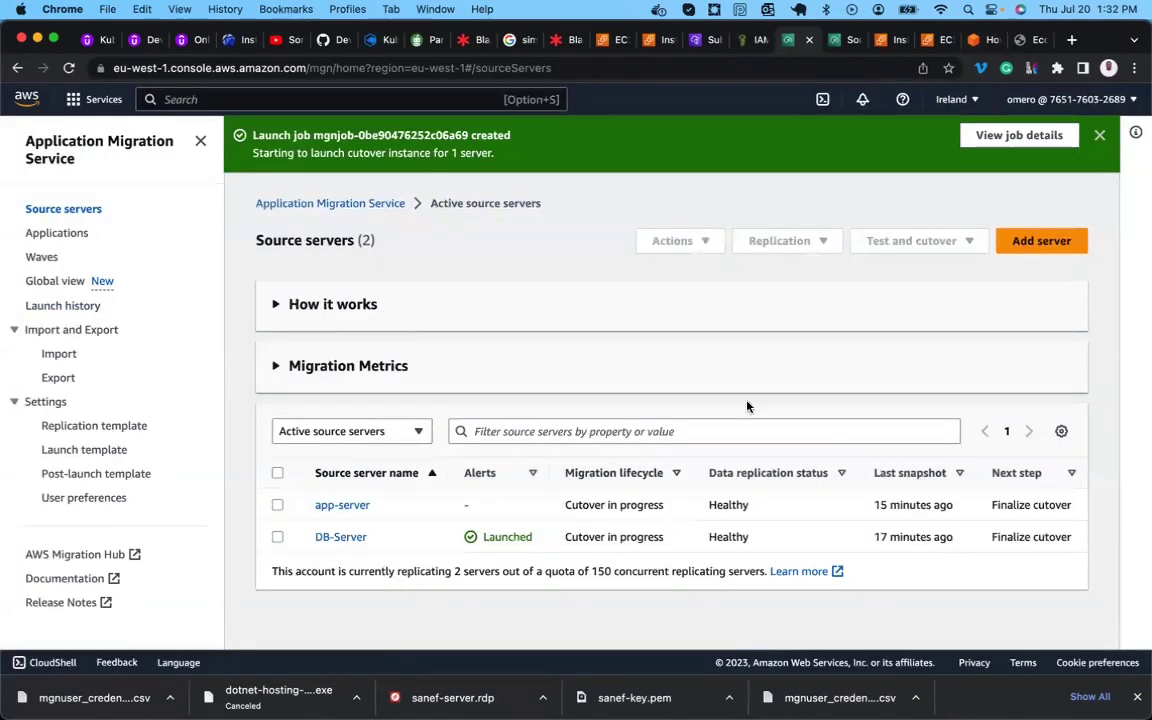
left_click(1005, 140)
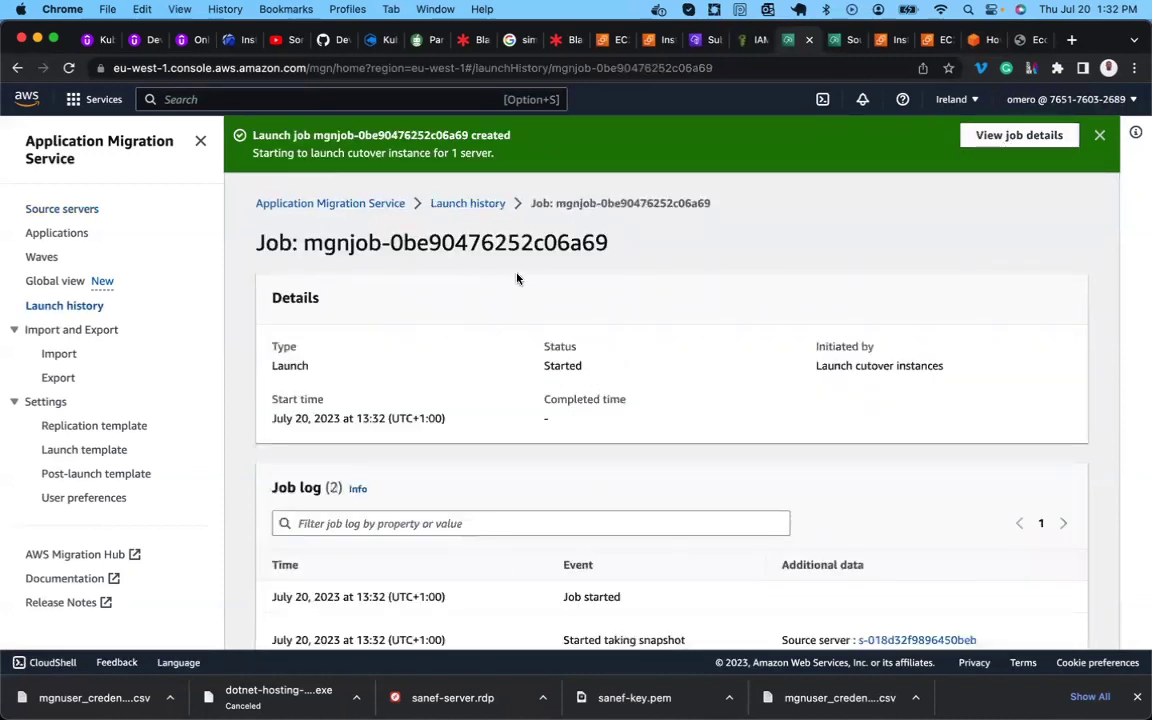
Check DB-Server's Cutover complete lifecycle stage, then return to the app-server launch job.
left_click(843, 40)
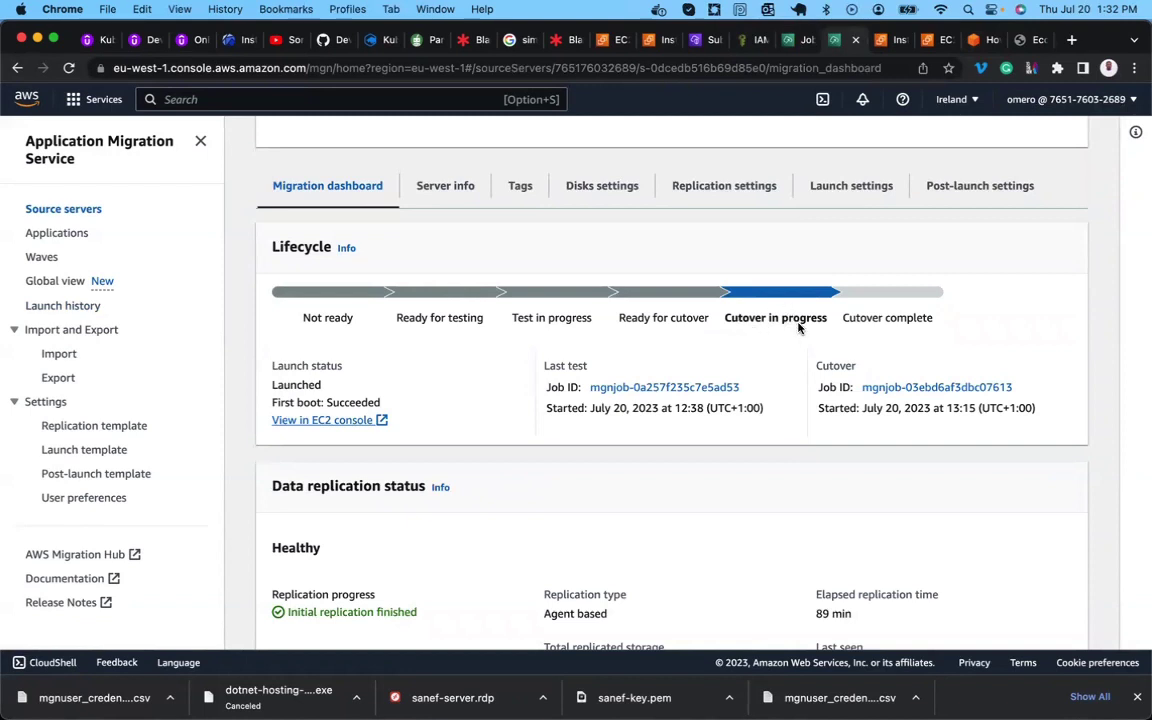
triple_click(901, 318)
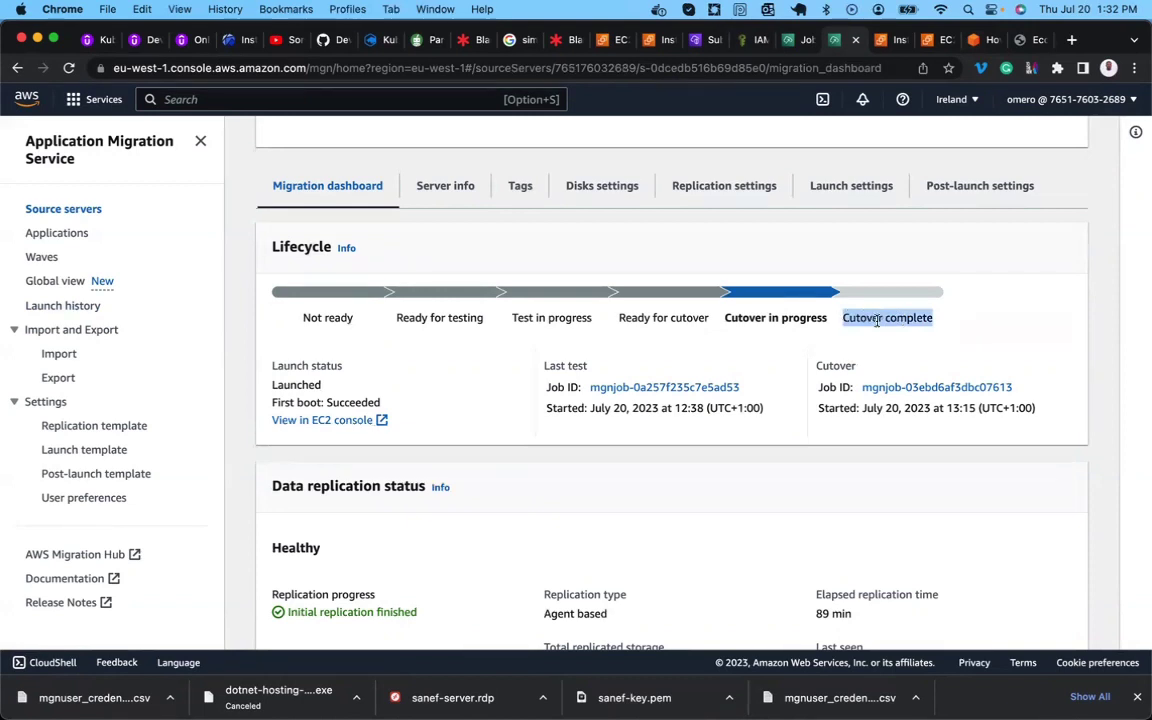
scroll(760, 336, "up", 2)
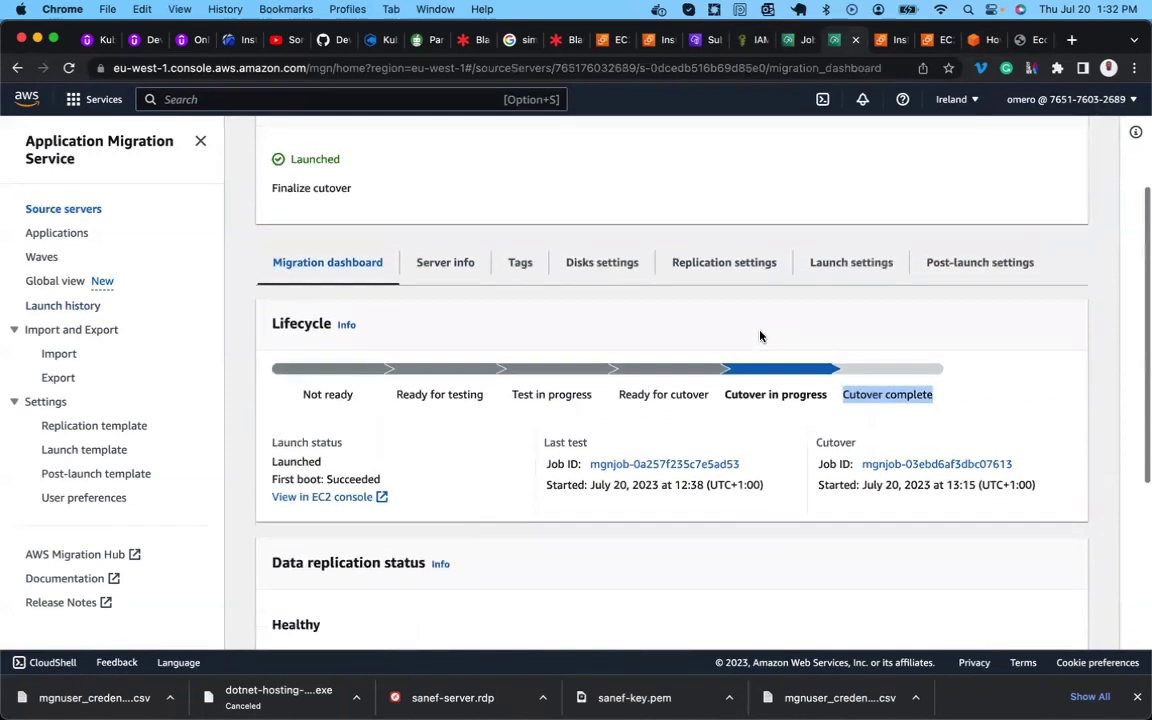
scroll(760, 336, "up", 3)
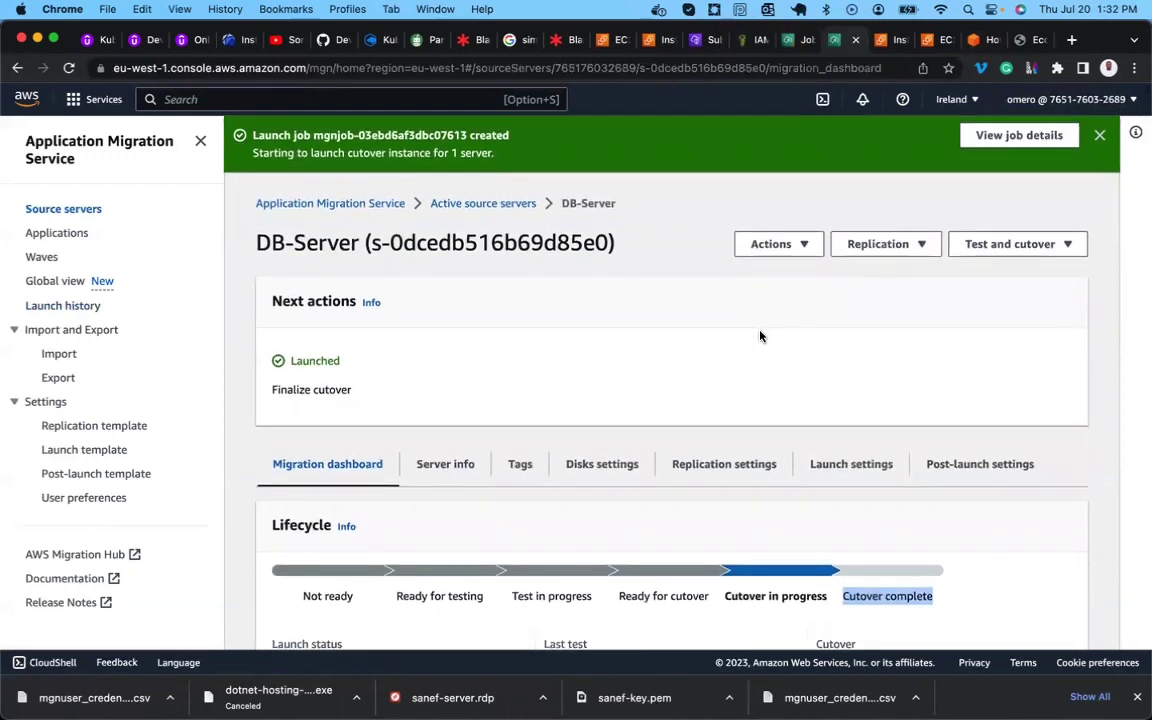
left_click(790, 41)
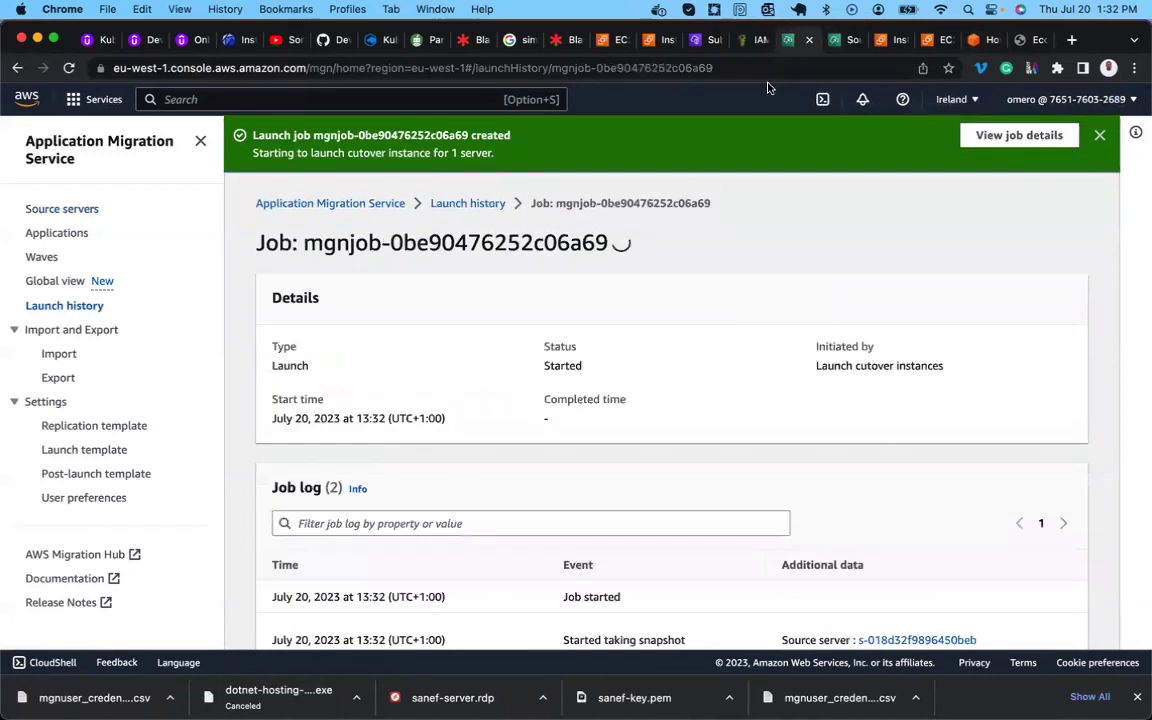
Verify the app-server launch job status is Completed, review its log, and return to Source servers.
double_click(565, 361)
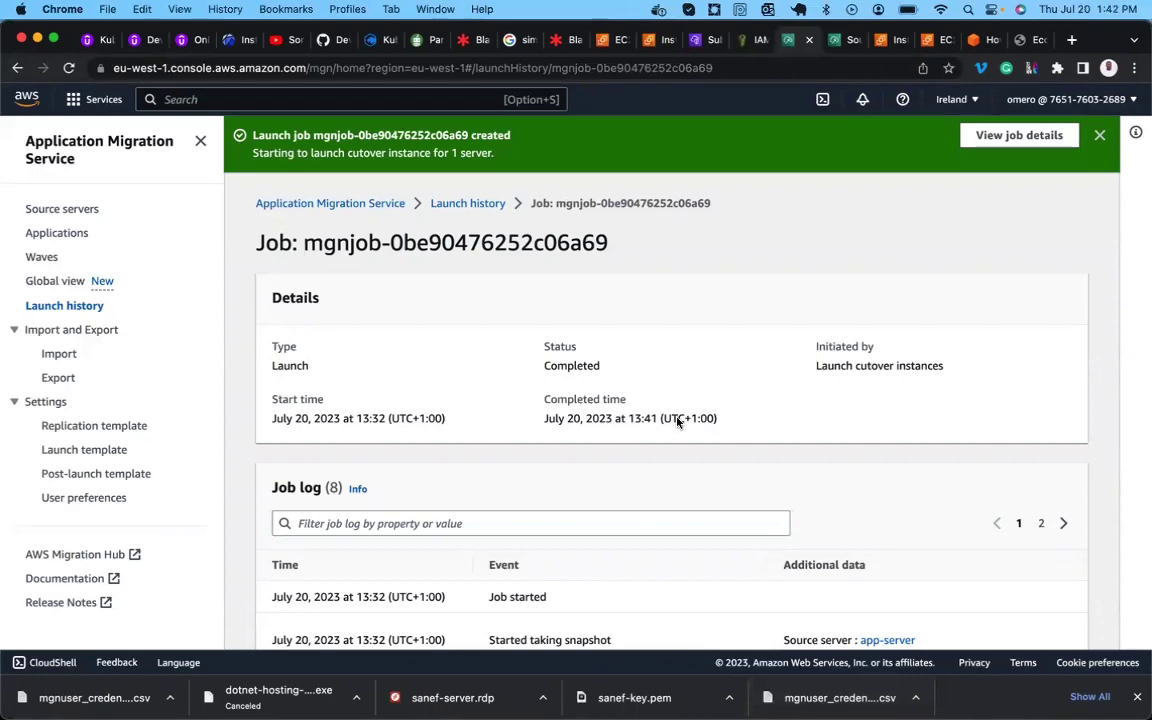
scroll(677, 422, "down", 3)
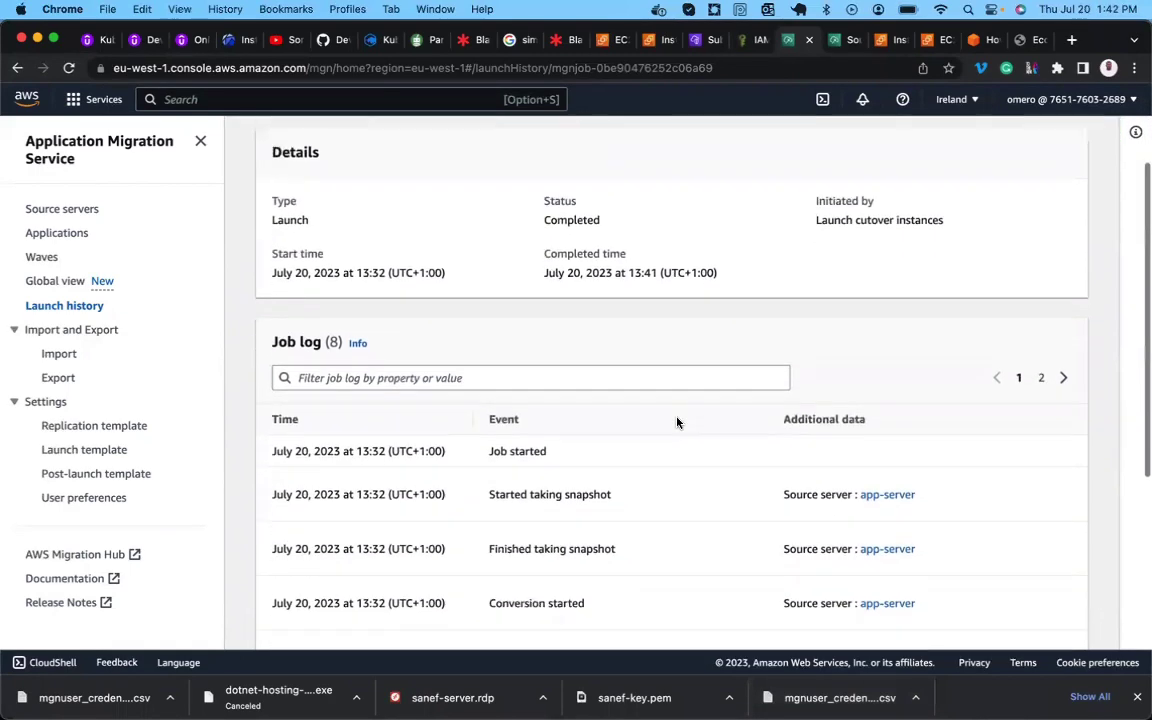
scroll(677, 422, "down", 7)
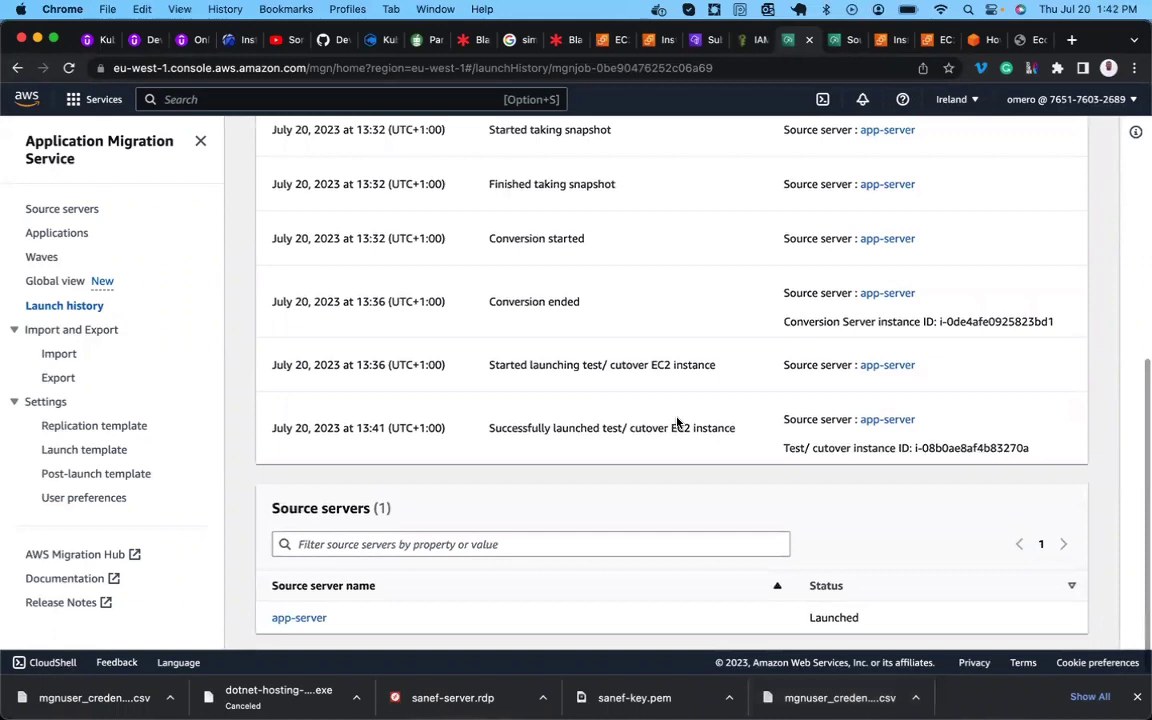
scroll(580, 470, "up", 10)
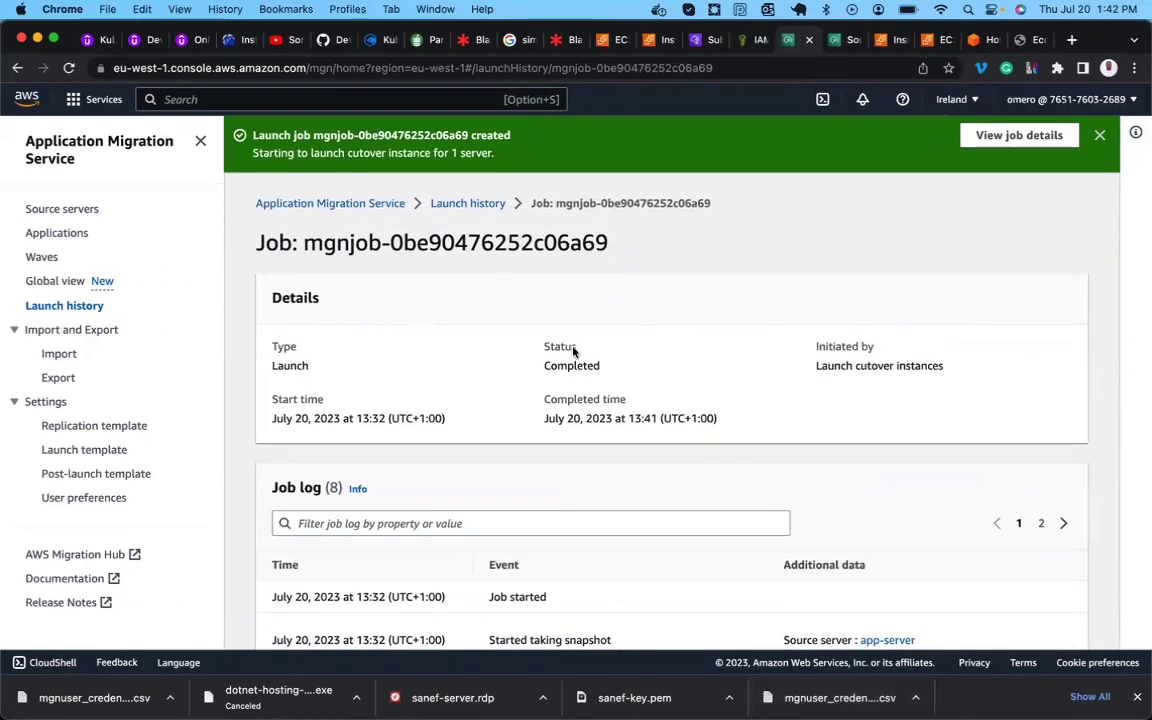
scroll(480, 441, "down", 5)
scroll(355, 612, "down", 3)
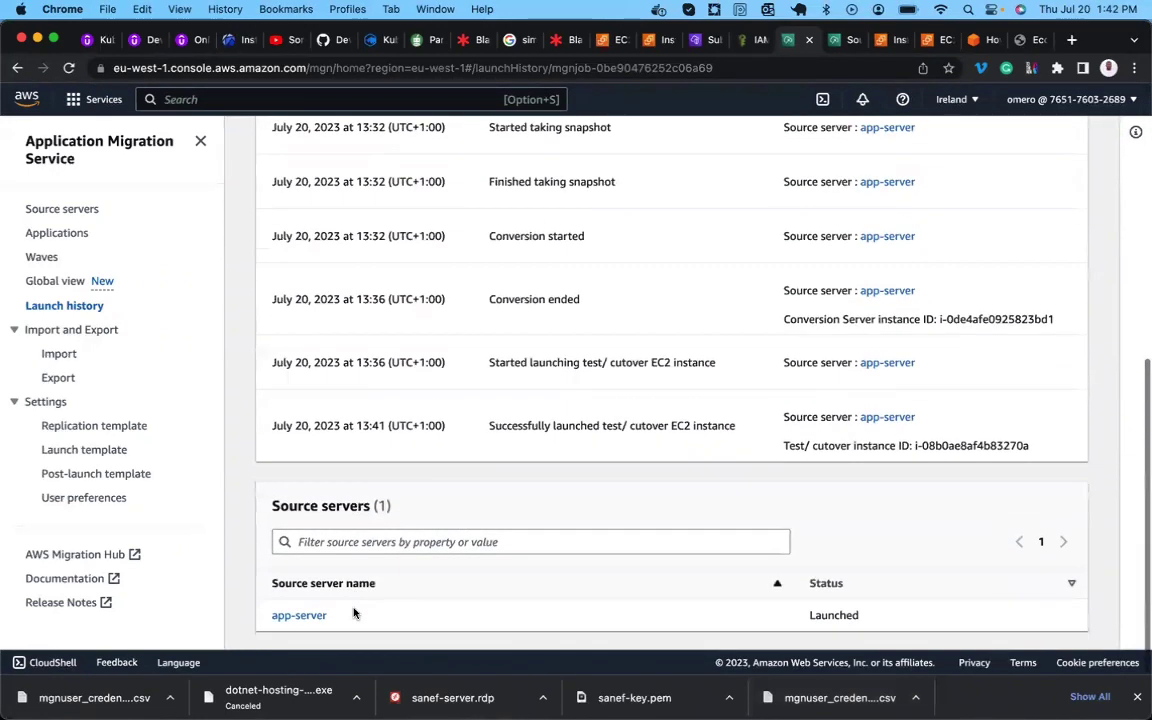
left_click(84, 211)
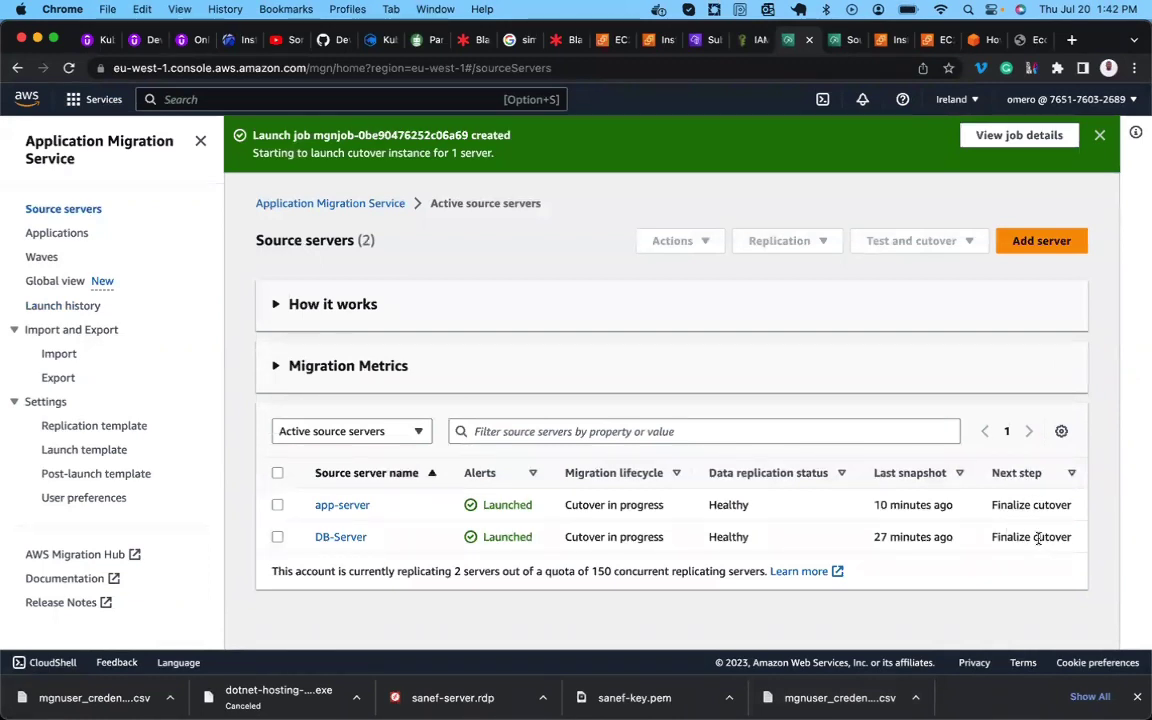
Read the AWS Blog guide's Finalize cutover section, then go to the old Cara shop tab.
left_click(985, 40)
scroll(336, 490, "down", 1)
scroll(336, 490, "down", 3)
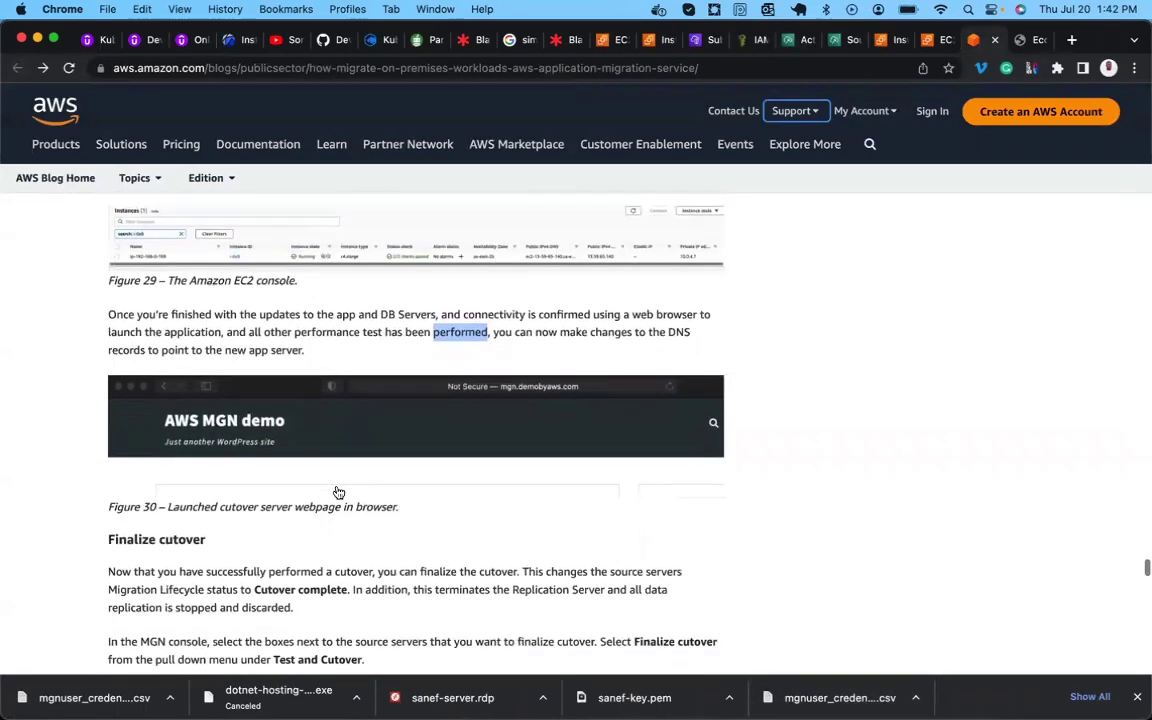
triple_click(147, 541)
scroll(147, 541, "down", 1)
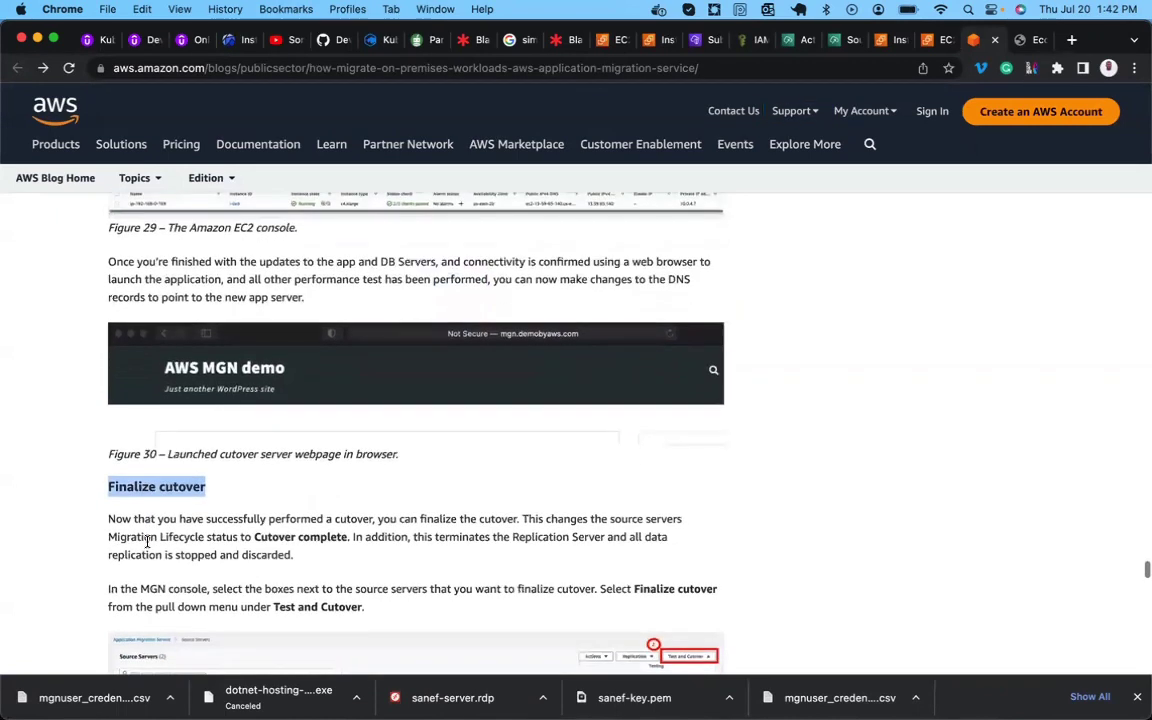
scroll(147, 541, "up", 1)
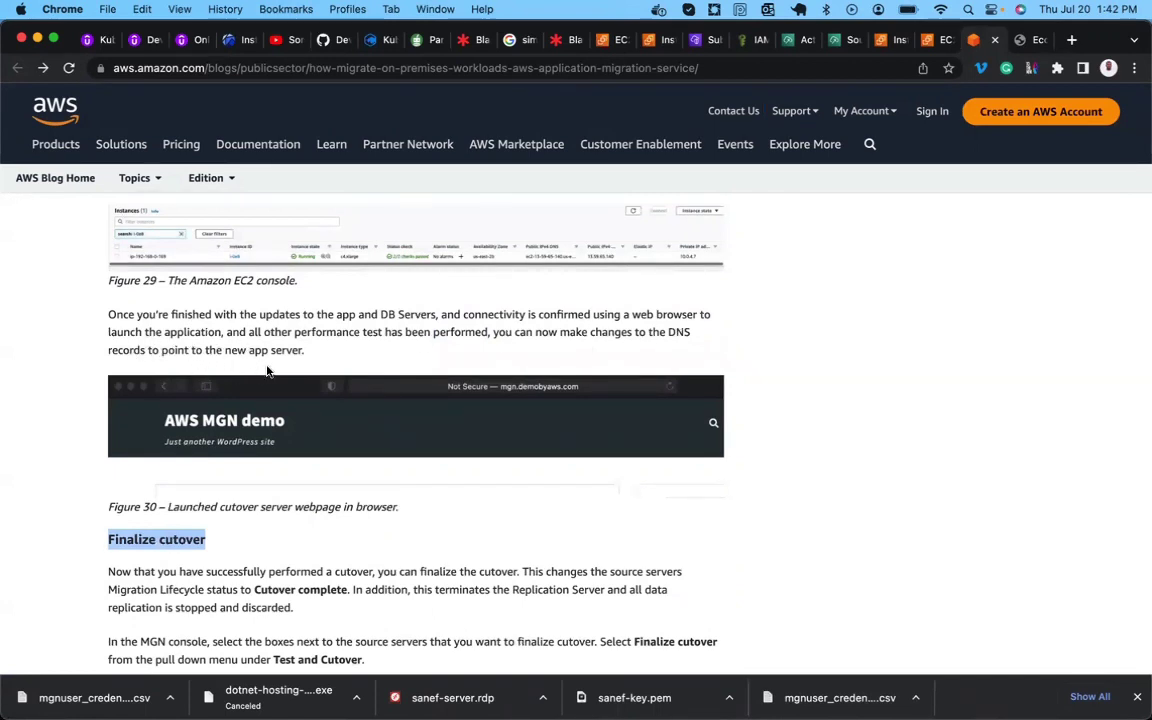
scroll(267, 352, "down", 2)
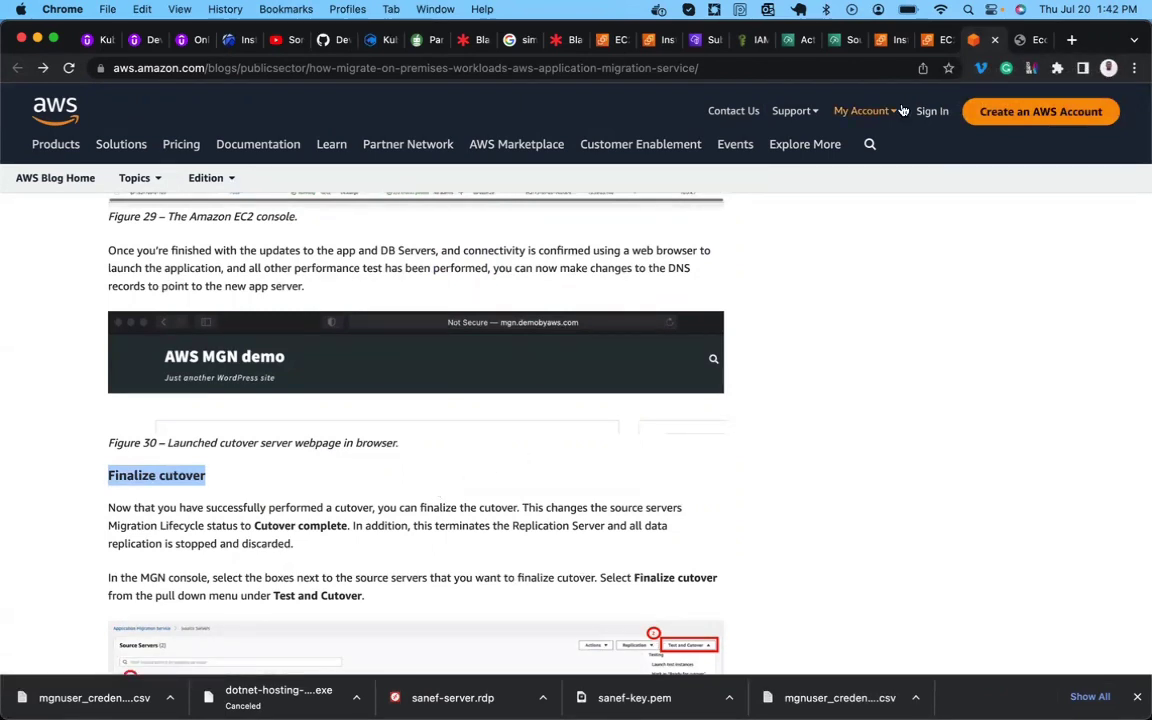
left_click(1020, 42)
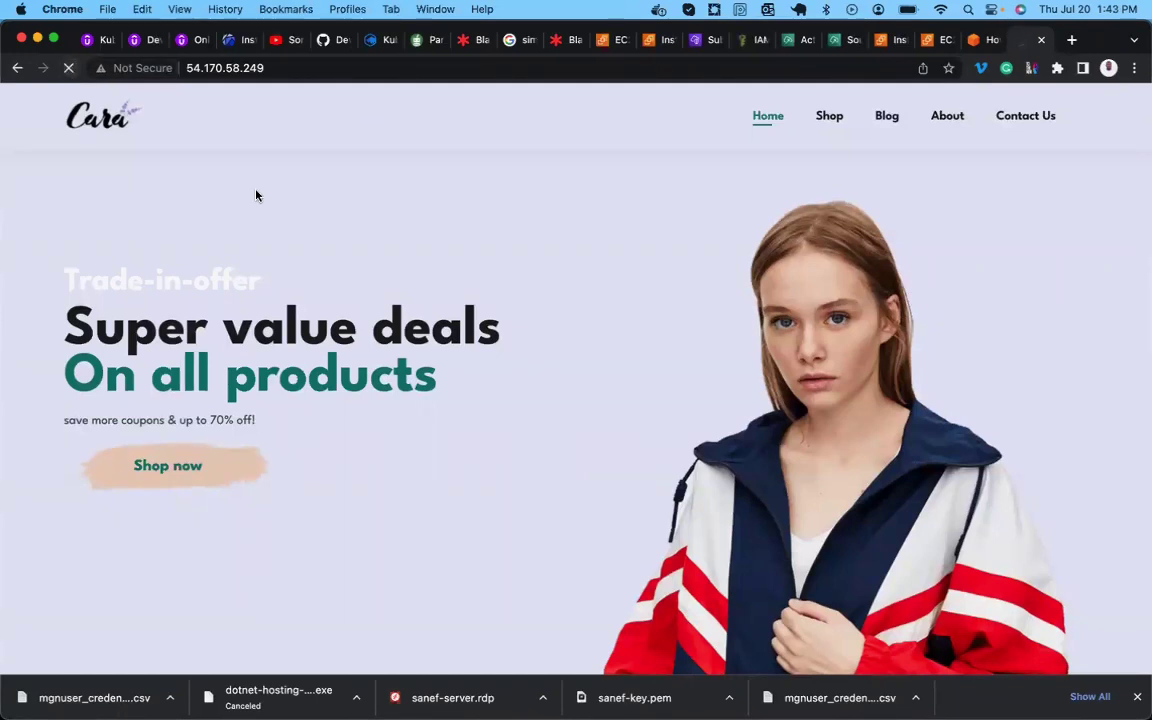
Close the old Cara shop, refresh EC2 Instances, clear the ID filter and select app-server.
left_click(1042, 42)
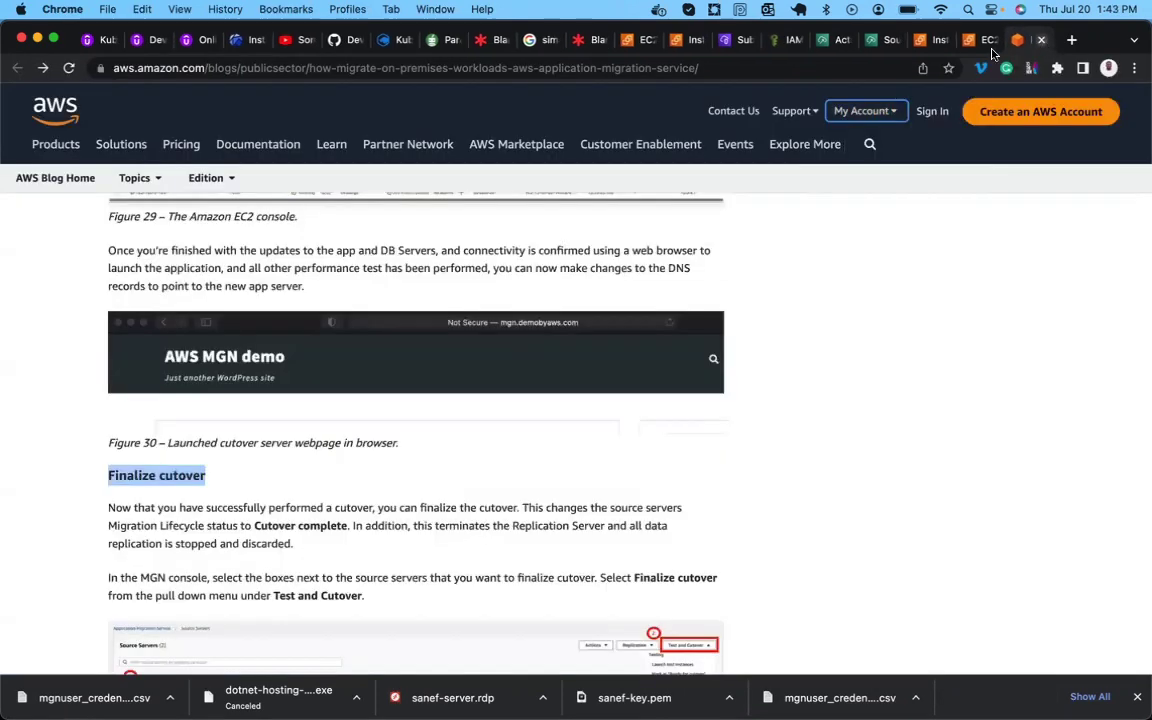
left_click(928, 44)
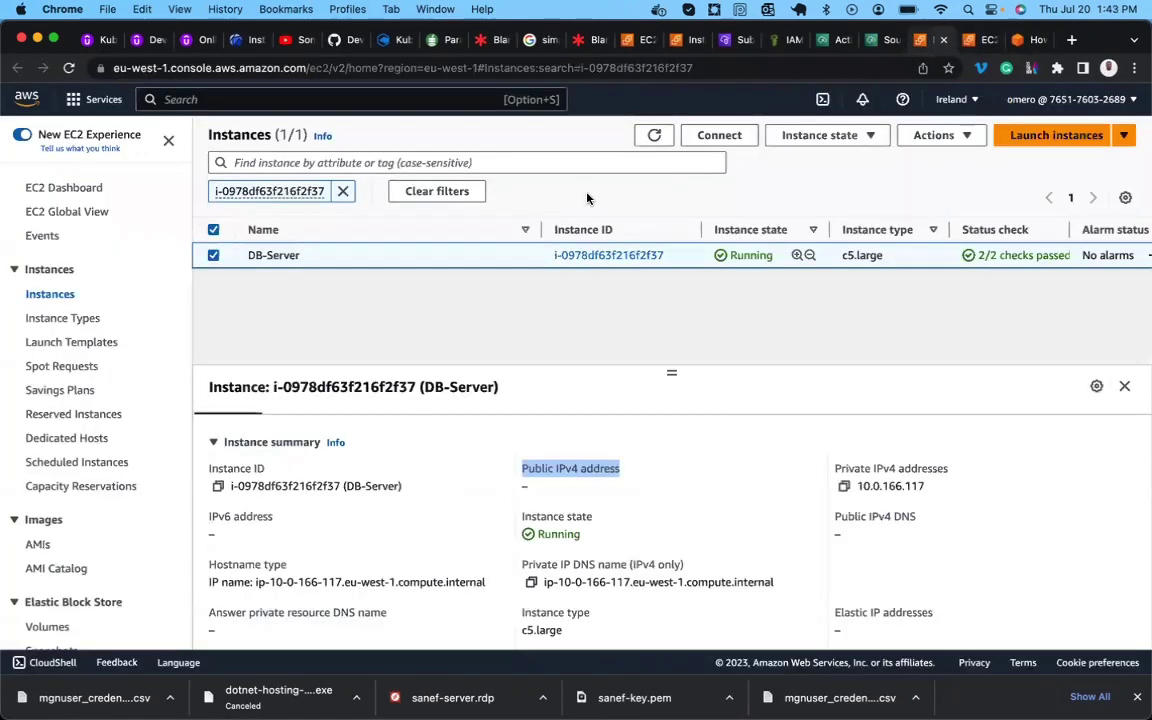
left_click(655, 135)
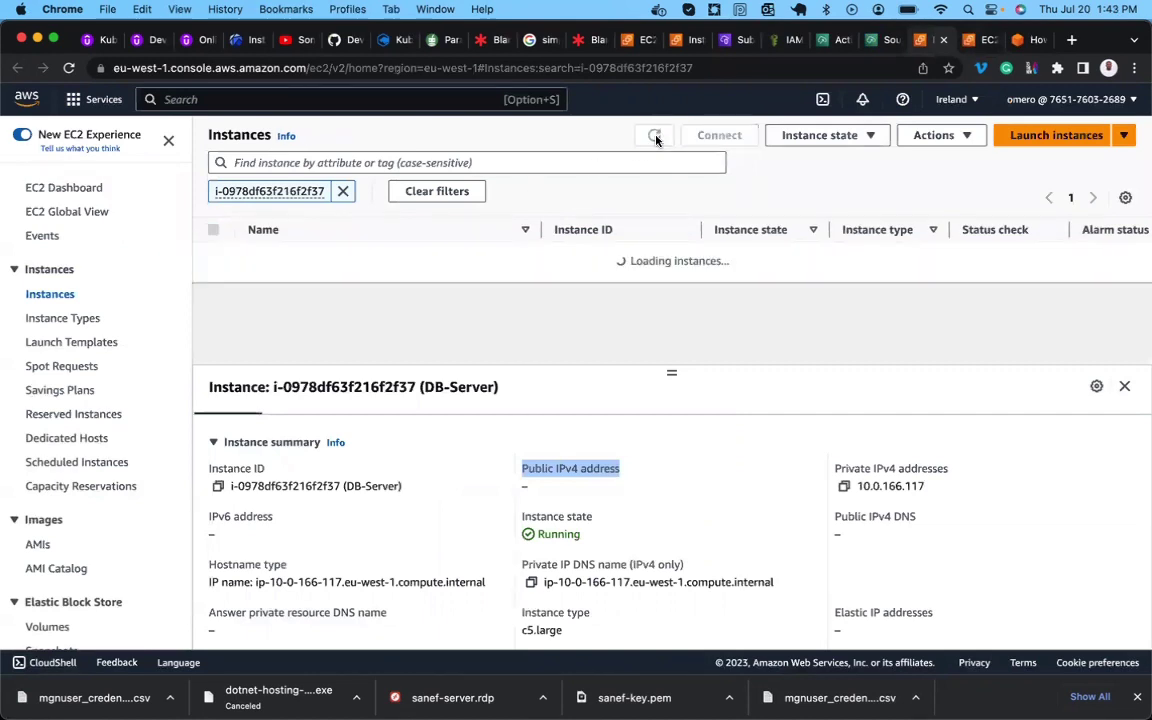
left_click(344, 192)
scroll(290, 265, "down", 5)
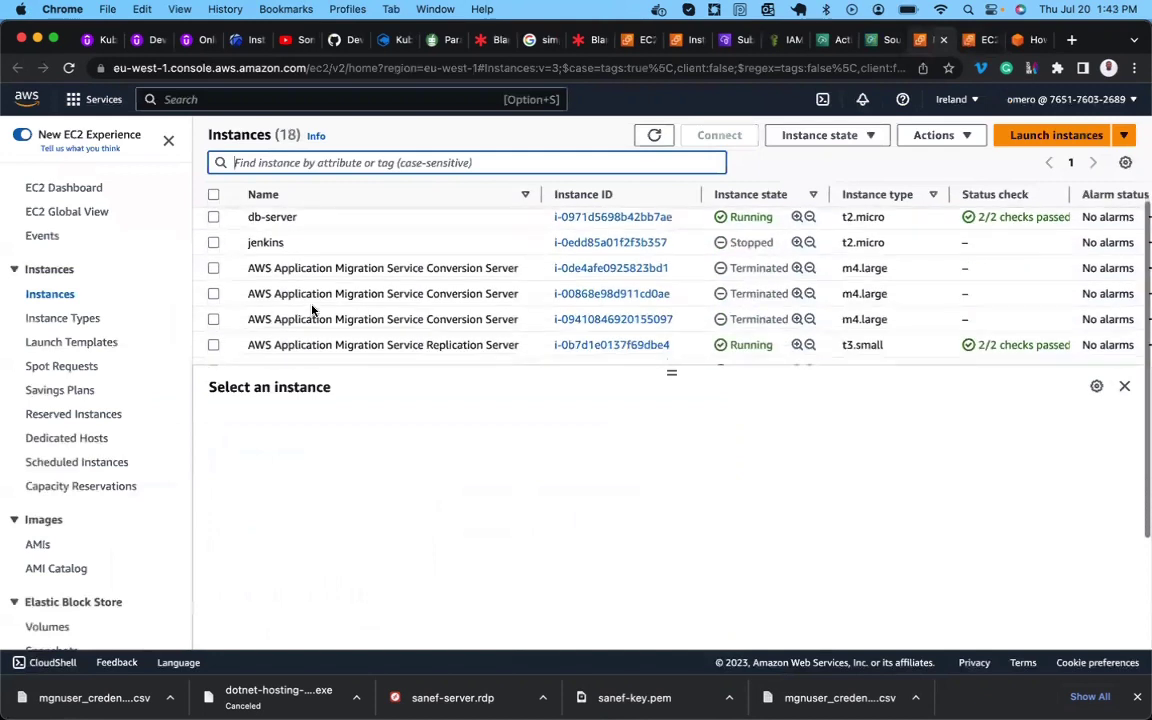
scroll(312, 310, "down", 3)
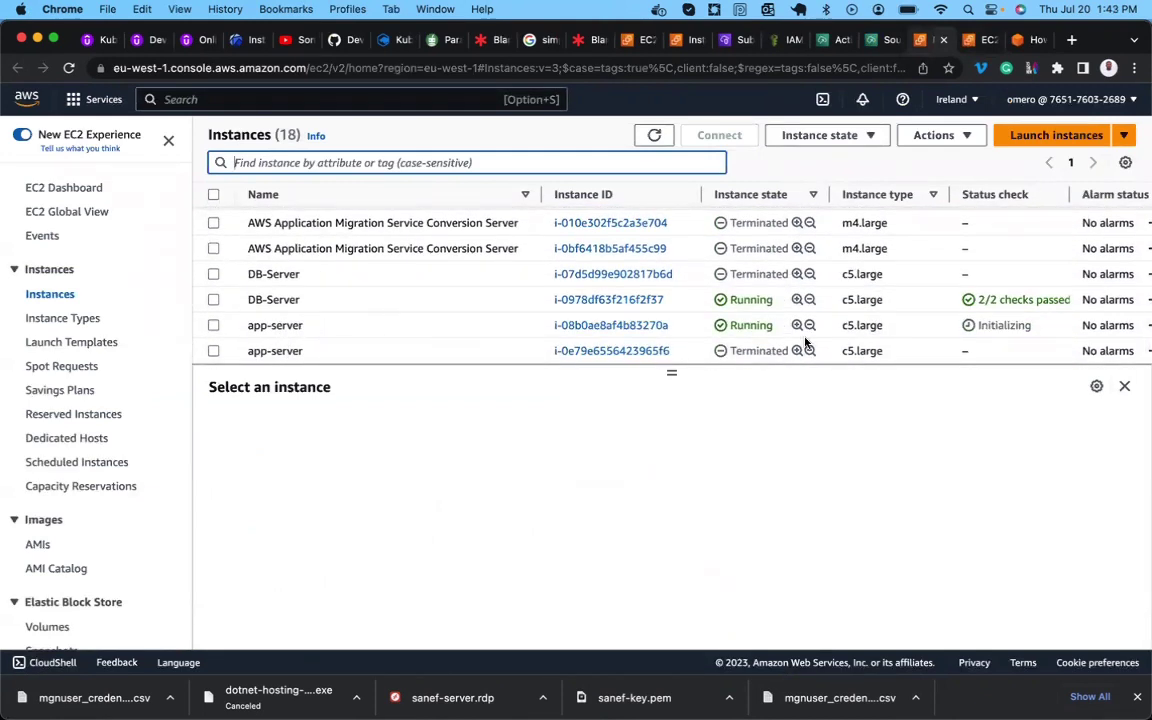
left_click(371, 331)
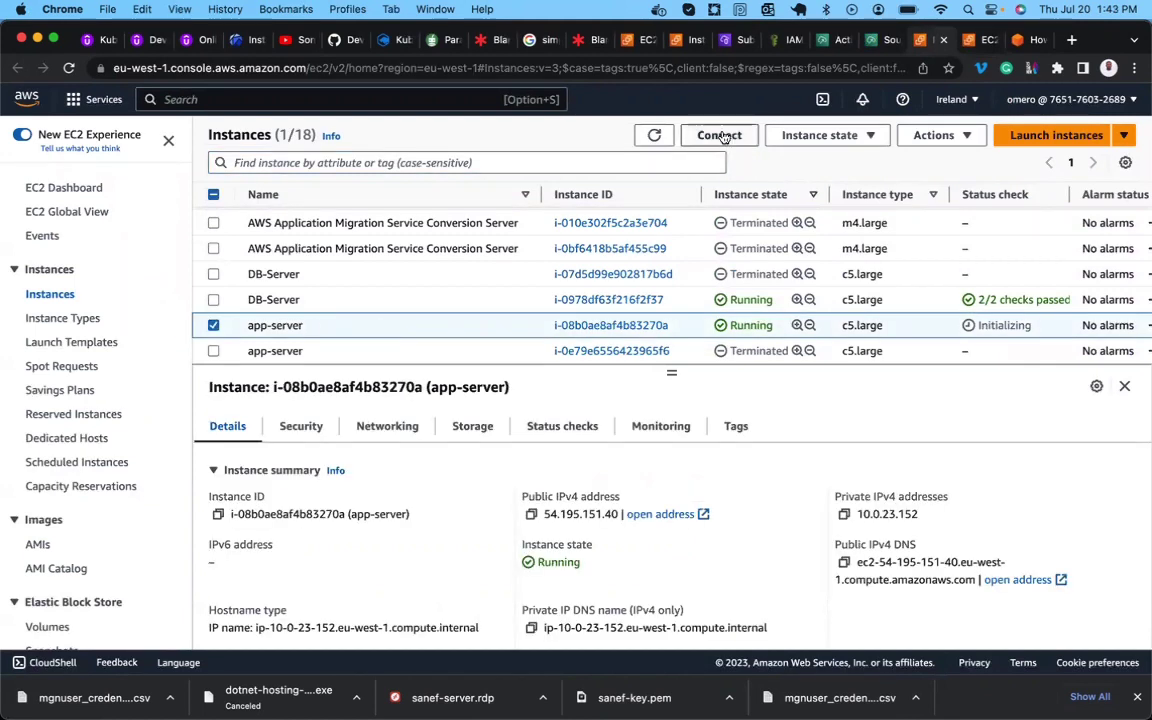
Load app-server's public IPv4 54.195.151.40 in a new tab to confirm the Cara shop works.
left_click(531, 514)
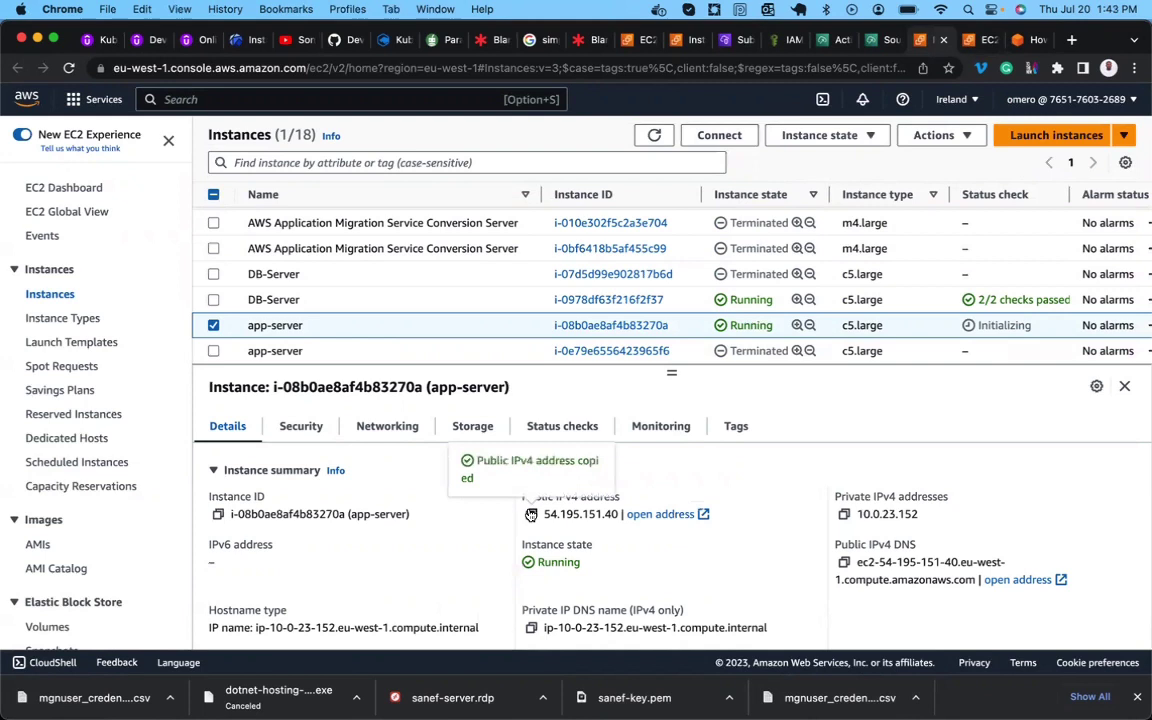
left_click(1073, 40)
key("super+v")
key("Return")
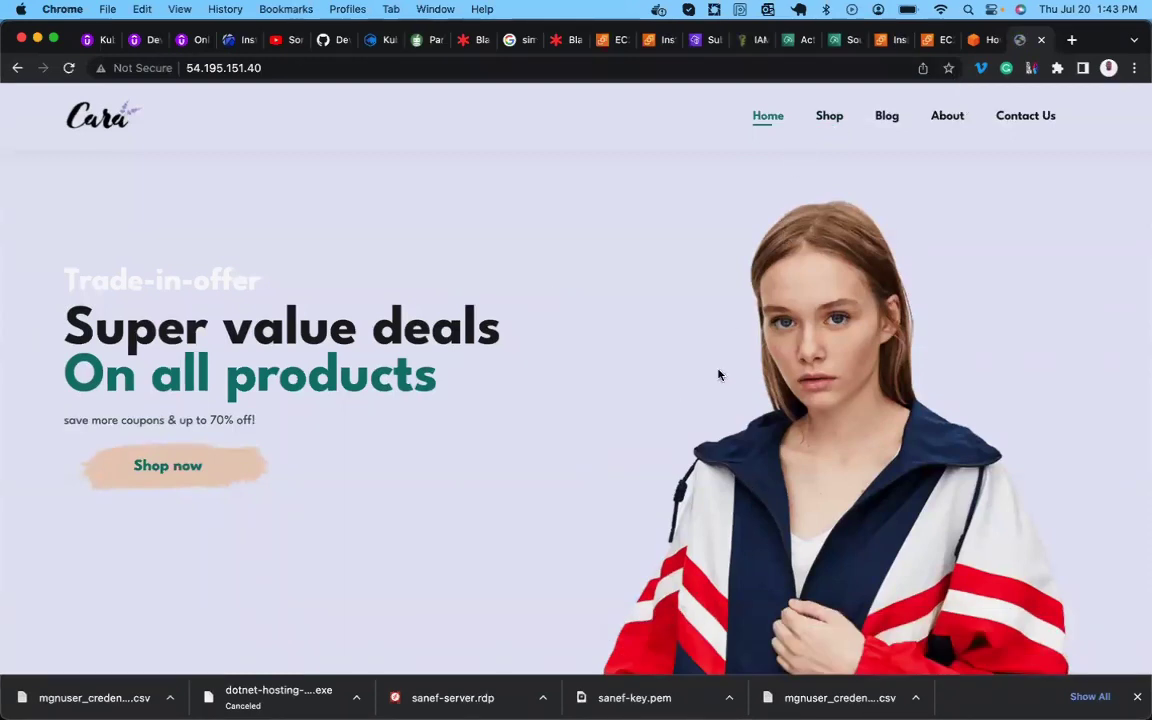
left_click(801, 41)
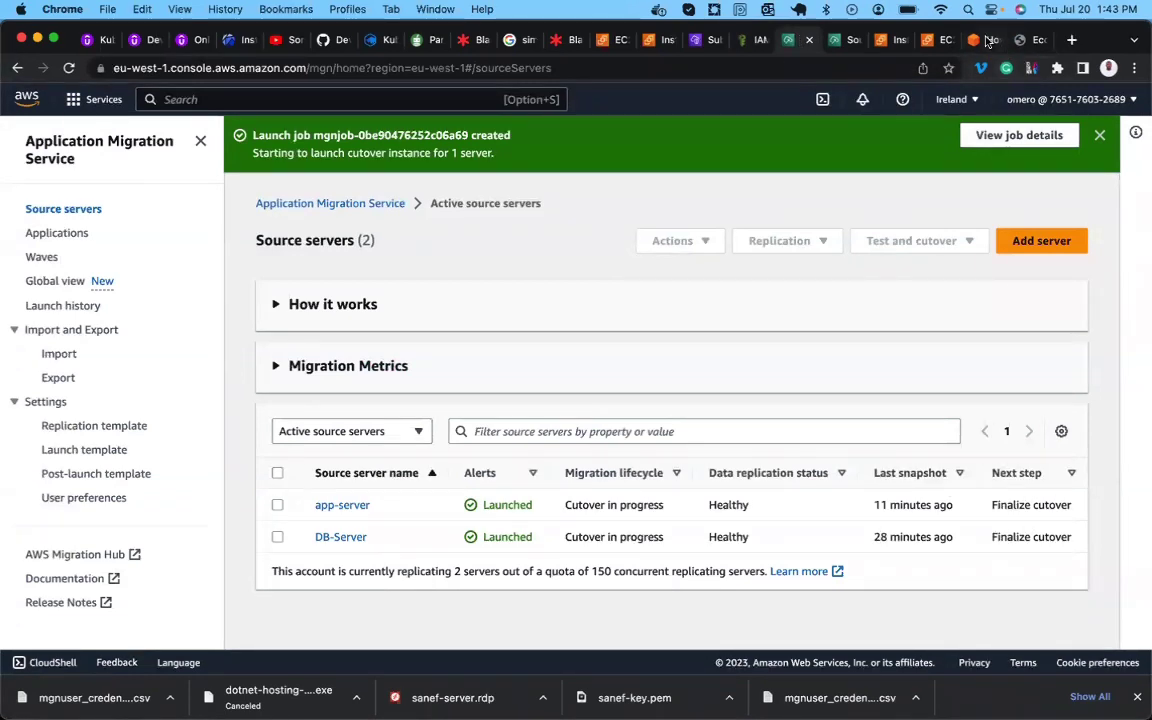
Revisit the Finalize cutover section, highlighting 'performed', 'cutover' and 'Cutover complete'.
left_click(1005, 42)
scroll(411, 482, "down", 1)
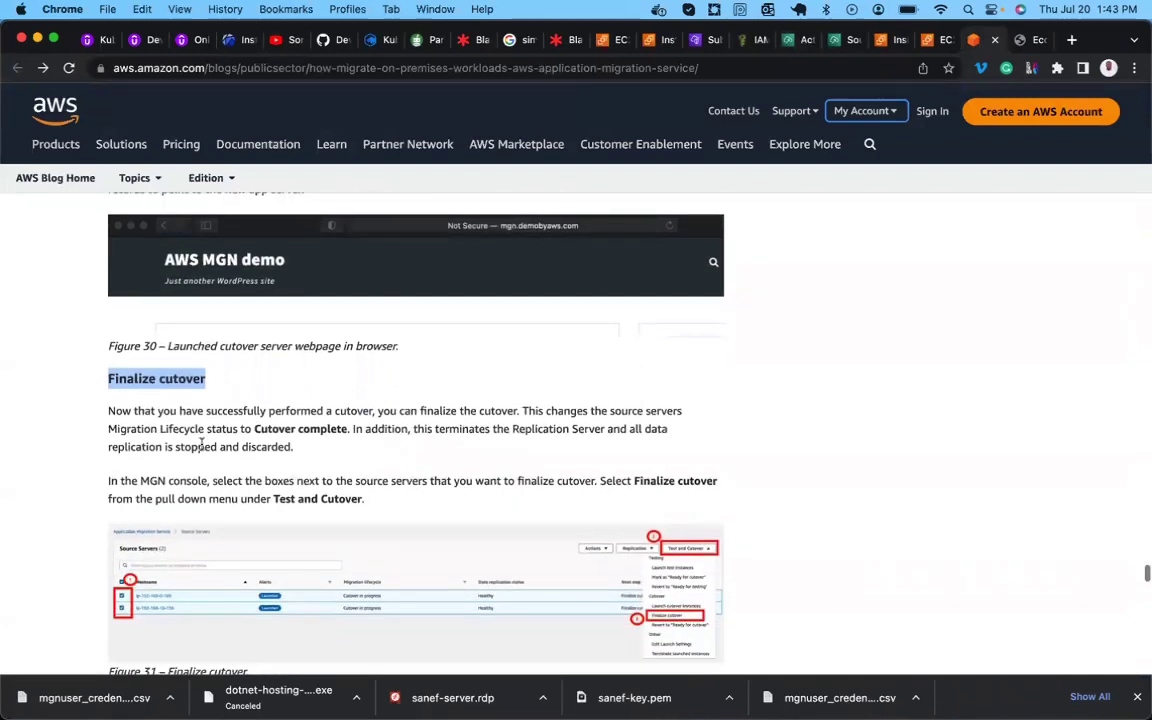
double_click(298, 411)
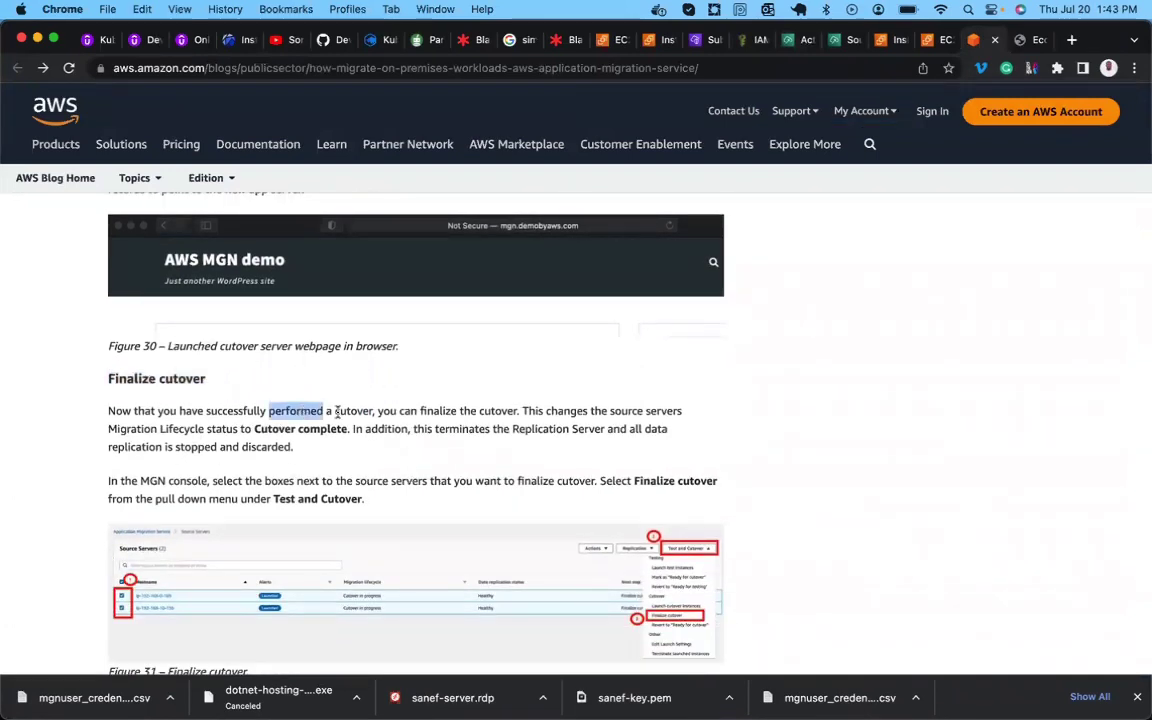
double_click(495, 411)
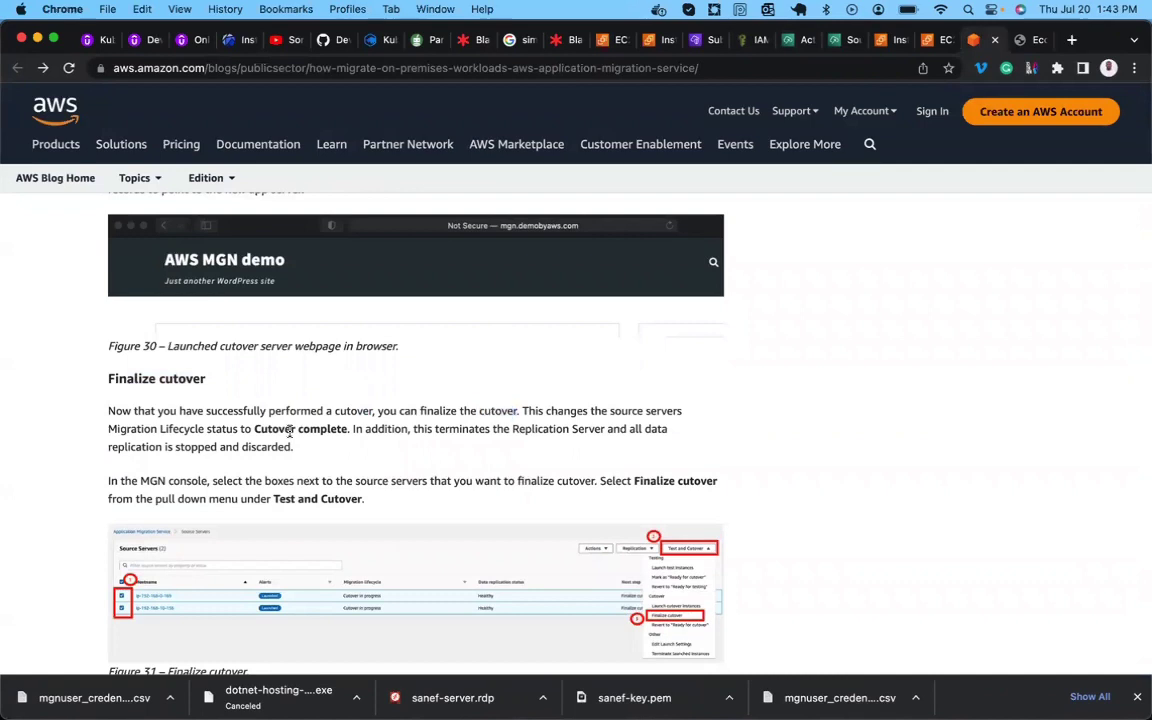
double_click(276, 430)
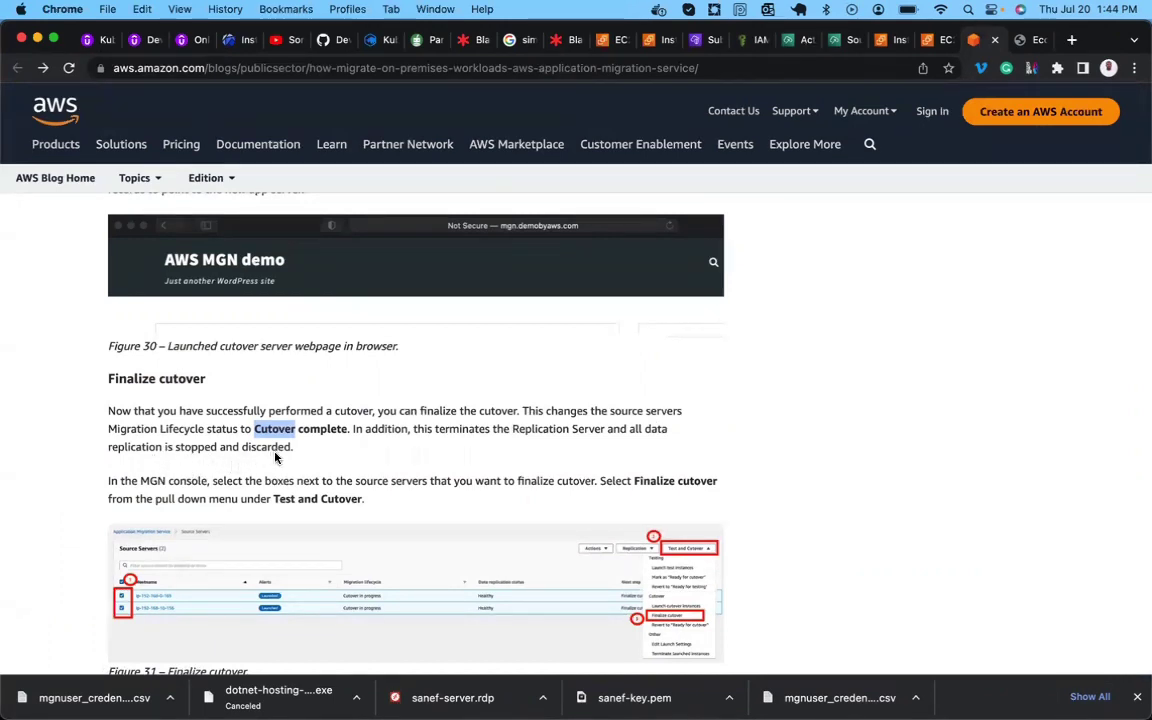
Read through the remaining finalize cutover steps, then return to the source servers list.
scroll(245, 458, "down", 2)
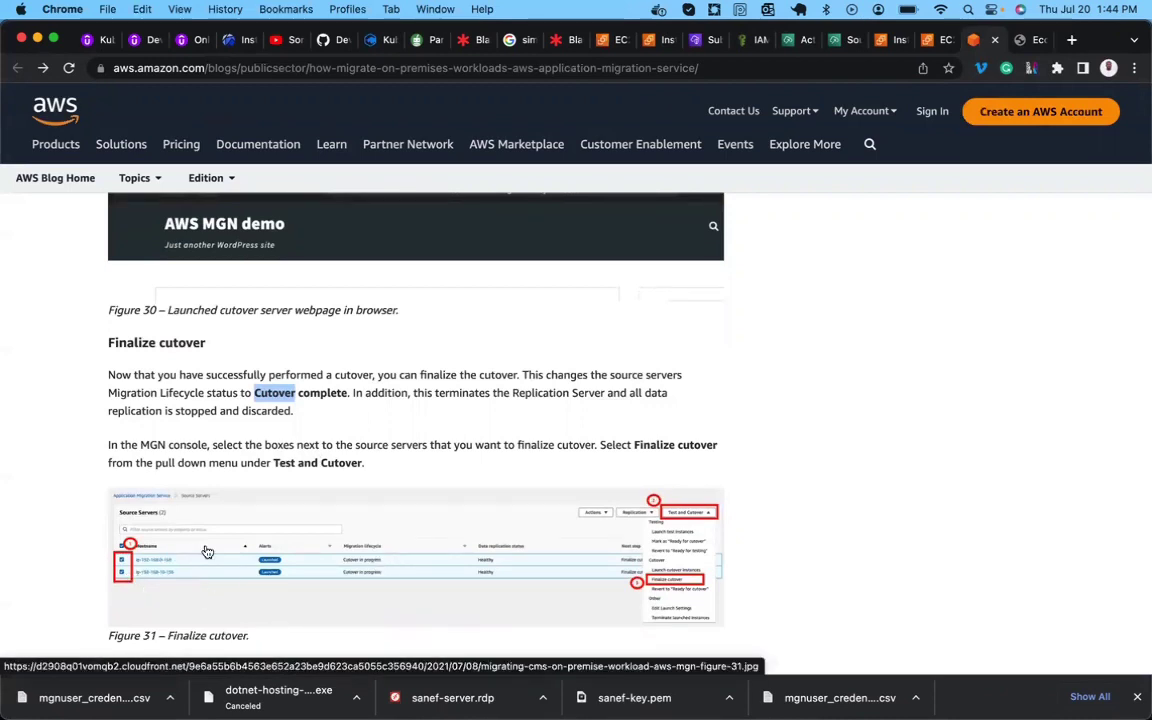
scroll(207, 552, "down", 5)
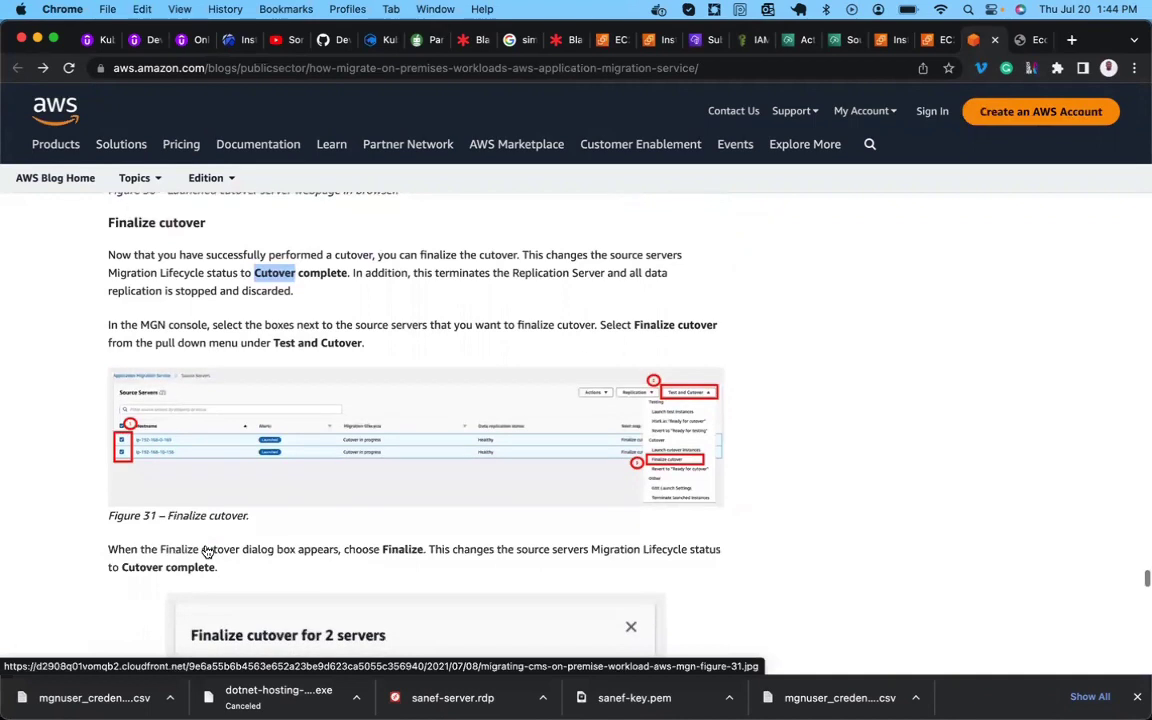
scroll(207, 550, "up", 1)
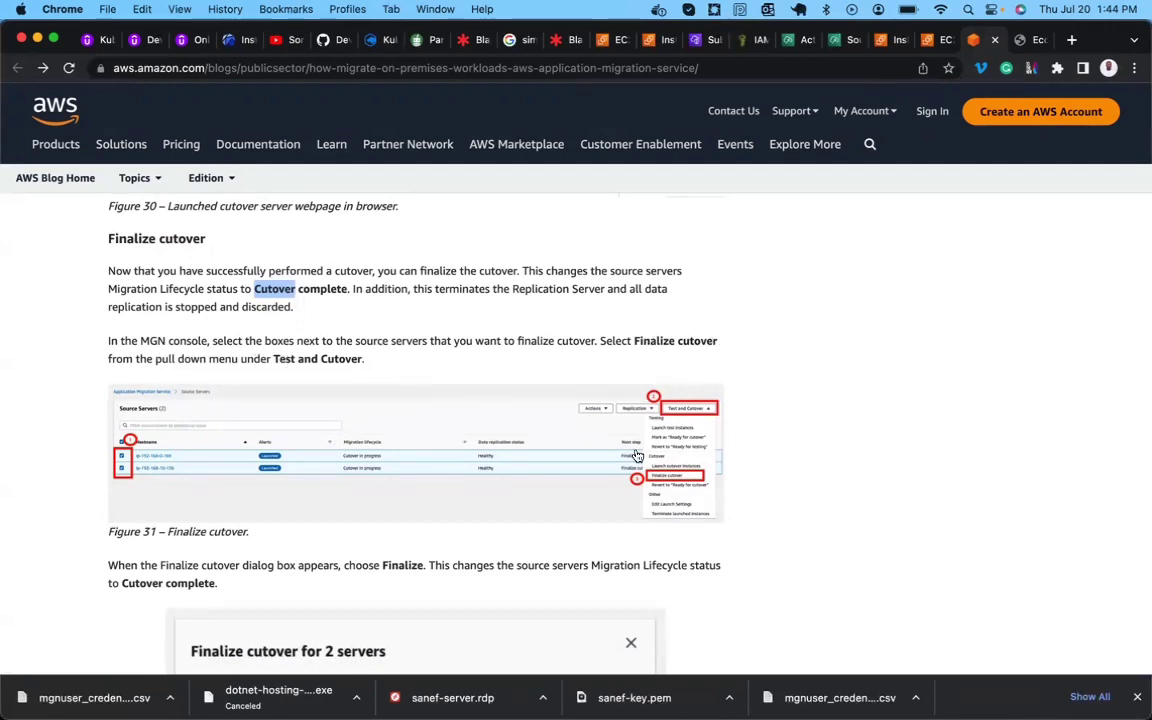
scroll(741, 428, "down", 2)
scroll(741, 428, "down", 3)
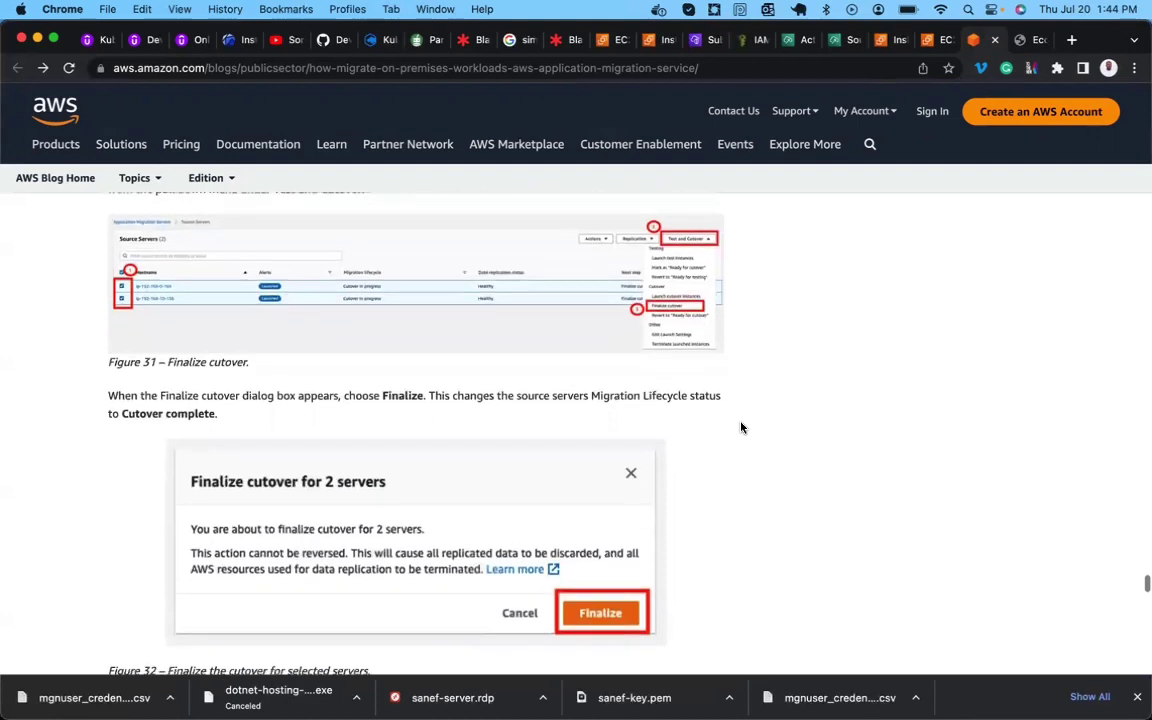
scroll(640, 516, "down", 2)
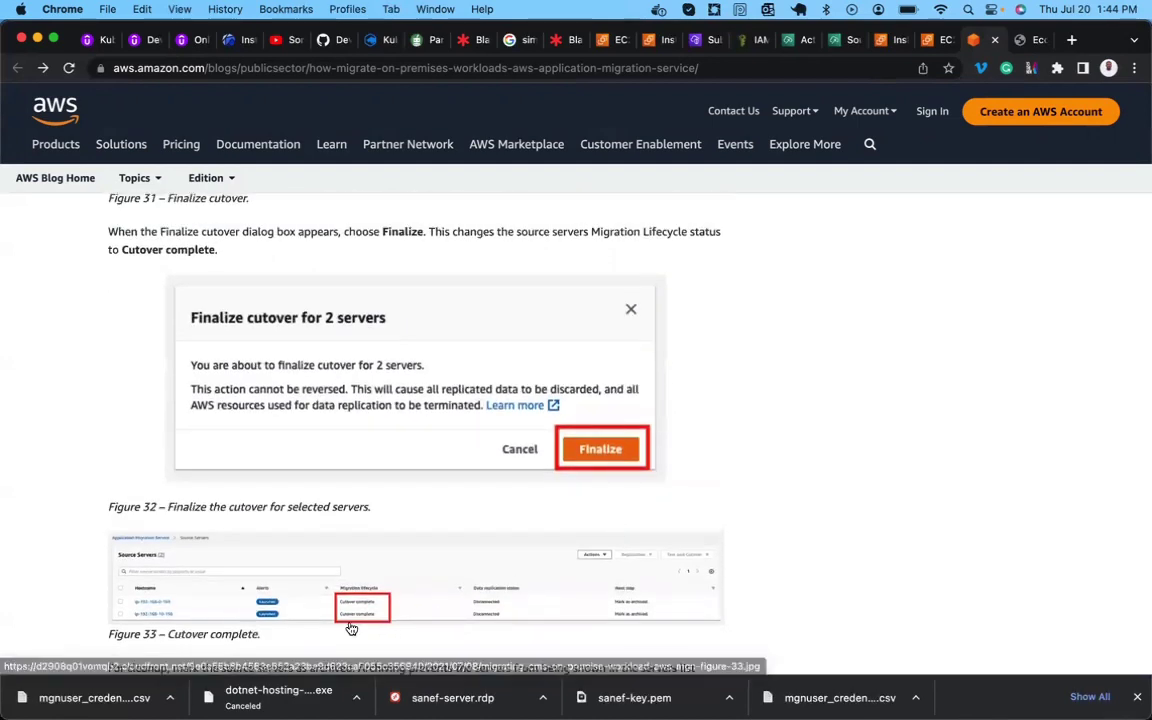
scroll(450, 580, "up", 1)
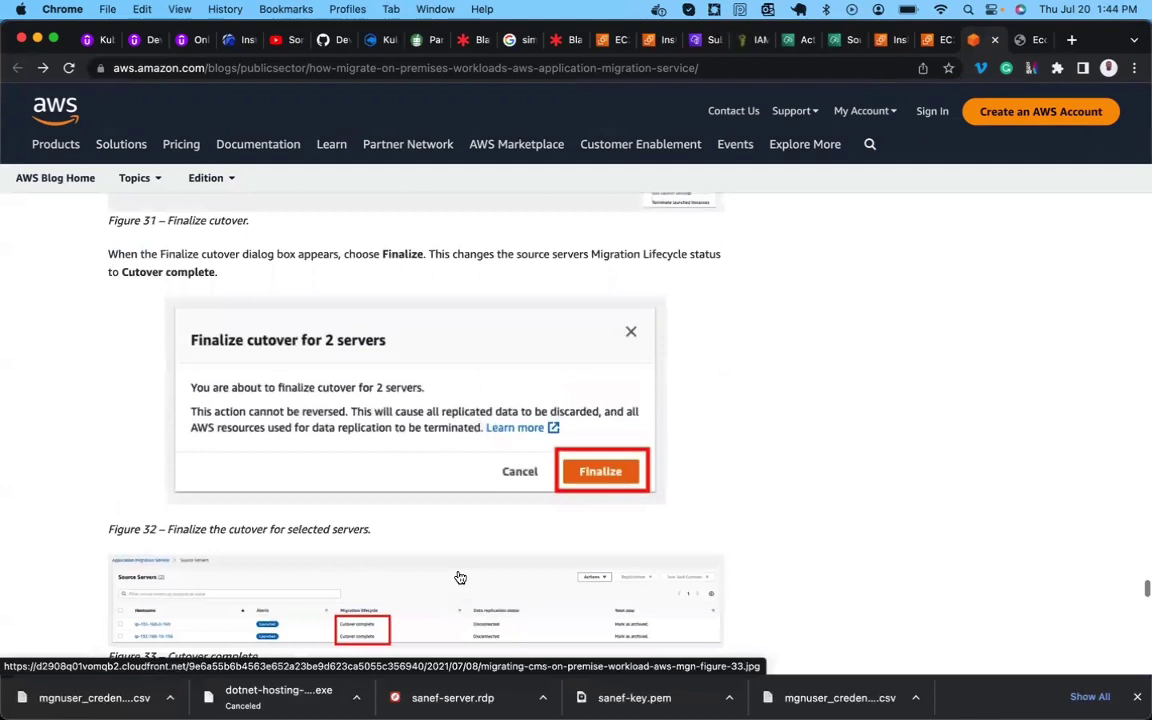
left_click(787, 42)
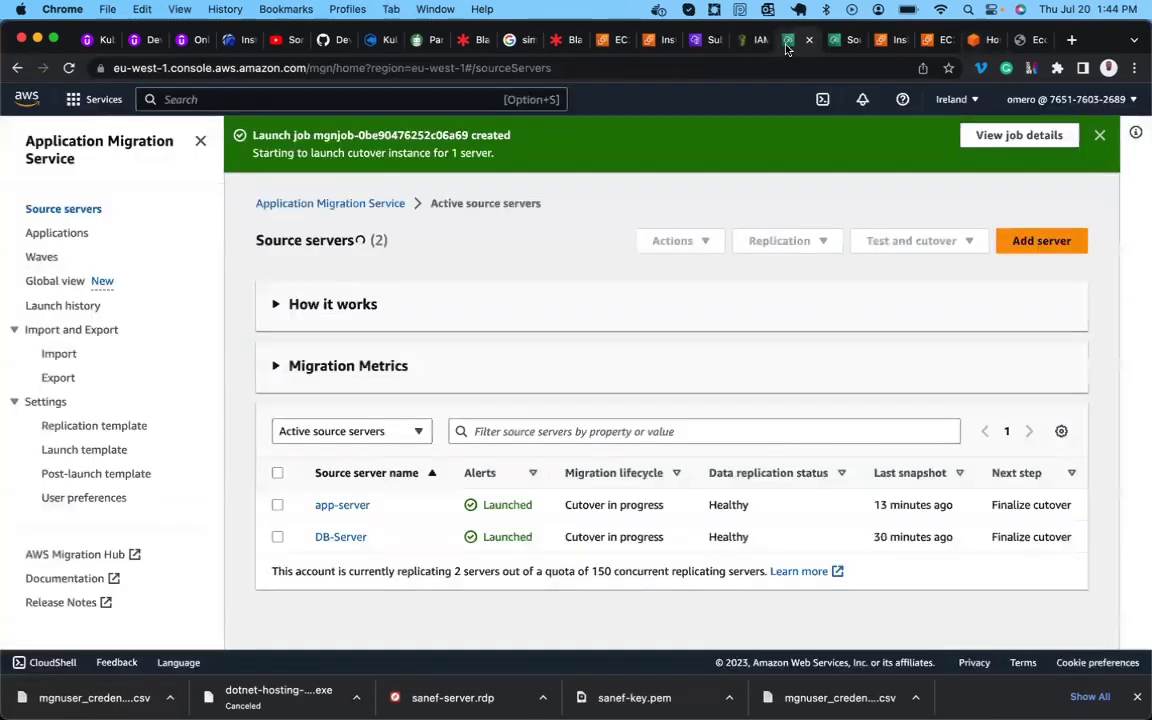
Select both source servers and dismiss the meeting reminder that interrupted the browser.
left_click(277, 474)
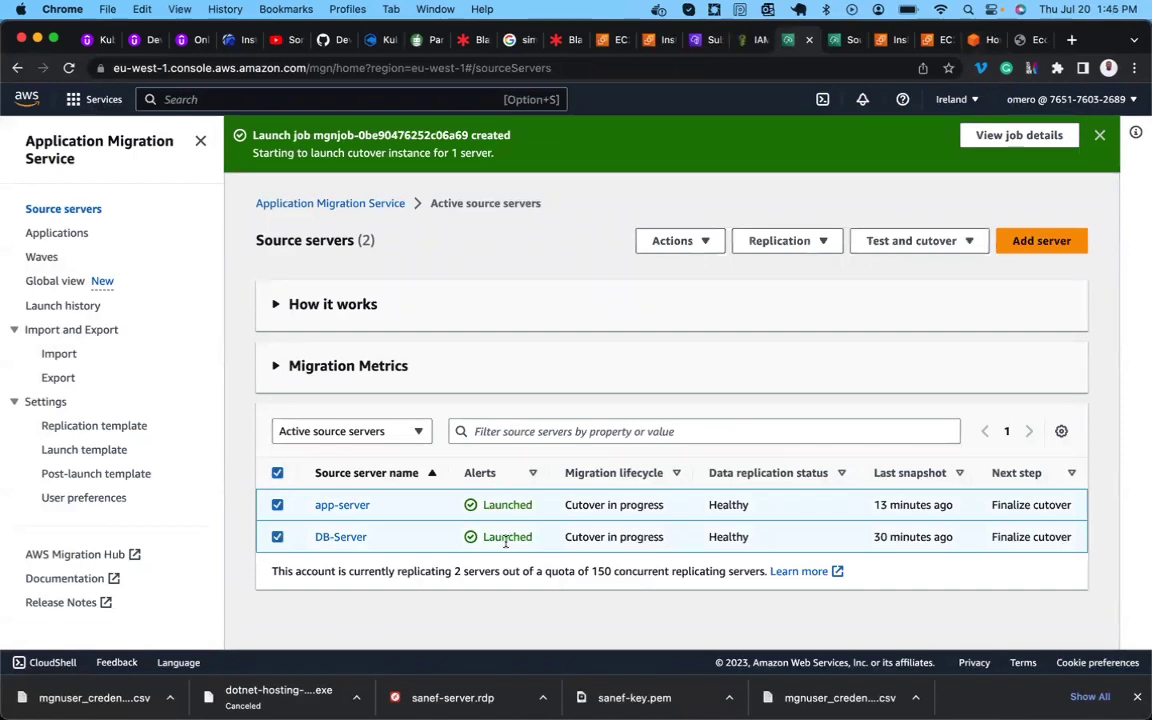
left_click(903, 243)
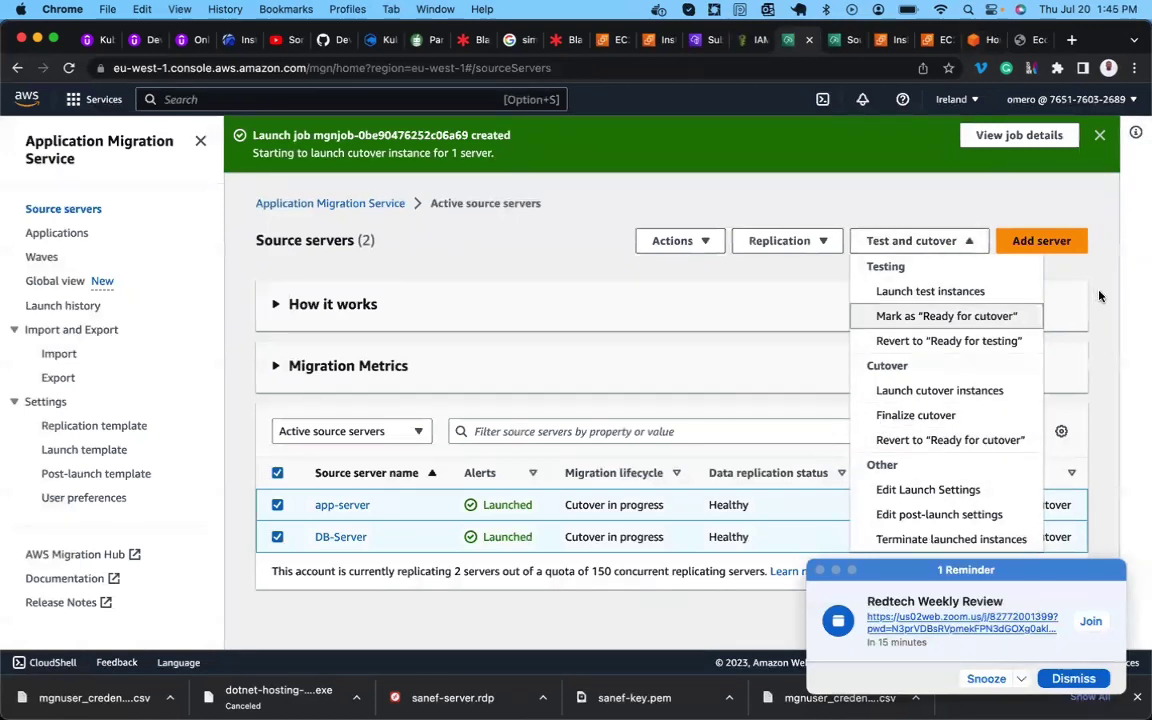
left_click(986, 256)
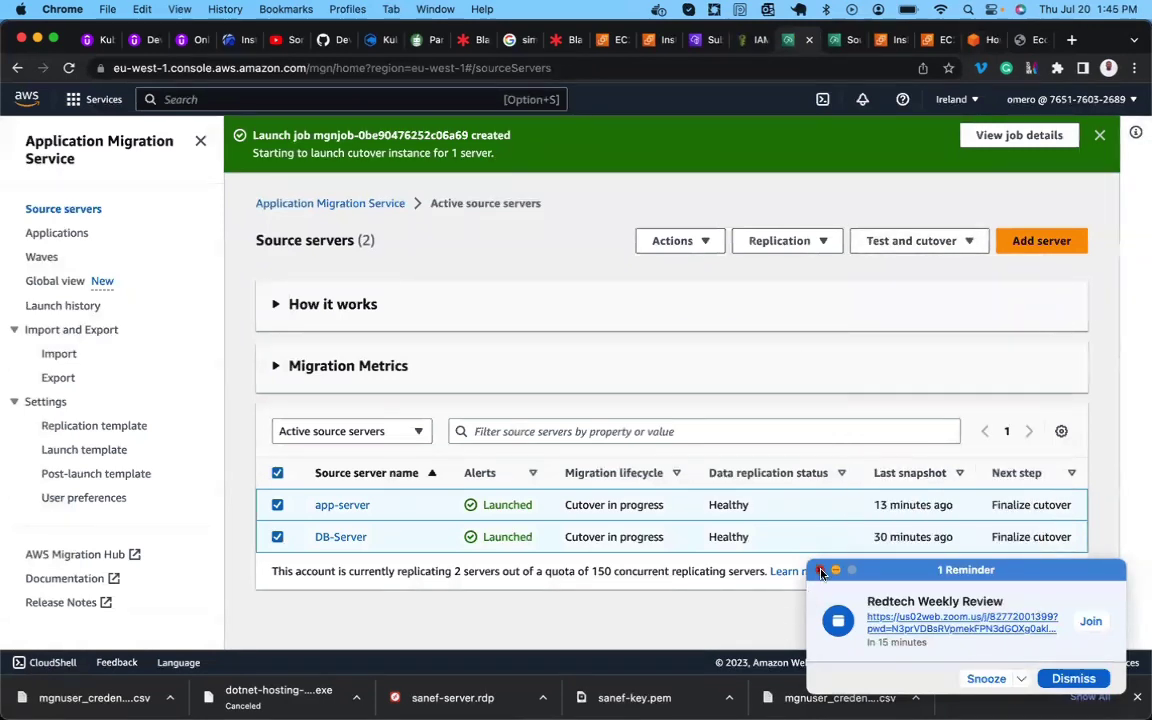
left_click(821, 571)
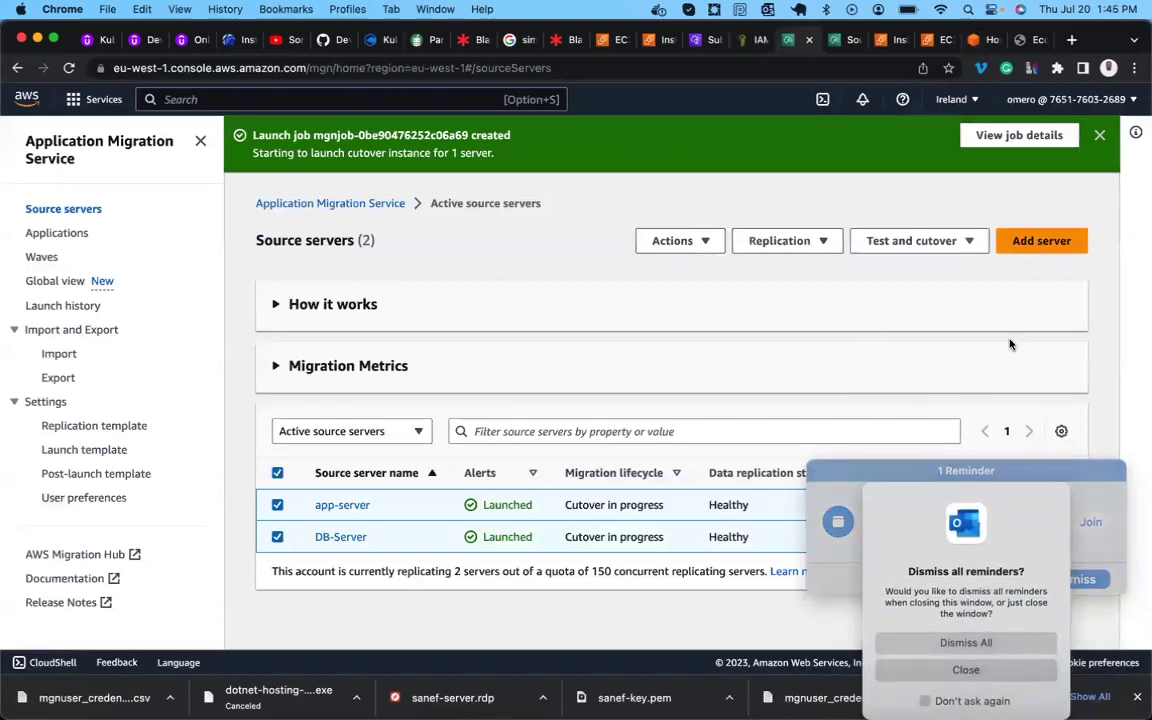
left_click(966, 669)
left_click(504, 664)
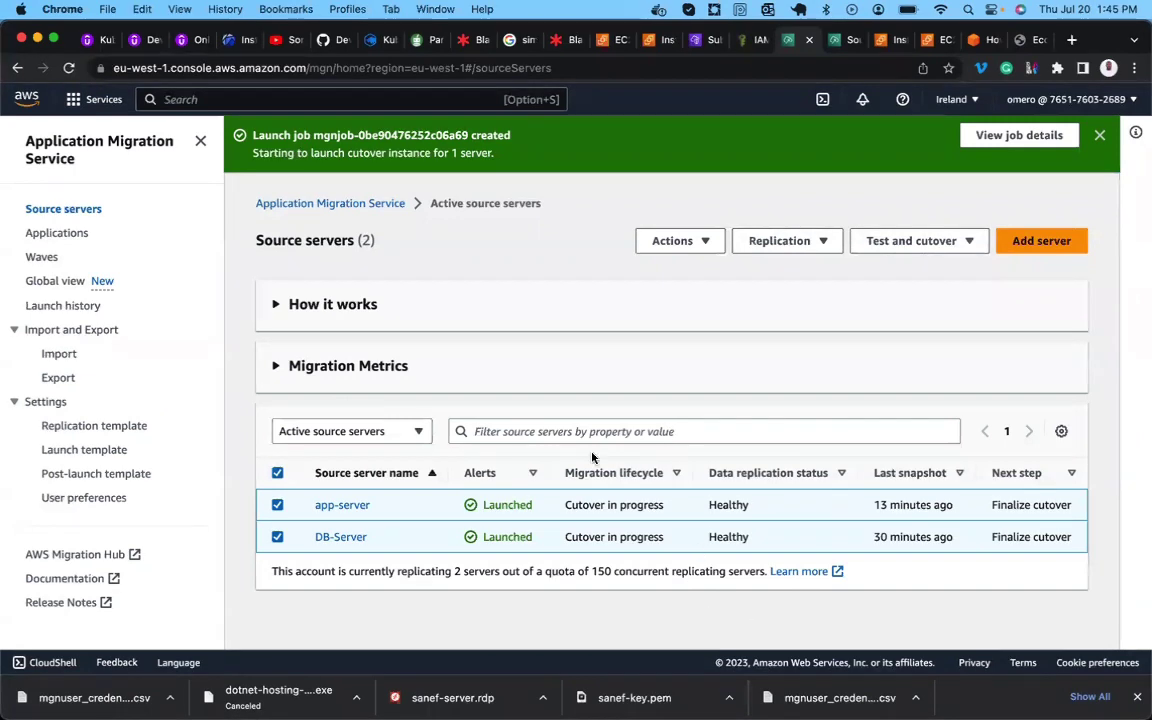
Finalize cutover for app-server and DB-Server via Test and cutover > Finalize cutover.
left_click(937, 240)
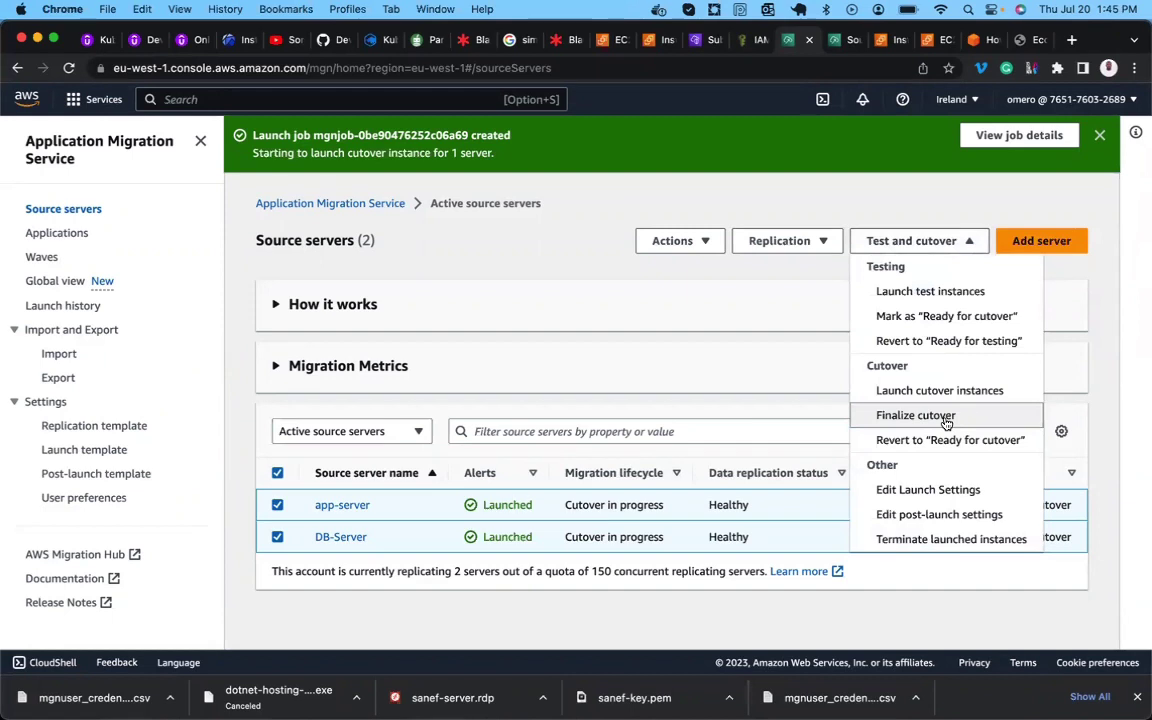
left_click(946, 424)
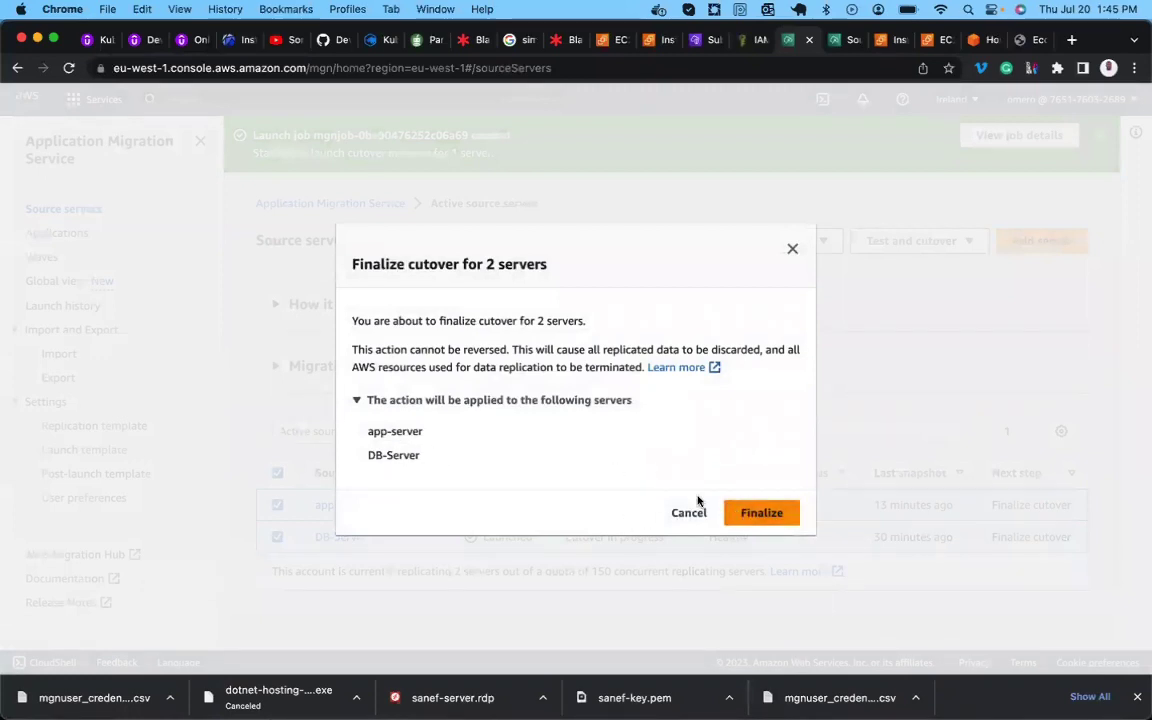
left_click(763, 514)
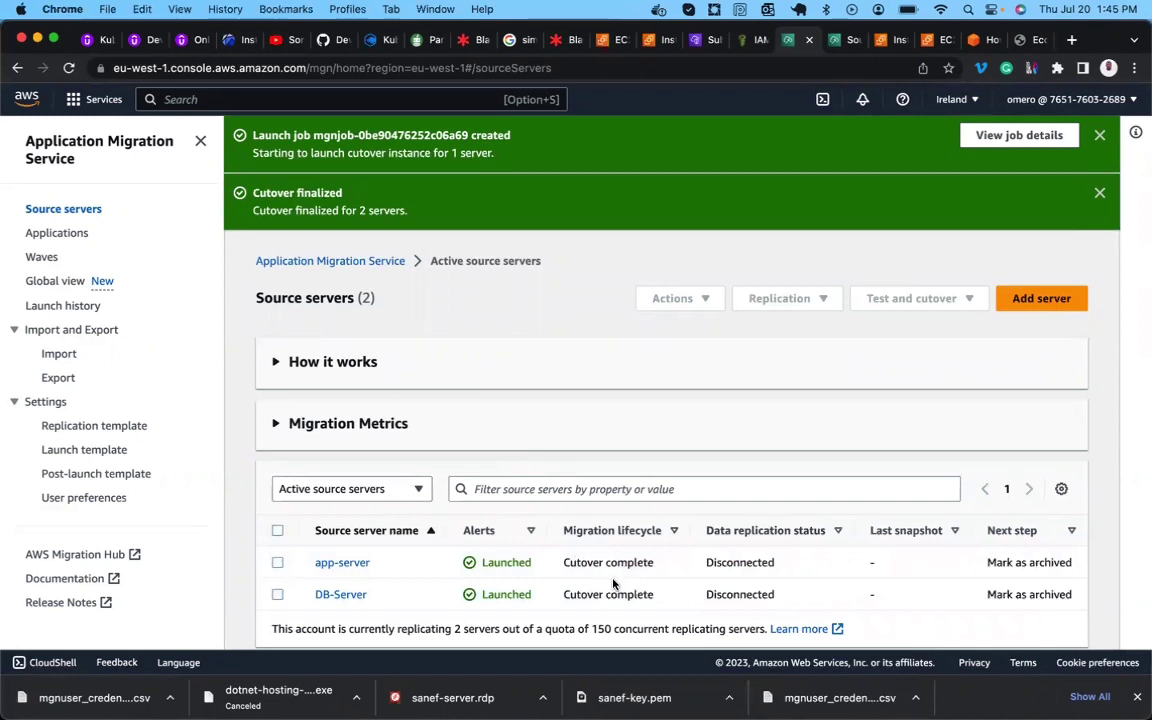
Check both servers show Cutover complete with replication status Disconnected.
scroll(616, 576, "down", 1)
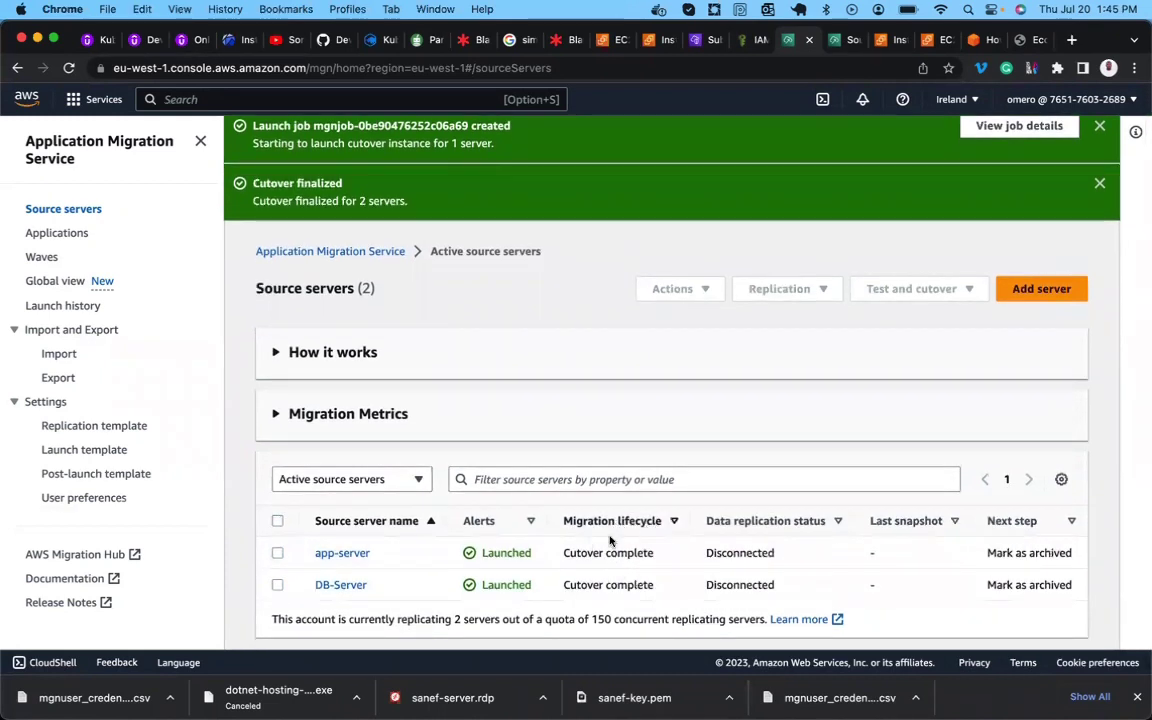
left_click_drag(565, 552, 697, 551)
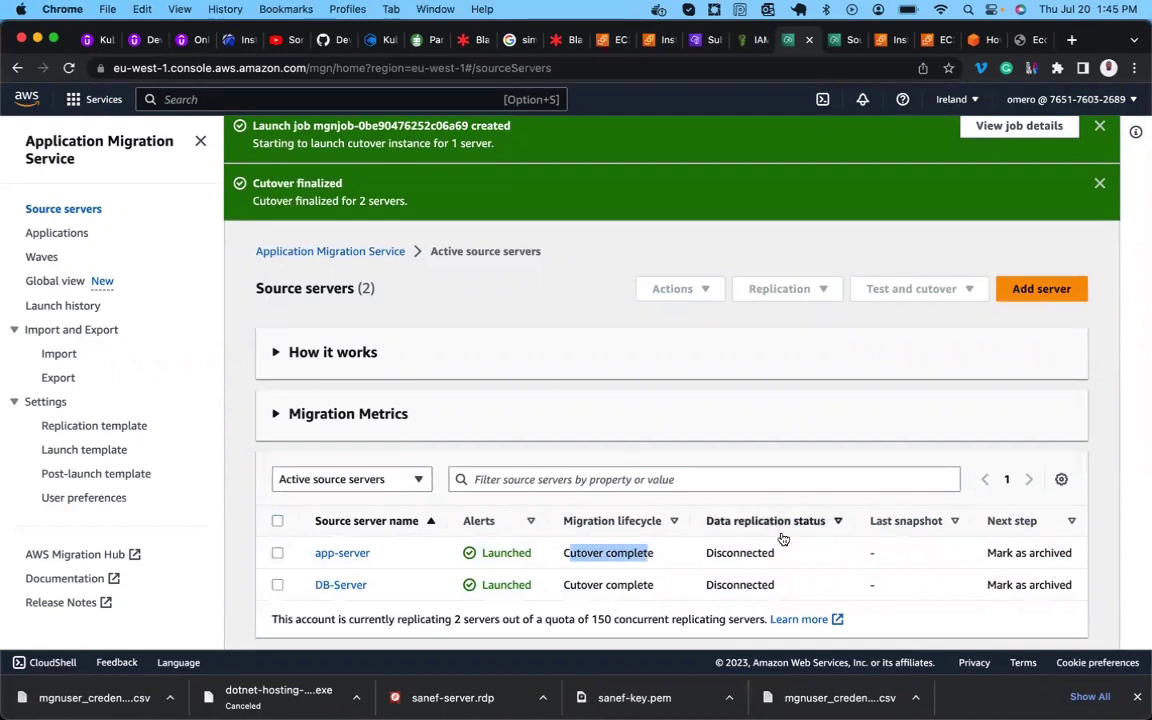
left_click_drag(748, 585, 715, 547)
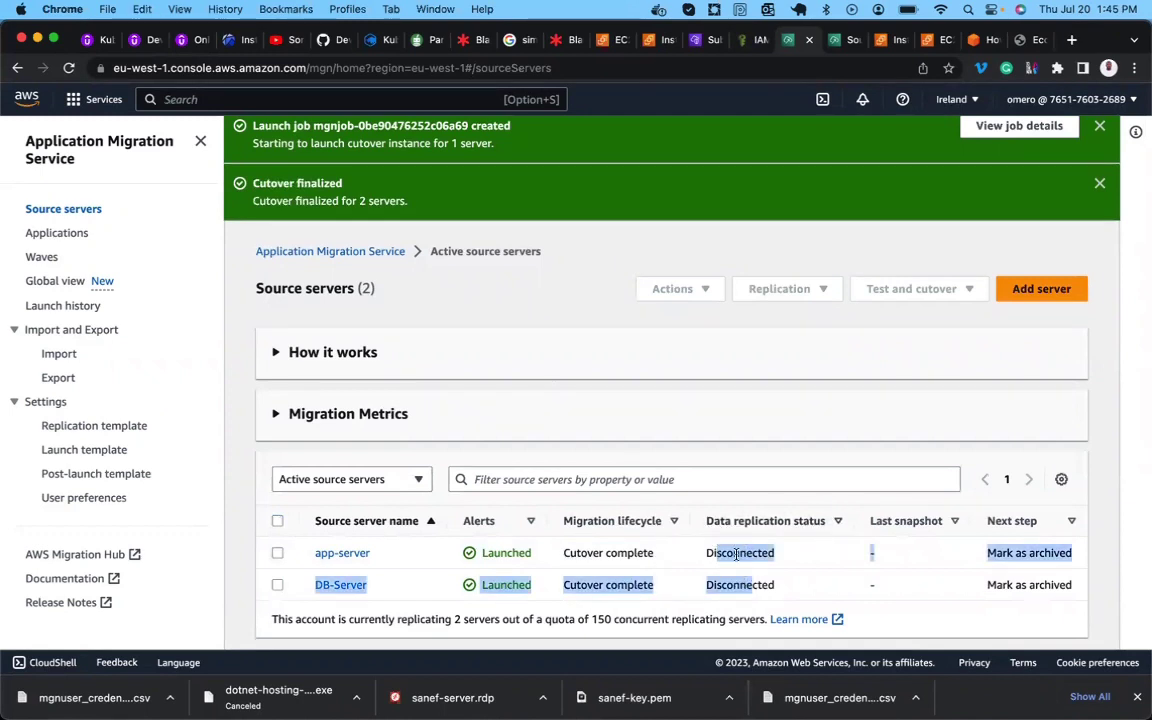
left_click(737, 554)
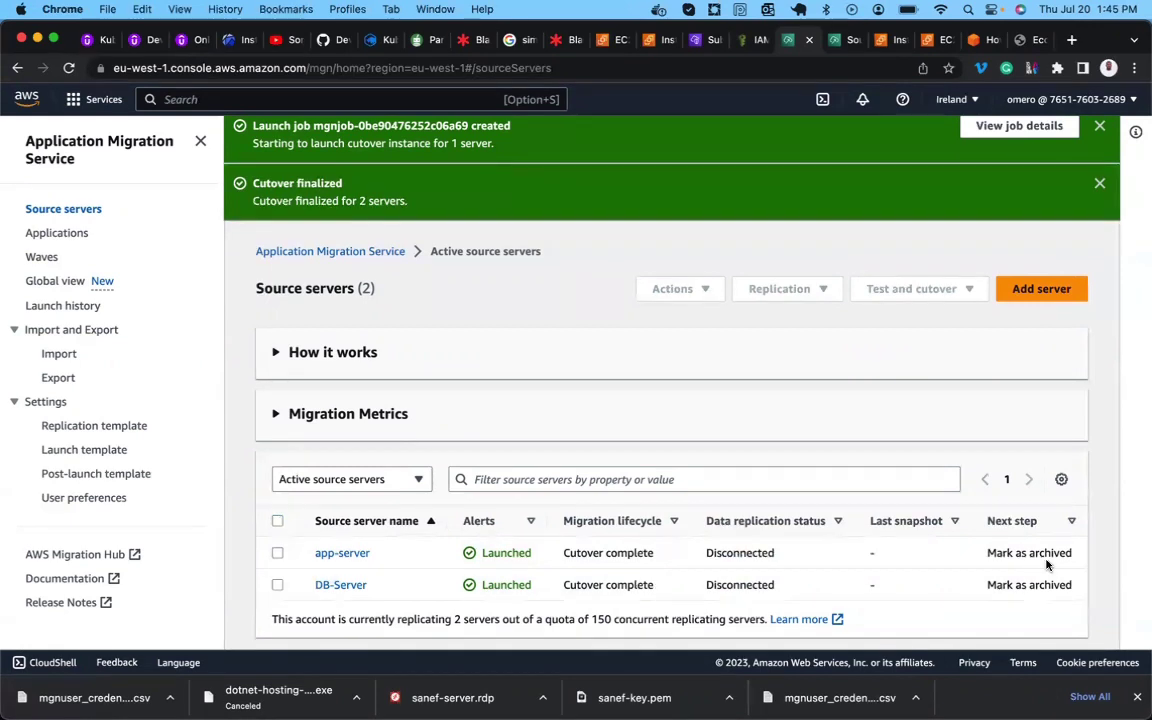
Reselect both source servers and look over the Test and cutover actions list.
scroll(1046, 565, "down", 1)
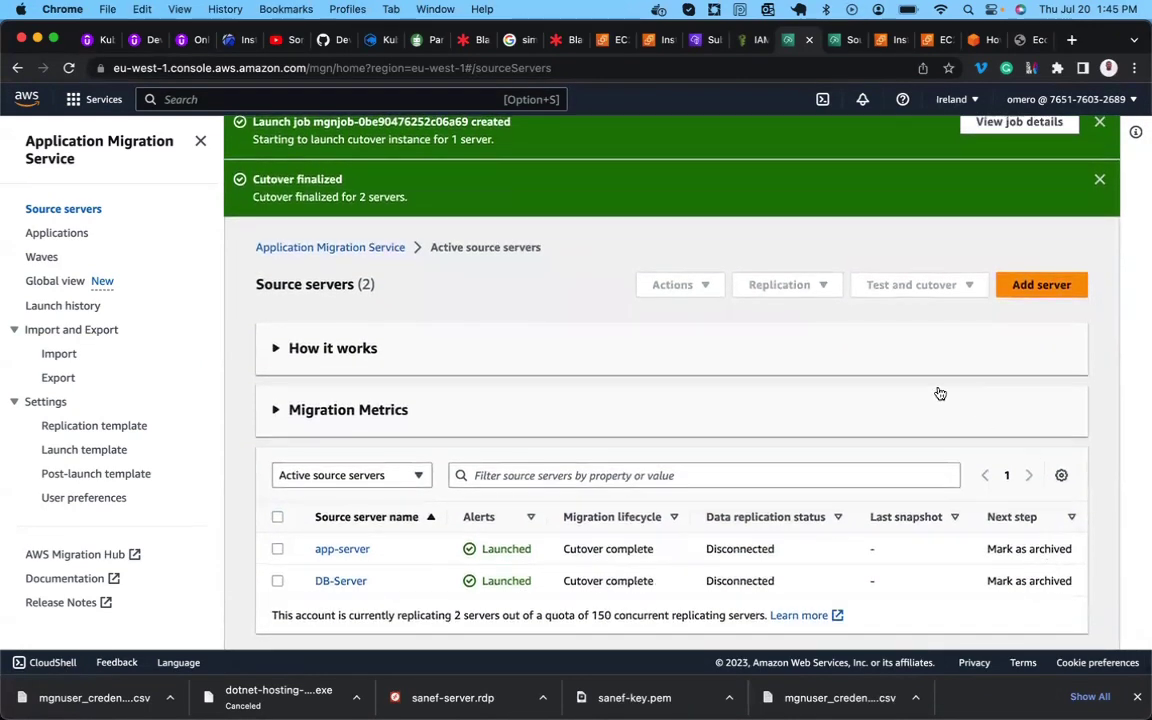
left_click(277, 517)
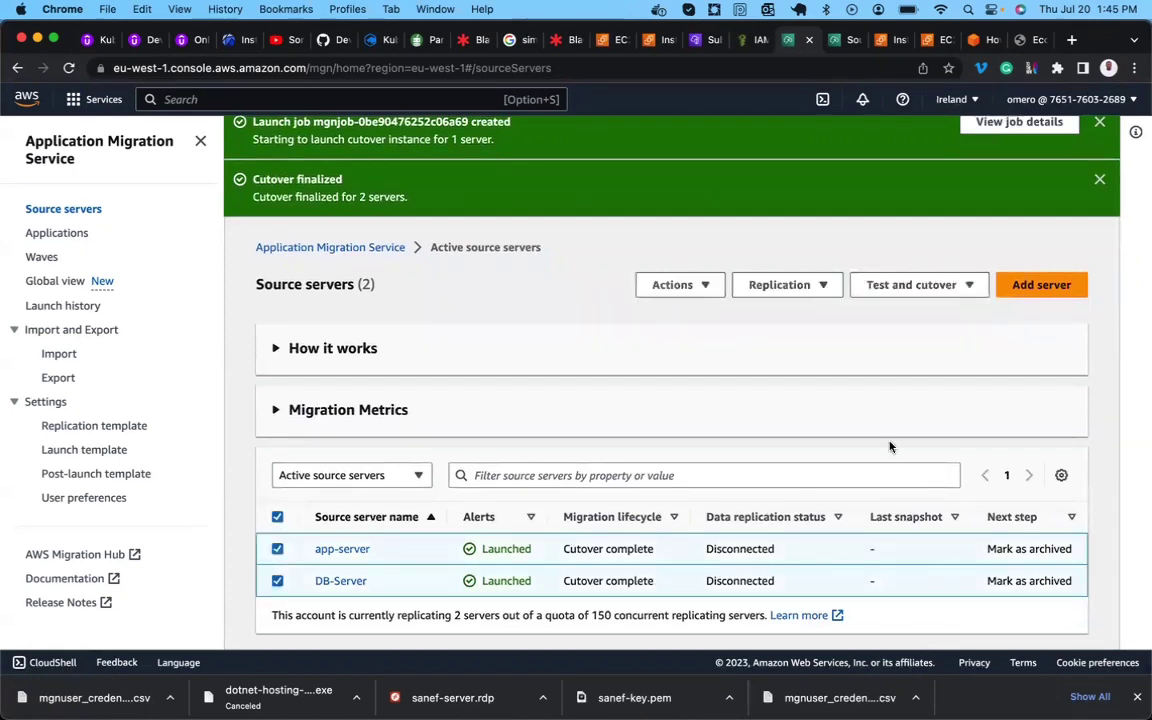
left_click(972, 285)
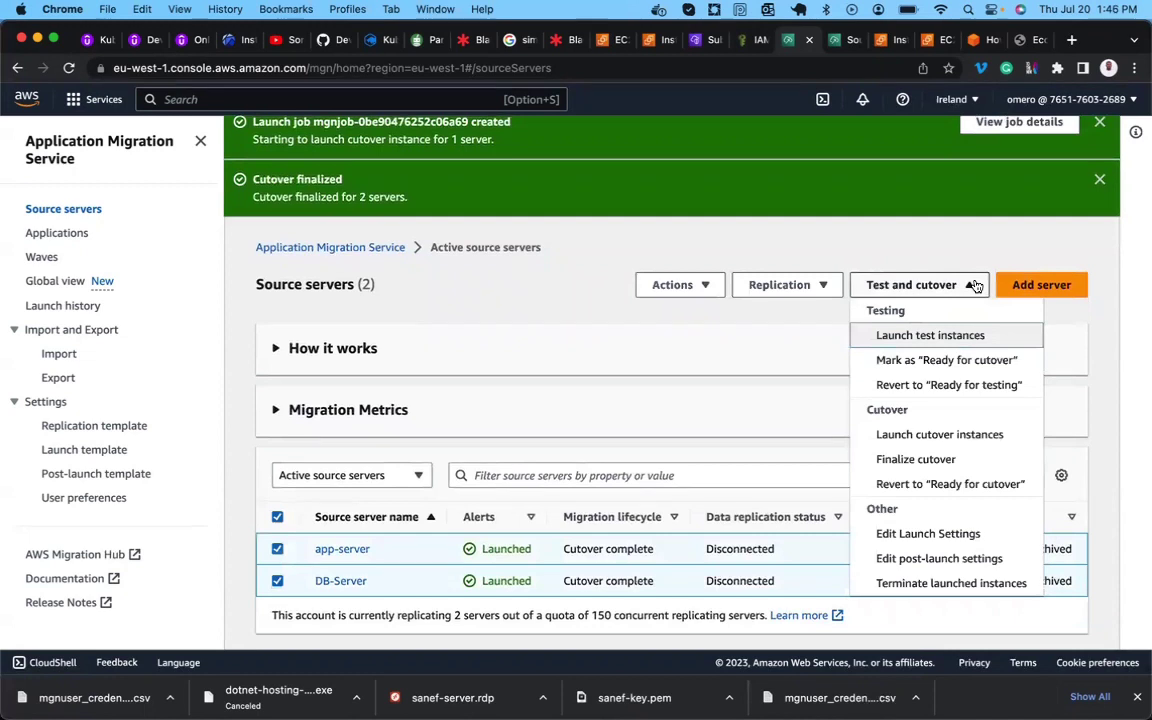
left_click(758, 382)
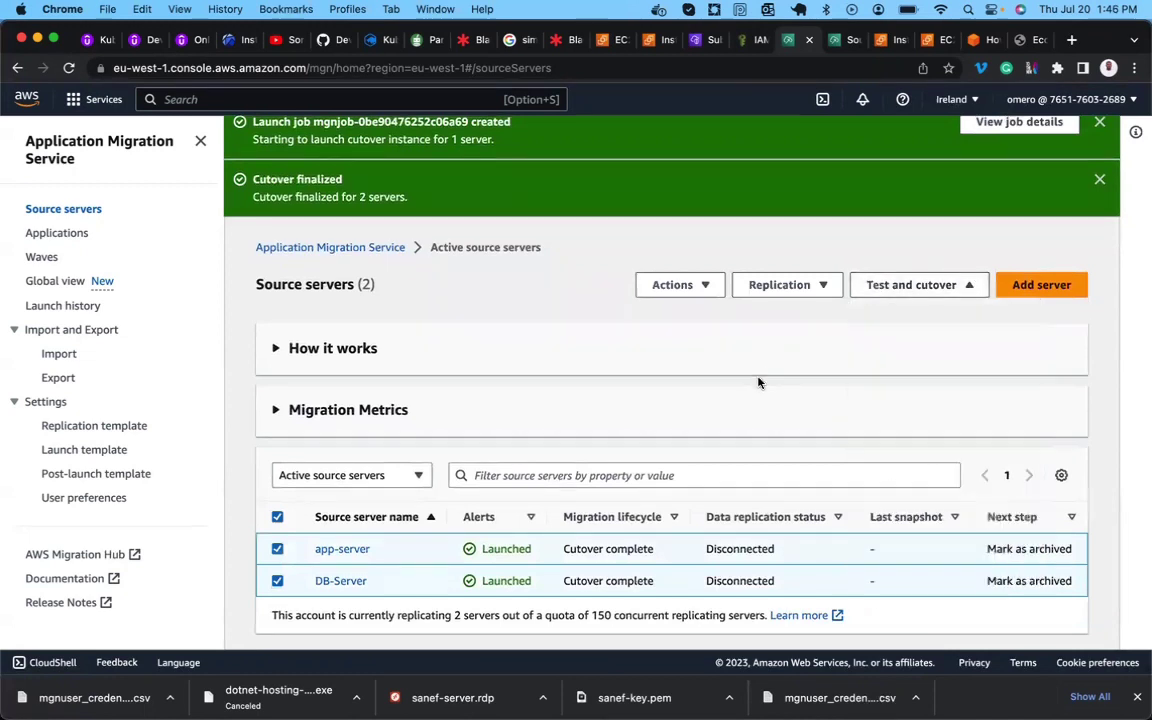
Read the blog's Mark as archived and Archive dialog instructions, then return to the MGN console.
left_click(983, 42)
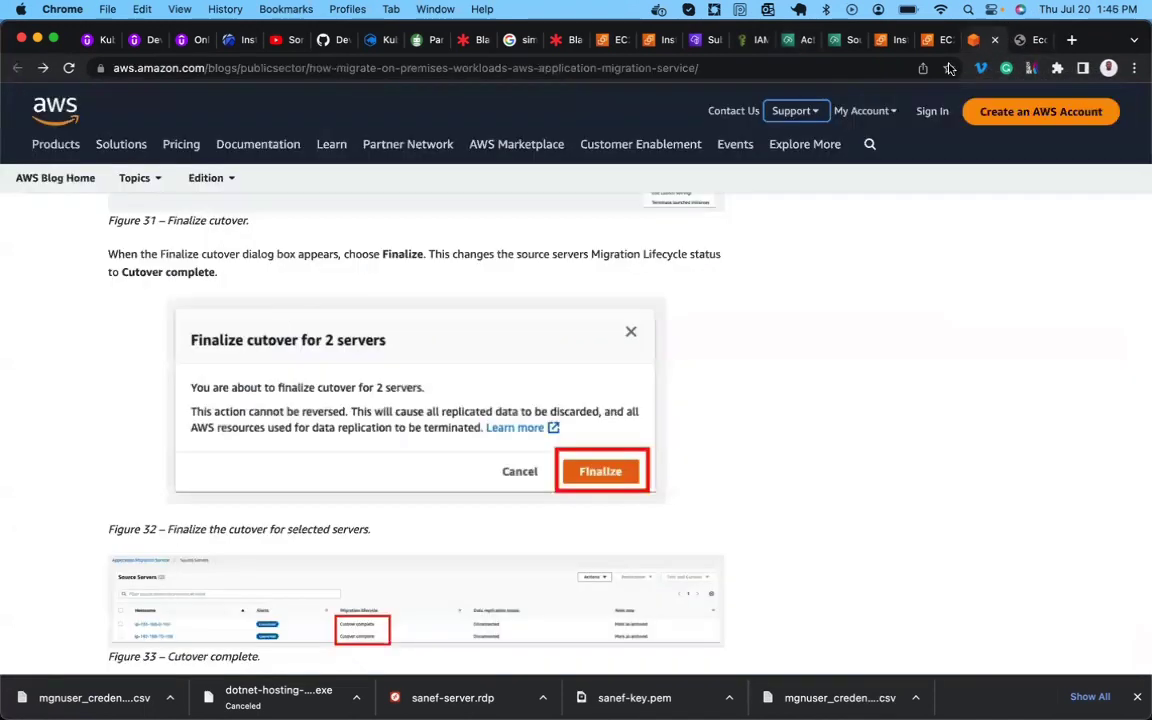
scroll(437, 468, "down", 4)
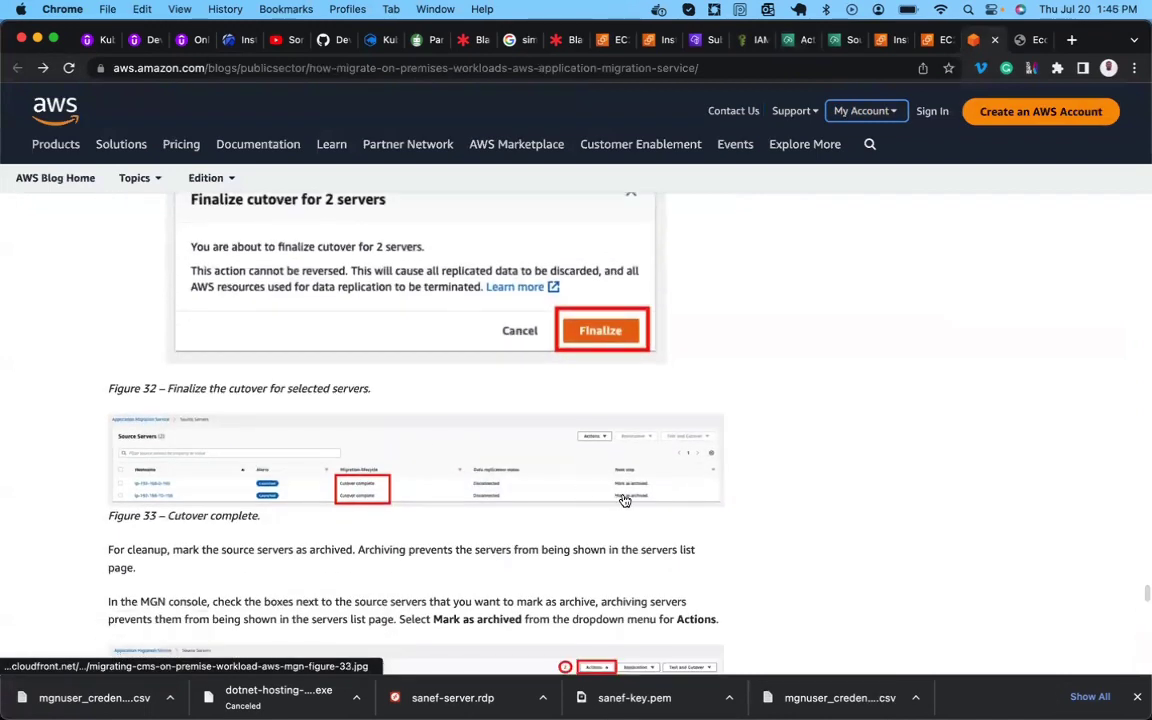
scroll(442, 514, "down", 2)
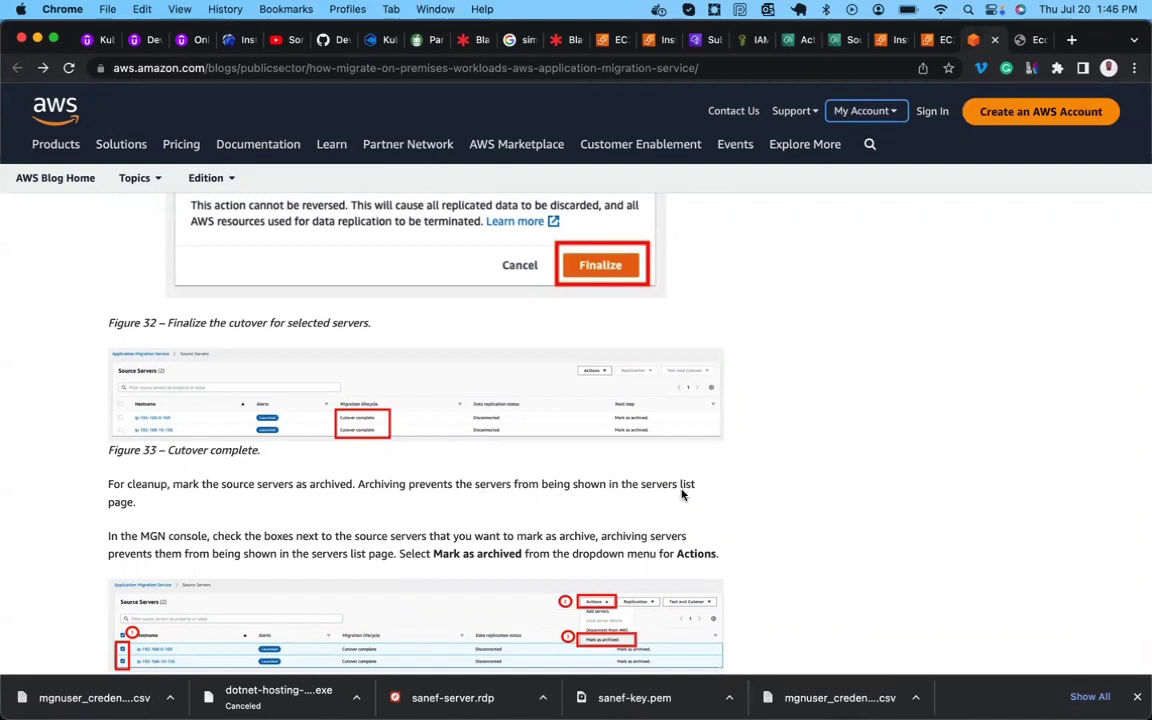
scroll(185, 461, "down", 3)
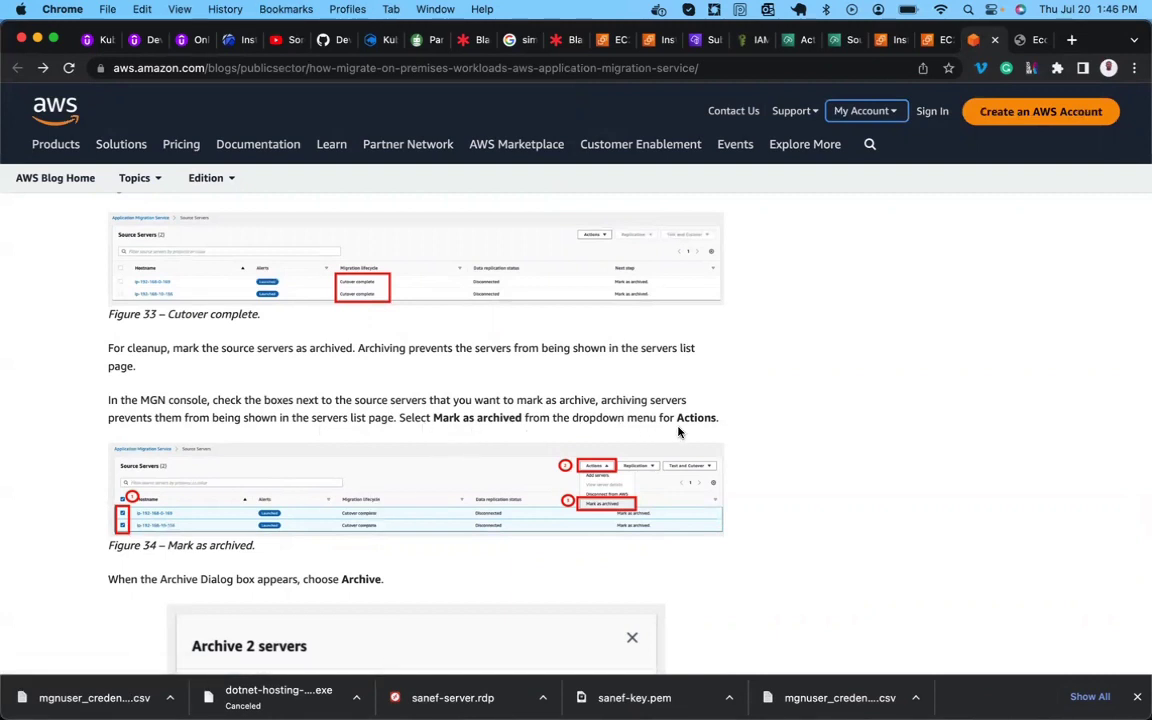
scroll(678, 432, "down", 4)
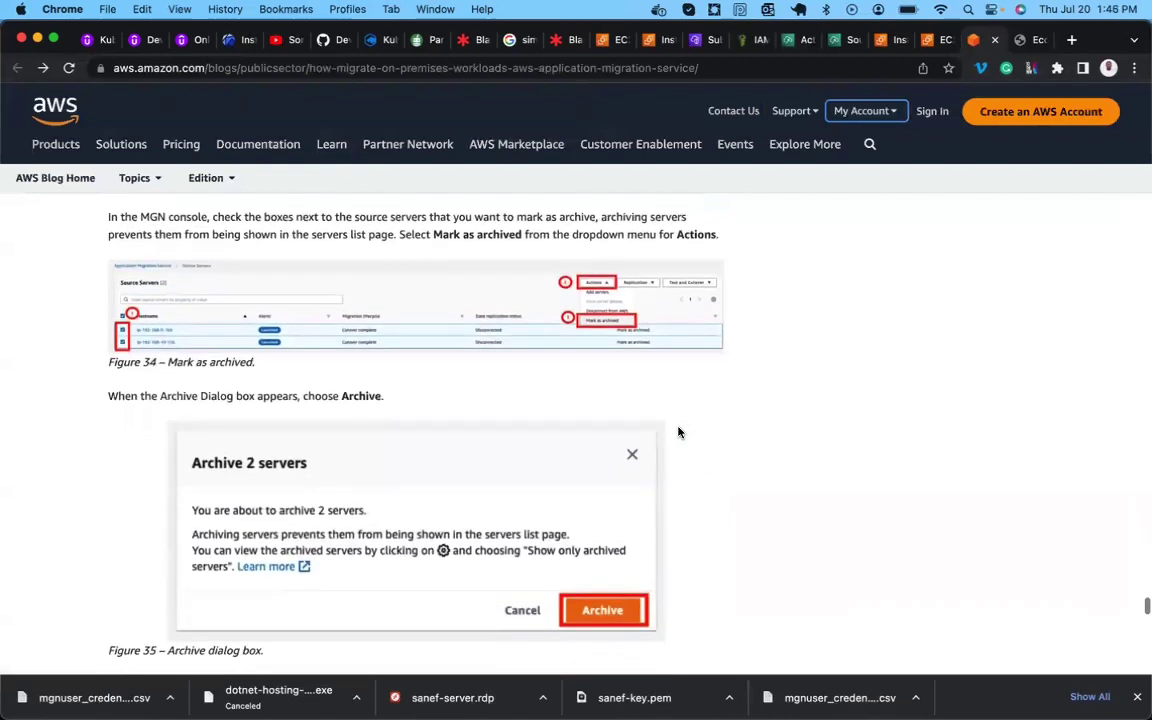
left_click(785, 40)
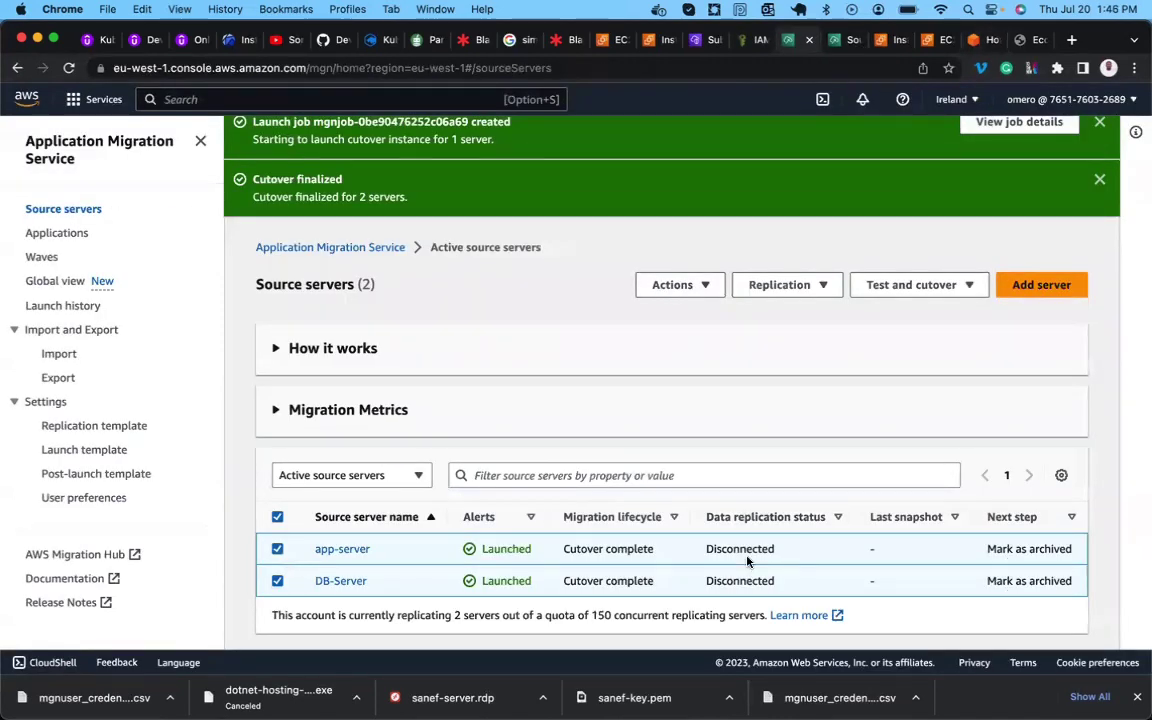
Archive app-server and DB-Server with Actions > Mark as archived, confirming in the Archive 2 servers dialog.
left_click(702, 286)
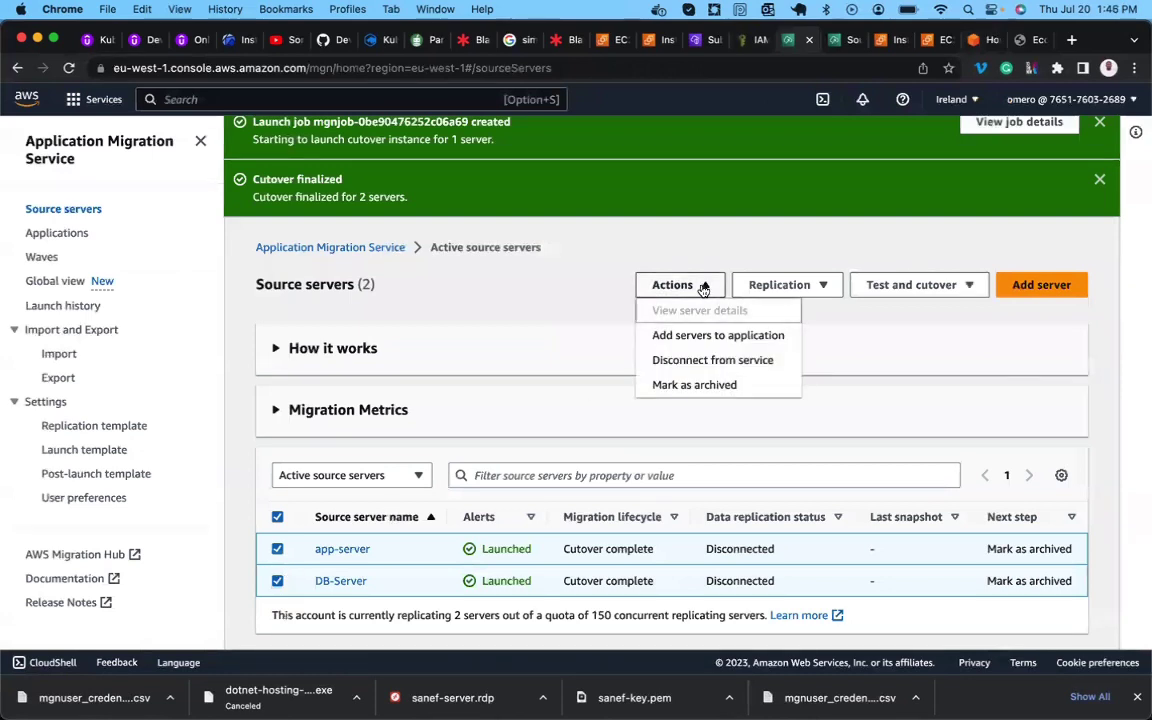
left_click(714, 386)
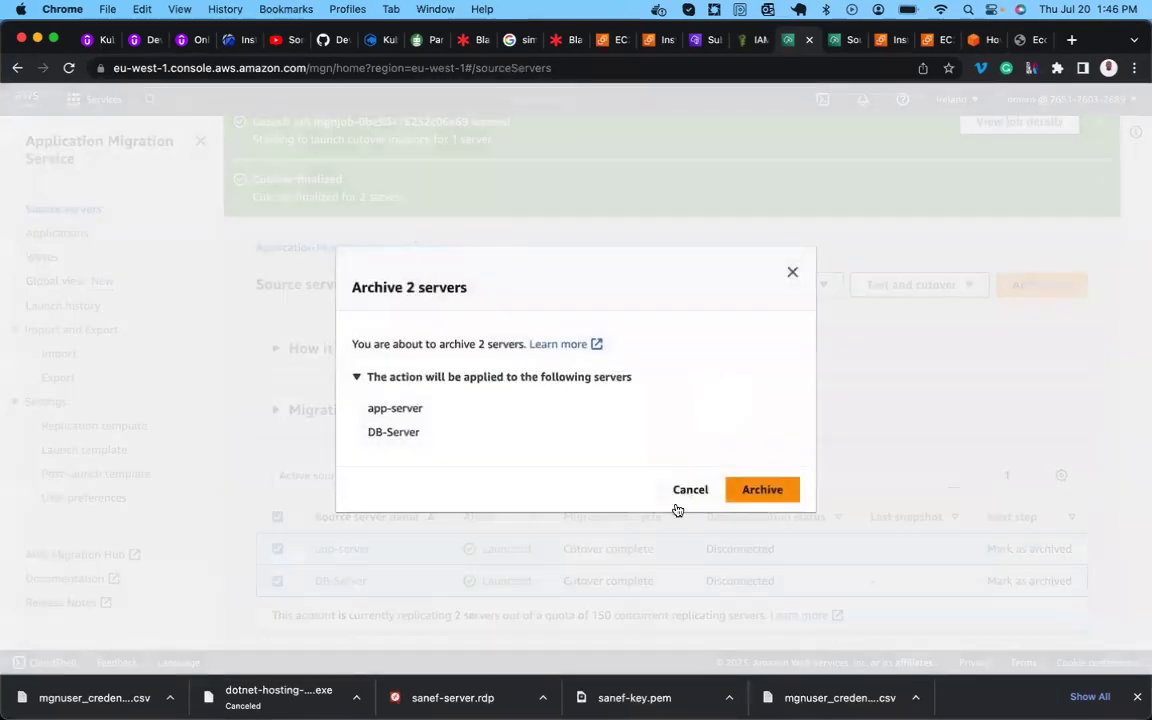
left_click(741, 489)
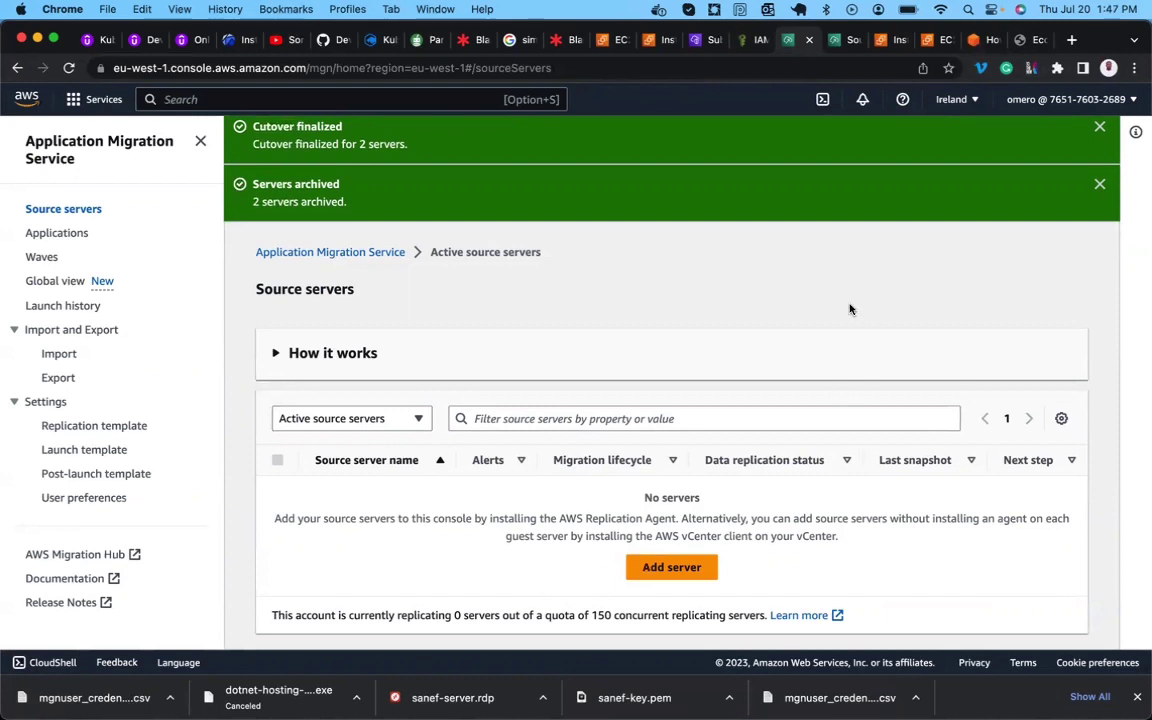
left_click(973, 40)
Read the archive and Cleaning up sections, emphasising 'archived', 'removed', 'MGN' and 'charges'.
scroll(400, 480, "down", 5)
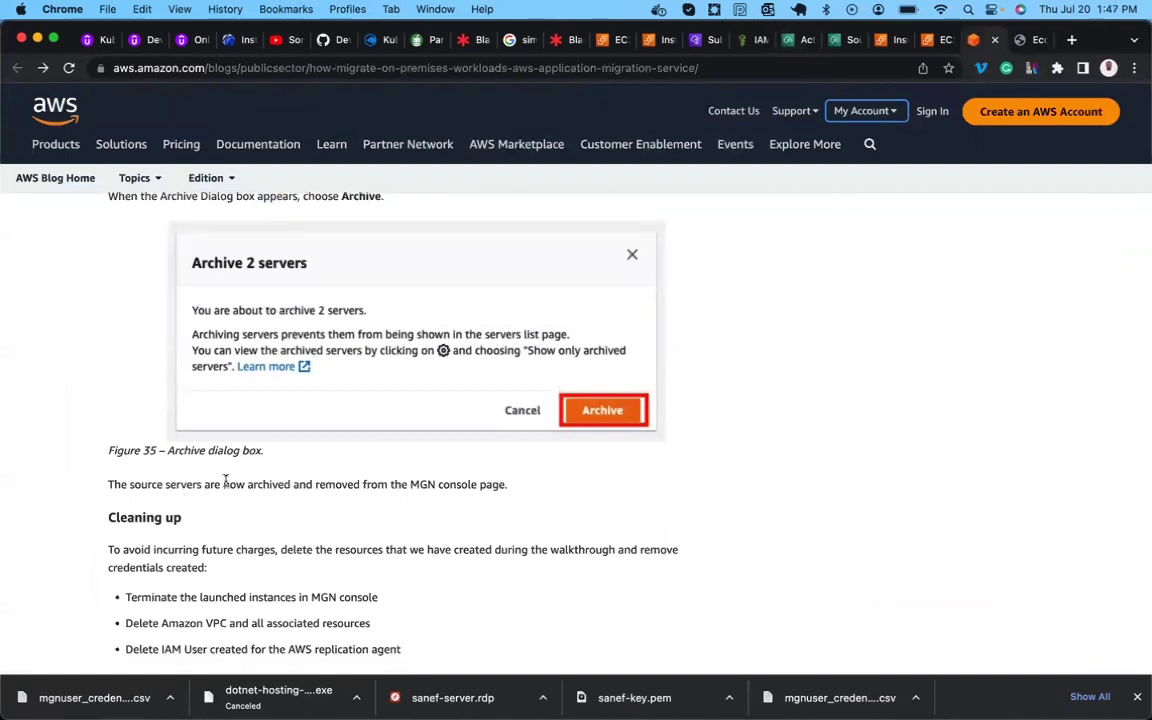
double_click(261, 482)
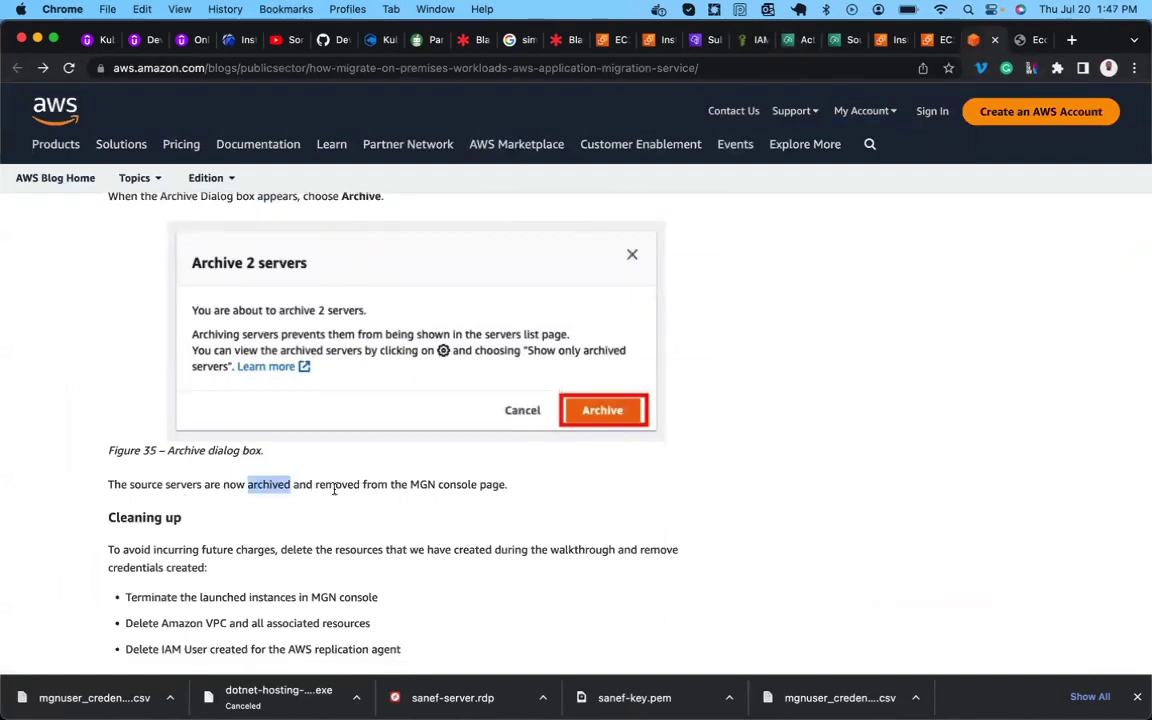
double_click(334, 485)
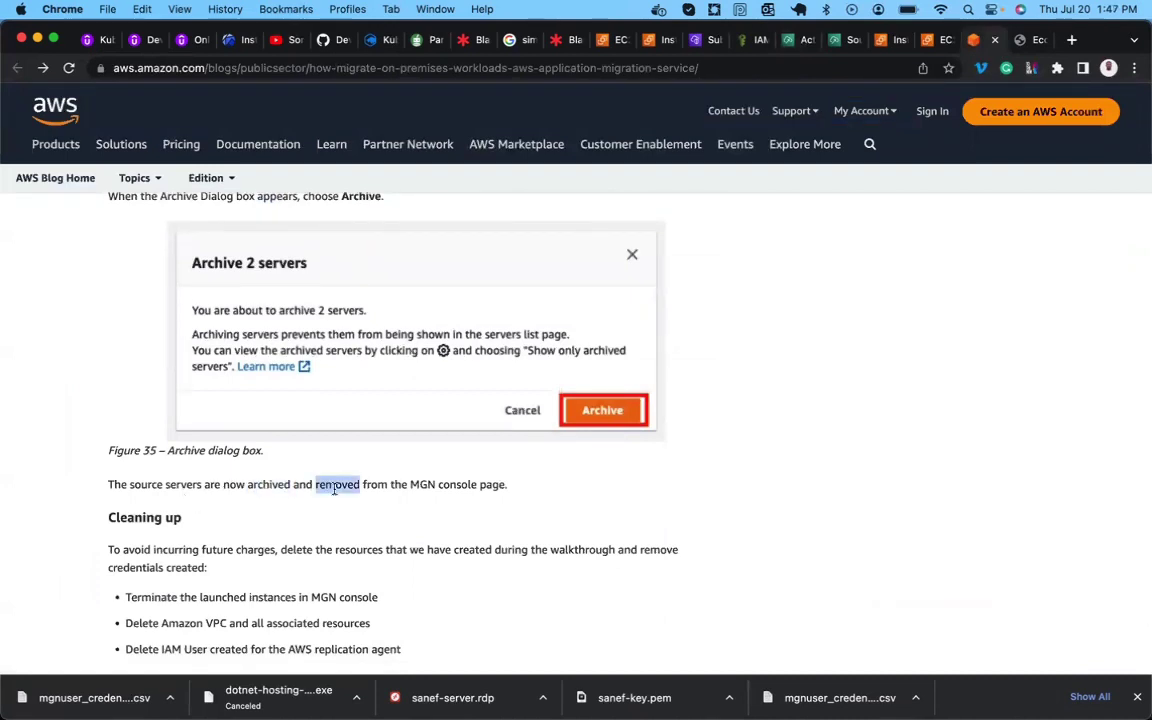
double_click(421, 485)
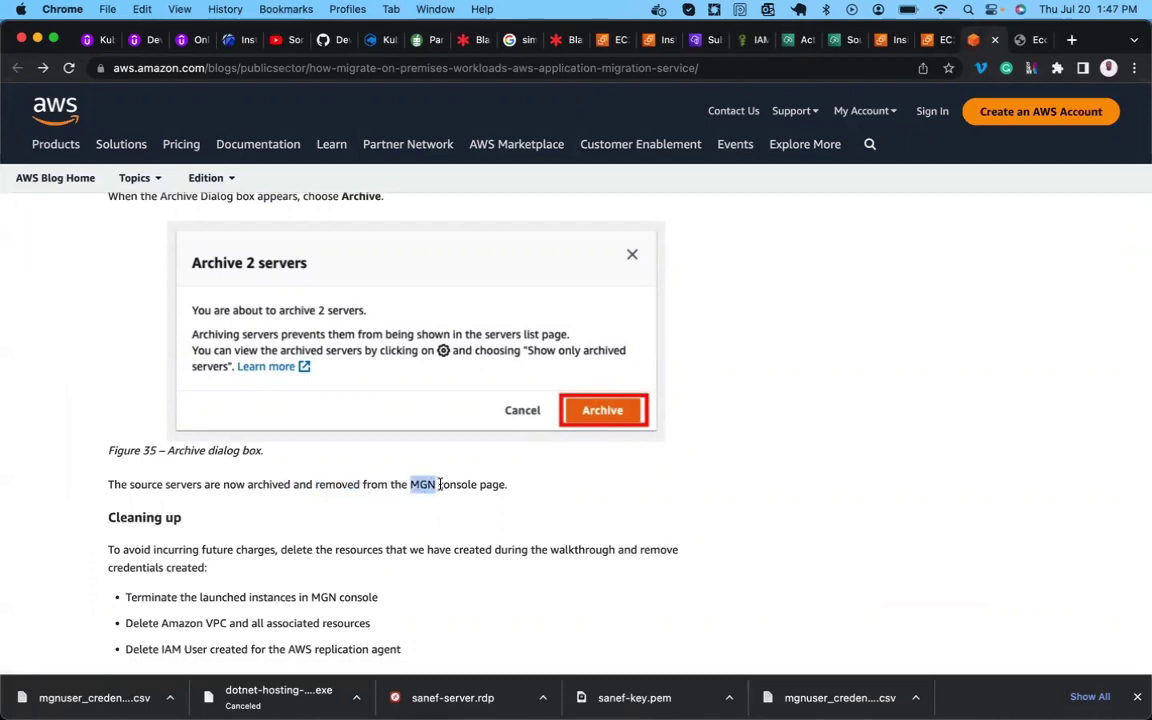
scroll(300, 543, "down", 2)
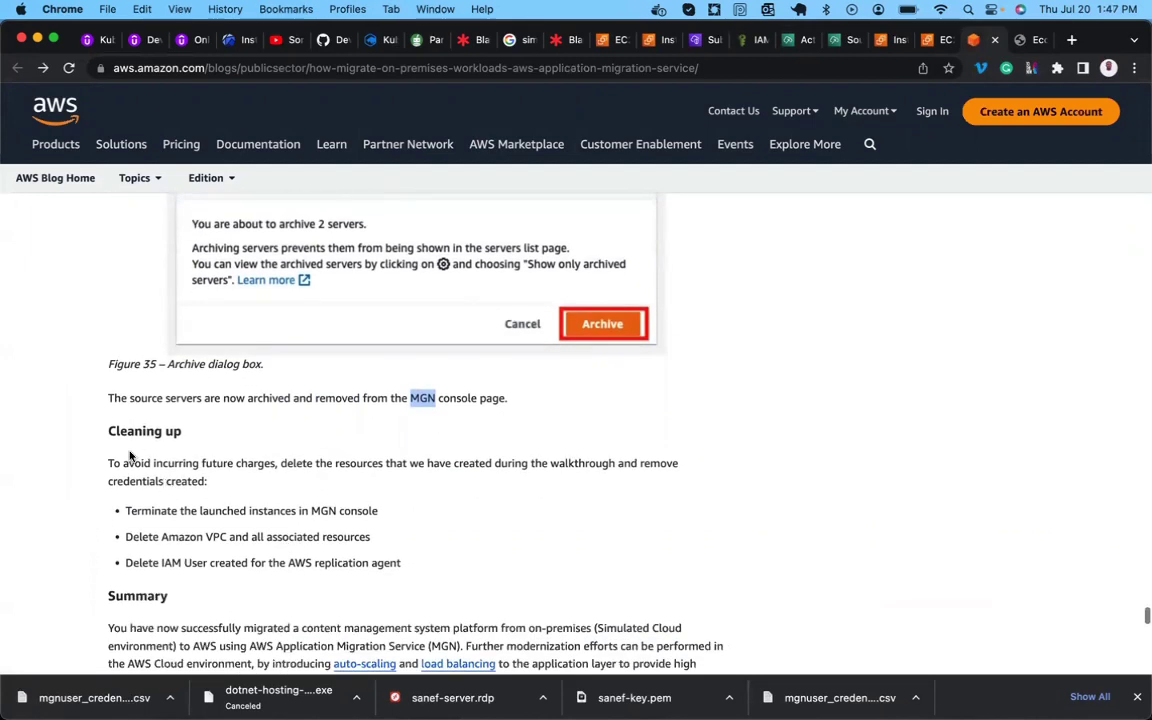
double_click(252, 463)
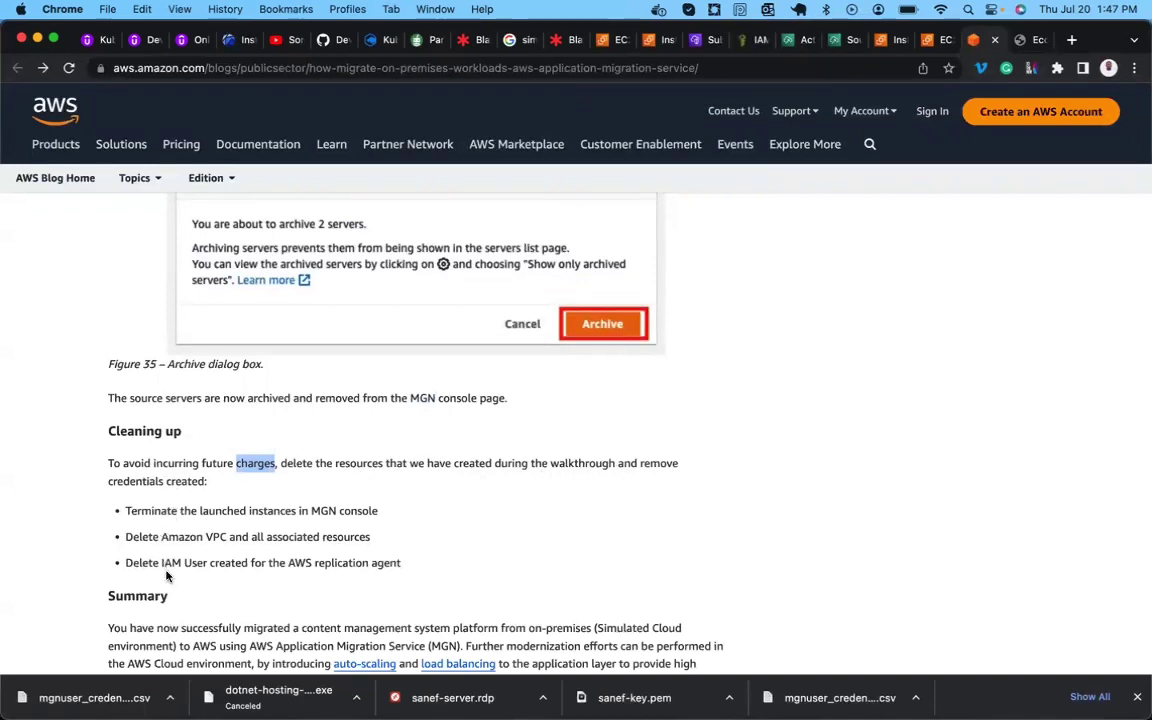
scroll(170, 620, "down", 3)
scroll(167, 576, "up", 1)
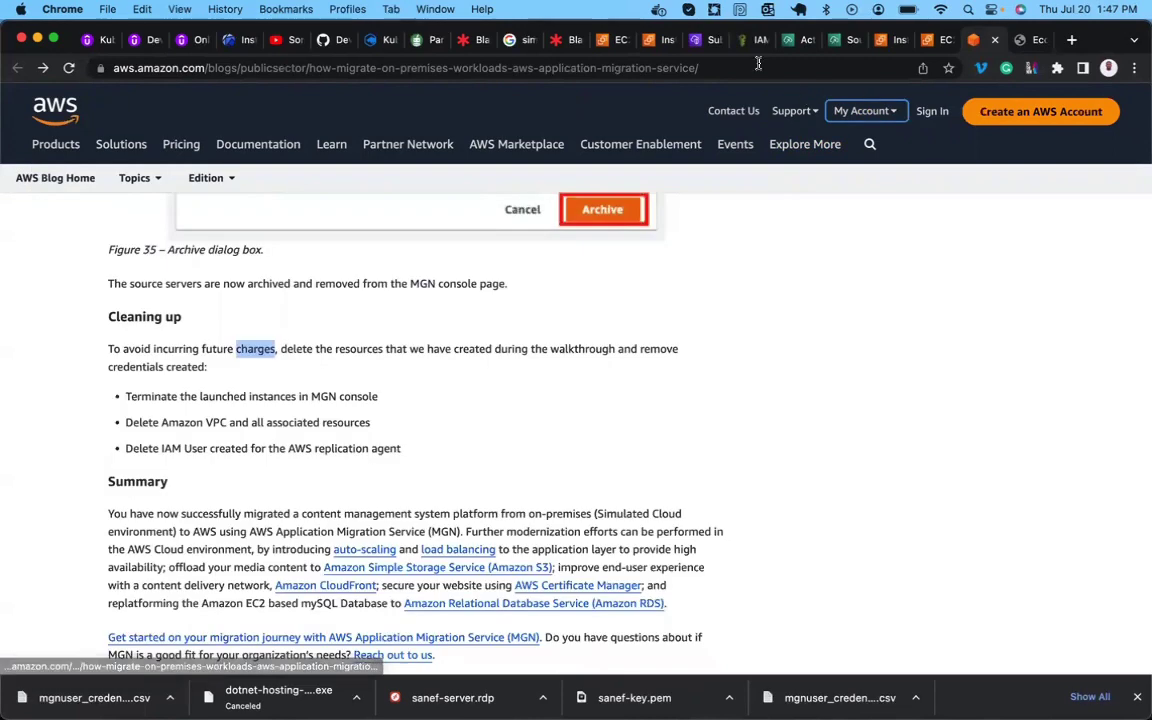
left_click(560, 42)
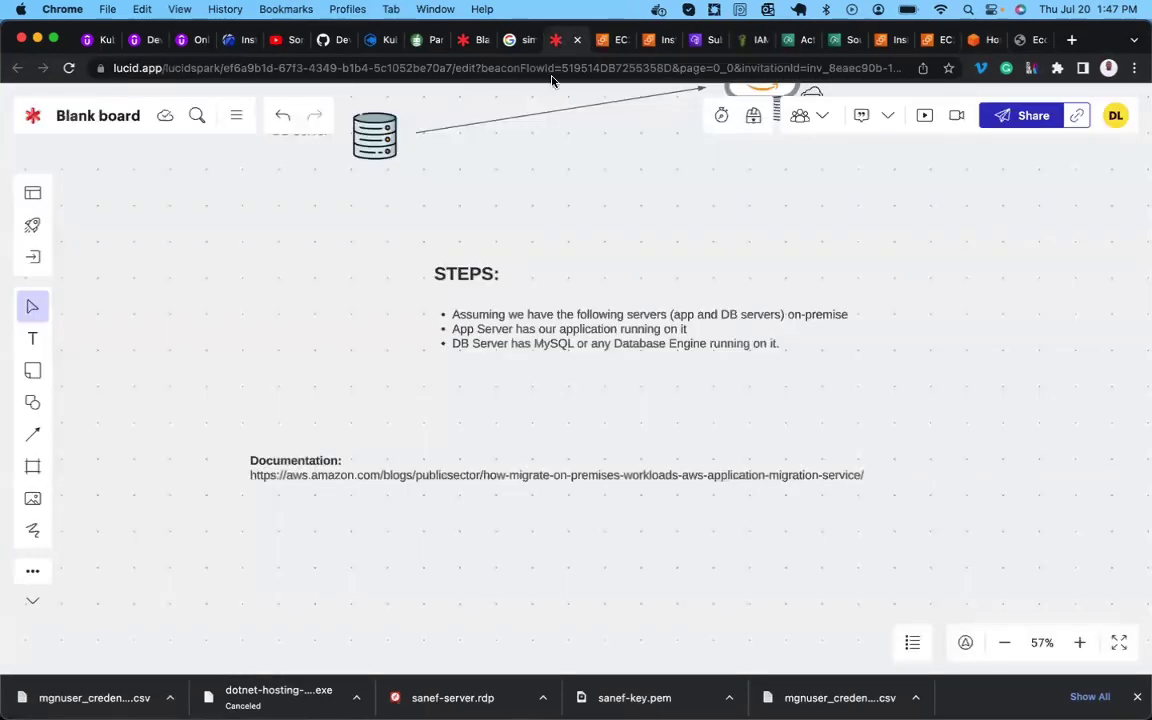
Pan the Lucid board to the on-premise App Server and DB Server diagram, then go to EC2 Instances.
scroll(470, 312, "up", 5)
scroll(470, 312, "left", 2)
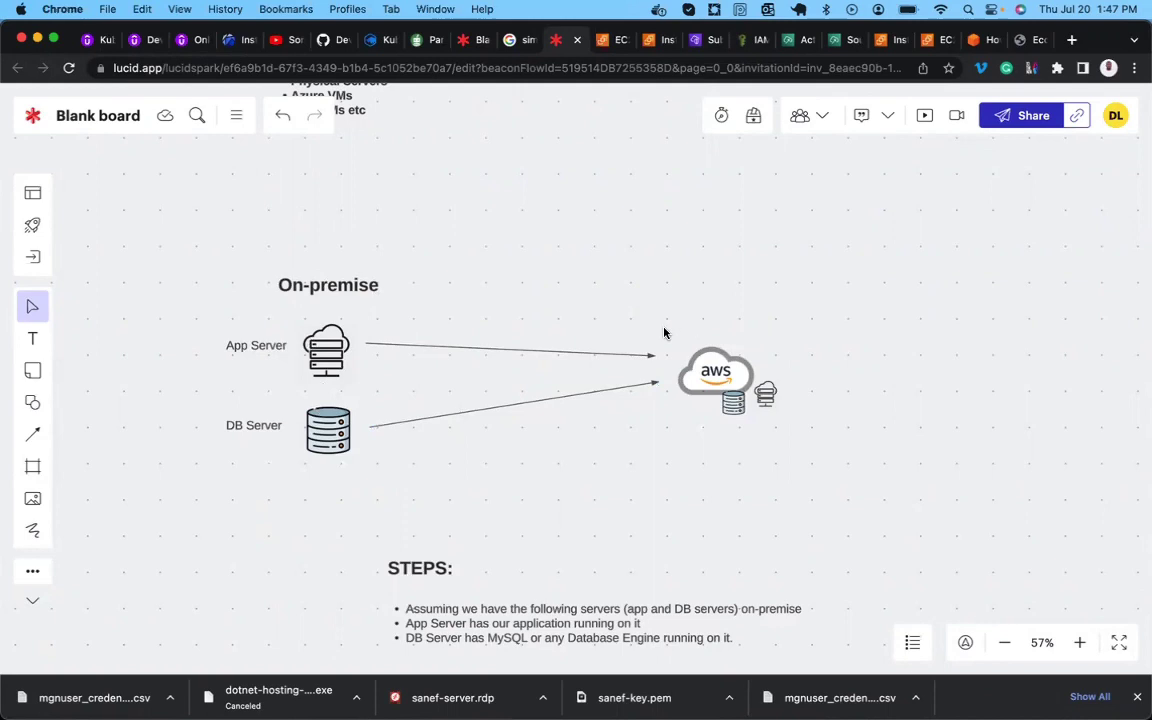
left_click(887, 39)
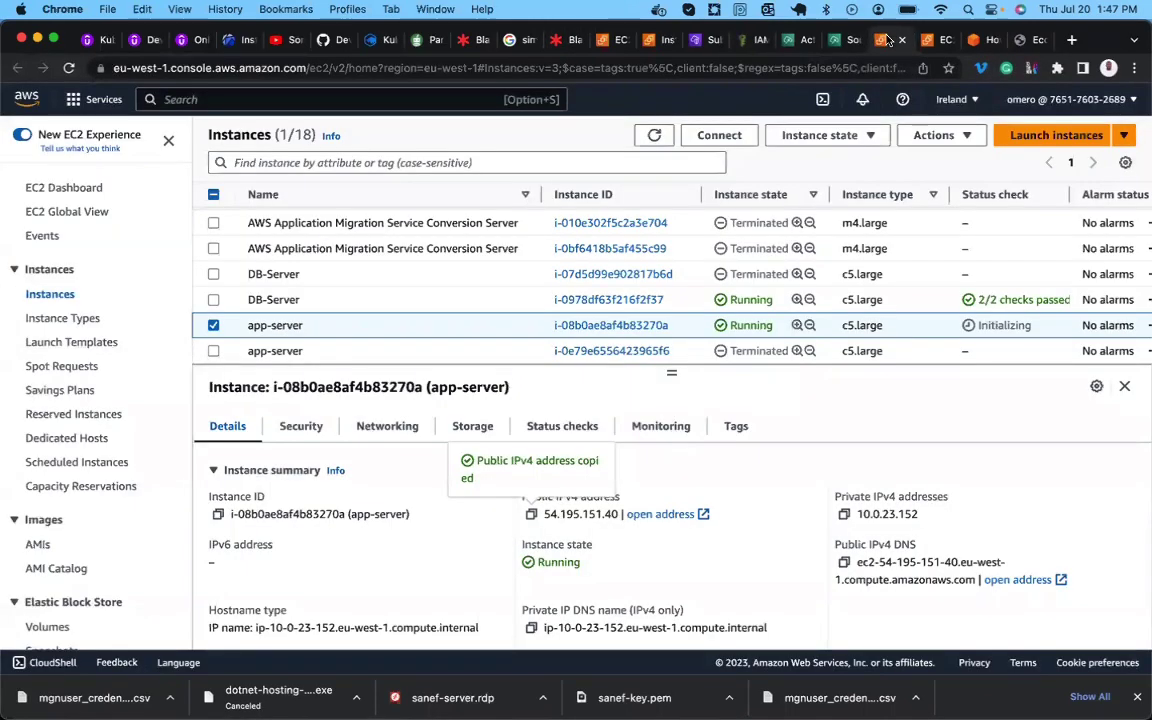
Refresh the EC2 Instances list and select DB-Server, db-server, and both running app-server instances.
left_click(656, 135)
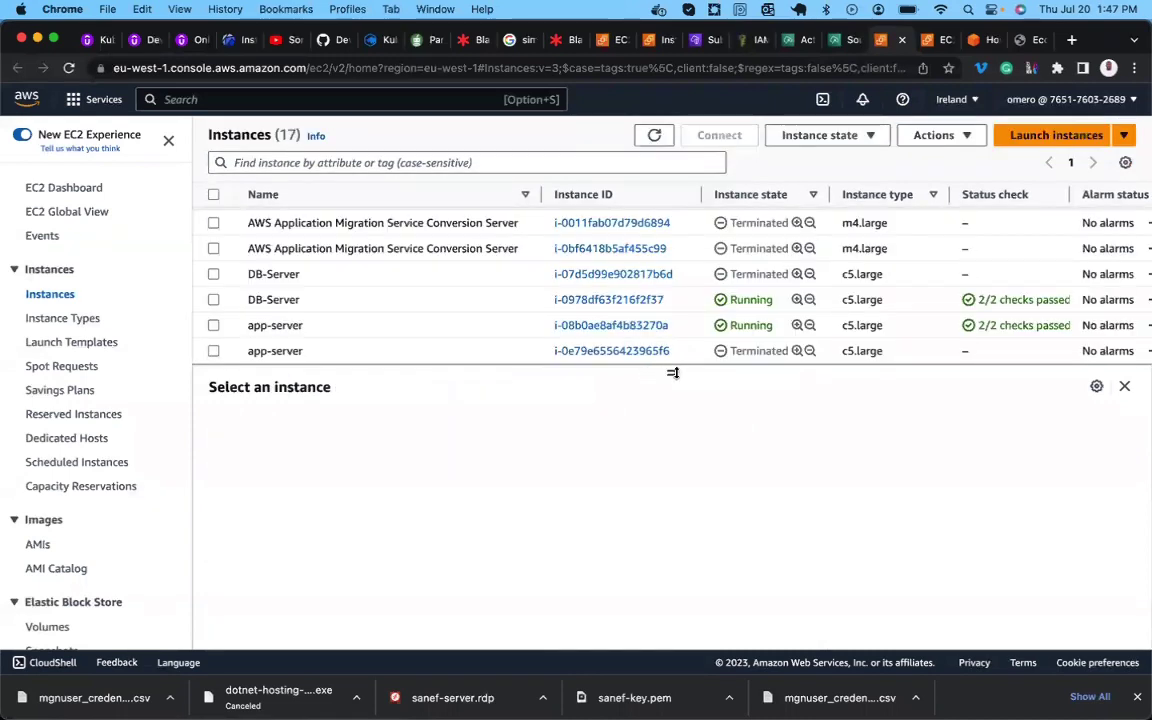
left_click_drag(673, 374, 665, 530)
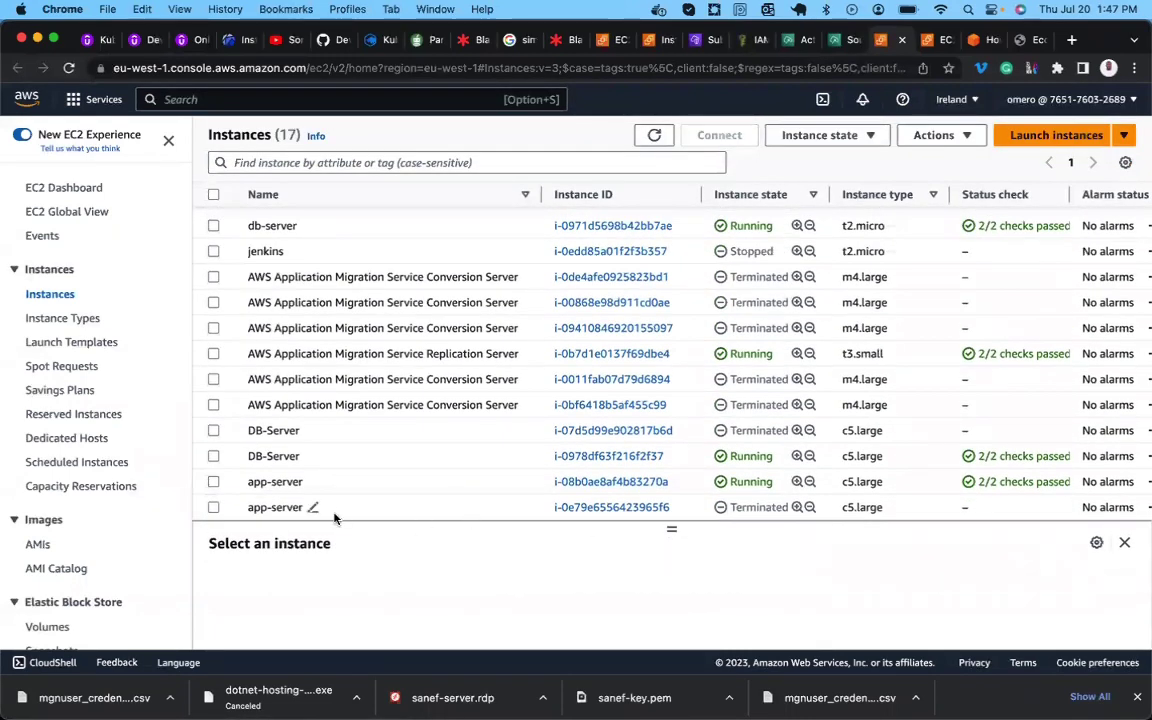
left_click(214, 456)
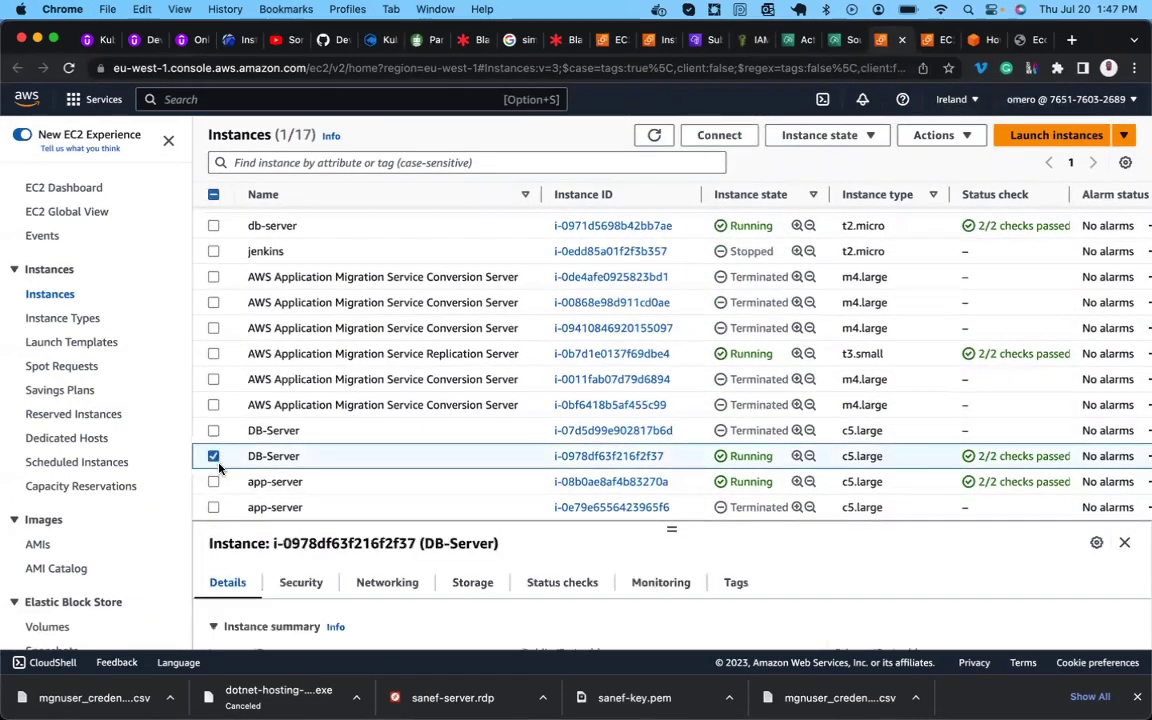
left_click(214, 482)
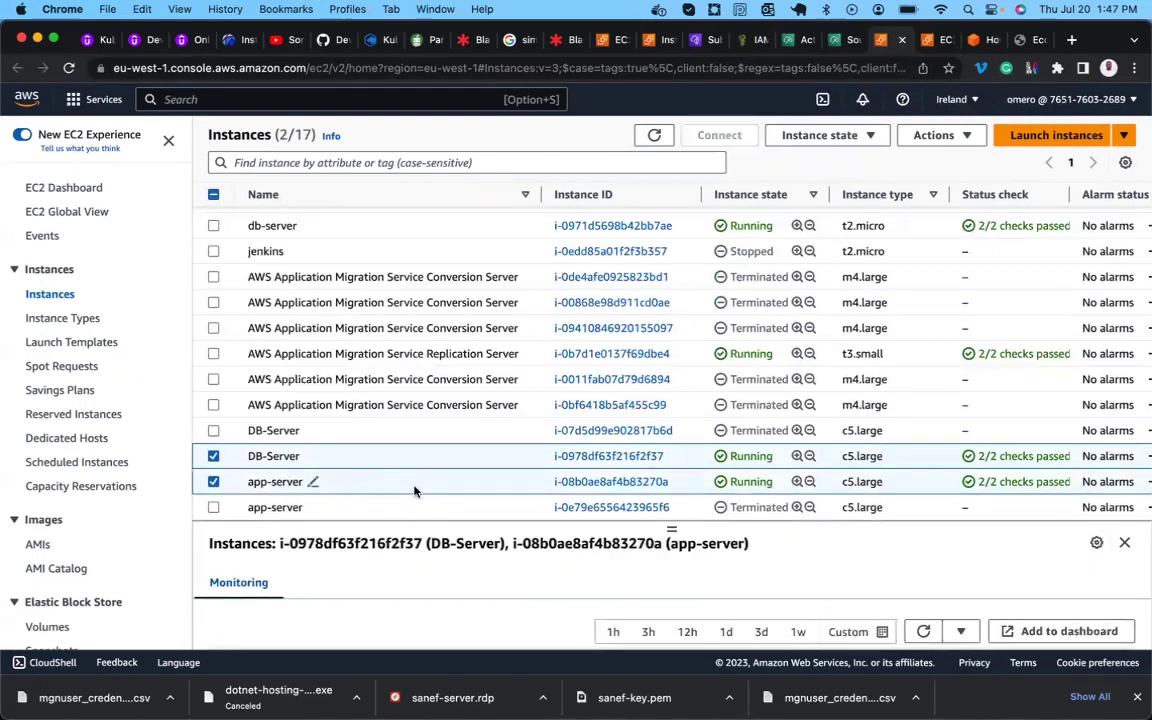
scroll(415, 491, "up", 1)
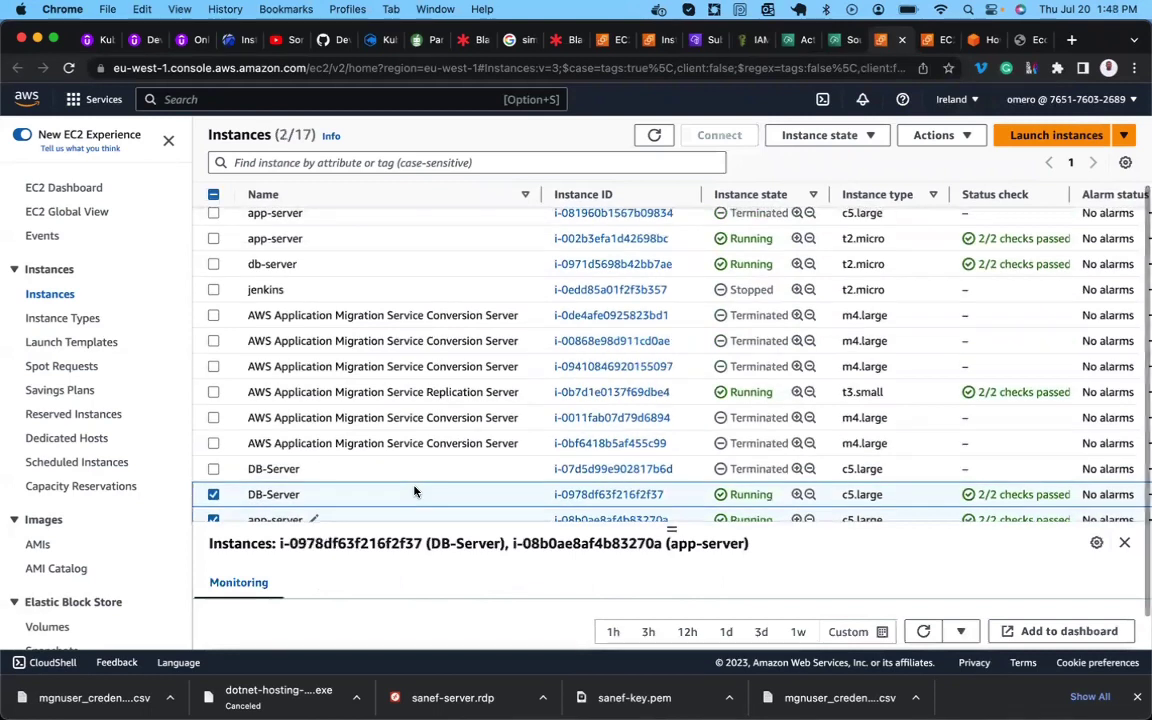
scroll(415, 491, "up", 1)
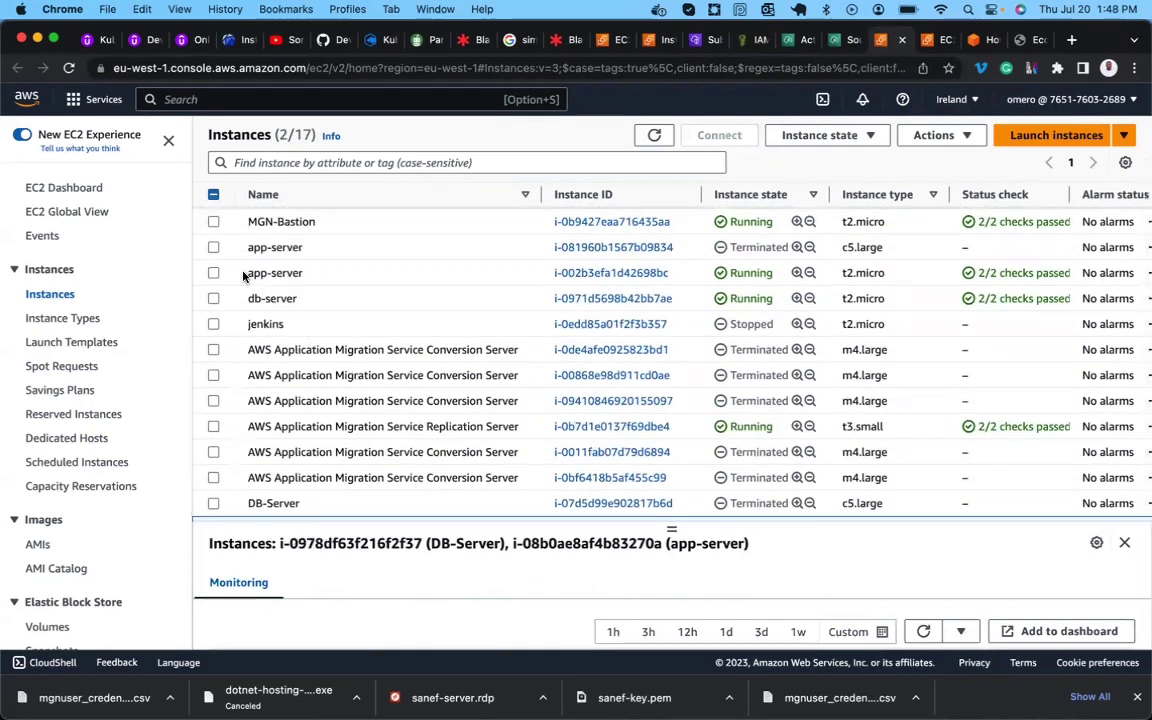
left_click(213, 273)
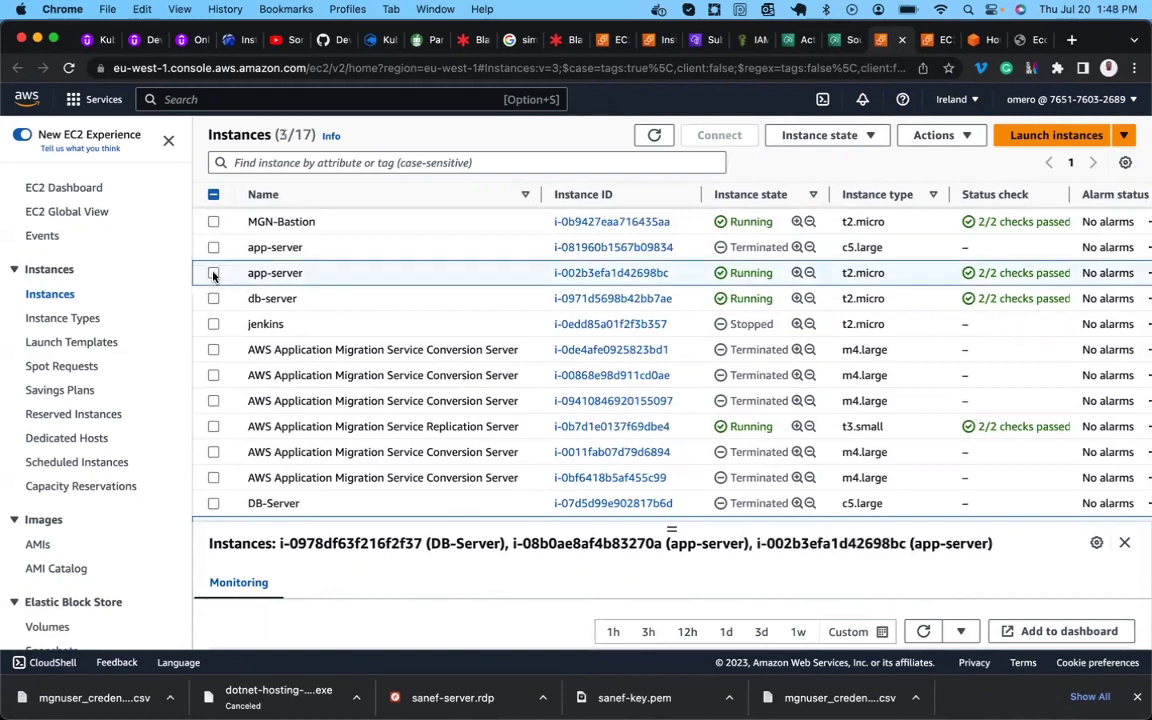
left_click(213, 299)
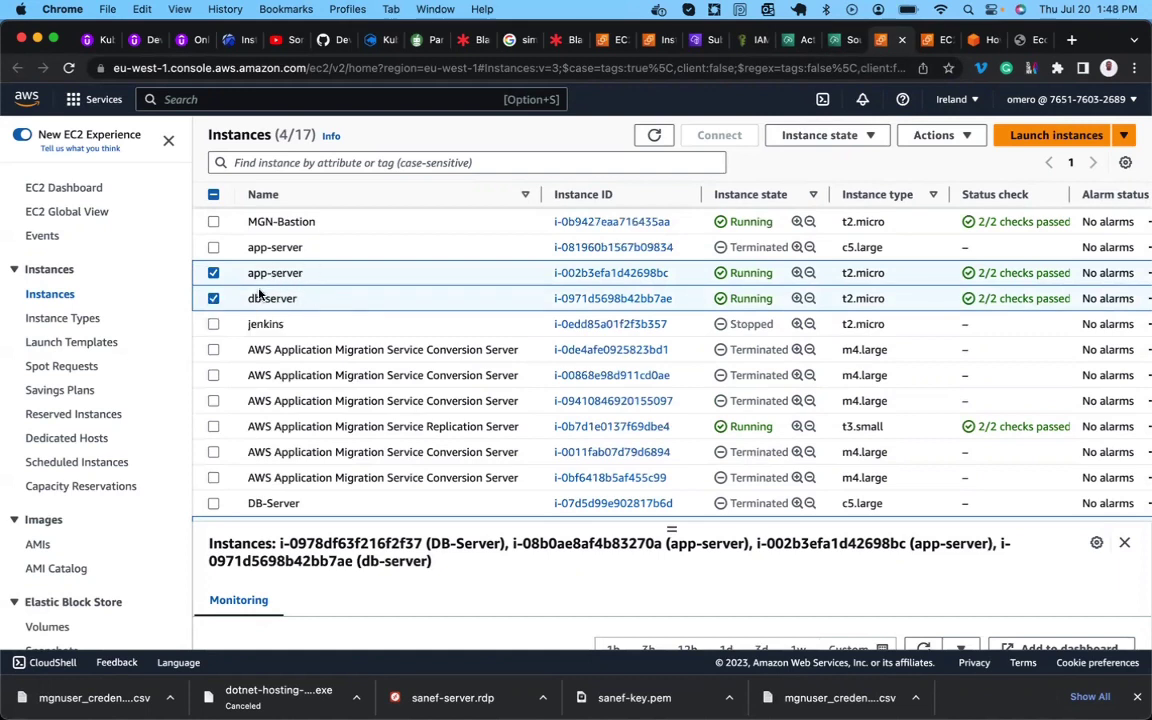
Compare the Lucid App Server and DB Server migration diagram with the EC2 instances, ending on the diagram.
left_click(558, 40)
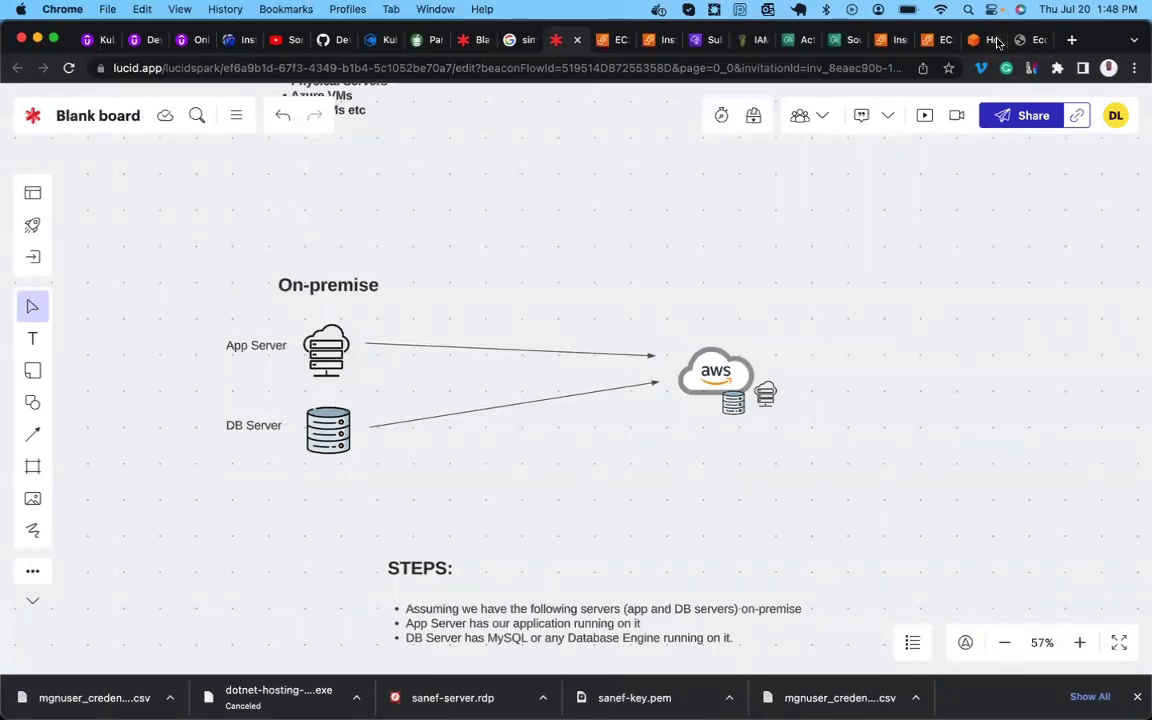
left_click(885, 40)
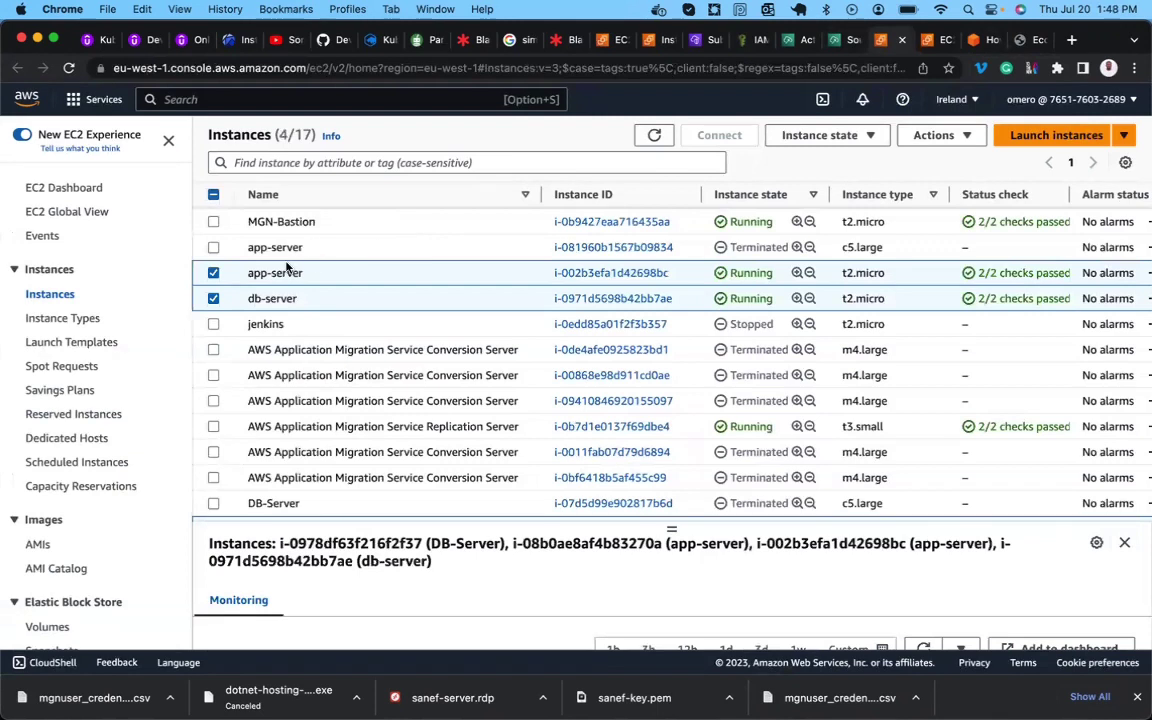
scroll(285, 300, "down", 3)
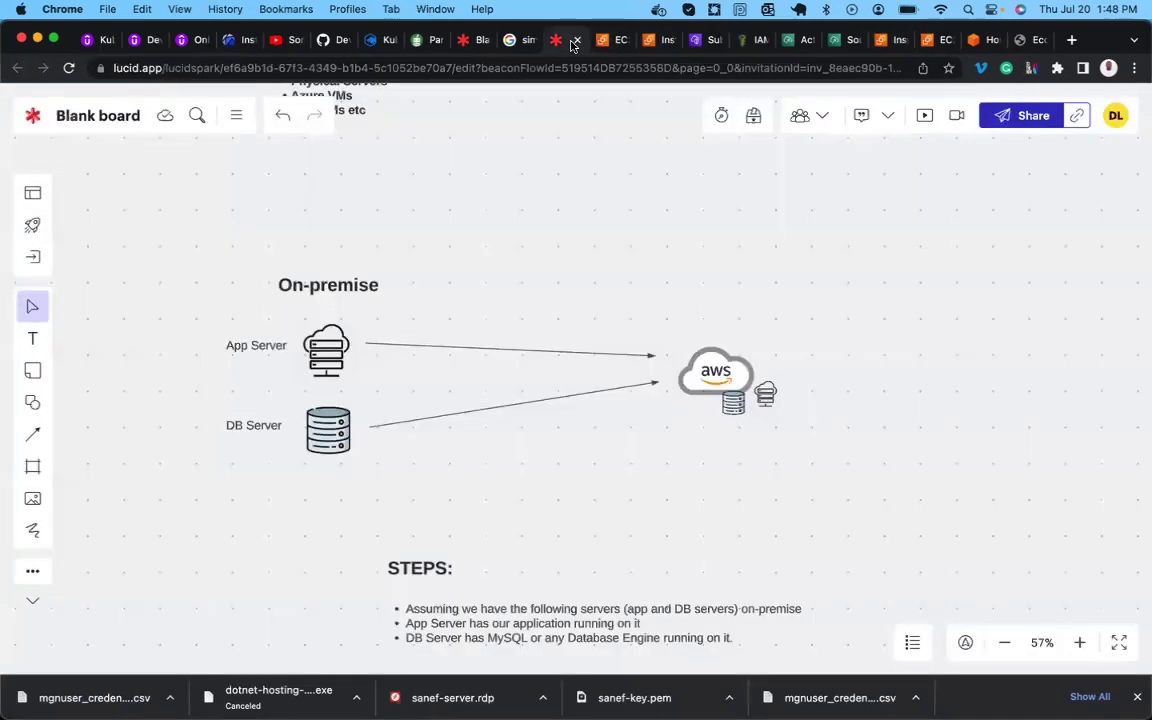
left_click(556, 40)
scroll(509, 294, "up", 3)
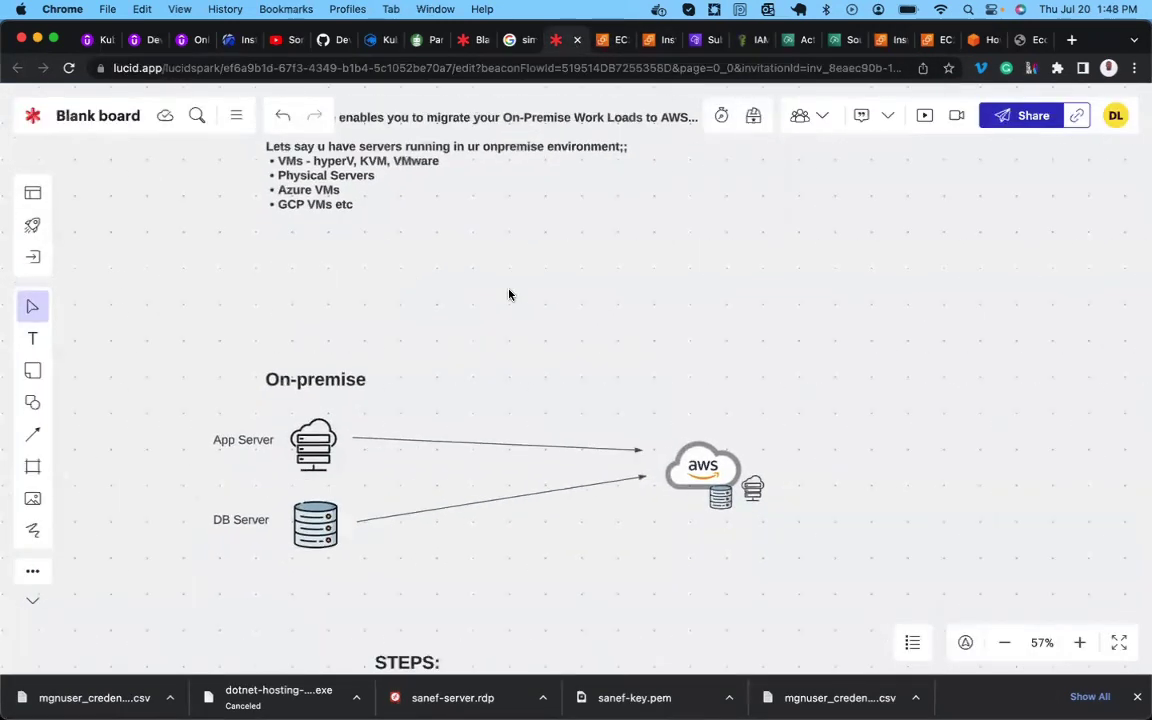